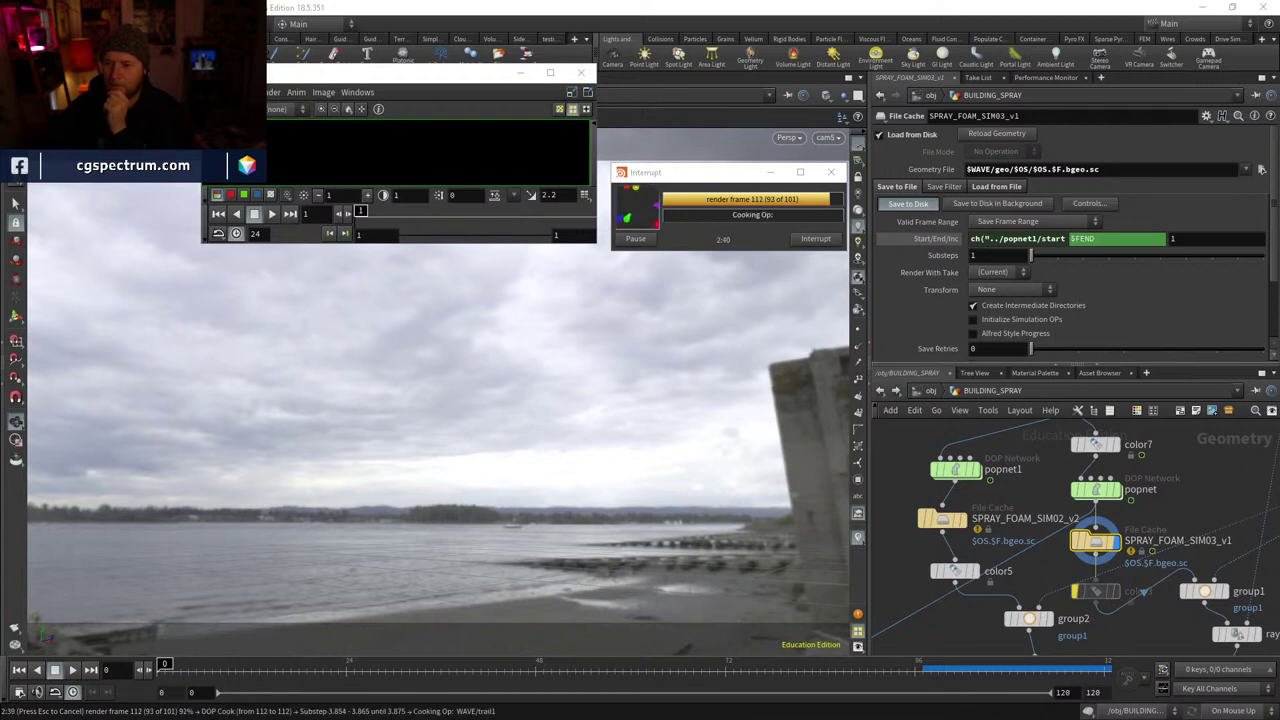
# - Bring the MPlay render viewer to the front, showing the tsunami hitting the city
pyautogui.hotkey('alt', 'Tab')
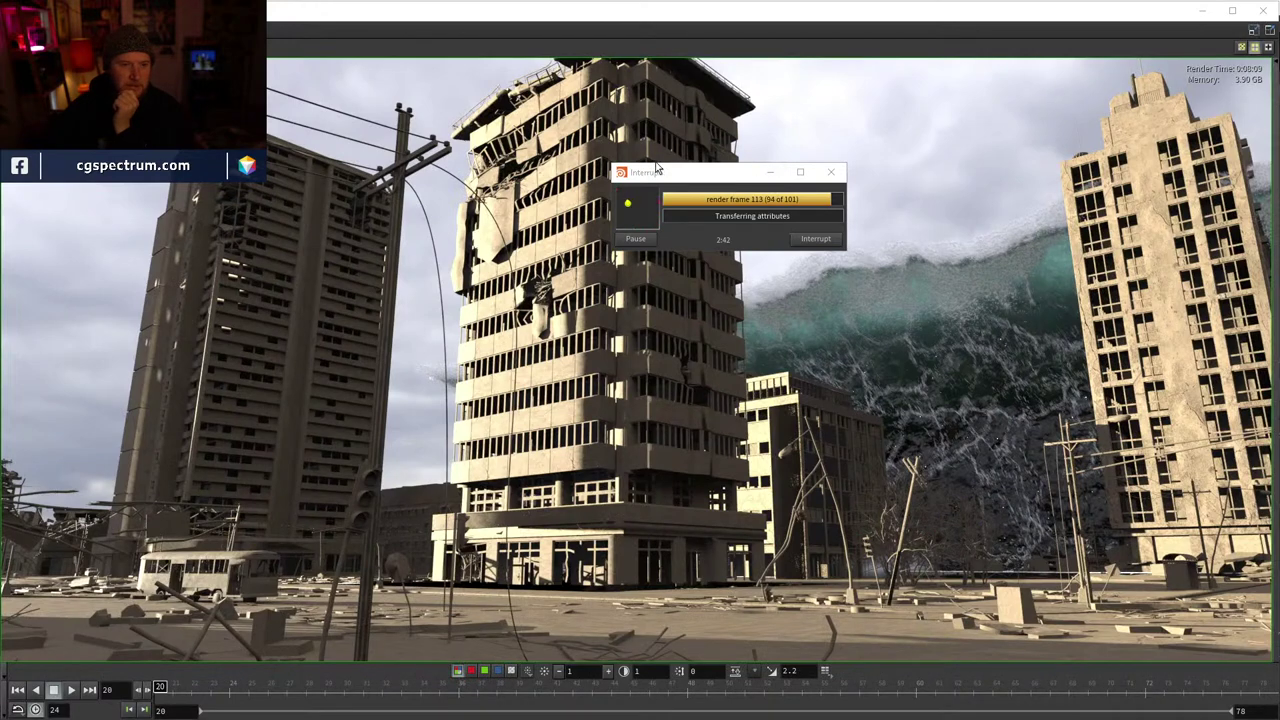
# - Fit the rendered tsunami image in MPlay and start playback
pyautogui.click(1020, 206)
pyautogui.scroll(-2, 879, 414)
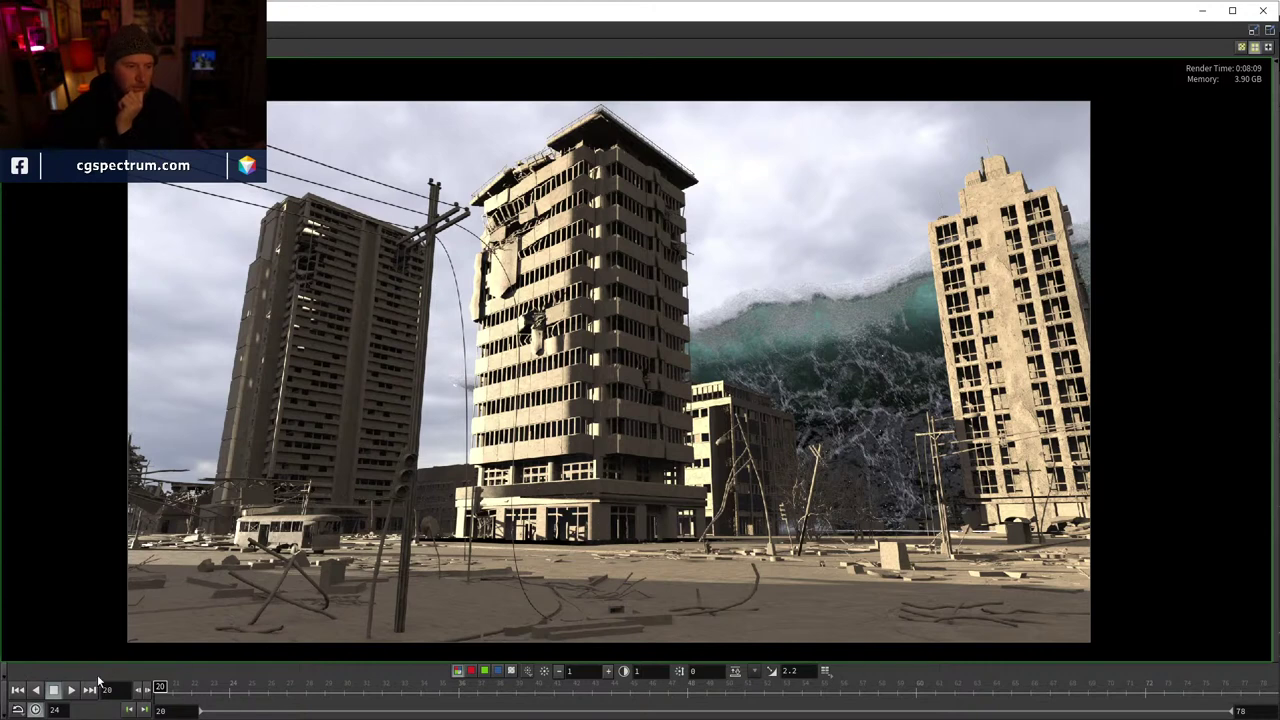
pyautogui.click(71, 691)
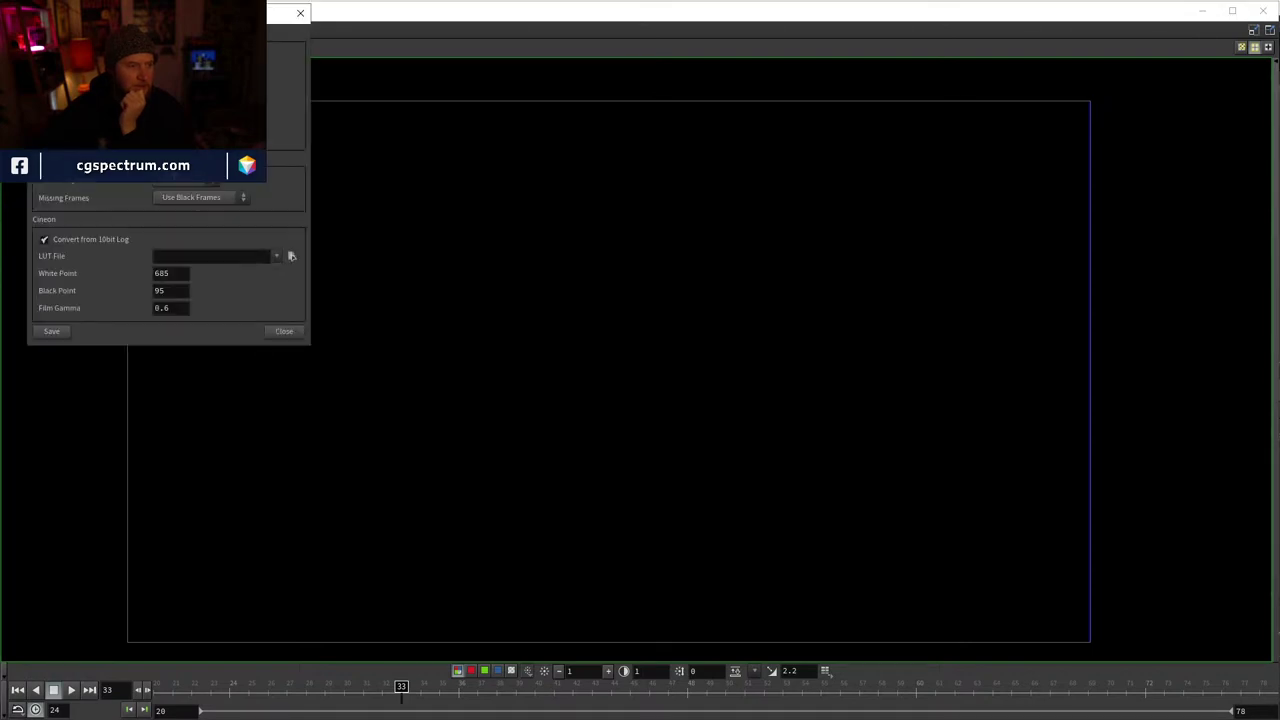
# - Set Missing Frames to Use Nearest Frame, then replay the sequence from frame 20
pyautogui.click(173, 198)
pyautogui.click(181, 212)
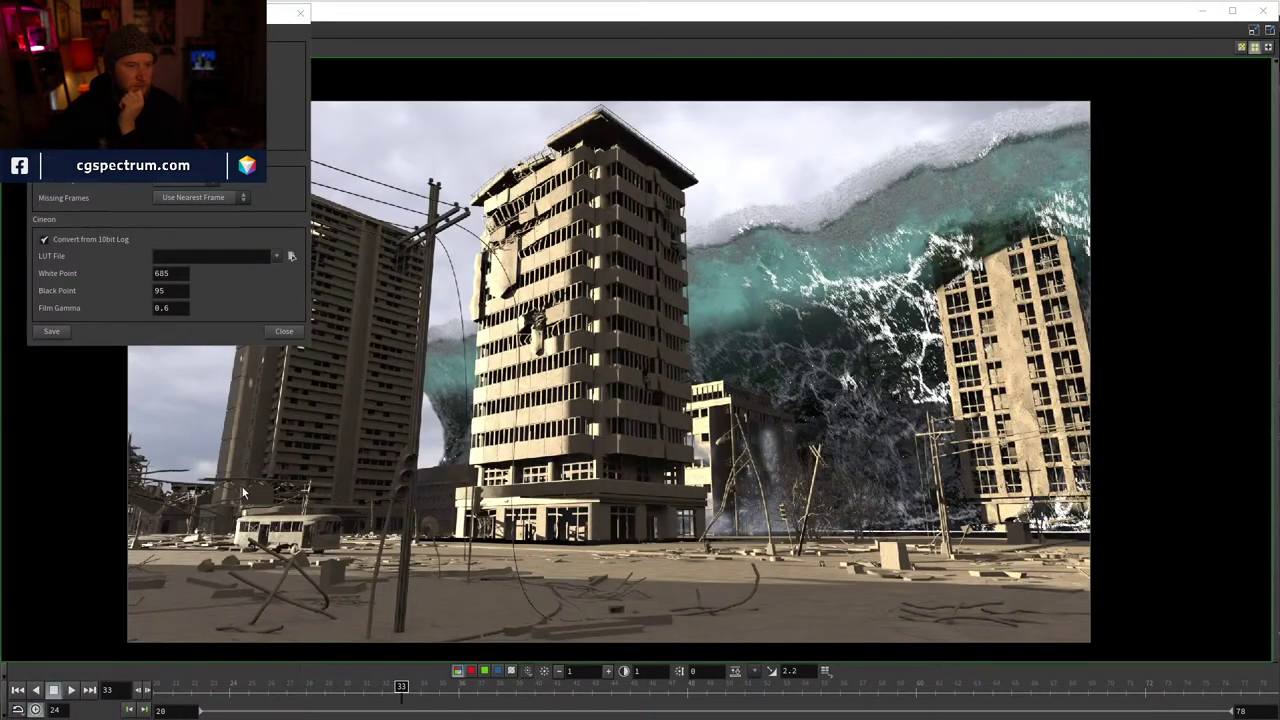
pyautogui.click(300, 13)
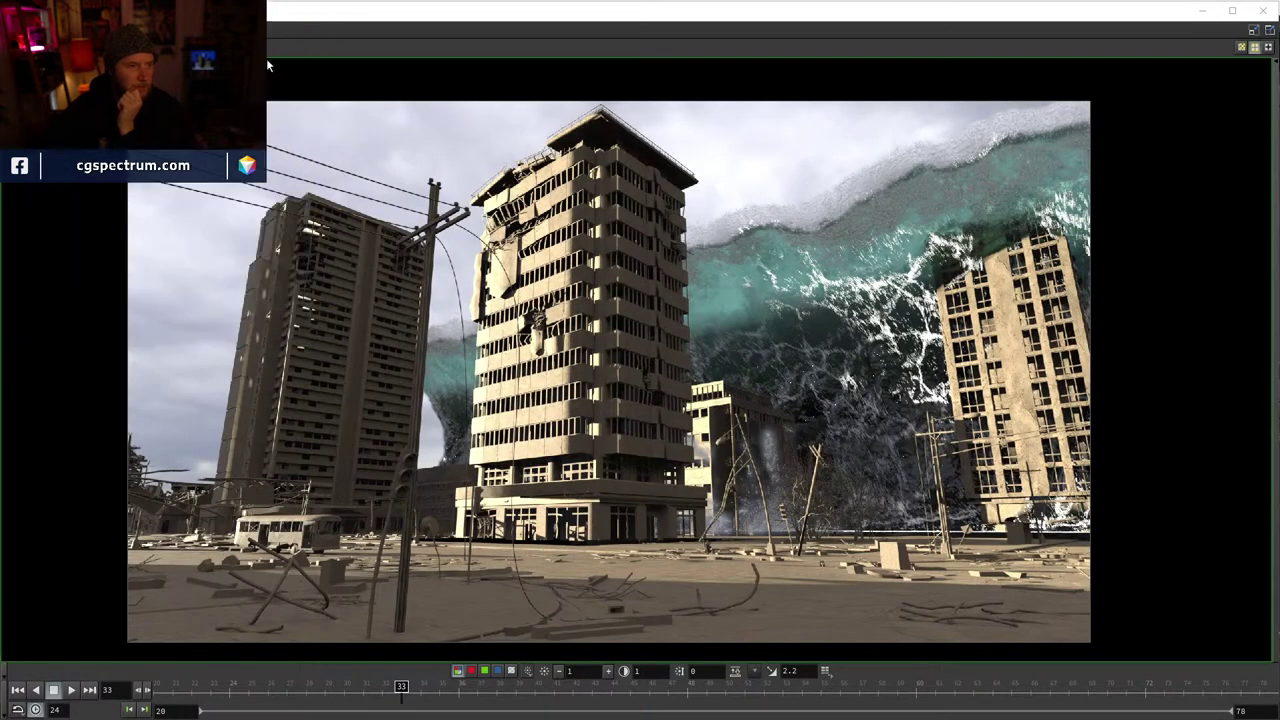
pyautogui.click(18, 690)
pyautogui.click(72, 690)
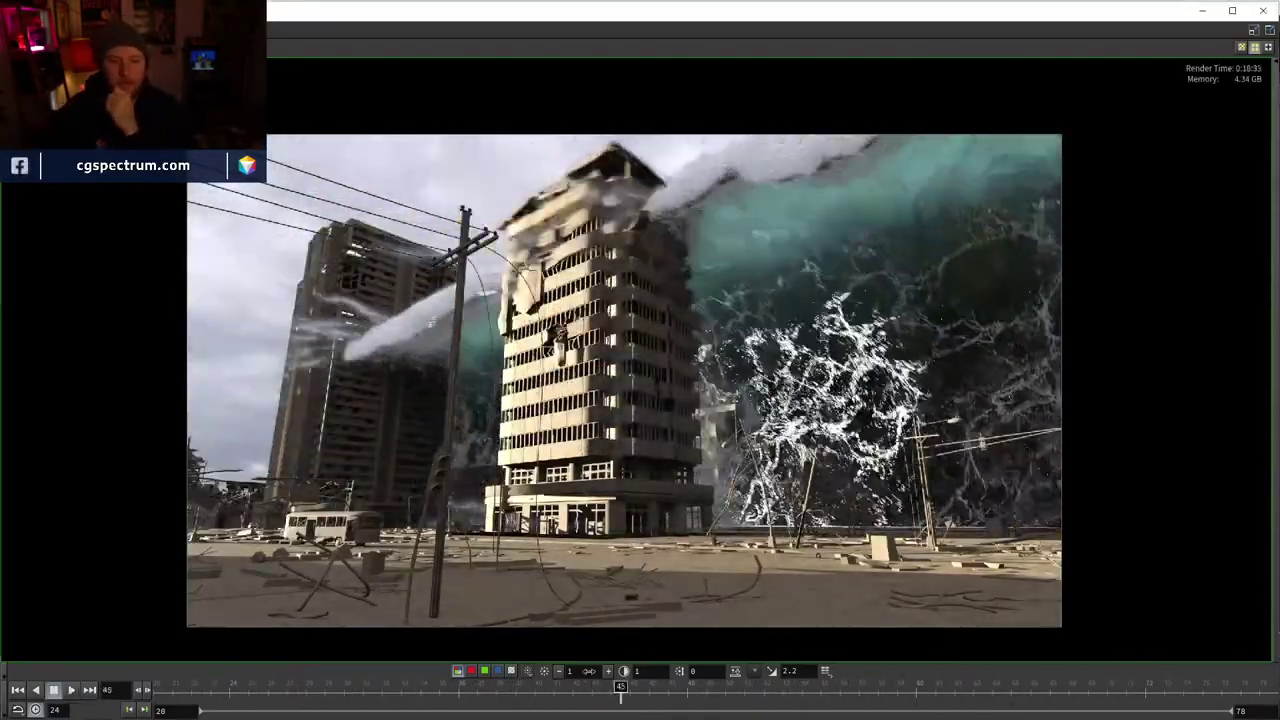
# - Stop playback and scrub frames ~30–55 to watch the wave engulf the central building
pyautogui.click(896, 655)
pyautogui.moveTo(896, 655)
pyautogui.mouseDown()
pyautogui.moveTo(1129, 652)
pyautogui.moveTo(457, 648)
pyautogui.moveTo(866, 610)
pyautogui.moveTo(255, 583)
pyautogui.moveTo(633, 605)
pyautogui.mouseUp()
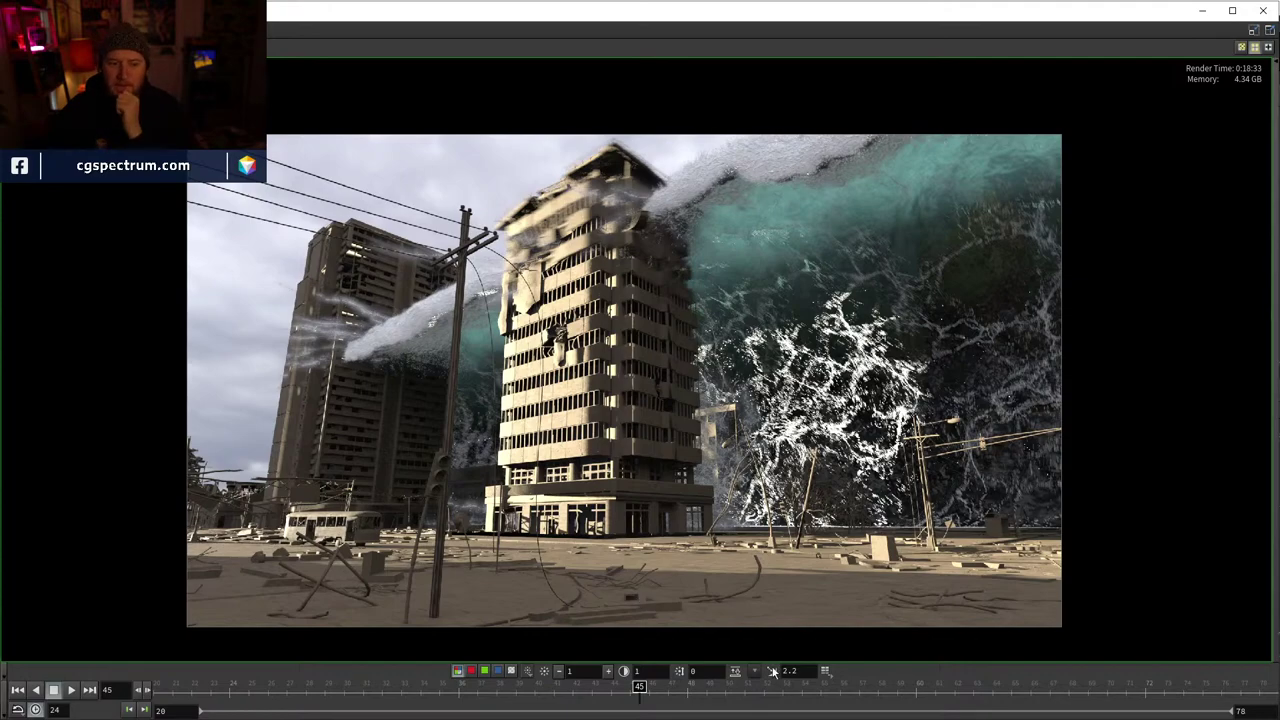
pyautogui.moveTo(792, 698)
pyautogui.mouseDown()
pyautogui.moveTo(1163, 688)
pyautogui.moveTo(647, 688)
pyautogui.mouseUp()
pyautogui.moveTo(647, 631)
pyautogui.mouseDown()
pyautogui.moveTo(480, 603)
pyautogui.moveTo(793, 638)
pyautogui.moveTo(571, 618)
pyautogui.moveTo(687, 595)
pyautogui.moveTo(268, 590)
pyautogui.mouseUp()
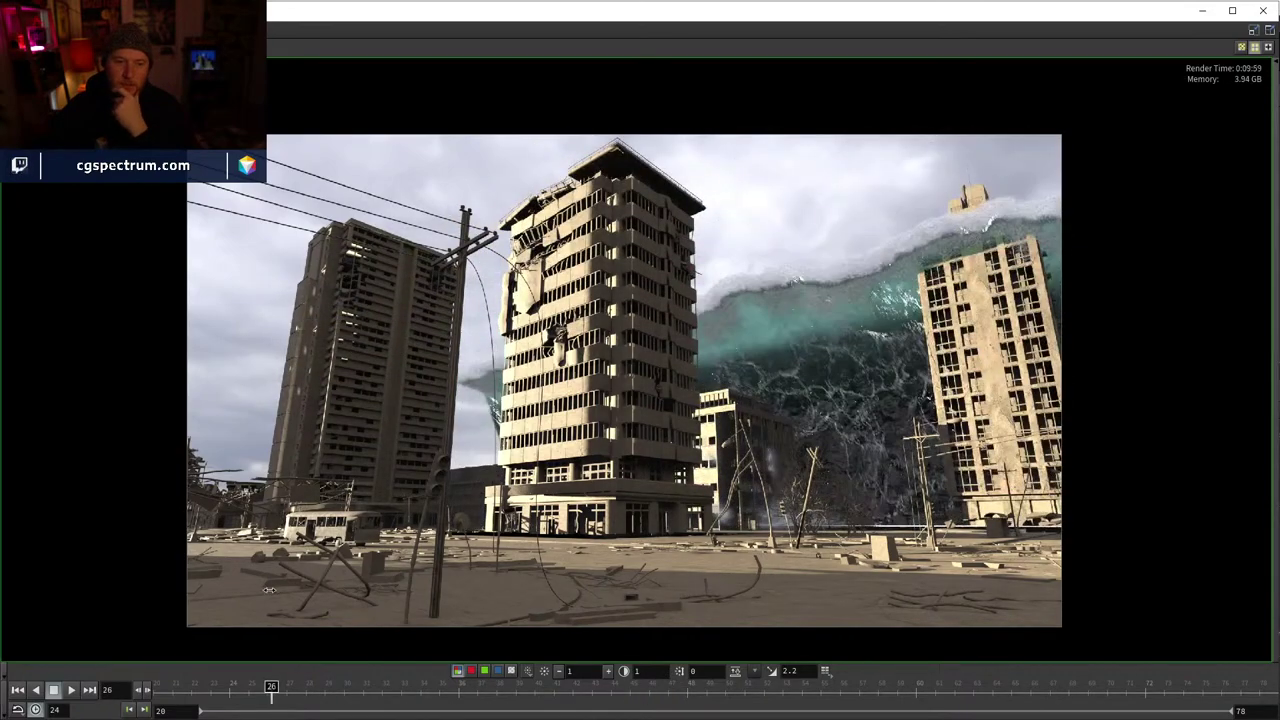
pyautogui.moveTo(667, 607)
pyautogui.mouseDown()
pyautogui.moveTo(900, 605)
pyautogui.moveTo(489, 600)
pyautogui.mouseUp()
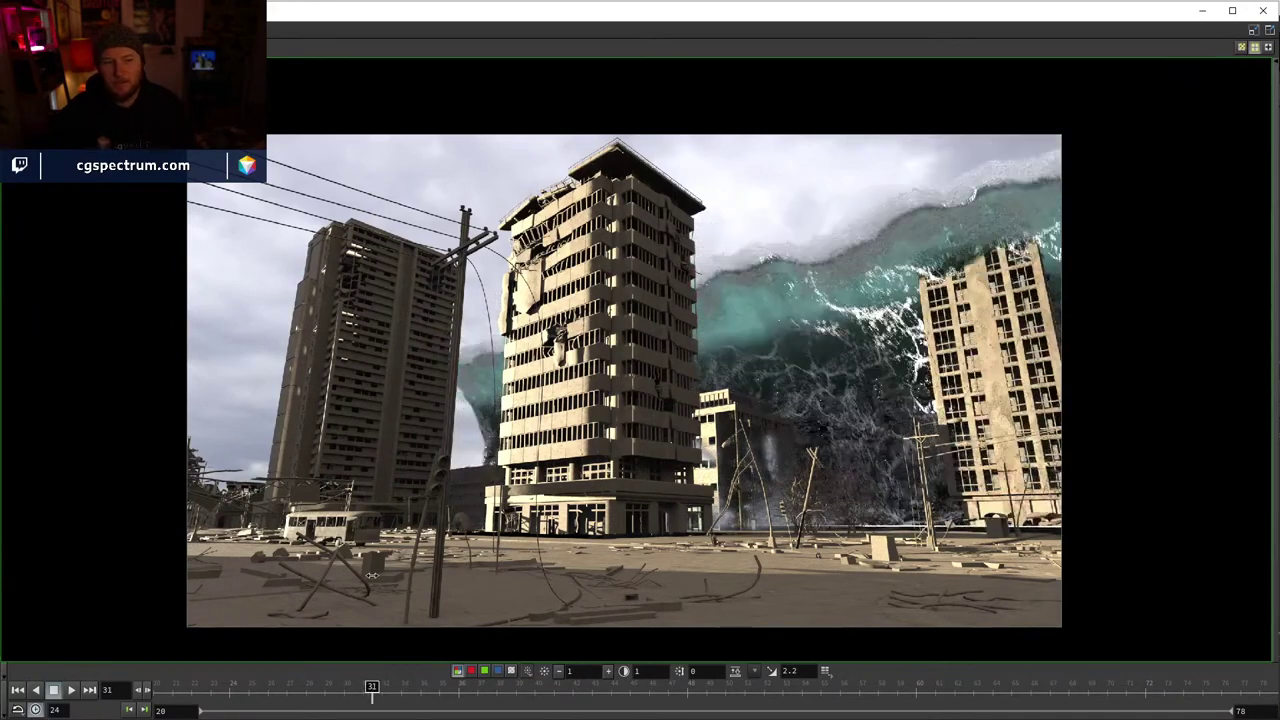
pyautogui.moveTo(578, 632); pyautogui.dragTo(800, 611)
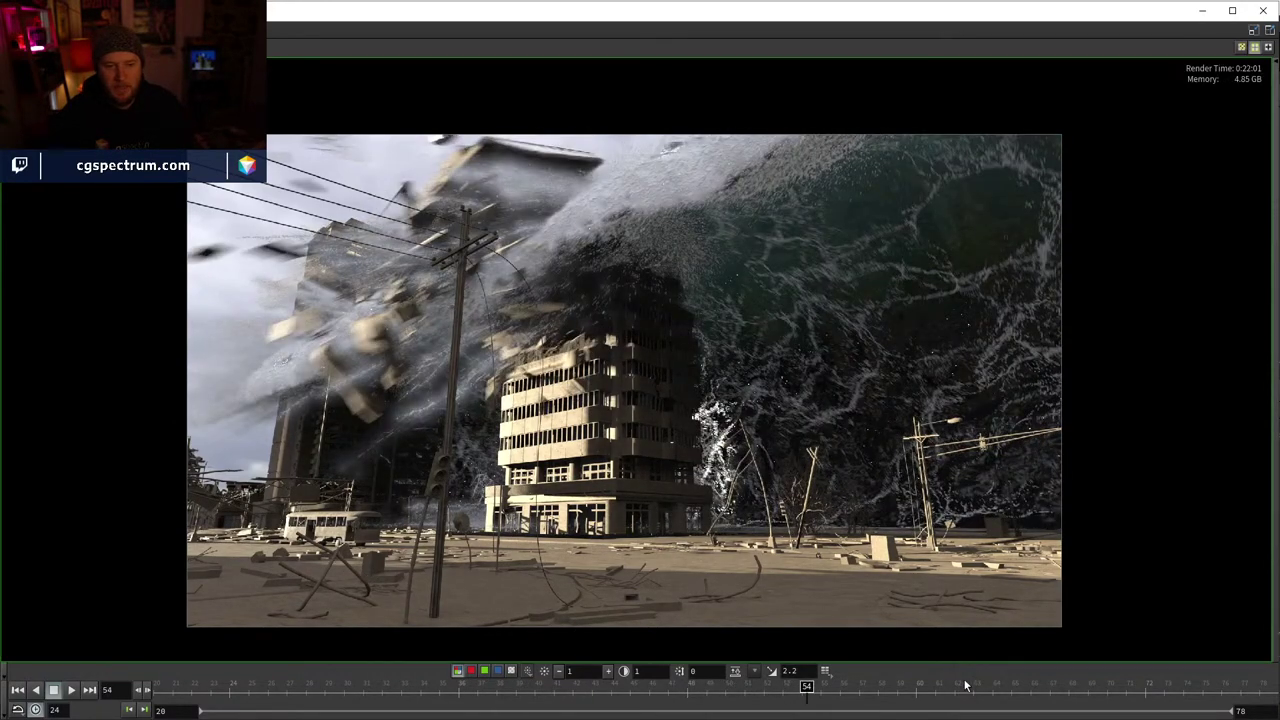
# - Rescrub the impact frames between ~32 and ~55, settling near frame 43
pyautogui.moveTo(828, 702)
pyautogui.mouseDown()
pyautogui.moveTo(1029, 688)
pyautogui.moveTo(883, 640)
pyautogui.moveTo(523, 620)
pyautogui.moveTo(1045, 600)
pyautogui.moveTo(677, 590)
pyautogui.mouseUp()
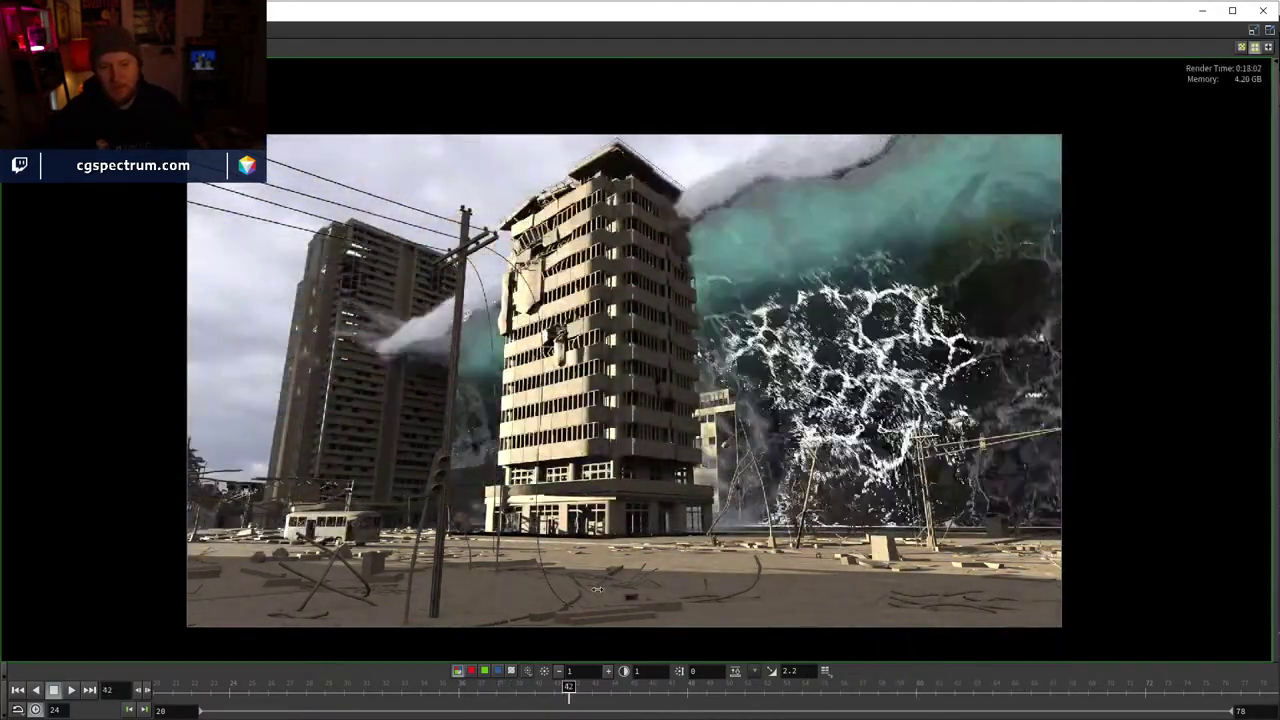
pyautogui.moveTo(597, 589); pyautogui.dragTo(779, 591)
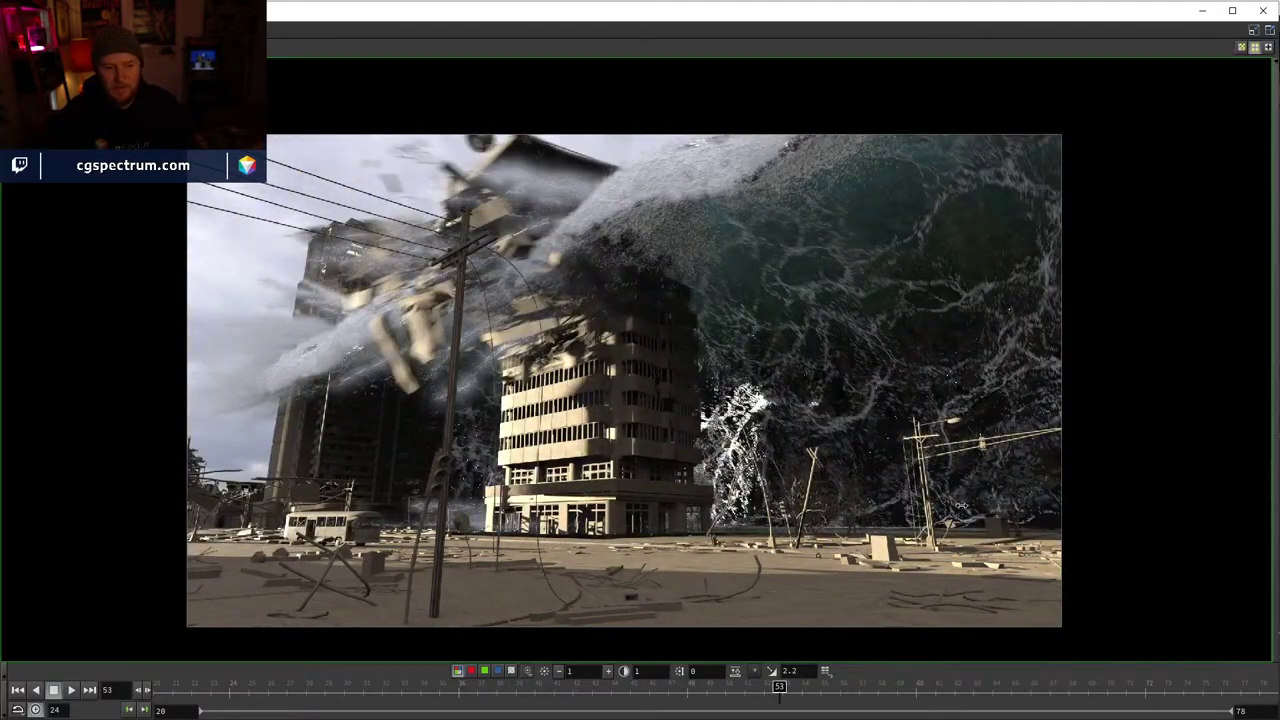
pyautogui.moveTo(967, 636)
pyautogui.mouseDown()
pyautogui.moveTo(1200, 628)
pyautogui.moveTo(495, 644)
pyautogui.moveTo(1149, 659)
pyautogui.moveTo(548, 662)
pyautogui.mouseUp()
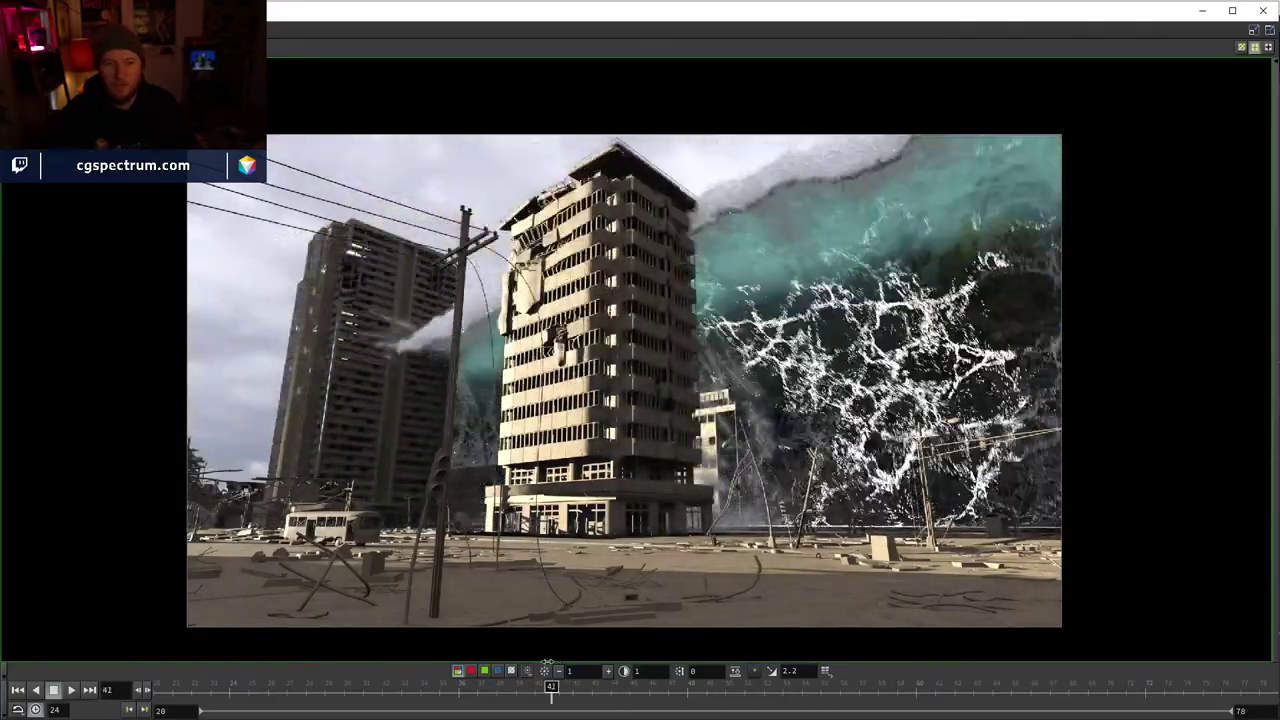
pyautogui.moveTo(708, 644)
pyautogui.mouseDown()
pyautogui.moveTo(1106, 634)
pyautogui.moveTo(478, 627)
pyautogui.mouseUp()
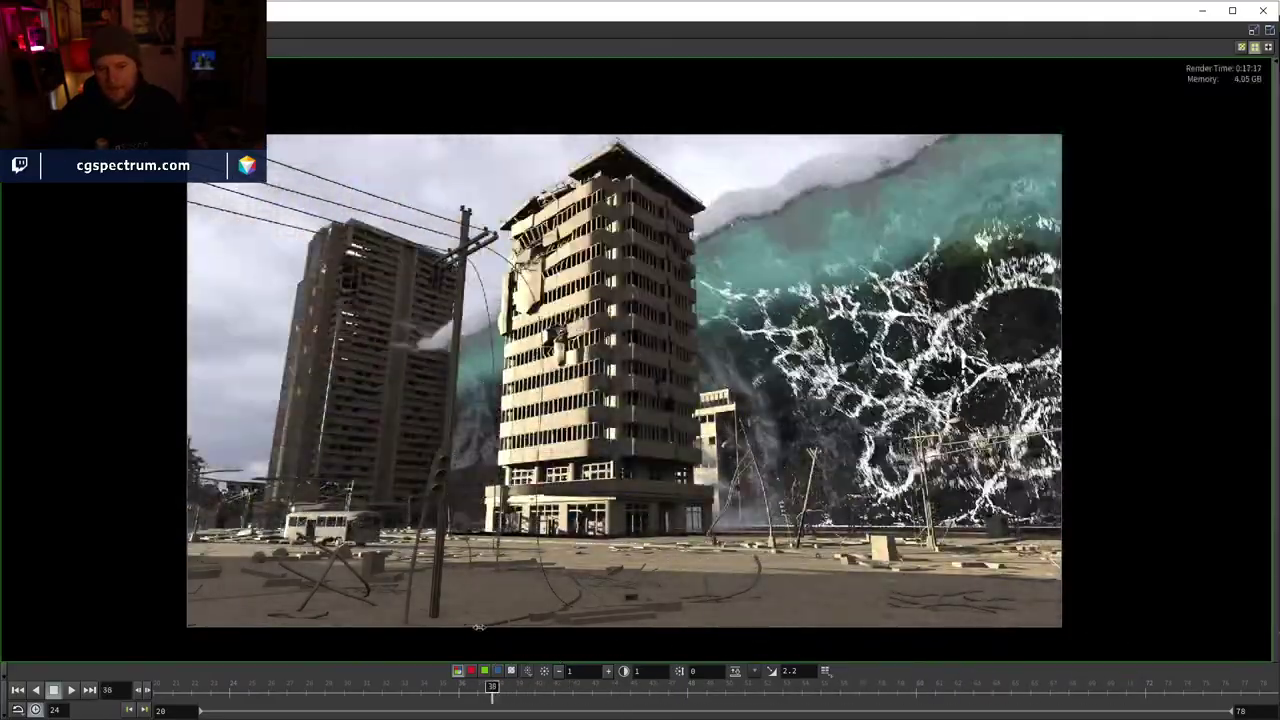
pyautogui.moveTo(652, 633)
pyautogui.mouseDown()
pyautogui.moveTo(1060, 634)
pyautogui.moveTo(382, 588)
pyautogui.mouseUp()
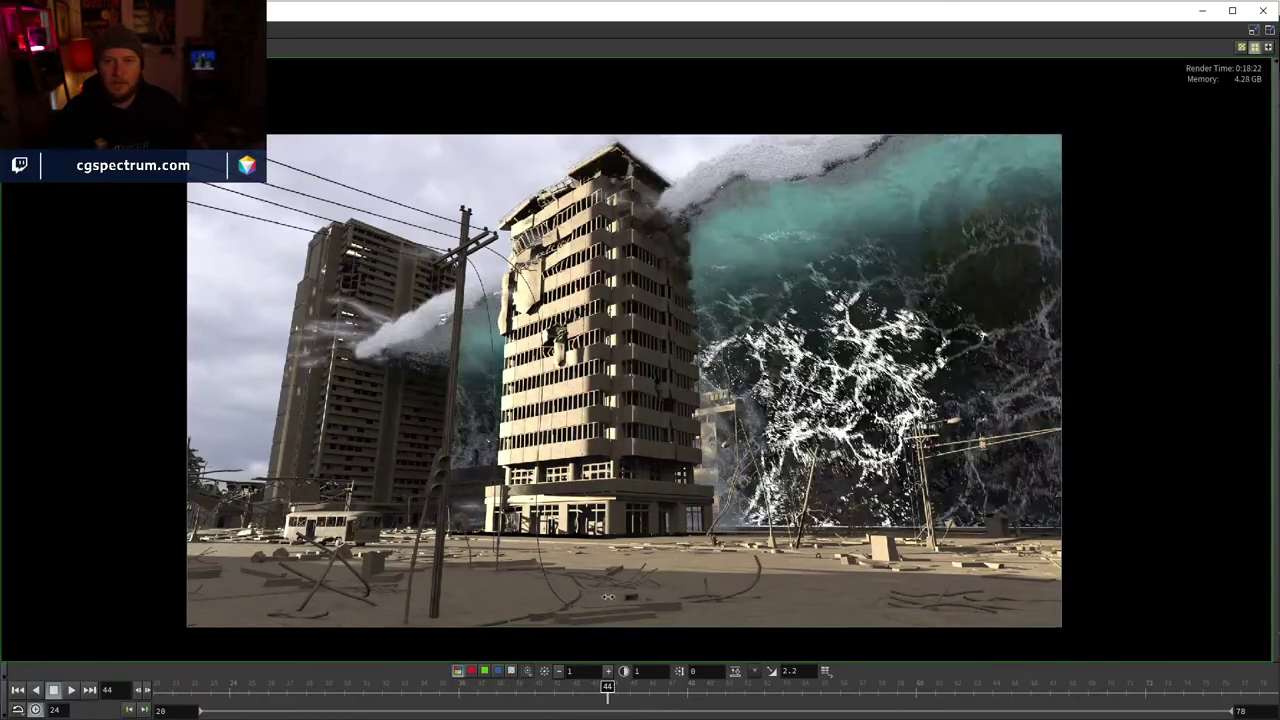
pyautogui.moveTo(721, 596)
pyautogui.mouseDown()
pyautogui.moveTo(1006, 590)
pyautogui.moveTo(524, 568)
pyautogui.moveTo(776, 566)
pyautogui.moveTo(326, 566)
pyautogui.moveTo(985, 566)
pyautogui.moveTo(1007, 555)
pyautogui.moveTo(510, 528)
pyautogui.moveTo(618, 519)
pyautogui.moveTo(589, 522)
pyautogui.mouseUp()
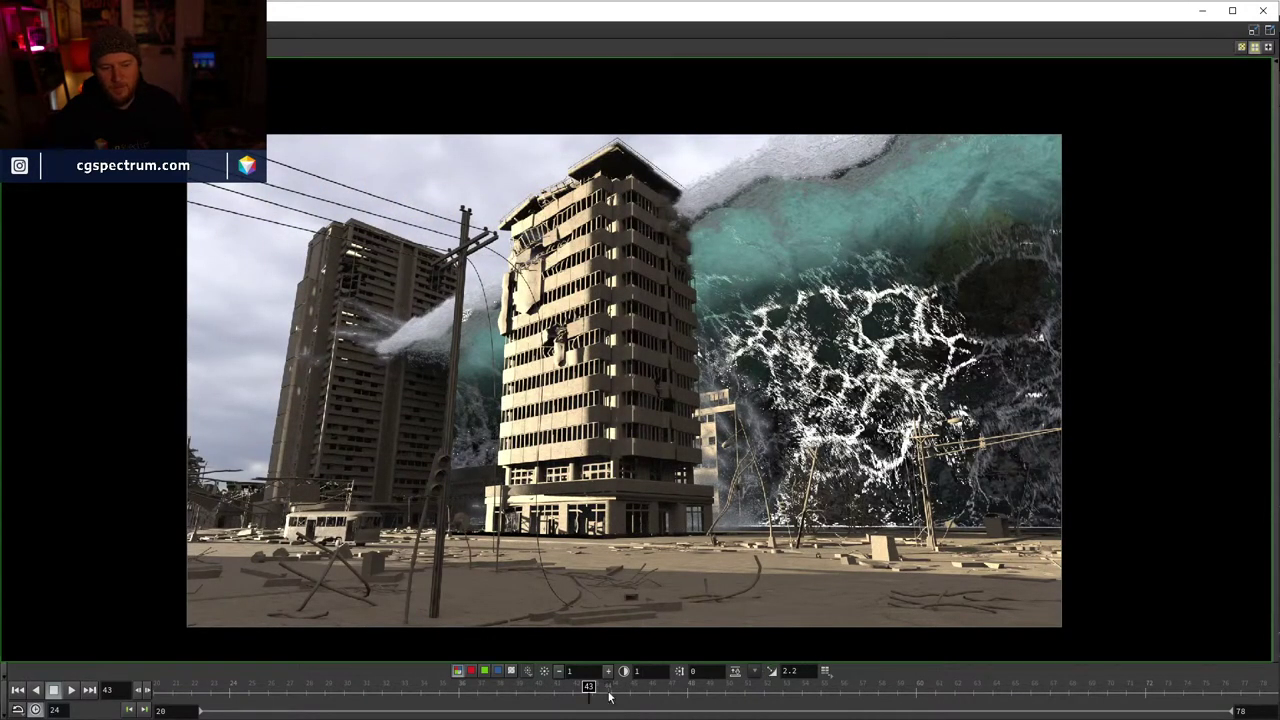
# - Scrub frames ~38–74 to check the splash and debris, ending at frame 64
pyautogui.moveTo(609, 697)
pyautogui.mouseDown()
pyautogui.moveTo(794, 692)
pyautogui.moveTo(759, 697)
pyautogui.mouseUp()
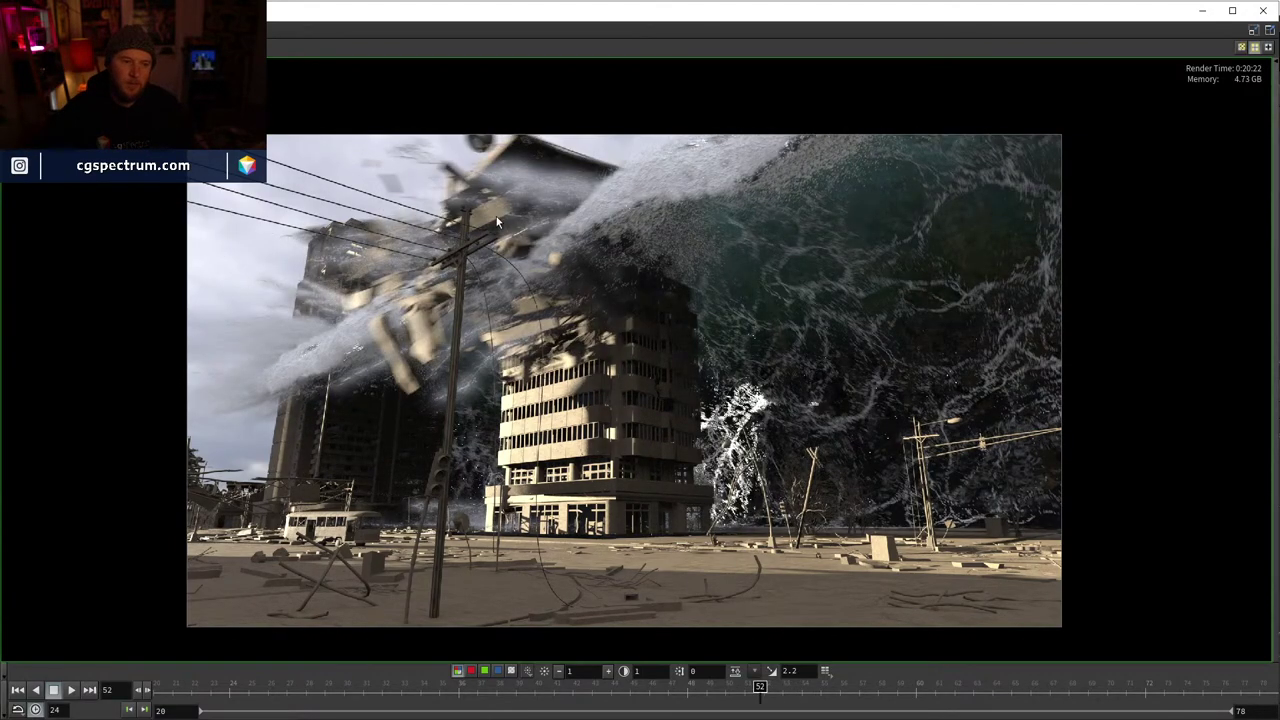
pyautogui.moveTo(725, 703)
pyautogui.mouseDown()
pyautogui.moveTo(751, 690)
pyautogui.moveTo(937, 690)
pyautogui.moveTo(488, 690)
pyautogui.moveTo(997, 690)
pyautogui.moveTo(423, 690)
pyautogui.moveTo(972, 686)
pyautogui.mouseUp()
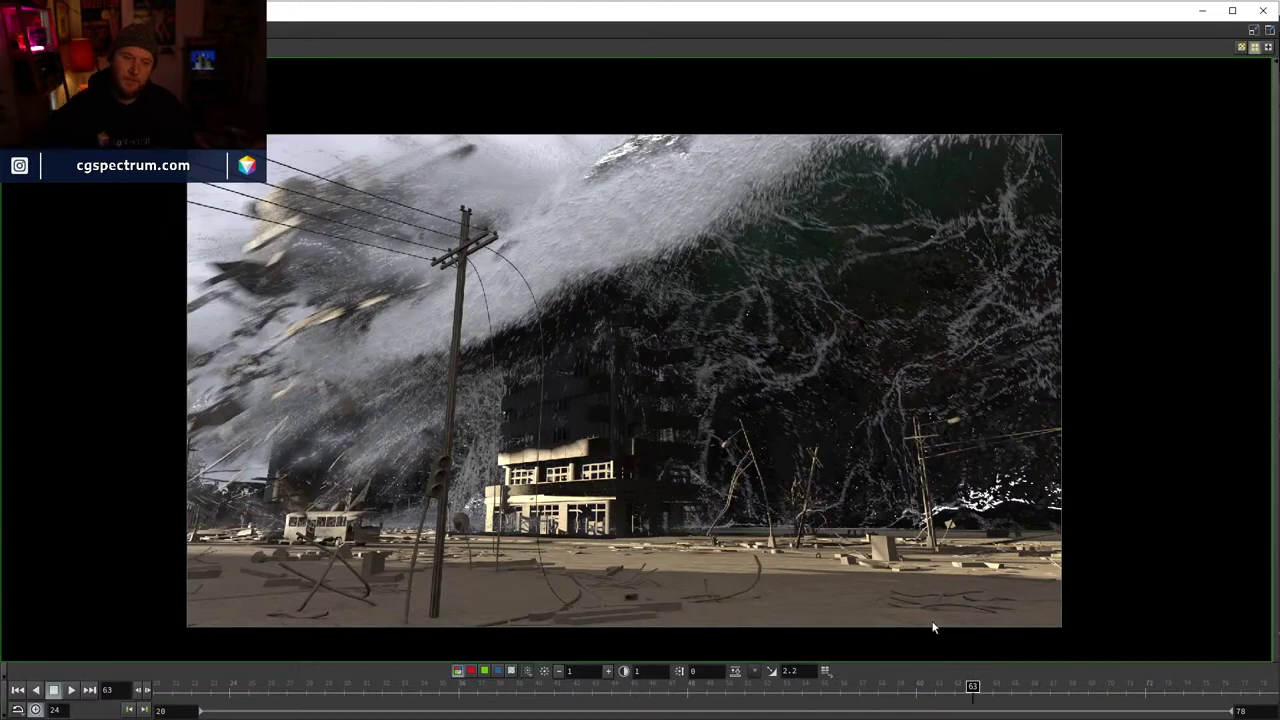
pyautogui.moveTo(843, 690)
pyautogui.mouseDown()
pyautogui.moveTo(563, 690)
pyautogui.moveTo(943, 690)
pyautogui.moveTo(550, 692)
pyautogui.moveTo(977, 690)
pyautogui.moveTo(357, 690)
pyautogui.moveTo(501, 688)
pyautogui.mouseUp()
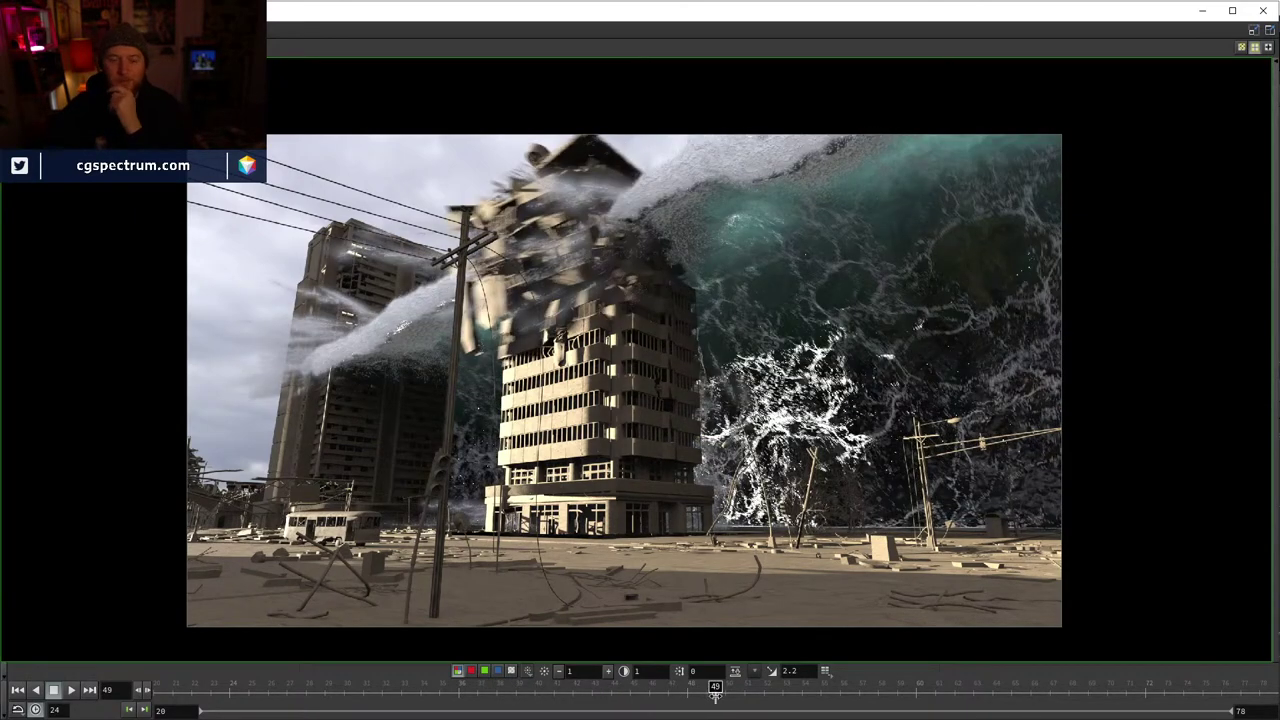
pyautogui.moveTo(715, 690)
pyautogui.mouseDown()
pyautogui.moveTo(894, 690)
pyautogui.moveTo(513, 688)
pyautogui.moveTo(1172, 690)
pyautogui.moveTo(416, 688)
pyautogui.mouseUp()
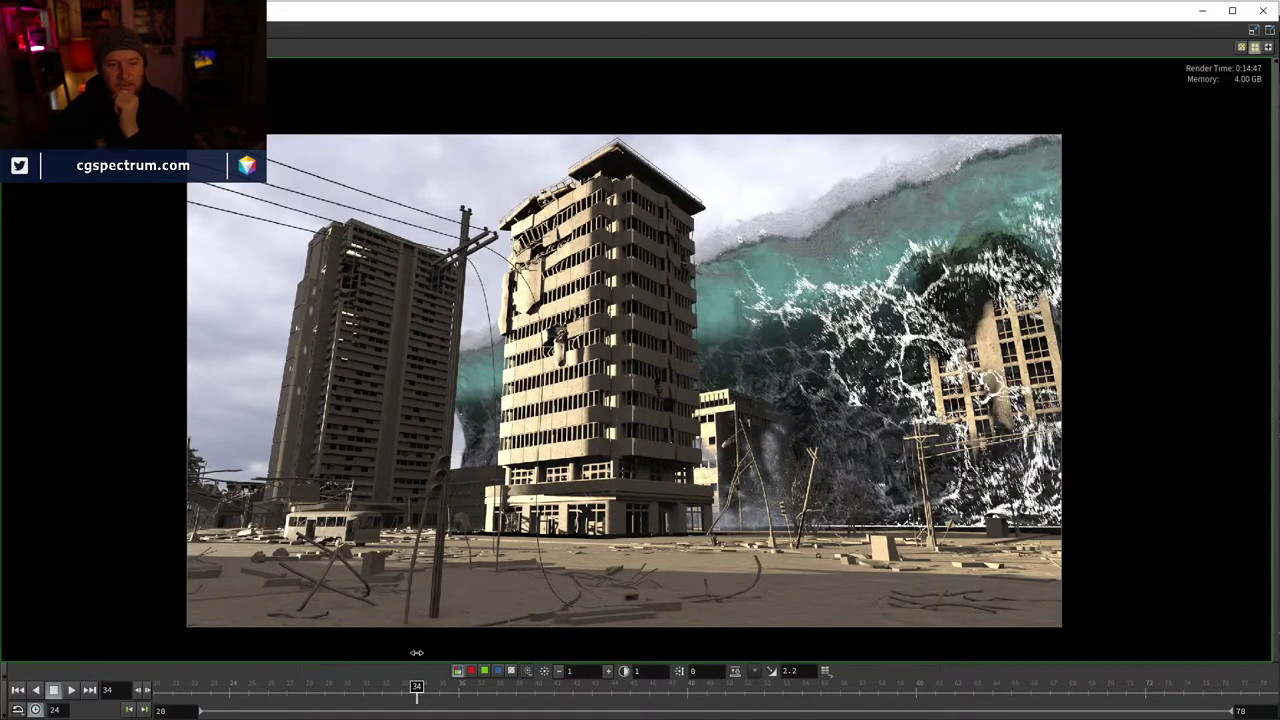
pyautogui.moveTo(440, 654)
pyautogui.mouseDown()
pyautogui.moveTo(1012, 669)
pyautogui.moveTo(477, 643)
pyautogui.moveTo(766, 634)
pyautogui.moveTo(1140, 667)
pyautogui.moveTo(995, 670)
pyautogui.mouseUp()
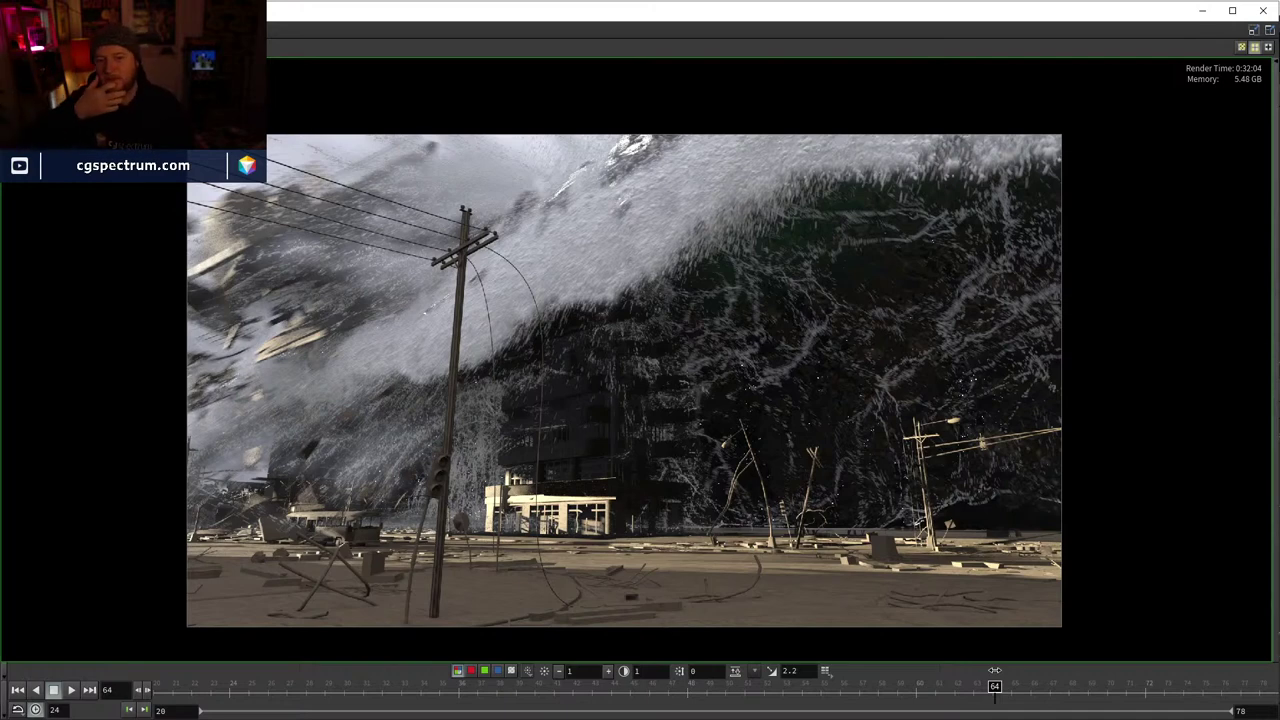
# - Scrub from the final frames back to frame 35, wave towering behind the intact tower
pyautogui.moveTo(1012, 694); pyautogui.dragTo(443, 600)
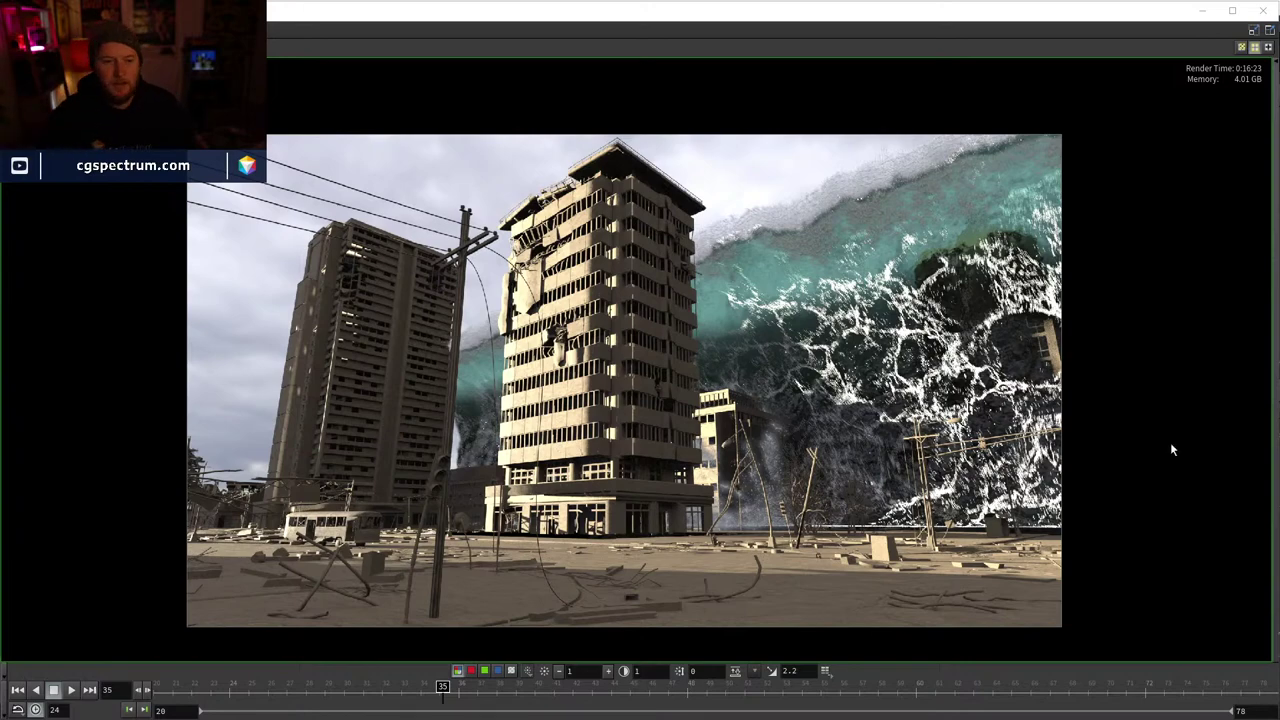
# - Scrub forward and back, stopping at frame 54 where the wave smashes the left high-rise
pyautogui.moveTo(897, 686); pyautogui.dragTo(451, 686)
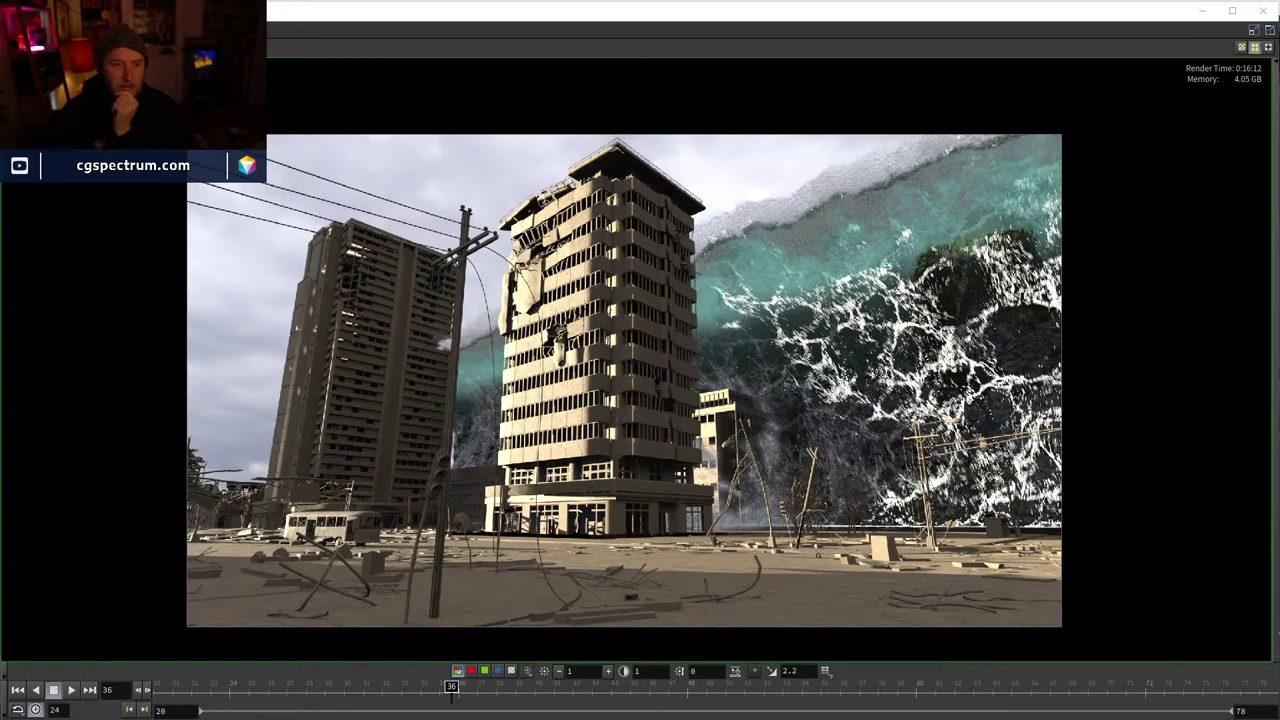
pyautogui.moveTo(451, 686); pyautogui.dragTo(808, 686)
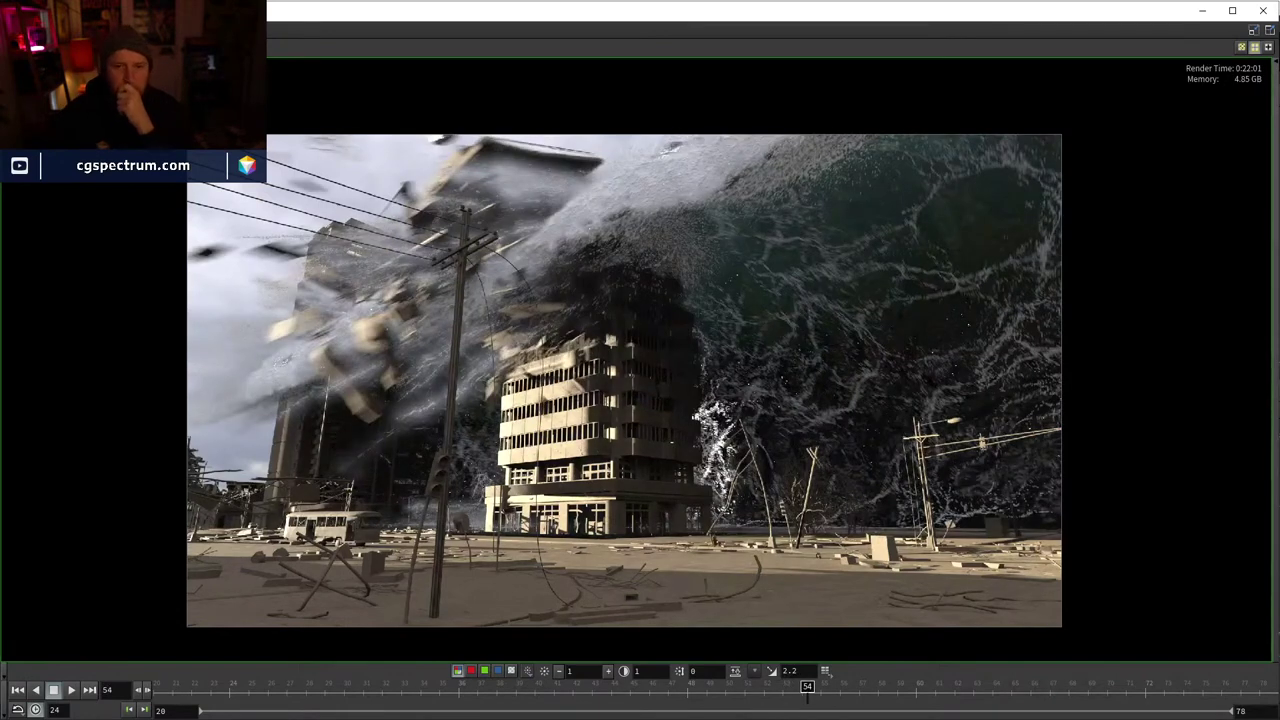
# - Return to the main scene and advance to frame 96 to show the cached magenta spray
pyautogui.click(1204, 11)
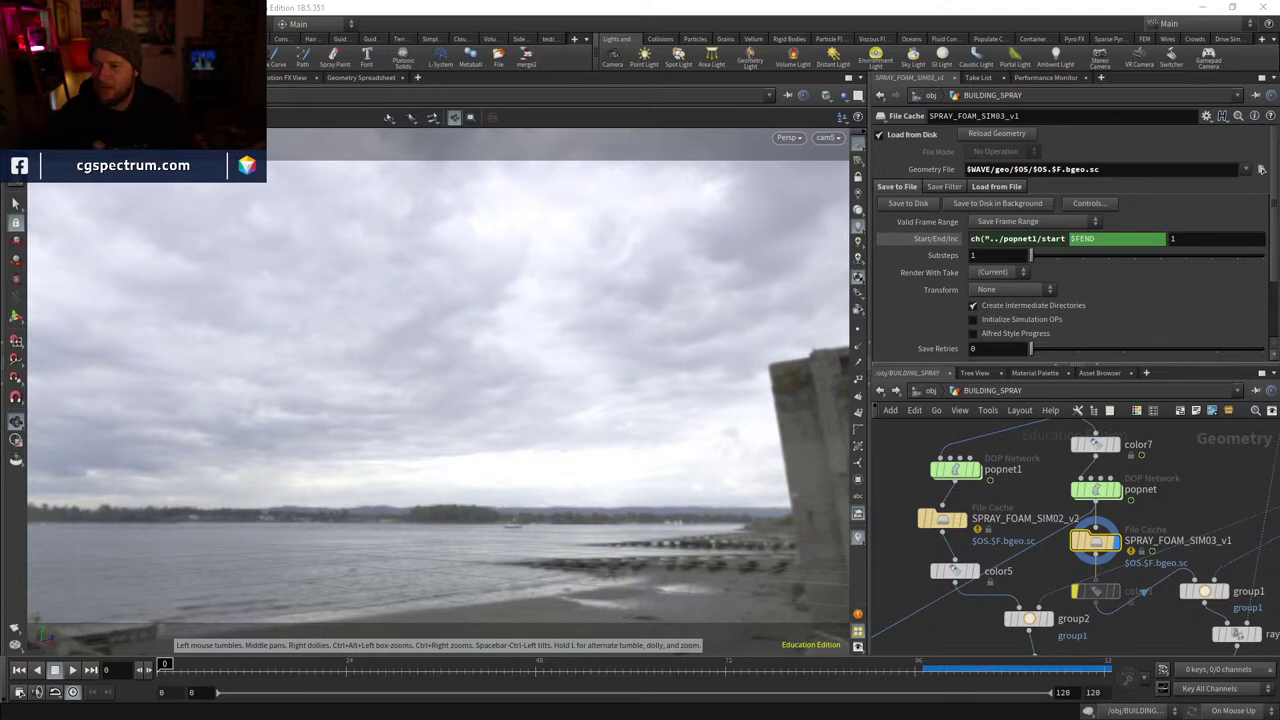
pyautogui.moveTo(1120, 600); pyautogui.dragTo(1086, 540, button='middle')
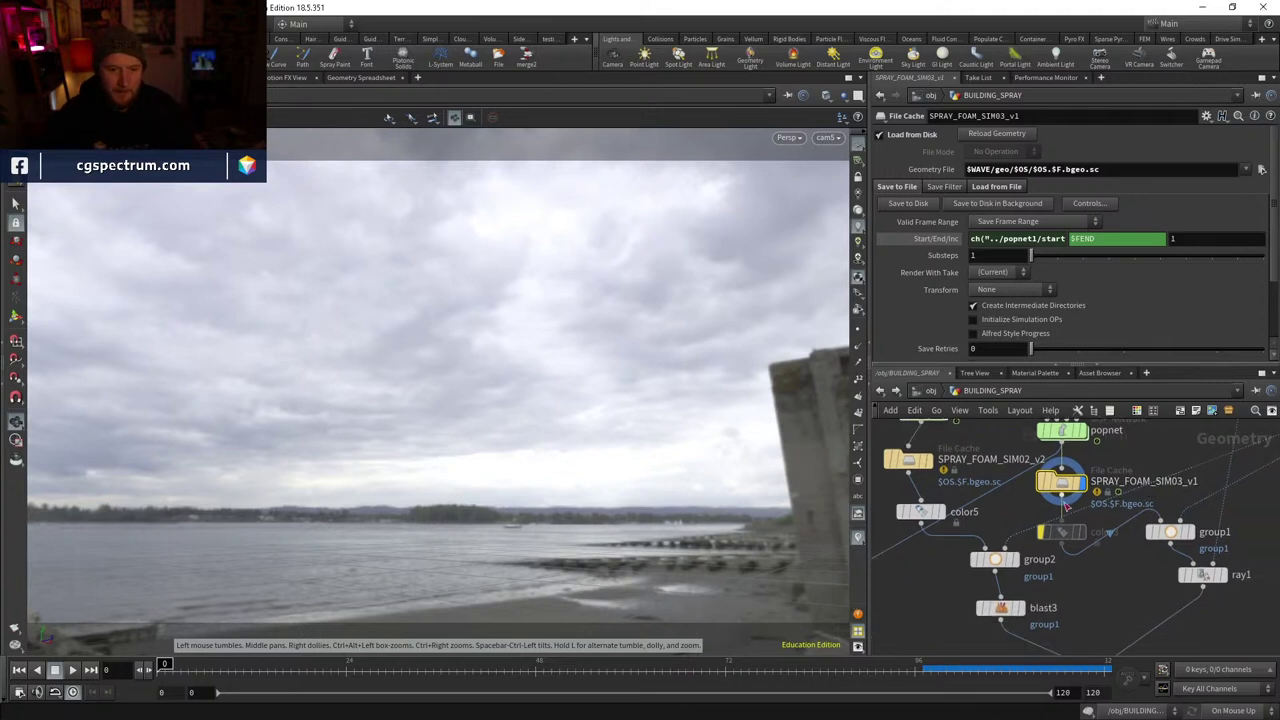
pyautogui.moveTo(268, 668)
pyautogui.mouseDown()
pyautogui.moveTo(575, 668)
pyautogui.moveTo(669, 686)
pyautogui.moveTo(672, 670)
pyautogui.moveTo(781, 668)
pyautogui.moveTo(420, 664)
pyautogui.moveTo(898, 664)
pyautogui.mouseUp()
# - Pan the BUILDING_SPRAY network down to the merge and timeshift nodes below the cache
pyautogui.scroll(-2, 1108, 490)
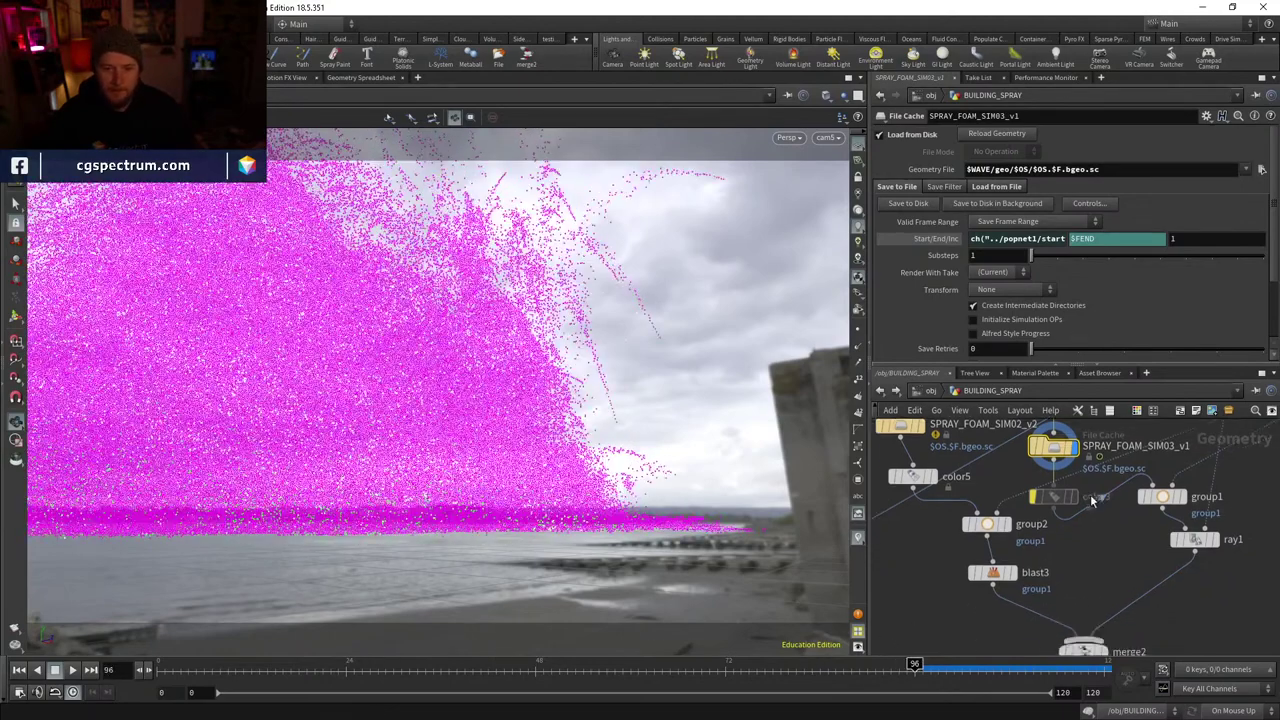
pyautogui.scroll(-2, 1108, 492)
pyautogui.moveTo(1110, 497); pyautogui.dragTo(1065, 414, button='middle')
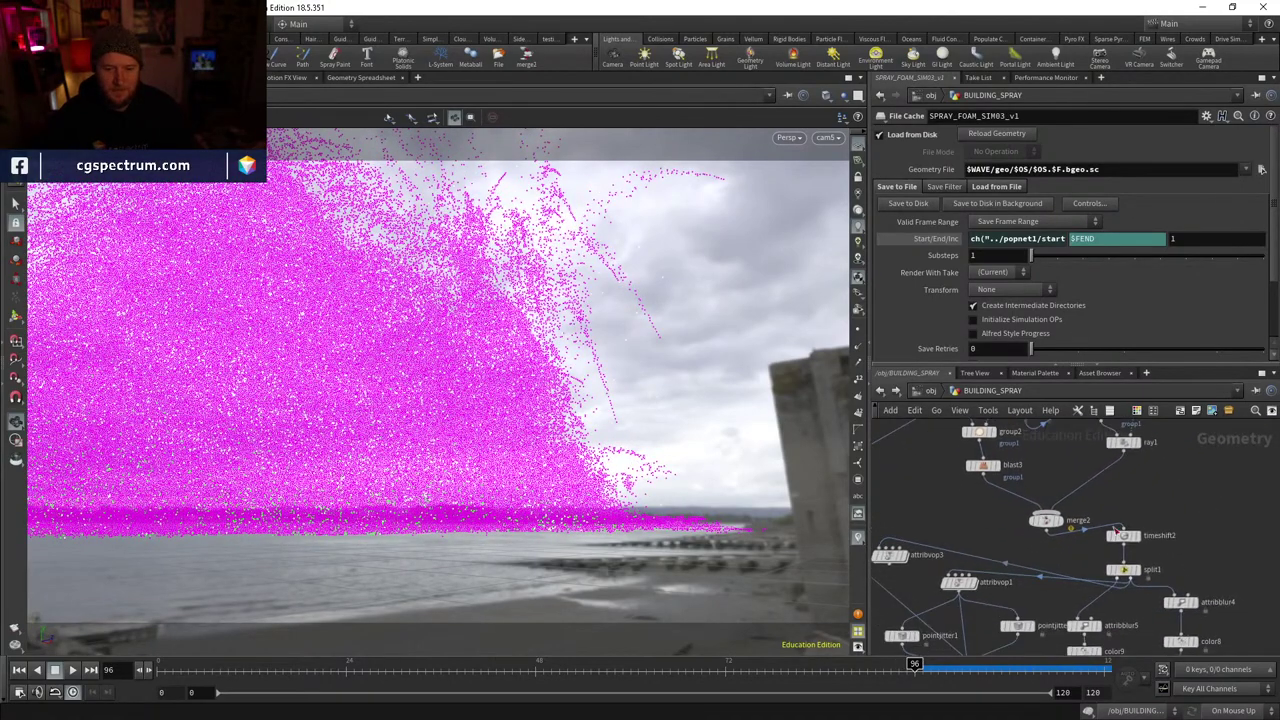
pyautogui.moveTo(1208, 575); pyautogui.dragTo(1204, 541, button='middle')
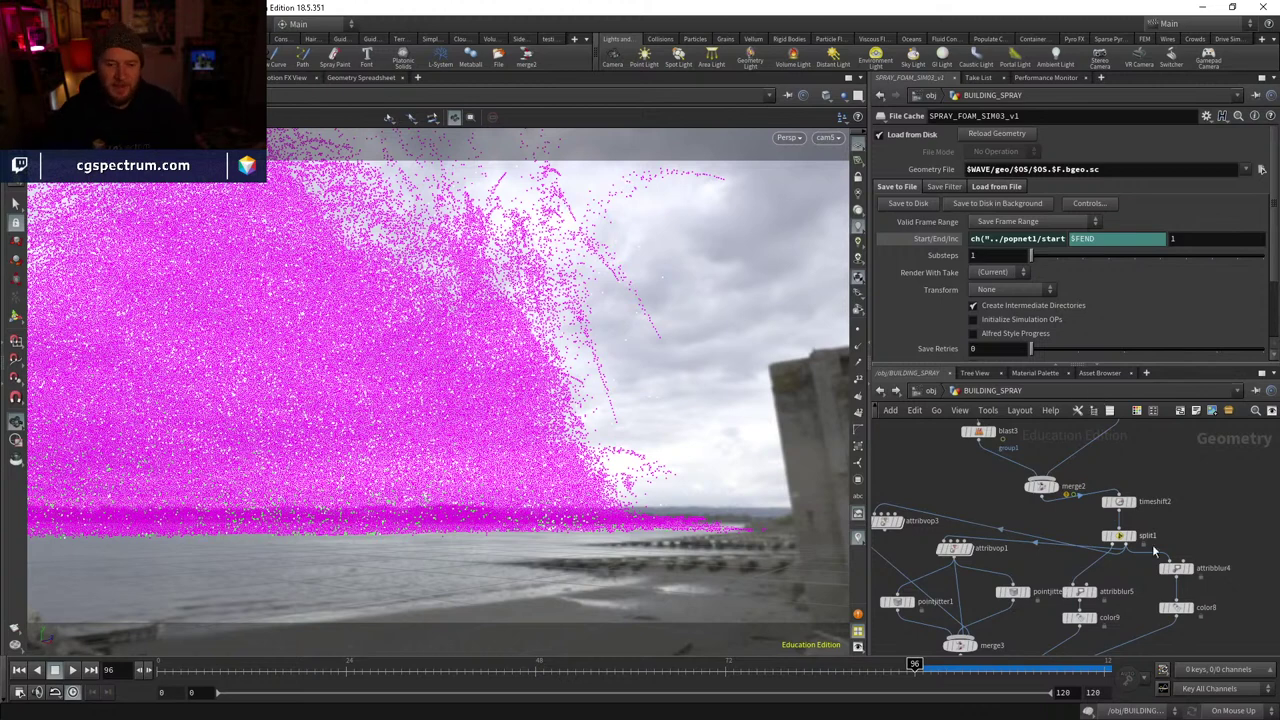
pyautogui.scroll(-3, 1208, 561)
pyautogui.scroll(3, 1081, 552)
pyautogui.moveTo(970, 590)
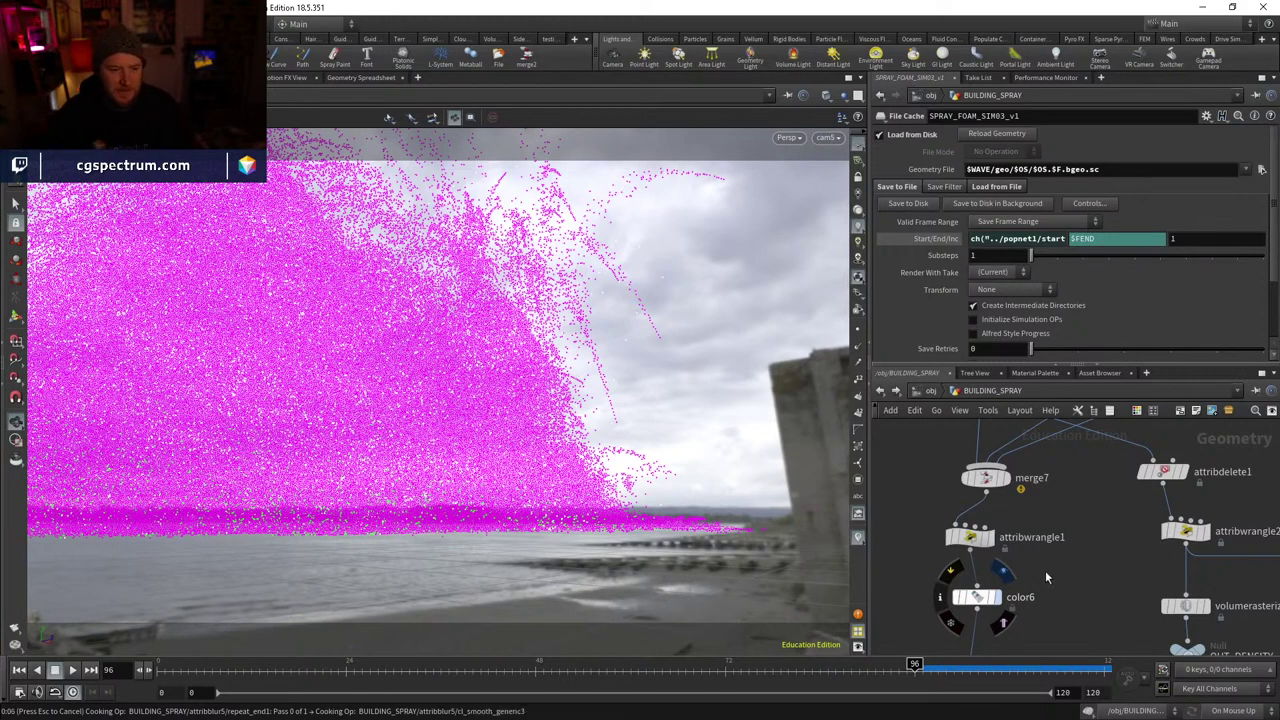
# - Display the color6 output and inspect the upstream ray1 node
pyautogui.click(1003, 571)
pyautogui.scroll(-3, 1043, 626)
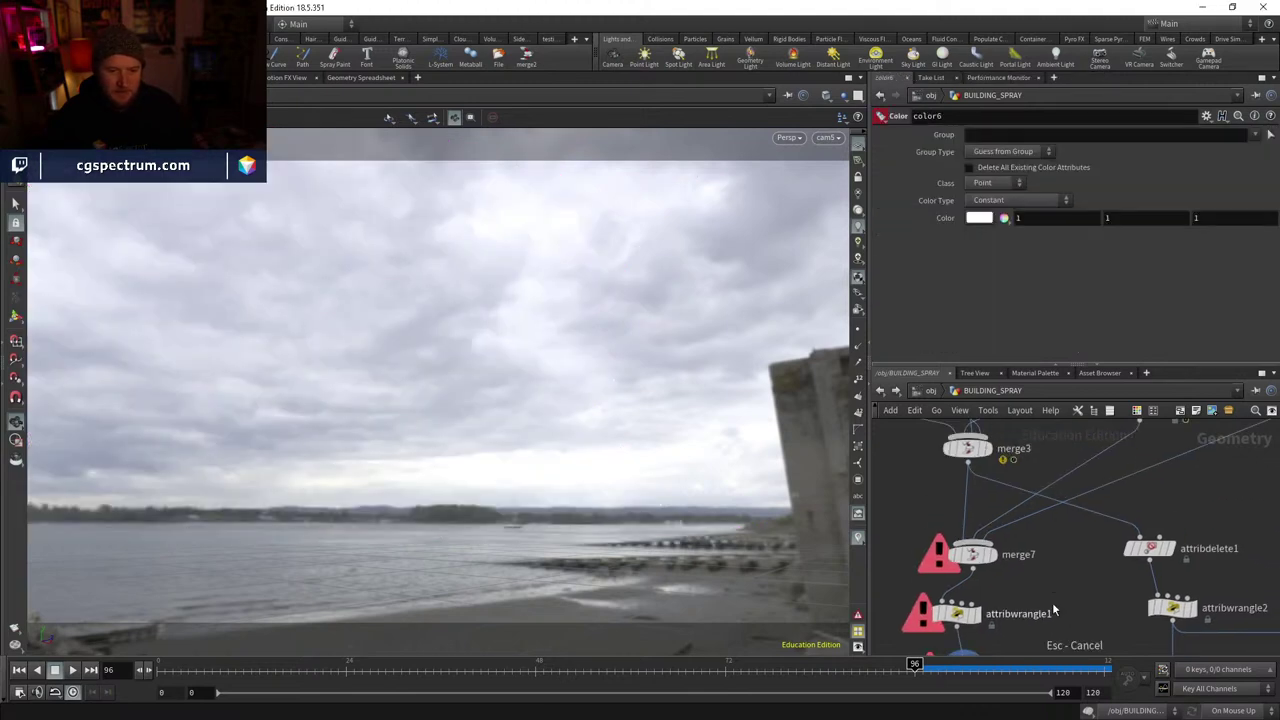
pyautogui.scroll(5, 1043, 626)
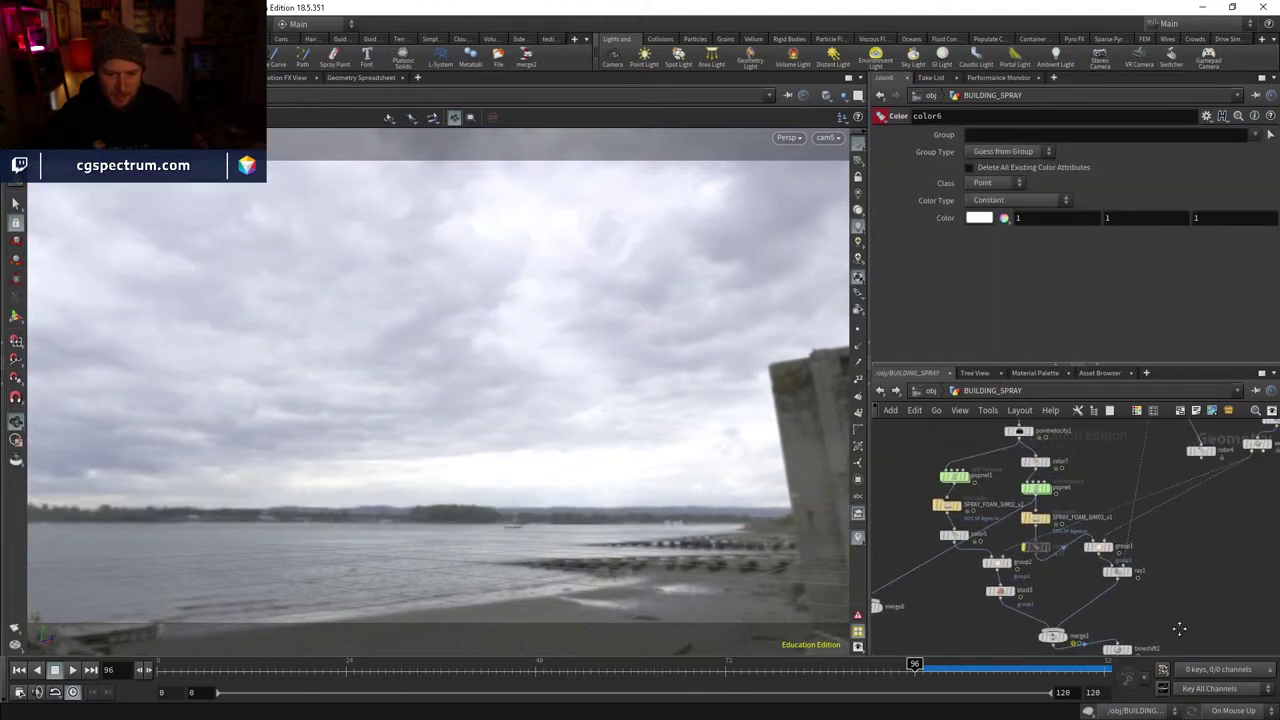
pyautogui.moveTo(1123, 640); pyautogui.dragTo(1065, 582, button='middle')
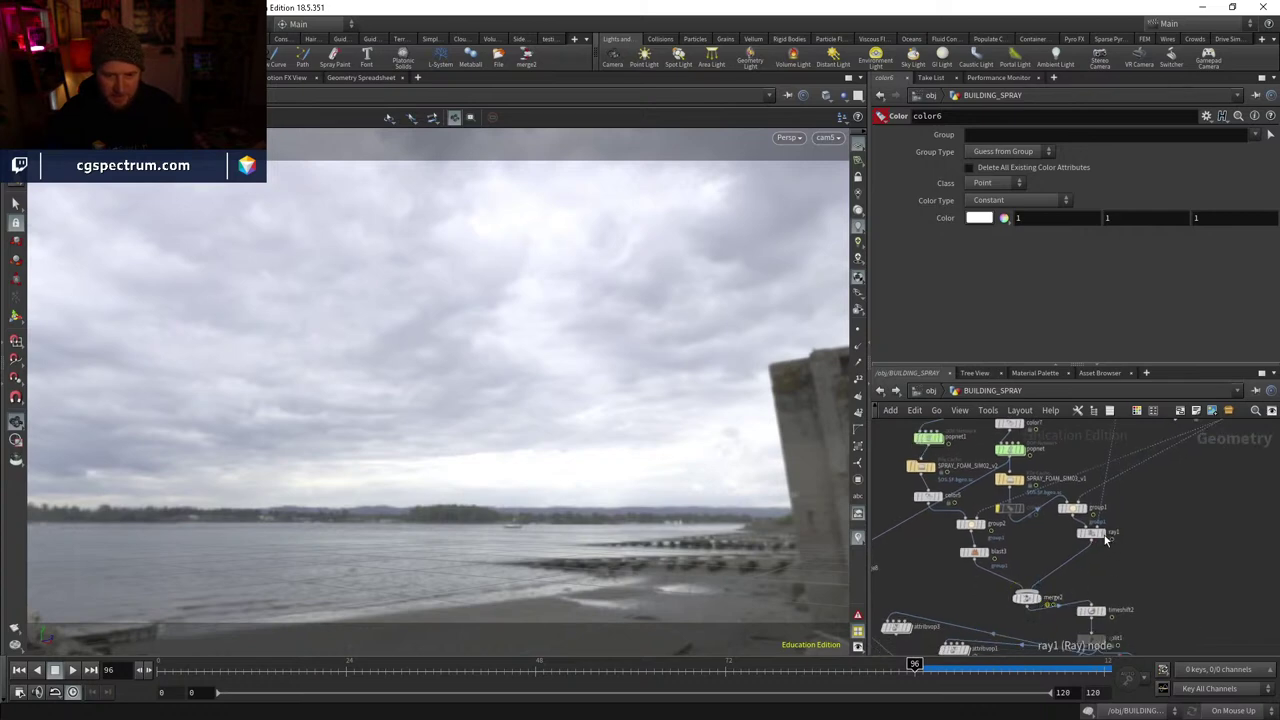
pyautogui.click(1092, 538)
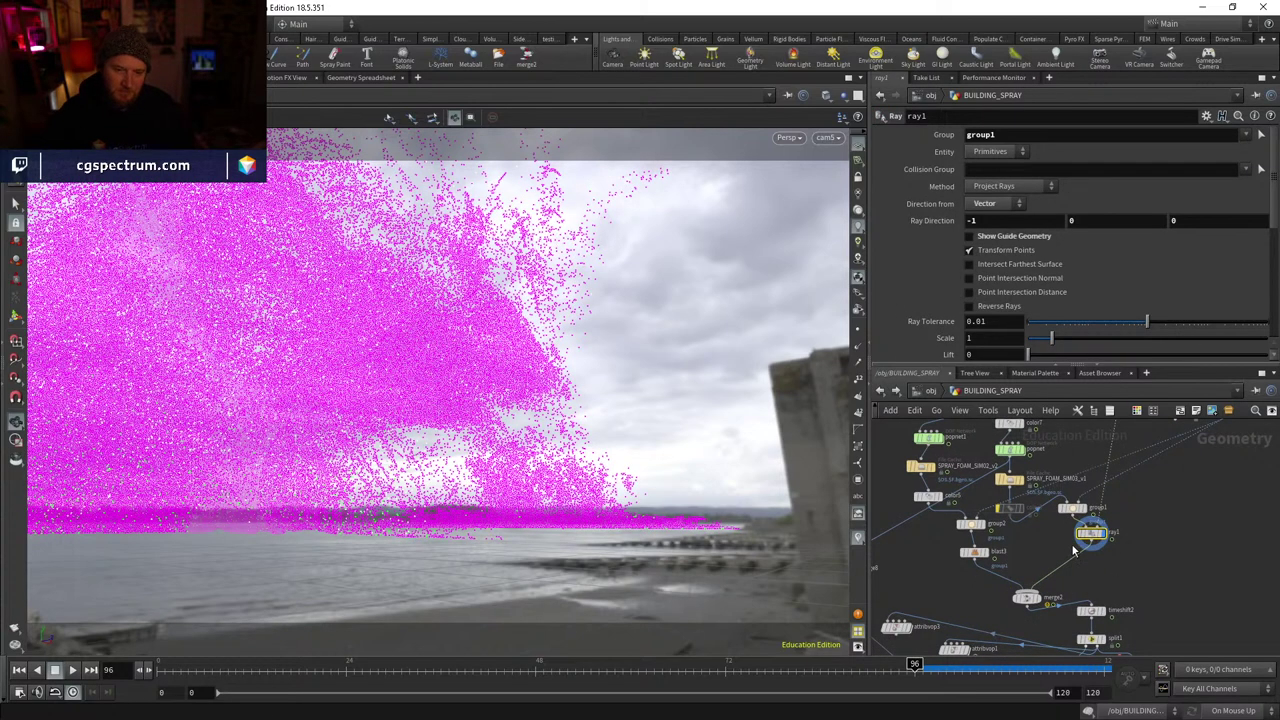
pyautogui.moveTo(1115, 573)
pyautogui.mouseDown(button='middle')
pyautogui.moveTo(1122, 542)
pyautogui.moveTo(1099, 585)
pyautogui.mouseUp(button='middle')
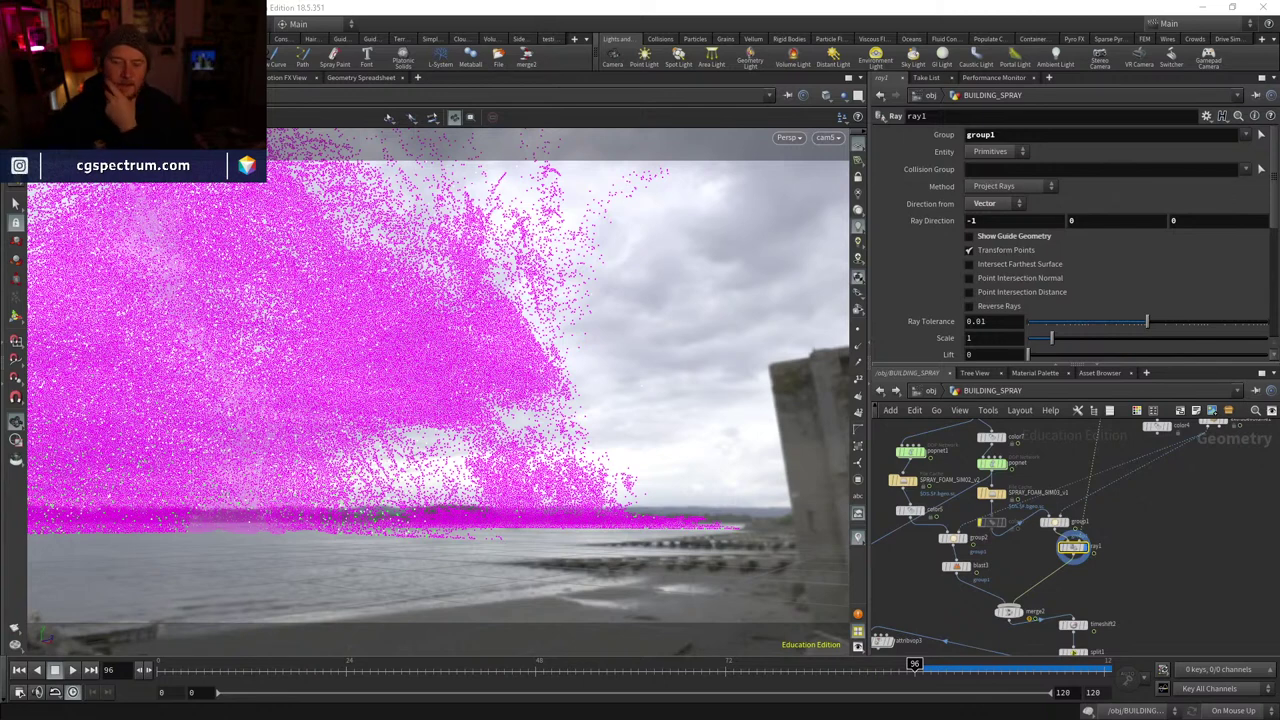
pyautogui.scroll(3, 1022, 558)
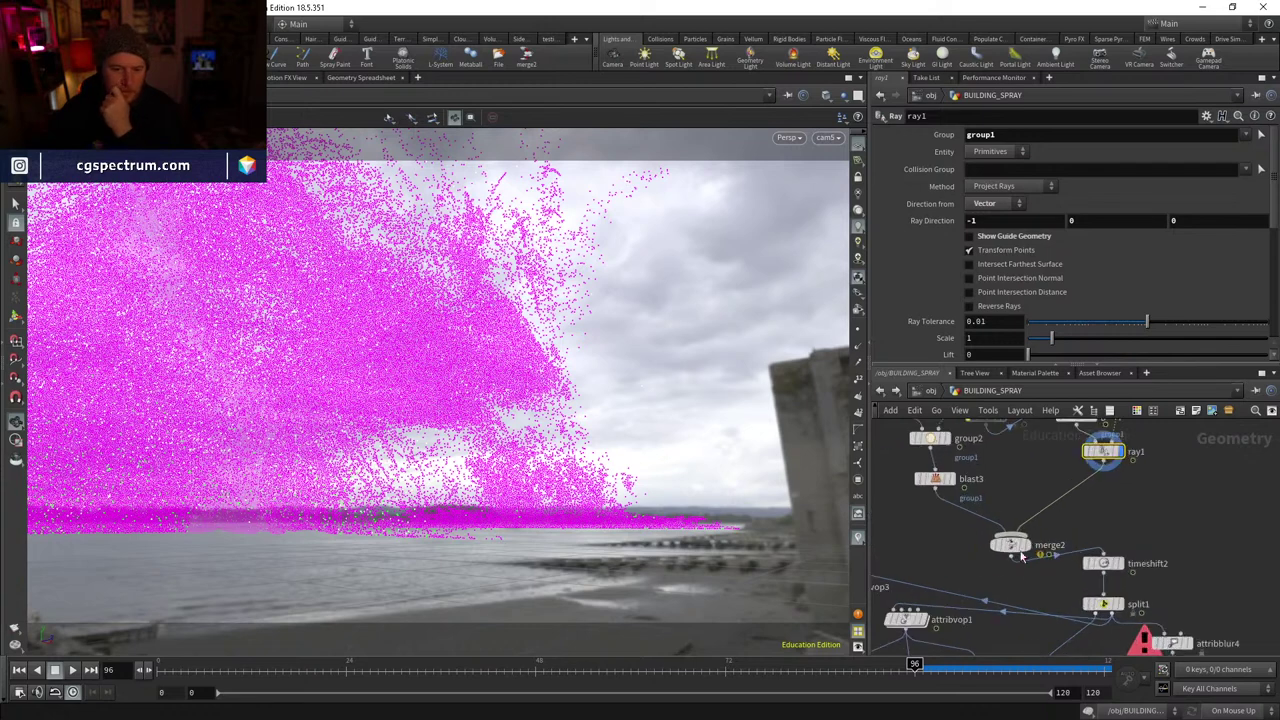
# - Move merge2 higher in the network and check the timeshift2 settings
pyautogui.moveTo(1022, 558); pyautogui.dragTo(1036, 529)
pyautogui.moveTo(1121, 563); pyautogui.dragTo(1222, 488, button='middle')
pyautogui.click(1106, 513)
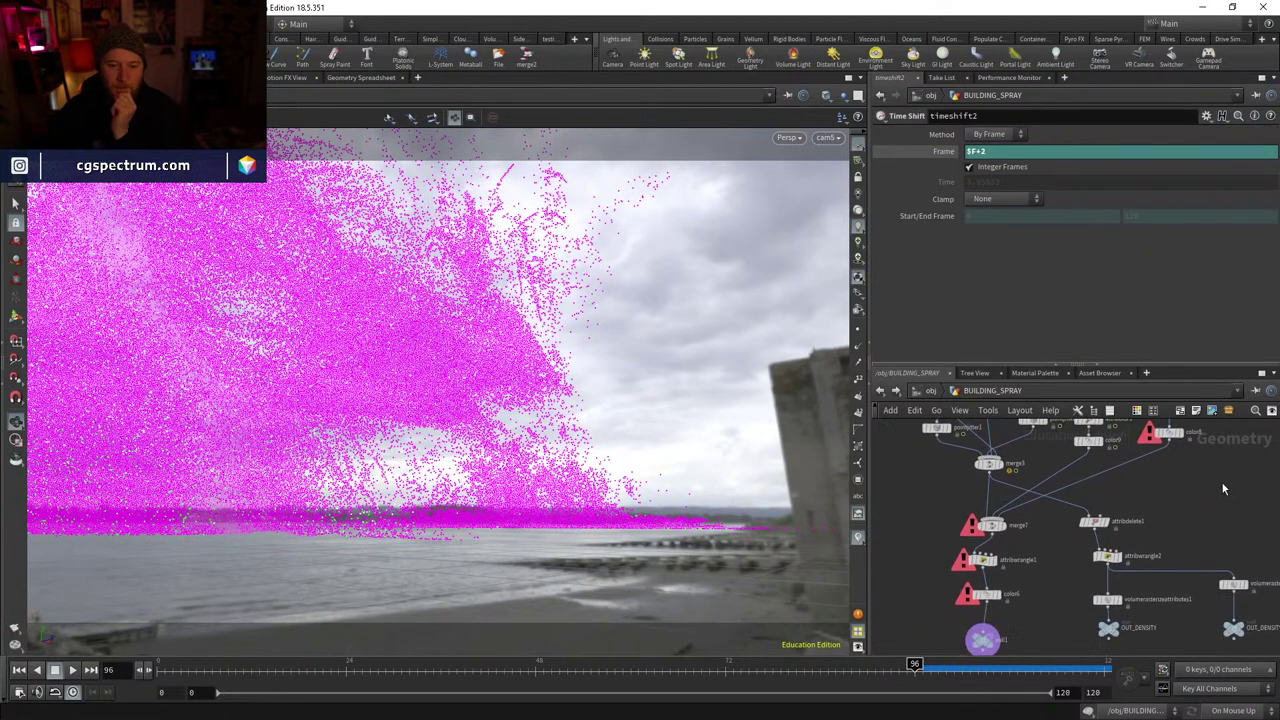
pyautogui.scroll(3, 975, 600)
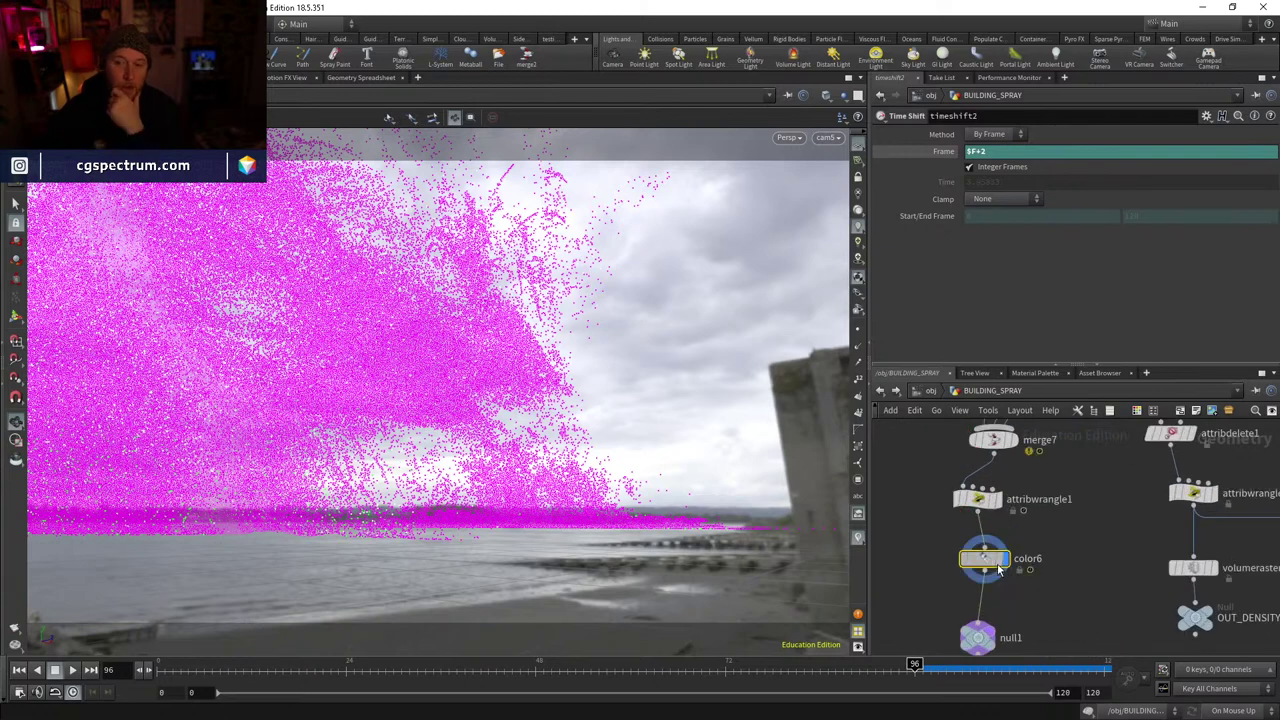
# - Display the spray through color6 again so particles appear white (1, 1, 1)
pyautogui.click(998, 568)
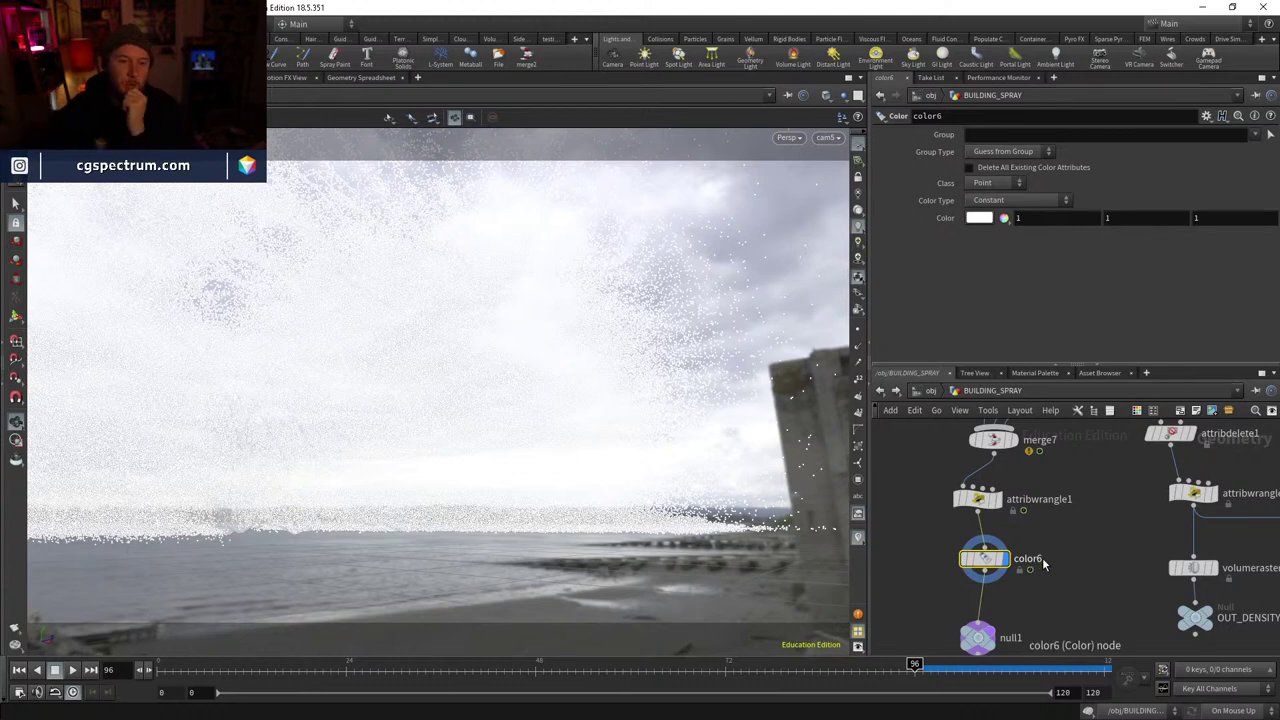
pyautogui.moveTo(1139, 538); pyautogui.dragTo(1125, 574, button='middle')
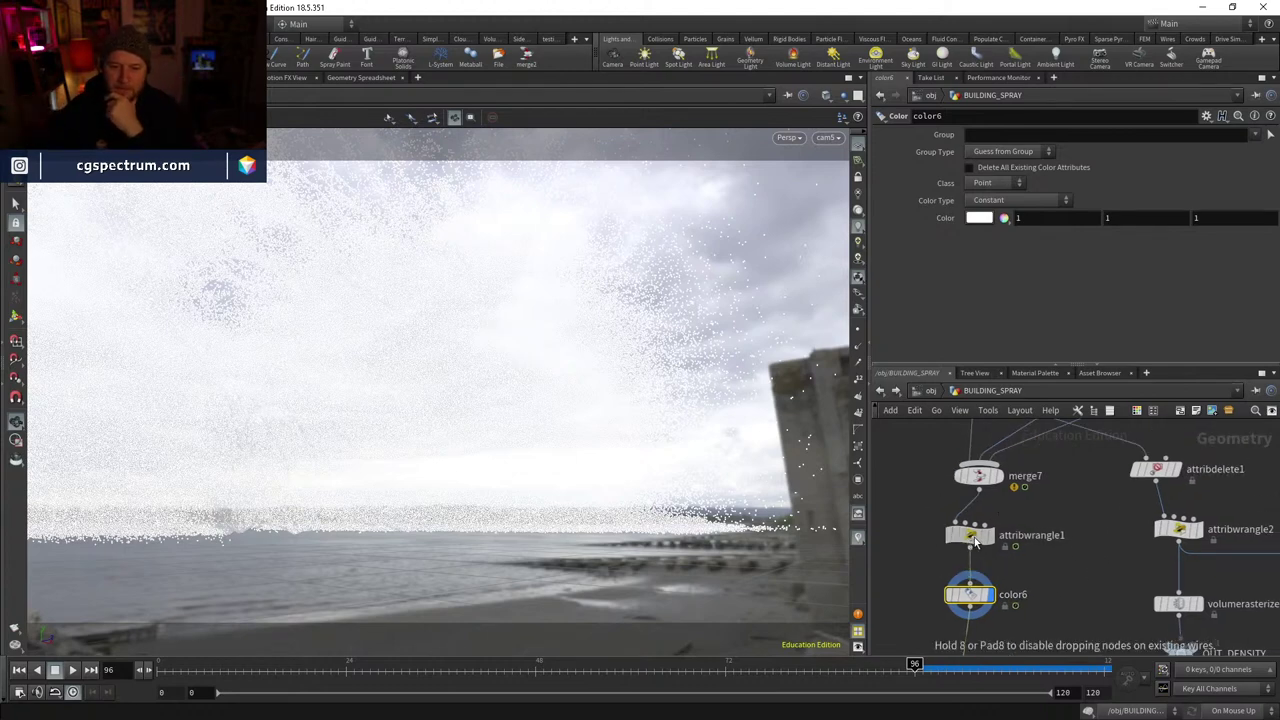
pyautogui.moveTo(966, 604); pyautogui.dragTo(977, 603)
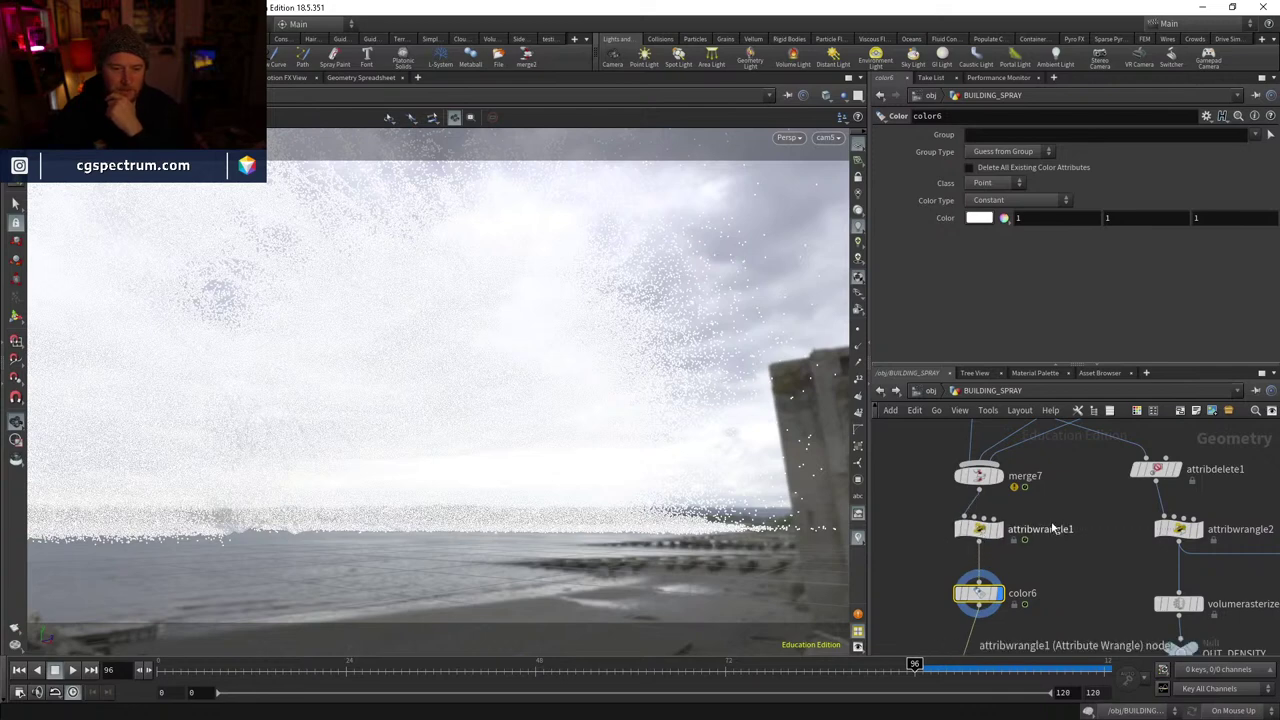
pyautogui.scroll(-3, 1030, 590)
pyautogui.scroll(-3, 1053, 562)
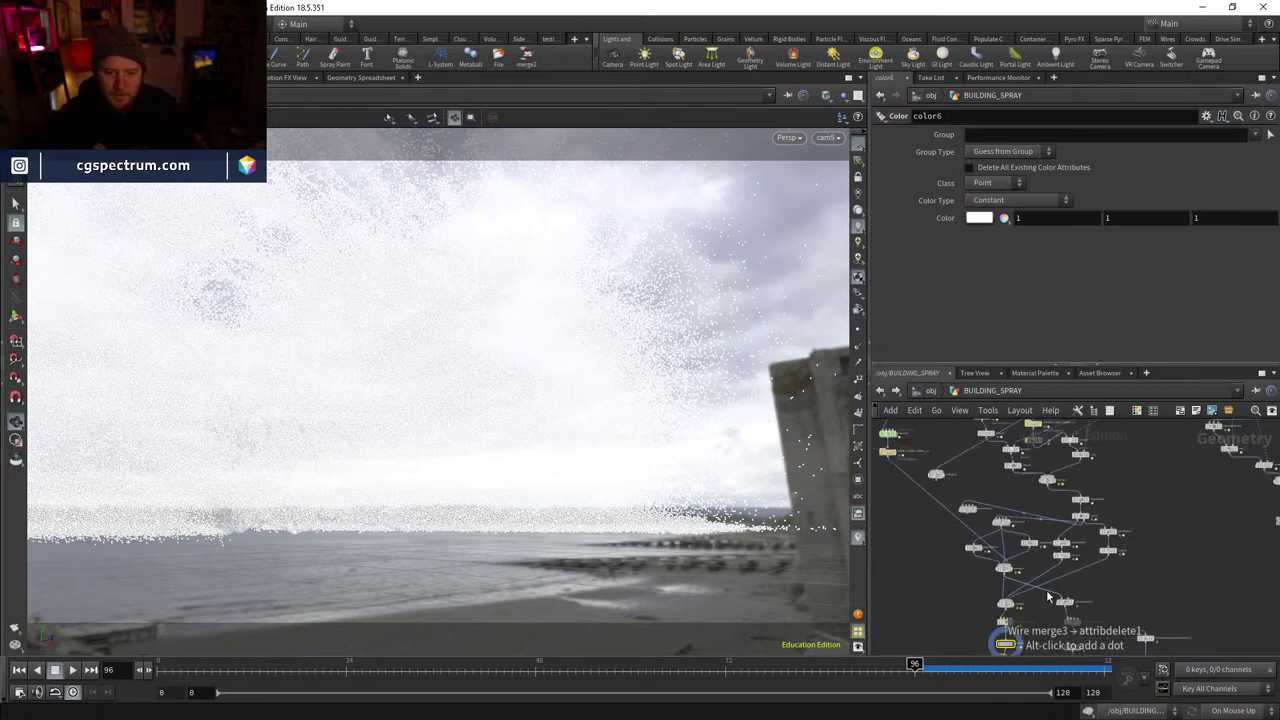
pyautogui.scroll(-2, 1216, 579)
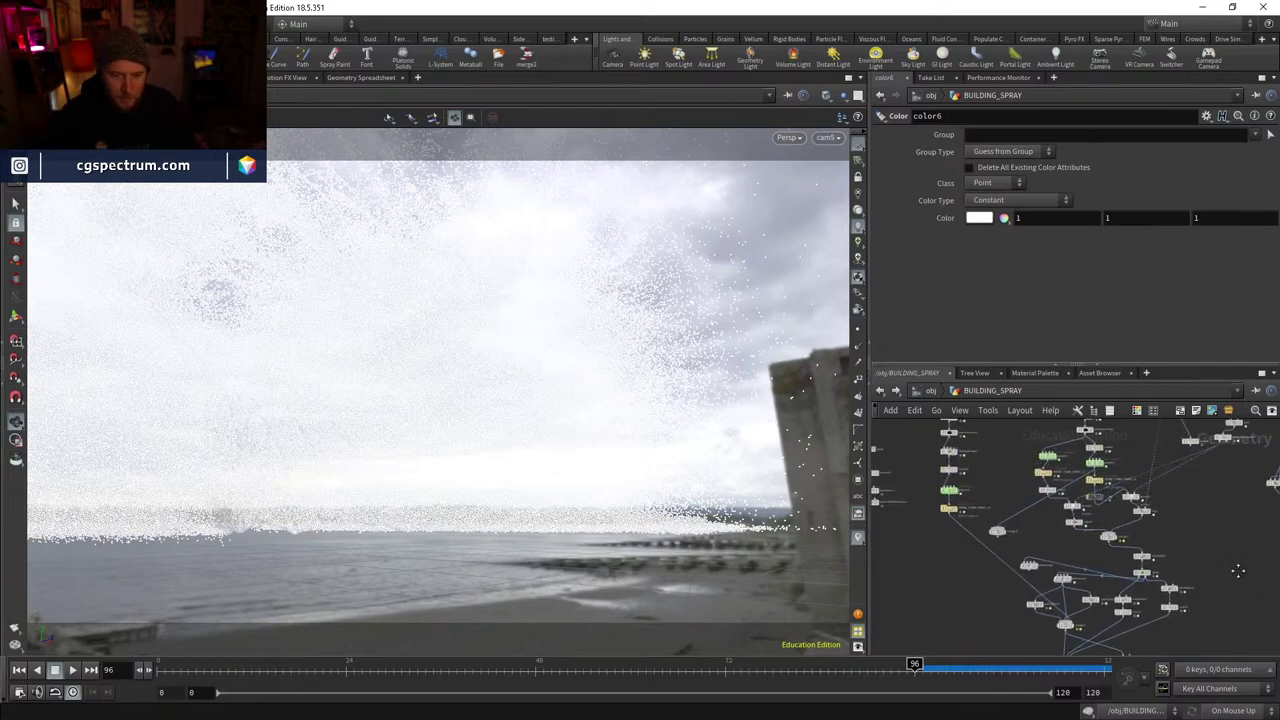
# - Go up to /obj and inspect BUILDING_SPRAY, WAVE and both SPRAY_FOAM objects
pyautogui.click(931, 392)
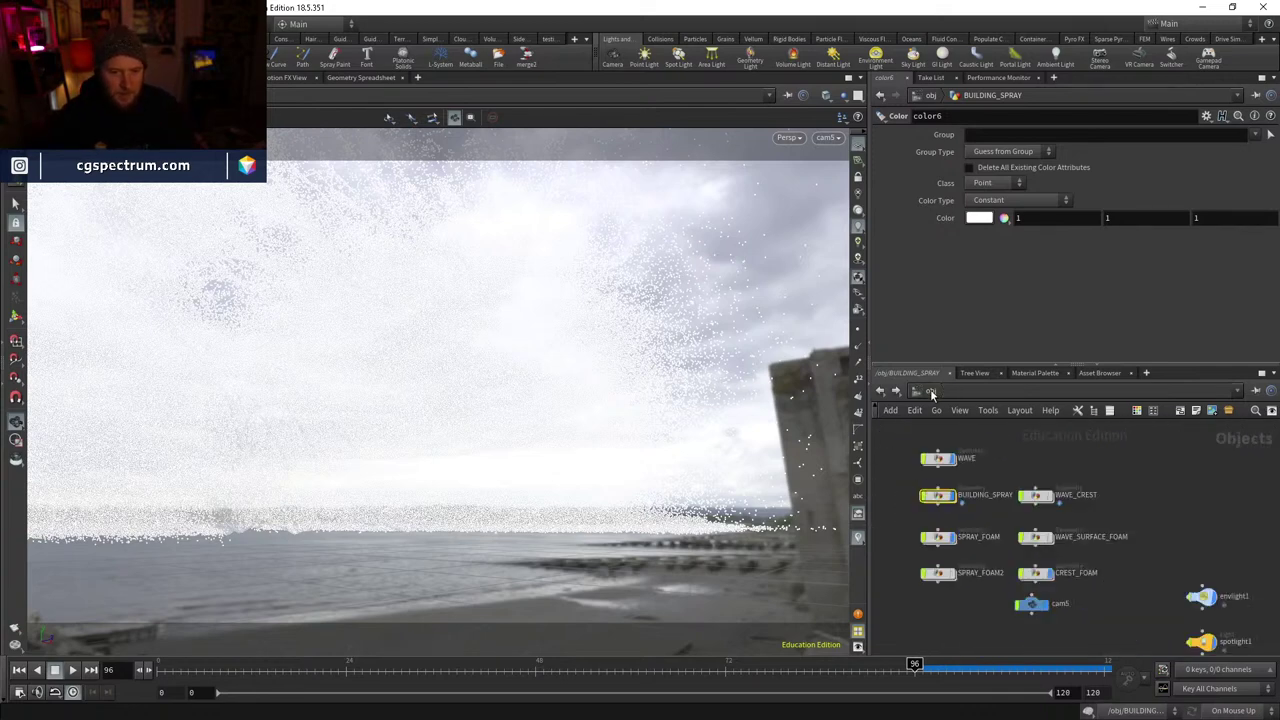
pyautogui.click(937, 496)
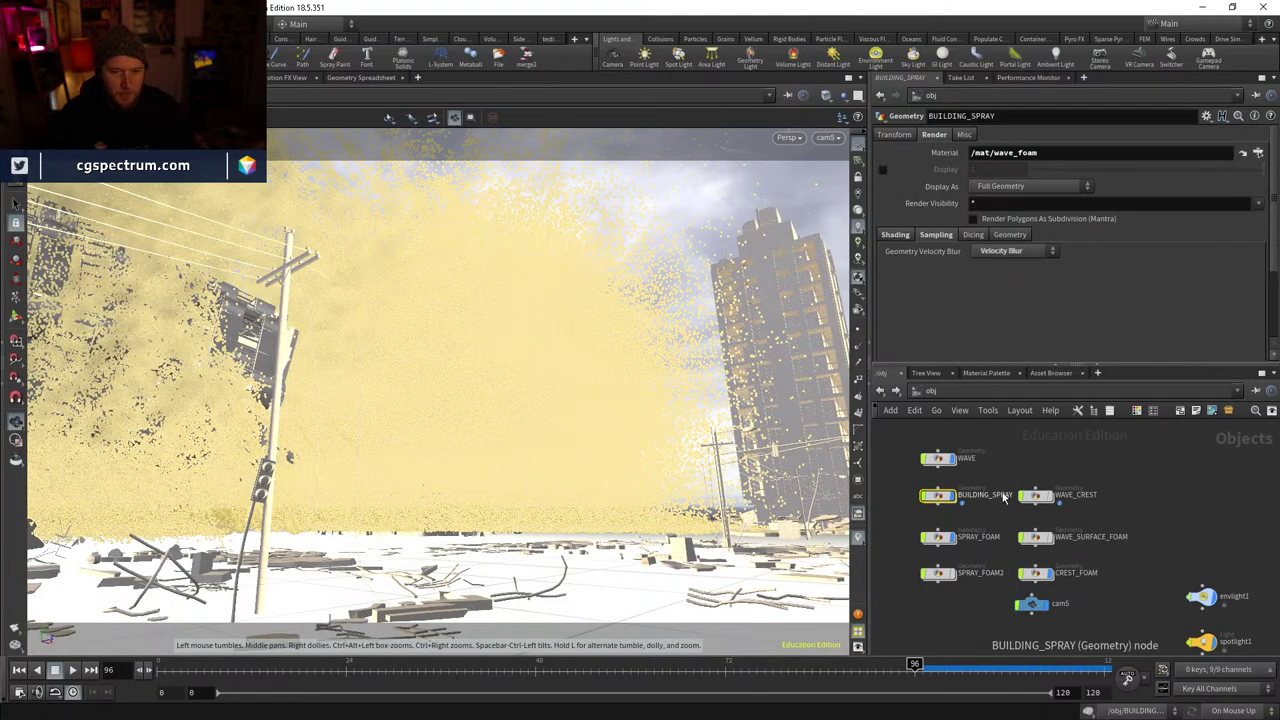
pyautogui.click(937, 458)
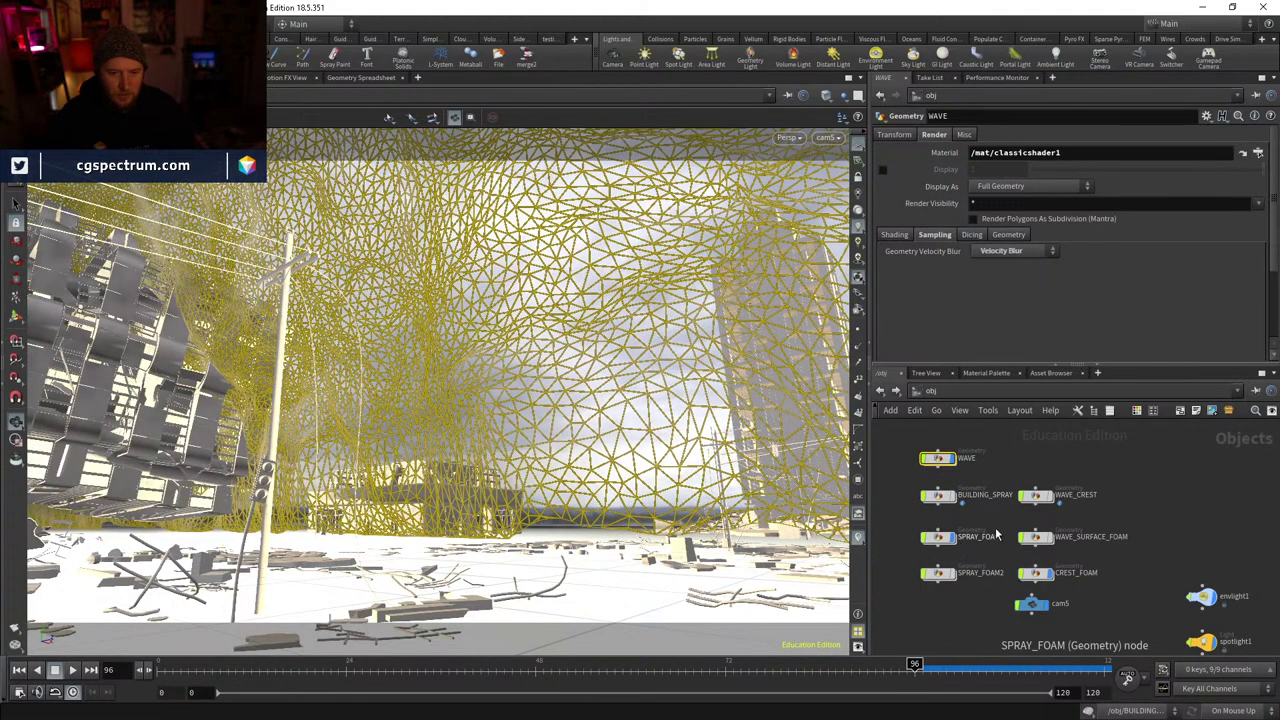
pyautogui.moveTo(912, 515); pyautogui.dragTo(1005, 590)
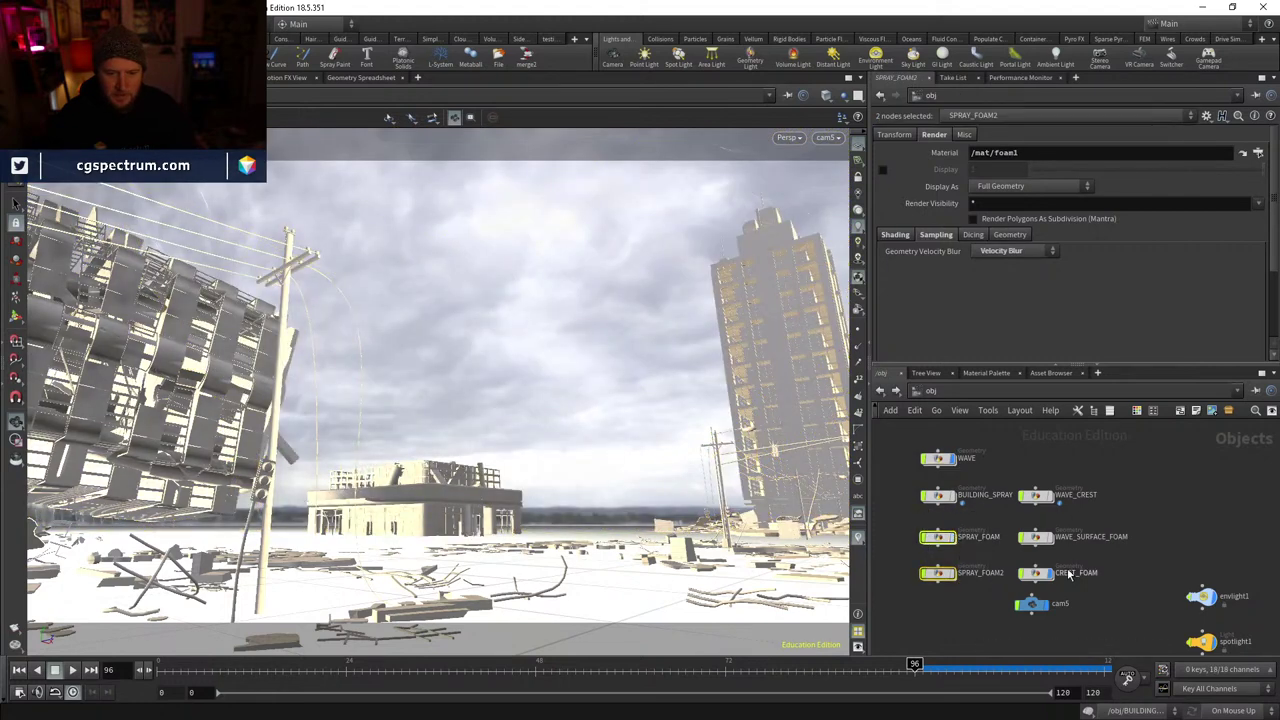
# - Scrub from frame 21 until the wave engulfs the building, review the render, then close MPlay
pyautogui.click(323, 666)
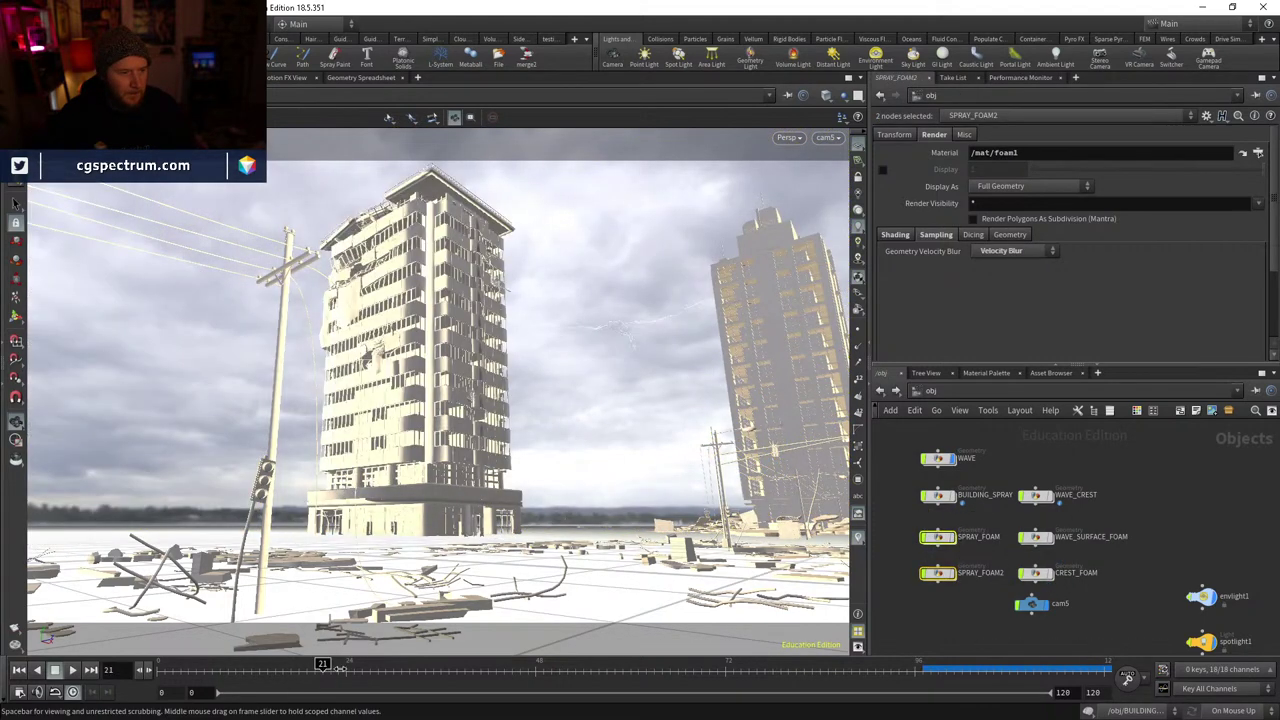
pyautogui.scroll(2, 929, 470)
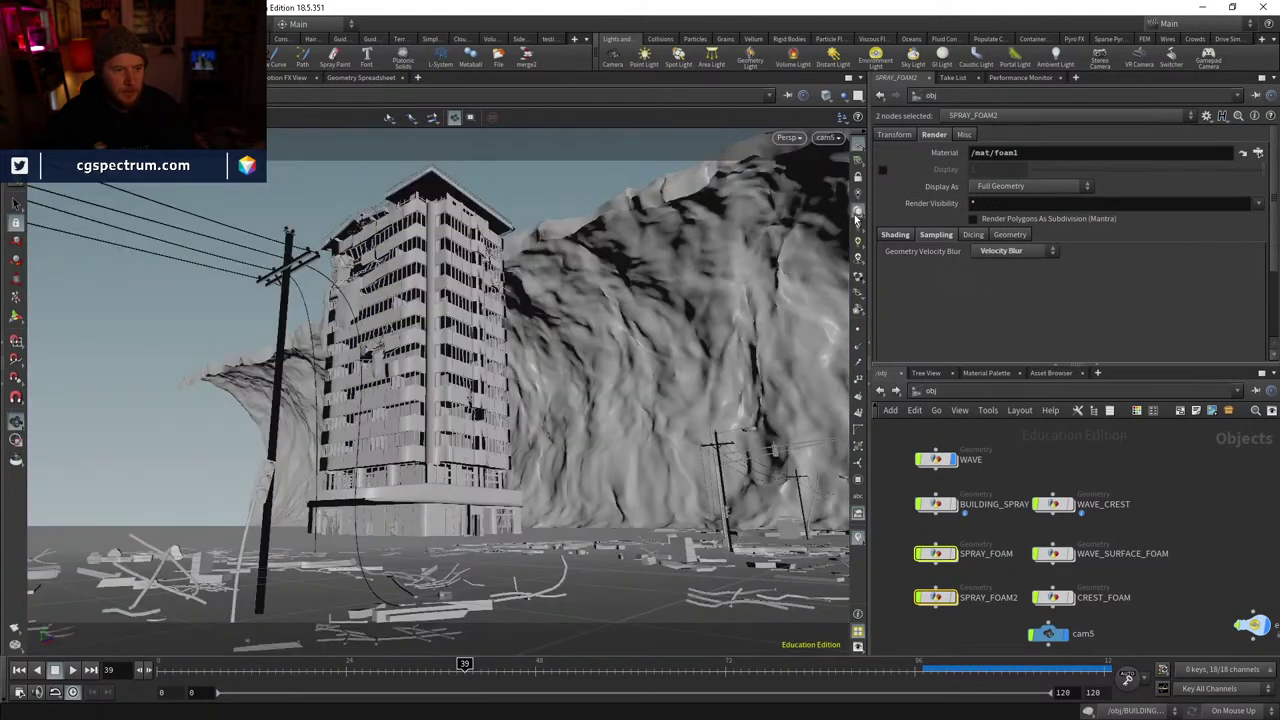
pyautogui.moveTo(503, 667); pyautogui.dragTo(779, 668)
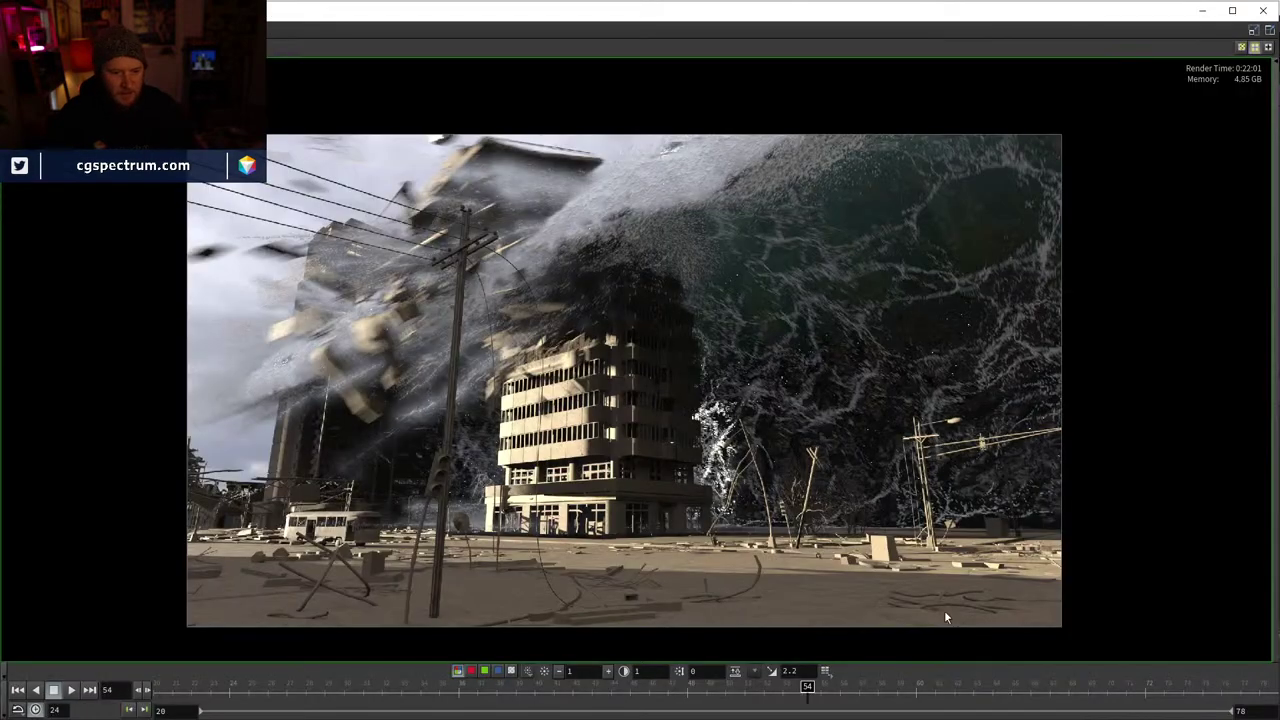
pyautogui.moveTo(944, 687); pyautogui.dragTo(1259, 690)
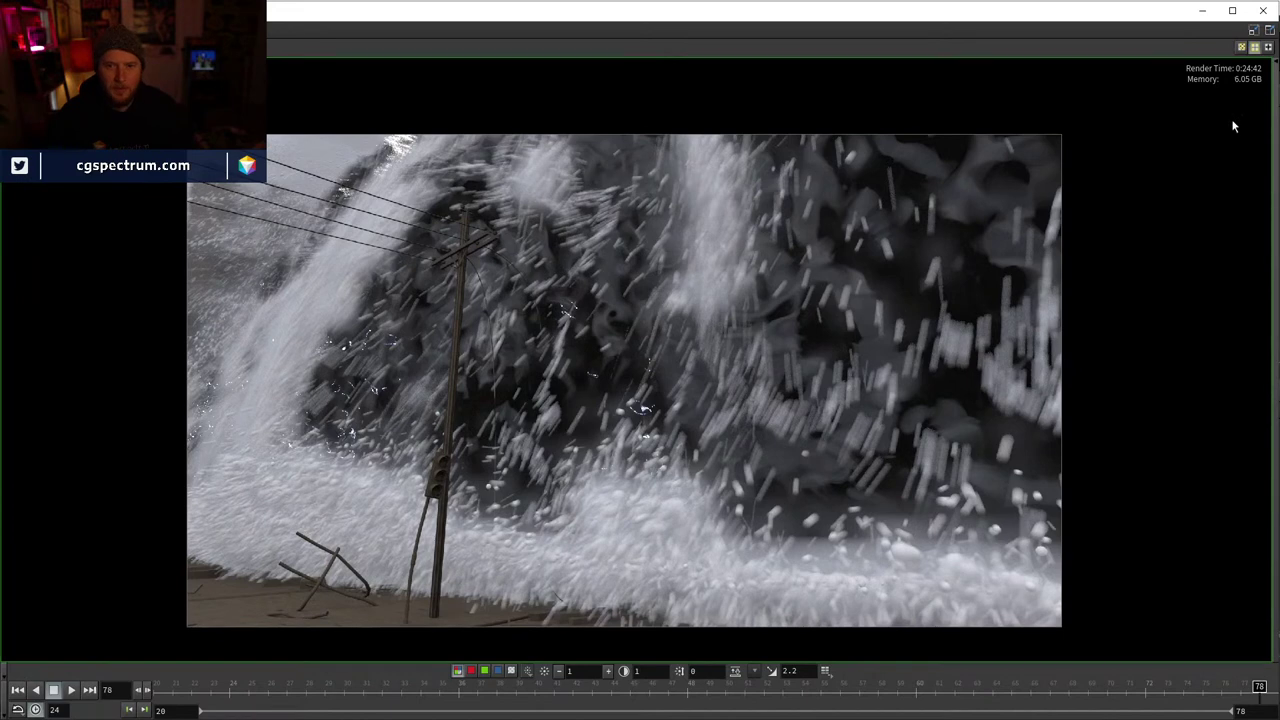
pyautogui.click(1204, 10)
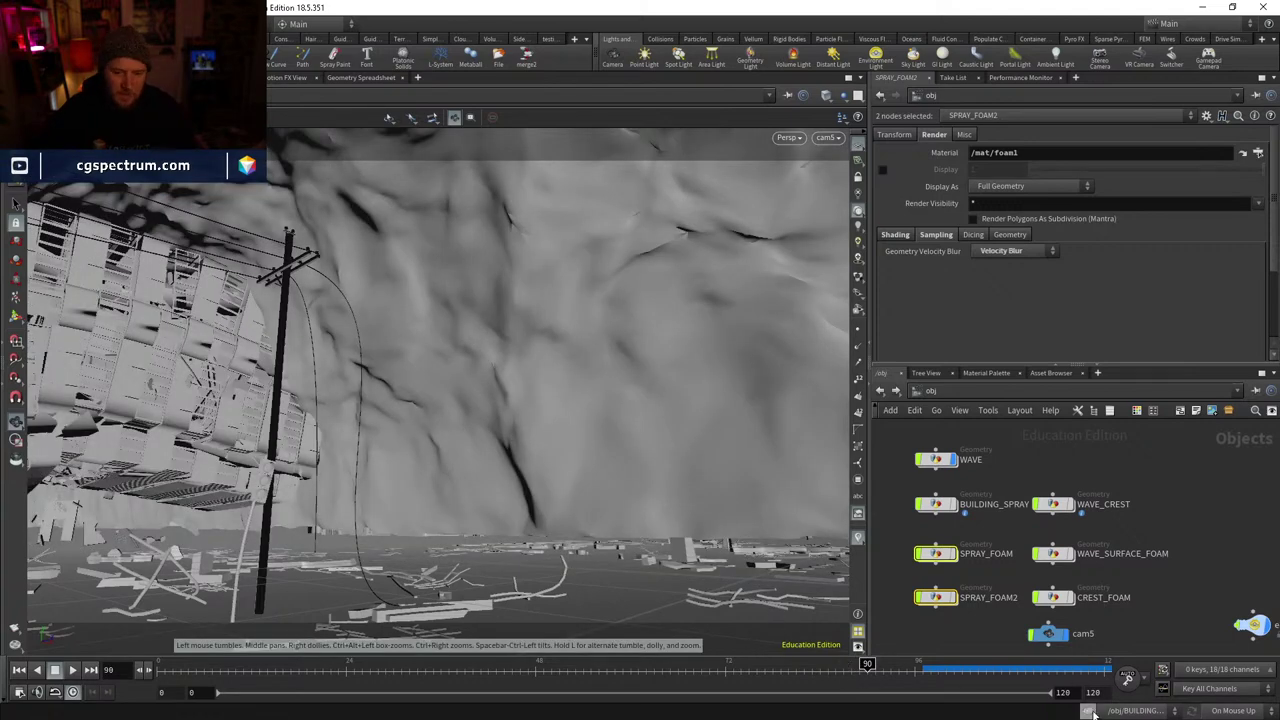
# - Set the global animation end frame to 90
pyautogui.click(19, 693)
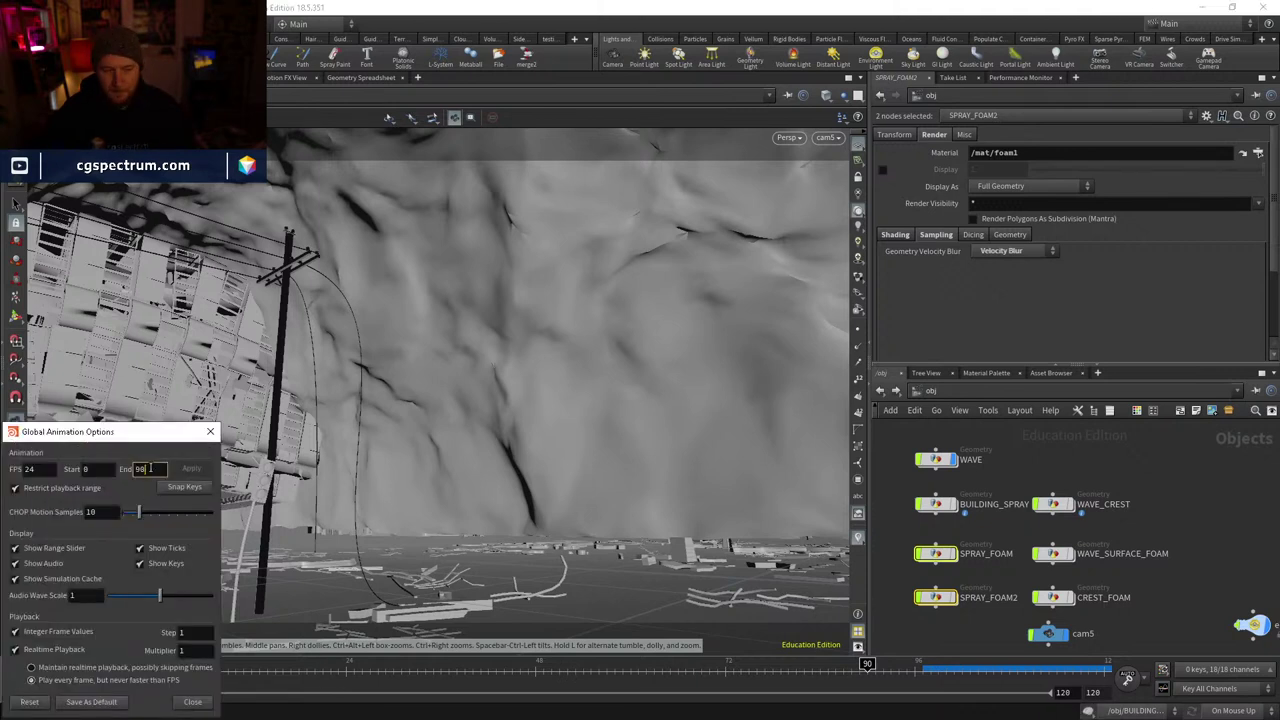
pyautogui.click(150, 468)
pyautogui.write('90')
pyautogui.press('Return')
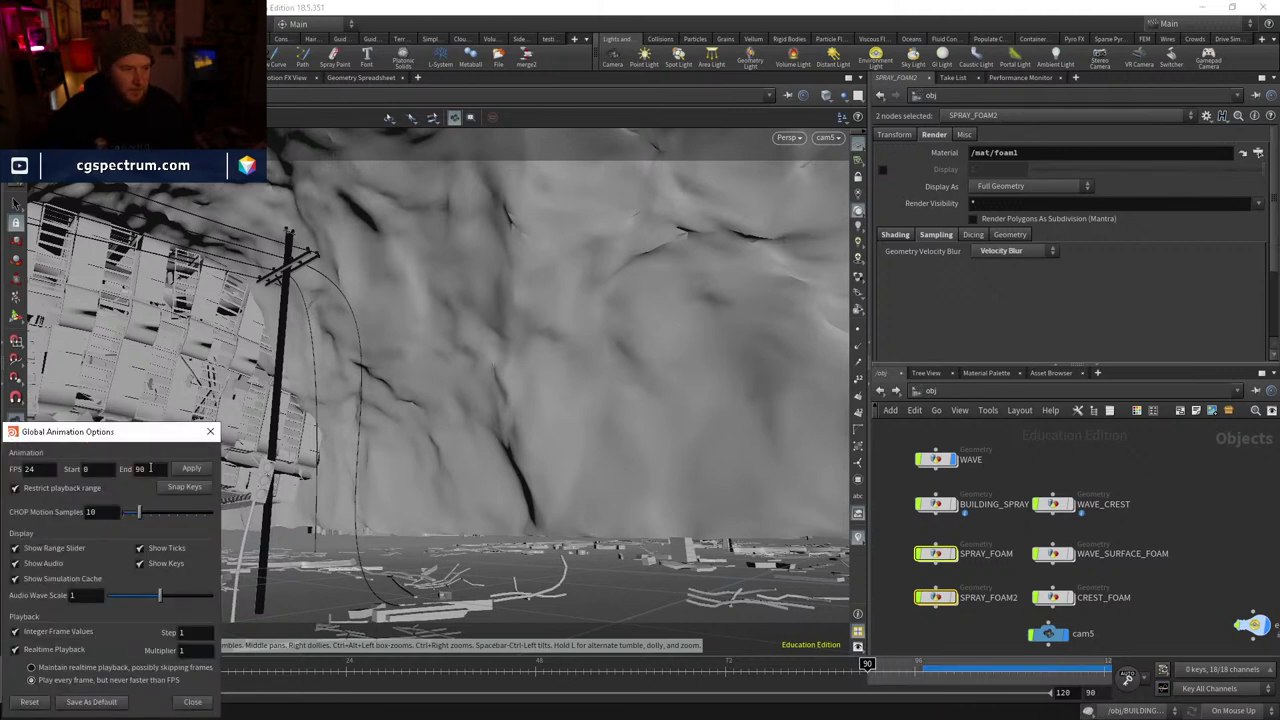
pyautogui.click(211, 702)
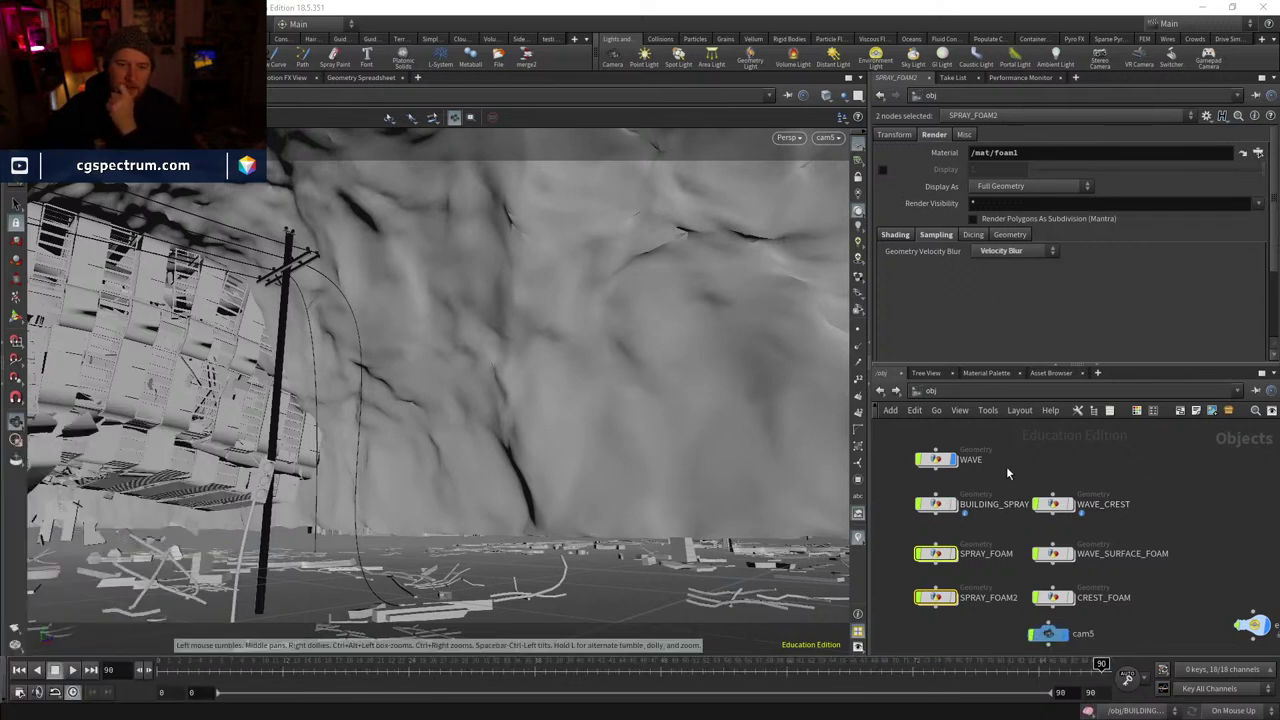
# - Inside the WAVE network, view the curling wave and display attribvop1's dark-blue surface at frame 55
pyautogui.doubleClick(962, 490)
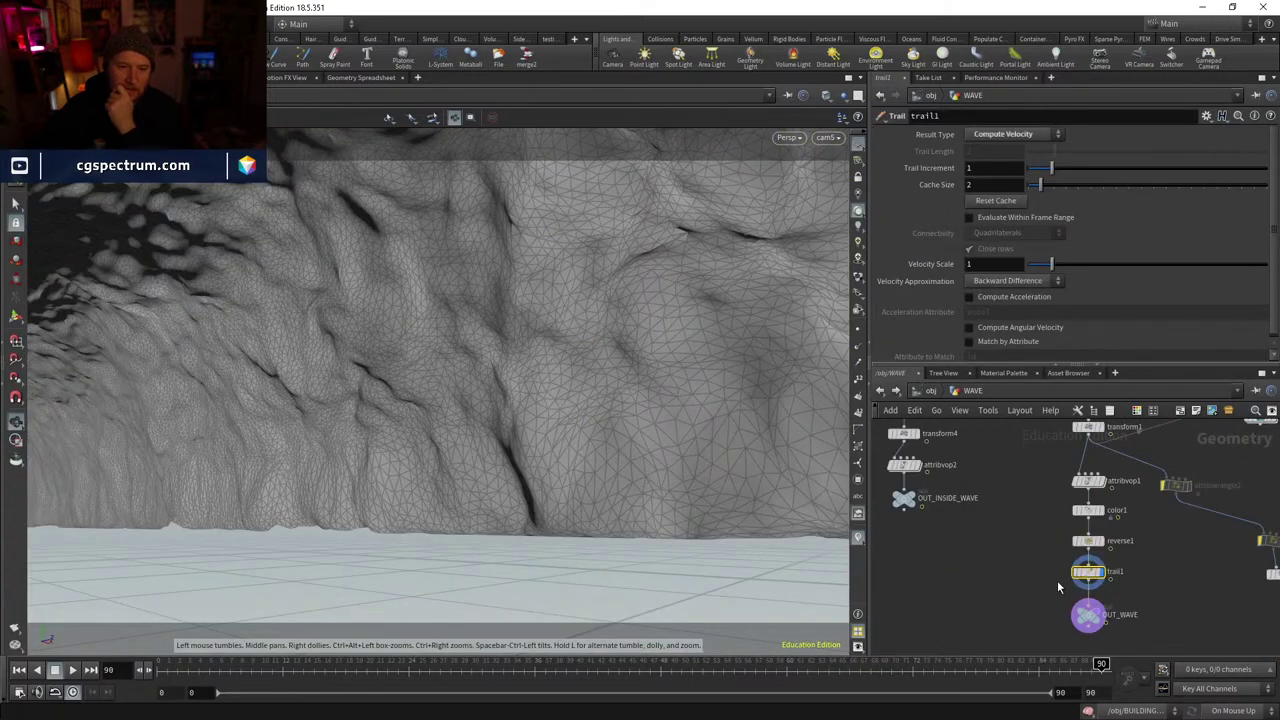
pyautogui.moveTo(455, 665)
pyautogui.mouseDown()
pyautogui.moveTo(678, 665)
pyautogui.moveTo(345, 665)
pyautogui.moveTo(252, 650)
pyautogui.moveTo(735, 616)
pyautogui.mouseUp()
pyautogui.scroll(-4, 1140, 560)
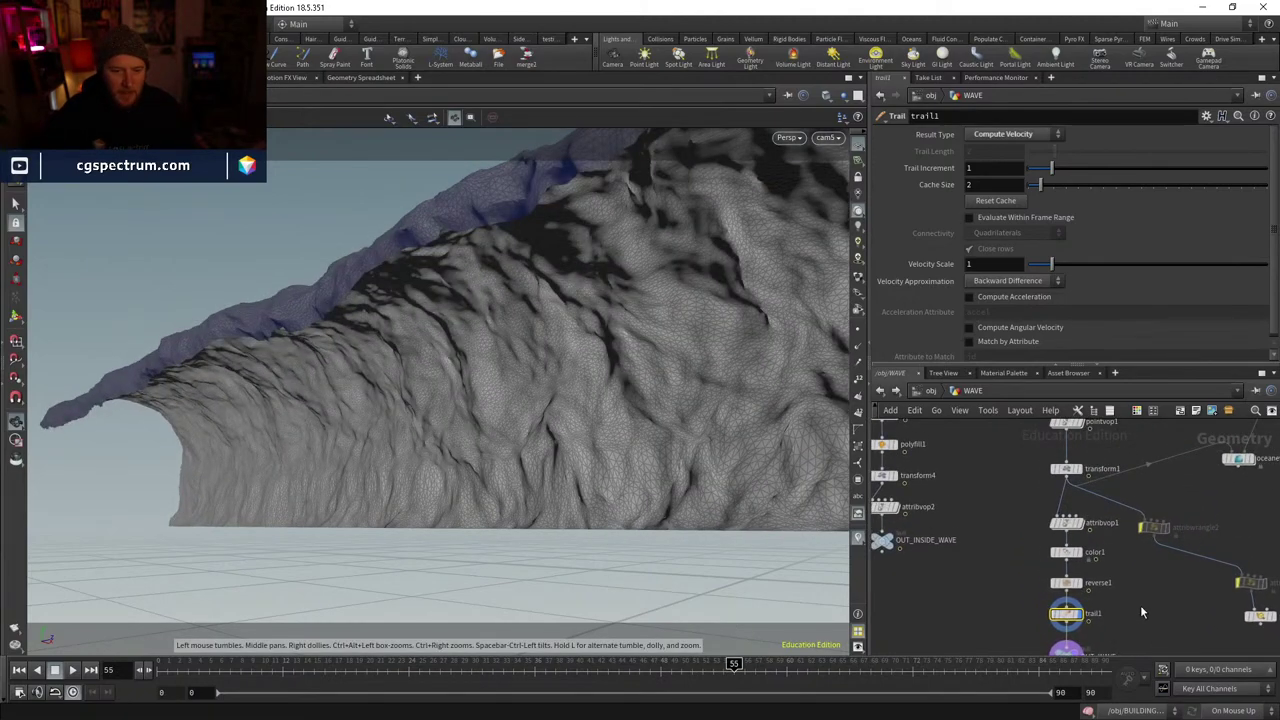
pyautogui.moveTo(1113, 564); pyautogui.dragTo(1110, 568, button='middle')
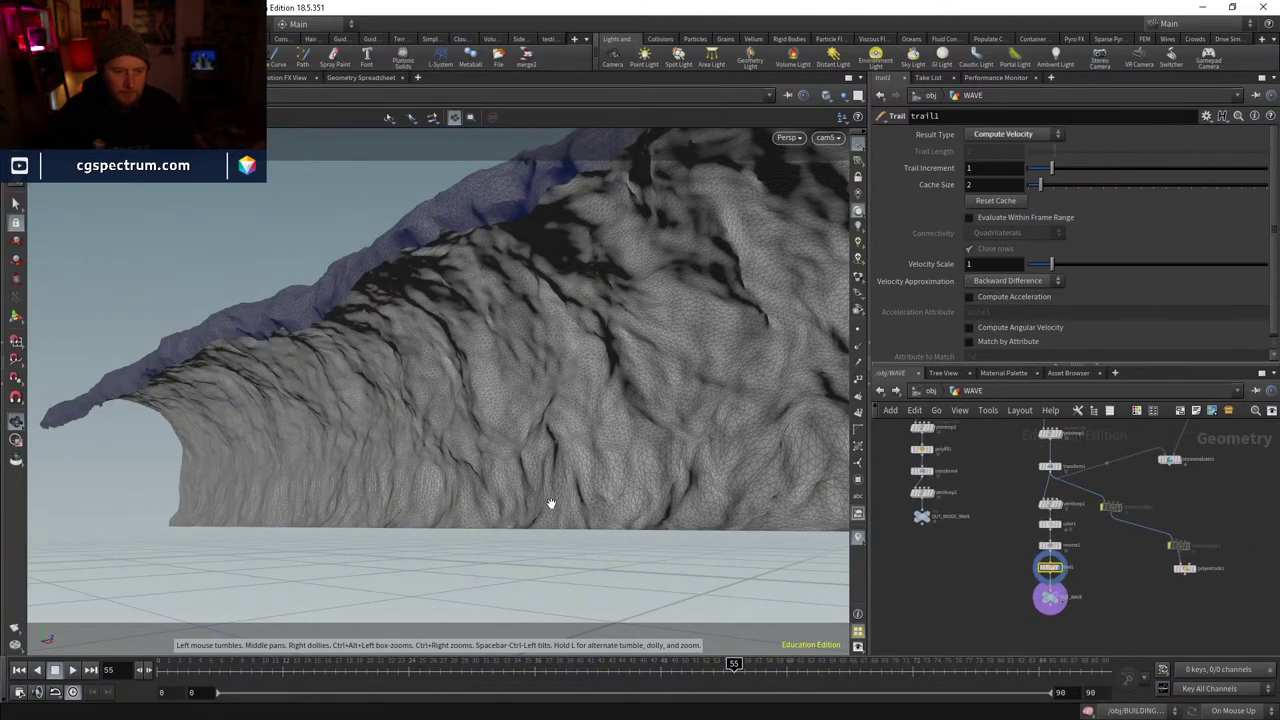
pyautogui.moveTo(550, 503); pyautogui.dragTo(769, 577)
pyautogui.scroll(5, 1060, 575)
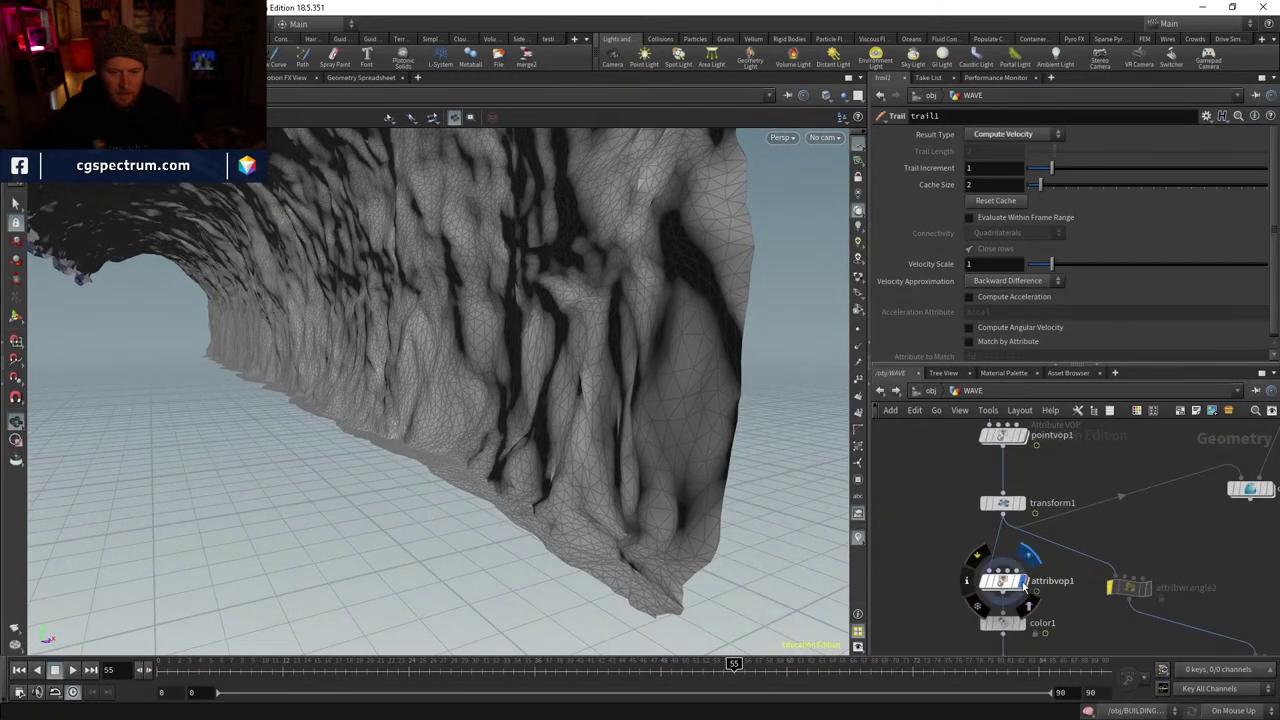
pyautogui.click(999, 581)
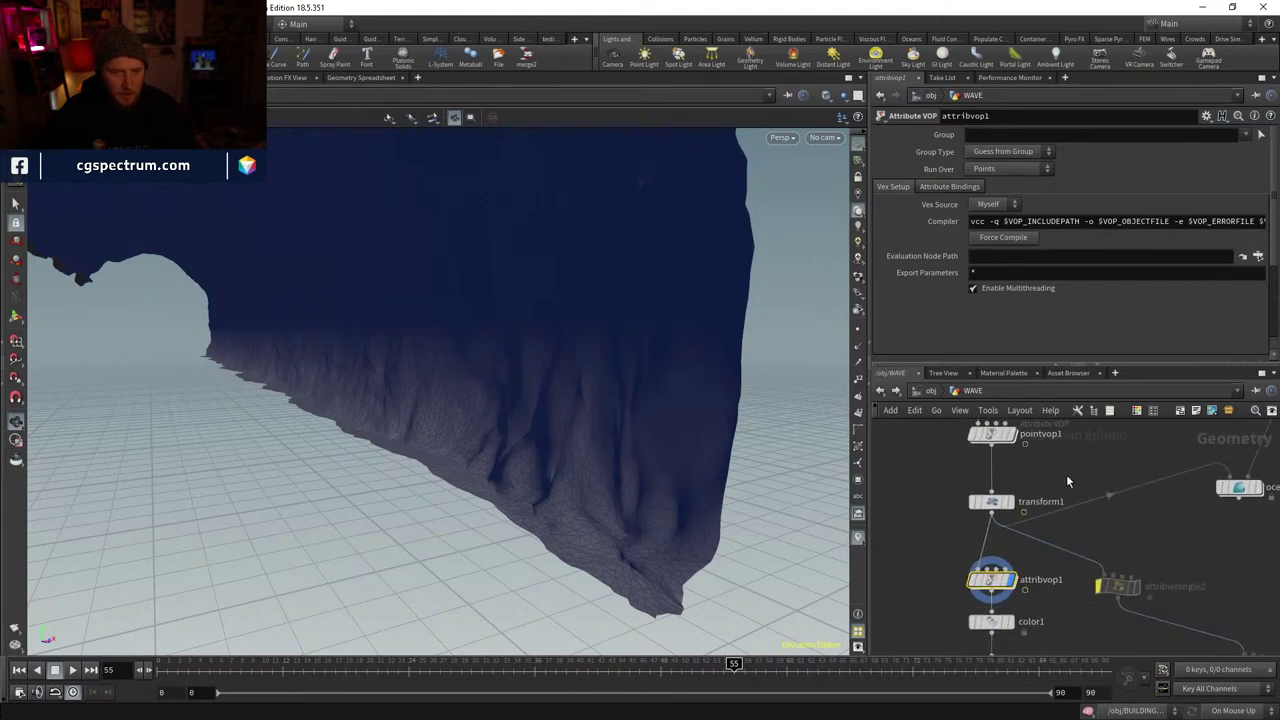
# - Inspect the VEX network inside attribvop1, including the relbbox1, ramp and output nodes
pyautogui.doubleClick(1004, 582)
pyautogui.scroll(3, 1012, 585)
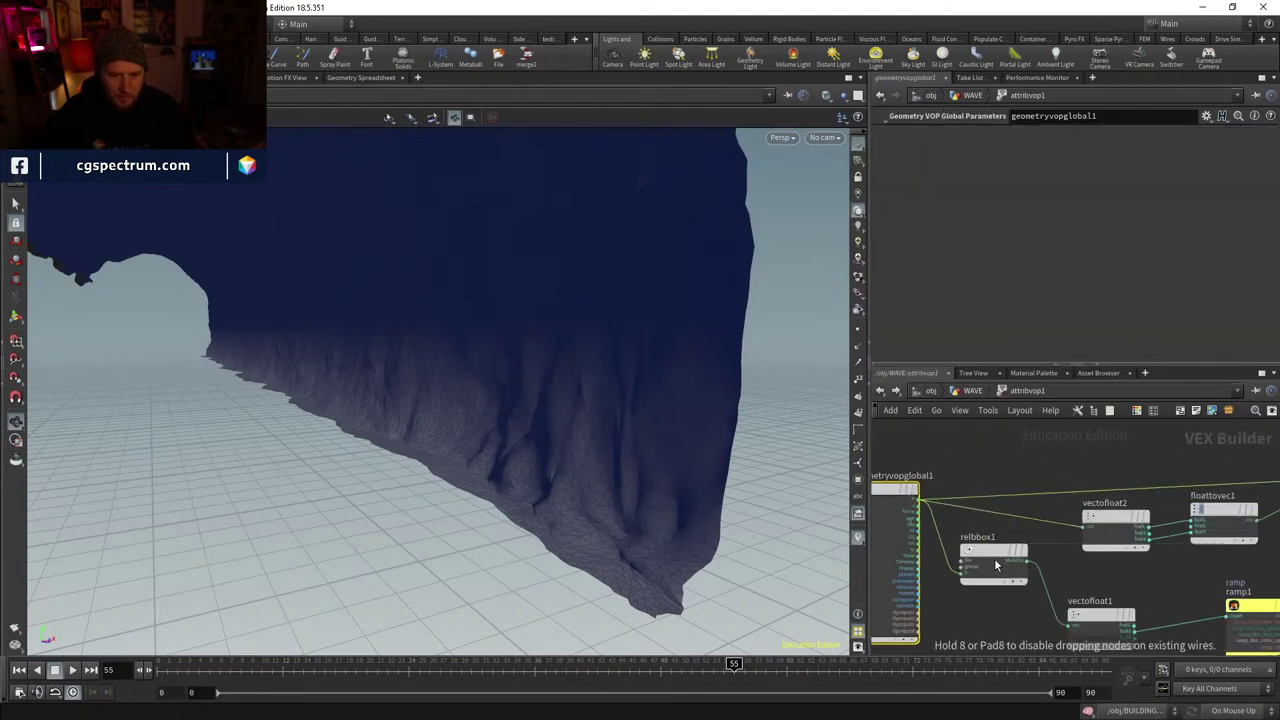
pyautogui.moveTo(1010, 587); pyautogui.dragTo(978, 531, button='middle')
pyautogui.scroll(-2, 978, 531)
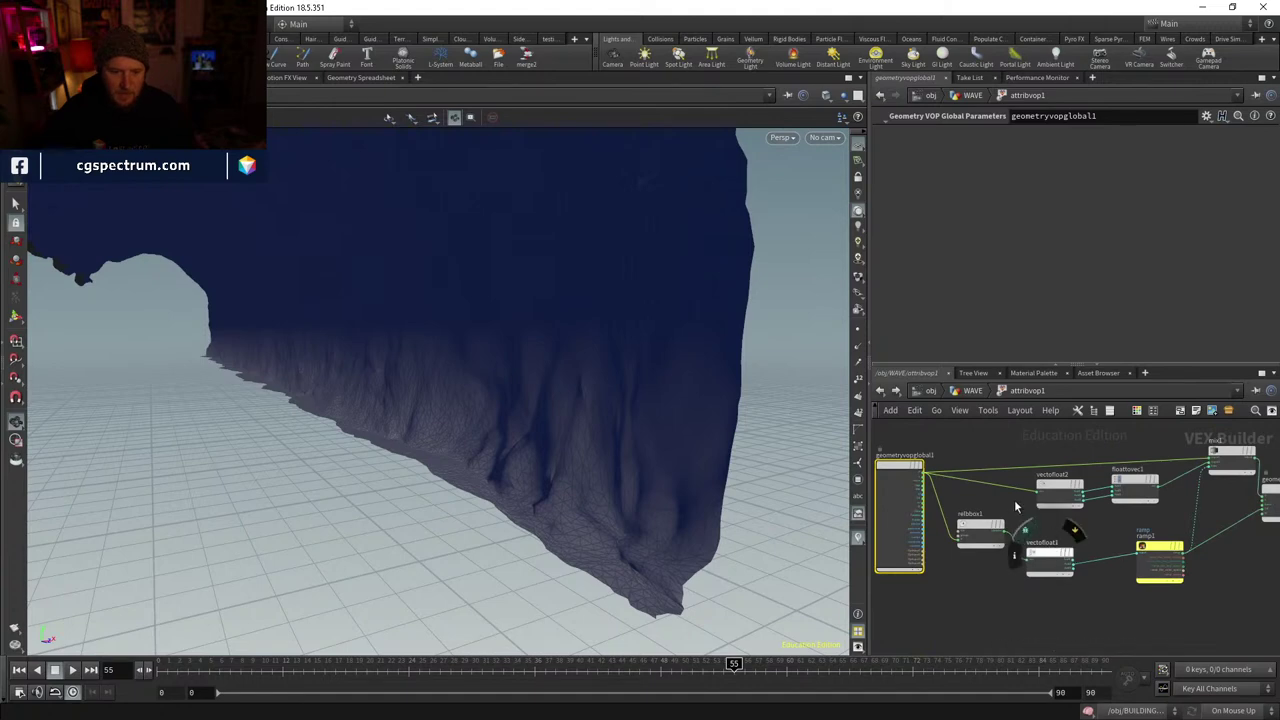
pyautogui.moveTo(526, 400); pyautogui.dragTo(458, 522)
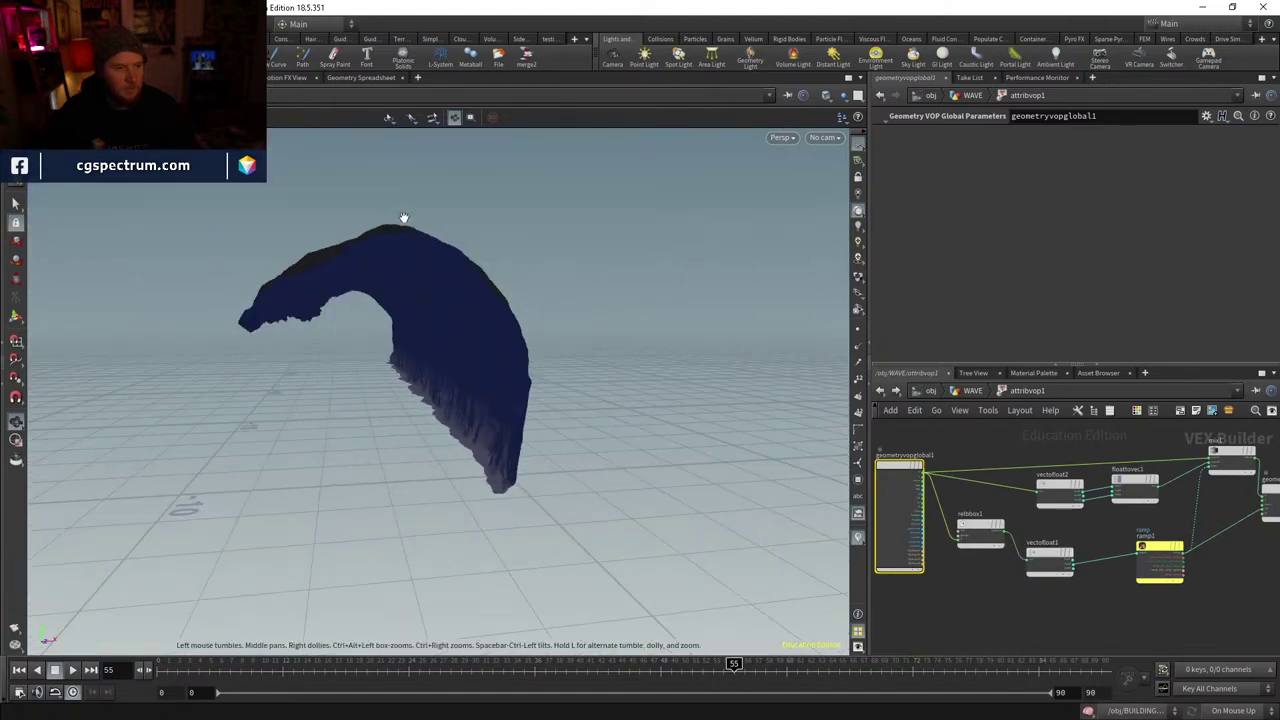
pyautogui.moveTo(1218, 545); pyautogui.dragTo(1146, 557, button='middle')
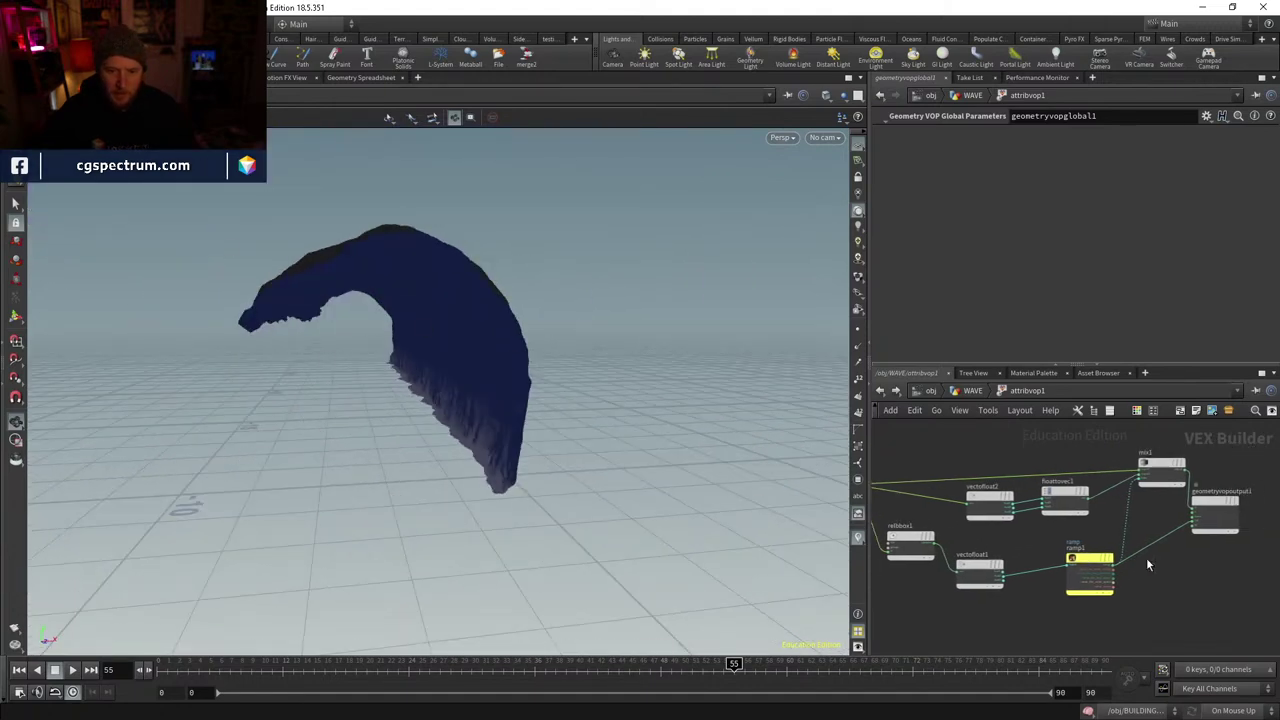
# - Return to the WAVE network and view the wave in wireframe
pyautogui.click(974, 392)
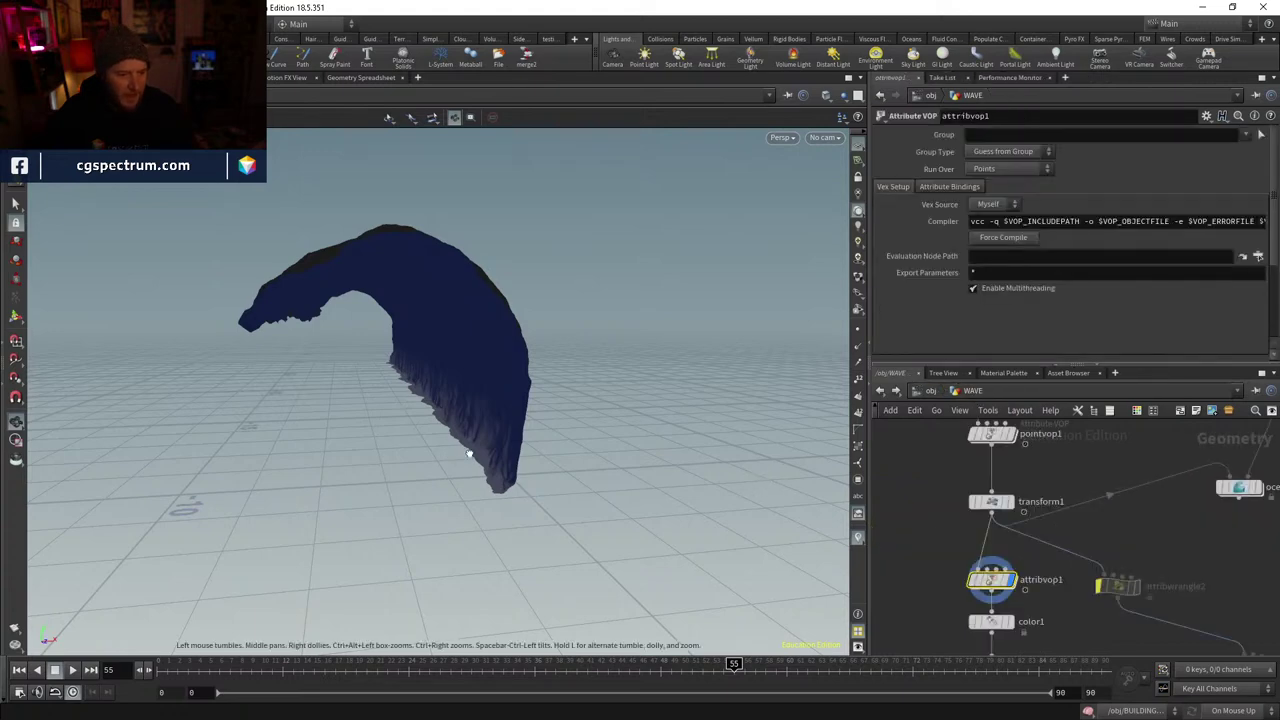
pyautogui.moveTo(469, 455); pyautogui.dragTo(551, 406, button='right')
pyautogui.scroll(1, 977, 571)
pyautogui.moveTo(975, 580)
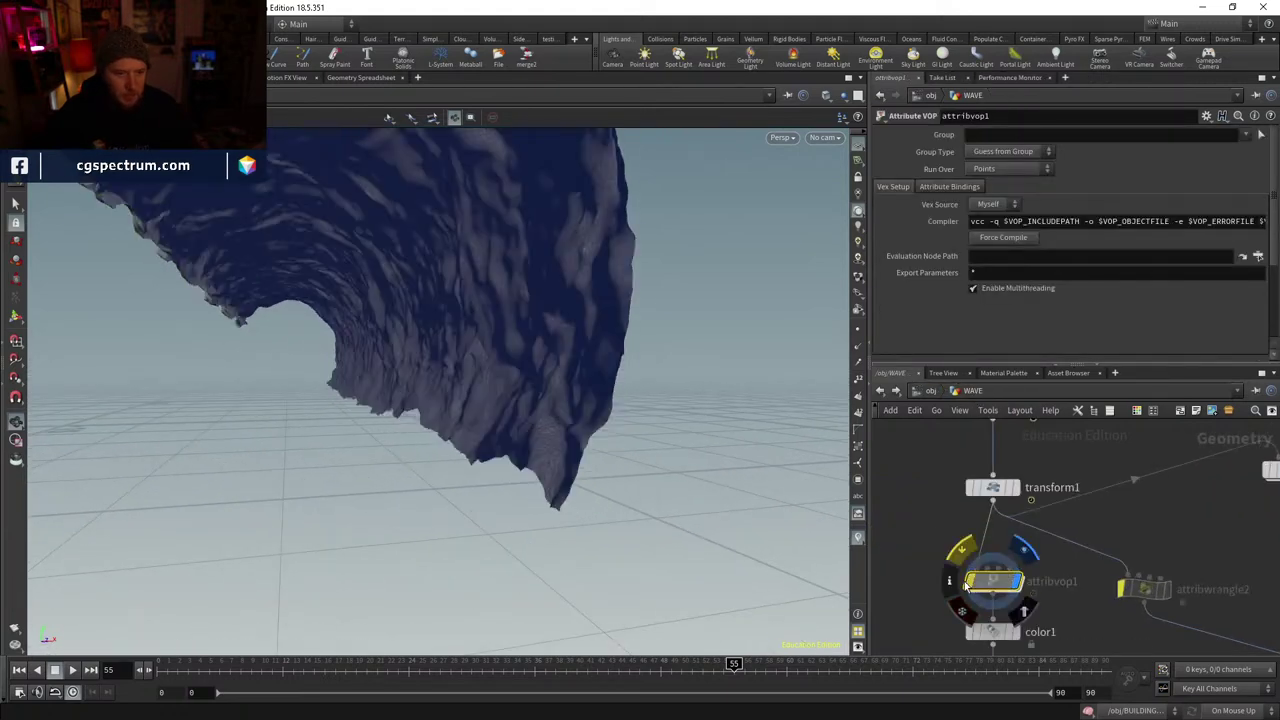
pyautogui.moveTo(509, 474)
pyautogui.mouseDown()
pyautogui.moveTo(509, 449)
pyautogui.moveTo(548, 462)
pyautogui.moveTo(378, 444)
pyautogui.mouseUp()
pyautogui.press('w')
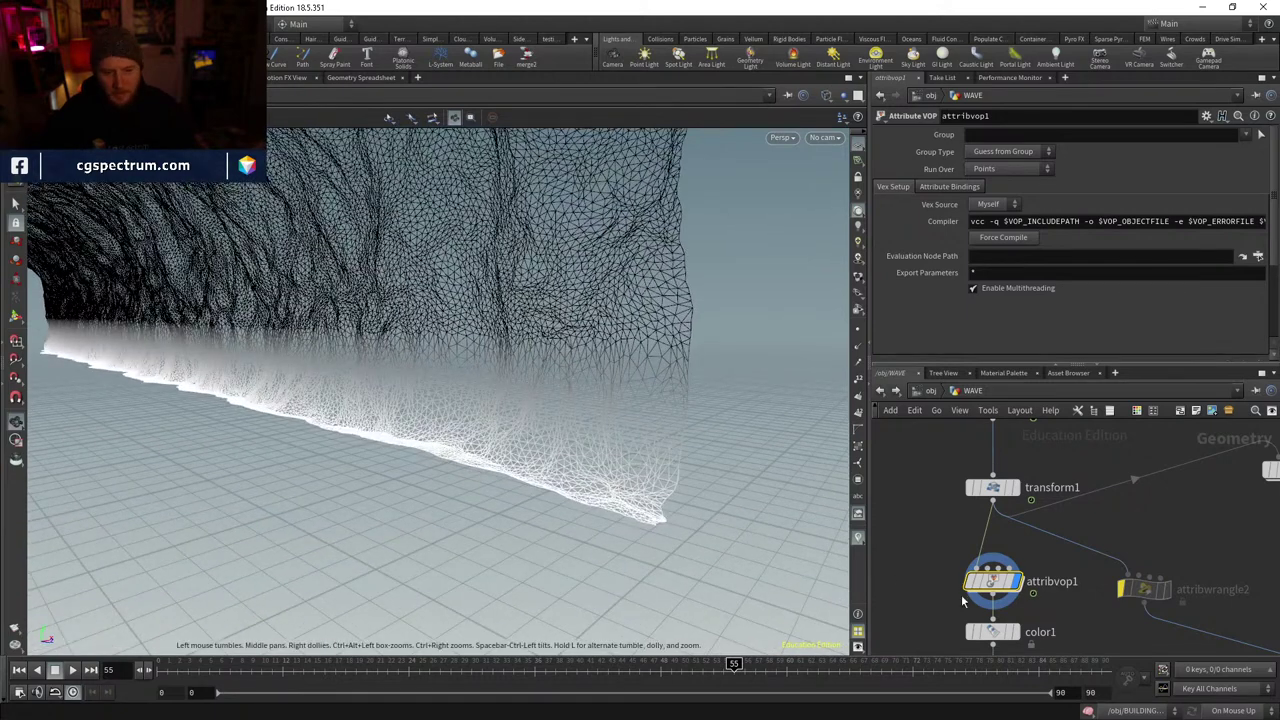
# - Search for a Scatter node to add beside attribvop1
pyautogui.moveTo(961, 594); pyautogui.dragTo(1057, 565, button='middle')
pyautogui.press('Tab')
pyautogui.write('scatter')
pyautogui.press('Return')
# - Place scatter1 wired to attribvop1's output and display its points
pyautogui.click(994, 571)
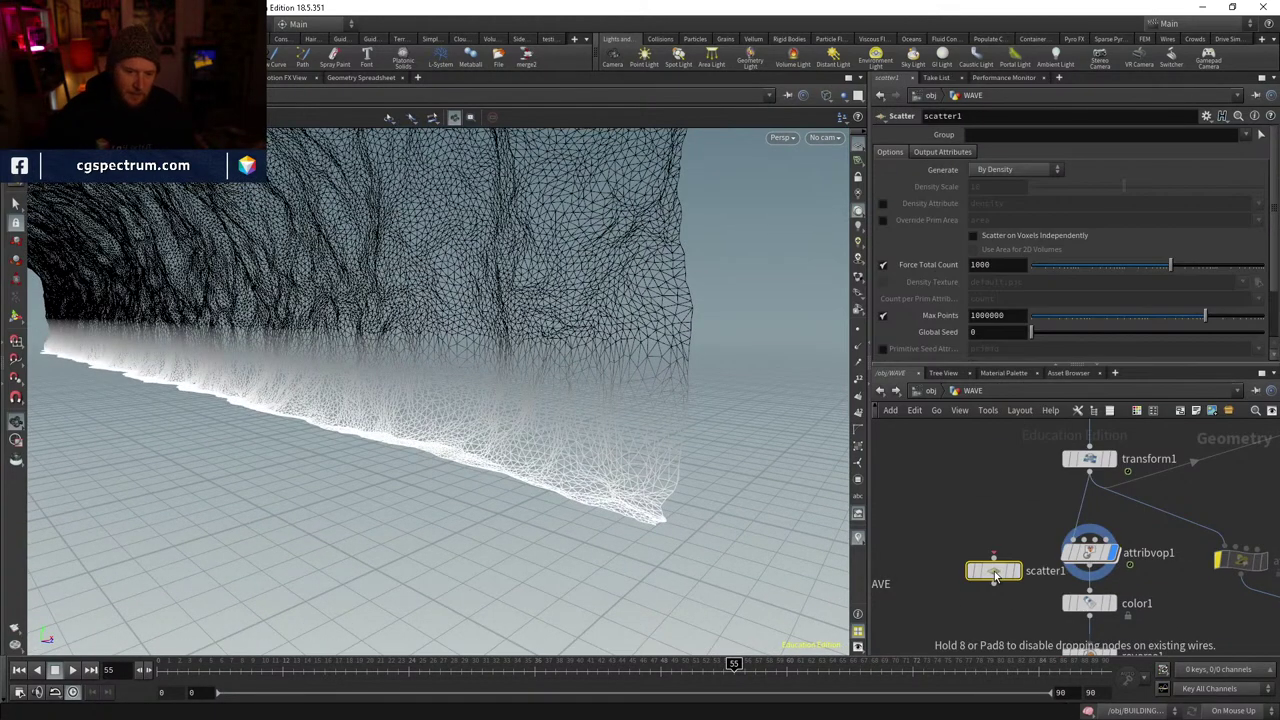
pyautogui.moveTo(994, 571); pyautogui.dragTo(977, 589)
pyautogui.click(976, 578)
pyautogui.click(1089, 565)
pyautogui.click(999, 589)
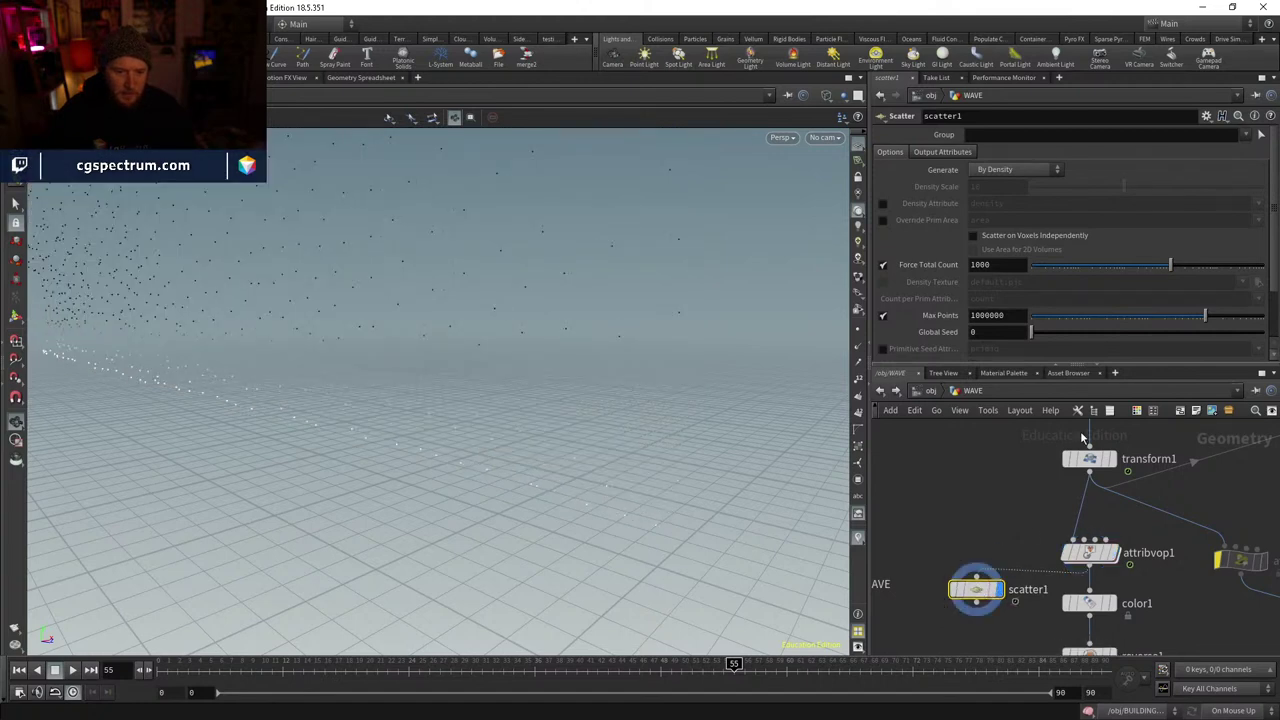
# - Weight scatter1's points by the Cd density attribute
pyautogui.click(883, 204)
pyautogui.click(1017, 204)
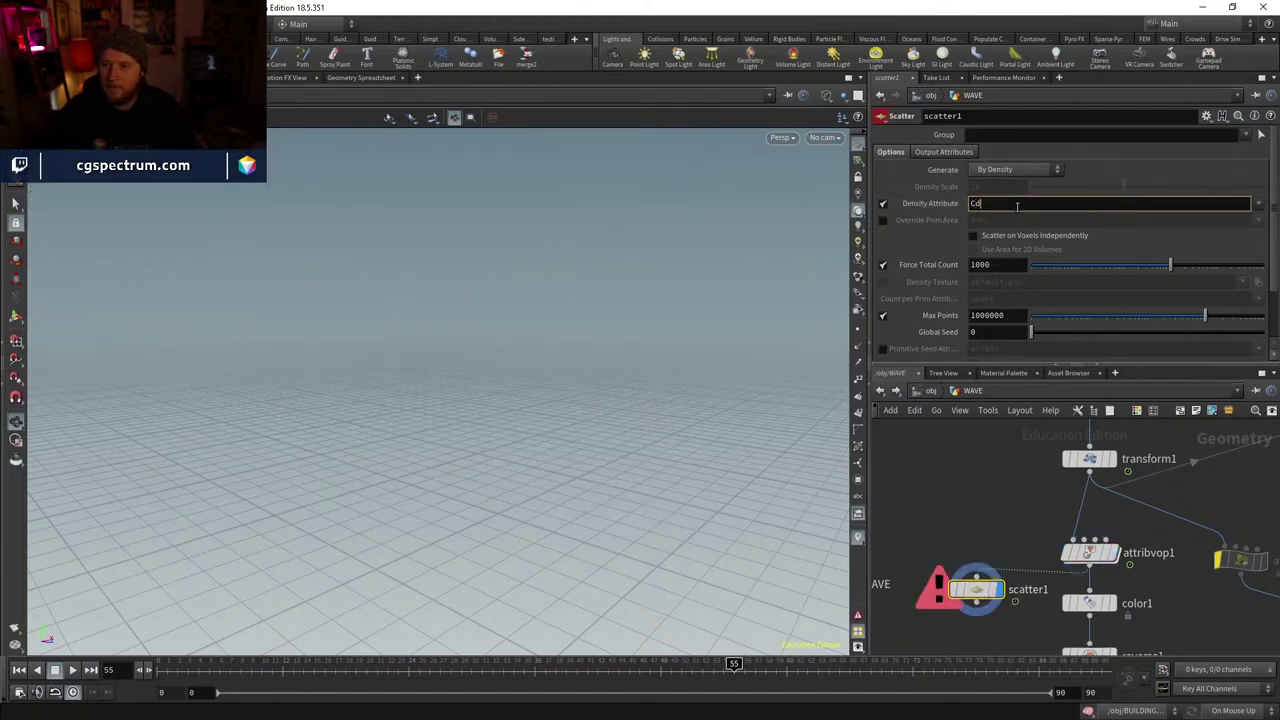
pyautogui.write('Cd')
pyautogui.press('Return')
pyautogui.moveTo(1012, 463); pyautogui.dragTo(1036, 406, button='middle')
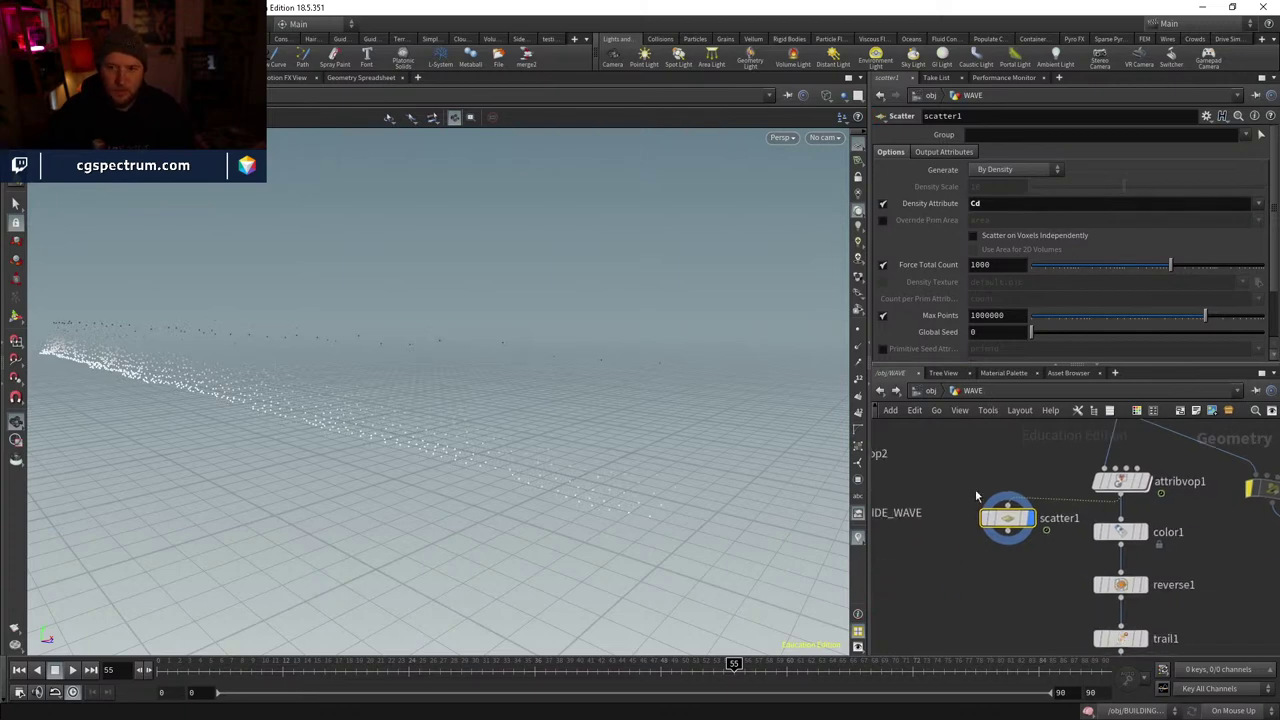
pyautogui.moveTo(743, 429); pyautogui.dragTo(690, 455)
pyautogui.scroll(-2, 916, 306)
# - Turn off relaxation and set scatter1's Force Total Count to 50000
pyautogui.click(882, 314)
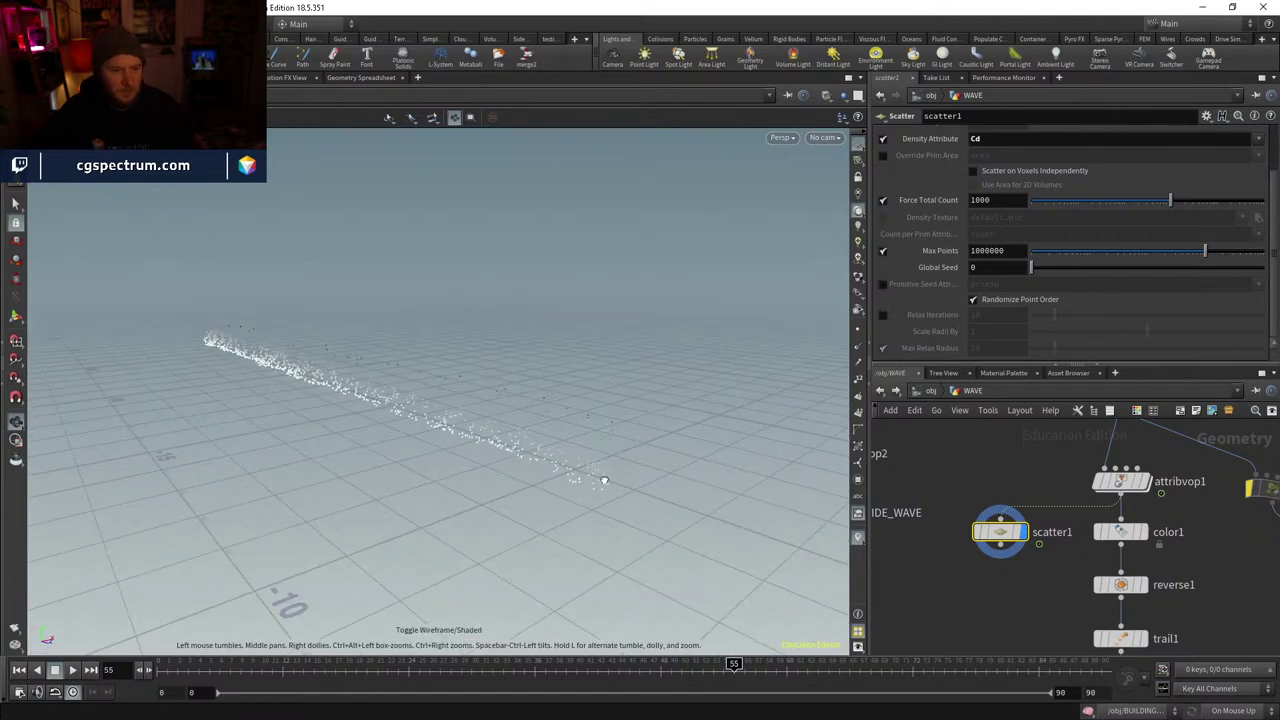
pyautogui.write('0')
pyautogui.press('Return')
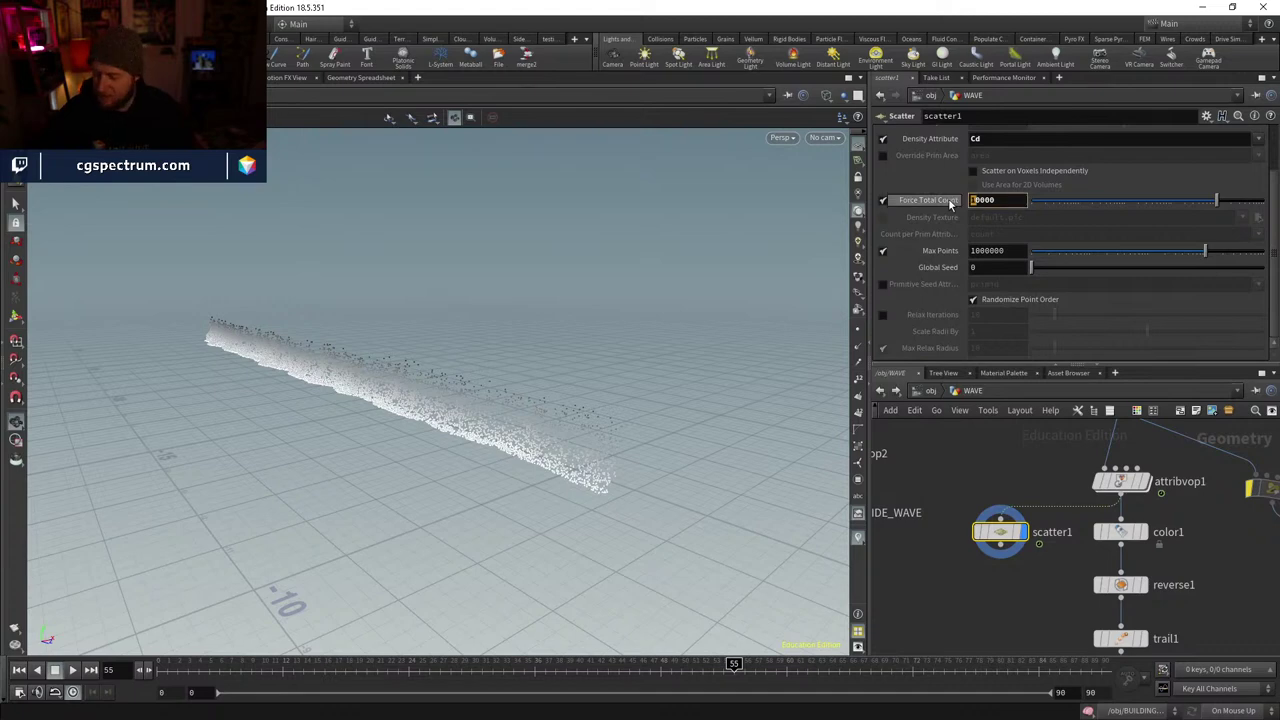
pyautogui.write('5')
pyautogui.press('Return')
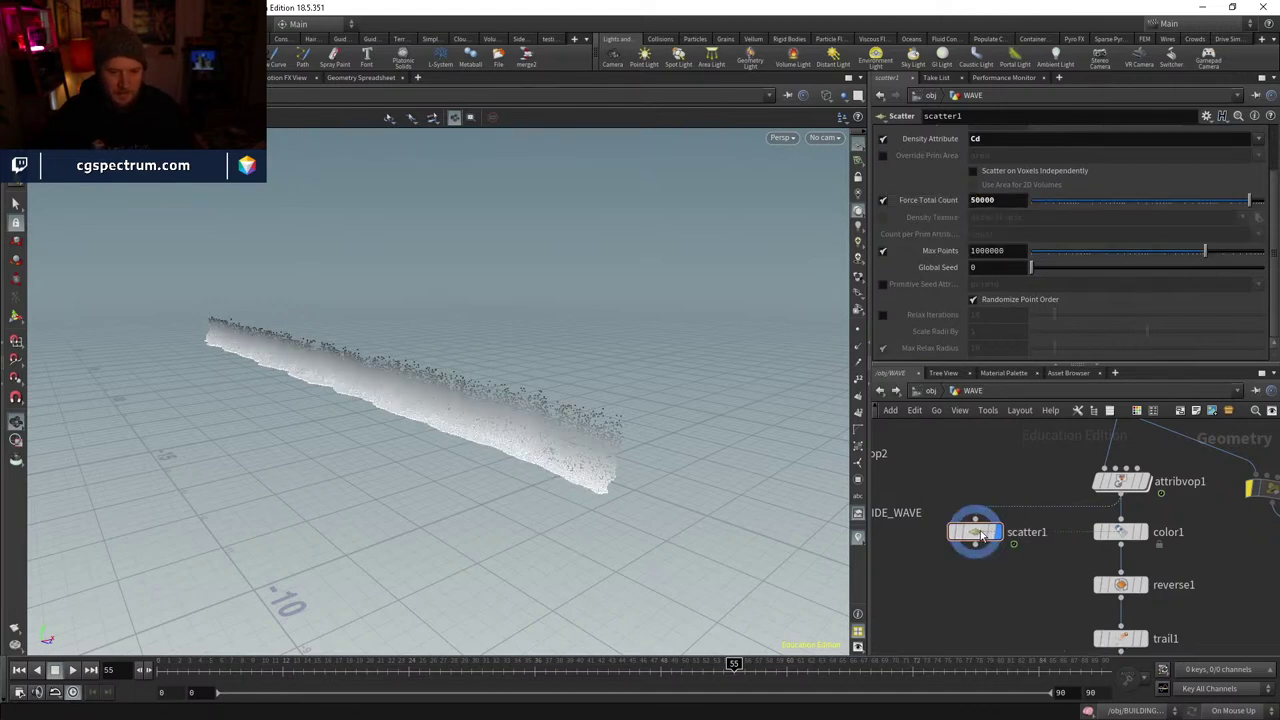
# - Reposition scatter1 in the network near OUT_WAVE
pyautogui.moveTo(1000, 532); pyautogui.dragTo(960, 580)
pyautogui.moveTo(1039, 607); pyautogui.dragTo(1094, 497, button='middle')
pyautogui.moveTo(1015, 471); pyautogui.dragTo(1009, 476)
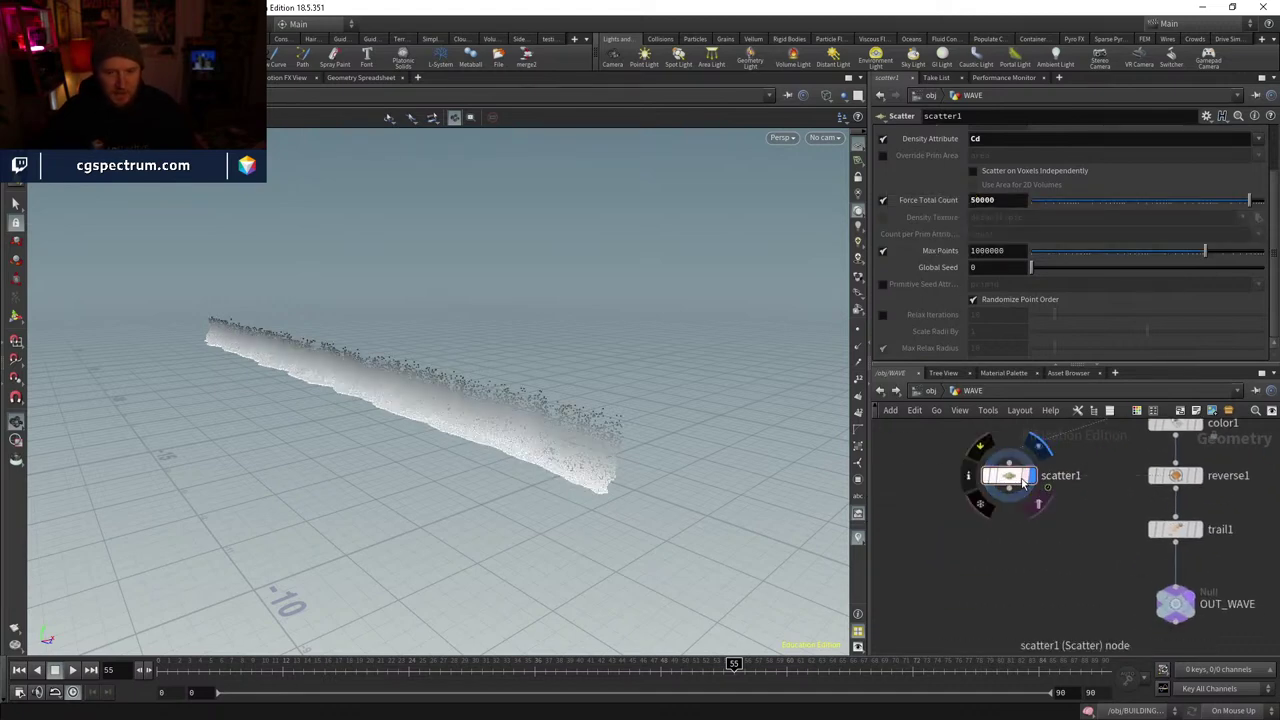
pyautogui.moveTo(700, 350); pyautogui.dragTo(609, 429)
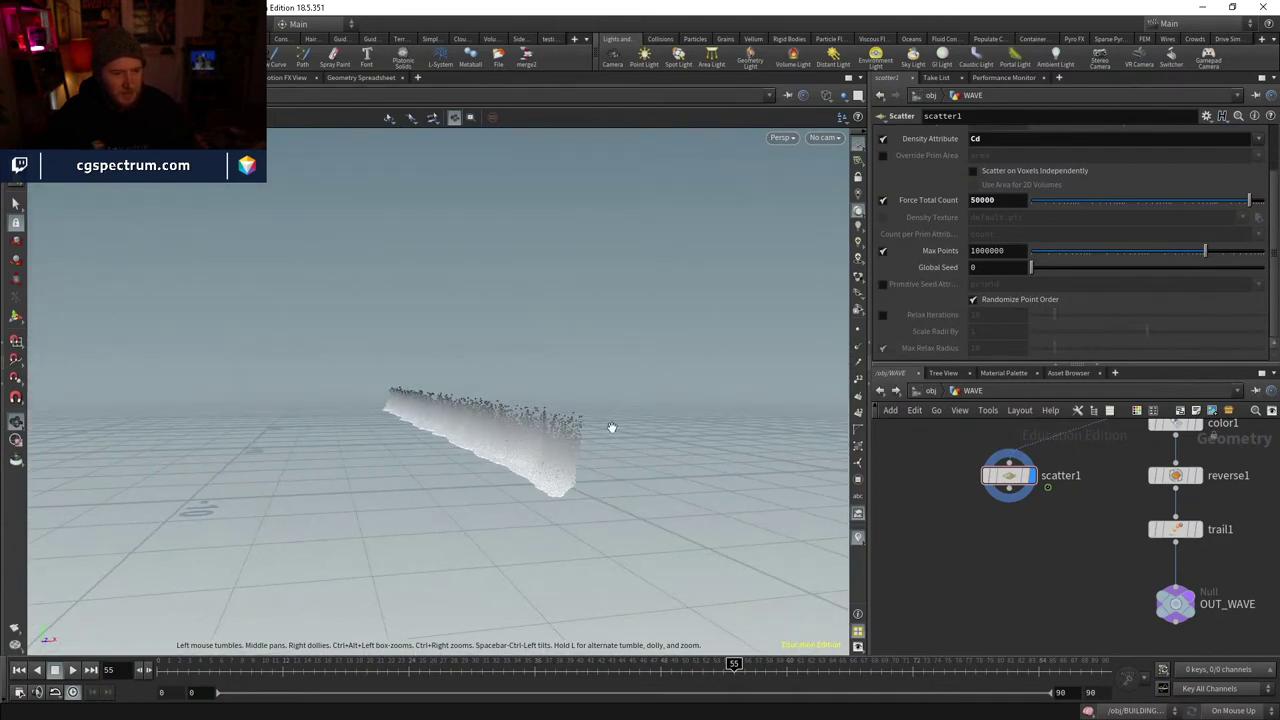
# - Scrub the wave animation through frames 31, 45 and 67 to inspect the point cloud
pyautogui.moveTo(440, 665)
pyautogui.mouseDown()
pyautogui.moveTo(512, 665)
pyautogui.moveTo(289, 614)
pyautogui.moveTo(722, 598)
pyautogui.moveTo(480, 585)
pyautogui.moveTo(609, 563)
pyautogui.moveTo(581, 563)
pyautogui.mouseUp()
pyautogui.moveTo(671, 391); pyautogui.dragTo(498, 537)
pyautogui.moveTo(552, 487); pyautogui.dragTo(581, 451)
pyautogui.moveTo(527, 483); pyautogui.dragTo(555, 545)
pyautogui.click(662, 664)
pyautogui.moveTo(662, 664); pyautogui.dragTo(904, 628)
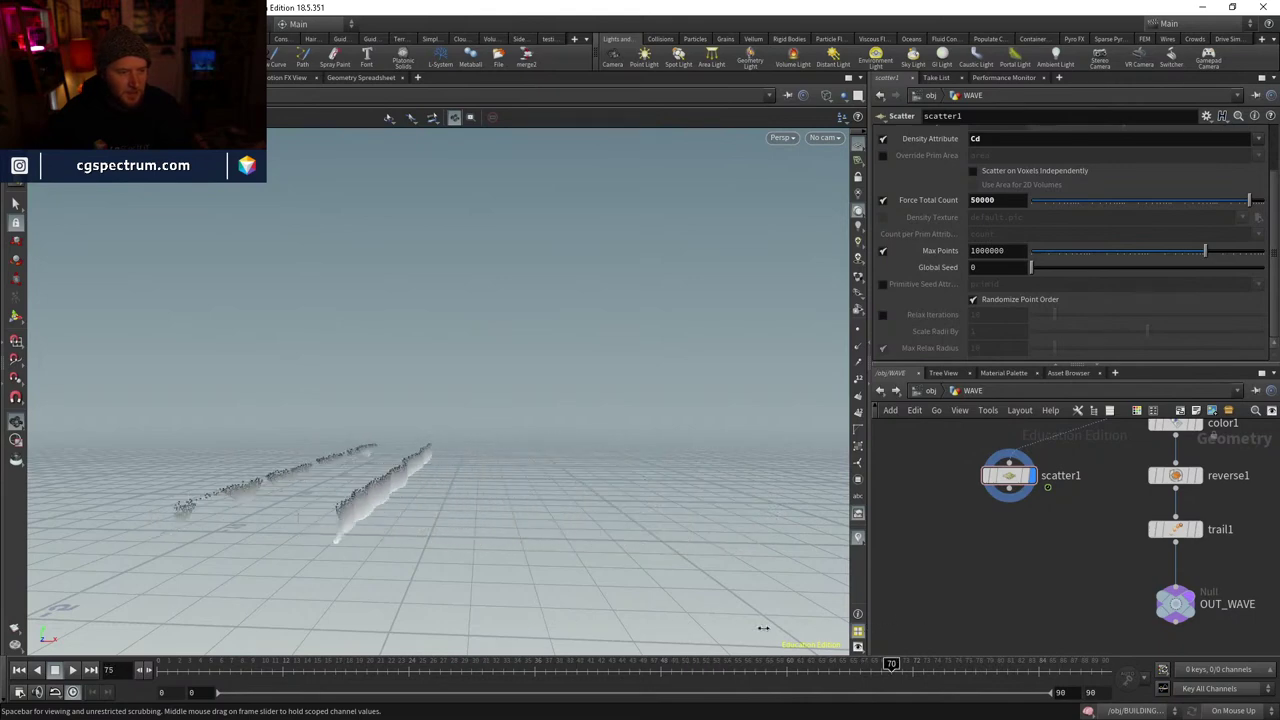
# - Display attribvop1's ramp-coloured wave and review its ramp settings
pyautogui.moveTo(520, 500); pyautogui.dragTo(603, 560)
pyautogui.moveTo(1124, 482); pyautogui.dragTo(1063, 580, button='middle')
pyautogui.click(1138, 471)
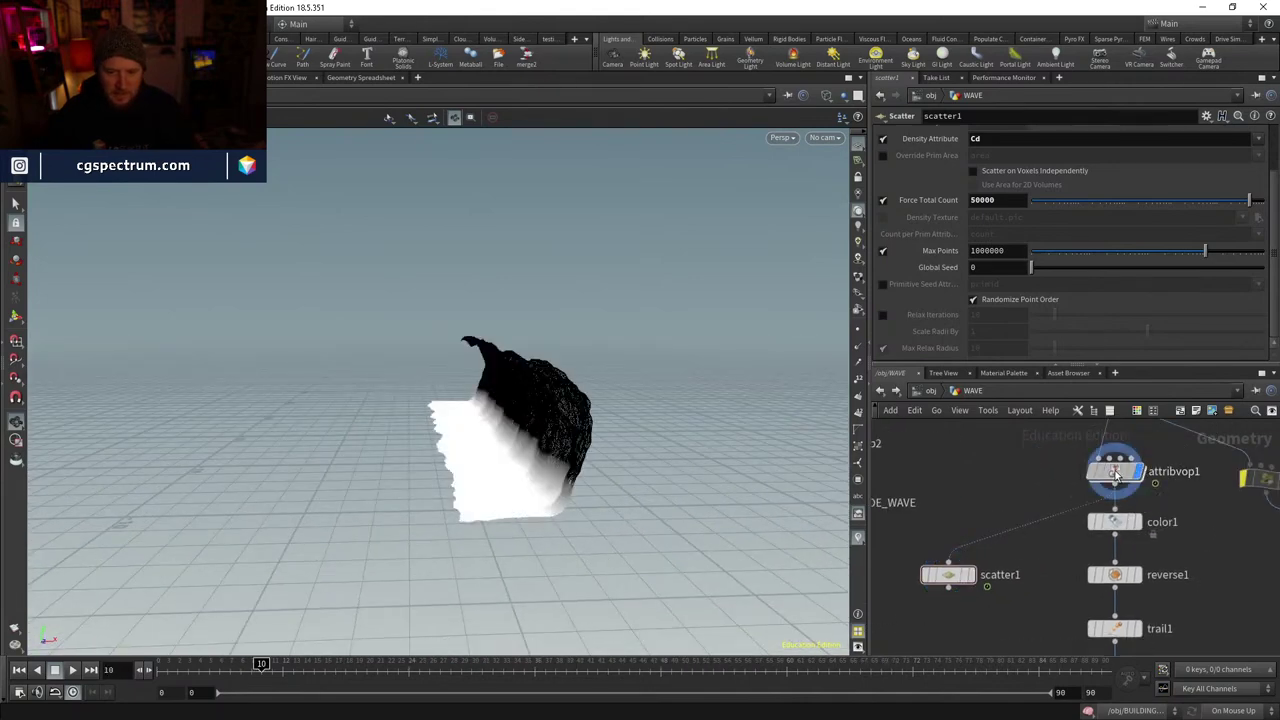
pyautogui.click(1112, 471)
pyautogui.scroll(-3, 1015, 316)
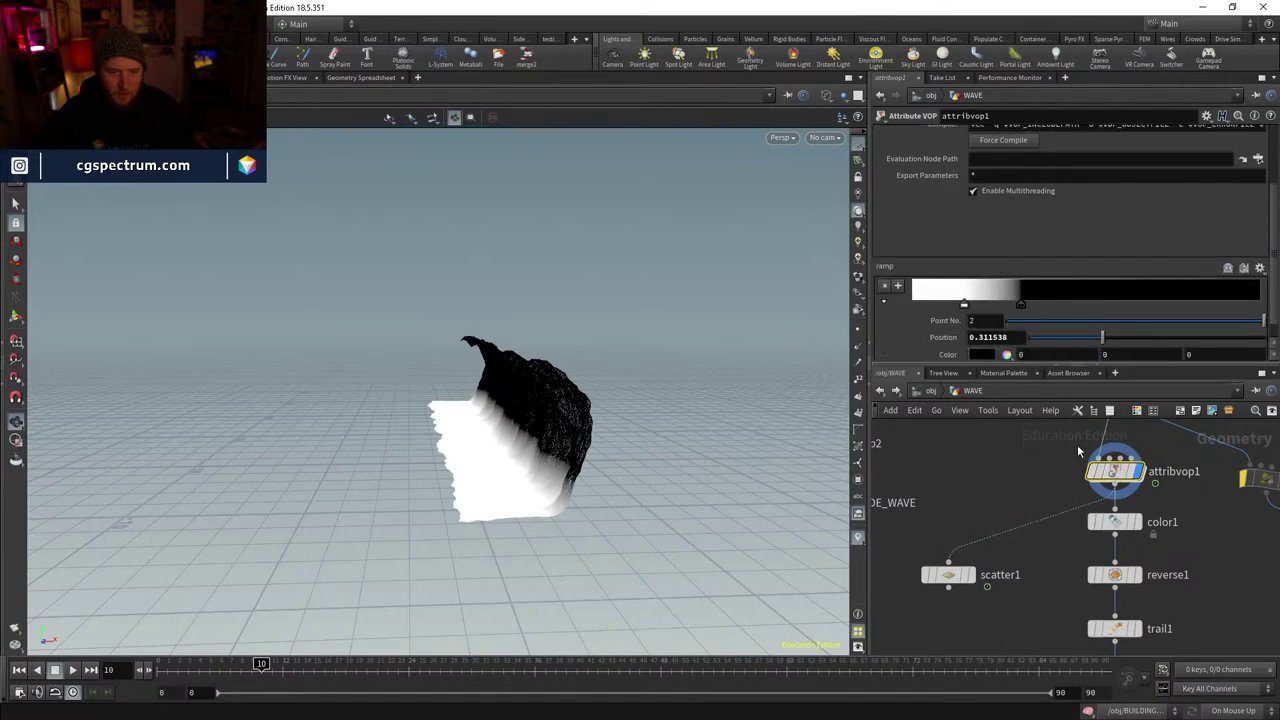
pyautogui.moveTo(1077, 451); pyautogui.dragTo(1077, 464, button='middle')
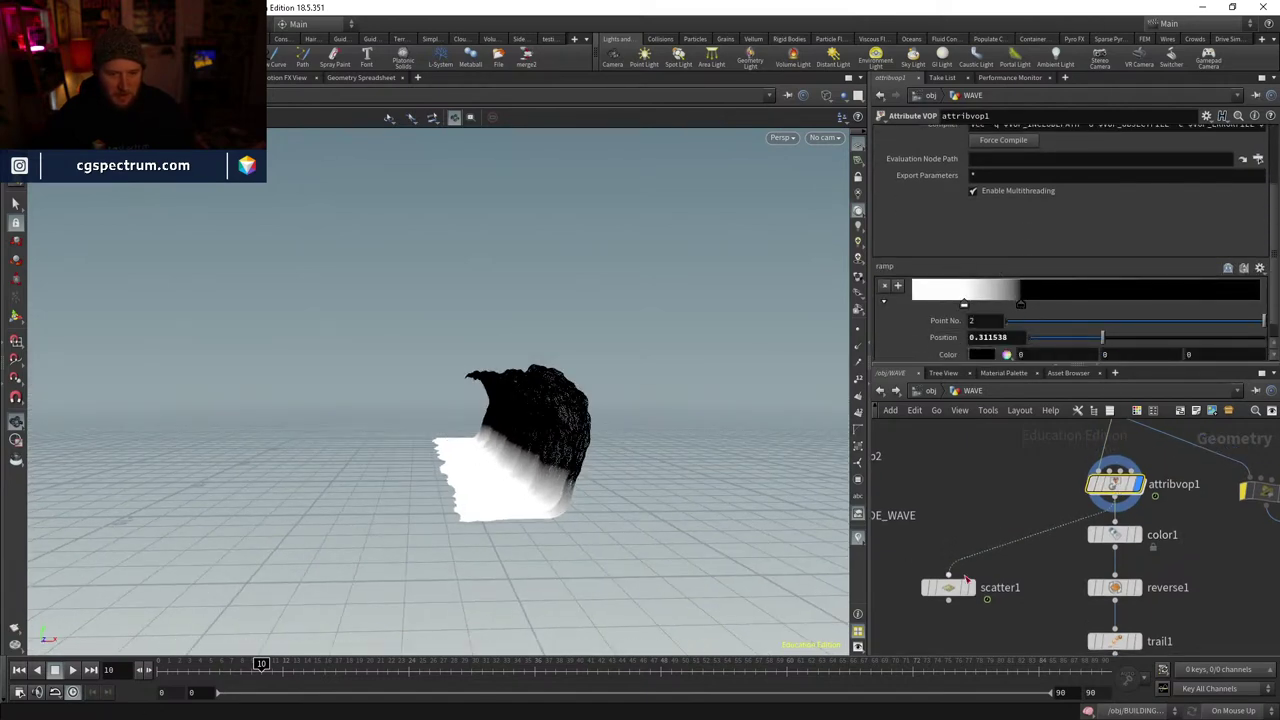
# - Display scatter1's points again and return the animation to frame 3
pyautogui.click(968, 587)
pyautogui.click(946, 587)
pyautogui.moveTo(528, 457); pyautogui.dragTo(486, 457)
pyautogui.click(188, 666)
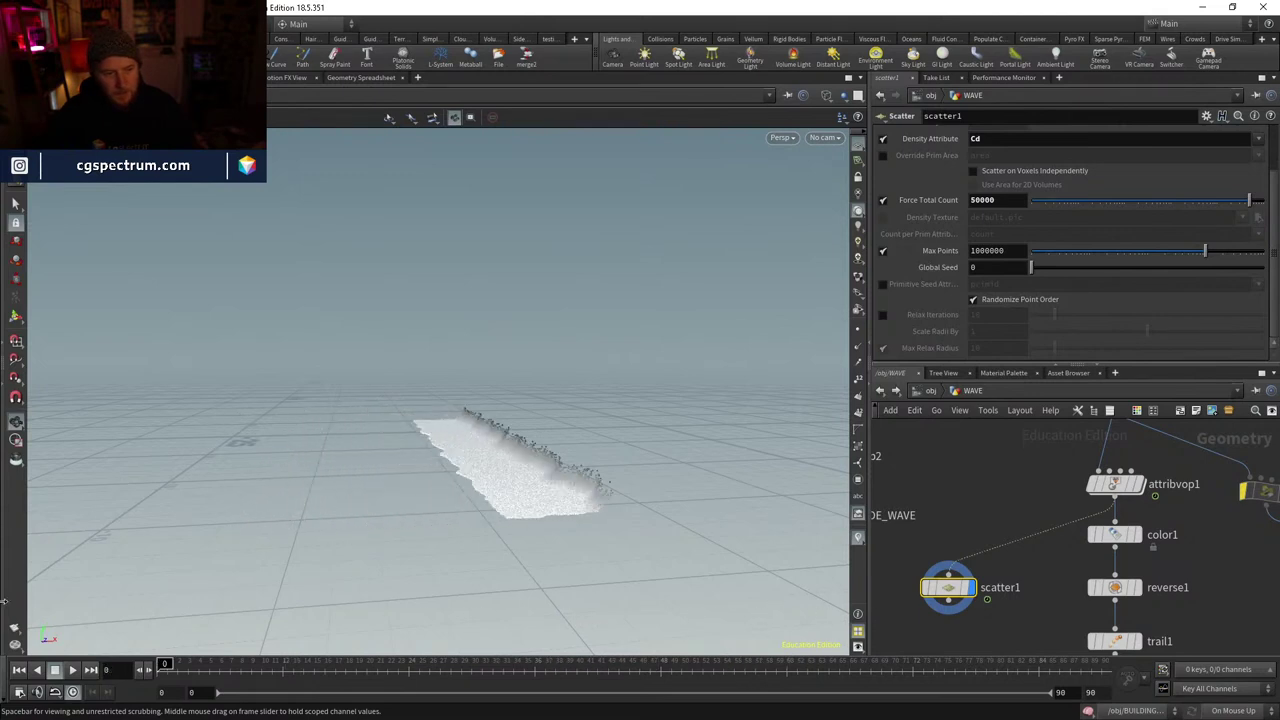
pyautogui.scroll(-3, 1025, 581)
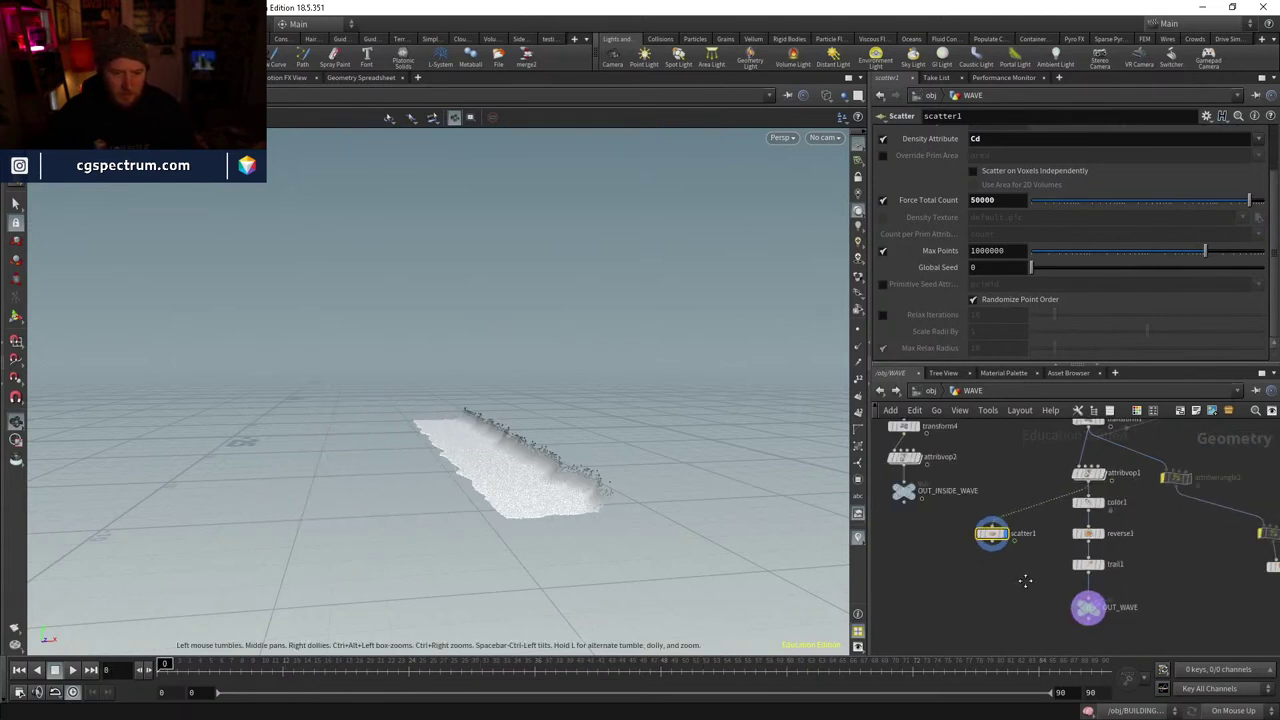
pyautogui.scroll(3, 1010, 570)
pyautogui.scroll(-3, 997, 574)
# - Add a null named OUT_WAVE_FOR_BASE after attribvop1 and cut scatter1 from the network
pyautogui.scroll(2, 980, 600)
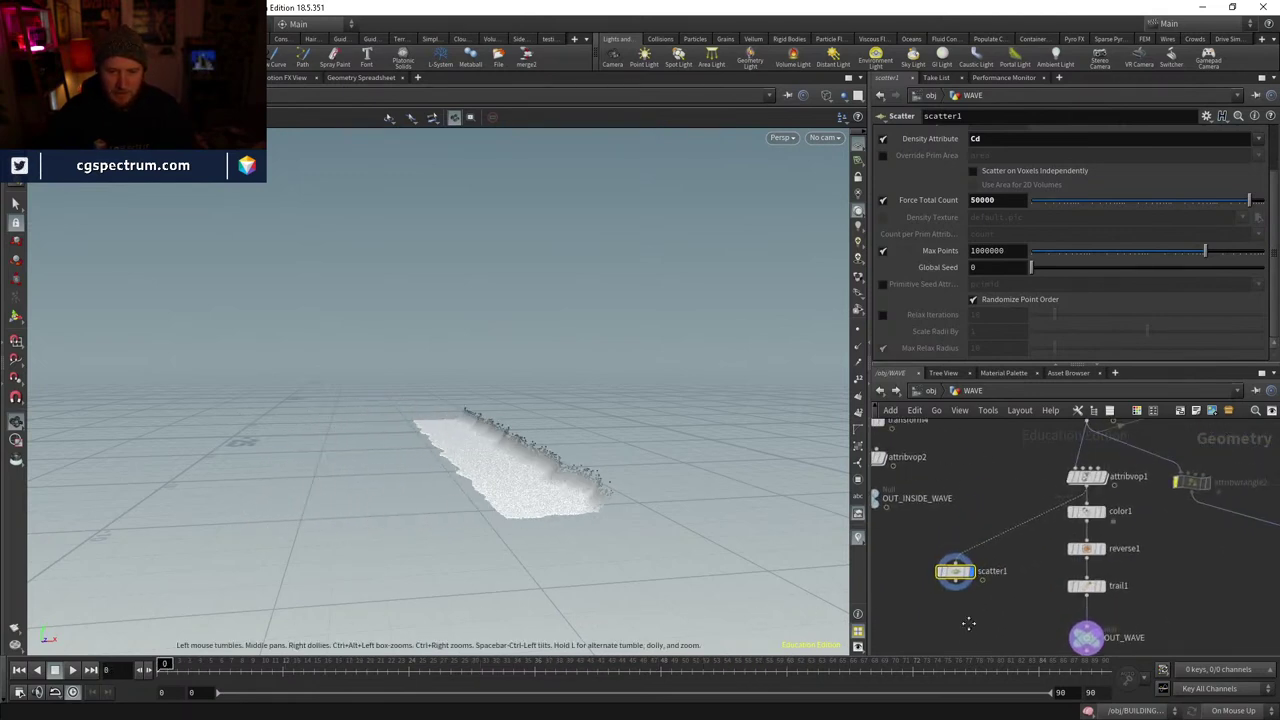
pyautogui.press('Tab')
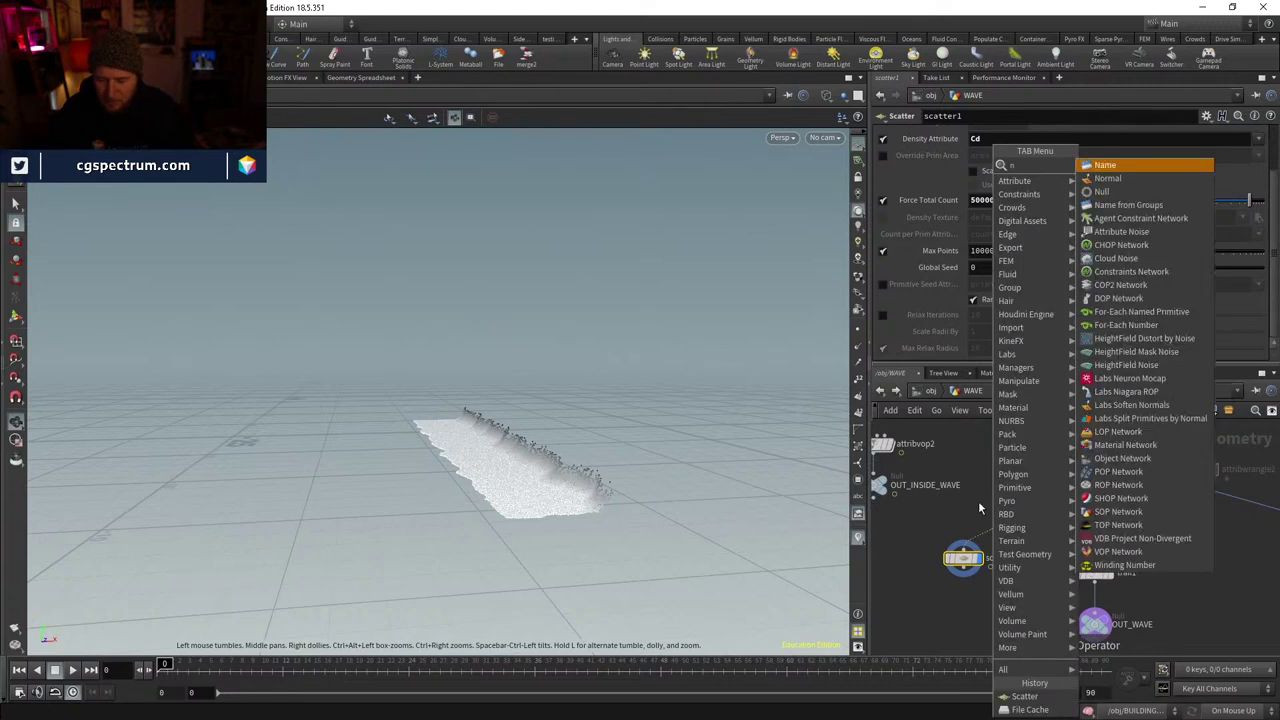
pyautogui.press('Return')
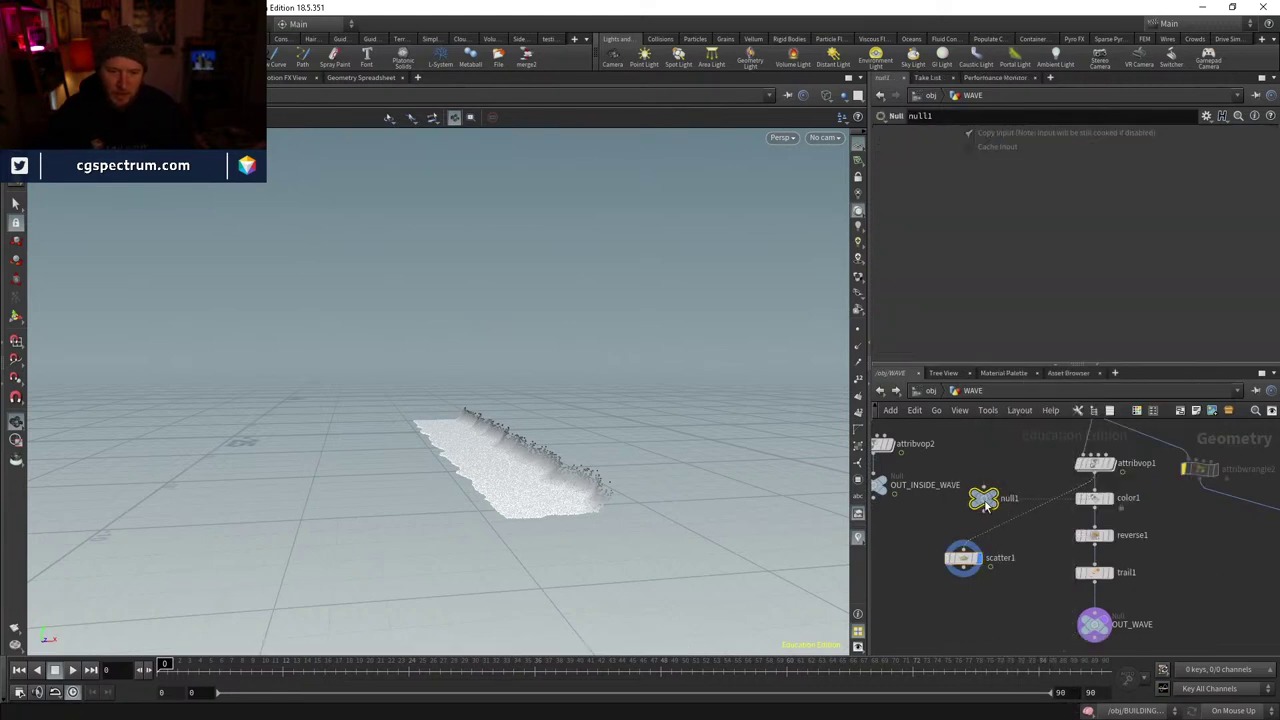
pyautogui.click(988, 513)
pyautogui.doubleClick(988, 513)
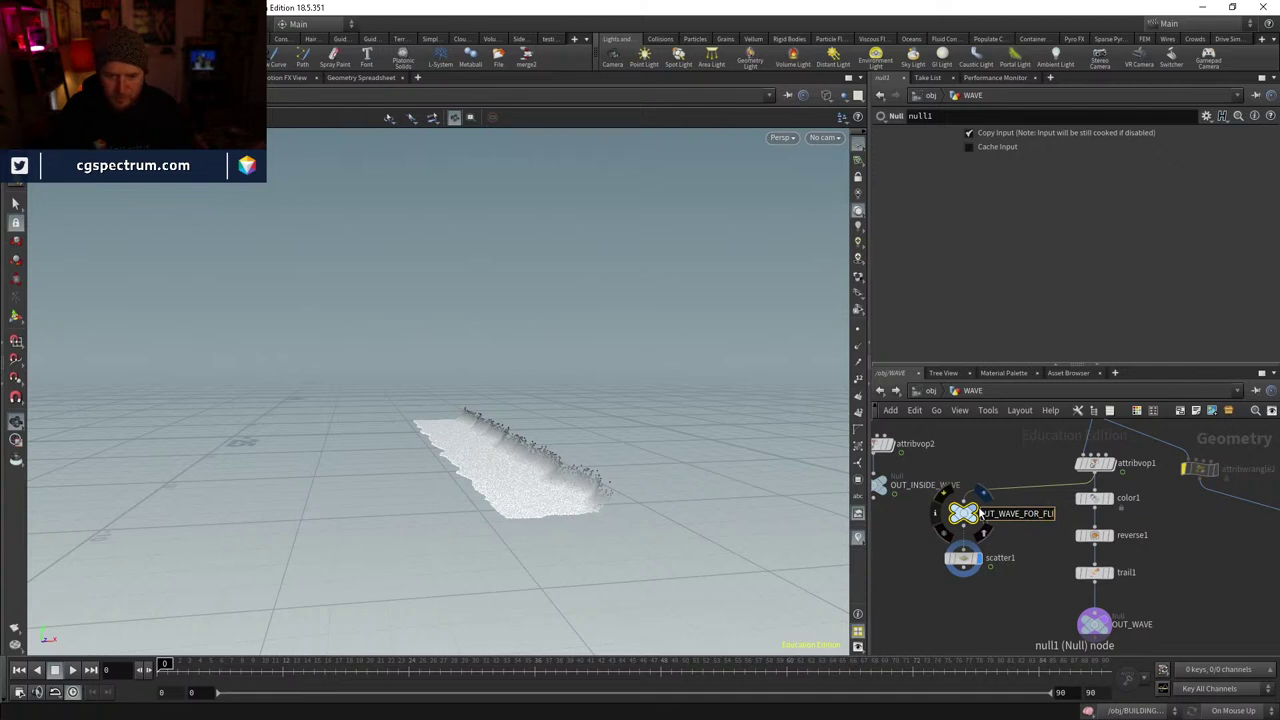
pyautogui.write('OUT_WAVE_FOR_BASE')
pyautogui.press('Return')
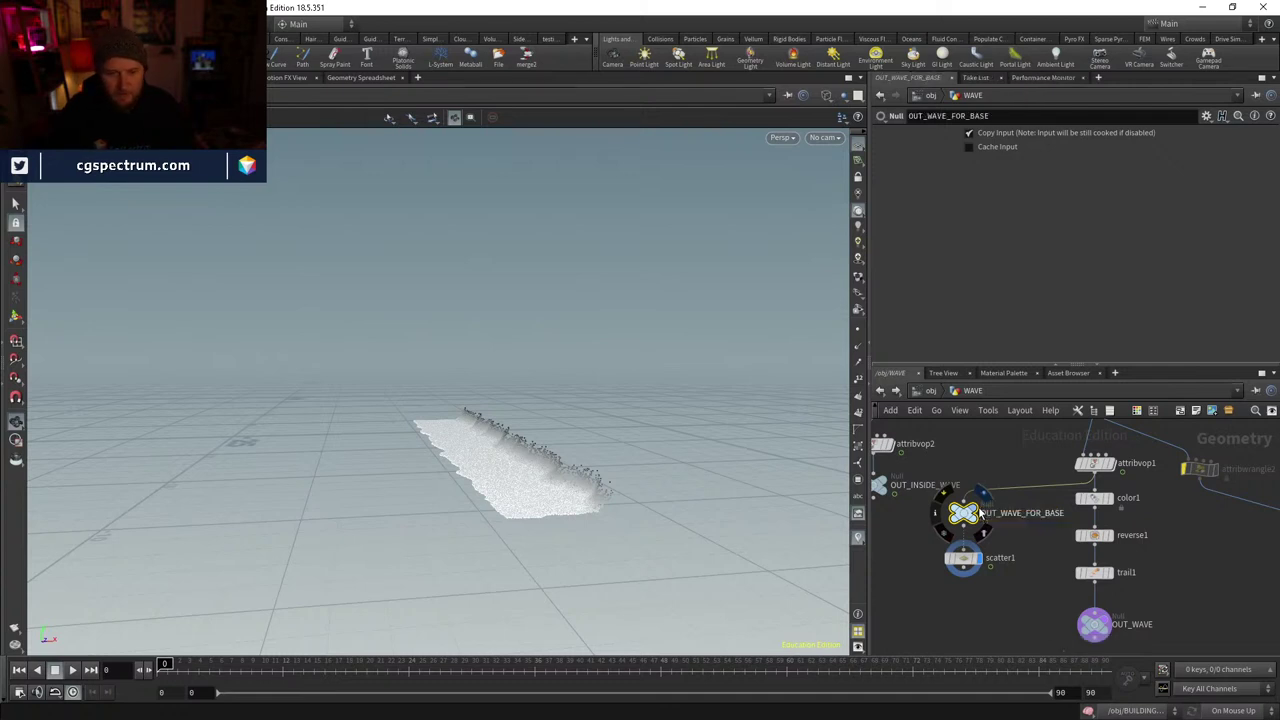
pyautogui.hotkey('ctrl', 'x')
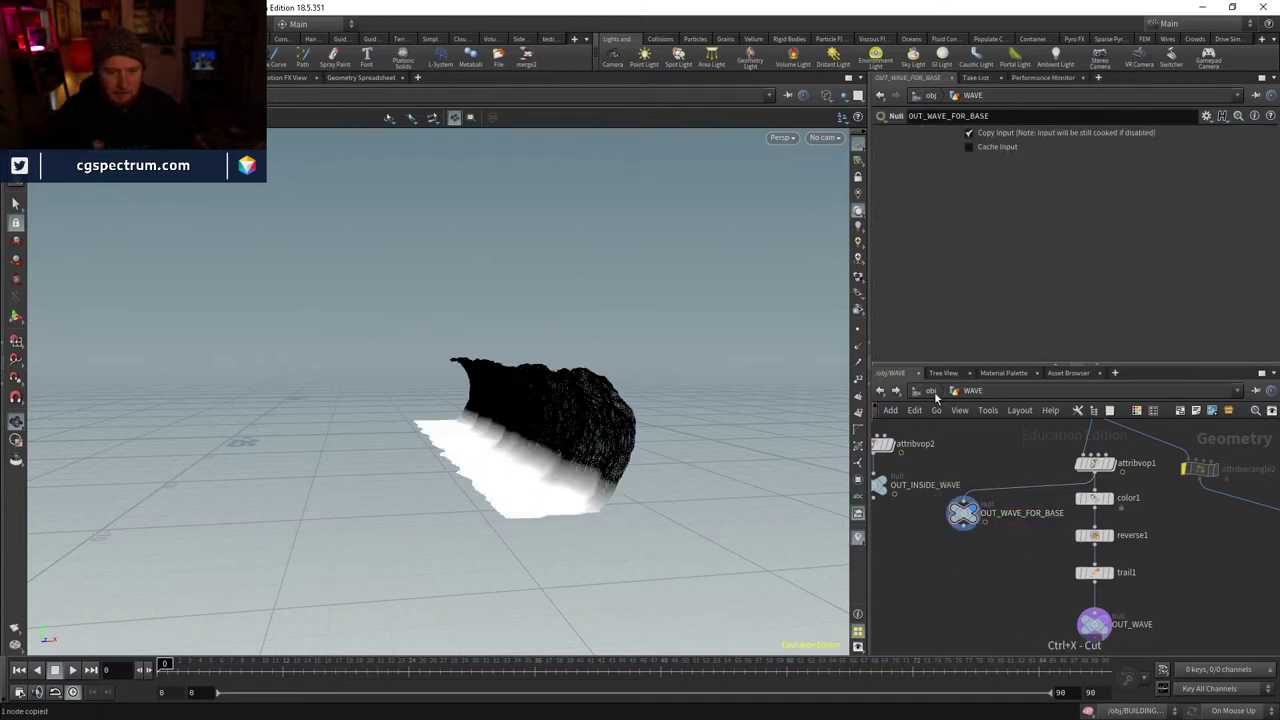
# - Create a Geometry object at /obj, rename it WAVE_BASE, and dive inside it
pyautogui.click(930, 391)
pyautogui.press('Tab')
pyautogui.write('geo')
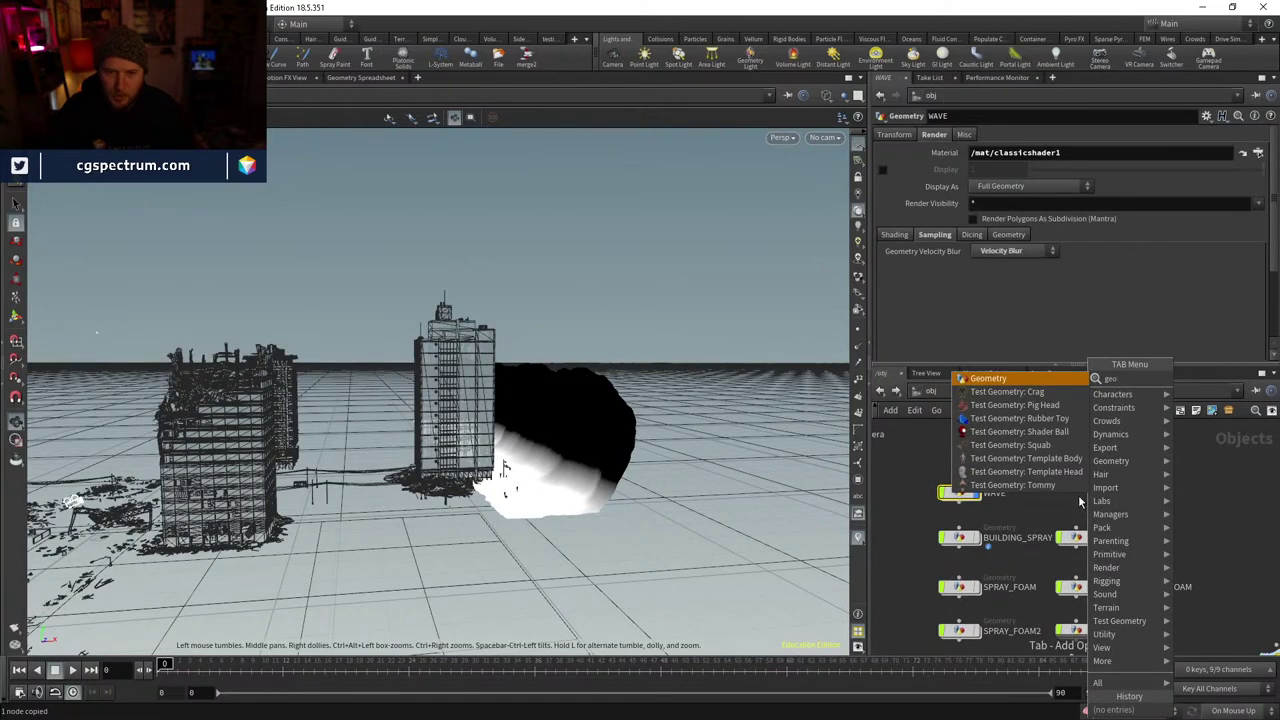
pyautogui.press('Return')
pyautogui.click(1078, 495)
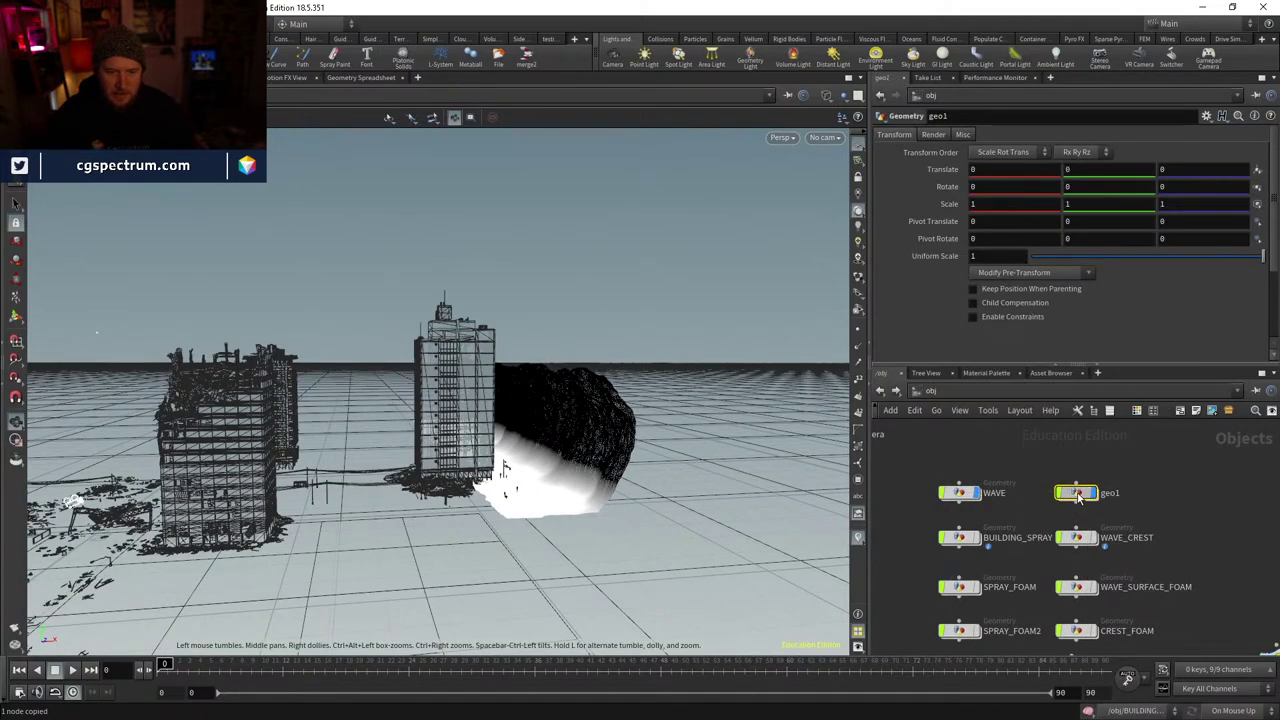
pyautogui.doubleClick(1078, 494)
pyautogui.click(941, 398)
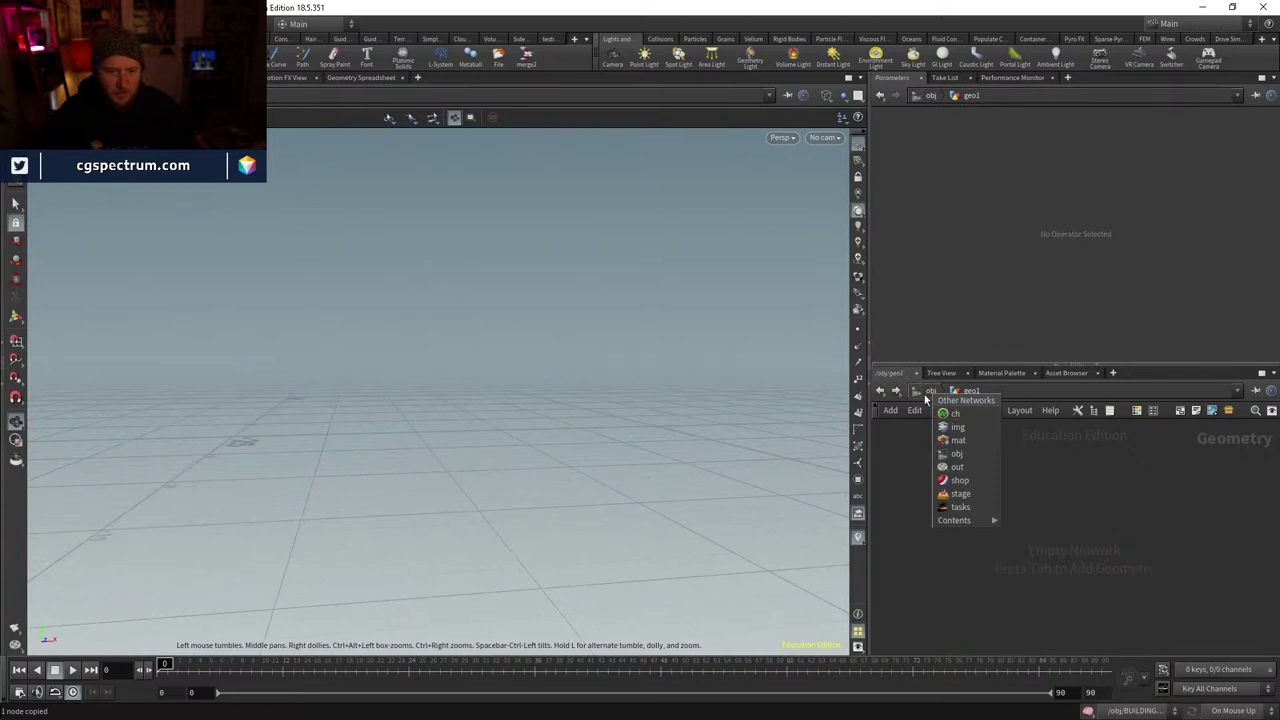
pyautogui.doubleClick(1110, 493)
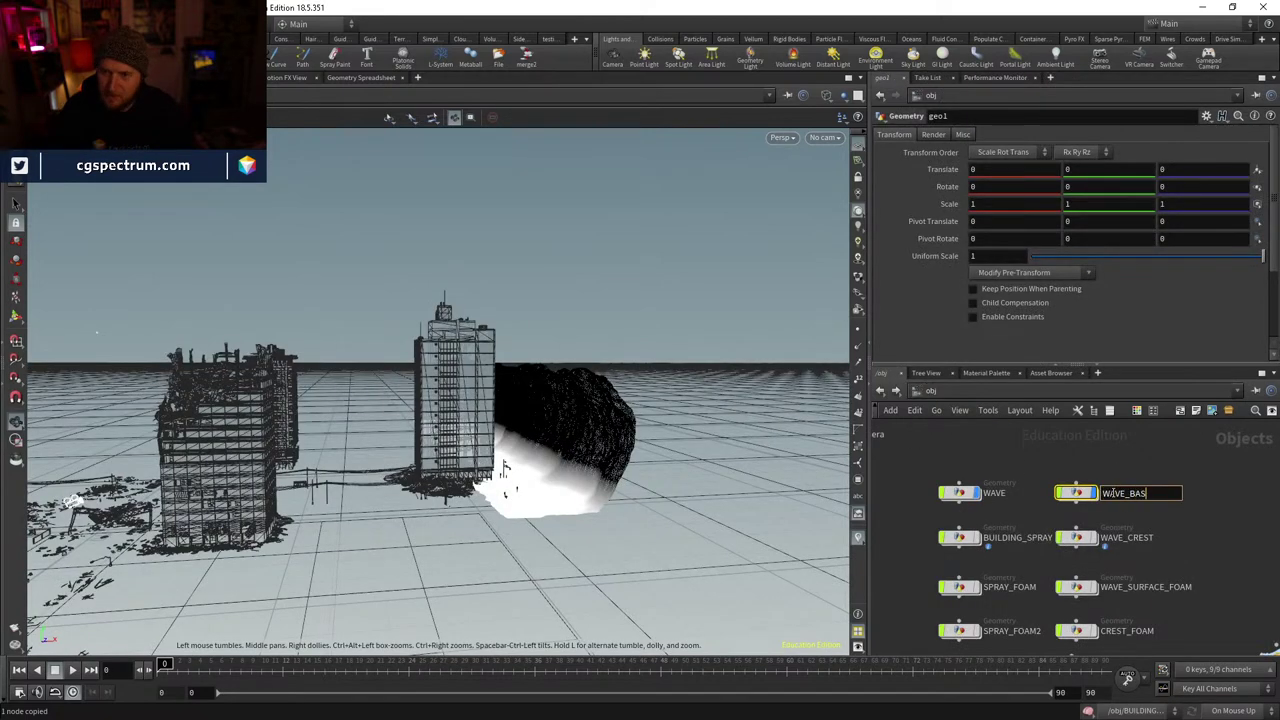
pyautogui.write('WAVE_BASE')
pyautogui.press('Return')
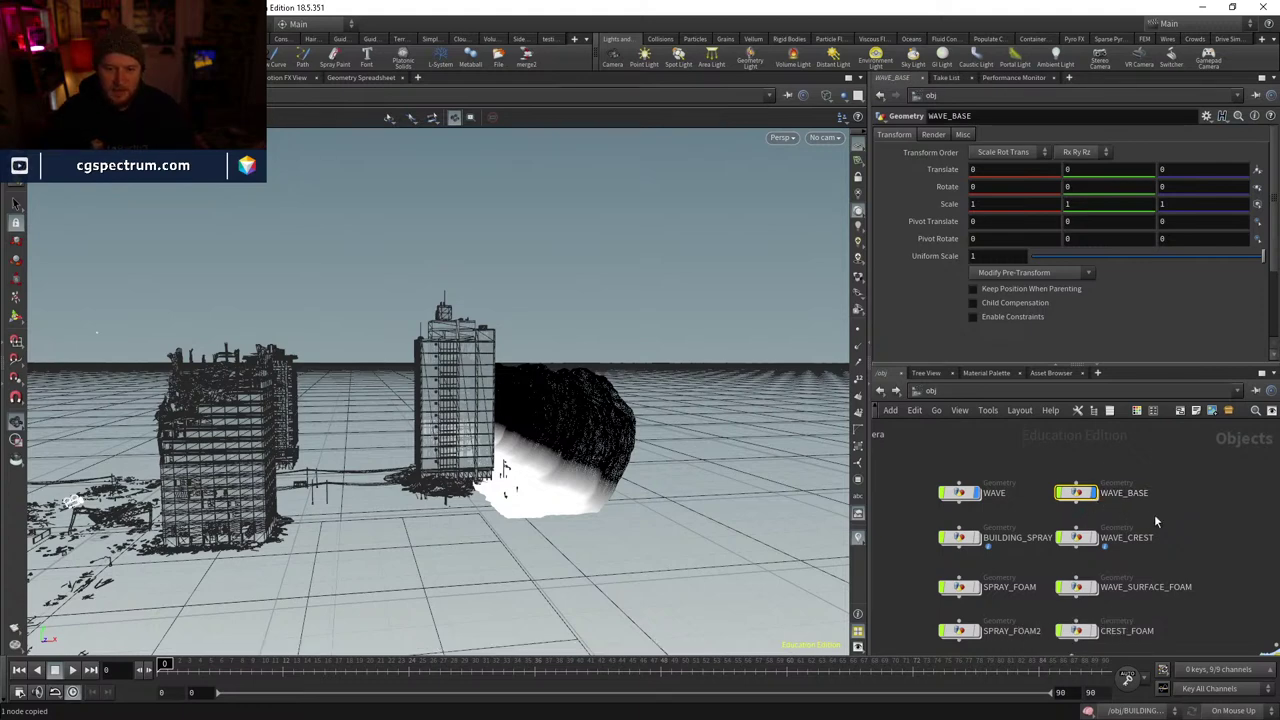
pyautogui.doubleClick(1077, 493)
# - Create an Object Merge node and bring up the chooser for its source object
pyautogui.press('Tab')
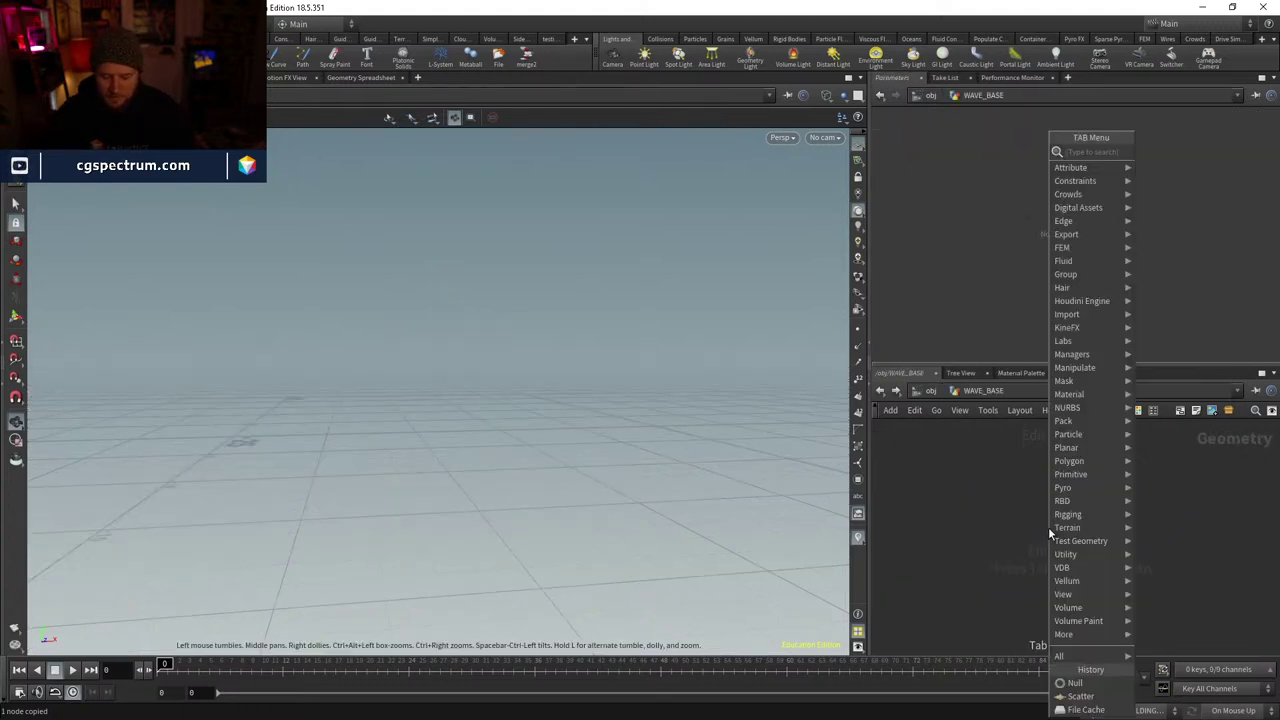
pyautogui.write('objm')
pyautogui.press('Return')
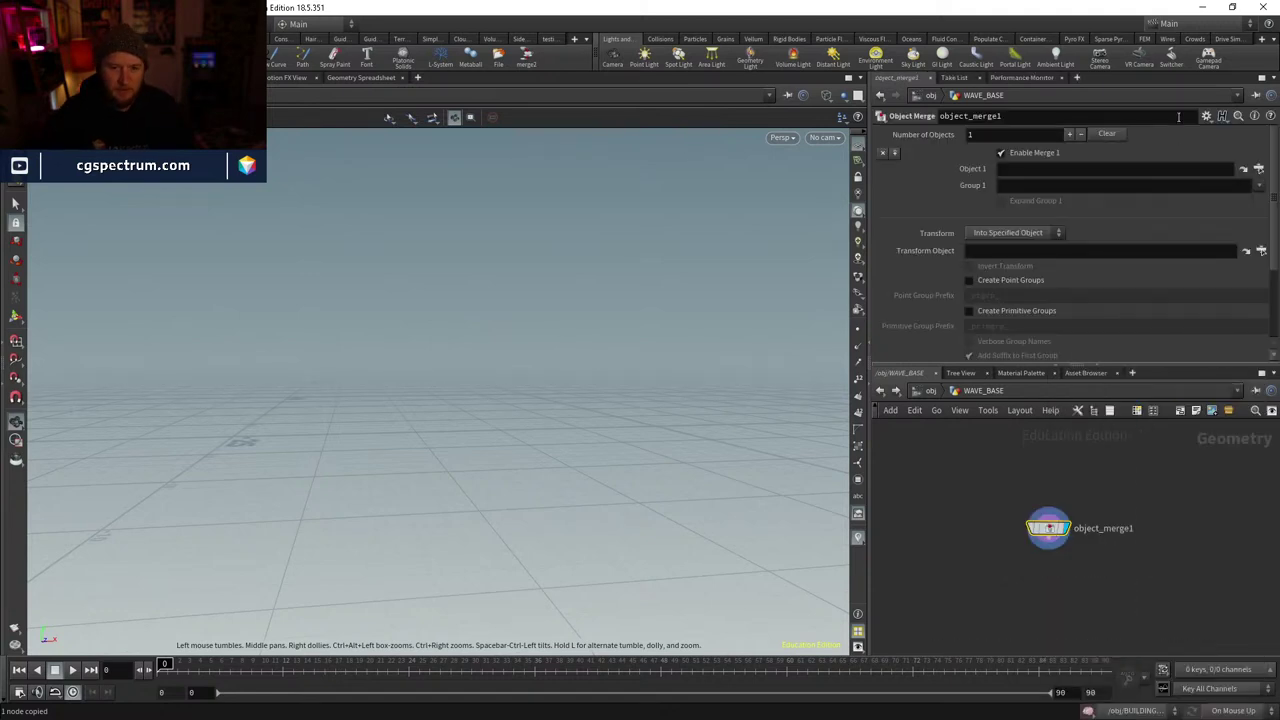
pyautogui.click(1258, 167)
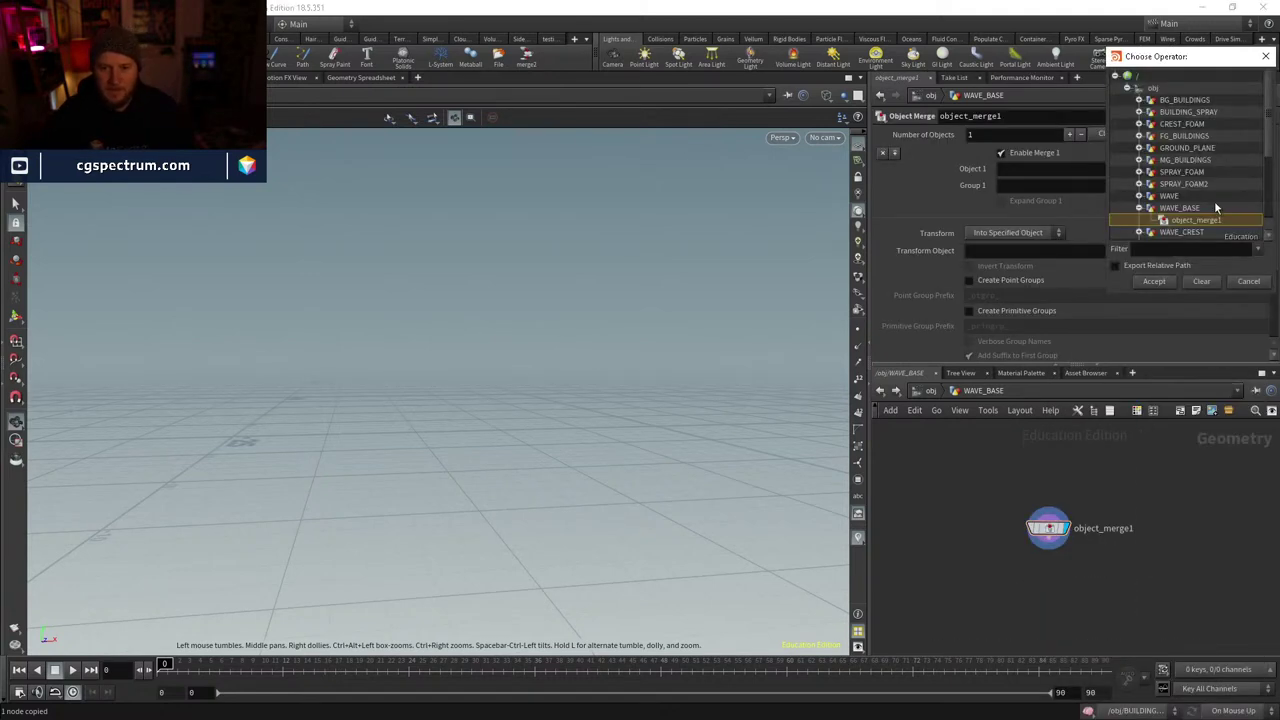
pyautogui.scroll(-1, 1205, 232)
pyautogui.scroll(2, 1190, 207)
pyautogui.moveTo(1165, 56); pyautogui.dragTo(936, 129)
# - Set object_merge1's source to /obj/WAVE/OUT_WAVE_FOR_BASE and wire the pasted scatter1 below it
pyautogui.scroll(-2, 954, 236)
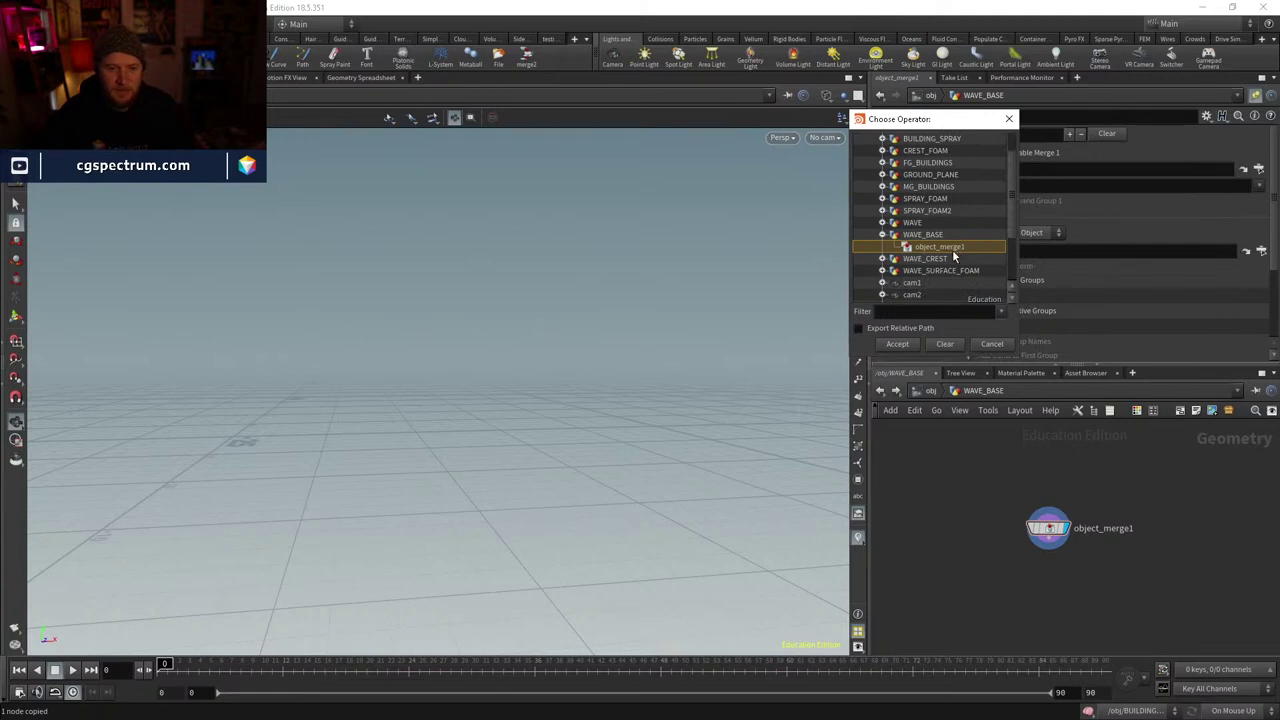
pyautogui.click(882, 234)
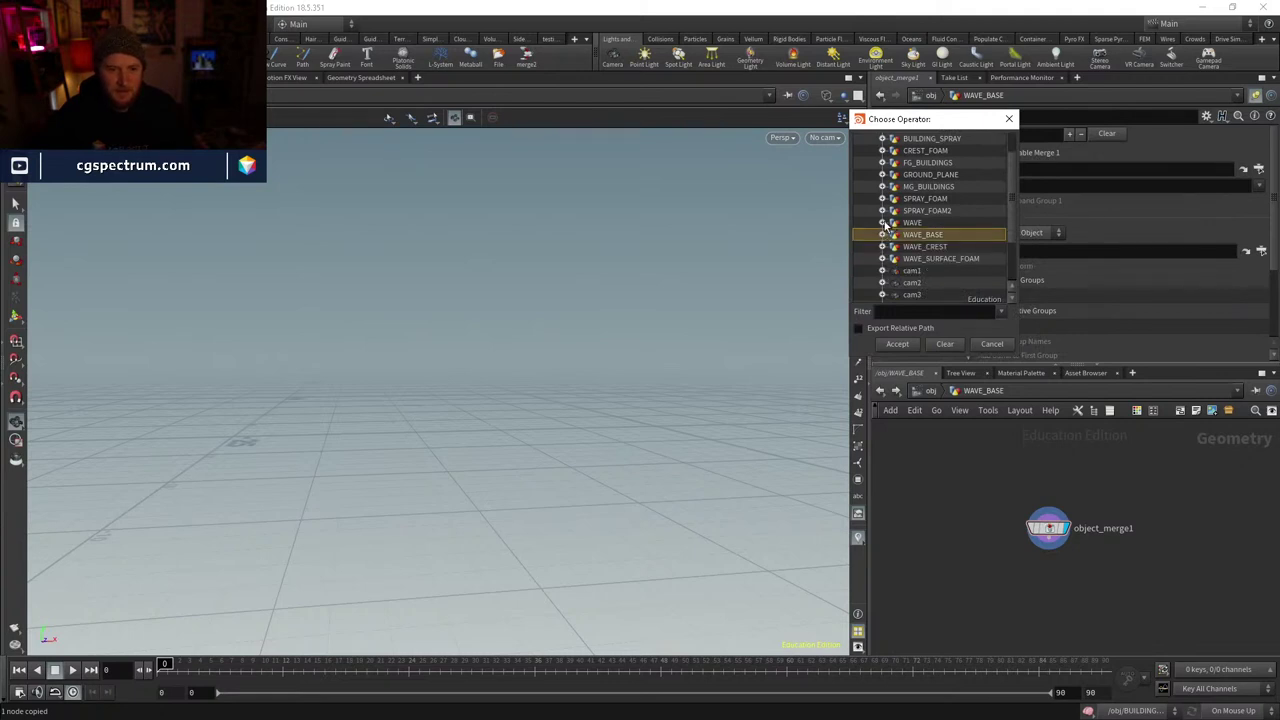
pyautogui.click(882, 222)
pyautogui.click(936, 246)
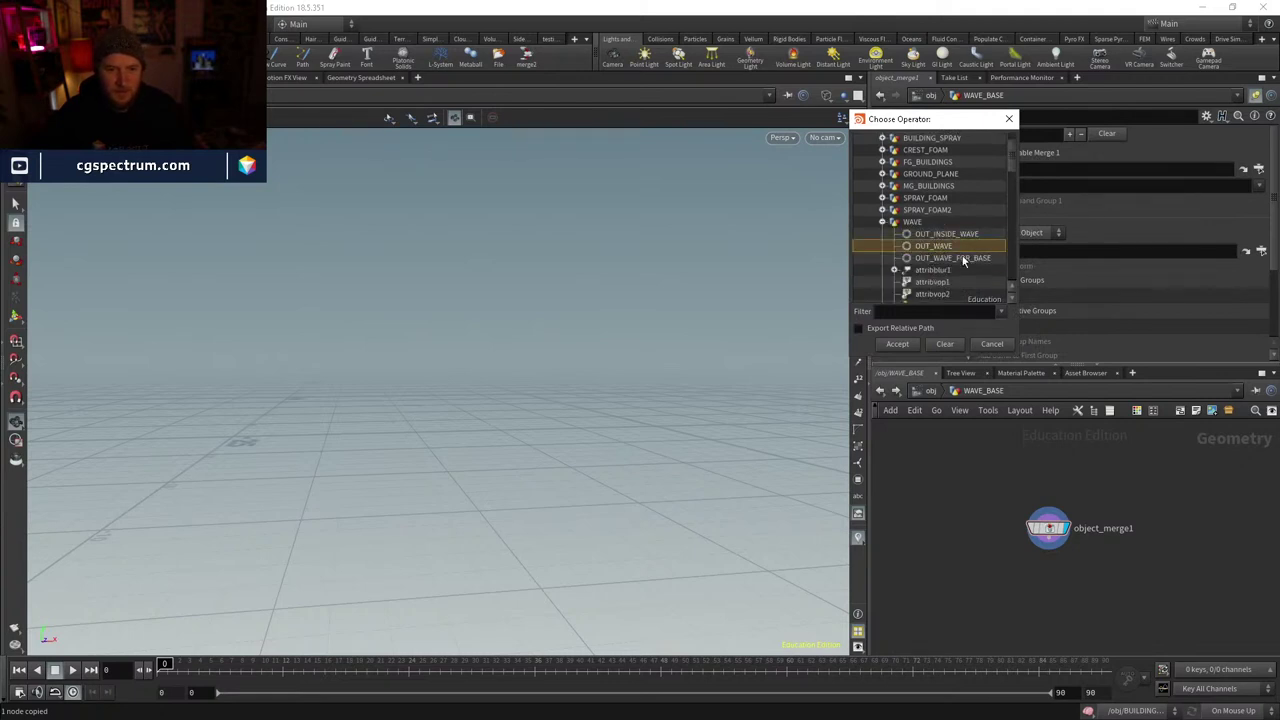
pyautogui.click(955, 258)
pyautogui.click(897, 344)
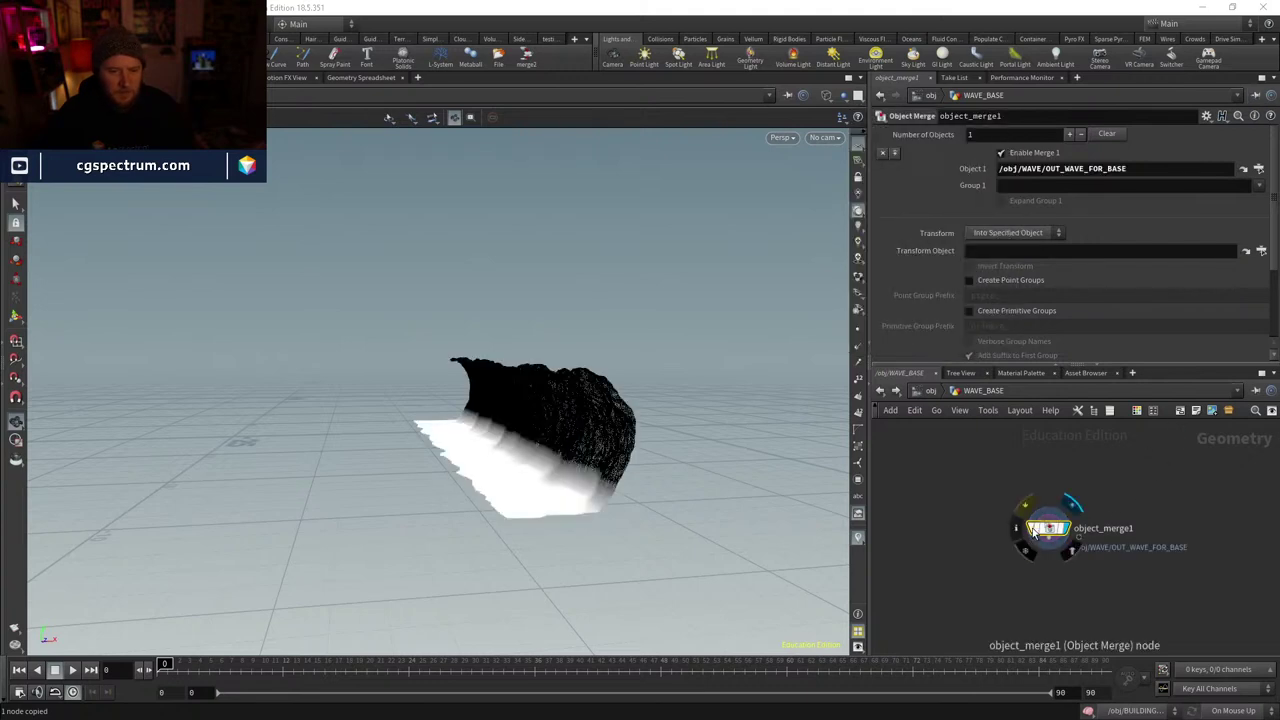
pyautogui.hotkey('ctrl', 'v')
pyautogui.moveTo(1062, 597)
pyautogui.mouseDown()
pyautogui.moveTo(1049, 546)
pyautogui.moveTo(1083, 600)
pyautogui.moveTo(1073, 592)
pyautogui.mouseUp()
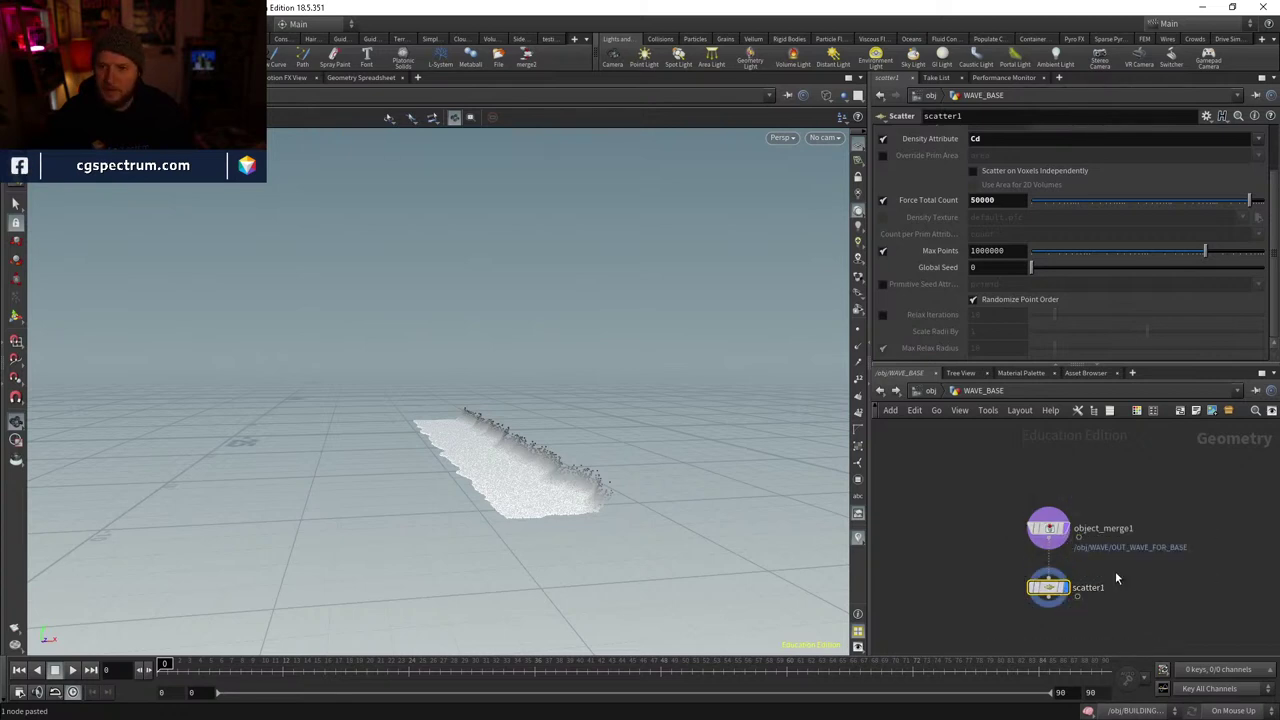
# - Inspect the scattered points and move scatter1 down to make room
pyautogui.moveTo(1115, 571); pyautogui.dragTo(1120, 518, button='middle')
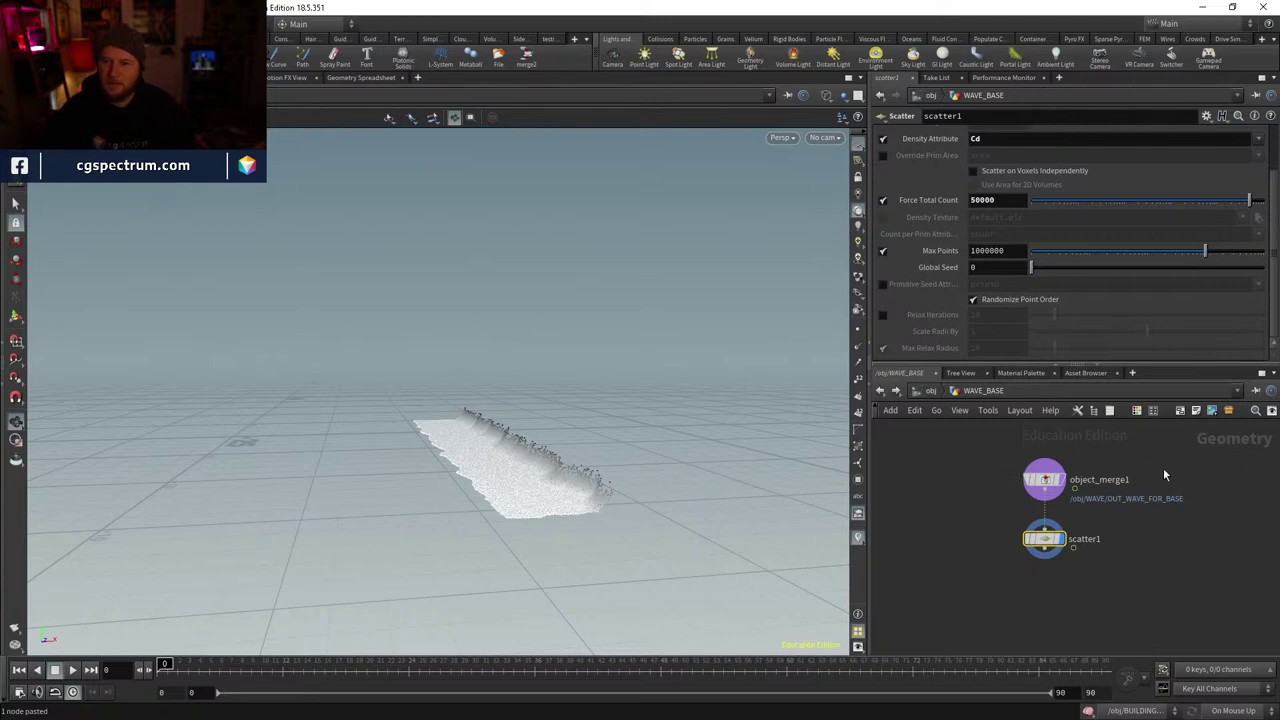
pyautogui.moveTo(1040, 547)
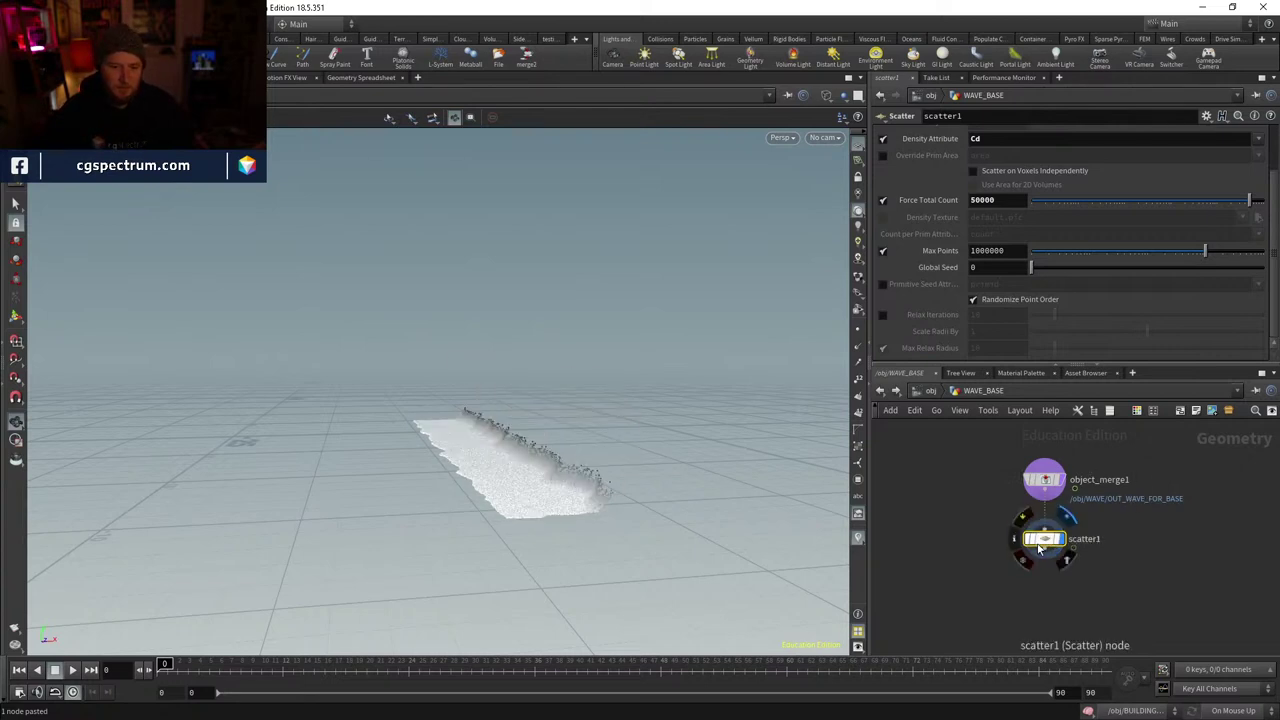
pyautogui.keyDown('alt'); pyautogui.moveTo(706, 446); pyautogui.dragTo(654, 530); pyautogui.keyUp('alt')
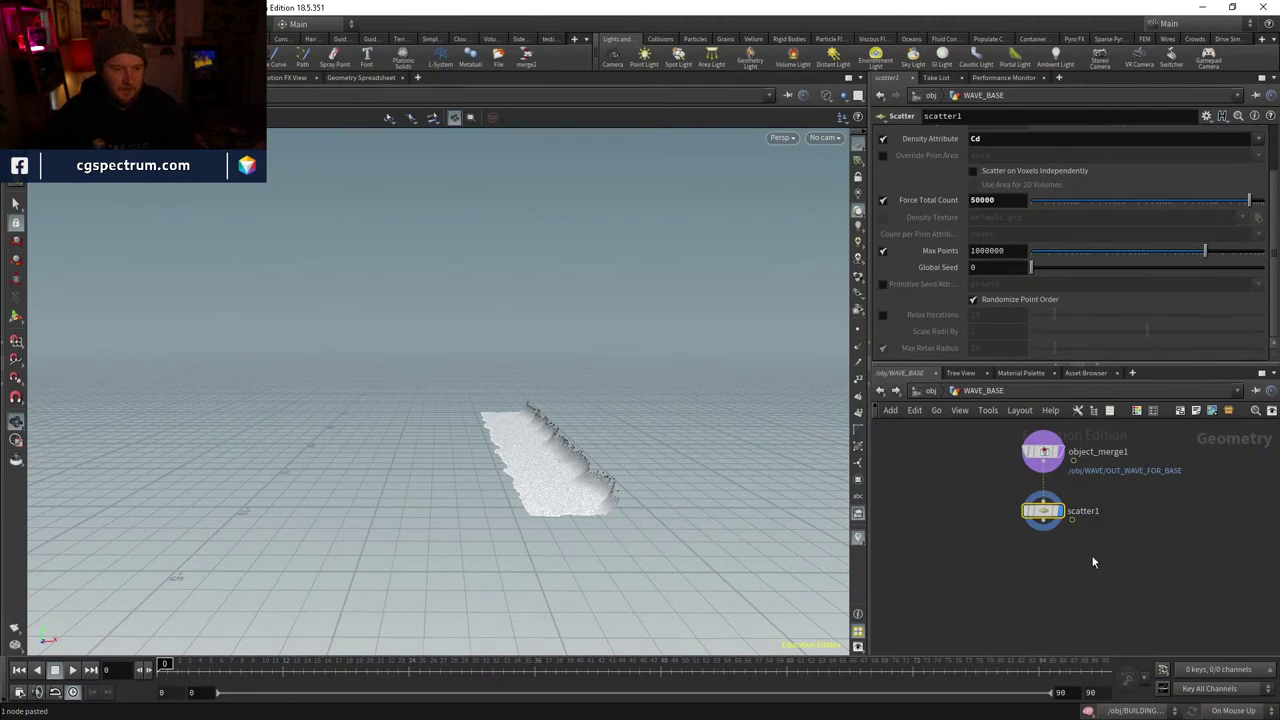
pyautogui.press('Tab')
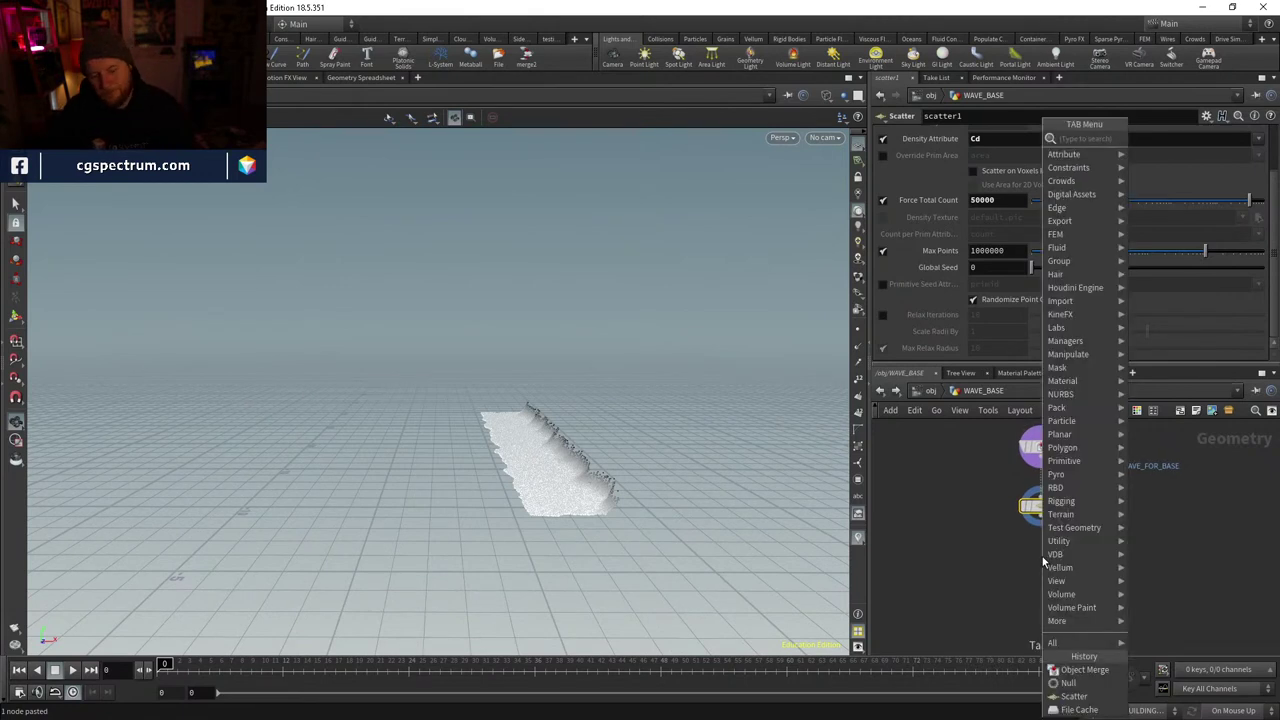
pyautogui.press('Escape')
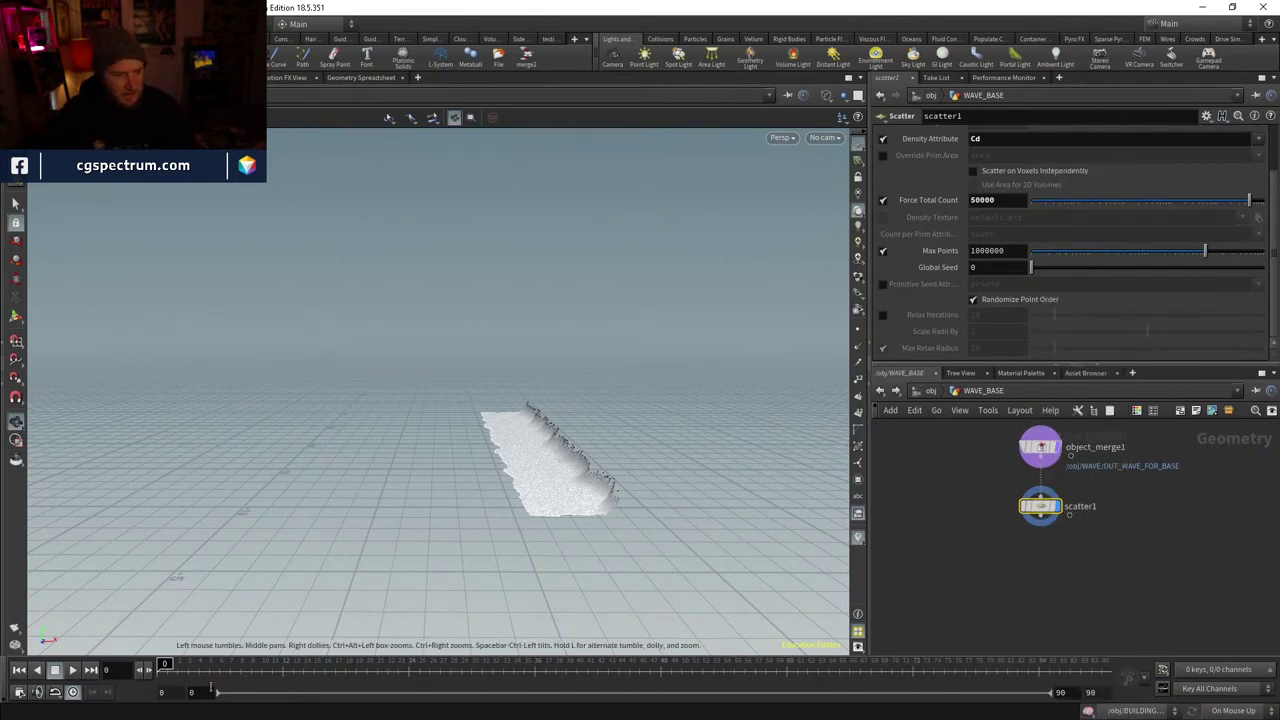
pyautogui.moveTo(1075, 515); pyautogui.dragTo(1075, 547)
# - Insert a Trail node, trail1, between object_merge1 and scatter1
pyautogui.press('Tab')
pyautogui.write('trail')
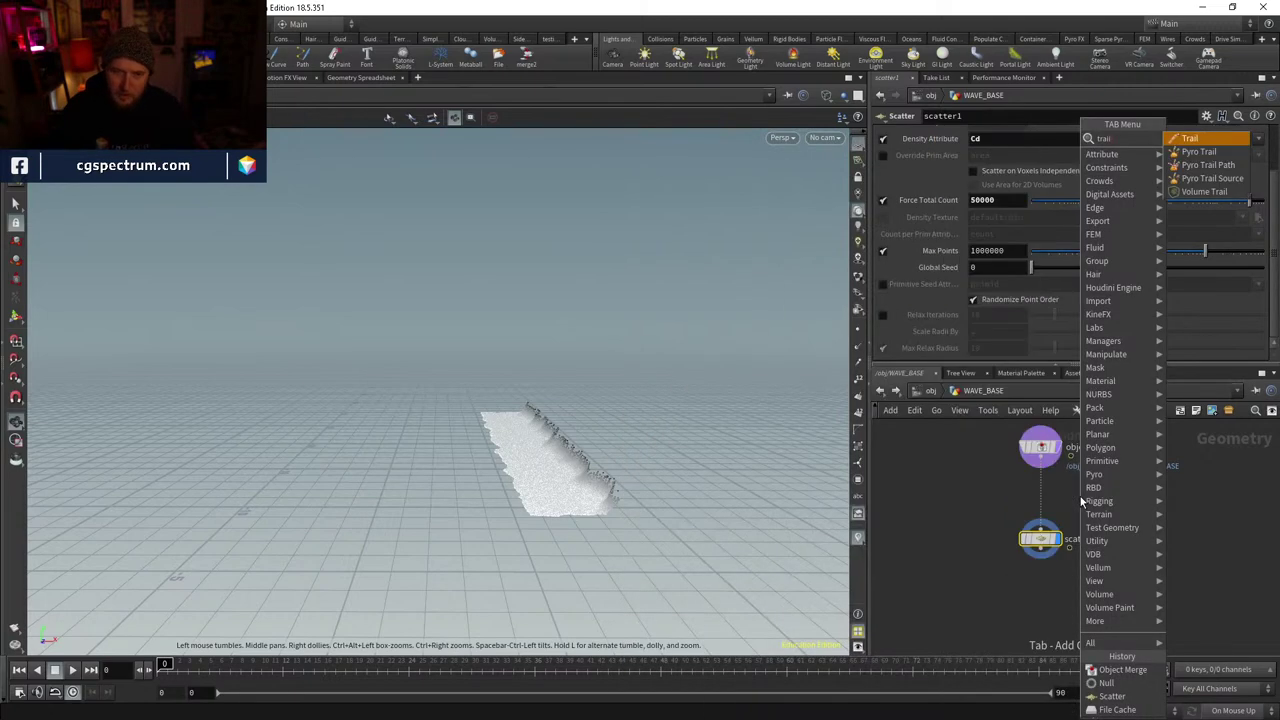
pyautogui.press('Return')
pyautogui.click(1060, 499)
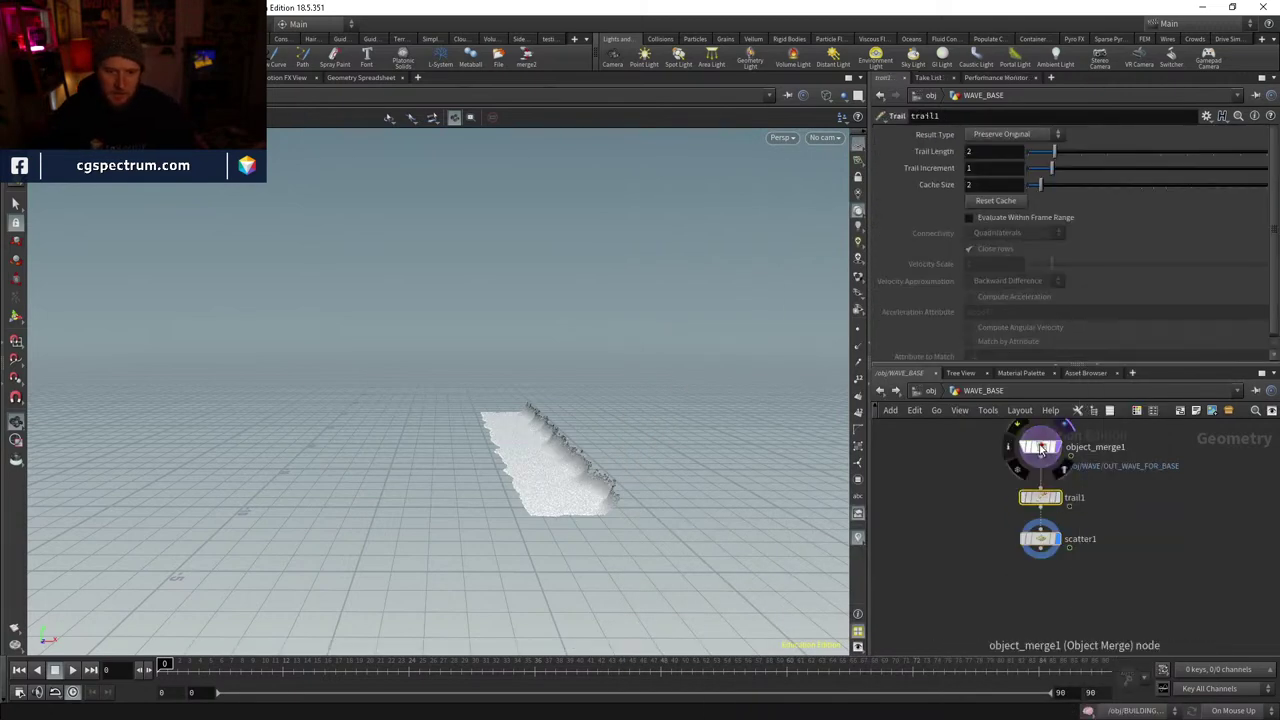
pyautogui.click(1040, 447)
pyautogui.click(1241, 172)
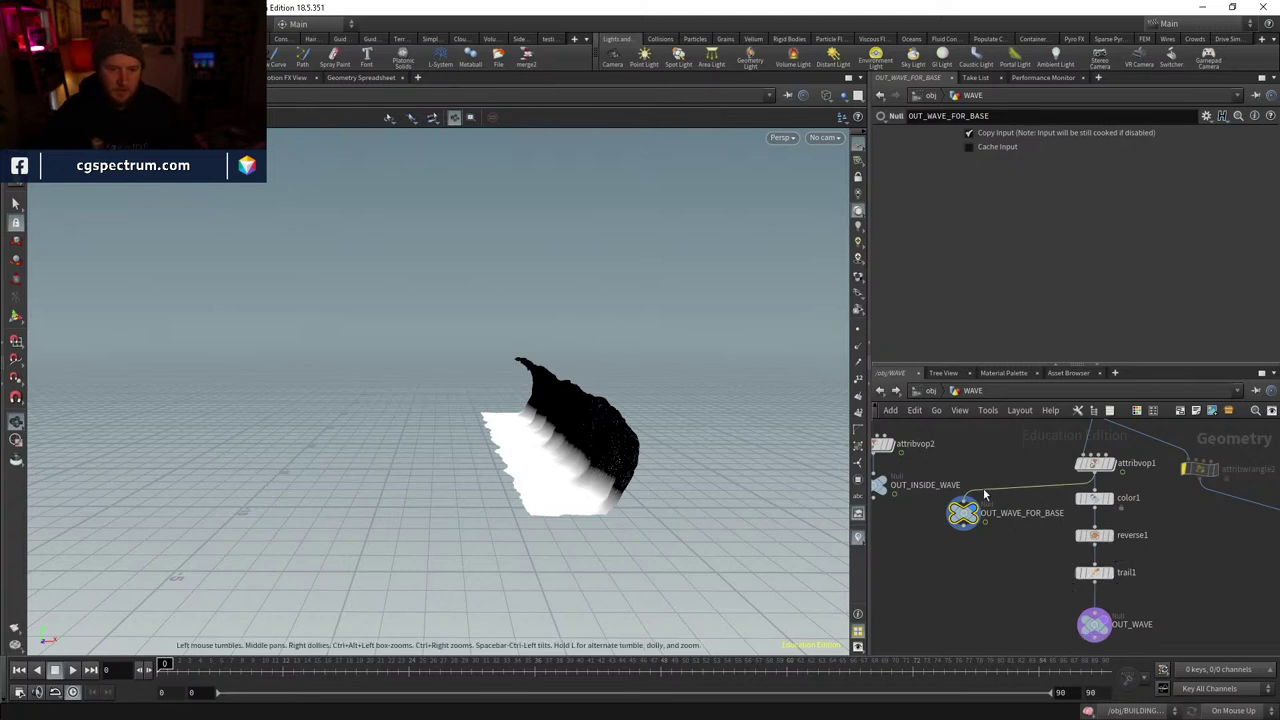
pyautogui.click(881, 391)
# - Set trail1's Result Type to Compute Velocity and show velocities on scatter1's points
pyautogui.click(1040, 499)
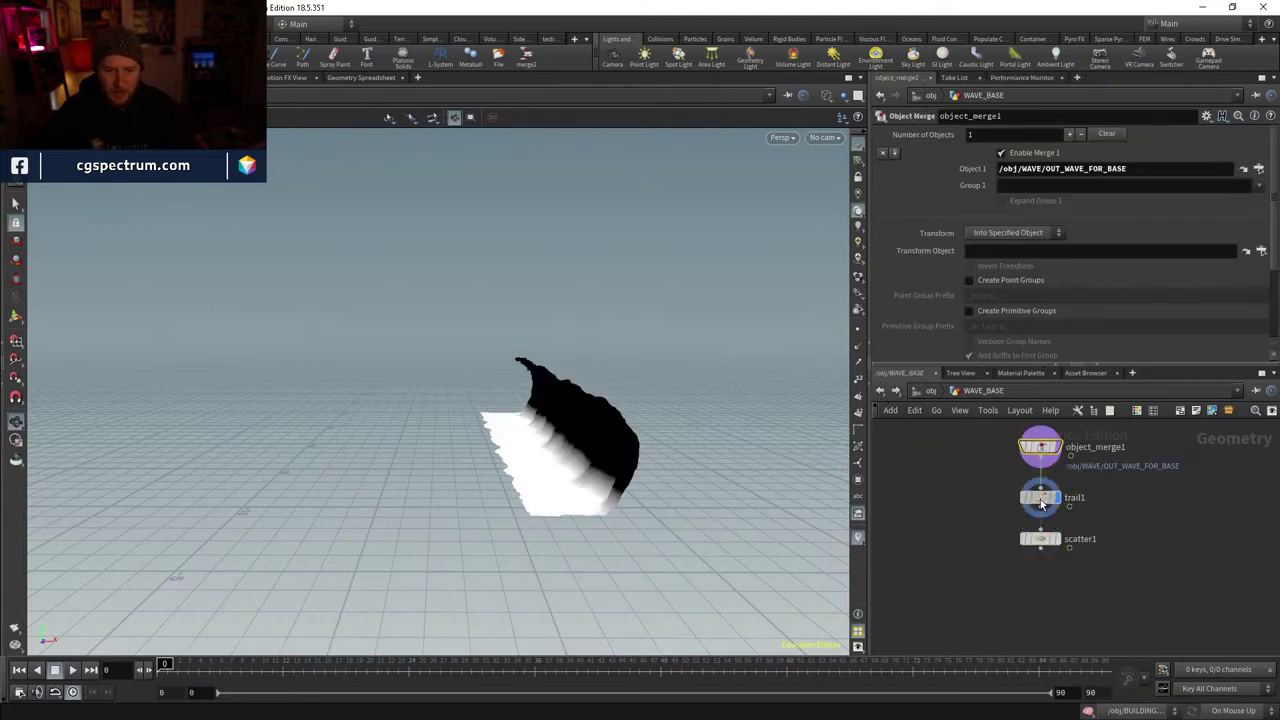
pyautogui.click(1009, 136)
pyautogui.click(1001, 187)
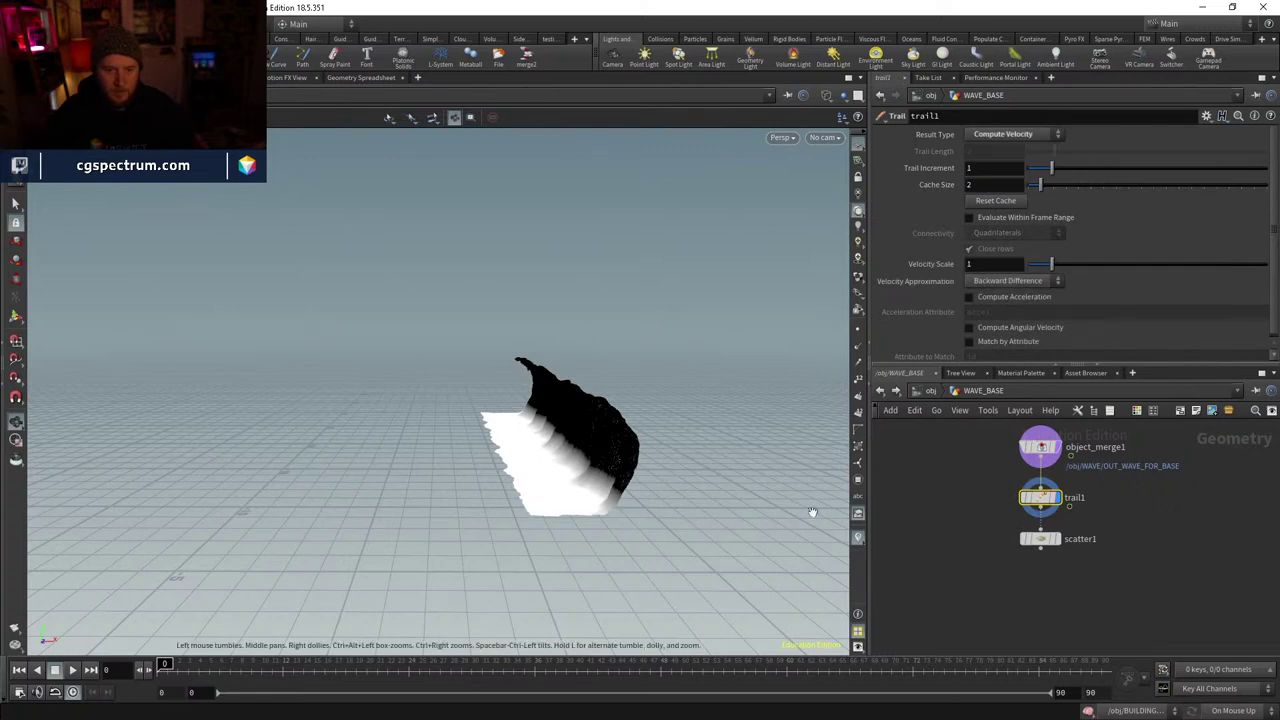
pyautogui.click(857, 537)
pyautogui.click(862, 495)
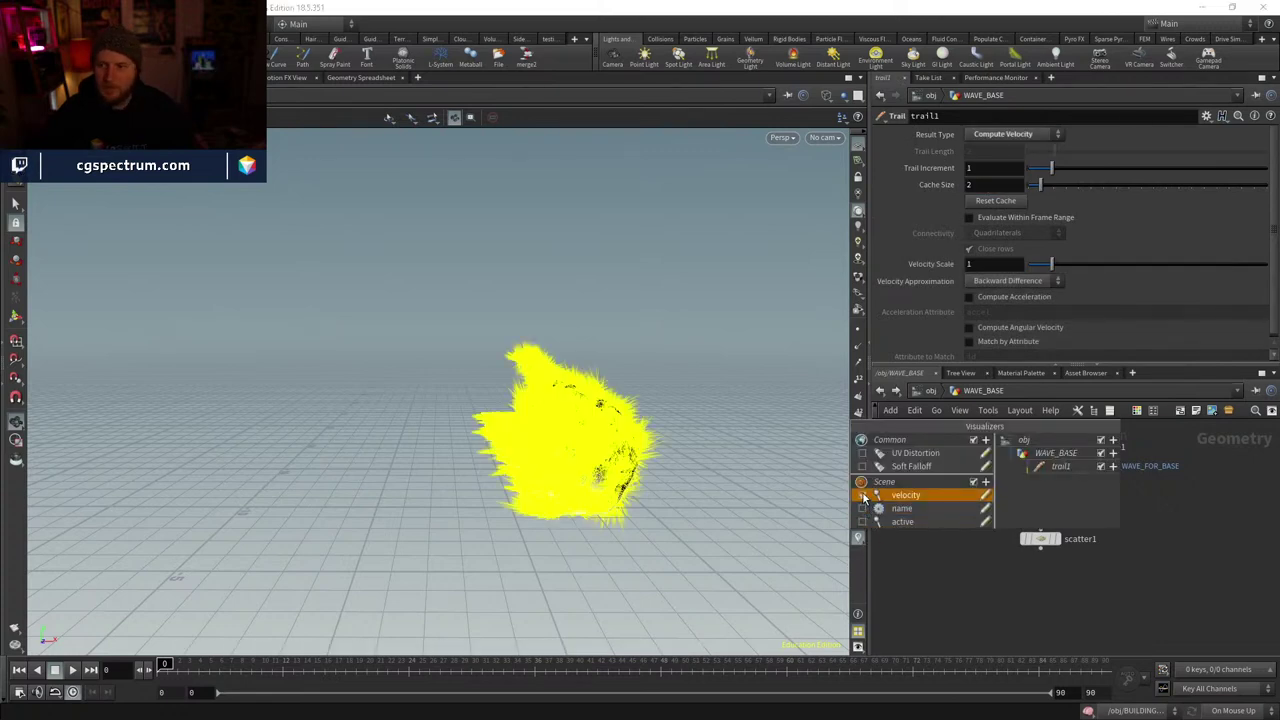
pyautogui.click(397, 664)
pyautogui.moveTo(433, 668); pyautogui.dragTo(481, 668)
pyautogui.click(1040, 539)
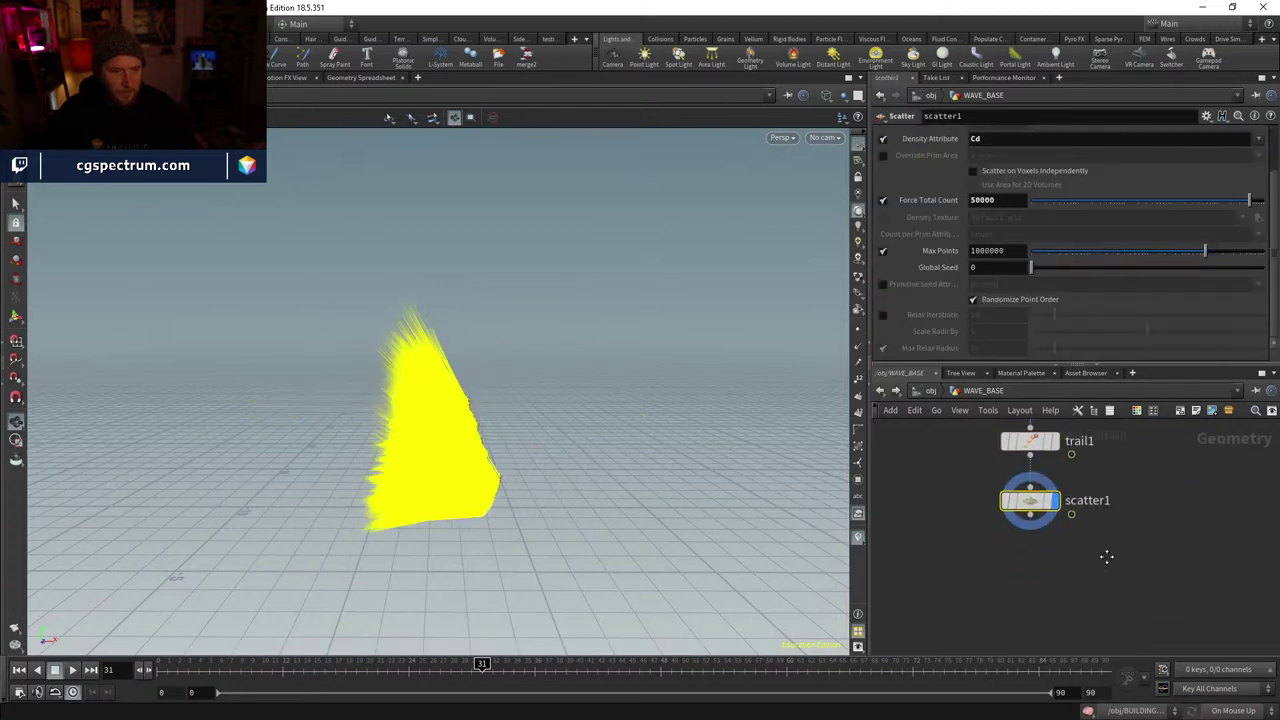
pyautogui.scroll(2, 1104, 556)
pyautogui.moveTo(477, 523); pyautogui.dragTo(660, 486)
# - Add dopnet1 below scatter1, wire scatter1 into it, and dive inside
pyautogui.press('Tab')
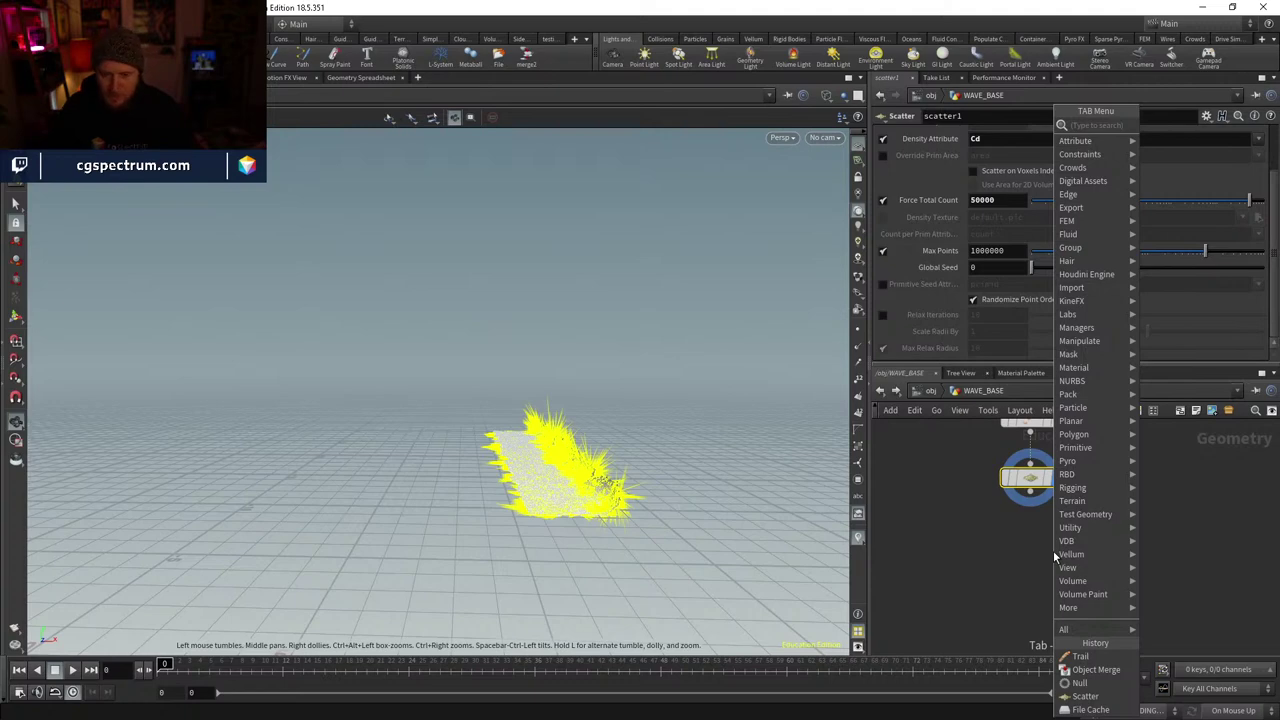
pyautogui.write('copy')
pyautogui.press('Return')
pyautogui.click(1053, 557)
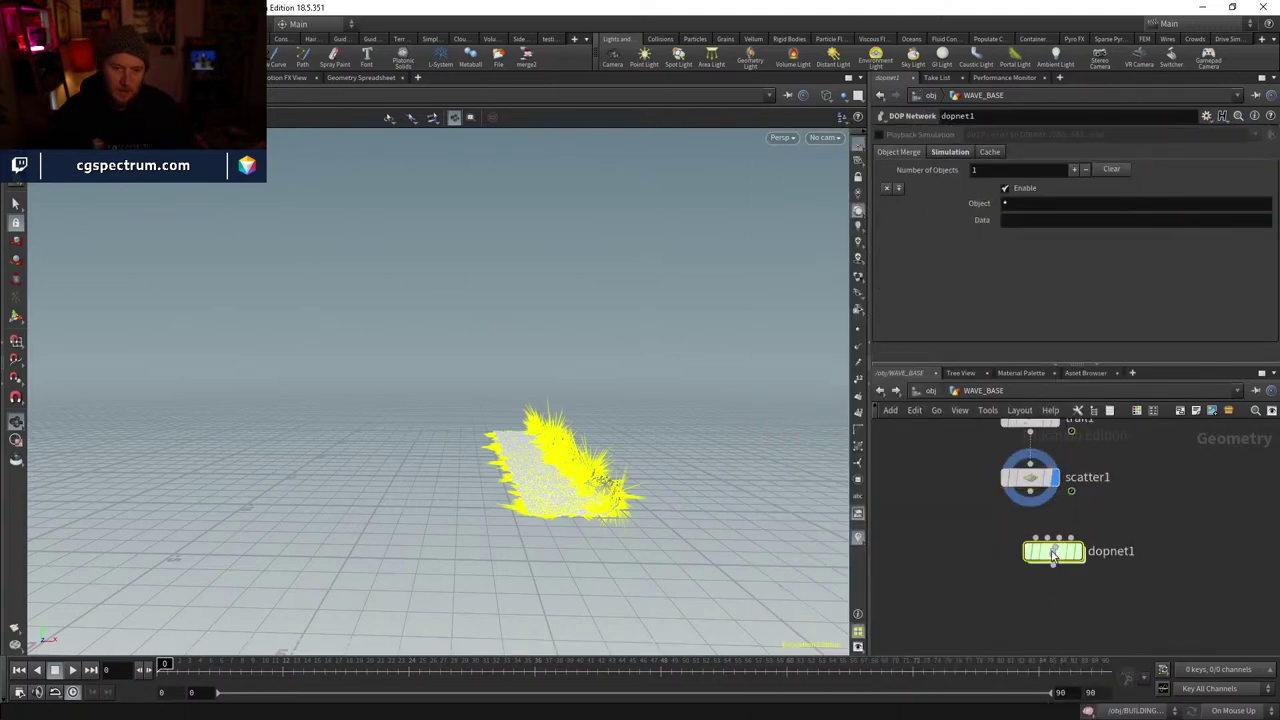
pyautogui.moveTo(1055, 550); pyautogui.dragTo(1022, 591)
pyautogui.click(1030, 585)
pyautogui.click(1071, 490)
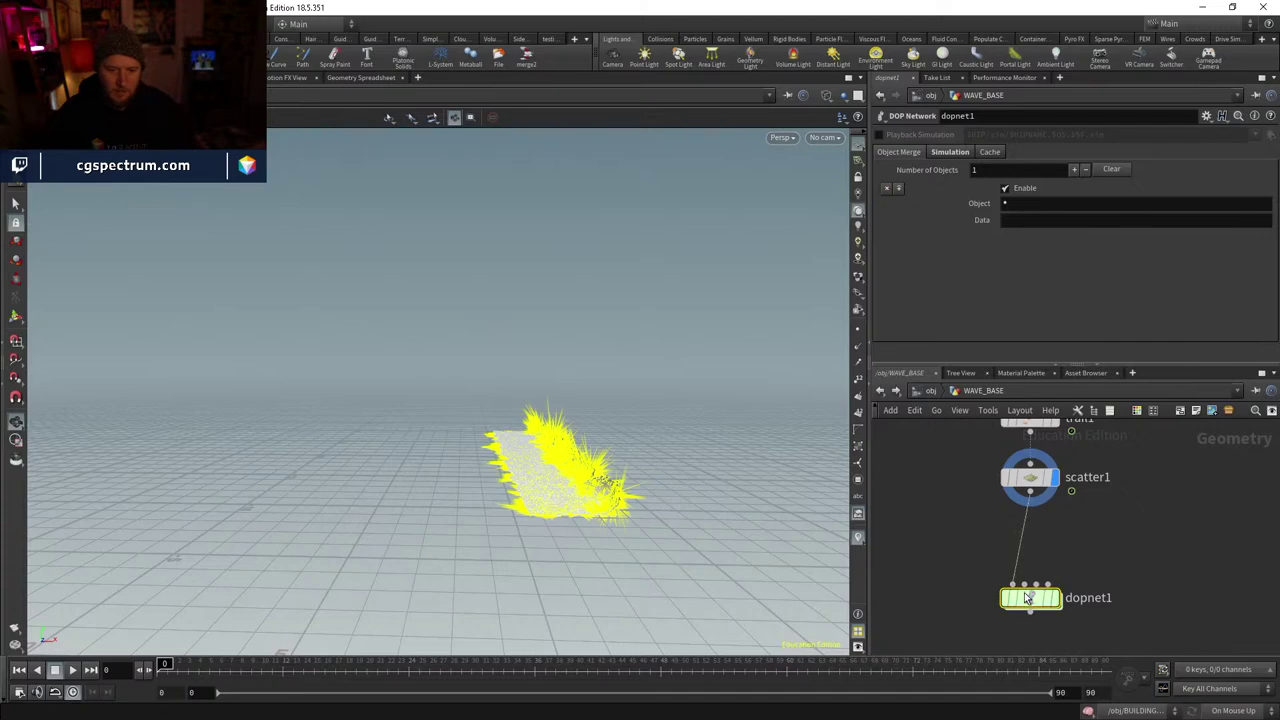
pyautogui.doubleClick(1030, 598)
# - Create a FLIP Object node, flipobject1, in dopnet1
pyautogui.press('Tab')
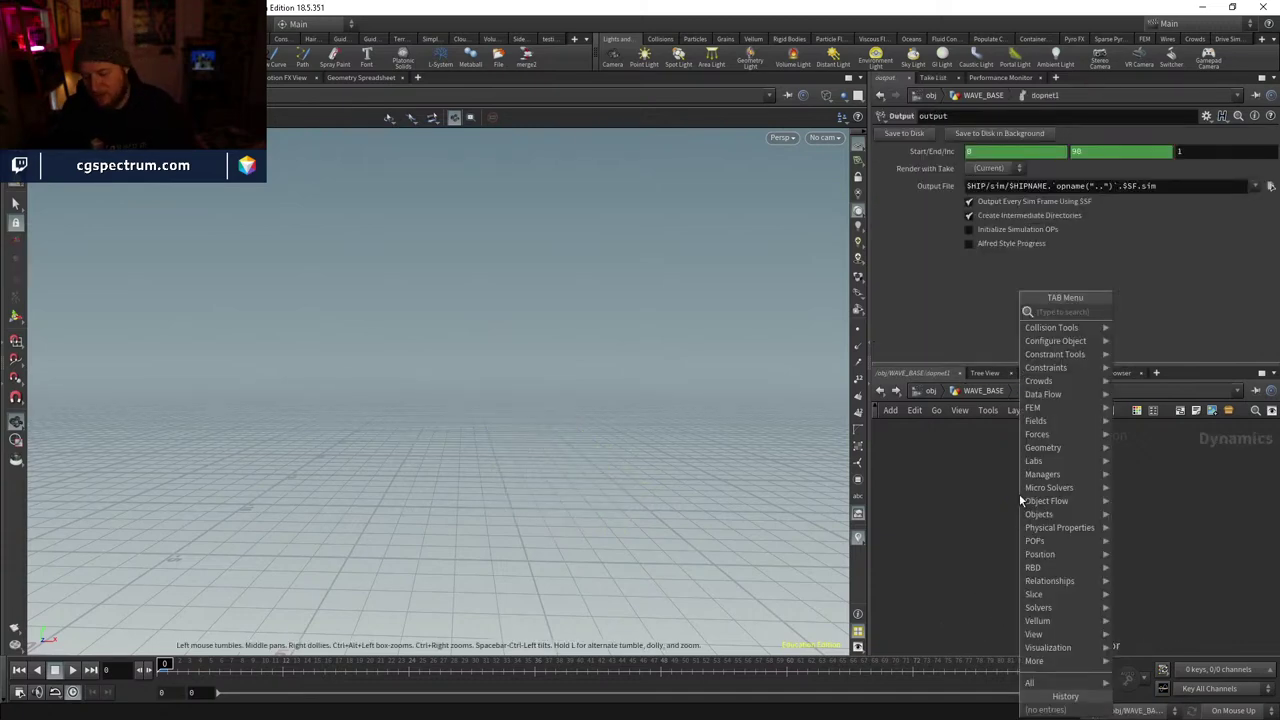
pyautogui.write('flip')
pyautogui.press('Down')
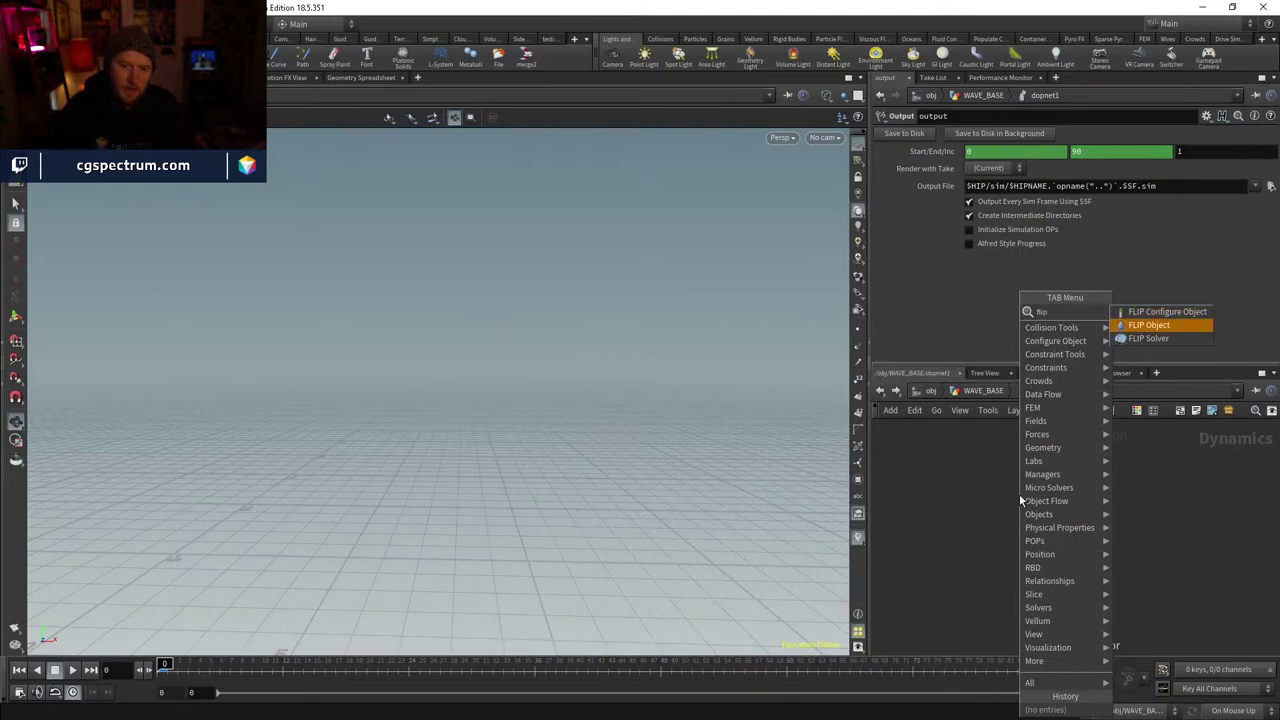
pyautogui.press('Return')
pyautogui.click(1010, 480)
# - Add flipsolver1, wiring flipobject1 into it and its output into the output node
pyautogui.press('Tab')
pyautogui.moveTo(1034, 490)
pyautogui.write('flip')
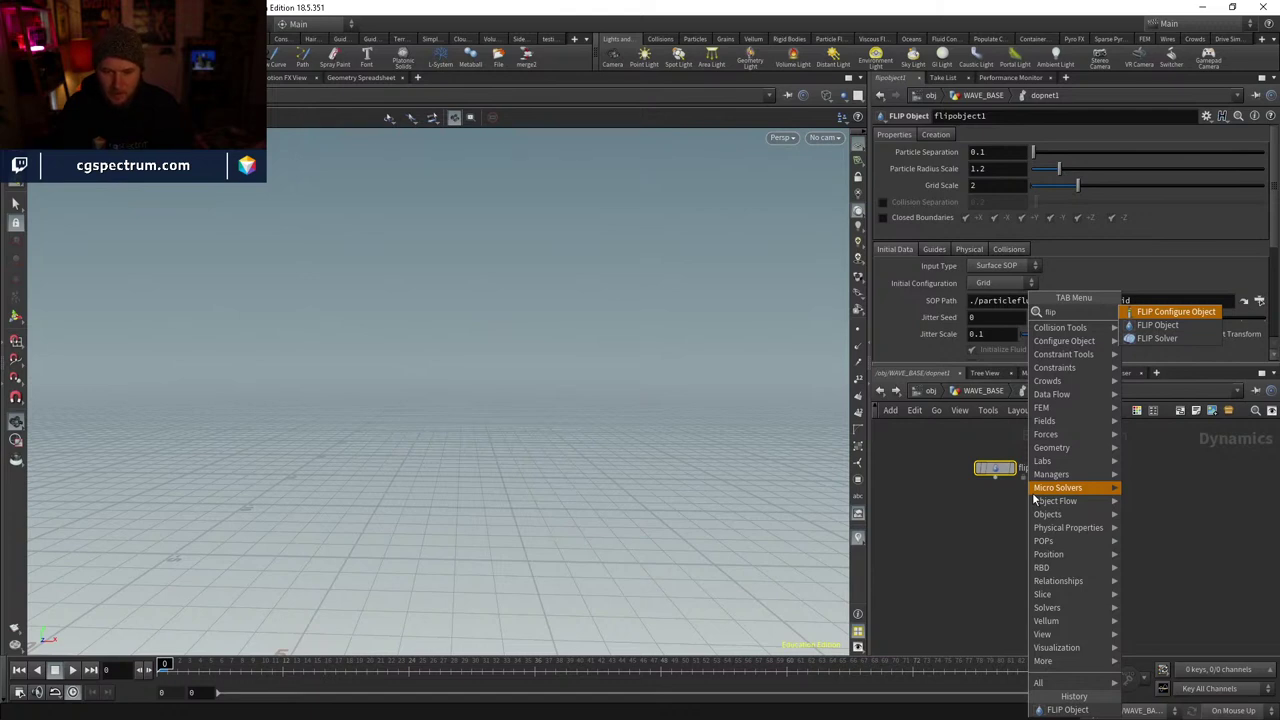
pyautogui.press('Down')
pyautogui.press('Down')
pyautogui.press('Return')
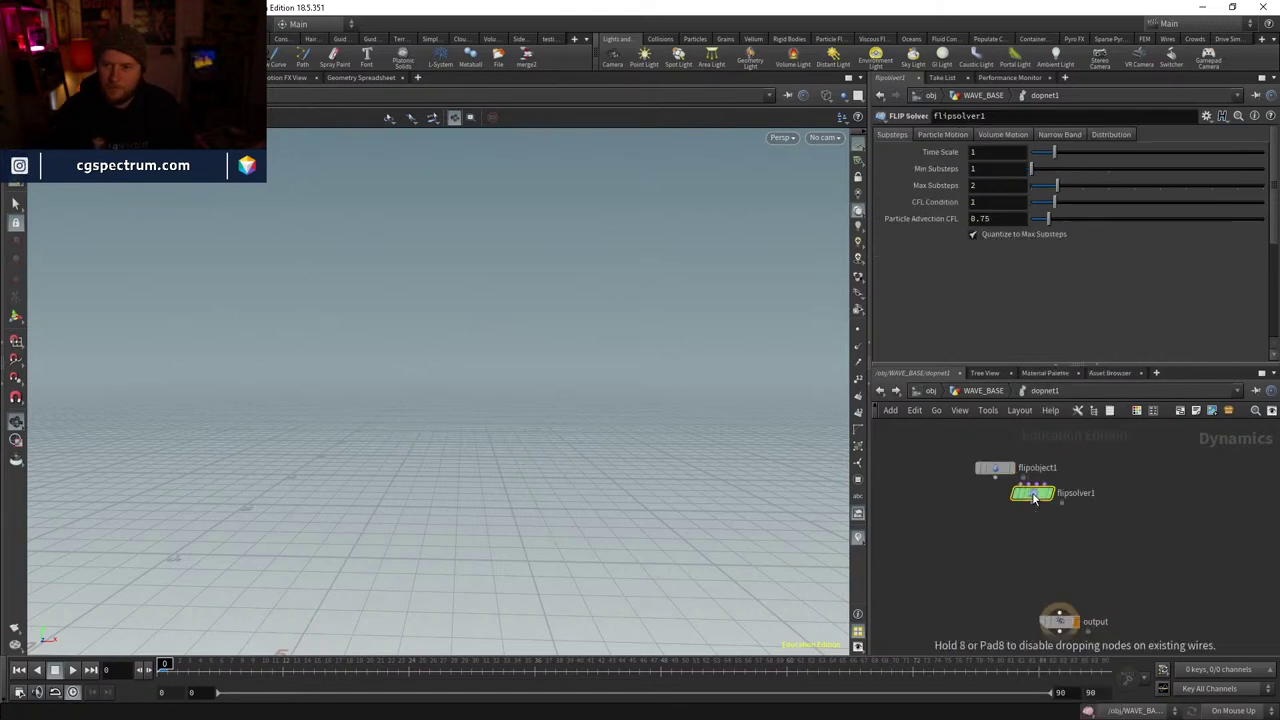
pyautogui.click(1057, 510)
pyautogui.click(1060, 523)
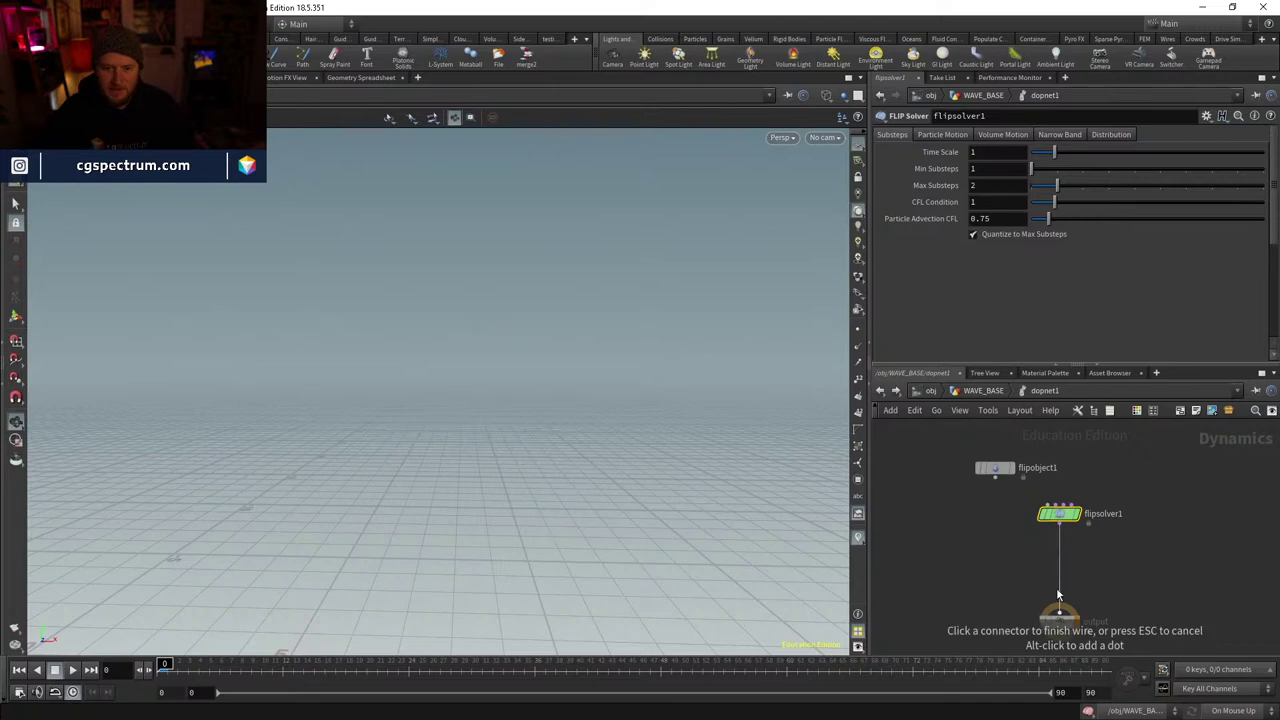
pyautogui.click(1060, 607)
pyautogui.click(995, 478)
pyautogui.click(1046, 507)
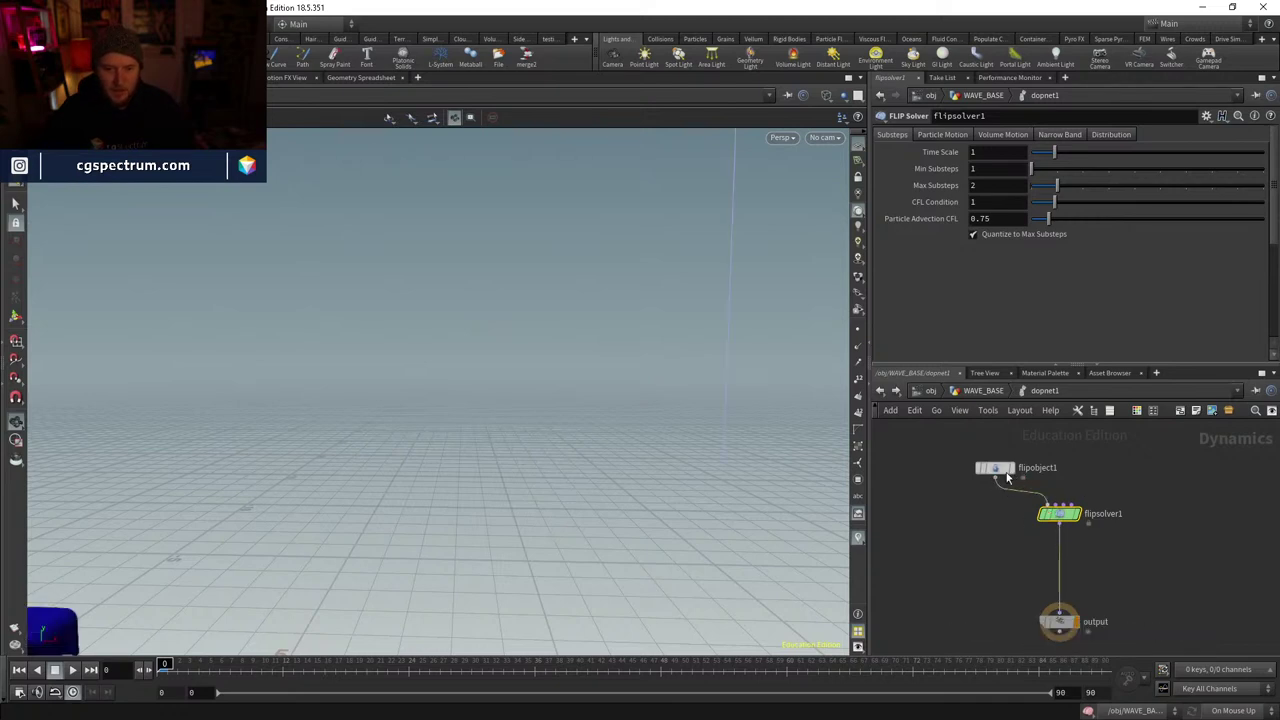
pyautogui.click(1060, 518)
pyautogui.press('Tab')
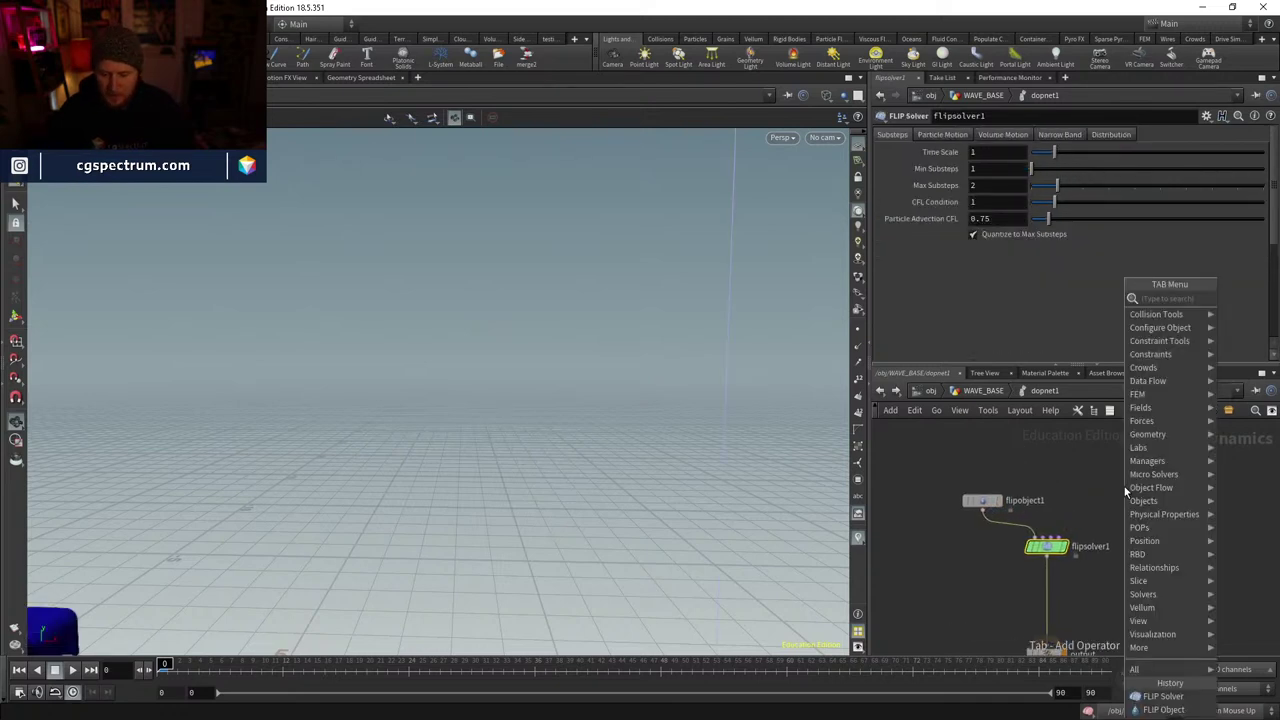
# - Add a Volume Source node and wire it into flipsolver1's right input
pyautogui.write('volume source')
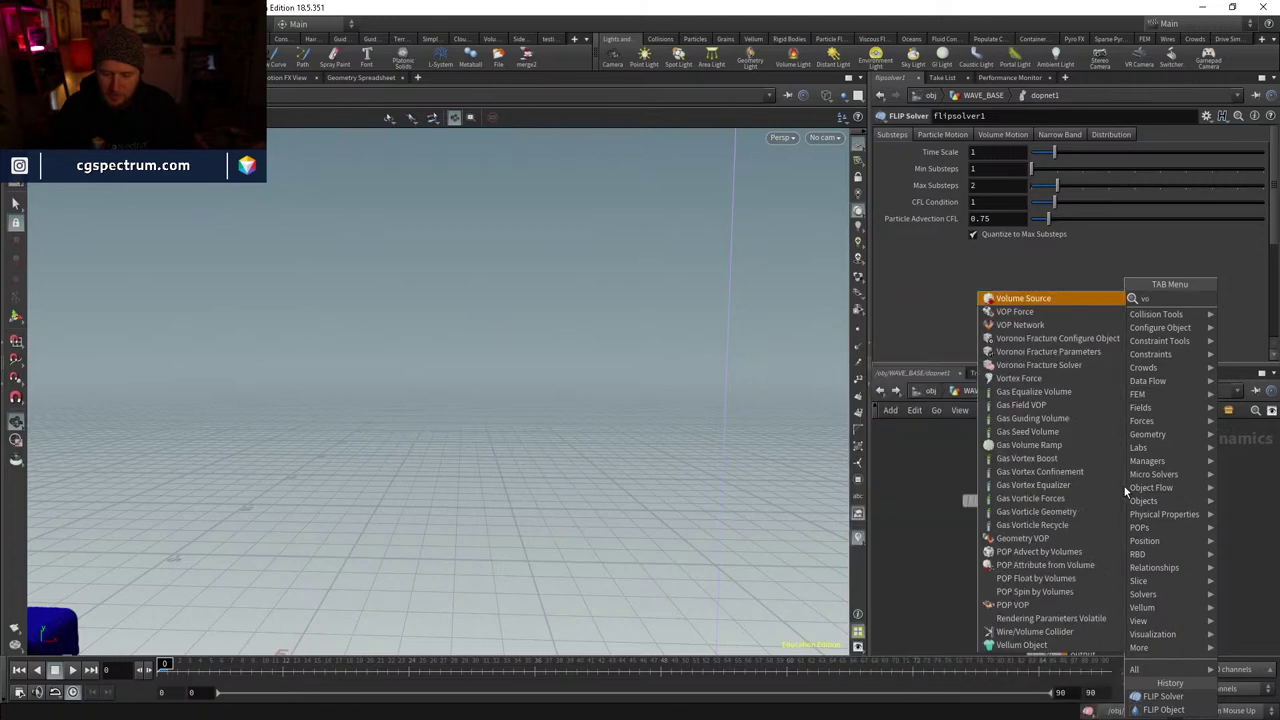
pyautogui.press('Return')
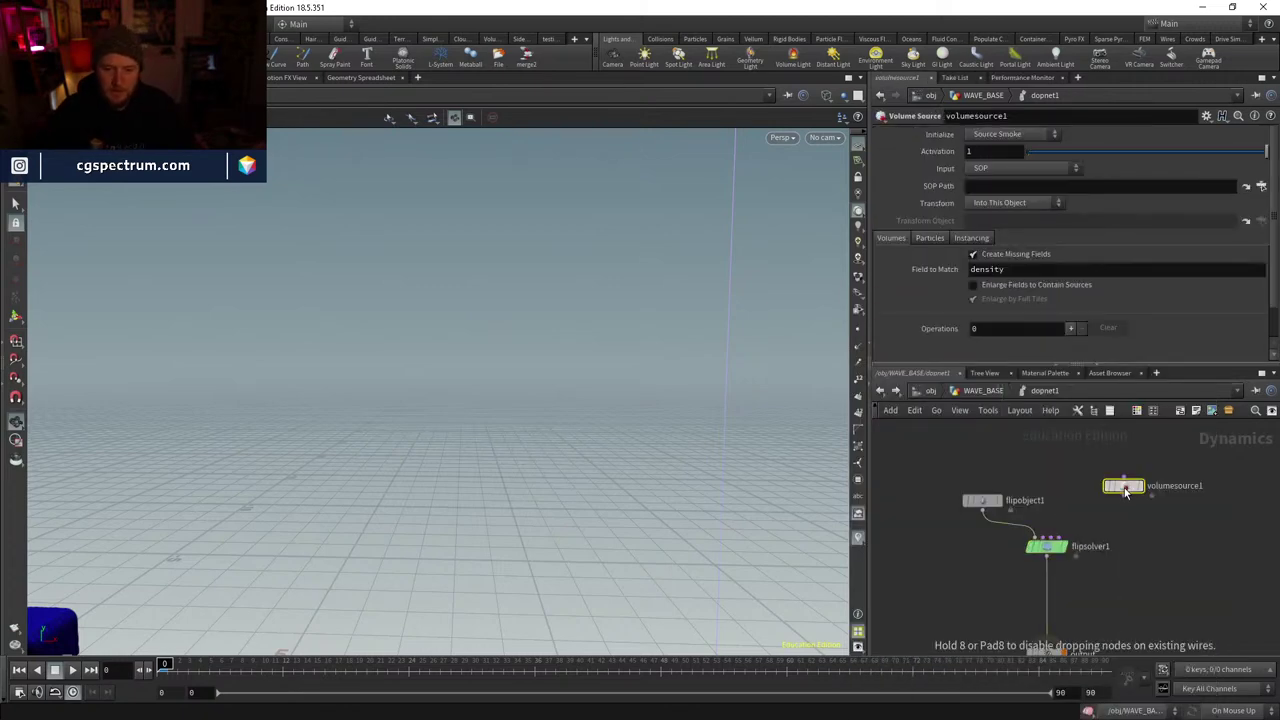
pyautogui.click(1123, 496)
pyautogui.click(1062, 537)
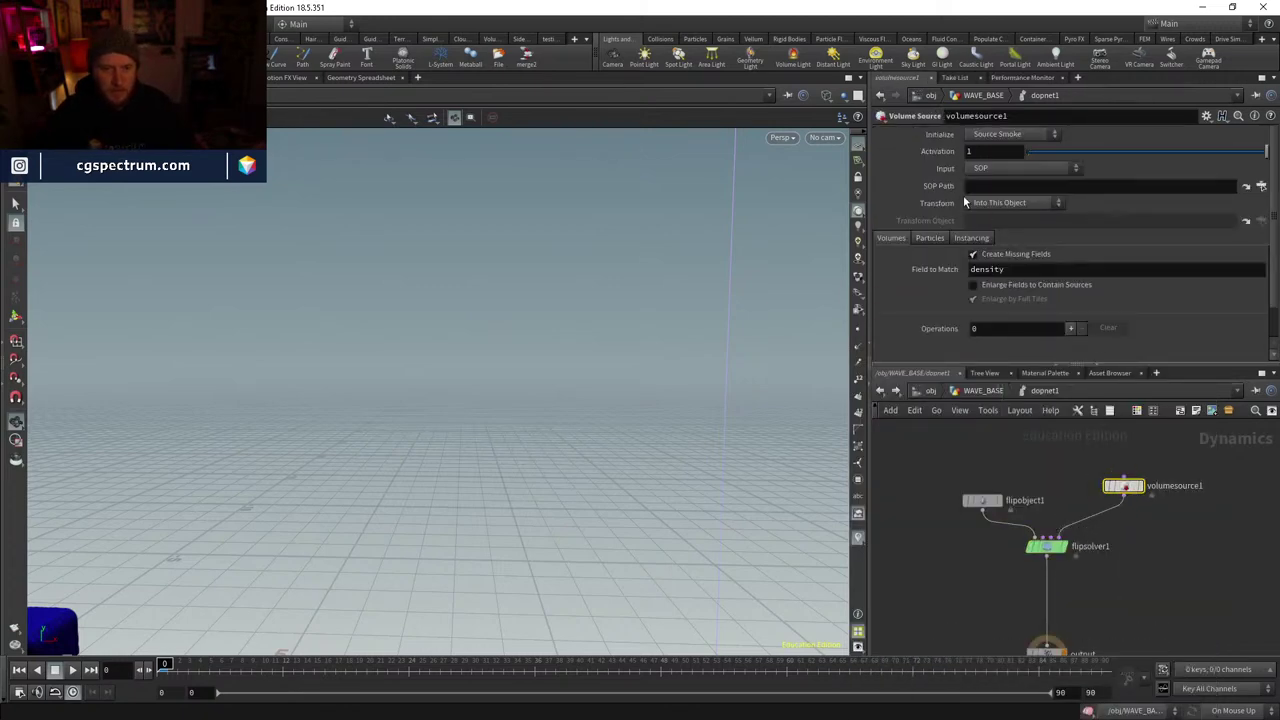
# - Turn on Source Particles from First Context Geometry and empty the Group field
pyautogui.click(928, 237)
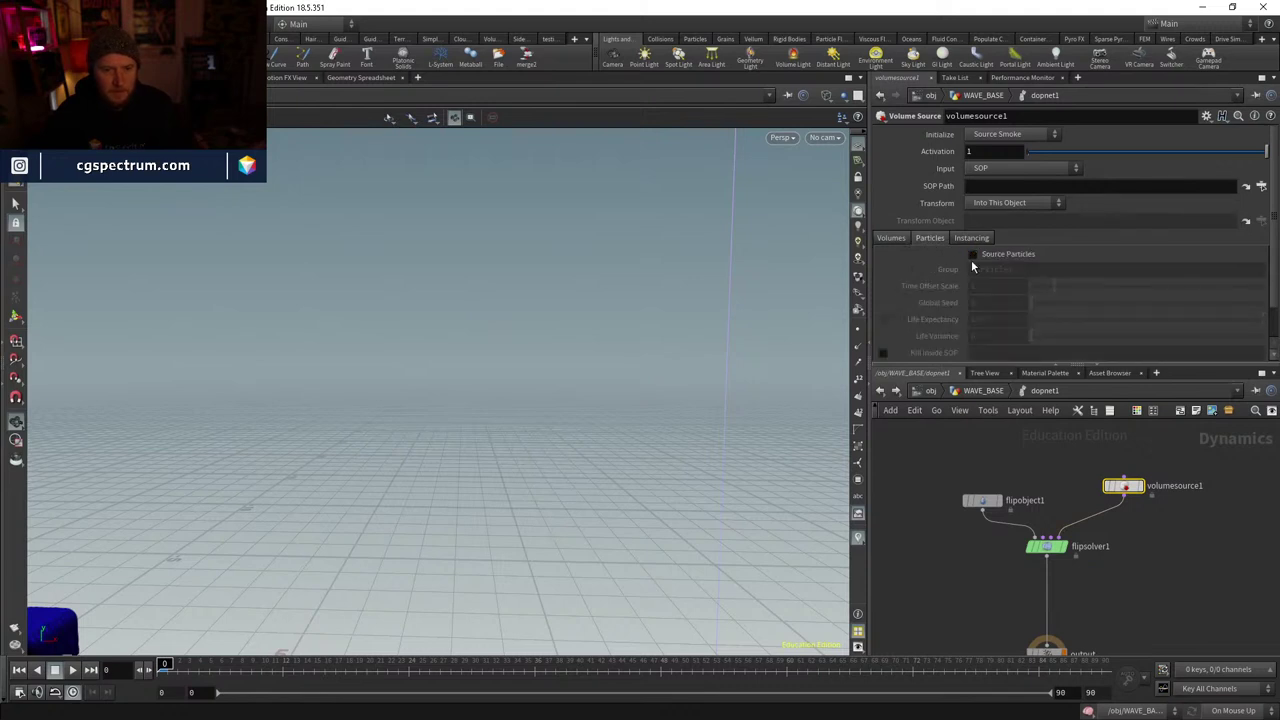
pyautogui.click(984, 254)
pyautogui.click(1039, 167)
pyautogui.click(1017, 191)
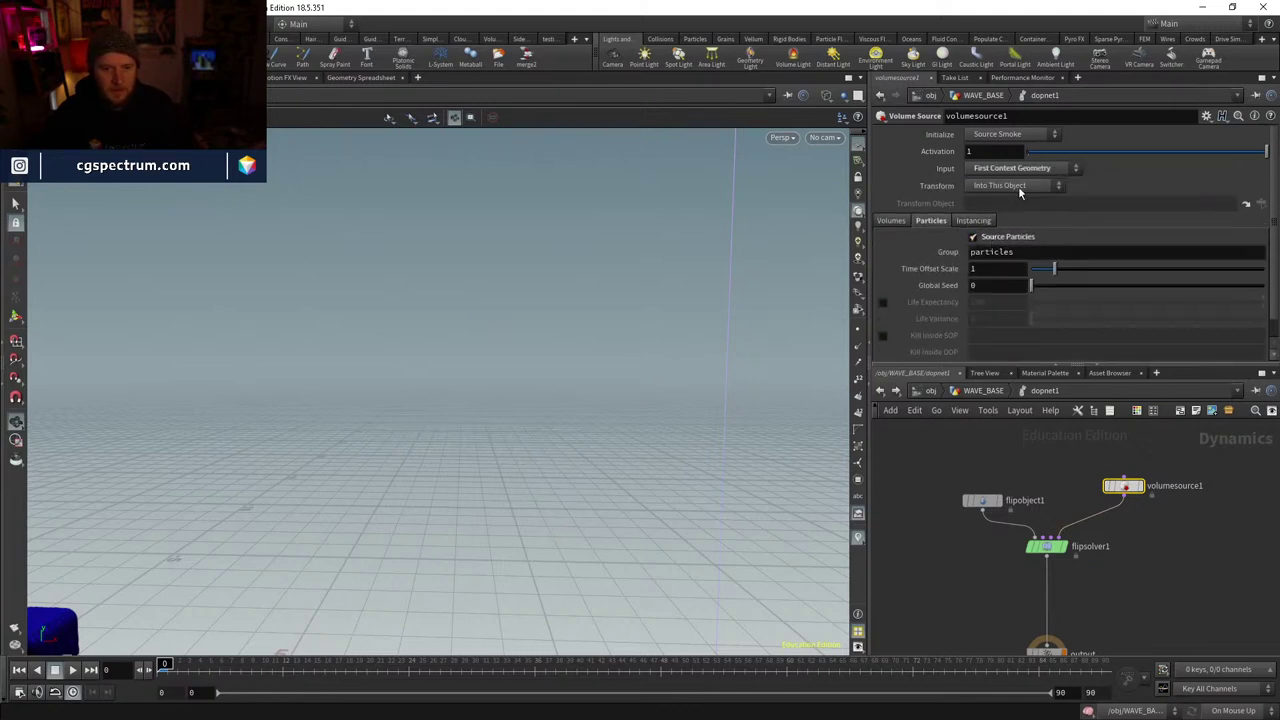
pyautogui.click(997, 390)
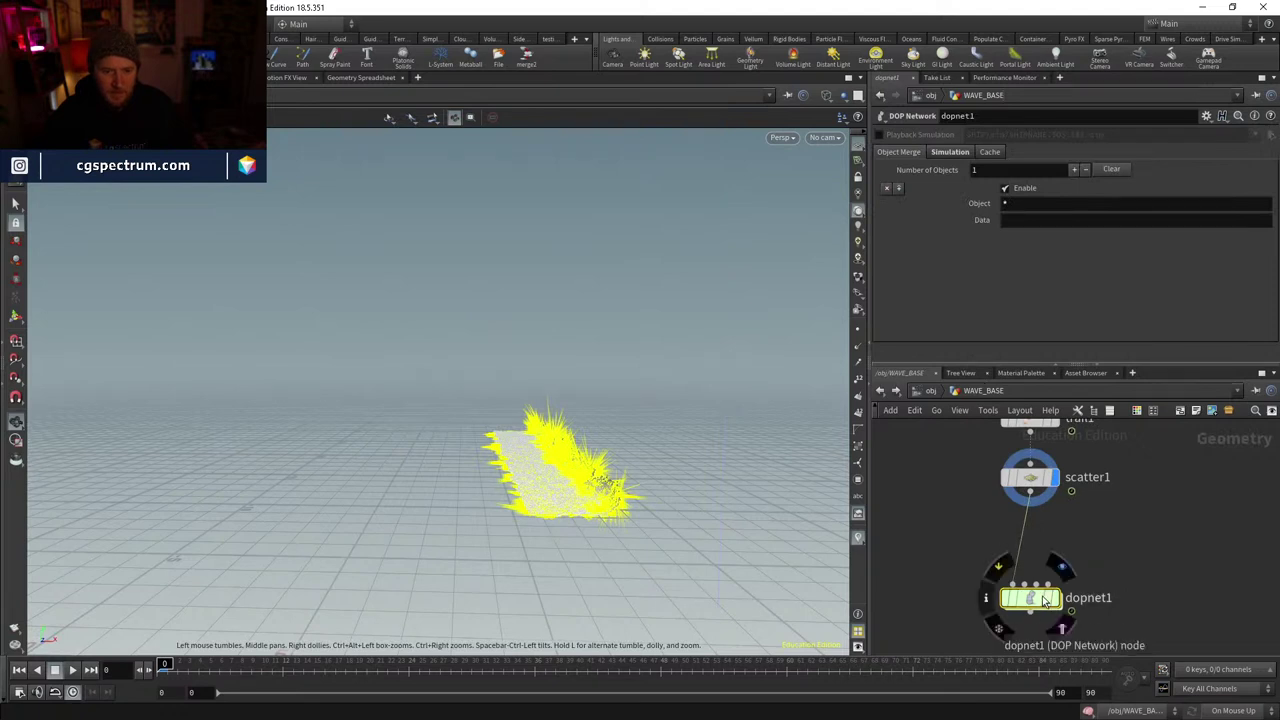
pyautogui.doubleClick(1030, 598)
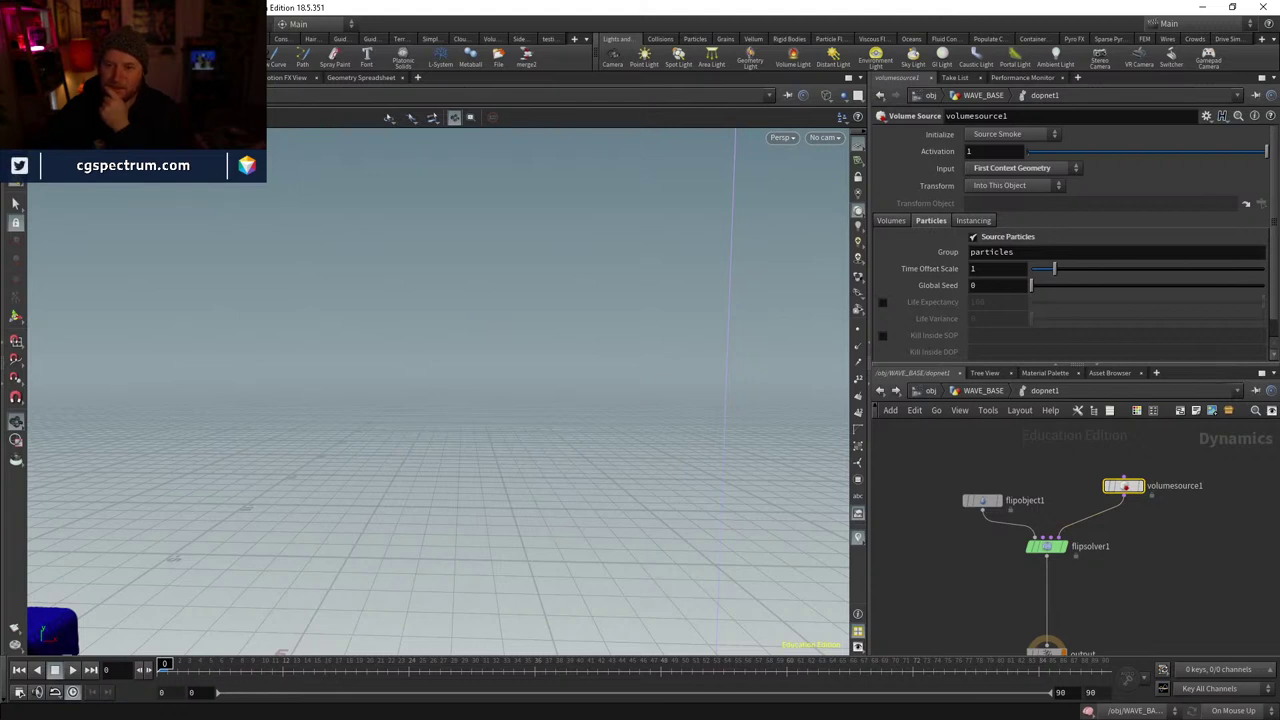
pyautogui.click(1048, 251)
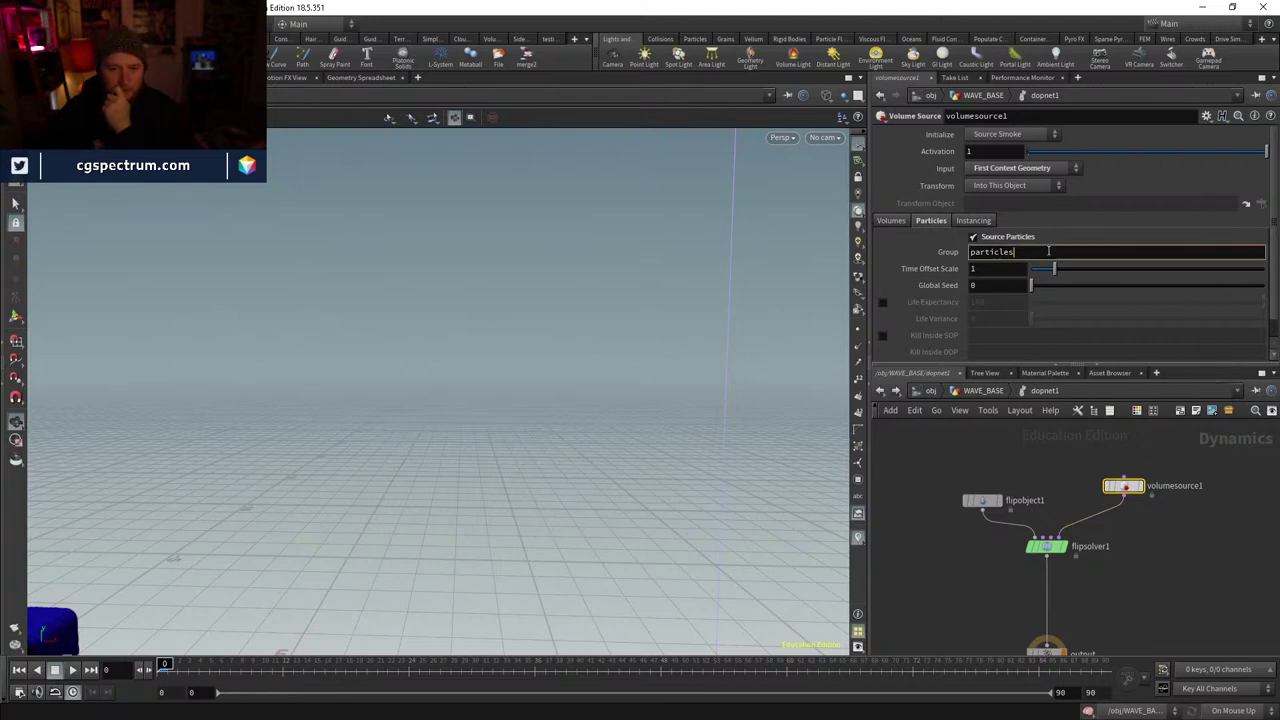
pyautogui.doubleClick(1048, 251)
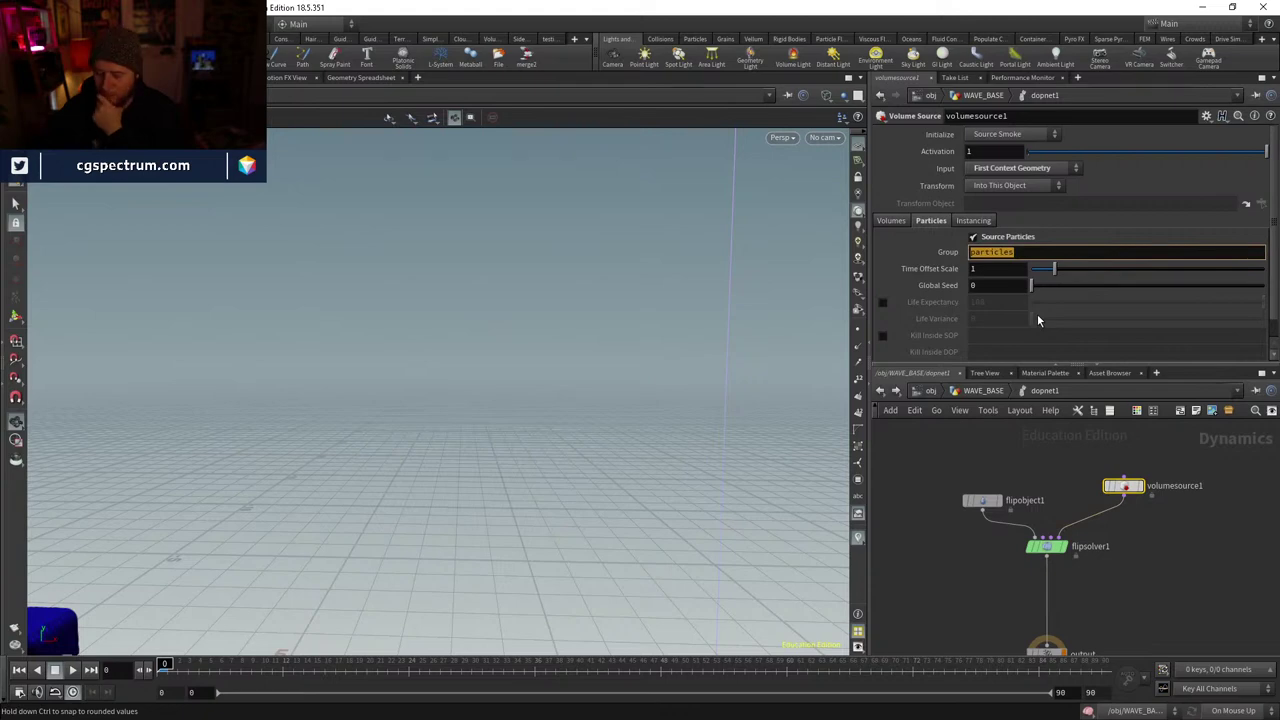
pyautogui.press('BackSpace')
pyautogui.press('Return')
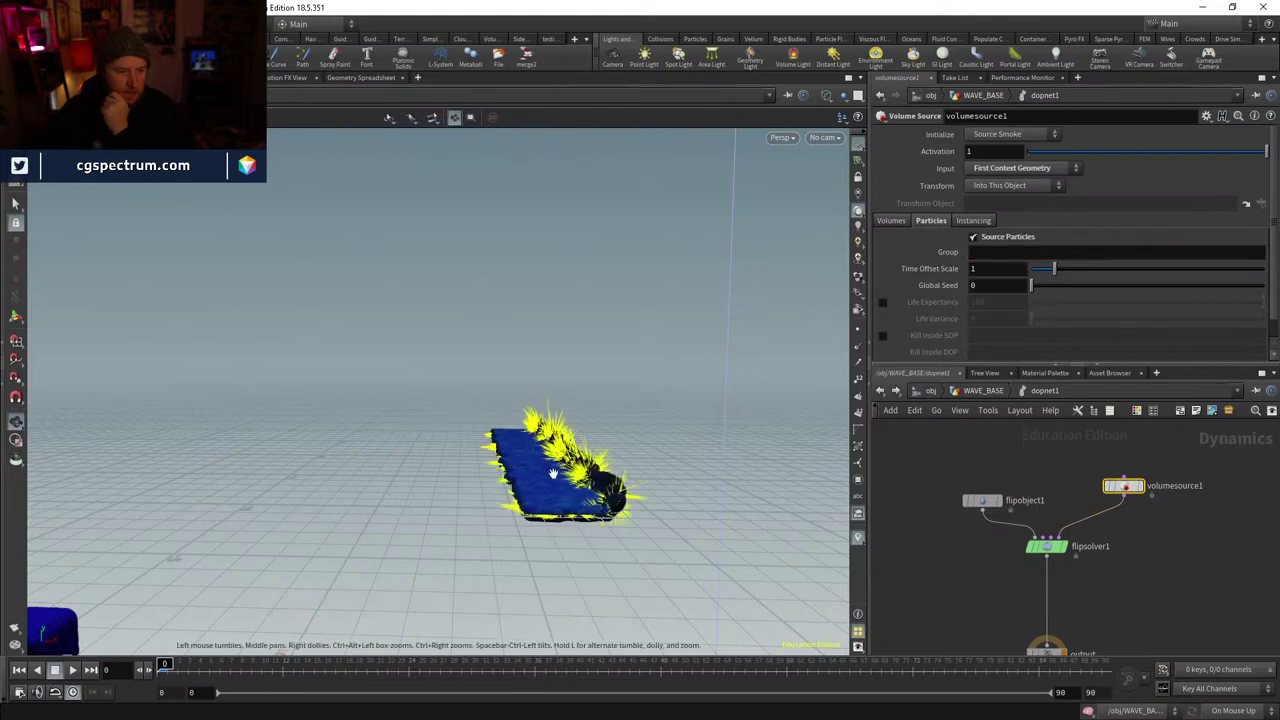
# - Clear flipobject1's SOP Path so the cube source is removed
pyautogui.moveTo(434, 491); pyautogui.dragTo(414, 551)
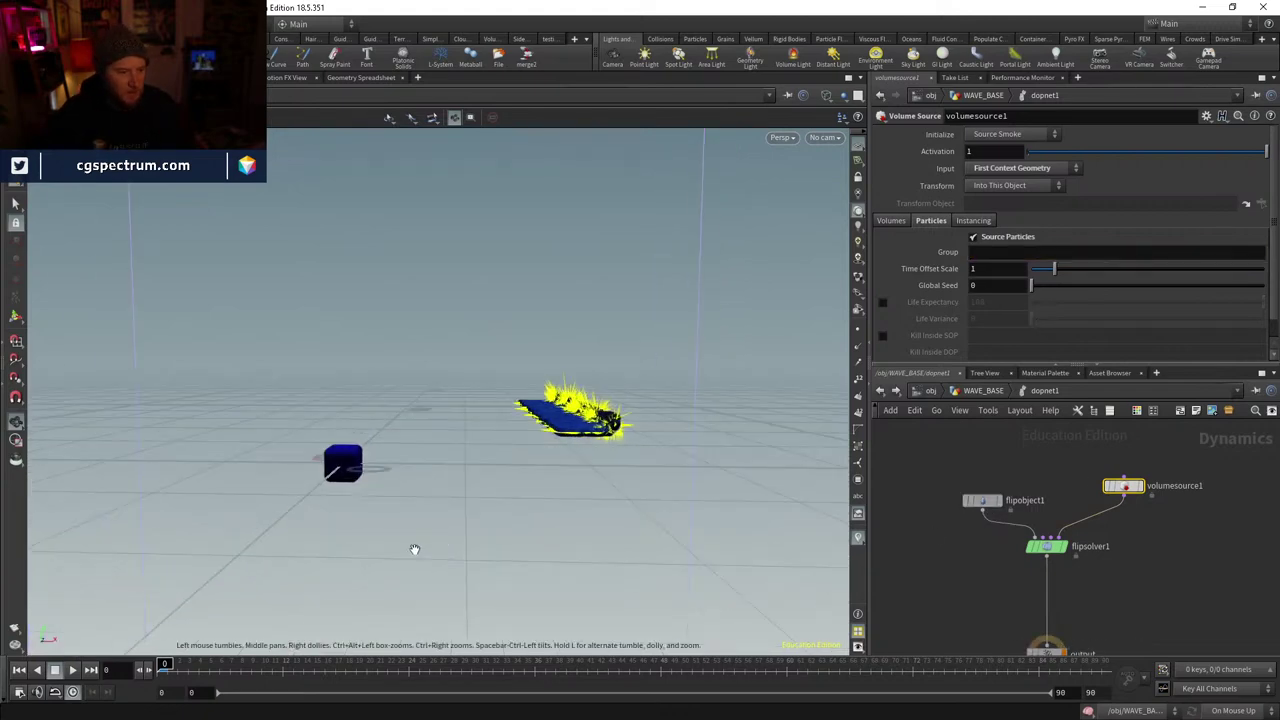
pyautogui.click(981, 500)
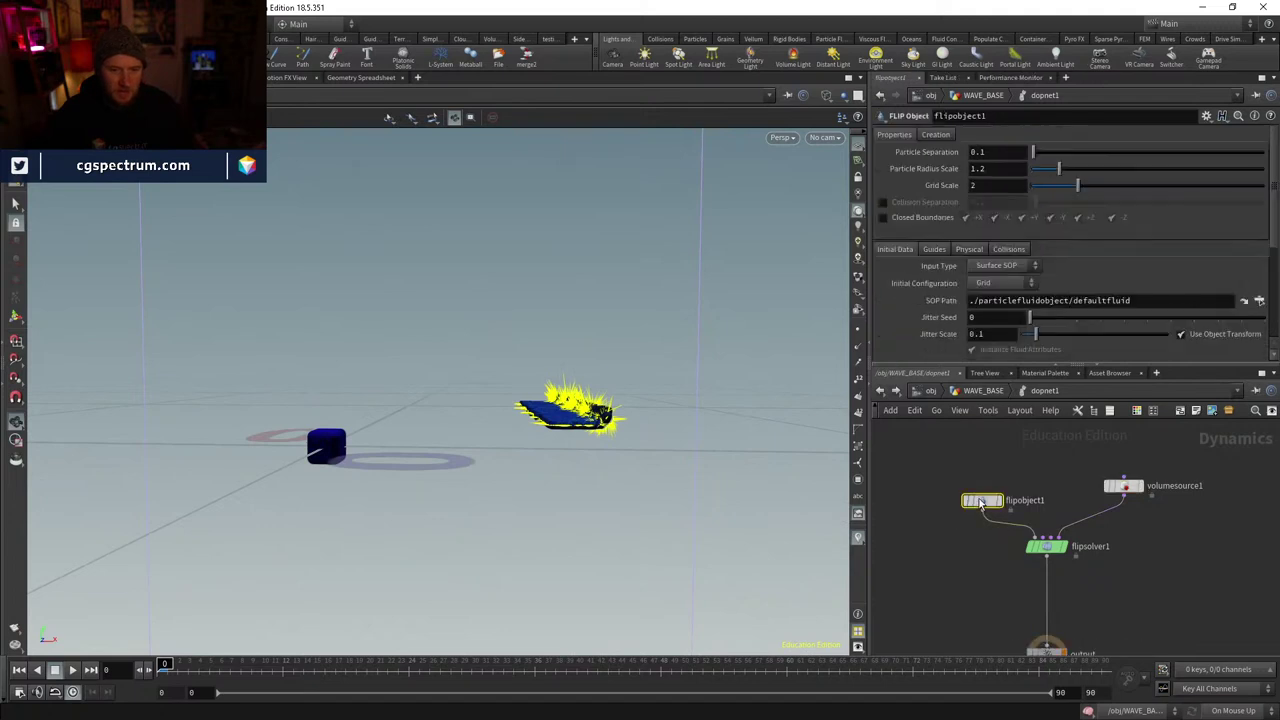
pyautogui.doubleClick(1180, 301)
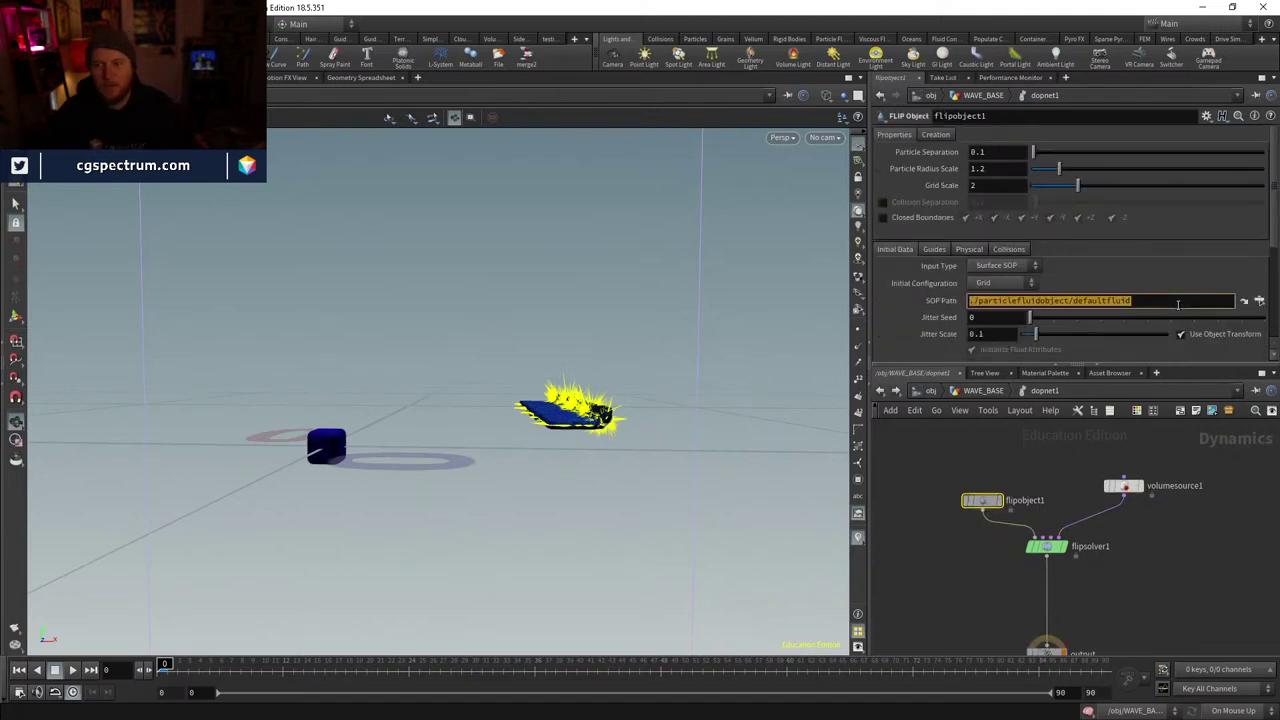
pyautogui.press('BackSpace')
pyautogui.press('Return')
# - Set flipobject1's guide visualization to display the fluid as particles
pyautogui.moveTo(777, 451); pyautogui.dragTo(637, 440)
pyautogui.moveTo(748, 384); pyautogui.dragTo(840, 468)
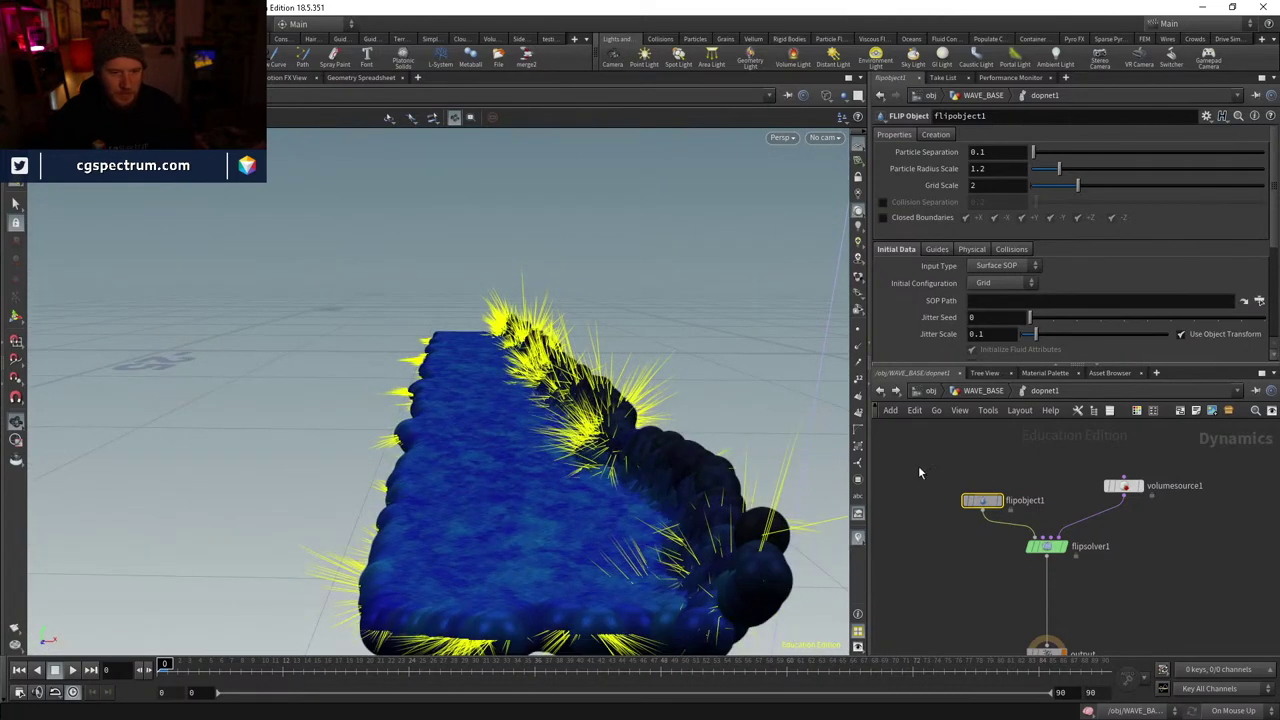
pyautogui.moveTo(992, 507); pyautogui.dragTo(992, 507)
pyautogui.click(937, 249)
pyautogui.click(972, 249)
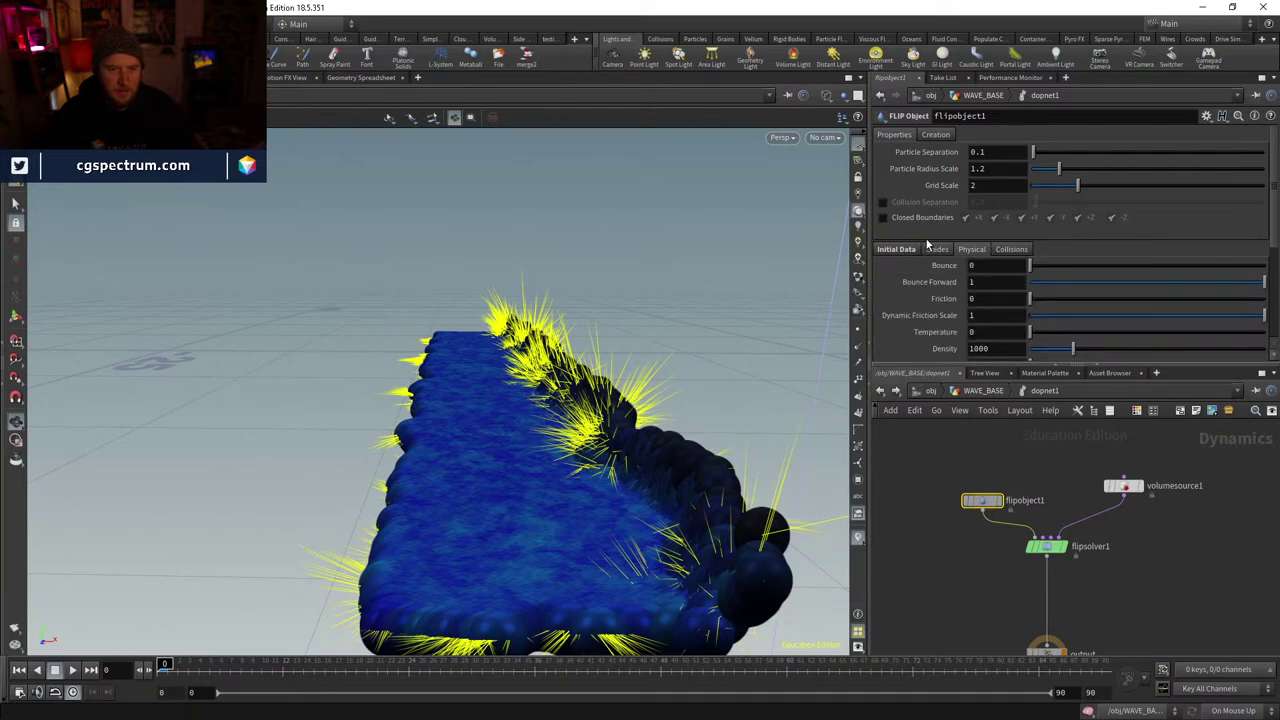
pyautogui.click(937, 249)
pyautogui.click(927, 265)
pyautogui.click(995, 282)
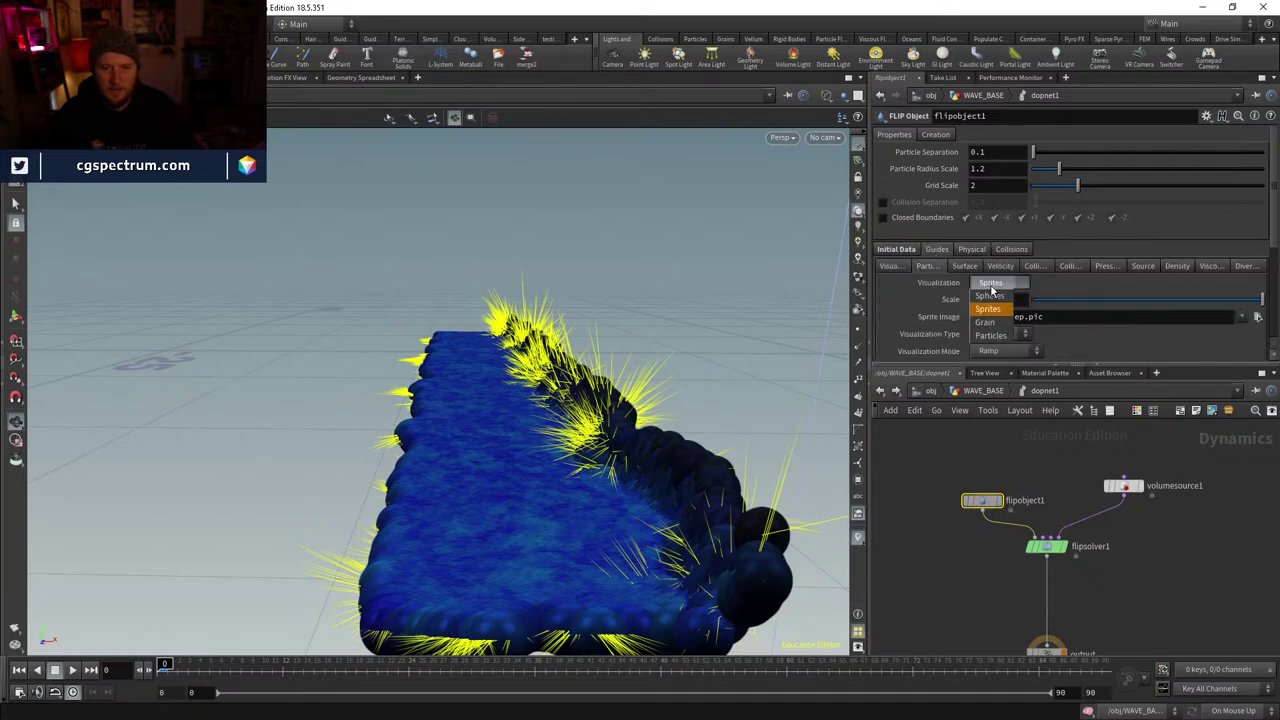
pyautogui.click(990, 336)
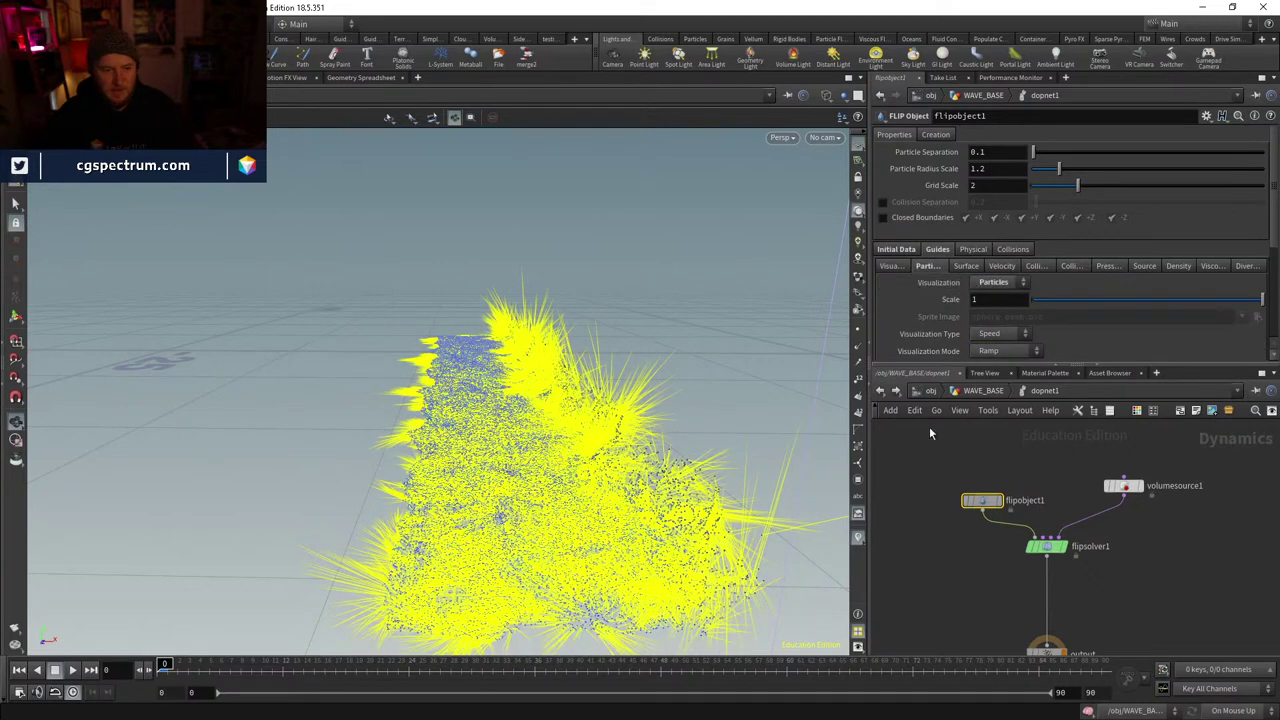
pyautogui.moveTo(578, 458); pyautogui.dragTo(500, 520)
pyautogui.scroll(-8, 429, 591)
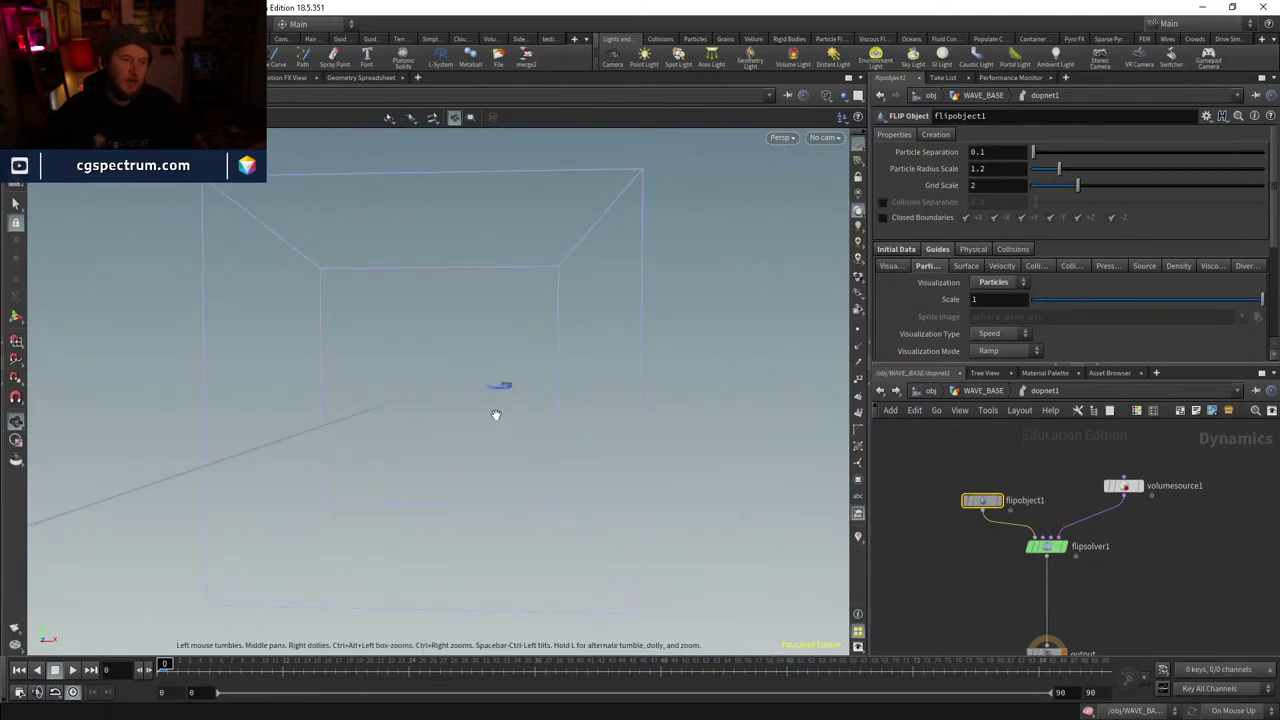
pyautogui.moveTo(495, 414)
pyautogui.mouseDown()
pyautogui.moveTo(508, 408)
pyautogui.moveTo(508, 431)
pyautogui.mouseUp()
pyautogui.click(1050, 548)
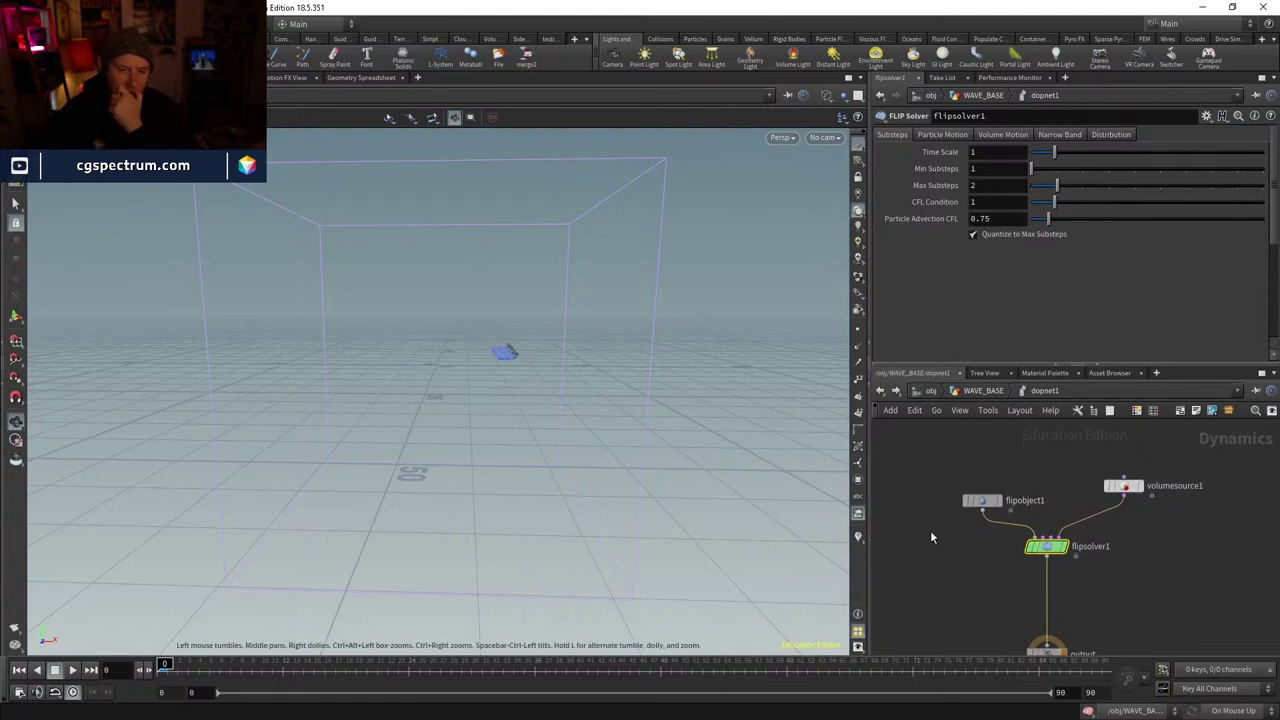
# - Add groundplane1 and merge it with flipsolver1 through a new merge1 node
pyautogui.press('Tab')
pyautogui.click(1063, 283)
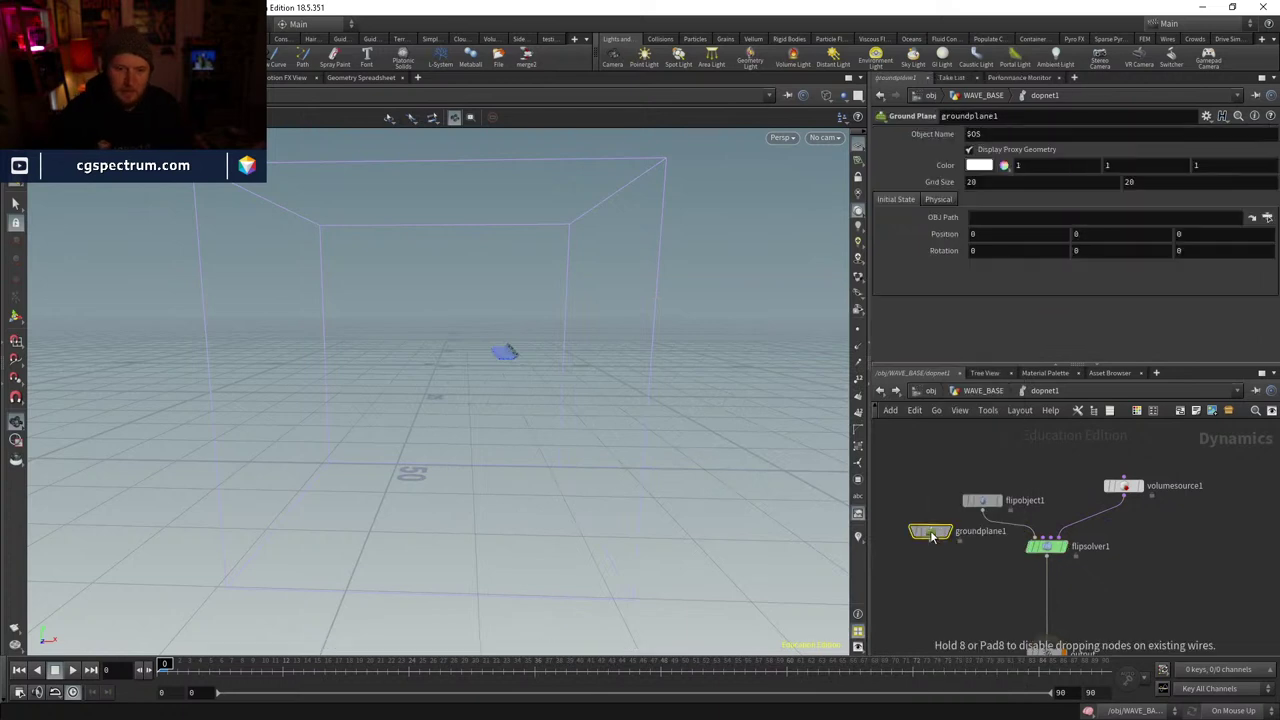
pyautogui.click(931, 536)
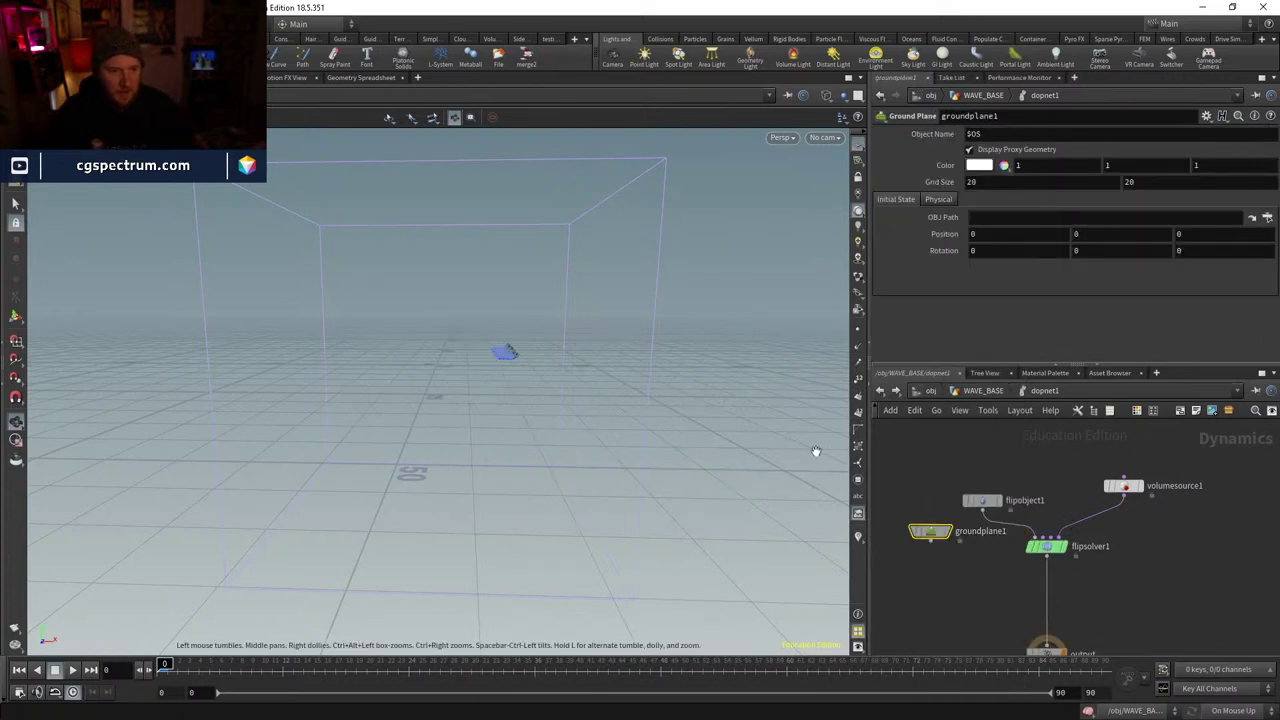
pyautogui.moveTo(930, 531); pyautogui.dragTo(914, 552)
pyautogui.press('Tab')
pyautogui.write('mer')
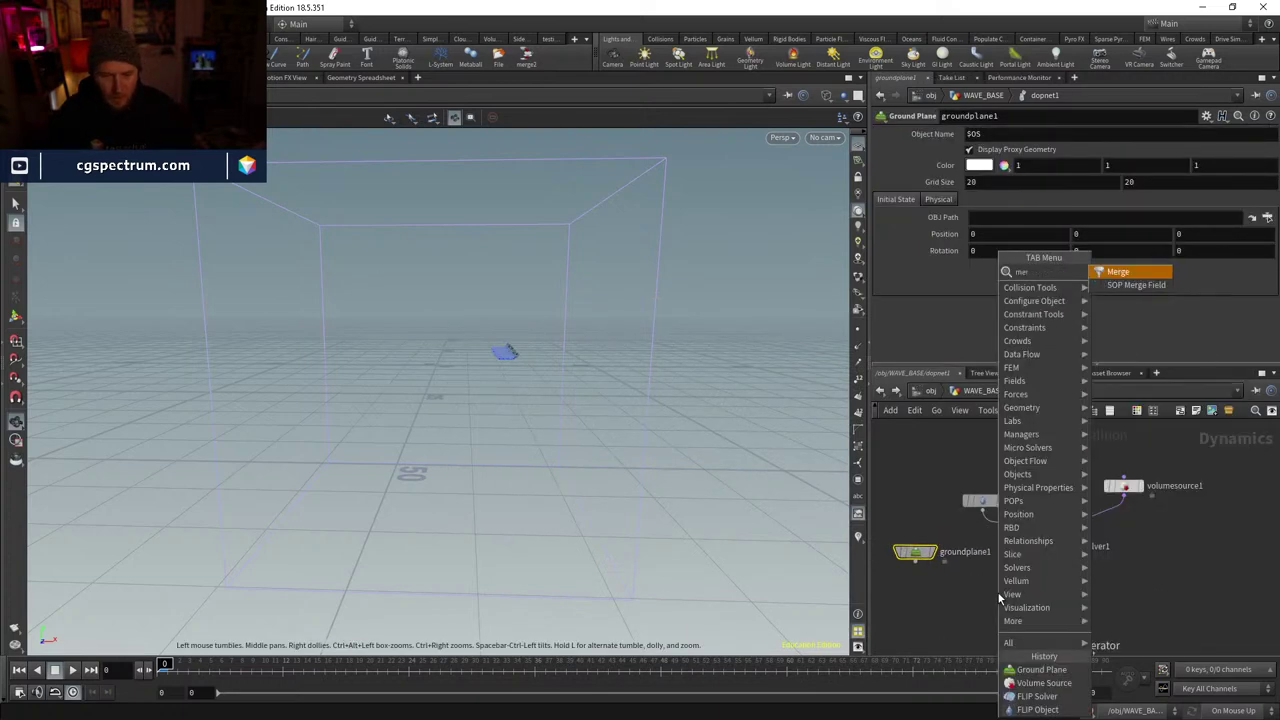
pyautogui.press('Return')
pyautogui.click(1047, 613)
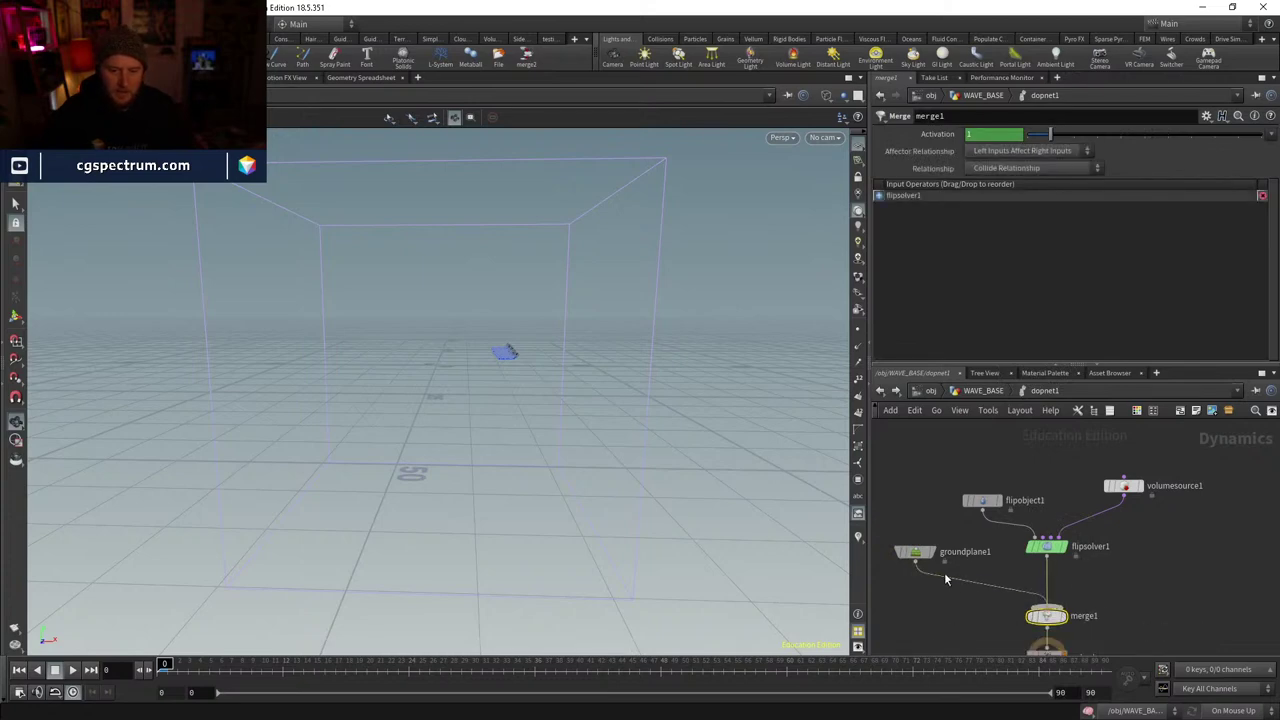
pyautogui.moveTo(946, 579); pyautogui.dragTo(1040, 607)
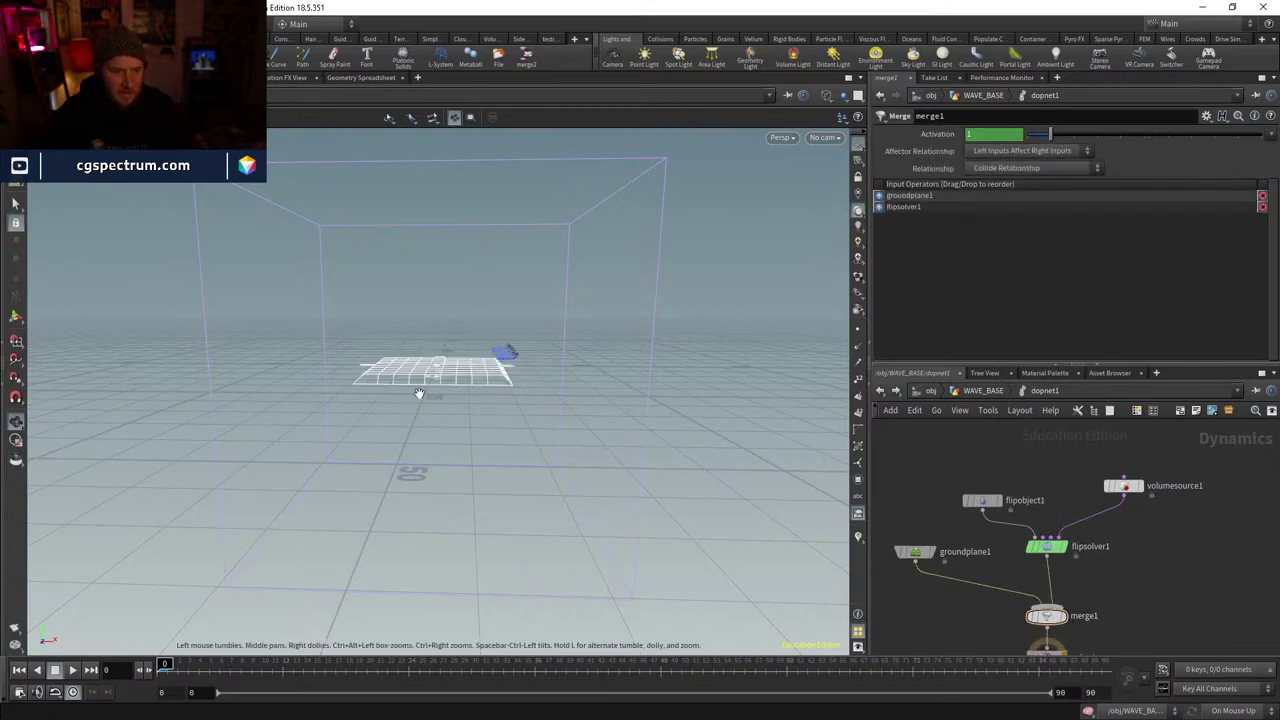
# - Set groundplane1's Y position to -0.01 and inspect it in perspective view
pyautogui.hotkey('space', '3')
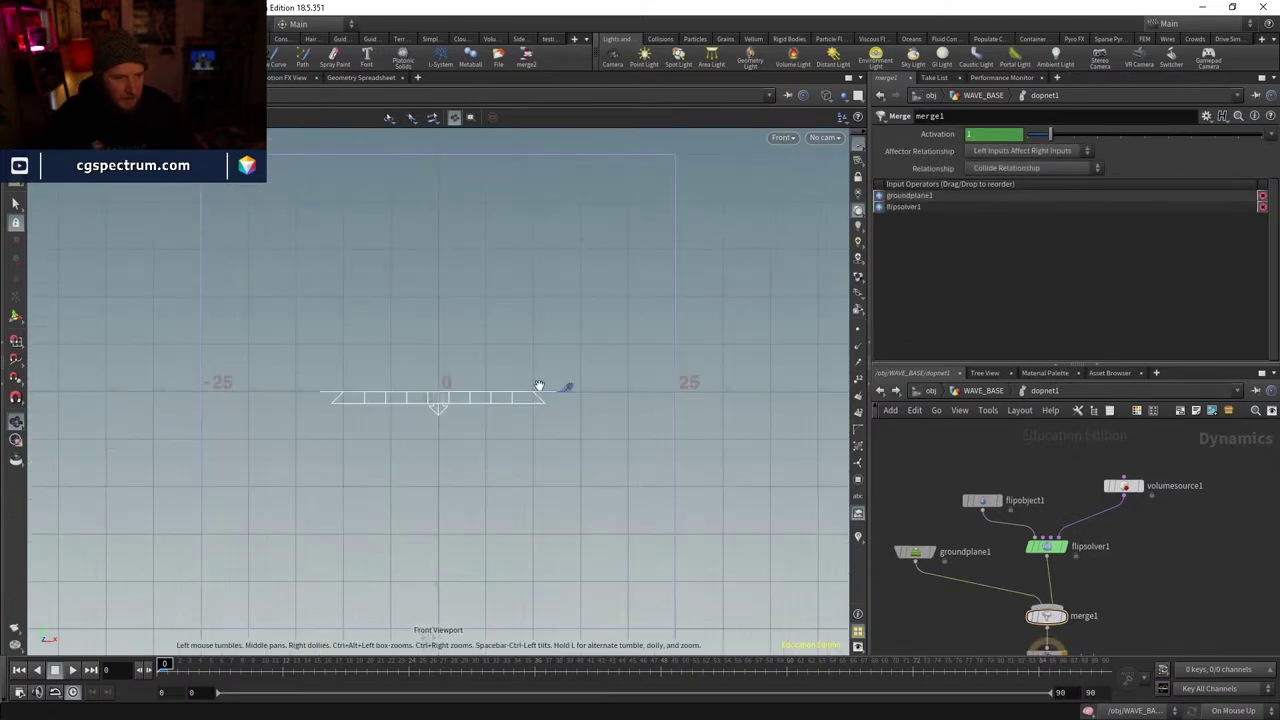
pyautogui.scroll(15, 539, 386)
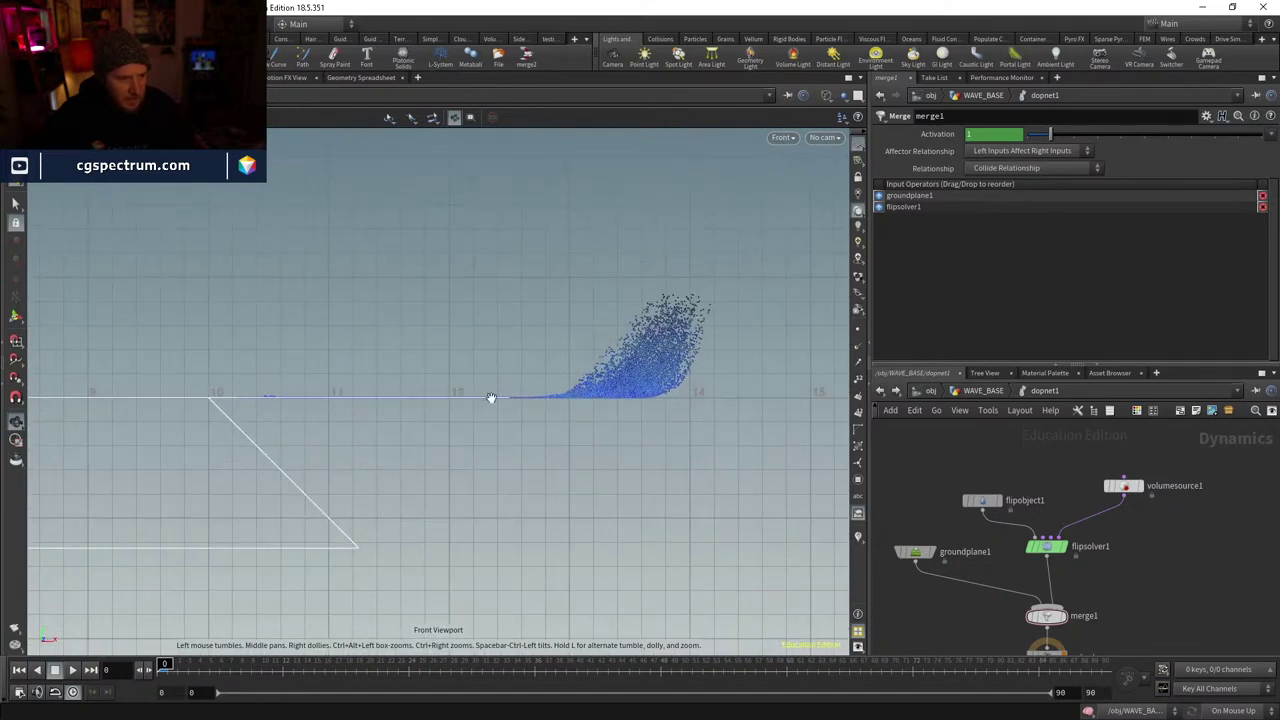
pyautogui.click(915, 551)
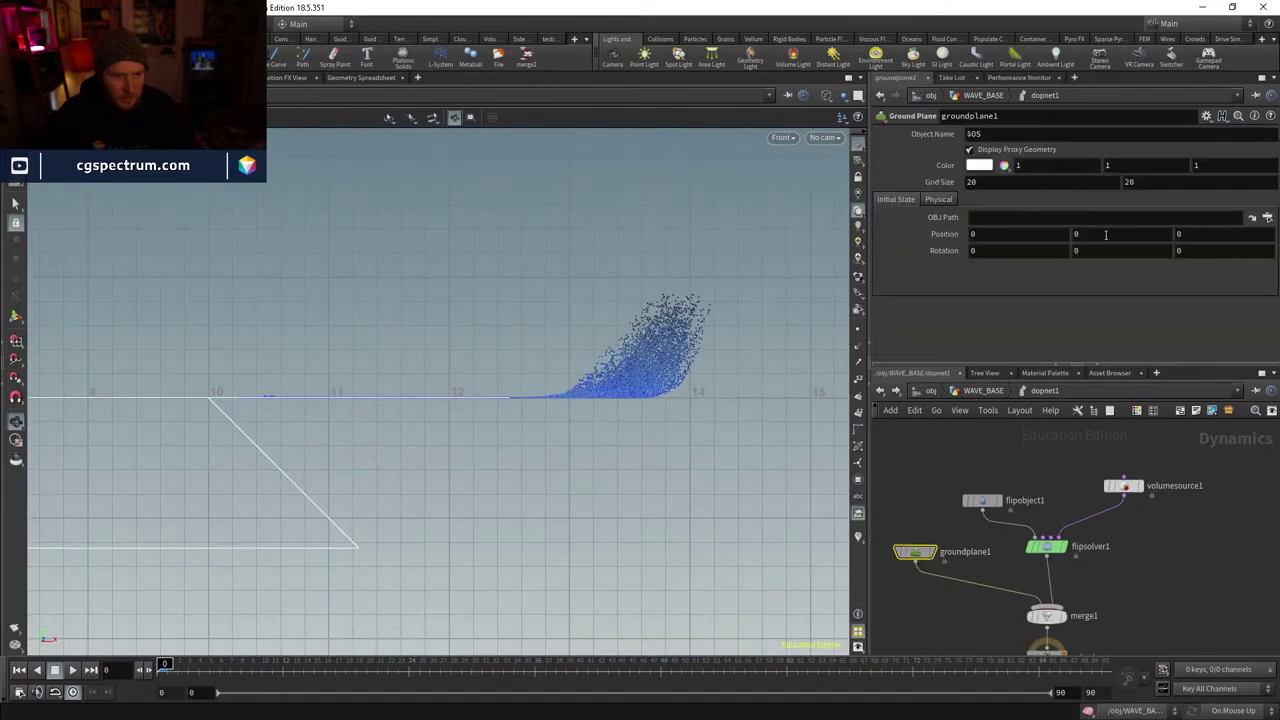
pyautogui.click(1088, 233)
pyautogui.write('-0.1')
pyautogui.press('Return')
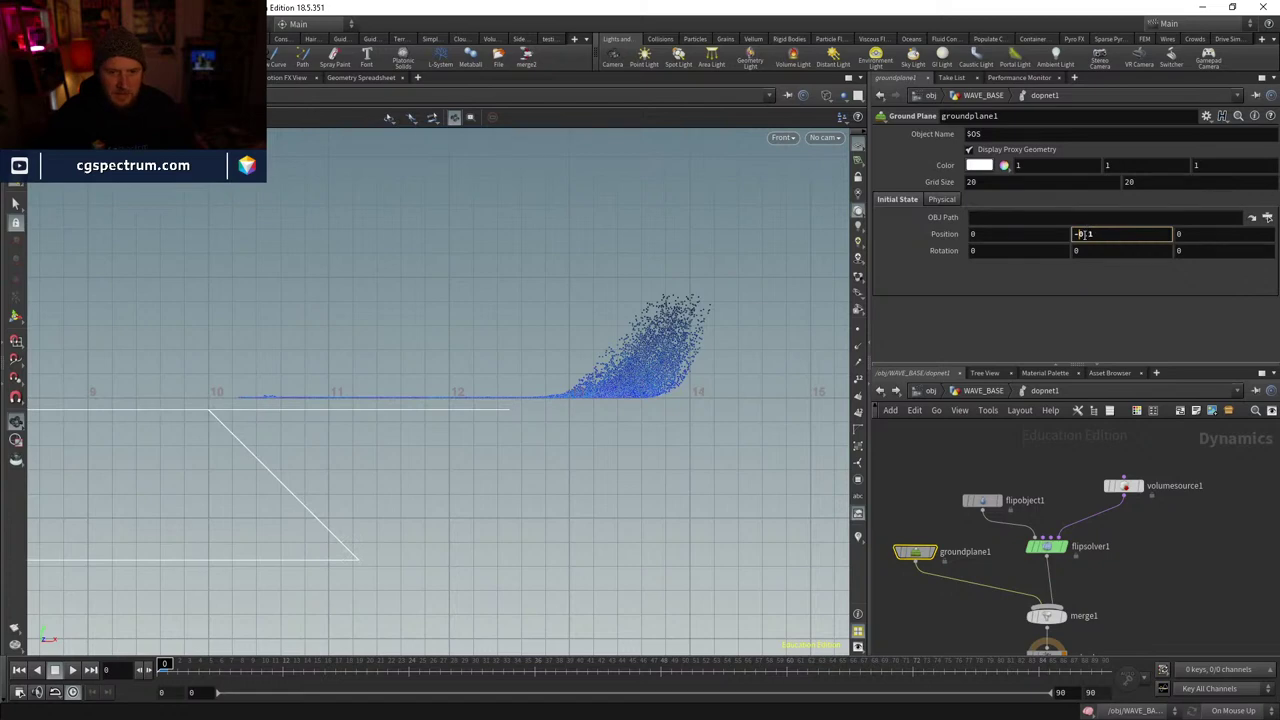
pyautogui.write('1')
pyautogui.press('Return')
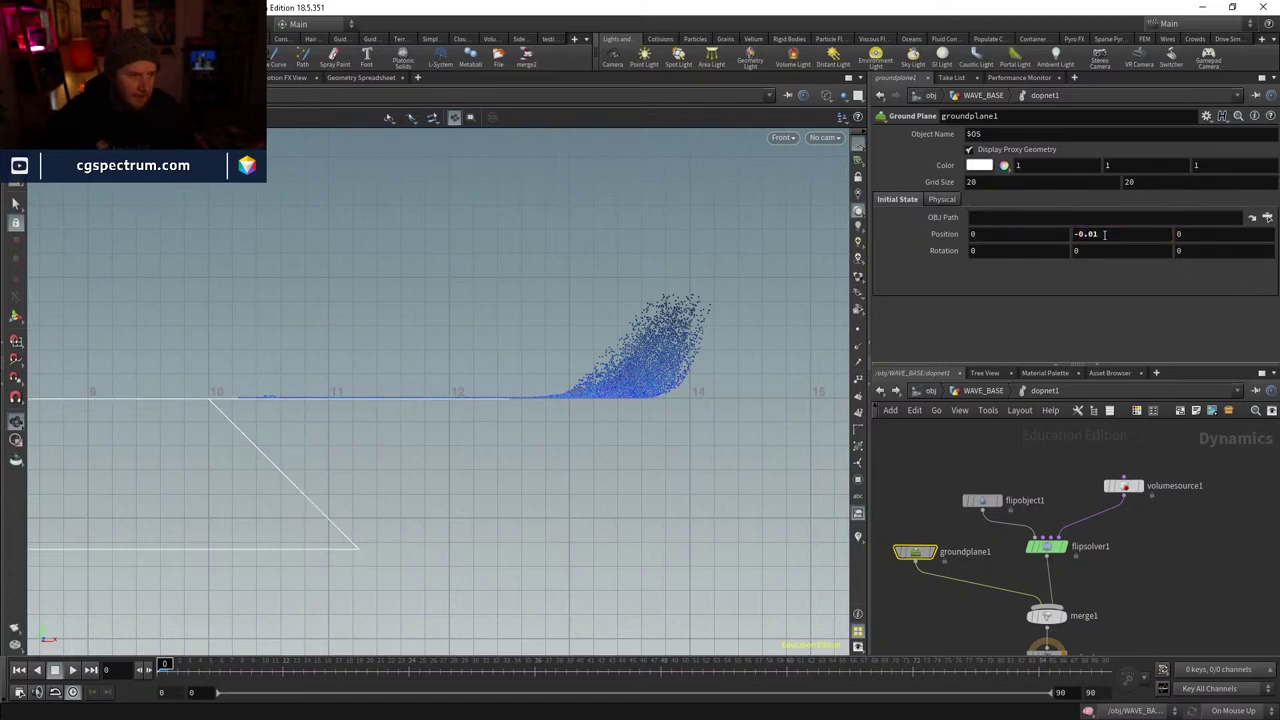
pyautogui.hotkey('space', '1')
pyautogui.moveTo(446, 480); pyautogui.dragTo(556, 452)
pyautogui.moveTo(1101, 569); pyautogui.dragTo(1077, 456, button='middle')
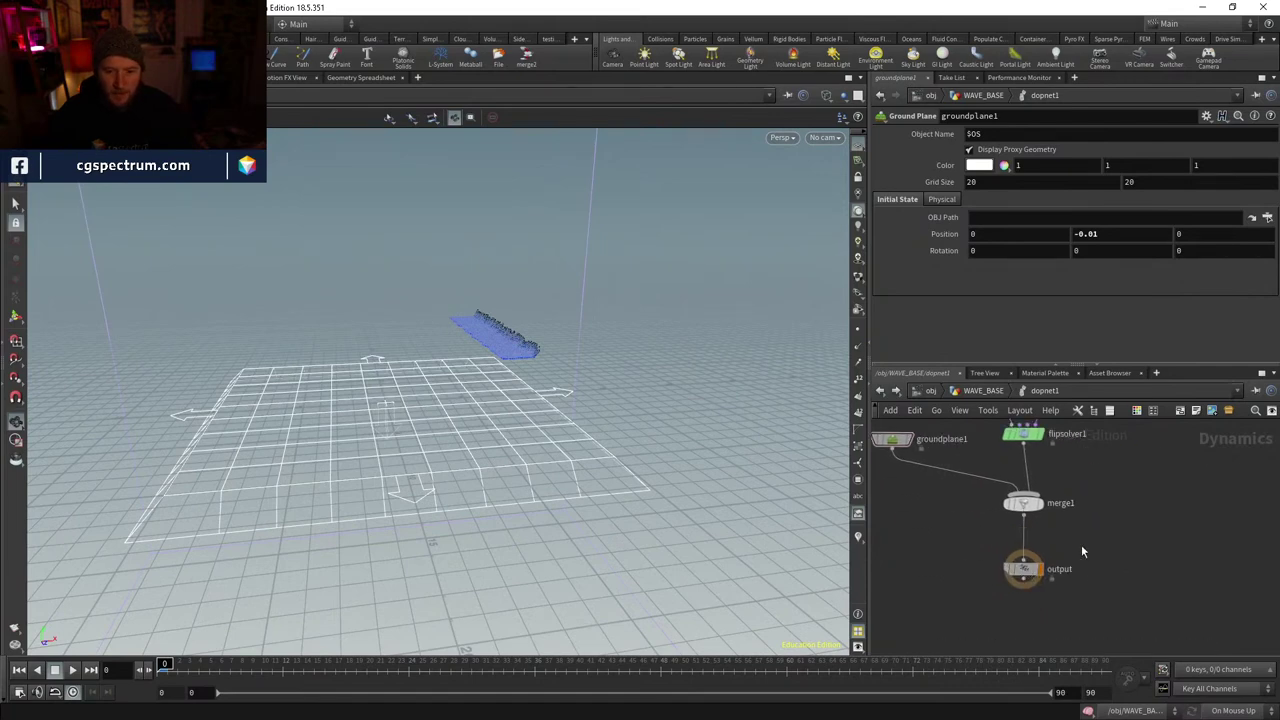
# - Insert a Gravity Force node (gravity1) between merge1 and the output node
pyautogui.press('Tab')
pyautogui.write('grav')
pyautogui.press('Return')
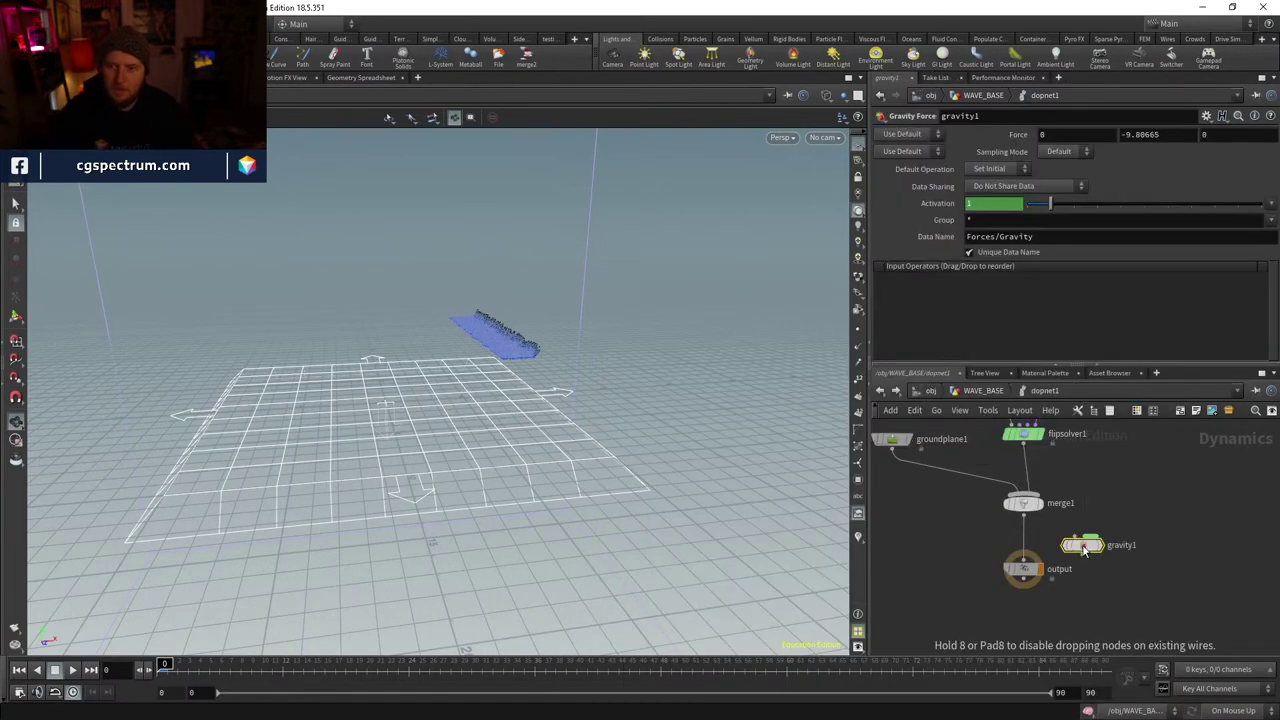
pyautogui.click(1053, 550)
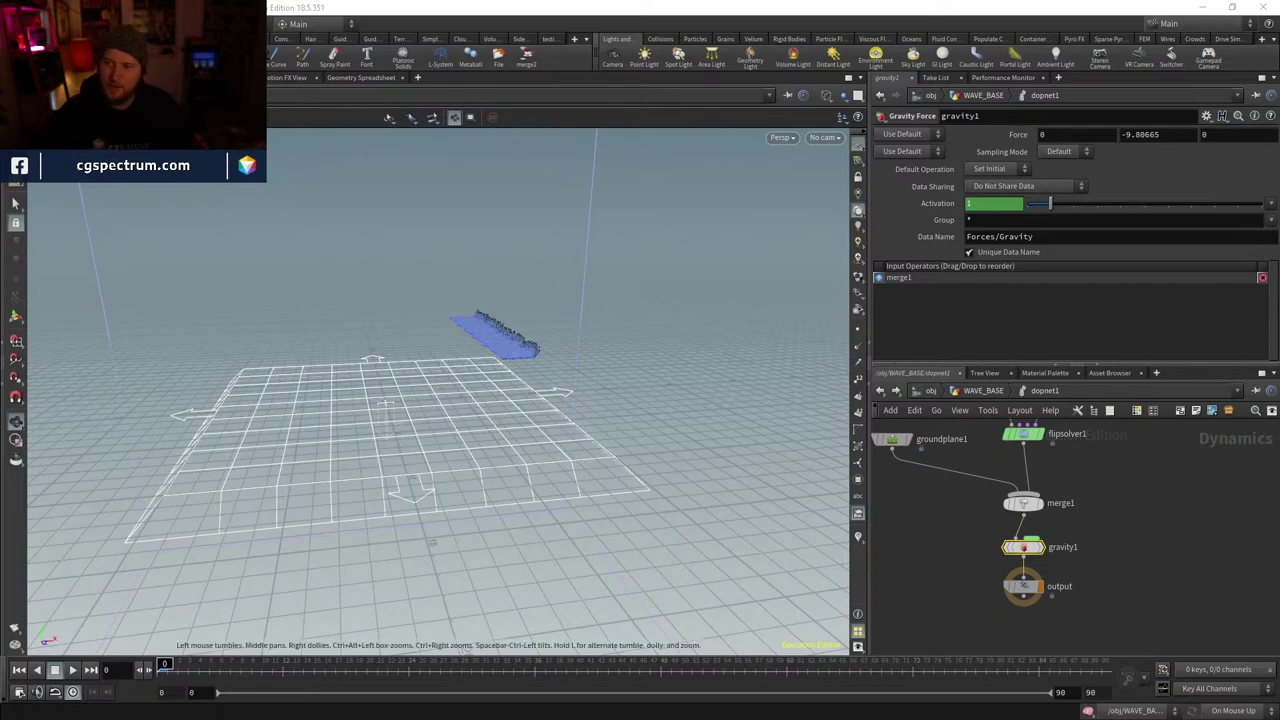
# - Move the output node below gravity1, select flipobject1 and orbit around the particle strip
pyautogui.moveTo(1022, 586); pyautogui.dragTo(1022, 597)
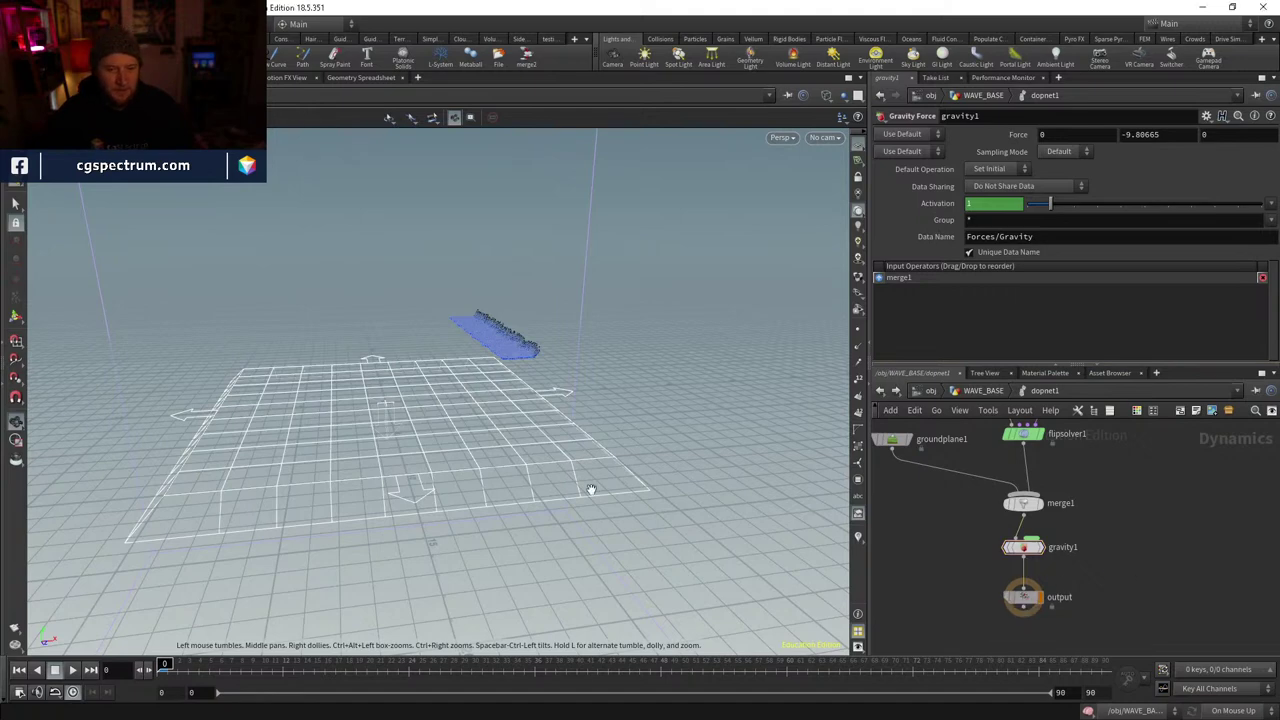
pyautogui.moveTo(589, 486); pyautogui.dragTo(655, 321)
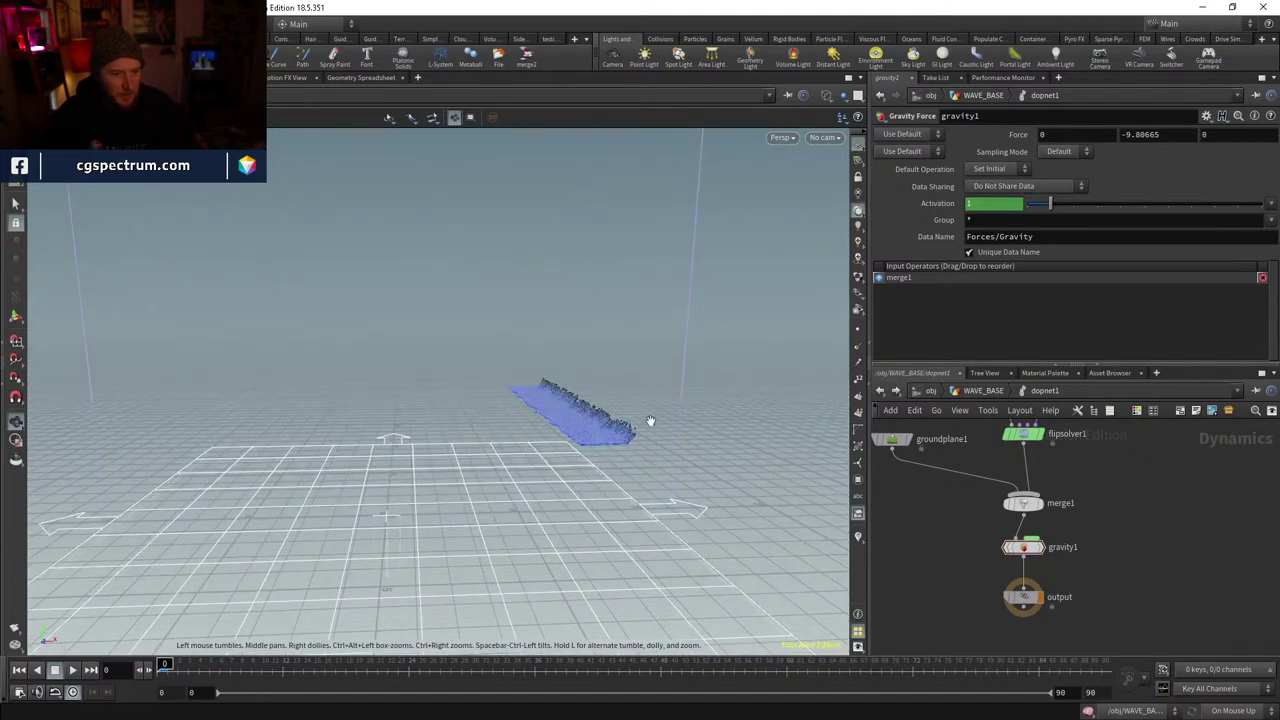
pyautogui.moveTo(1145, 531); pyautogui.dragTo(1111, 629, button='middle')
pyautogui.click(985, 599)
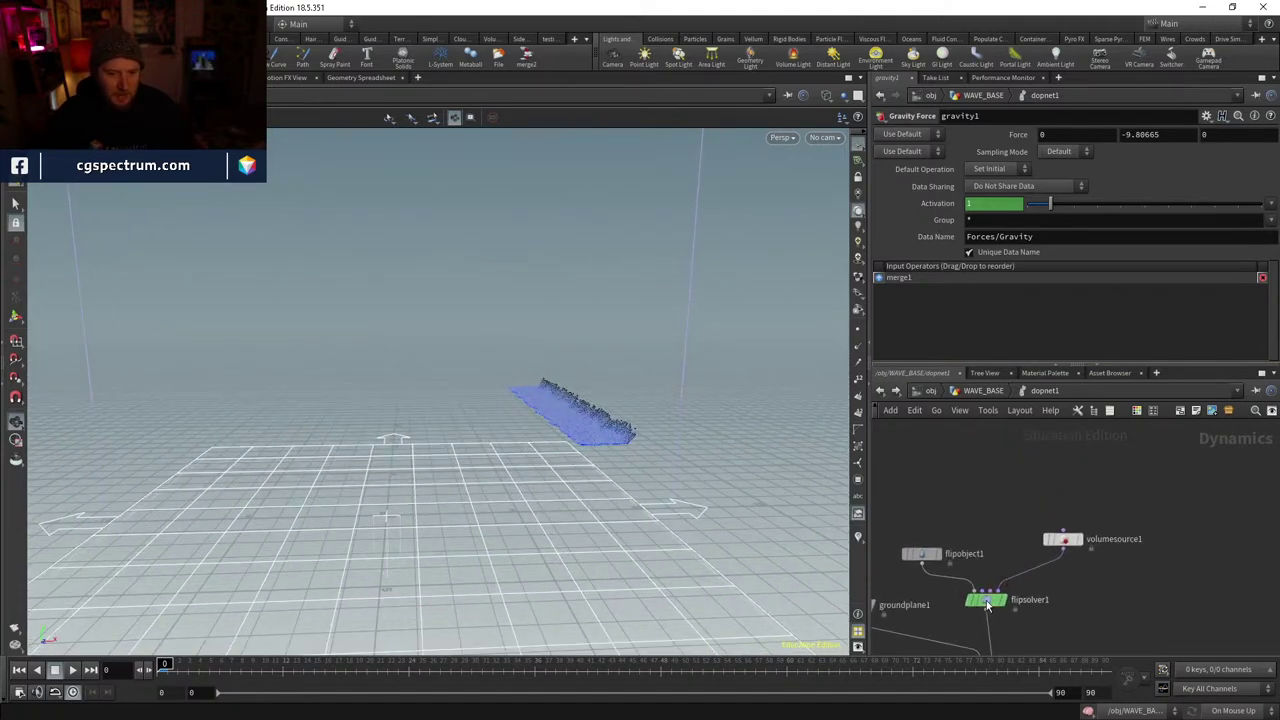
pyautogui.click(922, 554)
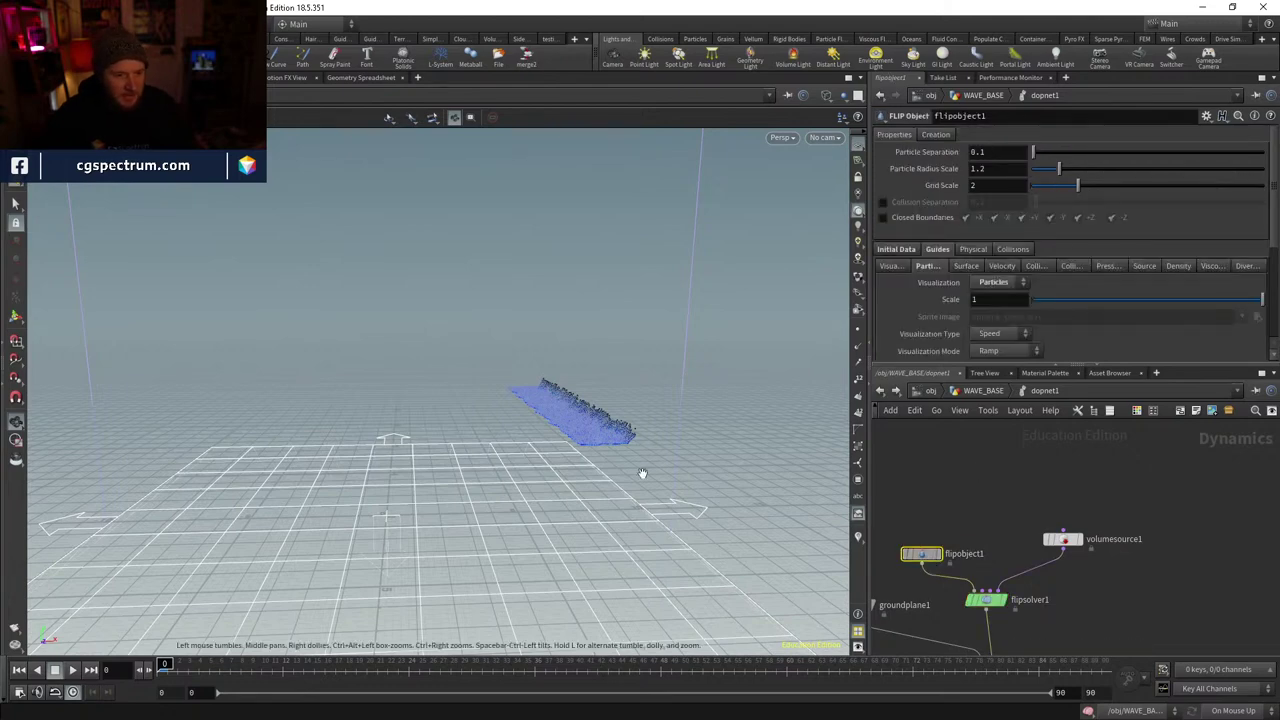
pyautogui.moveTo(634, 412); pyautogui.dragTo(614, 551)
pyautogui.moveTo(614, 551); pyautogui.dragTo(623, 309, button='right')
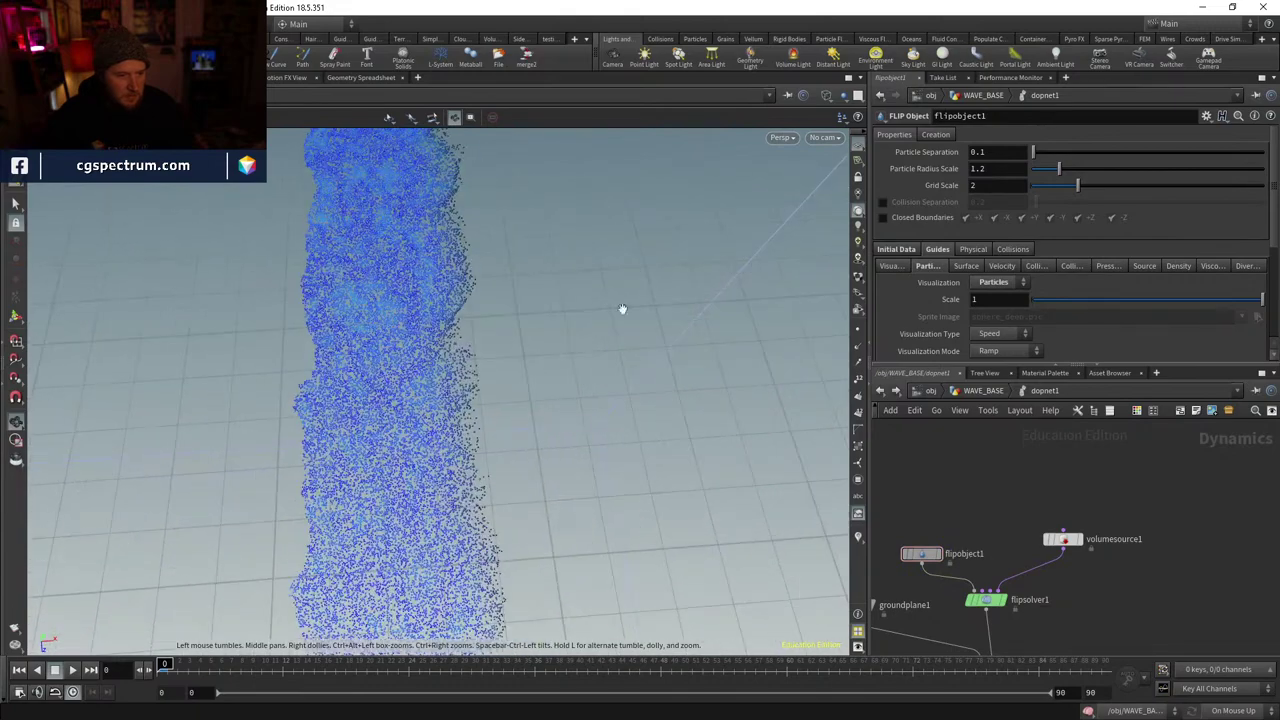
pyautogui.moveTo(623, 309); pyautogui.dragTo(672, 345, button='middle')
pyautogui.moveTo(672, 345); pyautogui.dragTo(700, 397, button='right')
pyautogui.moveTo(700, 397); pyautogui.dragTo(612, 432)
# - Play the simulation and scrub between frames 2 and 14 to review the splash
pyautogui.click(72, 670)
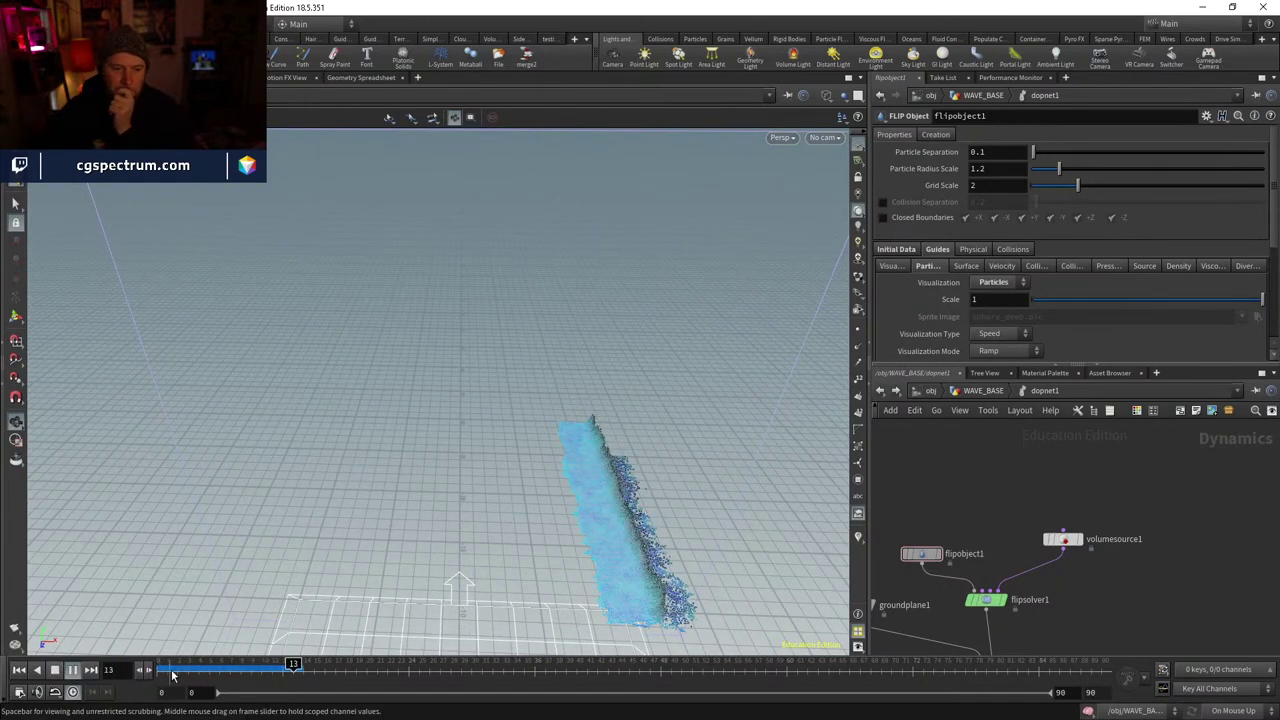
pyautogui.moveTo(272, 663); pyautogui.dragTo(302, 663)
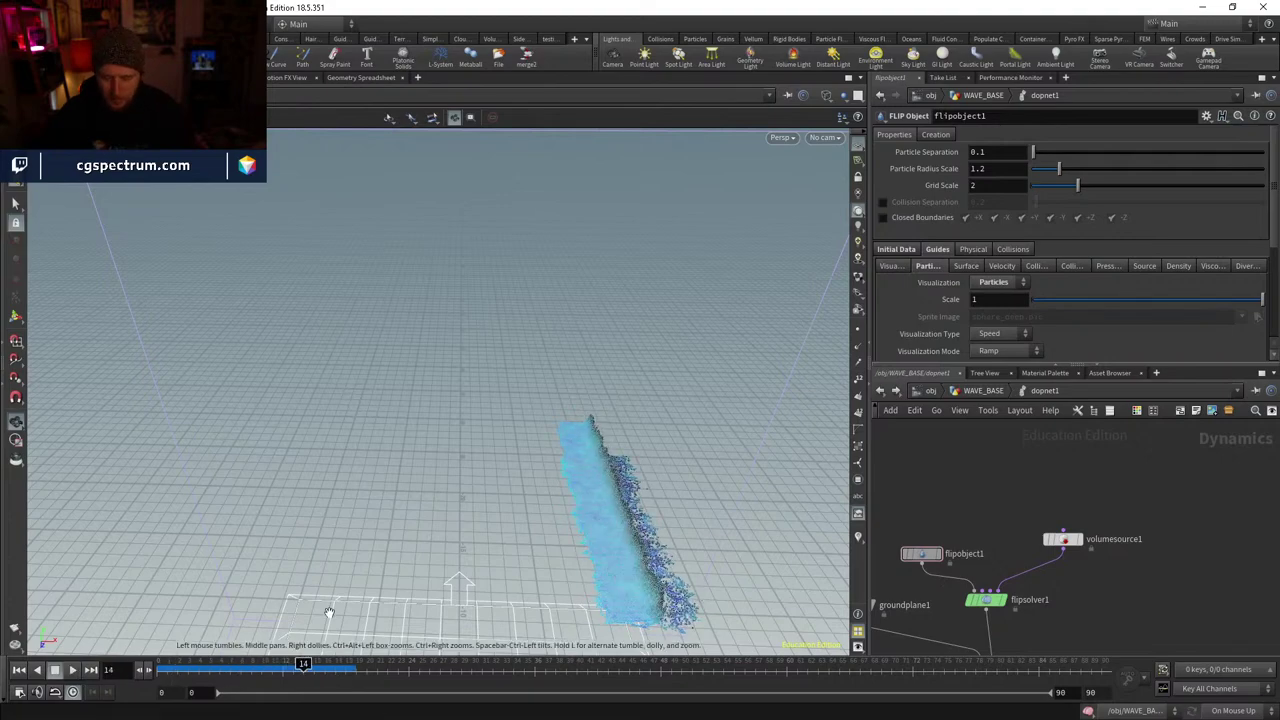
pyautogui.press('g')
pyautogui.moveTo(551, 529); pyautogui.dragTo(350, 515)
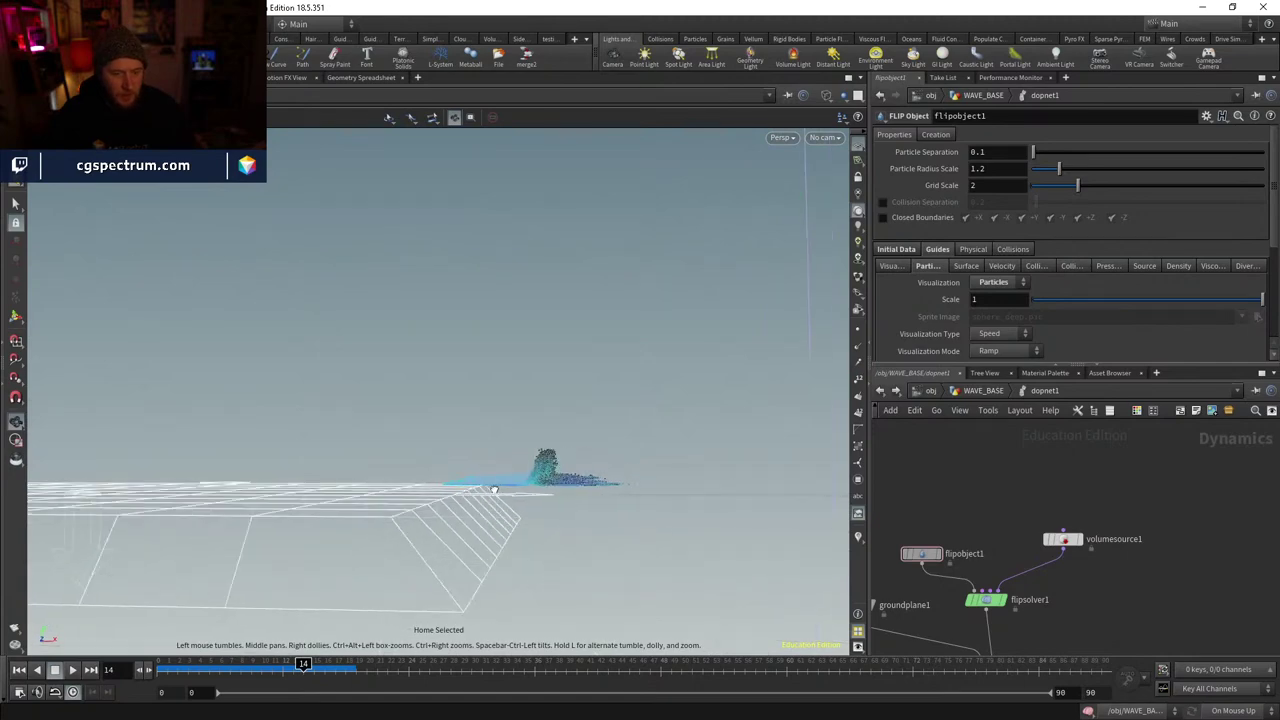
pyautogui.moveTo(342, 668); pyautogui.dragTo(167, 666)
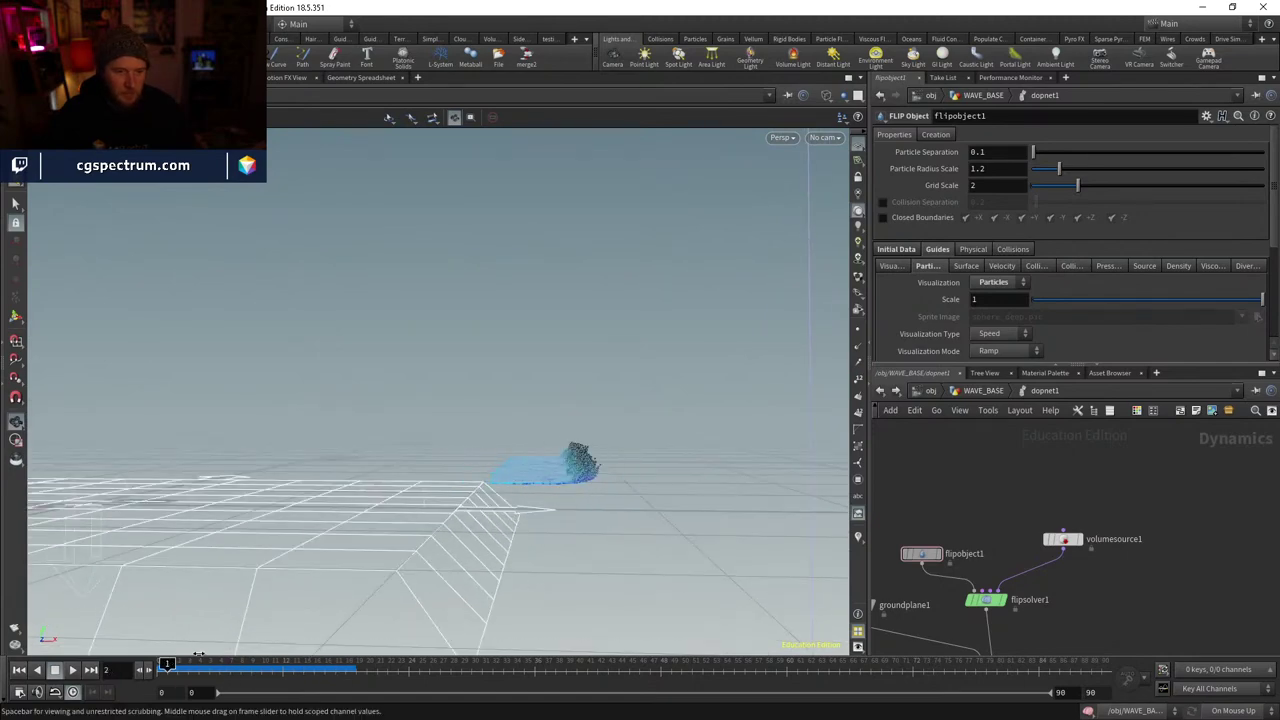
pyautogui.moveTo(313, 663)
pyautogui.mouseDown()
pyautogui.moveTo(218, 663)
pyautogui.moveTo(293, 663)
pyautogui.mouseUp()
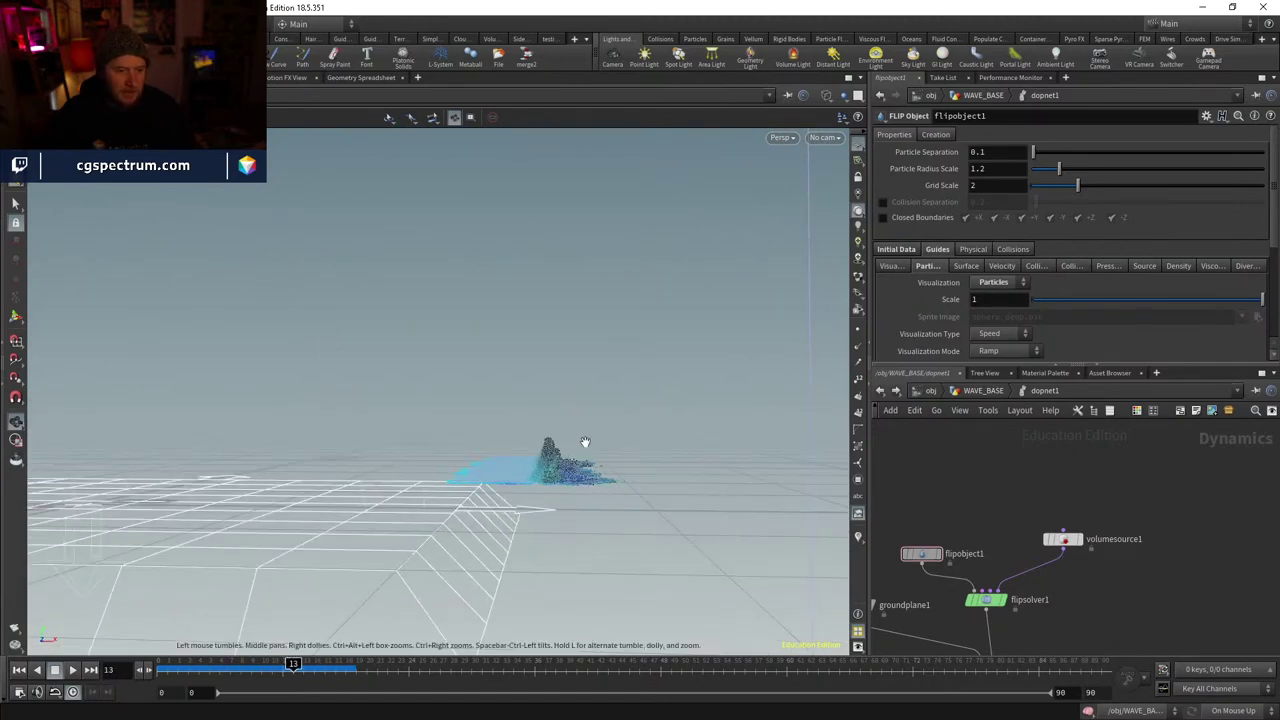
pyautogui.scroll(5, 609, 426)
pyautogui.moveTo(609, 426); pyautogui.dragTo(426, 593)
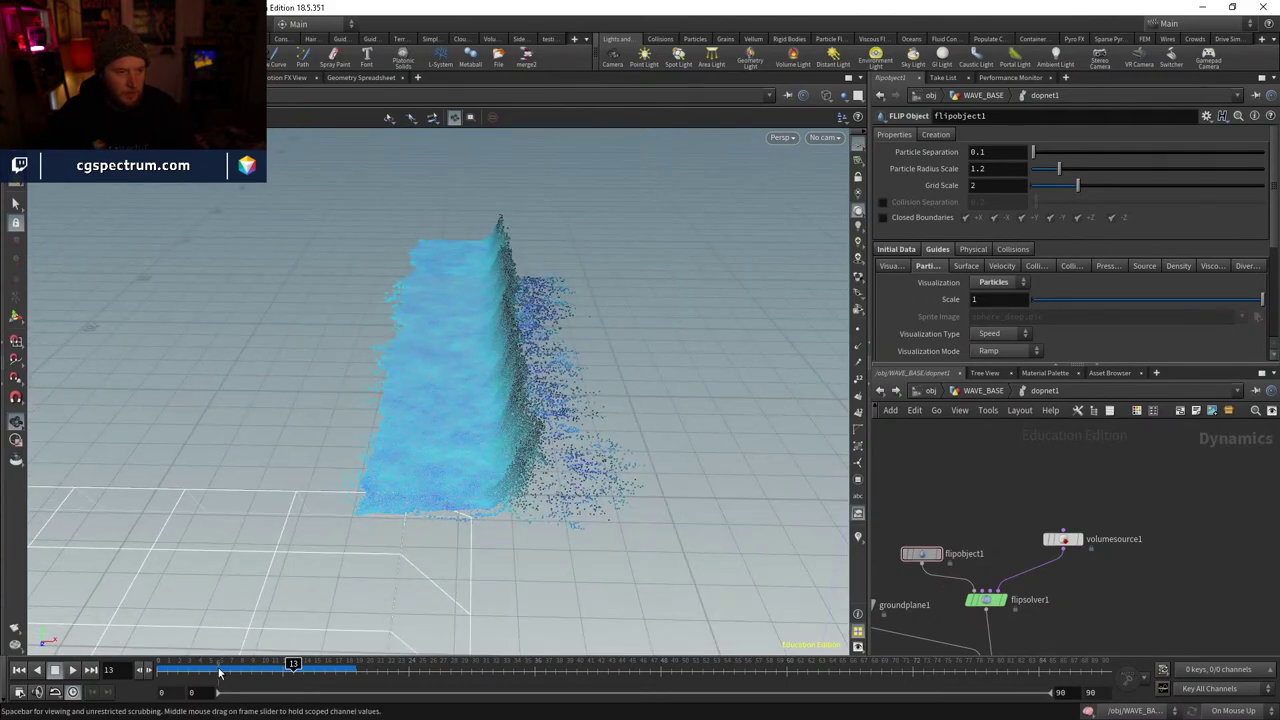
pyautogui.click(302, 663)
pyautogui.moveTo(323, 643)
pyautogui.mouseDown()
pyautogui.moveTo(463, 517)
pyautogui.moveTo(530, 428)
pyautogui.moveTo(429, 420)
pyautogui.moveTo(583, 443)
pyautogui.moveTo(558, 428)
pyautogui.moveTo(339, 426)
pyautogui.mouseUp()
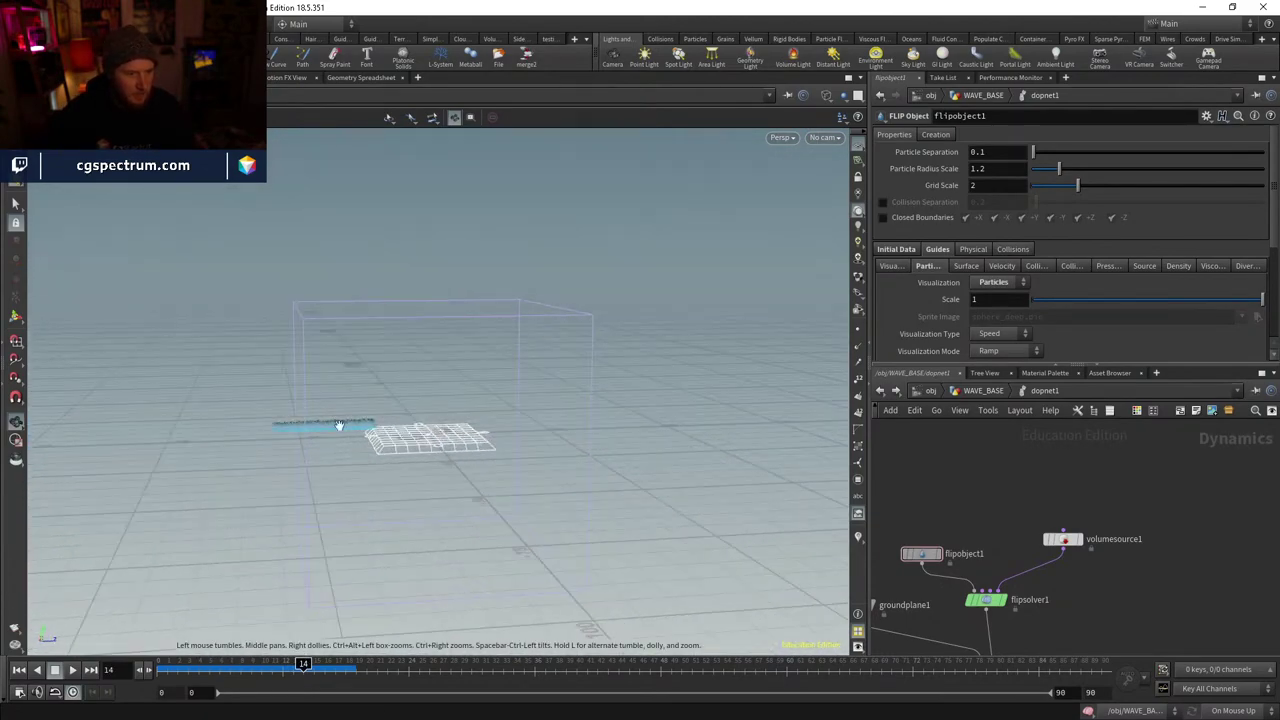
# - Narrow flipsolver1's limits box by pulling its left and right sides inward
pyautogui.click(985, 600)
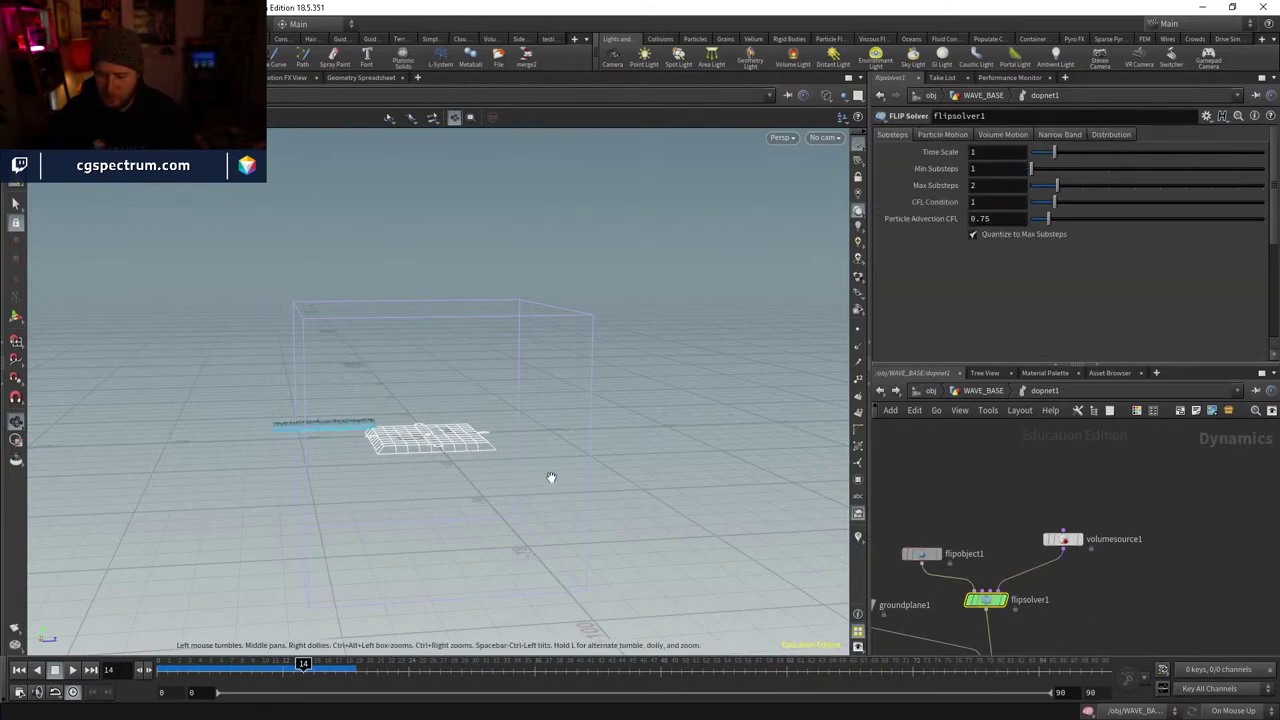
pyautogui.press('Return')
pyautogui.moveTo(490, 445); pyautogui.dragTo(378, 446)
pyautogui.press('Escape')
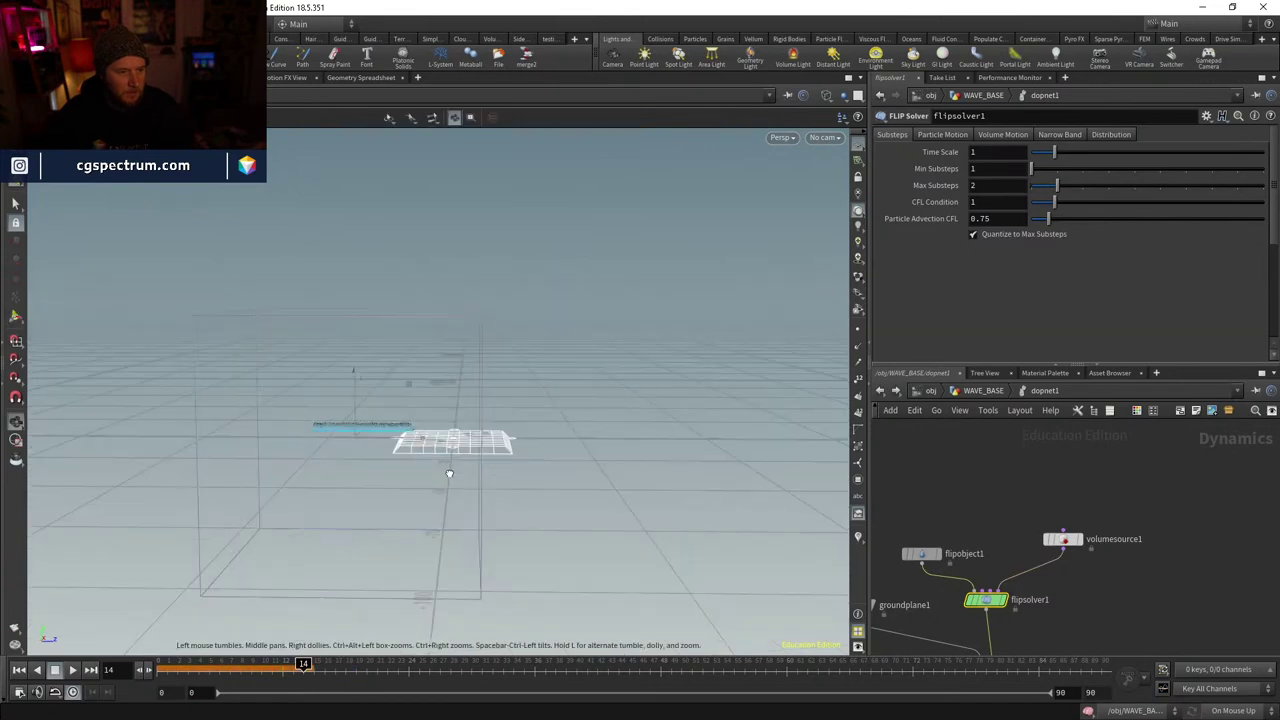
pyautogui.moveTo(449, 472); pyautogui.dragTo(414, 449)
pyautogui.press('Return')
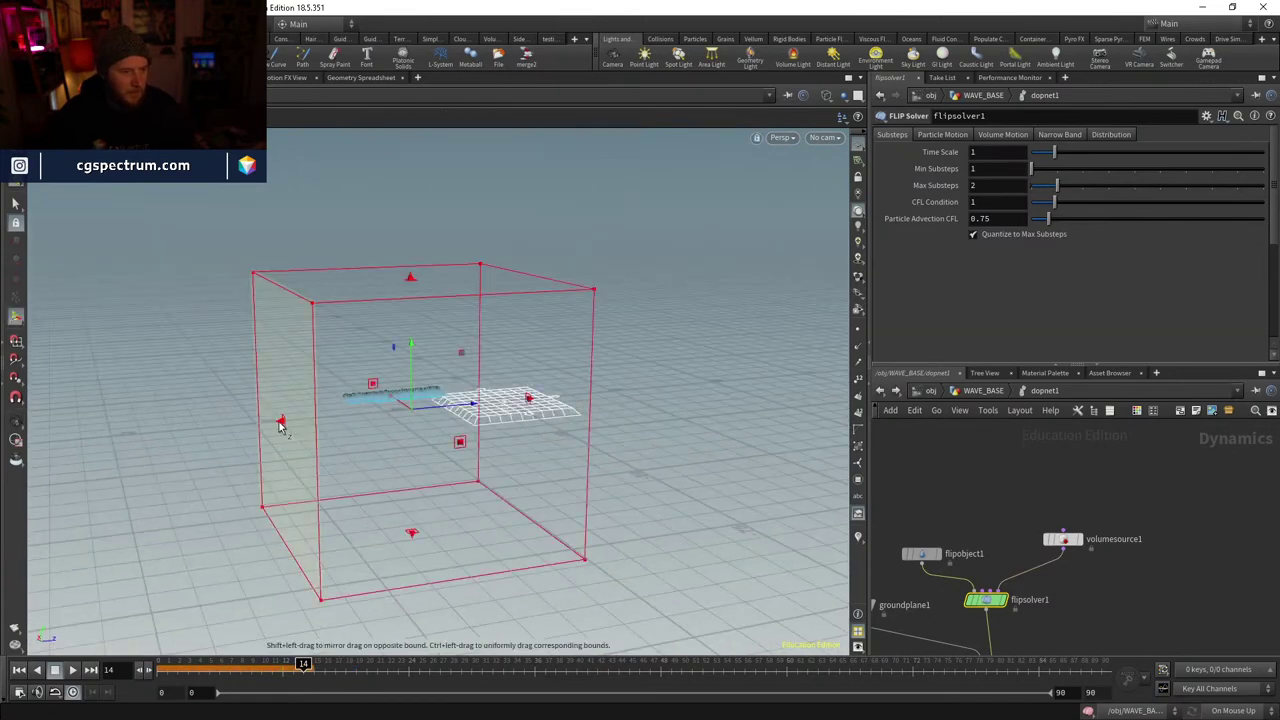
pyautogui.moveTo(333, 423); pyautogui.dragTo(380, 440)
pyautogui.press('Escape')
pyautogui.press('Return')
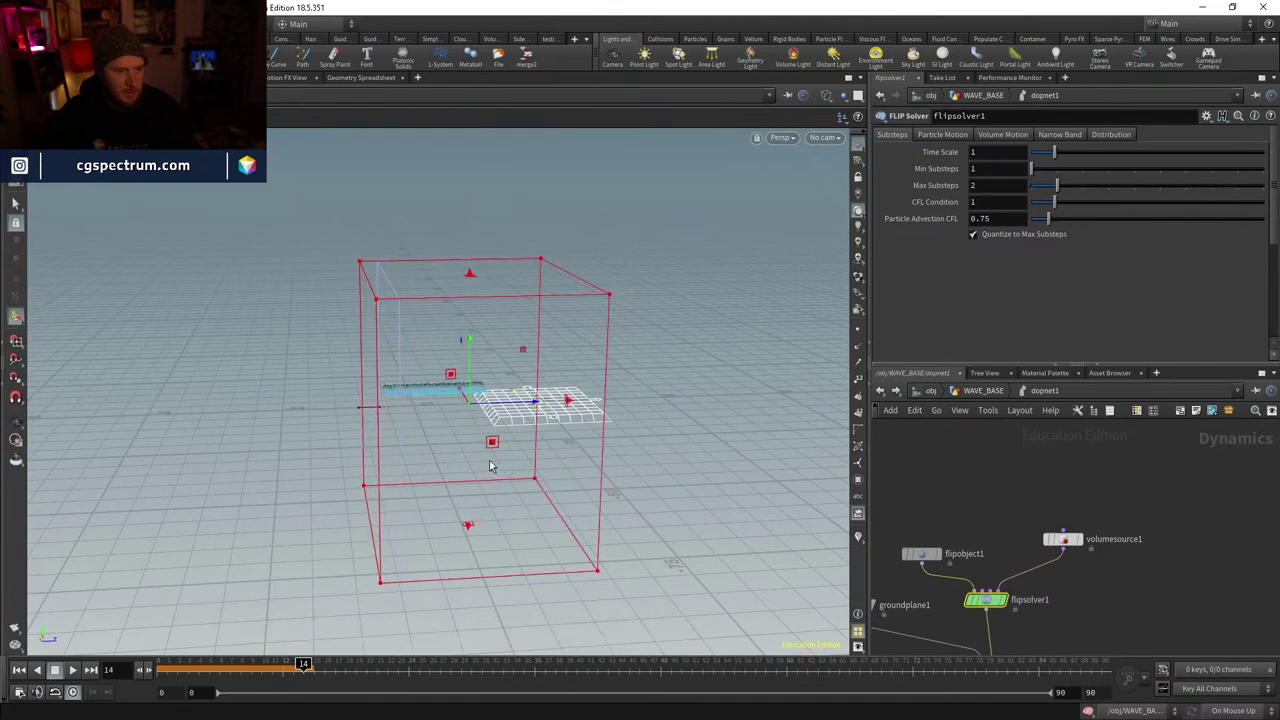
pyautogui.press('Escape')
pyautogui.moveTo(490, 466); pyautogui.dragTo(429, 457)
pyautogui.press('Return')
pyautogui.moveTo(600, 430); pyautogui.dragTo(557, 430)
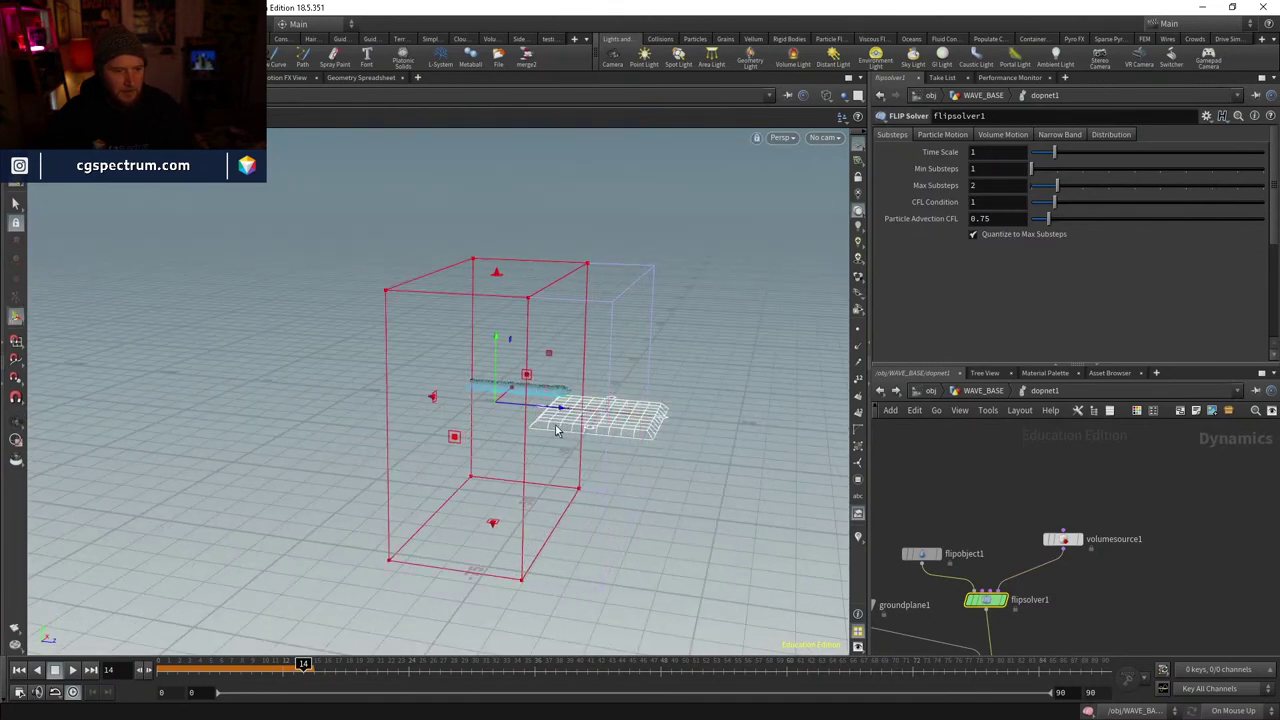
# - Lower the top of the limits box closer to the ground plane
pyautogui.press('Escape')
pyautogui.moveTo(643, 475); pyautogui.dragTo(534, 505)
pyautogui.press('Return')
pyautogui.press('Escape')
pyautogui.press('Return')
pyautogui.press('Escape')
pyautogui.press('Return')
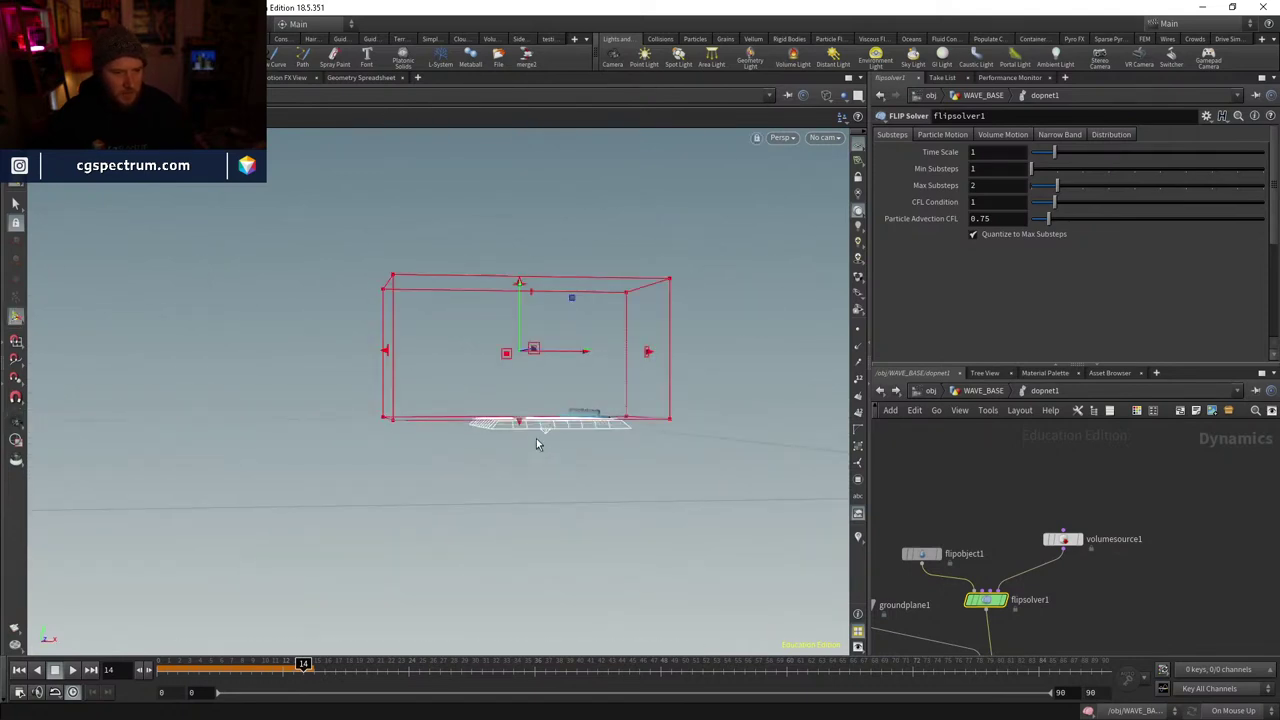
pyautogui.press('Escape')
pyautogui.moveTo(537, 443); pyautogui.dragTo(632, 285)
pyautogui.press('Return')
pyautogui.press('Escape')
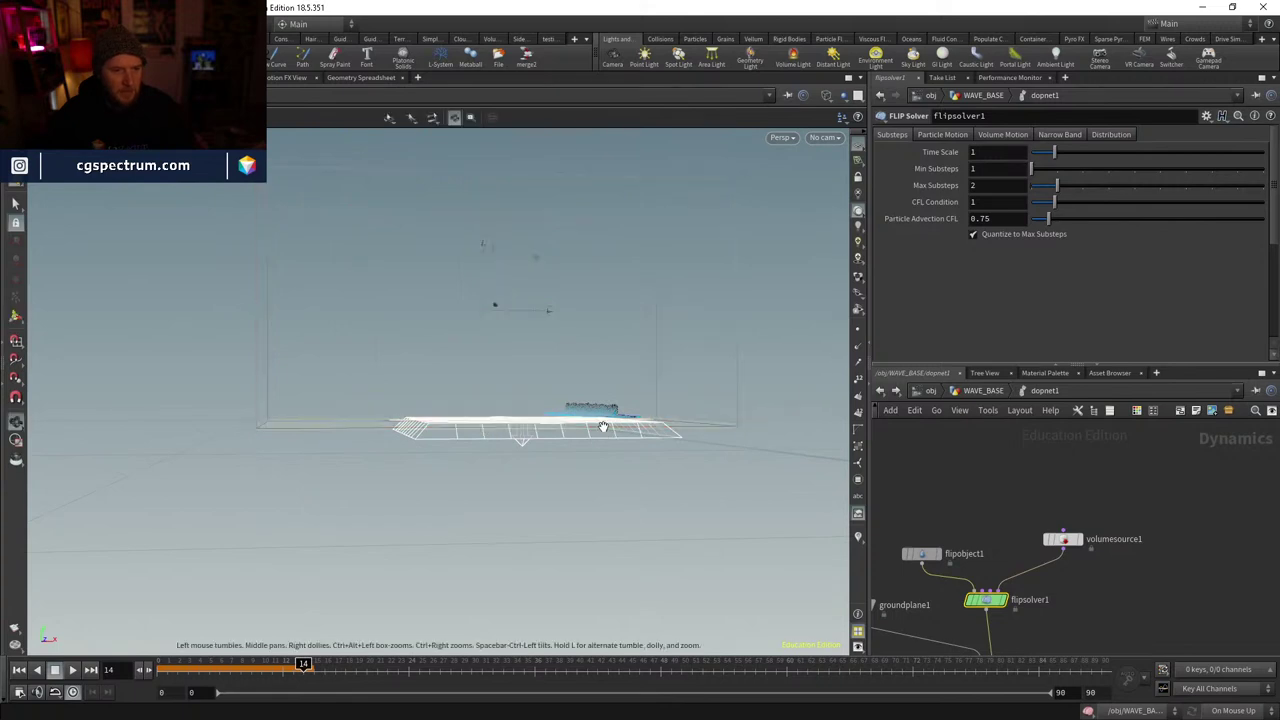
pyautogui.moveTo(600, 429); pyautogui.dragTo(545, 535)
pyautogui.press('Return')
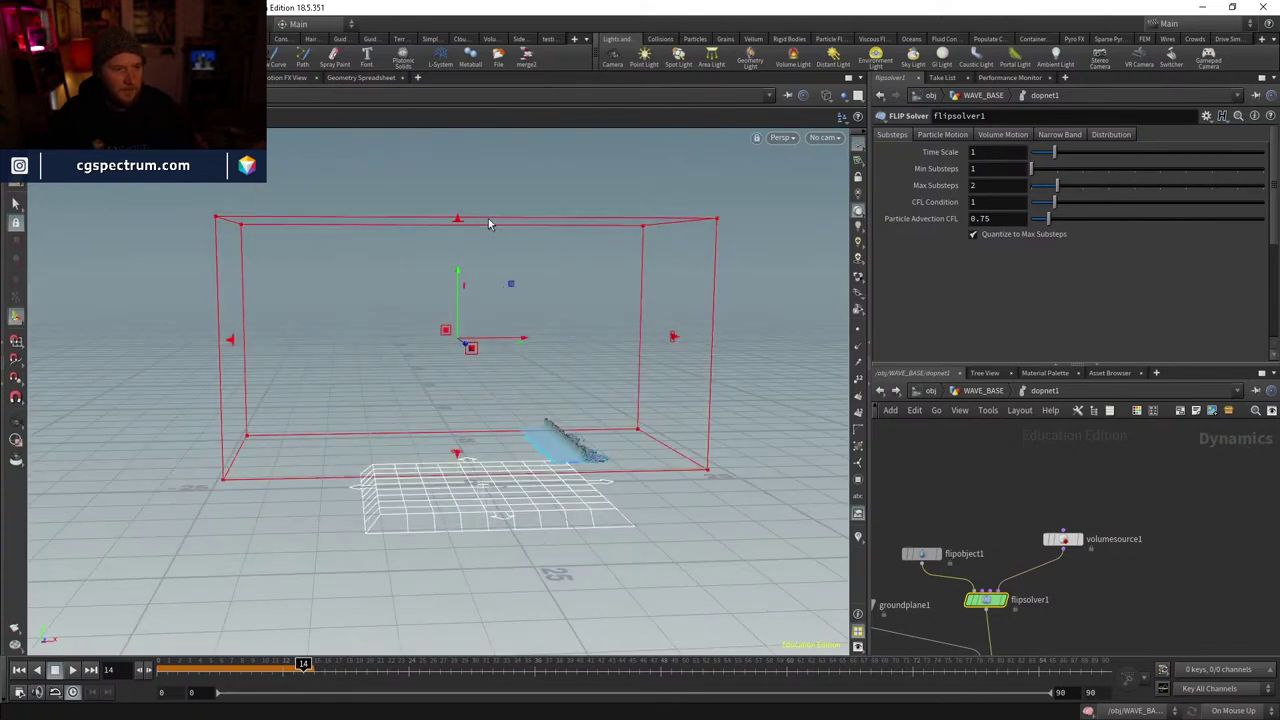
pyautogui.moveTo(489, 222); pyautogui.dragTo(478, 345)
# - Check the reduced box through cam5 and rewind the simulation to the first frame
pyautogui.click(824, 139)
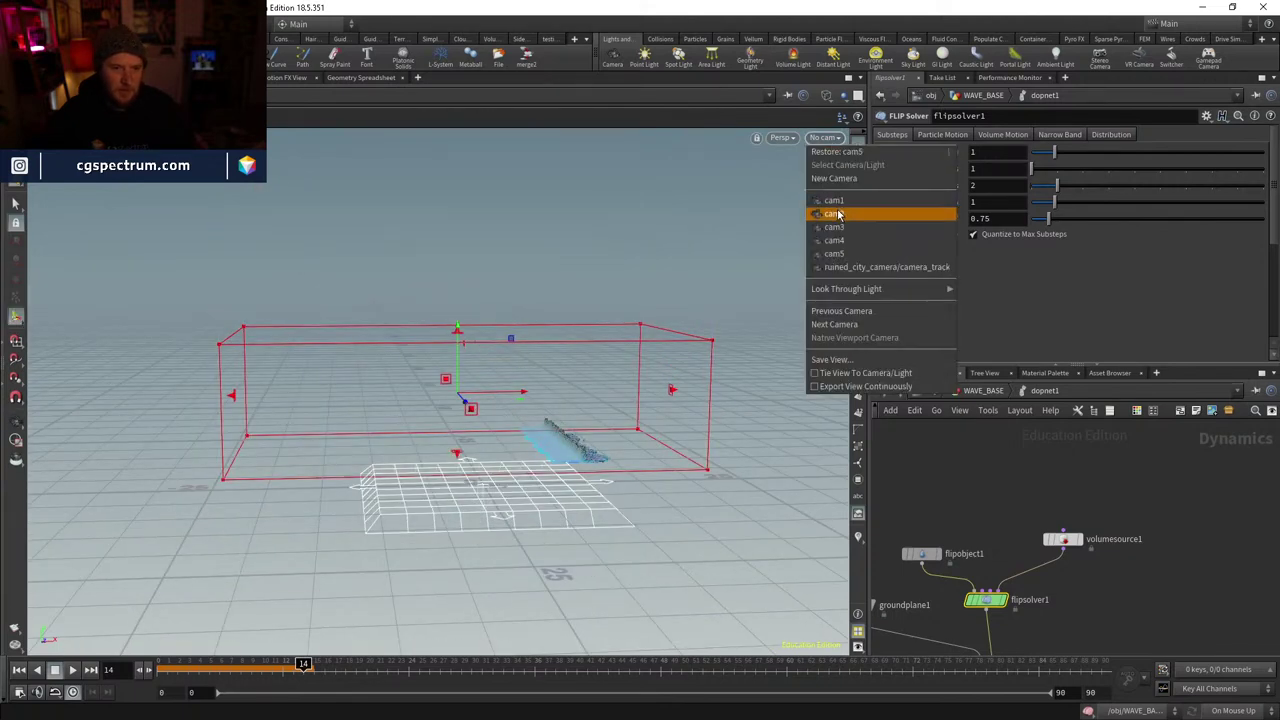
pyautogui.click(838, 252)
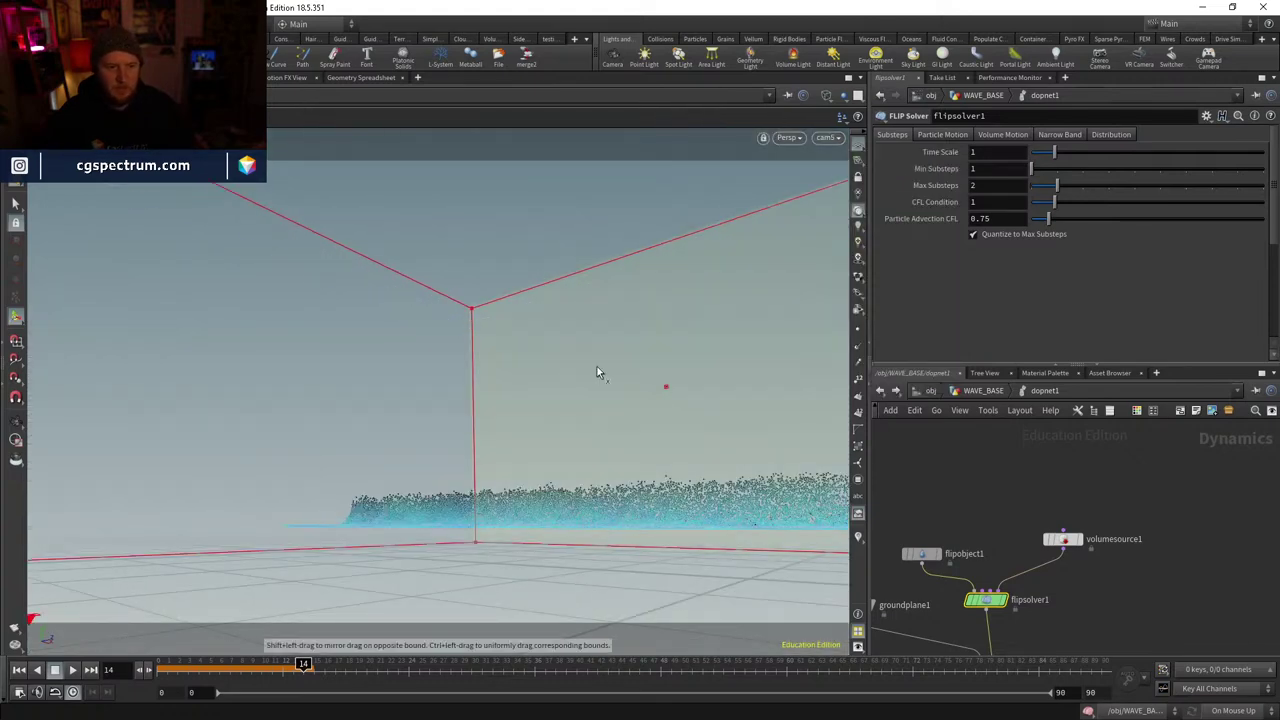
pyautogui.moveTo(407, 459); pyautogui.dragTo(386, 537)
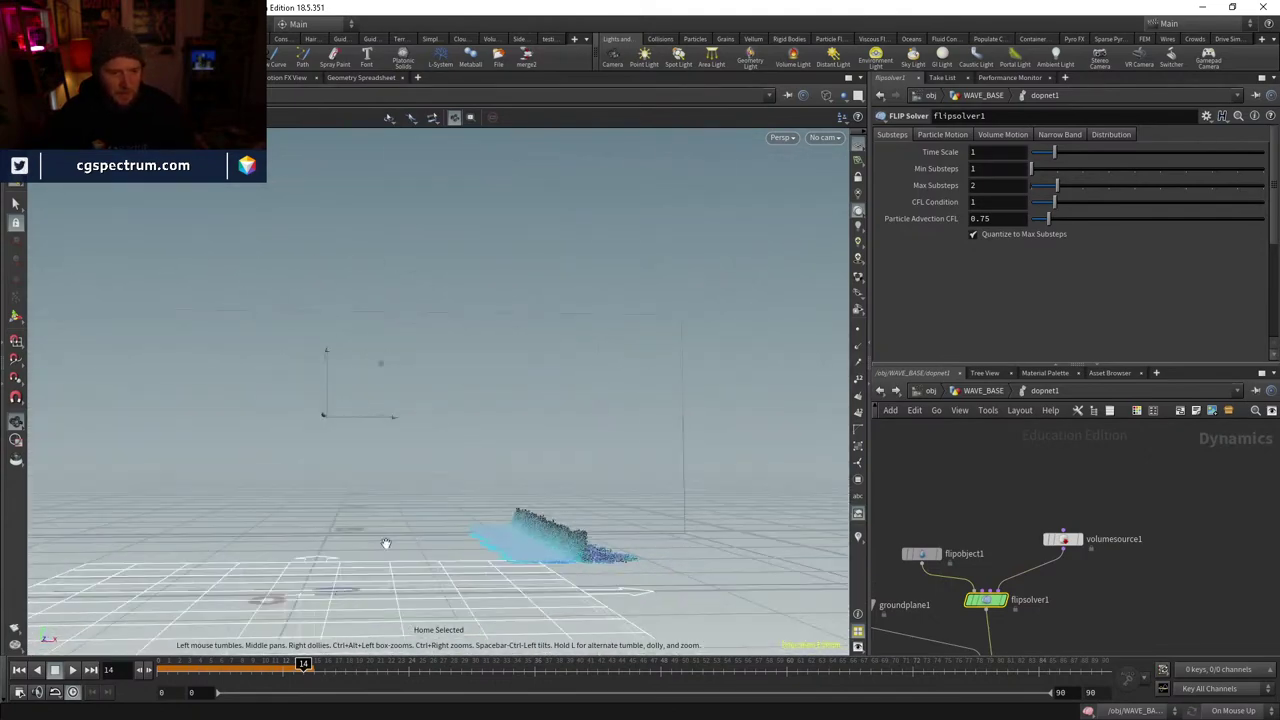
pyautogui.click(150, 666)
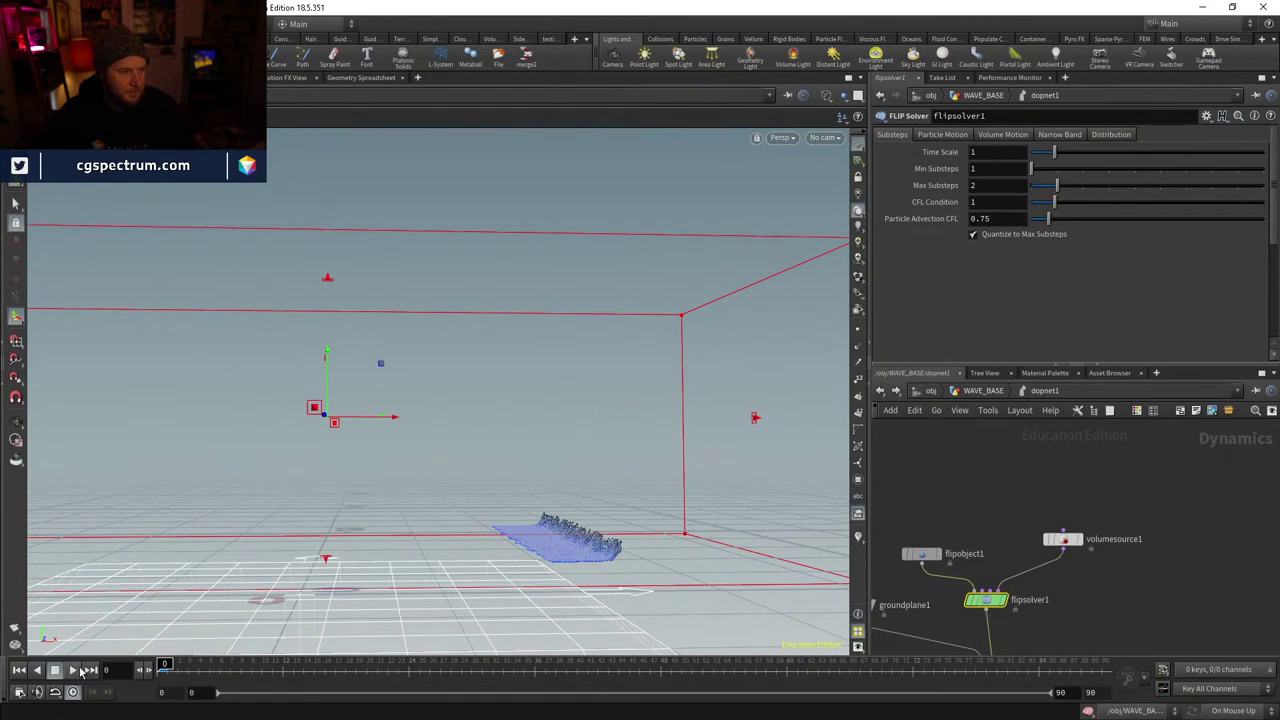
pyautogui.click(163, 665)
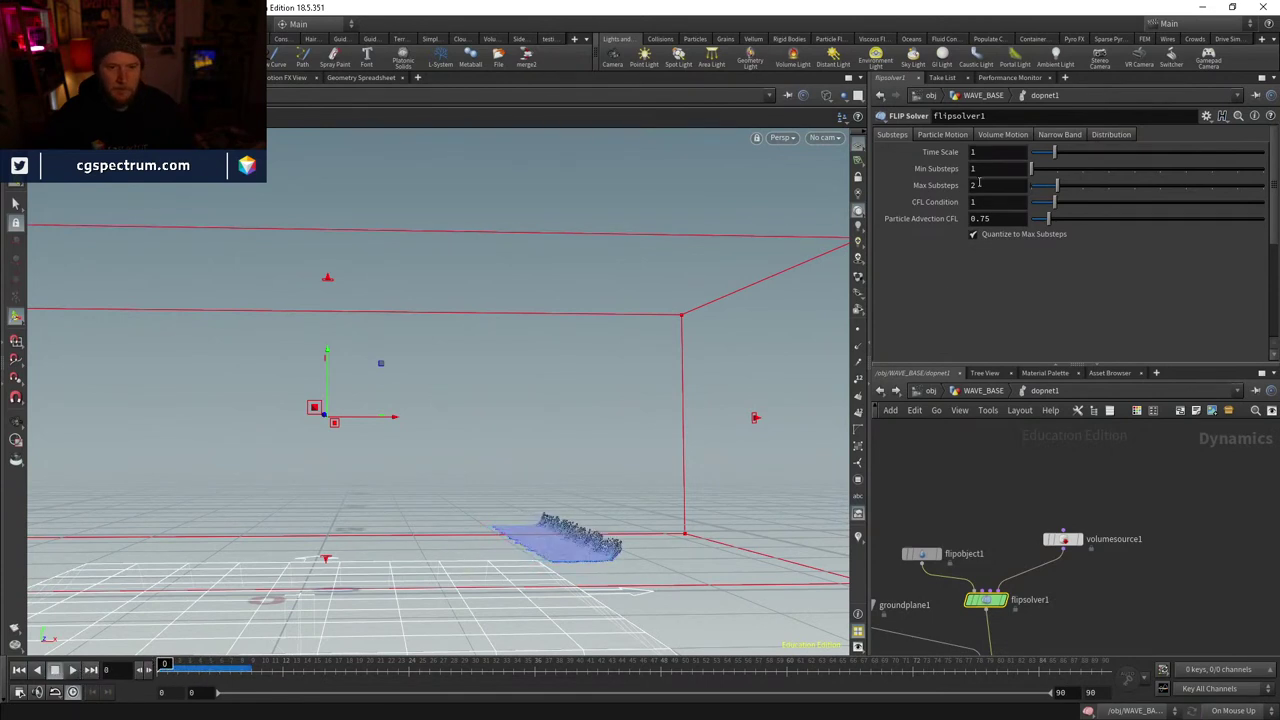
# - Select flipobject1, play the splash simulation and scrub back to around frame 33
pyautogui.click(921, 556)
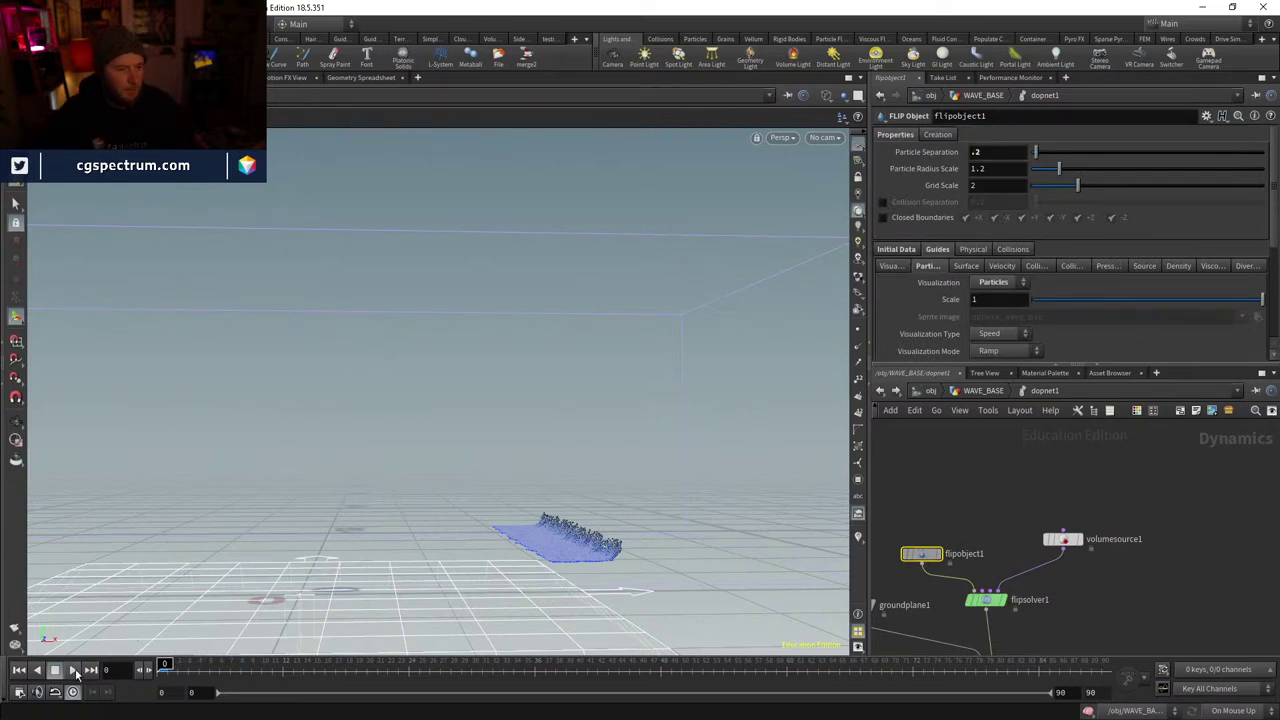
pyautogui.click(74, 670)
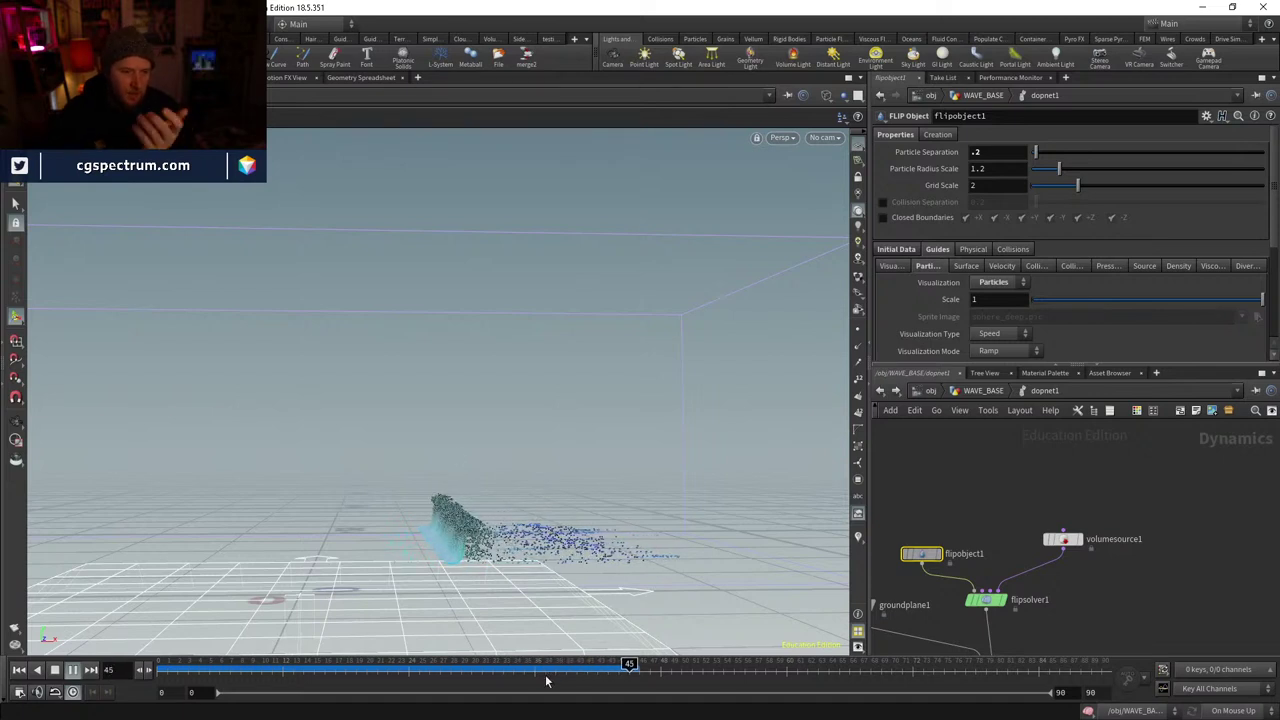
pyautogui.moveTo(557, 665)
pyautogui.mouseDown()
pyautogui.moveTo(388, 665)
pyautogui.moveTo(628, 665)
pyautogui.moveTo(165, 665)
pyautogui.mouseUp()
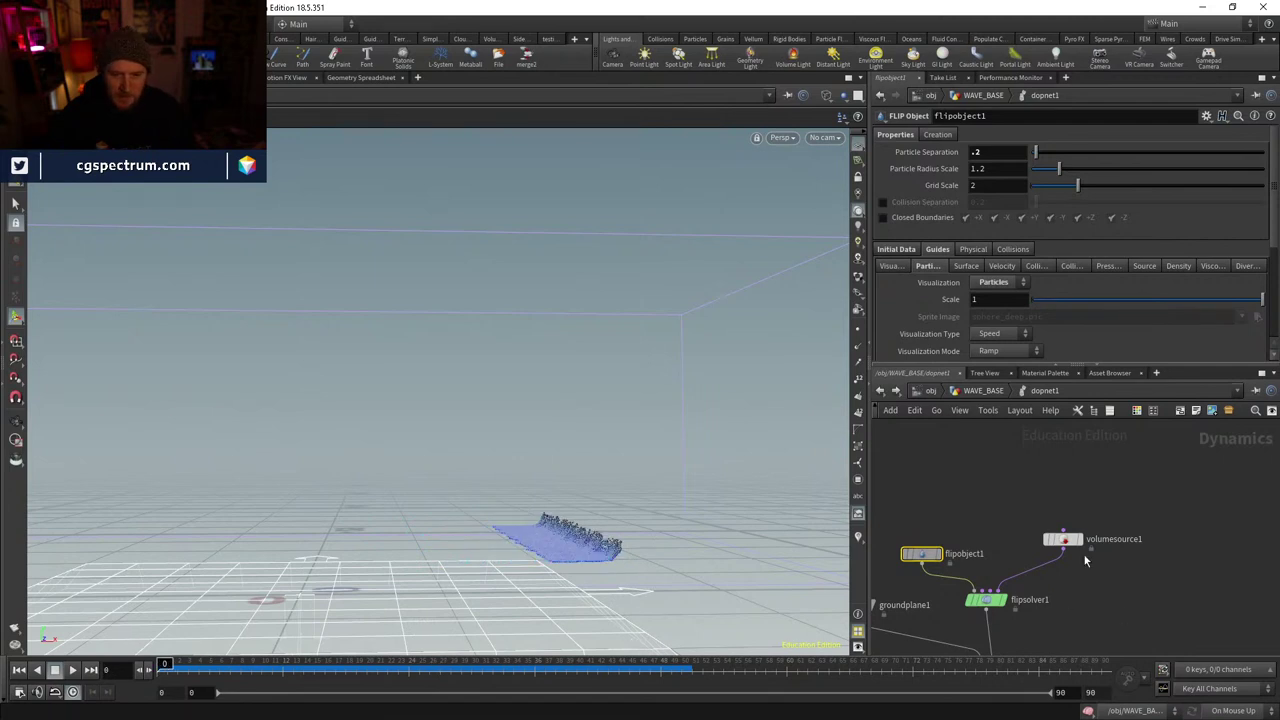
# - Return to WAVE_BASE and display scatter1's point velocities in the viewport
pyautogui.click(992, 391)
pyautogui.click(1000, 527)
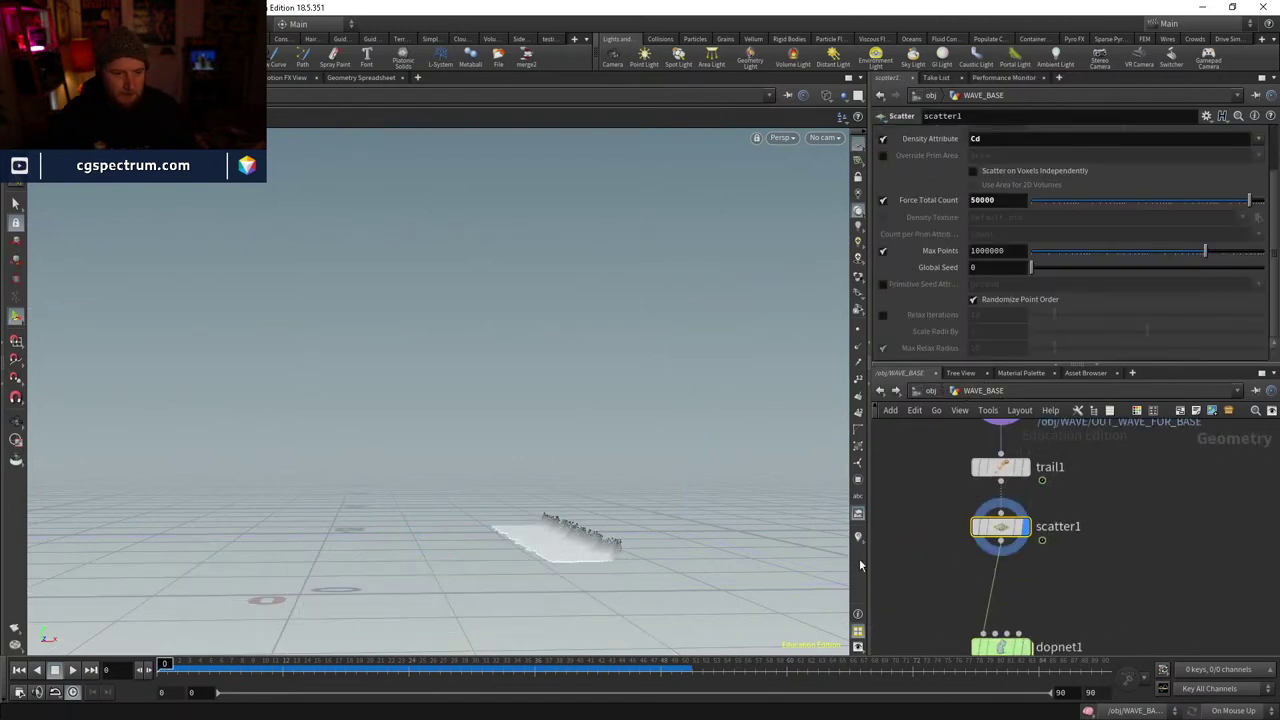
pyautogui.click(859, 540)
# - Insert an Attribute Wrangle between scatter1 and dopnet1 running v@v*=10;
pyautogui.press('Tab')
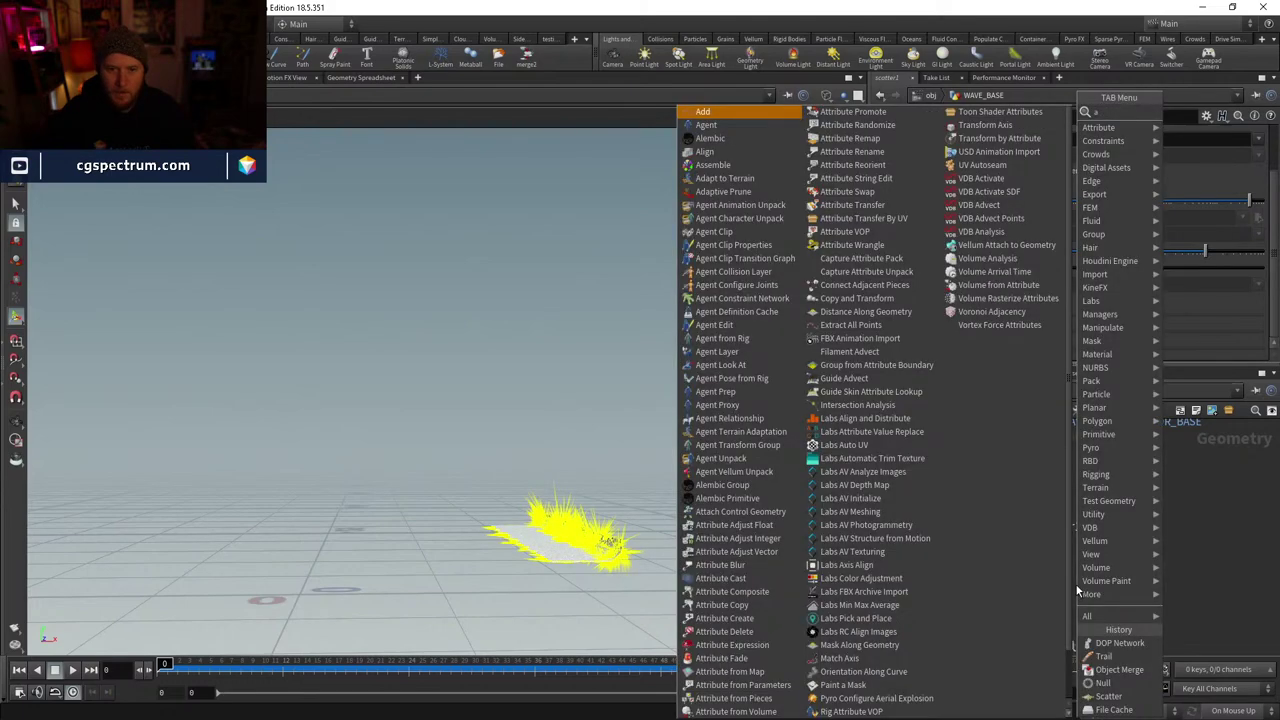
pyautogui.write('wrangle')
pyautogui.press('Return')
pyautogui.click(1000, 586)
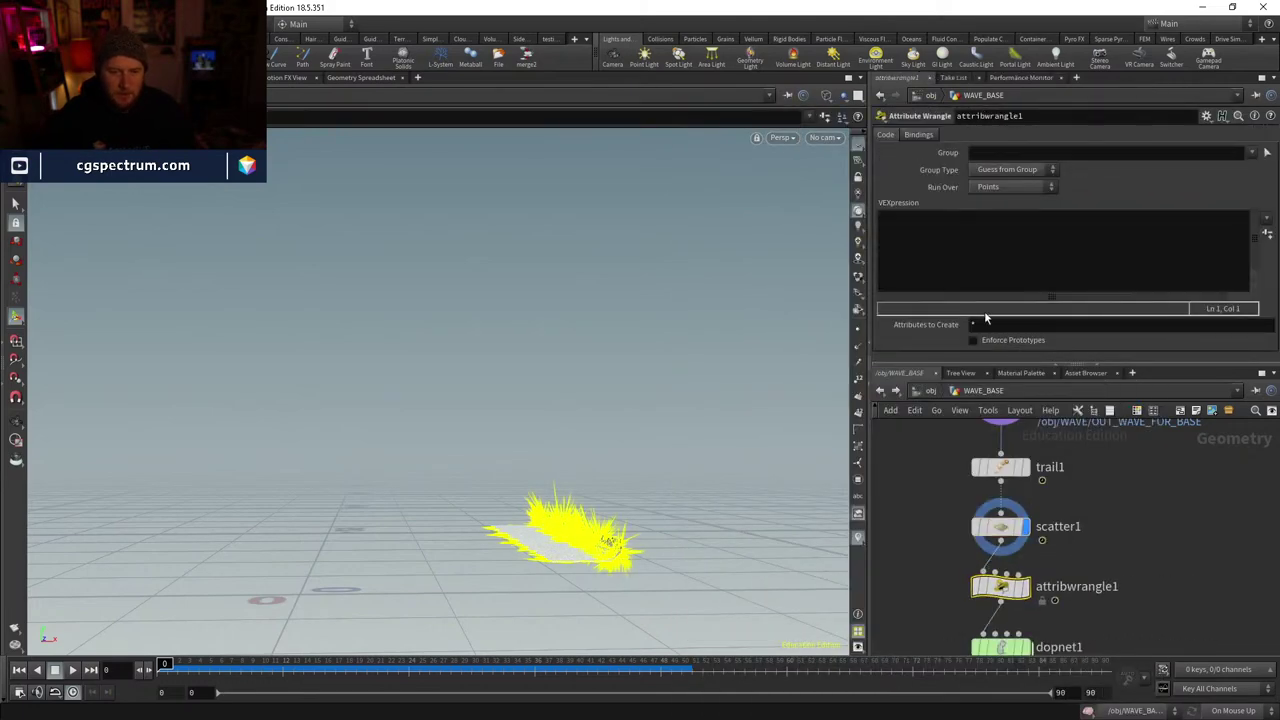
pyautogui.write('v@v')
pyautogui.press('BackSpace')
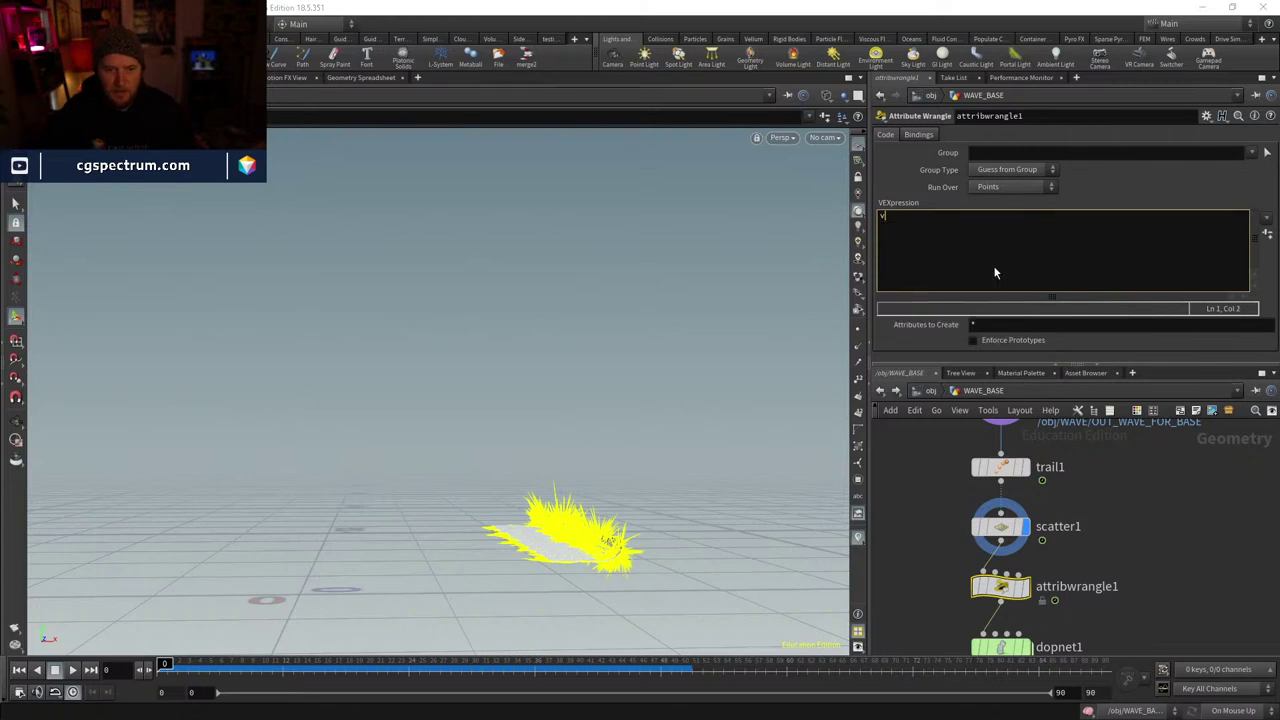
pyautogui.write('@v')
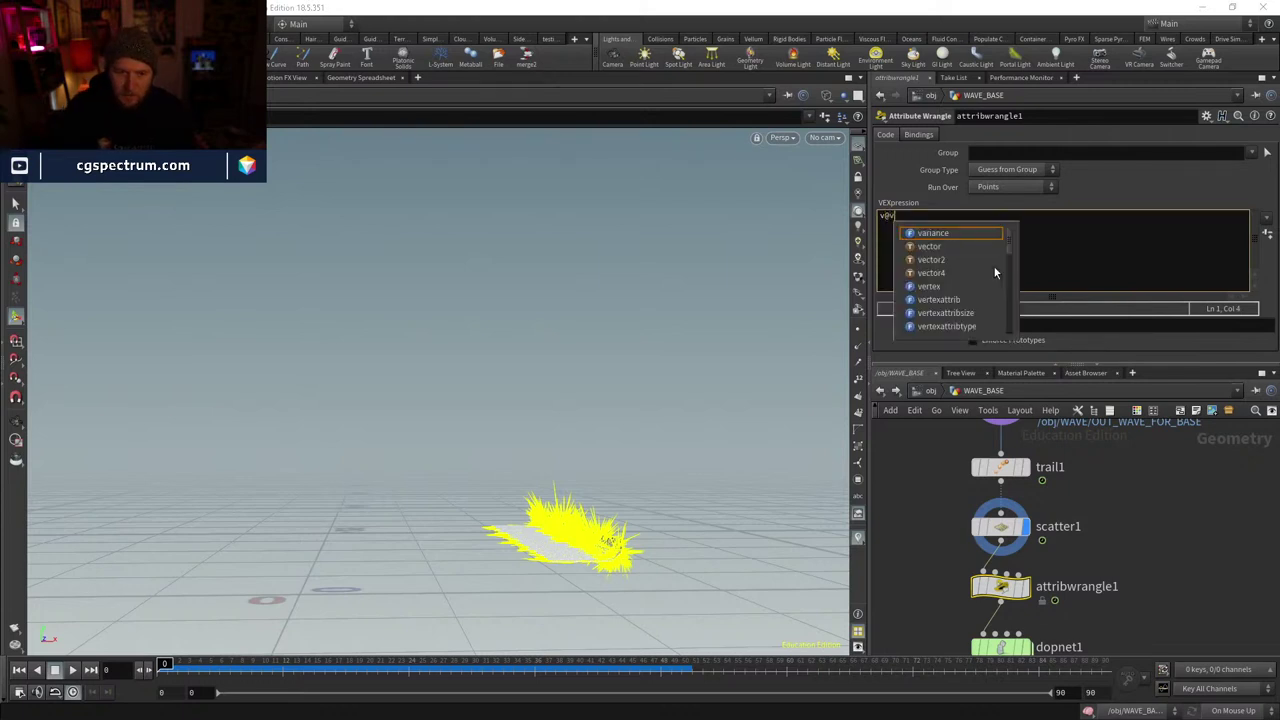
pyautogui.write('*')
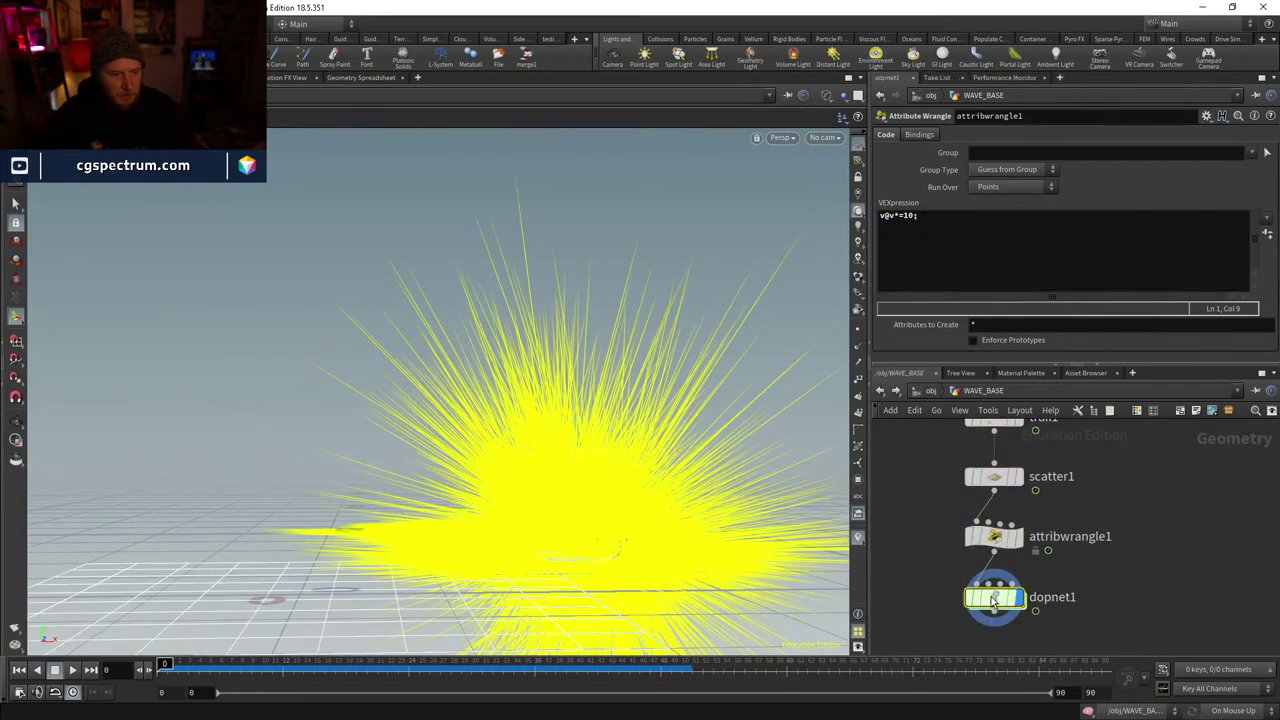
pyautogui.doubleClick(1001, 645)
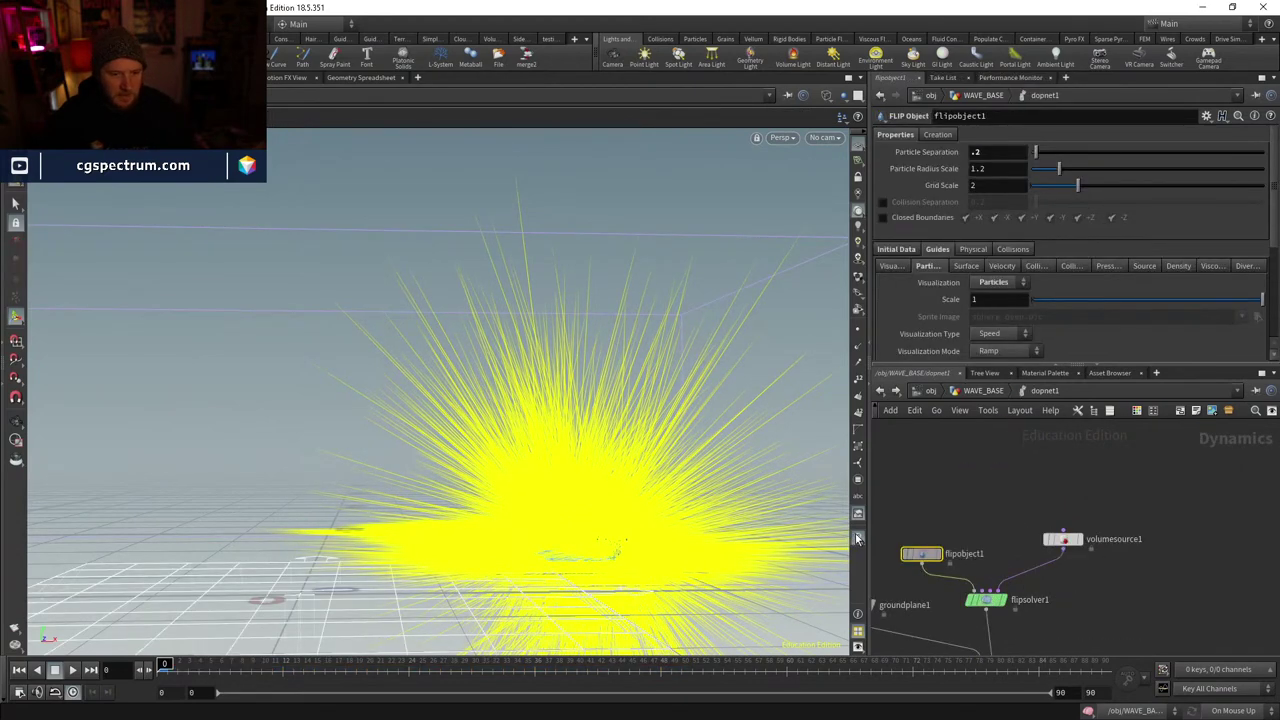
# - Play the boosted-velocity simulation and view the splash through cam5
pyautogui.click(71, 672)
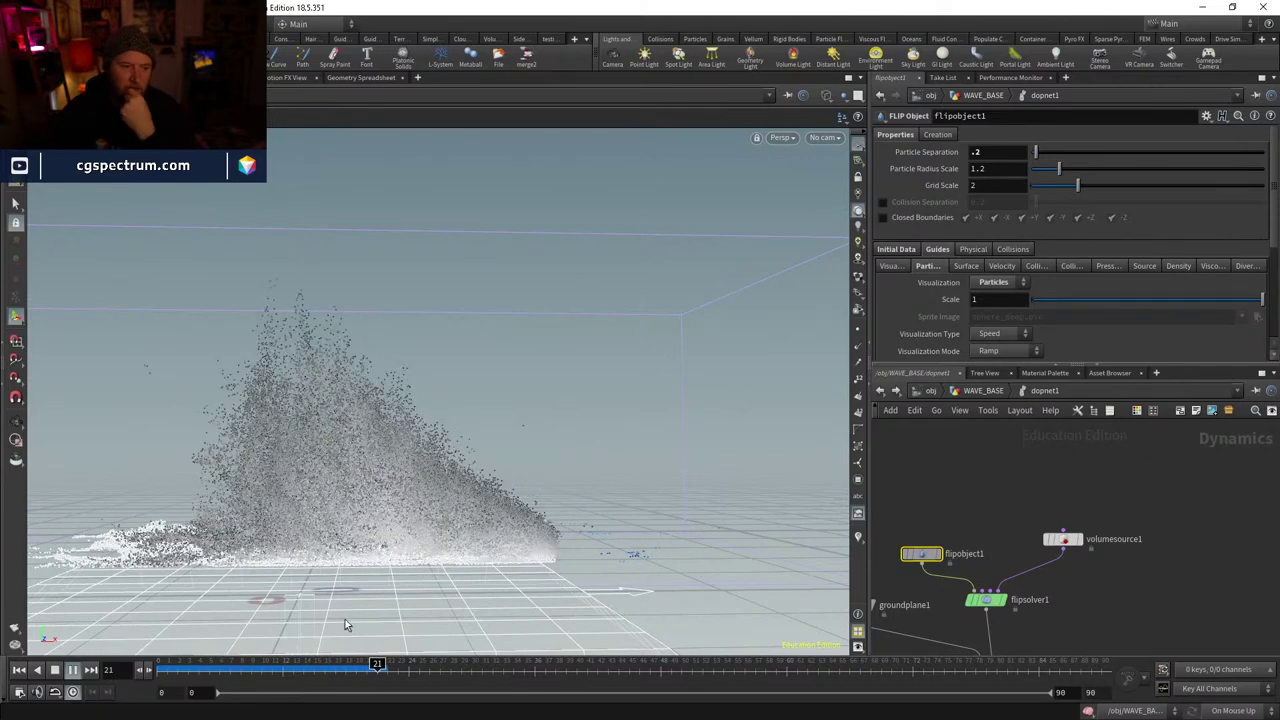
pyautogui.click(250, 672)
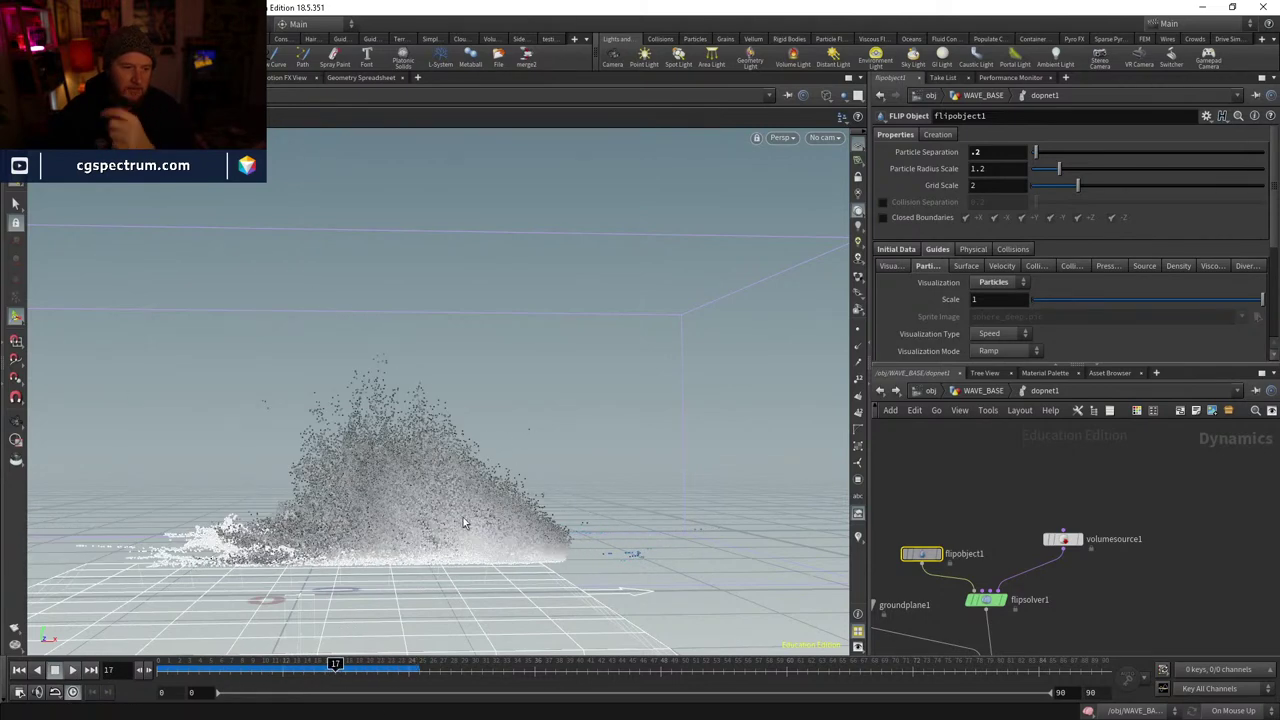
pyautogui.moveTo(466, 524); pyautogui.dragTo(786, 325)
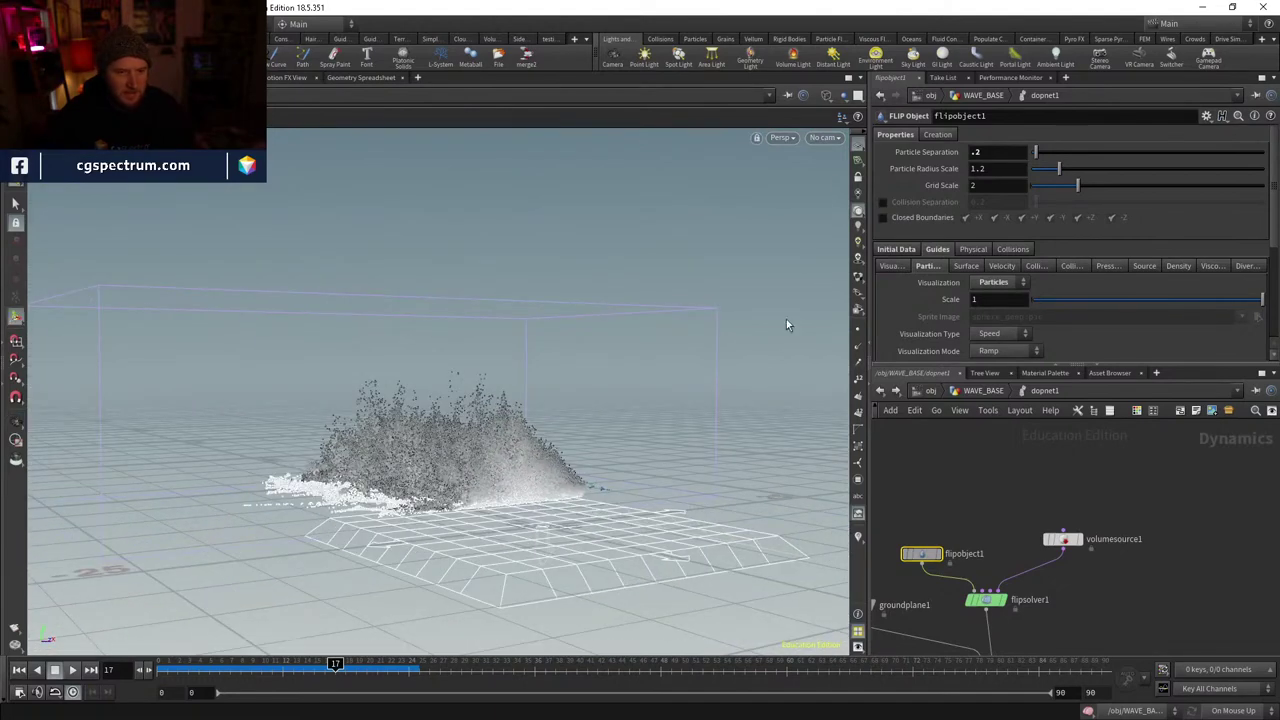
pyautogui.click(830, 137)
pyautogui.click(838, 253)
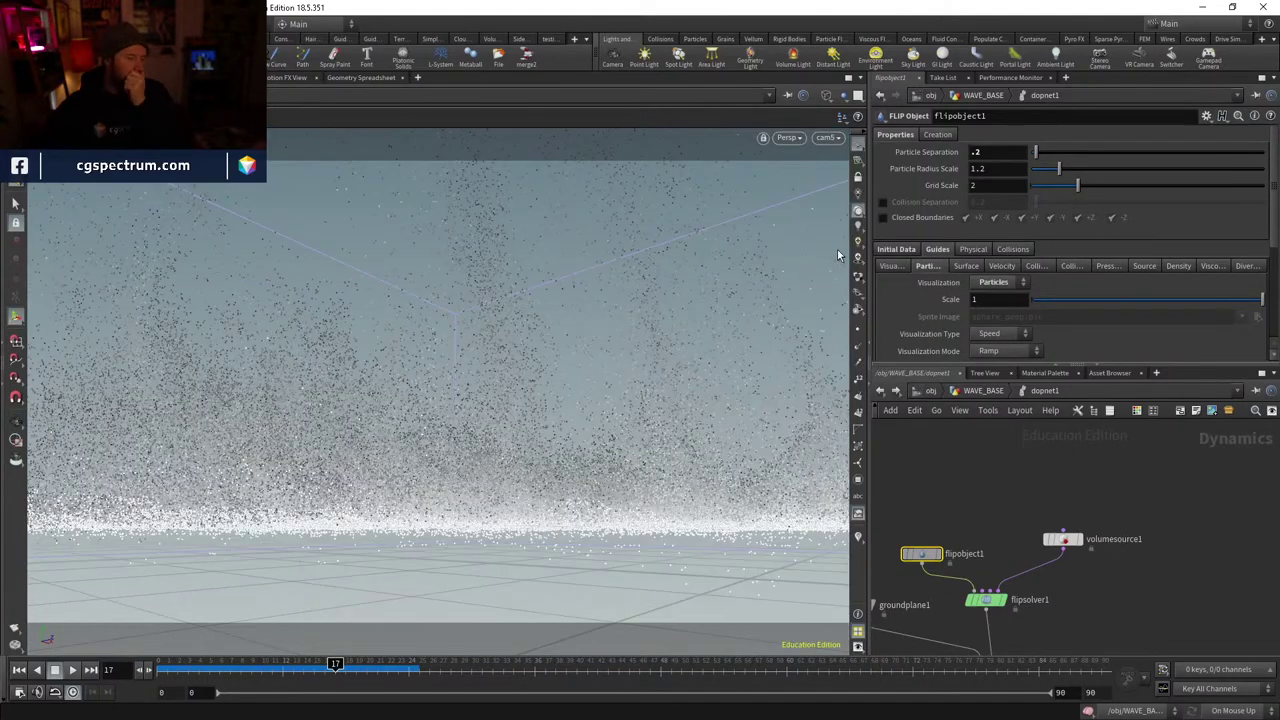
# - Compare the splash with trail1's wave mesh in WAVE_BASE, scrubbing from frame 16 back to 2
pyautogui.click(988, 391)
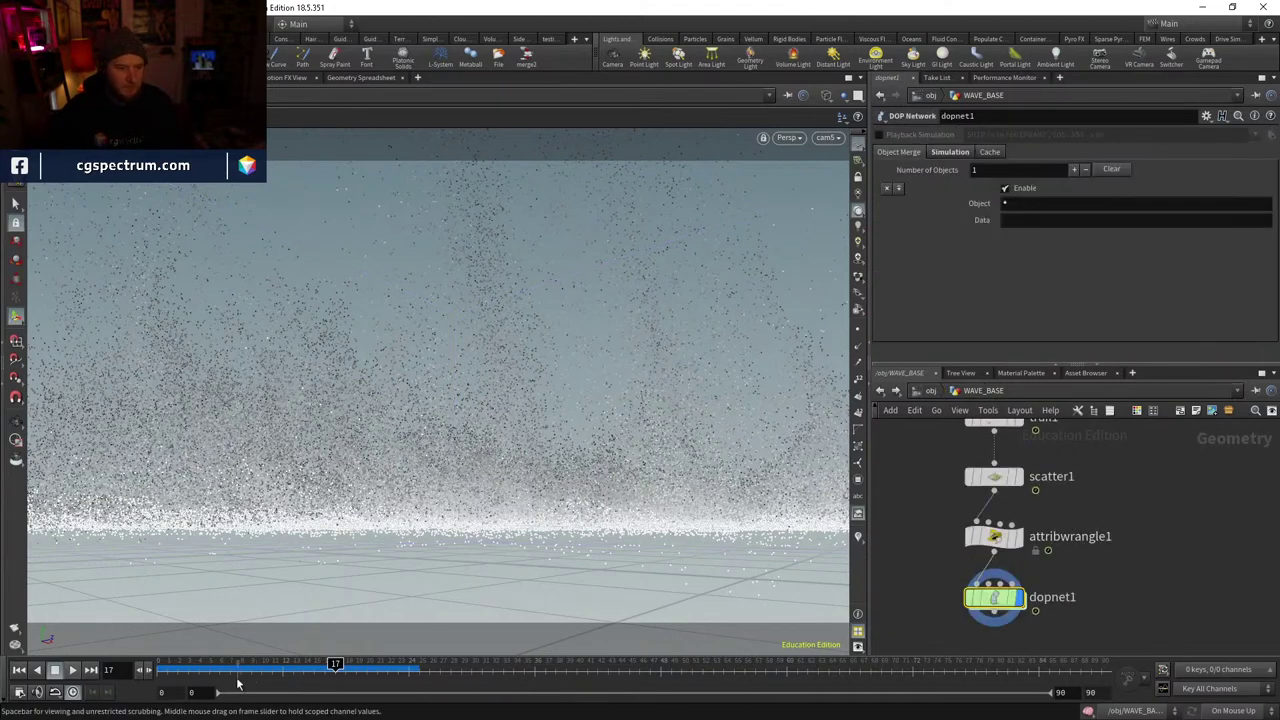
pyautogui.click(292, 668)
pyautogui.moveTo(292, 668); pyautogui.dragTo(325, 666)
pyautogui.moveTo(1017, 420); pyautogui.dragTo(979, 491, button='middle')
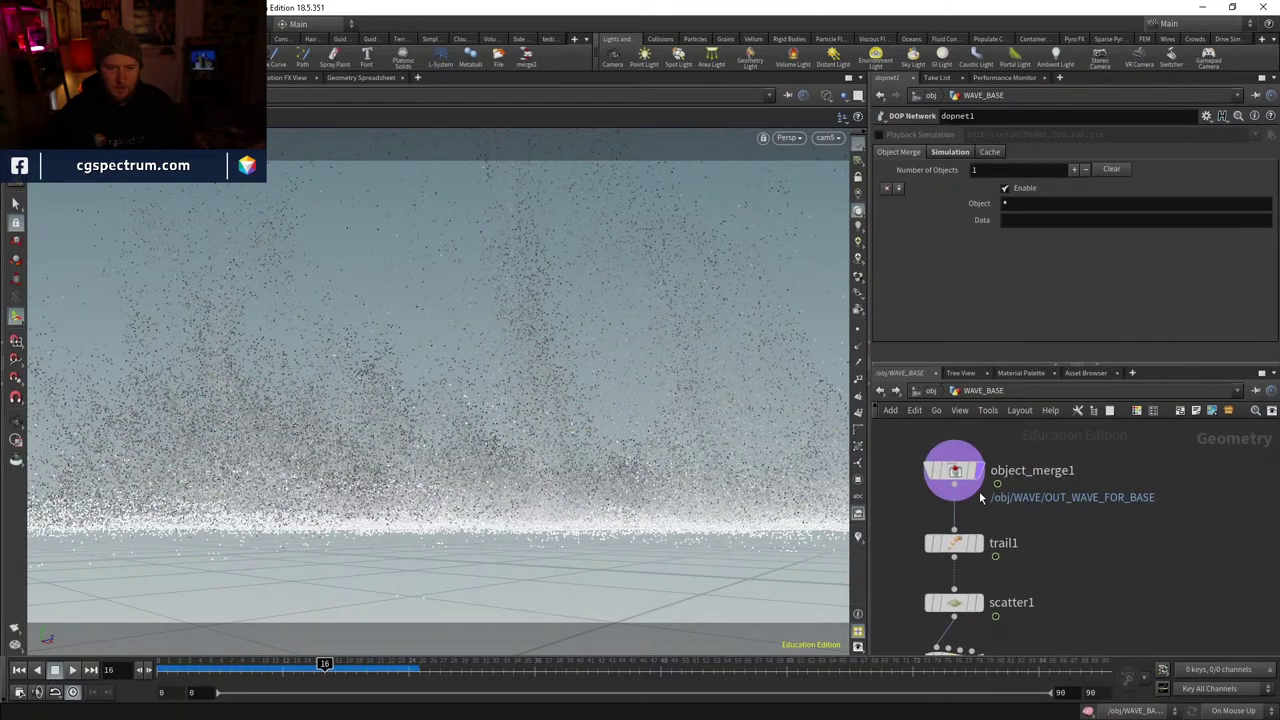
pyautogui.click(980, 545)
pyautogui.moveTo(1053, 597); pyautogui.dragTo(1018, 405, button='middle')
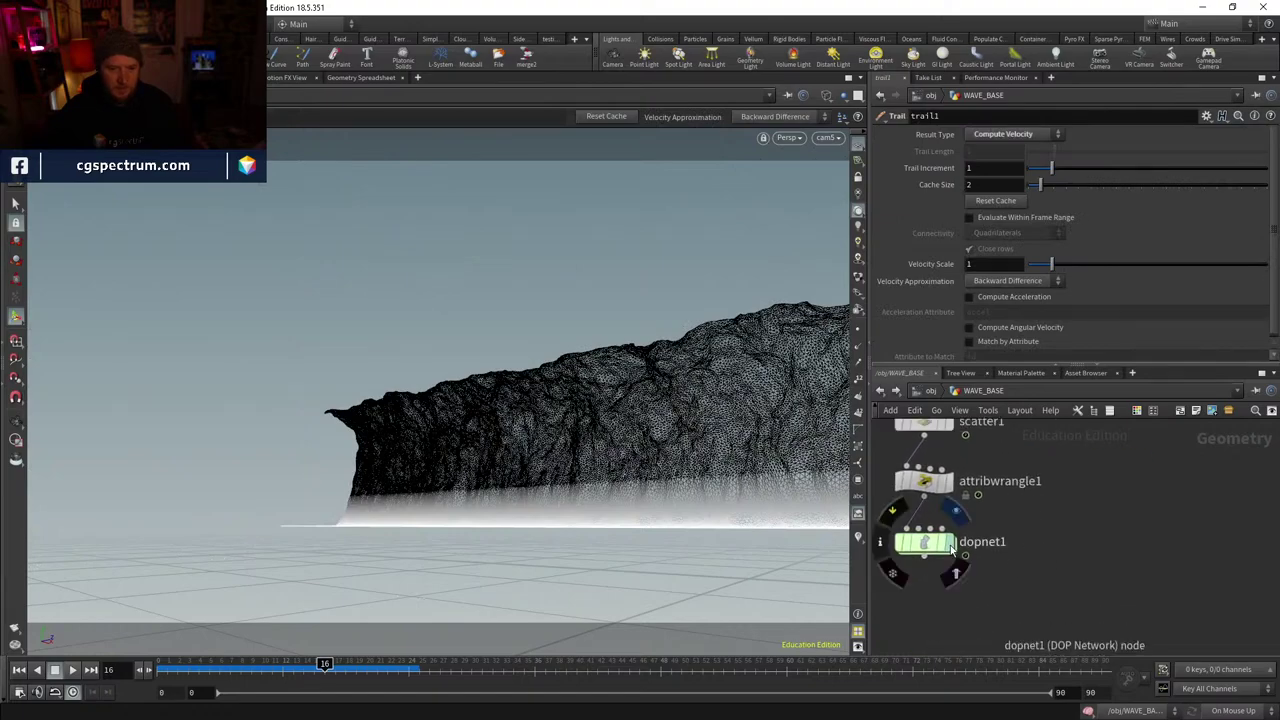
pyautogui.click(950, 542)
pyautogui.moveTo(968, 522); pyautogui.dragTo(978, 507, button='middle')
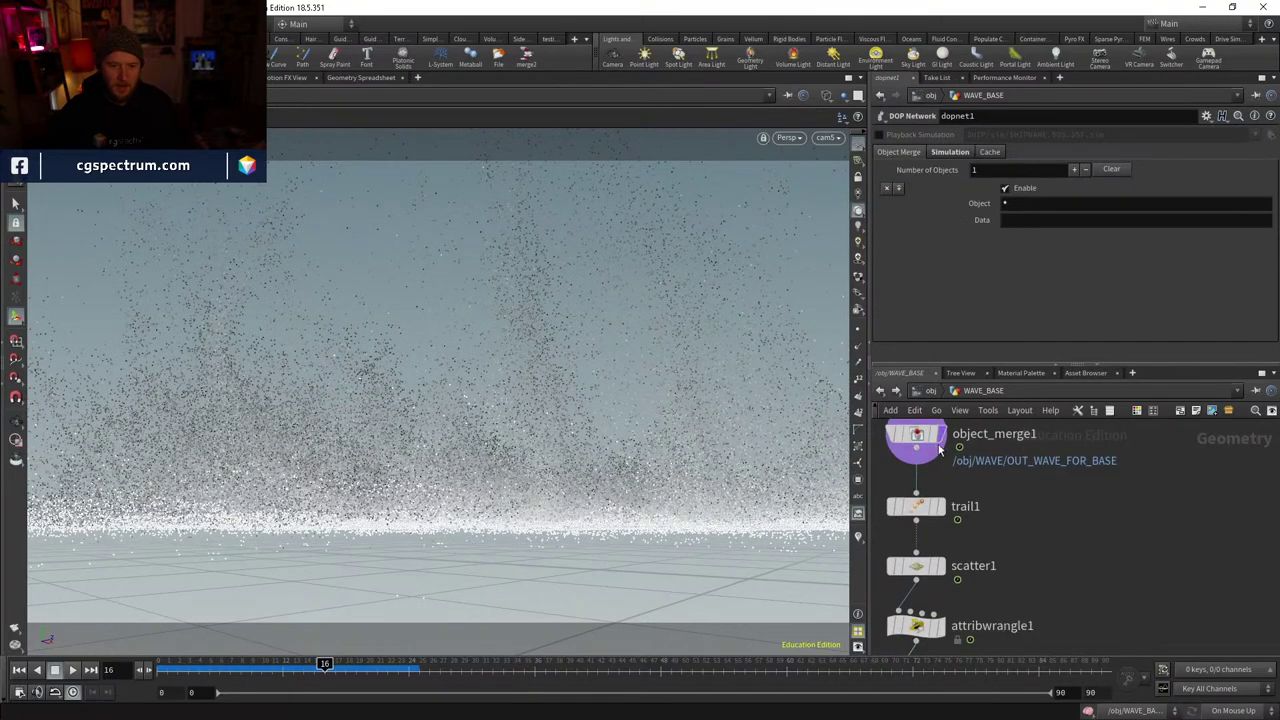
pyautogui.click(940, 506)
pyautogui.moveTo(600, 400); pyautogui.dragTo(335, 610)
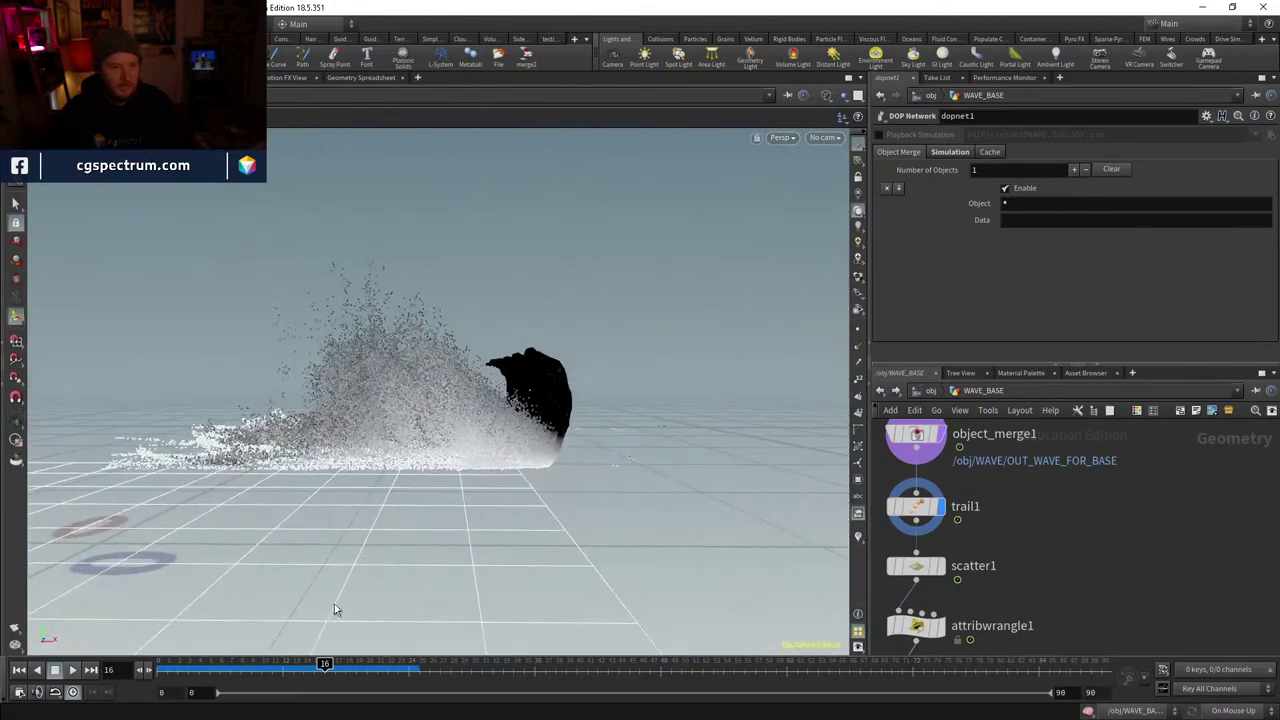
pyautogui.moveTo(215, 662); pyautogui.dragTo(107, 651)
pyautogui.scroll(-3, 1077, 560)
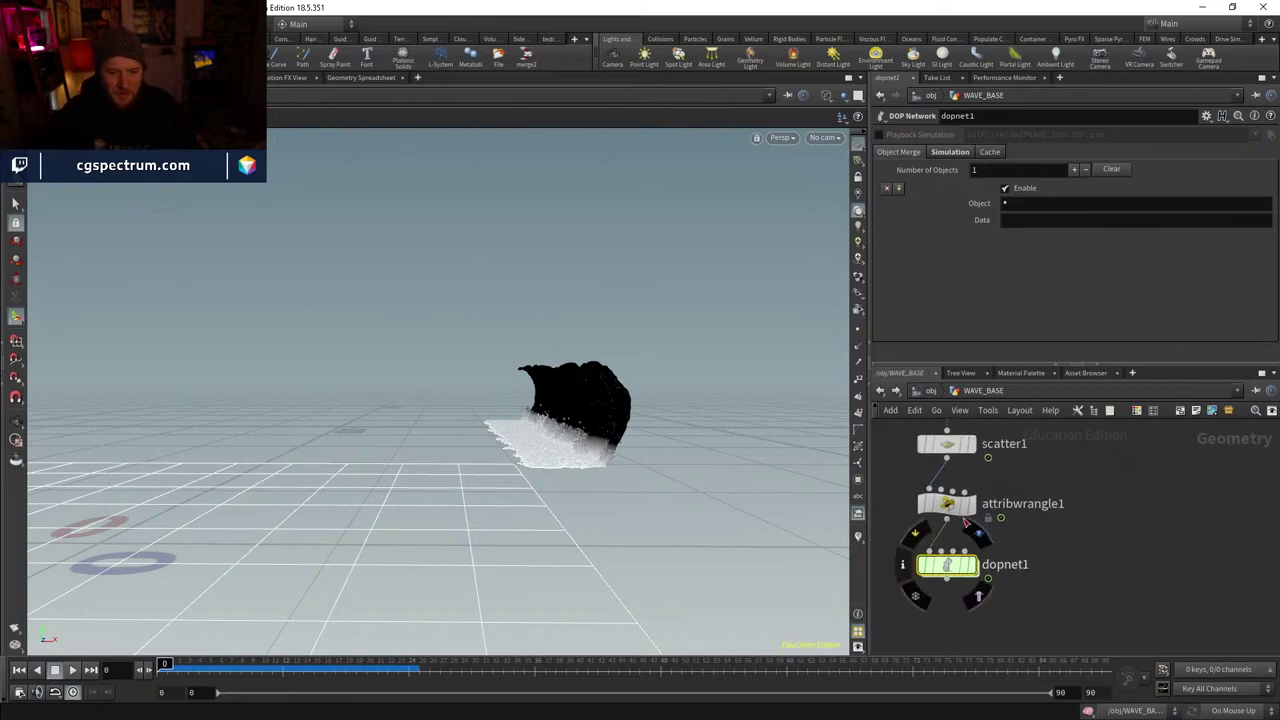
# - Set the wrangle's velocity boost to v@v*=2; and play the FLIP splash in dopnet1
pyautogui.click(972, 503)
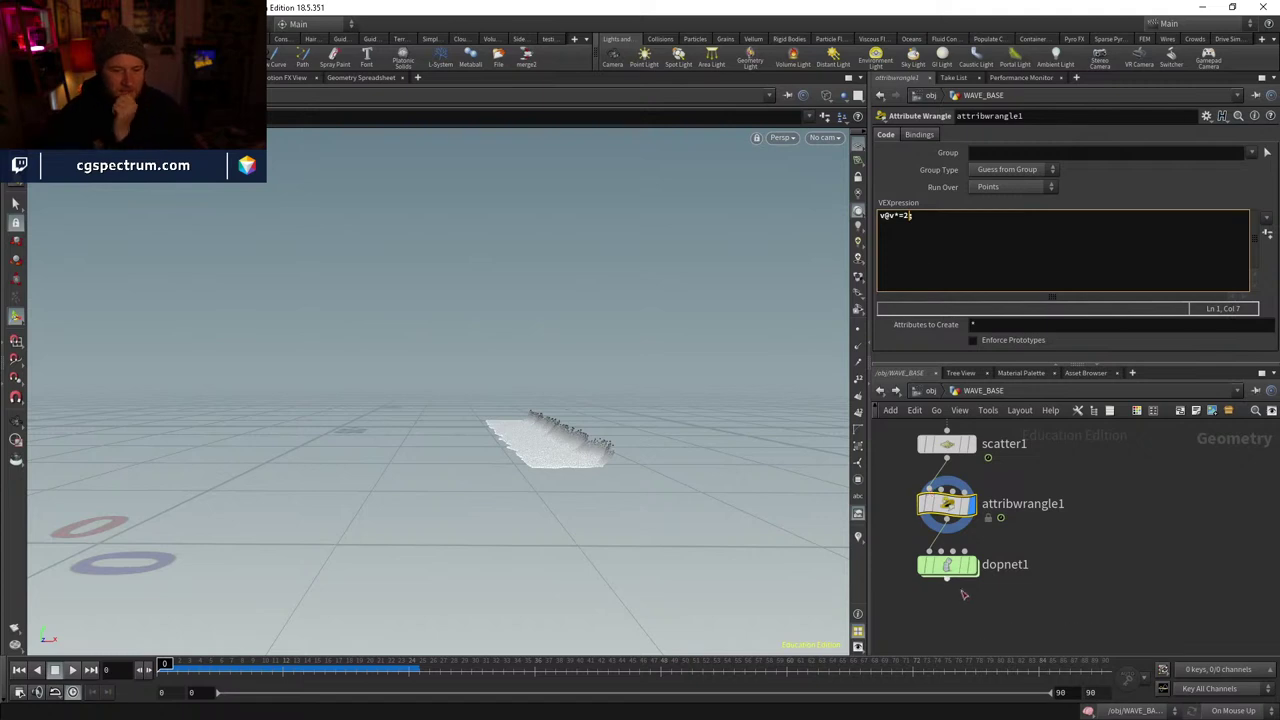
pyautogui.doubleClick(941, 567)
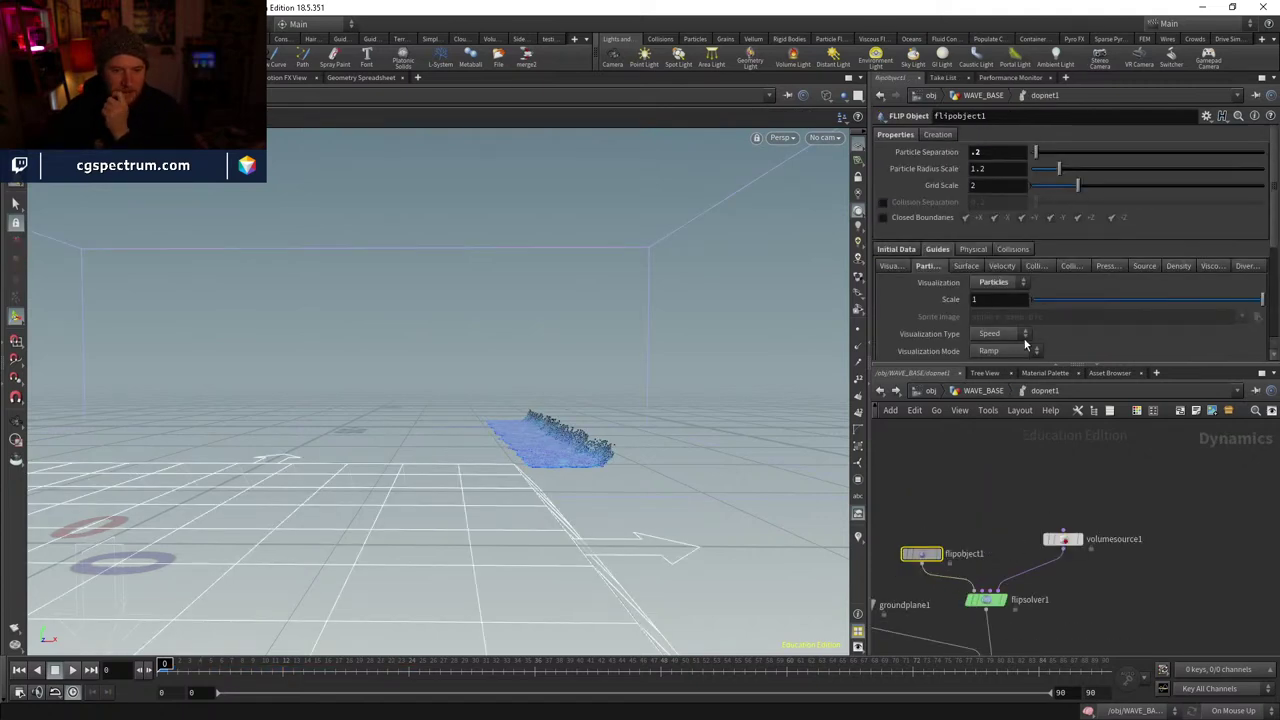
pyautogui.click(983, 391)
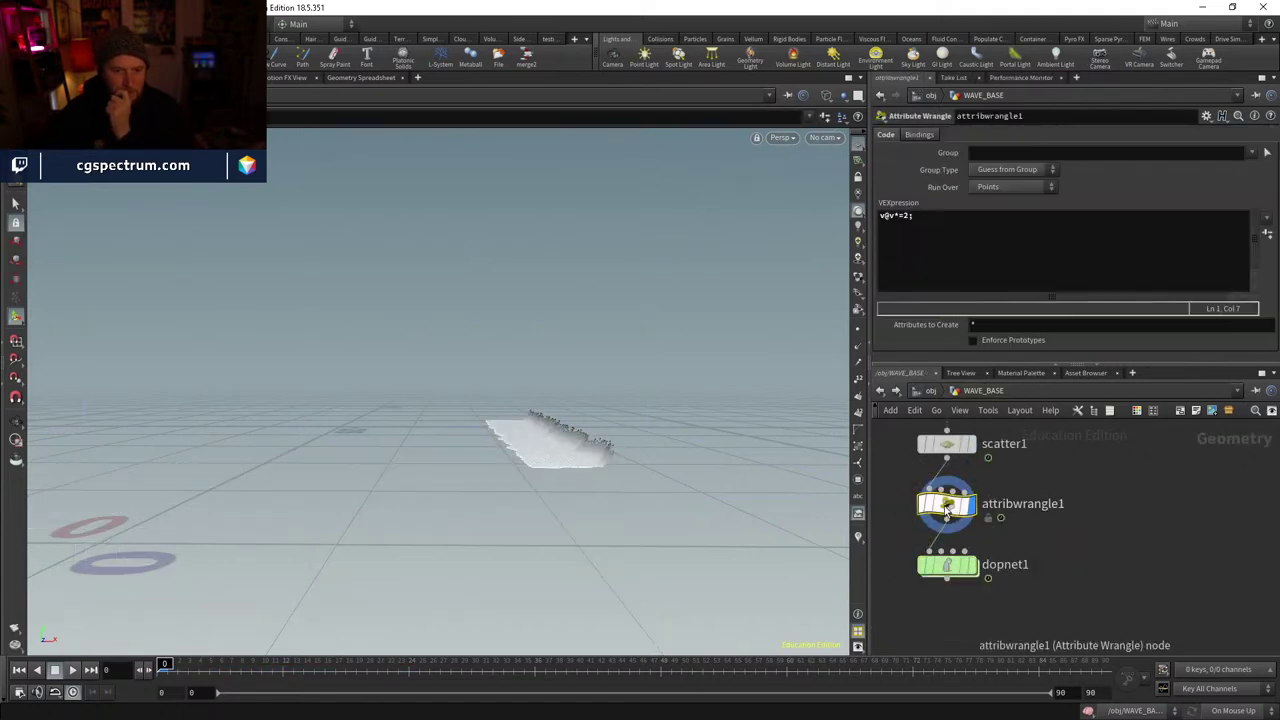
pyautogui.doubleClick(948, 567)
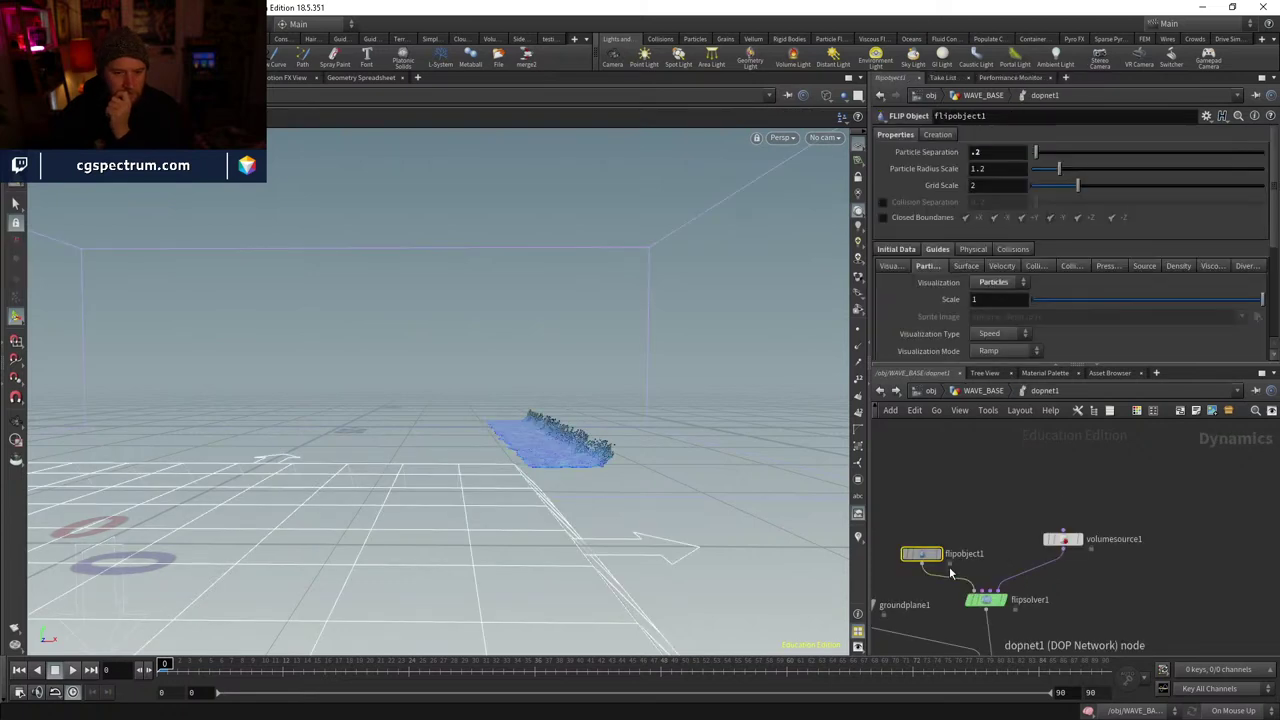
pyautogui.click(74, 671)
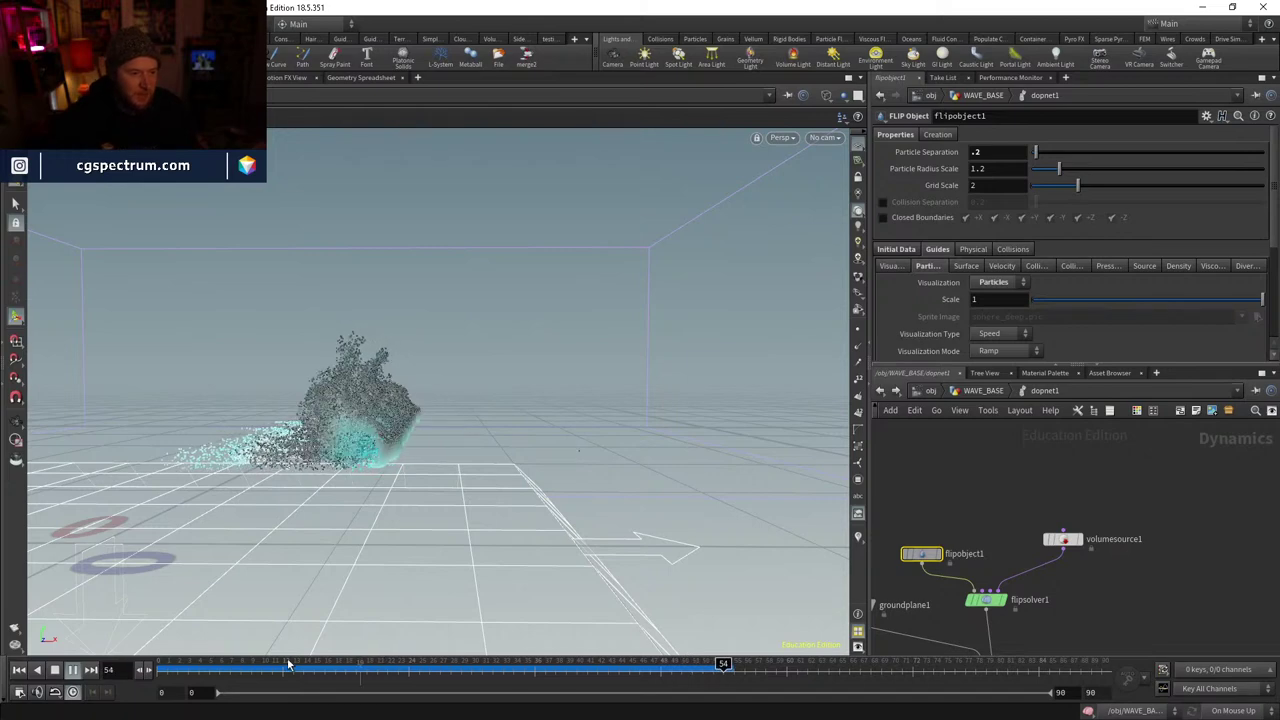
# - Scrub the splash through frames 32 to 53 and orbit to review it from several angles
pyautogui.moveTo(287, 660); pyautogui.dragTo(660, 660)
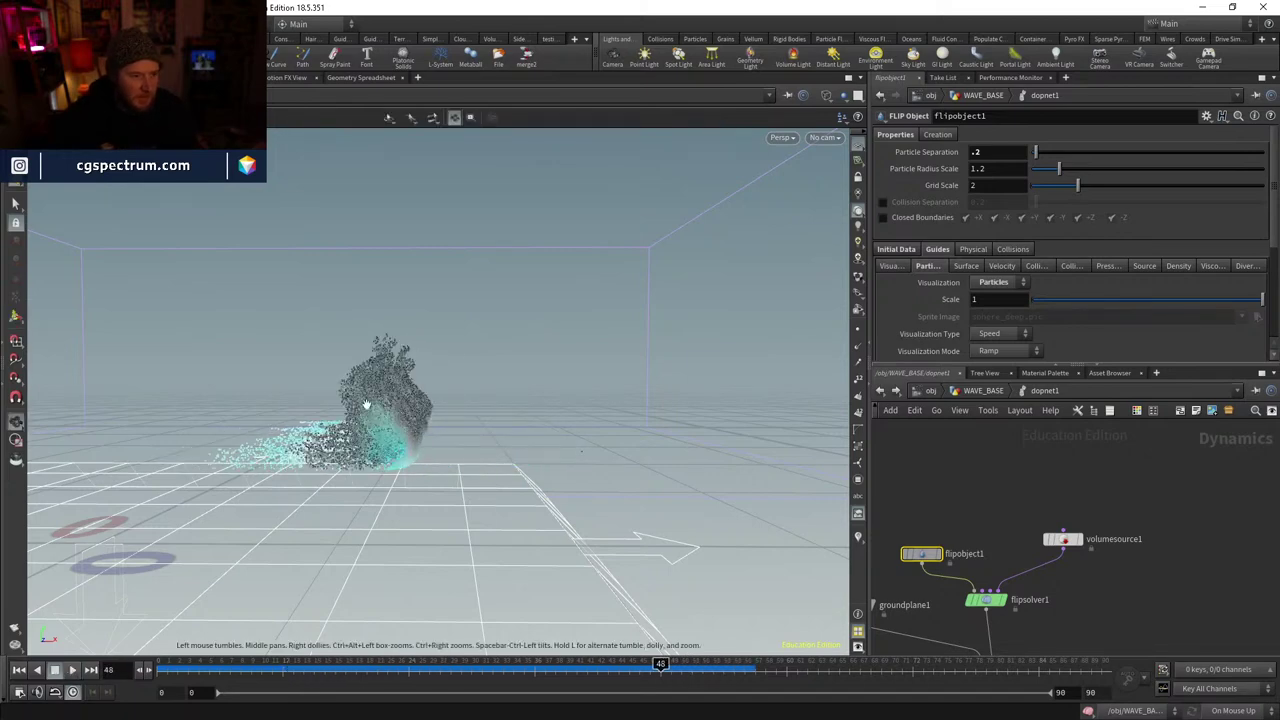
pyautogui.moveTo(600, 540); pyautogui.dragTo(470, 470)
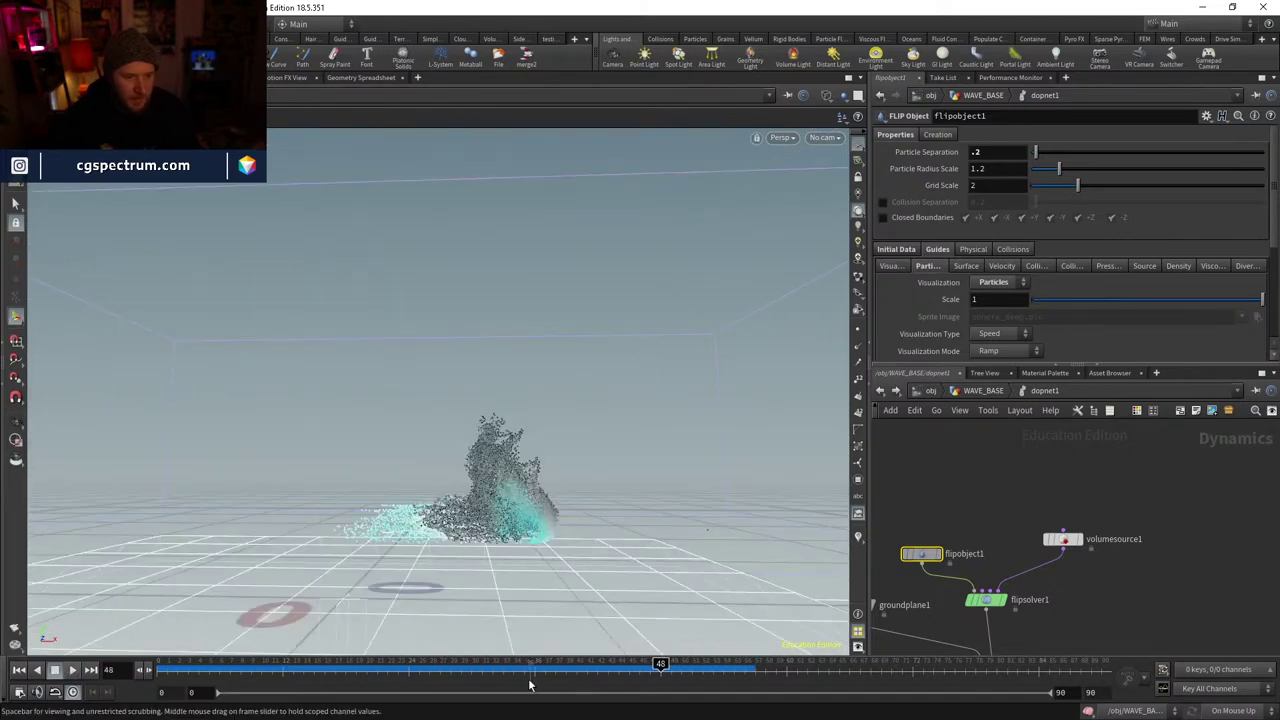
pyautogui.moveTo(537, 662)
pyautogui.mouseDown()
pyautogui.moveTo(715, 663)
pyautogui.moveTo(556, 662)
pyautogui.mouseUp()
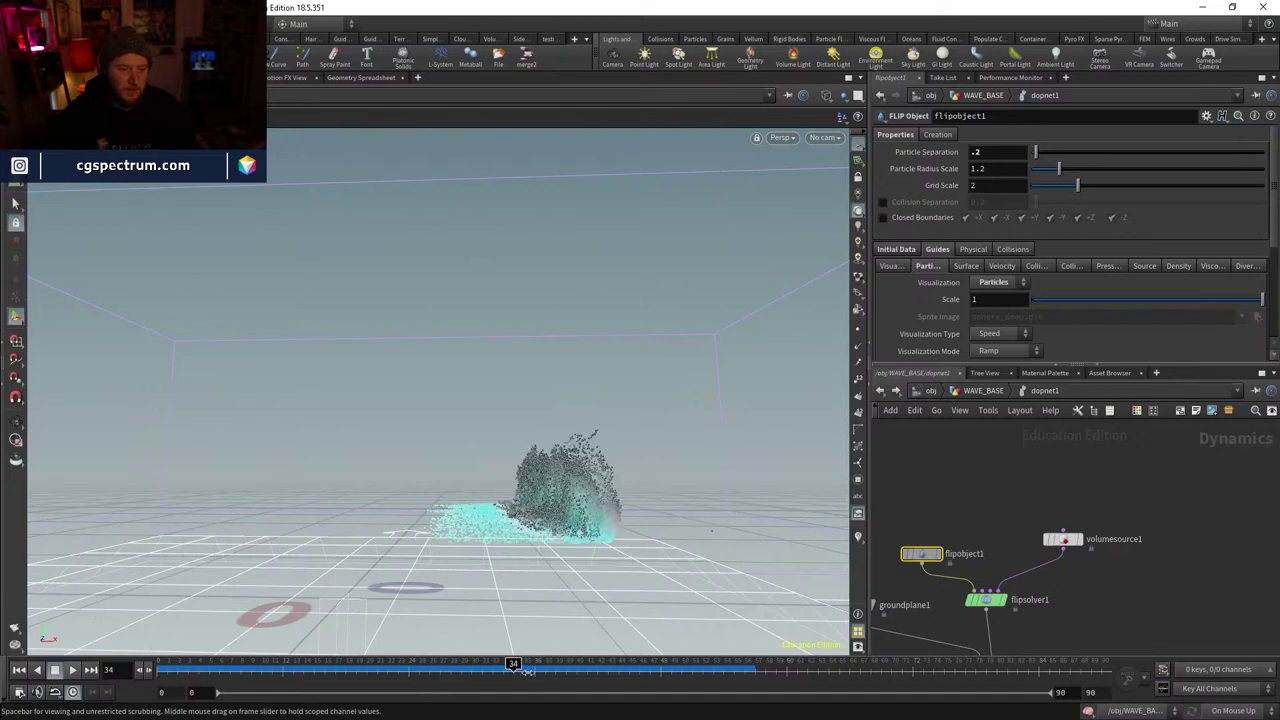
pyautogui.moveTo(555, 662); pyautogui.dragTo(474, 675)
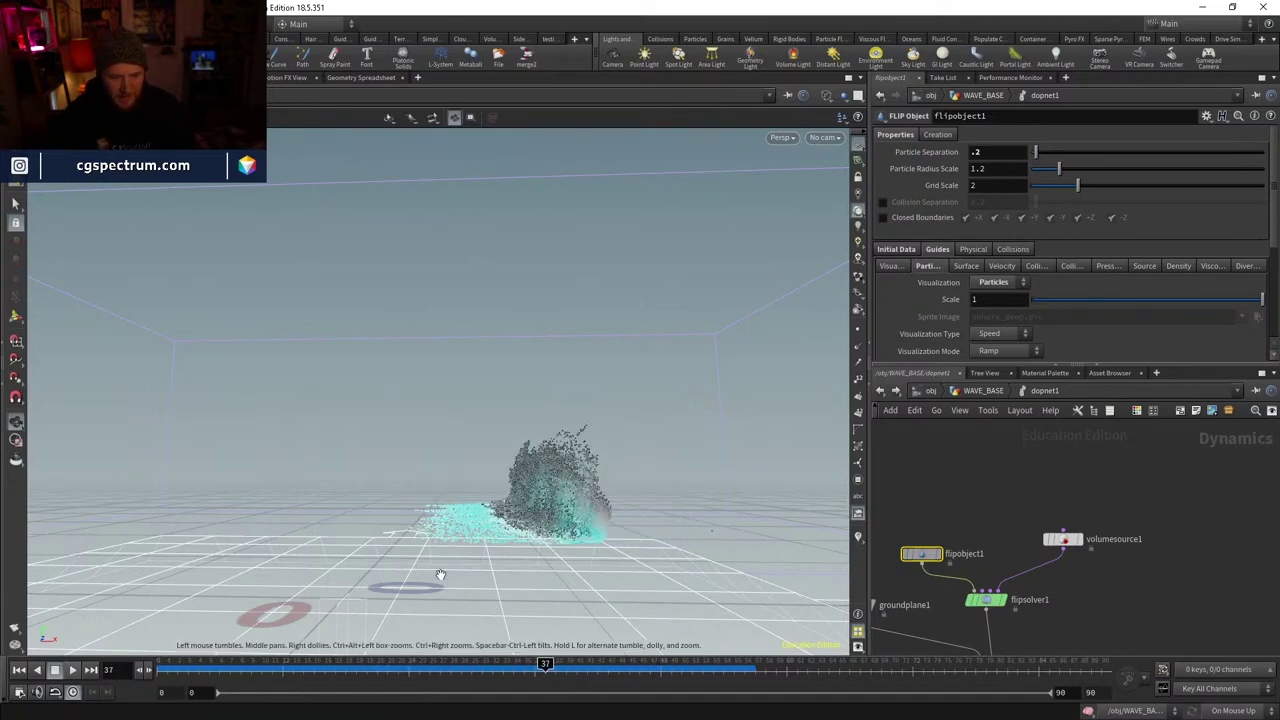
pyautogui.keyDown('alt'); pyautogui.moveTo(437, 580); pyautogui.dragTo(380, 528); pyautogui.keyUp('alt')
pyautogui.moveTo(590, 663); pyautogui.dragTo(127, 626)
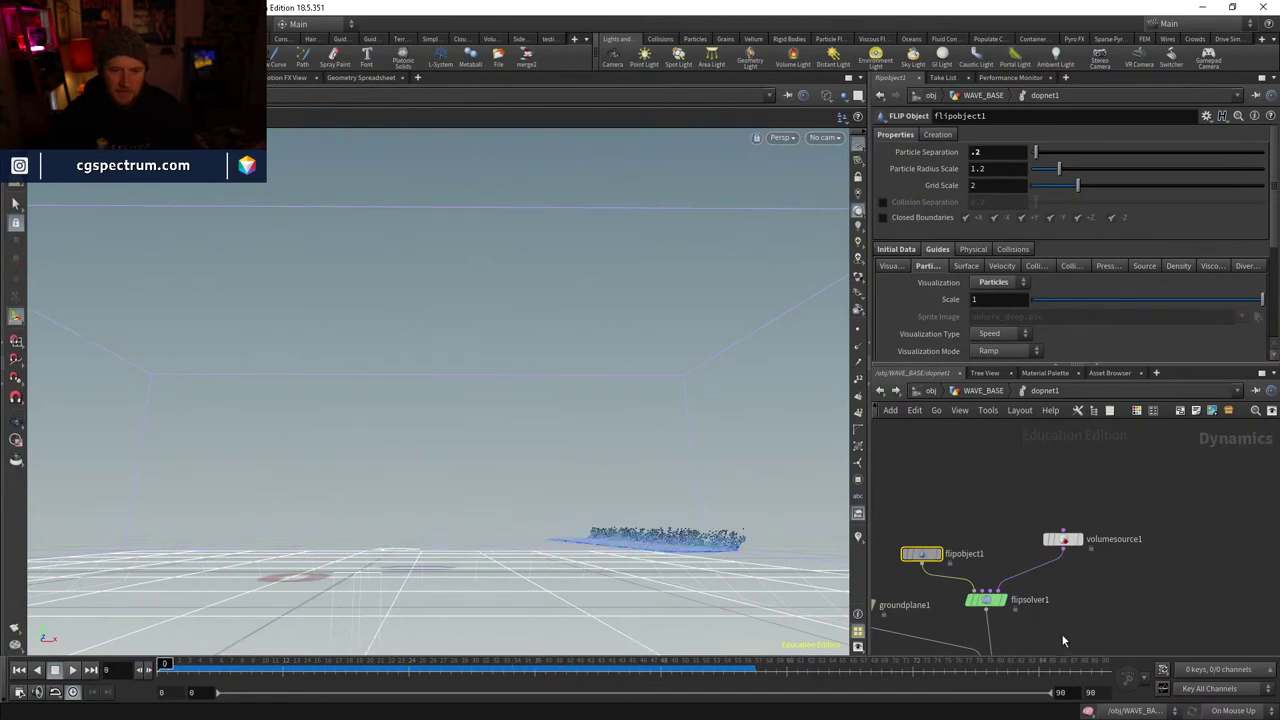
# - Set the ground plane's Bounce to .1 and Friction to 10 on its Physical tab
pyautogui.moveTo(1063, 641); pyautogui.dragTo(1163, 566, button='middle')
pyautogui.click(955, 529)
pyautogui.click(938, 201)
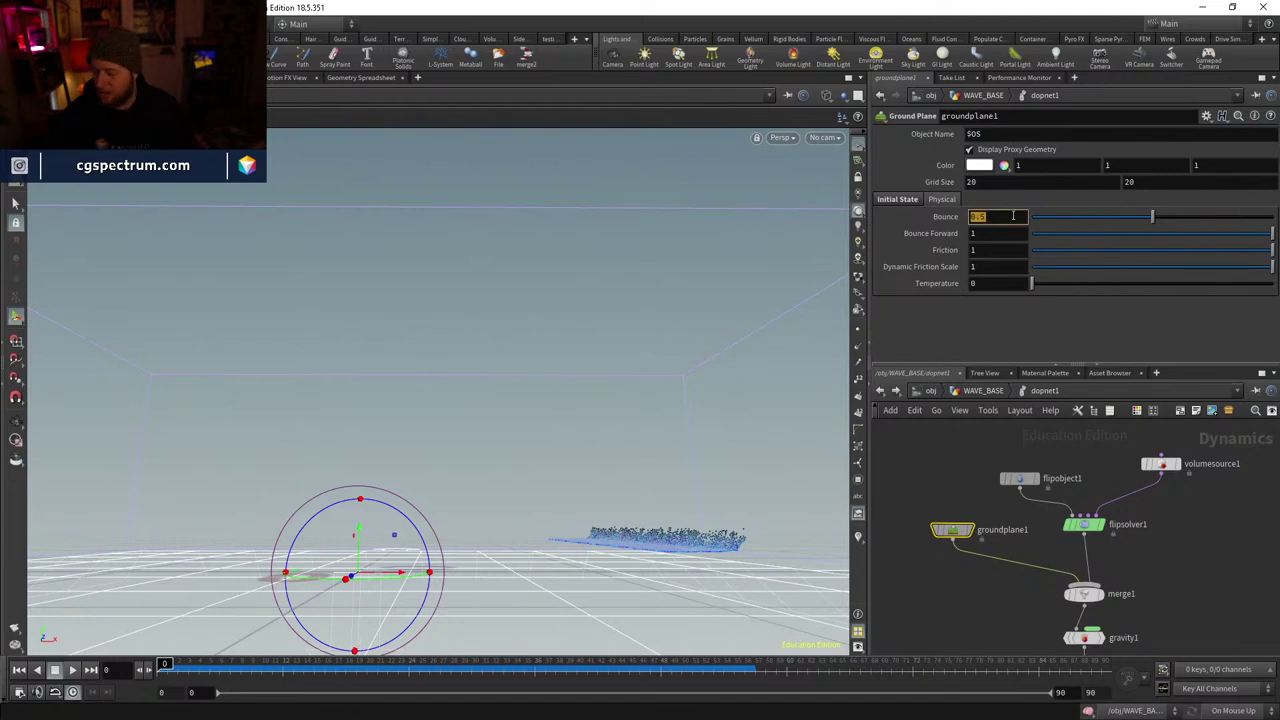
pyautogui.click(1013, 216)
pyautogui.write('.1')
pyautogui.press('Tab')
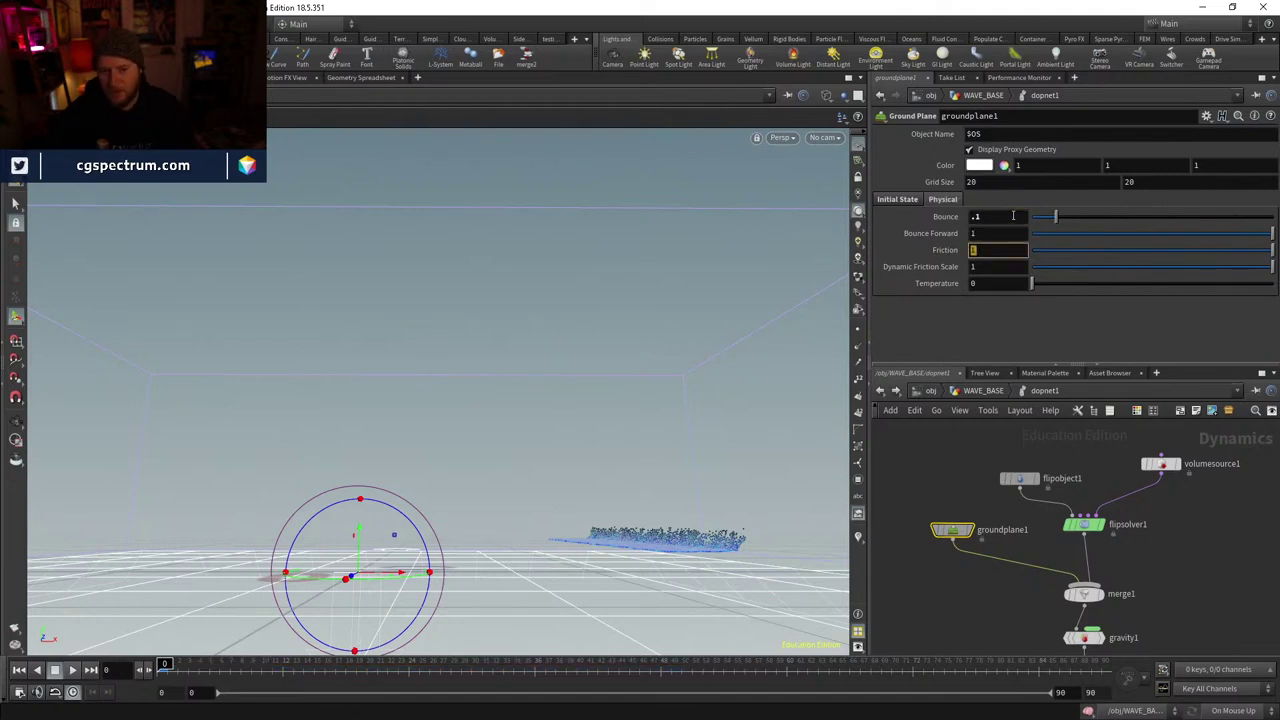
# - Review the re-simulated splash up to frame 56, then return to the WAVE_BASE network
pyautogui.click(975, 250)
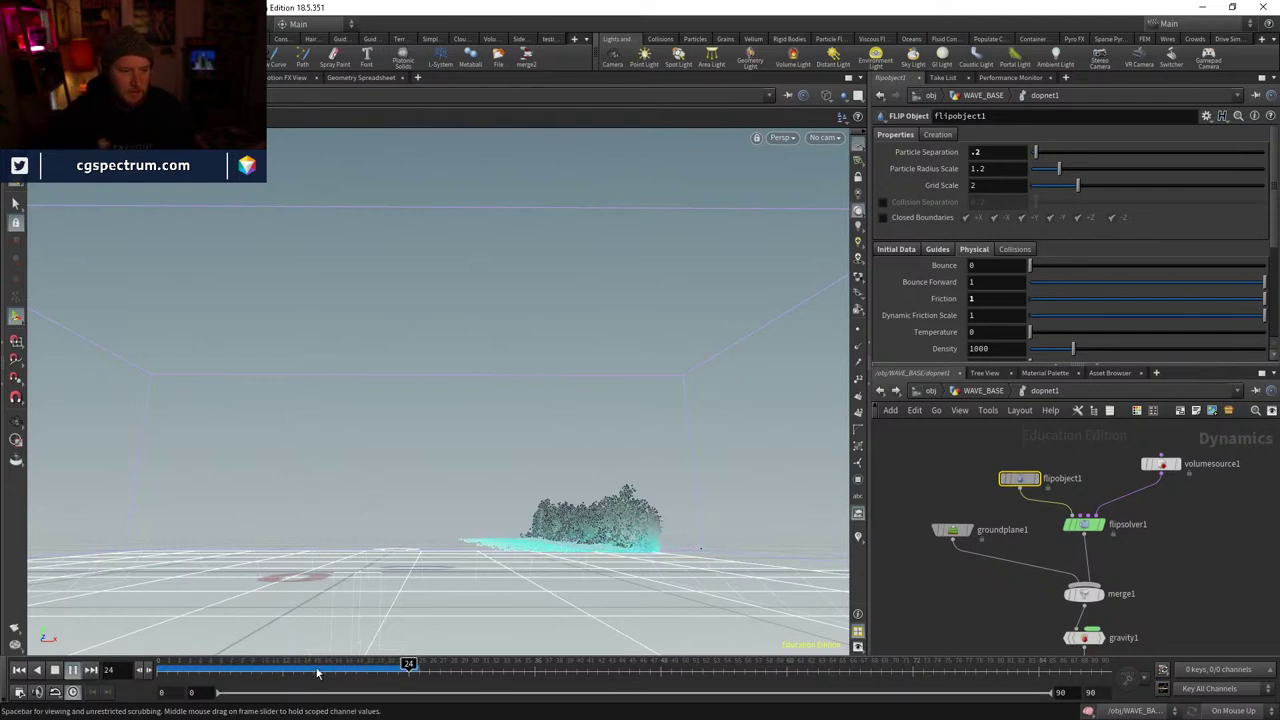
pyautogui.click(955, 532)
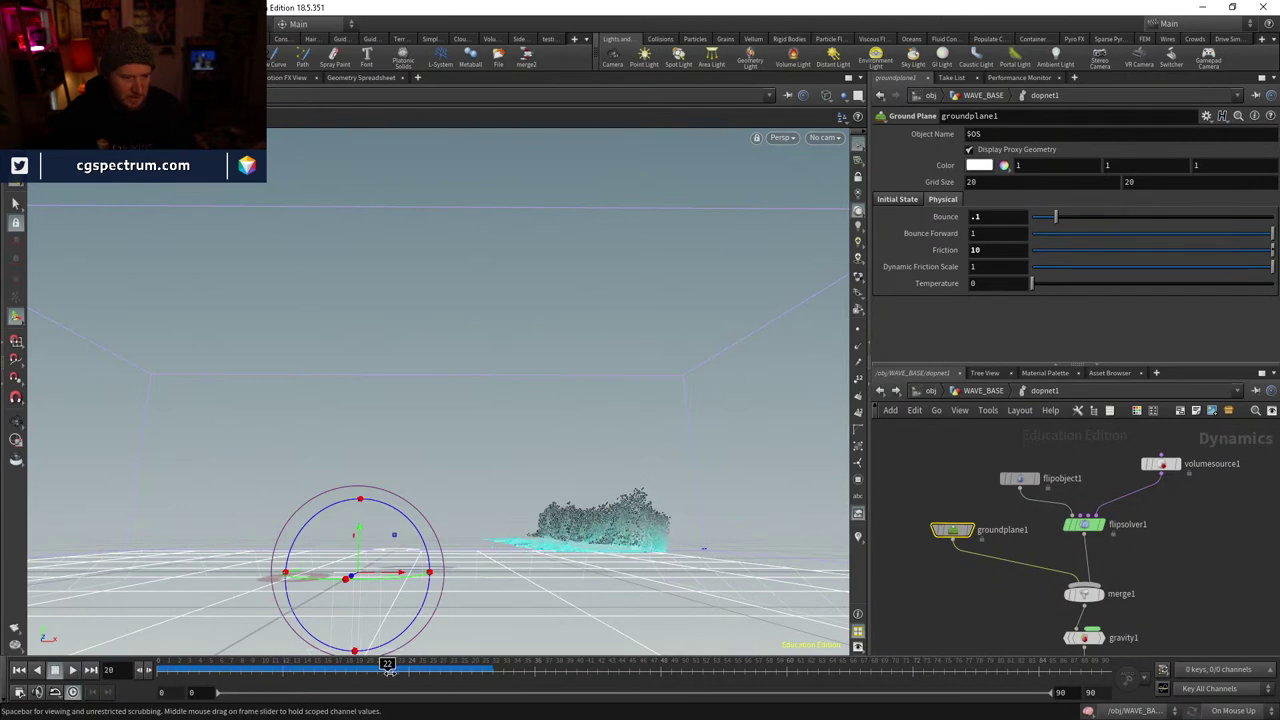
pyautogui.moveTo(430, 520); pyautogui.dragTo(550, 581)
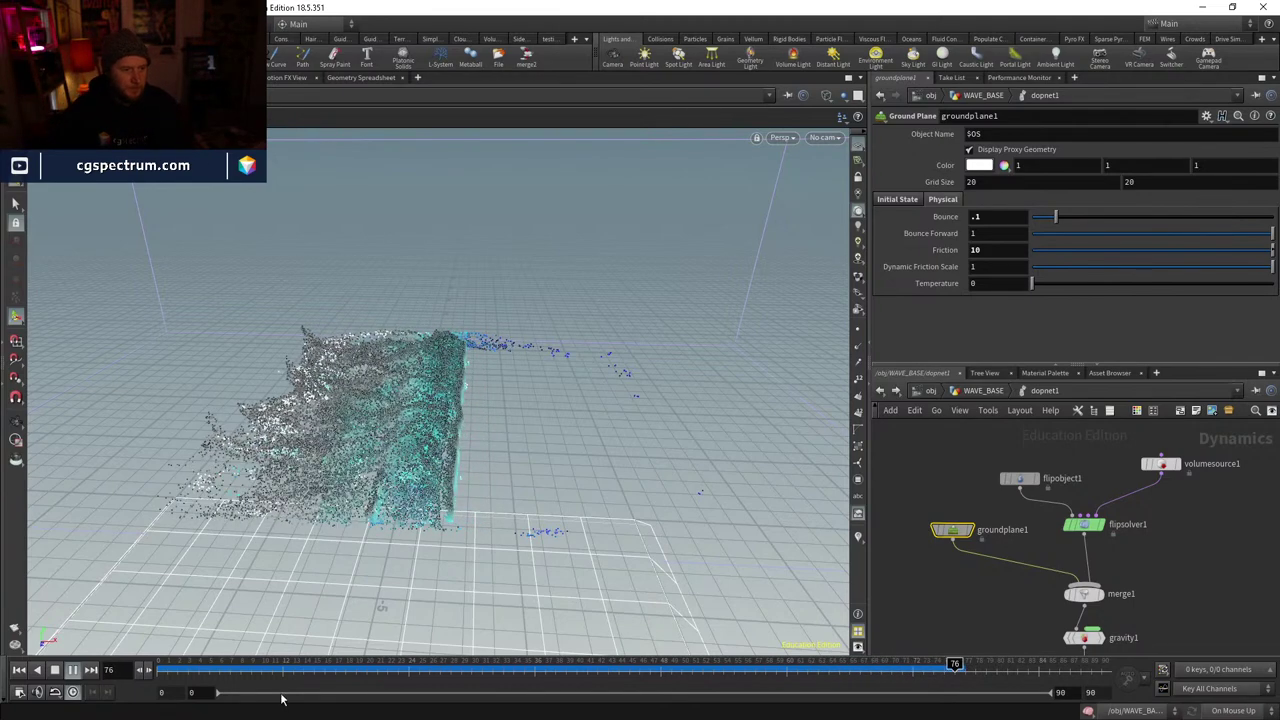
pyautogui.moveTo(700, 664); pyautogui.dragTo(744, 664)
pyautogui.click(984, 391)
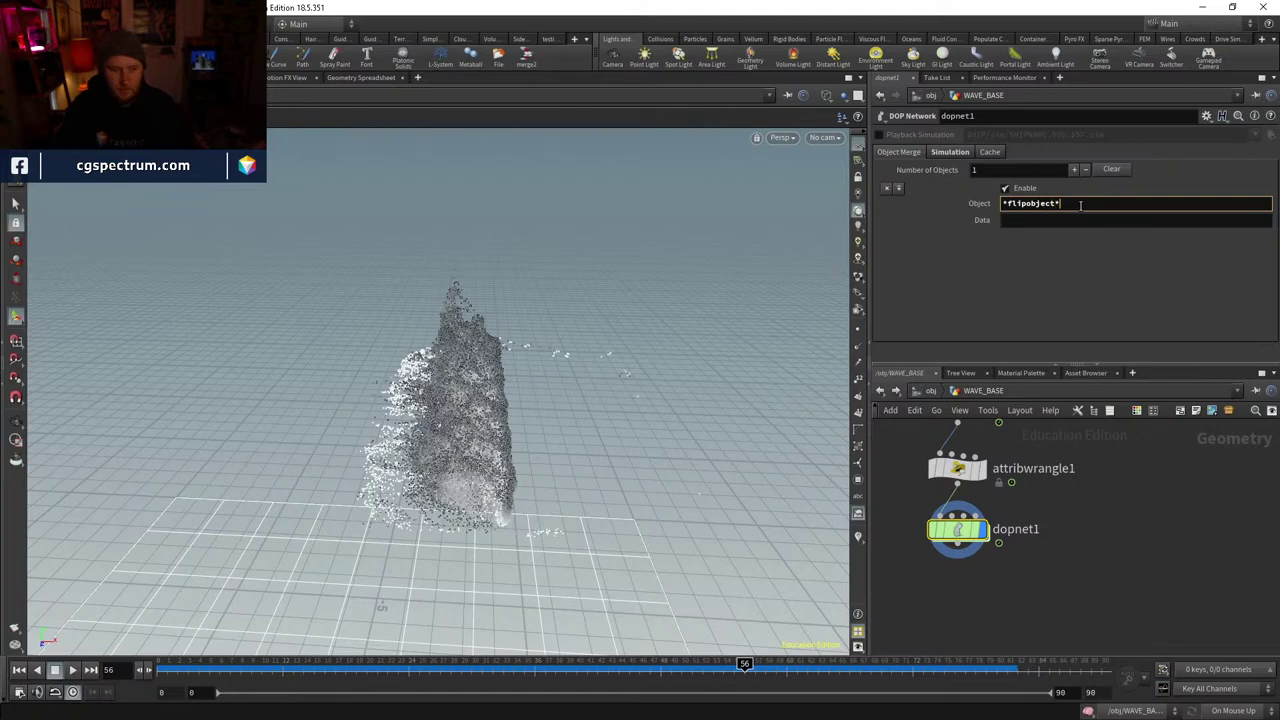
# - Commit dopnet1's *flipobject* filter and merge dopnet1 with object_merge1's wave mesh in a new merge1
pyautogui.press('Return')
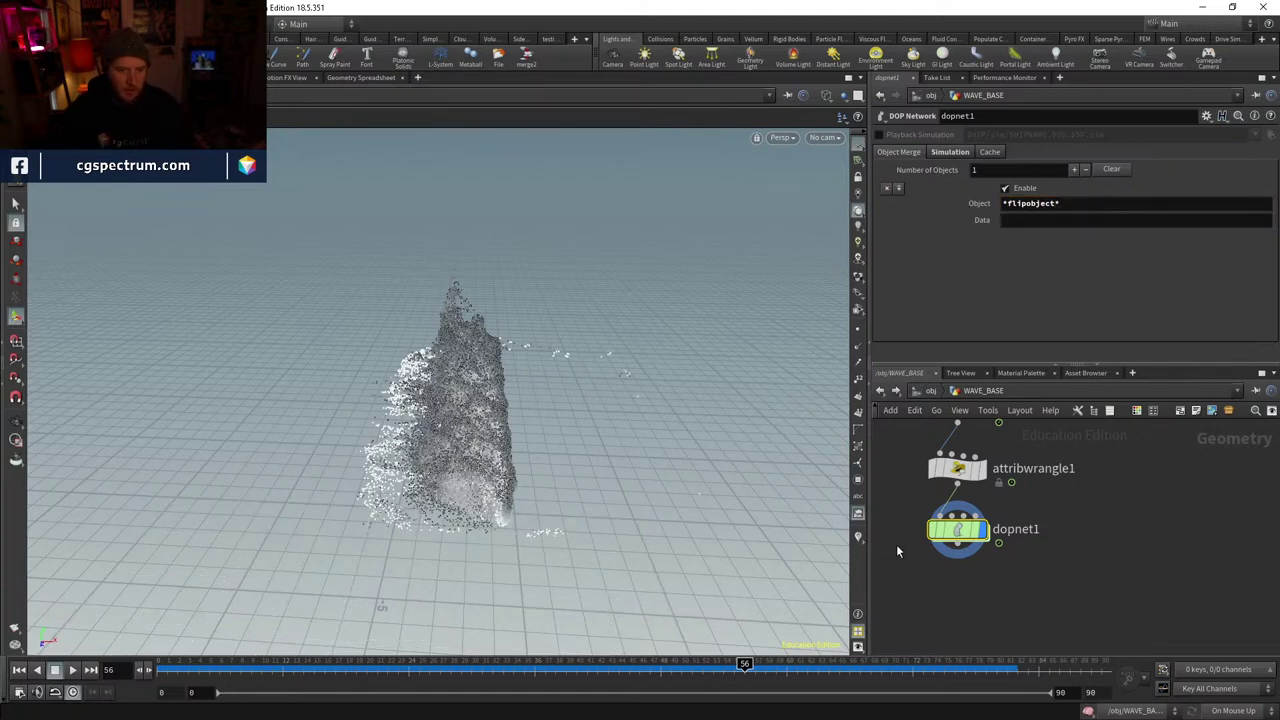
pyautogui.press('Tab')
pyautogui.write('merge')
pyautogui.press('Return')
pyautogui.click(1037, 590)
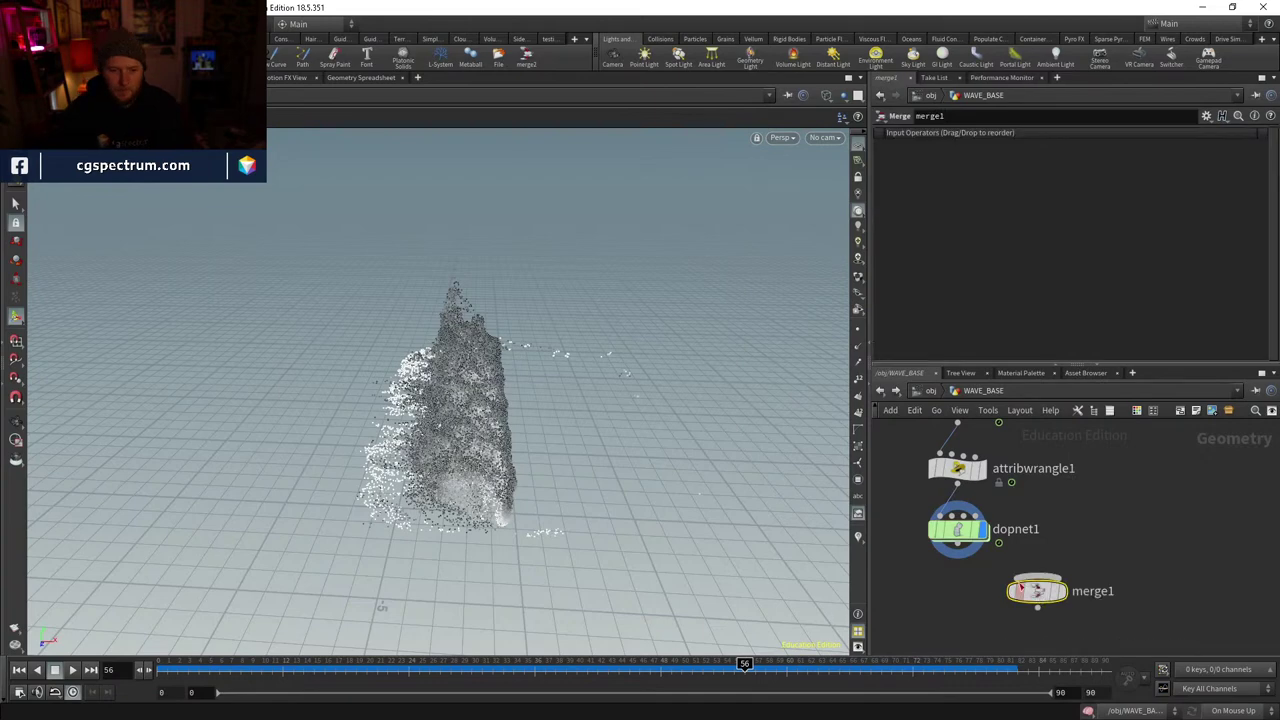
pyautogui.click(958, 551)
pyautogui.click(1037, 578)
pyautogui.moveTo(1084, 466); pyautogui.dragTo(1076, 651, button='middle')
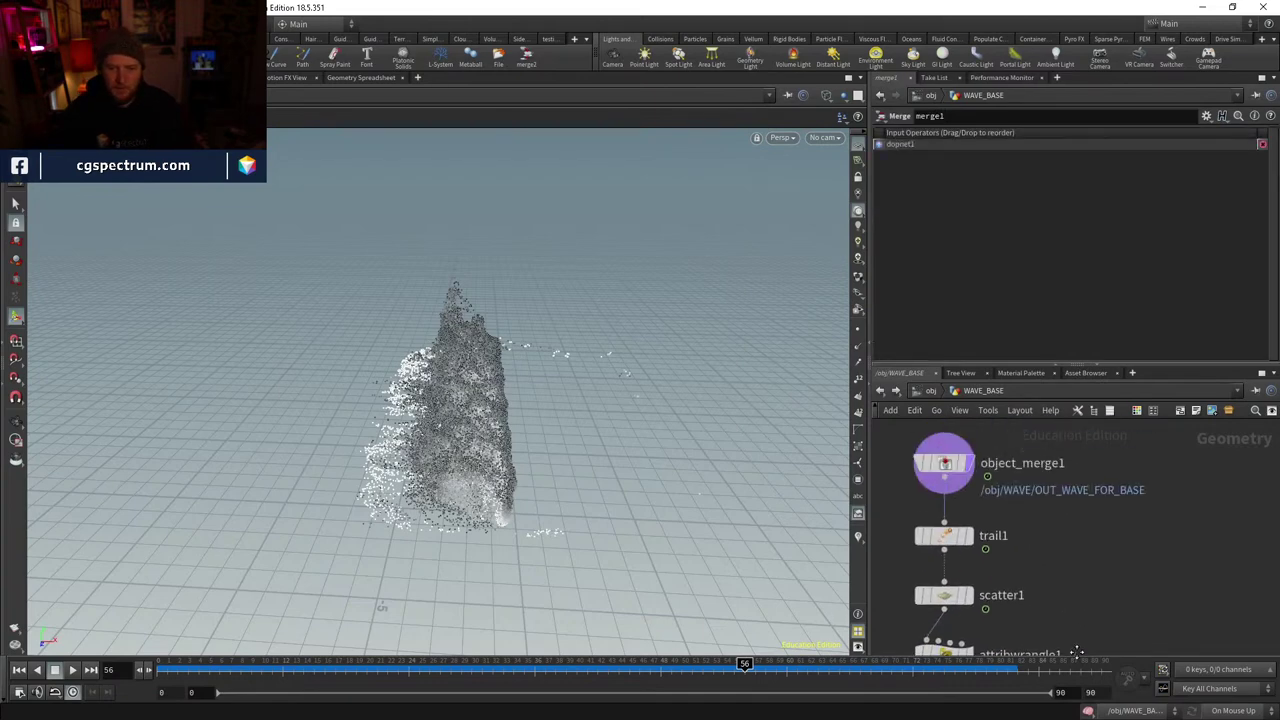
pyautogui.click(944, 496)
pyautogui.click(1030, 652)
pyautogui.moveTo(1113, 583); pyautogui.dragTo(1088, 462, button='middle')
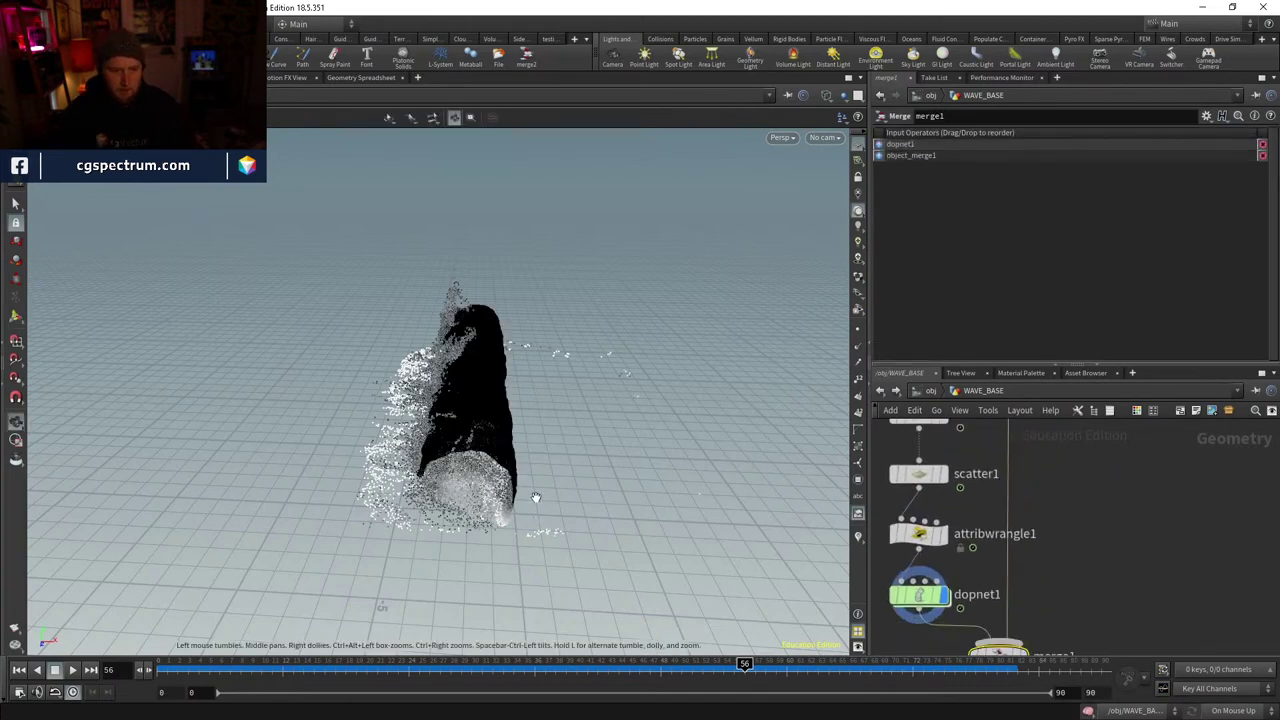
# - View the merged wave and splash through cam5 in shaded mode, scrubbing frames 20 to 30
pyautogui.moveTo(536, 497)
pyautogui.mouseDown()
pyautogui.moveTo(534, 437)
pyautogui.moveTo(497, 440)
pyautogui.moveTo(512, 498)
pyautogui.mouseUp()
pyautogui.moveTo(1106, 620); pyautogui.dragTo(1091, 540, button='middle')
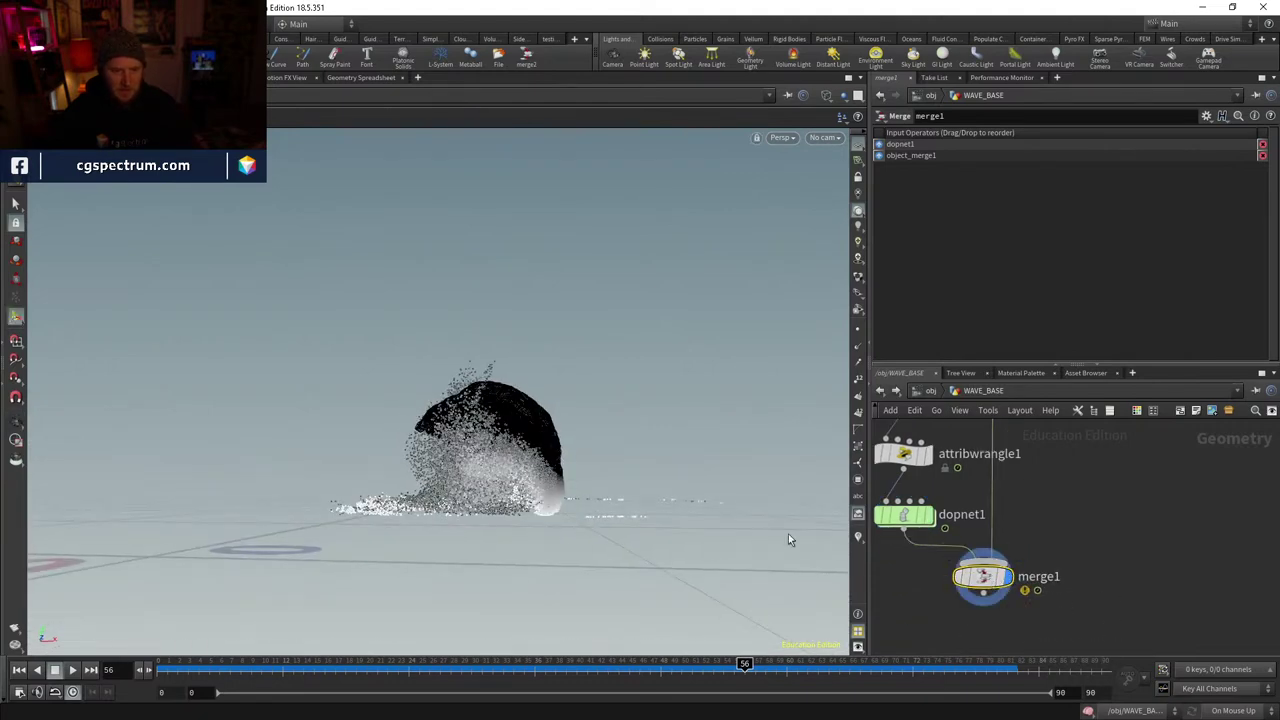
pyautogui.moveTo(788, 540); pyautogui.dragTo(728, 330)
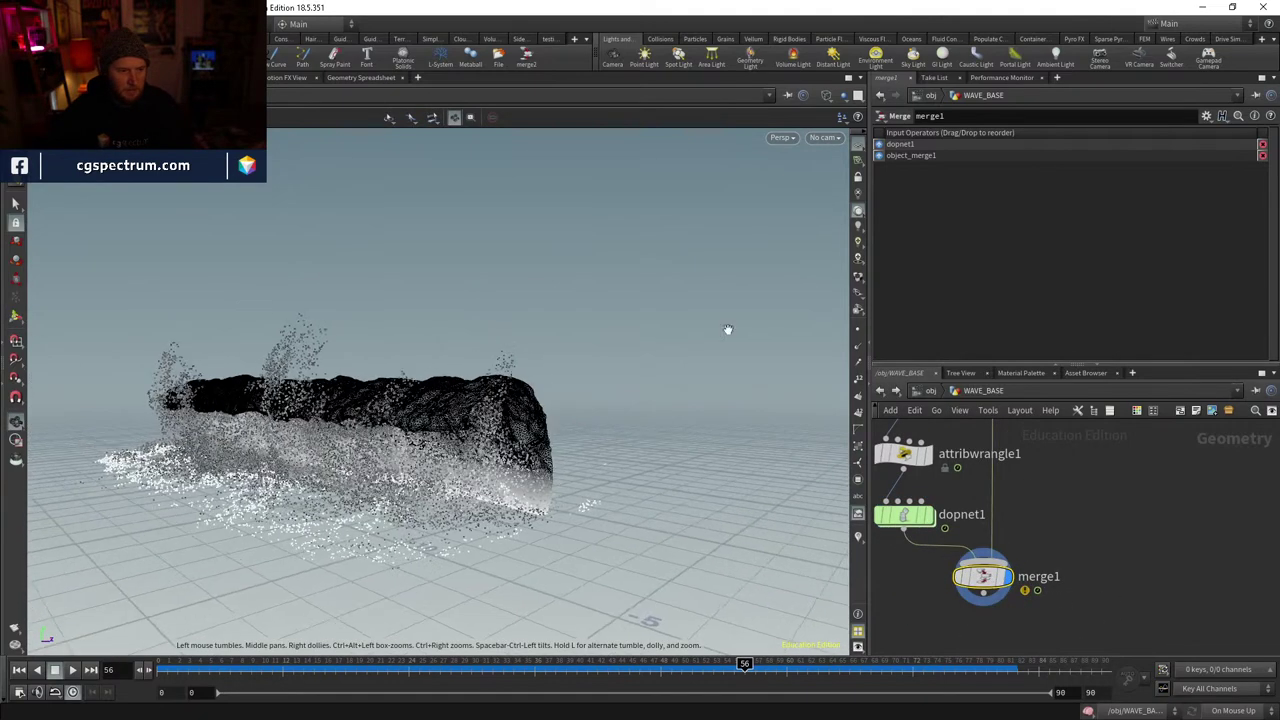
pyautogui.click(824, 139)
pyautogui.click(840, 255)
pyautogui.press('w')
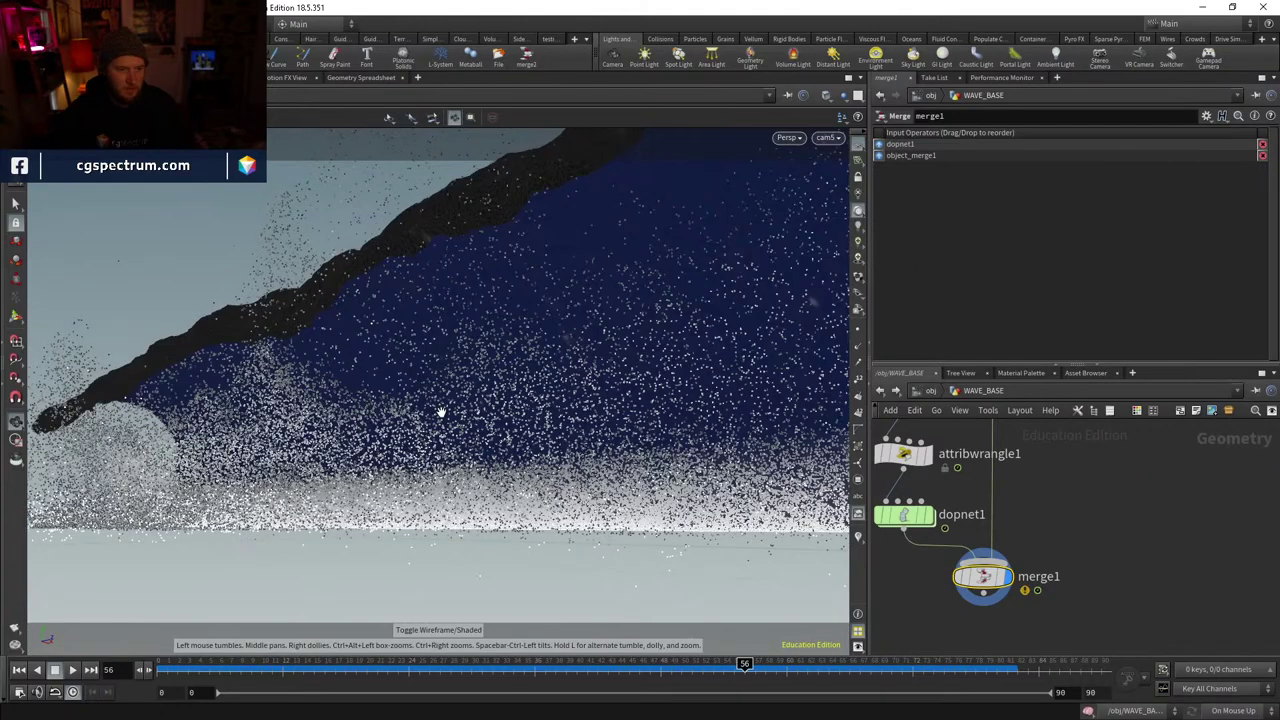
pyautogui.moveTo(302, 663)
pyautogui.mouseDown()
pyautogui.moveTo(470, 656)
pyautogui.moveTo(330, 656)
pyautogui.moveTo(452, 640)
pyautogui.moveTo(243, 648)
pyautogui.moveTo(784, 636)
pyautogui.moveTo(491, 614)
pyautogui.moveTo(629, 617)
pyautogui.moveTo(771, 583)
pyautogui.moveTo(913, 618)
pyautogui.moveTo(277, 600)
pyautogui.moveTo(571, 594)
pyautogui.moveTo(620, 597)
pyautogui.moveTo(63, 607)
pyautogui.mouseUp()
# - Select attribwrangle1 and set the display flag on merge1 to show the merged output
pyautogui.moveTo(956, 481); pyautogui.dragTo(978, 543, button='middle')
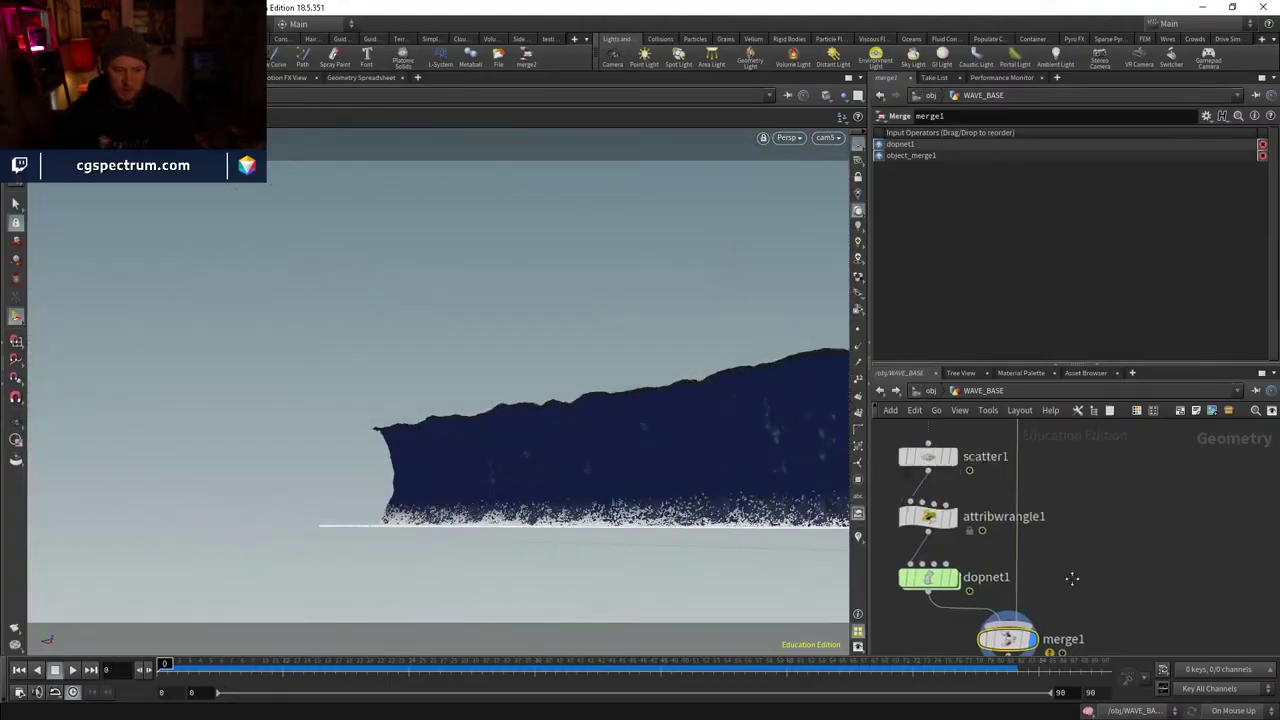
pyautogui.doubleClick(930, 588)
pyautogui.click(983, 390)
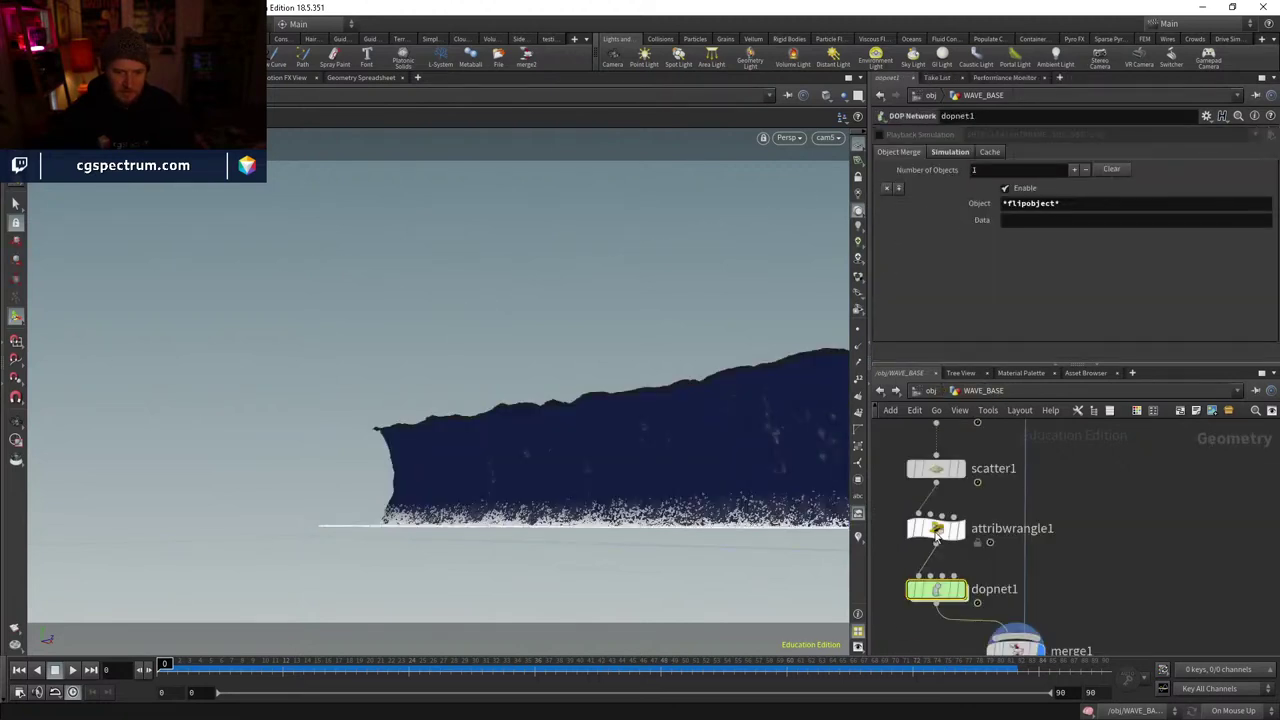
pyautogui.click(930, 528)
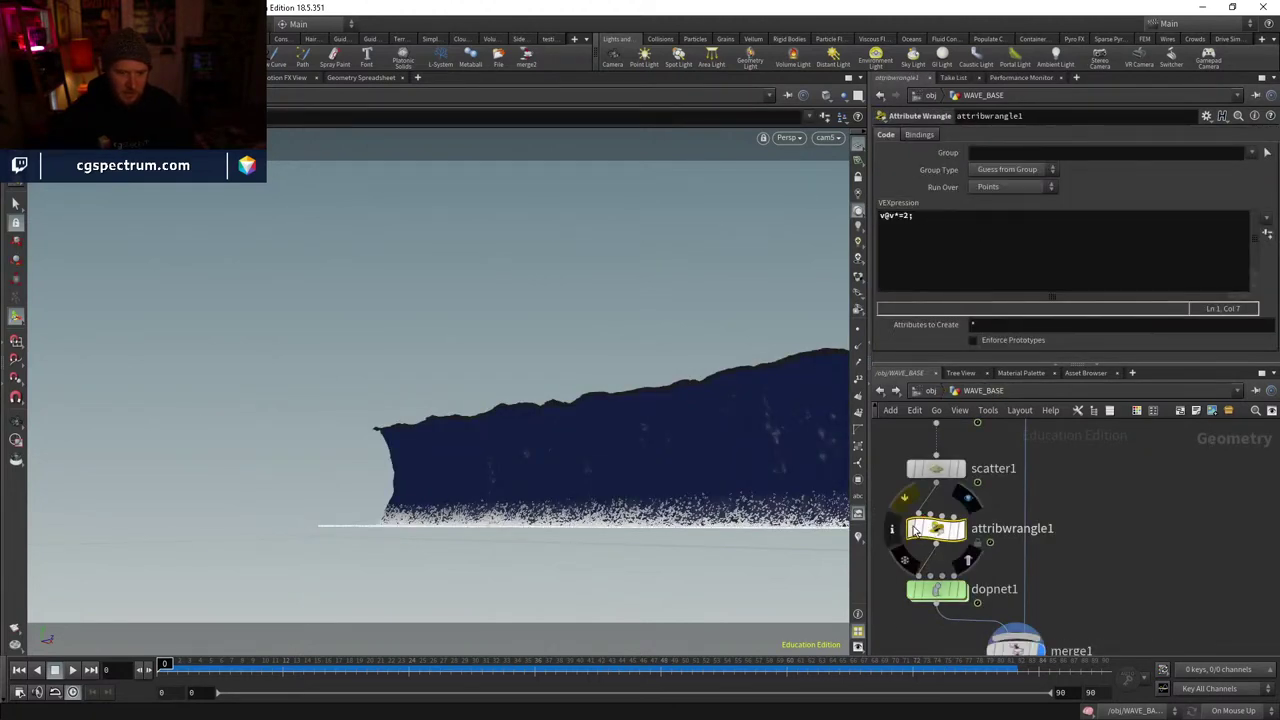
pyautogui.moveTo(982, 587); pyautogui.dragTo(958, 537, button='middle')
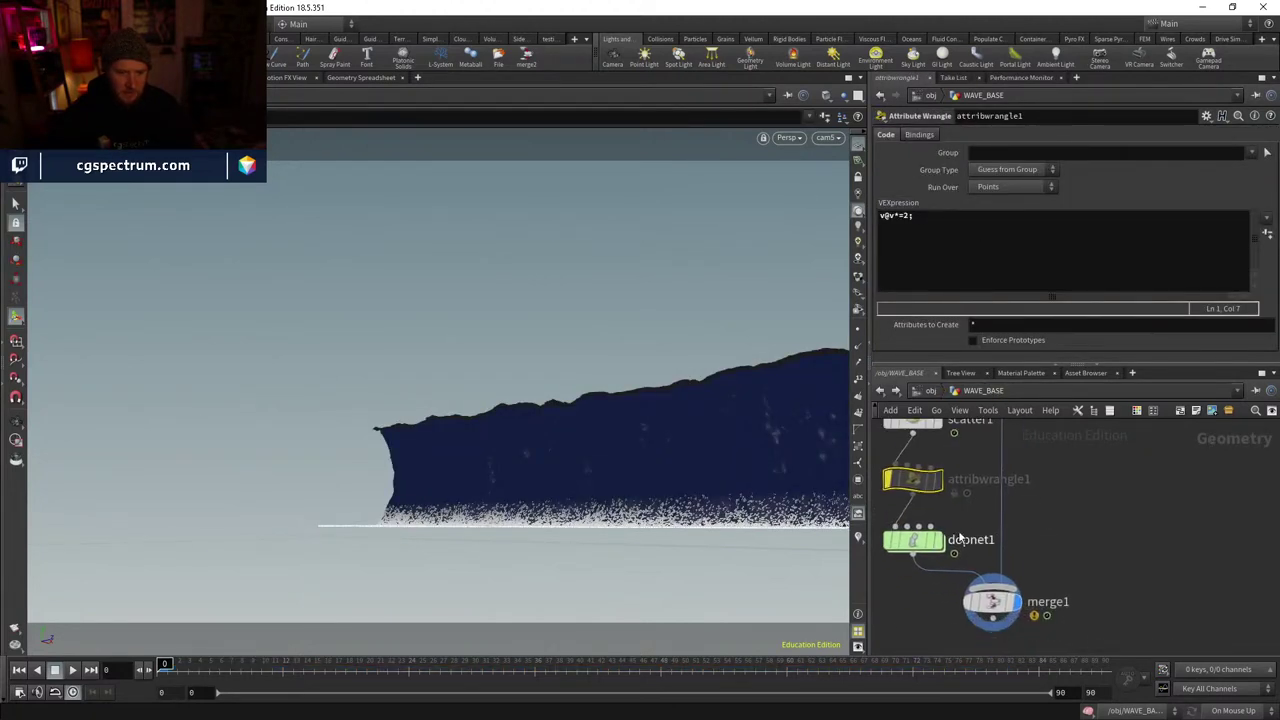
pyautogui.click(1022, 605)
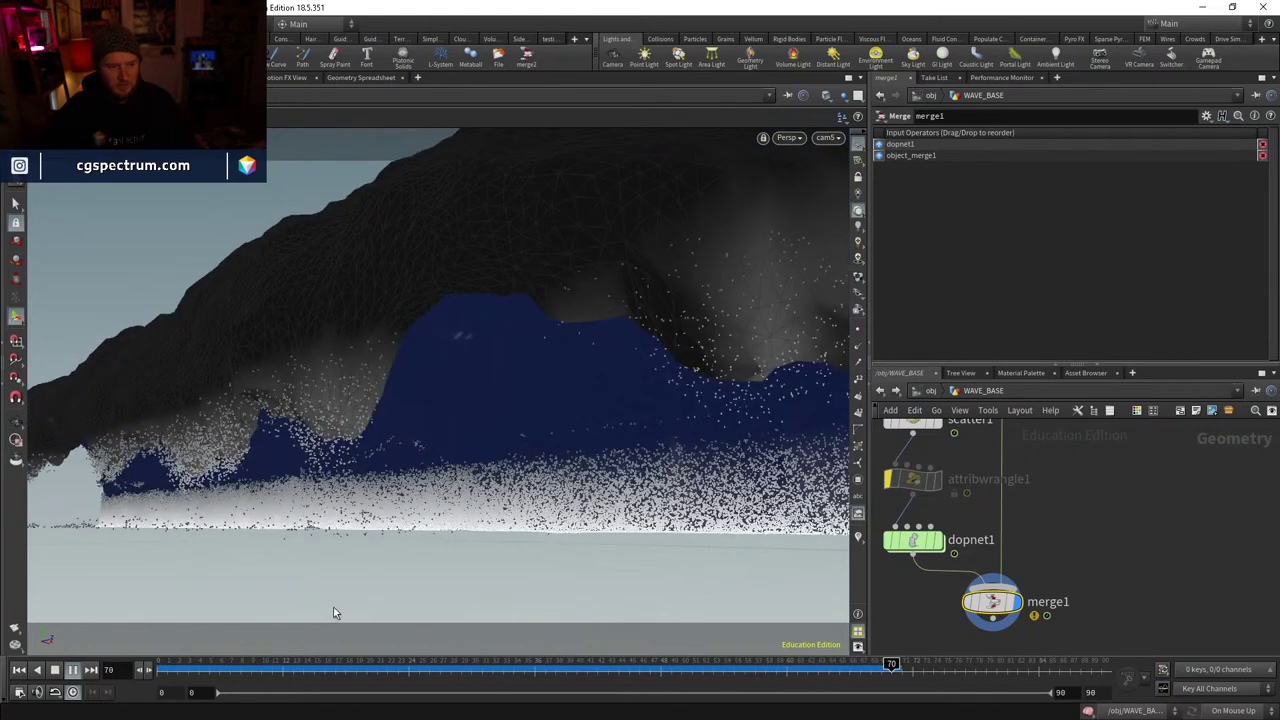
# - Change the velocity boost to v@v*=1.25;, rewind to frame 0 and replay the merged simulation
pyautogui.click(576, 664)
pyautogui.moveTo(620, 666); pyautogui.dragTo(165, 664)
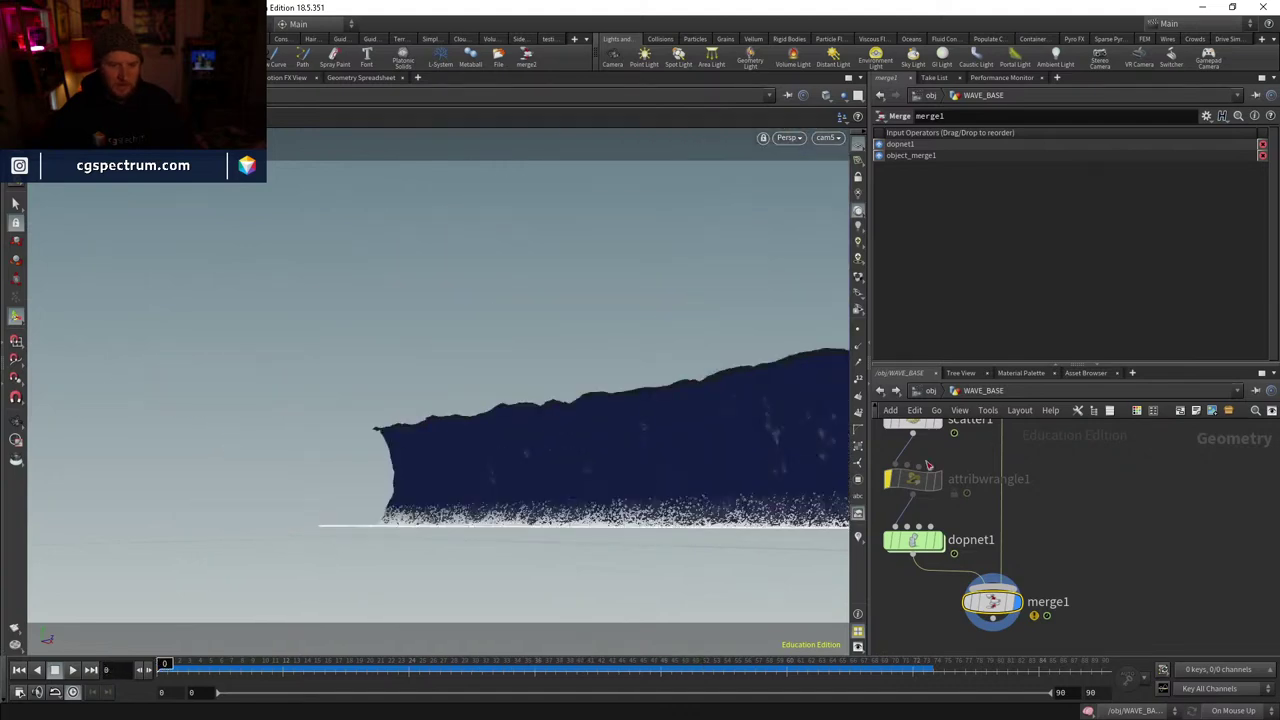
pyautogui.click(890, 484)
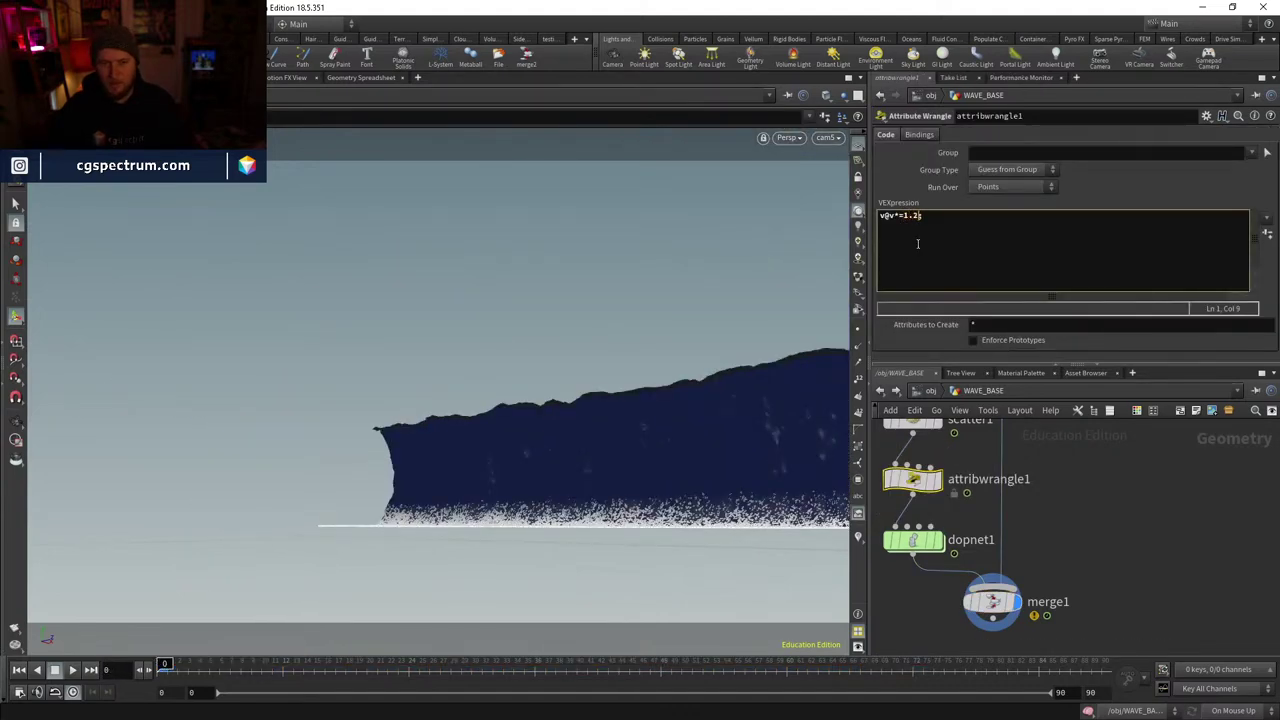
pyautogui.click(933, 541)
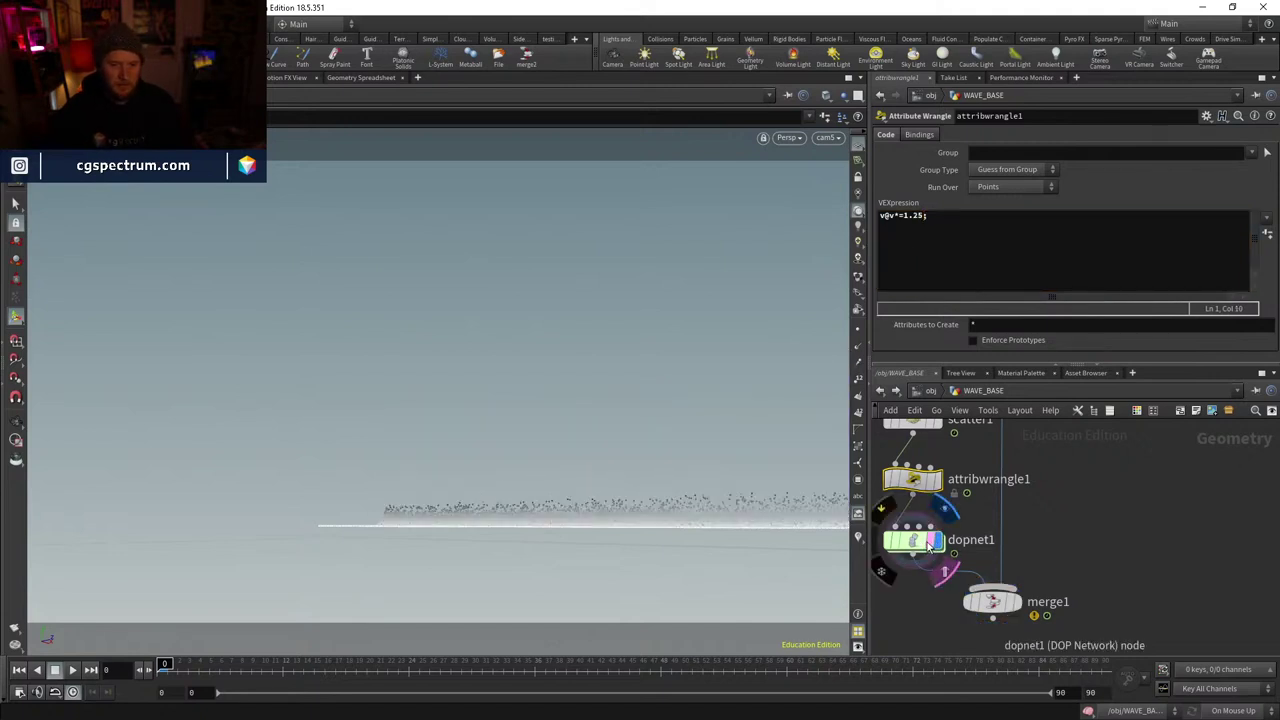
pyautogui.click(1014, 601)
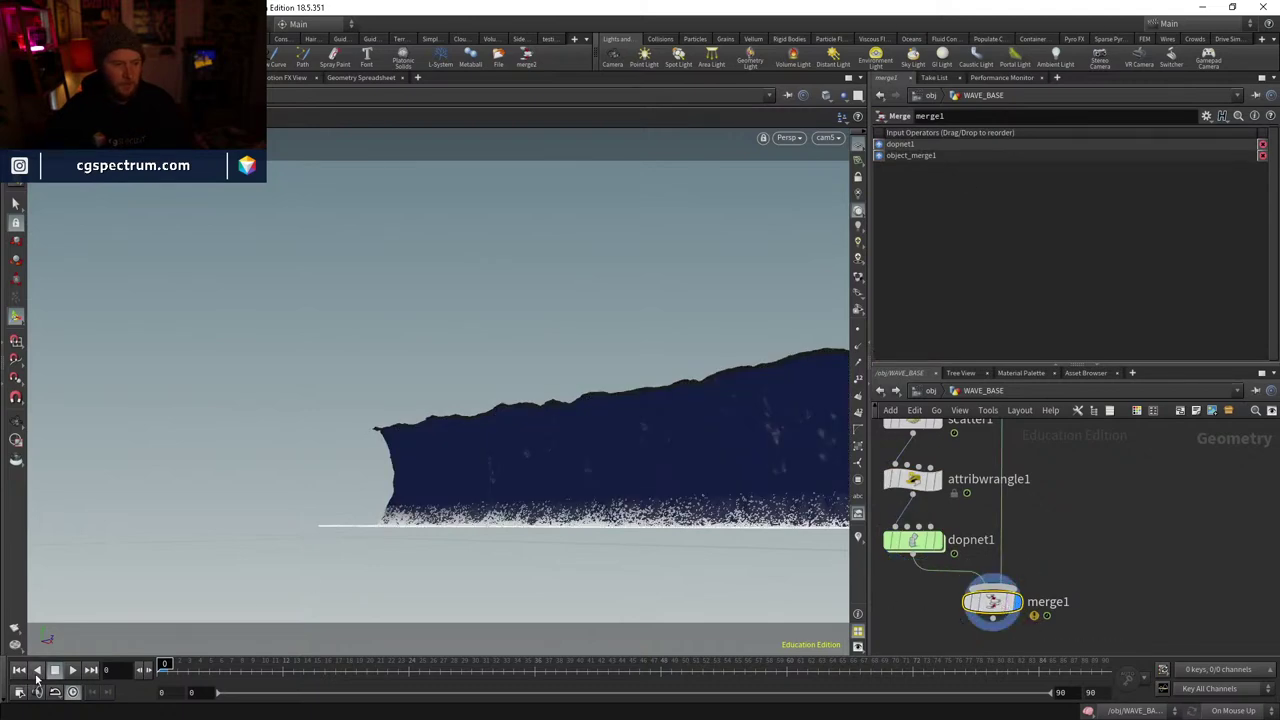
pyautogui.click(76, 673)
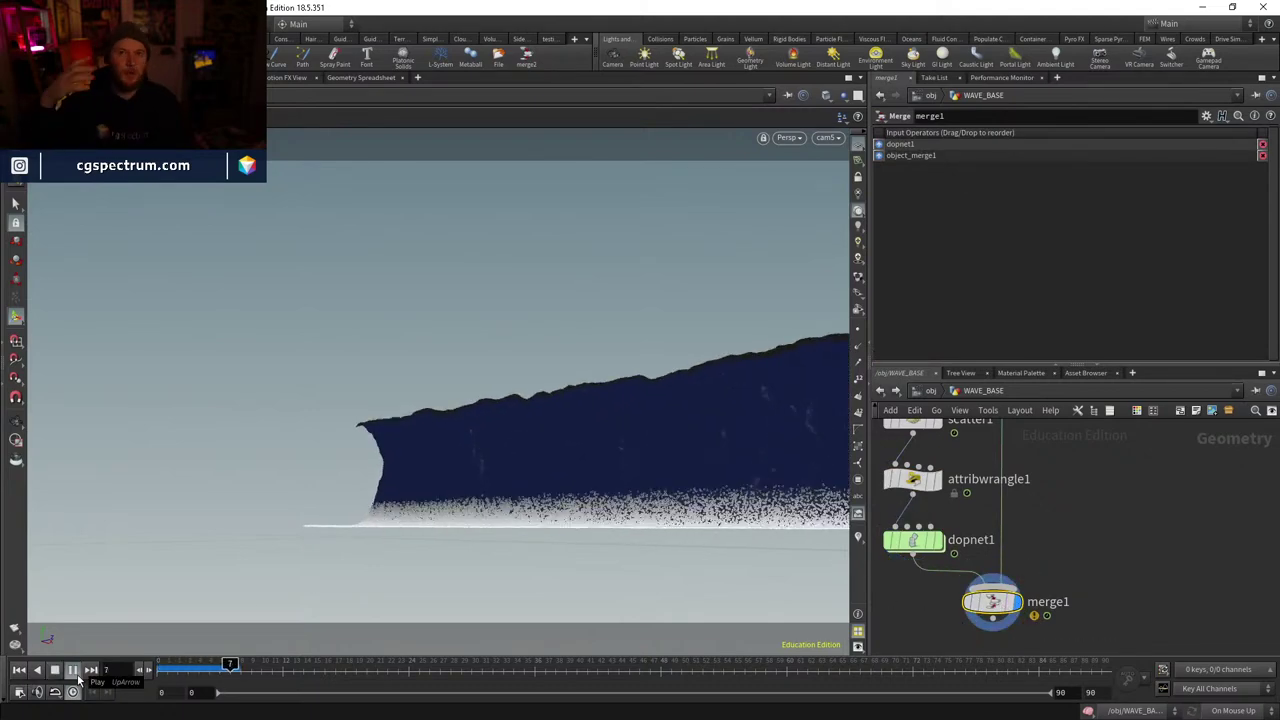
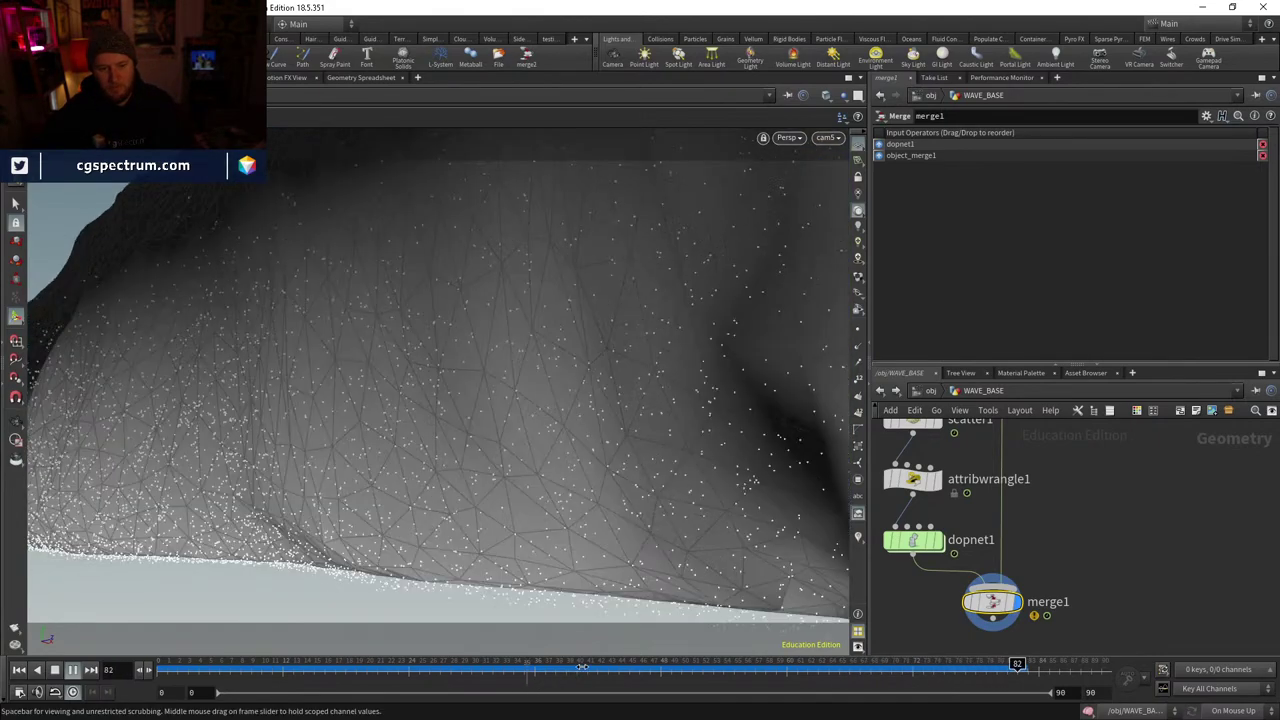
# - Scrub the cached wave, leave cam5 and orbit around the wave mesh
pyautogui.click(769, 664)
pyautogui.moveTo(730, 666)
pyautogui.mouseDown()
pyautogui.moveTo(795, 664)
pyautogui.moveTo(354, 664)
pyautogui.moveTo(877, 664)
pyautogui.moveTo(880, 633)
pyautogui.mouseUp()
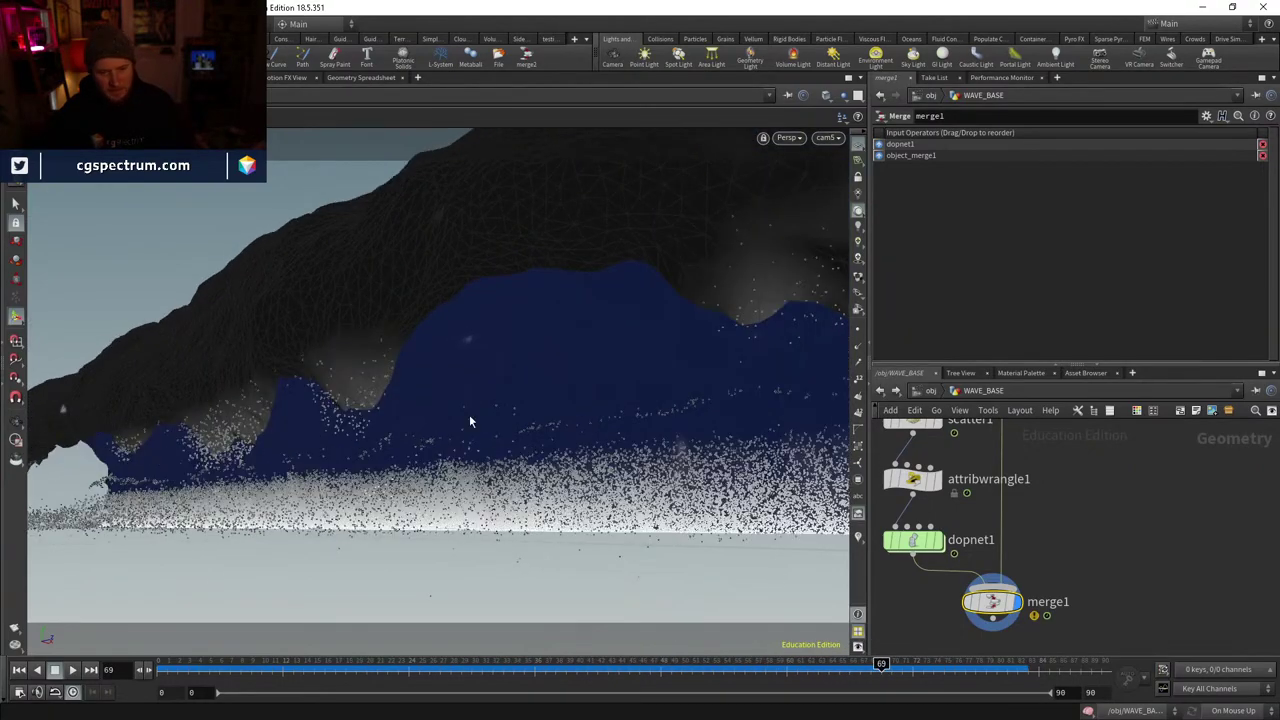
pyautogui.press('g')
pyautogui.moveTo(471, 423); pyautogui.dragTo(563, 316)
pyautogui.moveTo(460, 336); pyautogui.dragTo(450, 440)
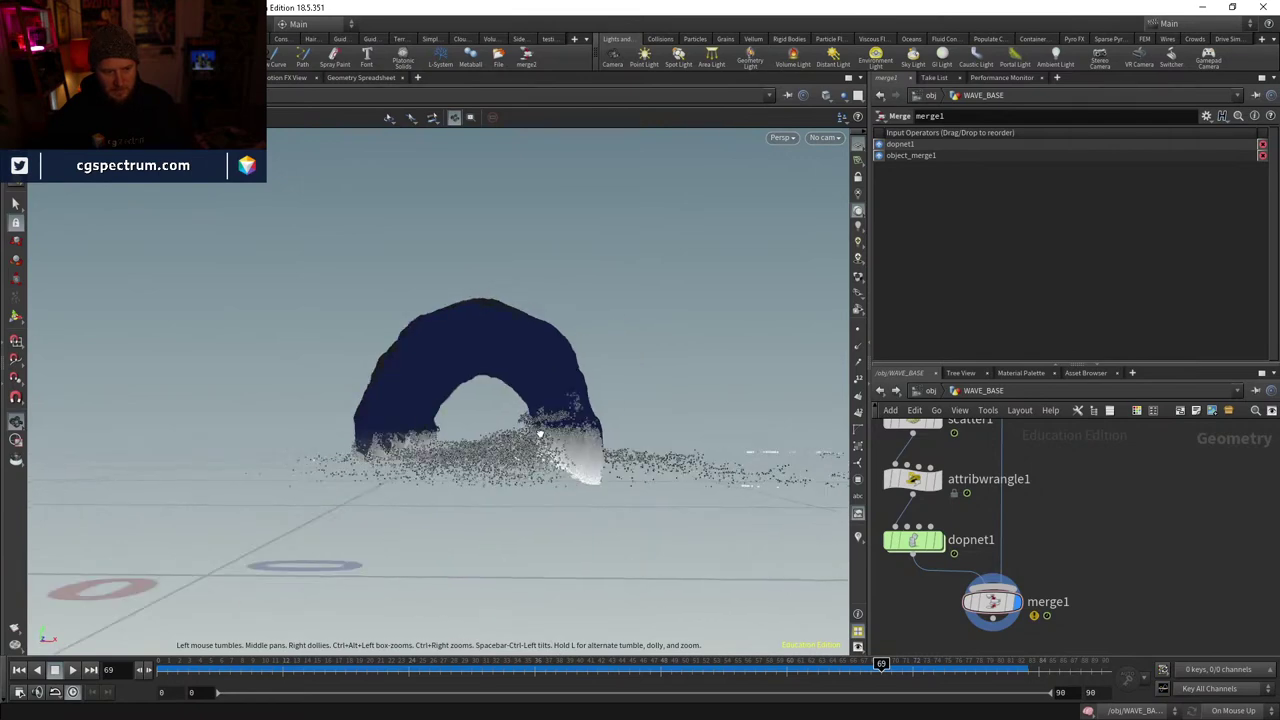
# - Switch to the Front orthographic view, frame the wave and scrub around frame 69
pyautogui.hotkey('space', '2')
pyautogui.hotkey('space', '3')
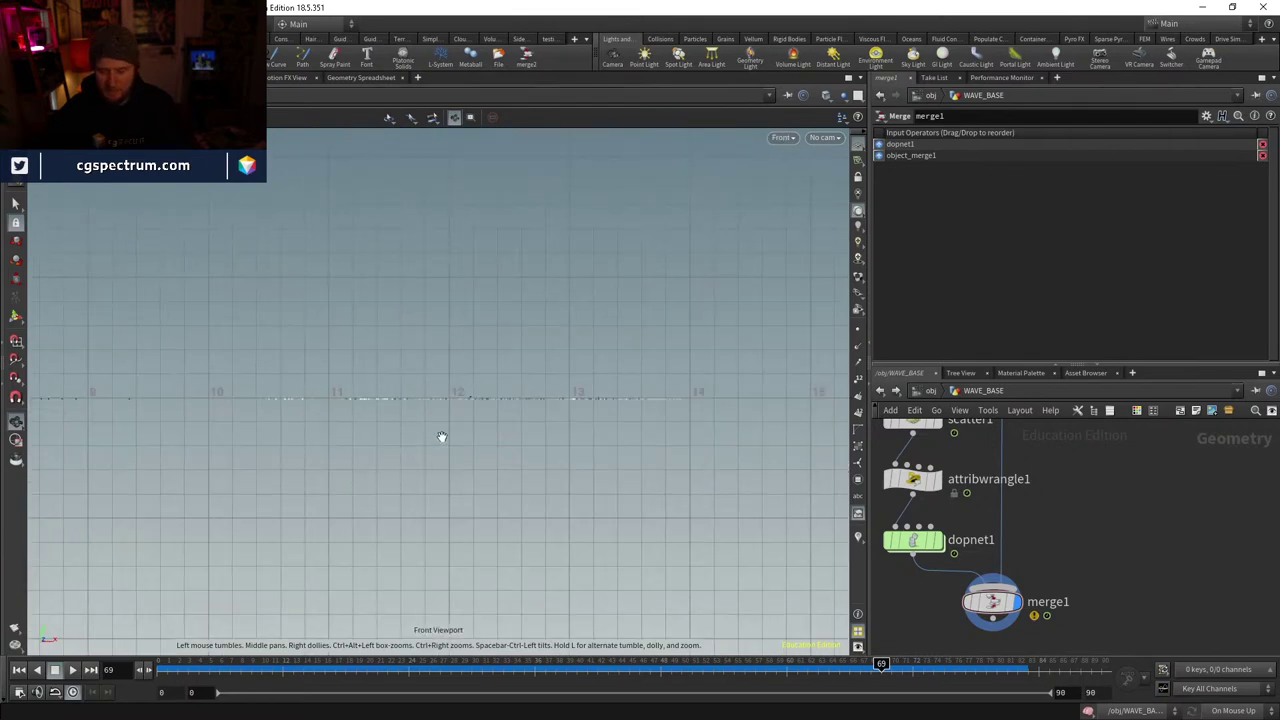
pyautogui.hotkey('space', '1')
pyautogui.press('g')
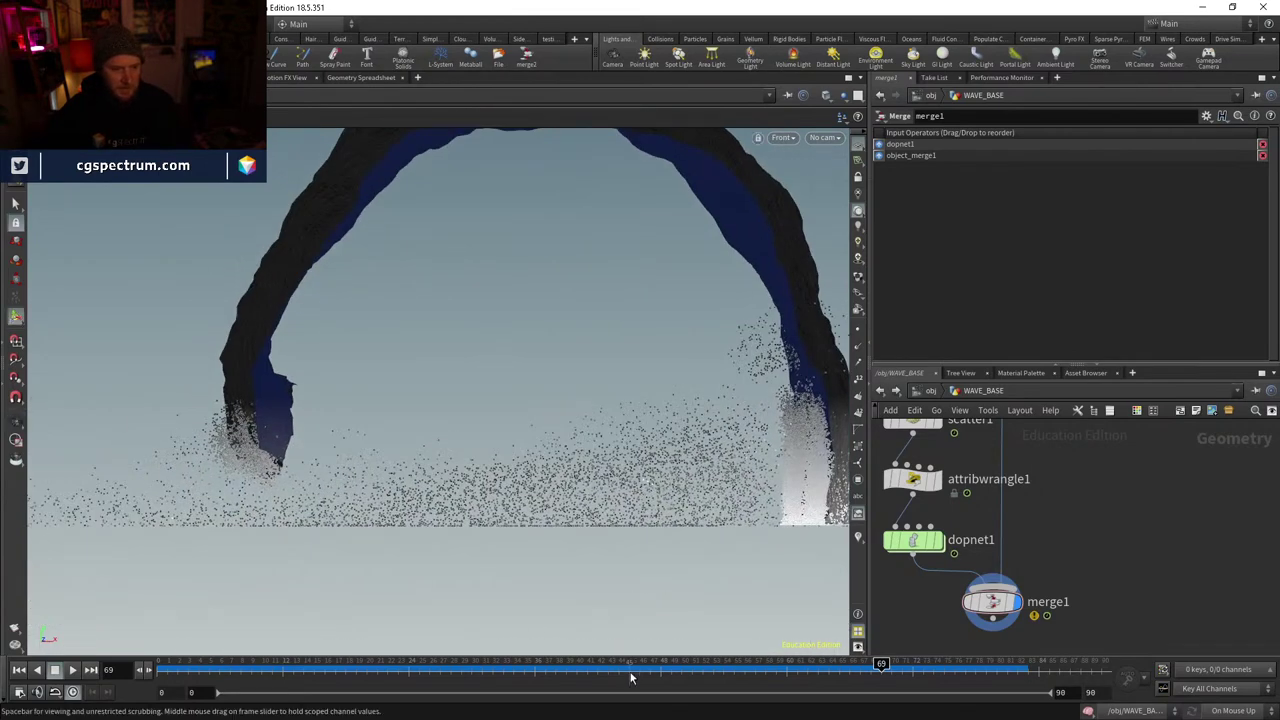
pyautogui.moveTo(630, 670); pyautogui.dragTo(984, 640)
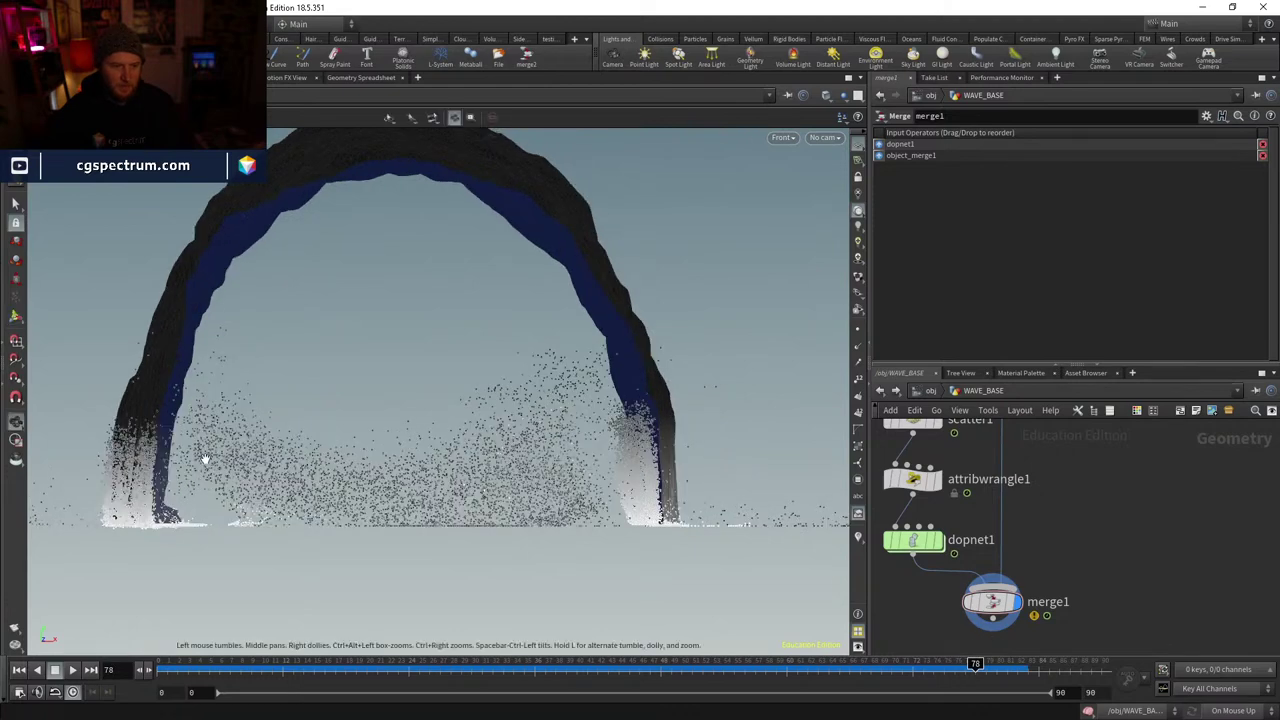
pyautogui.moveTo(204, 459); pyautogui.dragTo(583, 530, button='middle')
# - Review frames 34, 14, 27, 32 and 57 up close, then return to frame 0
pyautogui.click(529, 663)
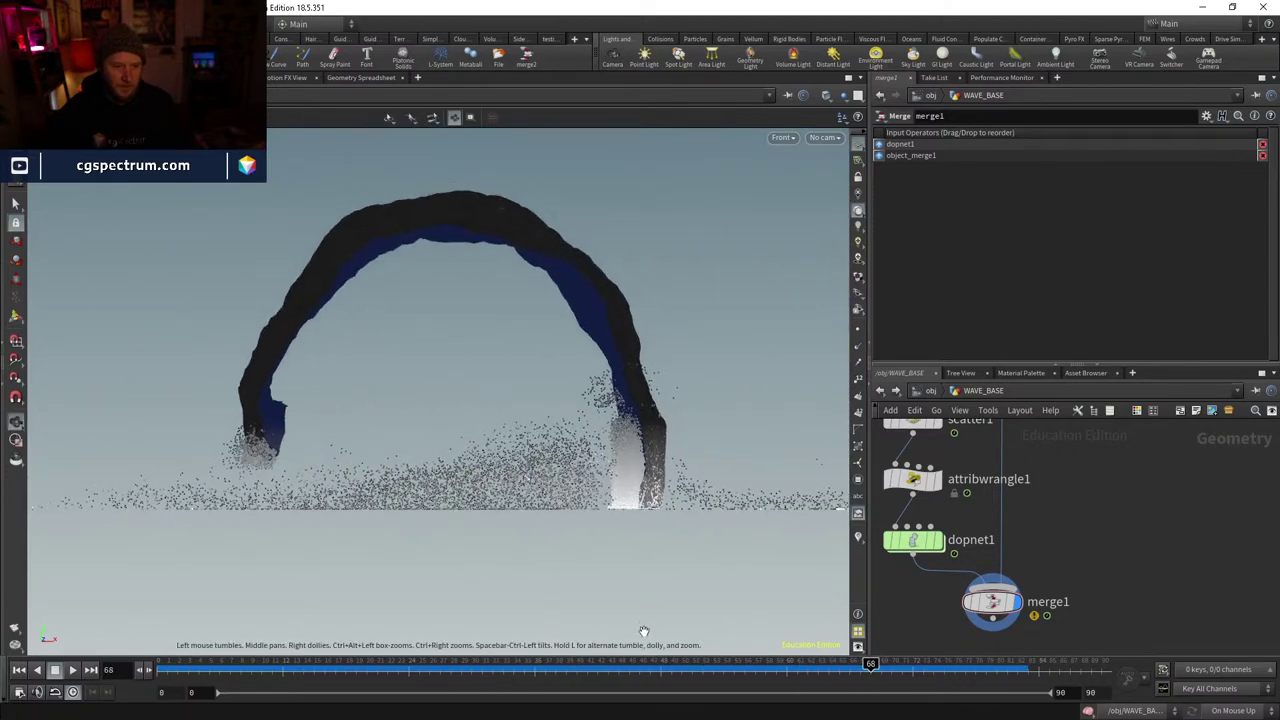
pyautogui.moveTo(700, 663); pyautogui.dragTo(387, 663)
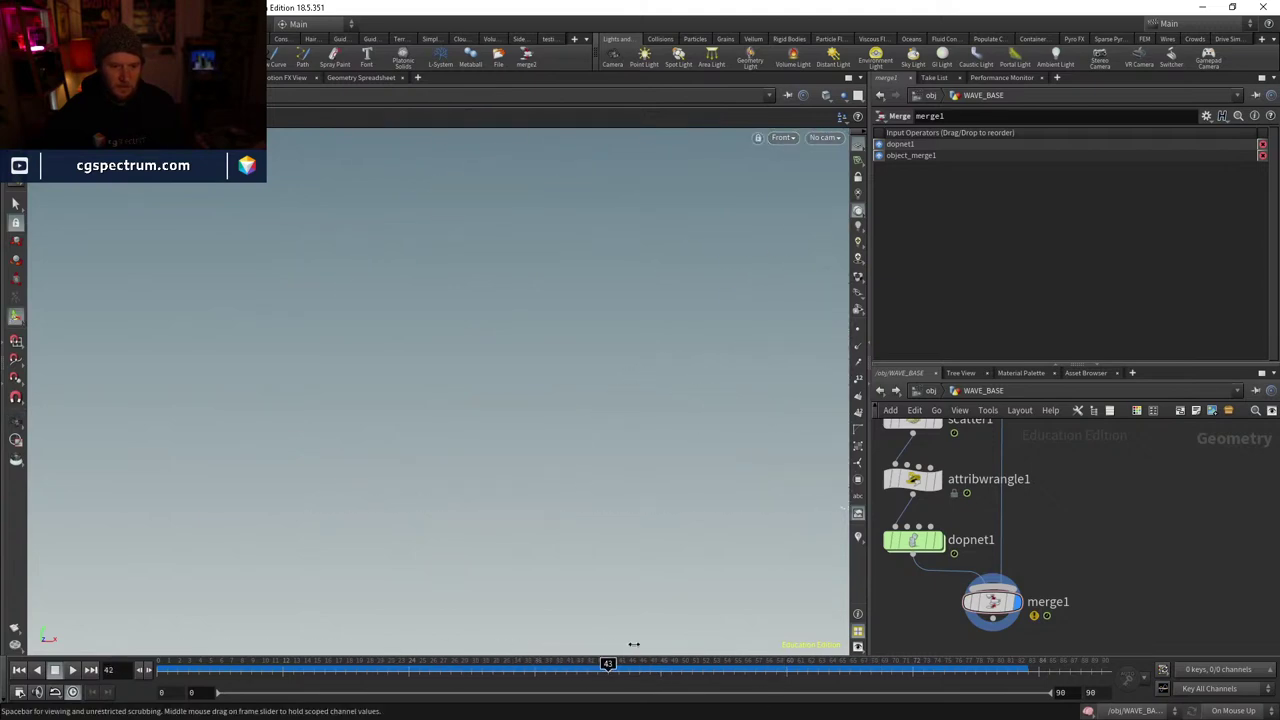
pyautogui.click(304, 665)
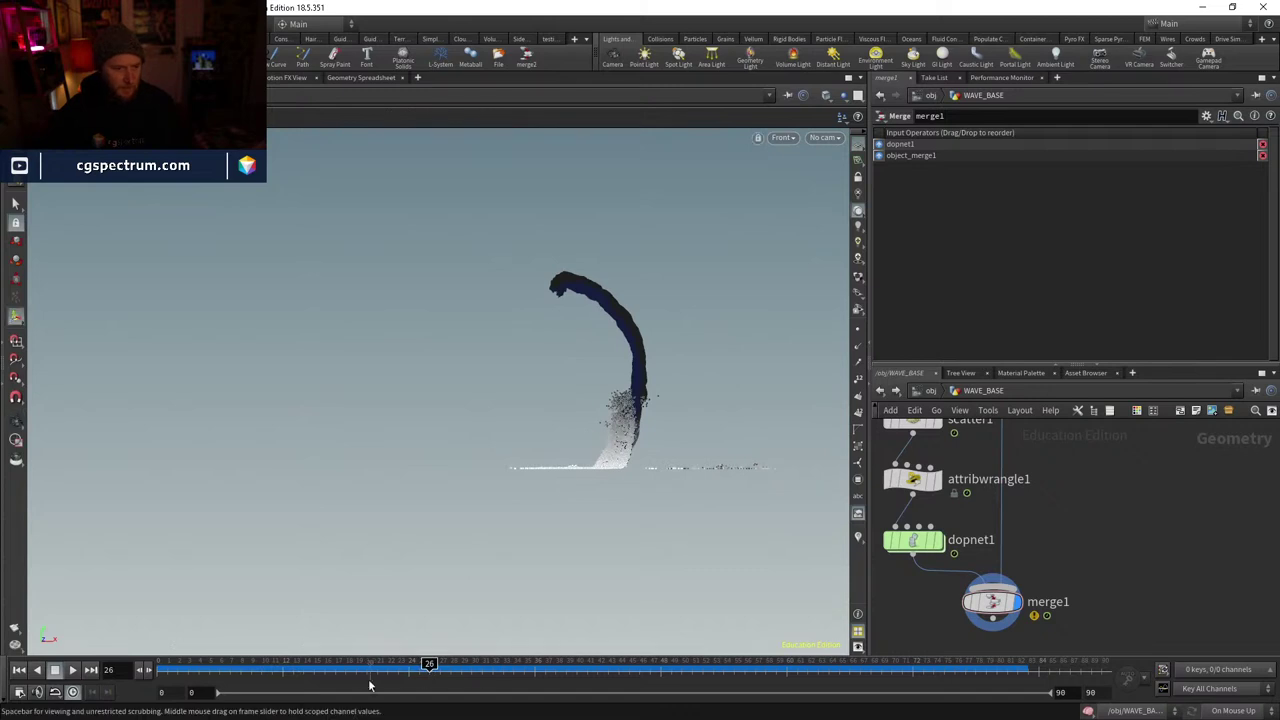
pyautogui.moveTo(357, 665); pyautogui.dragTo(517, 659)
pyautogui.moveTo(580, 433); pyautogui.dragTo(650, 360, button='right')
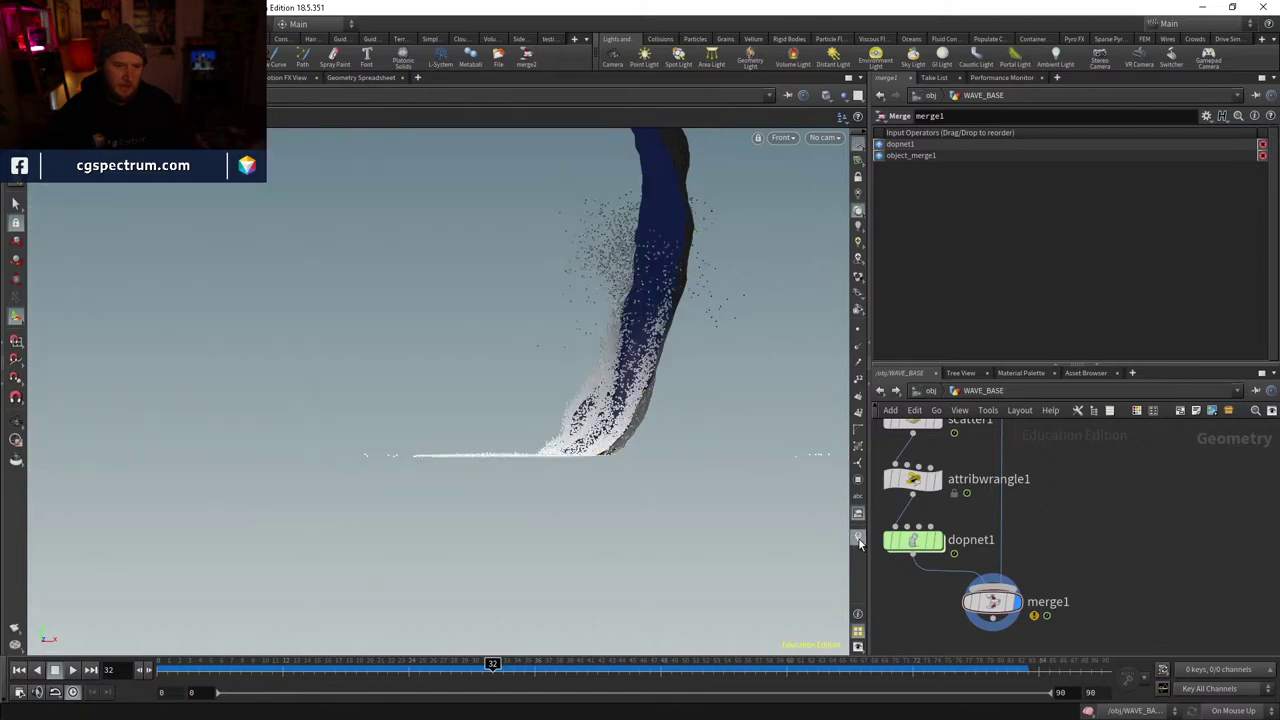
pyautogui.moveTo(293, 668); pyautogui.dragTo(492, 668)
pyautogui.moveTo(505, 681)
pyautogui.mouseDown()
pyautogui.moveTo(790, 648)
pyautogui.moveTo(371, 623)
pyautogui.moveTo(449, 637)
pyautogui.mouseUp()
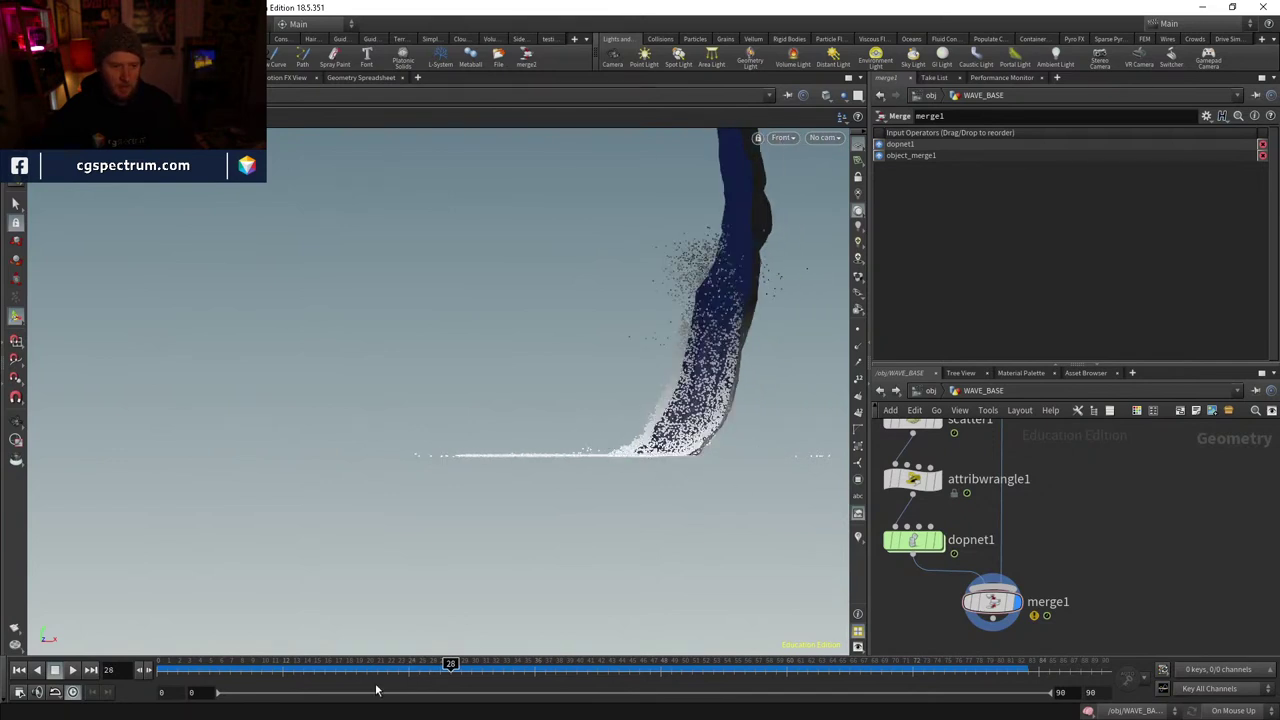
pyautogui.hotkey('ctrl', 'Up')
# - Display scatter1's points with velocity lines and step forward to frame 12
pyautogui.moveTo(929, 414); pyautogui.dragTo(929, 504, button='middle')
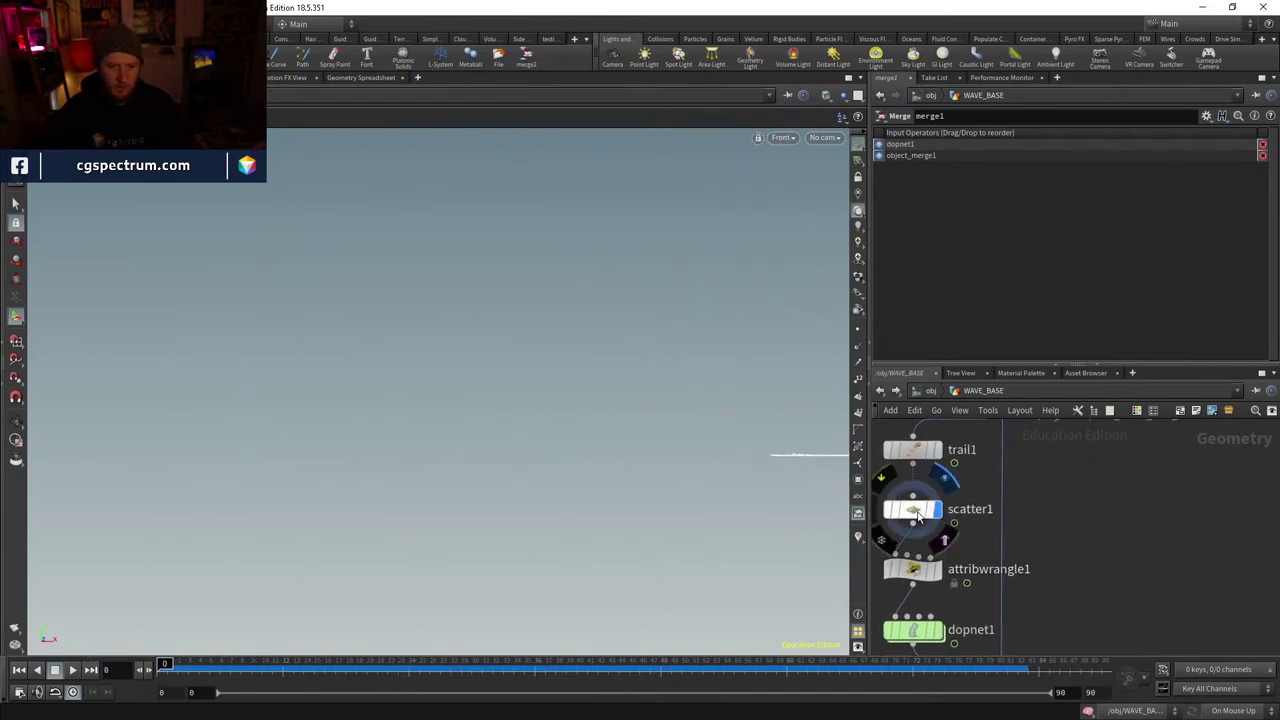
pyautogui.click(918, 516)
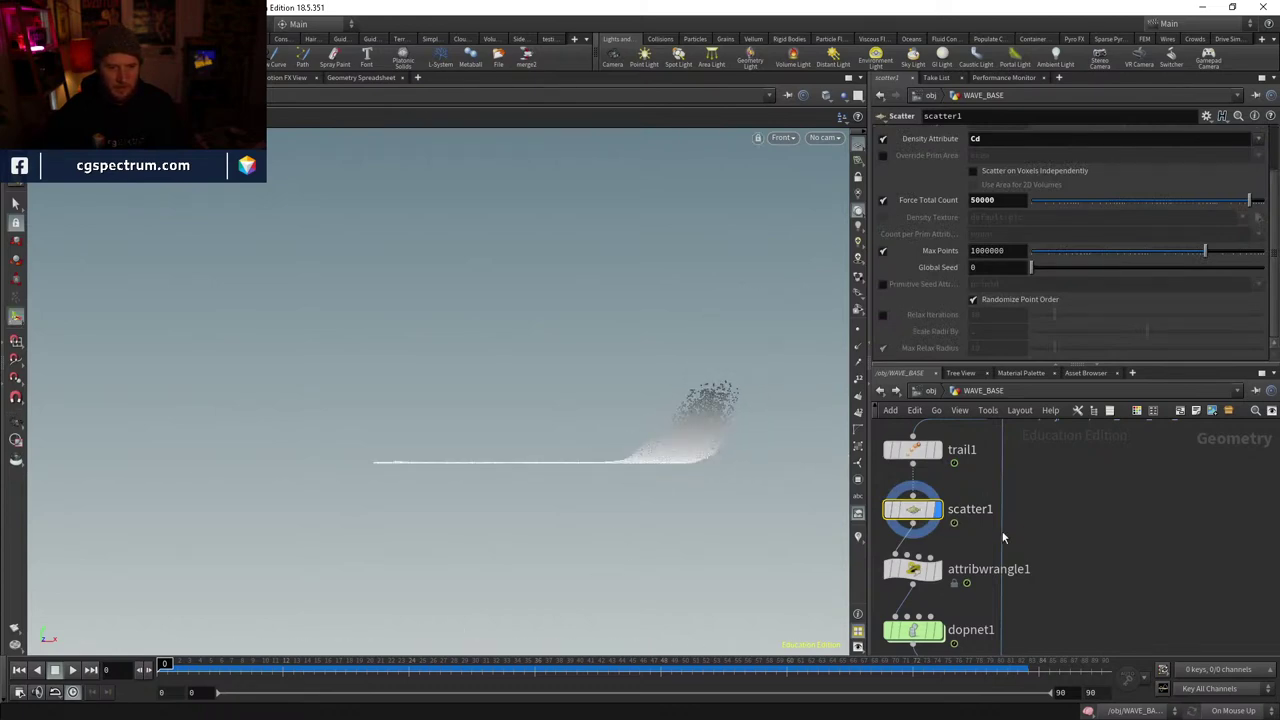
pyautogui.click(858, 538)
pyautogui.press('Up')
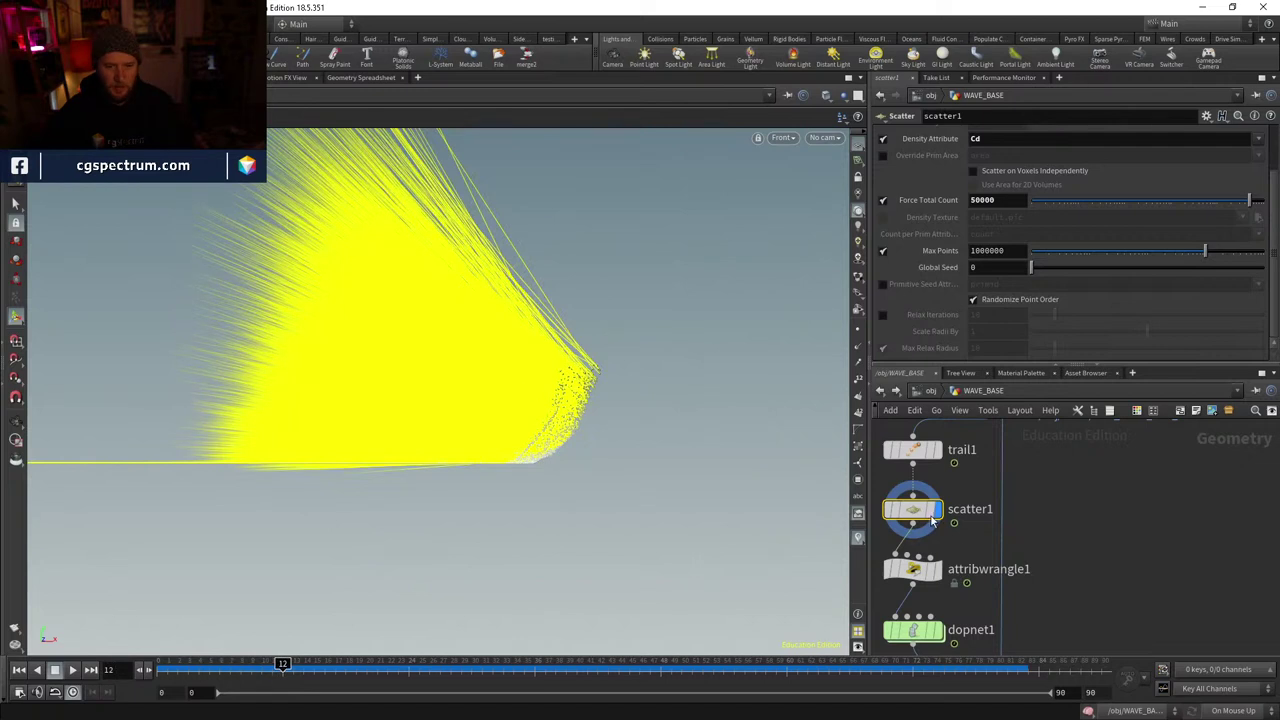
# - Insert a Point Velocity node between scatter1 and attribwrangle1
pyautogui.scroll(-3, 394, 406)
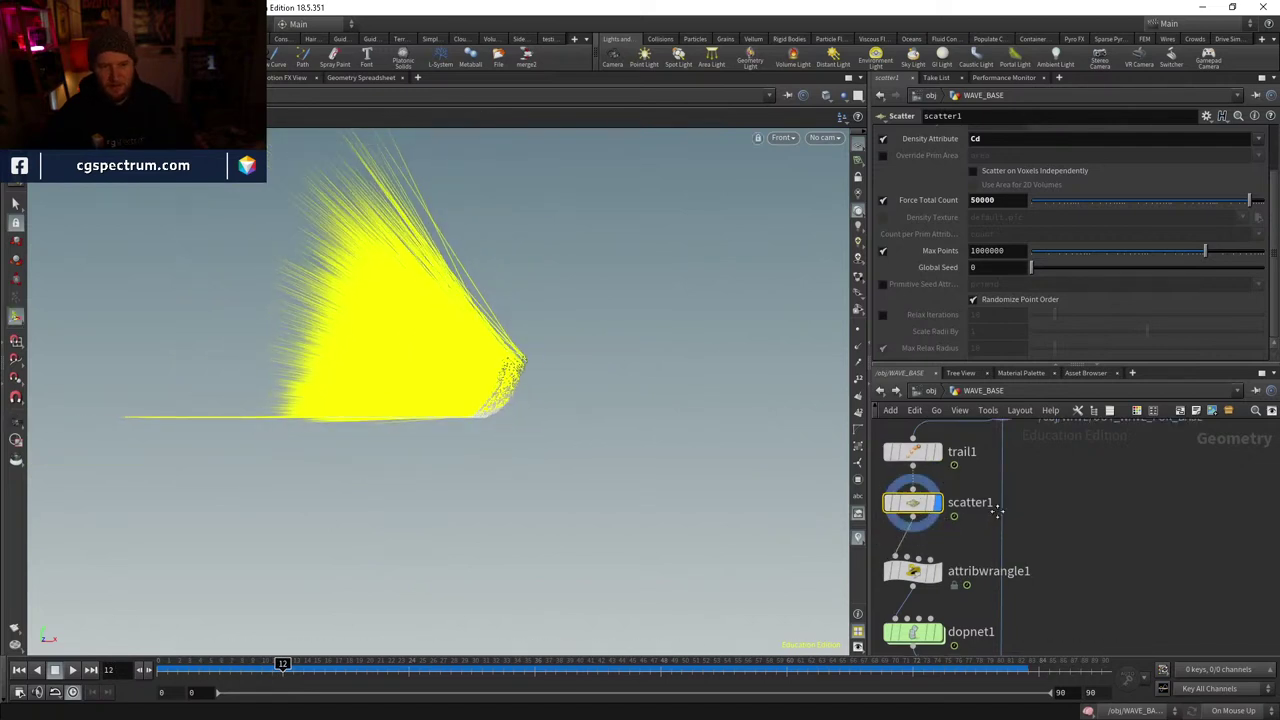
pyautogui.moveTo(997, 512); pyautogui.dragTo(995, 551, button='middle')
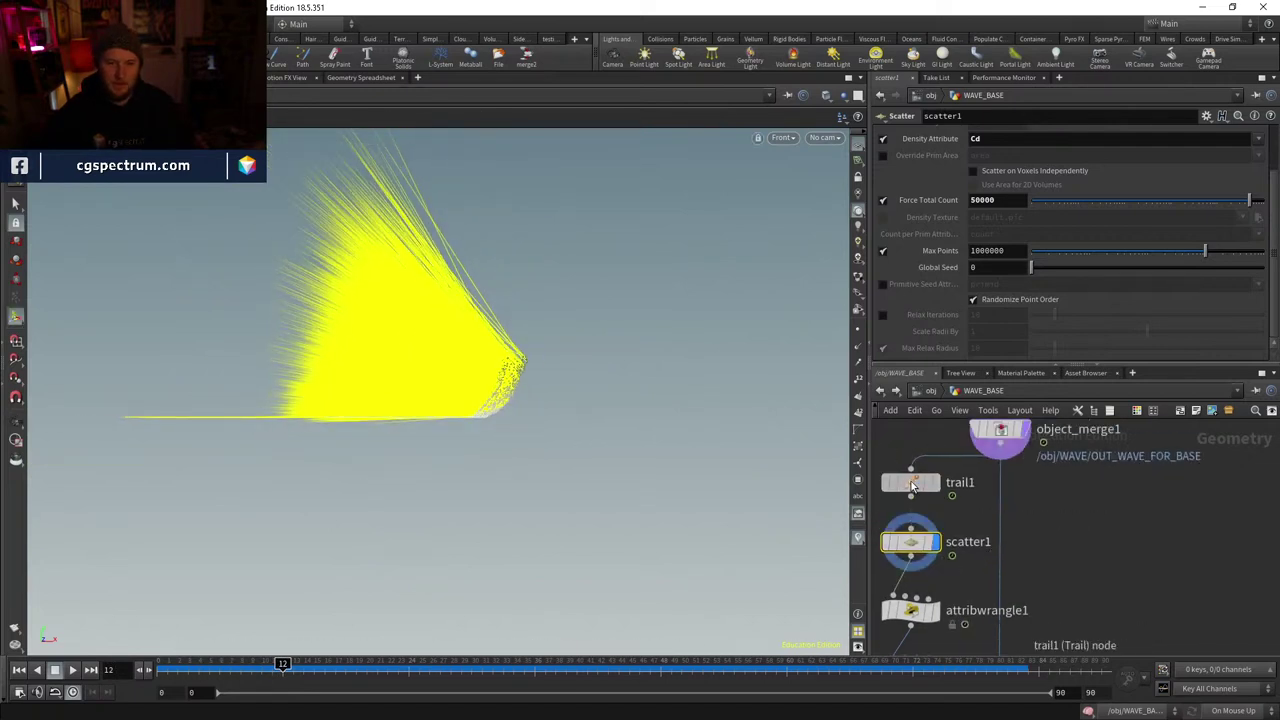
pyautogui.moveTo(918, 543)
pyautogui.moveTo(910, 562); pyautogui.dragTo(910, 544)
pyautogui.press('Tab')
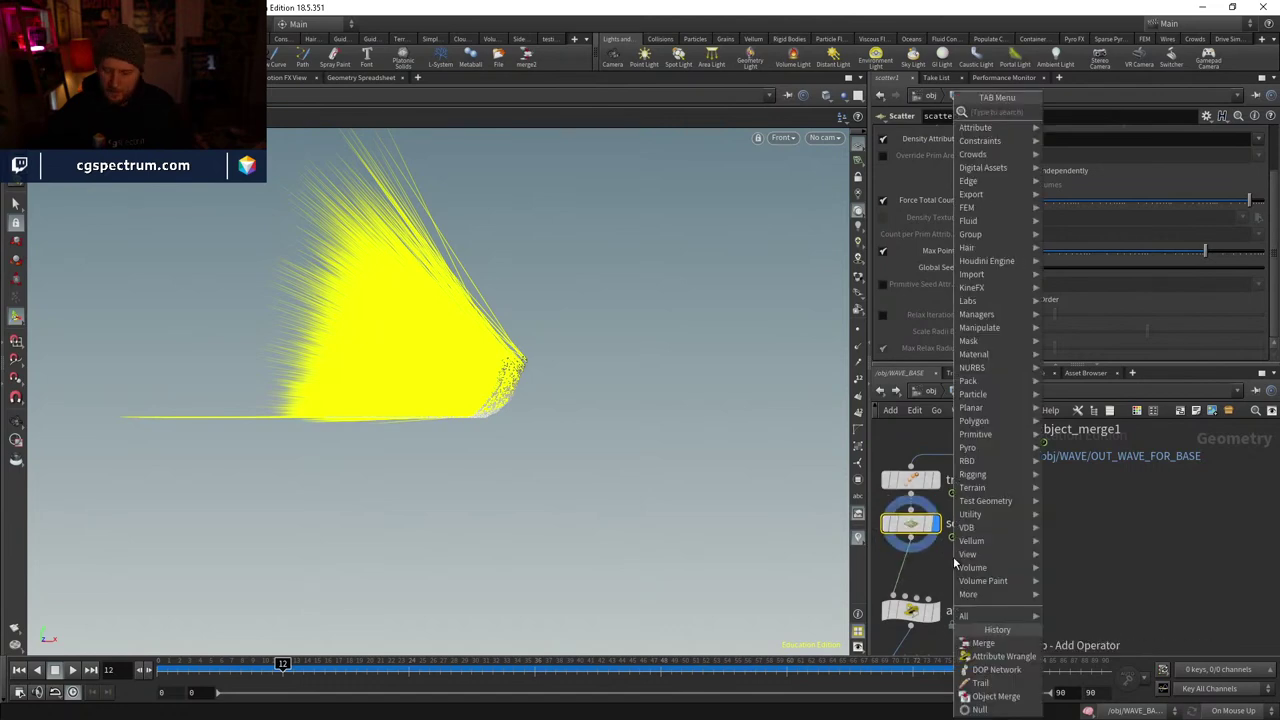
pyautogui.write('point vel')
pyautogui.press('Return')
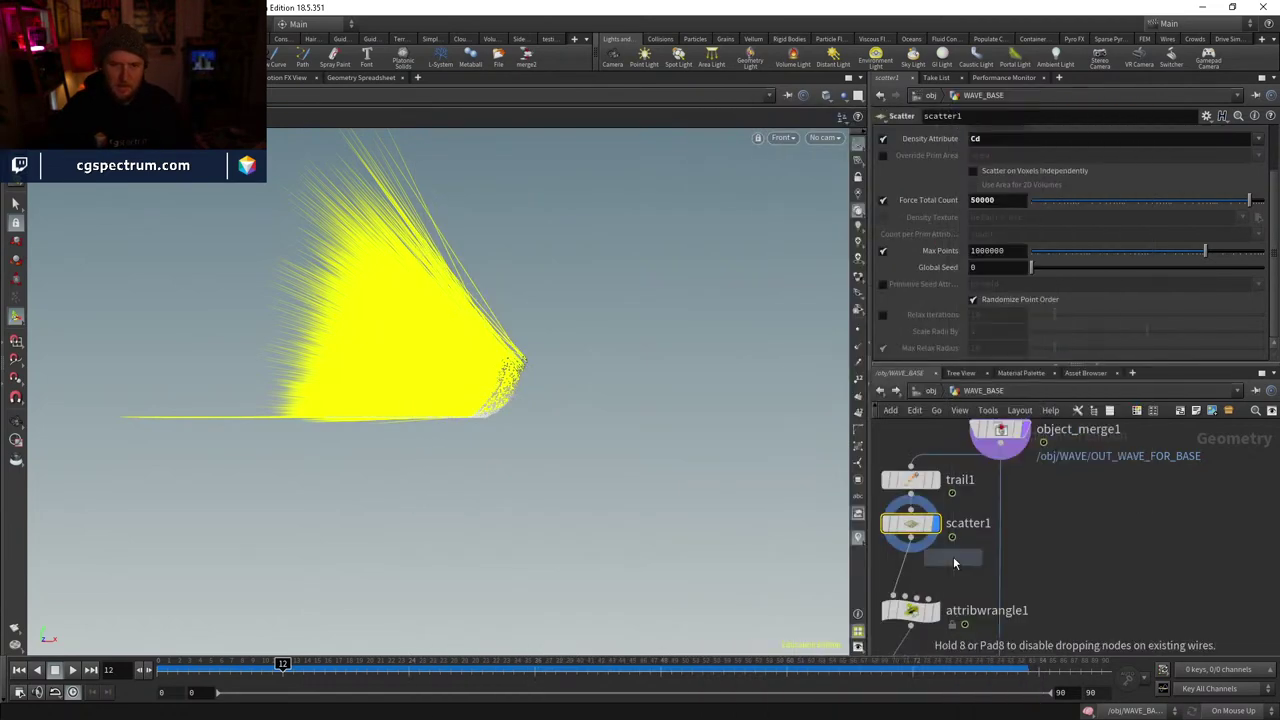
pyautogui.click(915, 572)
pyautogui.click(926, 580)
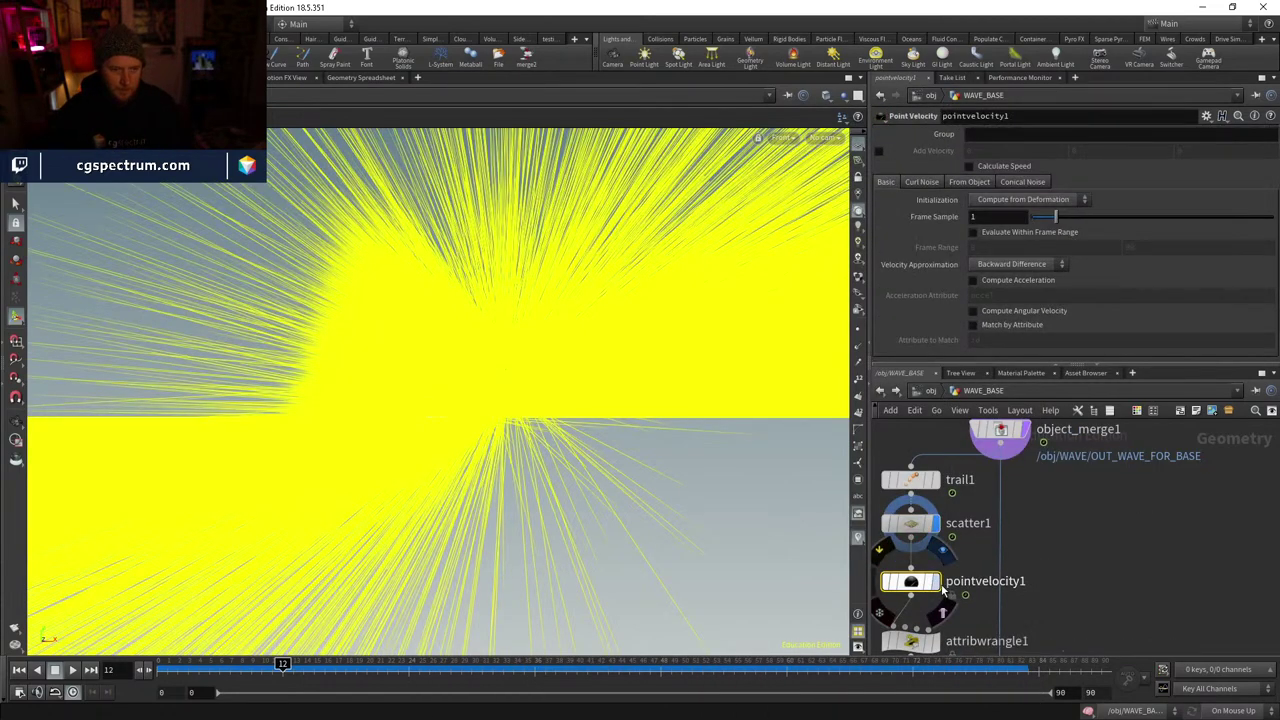
# - Set pointvelocity1's Initialization to Keep Incoming
pyautogui.click(981, 199)
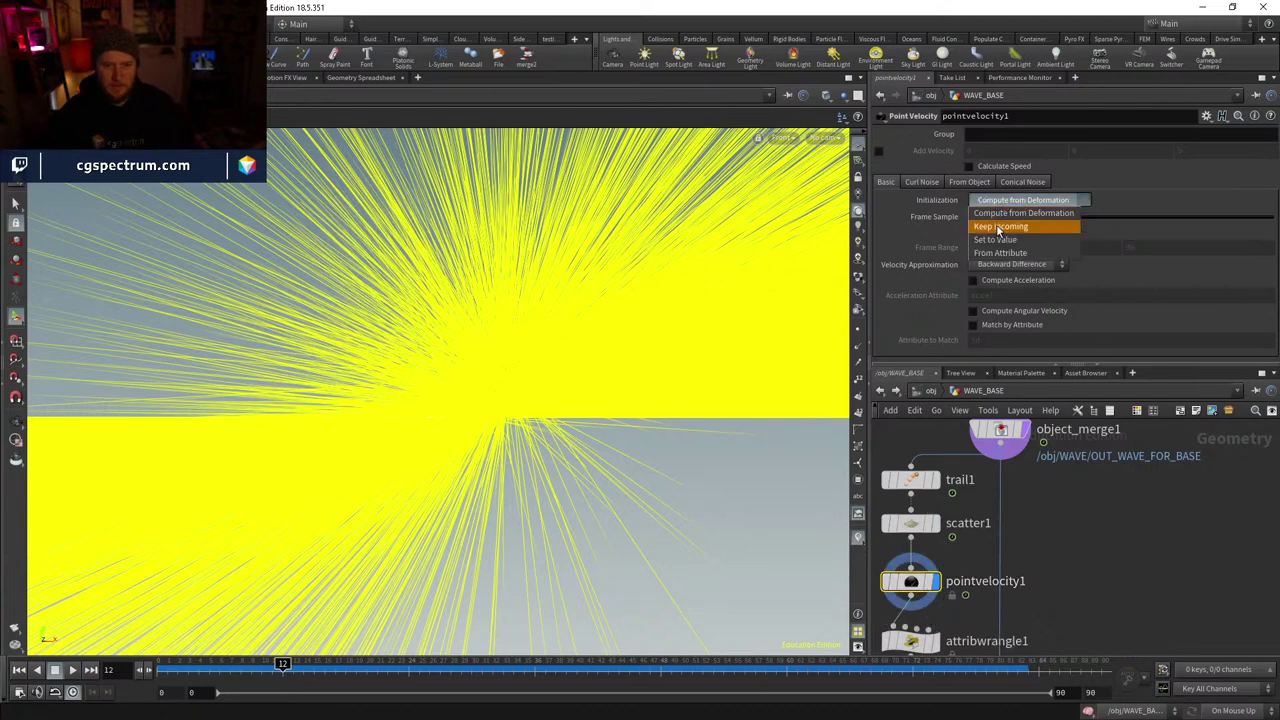
pyautogui.click(968, 201)
pyautogui.click(920, 182)
# - Enable Add Curl Noise with Scale 0.8 and Swirl Size 0.25
pyautogui.click(973, 198)
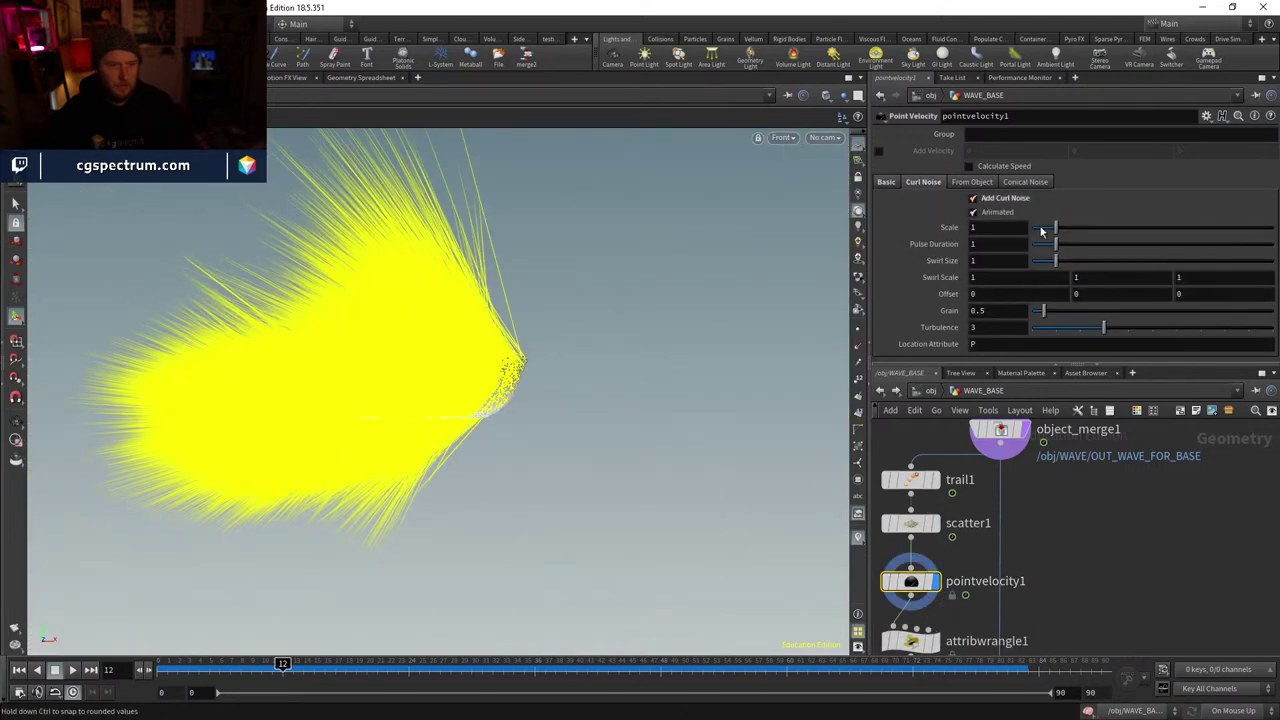
pyautogui.moveTo(1058, 233); pyautogui.dragTo(1184, 262)
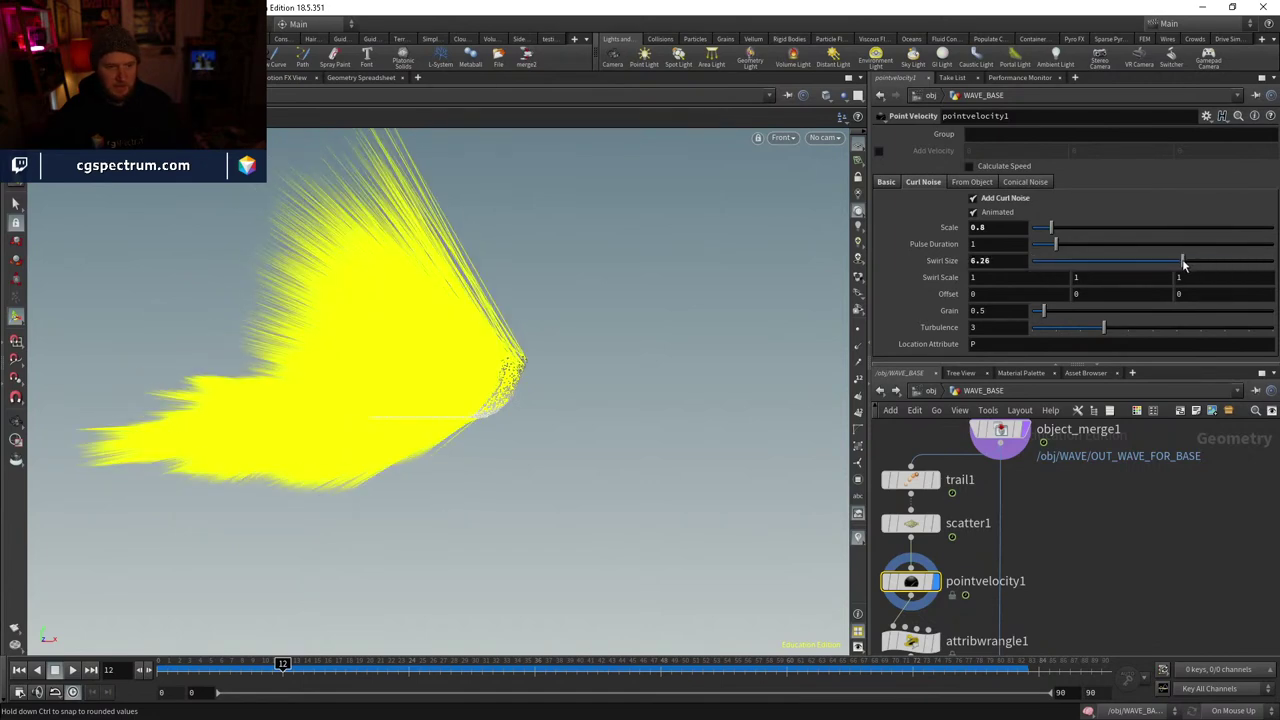
pyautogui.moveTo(1071, 260); pyautogui.dragTo(1040, 262)
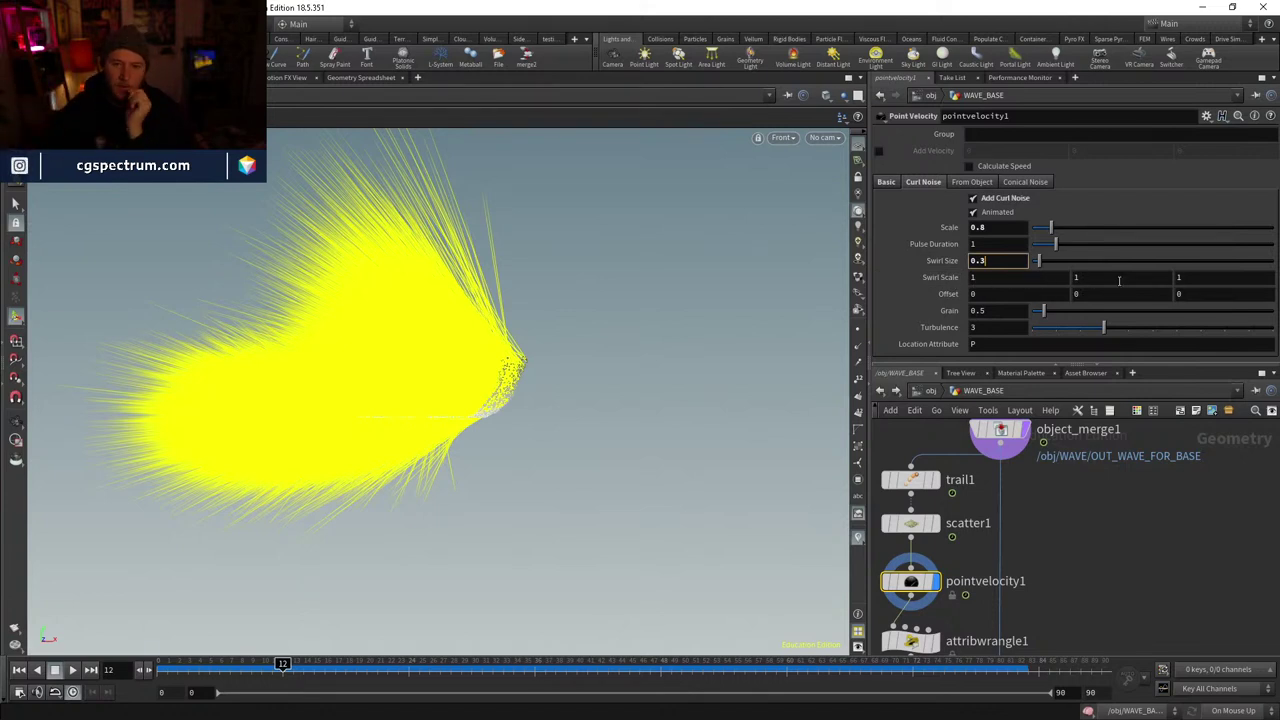
pyautogui.moveTo(1040, 263); pyautogui.dragTo(1037, 263)
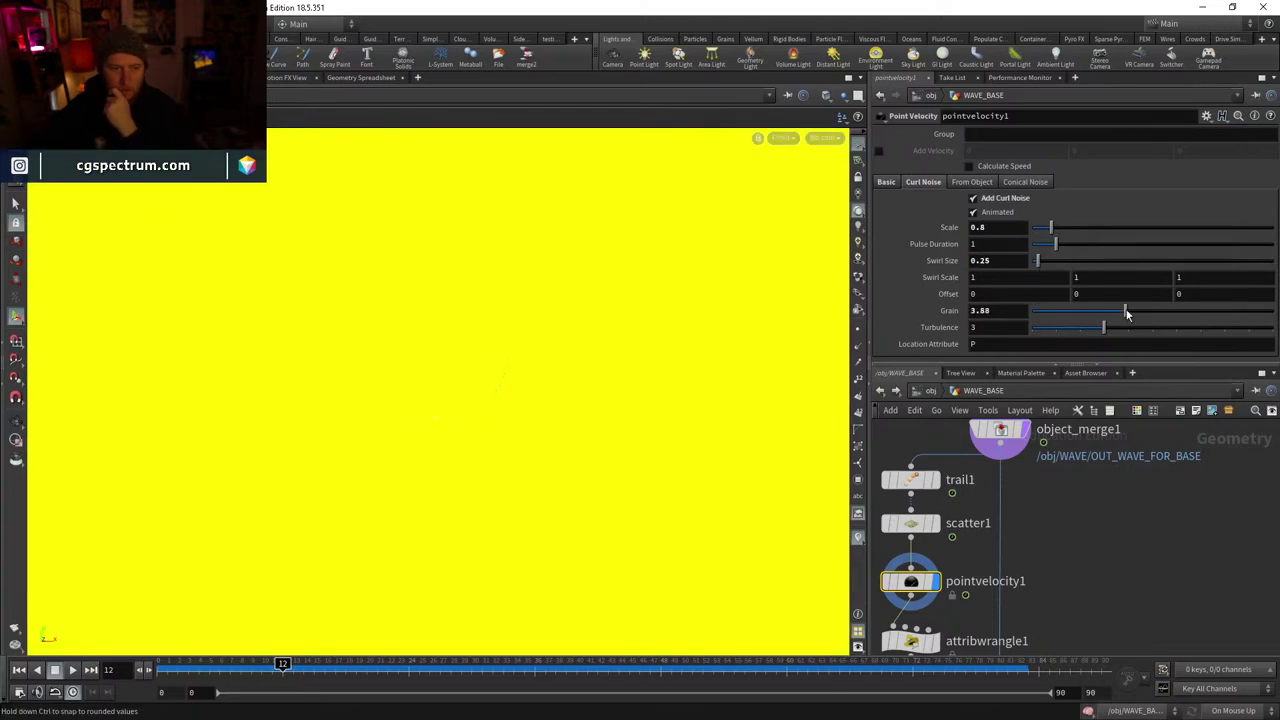
# - Set curl noise Grain to 0.42 and Turbulence to 6, viewing the strip in perspective
pyautogui.moveTo(1063, 316)
pyautogui.mouseDown()
pyautogui.moveTo(1034, 315)
pyautogui.moveTo(1050, 313)
pyautogui.mouseUp()
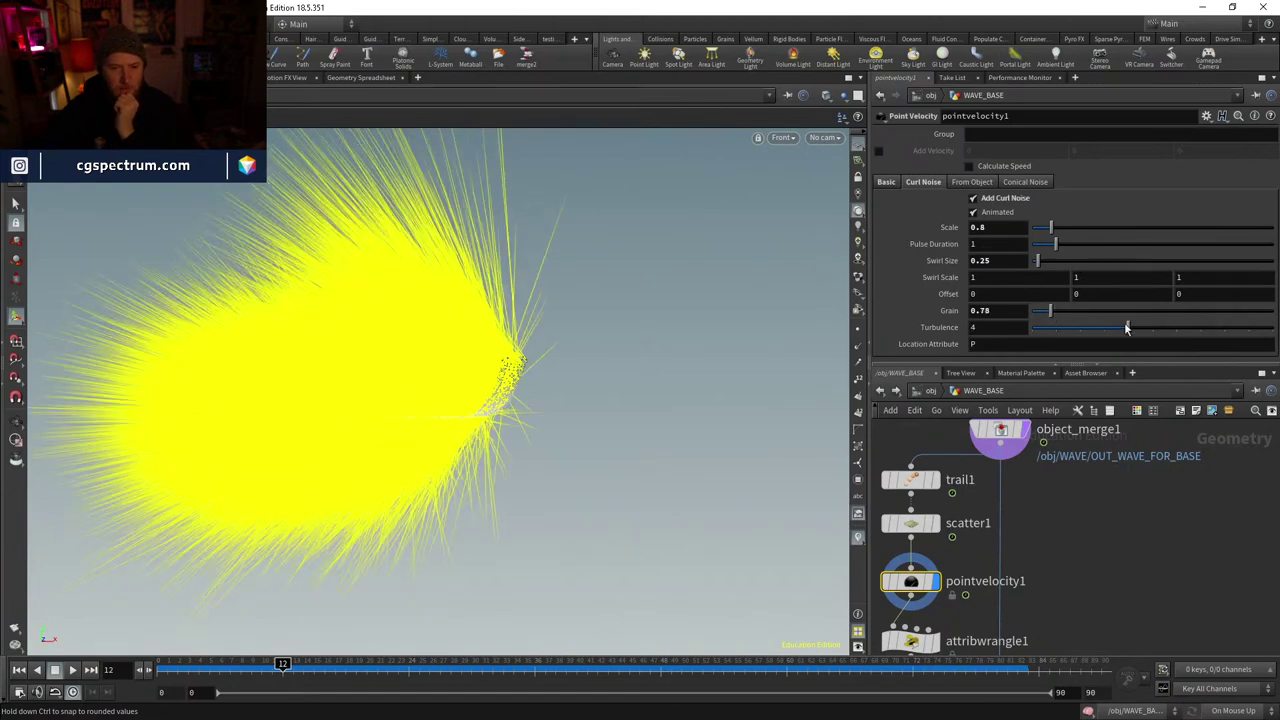
pyautogui.moveTo(1126, 328); pyautogui.dragTo(1176, 330)
pyautogui.moveTo(1043, 314); pyautogui.dragTo(1040, 315)
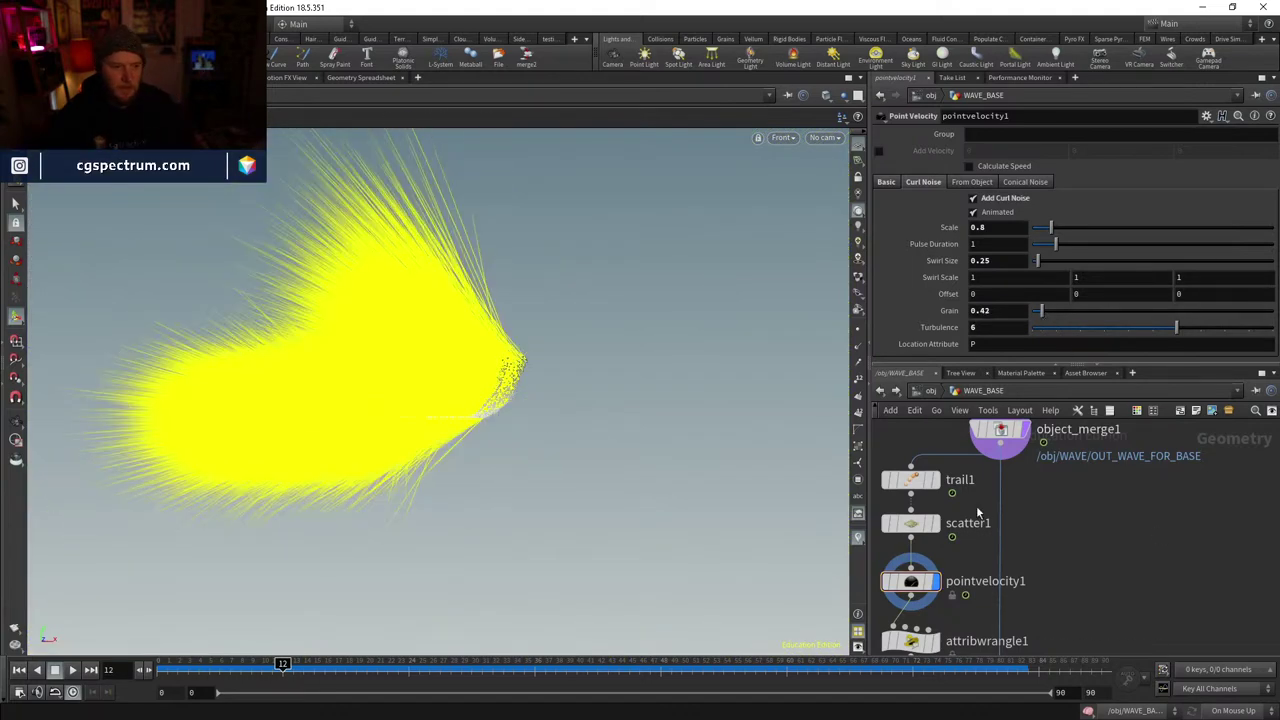
pyautogui.moveTo(520, 440); pyautogui.dragTo(640, 470)
pyautogui.moveTo(884, 587)
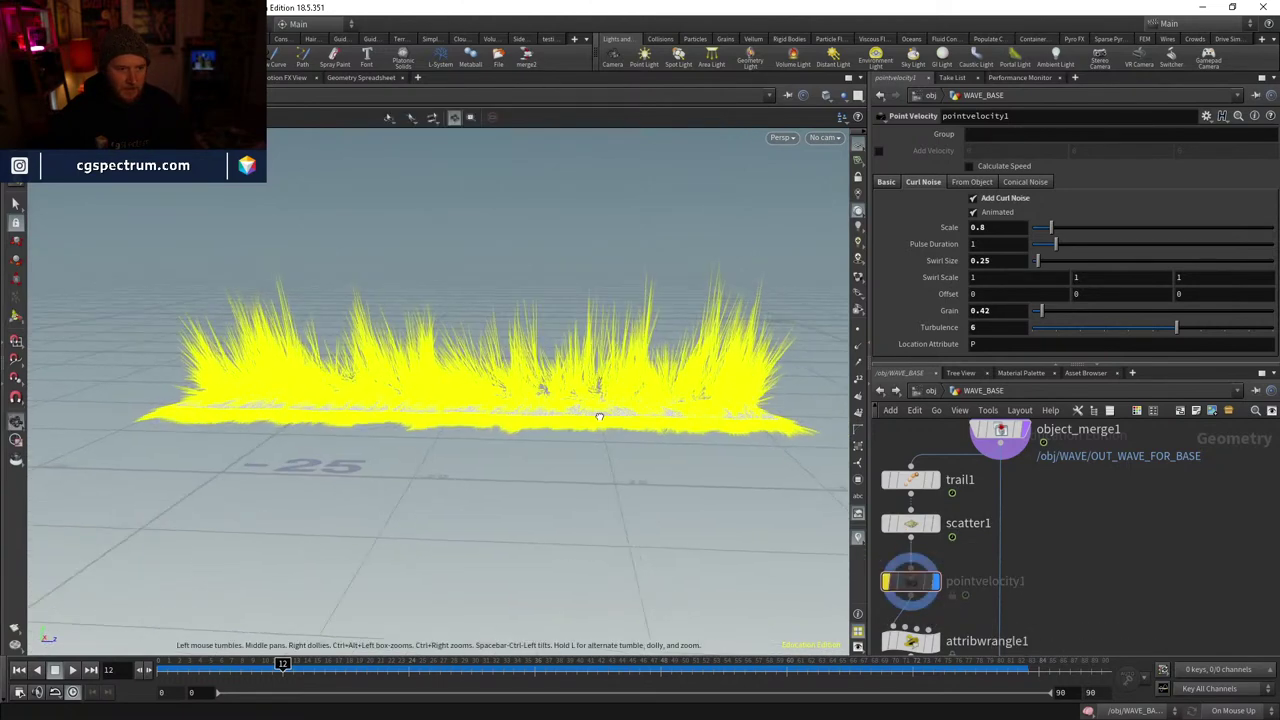
# - Re-enable pointvelocity1 and inspect attribwrangle1's velocity expression
pyautogui.click(884, 585)
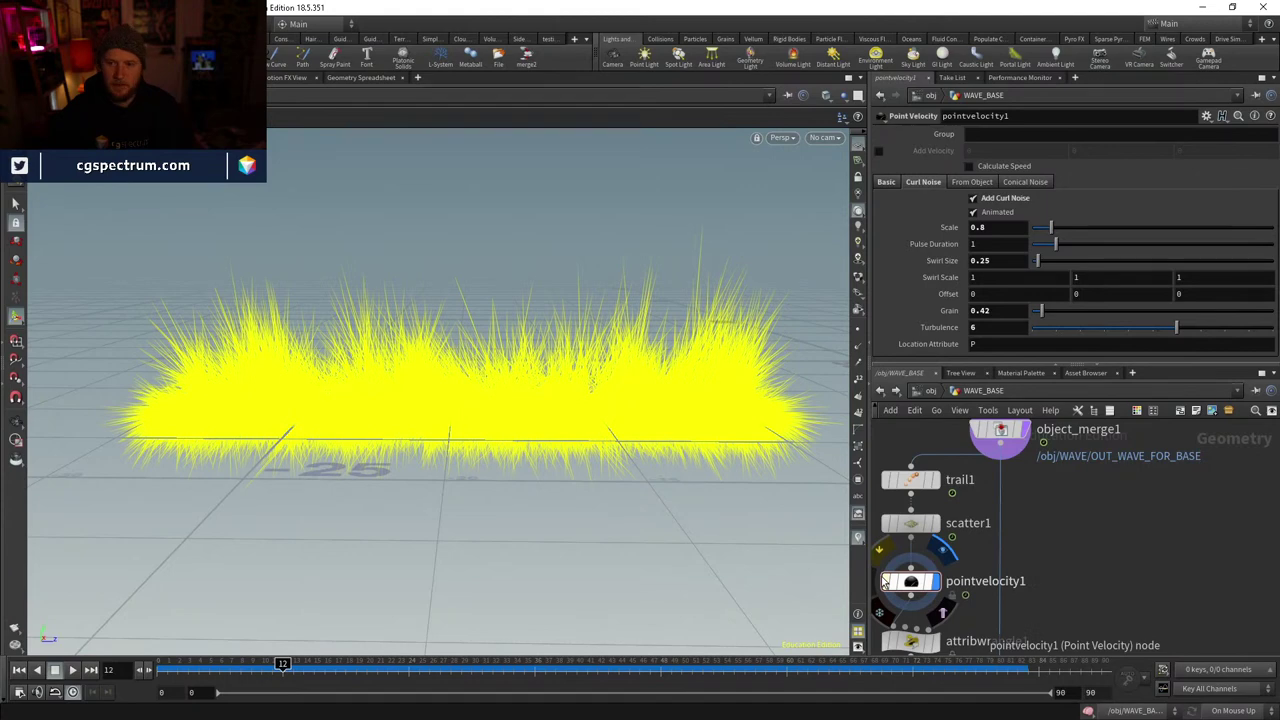
pyautogui.moveTo(1096, 574); pyautogui.dragTo(1128, 547, button='middle')
pyautogui.moveTo(980, 565)
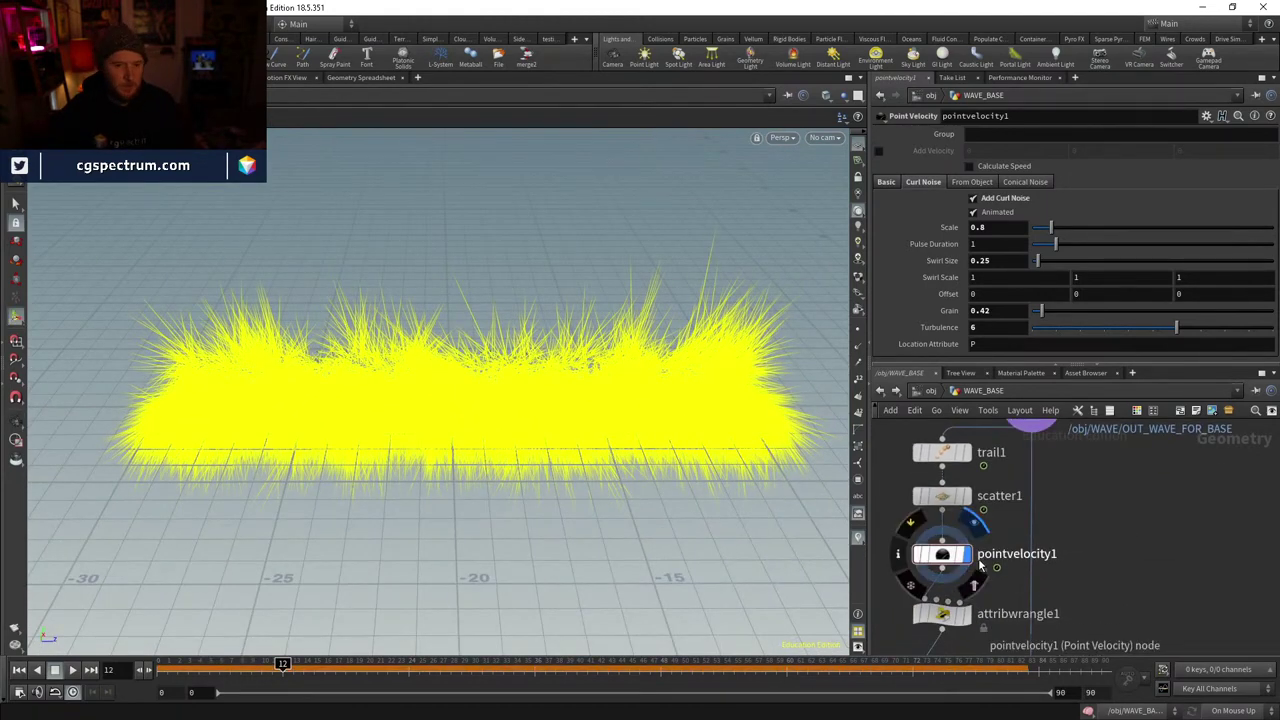
pyautogui.moveTo(662, 295); pyautogui.dragTo(600, 345)
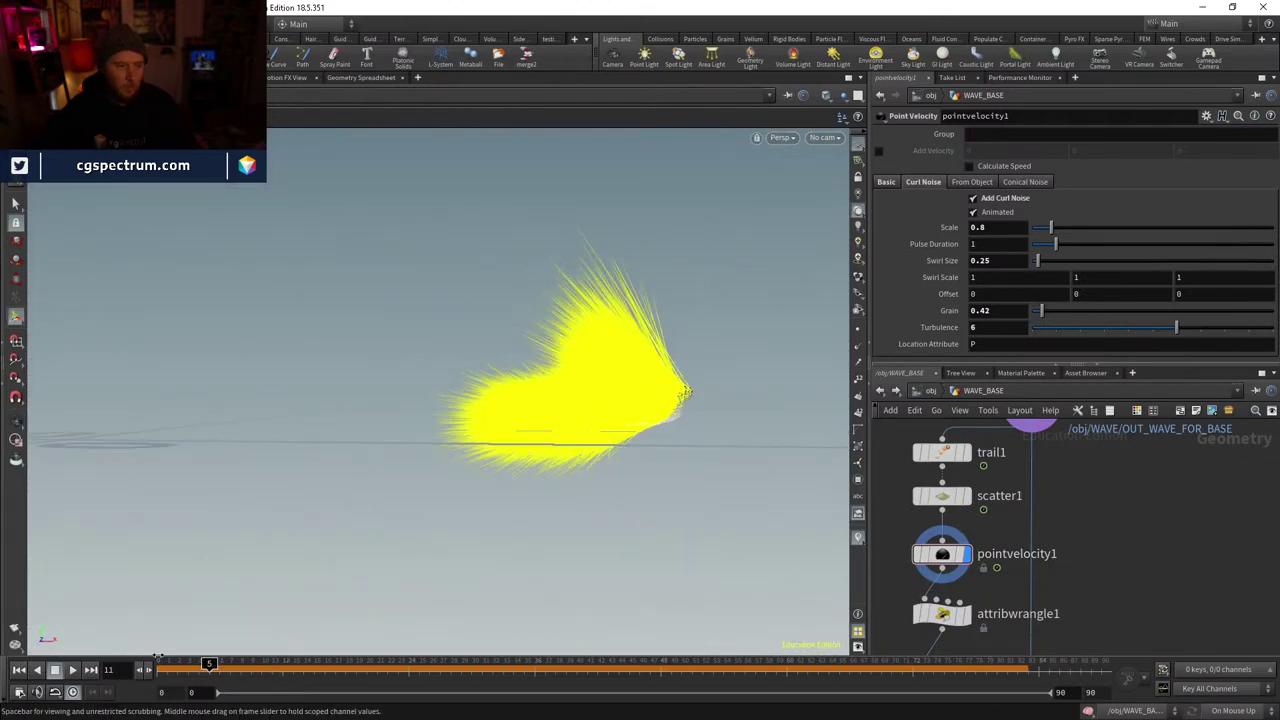
pyautogui.moveTo(1008, 553); pyautogui.dragTo(975, 494, button='middle')
pyautogui.click(909, 553)
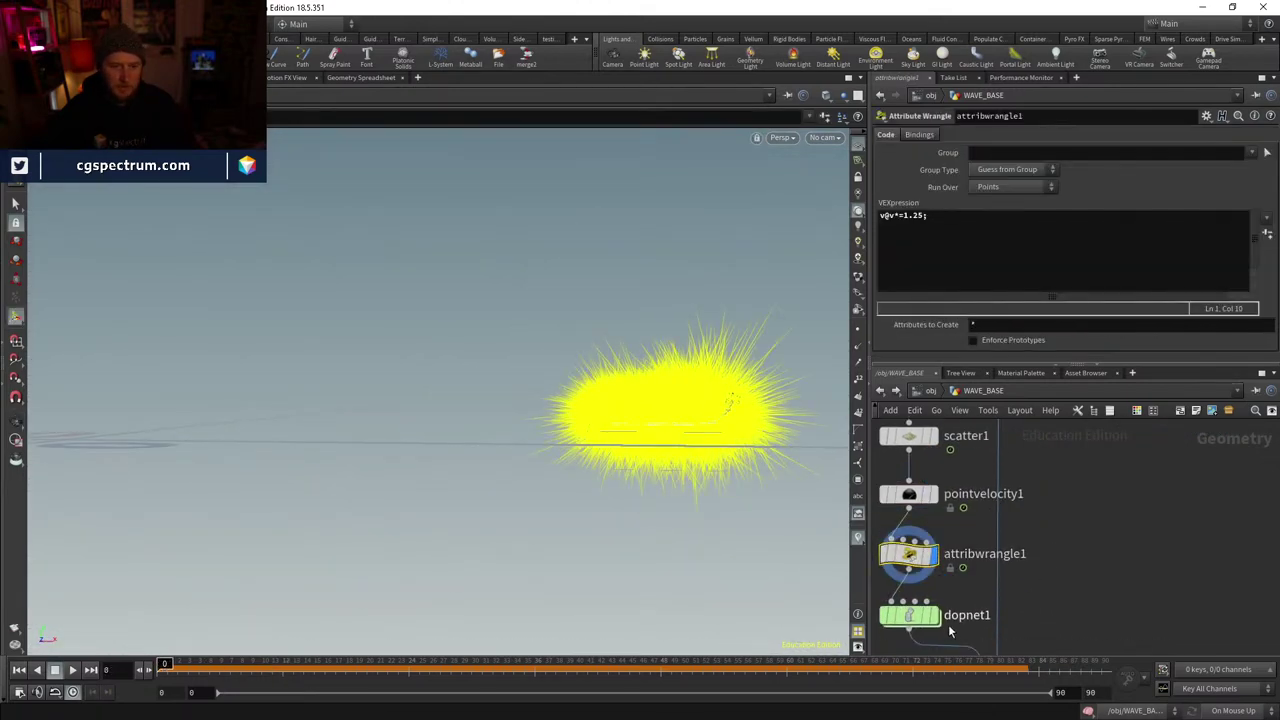
# - Show dopnet1's Simulation settings and play the FLIP sim, orbiting the spraying particles
pyautogui.click(907, 617)
pyautogui.click(947, 151)
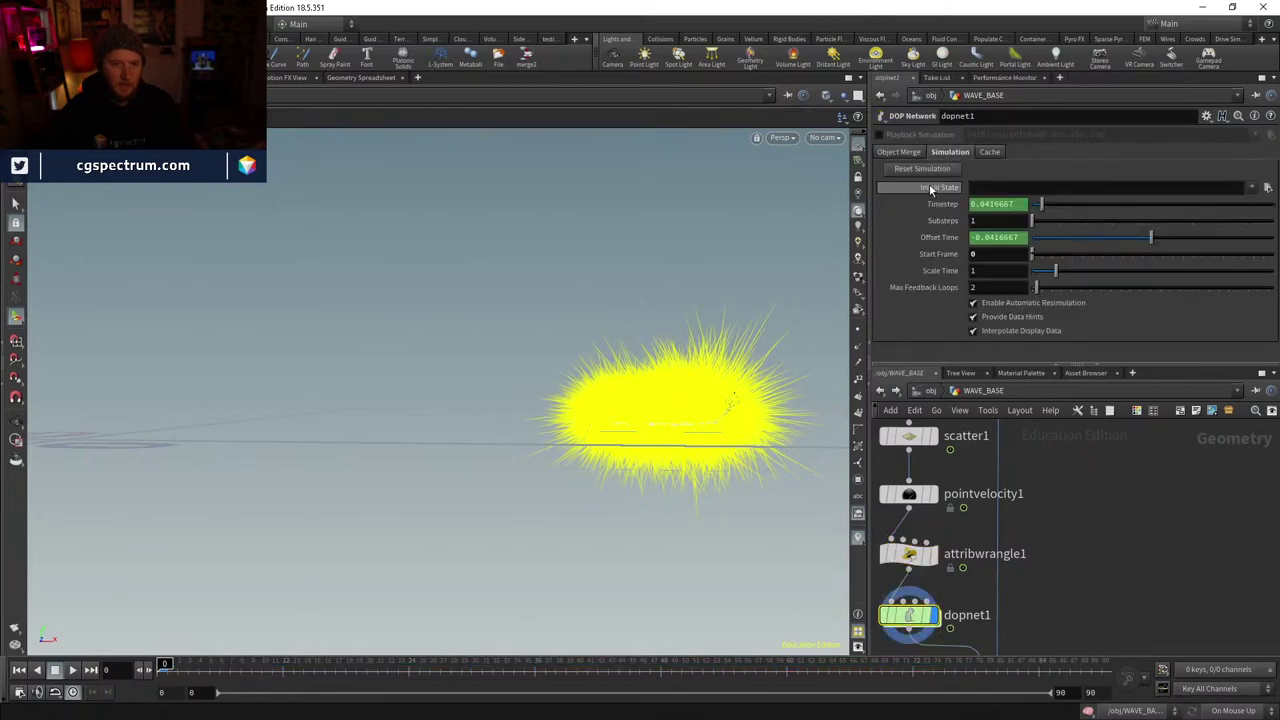
pyautogui.moveTo(822, 551); pyautogui.dragTo(574, 411)
pyautogui.click(72, 670)
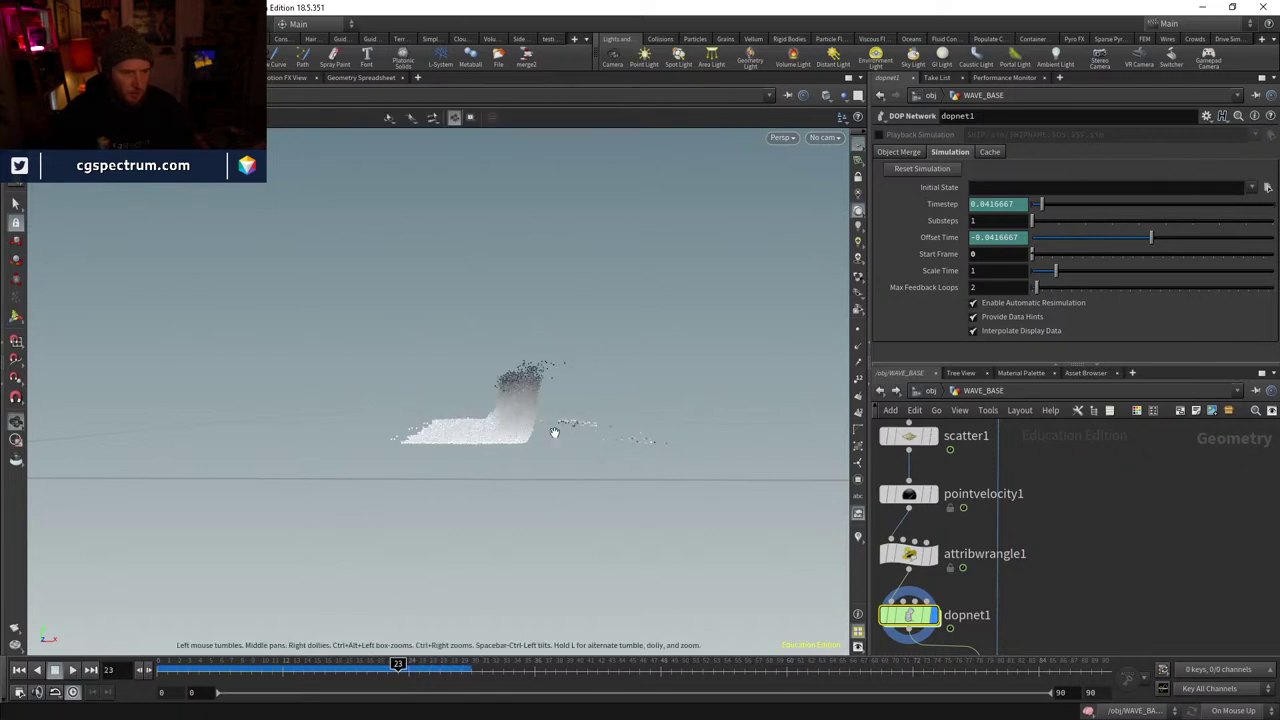
pyautogui.moveTo(552, 431); pyautogui.dragTo(510, 362)
pyautogui.moveTo(457, 580); pyautogui.dragTo(165, 665)
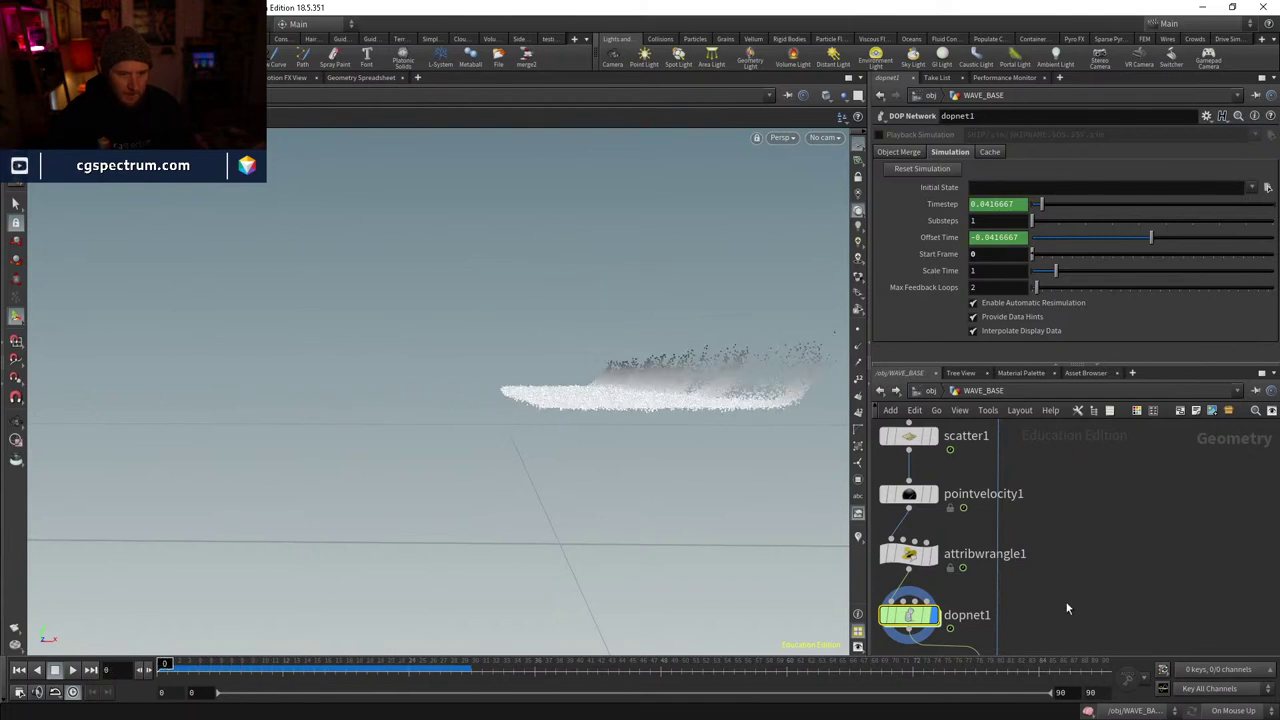
pyautogui.moveTo(1067, 608); pyautogui.dragTo(1073, 520, button='middle')
# - Inside dopnet1, set groundplane1's Position Y to -0.025 and rewind to frame 0
pyautogui.doubleClick(945, 502)
pyautogui.click(952, 530)
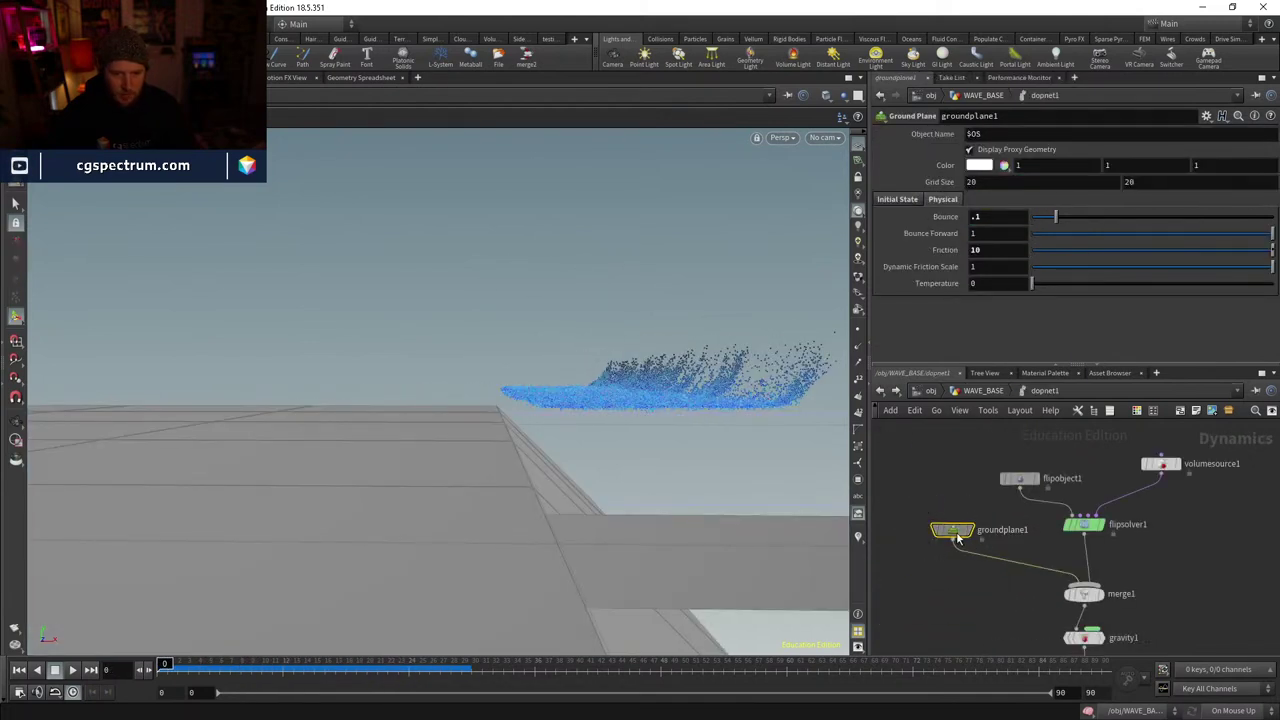
pyautogui.click(897, 199)
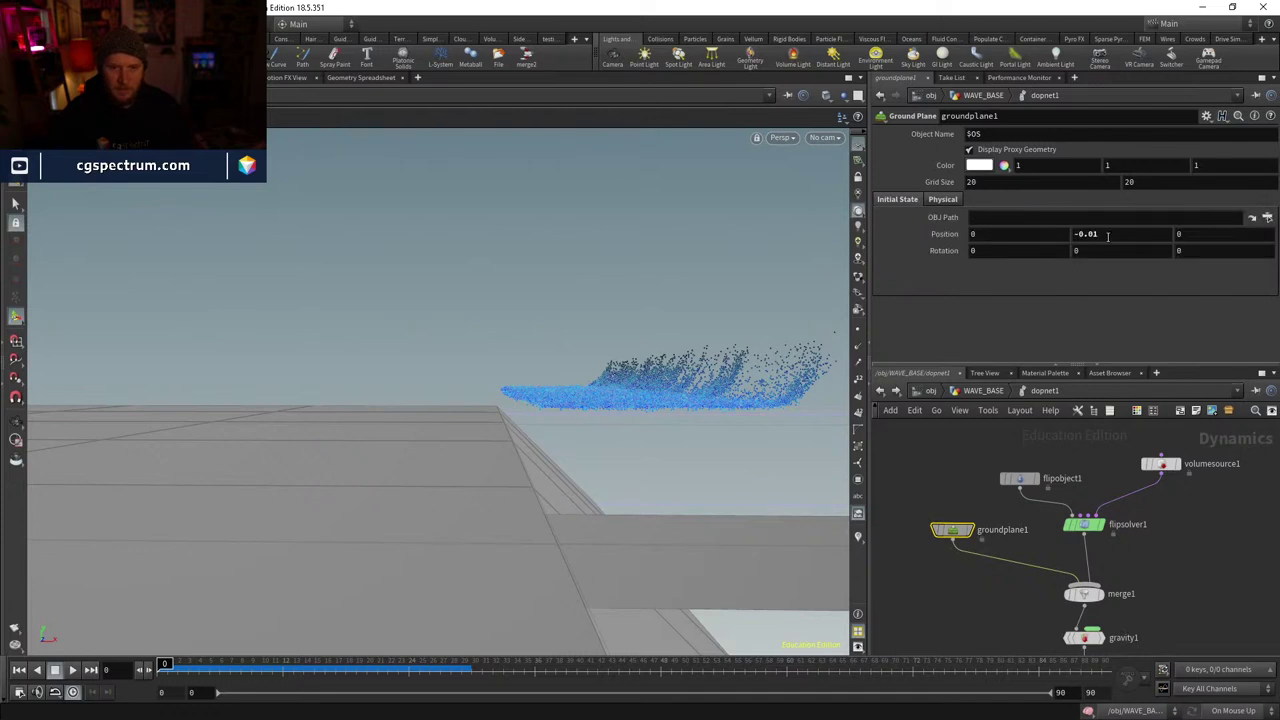
pyautogui.click(1112, 232)
pyautogui.write('-0.025')
pyautogui.press('Return')
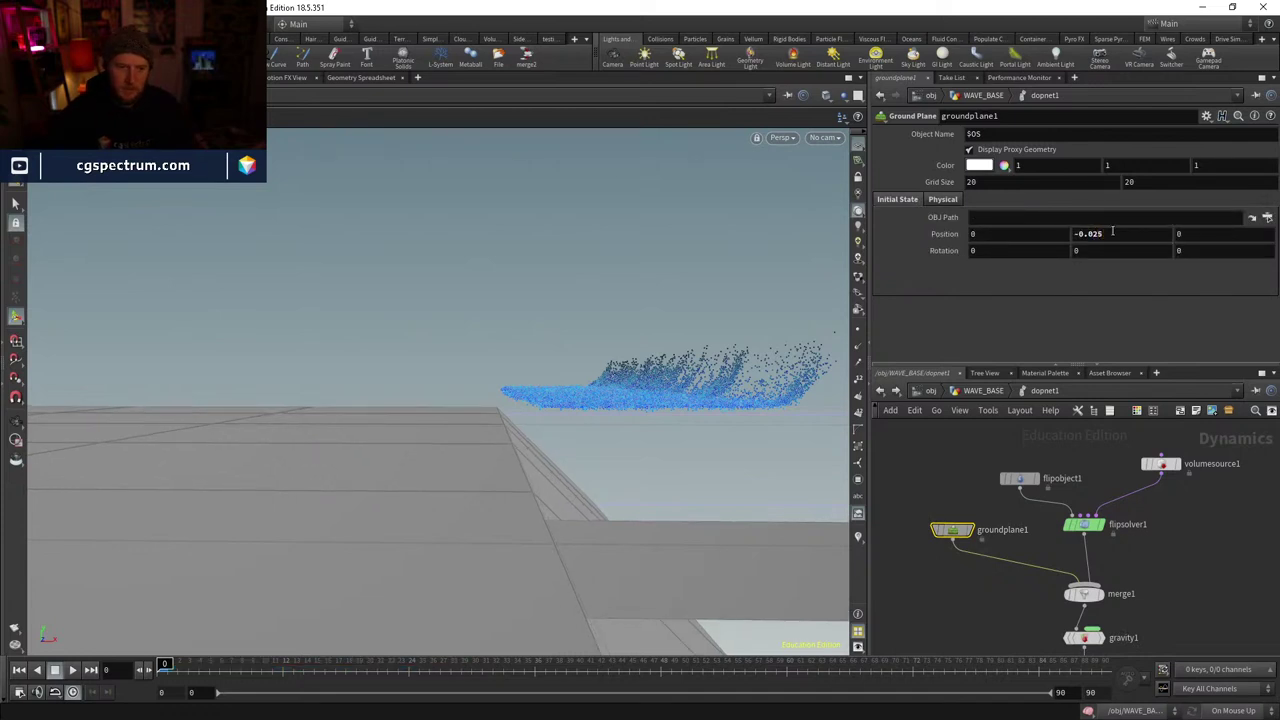
pyautogui.moveTo(1080, 545); pyautogui.dragTo(987, 564, button='middle')
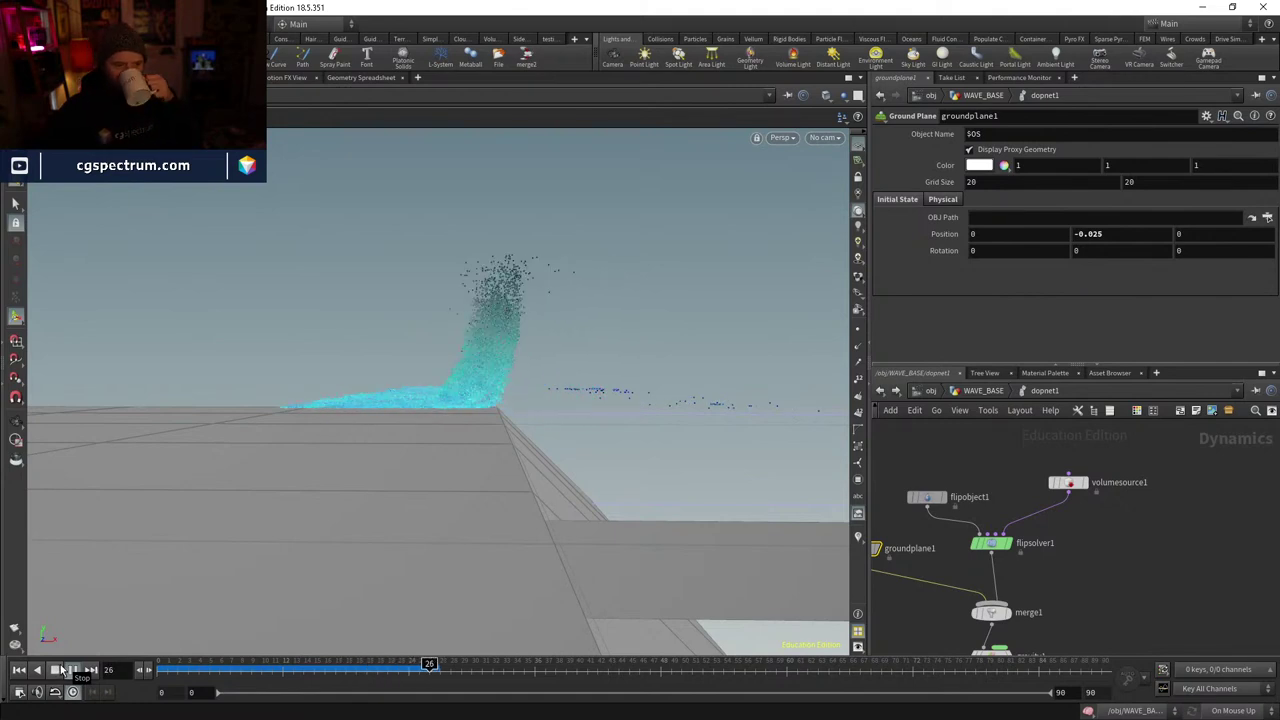
pyautogui.moveTo(293, 673); pyautogui.dragTo(140, 665)
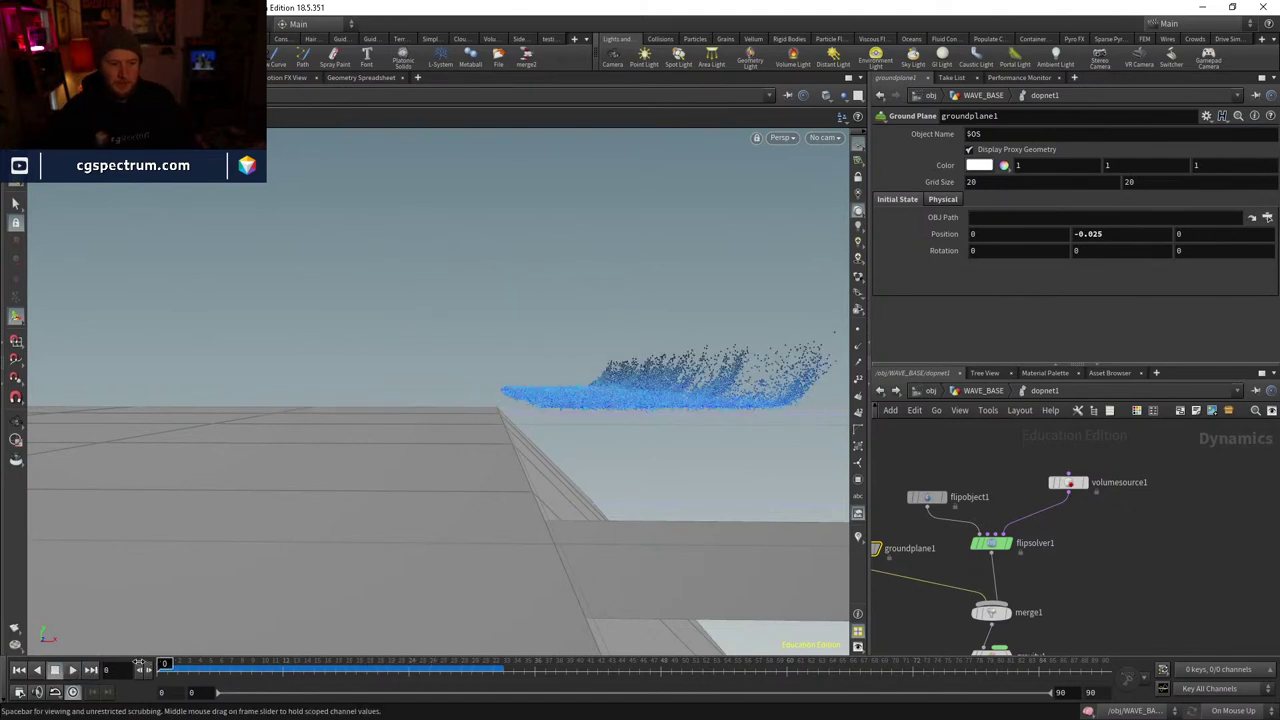
# - Back in WAVE_BASE, add a Point VOP node below pointvelocity1
pyautogui.click(990, 392)
pyautogui.moveTo(1074, 499)
pyautogui.mouseDown(button='middle')
pyautogui.moveTo(1074, 609)
pyautogui.moveTo(1070, 505)
pyautogui.mouseUp(button='middle')
pyautogui.moveTo(934, 472); pyautogui.dragTo(900, 614, button='middle')
pyautogui.press('Tab')
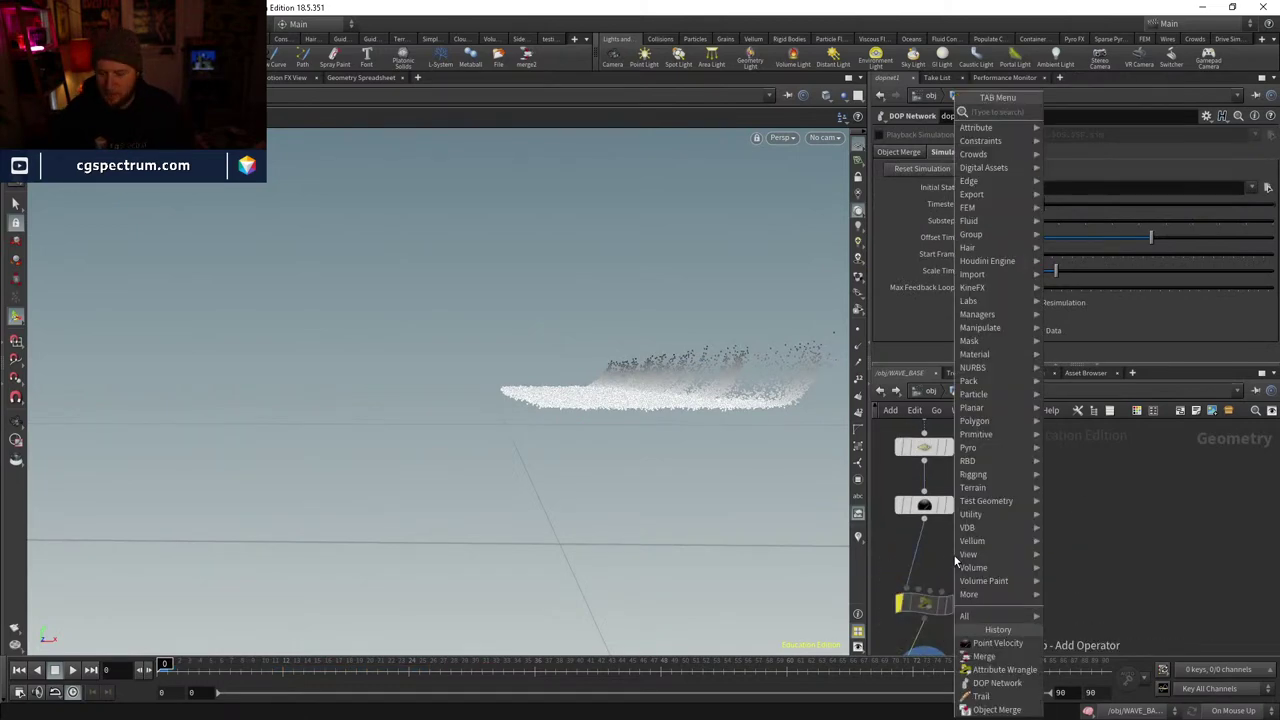
pyautogui.write('pointvop')
pyautogui.press('Return')
# - Inside pointvop1, add a Turbulent Noise node driven by point position P
pyautogui.click(922, 560)
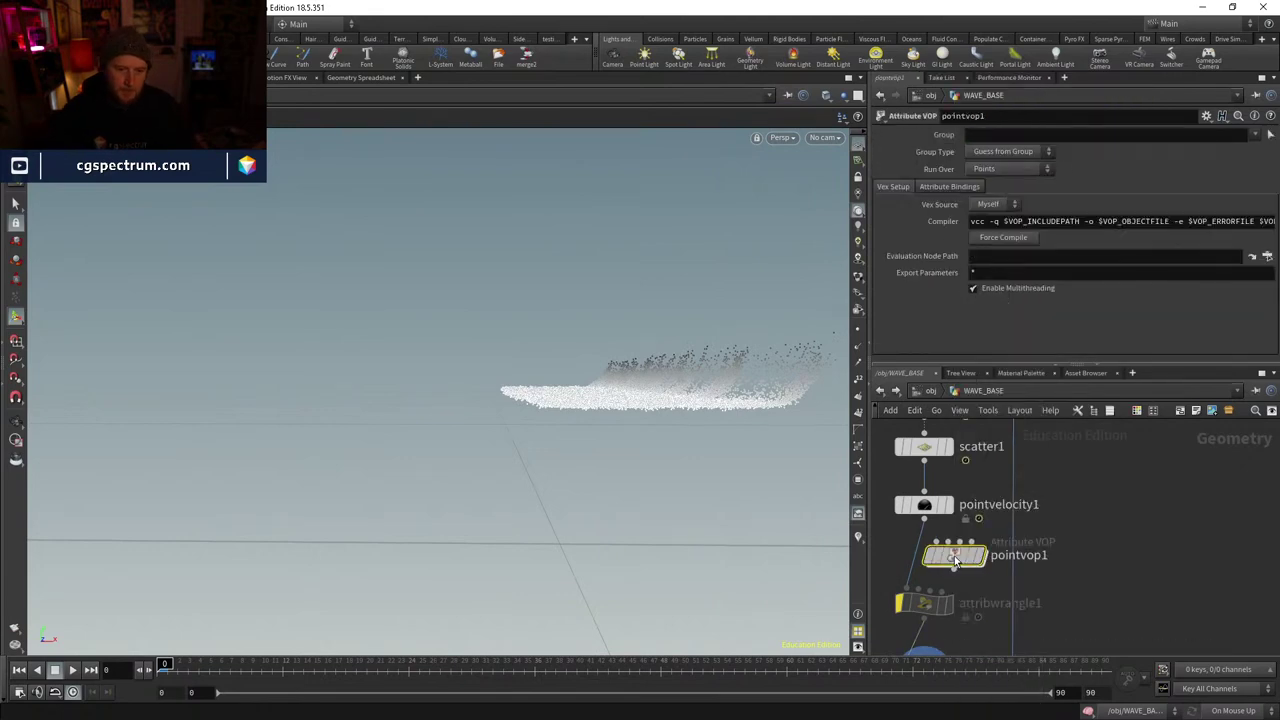
pyautogui.doubleClick(922, 566)
pyautogui.press('Tab')
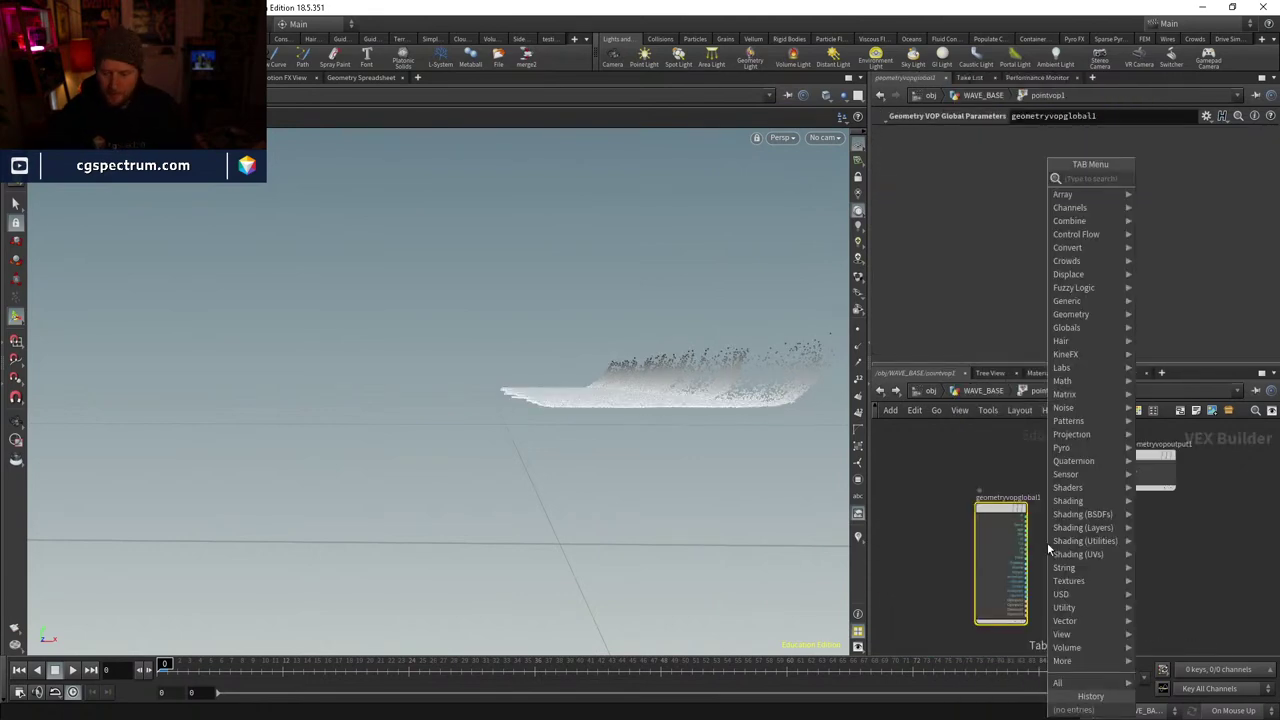
pyautogui.write('turb')
pyautogui.press('Return')
pyautogui.click(1075, 575)
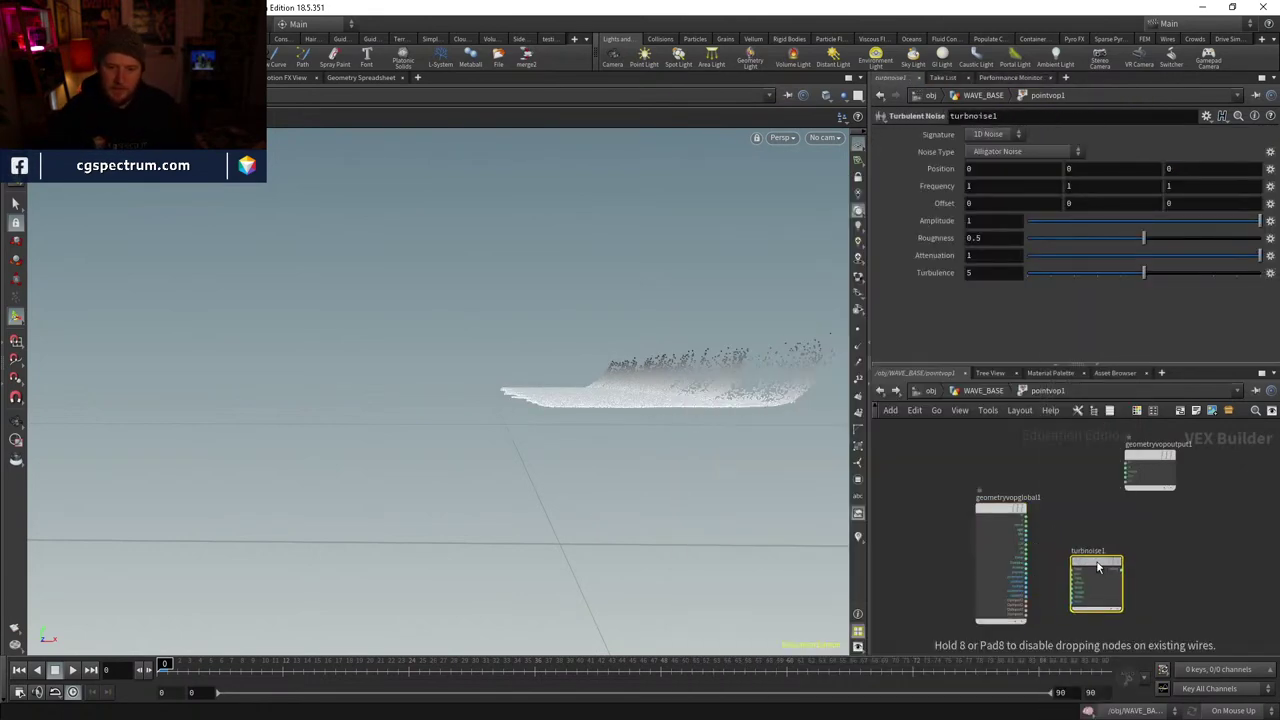
pyautogui.scroll(2, 1075, 580)
pyautogui.moveTo(981, 481); pyautogui.dragTo(1075, 600)
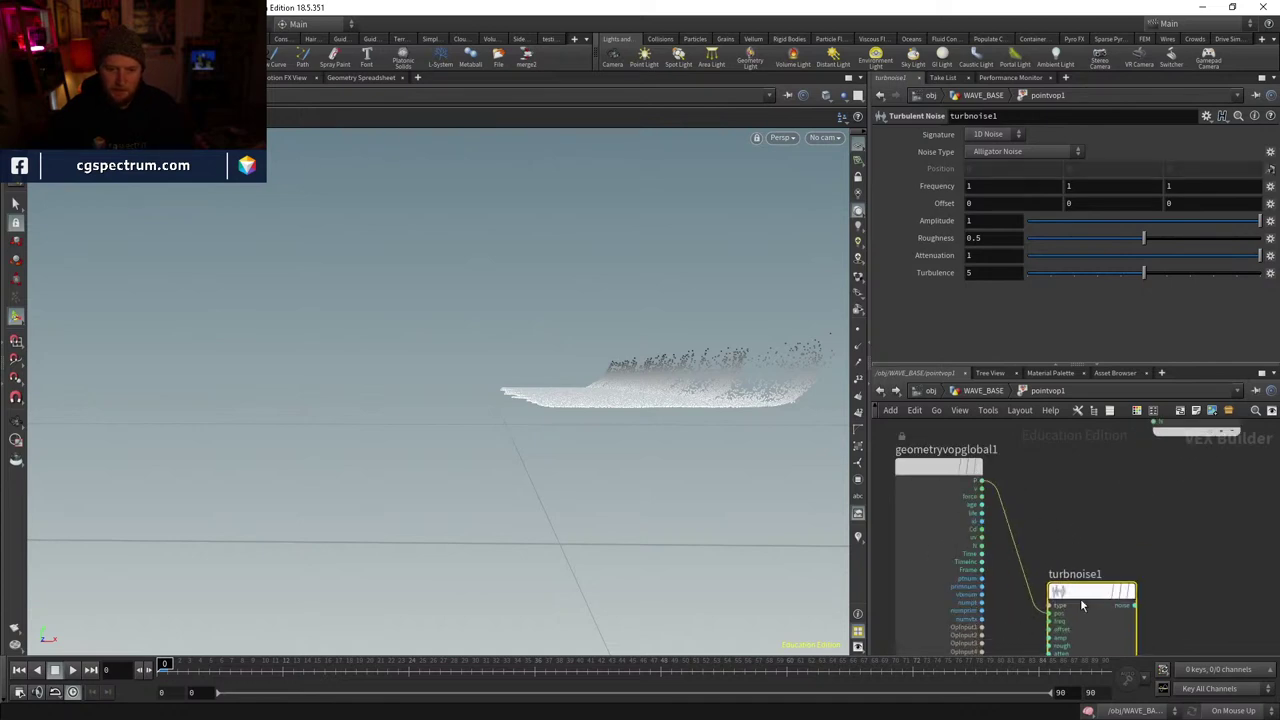
# - Multiply velocity v by the noise and send the product to the output v
pyautogui.press('Tab')
pyautogui.write('mult')
pyautogui.press('Return')
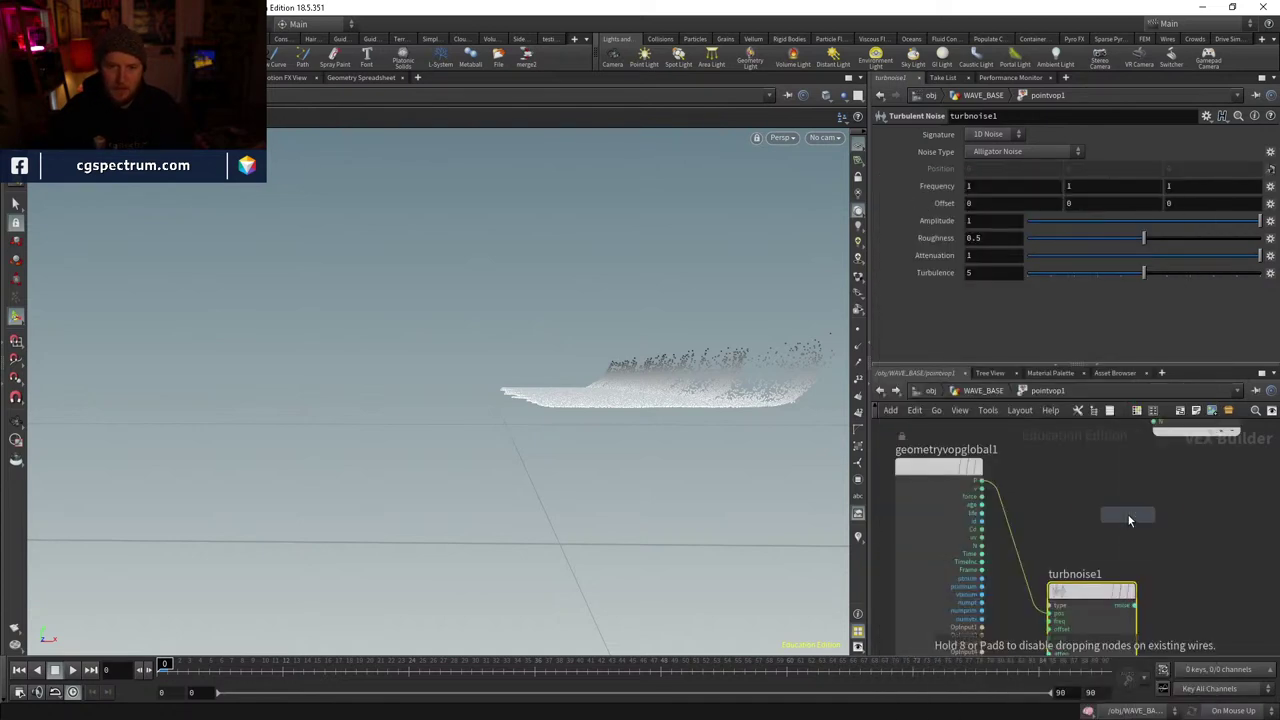
pyautogui.click(1128, 515)
pyautogui.click(1086, 529)
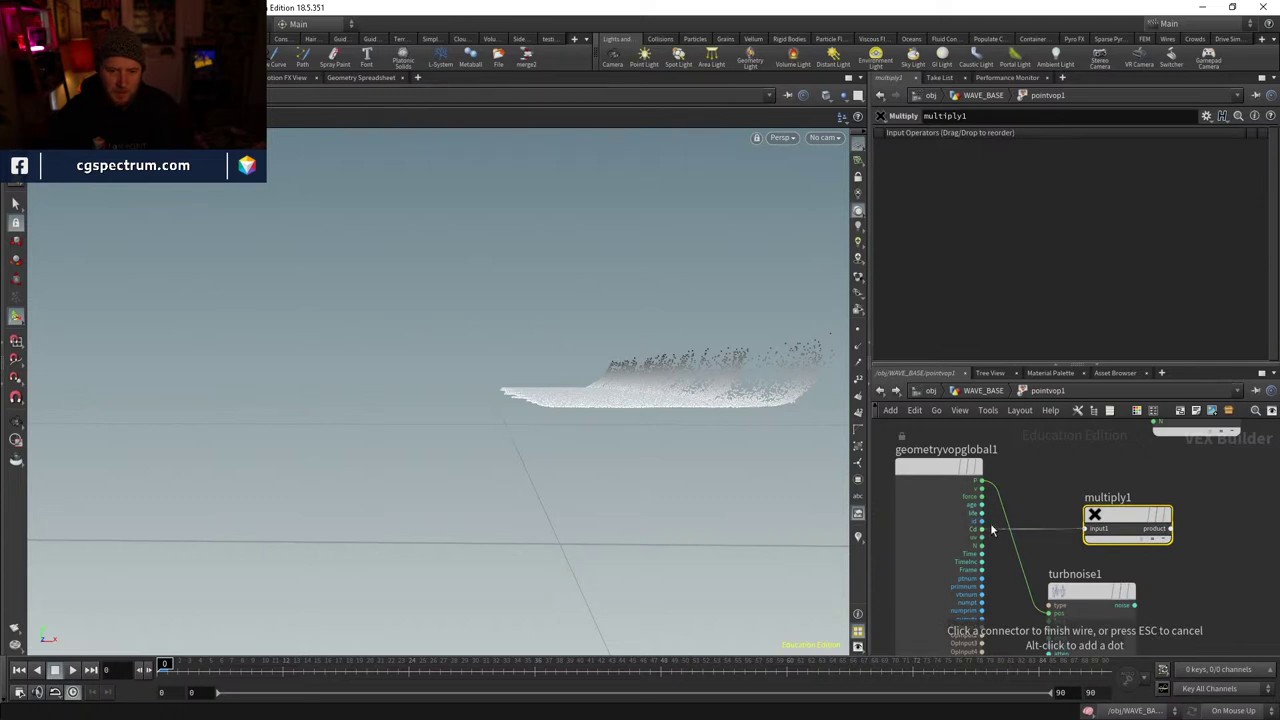
pyautogui.click(982, 489)
pyautogui.click(1086, 537)
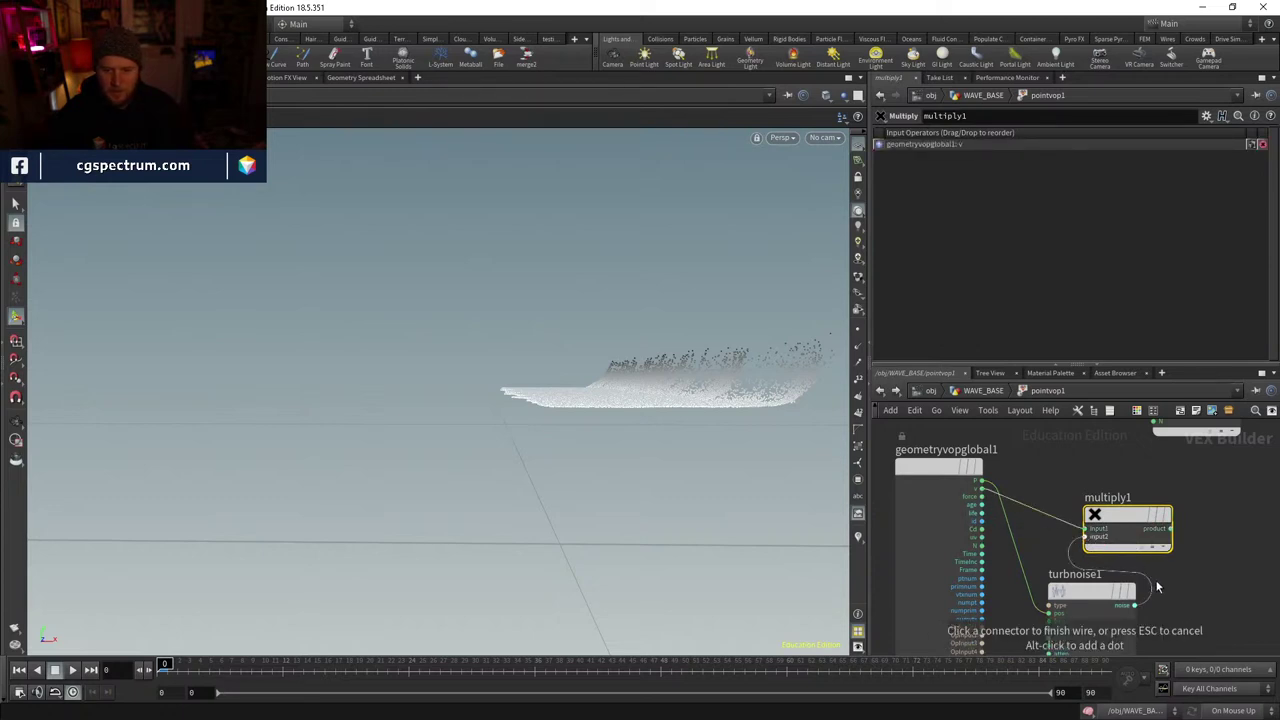
pyautogui.click(1134, 605)
pyautogui.moveTo(1198, 538); pyautogui.dragTo(1164, 602, button='middle')
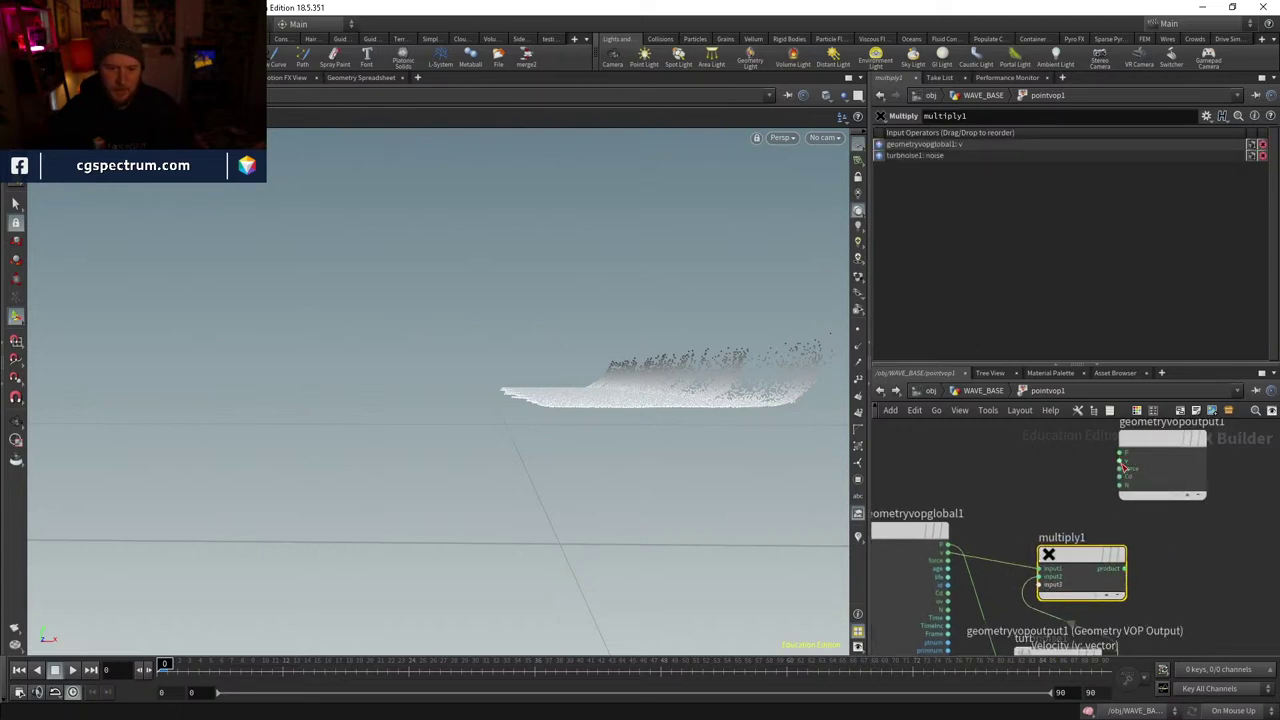
pyautogui.click(1119, 452)
pyautogui.click(1116, 568)
# - Set turbnoise1's Frequency to 0.9 and move it below multiply1
pyautogui.keyDown('alt'); pyautogui.moveTo(700, 500); pyautogui.dragTo(565, 520); pyautogui.keyUp('alt')
pyautogui.moveTo(1010, 512); pyautogui.dragTo(996, 418, button='middle')
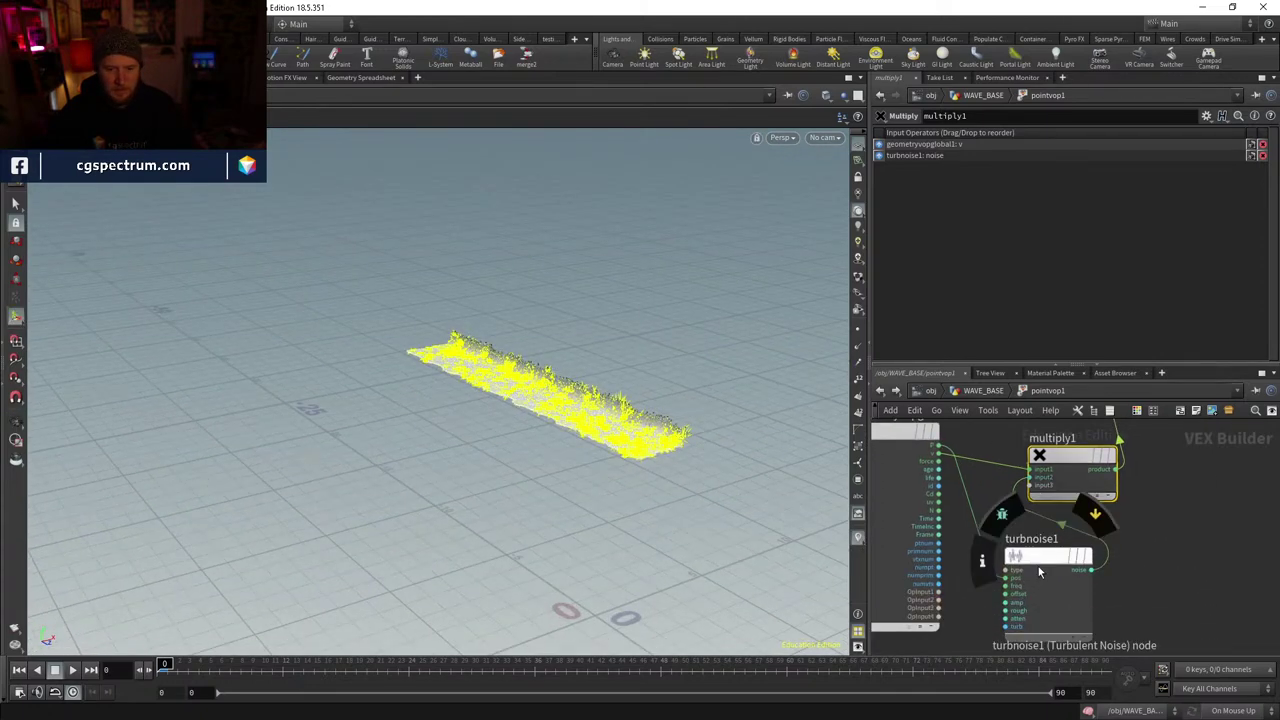
pyautogui.click(1038, 566)
pyautogui.keyDown('alt'); pyautogui.moveTo(694, 406); pyautogui.dragTo(902, 349); pyautogui.keyUp('alt')
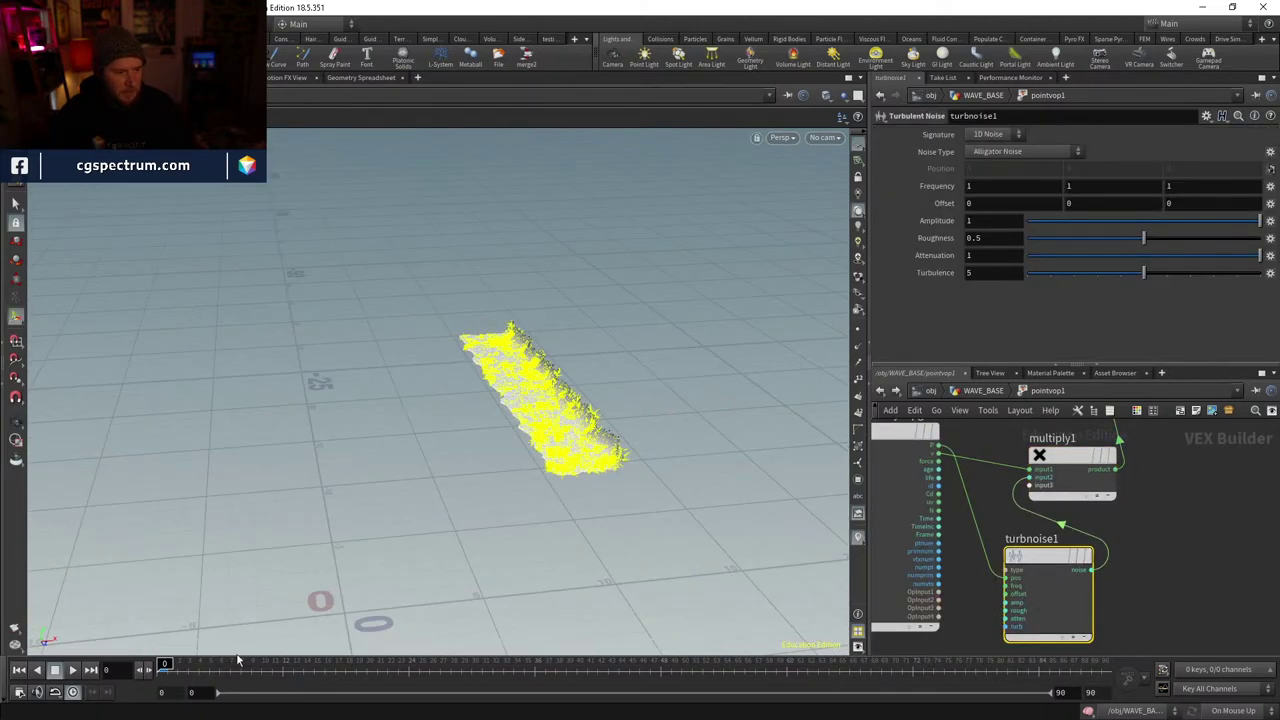
pyautogui.keyDown('alt'); pyautogui.moveTo(466, 420); pyautogui.dragTo(520, 486); pyautogui.keyUp('alt')
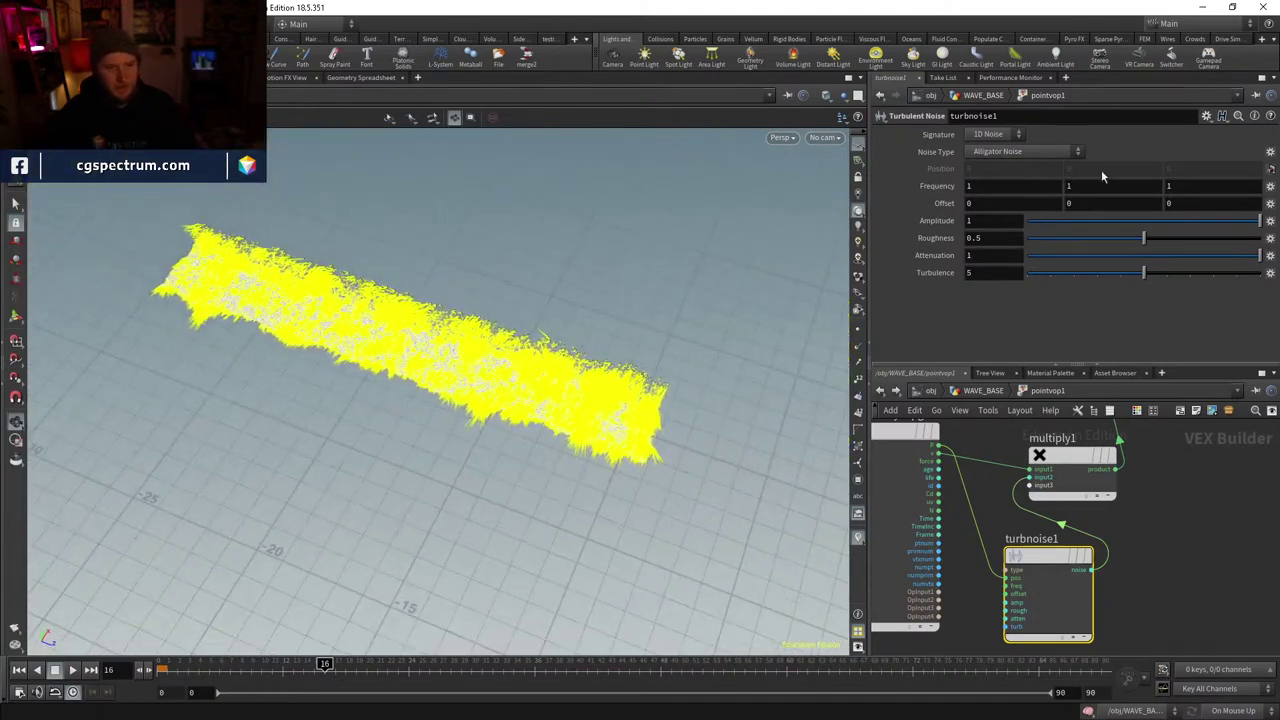
pyautogui.moveTo(934, 184)
pyautogui.mouseDown(button='middle')
pyautogui.moveTo(950, 185)
pyautogui.moveTo(925, 188)
pyautogui.mouseUp(button='middle')
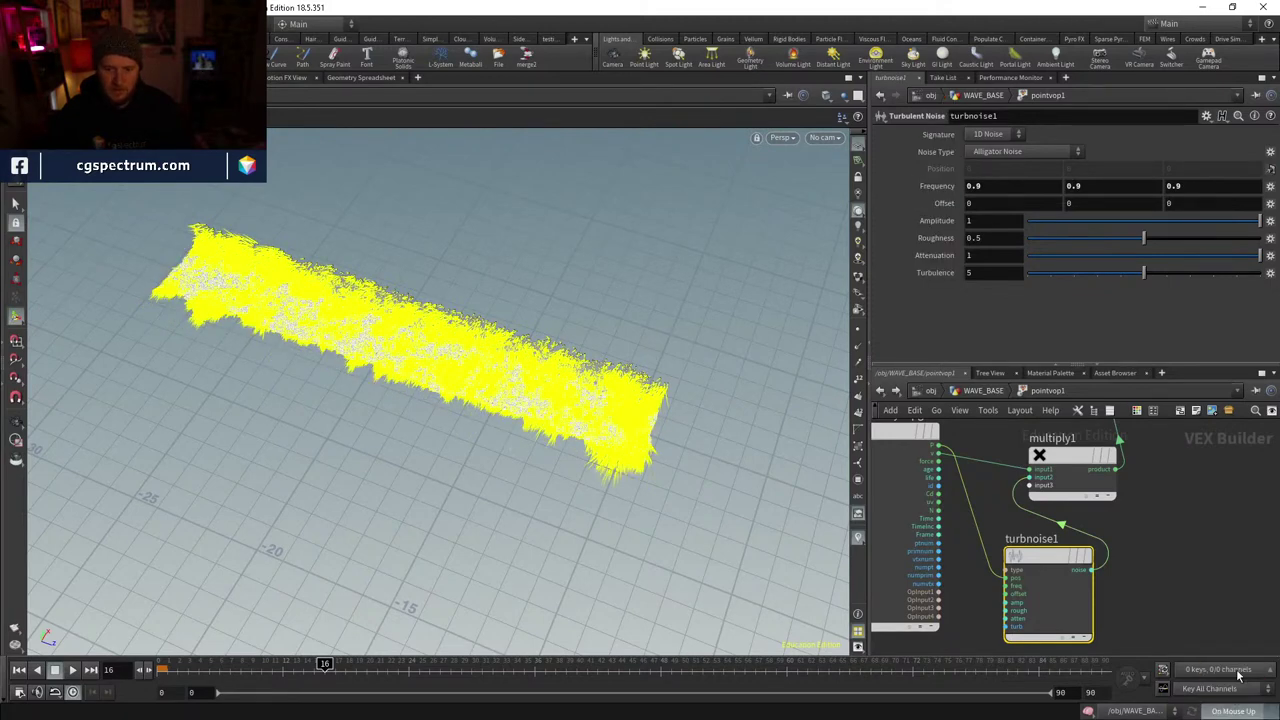
pyautogui.moveTo(932, 186); pyautogui.dragTo(1031, 180, button='middle')
pyautogui.moveTo(523, 400); pyautogui.dragTo(587, 352)
pyautogui.moveTo(1050, 552); pyautogui.dragTo(1038, 600)
# - Insert a Fit Range node after turbnoise1's output and try Destination Max values
pyautogui.press('Tab')
pyautogui.write('fit')
pyautogui.press('Return')
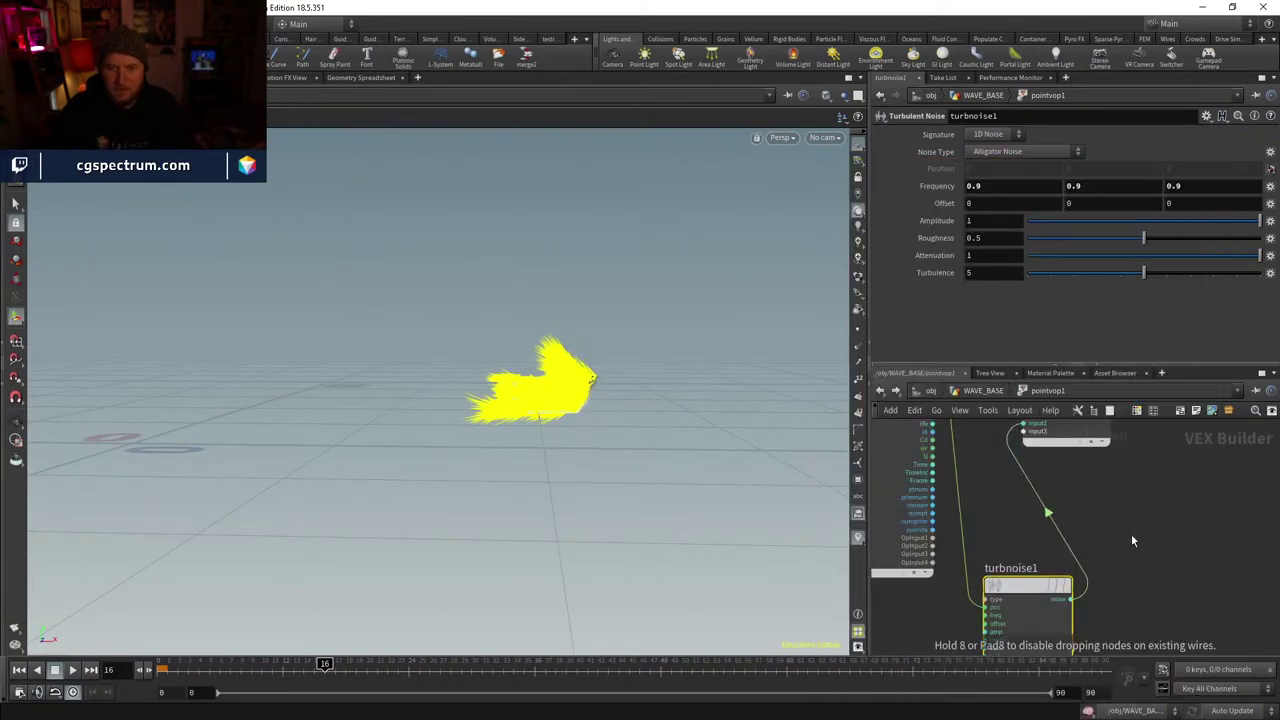
pyautogui.click(1190, 511)
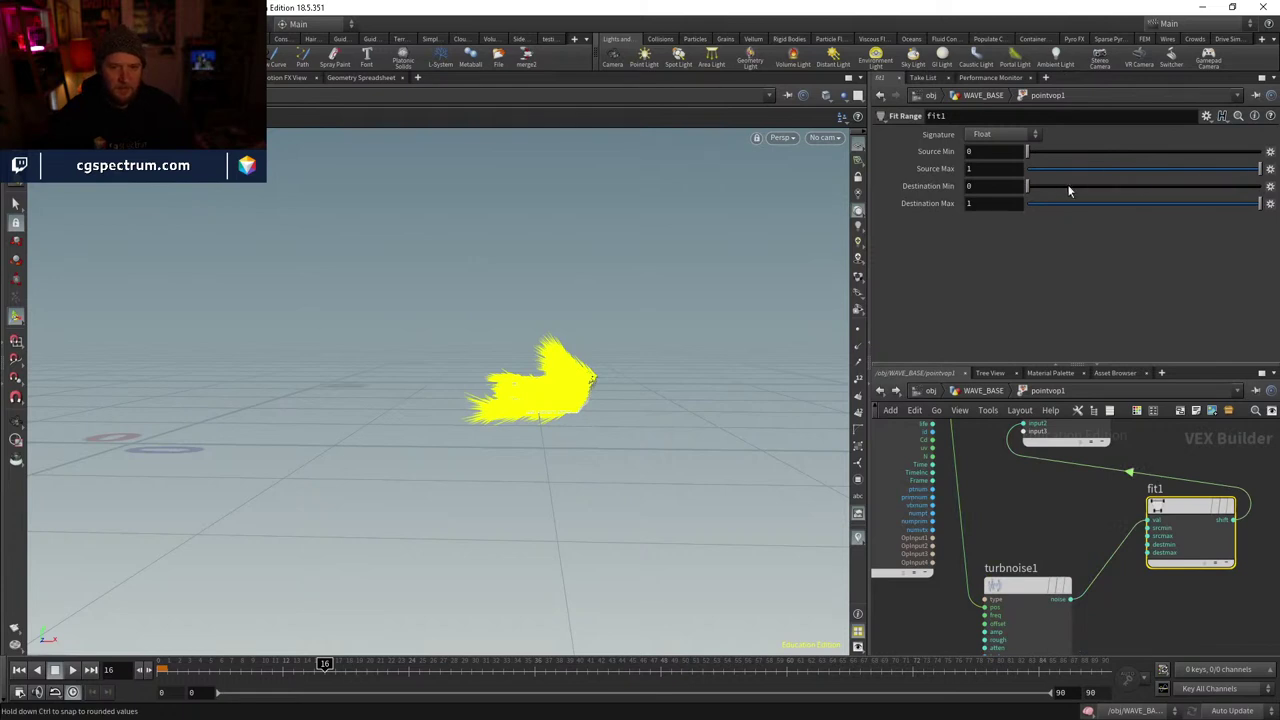
pyautogui.moveTo(1067, 186); pyautogui.dragTo(1027, 186)
pyautogui.moveTo(1258, 203); pyautogui.dragTo(1118, 203)
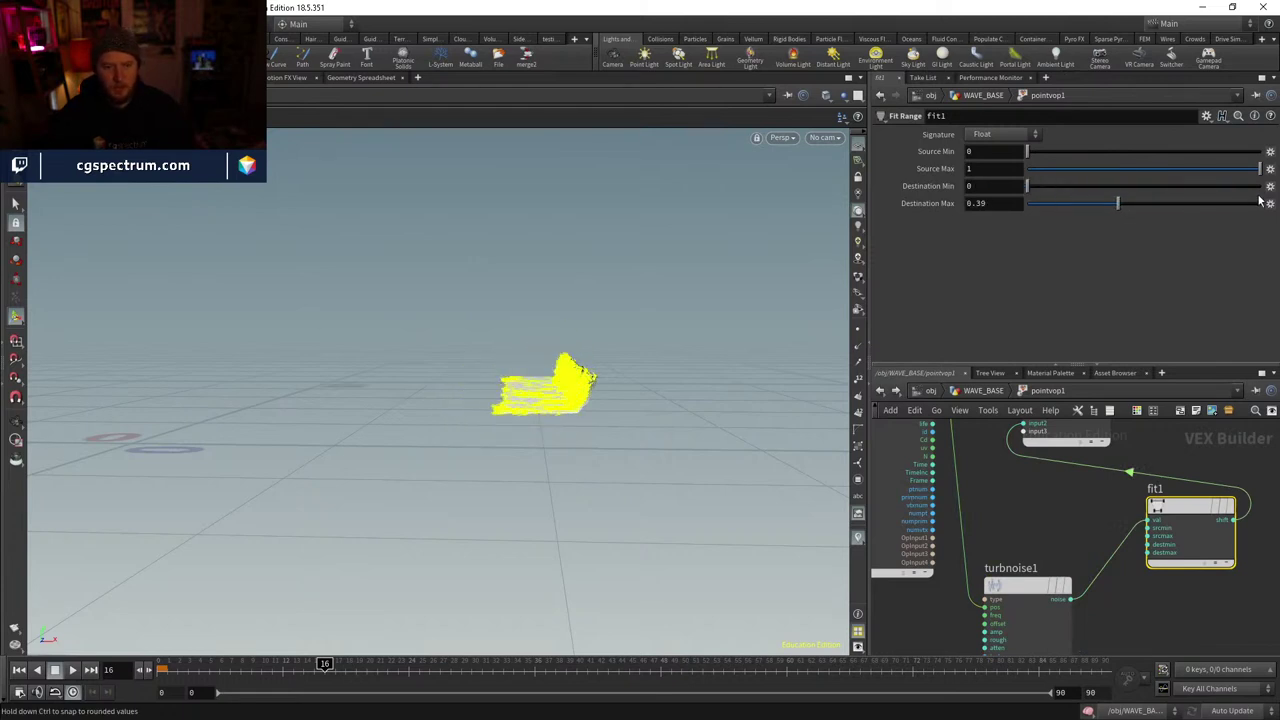
pyautogui.click(1259, 203)
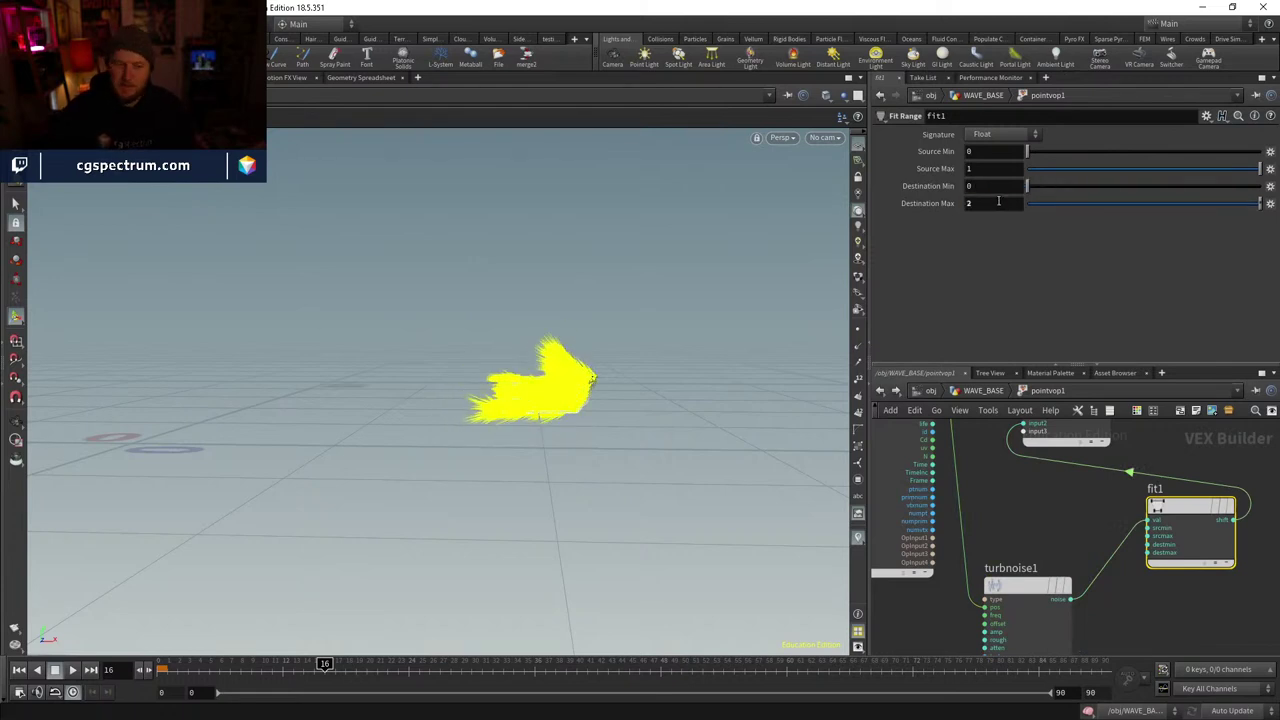
pyautogui.press('Return')
pyautogui.moveTo(1036, 600)
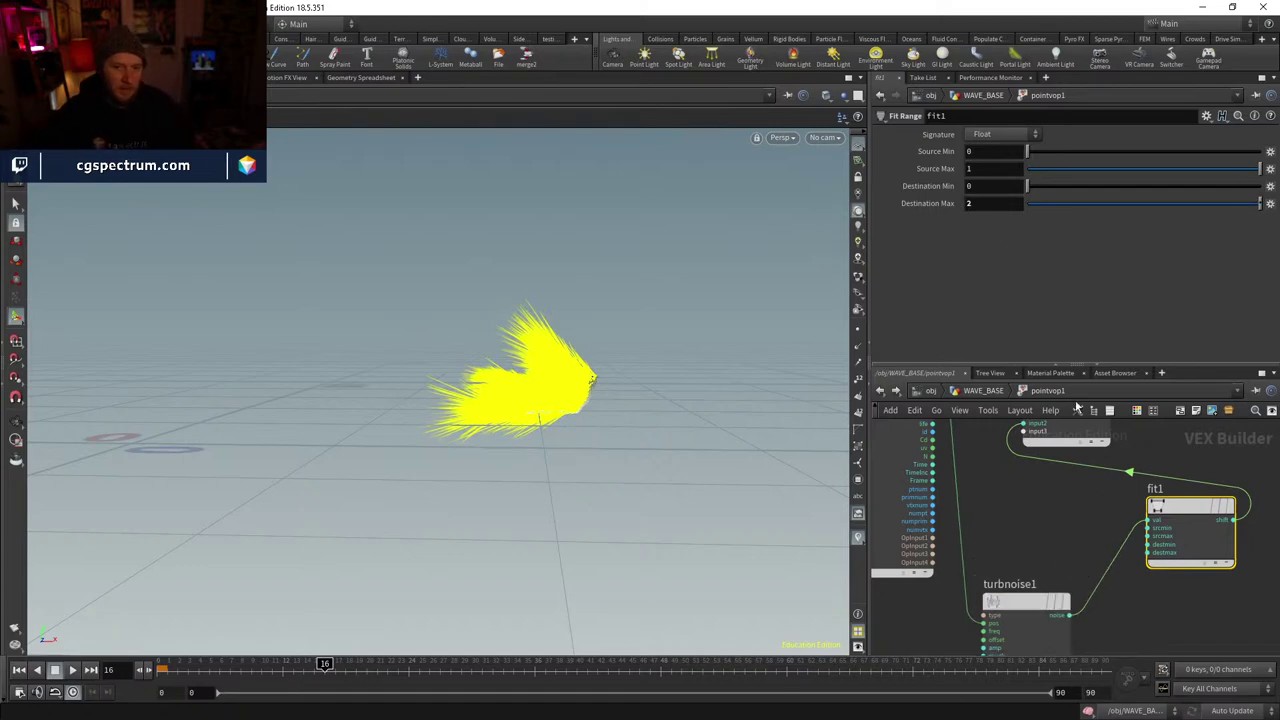
pyautogui.moveTo(676, 355); pyautogui.dragTo(700, 460)
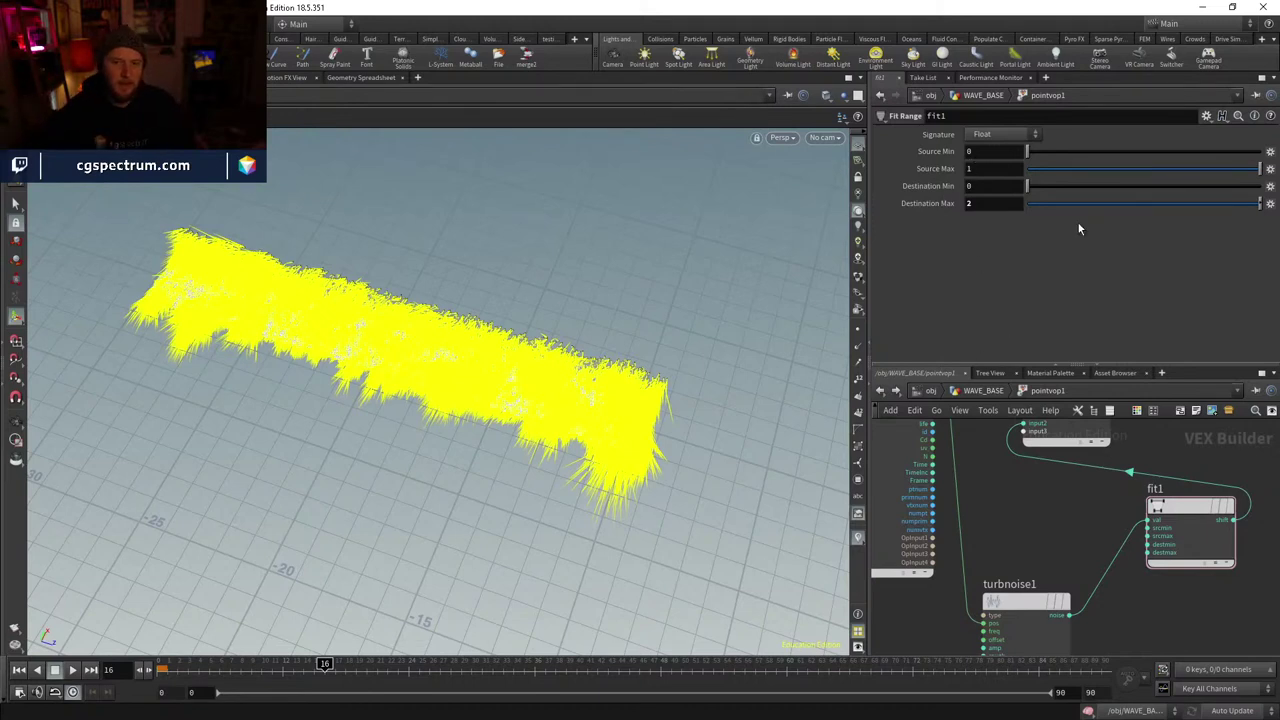
# - Set fit1's Destination Min to 0.5 and Destination Max to 2
pyautogui.moveTo(1026, 186); pyautogui.dragTo(1100, 190)
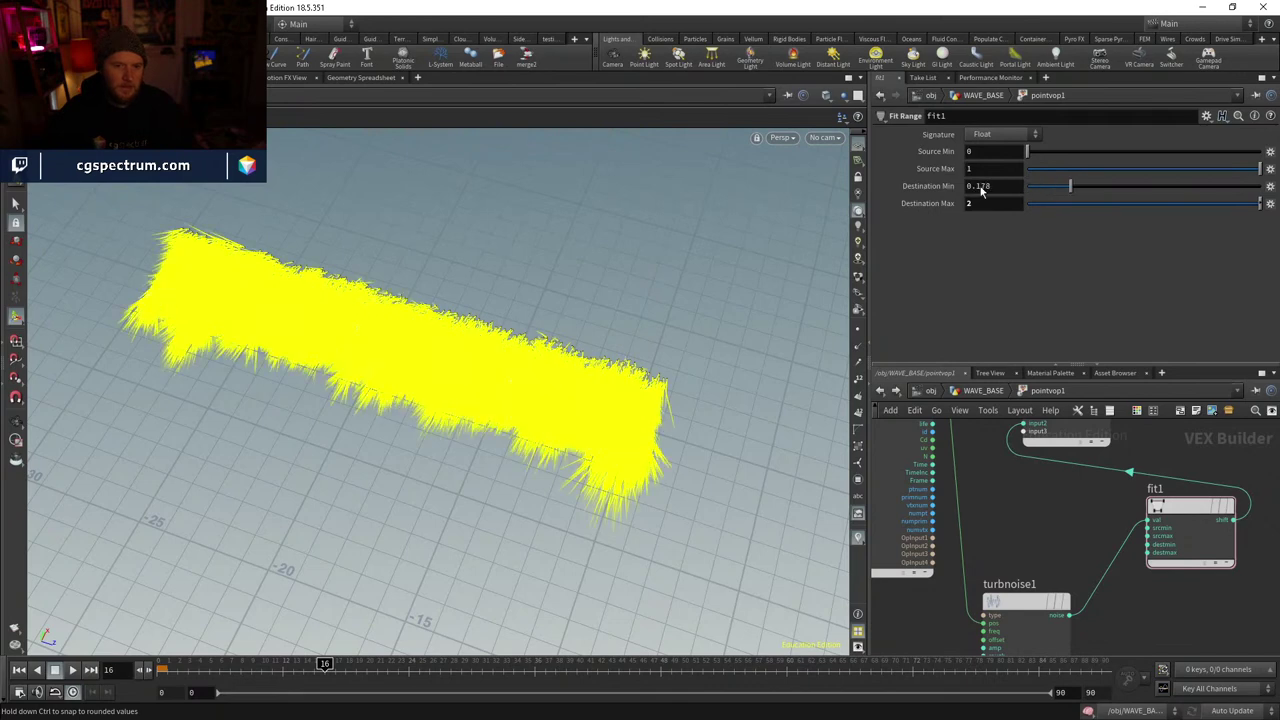
pyautogui.scroll(5, 600, 360)
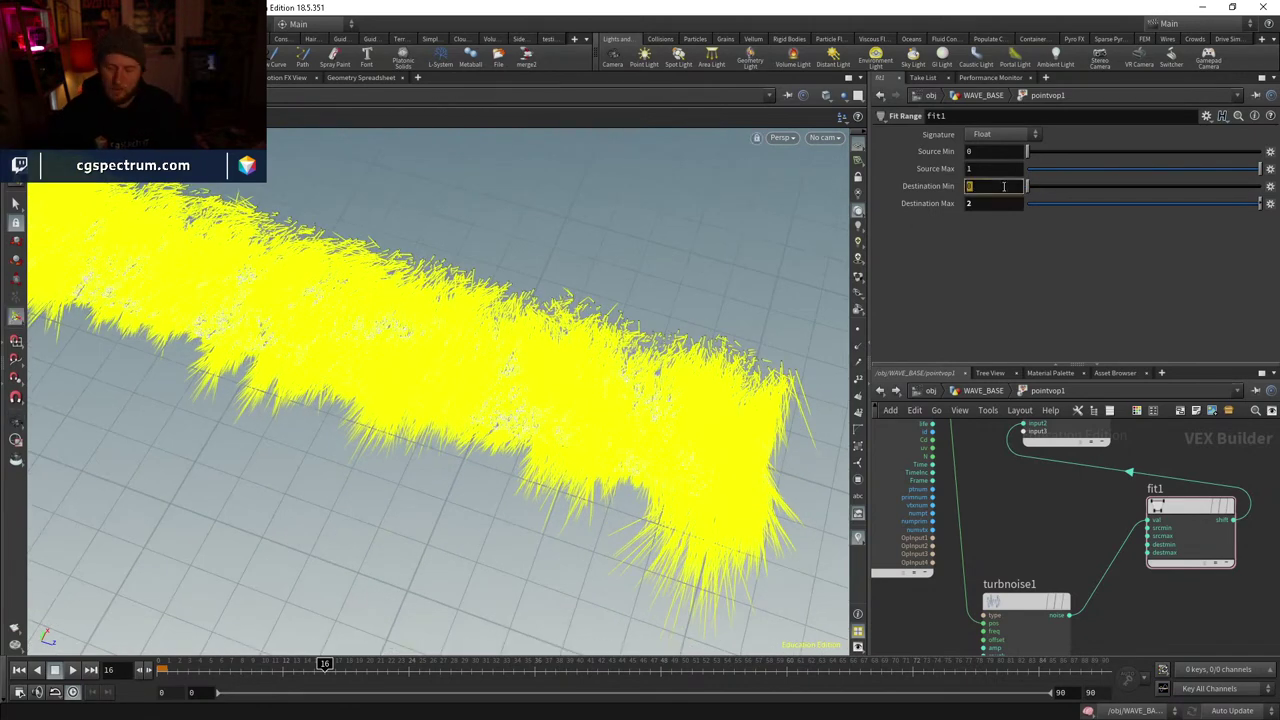
pyautogui.write('5')
pyautogui.press('Return')
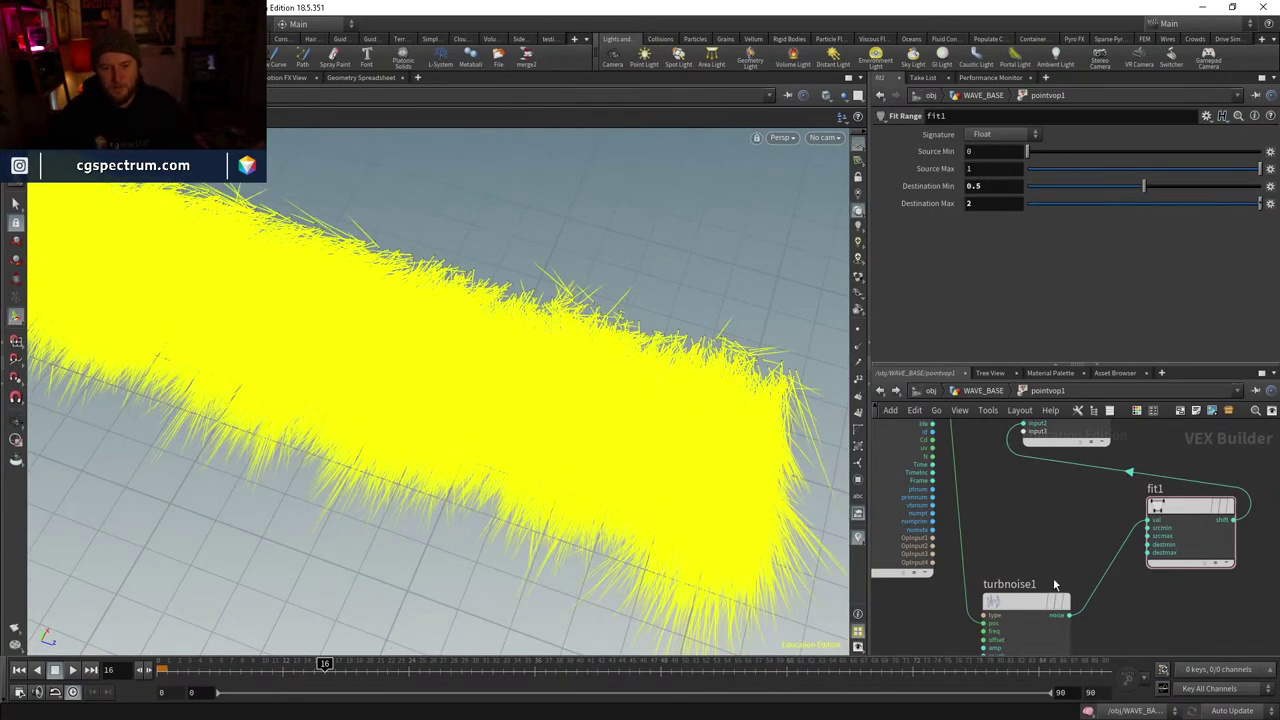
pyautogui.moveTo(1230, 211); pyautogui.dragTo(1196, 213)
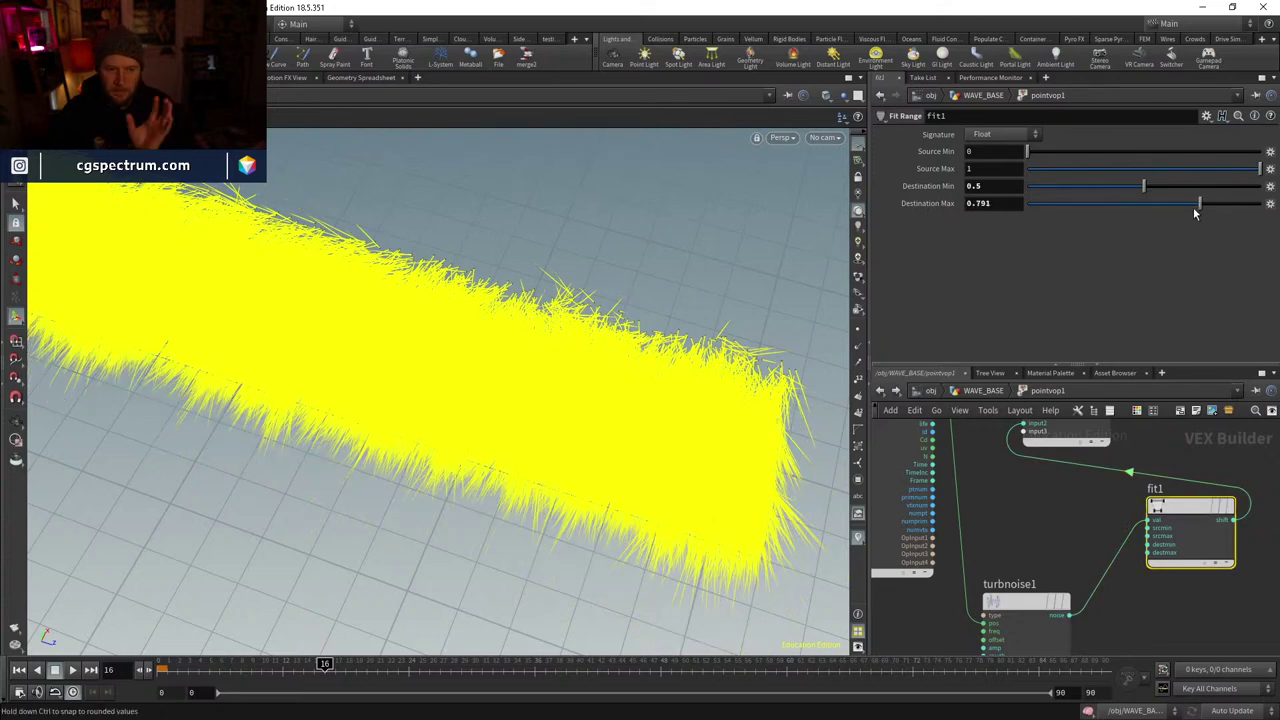
pyautogui.click(988, 204)
pyautogui.write('2')
pyautogui.press('Return')
# - Re-enter pointvop1 from WAVE_BASE and display the plain emission points
pyautogui.click(996, 498)
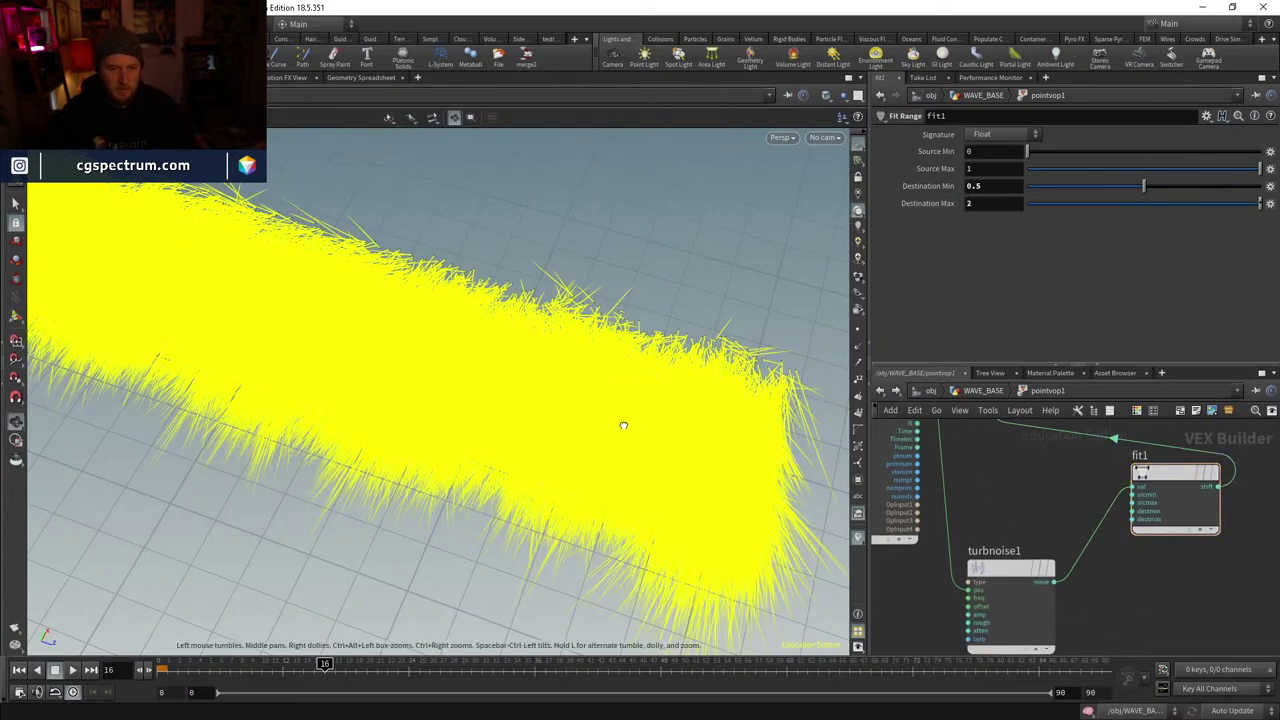
pyautogui.click(1003, 391)
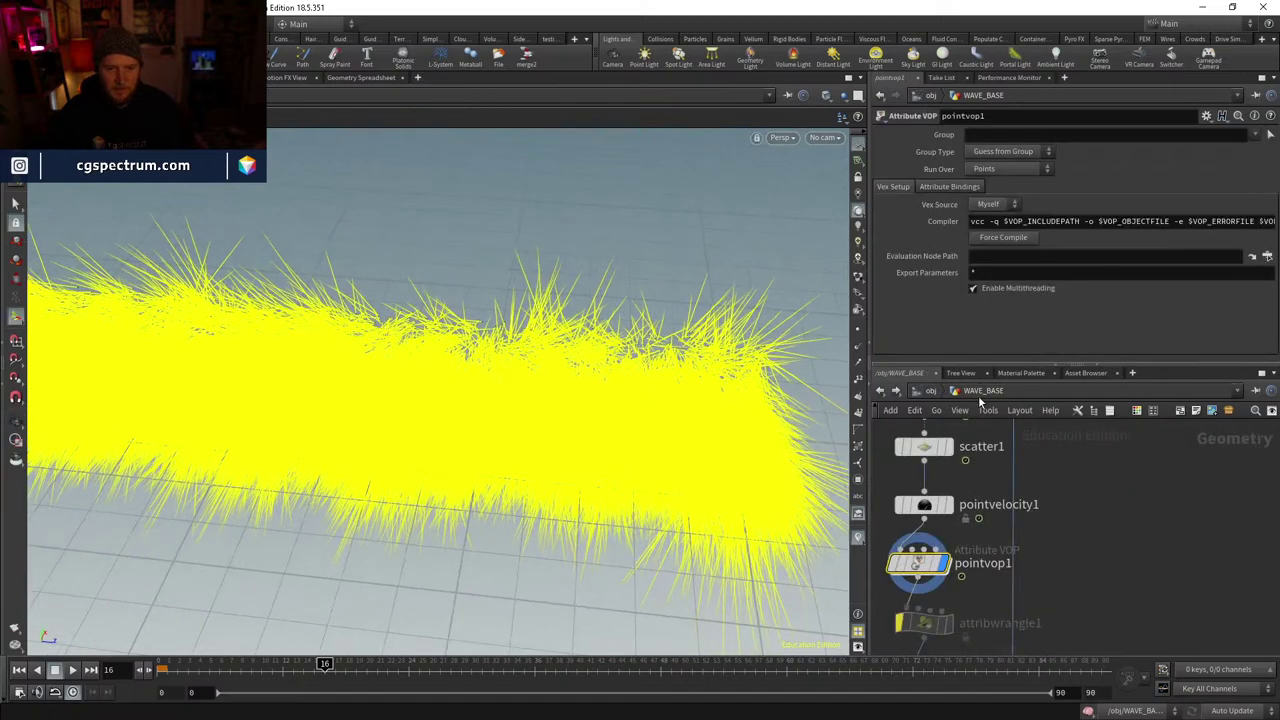
pyautogui.doubleClick(926, 570)
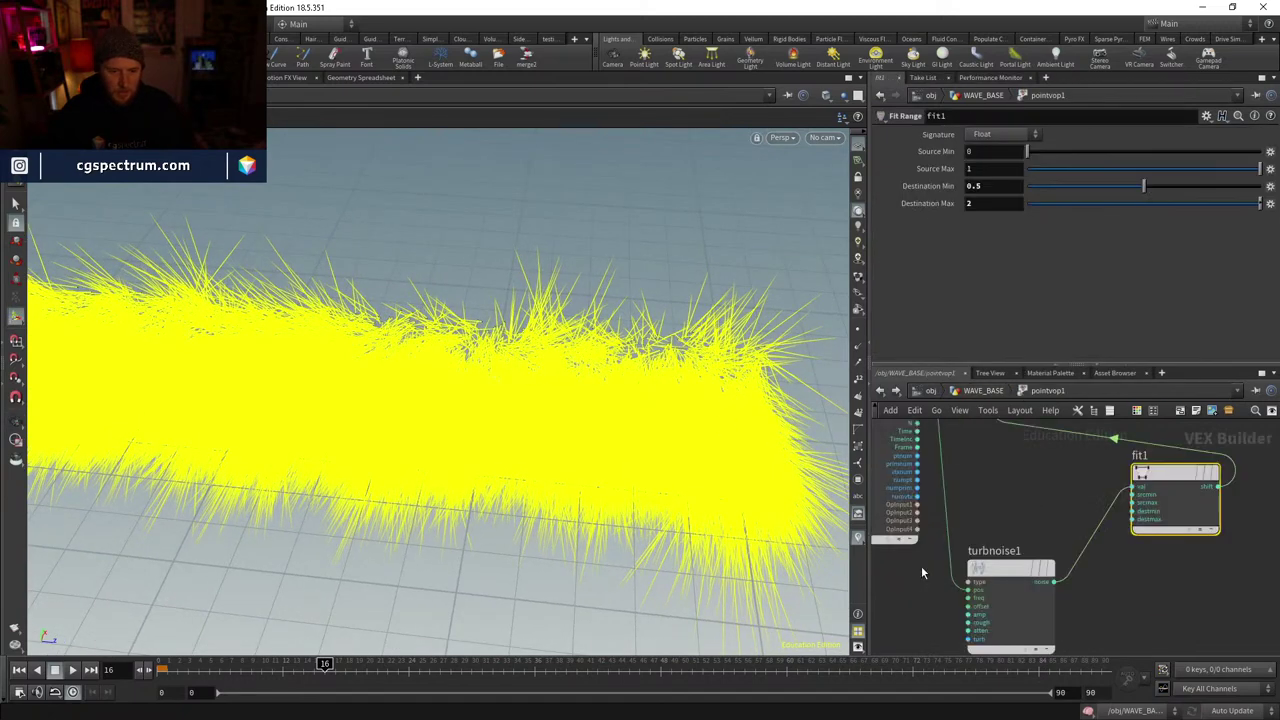
pyautogui.click(858, 538)
# - Wire turbnoise1's noise and then fit1's result for preview on the emission points
pyautogui.click(998, 618)
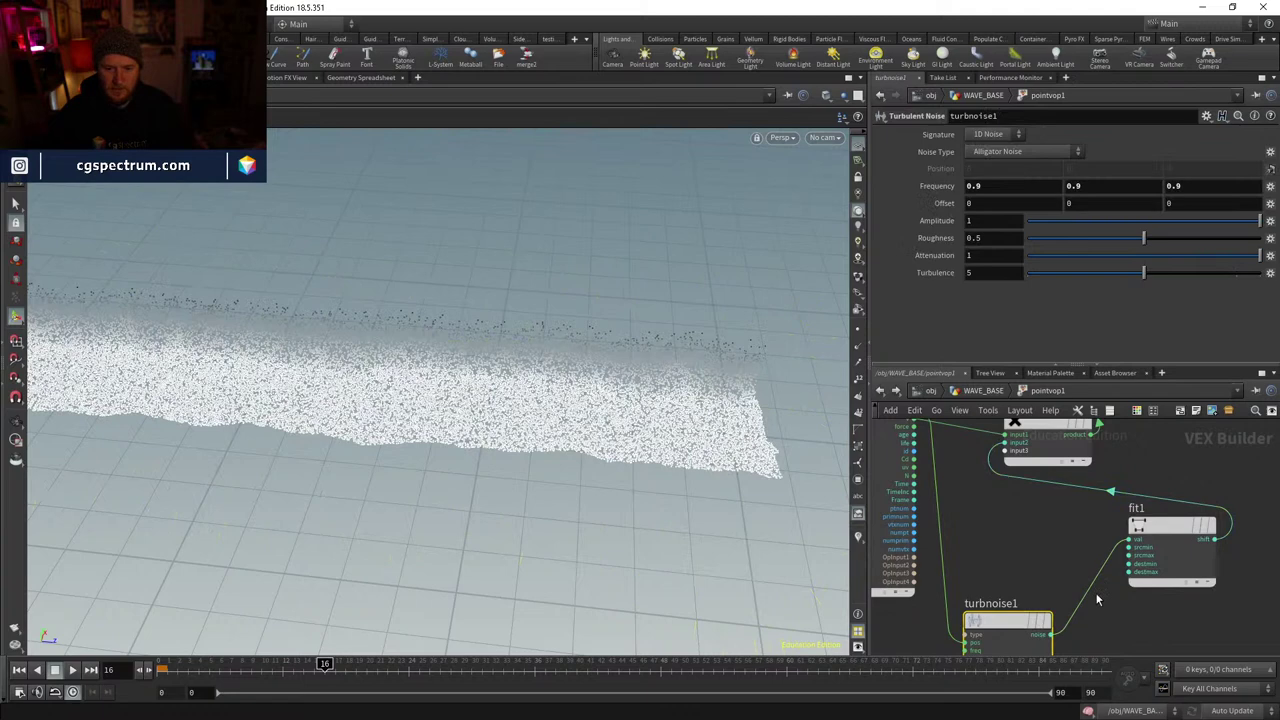
pyautogui.click(1052, 636)
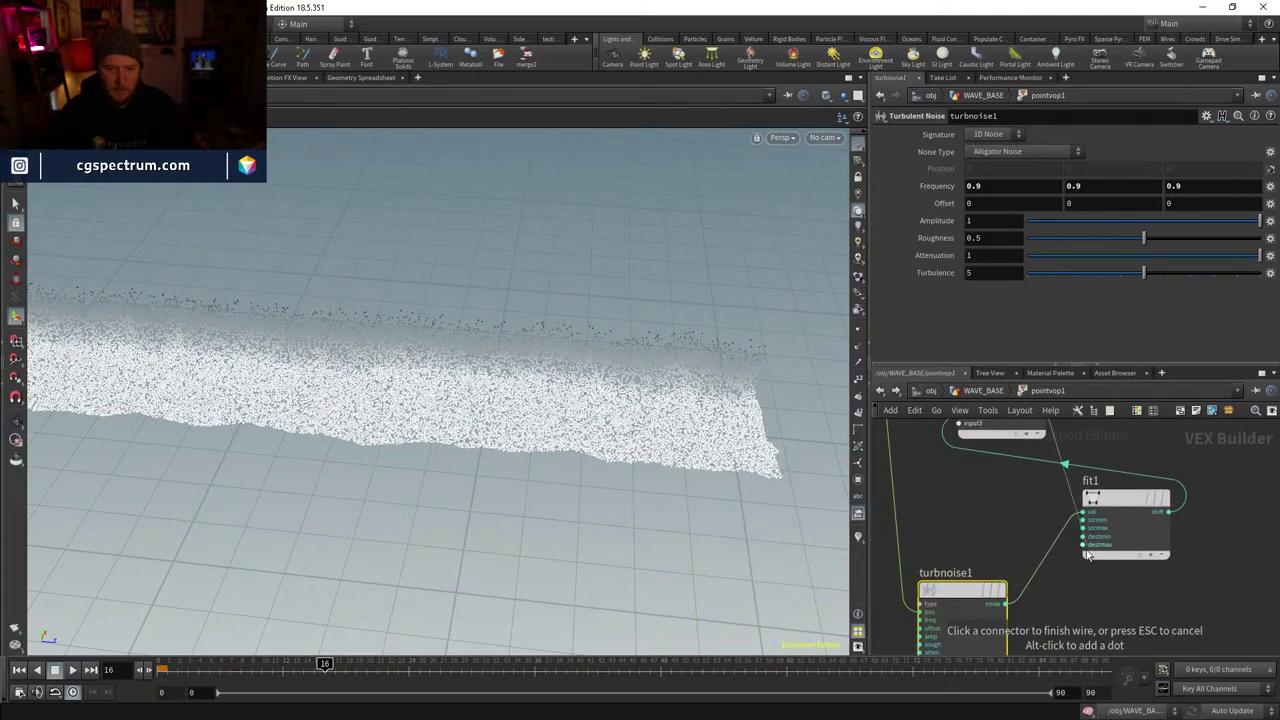
pyautogui.click(1007, 603)
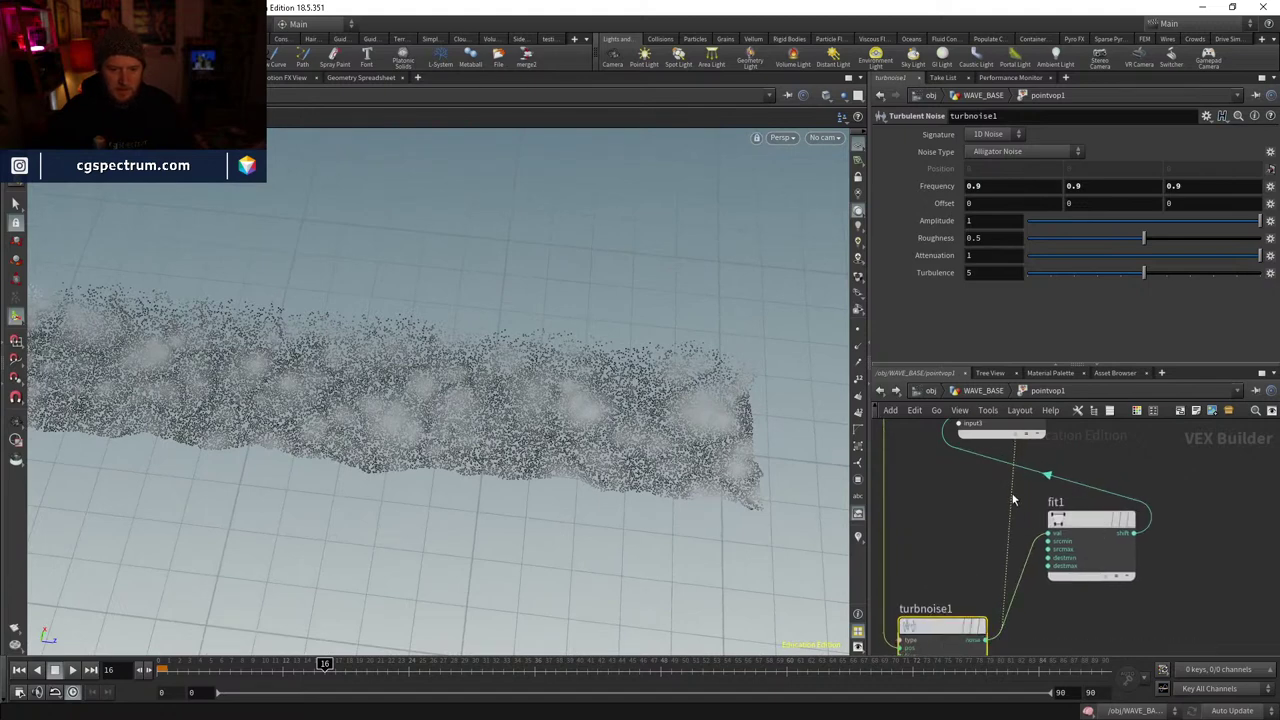
pyautogui.click(1133, 533)
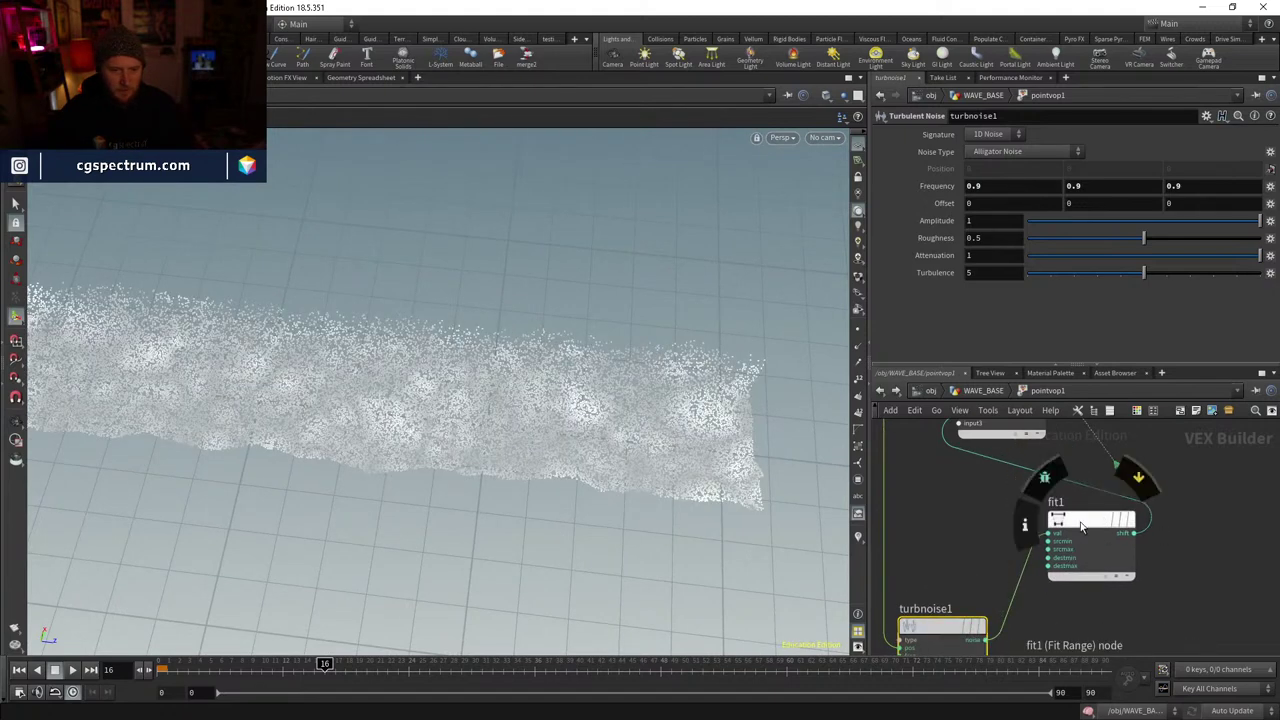
pyautogui.click(1130, 527)
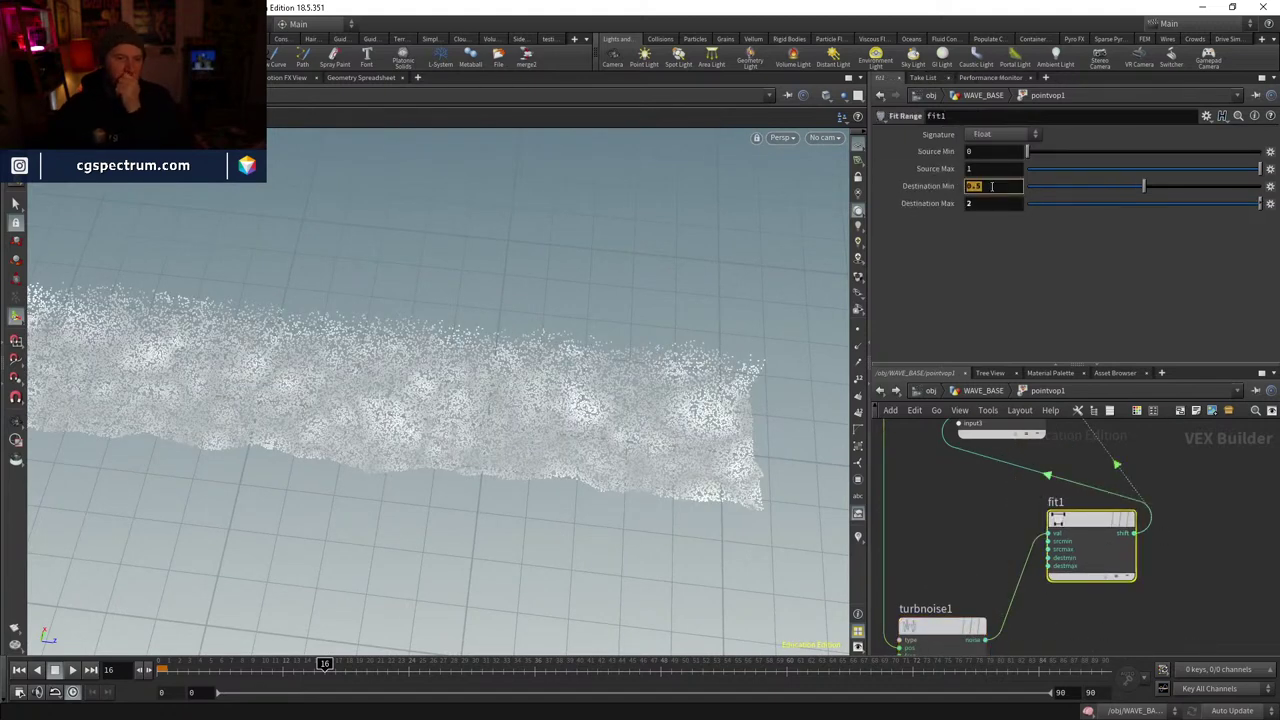
# - Set fit1's Source range to 0.063–0.172 and Destination range to 0.5–2
pyautogui.press('Tab')
pyautogui.write('1')
pyautogui.press('Return')
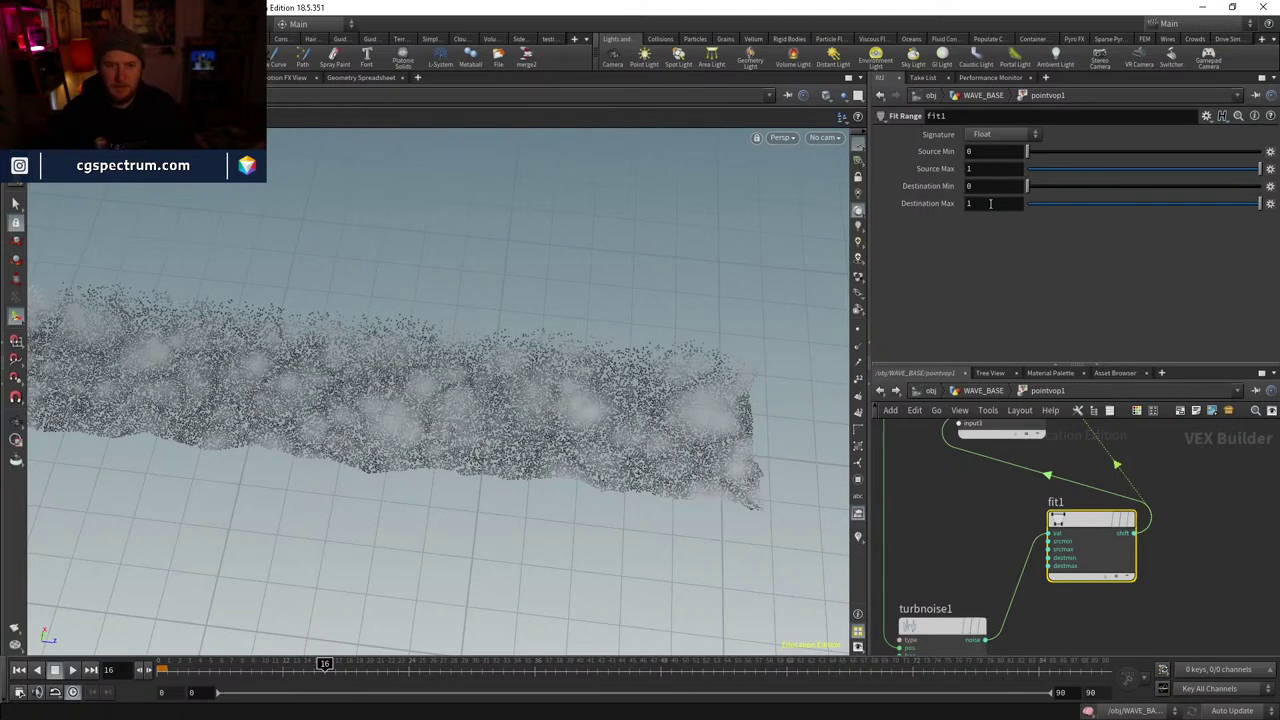
pyautogui.moveTo(1034, 154)
pyautogui.mouseDown()
pyautogui.moveTo(1124, 160)
pyautogui.moveTo(1050, 160)
pyautogui.mouseUp()
pyautogui.moveTo(1060, 169)
pyautogui.mouseDown()
pyautogui.moveTo(1092, 182)
pyautogui.moveTo(1032, 156)
pyautogui.moveTo(1065, 175)
pyautogui.moveTo(1043, 159)
pyautogui.mouseUp()
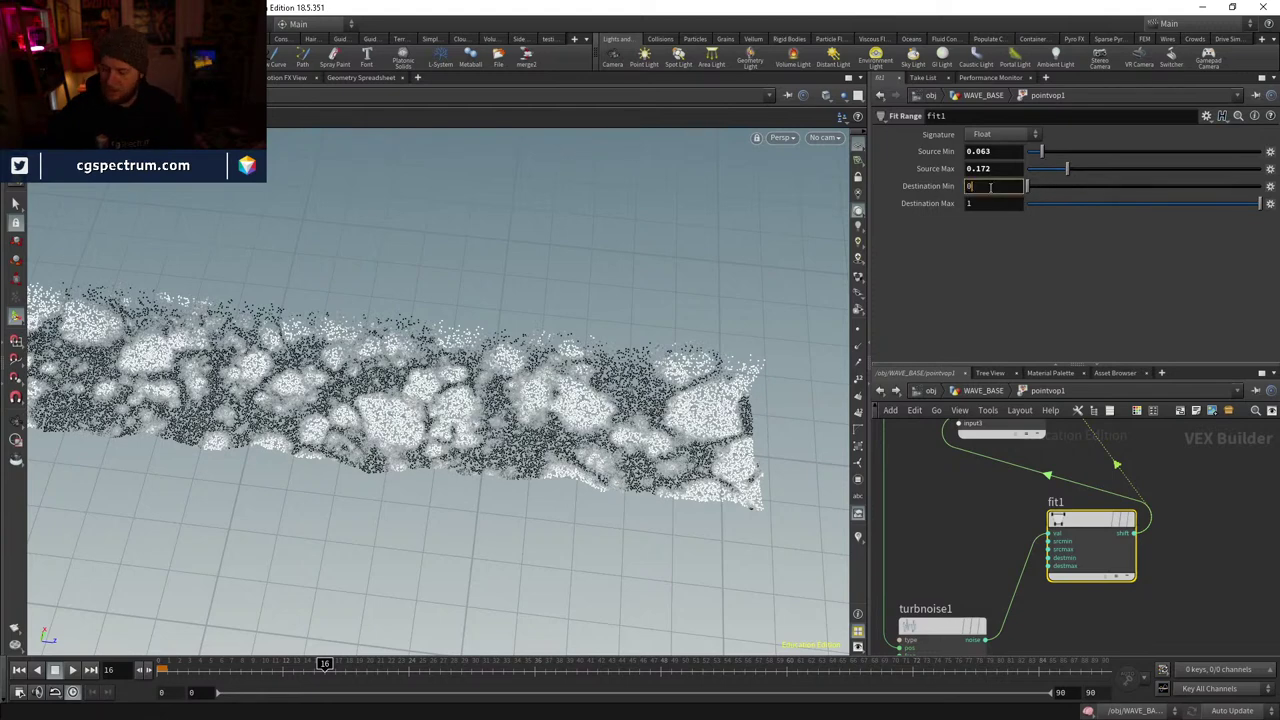
pyautogui.write('0.5')
pyautogui.press('Tab')
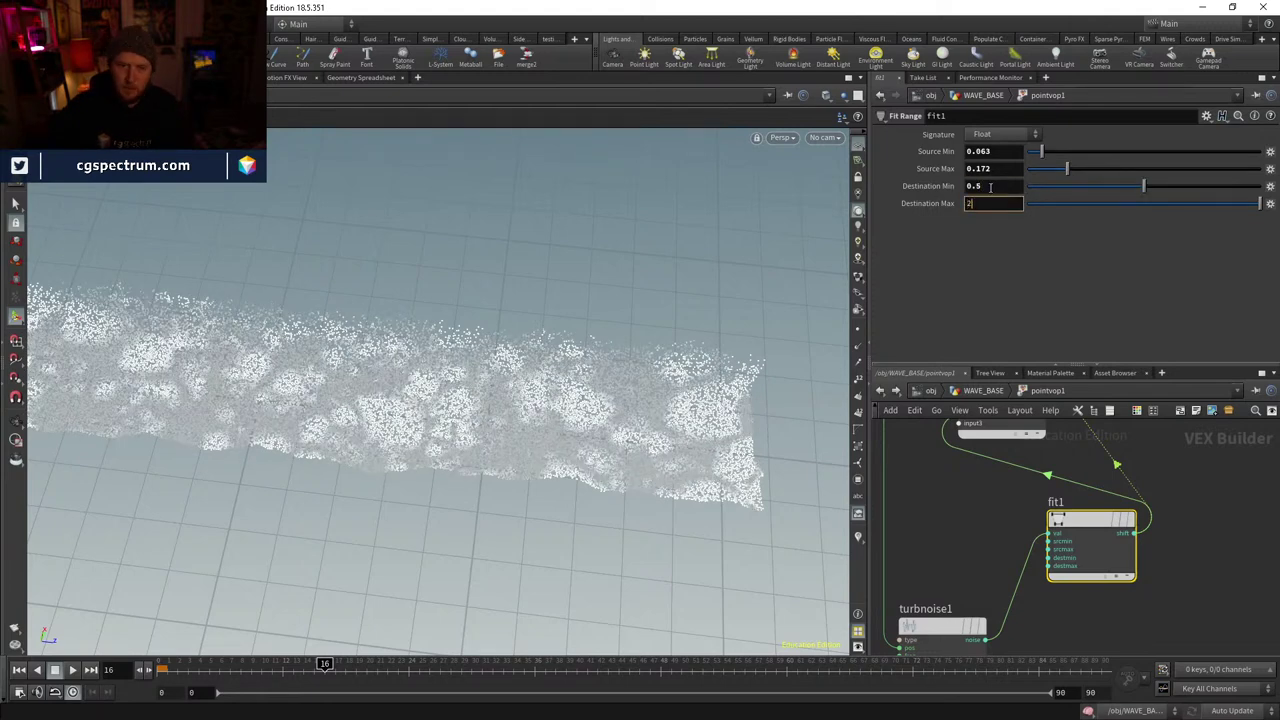
pyautogui.press('Return')
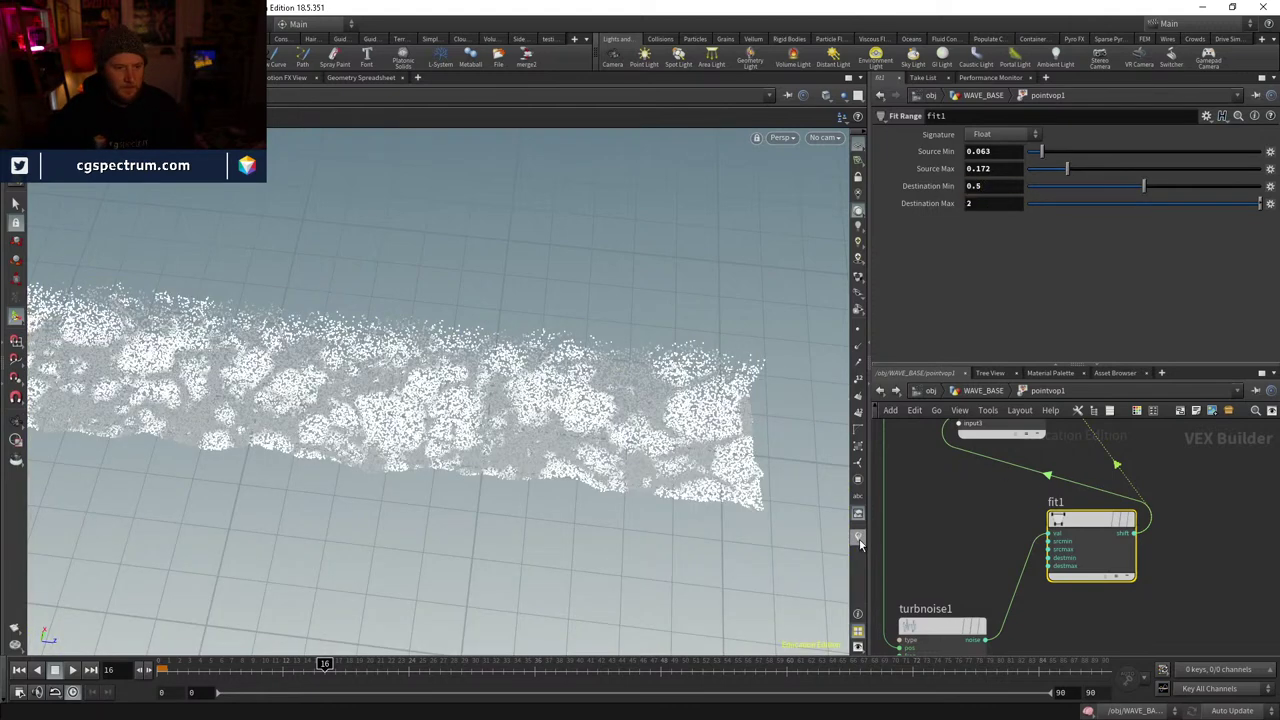
pyautogui.click(857, 537)
# - Drag fit1's Source Min and Max sliders to thin the velocity lines, orbiting to check
pyautogui.scroll(-5, 486, 491)
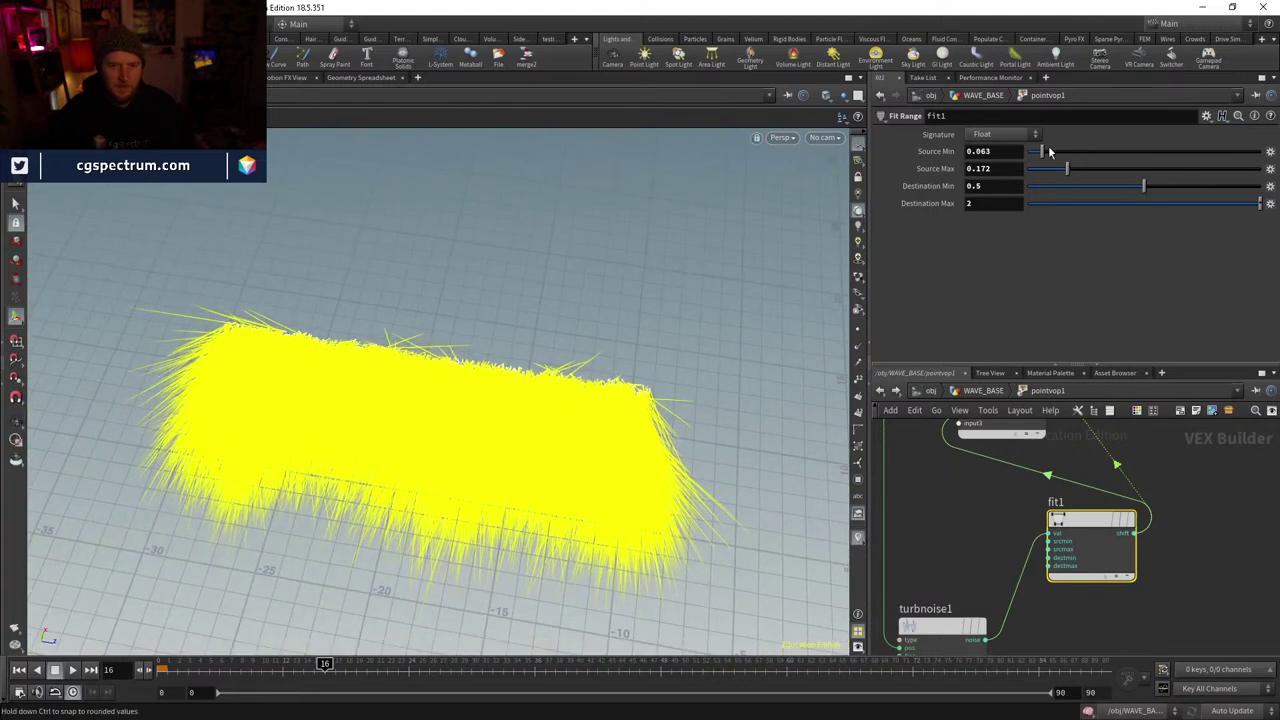
pyautogui.moveTo(1076, 170); pyautogui.dragTo(1140, 164)
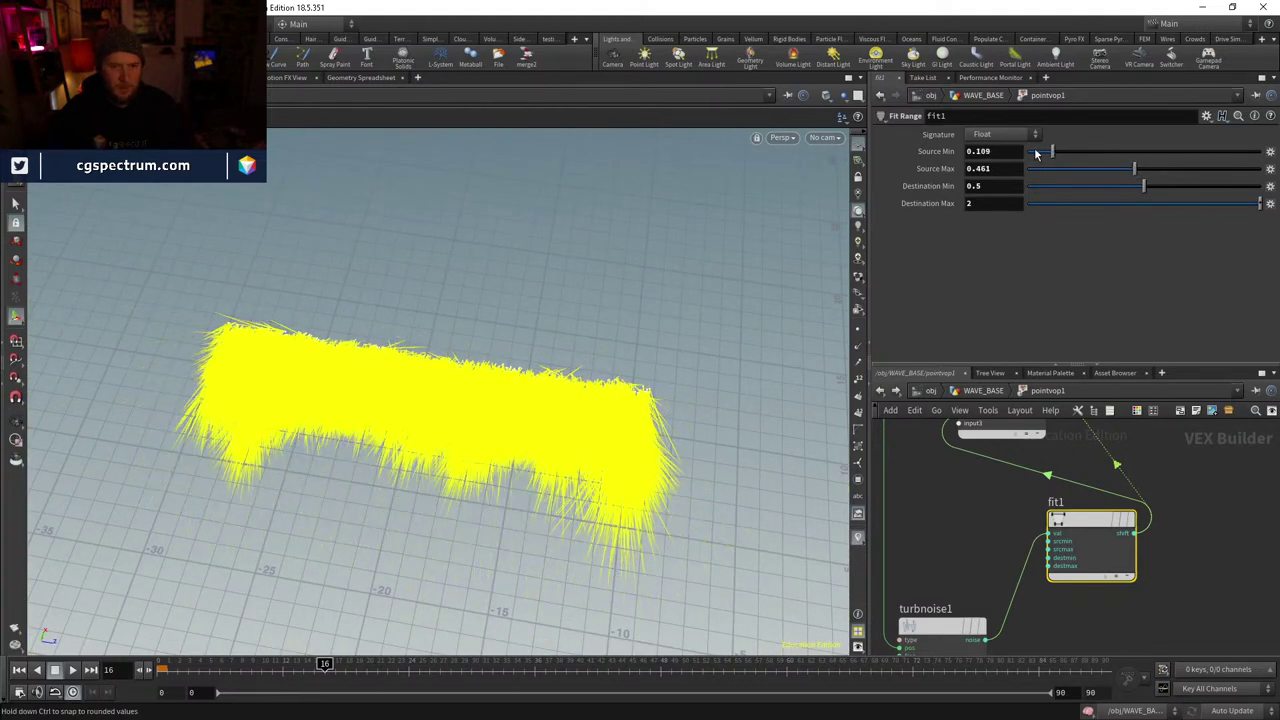
pyautogui.moveTo(1052, 151); pyautogui.dragTo(1123, 170)
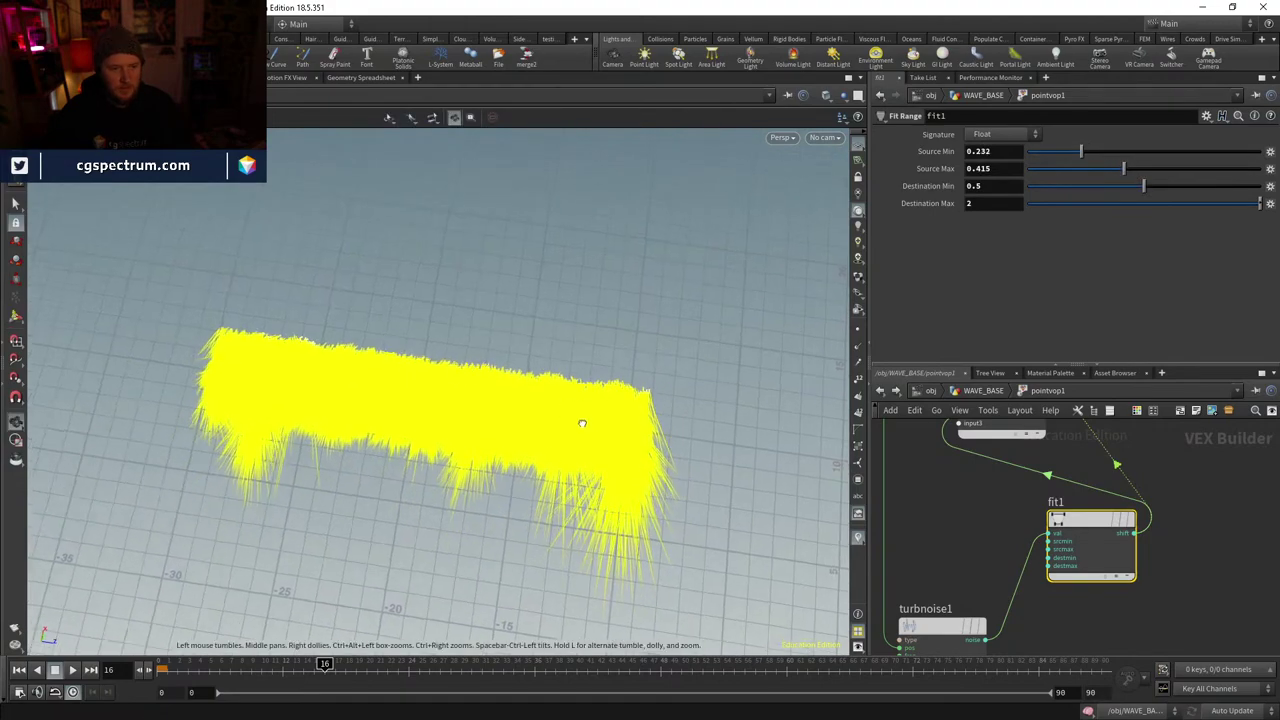
pyautogui.moveTo(580, 420); pyautogui.dragTo(640, 400)
pyautogui.moveTo(1093, 157); pyautogui.dragTo(1083, 149)
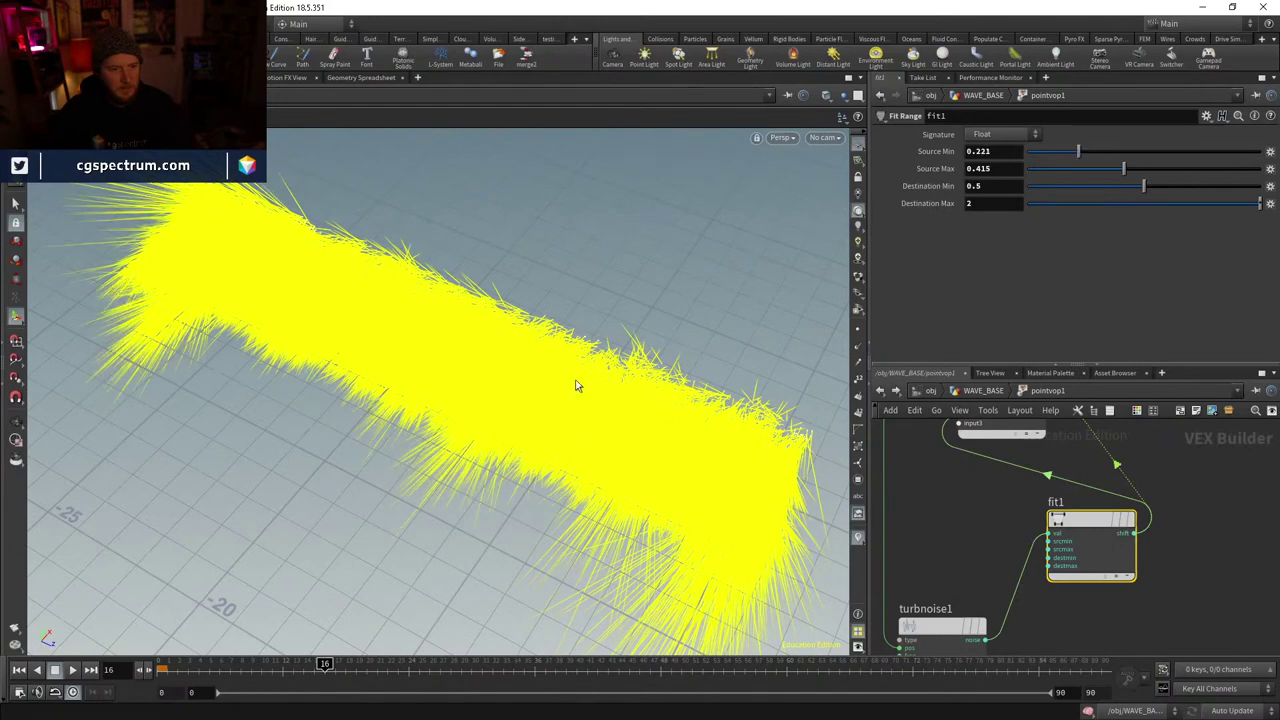
pyautogui.moveTo(422, 455); pyautogui.dragTo(480, 450)
# - Settle fit1's source range at 0.186–0.375 and raise turbnoise1 Roughness to 0.513
pyautogui.moveTo(1109, 169); pyautogui.dragTo(1070, 160)
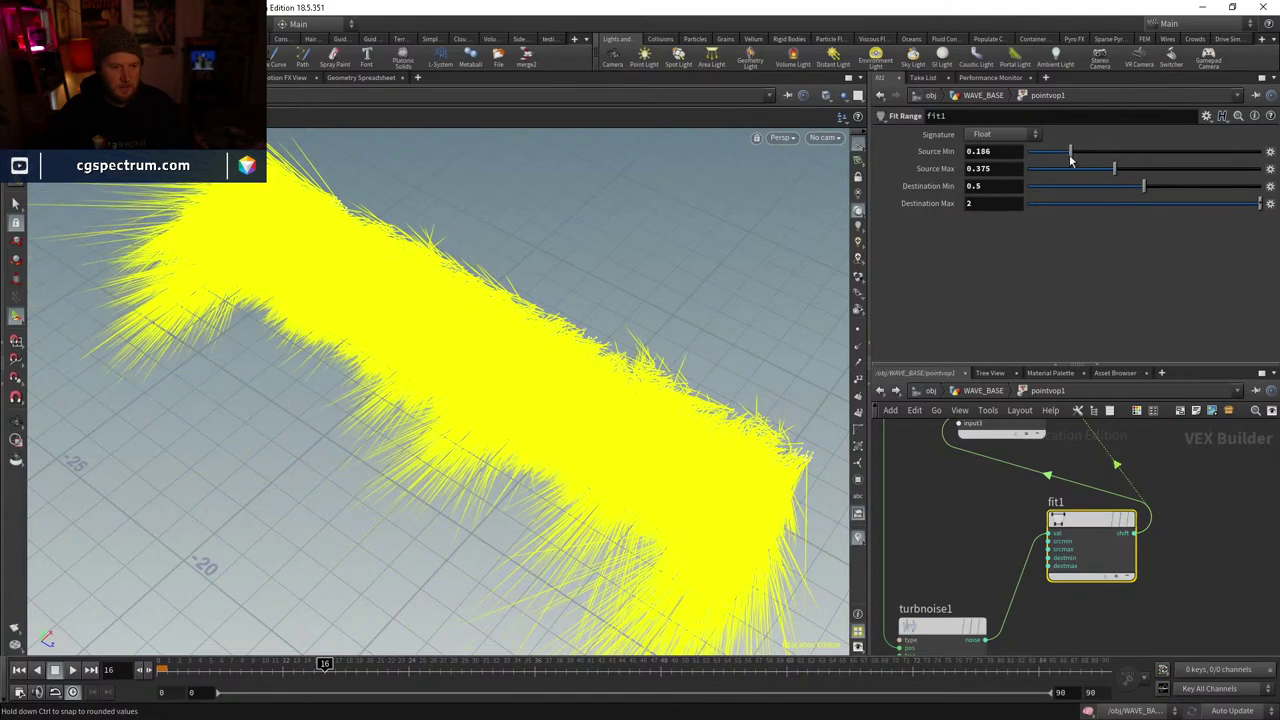
pyautogui.click(942, 628)
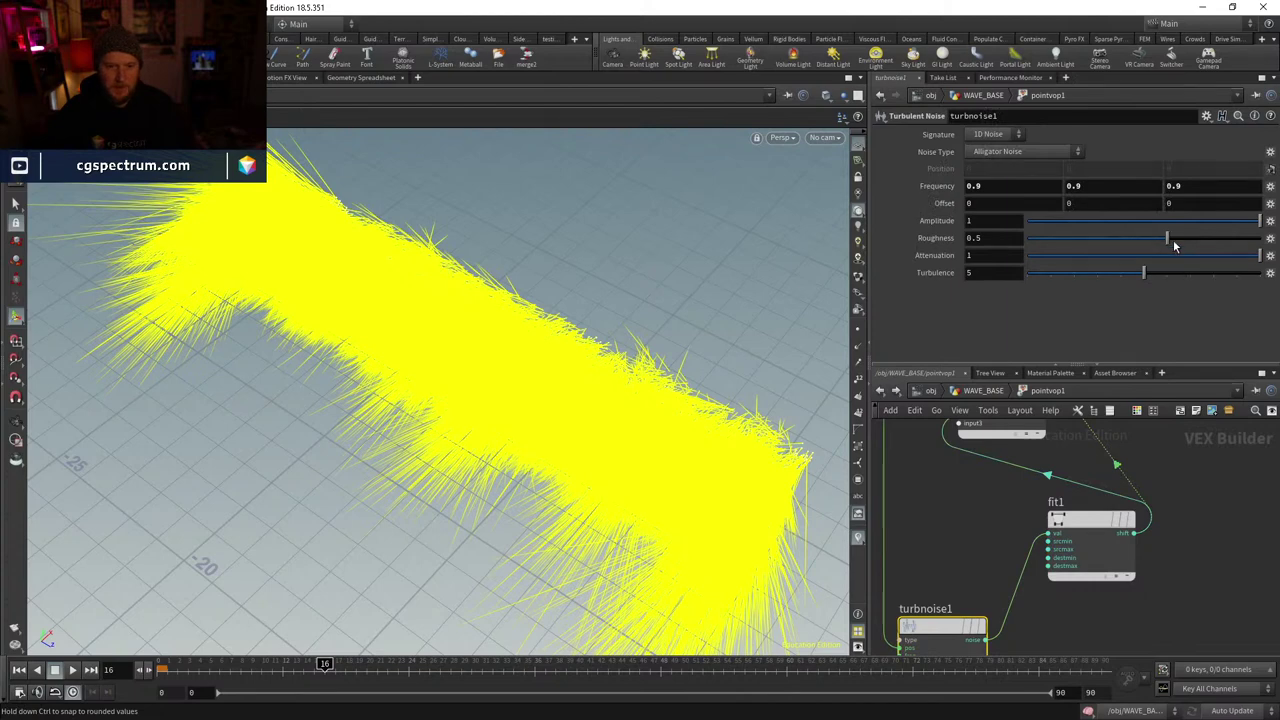
pyautogui.moveTo(1175, 245); pyautogui.dragTo(1146, 238)
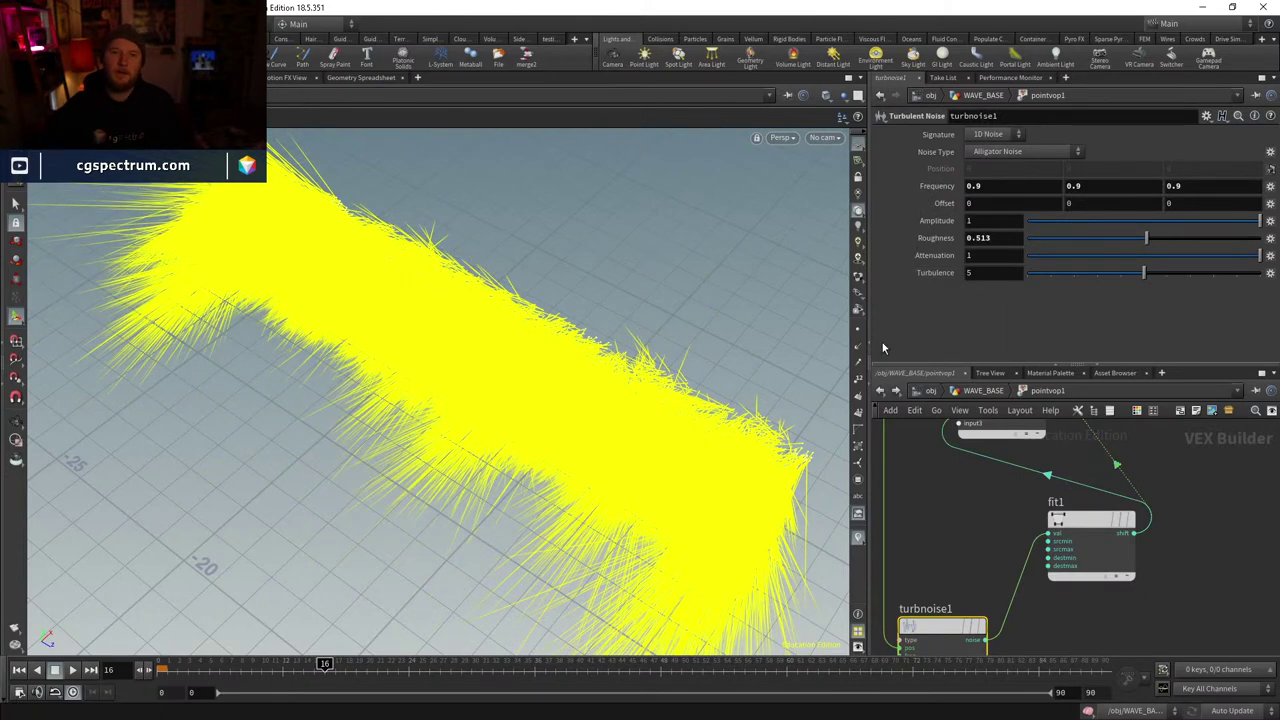
# - Show the shaded wave surface and scrub the timeline from frame 15
pyautogui.moveTo(773, 452)
pyautogui.mouseDown()
pyautogui.moveTo(494, 383)
pyautogui.moveTo(700, 450)
pyautogui.mouseUp()
pyautogui.click(857, 538)
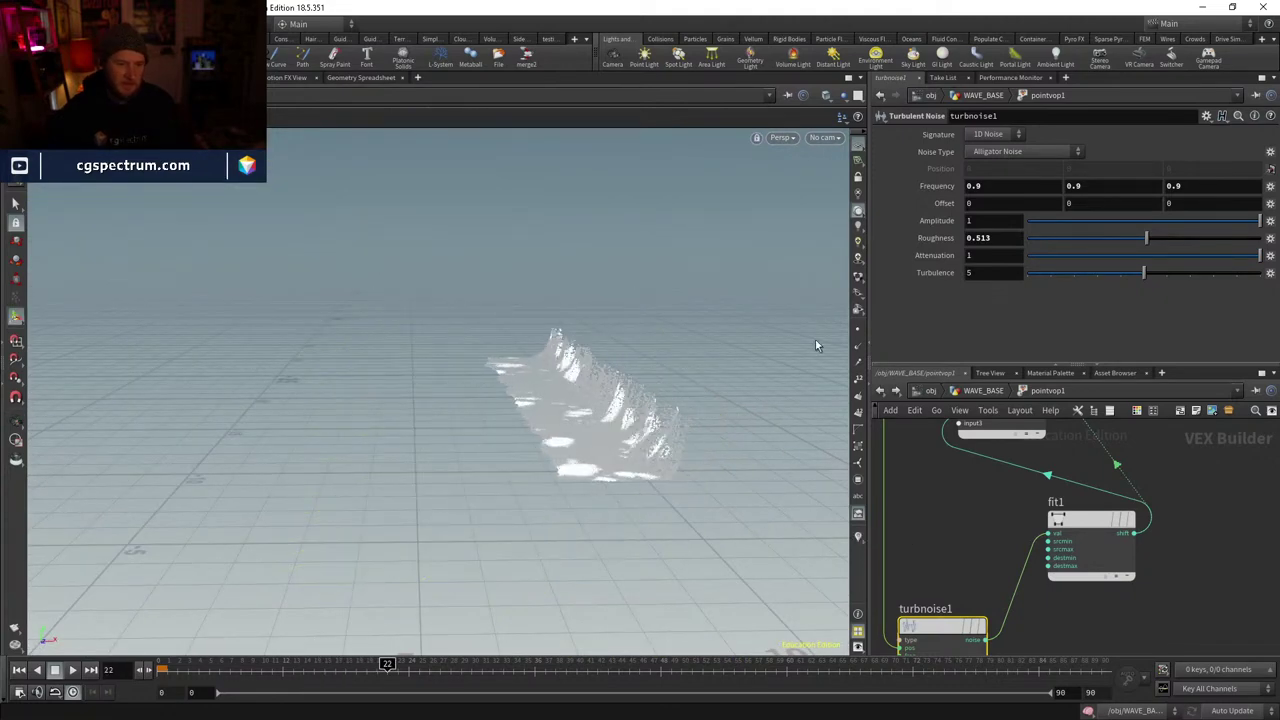
pyautogui.click(316, 666)
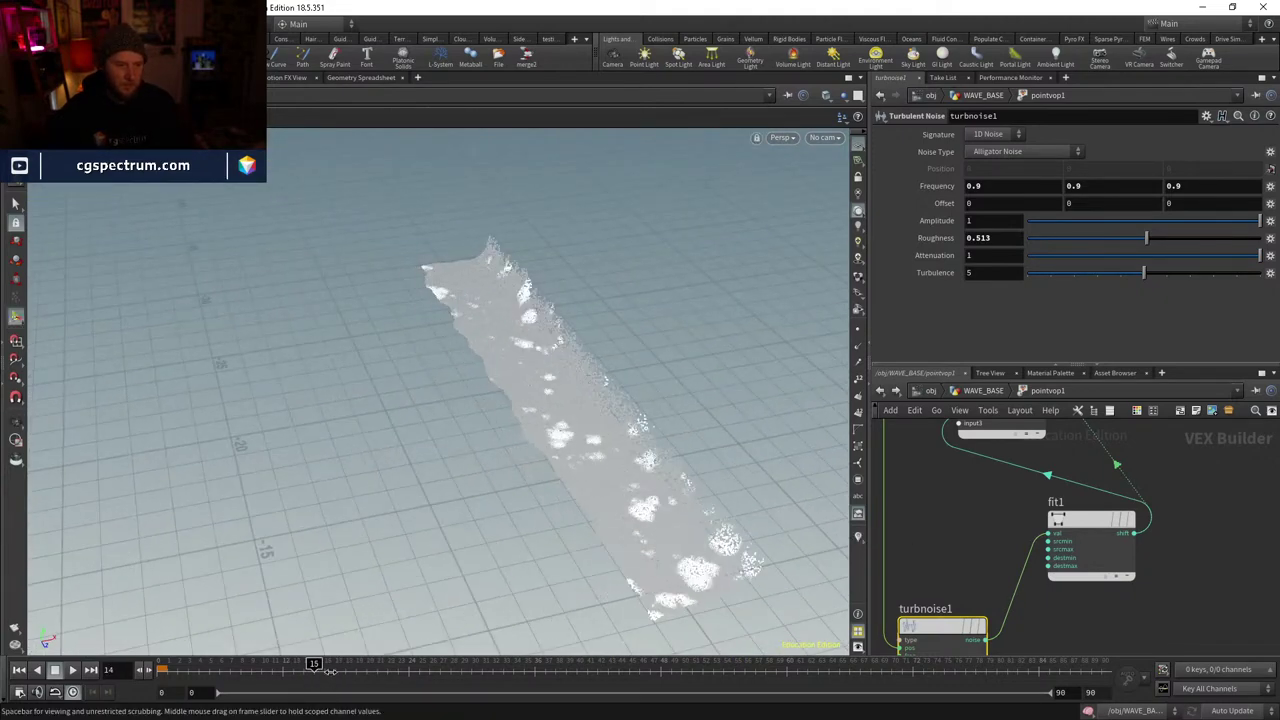
pyautogui.moveTo(328, 668)
pyautogui.mouseDown()
pyautogui.moveTo(515, 664)
pyautogui.moveTo(209, 664)
pyautogui.mouseUp()
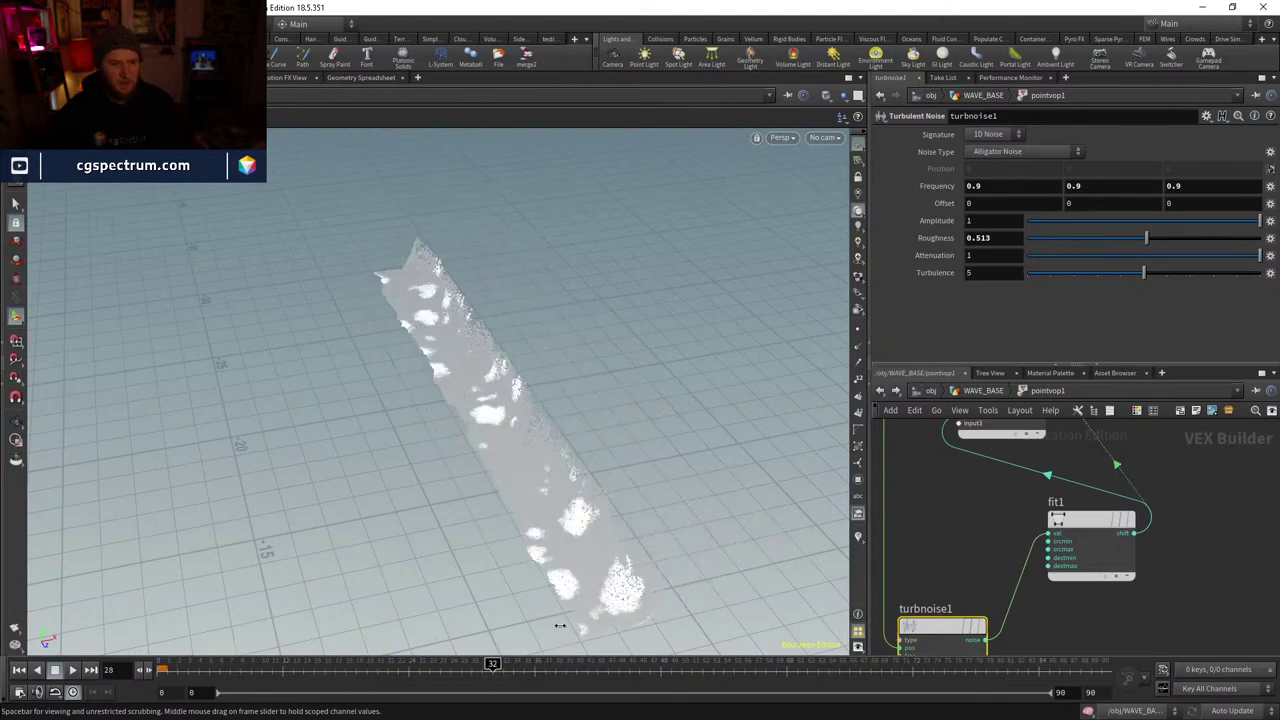
# - Enter 0.1 as turbnoise1's first Offset value
pyautogui.click(1020, 204)
pyautogui.write('.1')
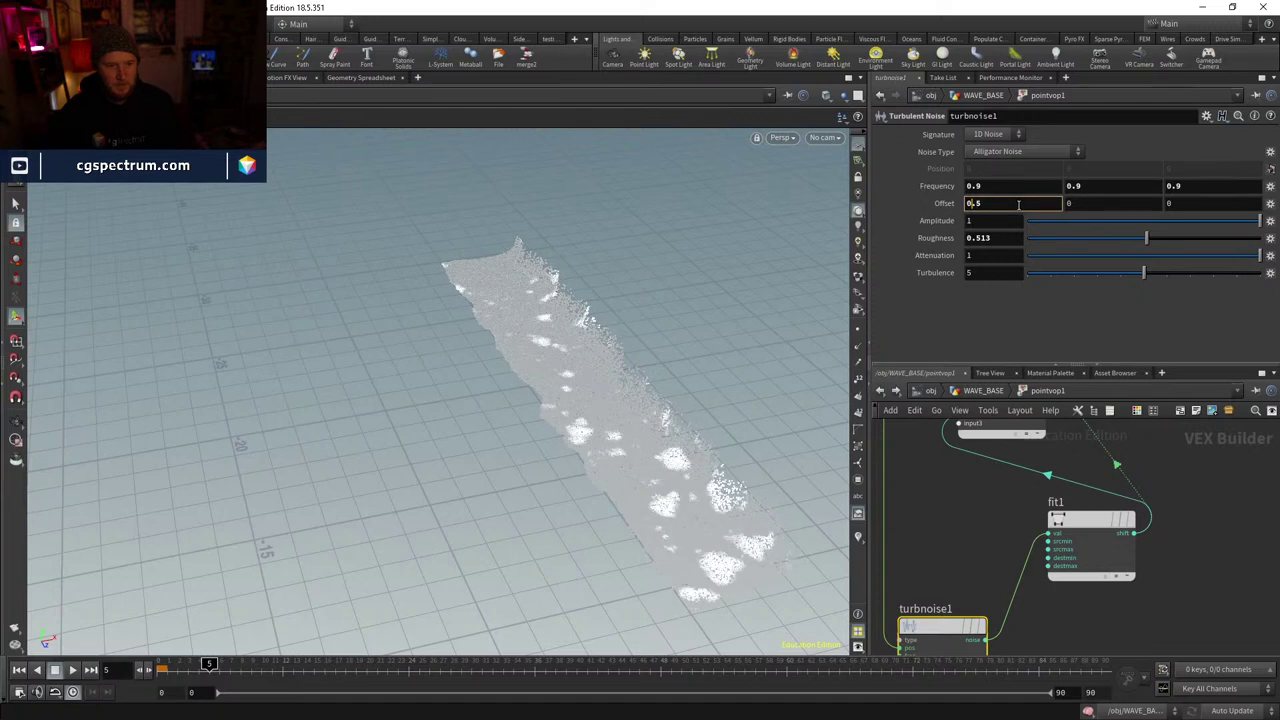
pyautogui.scroll(5, 997, 593)
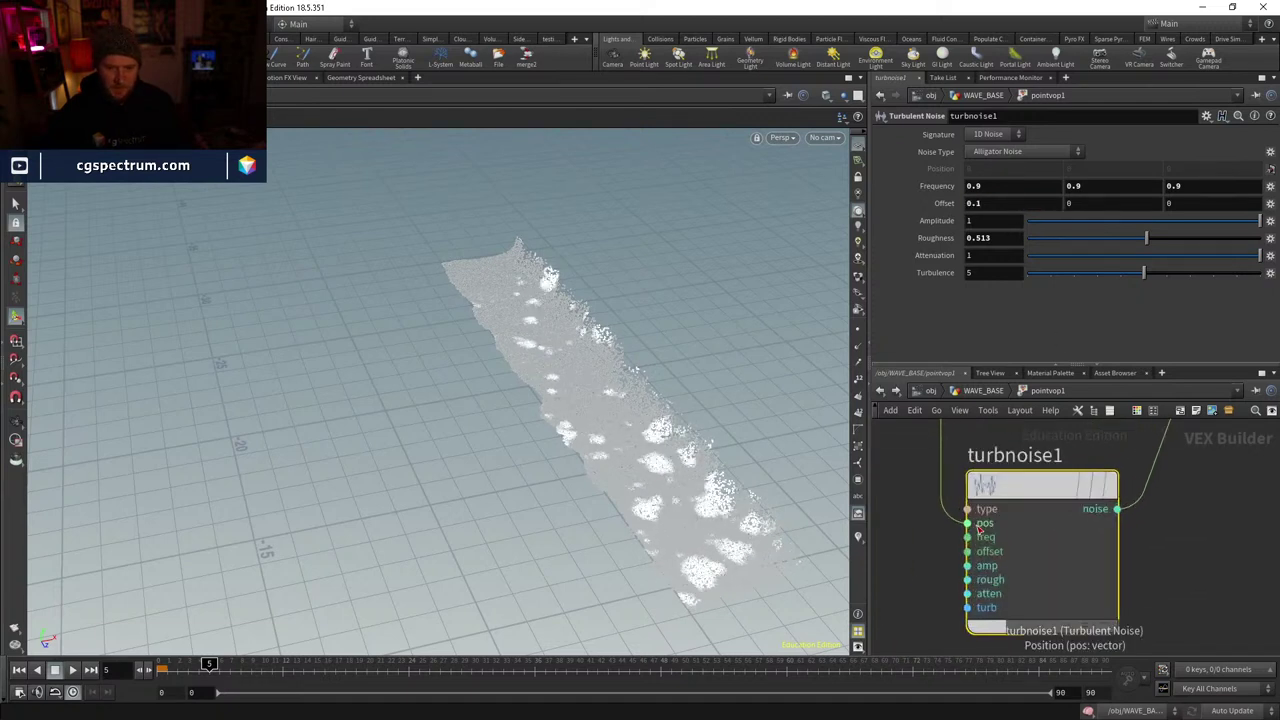
# - Promote the noise offset and drive pointvop1's Offset with the $F expression
pyautogui.middleClick(965, 556)
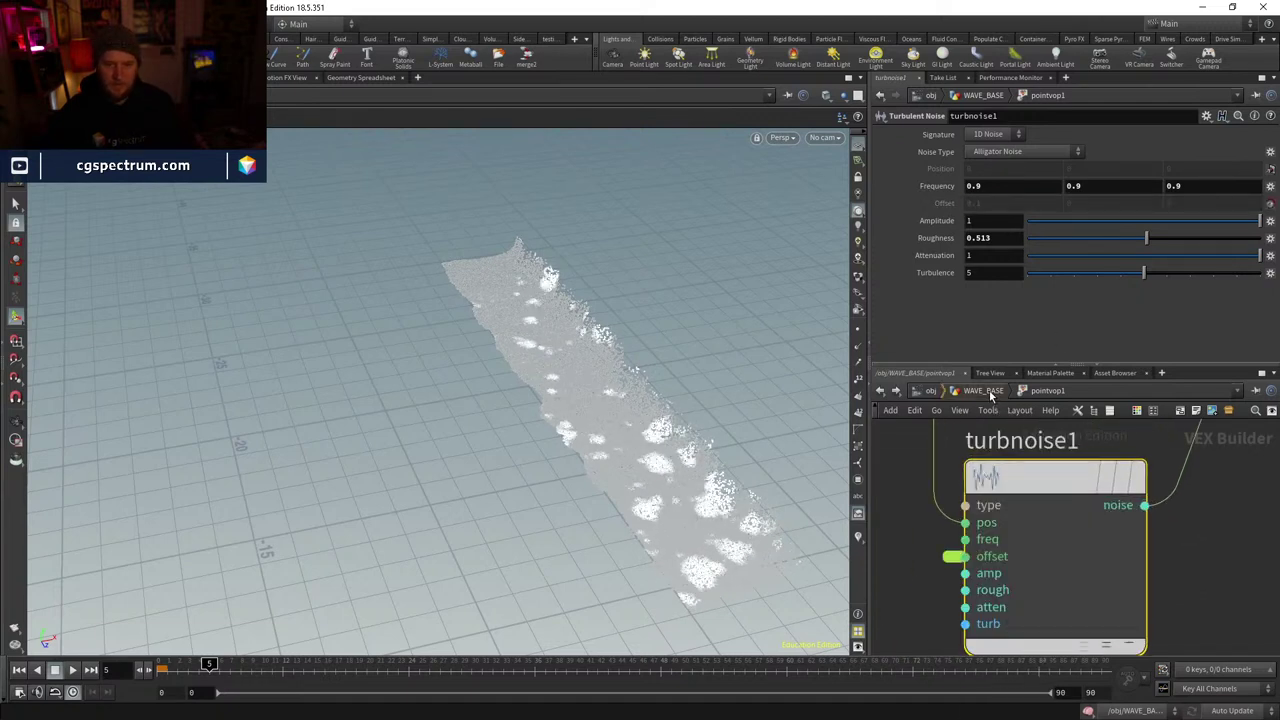
pyautogui.click(983, 390)
pyautogui.moveTo(988, 360); pyautogui.dragTo(1024, 353, button='middle')
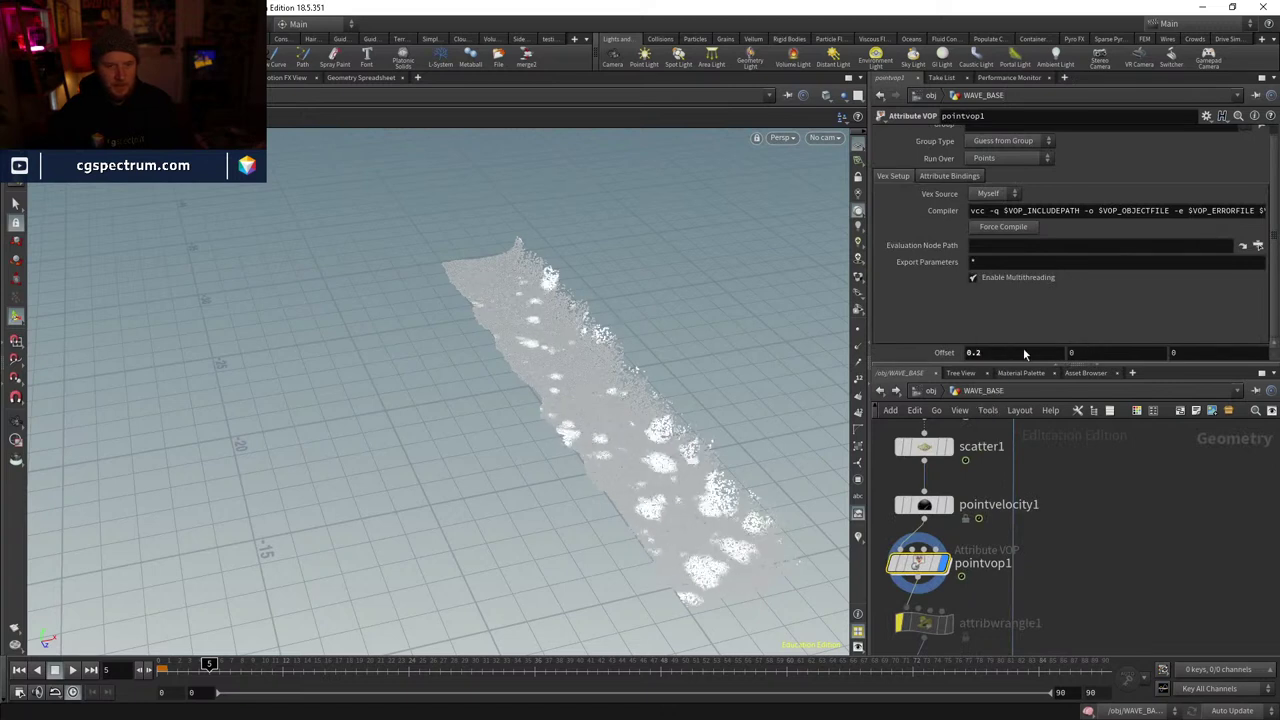
pyautogui.write('$F')
pyautogui.press('Return')
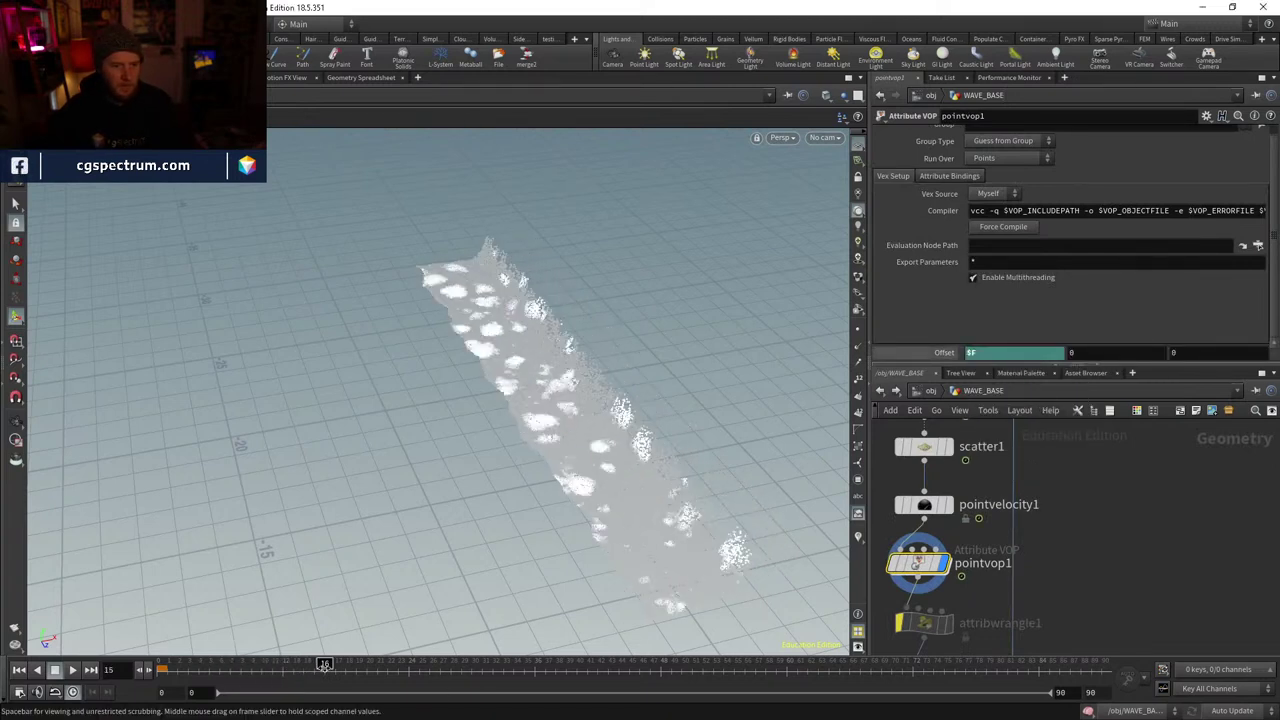
# - Show velocity lines, reset to frame 0 and move merge1 aside to uncover dopnet1
pyautogui.click(857, 538)
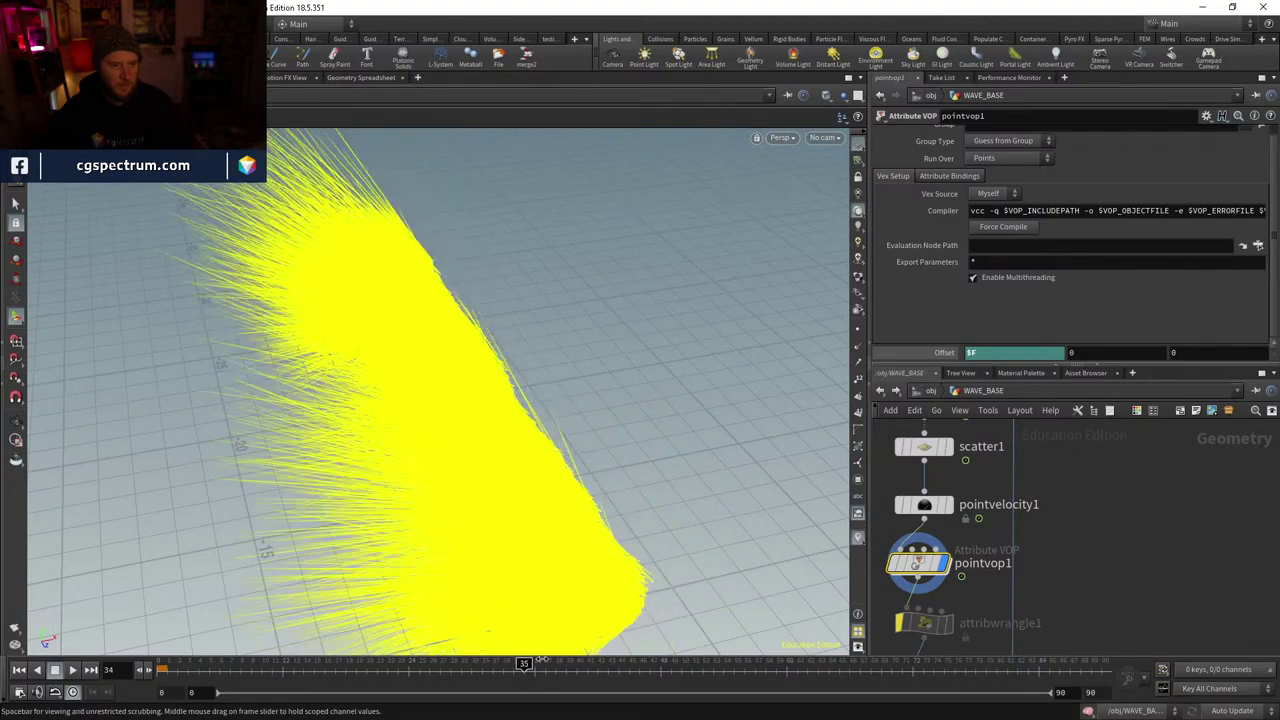
pyautogui.click(165, 665)
pyautogui.moveTo(1100, 650); pyautogui.dragTo(1084, 482, button='middle')
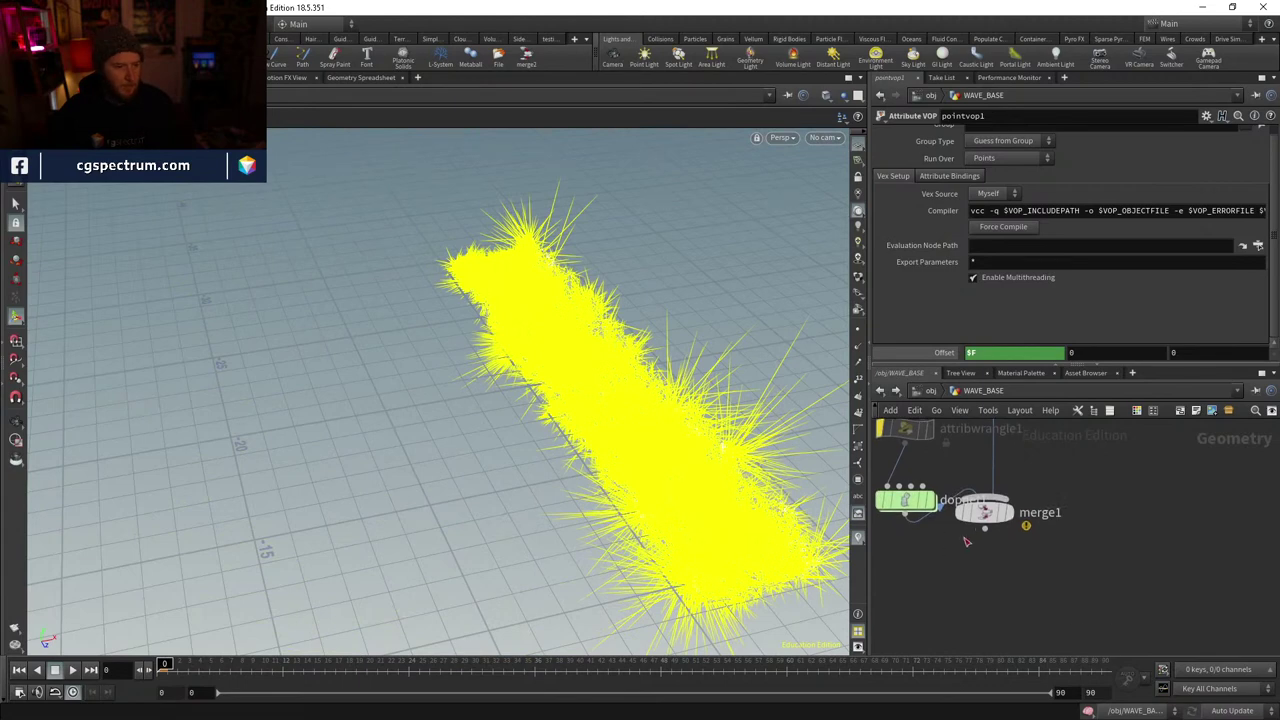
pyautogui.moveTo(985, 515); pyautogui.dragTo(1025, 568)
# - Play dopnet1's simulation from frame 0, then go inside it to its FLIP nodes
pyautogui.click(903, 503)
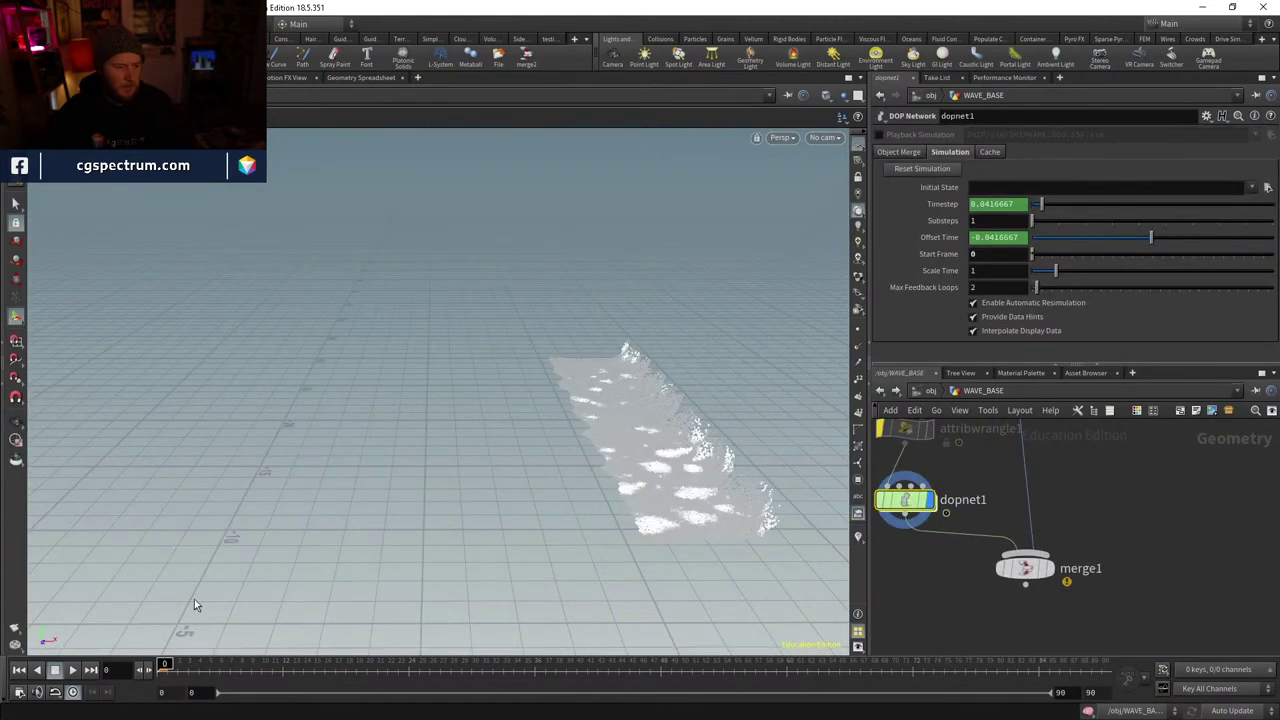
pyautogui.click(73, 672)
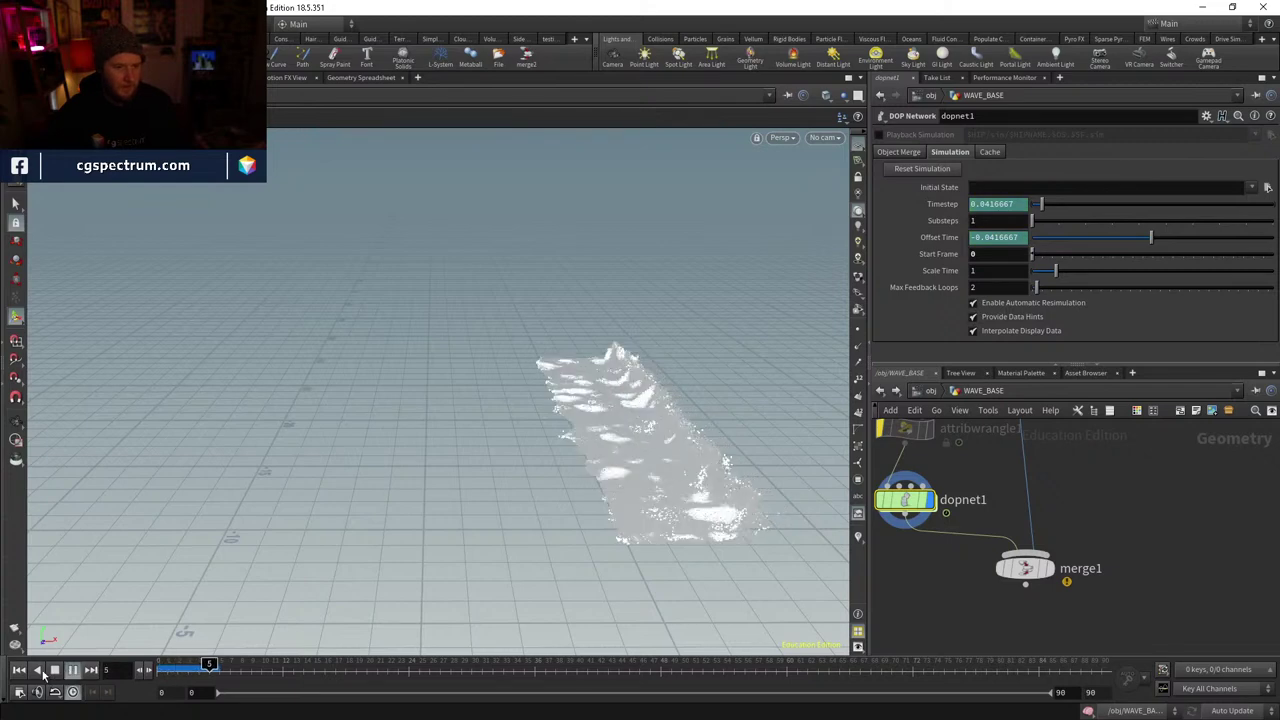
pyautogui.click(55, 670)
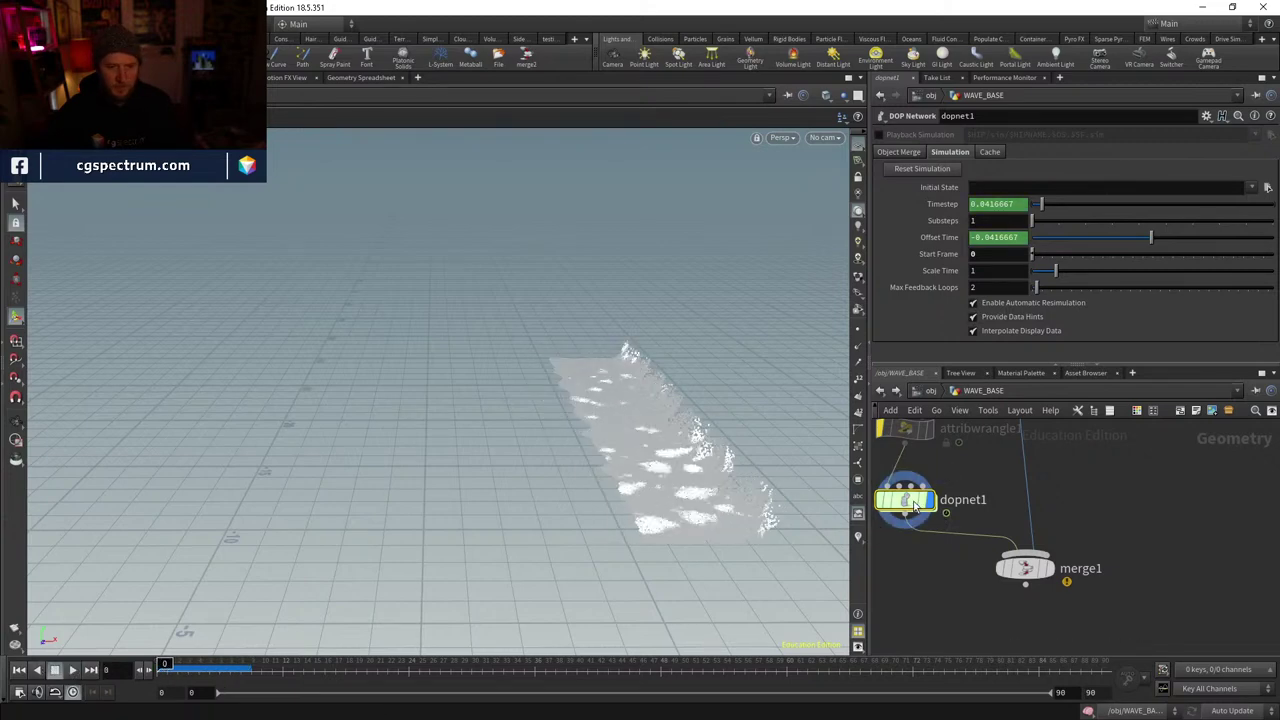
pyautogui.doubleClick(913, 505)
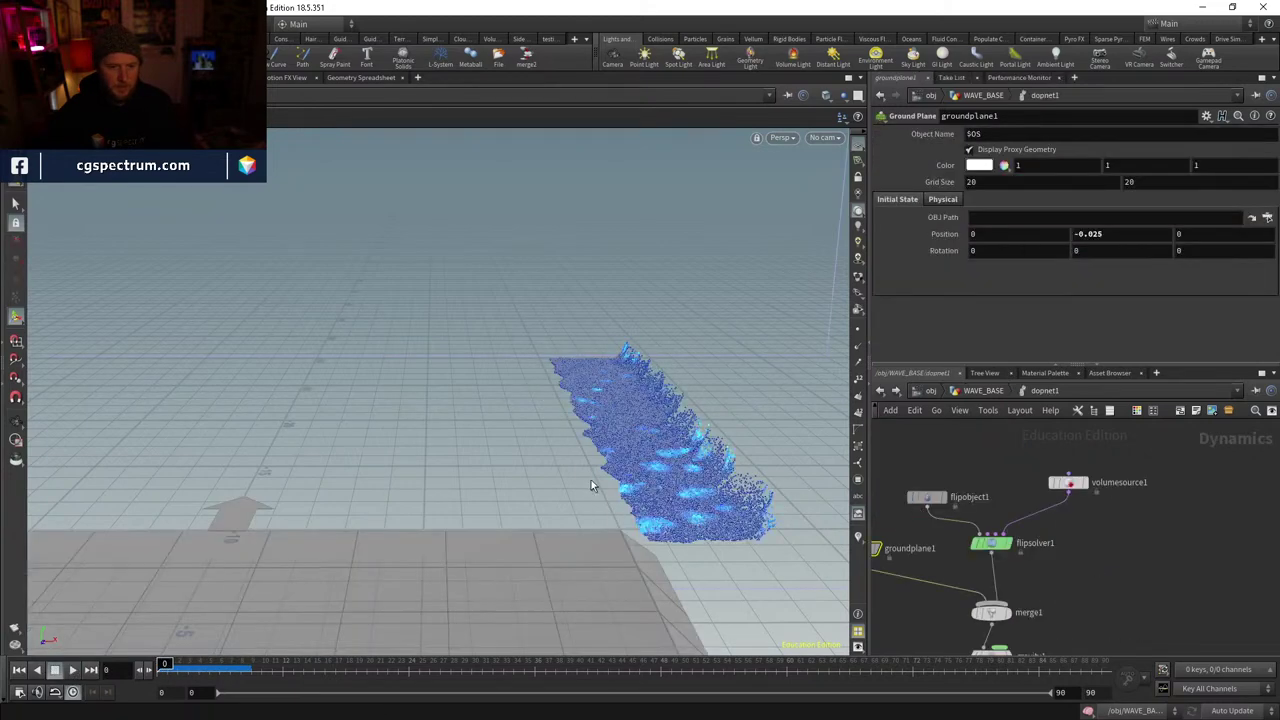
# - Add a Color node below attribwrangle1 in the WAVE_BASE network
pyautogui.click(983, 391)
pyautogui.moveTo(960, 470); pyautogui.dragTo(972, 522, button='middle')
pyautogui.click(915, 478)
pyautogui.press('Tab')
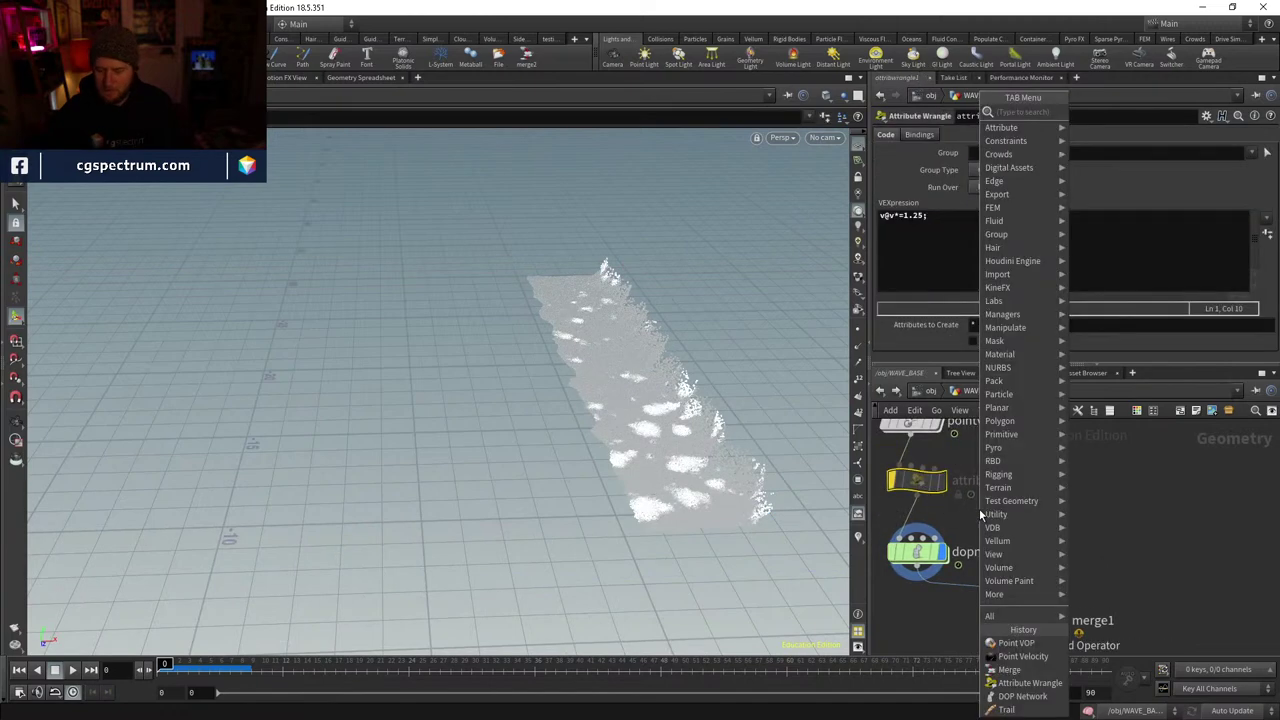
pyautogui.write('color')
pyautogui.press('Return')
pyautogui.click(918, 537)
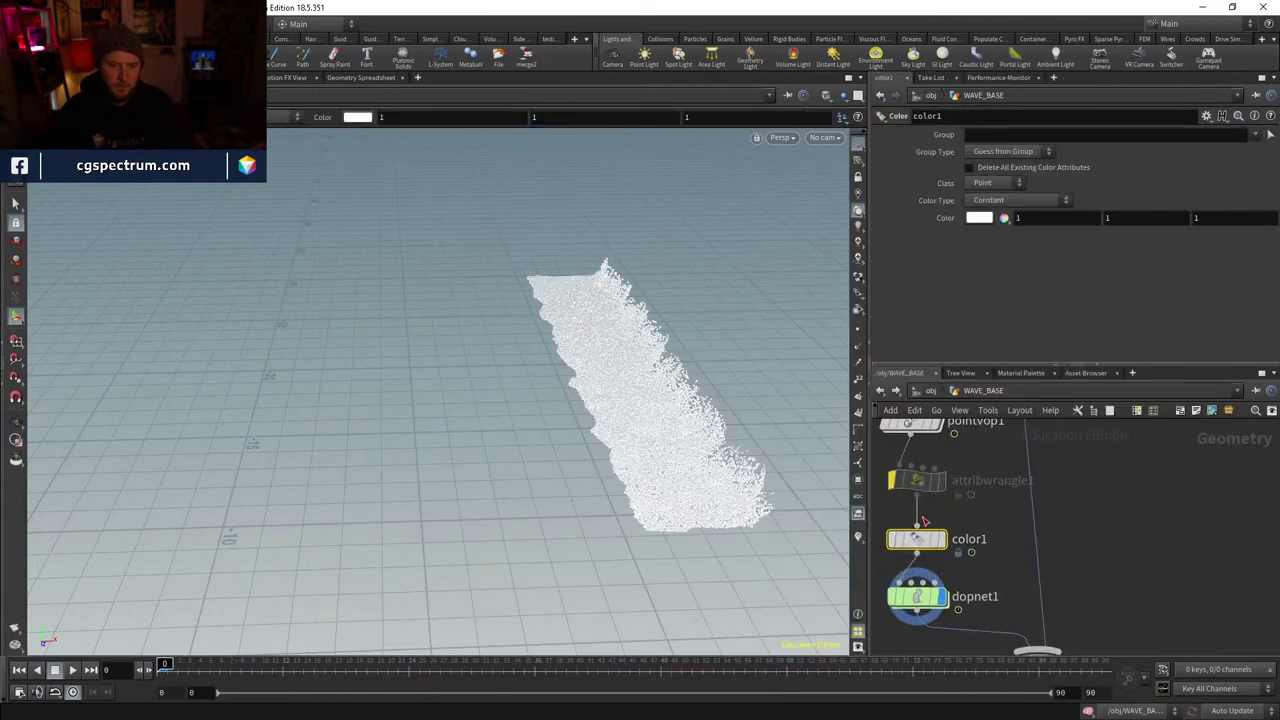
# - Inspect flipobject1's particle Guides inside dopnet1 and play the simulation once
pyautogui.moveTo(925, 520); pyautogui.dragTo(903, 468, button='middle')
pyautogui.doubleClick(897, 530)
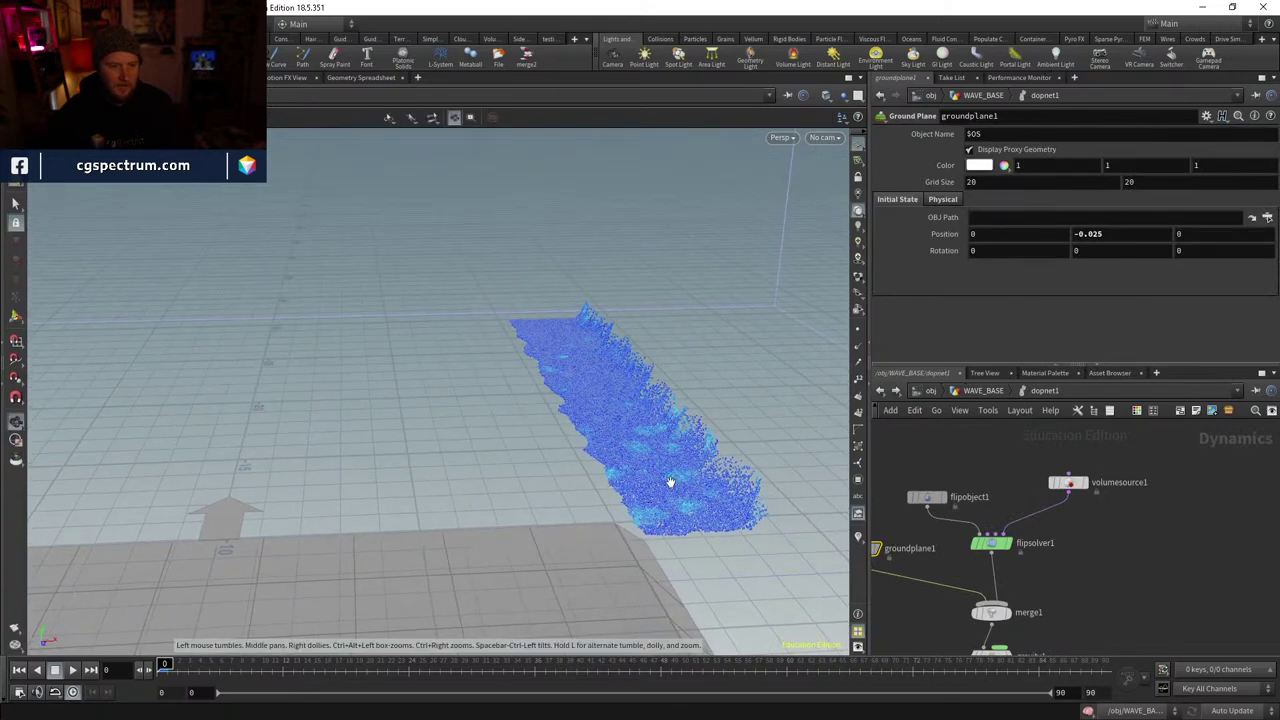
pyautogui.moveTo(648, 448); pyautogui.dragTo(806, 517)
pyautogui.click(926, 498)
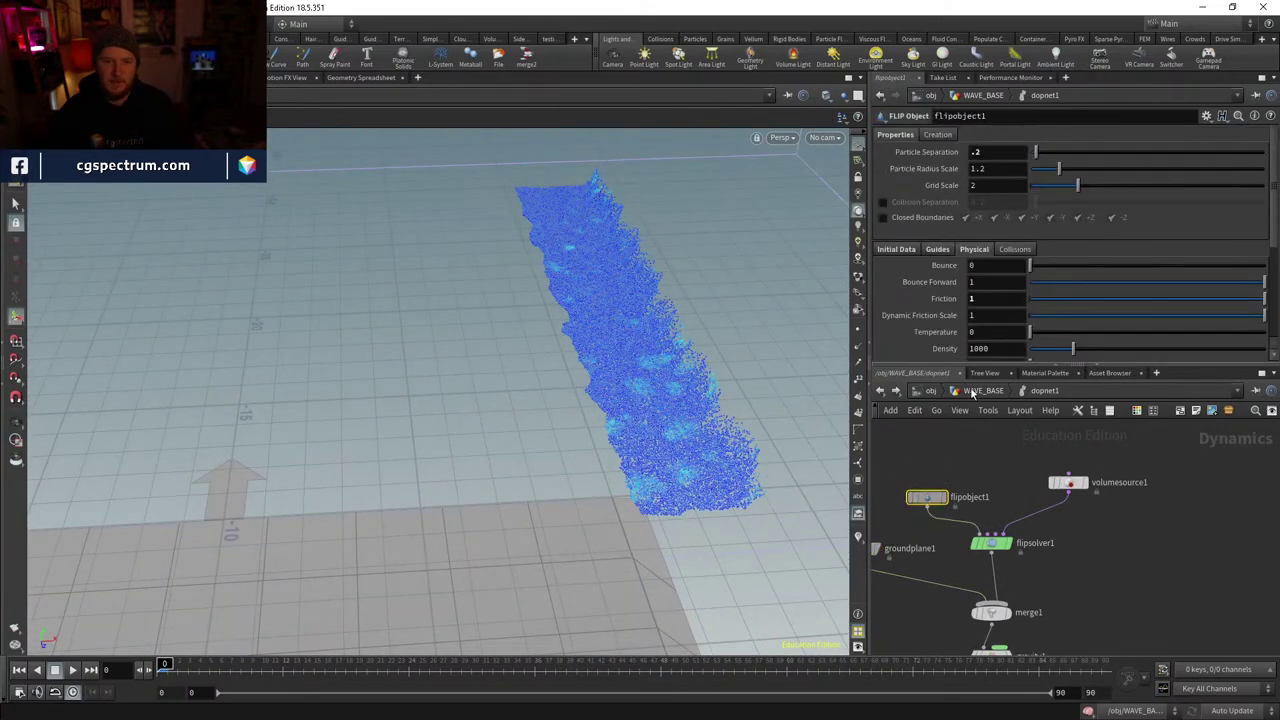
pyautogui.click(937, 249)
pyautogui.scroll(-3, 978, 287)
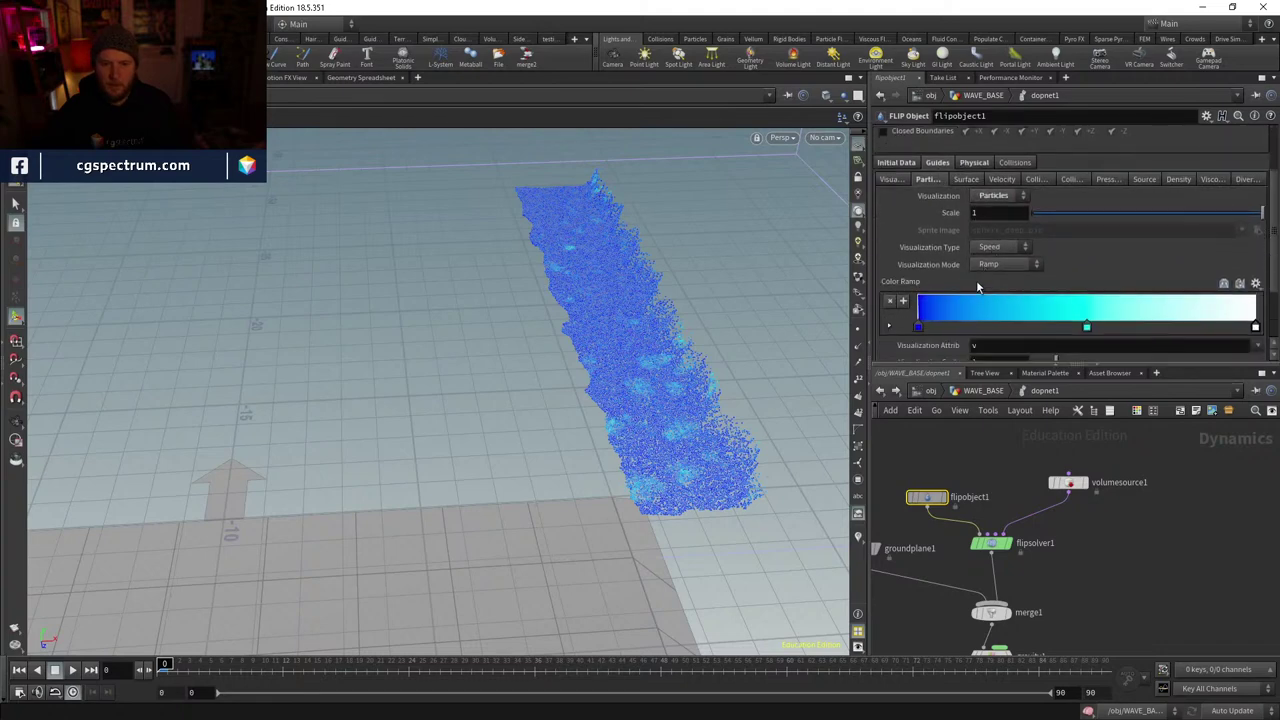
pyautogui.moveTo(620, 360); pyautogui.dragTo(598, 438)
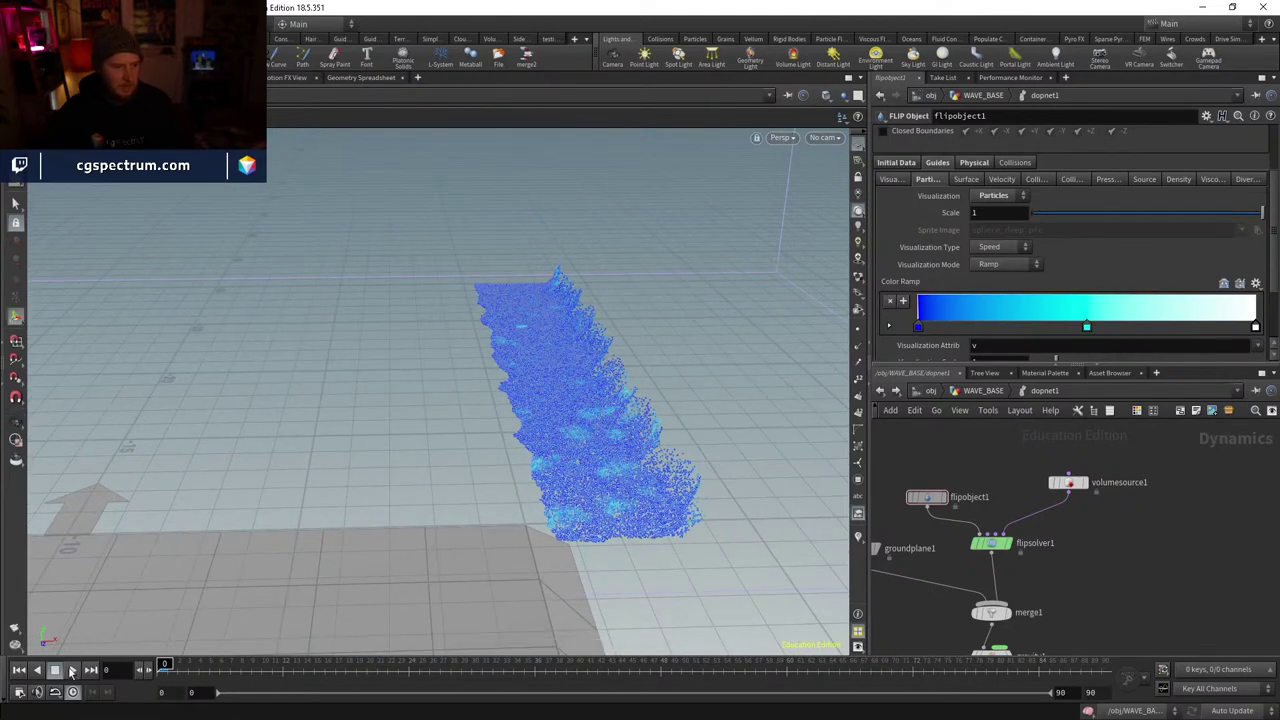
pyautogui.click(71, 670)
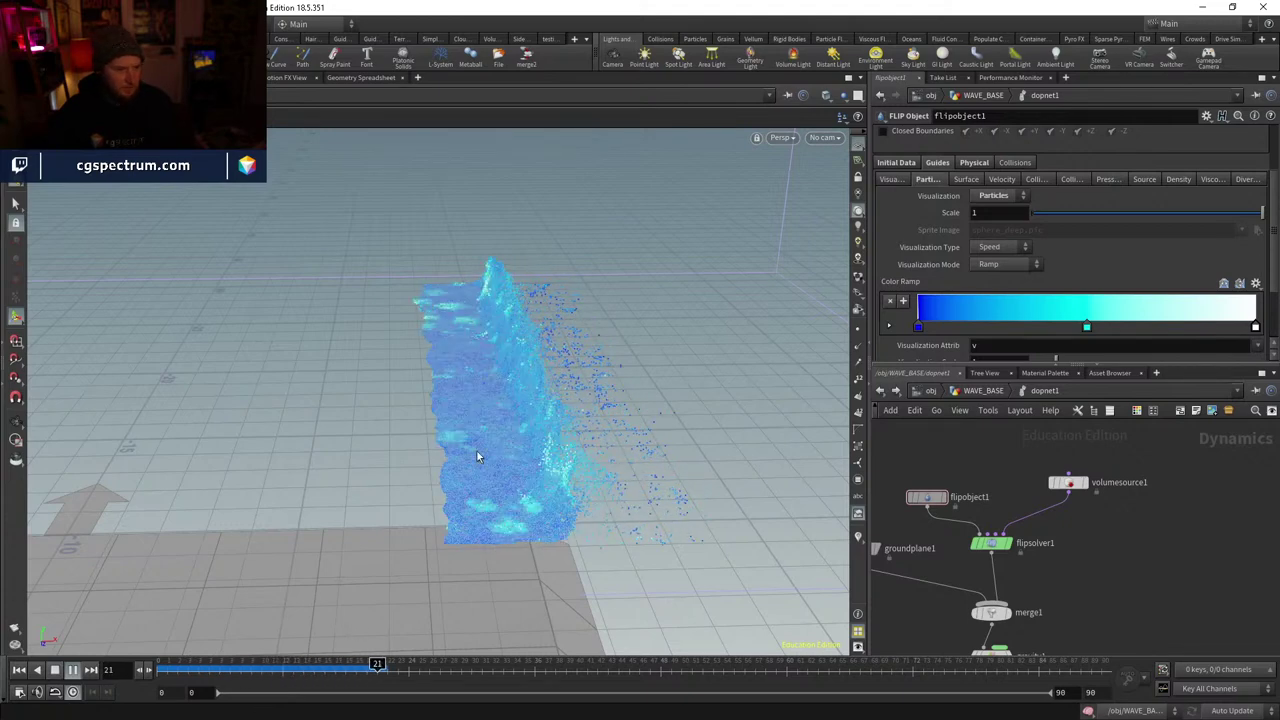
pyautogui.click(55, 669)
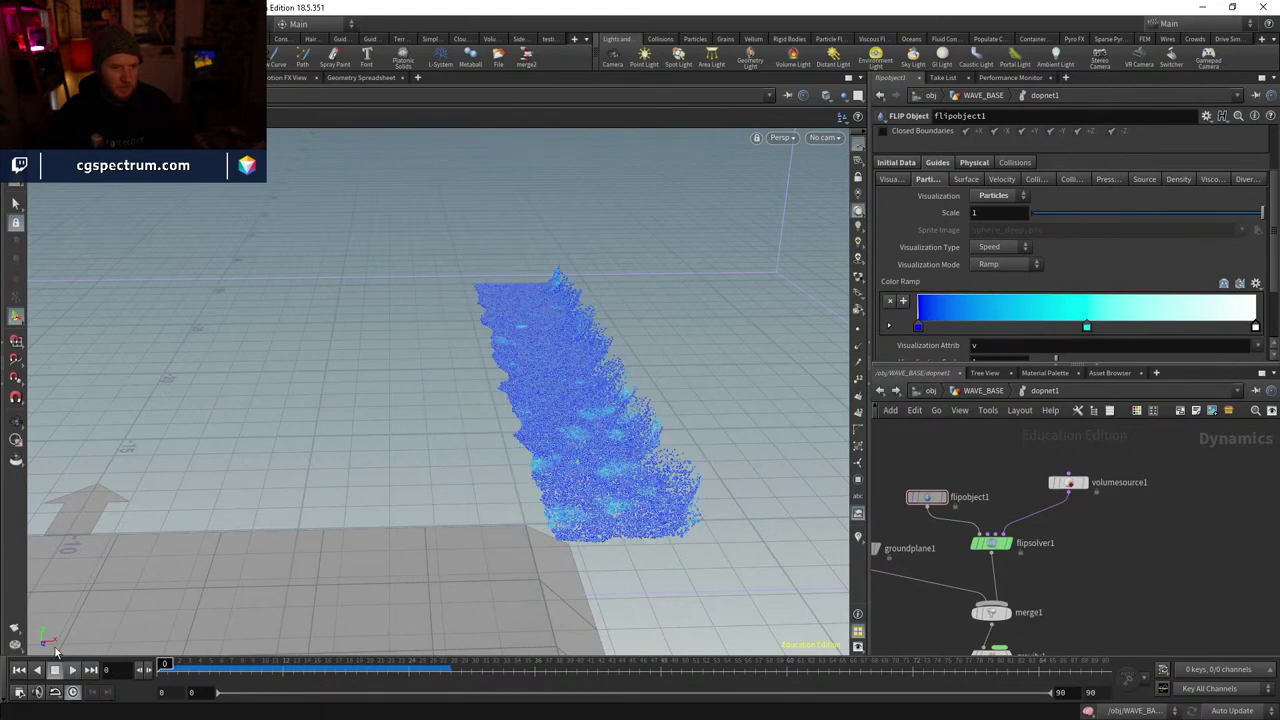
# - Go into pointvop1 and bring up the options for fit1's destmin input
pyautogui.click(983, 390)
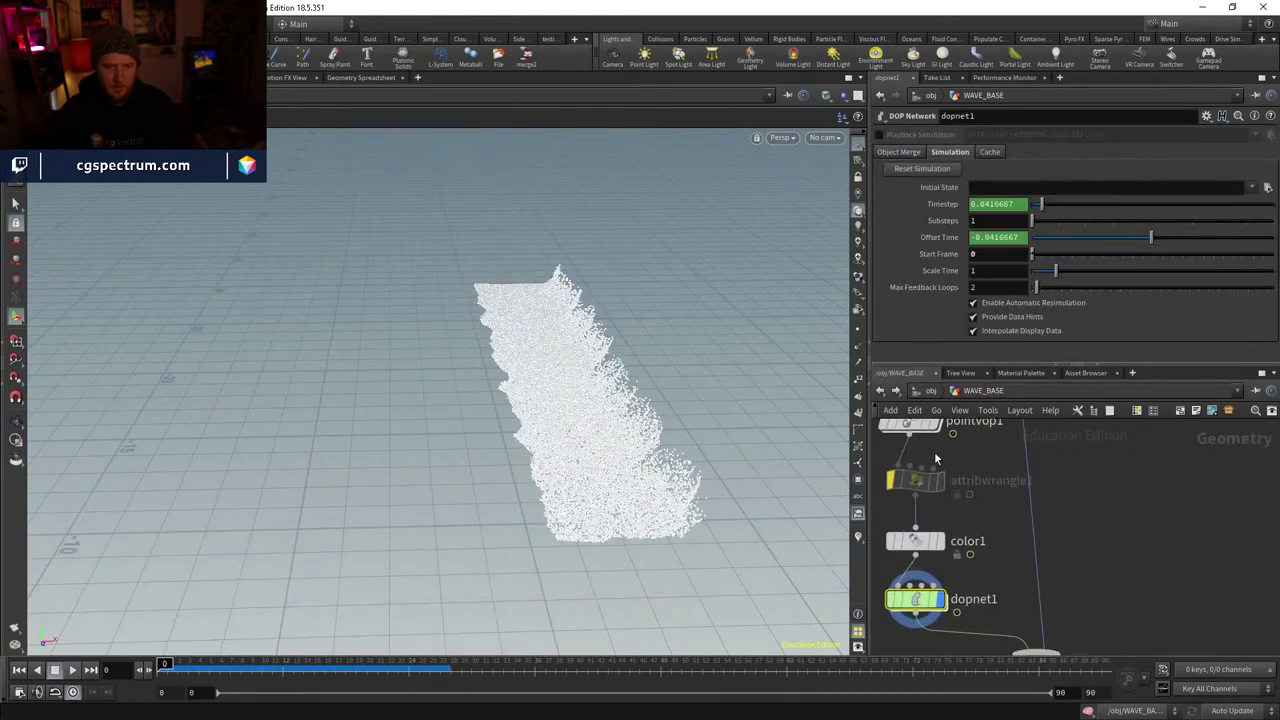
pyautogui.doubleClick(927, 466)
pyautogui.moveTo(1213, 537); pyautogui.dragTo(988, 521, button='middle')
pyautogui.rightClick(988, 521)
# - Promote fit1's destmin and destmax inputs as parameters on pointvop1
pyautogui.click(1028, 488)
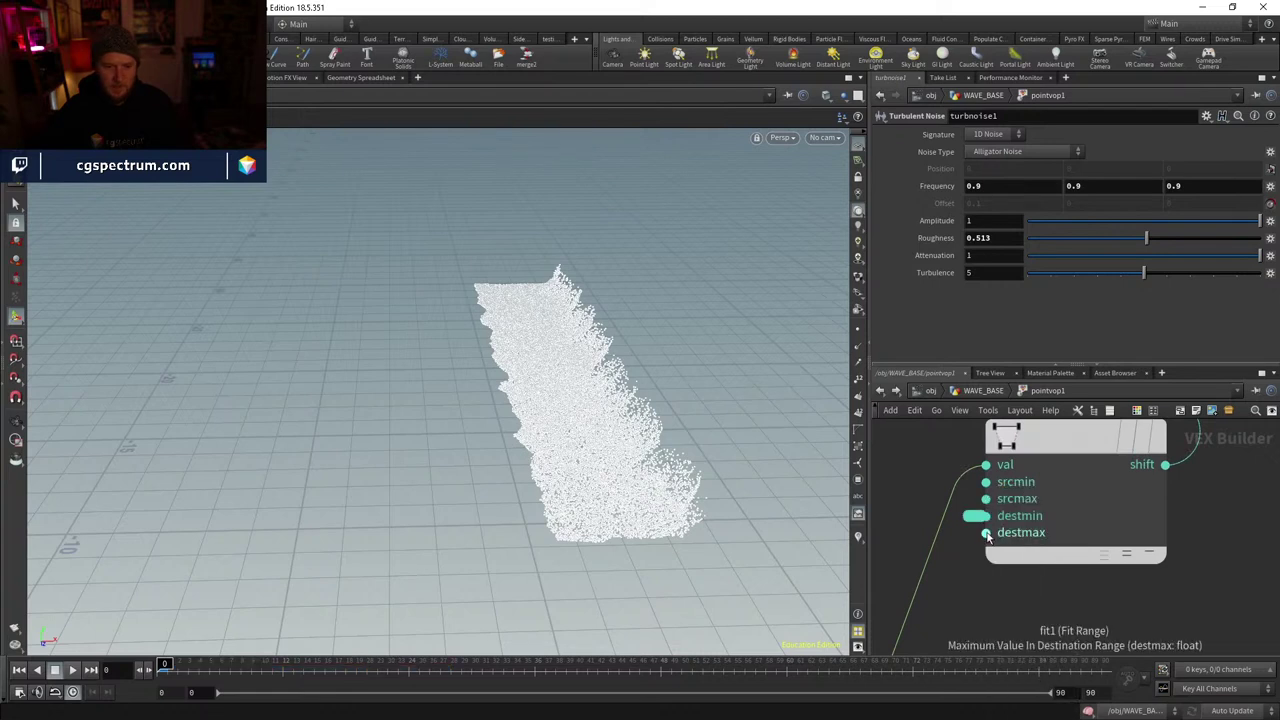
pyautogui.rightClick(986, 532)
pyautogui.click(1028, 488)
# - Set pointvop1's Maximum Value to 5 and Minimum Value to 1
pyautogui.click(997, 392)
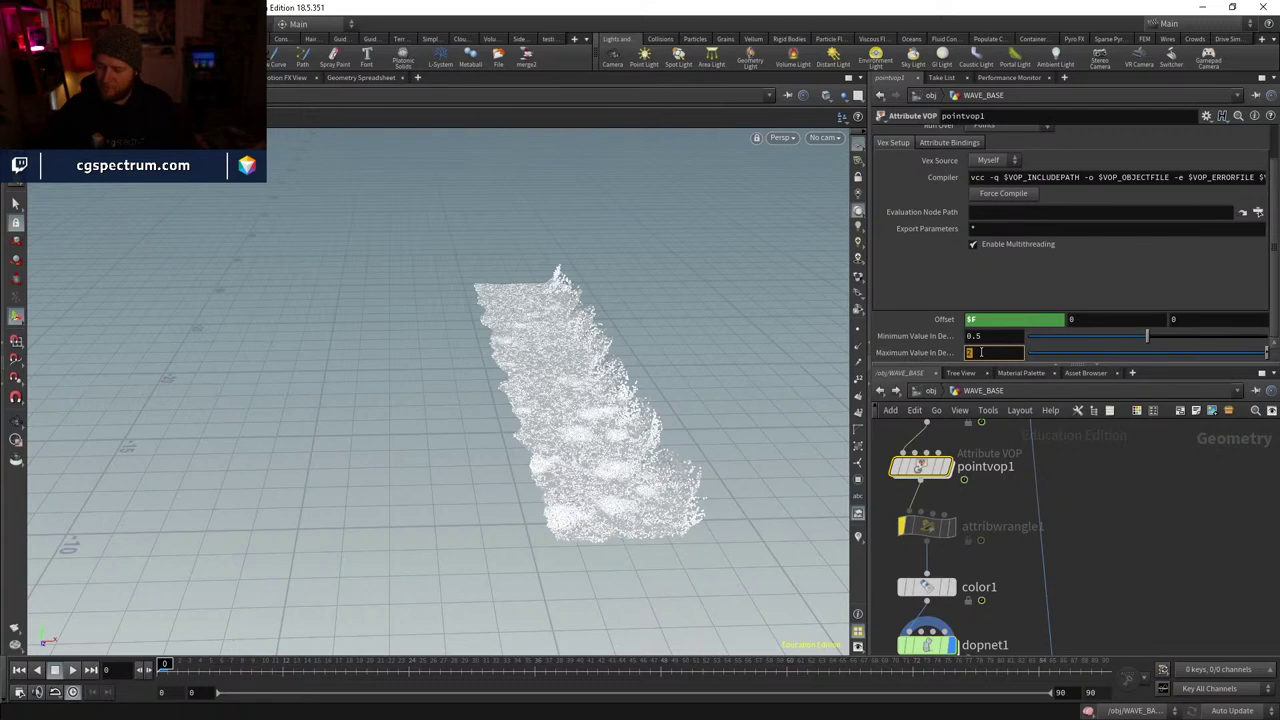
pyautogui.write('5')
pyautogui.press('Return')
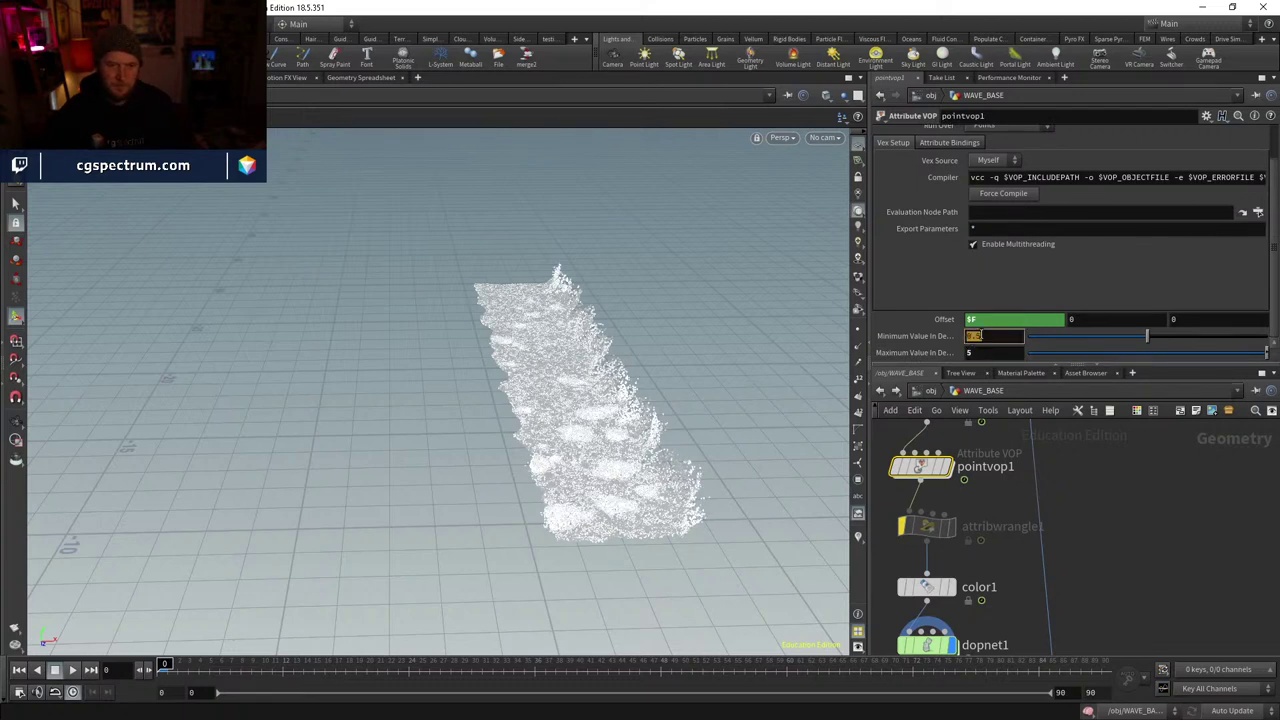
pyautogui.write('1')
pyautogui.press('Return')
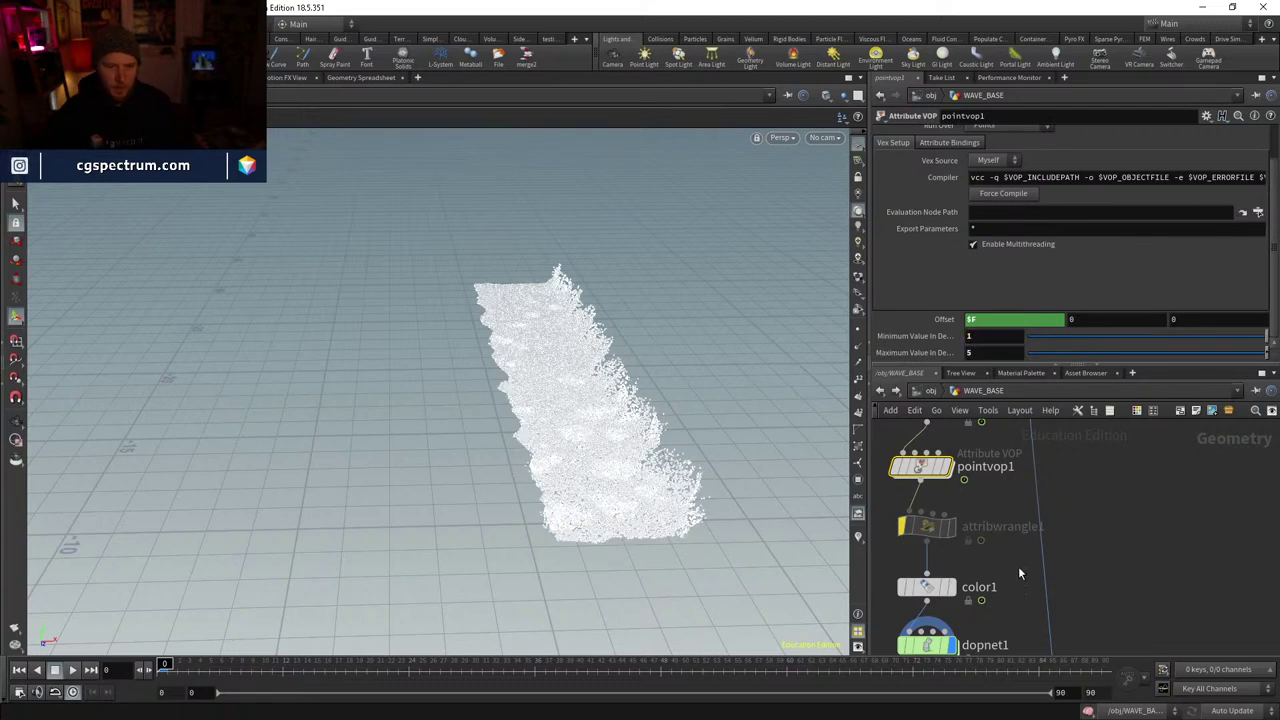
# - Replay the FLIP simulation inside dopnet1 and rewind to frame 0
pyautogui.moveTo(1020, 573); pyautogui.dragTo(1048, 420, button='middle')
pyautogui.doubleClick(978, 500)
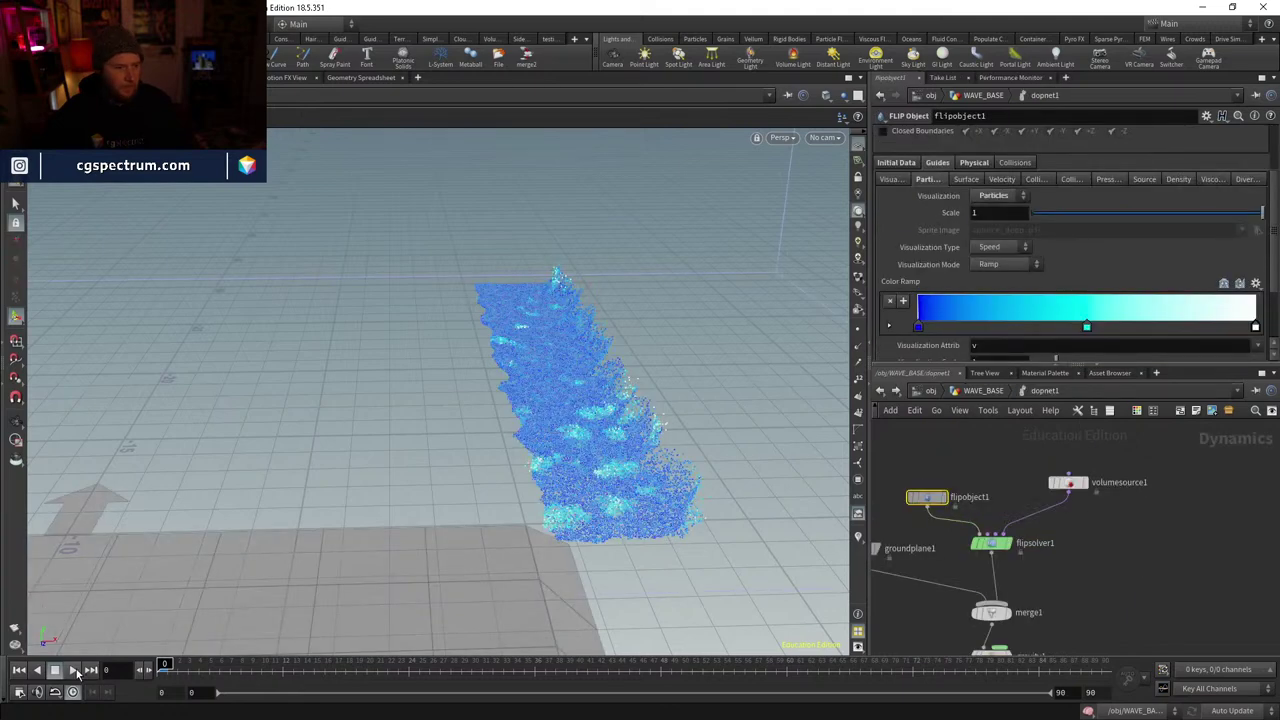
pyautogui.click(76, 671)
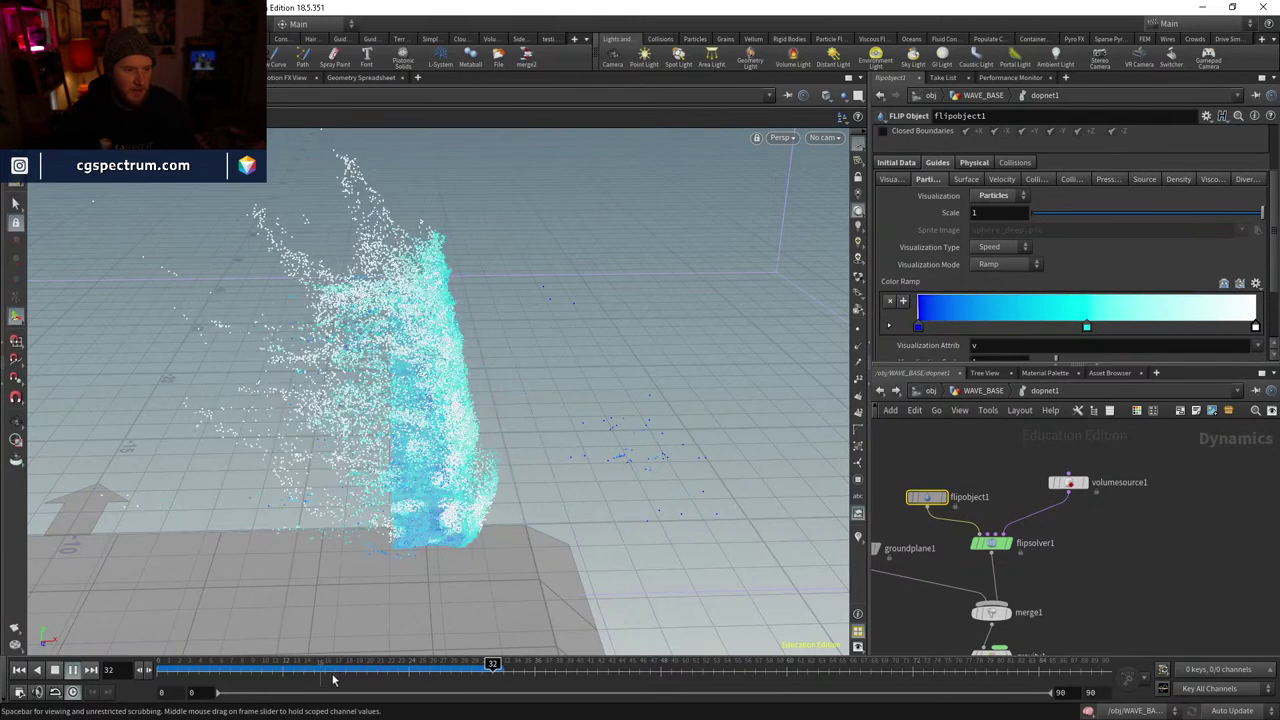
pyautogui.moveTo(333, 680); pyautogui.dragTo(162, 678)
# - Add a POP Drag node and position it above flipsolver1
pyautogui.press('Tab')
pyautogui.moveTo(1035, 487)
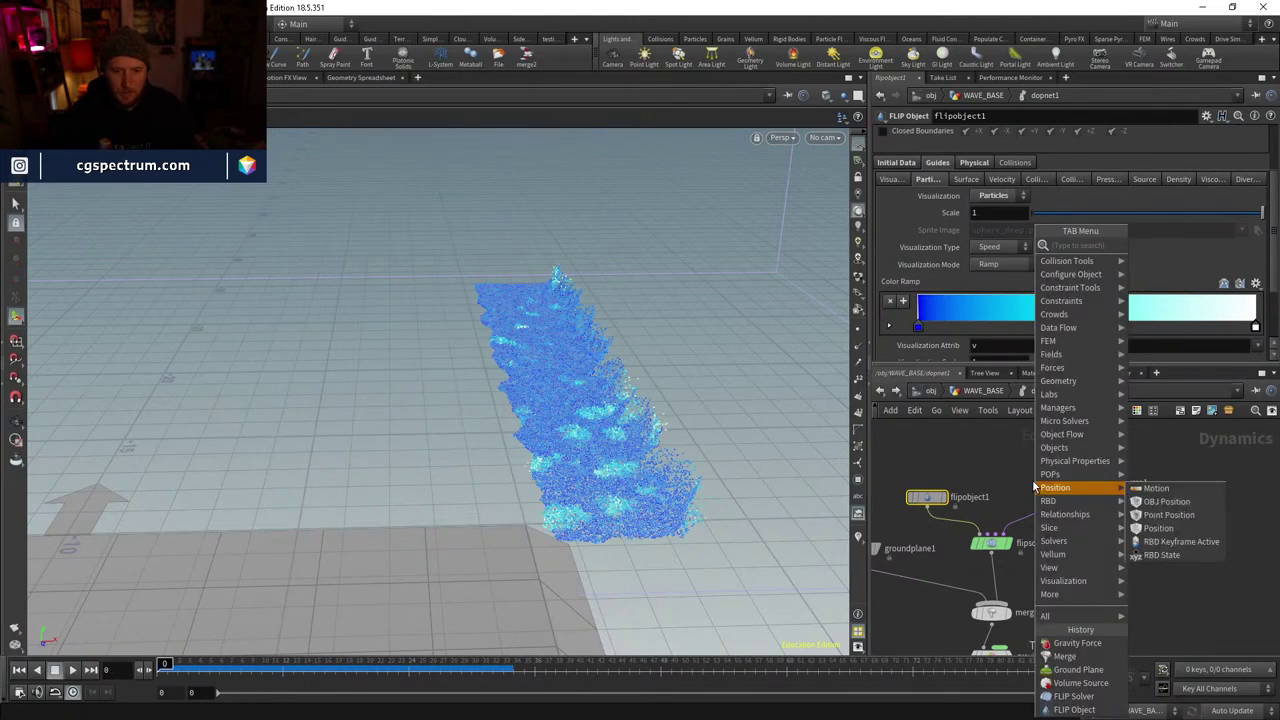
pyautogui.write('drag')
pyautogui.press('Return')
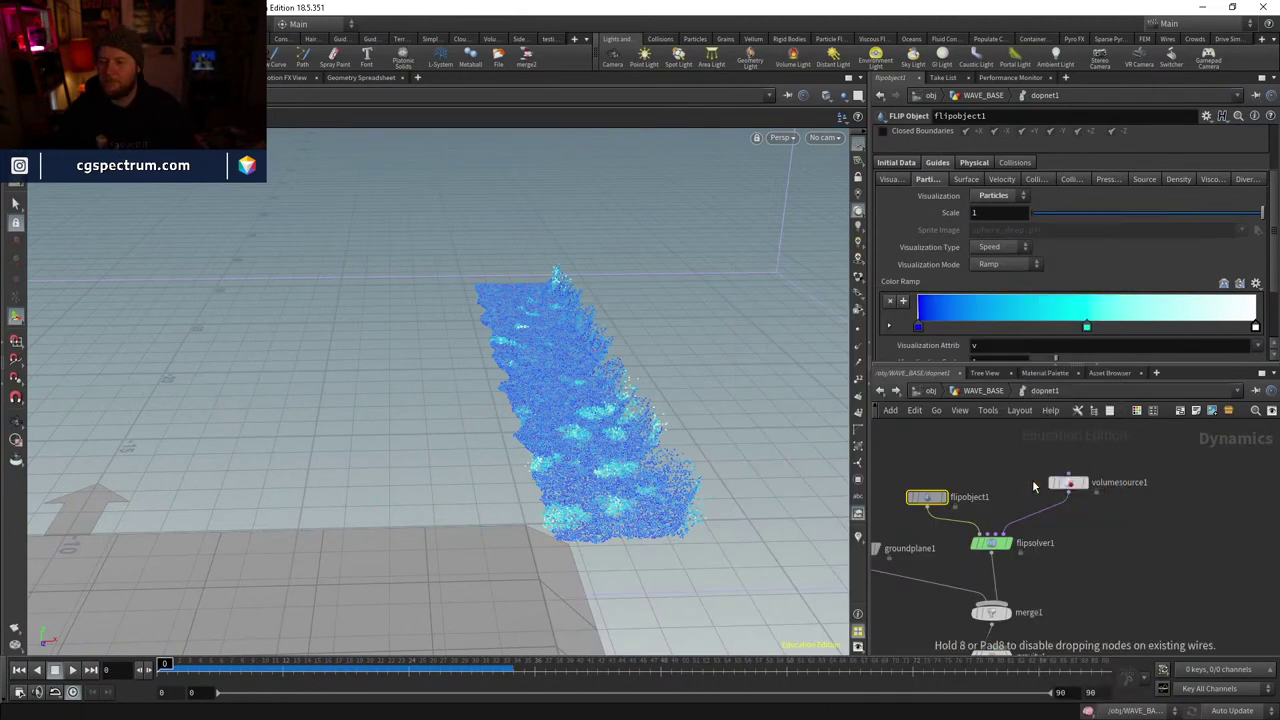
pyautogui.click(1033, 484)
pyautogui.moveTo(1033, 484); pyautogui.dragTo(986, 442)
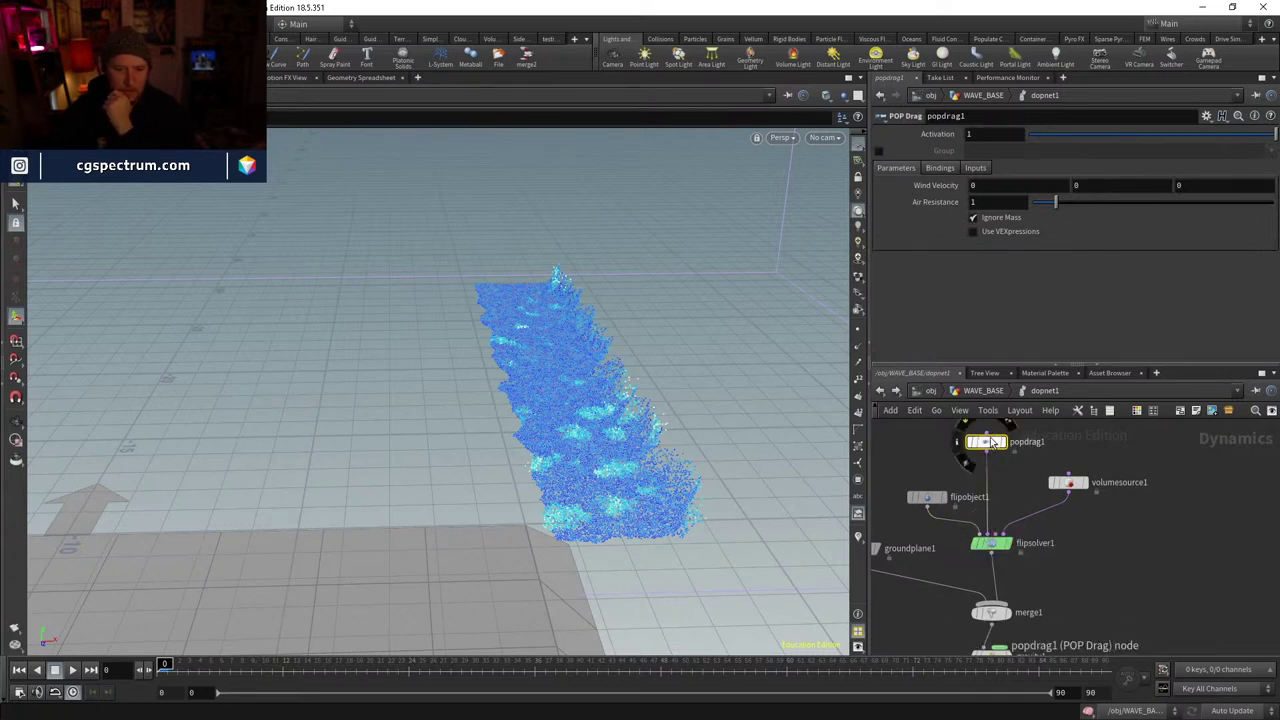
# - Play the sim with drag, stop at frame 32 and view the splash from low
pyautogui.moveTo(1010, 515); pyautogui.dragTo(1003, 549, button='middle')
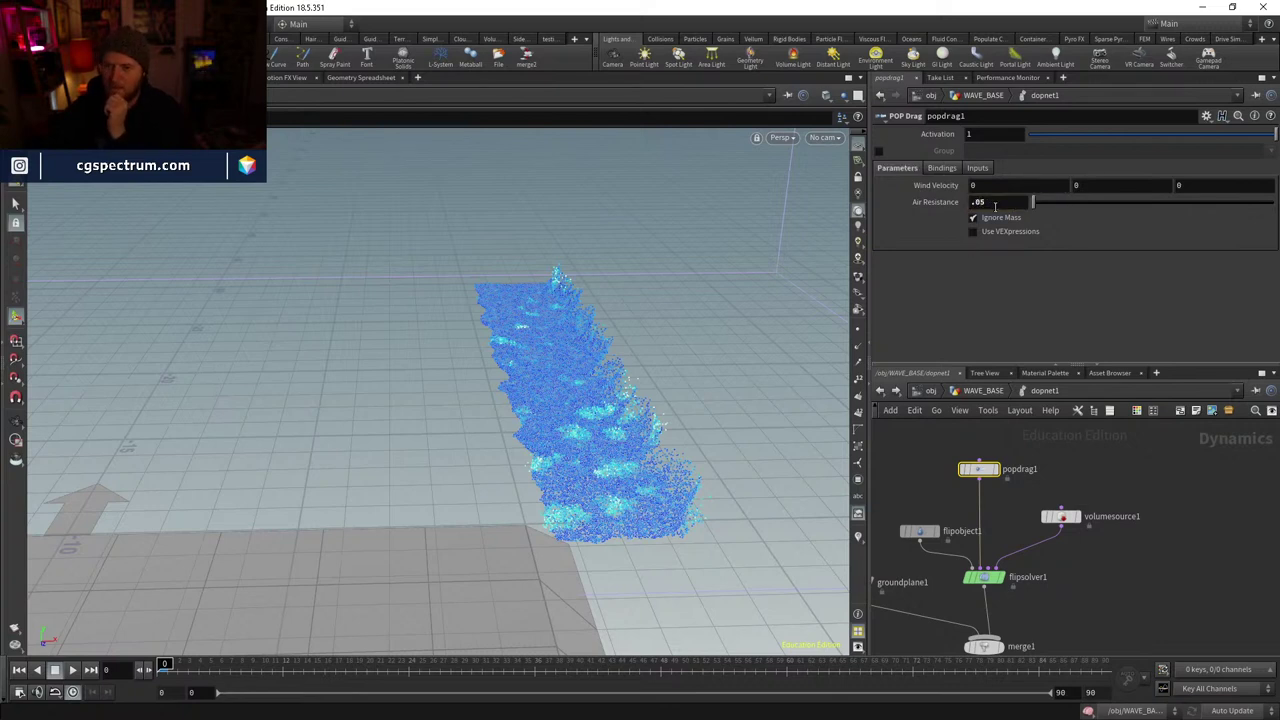
pyautogui.click(71, 671)
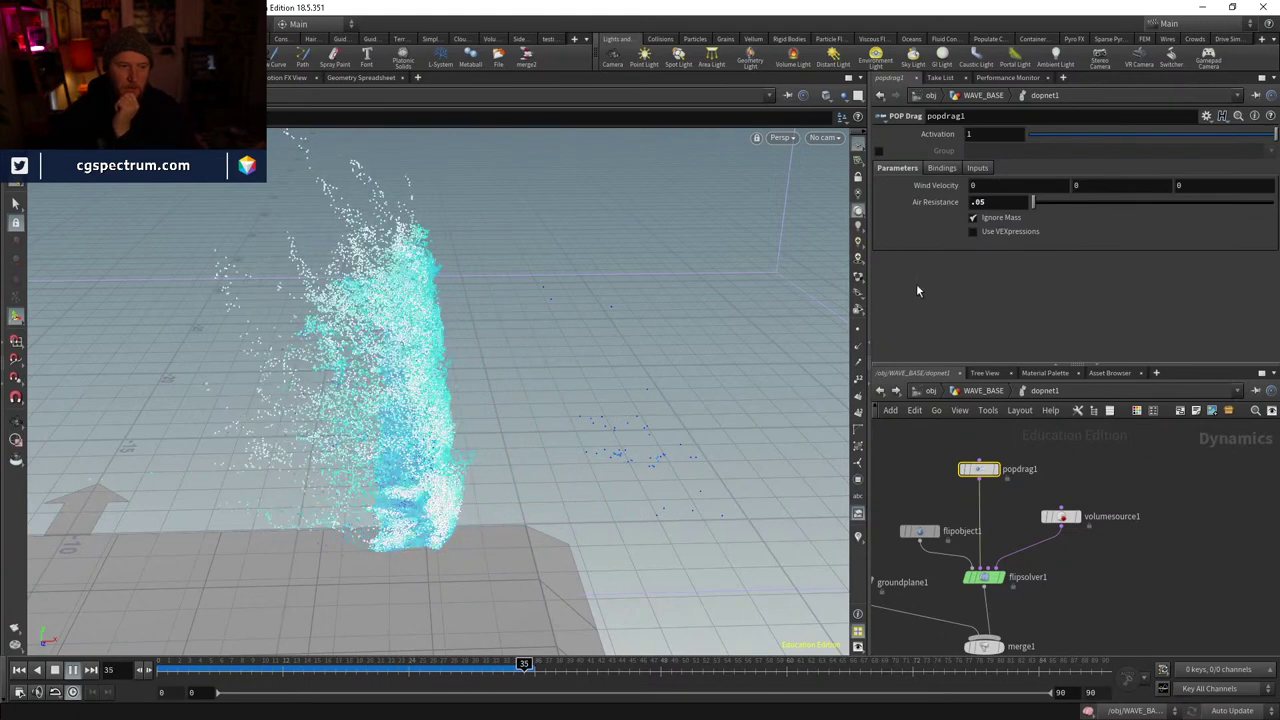
pyautogui.moveTo(365, 677); pyautogui.dragTo(497, 660)
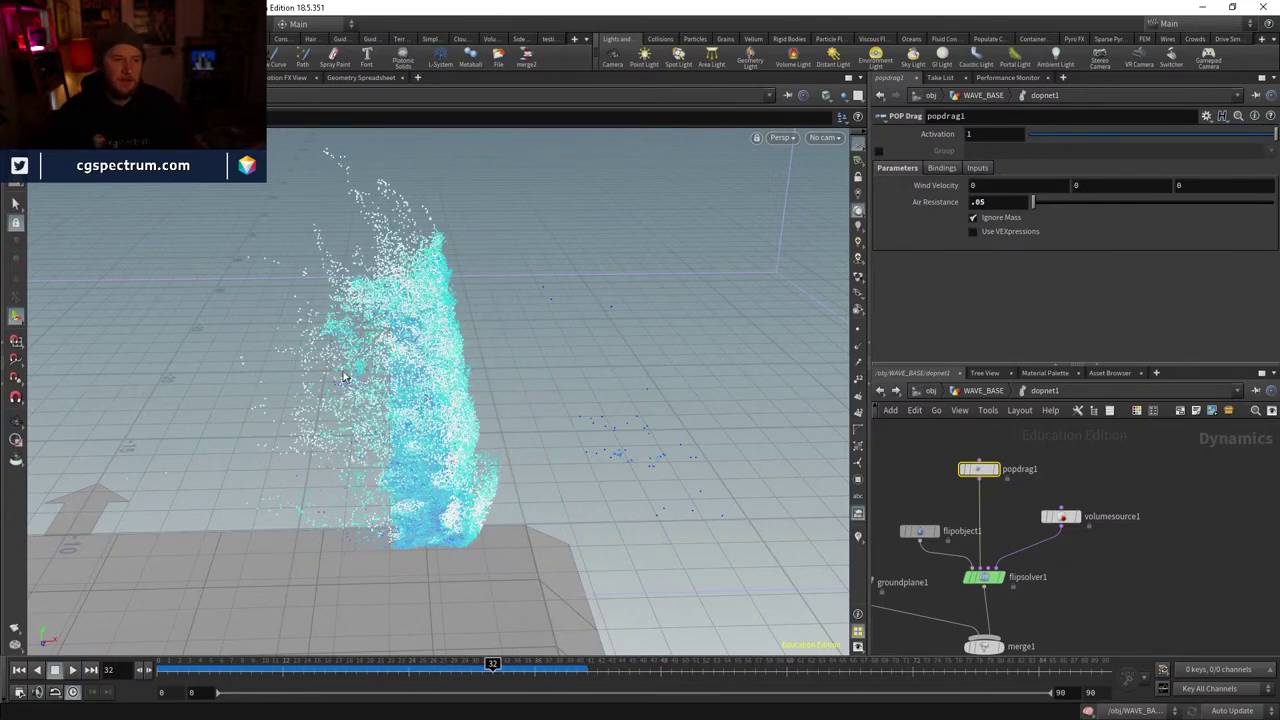
pyautogui.moveTo(343, 377); pyautogui.dragTo(610, 400)
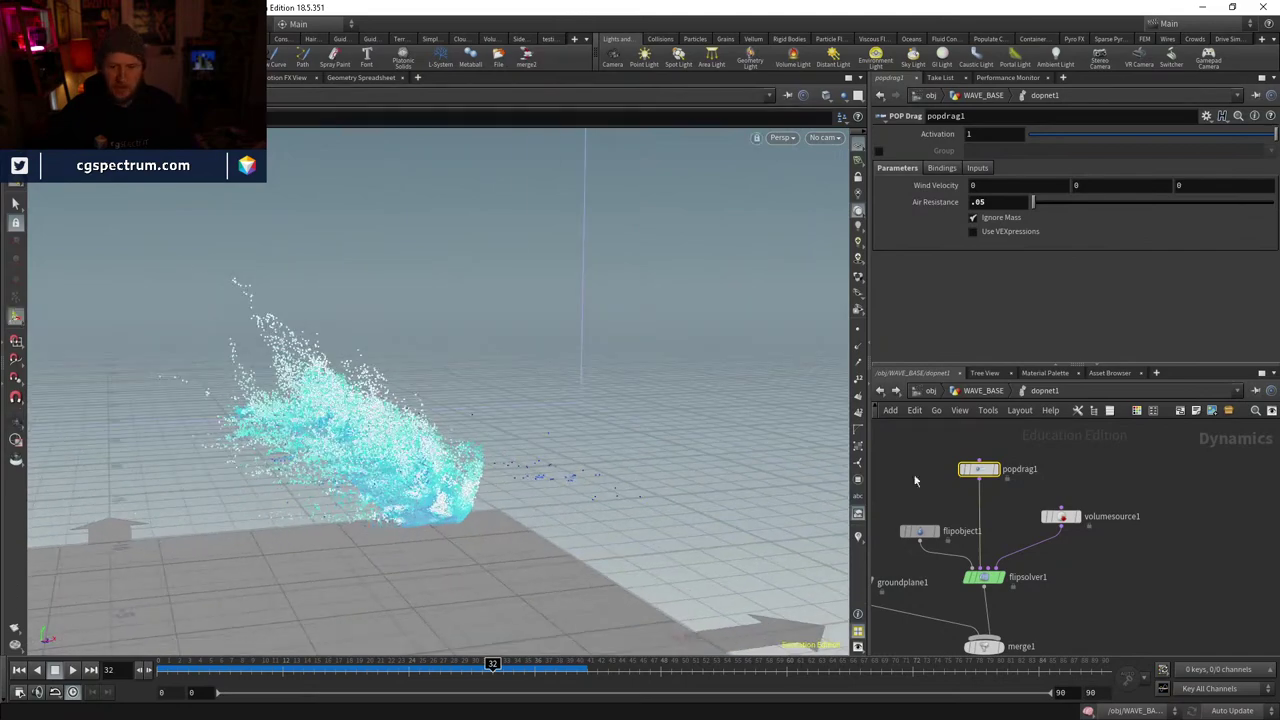
pyautogui.click(999, 391)
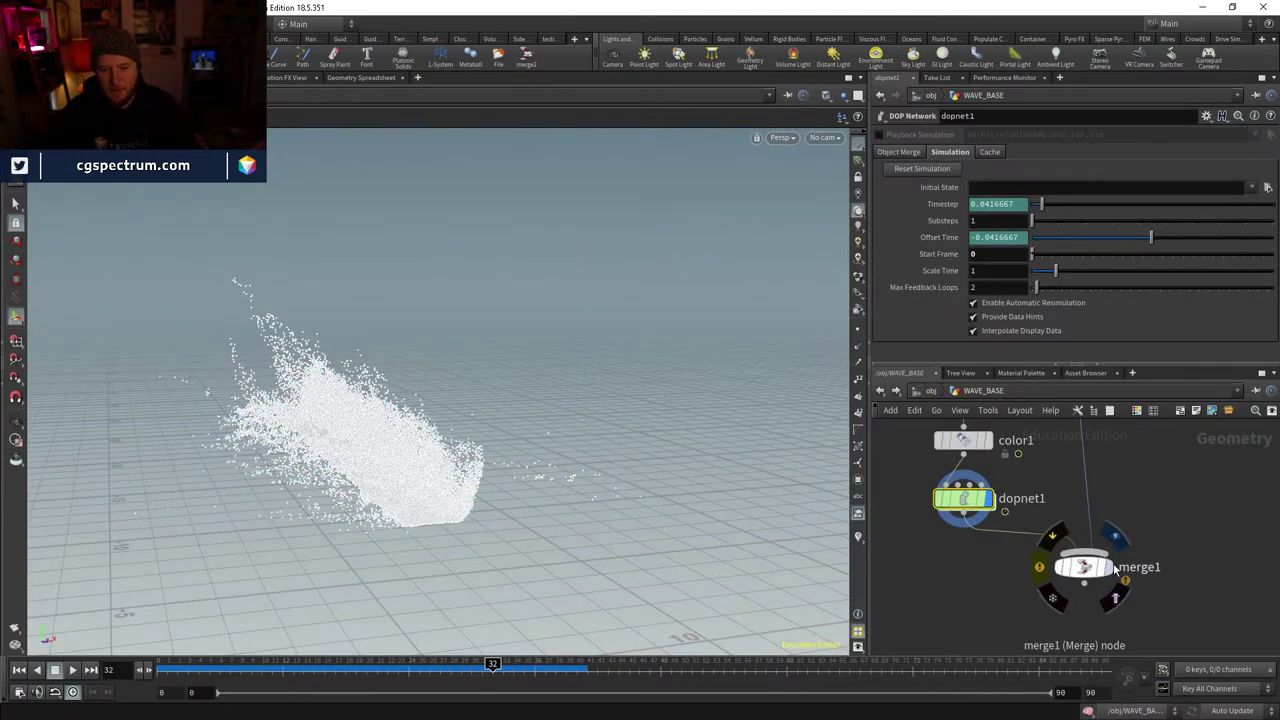
# - Display the merged splash and wave through cam5 and review frames 8 to 19
pyautogui.click(1084, 567)
pyautogui.press('h')
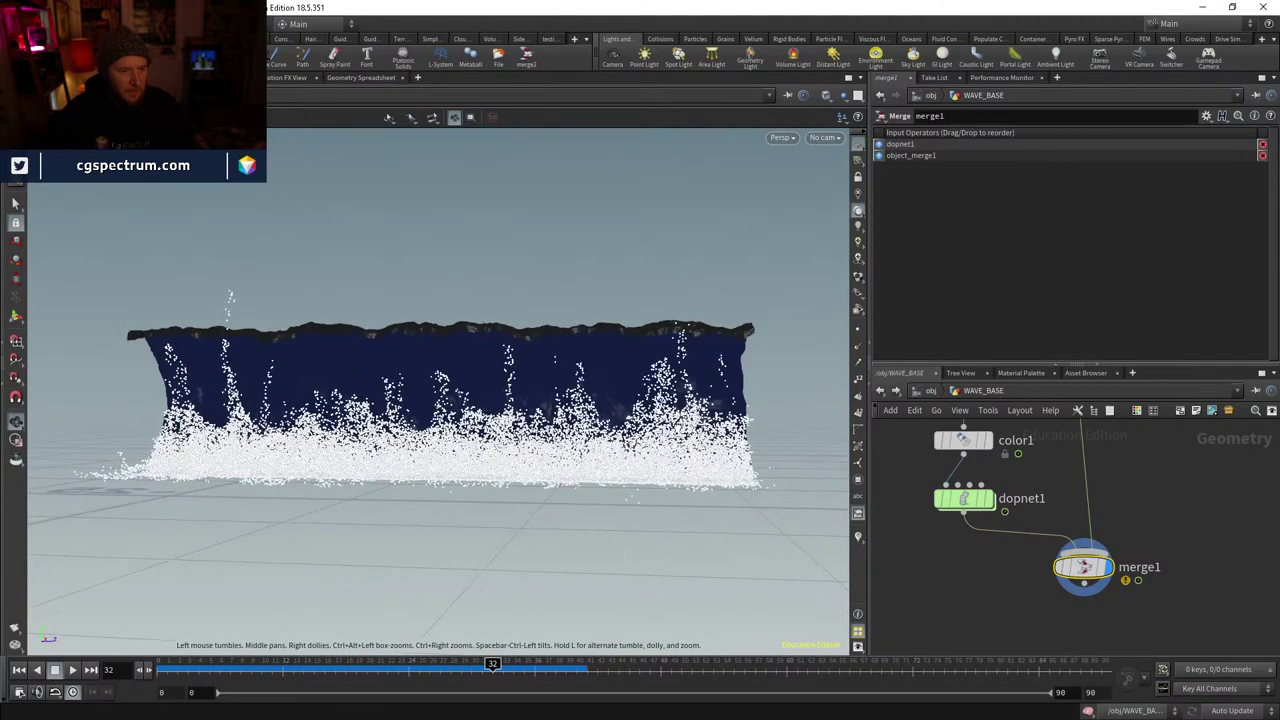
pyautogui.click(824, 137)
pyautogui.click(834, 253)
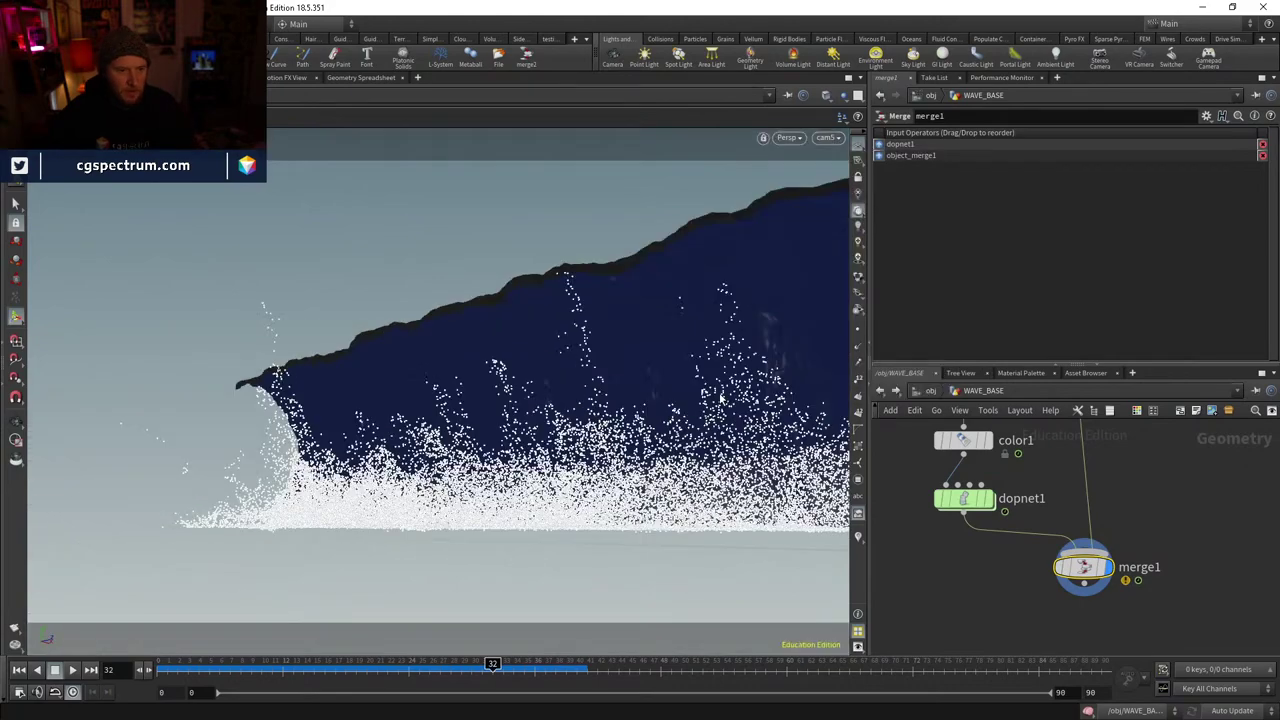
pyautogui.click(264, 664)
pyautogui.moveTo(370, 665); pyautogui.dragTo(105, 610)
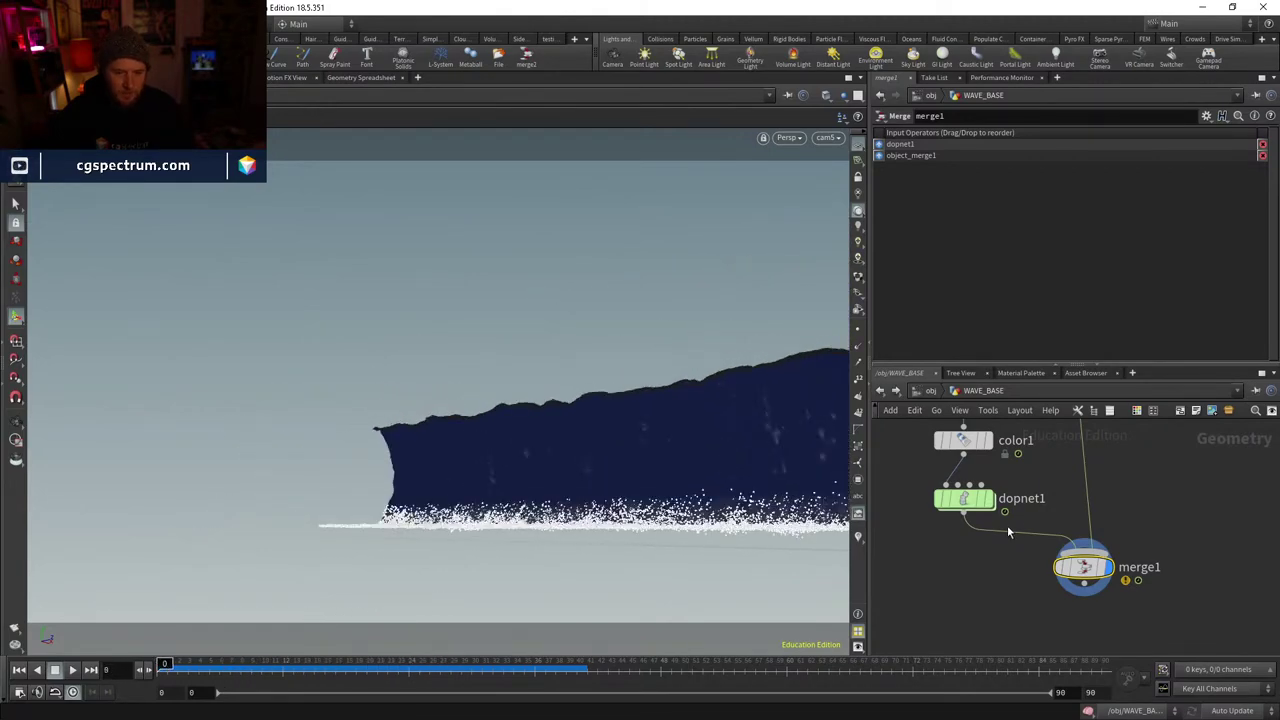
# - Check flipobject1's settings inside dopnet1, then play the sim from WAVE_BASE
pyautogui.doubleClick(964, 498)
pyautogui.click(930, 537)
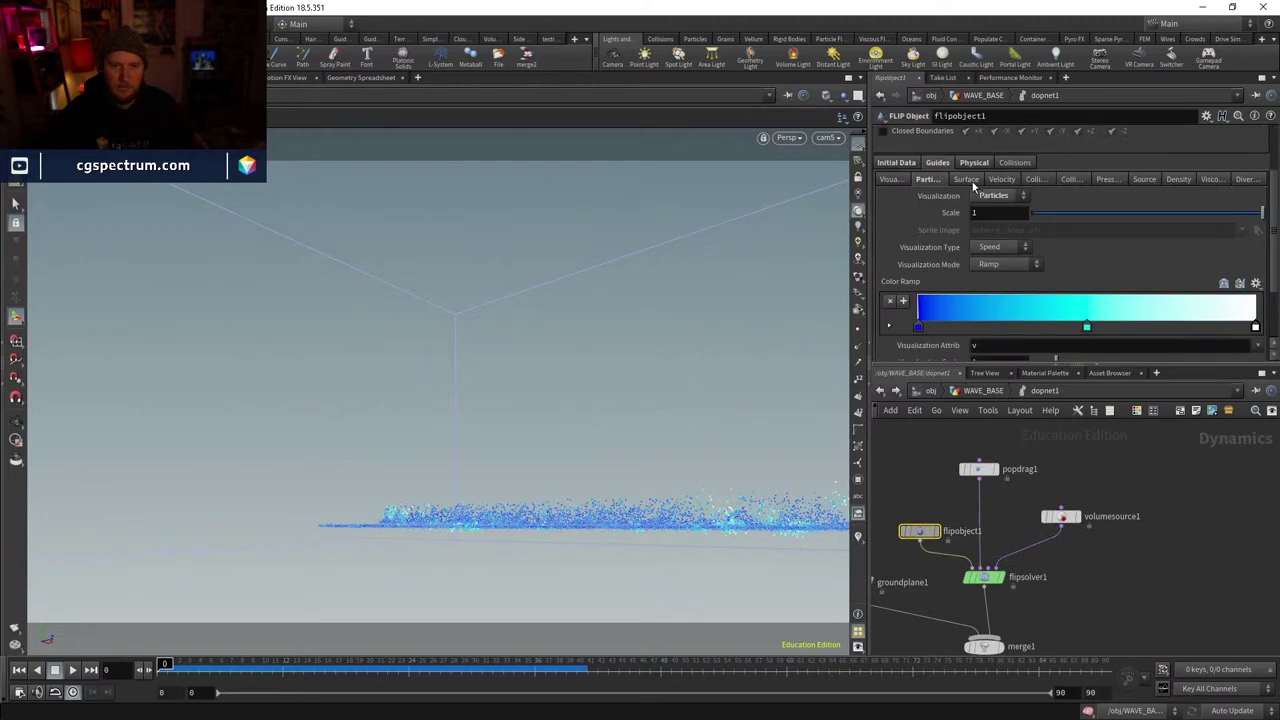
pyautogui.scroll(3, 958, 215)
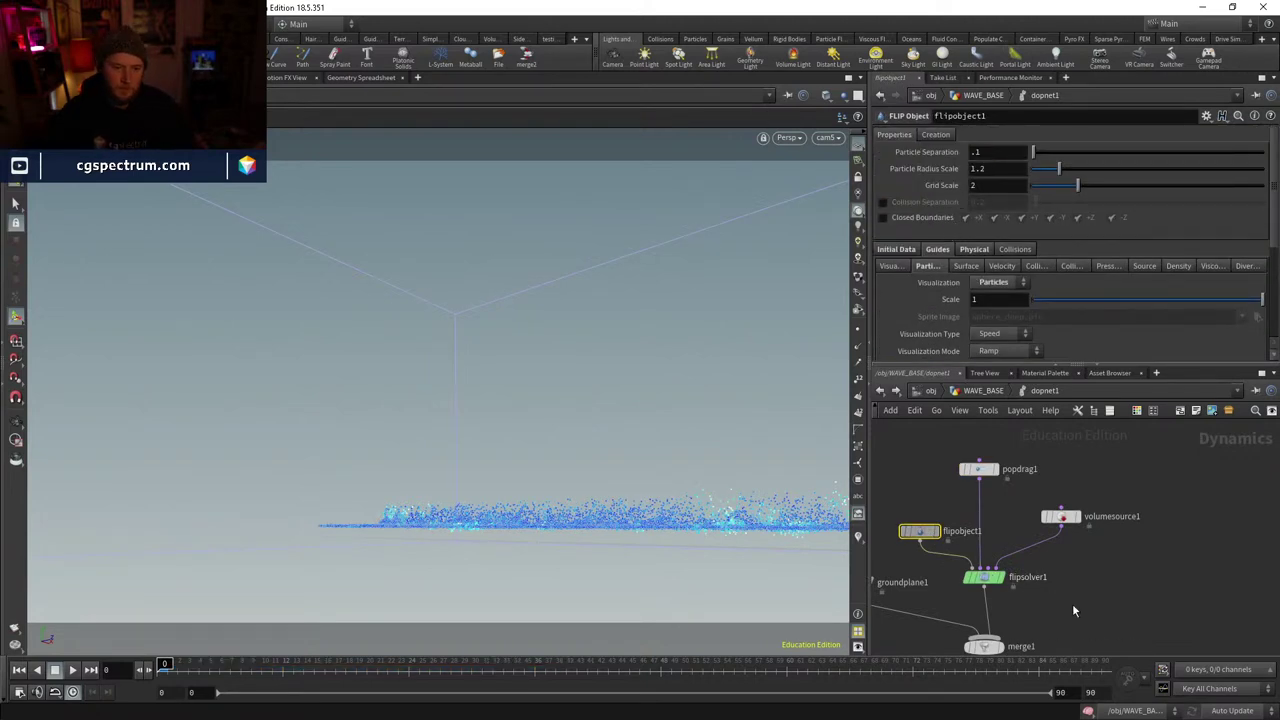
pyautogui.moveTo(1074, 610); pyautogui.dragTo(1076, 554, button='middle')
pyautogui.click(984, 391)
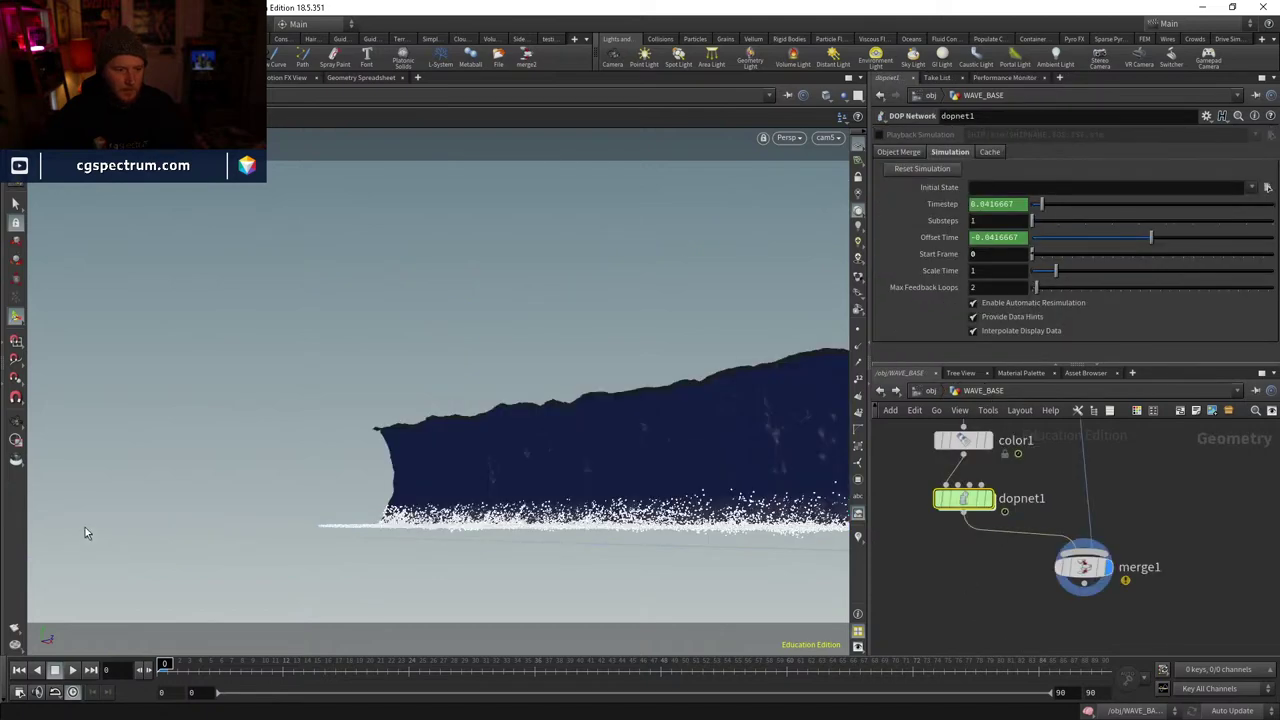
pyautogui.click(73, 670)
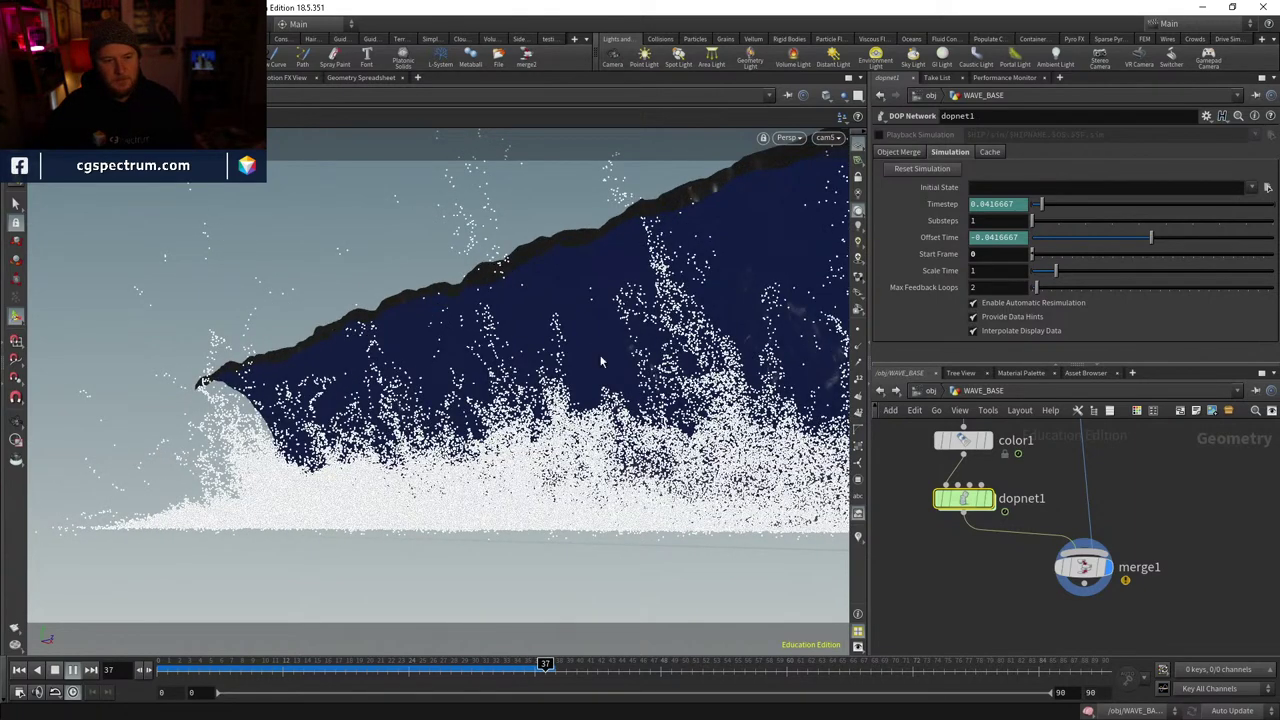
# - Replay the spray to frame 24, pan to object_merge1, trail1 and scatter1, and tumble the wave
pyautogui.click(285, 664)
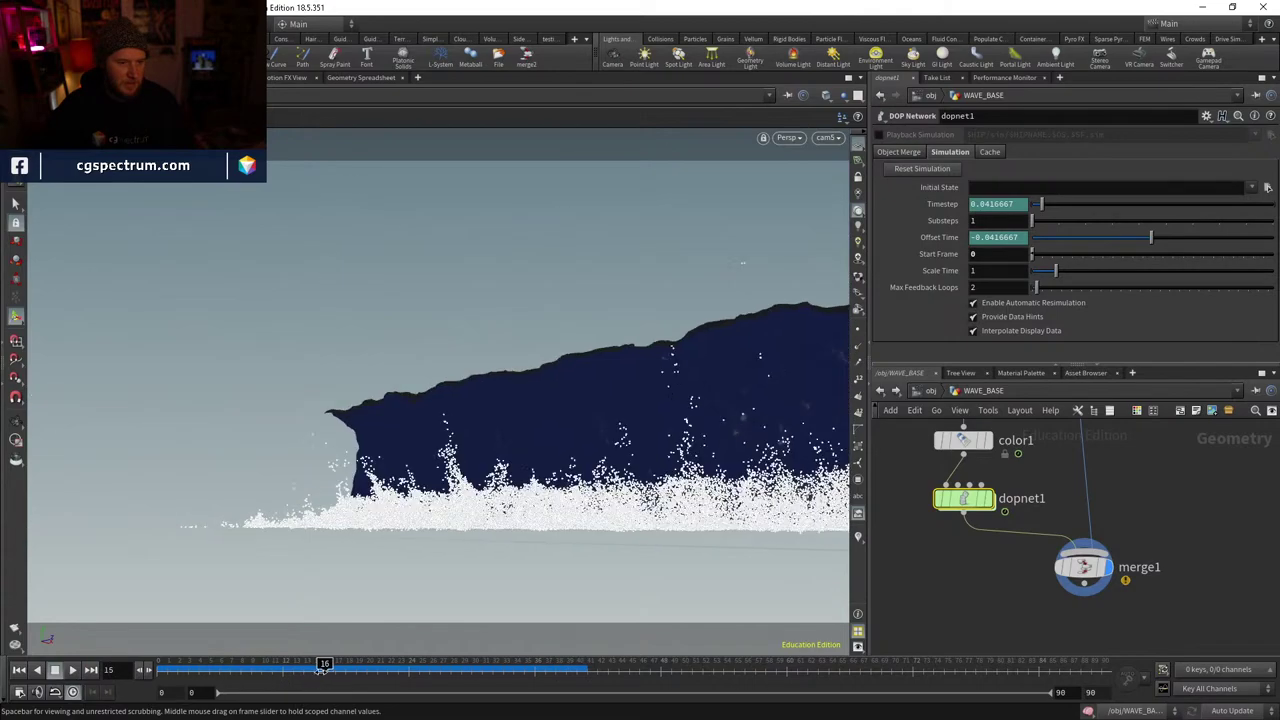
pyautogui.moveTo(283, 662); pyautogui.dragTo(445, 652)
pyautogui.moveTo(1045, 430); pyautogui.dragTo(1048, 540, button='middle')
pyautogui.moveTo(1055, 510); pyautogui.dragTo(1066, 477)
pyautogui.moveTo(650, 500); pyautogui.dragTo(596, 519)
pyautogui.moveTo(292, 665); pyautogui.dragTo(145, 648)
pyautogui.scroll(2, 1040, 527)
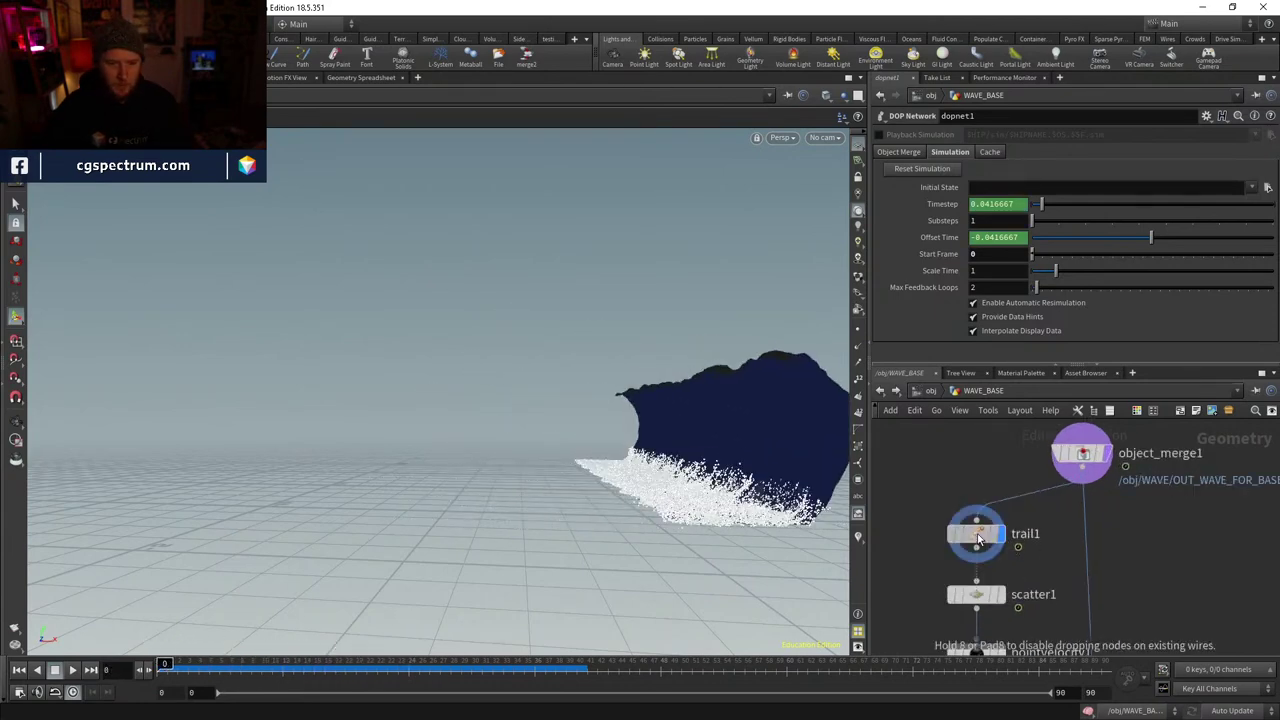
# - Drop a Point VOP onto the trail1–scatter1 wire and view the strip from above
pyautogui.click(976, 517)
pyautogui.press('Tab')
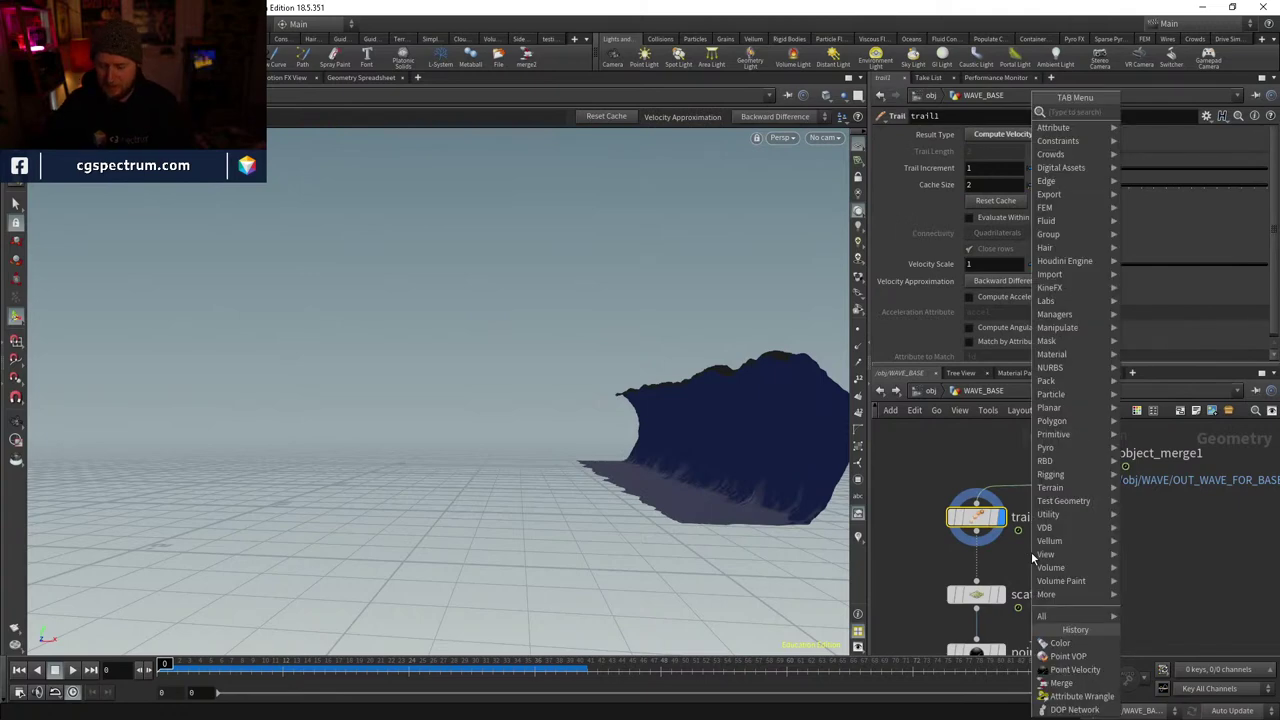
pyautogui.write('pointvop')
pyautogui.press('Return')
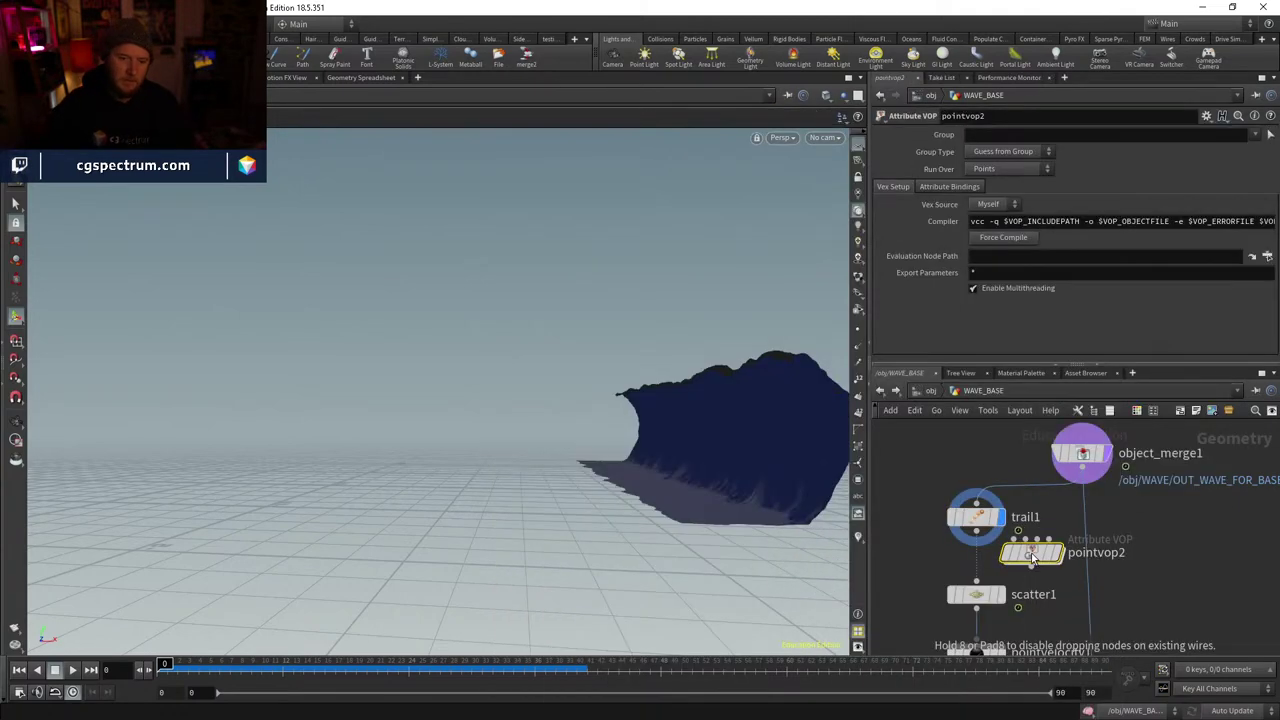
pyautogui.click(977, 575)
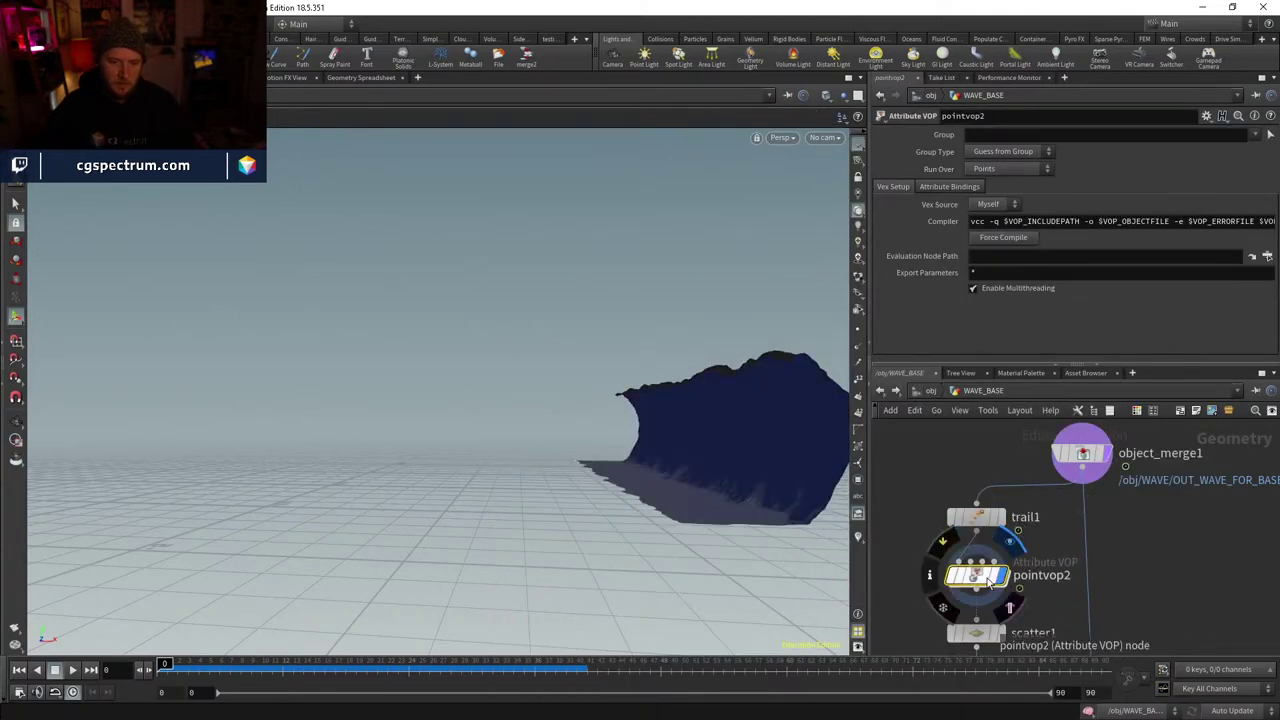
pyautogui.keyDown('alt'); pyautogui.moveTo(840, 540); pyautogui.dragTo(700, 480); pyautogui.keyUp('alt')
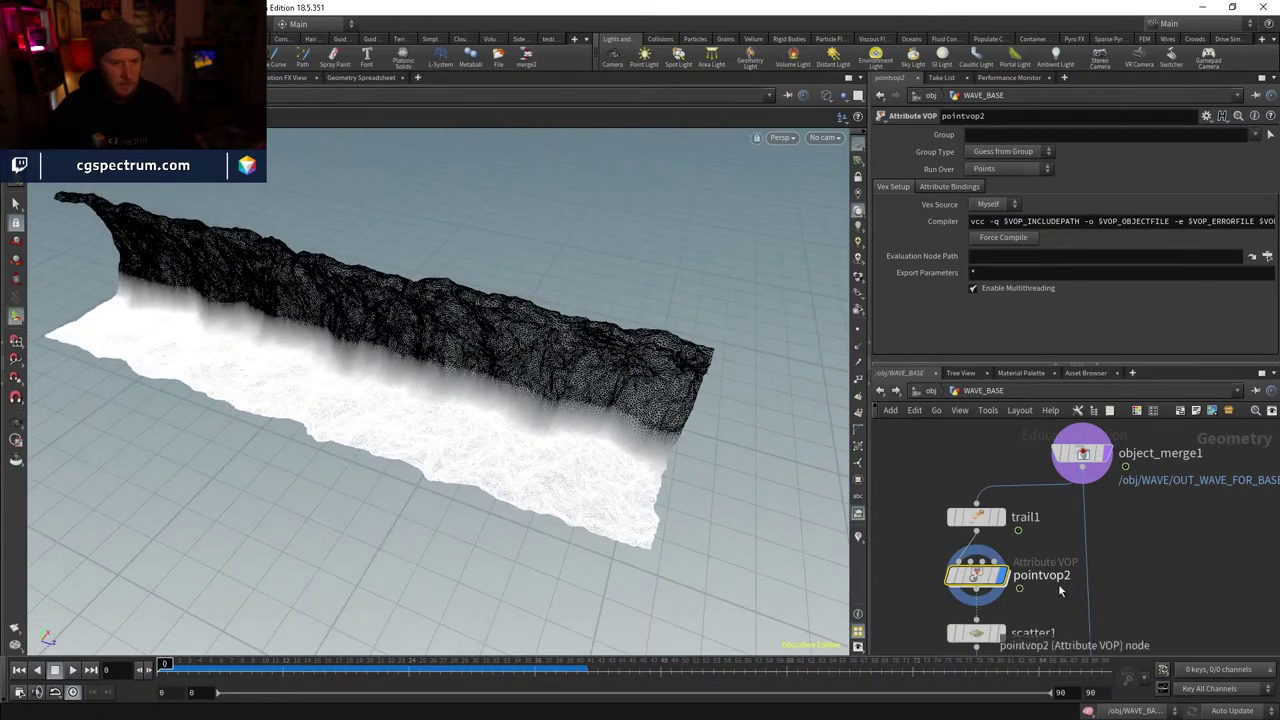
# - Inside pointvop2, add a Fit Range node and a Vector to Float node
pyautogui.doubleClick(979, 577)
pyautogui.press('Tab')
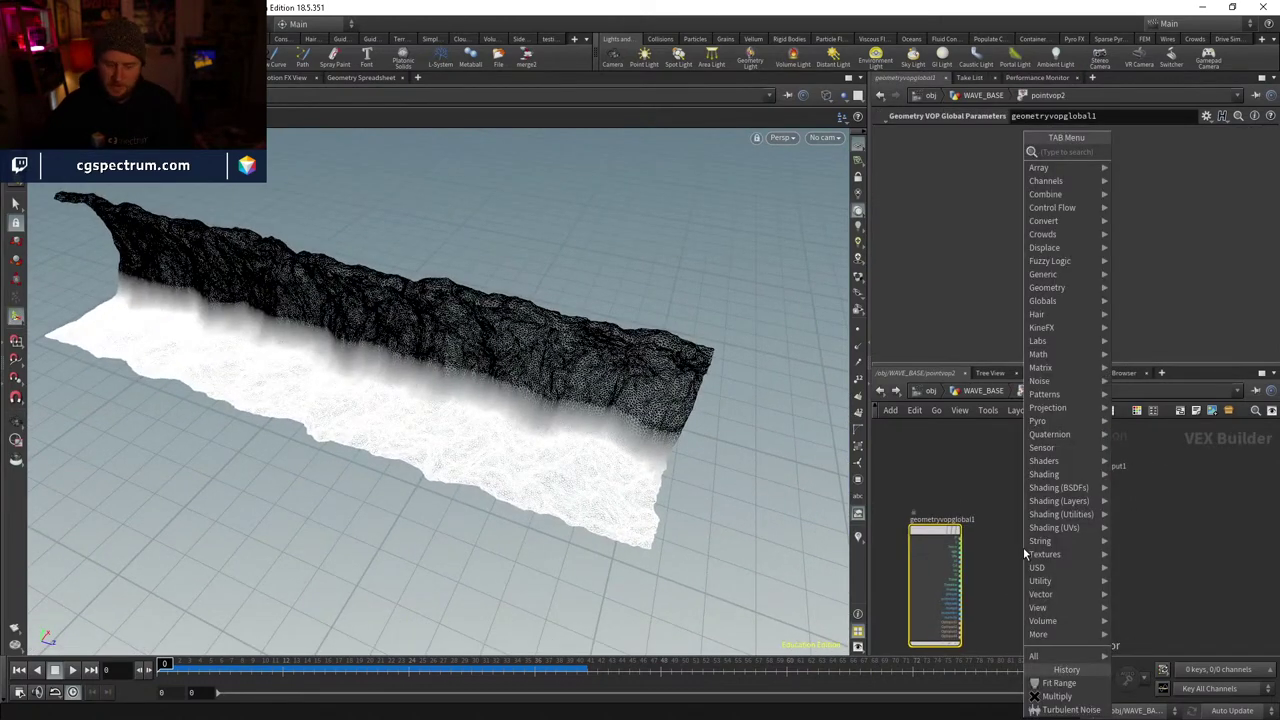
pyautogui.write('fit')
pyautogui.press('Return')
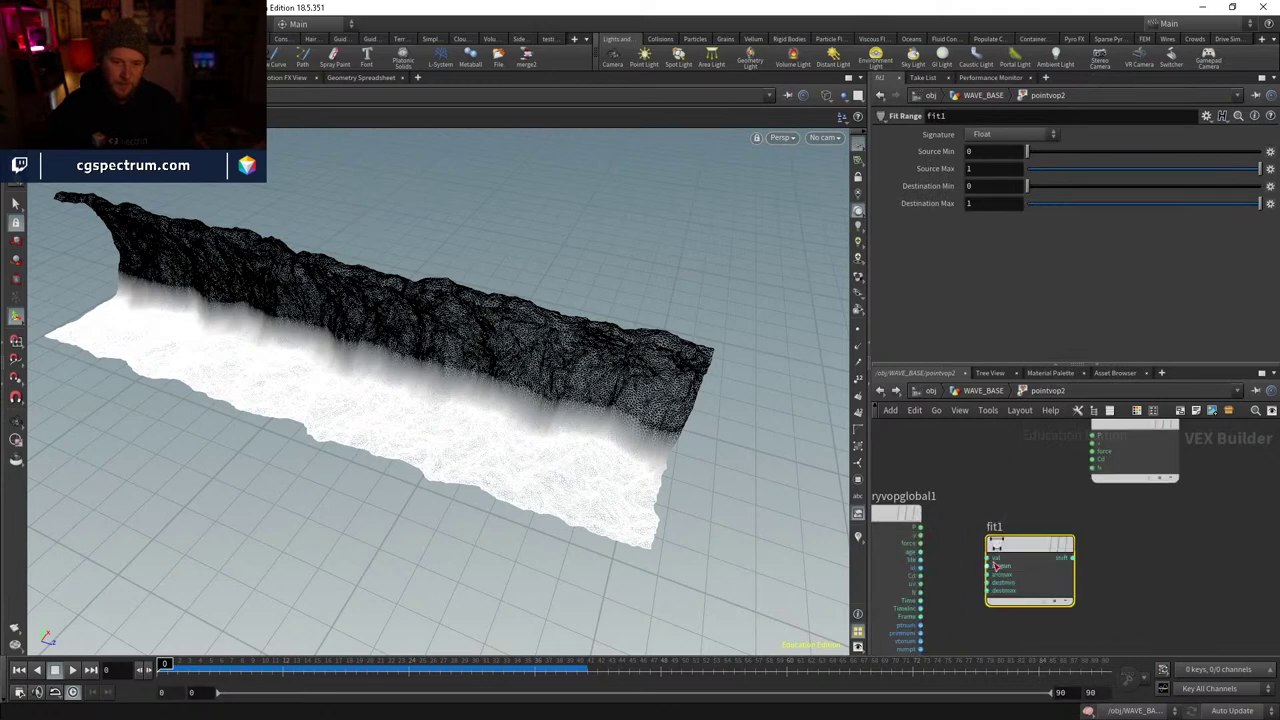
pyautogui.click(1057, 558)
pyautogui.press('Tab')
pyautogui.click(1100, 157)
pyautogui.click(982, 590)
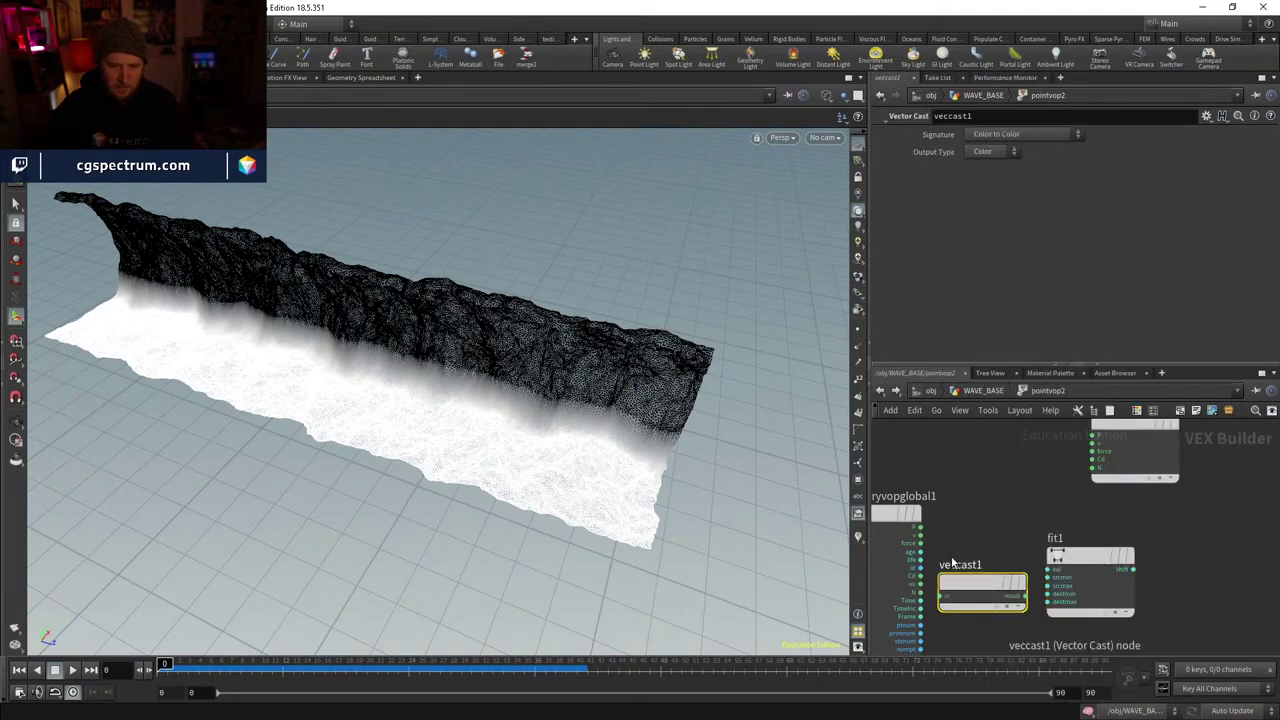
pyautogui.press('Tab')
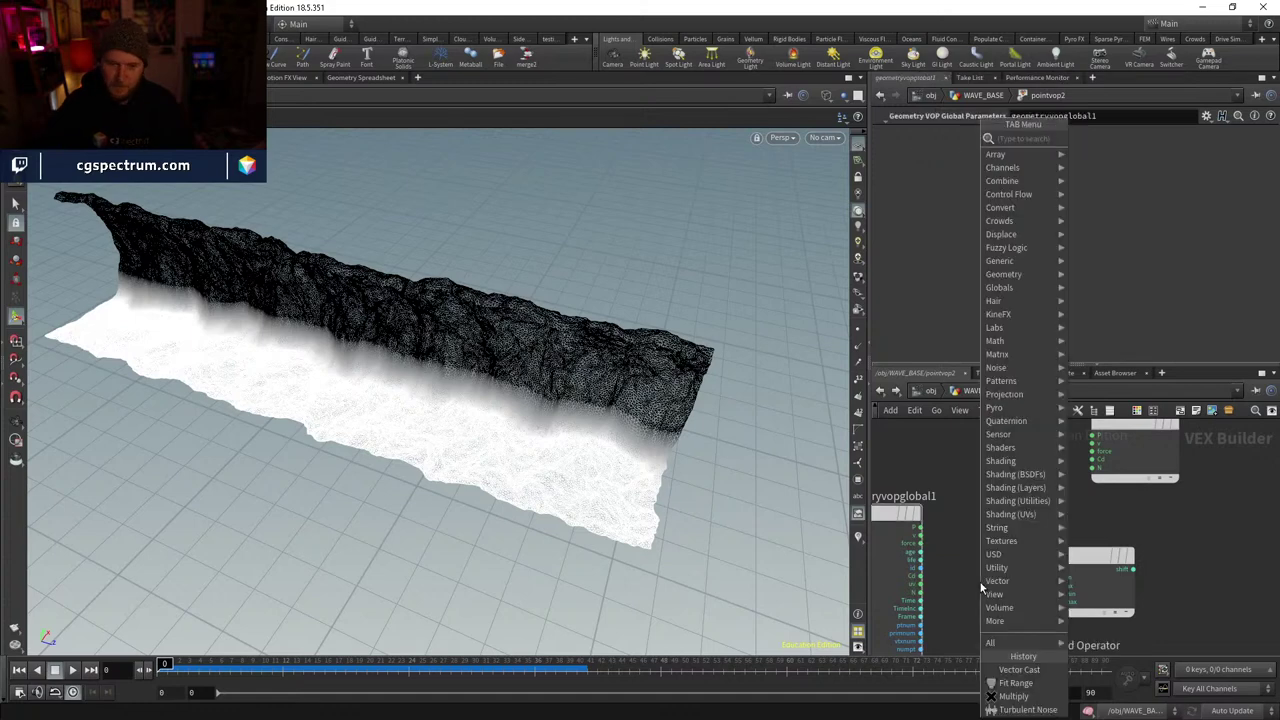
pyautogui.press('Return')
pyautogui.click(980, 587)
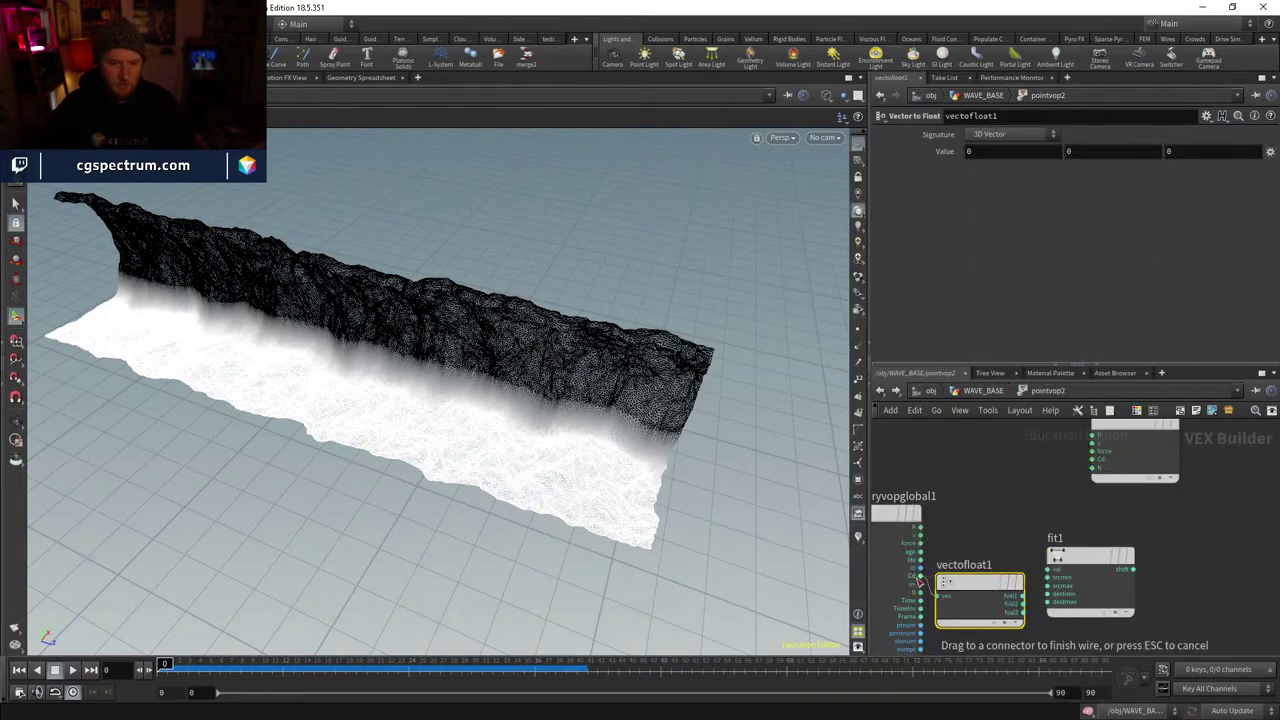
# - Wire Cd into vectofloat1, its first float into fit1, and fit1 into the output
pyautogui.click(941, 595)
pyautogui.click(1022, 597)
pyautogui.click(1048, 569)
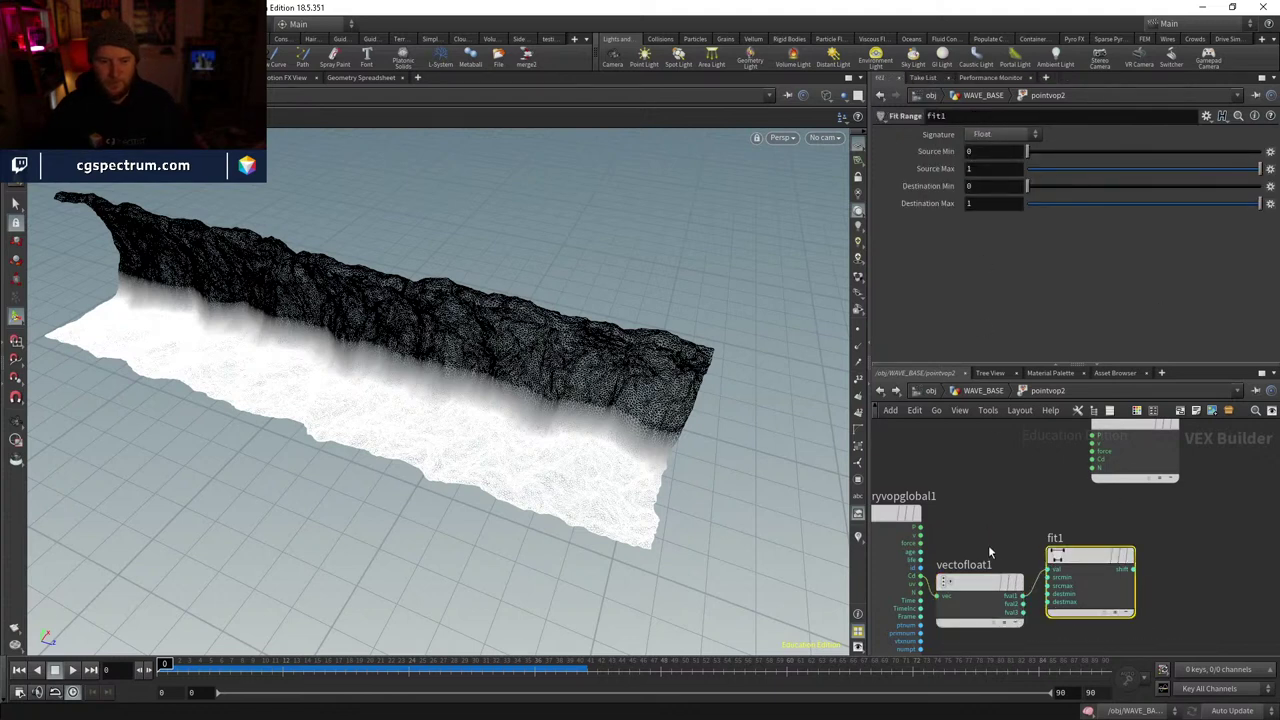
pyautogui.moveTo(985, 583); pyautogui.dragTo(990, 612)
pyautogui.moveTo(1050, 572); pyautogui.dragTo(921, 576)
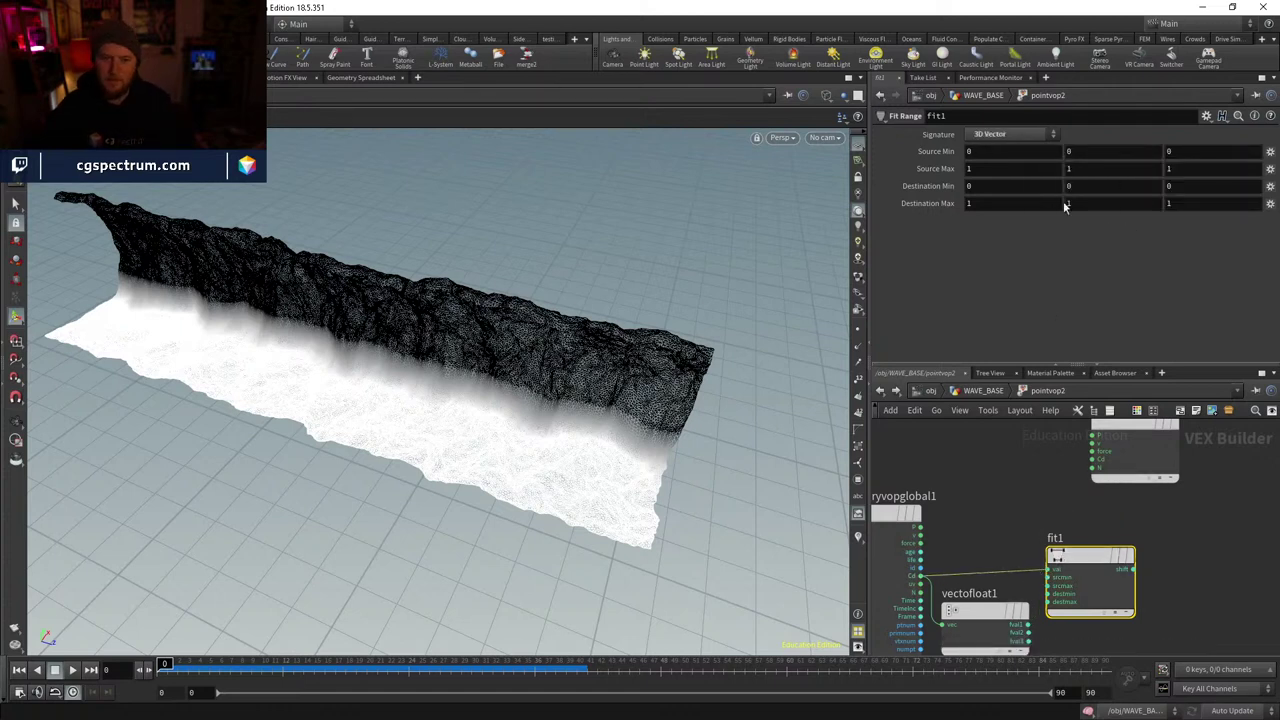
pyautogui.click(1048, 569)
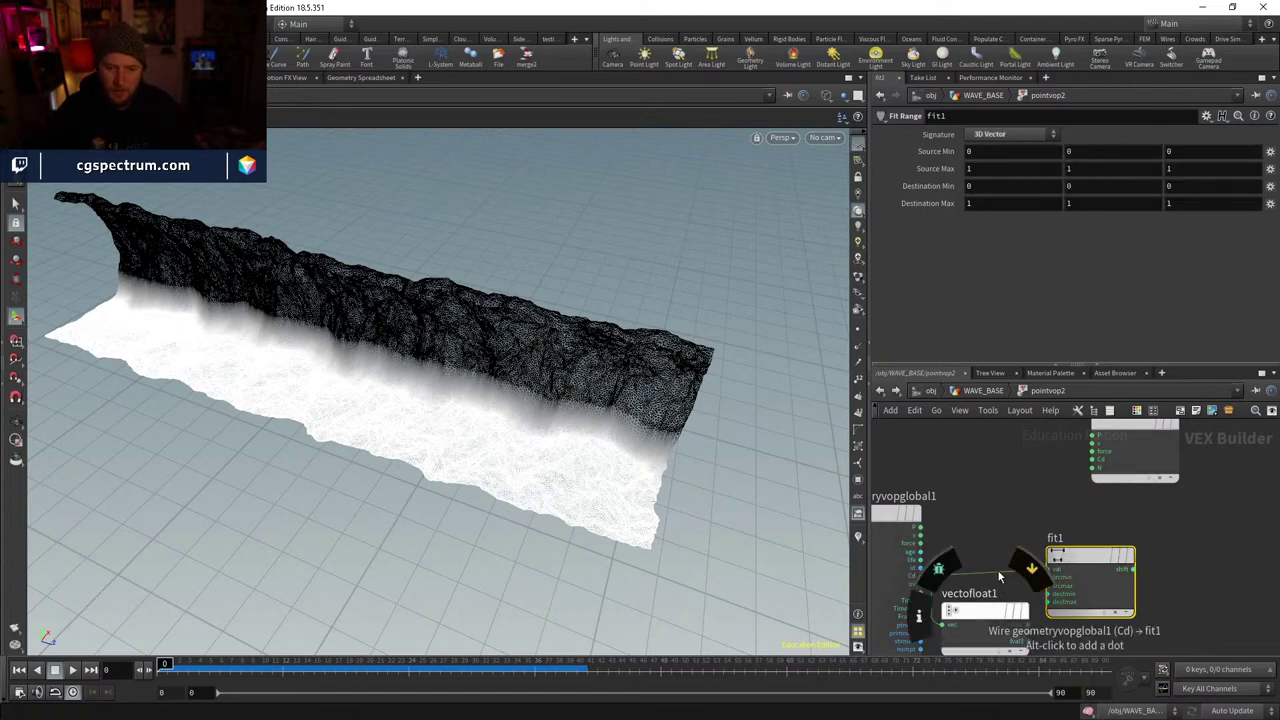
pyautogui.click(1021, 624)
pyautogui.moveTo(1007, 614); pyautogui.dragTo(1011, 594)
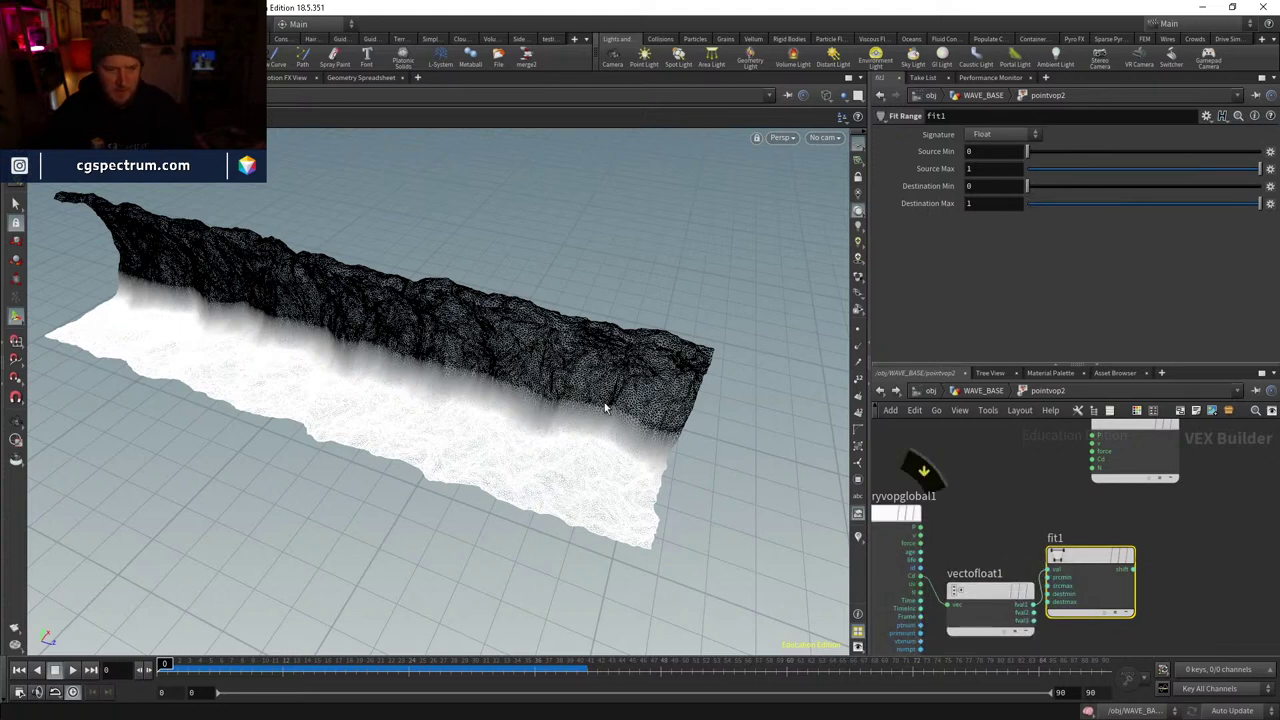
pyautogui.click(1093, 467)
pyautogui.click(1146, 552)
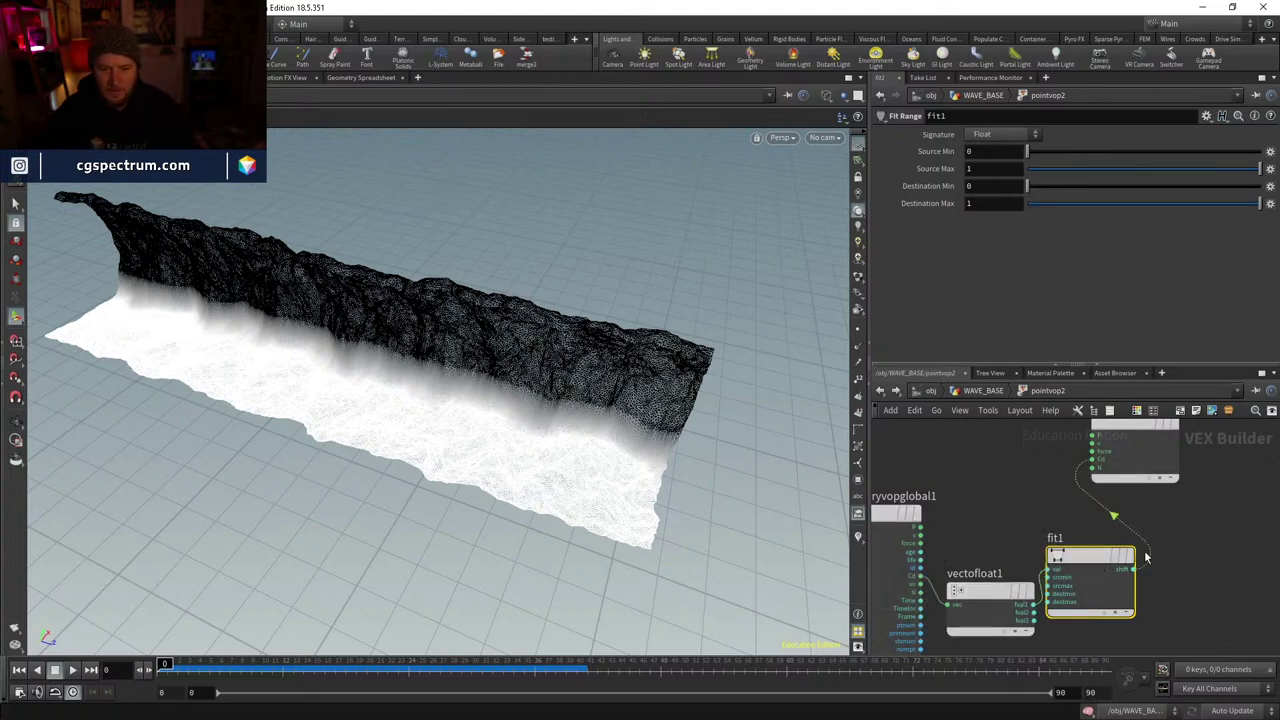
pyautogui.moveTo(1181, 551); pyautogui.dragTo(1169, 517, button='middle')
# - Set fit1's source range to 0.364–0.968 to narrow the white emission area
pyautogui.moveTo(1099, 176); pyautogui.dragTo(1247, 151)
pyautogui.press('Escape')
pyautogui.moveTo(300, 360); pyautogui.dragTo(737, 429)
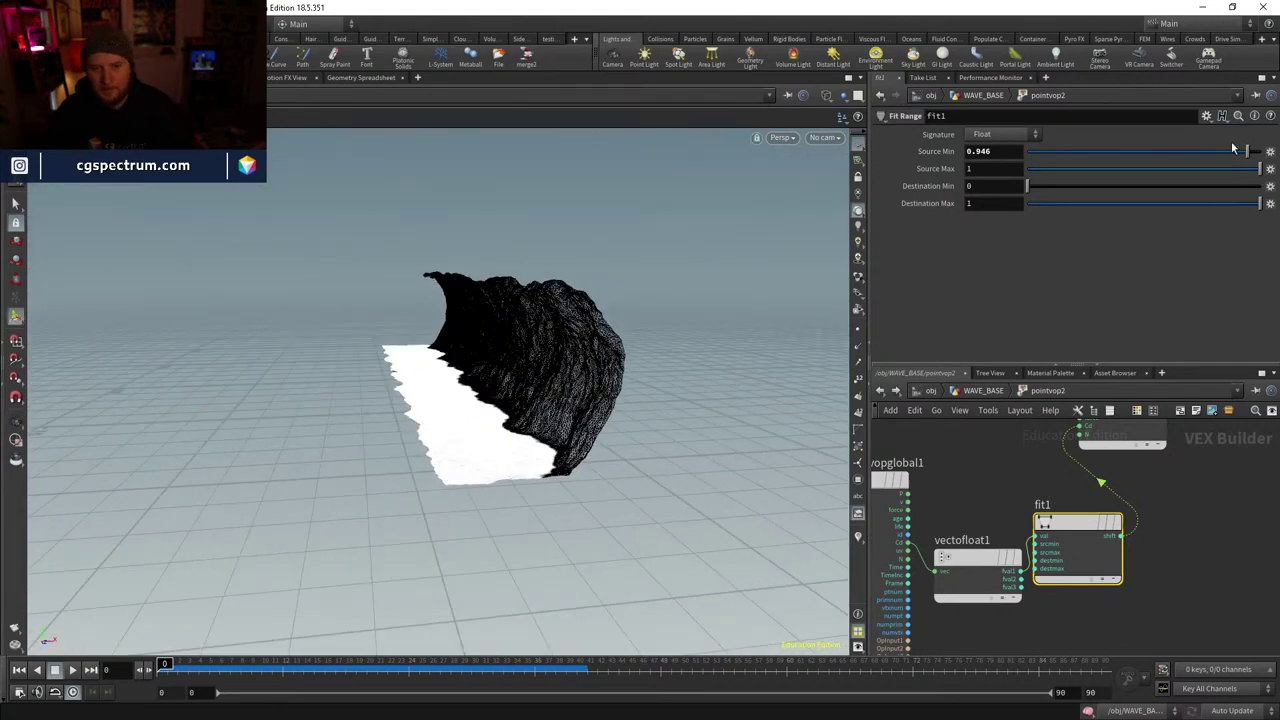
pyautogui.moveTo(1139, 167)
pyautogui.mouseDown()
pyautogui.moveTo(1015, 170)
pyautogui.moveTo(1207, 193)
pyautogui.moveTo(1195, 175)
pyautogui.moveTo(1173, 176)
pyautogui.mouseUp()
pyautogui.moveTo(1093, 157); pyautogui.dragTo(1087, 157)
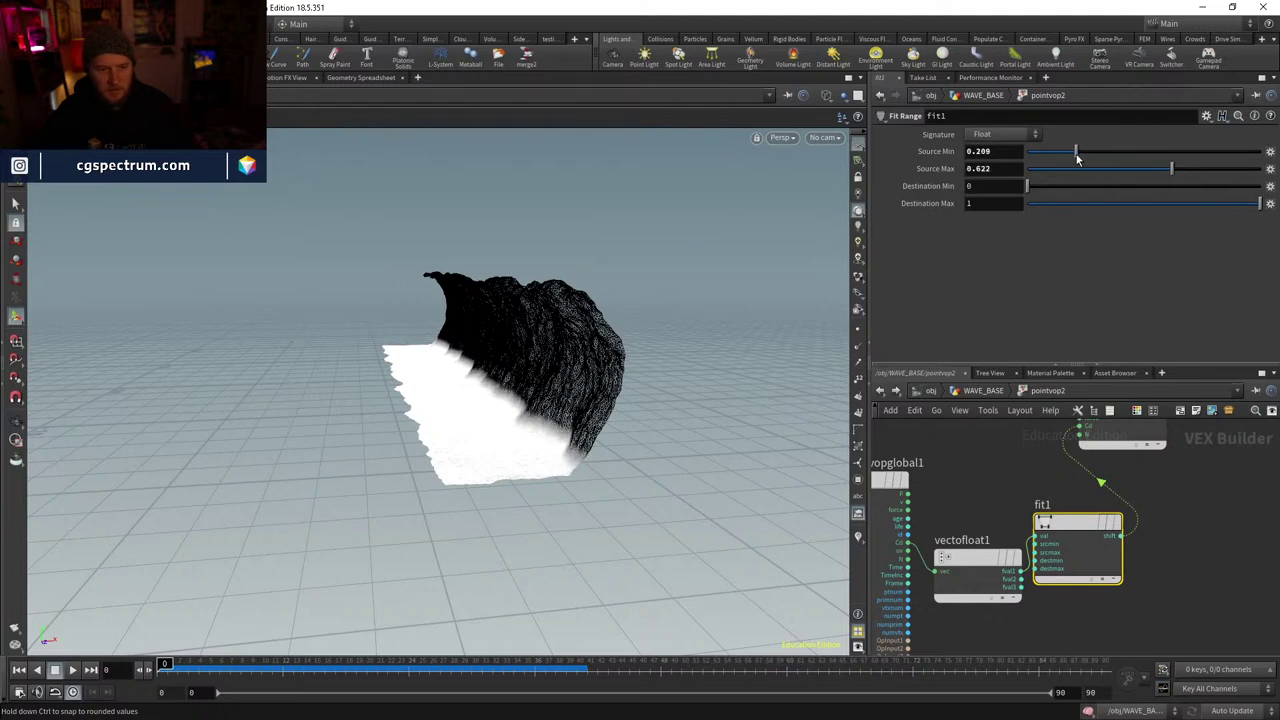
pyautogui.moveTo(1190, 181); pyautogui.dragTo(1254, 179)
pyautogui.moveTo(1066, 158); pyautogui.dragTo(1116, 152)
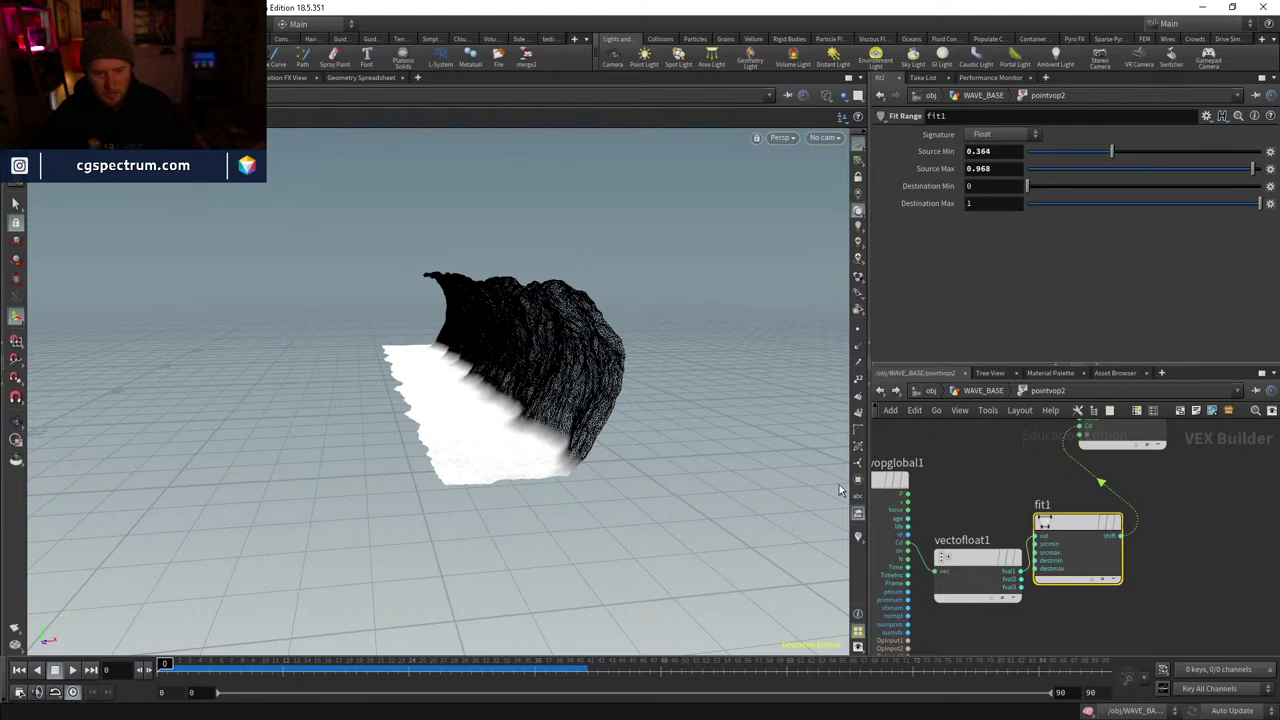
# - Display scatter1 in WAVE_BASE and raise its Force Total Count to 500000
pyautogui.press('u')
pyautogui.scroll(-3, 1020, 583)
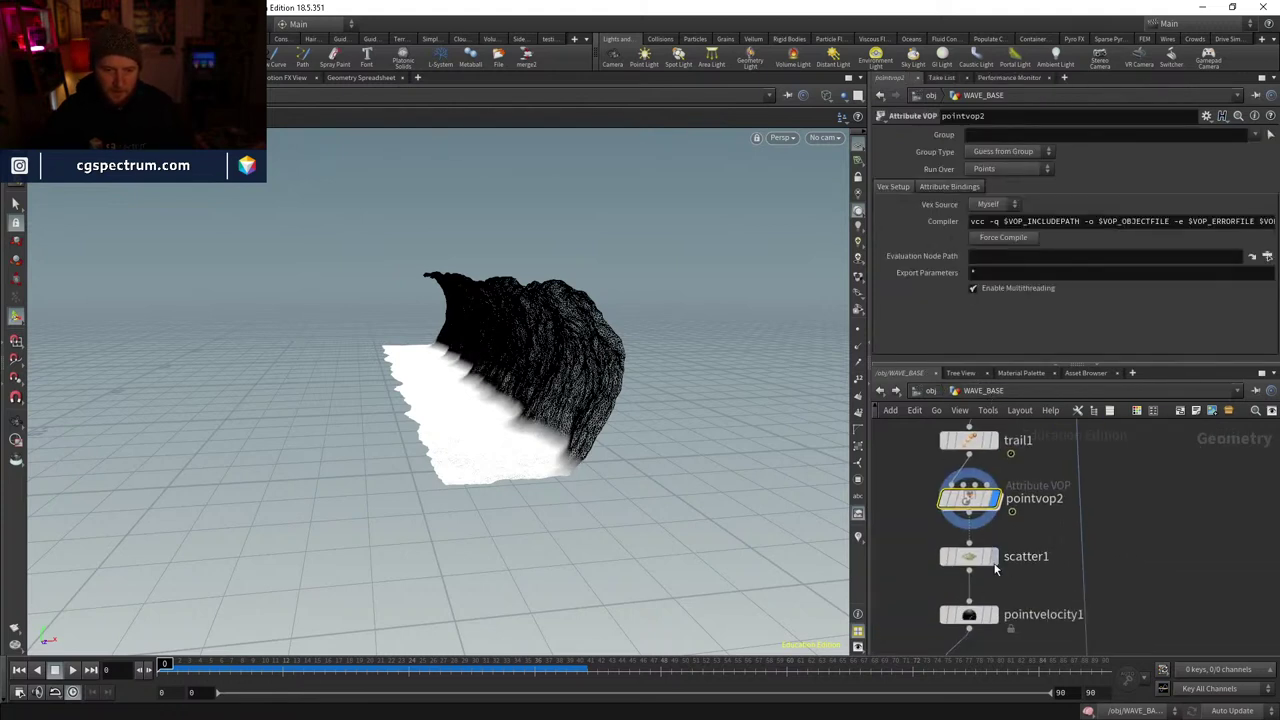
pyautogui.click(998, 557)
pyautogui.click(976, 557)
pyautogui.scroll(-2, 992, 510)
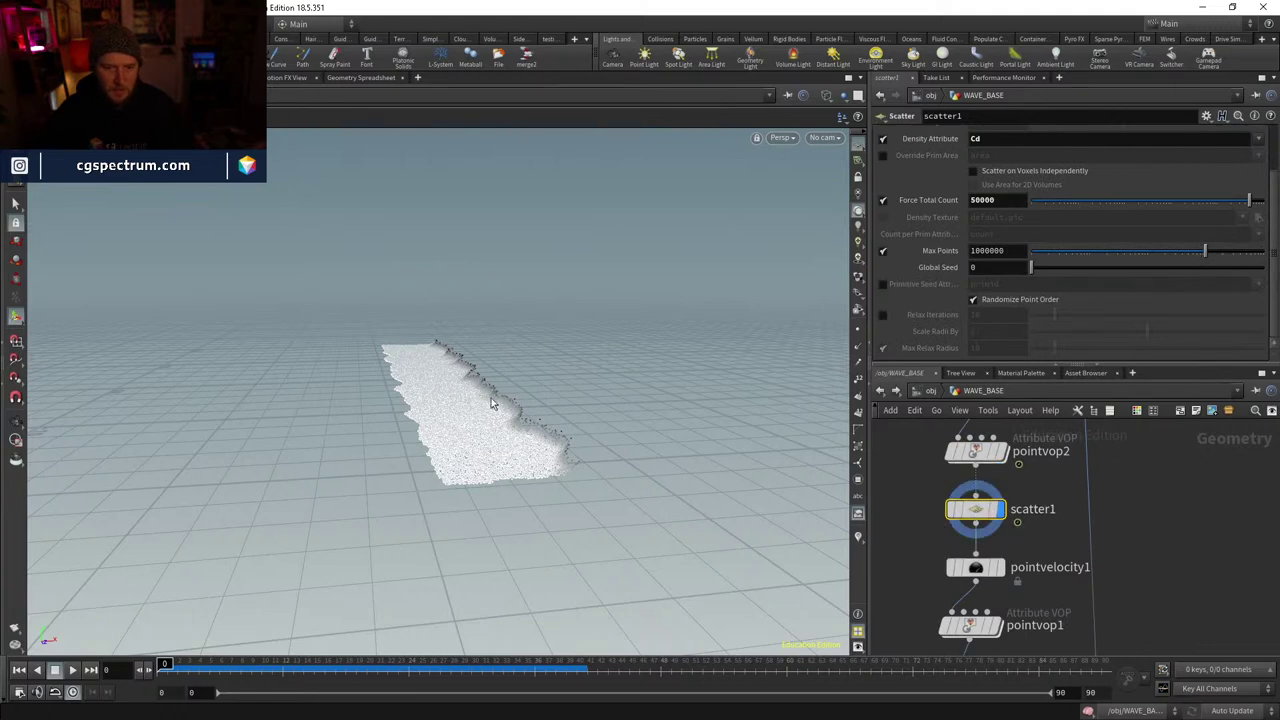
pyautogui.keyDown('alt'); pyautogui.moveTo(491, 404); pyautogui.dragTo(537, 491); pyautogui.keyUp('alt')
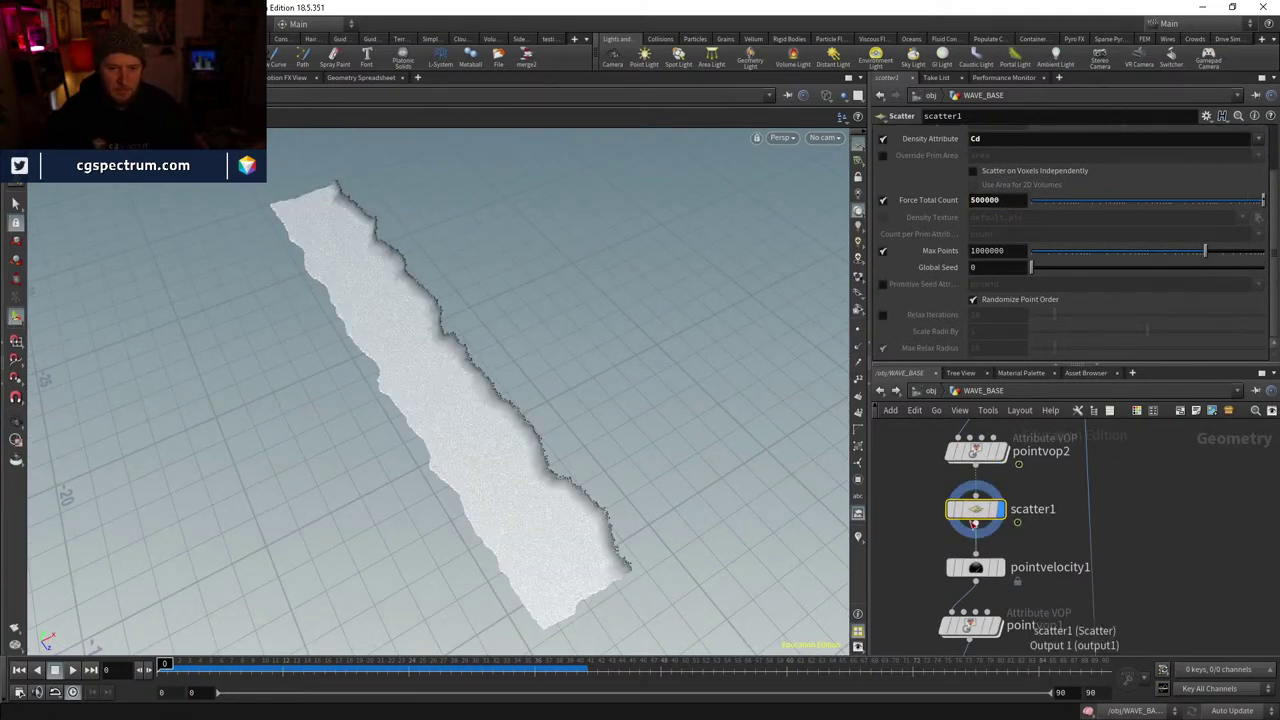
# - Put the display flag back on dopnet1 to see the denser particle sheet
pyautogui.scroll(-5, 1057, 558)
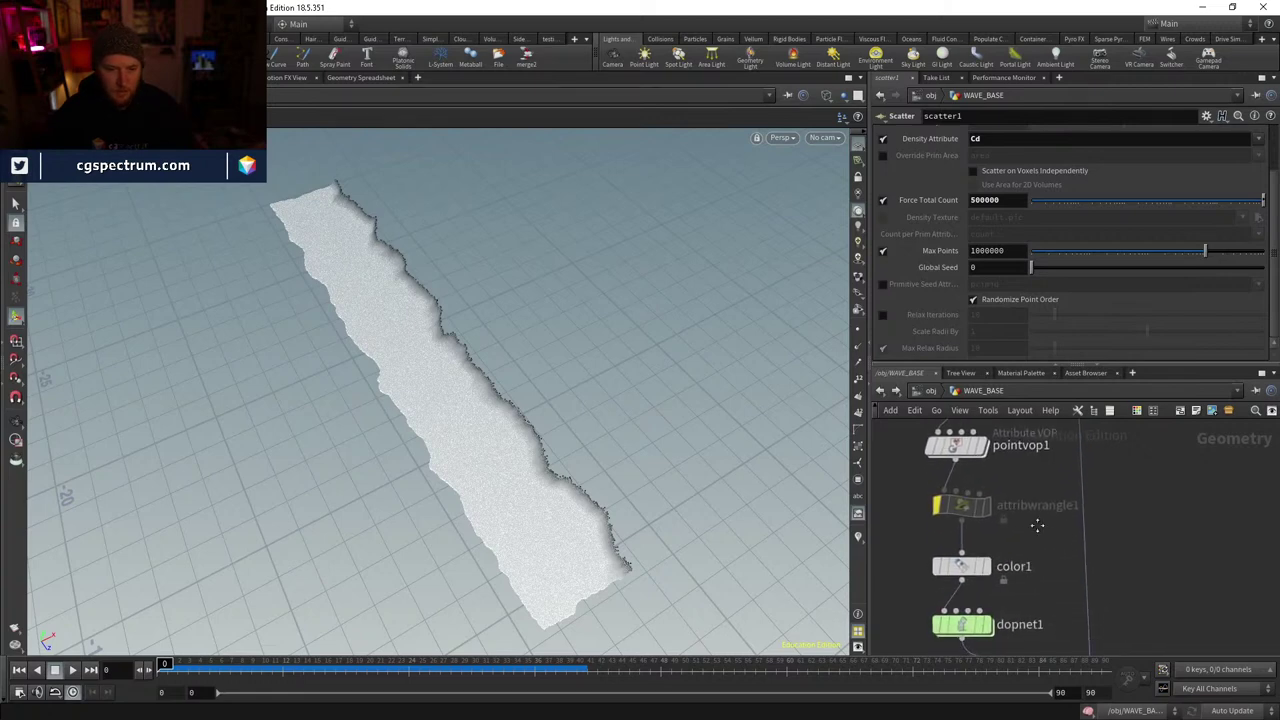
pyautogui.click(988, 578)
pyautogui.click(960, 572)
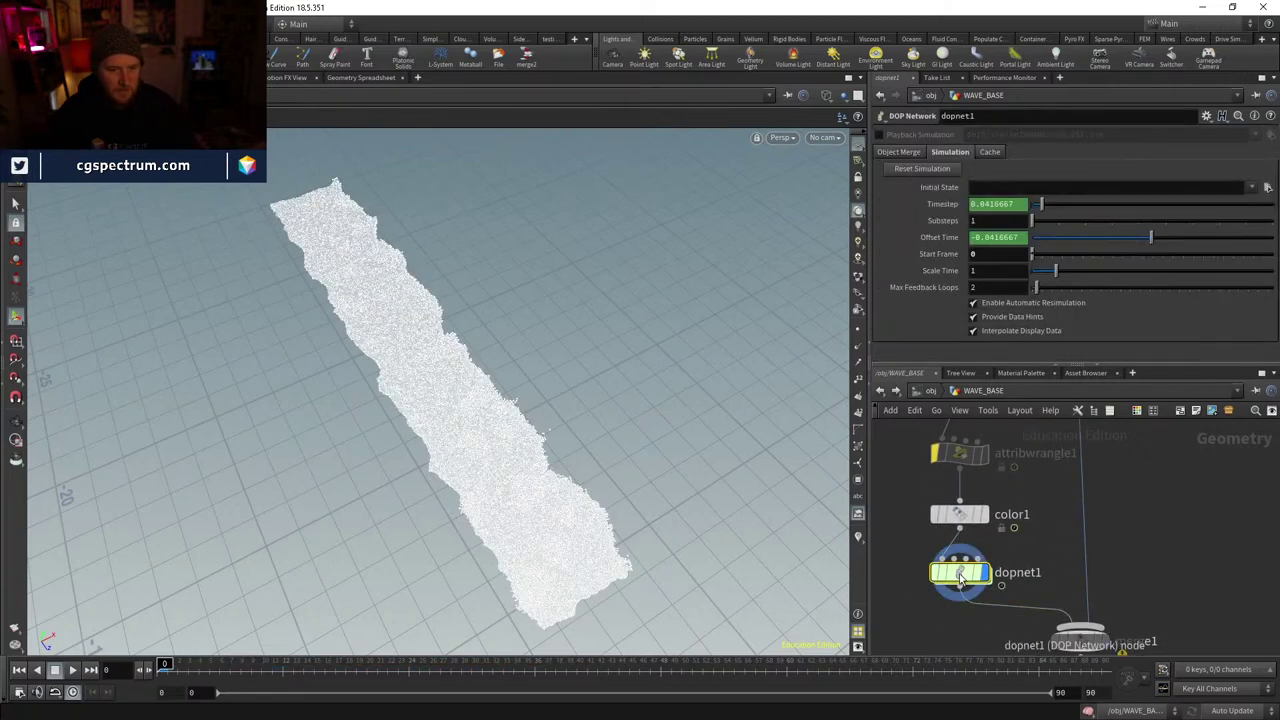
# - Cook the sim to frame 15 and display merge1 to show spray with the wave
pyautogui.keyDown('alt'); pyautogui.moveTo(600, 414); pyautogui.dragTo(591, 509); pyautogui.keyUp('alt')
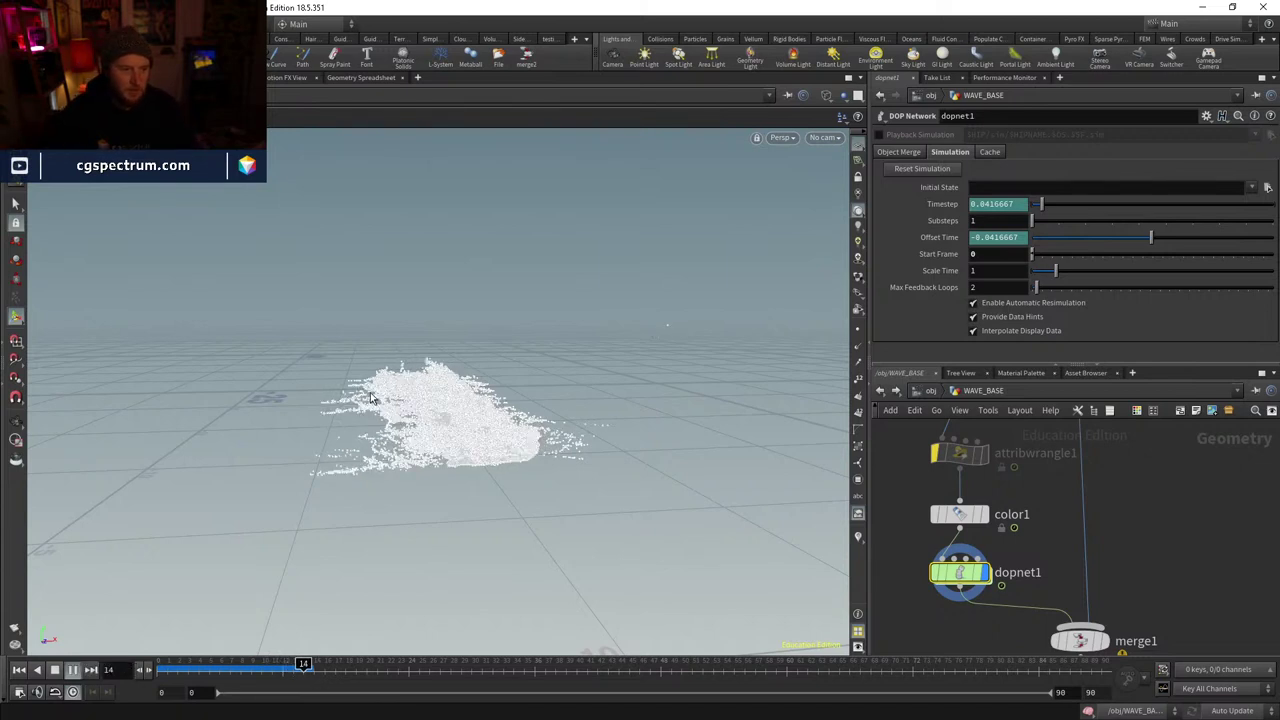
pyautogui.click(306, 664)
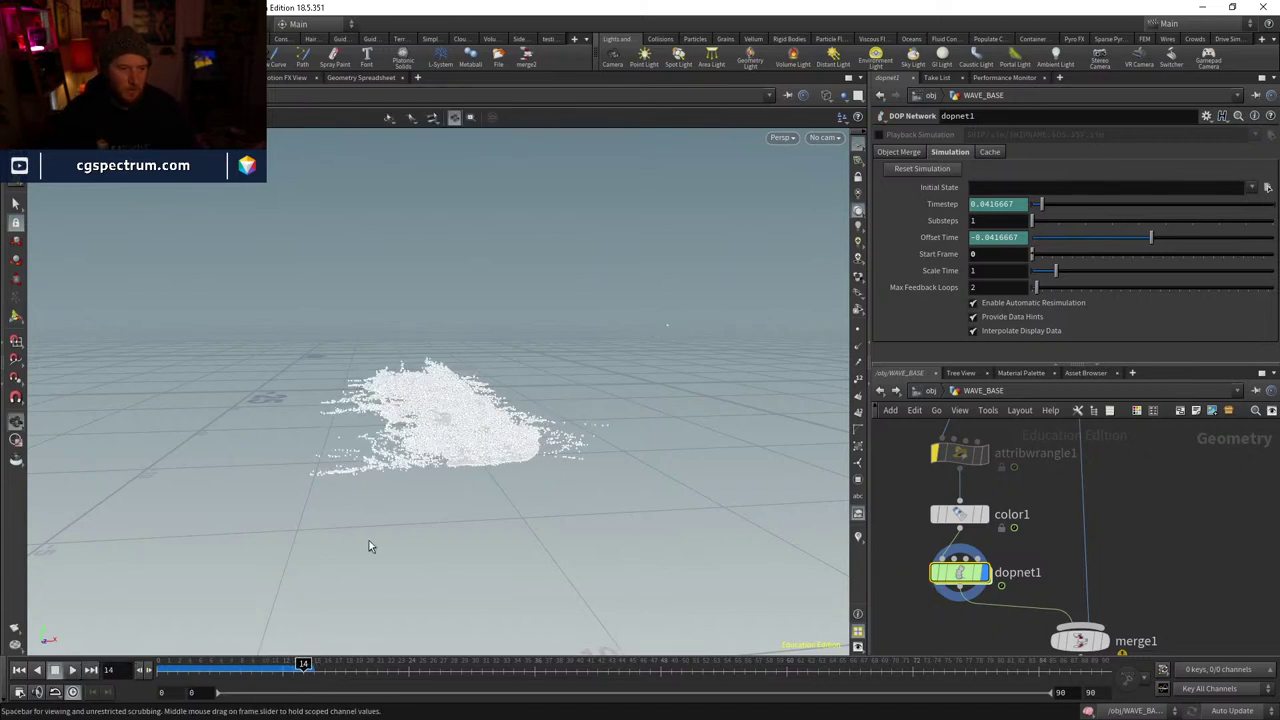
pyautogui.click(306, 664)
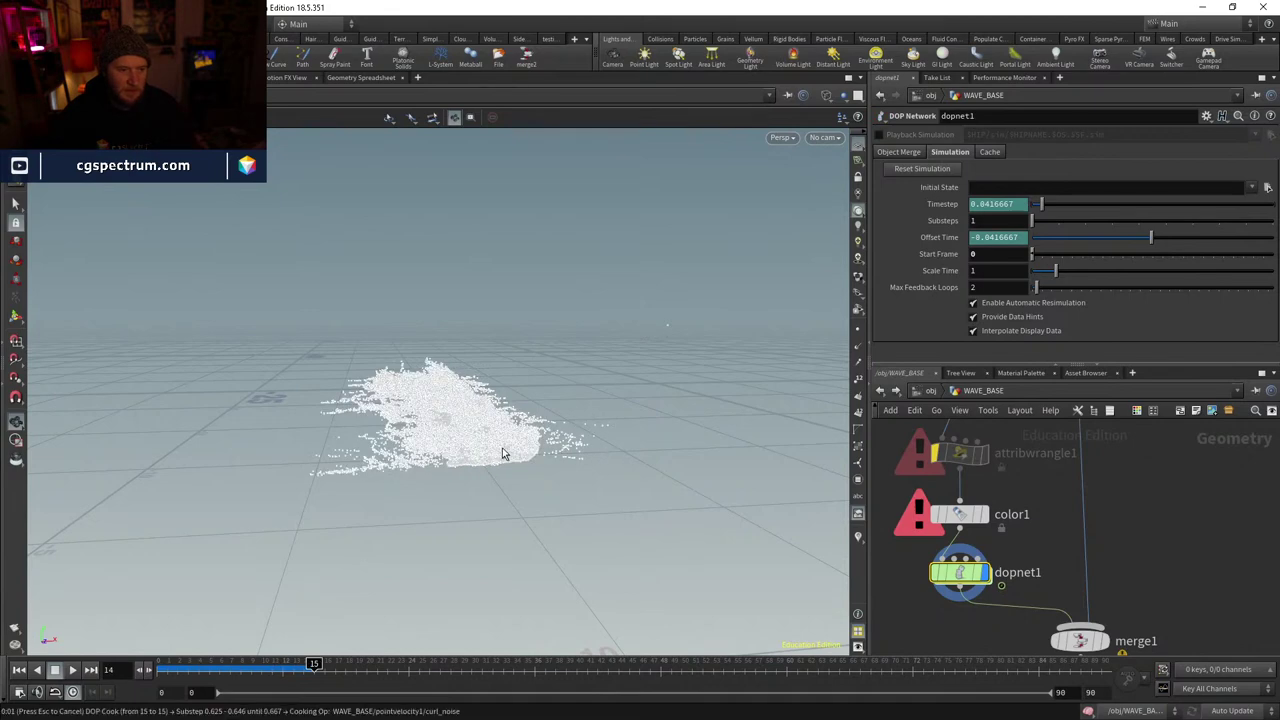
pyautogui.moveTo(487, 453); pyautogui.dragTo(470, 375)
pyautogui.moveTo(1108, 547); pyautogui.dragTo(1099, 479, button='middle')
pyautogui.click(1093, 573)
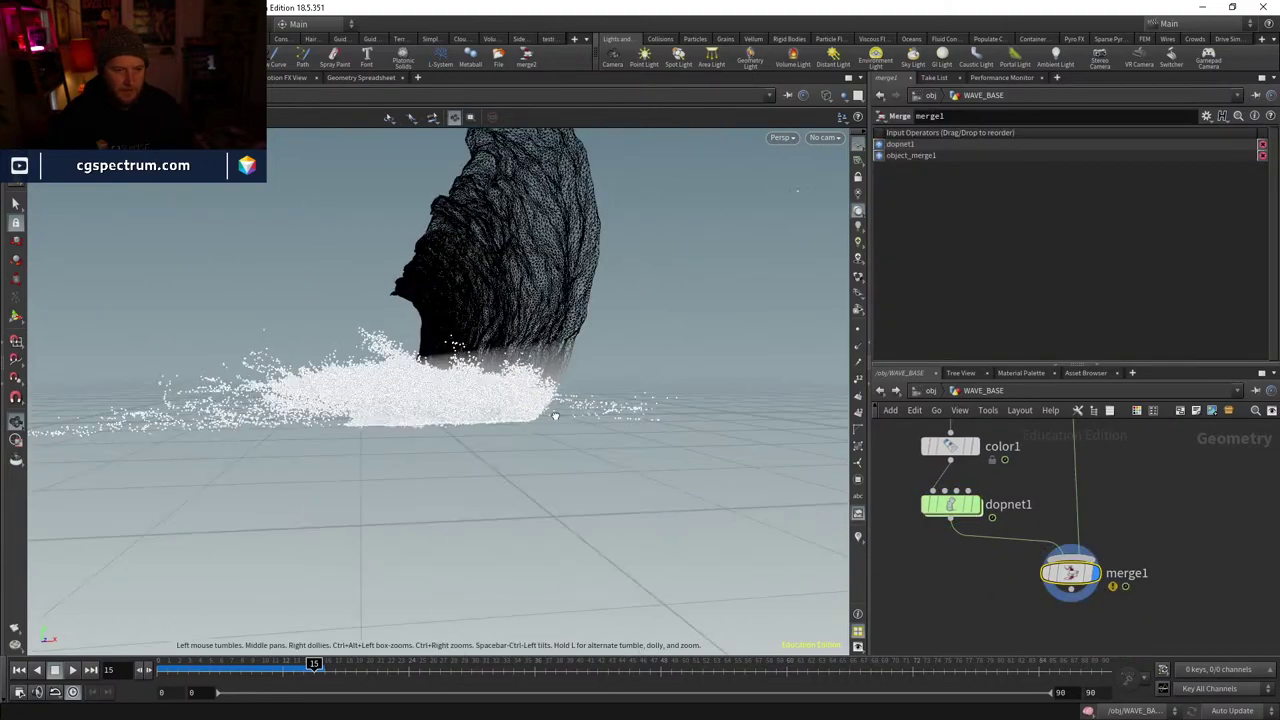
# - Look through cam5 and toggle the viewport's shaded display mode
pyautogui.moveTo(560, 440)
pyautogui.mouseDown()
pyautogui.moveTo(601, 426)
pyautogui.moveTo(523, 443)
pyautogui.moveTo(580, 430)
pyautogui.mouseUp()
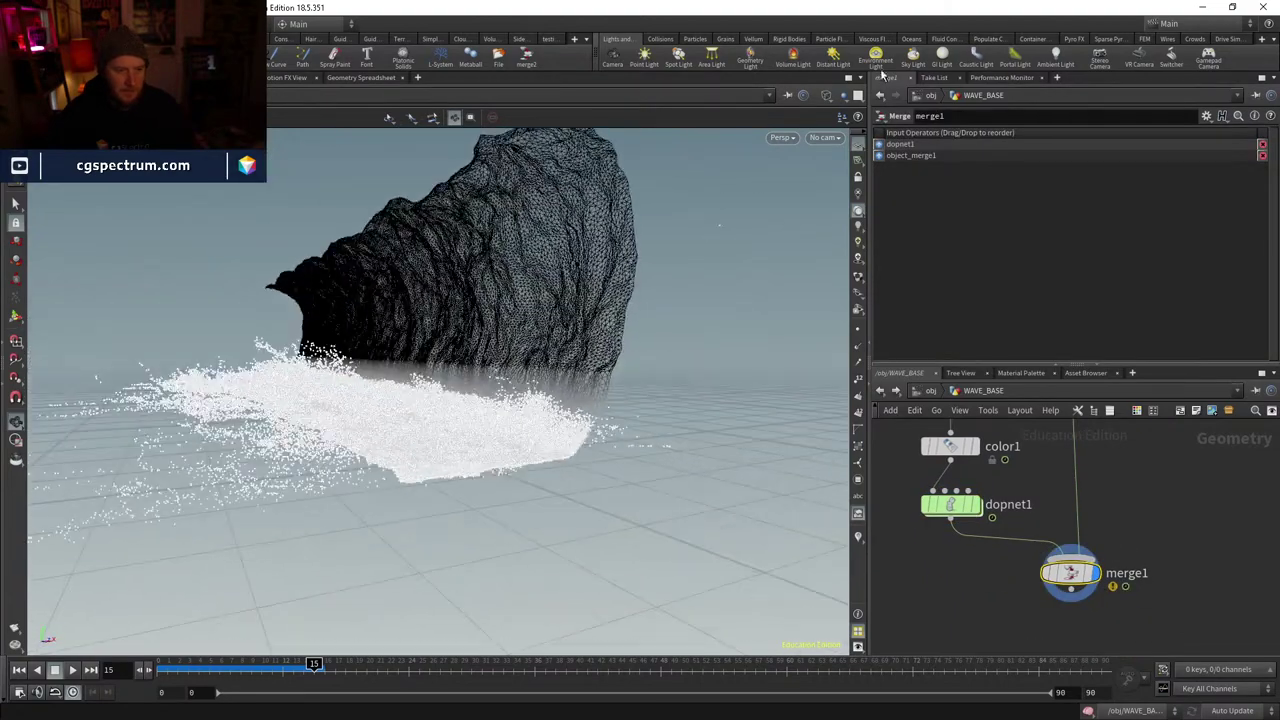
pyautogui.click(824, 138)
pyautogui.click(834, 254)
pyautogui.press('w')
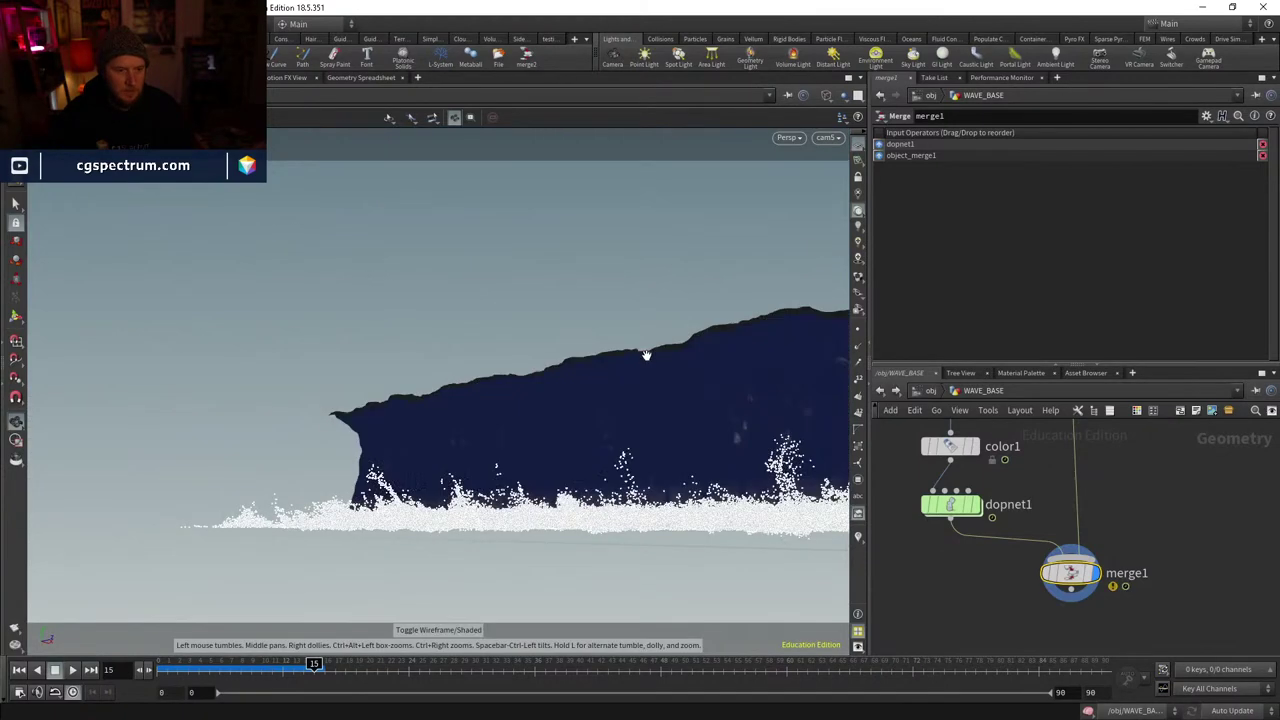
pyautogui.press('w')
pyautogui.press('w')
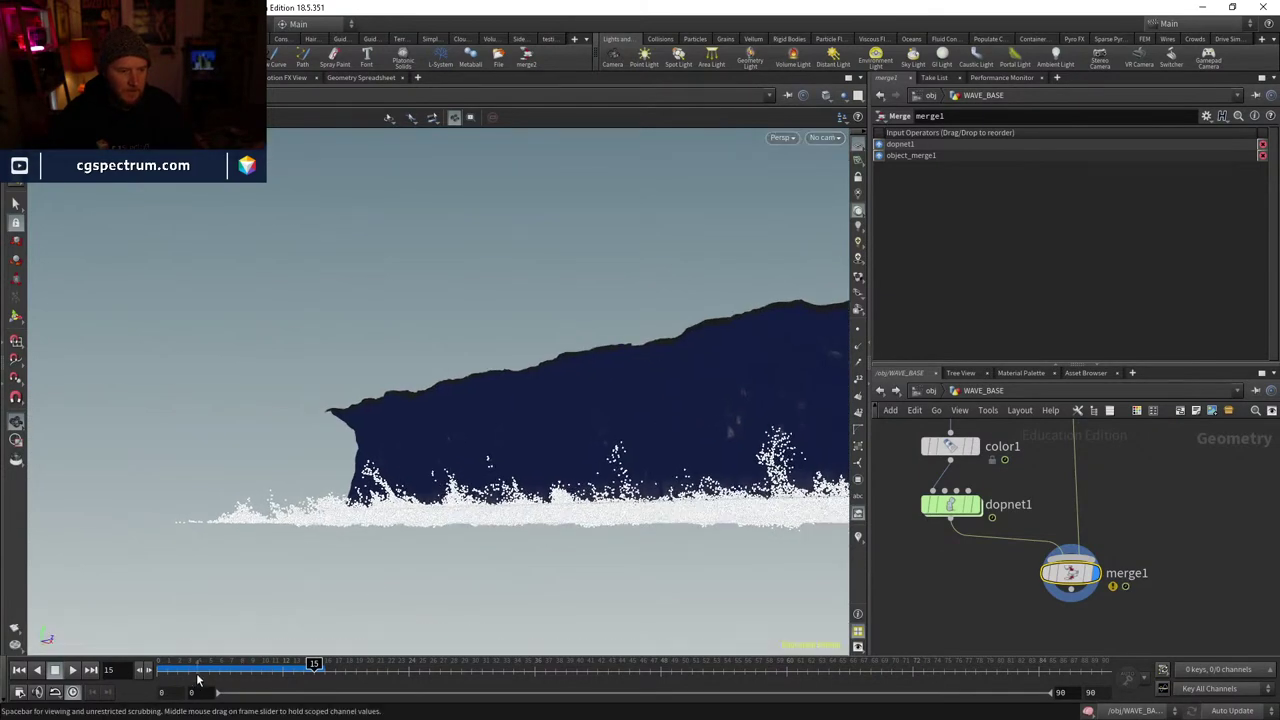
# - Scrub frames 10 to 15 to watch the spray, then return to the /obj level
pyautogui.click(258, 668)
pyautogui.moveTo(280, 674); pyautogui.dragTo(316, 670)
pyautogui.moveTo(214, 664); pyautogui.dragTo(160, 664)
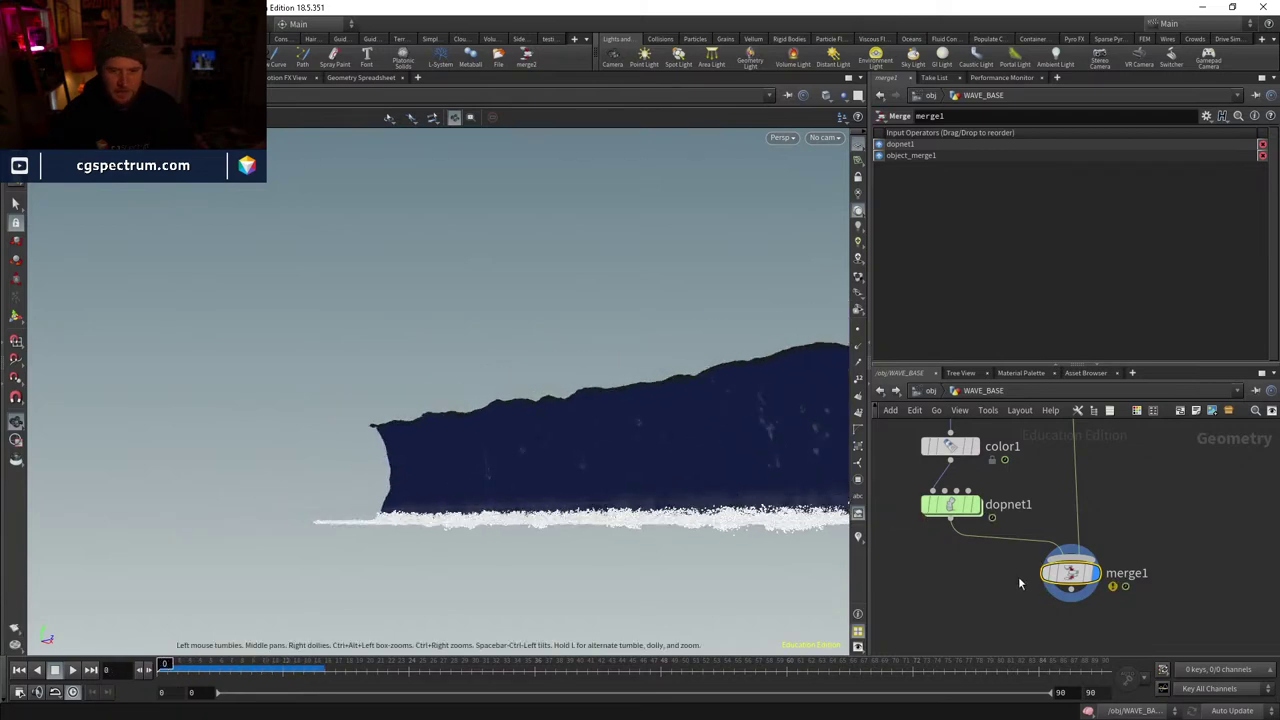
pyautogui.scroll(-3, 984, 568)
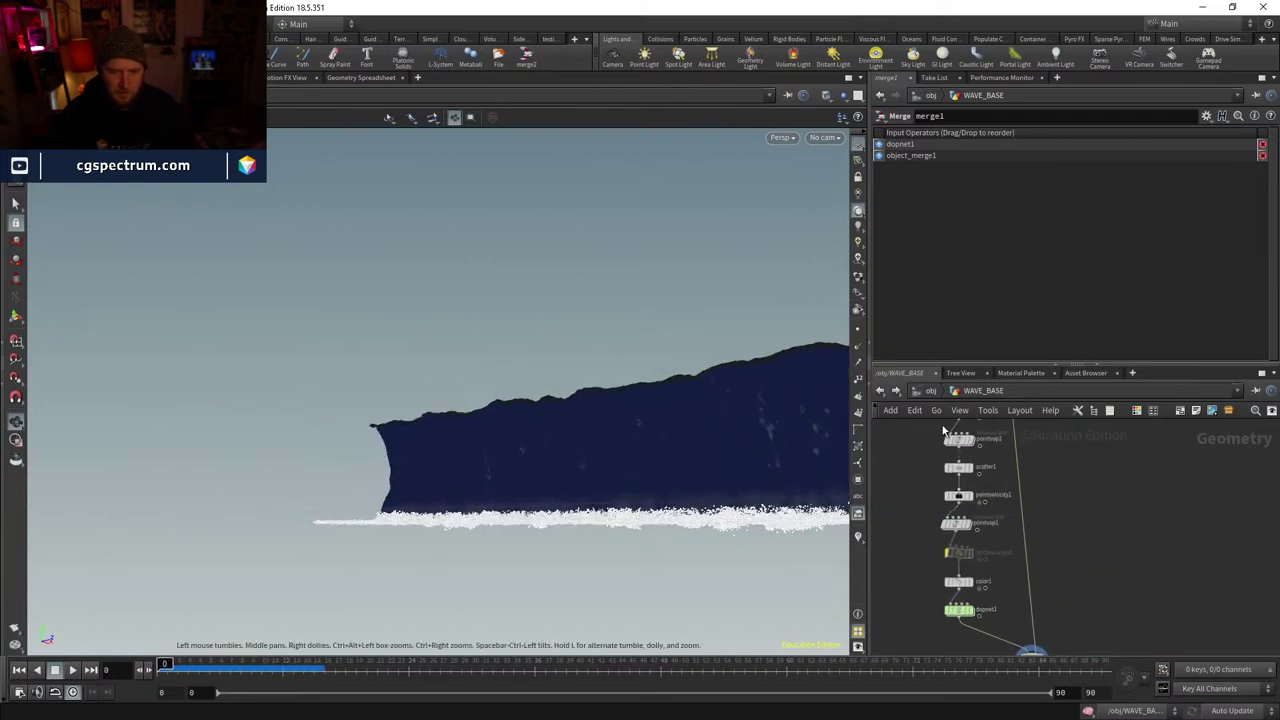
pyautogui.click(931, 393)
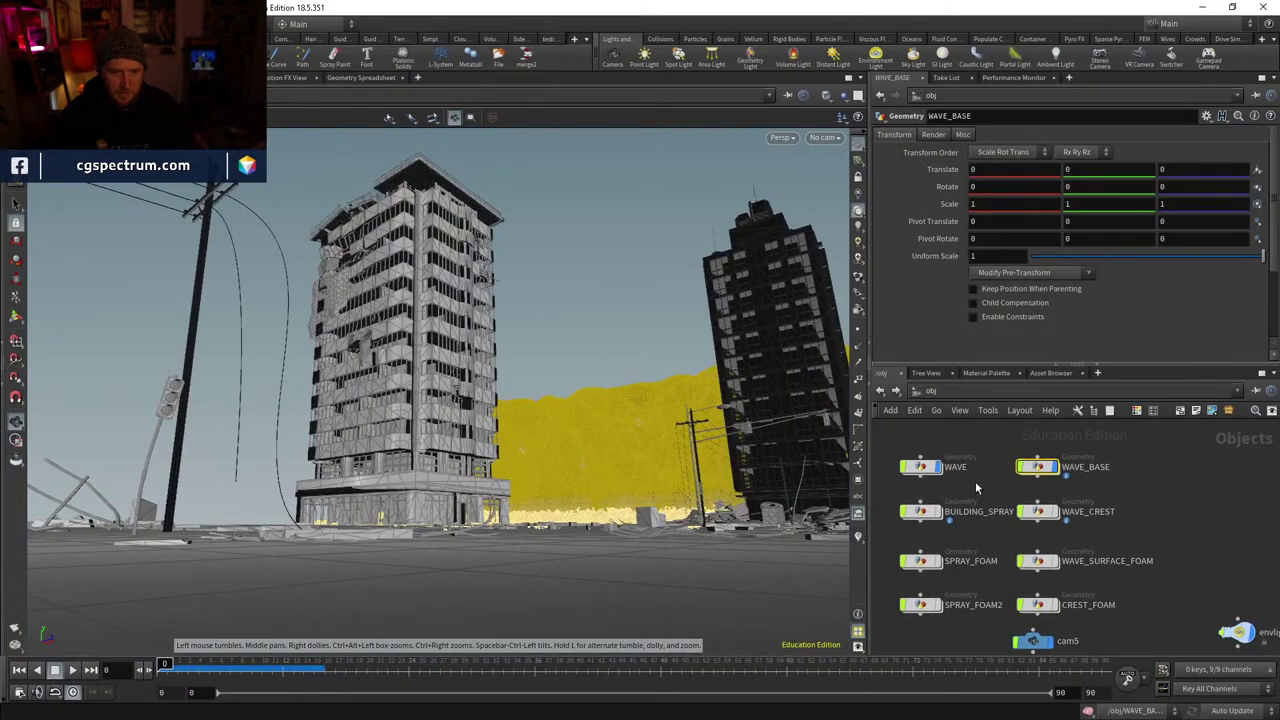
# - Copy the SPRAY_FOAM_SIM01_v1 File Cache from inside BUILDING_SPRAY
pyautogui.doubleClick(921, 466)
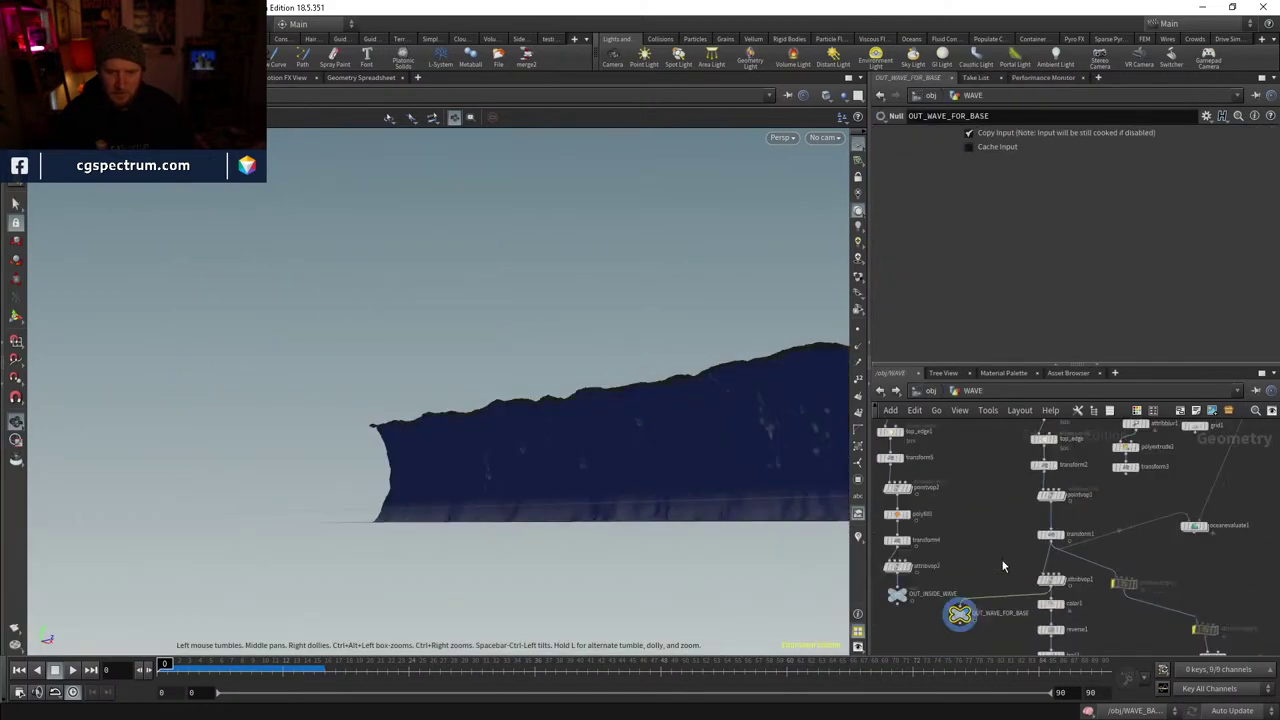
pyautogui.scroll(-2, 1012, 530)
pyautogui.click(927, 392)
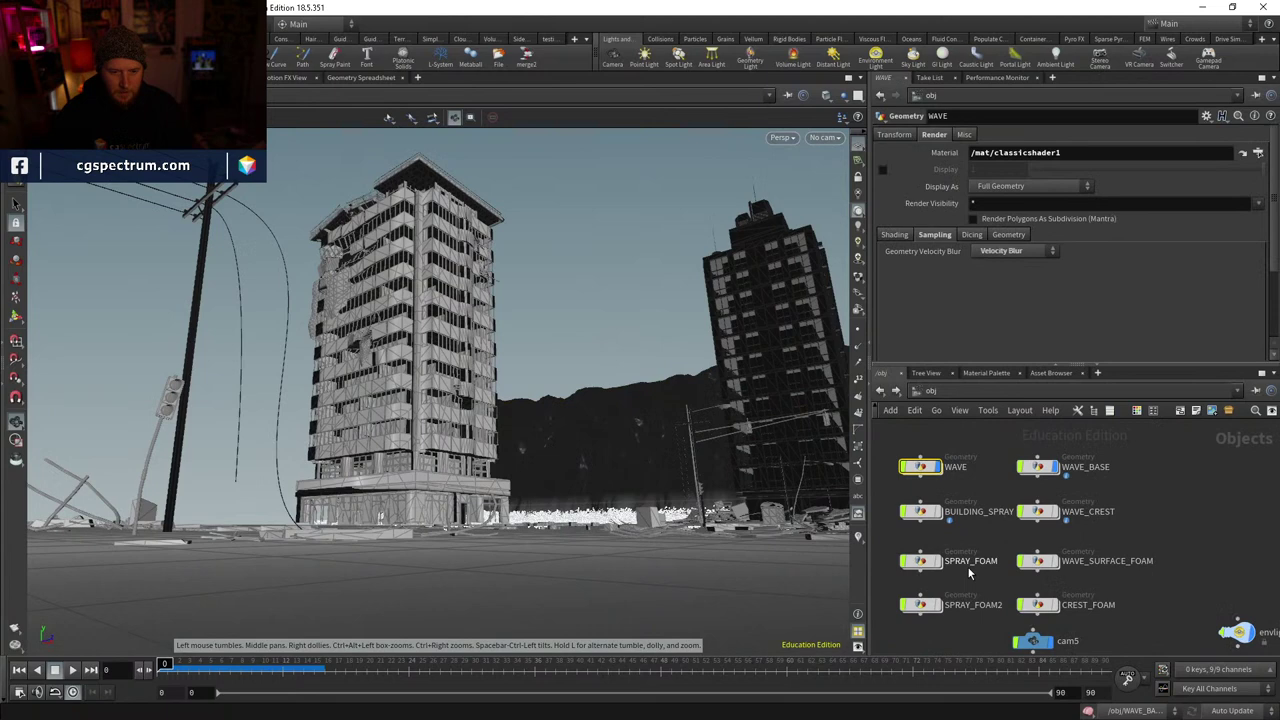
pyautogui.doubleClick(913, 493)
pyautogui.click(913, 537)
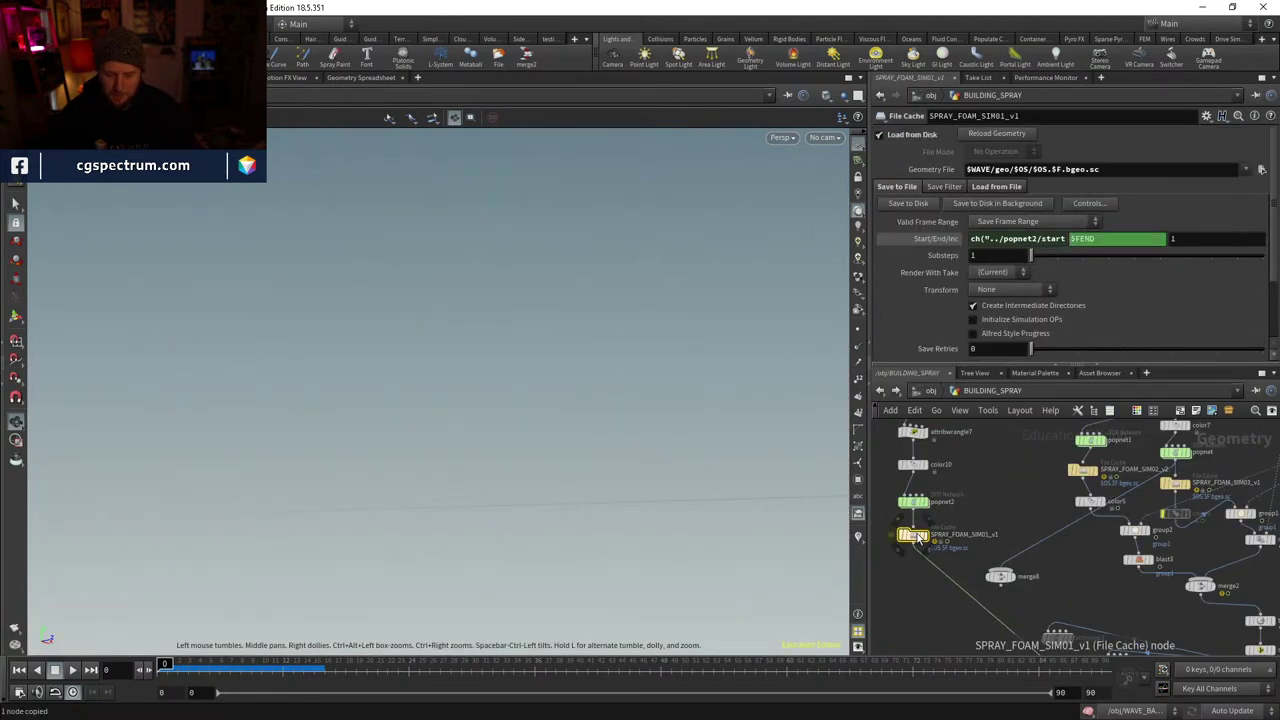
# - Paste the cache into WAVE_BASE on the dopnet1–merge1 wire and tidy merge1's position
pyautogui.click(930, 390)
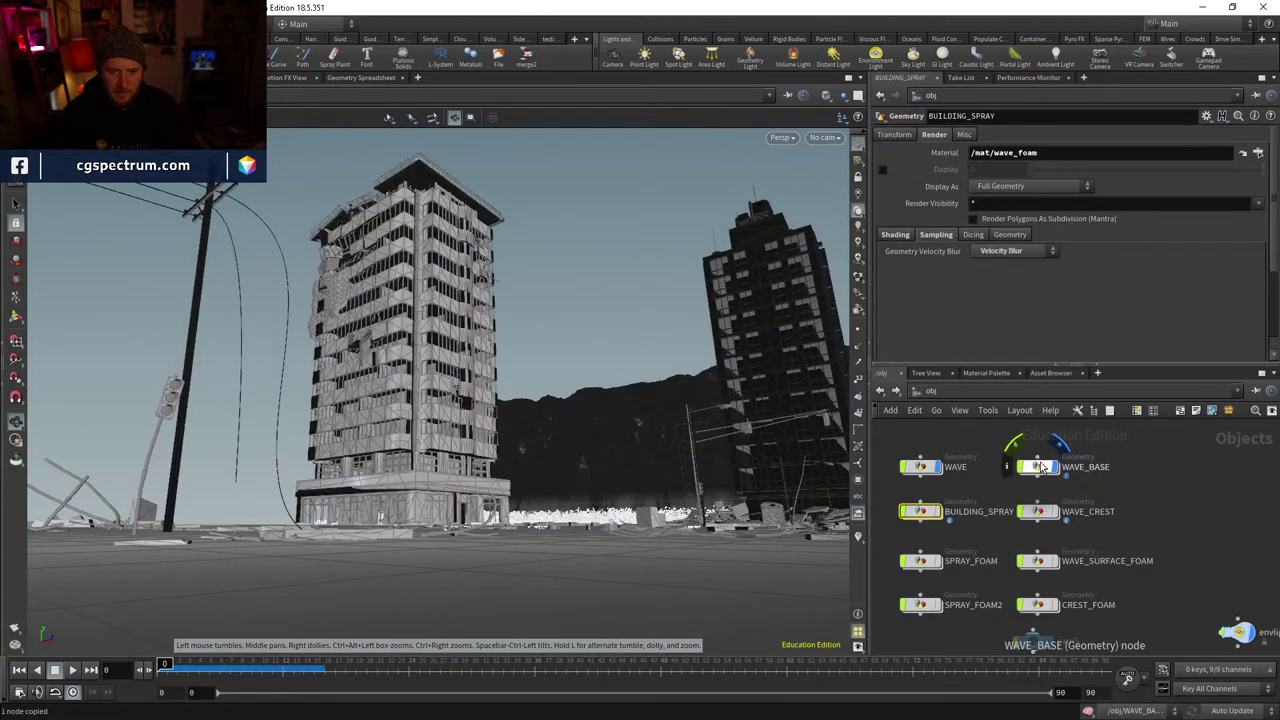
pyautogui.doubleClick(1040, 466)
pyautogui.scroll(5, 969, 539)
pyautogui.hotkey('ctrl', 'v')
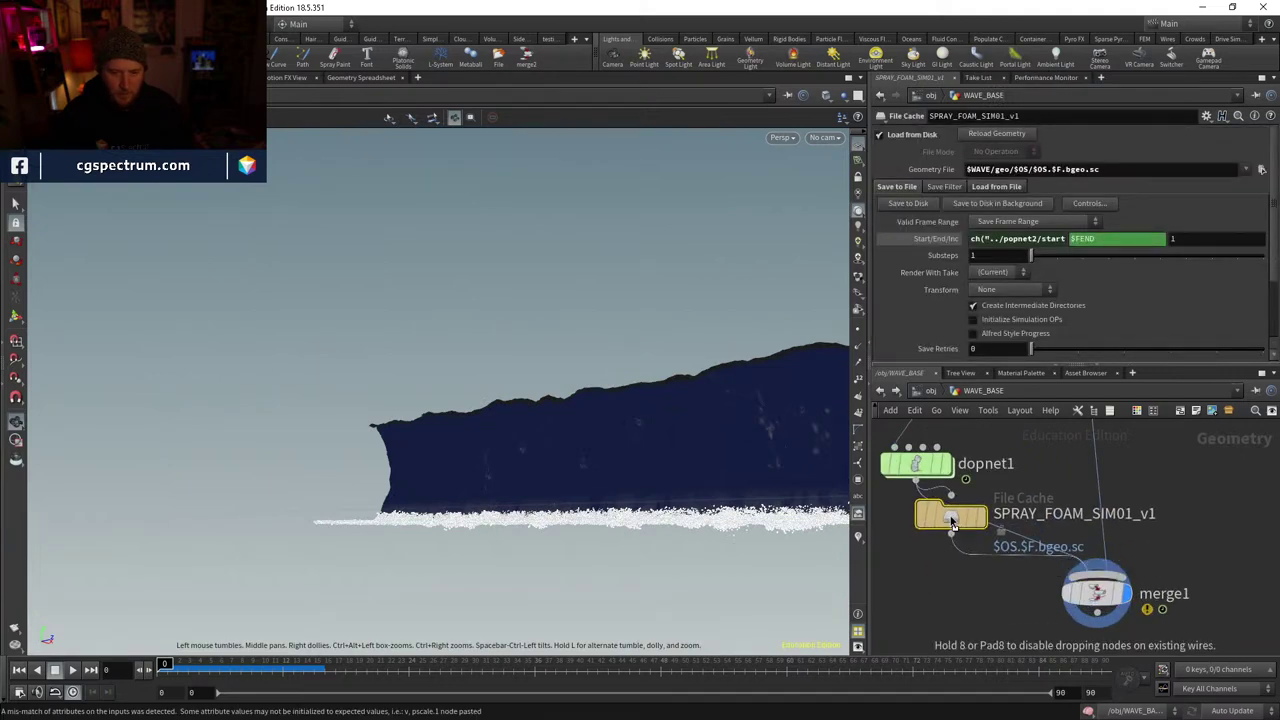
pyautogui.moveTo(952, 522); pyautogui.dragTo(917, 539)
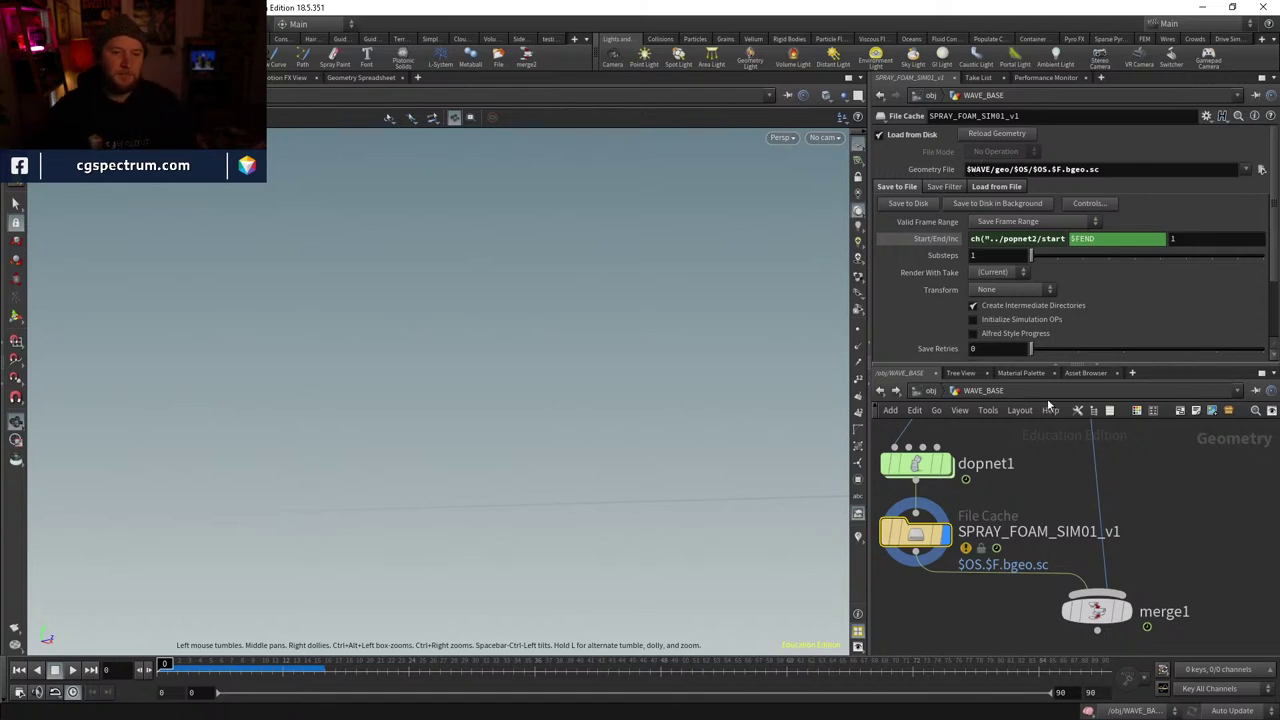
pyautogui.moveTo(1094, 571); pyautogui.dragTo(1123, 600)
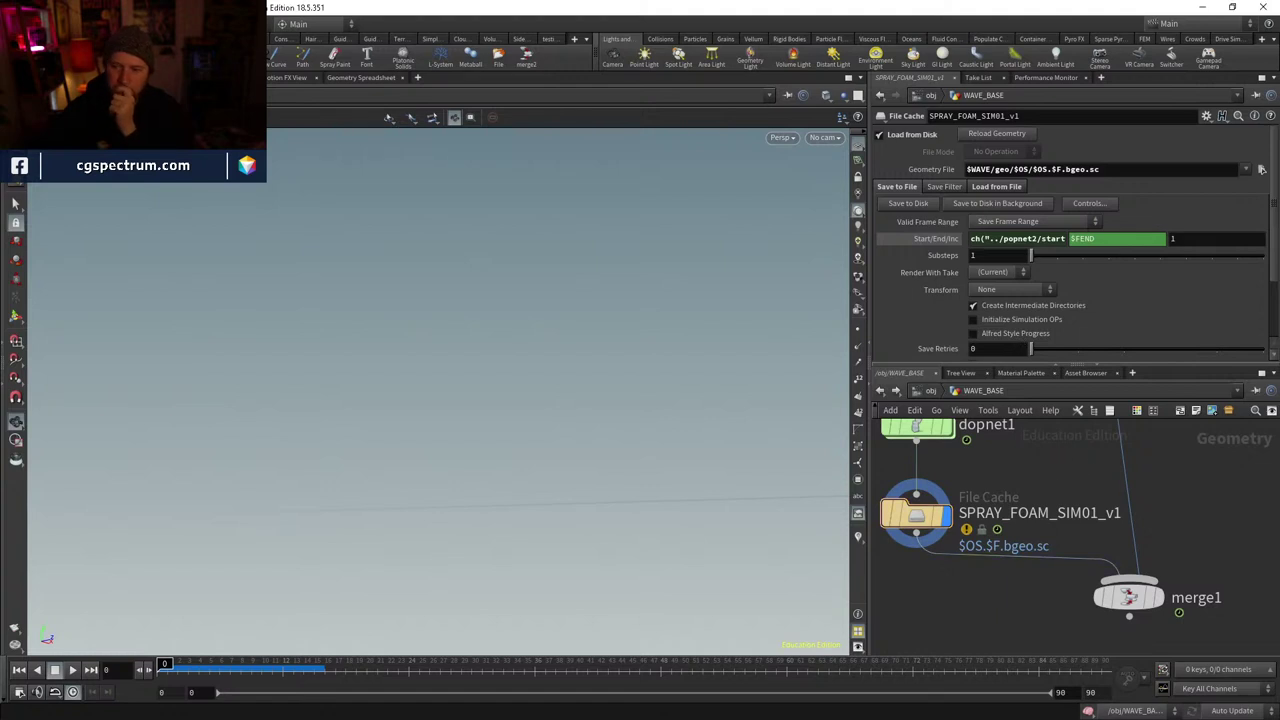
pyautogui.click(40, 24)
pyautogui.moveTo(15, 24)
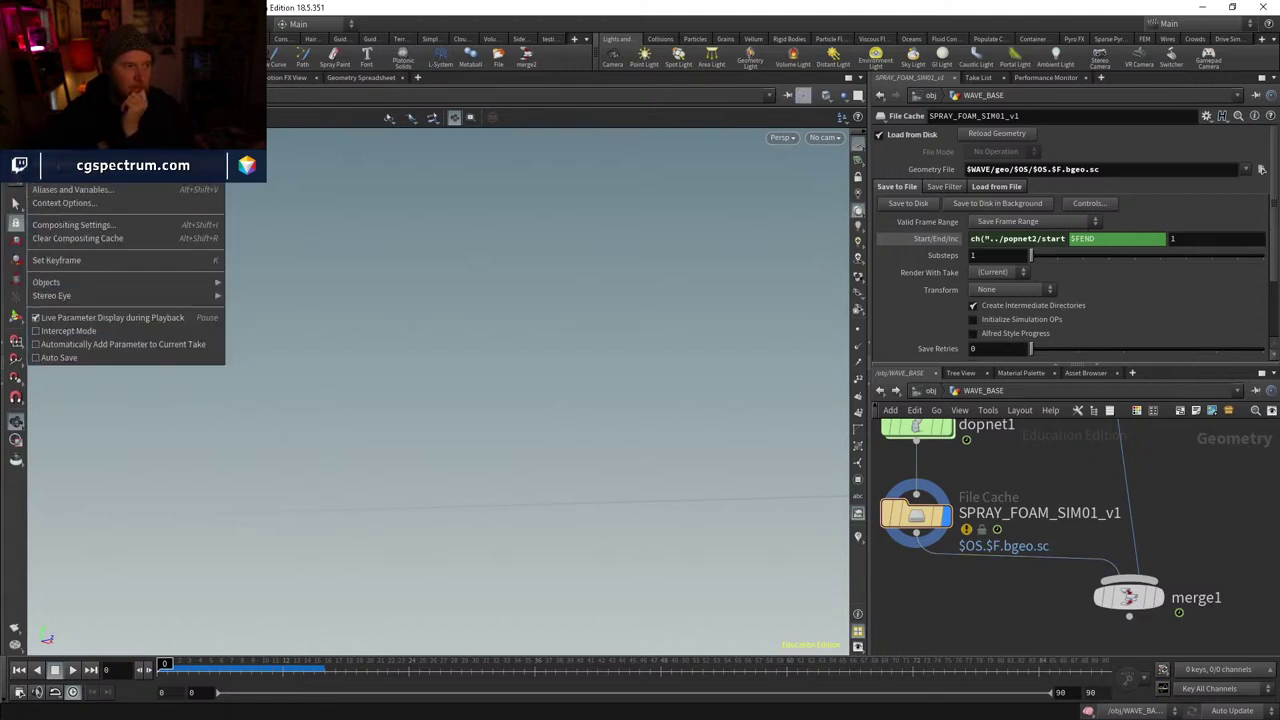
pyautogui.click(99, 191)
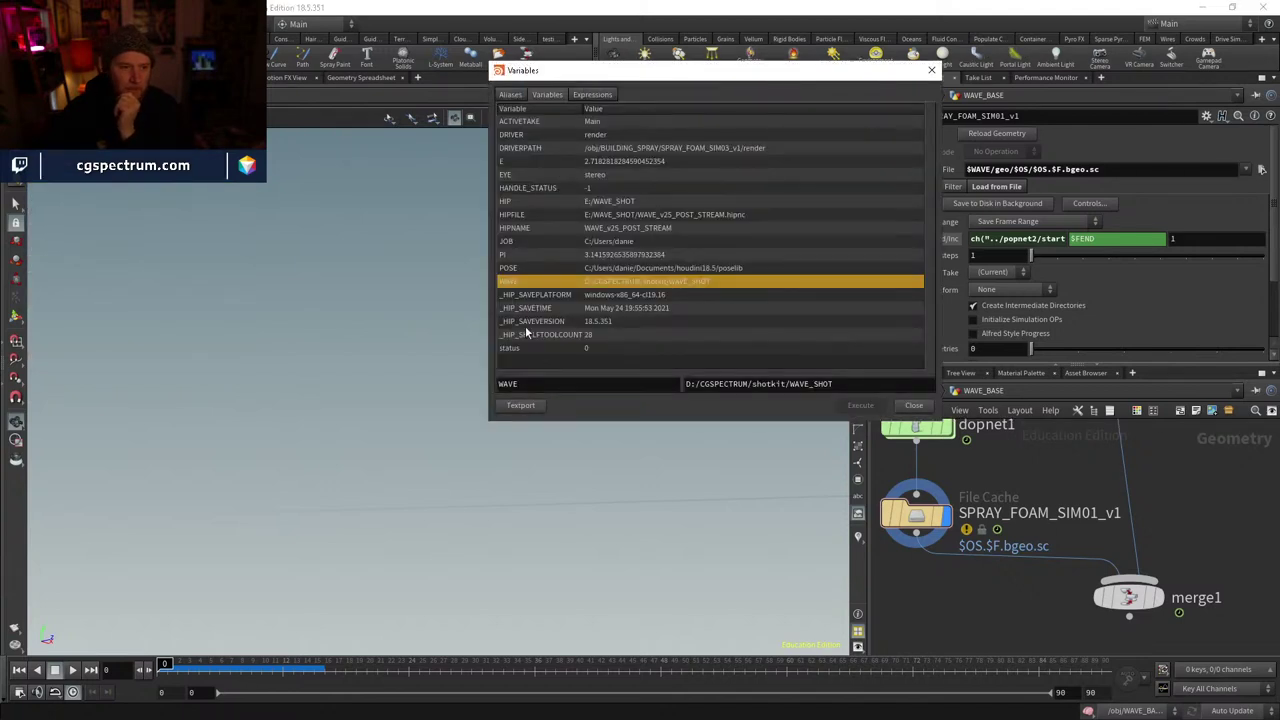
pyautogui.doubleClick(535, 384)
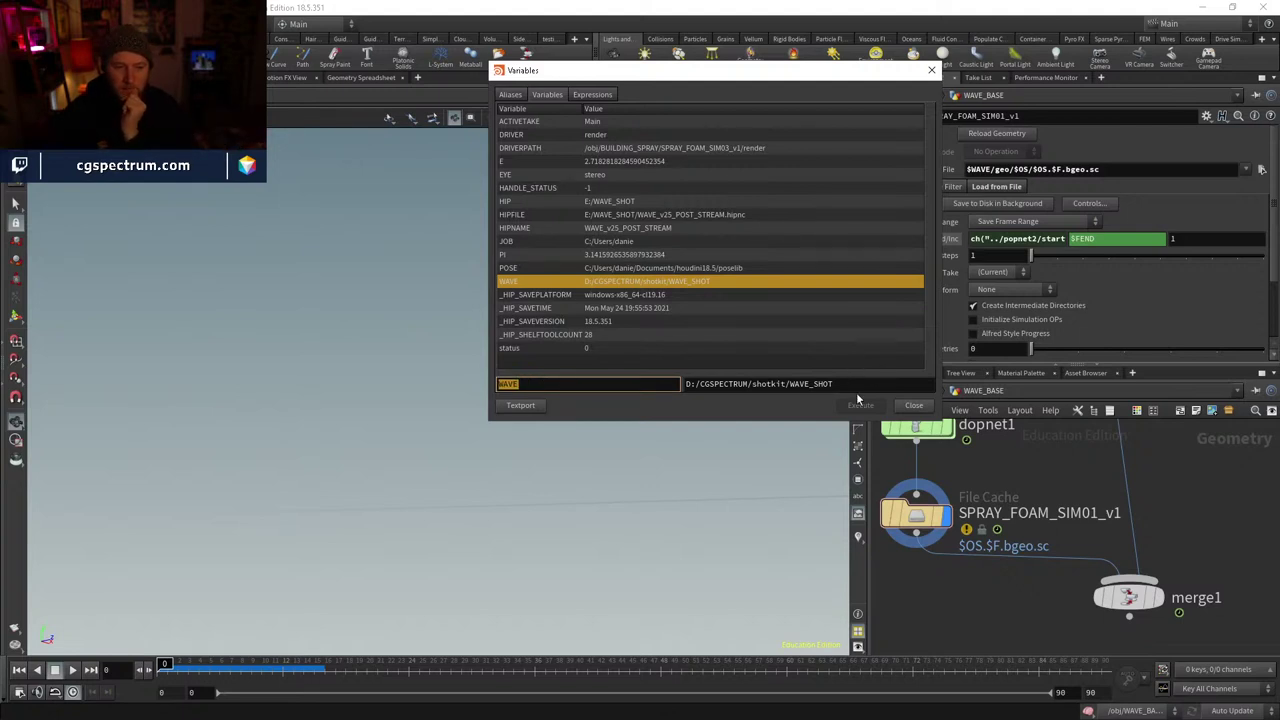
pyautogui.press('Tab')
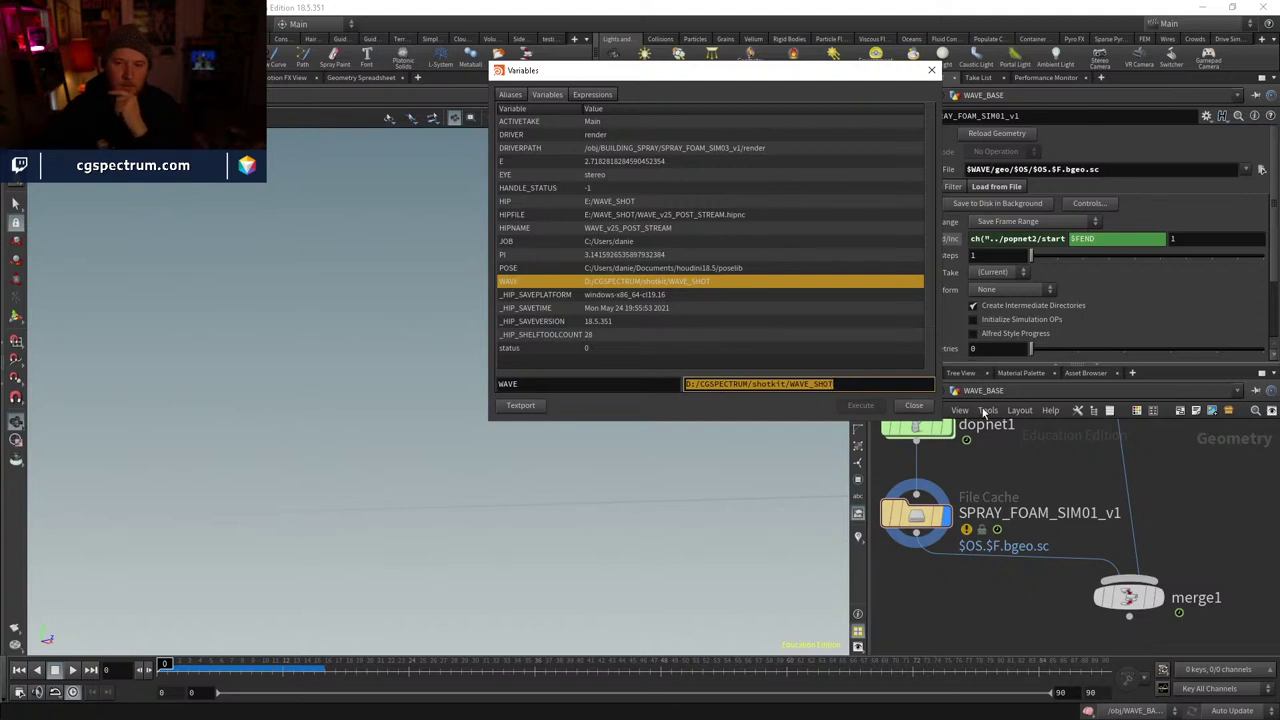
pyautogui.click(914, 405)
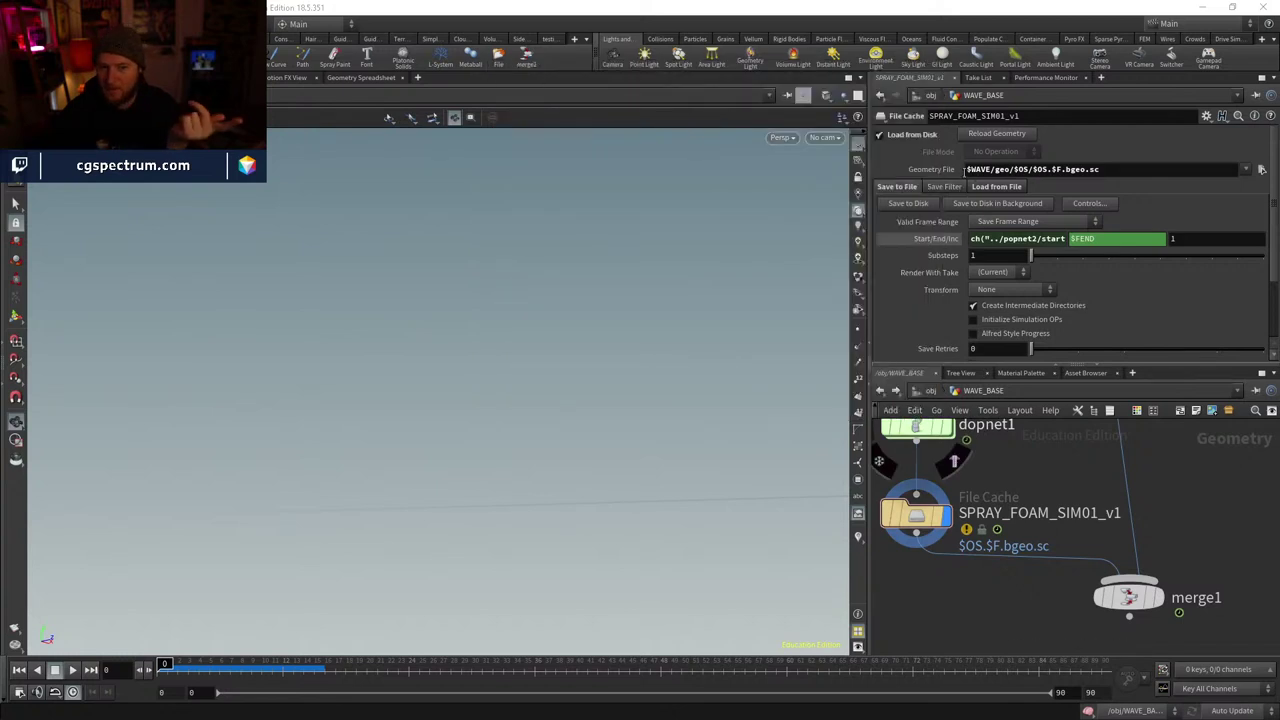
# - Trim the cache's Geometry File path back to $WAVE and check its expansion
pyautogui.moveTo(990, 170); pyautogui.dragTo(1249, 189)
pyautogui.hotkey('ctrl', 'c')
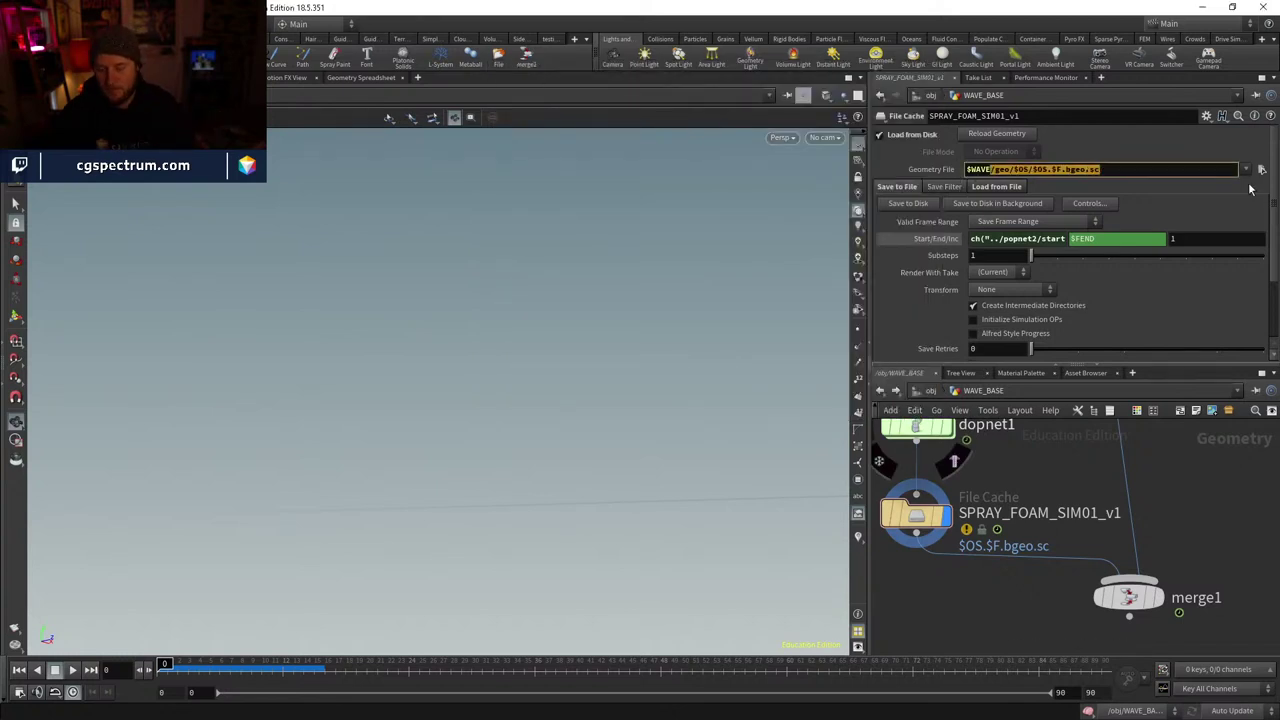
pyautogui.press('BackSpace')
pyautogui.press('Return')
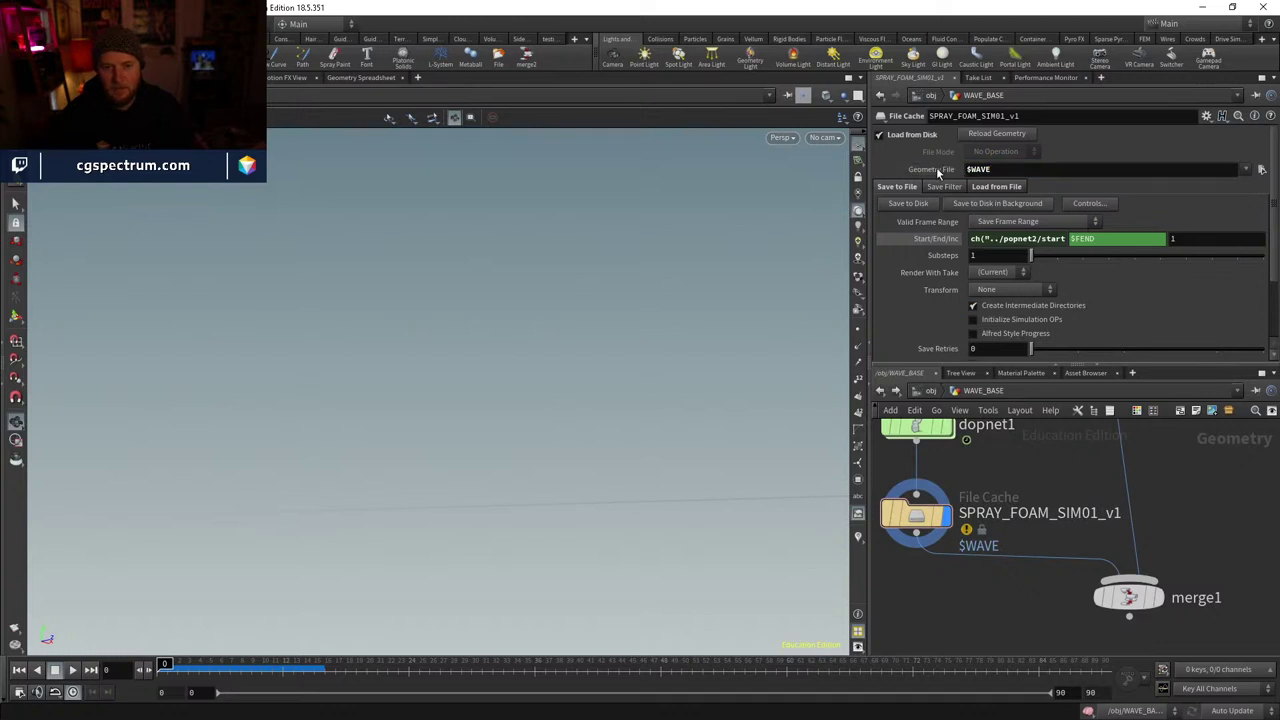
pyautogui.click(938, 170)
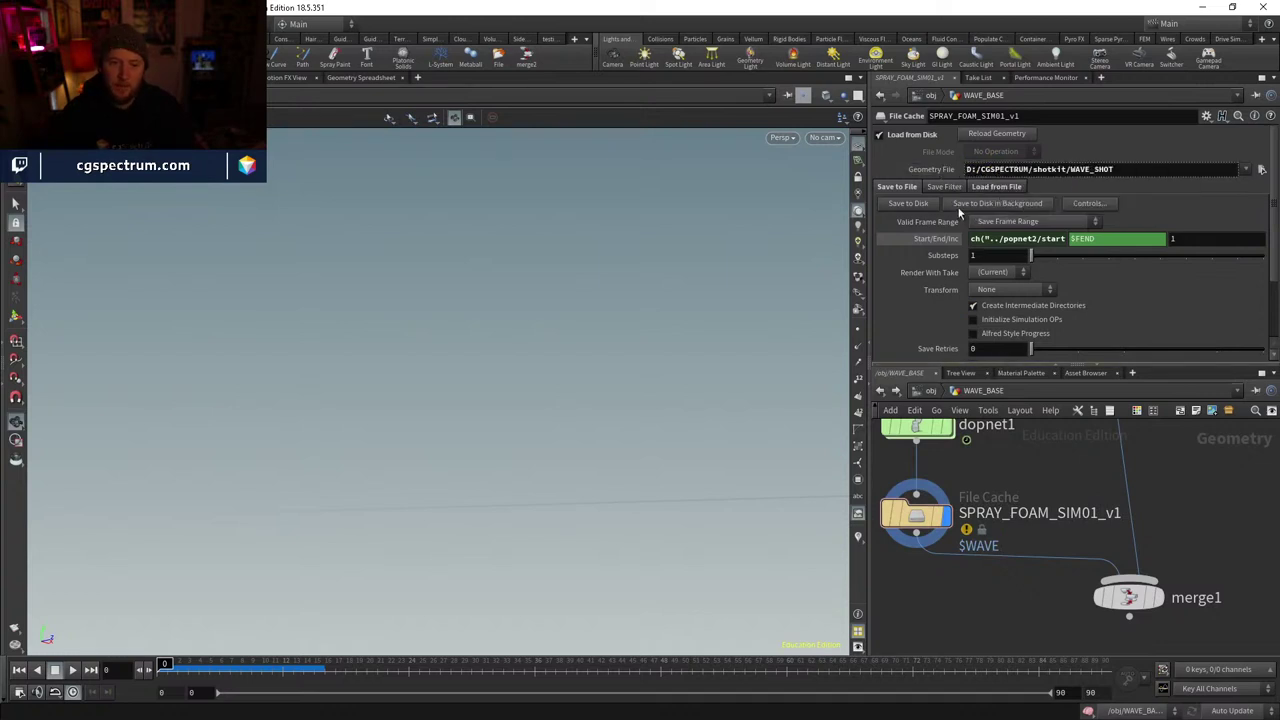
pyautogui.click(938, 170)
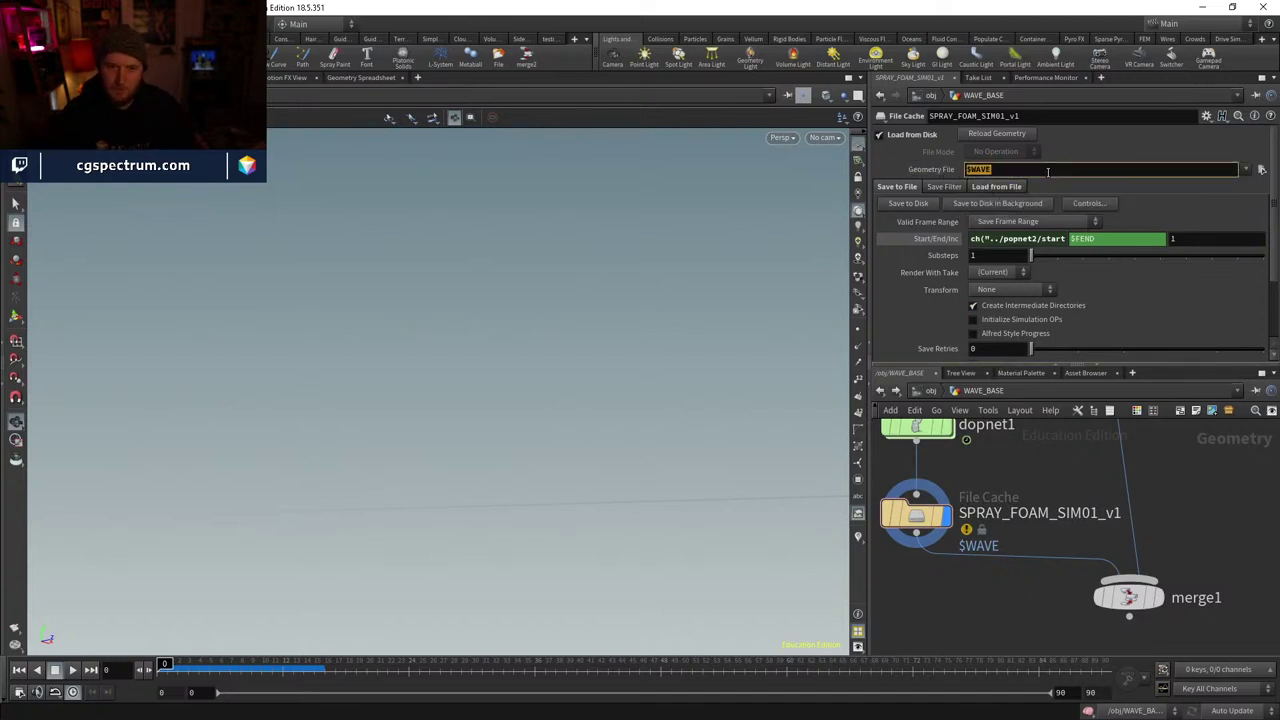
# - Append /geo/$OS/$OS.$F.bgeo.sc after $WAVE and verify the expanded path and frame range
pyautogui.hotkey('ctrl', 'v')
pyautogui.hotkey('ctrl', 'z')
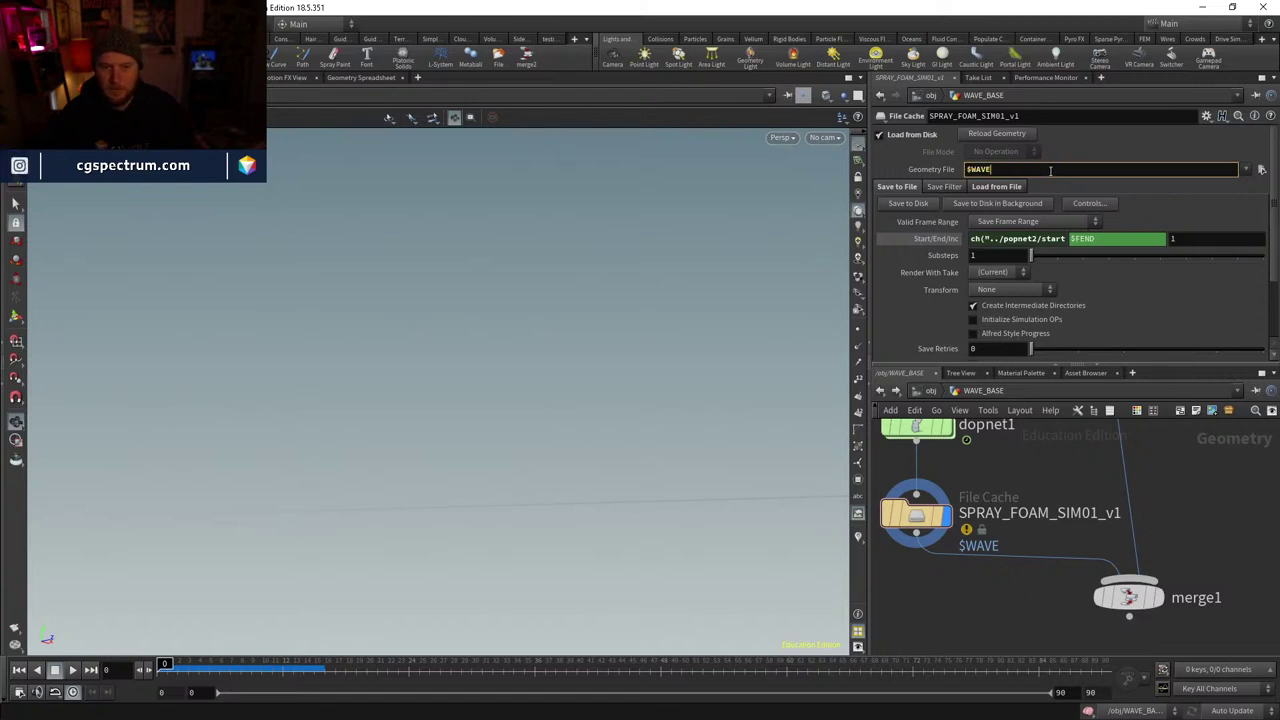
pyautogui.hotkey('ctrl', 'v')
pyautogui.press('Return')
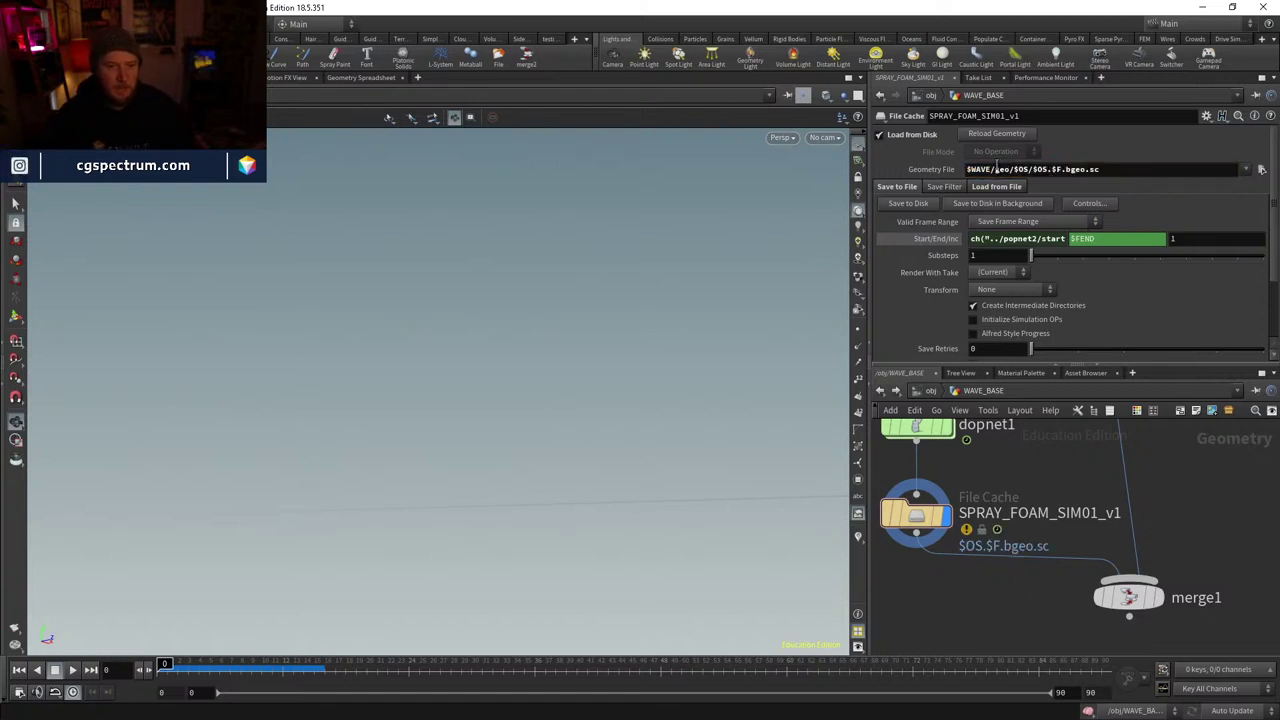
pyautogui.middleClick(1056, 172)
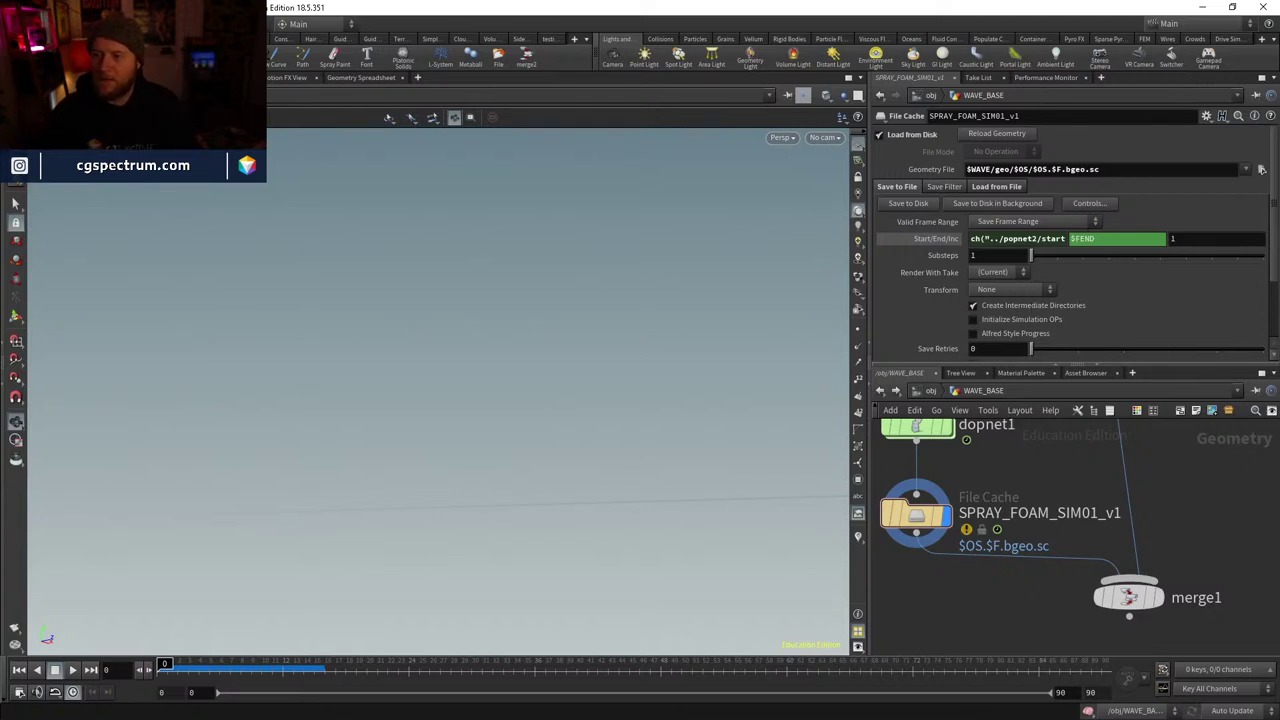
pyautogui.click(935, 244)
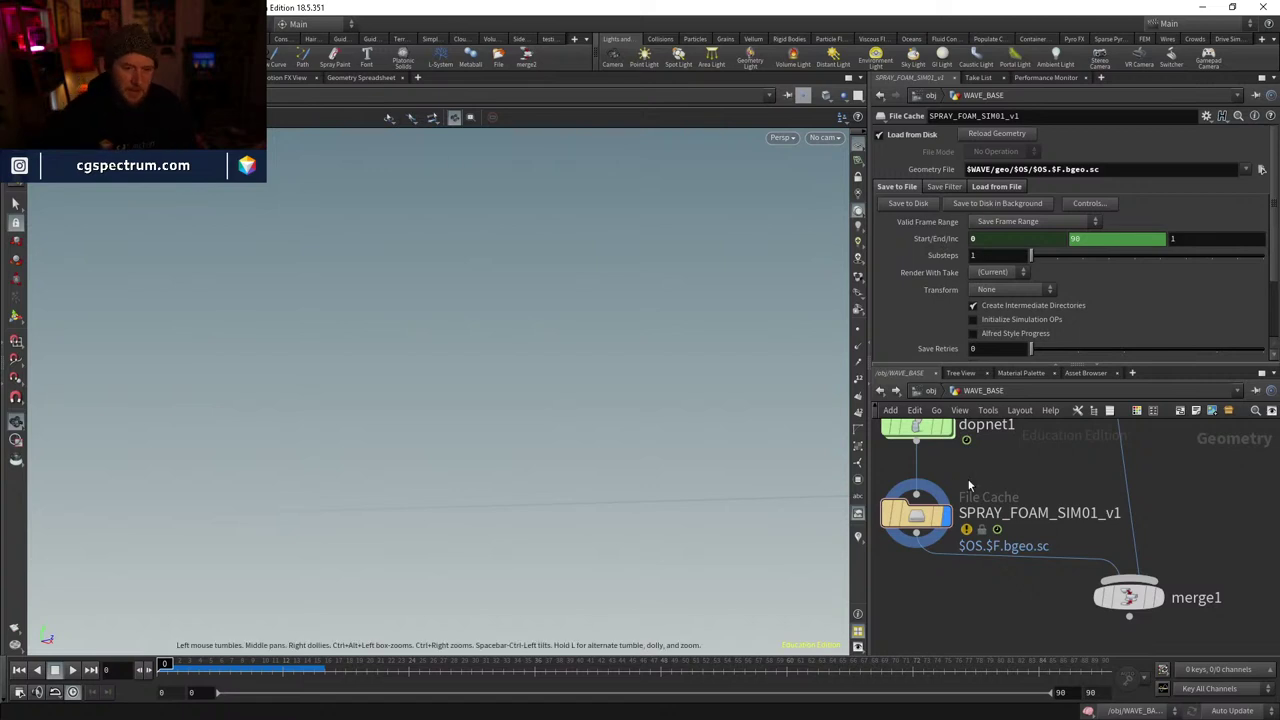
pyautogui.moveTo(1000, 560); pyautogui.dragTo(1001, 591, button='middle')
# - Display merge1 and review its list of inputs in the viewport
pyautogui.click(1125, 625)
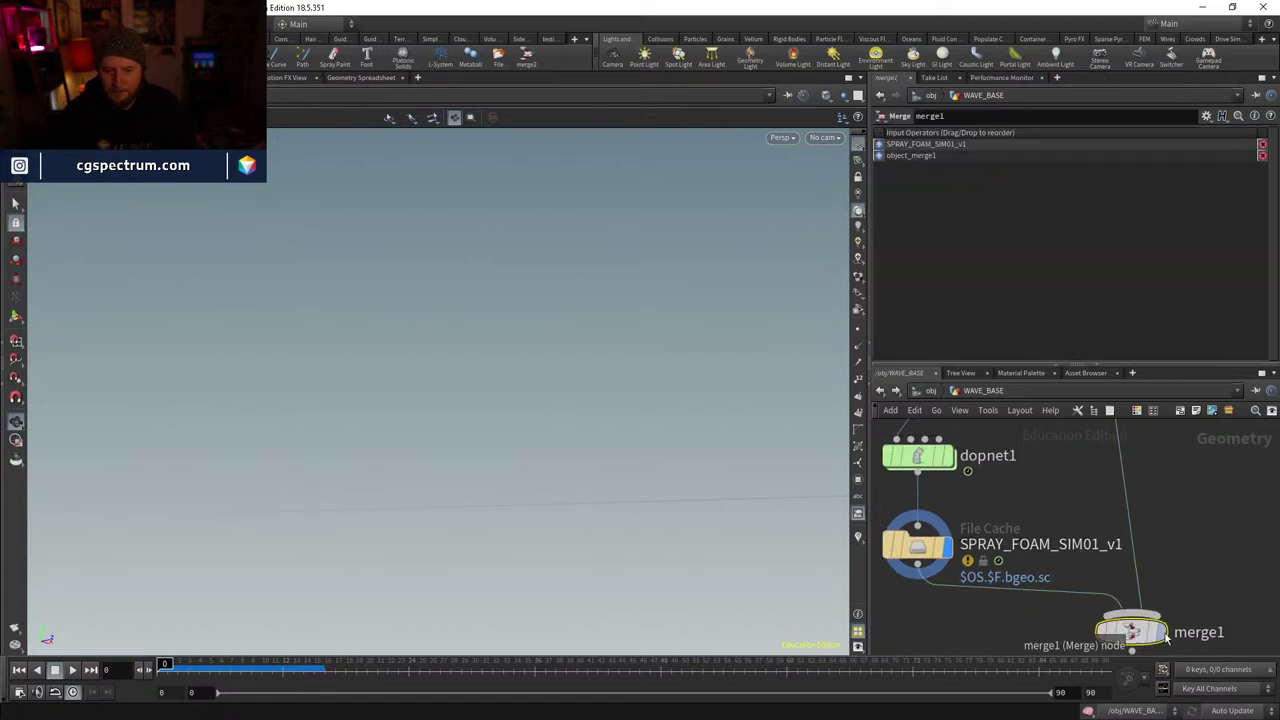
pyautogui.click(1160, 627)
pyautogui.moveTo(1203, 595); pyautogui.dragTo(1183, 500, button='middle')
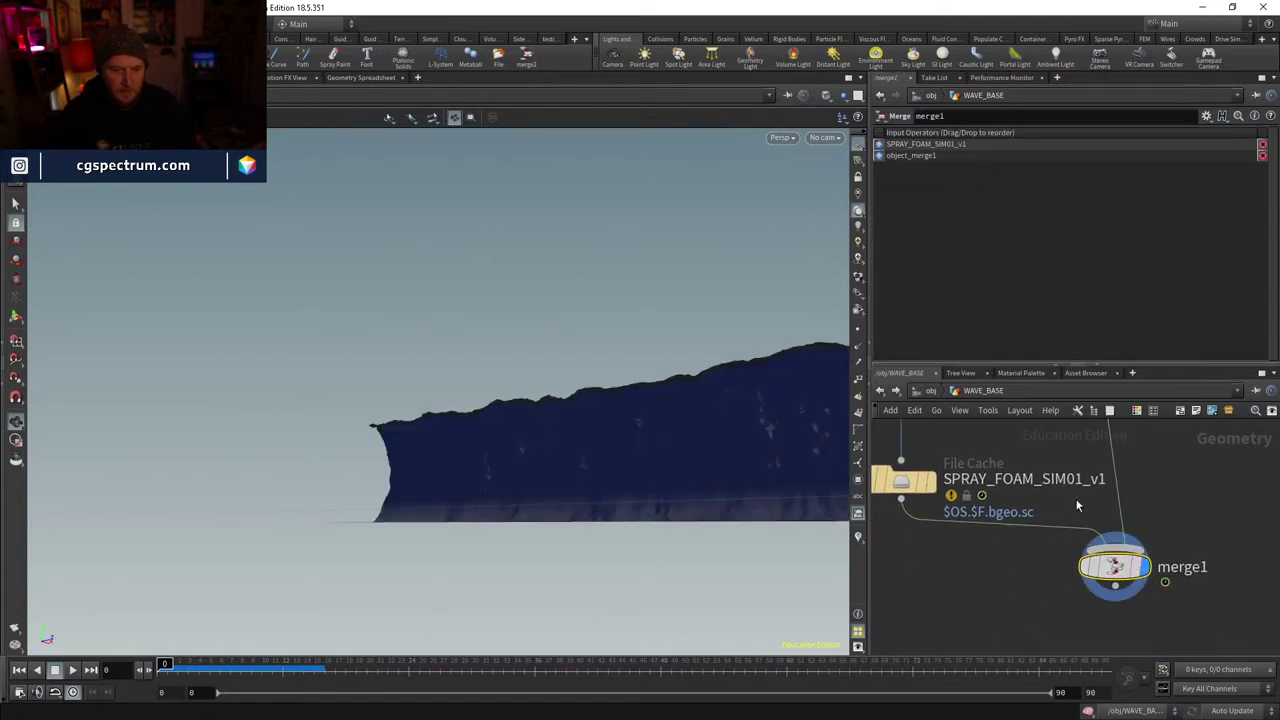
# - Turn off Load from Disk on the foam cache and set File Mode to Write Files
pyautogui.click(903, 480)
pyautogui.click(879, 134)
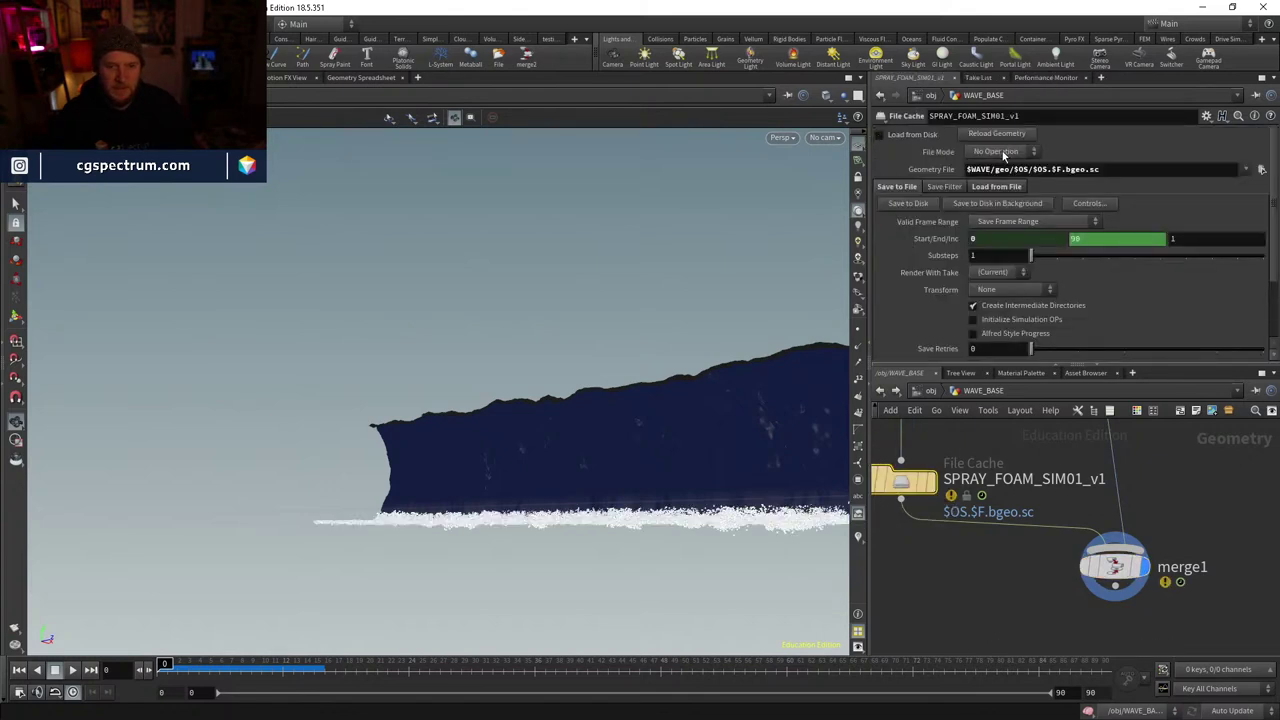
pyautogui.click(1003, 152)
pyautogui.click(989, 192)
# - Copy the Start Frame parameter from dopnet1's simulation settings
pyautogui.moveTo(901, 390); pyautogui.dragTo(955, 500, button='middle')
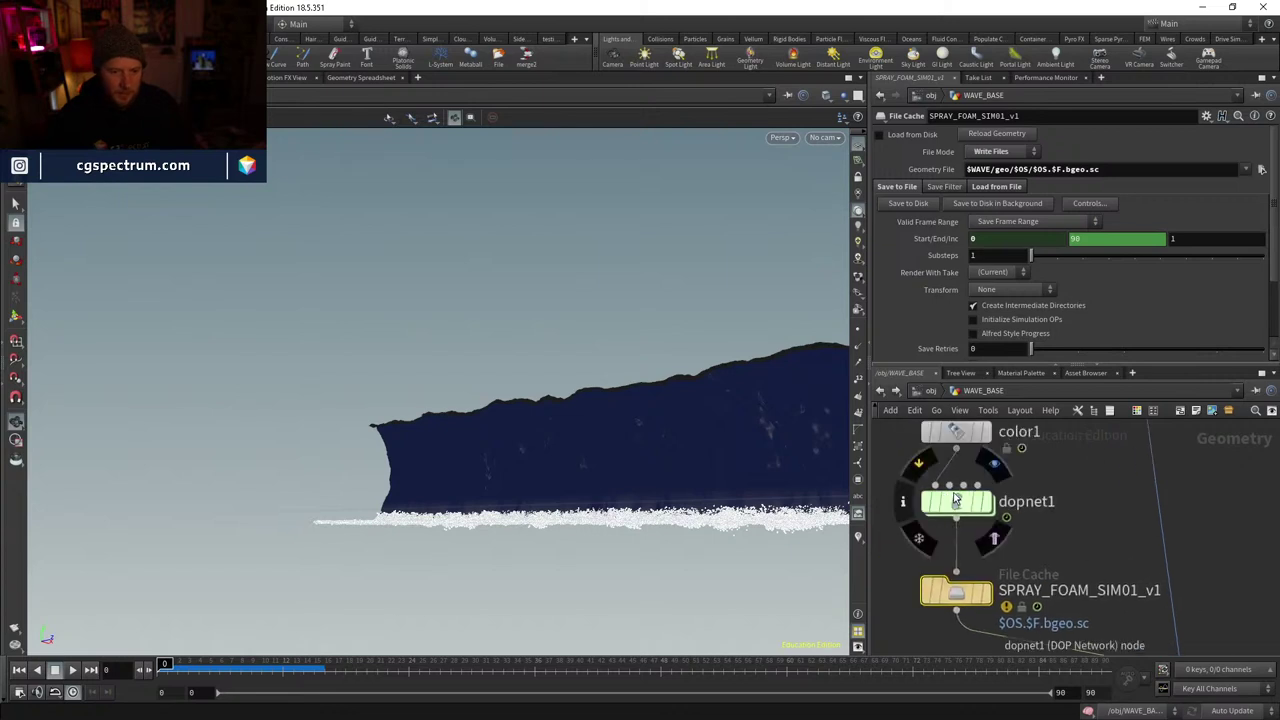
pyautogui.click(955, 500)
pyautogui.click(958, 590)
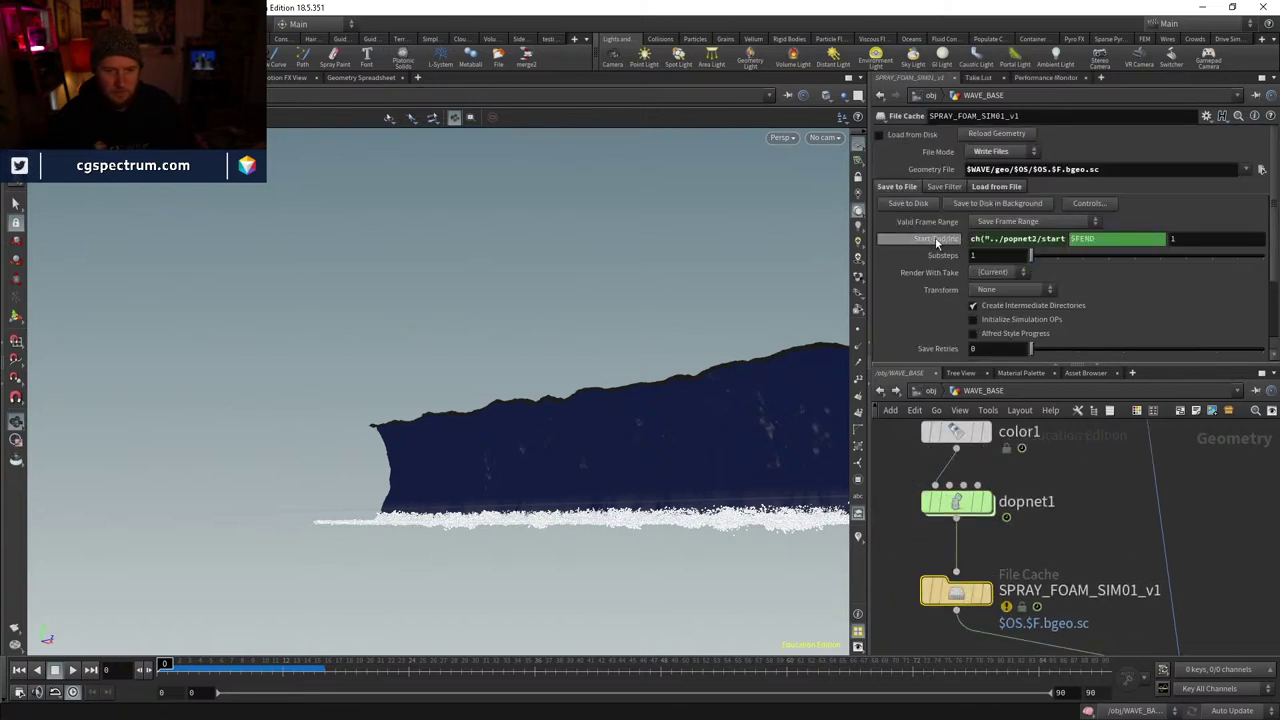
pyautogui.click(957, 501)
pyautogui.rightClick(960, 258)
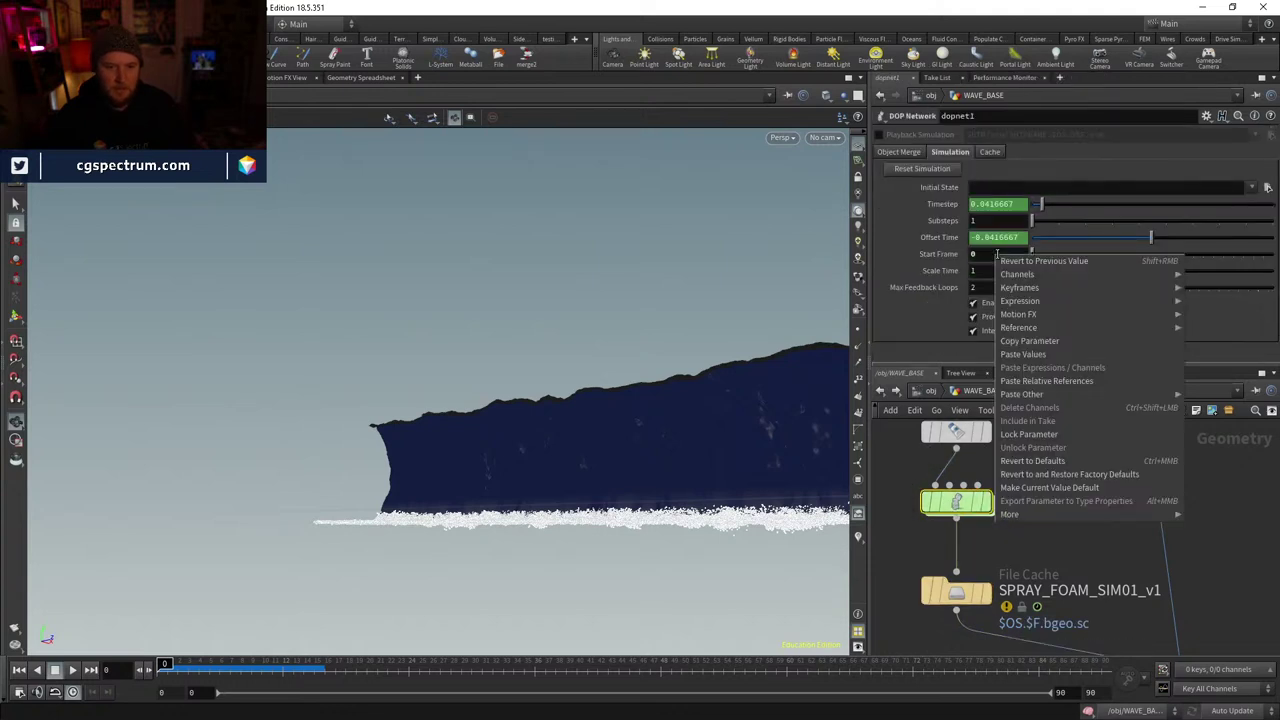
pyautogui.click(1040, 340)
# - Paste a relative reference to dopnet1's Start Frame into the cache's frame range and verify it
pyautogui.click(958, 592)
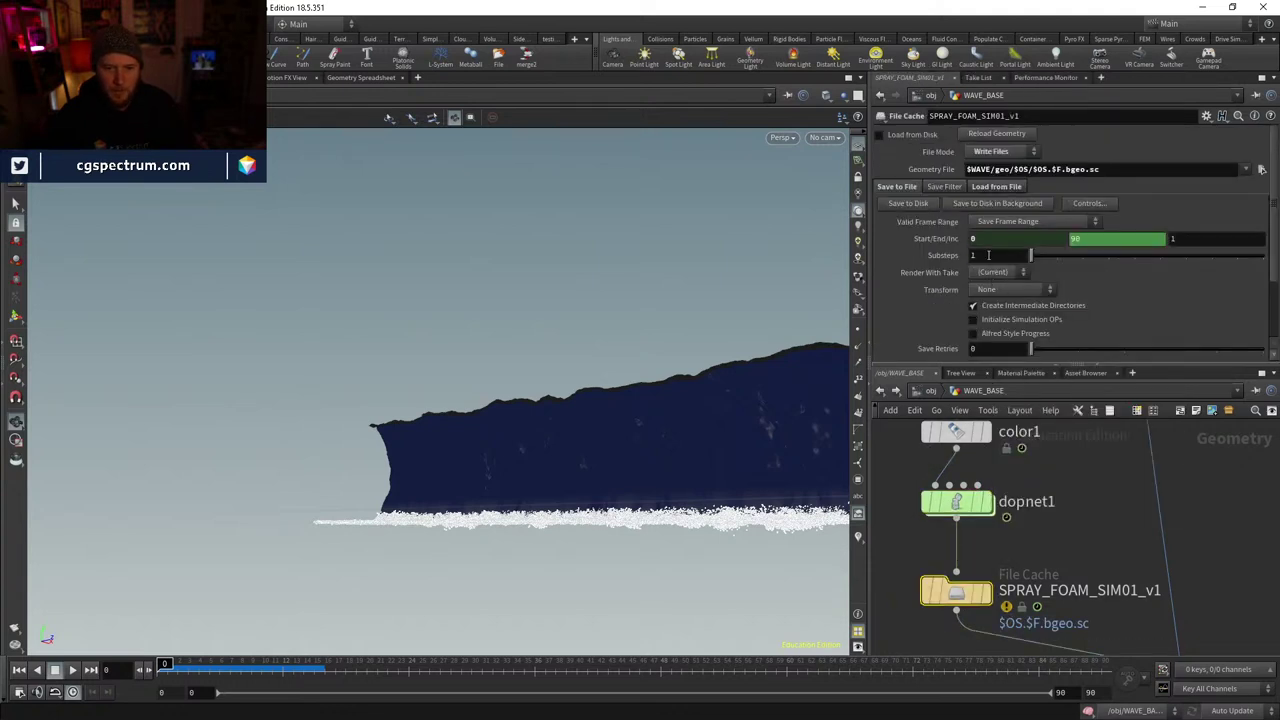
pyautogui.rightClick(992, 238)
pyautogui.click(1040, 363)
pyautogui.click(928, 242)
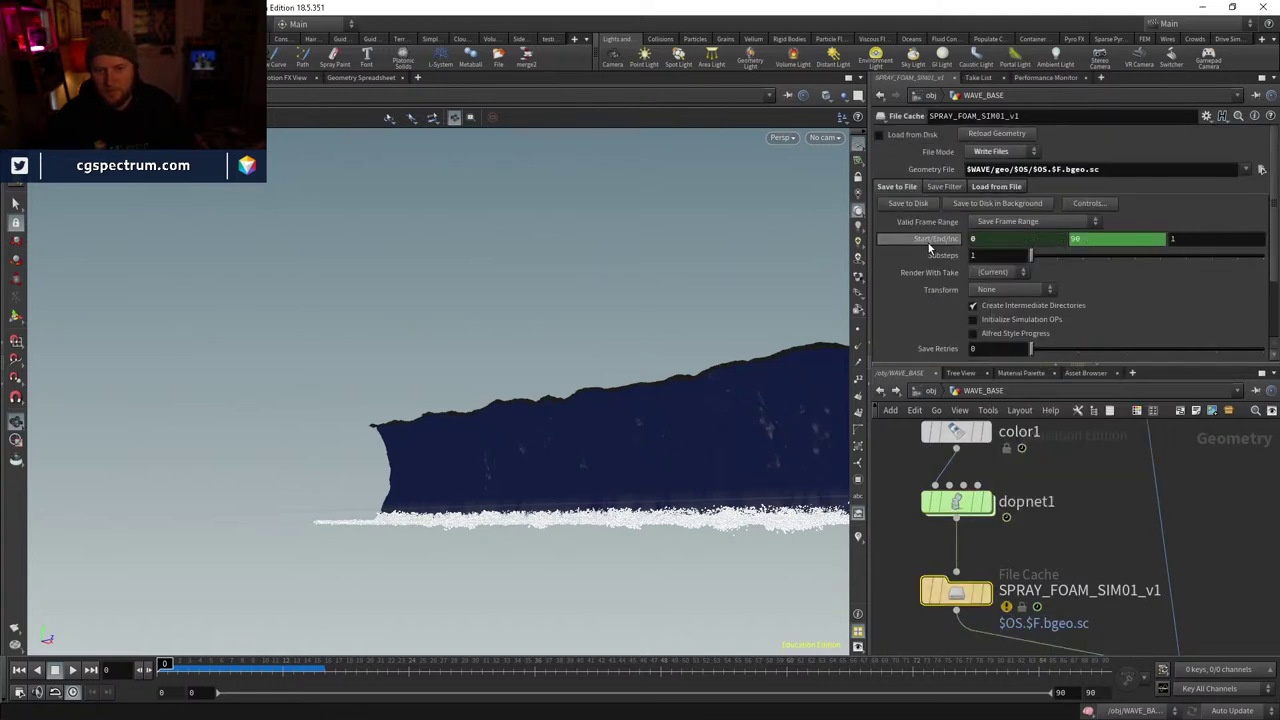
pyautogui.click(928, 242)
pyautogui.click(928, 242)
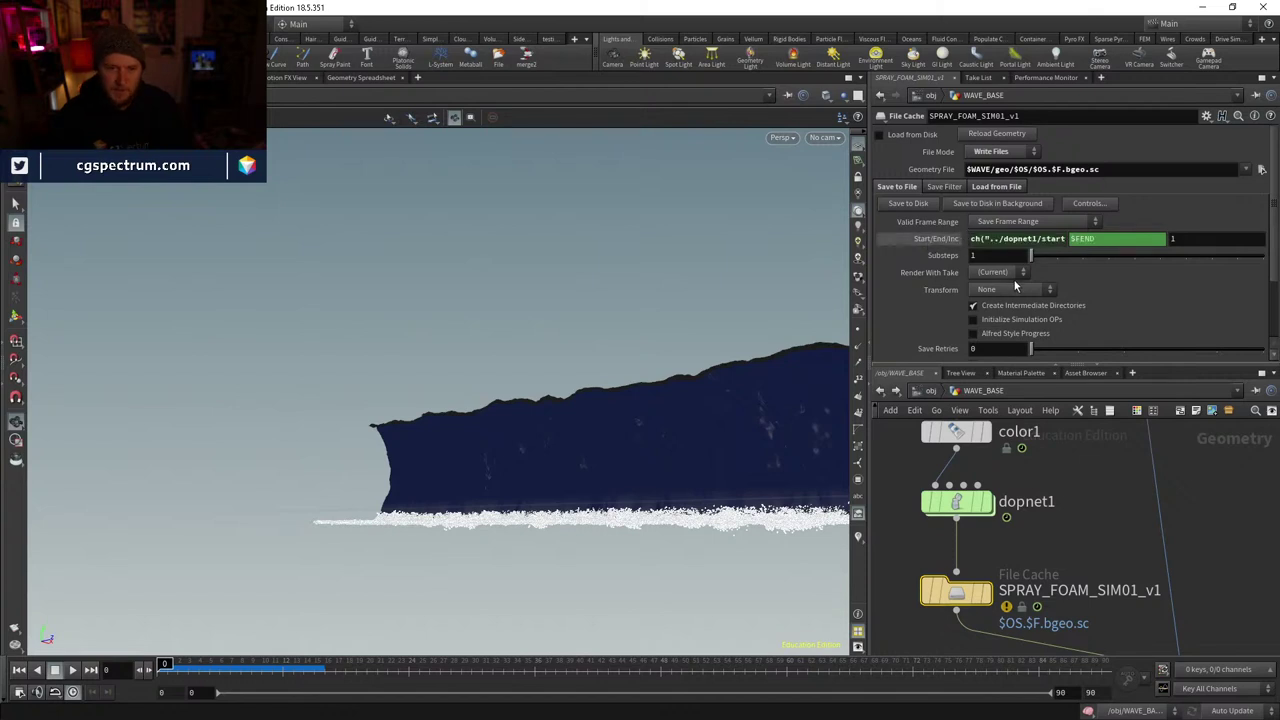
pyautogui.click(957, 501)
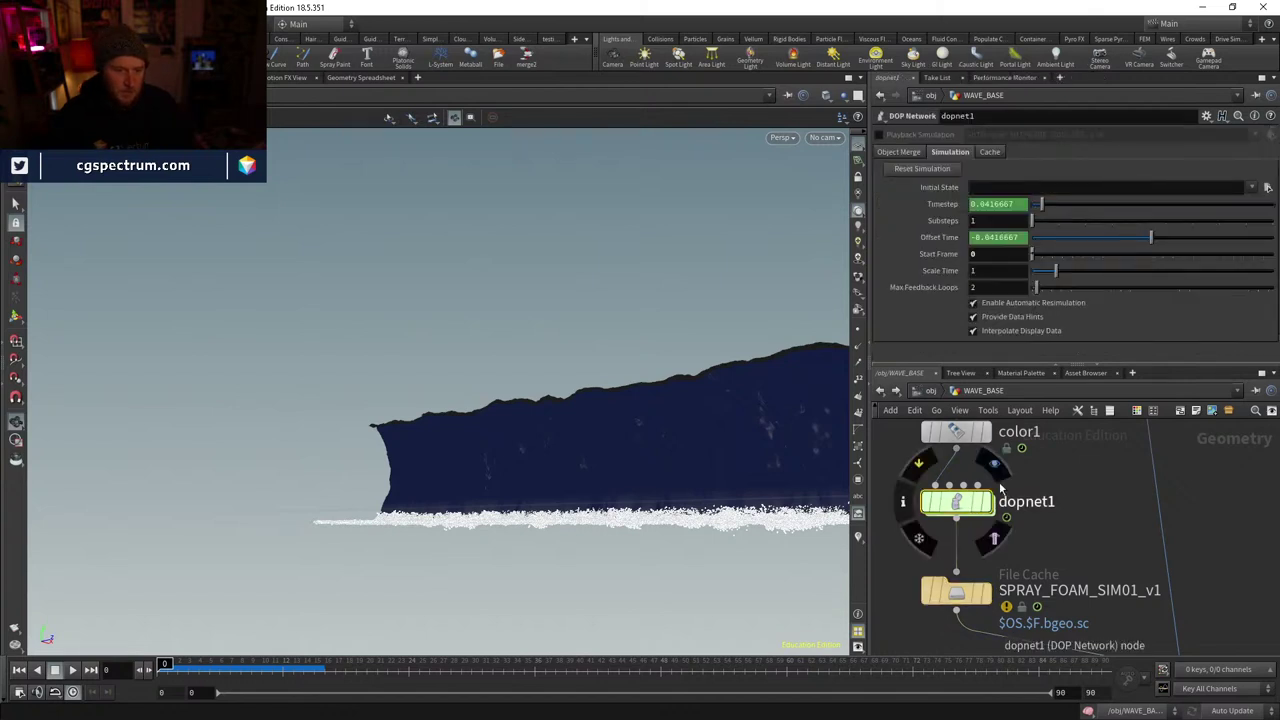
pyautogui.click(977, 597)
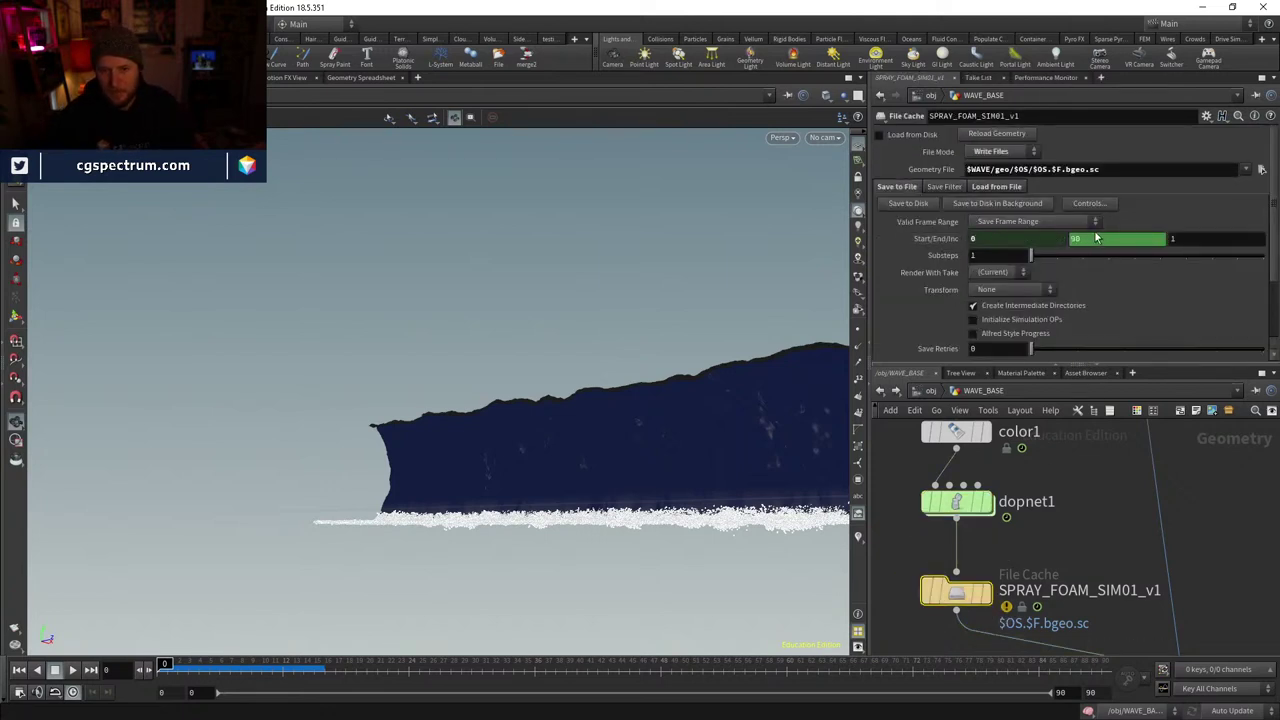
pyautogui.moveTo(1129, 716); pyautogui.dragTo(1099, 646, button='middle')
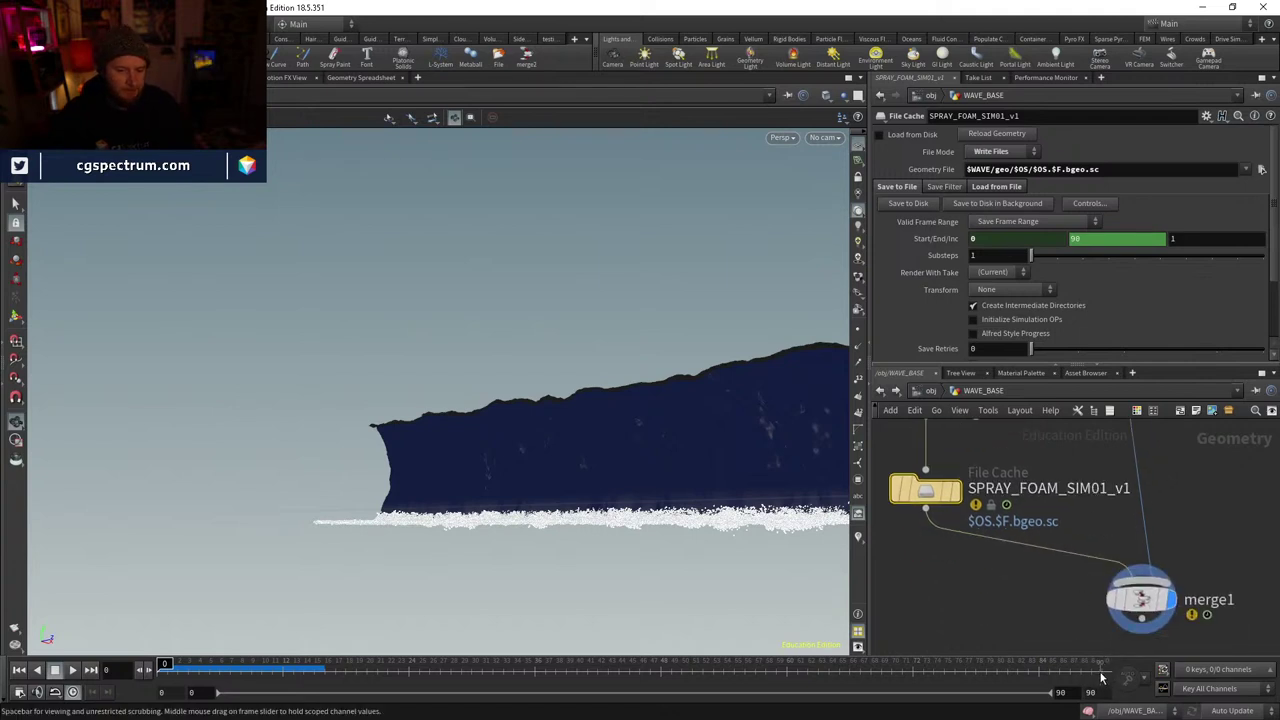
pyautogui.click(1143, 600)
# - Bring up the foam cache's settings and toggle the viewport between wireframe and shaded
pyautogui.moveTo(1033, 546); pyautogui.dragTo(1051, 592, button='middle')
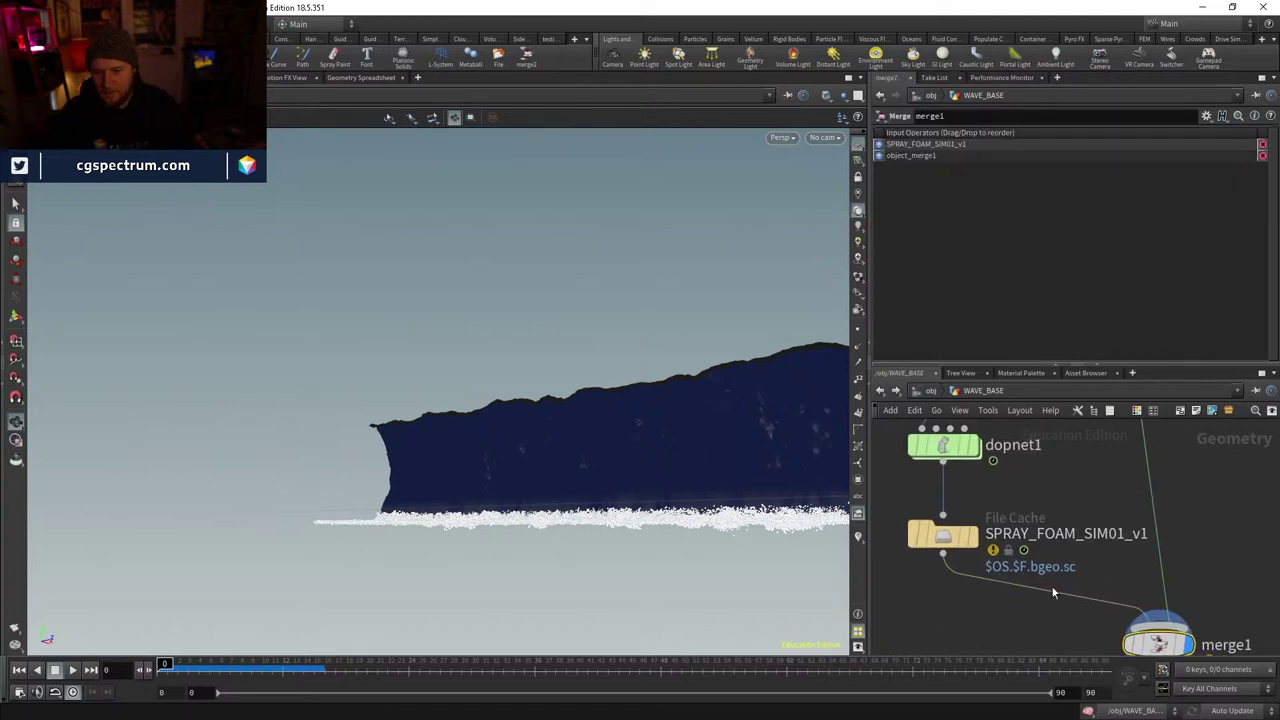
pyautogui.click(943, 536)
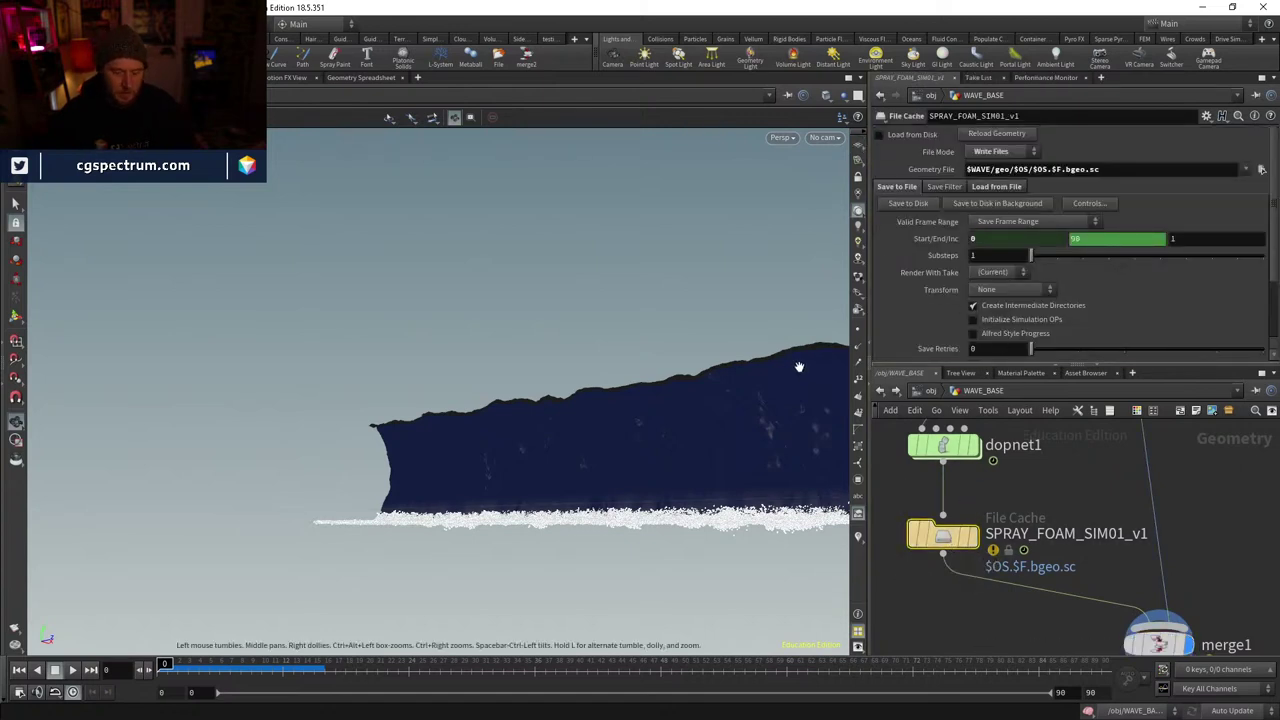
pyautogui.press('w')
pyautogui.press('w')
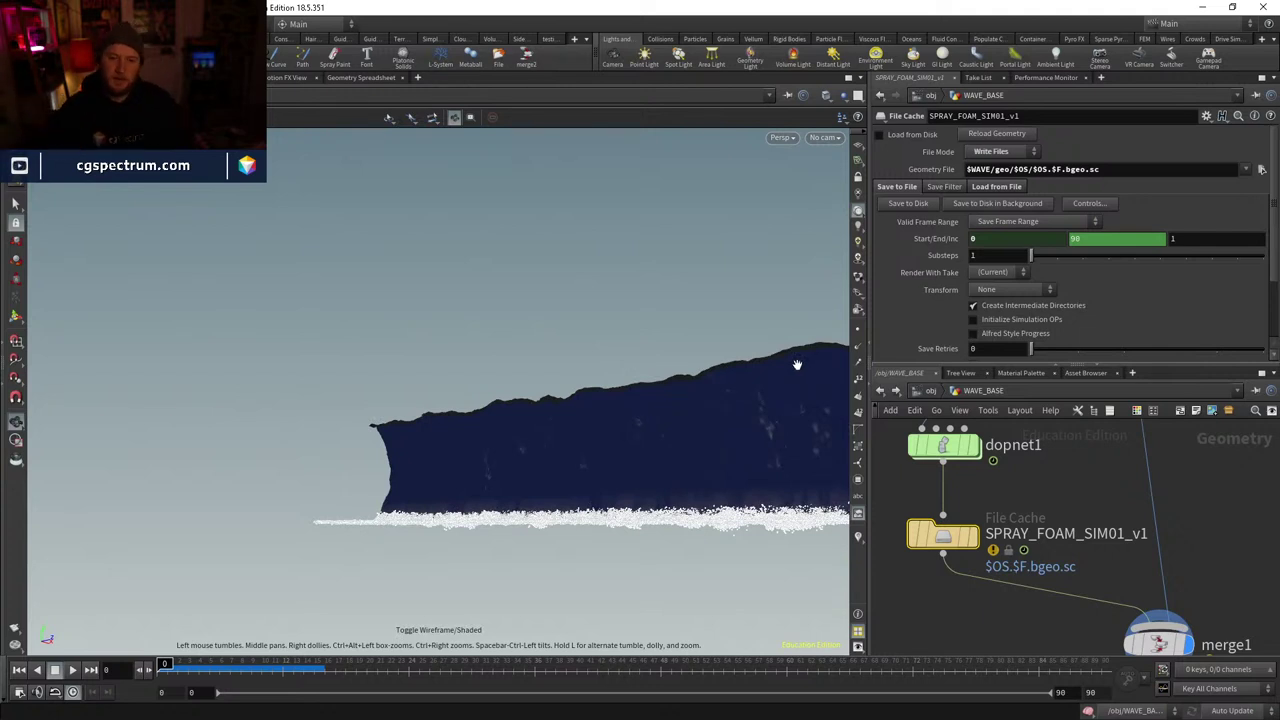
# - Select merge1 as the node to flipbook
pyautogui.moveTo(970, 458)
pyautogui.moveTo(1141, 554); pyautogui.dragTo(1124, 503, button='middle')
pyautogui.click(1100, 604)
pyautogui.scroll(-1, 1150, 545)
pyautogui.click(990, 503)
pyautogui.click(1128, 549)
pyautogui.moveTo(1199, 583); pyautogui.dragTo(1177, 594, button='middle')
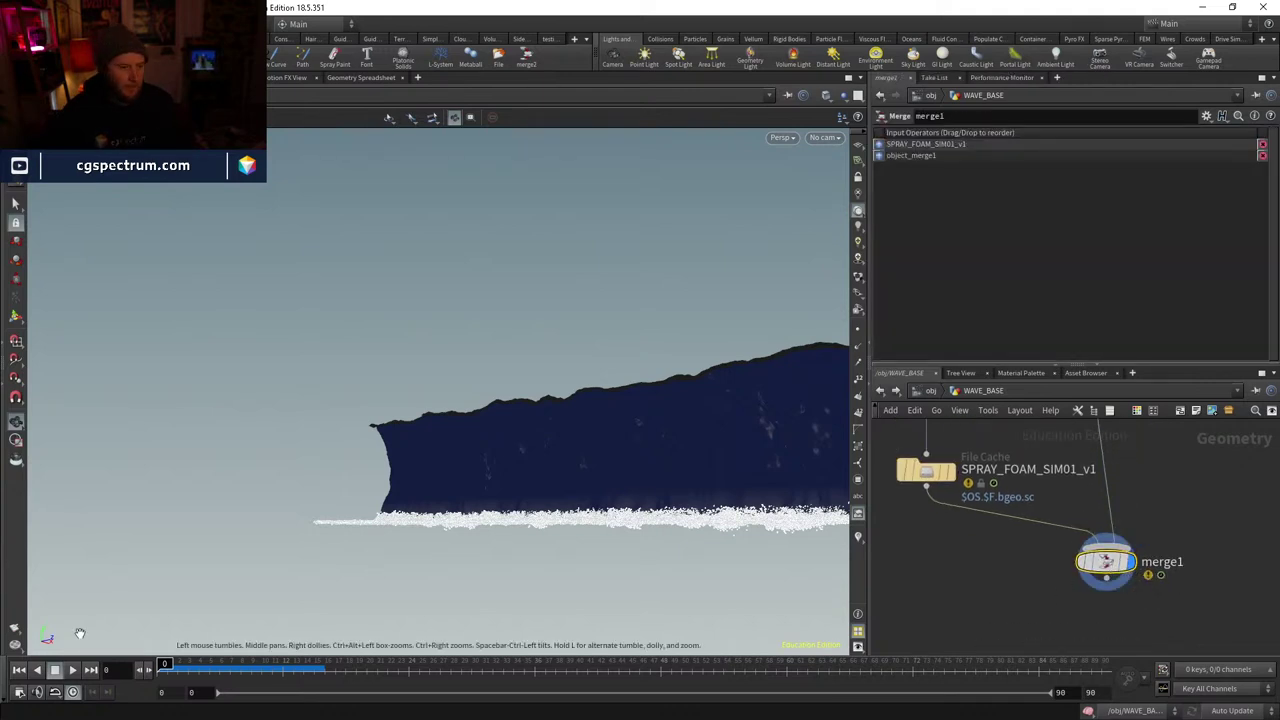
# - Set the flipbook session label to 12335 and render frames 0–90 to MPlay
pyautogui.click(14, 644)
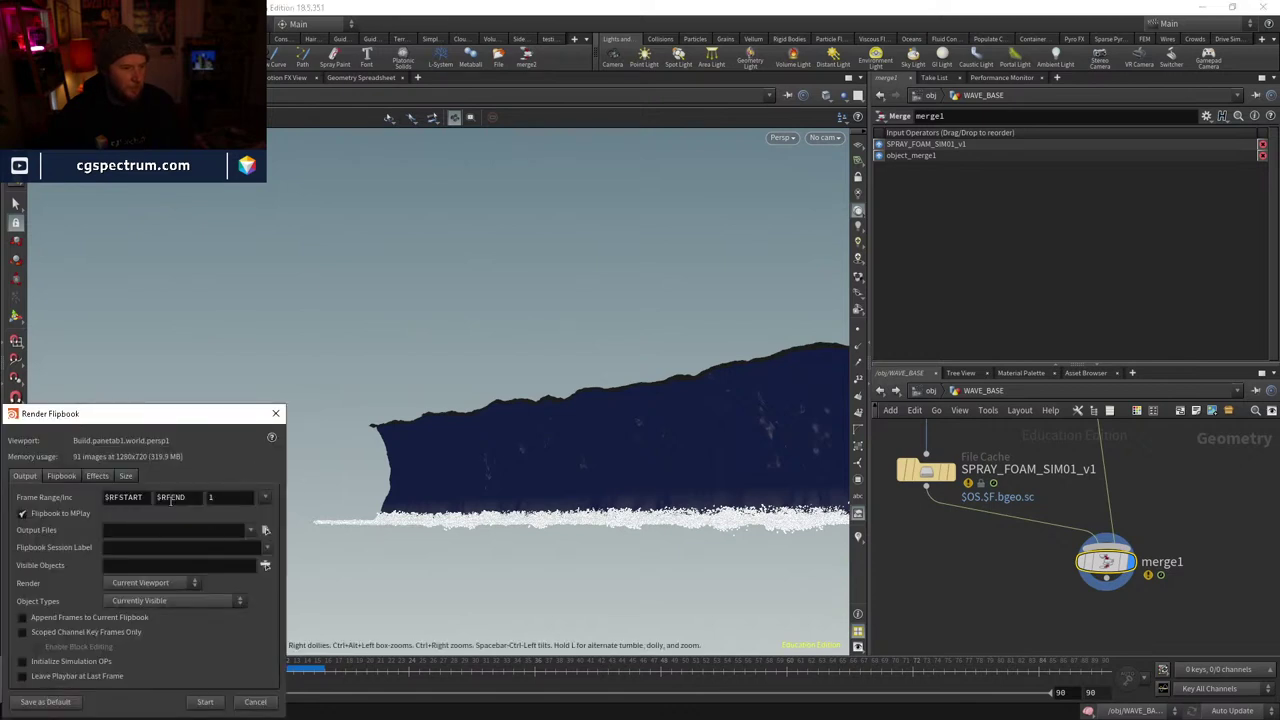
pyautogui.click(130, 547)
pyautogui.write('1233541')
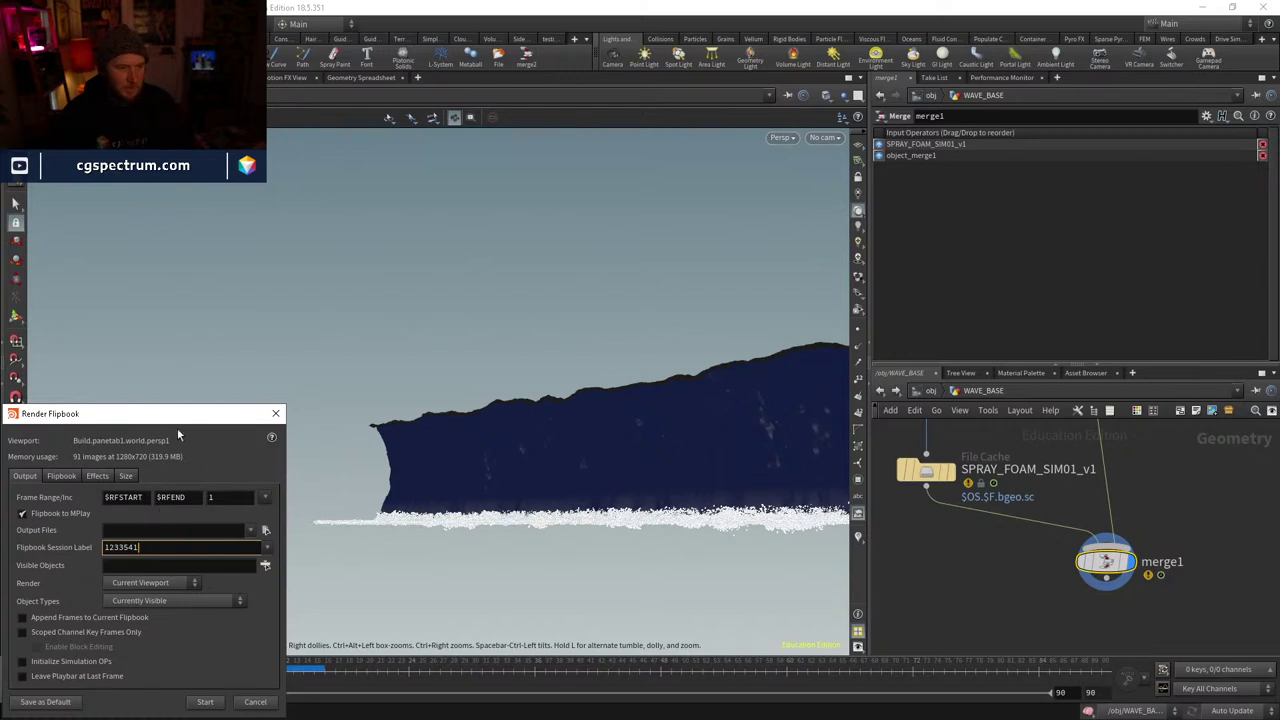
pyautogui.moveTo(175, 413); pyautogui.dragTo(206, 360)
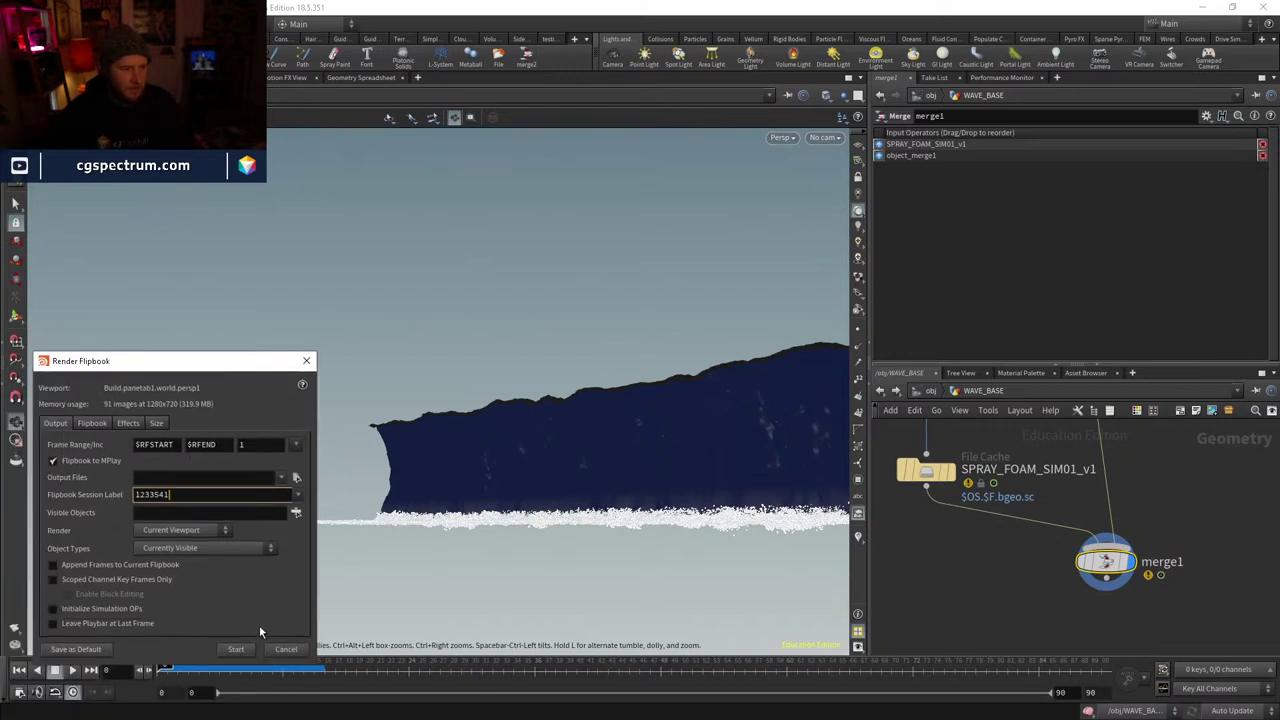
pyautogui.click(236, 649)
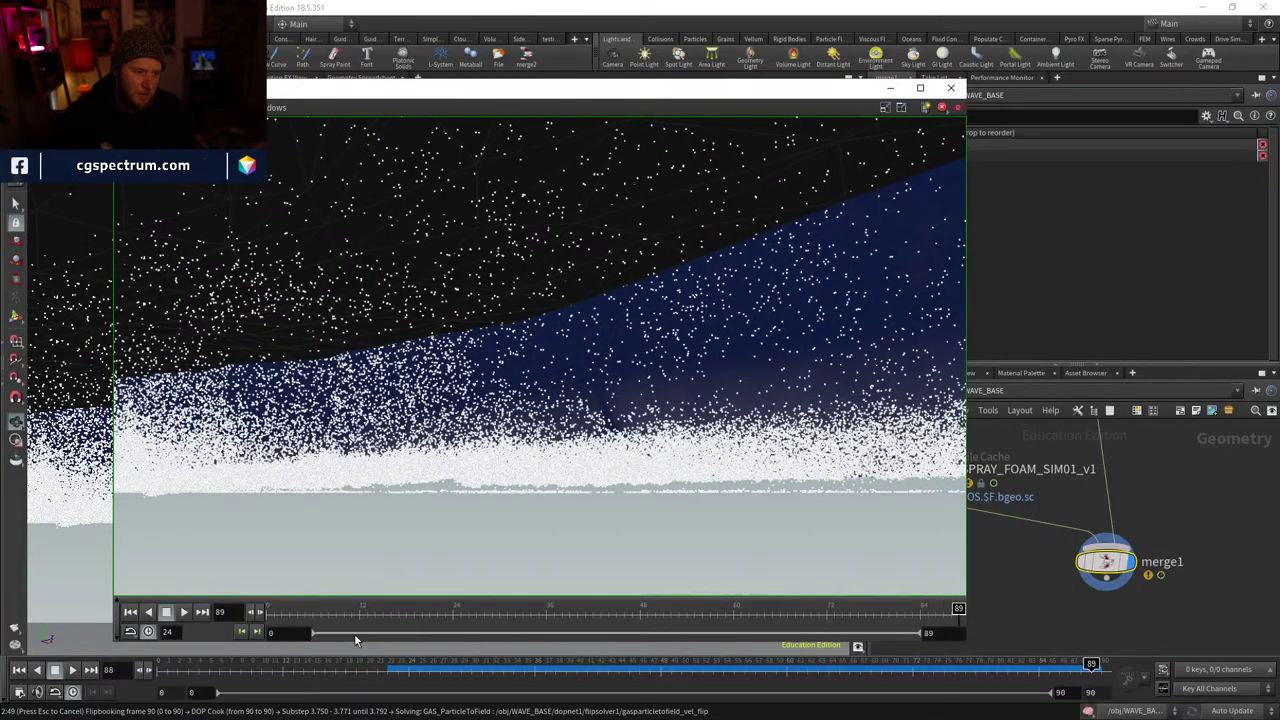
# - Play the finished wave-and-spray flipbook in MPlay
pyautogui.click(184, 612)
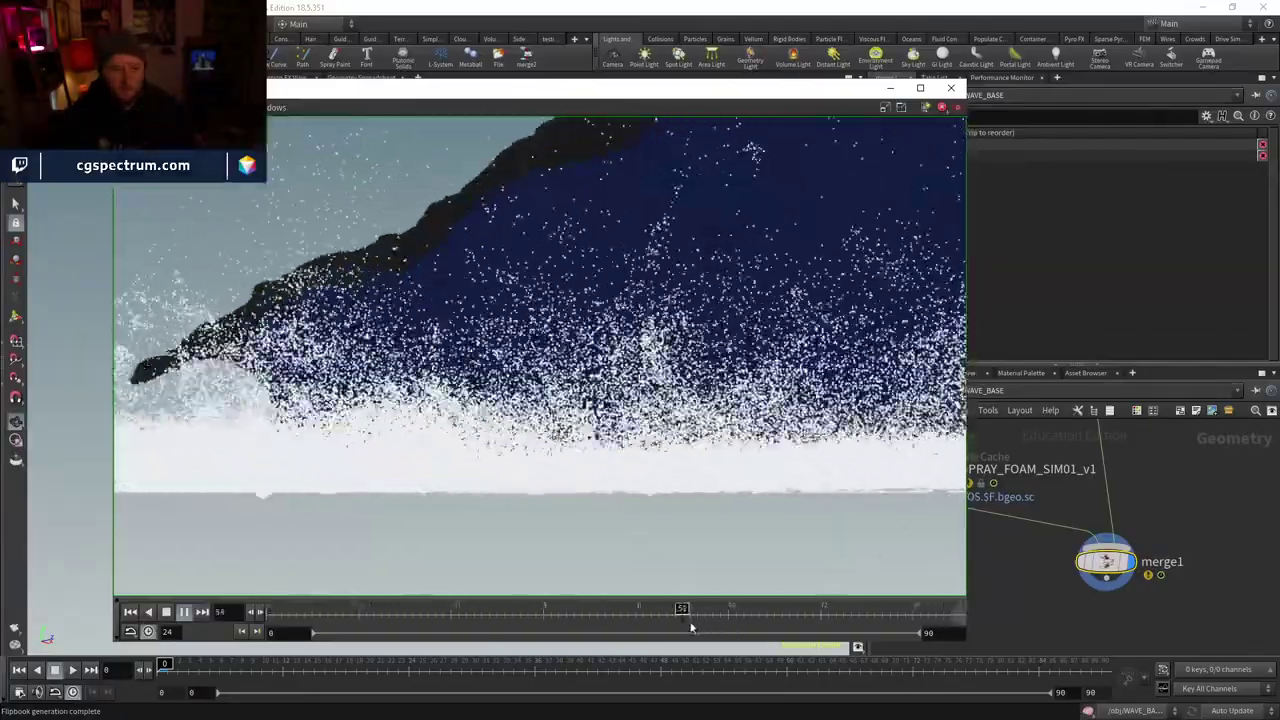
# - Close the flipbook, enable Load from Disk on the foam cache, and scrub to about frame 20
pyautogui.click(951, 87)
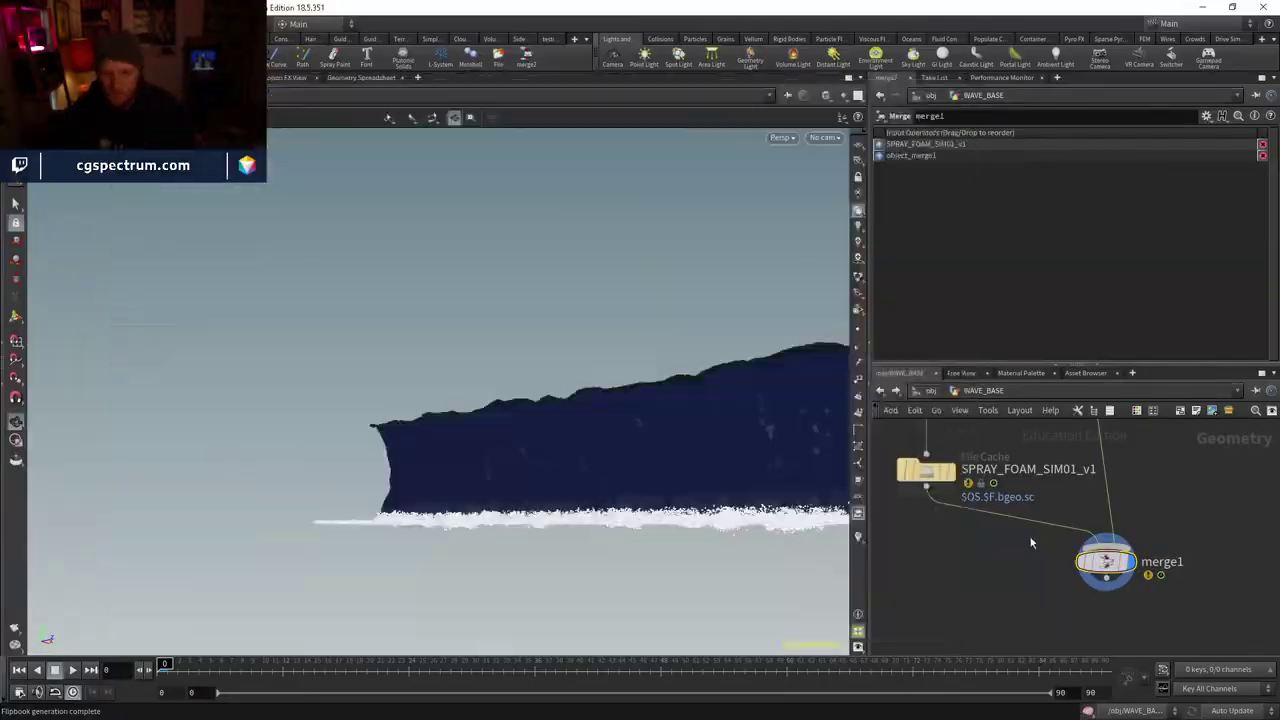
pyautogui.moveTo(1000, 480); pyautogui.dragTo(1000, 530, button='middle')
pyautogui.click(918, 517)
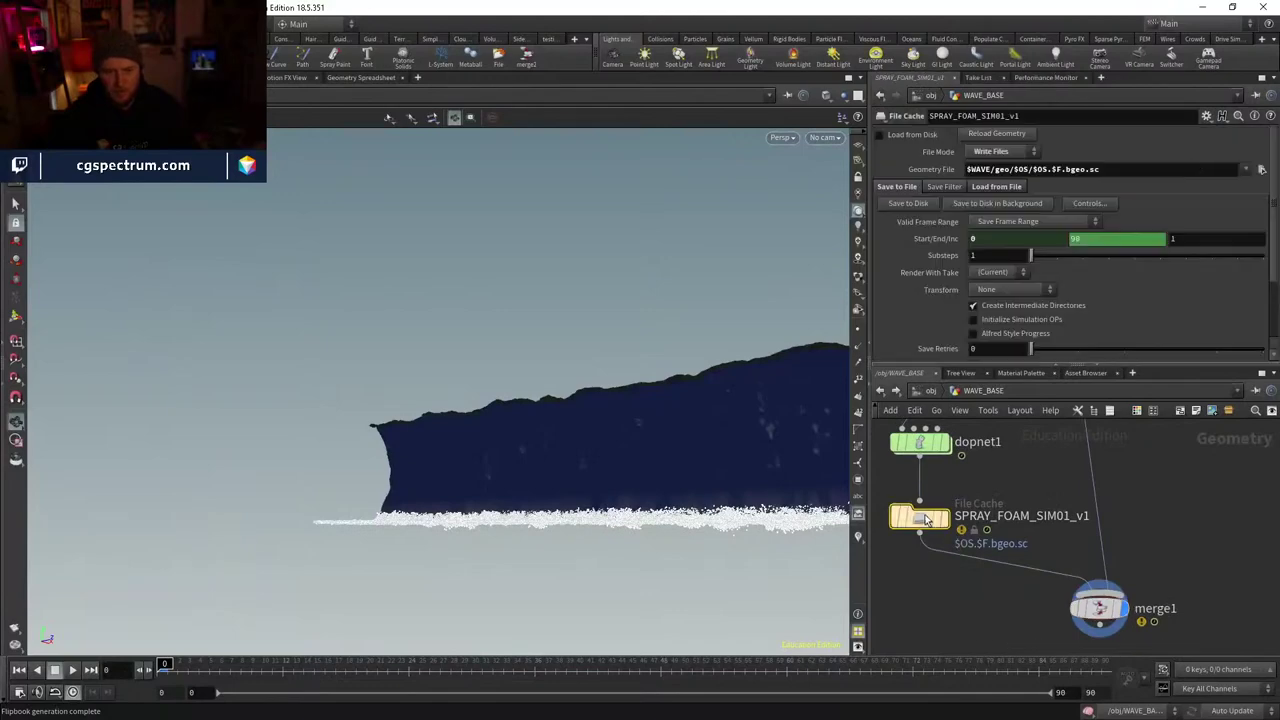
pyautogui.click(879, 134)
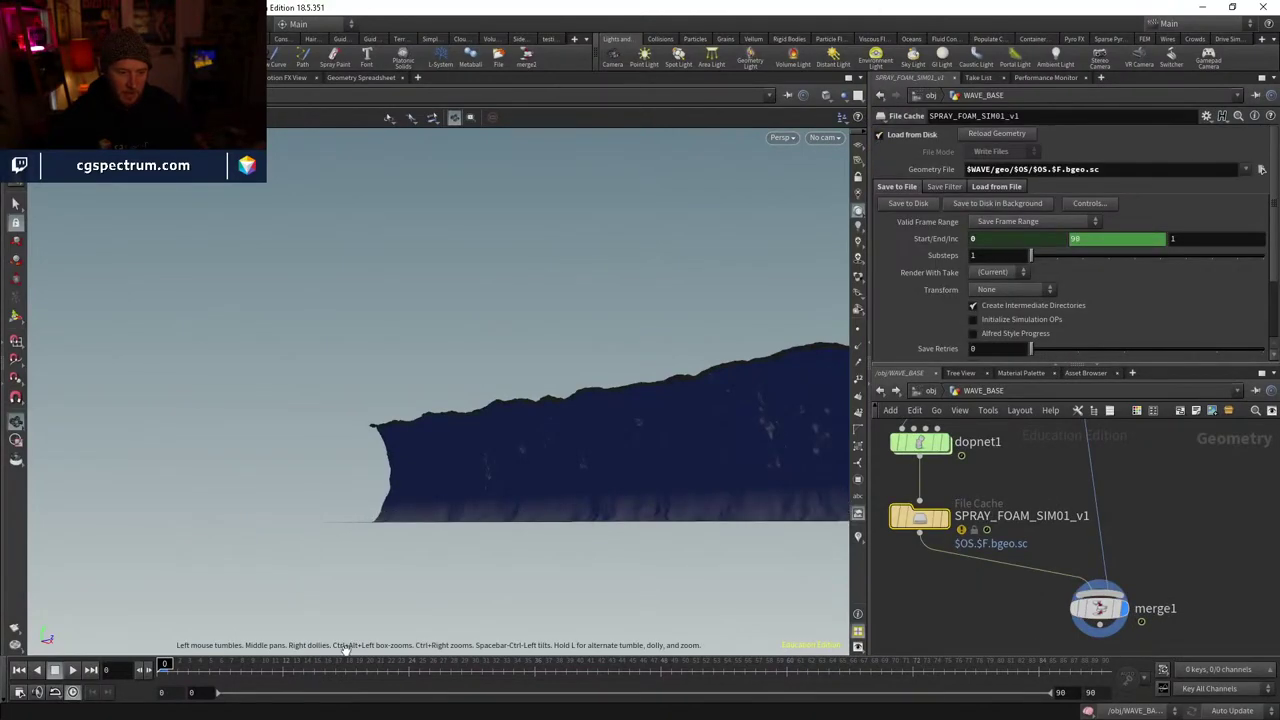
pyautogui.moveTo(286, 664); pyautogui.dragTo(452, 560)
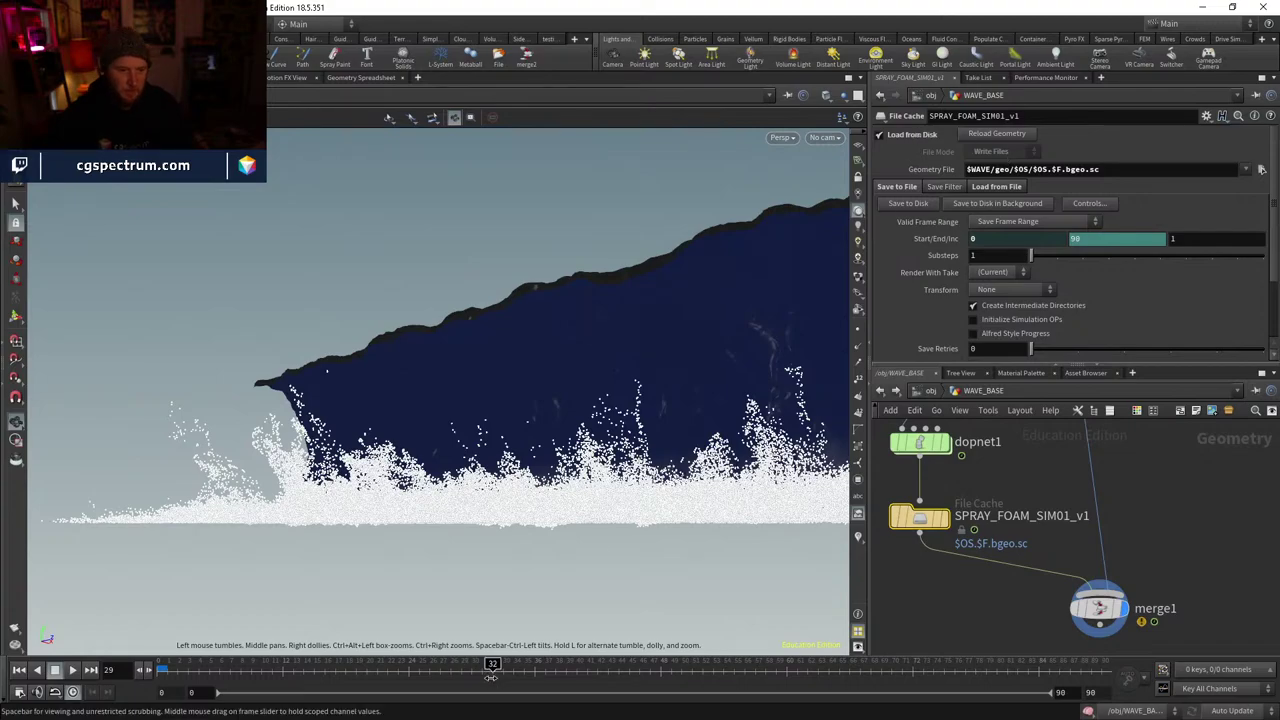
# - Inspect the splash around the wave from close, side, front and low angles
pyautogui.moveTo(576, 573); pyautogui.dragTo(370, 440)
pyautogui.moveTo(244, 664); pyautogui.dragTo(510, 588)
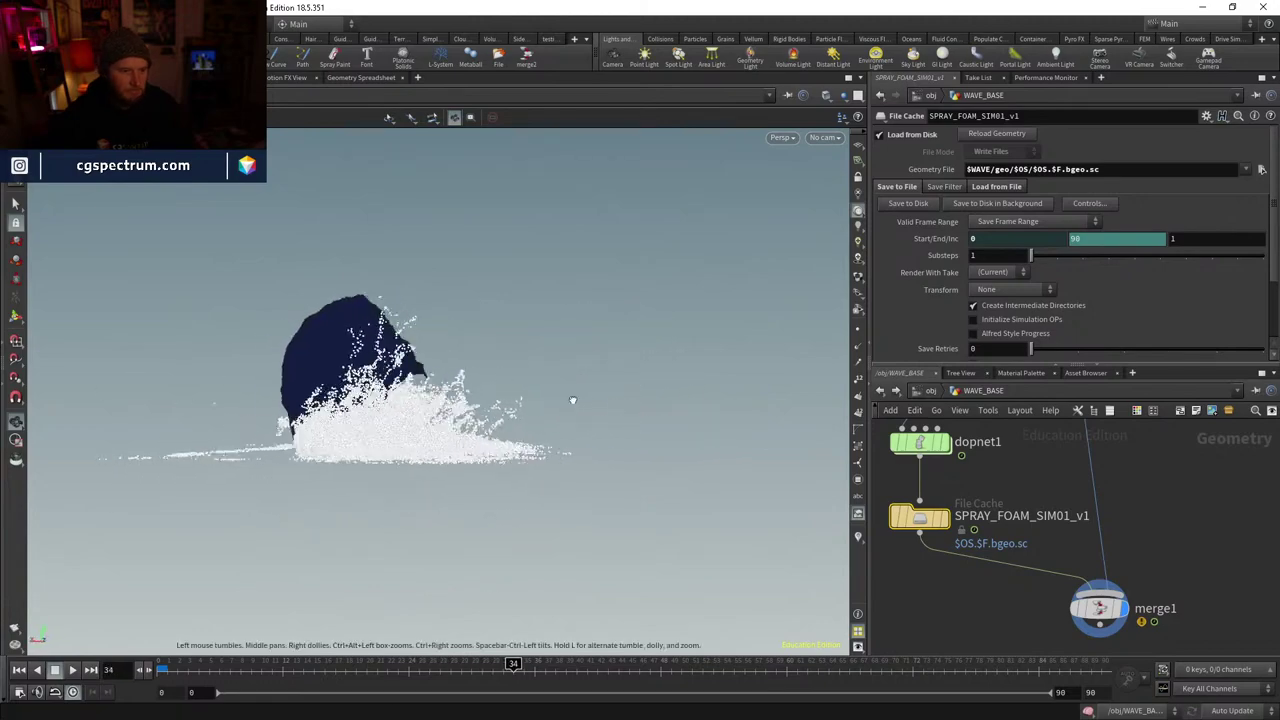
pyautogui.moveTo(572, 400); pyautogui.dragTo(440, 402)
pyautogui.moveTo(510, 663)
pyautogui.mouseDown()
pyautogui.moveTo(478, 663)
pyautogui.moveTo(513, 663)
pyautogui.mouseUp()
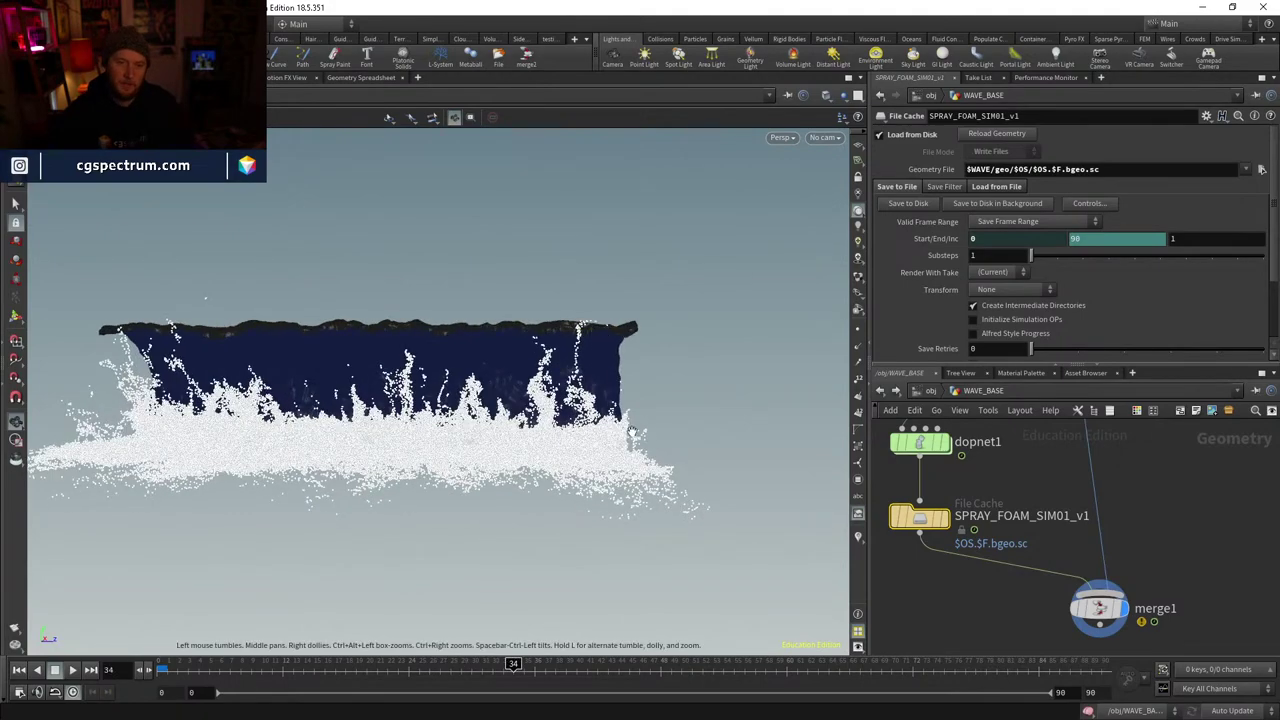
pyautogui.moveTo(625, 400); pyautogui.dragTo(686, 305)
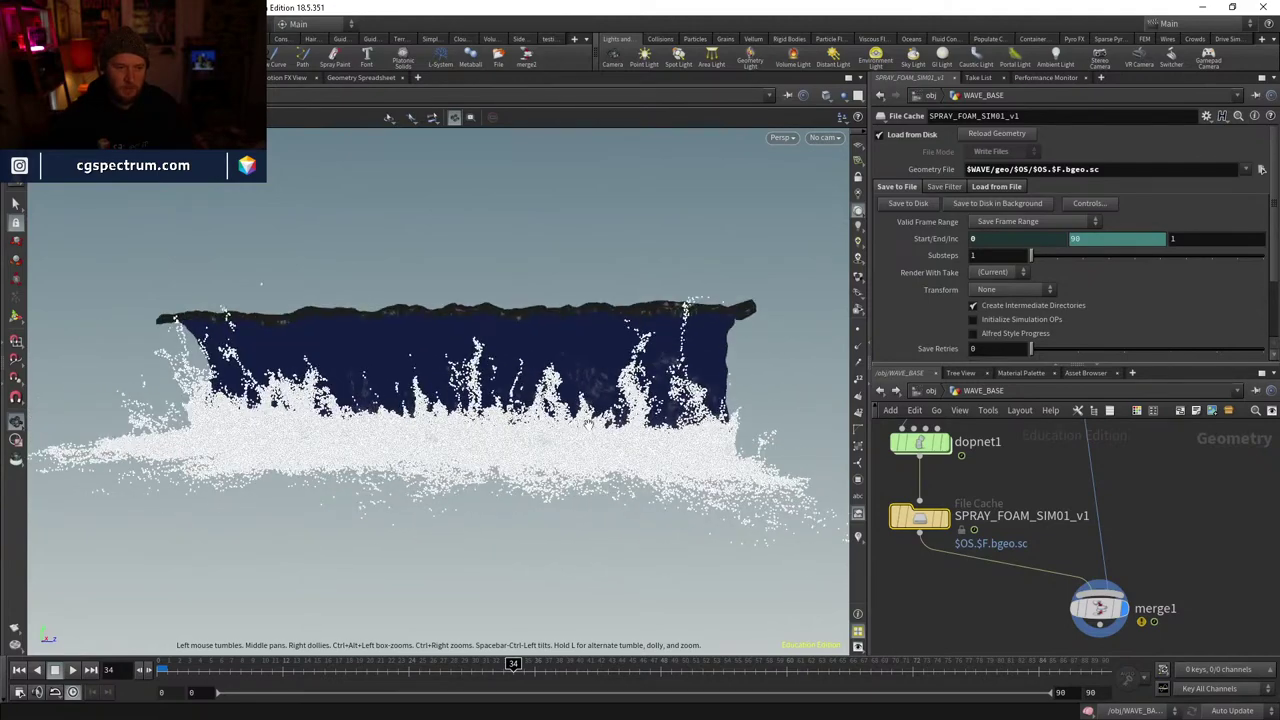
pyautogui.moveTo(588, 425); pyautogui.dragTo(590, 424)
pyautogui.moveTo(513, 663)
pyautogui.mouseDown()
pyautogui.moveTo(405, 663)
pyautogui.moveTo(513, 663)
pyautogui.mouseUp()
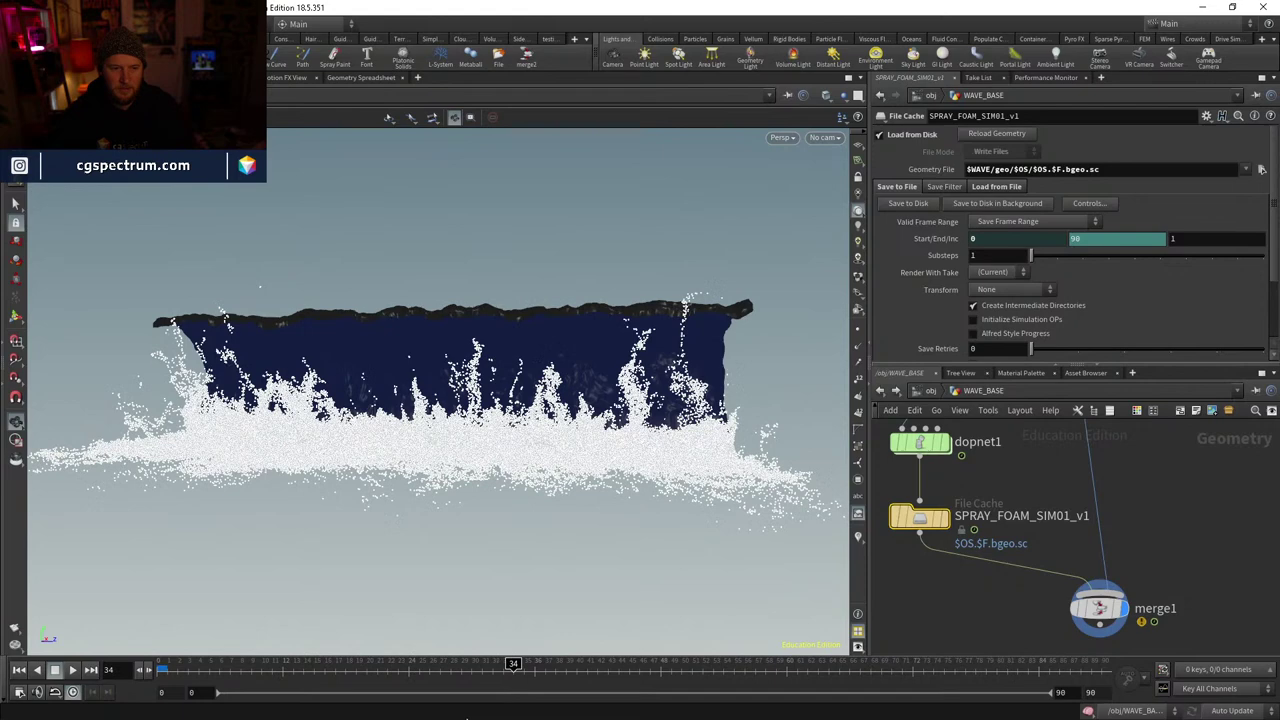
# - Look through cam5 and step back to frame 0
pyautogui.click(826, 137)
pyautogui.click(838, 258)
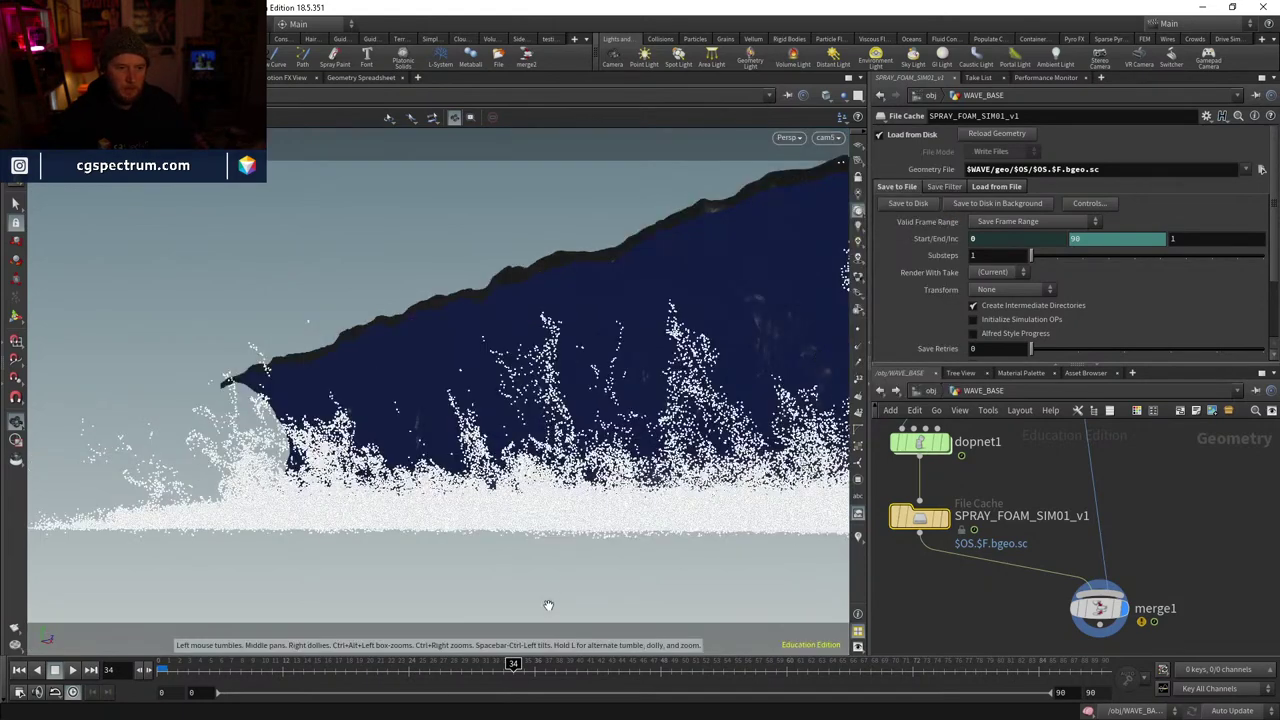
pyautogui.press('Left')
pyautogui.press('Left')
pyautogui.press('Left')
pyautogui.press('Left')
pyautogui.press('Left')
pyautogui.press('Left')
pyautogui.press('Left')
pyautogui.press('Left')
pyautogui.press('Left')
pyautogui.press('Left')
pyautogui.press('Left')
pyautogui.press('Left')
pyautogui.press('Left')
pyautogui.press('Left')
pyautogui.press('Left')
pyautogui.press('Left')
pyautogui.press('Left')
pyautogui.press('Left')
pyautogui.press('Left')
pyautogui.press('Left')
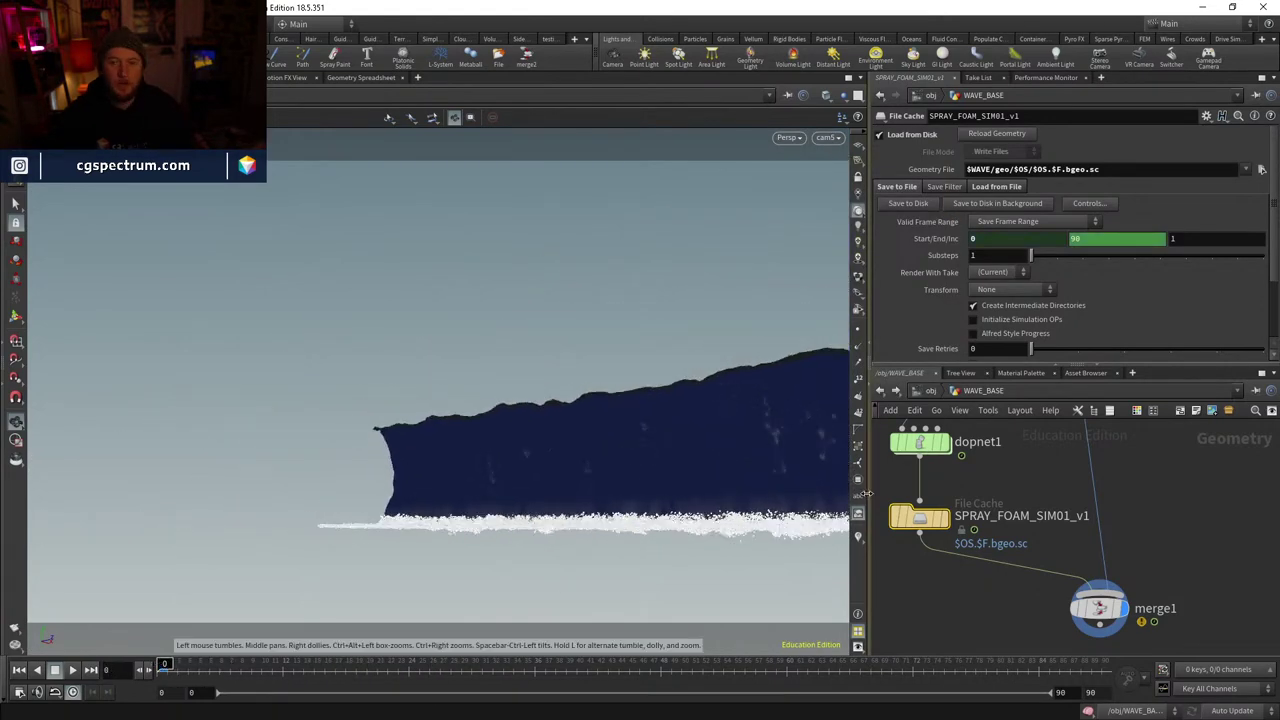
pyautogui.moveTo(1028, 460); pyautogui.dragTo(1050, 515, button='middle')
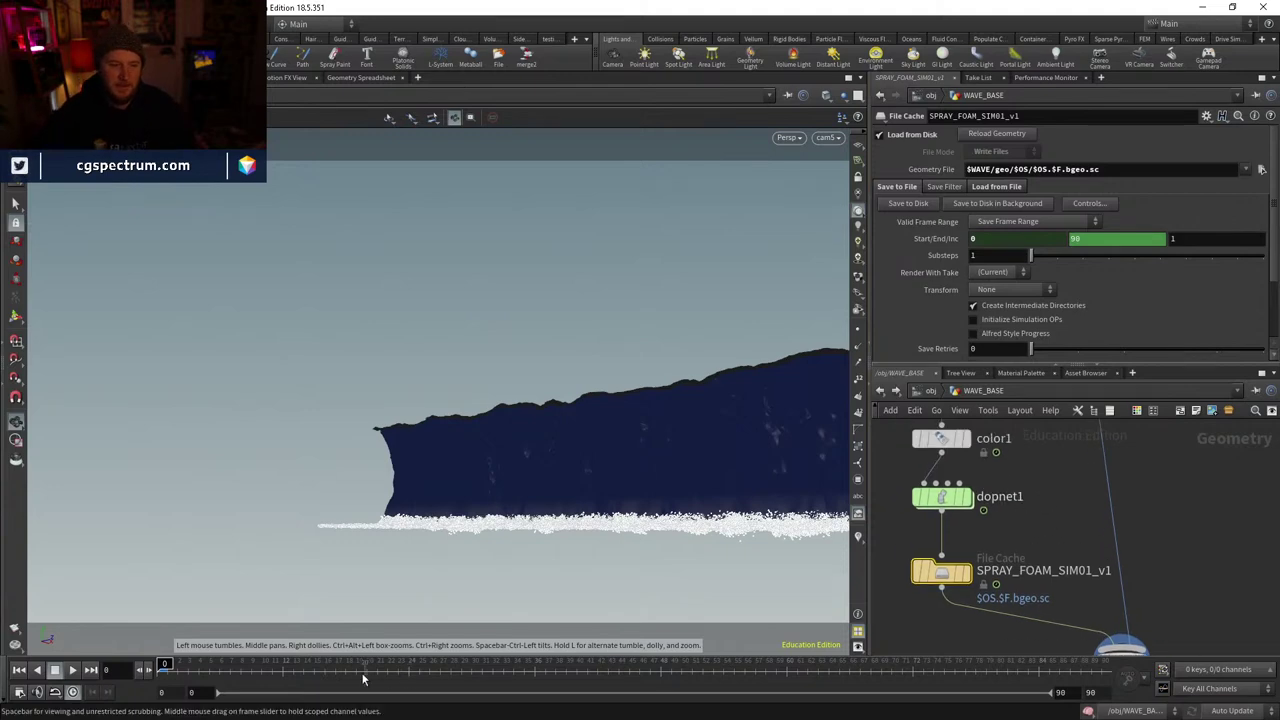
# - Scrub the spray cache to frame 23, return to frame 0, and pan the network to pointvelocity1 and pointvop1
pyautogui.moveTo(365, 668)
pyautogui.mouseDown()
pyautogui.moveTo(503, 664)
pyautogui.moveTo(481, 648)
pyautogui.mouseUp()
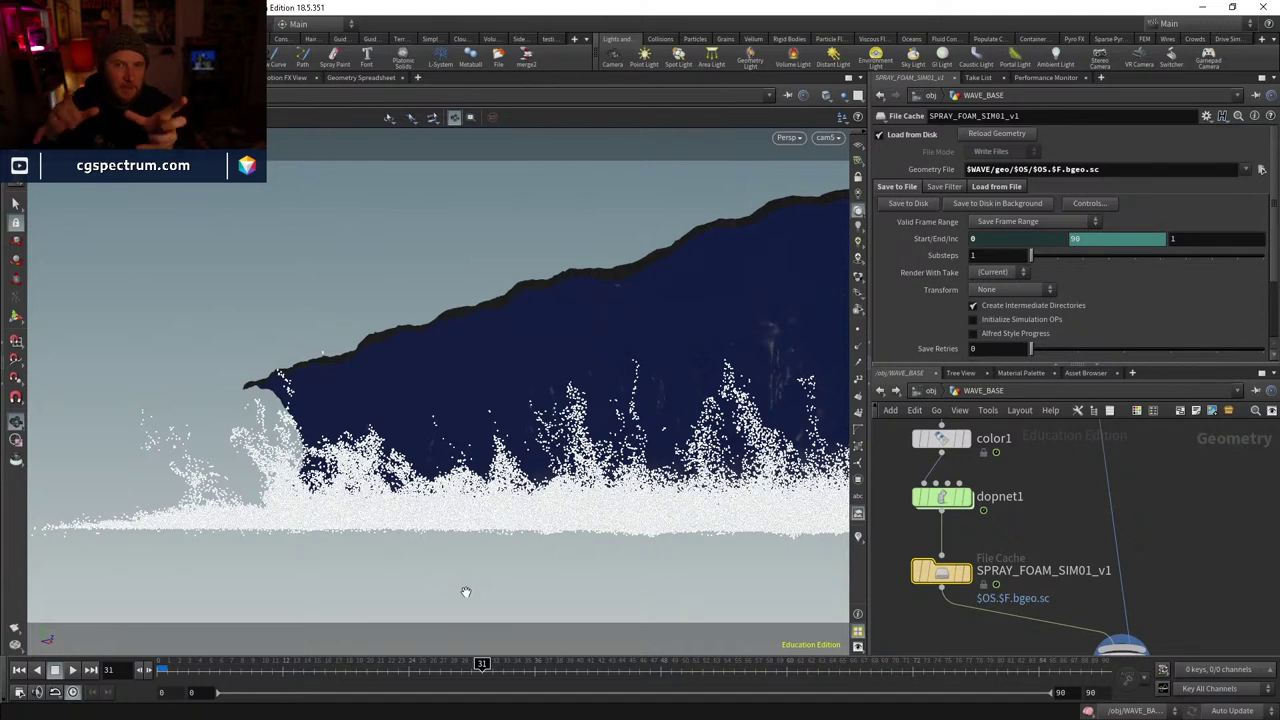
pyautogui.click(164, 663)
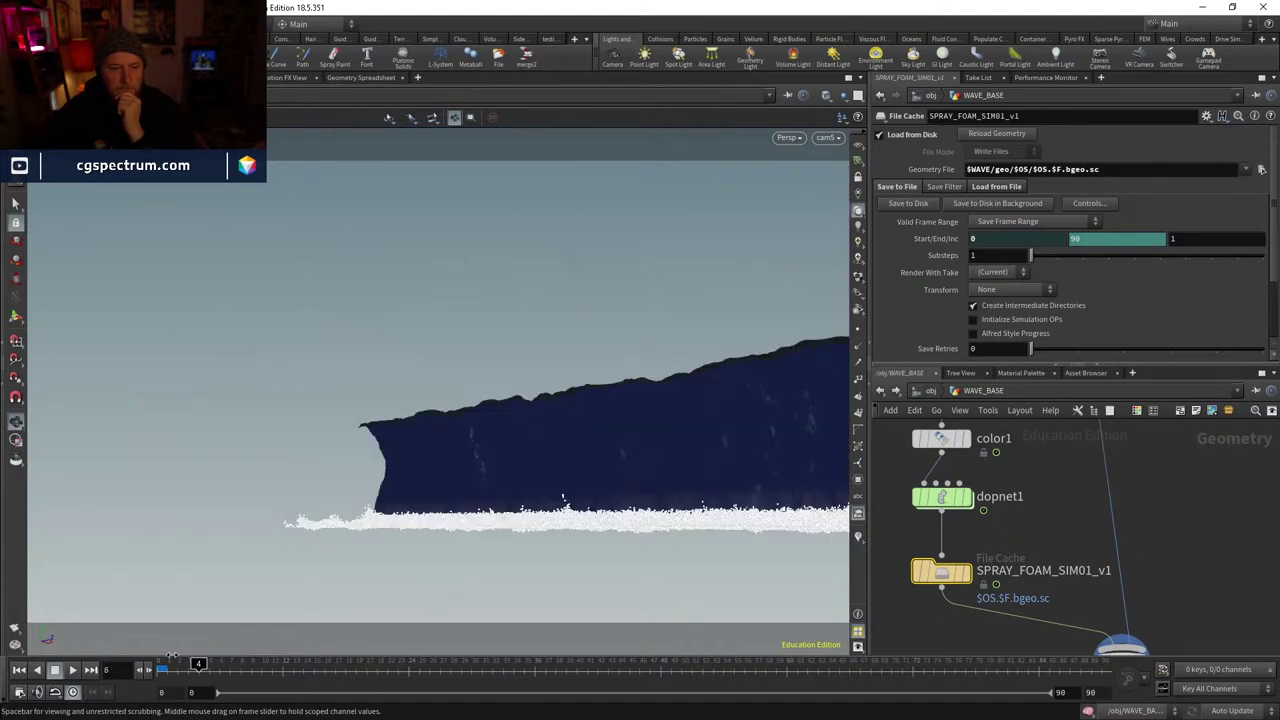
pyautogui.moveTo(956, 521); pyautogui.dragTo(955, 615, button='middle')
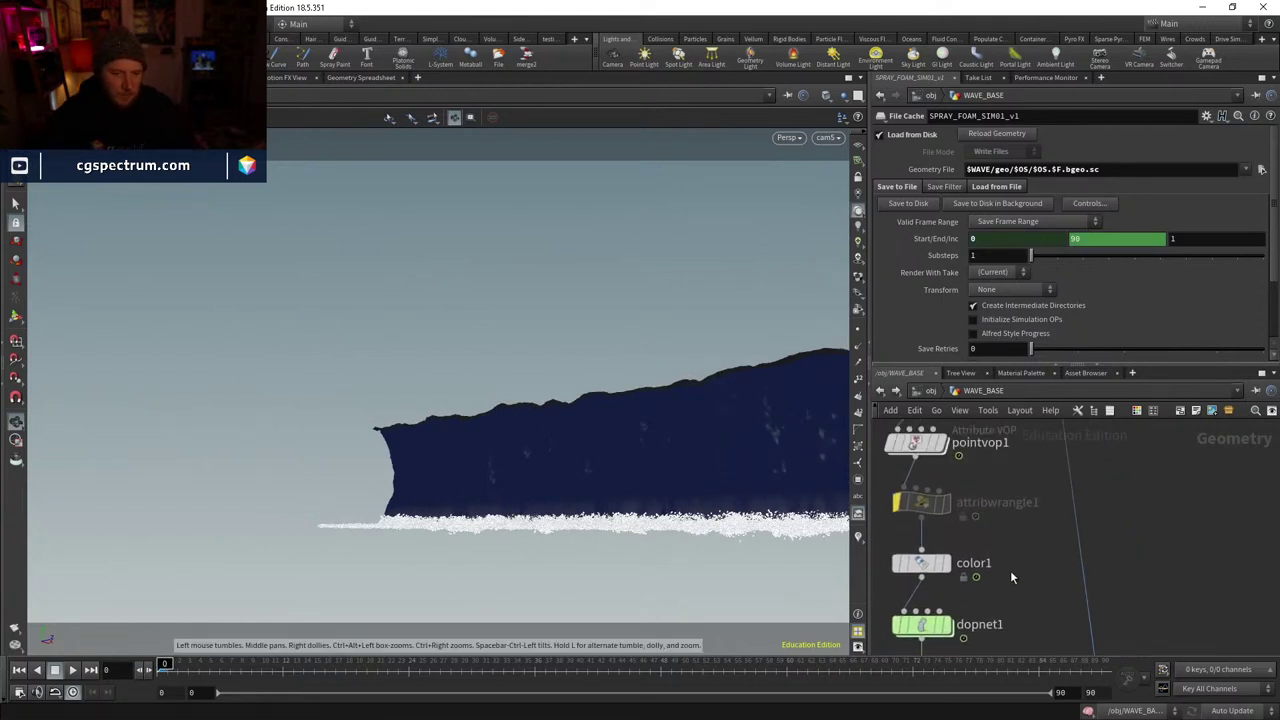
pyautogui.moveTo(1010, 570); pyautogui.dragTo(996, 630, button='middle')
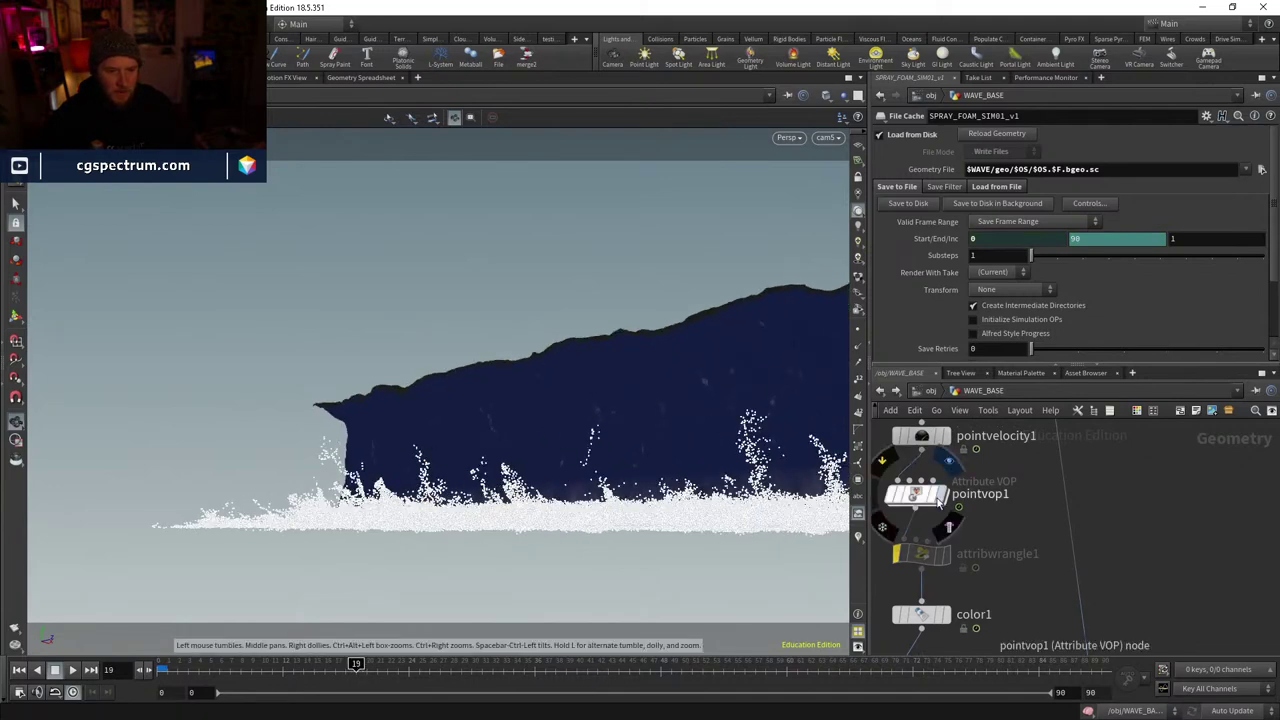
# - Display pointvop1's emission mask and orbit around its velocity vectors, then hide them
pyautogui.click(1008, 500)
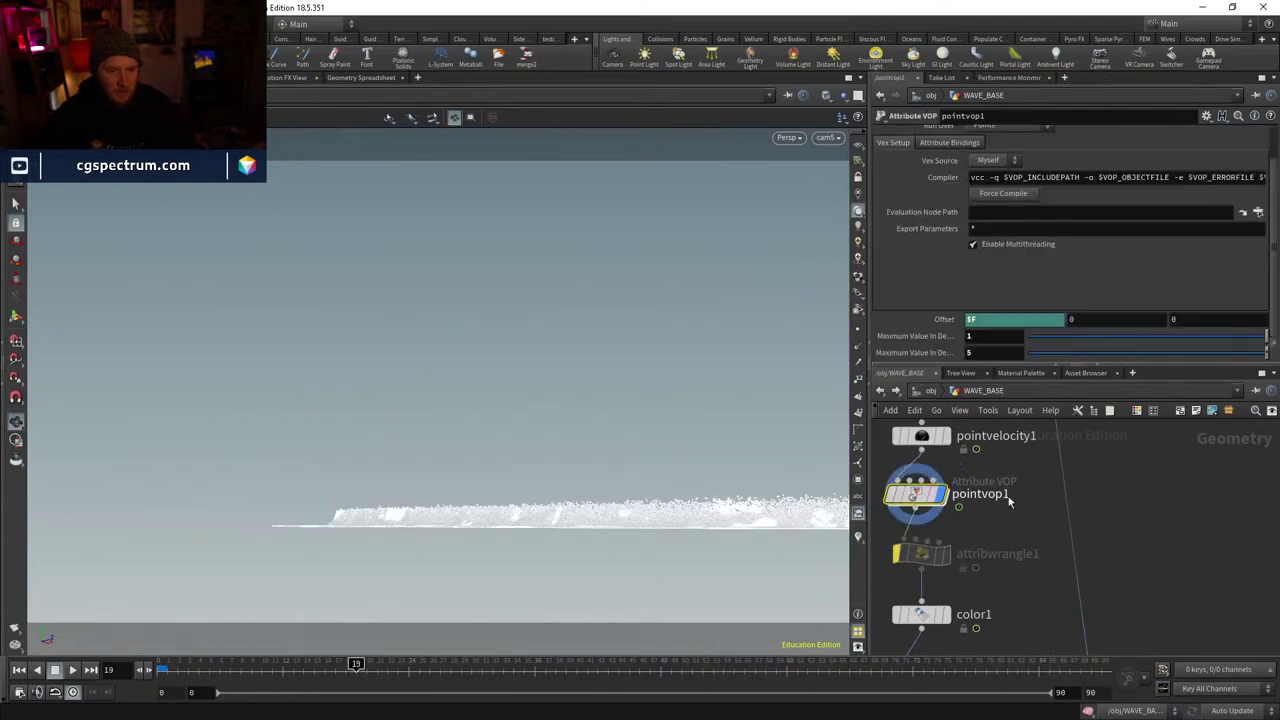
pyautogui.click(858, 537)
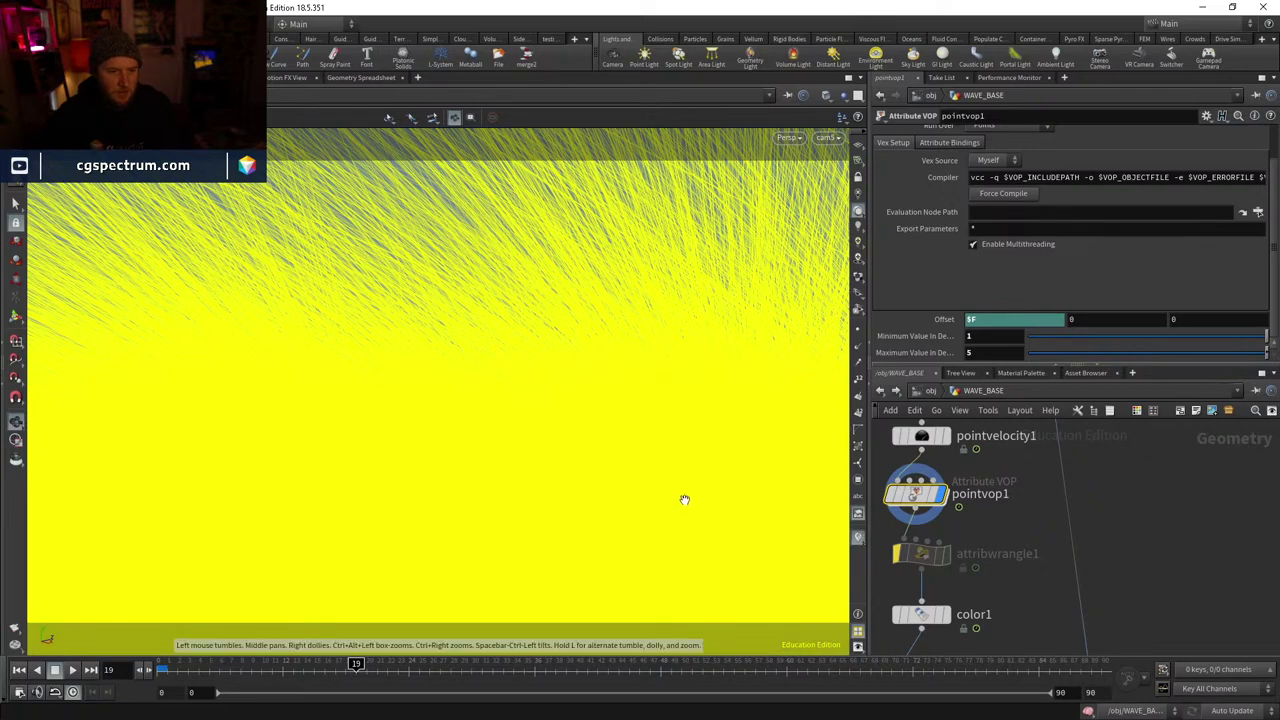
pyautogui.moveTo(683, 497); pyautogui.dragTo(572, 469)
pyautogui.moveTo(719, 453); pyautogui.dragTo(543, 548)
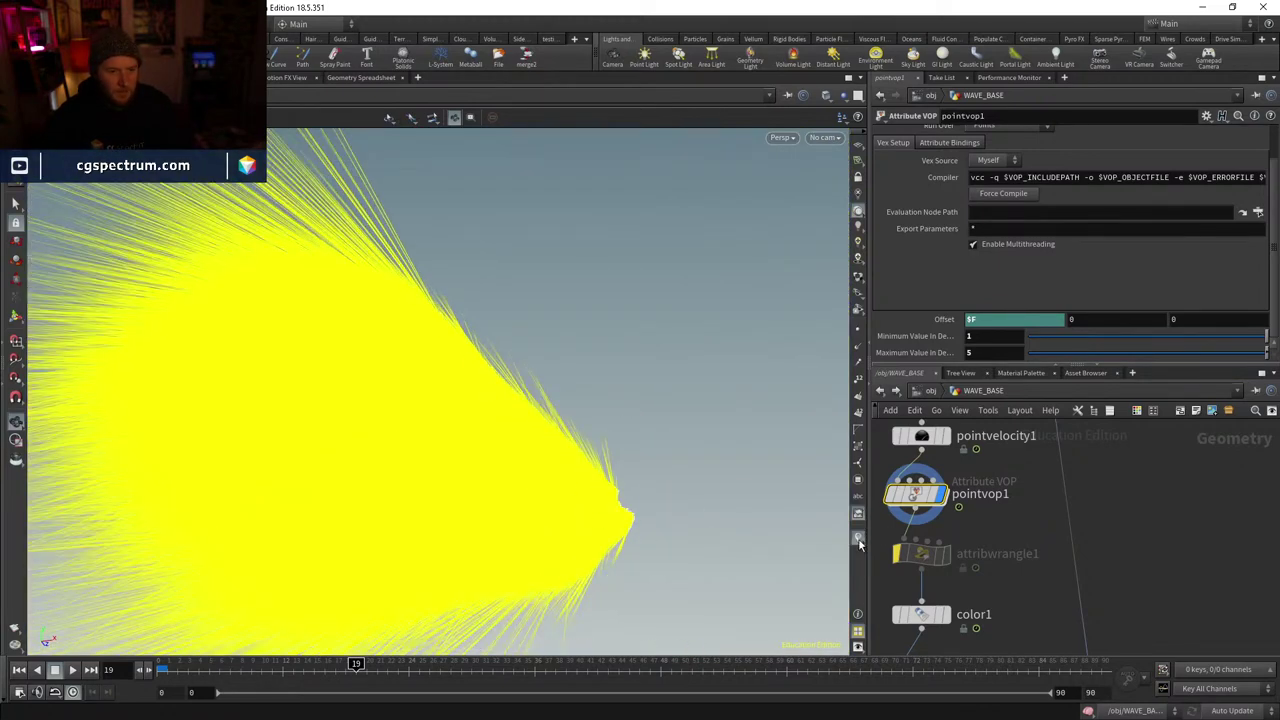
pyautogui.click(858, 537)
# - Zoom and orbit to a flatter view of the patchy strip, then dive into pointvop1
pyautogui.scroll(4, 613, 485)
pyautogui.moveTo(613, 485); pyautogui.dragTo(650, 492)
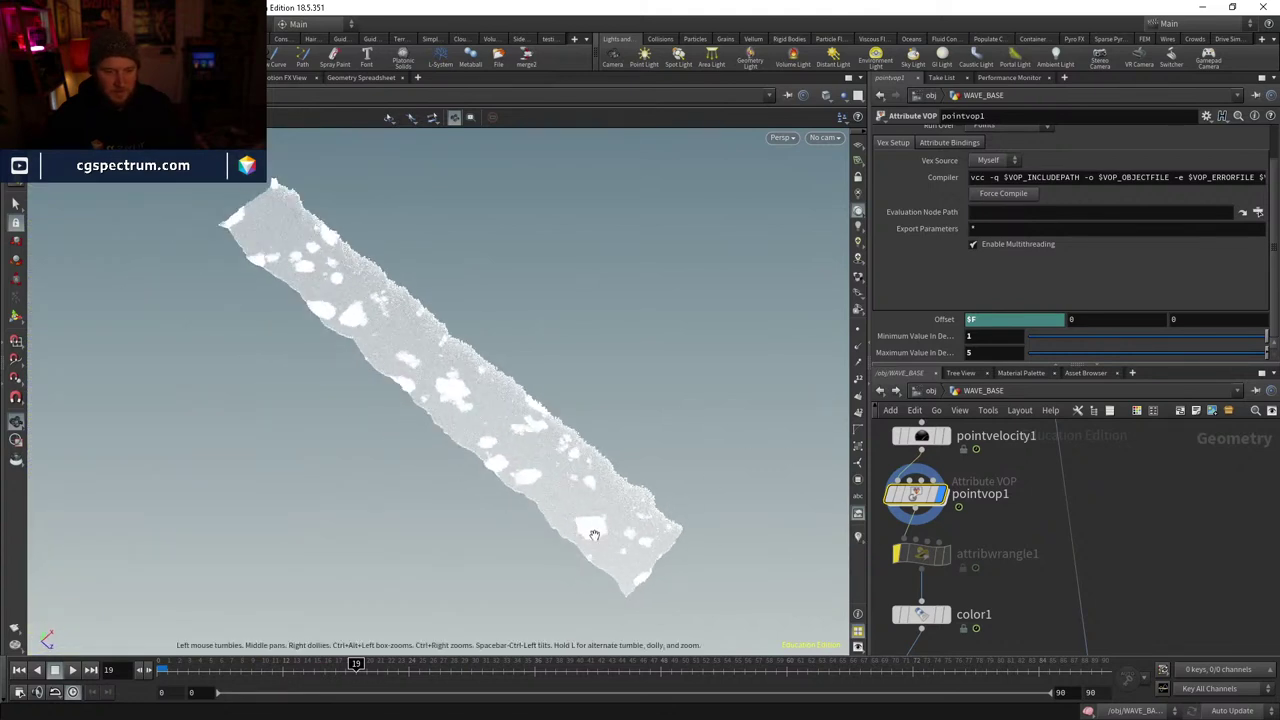
pyautogui.doubleClick(918, 494)
# - Raise turbnoise1 Frequency to 4.3 for finer emission patches
pyautogui.scroll(3, 1233, 560)
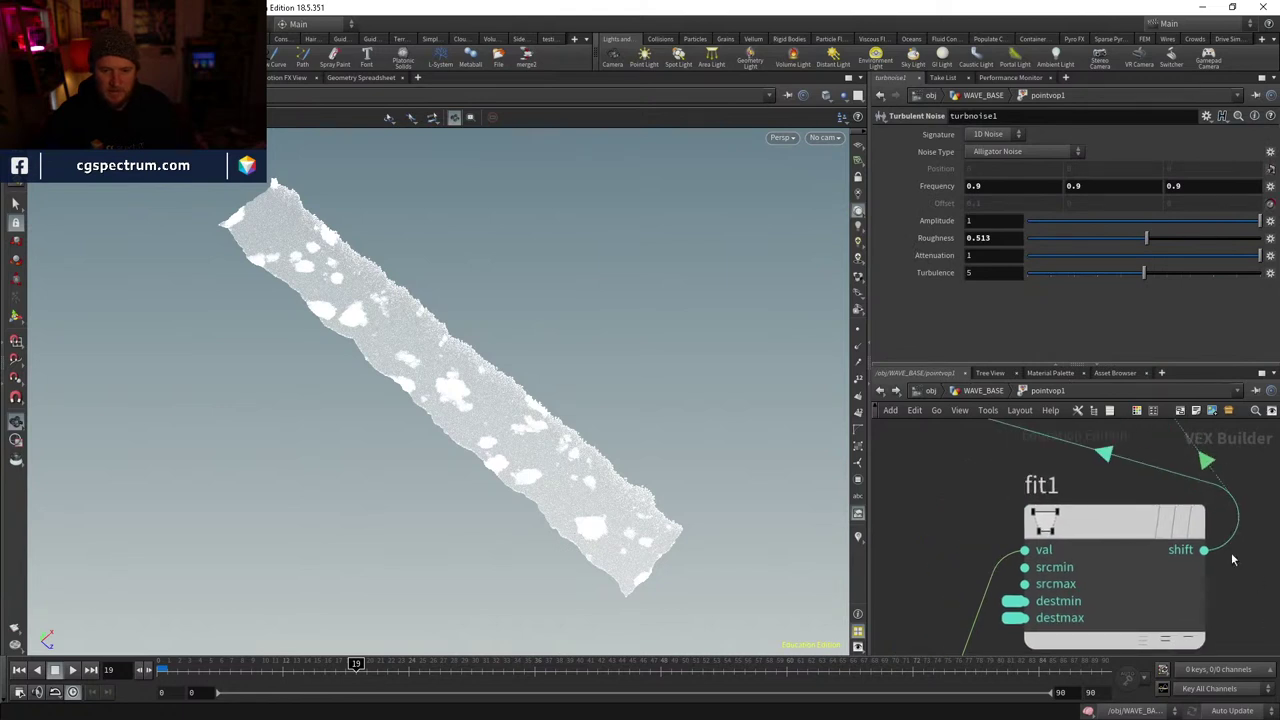
pyautogui.scroll(-4, 1233, 560)
pyautogui.scroll(3, 1046, 470)
pyautogui.middleClick(925, 187)
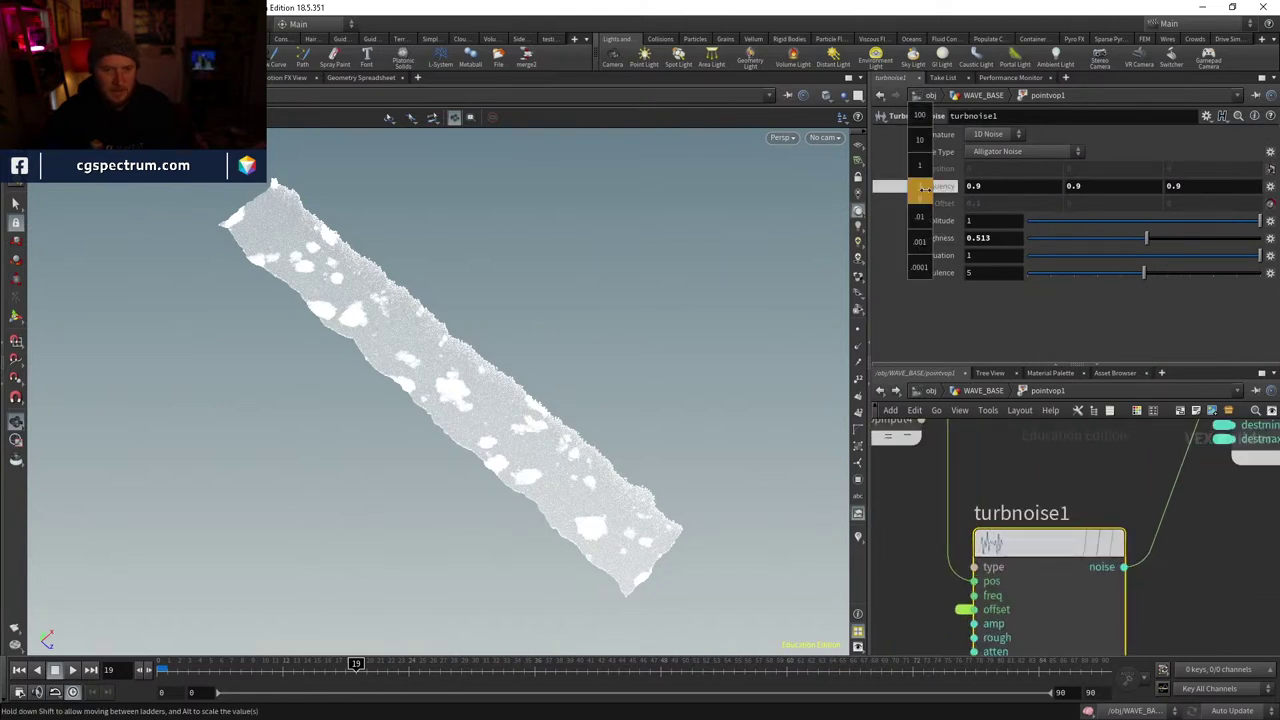
pyautogui.moveTo(925, 187); pyautogui.dragTo(1160, 205, button='middle')
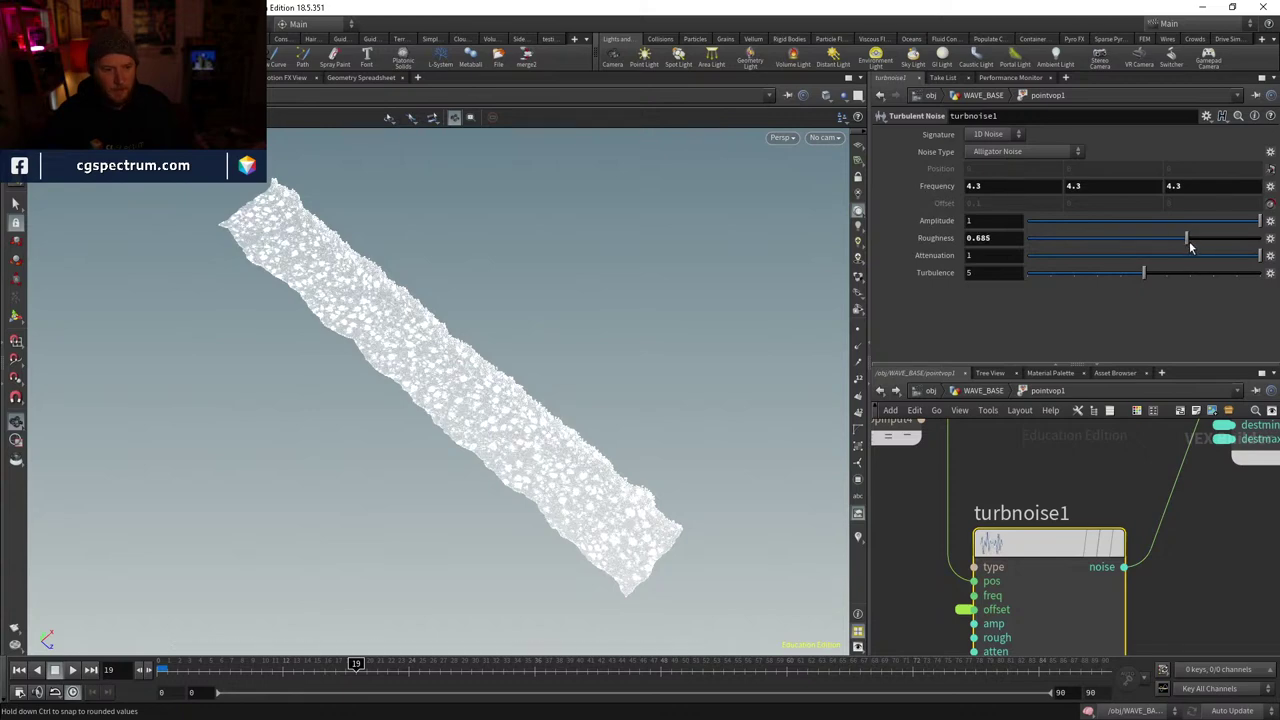
# - Adjust turbnoise1 Roughness upward, settling it at 0.699
pyautogui.moveTo(1188, 244); pyautogui.dragTo(1194, 240)
pyautogui.scroll(5, 589, 354)
pyautogui.moveTo(578, 380); pyautogui.dragTo(586, 337, button='middle')
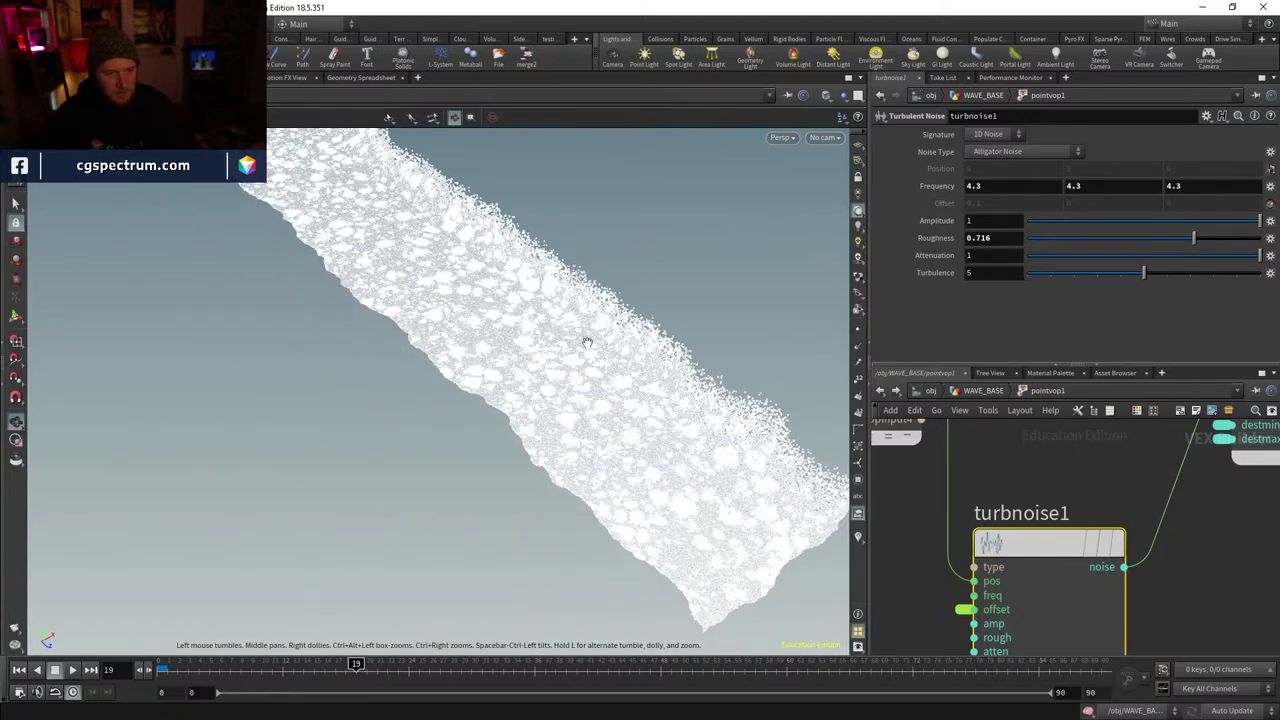
pyautogui.scroll(-8, 523, 506)
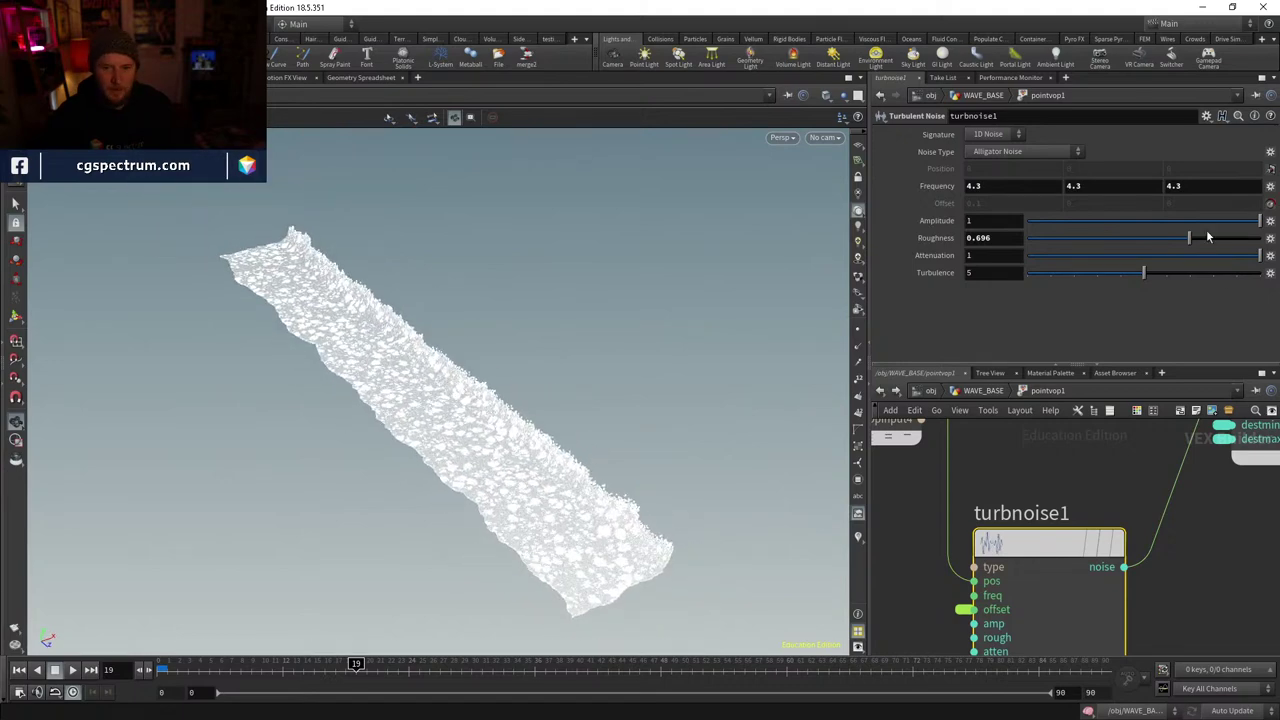
pyautogui.moveTo(1208, 237); pyautogui.dragTo(1189, 241)
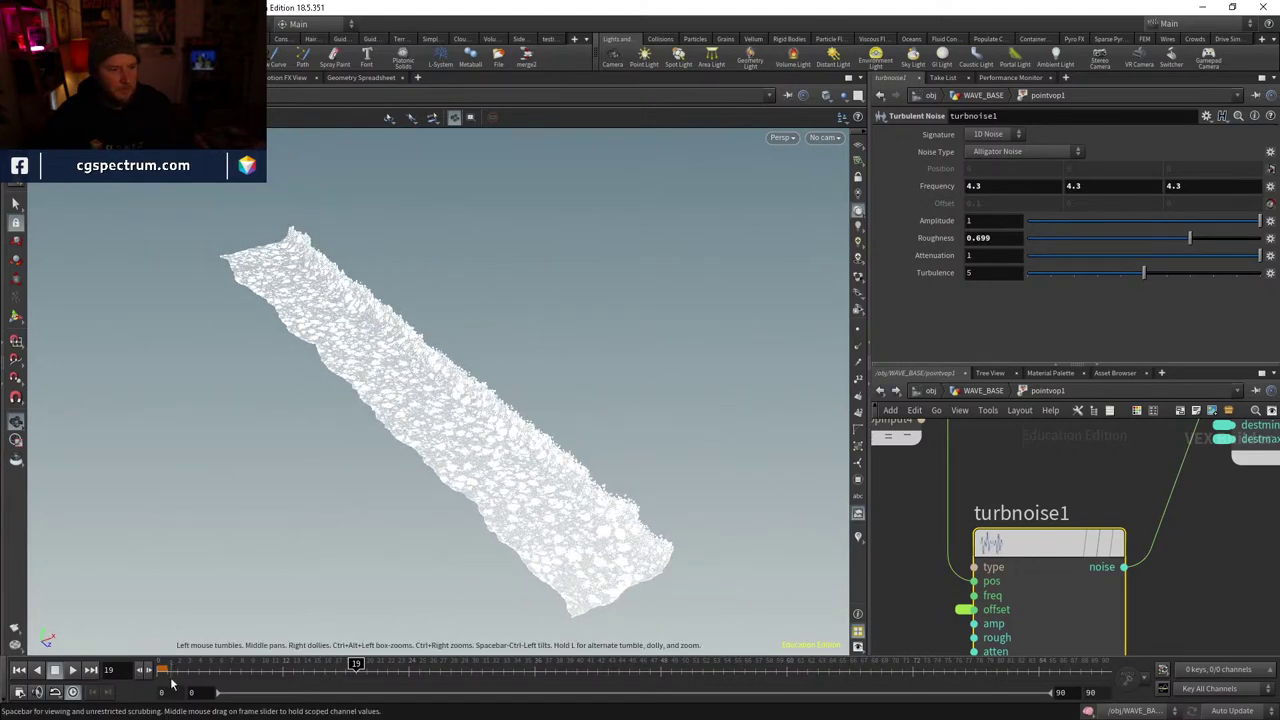
pyautogui.moveTo(700, 480); pyautogui.dragTo(880, 440)
# - Back in WAVE_BASE at frame 0, display the dopnet1 simulation points from a flatter angle
pyautogui.click(984, 391)
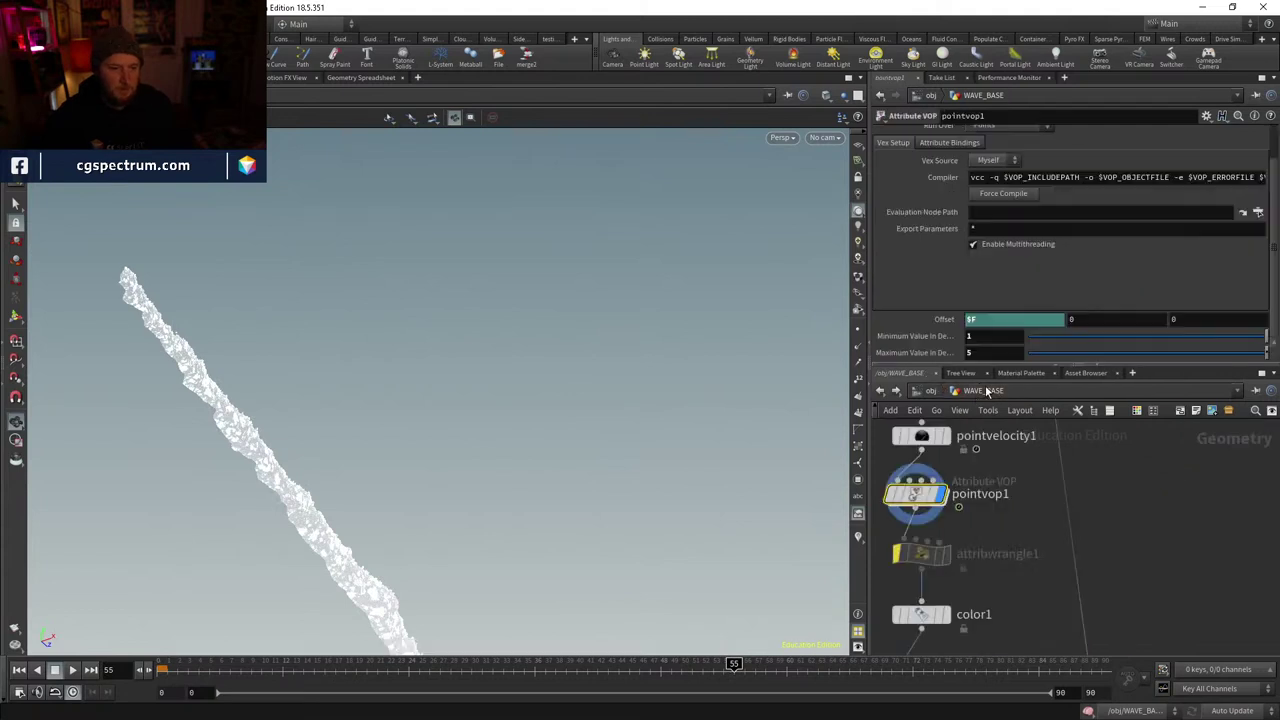
pyautogui.click(155, 675)
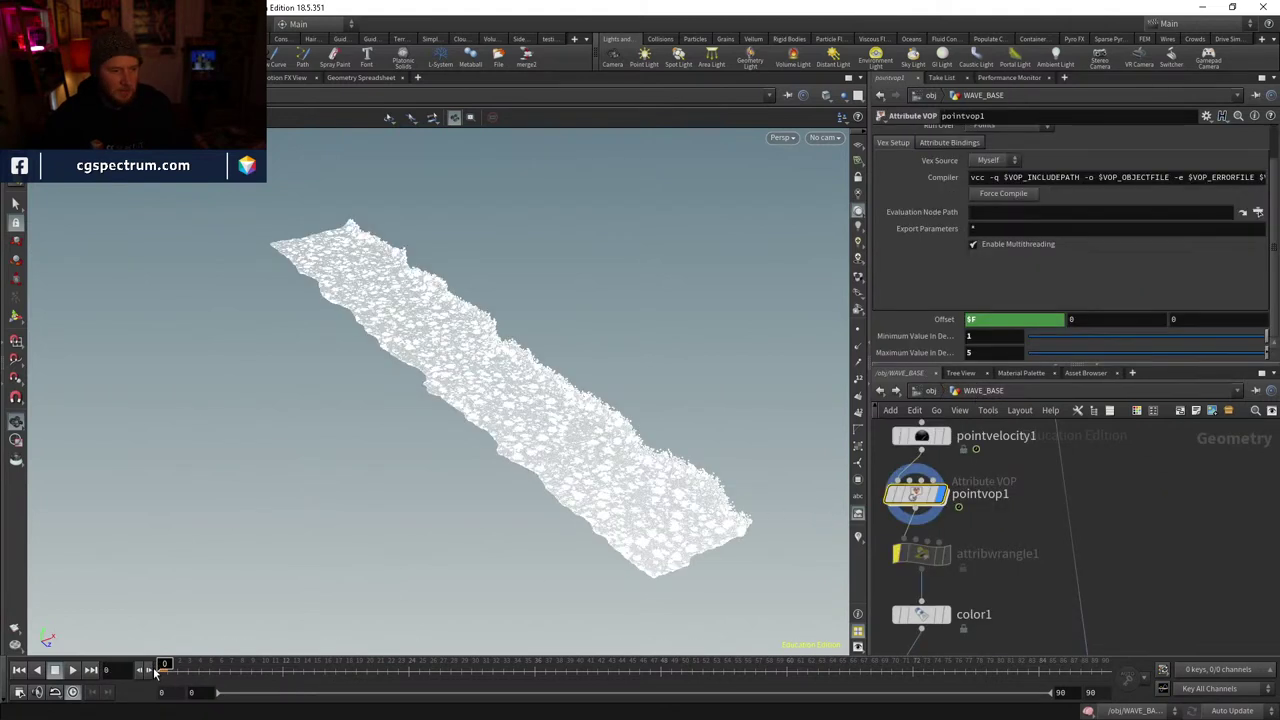
pyautogui.moveTo(992, 620); pyautogui.dragTo(998, 411, button='middle')
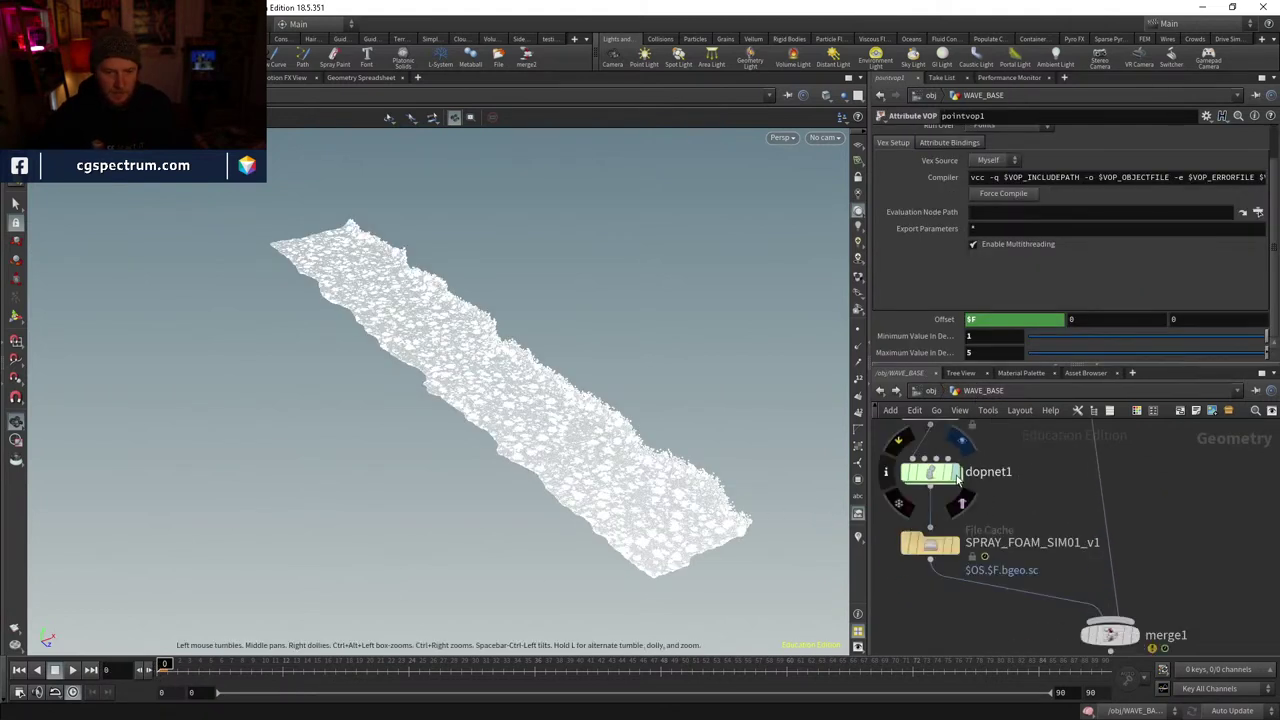
pyautogui.click(940, 472)
pyautogui.moveTo(597, 519); pyautogui.dragTo(513, 583)
# - Display merge1's wave-and-foam result and select the SPRAY_FOAM_SIM01_v1 File Cache node
pyautogui.moveTo(1059, 485); pyautogui.dragTo(1049, 415, button='middle')
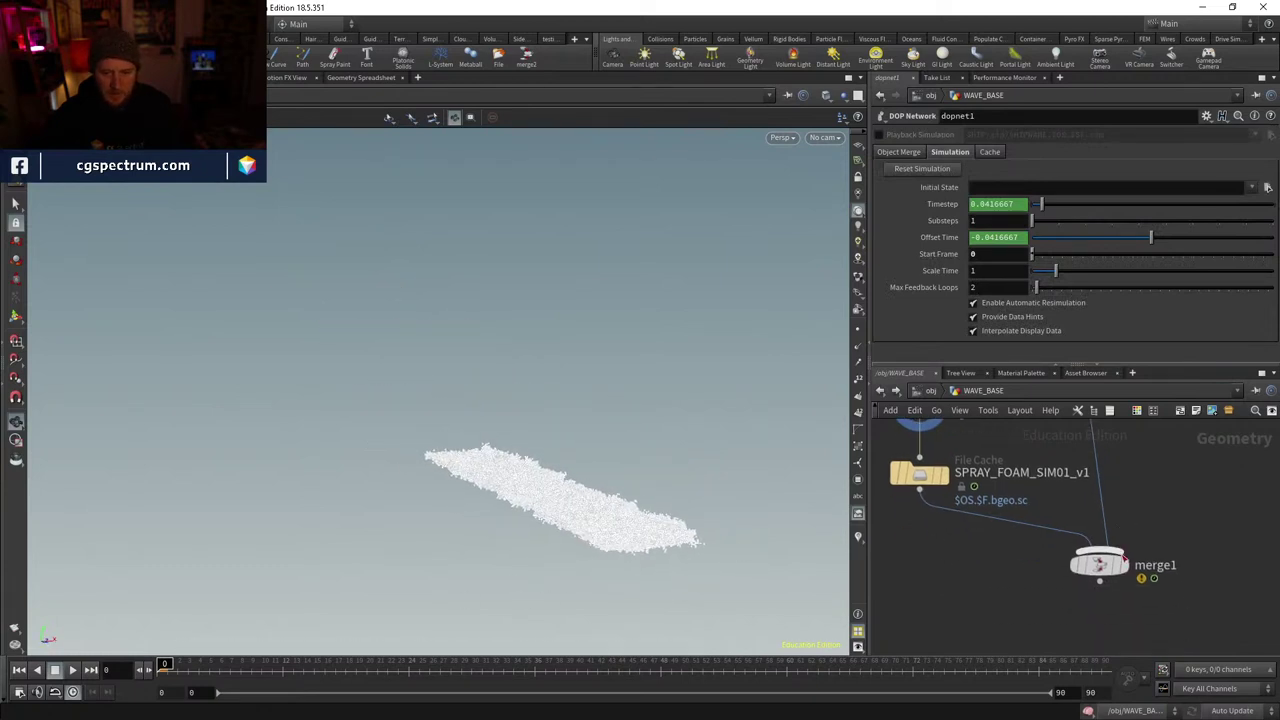
pyautogui.click(1118, 565)
pyautogui.click(935, 476)
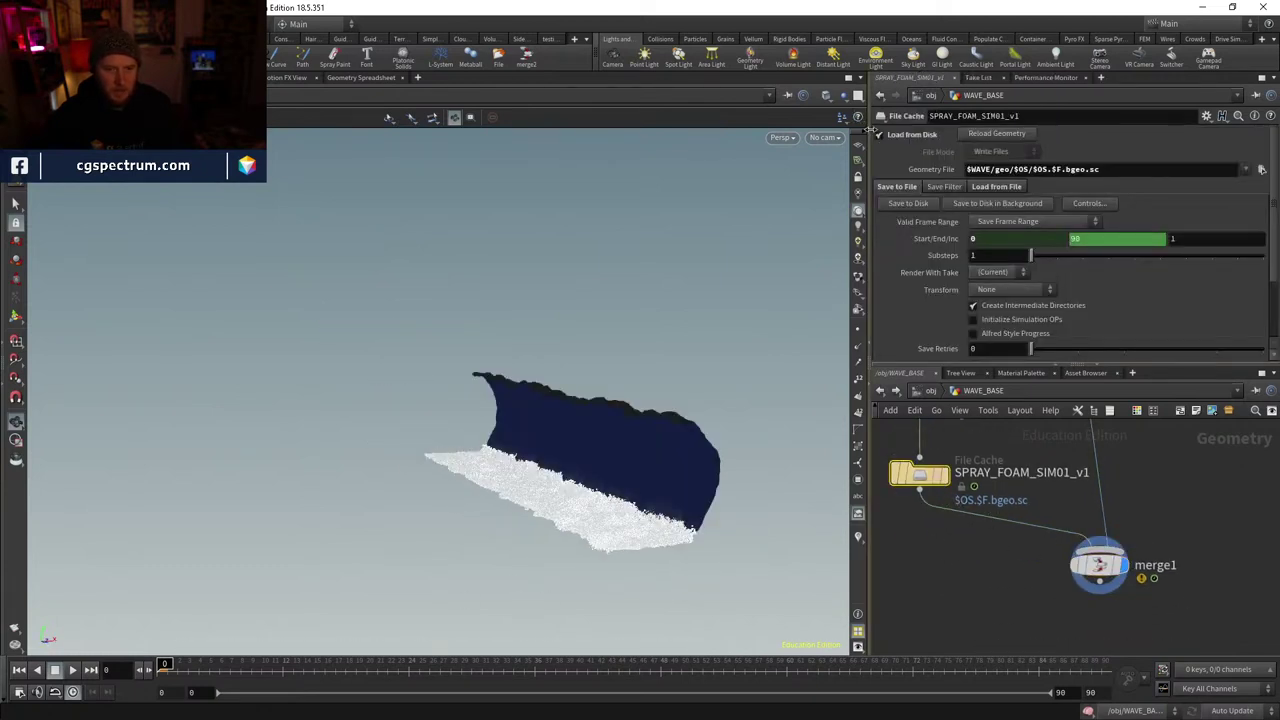
# - Look through cam5 and close the previous flipbook
pyautogui.click(818, 138)
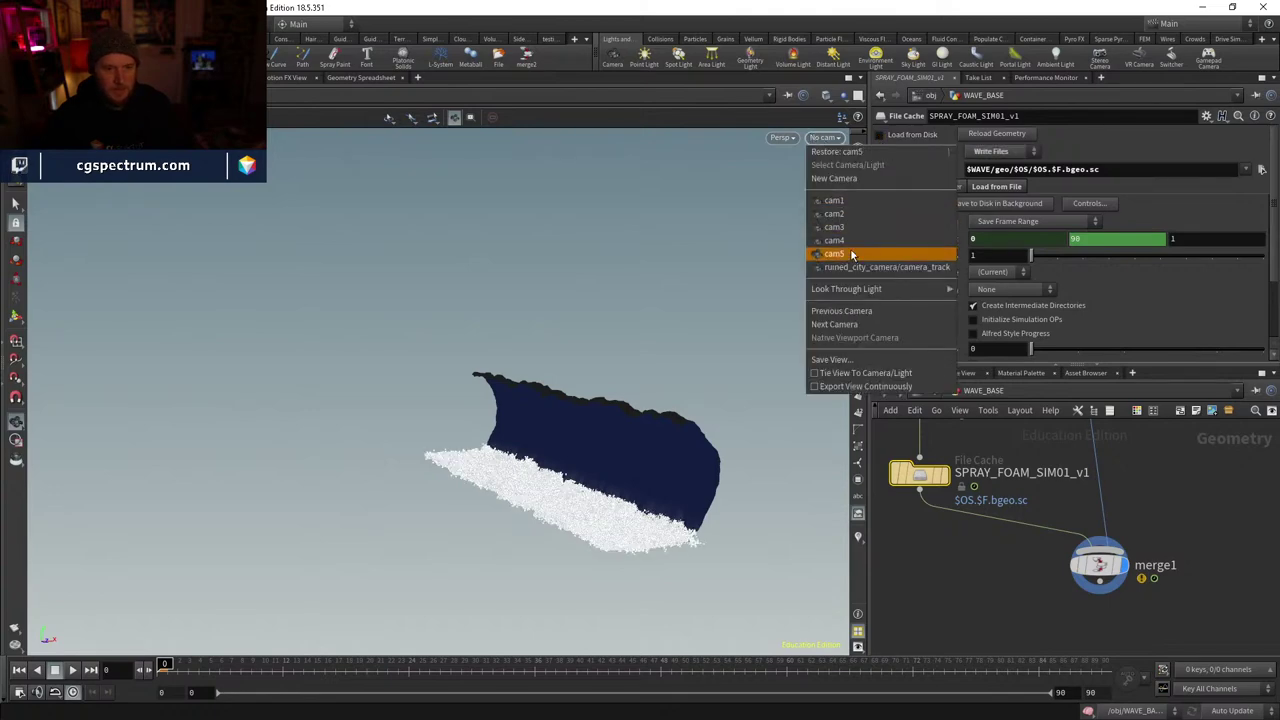
pyautogui.click(846, 252)
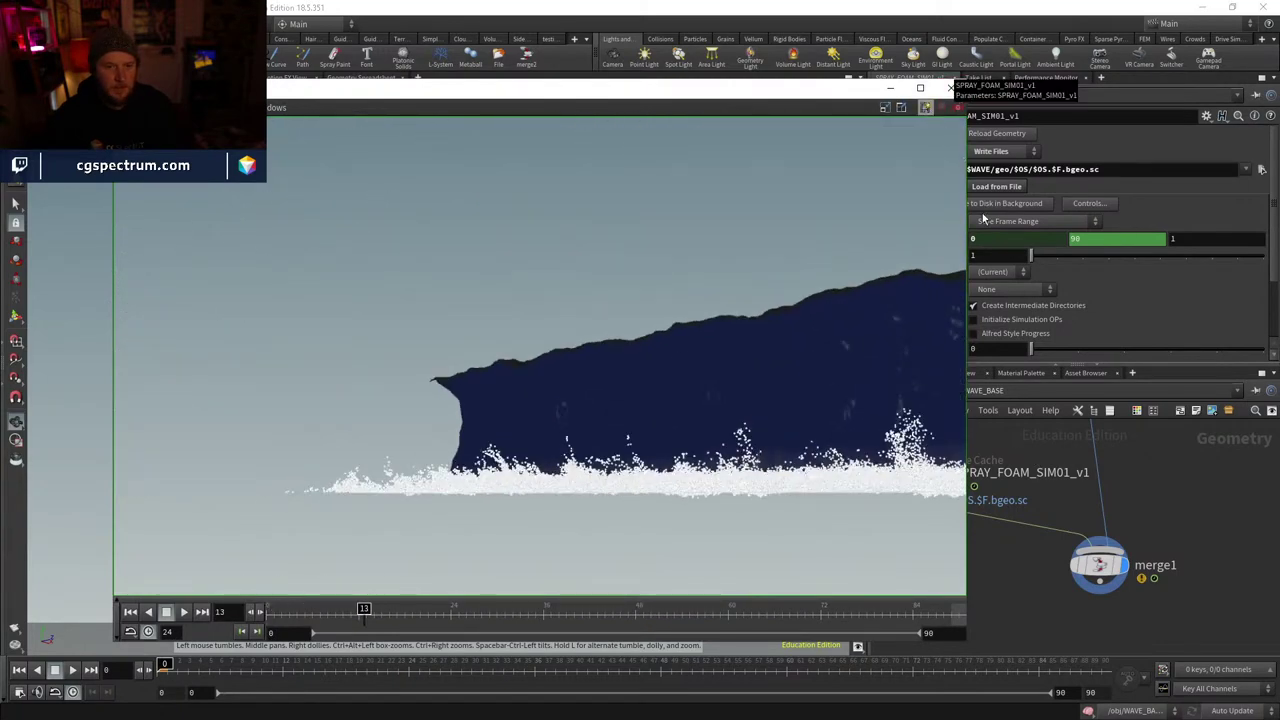
pyautogui.press('Escape')
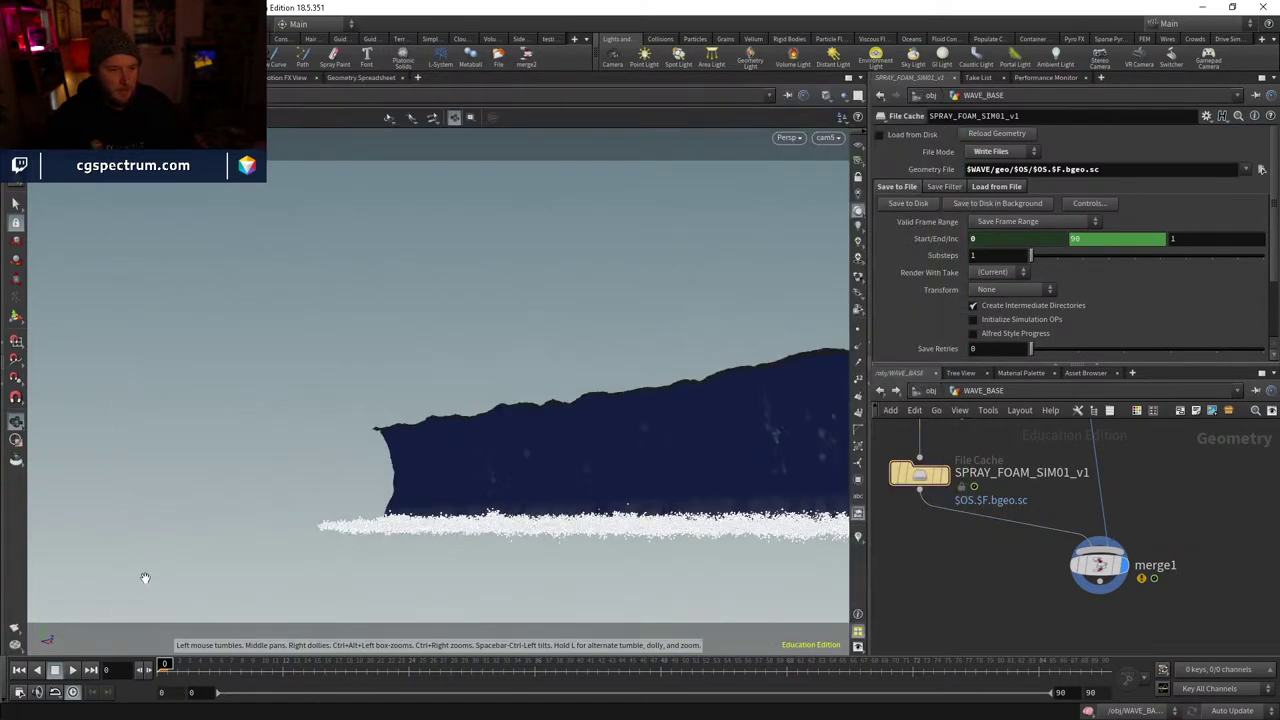
# - Render a new flipbook of frames 0–90 and show its sequence list settings
pyautogui.click(15, 635)
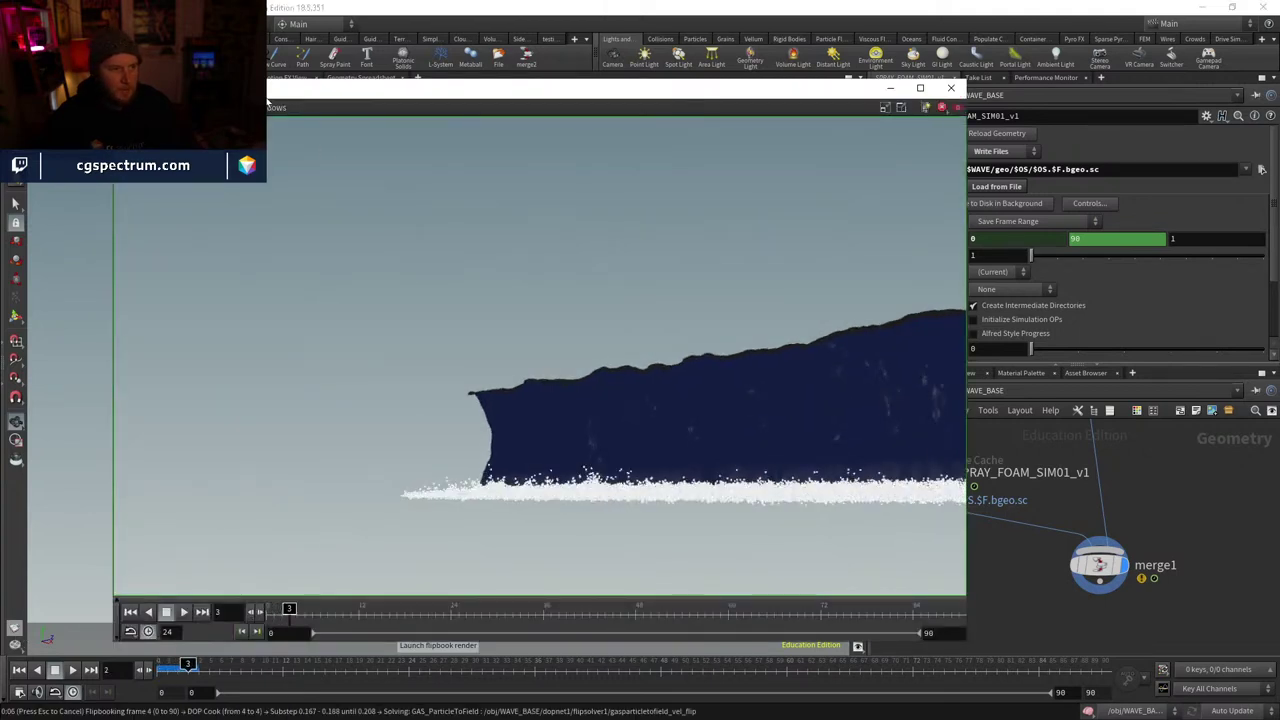
pyautogui.click(273, 107)
pyautogui.click(280, 164)
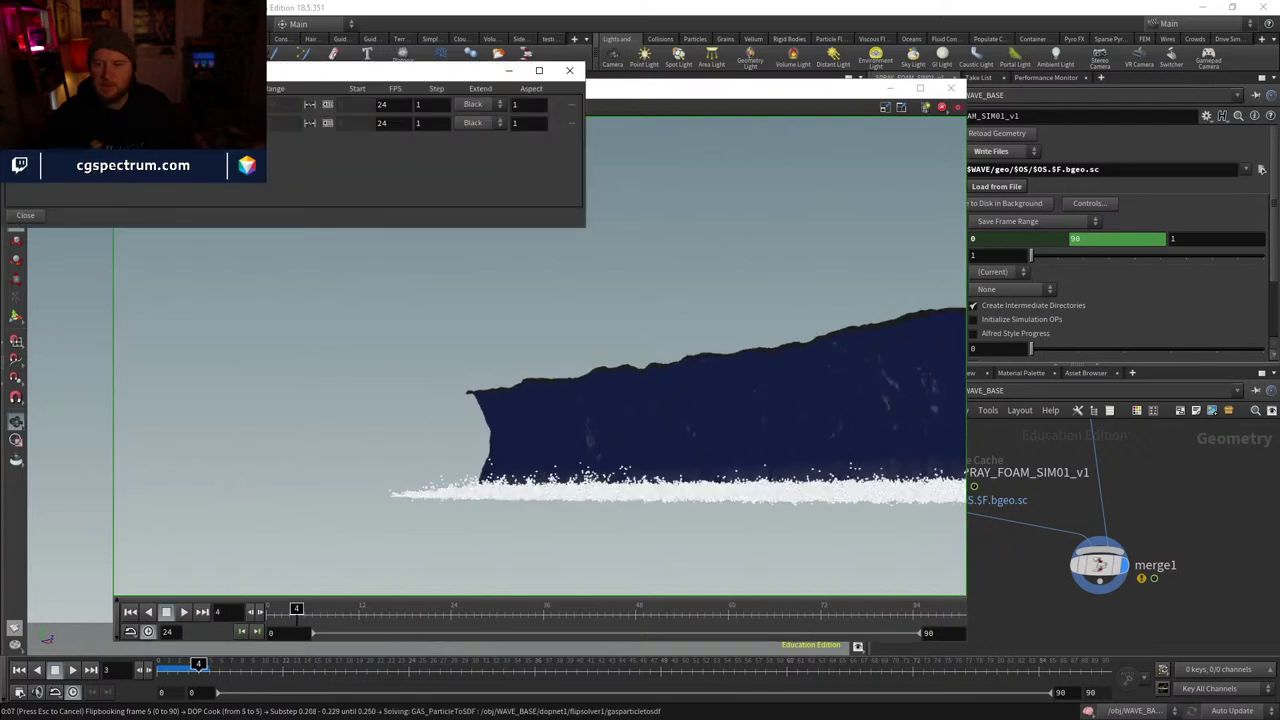
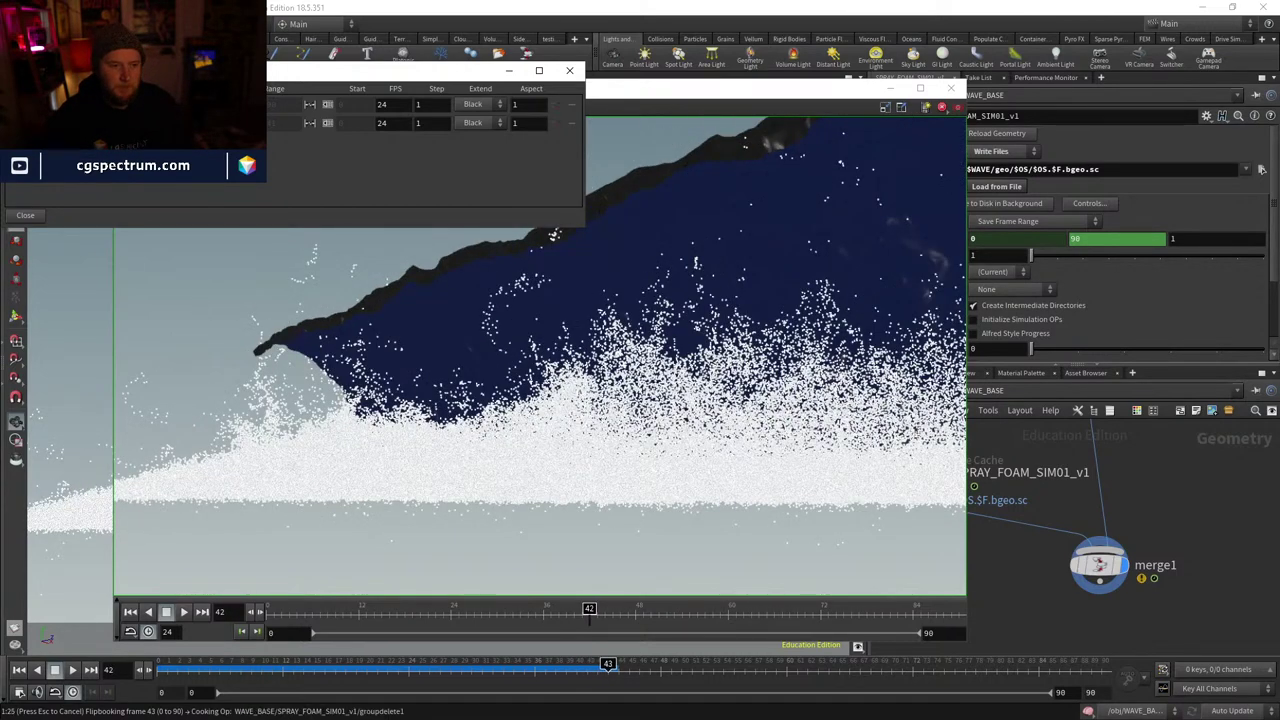
# - Scrub the wave-and-spray flipbook across early frames to frame 39, then return to the main viewport
pyautogui.moveTo(567, 610); pyautogui.dragTo(618, 549)
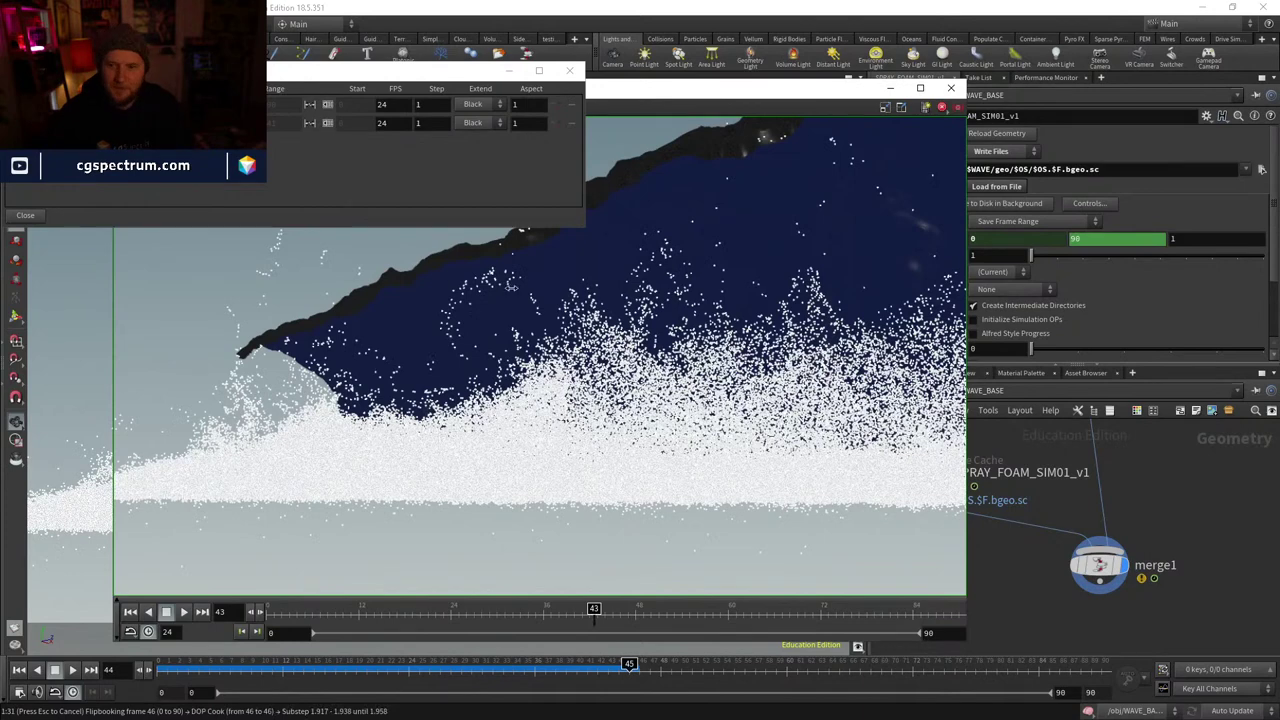
pyautogui.scroll(-3, 589, 396)
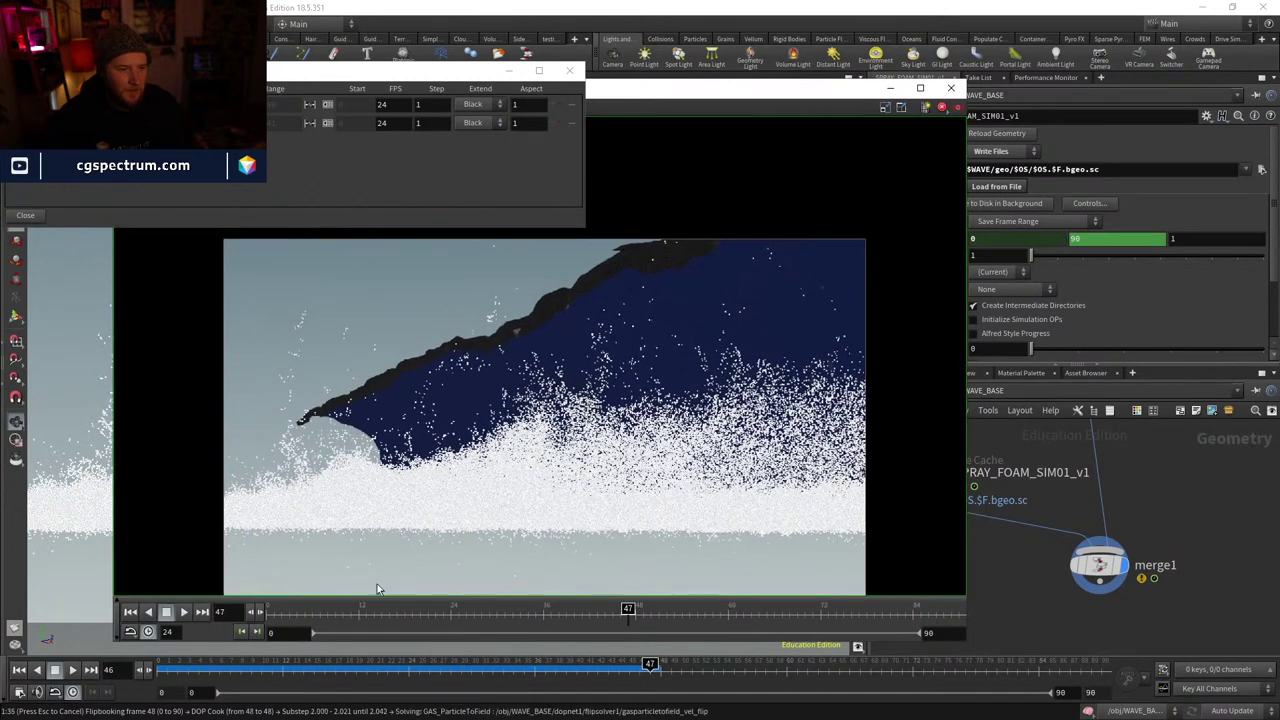
pyautogui.moveTo(378, 610)
pyautogui.mouseDown()
pyautogui.moveTo(640, 609)
pyautogui.moveTo(409, 594)
pyautogui.moveTo(614, 594)
pyautogui.moveTo(600, 592)
pyautogui.moveTo(494, 609)
pyautogui.moveTo(691, 609)
pyautogui.moveTo(351, 609)
pyautogui.moveTo(565, 609)
pyautogui.mouseUp()
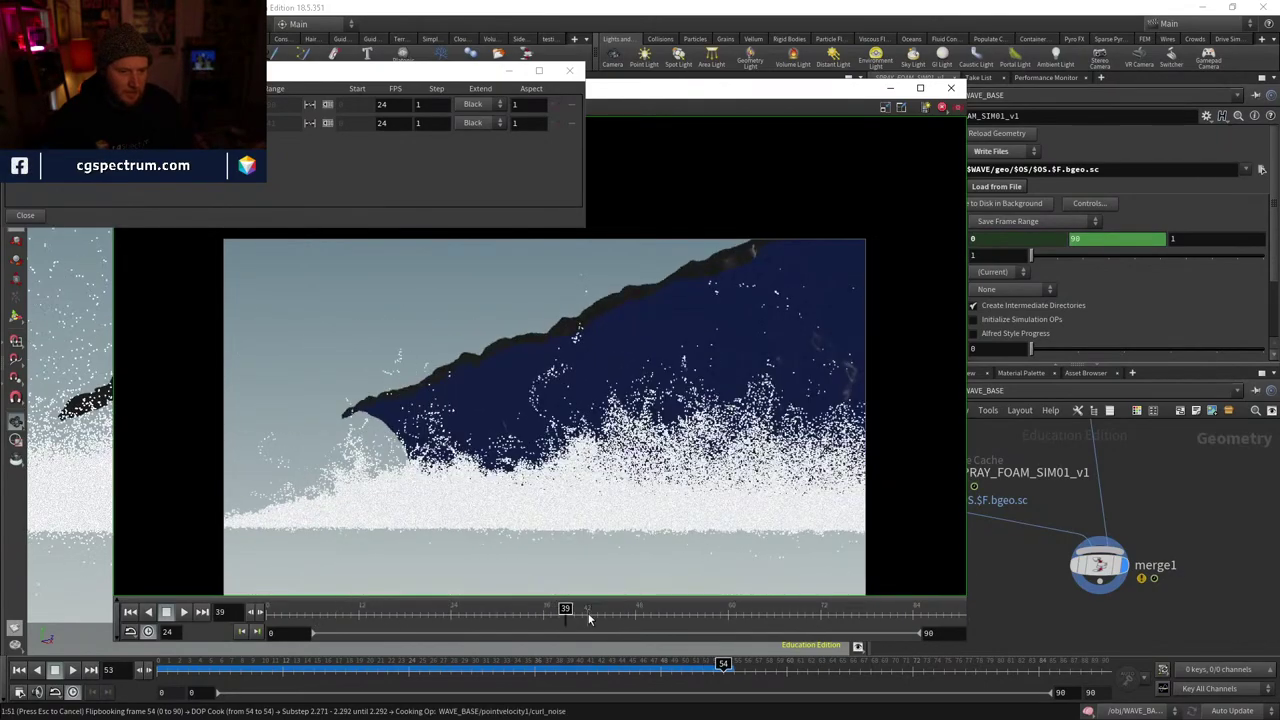
pyautogui.moveTo(675, 614); pyautogui.dragTo(404, 577)
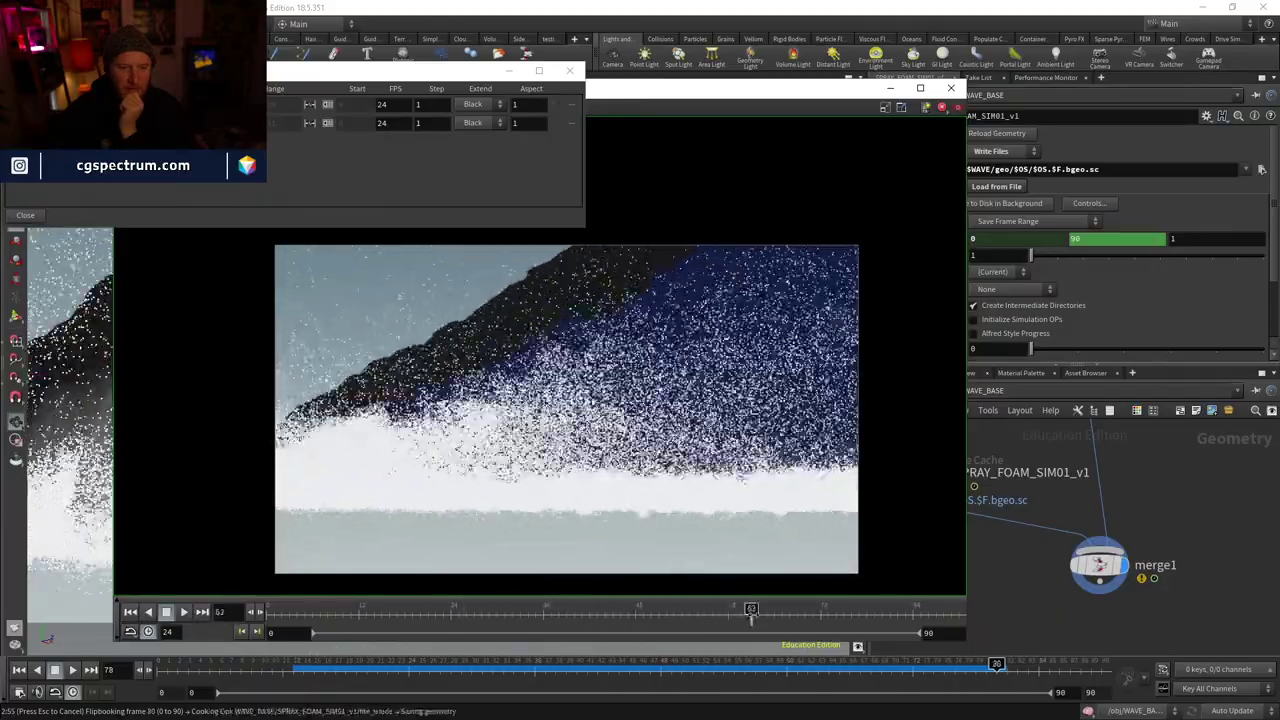
pyautogui.moveTo(751, 612)
pyautogui.mouseDown()
pyautogui.moveTo(477, 612)
pyautogui.moveTo(565, 592)
pyautogui.moveTo(700, 592)
pyautogui.moveTo(430, 592)
pyautogui.moveTo(895, 585)
pyautogui.moveTo(864, 621)
pyautogui.mouseUp()
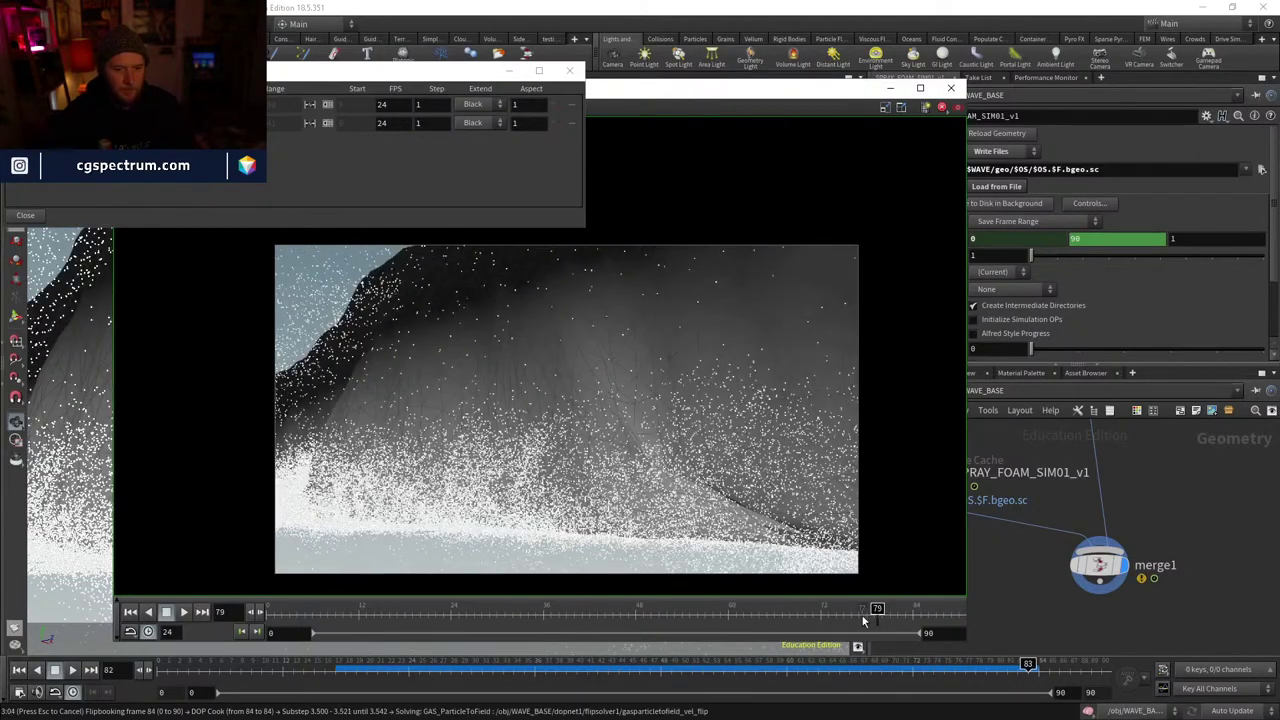
pyautogui.click(1049, 601)
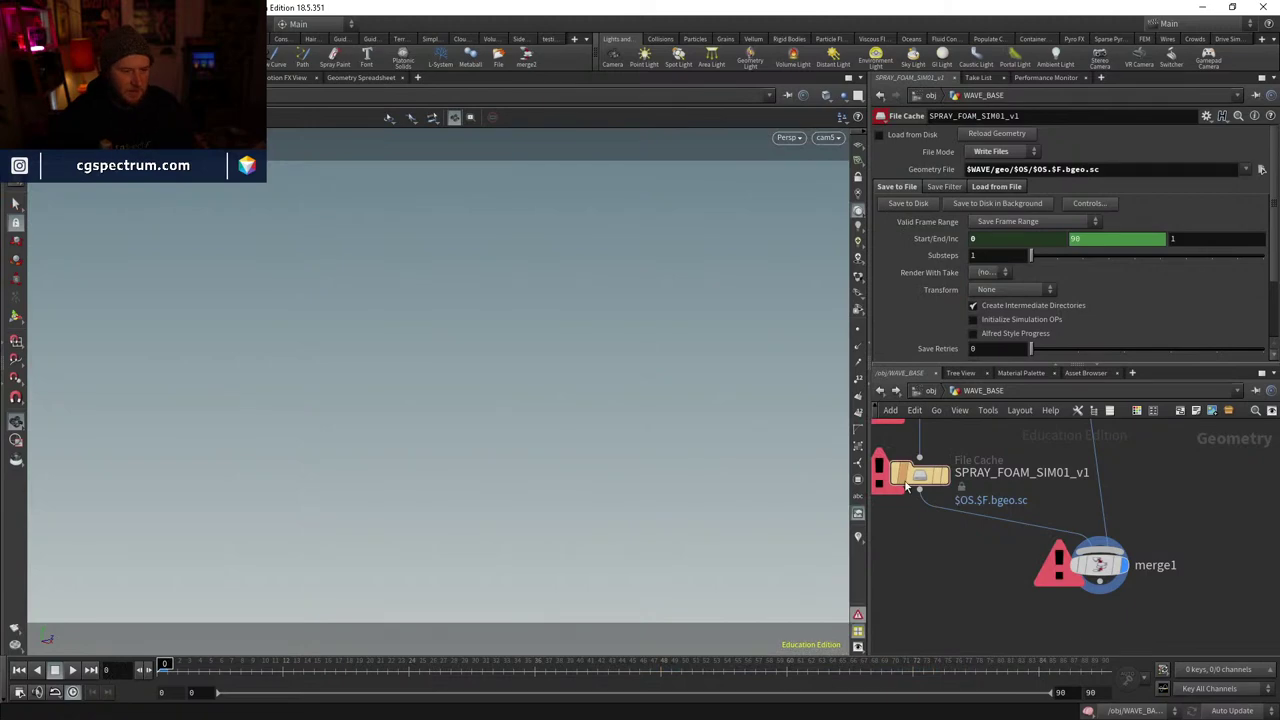
# - Enable Load from Disk on SPRAY_FOAM_SIM01_v1, display it, and frame the growing foam
pyautogui.click(880, 134)
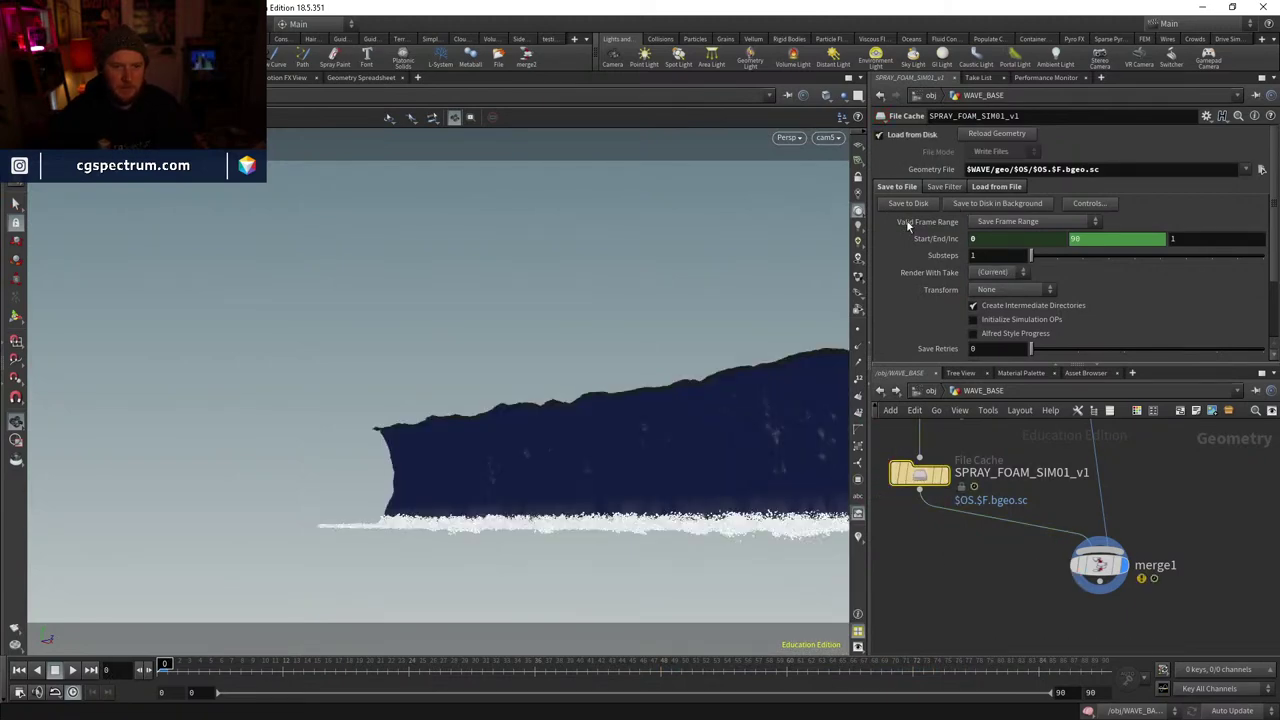
pyautogui.click(945, 478)
pyautogui.moveTo(165, 665); pyautogui.dragTo(576, 667)
pyautogui.moveTo(700, 470); pyautogui.dragTo(745, 502)
pyautogui.press('g')
# - Display merge1 and scrub frames 37–56 to compare the wave mesh with the foam
pyautogui.click(1097, 563)
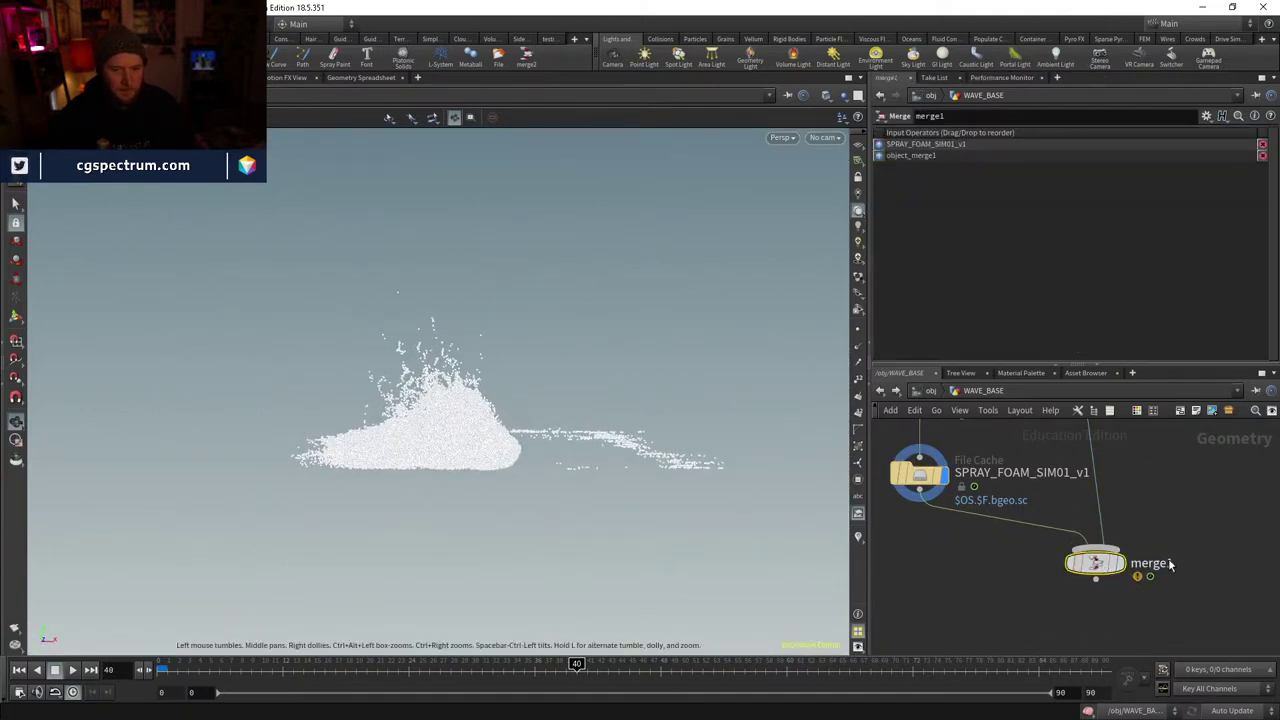
pyautogui.click(1120, 565)
pyautogui.moveTo(585, 470); pyautogui.dragTo(602, 588)
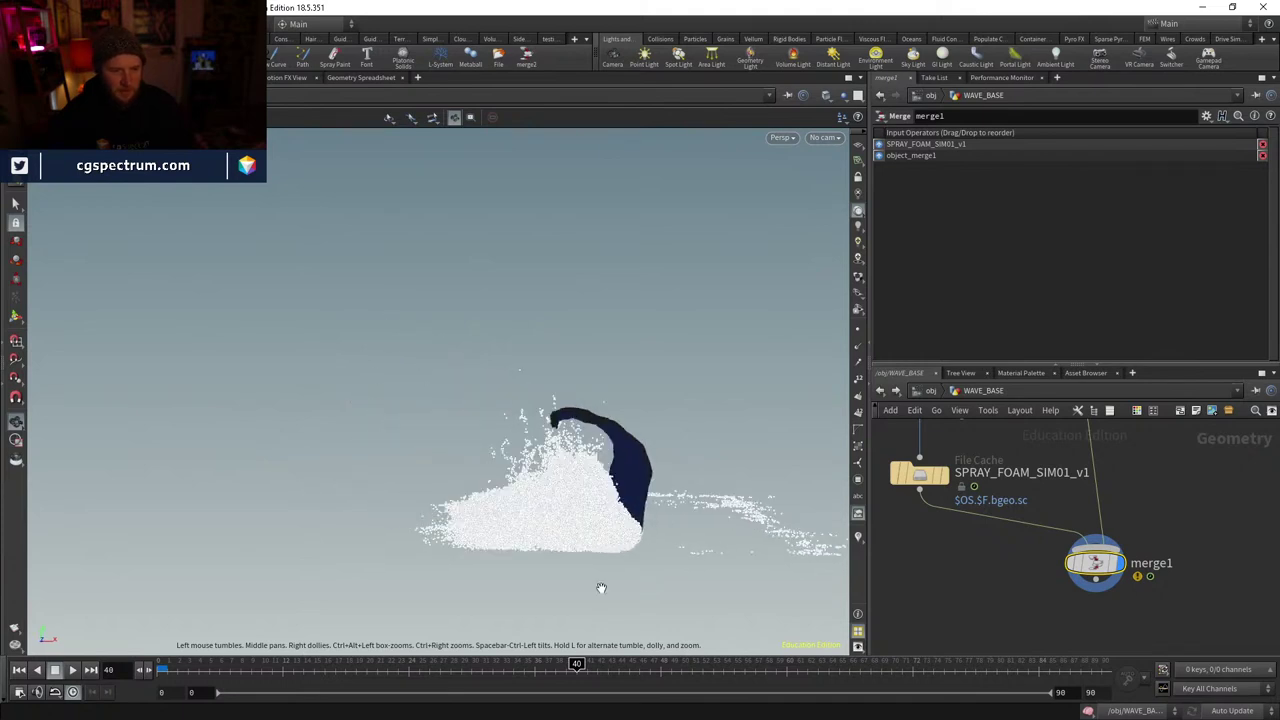
pyautogui.moveTo(568, 672); pyautogui.dragTo(818, 666)
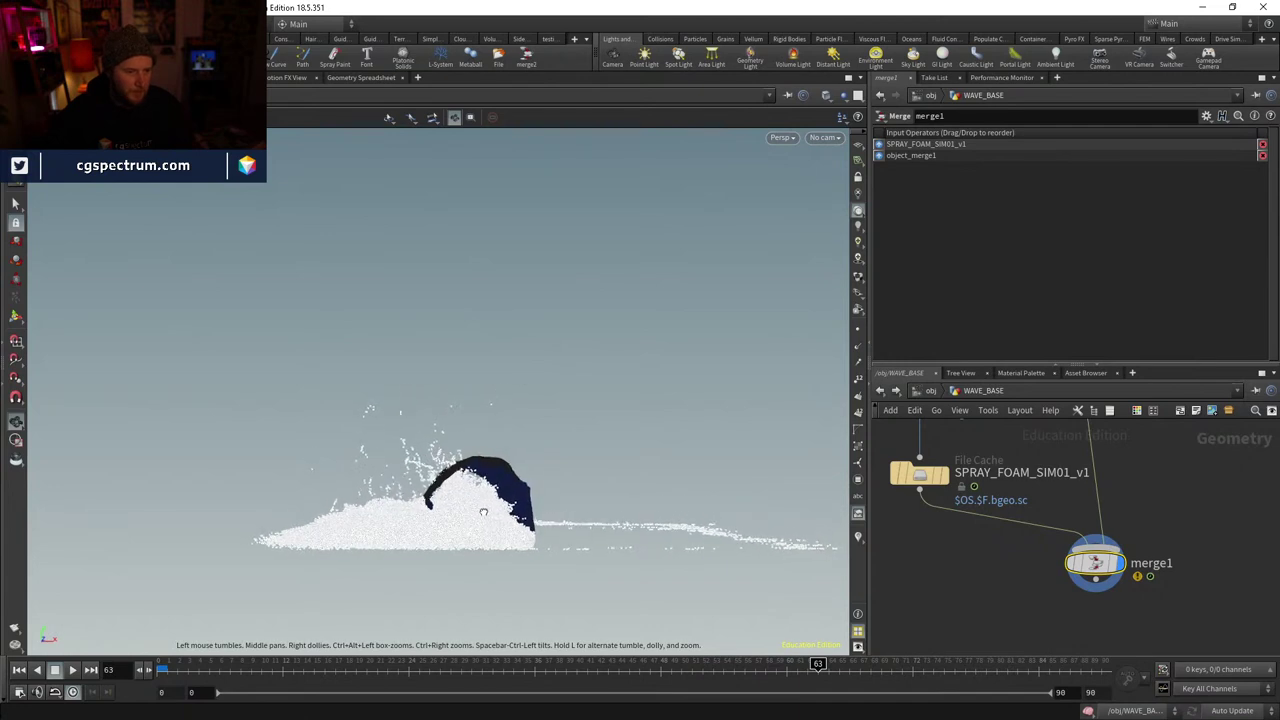
pyautogui.moveTo(400, 668); pyautogui.dragTo(901, 665)
pyautogui.moveTo(508, 479)
pyautogui.mouseDown()
pyautogui.moveTo(580, 586)
pyautogui.moveTo(508, 479)
pyautogui.mouseUp()
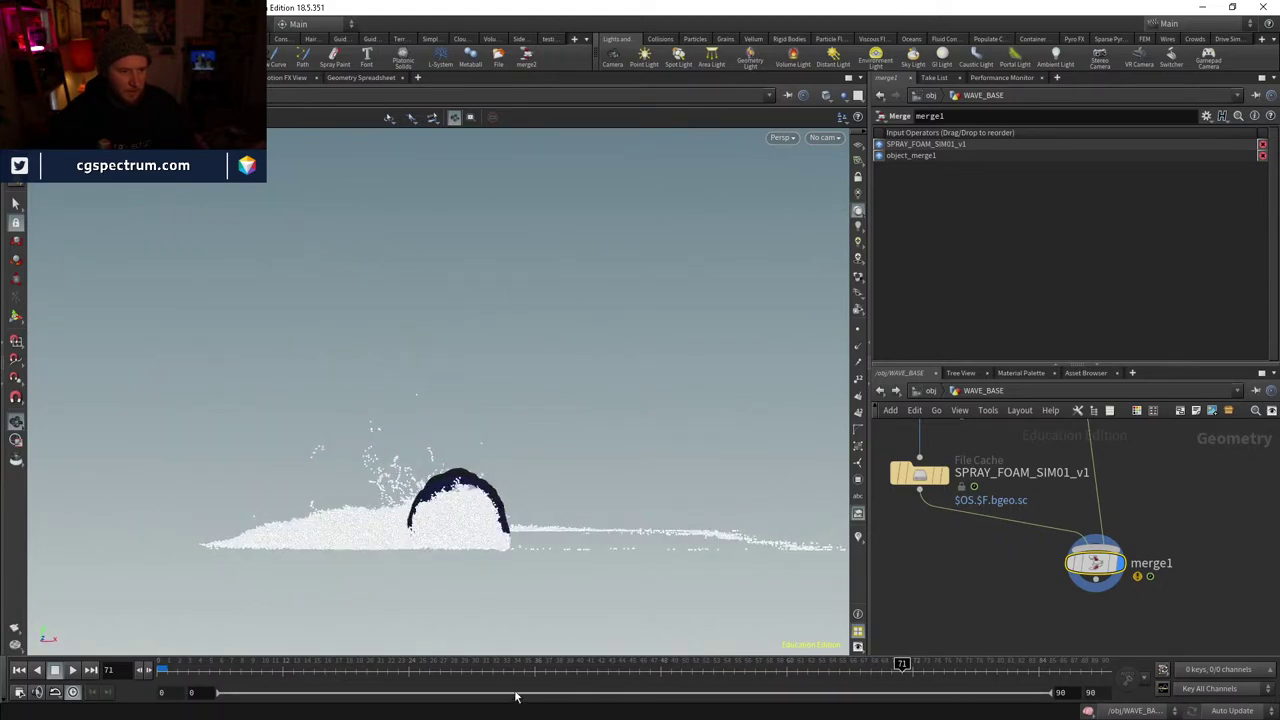
pyautogui.moveTo(557, 665); pyautogui.dragTo(703, 665)
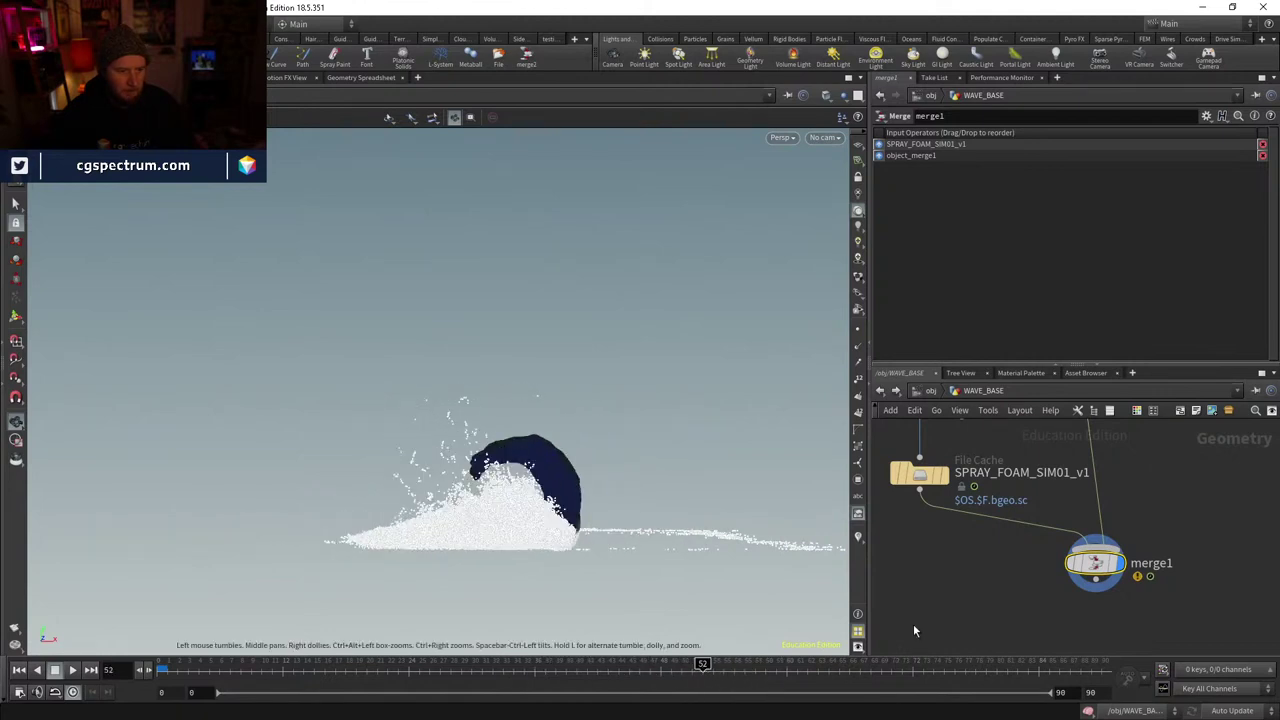
# - Redisplay only the SPRAY_FOAM_SIM01_v1 cache at frame 49 and bring dopnet1 into view
pyautogui.click(950, 480)
pyautogui.click(919, 474)
pyautogui.moveTo(991, 558); pyautogui.dragTo(1046, 538, button='middle')
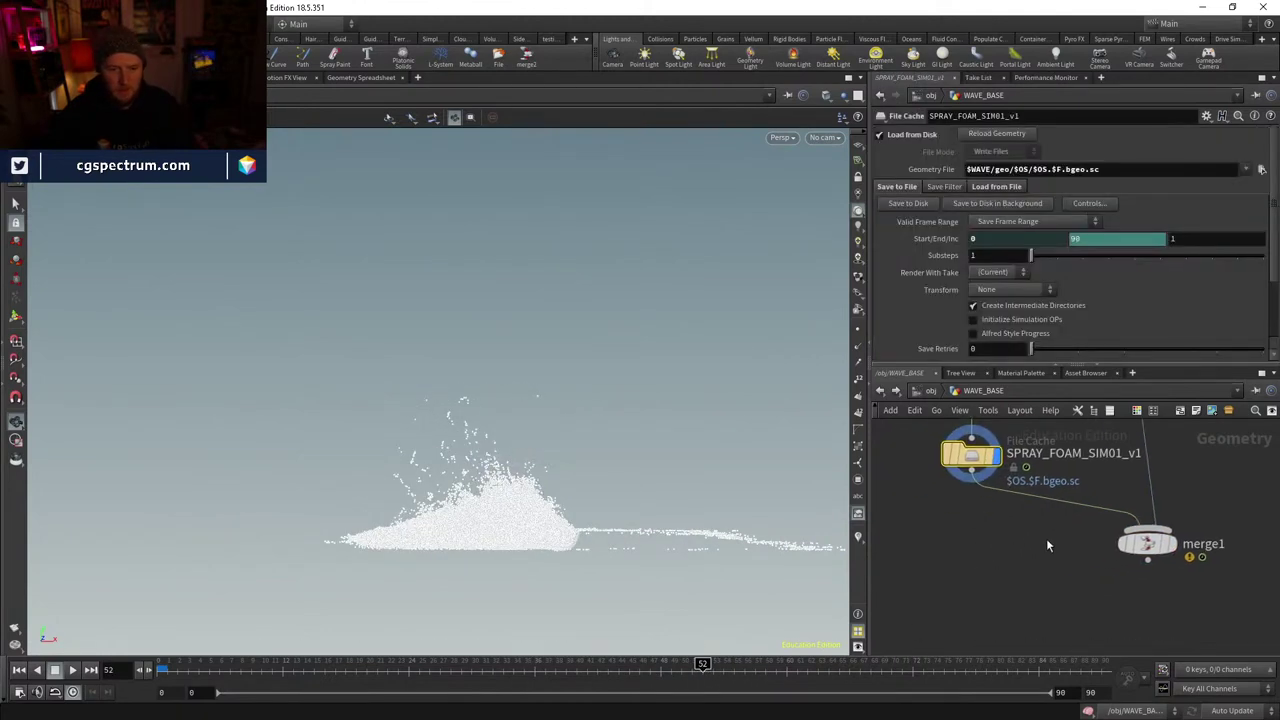
pyautogui.press('Tab')
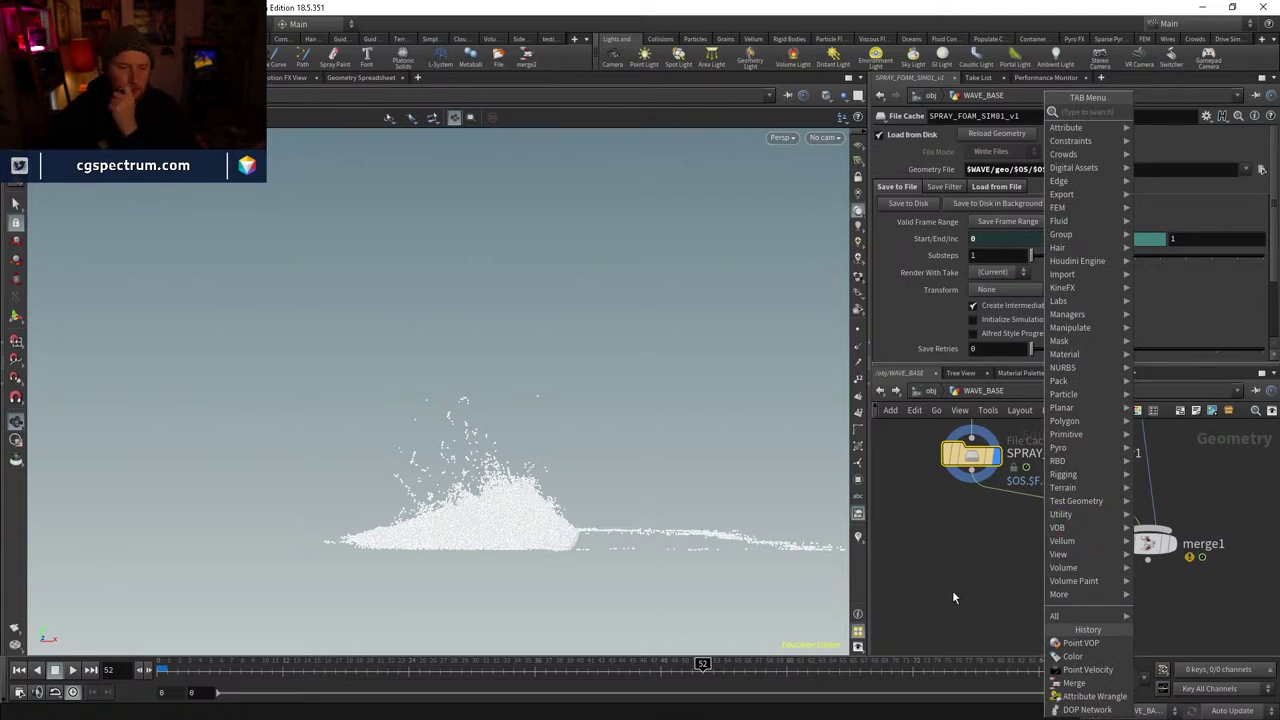
pyautogui.press('Escape')
pyautogui.moveTo(703, 665)
pyautogui.mouseDown()
pyautogui.moveTo(630, 668)
pyautogui.moveTo(670, 665)
pyautogui.mouseUp()
pyautogui.moveTo(1026, 436); pyautogui.dragTo(1012, 510, button='middle')
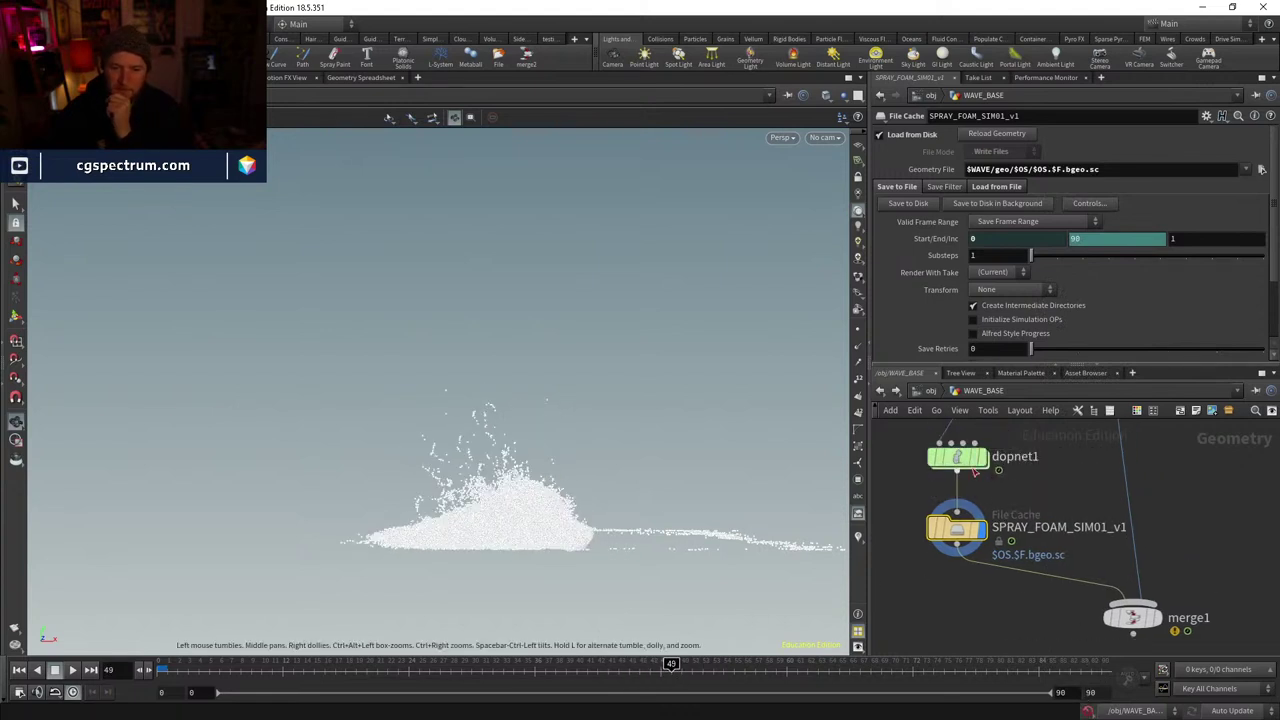
pyautogui.doubleClick(963, 459)
pyautogui.click(990, 520)
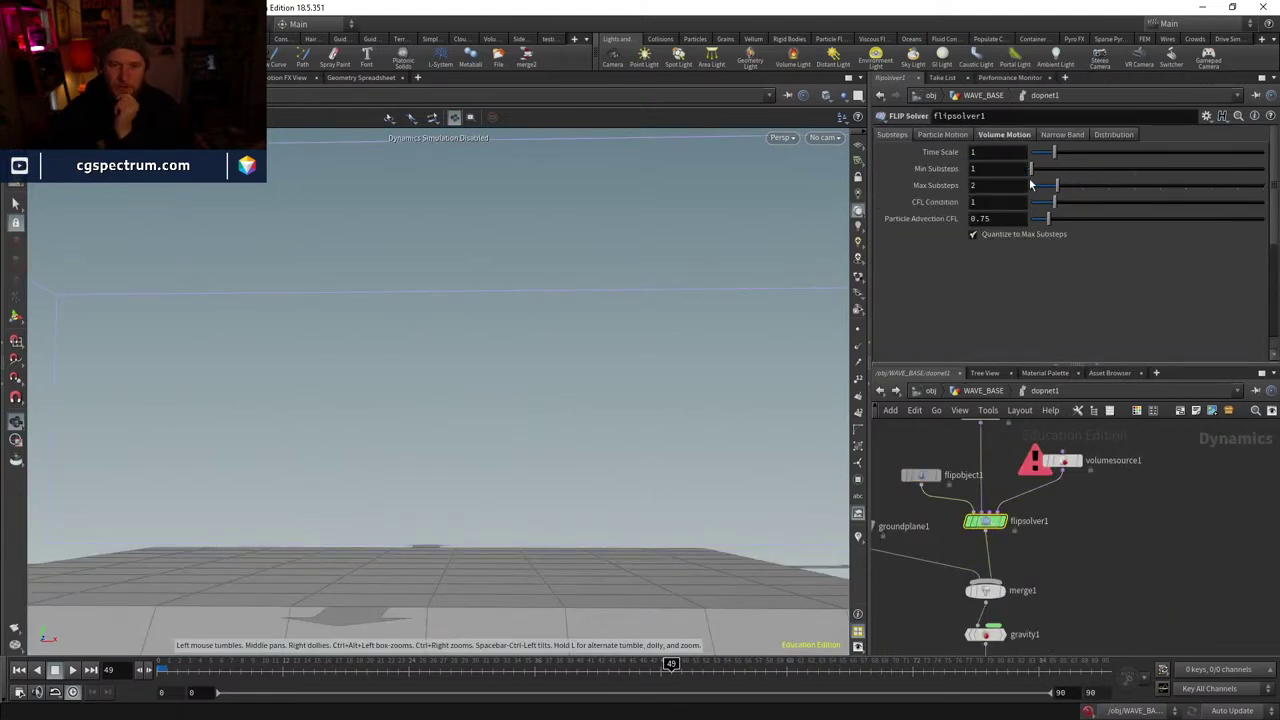
pyautogui.click(963, 135)
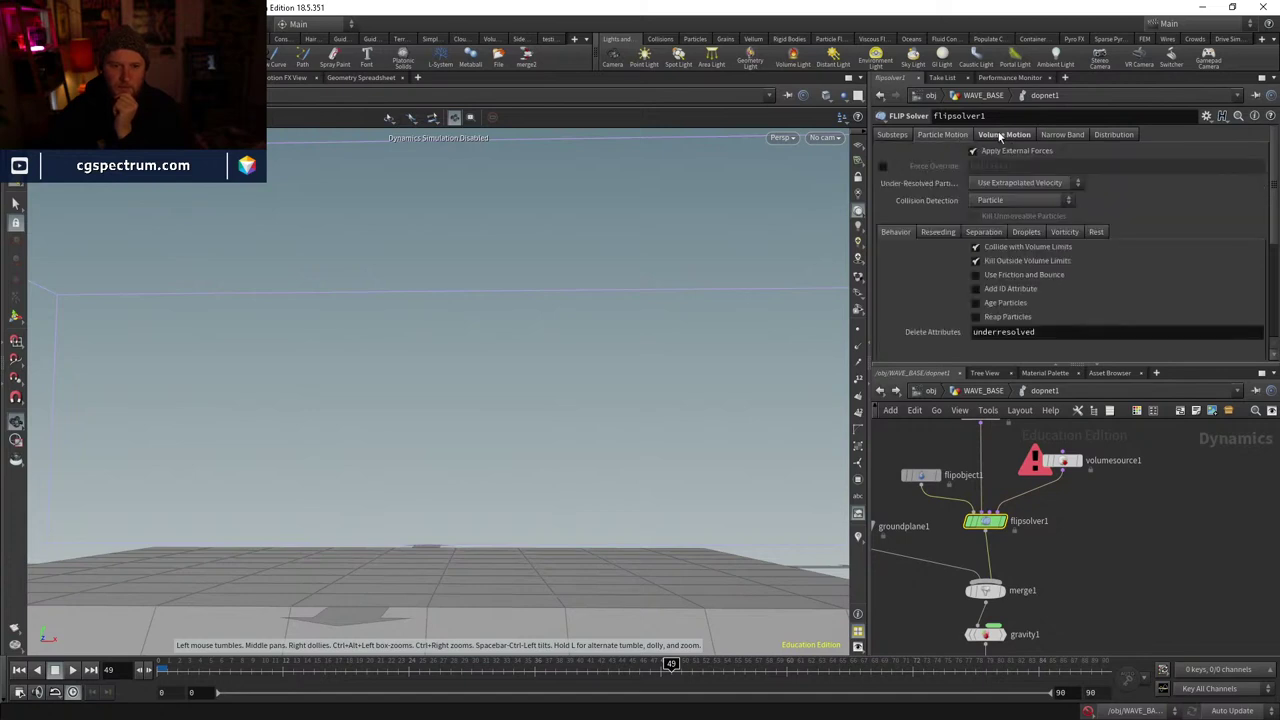
pyautogui.click(1066, 232)
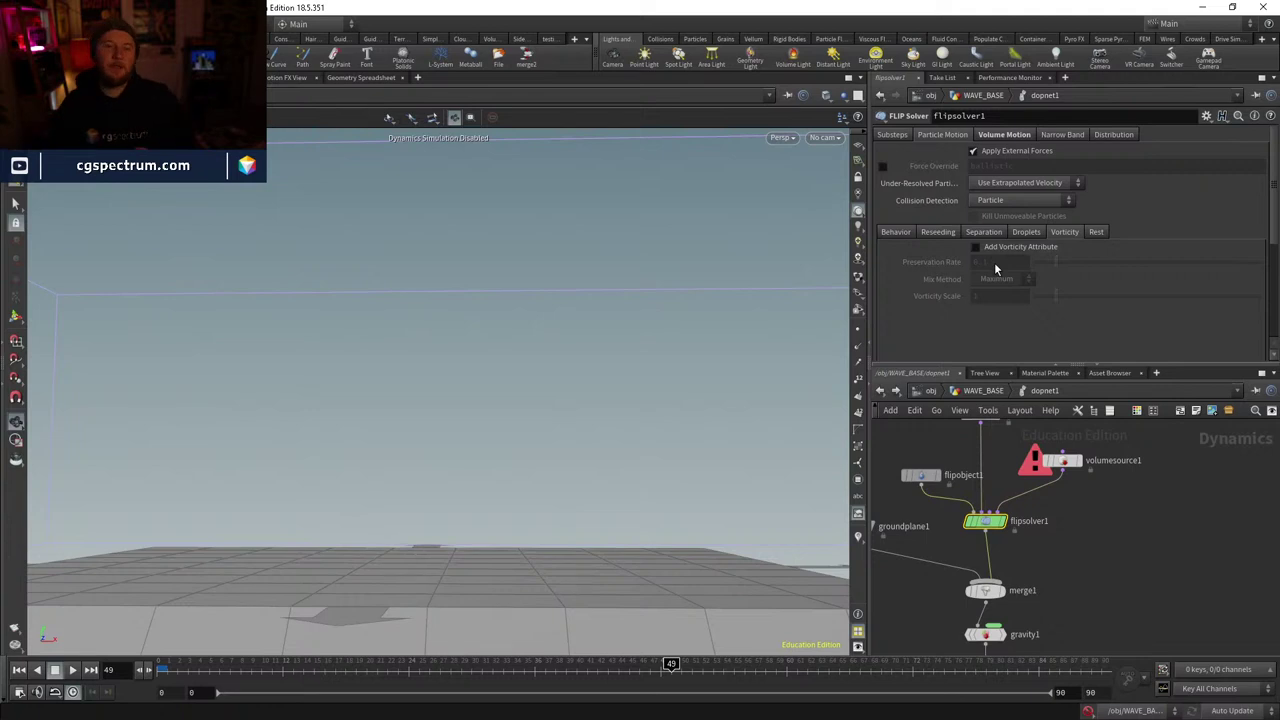
pyautogui.click(986, 392)
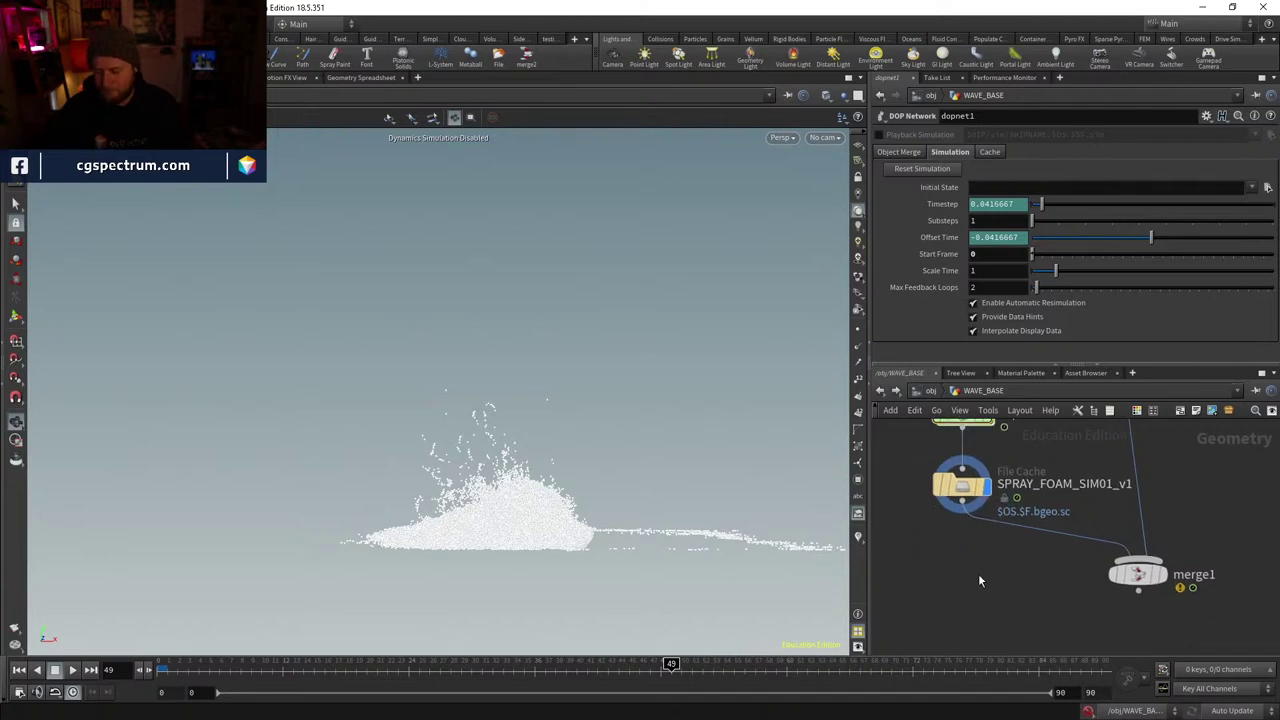
# - Add a Color node and an Attribute Wrangle under the File Cache, feeding the cache into the wrangle
pyautogui.press('Tab')
pyautogui.click(1007, 656)
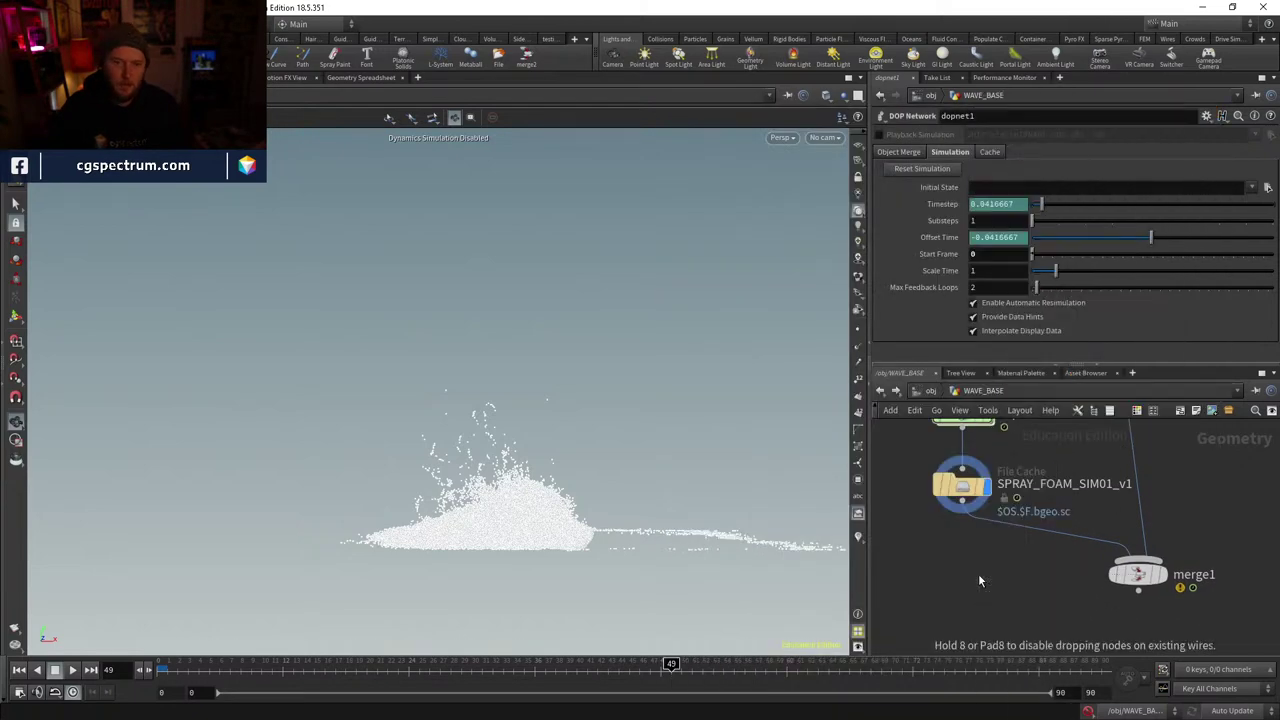
pyautogui.click(979, 575)
pyautogui.press('Tab')
pyautogui.write('wrangle')
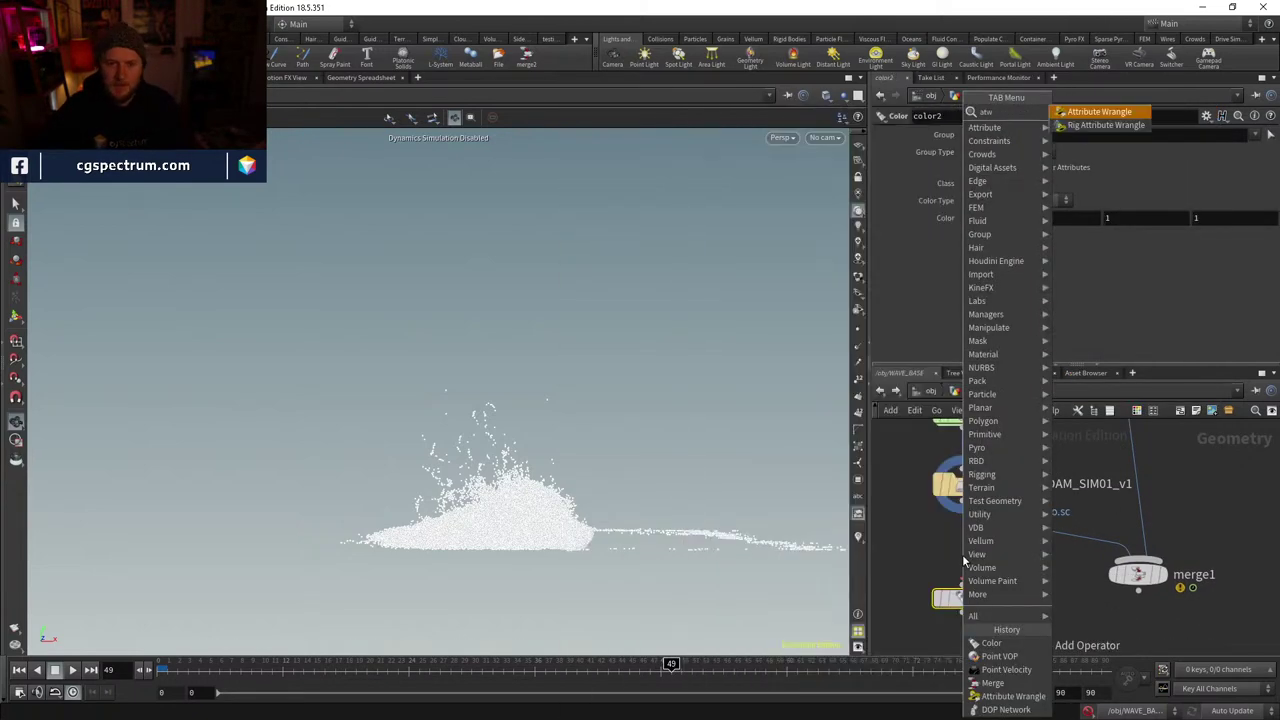
pyautogui.press('Return')
pyautogui.click(970, 556)
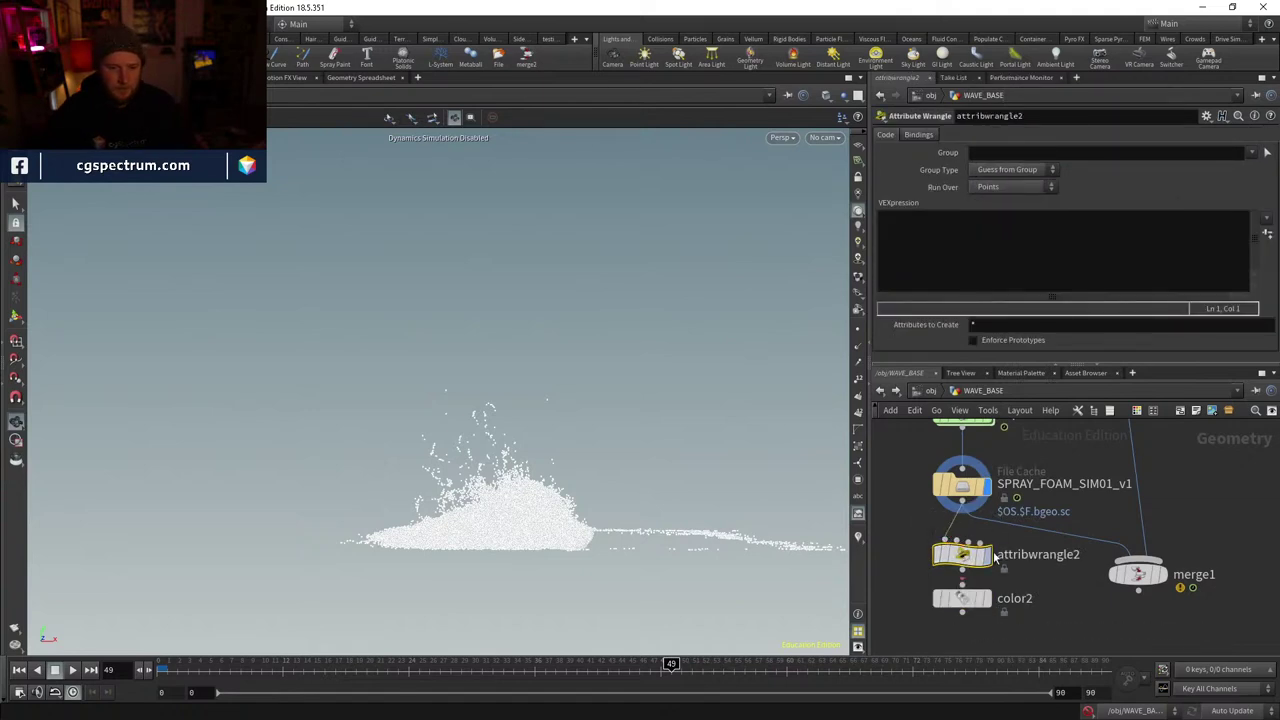
pyautogui.moveTo(963, 504); pyautogui.dragTo(962, 541)
pyautogui.click(939, 231)
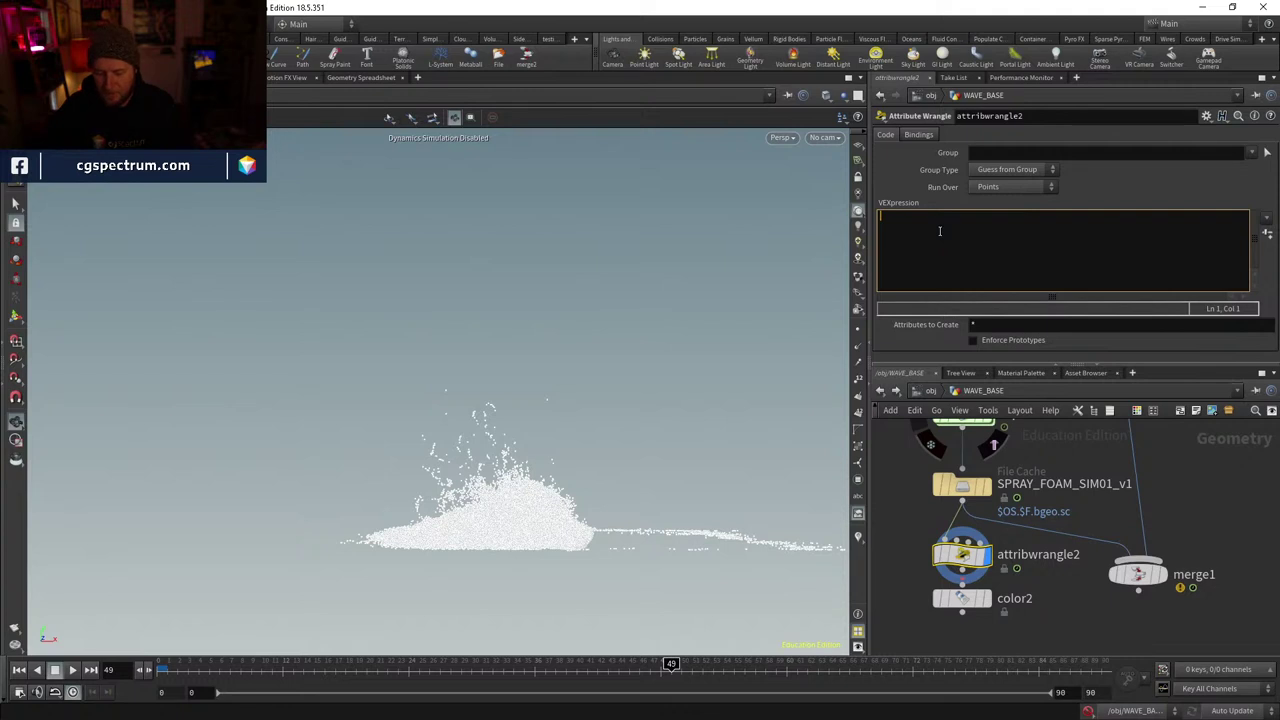
pyautogui.write('@Cd')
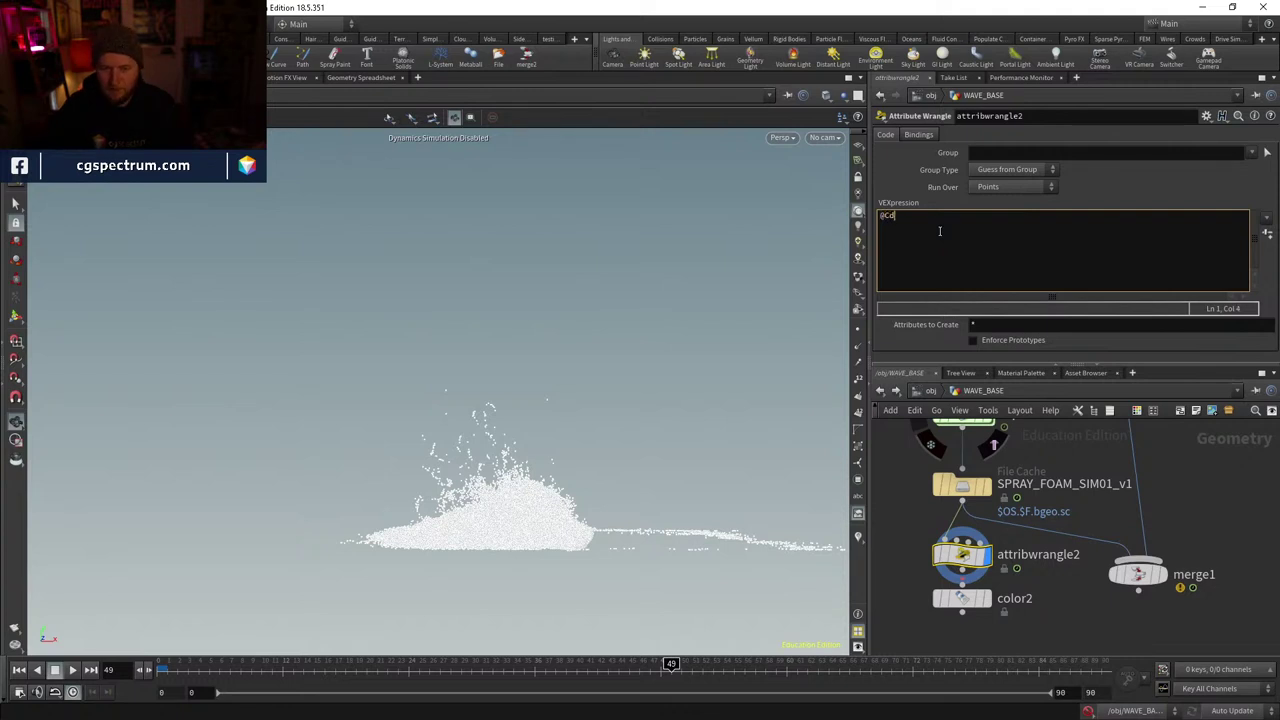
pyautogui.write('=length(')
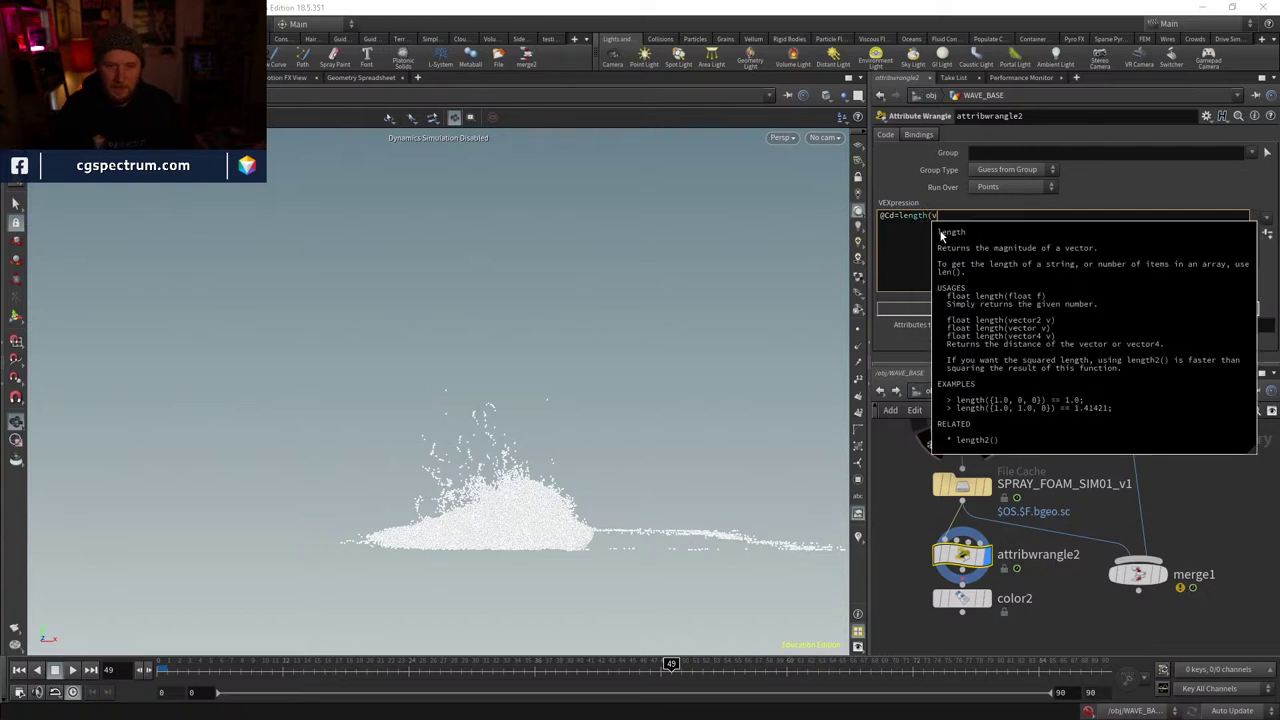
pyautogui.write('v@v)')
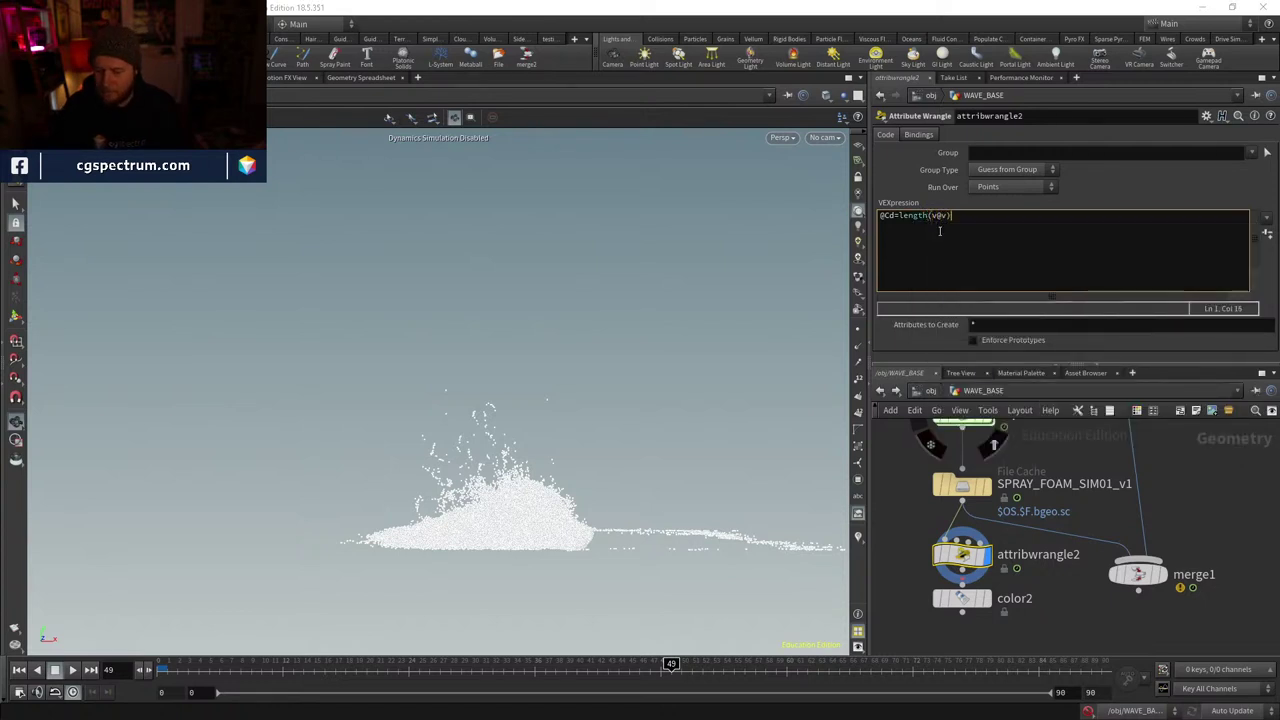
pyautogui.write(';')
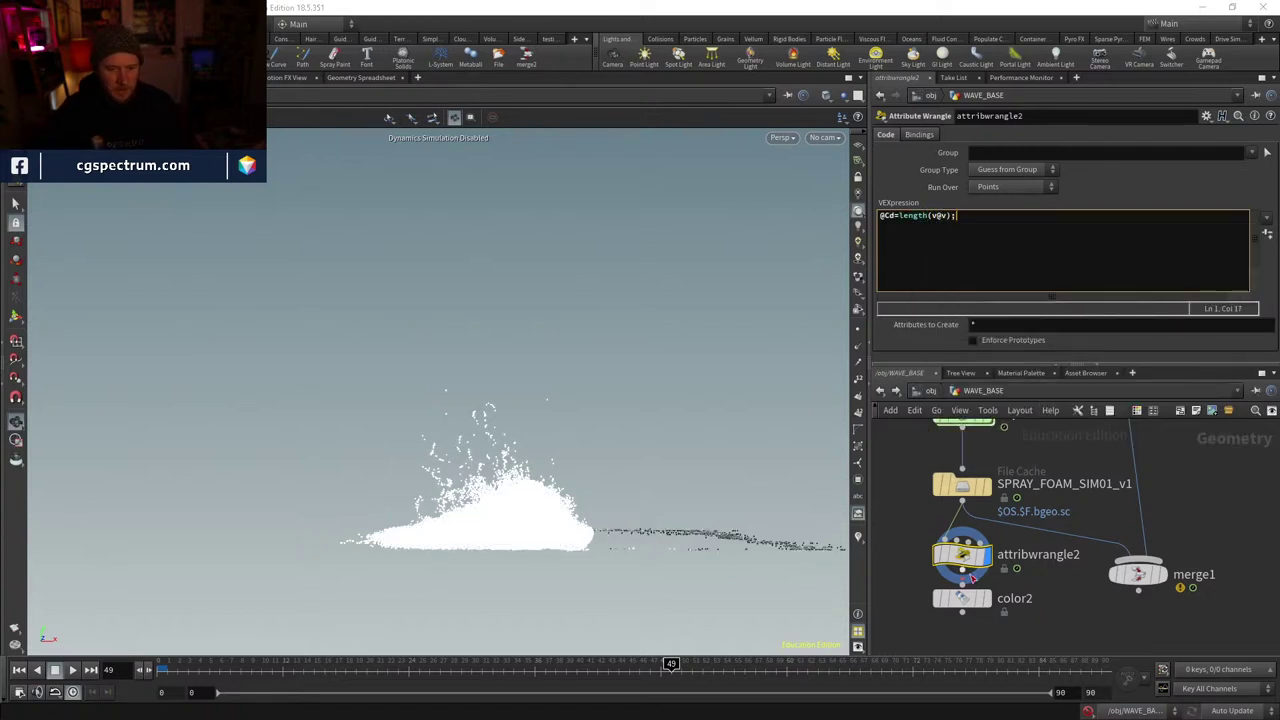
pyautogui.moveTo(509, 474)
pyautogui.mouseDown()
pyautogui.moveTo(528, 529)
pyautogui.moveTo(507, 402)
pyautogui.mouseUp()
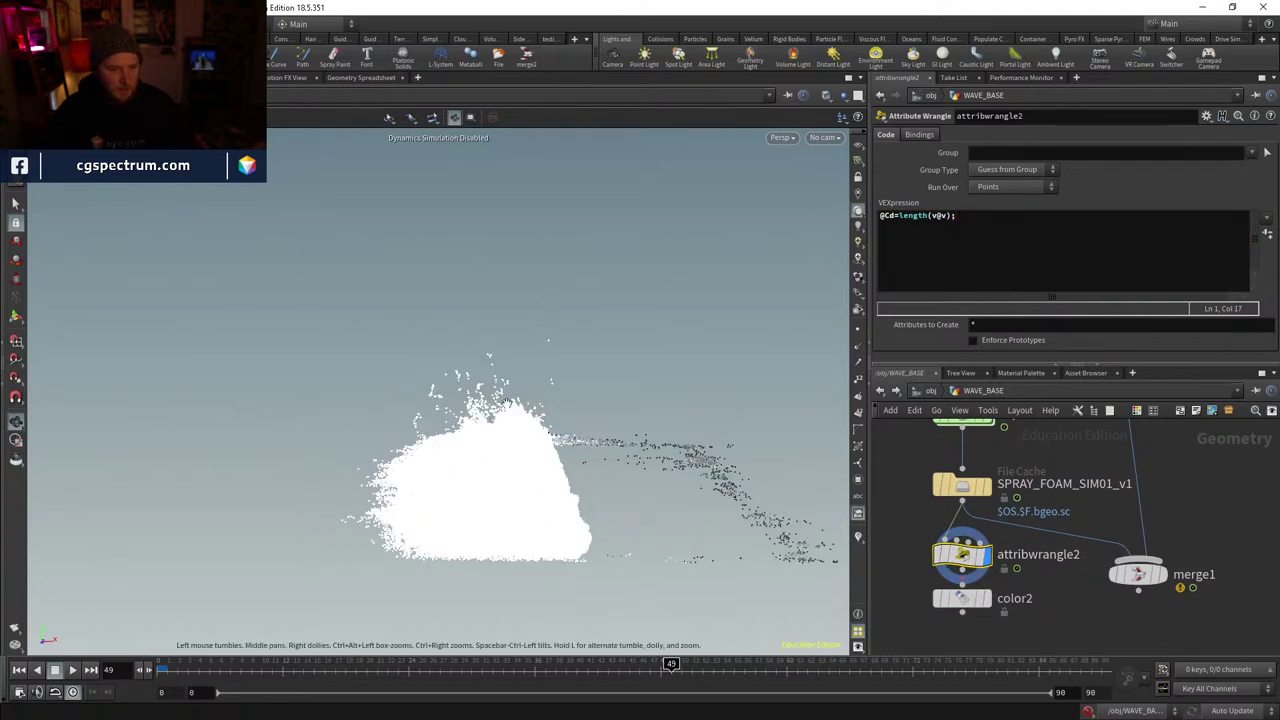
pyautogui.moveTo(467, 445); pyautogui.dragTo(481, 430)
pyautogui.moveTo(670, 663); pyautogui.dragTo(628, 663)
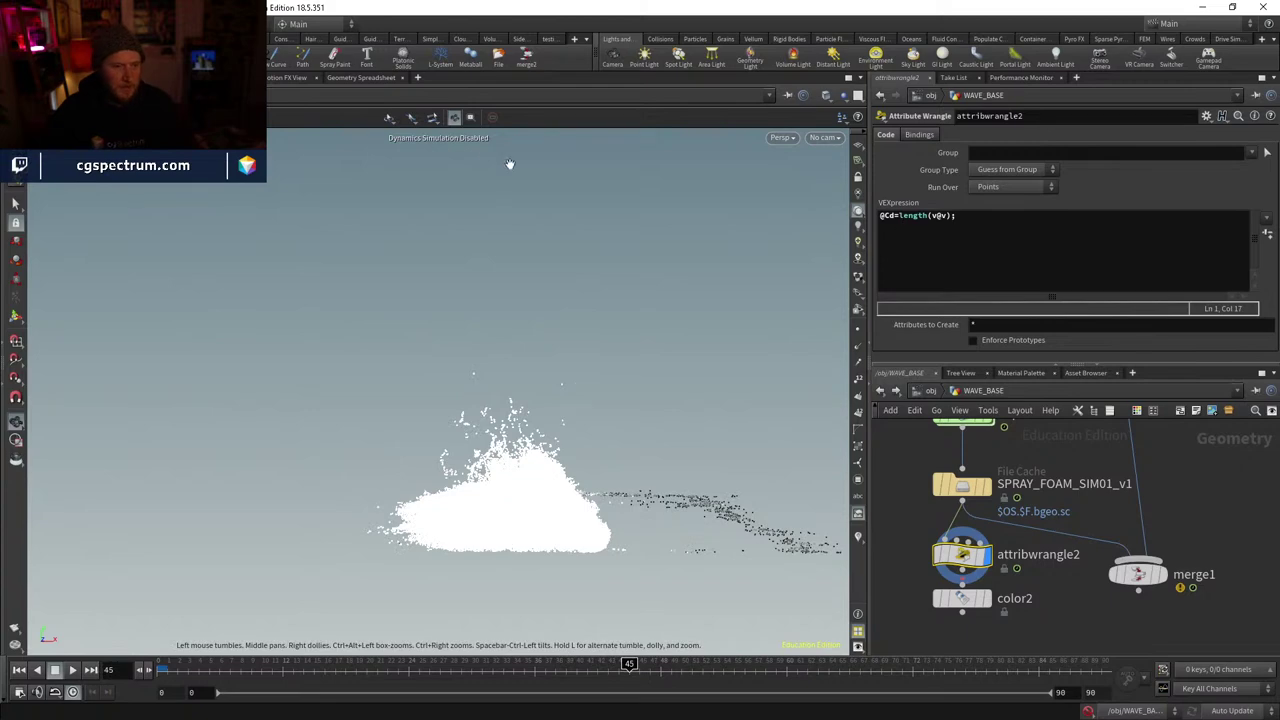
pyautogui.click(370, 78)
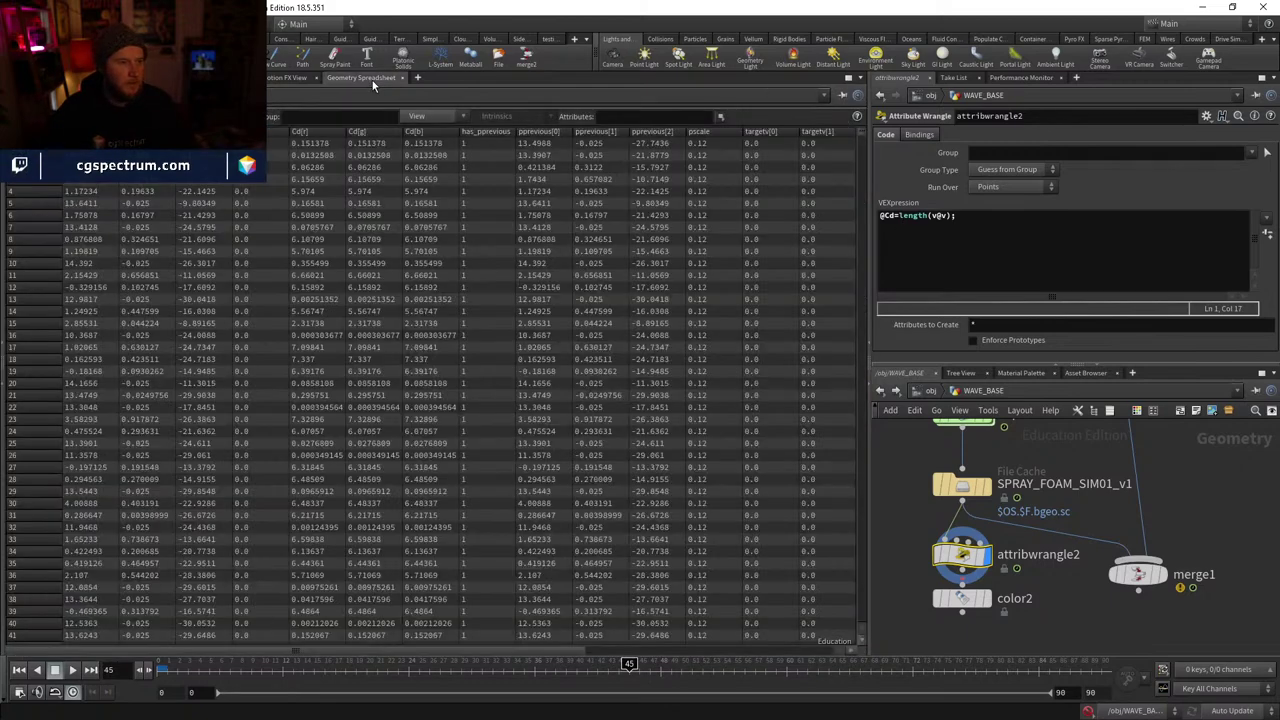
pyautogui.click(369, 134)
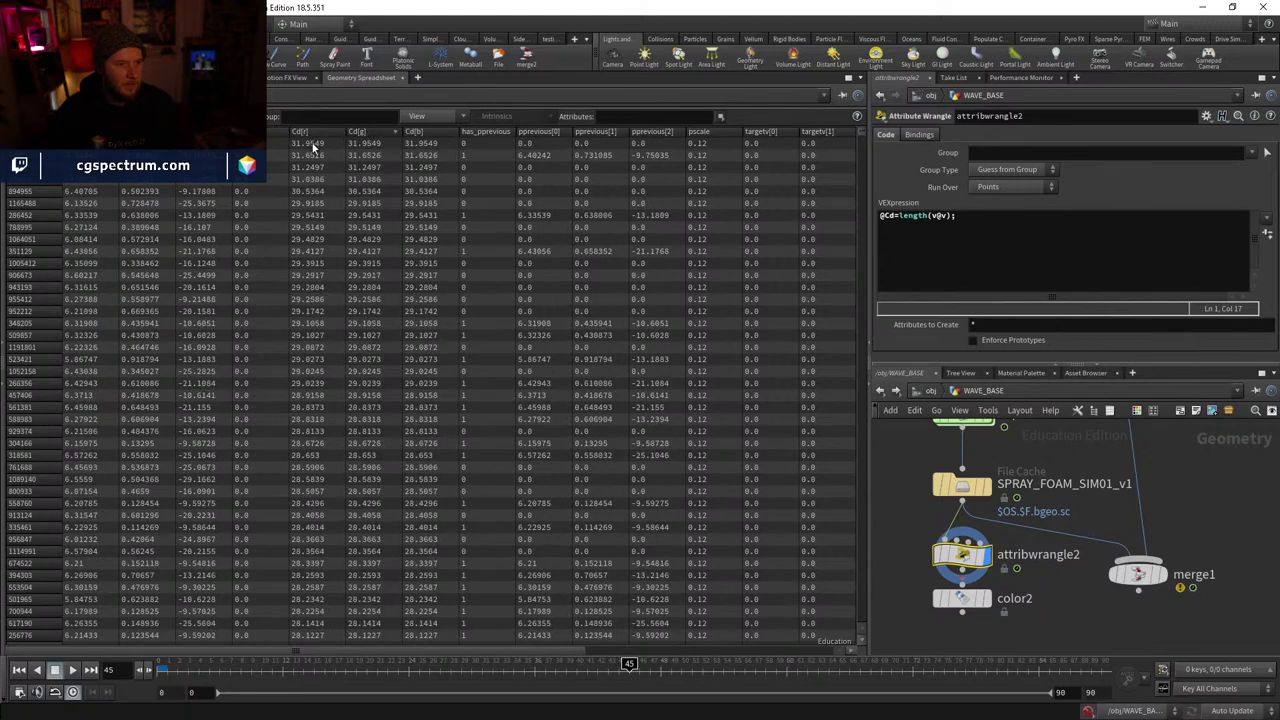
pyautogui.click(901, 215)
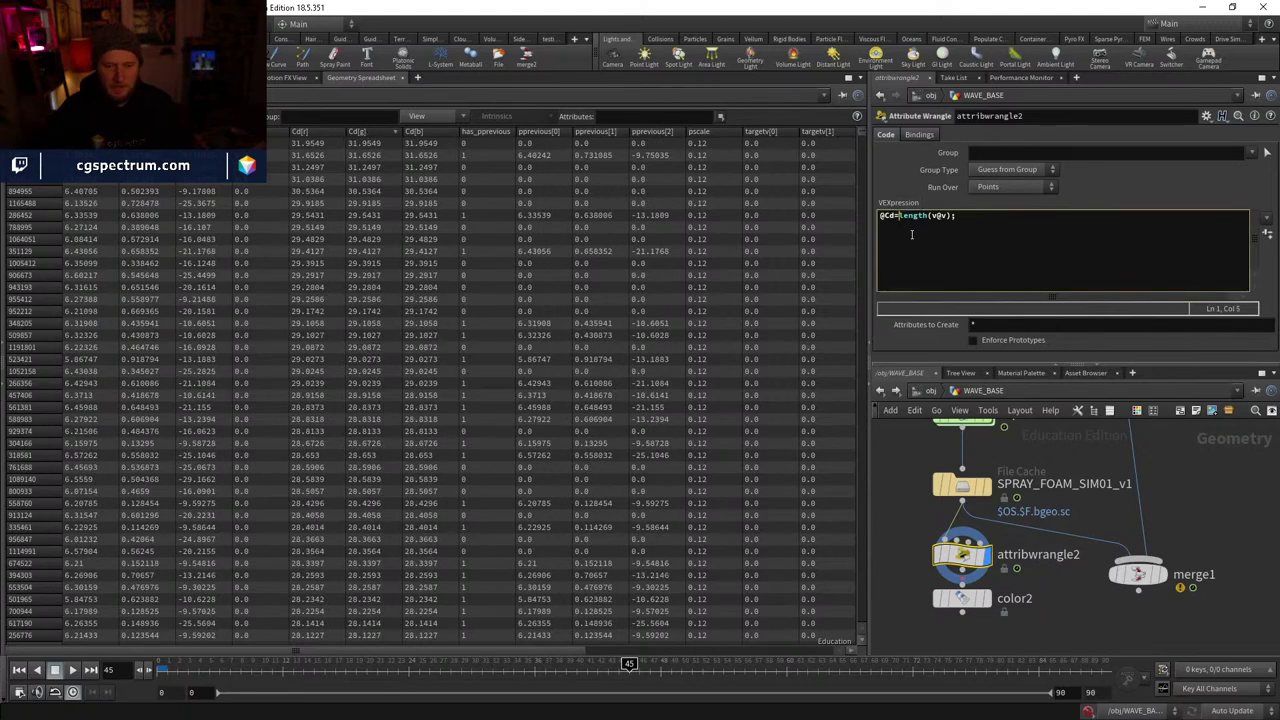
pyautogui.write('fit')
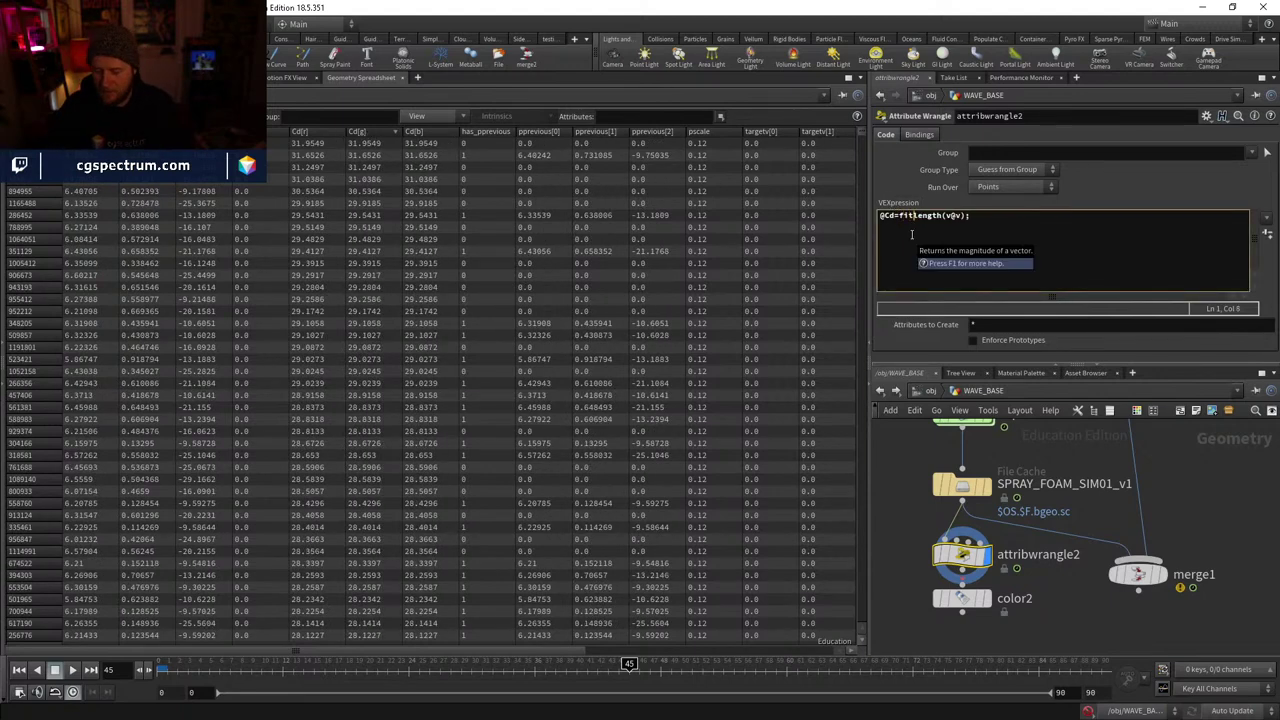
pyautogui.write('(')
pyautogui.press('Right')
pyautogui.press('Right')
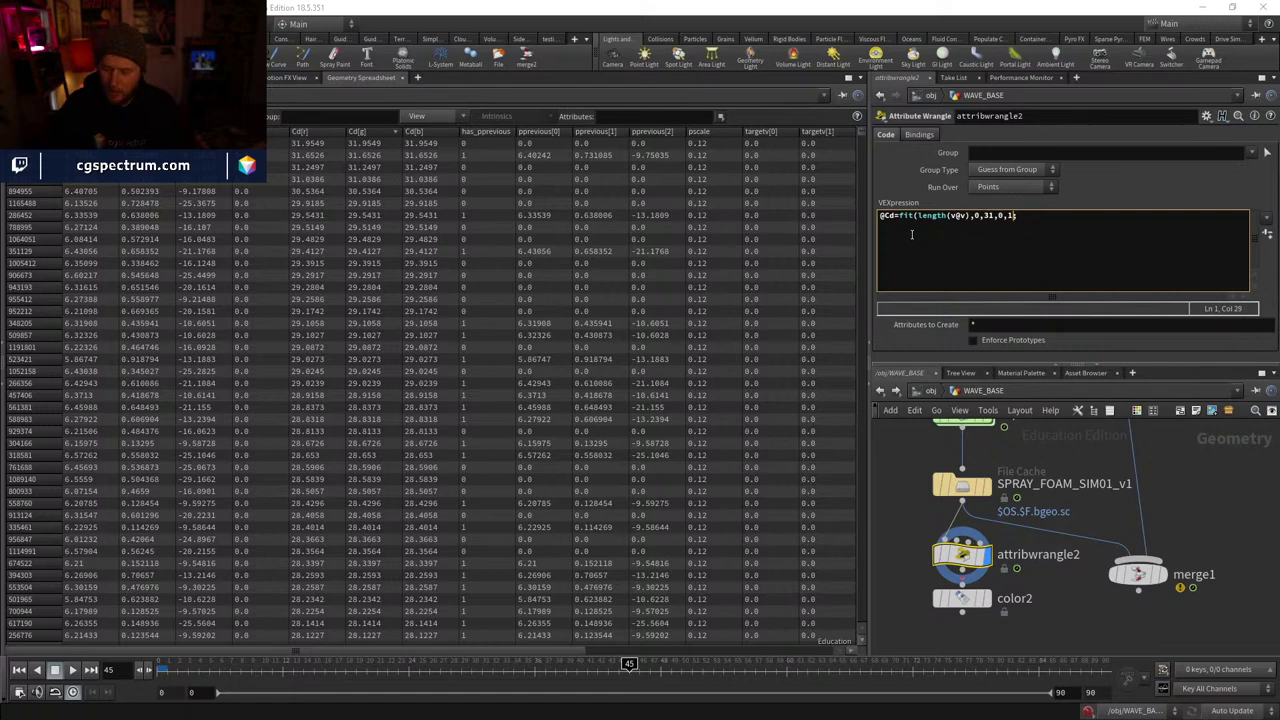
pyautogui.hotkey('ctrl', 'Return')
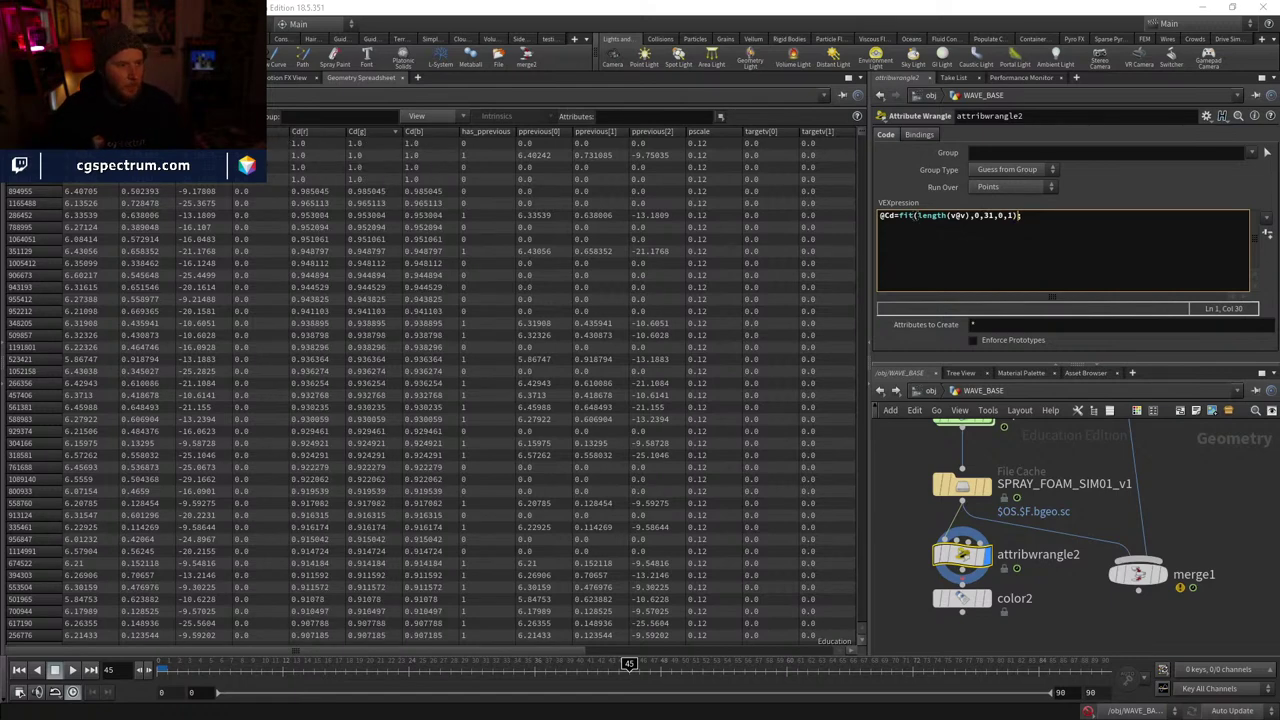
pyautogui.click(235, 77)
pyautogui.moveTo(598, 485)
pyautogui.mouseDown()
pyautogui.moveTo(634, 580)
pyautogui.moveTo(743, 551)
pyautogui.moveTo(560, 549)
pyautogui.moveTo(463, 485)
pyautogui.moveTo(409, 491)
pyautogui.moveTo(609, 523)
pyautogui.moveTo(603, 449)
pyautogui.moveTo(585, 500)
pyautogui.mouseUp()
# - Replace the fit bounds with ch("vmin") and ch("vmax") in the wrangle code
pyautogui.moveTo(550, 676); pyautogui.dragTo(677, 621)
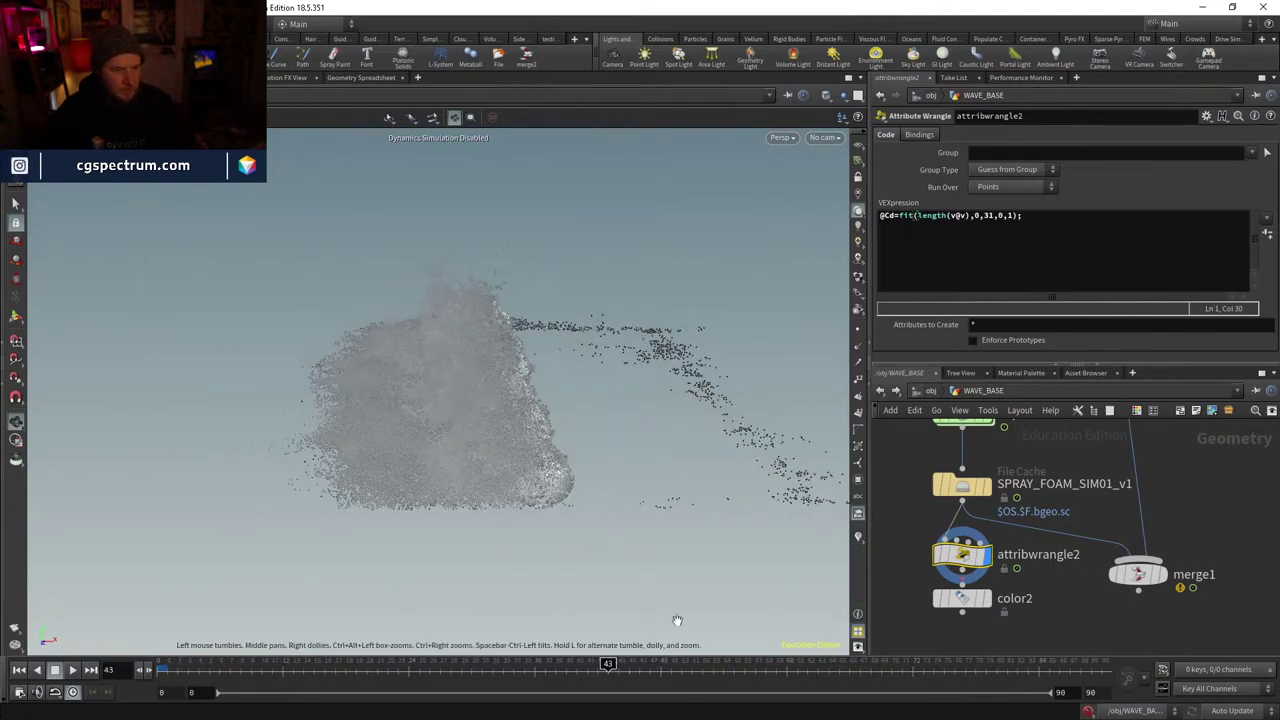
pyautogui.click(1033, 260)
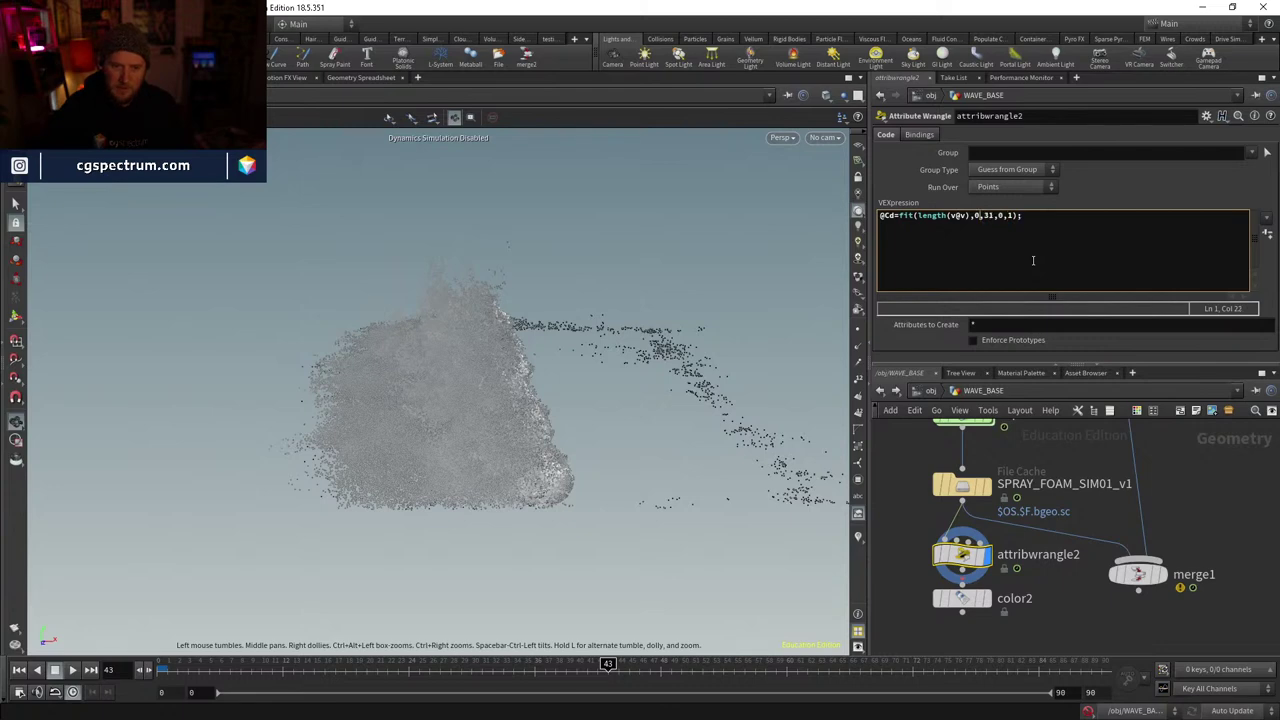
pyautogui.write('h("')
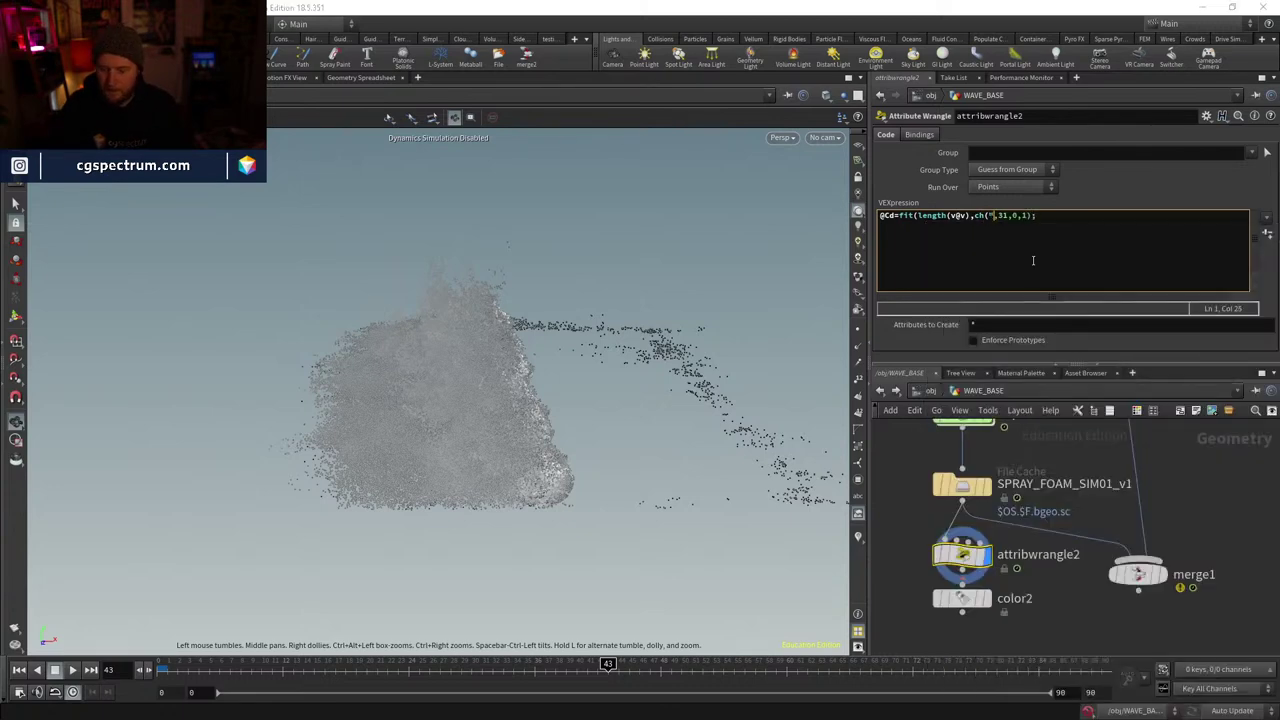
pyautogui.write('vmin"),')
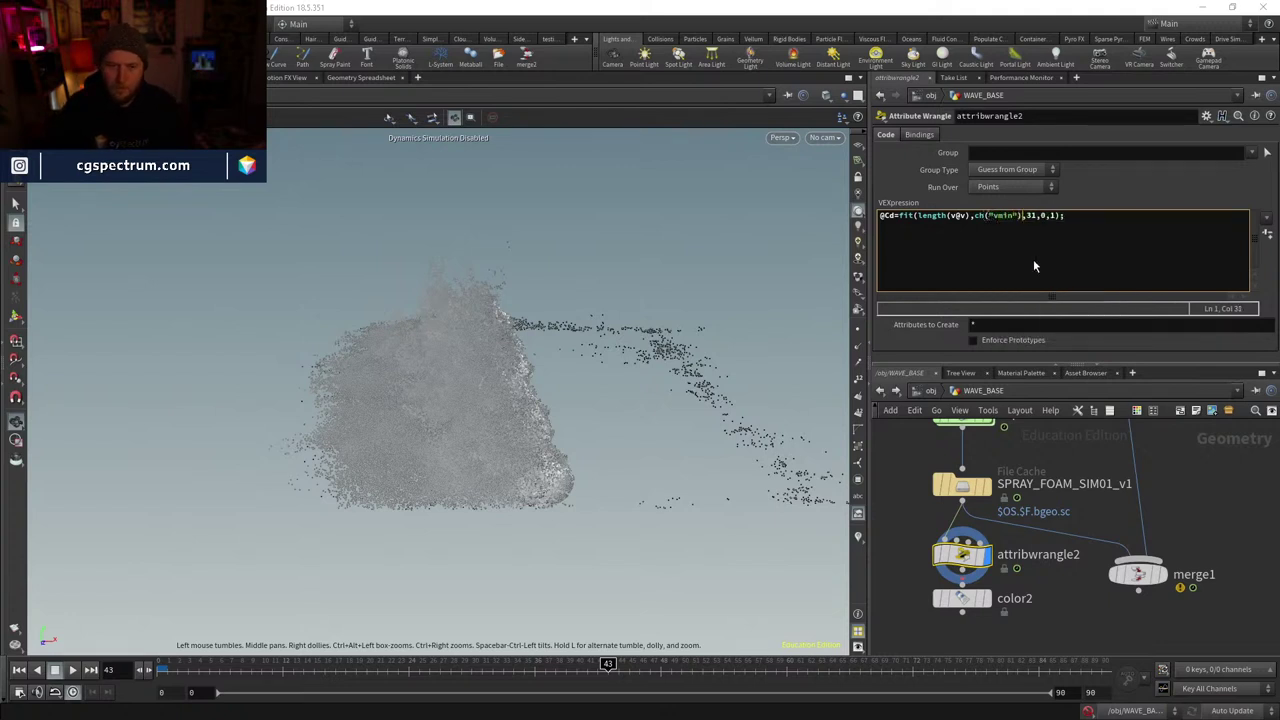
pyautogui.press('BackSpace')
pyautogui.press('Delete')
pyautogui.write('ch')
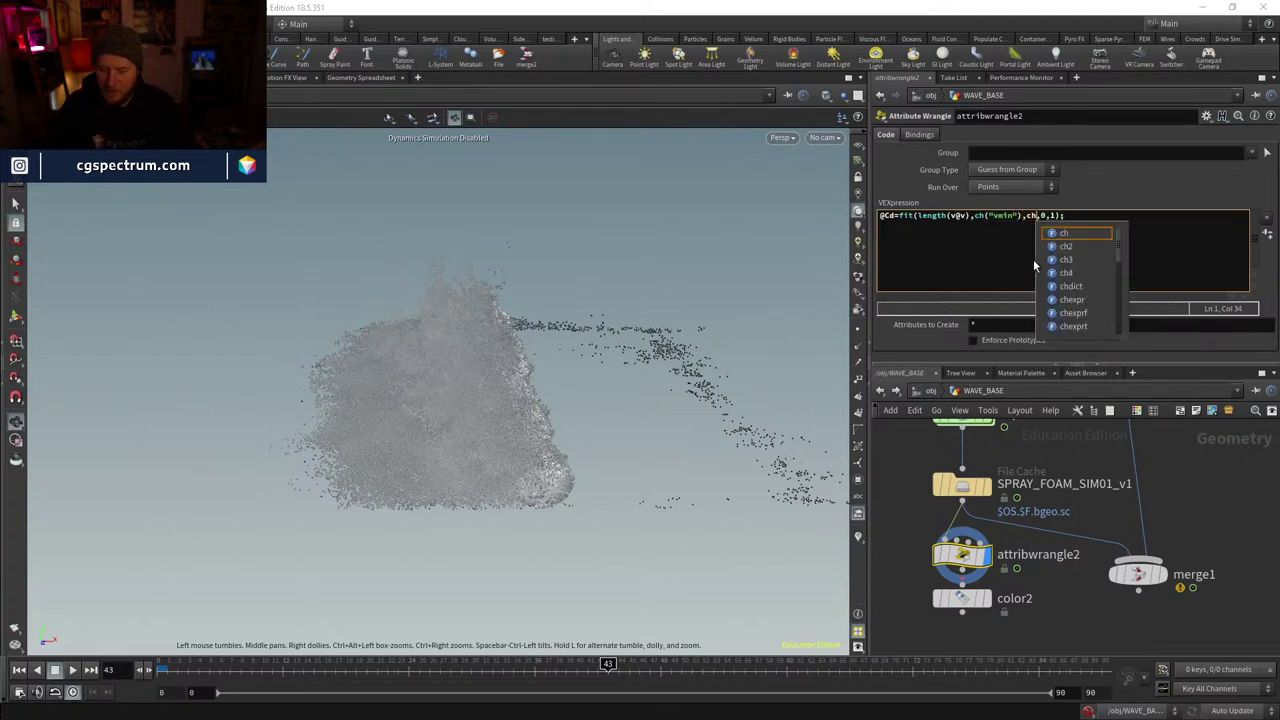
pyautogui.write('("v')
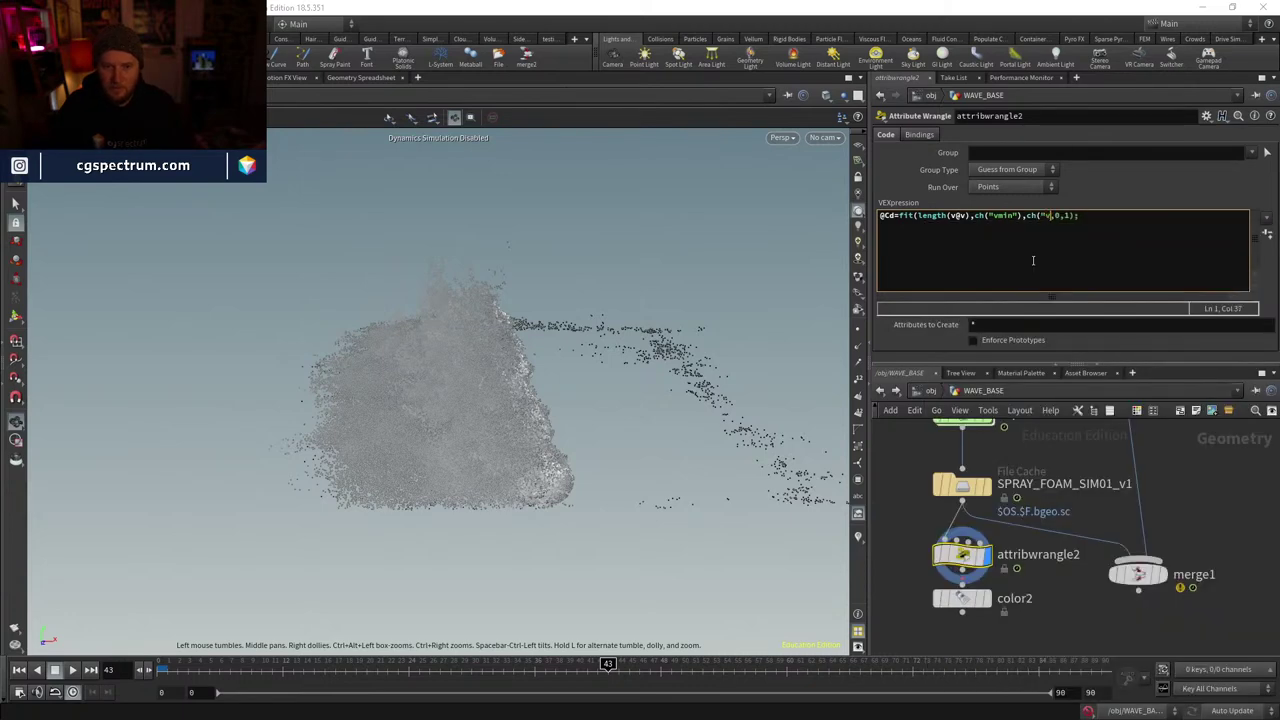
pyautogui.write('max')
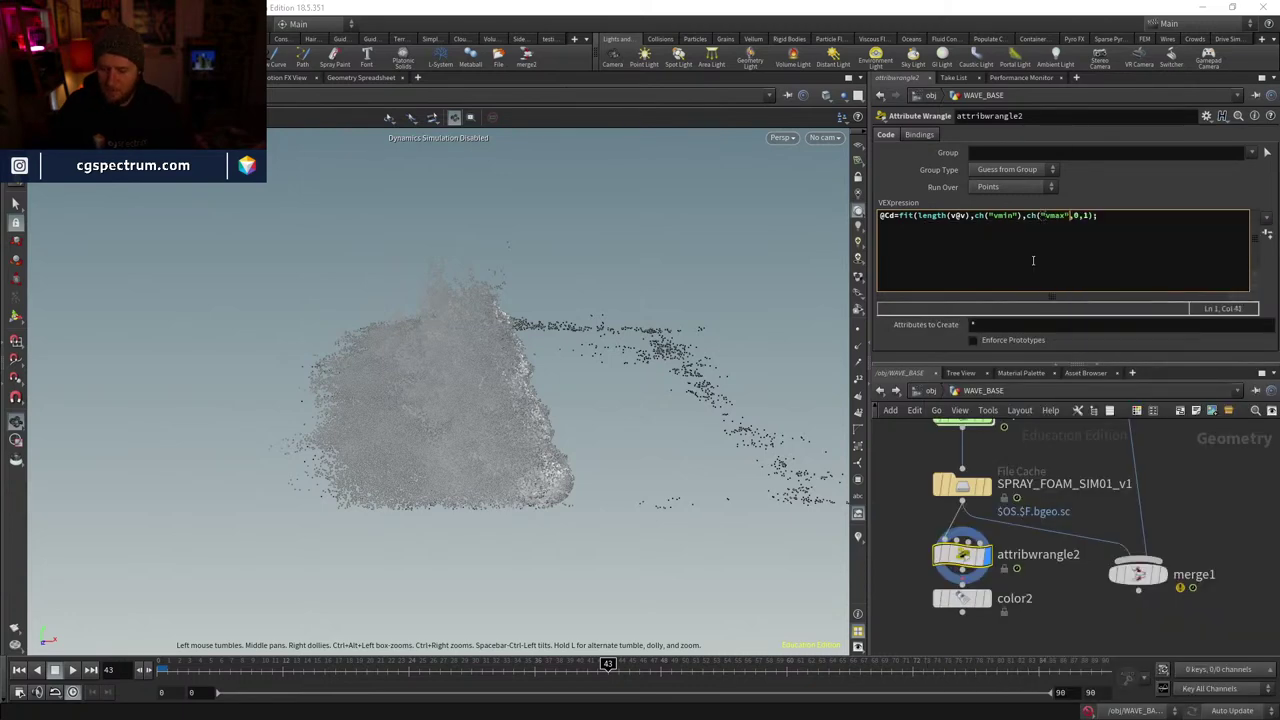
pyautogui.write('")')
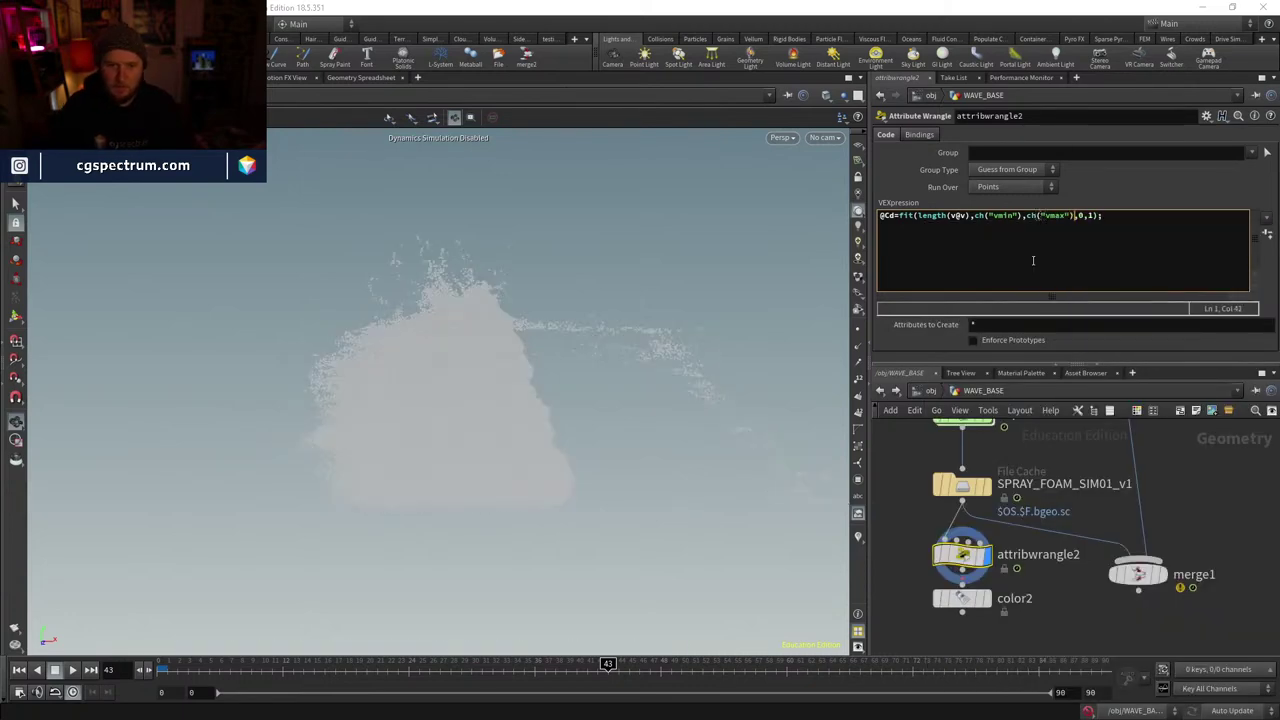
# - Create spare Vmin and Vmax parameters and set them to 7.1 and 8.1
pyautogui.click(1267, 233)
pyautogui.scroll(-1, 1218, 203)
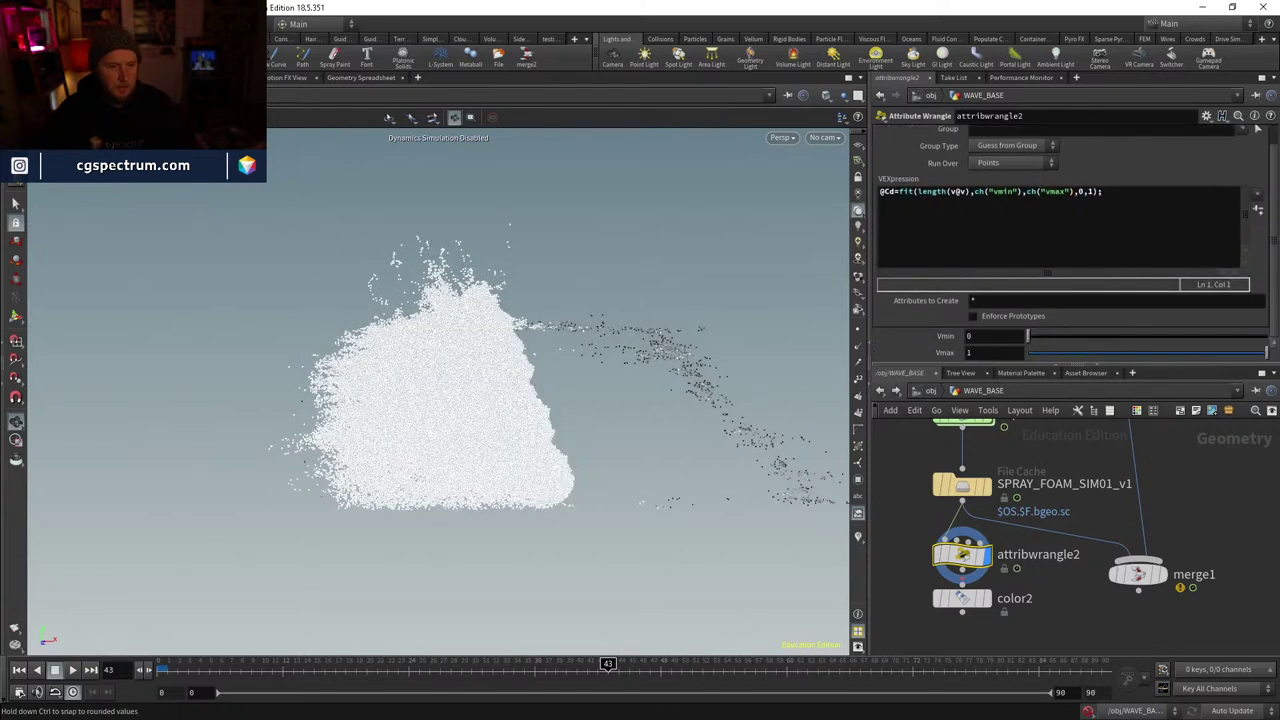
pyautogui.moveTo(981, 352); pyautogui.dragTo(932, 357, button='middle')
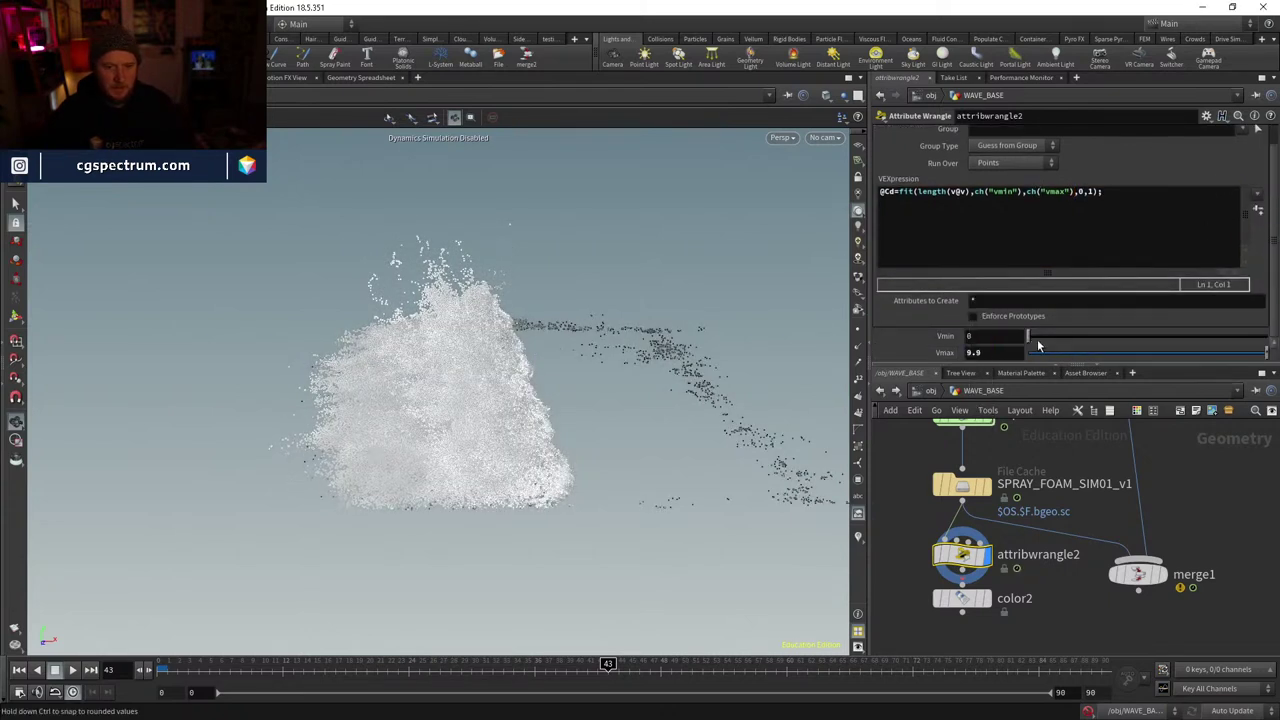
pyautogui.moveTo(1037, 339); pyautogui.dragTo(1265, 336)
pyautogui.moveTo(980, 352); pyautogui.dragTo(735, 400, button='middle')
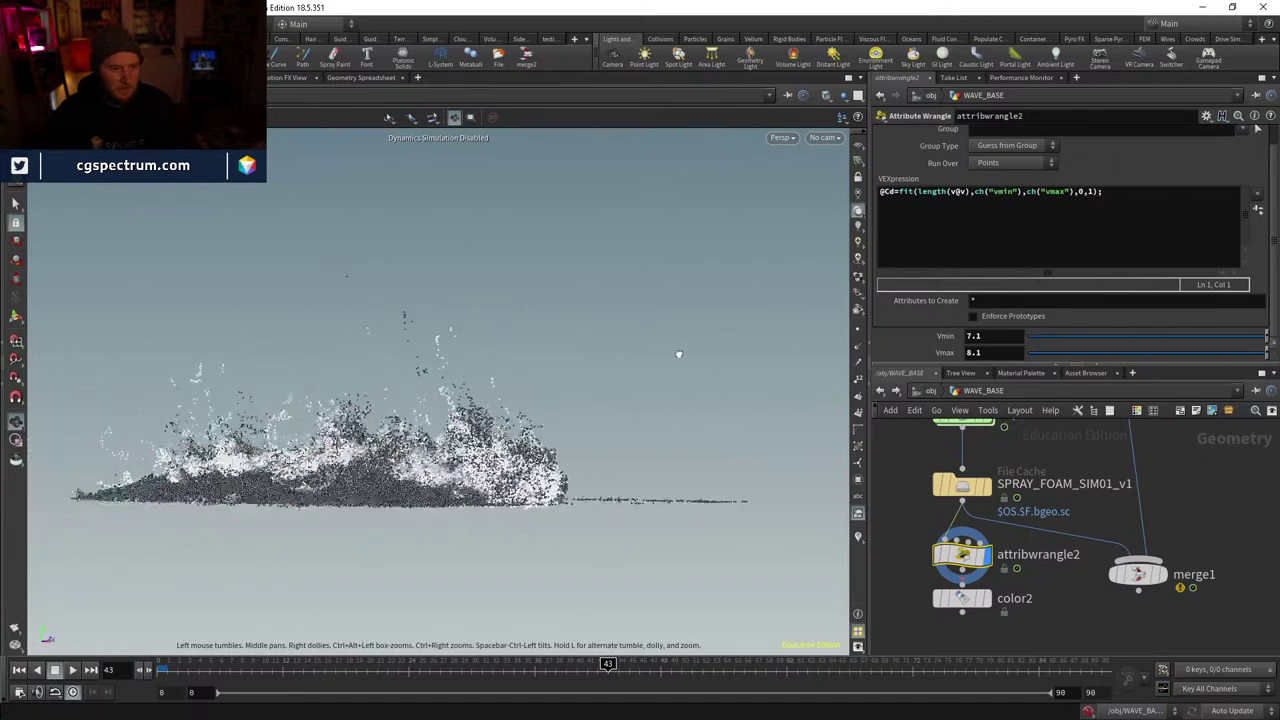
# - Check the colouring across frames and disconnect color2 from the wrangle's output
pyautogui.moveTo(662, 656)
pyautogui.mouseDown()
pyautogui.moveTo(283, 609)
pyautogui.moveTo(617, 620)
pyautogui.moveTo(555, 625)
pyautogui.mouseUp()
pyautogui.moveTo(1035, 575); pyautogui.dragTo(1054, 517, button='middle')
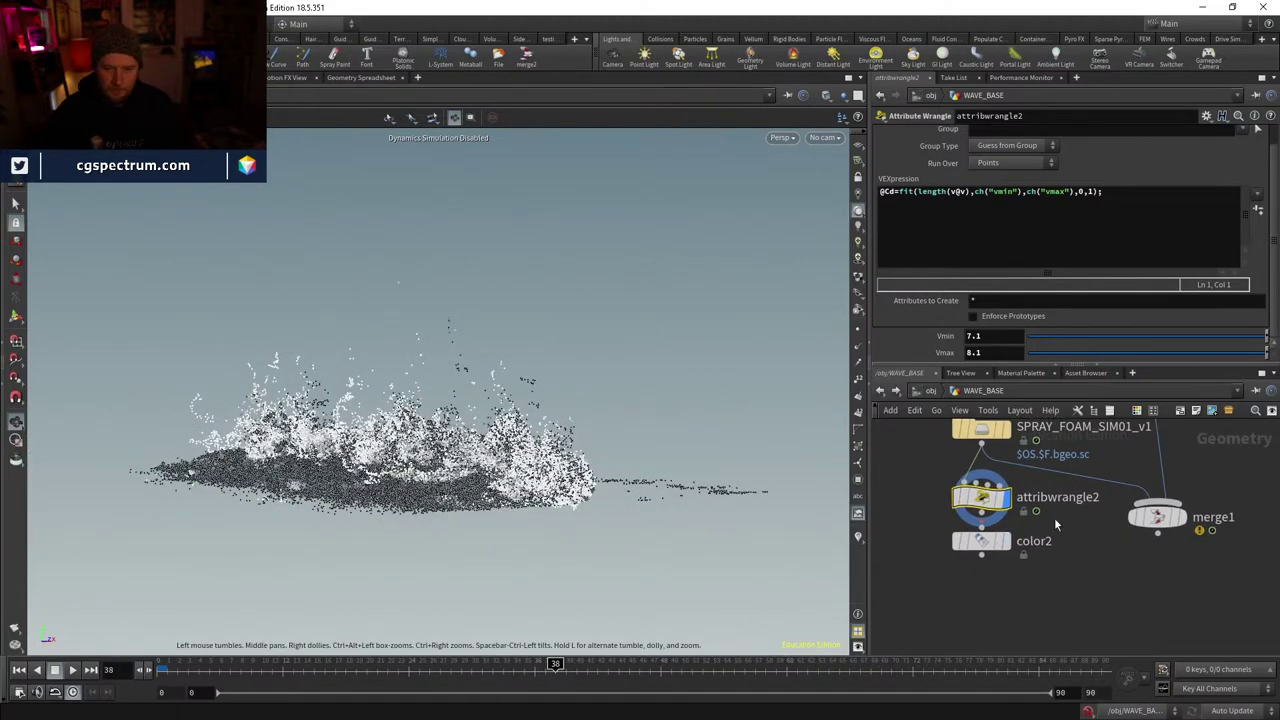
pyautogui.moveTo(962, 541); pyautogui.dragTo(981, 581)
# - Add a blast1 node below the wrangle and display its result
pyautogui.press('Tab')
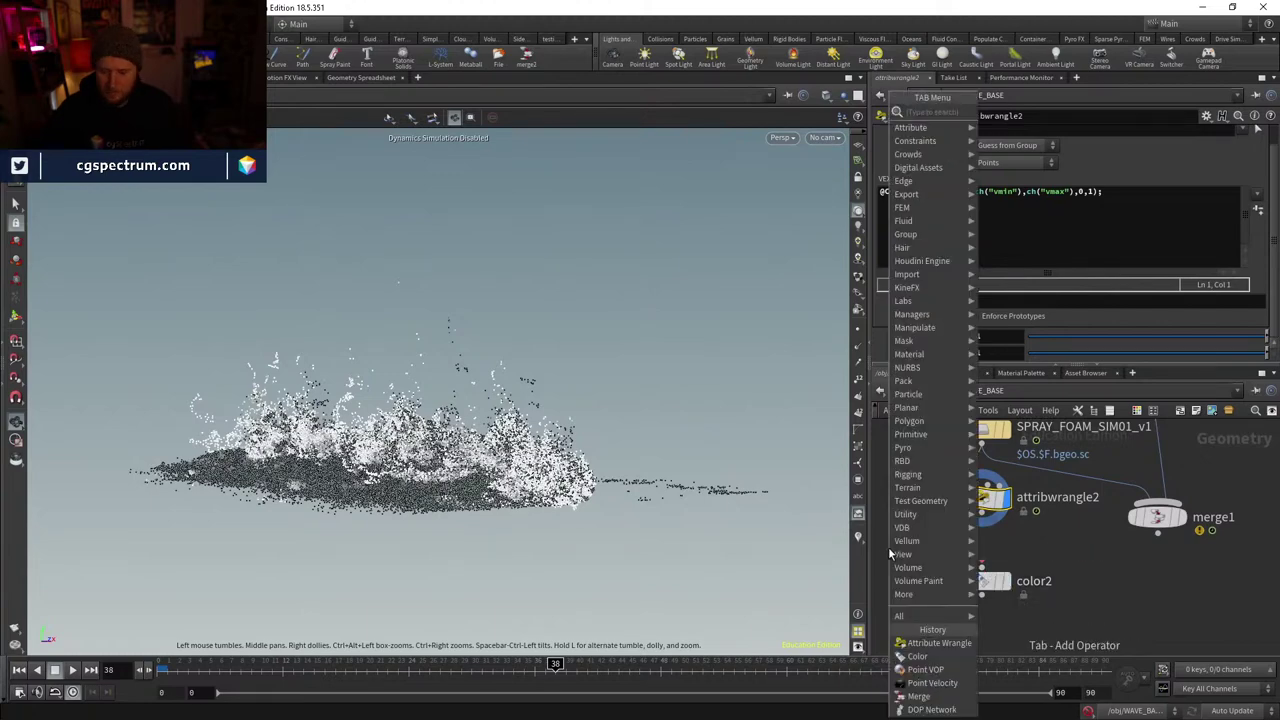
pyautogui.write('blast')
pyautogui.press('Return')
pyautogui.click(888, 549)
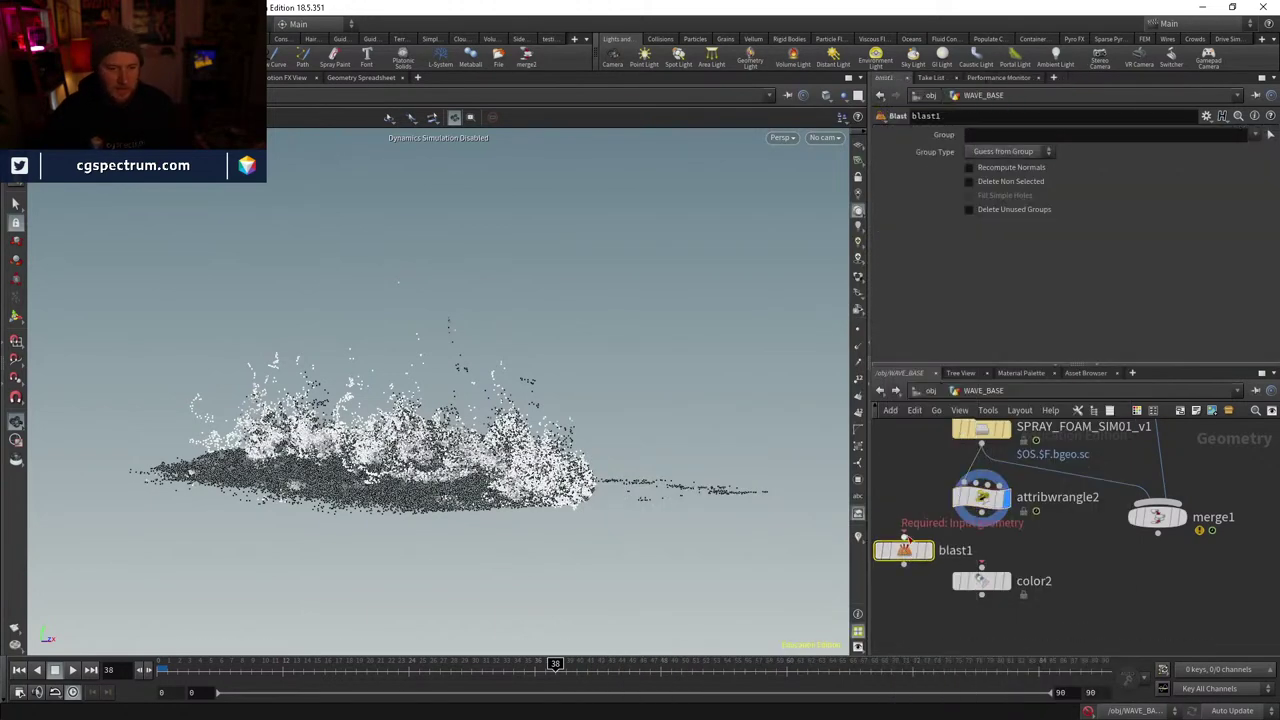
pyautogui.click(928, 550)
# - Give blast1 a colour-based group expression, Group Type Points, and enable Delete Non Selected
pyautogui.click(987, 136)
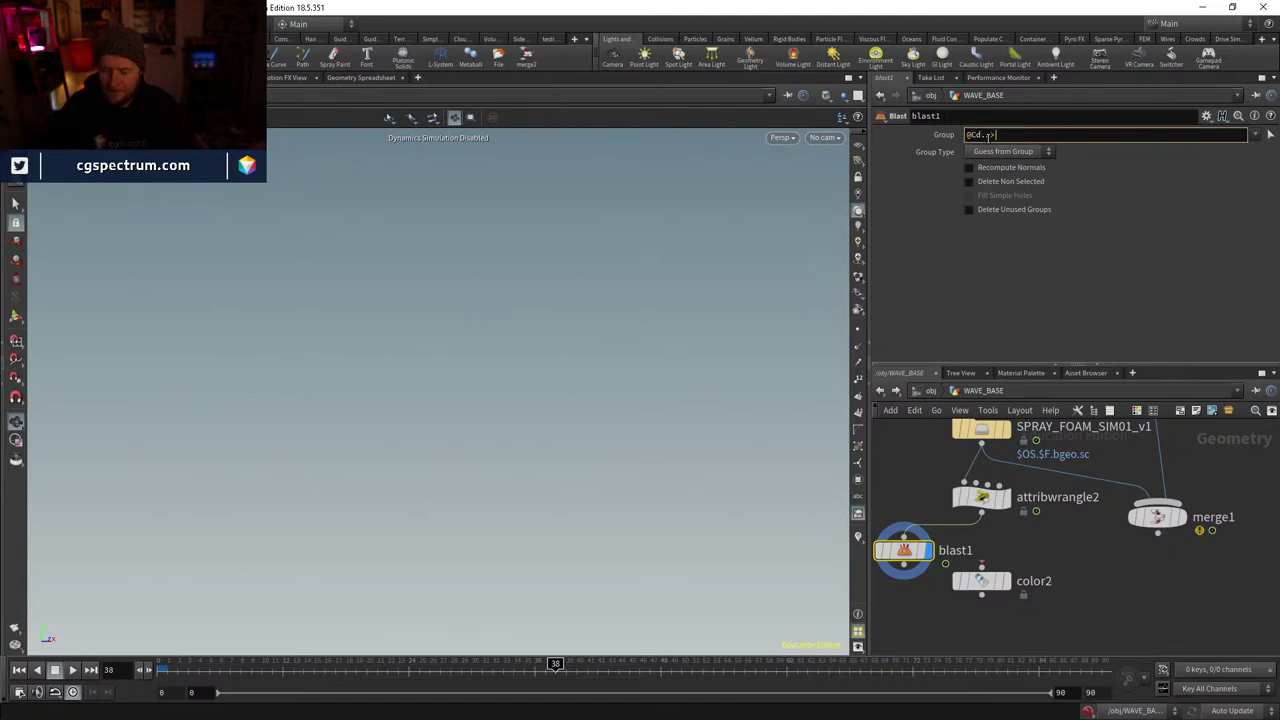
pyautogui.write('0')
pyautogui.press('Return')
pyautogui.click(1010, 182)
pyautogui.click(1010, 151)
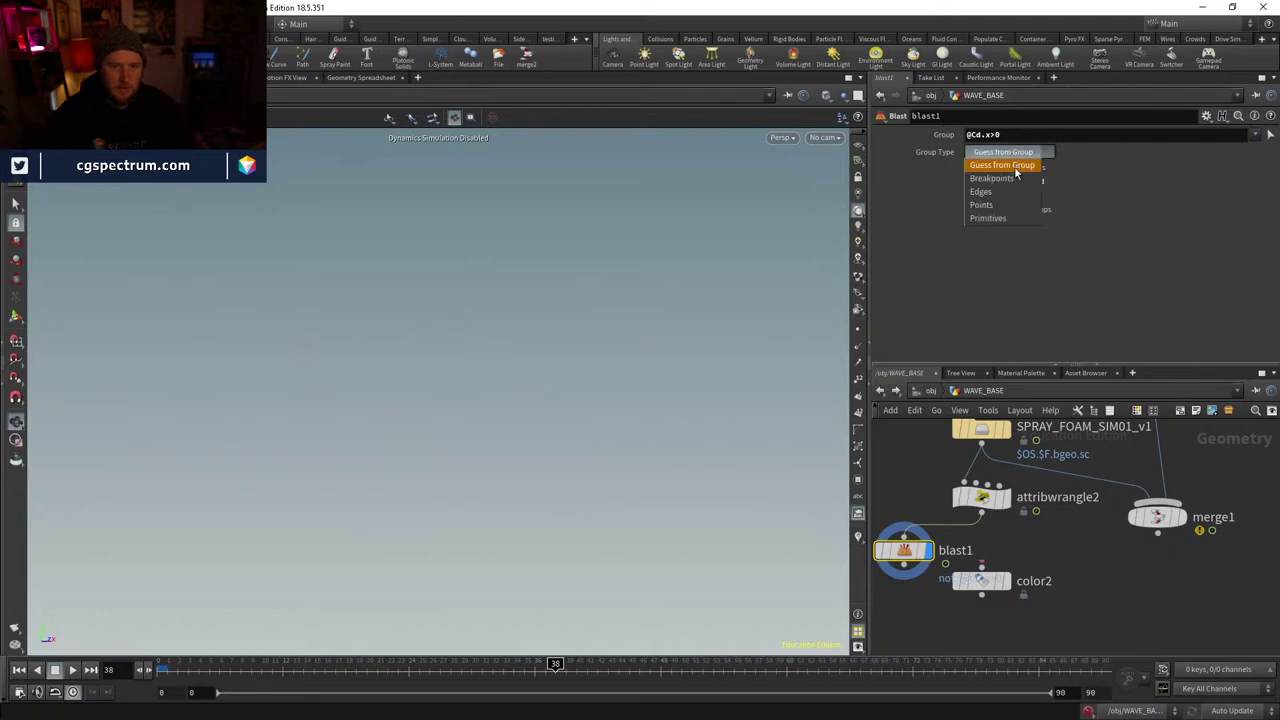
pyautogui.click(1004, 205)
pyautogui.click(996, 182)
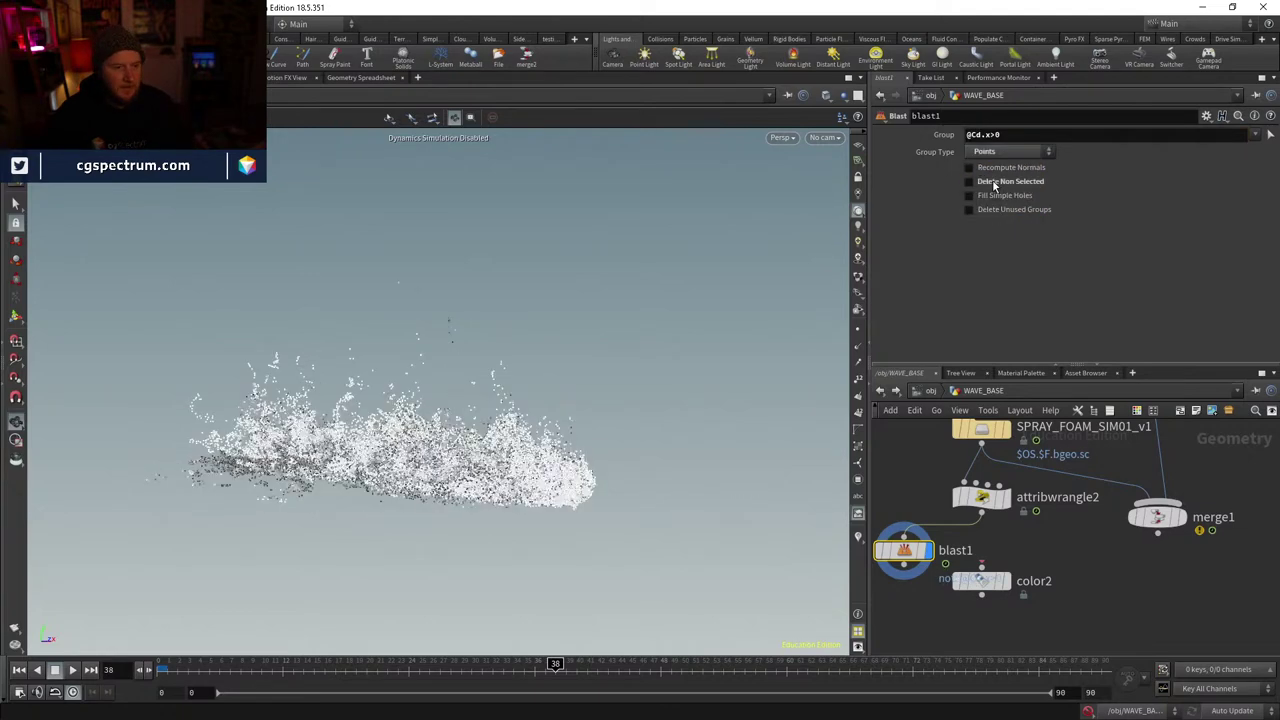
pyautogui.moveTo(430, 470); pyautogui.dragTo(491, 523)
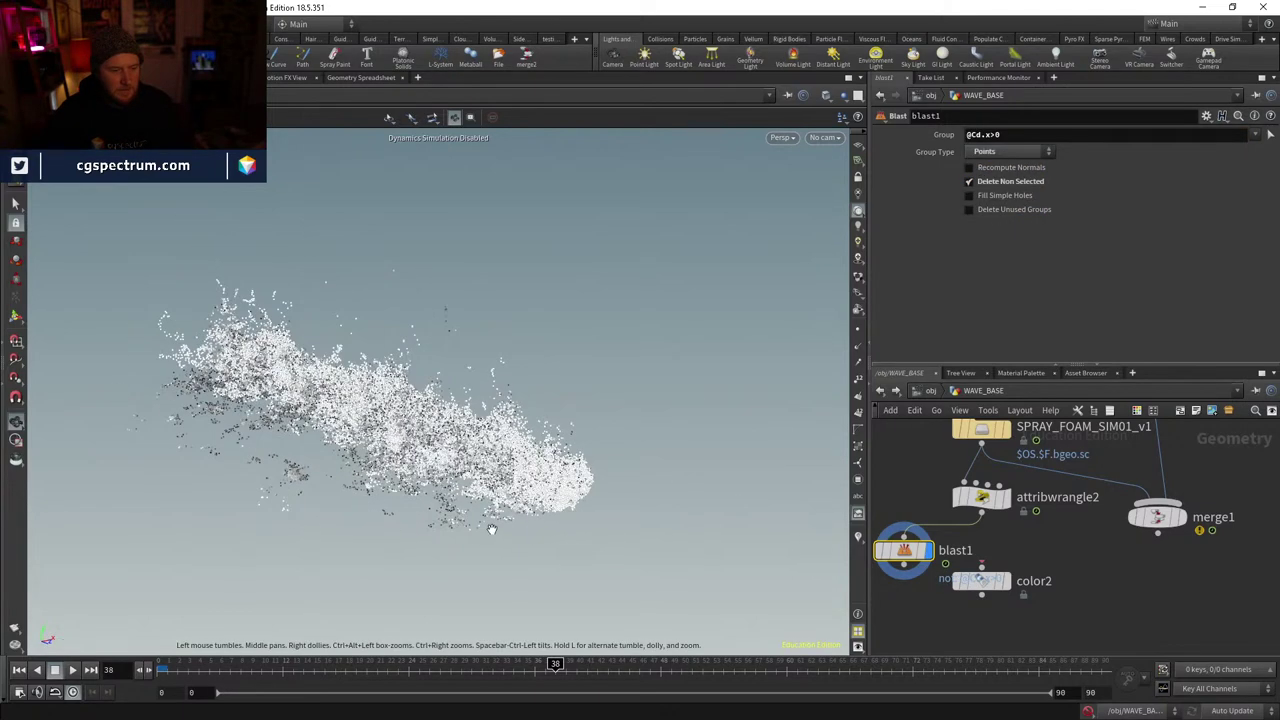
pyautogui.moveTo(409, 664); pyautogui.dragTo(492, 664)
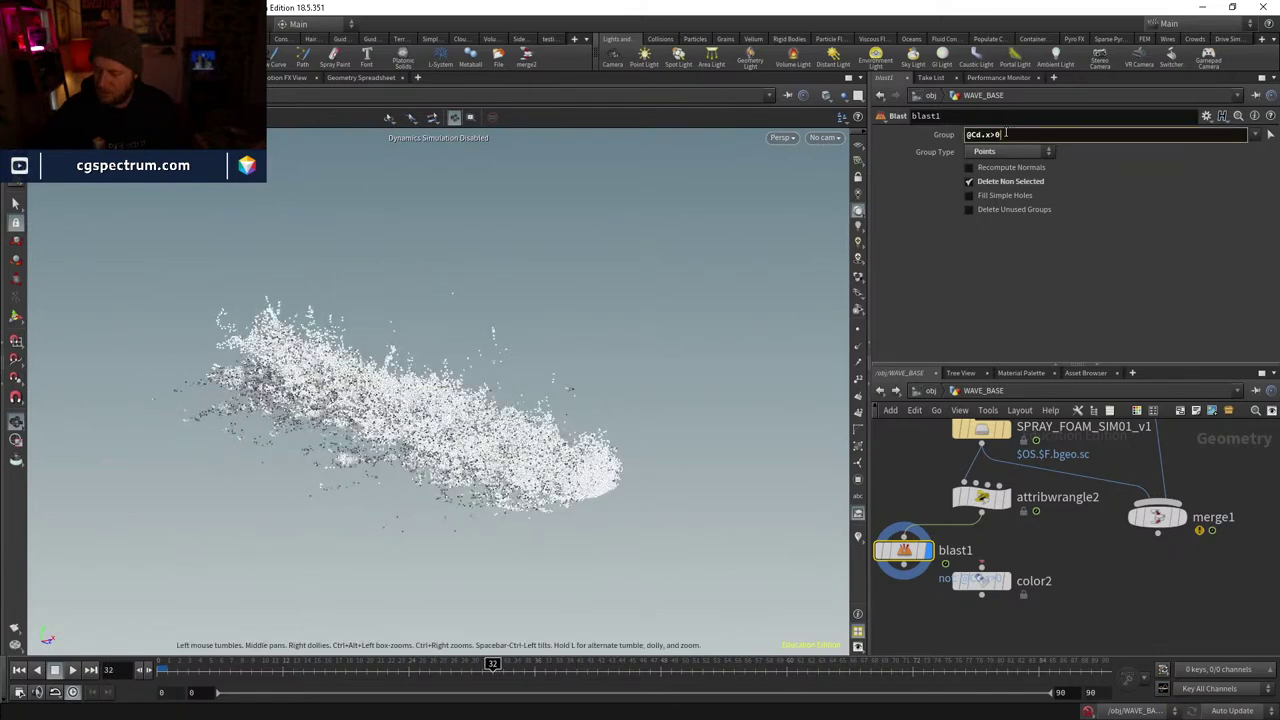
pyautogui.write('.5')
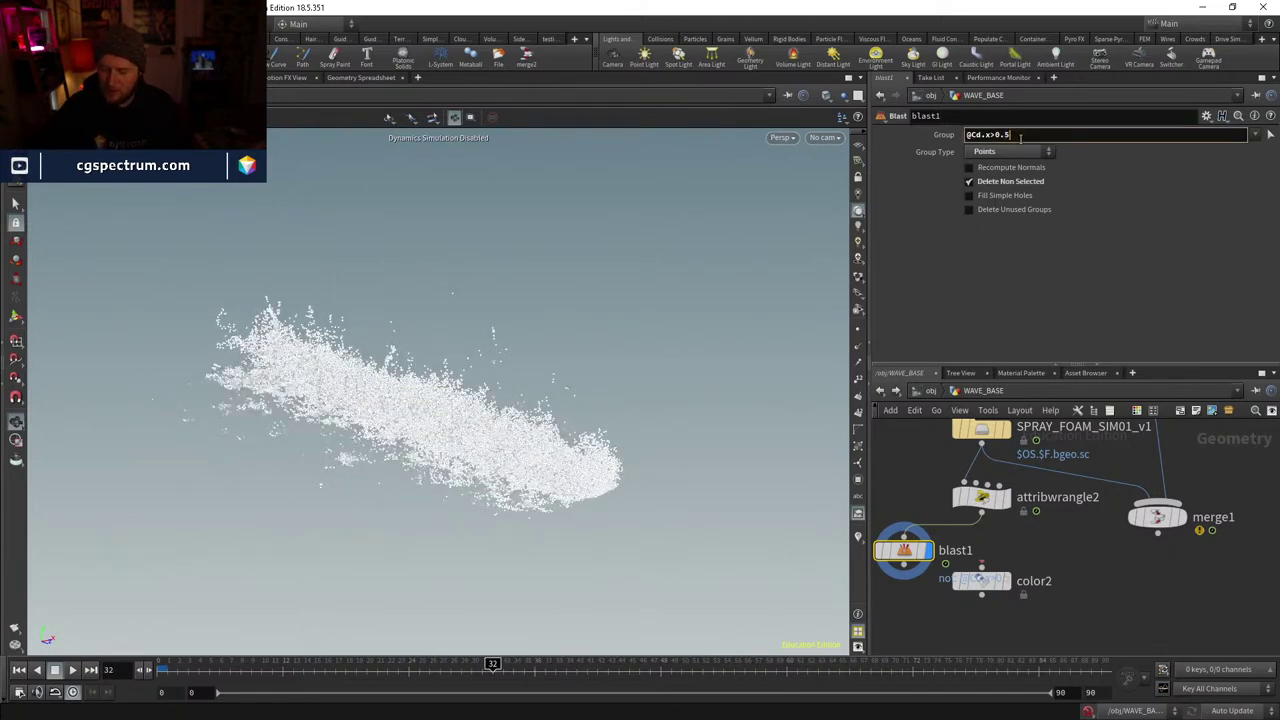
pyautogui.write('99')
pyautogui.press('Return')
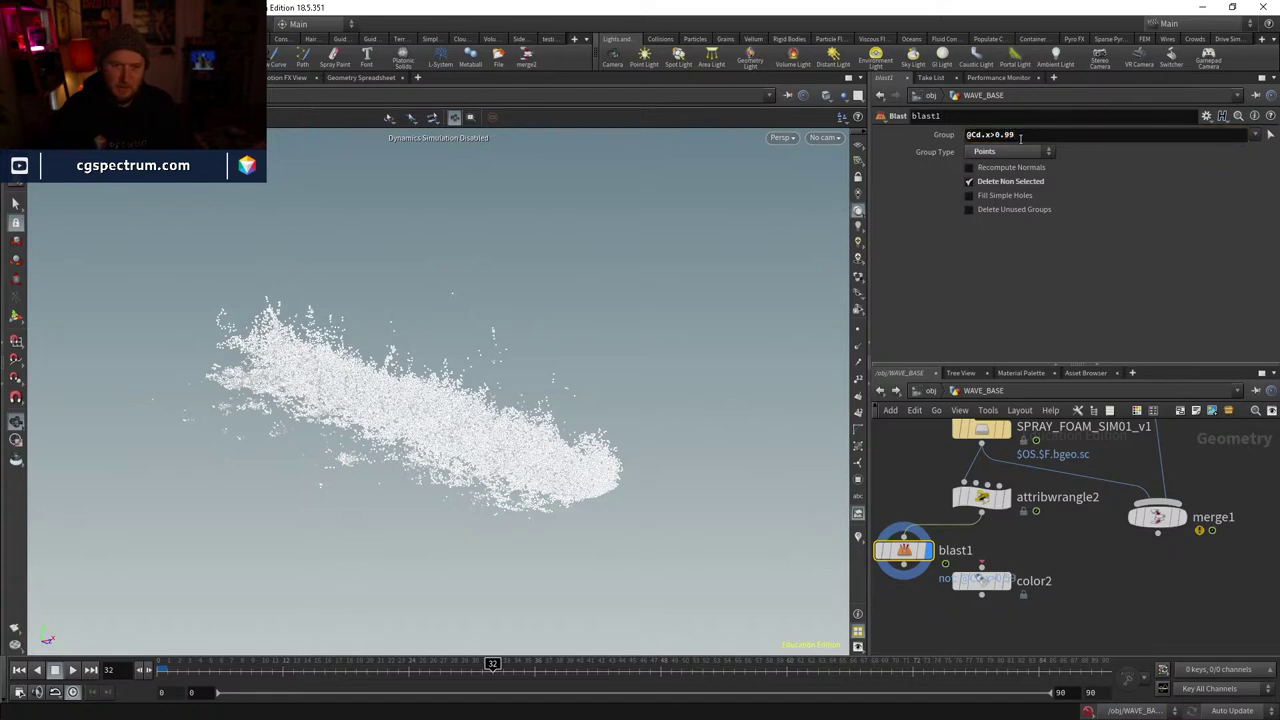
pyautogui.click(982, 496)
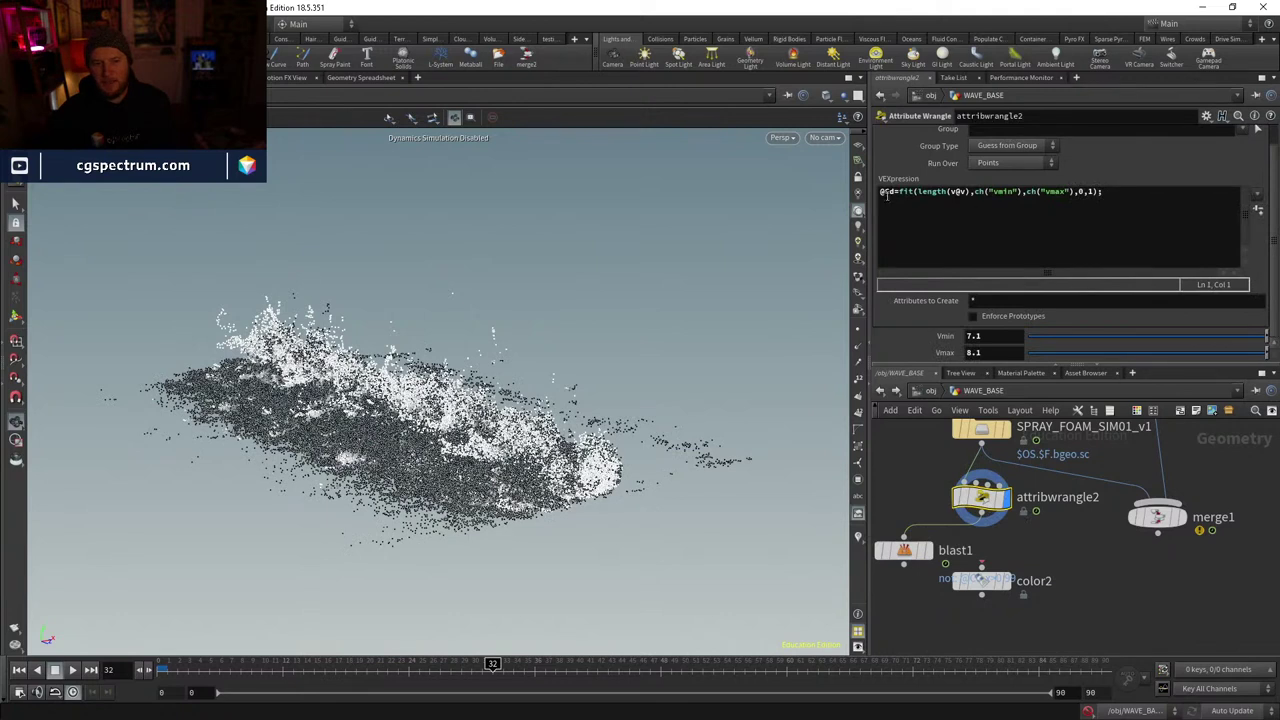
pyautogui.click(1103, 200)
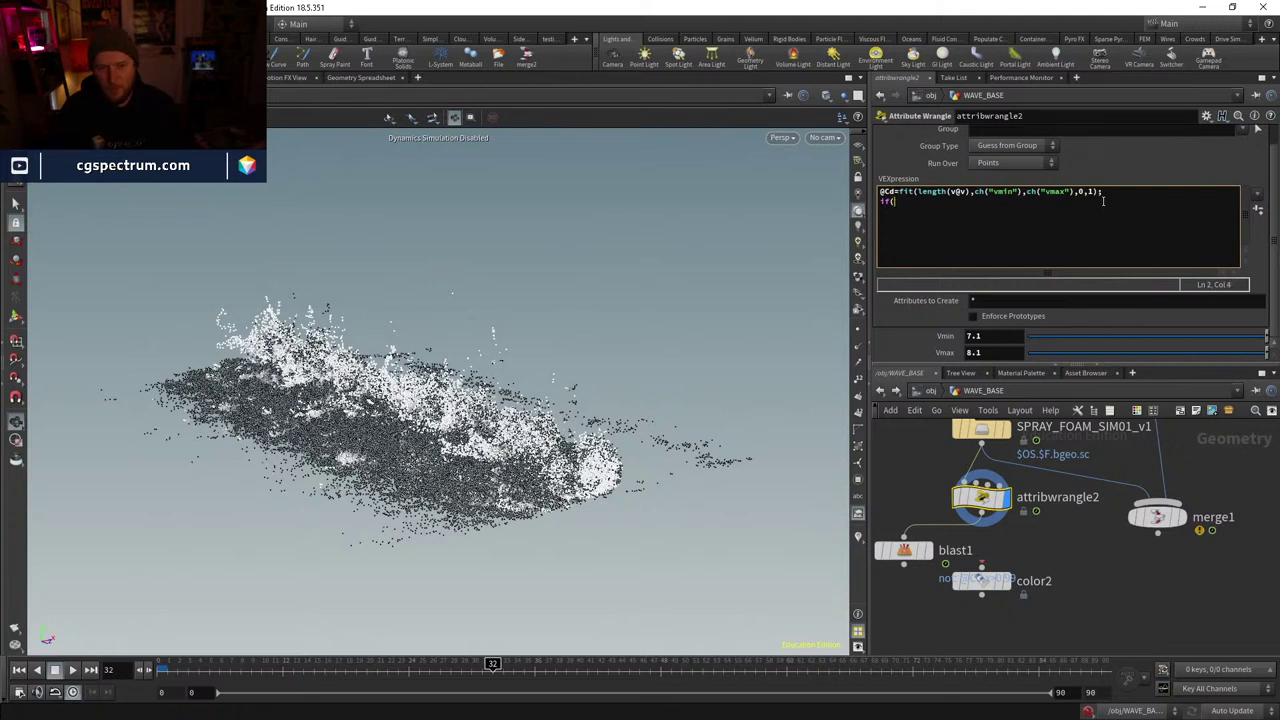
pyautogui.write('length')
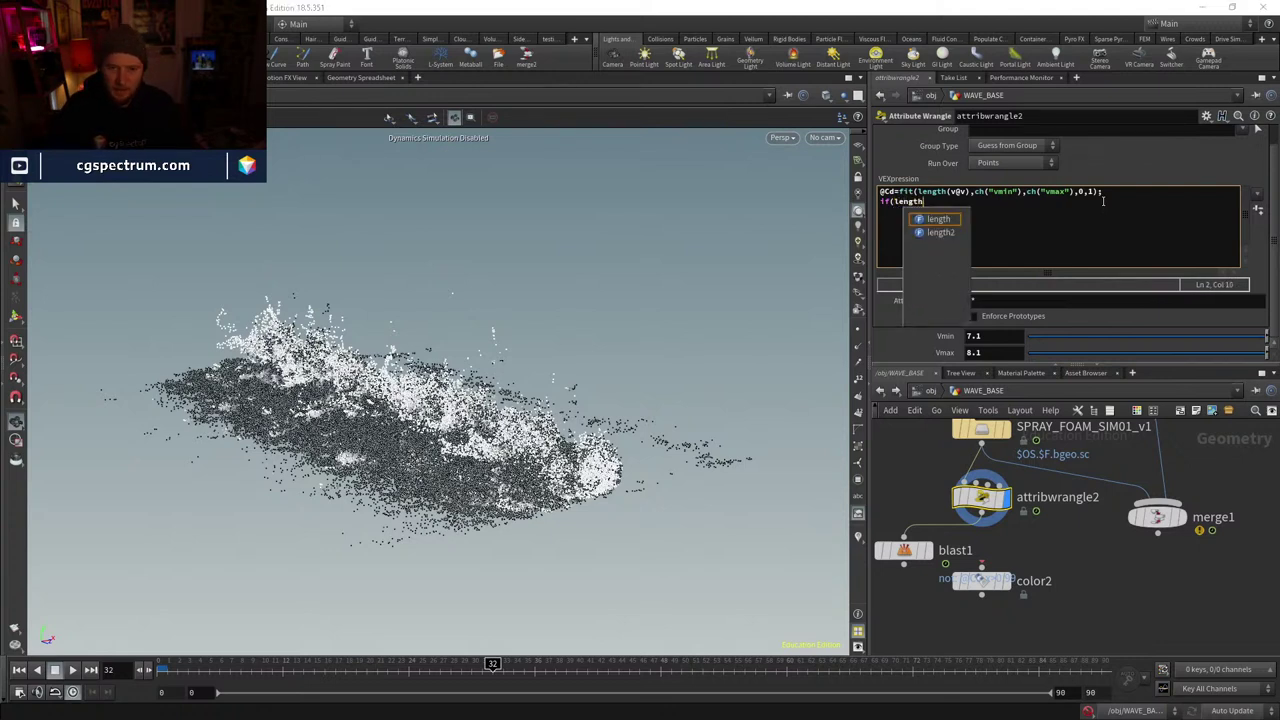
pyautogui.write('(v@')
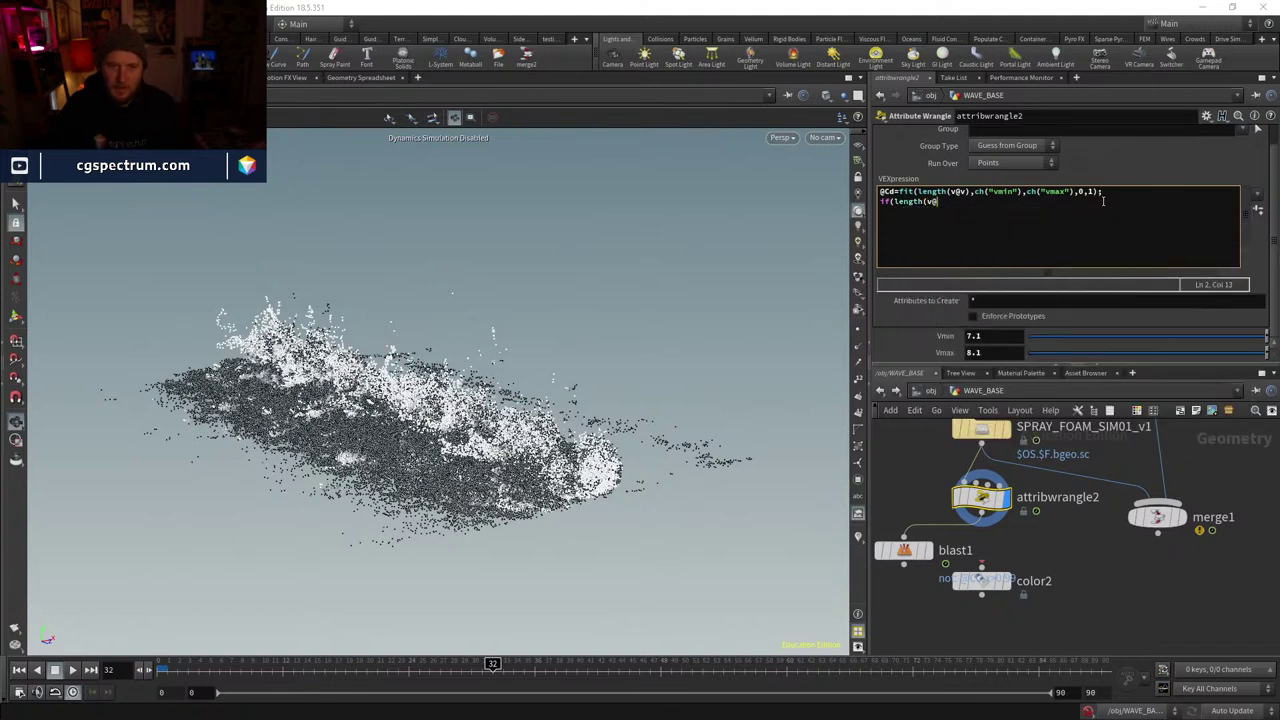
pyautogui.write('v)<ch(')
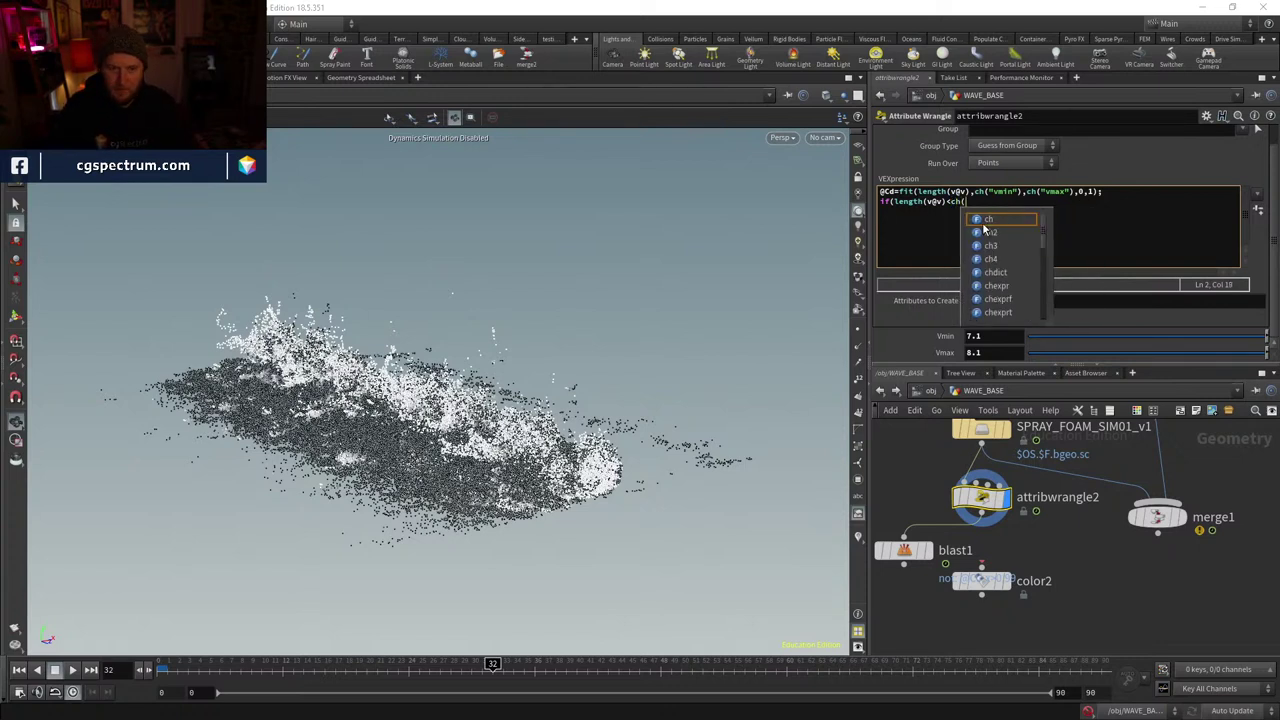
pyautogui.write('"vmin"){')
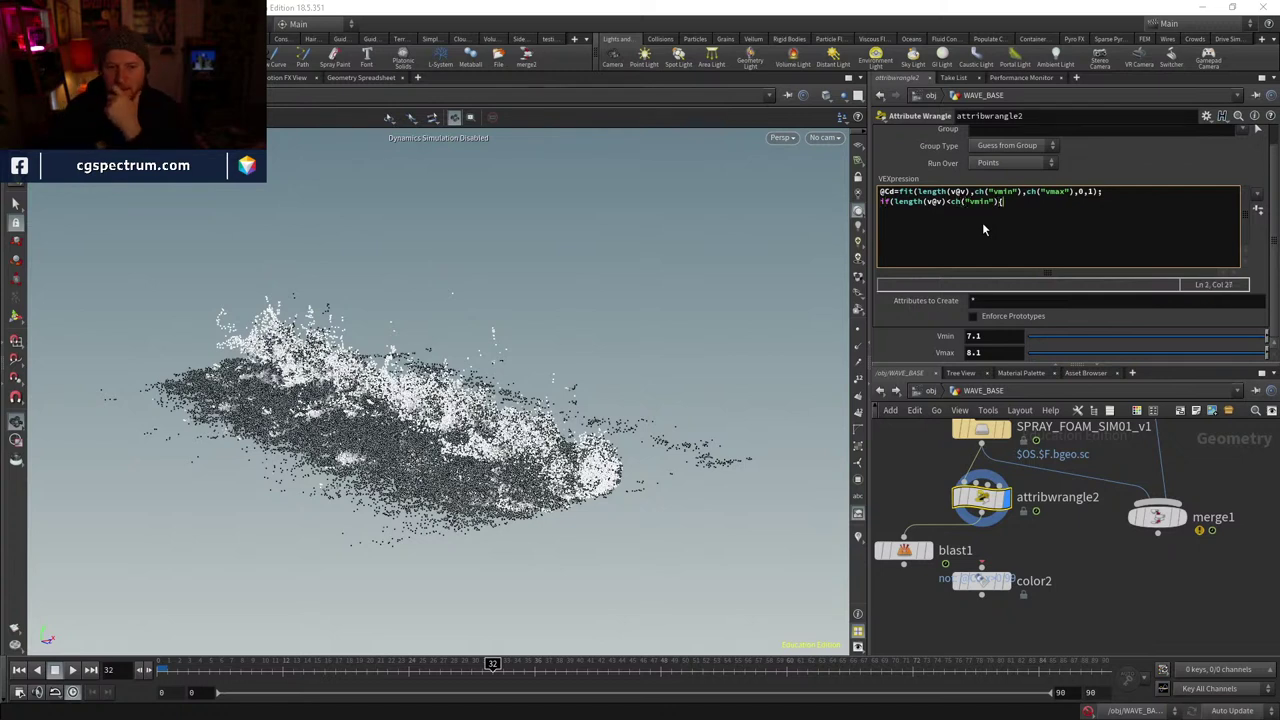
pyautogui.write('re')
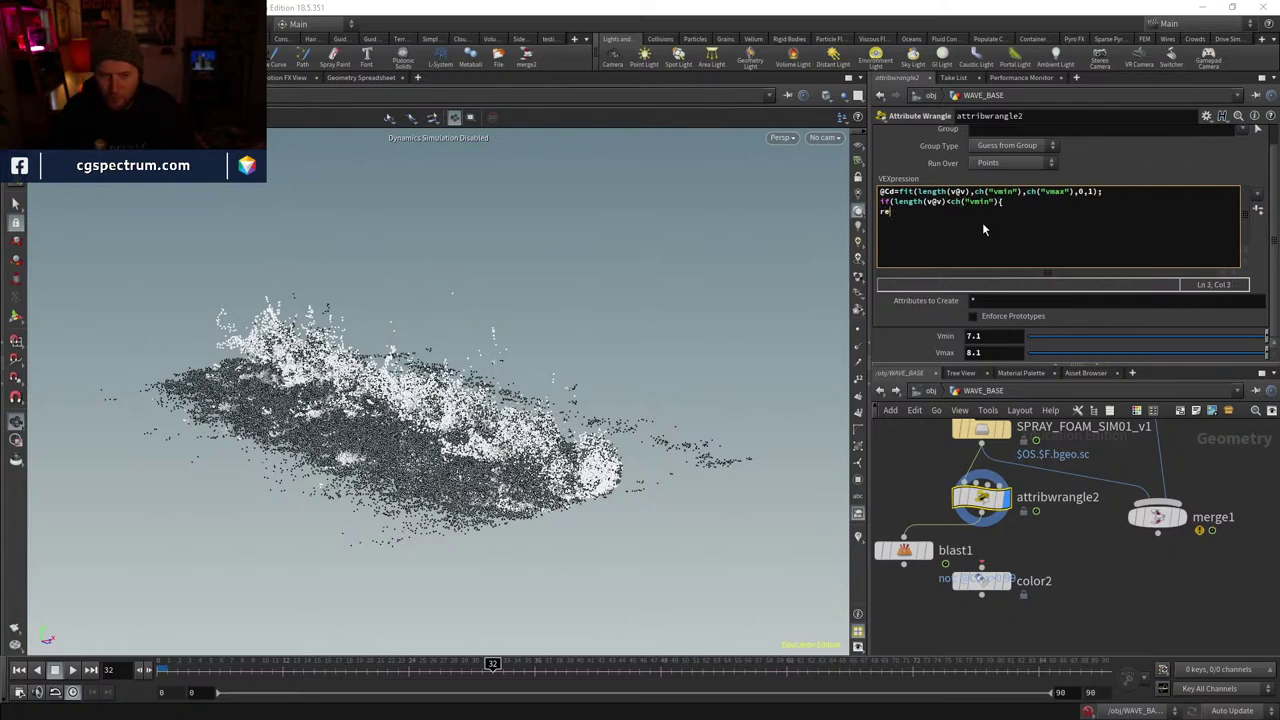
pyautogui.write('movepoint(')
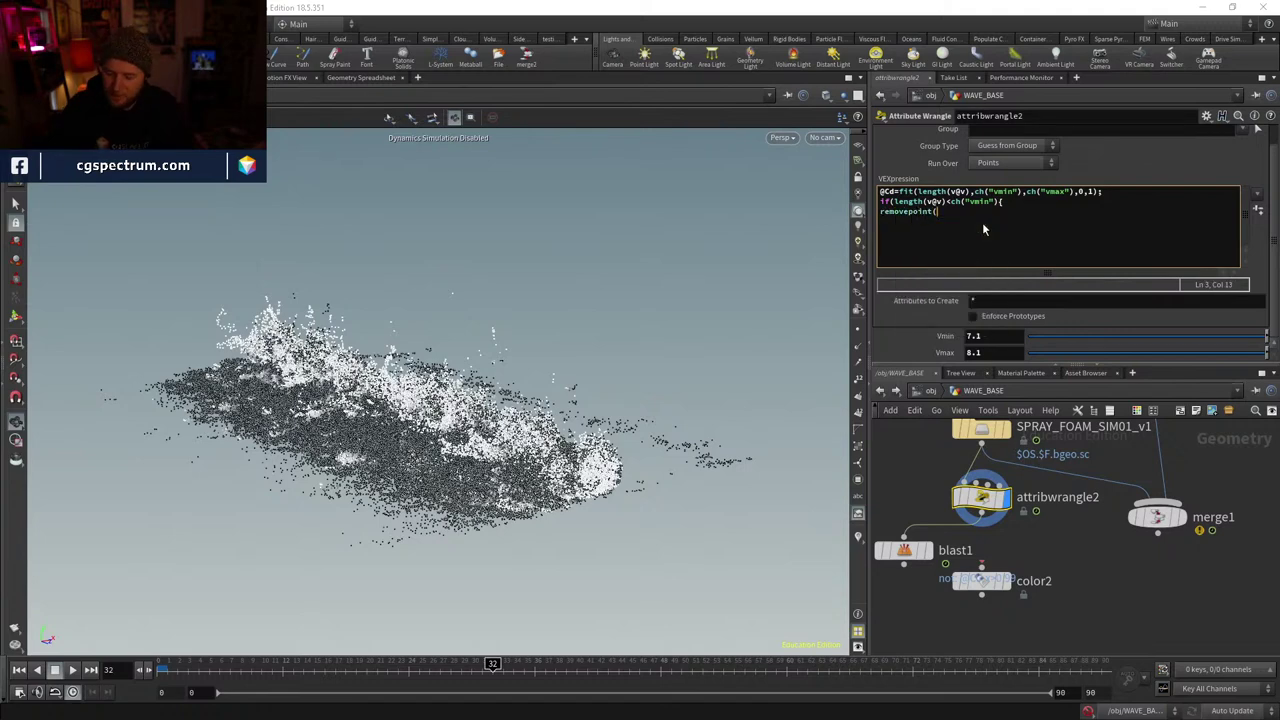
pyautogui.write('0,@')
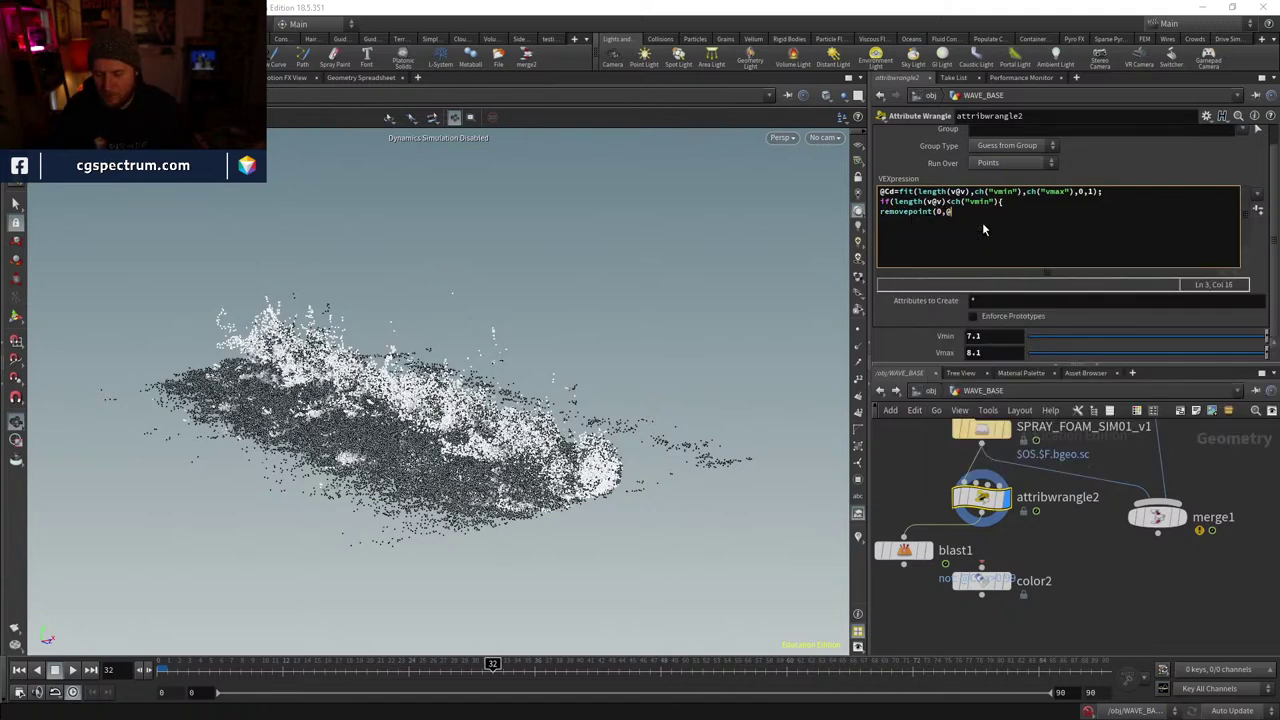
pyautogui.write('ptnum); ')
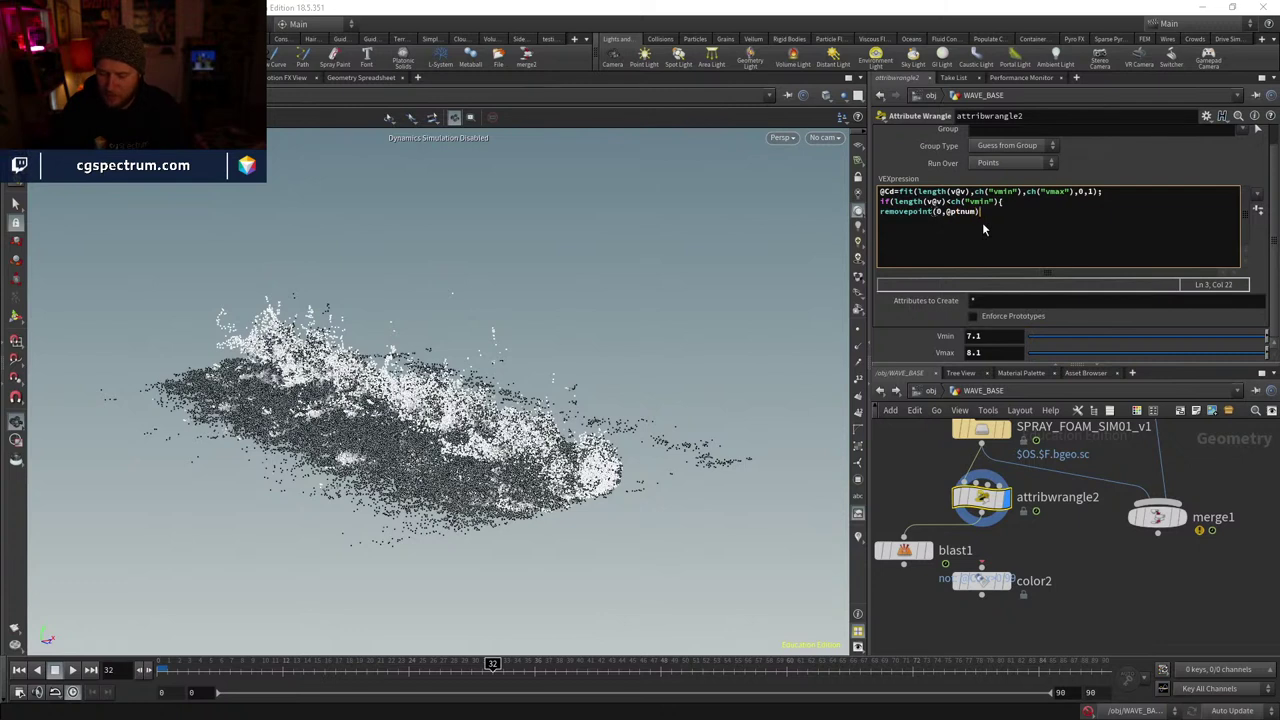
pyautogui.write('}')
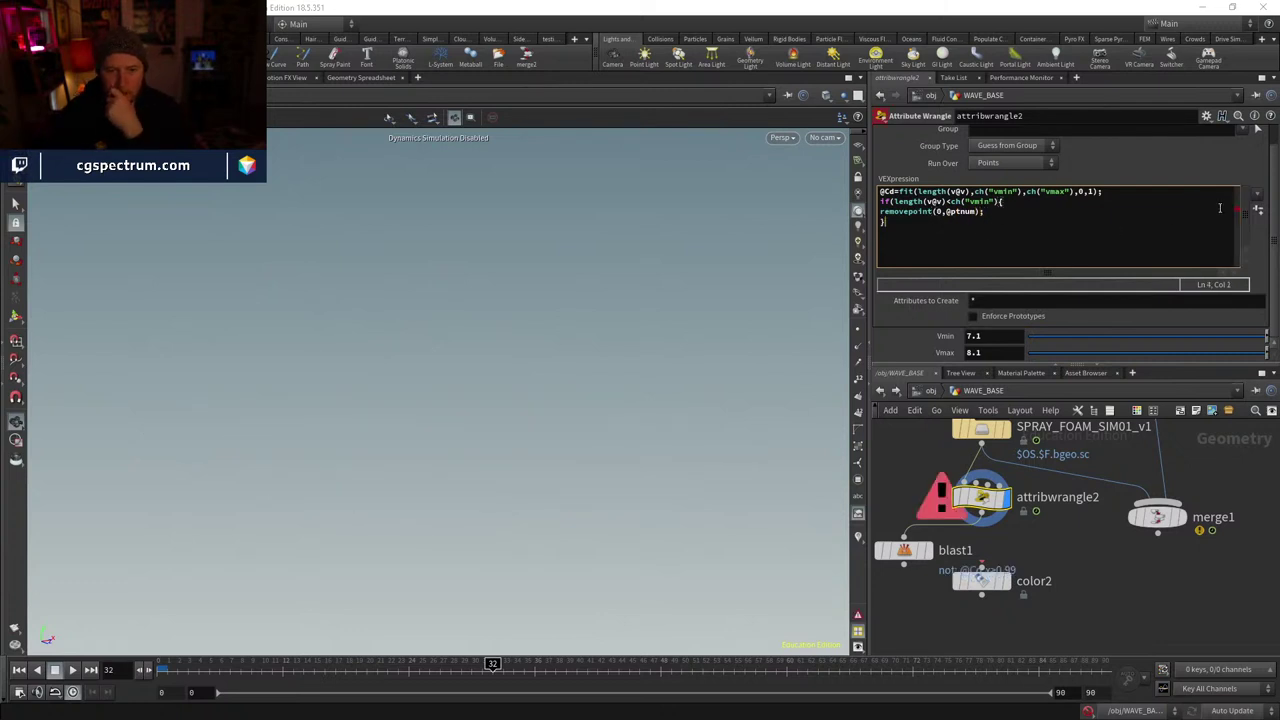
pyautogui.click(1000, 201)
pyautogui.write('{')
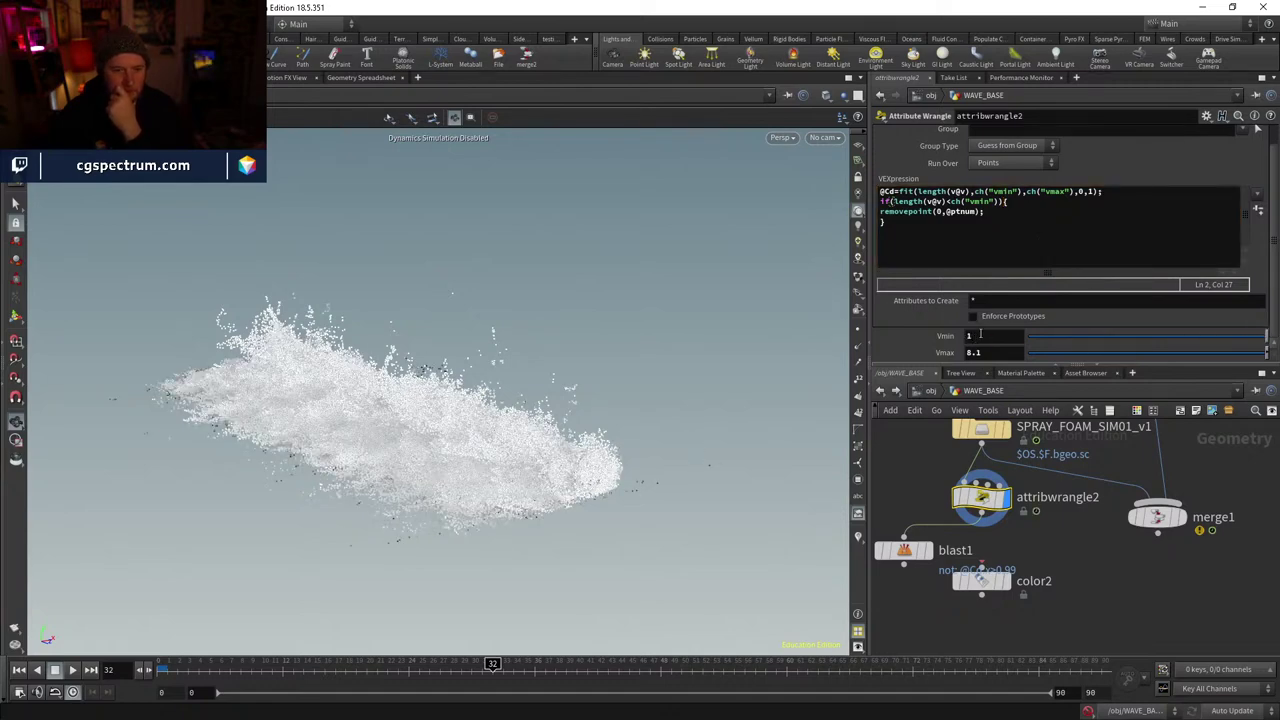
pyautogui.moveTo(1264, 336); pyautogui.dragTo(968, 328, button='middle')
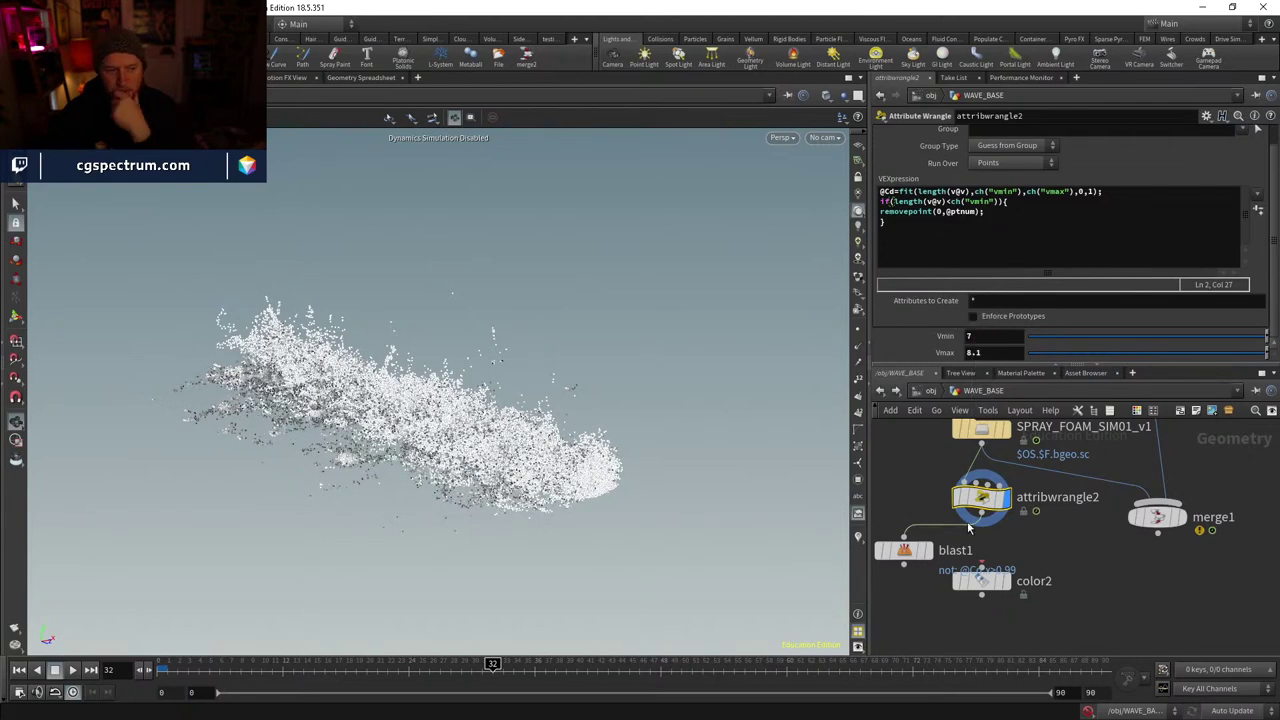
# - Comment out the wrangle's if/removepoint lines with //
pyautogui.click(925, 550)
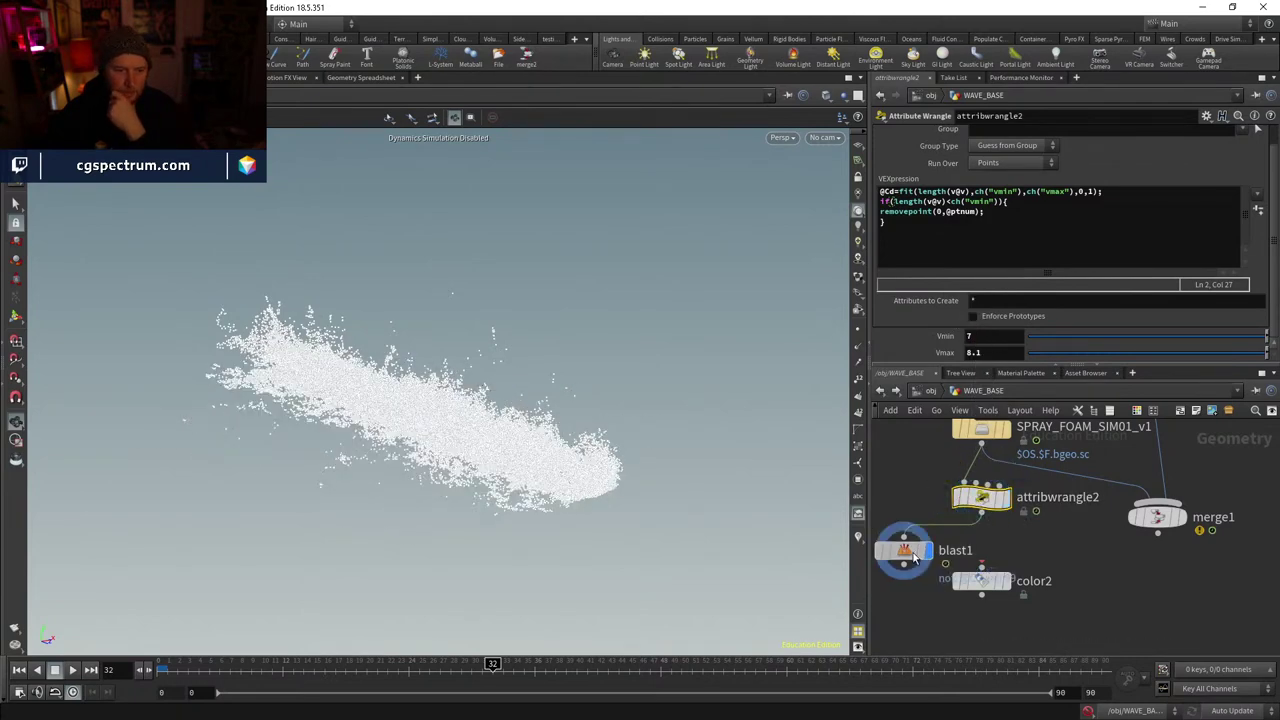
pyautogui.click(960, 497)
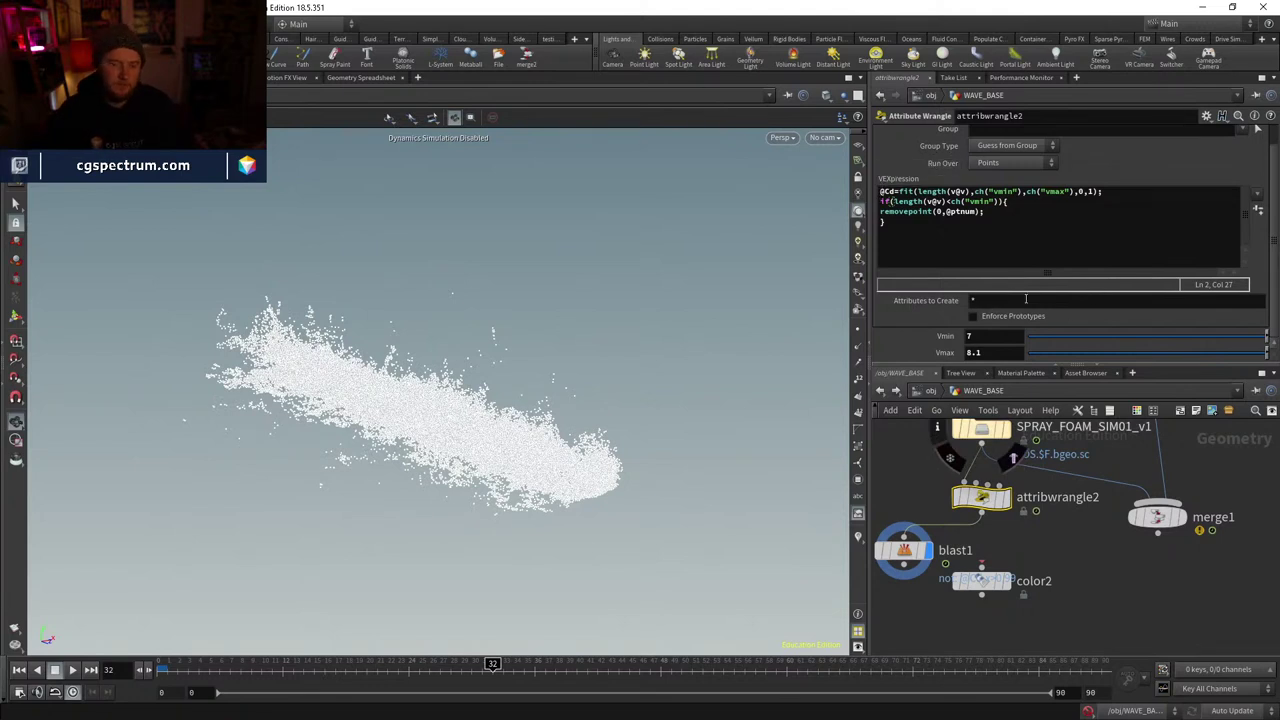
pyautogui.click(882, 201)
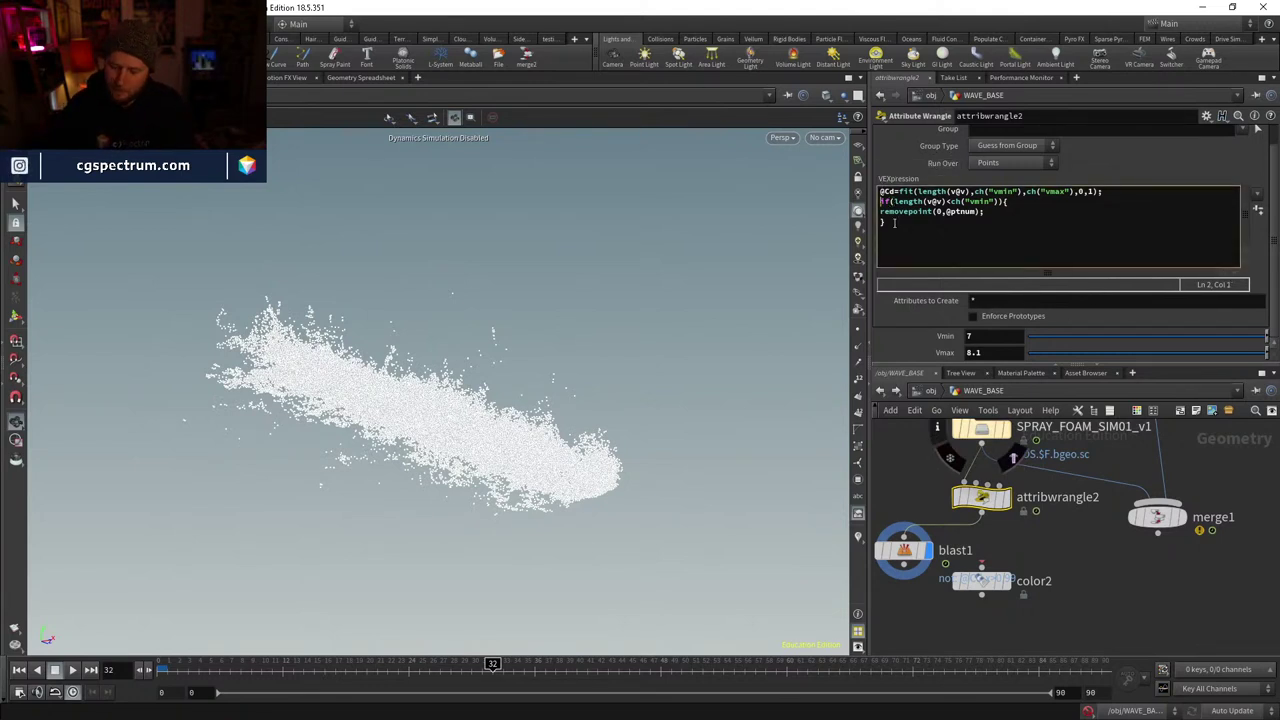
pyautogui.press('Return')
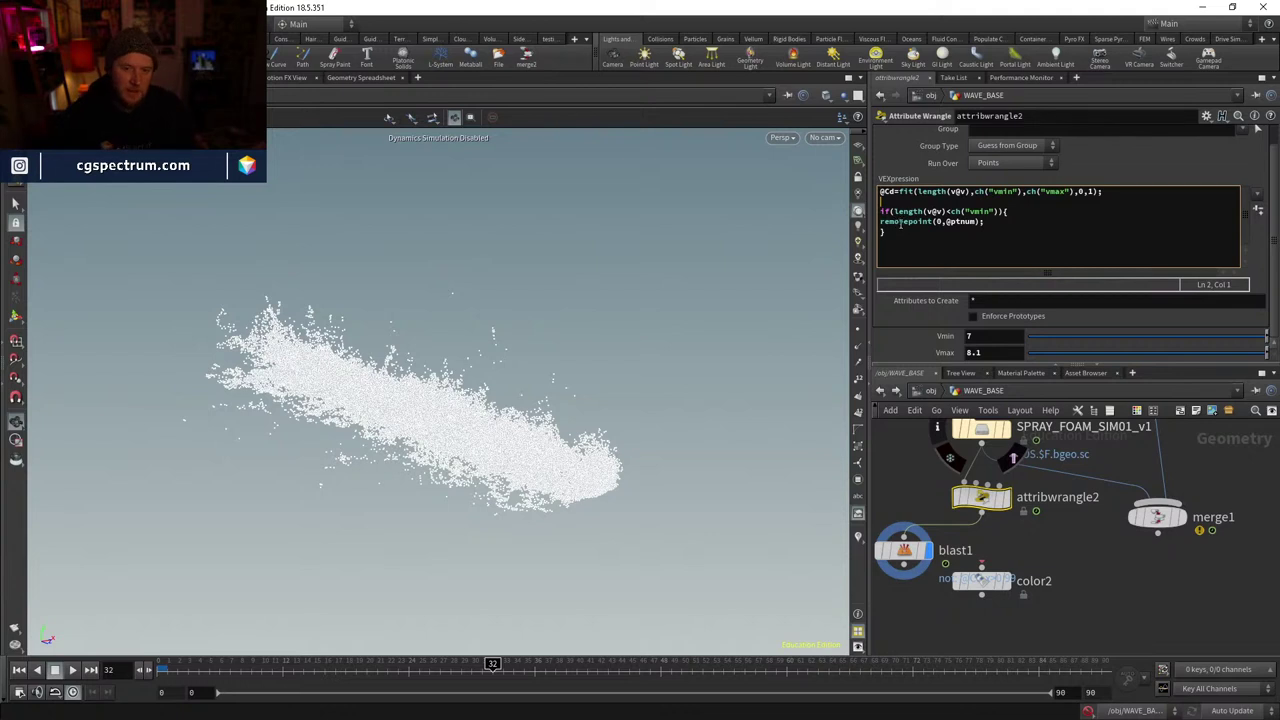
pyautogui.write('//')
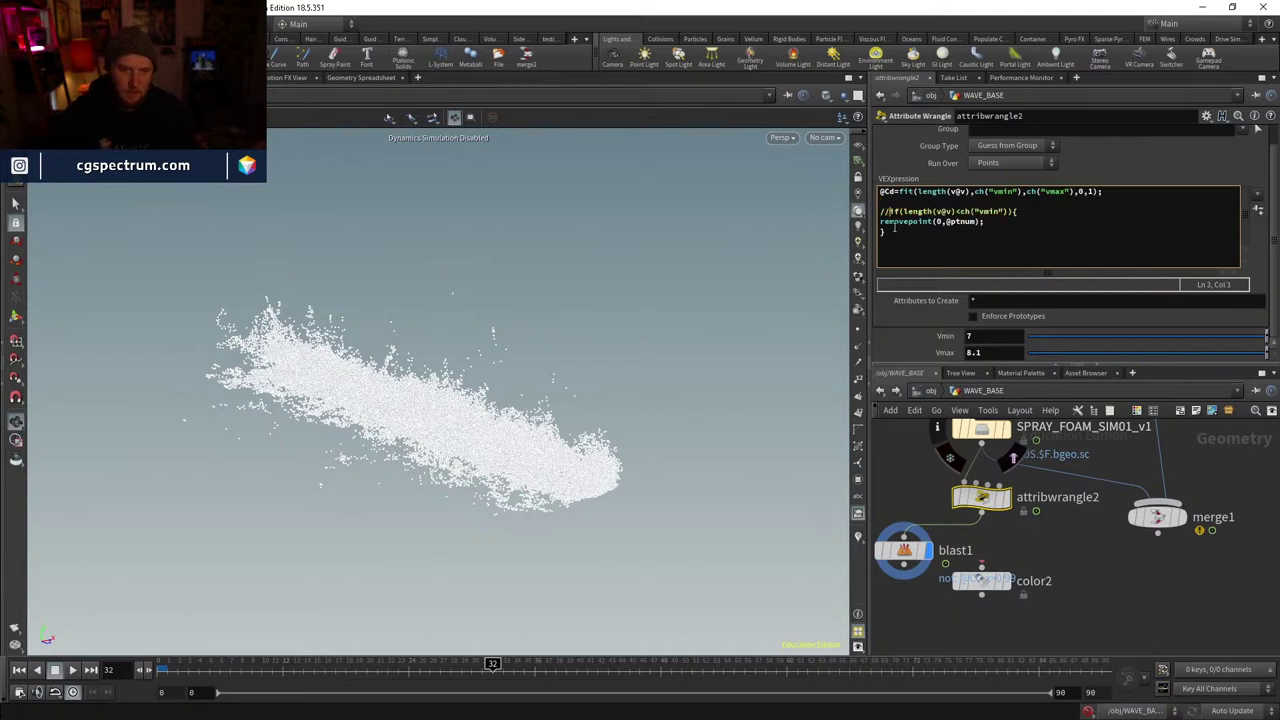
pyautogui.write('//')
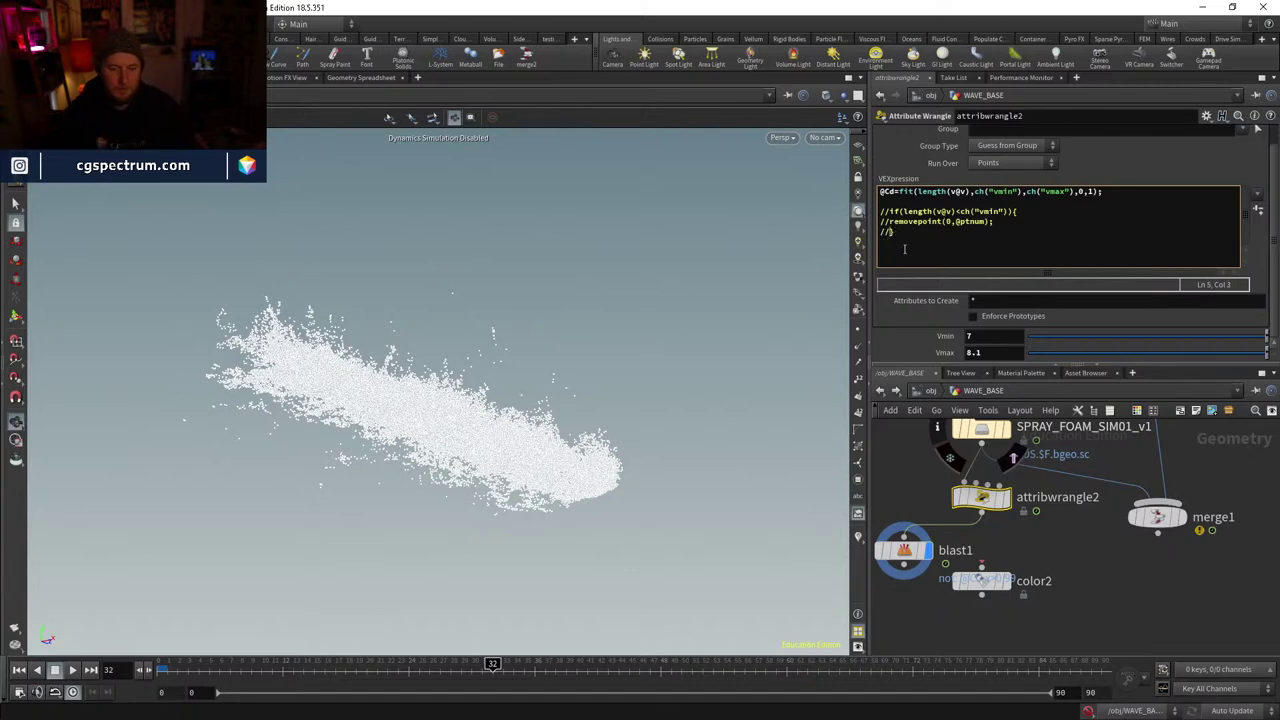
# - Compare the wrangle's coloured points with blast1's white points, toggling the wrangle's bypass, then redisplay blast1
pyautogui.moveTo(1090, 470); pyautogui.dragTo(1104, 461, button='middle')
pyautogui.click(1020, 488)
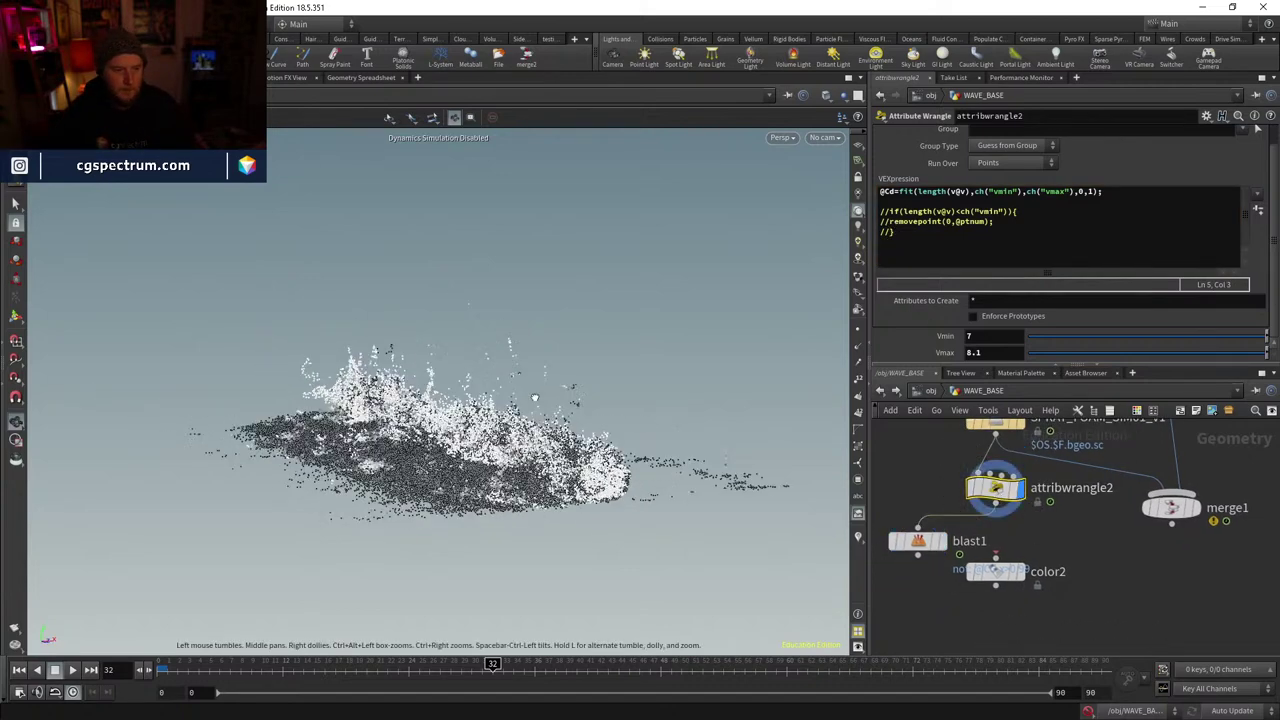
pyautogui.moveTo(534, 398); pyautogui.dragTo(563, 490)
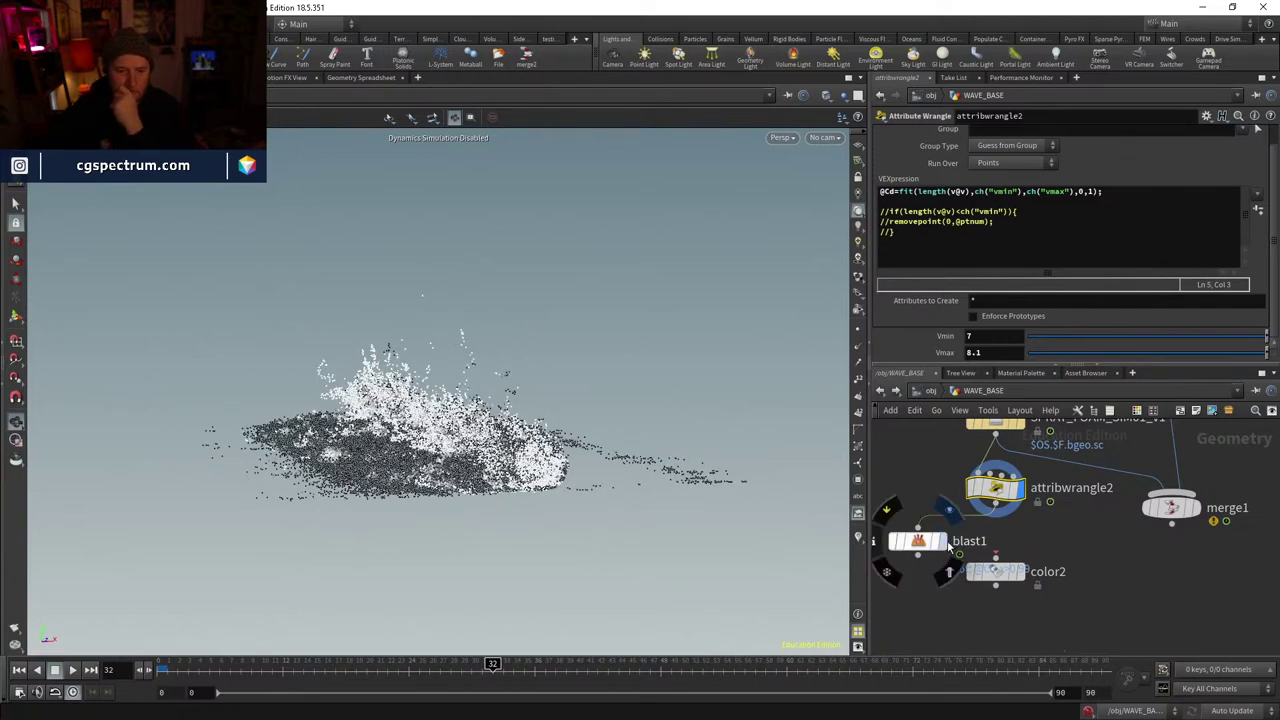
pyautogui.click(926, 546)
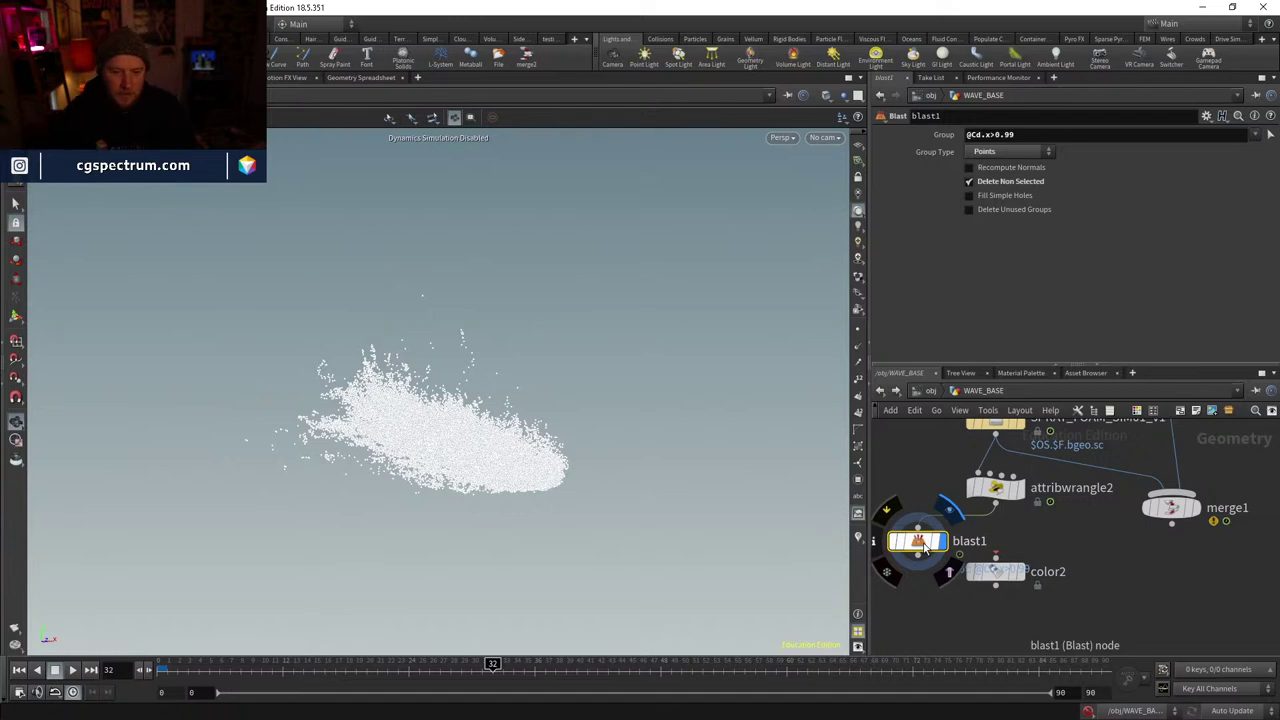
pyautogui.click(970, 490)
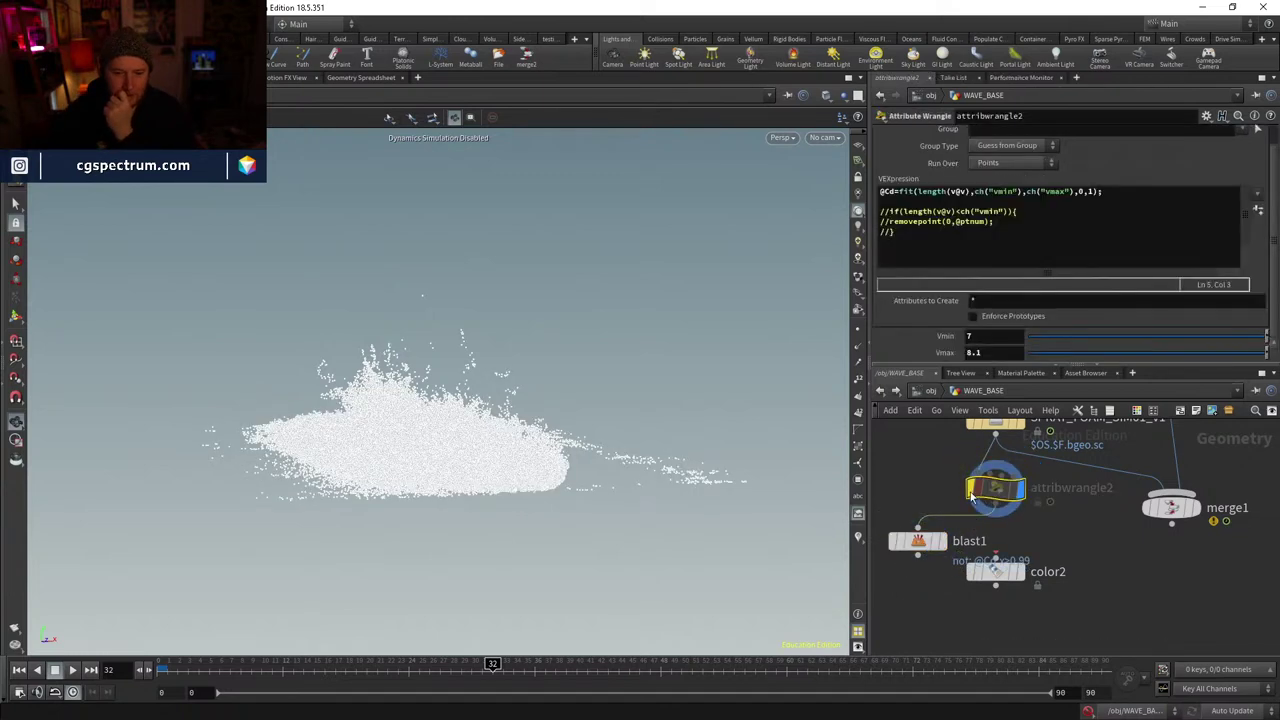
pyautogui.click(967, 491)
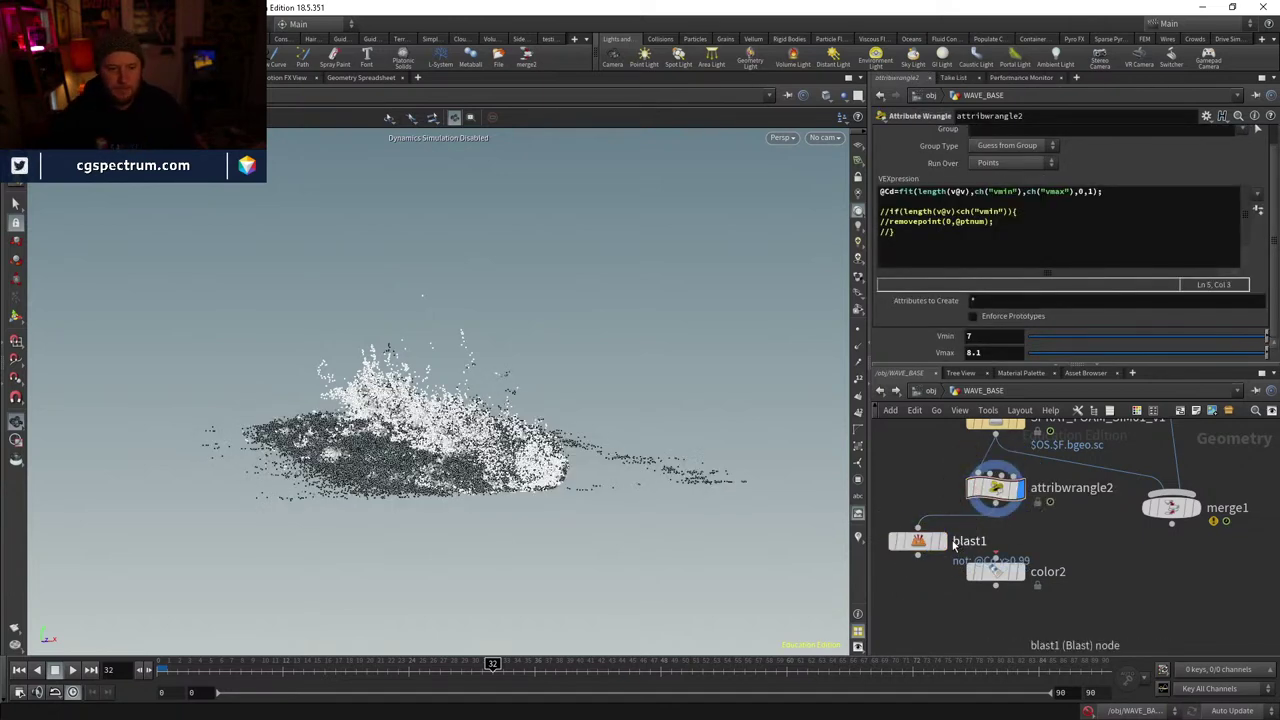
pyautogui.click(919, 541)
pyautogui.click(919, 541)
pyautogui.moveTo(985, 490)
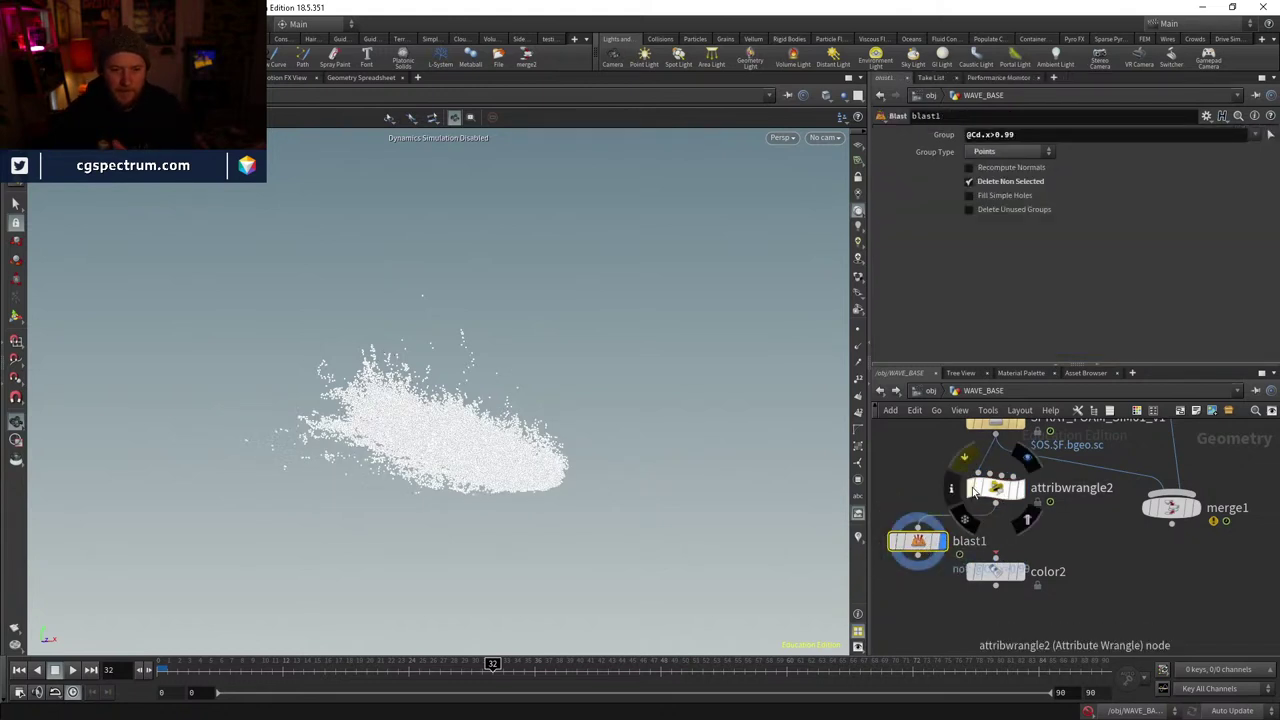
pyautogui.click(975, 491)
pyautogui.click(993, 487)
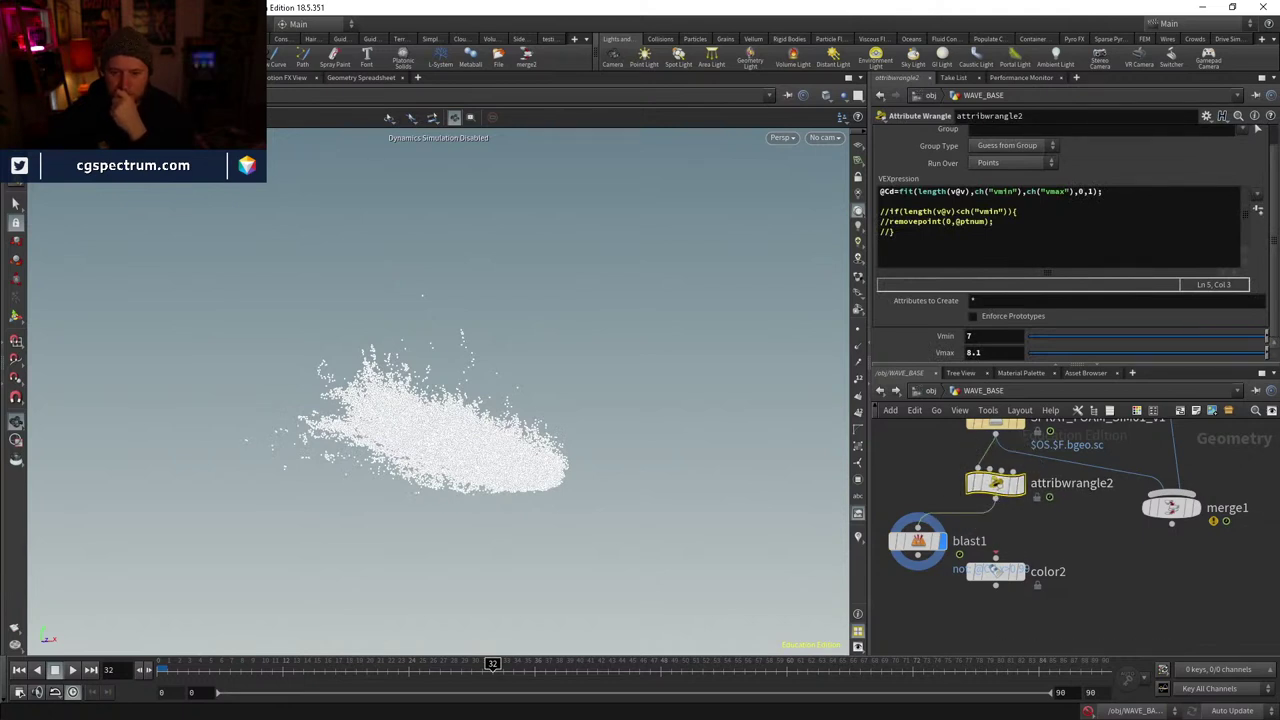
# - Wire attribwrangle2's output into blast1 and play the spray animation
pyautogui.moveTo(1002, 504); pyautogui.dragTo(918, 521)
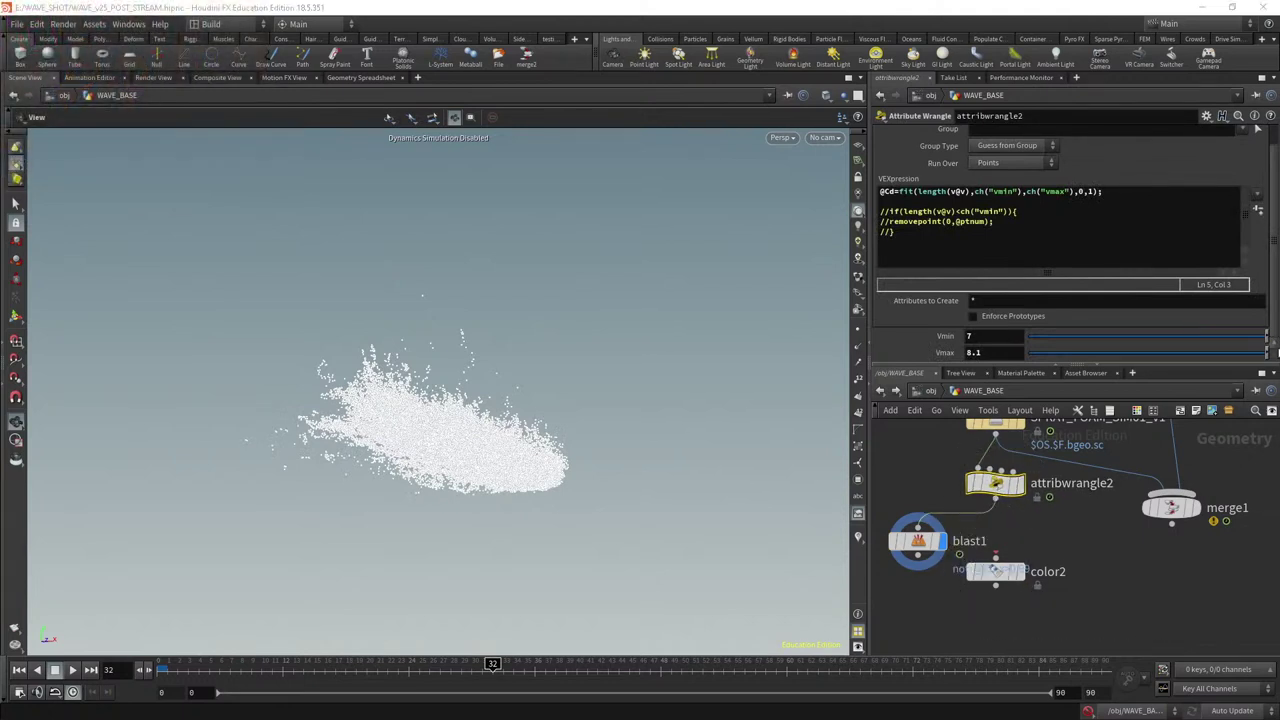
pyautogui.click(72, 669)
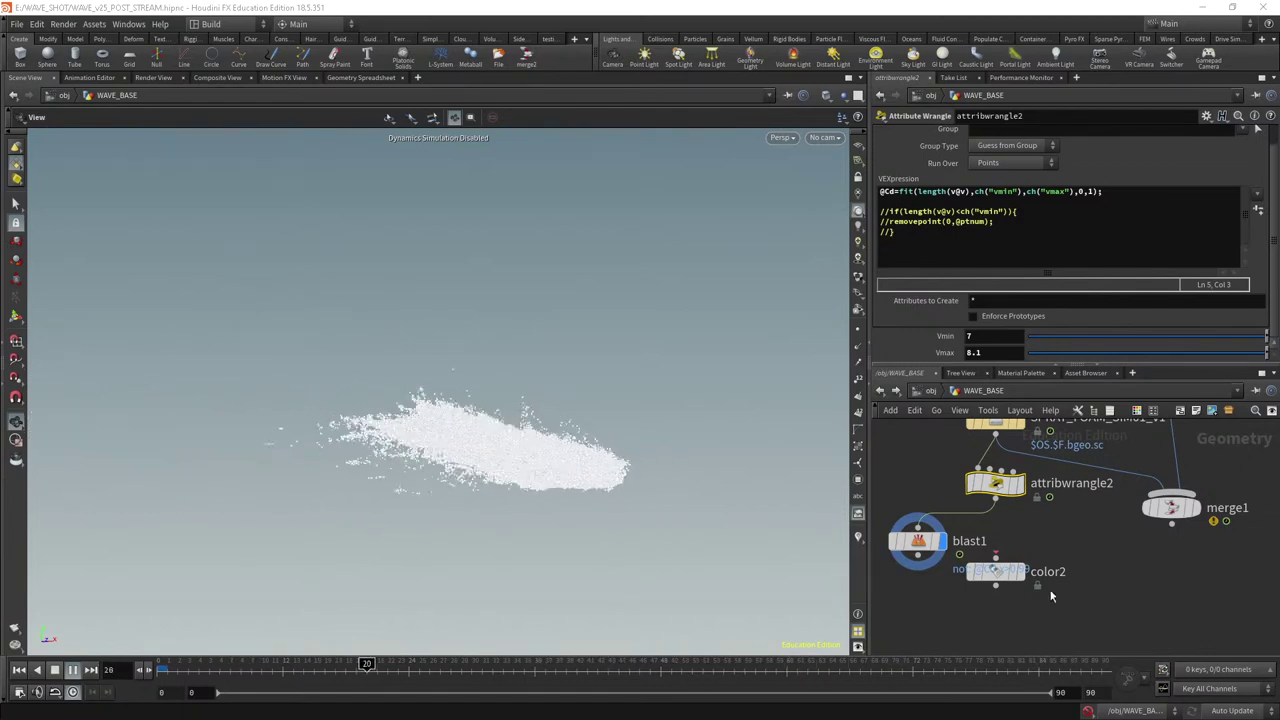
# - Chain blast1 directly under attribwrangle2 with color2 below, and stop playback
pyautogui.moveTo(995, 571); pyautogui.dragTo(995, 598)
pyautogui.moveTo(940, 558); pyautogui.dragTo(1017, 554)
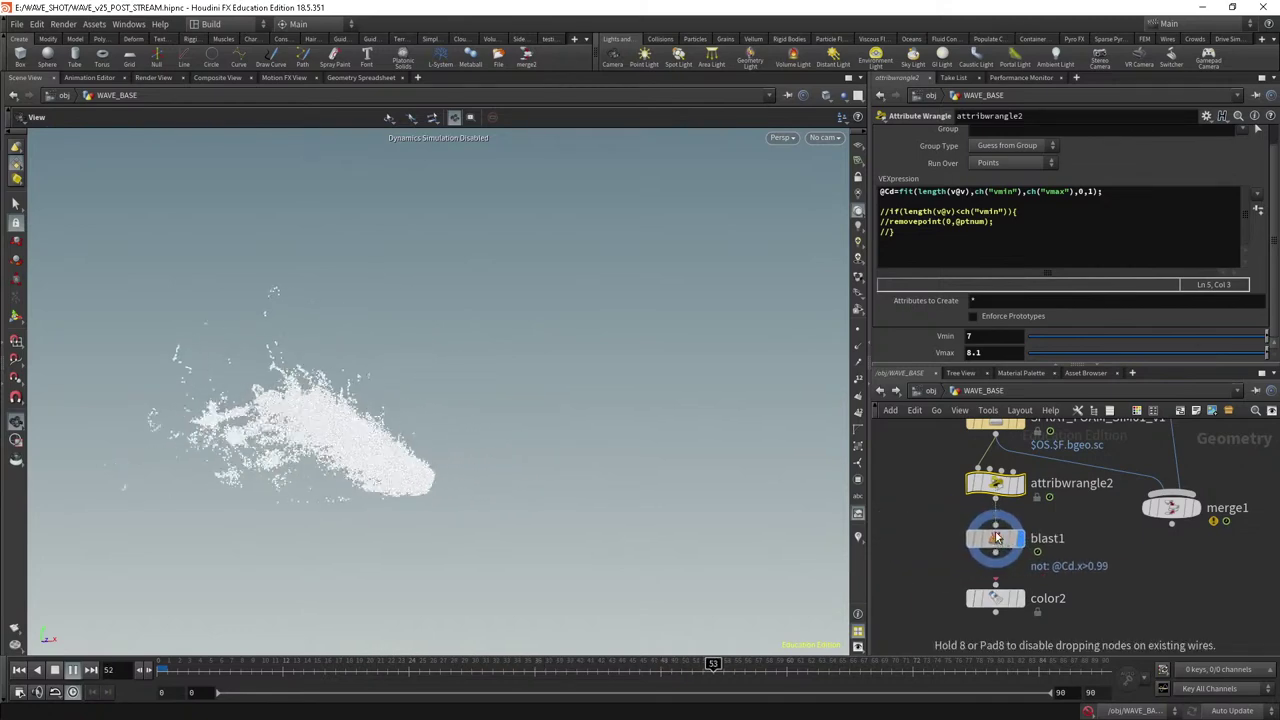
pyautogui.moveTo(970, 488)
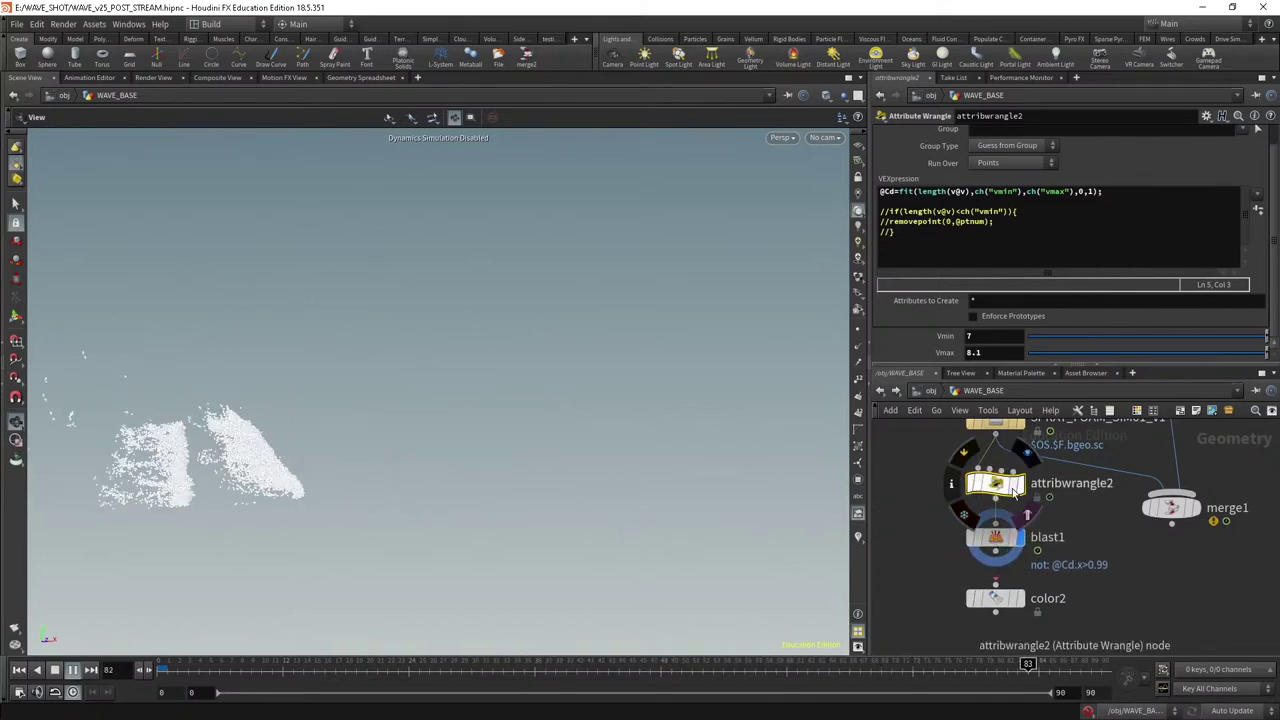
pyautogui.click(808, 665)
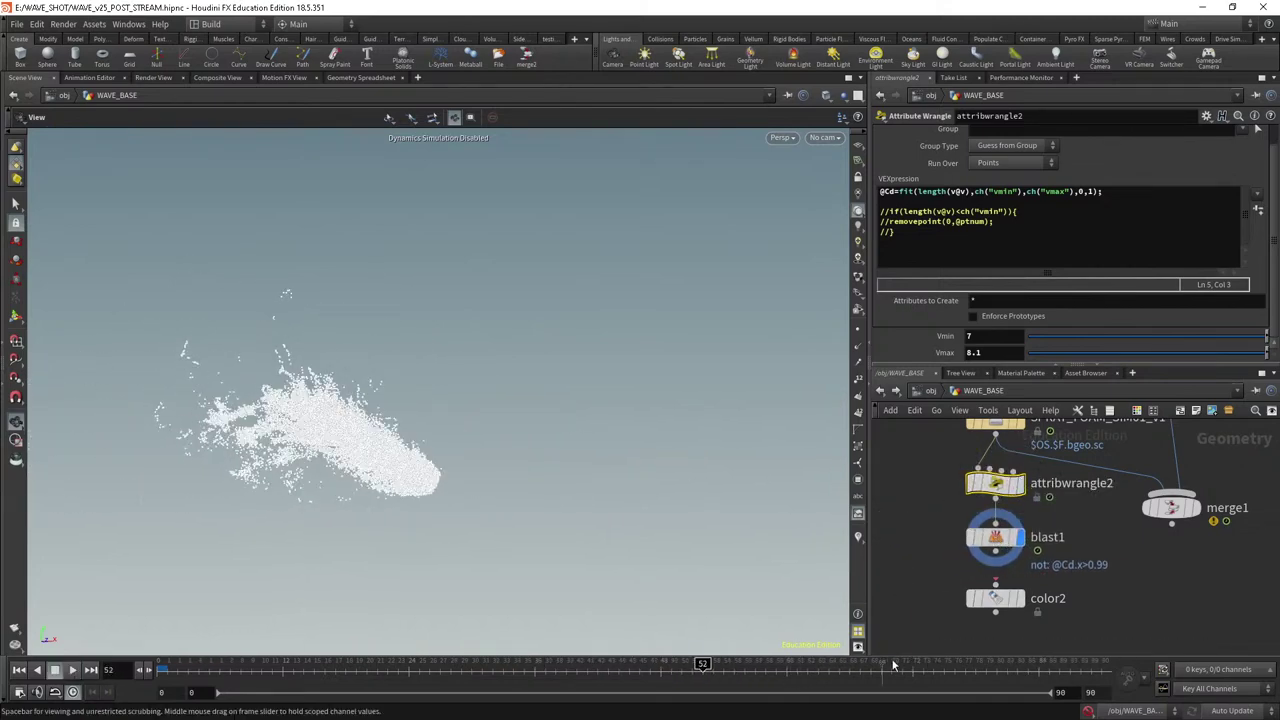
pyautogui.click(1008, 540)
pyautogui.click(993, 485)
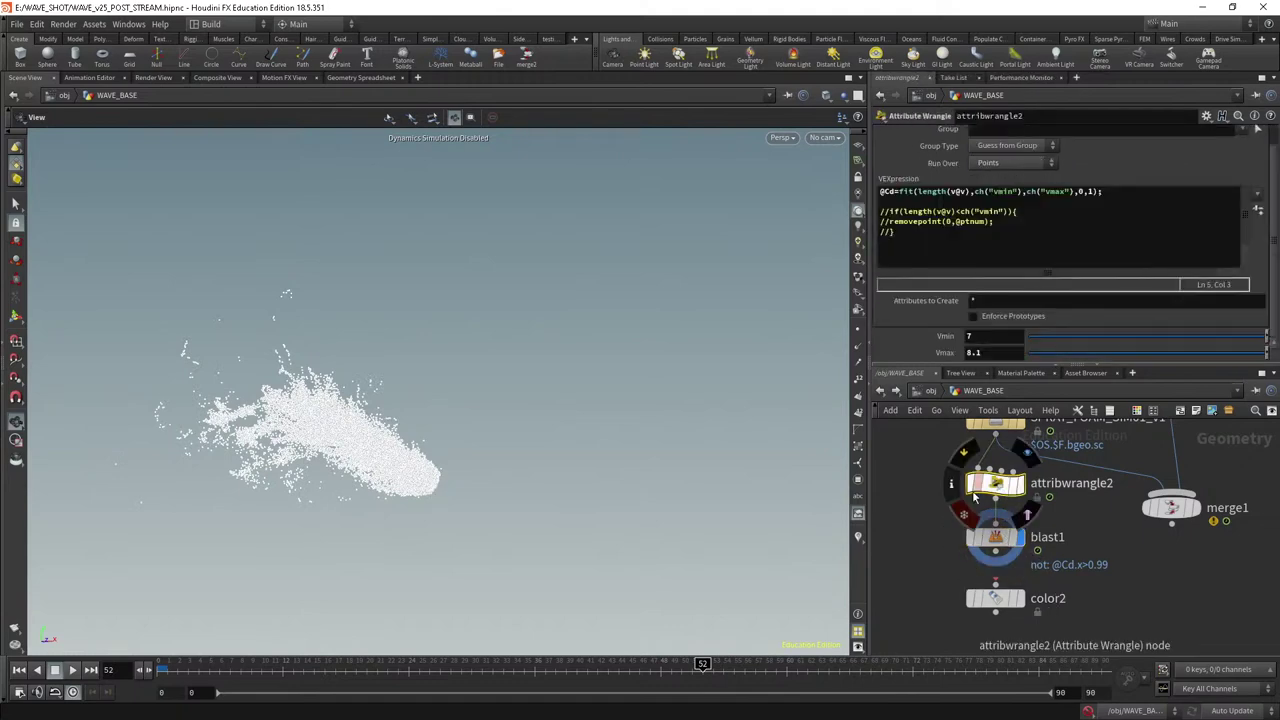
# - Scrub the filtered spray to frame 43 and look through cam5
pyautogui.moveTo(550, 664); pyautogui.dragTo(618, 664)
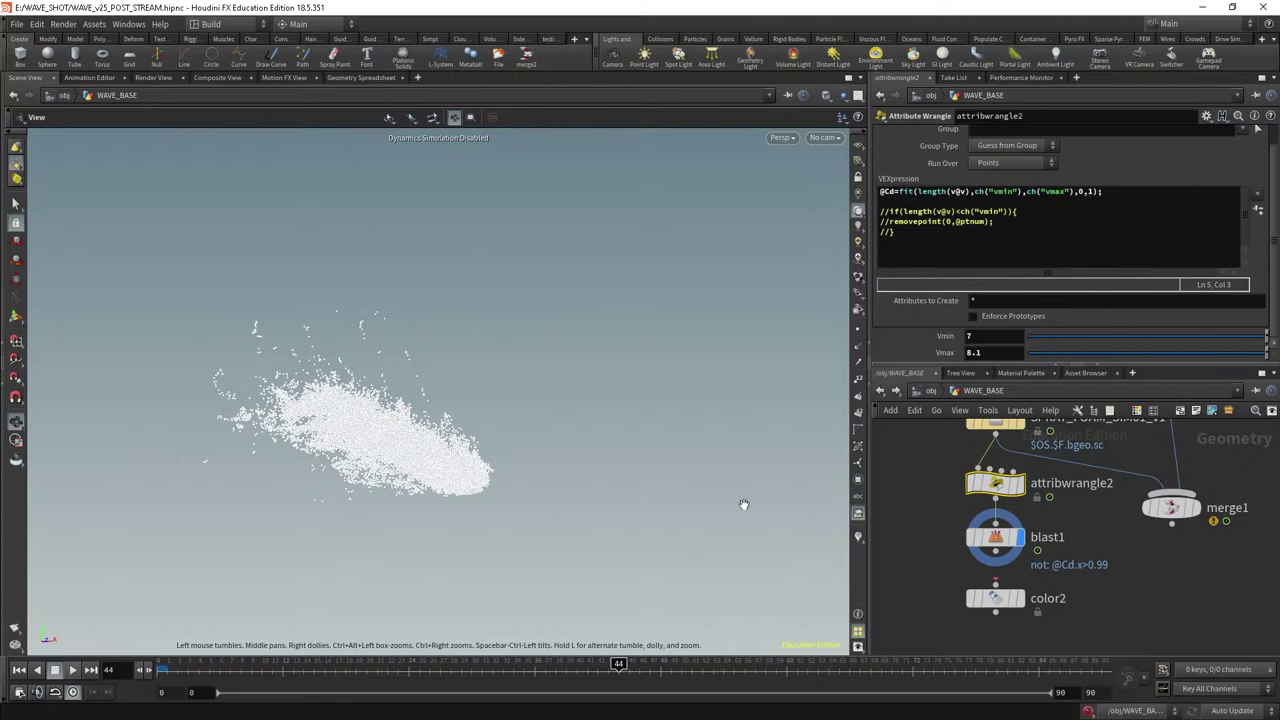
pyautogui.click(466, 664)
pyautogui.moveTo(481, 666); pyautogui.dragTo(607, 666)
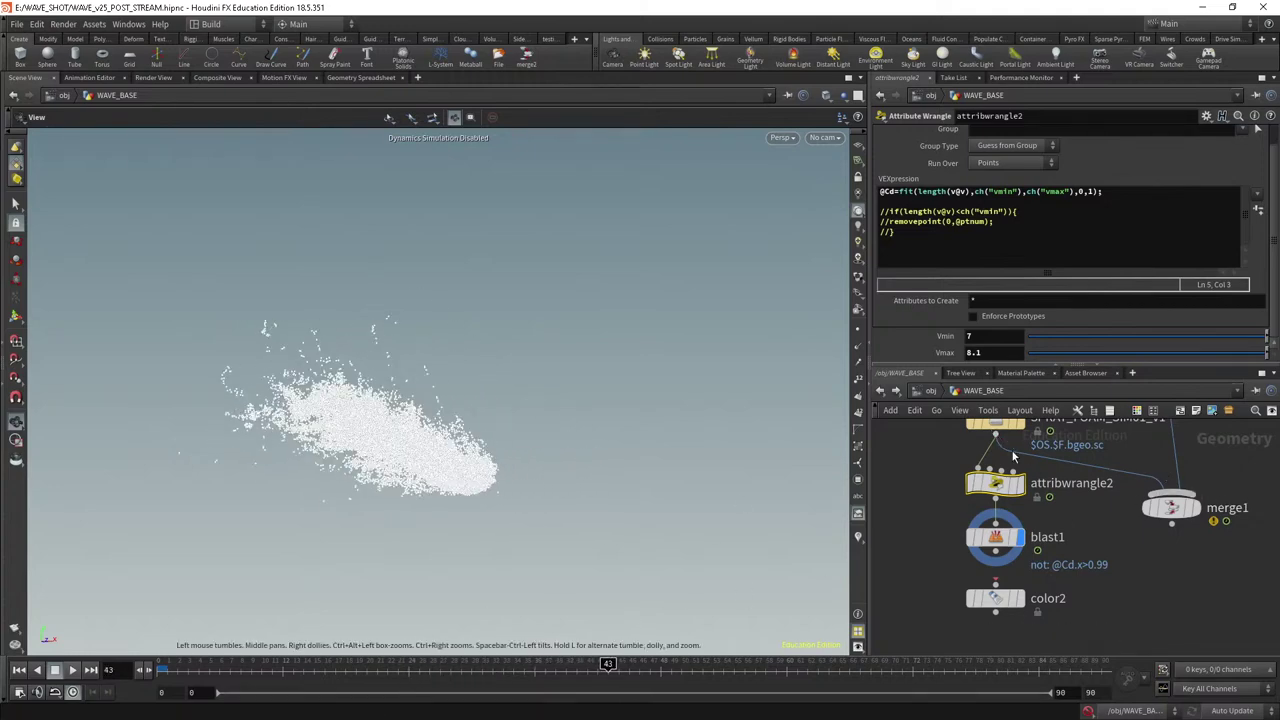
pyautogui.moveTo(1084, 498); pyautogui.dragTo(1087, 512, button='middle')
pyautogui.scroll(-2, 1111, 518)
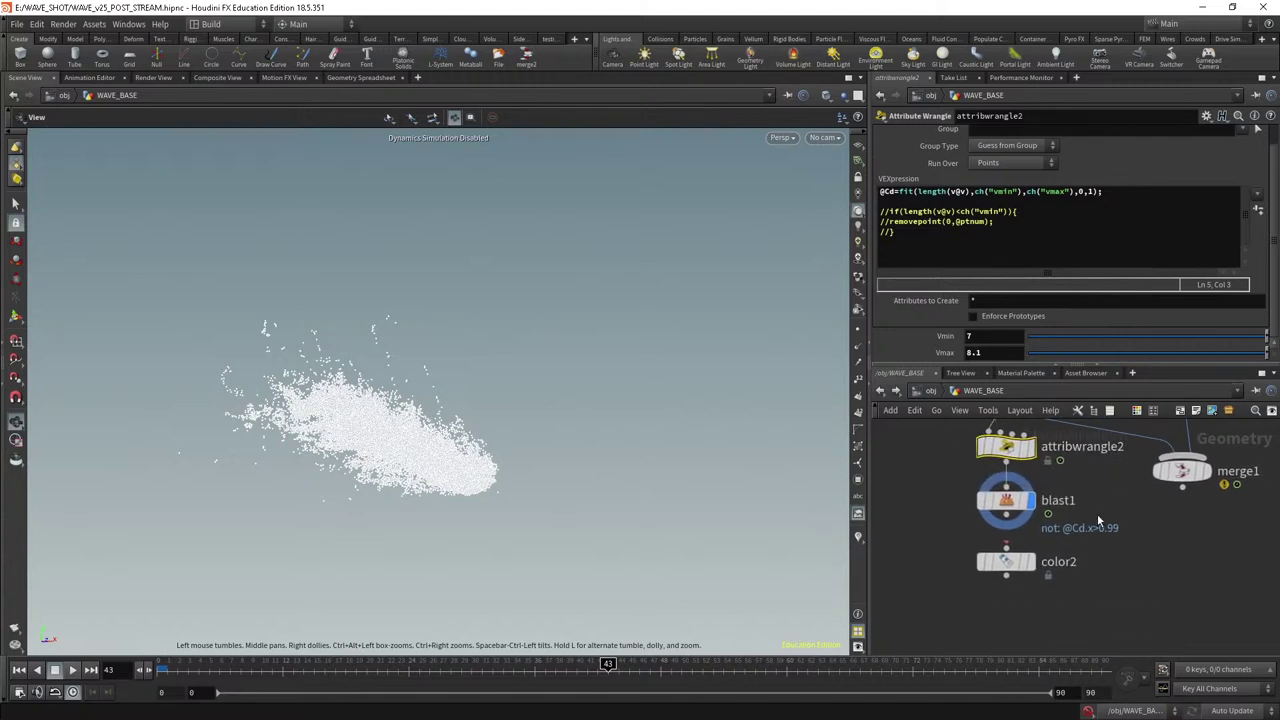
pyautogui.moveTo(1007, 582); pyautogui.dragTo(1007, 590)
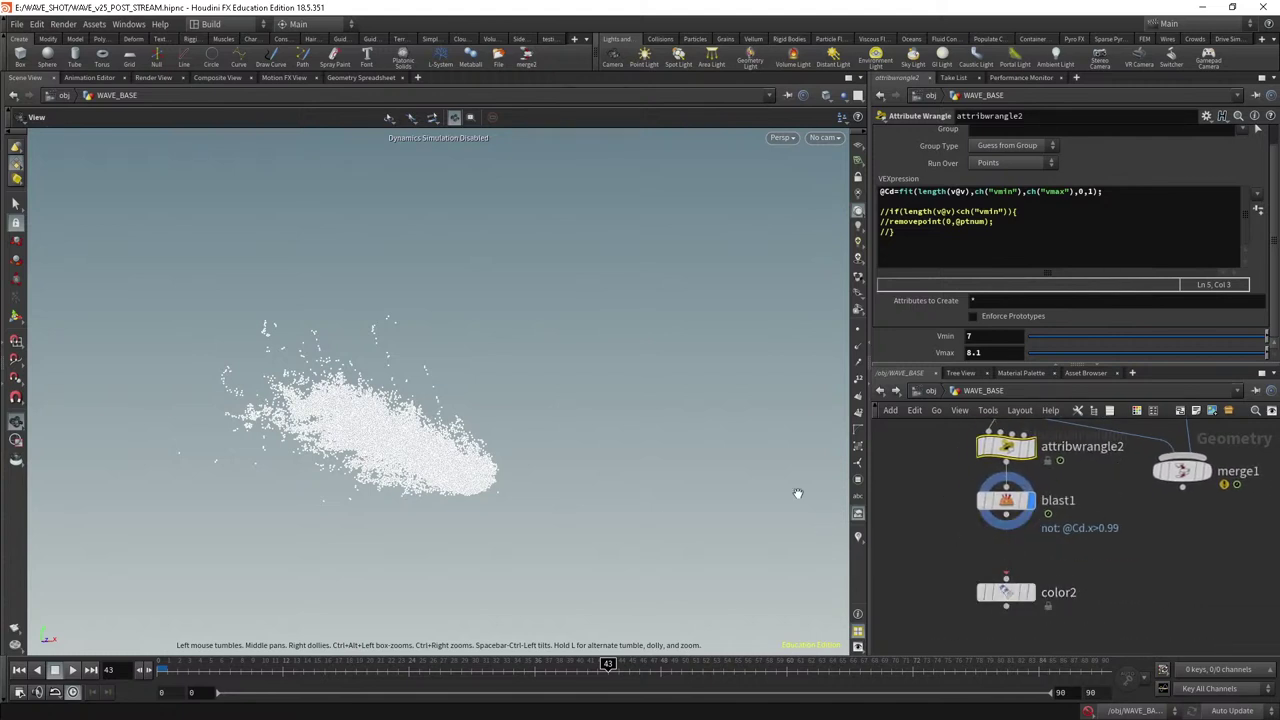
pyautogui.click(820, 138)
pyautogui.click(832, 250)
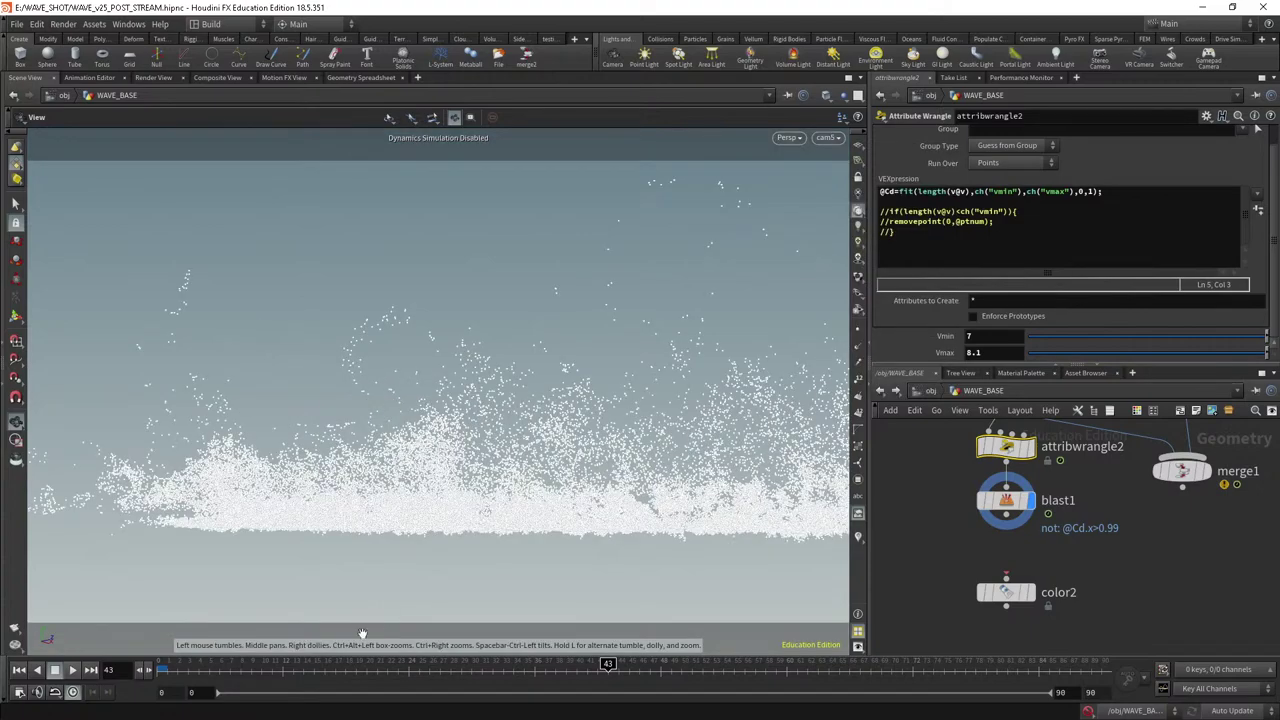
pyautogui.moveTo(379, 668); pyautogui.dragTo(630, 663)
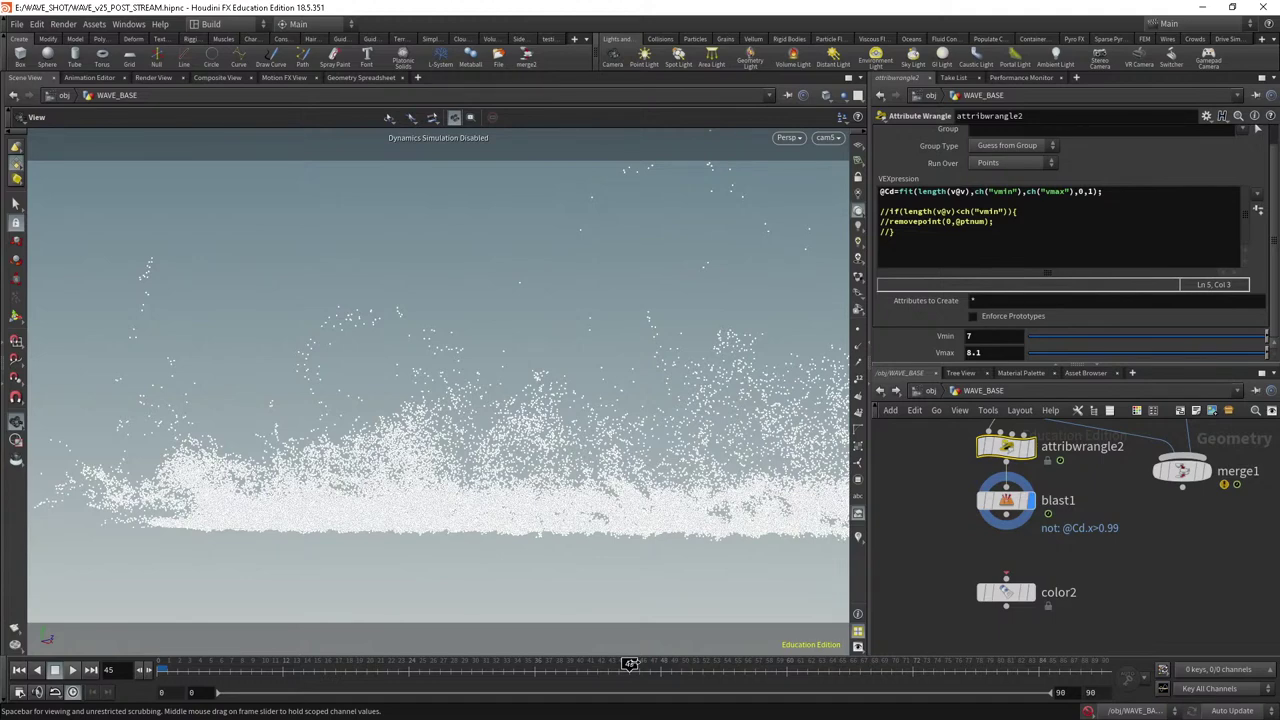
pyautogui.moveTo(625, 665); pyautogui.dragTo(691, 663)
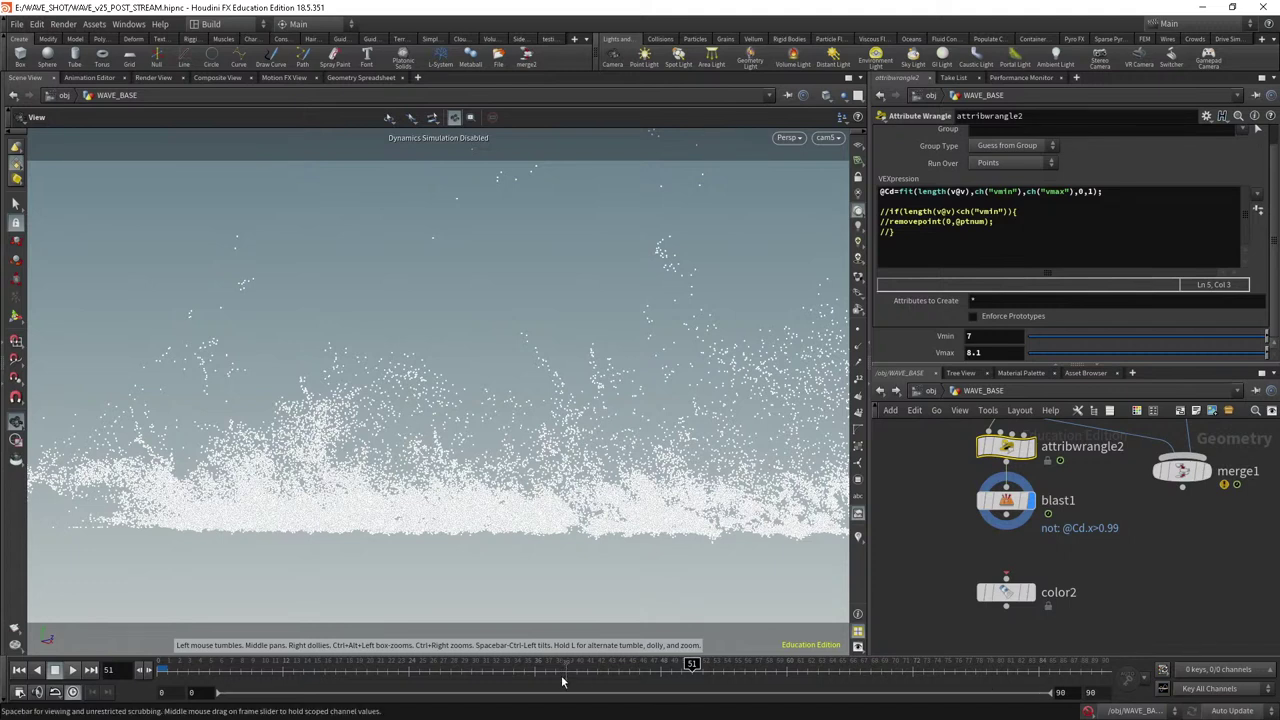
pyautogui.moveTo(559, 664); pyautogui.dragTo(733, 668)
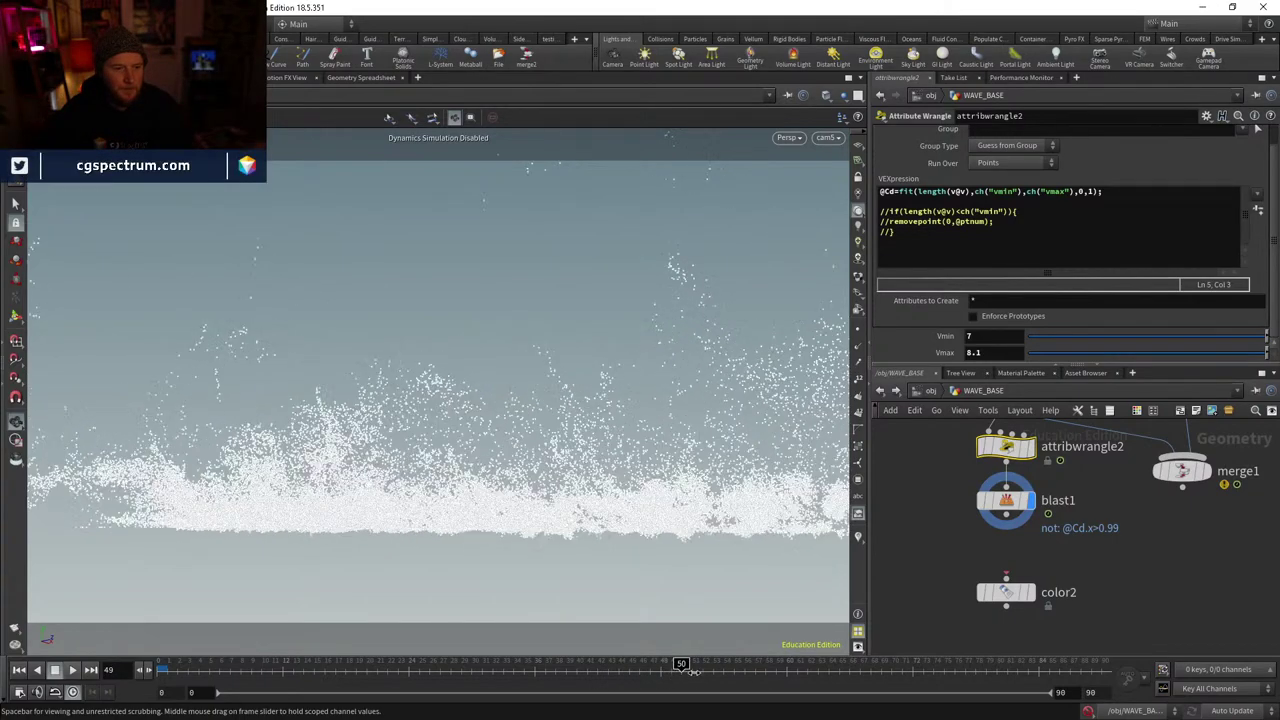
pyautogui.moveTo(591, 665)
pyautogui.mouseDown()
pyautogui.moveTo(545, 665)
pyautogui.moveTo(618, 665)
pyautogui.mouseUp()
pyautogui.moveTo(1033, 469); pyautogui.dragTo(1027, 510, button='middle')
# - Select blast1 and shift it aside to make room below it
pyautogui.click(1025, 487)
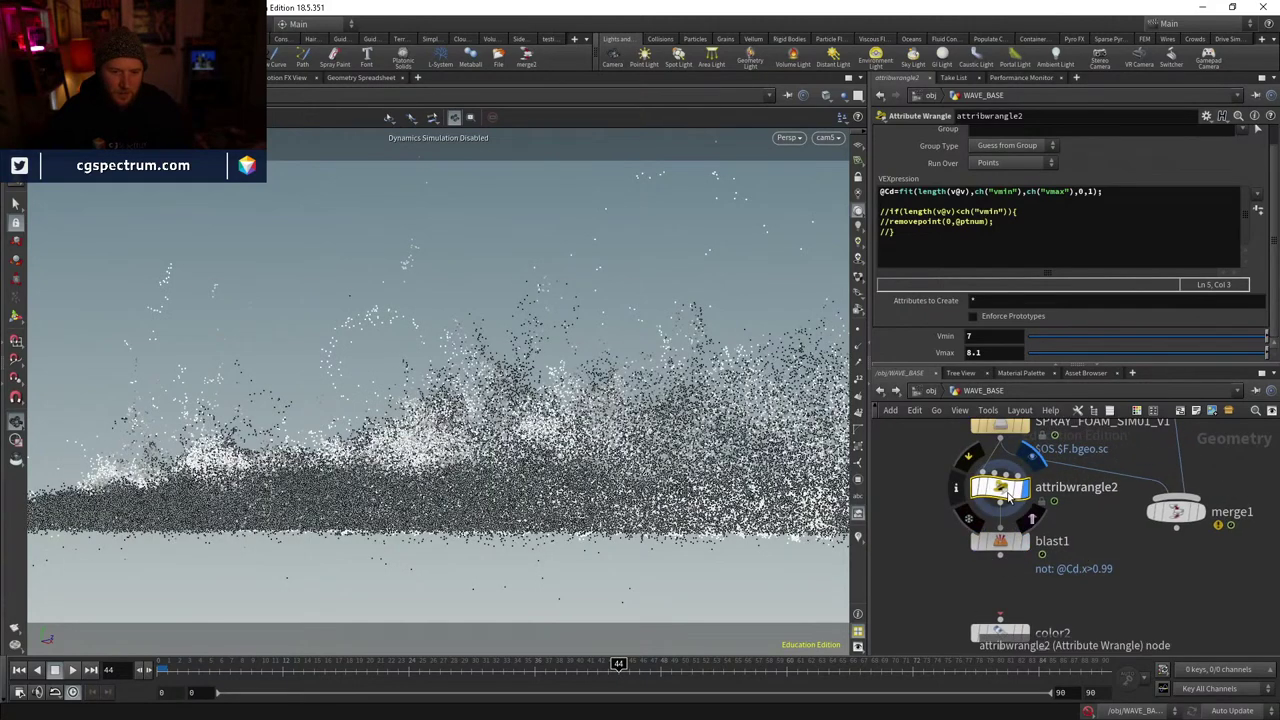
pyautogui.click(1025, 541)
pyautogui.click(995, 548)
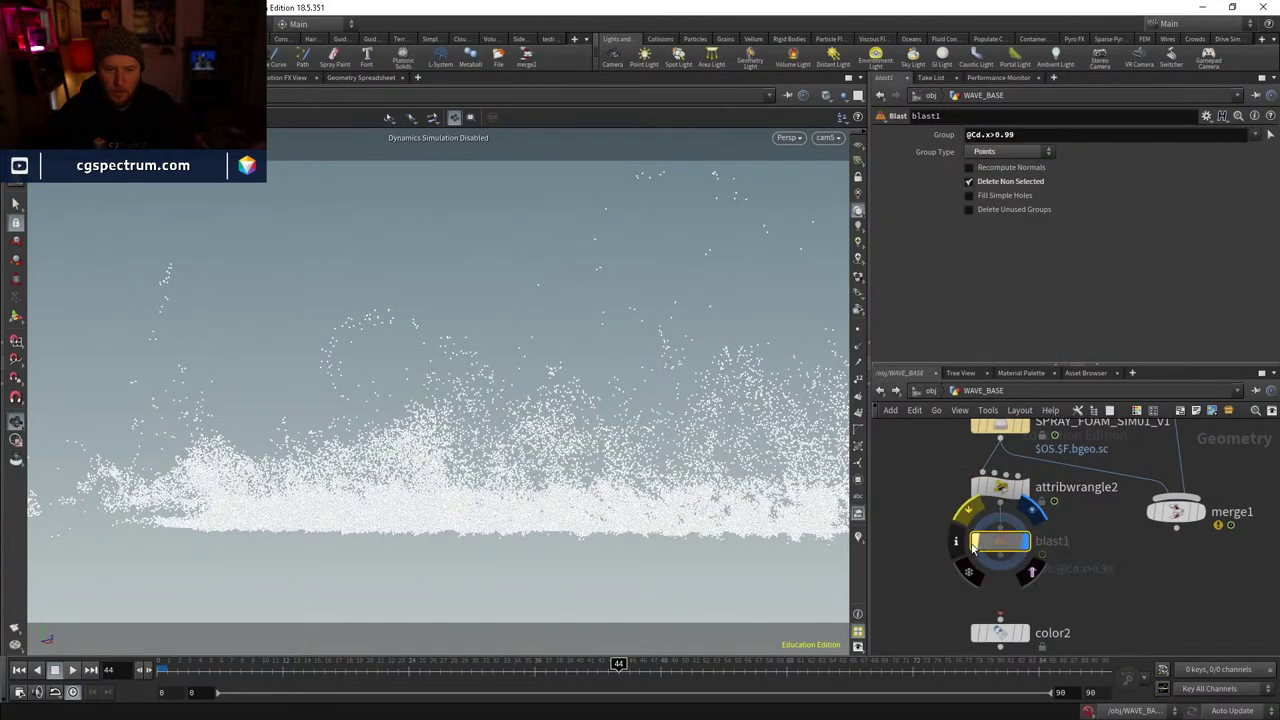
pyautogui.moveTo(998, 552); pyautogui.dragTo(1024, 532, button='middle')
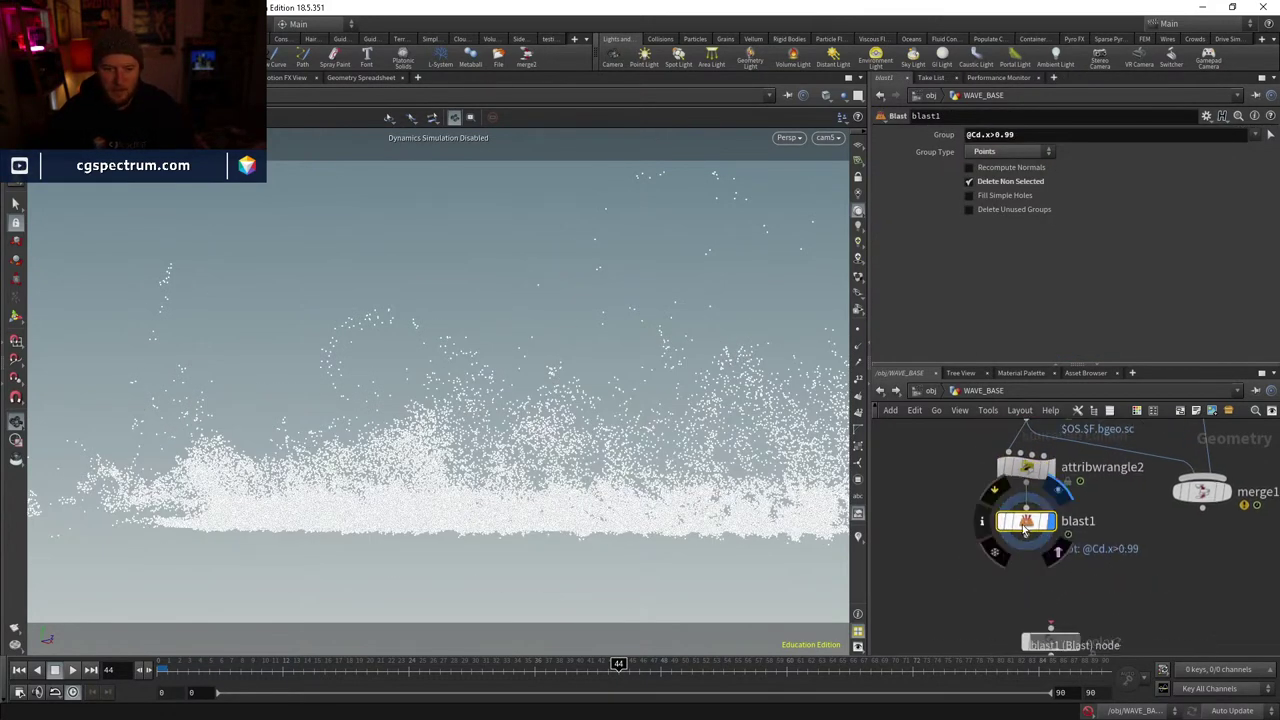
pyautogui.moveTo(1022, 520); pyautogui.dragTo(936, 534)
pyautogui.moveTo(936, 534); pyautogui.dragTo(1000, 482, button='middle')
# - Add a POP Network node below blast1, wired from blast1's output
pyautogui.press('Tab')
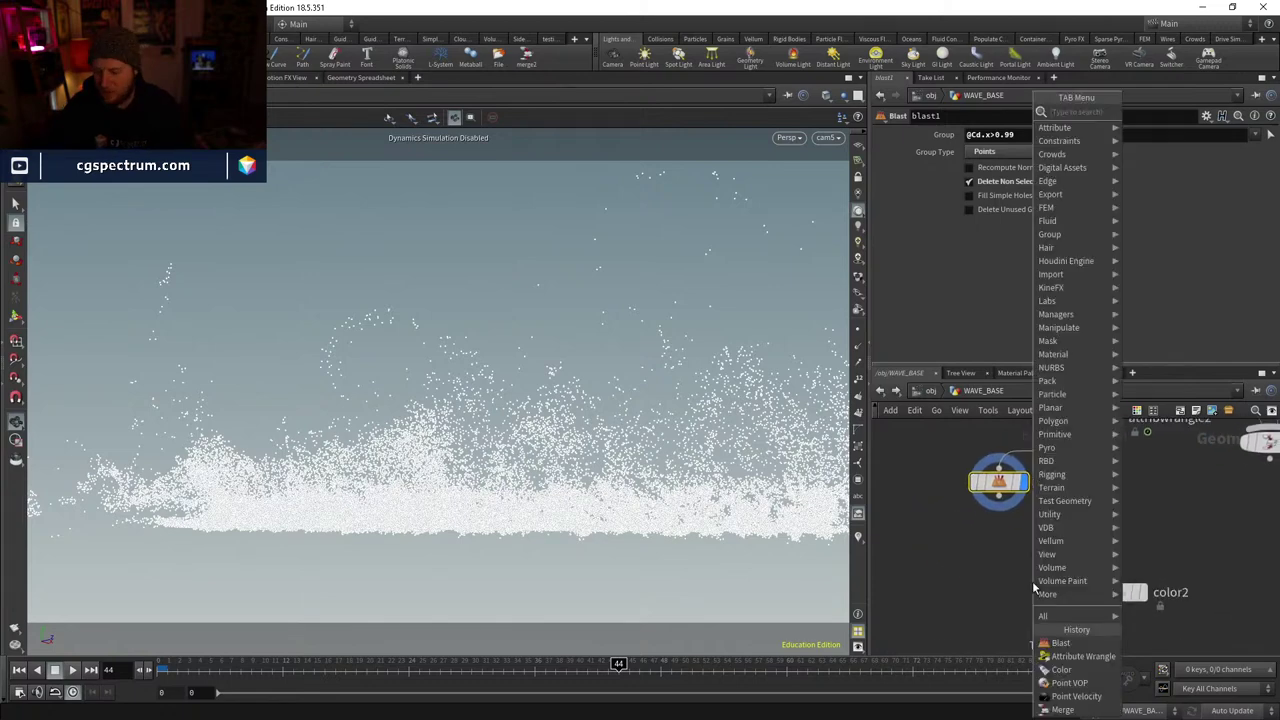
pyautogui.write('pop')
pyautogui.press('Return')
pyautogui.click(1000, 585)
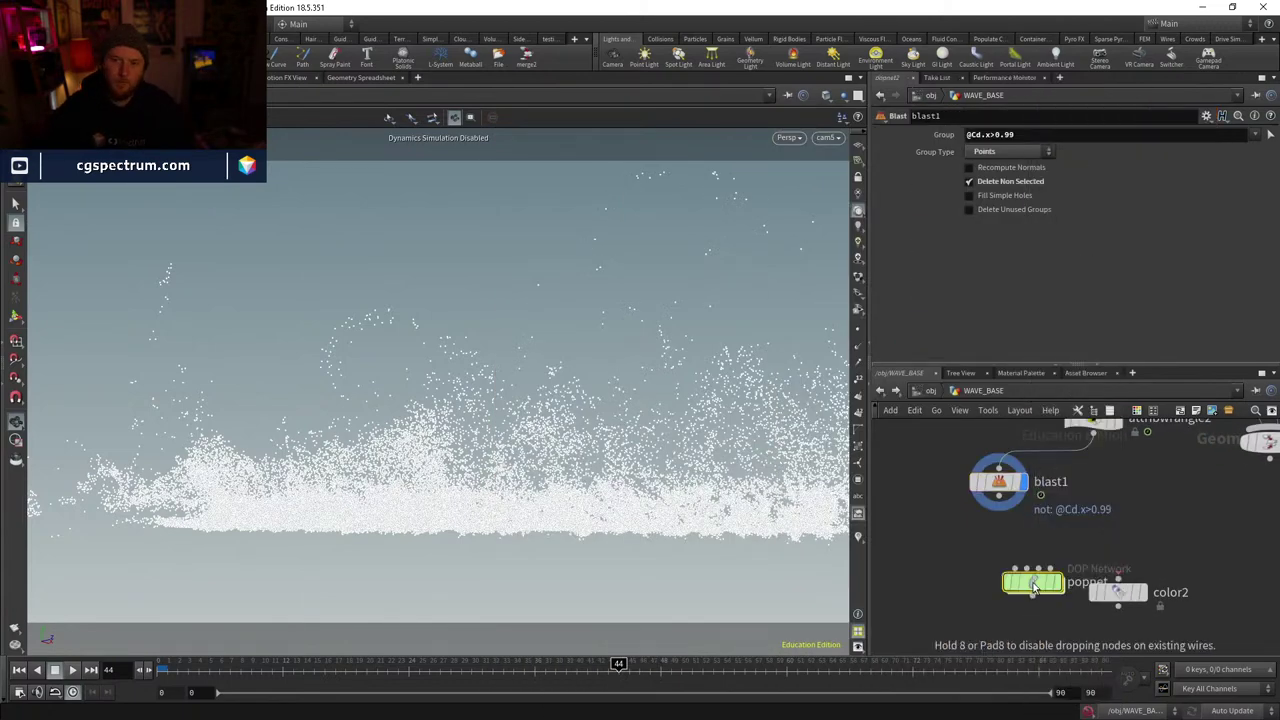
pyautogui.click(985, 575)
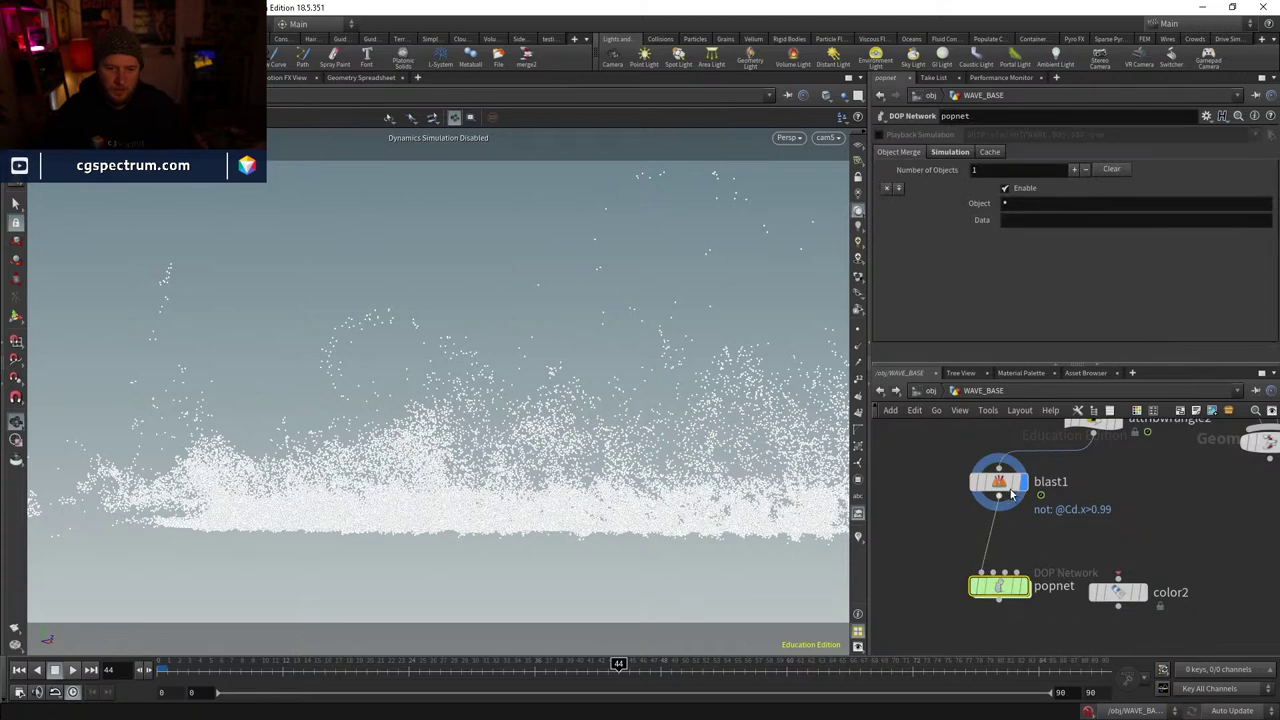
pyautogui.moveTo(1013, 485); pyautogui.dragTo(978, 485)
pyautogui.moveTo(1012, 590)
pyautogui.mouseDown()
pyautogui.moveTo(970, 560)
pyautogui.moveTo(978, 605)
pyautogui.moveTo(980, 594)
pyautogui.mouseUp()
pyautogui.press('Down')
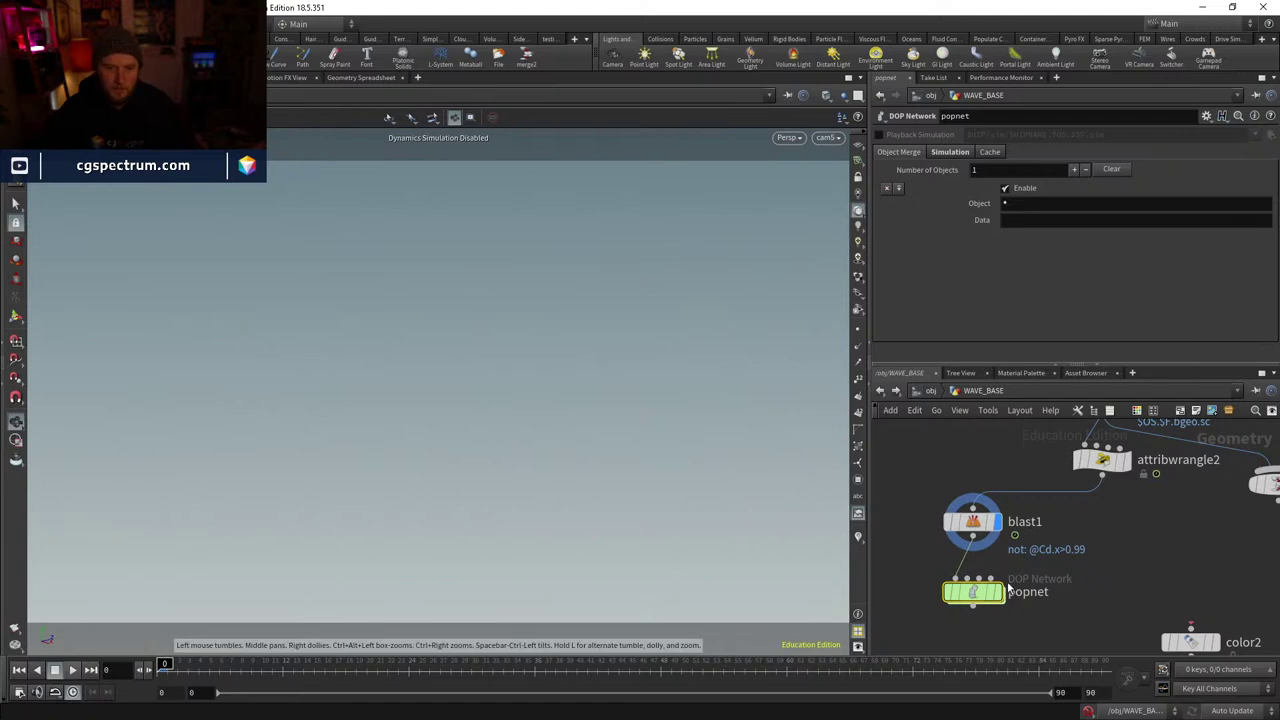
# - Inside popnet, insert a POP Force with -9.8 downward force between source and merge
pyautogui.doubleClick(967, 591)
pyautogui.moveTo(1048, 526); pyautogui.dragTo(1048, 440)
pyautogui.moveTo(1092, 484); pyautogui.dragTo(1074, 530, button='middle')
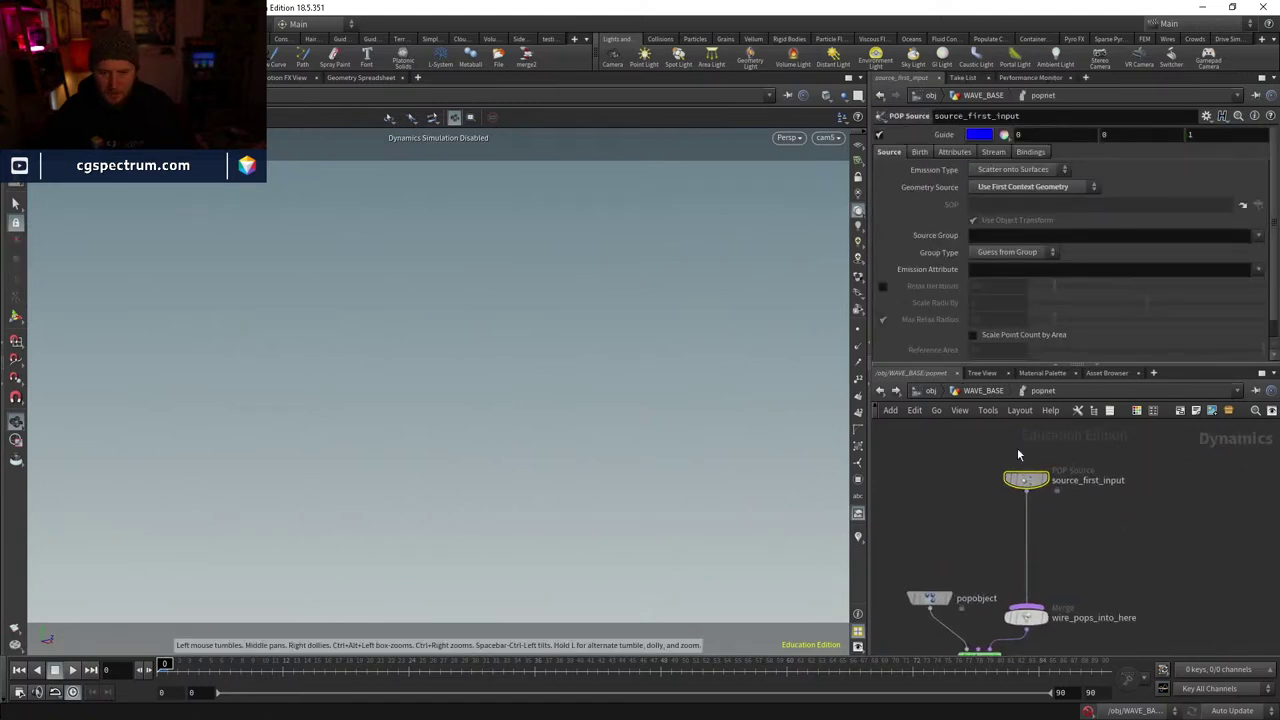
pyautogui.press('Tab')
pyautogui.write('pop')
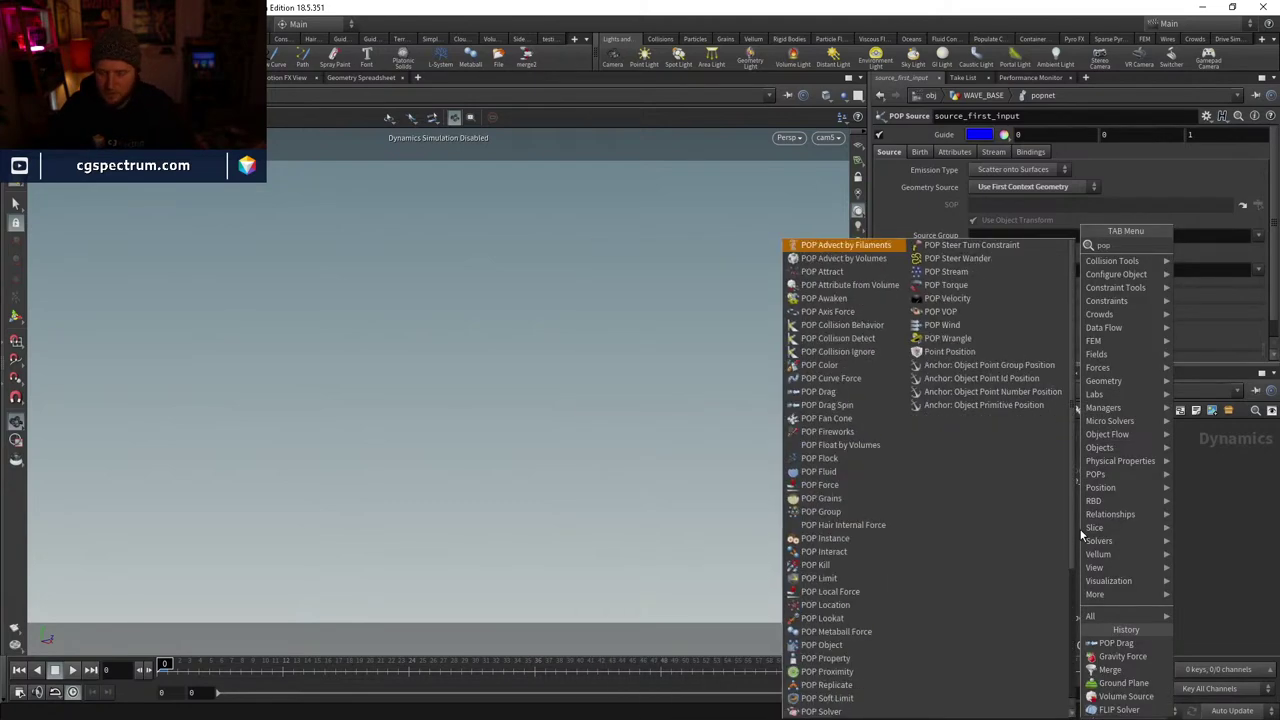
pyautogui.press('Return')
pyautogui.click(1080, 535)
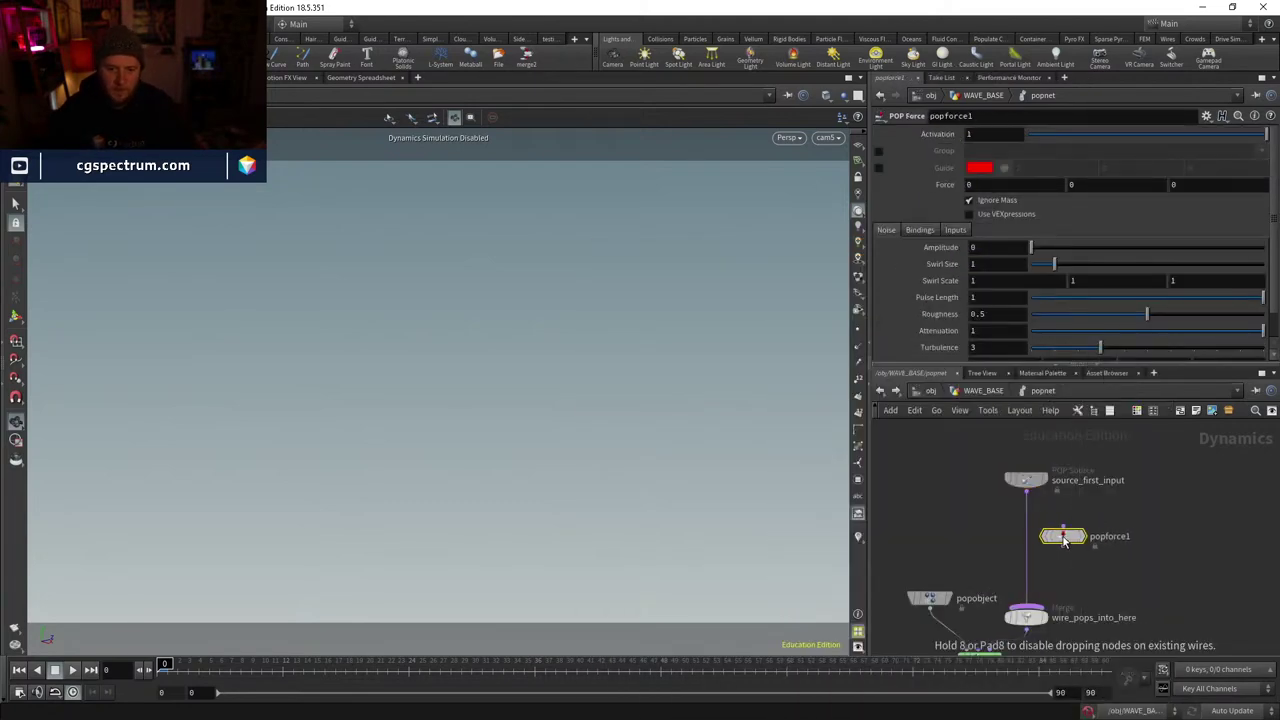
pyautogui.moveTo(1063, 541); pyautogui.dragTo(1028, 540)
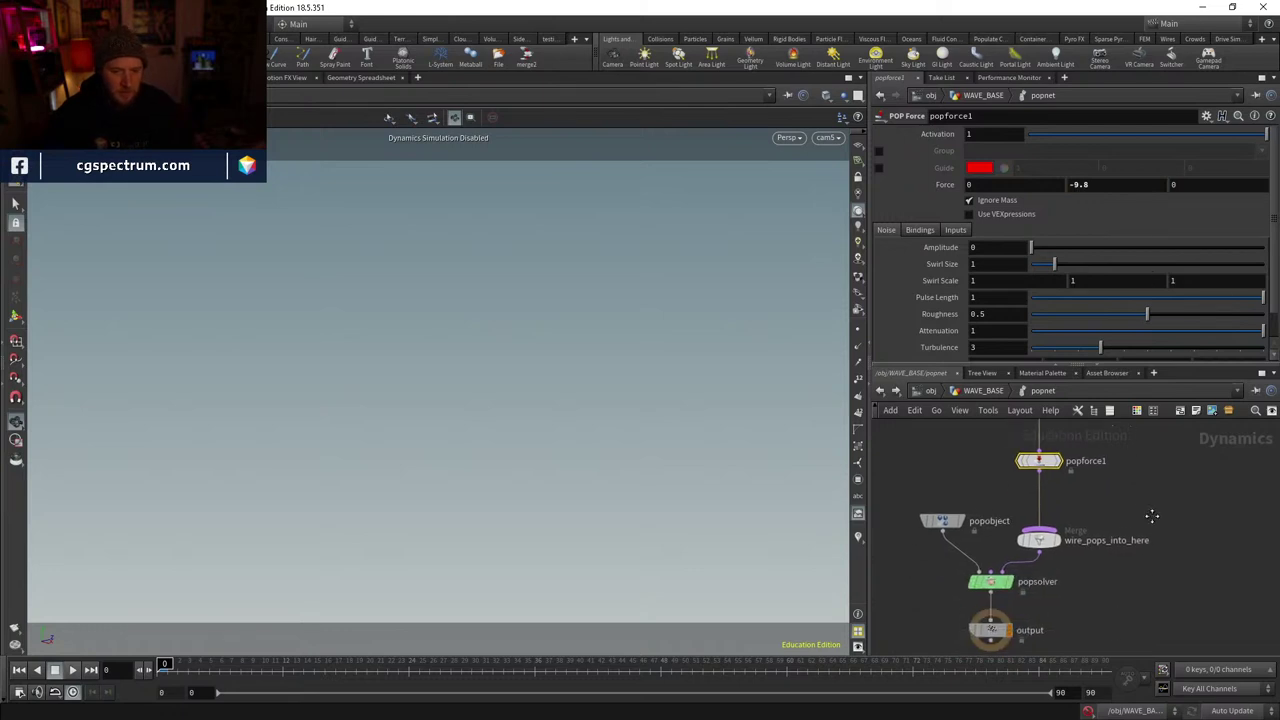
# - Set the POP source's Emission Type to Points, then go back up and select blast1
pyautogui.click(1030, 459)
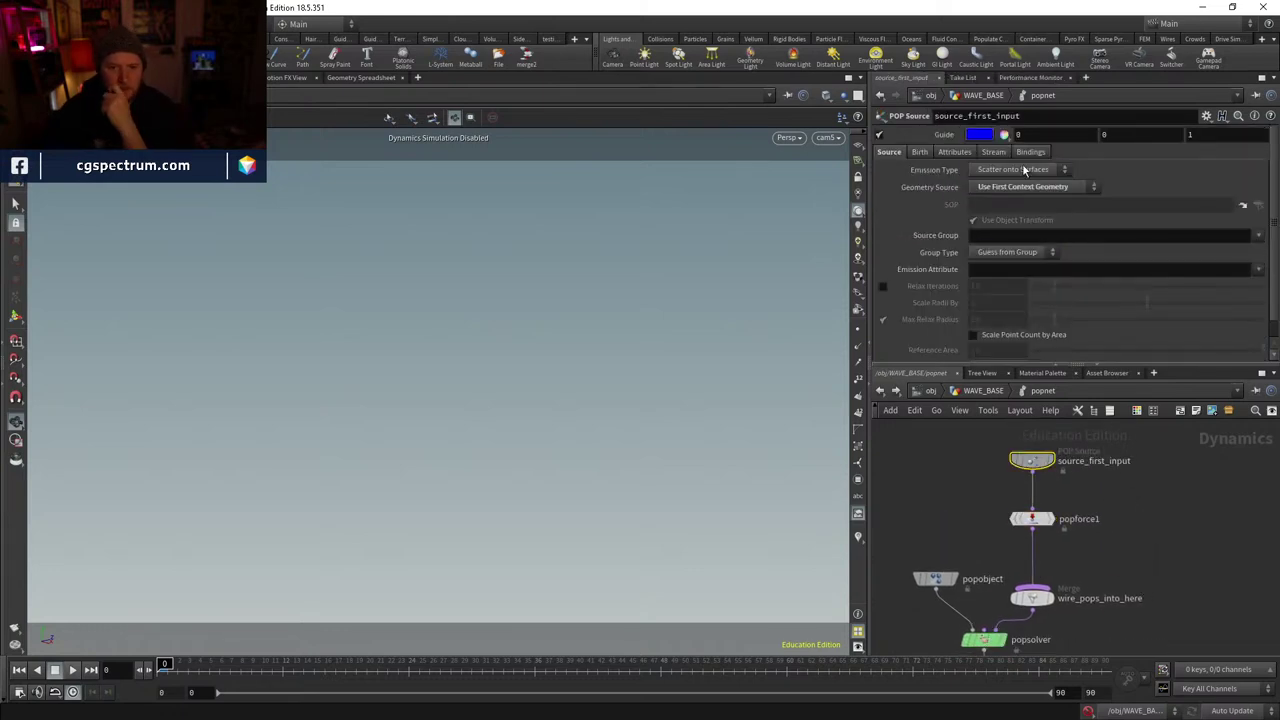
pyautogui.click(1015, 170)
pyautogui.click(1012, 211)
pyautogui.click(919, 152)
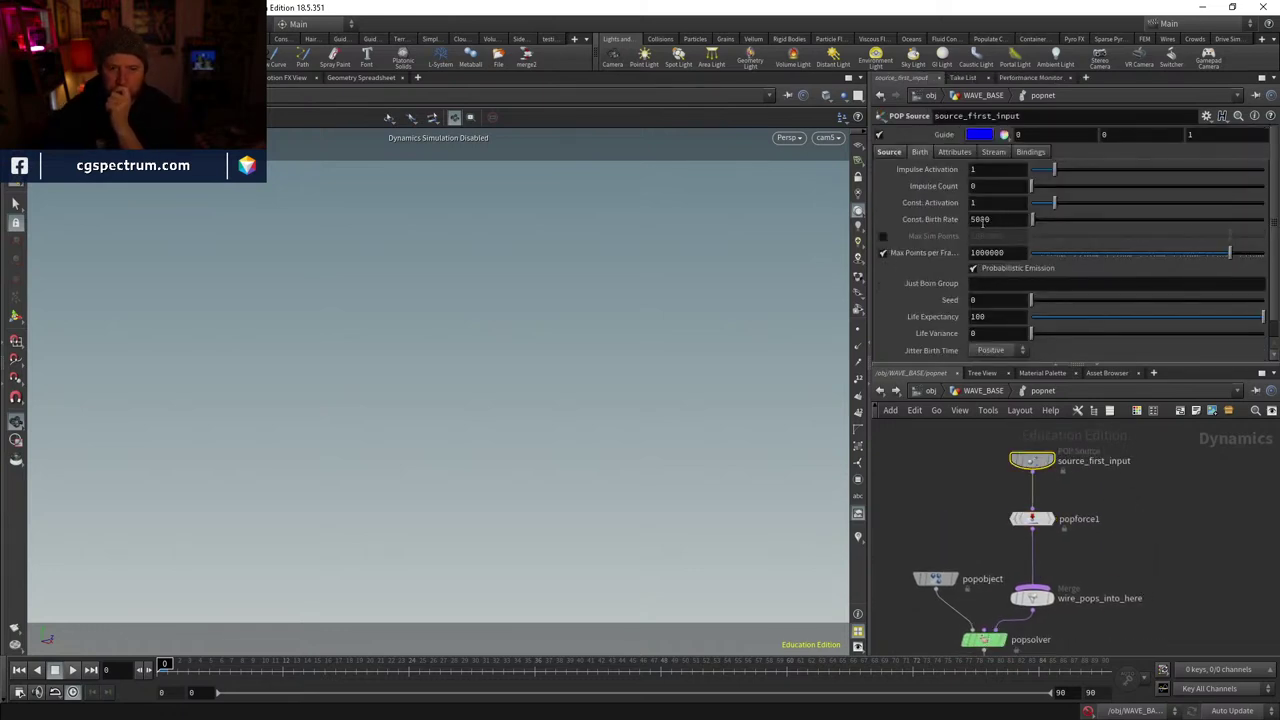
pyautogui.click(983, 391)
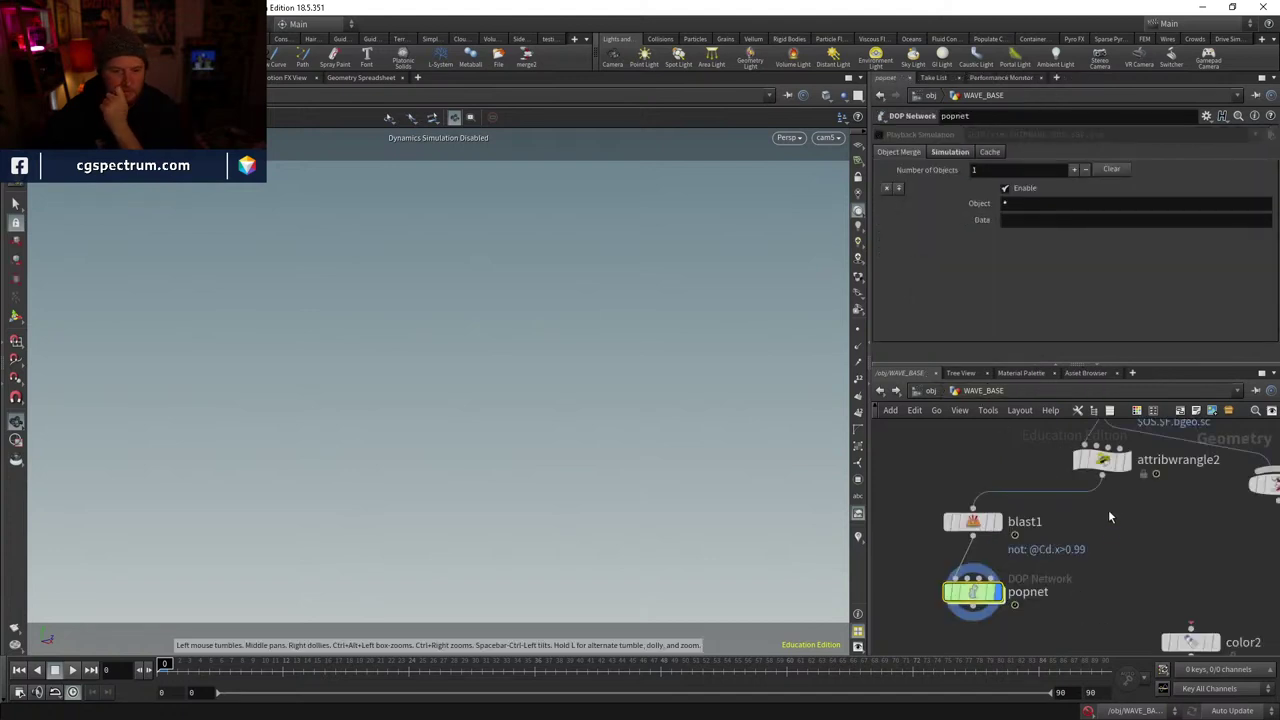
pyautogui.click(964, 537)
pyautogui.press('Up')
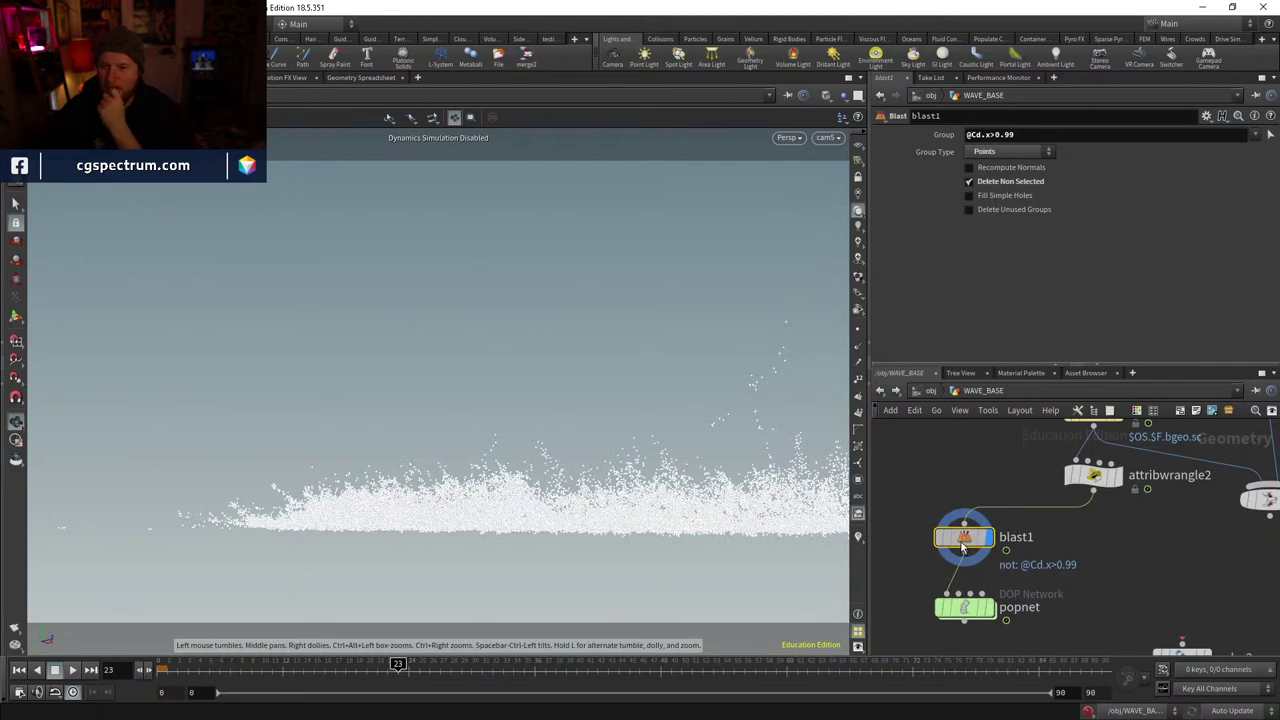
pyautogui.moveTo(500, 665); pyautogui.dragTo(209, 666)
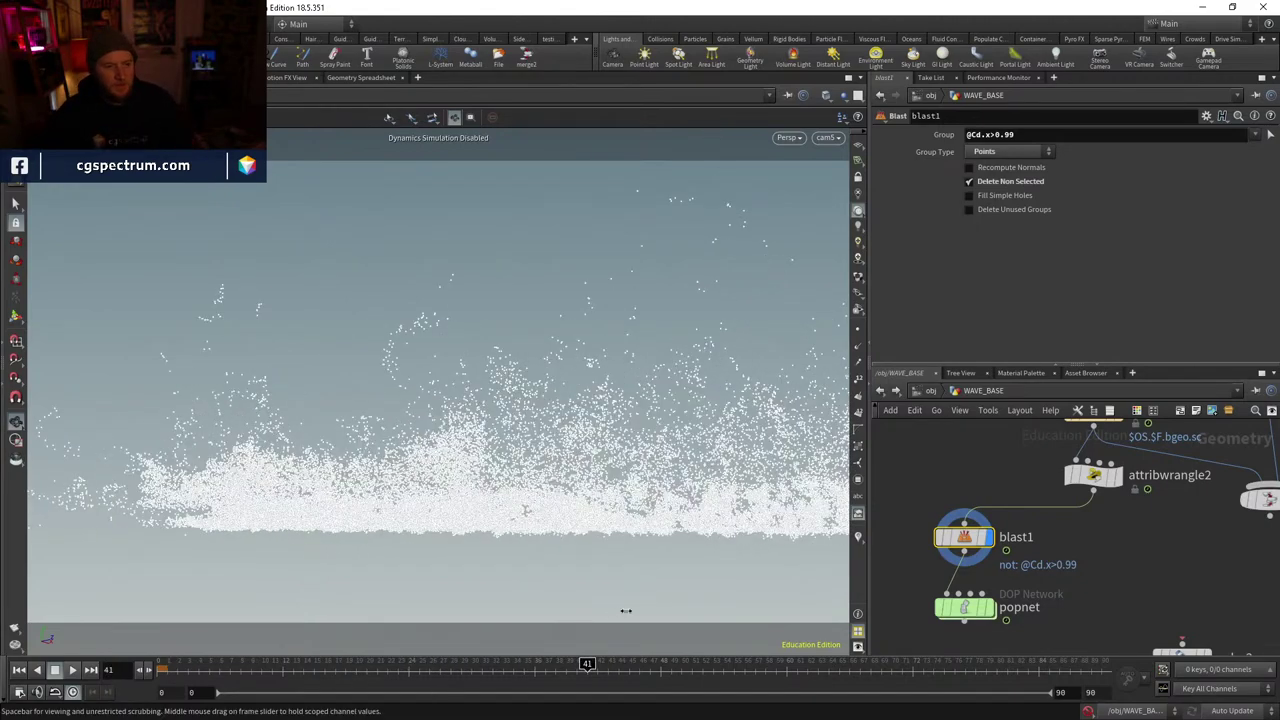
pyautogui.moveTo(834, 576); pyautogui.dragTo(545, 660)
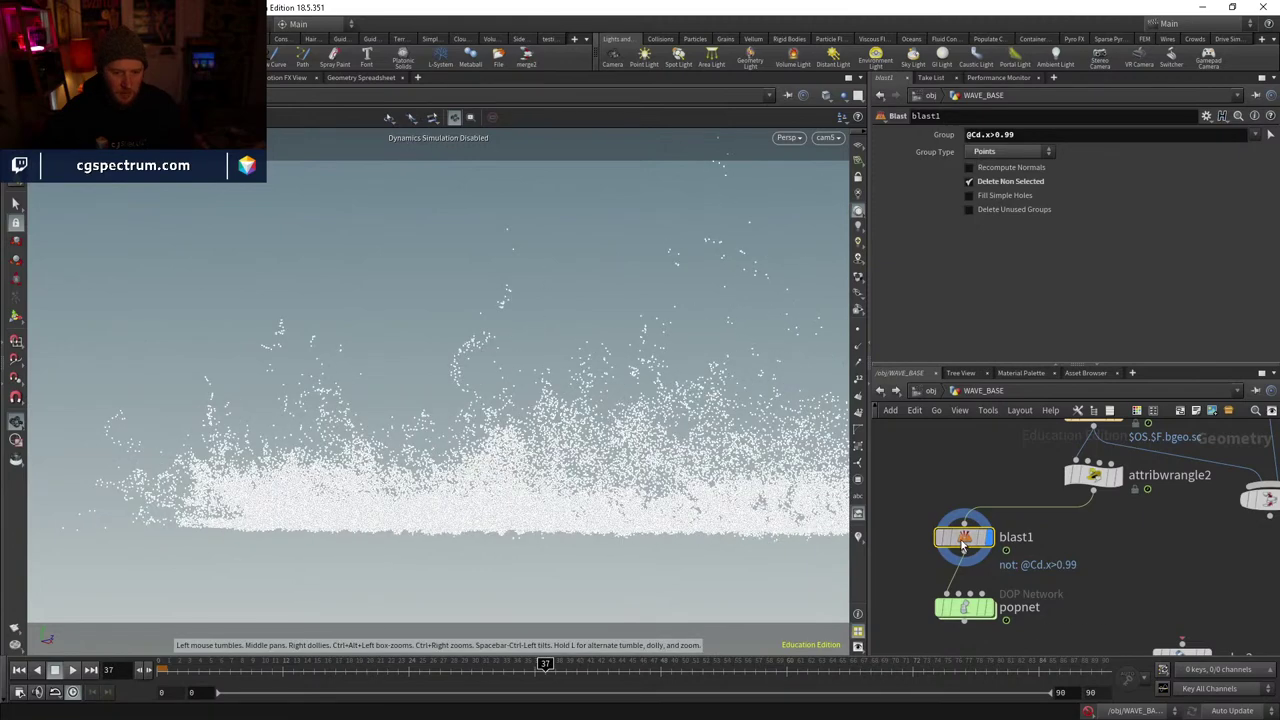
pyautogui.moveTo(349, 648); pyautogui.dragTo(165, 664)
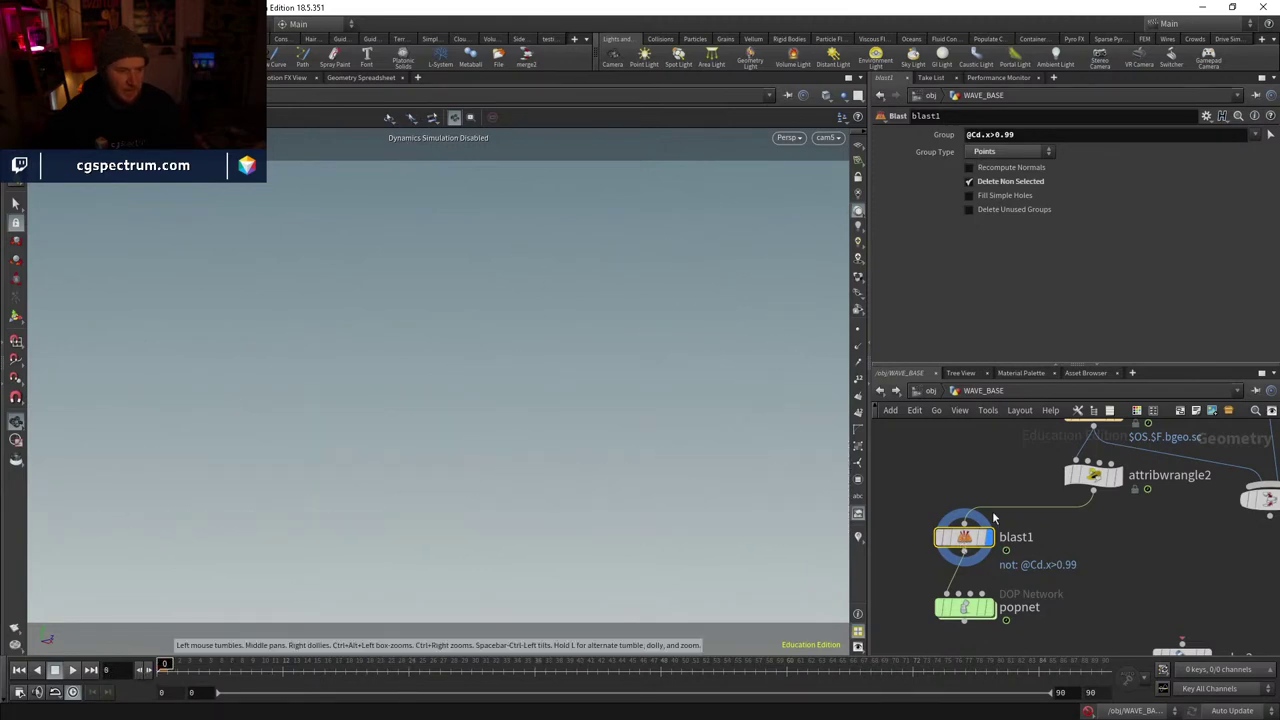
# - Add a POP Drag node with 0.1 air resistance inline below popforce1
pyautogui.doubleClick(962, 609)
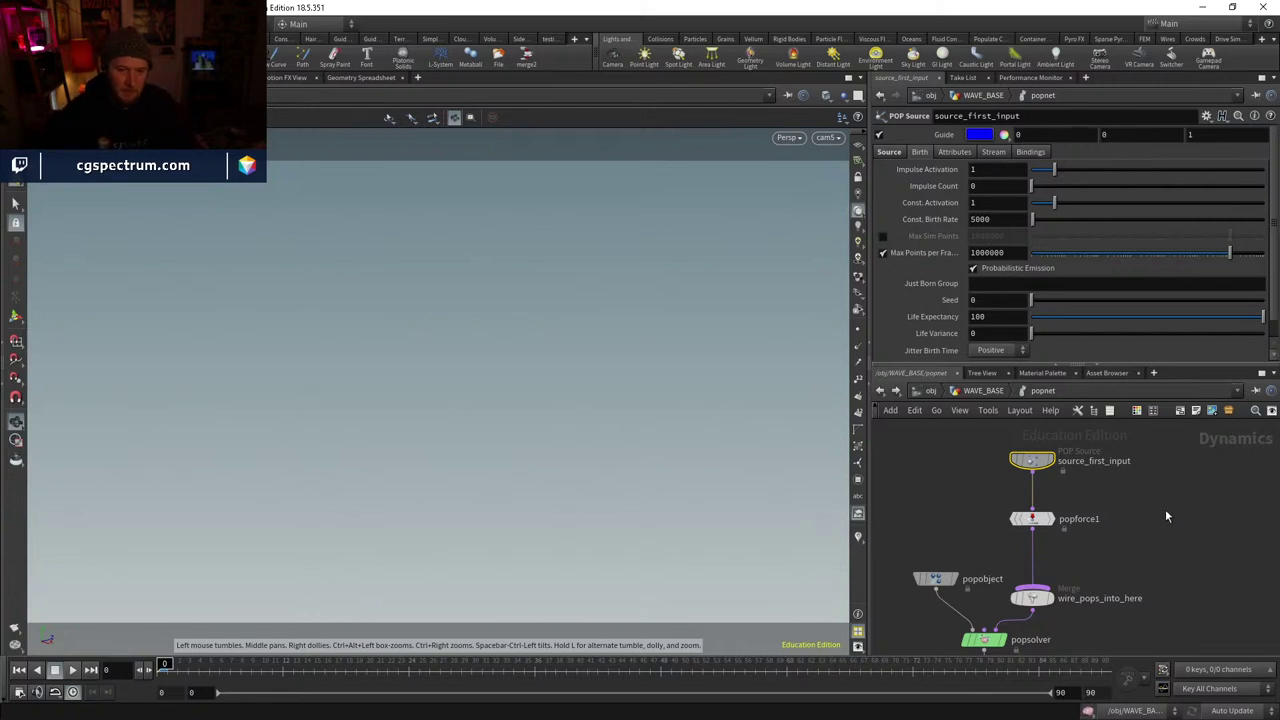
pyautogui.moveTo(1161, 512); pyautogui.dragTo(1099, 621, button='middle')
pyautogui.click(954, 152)
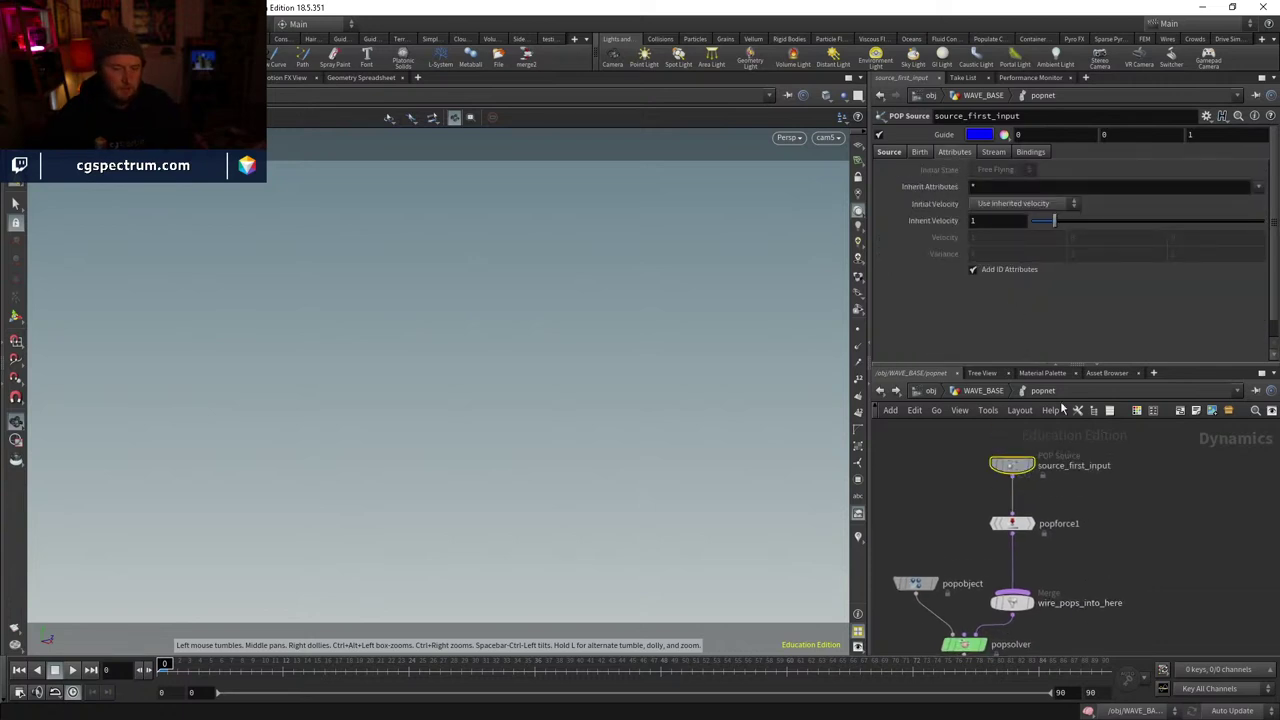
pyautogui.click(1030, 528)
pyautogui.press('Tab')
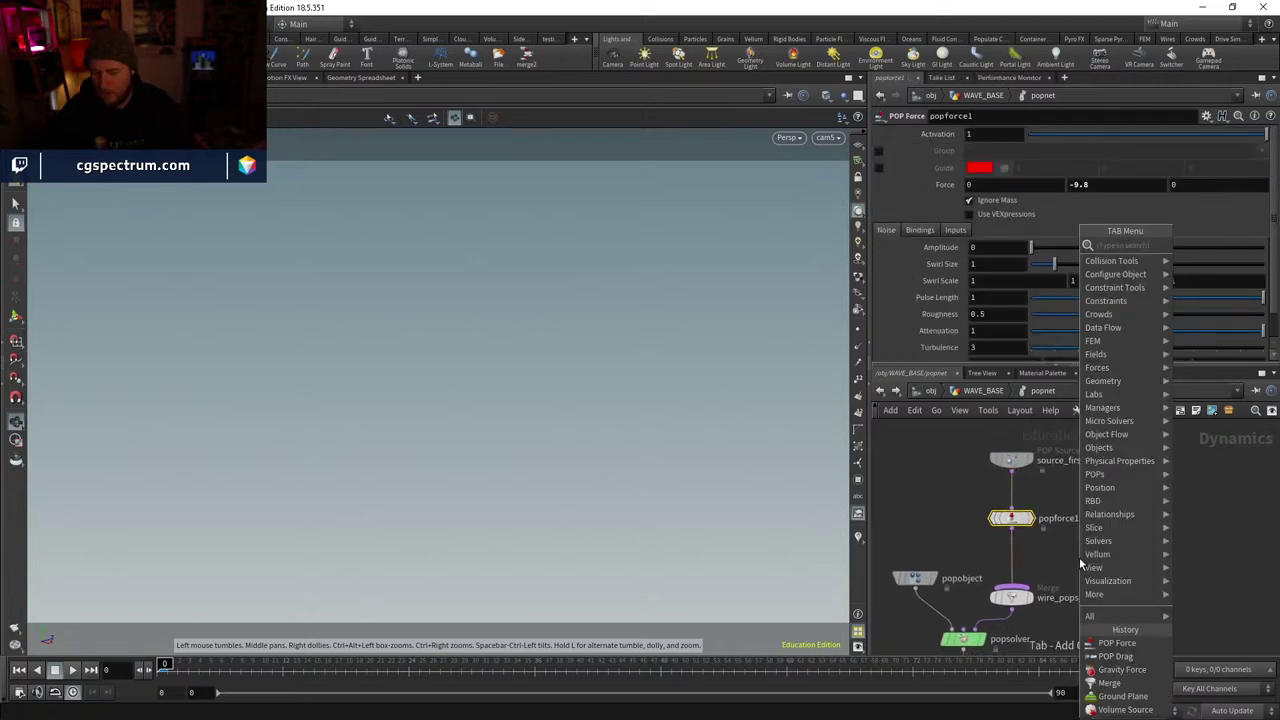
pyautogui.click(1115, 656)
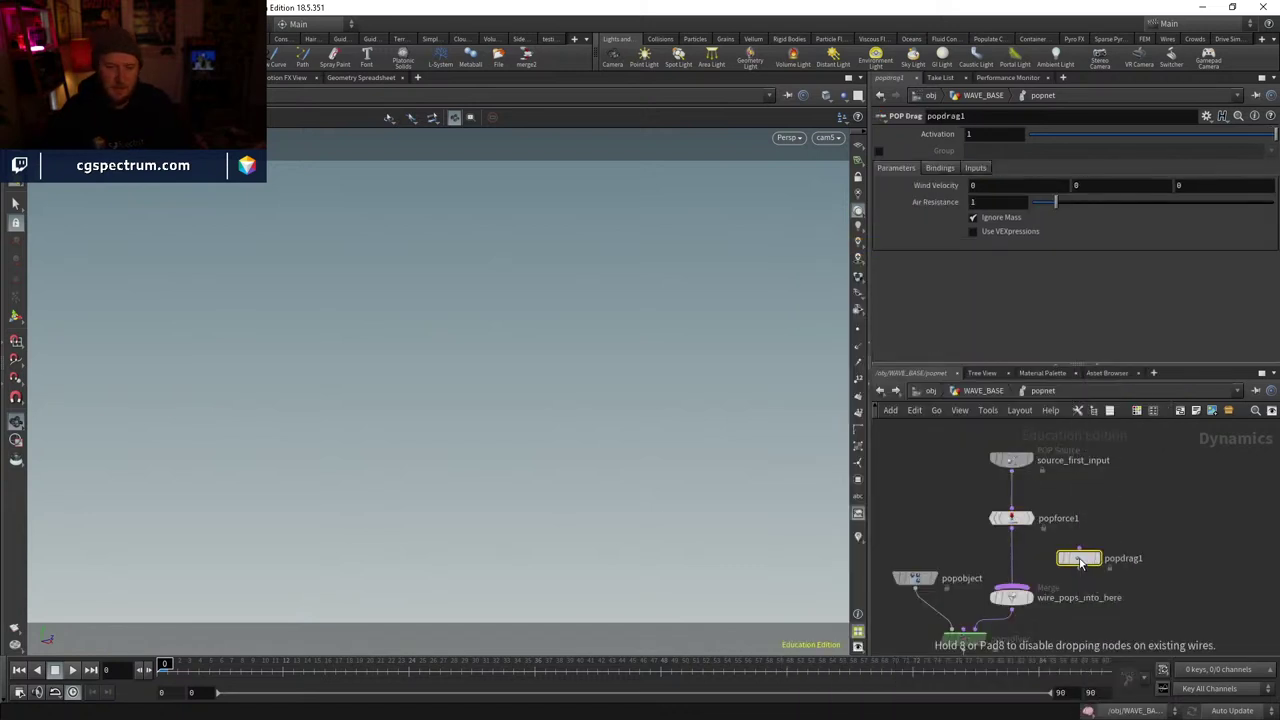
pyautogui.click(1018, 556)
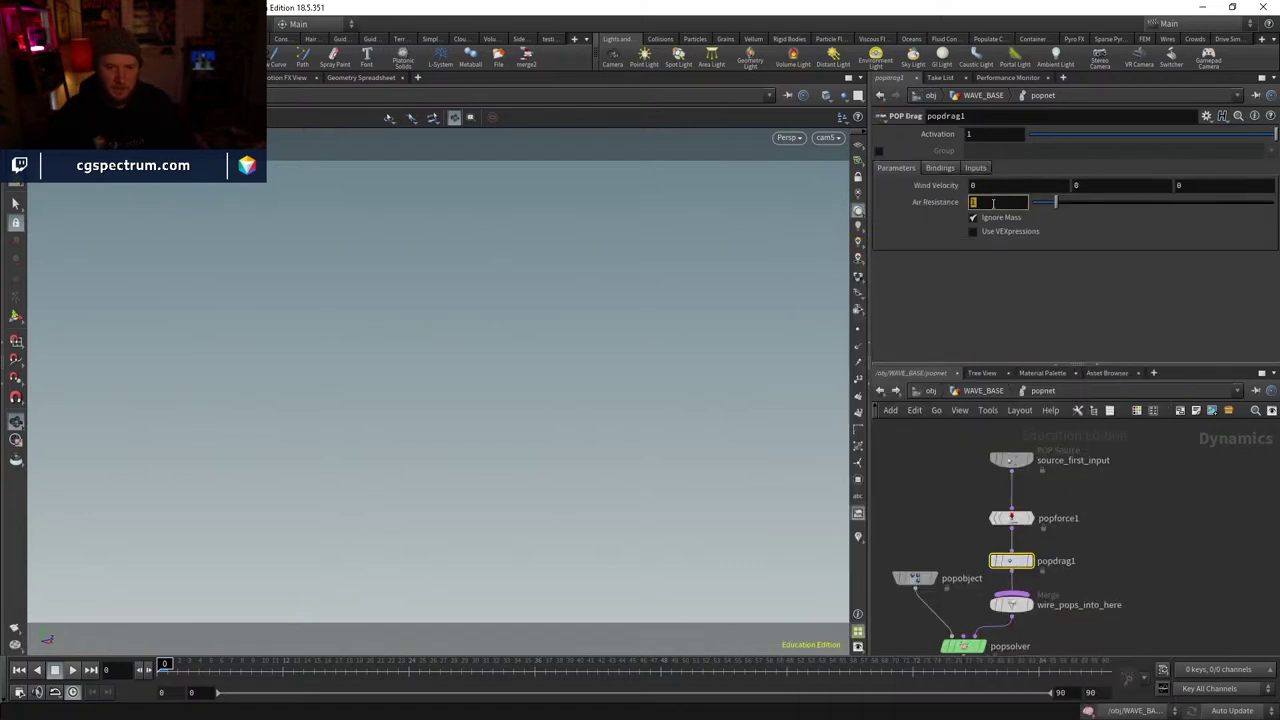
# - Set the source's Life Expectancy to 0.5 and play the blue spray simulation
pyautogui.click(1009, 461)
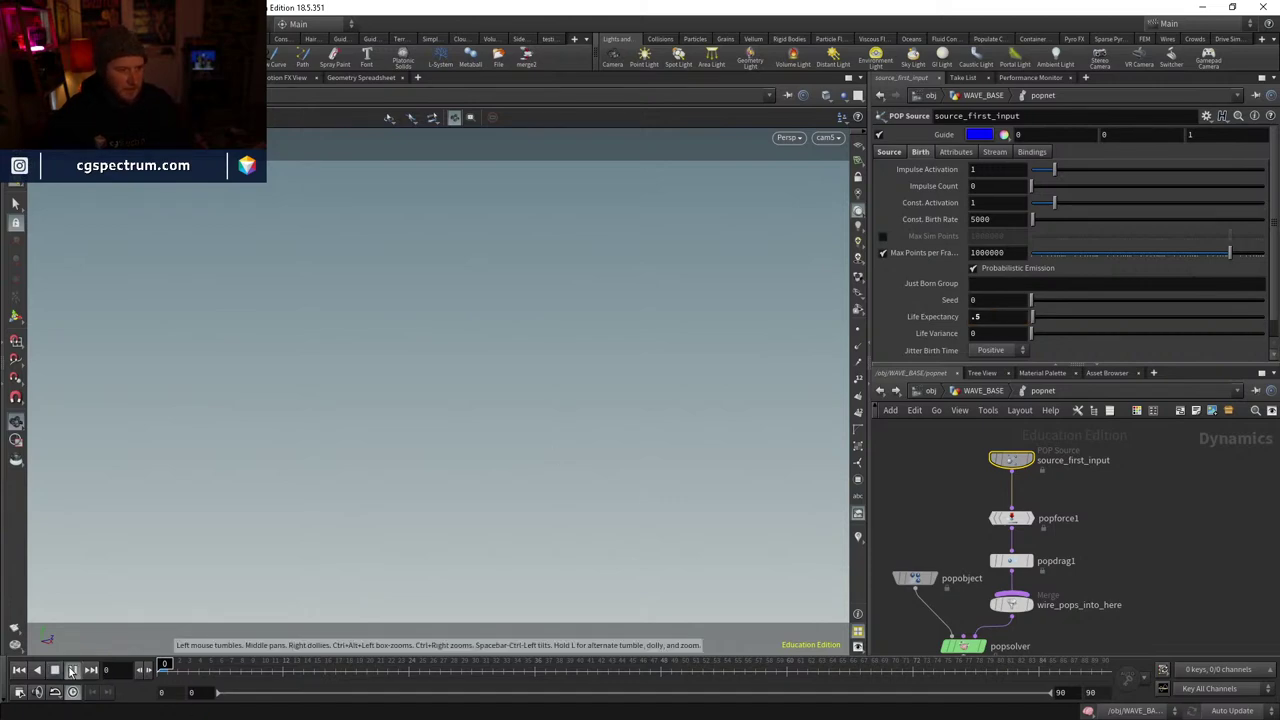
pyautogui.click(72, 670)
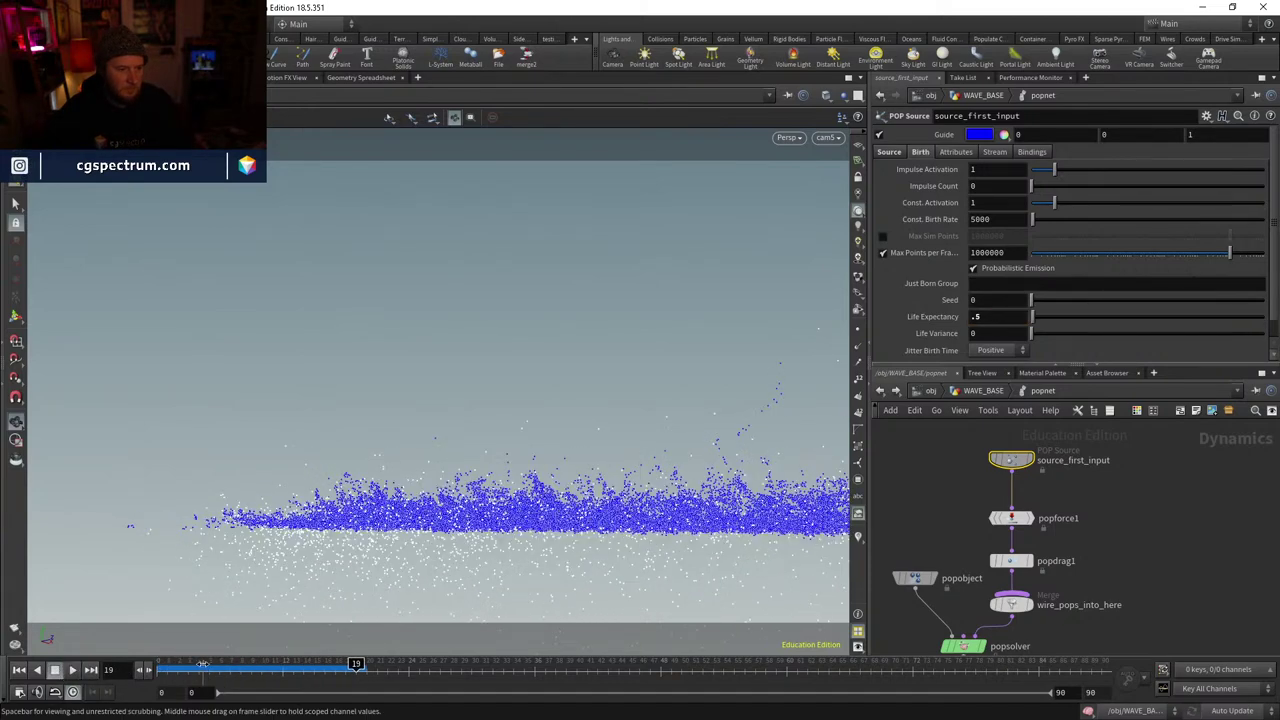
pyautogui.click(177, 664)
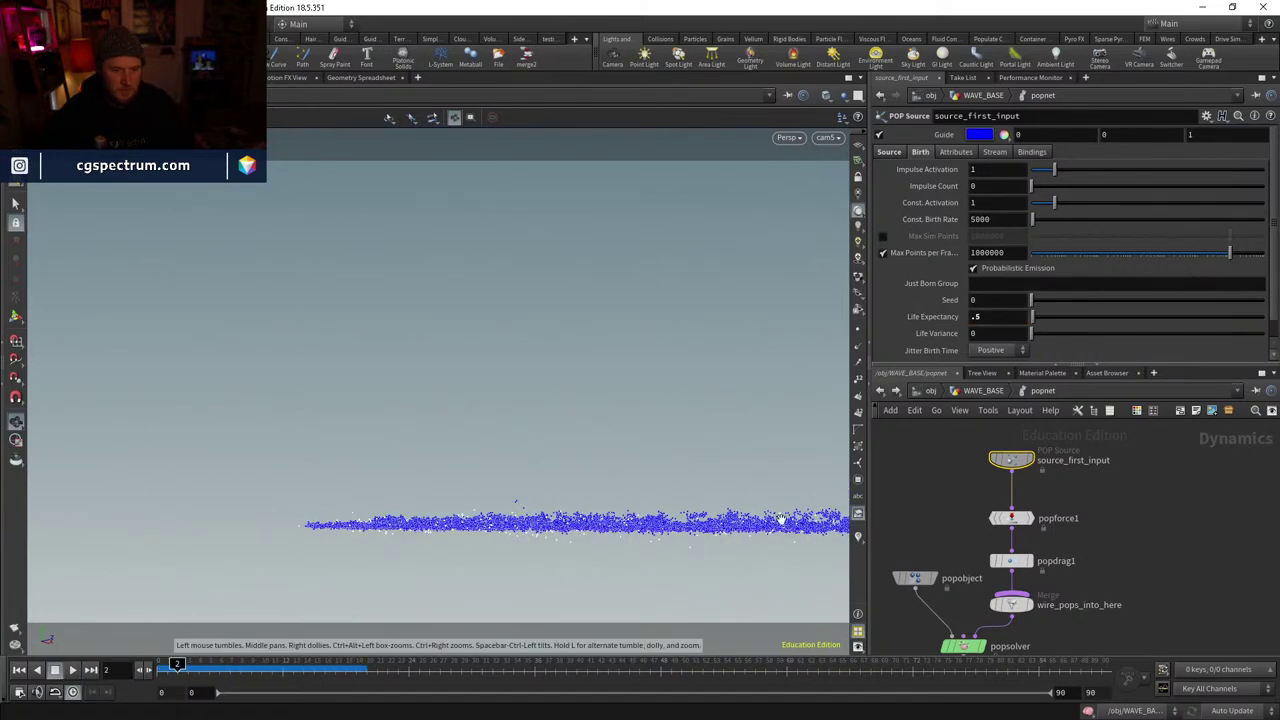
pyautogui.click(858, 538)
pyautogui.click(858, 540)
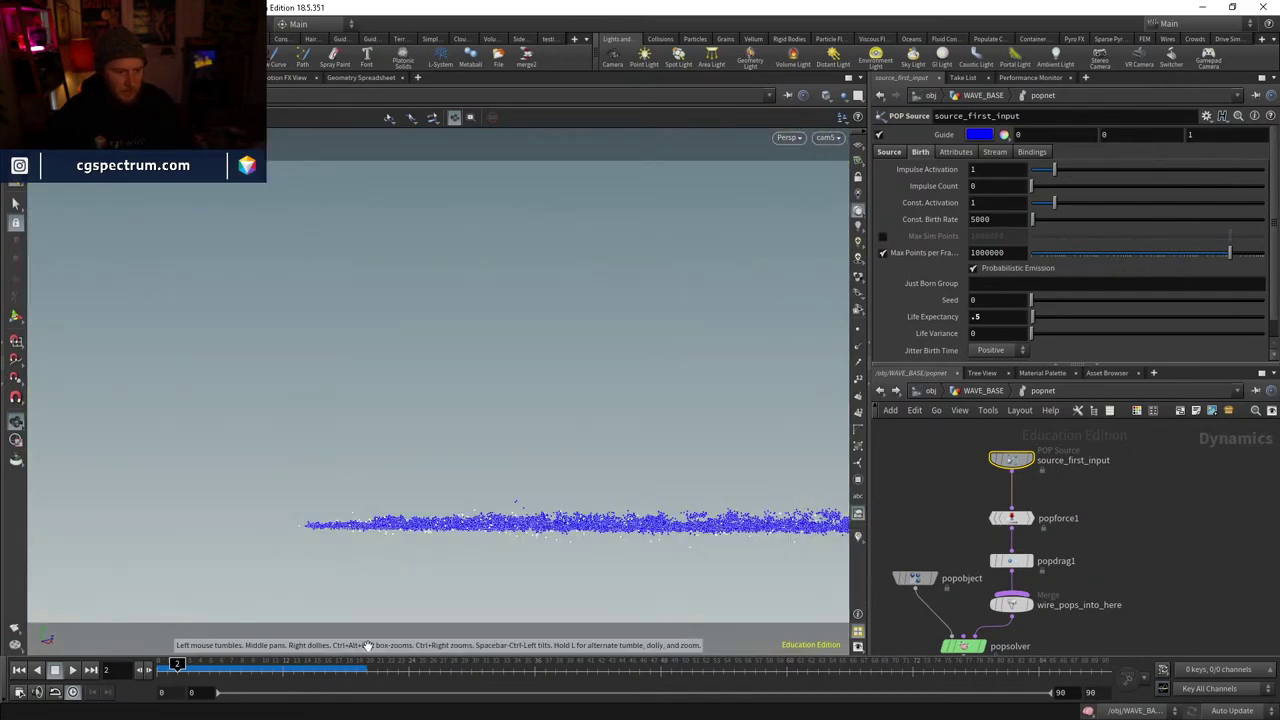
# - Reduce popforce1's Force Y to -1 and preview the simulation
pyautogui.moveTo(424, 570); pyautogui.dragTo(466, 529)
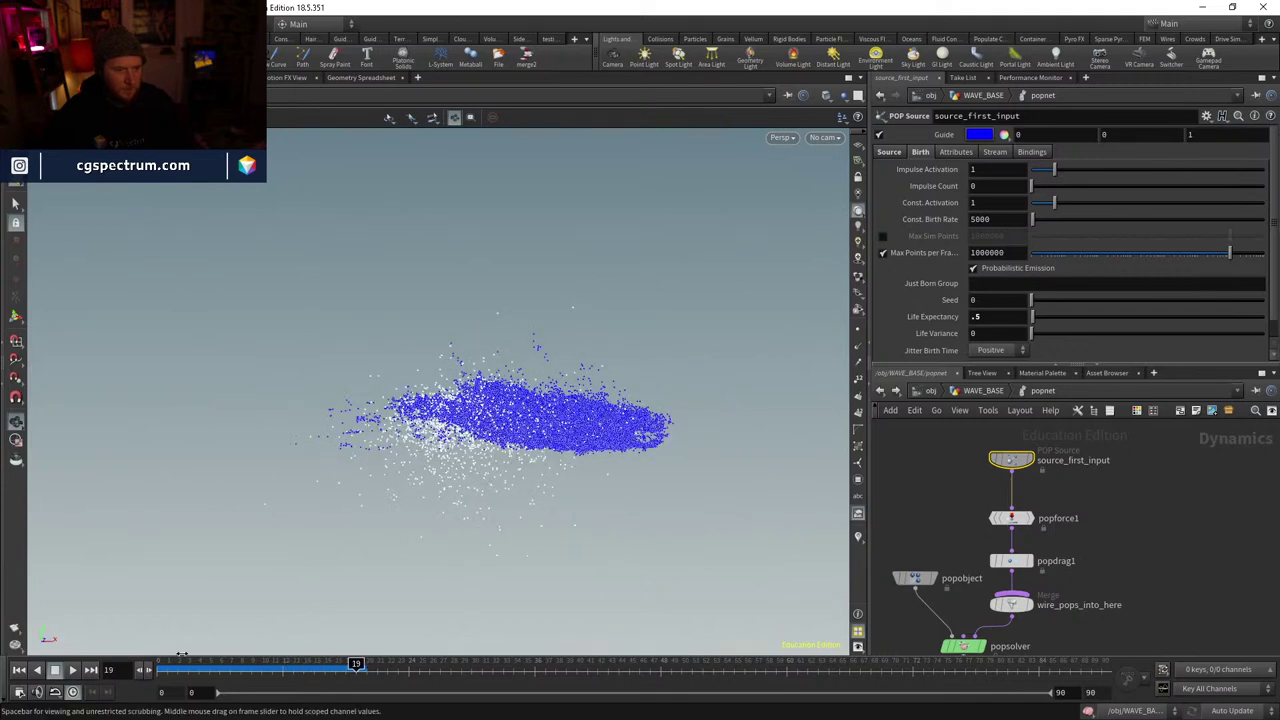
pyautogui.hotkey('ctrl', 'Up')
pyautogui.click(1013, 518)
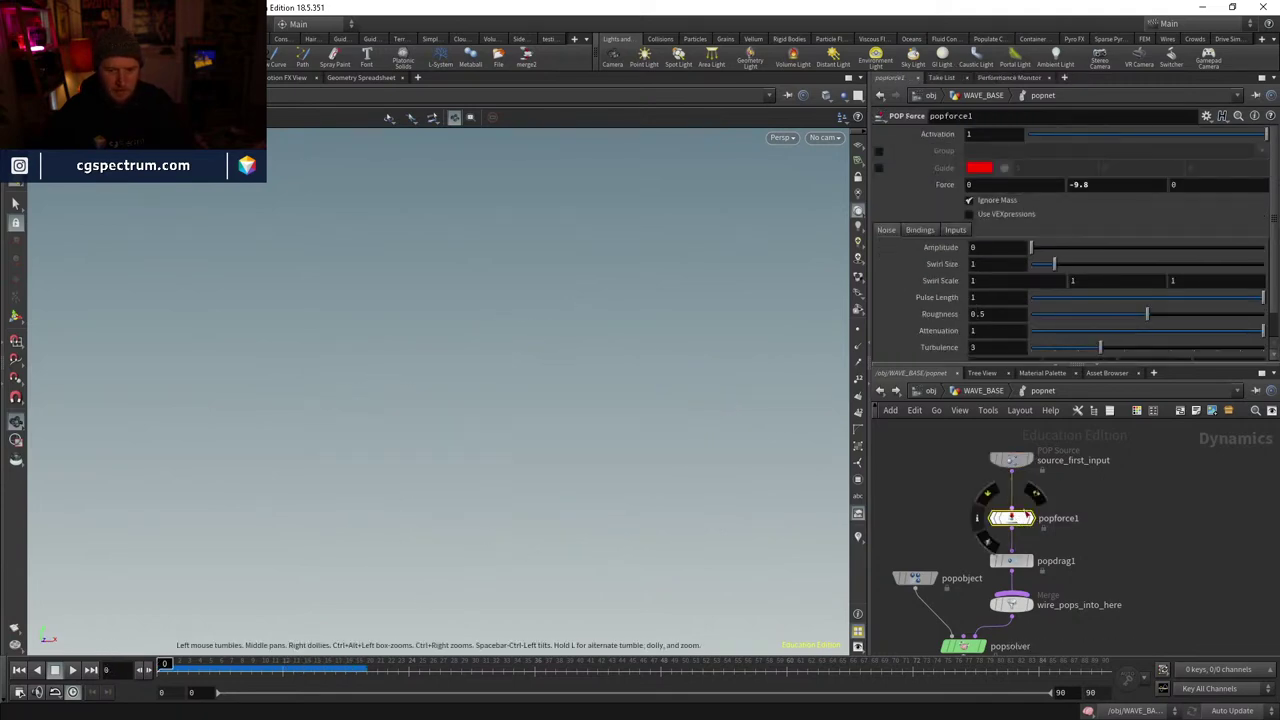
pyautogui.click(1128, 184)
pyautogui.write('-1')
pyautogui.press('Return')
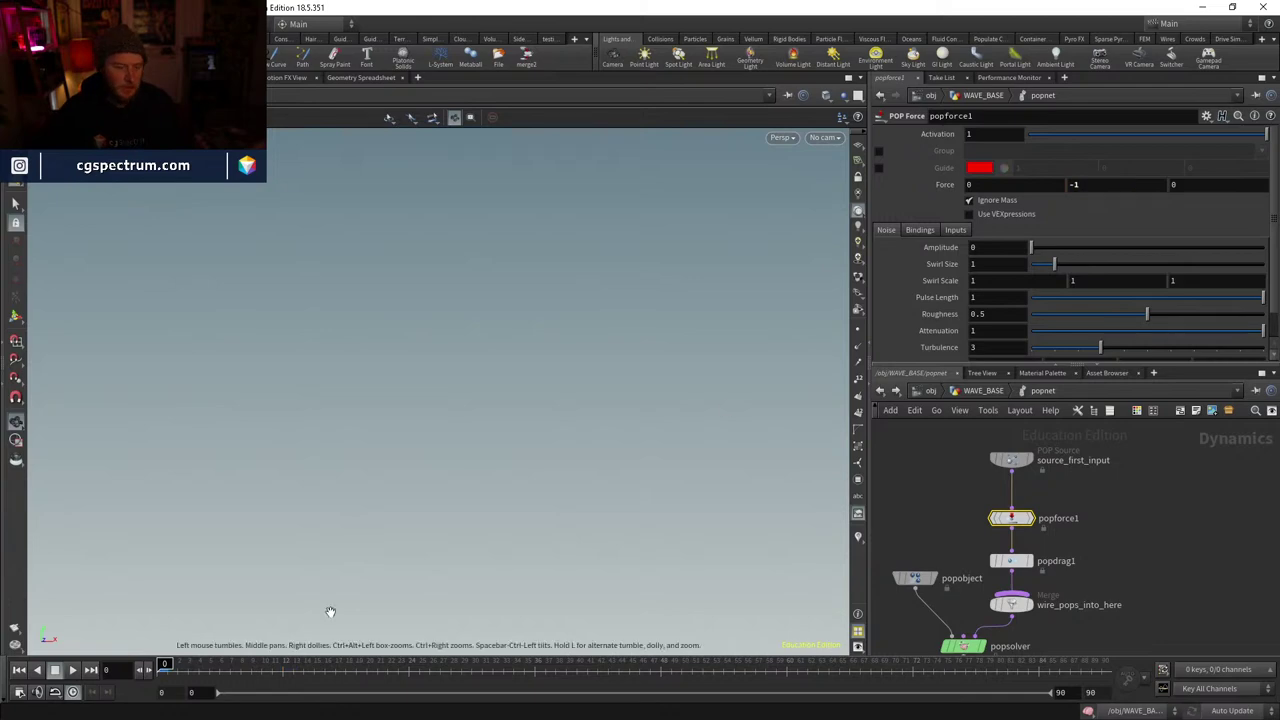
pyautogui.click(72, 670)
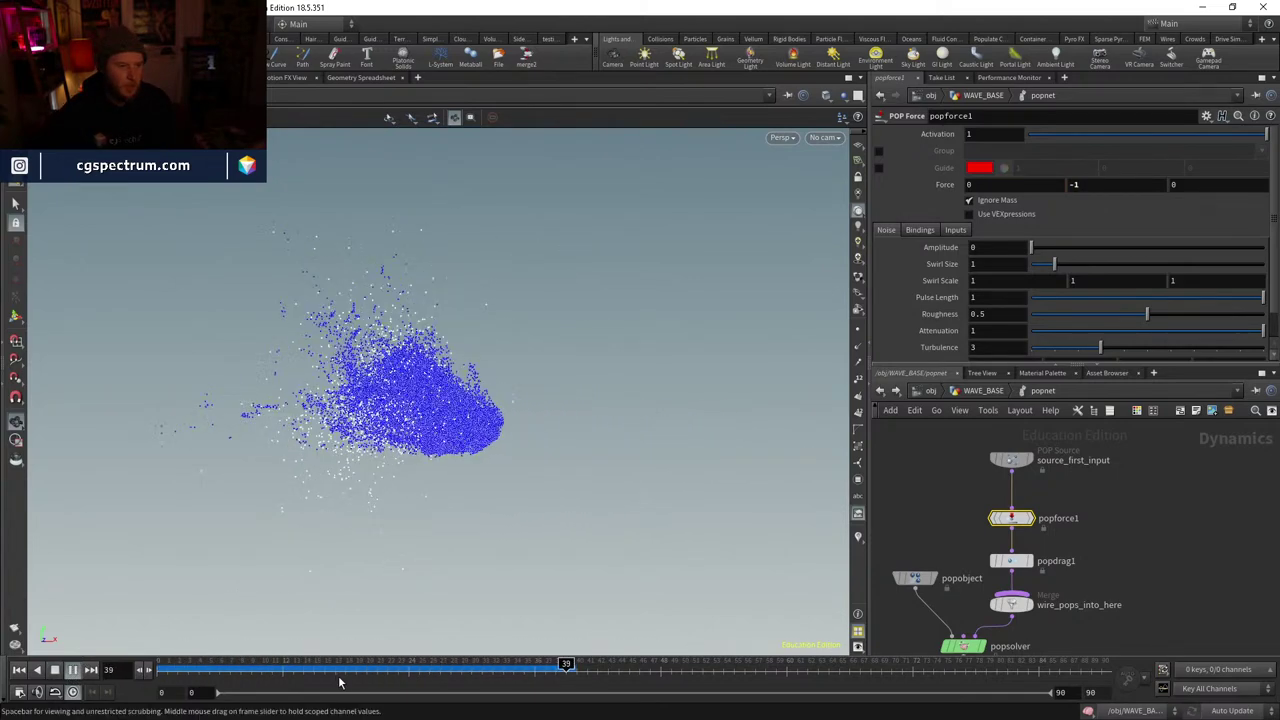
pyautogui.hotkey('ctrl', 'Up')
# - Raise the source's Life Expectancy to 2 and review the spray around frames 34–44
pyautogui.click(1009, 462)
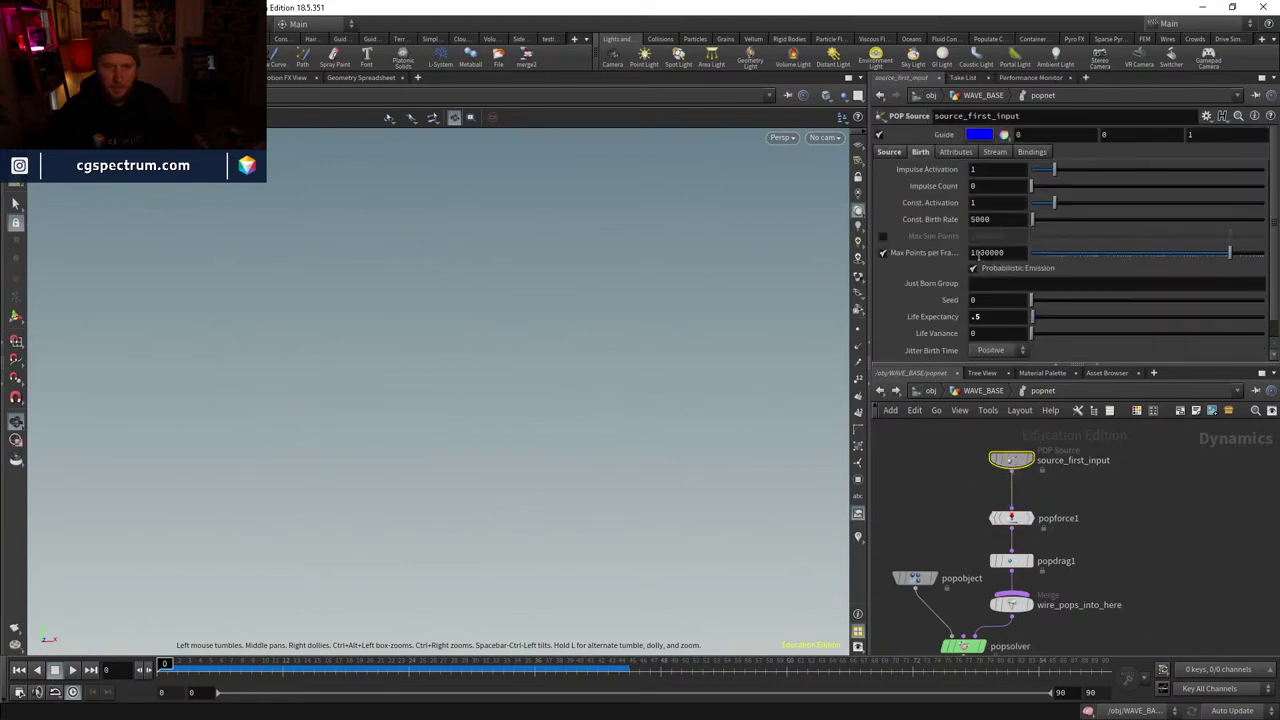
pyautogui.write('2')
pyautogui.press('Return')
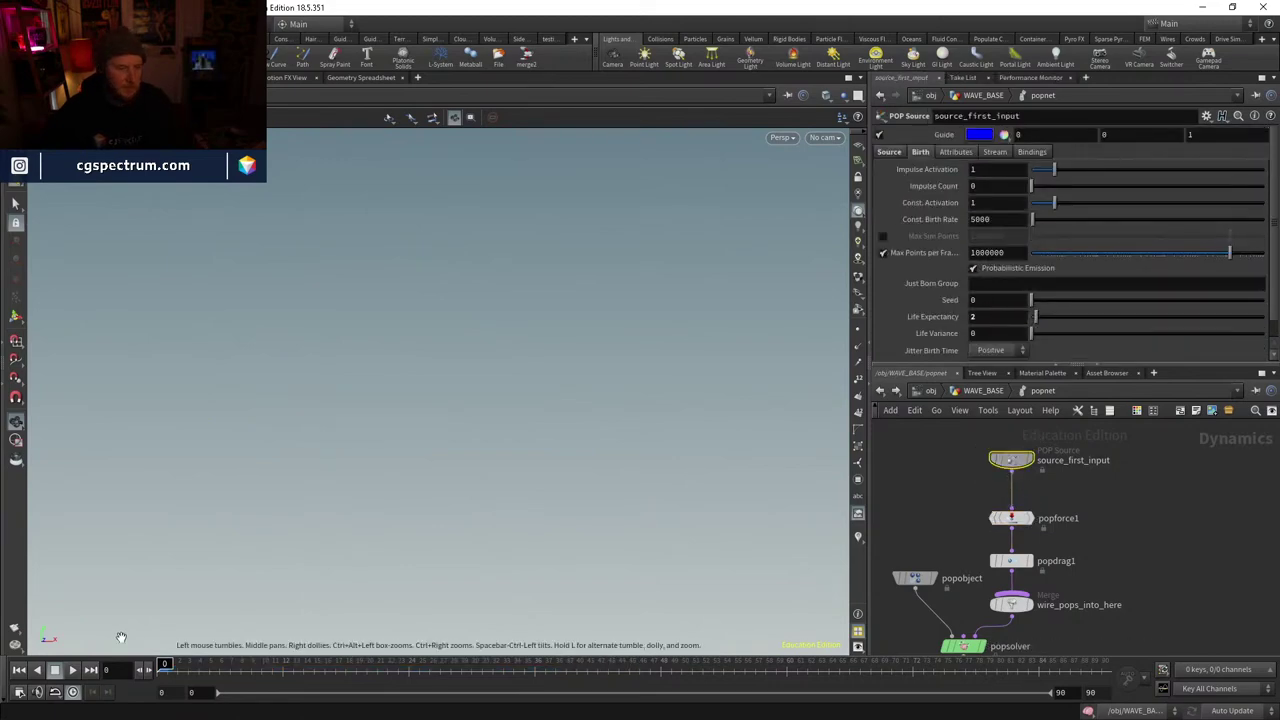
pyautogui.click(72, 671)
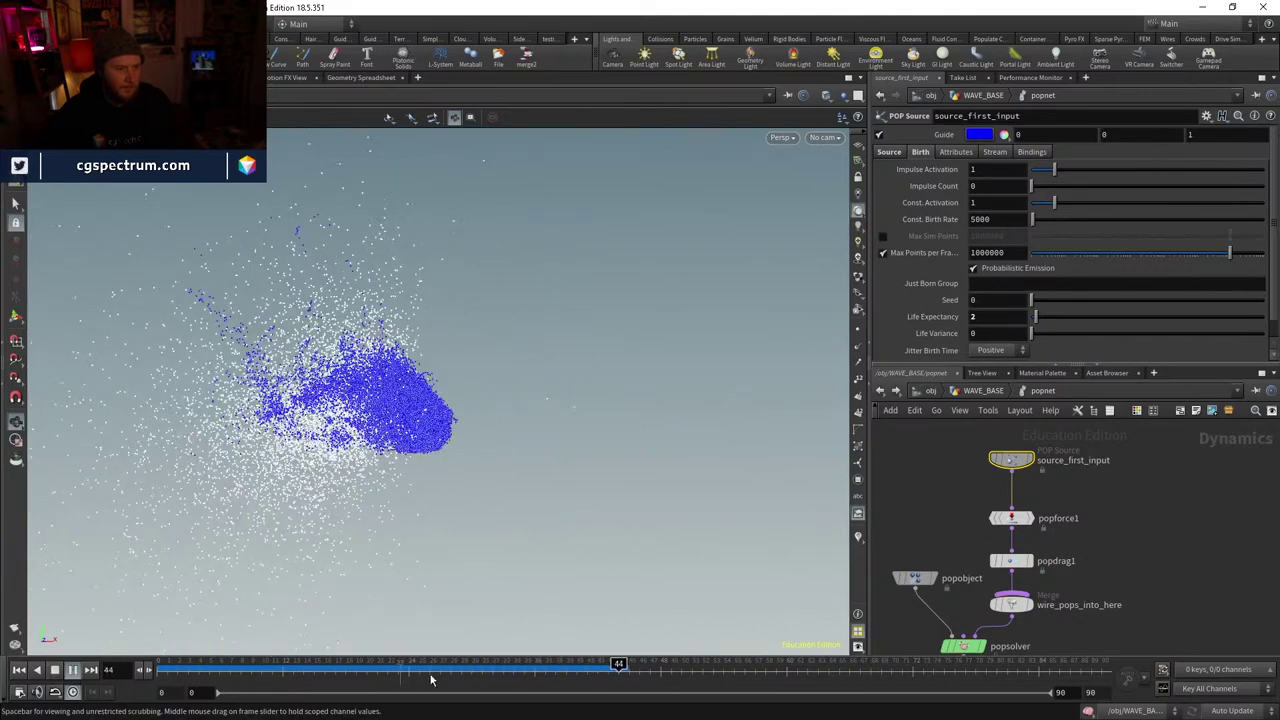
pyautogui.moveTo(306, 679); pyautogui.dragTo(524, 672)
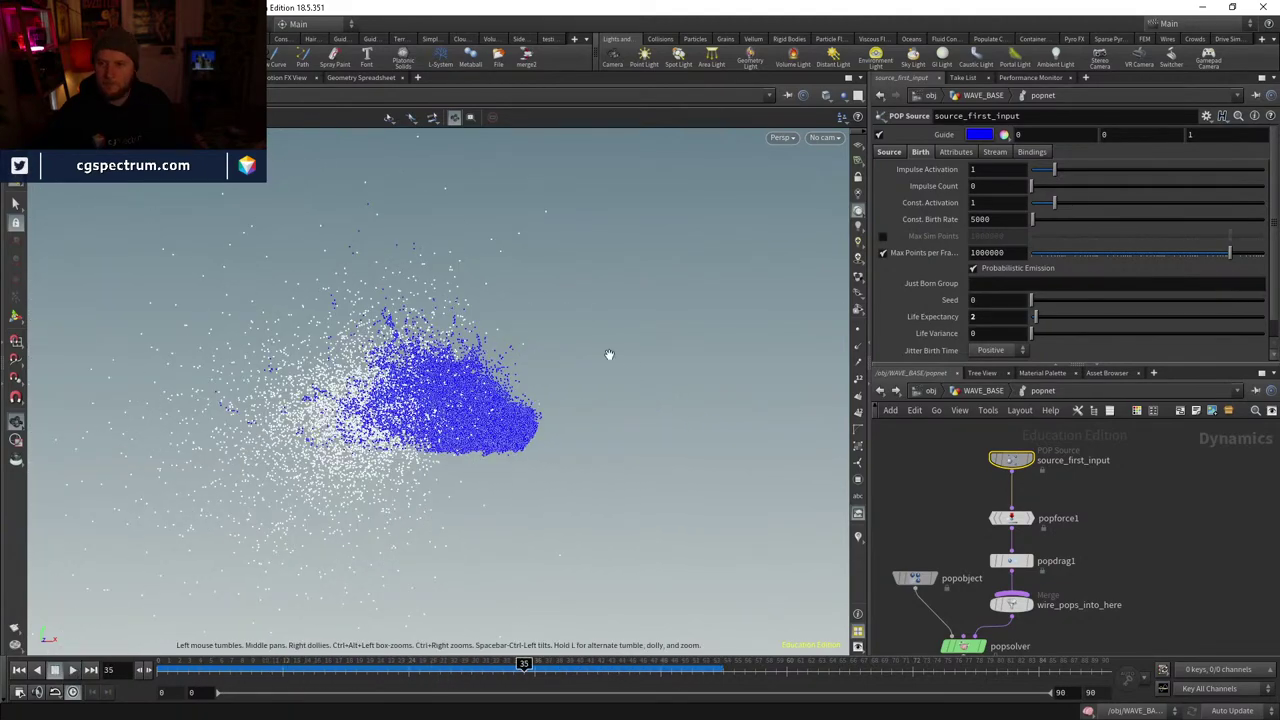
pyautogui.moveTo(578, 303); pyautogui.dragTo(610, 412)
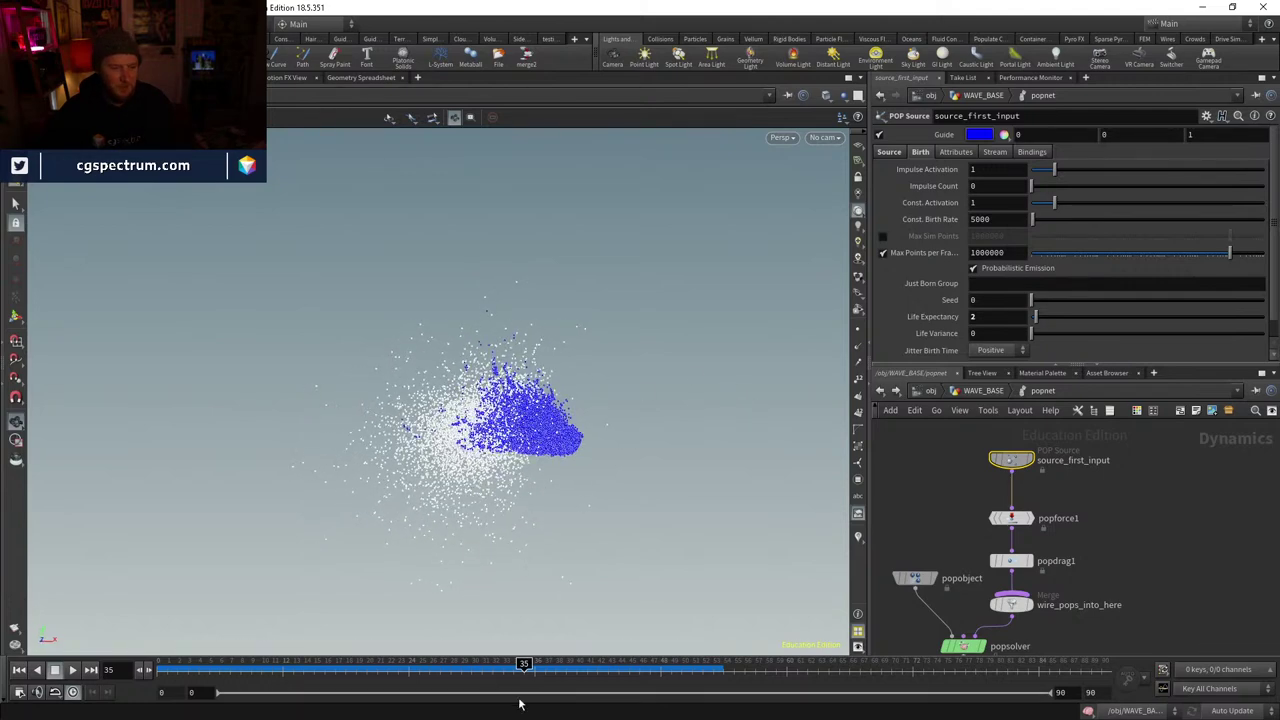
pyautogui.moveTo(381, 663); pyautogui.dragTo(646, 633)
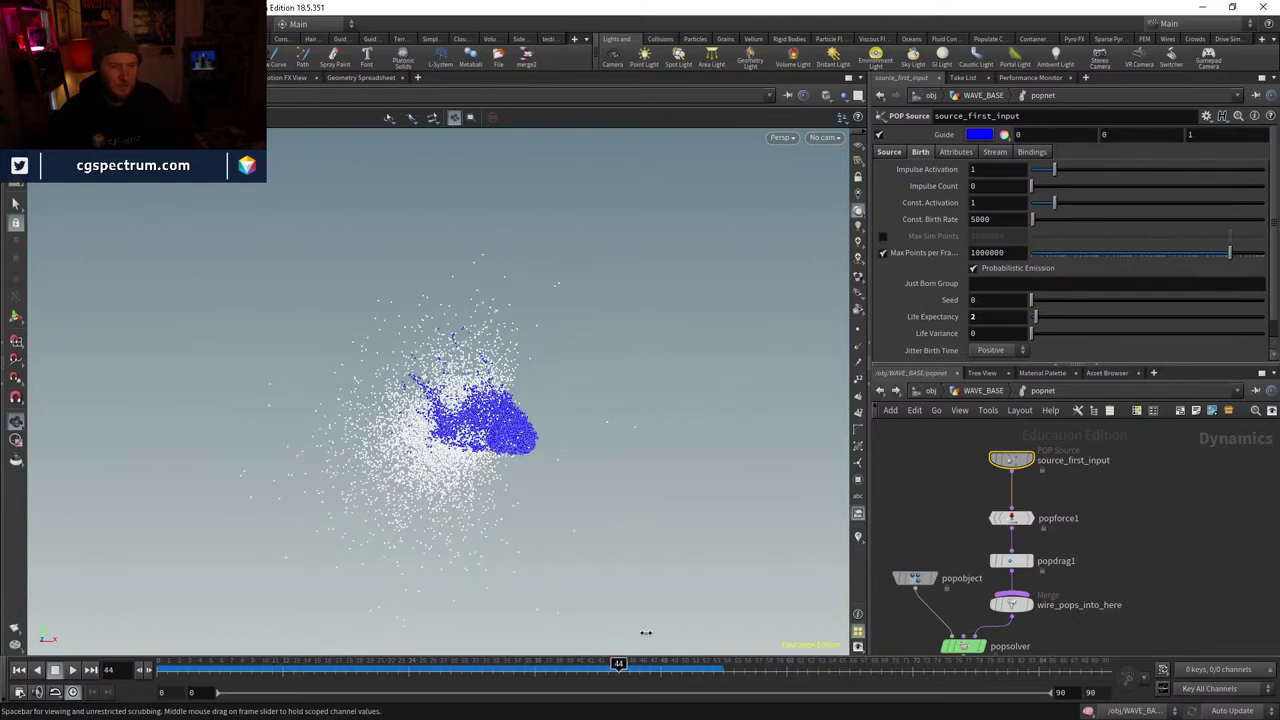
pyautogui.moveTo(428, 637); pyautogui.dragTo(638, 636)
pyautogui.moveTo(374, 574); pyautogui.dragTo(580, 569)
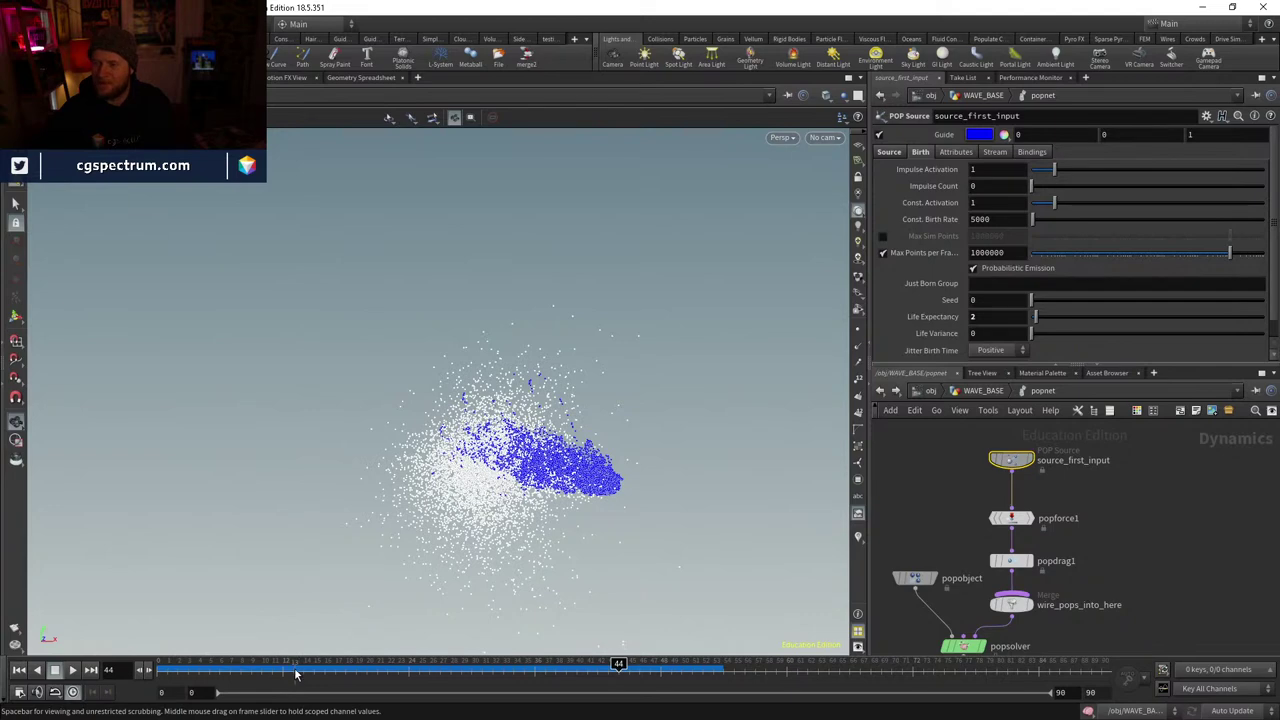
pyautogui.moveTo(305, 678); pyautogui.dragTo(513, 666)
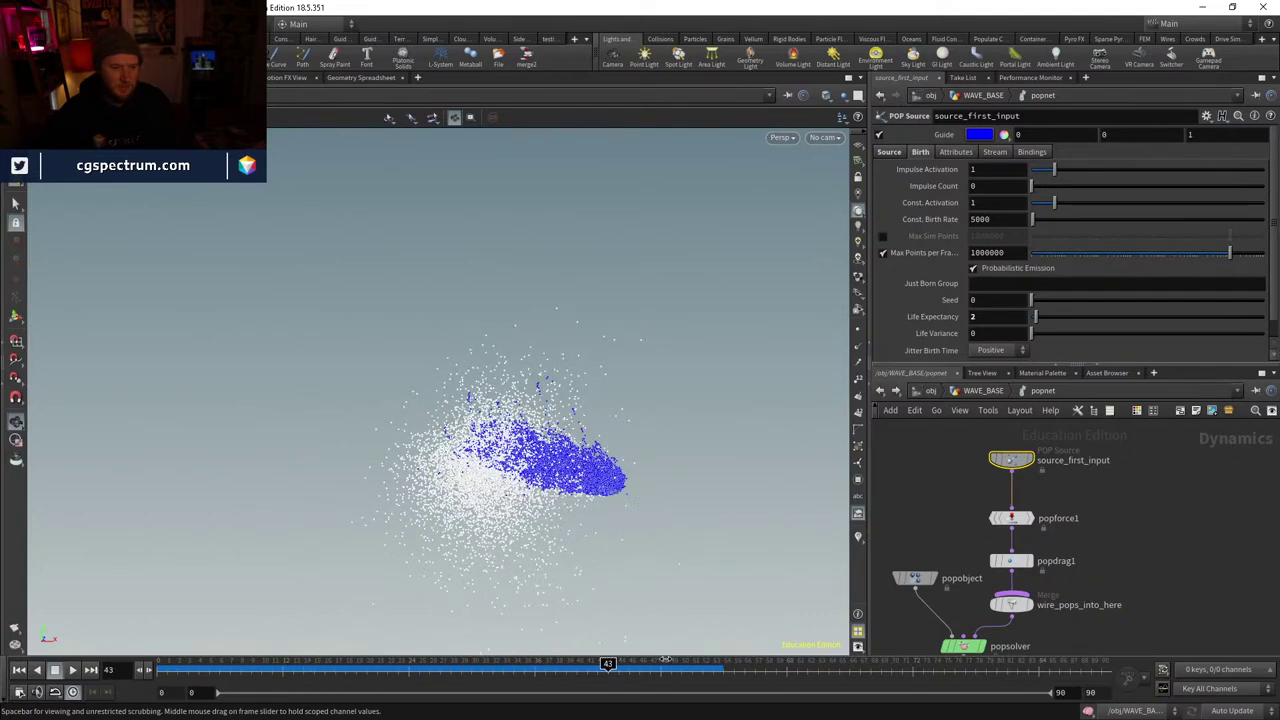
pyautogui.moveTo(490, 515); pyautogui.dragTo(468, 514)
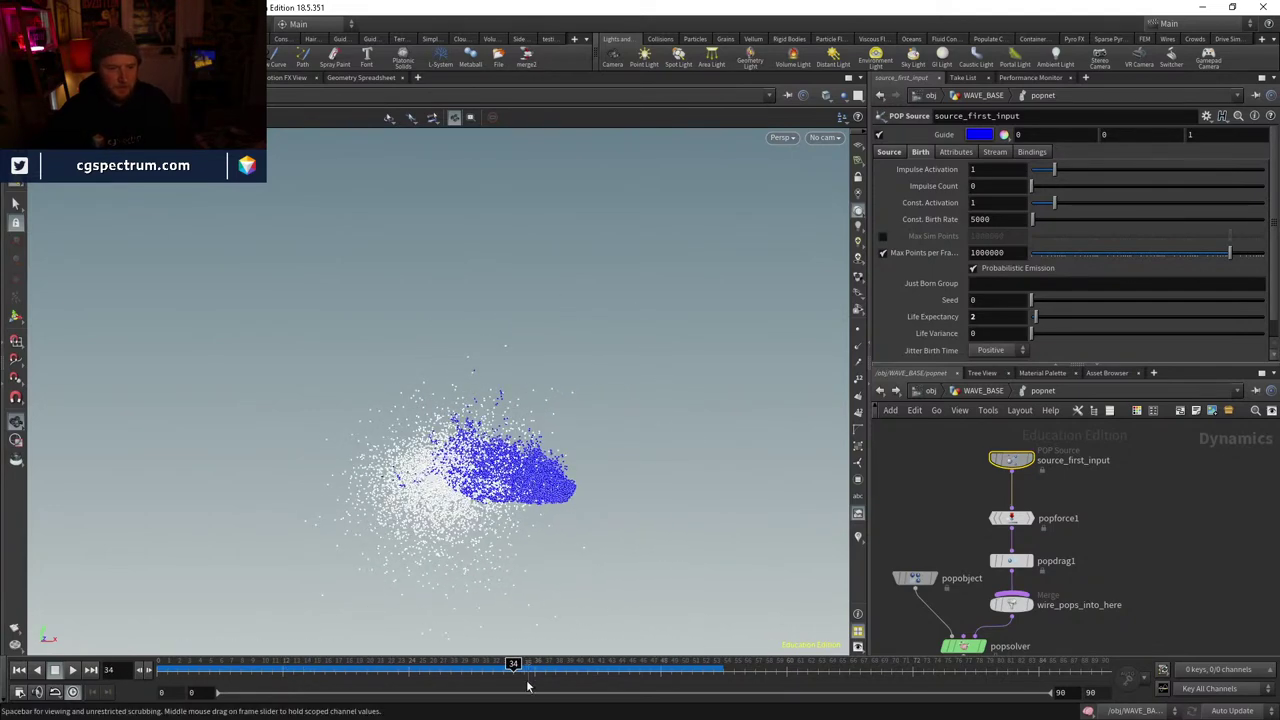
pyautogui.moveTo(633, 667); pyautogui.dragTo(503, 666)
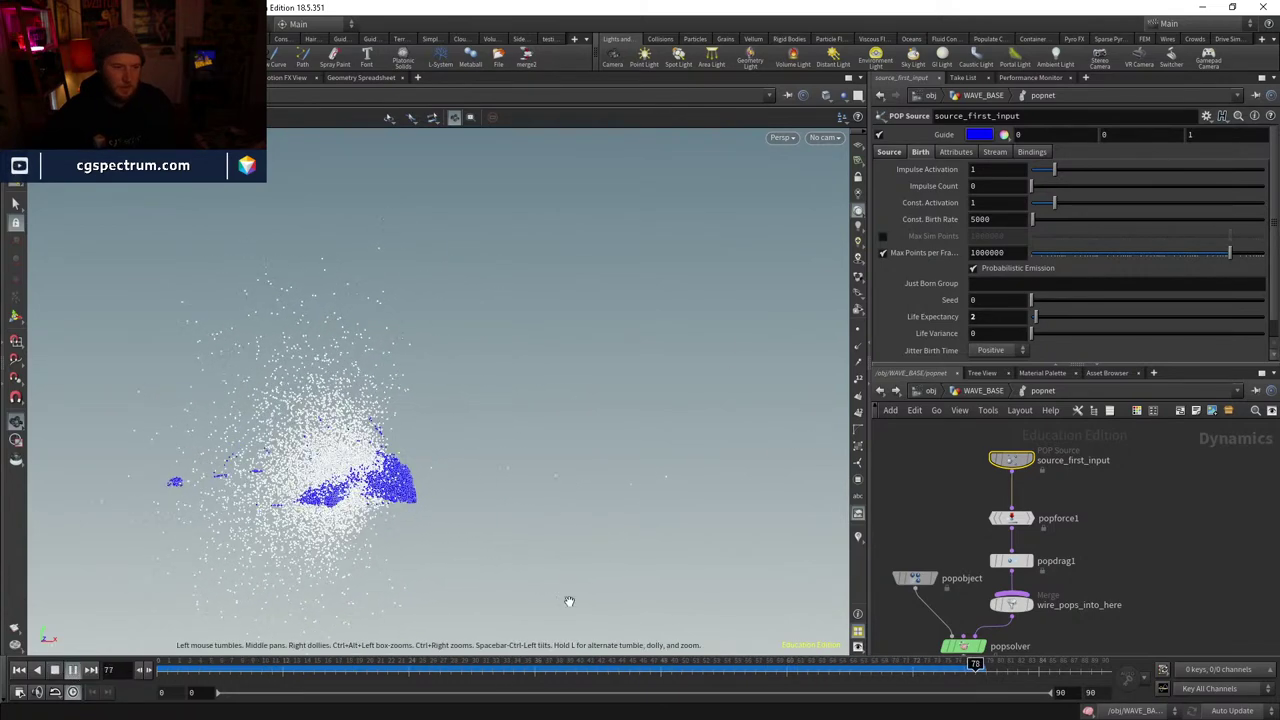
pyautogui.hotkey('ctrl', 'Up')
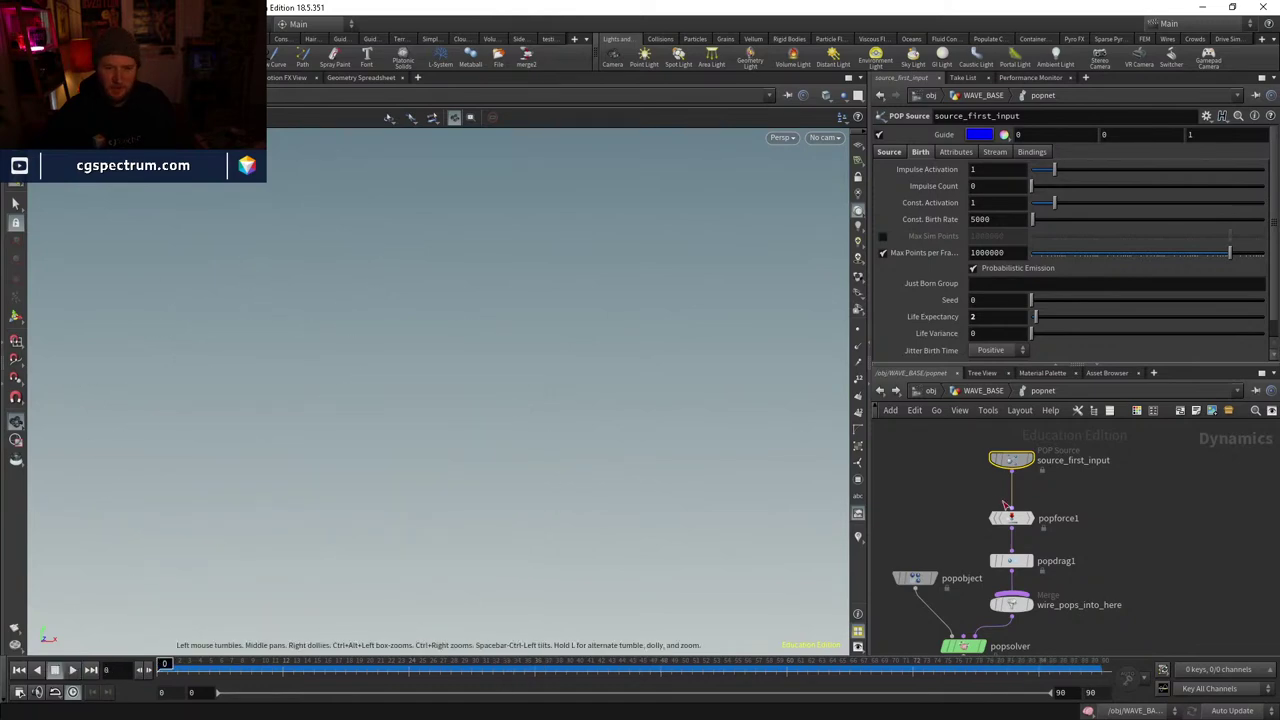
# - Change popforce1's Force Y to -4 and replay the simulation
pyautogui.click(1010, 516)
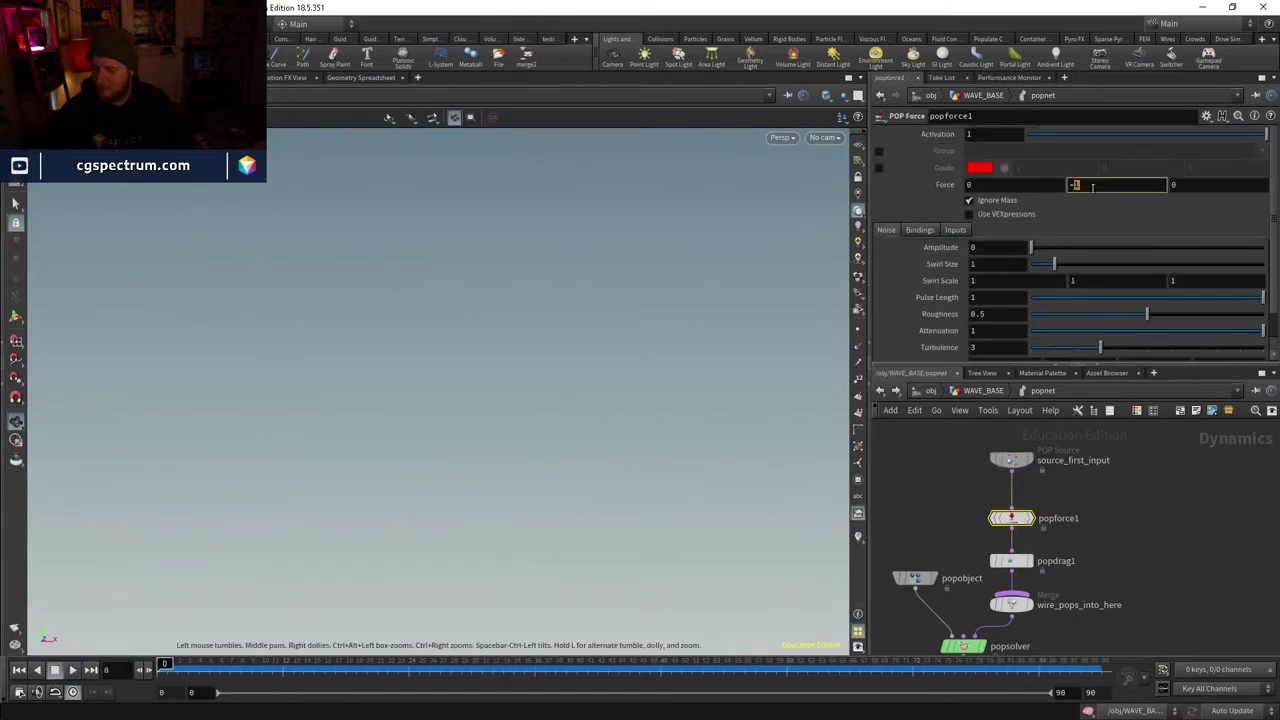
pyautogui.write('-4')
pyautogui.press('Return')
pyautogui.click(82, 670)
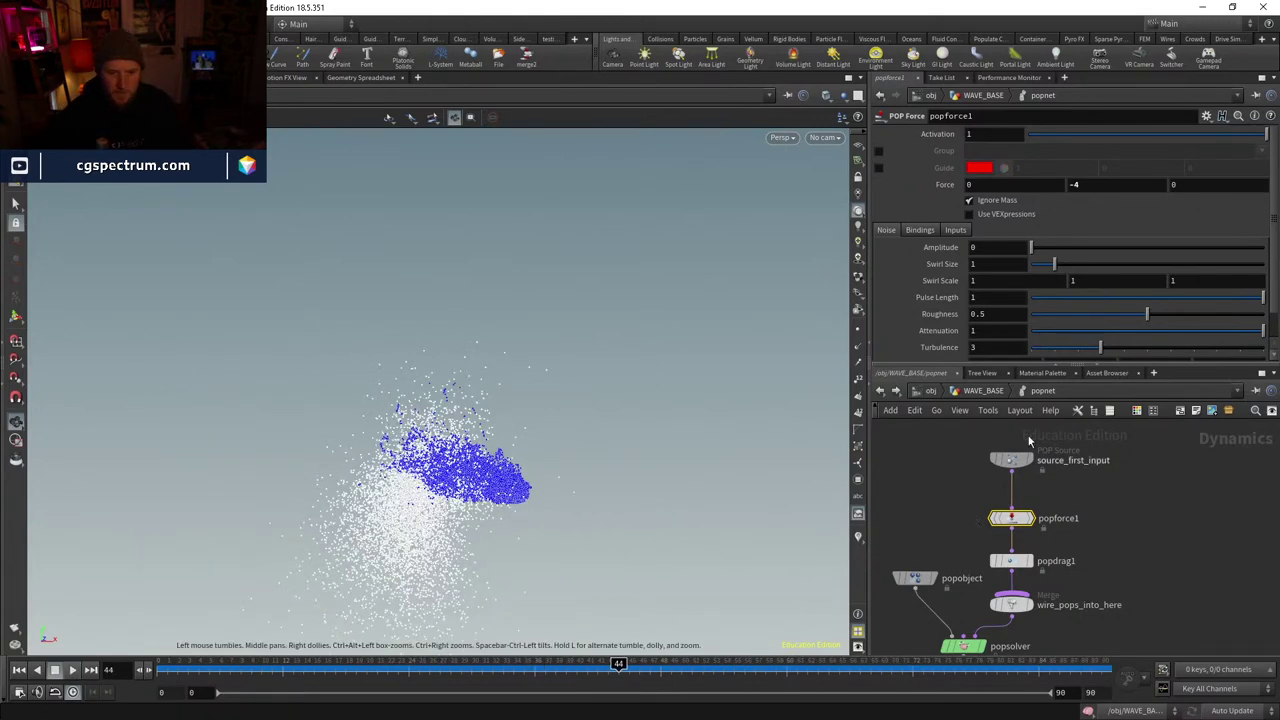
# - Feed popnet into color2 and tint the spray light cyan (0.511, 1, 1)
pyautogui.press('u')
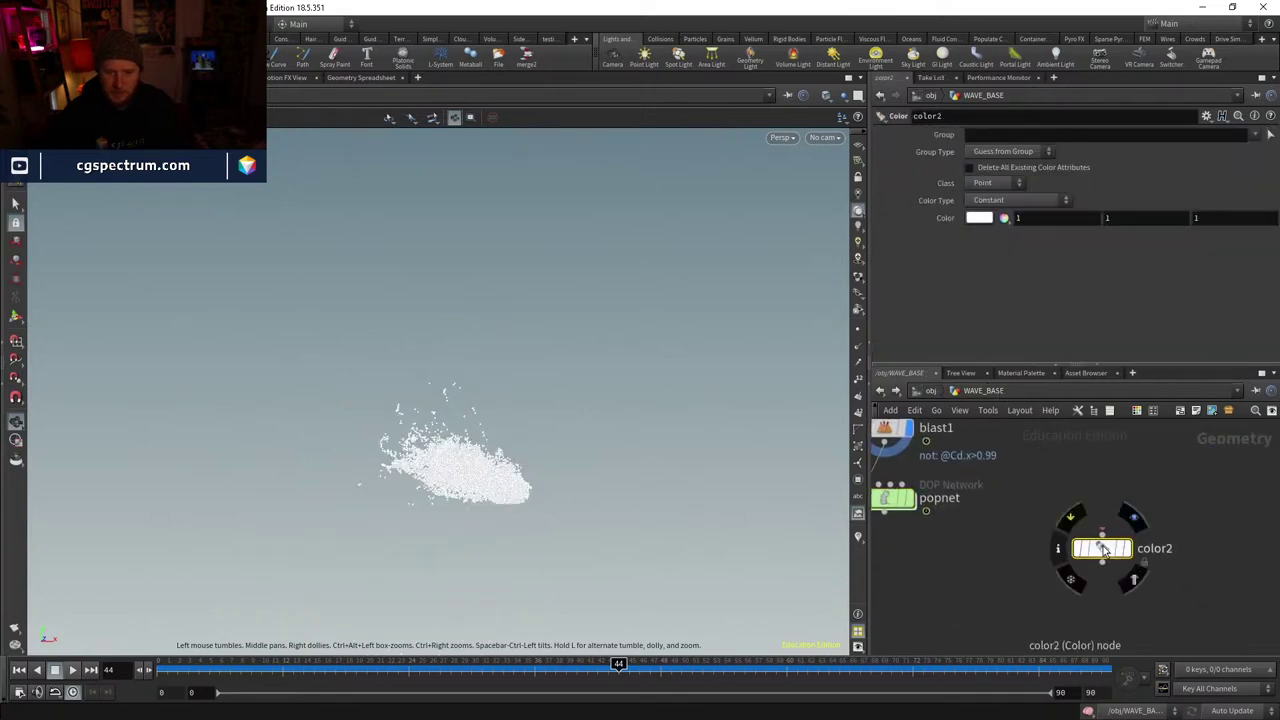
pyautogui.moveTo(1103, 549); pyautogui.dragTo(1008, 575)
pyautogui.moveTo(926, 511); pyautogui.dragTo(1010, 562)
pyautogui.click(1036, 578)
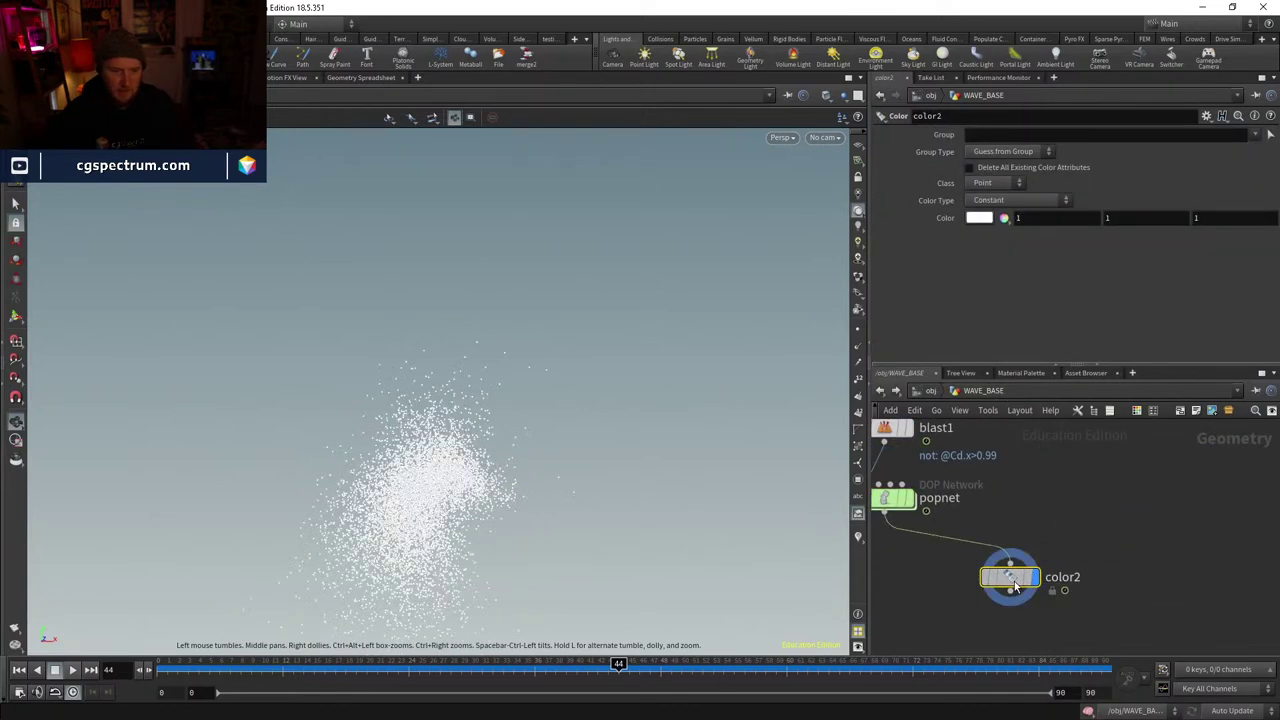
pyautogui.click(979, 218)
pyautogui.click(1100, 222)
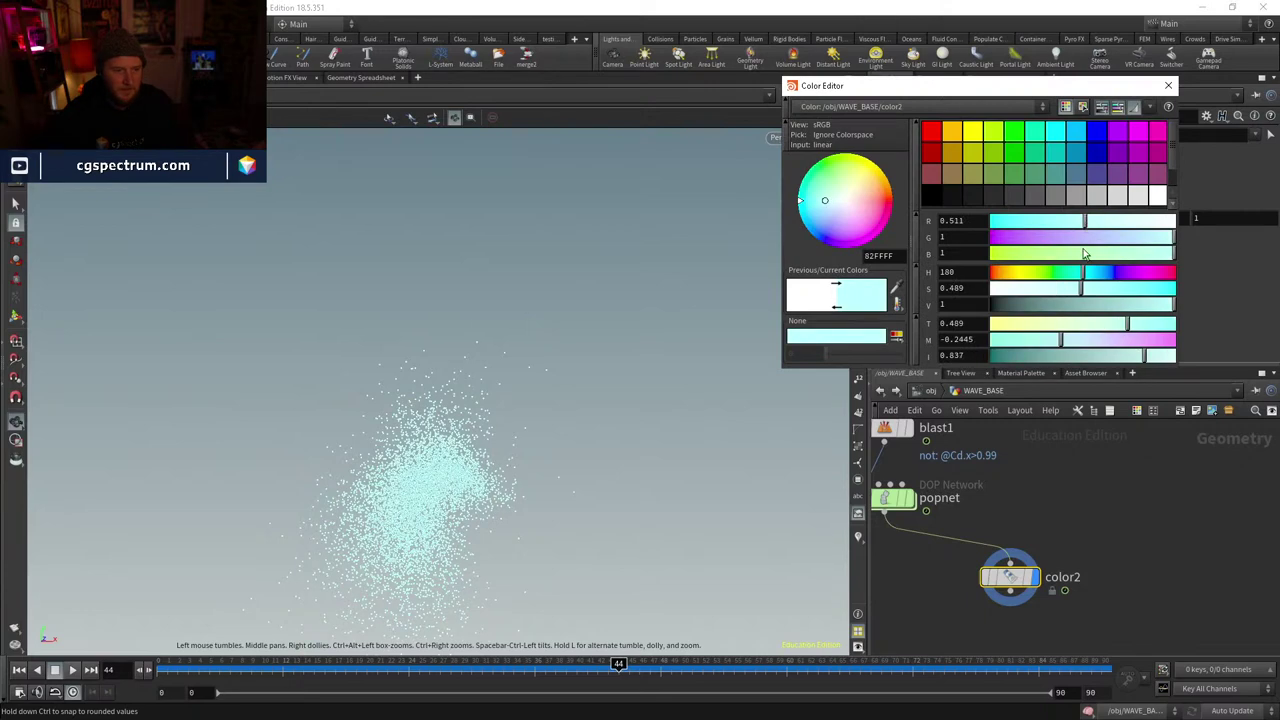
pyautogui.click(1168, 86)
# - Add merge2 combining color2 and merge1, and display its output
pyautogui.moveTo(1017, 597); pyautogui.dragTo(986, 579)
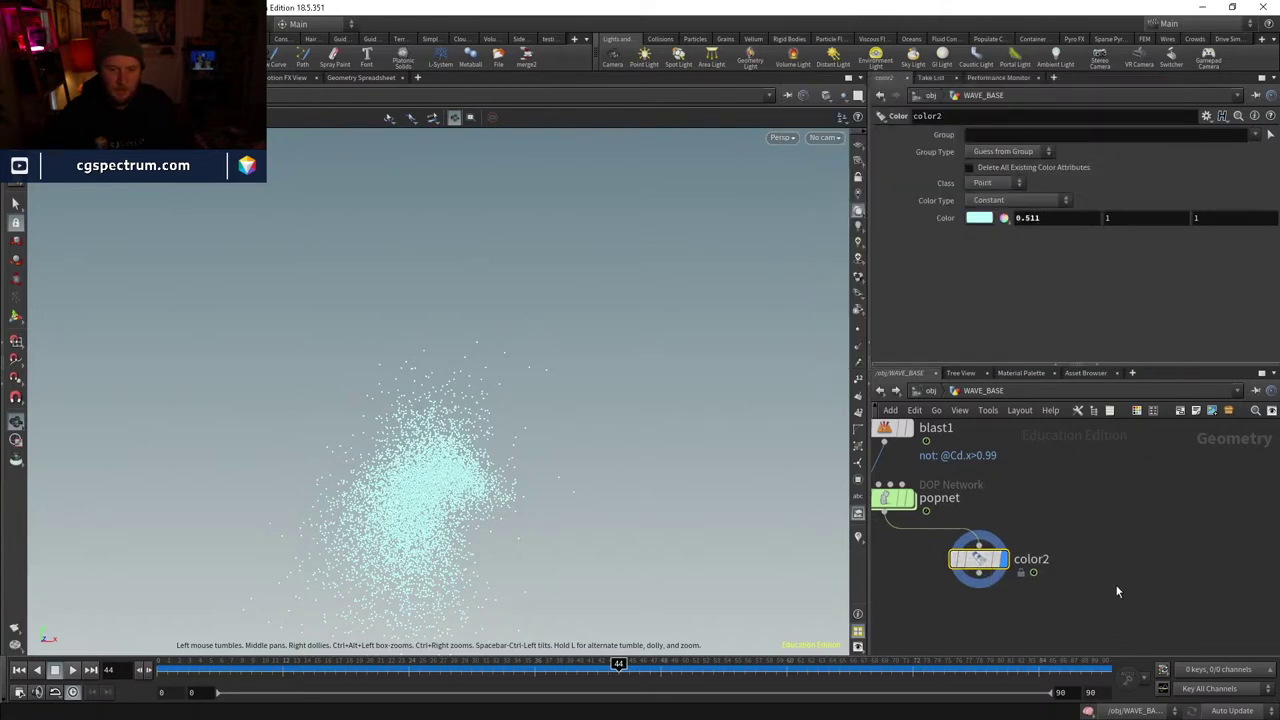
pyautogui.press('Tab')
pyautogui.moveTo(1157, 580)
pyautogui.click(1057, 109)
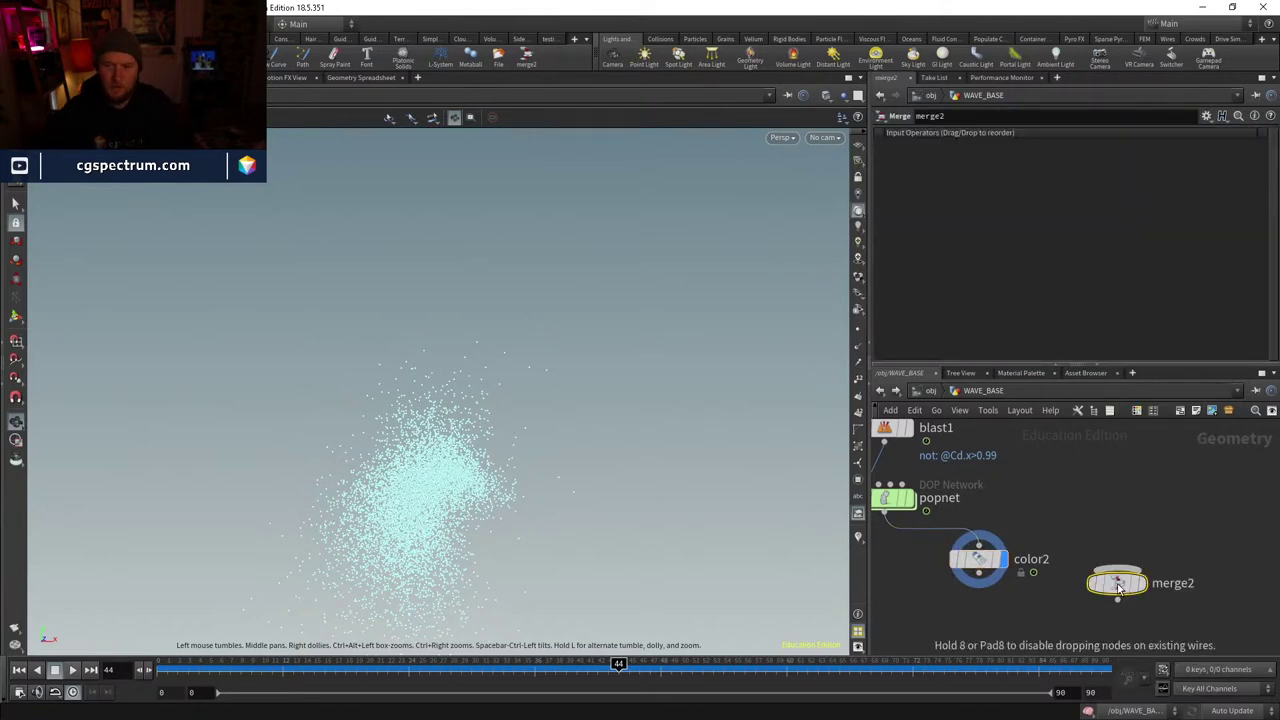
pyautogui.click(1118, 588)
pyautogui.click(1117, 598)
pyautogui.moveTo(1120, 453); pyautogui.dragTo(1104, 573, button='middle')
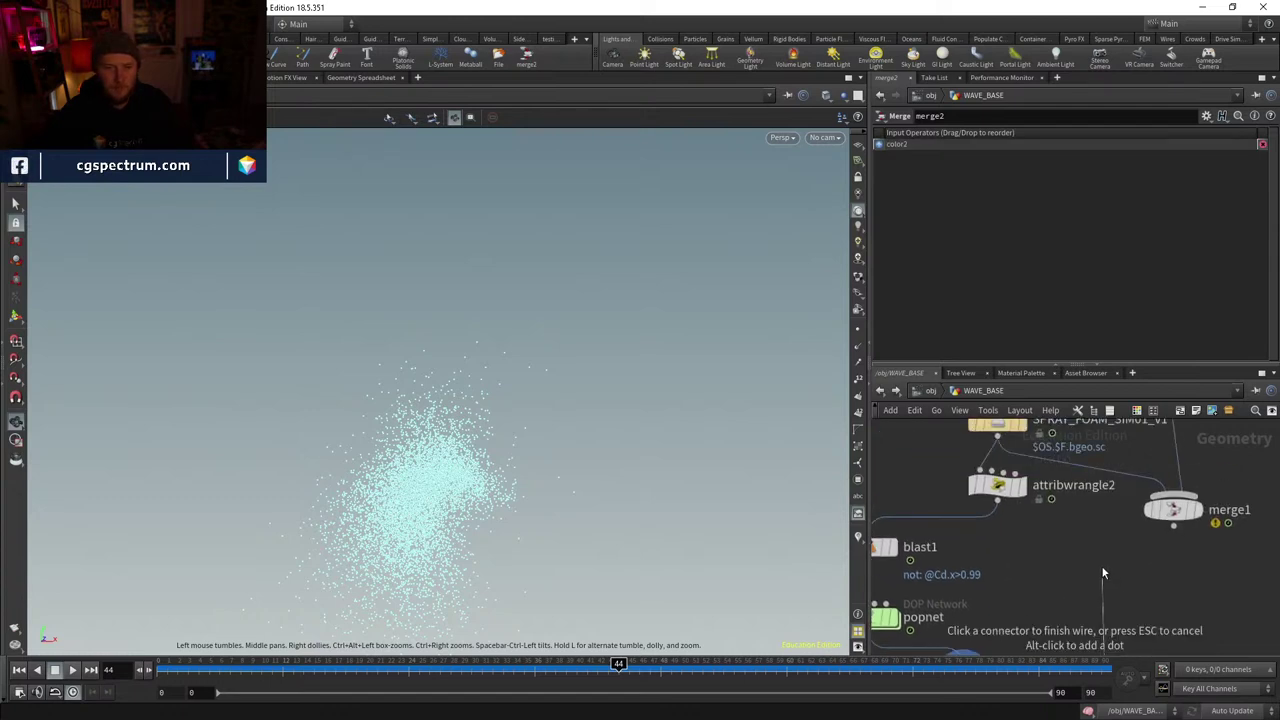
pyautogui.click(1162, 549)
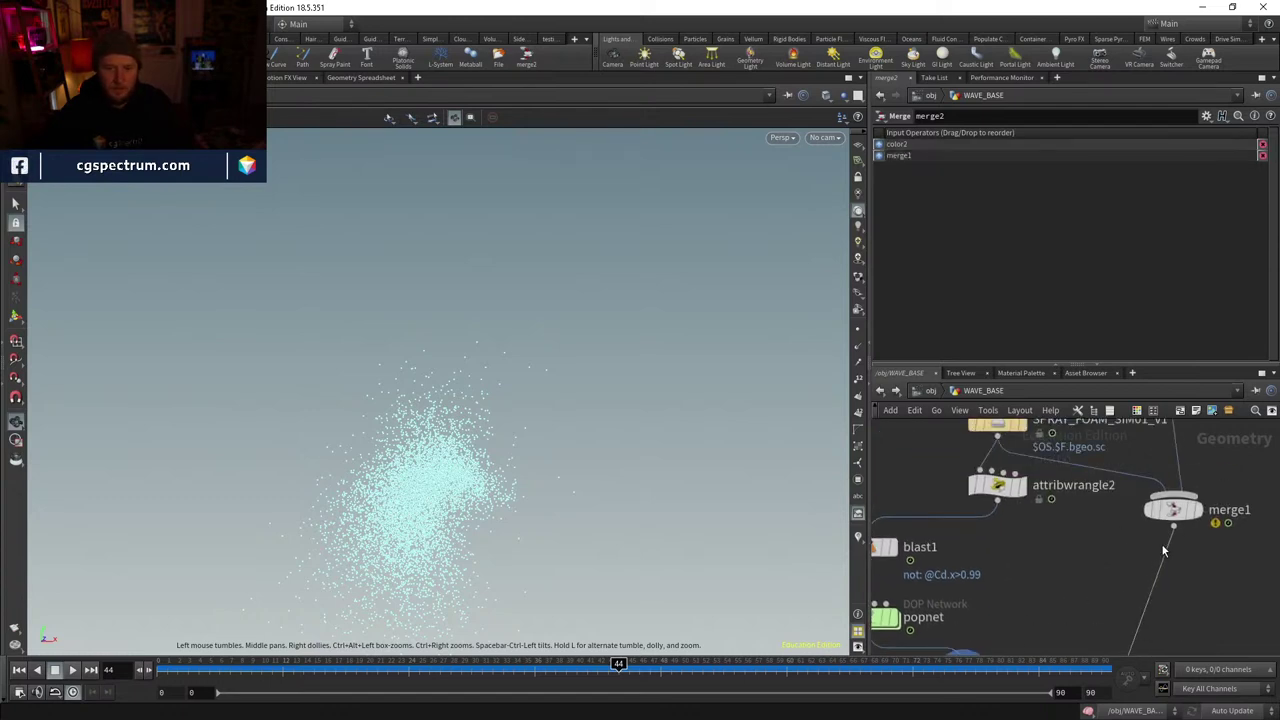
pyautogui.click(1000, 435)
pyautogui.moveTo(1036, 478); pyautogui.dragTo(1025, 220, button='middle')
pyautogui.click(1037, 459)
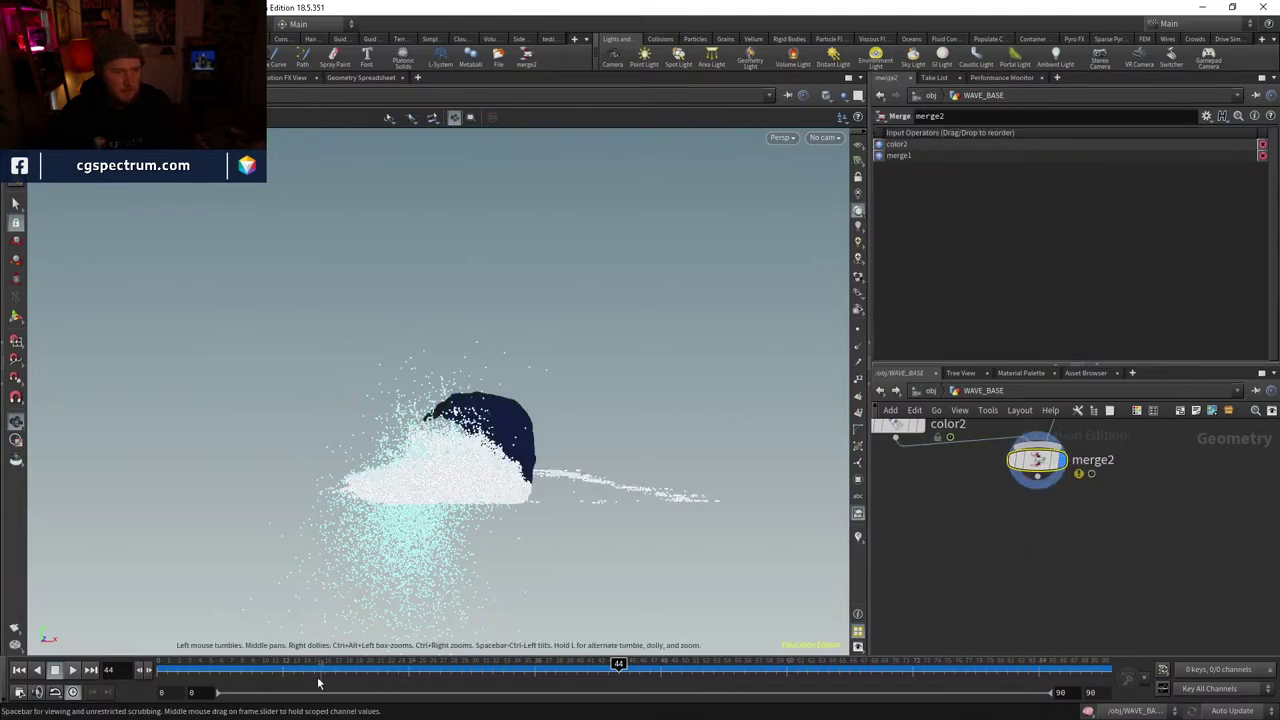
# - Scrub through frames 40–47 orbiting merge2's wave and cyan spray, then rewind to frame 0
pyautogui.moveTo(320, 666); pyautogui.dragTo(650, 665)
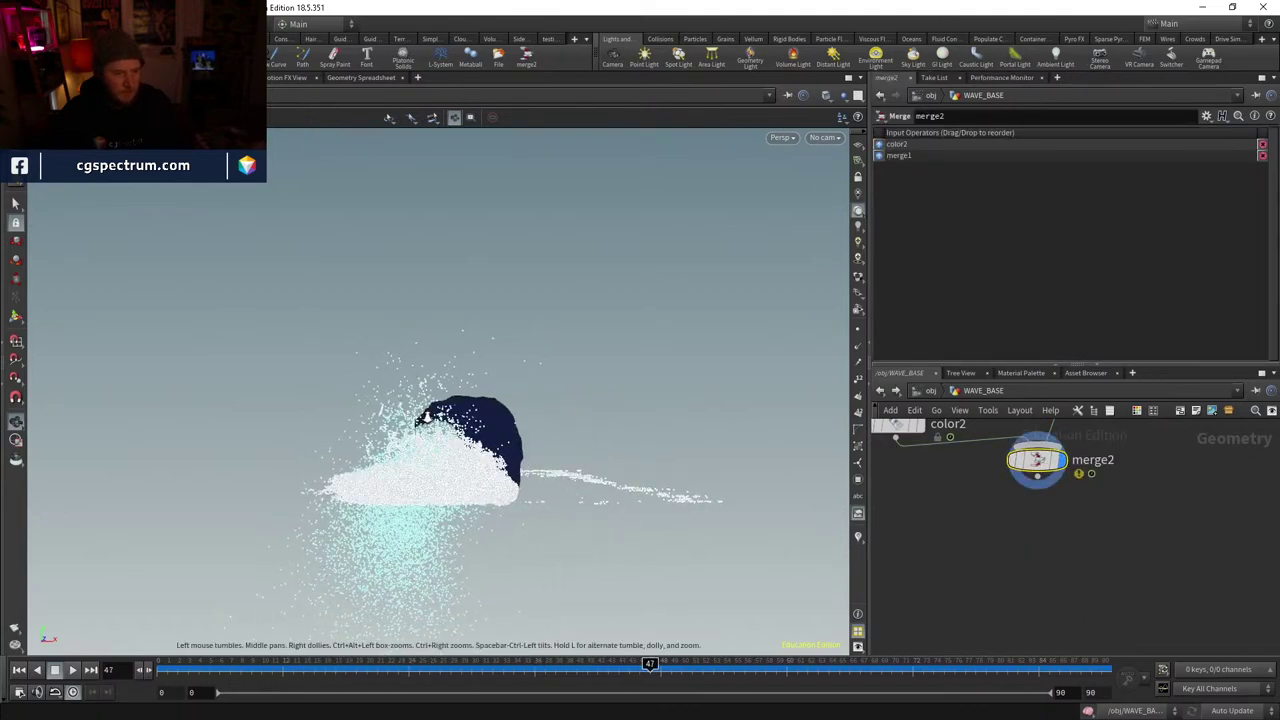
pyautogui.scroll(5, 424, 415)
pyautogui.moveTo(424, 415); pyautogui.dragTo(467, 439)
pyautogui.scroll(-2, 467, 439)
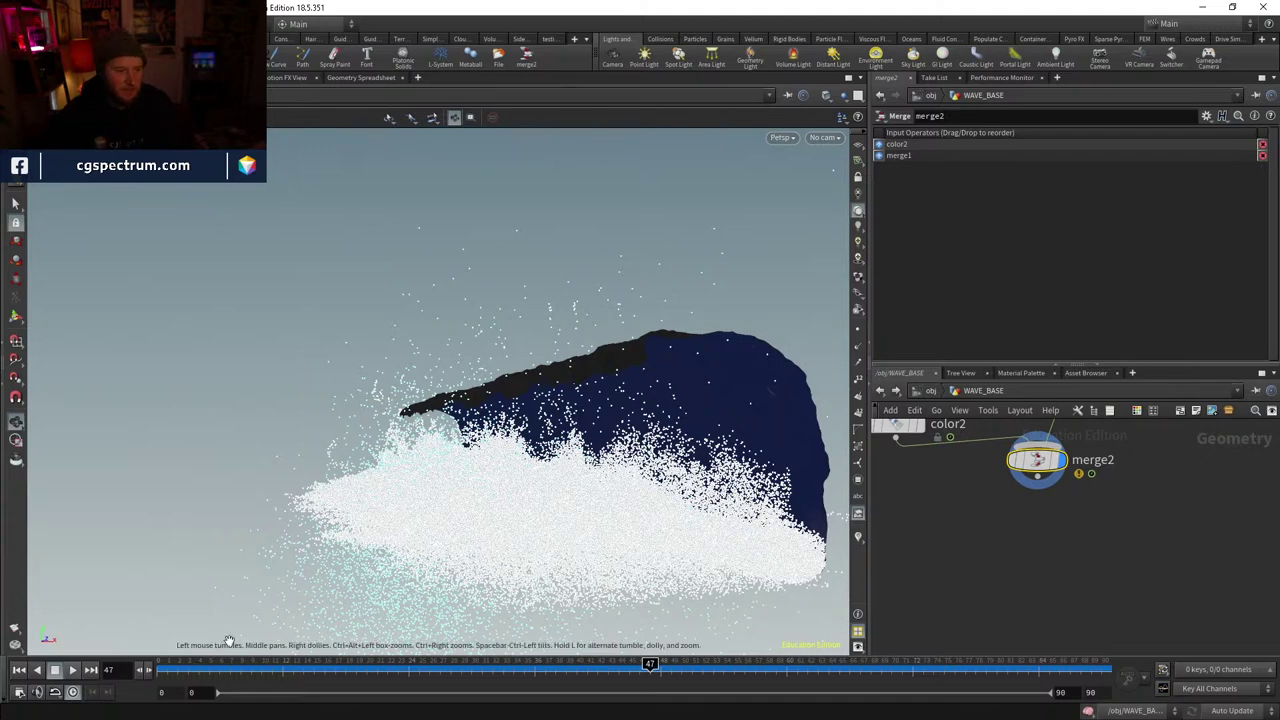
pyautogui.moveTo(325, 666); pyautogui.dragTo(577, 665)
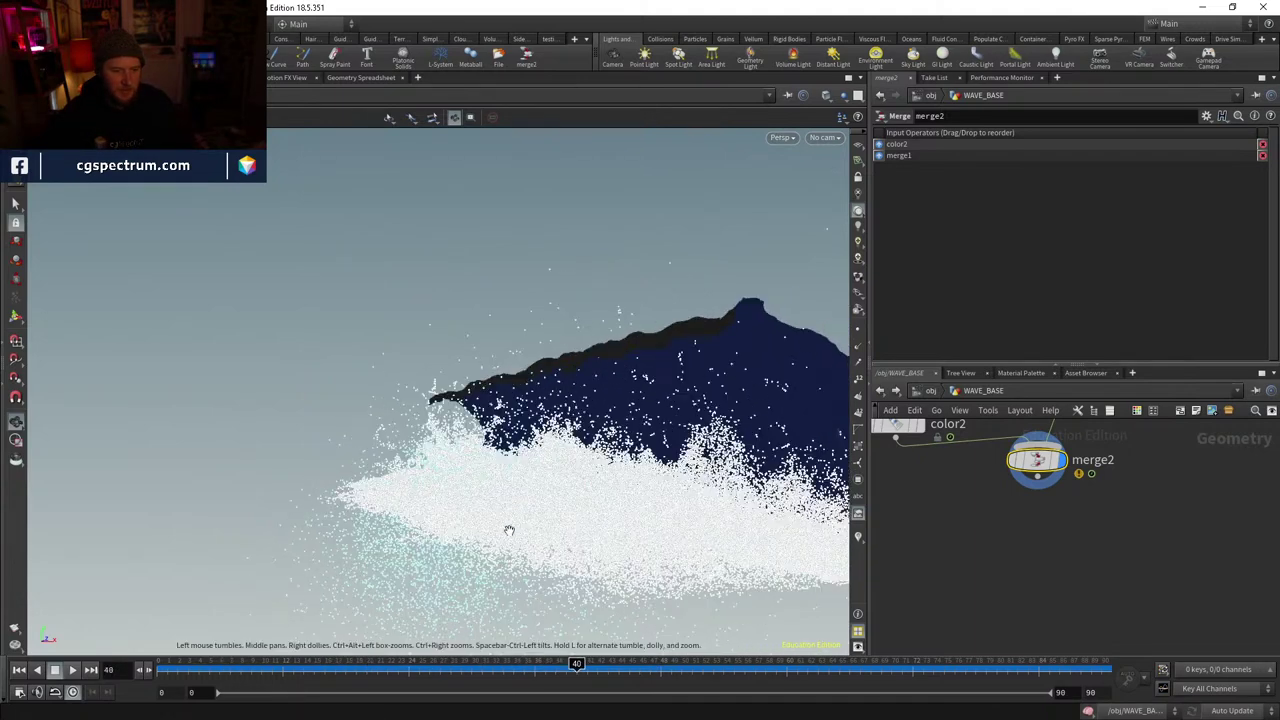
pyautogui.moveTo(582, 552); pyautogui.dragTo(502, 531)
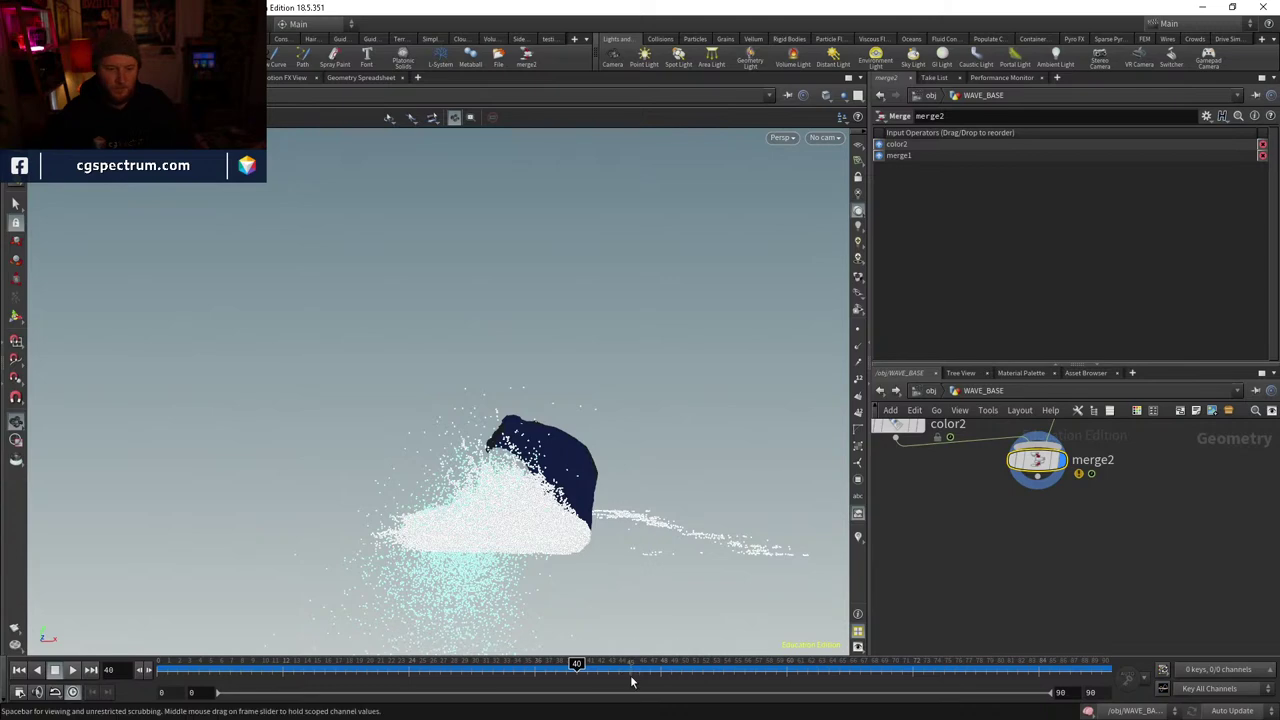
pyautogui.moveTo(638, 664); pyautogui.dragTo(587, 664)
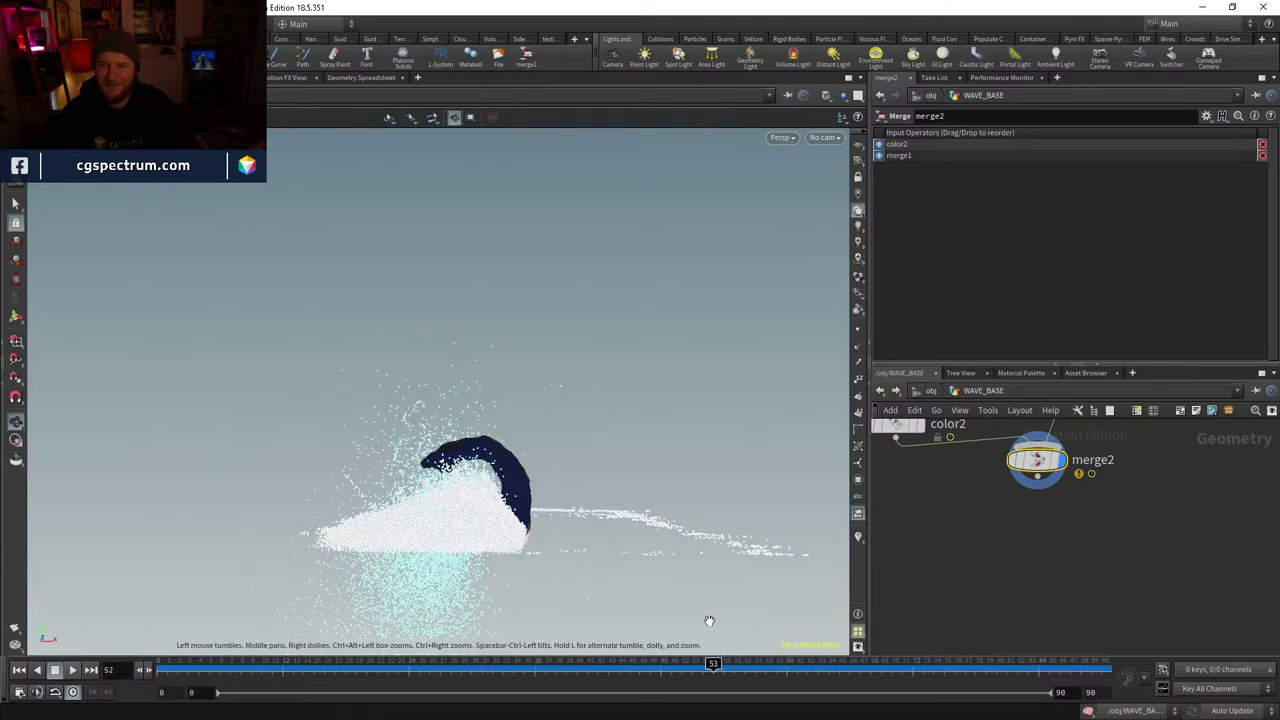
pyautogui.moveTo(605, 480); pyautogui.dragTo(517, 522)
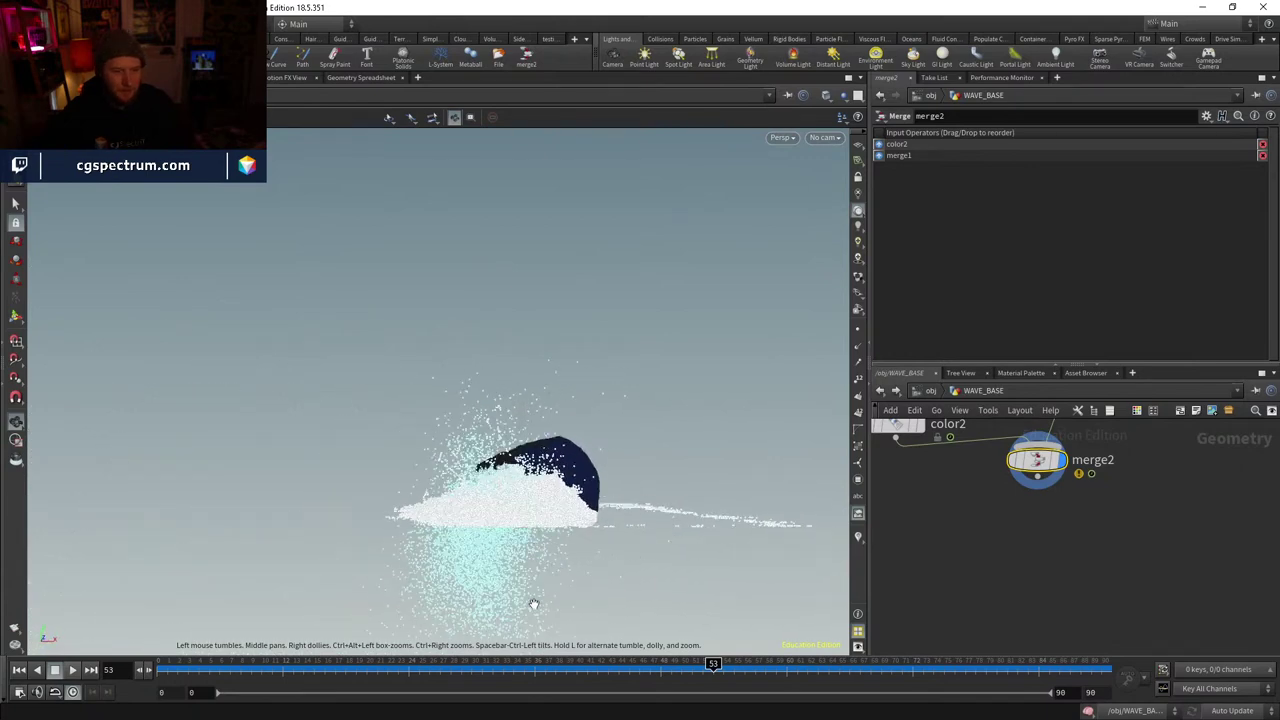
pyautogui.click(430, 664)
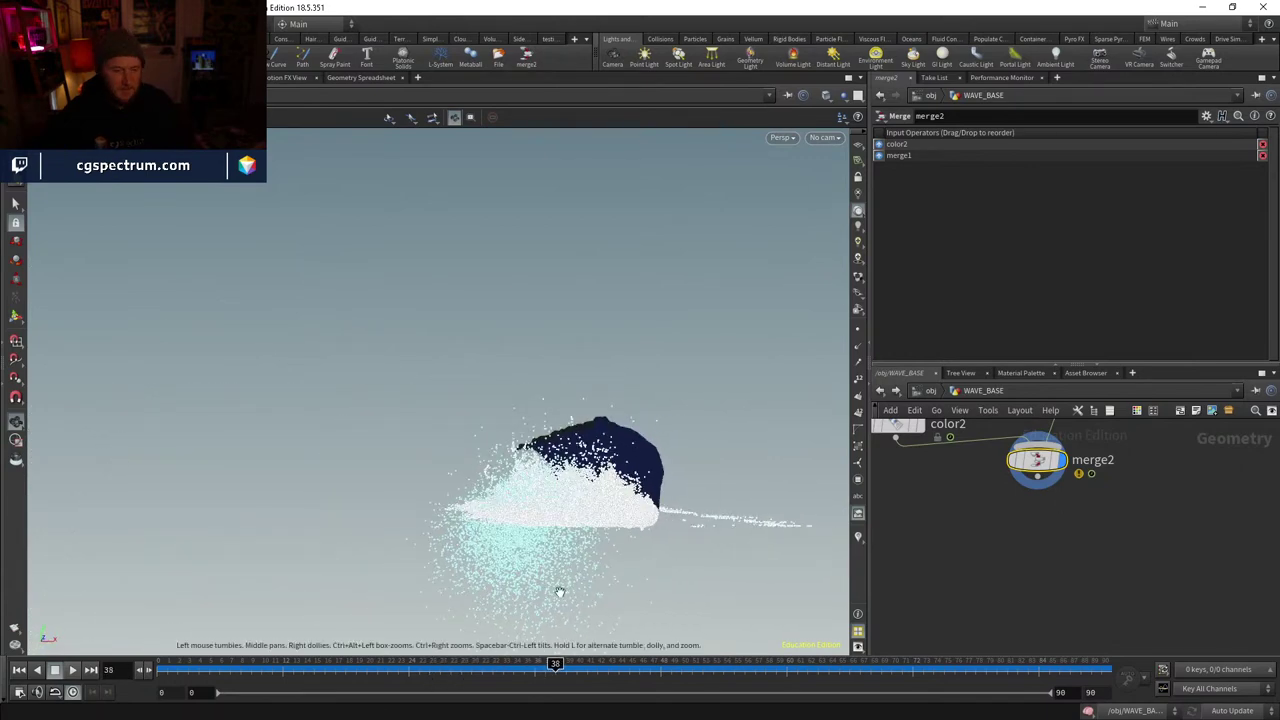
pyautogui.moveTo(576, 668); pyautogui.dragTo(262, 614)
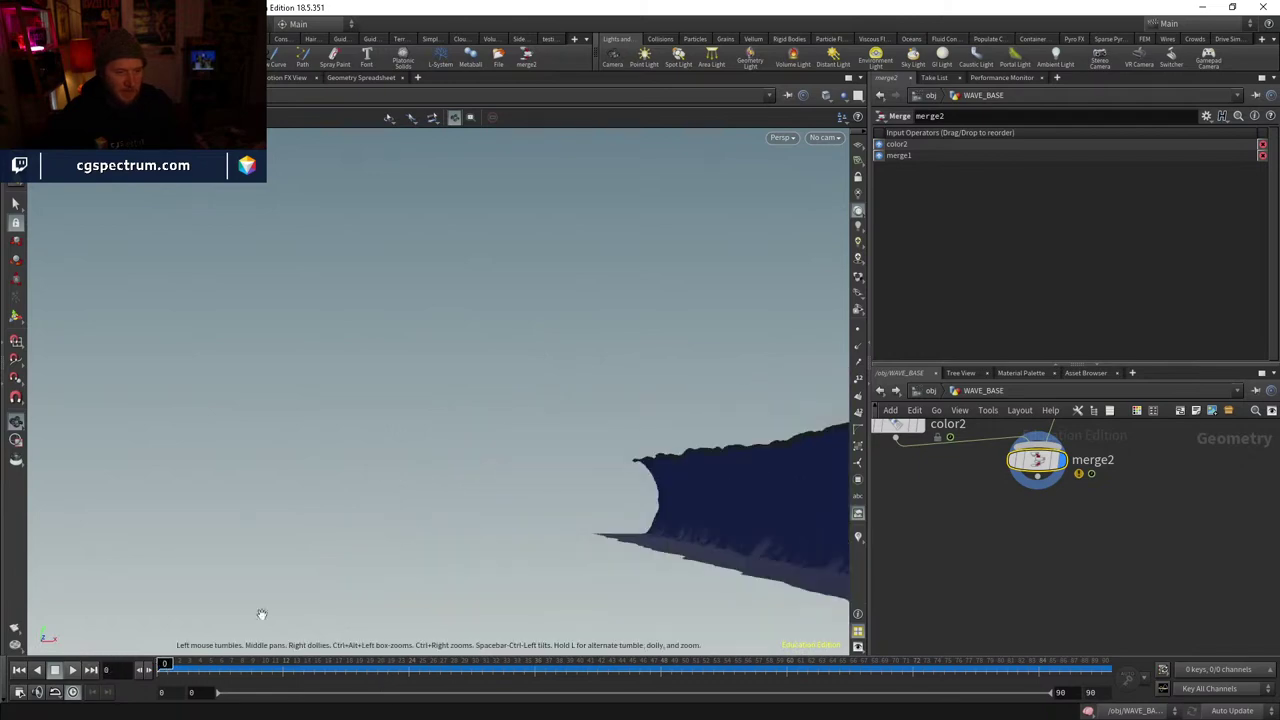
pyautogui.moveTo(955, 461); pyautogui.dragTo(1040, 645, button='middle')
# - Set the popnet source's Const. Birth Rate to 50000 and go back up to WAVE_BASE
pyautogui.doubleClick(938, 548)
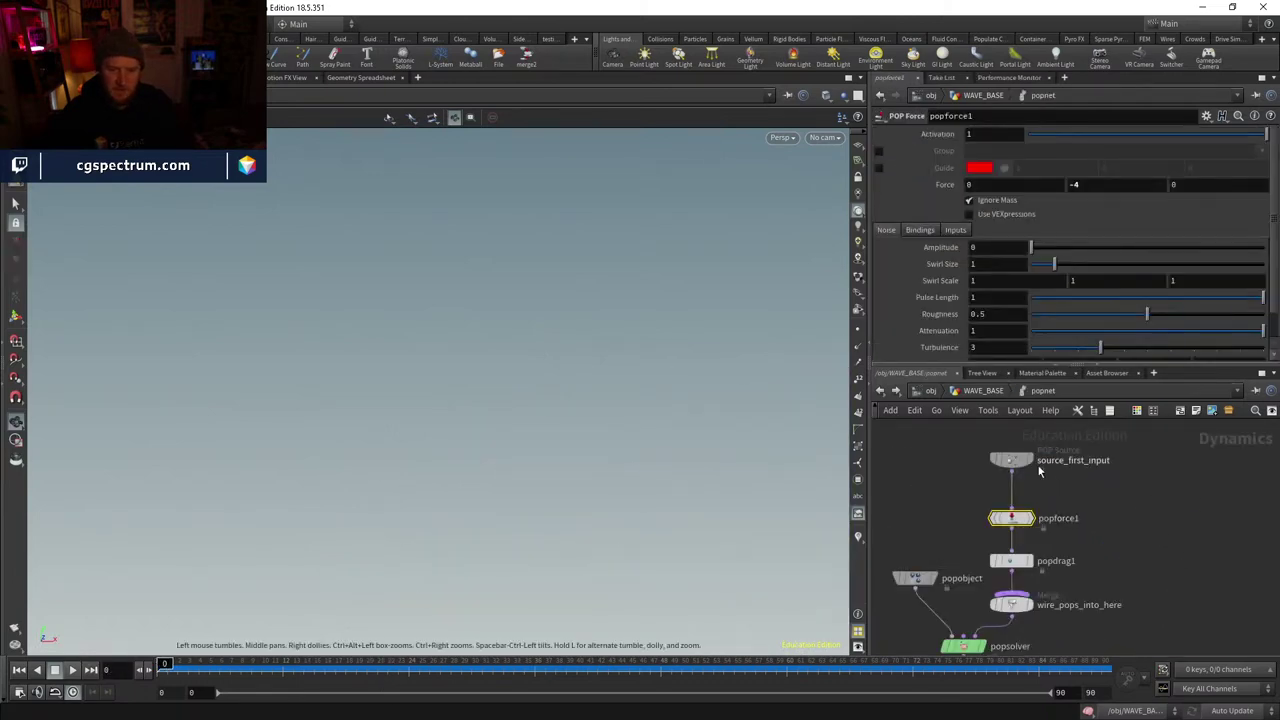
pyautogui.write('000')
pyautogui.press('Return')
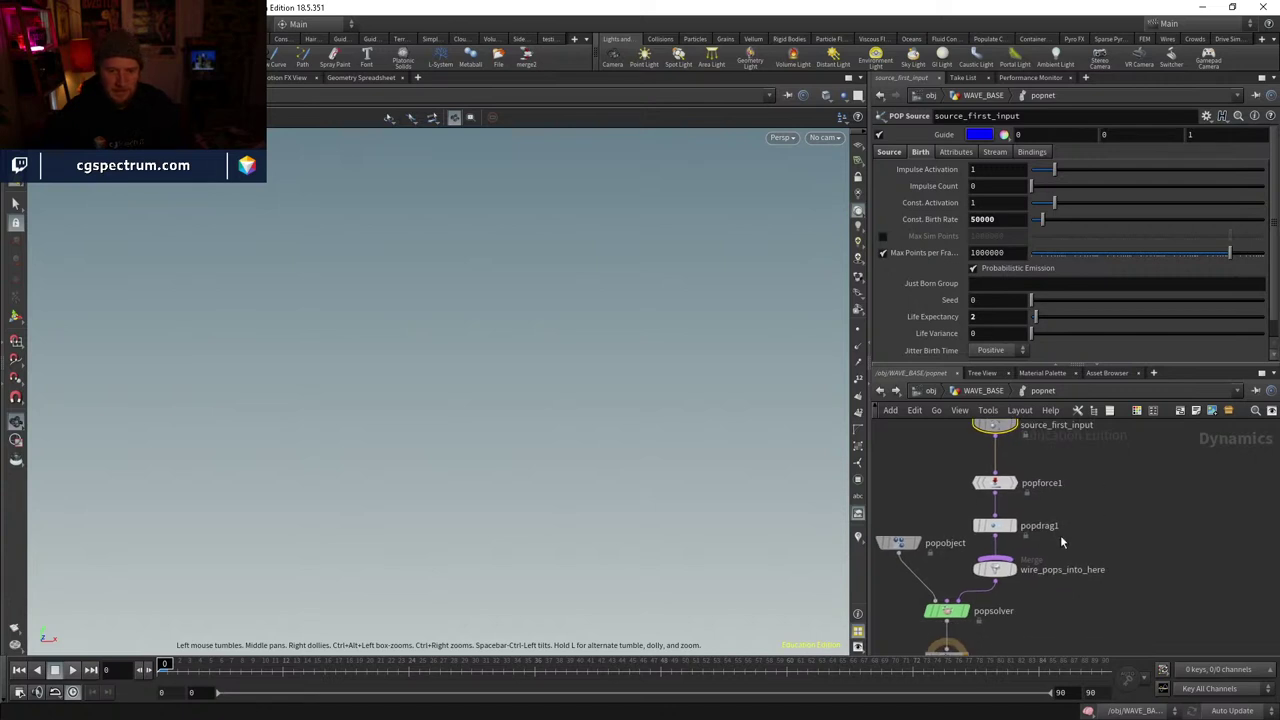
pyautogui.moveTo(1062, 542); pyautogui.dragTo(1058, 446, button='middle')
pyautogui.moveTo(955, 580); pyautogui.dragTo(1085, 583, button='middle')
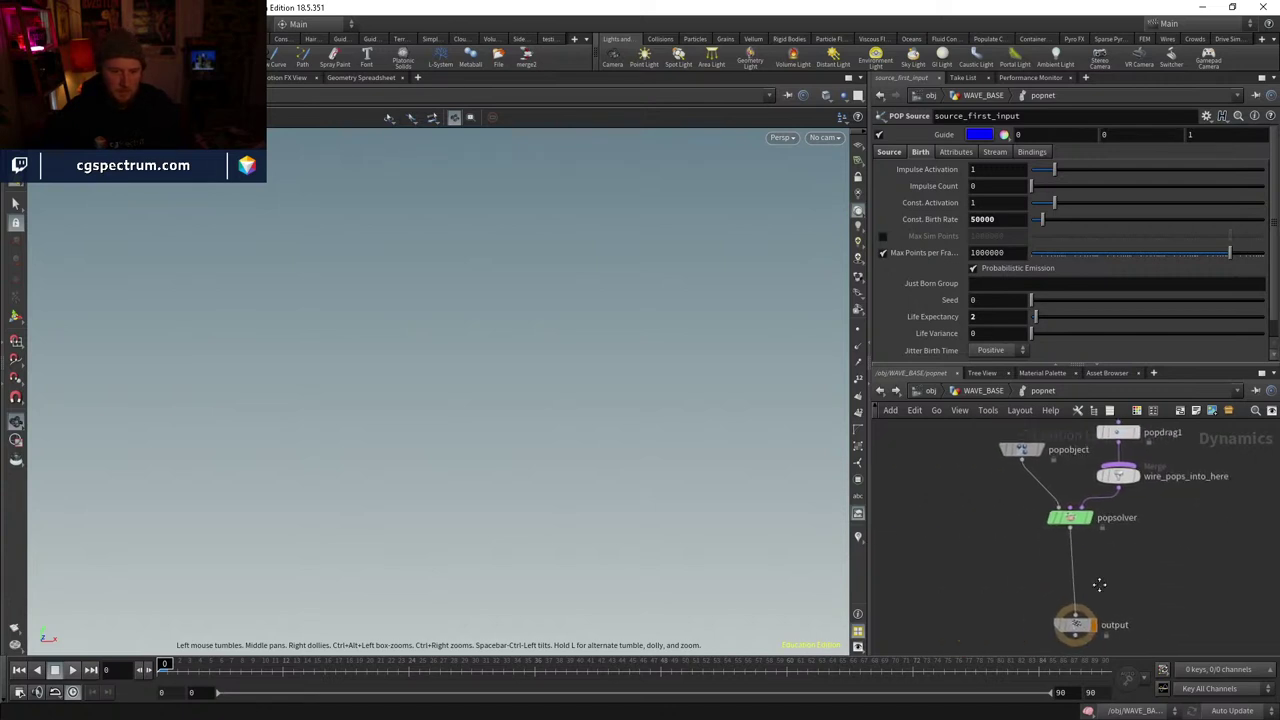
pyautogui.click(971, 392)
# - Copy groundplane1 from dopnet1 and paste it inside popnet
pyautogui.moveTo(1050, 640)
pyautogui.mouseDown(button='middle')
pyautogui.moveTo(1049, 566)
pyautogui.moveTo(1122, 642)
pyautogui.mouseUp(button='middle')
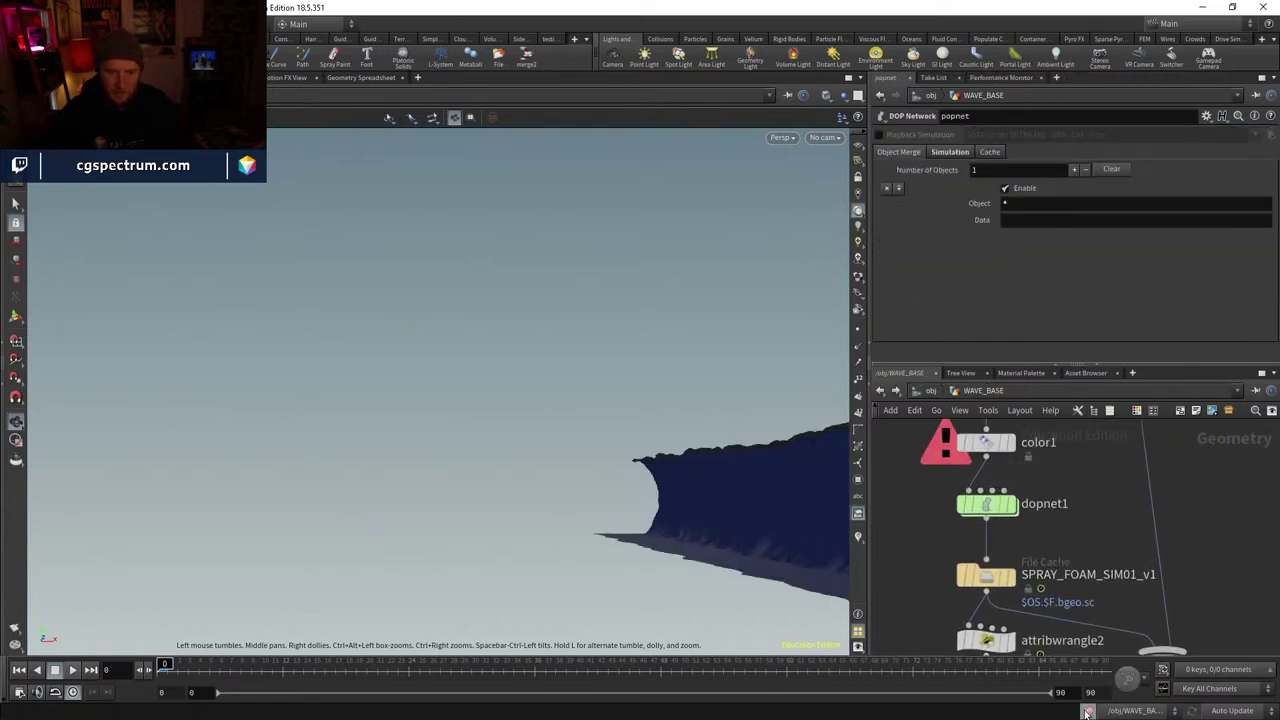
pyautogui.doubleClick(996, 512)
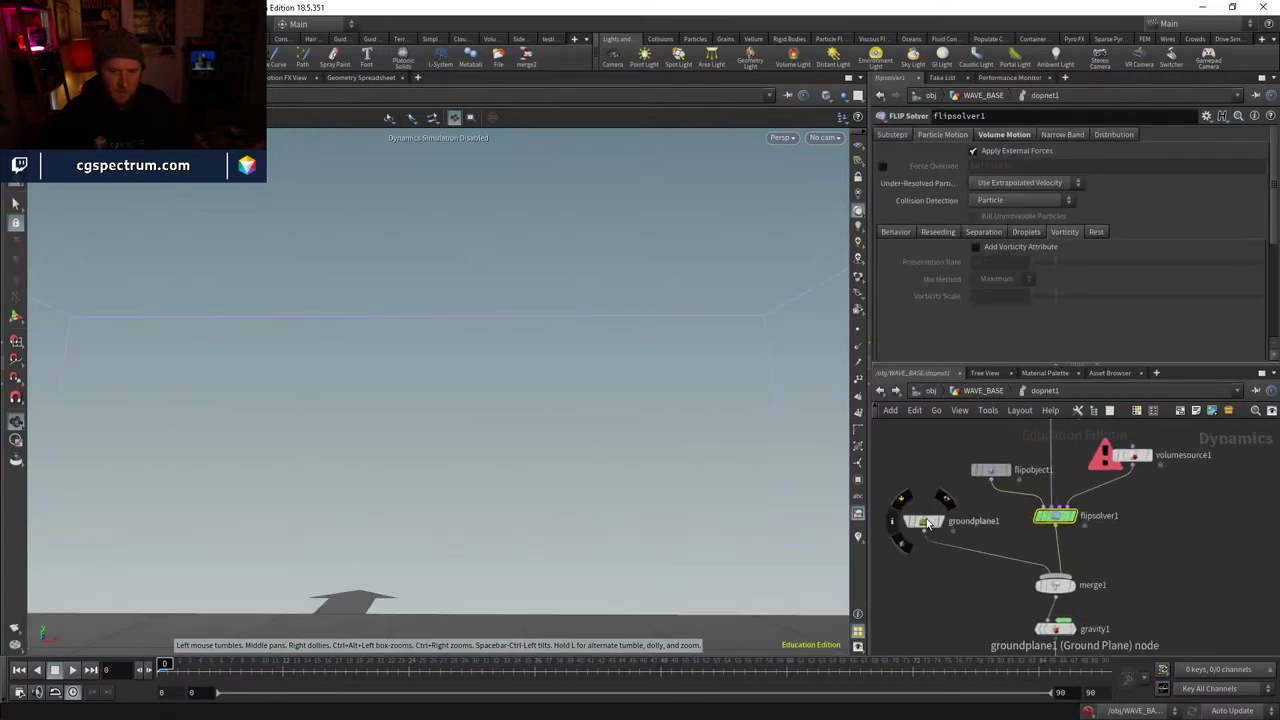
pyautogui.click(925, 523)
pyautogui.hotkey('ctrl', 'c')
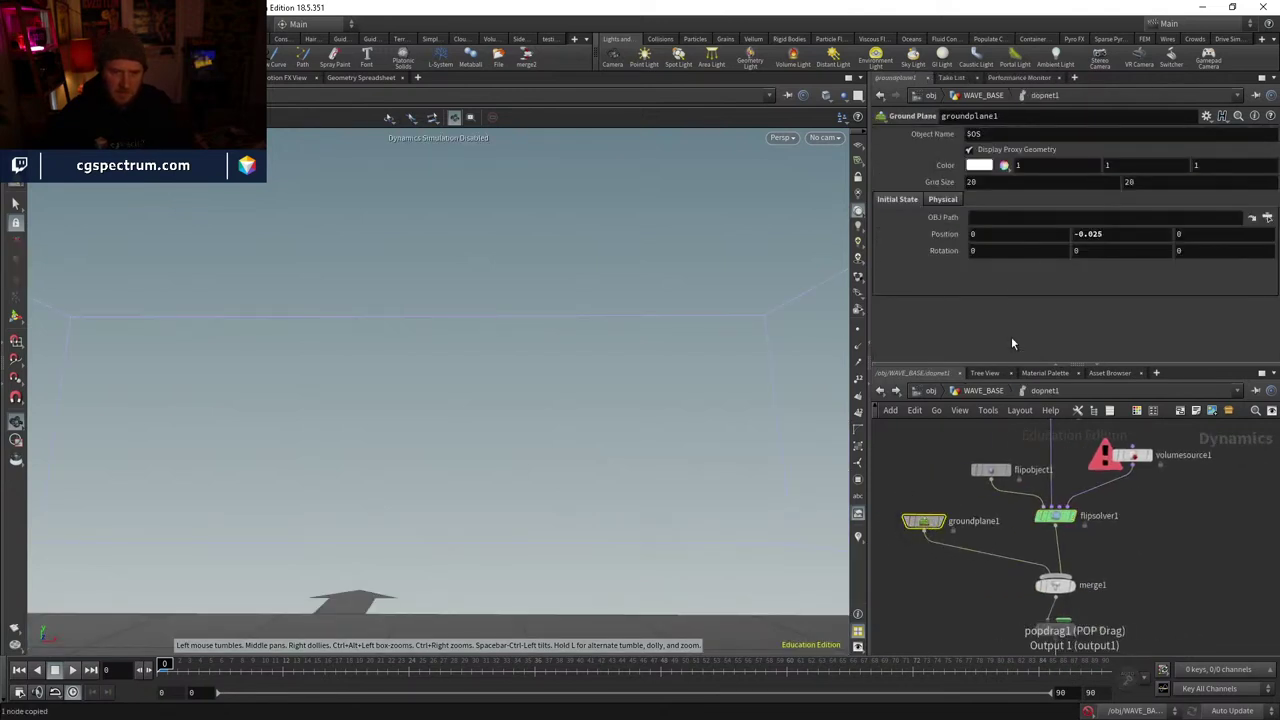
pyautogui.click(982, 390)
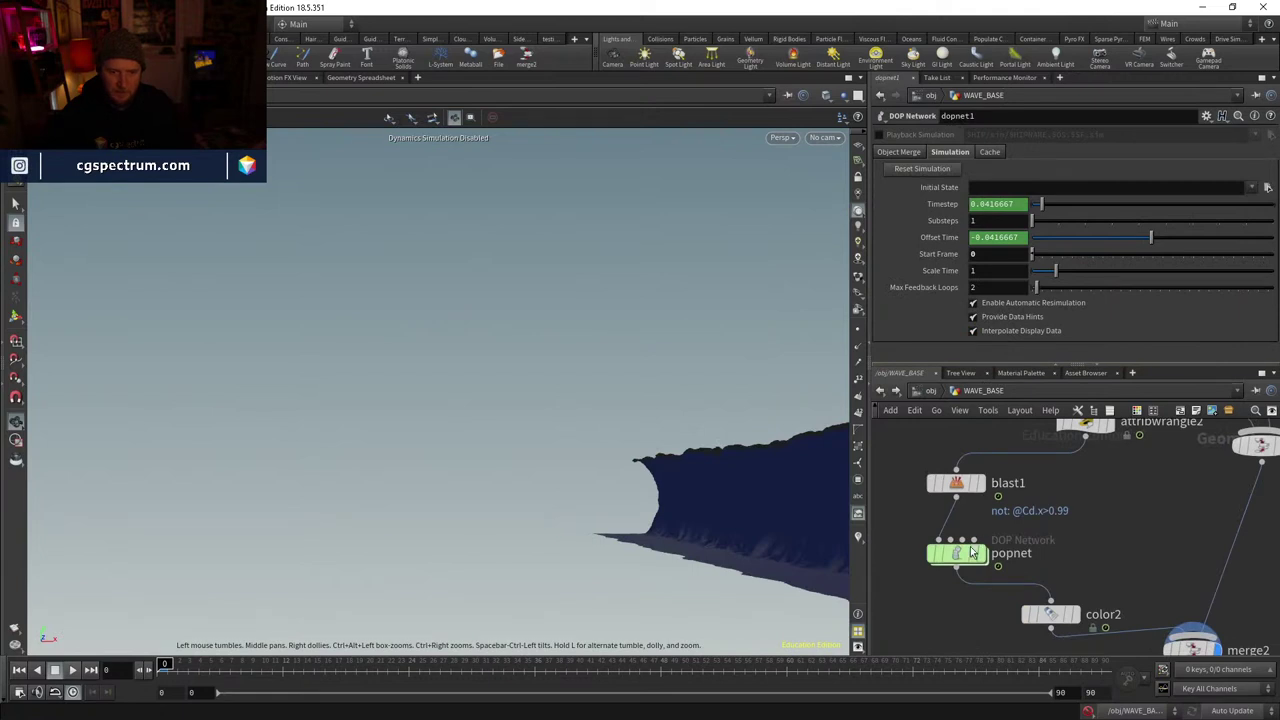
pyautogui.doubleClick(970, 553)
pyautogui.hotkey('ctrl', 'v')
# - Insert a Merge between popsolver and output with groundplane1 as its first input
pyautogui.press('Tab')
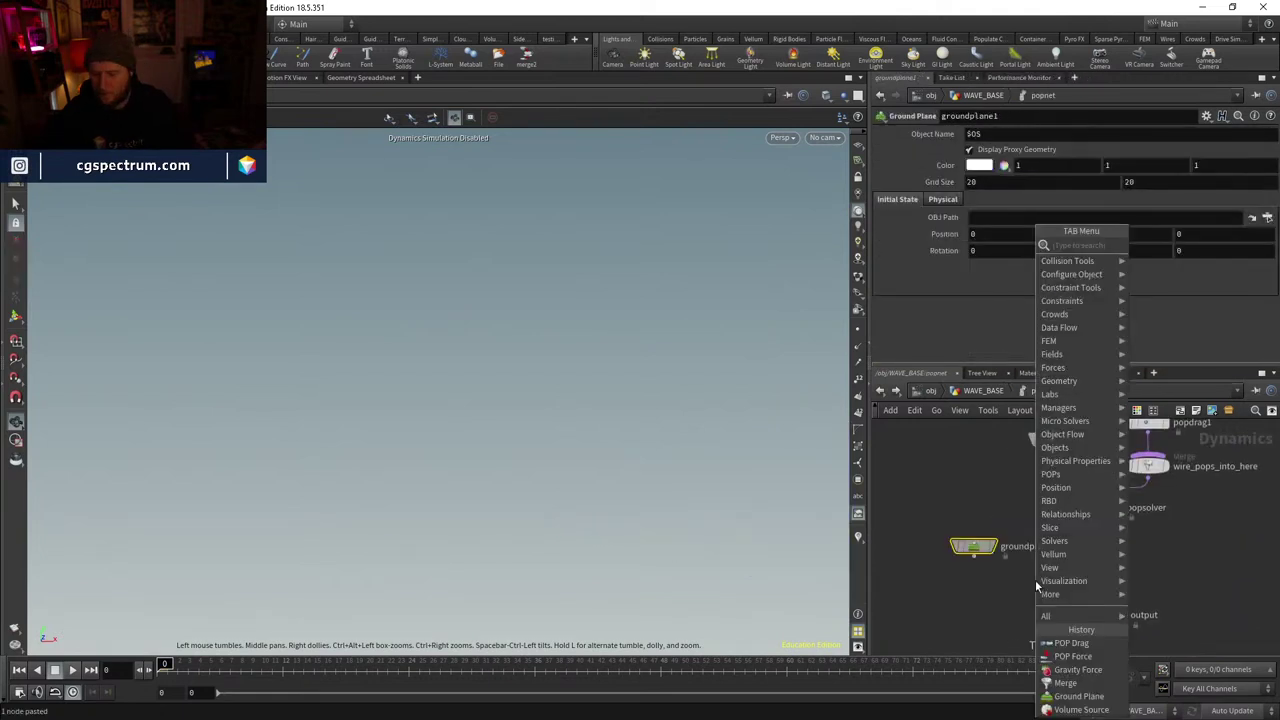
pyautogui.write('merge')
pyautogui.press('Return')
pyautogui.click(1104, 567)
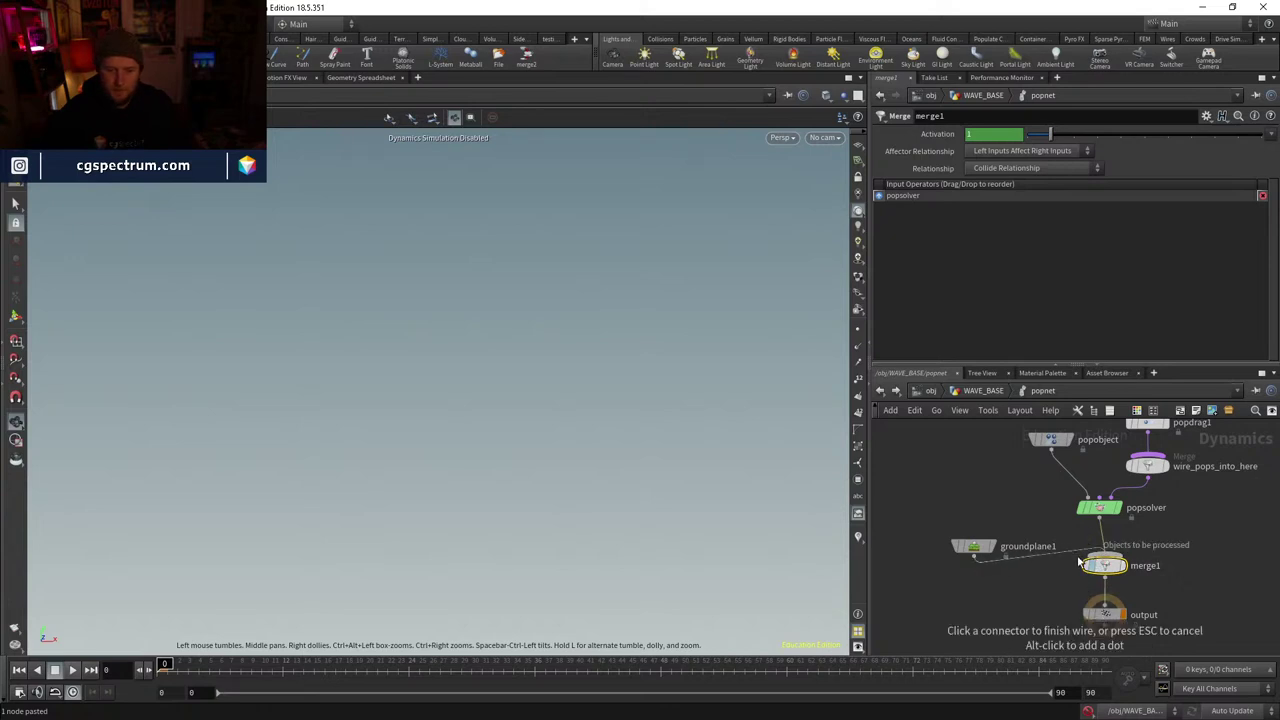
pyautogui.click(1108, 567)
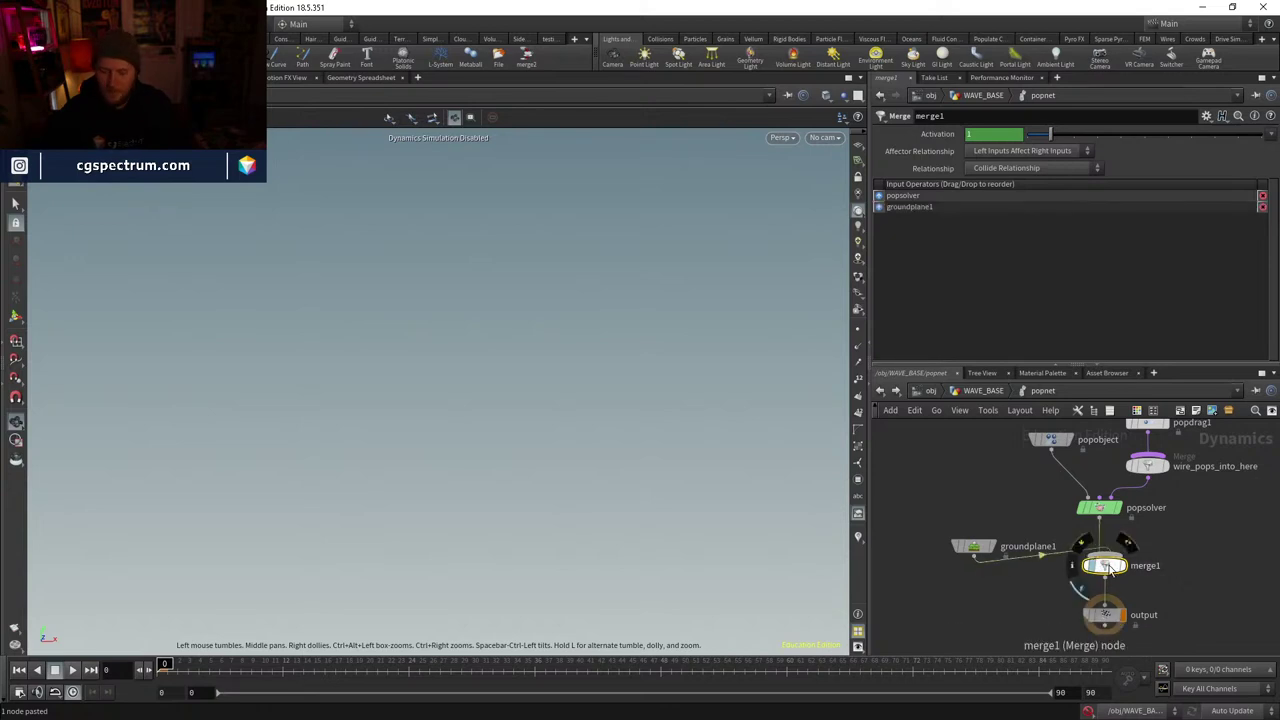
pyautogui.moveTo(1134, 587); pyautogui.dragTo(1112, 555, button='middle')
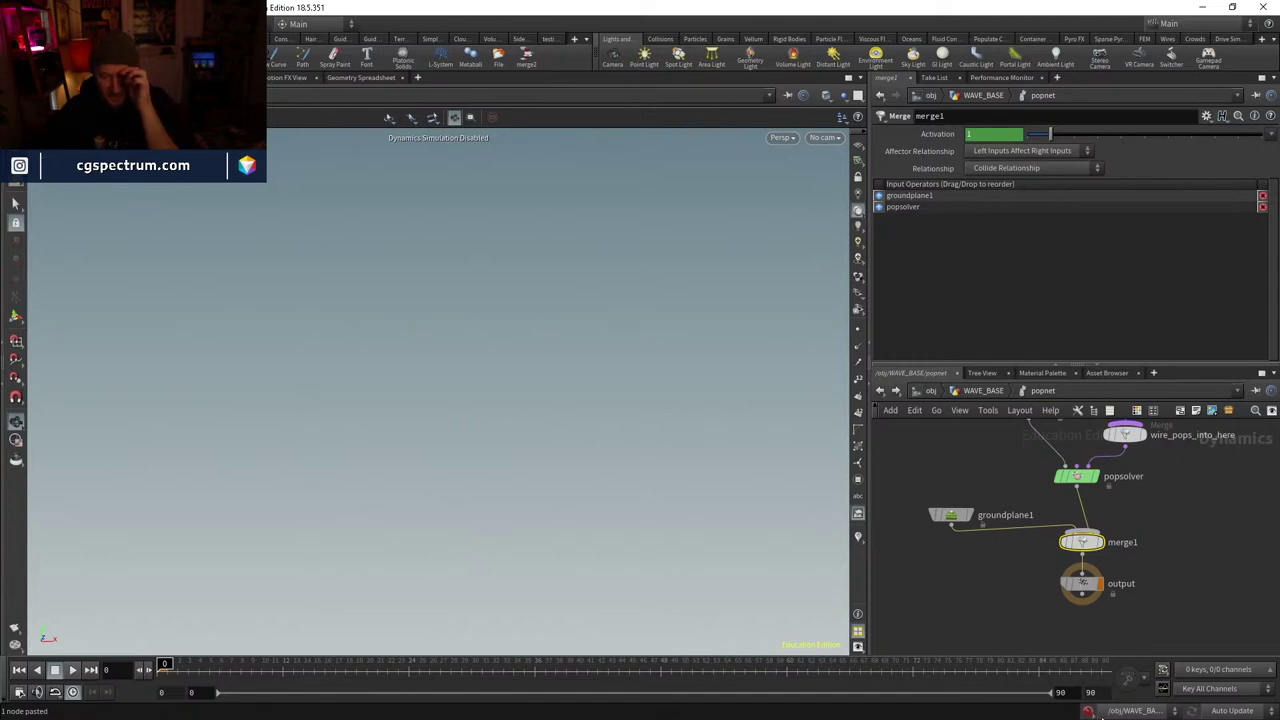
pyautogui.click(958, 515)
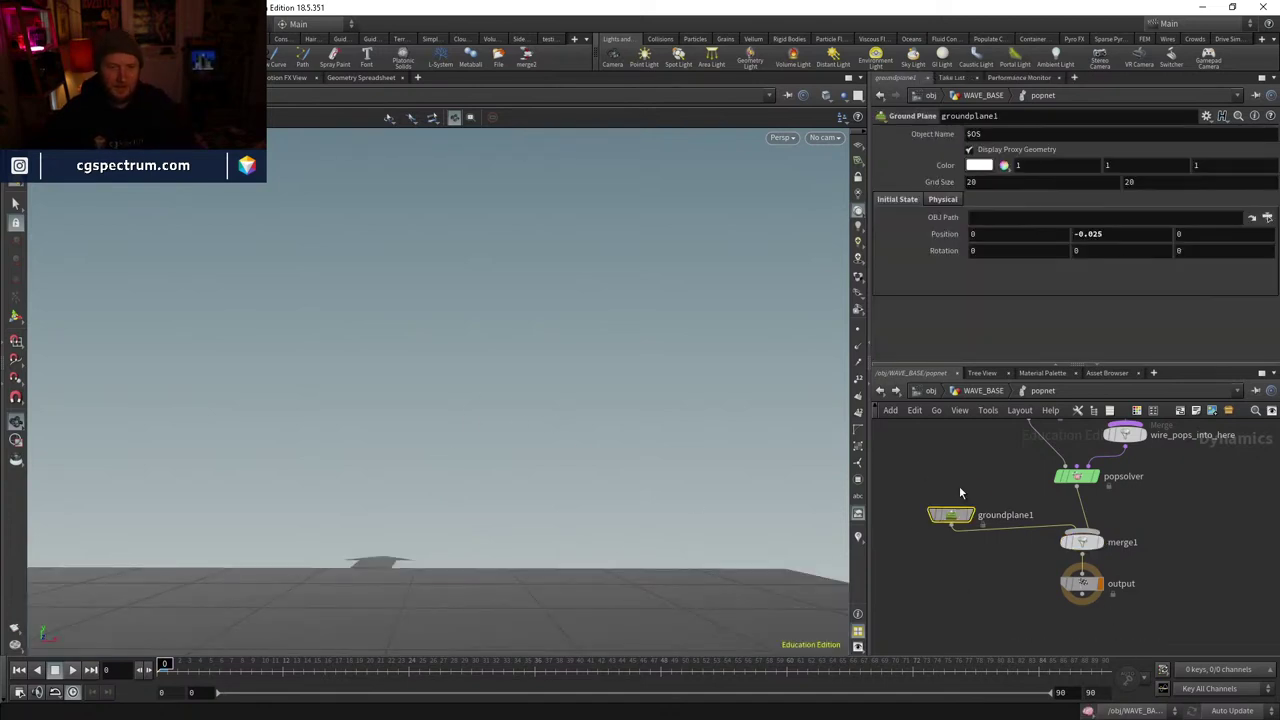
# - Play and orbit the spray up to frame 44 to check ground collisions, then return to WAVE_BASE
pyautogui.click(71, 670)
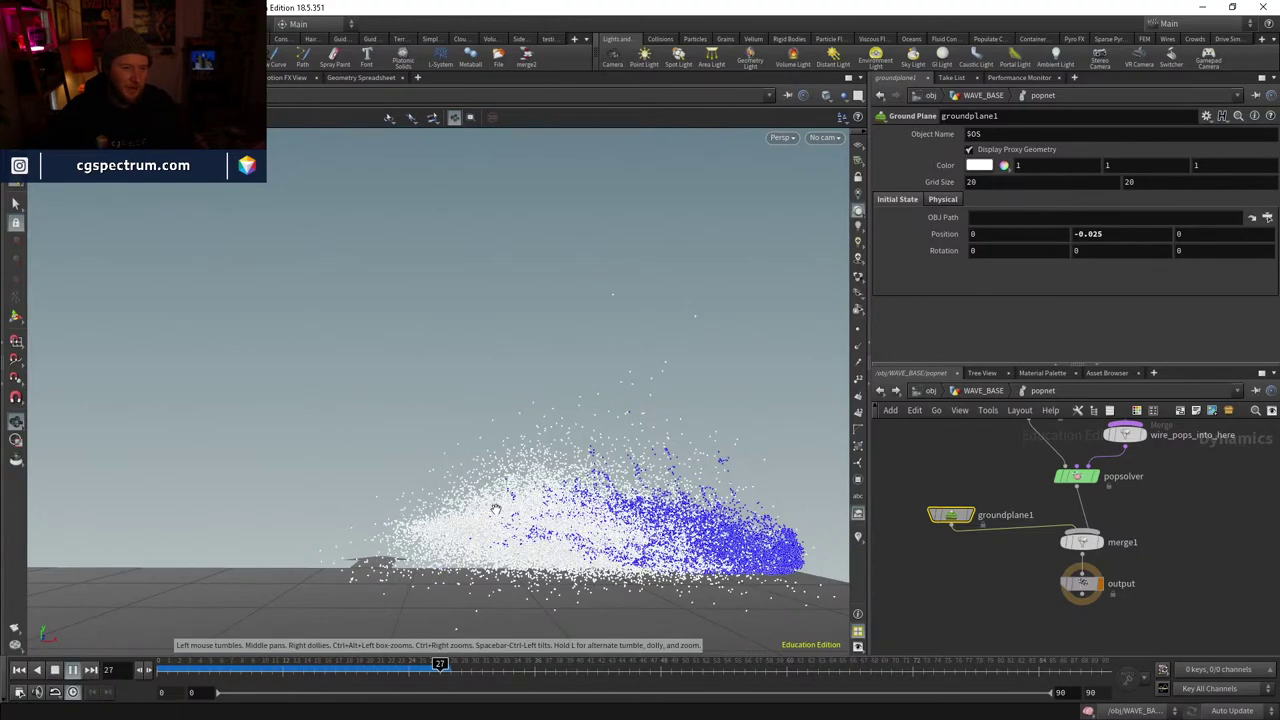
pyautogui.moveTo(610, 580); pyautogui.dragTo(432, 560)
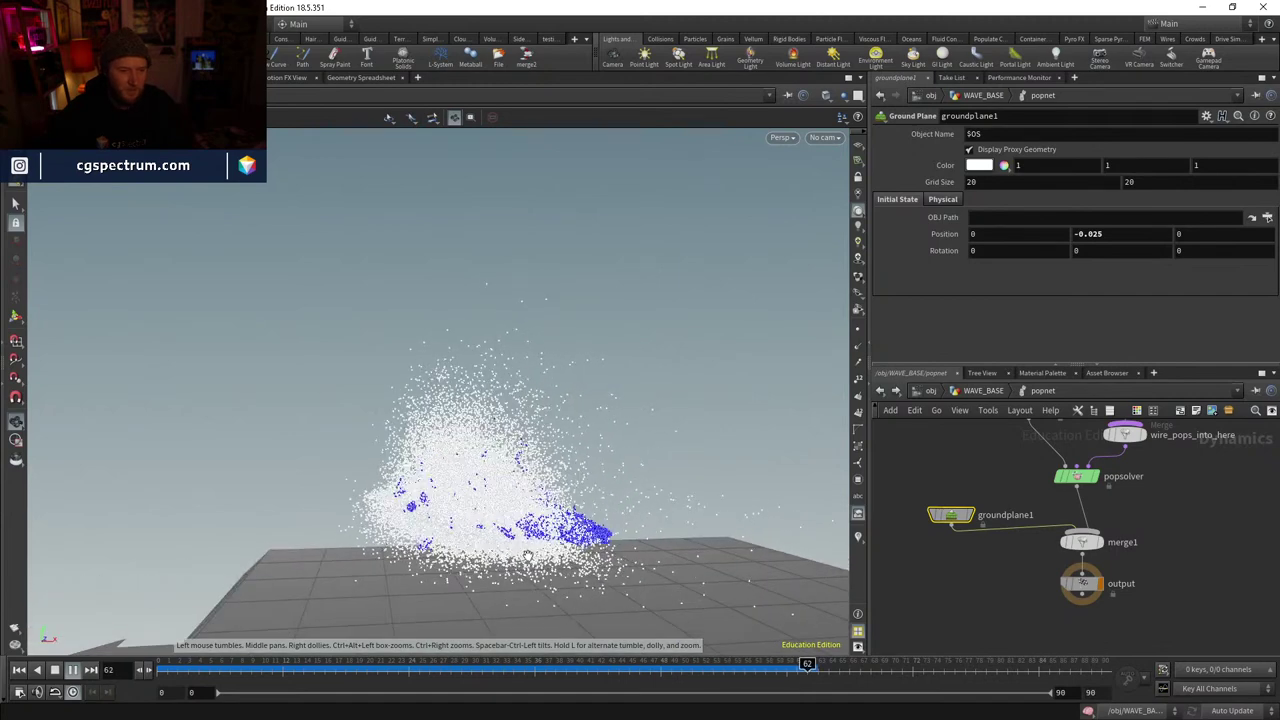
pyautogui.click(385, 662)
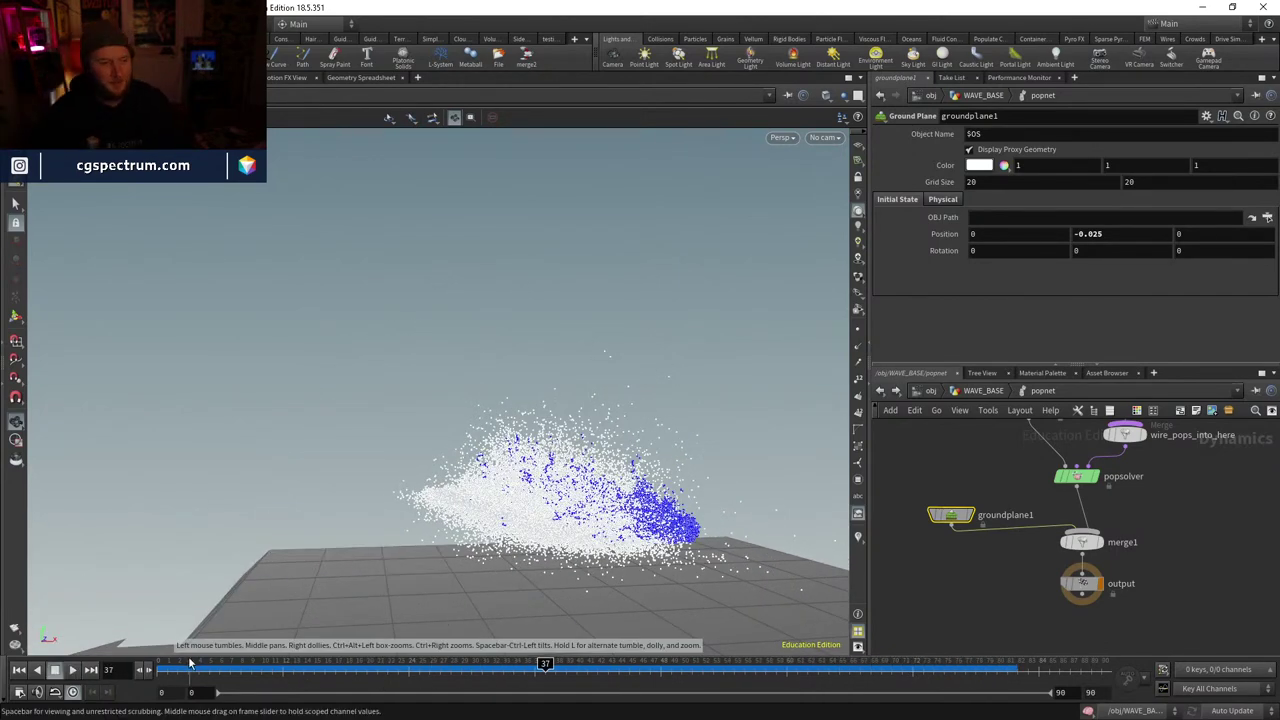
pyautogui.click(75, 670)
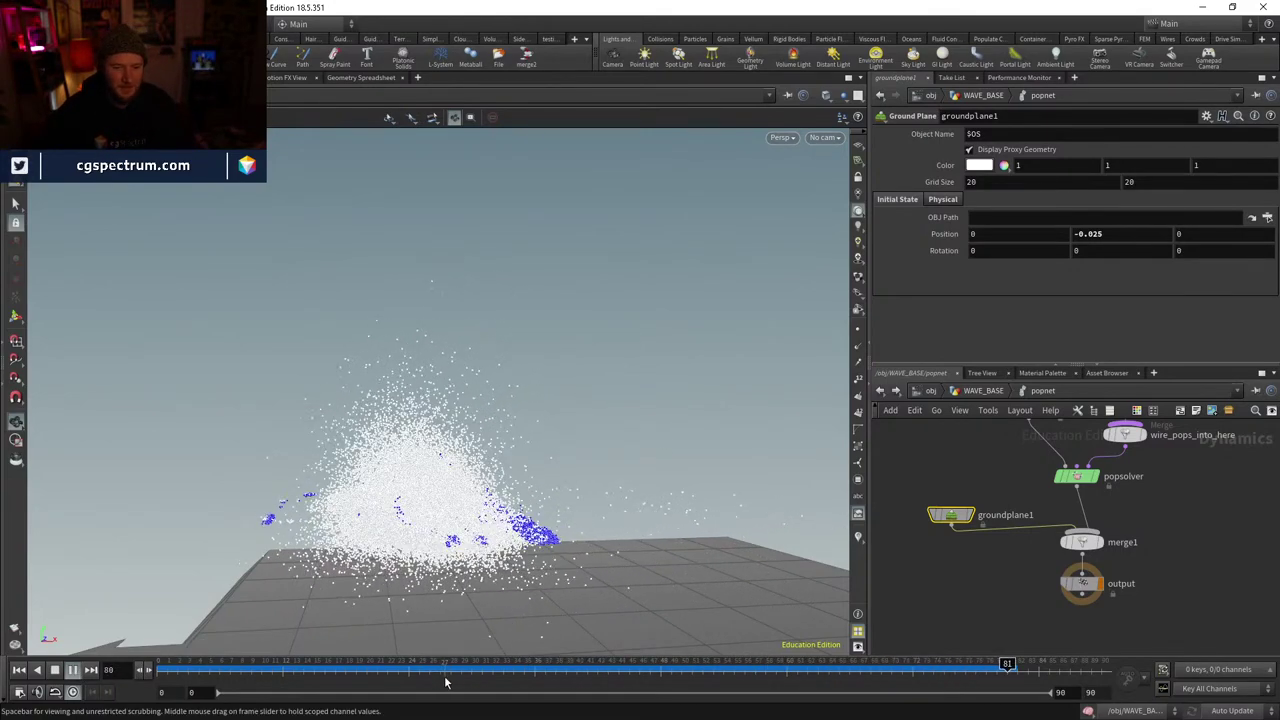
pyautogui.click(75, 670)
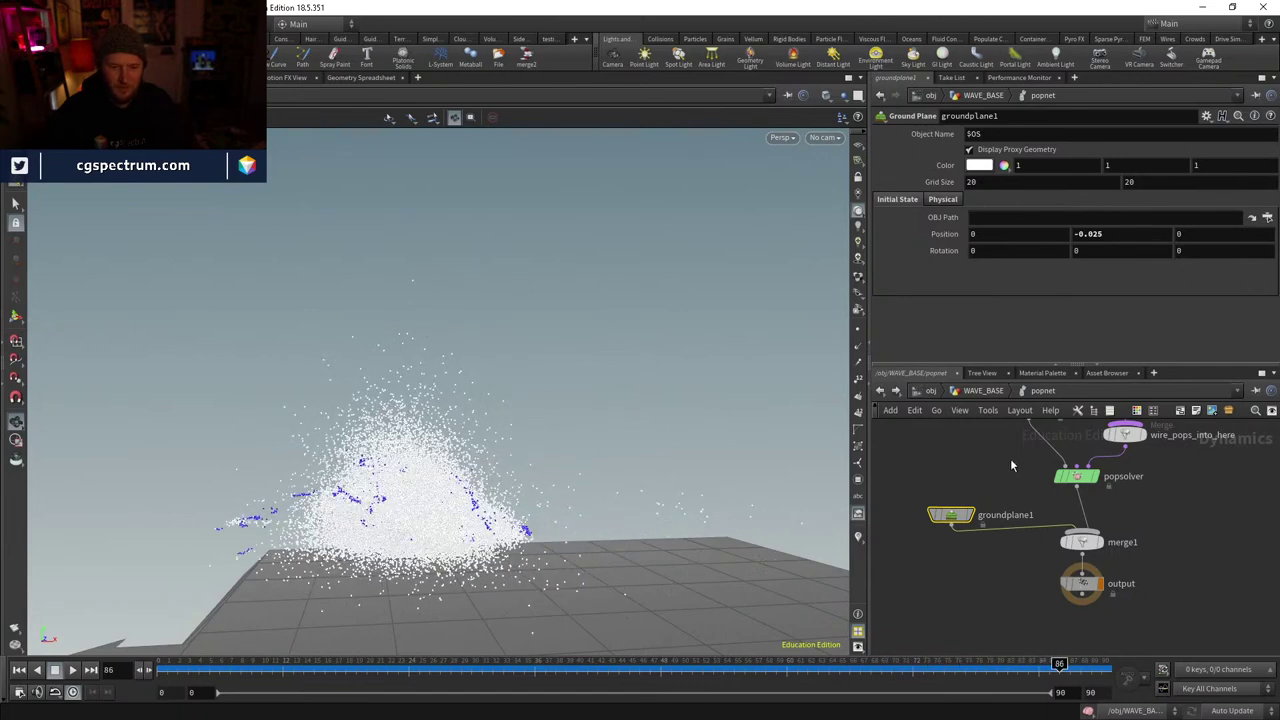
pyautogui.moveTo(1010, 458); pyautogui.dragTo(1002, 478, button='middle')
pyautogui.moveTo(1144, 560); pyautogui.dragTo(1127, 630, button='middle')
pyautogui.moveTo(252, 664); pyautogui.dragTo(411, 668)
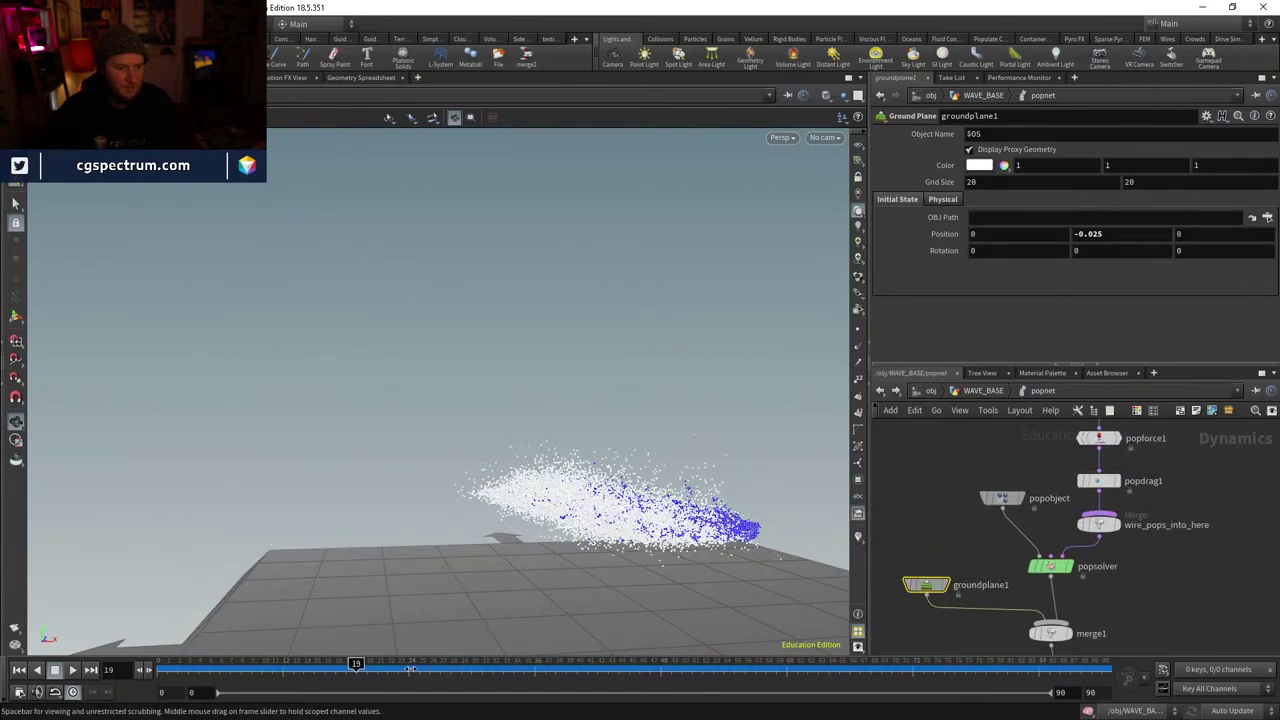
pyautogui.moveTo(565, 663); pyautogui.dragTo(618, 664)
pyautogui.moveTo(680, 606); pyautogui.dragTo(628, 470)
pyautogui.moveTo(1043, 474); pyautogui.dragTo(1042, 492, button='middle')
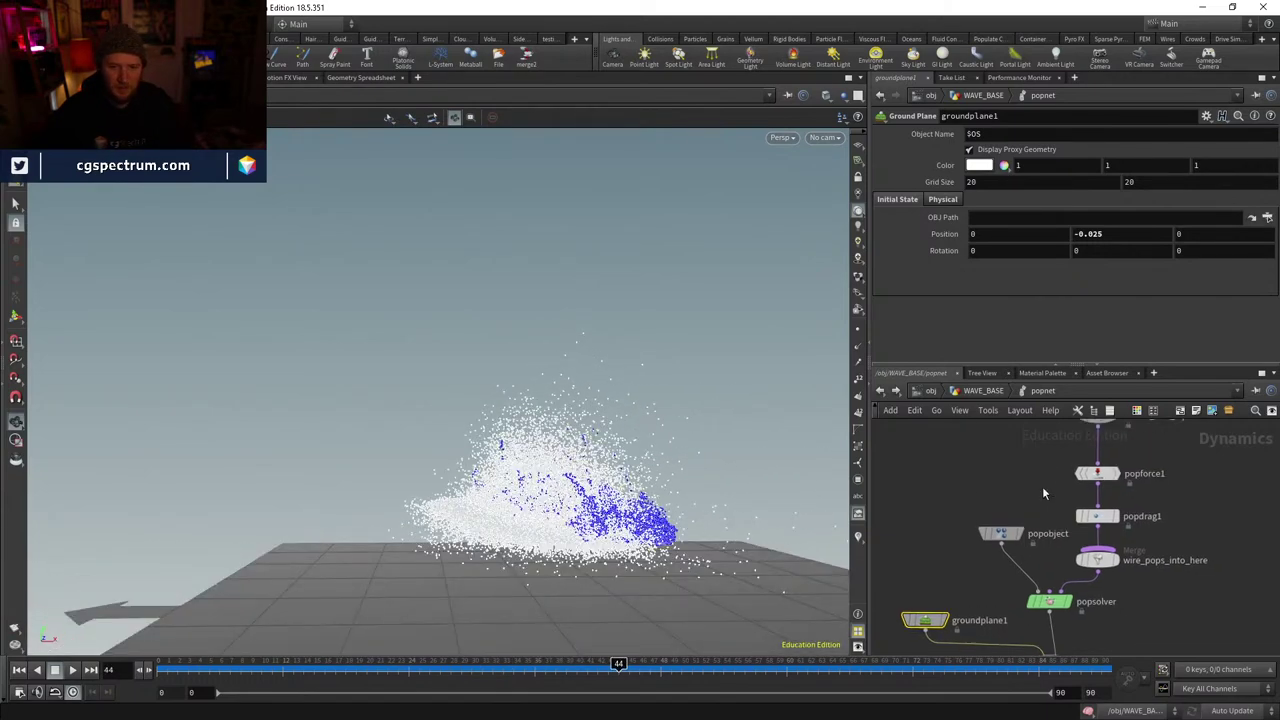
pyautogui.click(981, 392)
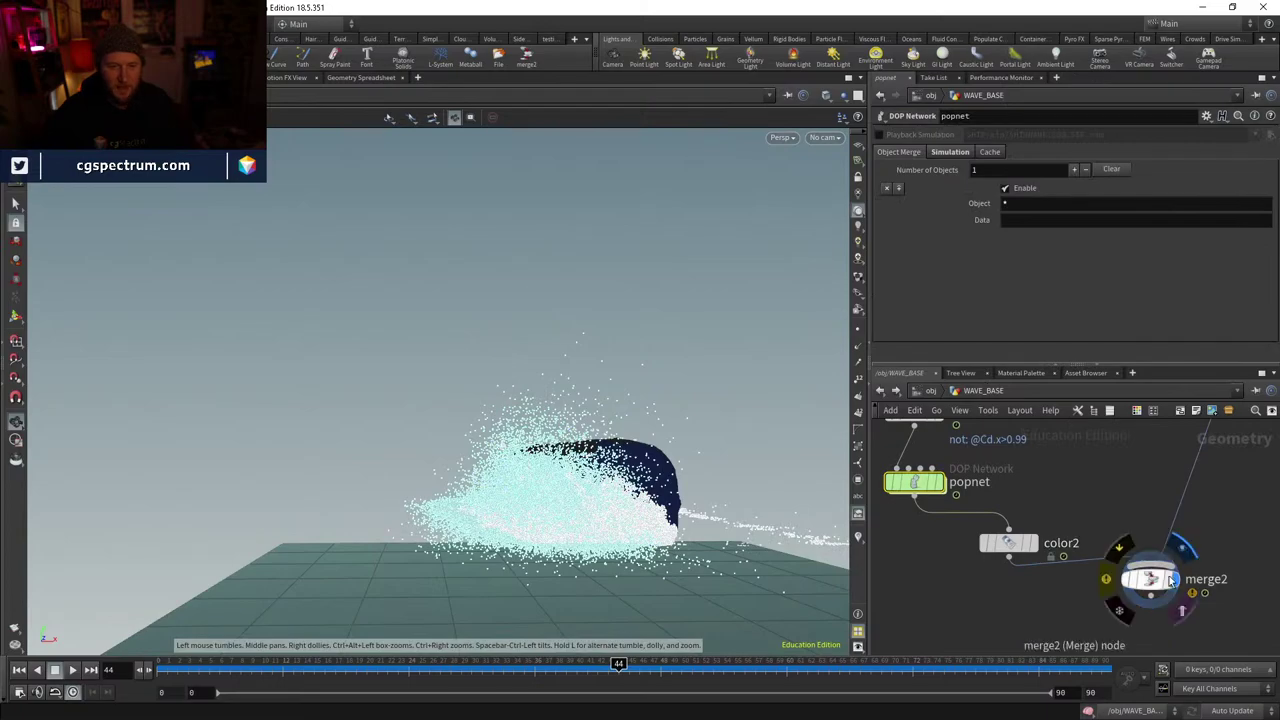
# - Inspect merge2's wave and spray through cam5 around frames 34–41, then rewind and enter popnet
pyautogui.click(1150, 580)
pyautogui.moveTo(618, 663); pyautogui.dragTo(604, 663)
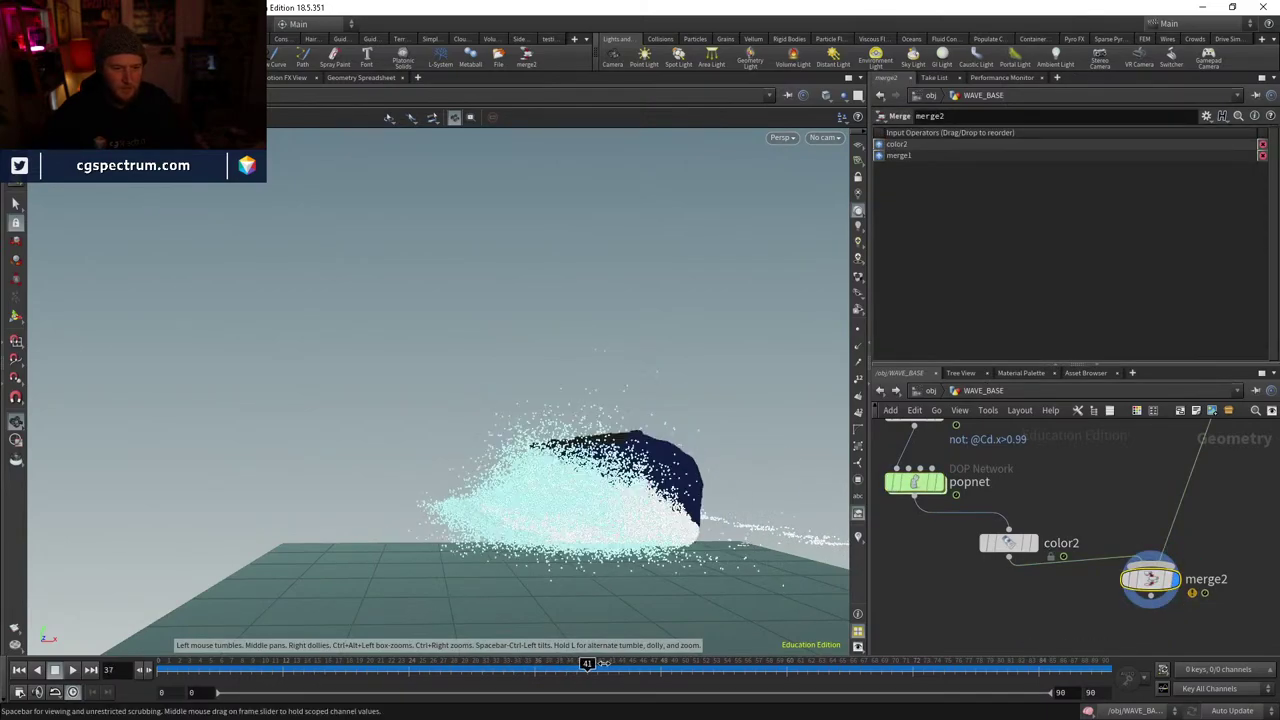
pyautogui.scroll(8, 626, 317)
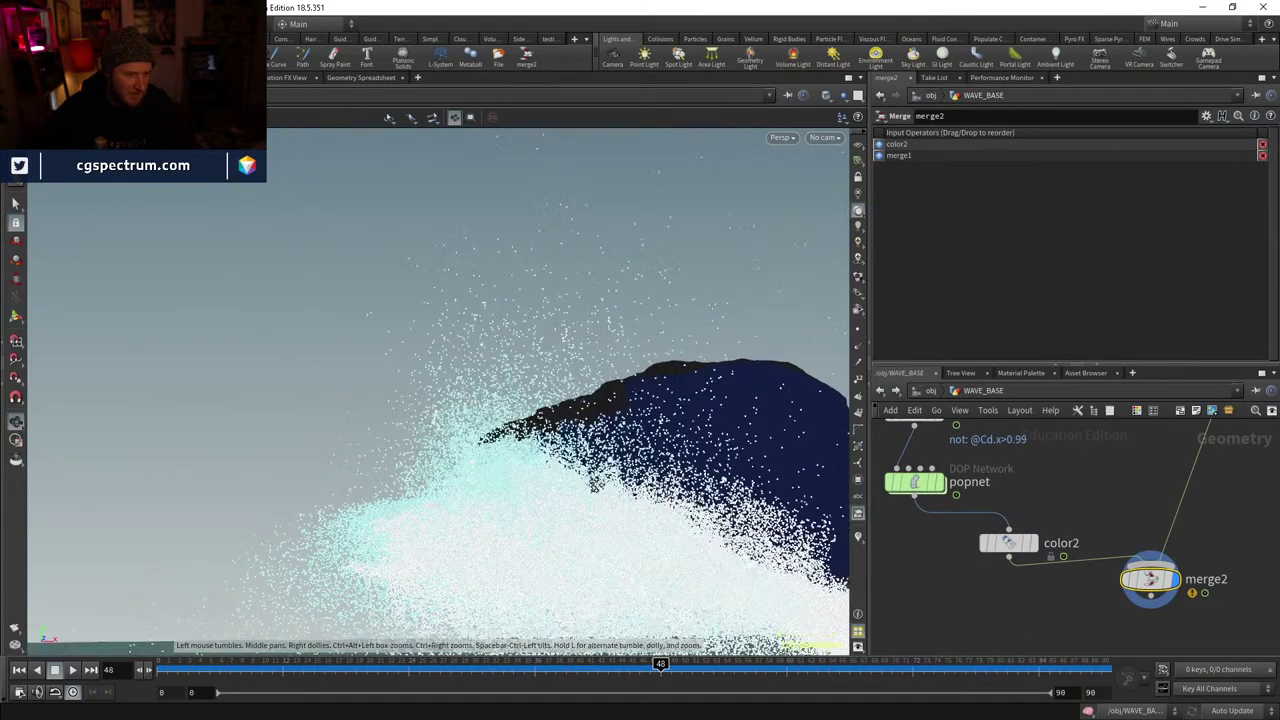
pyautogui.moveTo(650, 490); pyautogui.dragTo(590, 551)
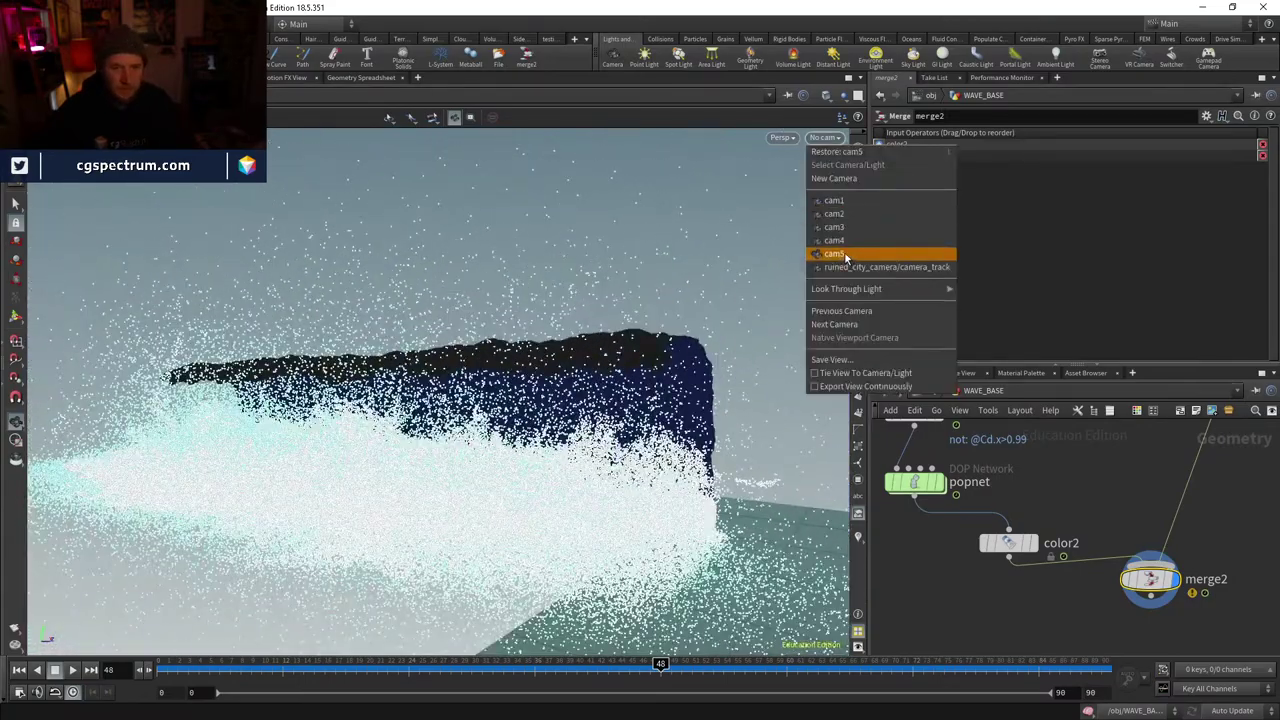
pyautogui.click(834, 253)
pyautogui.moveTo(405, 663)
pyautogui.mouseDown()
pyautogui.moveTo(518, 632)
pyautogui.moveTo(443, 634)
pyautogui.mouseUp()
pyautogui.moveTo(239, 676); pyautogui.dragTo(162, 665)
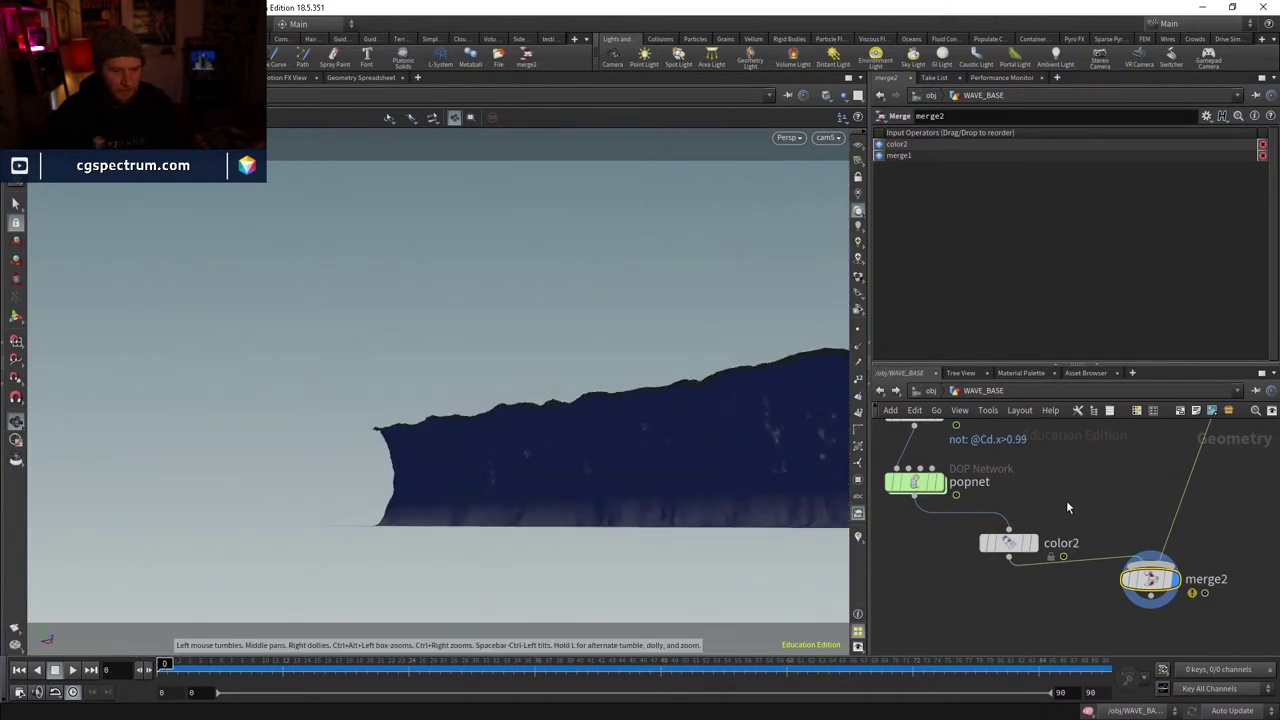
pyautogui.moveTo(1066, 500); pyautogui.dragTo(1050, 546, button='middle')
pyautogui.doubleClick(960, 547)
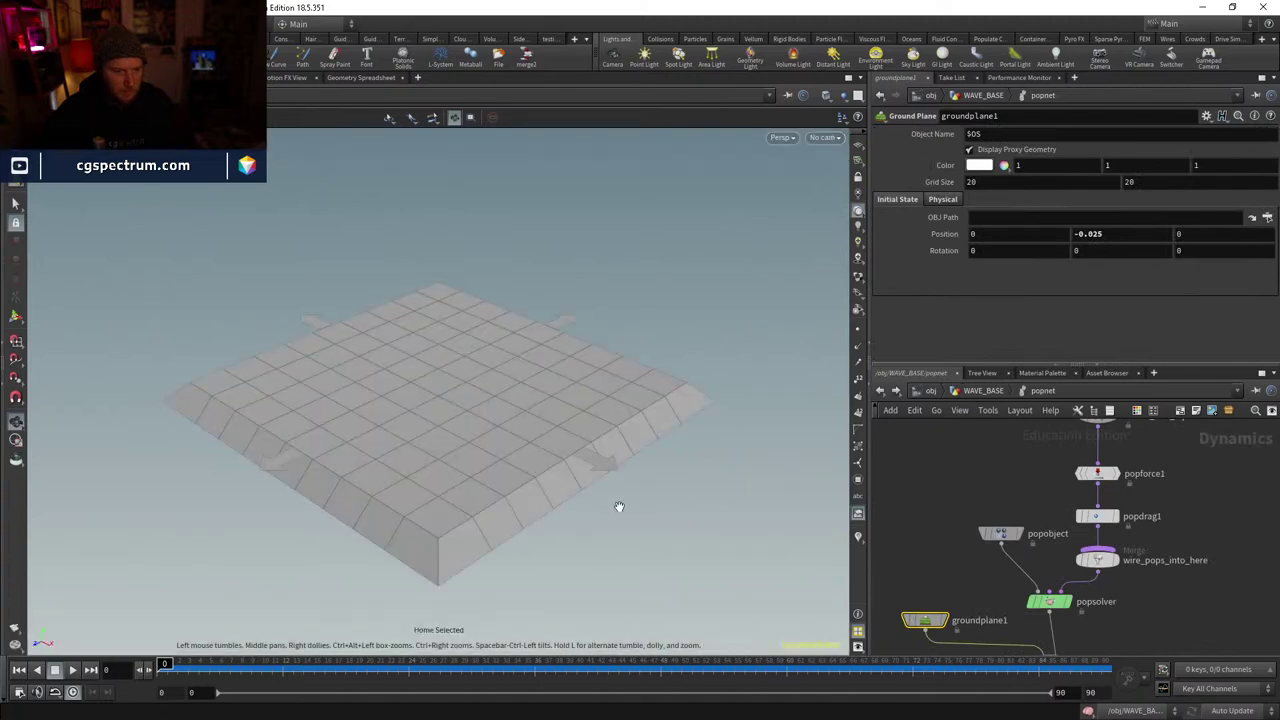
# - Review the spray at frames 33–34 from a low side view and rearrange the POP nodes
pyautogui.click(282, 668)
pyautogui.moveTo(280, 680); pyautogui.dragTo(513, 668)
pyautogui.moveTo(540, 460)
pyautogui.mouseDown()
pyautogui.moveTo(600, 403)
pyautogui.moveTo(295, 533)
pyautogui.moveTo(737, 531)
pyautogui.mouseUp()
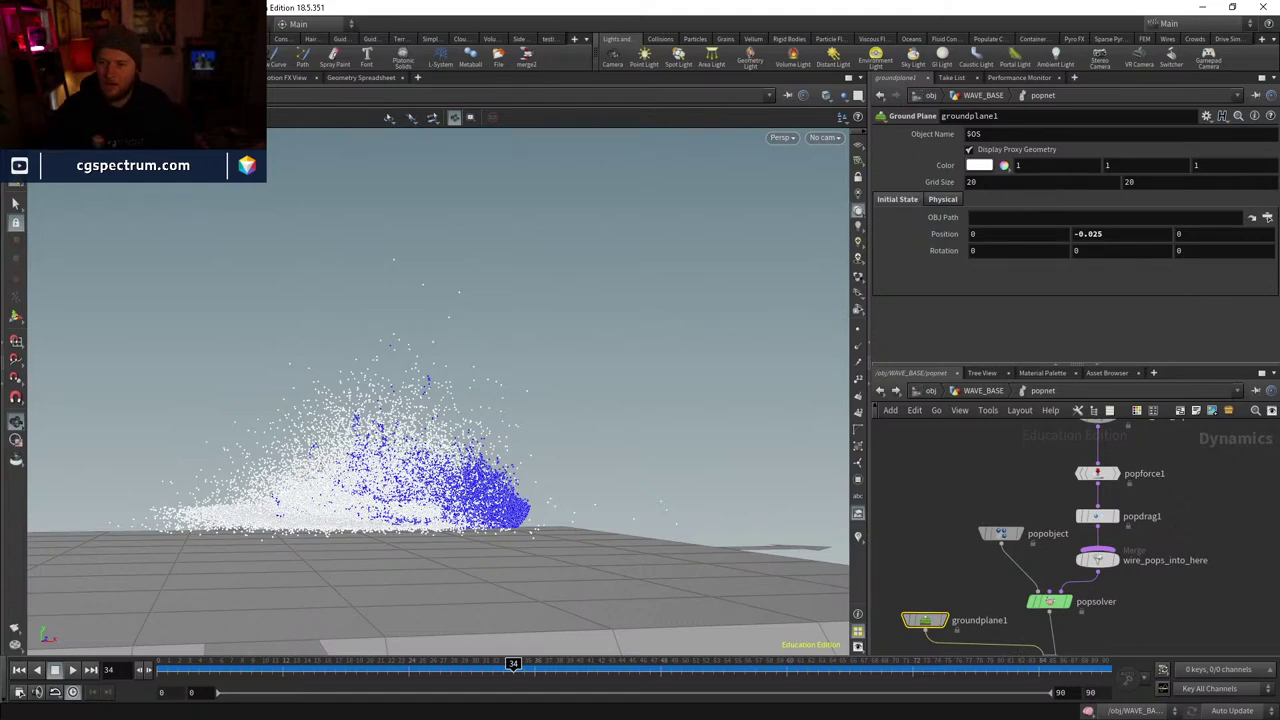
pyautogui.click(503, 668)
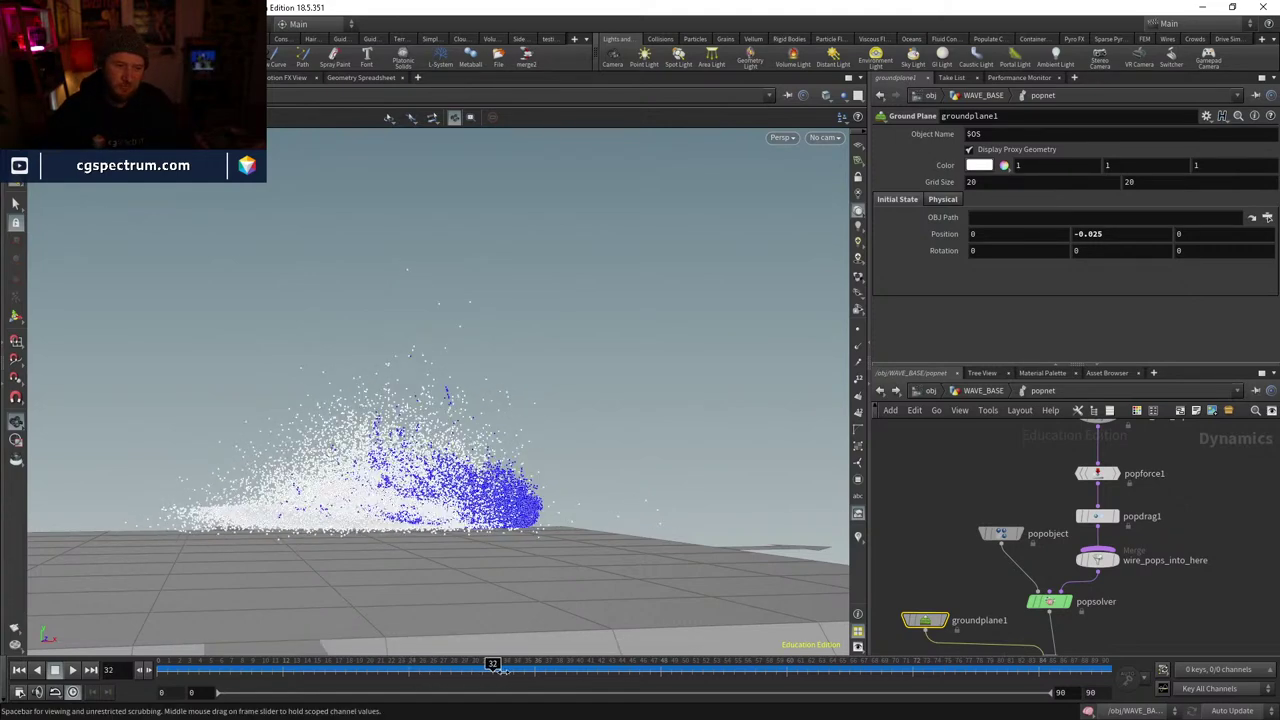
pyautogui.moveTo(1041, 507); pyautogui.dragTo(1031, 521, button='middle')
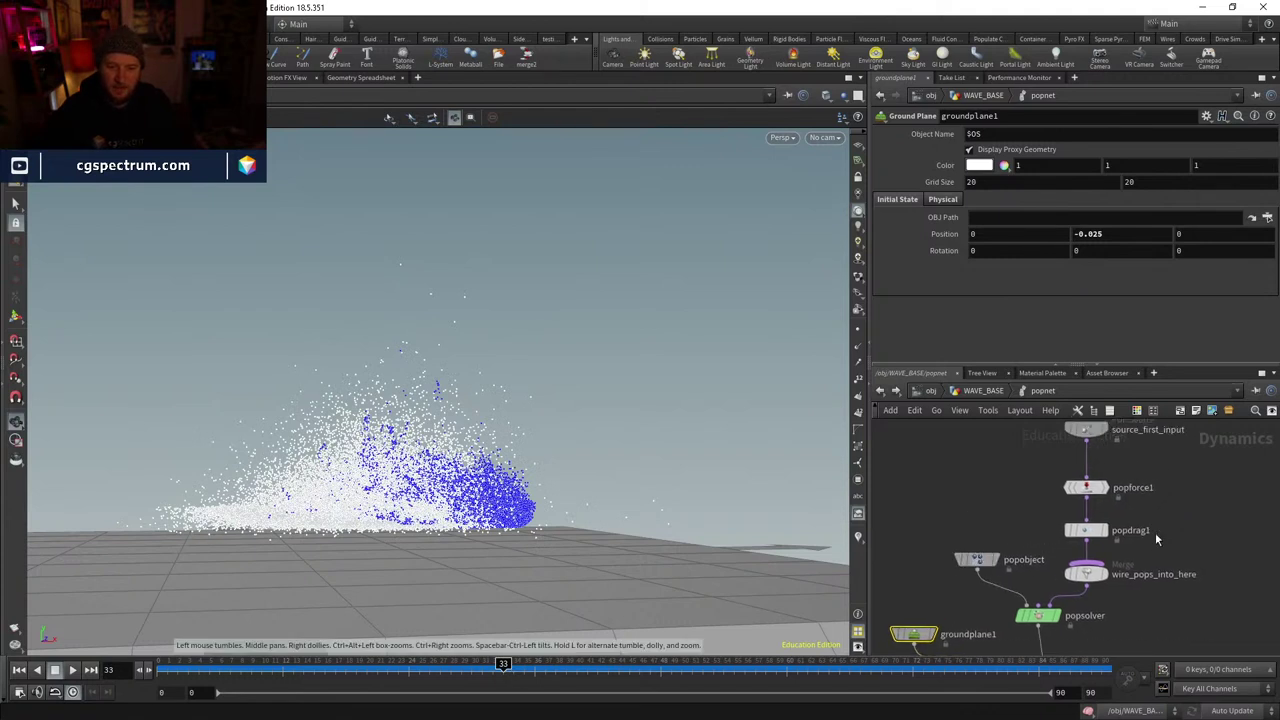
pyautogui.moveTo(992, 545); pyautogui.dragTo(968, 538)
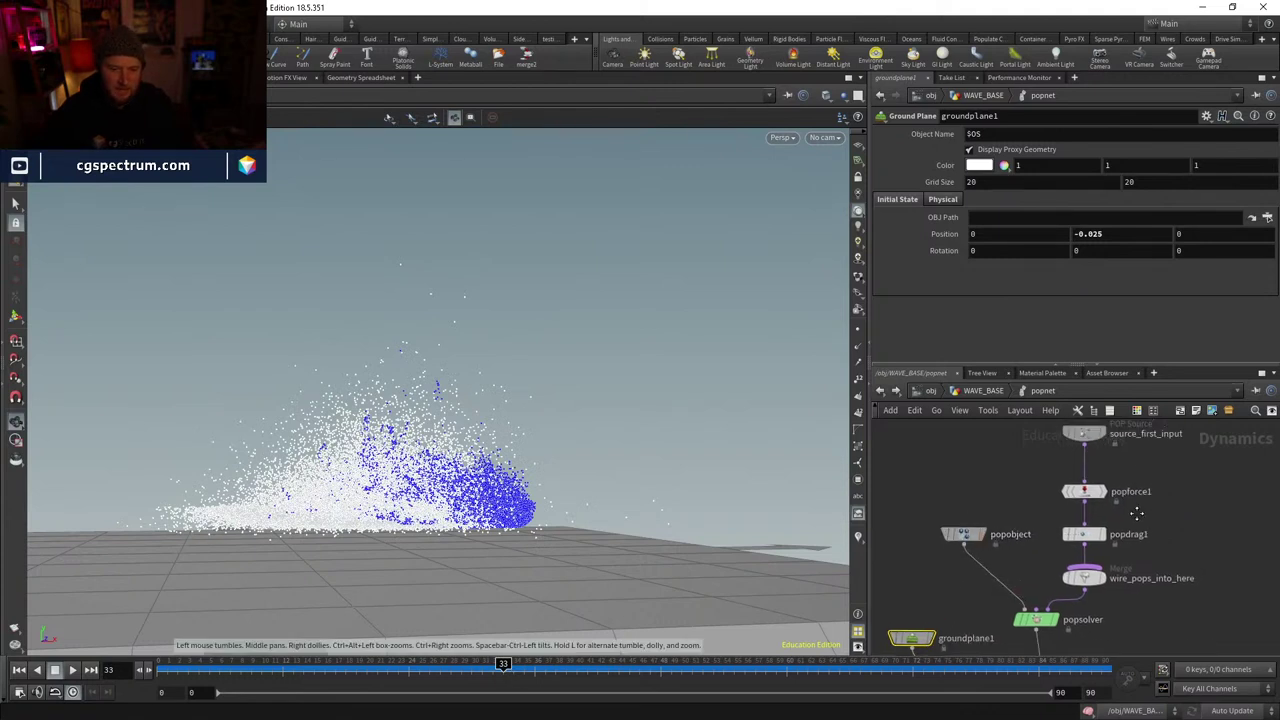
pyautogui.moveTo(1095, 405); pyautogui.dragTo(1028, 474, button='middle')
# - Go up to WAVE_BASE and rewind the simulation to frame 0
pyautogui.click(996, 391)
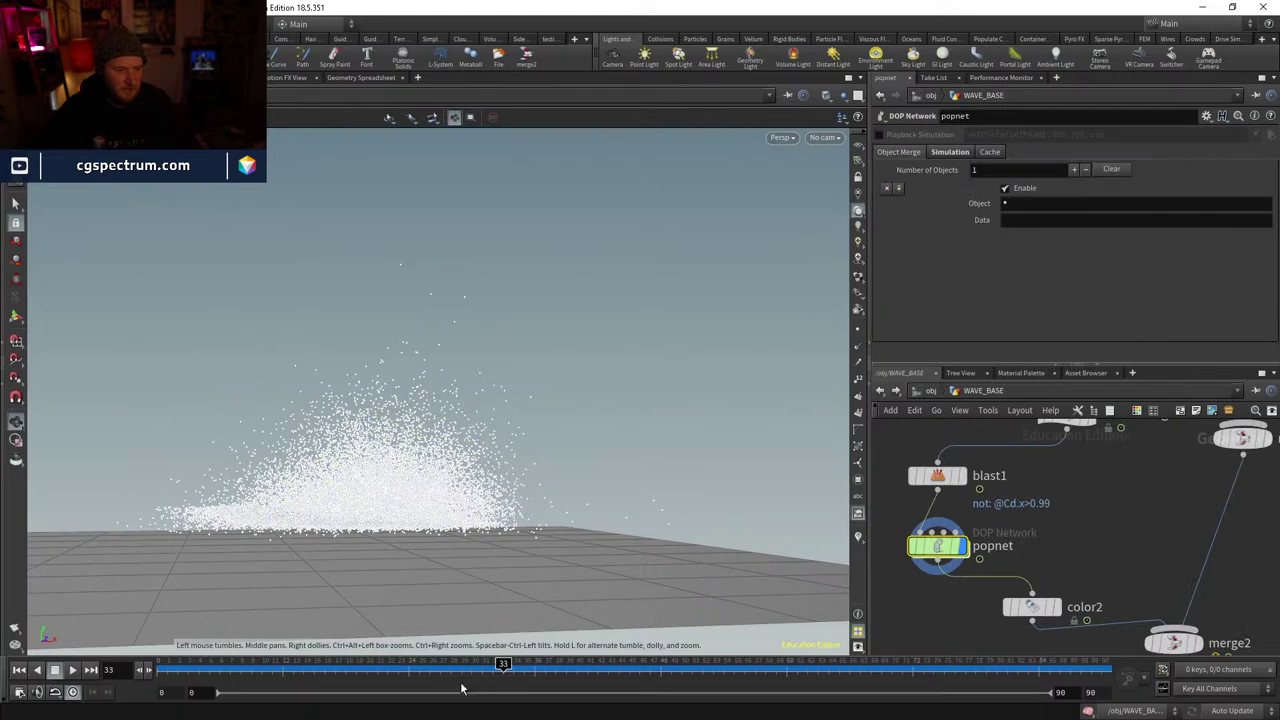
pyautogui.moveTo(462, 664)
pyautogui.mouseDown()
pyautogui.moveTo(320, 664)
pyautogui.moveTo(500, 664)
pyautogui.moveTo(336, 664)
pyautogui.moveTo(418, 649)
pyautogui.mouseUp()
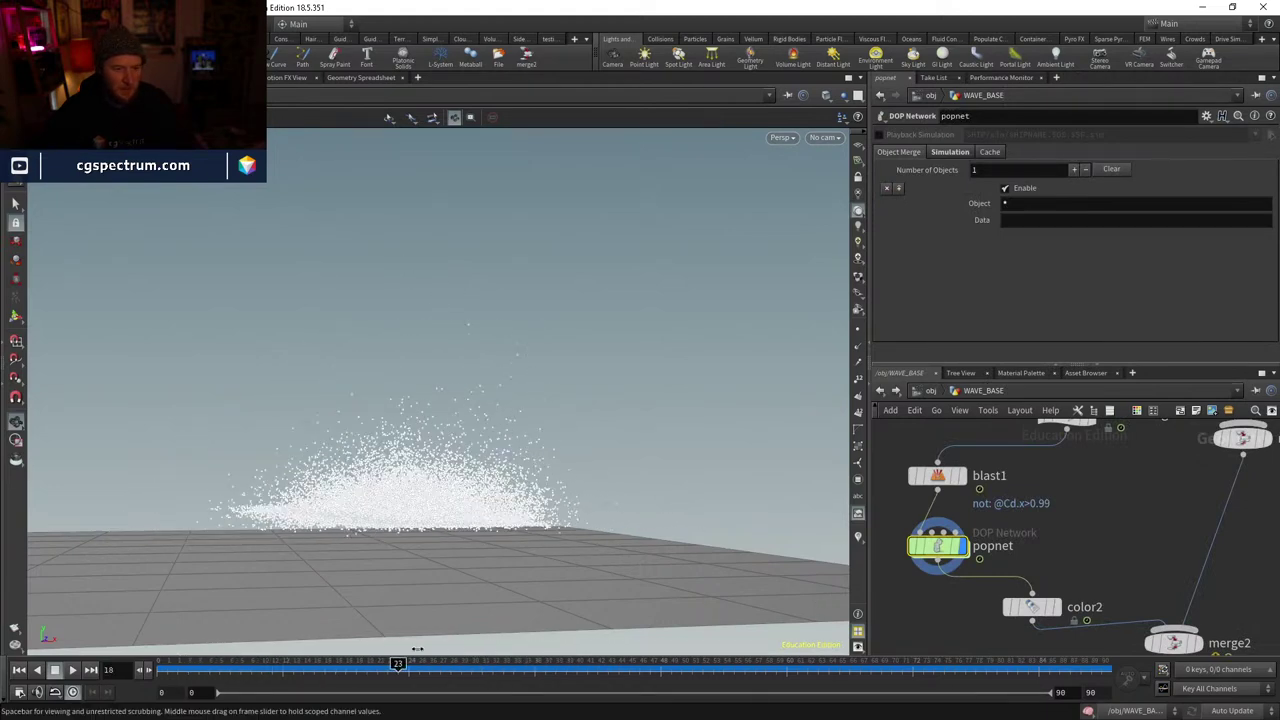
pyautogui.hotkey('ctrl', 'Up')
pyautogui.moveTo(1058, 462); pyautogui.dragTo(1072, 520, button='middle')
# - Display blast1, then inside popnet set source_first_input's Const. Birth Rate to 100000
pyautogui.click(975, 547)
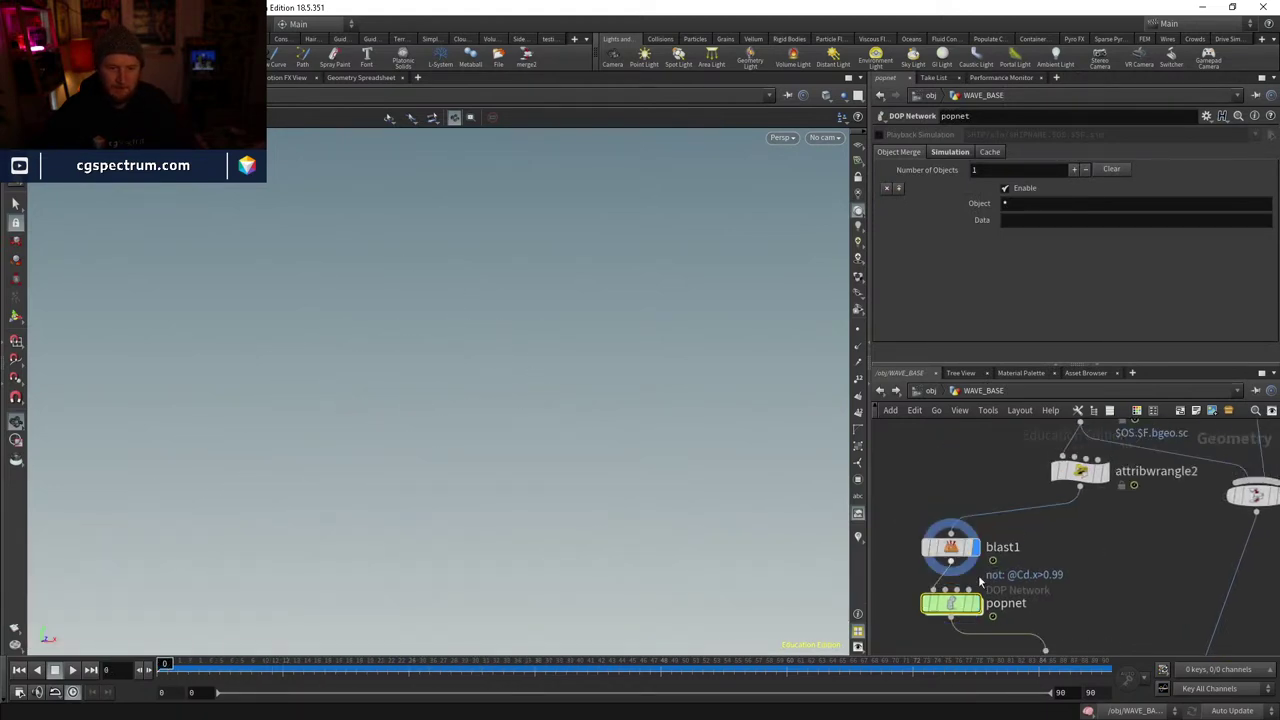
pyautogui.doubleClick(952, 603)
pyautogui.moveTo(1093, 573); pyautogui.dragTo(1064, 593, button='middle')
pyautogui.click(918, 604)
pyautogui.moveTo(944, 622); pyautogui.dragTo(1032, 470, button='middle')
pyautogui.click(1028, 460)
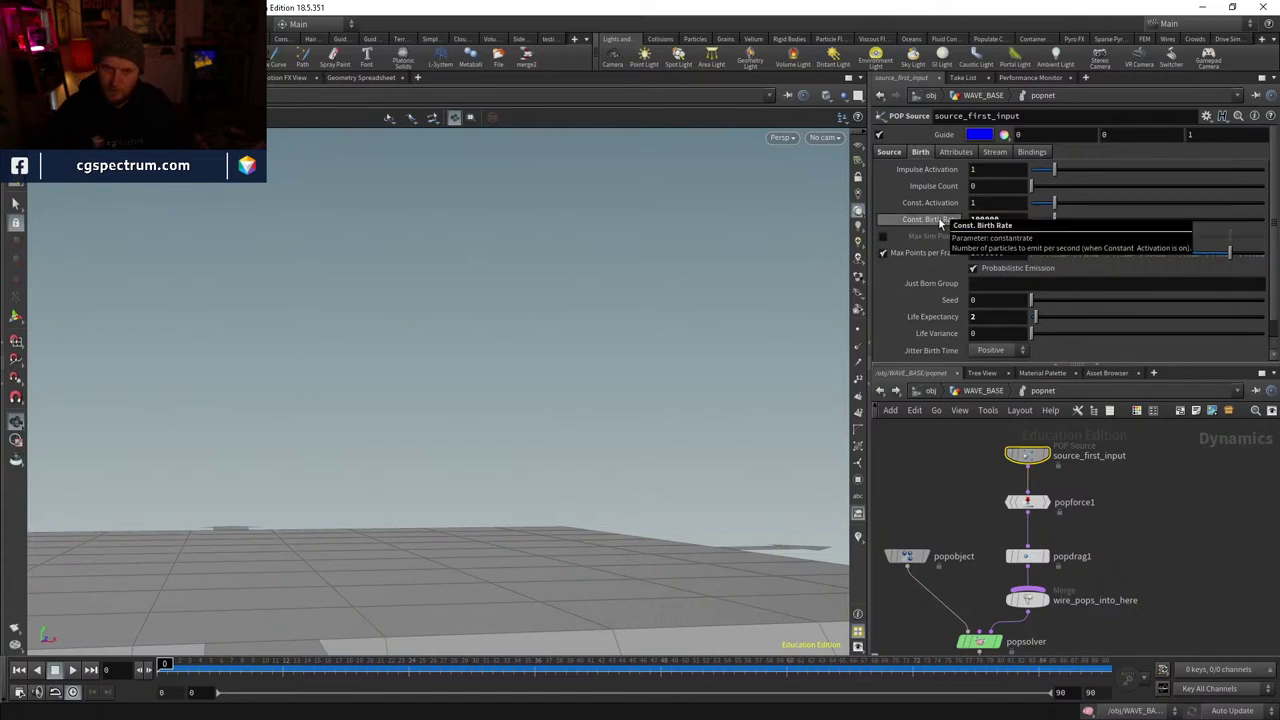
pyautogui.write('0')
pyautogui.press('Return')
pyautogui.moveTo(1160, 597); pyautogui.dragTo(1158, 571, button='middle')
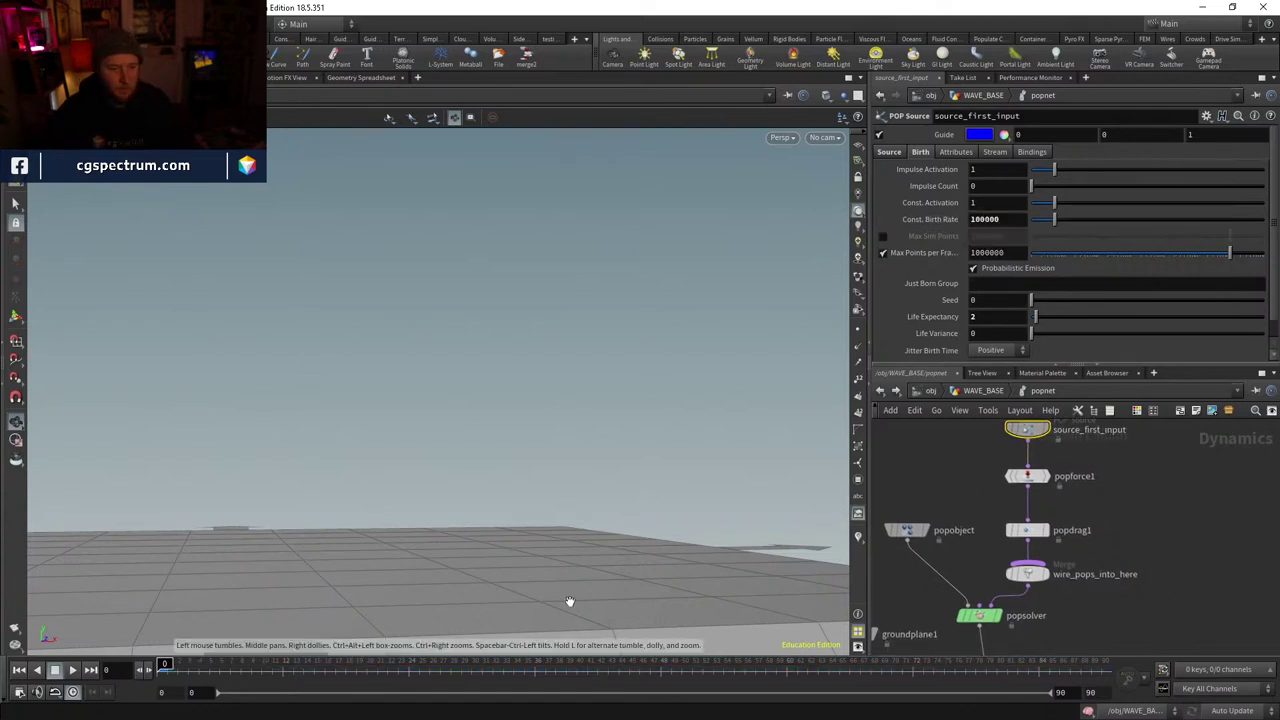
# - Play the spray to frame 40, view it through cam5, and scrub back to frame 9
pyautogui.click(73, 670)
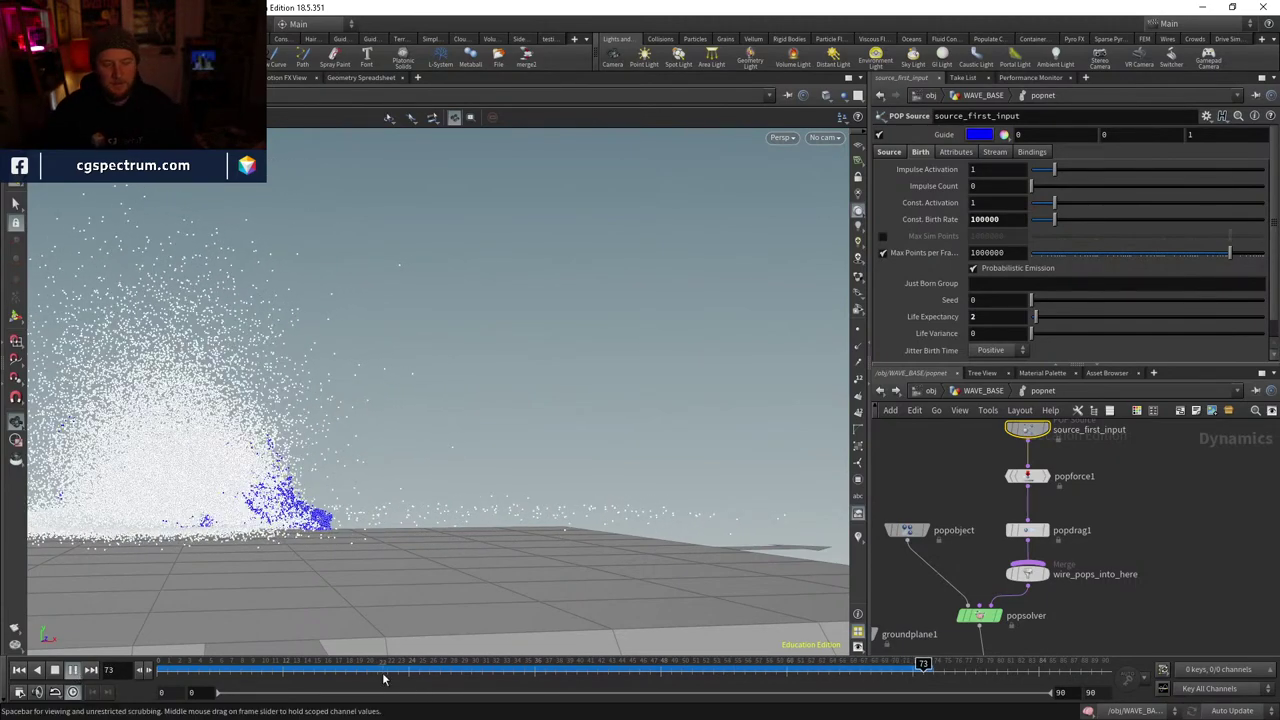
pyautogui.click(546, 666)
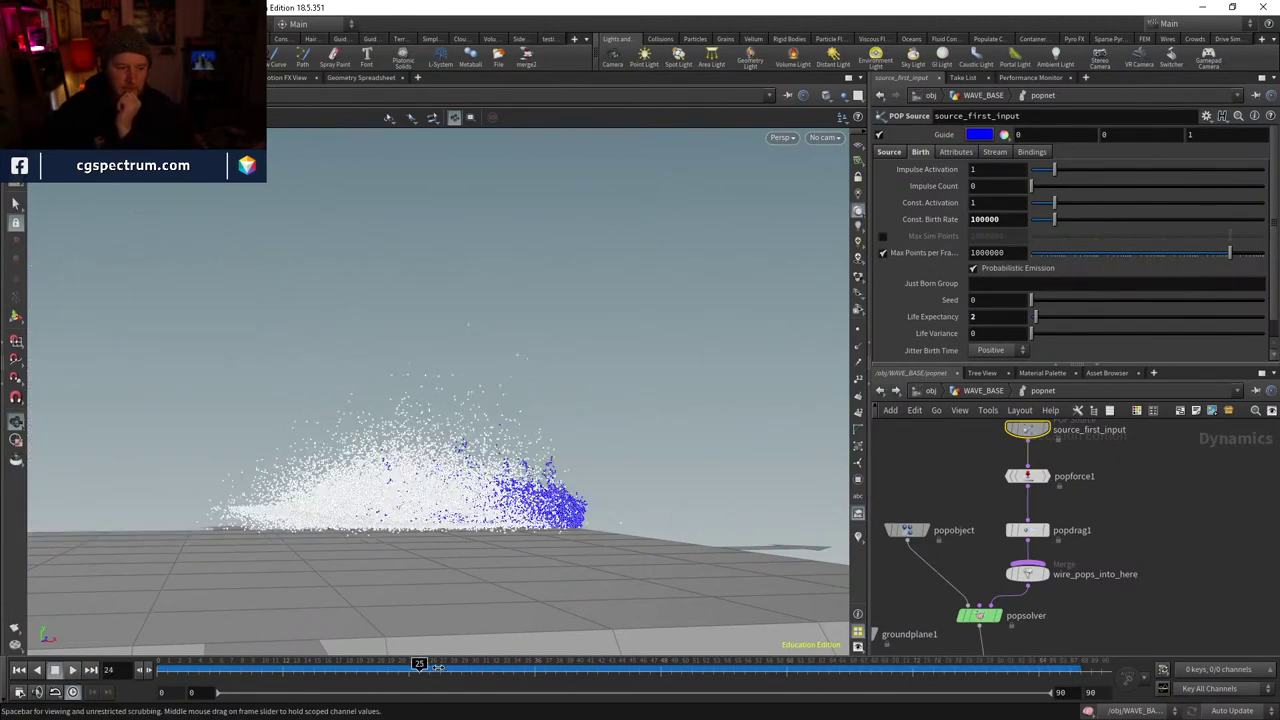
pyautogui.moveTo(549, 670); pyautogui.dragTo(577, 666)
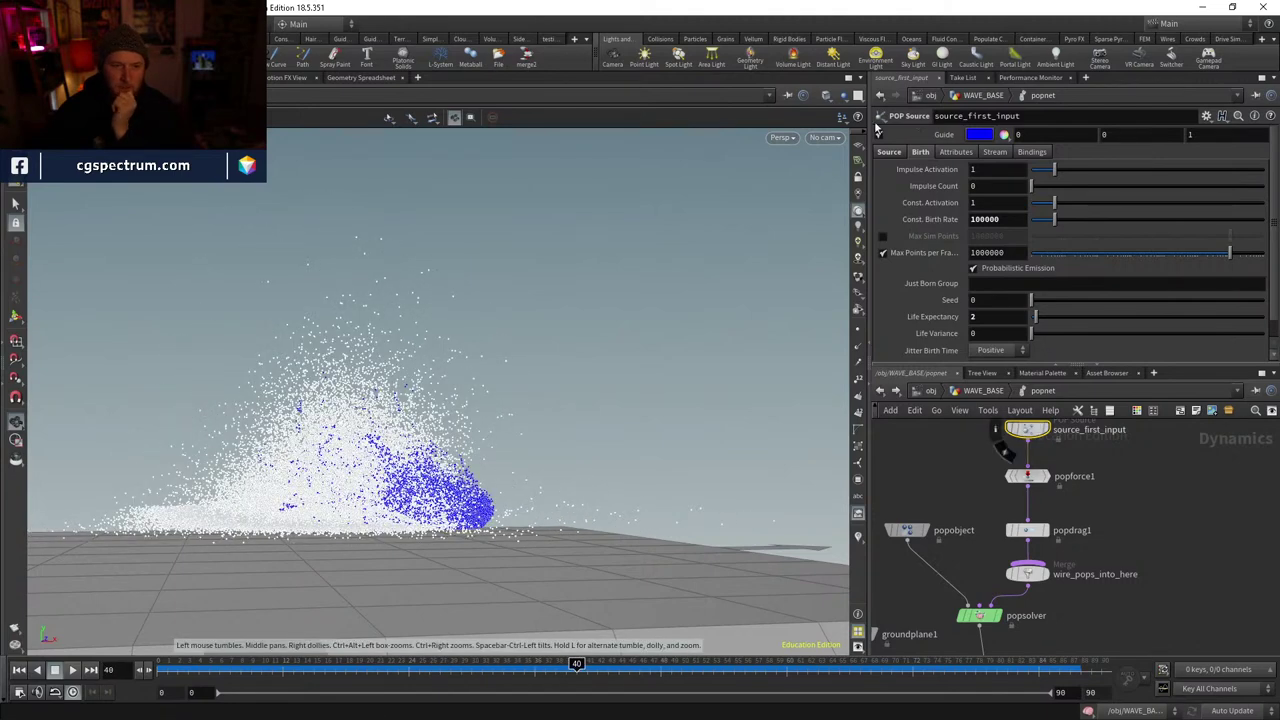
pyautogui.click(826, 138)
pyautogui.click(845, 254)
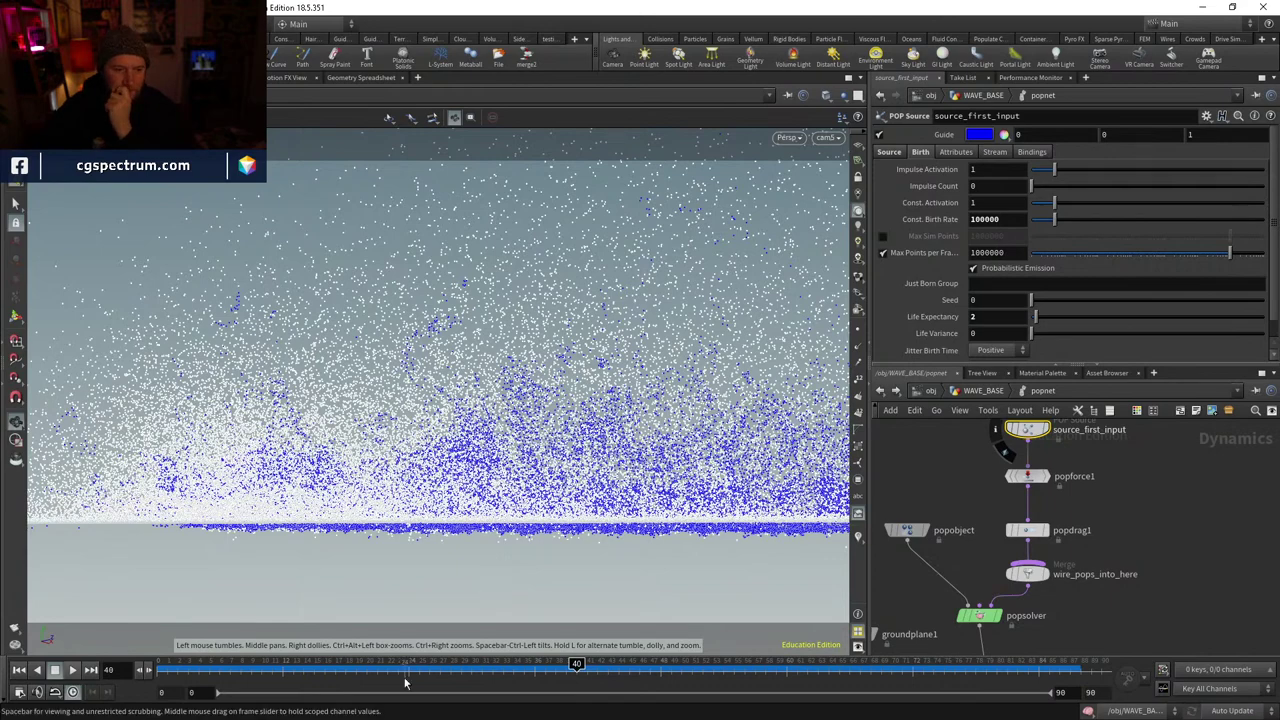
pyautogui.moveTo(405, 681); pyautogui.dragTo(492, 666)
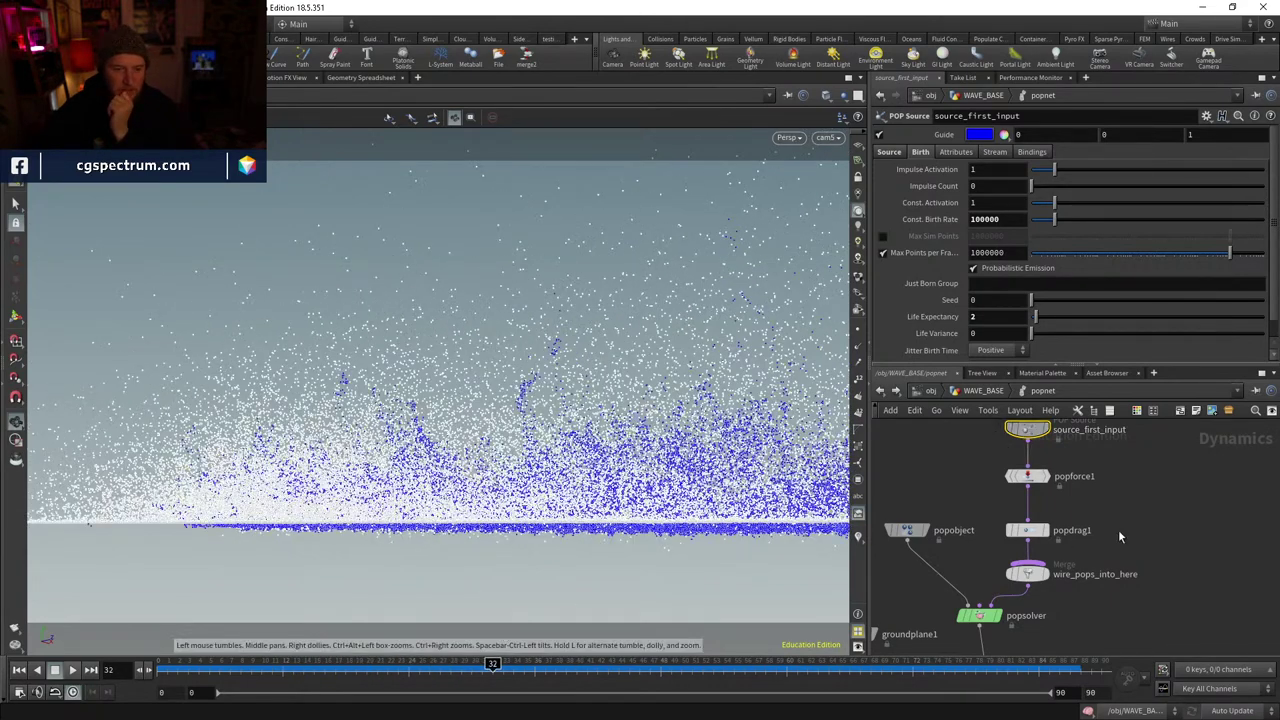
pyautogui.moveTo(1118, 560); pyautogui.dragTo(1100, 440, button='middle')
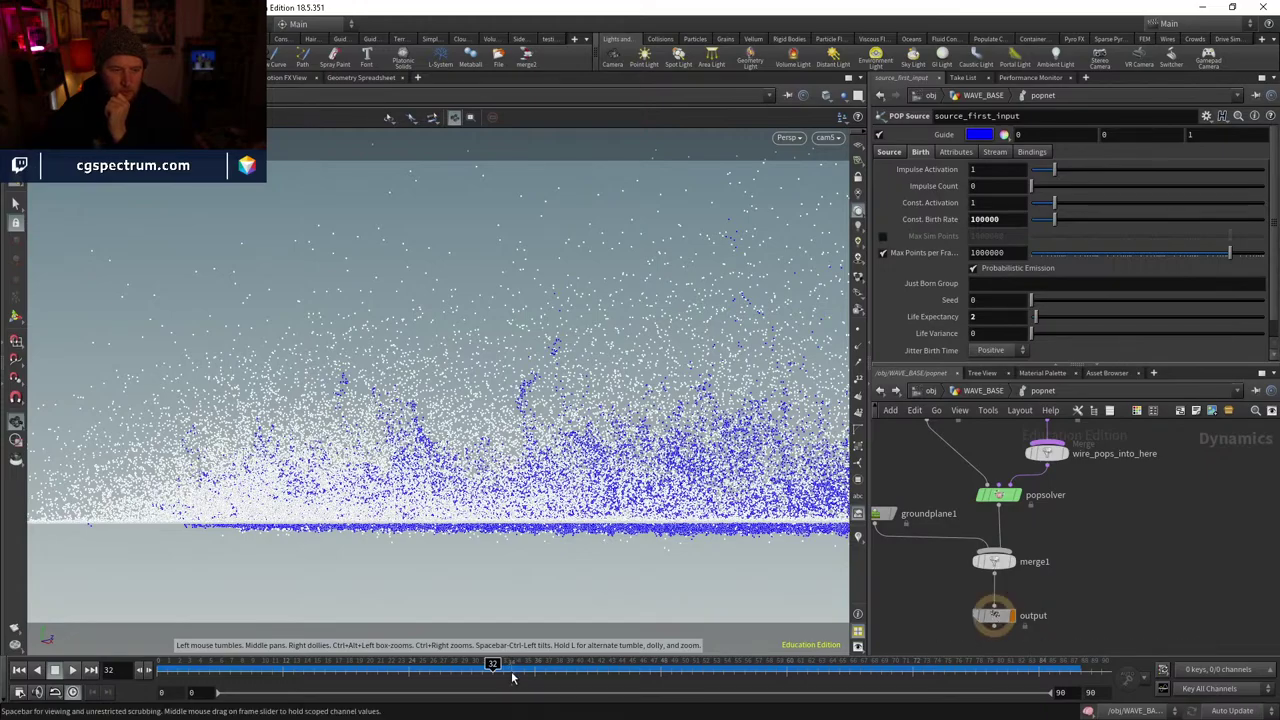
pyautogui.moveTo(511, 678); pyautogui.dragTo(296, 625)
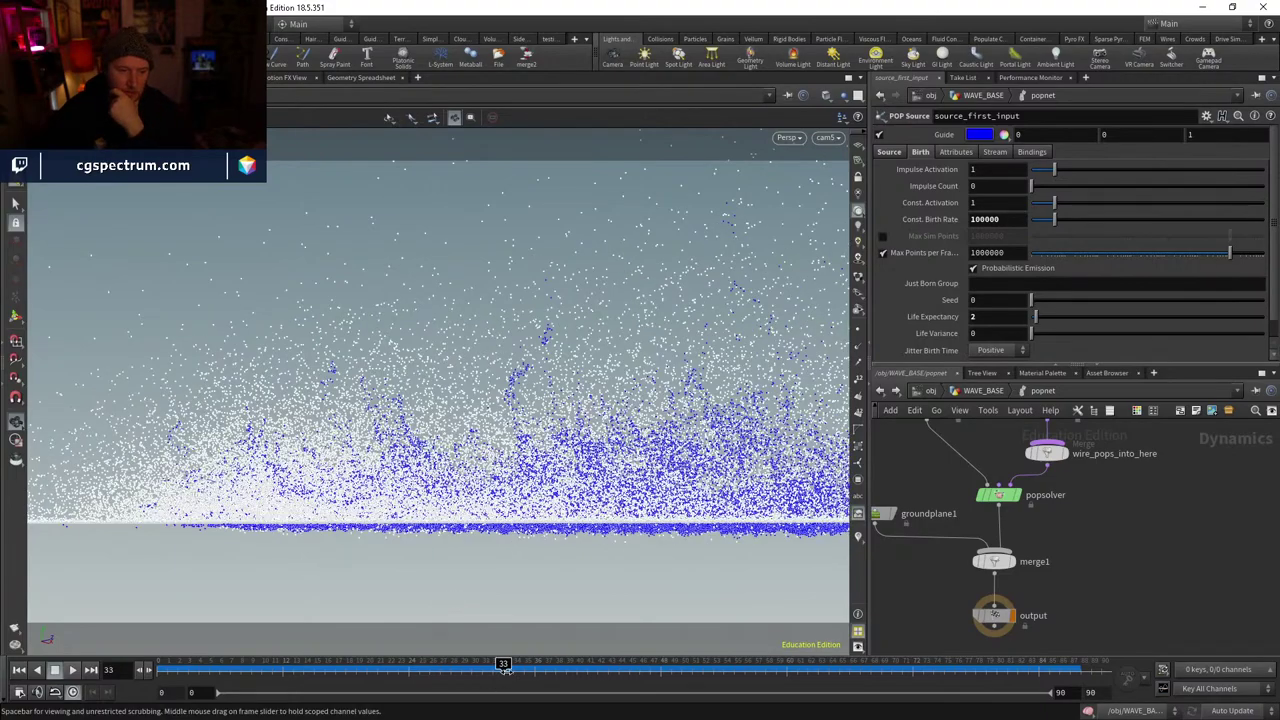
pyautogui.moveTo(286, 666); pyautogui.dragTo(255, 645)
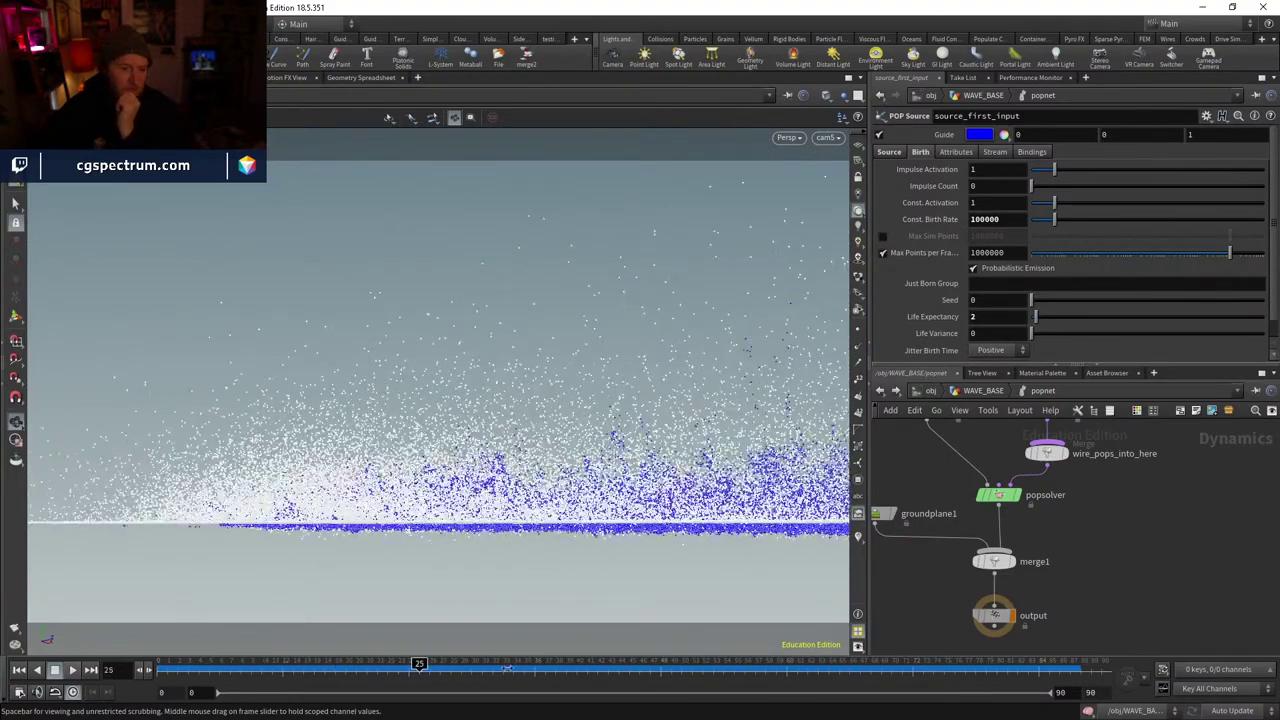
pyautogui.moveTo(1042, 456); pyautogui.dragTo(1026, 626, button='middle')
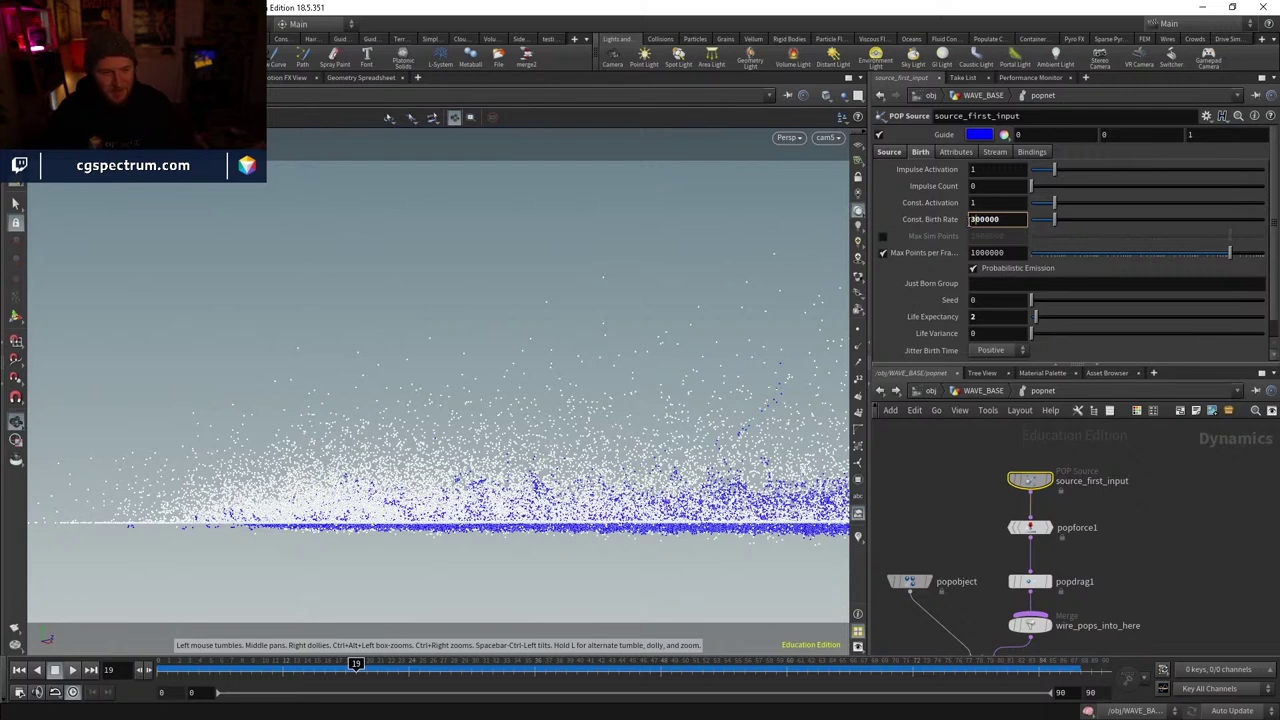
# - Commit a Const. Birth Rate of 300000 and rewind the simulation to frame 0
pyautogui.press('Return')
pyautogui.moveTo(277, 677); pyautogui.dragTo(138, 669)
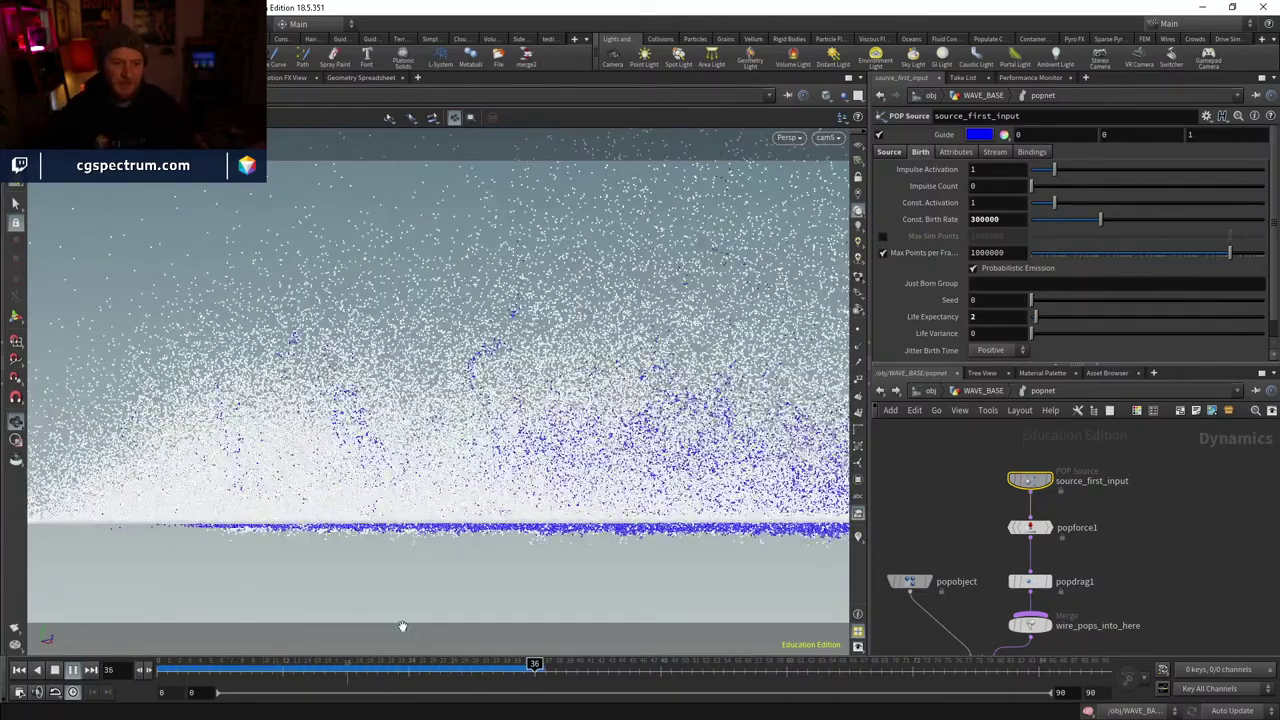
pyautogui.click(303, 663)
pyautogui.moveTo(264, 660); pyautogui.dragTo(168, 663)
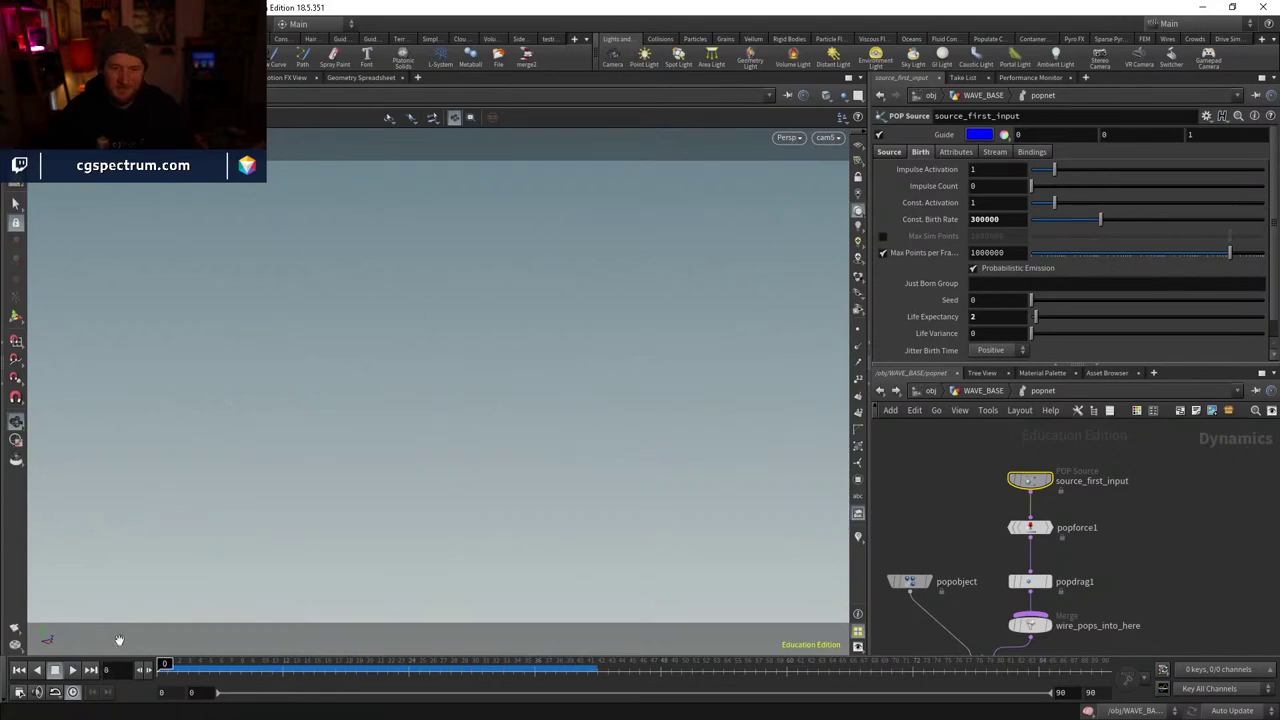
# - Set popdrag1's Air Resistance to 0.2 and play the simulation
pyautogui.click(1030, 581)
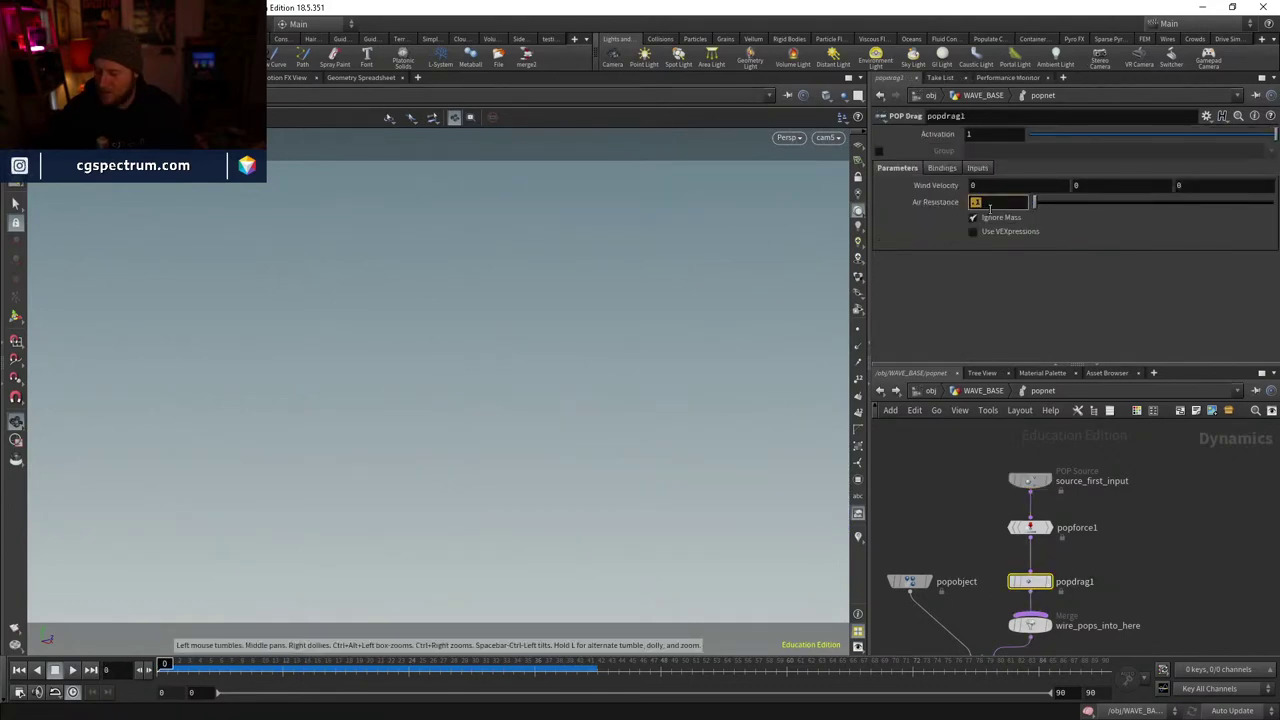
pyautogui.click(990, 203)
pyautogui.write('.2')
pyautogui.press('Return')
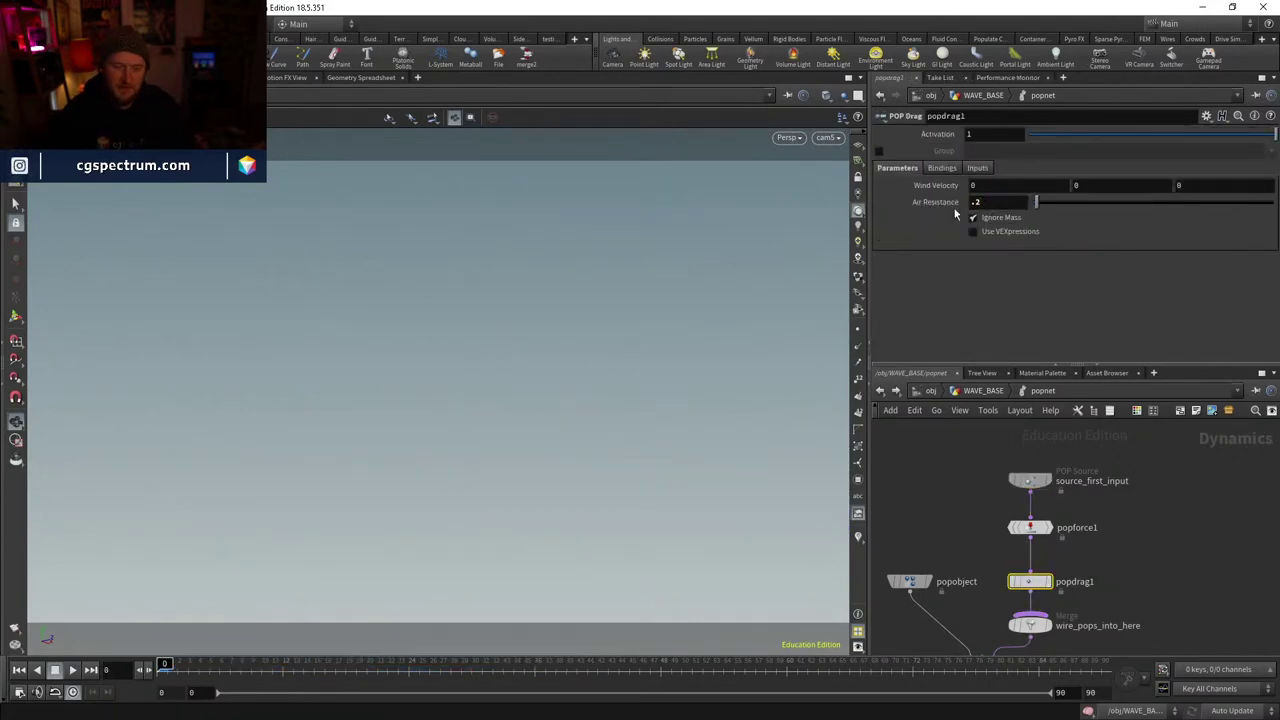
pyautogui.click(72, 670)
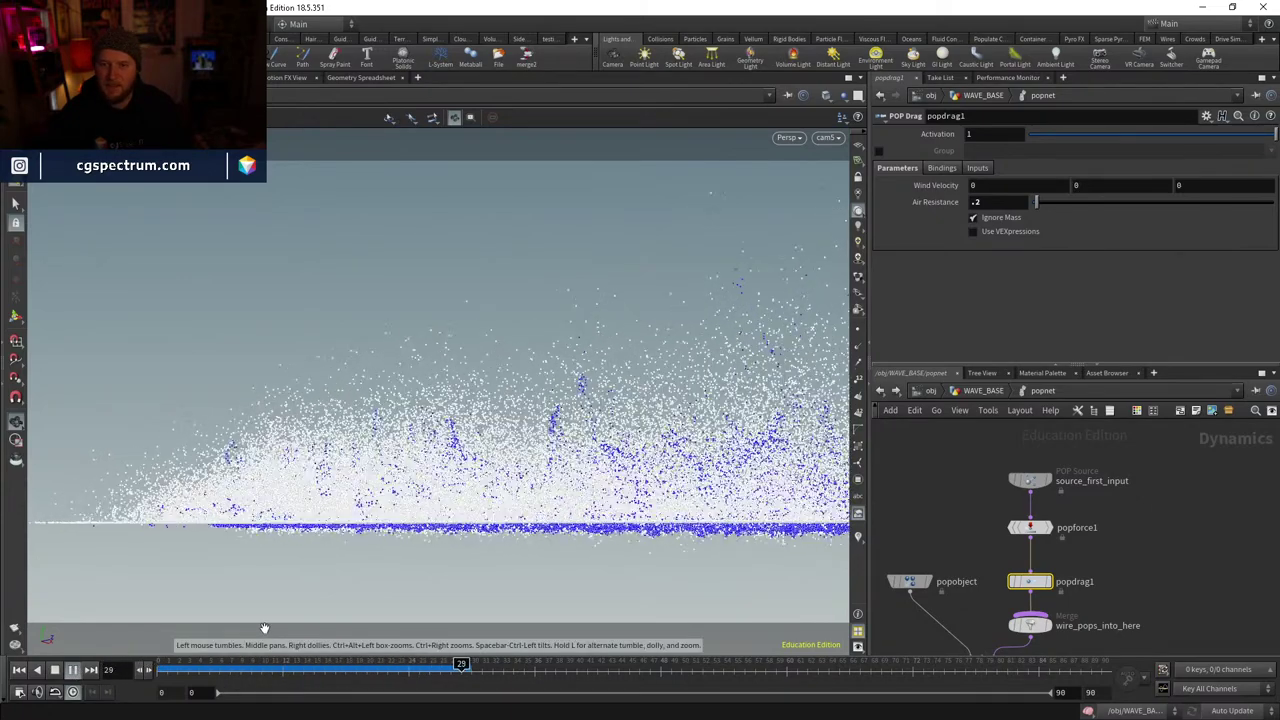
pyautogui.click(330, 663)
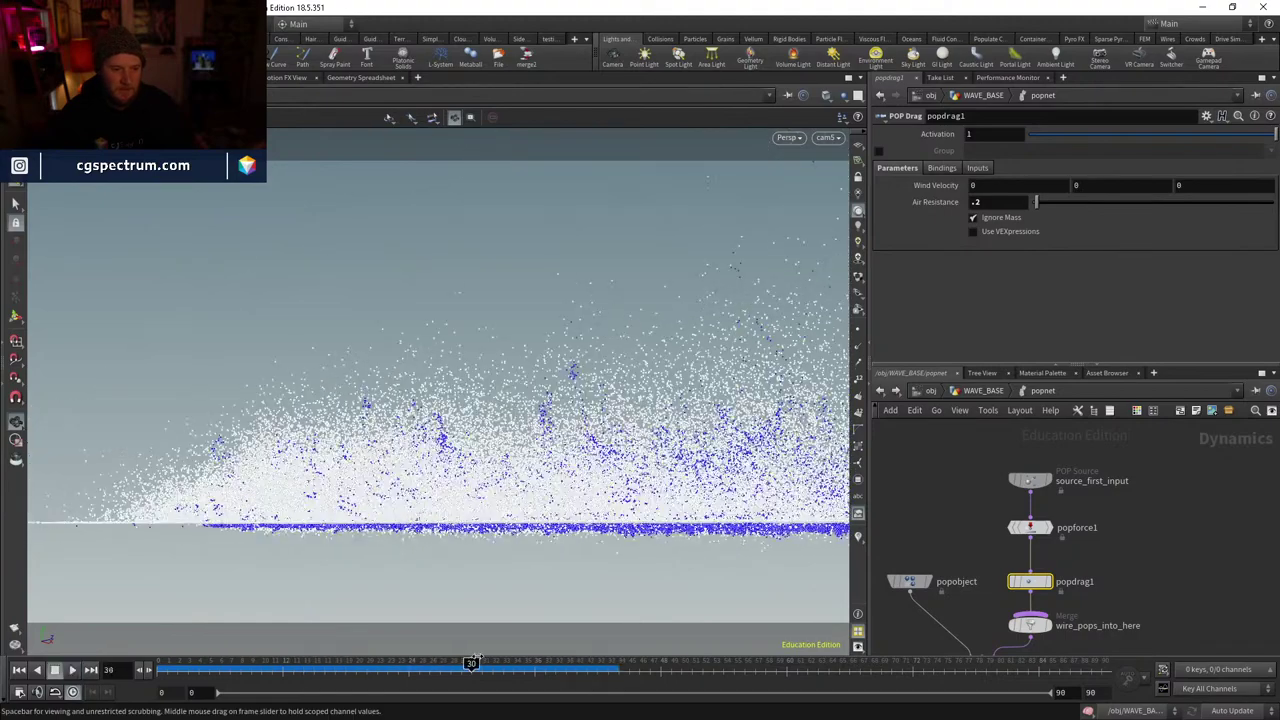
# - Frame the splash, raise popdrag1's Air Resistance to 0.5, and rewind to frame 0
pyautogui.moveTo(570, 431); pyautogui.dragTo(620, 400)
pyautogui.press('g')
pyautogui.scroll(5, 591, 446)
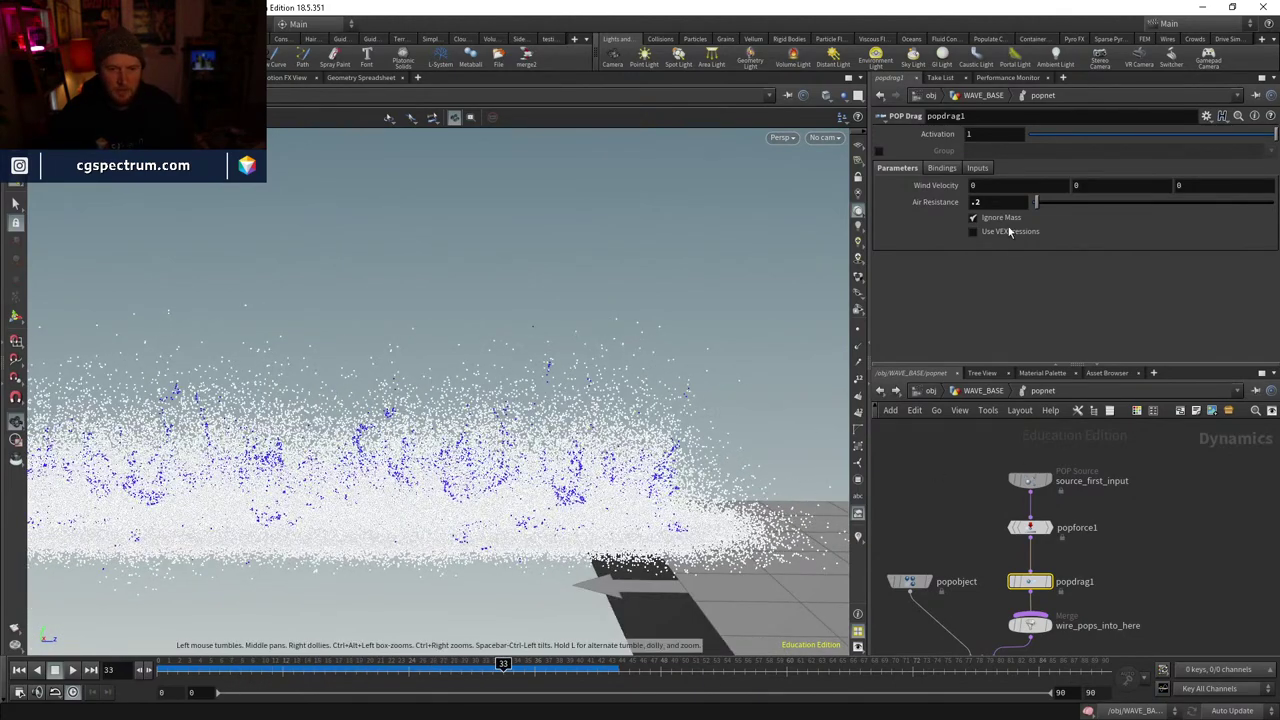
pyautogui.write('5')
pyautogui.press('Return')
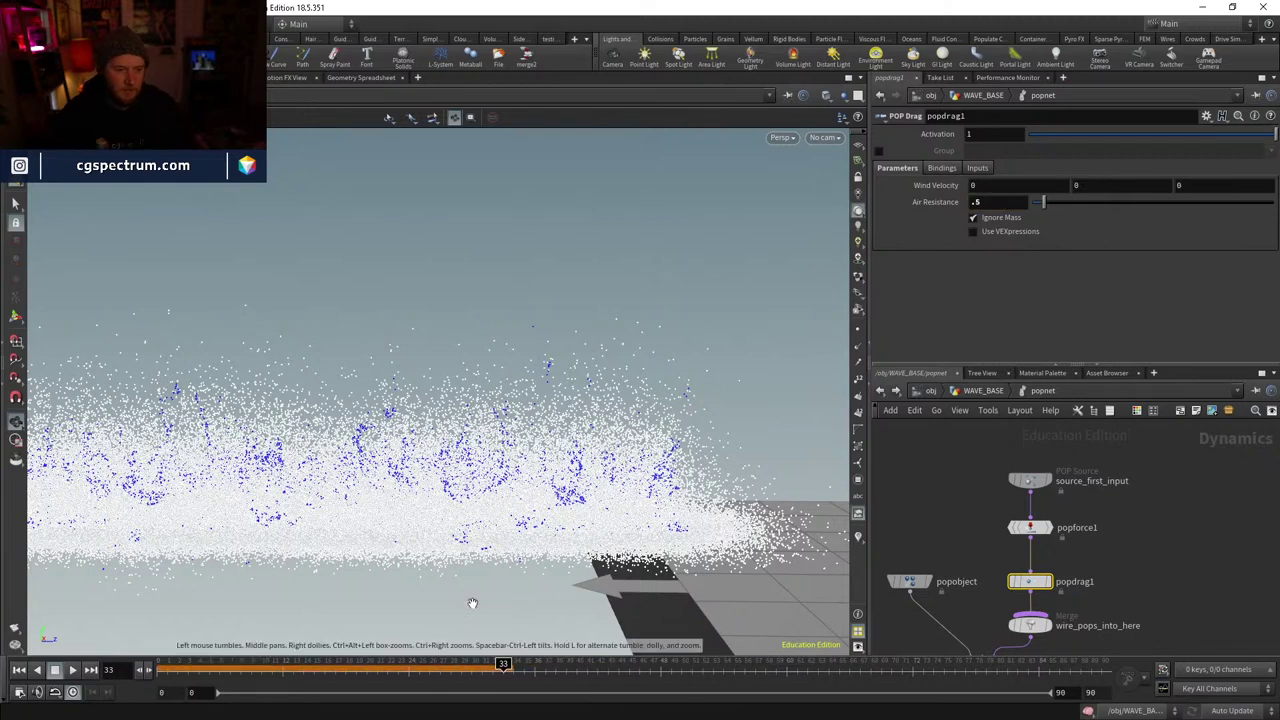
pyautogui.moveTo(428, 670); pyautogui.dragTo(165, 668)
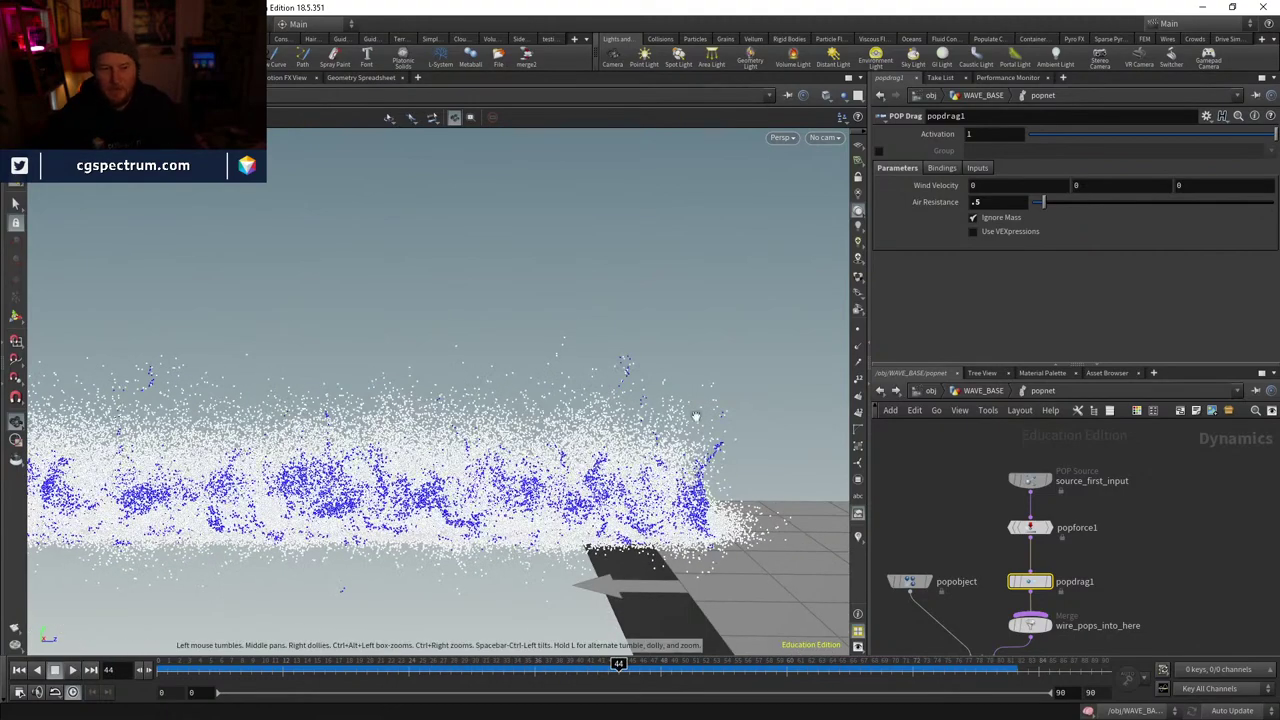
# - Review the splash from above and higher angles across frames 18 to 69
pyautogui.moveTo(691, 414); pyautogui.dragTo(536, 471)
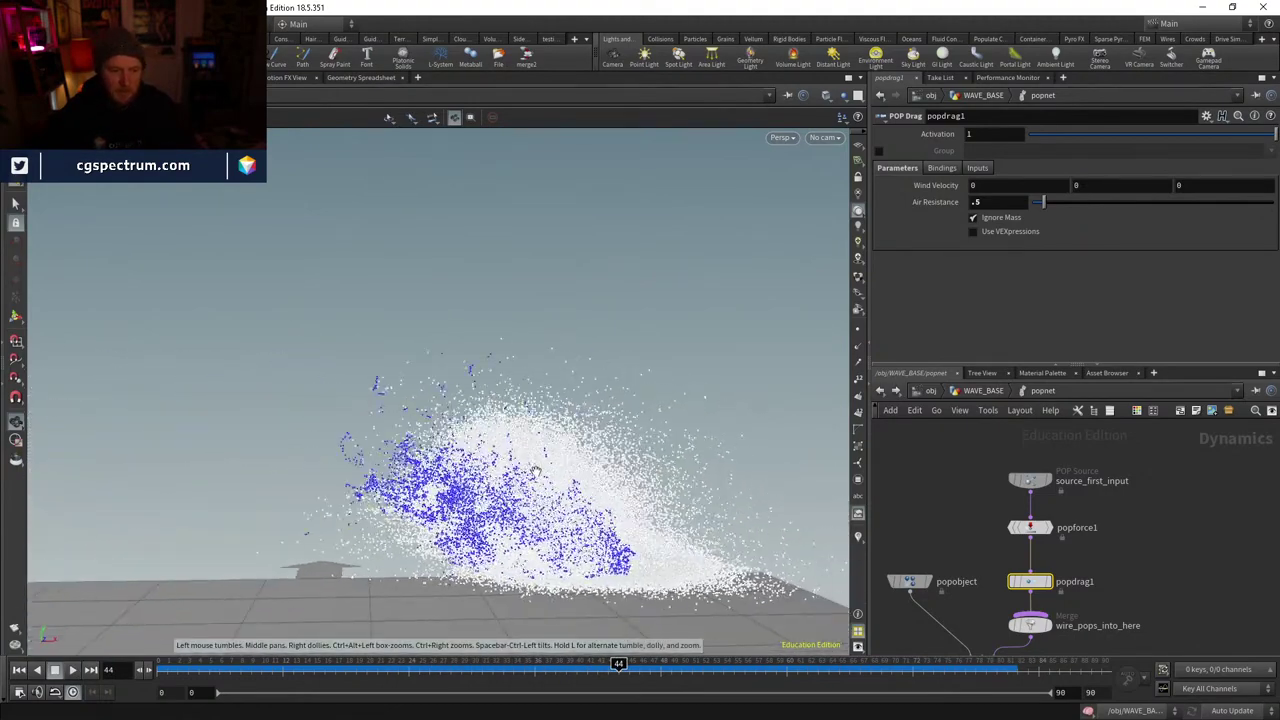
pyautogui.click(346, 668)
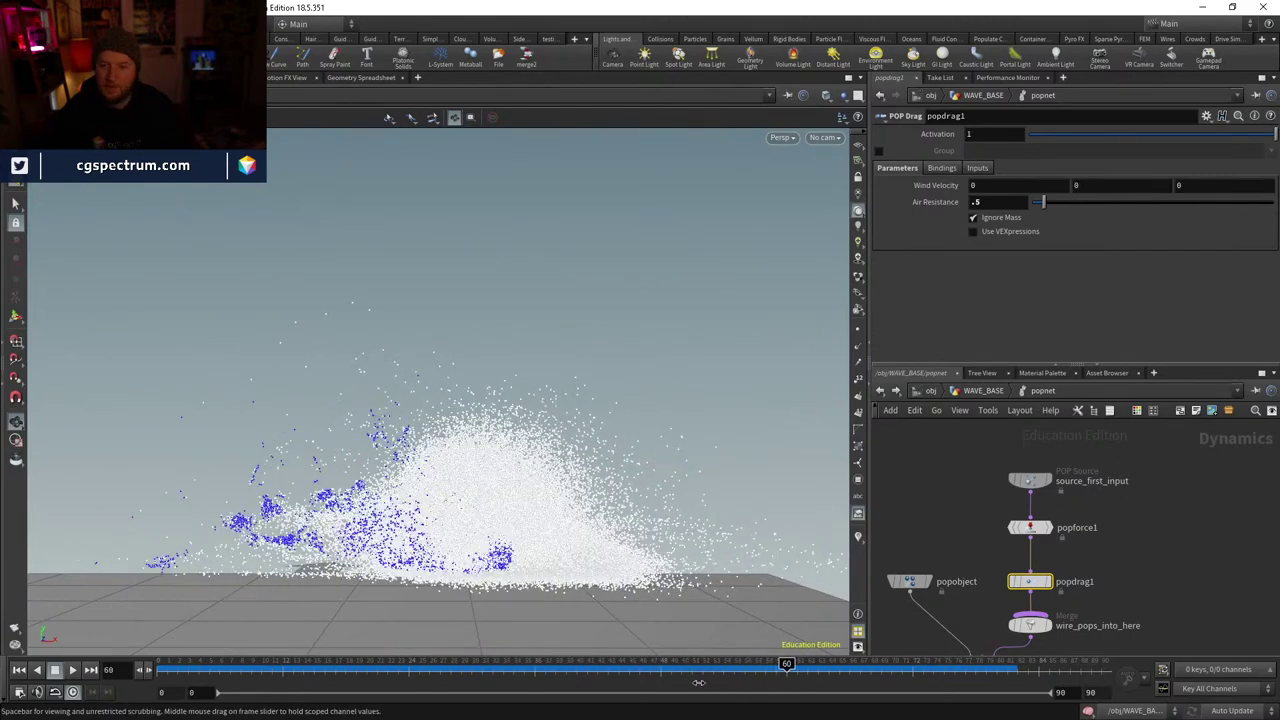
pyautogui.moveTo(721, 672)
pyautogui.mouseDown()
pyautogui.moveTo(900, 663)
pyautogui.moveTo(530, 645)
pyautogui.mouseUp()
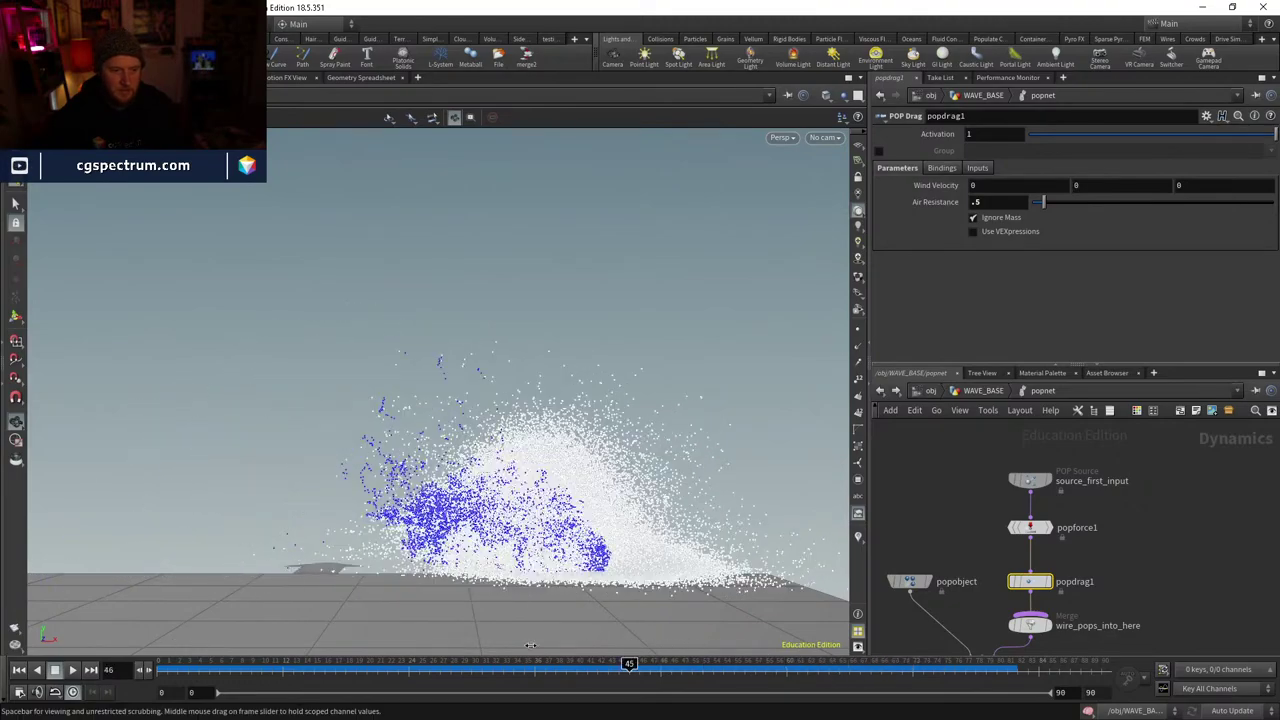
pyautogui.moveTo(794, 543)
pyautogui.mouseDown()
pyautogui.moveTo(485, 690)
pyautogui.moveTo(505, 665)
pyautogui.moveTo(683, 663)
pyautogui.moveTo(640, 583)
pyautogui.mouseUp()
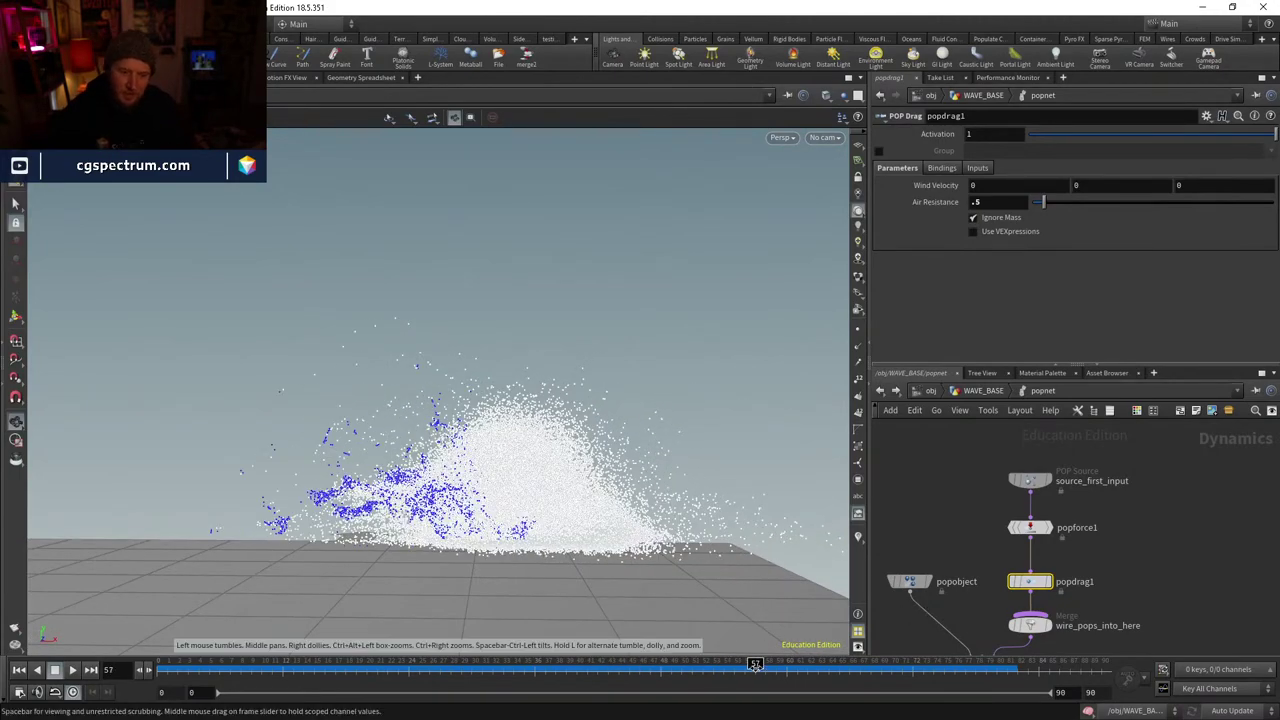
pyautogui.moveTo(755, 665); pyautogui.dragTo(503, 650)
pyautogui.moveTo(218, 628)
pyautogui.mouseDown()
pyautogui.moveTo(183, 638)
pyautogui.moveTo(162, 670)
pyautogui.mouseUp()
# - Raise source_first_input's Const. Birth Rate to 500000, select popsolver, play, and rewind
pyautogui.click(1046, 480)
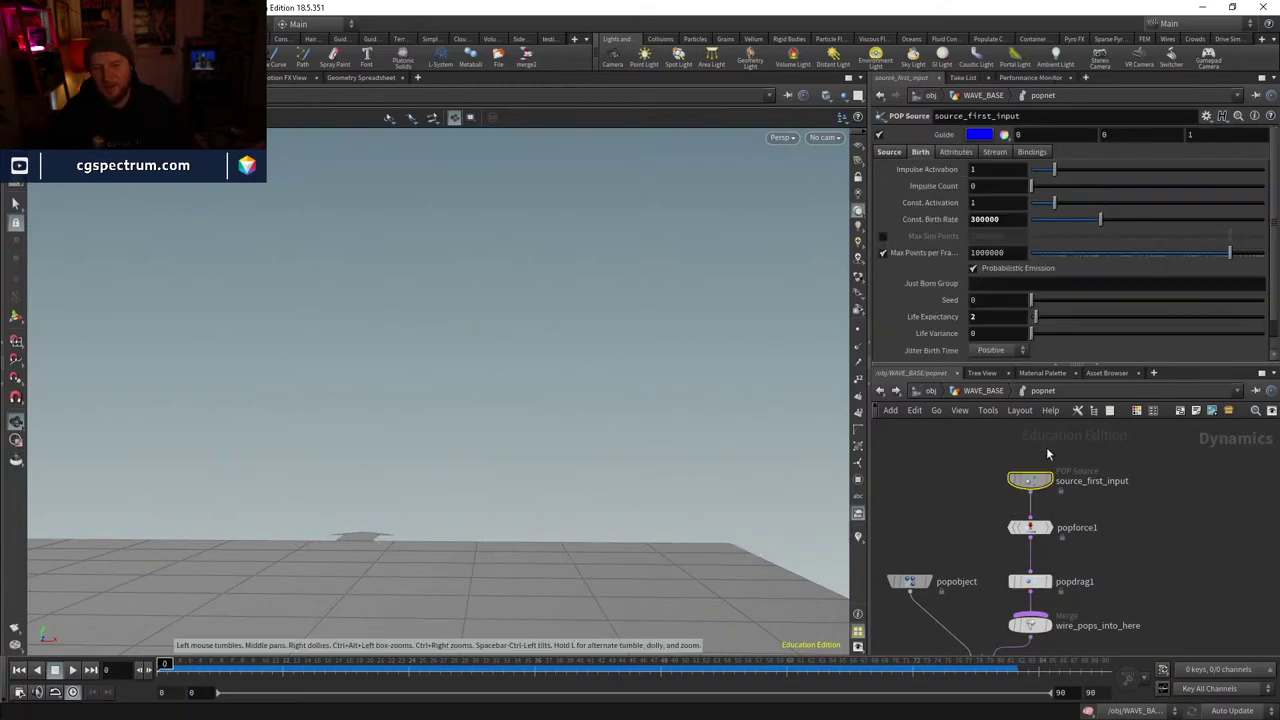
pyautogui.write('5')
pyautogui.press('Return')
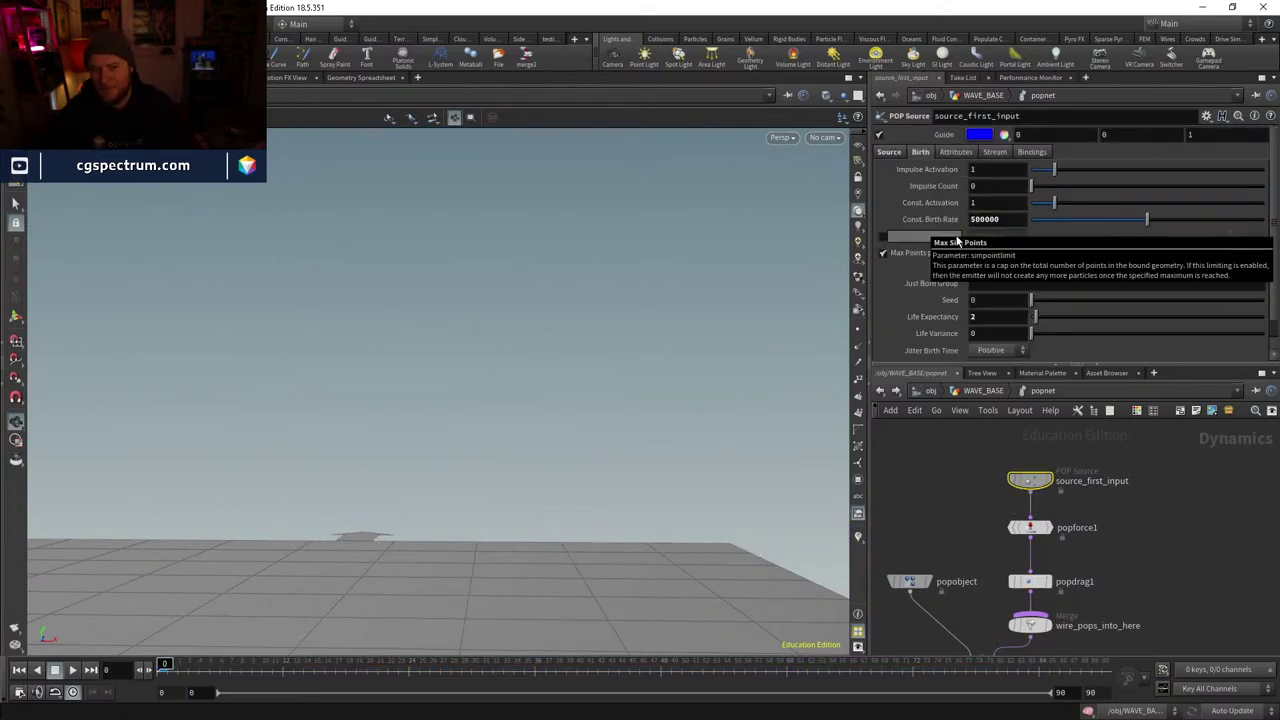
pyautogui.moveTo(968, 553)
pyautogui.mouseDown(button='middle')
pyautogui.moveTo(972, 495)
pyautogui.moveTo(967, 573)
pyautogui.mouseUp(button='middle')
pyautogui.click(987, 608)
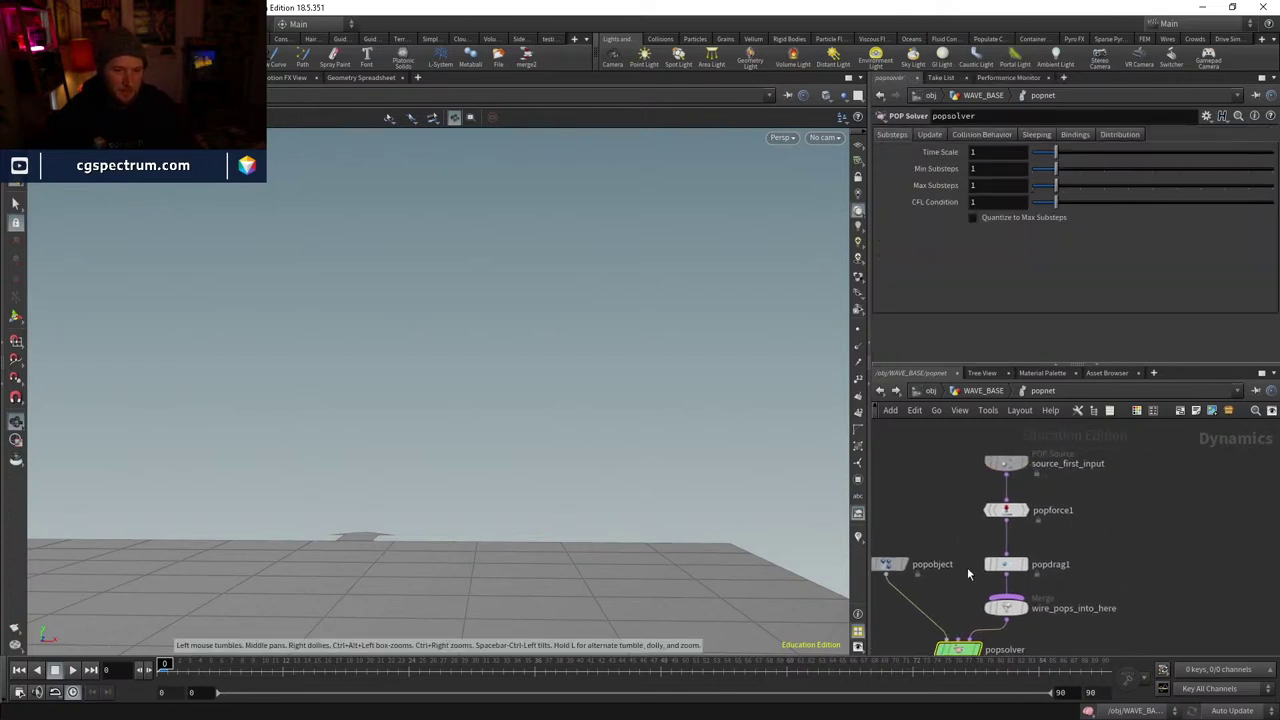
pyautogui.click(73, 671)
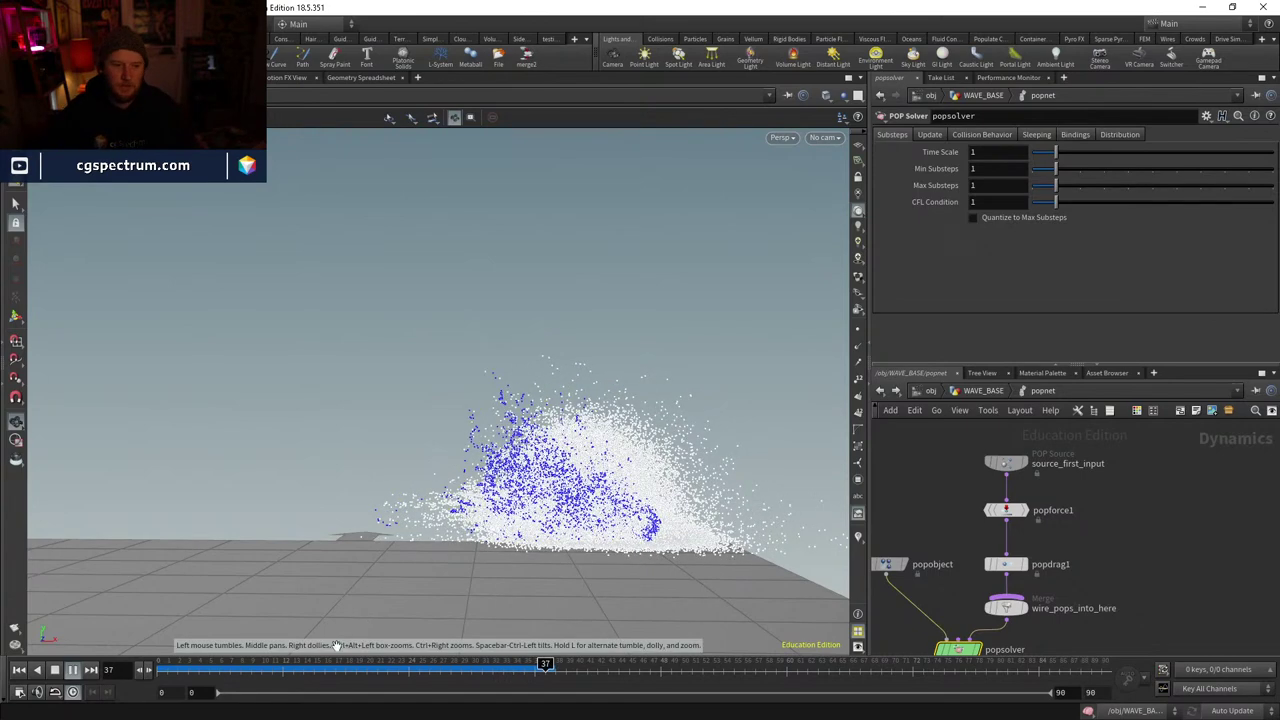
pyautogui.hotkey('ctrl', 'Up')
# - Set popsolver's Min and Max Substeps to 2 and replay the simulation
pyautogui.moveTo(956, 662); pyautogui.dragTo(988, 597, button='middle')
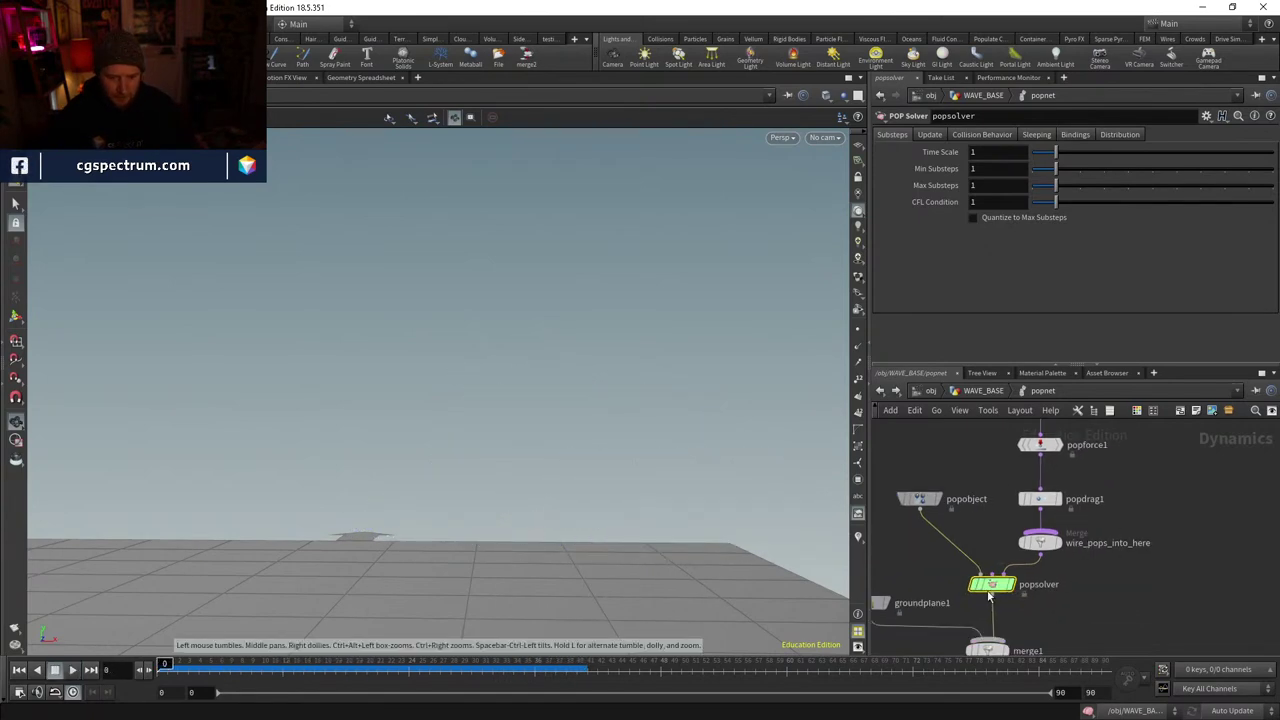
pyautogui.write('2')
pyautogui.click(994, 170)
pyautogui.write('2')
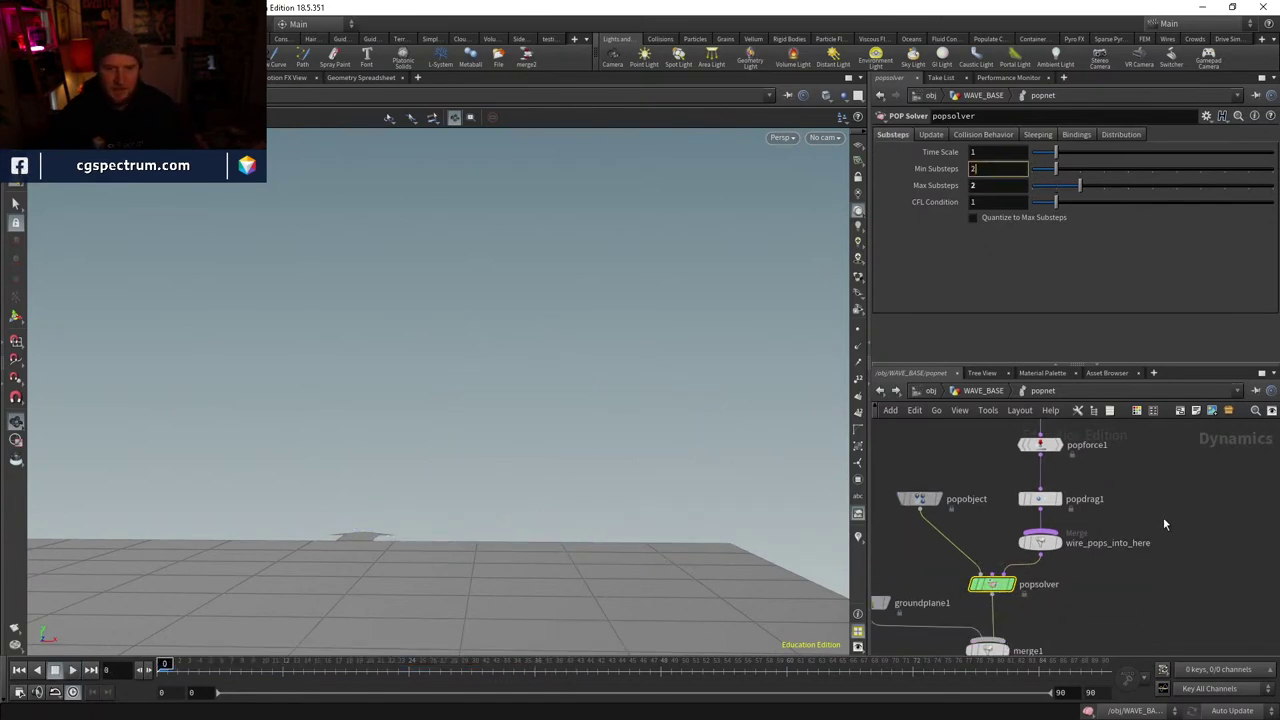
pyautogui.press('Return')
pyautogui.click(71, 670)
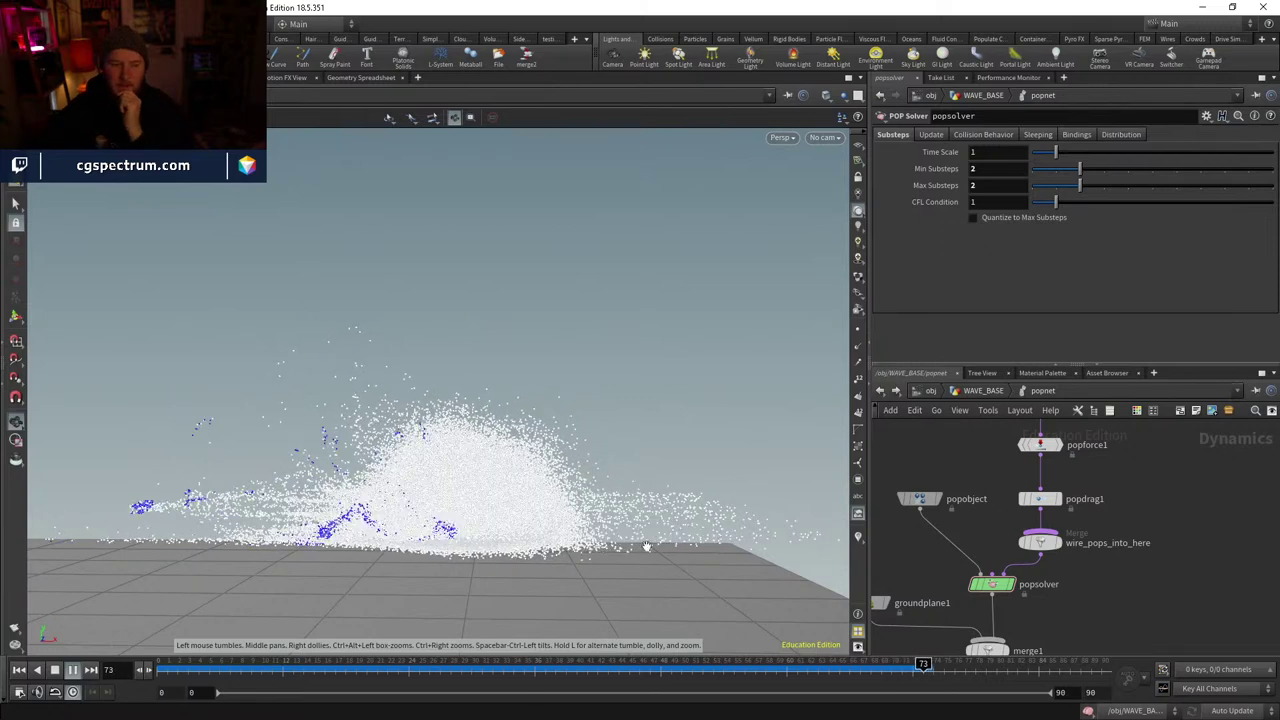
pyautogui.click(396, 668)
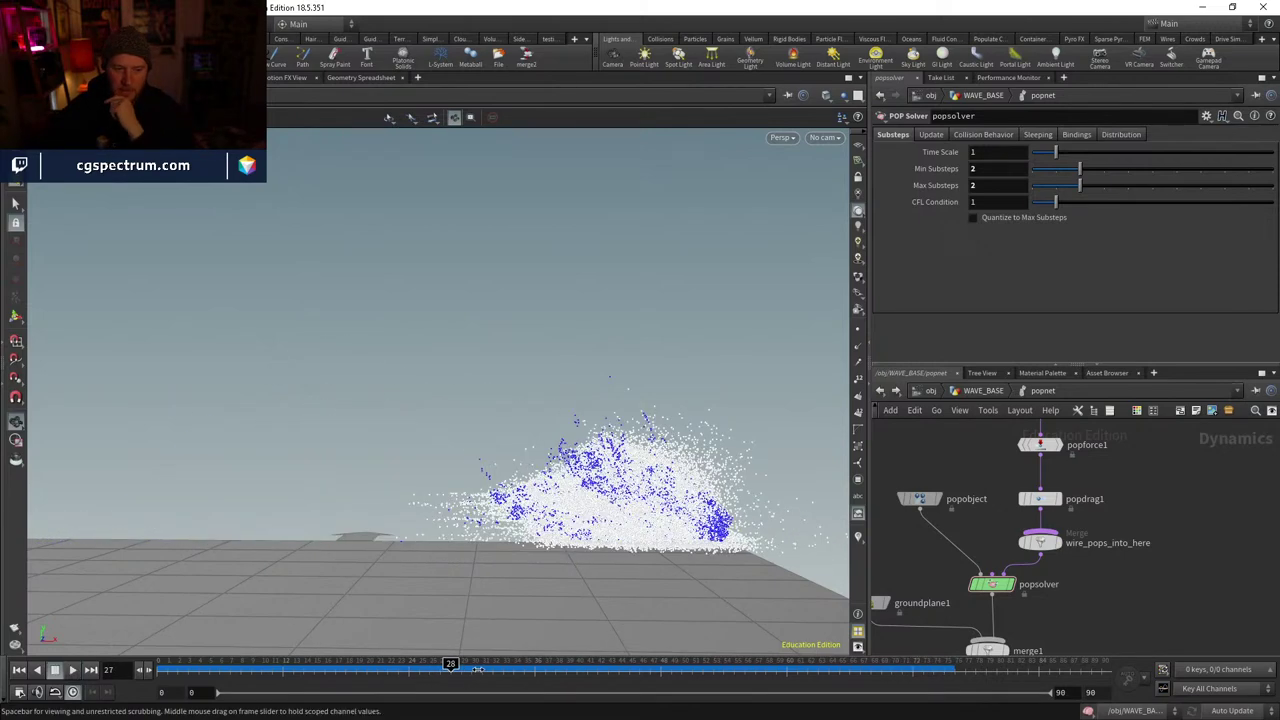
# - View the dense spray through cam5, scrubbing to frame 49 and back to 16
pyautogui.click(858, 145)
pyautogui.click(858, 255)
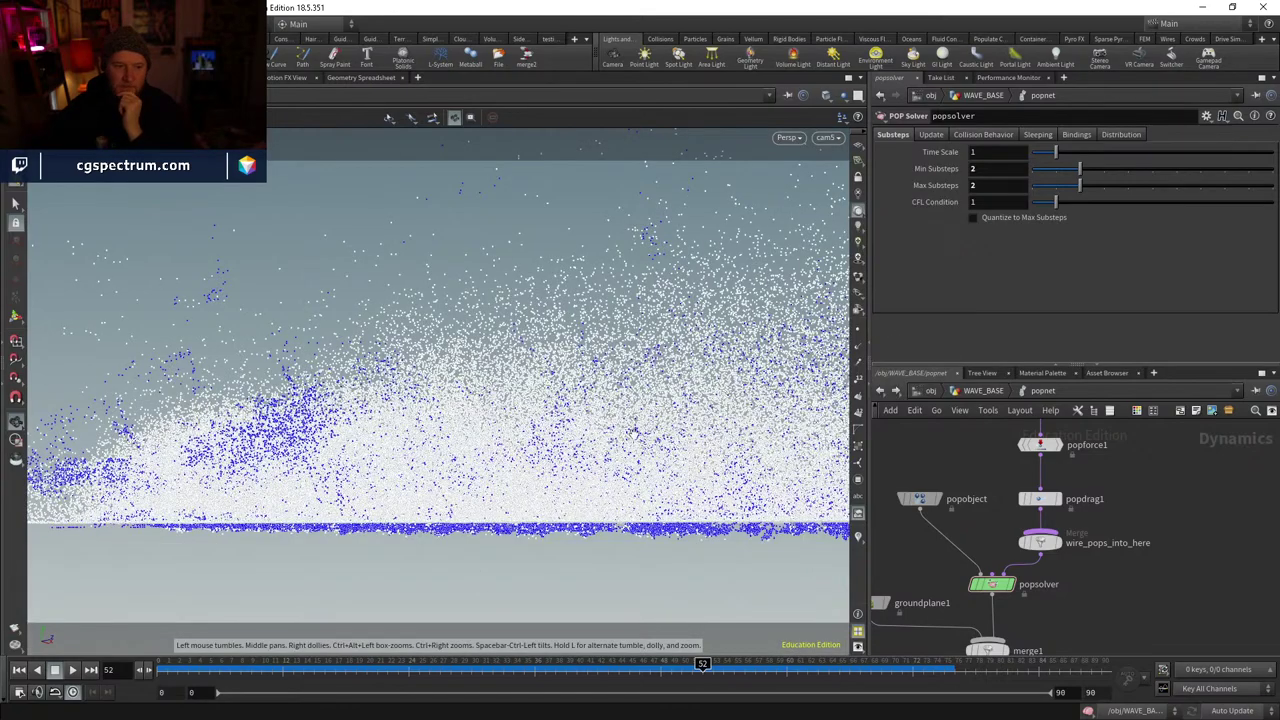
pyautogui.click(440, 665)
pyautogui.moveTo(463, 665); pyautogui.dragTo(703, 665)
pyautogui.moveTo(683, 487); pyautogui.dragTo(500, 586)
pyautogui.press('g')
pyautogui.click(325, 665)
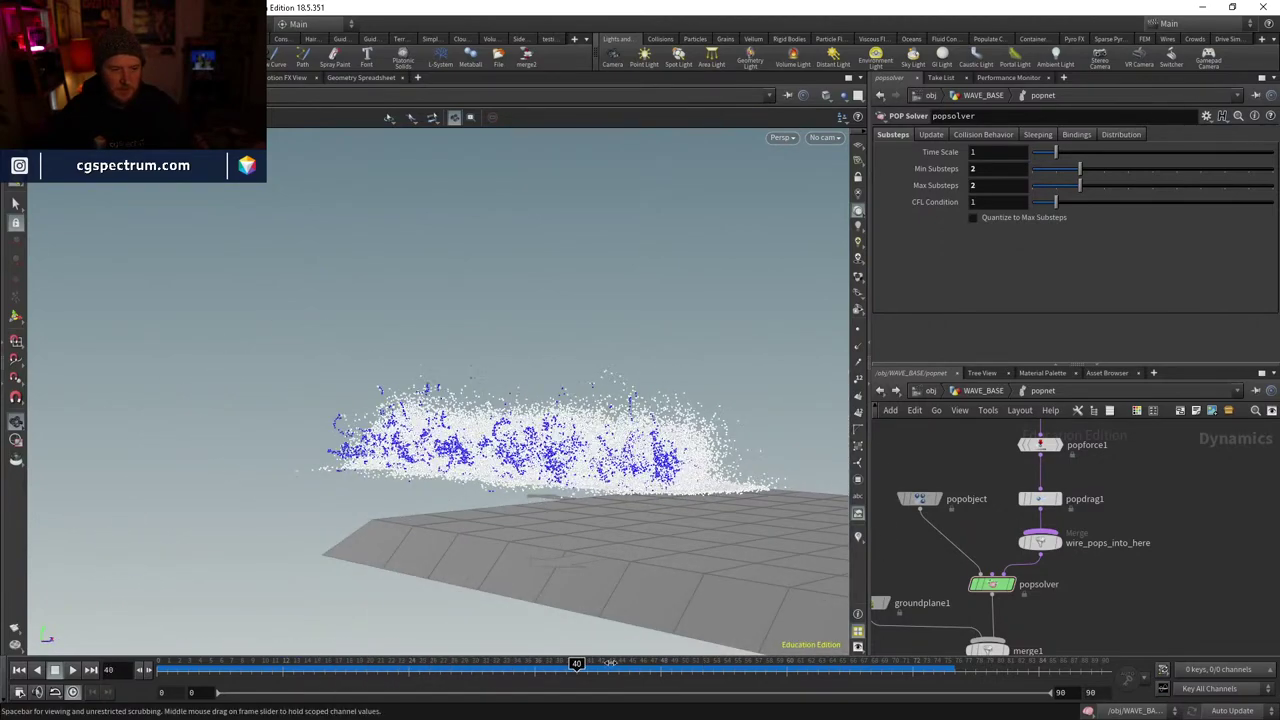
pyautogui.click(825, 137)
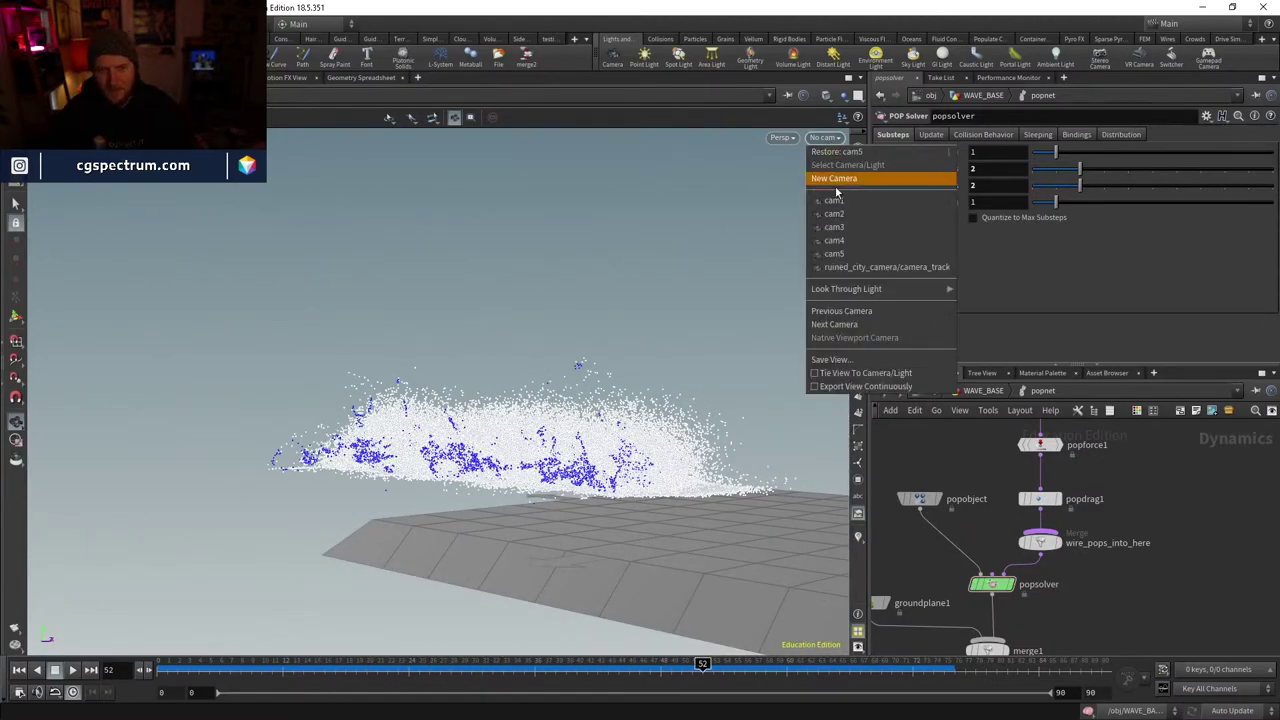
pyautogui.click(850, 252)
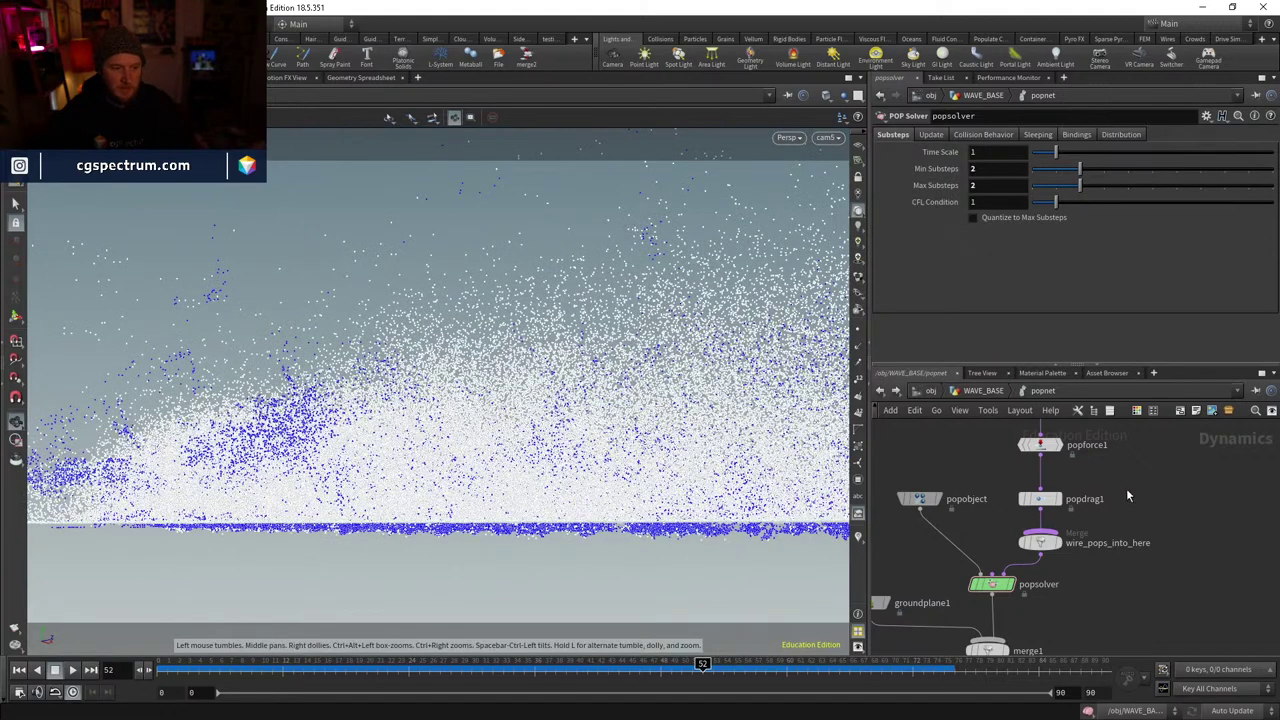
pyautogui.scroll(-5, 1140, 590)
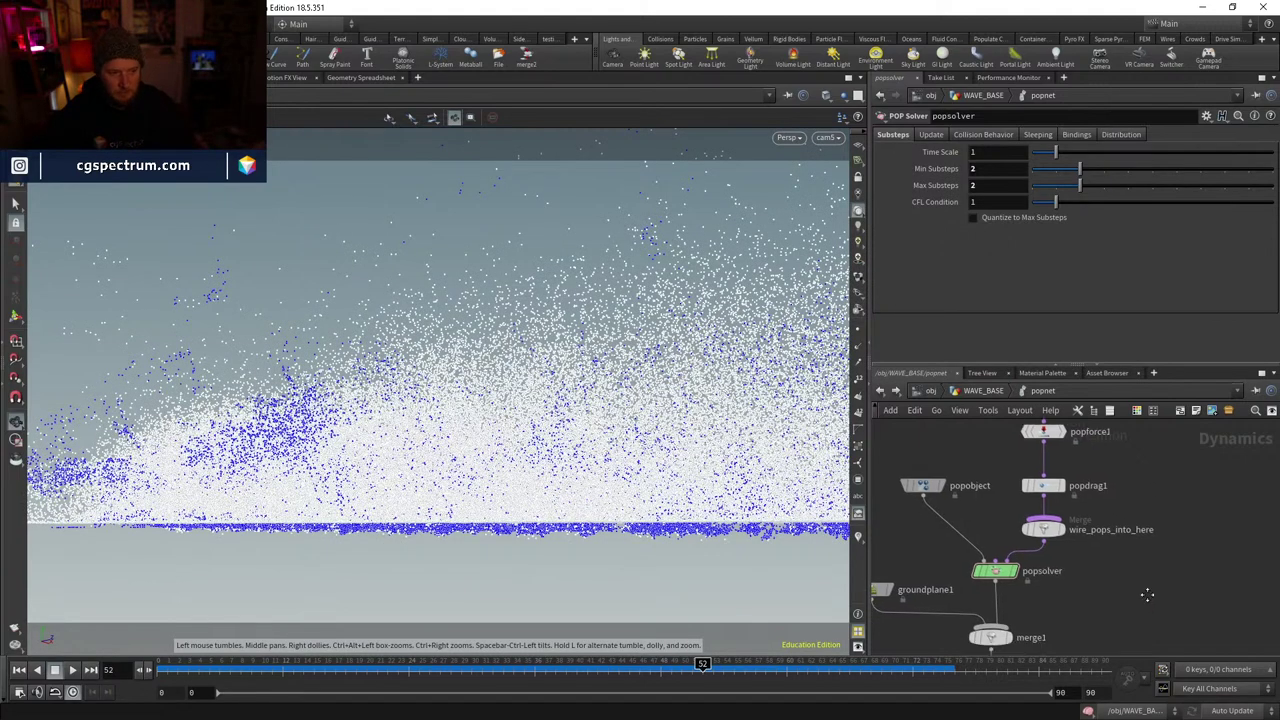
# - In WAVE_BASE, display color2's cyan spray, then merge2, and scrub frames 11 to 36
pyautogui.click(981, 391)
pyautogui.moveTo(946, 590); pyautogui.dragTo(903, 518, button='middle')
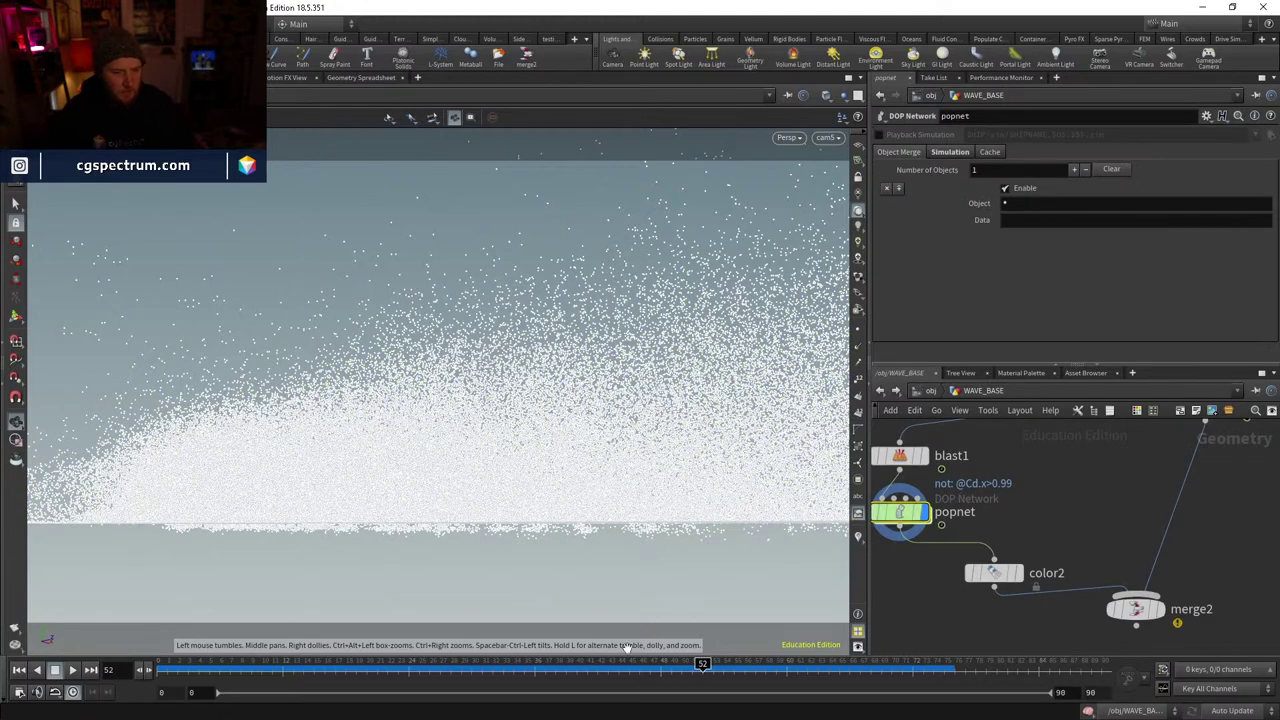
pyautogui.moveTo(702, 664); pyautogui.dragTo(476, 667)
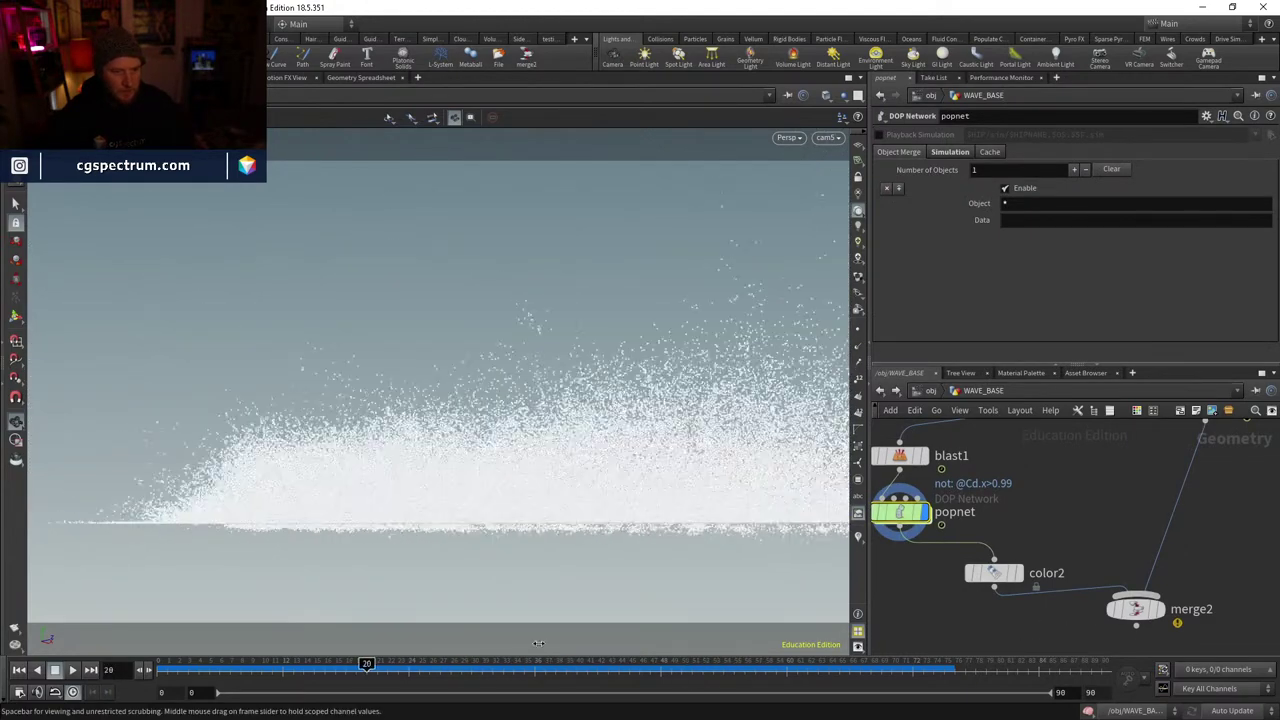
pyautogui.click(1019, 573)
pyautogui.moveTo(1079, 617); pyautogui.dragTo(886, 494, button='middle')
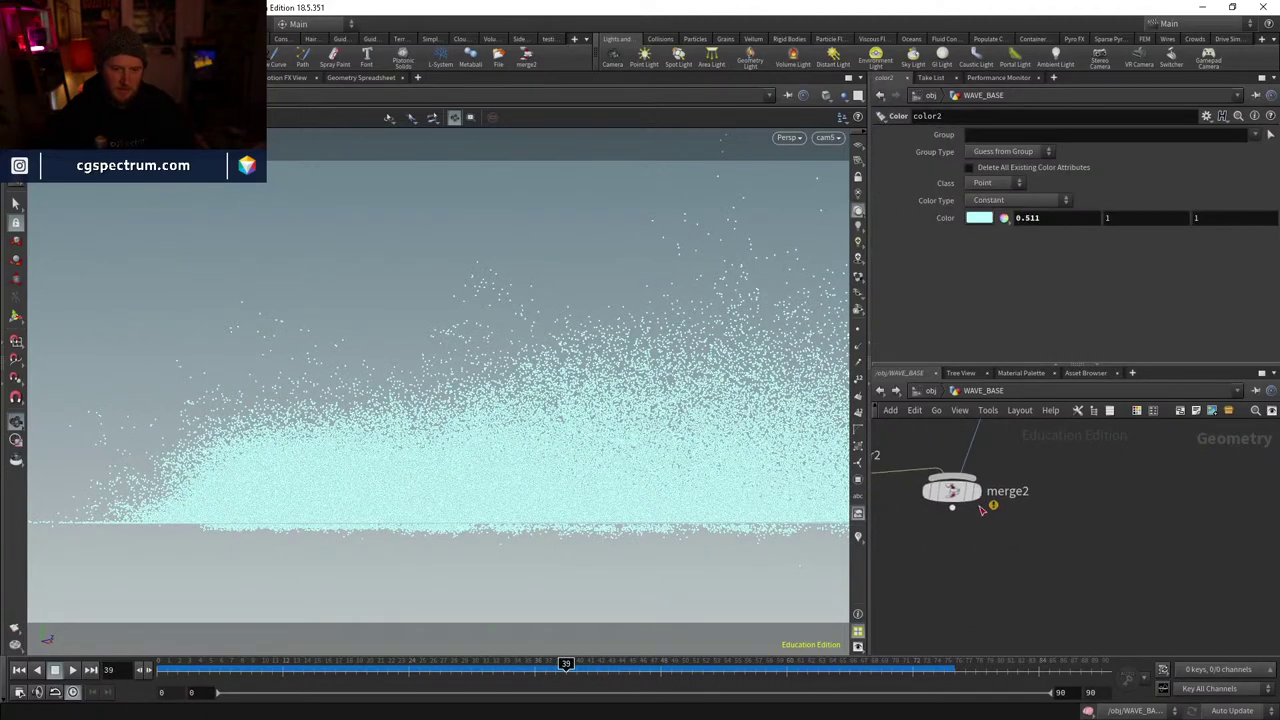
pyautogui.click(980, 489)
pyautogui.moveTo(943, 491); pyautogui.dragTo(957, 533)
pyautogui.moveTo(280, 664); pyautogui.dragTo(535, 664)
pyautogui.moveTo(1000, 515); pyautogui.dragTo(1007, 566, button='middle')
# - Add a Particle Fluid Surface node below attribwrangle2
pyautogui.press('Tab')
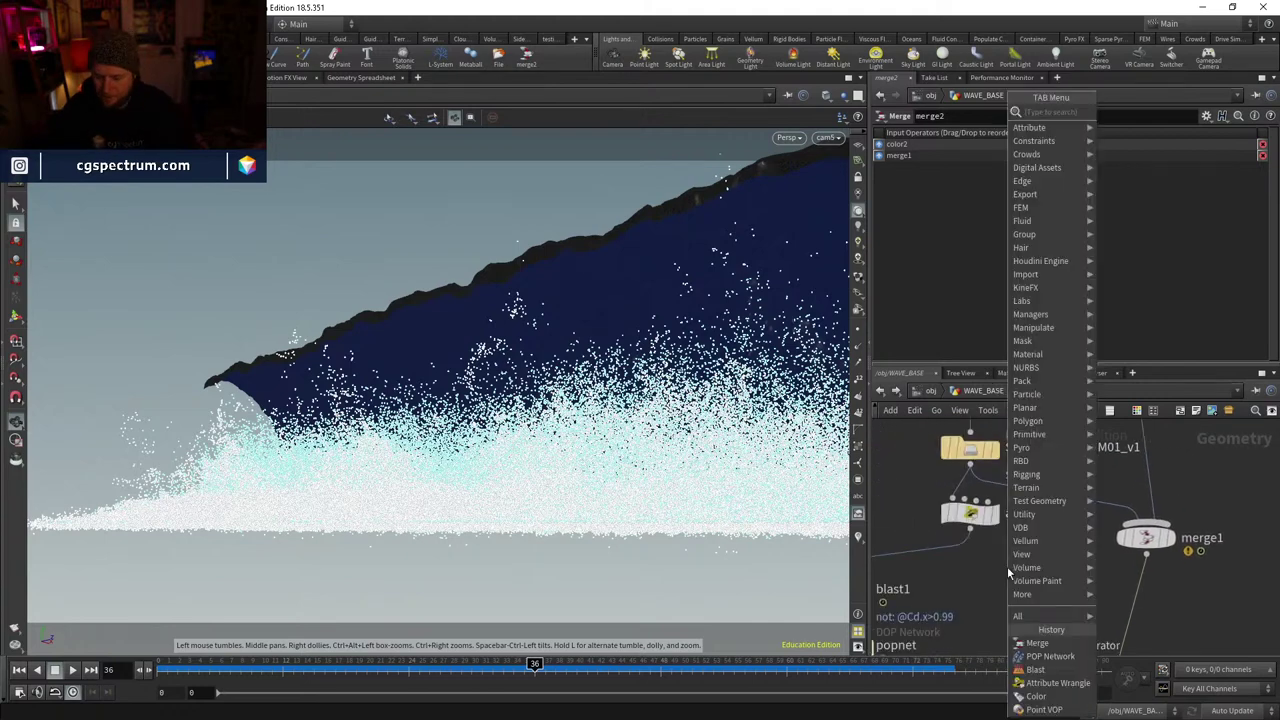
pyautogui.write('particle fluid')
pyautogui.press('Return')
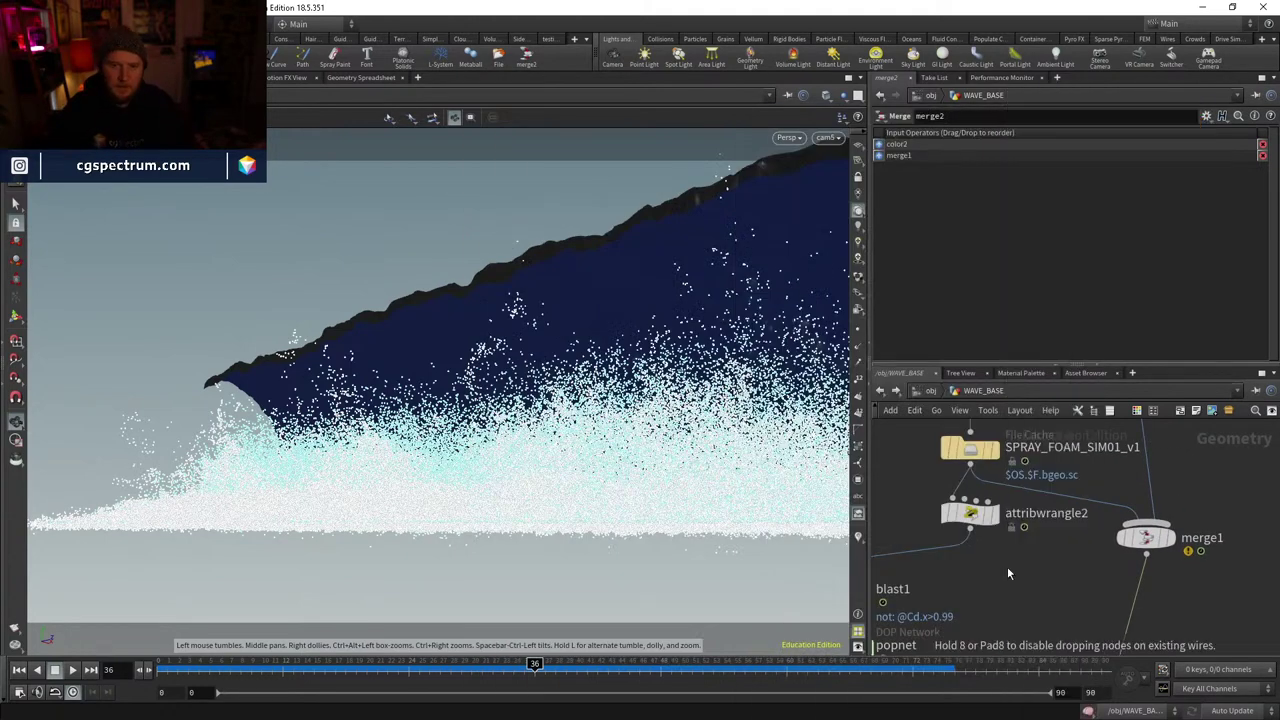
pyautogui.click(1026, 584)
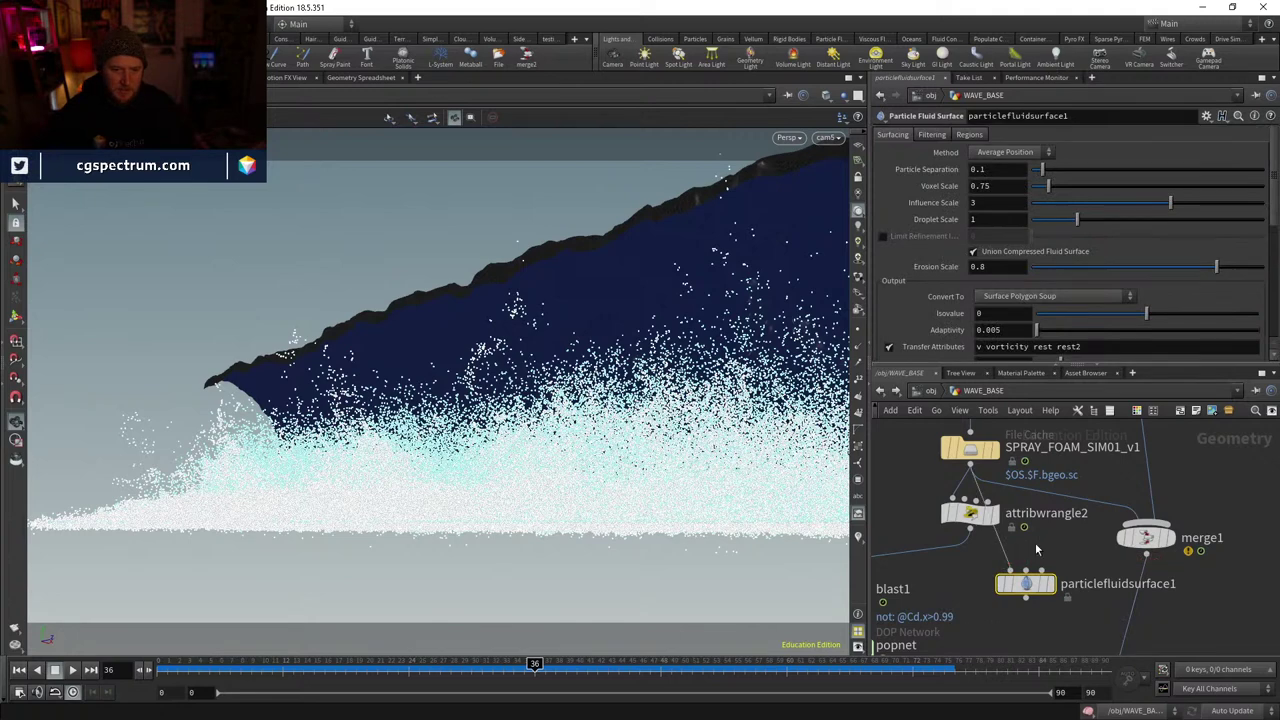
# - Check flipobject1's particle separation inside dopnet1
pyautogui.moveTo(1055, 590)
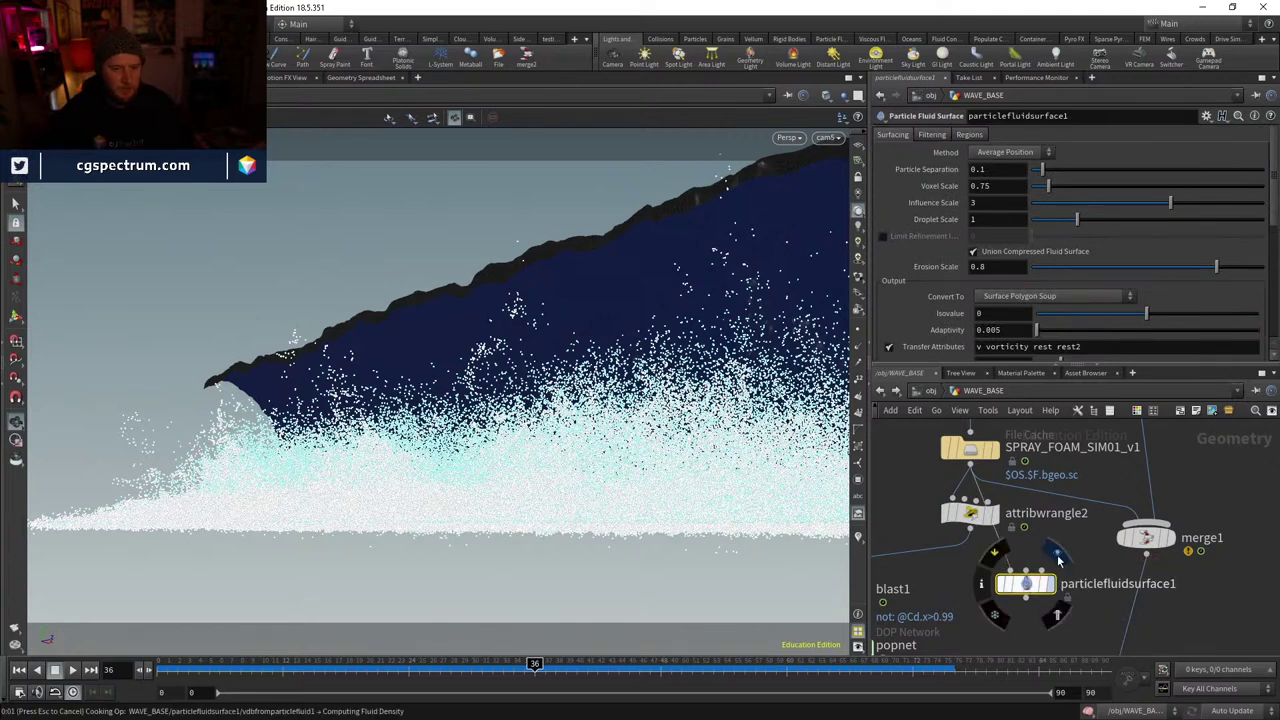
pyautogui.moveTo(1172, 629); pyautogui.dragTo(1174, 667, button='middle')
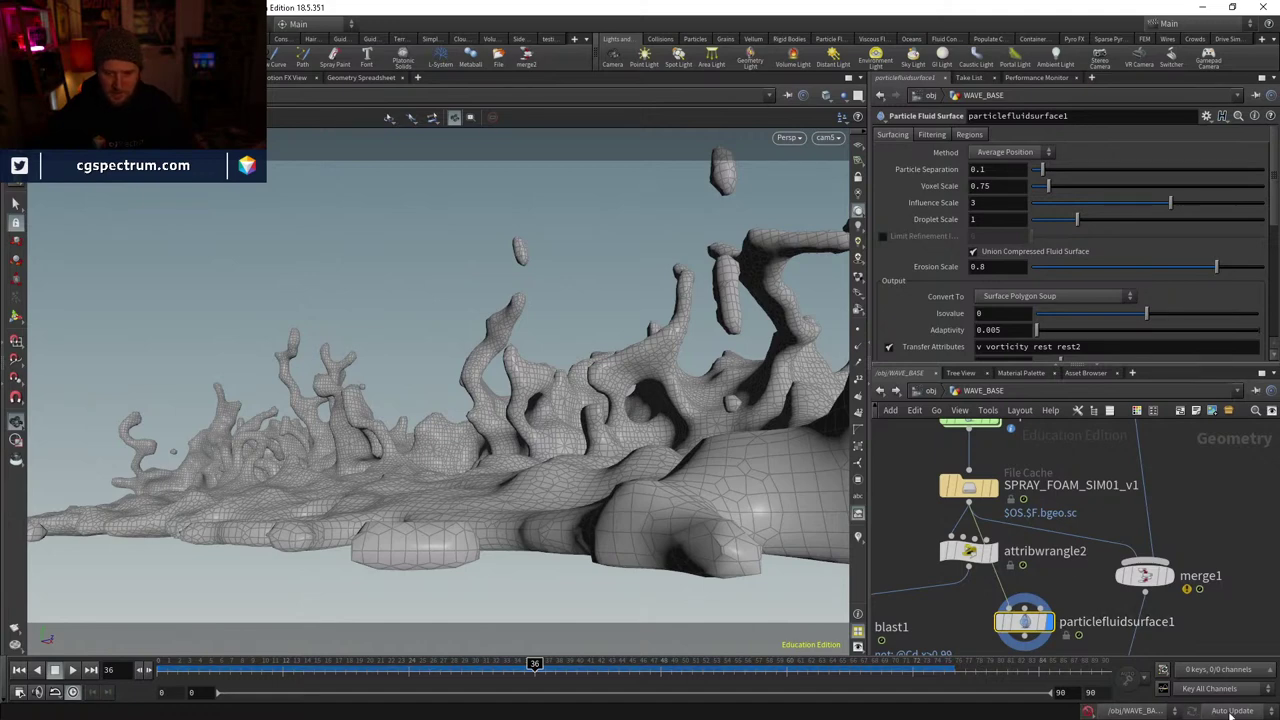
pyautogui.moveTo(1000, 560); pyautogui.dragTo(1018, 640, button='middle')
pyautogui.doubleClick(990, 495)
pyautogui.click(990, 475)
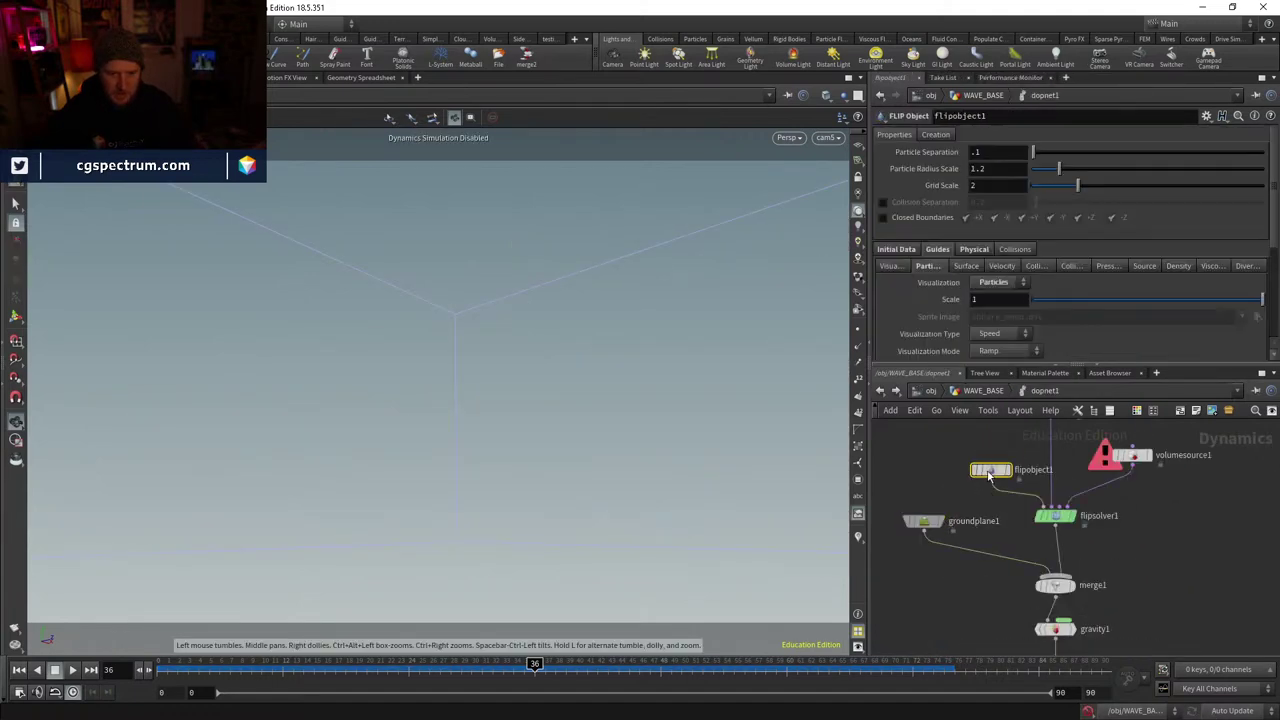
pyautogui.moveTo(1147, 559); pyautogui.dragTo(1107, 524, button='middle')
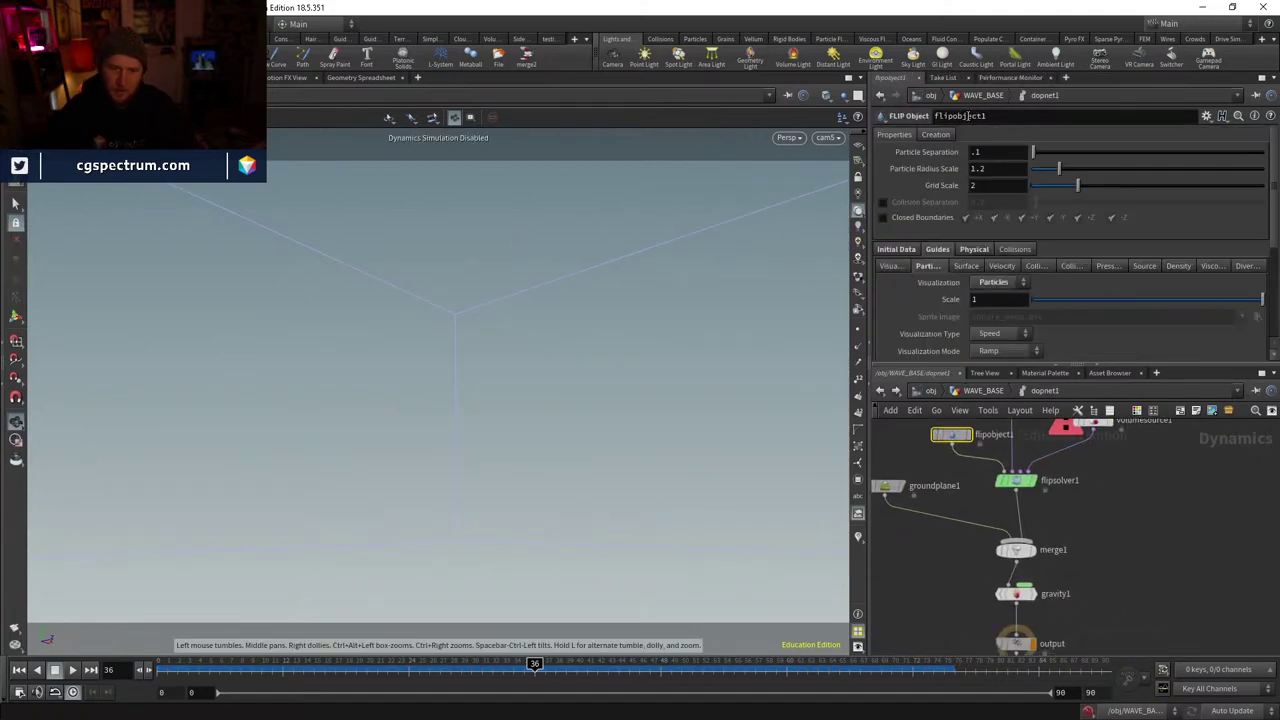
# - Give particlefluidsurface1 Droplet Scale 0.8, Influence Scale 1.1 and Particle Separation 0.08
pyautogui.click(984, 390)
pyautogui.click(984, 562)
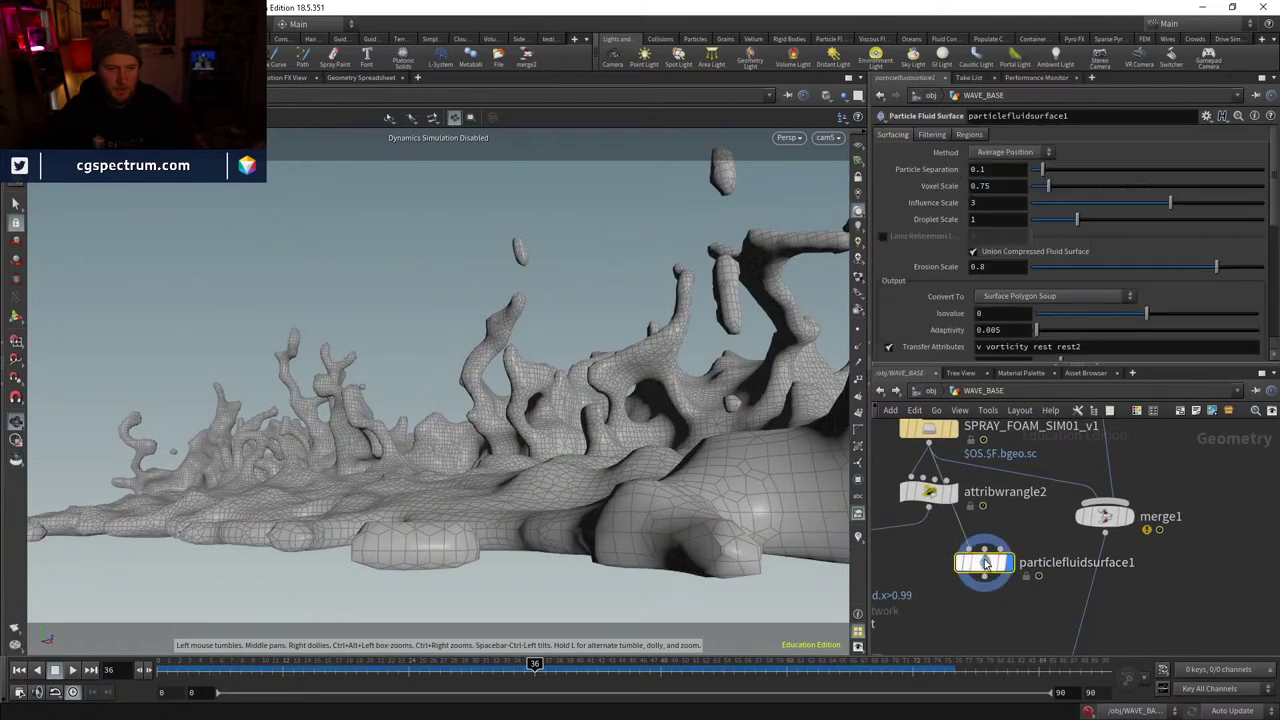
pyautogui.click(990, 218)
pyautogui.write('.8')
pyautogui.press('Return')
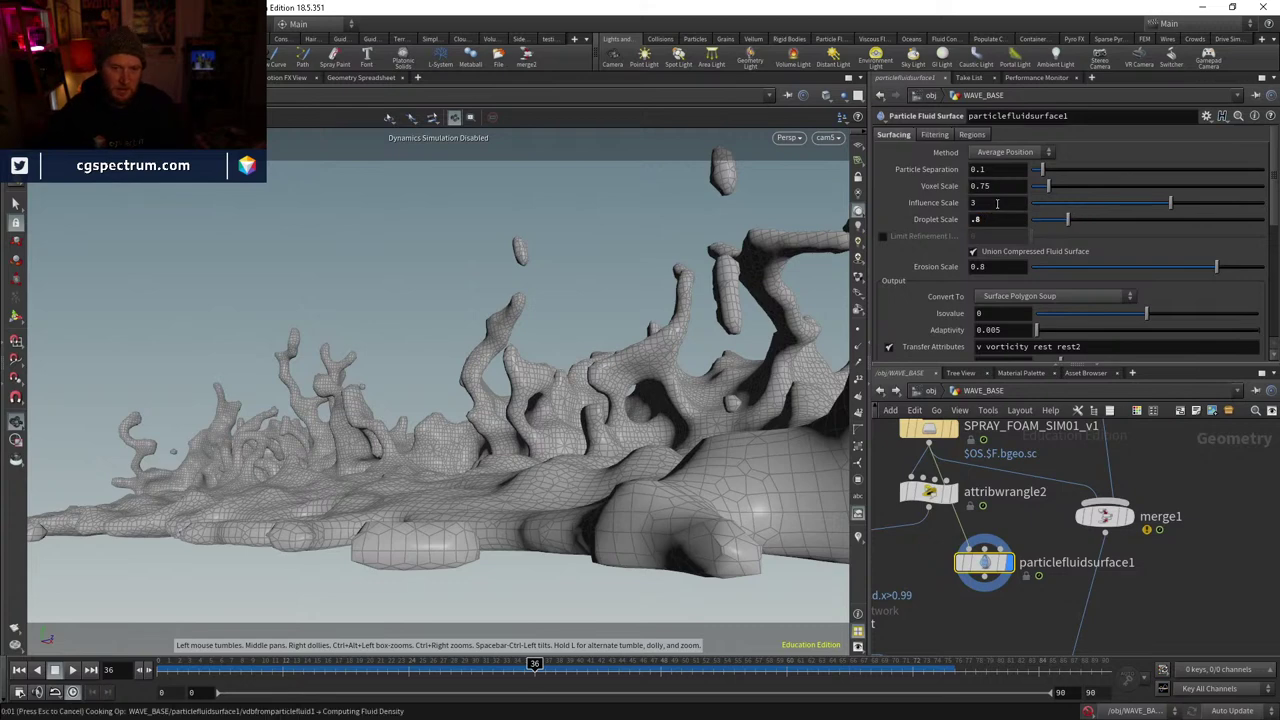
pyautogui.click(997, 203)
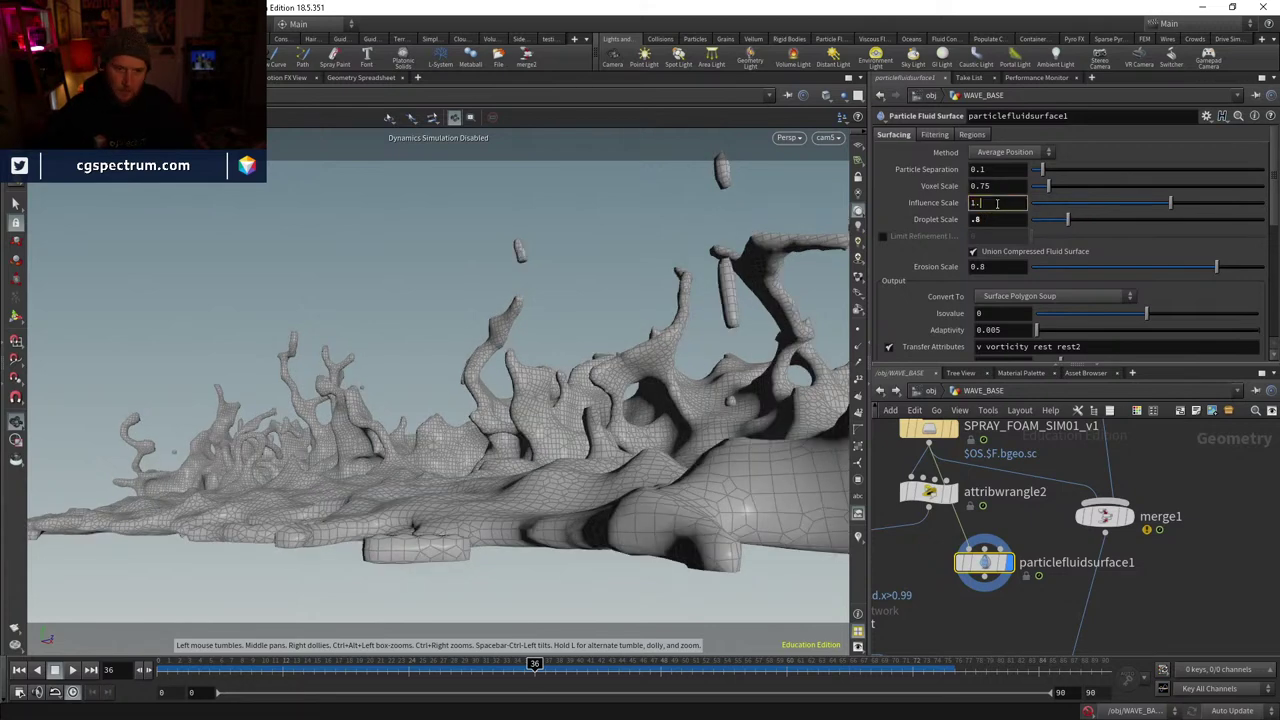
pyautogui.write('1.1')
pyautogui.press('Return')
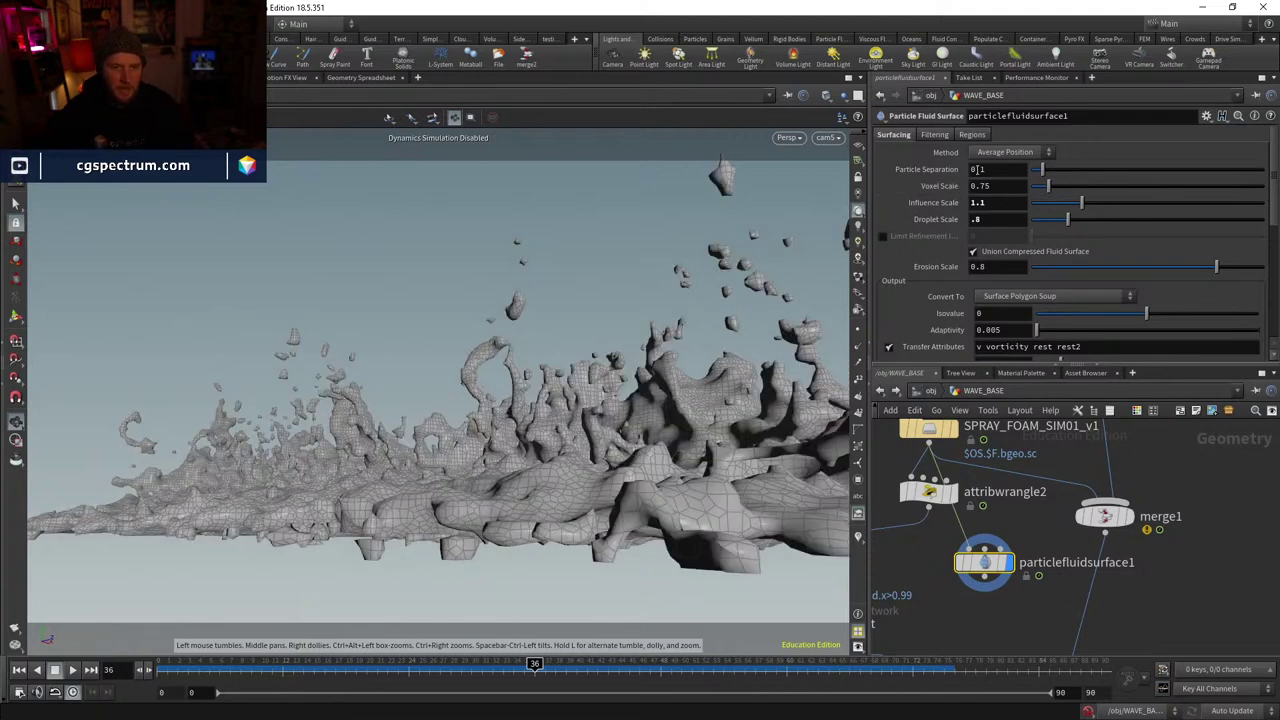
pyautogui.click(994, 169)
pyautogui.write('0.0')
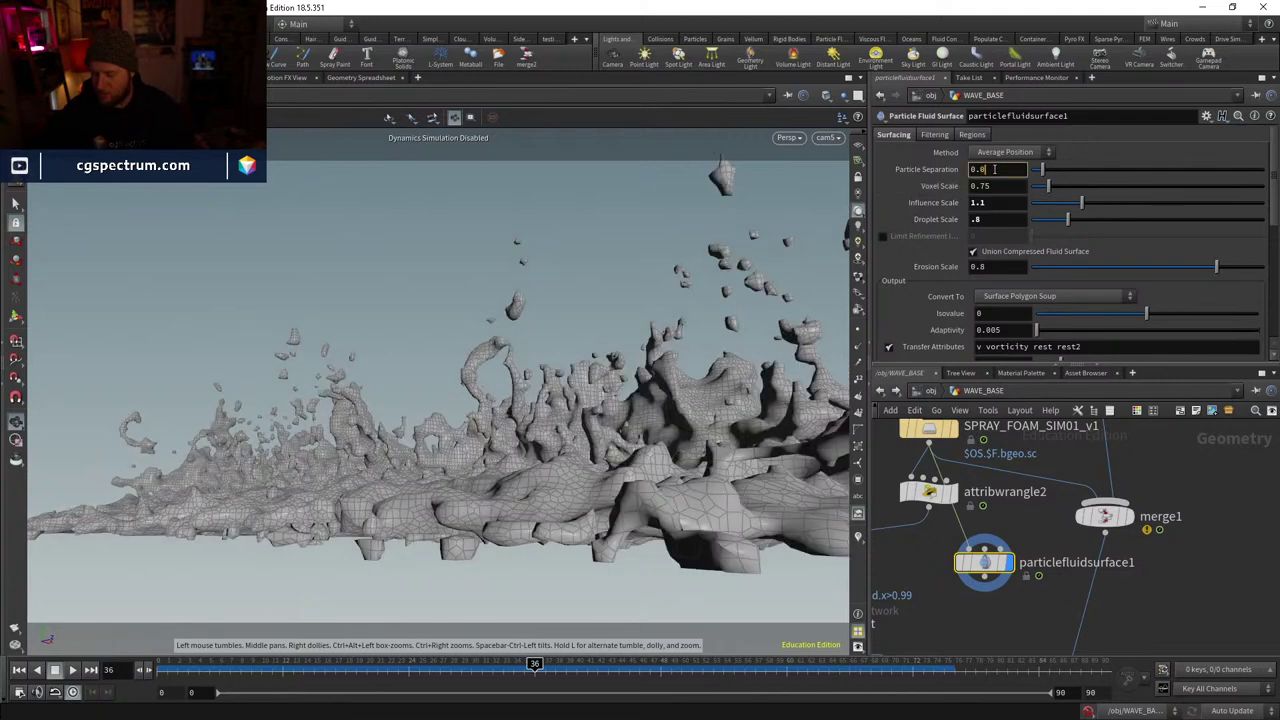
pyautogui.write('8')
pyautogui.press('Return')
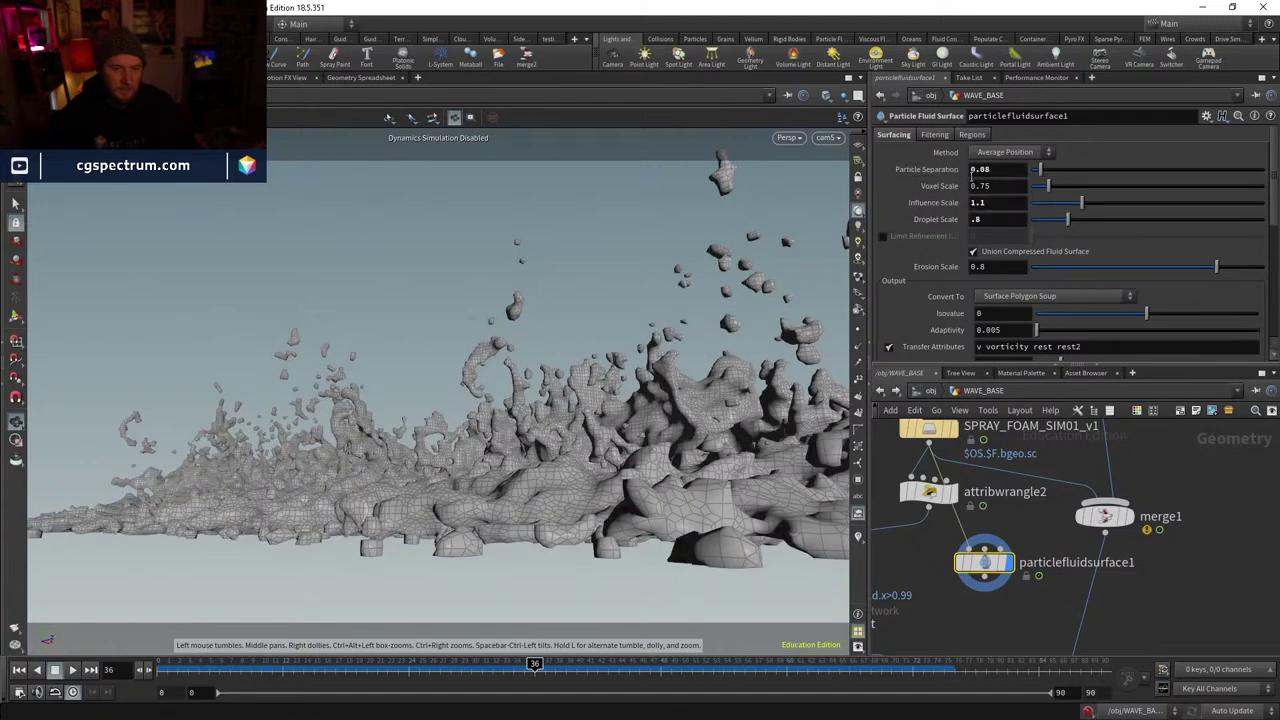
pyautogui.moveTo(984, 562); pyautogui.dragTo(961, 602)
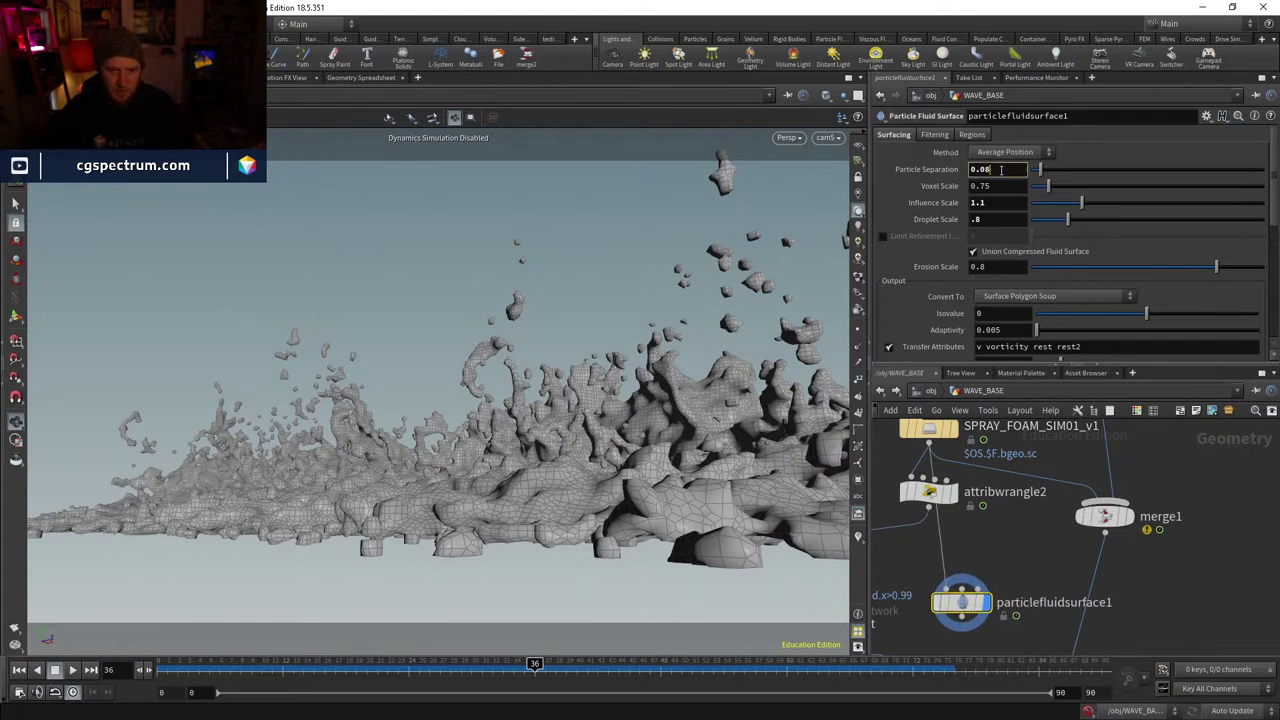
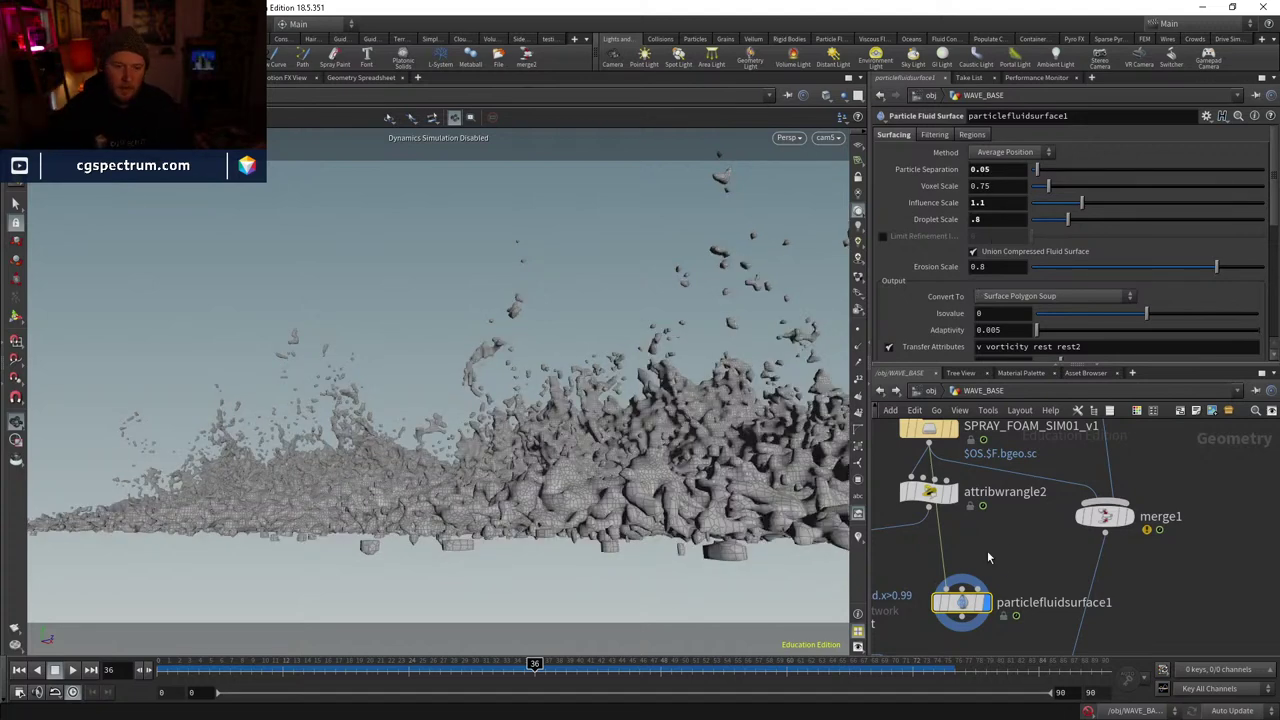
# - Add a VDB from Particles node fed by merge1 and set its display flag
pyautogui.moveTo(537, 445)
pyautogui.mouseDown()
pyautogui.moveTo(565, 495)
pyautogui.moveTo(696, 604)
pyautogui.moveTo(551, 457)
pyautogui.moveTo(641, 512)
pyautogui.moveTo(590, 495)
pyautogui.mouseUp()
pyautogui.moveTo(1150, 540); pyautogui.dragTo(1090, 514, button='middle')
pyautogui.press('Tab')
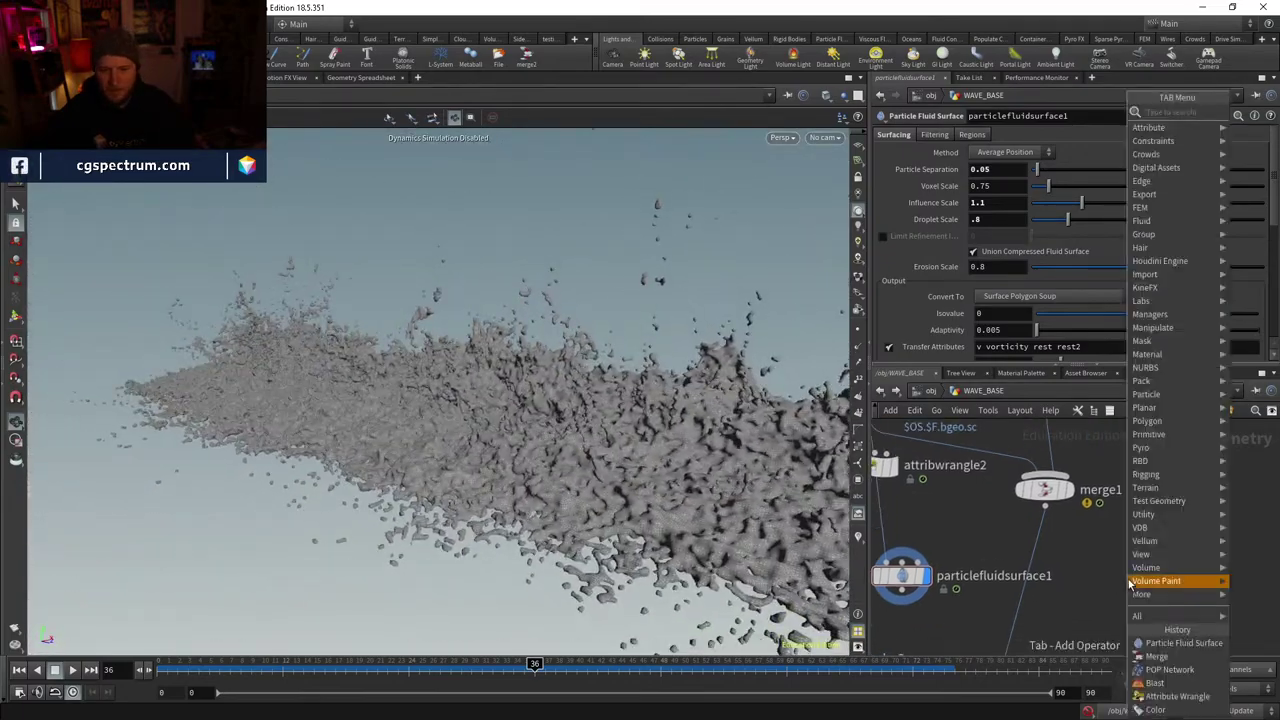
pyautogui.moveTo(1131, 582)
pyautogui.write('vdbfrp')
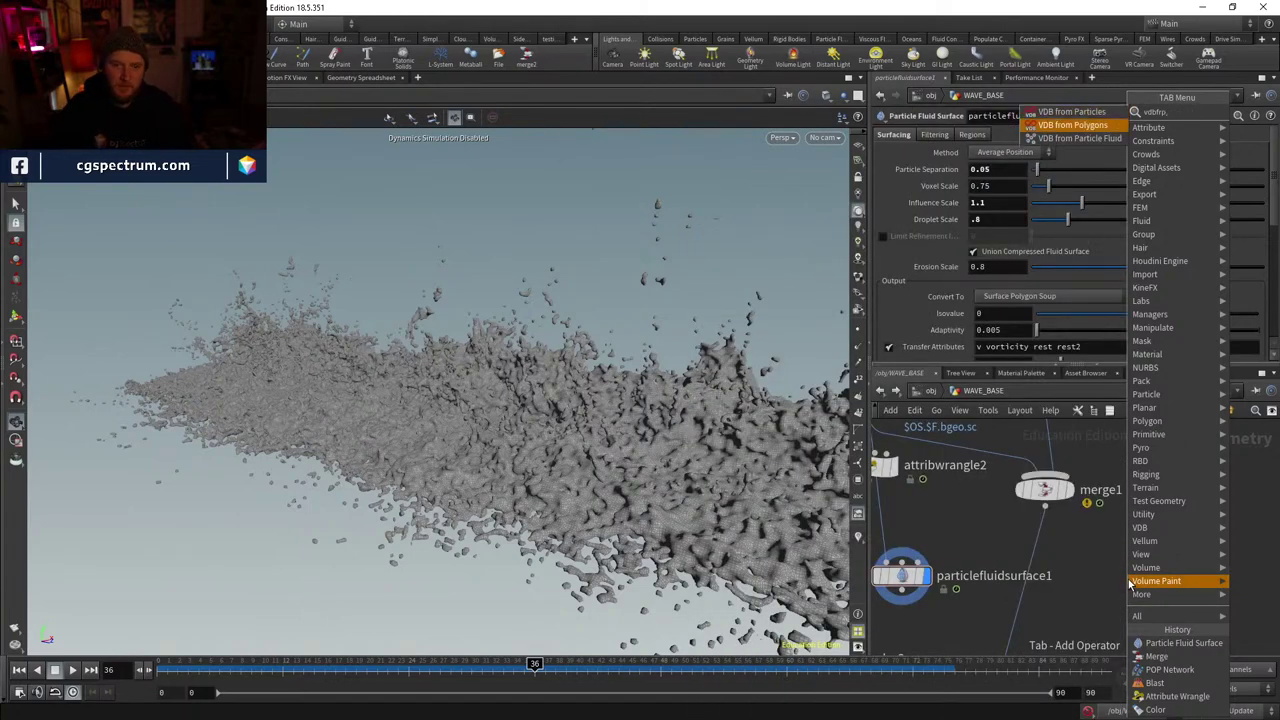
pyautogui.press('Up')
pyautogui.press('Return')
pyautogui.click(1128, 575)
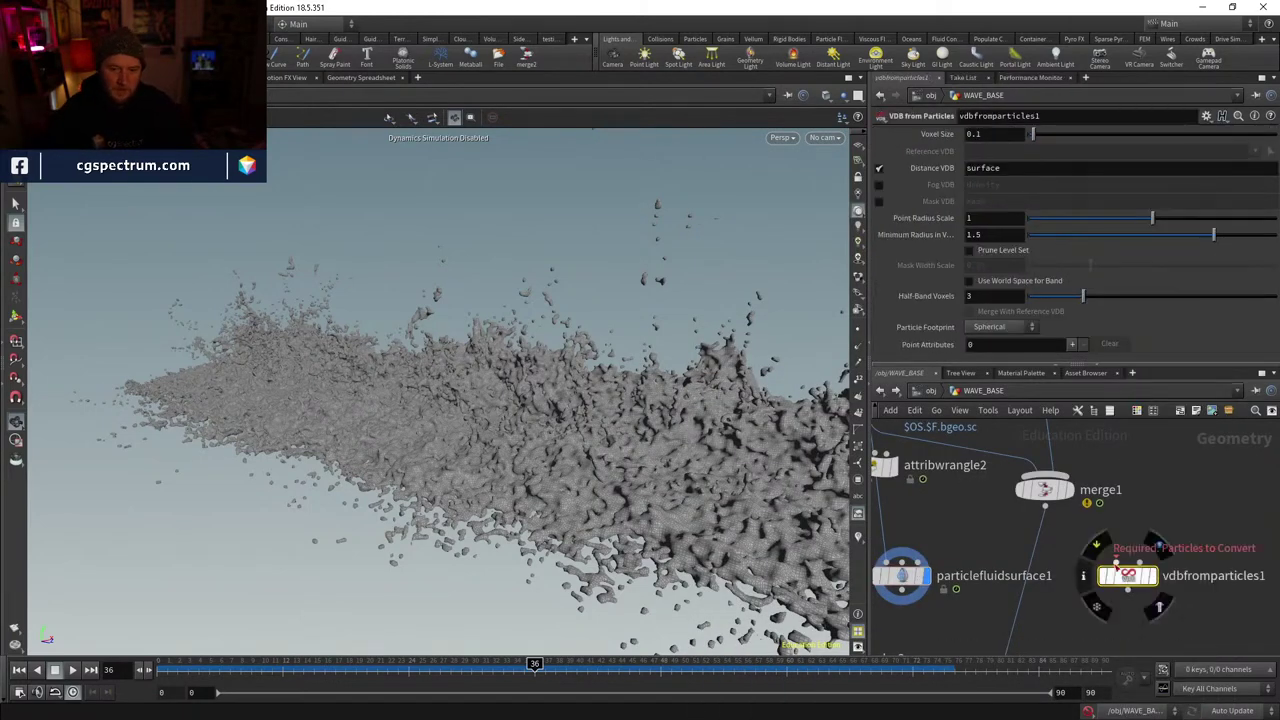
pyautogui.click(1115, 557)
pyautogui.moveTo(951, 484); pyautogui.dragTo(927, 514, button='middle')
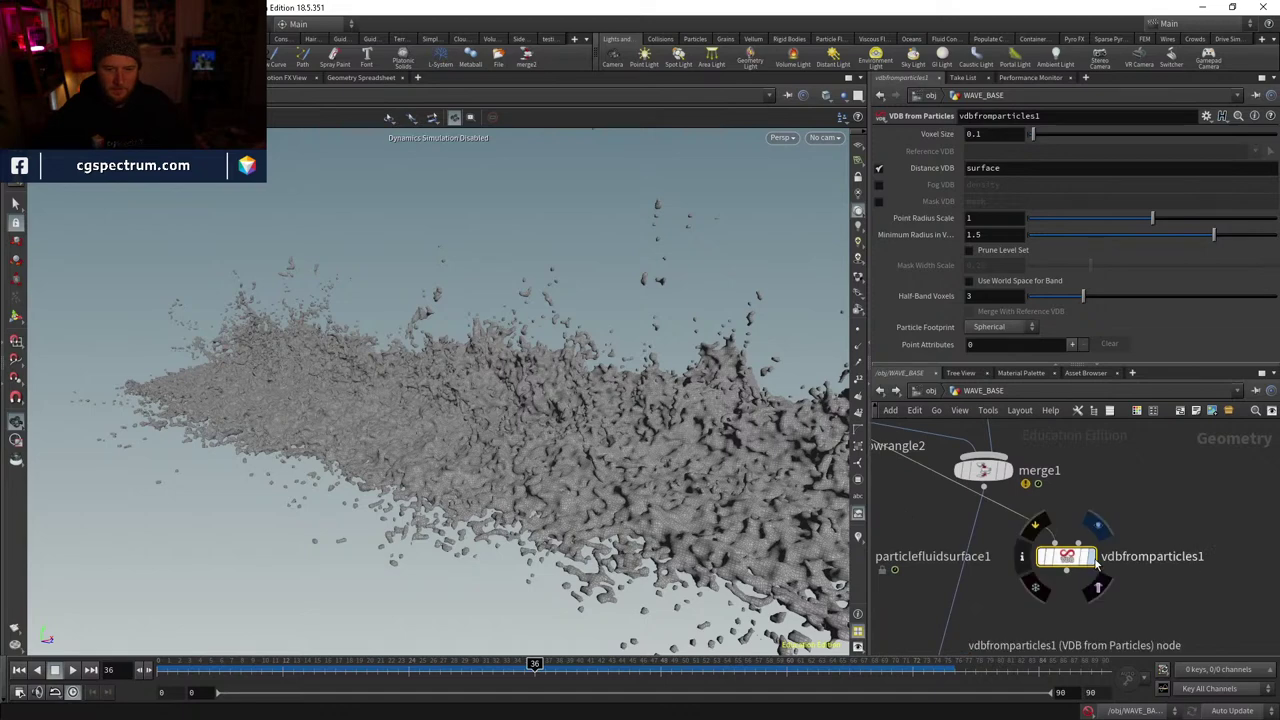
pyautogui.click(1066, 556)
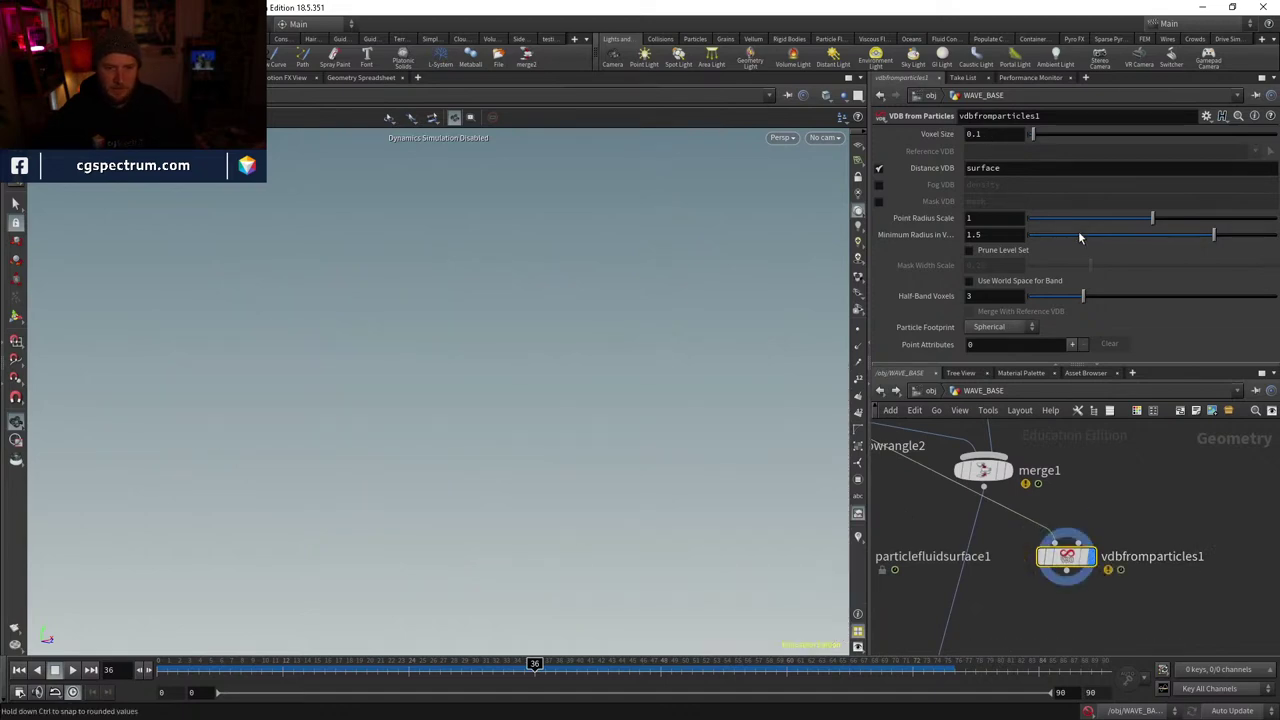
# - Set Minimum Radius to 0 and Voxel Size to 0.03, after trying 0.05
pyautogui.moveTo(1099, 231); pyautogui.dragTo(1046, 223)
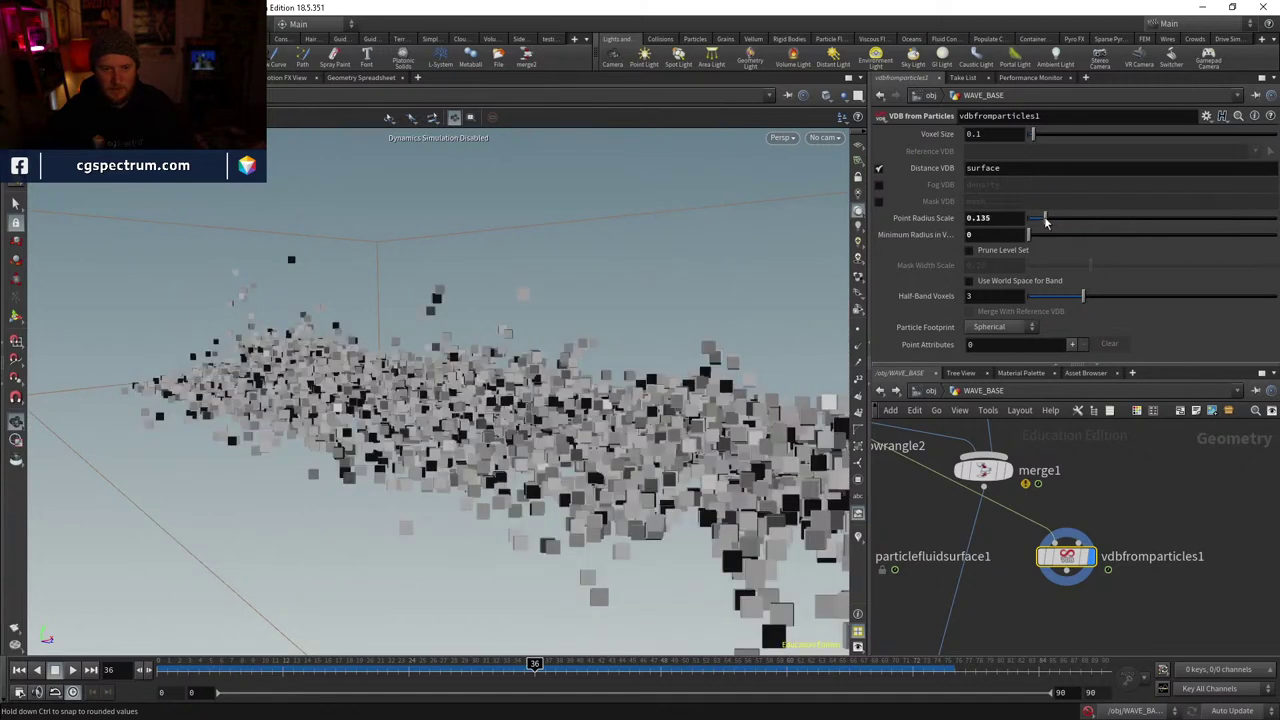
pyautogui.doubleClick(996, 135)
pyautogui.press('Return')
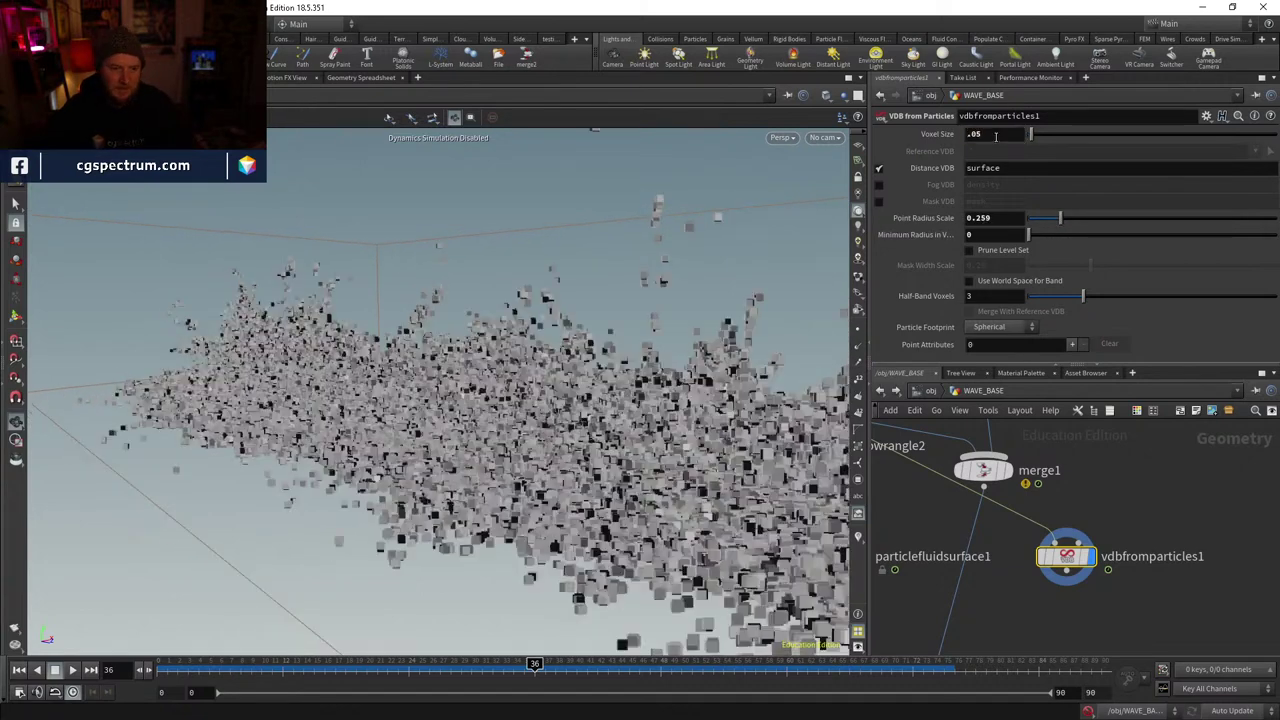
pyautogui.write('3')
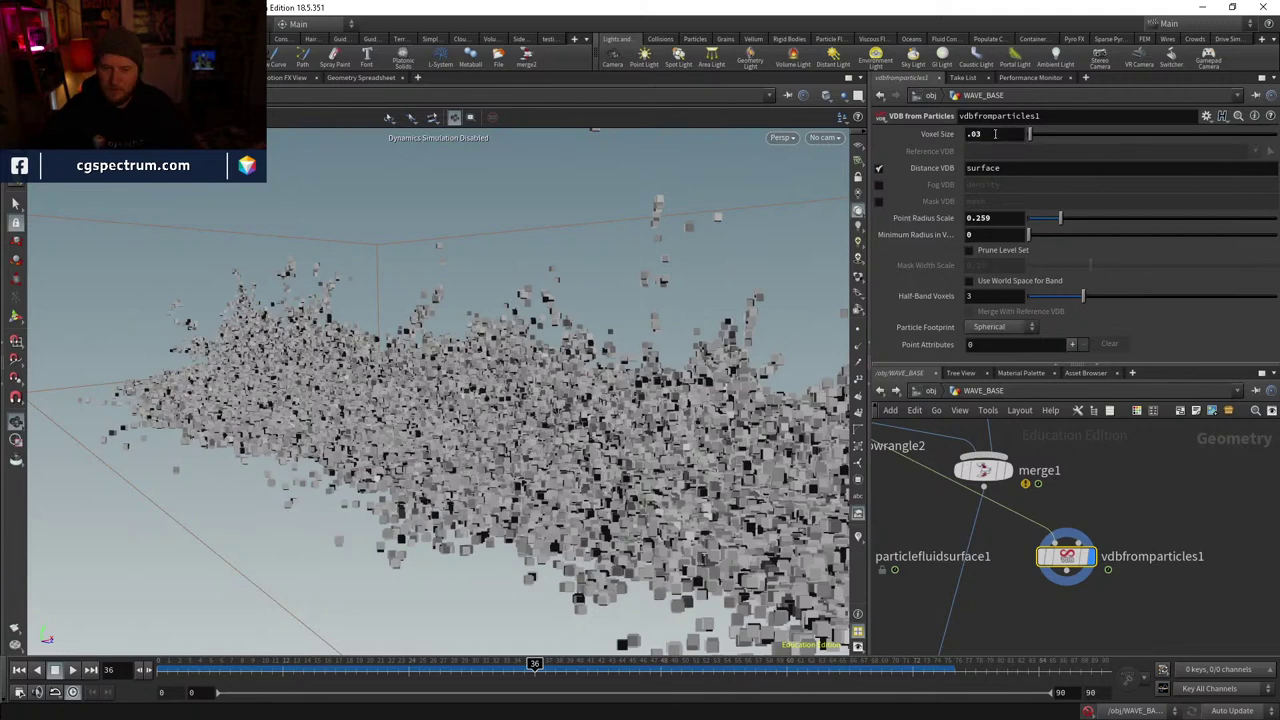
pyautogui.press('Return')
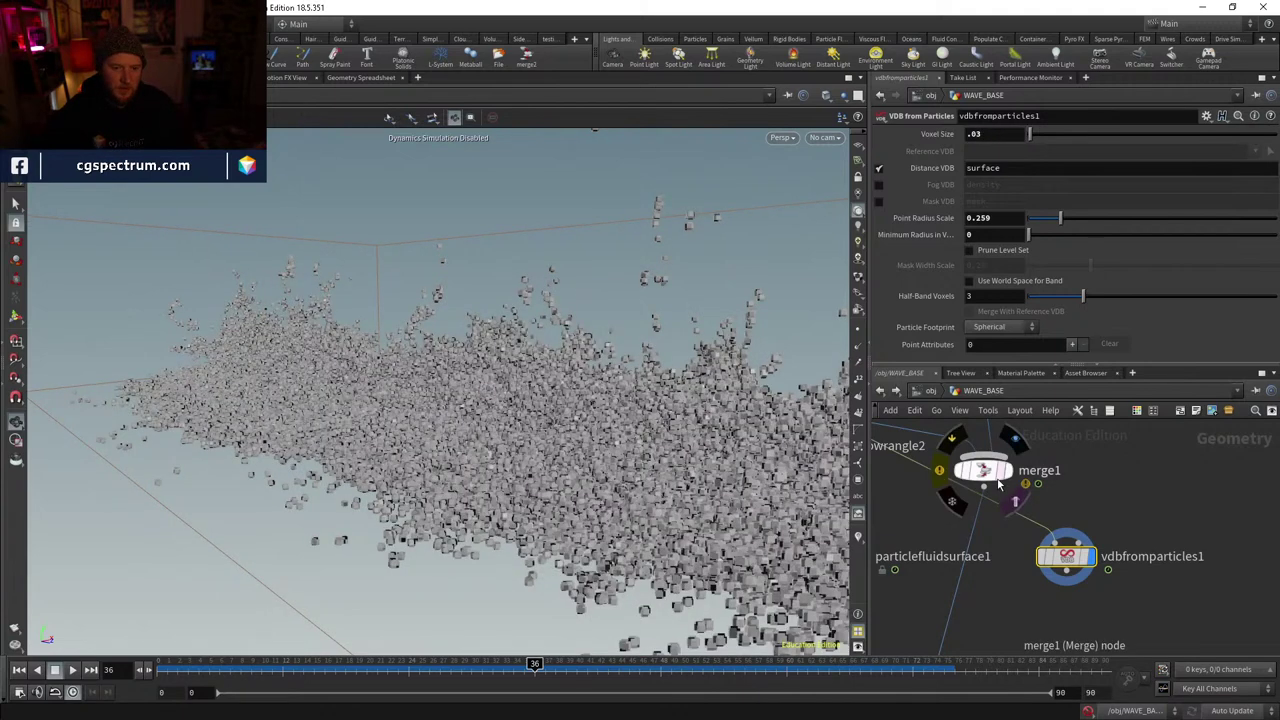
# - Check particlefluidsurface1's settings, then return to vdbfromparticles1
pyautogui.moveTo(950, 470); pyautogui.dragTo(1042, 463, button='middle')
pyautogui.click(932, 549)
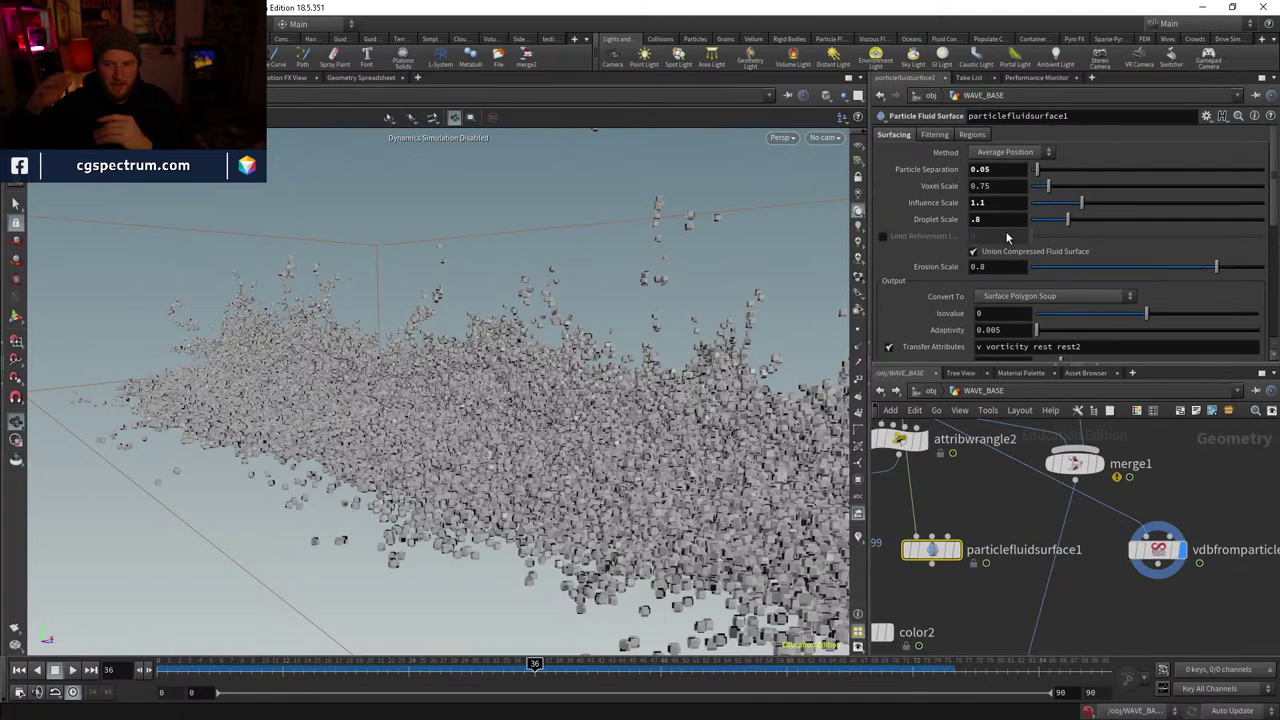
pyautogui.moveTo(1176, 505); pyautogui.dragTo(1080, 450, button='middle')
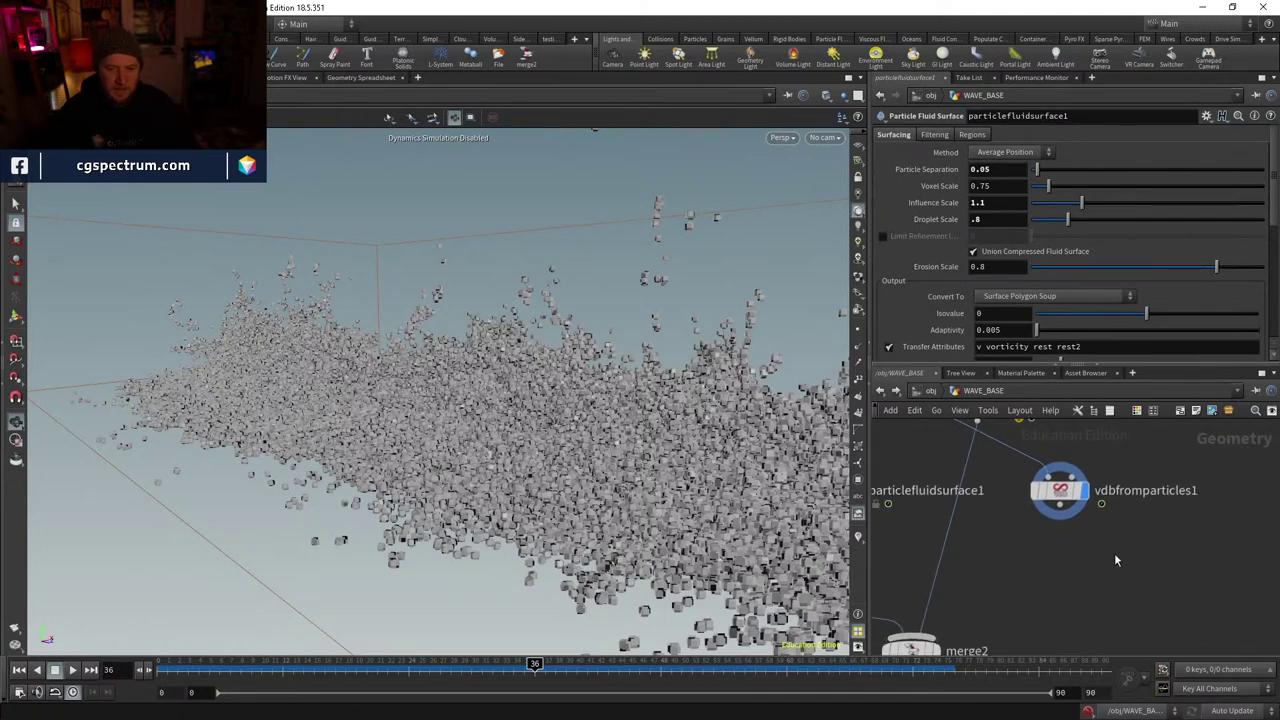
pyautogui.click(1145, 507)
pyautogui.moveTo(1145, 507); pyautogui.dragTo(1093, 487, button='middle')
# - Add a displayed Convert VDB node after vdbfromparticles1, converting to Polygons
pyautogui.press('Tab')
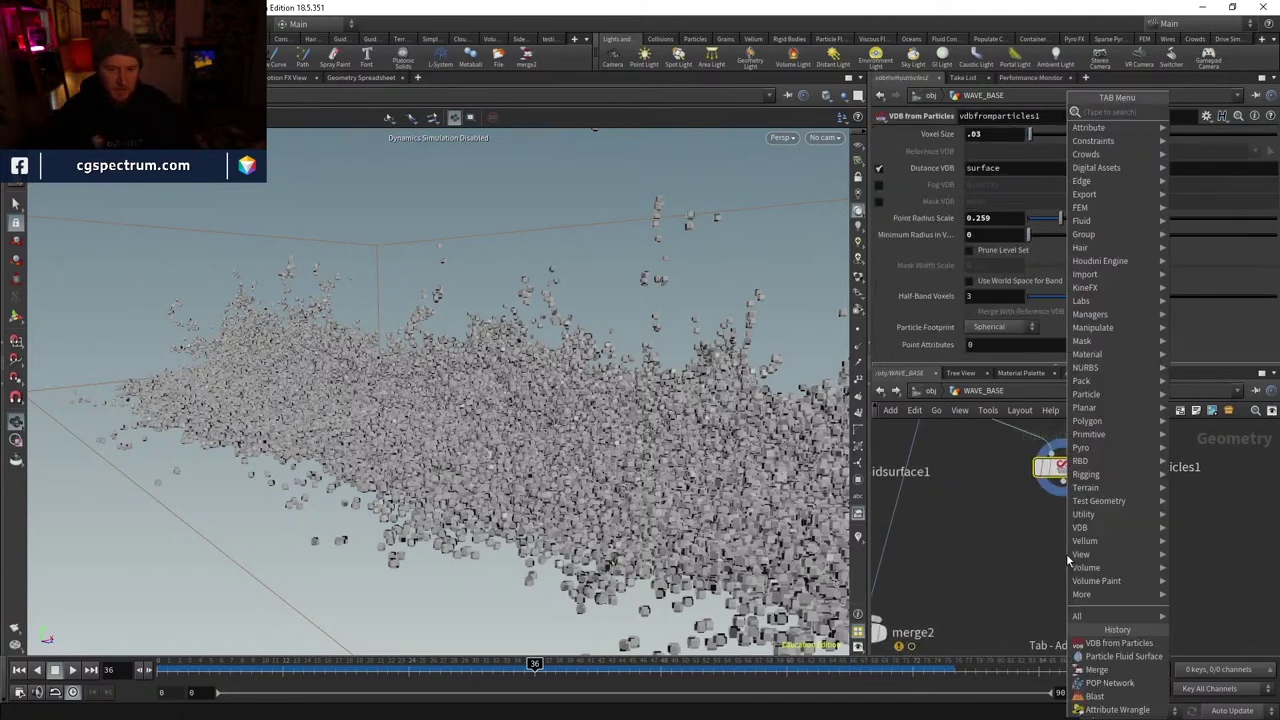
pyautogui.write('conver')
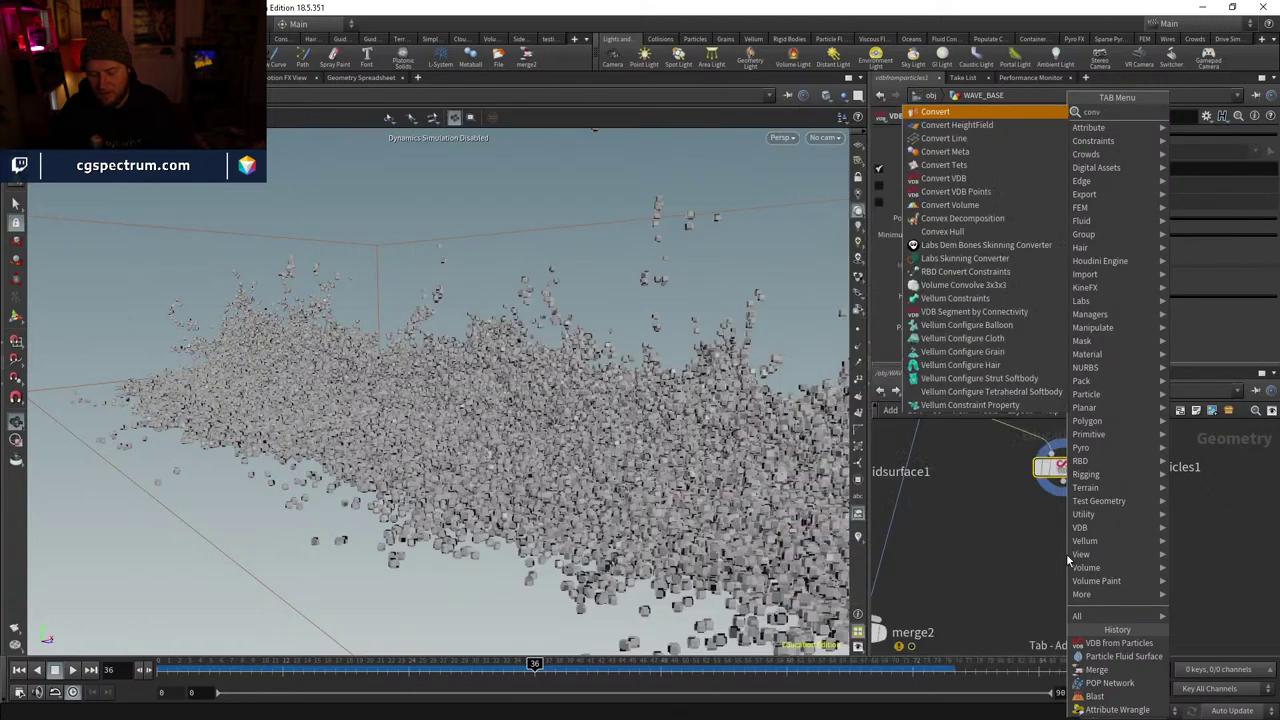
pyautogui.press('Down')
pyautogui.press('Down')
pyautogui.press('Down')
pyautogui.press('Down')
pyautogui.press('Down')
pyautogui.press('Return')
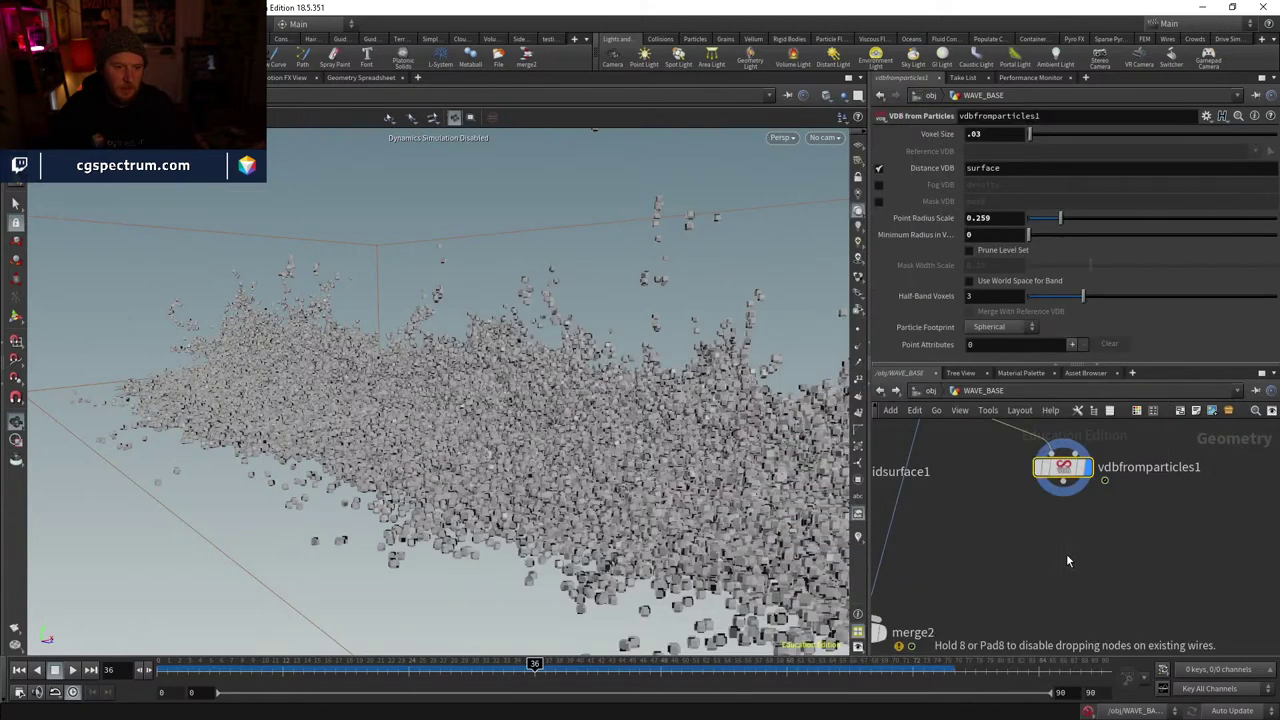
pyautogui.click(1067, 560)
pyautogui.moveTo(1063, 492); pyautogui.dragTo(1063, 542)
pyautogui.click(1091, 554)
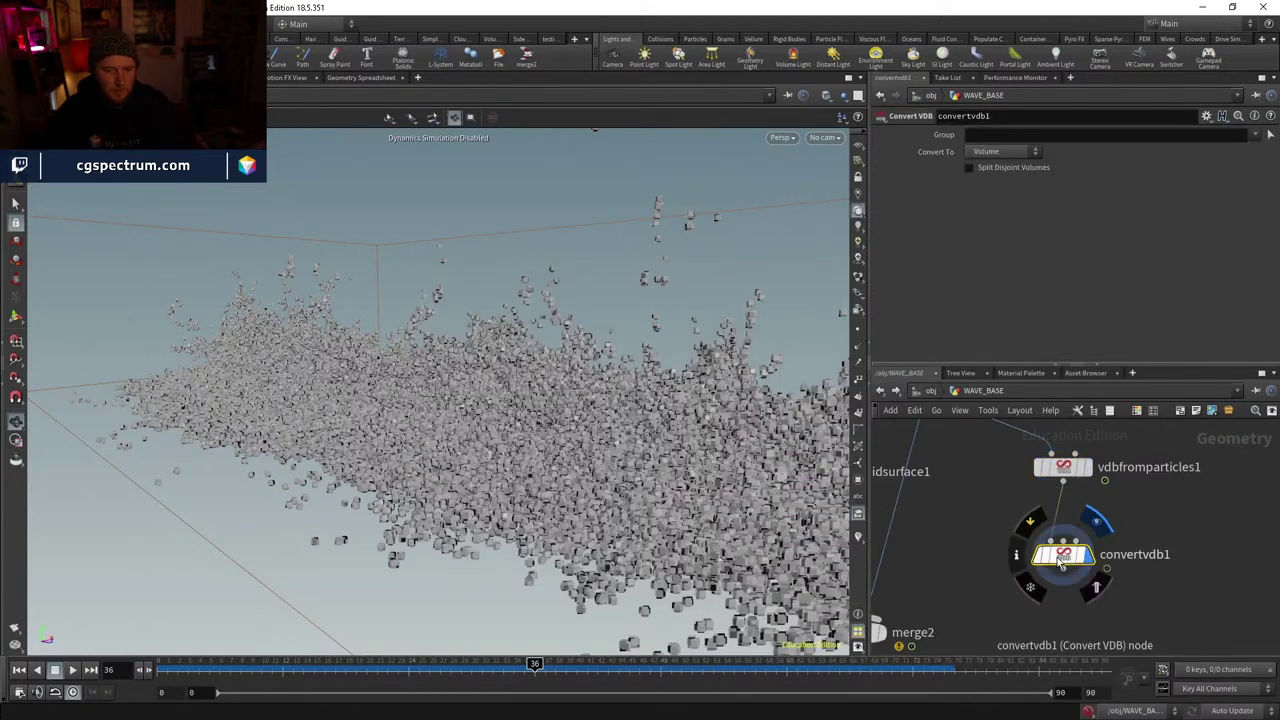
pyautogui.click(1003, 151)
pyautogui.click(1012, 194)
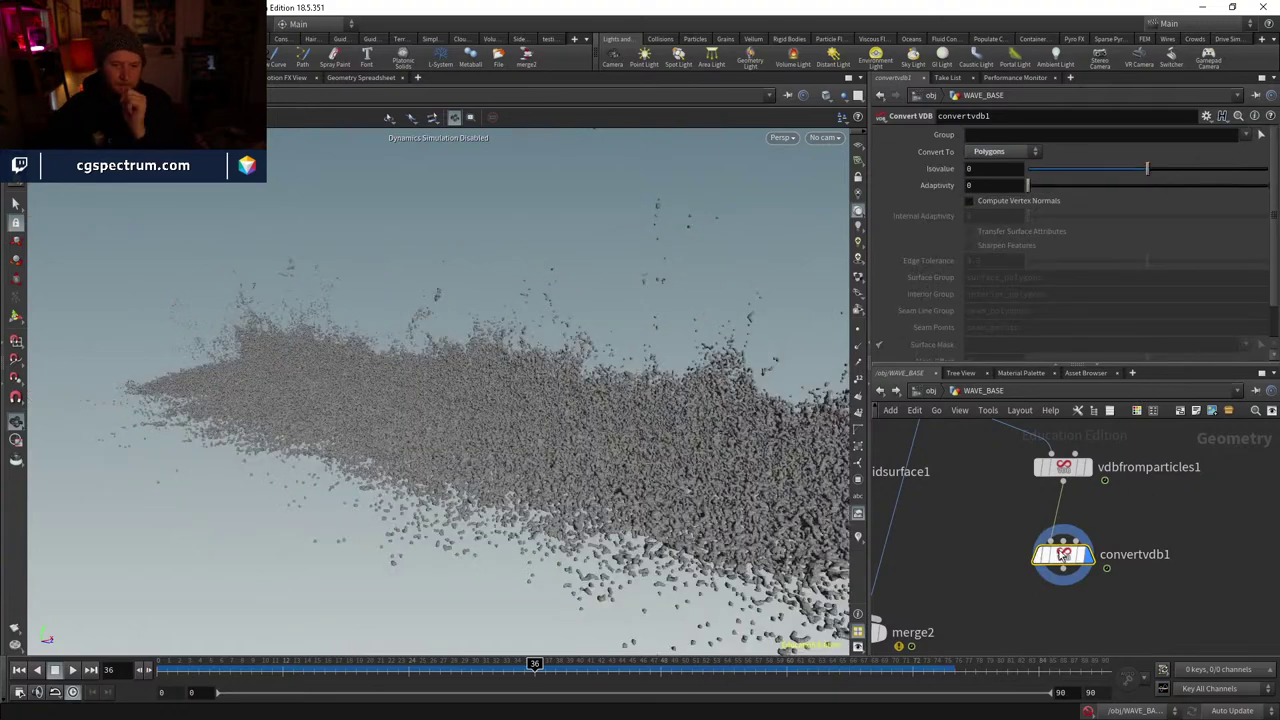
# - Try Point Radius Scale 0.4, then 1, on vdbfromparticles1
pyautogui.moveTo(1063, 553); pyautogui.dragTo(1069, 561)
pyautogui.scroll(5, 556, 442)
pyautogui.scroll(-3, 563, 297)
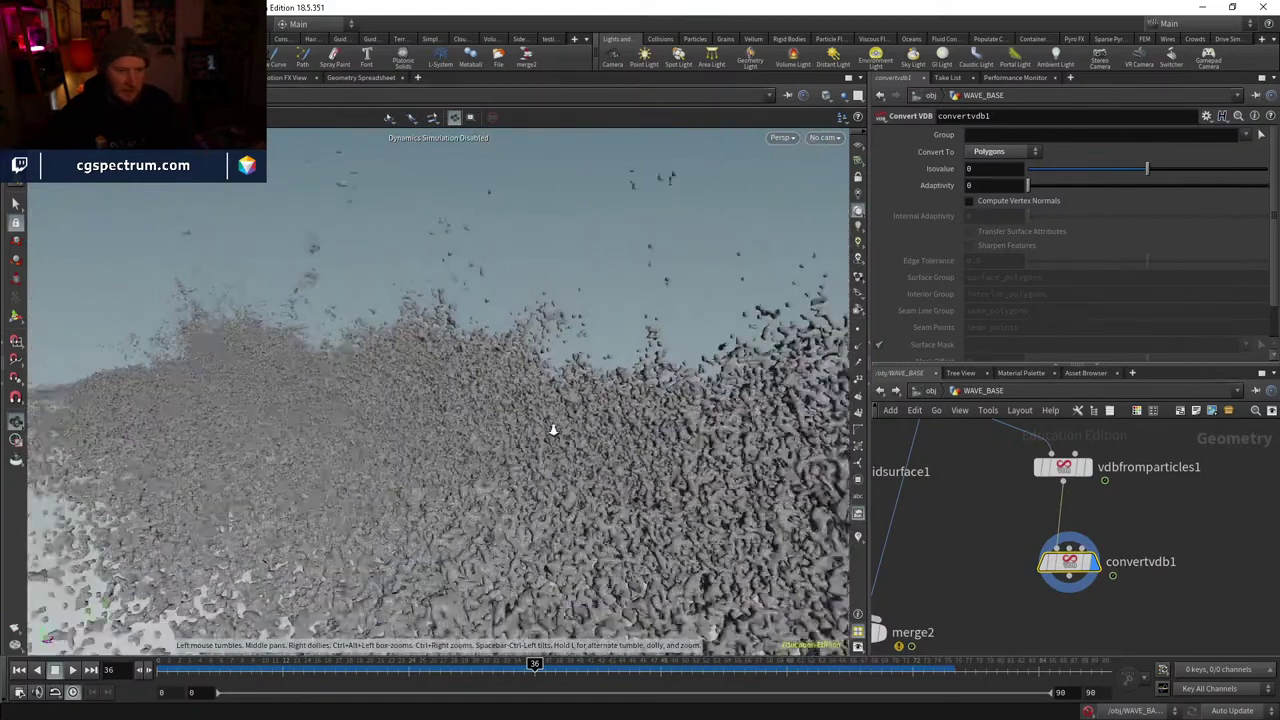
pyautogui.scroll(3, 587, 413)
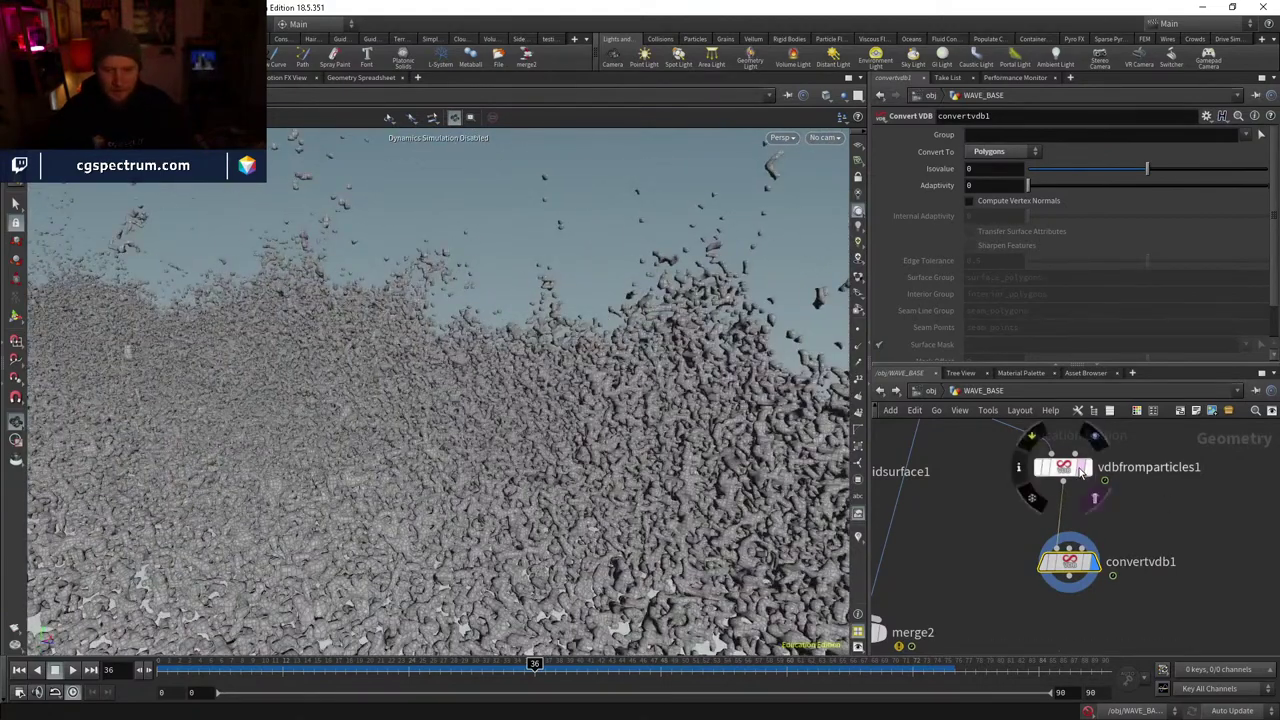
pyautogui.click(1083, 477)
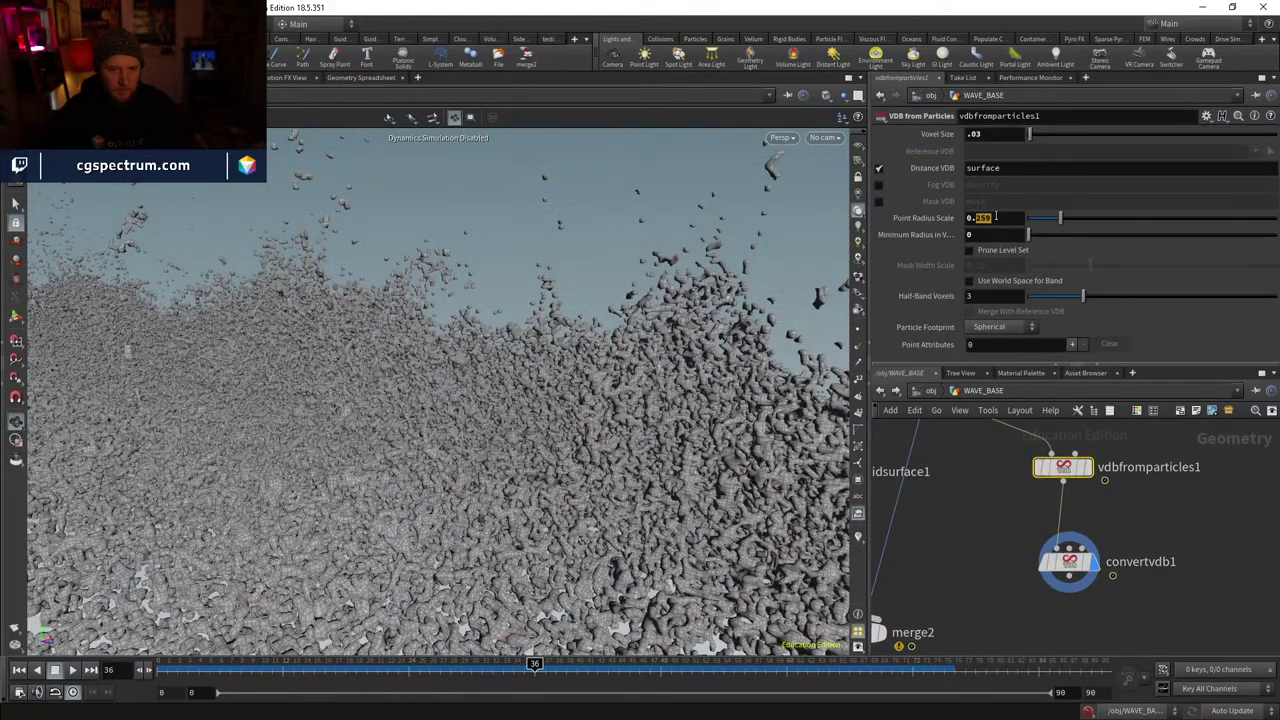
pyautogui.press('Return')
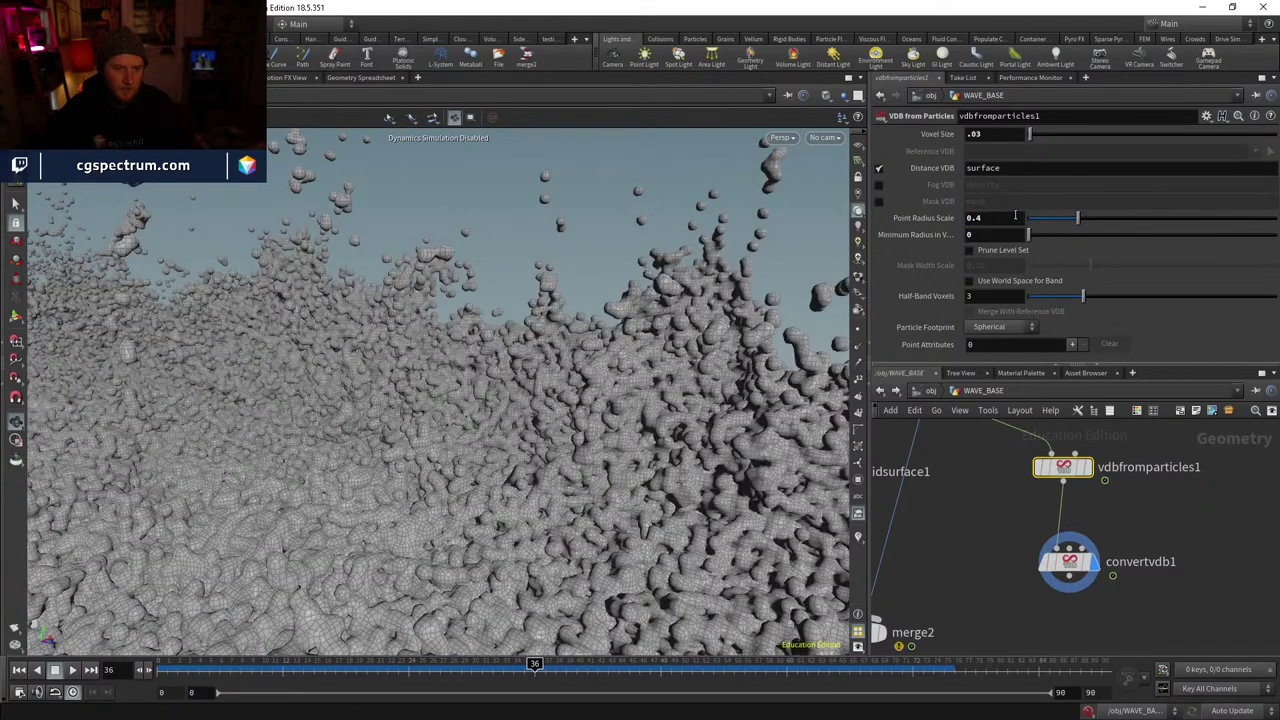
pyautogui.doubleClick(997, 224)
pyautogui.write('1')
pyautogui.press('Return')
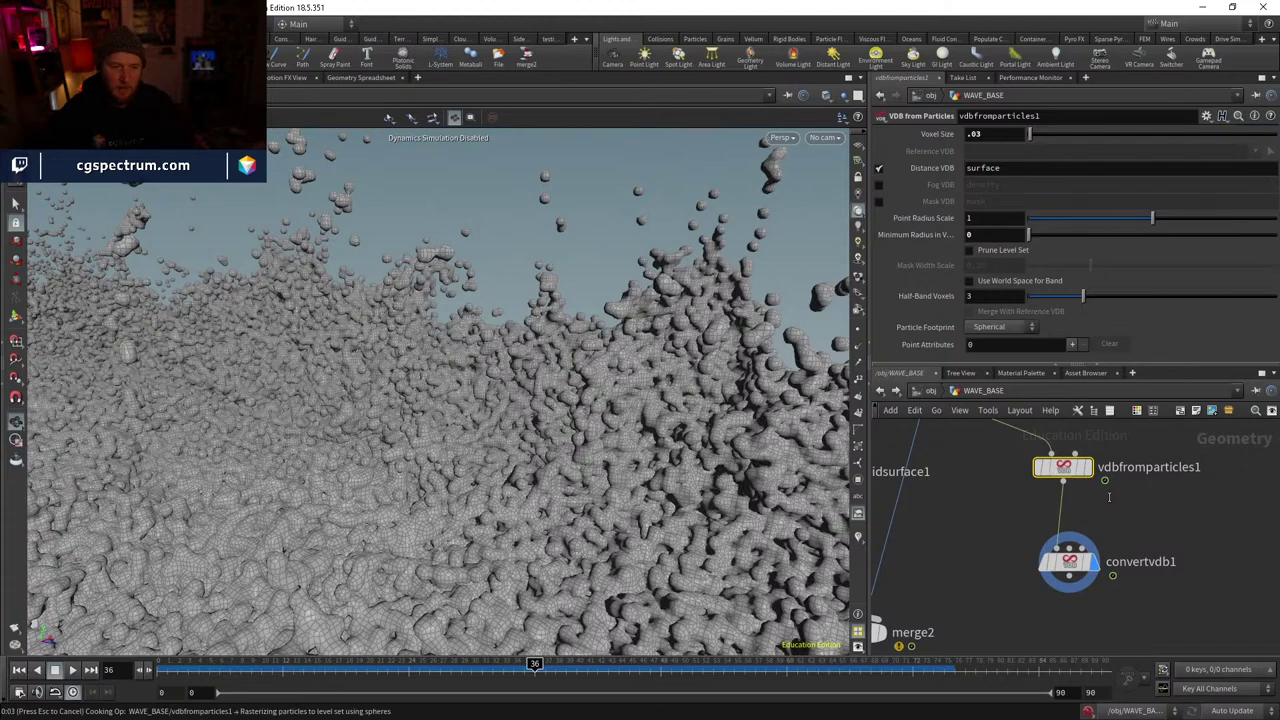
# - Inspect the mesh from lower angles and settle Point Radius Scale at 0.5
pyautogui.scroll(-10, 565, 537)
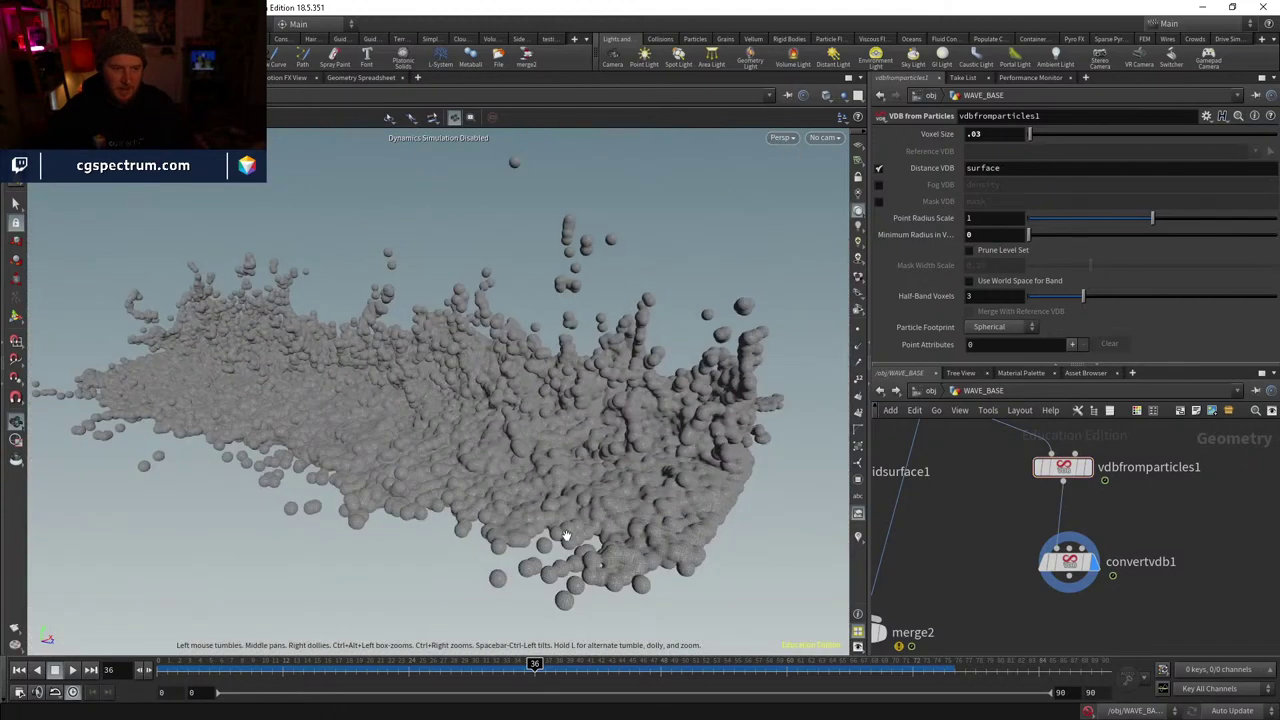
pyautogui.moveTo(565, 537); pyautogui.dragTo(617, 374)
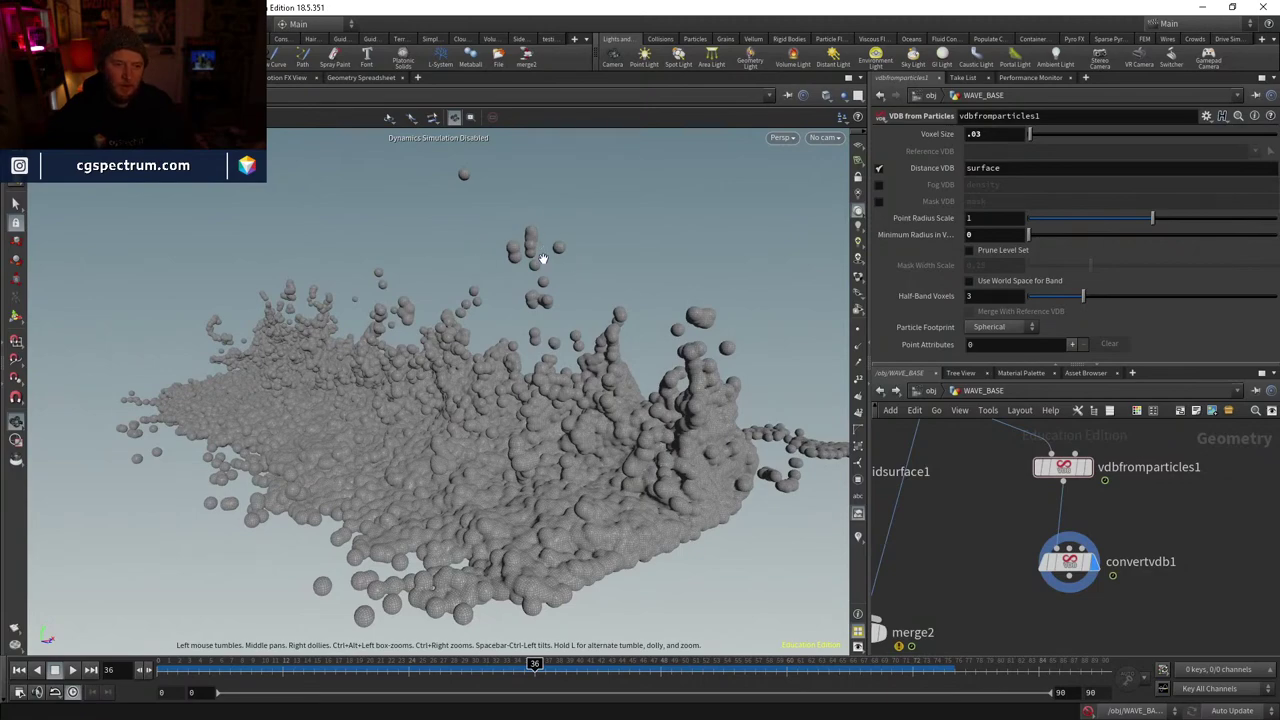
pyautogui.moveTo(541, 258); pyautogui.dragTo(777, 394)
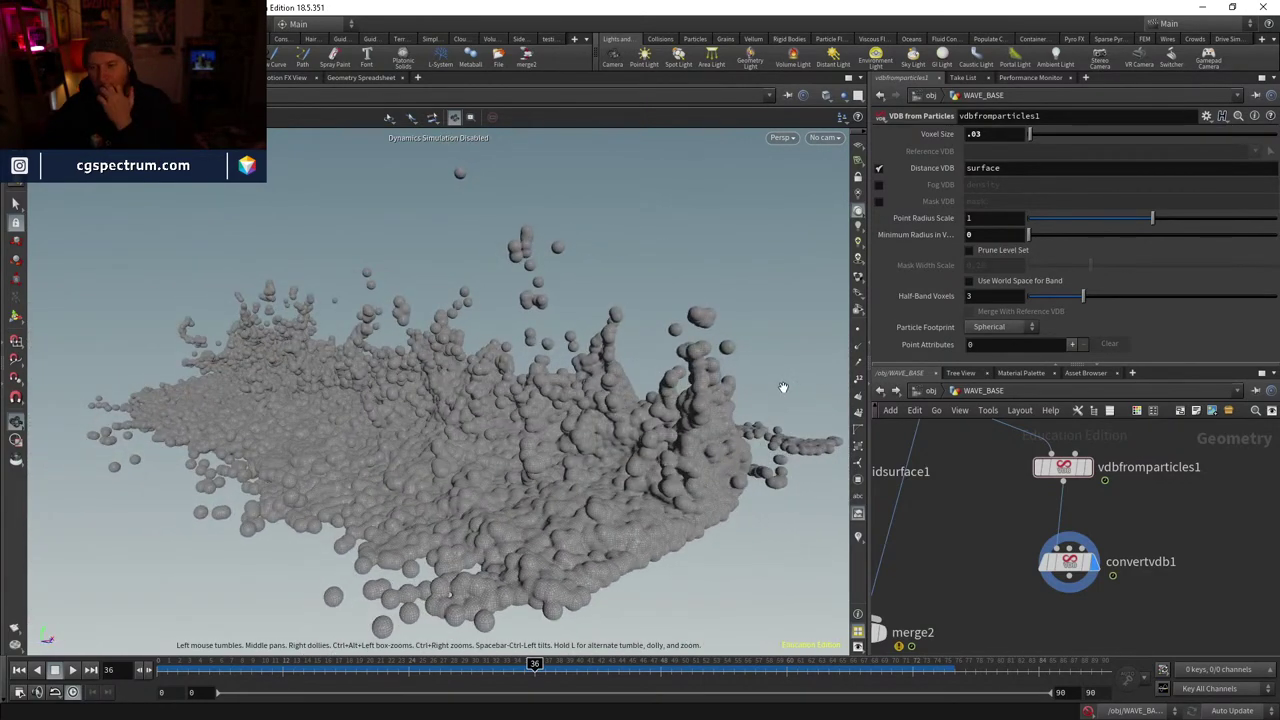
pyautogui.moveTo(677, 380); pyautogui.dragTo(625, 400)
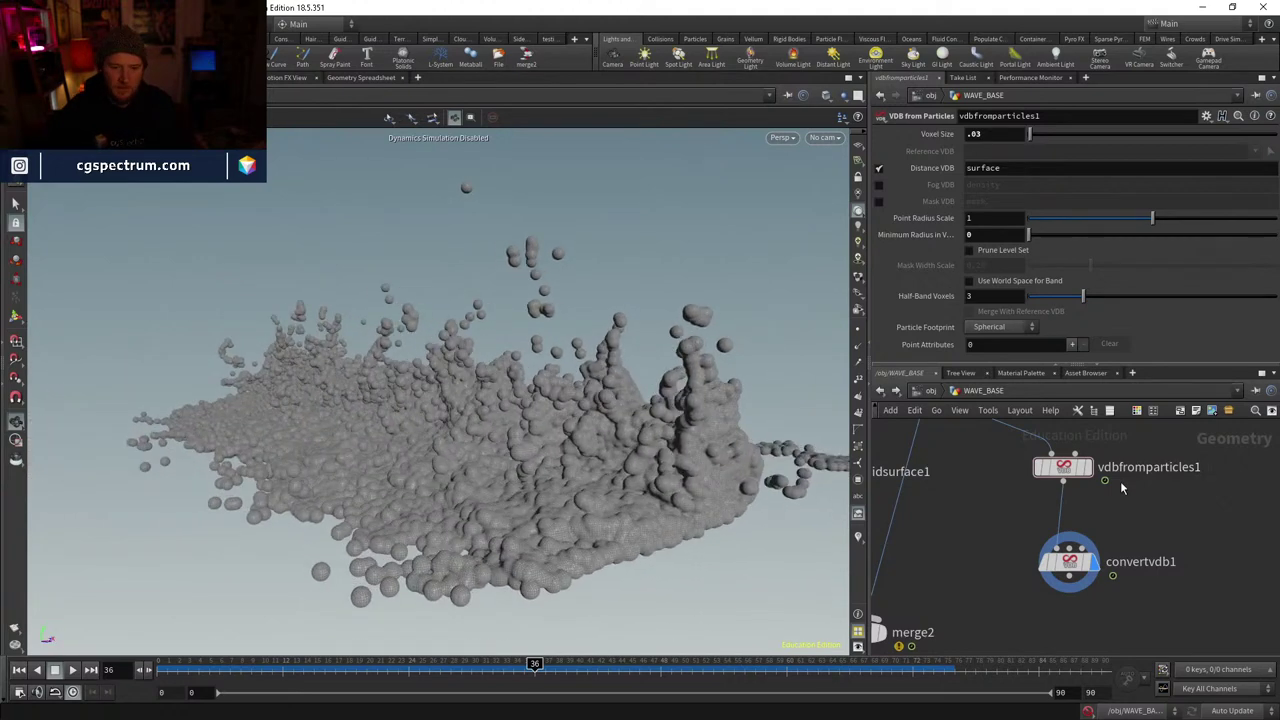
pyautogui.moveTo(1122, 487); pyautogui.dragTo(1112, 517, button='middle')
pyautogui.click(1051, 499)
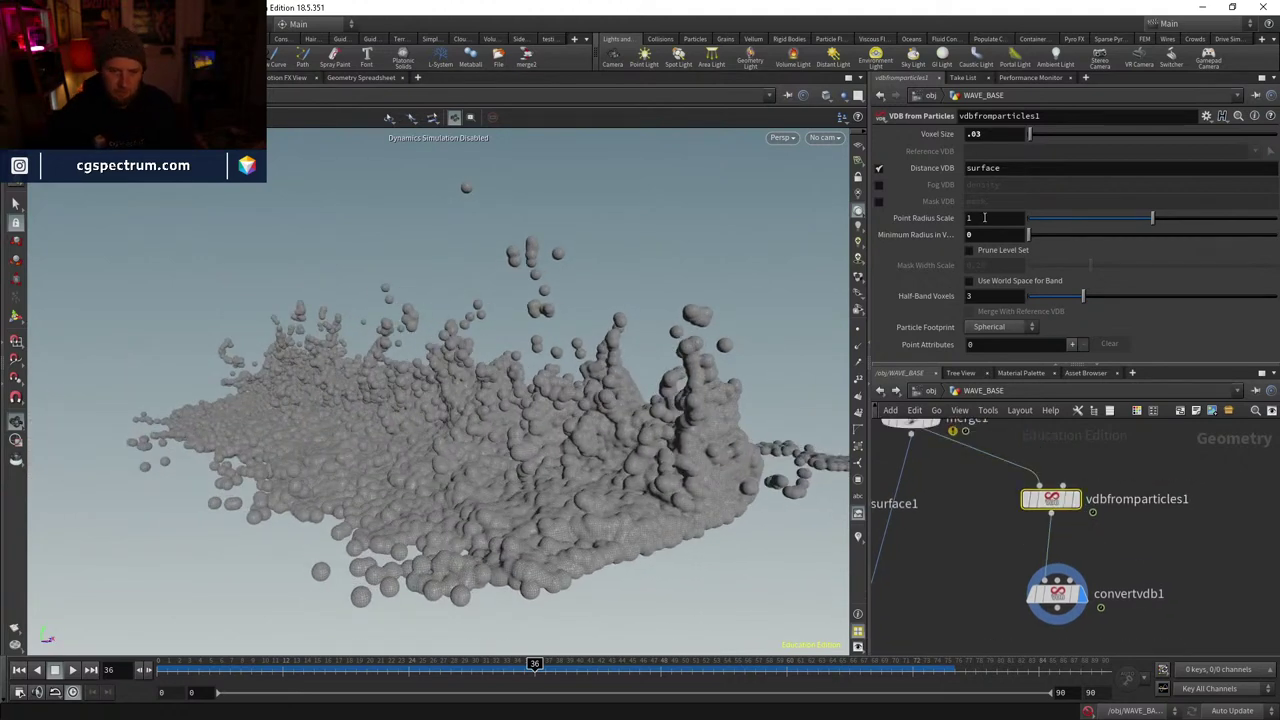
pyautogui.click(985, 218)
pyautogui.write('0.5')
pyautogui.press('Return')
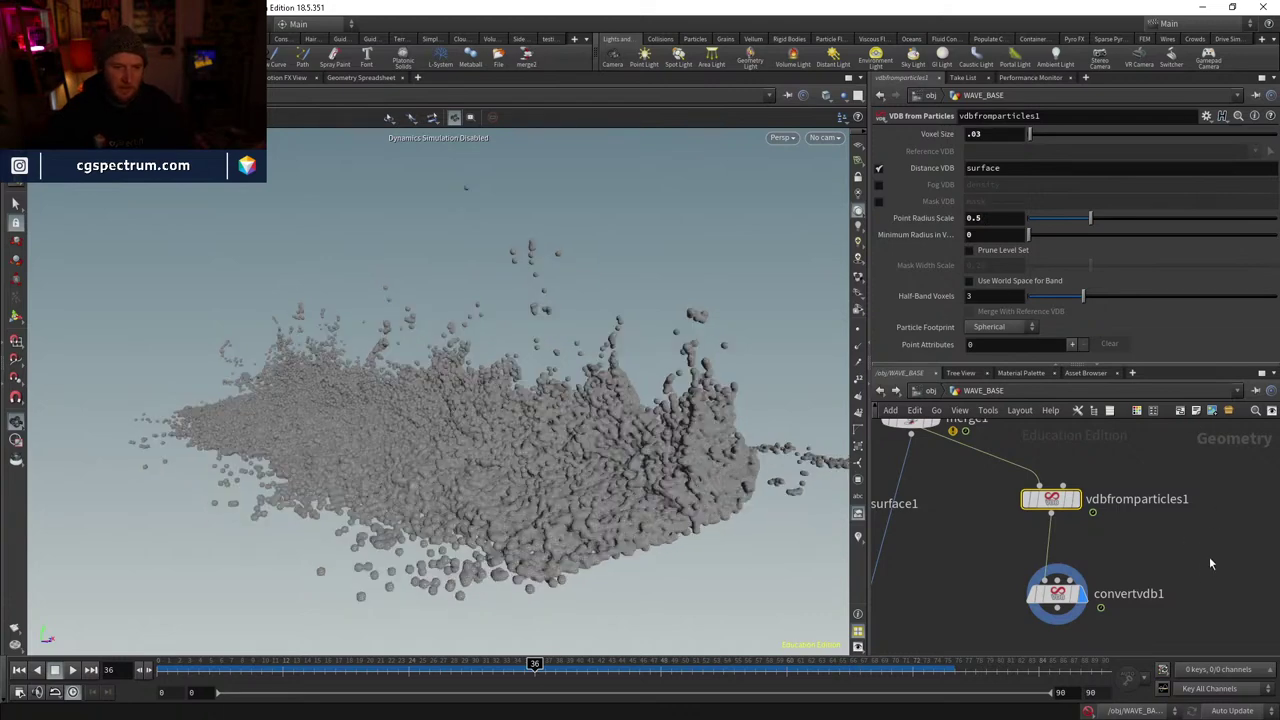
# - Search for a VDB Smooth SDF node with 'vdbsmo'
pyautogui.moveTo(1209, 556); pyautogui.dragTo(1187, 518, button='middle')
pyautogui.press('Tab')
pyautogui.write('vdbsmo')
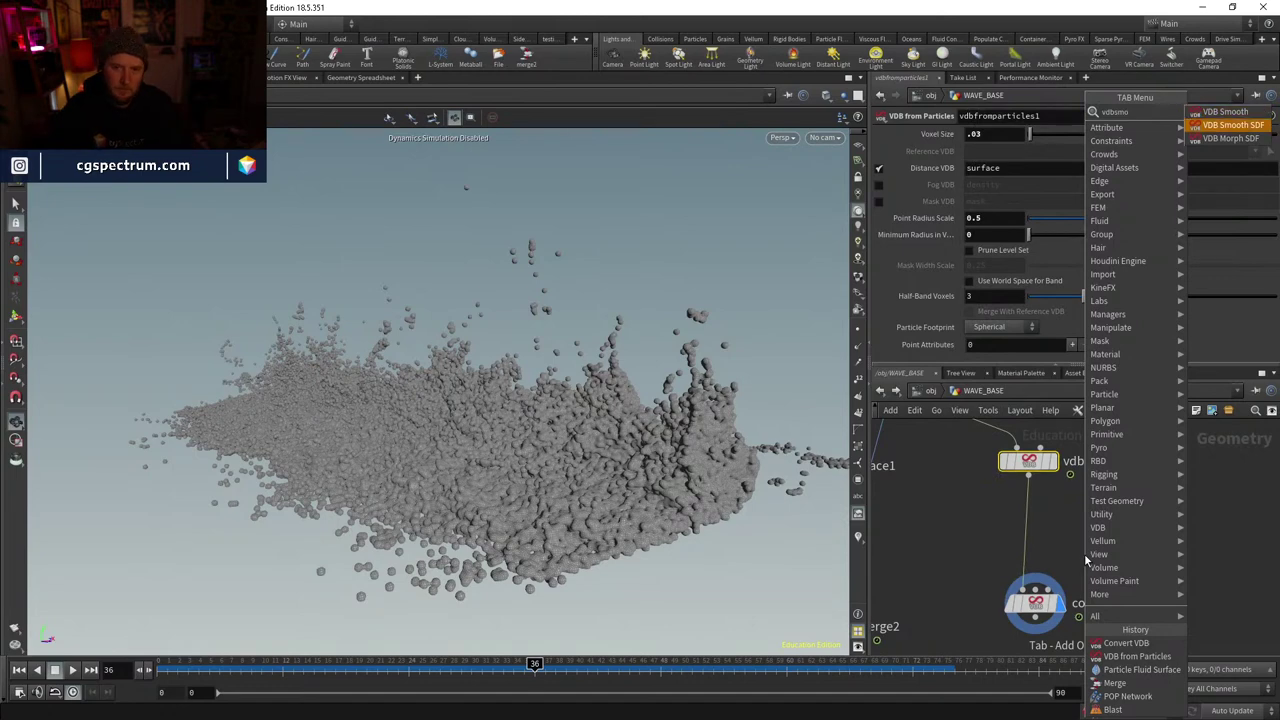
# - Insert a VDB Smooth SDF node before convertvdb1 and compare unsmoothed versus smoothed
pyautogui.press('Return')
pyautogui.moveTo(1087, 558); pyautogui.dragTo(1031, 535)
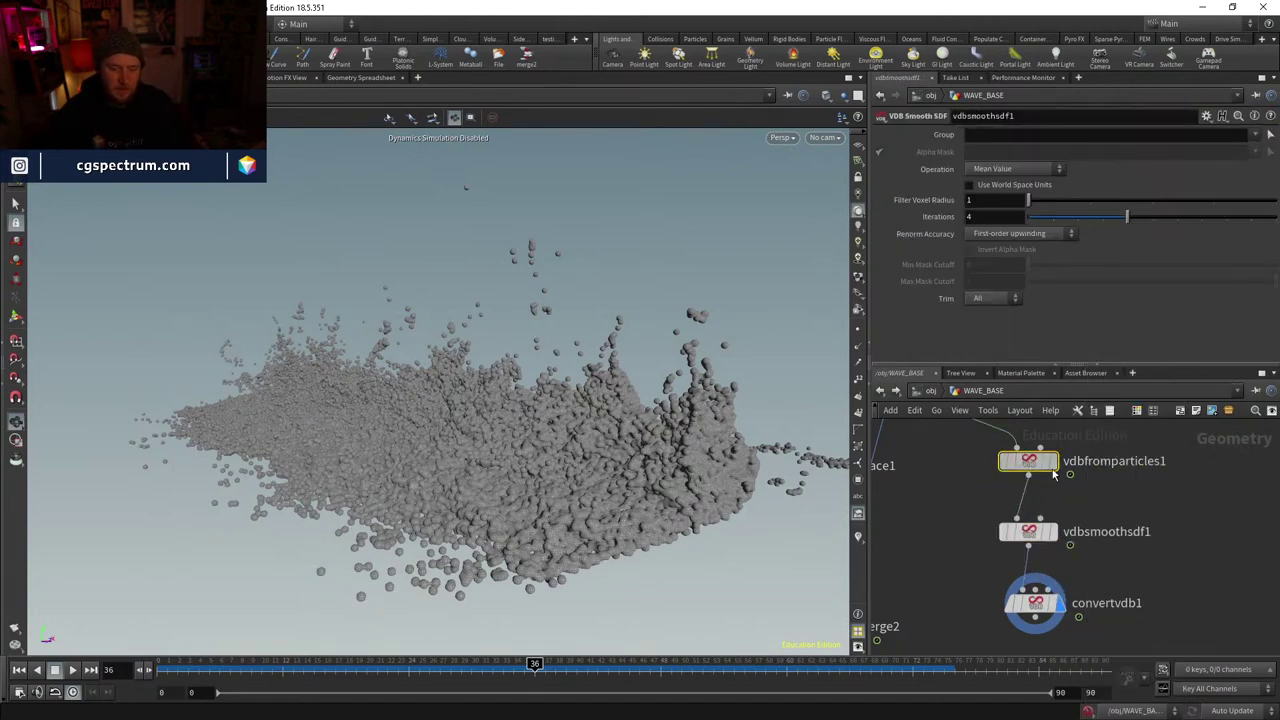
pyautogui.click(1030, 463)
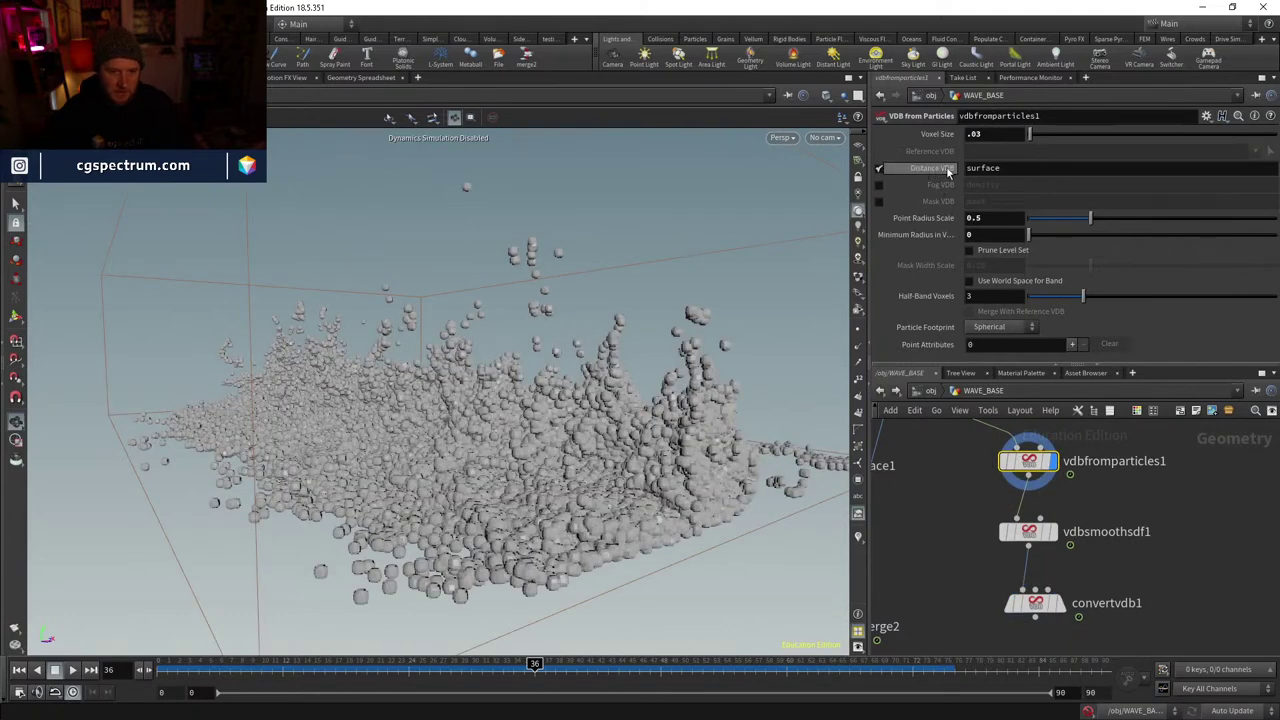
pyautogui.click(1029, 531)
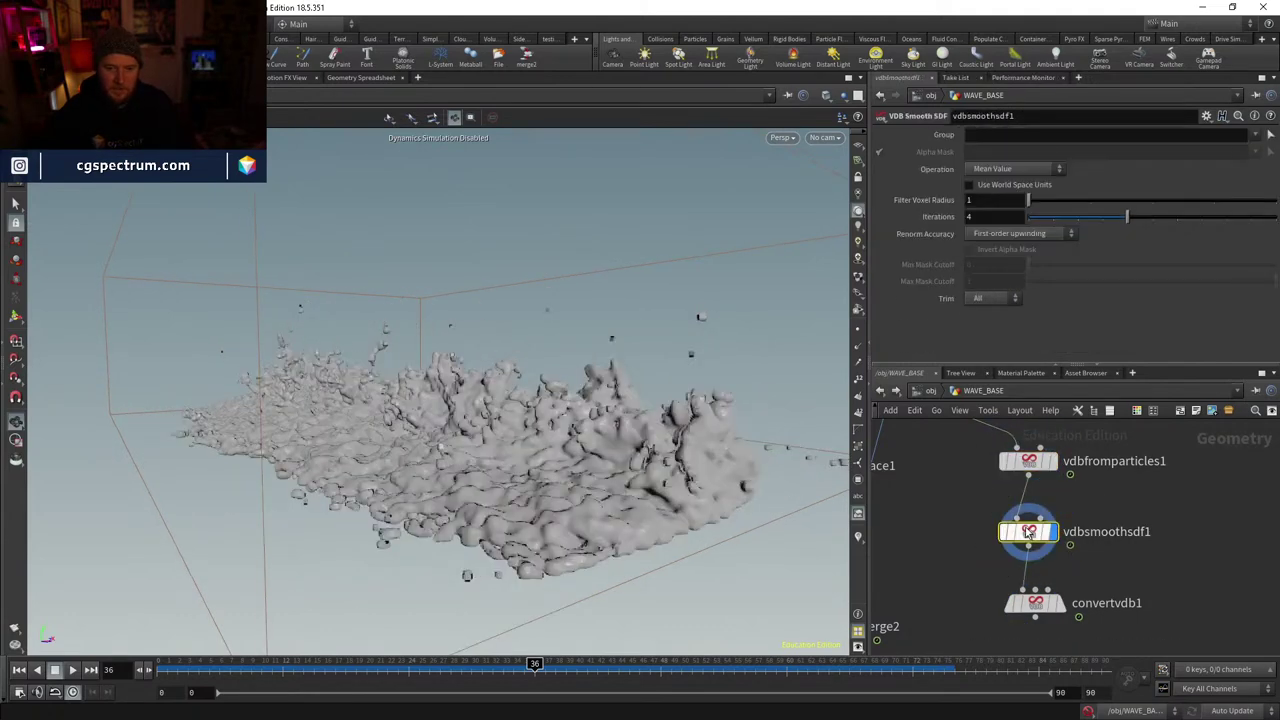
pyautogui.moveTo(1029, 531); pyautogui.dragTo(1029, 519)
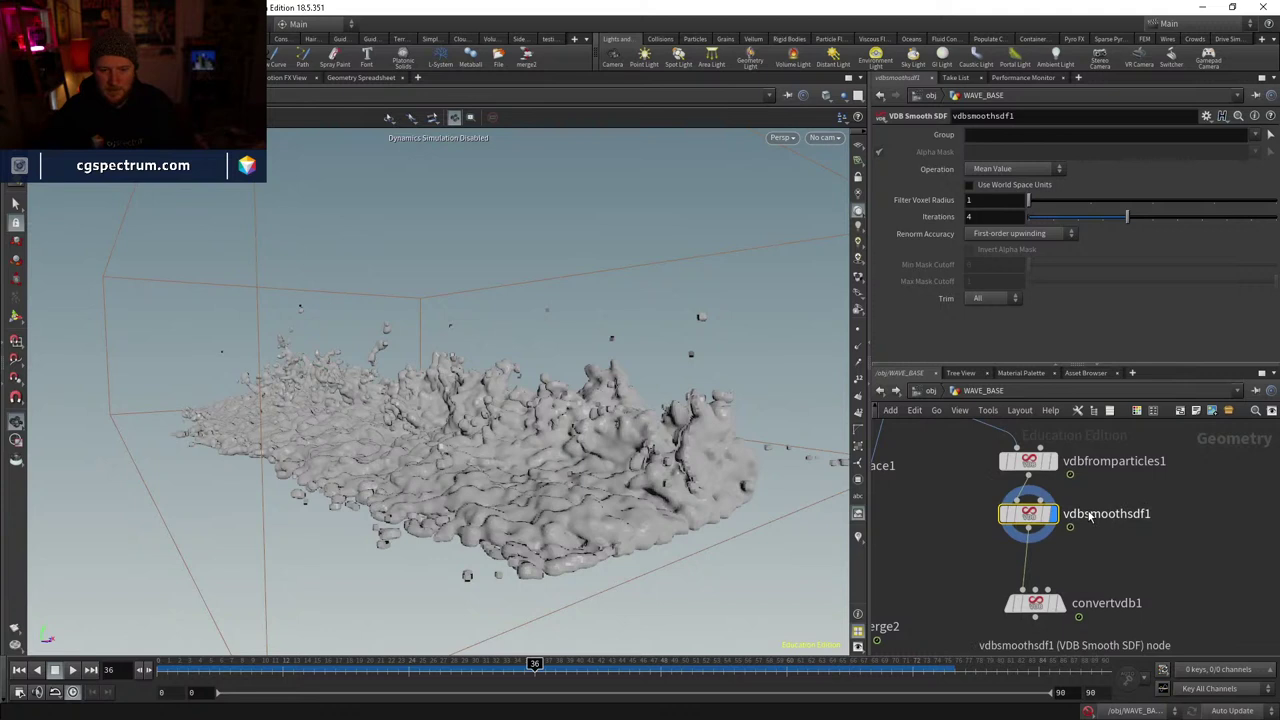
# - Set the smoothing Operation to Laplacian Flow
pyautogui.click(1005, 168)
pyautogui.click(990, 225)
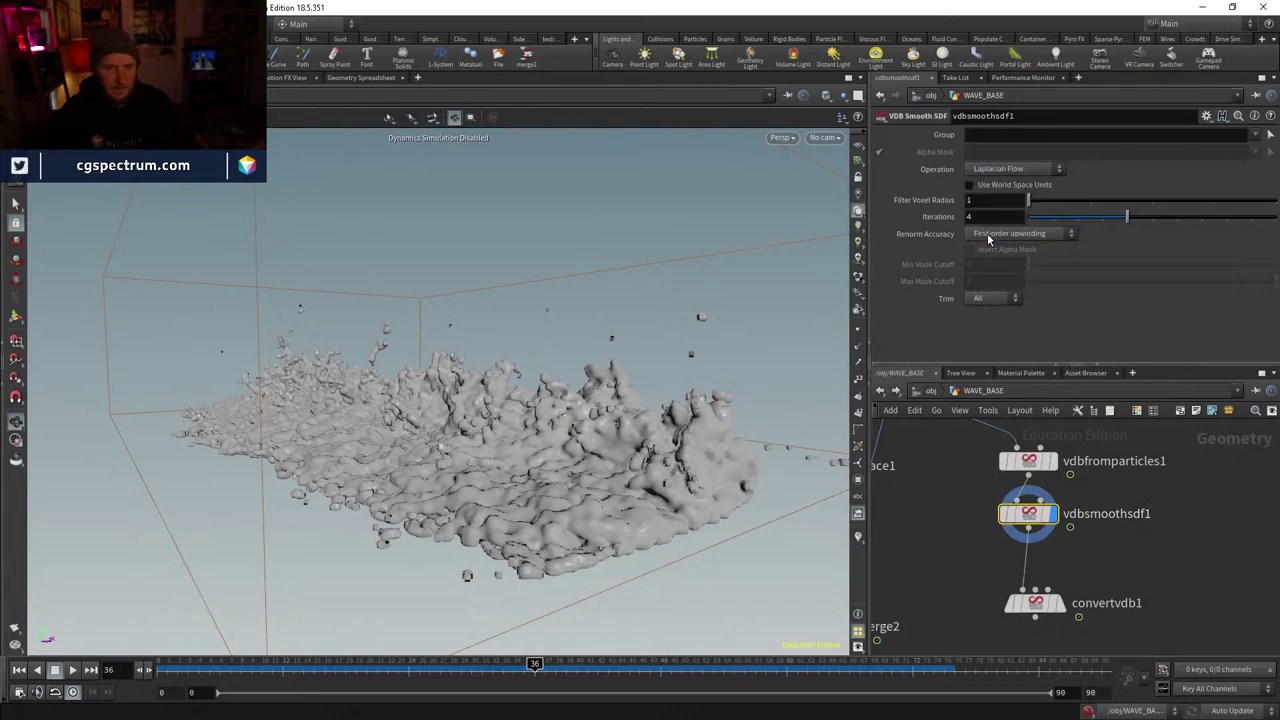
pyautogui.click(1003, 169)
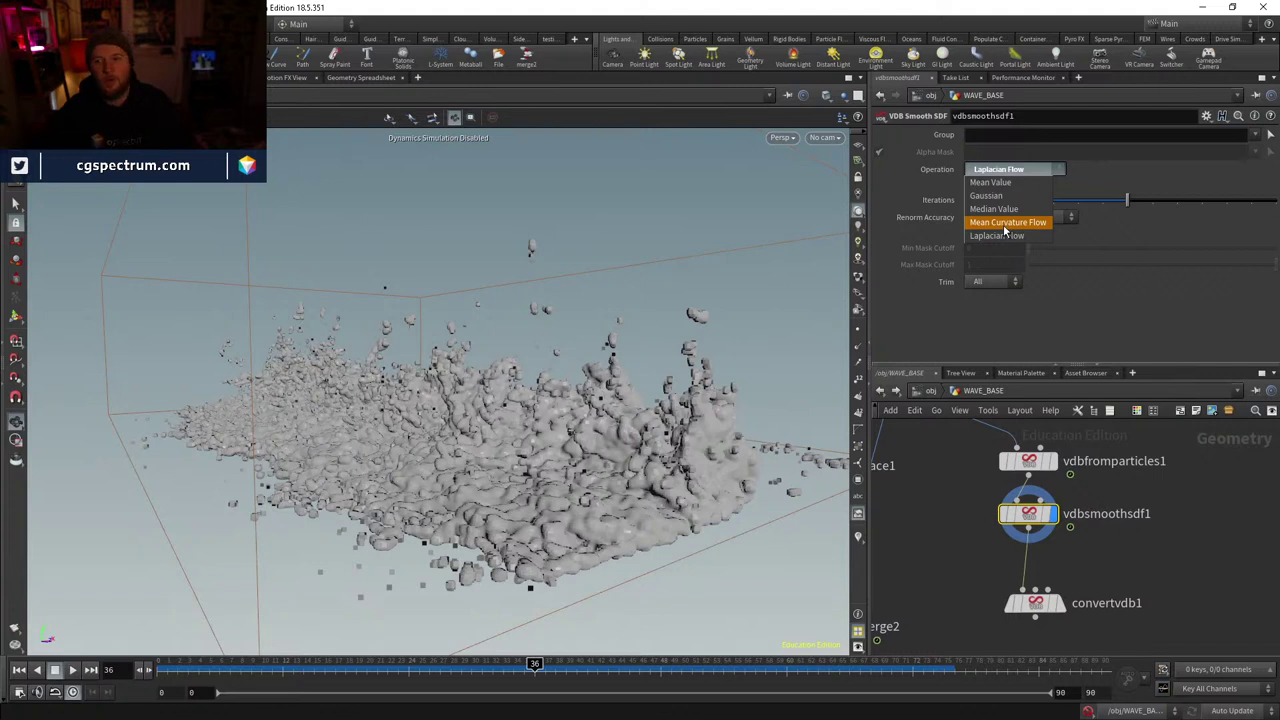
pyautogui.click(1163, 570)
# - Display convertvdb1 and inspect the meshed splash up close
pyautogui.moveTo(1116, 583); pyautogui.dragTo(1104, 538, button='middle')
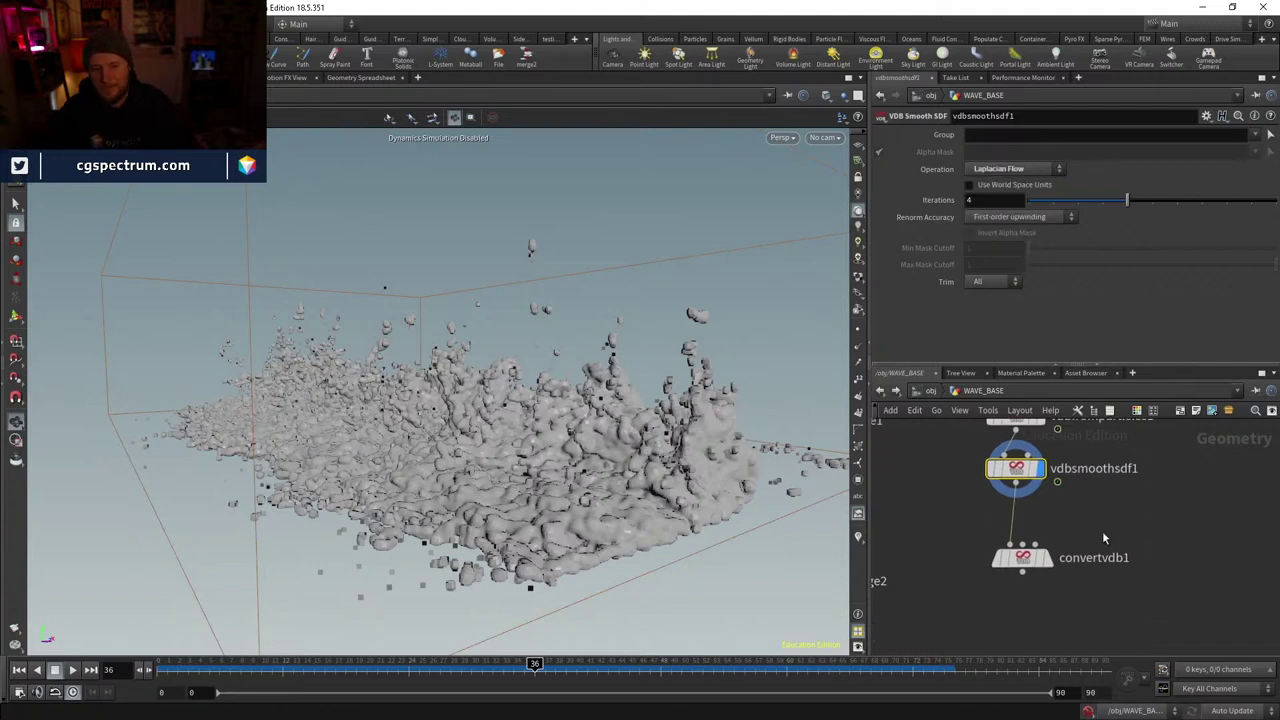
pyautogui.click(1046, 557)
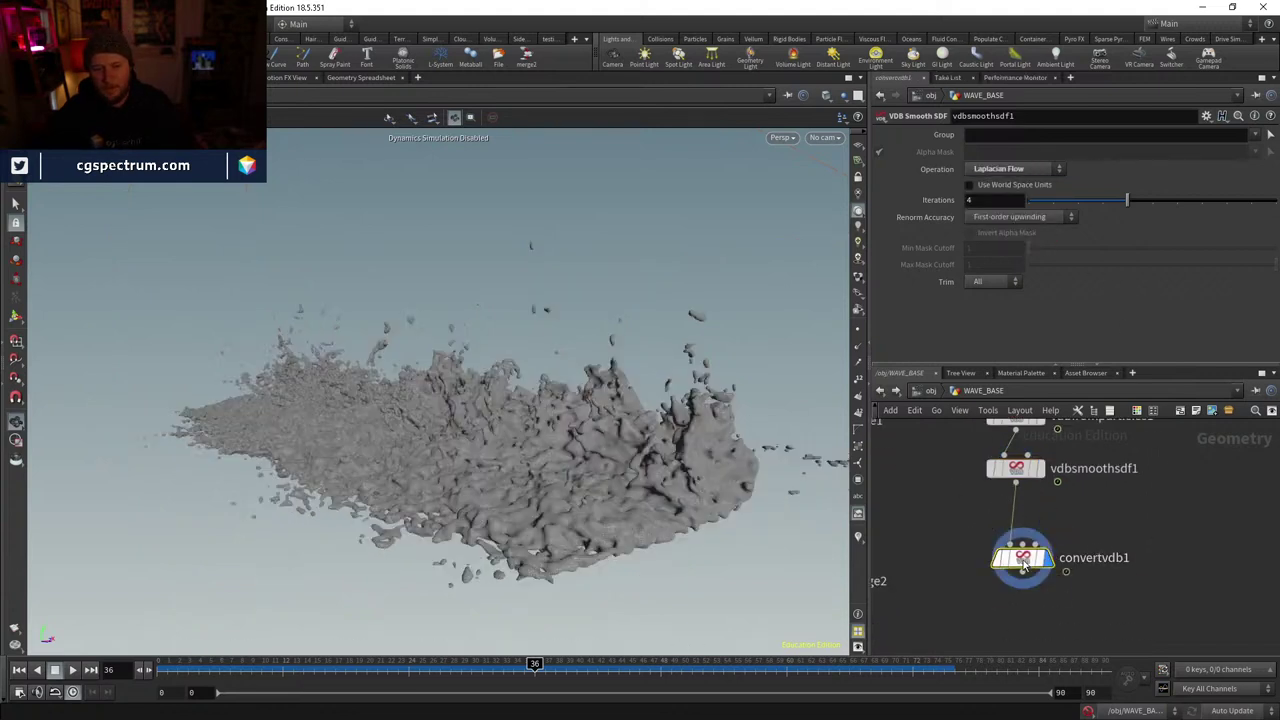
pyautogui.click(1022, 557)
pyautogui.scroll(5, 640, 375)
pyautogui.moveTo(640, 375); pyautogui.dragTo(600, 340)
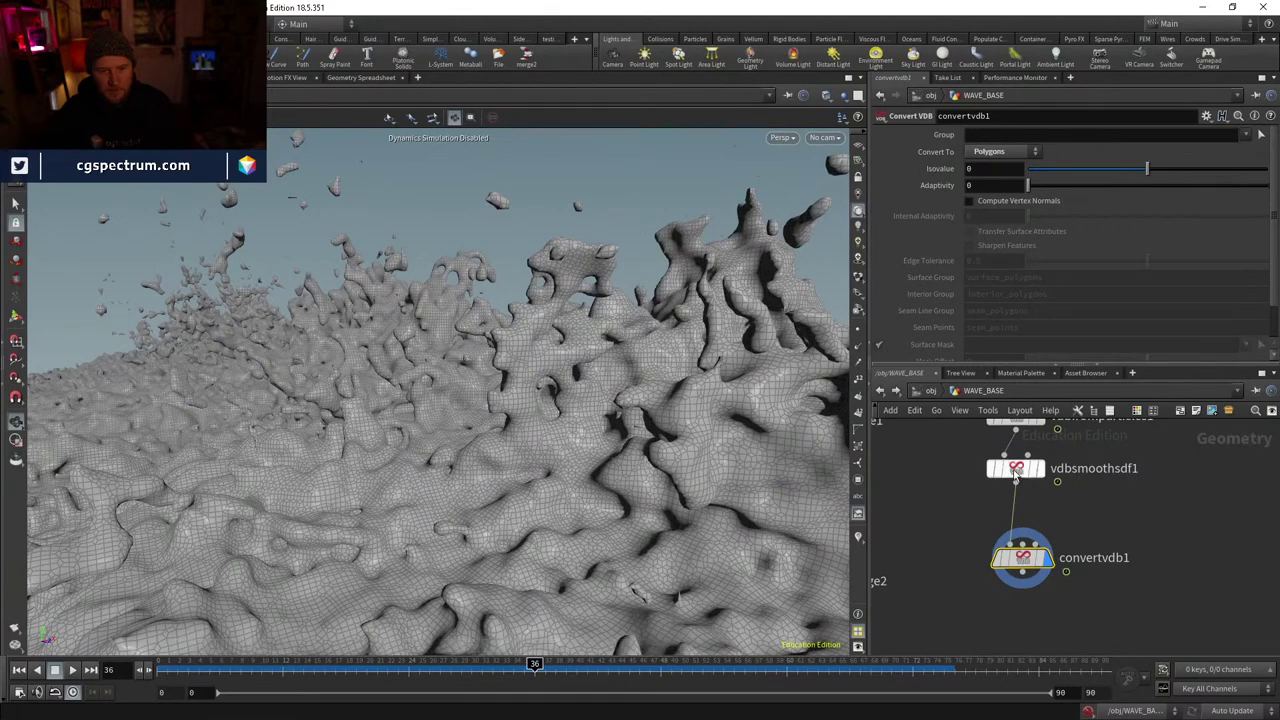
# - Try Gaussian smoothing, then switch back to Laplacian Flow
pyautogui.click(1016, 468)
pyautogui.click(1005, 169)
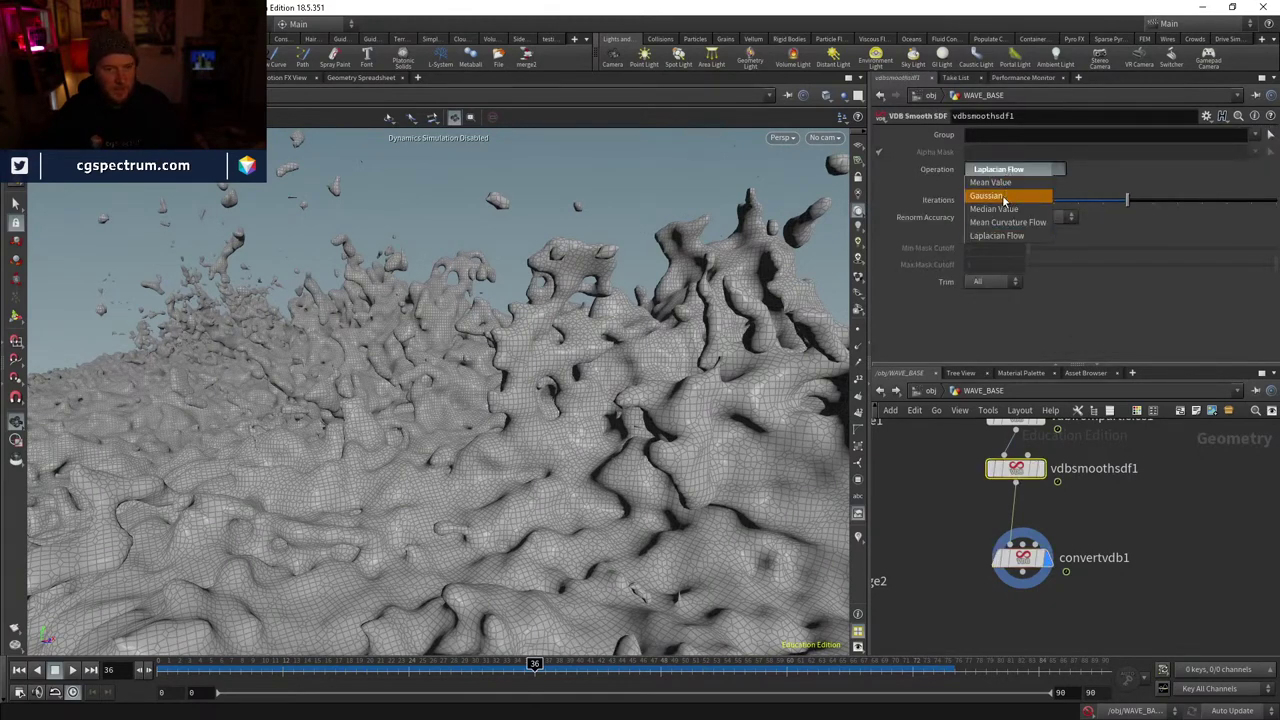
pyautogui.click(1004, 196)
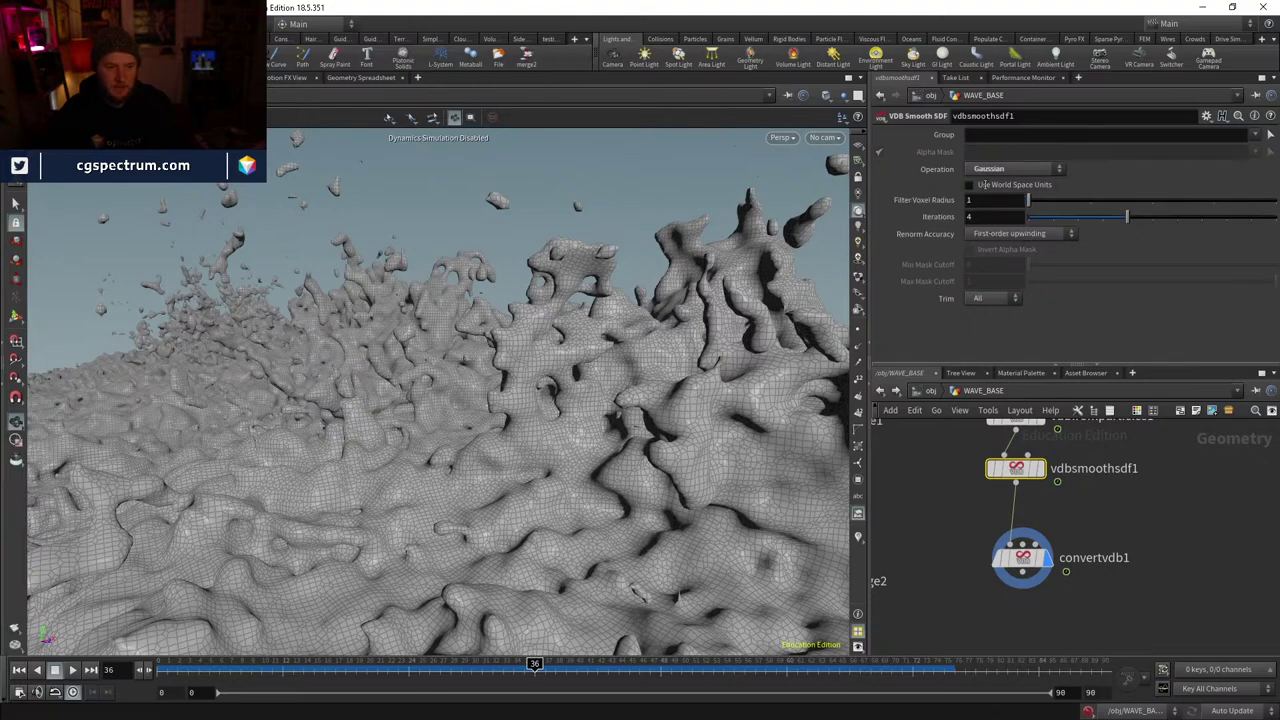
pyautogui.moveTo(700, 410)
pyautogui.mouseDown()
pyautogui.moveTo(600, 400)
pyautogui.moveTo(563, 457)
pyautogui.moveTo(557, 489)
pyautogui.moveTo(634, 526)
pyautogui.moveTo(600, 566)
pyautogui.moveTo(591, 531)
pyautogui.moveTo(692, 393)
pyautogui.mouseUp()
pyautogui.click(1015, 170)
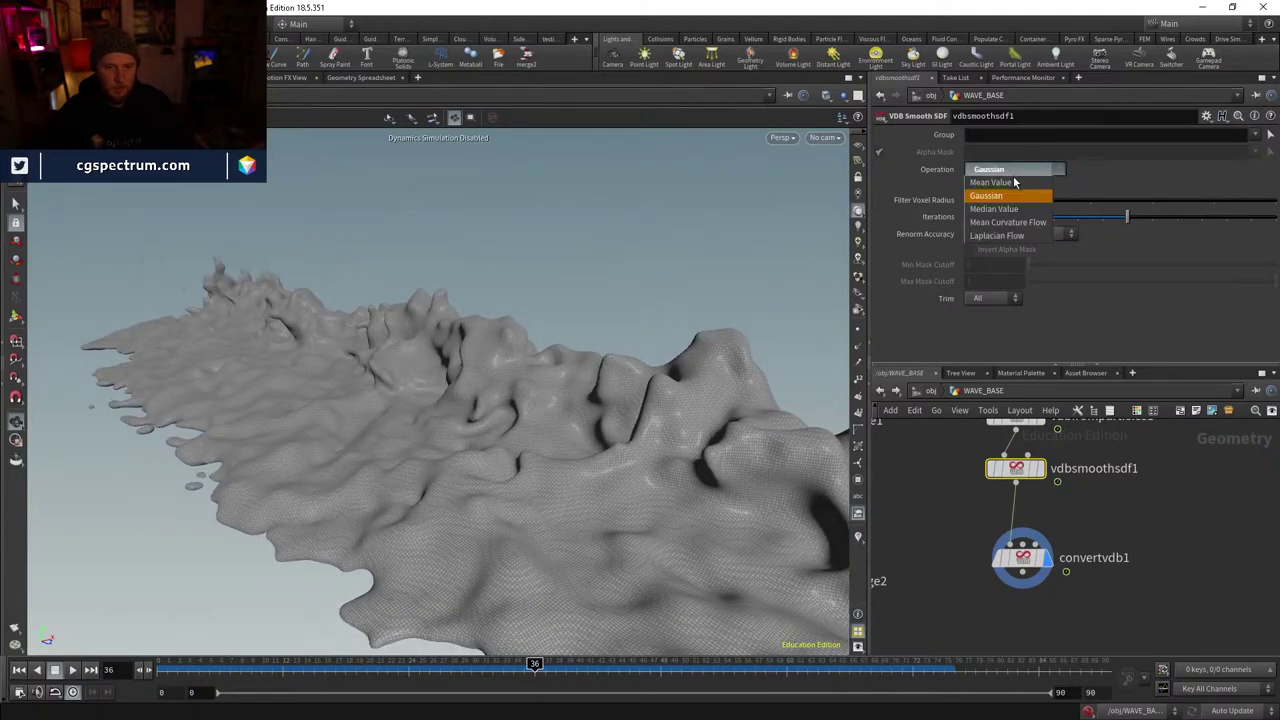
pyautogui.click(1006, 236)
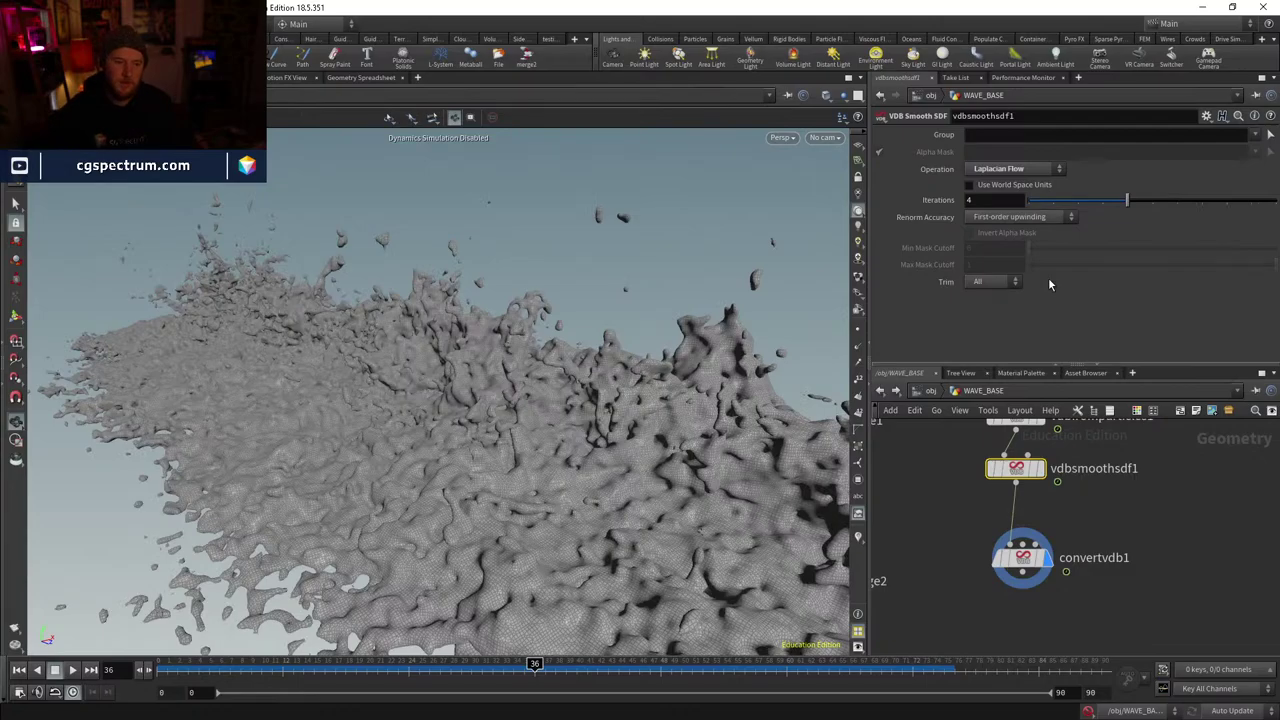
pyautogui.moveTo(600, 380)
pyautogui.mouseDown()
pyautogui.moveTo(527, 390)
pyautogui.moveTo(571, 357)
pyautogui.moveTo(703, 411)
pyautogui.moveTo(586, 371)
pyautogui.moveTo(614, 423)
pyautogui.moveTo(600, 400)
pyautogui.mouseUp()
# - Review particlefluidsurface1's Filtering options
pyautogui.moveTo(883, 480); pyautogui.dragTo(1052, 561, button='middle')
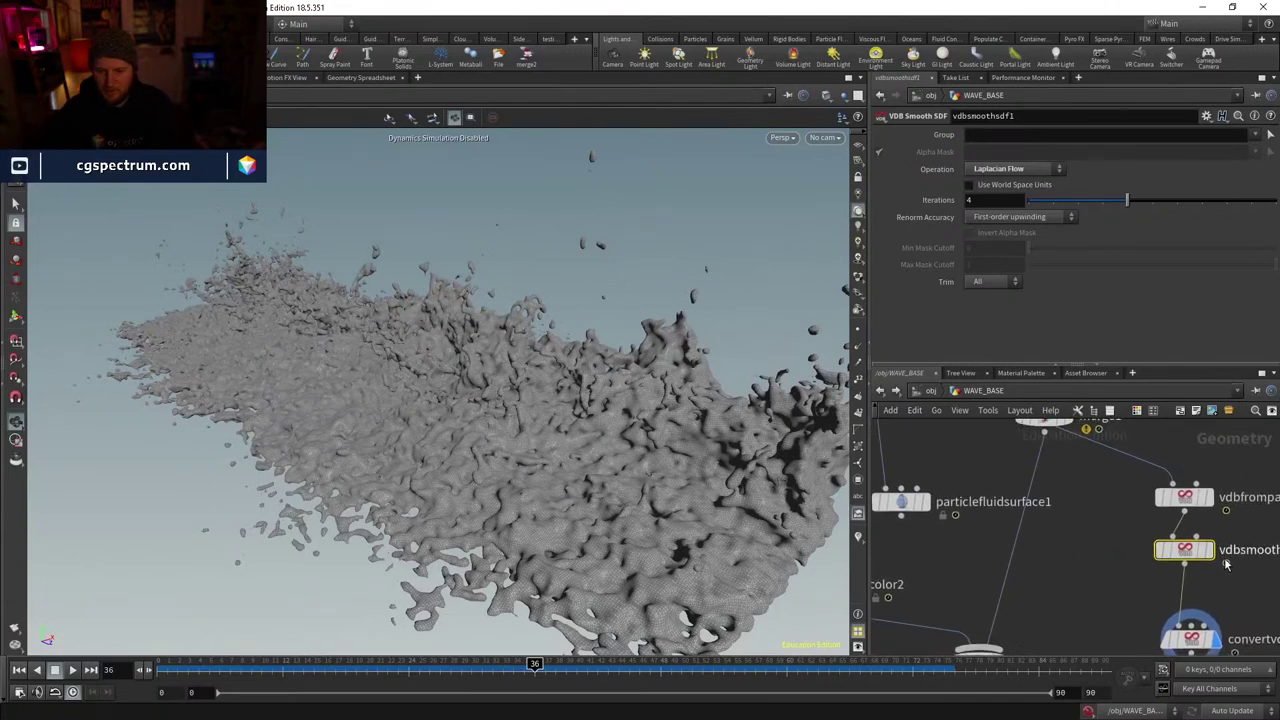
pyautogui.click(900, 501)
pyautogui.click(936, 135)
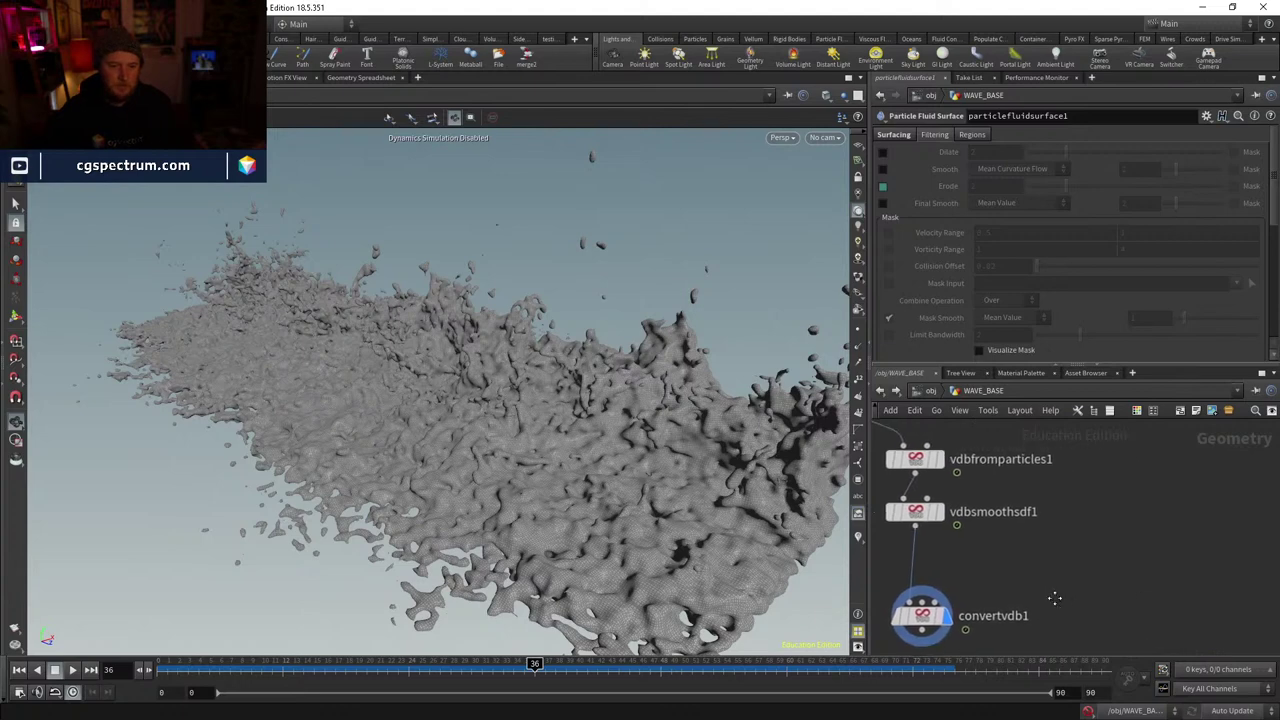
pyautogui.scroll(-2, 1103, 562)
pyautogui.press('Tab')
pyautogui.write('p')
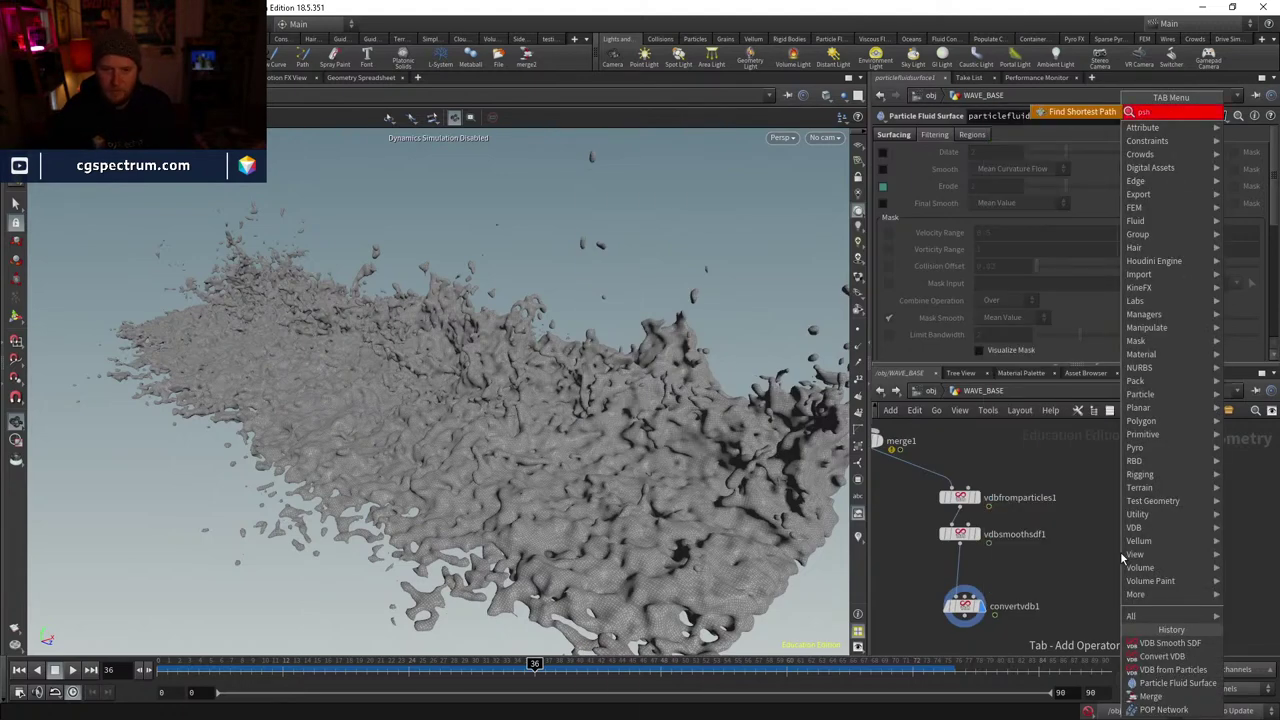
pyautogui.press('Escape')
# - Add a sphere node beside the mesh nodes and display it
pyautogui.press('Tab')
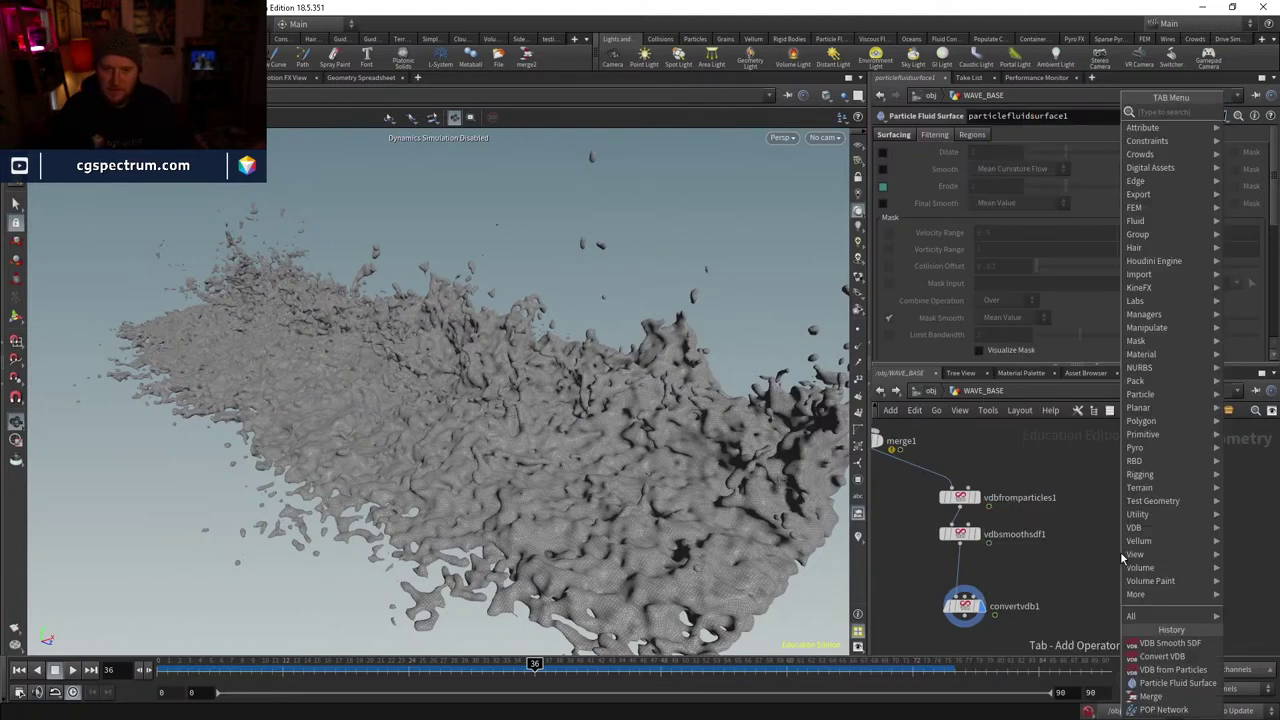
pyautogui.write('sphere')
pyautogui.press('Return')
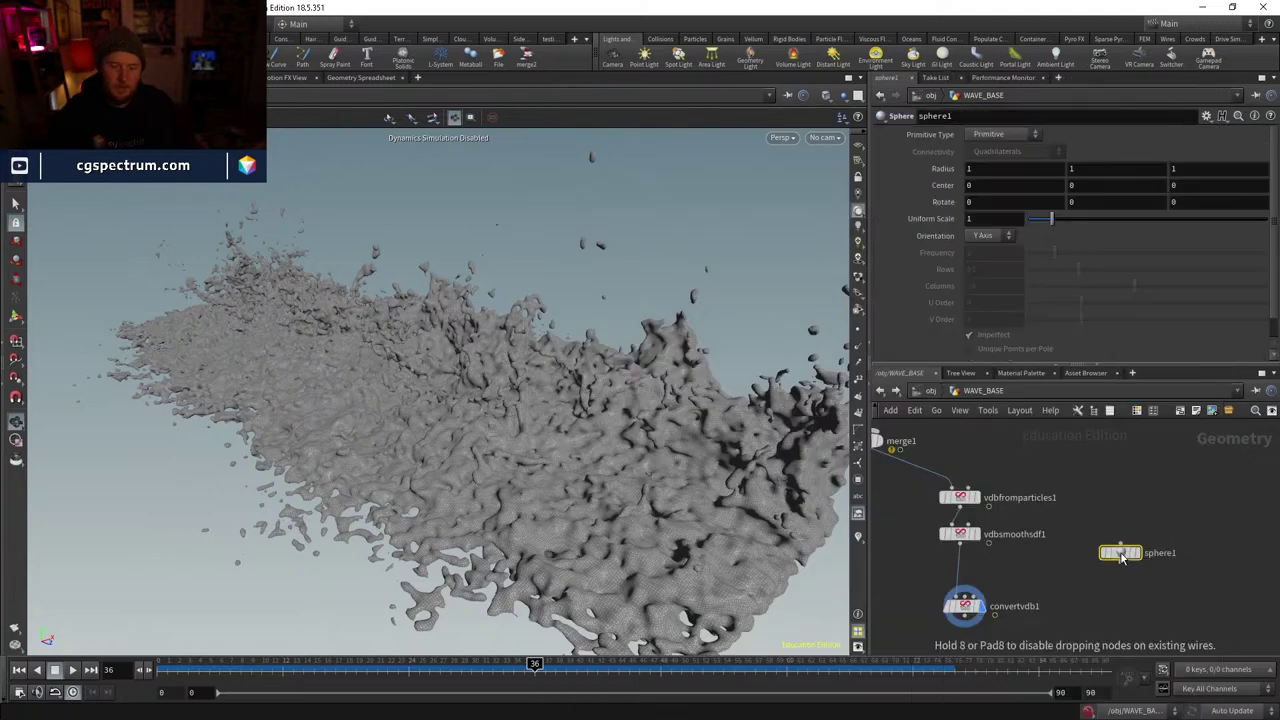
pyautogui.click(1120, 553)
pyautogui.moveTo(1120, 553); pyautogui.dragTo(1116, 525)
pyautogui.click(1132, 523)
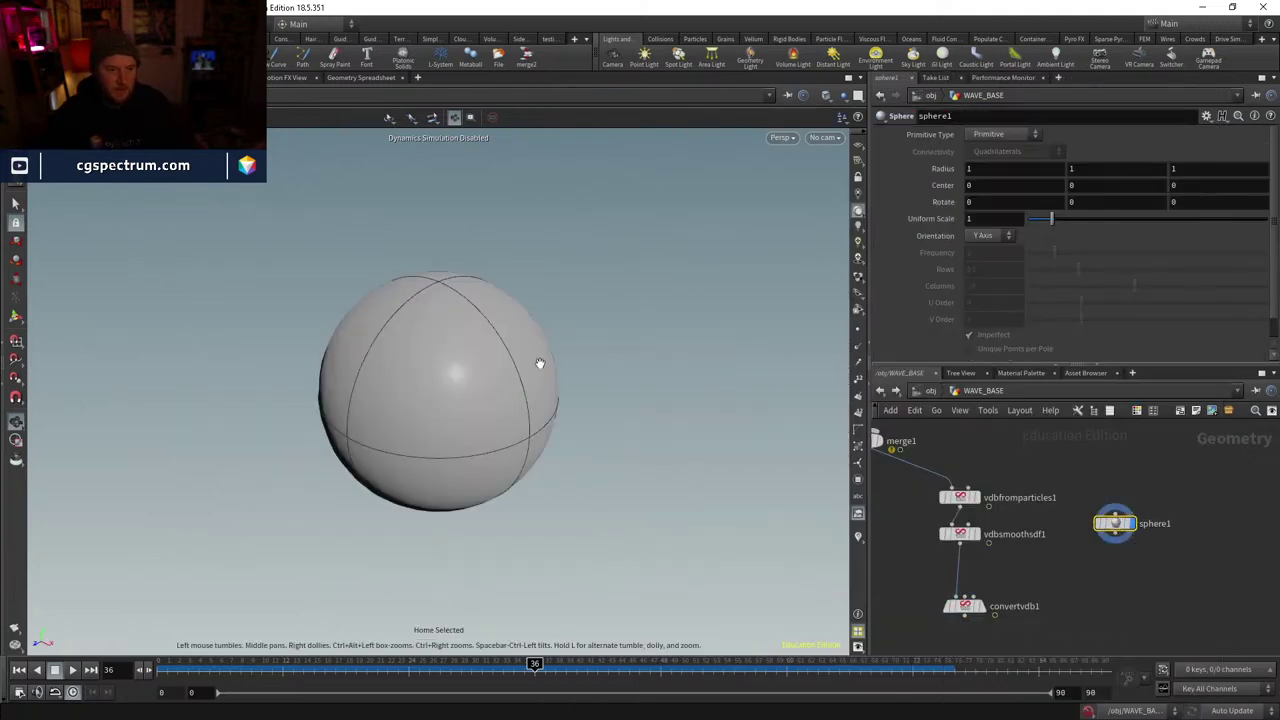
# - Add a Convert VDB node under the sphere
pyautogui.press('Tab')
pyautogui.write('conver')
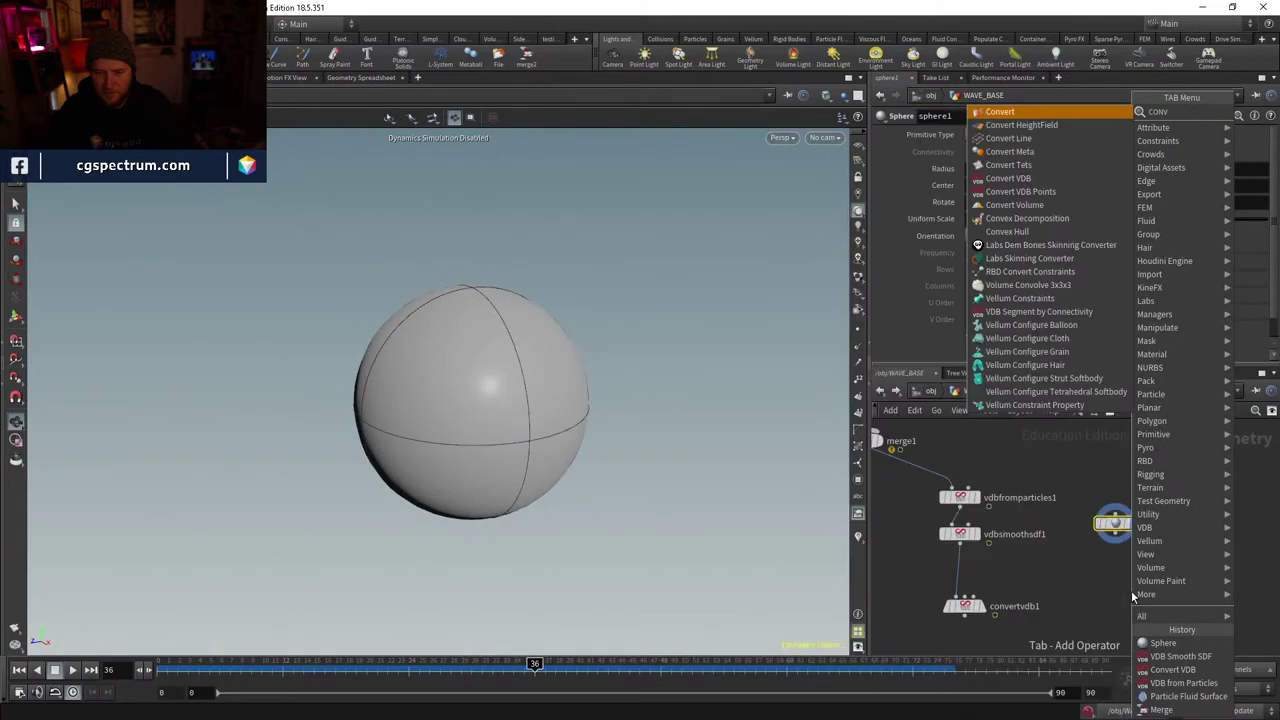
pyautogui.press('Down')
pyautogui.press('Down')
pyautogui.press('Down')
pyautogui.press('Down')
pyautogui.press('Down')
pyautogui.press('Return')
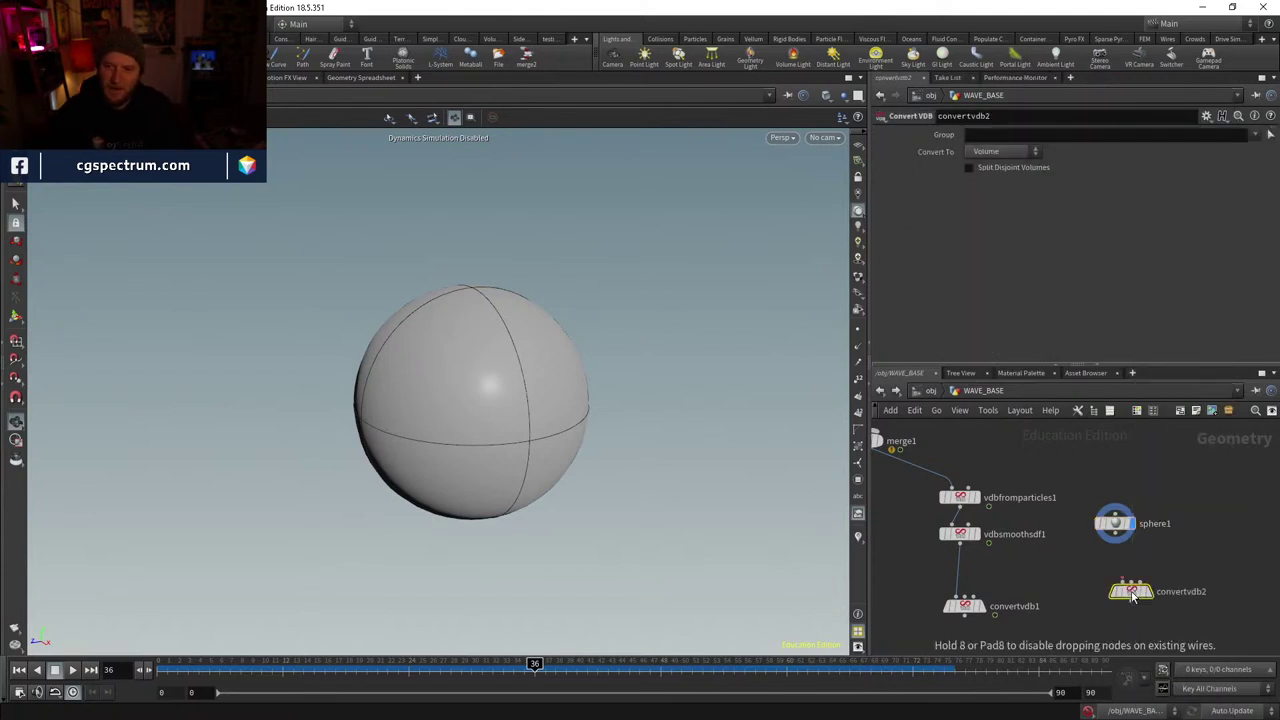
pyautogui.click(1115, 588)
pyautogui.click(1115, 577)
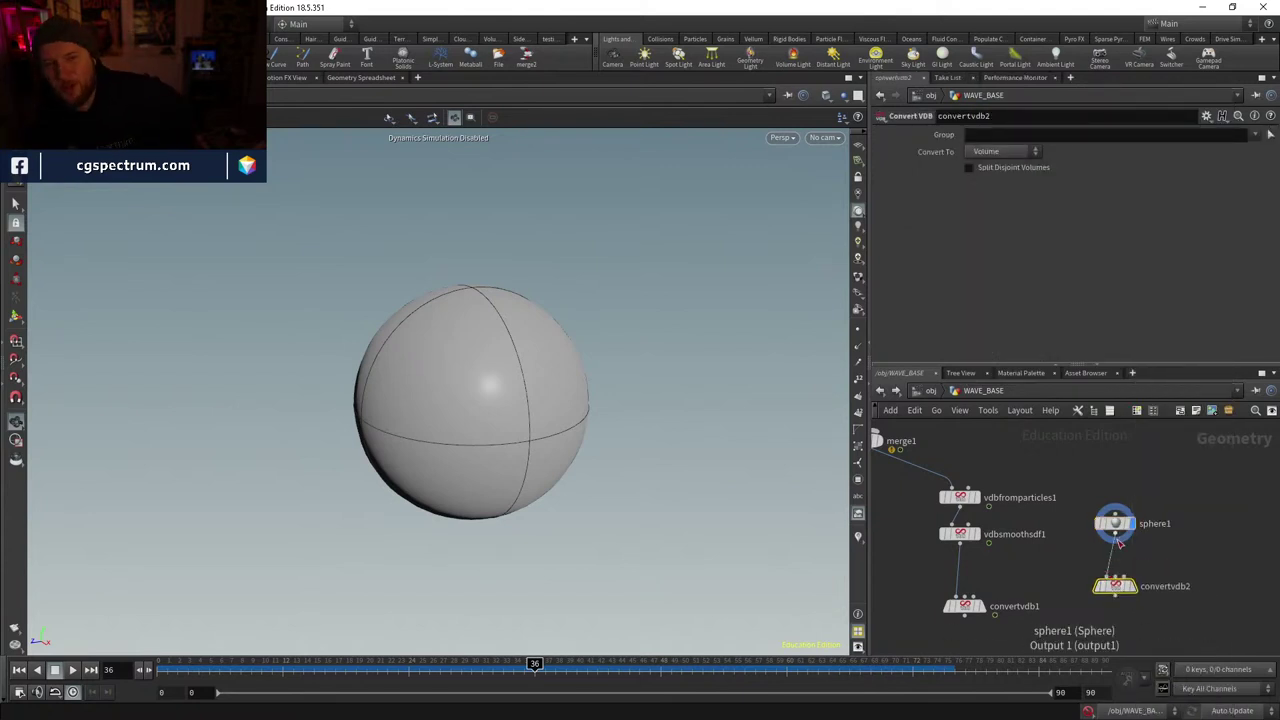
pyautogui.scroll(3, 1122, 583)
pyautogui.moveTo(1094, 586); pyautogui.dragTo(1090, 543)
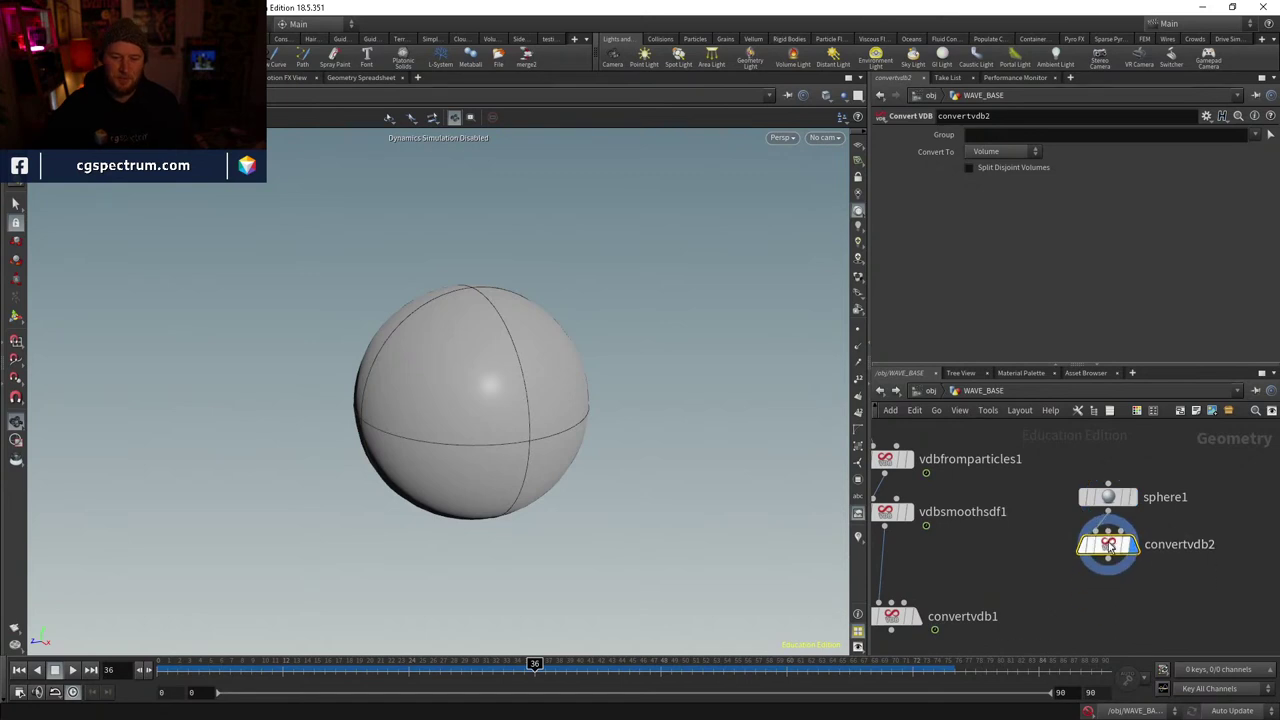
# - Make the sphere a Polygon sphere and delete the unneeded Convert VDB node
pyautogui.click(1107, 497)
pyautogui.click(1000, 134)
pyautogui.click(990, 150)
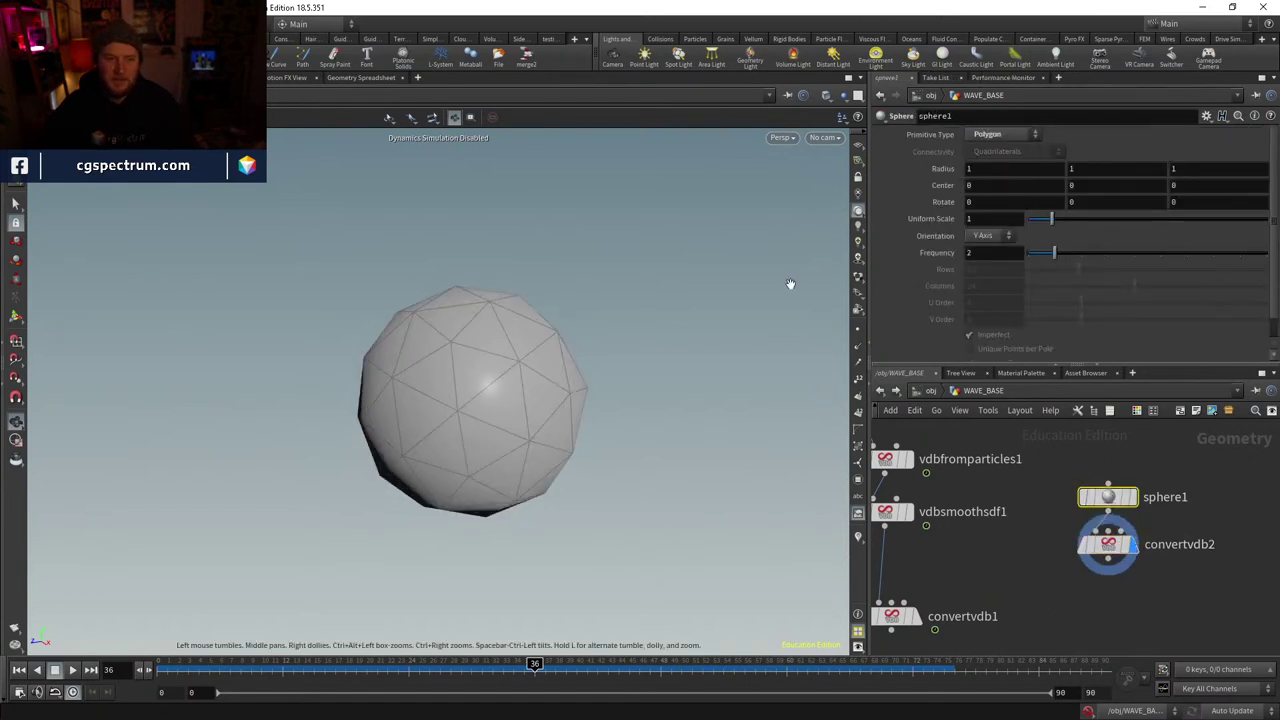
pyautogui.click(1107, 548)
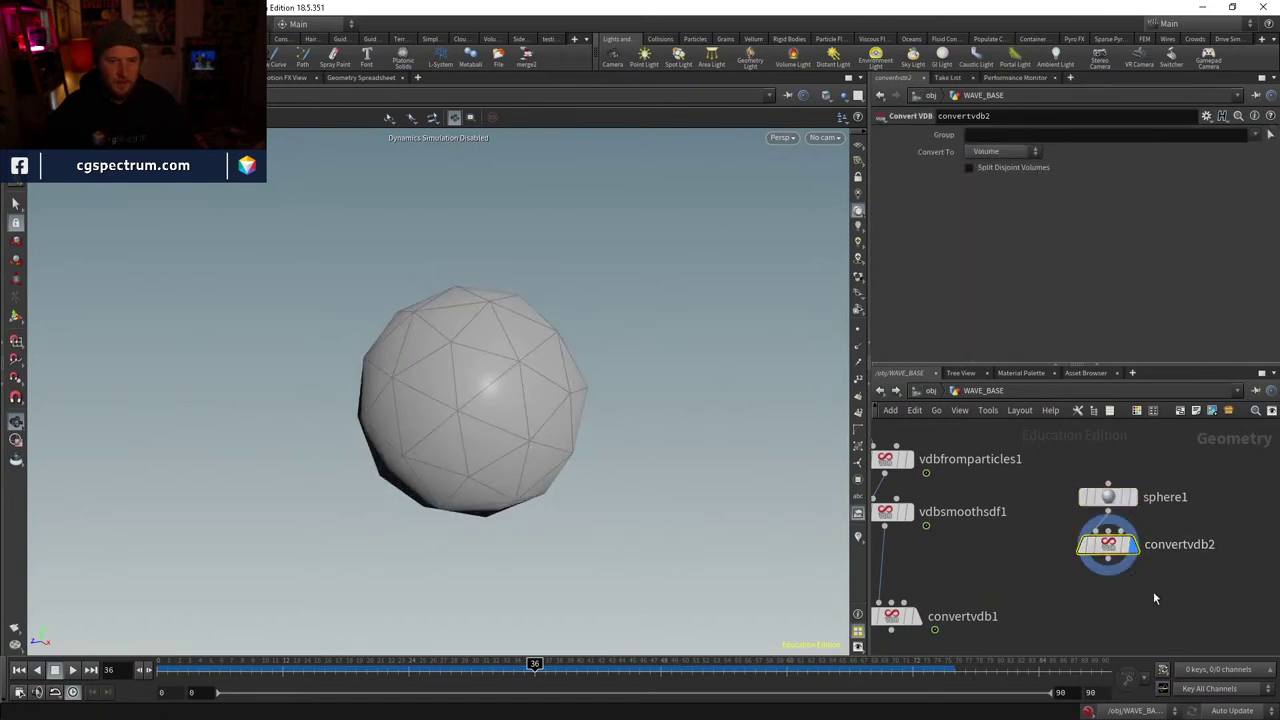
pyautogui.press('Delete')
# - Add a VDB from Polygons node under the sphere
pyautogui.press('Tab')
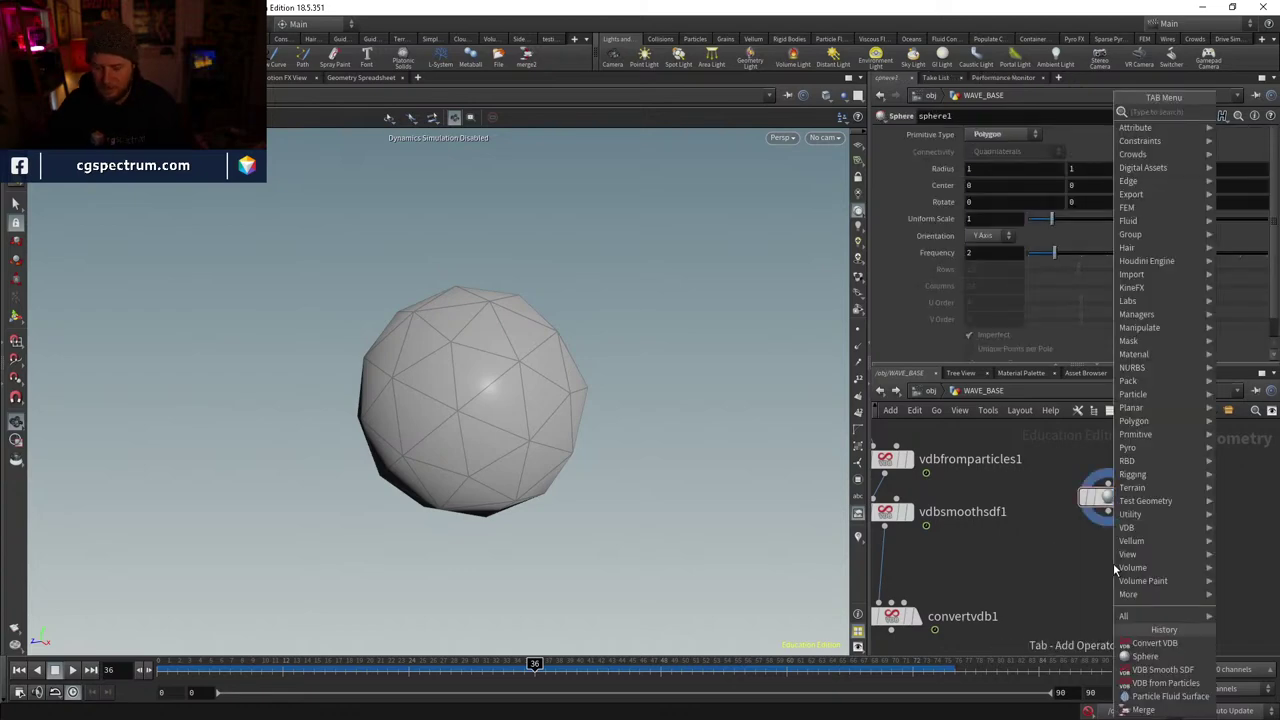
pyautogui.write('VDBF')
pyautogui.press('Down')
pyautogui.press('Down')
pyautogui.press('Down')
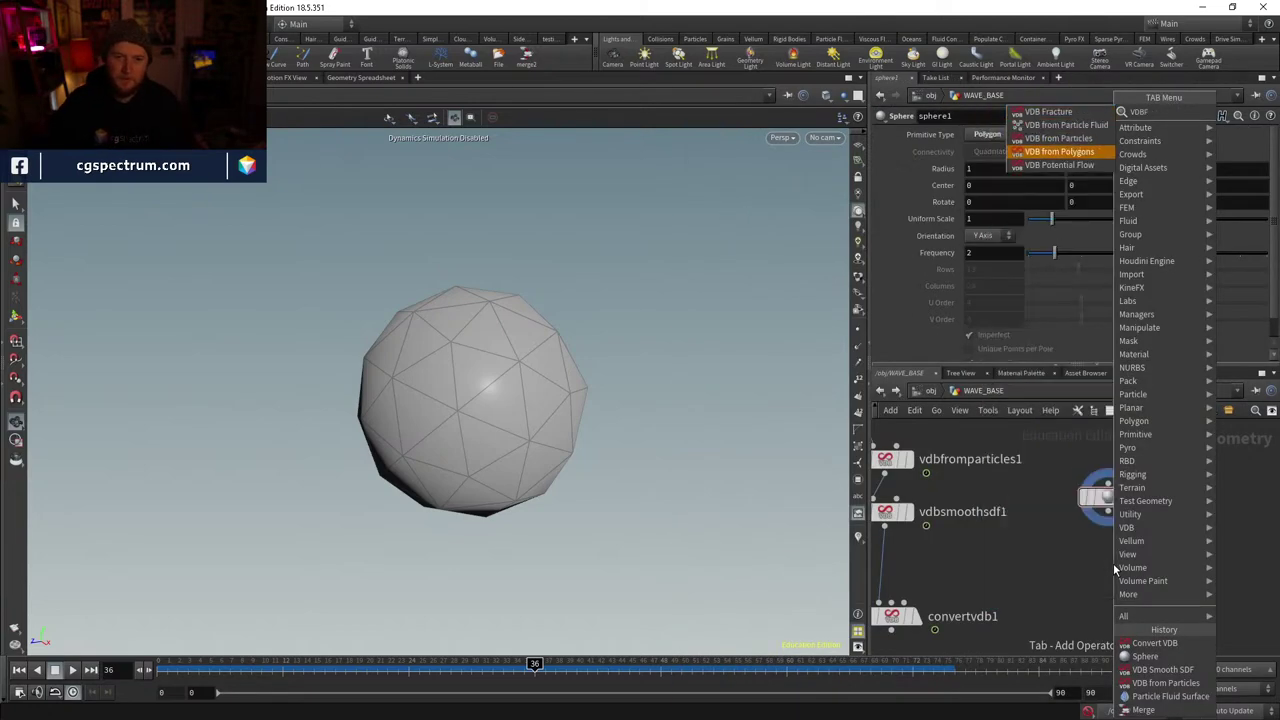
pyautogui.press('Return')
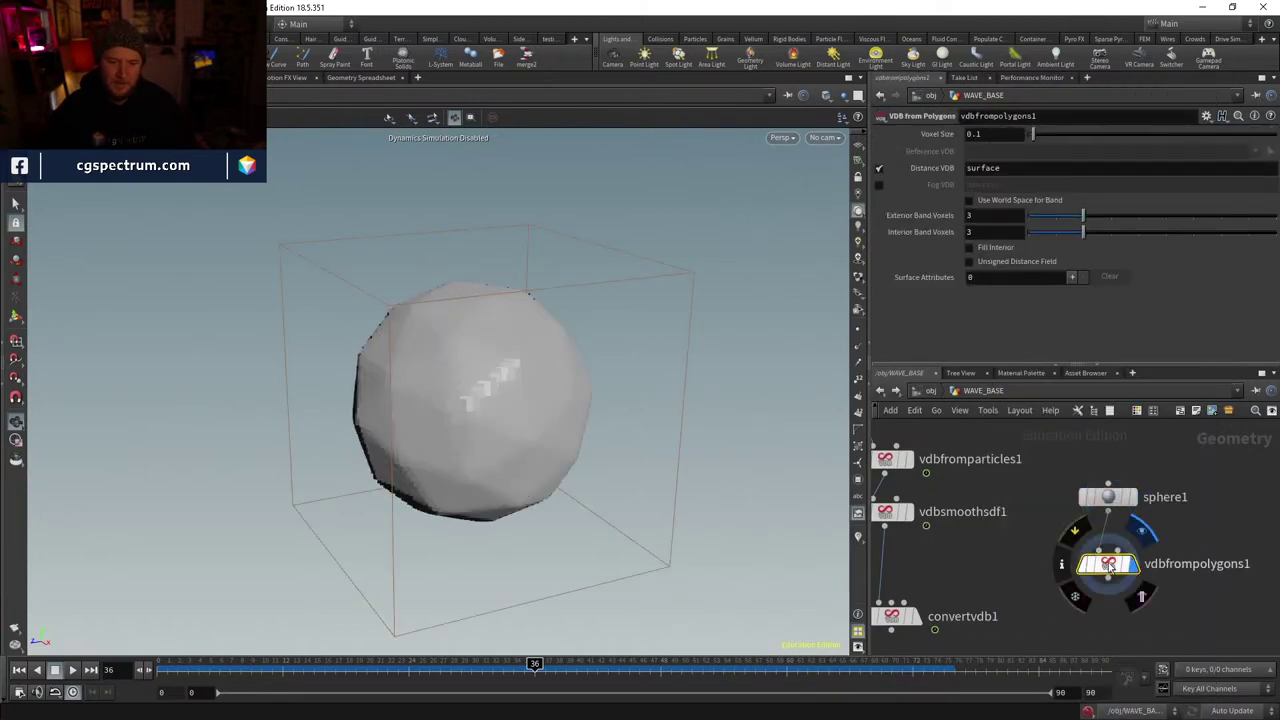
# - Duplicate the sphere and VDB pair and move the second sphere to X 2.3
pyautogui.keyDown('shift'); pyautogui.click(1025, 491); pyautogui.keyUp('shift')
pyautogui.hotkey('ctrl', 'c')
pyautogui.hotkey('ctrl', 'v')
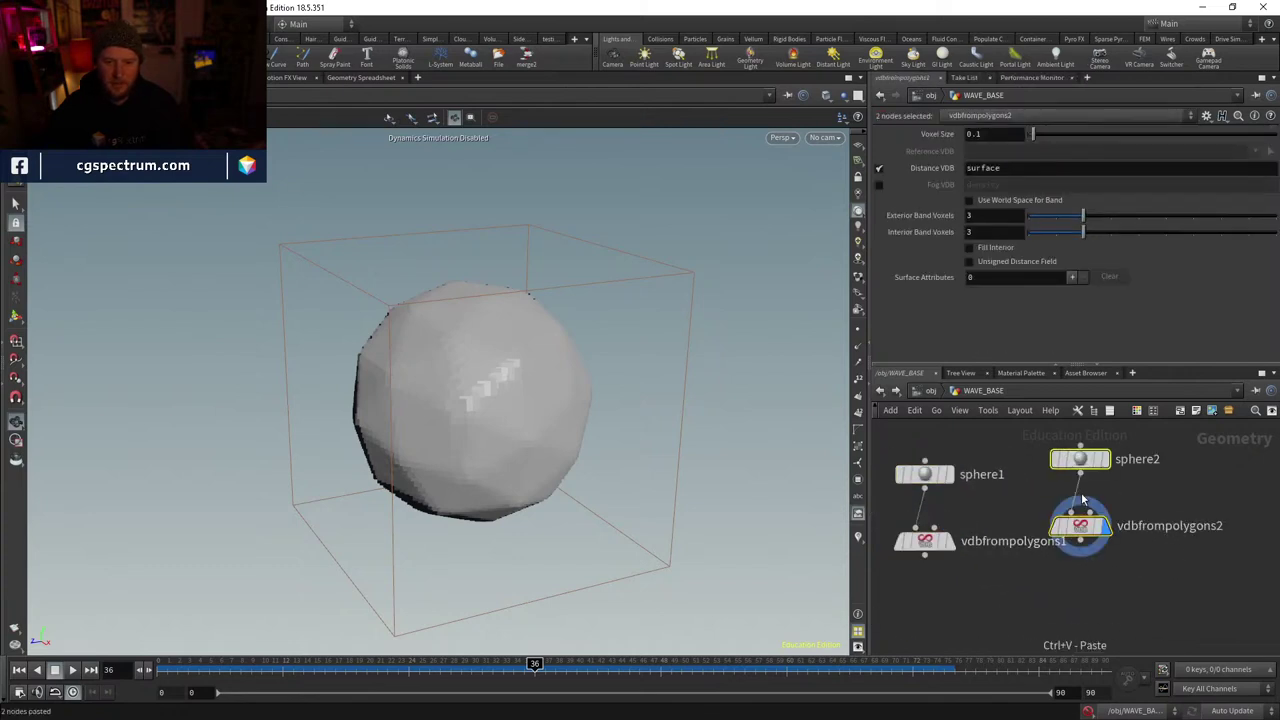
pyautogui.click(1105, 505)
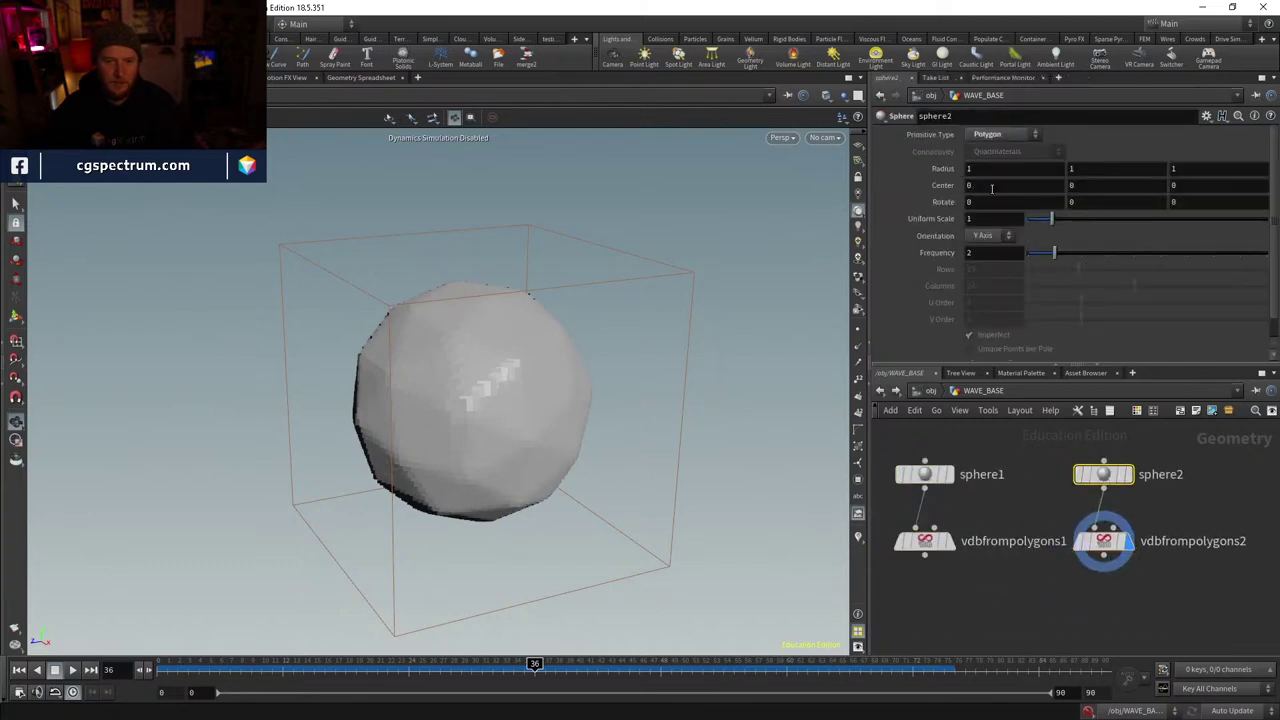
pyautogui.moveTo(992, 188); pyautogui.dragTo(1080, 190, button='middle')
# - Show the first sphere's VDB volume and create a VDB Combine node
pyautogui.click(934, 474)
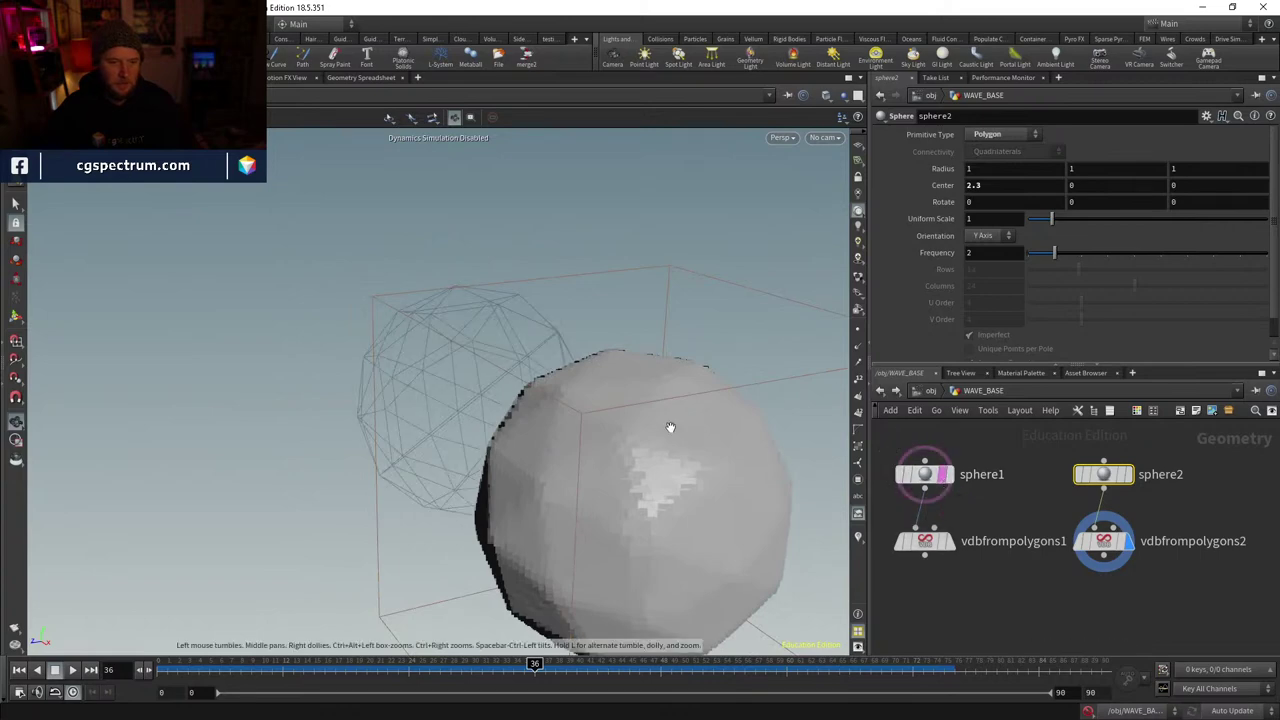
pyautogui.moveTo(670, 427); pyautogui.dragTo(620, 470)
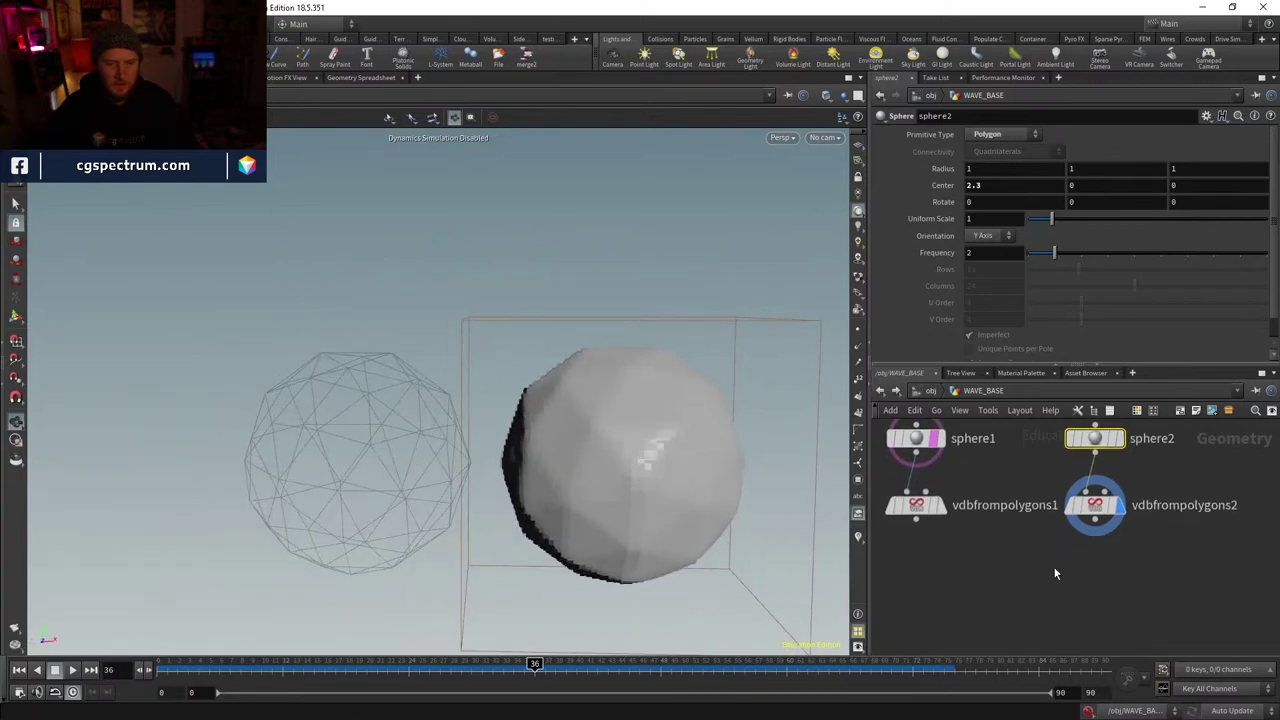
pyautogui.click(940, 505)
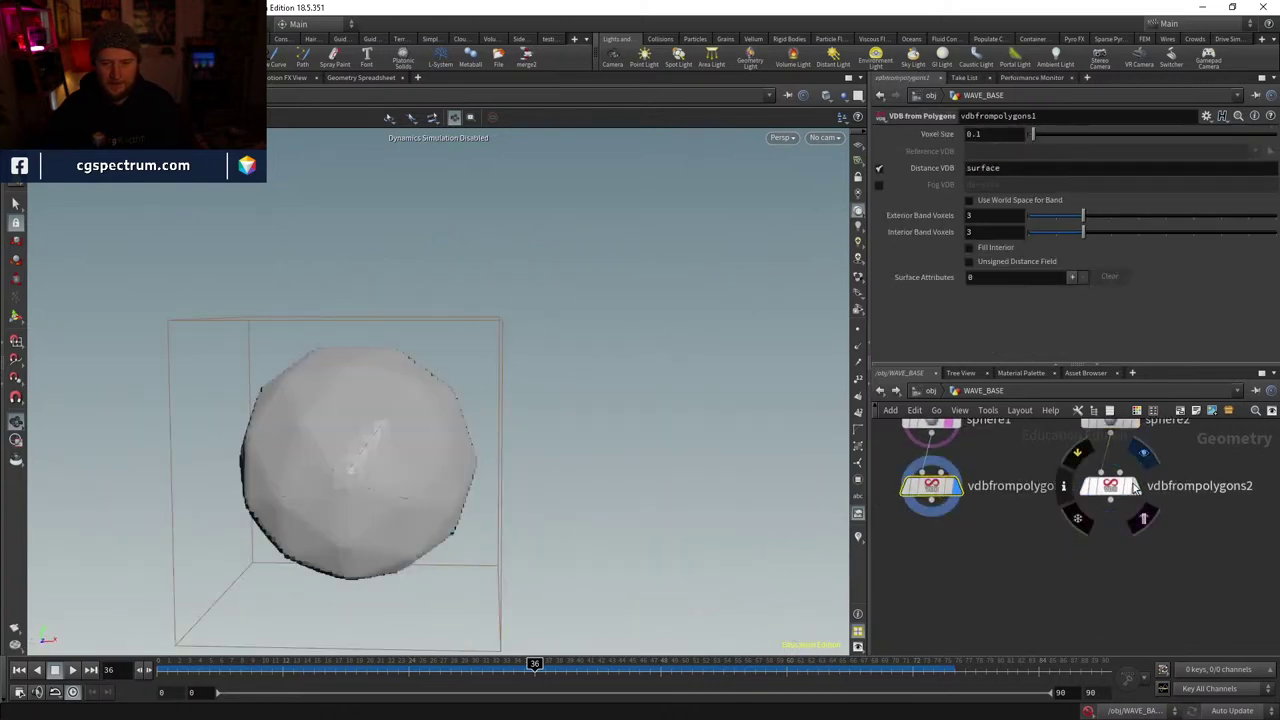
pyautogui.click(1133, 486)
pyautogui.press('Tab')
pyautogui.write('conv')
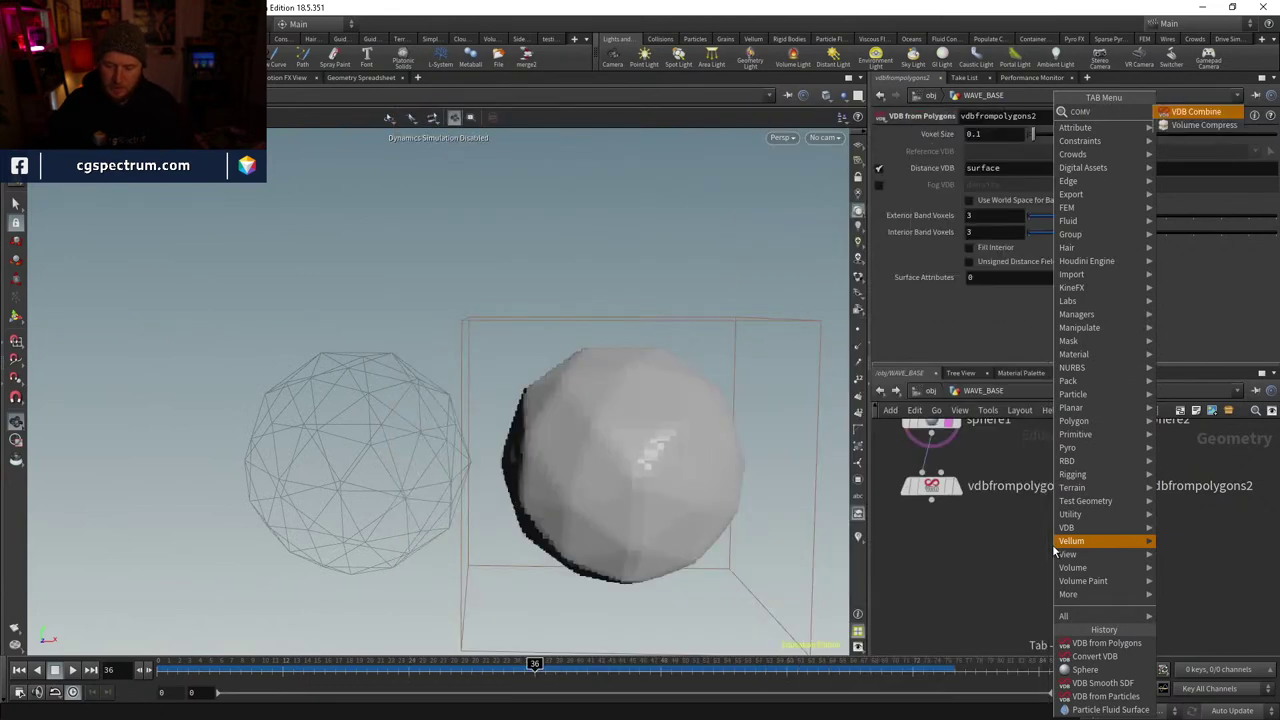
pyautogui.press('Return')
# - Wire vdbfrompolygons2 into vdbcombine1 and set its Operation to SDF Union, after trying Add
pyautogui.click(1019, 590)
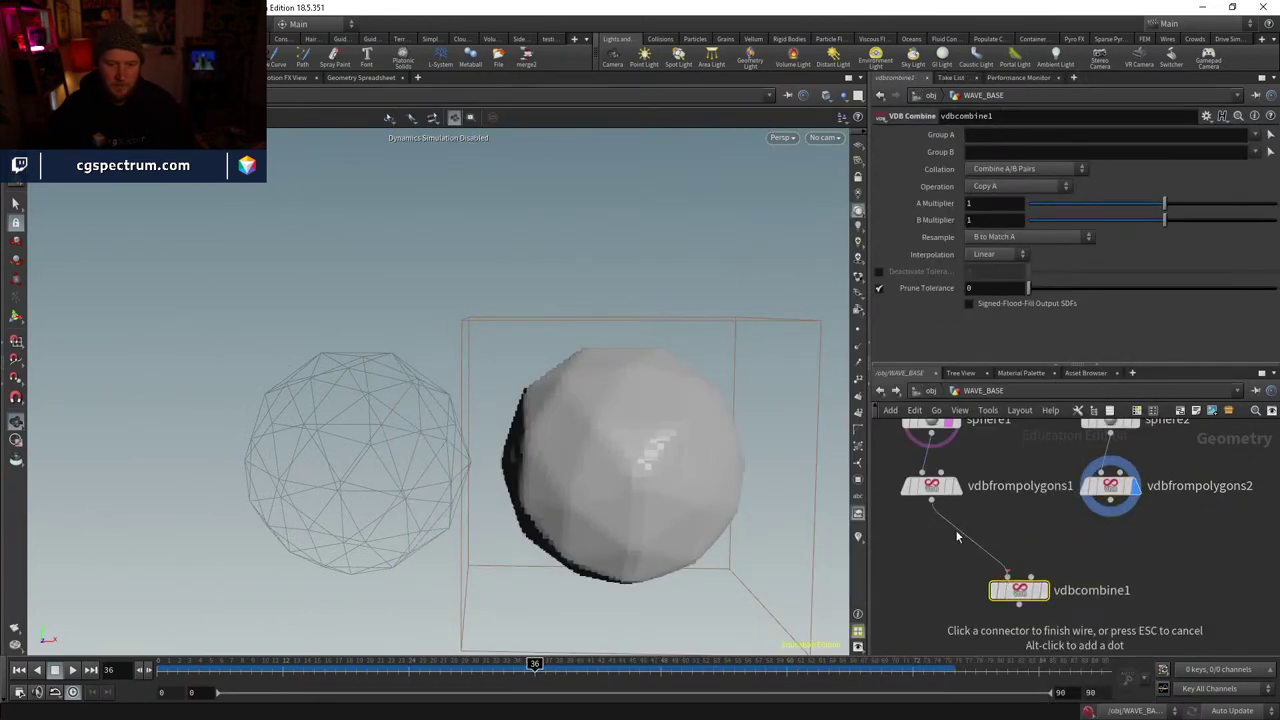
pyautogui.click(1040, 575)
pyautogui.click(1110, 500)
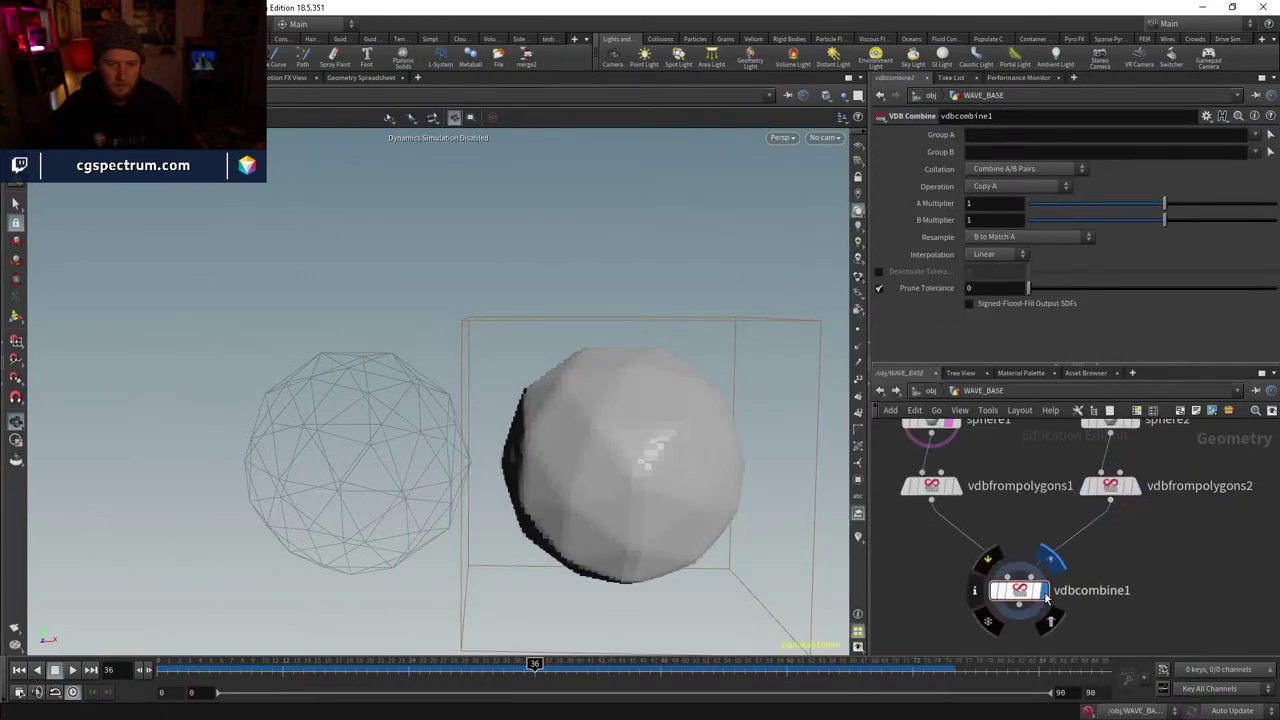
pyautogui.click(1019, 590)
pyautogui.click(1012, 187)
pyautogui.click(992, 240)
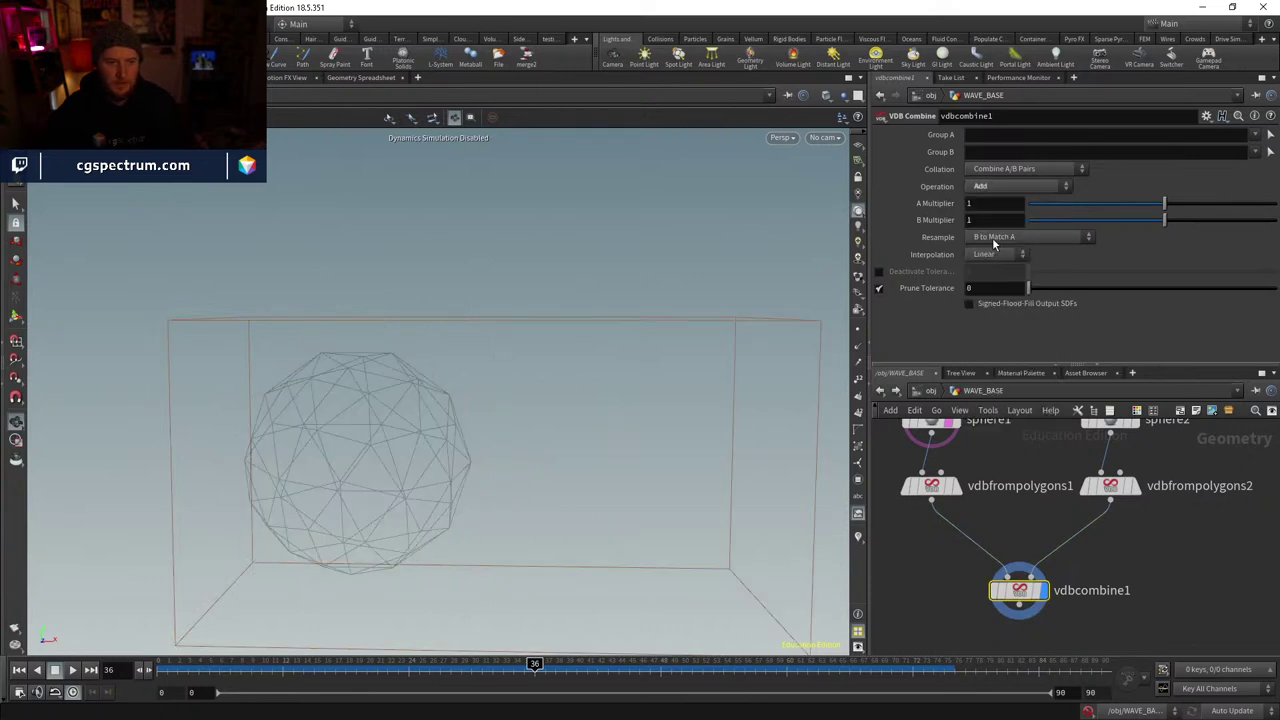
pyautogui.click(992, 189)
pyautogui.click(993, 349)
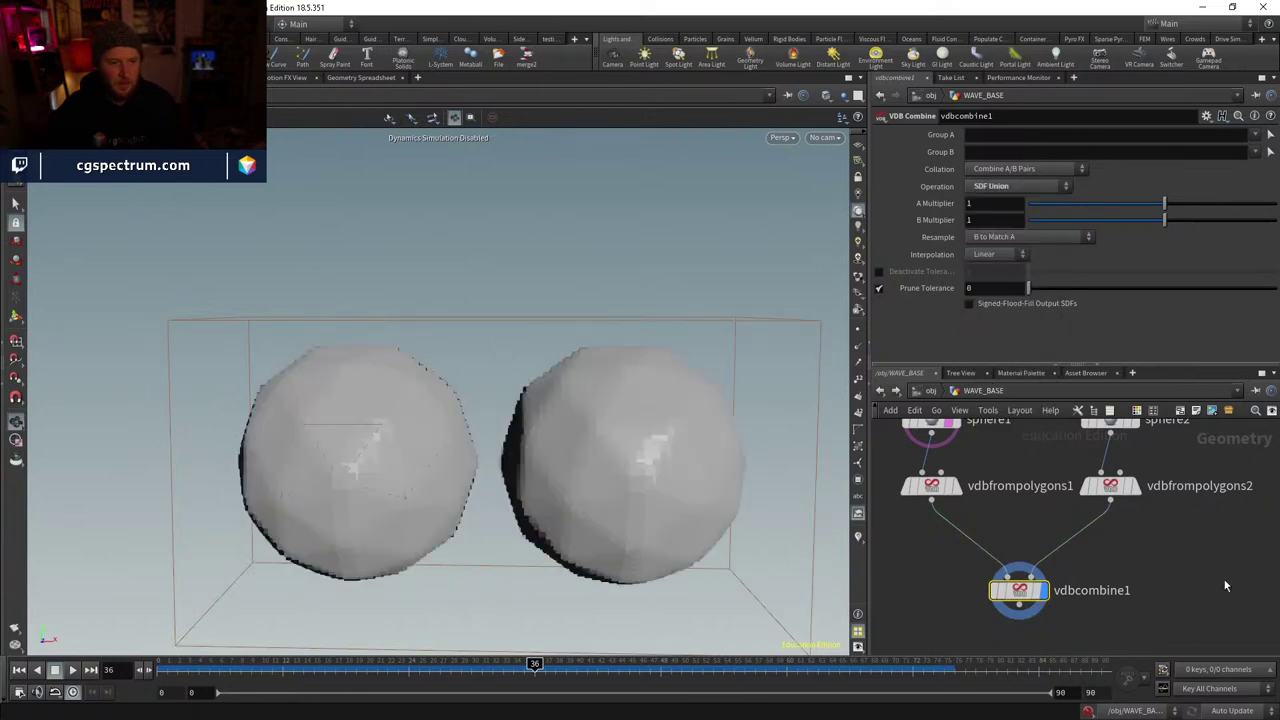
# - Paste a copy of vdbsmoothsdf1 below vdbcombine1, wire it in, and display it
pyautogui.moveTo(517, 449); pyautogui.dragTo(543, 442)
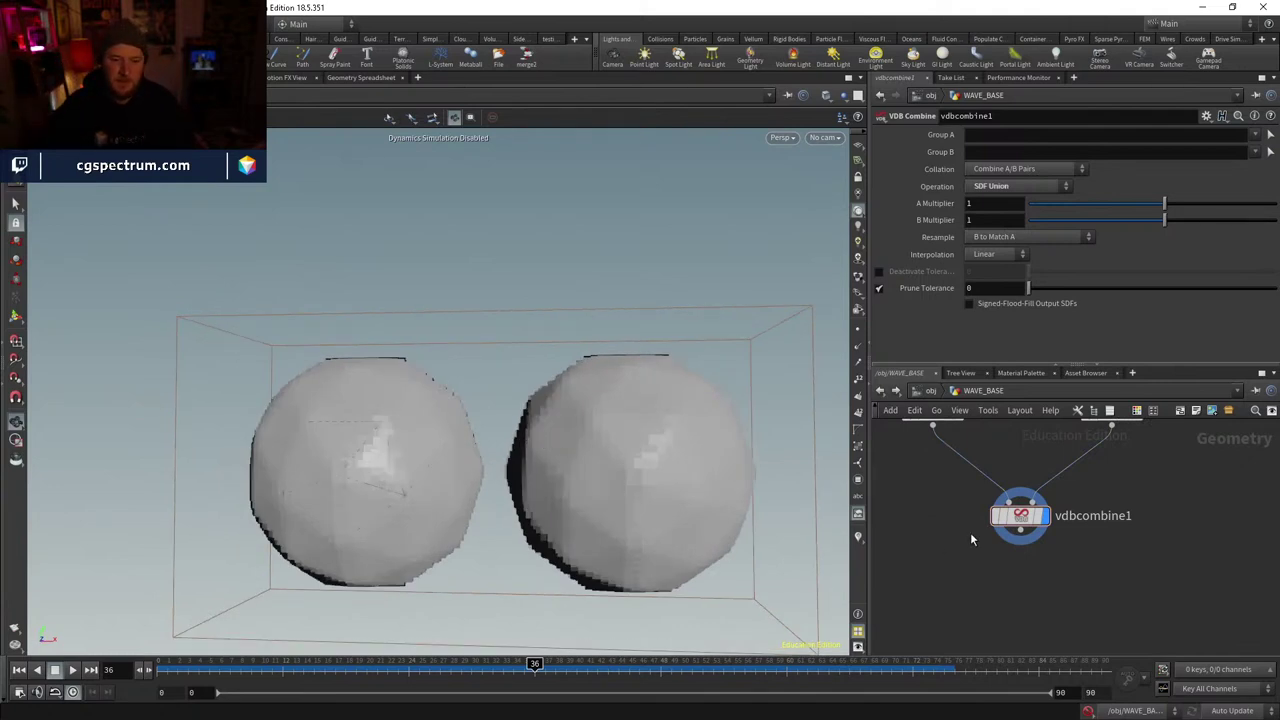
pyautogui.moveTo(1004, 538); pyautogui.dragTo(1172, 632, button='middle')
pyautogui.click(955, 475)
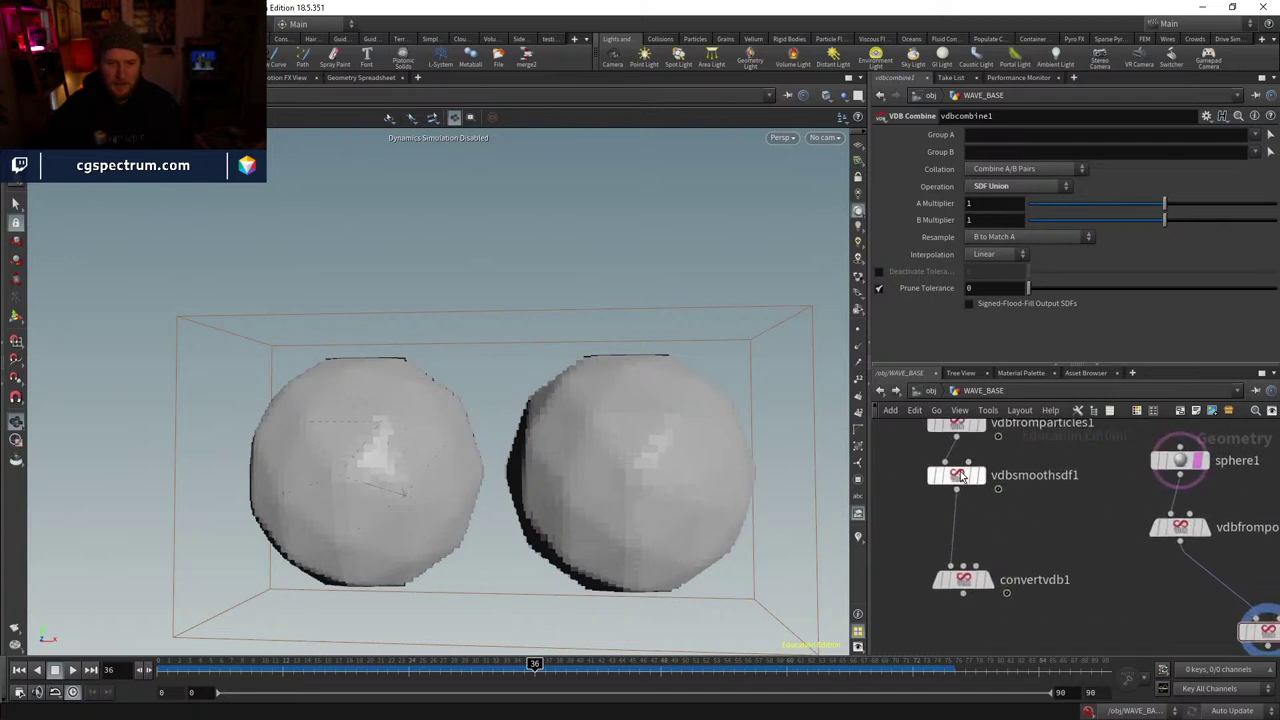
pyautogui.hotkey('ctrl', 'c')
pyautogui.moveTo(1080, 570); pyautogui.dragTo(1026, 586, button='middle')
pyautogui.hotkey('ctrl', 'v')
pyautogui.click(1043, 514)
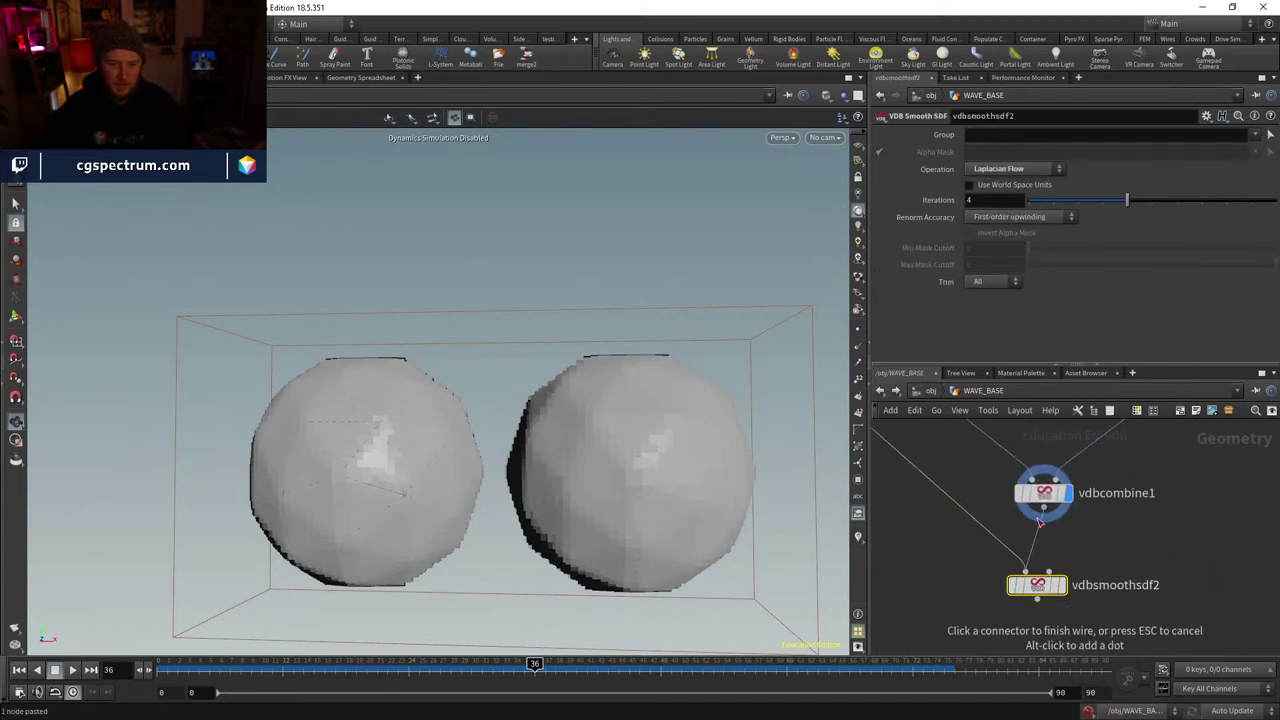
pyautogui.click(1037, 574)
pyautogui.click(1062, 587)
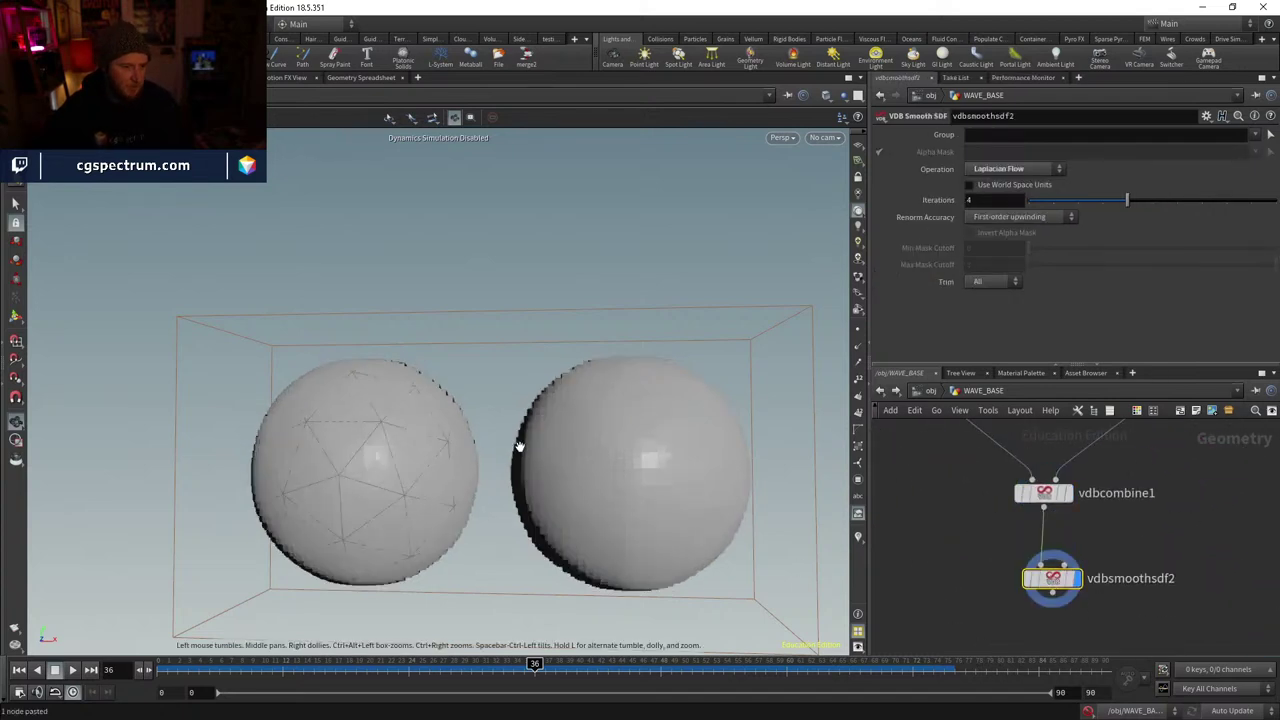
pyautogui.moveTo(519, 447); pyautogui.dragTo(626, 477)
# - Add a VDB Reshape SDF node beside the smoothing node
pyautogui.moveTo(1146, 563); pyautogui.dragTo(963, 498, button='middle')
pyautogui.press('Tab')
pyautogui.press('Escape')
pyautogui.press('Tab')
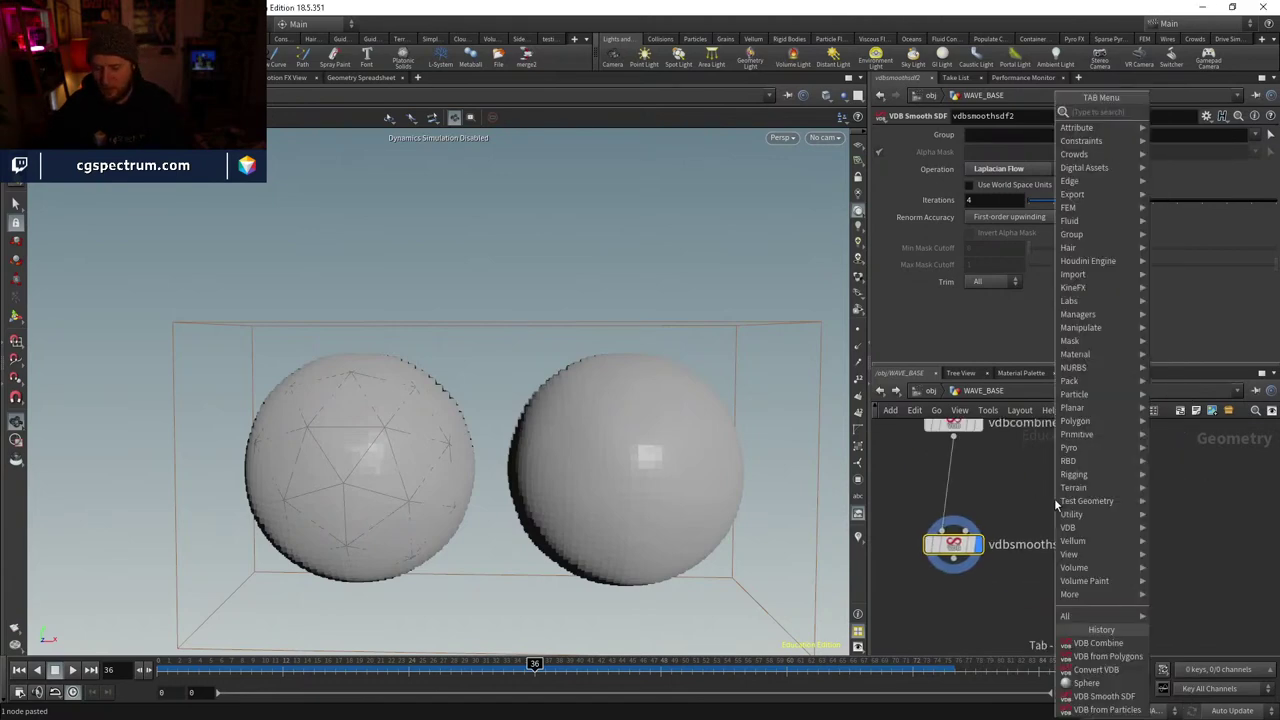
pyautogui.write('VDB')
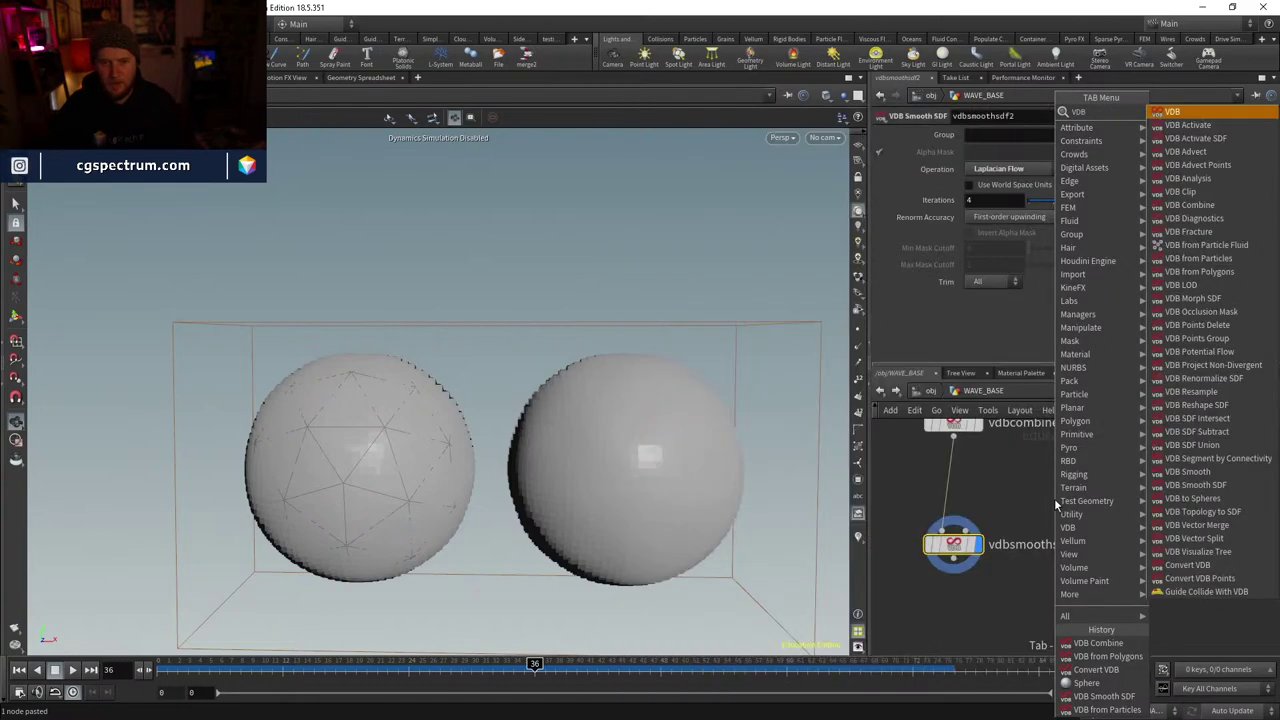
pyautogui.write('RES')
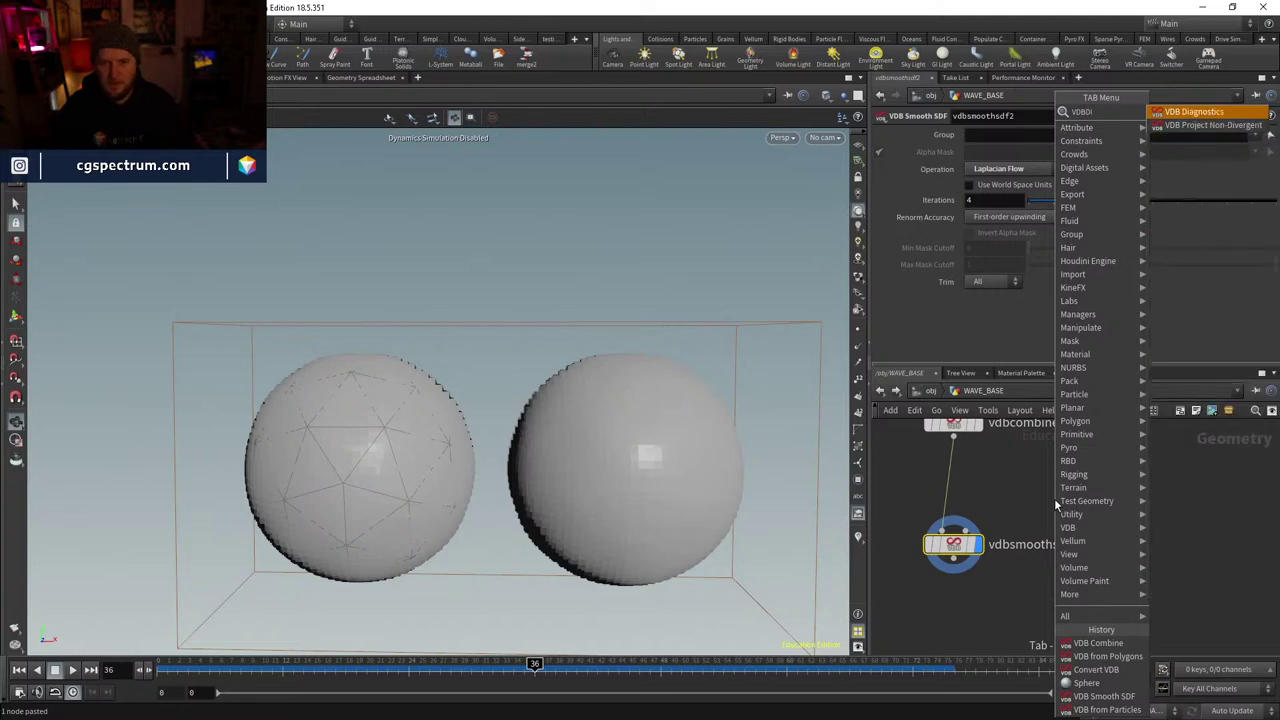
pyautogui.press('Down')
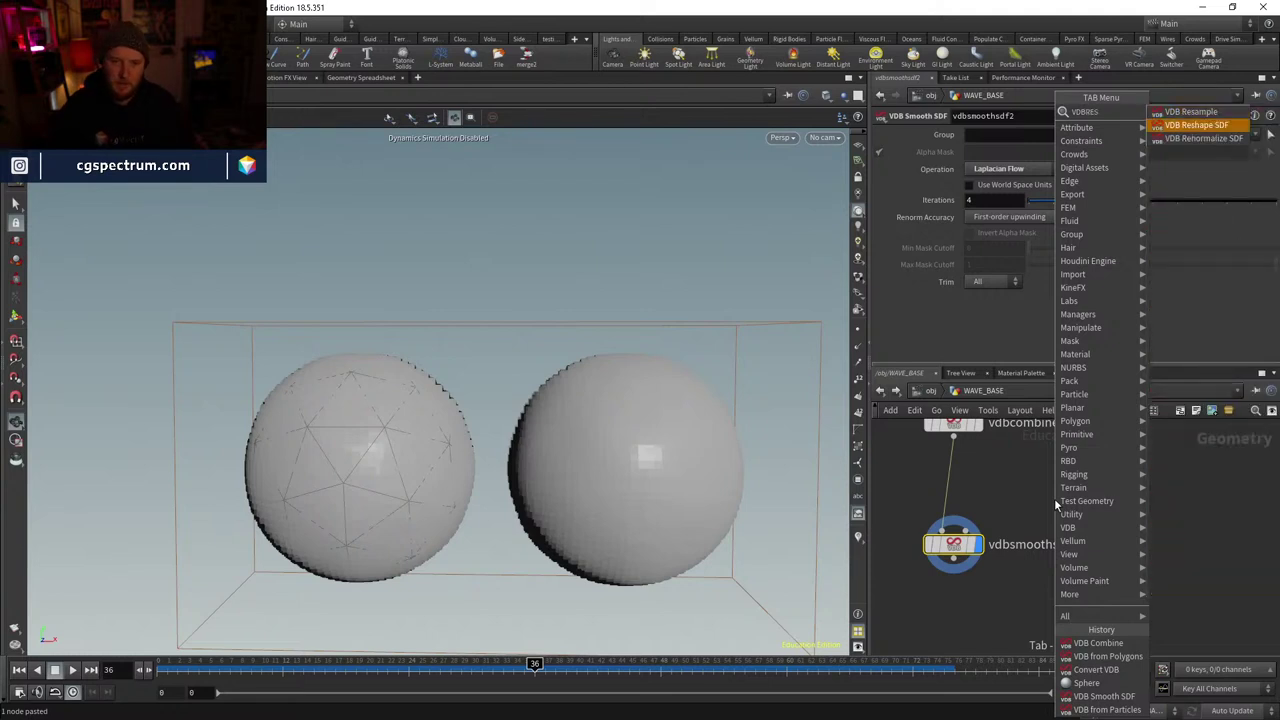
pyautogui.press('Return')
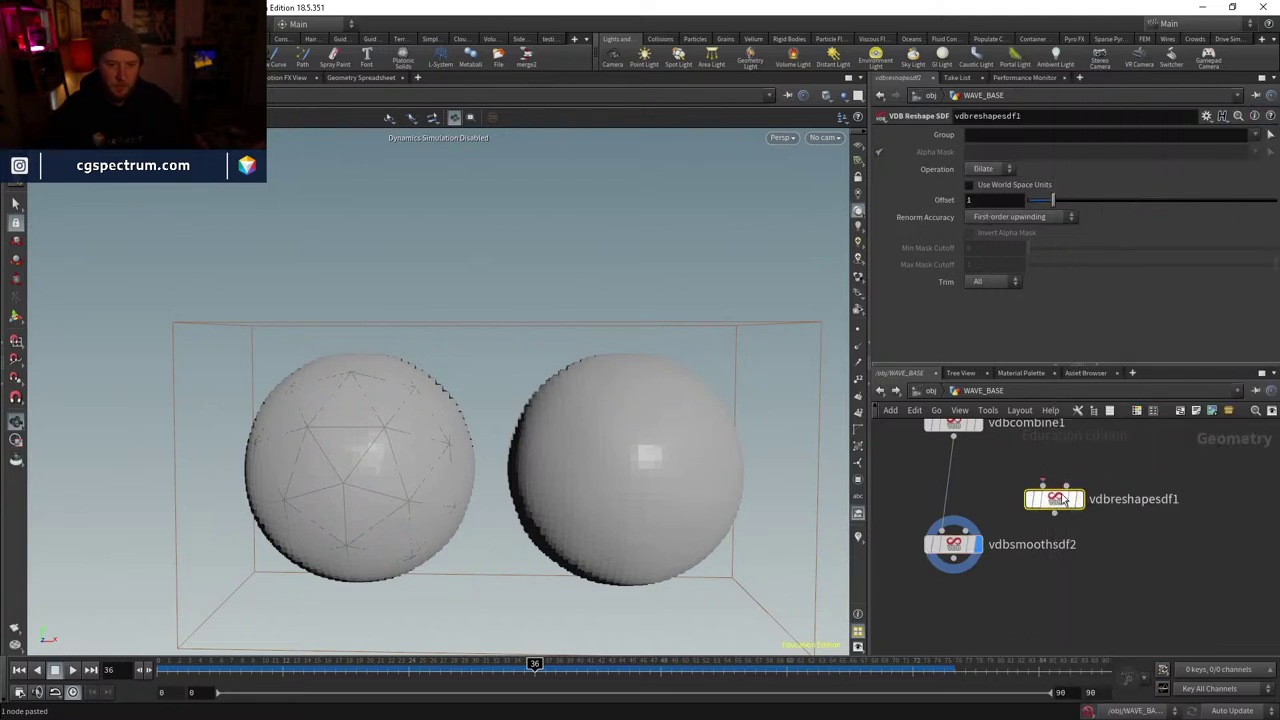
# - Insert a reshape node after vdbcombine1, and add a second one below vdbsmoothsdf2 set to Erode
pyautogui.click(955, 484)
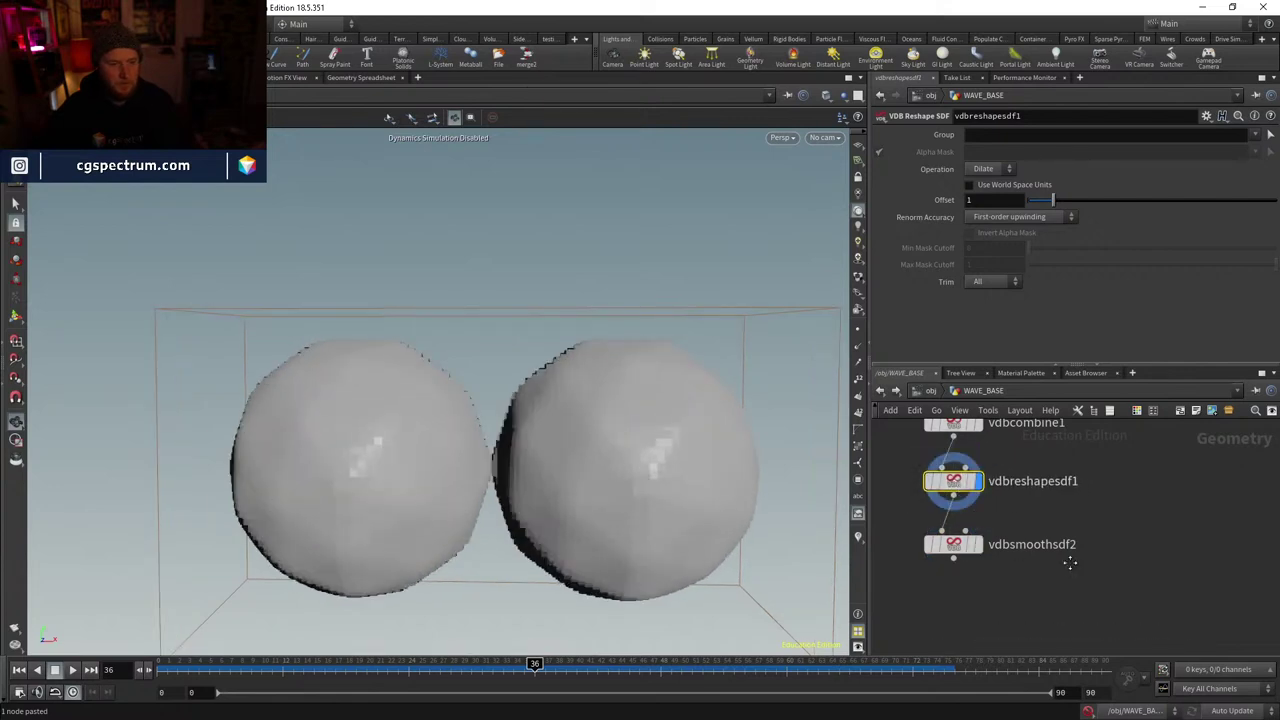
pyautogui.moveTo(1070, 563); pyautogui.dragTo(1110, 532, button='middle')
pyautogui.hotkey('ctrl', 'v')
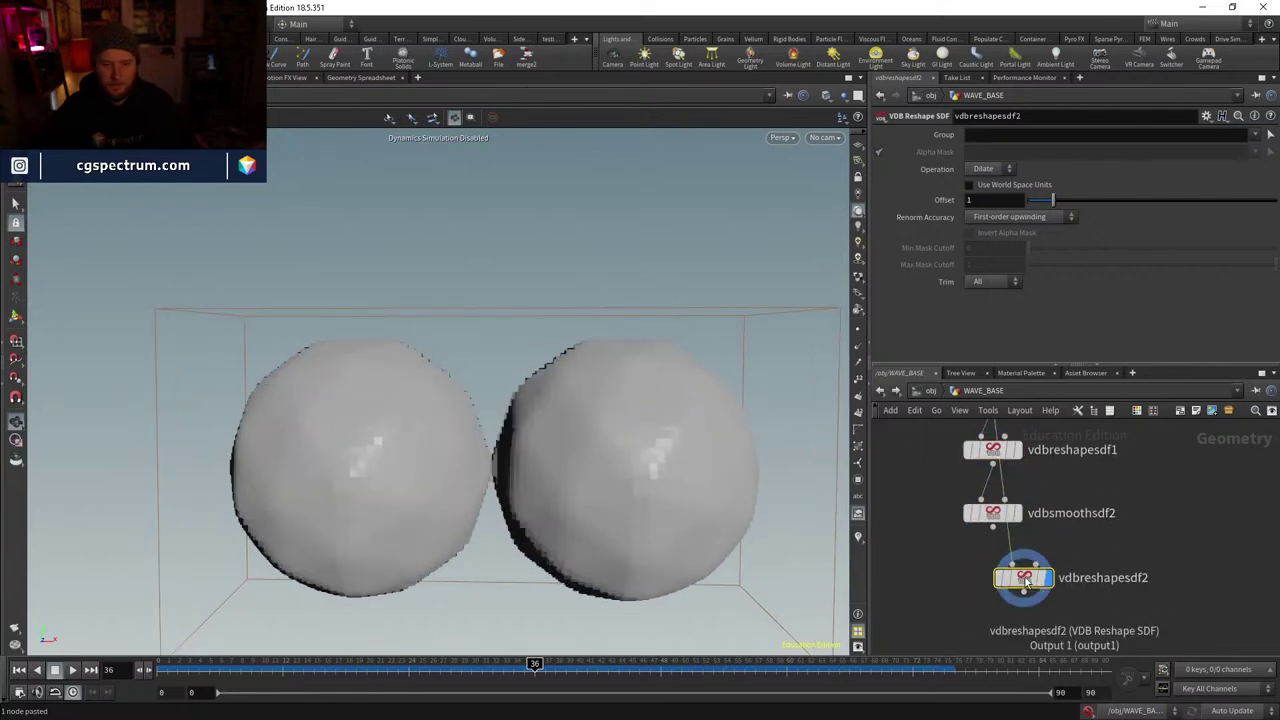
pyautogui.click(1052, 578)
pyautogui.click(990, 168)
pyautogui.click(985, 186)
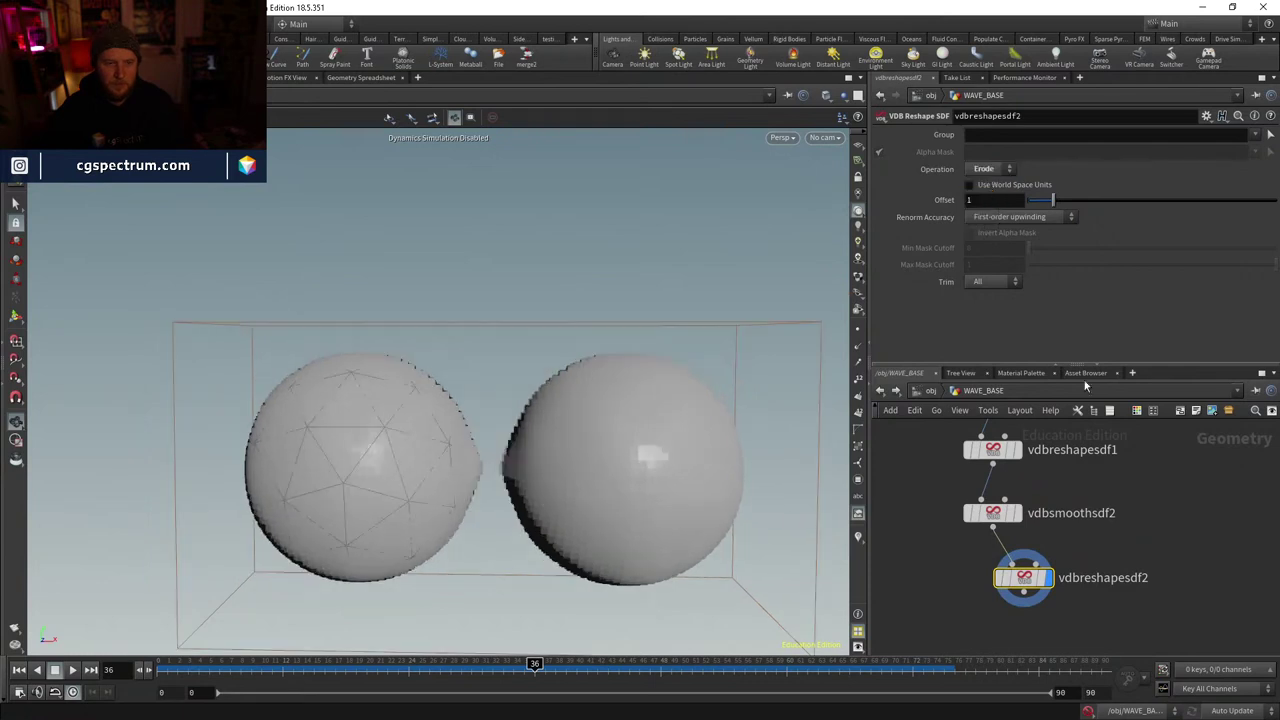
pyautogui.moveTo(1025, 578); pyautogui.dragTo(1008, 591)
# - Raise the dilating reshape node's offset from 1 to 5.5
pyautogui.moveTo(540, 432); pyautogui.dragTo(662, 472, button='right')
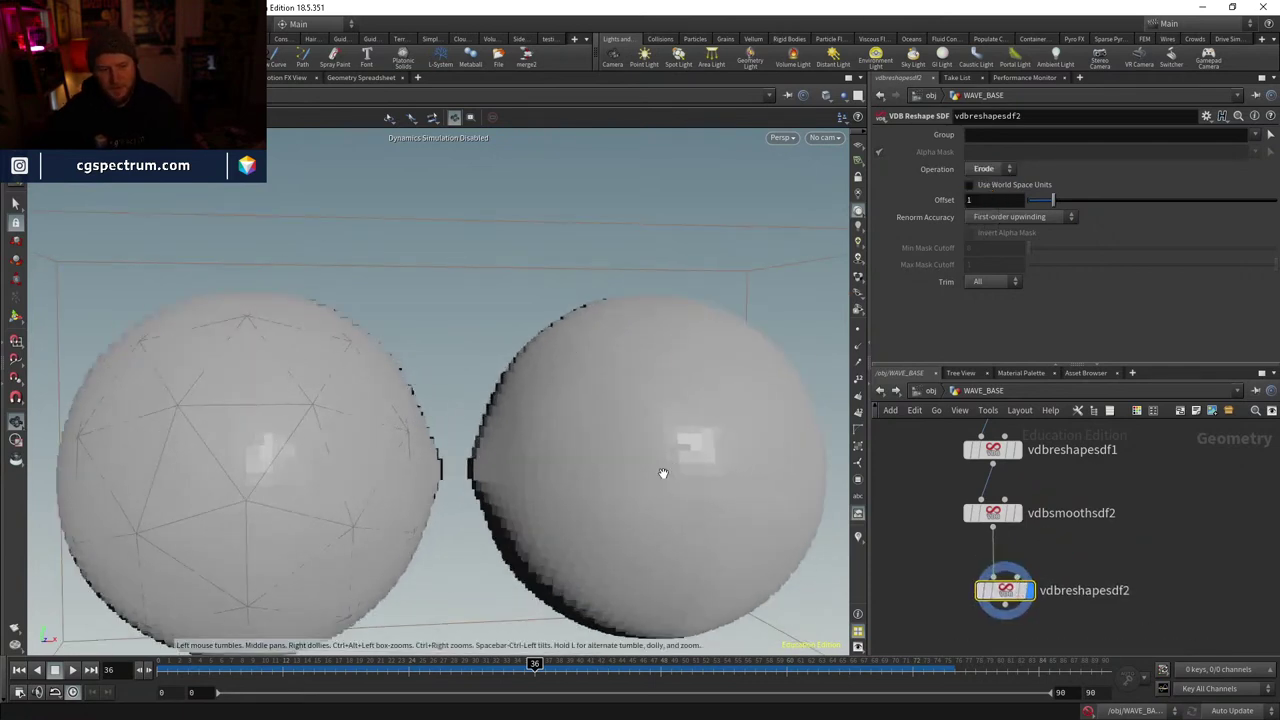
pyautogui.moveTo(1102, 440); pyautogui.dragTo(1095, 465, button='middle')
pyautogui.click(1008, 476)
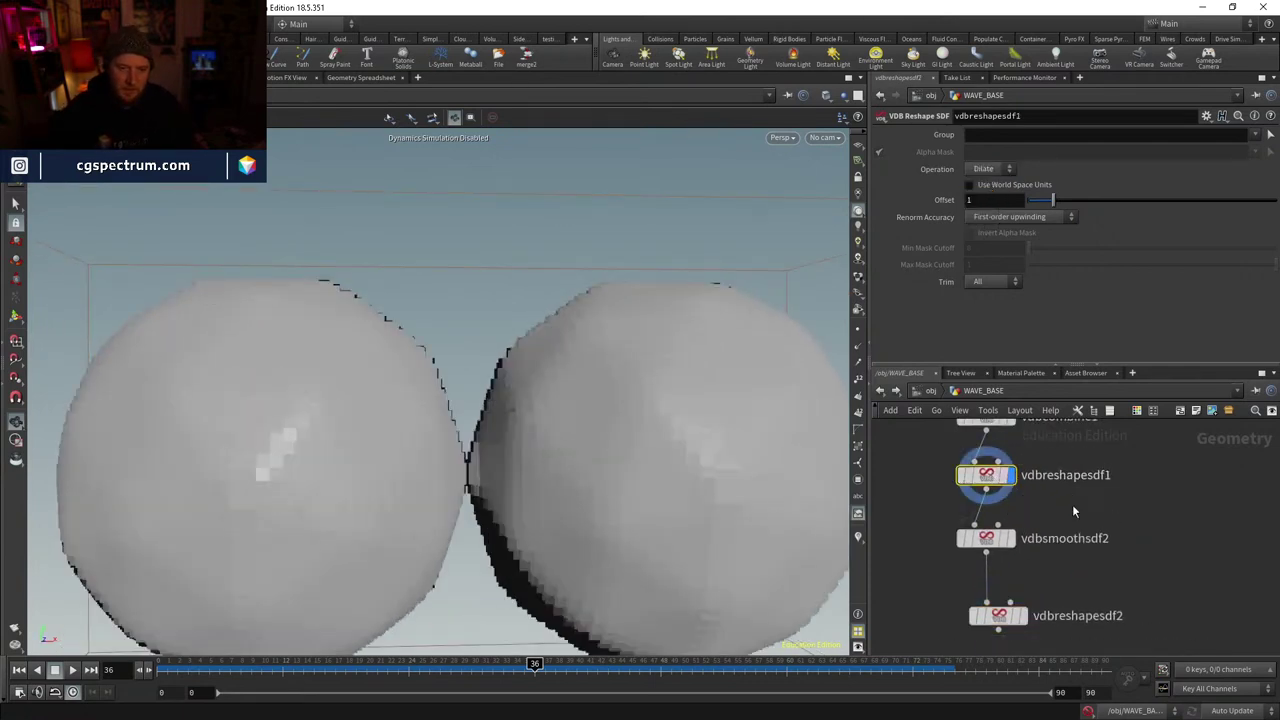
pyautogui.moveTo(520, 445); pyautogui.dragTo(541, 417)
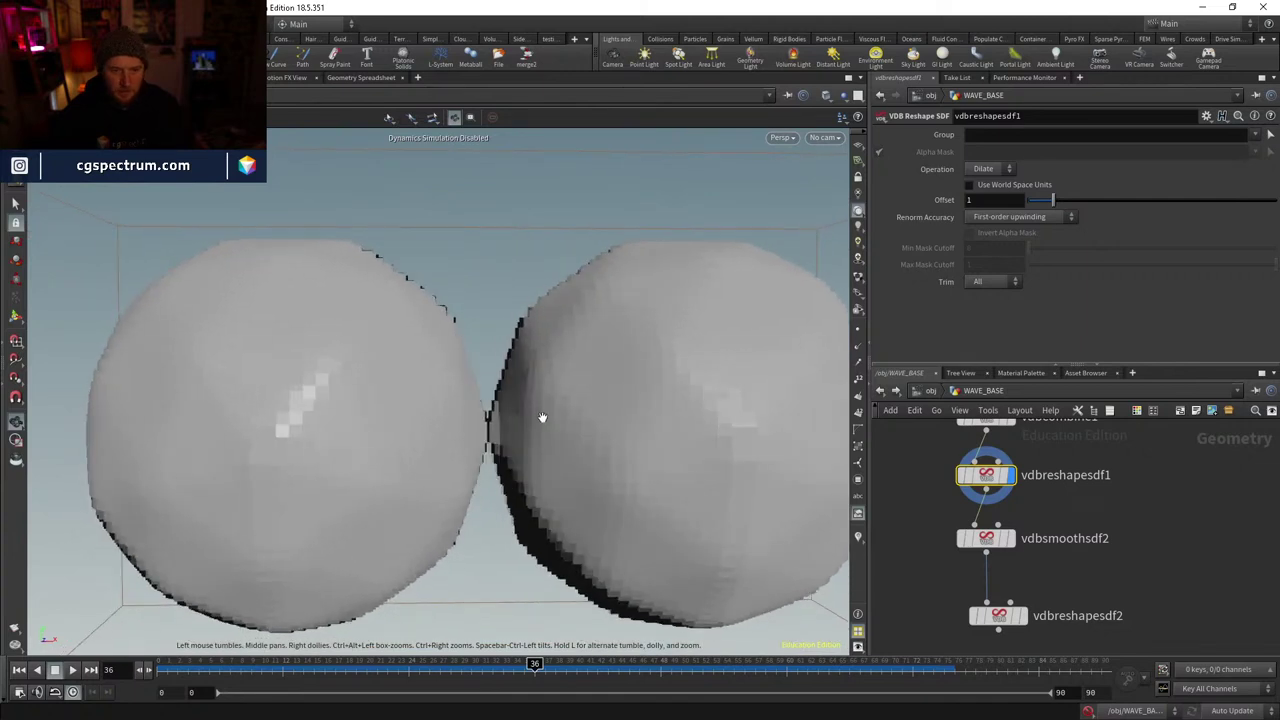
pyautogui.moveTo(1060, 203); pyautogui.dragTo(1164, 204)
pyautogui.scroll(-5, 623, 403)
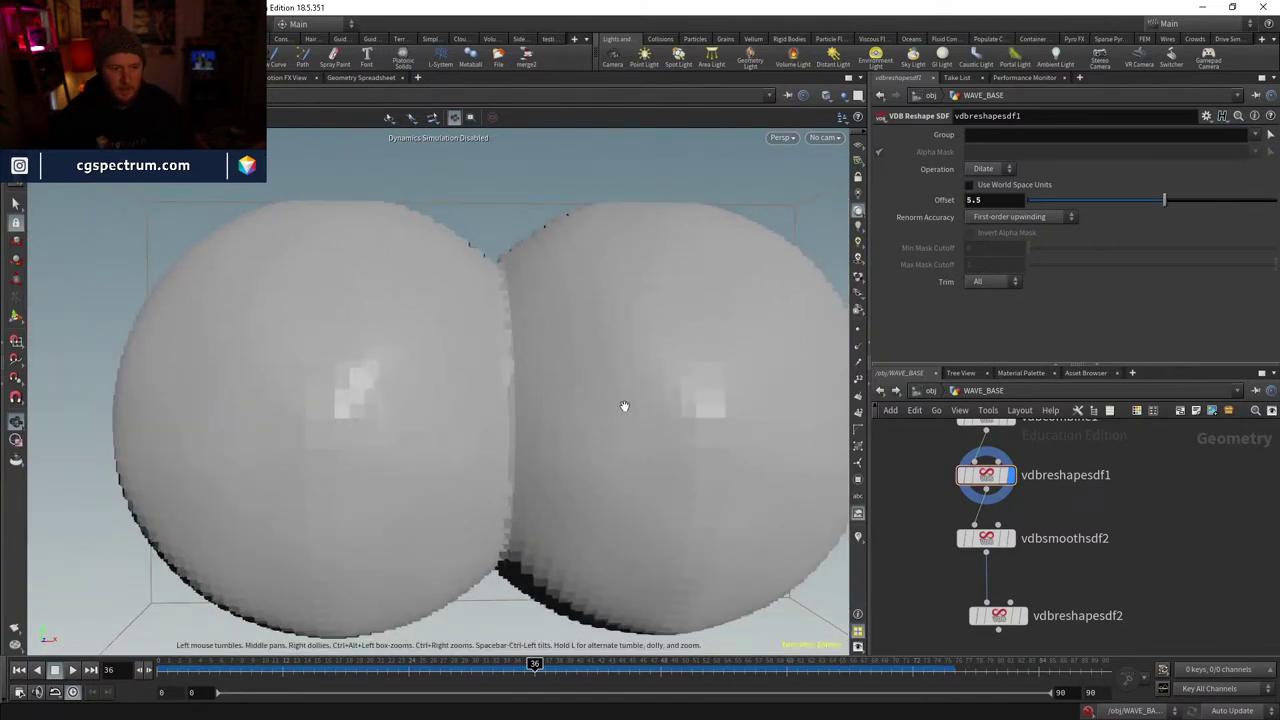
pyautogui.moveTo(623, 403); pyautogui.dragTo(540, 418)
# - Raise the smoothing node's iterations from 4 to 10
pyautogui.click(1010, 539)
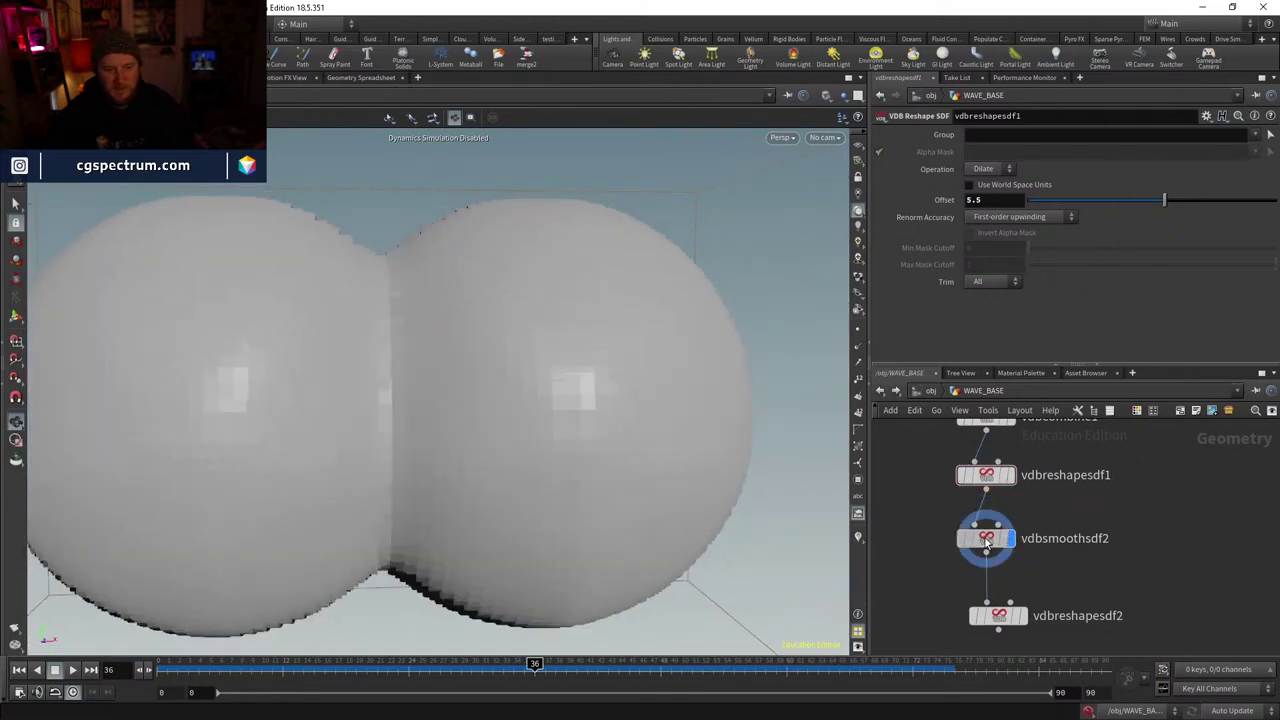
pyautogui.click(997, 543)
pyautogui.moveTo(1146, 202); pyautogui.dragTo(1274, 202)
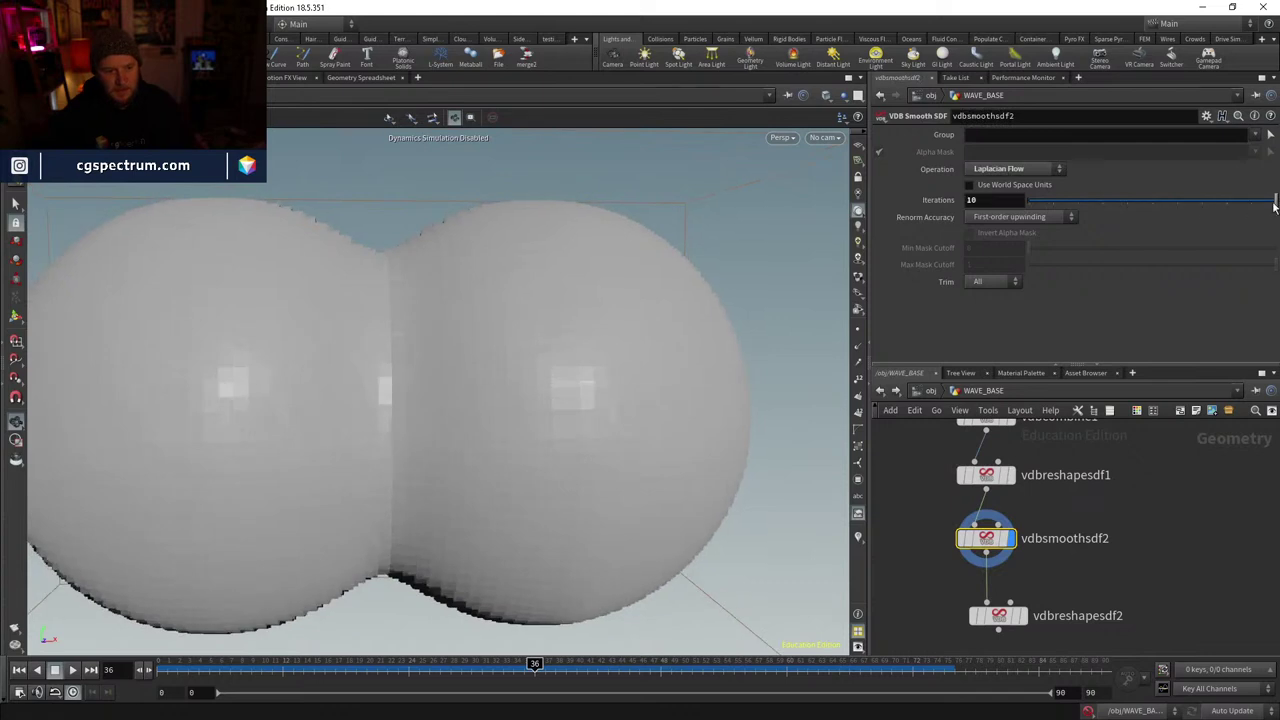
pyautogui.scroll(-3, 407, 390)
pyautogui.moveTo(407, 390); pyautogui.dragTo(410, 257)
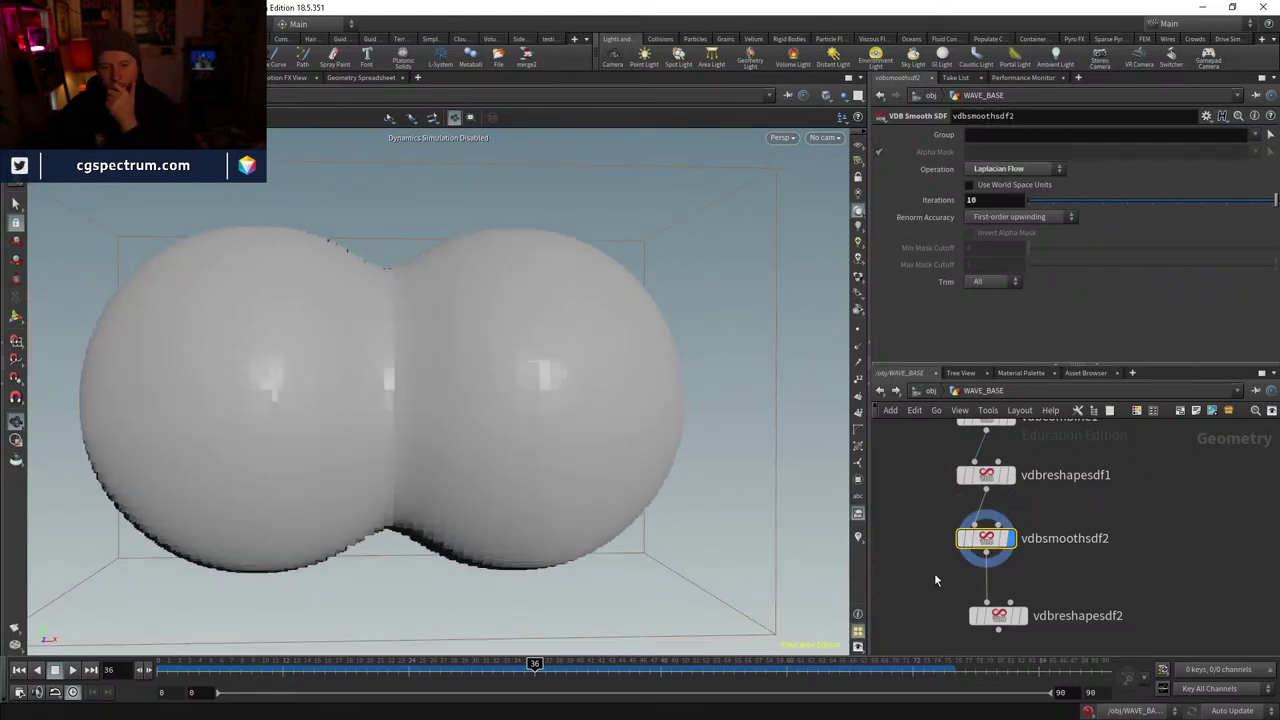
# - Link vdbreshapesdf2's Offset to vdbreshapesdf1's Offset with a pasted relative reference
pyautogui.click(1025, 620)
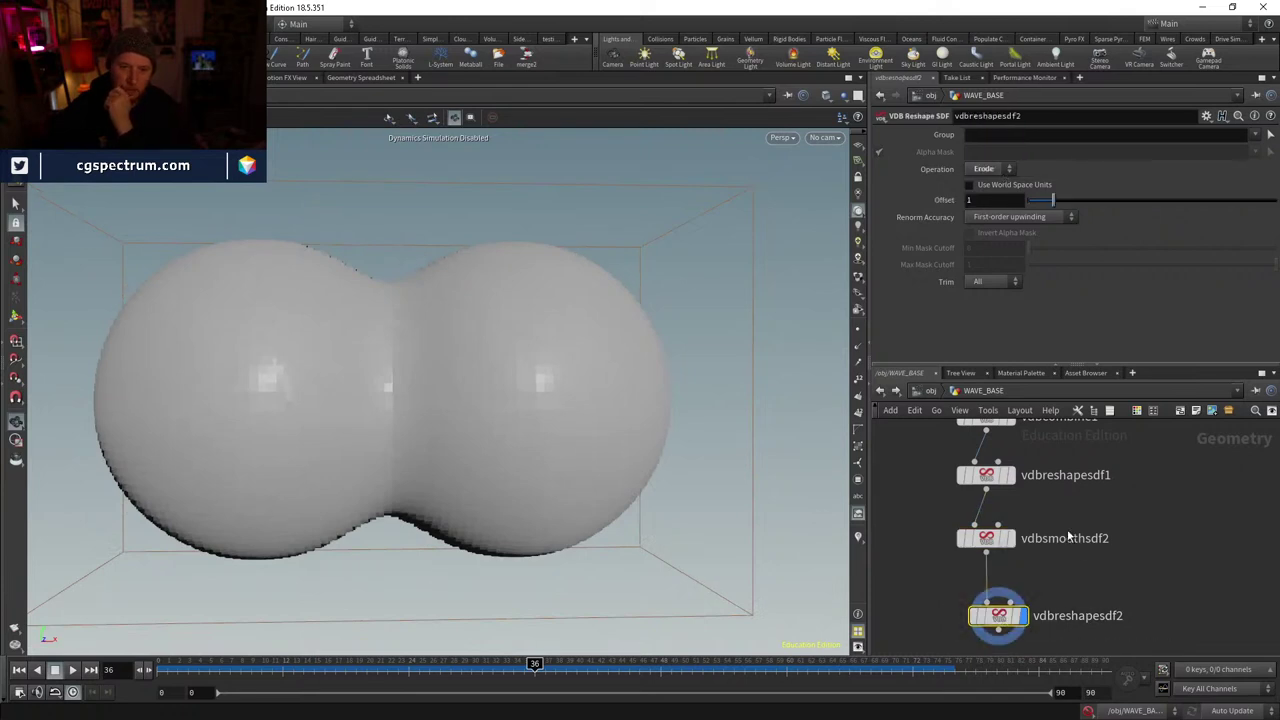
pyautogui.moveTo(1068, 537); pyautogui.dragTo(1071, 549, button='middle')
pyautogui.click(993, 430)
pyautogui.click(988, 487)
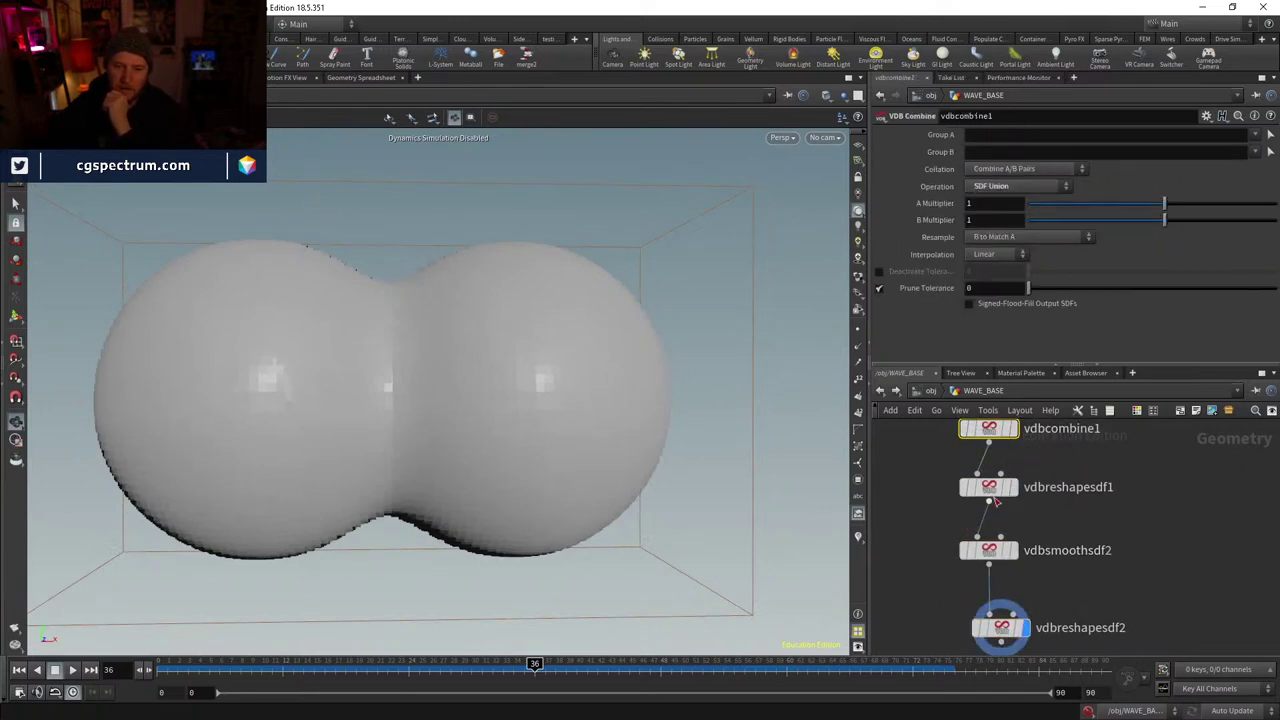
pyautogui.rightClick(998, 200)
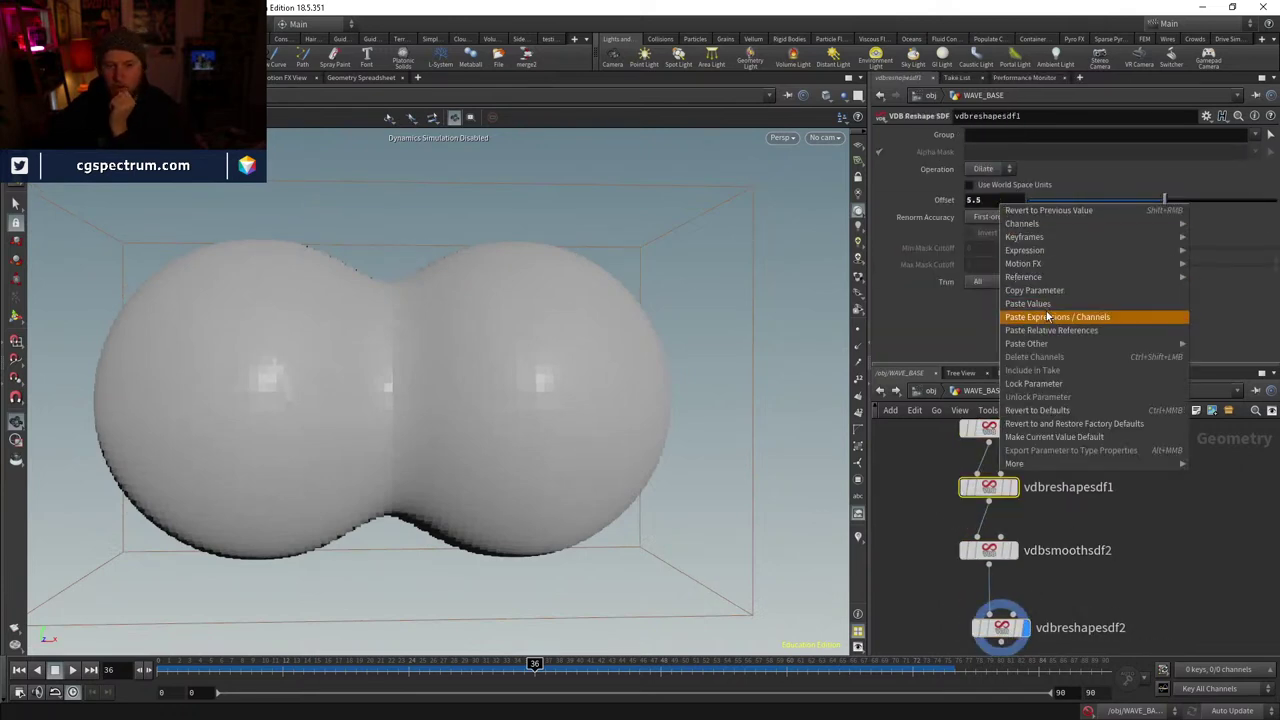
pyautogui.click(1030, 288)
pyautogui.moveTo(1048, 626); pyautogui.dragTo(1050, 562, button='middle')
pyautogui.click(1005, 566)
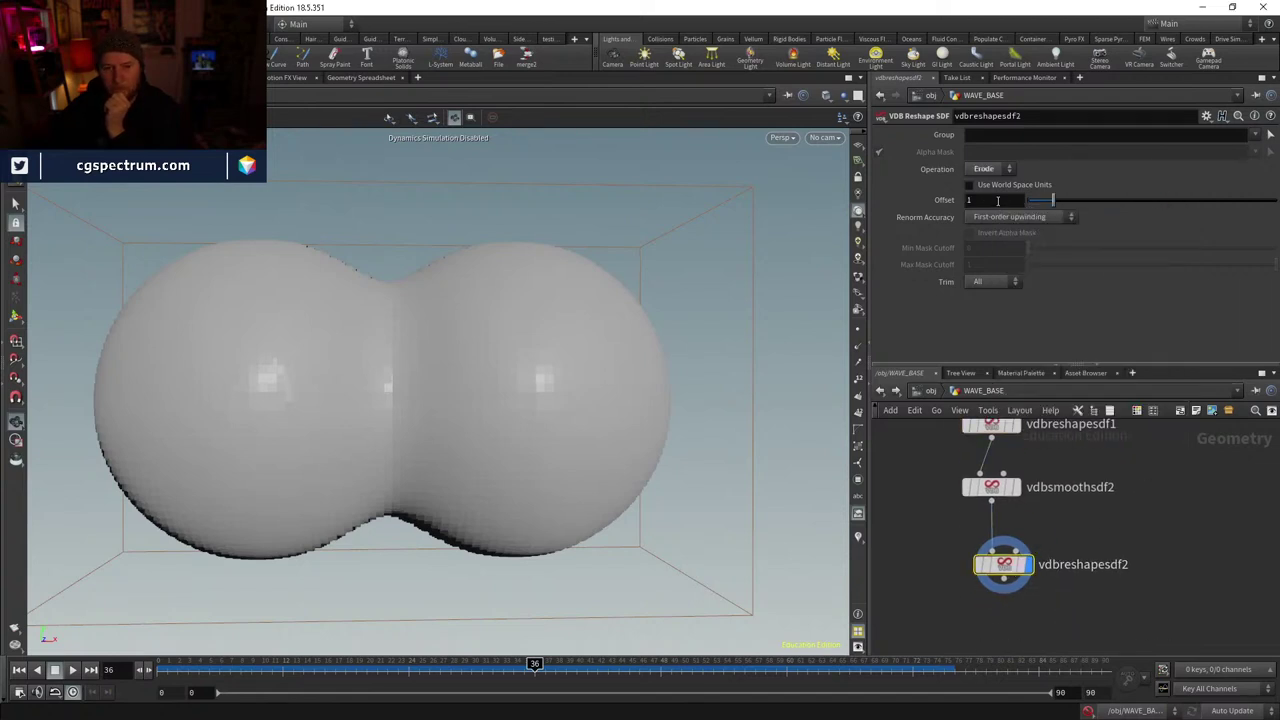
pyautogui.rightClick(995, 200)
pyautogui.click(1045, 329)
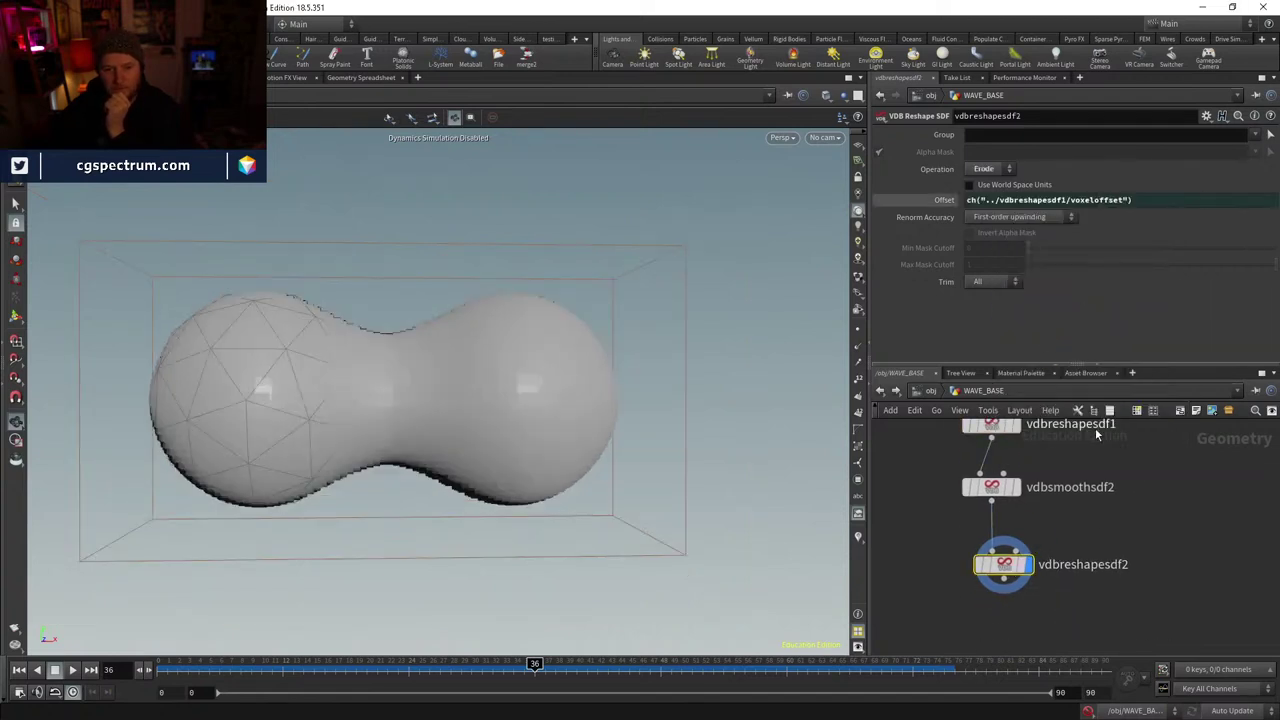
pyautogui.click(951, 200)
# - Tune vdbreshapesdf1's dilate offset until the spheres join with a slim neck, settling at 3.18
pyautogui.press('w')
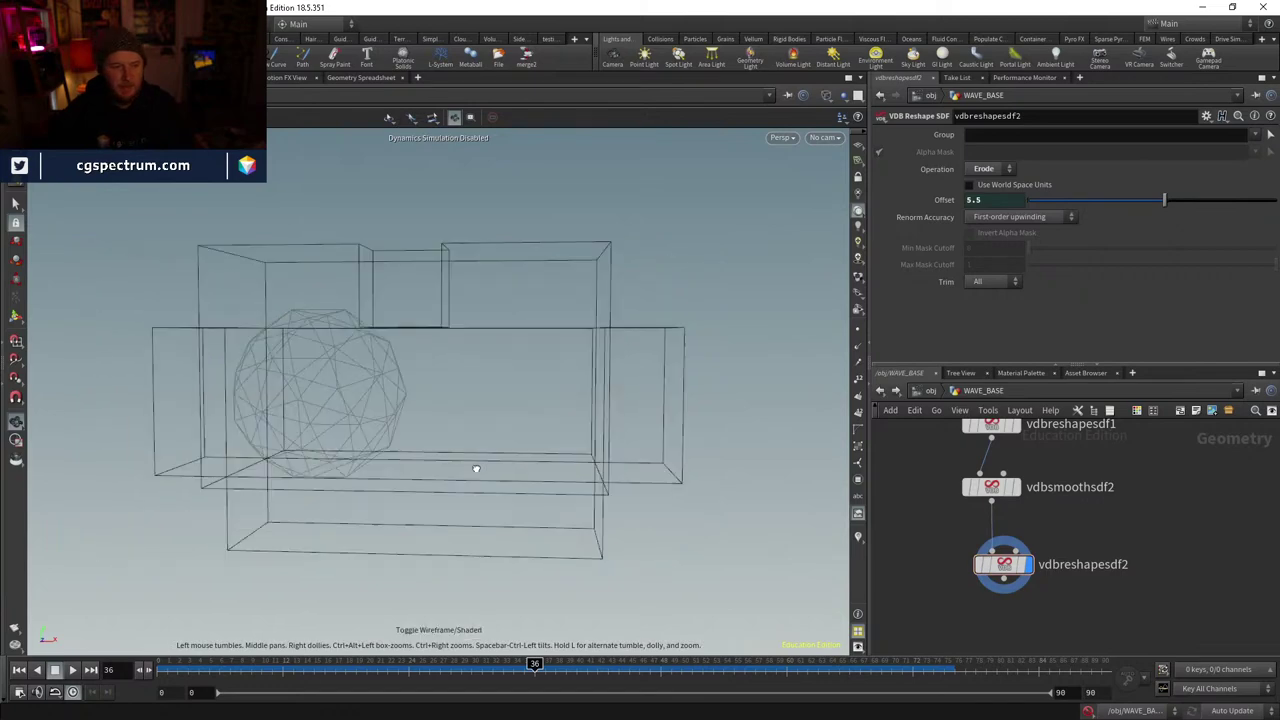
pyautogui.press('w')
pyautogui.moveTo(476, 468)
pyautogui.mouseDown()
pyautogui.moveTo(563, 491)
pyautogui.moveTo(443, 429)
pyautogui.moveTo(466, 454)
pyautogui.mouseUp()
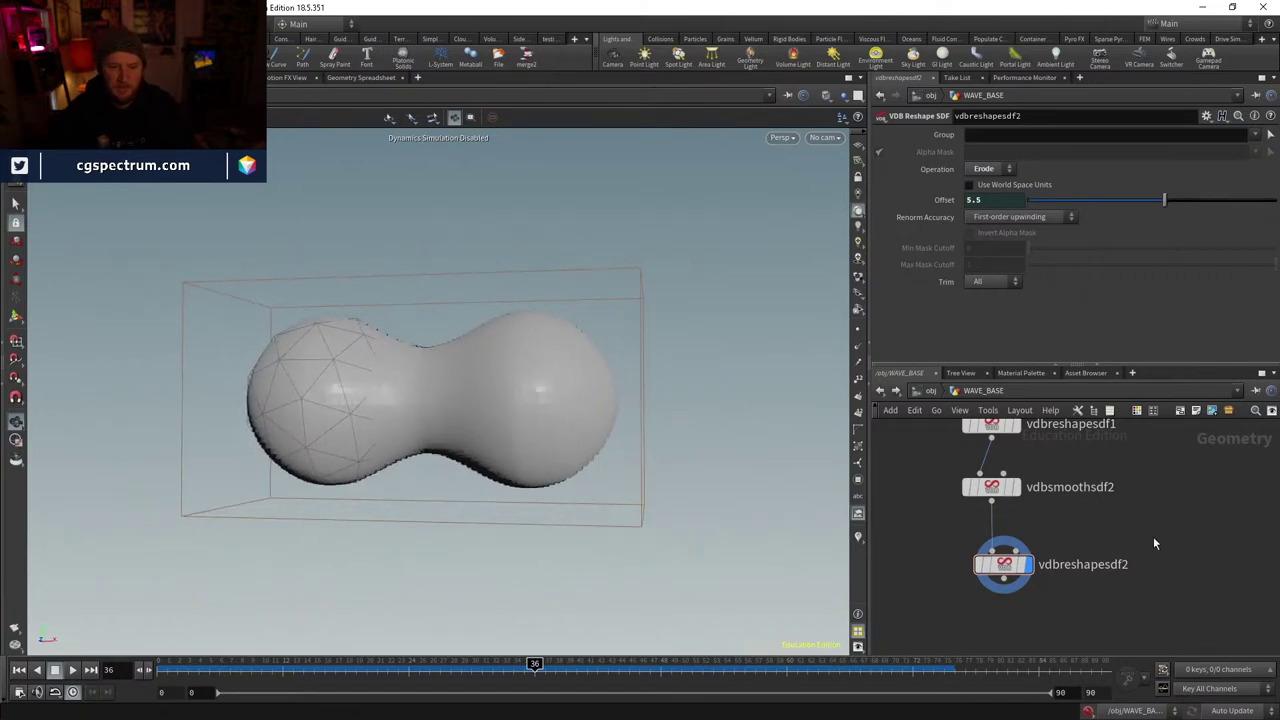
pyautogui.moveTo(1153, 536); pyautogui.dragTo(1151, 574, button='middle')
pyautogui.click(990, 462)
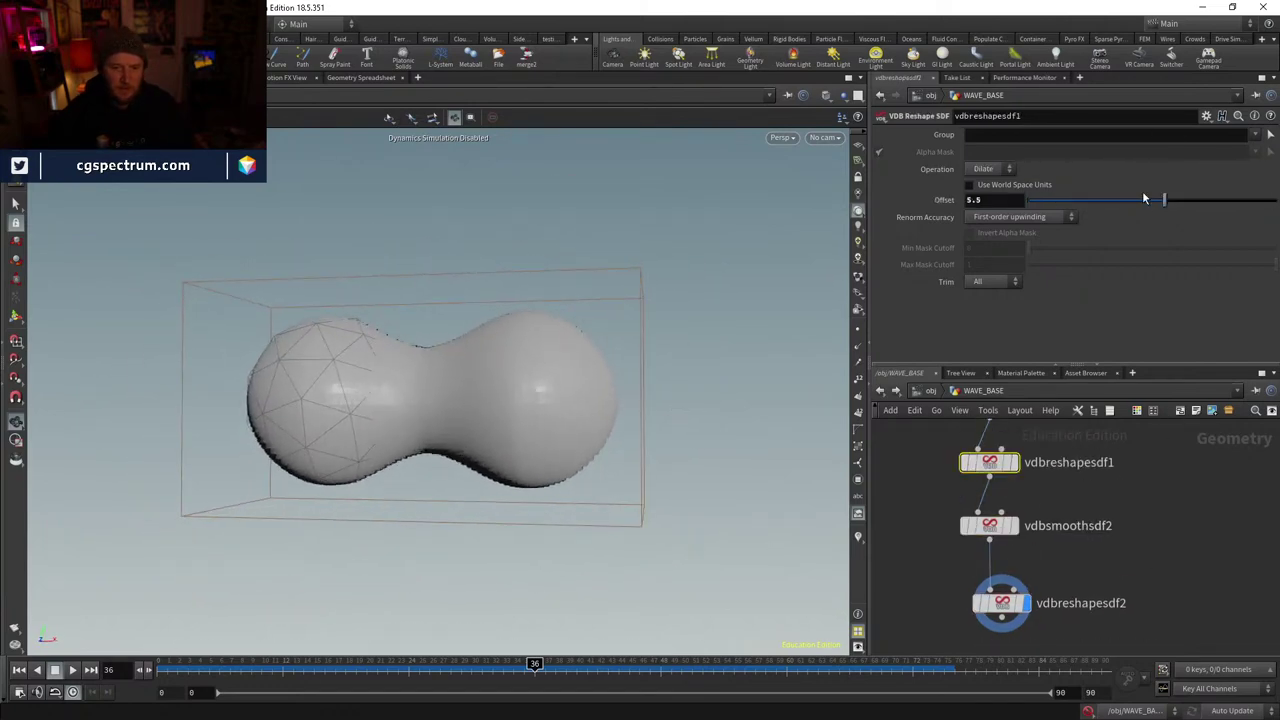
pyautogui.moveTo(1145, 198); pyautogui.dragTo(1047, 193)
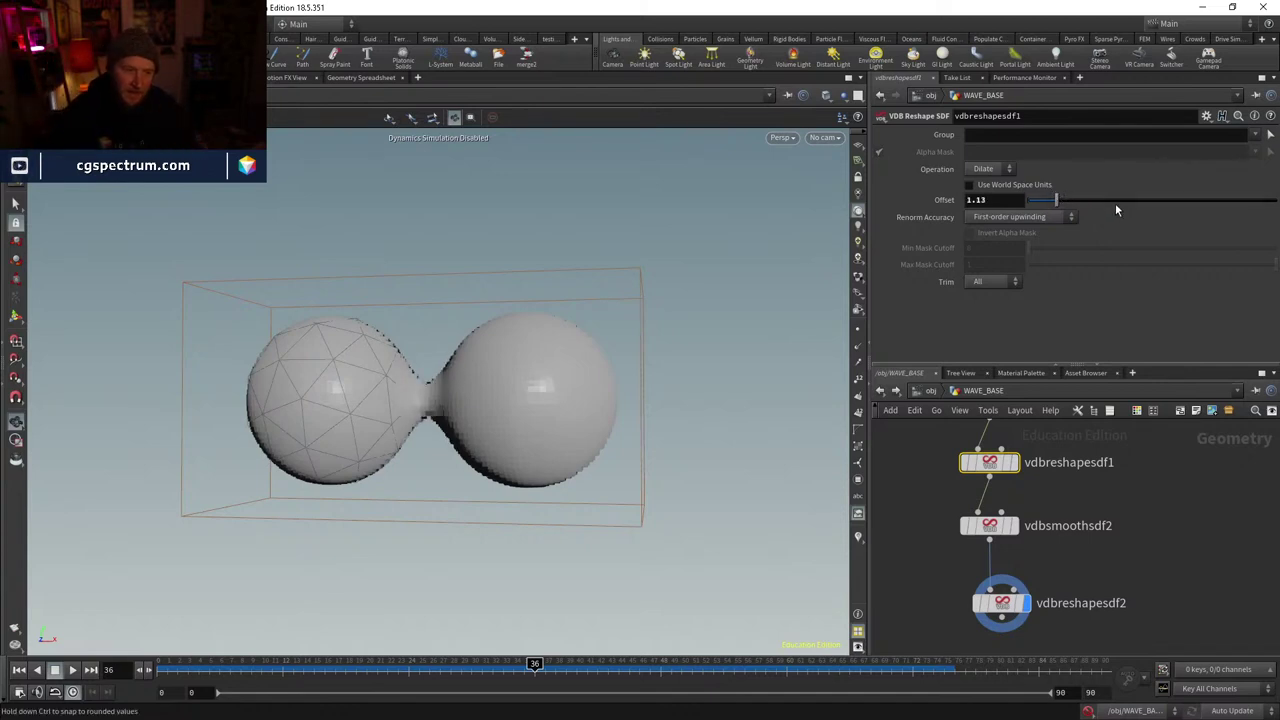
pyautogui.moveTo(1117, 210); pyautogui.dragTo(1229, 192)
pyautogui.moveTo(1143, 210); pyautogui.dragTo(1059, 205)
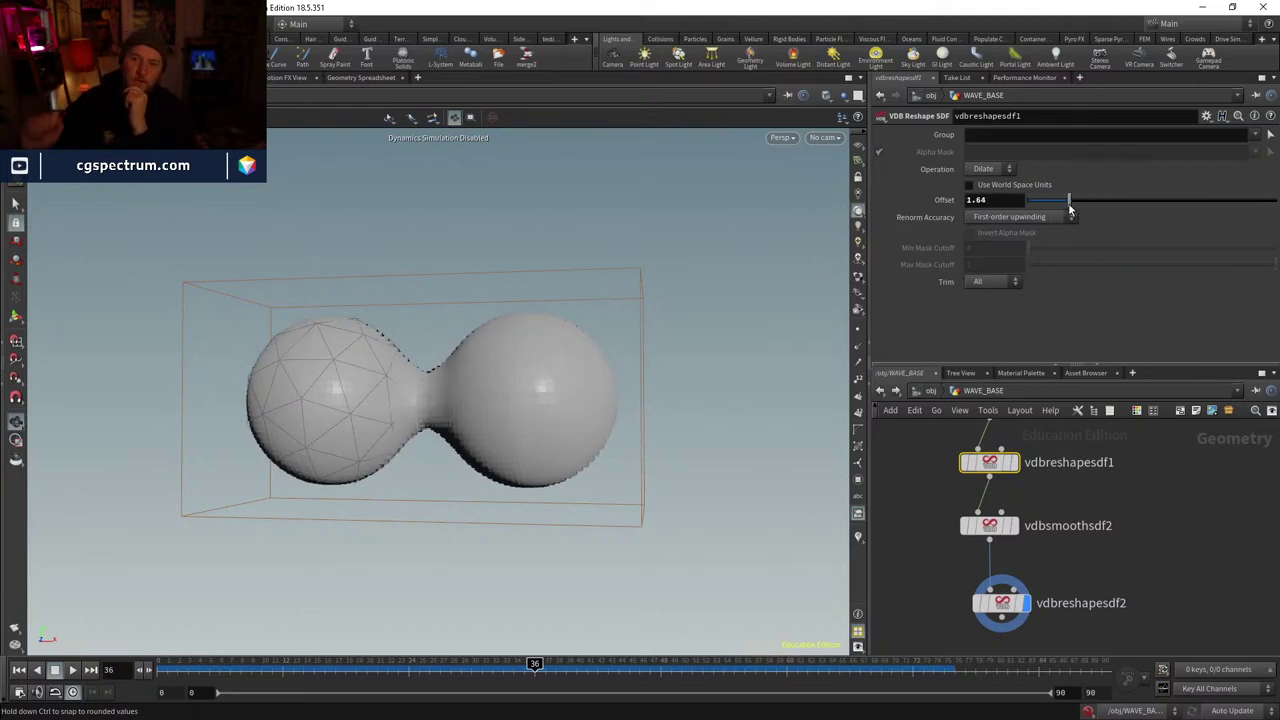
pyautogui.moveTo(1070, 207); pyautogui.dragTo(1128, 194)
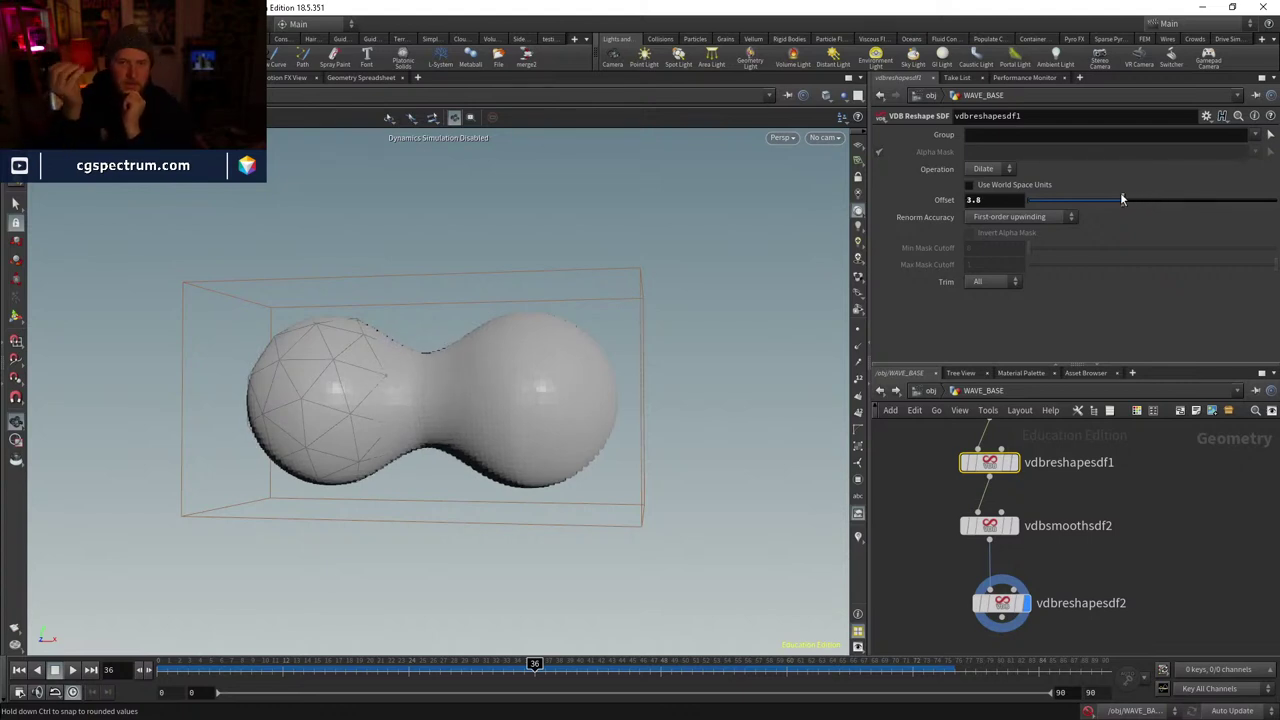
pyautogui.moveTo(1100, 207); pyautogui.dragTo(1095, 189)
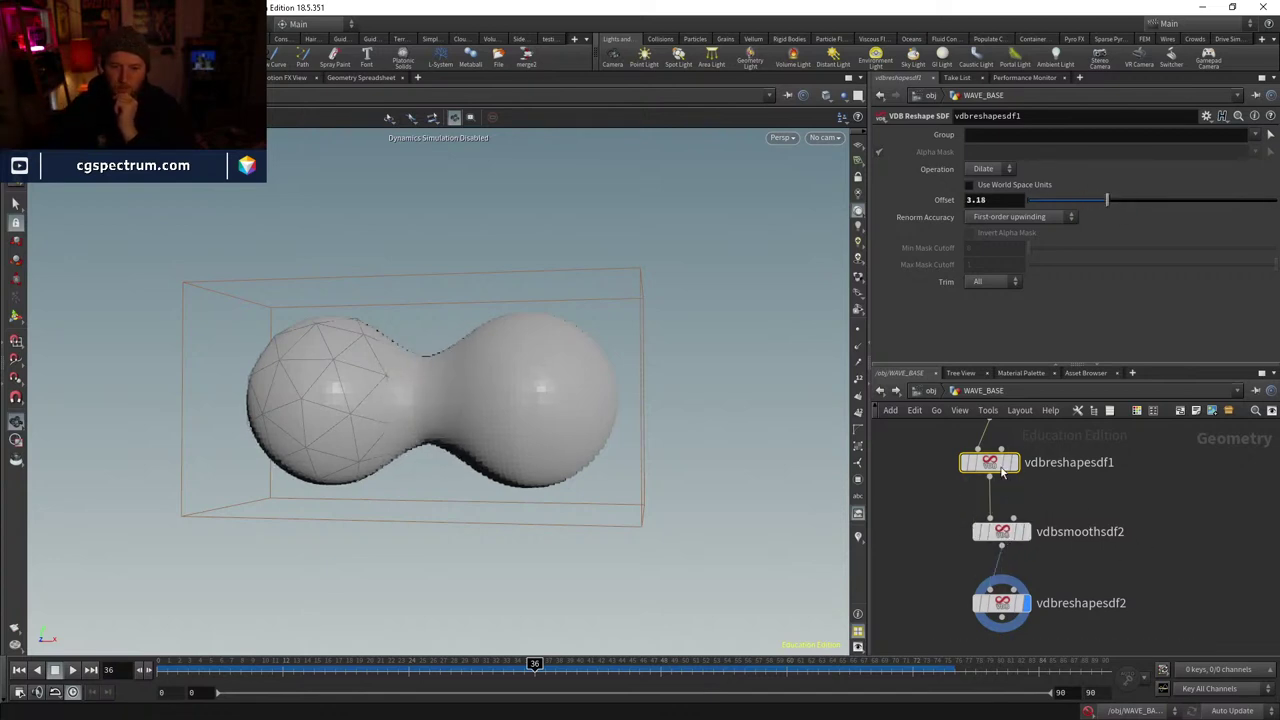
pyautogui.moveTo(1026, 479); pyautogui.dragTo(1099, 560, button='middle')
# - On particlefluidsurface1, enable Dilate at 3.34 with Erode following, plus Smooth and Final Smooth
pyautogui.moveTo(1018, 530); pyautogui.dragTo(1130, 630, button='middle')
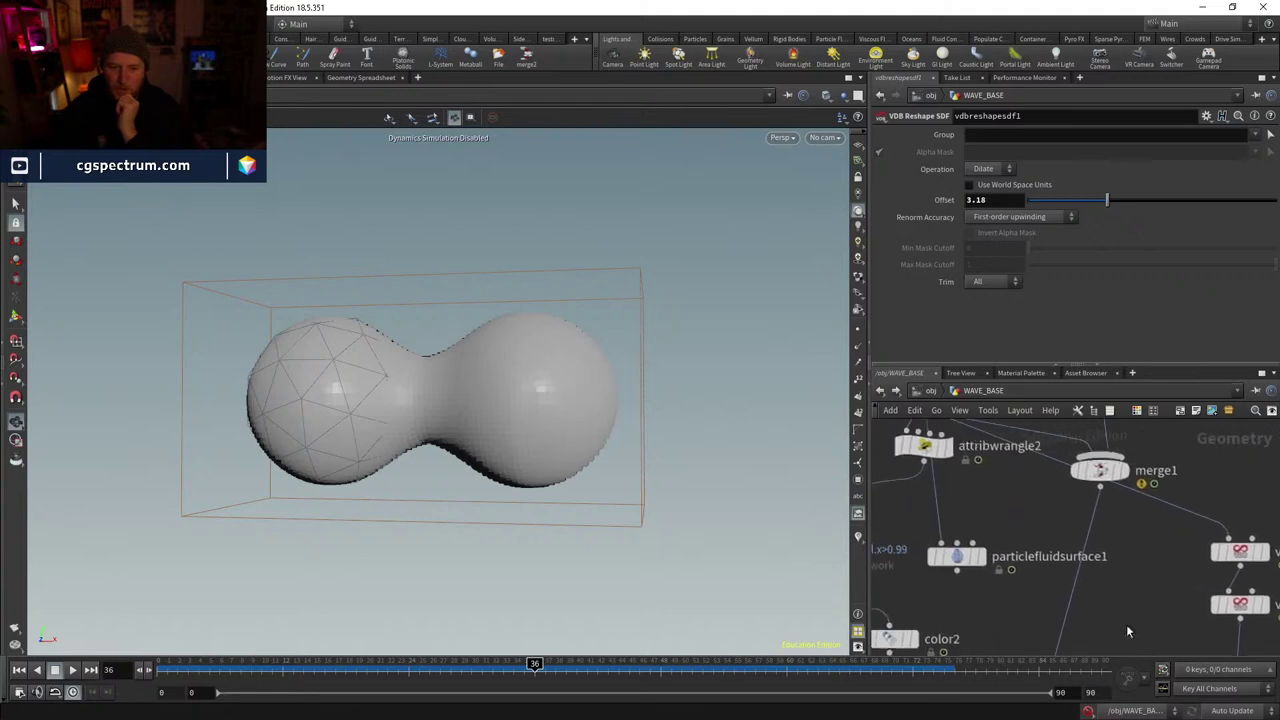
pyautogui.click(957, 553)
pyautogui.click(884, 154)
pyautogui.click(884, 154)
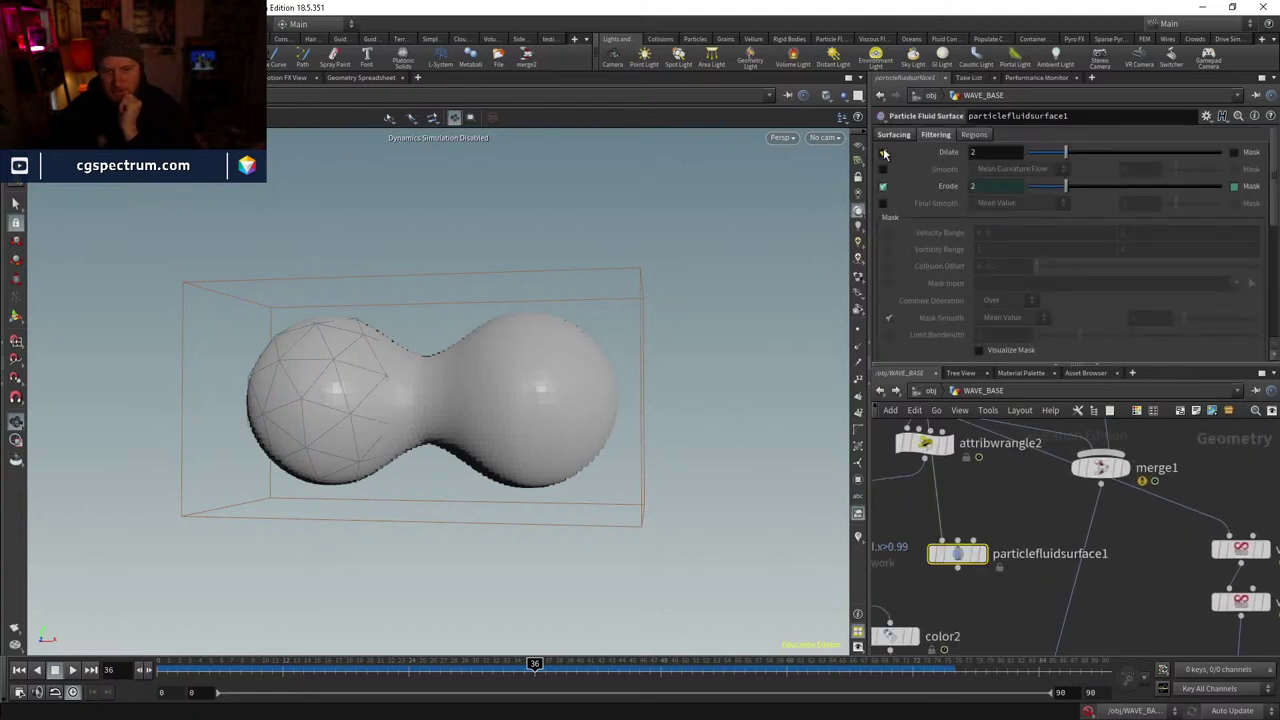
pyautogui.moveTo(1065, 152); pyautogui.dragTo(1098, 155)
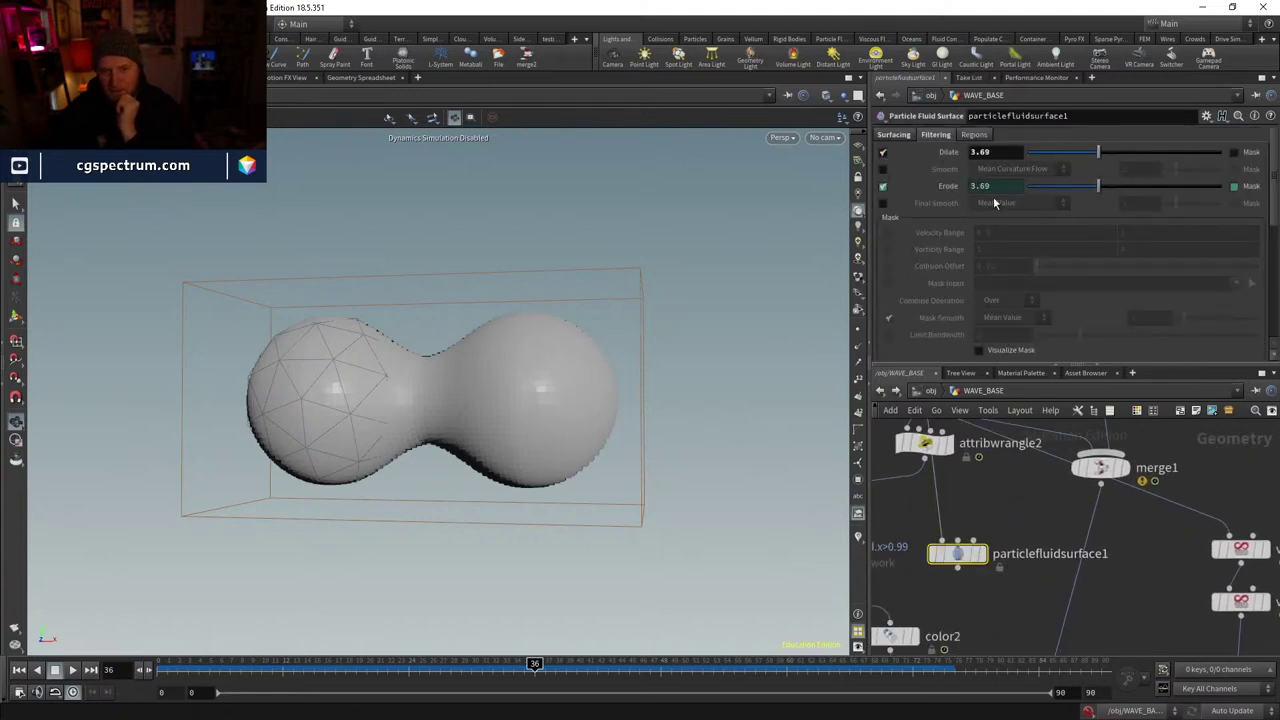
pyautogui.click(886, 153)
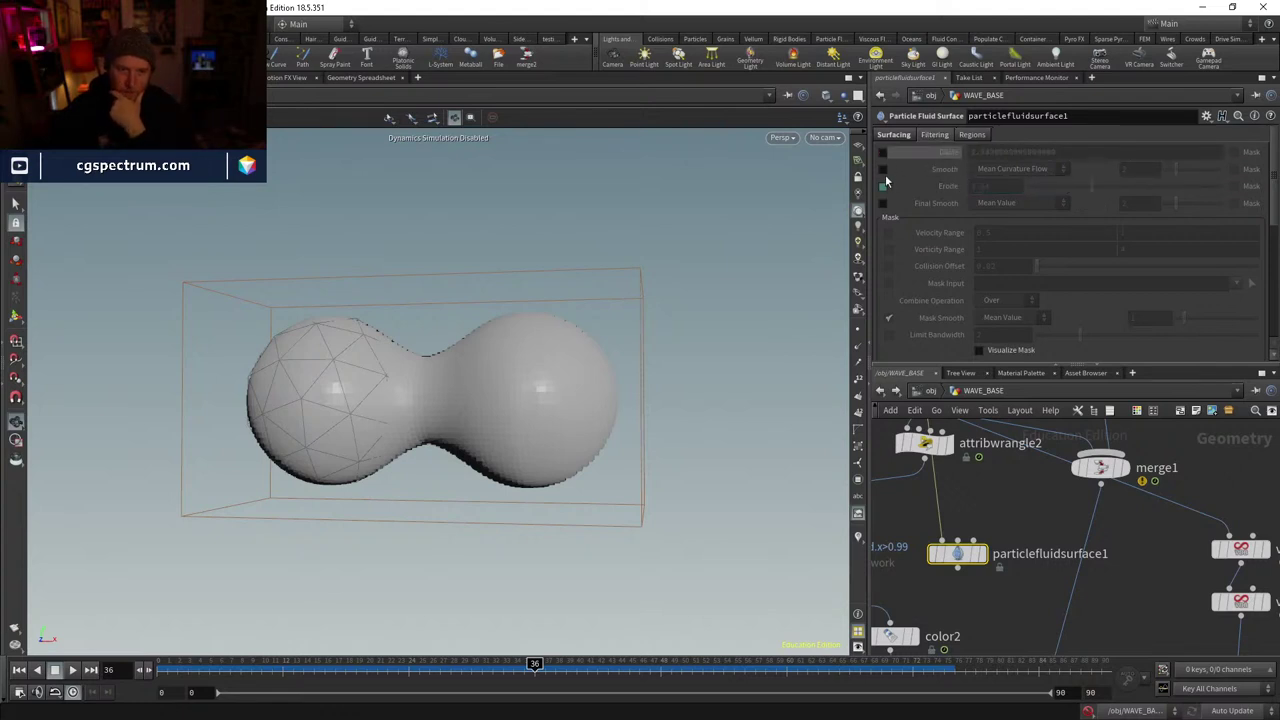
pyautogui.click(884, 170)
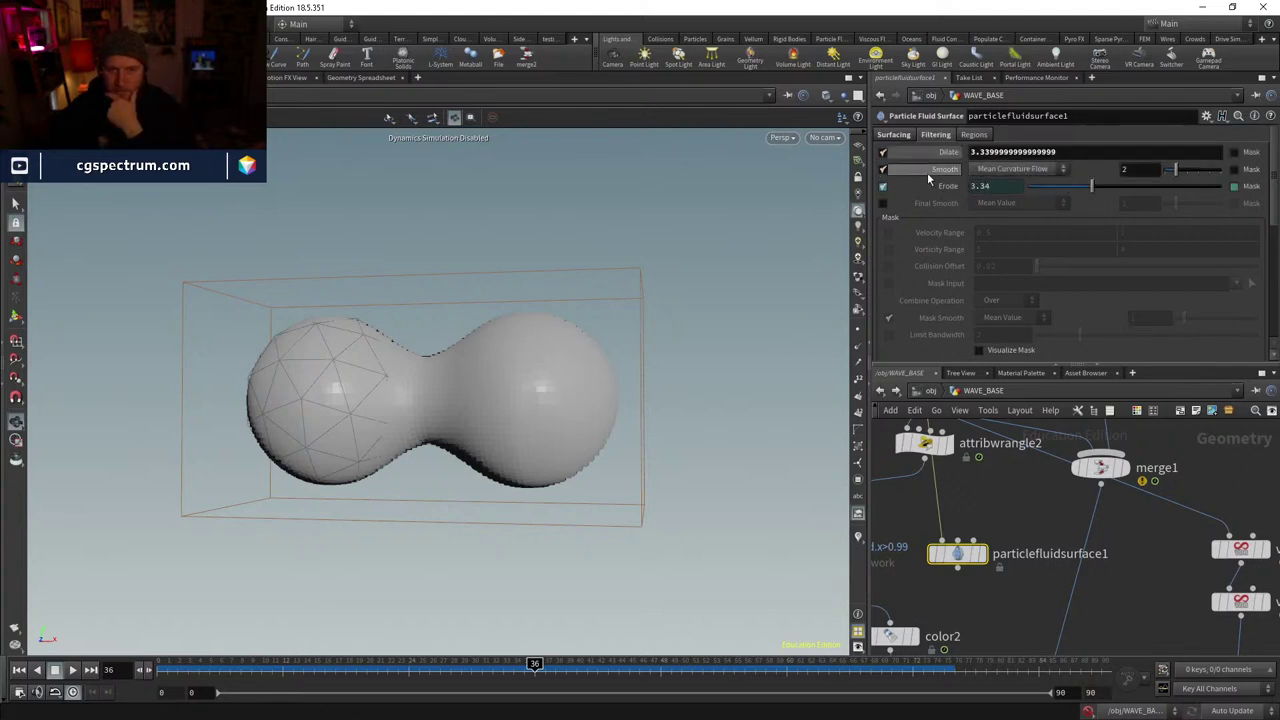
pyautogui.click(884, 204)
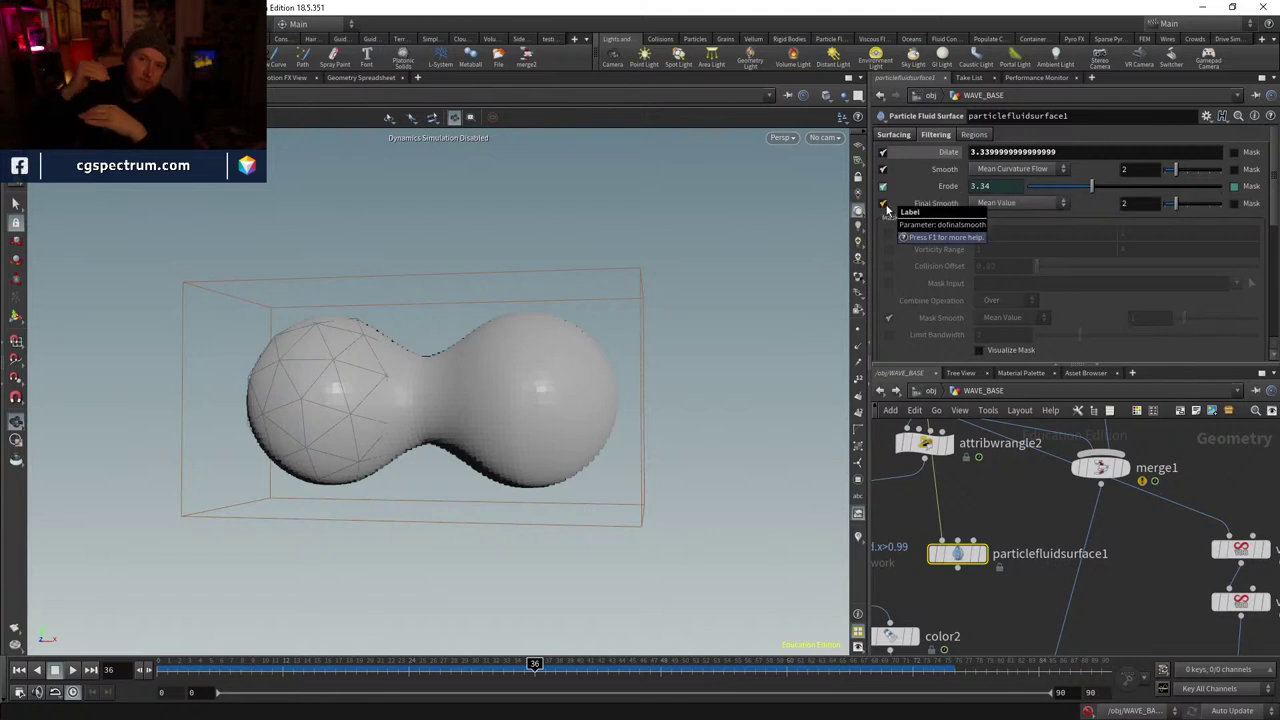
pyautogui.moveTo(1160, 541); pyautogui.dragTo(1046, 567, button='middle')
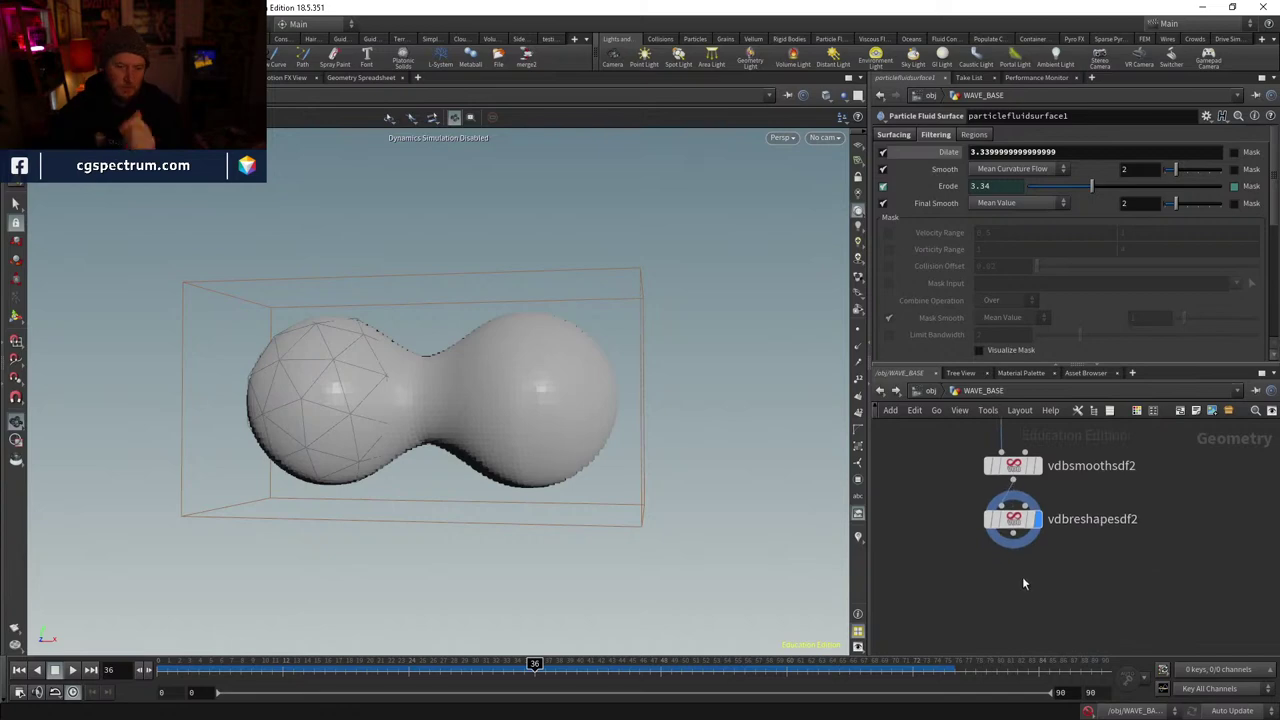
# - Add a VDB Smooth node below vdbreshapesdf2 and display its result
pyautogui.press('Tab')
pyautogui.write('vd smooth')
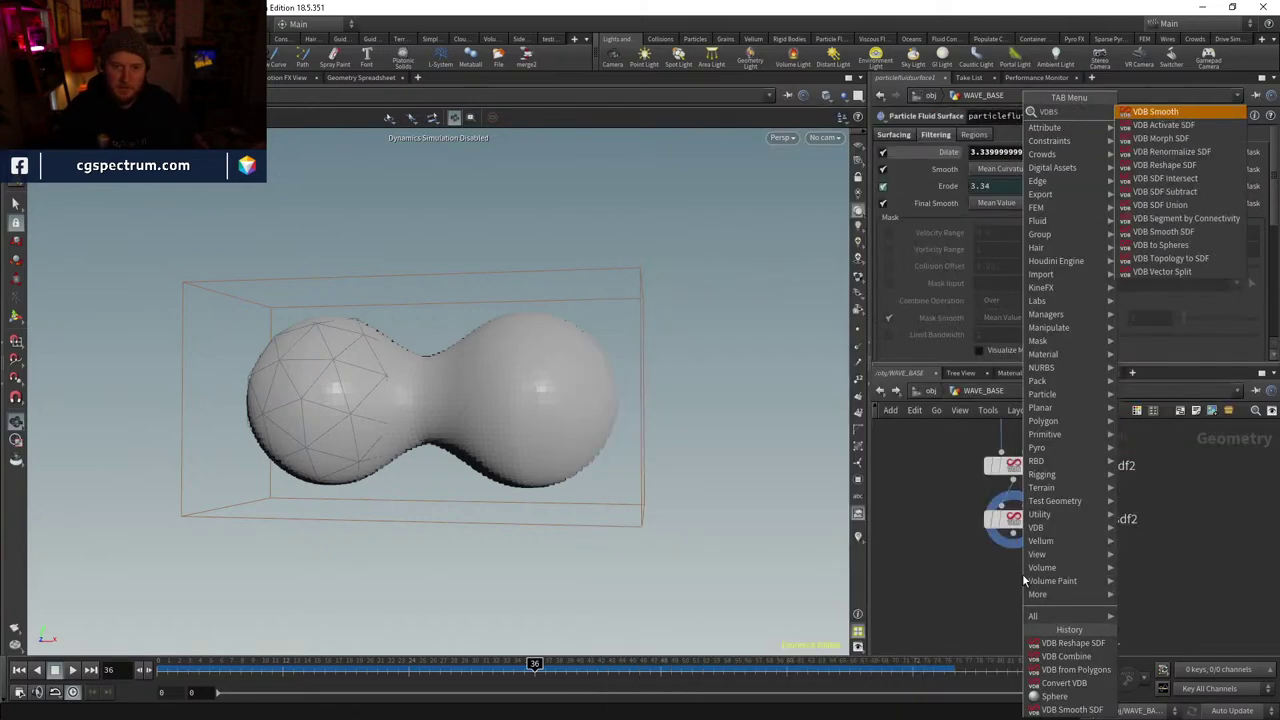
pyautogui.press('Return')
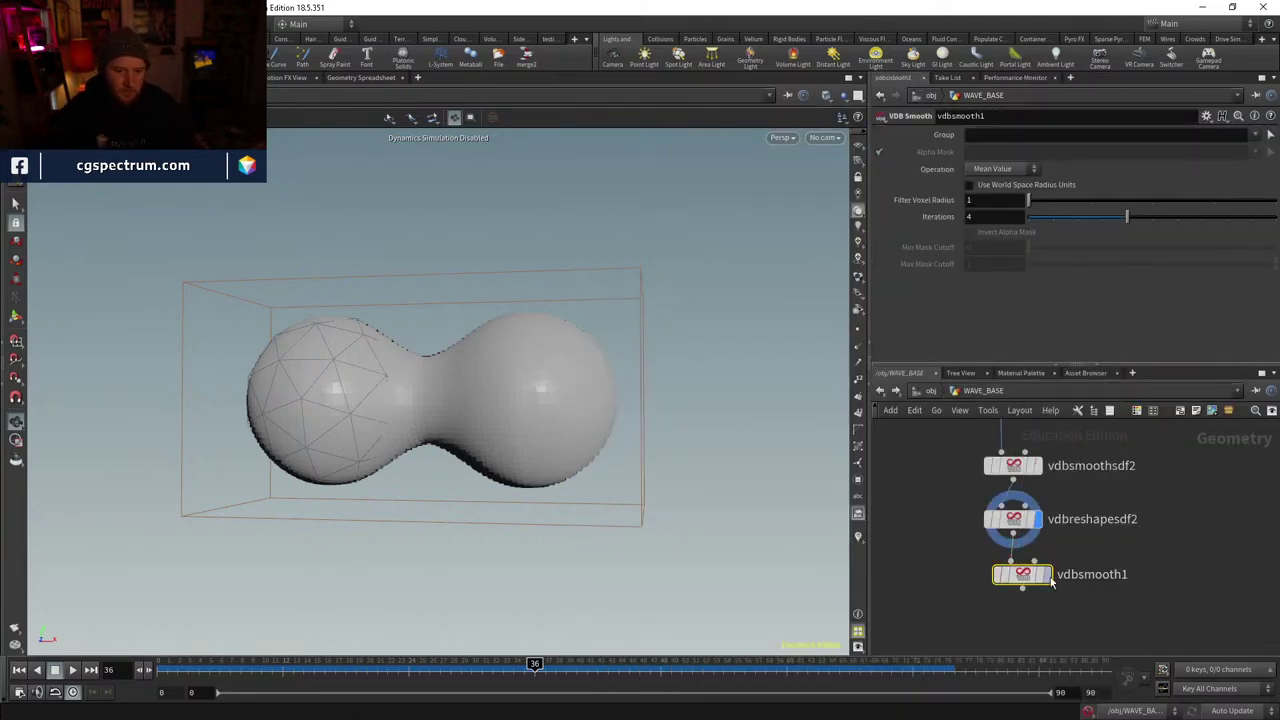
pyautogui.click(1047, 574)
# - Paste a copy of convertvdb1 as convertvdb2, feed it from vdbsmooth1, and display the mesh
pyautogui.moveTo(1136, 578); pyautogui.dragTo(935, 512, button='middle')
pyautogui.click(935, 510)
pyautogui.hotkey('ctrl', 'c')
pyautogui.moveTo(1150, 640); pyautogui.dragTo(1012, 473, button='middle')
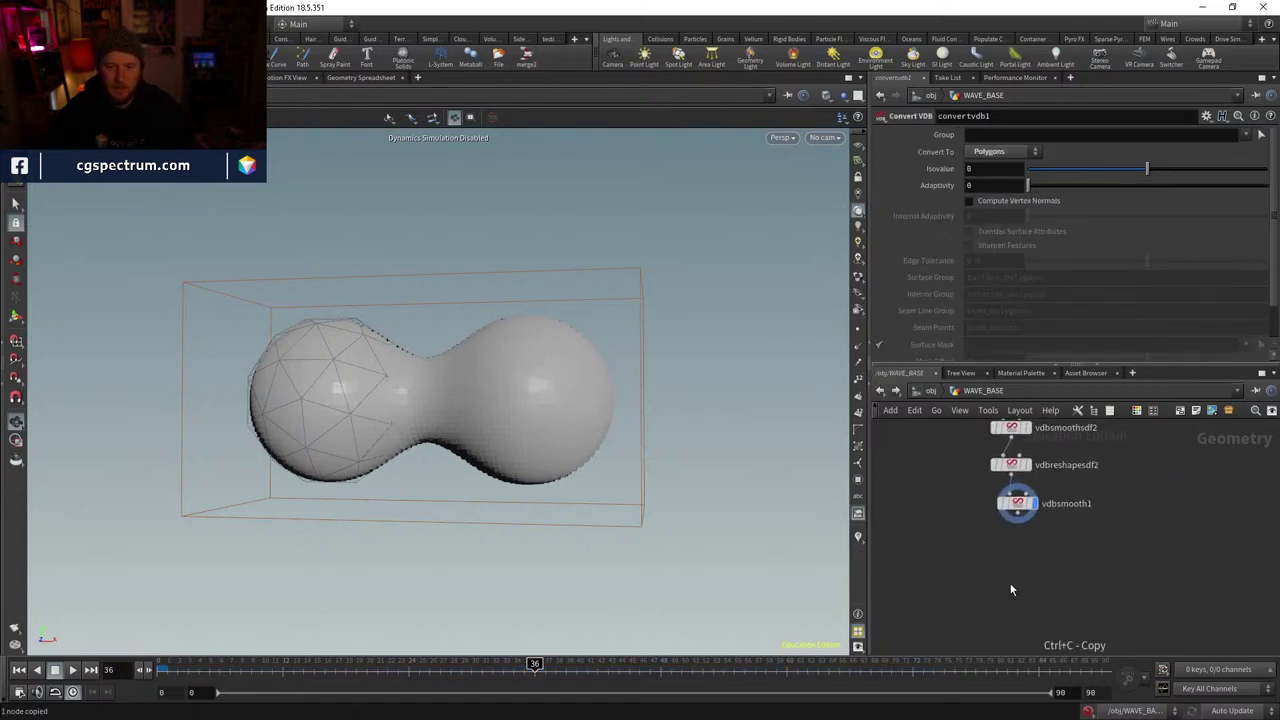
pyautogui.hotkey('ctrl', 'v')
pyautogui.click(1017, 558)
pyautogui.click(1018, 513)
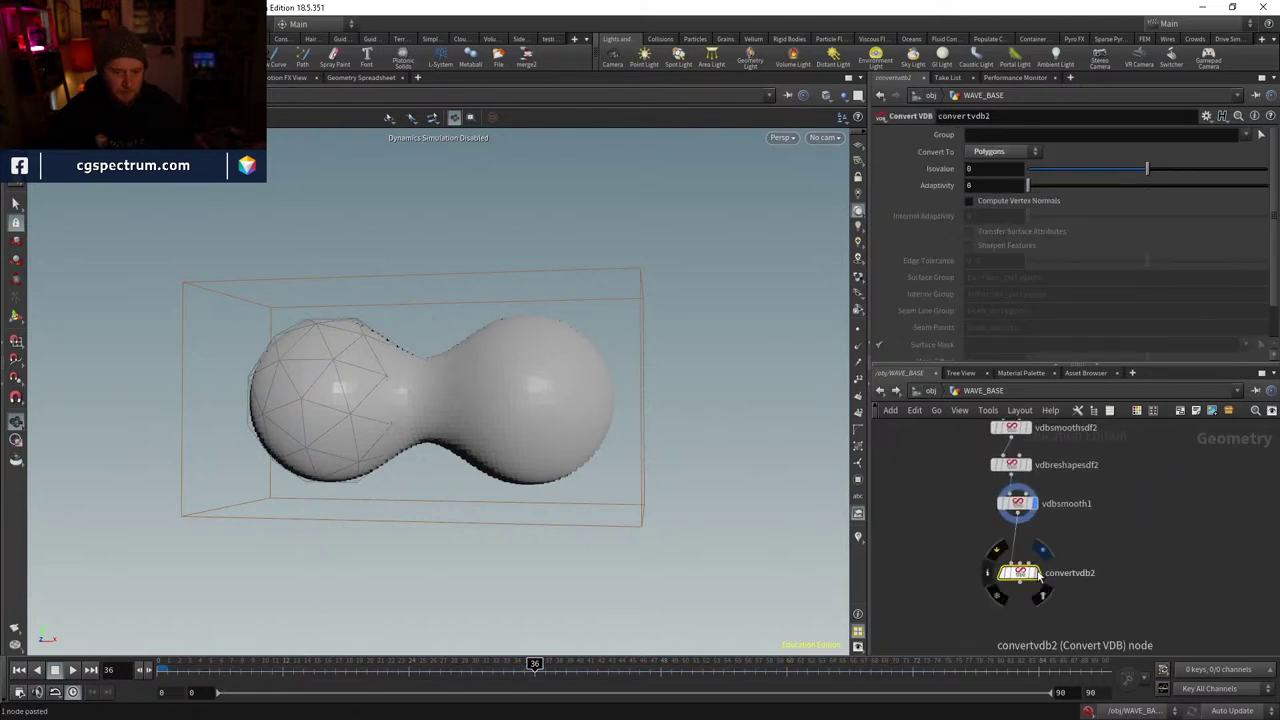
pyautogui.click(1040, 572)
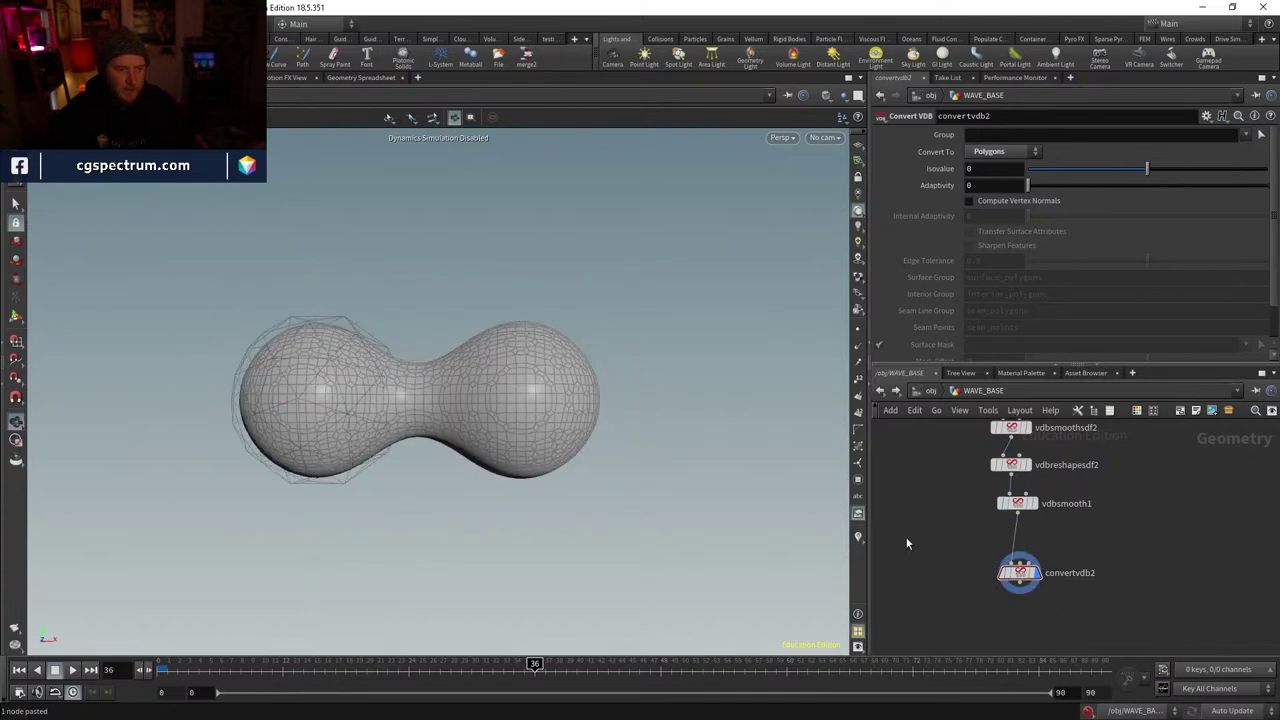
pyautogui.scroll(3, 1025, 541)
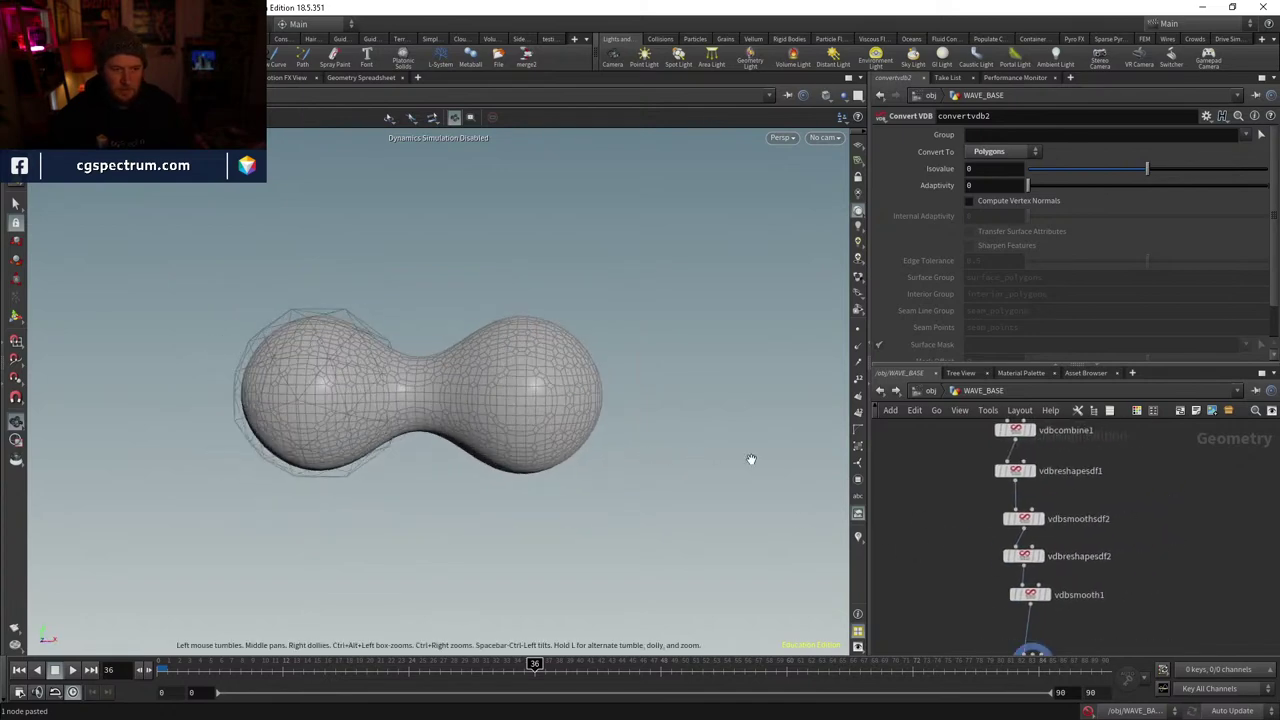
pyautogui.moveTo(1027, 532); pyautogui.dragTo(1200, 472, button='middle')
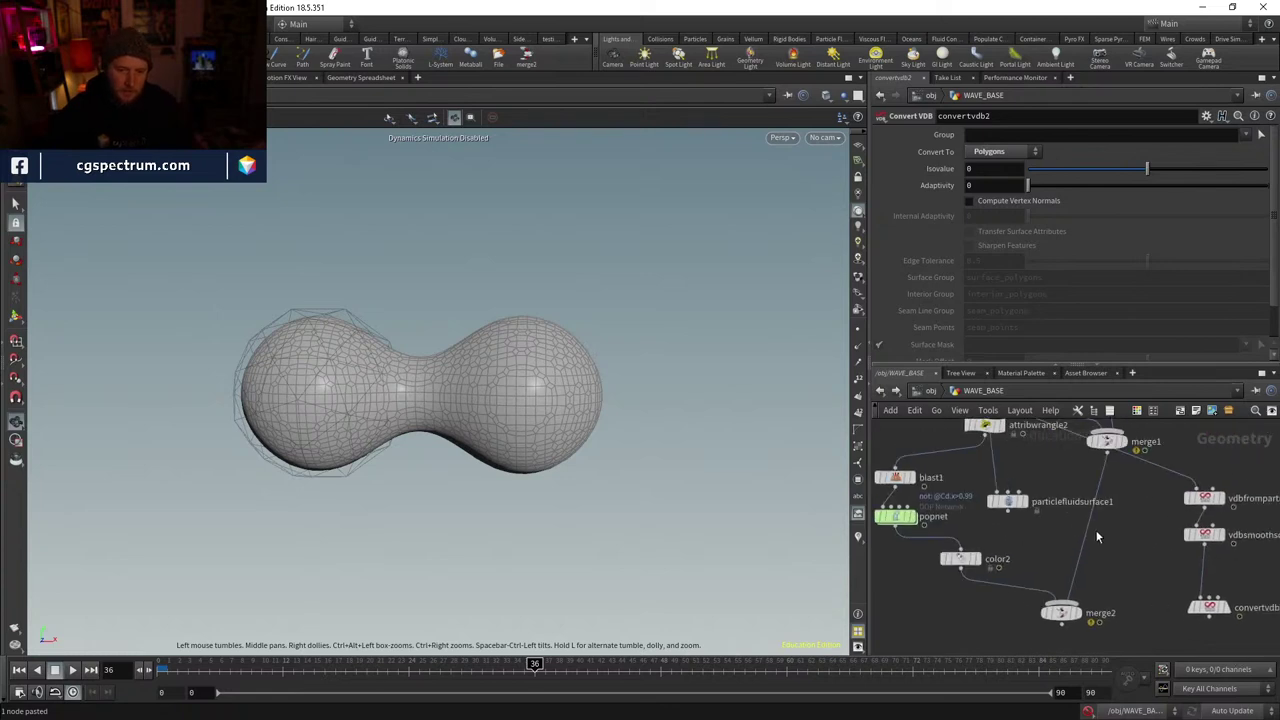
# - Set particlefluidsurface1 Dilate/Erode to 2.79 and vdbreshapesdf1 Offset to 1.29
pyautogui.click(1007, 501)
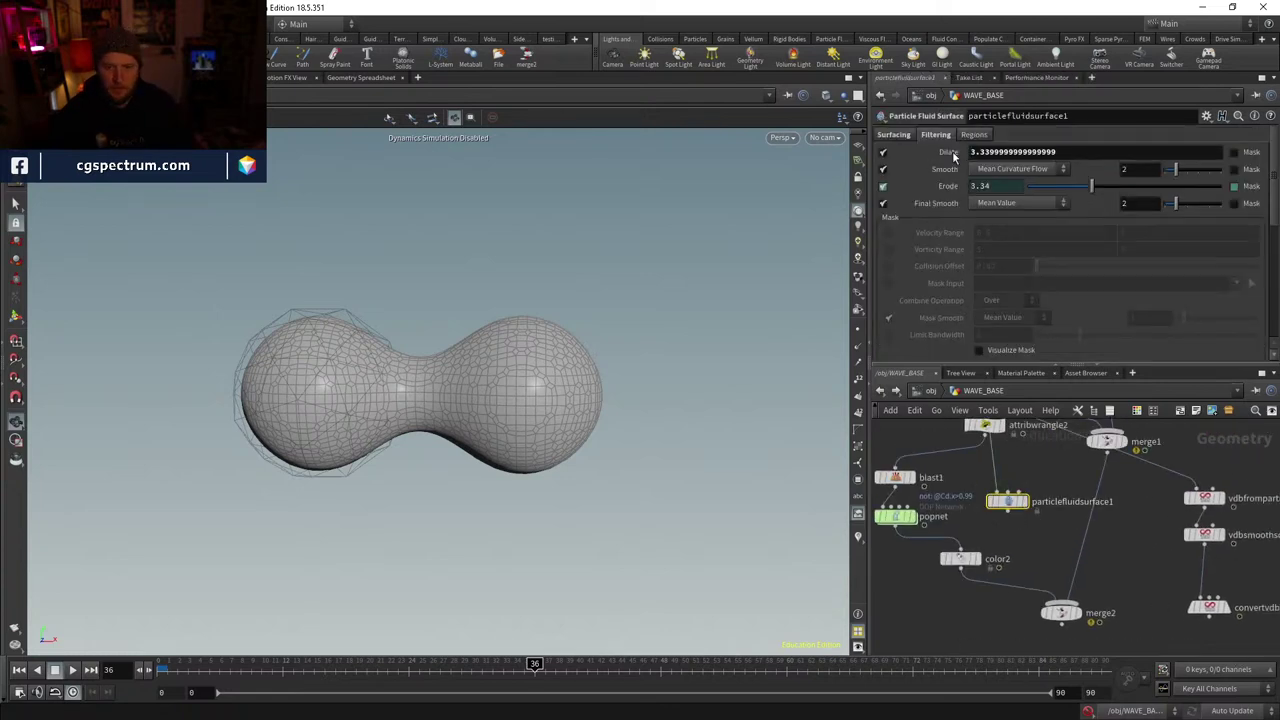
pyautogui.press('Return')
pyautogui.moveTo(1150, 460); pyautogui.dragTo(992, 525, button='middle')
pyautogui.moveTo(1133, 606); pyautogui.dragTo(1108, 560, button='middle')
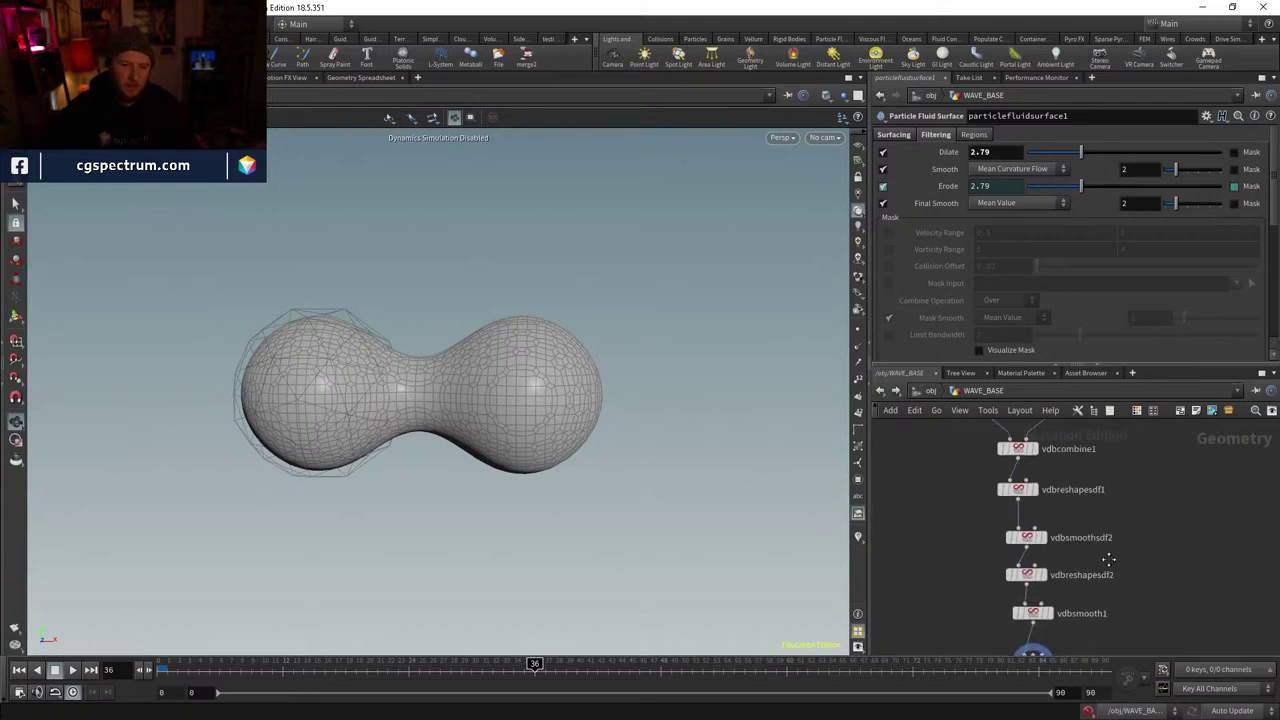
pyautogui.click(1017, 494)
pyautogui.moveTo(1136, 204); pyautogui.dragTo(1063, 206)
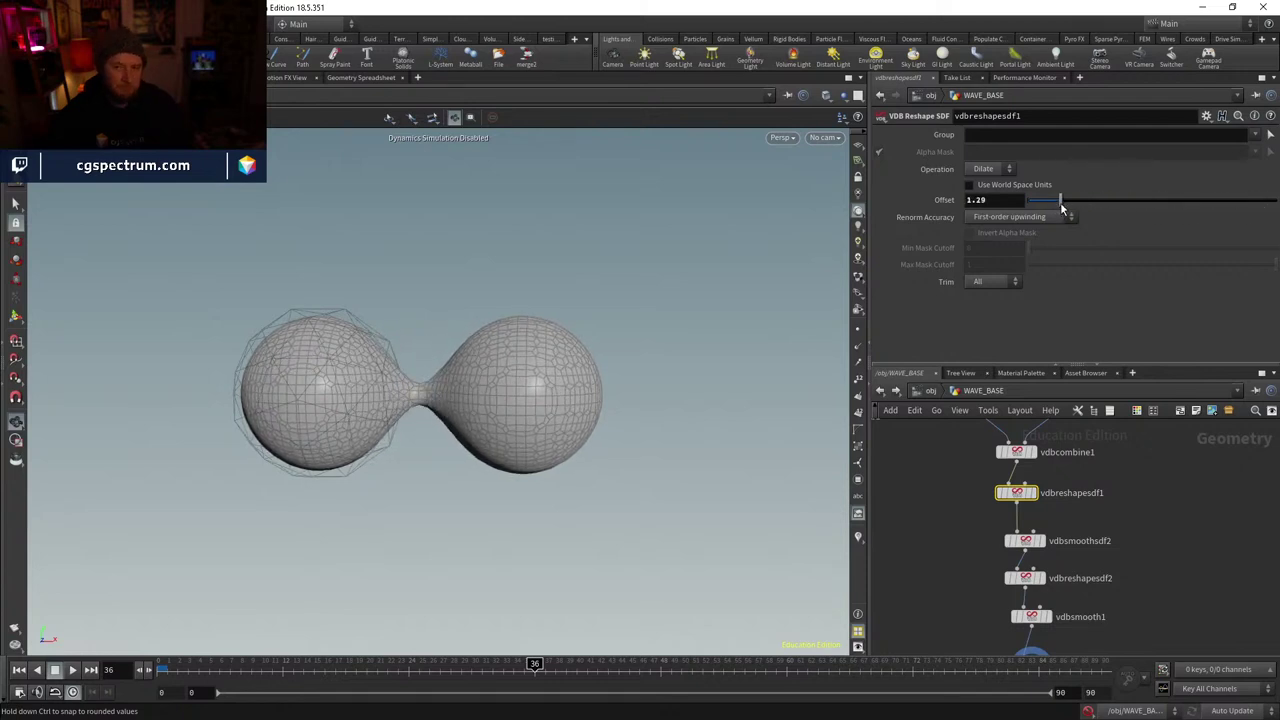
# - Box-select the five VDB chain nodes down to the convert node
pyautogui.moveTo(1137, 593); pyautogui.dragTo(1115, 513, button='middle')
pyautogui.moveTo(1003, 497); pyautogui.dragTo(1000, 503)
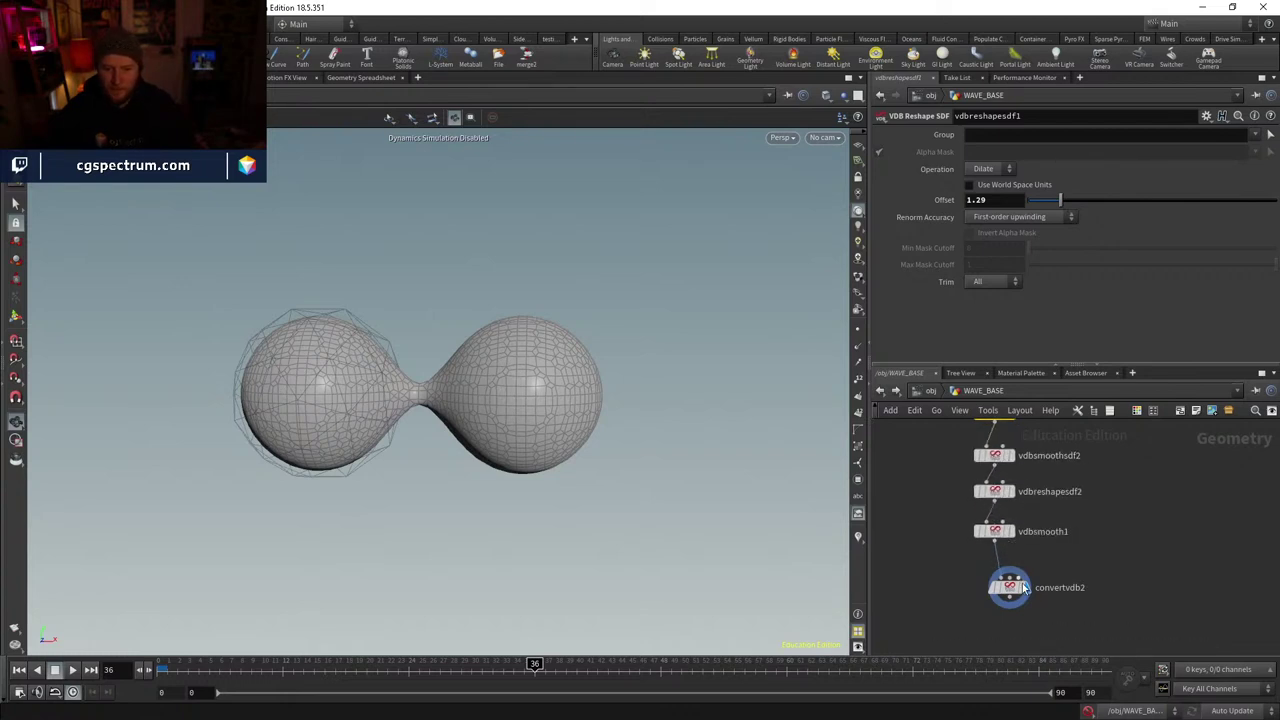
pyautogui.moveTo(1051, 482); pyautogui.dragTo(1092, 556, button='middle')
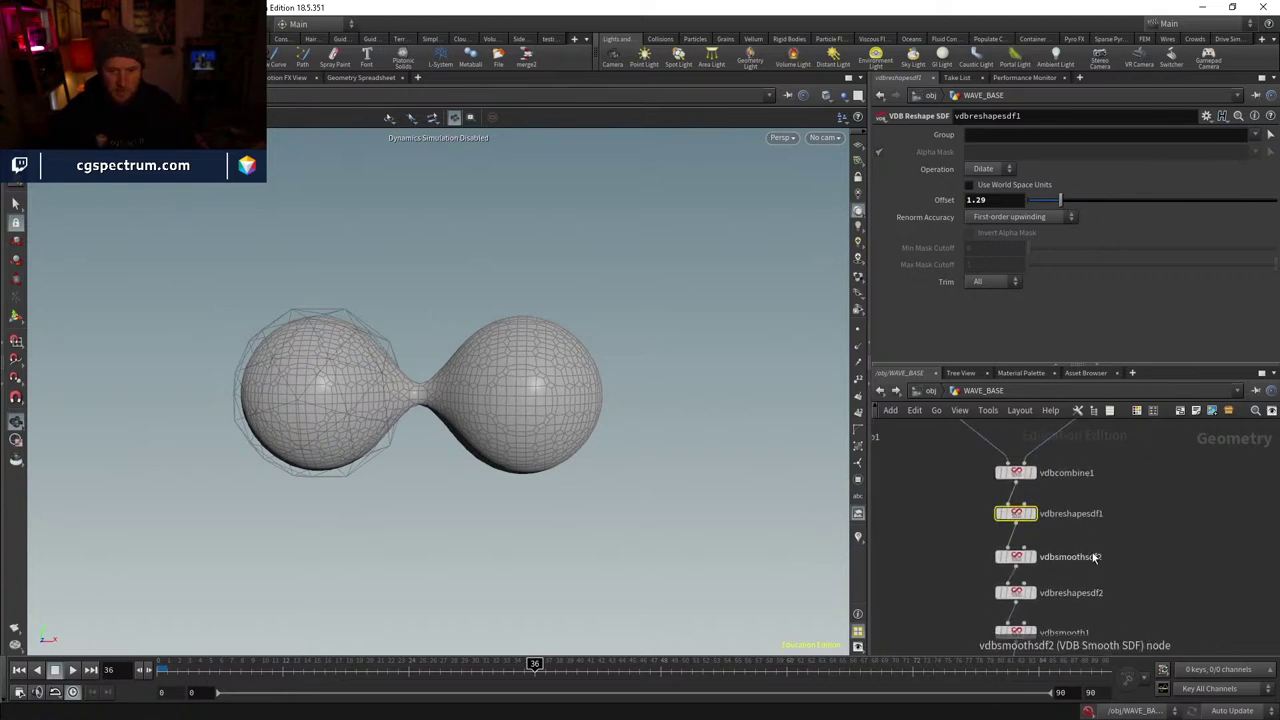
pyautogui.scroll(-3, 1092, 557)
pyautogui.moveTo(1070, 518); pyautogui.dragTo(1016, 642)
pyautogui.moveTo(971, 586)
pyautogui.mouseDown(button='middle')
pyautogui.moveTo(1043, 566)
pyautogui.moveTo(1167, 651)
pyautogui.moveTo(1132, 697)
pyautogui.mouseUp(button='middle')
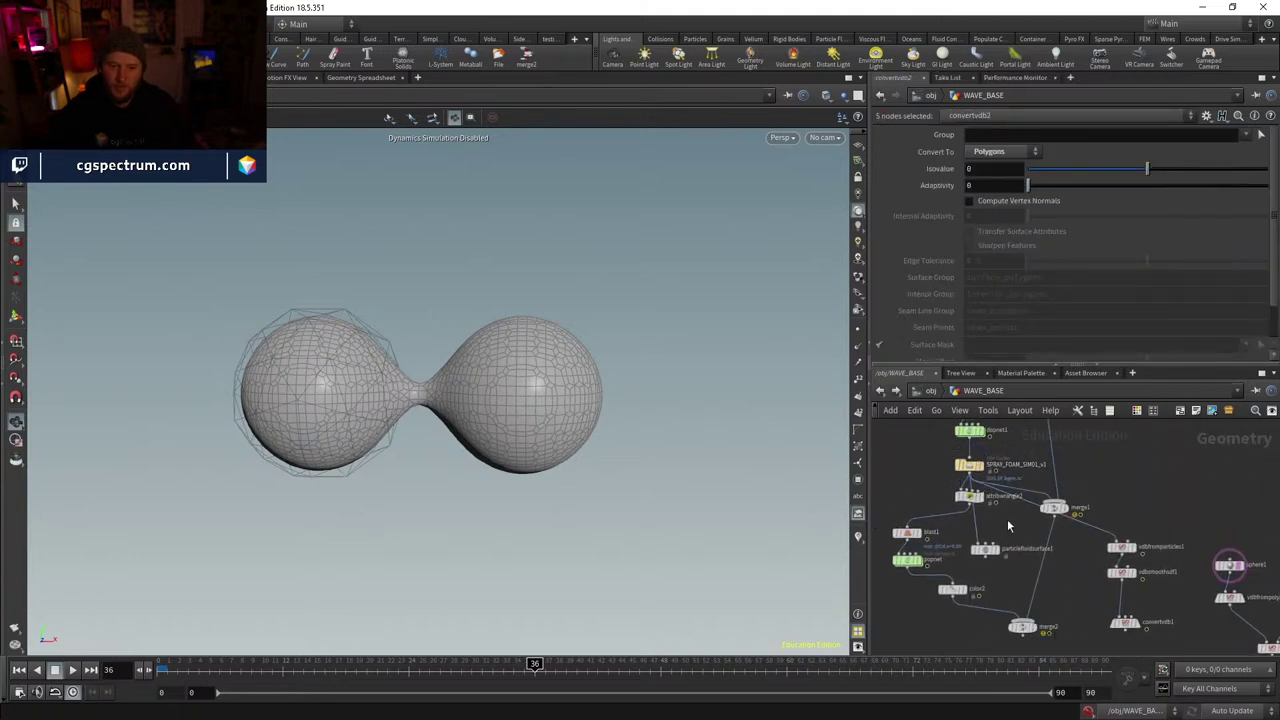
# - Frame the selected VDB chain and paste a duplicate of it
pyautogui.press('f')
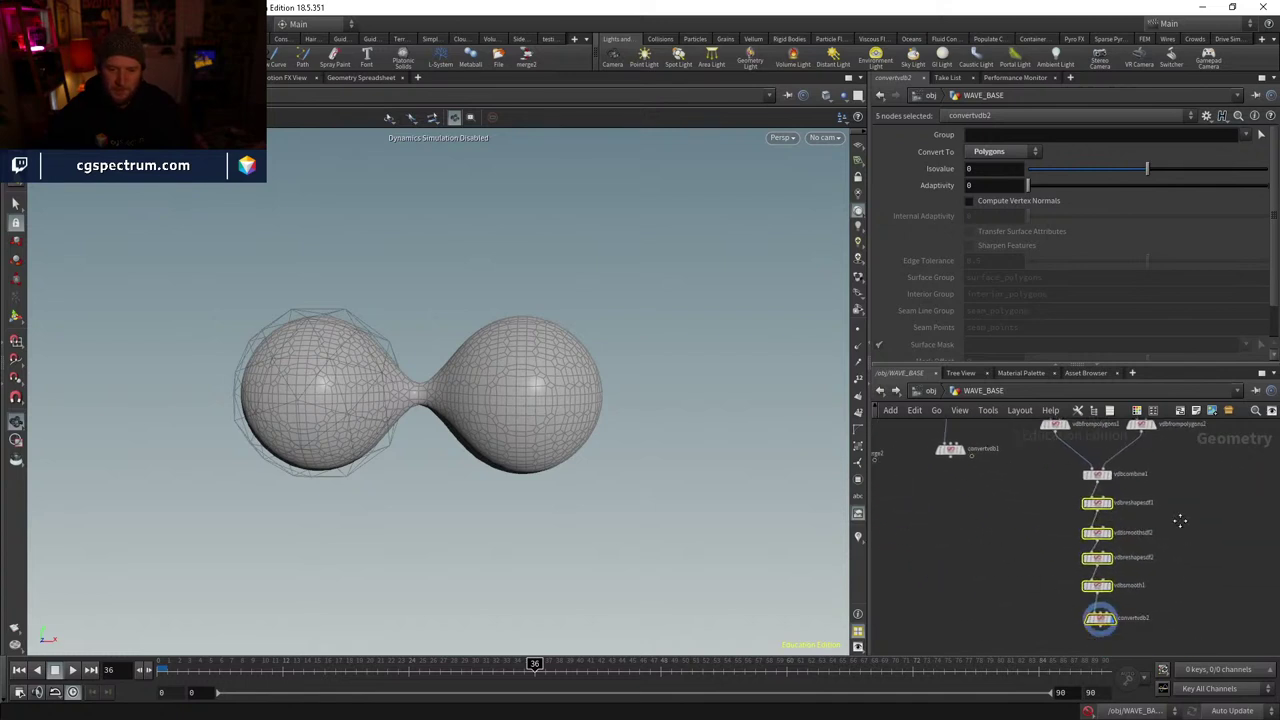
pyautogui.hotkey('ctrl', 'c')
pyautogui.hotkey('ctrl', 'v')
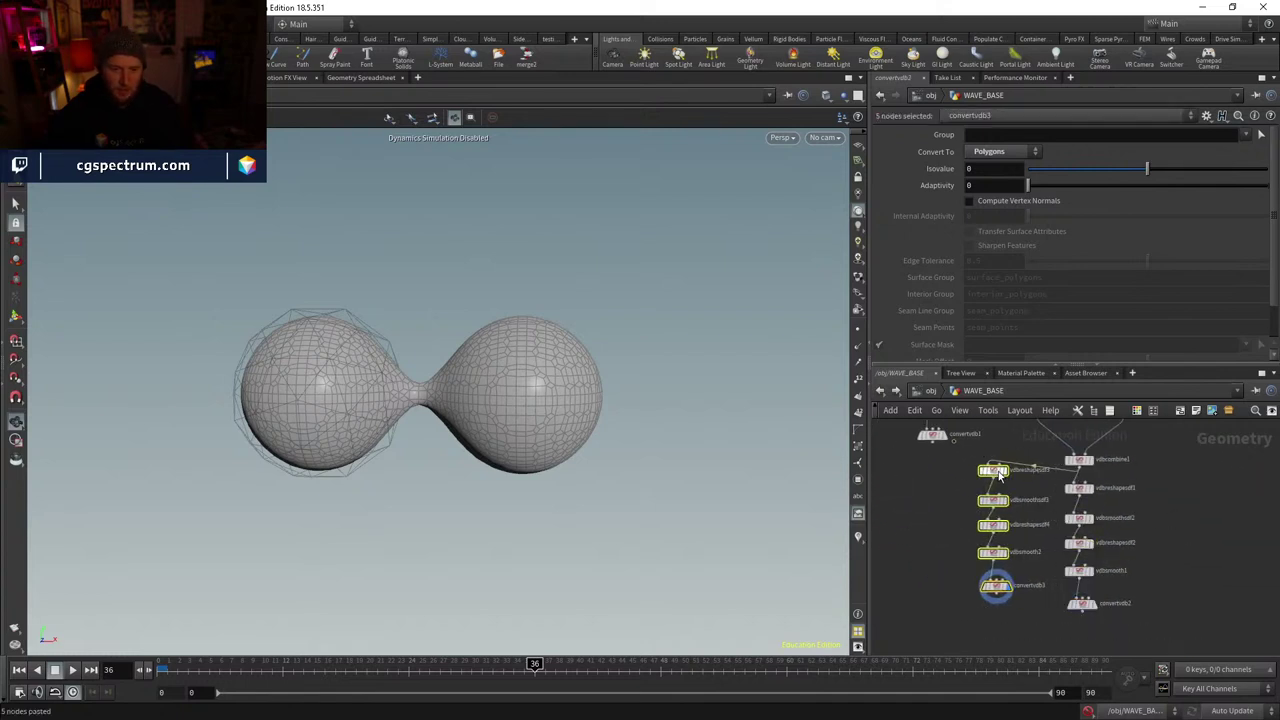
# - Wire vdbsmoothsdf1 into vdbreshapesdf3 and display its dilated result
pyautogui.click(1000, 471)
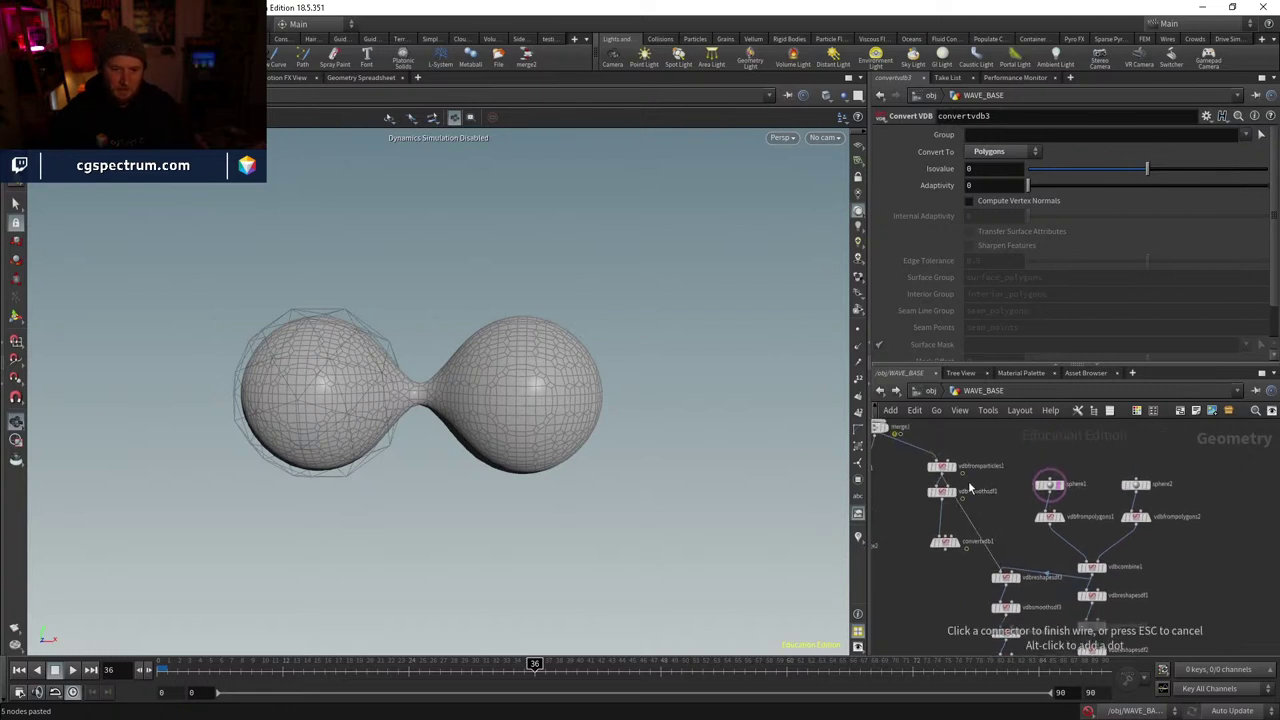
pyautogui.click(1015, 548)
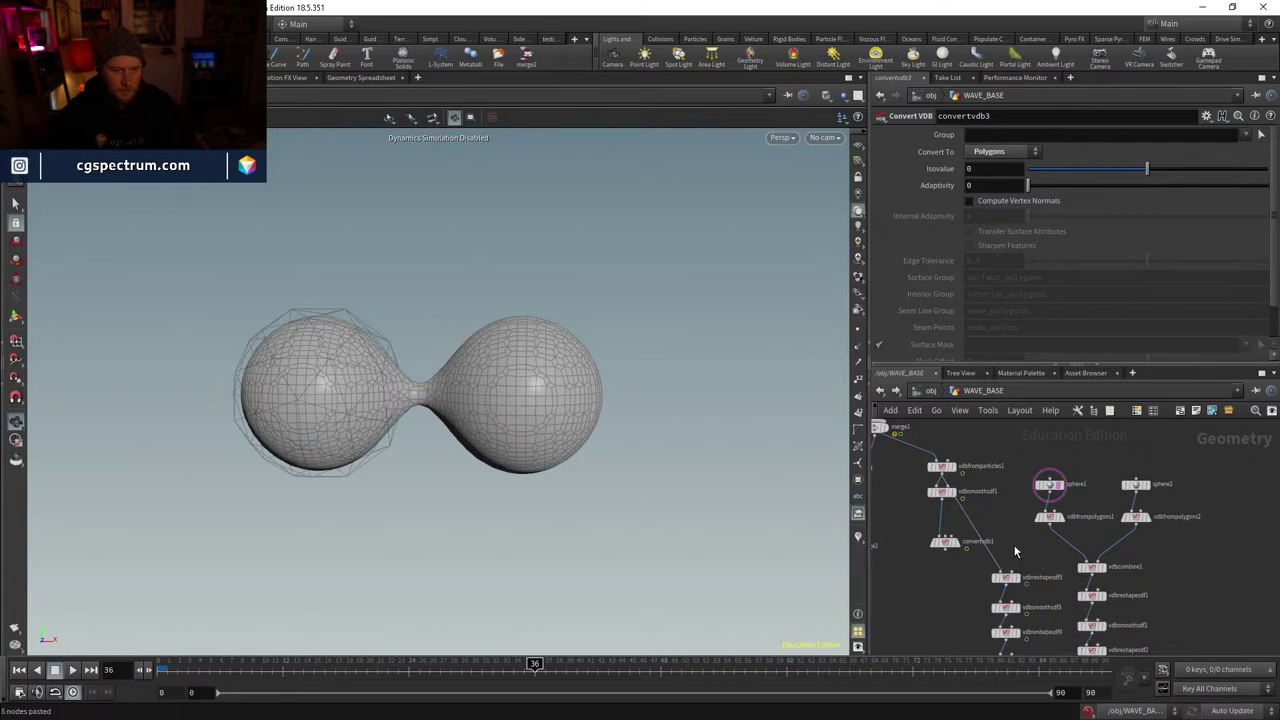
pyautogui.scroll(2, 1015, 548)
pyautogui.click(985, 530)
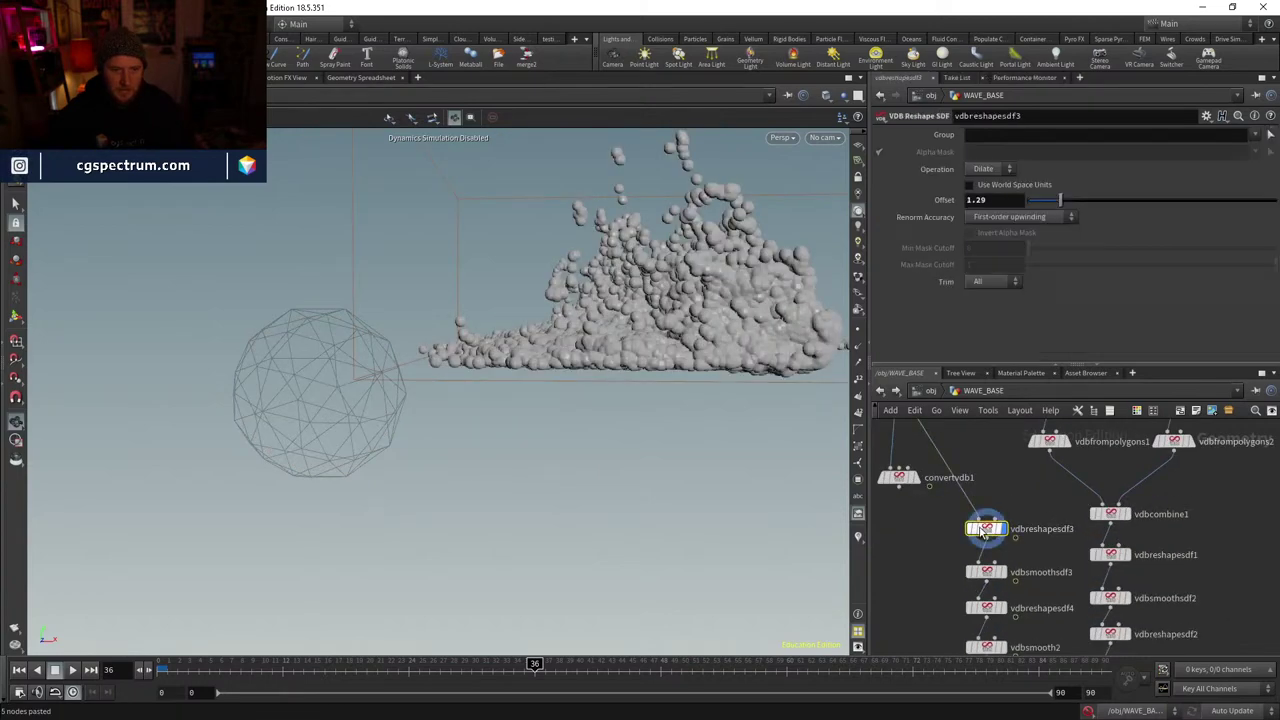
pyautogui.scroll(1, 1012, 568)
pyautogui.click(956, 493)
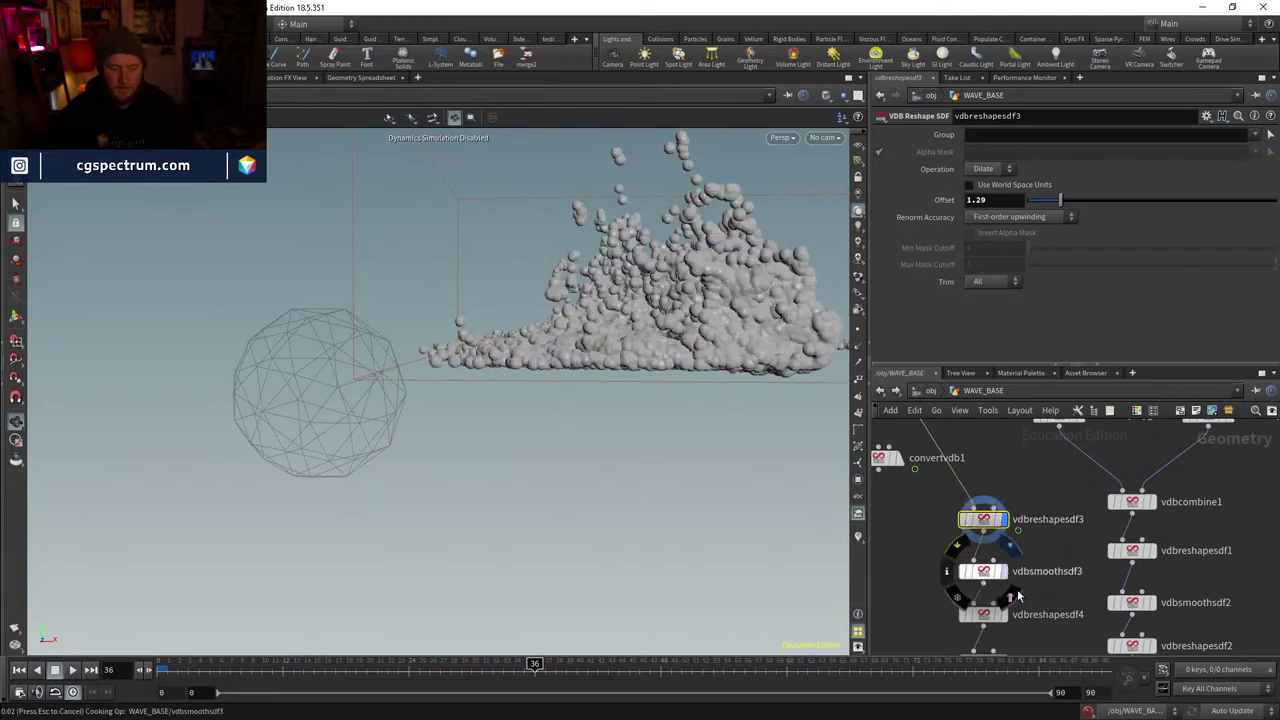
# - Inspect the new chain's stages: vdbsmoothsdf3, the vdbreshapesdf4 erode, and vdbsmooth2
pyautogui.click(1012, 597)
pyautogui.click(985, 578)
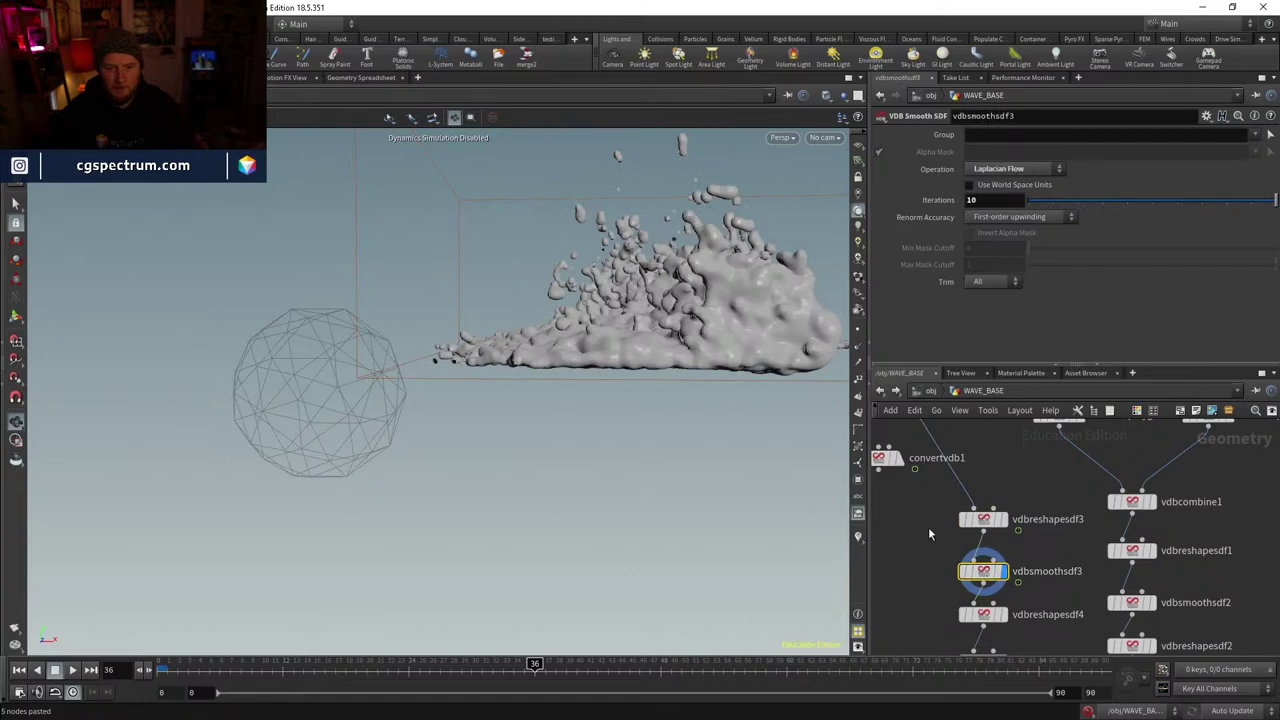
pyautogui.moveTo(500, 400); pyautogui.dragTo(360, 370)
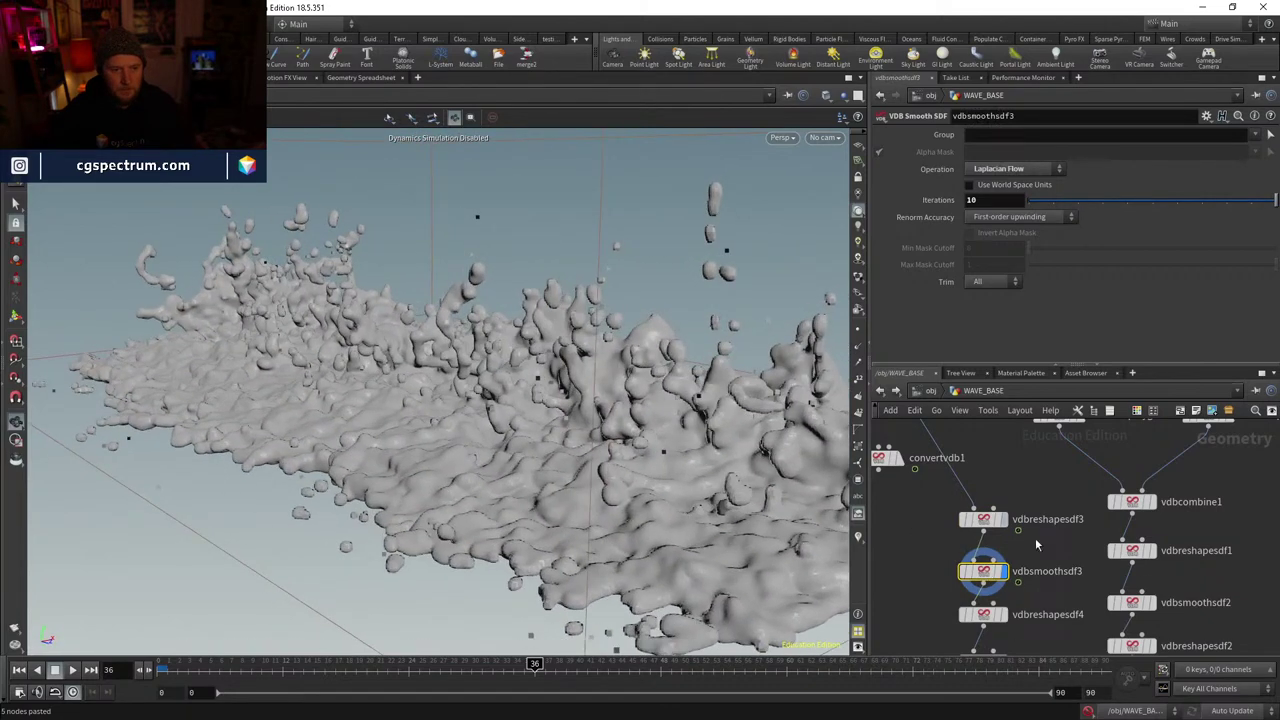
pyautogui.moveTo(1037, 545); pyautogui.dragTo(1031, 493, button='middle')
pyautogui.click(996, 563)
pyautogui.click(977, 563)
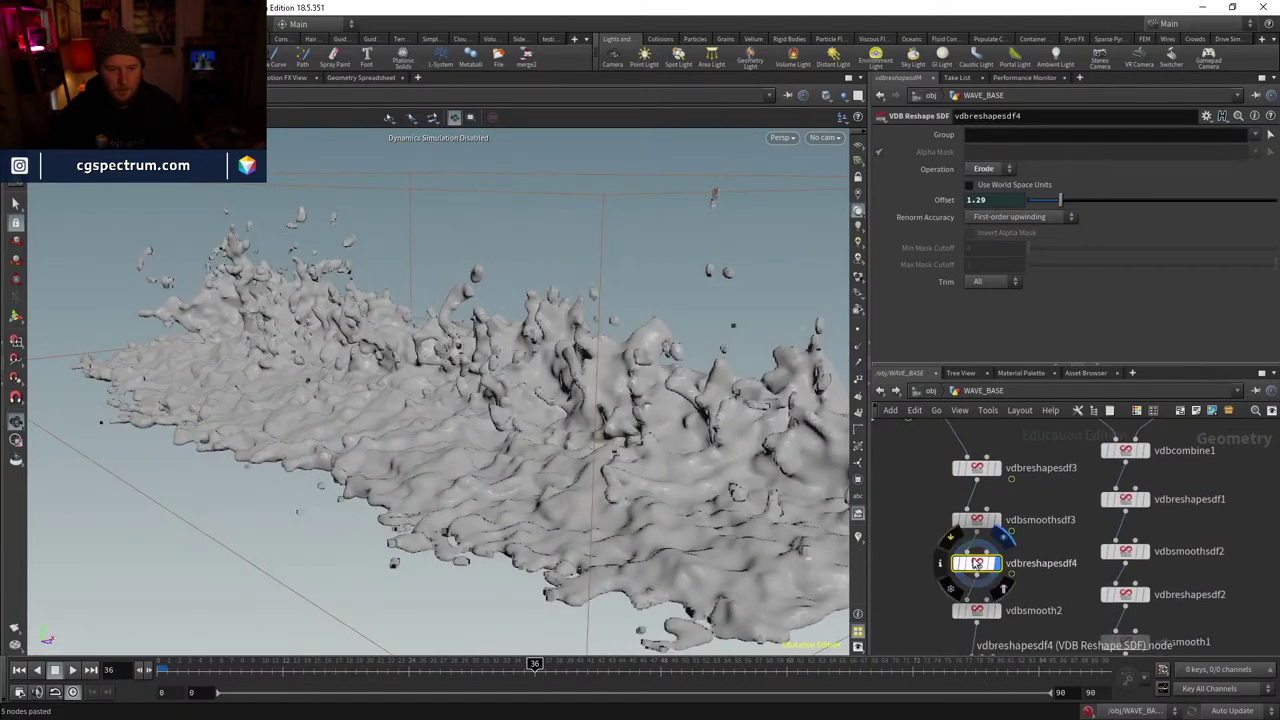
pyautogui.moveTo(977, 563); pyautogui.dragTo(925, 472, button='middle')
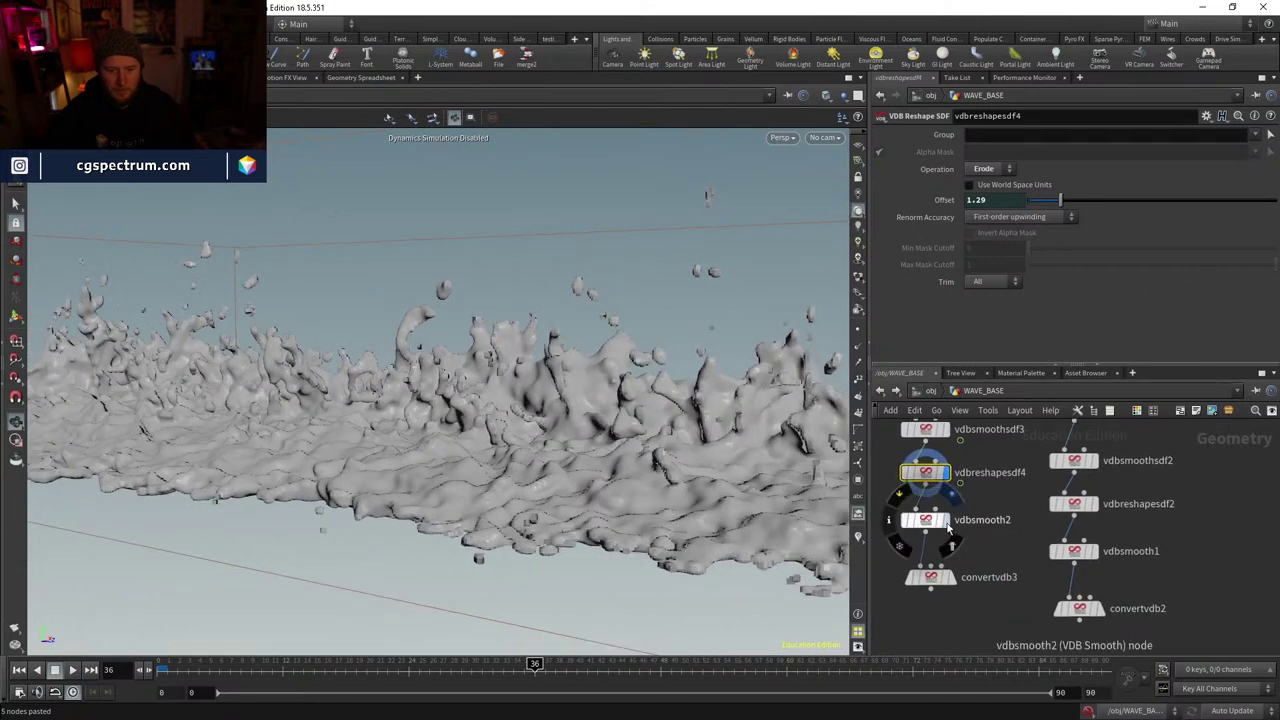
pyautogui.click(944, 522)
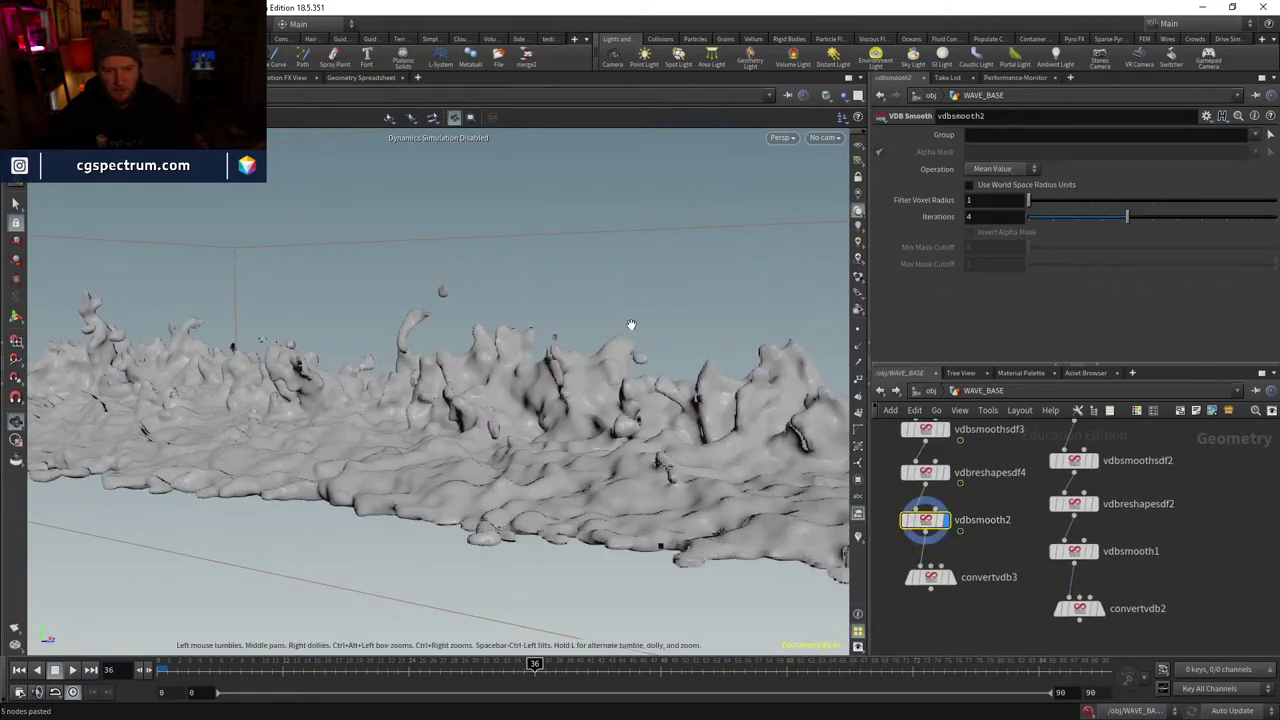
pyautogui.moveTo(631, 324); pyautogui.dragTo(602, 274)
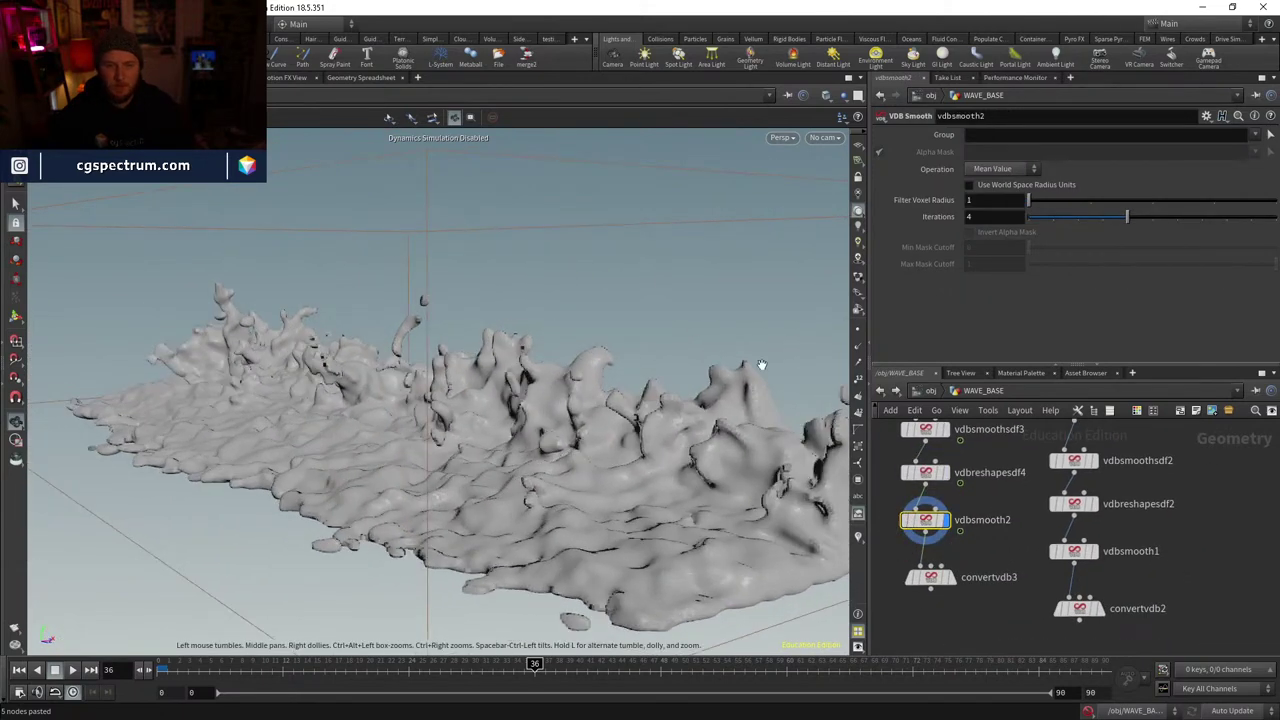
# - Bypass vdbsmooth2 and compare the meshes from convertvdb3 and convertvdb1
pyautogui.click(905, 520)
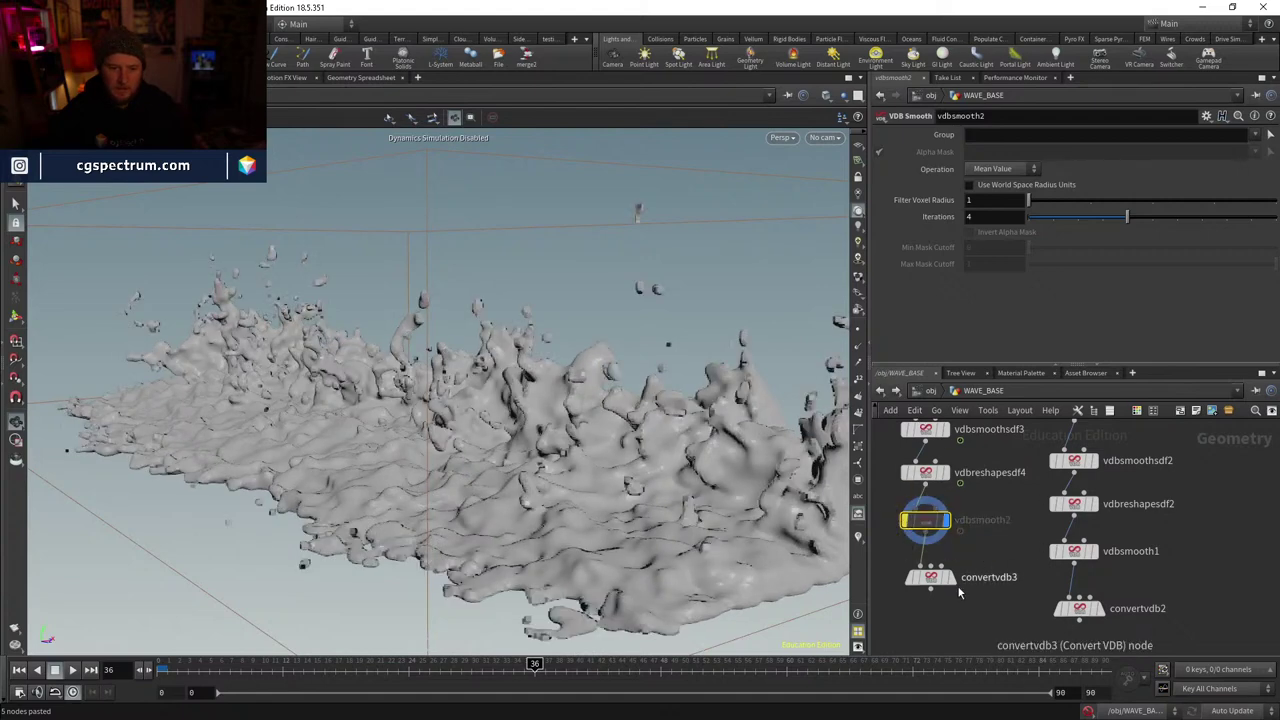
pyautogui.click(930, 577)
pyautogui.moveTo(687, 465); pyautogui.dragTo(700, 430)
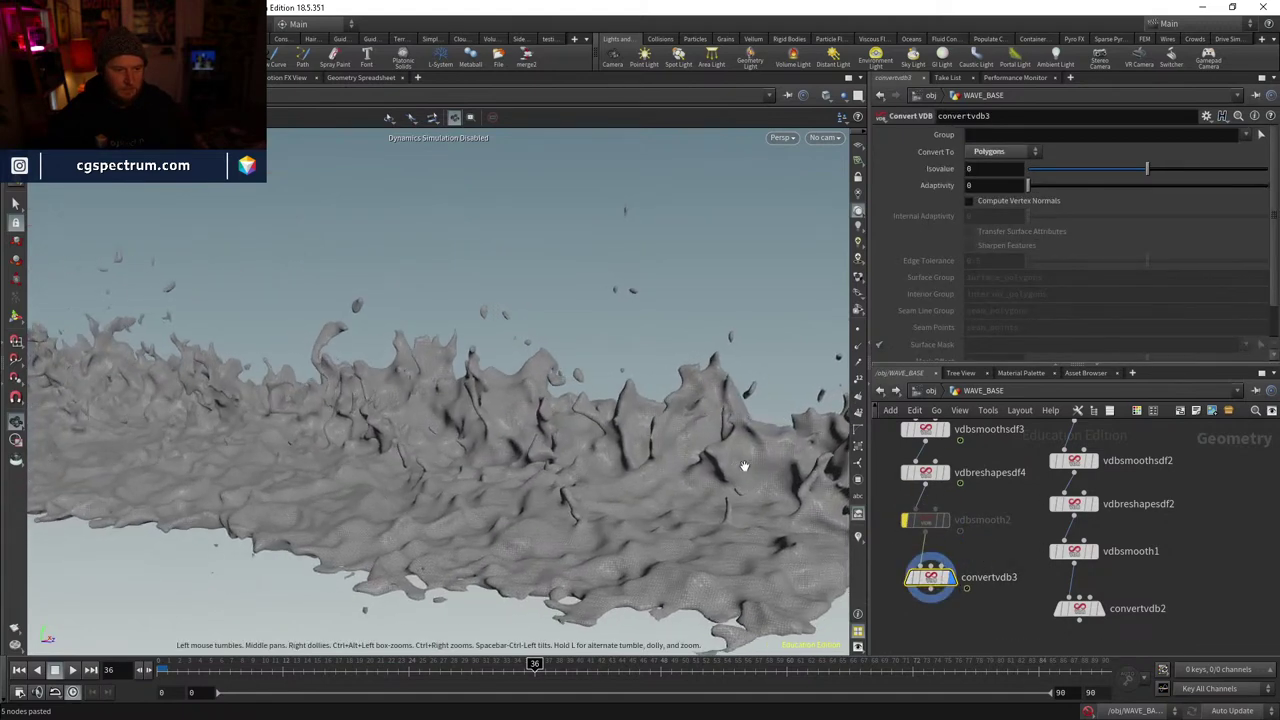
pyautogui.scroll(-3, 1033, 560)
pyautogui.scroll(-2, 1008, 528)
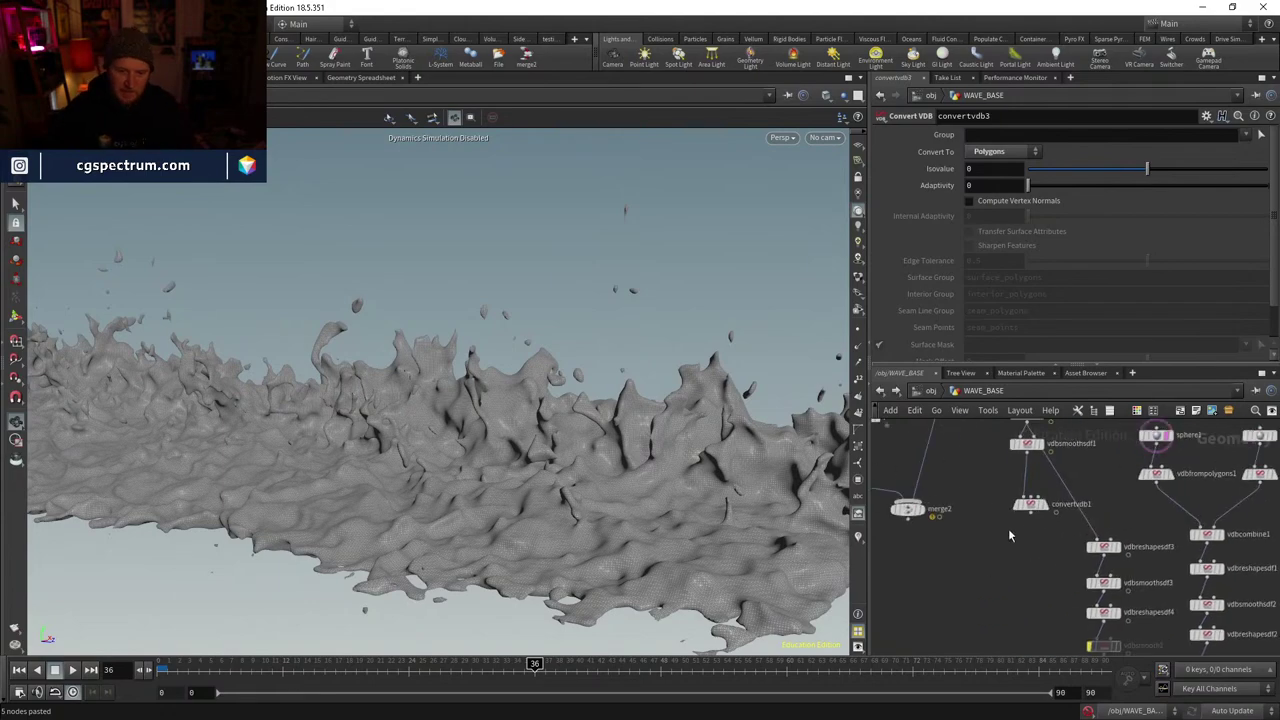
pyautogui.scroll(4, 1012, 514)
pyautogui.click(1033, 505)
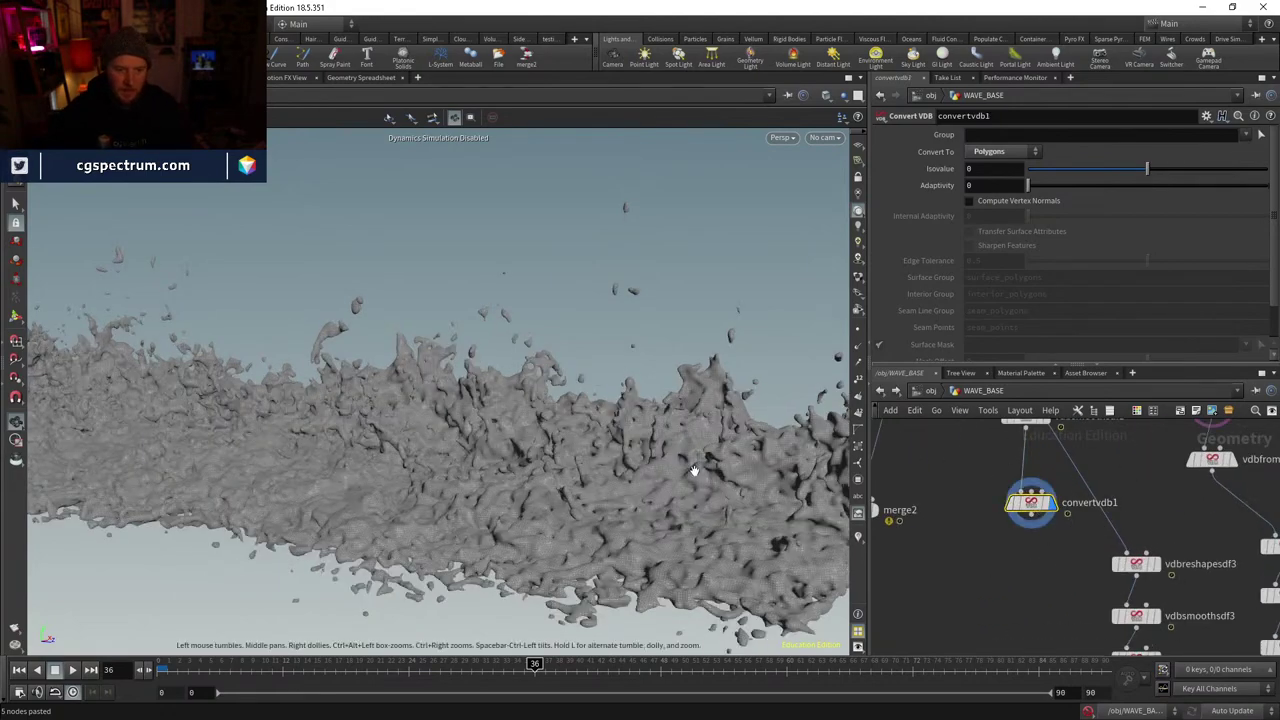
pyautogui.moveTo(686, 466); pyautogui.dragTo(760, 500)
pyautogui.scroll(-3, 961, 565)
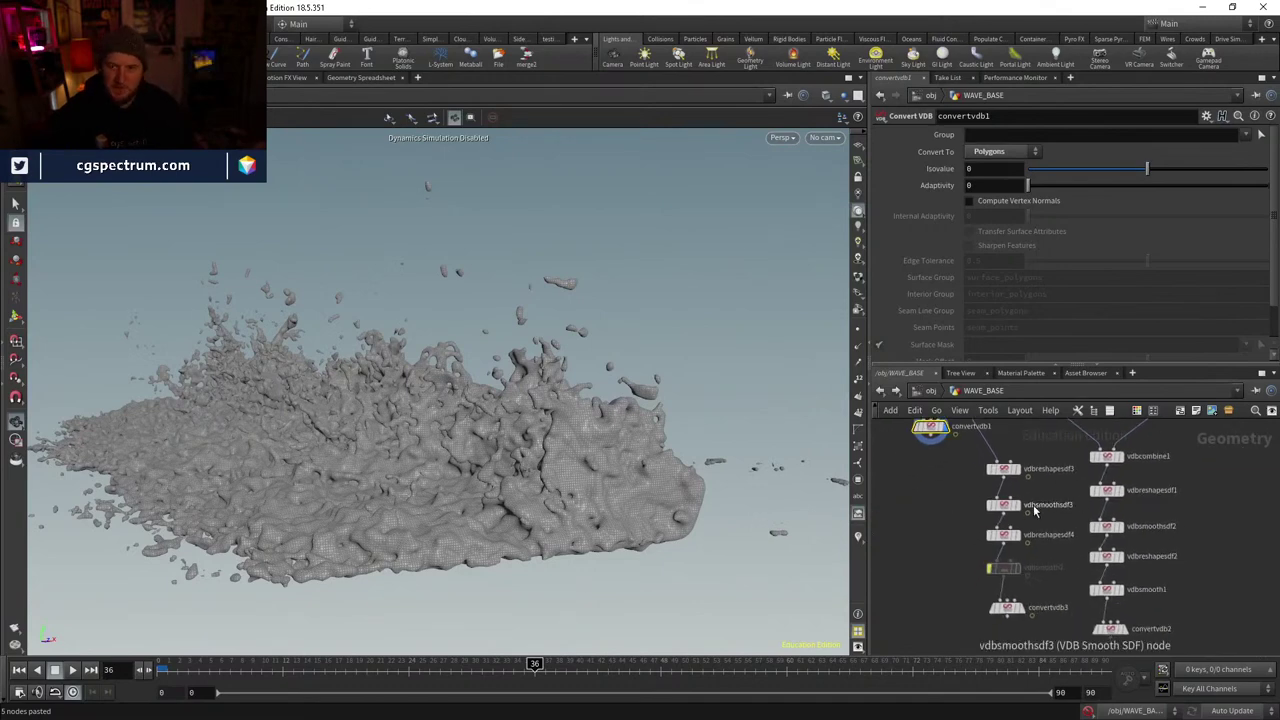
# - Switch the viewport to look through cam5
pyautogui.moveTo(951, 517); pyautogui.dragTo(1079, 594, button='middle')
pyautogui.moveTo(600, 440); pyautogui.dragTo(585, 415)
pyautogui.click(825, 137)
pyautogui.click(855, 254)
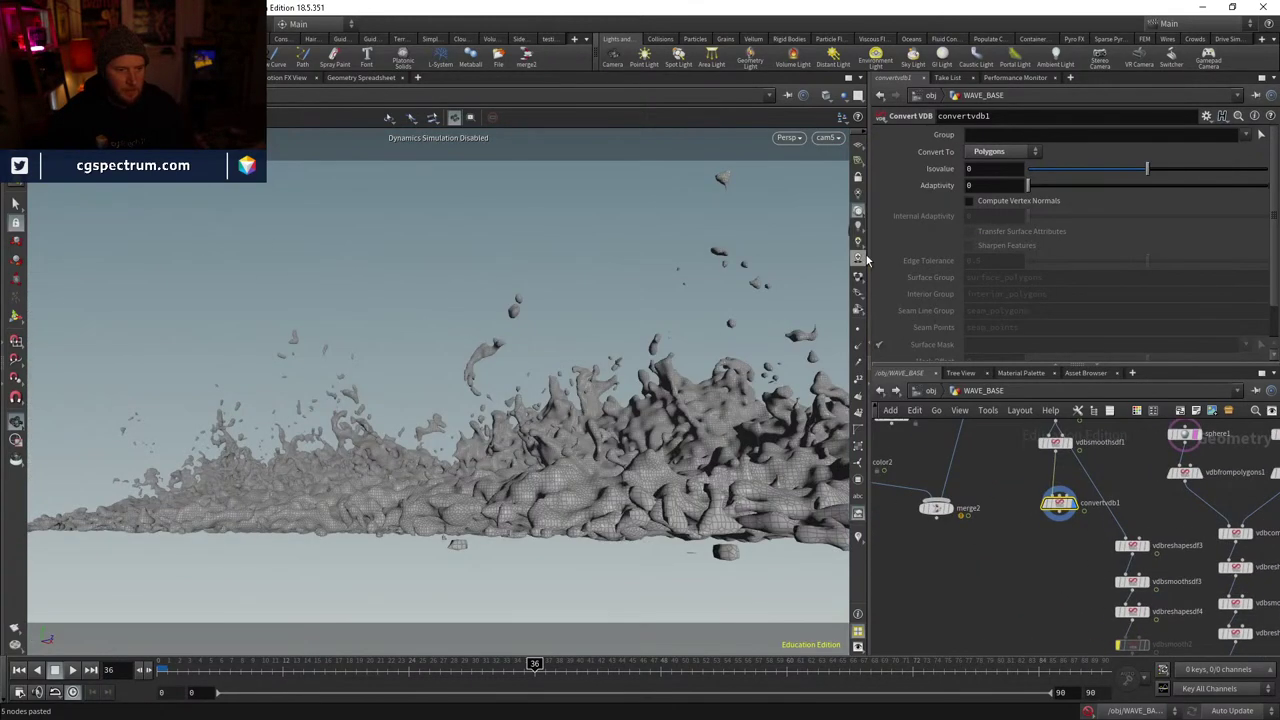
pyautogui.scroll(-3, 1076, 473)
pyautogui.moveTo(1018, 454); pyautogui.dragTo(1008, 518, button='middle')
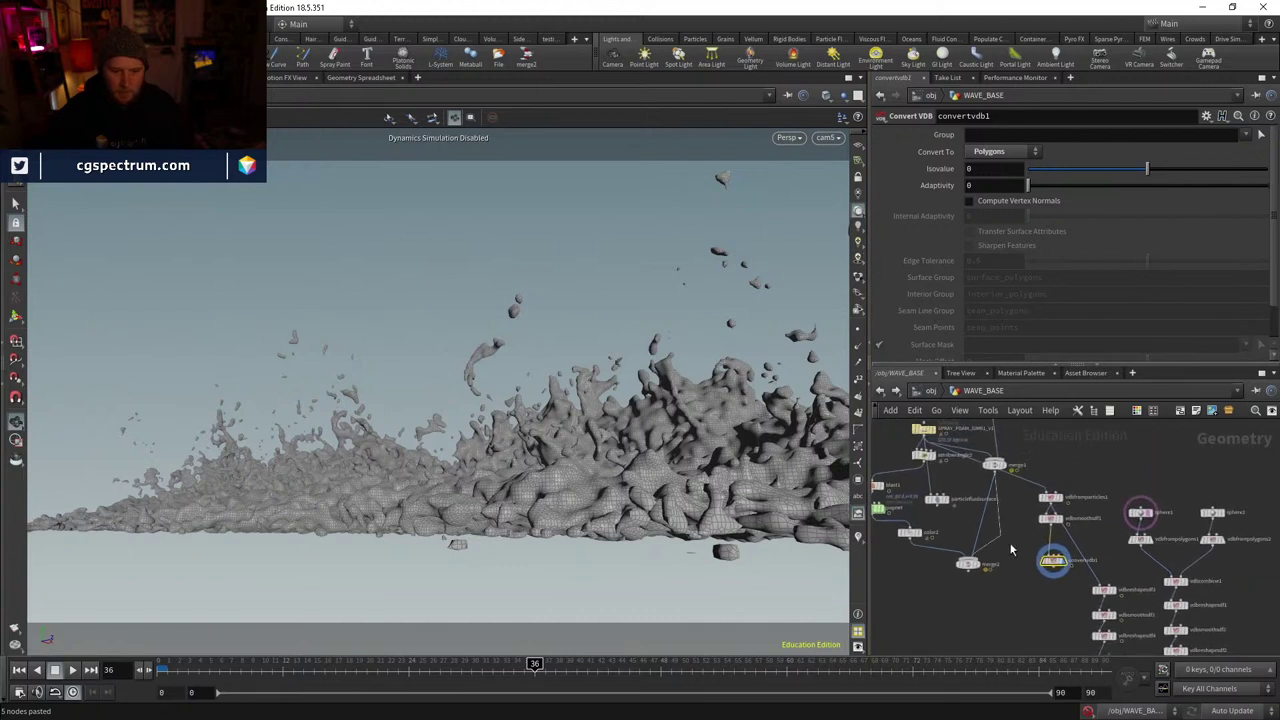
# - Wire convertvdb1 into merge1 and display merge2
pyautogui.click(1053, 574)
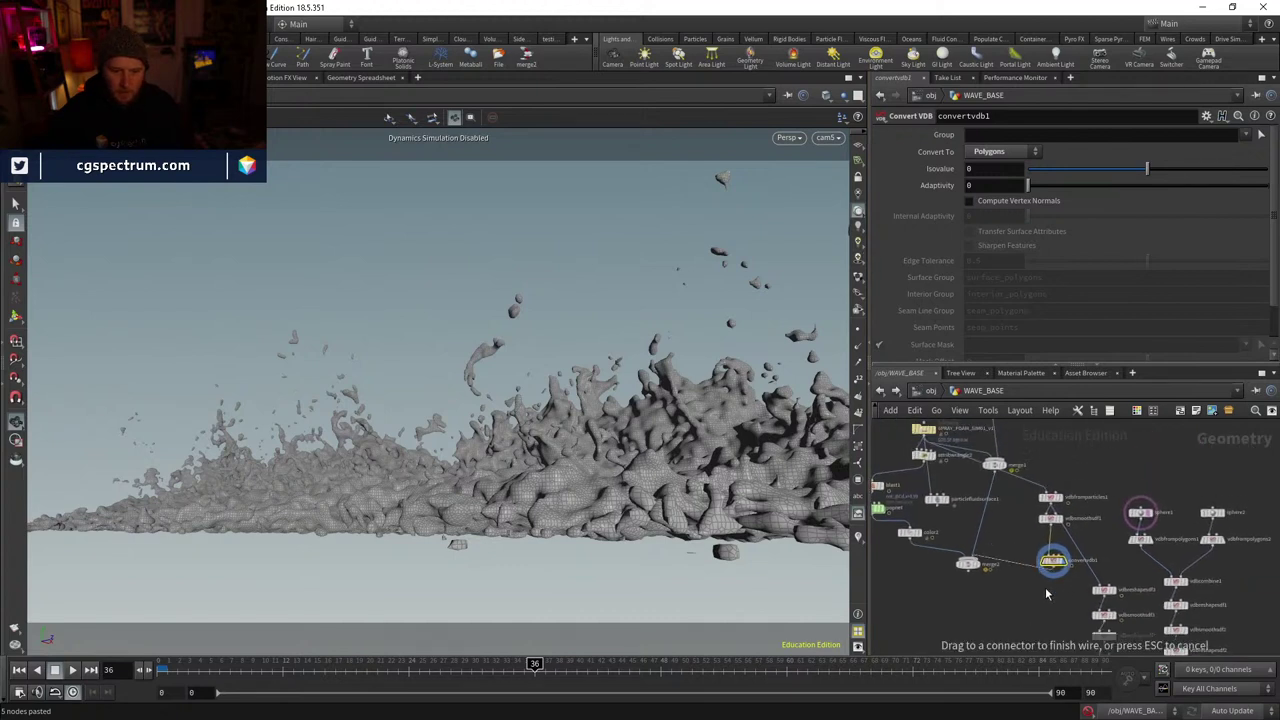
pyautogui.click(1000, 458)
pyautogui.moveTo(995, 462); pyautogui.dragTo(980, 510)
pyautogui.click(980, 512)
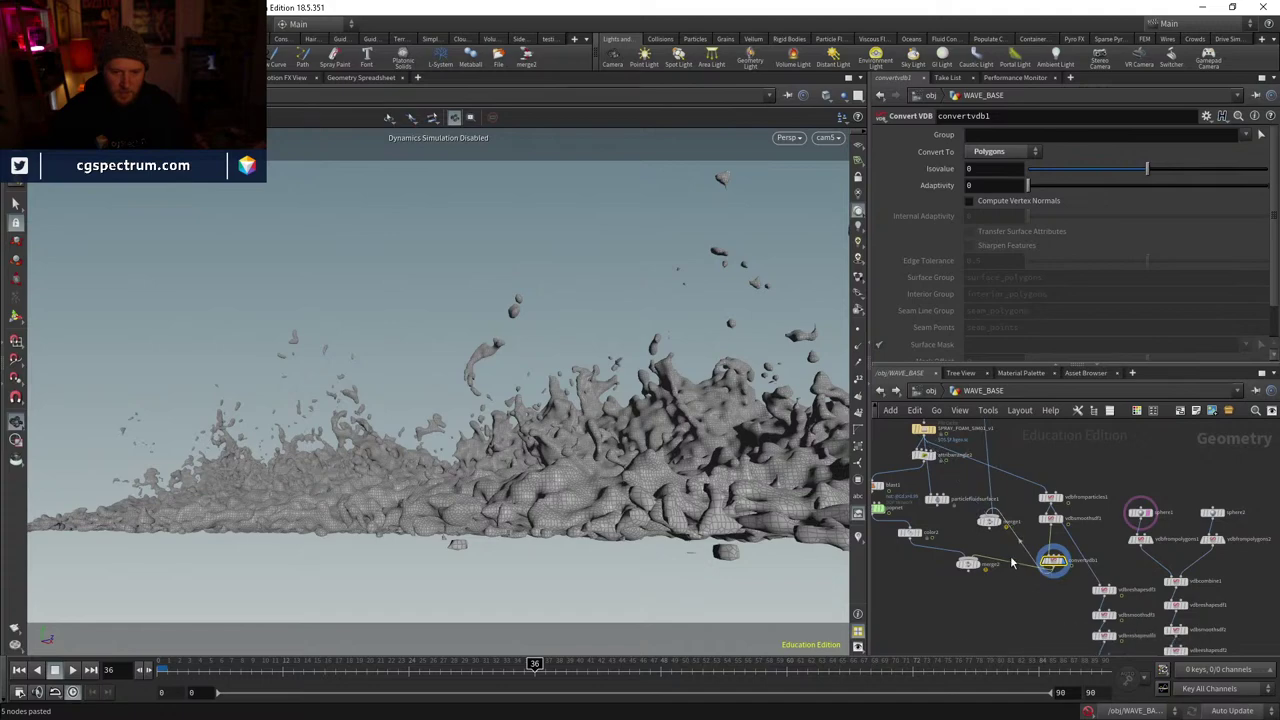
pyautogui.click(968, 568)
pyautogui.scroll(2, 985, 572)
# - Jump to frame 23 and view the spray mesh from convertvdb1
pyautogui.click(983, 566)
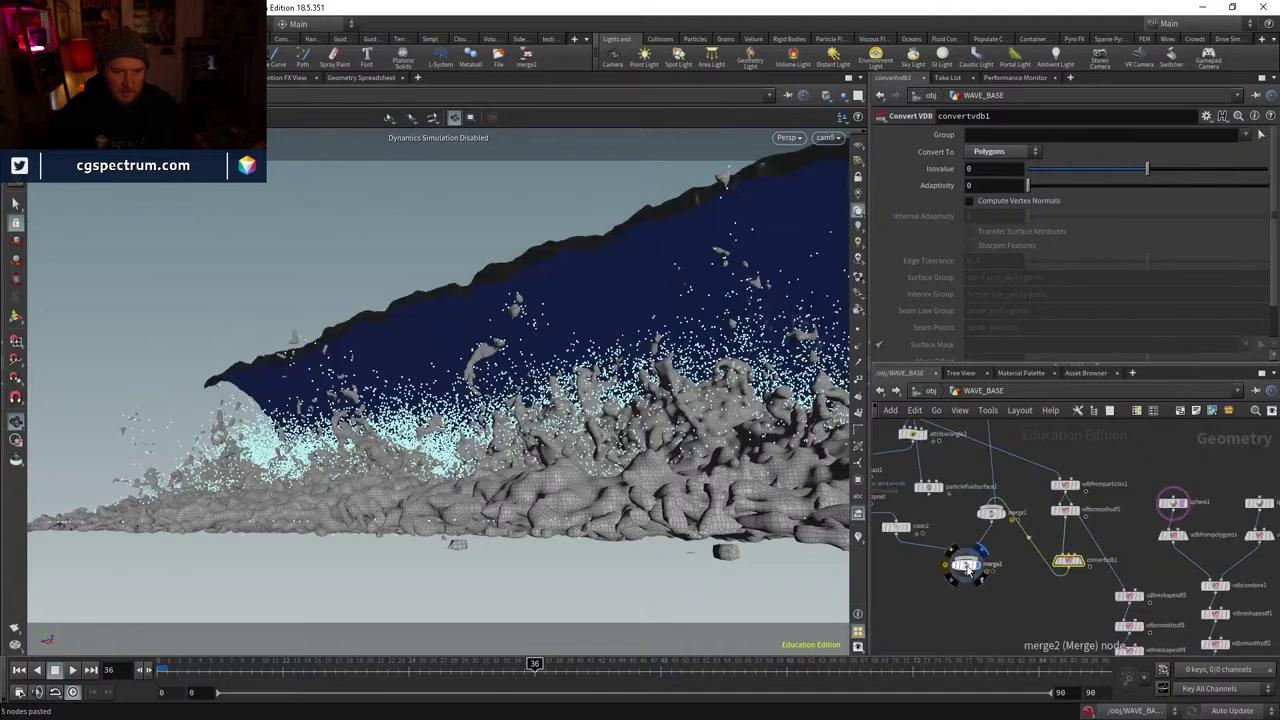
pyautogui.click(965, 565)
pyautogui.moveTo(789, 455); pyautogui.dragTo(717, 487)
pyautogui.click(396, 667)
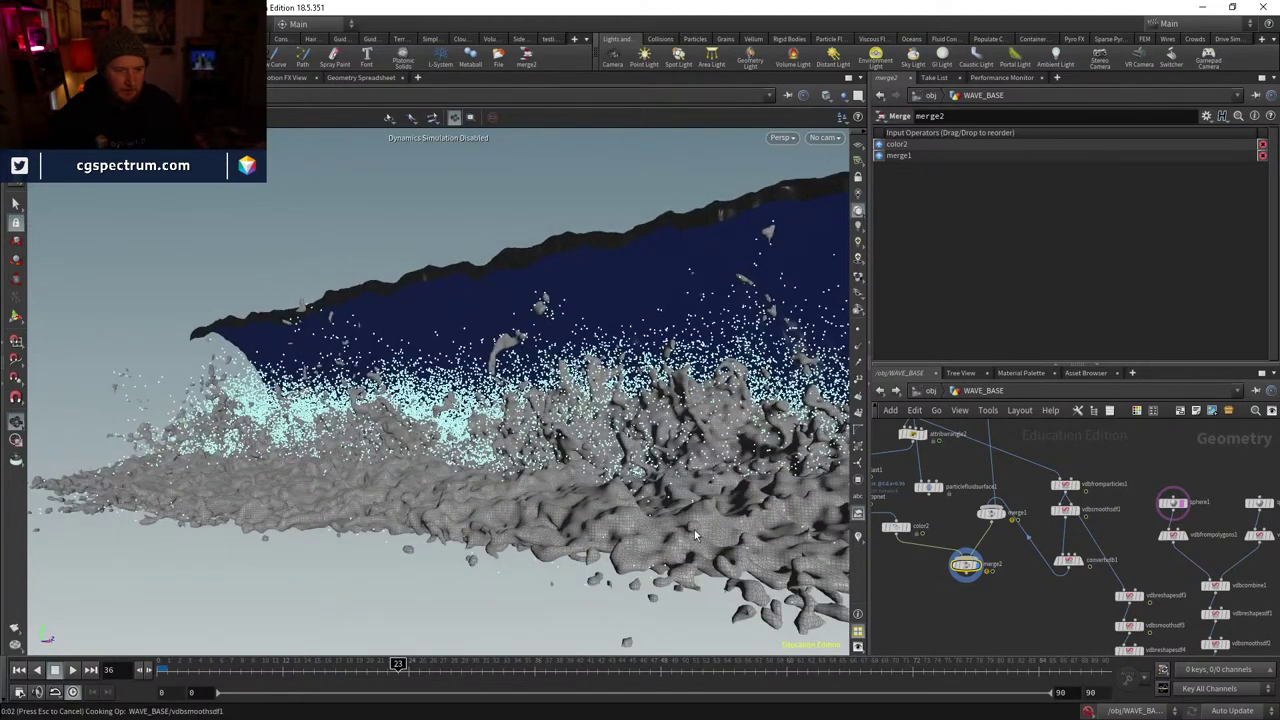
pyautogui.scroll(3, 1112, 515)
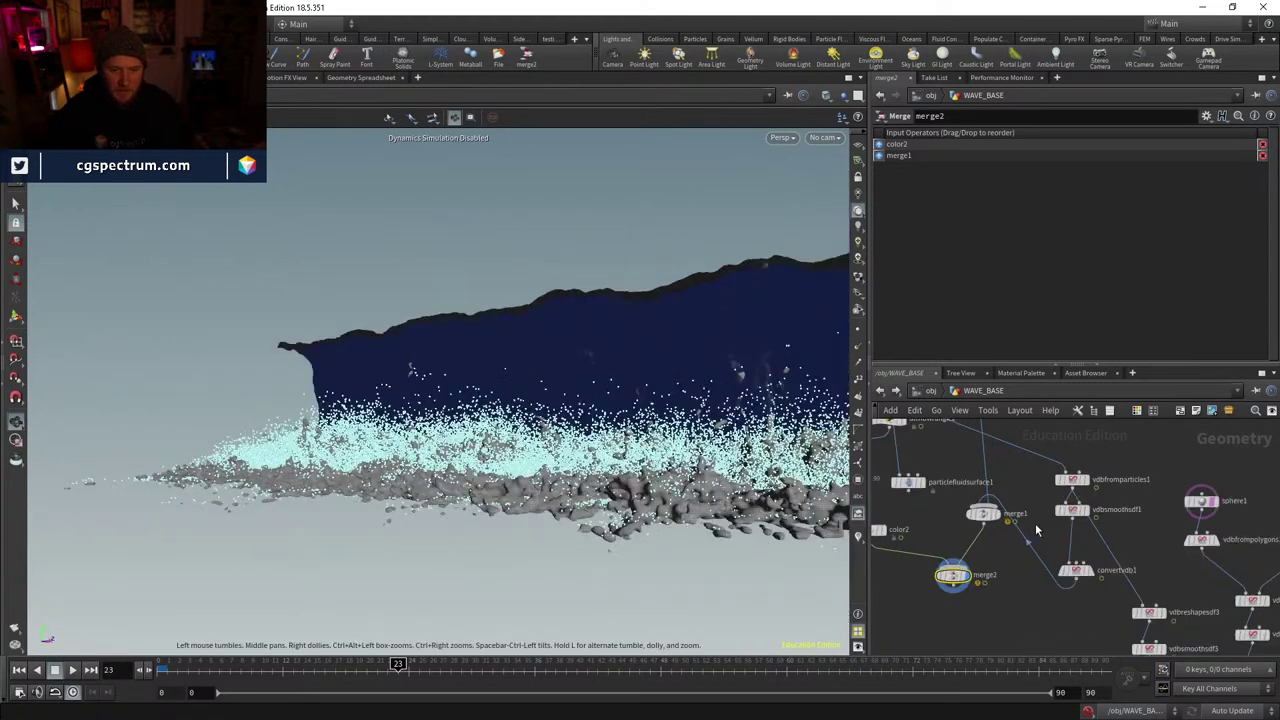
pyautogui.moveTo(1095, 591); pyautogui.dragTo(1098, 569)
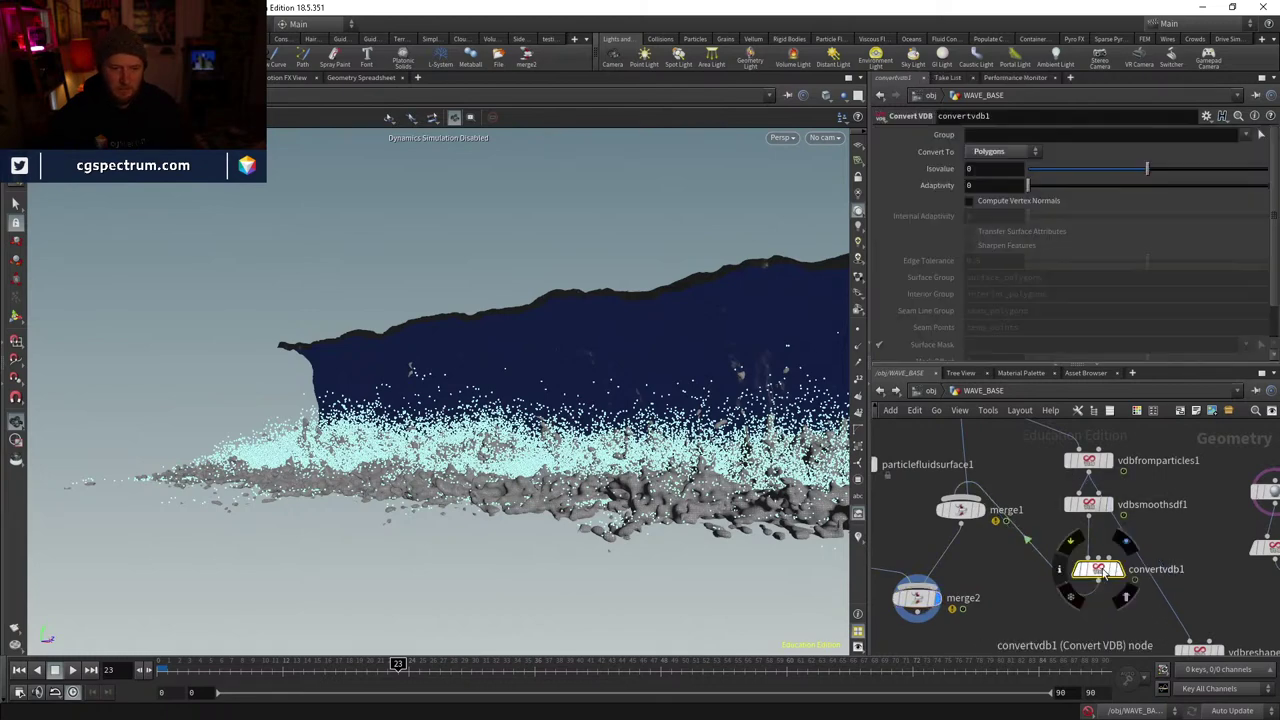
pyautogui.click(1117, 463)
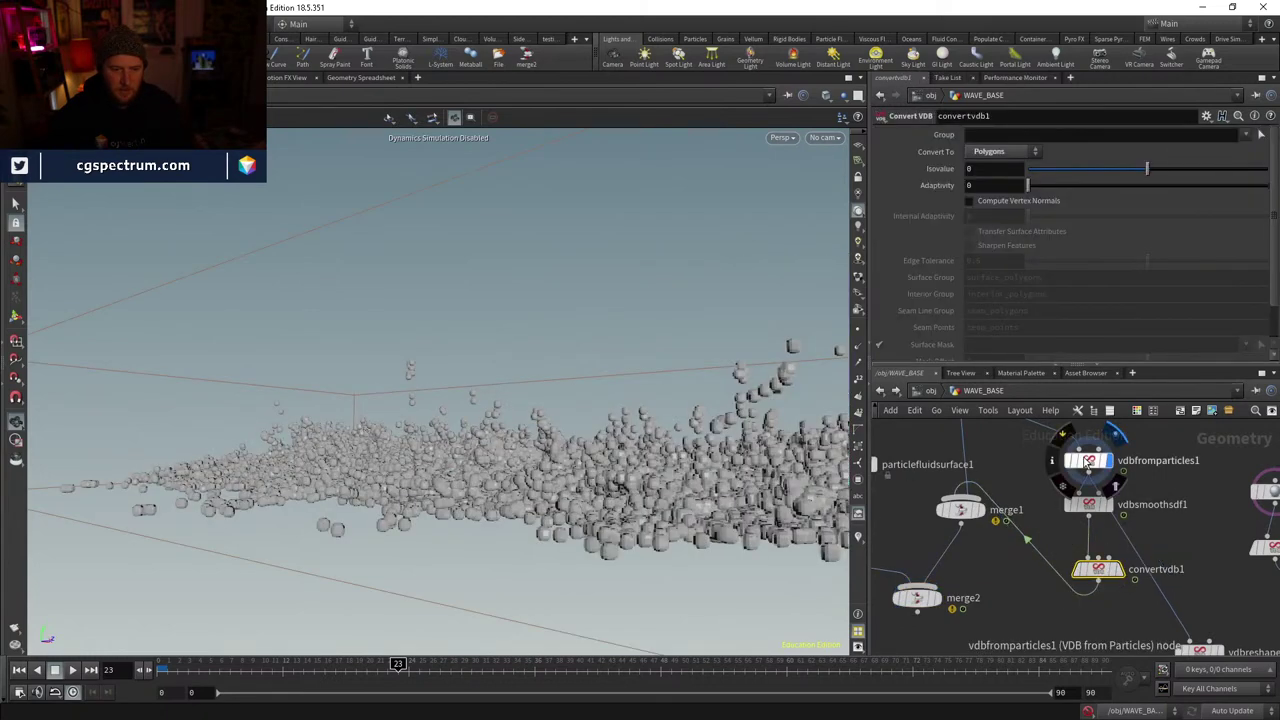
pyautogui.click(1120, 569)
# - Set vdbfromparticles1 Voxel Size to .025, then display merge2 again
pyautogui.click(1088, 460)
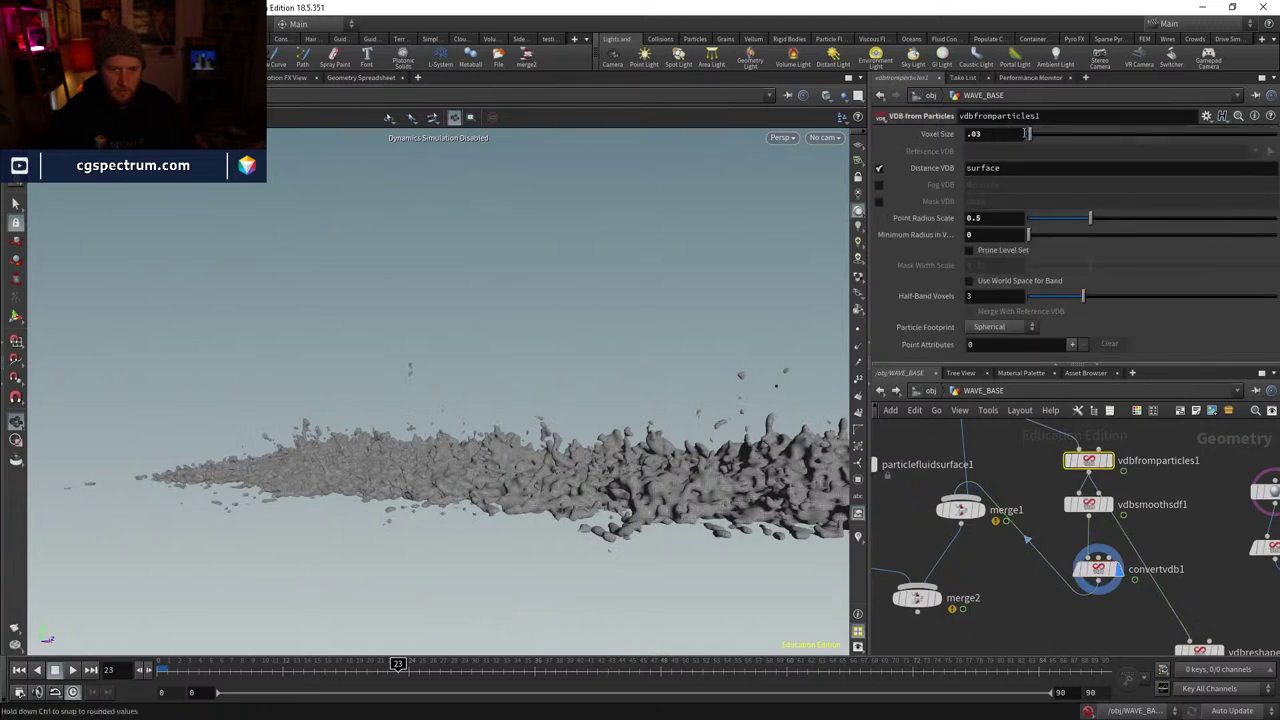
pyautogui.press('Return')
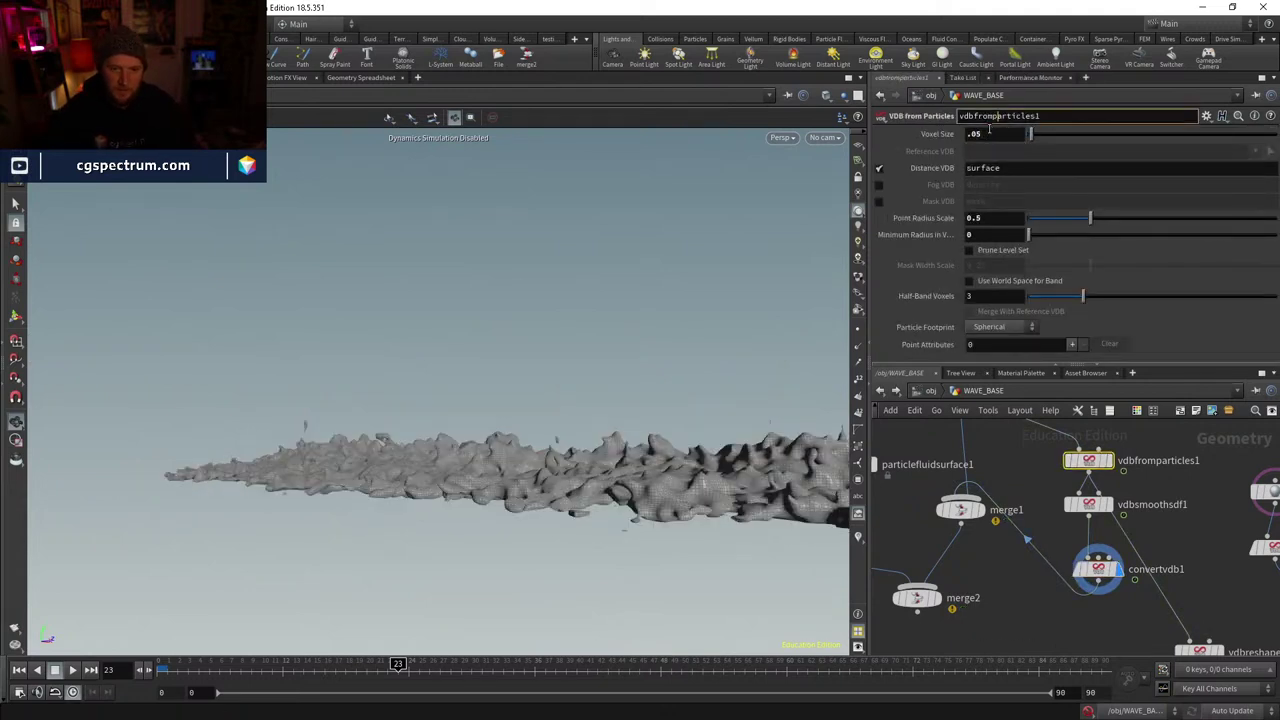
pyautogui.click(989, 133)
pyautogui.press('Return')
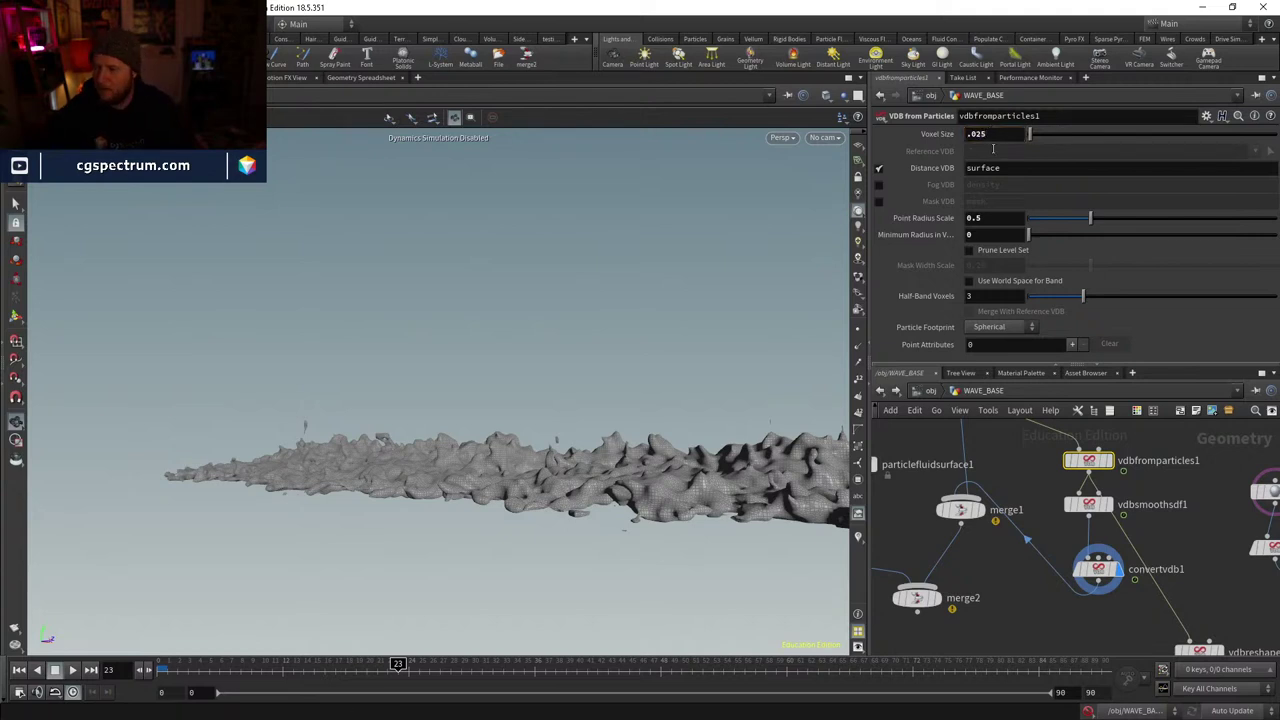
pyautogui.click(917, 598)
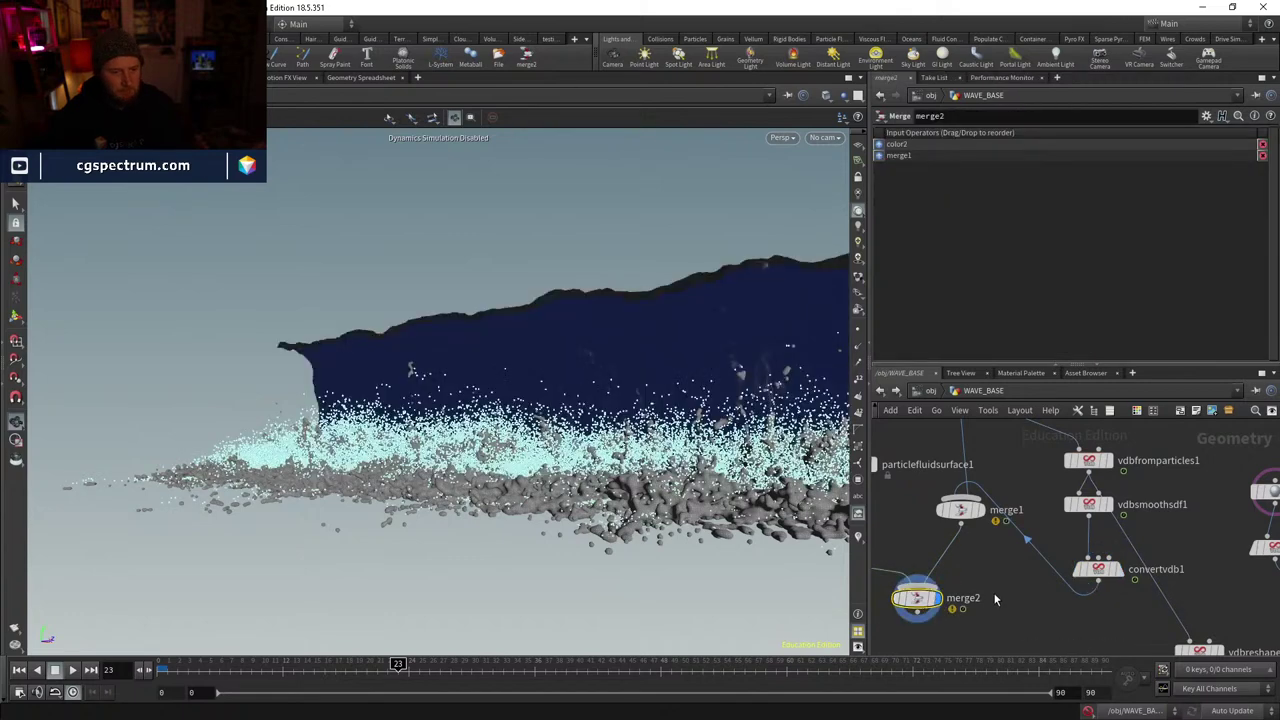
# - Look through a scene camera and bring the main viewport back in front of the flipbook
pyautogui.click(824, 138)
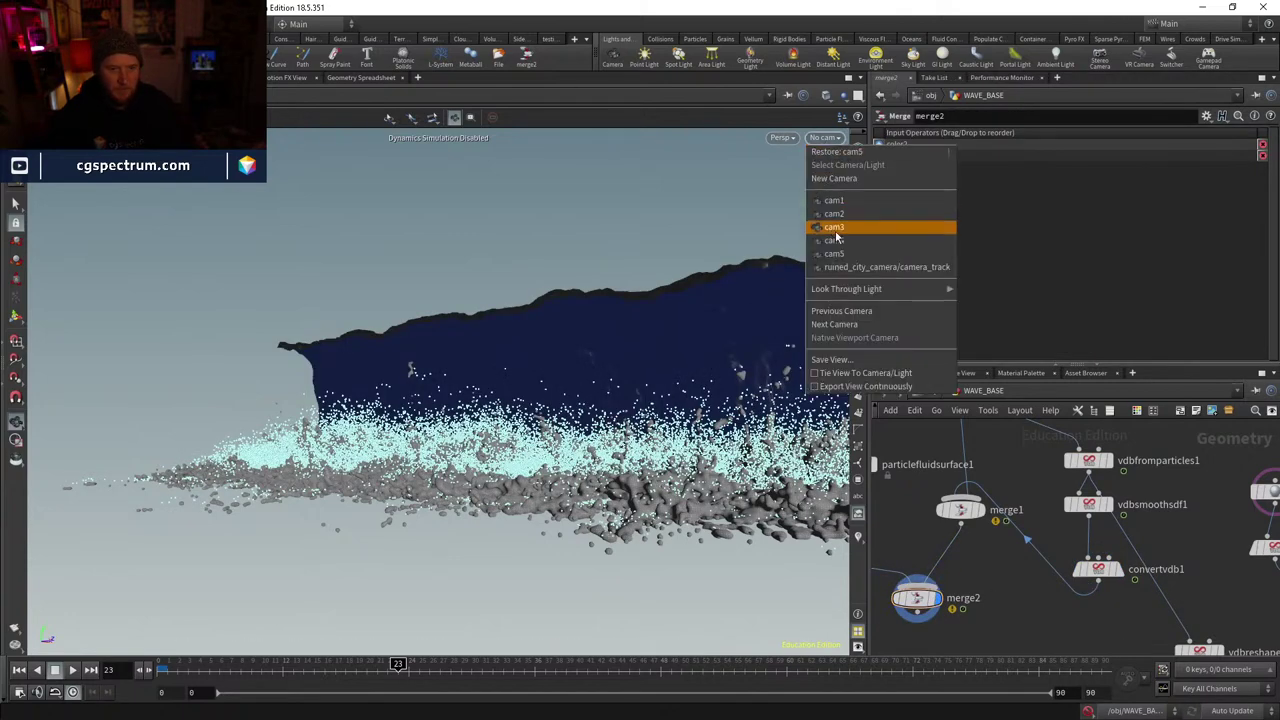
pyautogui.click(835, 232)
pyautogui.press('w')
pyautogui.press('w')
pyautogui.press('w')
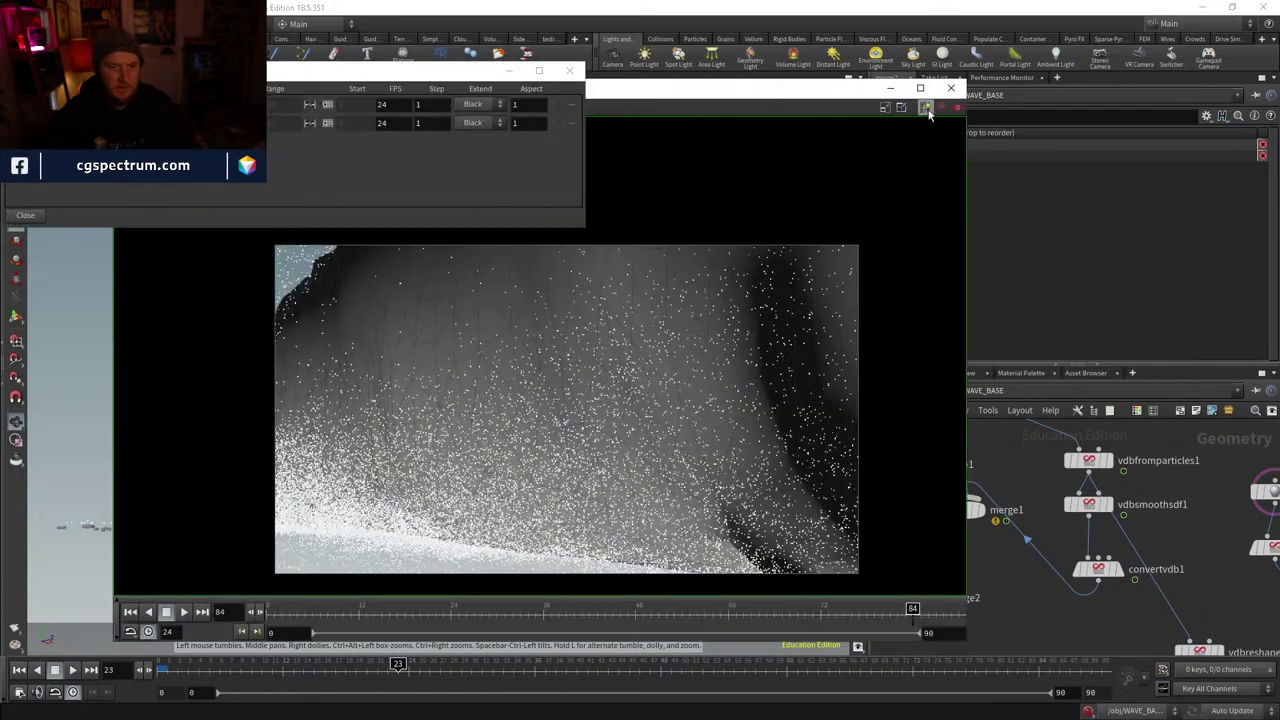
pyautogui.click(760, 636)
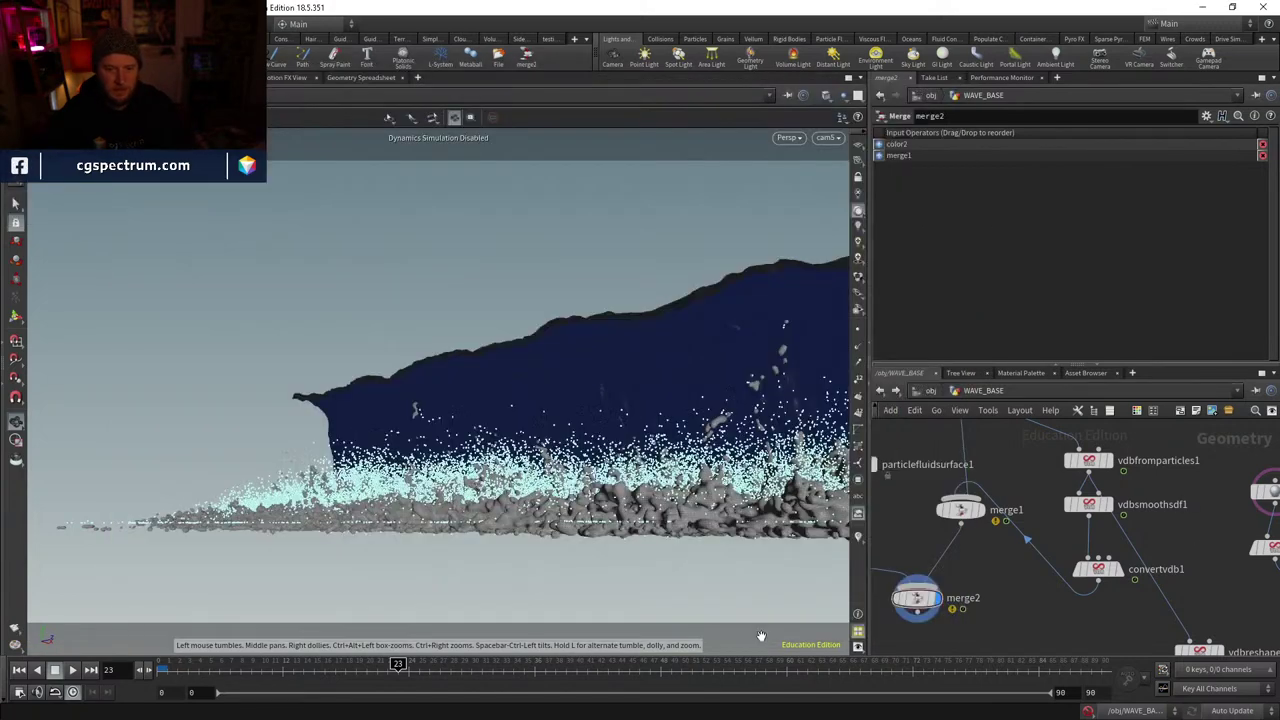
# - Render a flipbook of frames 0 to 90 and scrub through the rendered frames
pyautogui.click(14, 631)
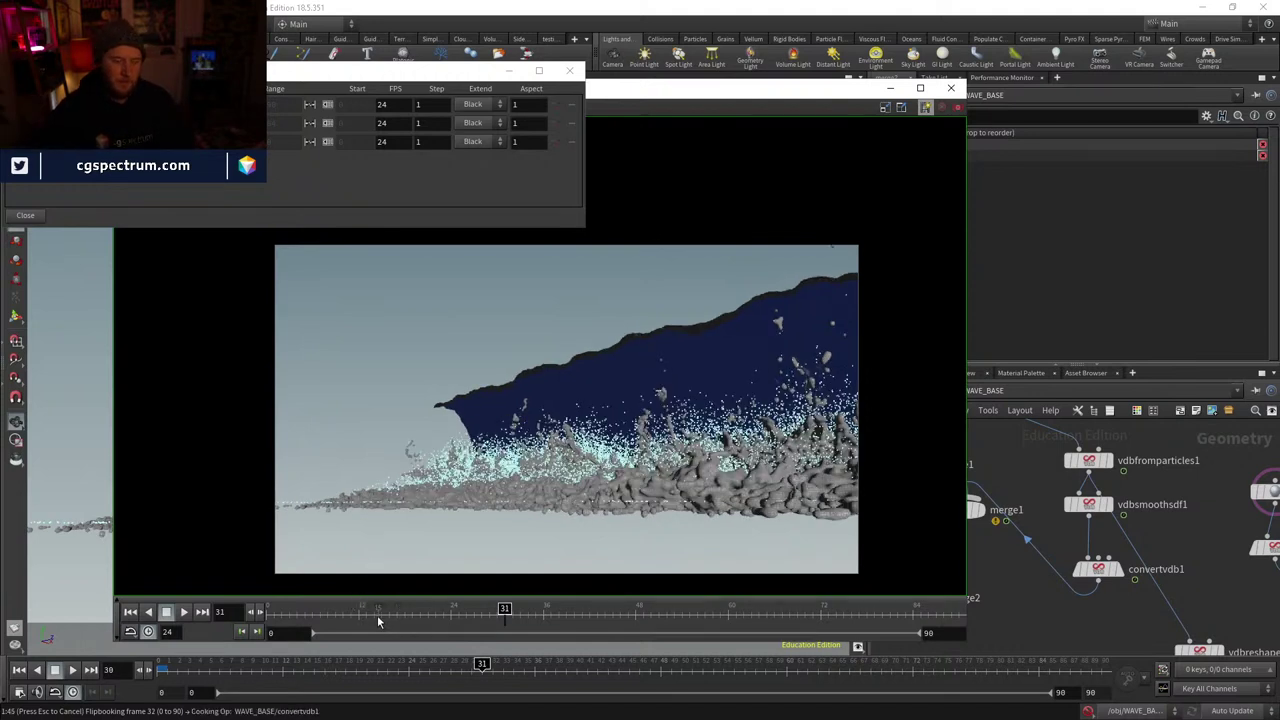
pyautogui.moveTo(378, 622); pyautogui.dragTo(471, 614)
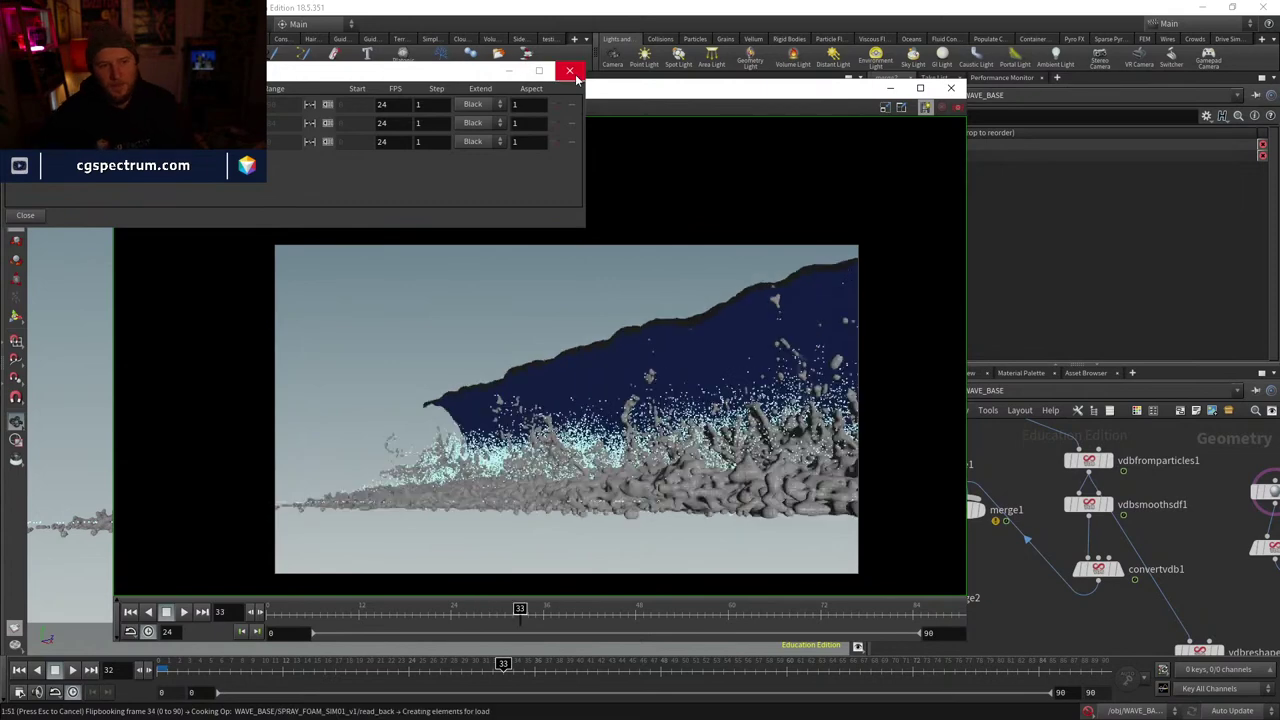
# - Close the flipbook after reviewing its early frames, and return the timeline to frame 0
pyautogui.press('Escape')
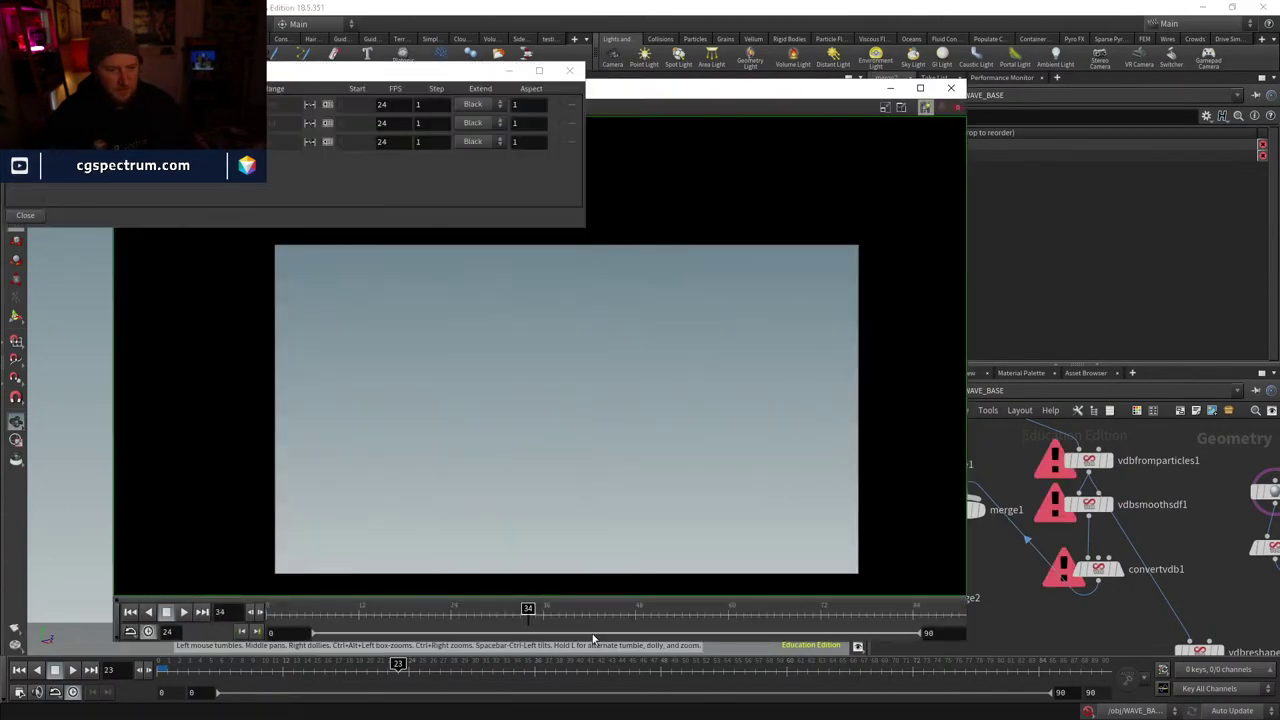
pyautogui.moveTo(540, 614); pyautogui.dragTo(501, 614)
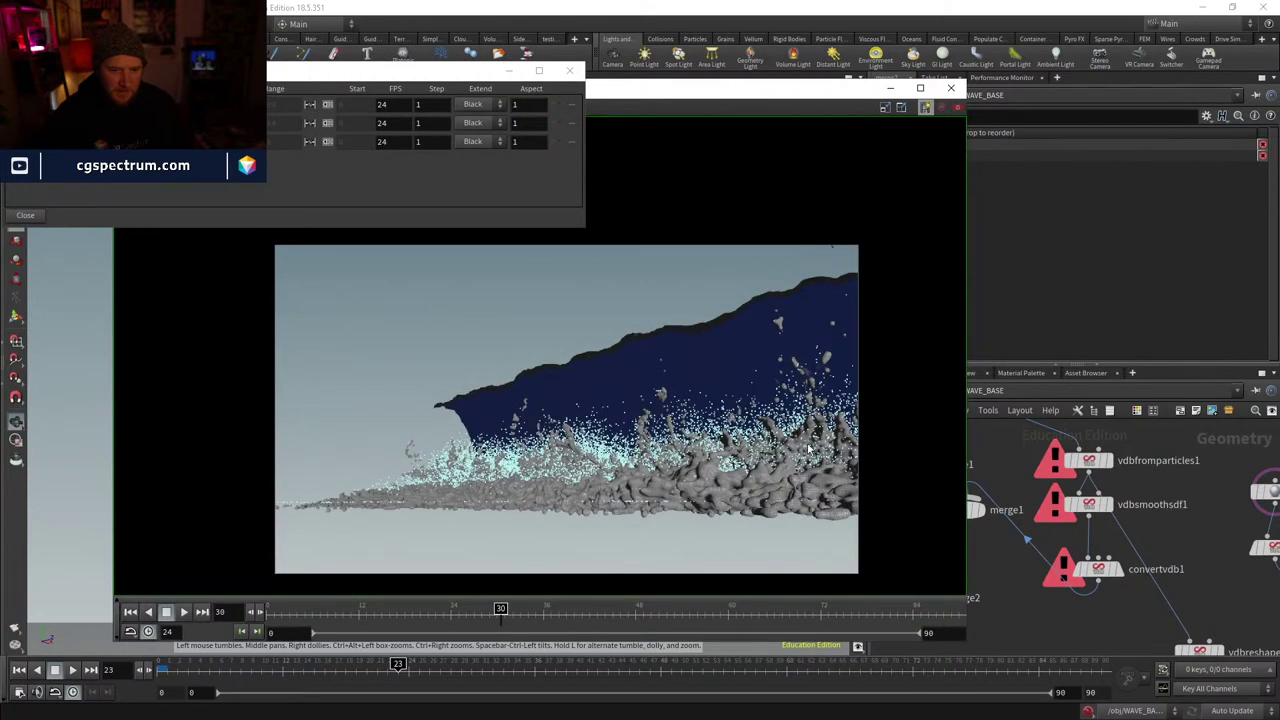
pyautogui.moveTo(280, 614); pyautogui.dragTo(505, 614)
pyautogui.click(975, 490)
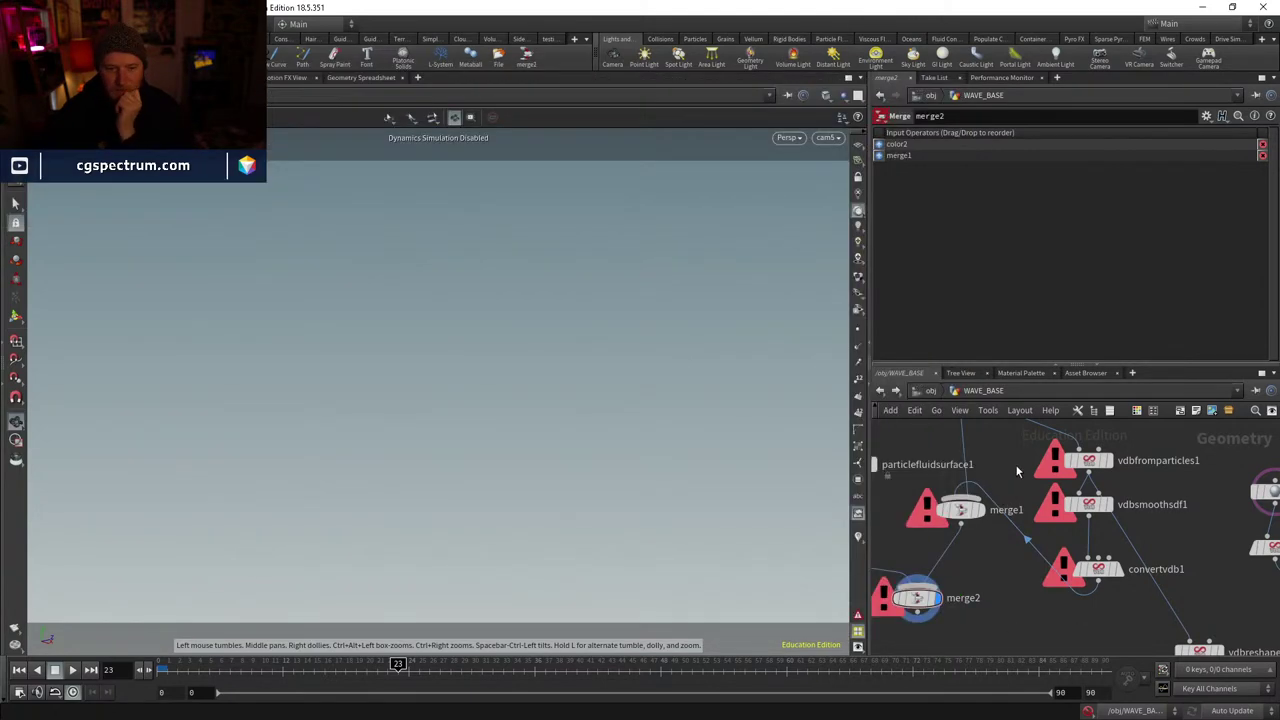
pyautogui.moveTo(975, 490); pyautogui.dragTo(1050, 690, button='middle')
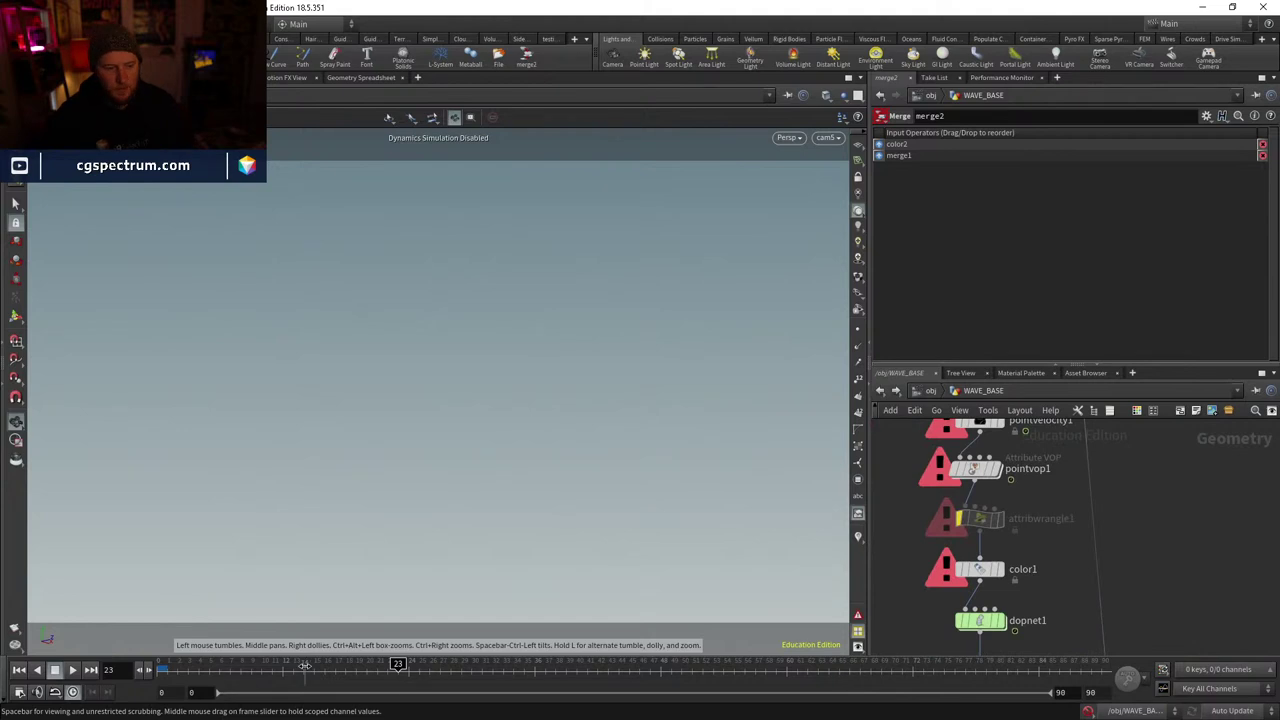
pyautogui.click(150, 662)
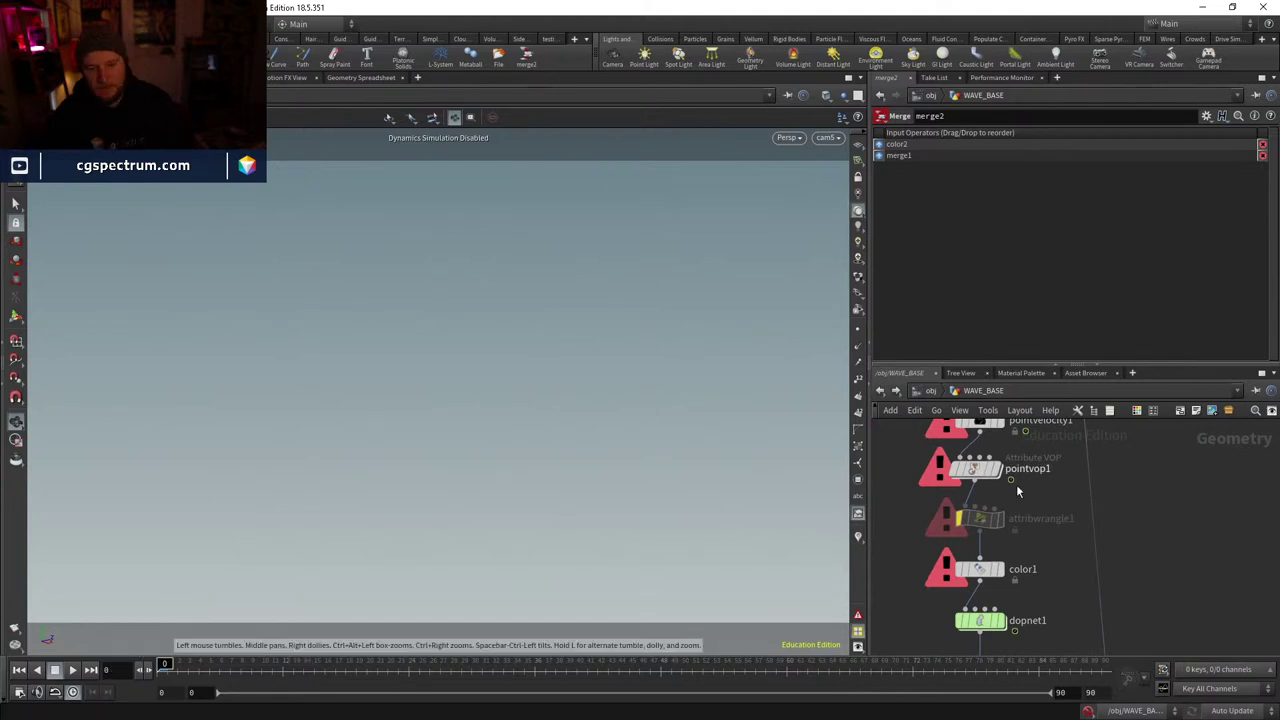
# - Select only the dopnet1 simulation node in WAVE_BASE and copy it
pyautogui.scroll(-3, 1068, 520)
pyautogui.scroll(5, 1058, 590)
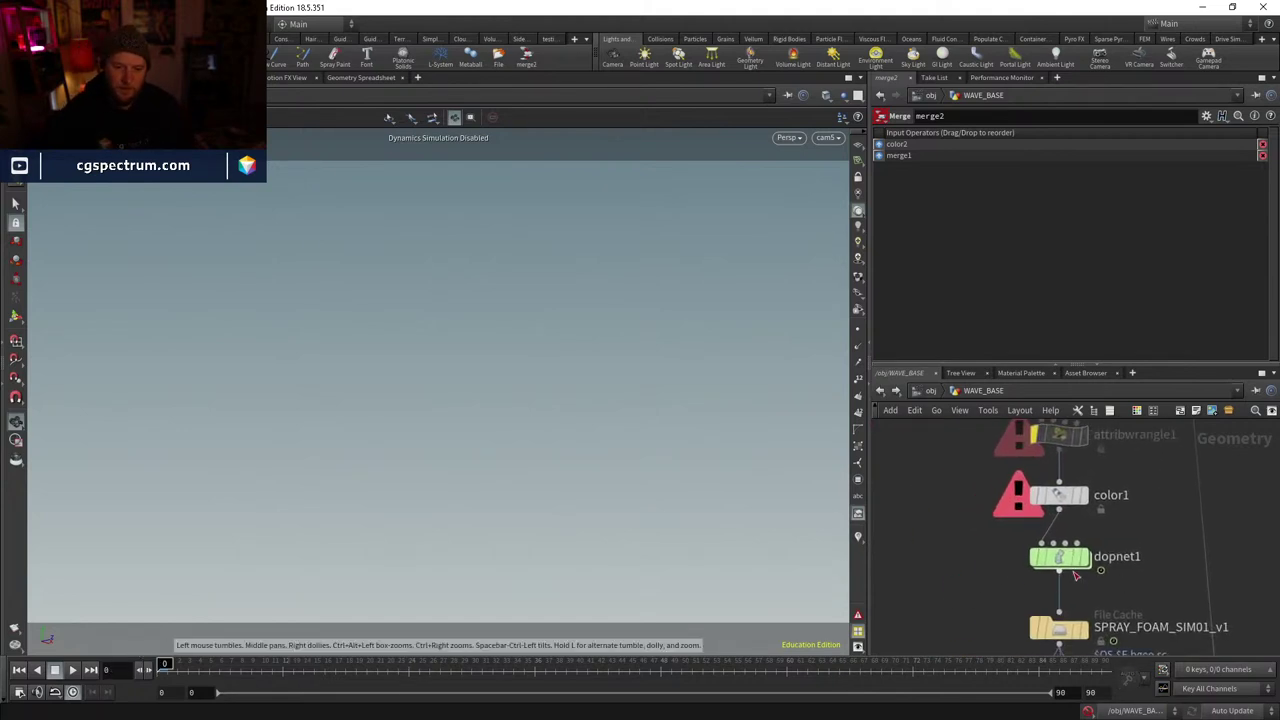
pyautogui.click(1060, 558)
pyautogui.scroll(-2, 1060, 558)
pyautogui.keyDown('shift'); pyautogui.click(1062, 514); pyautogui.keyUp('shift')
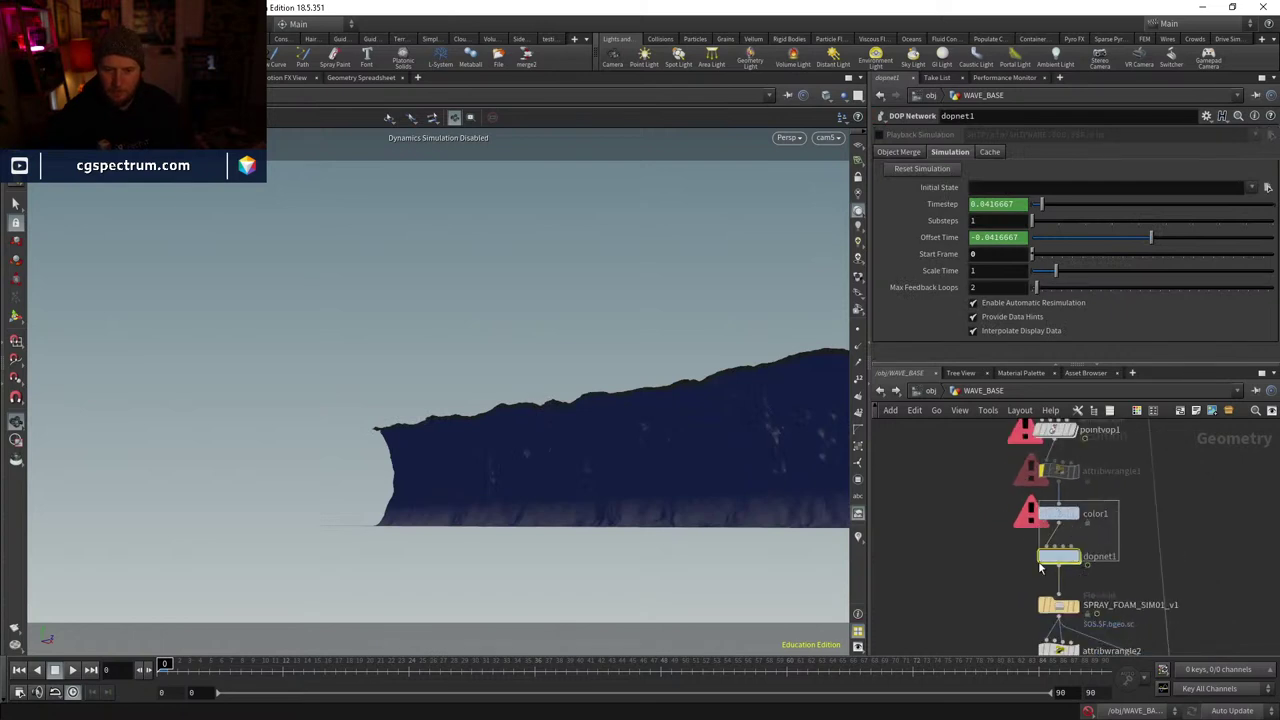
pyautogui.scroll(-3, 1040, 565)
pyautogui.scroll(5, 984, 567)
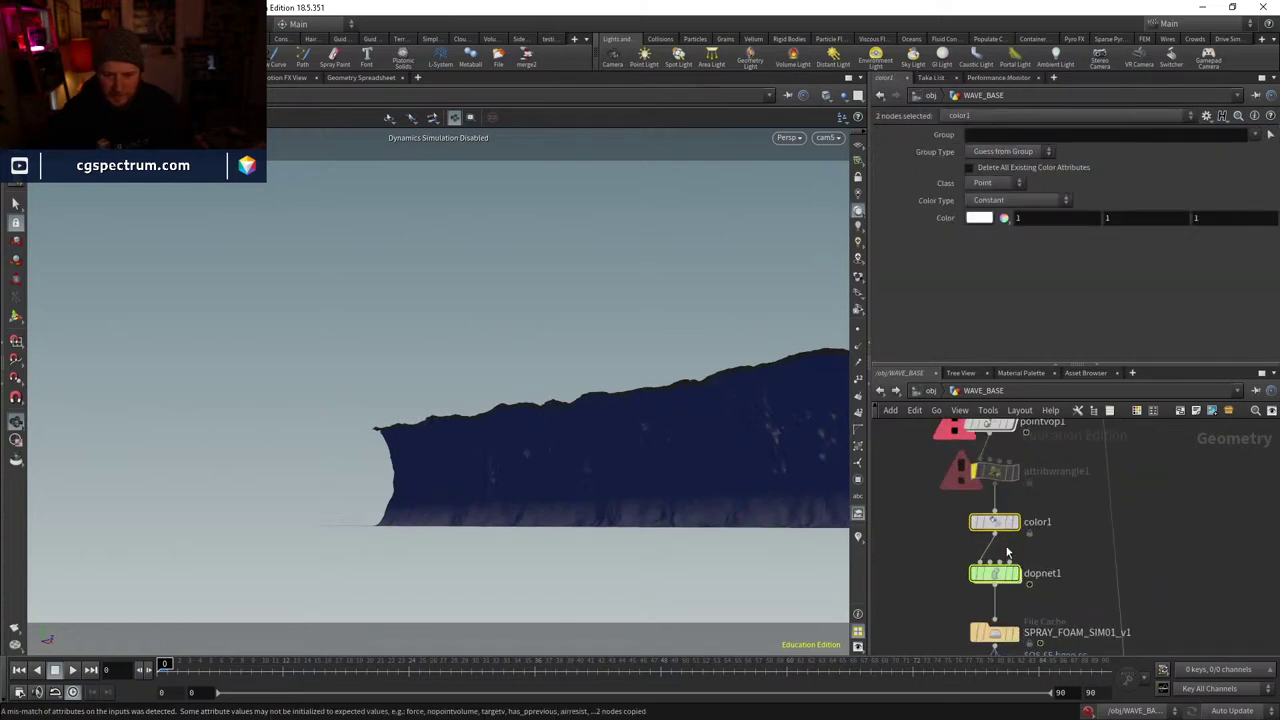
pyautogui.click(997, 578)
pyautogui.hotkey('ctrl', 'c')
pyautogui.scroll(-3, 1005, 565)
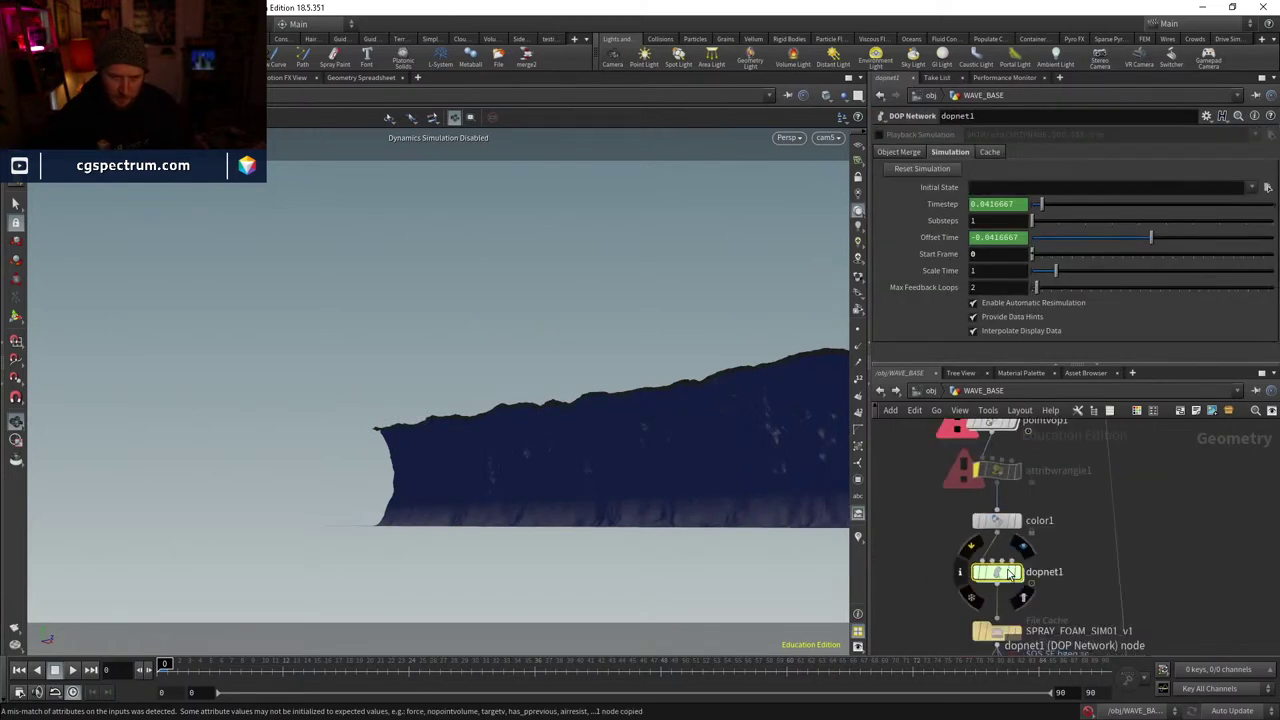
pyautogui.scroll(2, 937, 543)
# - Enter BUILDING_SPRAY, then play and scrub its spray simulation to frame 23
pyautogui.click(930, 392)
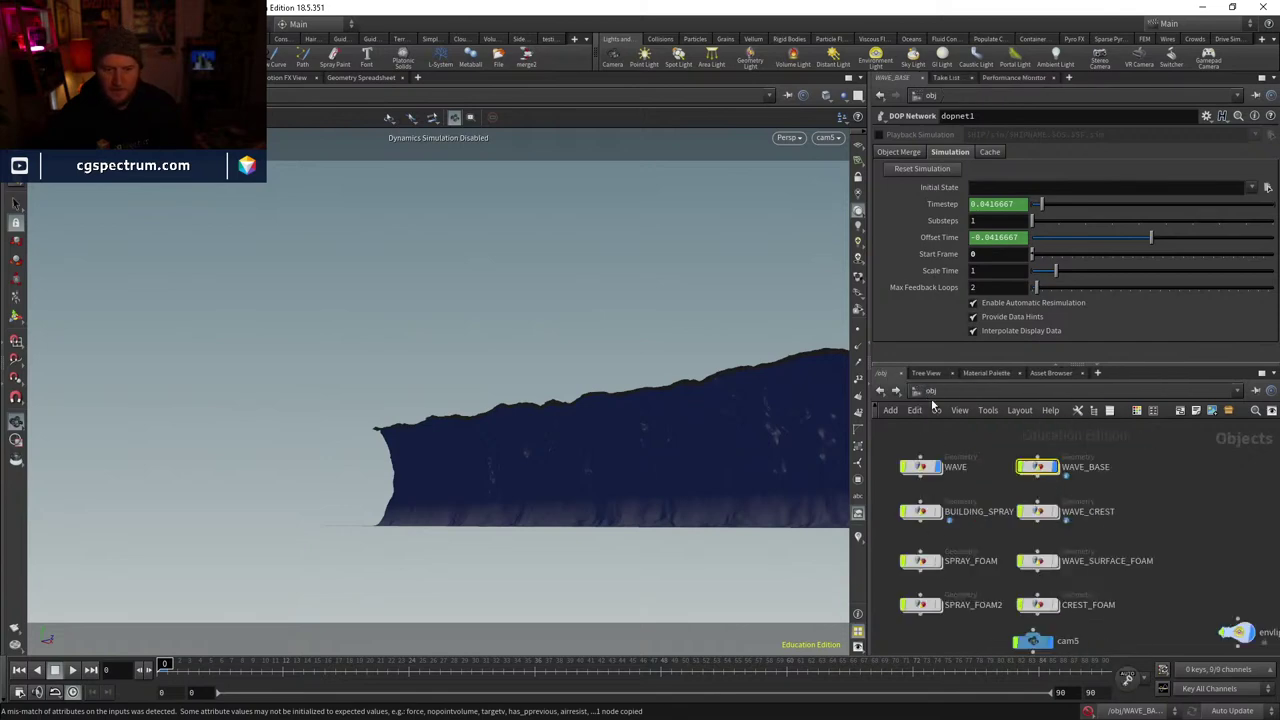
pyautogui.doubleClick(912, 516)
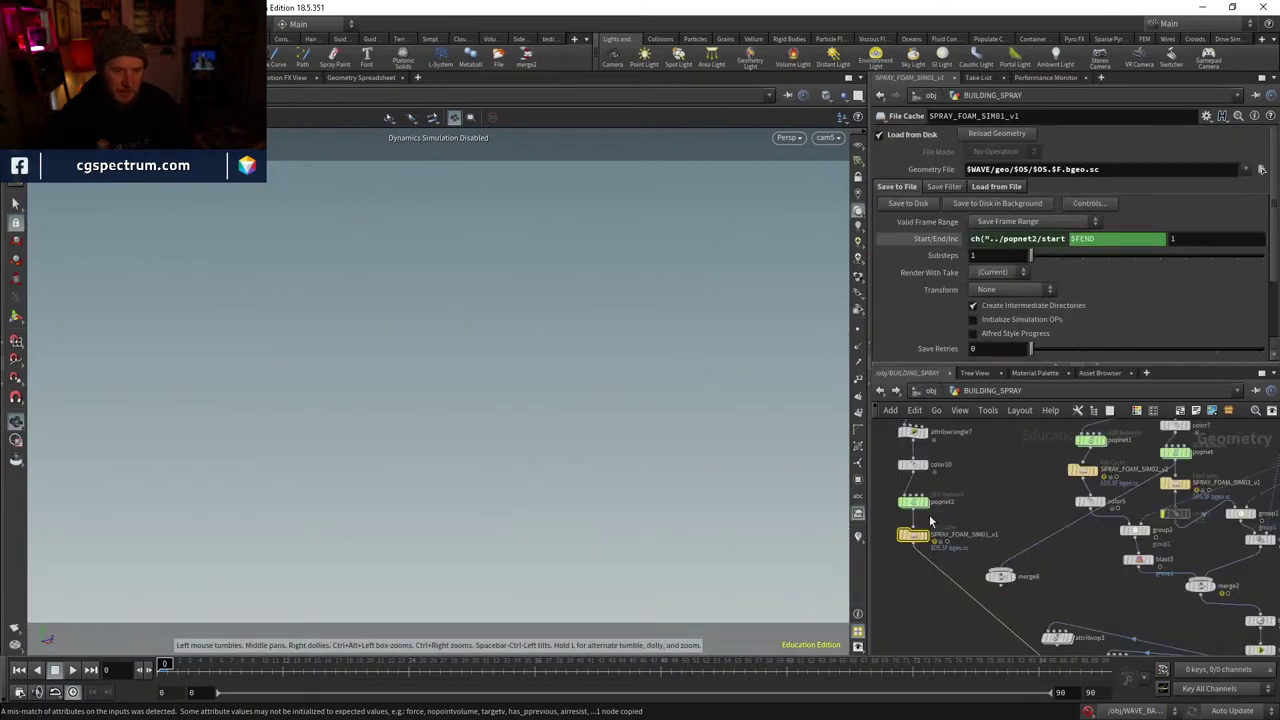
pyautogui.scroll(4, 993, 568)
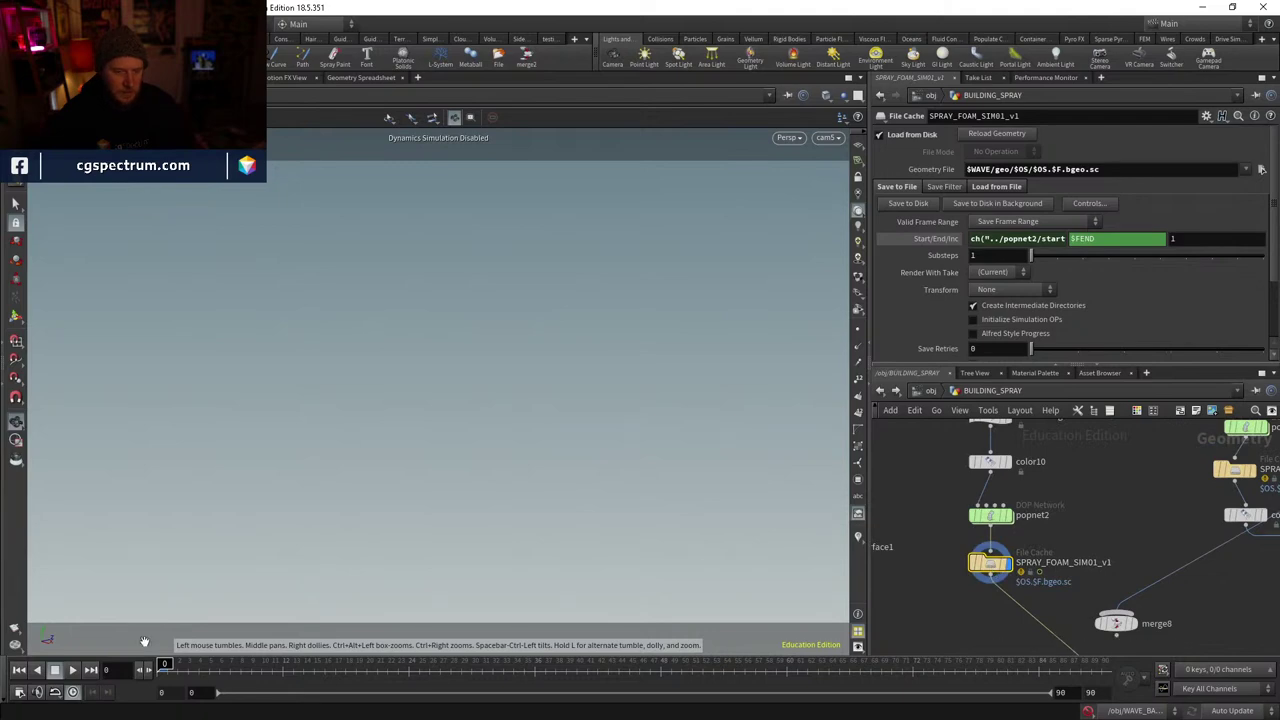
pyautogui.click(72, 669)
pyautogui.hotkey('ctrl', 'Up')
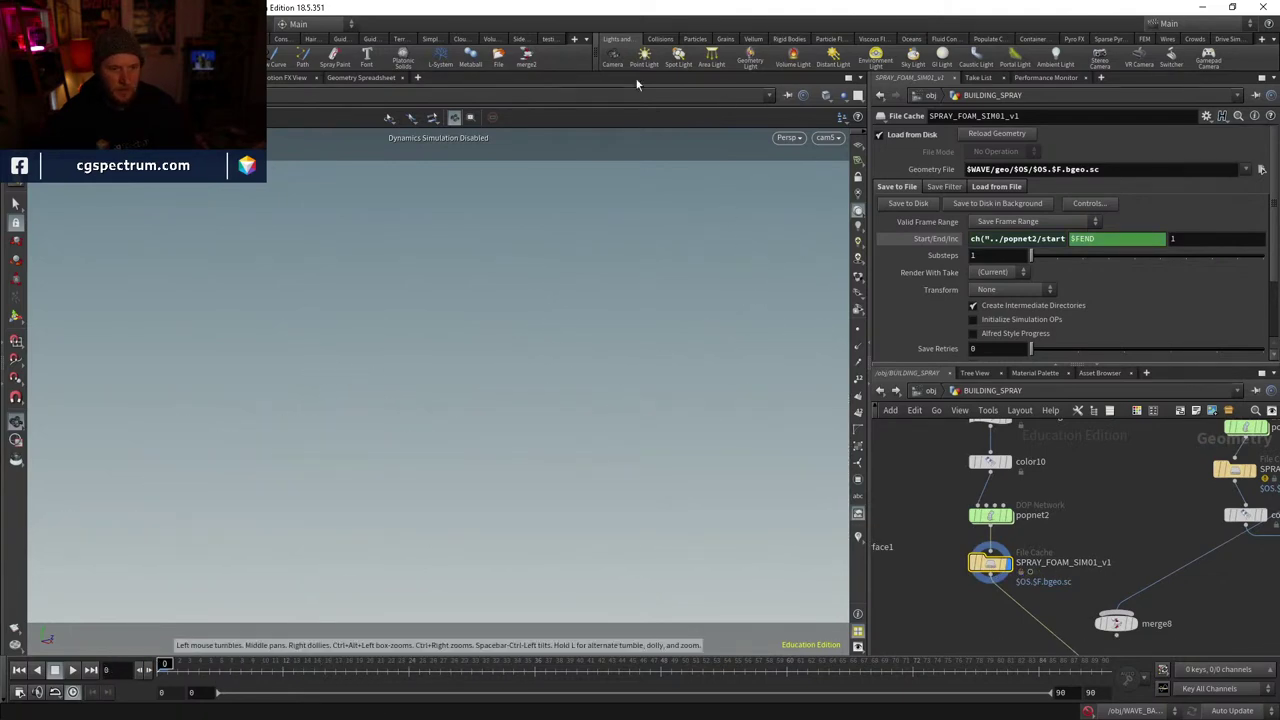
pyautogui.moveTo(1012, 565)
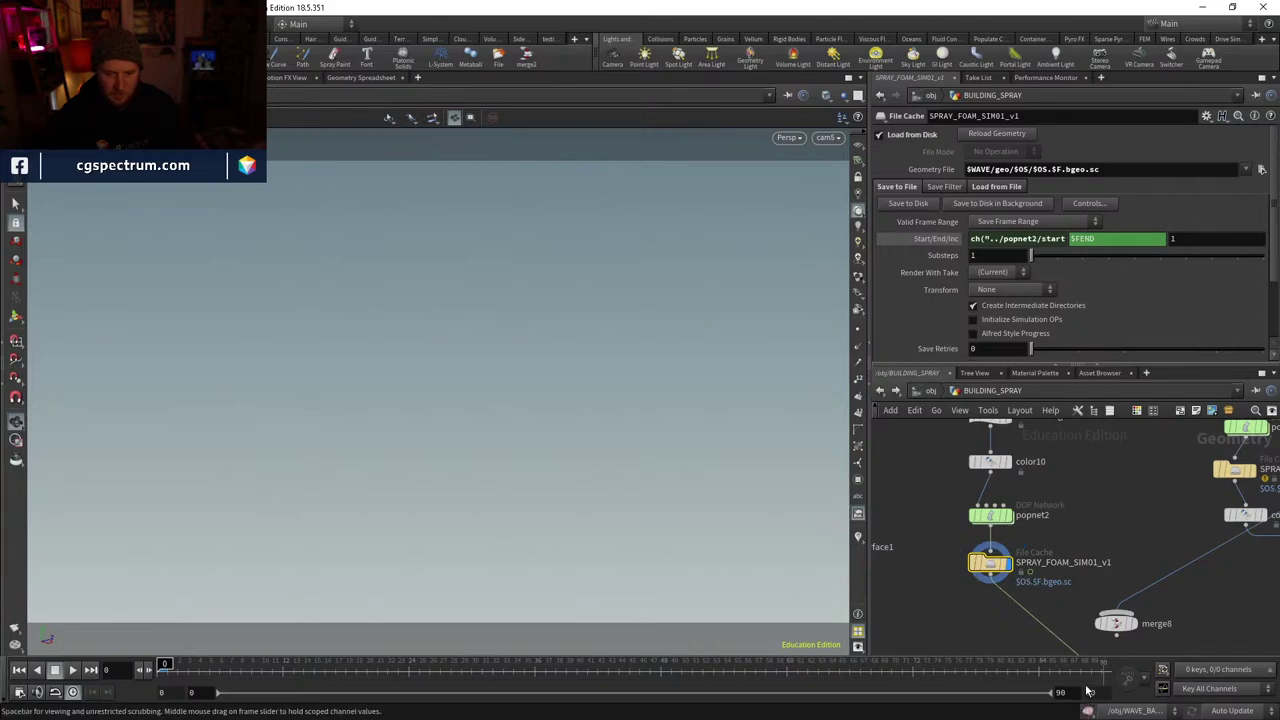
pyautogui.moveTo(252, 666)
pyautogui.mouseDown()
pyautogui.moveTo(410, 668)
pyautogui.moveTo(450, 640)
pyautogui.moveTo(550, 620)
pyautogui.moveTo(263, 591)
pyautogui.moveTo(602, 615)
pyautogui.moveTo(690, 550)
pyautogui.mouseUp()
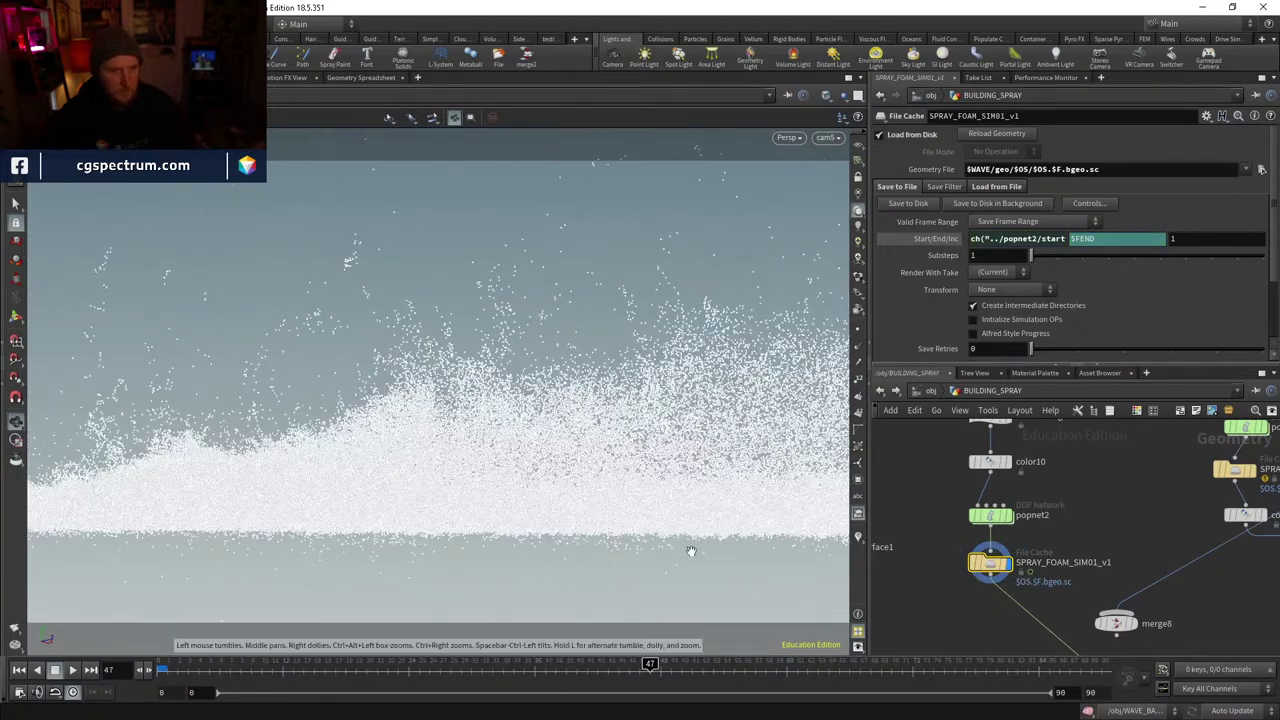
pyautogui.moveTo(991, 564)
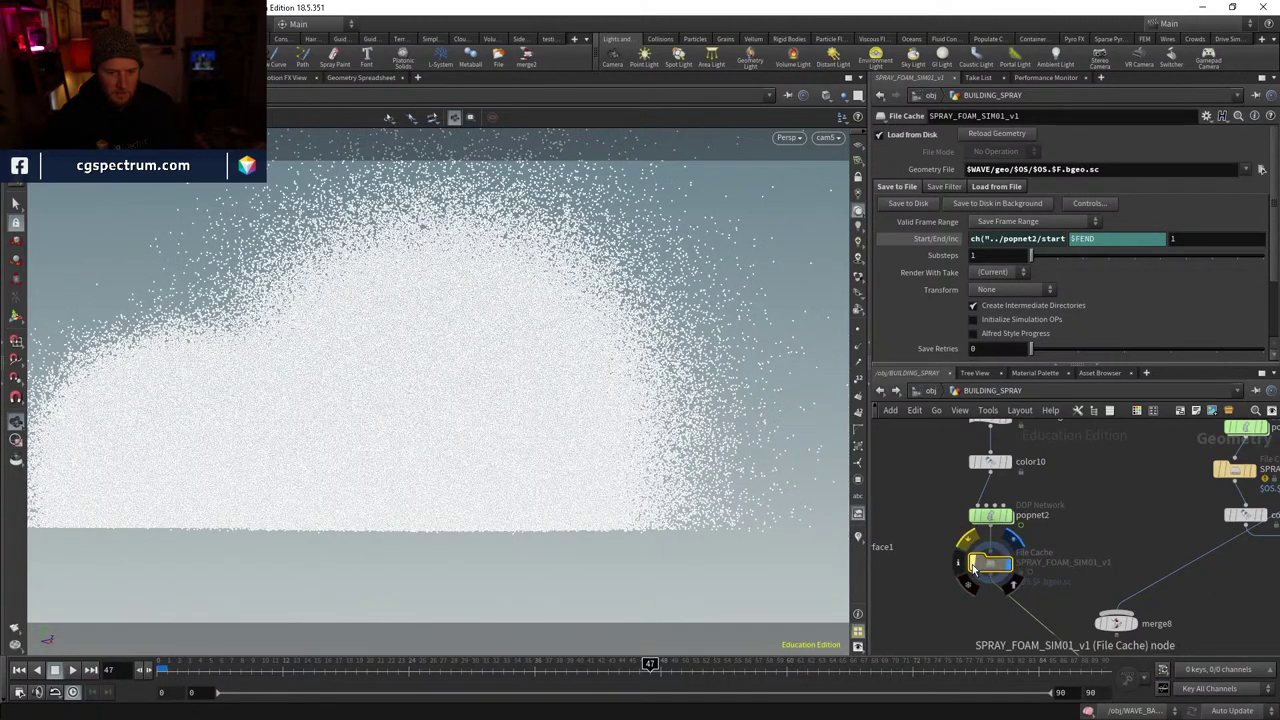
# - In WAVE_BASE, display the SPRAY_FOAM_SIM01_v1 file cache's foam particles
pyautogui.click(933, 392)
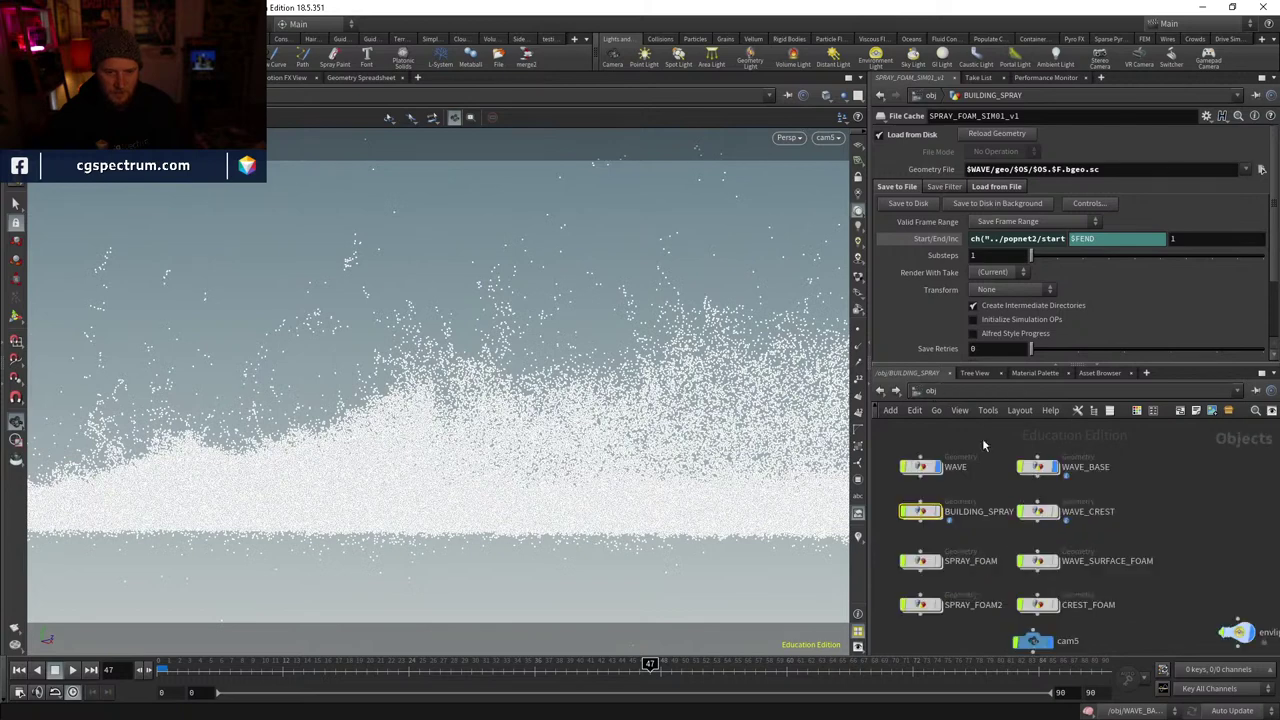
pyautogui.doubleClick(1045, 474)
pyautogui.scroll(3, 1060, 560)
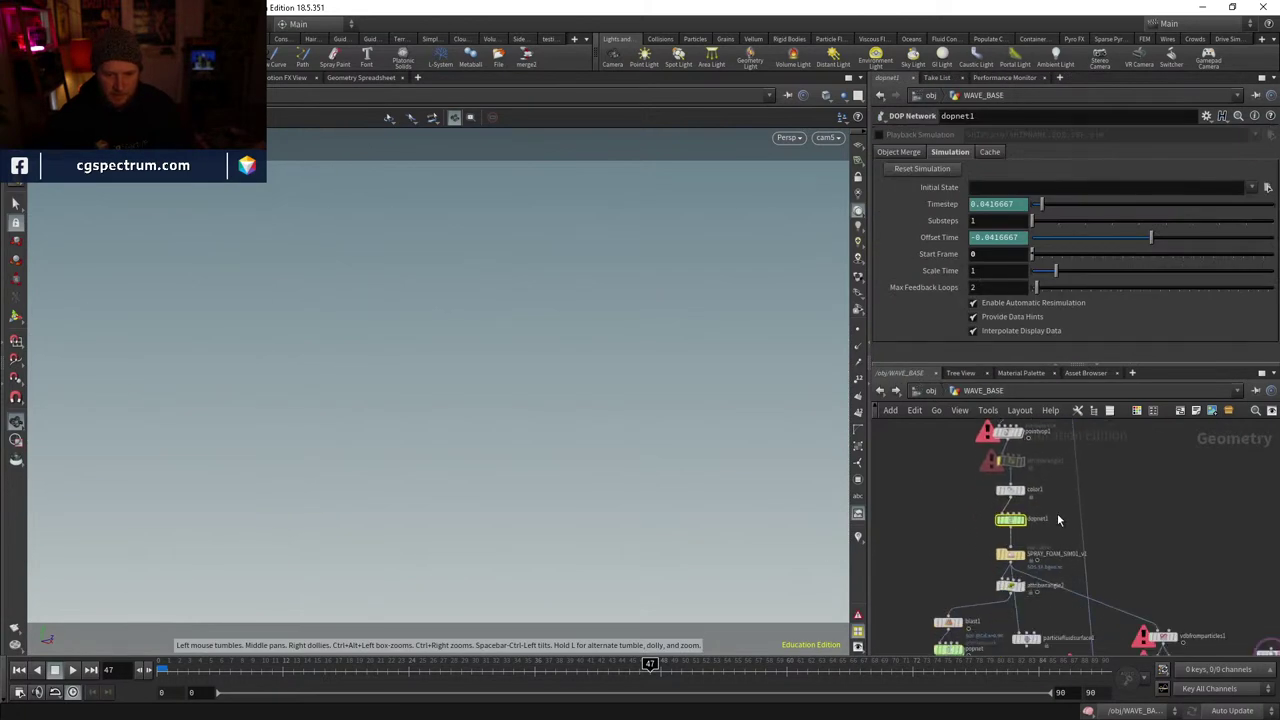
pyautogui.click(958, 554)
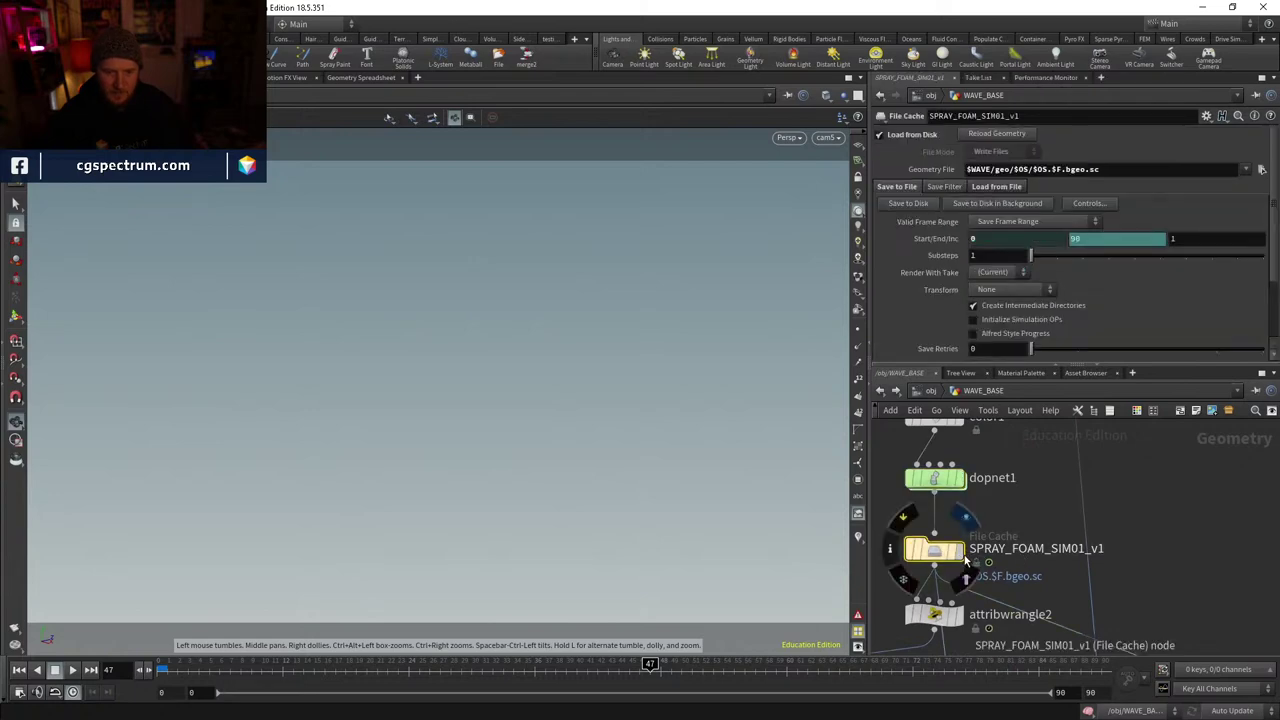
pyautogui.click(958, 556)
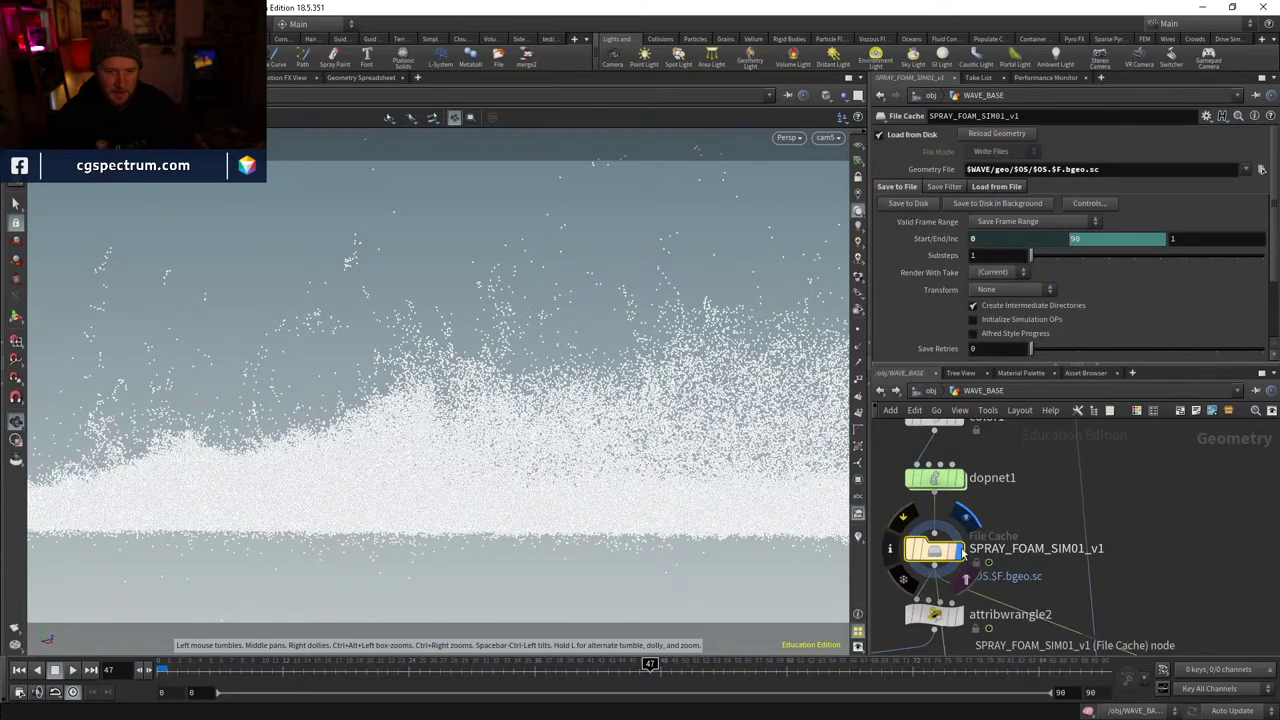
# - Glance inside the WAVE network, then go back into BUILDING_SPRAY
pyautogui.click(930, 391)
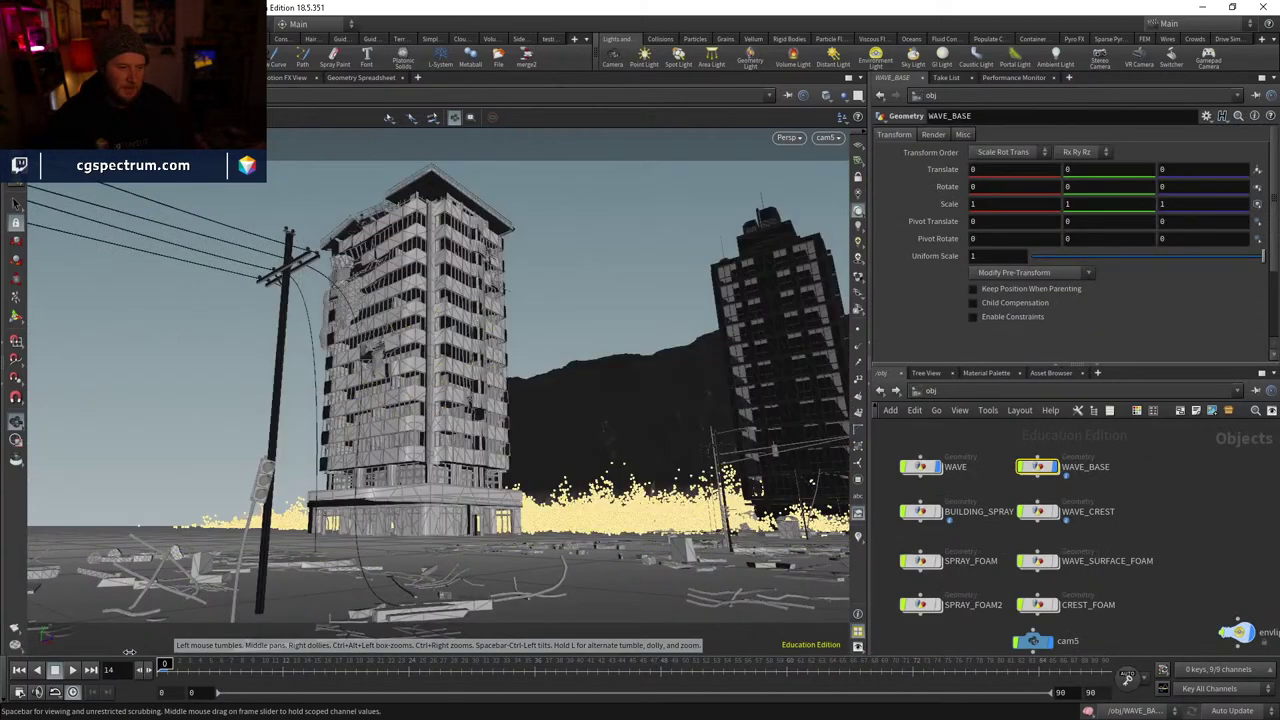
pyautogui.doubleClick(921, 467)
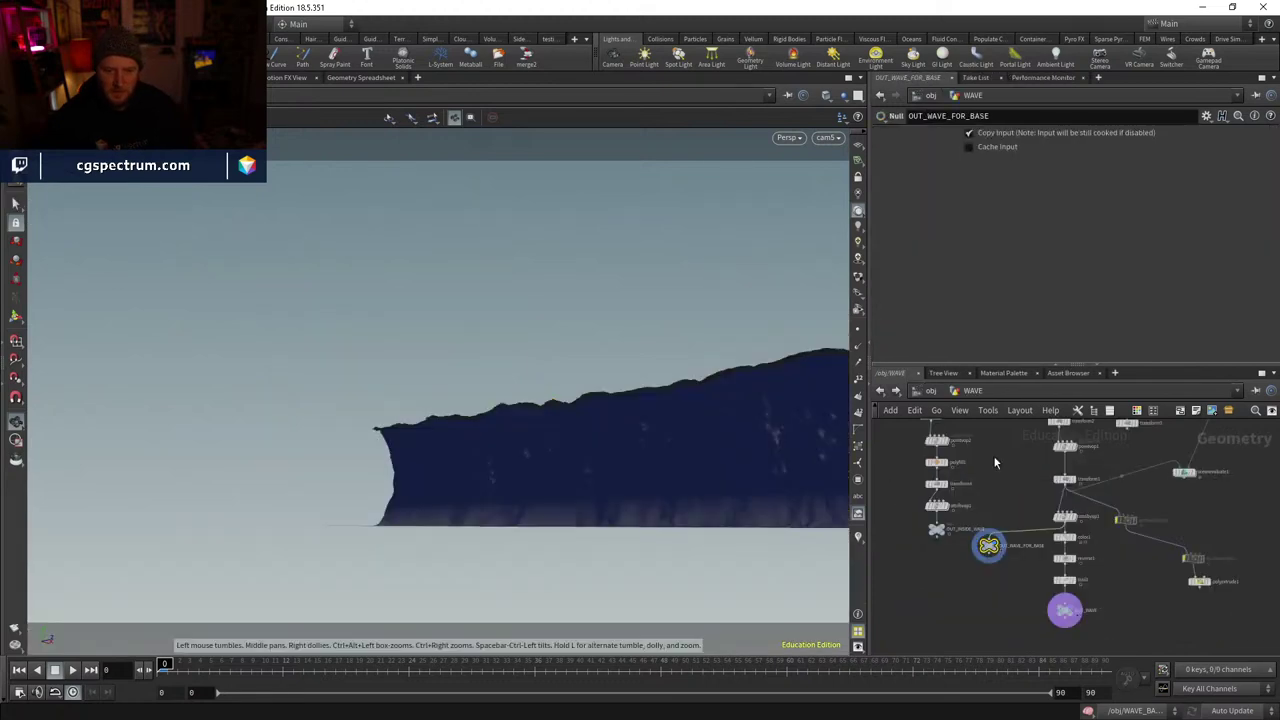
pyautogui.click(933, 391)
pyautogui.doubleClick(1039, 537)
pyautogui.scroll(3, 1000, 560)
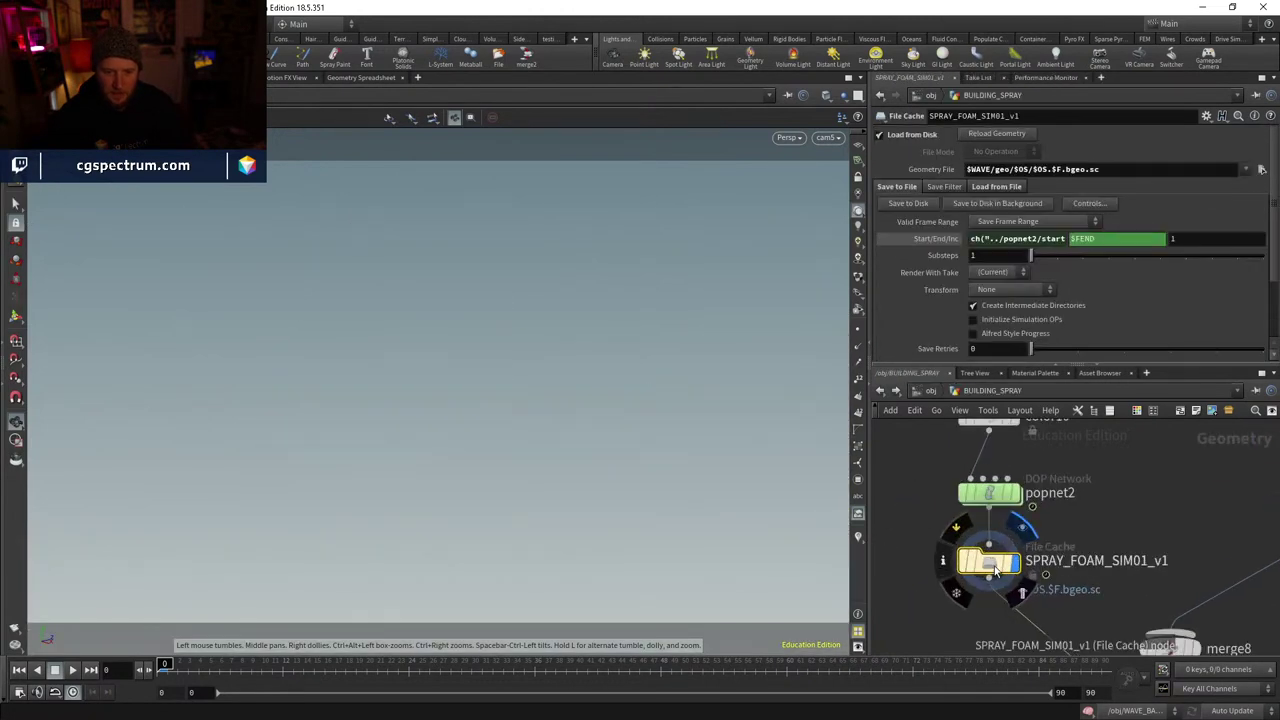
# - Rename the SPRAY_FOAM_SIM01_v1 node by appending '_A'
pyautogui.moveTo(1168, 562); pyautogui.dragTo(1057, 547, button='middle')
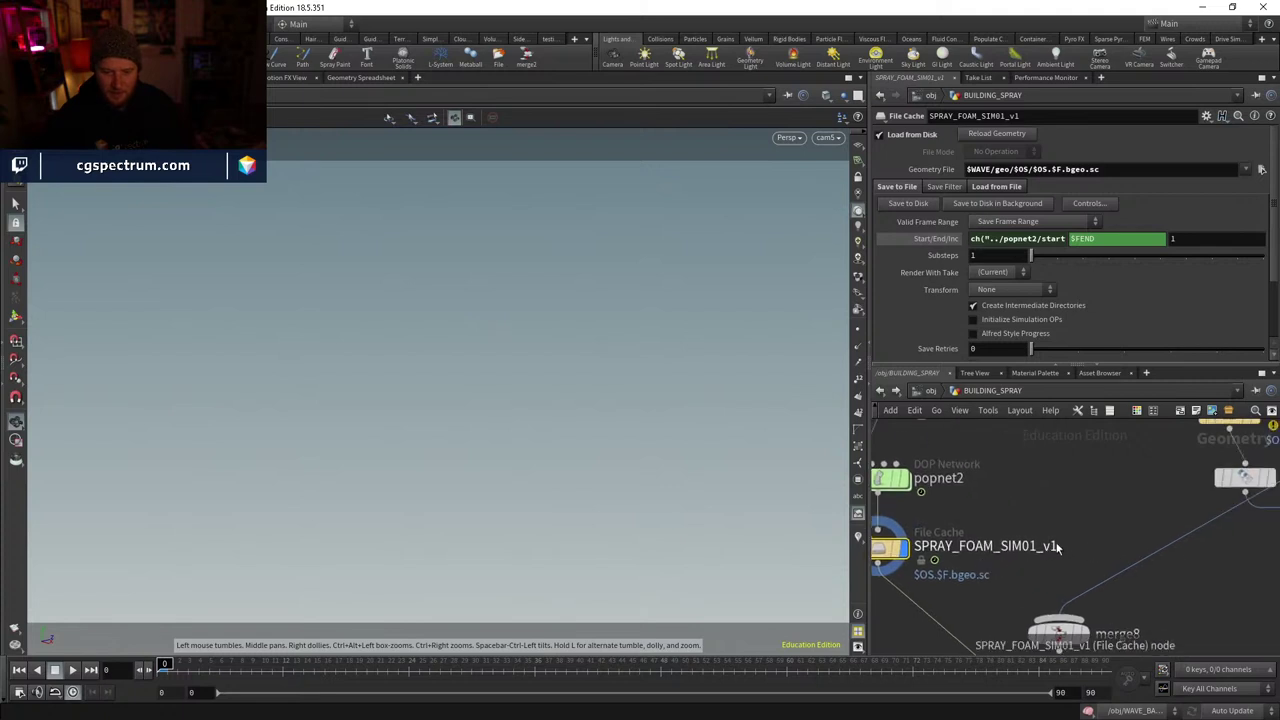
pyautogui.doubleClick(1033, 548)
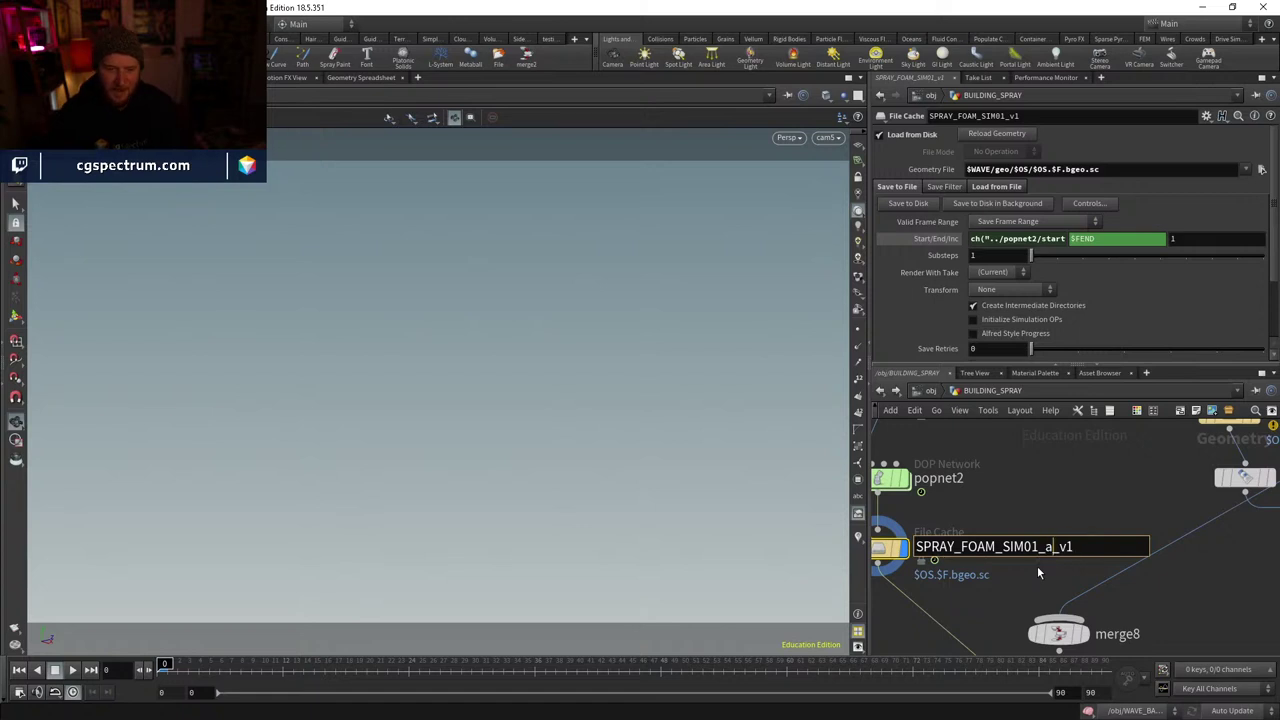
pyautogui.write('_A')
pyautogui.press('Return')
# - Start writing the spray cache to disk, then interrupt it and dismiss the callback error
pyautogui.moveTo(893, 551); pyautogui.dragTo(938, 553, button='middle')
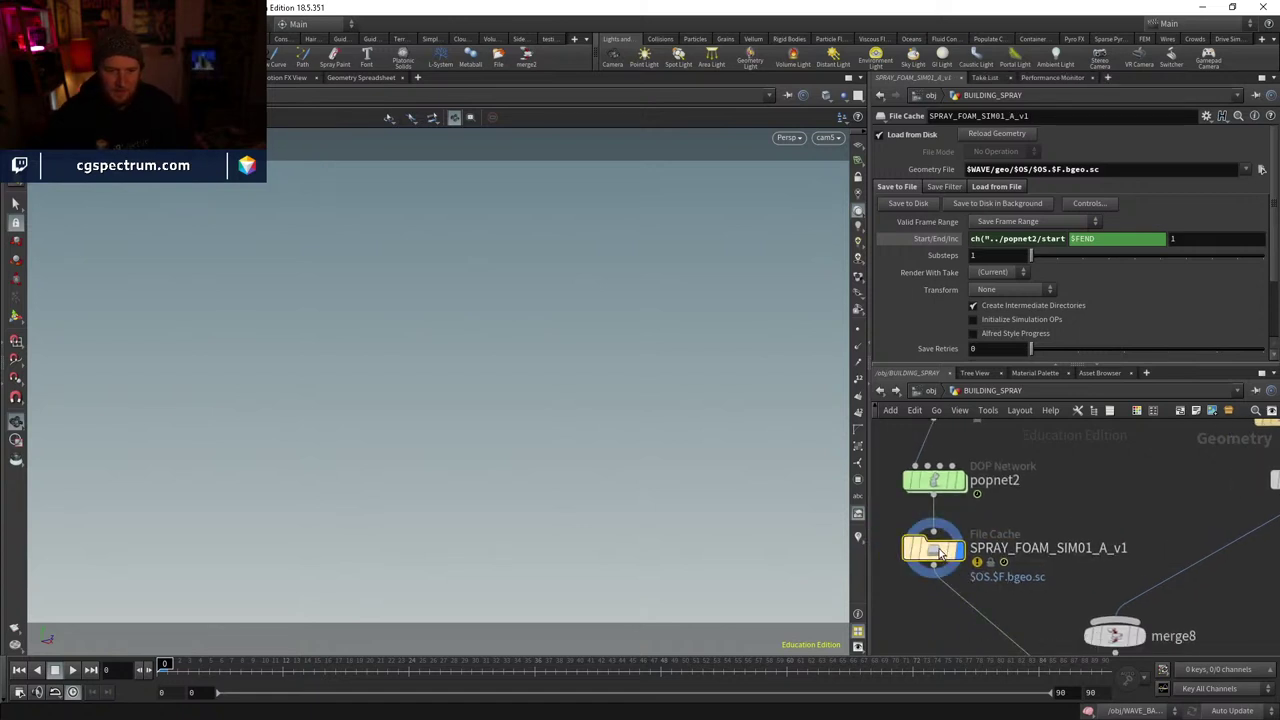
pyautogui.click(908, 204)
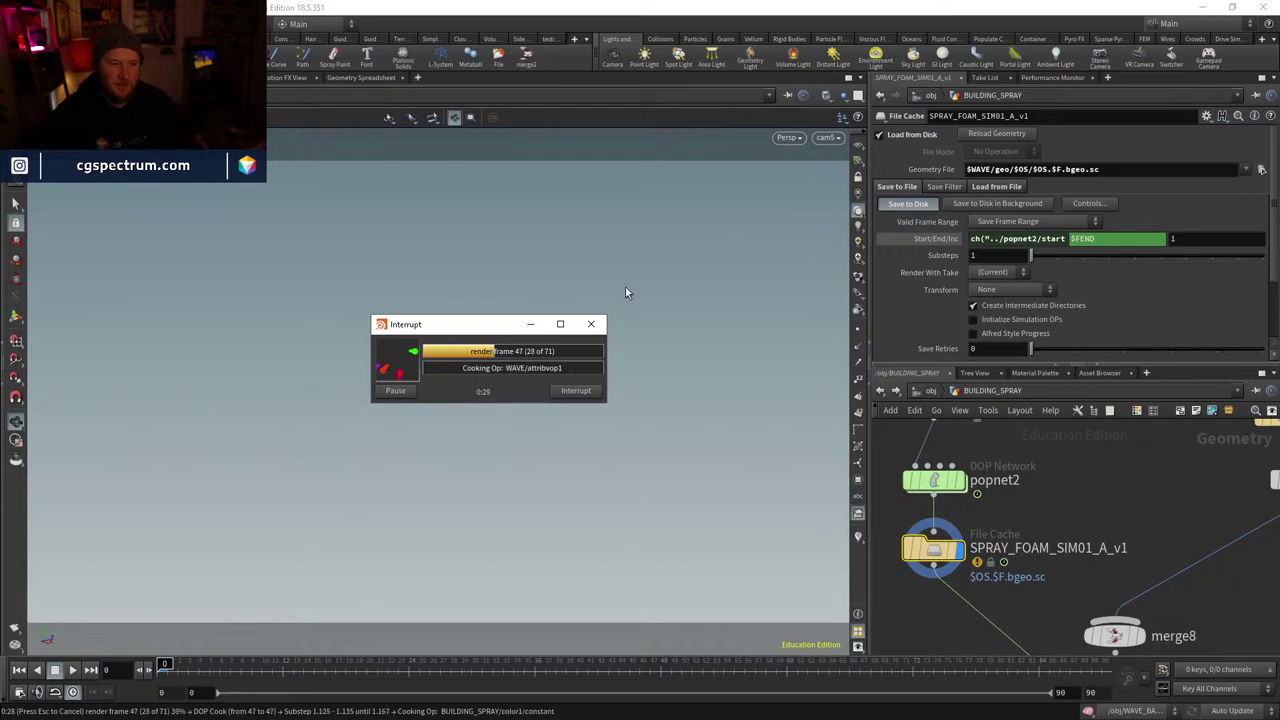
pyautogui.click(578, 391)
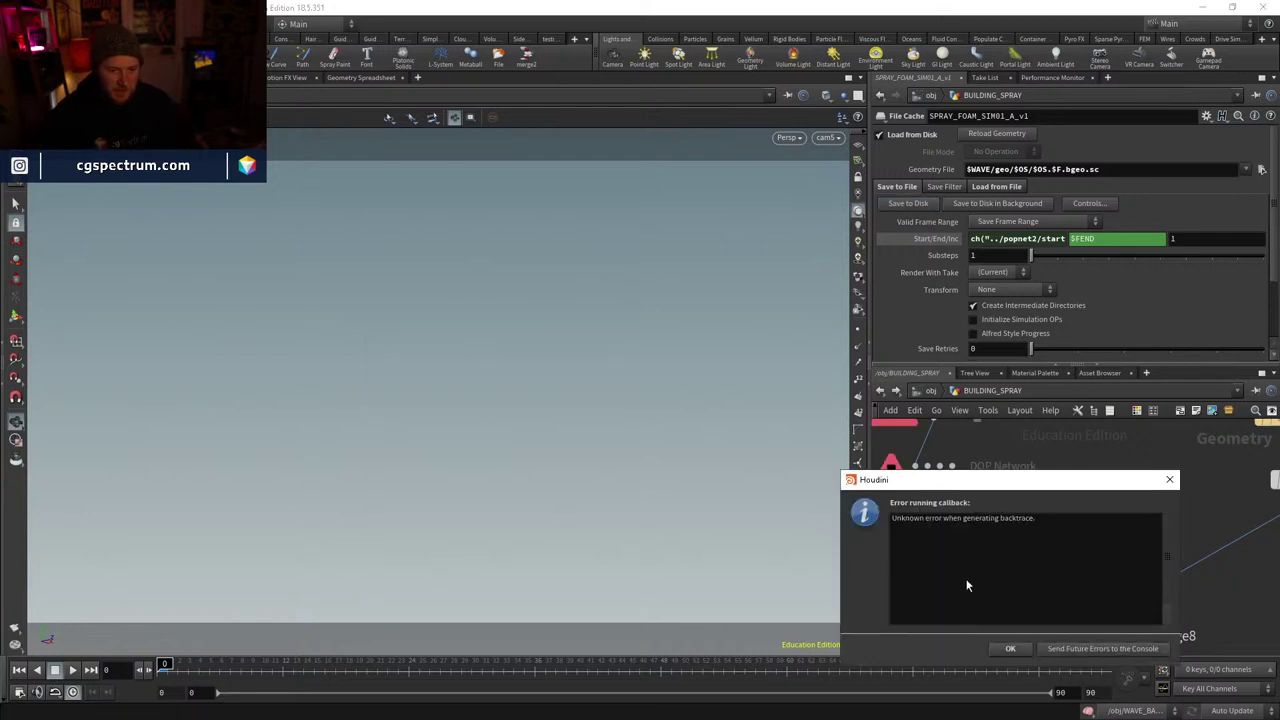
pyautogui.click(990, 640)
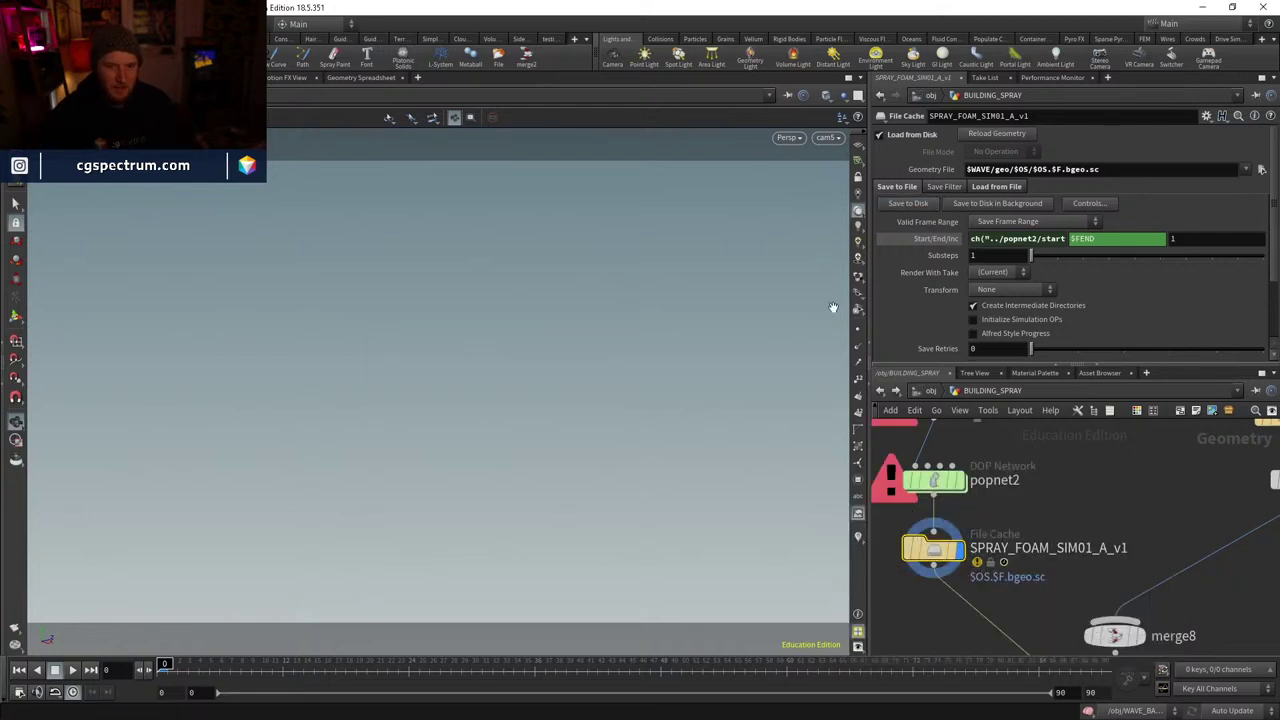
# - Scrub the timeline to review the cached foam at different frames
pyautogui.moveTo(258, 663)
pyautogui.mouseDown()
pyautogui.moveTo(660, 662)
pyautogui.moveTo(494, 608)
pyautogui.moveTo(525, 620)
pyautogui.moveTo(620, 337)
pyautogui.moveTo(614, 486)
pyautogui.mouseUp()
pyautogui.moveTo(461, 665); pyautogui.dragTo(566, 665)
pyautogui.moveTo(472, 636); pyautogui.dragTo(505, 631)
pyautogui.scroll(-5, 1070, 525)
pyautogui.scroll(3, 976, 581)
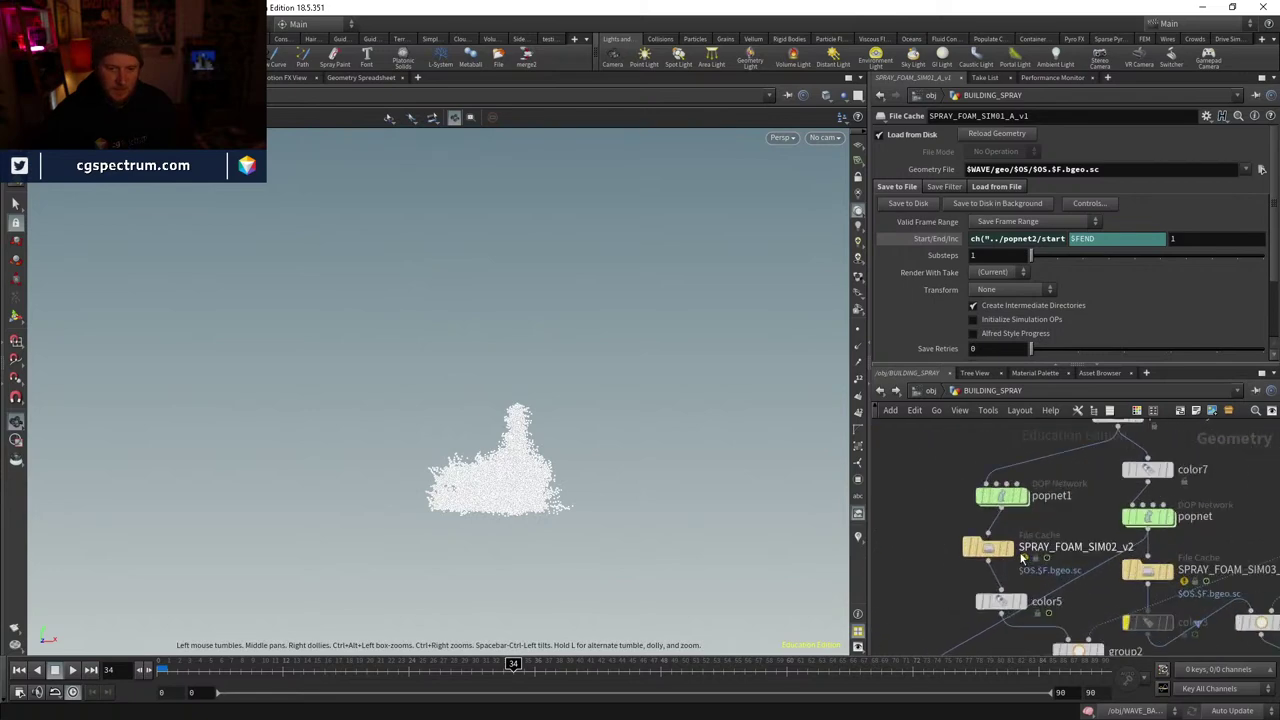
# - Display the SPRAY_FOAM_SIM02_v2 and SPRAY_FOAM_SIM03 caches and scrub through their foam
pyautogui.click(1026, 547)
pyautogui.click(380, 665)
pyautogui.moveTo(393, 667)
pyautogui.mouseDown()
pyautogui.moveTo(630, 667)
pyautogui.moveTo(370, 666)
pyautogui.moveTo(818, 665)
pyautogui.moveTo(495, 629)
pyautogui.moveTo(620, 620)
pyautogui.moveTo(630, 640)
pyautogui.mouseUp()
pyautogui.click(1170, 572)
pyautogui.moveTo(544, 505); pyautogui.dragTo(657, 611)
pyautogui.moveTo(641, 611); pyautogui.dragTo(512, 620)
pyautogui.scroll(-3, 1175, 524)
pyautogui.moveTo(1175, 524); pyautogui.dragTo(1087, 555, button='middle')
# - Paste and position the dopnet1 copy, peek inside it, then review the SIM03 foam
pyautogui.hotkey('ctrl', 'v')
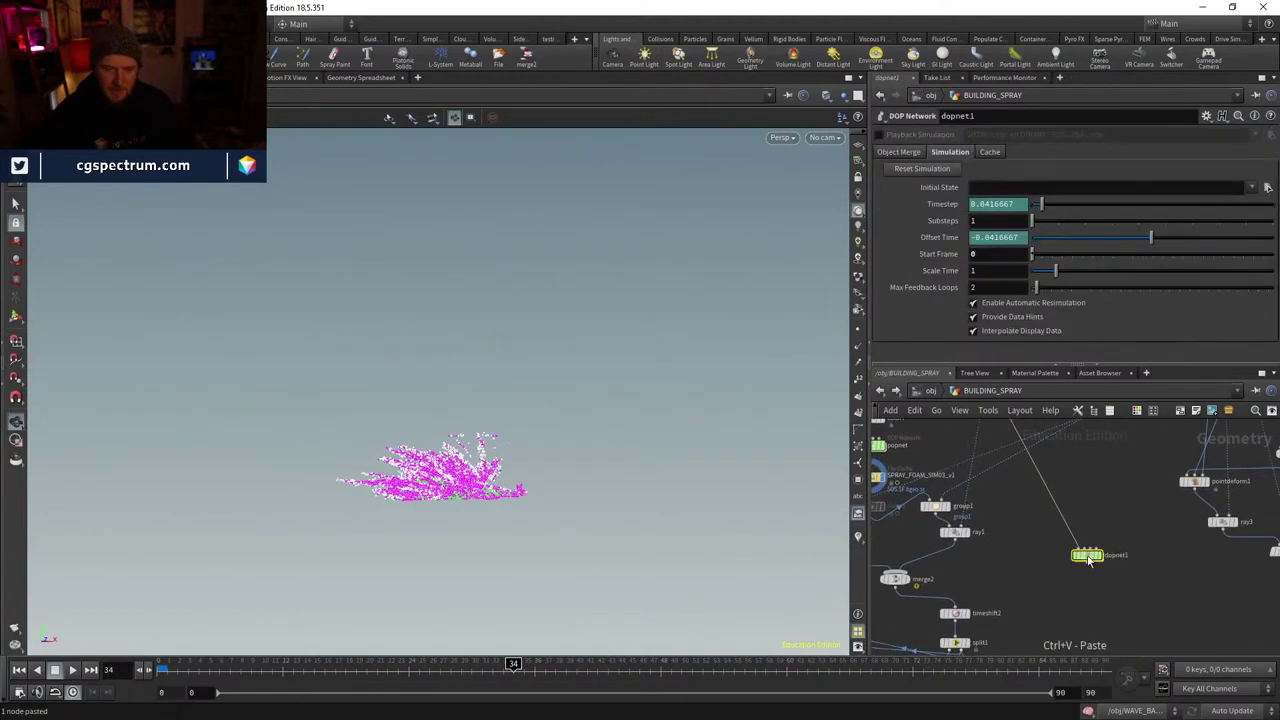
pyautogui.moveTo(1014, 521); pyautogui.dragTo(940, 501, button='middle')
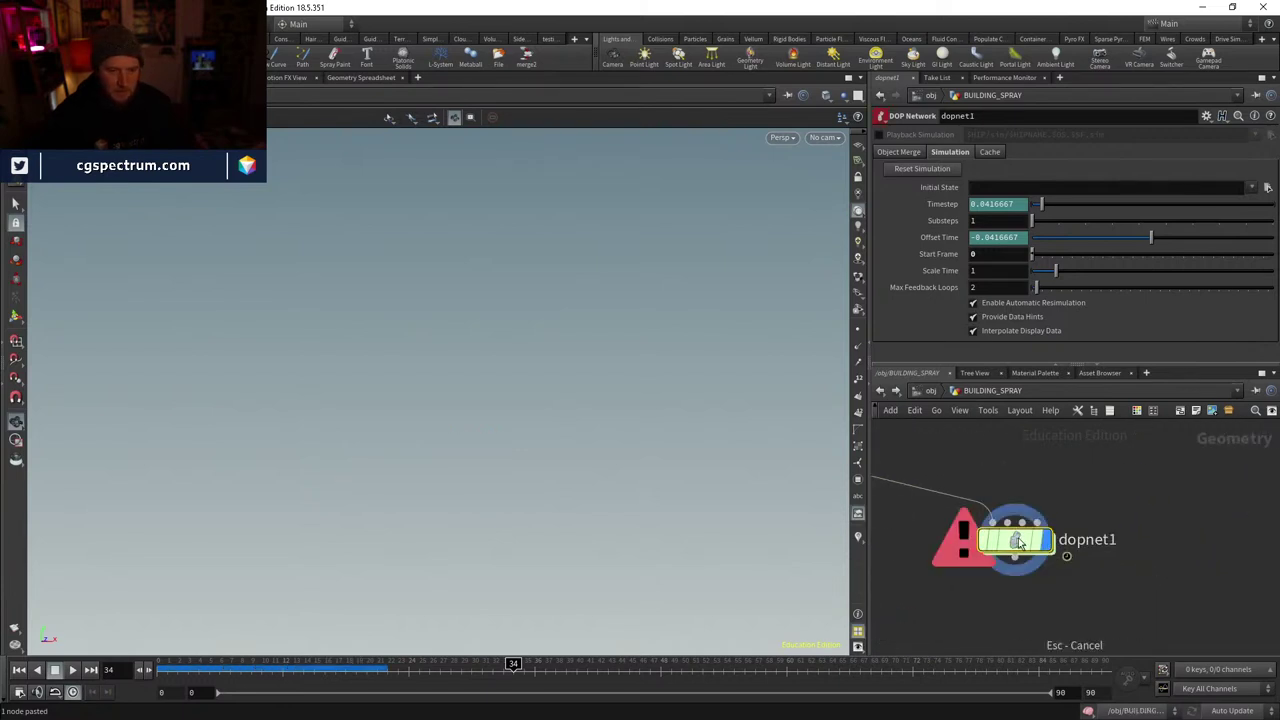
pyautogui.doubleClick(1018, 541)
pyautogui.click(993, 391)
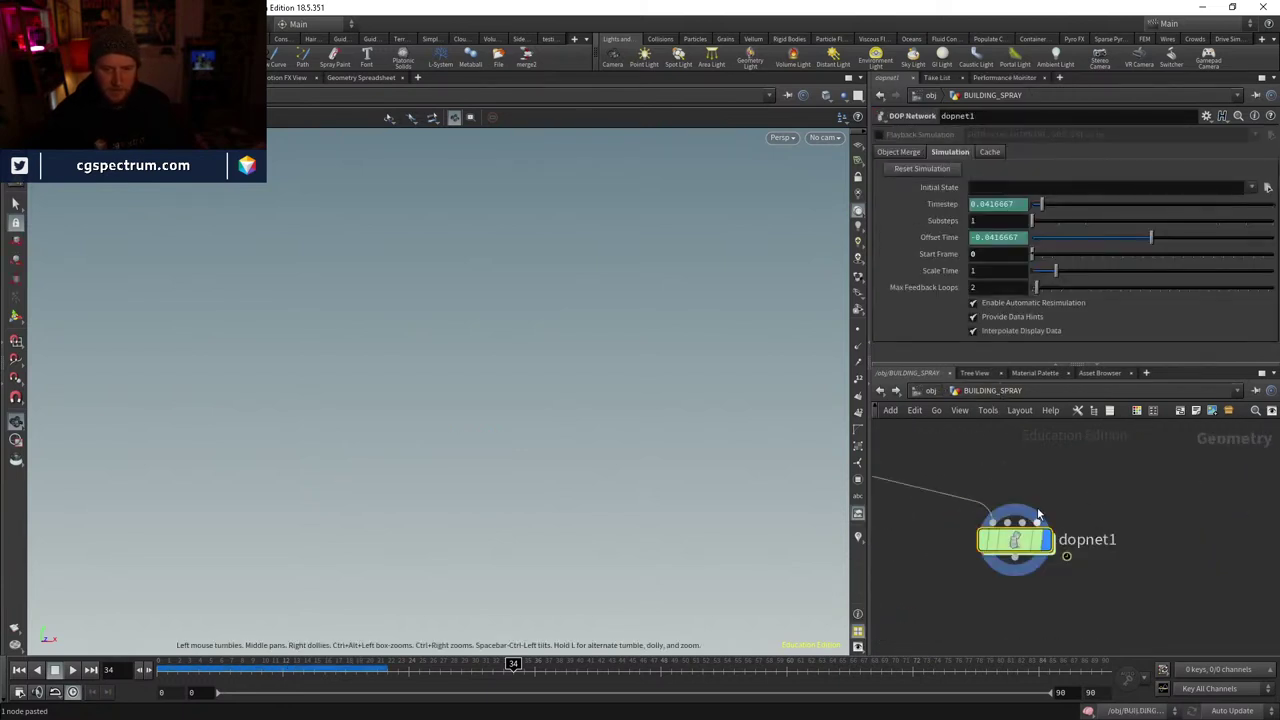
pyautogui.click(926, 507)
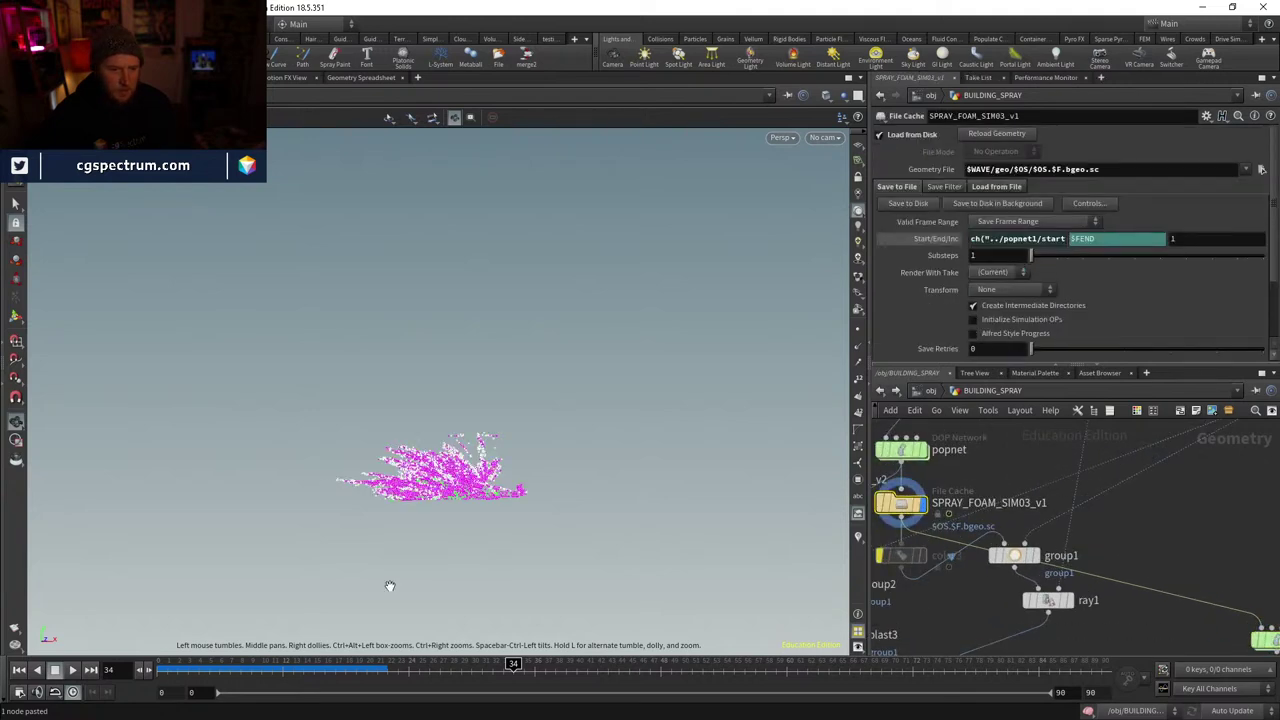
pyautogui.moveTo(225, 665); pyautogui.dragTo(638, 665)
pyautogui.scroll(-3, 1178, 567)
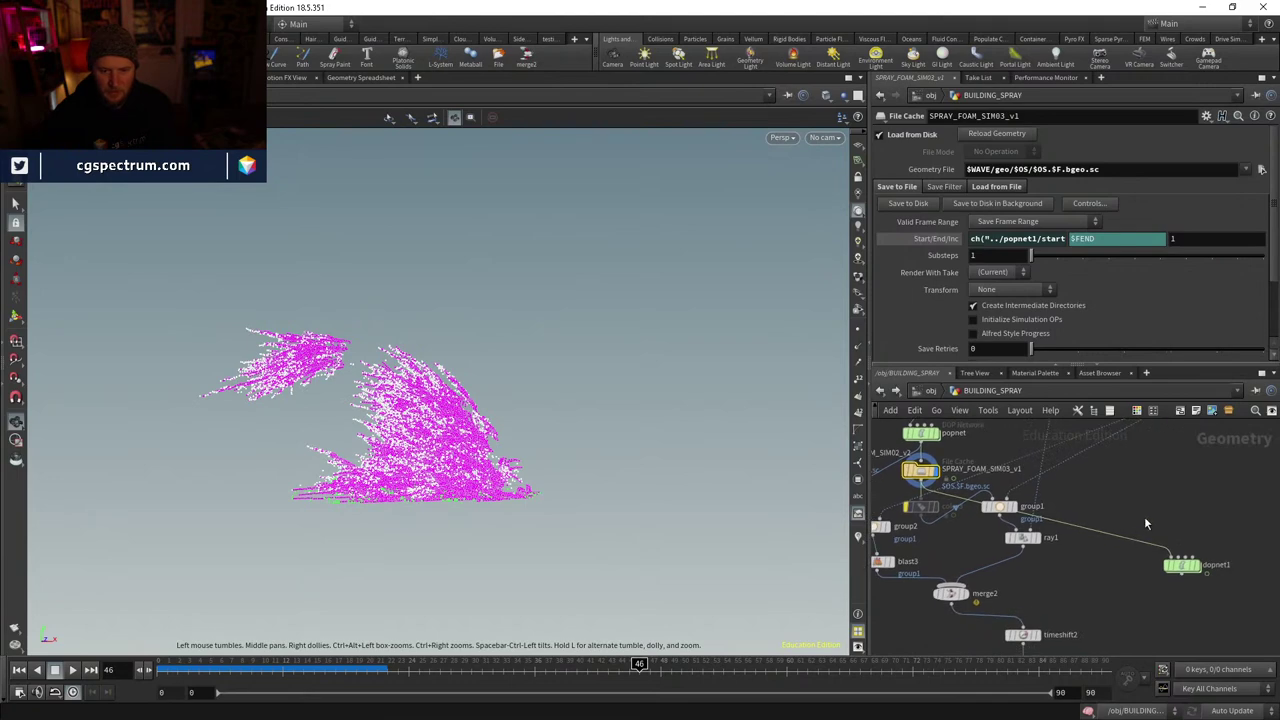
# - Add a Blast node, blast4, between group1 and dopnet1 and display it
pyautogui.press('Tab')
pyautogui.write('blast')
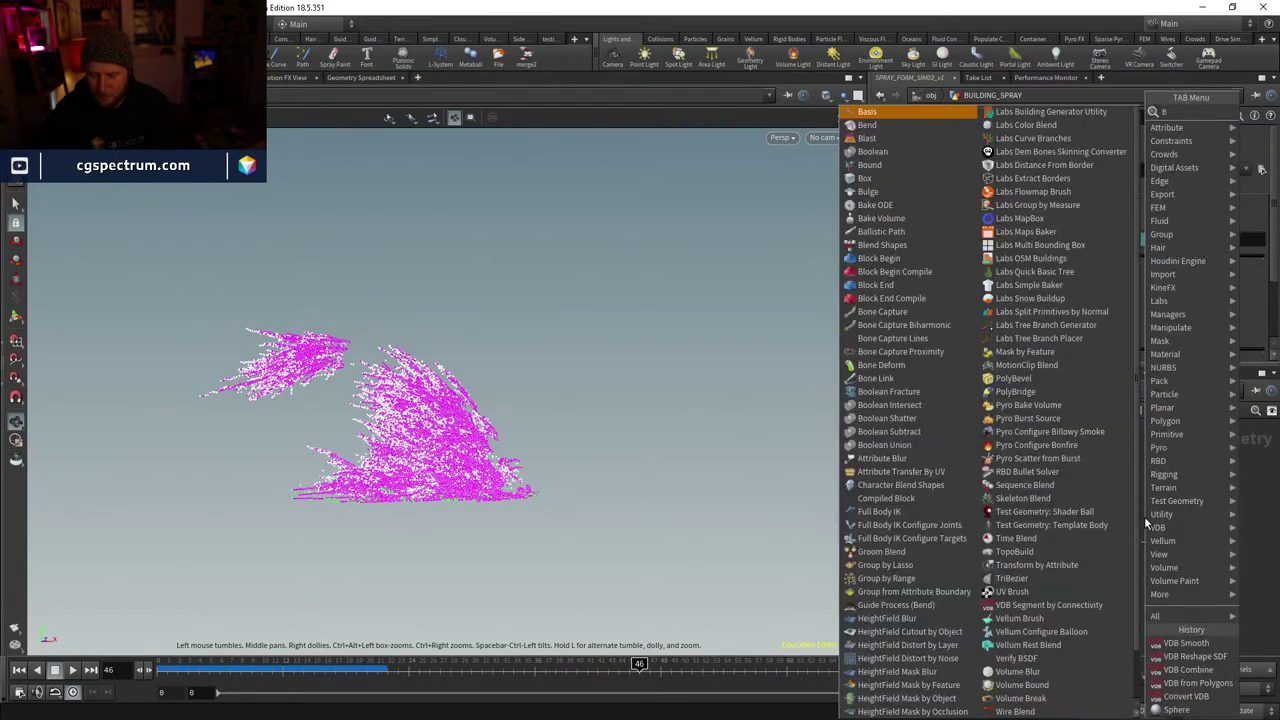
pyautogui.press('Return')
pyautogui.click(1127, 543)
pyautogui.click(1125, 539)
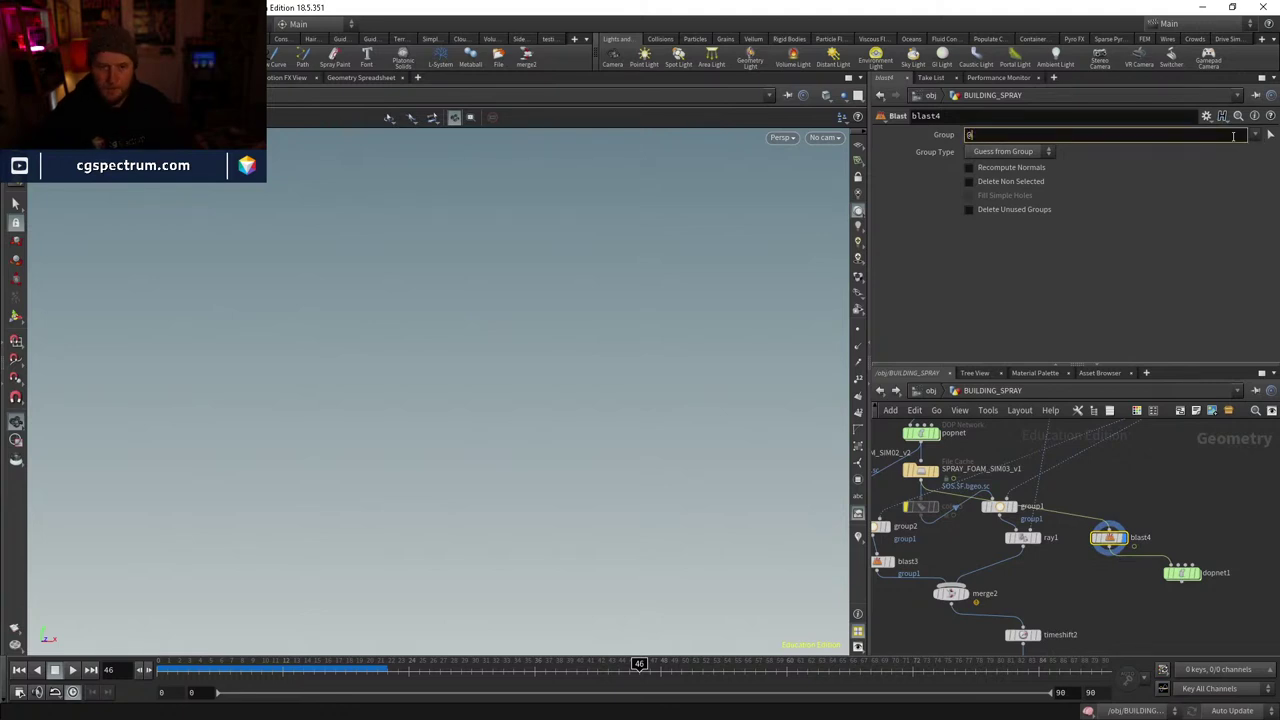
pyautogui.click(1233, 135)
pyautogui.write('@age>0')
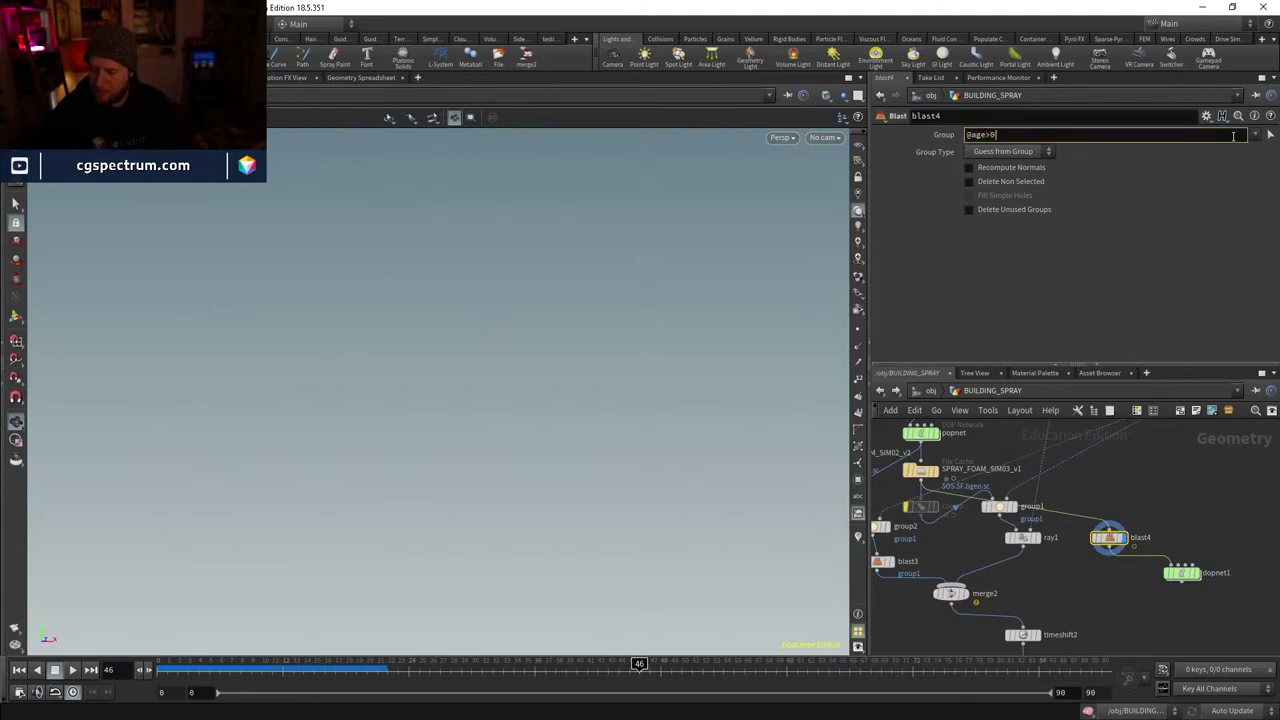
pyautogui.write('.25')
pyautogui.press('Return')
pyautogui.click(1020, 151)
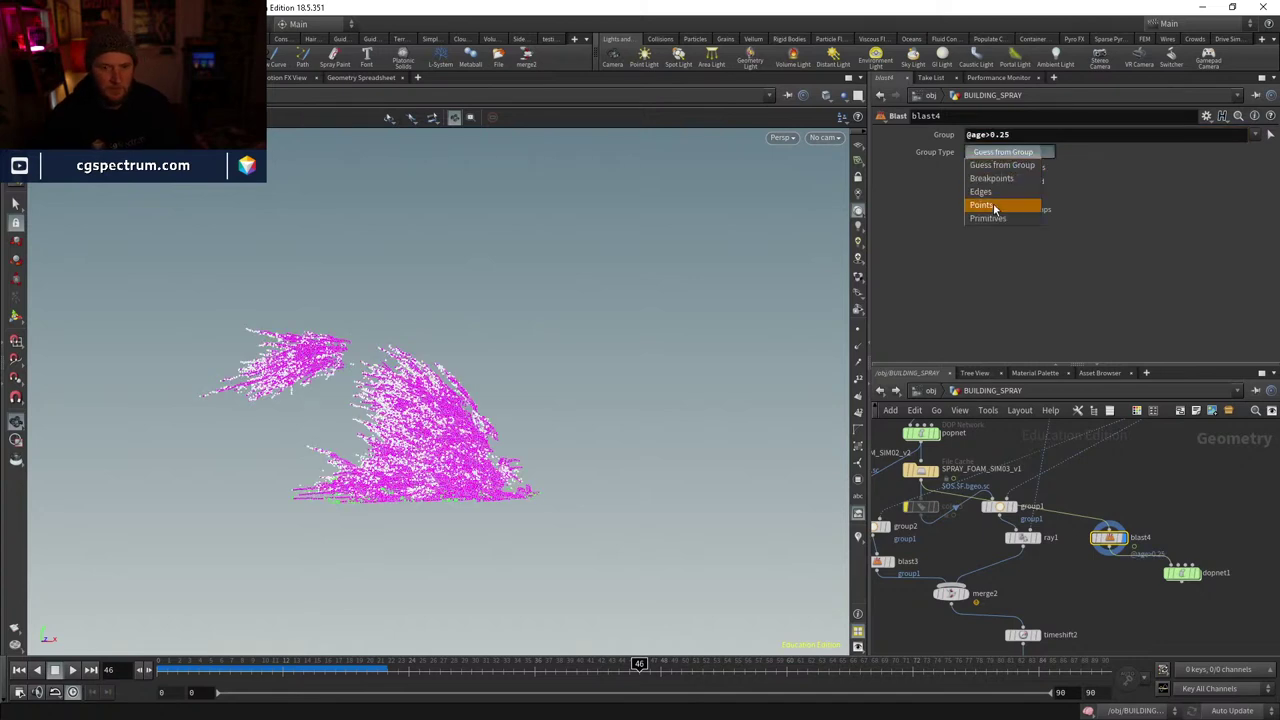
pyautogui.click(1000, 201)
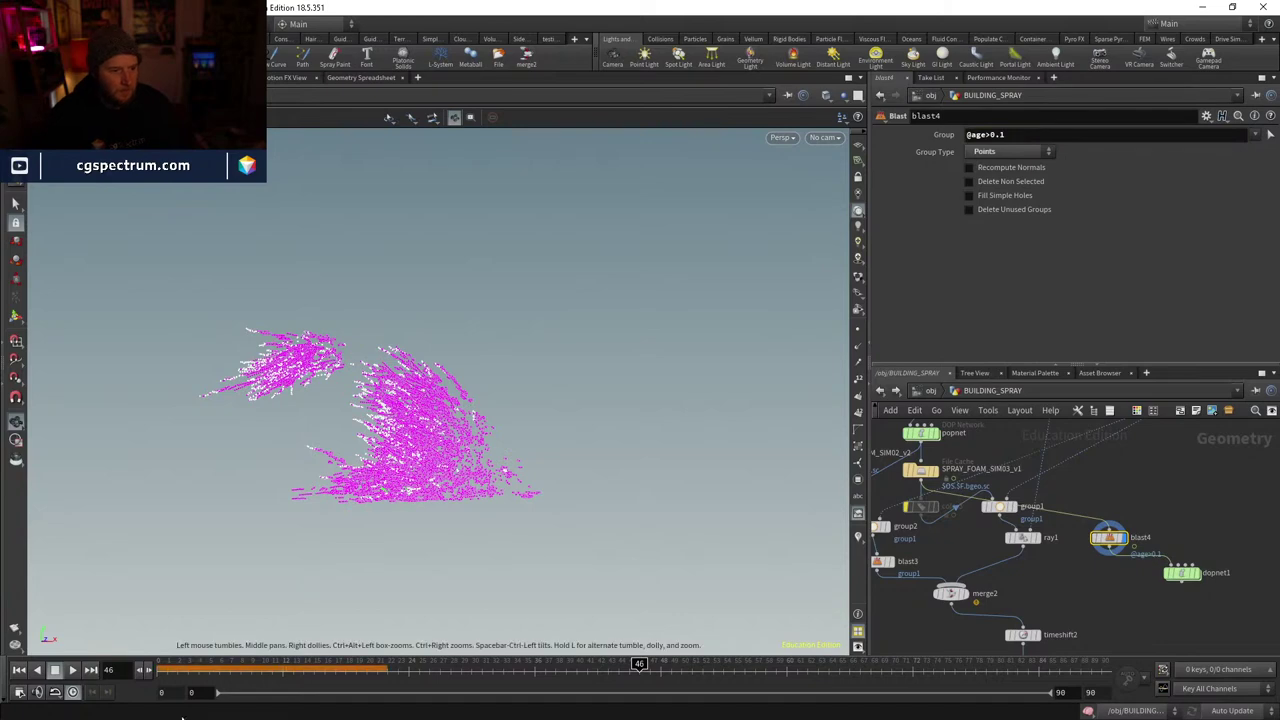
pyautogui.moveTo(245, 663); pyautogui.dragTo(838, 663)
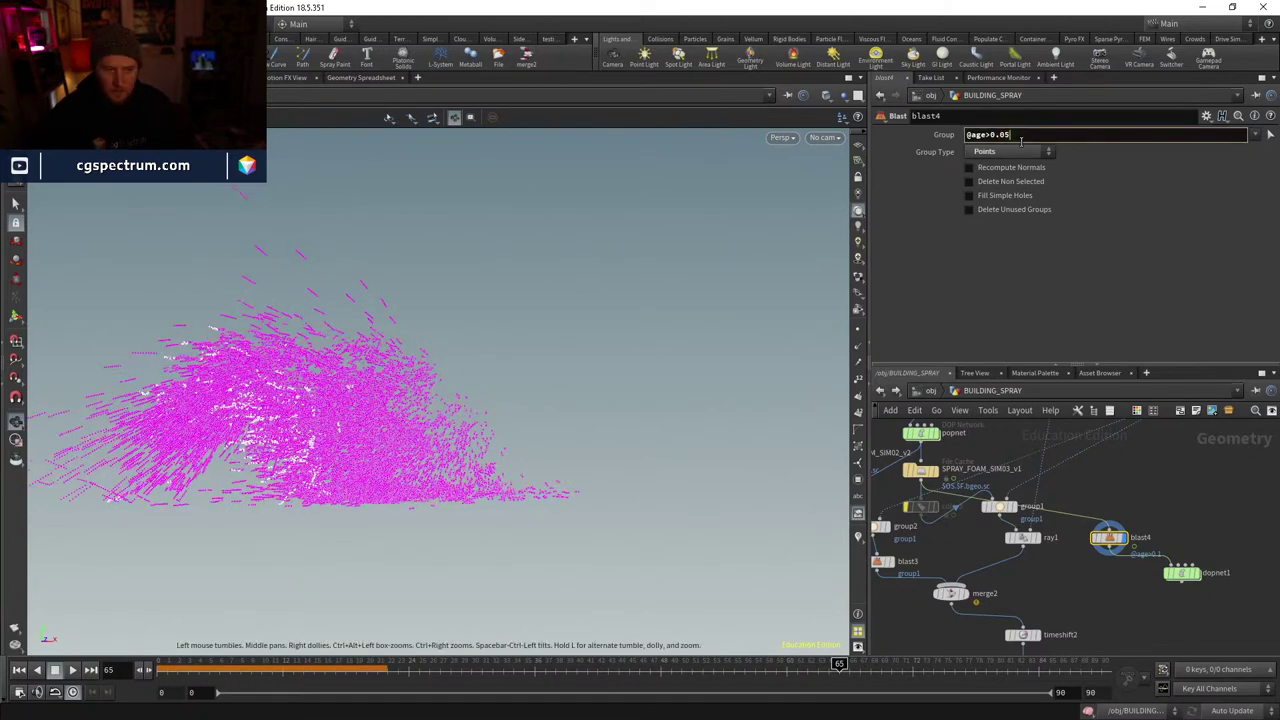
pyautogui.press('Return')
pyautogui.write('1')
pyautogui.press('Return')
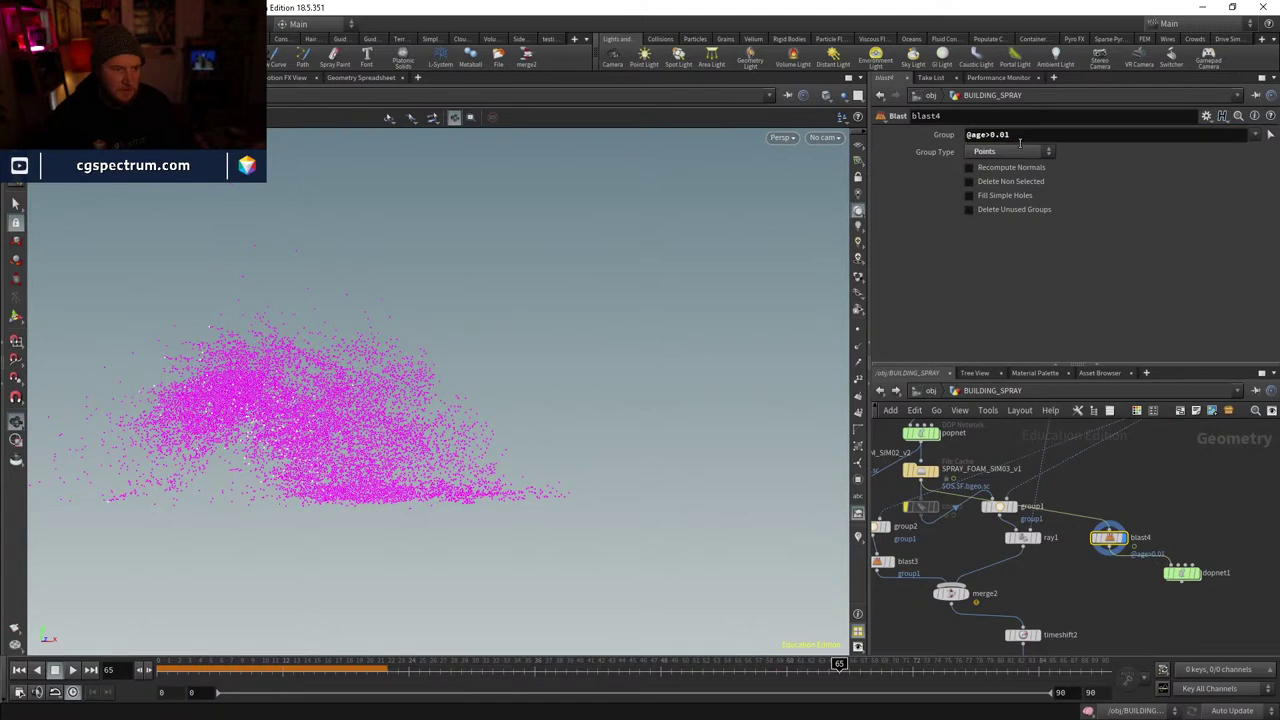
pyautogui.moveTo(216, 663)
pyautogui.mouseDown()
pyautogui.moveTo(441, 640)
pyautogui.moveTo(968, 651)
pyautogui.moveTo(580, 623)
pyautogui.mouseUp()
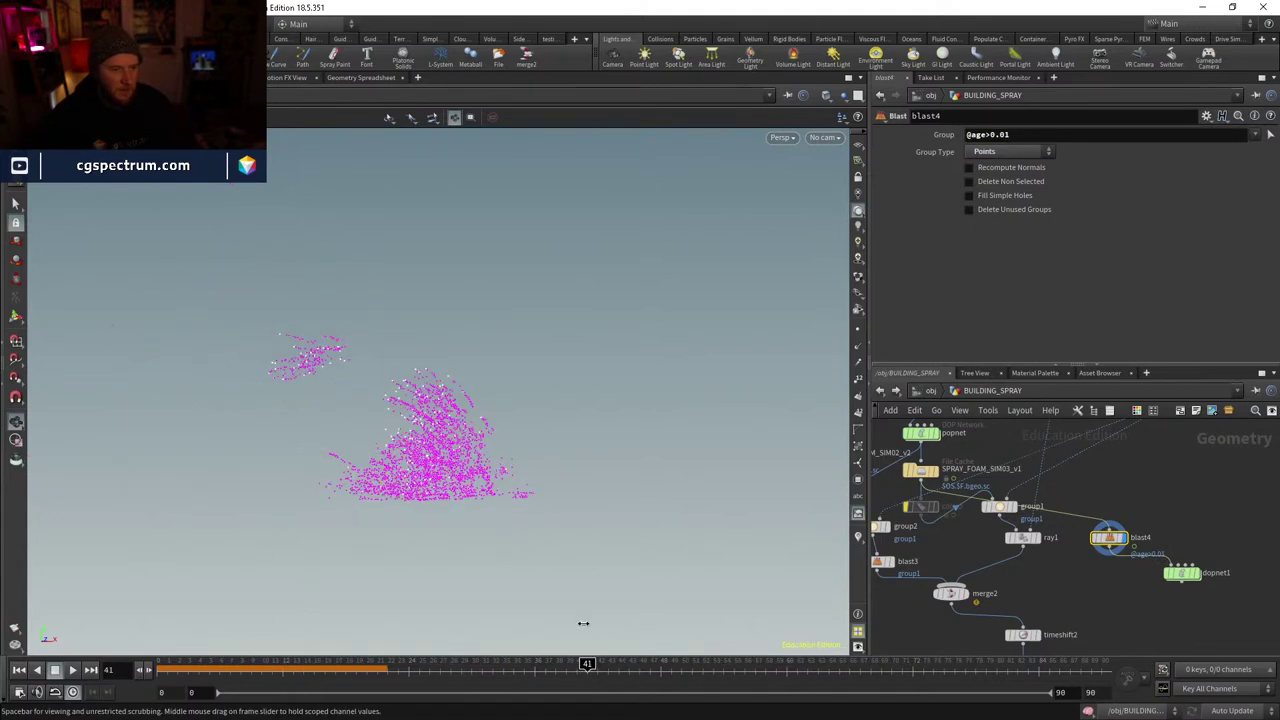
pyautogui.click(1113, 543)
pyautogui.hotkey('ctrl', 'v')
# - Insert blast5 between group1 and blast4 with its group set to stream_source_first_input
pyautogui.moveTo(1126, 510); pyautogui.dragTo(1086, 520)
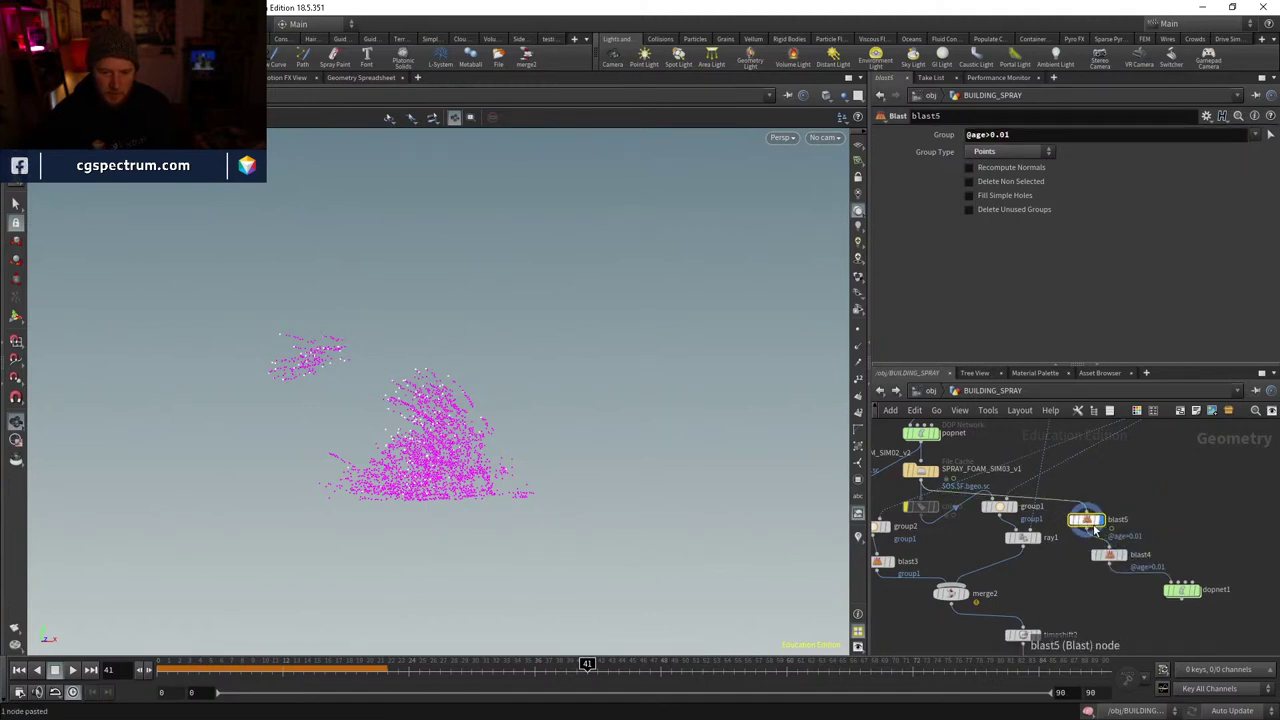
pyautogui.click(1255, 134)
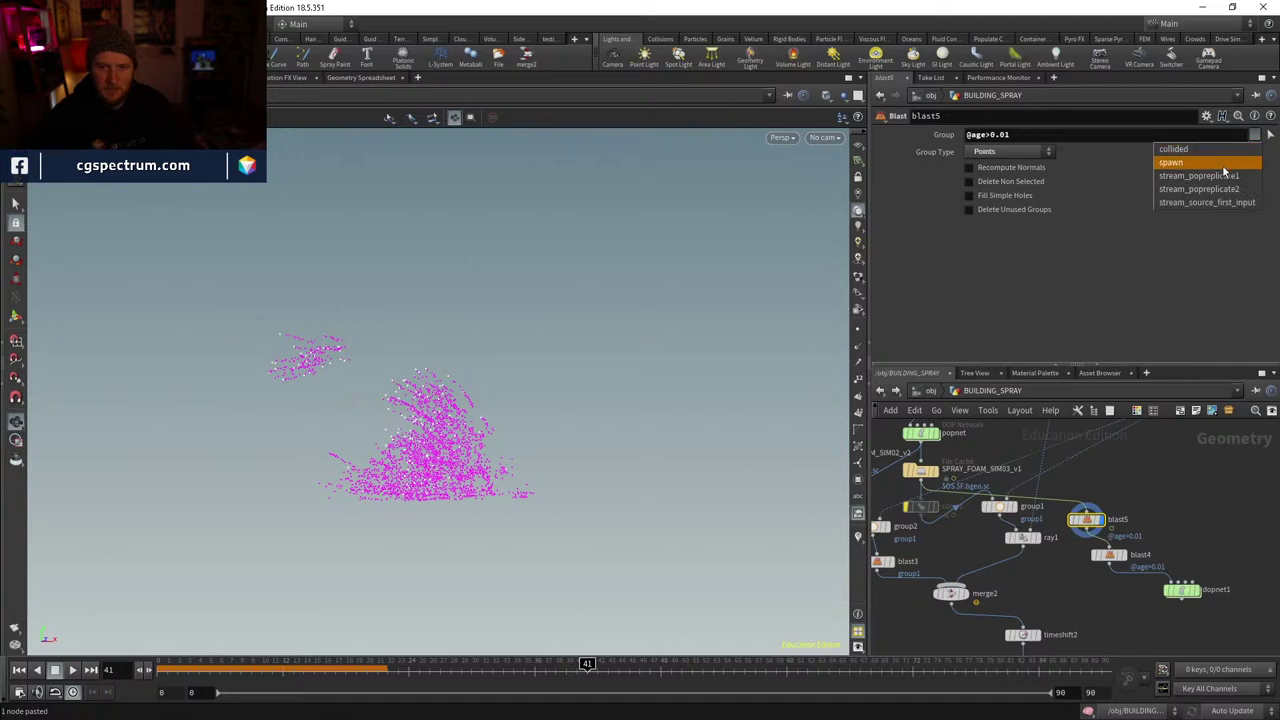
pyautogui.click(1205, 202)
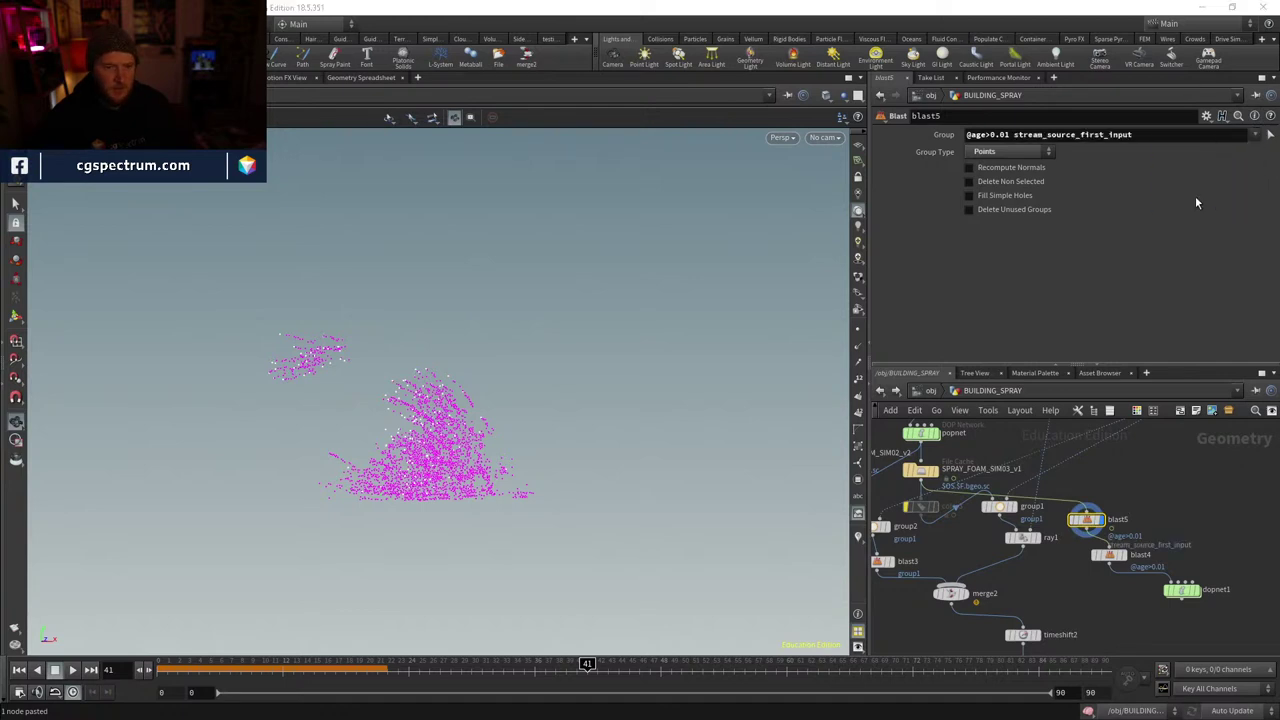
pyautogui.moveTo(1013, 134); pyautogui.dragTo(860, 135)
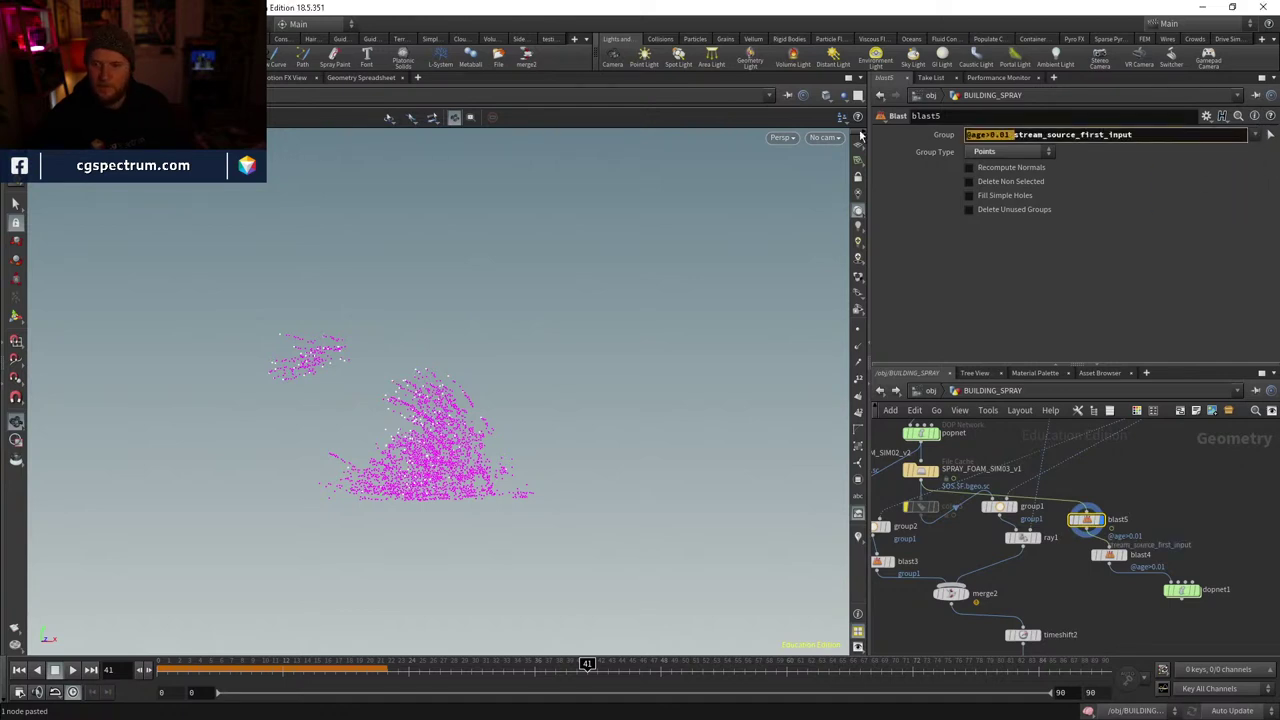
pyautogui.press('Return')
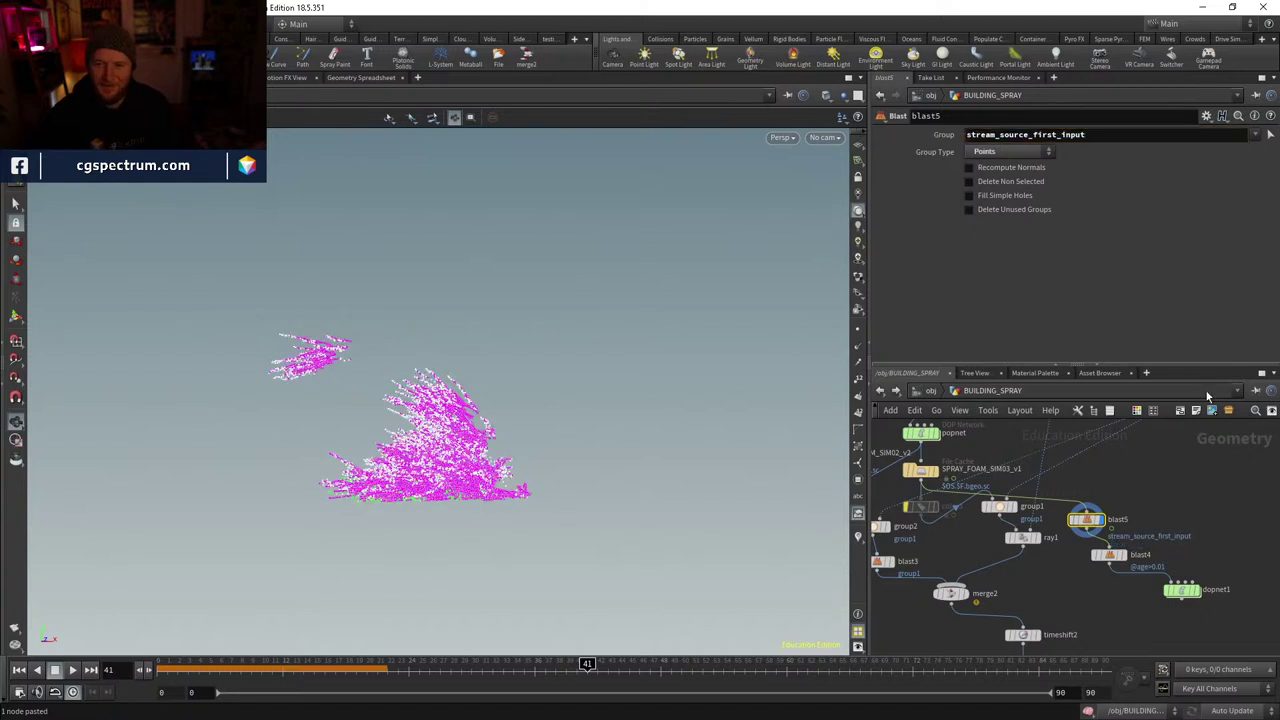
pyautogui.scroll(3, 1068, 560)
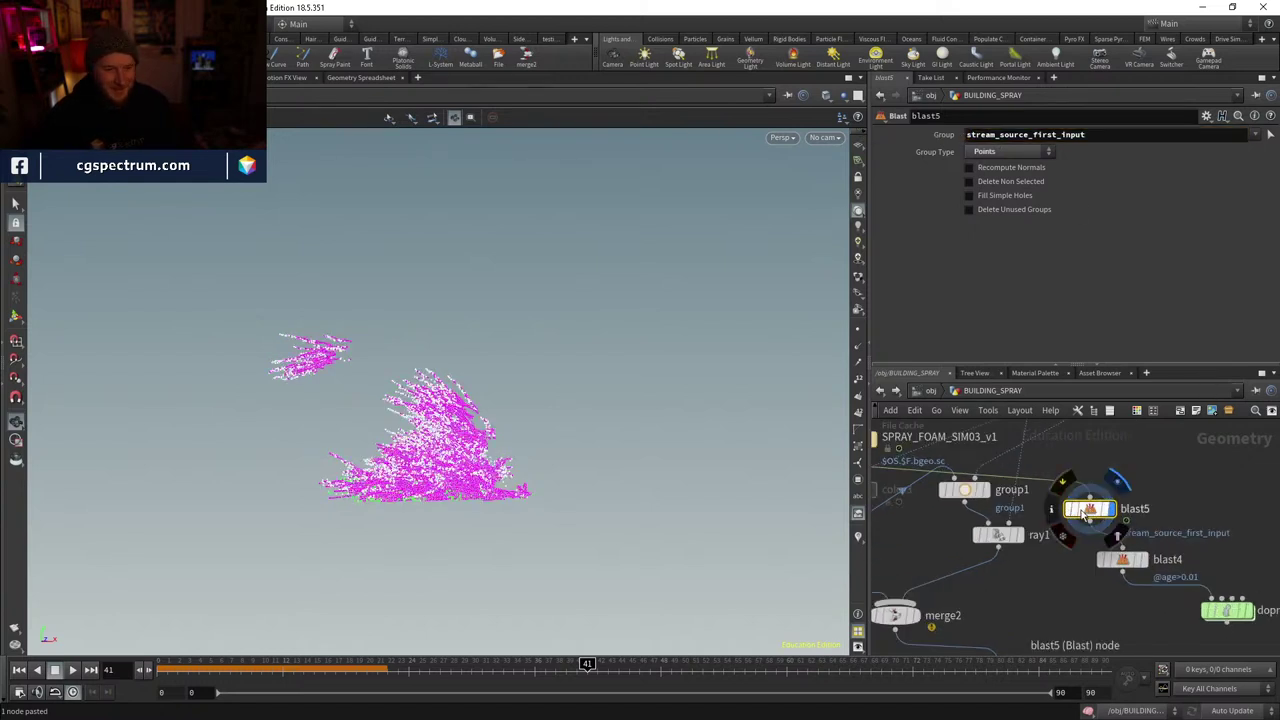
# - Make blast5 keep only the stream_source_first_input points, comparing with blast4 at frame 18
pyautogui.click(1143, 562)
pyautogui.click(1095, 512)
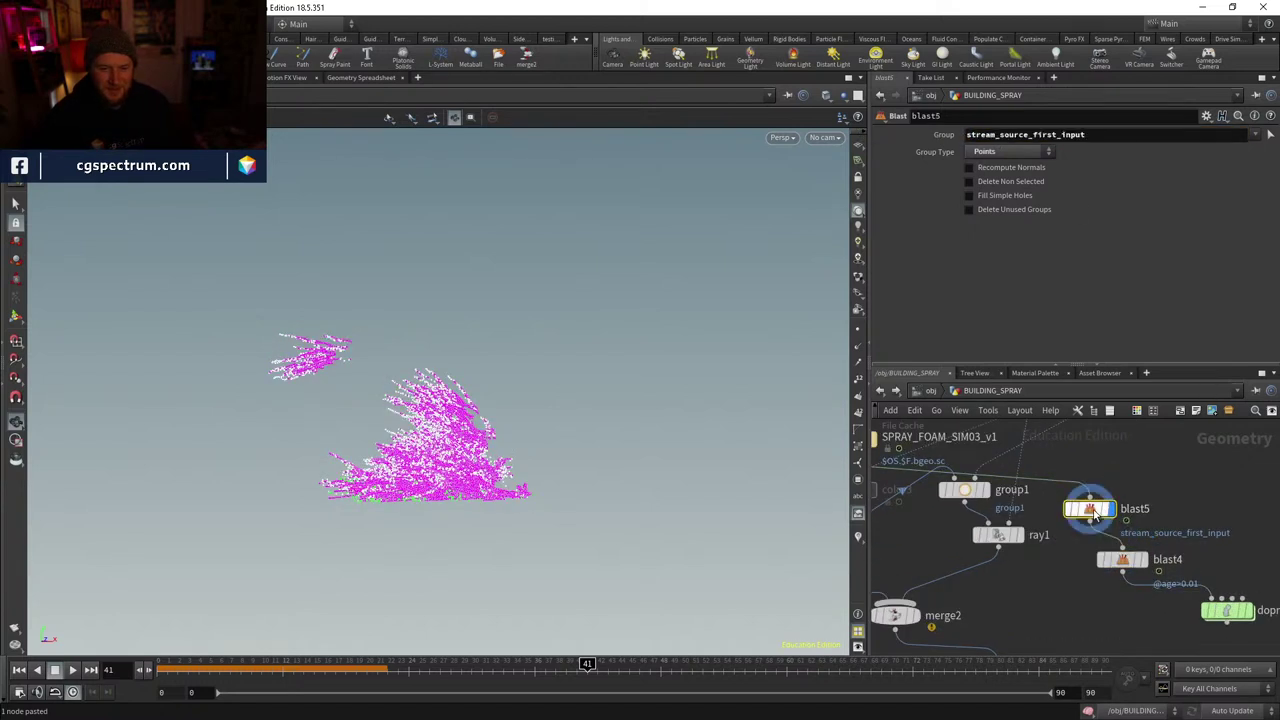
pyautogui.click(1022, 182)
pyautogui.click(1022, 182)
pyautogui.click(1022, 182)
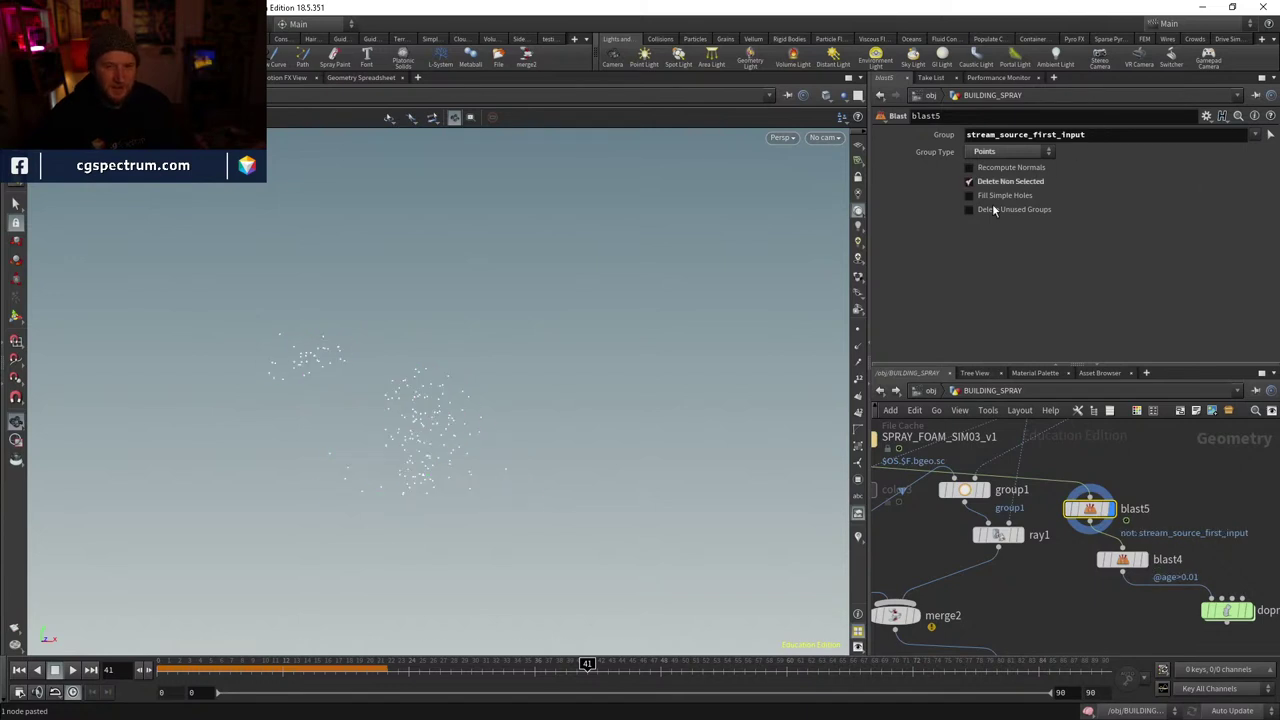
pyautogui.moveTo(250, 664); pyautogui.dragTo(348, 650)
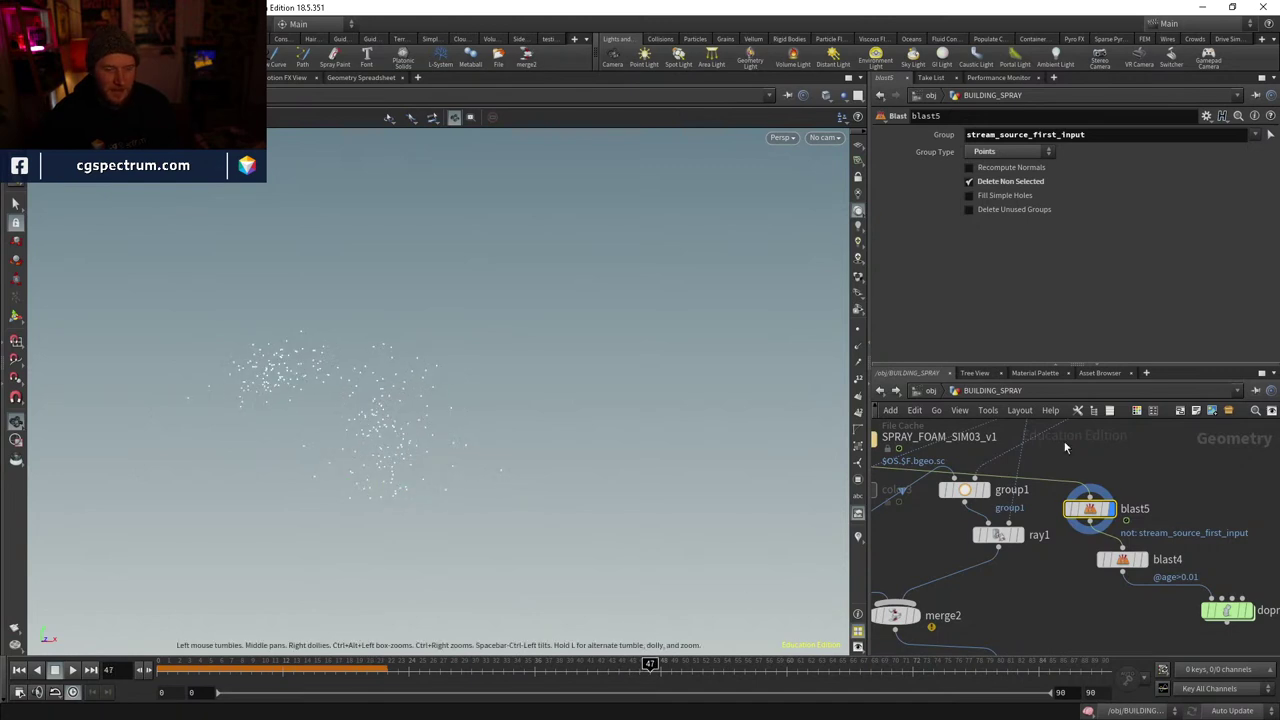
# - Compare blast4 and blast5 output across frames up to frame 48
pyautogui.click(1141, 560)
pyautogui.moveTo(1135, 569); pyautogui.dragTo(1063, 528, button='middle')
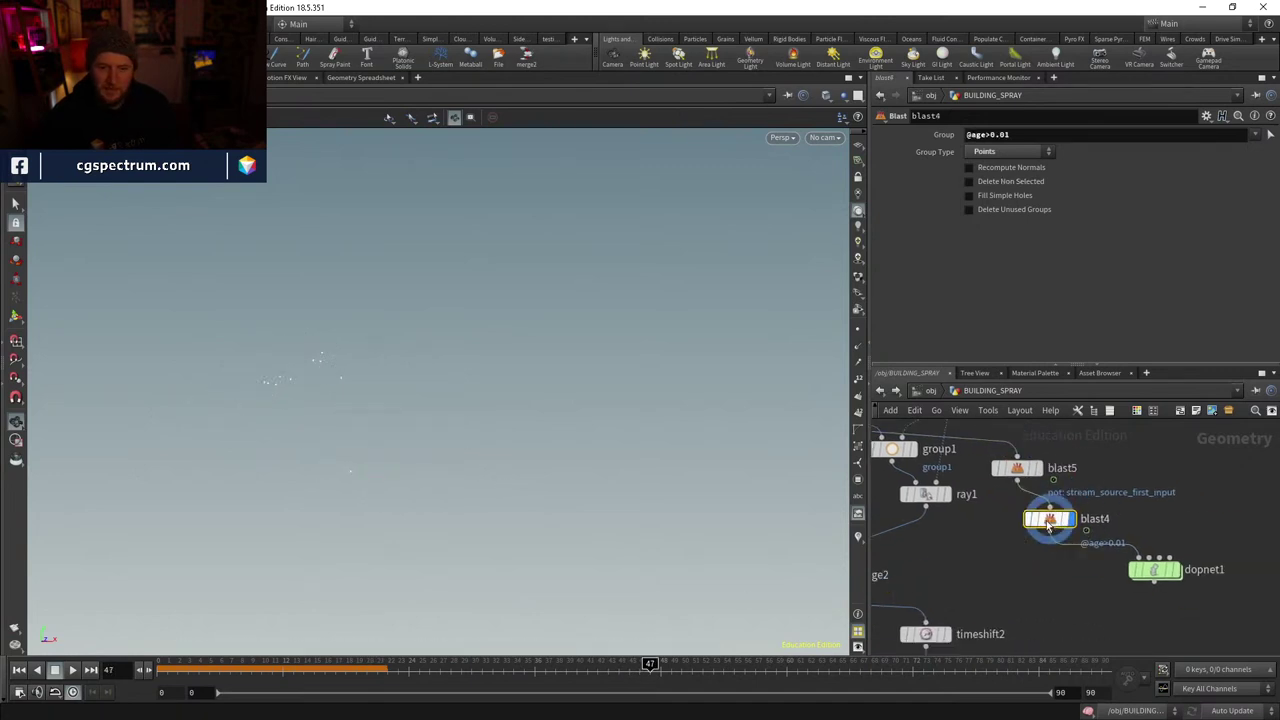
pyautogui.click(1020, 468)
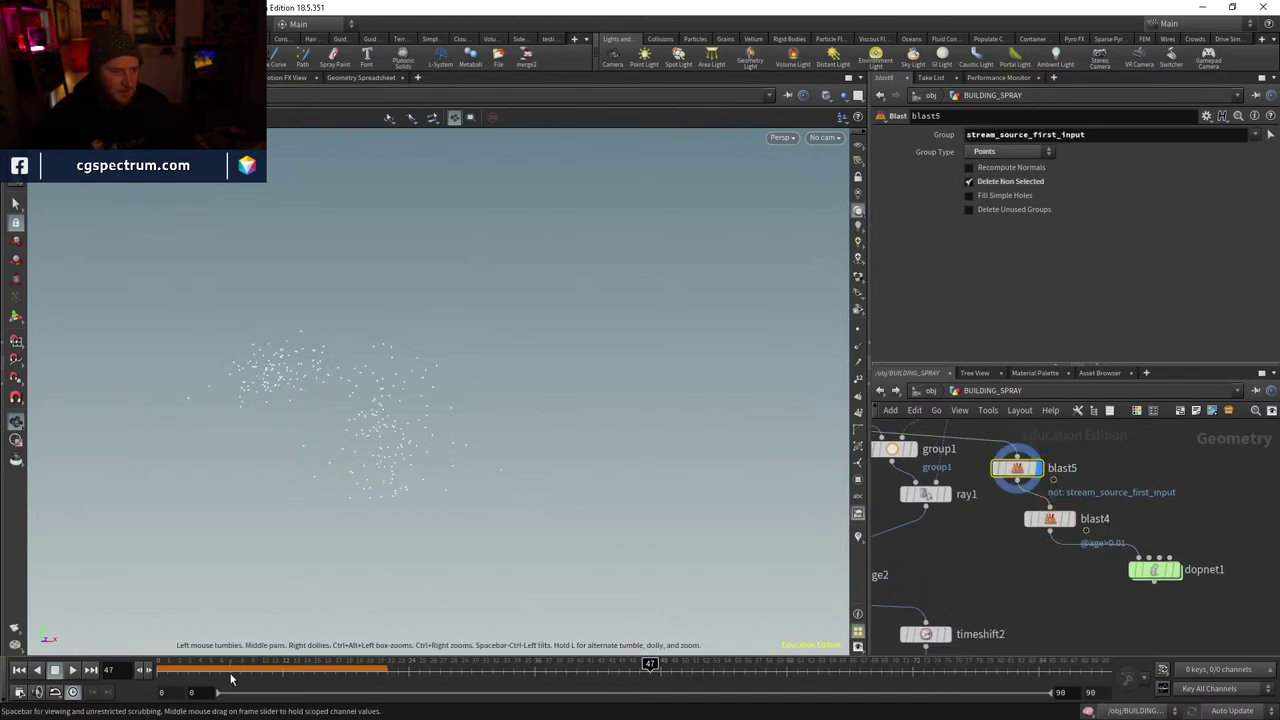
pyautogui.moveTo(230, 665); pyautogui.dragTo(468, 657)
pyautogui.moveTo(607, 658); pyautogui.dragTo(660, 661)
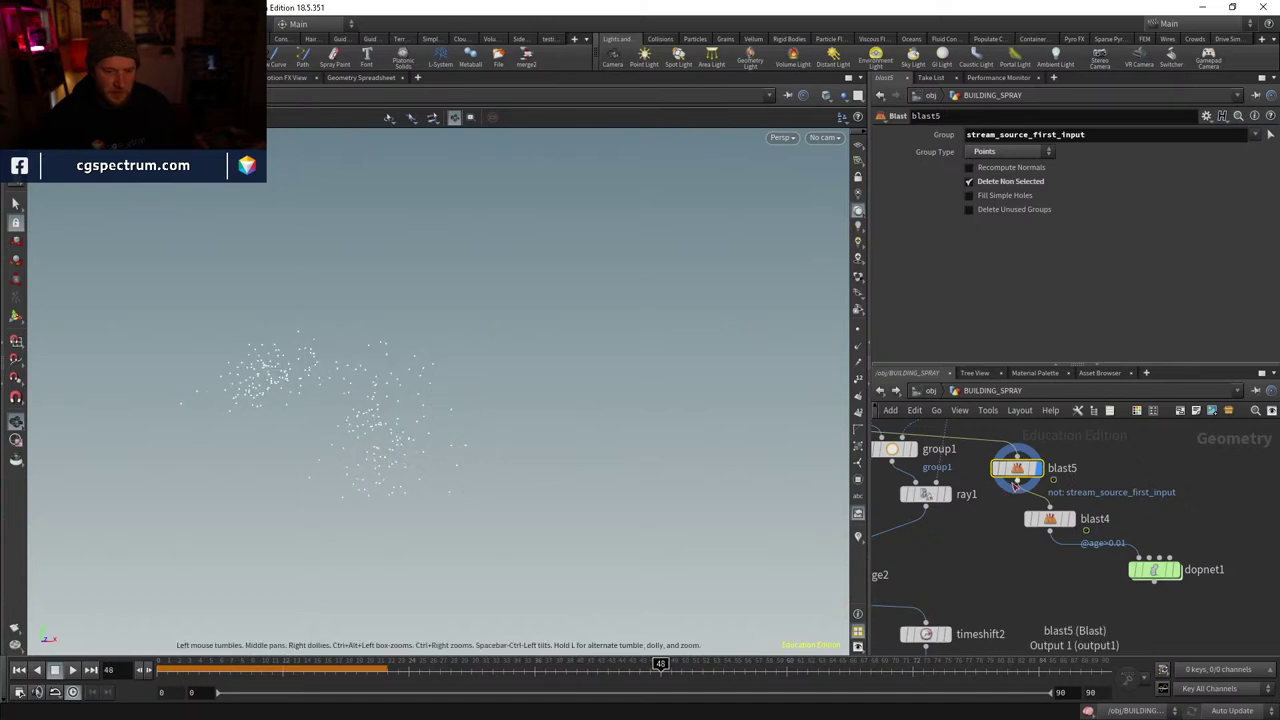
# - Switch blast5's group to stream_popreplicate1, try stream_popreplicate2, then revert to stream_popreplicate1
pyautogui.click(1256, 135)
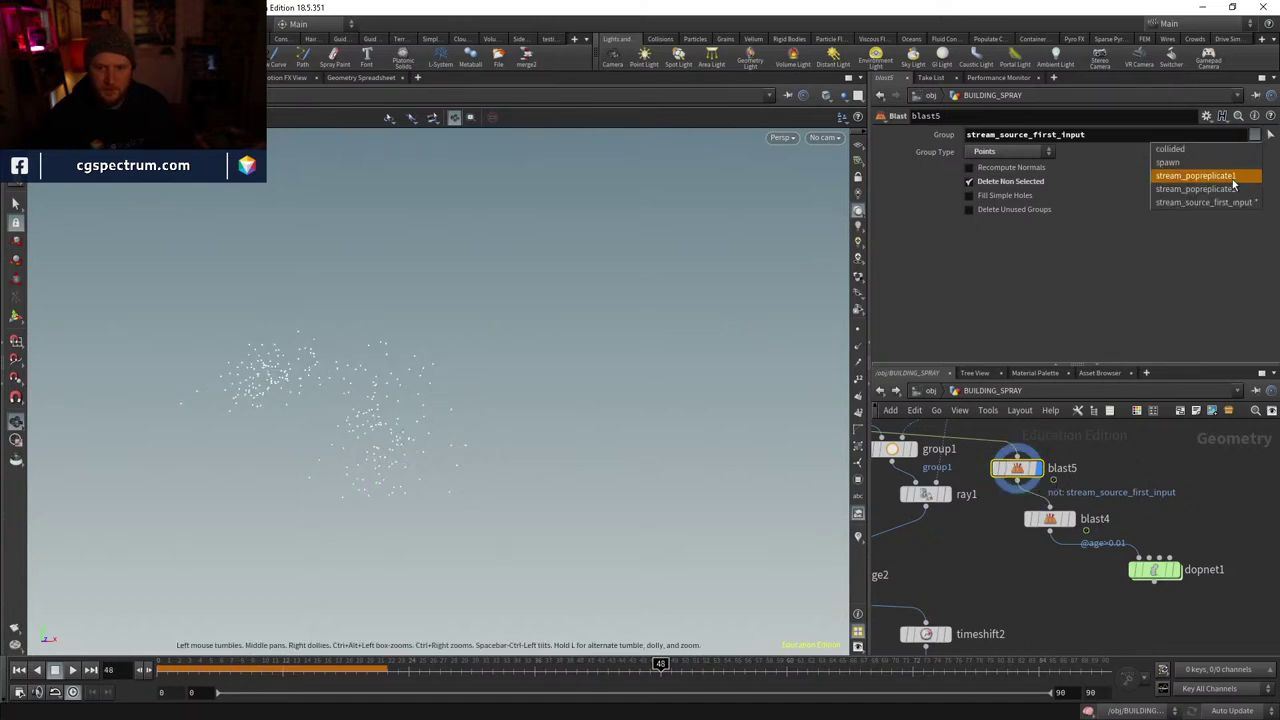
pyautogui.click(1200, 169)
pyautogui.moveTo(1088, 134); pyautogui.dragTo(866, 121)
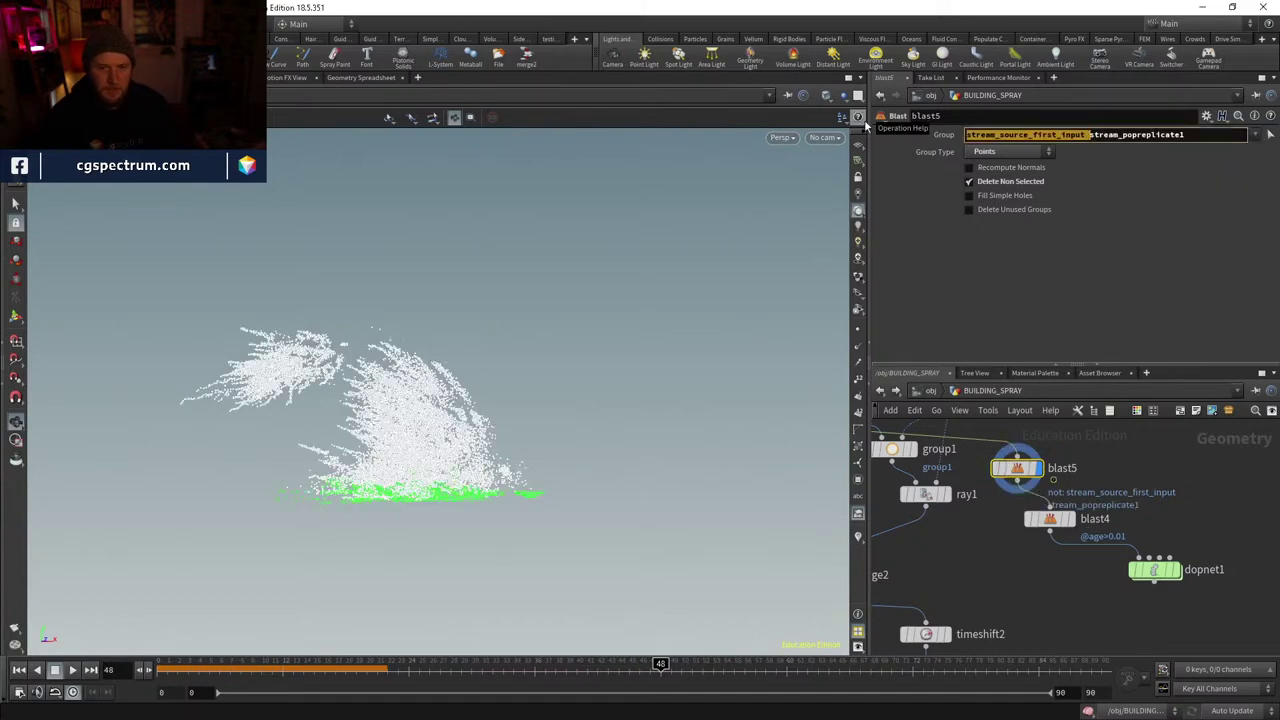
pyautogui.press('BackSpace')
pyautogui.press('Return')
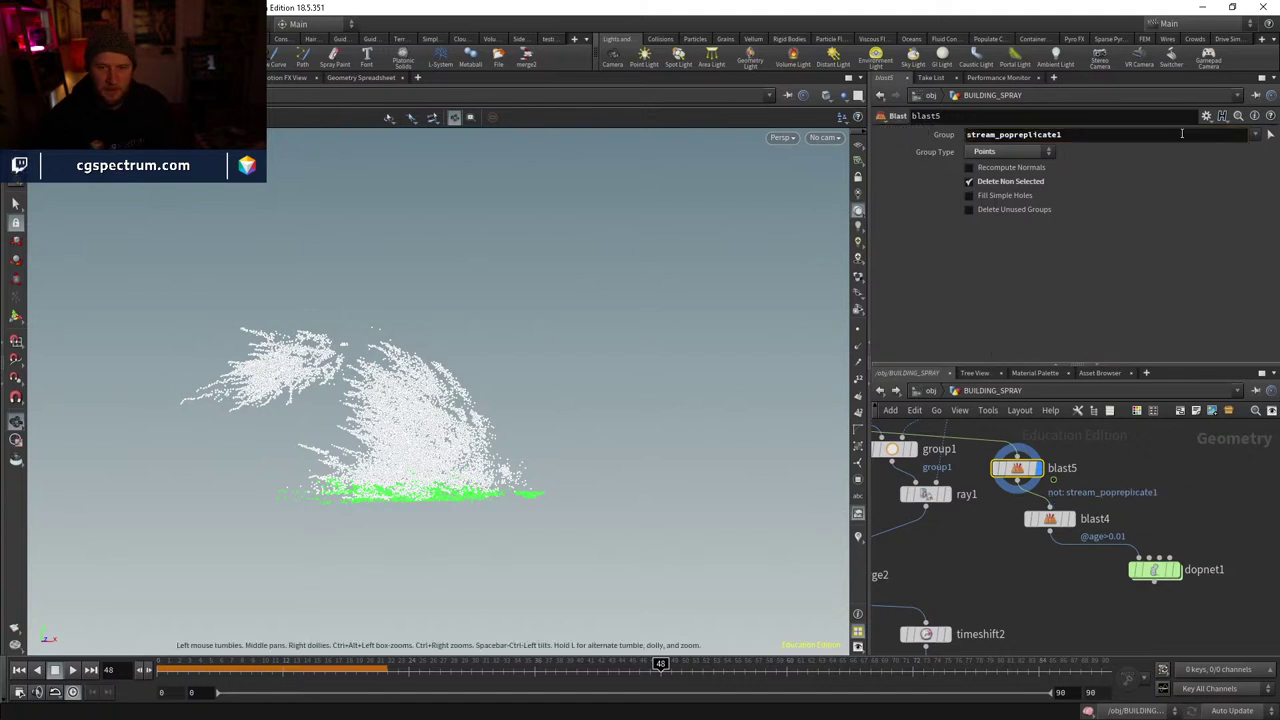
pyautogui.press('BackSpace')
pyautogui.write('2')
pyautogui.press('Return')
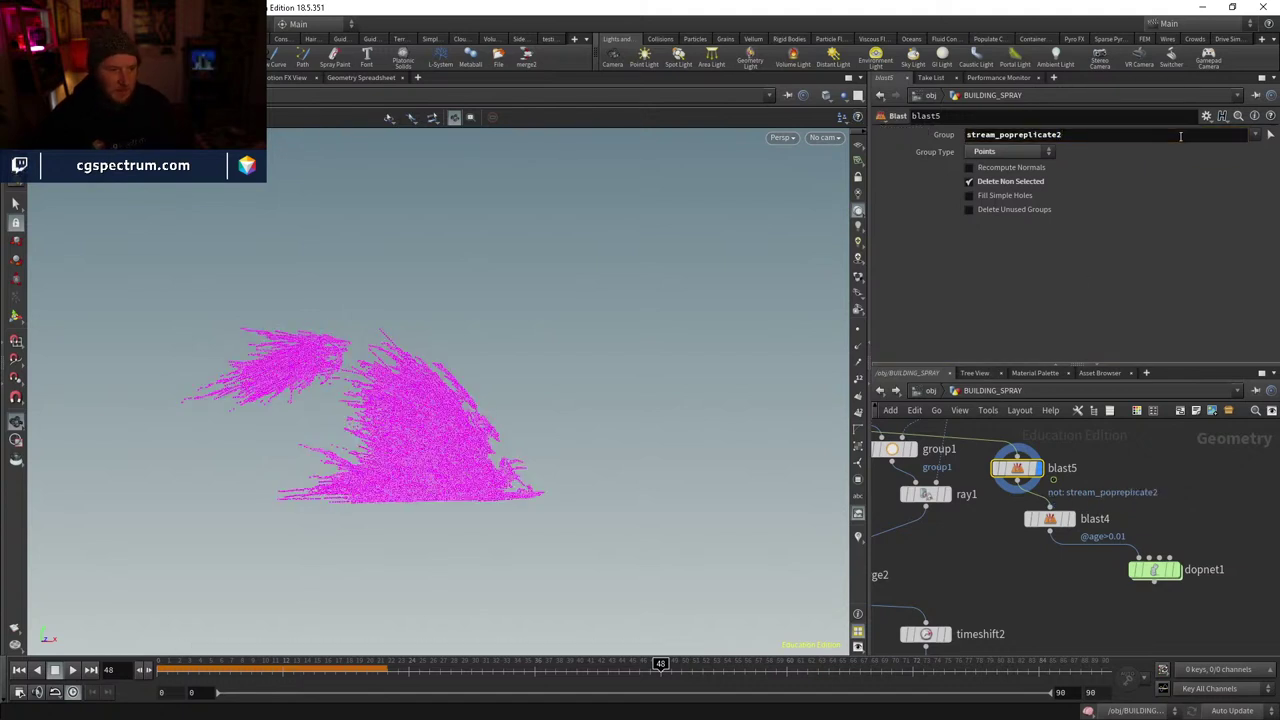
pyautogui.press('BackSpace')
pyautogui.write('1')
pyautogui.press('Return')
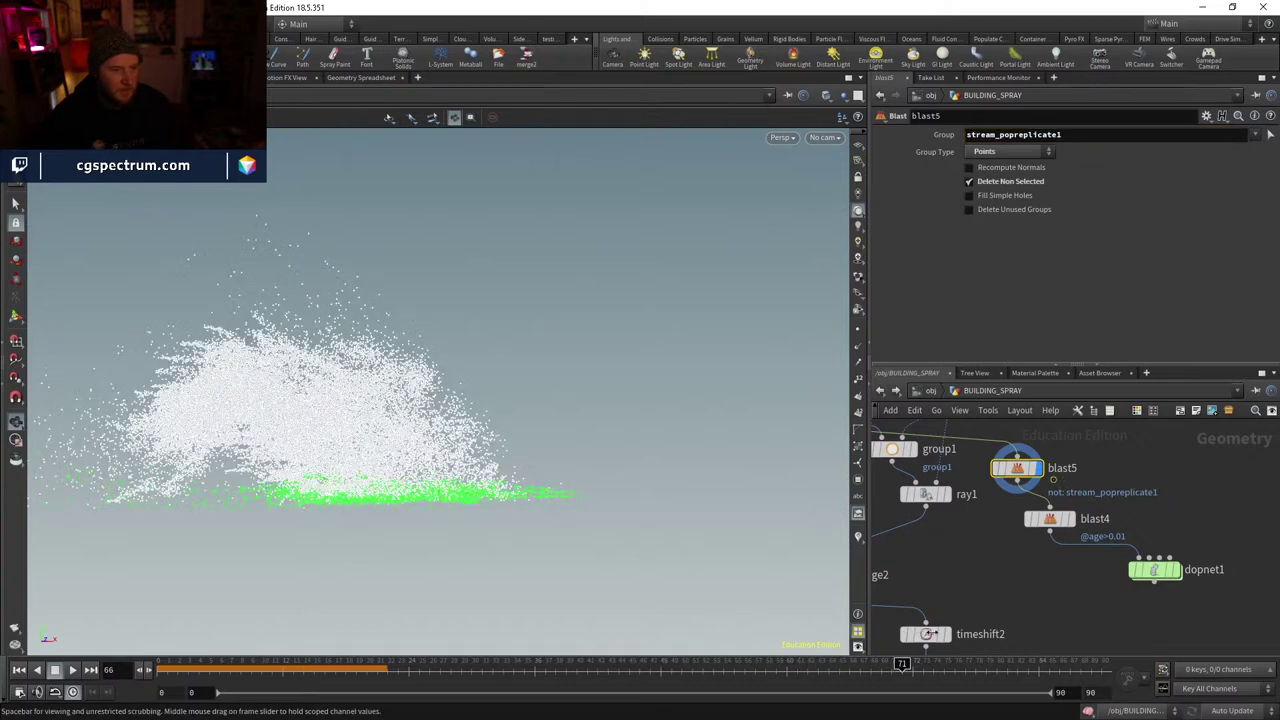
pyautogui.click(1067, 519)
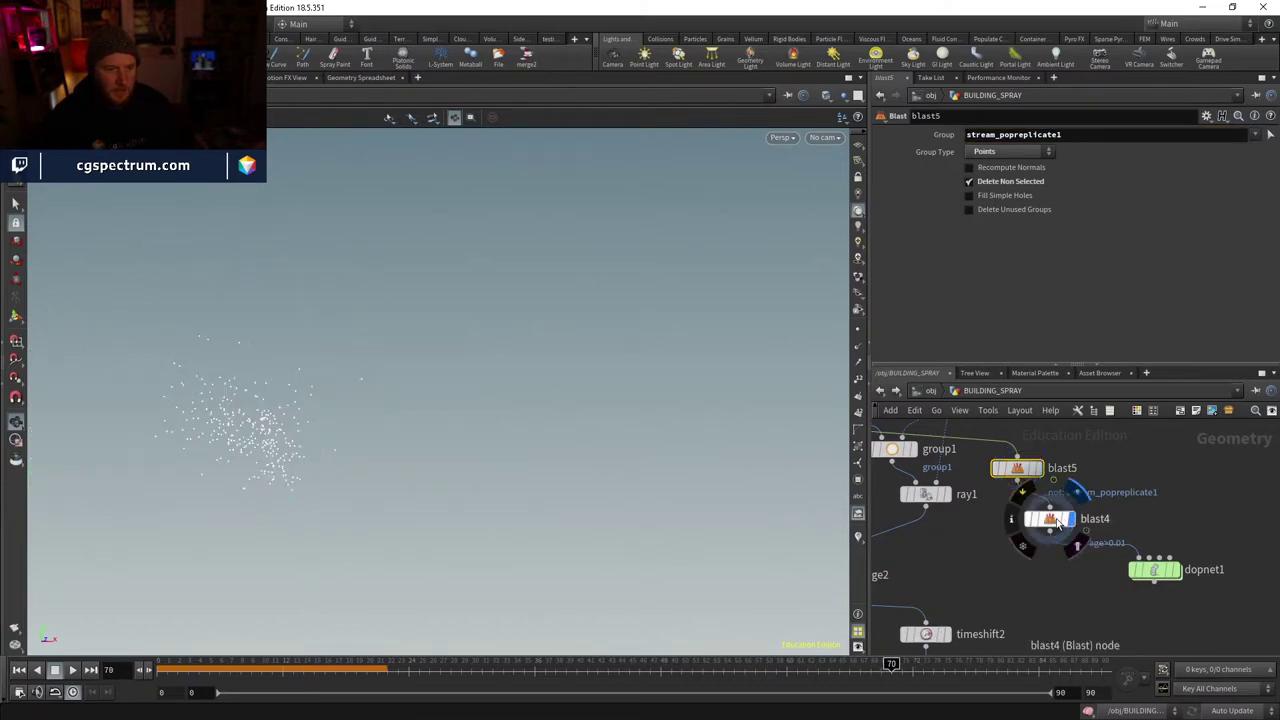
pyautogui.click(1050, 519)
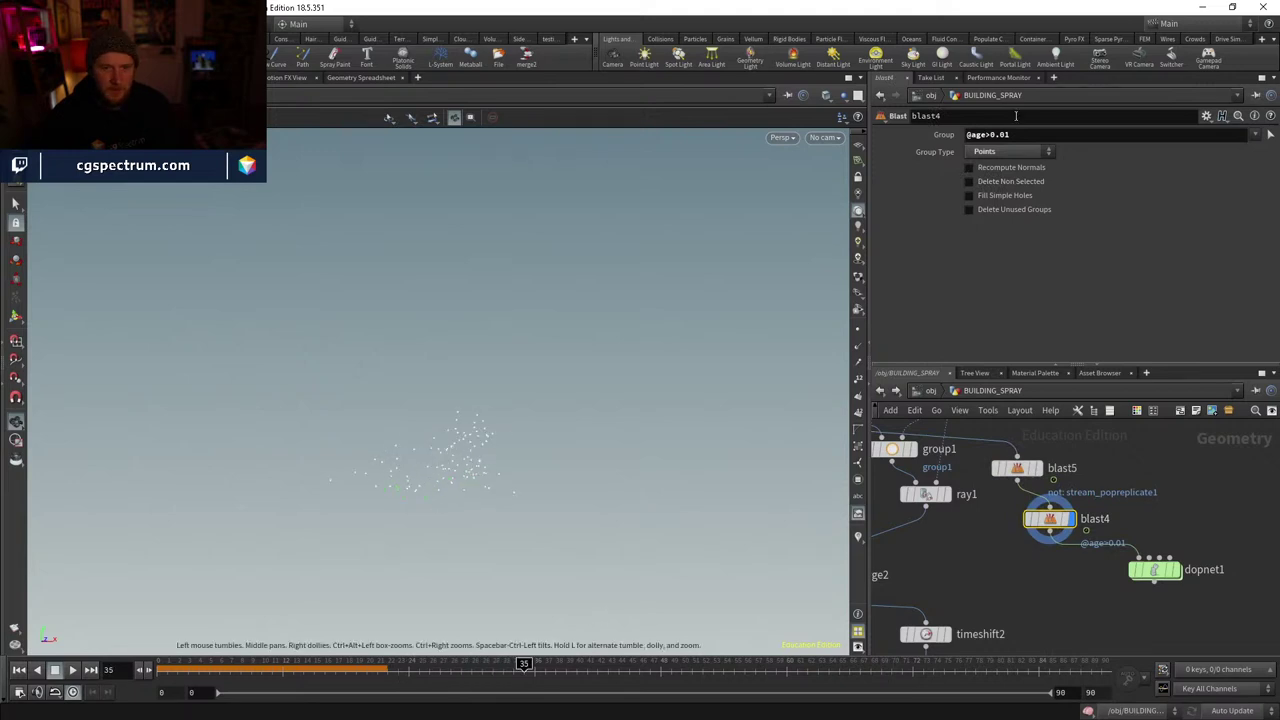
pyautogui.write('2')
pyautogui.press('Return')
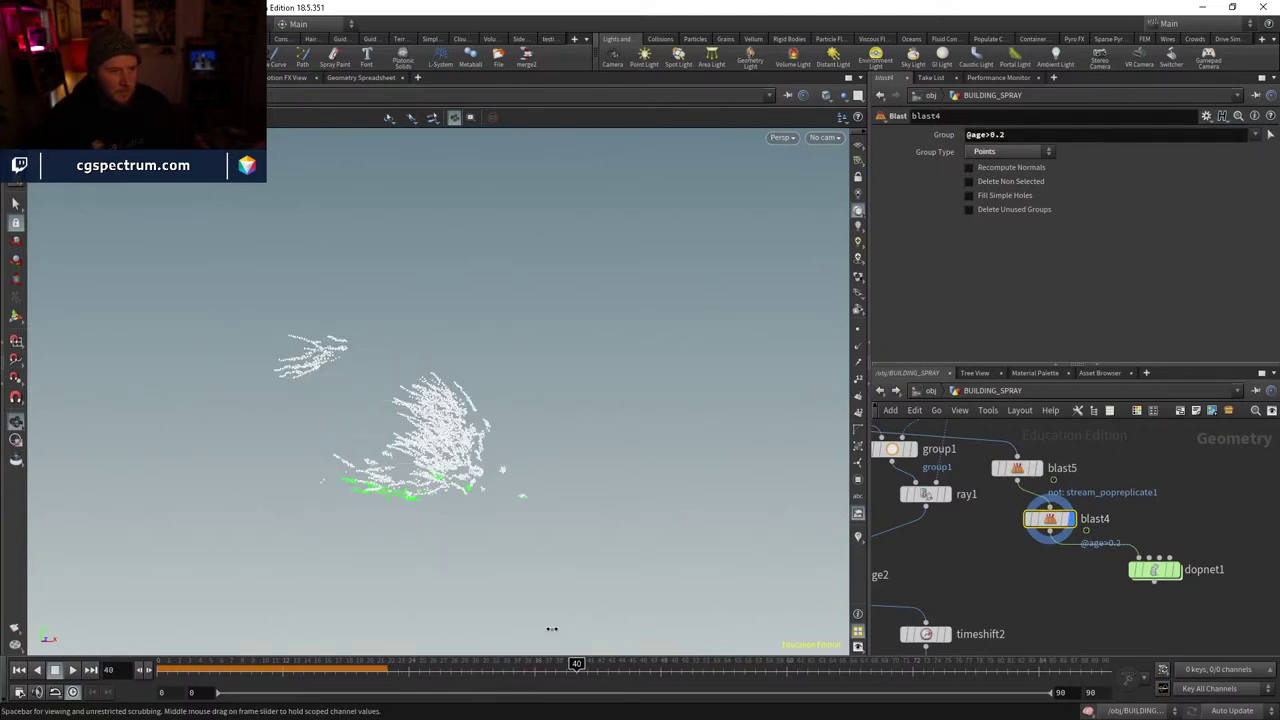
pyautogui.moveTo(768, 647)
pyautogui.mouseDown()
pyautogui.moveTo(291, 599)
pyautogui.moveTo(70, 599)
pyautogui.mouseUp()
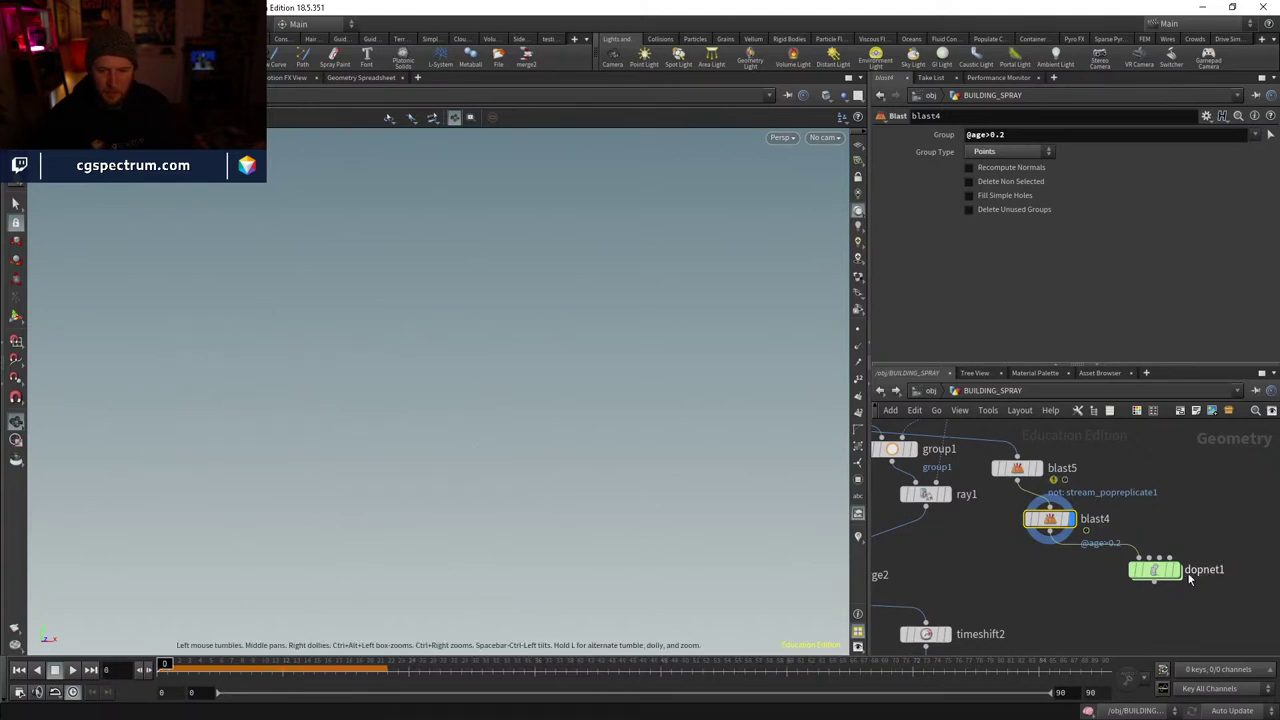
# - Show dopnet1's simulation settings, play and scrub the spray to frames 35 and 53, then return to frame 0
pyautogui.scroll(3, 1194, 569)
pyautogui.click(1169, 582)
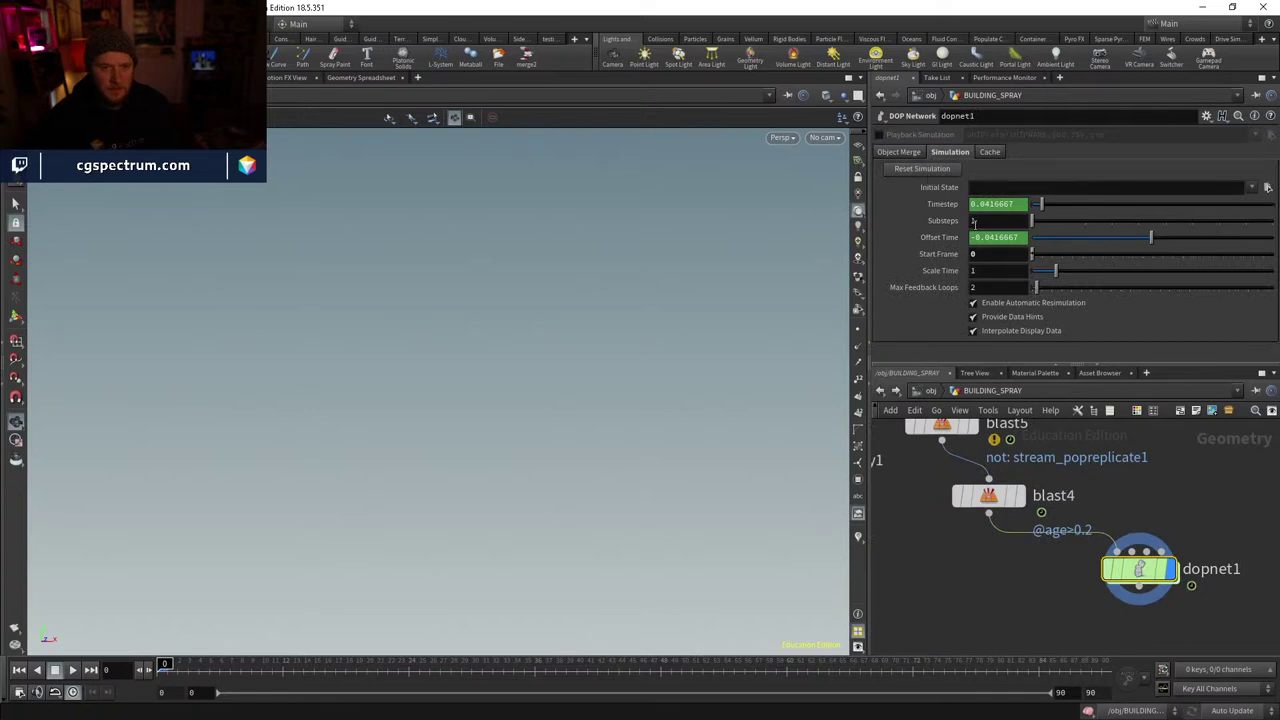
pyautogui.click(73, 670)
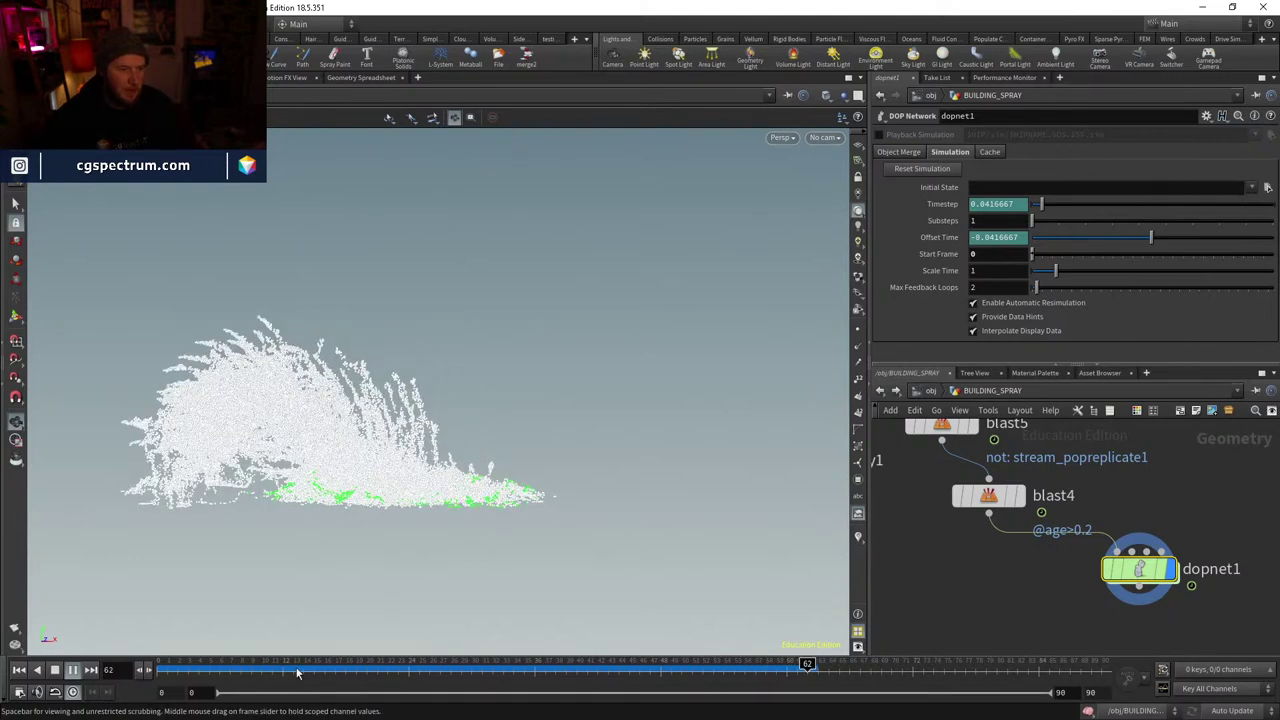
pyautogui.moveTo(322, 665); pyautogui.dragTo(713, 665)
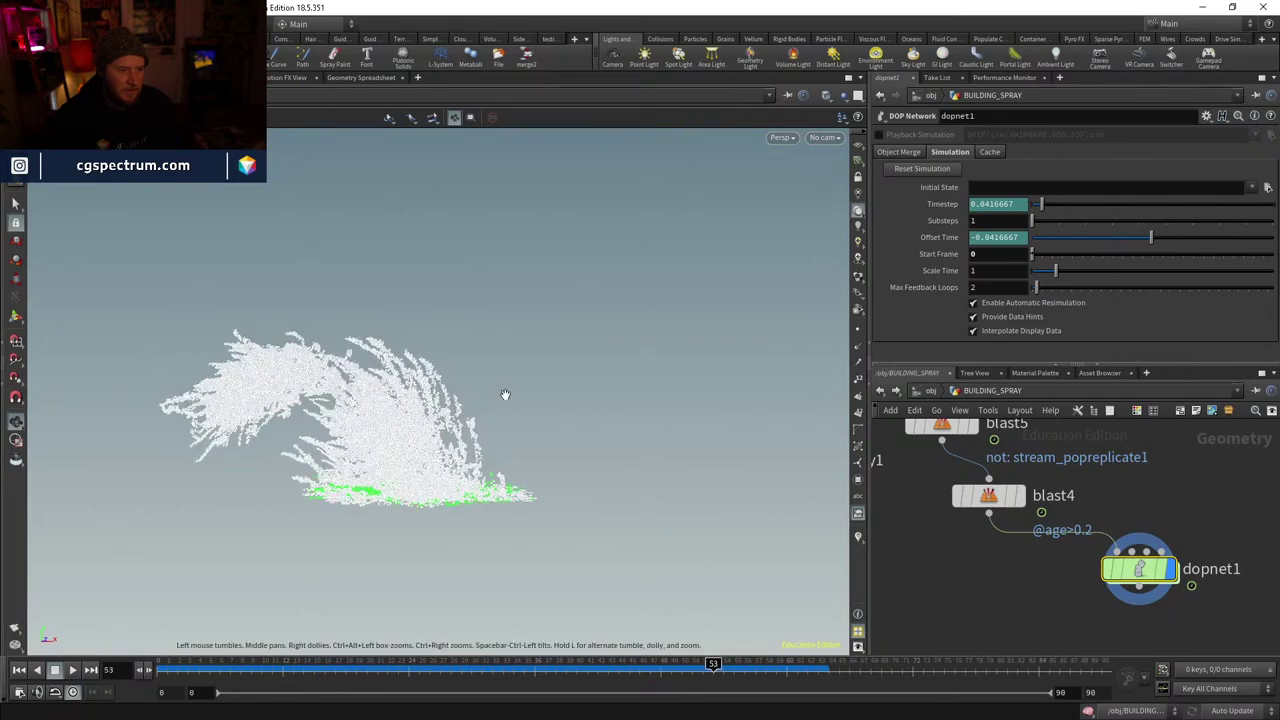
pyautogui.moveTo(503, 394)
pyautogui.mouseDown()
pyautogui.moveTo(255, 466)
pyautogui.moveTo(565, 405)
pyautogui.moveTo(506, 380)
pyautogui.moveTo(520, 400)
pyautogui.mouseUp()
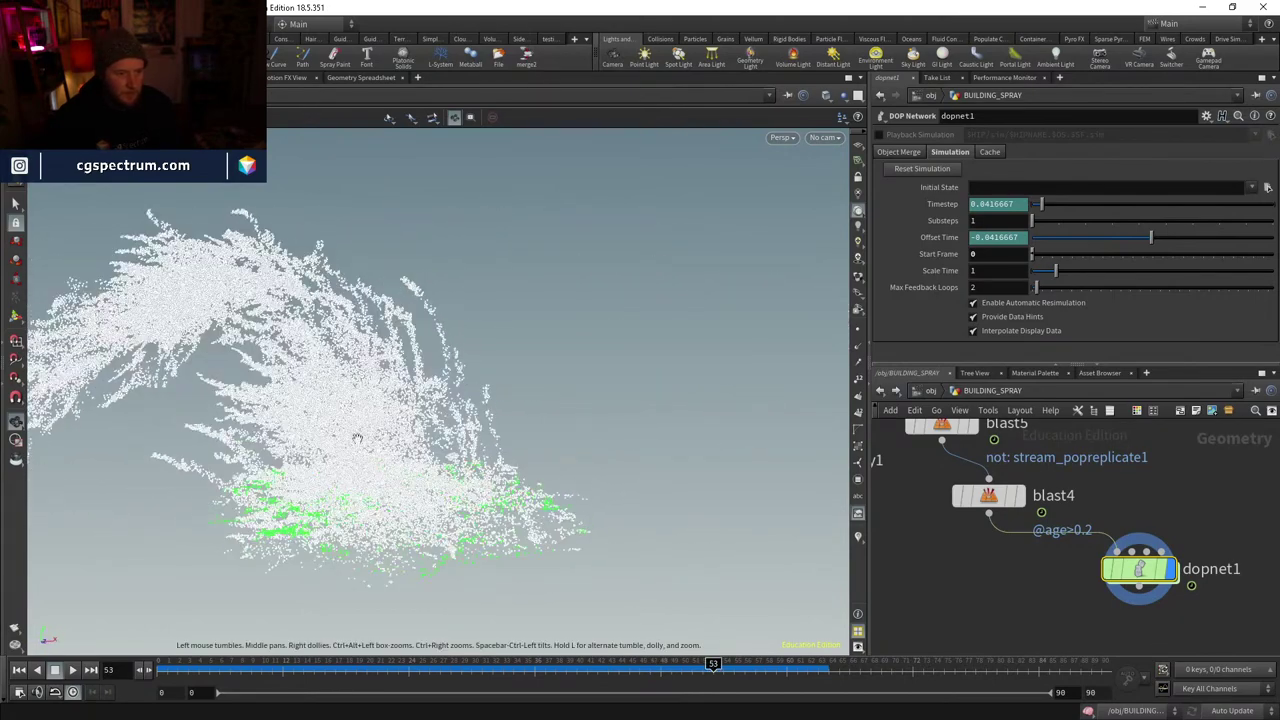
pyautogui.hotkey('ctrl', 'Up')
pyautogui.scroll(-6, 879, 572)
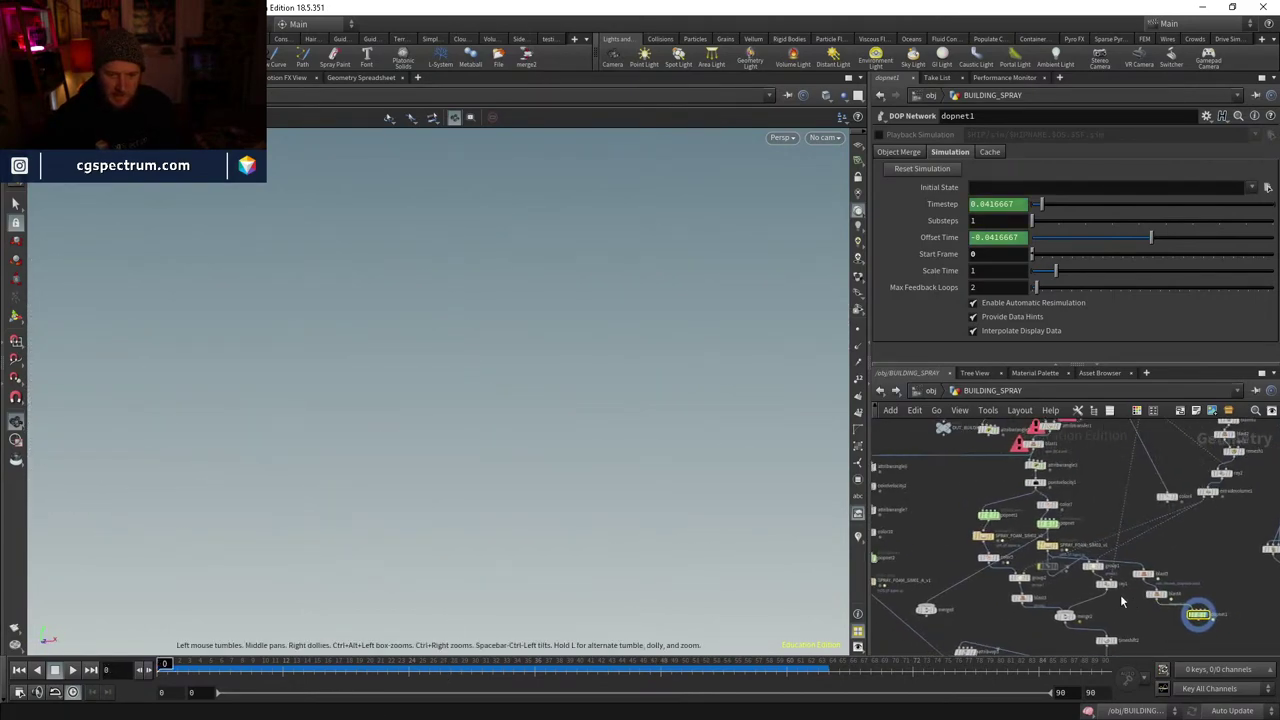
# - Select staticobject1 inside popnet, check its OUT_BUILDING_COLLIDER SOP path, then enter dopnet1
pyautogui.scroll(5, 1094, 587)
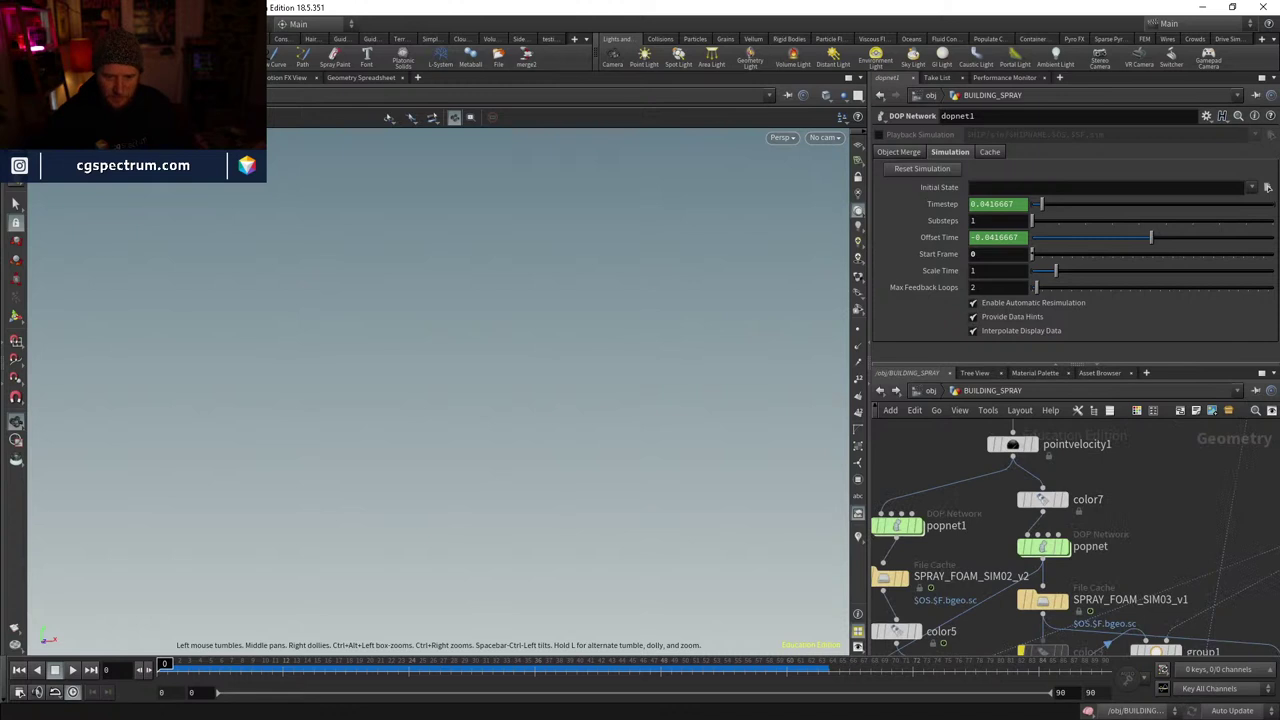
pyautogui.doubleClick(1030, 546)
pyautogui.scroll(3, 1028, 541)
pyautogui.click(1000, 523)
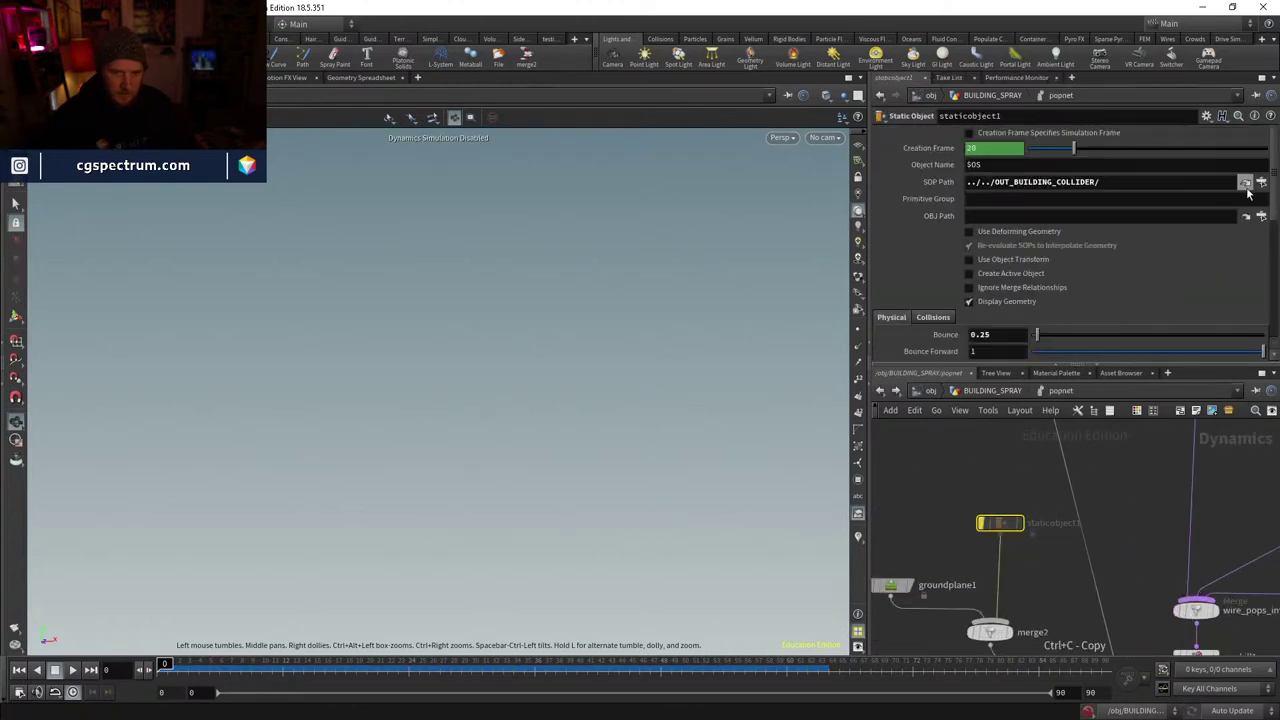
pyautogui.click(1245, 182)
pyautogui.scroll(4, 1008, 562)
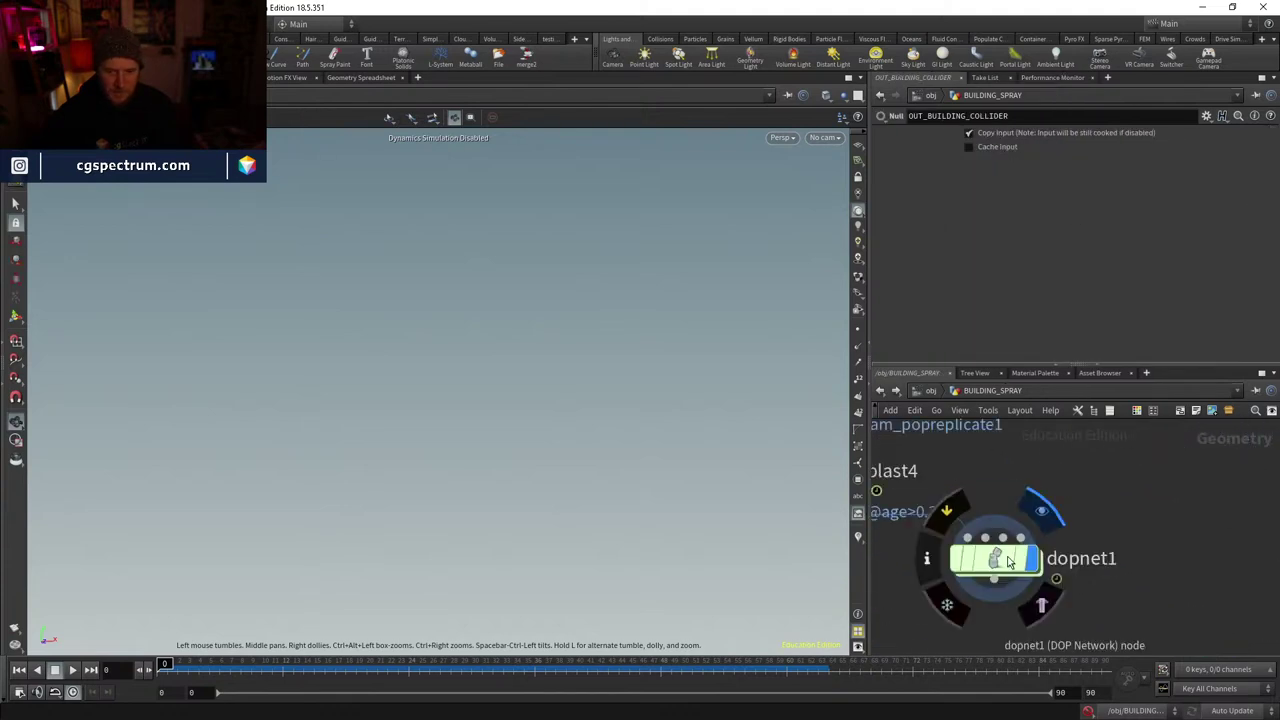
pyautogui.doubleClick(1008, 563)
# - Paste the static object into dopnet1 and wire it into a new merge2 below groundplane1
pyautogui.hotkey('ctrl', 'v')
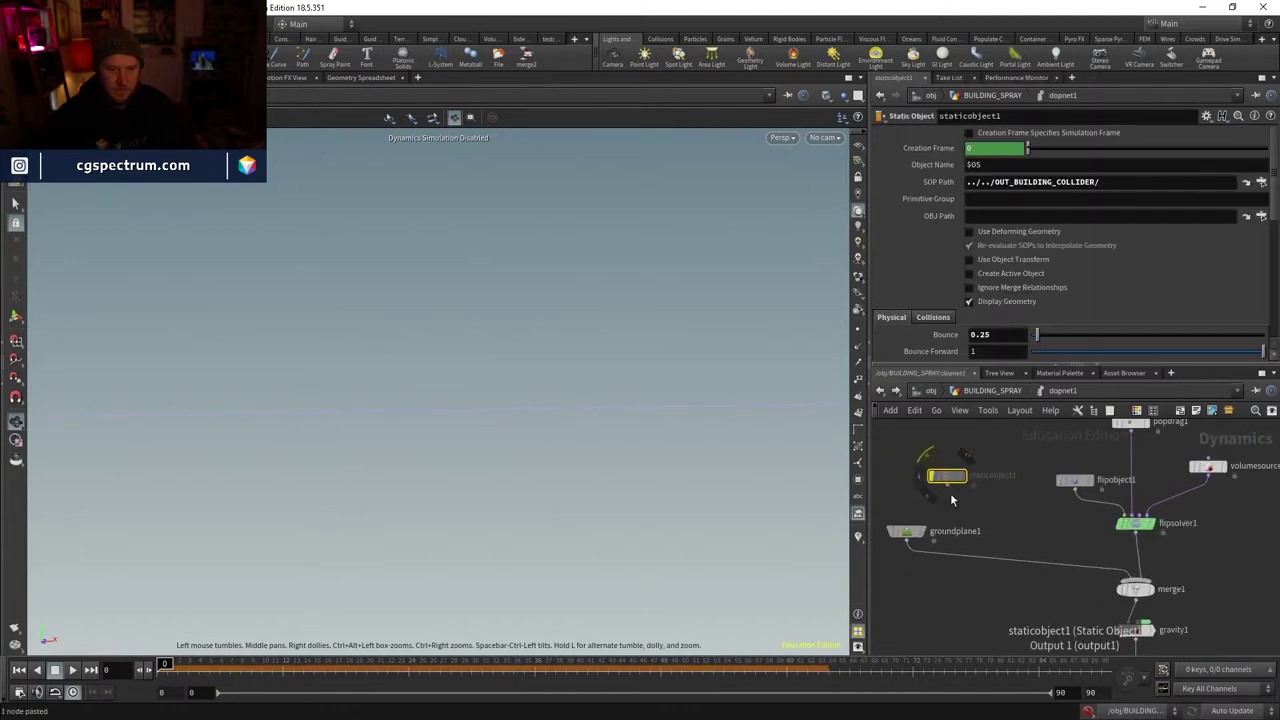
pyautogui.press('Tab')
pyautogui.click(1009, 643)
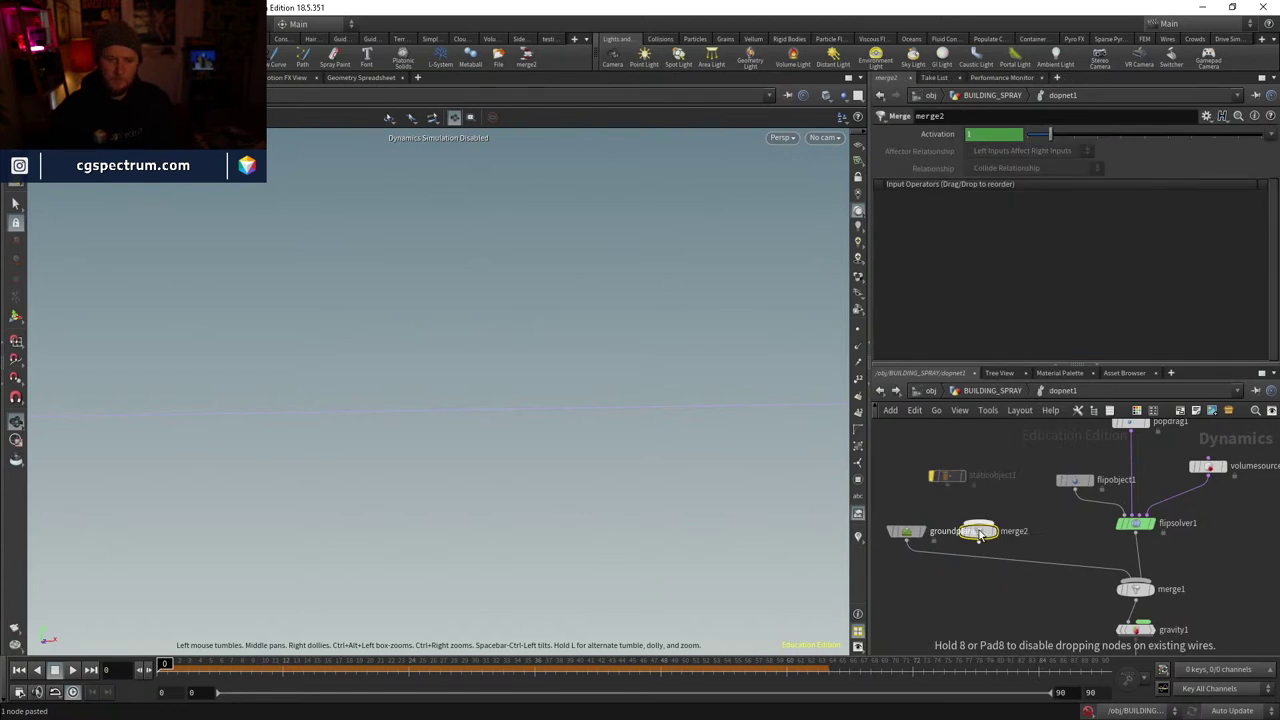
pyautogui.click(968, 569)
pyautogui.click(970, 578)
pyautogui.click(928, 476)
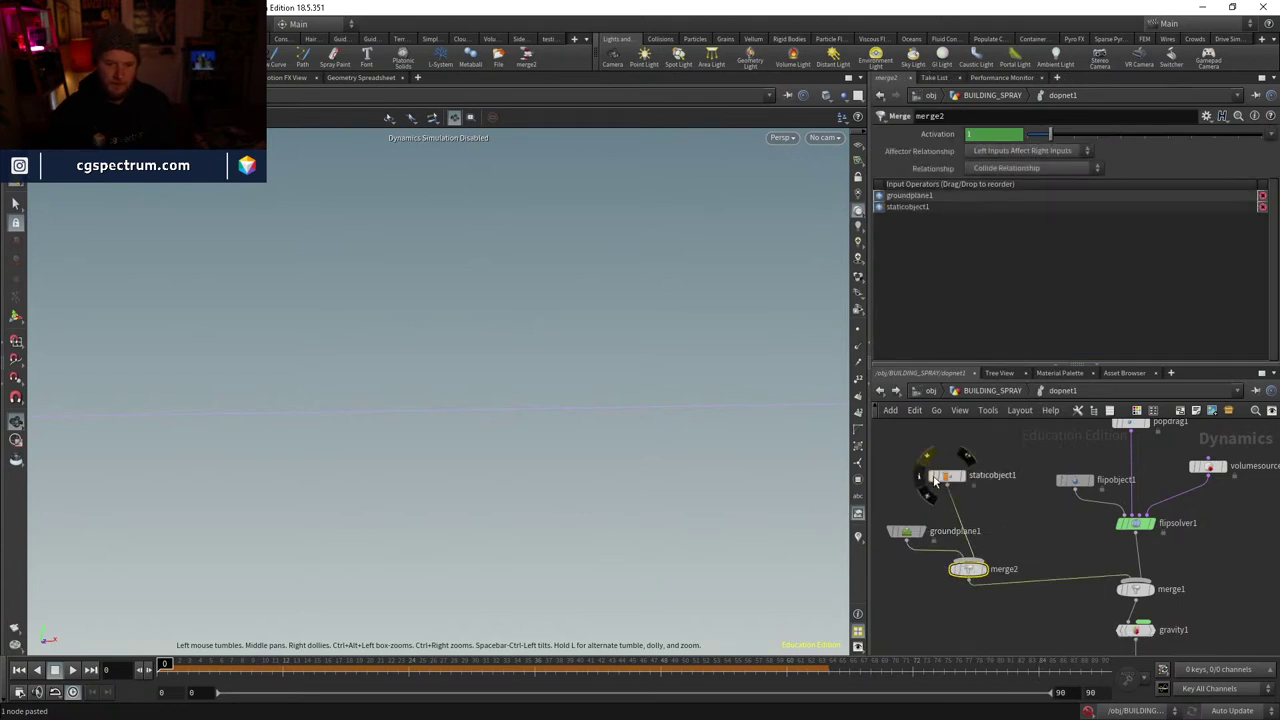
# - Display the building collider, frame the three buildings on the ground, and tidy the DOP layout
pyautogui.click(937, 477)
pyautogui.click(995, 233)
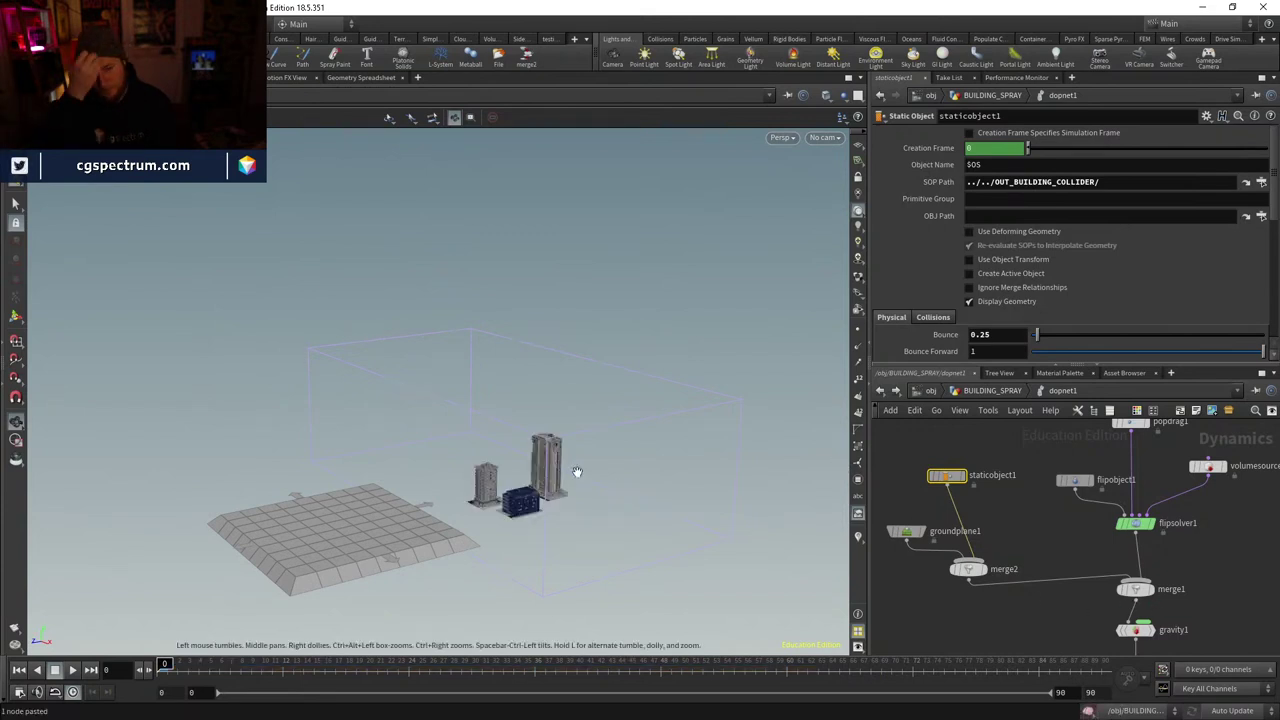
pyautogui.moveTo(576, 471); pyautogui.dragTo(471, 486)
pyautogui.press('g')
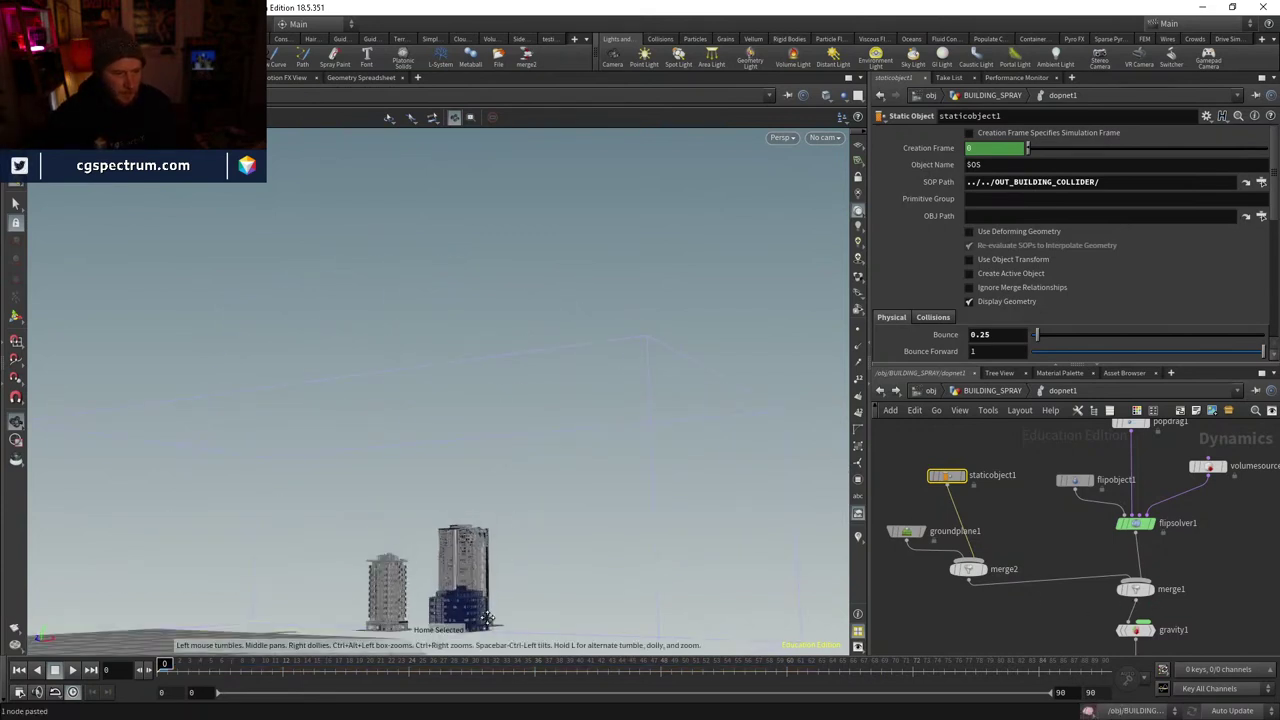
pyautogui.moveTo(633, 587); pyautogui.dragTo(480, 524)
pyautogui.moveTo(480, 524); pyautogui.dragTo(565, 260, button='right')
pyautogui.moveTo(565, 260); pyautogui.dragTo(537, 414)
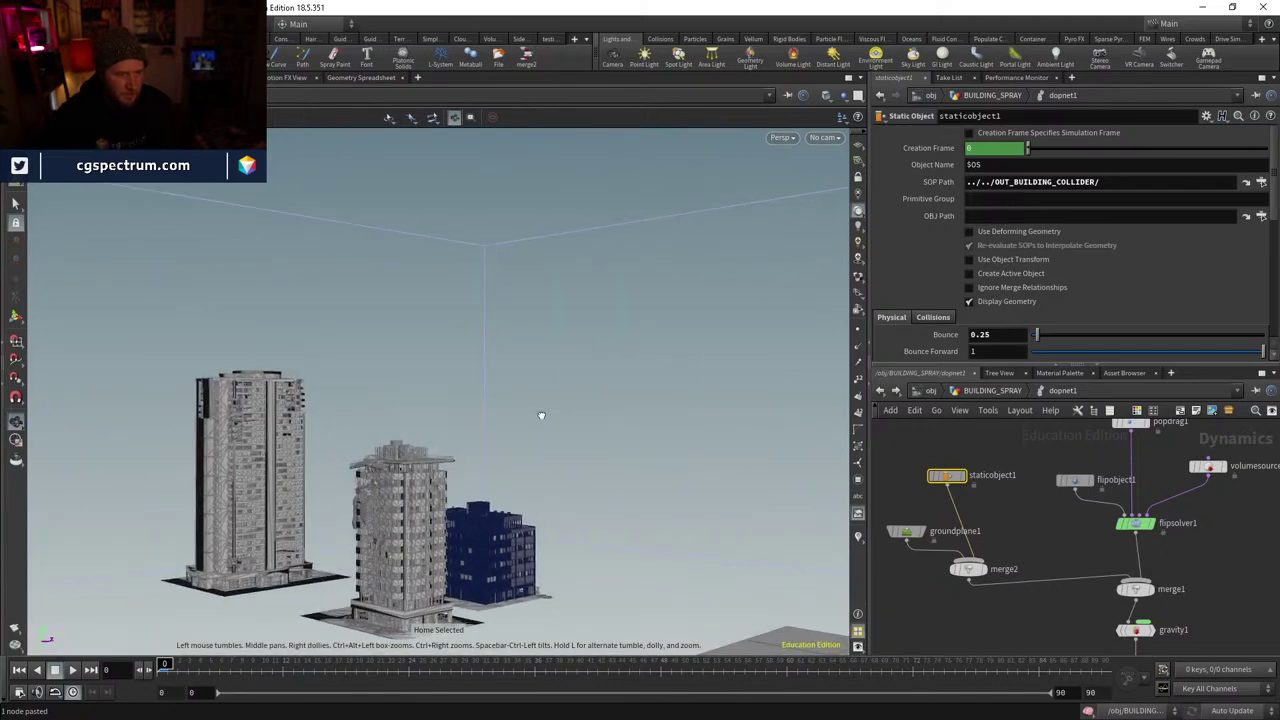
pyautogui.moveTo(537, 414); pyautogui.dragTo(617, 349, button='right')
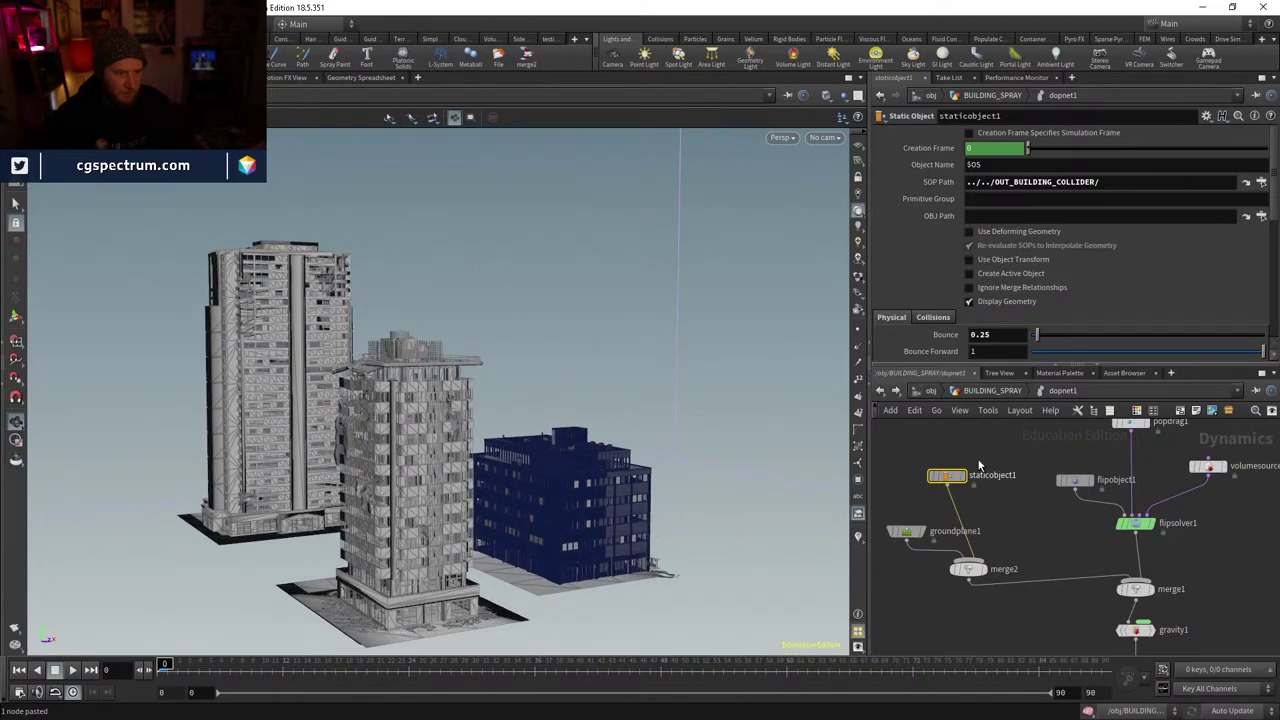
pyautogui.scroll(-2, 1077, 546)
pyautogui.scroll(-3, 1075, 539)
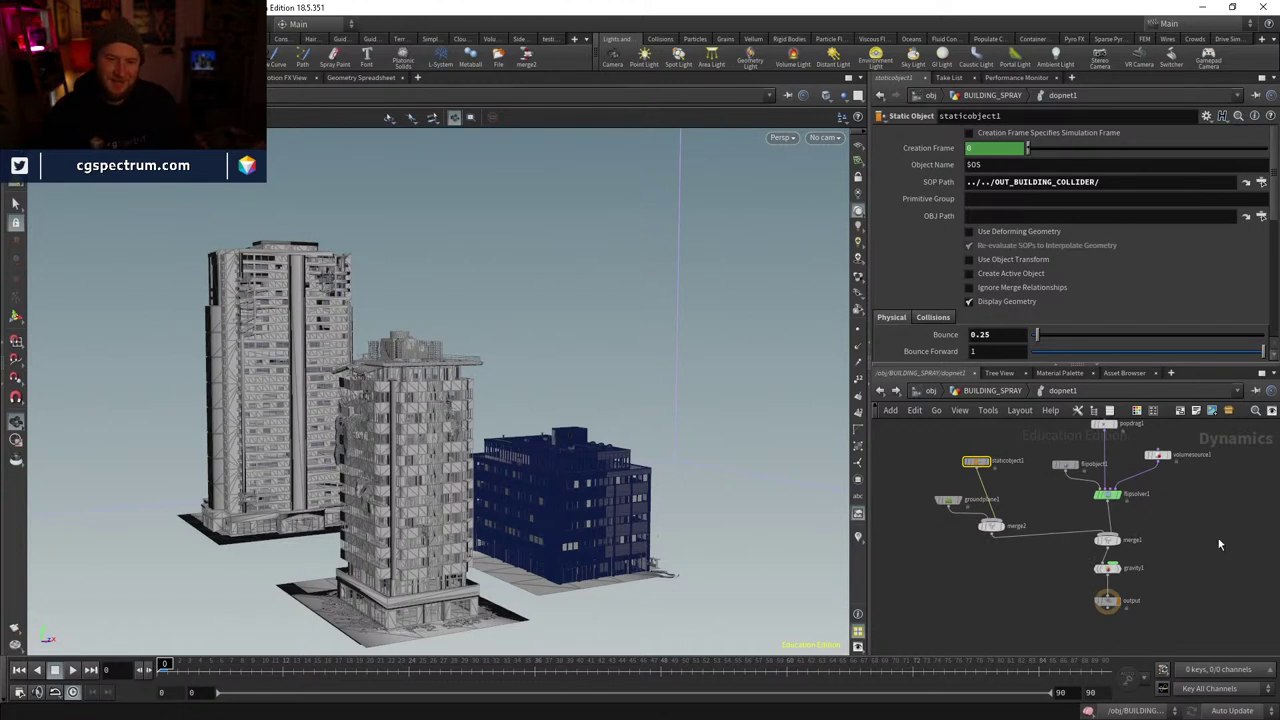
pyautogui.scroll(3, 1018, 467)
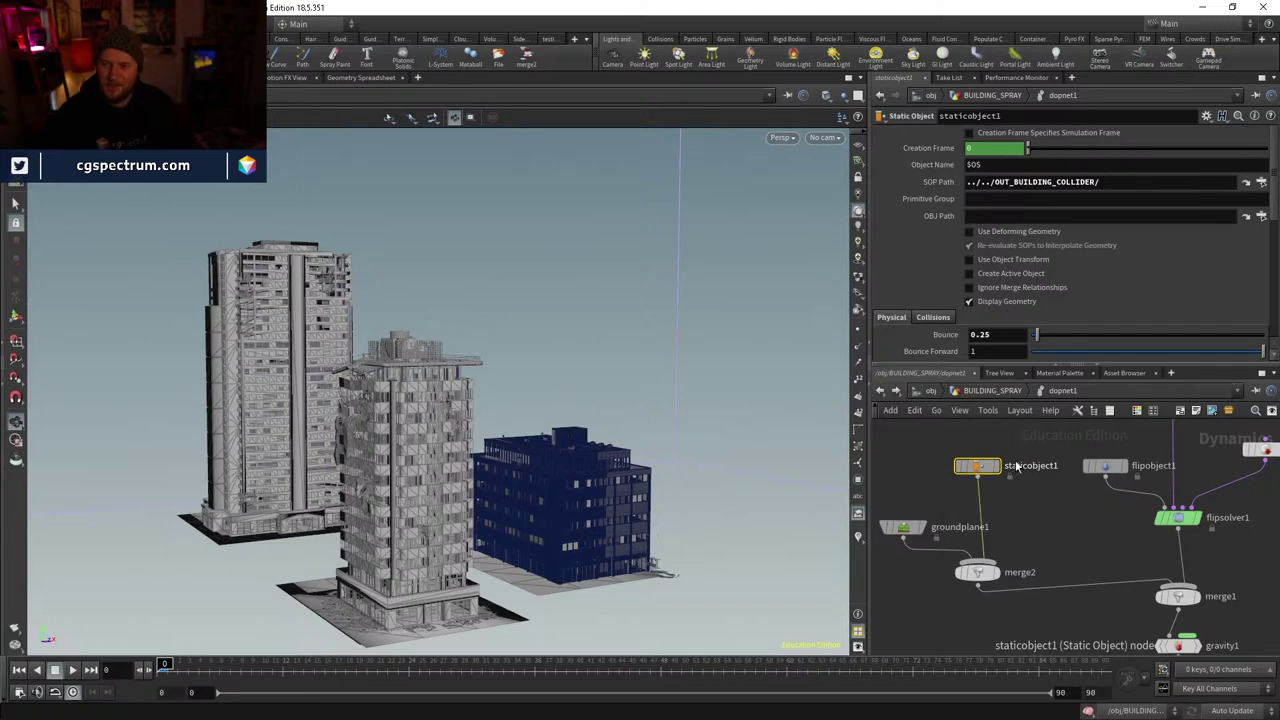
pyautogui.press('l')
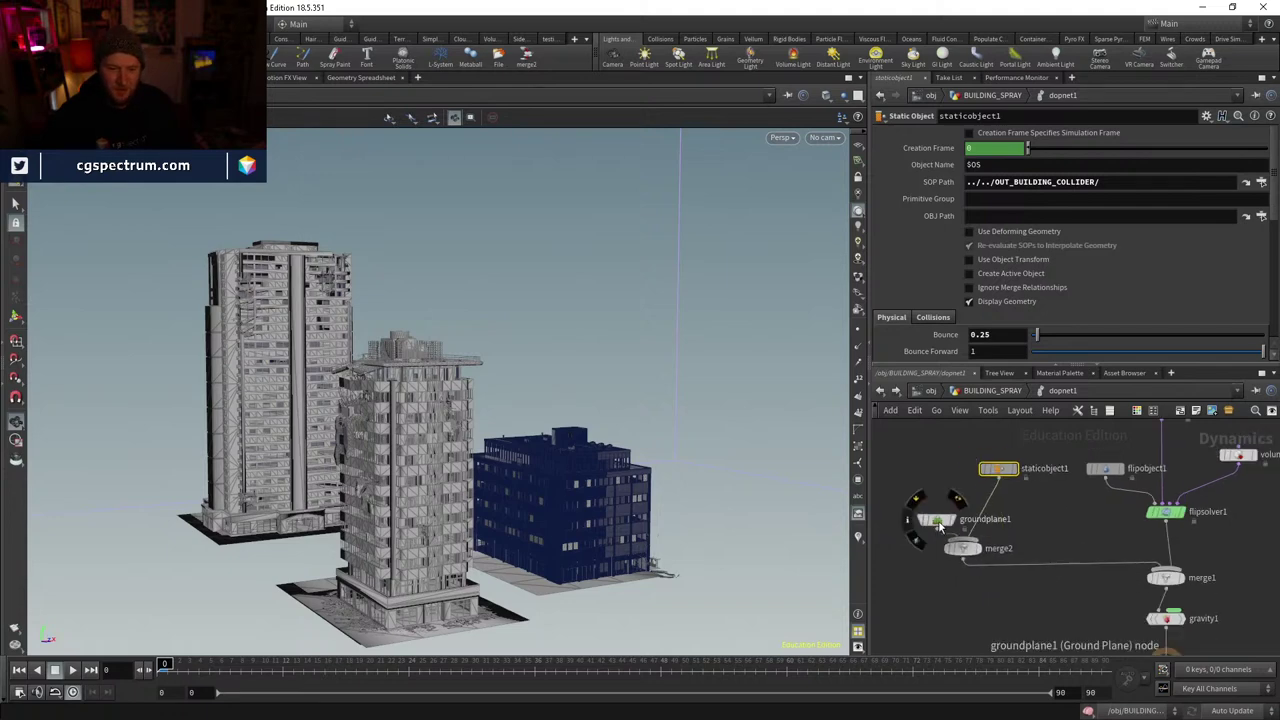
pyautogui.moveTo(540, 350); pyautogui.dragTo(586, 404)
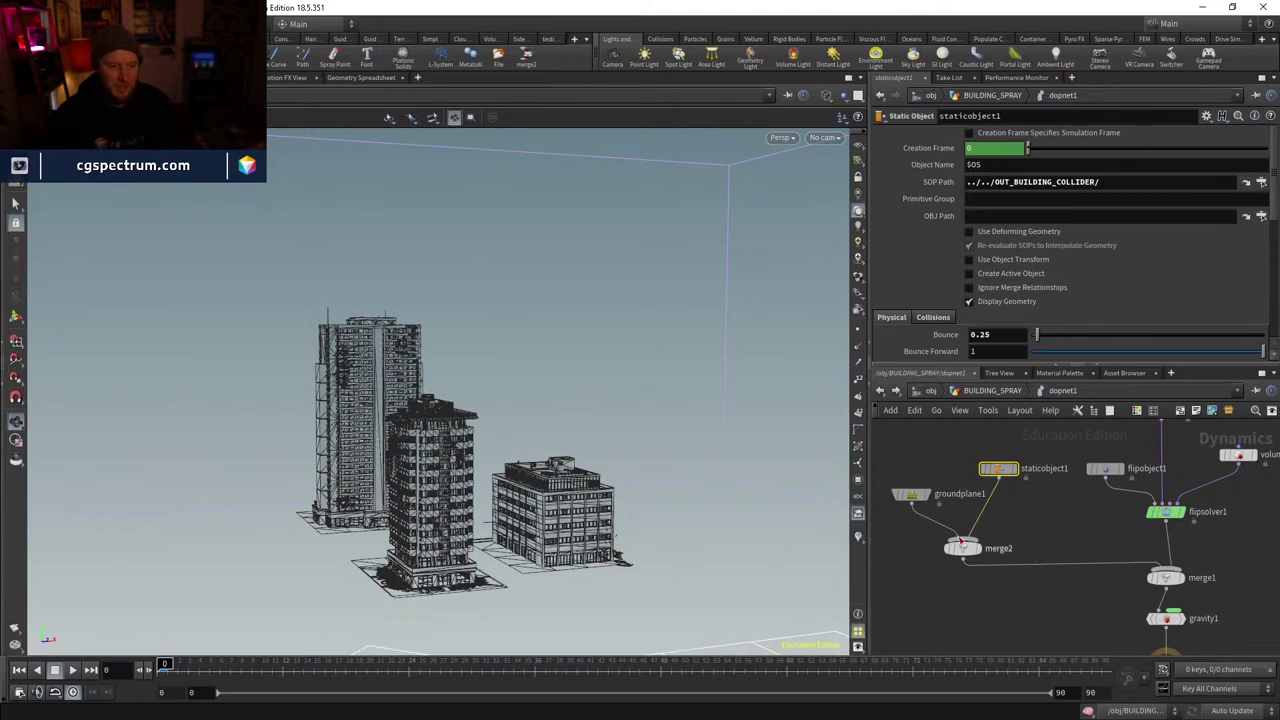
# - Play the FLIP sim to watch the spray hit the buildings, then stop it
pyautogui.click(80, 671)
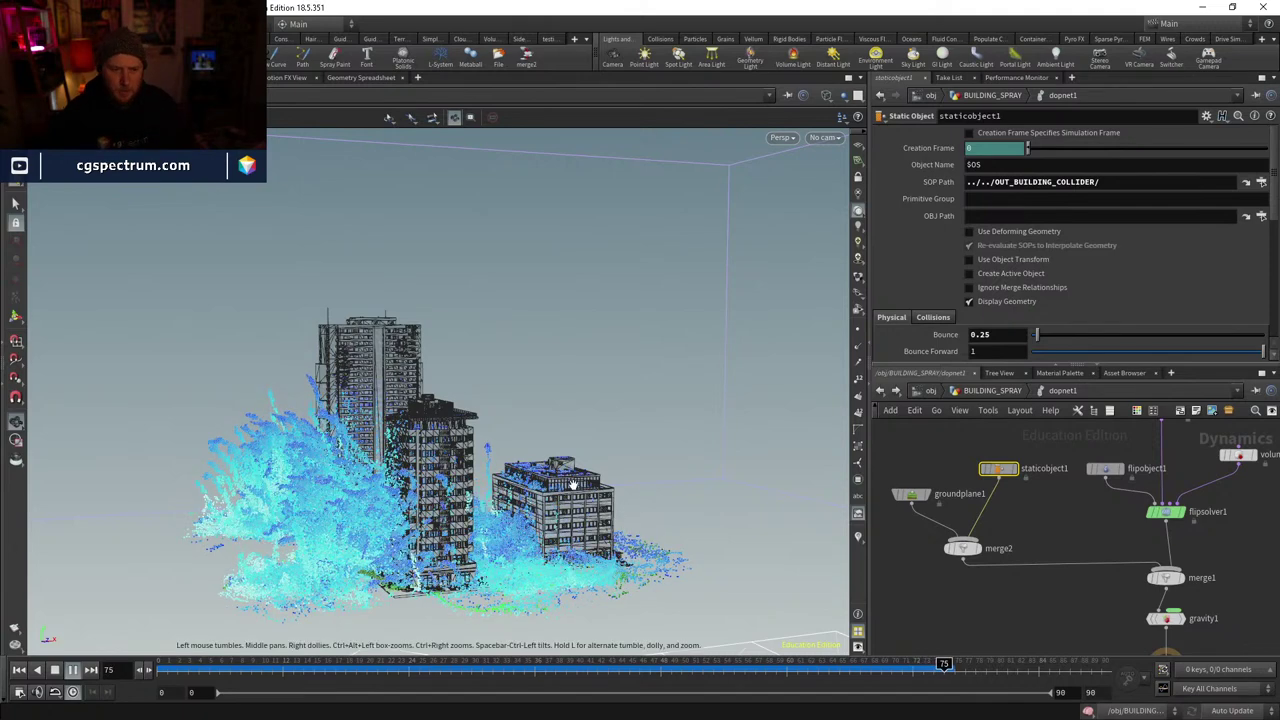
pyautogui.click(402, 662)
pyautogui.moveTo(402, 662); pyautogui.dragTo(660, 662)
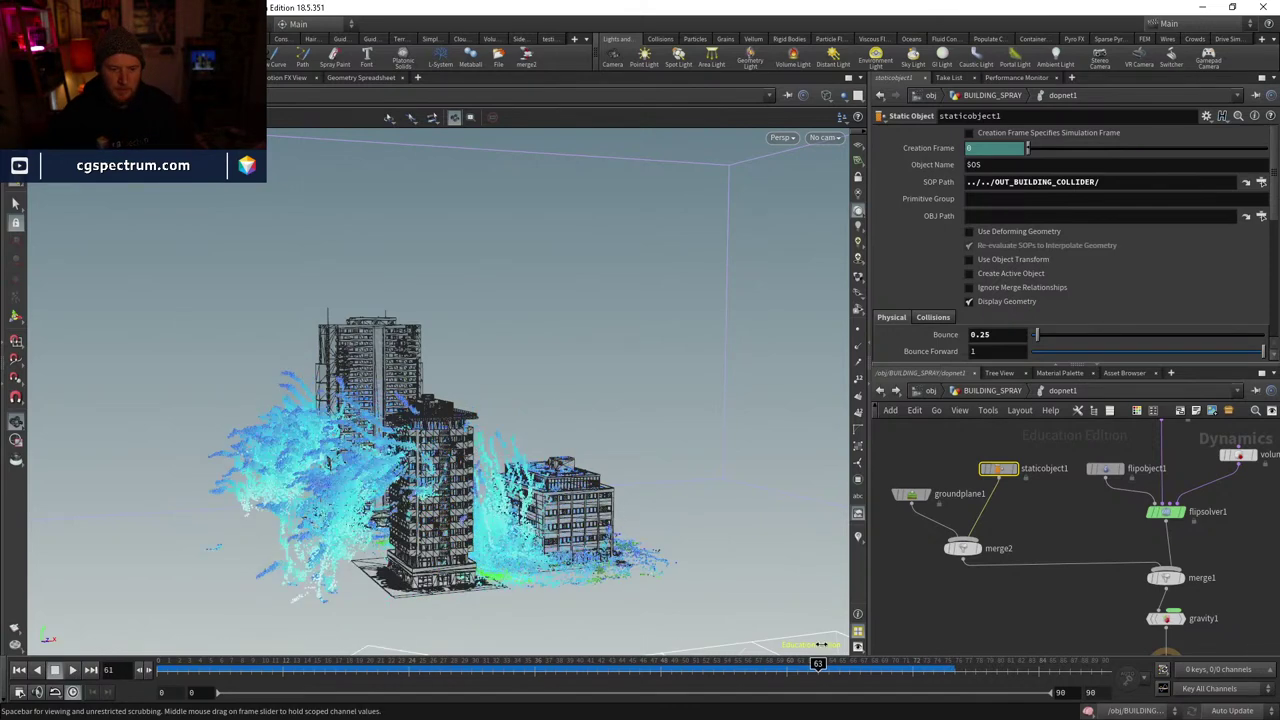
pyautogui.moveTo(680, 487)
pyautogui.mouseDown()
pyautogui.moveTo(570, 465)
pyautogui.moveTo(650, 400)
pyautogui.moveTo(474, 531)
pyautogui.moveTo(649, 466)
pyautogui.moveTo(621, 428)
pyautogui.moveTo(586, 480)
pyautogui.moveTo(631, 449)
pyautogui.moveTo(580, 475)
pyautogui.moveTo(596, 498)
pyautogui.moveTo(570, 494)
pyautogui.mouseUp()
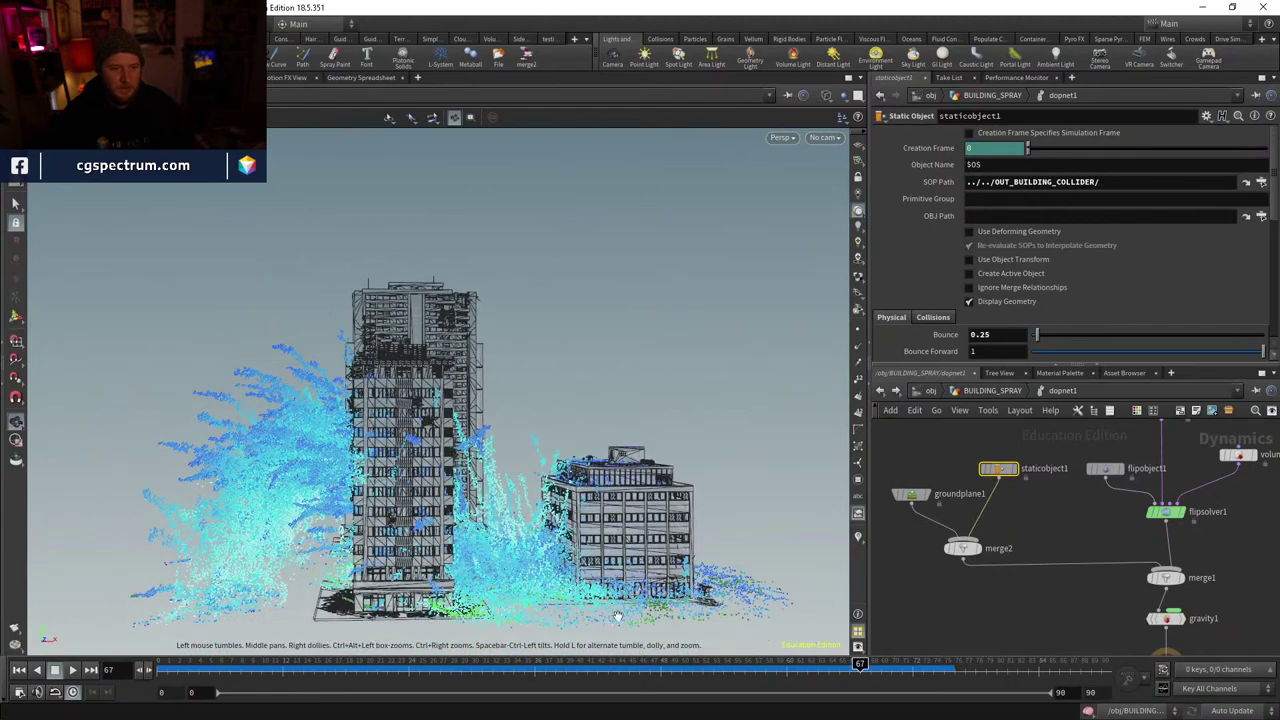
# - Scrub the spray back and forth up to frame 67, then return to frame 0
pyautogui.click(735, 664)
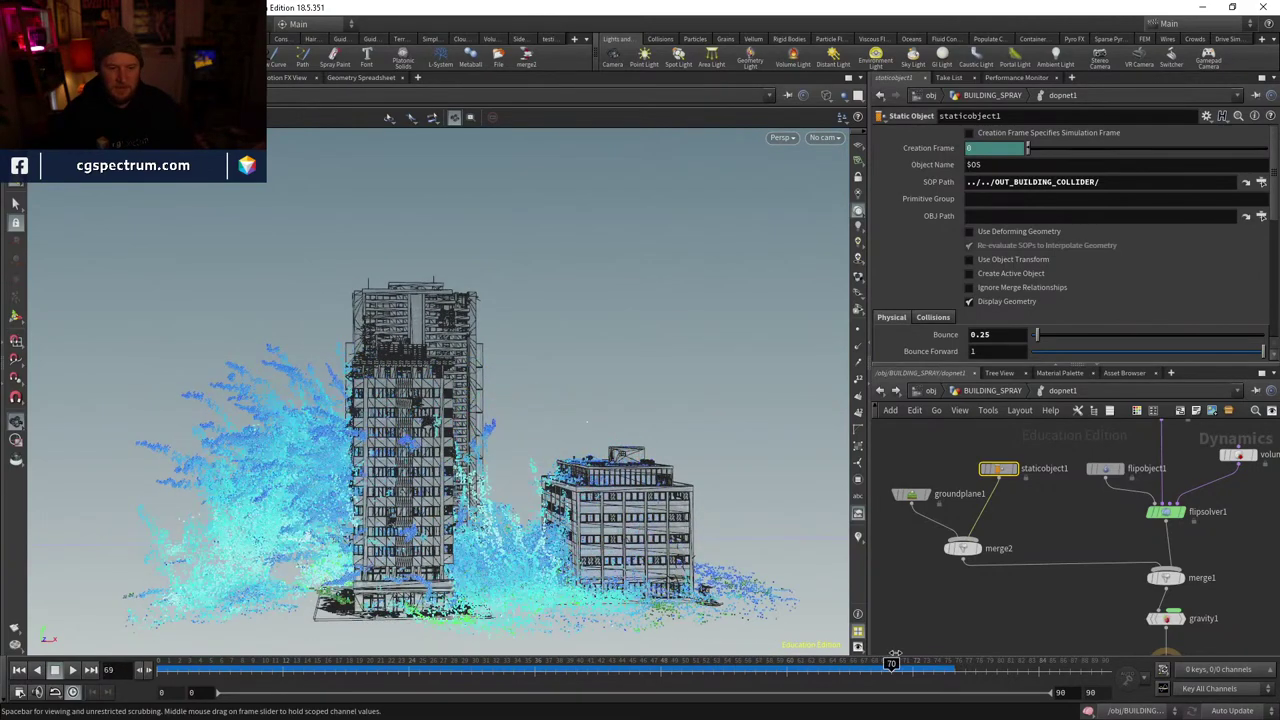
pyautogui.moveTo(828, 664)
pyautogui.mouseDown()
pyautogui.moveTo(705, 648)
pyautogui.moveTo(712, 660)
pyautogui.moveTo(784, 664)
pyautogui.moveTo(650, 664)
pyautogui.mouseUp()
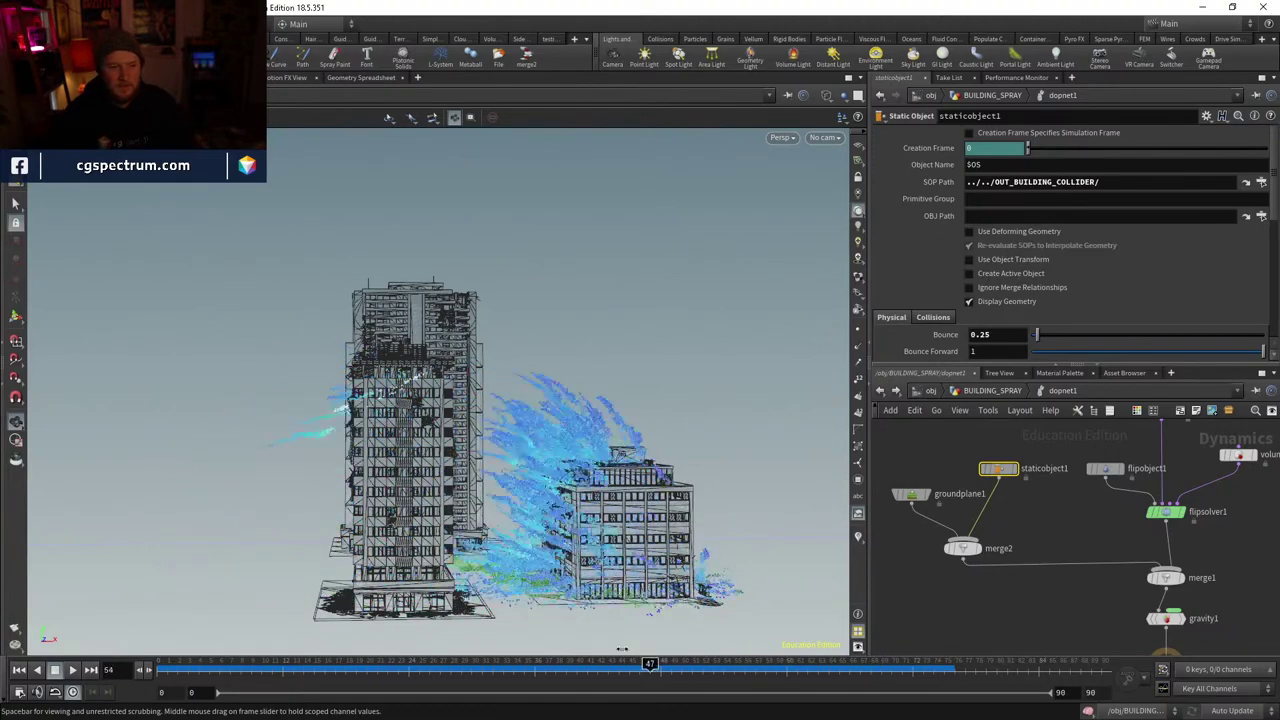
pyautogui.moveTo(877, 635); pyautogui.dragTo(570, 633)
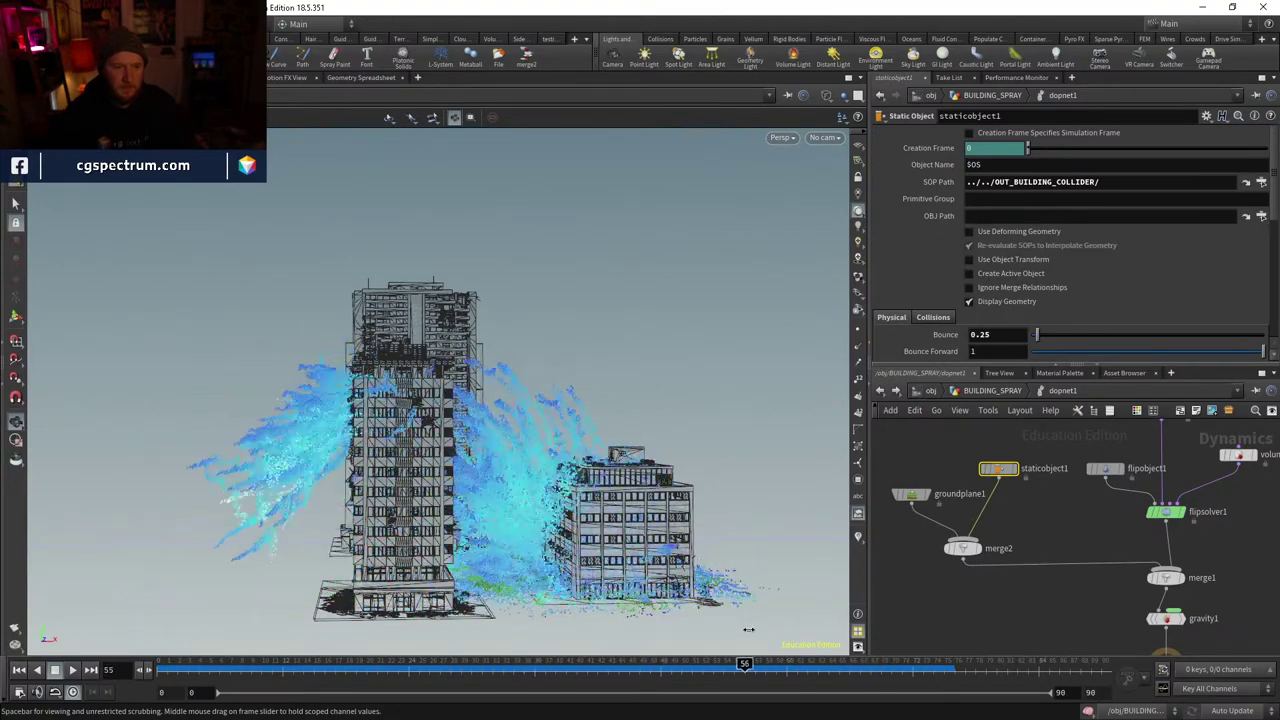
pyautogui.moveTo(800, 664)
pyautogui.mouseDown()
pyautogui.moveTo(862, 664)
pyautogui.moveTo(682, 664)
pyautogui.moveTo(860, 664)
pyautogui.mouseUp()
pyautogui.moveTo(640, 440)
pyautogui.mouseDown()
pyautogui.moveTo(660, 423)
pyautogui.moveTo(626, 526)
pyautogui.moveTo(600, 471)
pyautogui.moveTo(415, 583)
pyautogui.moveTo(737, 557)
pyautogui.moveTo(714, 531)
pyautogui.moveTo(521, 548)
pyautogui.moveTo(600, 560)
pyautogui.mouseUp()
pyautogui.click(283, 664)
pyautogui.moveTo(545, 664)
pyautogui.mouseDown()
pyautogui.moveTo(870, 667)
pyautogui.moveTo(482, 664)
pyautogui.moveTo(808, 664)
pyautogui.moveTo(740, 650)
pyautogui.moveTo(663, 668)
pyautogui.moveTo(740, 640)
pyautogui.moveTo(767, 604)
pyautogui.mouseUp()
pyautogui.hotkey('ctrl', 'Up')
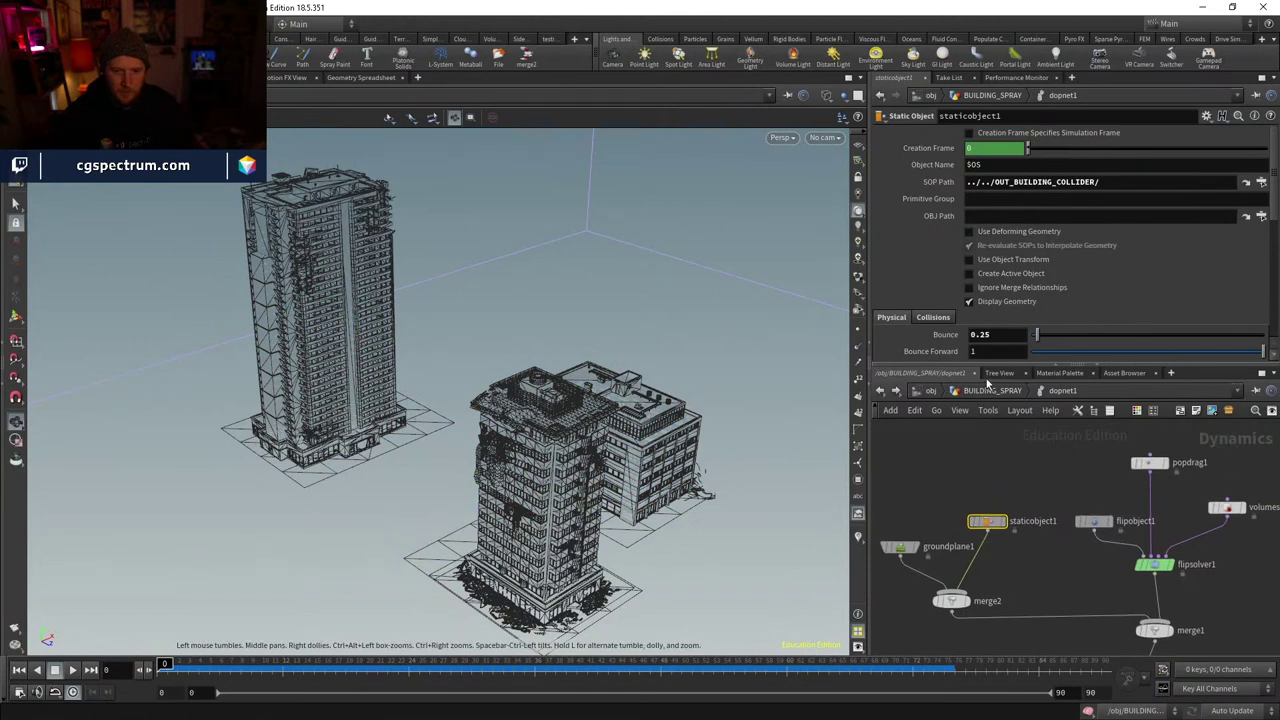
# - Go up to the BUILDING_SPRAY network, select blast4, and frame the spray particles
pyautogui.press('u')
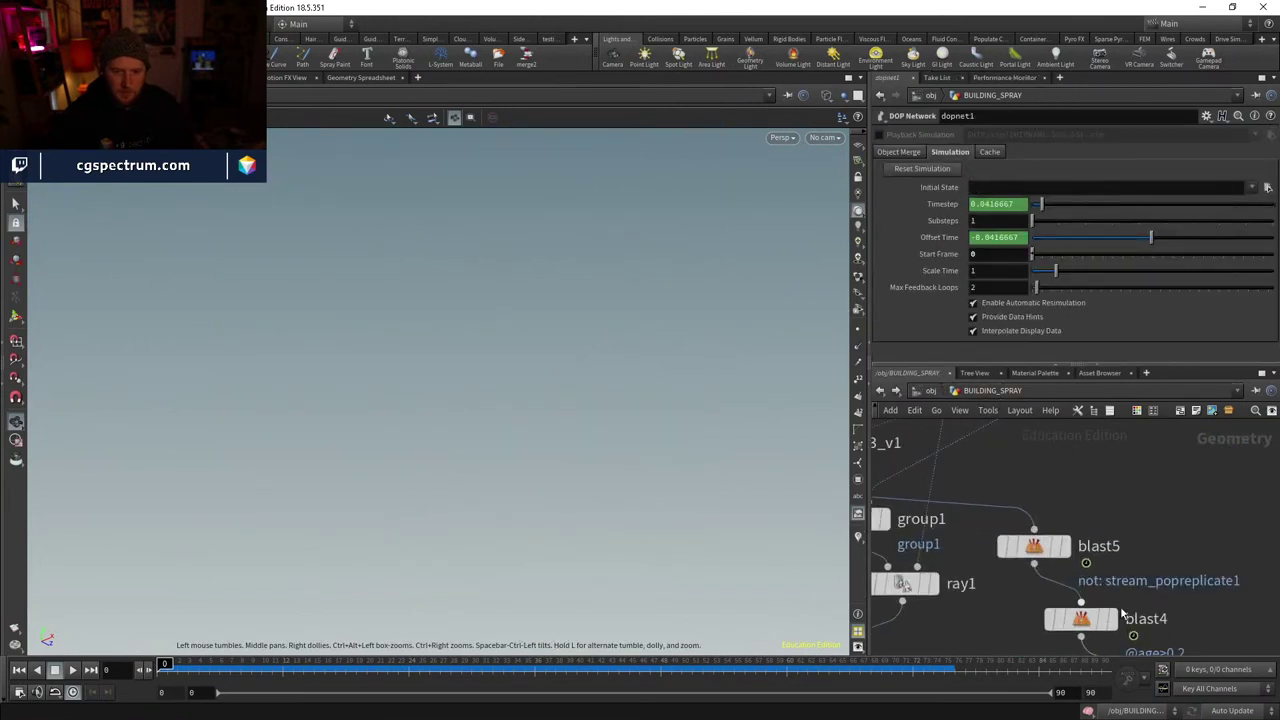
pyautogui.click(1081, 619)
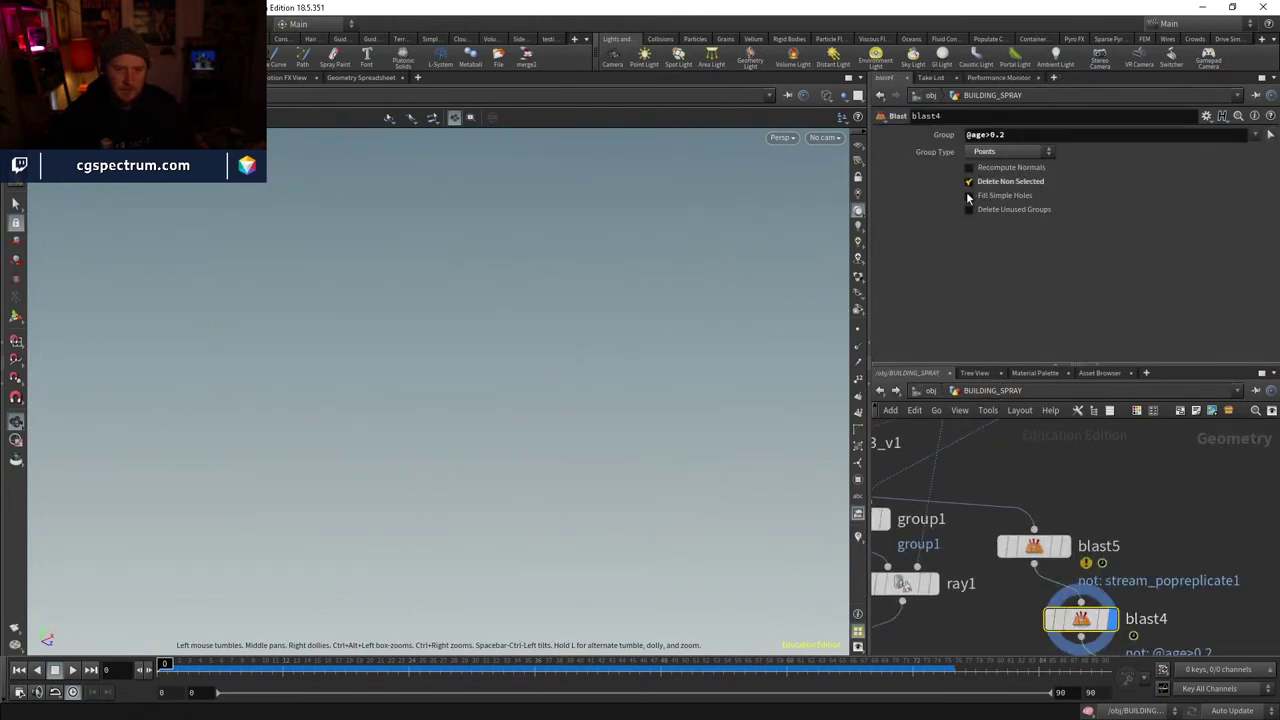
pyautogui.press('Up')
pyautogui.press('g')
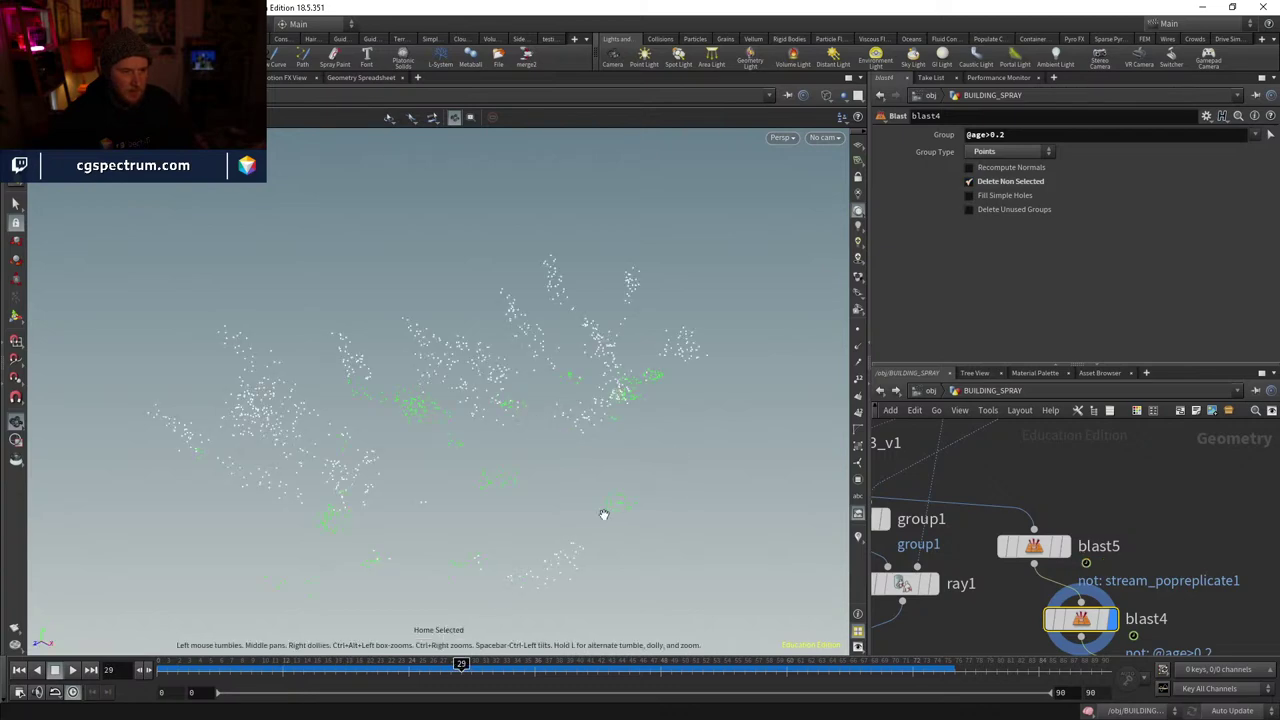
pyautogui.moveTo(603, 515); pyautogui.dragTo(486, 477)
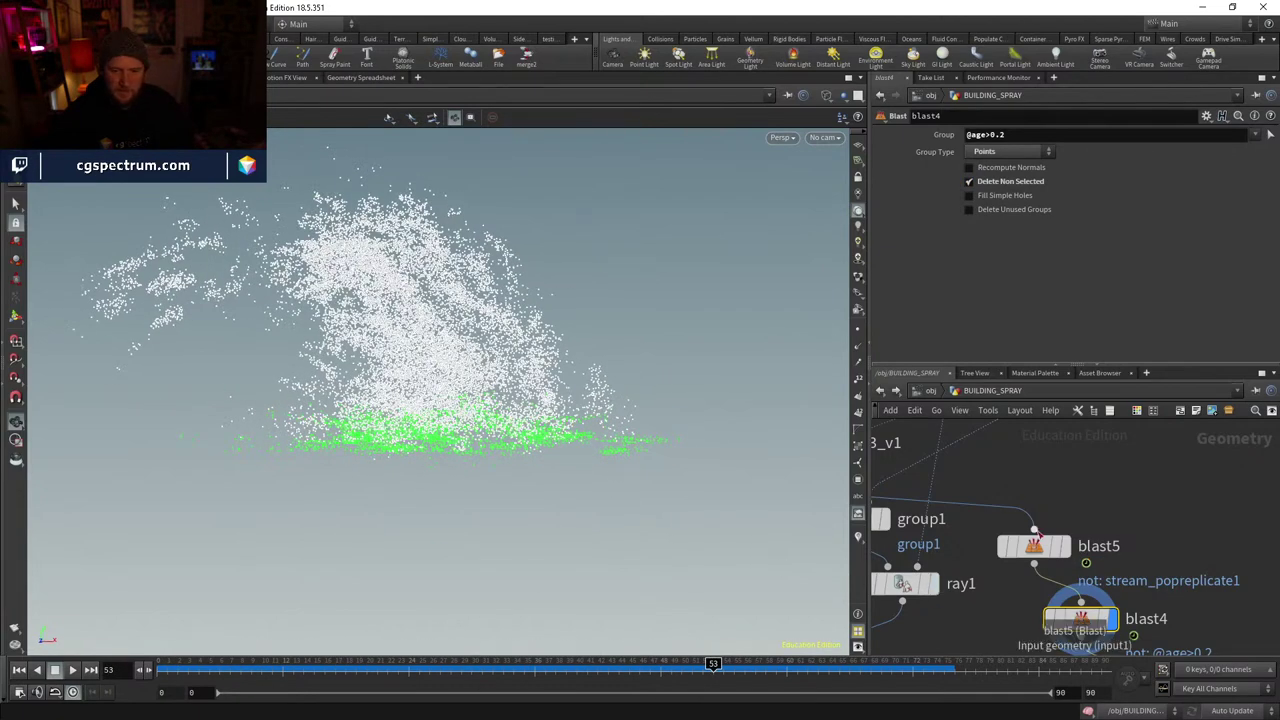
pyautogui.moveTo(1081, 605); pyautogui.dragTo(1065, 570)
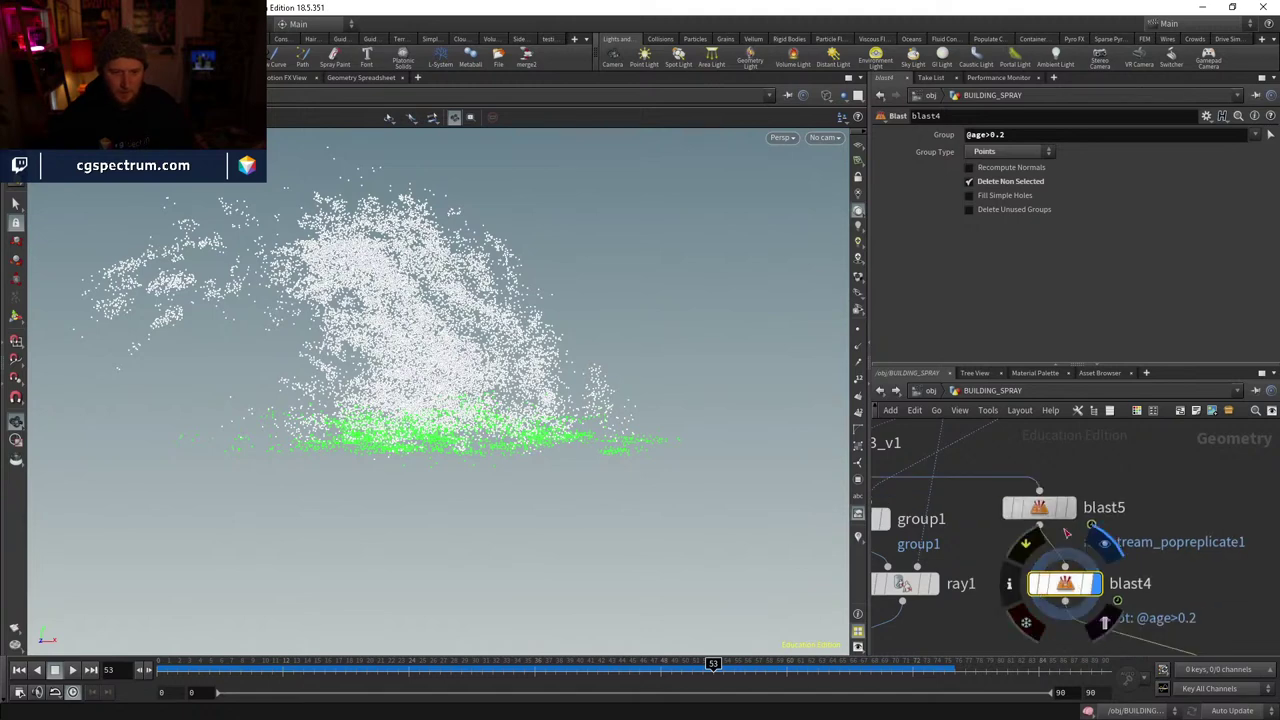
pyautogui.click(1027, 187)
pyautogui.click(1028, 187)
pyautogui.click(1028, 187)
pyautogui.click(1029, 186)
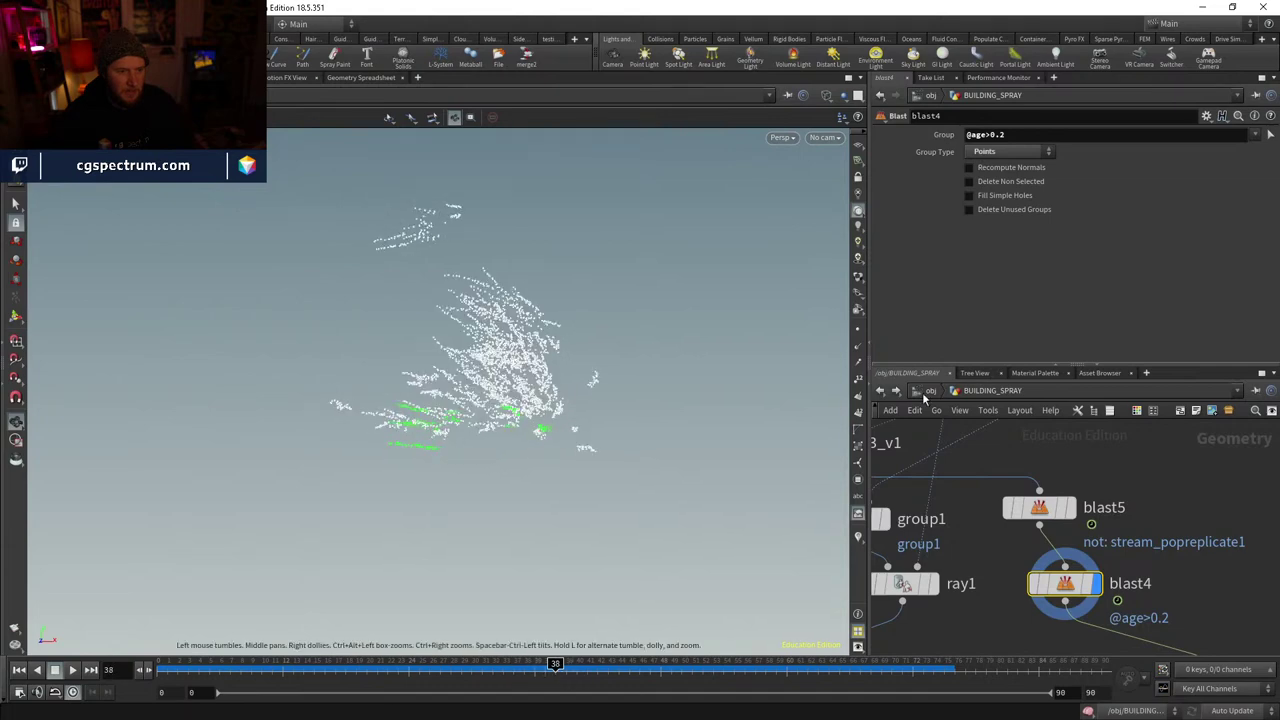
pyautogui.click(1022, 186)
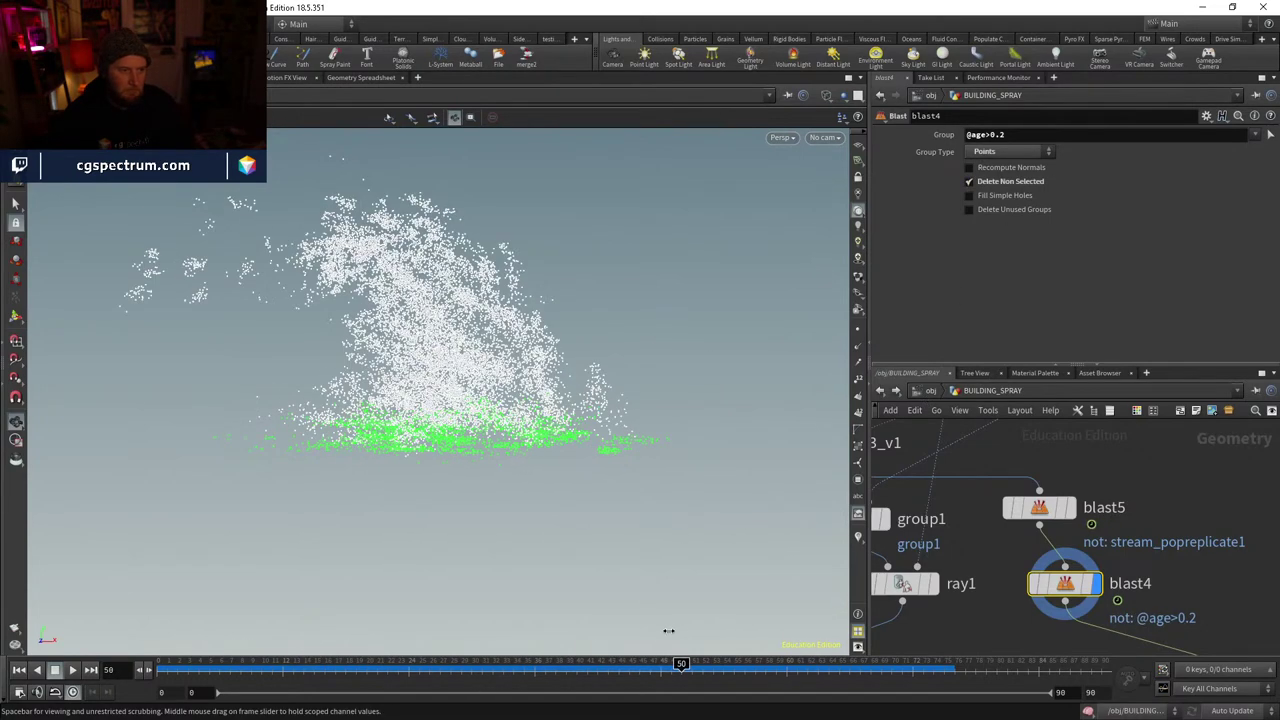
pyautogui.click(1021, 134)
pyautogui.press('BackSpace')
pyautogui.write('1')
pyautogui.press('Return')
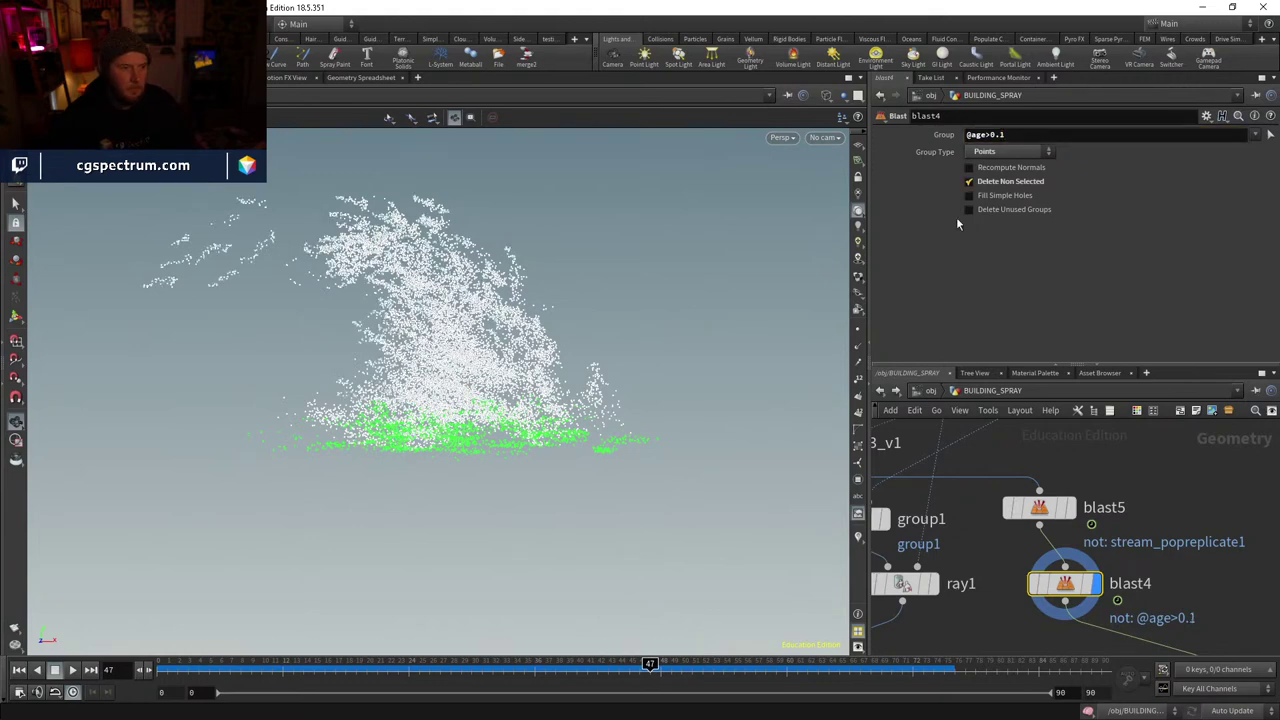
pyautogui.moveTo(1068, 588)
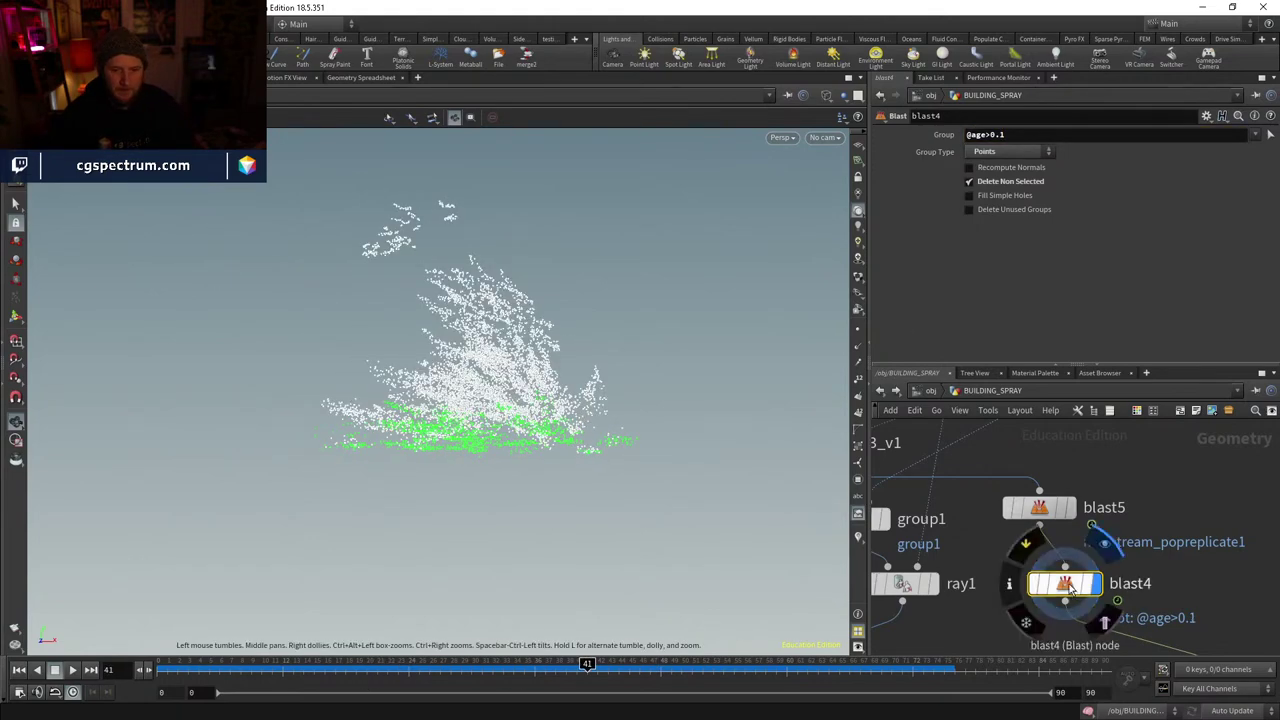
pyautogui.hotkey('ctrl', 'c')
pyautogui.hotkey('ctrl', 'v')
pyautogui.moveTo(1057, 606); pyautogui.dragTo(1056, 623)
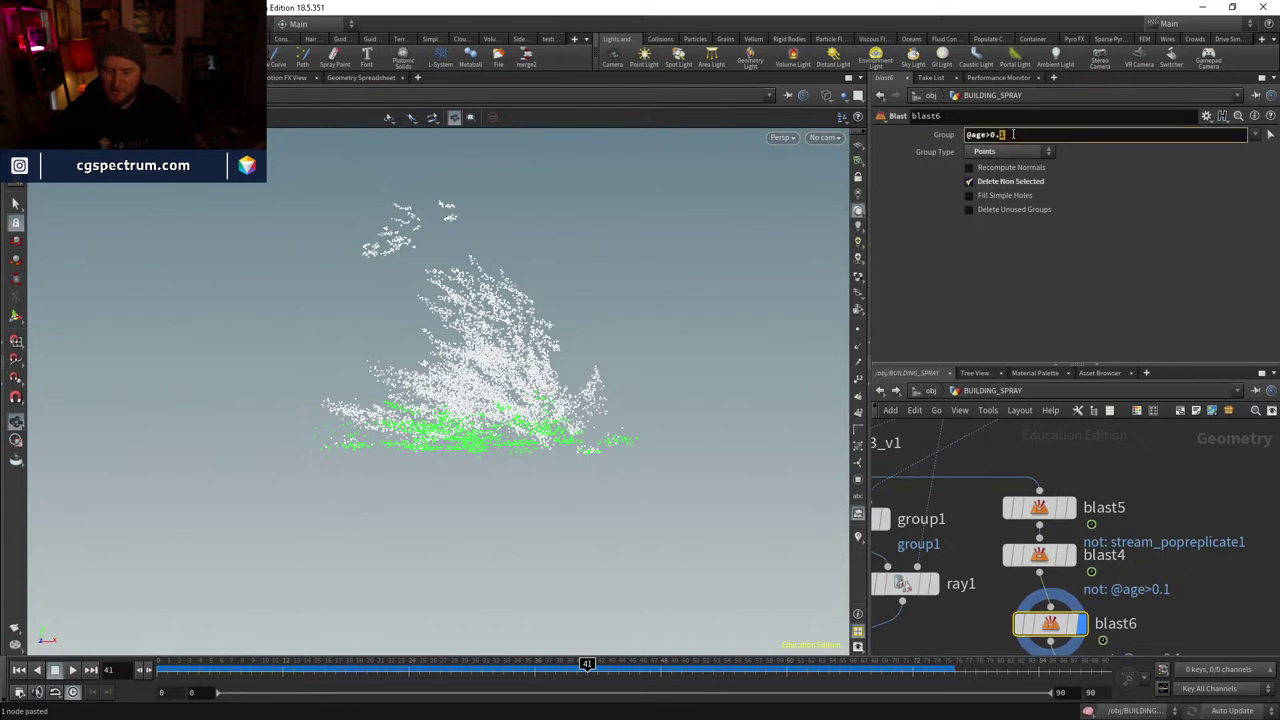
pyautogui.write('2')
pyautogui.press('Return')
pyautogui.click(973, 183)
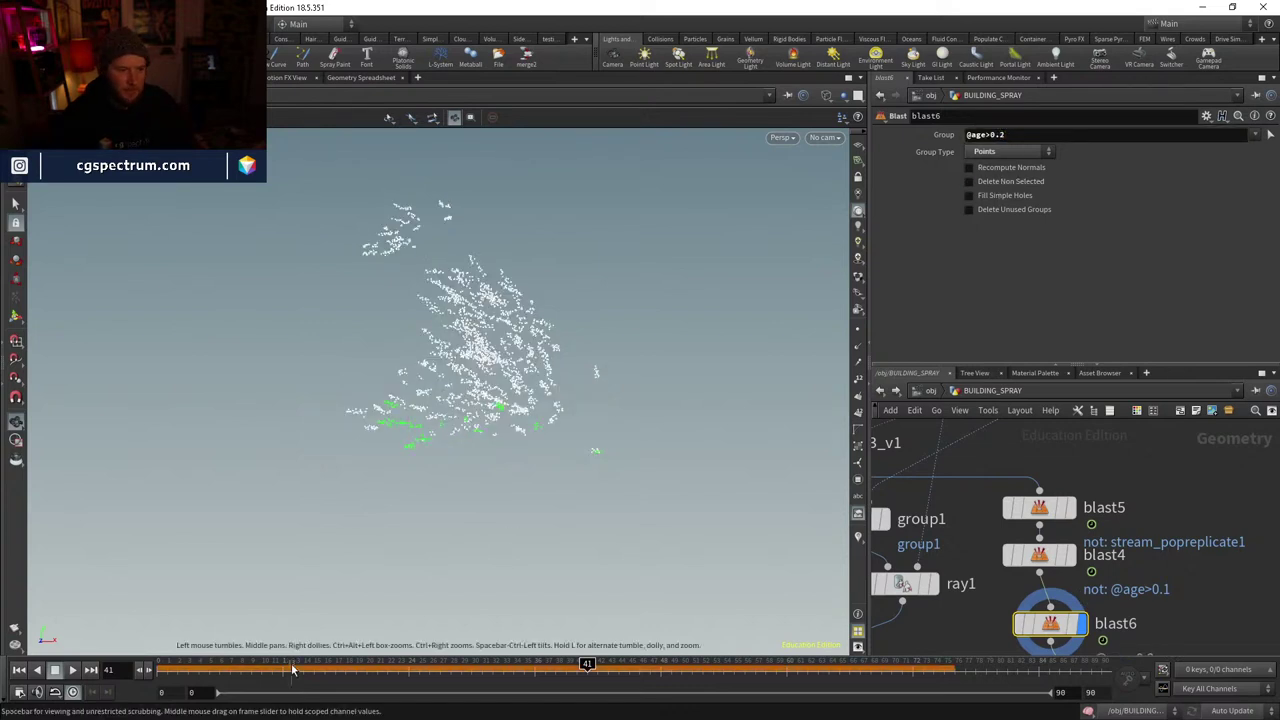
# - Scrub back toward the start of the sim and select dopnet1
pyautogui.moveTo(287, 663)
pyautogui.mouseDown()
pyautogui.moveTo(545, 645)
pyautogui.moveTo(597, 663)
pyautogui.mouseUp()
pyautogui.moveTo(1019, 619)
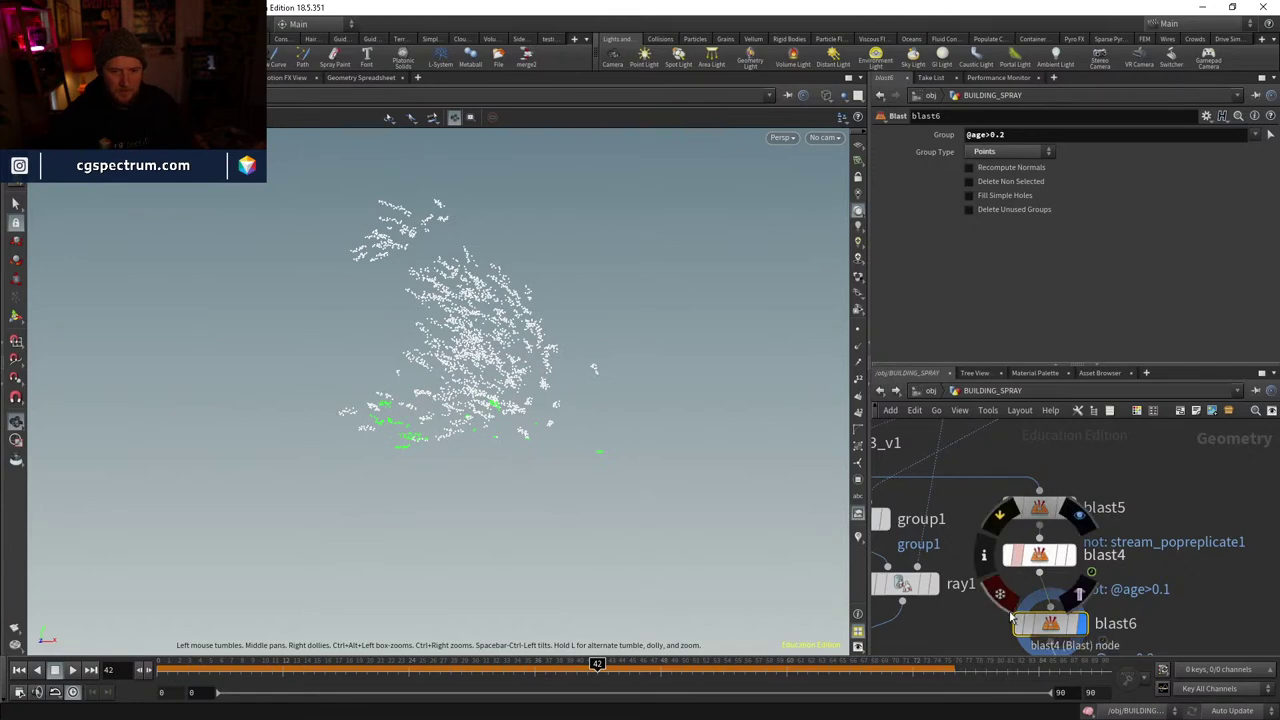
pyautogui.moveTo(350, 663)
pyautogui.mouseDown()
pyautogui.moveTo(453, 663)
pyautogui.moveTo(268, 559)
pyautogui.moveTo(150, 560)
pyautogui.mouseUp()
pyautogui.moveTo(1214, 659); pyautogui.dragTo(1086, 473, button='middle')
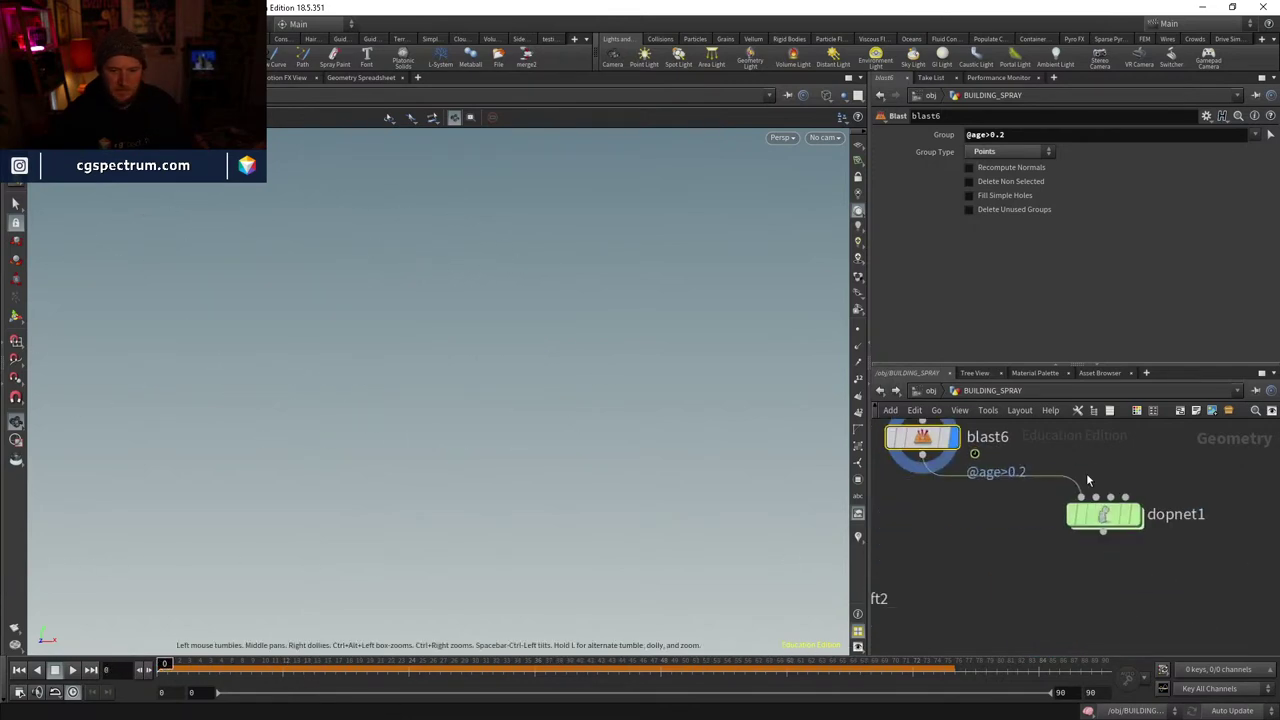
pyautogui.click(1103, 514)
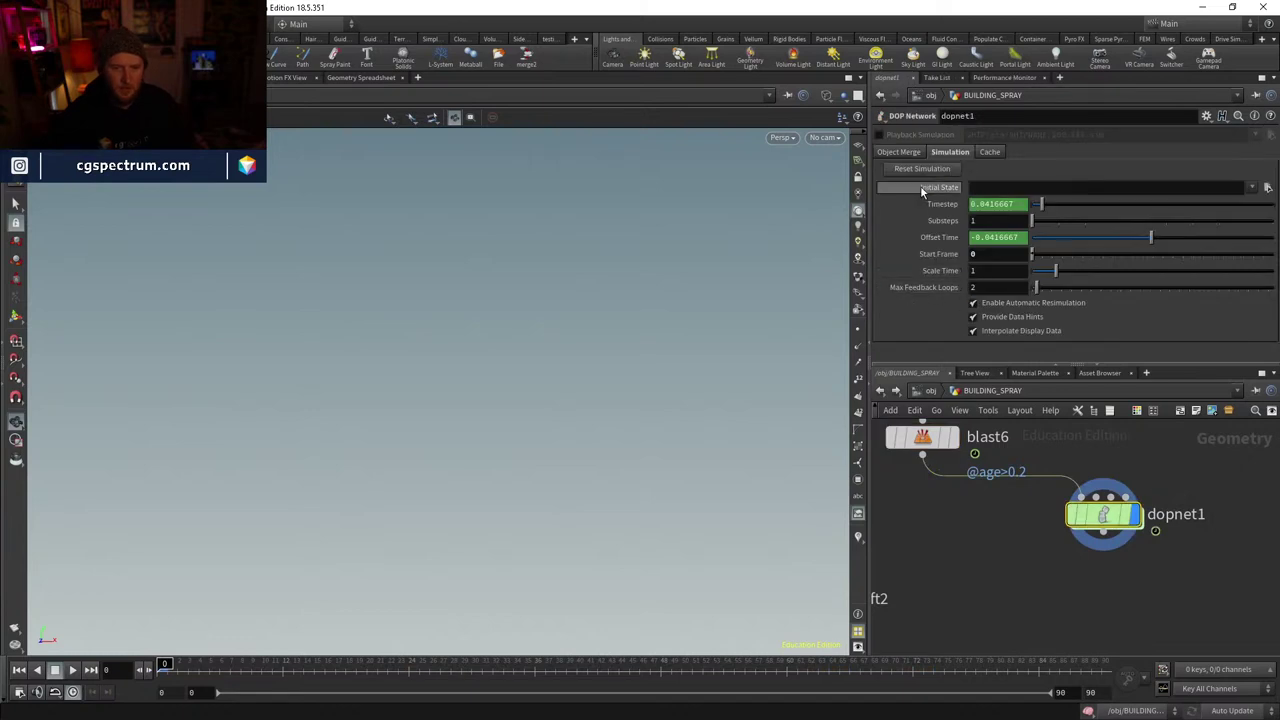
# - Play the sim, go to frame 48, and dive into dopnet1 to view the spray around the buildings
pyautogui.click(73, 670)
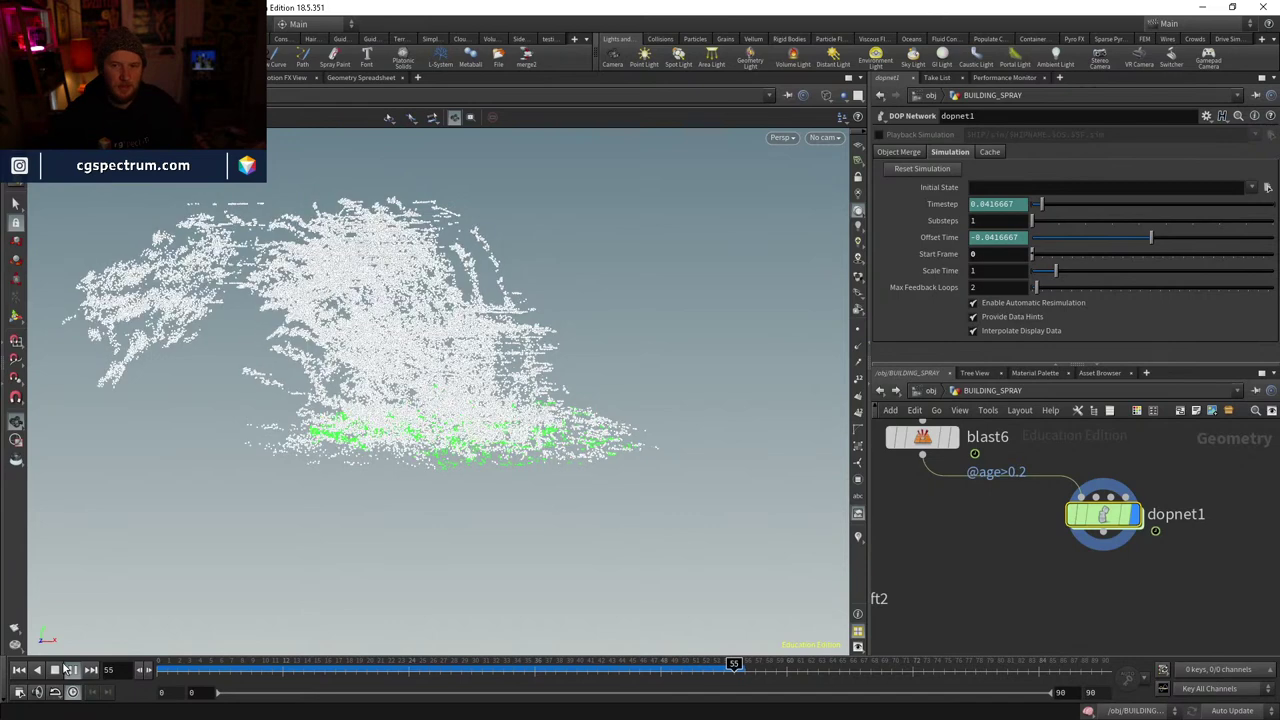
pyautogui.moveTo(314, 672)
pyautogui.mouseDown()
pyautogui.moveTo(370, 690)
pyautogui.moveTo(381, 676)
pyautogui.moveTo(660, 666)
pyautogui.mouseUp()
pyautogui.doubleClick(1113, 512)
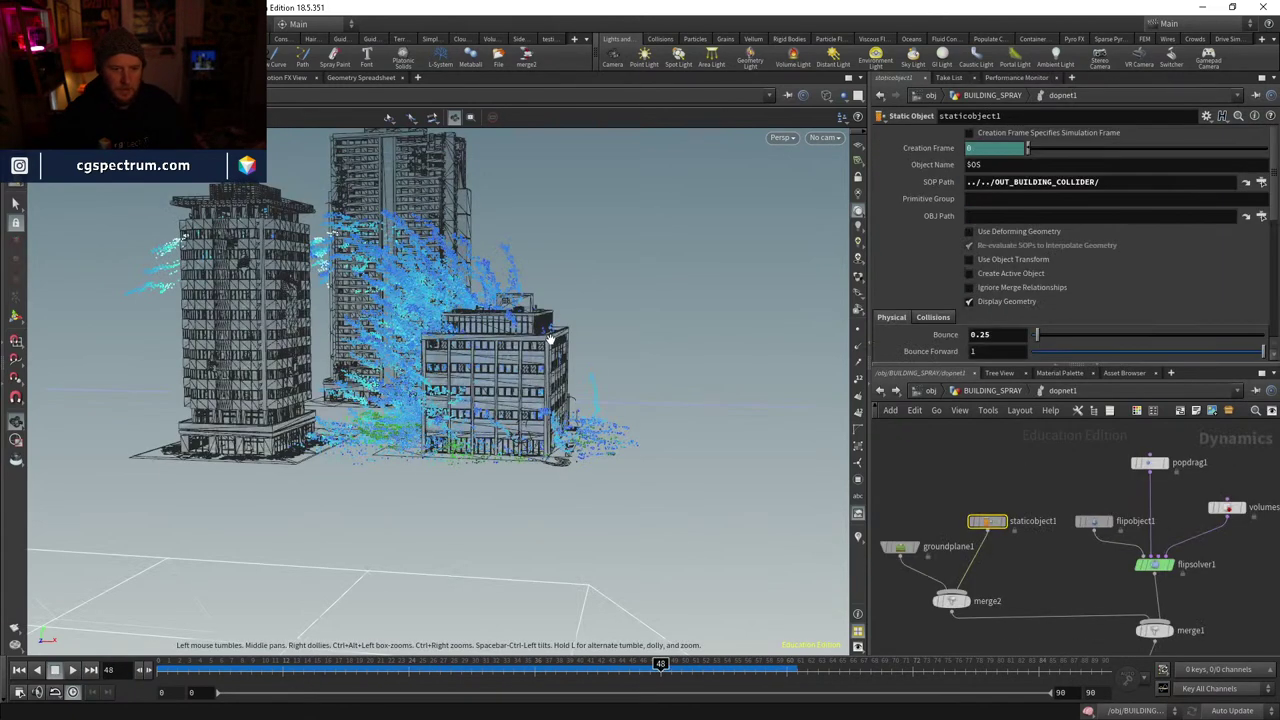
pyautogui.moveTo(480, 400); pyautogui.dragTo(544, 460)
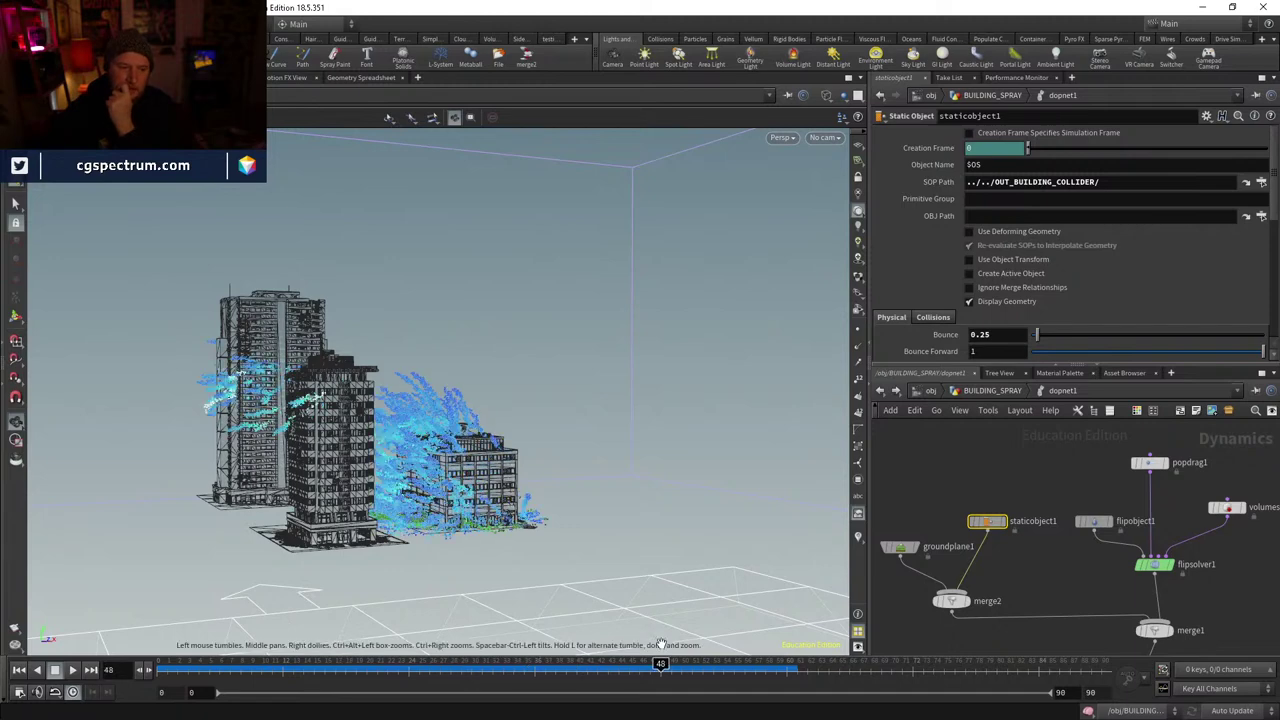
# - Turn on the purple Collision visualization for flipobject1
pyautogui.scroll(3, 1035, 531)
pyautogui.click(1135, 522)
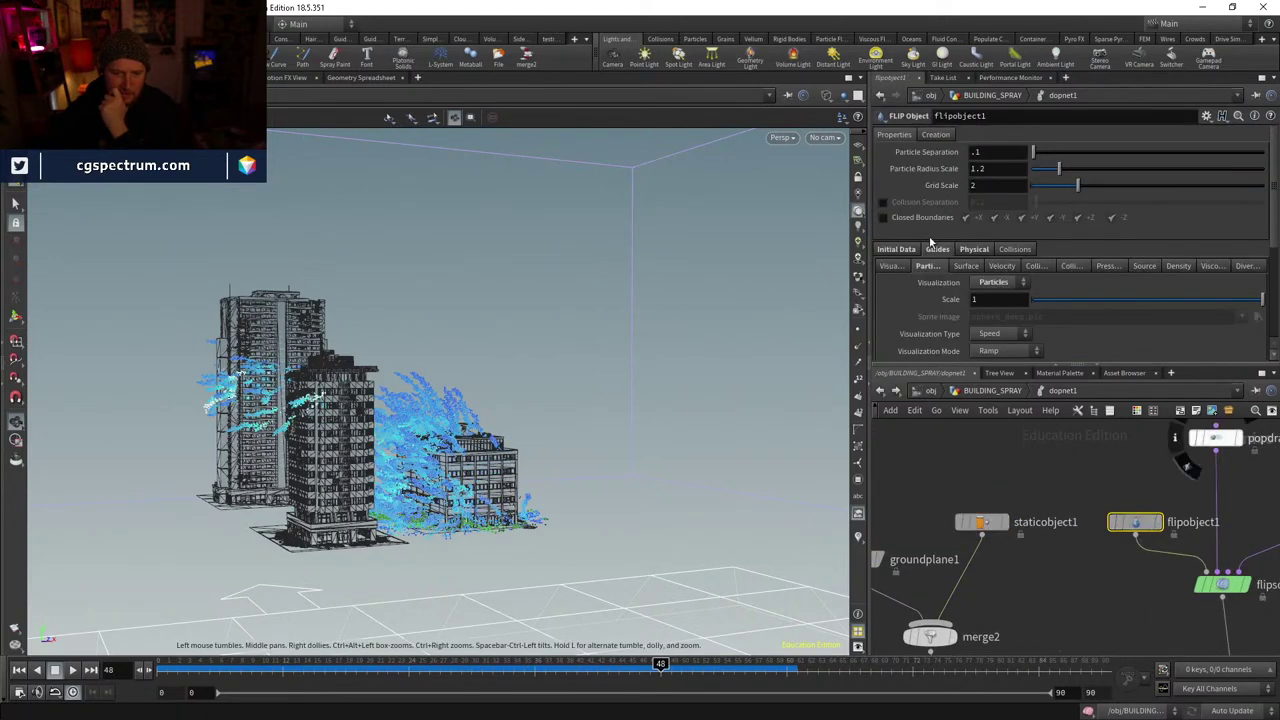
pyautogui.click(890, 266)
pyautogui.scroll(-1, 898, 285)
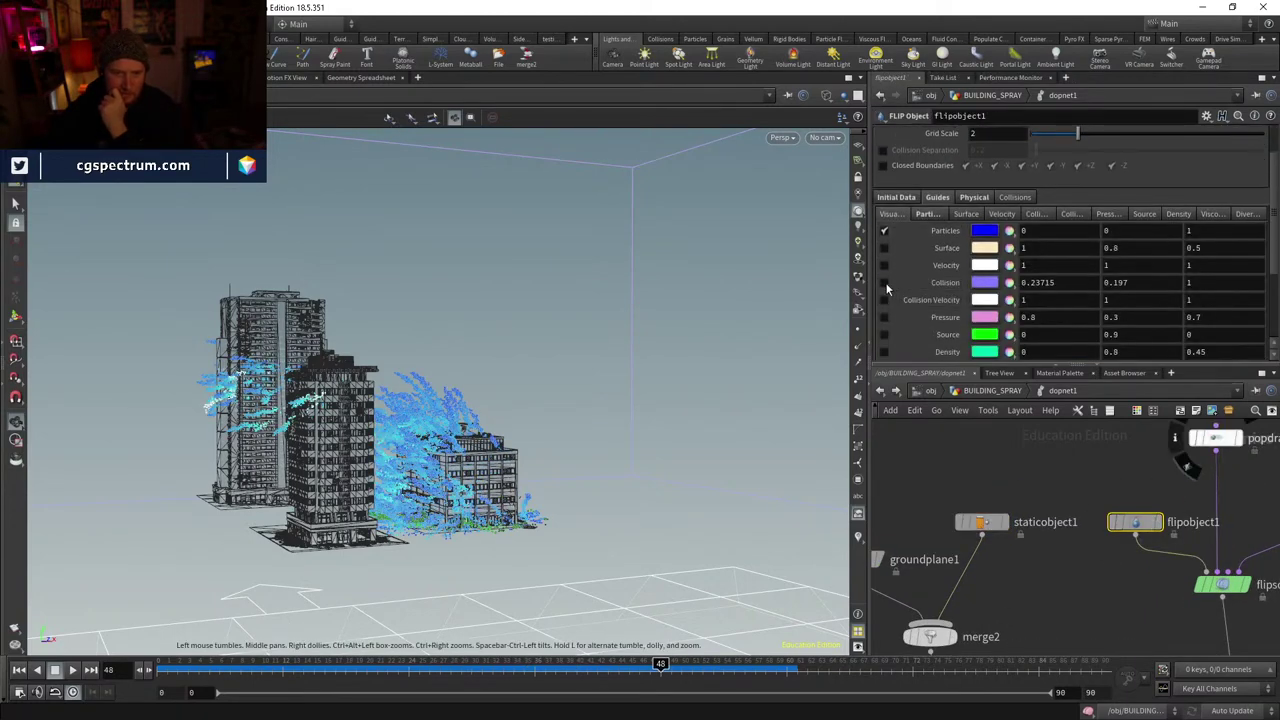
pyautogui.click(884, 283)
# - Inspect staticobject1's collision volume between frames 27 and 45
pyautogui.click(980, 522)
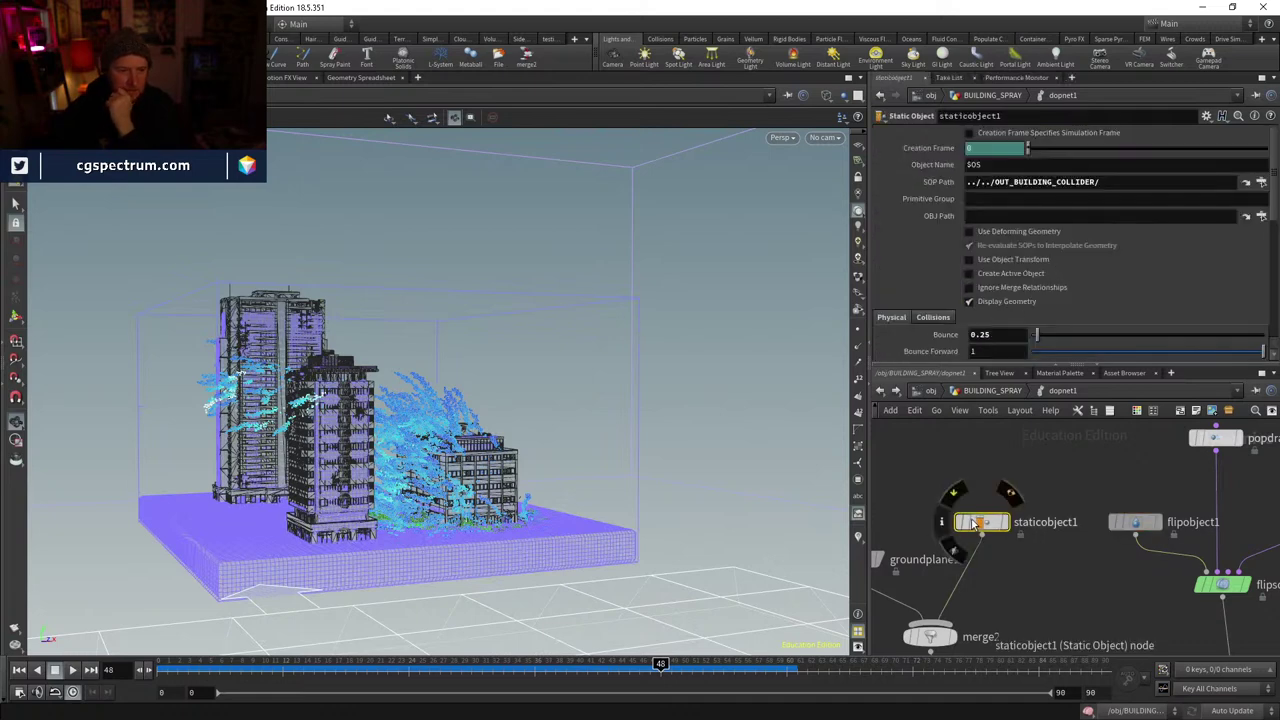
pyautogui.moveTo(671, 470); pyautogui.dragTo(800, 466)
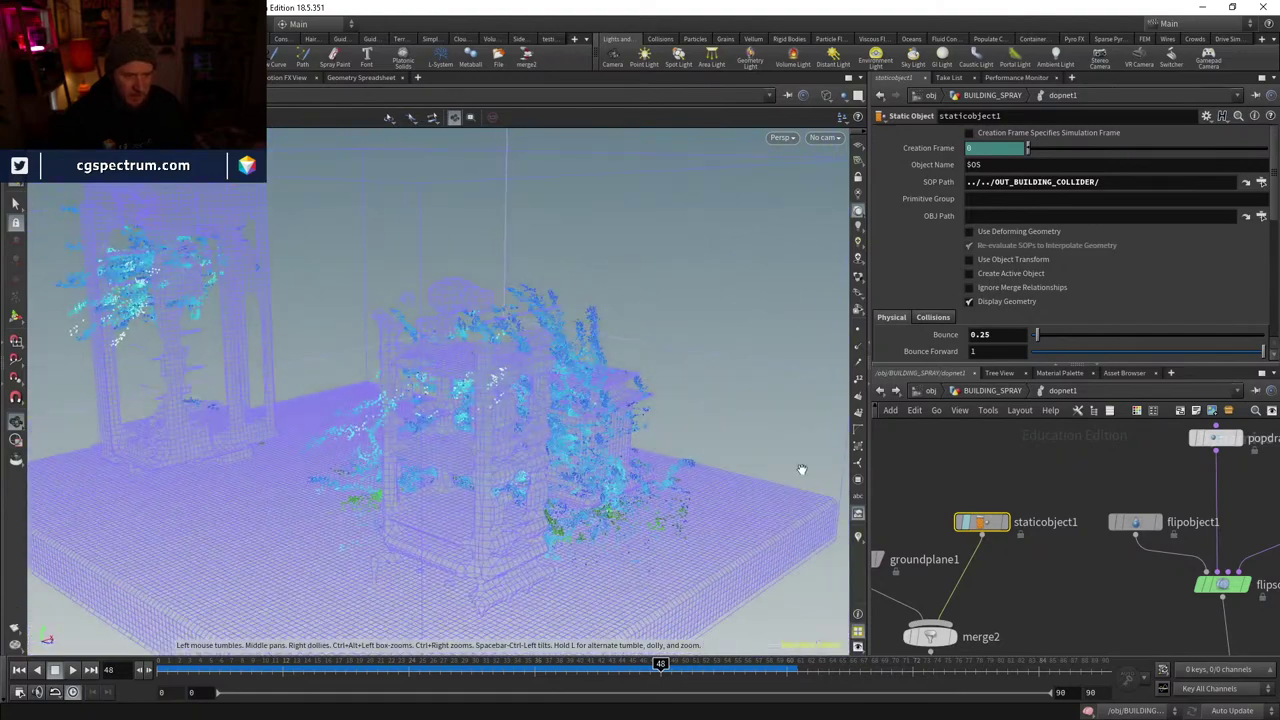
pyautogui.click(440, 662)
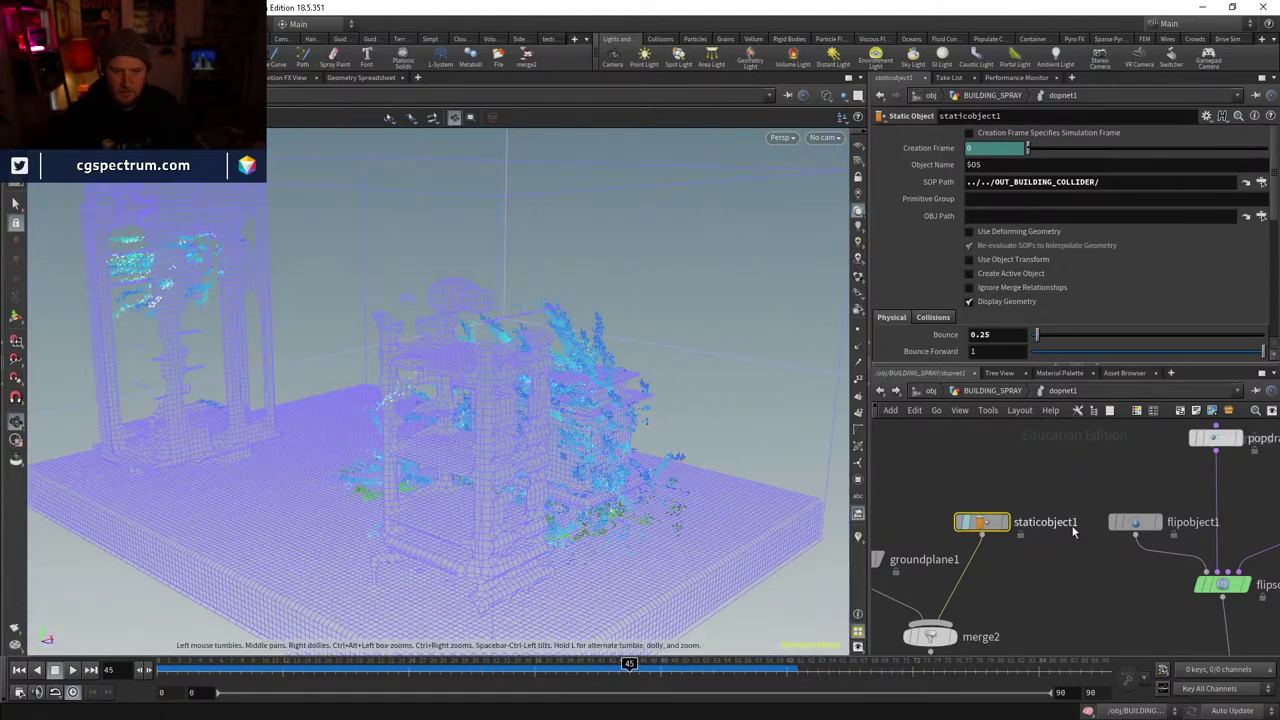
pyautogui.moveTo(1130, 560); pyautogui.dragTo(1018, 576, button='middle')
# - Enable Collision Separation at .05 on flipobject1 and rewind the sim to frame 0
pyautogui.click(1023, 537)
pyautogui.scroll(2, 955, 203)
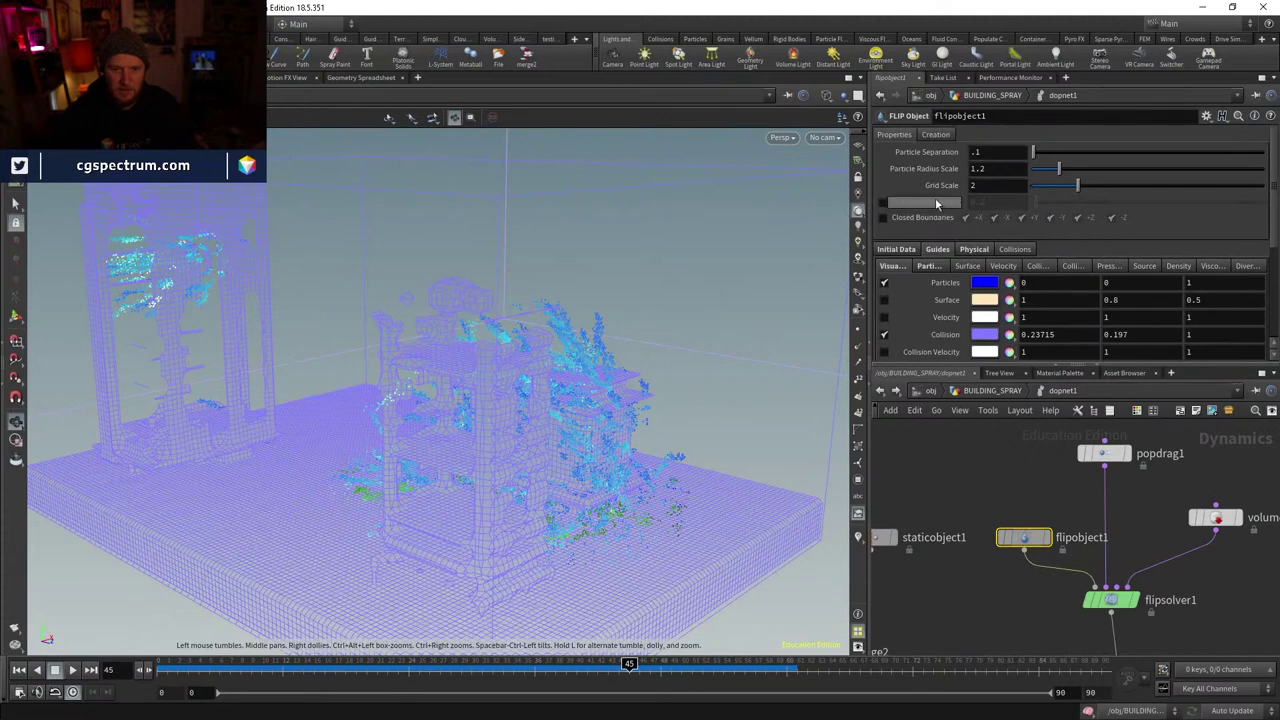
pyautogui.click(882, 202)
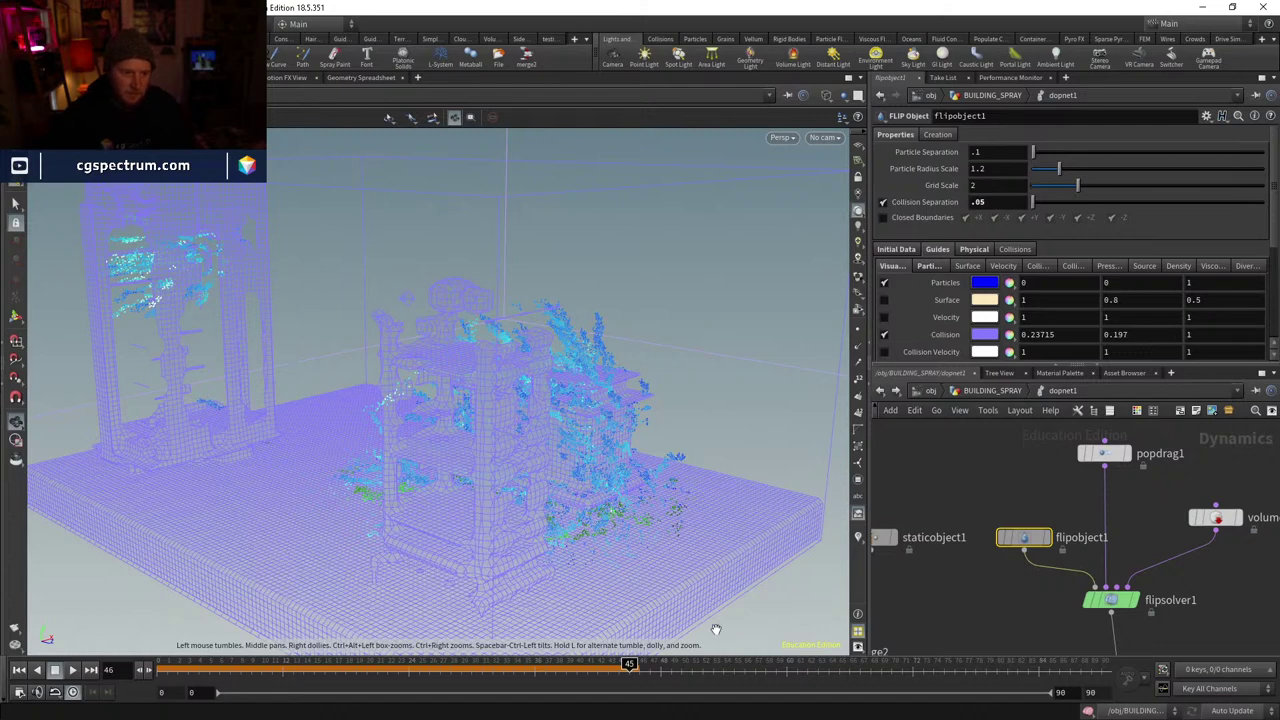
pyautogui.press('Left')
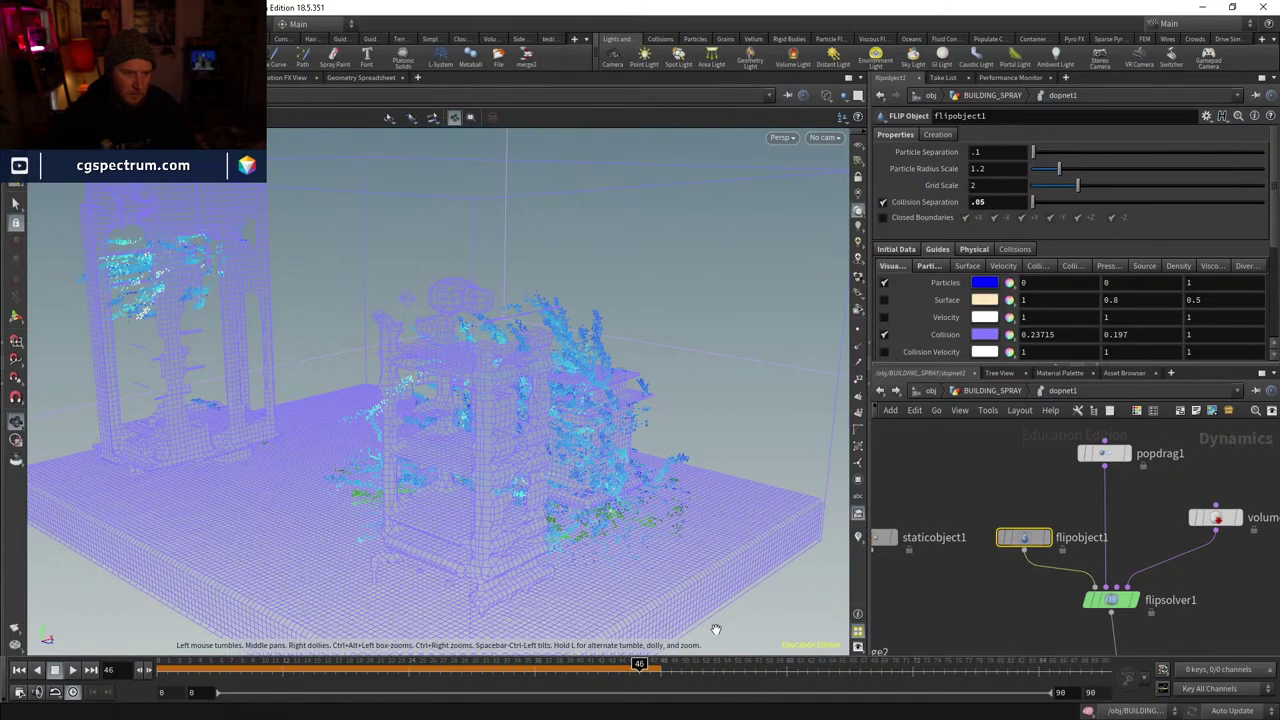
pyautogui.click(20, 670)
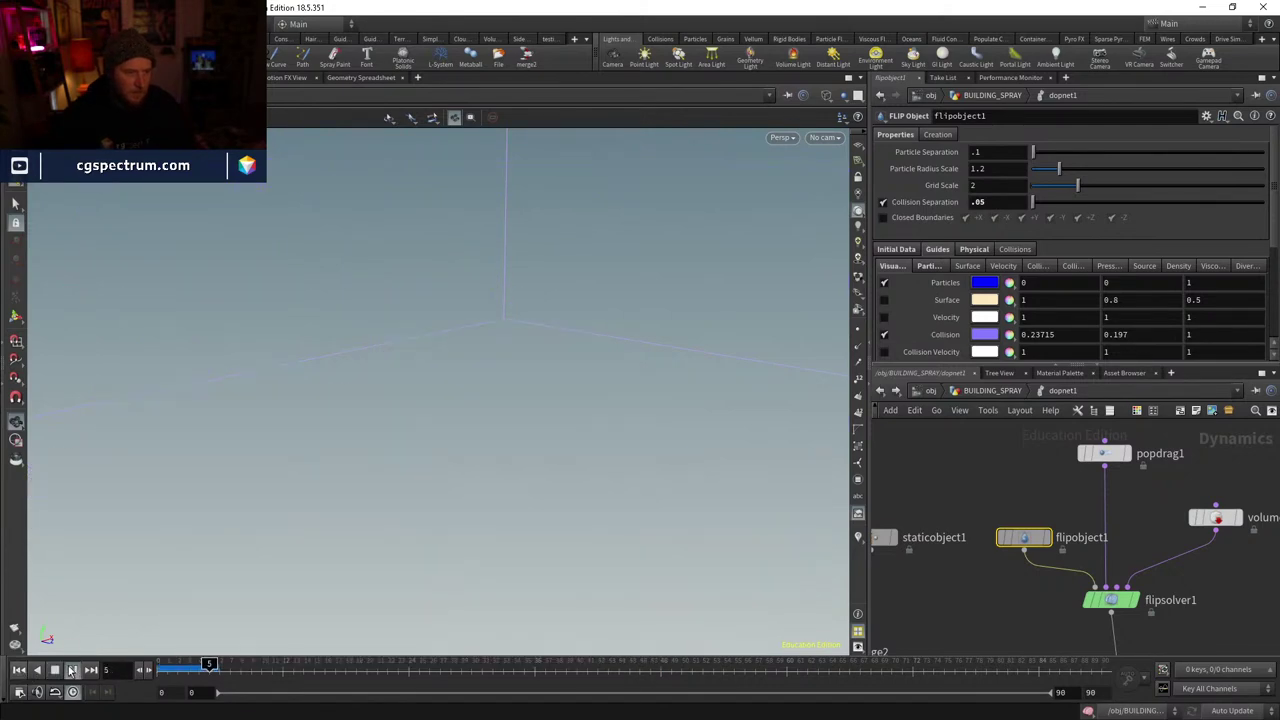
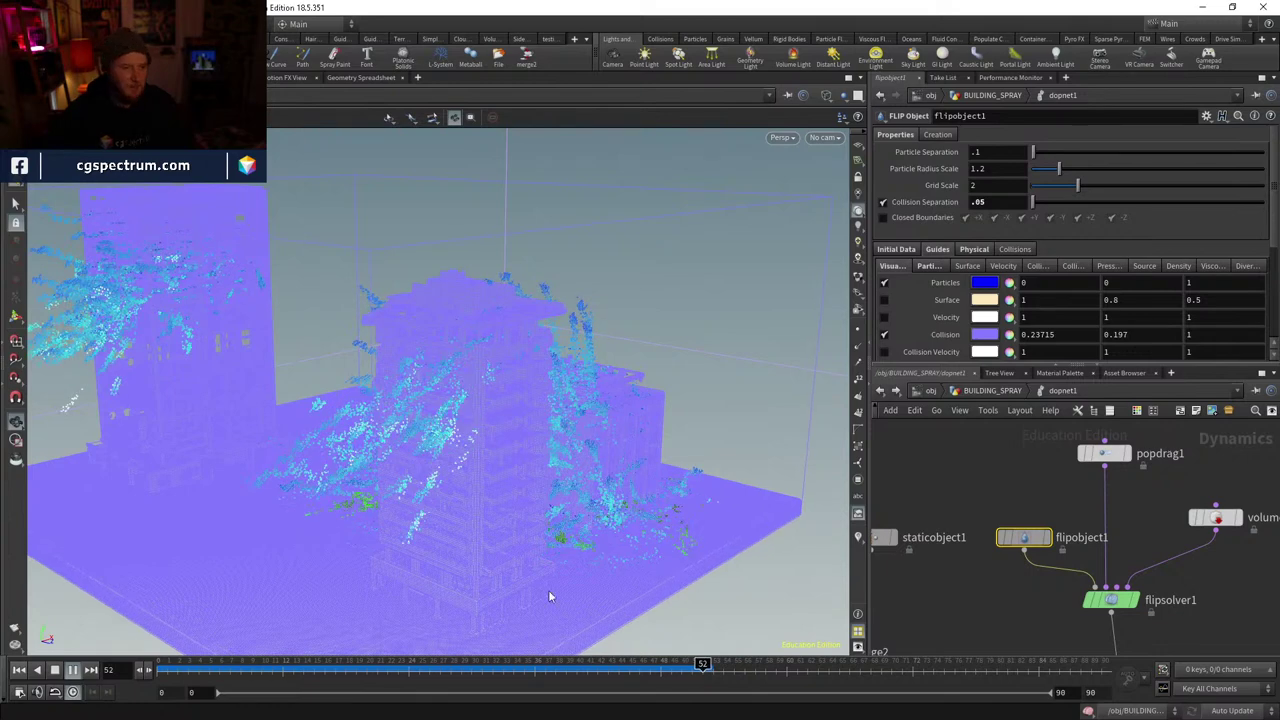
# - Review the spray across frames 34–54, framing and orbiting around the buildings
pyautogui.click(553, 665)
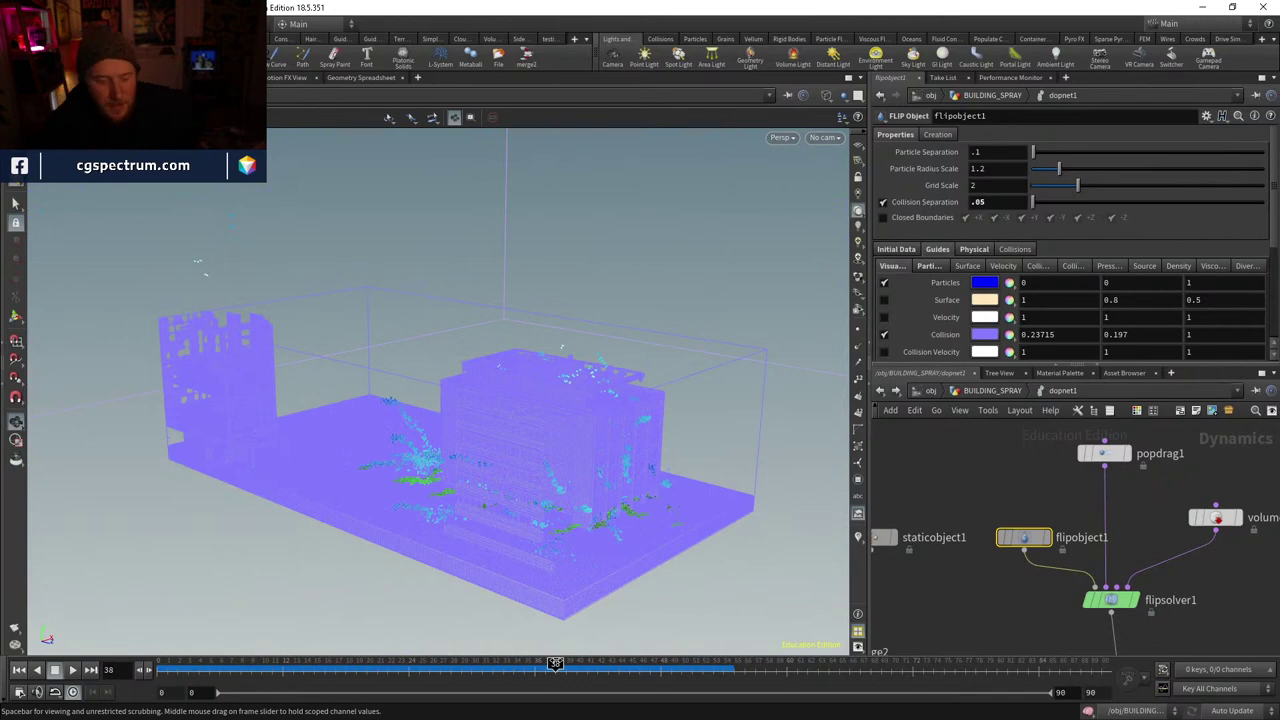
pyautogui.click(727, 664)
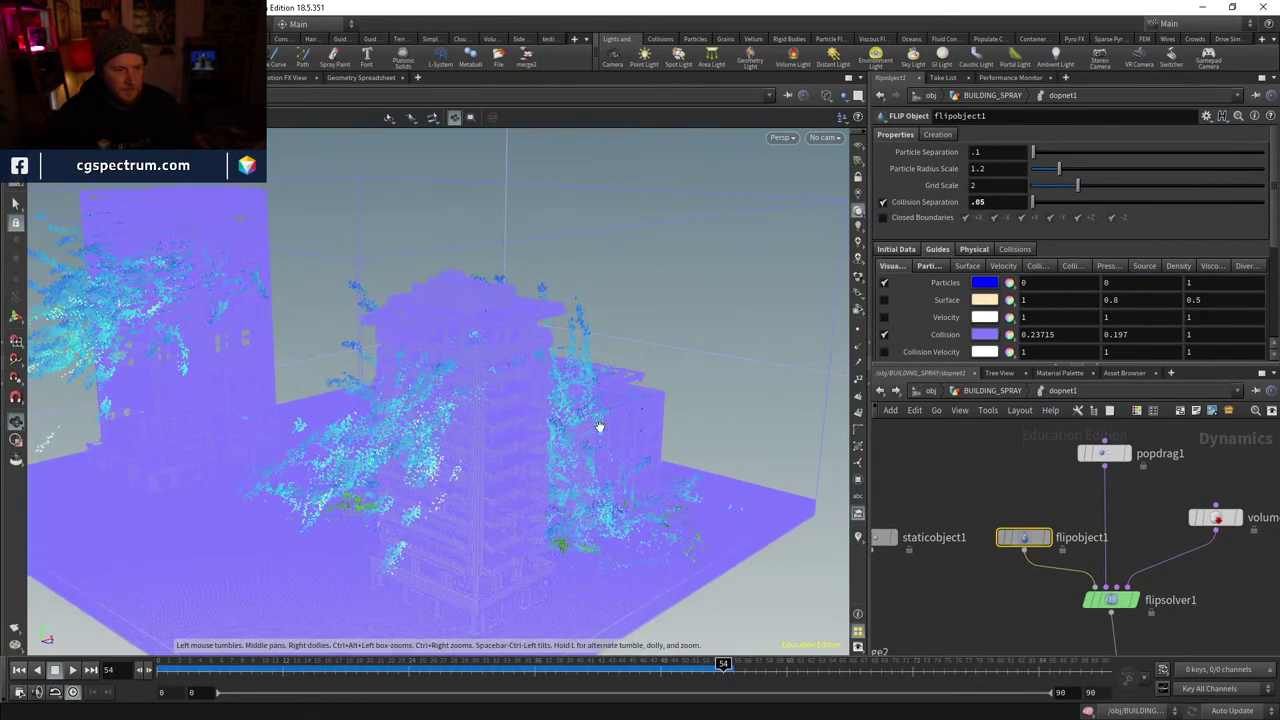
pyautogui.press('g')
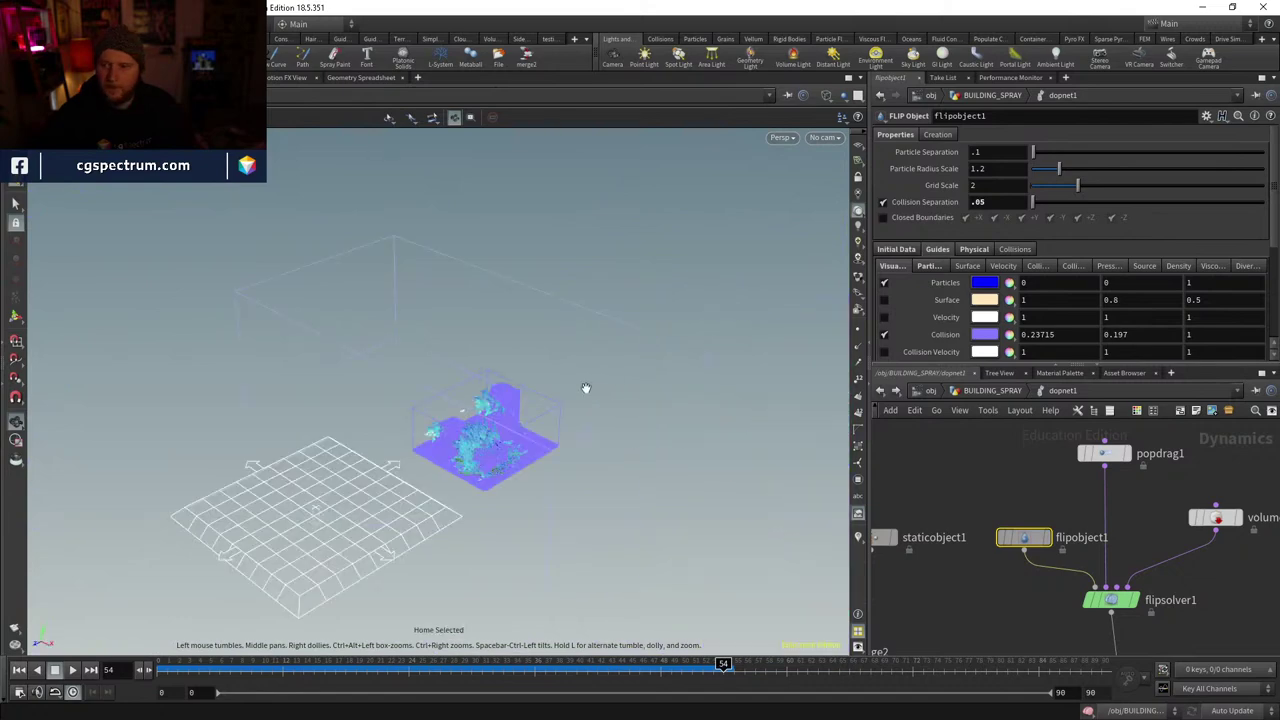
pyautogui.moveTo(545, 417); pyautogui.dragTo(634, 306)
pyautogui.scroll(3, 385, 497)
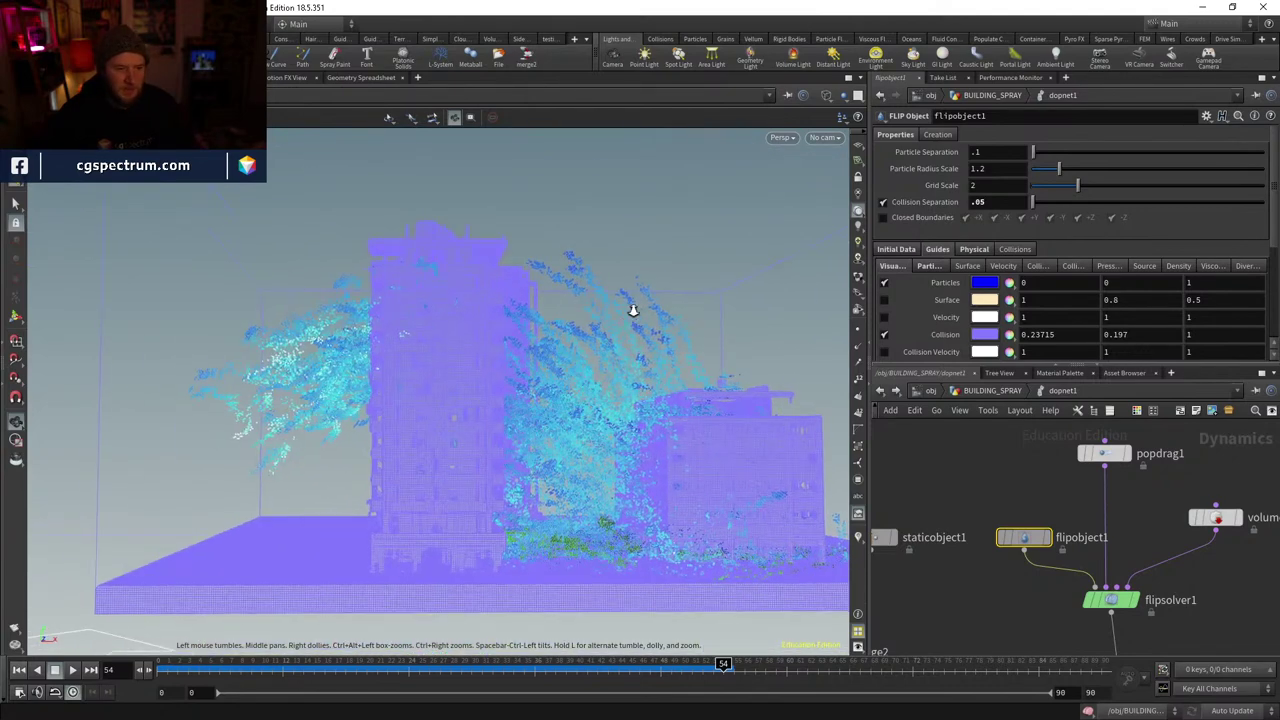
pyautogui.scroll(2, 634, 306)
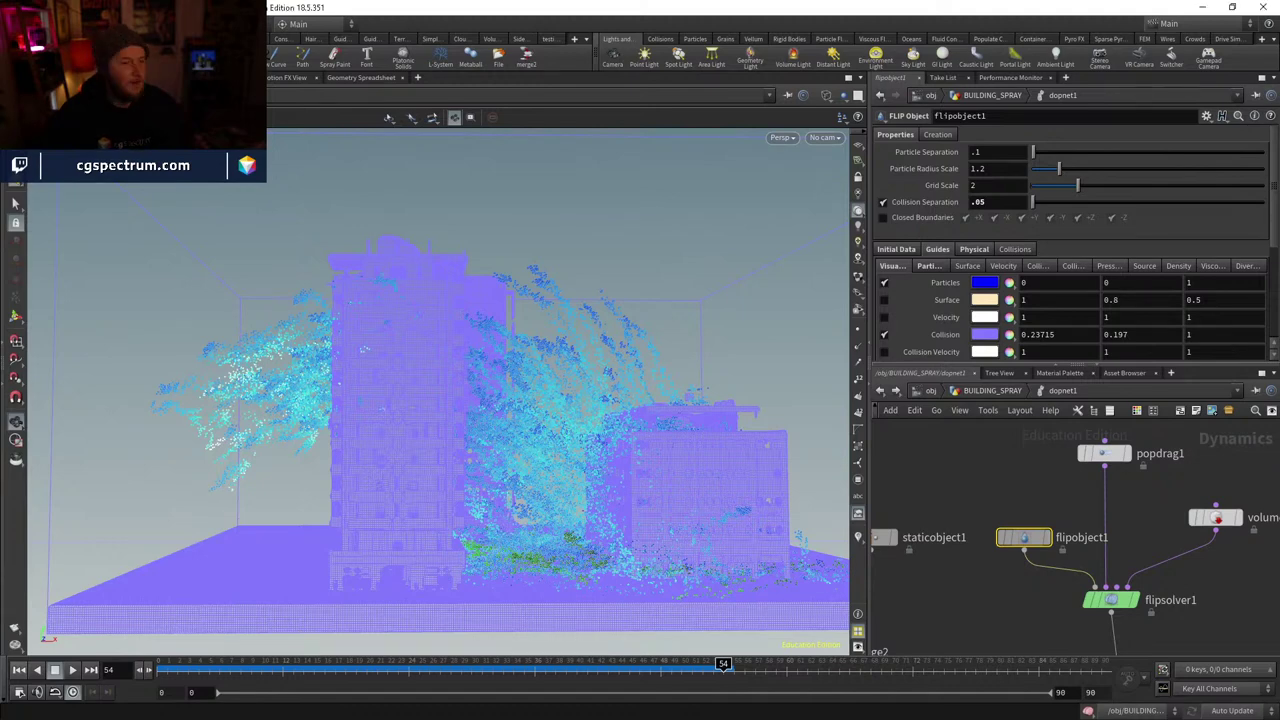
pyautogui.moveTo(507, 677); pyautogui.dragTo(595, 663)
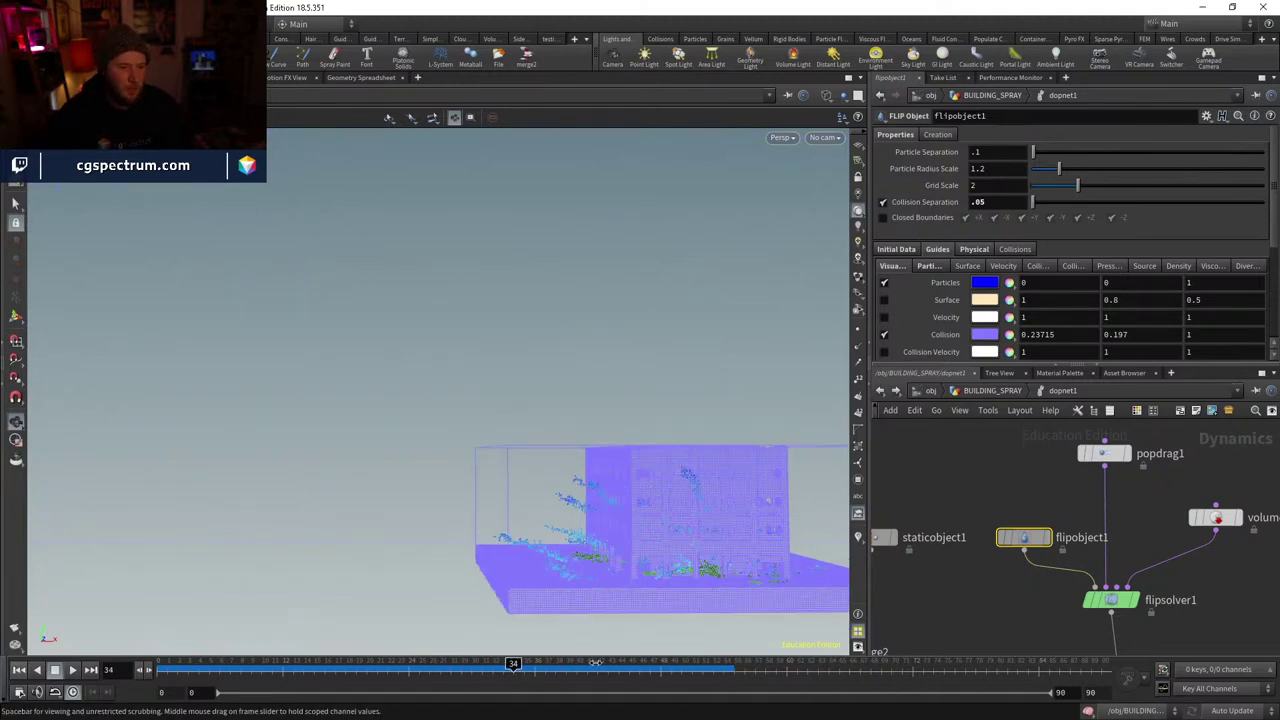
pyautogui.click(638, 662)
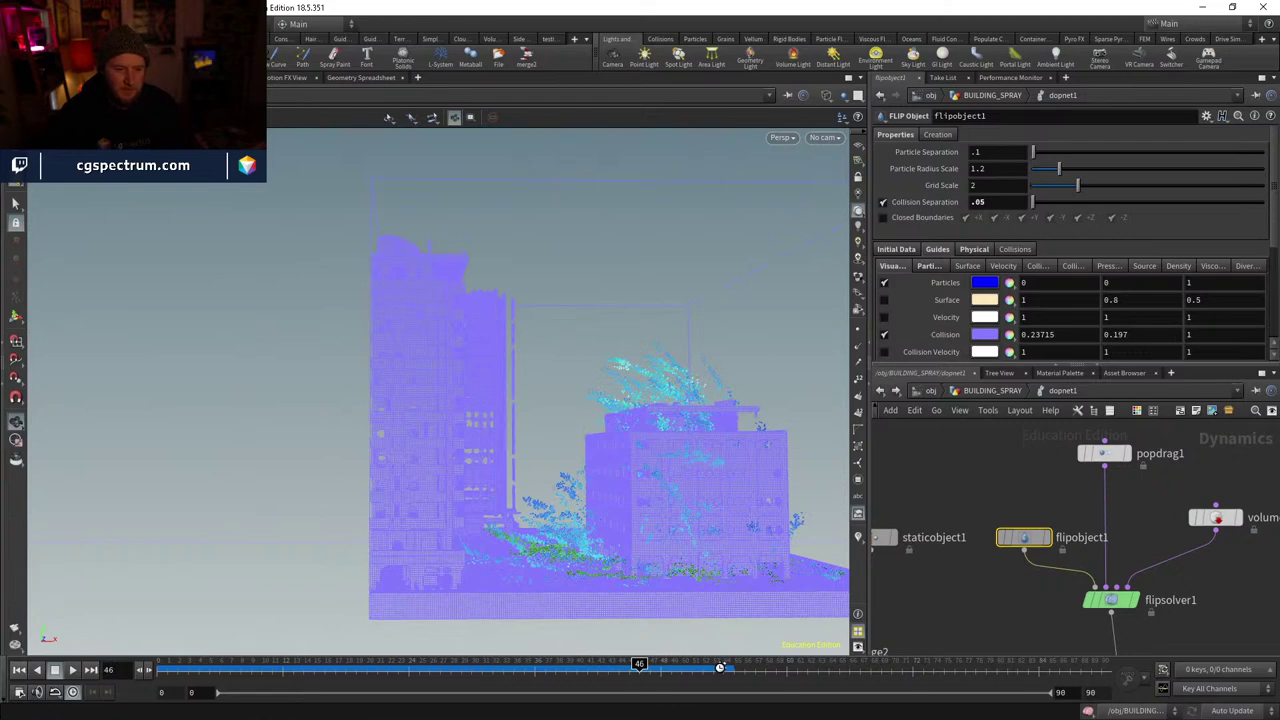
pyautogui.click(721, 666)
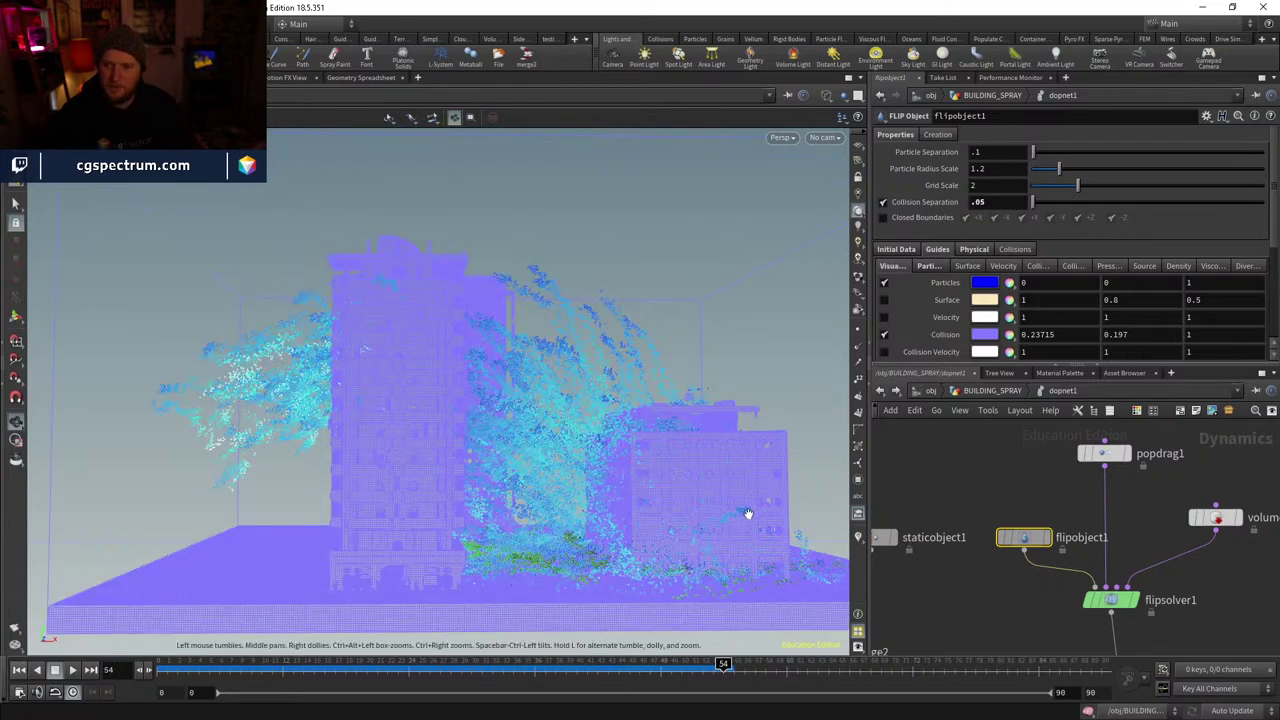
pyautogui.moveTo(541, 372)
pyautogui.mouseDown()
pyautogui.moveTo(543, 360)
pyautogui.moveTo(477, 437)
pyautogui.moveTo(509, 449)
pyautogui.moveTo(488, 540)
pyautogui.mouseUp()
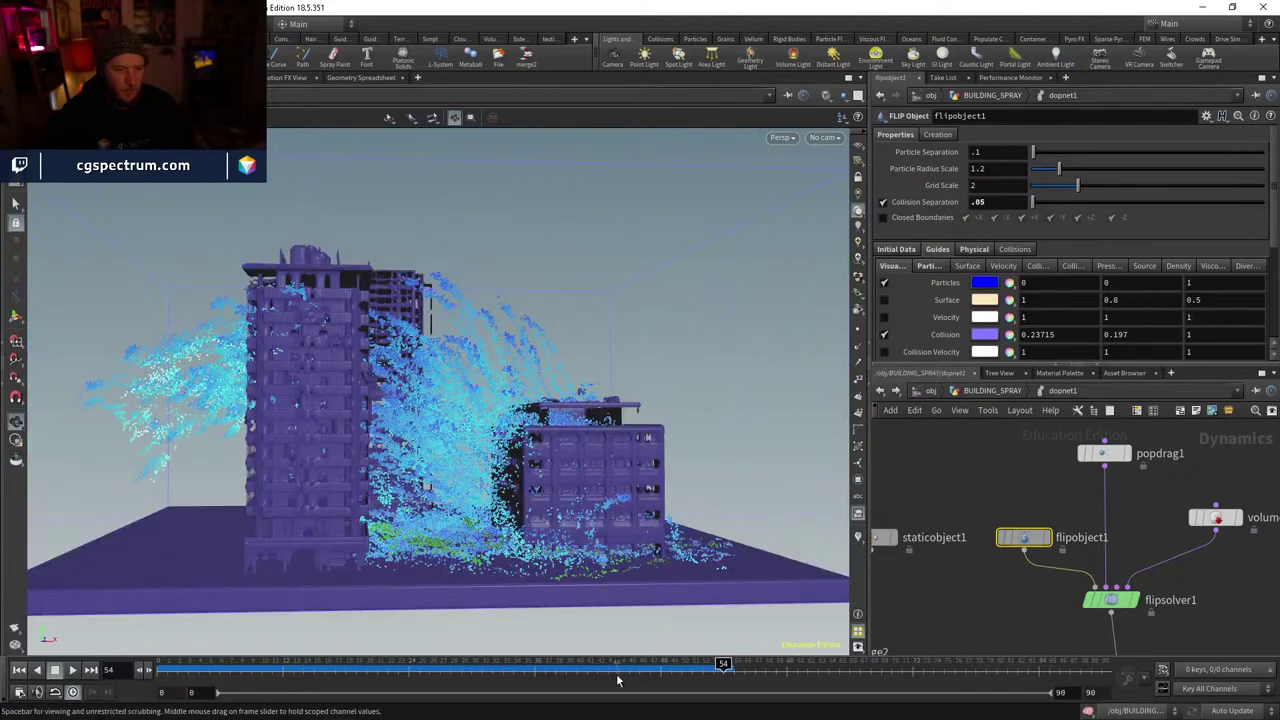
pyautogui.click(548, 665)
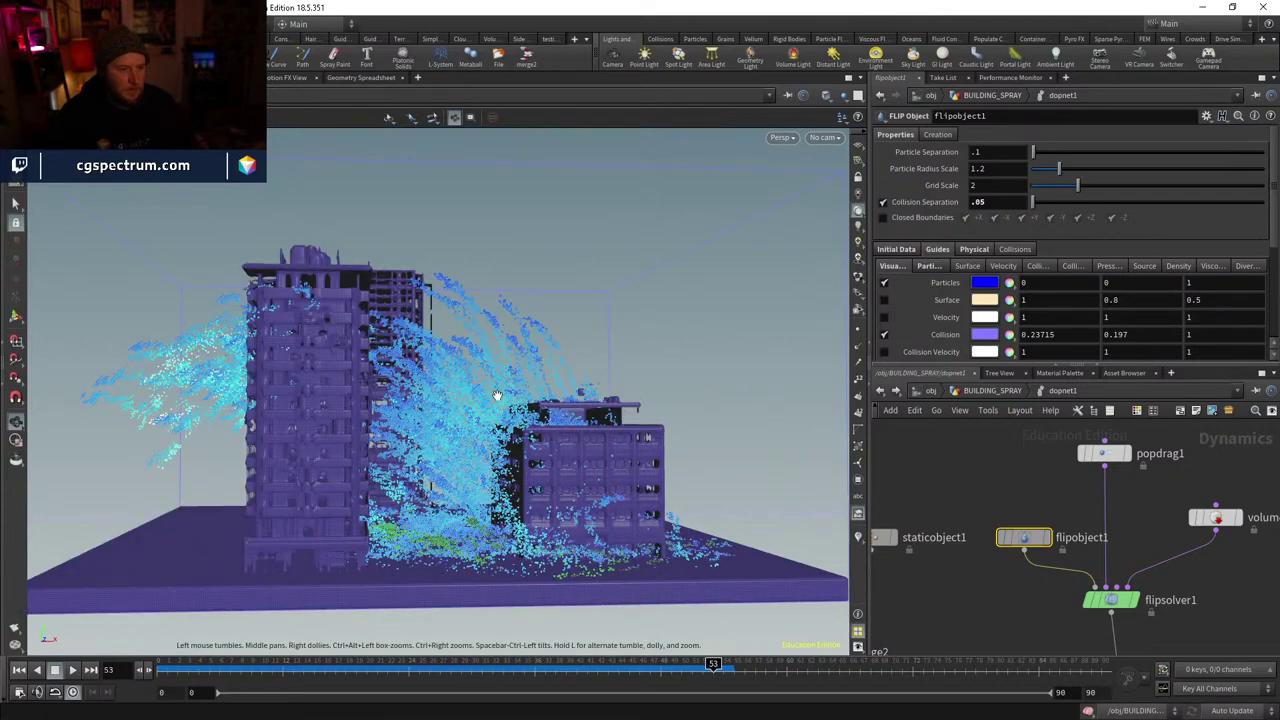
# - Turn off Collision display in flipobject1's particle guides and scrub the sim back to frame 21
pyautogui.press('w')
pyautogui.press('w')
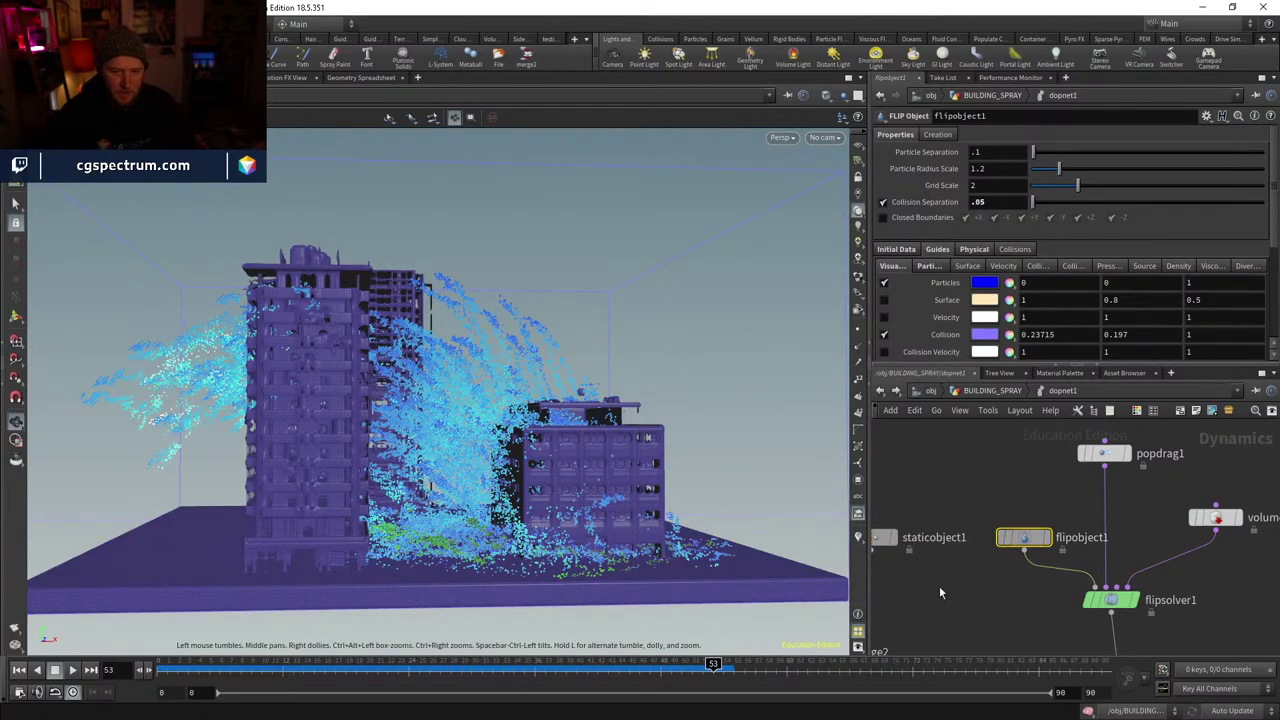
pyautogui.moveTo(939, 586); pyautogui.dragTo(1127, 586, button='middle')
pyautogui.click(884, 335)
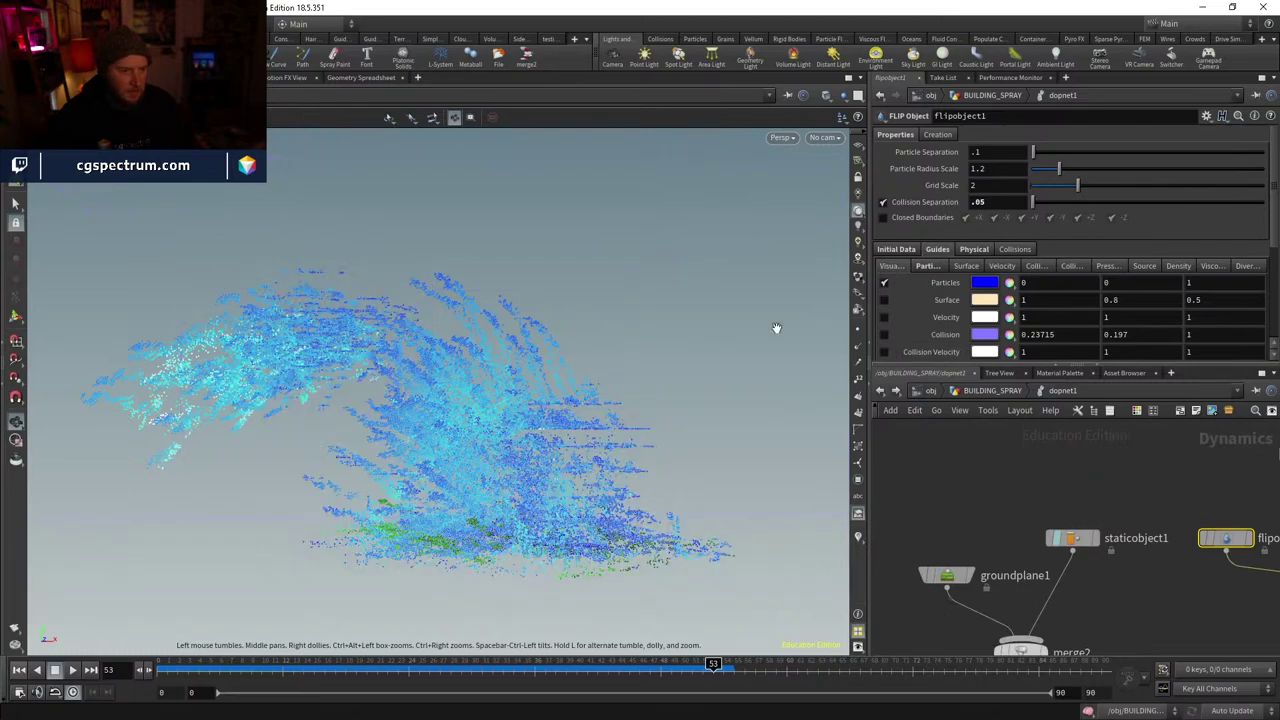
pyautogui.moveTo(774, 329)
pyautogui.mouseDown()
pyautogui.moveTo(383, 297)
pyautogui.moveTo(563, 473)
pyautogui.moveTo(586, 377)
pyautogui.moveTo(577, 437)
pyautogui.mouseUp()
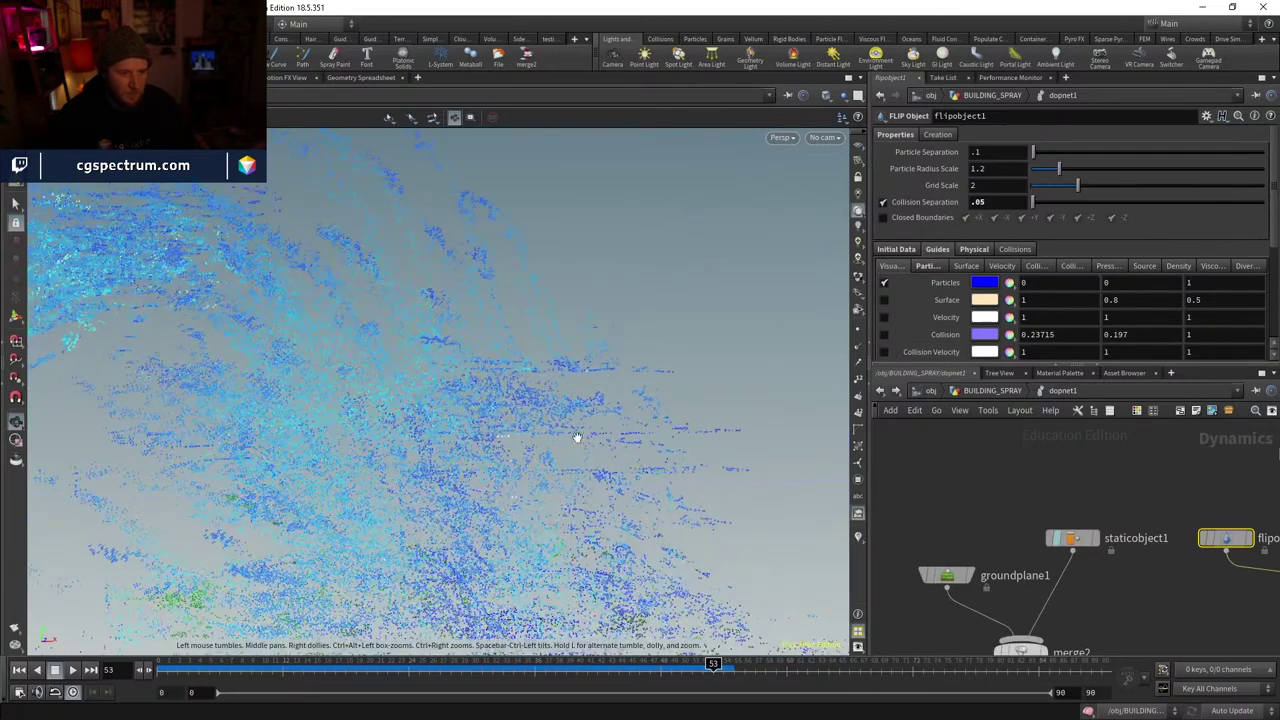
pyautogui.moveTo(554, 395)
pyautogui.mouseDown()
pyautogui.moveTo(477, 457)
pyautogui.moveTo(557, 449)
pyautogui.moveTo(337, 371)
pyautogui.moveTo(608, 464)
pyautogui.moveTo(391, 403)
pyautogui.moveTo(300, 477)
pyautogui.moveTo(509, 443)
pyautogui.moveTo(432, 478)
pyautogui.mouseUp()
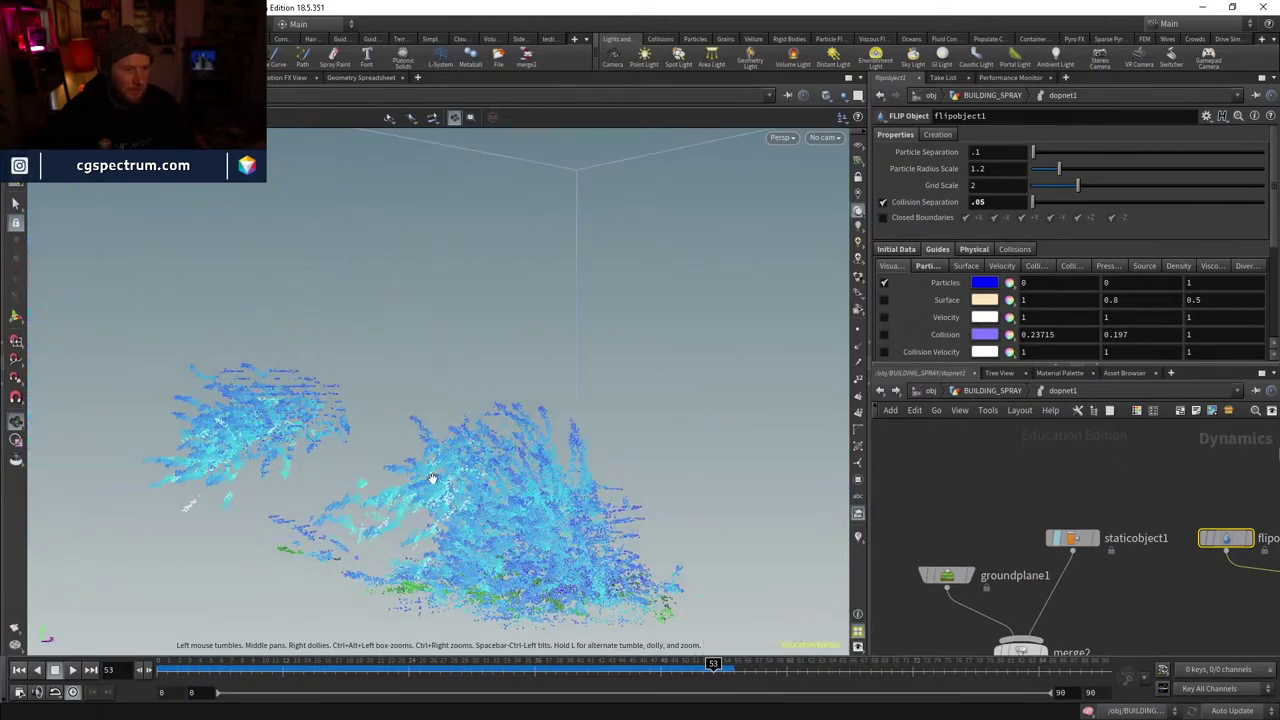
pyautogui.moveTo(700, 662); pyautogui.dragTo(540, 636)
pyautogui.moveTo(643, 607); pyautogui.dragTo(140, 550)
# - Check Bounce and Friction on flipobject1, groundplane1 and staticobject1, then play the simulation
pyautogui.moveTo(1156, 555); pyautogui.dragTo(946, 531, button='middle')
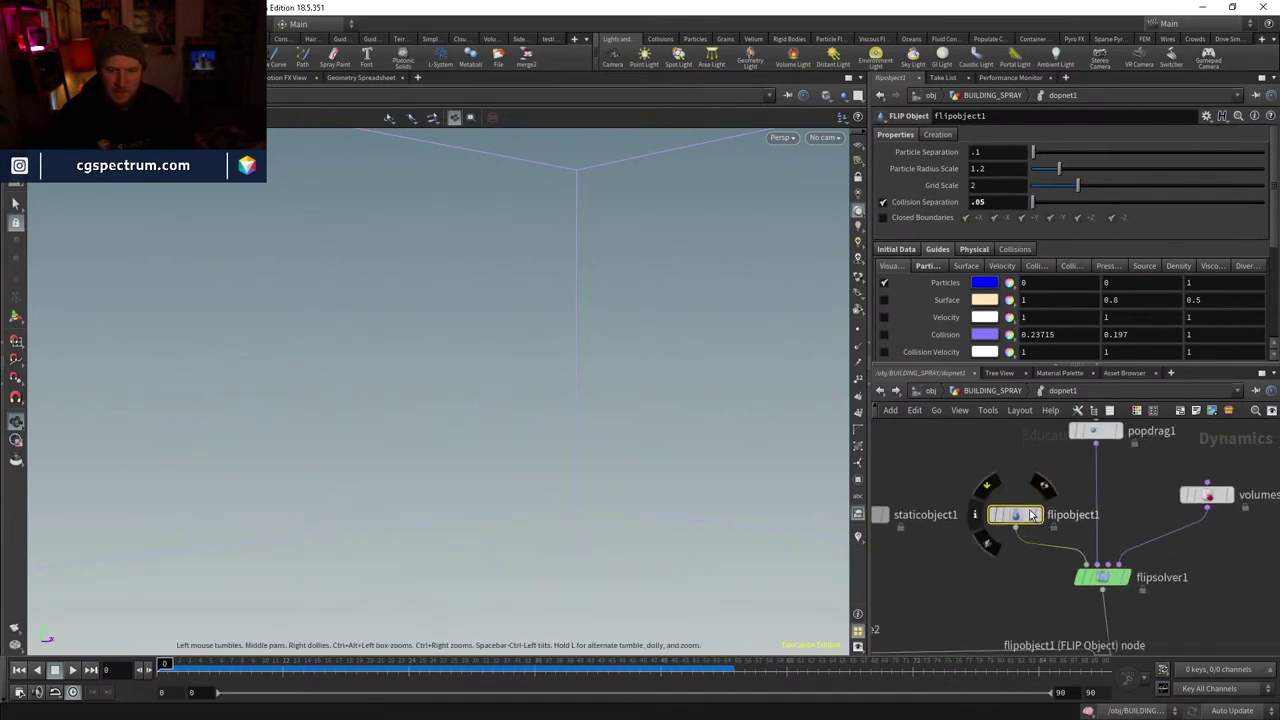
pyautogui.click(974, 249)
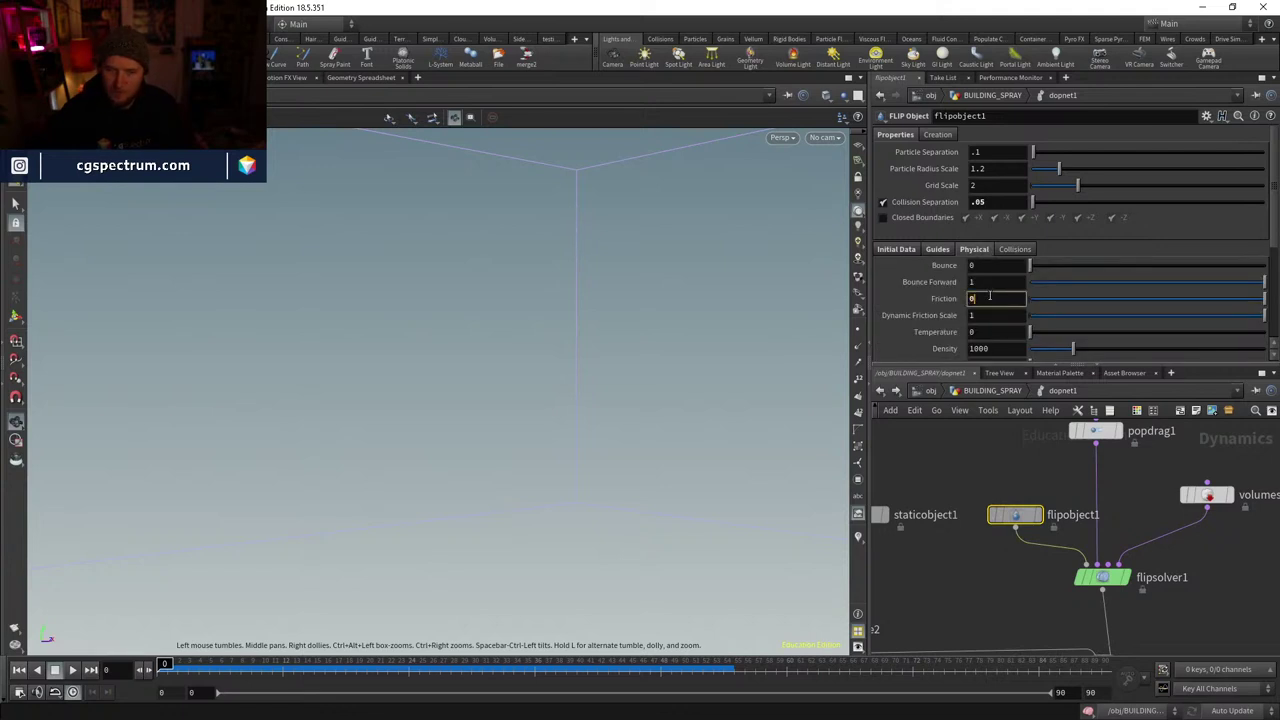
pyautogui.moveTo(950, 530); pyautogui.dragTo(1110, 482, button='middle')
pyautogui.click(913, 503)
pyautogui.click(944, 199)
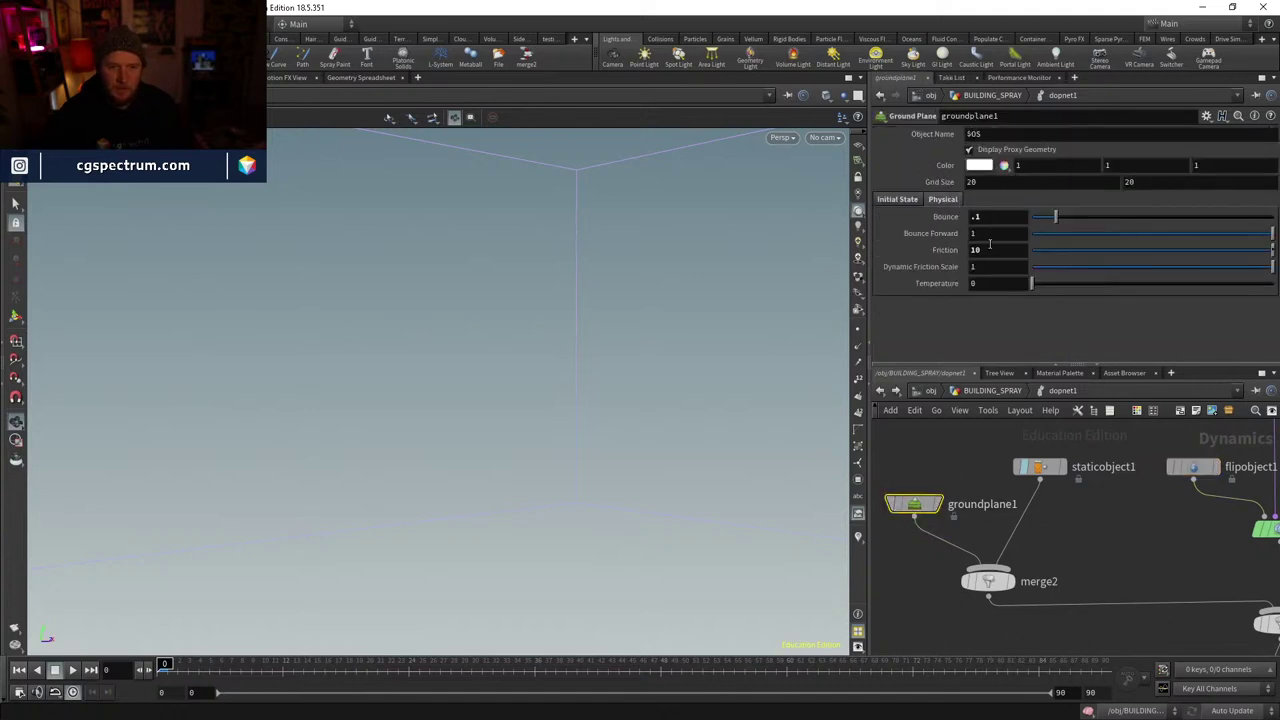
pyautogui.moveTo(1148, 517); pyautogui.dragTo(1066, 534, button='middle')
pyautogui.click(958, 486)
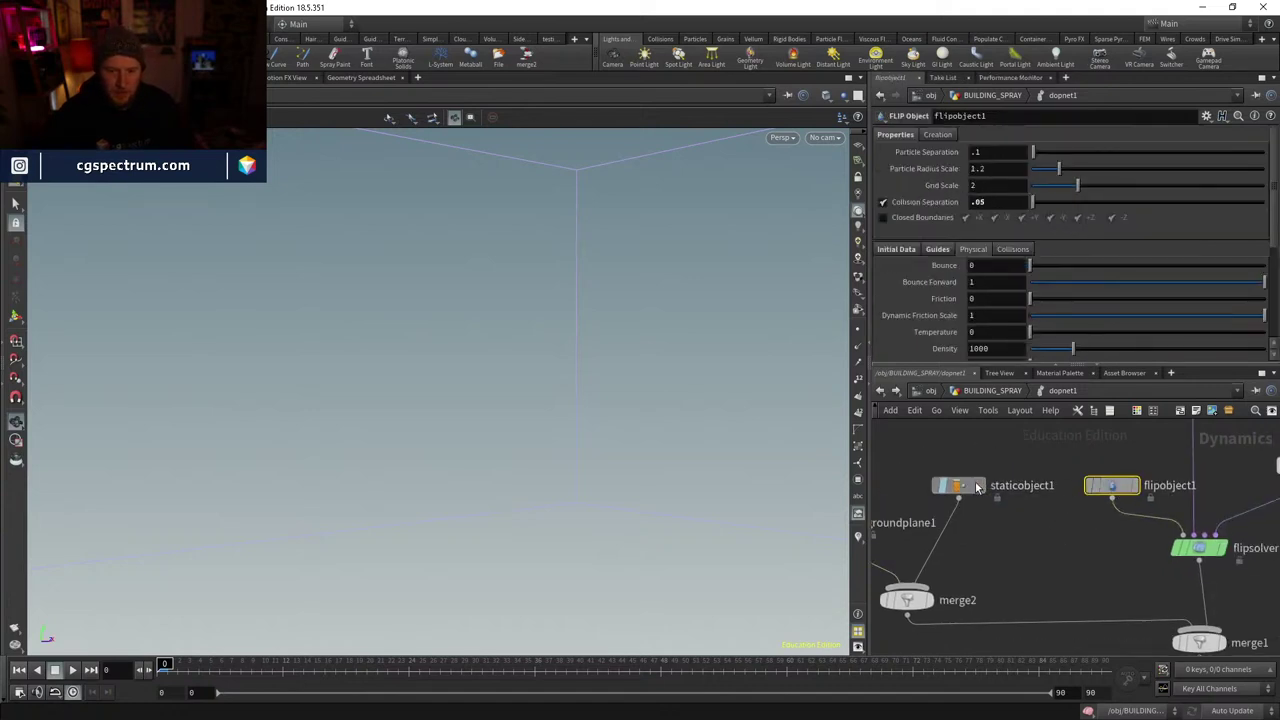
pyautogui.click(917, 318)
pyautogui.scroll(-2, 917, 323)
pyautogui.click(893, 248)
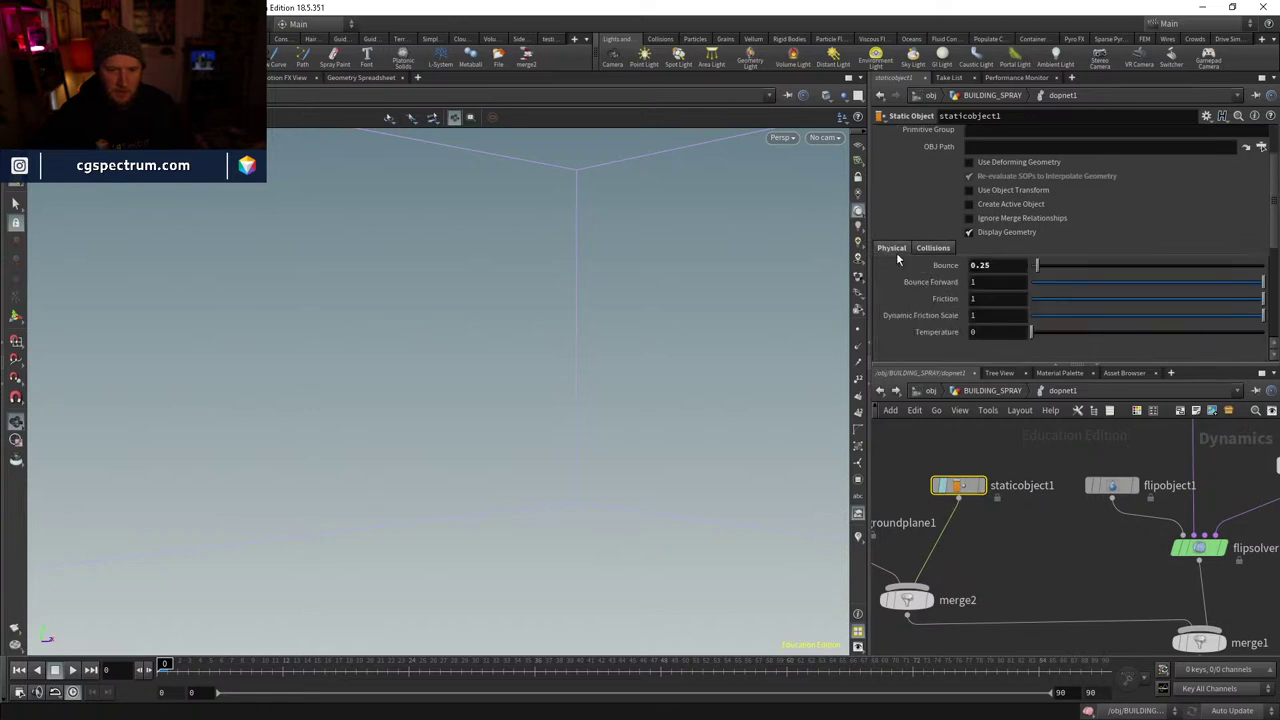
pyautogui.click(74, 671)
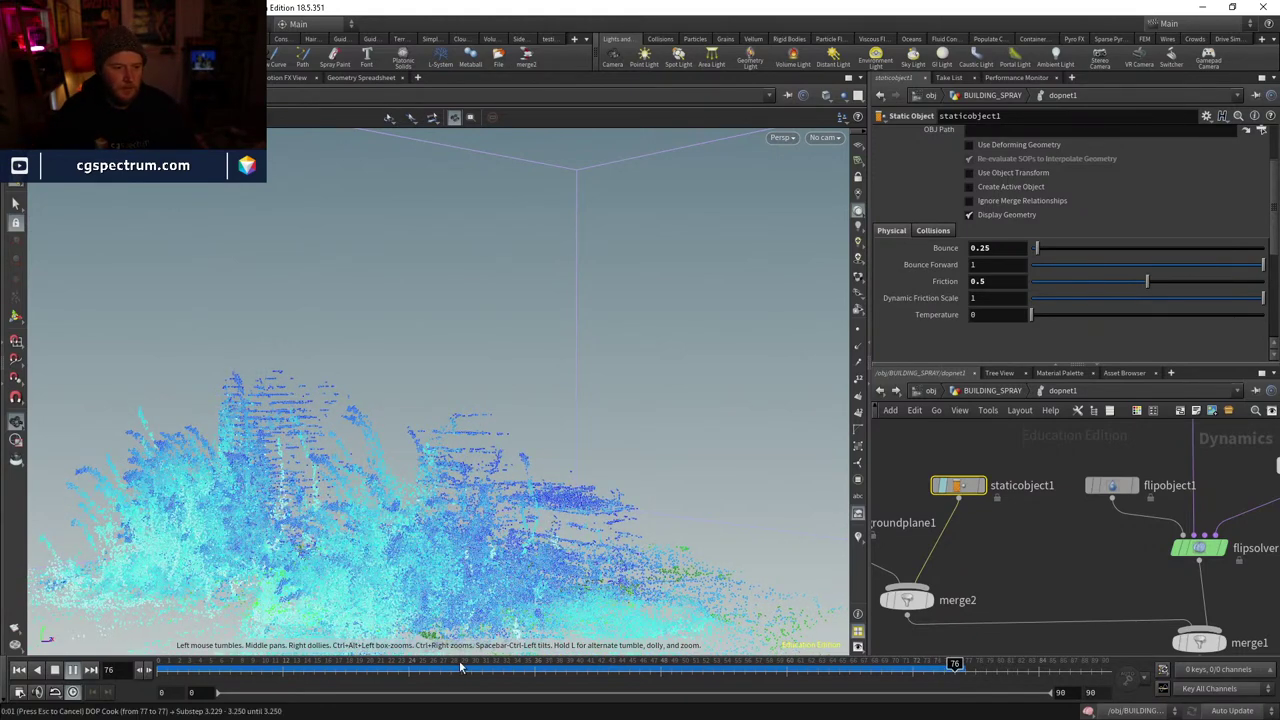
# - Scrub frames 27–77 and tumble around the particle splash, then rewind to frame 0
pyautogui.moveTo(521, 664); pyautogui.dragTo(870, 664)
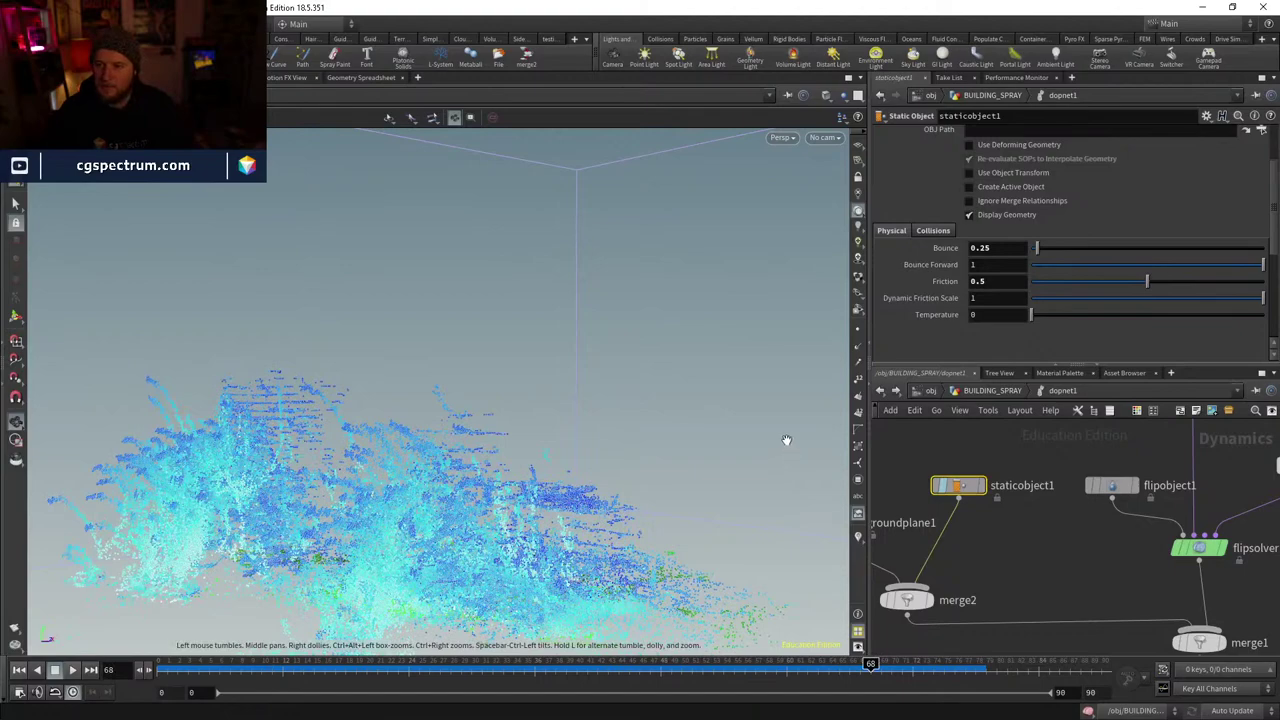
pyautogui.moveTo(701, 343); pyautogui.dragTo(360, 620)
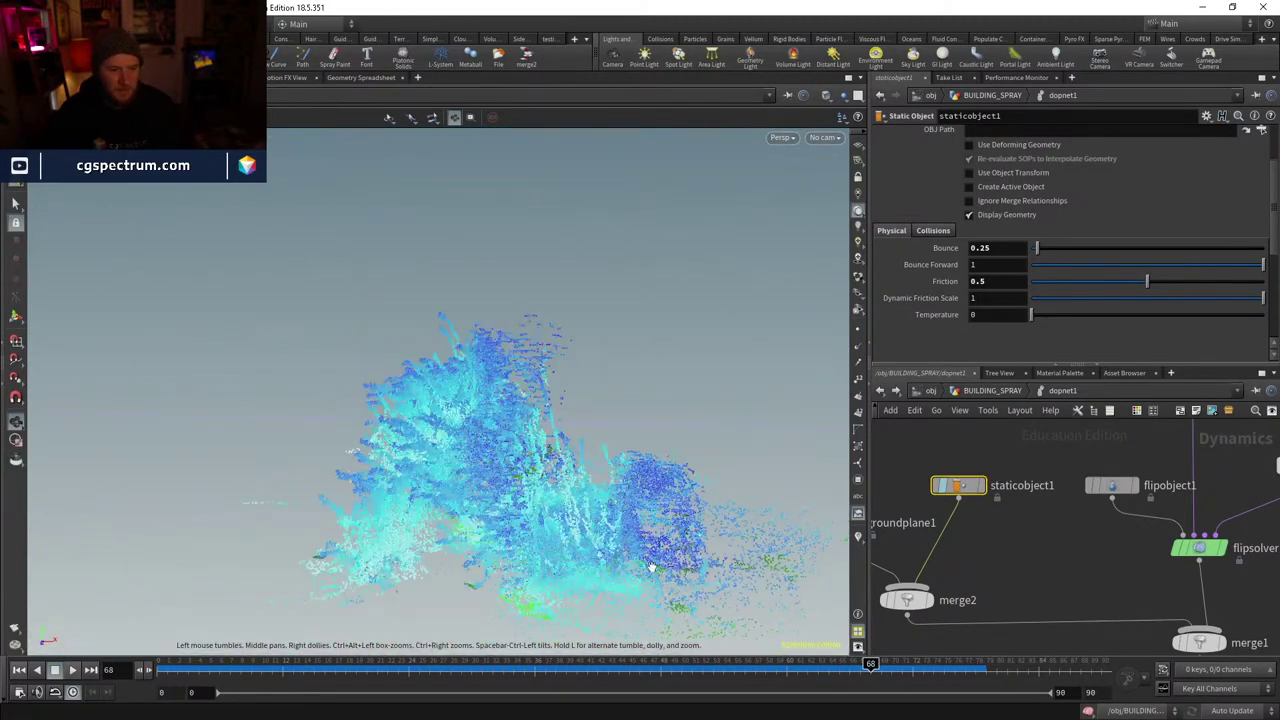
pyautogui.moveTo(598, 673); pyautogui.dragTo(811, 631)
pyautogui.moveTo(898, 628); pyautogui.dragTo(965, 665)
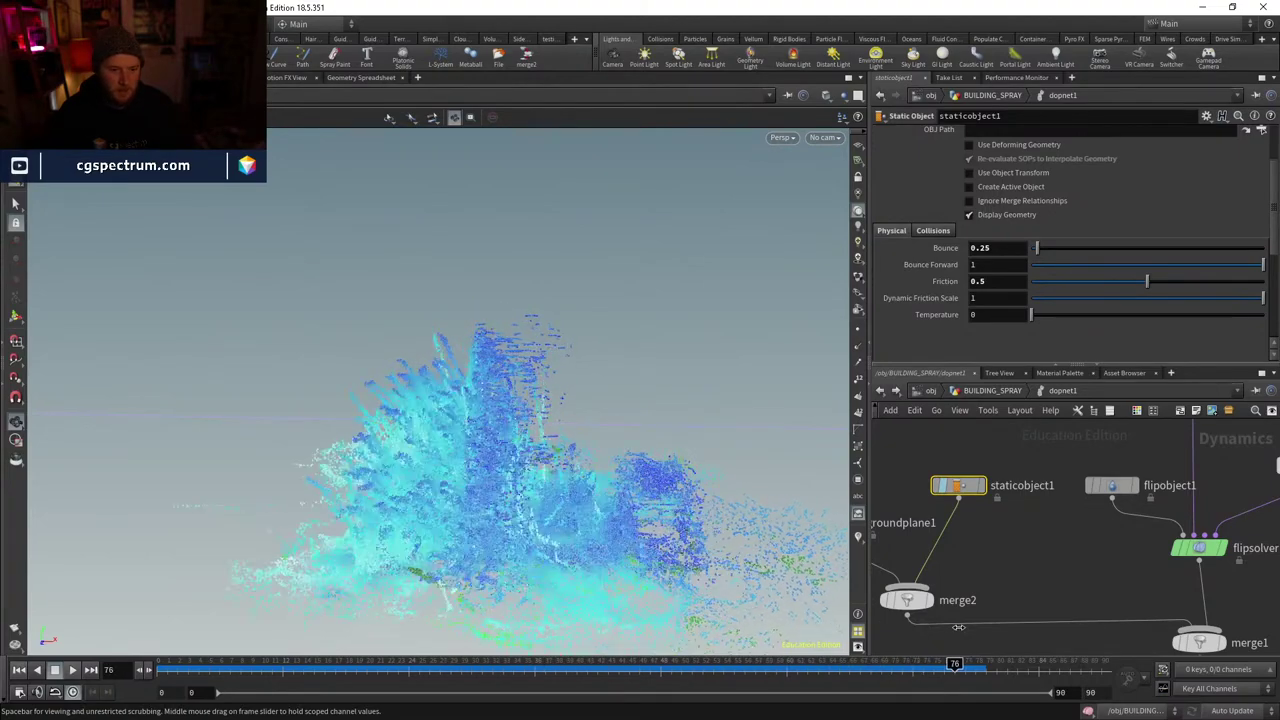
pyautogui.moveTo(611, 450); pyautogui.dragTo(520, 620)
pyautogui.moveTo(518, 665); pyautogui.dragTo(895, 634)
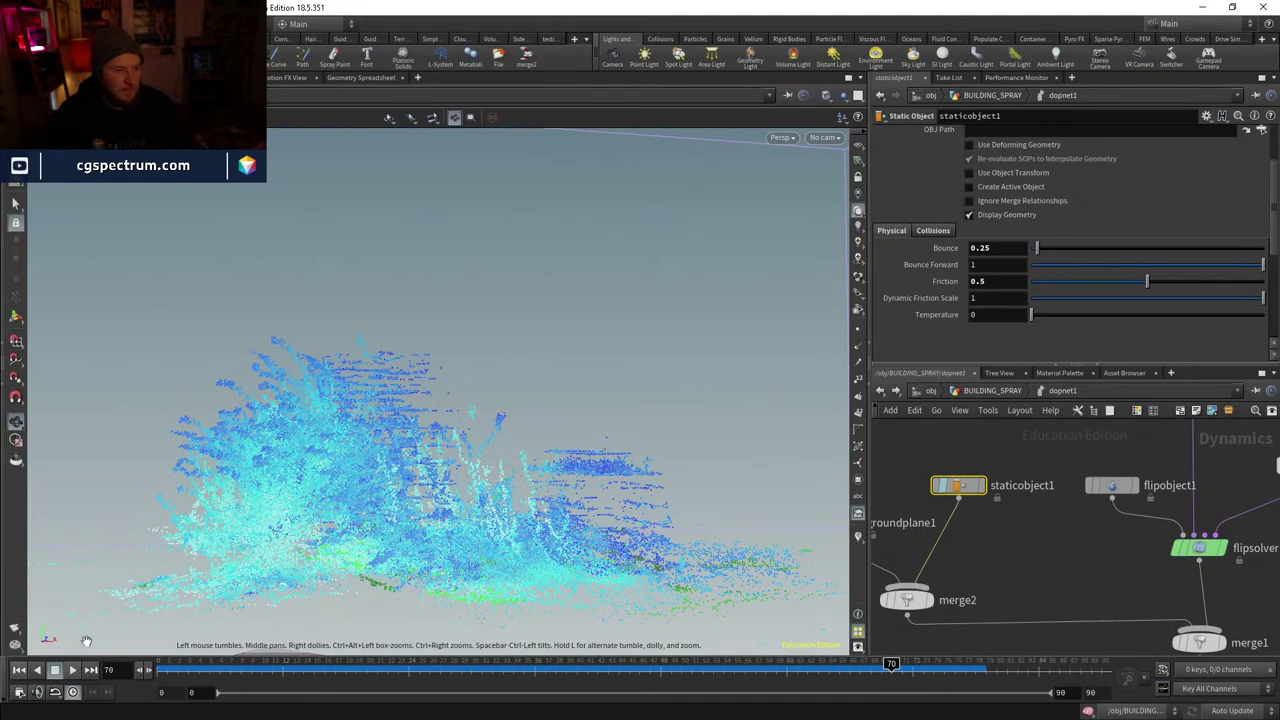
pyautogui.click(72, 669)
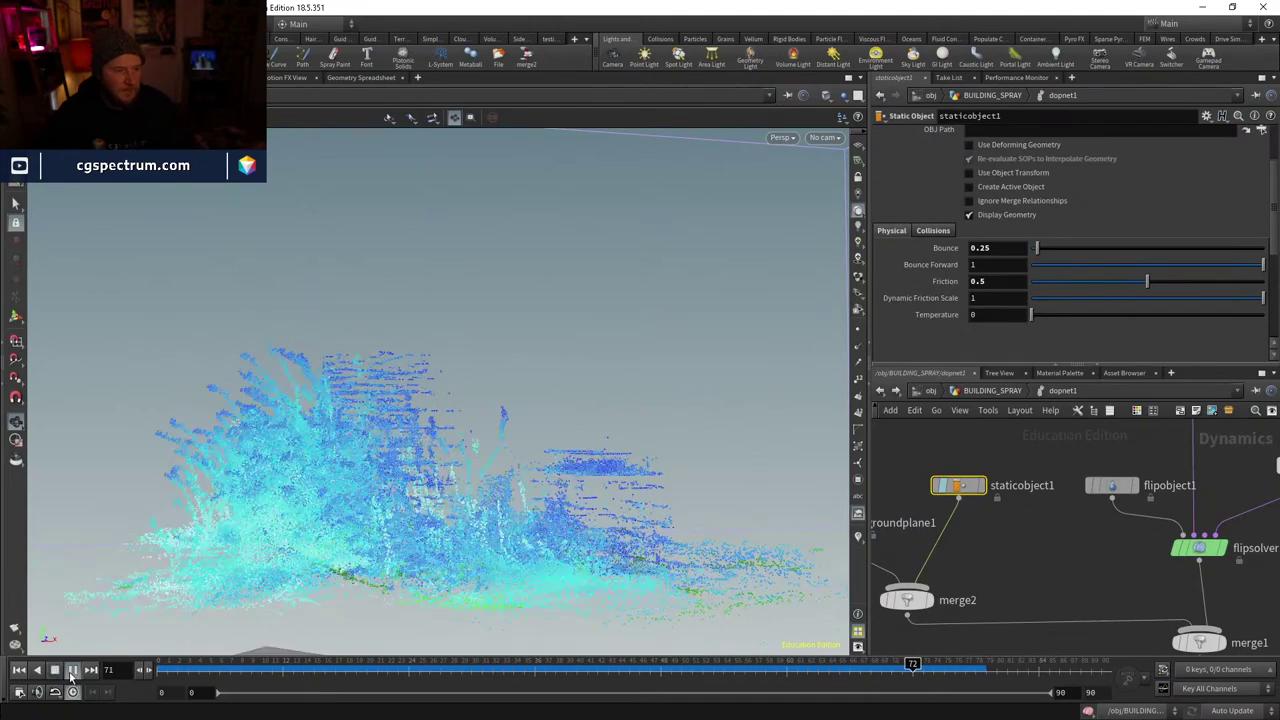
pyautogui.click(398, 664)
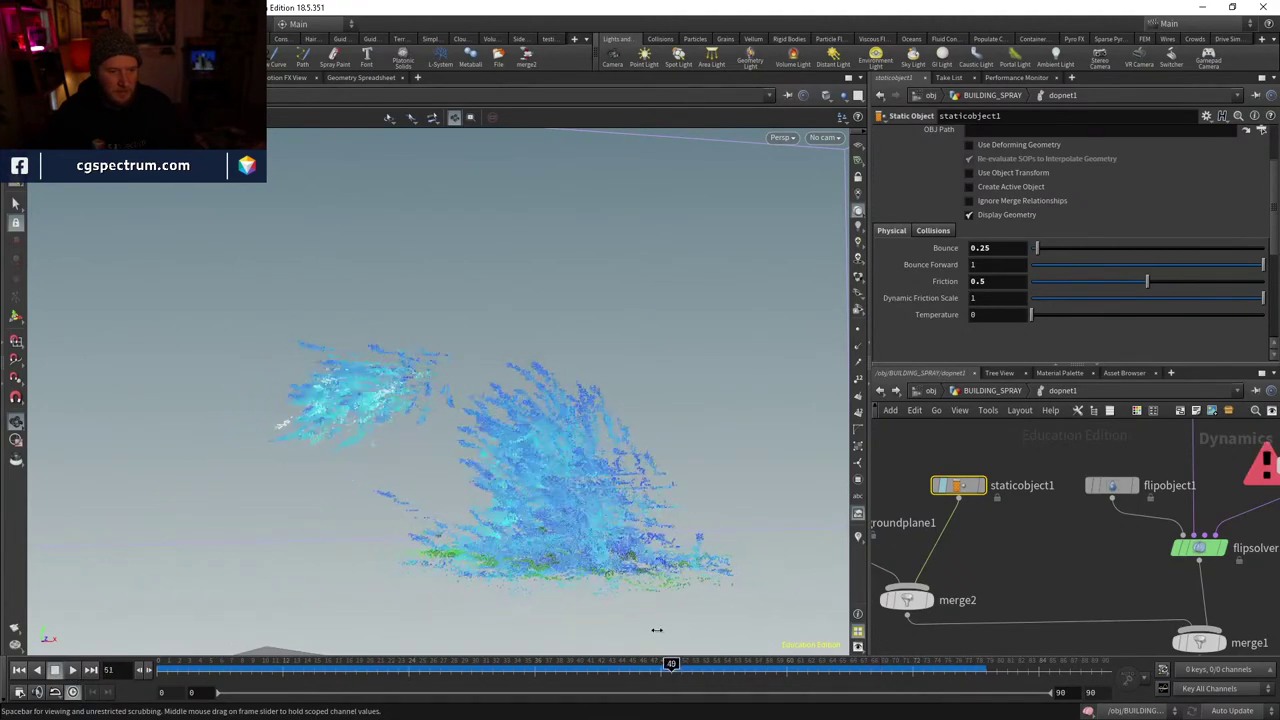
pyautogui.hotkey('ctrl', 'Up')
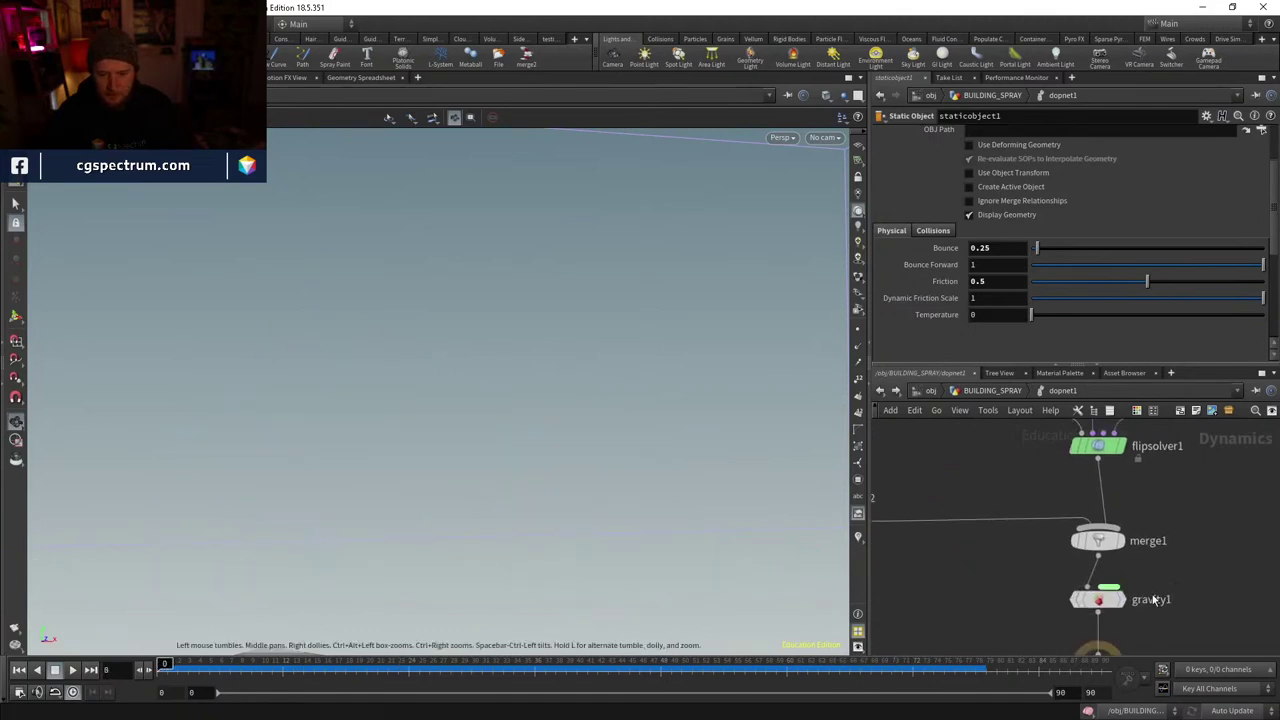
# - Play and scrub the sim through frames 51–64, dollying in close on the splash
pyautogui.click(1110, 602)
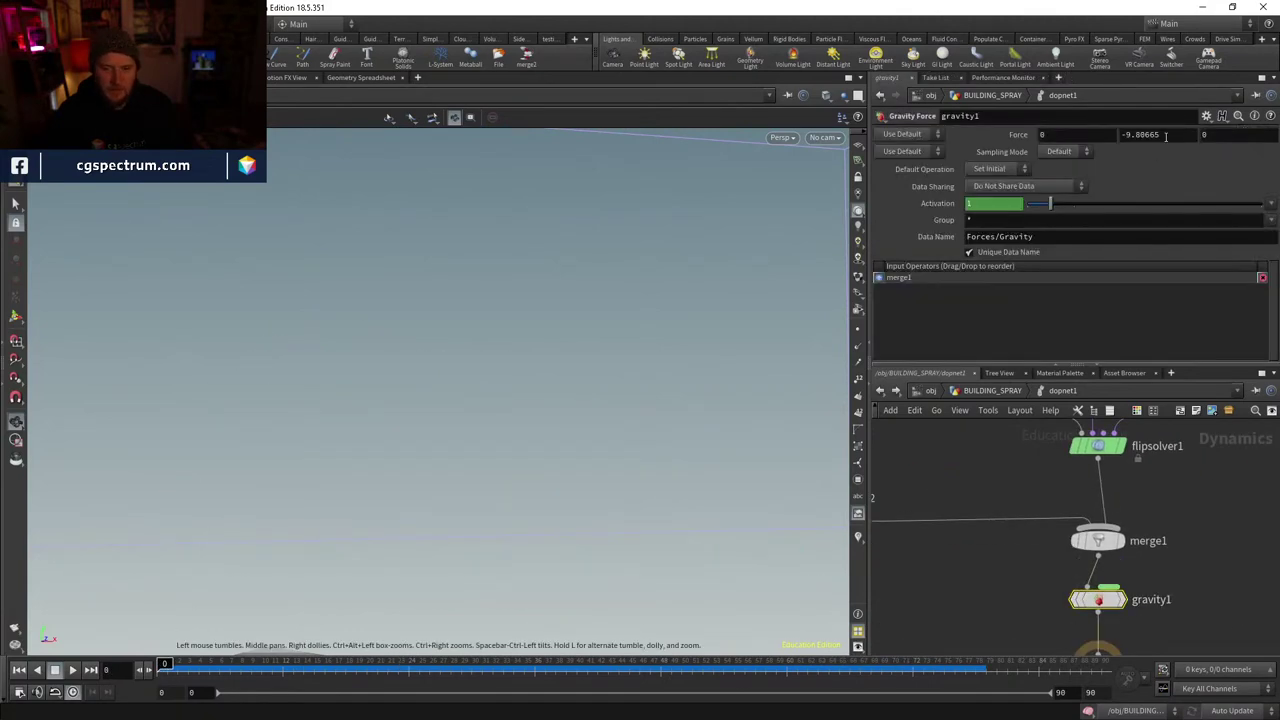
pyautogui.press('Up')
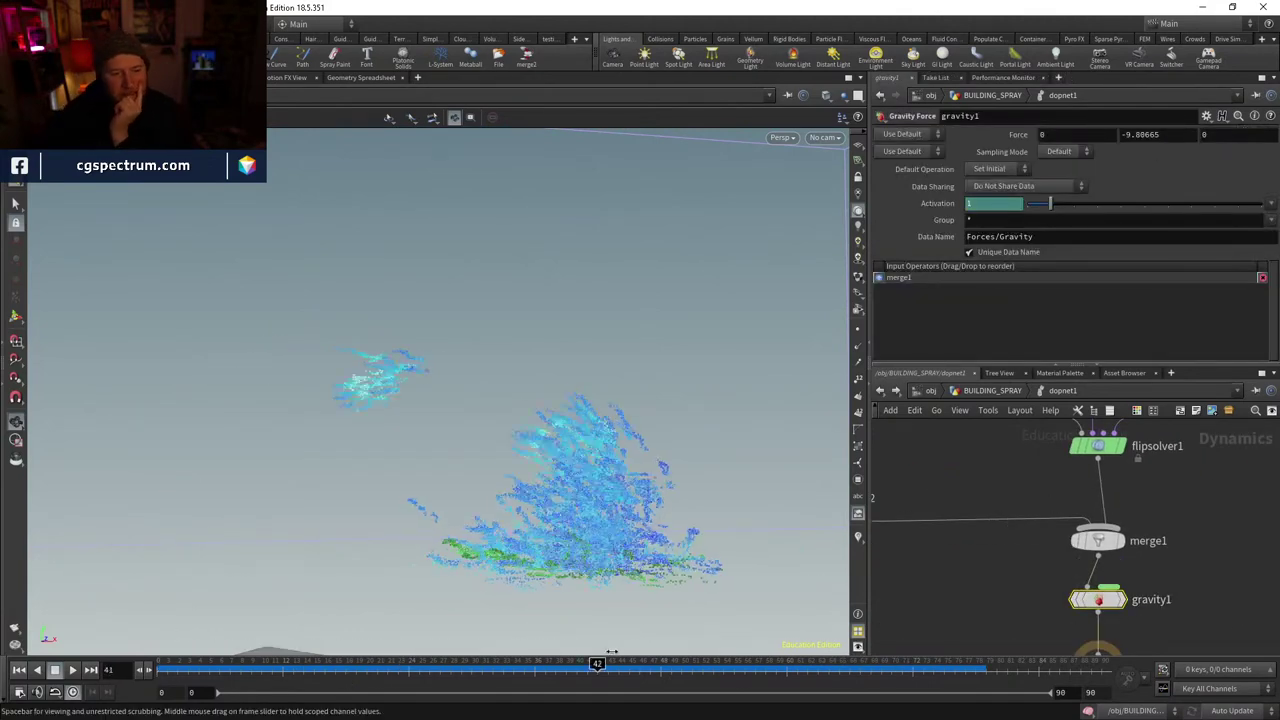
pyautogui.moveTo(612, 651)
pyautogui.mouseDown()
pyautogui.moveTo(766, 651)
pyautogui.moveTo(554, 632)
pyautogui.mouseUp()
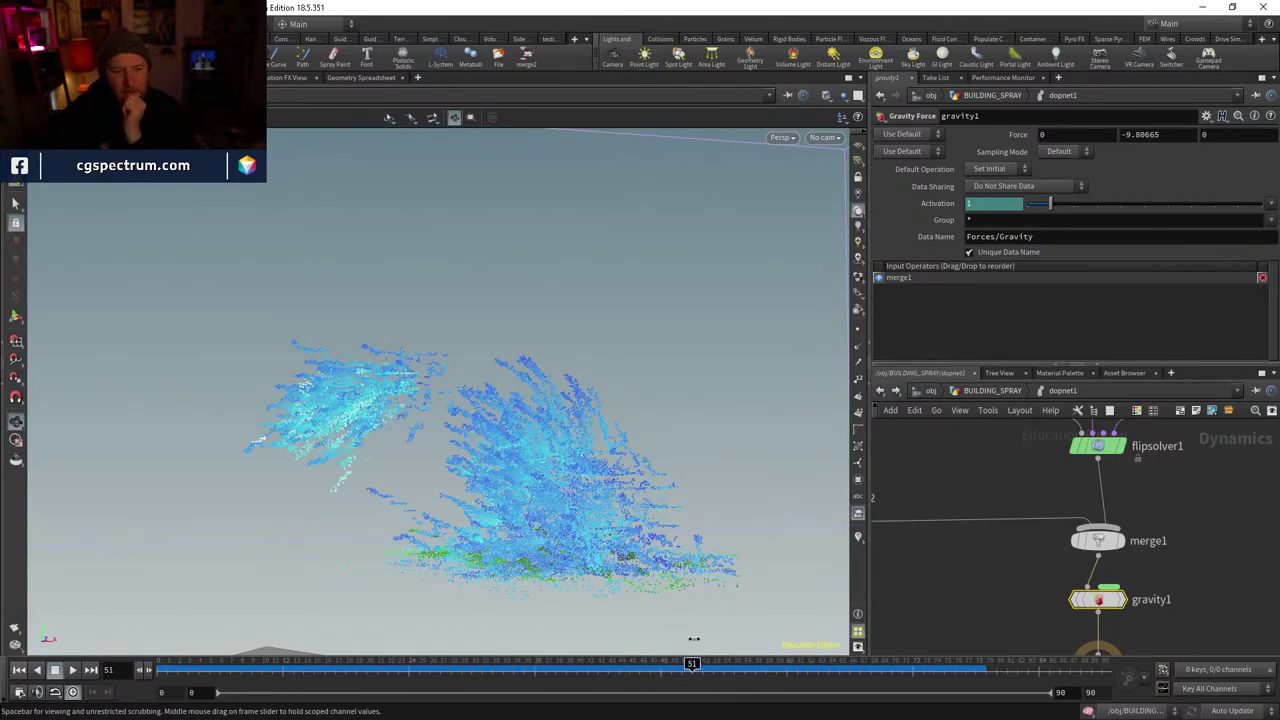
pyautogui.moveTo(693, 638); pyautogui.dragTo(826, 626)
pyautogui.moveTo(569, 386); pyautogui.dragTo(605, 271, button='right')
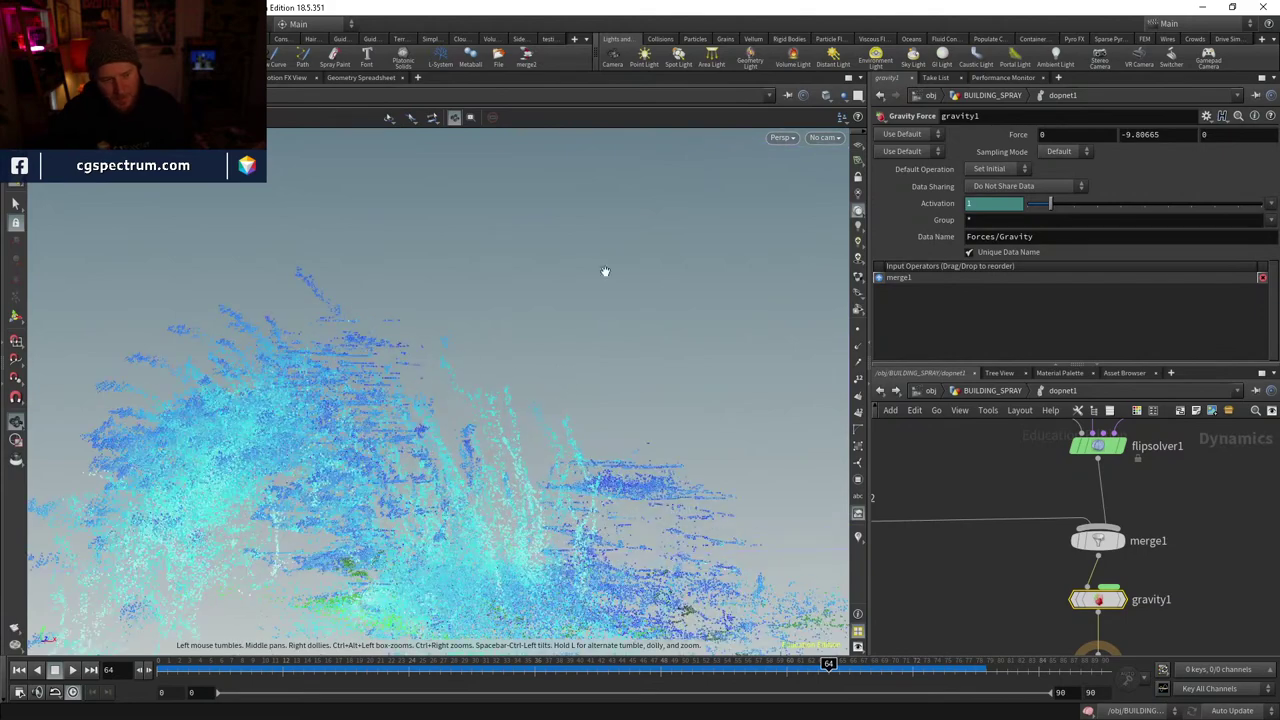
pyautogui.moveTo(605, 271)
pyautogui.mouseDown()
pyautogui.moveTo(480, 423)
pyautogui.moveTo(526, 400)
pyautogui.moveTo(489, 523)
pyautogui.moveTo(340, 636)
pyautogui.moveTo(429, 664)
pyautogui.moveTo(800, 665)
pyautogui.moveTo(500, 682)
pyautogui.moveTo(850, 668)
pyautogui.mouseUp()
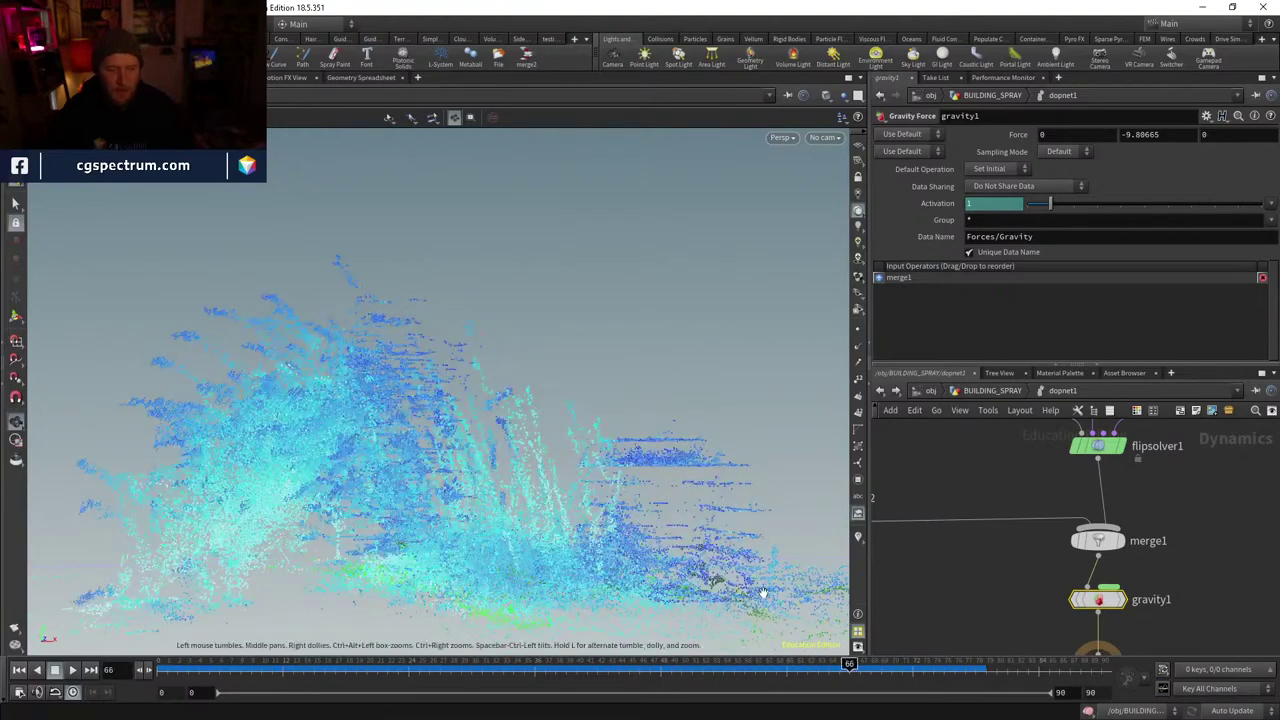
# - Look through cam5 and scrub the splash from early to later frames
pyautogui.click(824, 137)
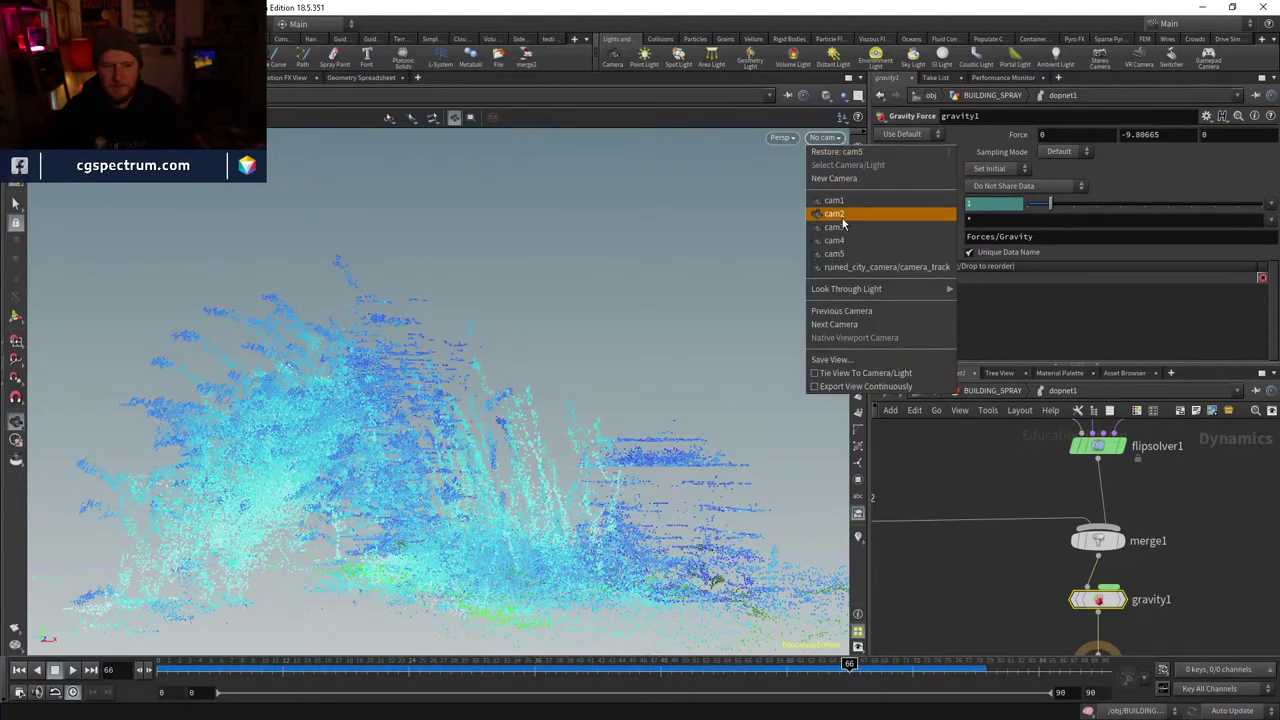
pyautogui.click(834, 253)
pyautogui.moveTo(323, 662); pyautogui.dragTo(381, 667)
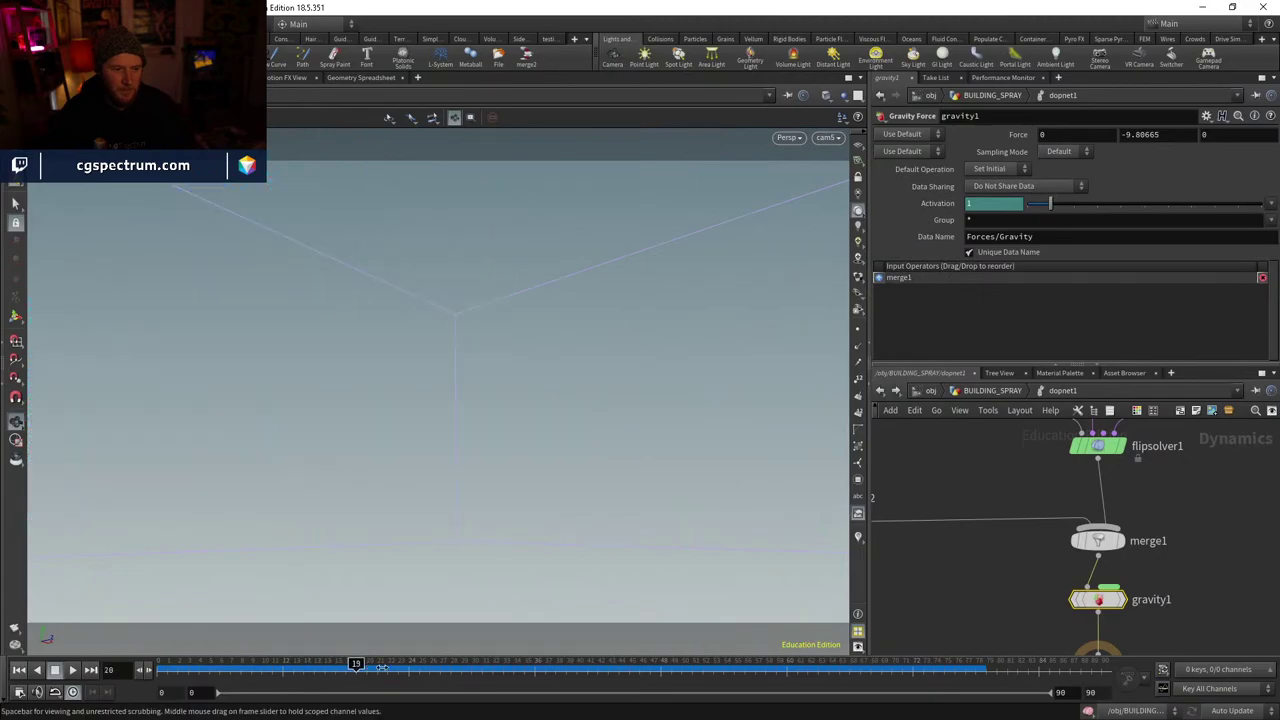
pyautogui.moveTo(650, 663); pyautogui.dragTo(165, 663)
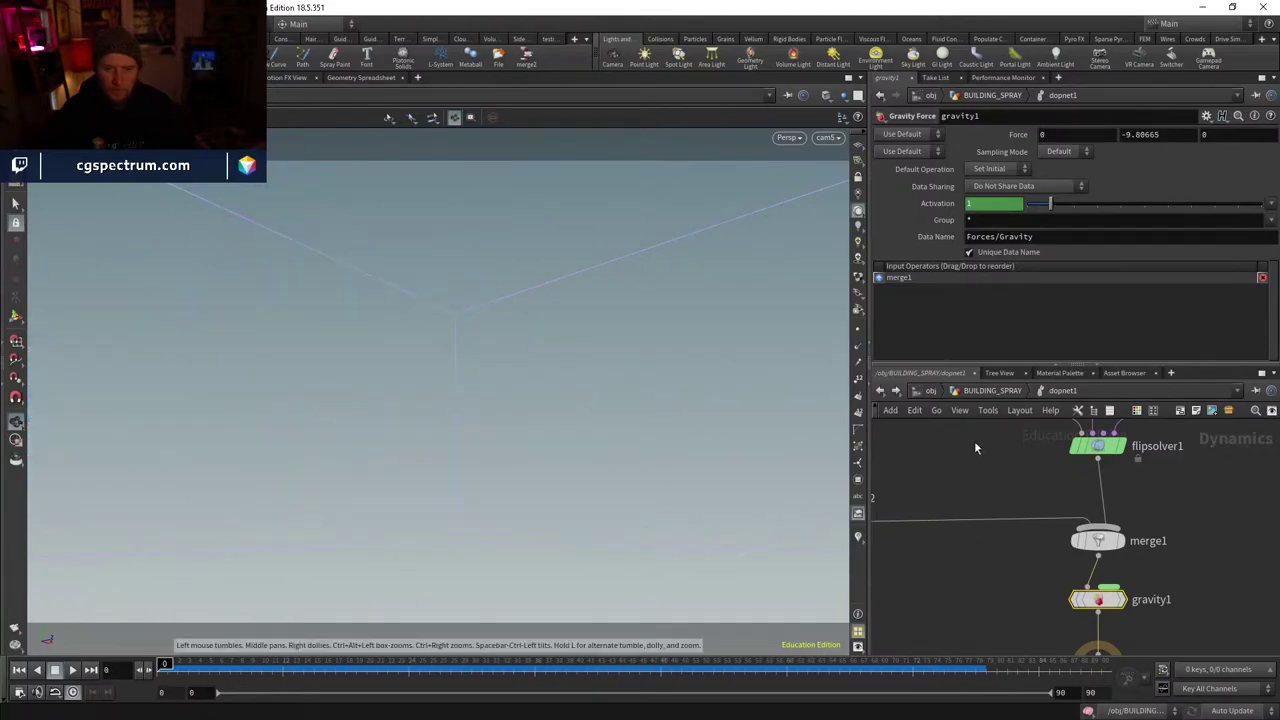
# - In BUILDING_SPRAY, inspect the blast4 and blast5 age filters while comparing frames 15–30
pyautogui.press('u')
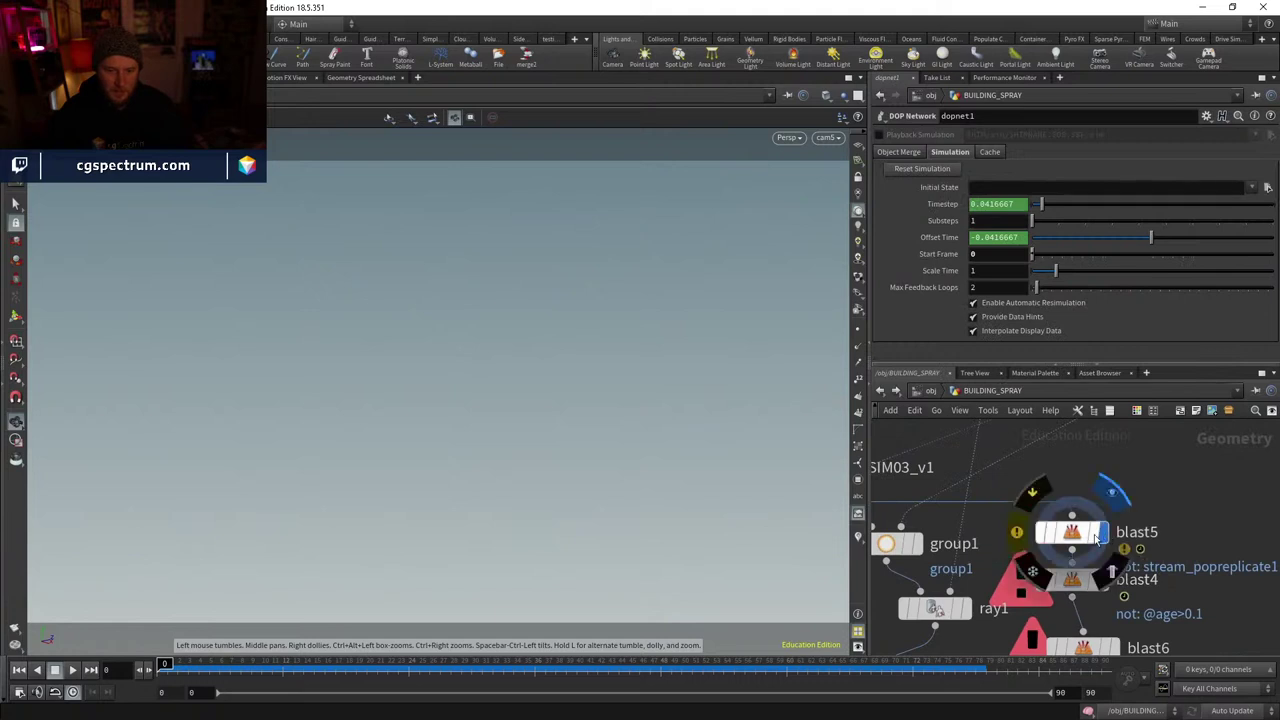
pyautogui.click(1071, 532)
pyautogui.click(337, 663)
pyautogui.moveTo(461, 663); pyautogui.dragTo(471, 663)
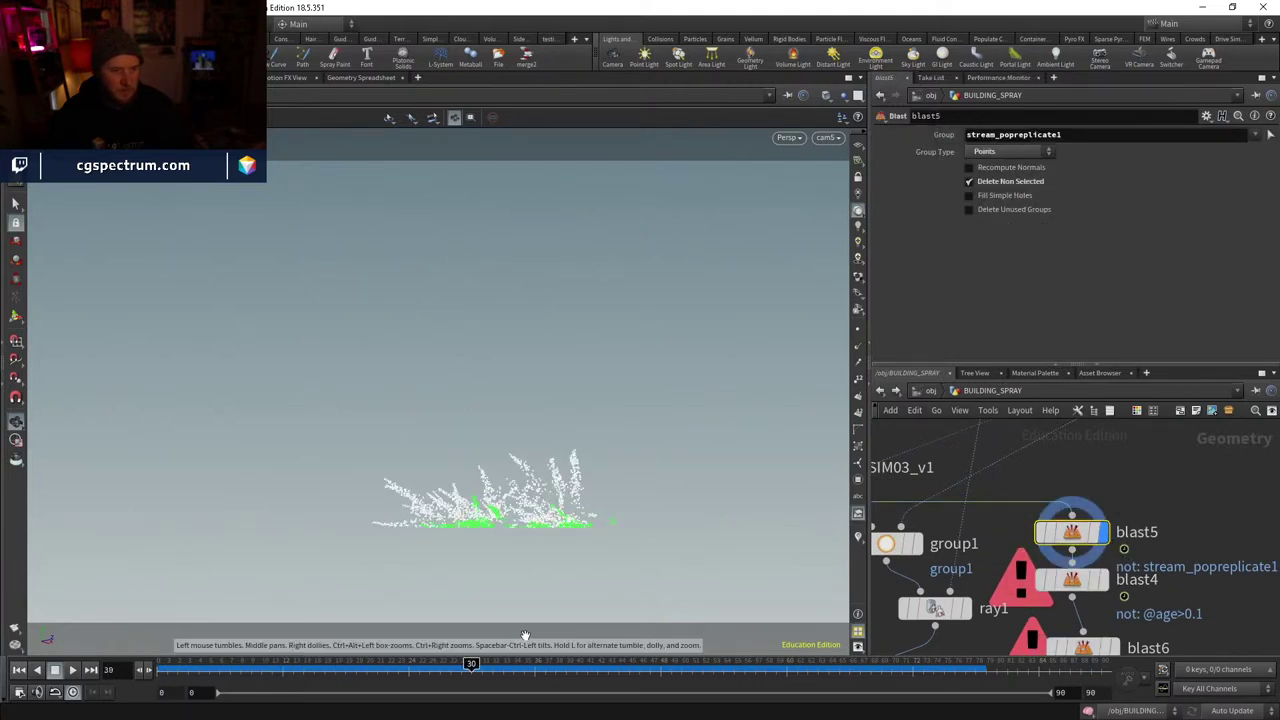
pyautogui.click(1071, 580)
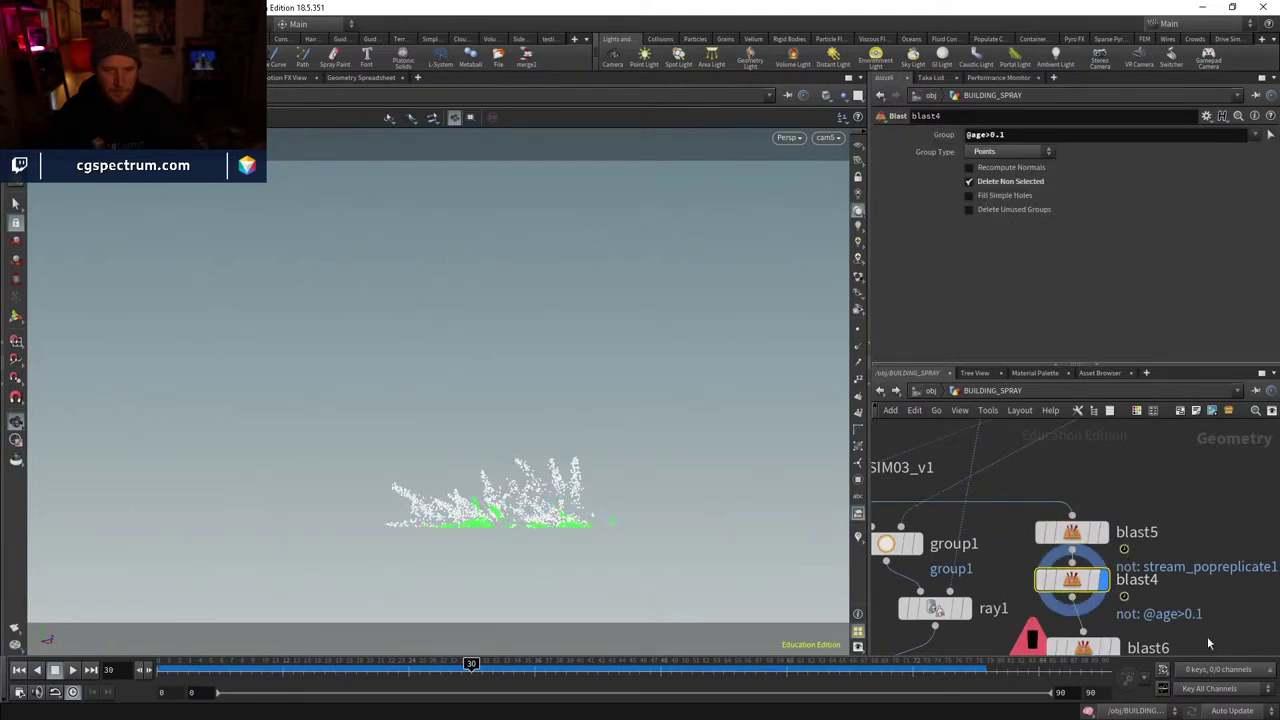
pyautogui.moveTo(1208, 640); pyautogui.dragTo(1180, 588, button='middle')
pyautogui.moveTo(461, 672)
pyautogui.mouseDown()
pyautogui.moveTo(365, 660)
pyautogui.moveTo(450, 655)
pyautogui.moveTo(279, 632)
pyautogui.moveTo(450, 650)
pyautogui.moveTo(430, 650)
pyautogui.moveTo(455, 625)
pyautogui.moveTo(450, 603)
pyautogui.mouseUp()
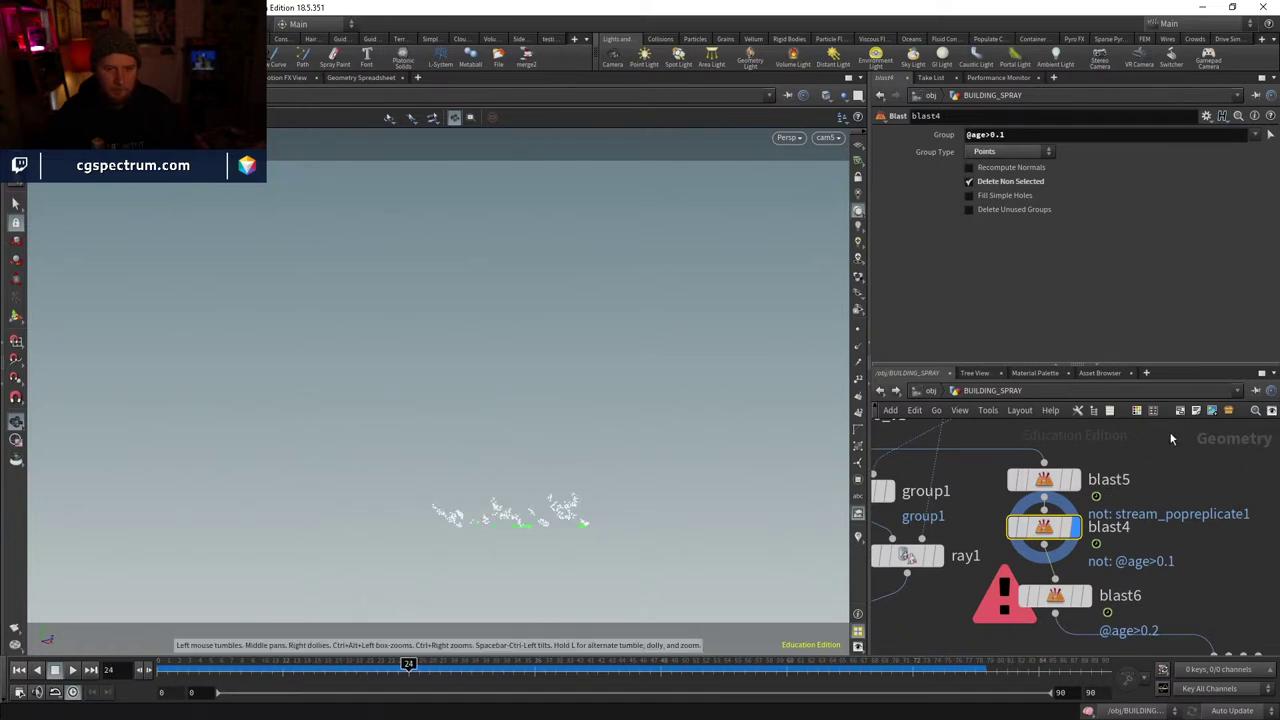
pyautogui.scroll(2, 1169, 431)
pyautogui.click(1085, 495)
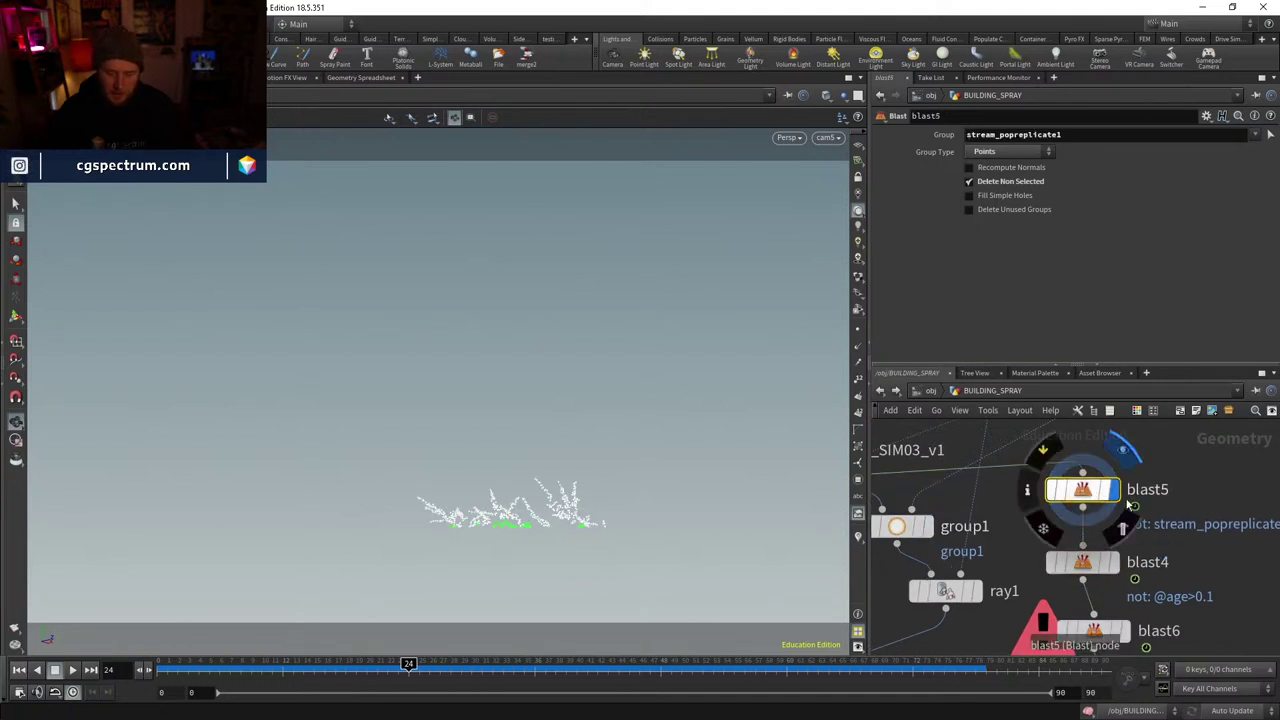
pyautogui.moveTo(1214, 487); pyautogui.dragTo(1152, 508, button='middle')
pyautogui.hotkey('ctrl', 'v')
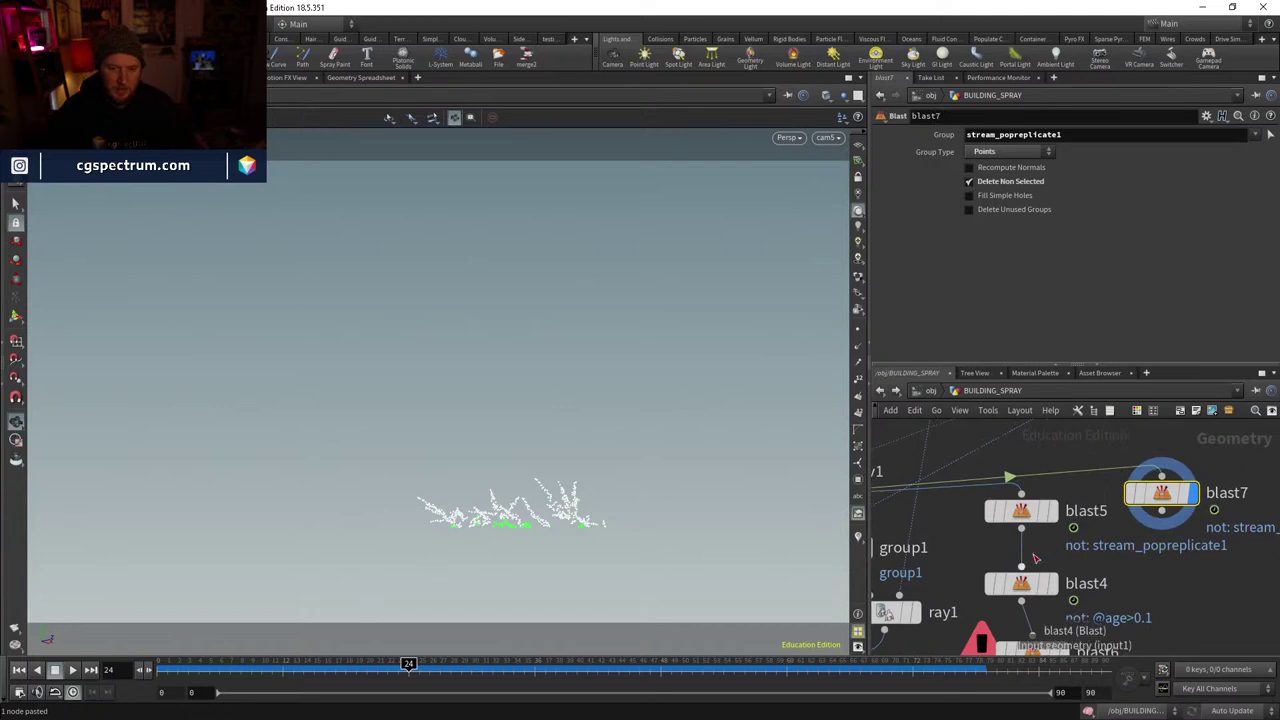
pyautogui.press('Delete')
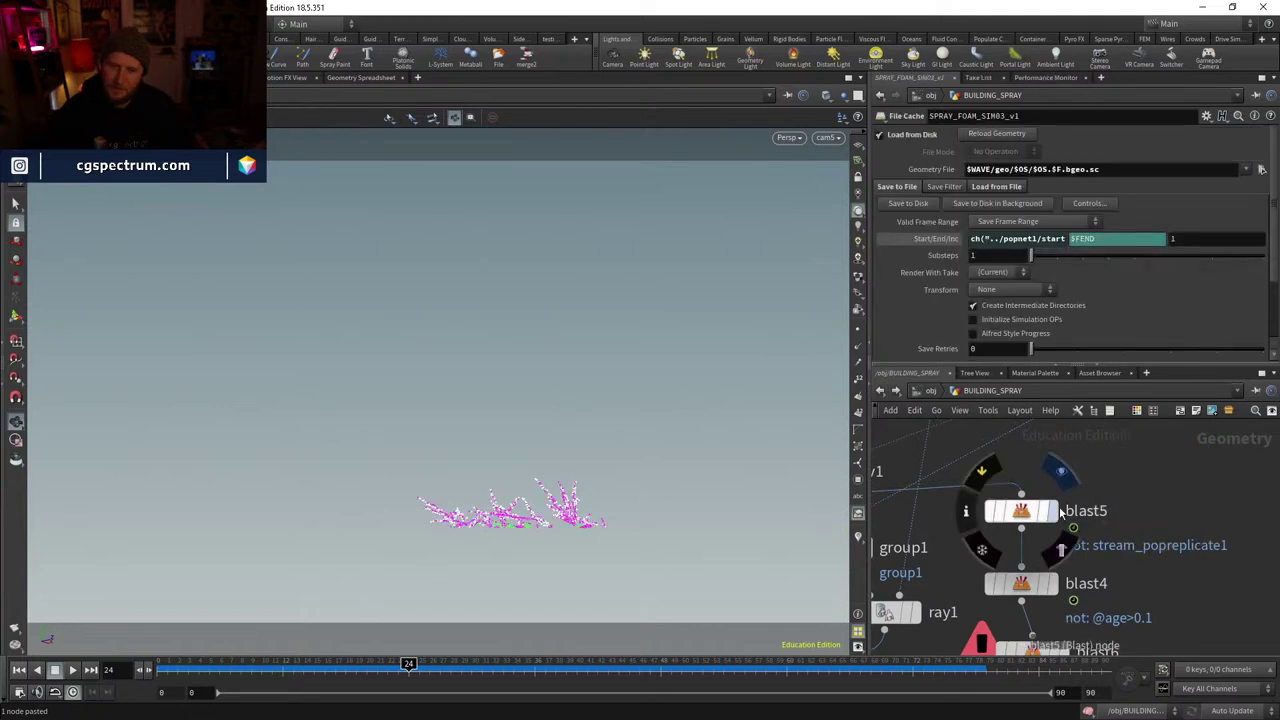
pyautogui.click(1021, 511)
pyautogui.click(1021, 583)
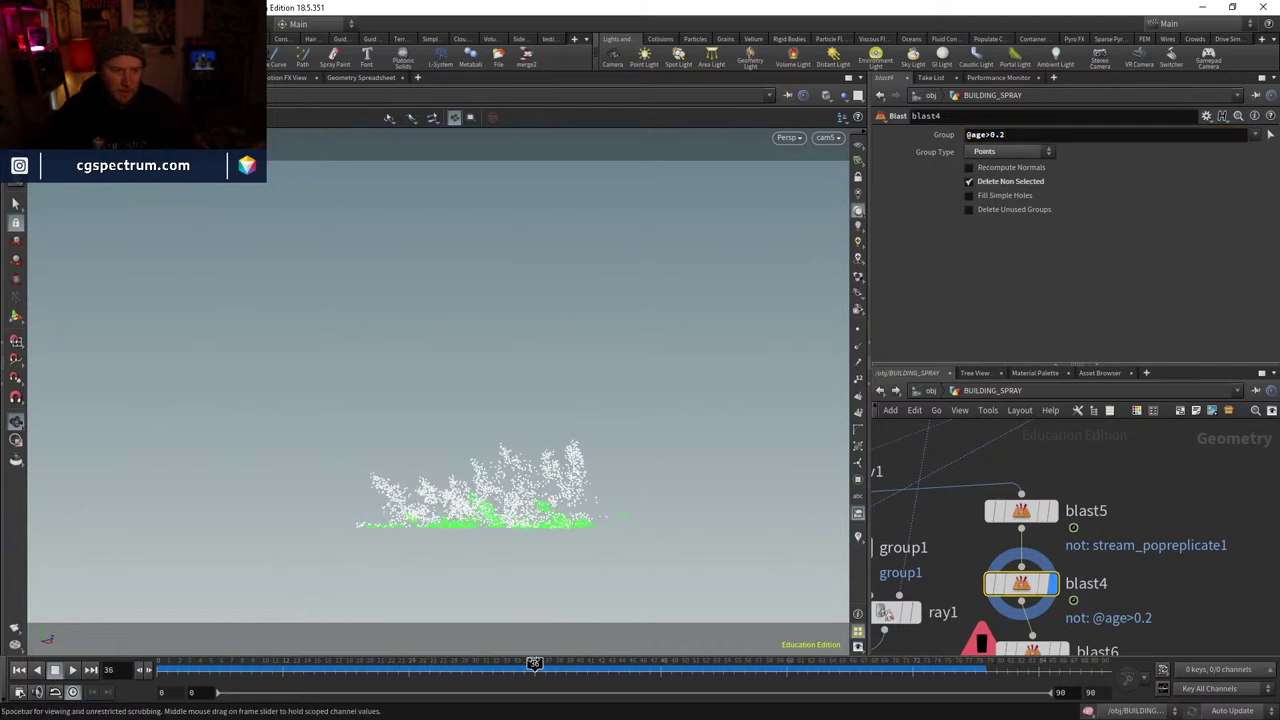
pyautogui.click(1030, 136)
pyautogui.press('BackSpace')
pyautogui.write('5')
pyautogui.press('Return')
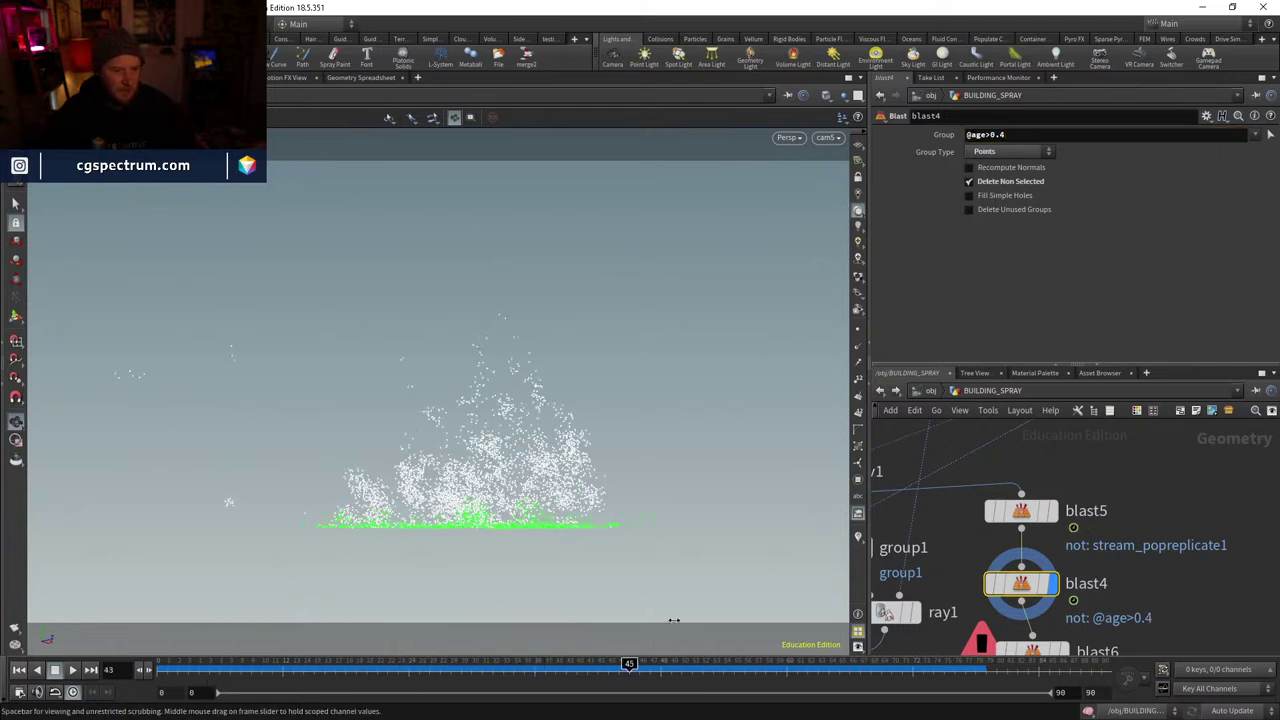
pyautogui.moveTo(841, 604)
pyautogui.mouseDown()
pyautogui.moveTo(429, 591)
pyautogui.moveTo(770, 600)
pyautogui.moveTo(246, 612)
pyautogui.mouseUp()
pyautogui.click(1030, 138)
pyautogui.press('BackSpace')
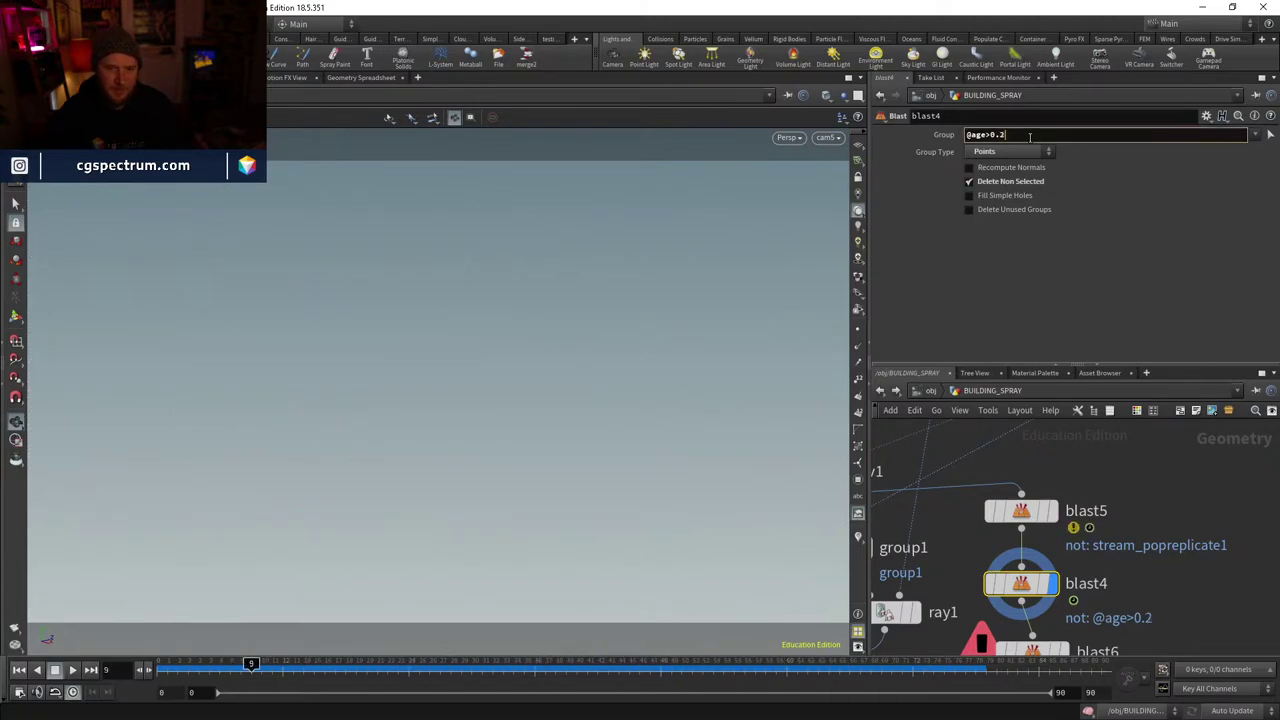
pyautogui.write('1')
pyautogui.press('Return')
pyautogui.hotkey('ctrl', 'Up')
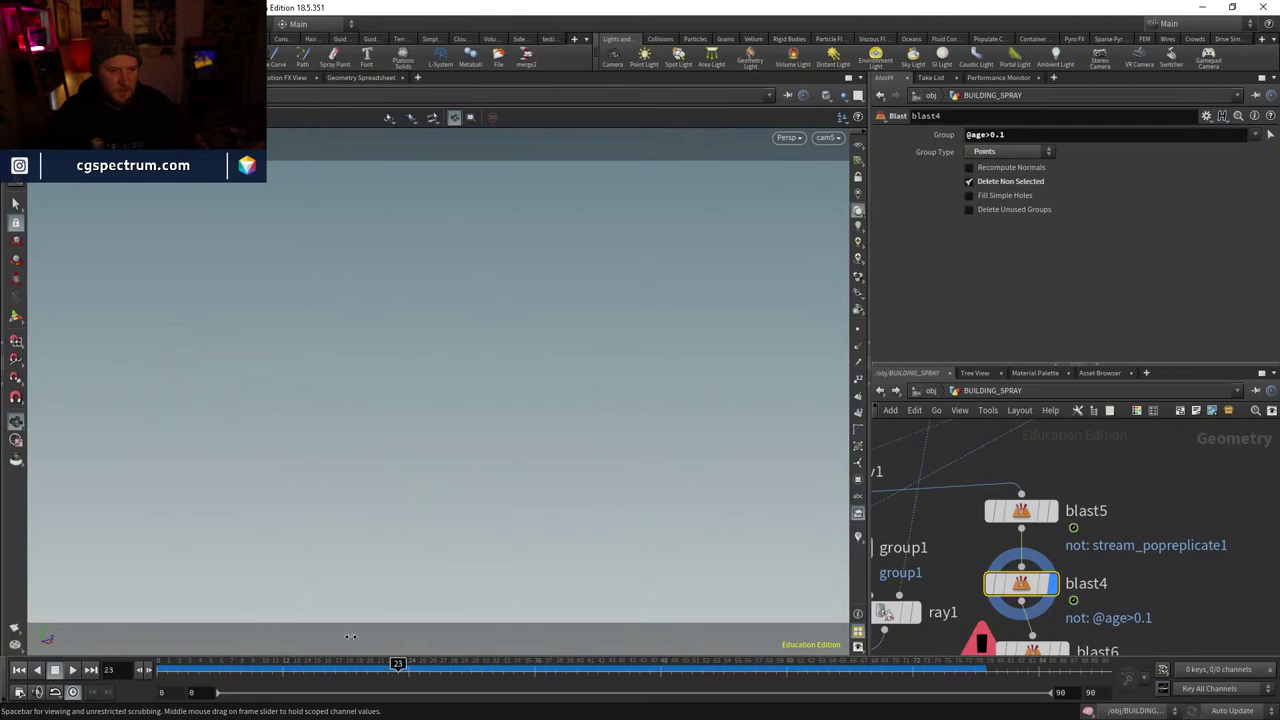
pyautogui.scroll(-3, 1277, 447)
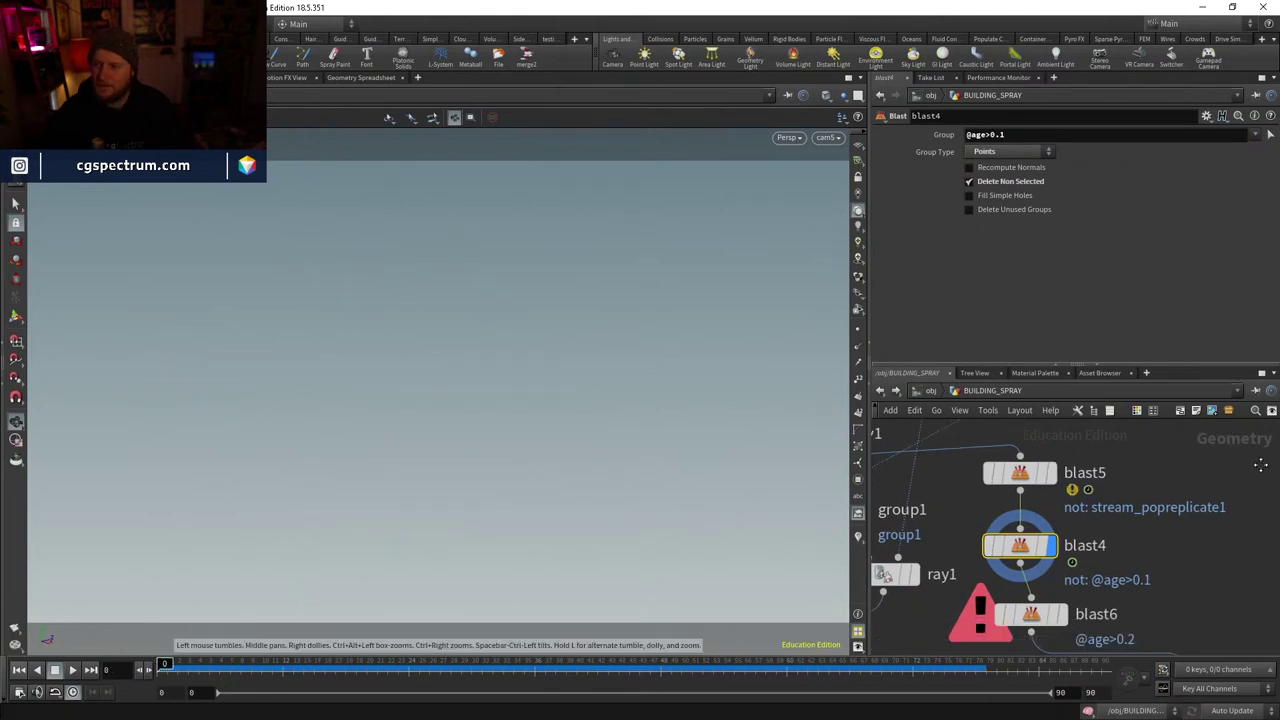
pyautogui.scroll(1, 1260, 458)
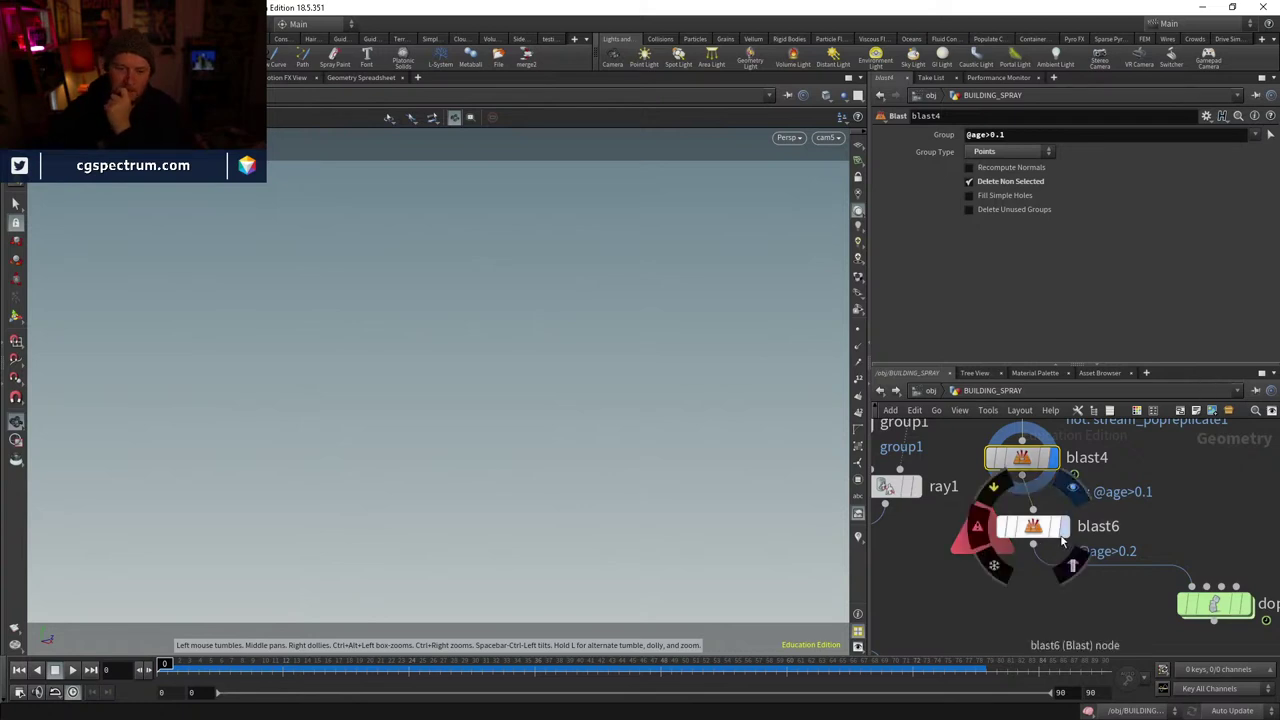
# - Inside dopnet1, play the sim, then set flipobject1's Particle Separation to .05
pyautogui.click(1030, 526)
pyautogui.moveTo(1190, 585); pyautogui.dragTo(1120, 517, button='middle')
pyautogui.doubleClick(1140, 536)
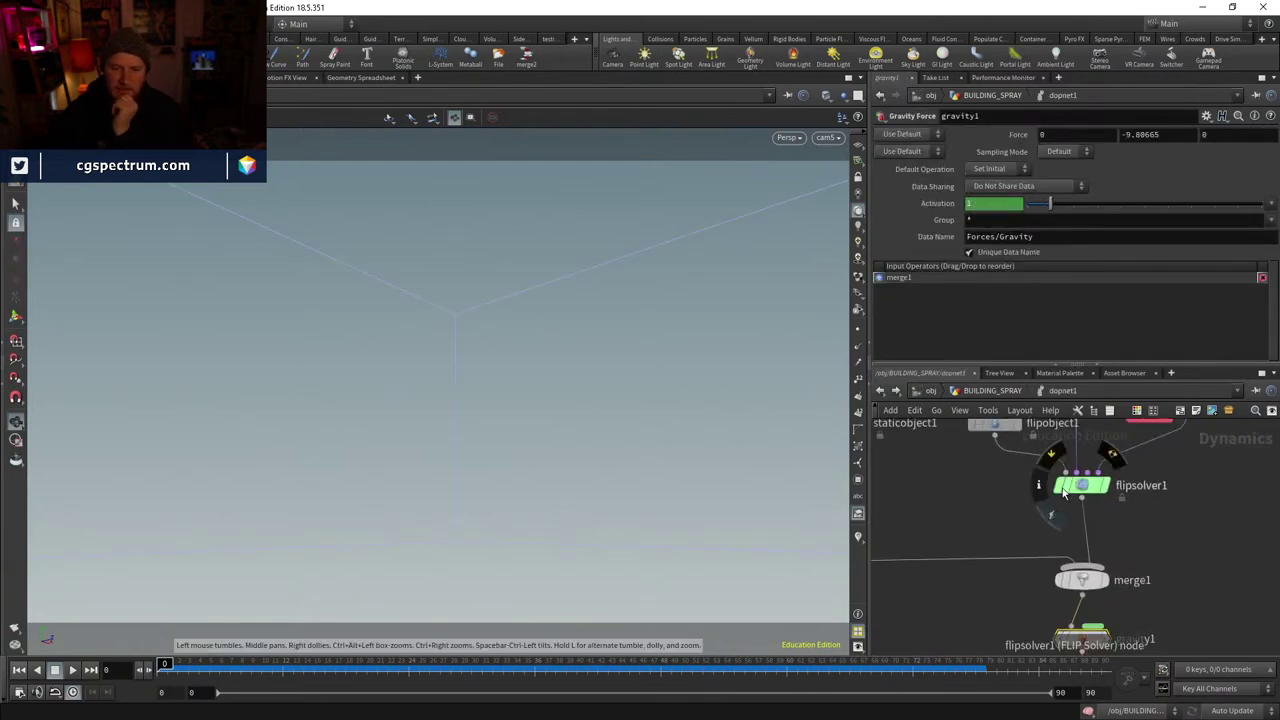
pyautogui.moveTo(962, 454); pyautogui.dragTo(1007, 495, button='middle')
pyautogui.moveTo(905, 569); pyautogui.dragTo(1007, 554, button='middle')
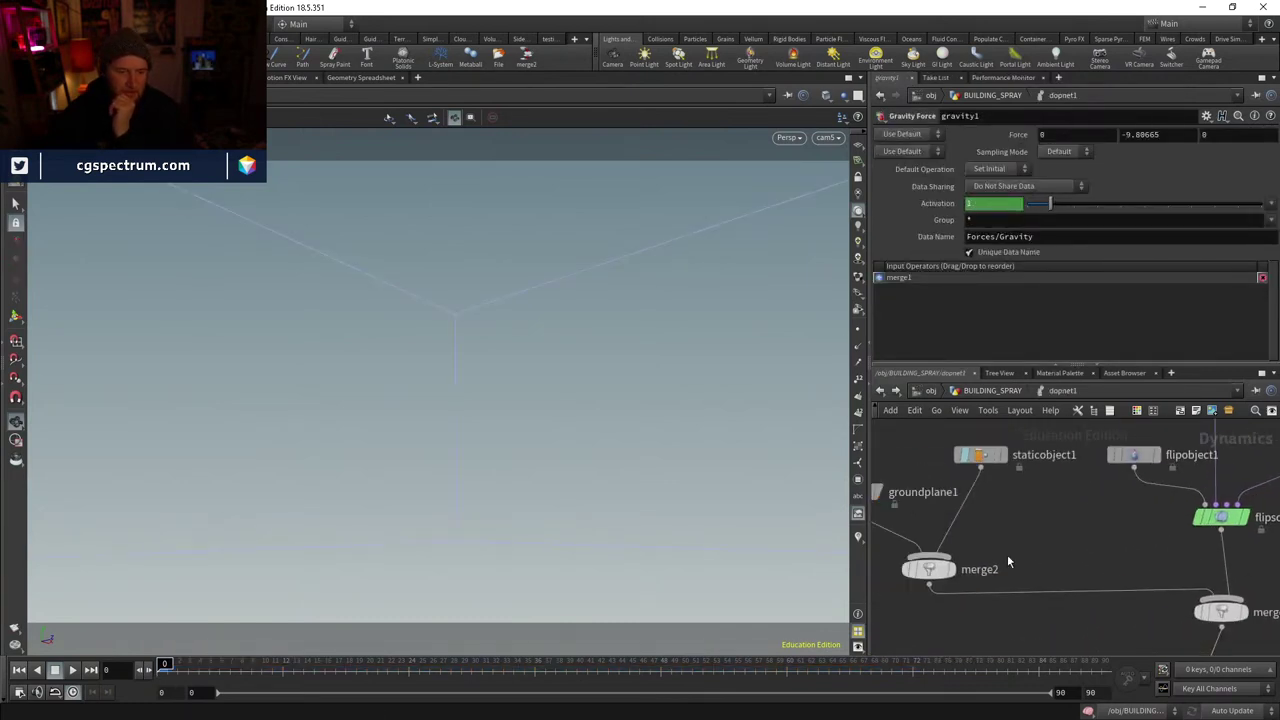
pyautogui.click(72, 670)
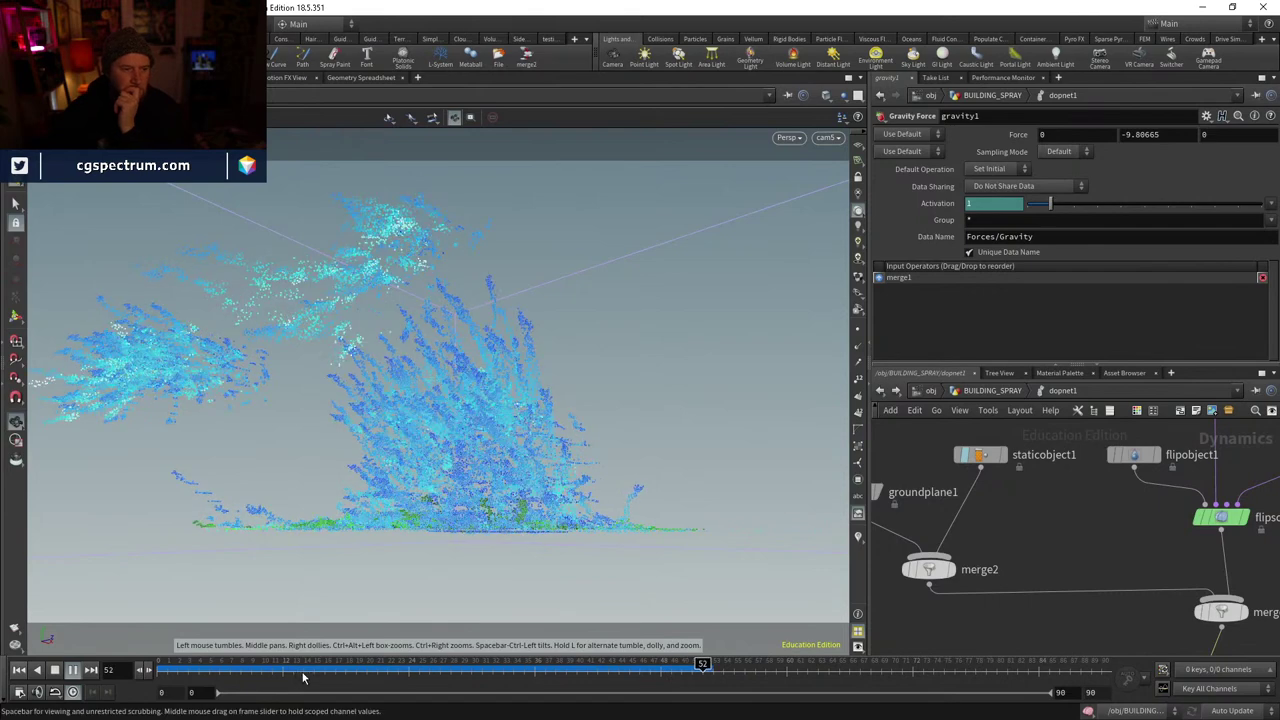
pyautogui.moveTo(295, 666); pyautogui.dragTo(167, 665)
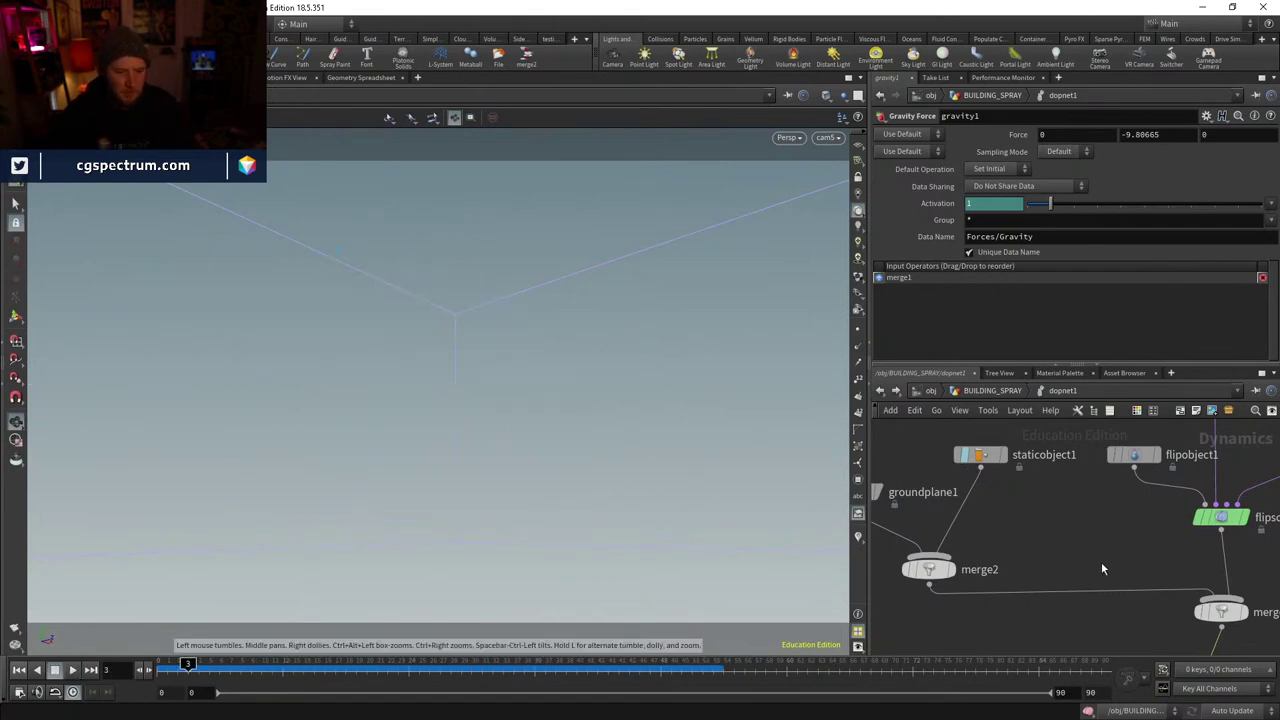
pyautogui.moveTo(1101, 562); pyautogui.dragTo(1029, 546, button='middle')
pyautogui.click(1022, 546)
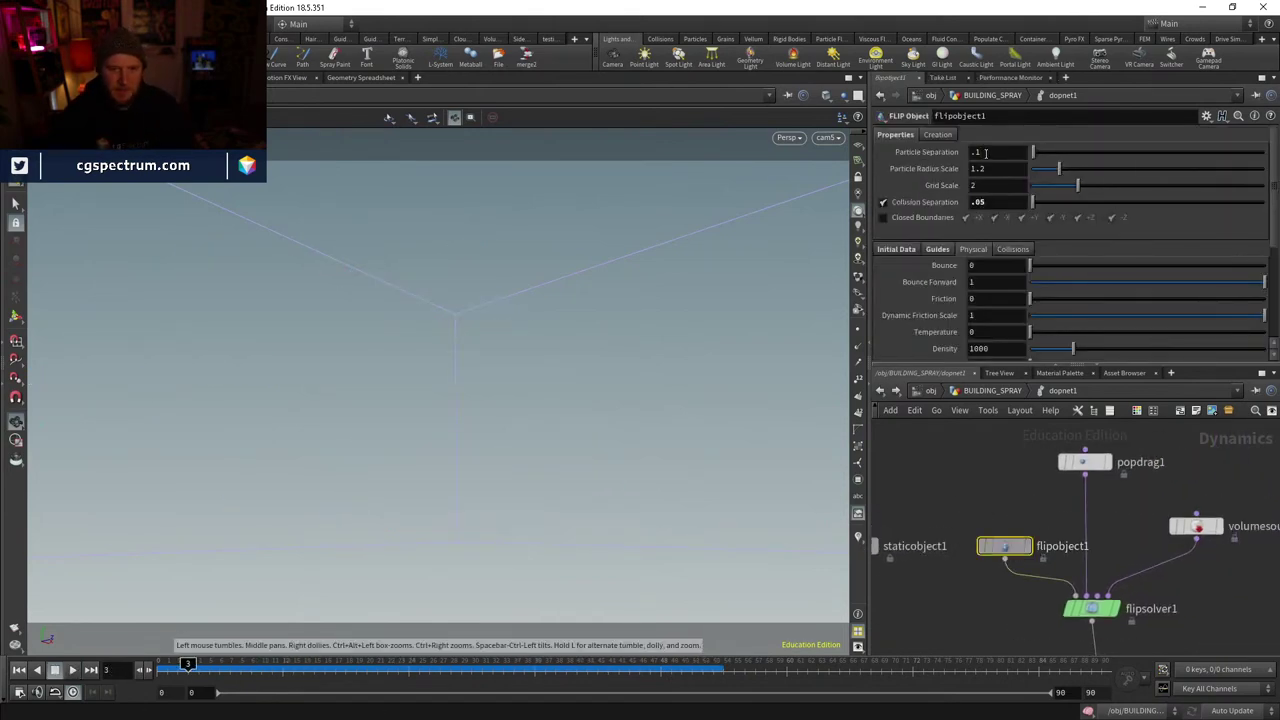
pyautogui.press('Return')
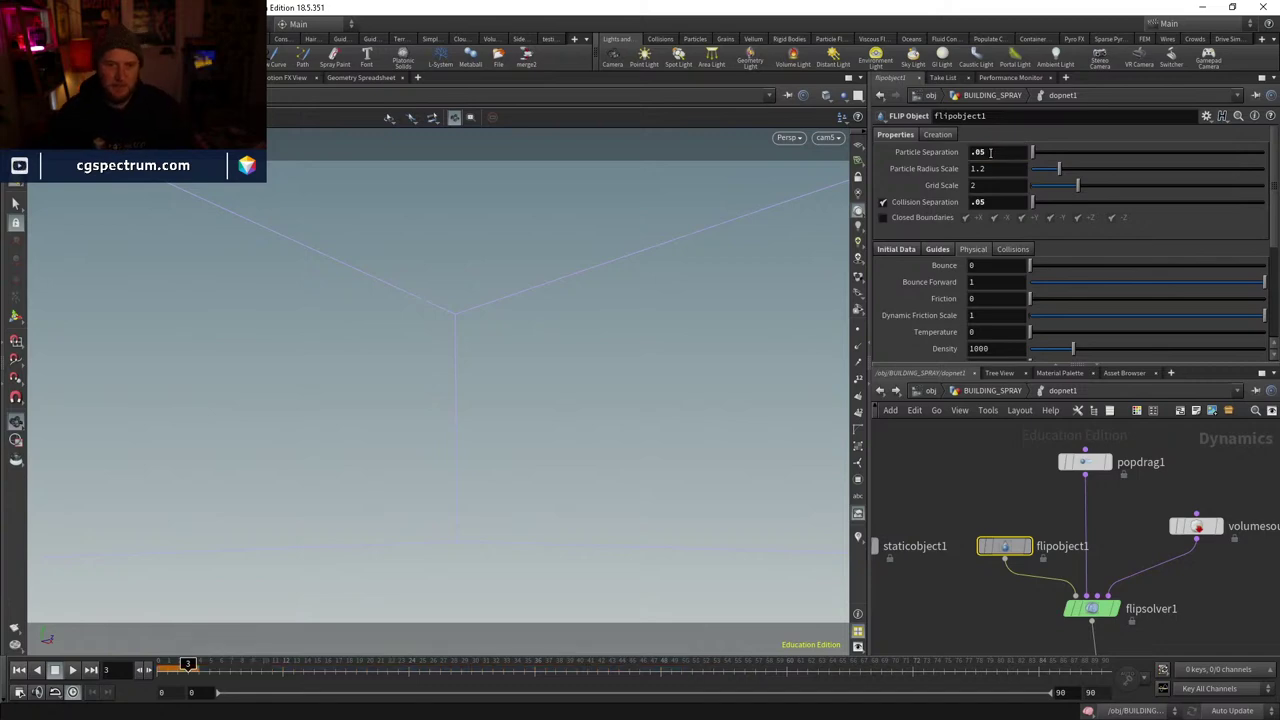
# - Copy the SPRAY_FOAM_SIM01_A_v1 File Cache and paste it just below dopnet1
pyautogui.click(1014, 391)
pyautogui.press('Tab')
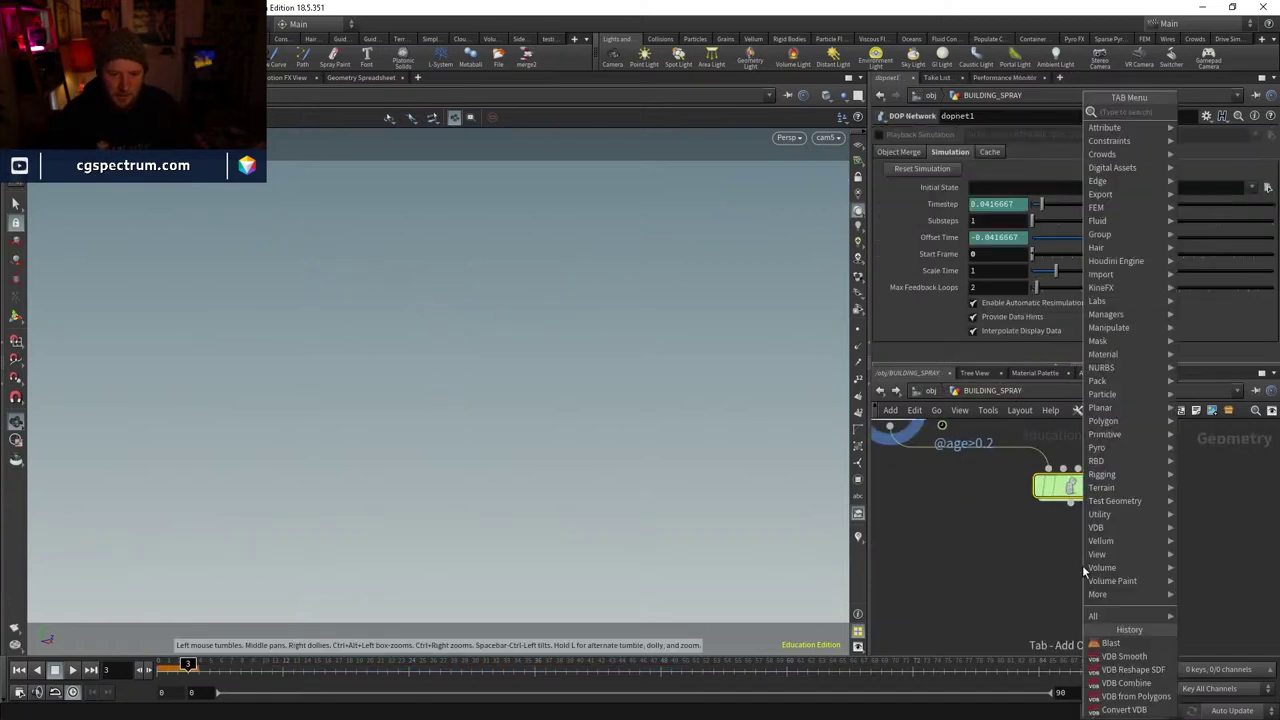
pyautogui.press('Escape')
pyautogui.press('h')
pyautogui.scroll(10, 1164, 574)
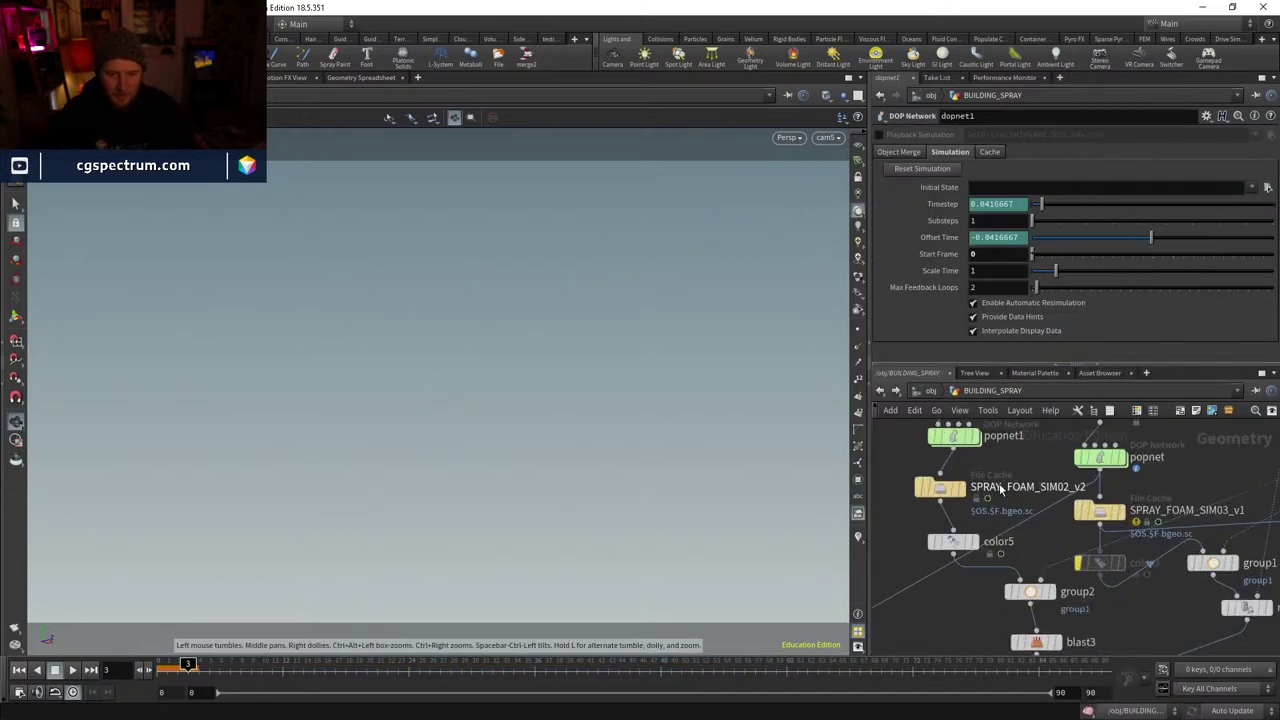
pyautogui.click(1033, 597)
pyautogui.hotkey('ctrl', 'c')
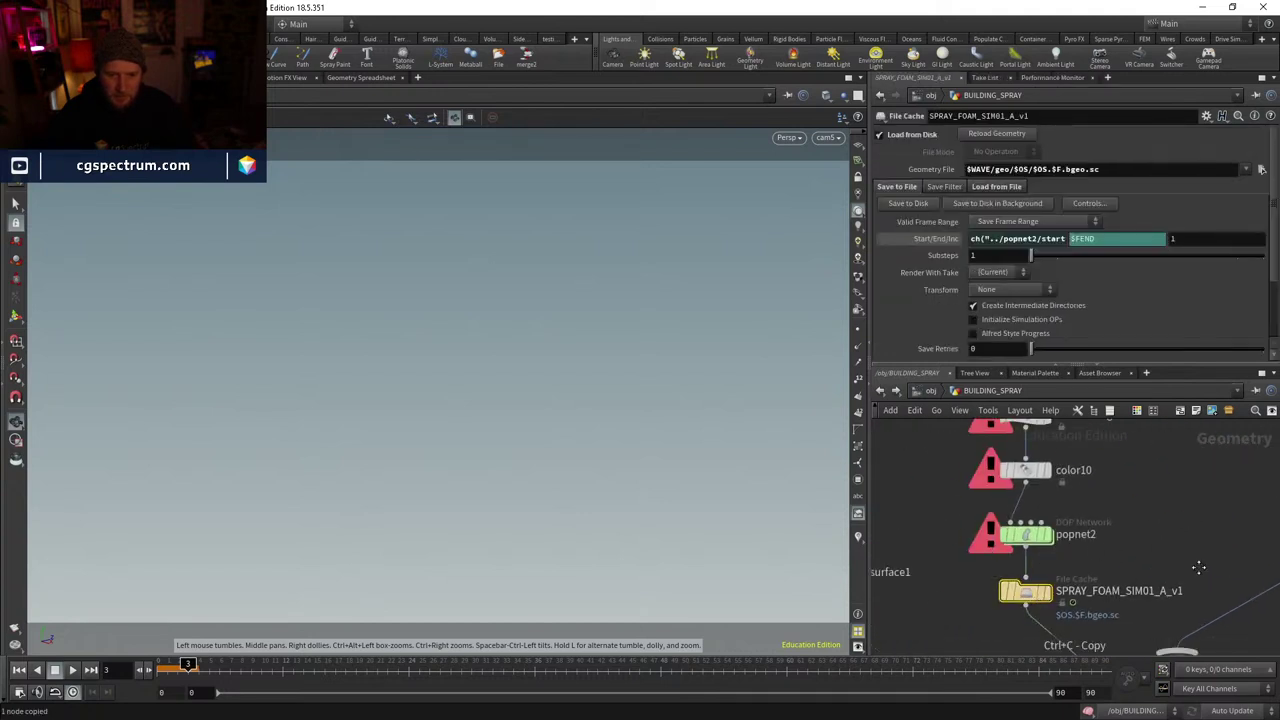
pyautogui.moveTo(1033, 597); pyautogui.dragTo(1080, 560, button='middle')
pyautogui.moveTo(1230, 550)
pyautogui.mouseDown(button='middle')
pyautogui.moveTo(1129, 541)
pyautogui.moveTo(1056, 575)
pyautogui.mouseUp(button='middle')
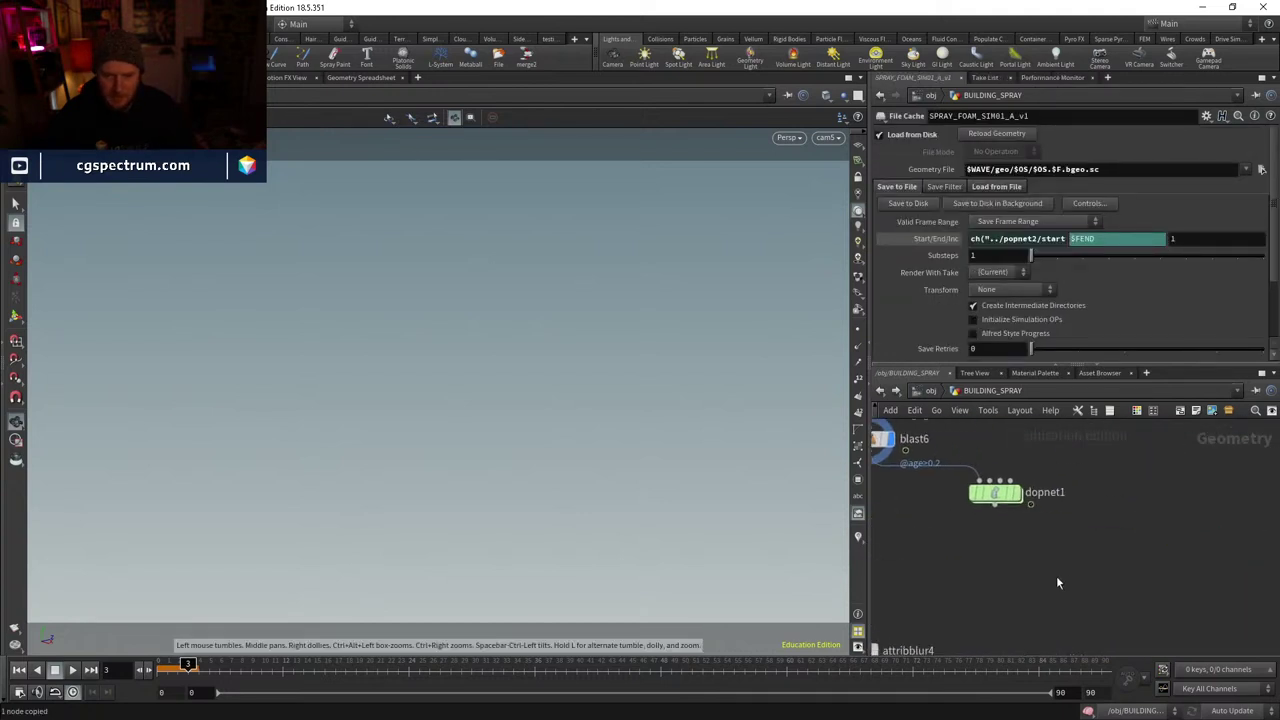
pyautogui.hotkey('ctrl', 'v')
pyautogui.moveTo(996, 506)
pyautogui.mouseDown()
pyautogui.moveTo(1003, 572)
pyautogui.moveTo(1016, 551)
pyautogui.mouseUp()
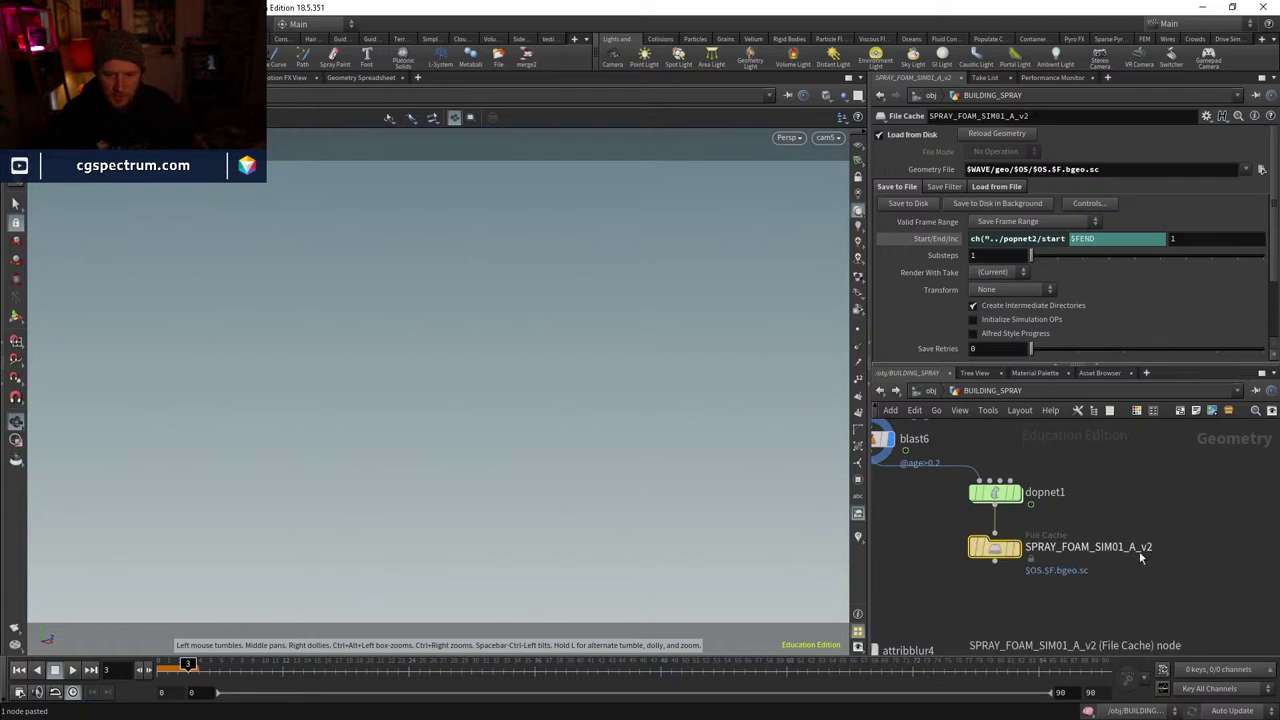
# - Rename the pasted cache node to SPRAY_FLIP_v1
pyautogui.doubleClick(1150, 547)
pyautogui.doubleClick(1127, 545)
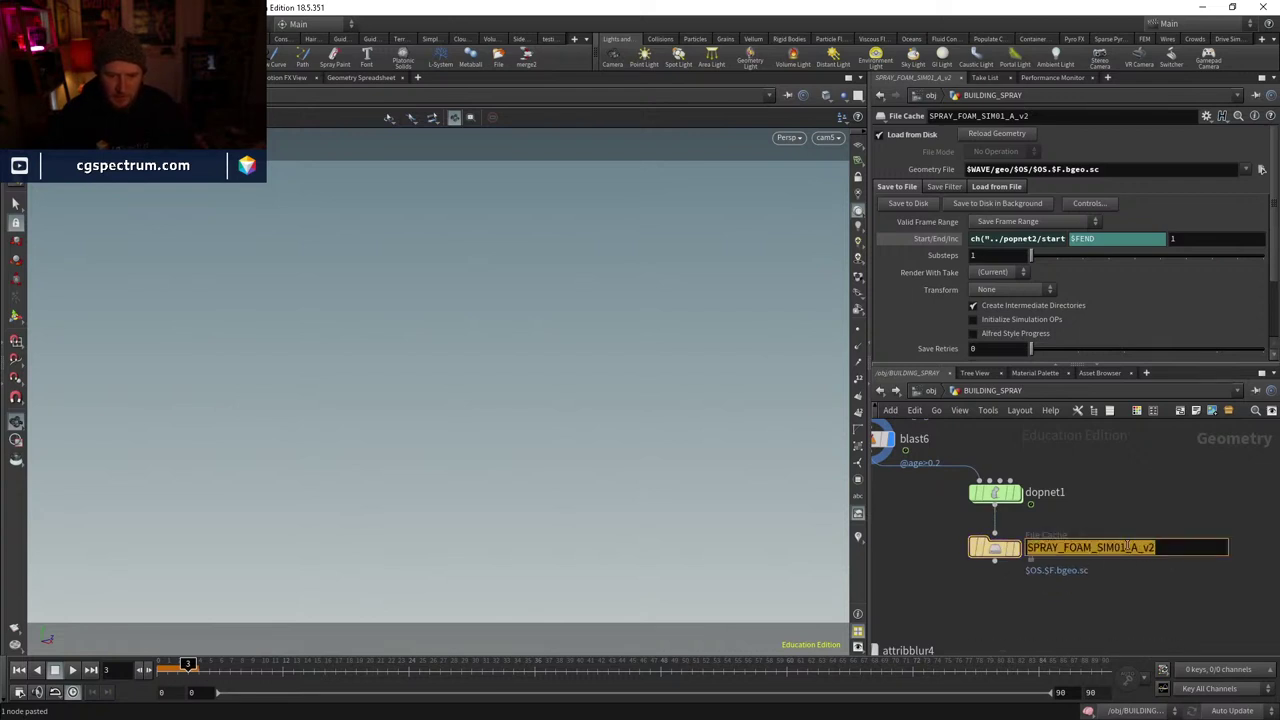
pyautogui.write('SPRAY')
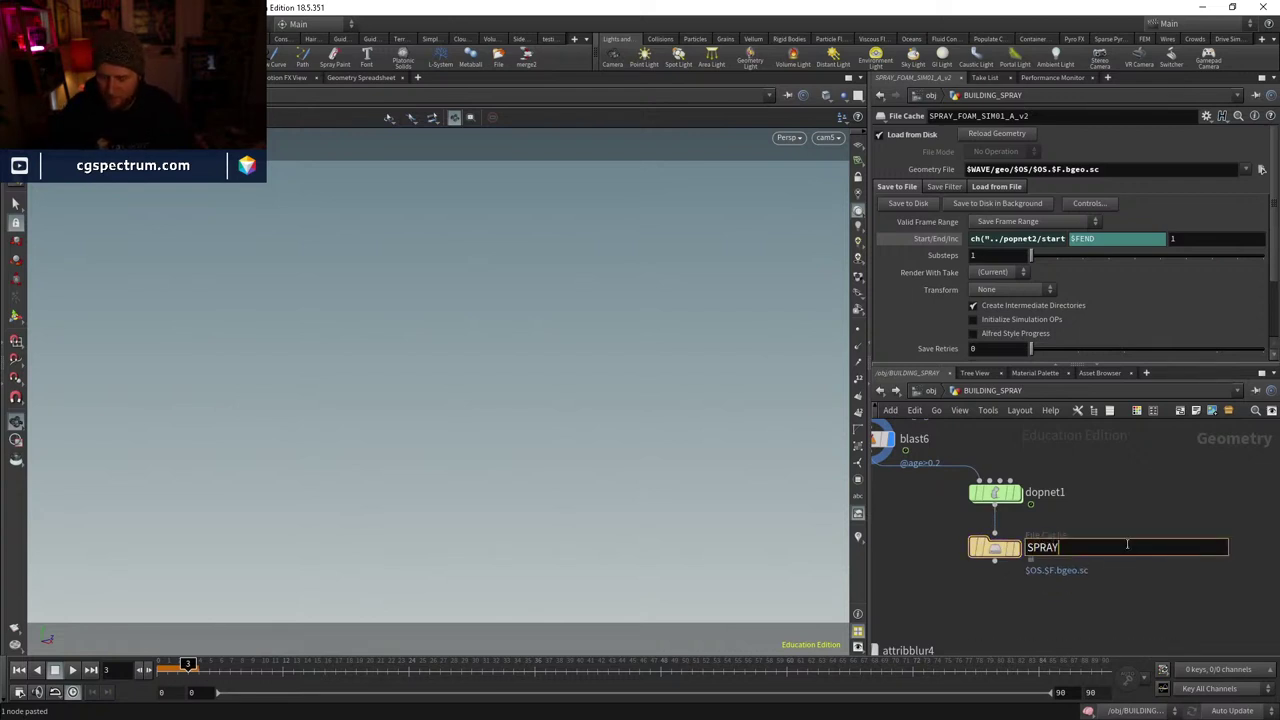
pyautogui.write('_FLIP_v1')
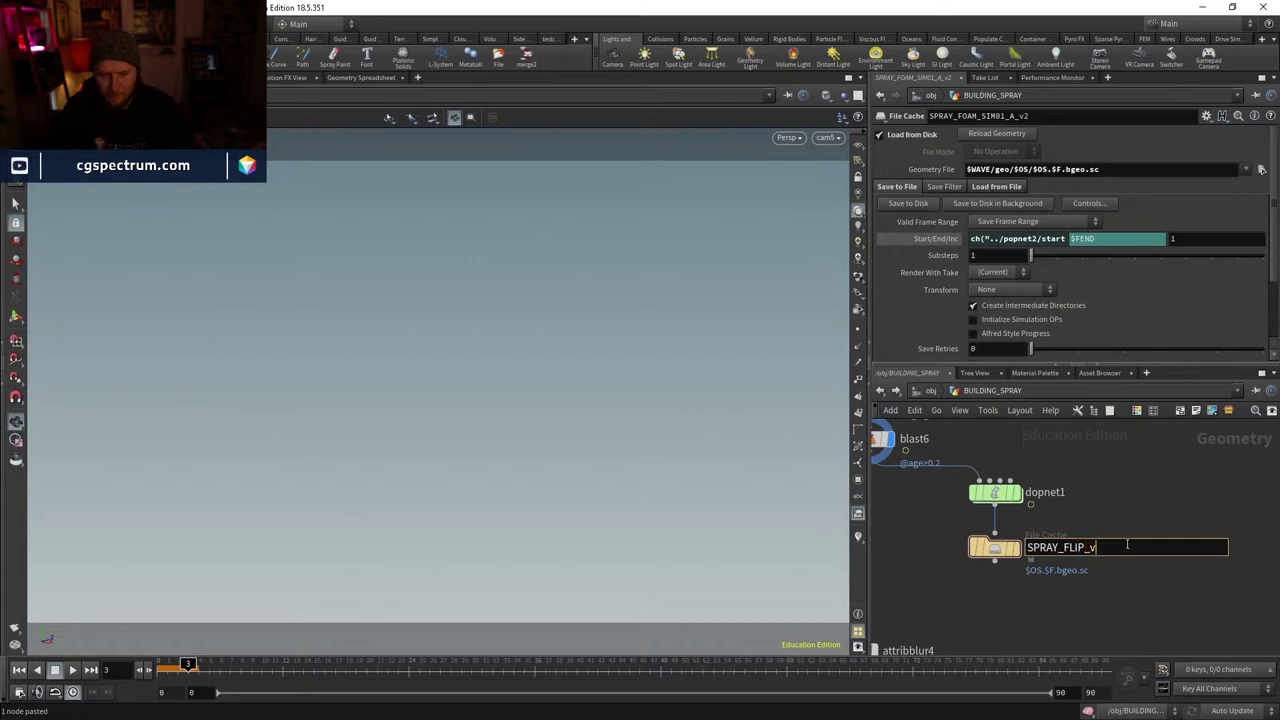
pyautogui.press('Return')
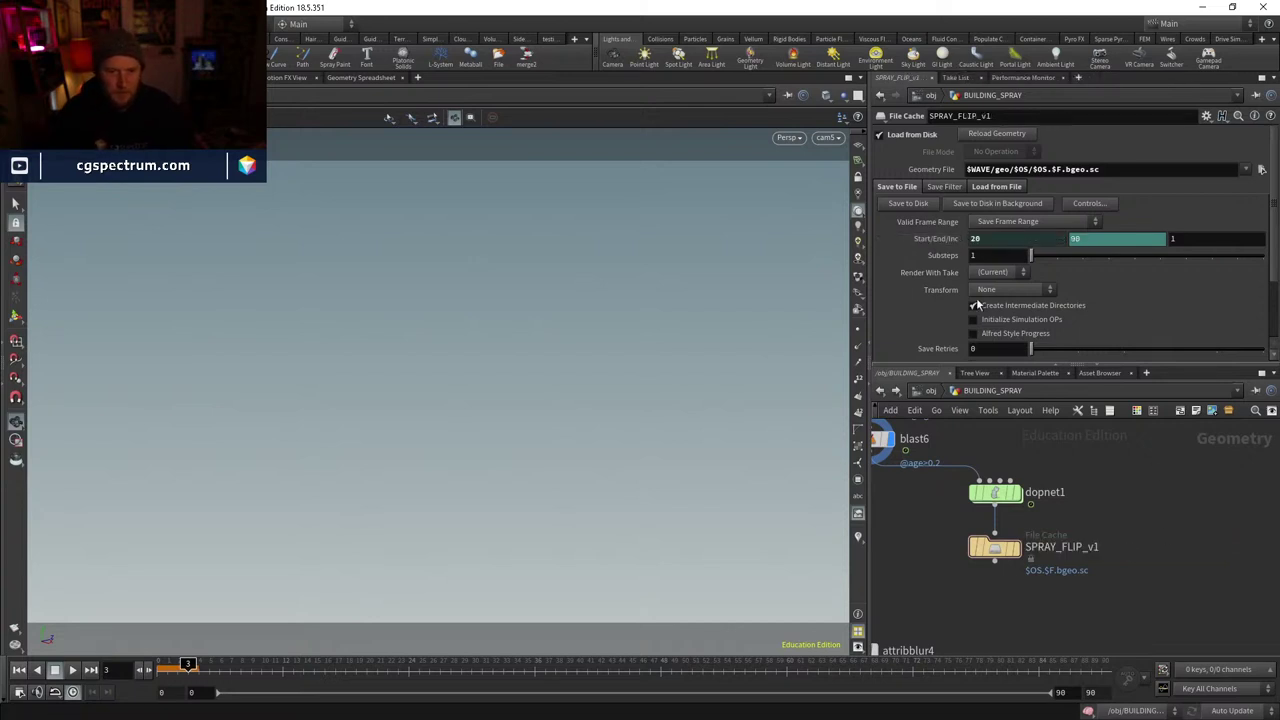
# - Revert the start frame to its default of 0 on dopnet1 and the SPRAY_FLIP_v1 cache
pyautogui.click(994, 492)
pyautogui.rightClick(979, 256)
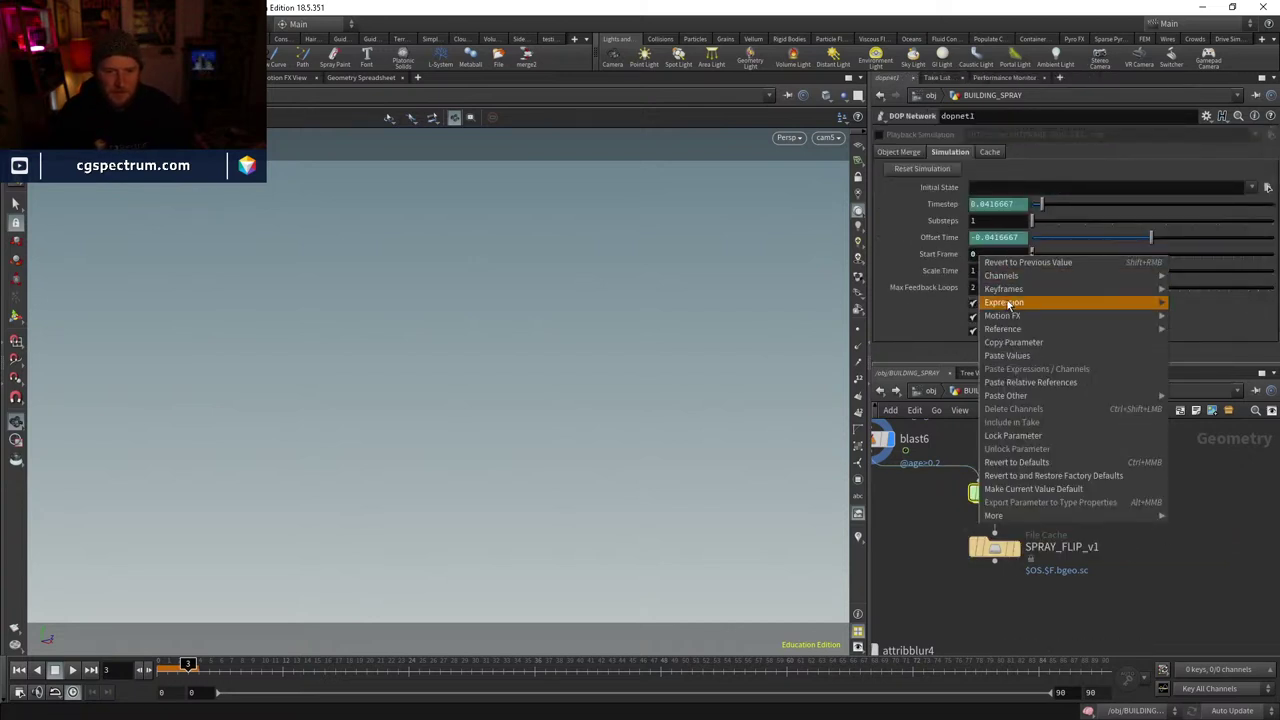
pyautogui.click(1025, 344)
pyautogui.click(1000, 546)
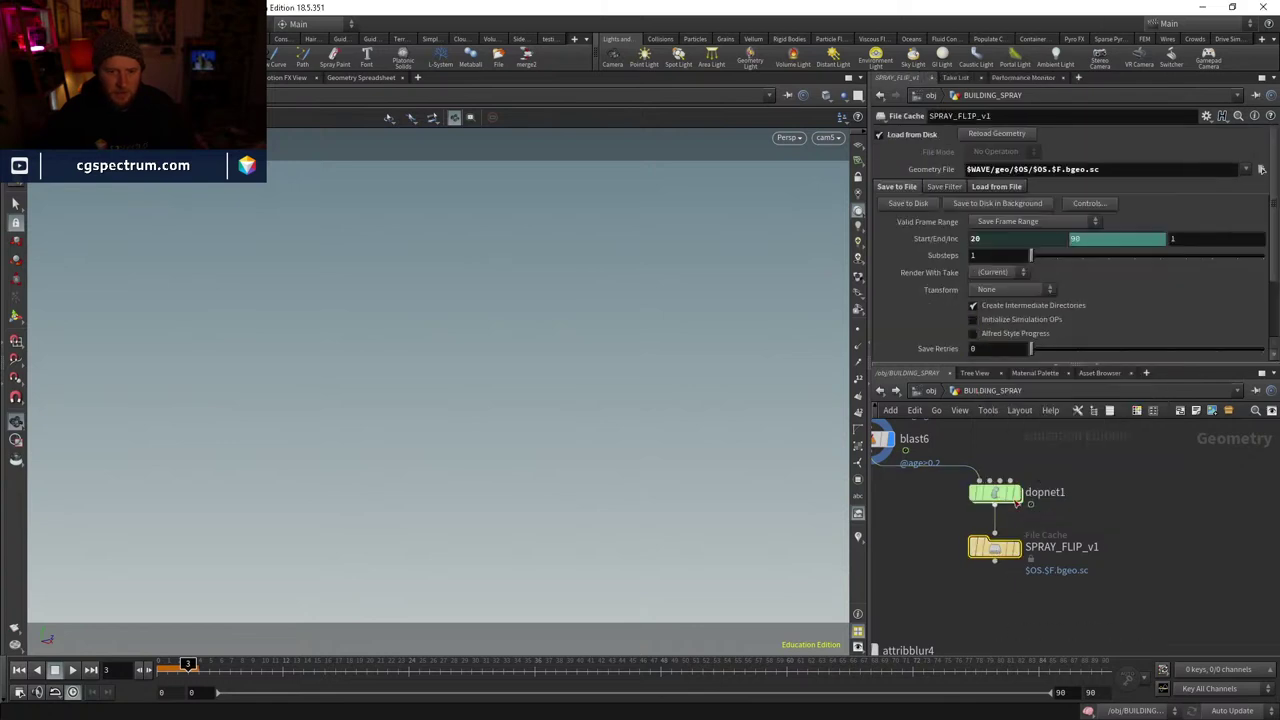
pyautogui.rightClick(978, 238)
pyautogui.click(1033, 366)
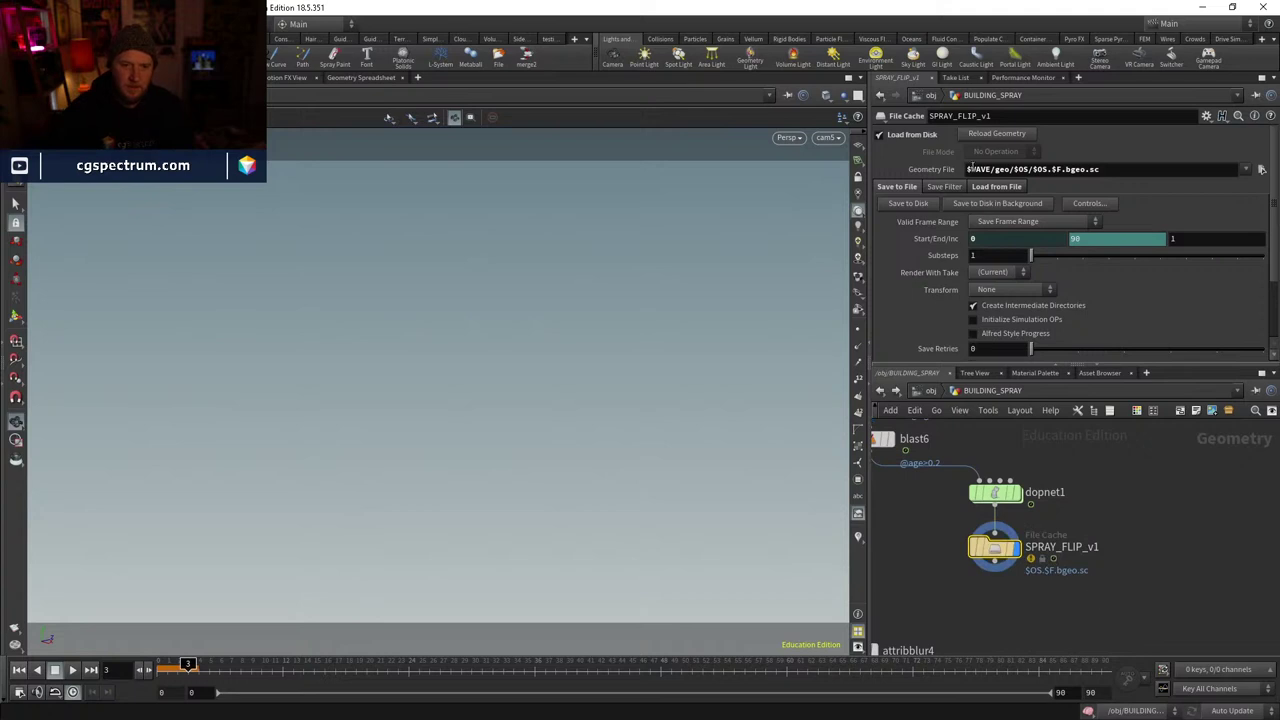
# - Turn off Load from Disk, set File Mode to Write Files, and close the flipbook
pyautogui.click(877, 134)
pyautogui.click(997, 152)
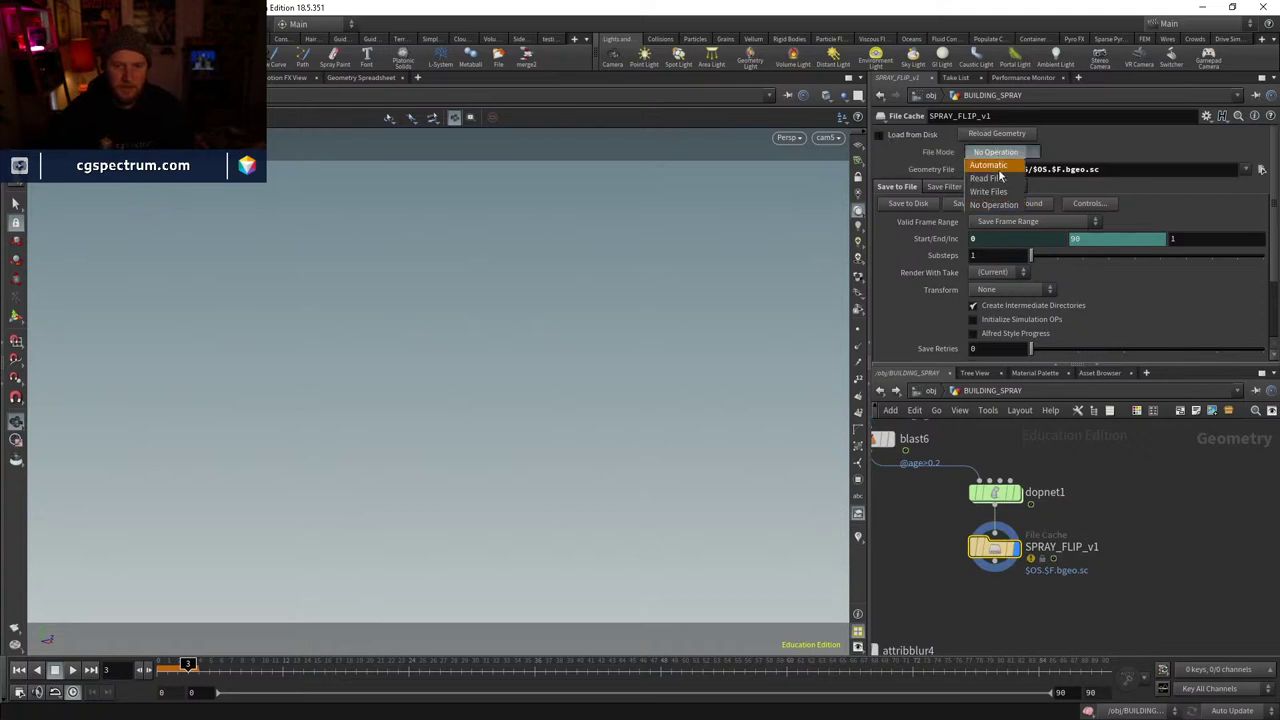
pyautogui.click(995, 198)
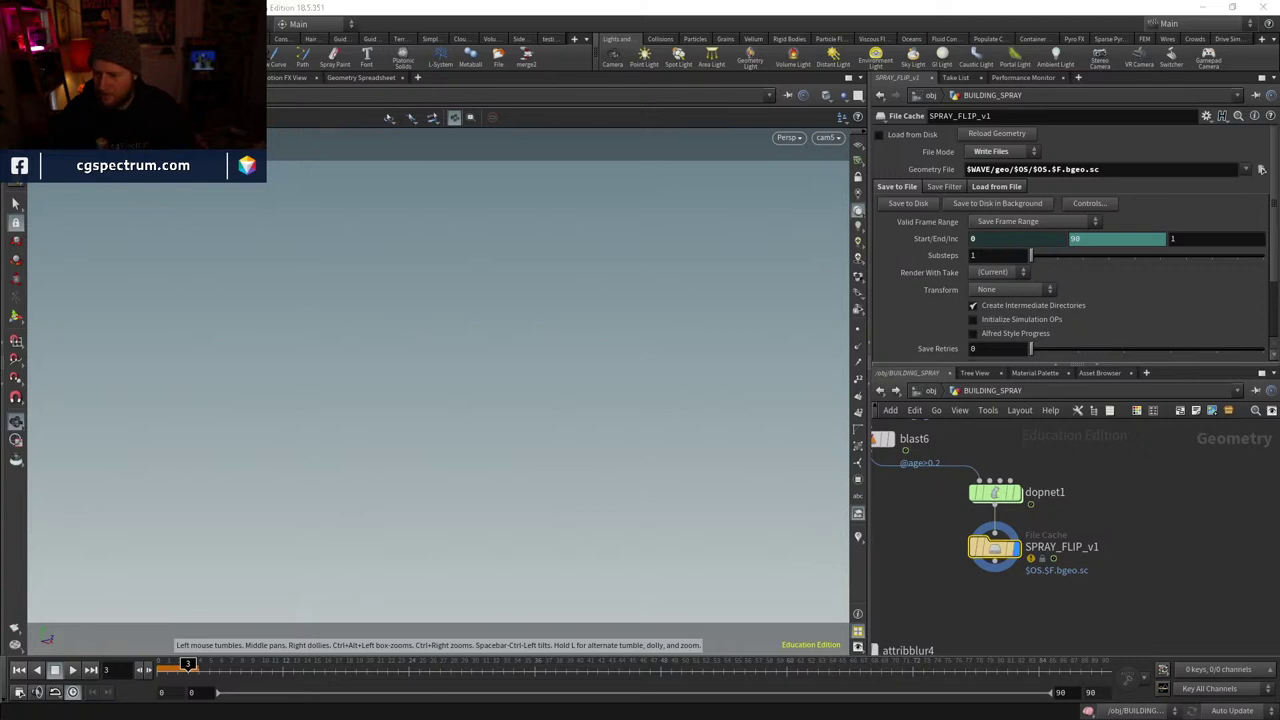
pyautogui.hotkey('alt', 'Tab')
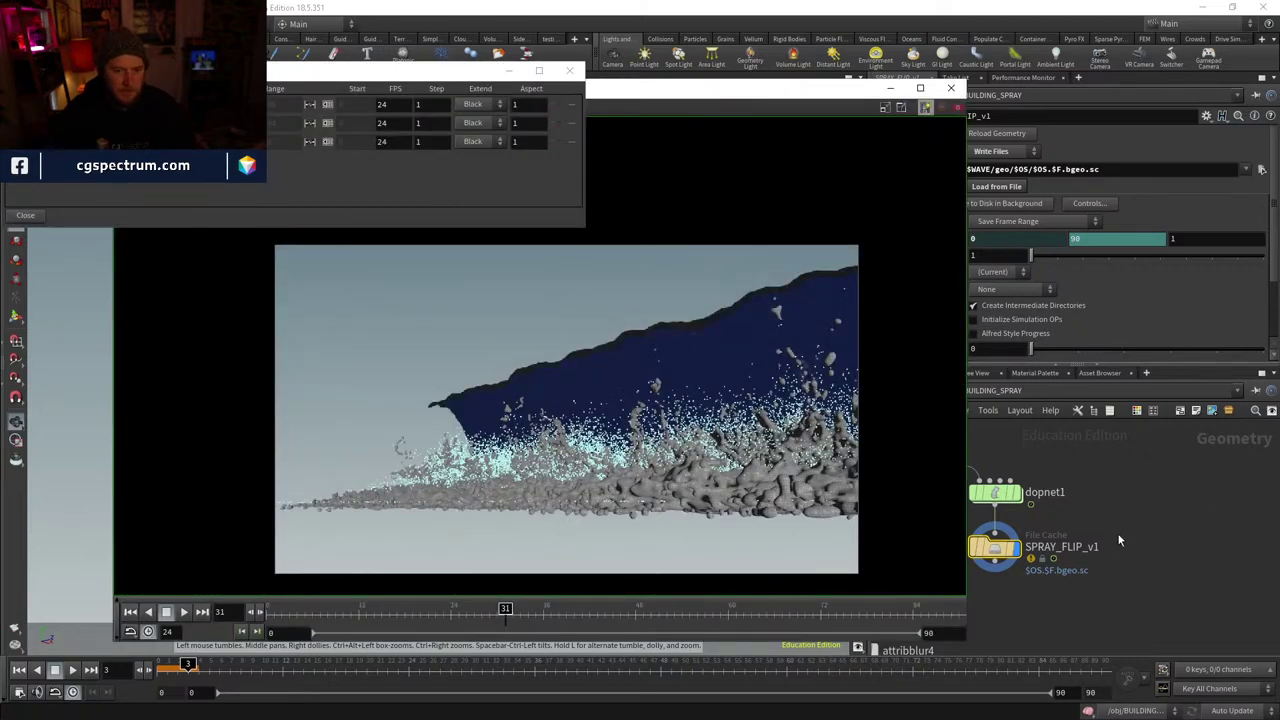
pyautogui.click(182, 650)
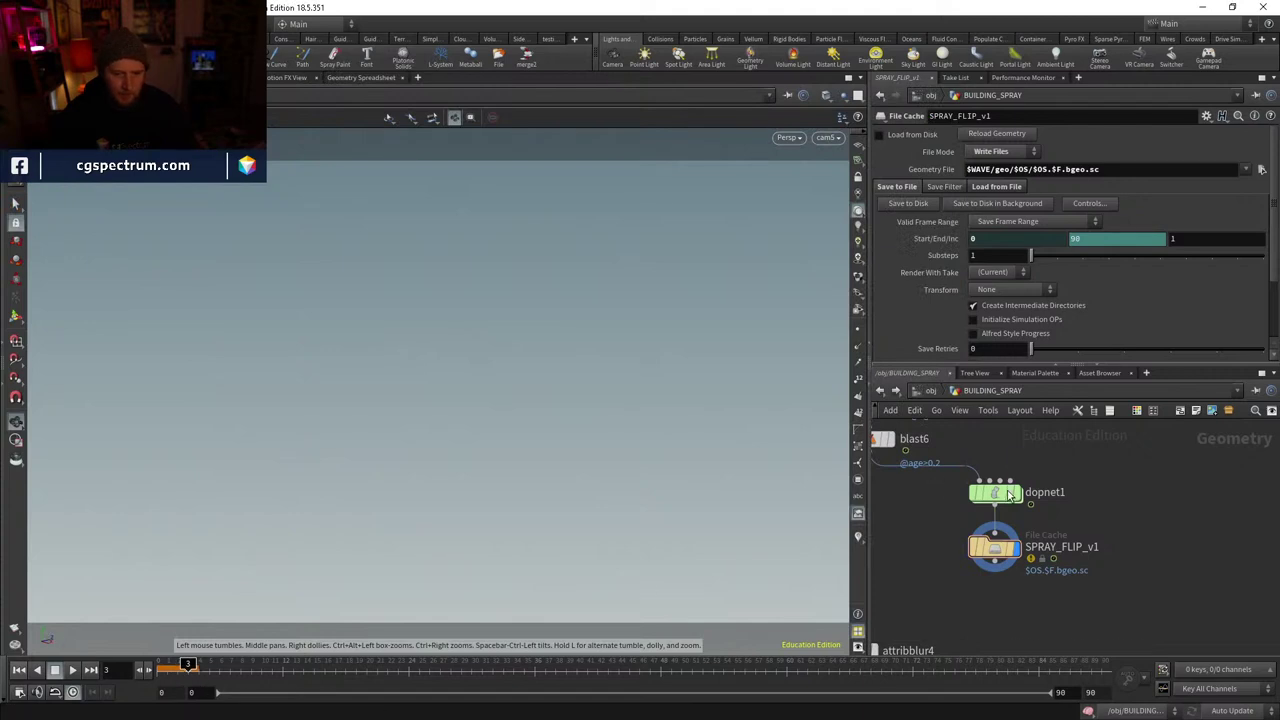
pyautogui.click(167, 665)
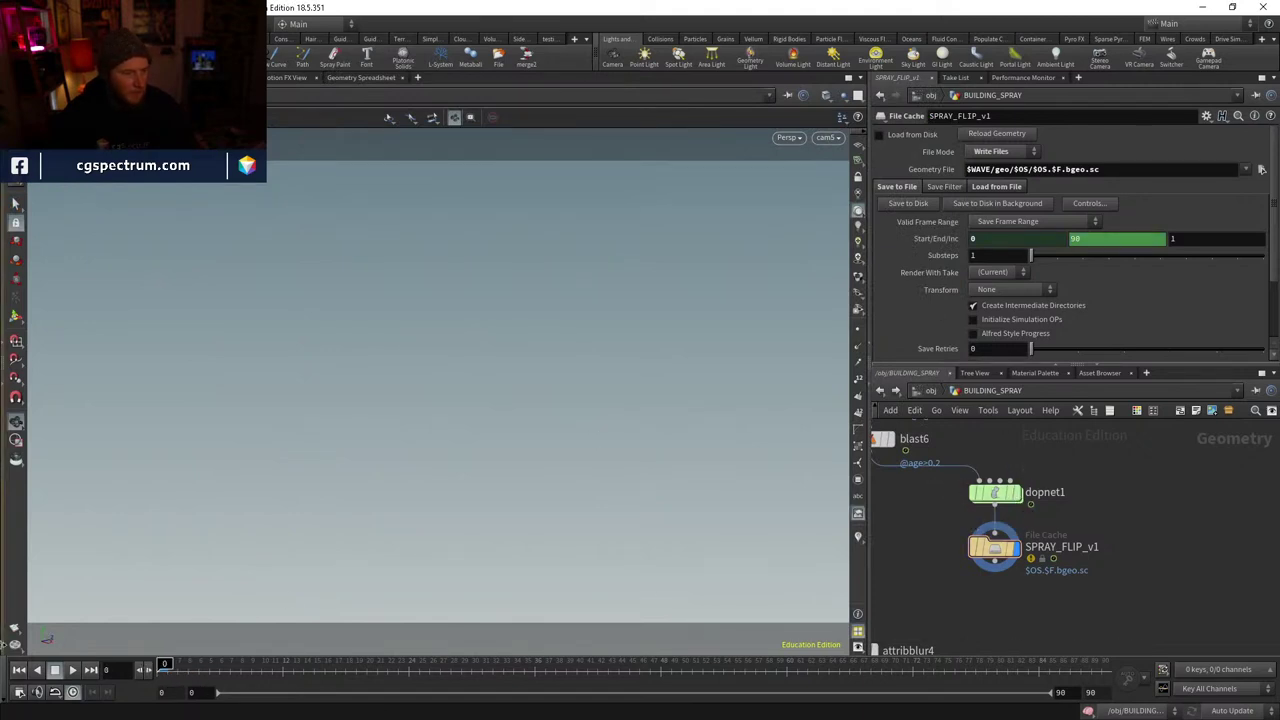
# - Generate the spray flipbook through frame 90, then re-enable Load from Disk on SPRAY_FLIP_v1
pyautogui.click(15, 632)
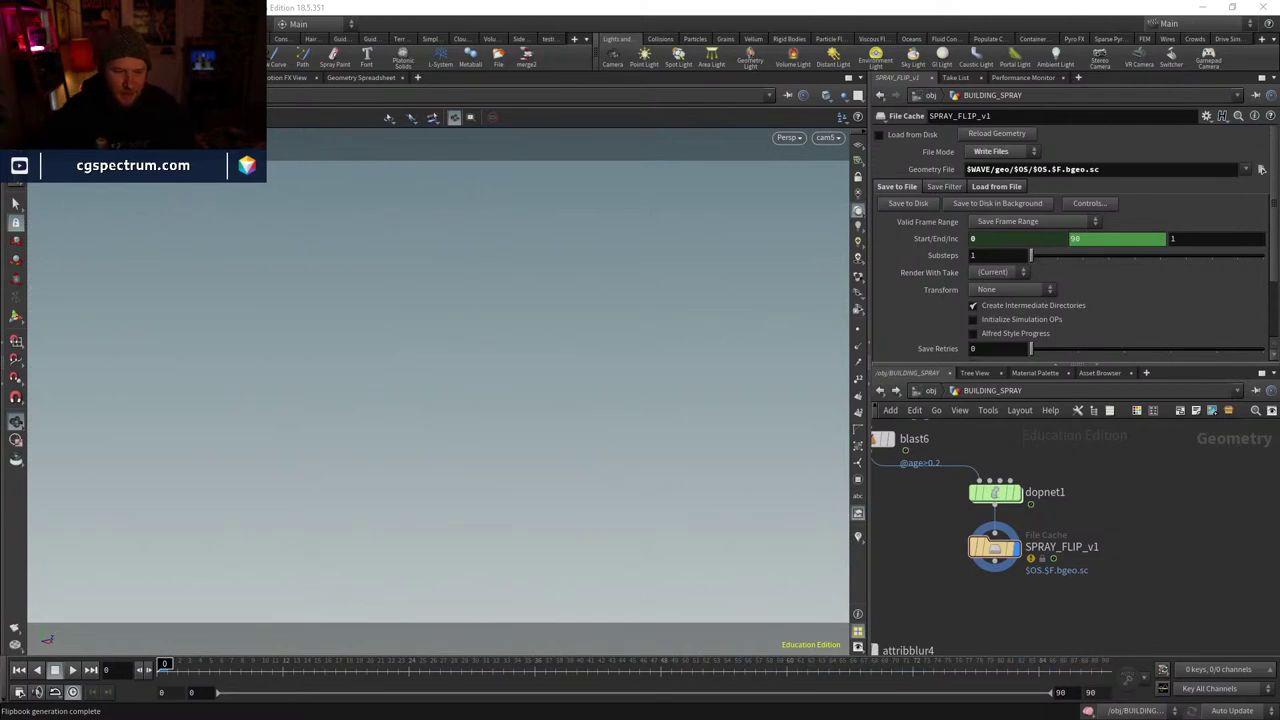
pyautogui.click(880, 134)
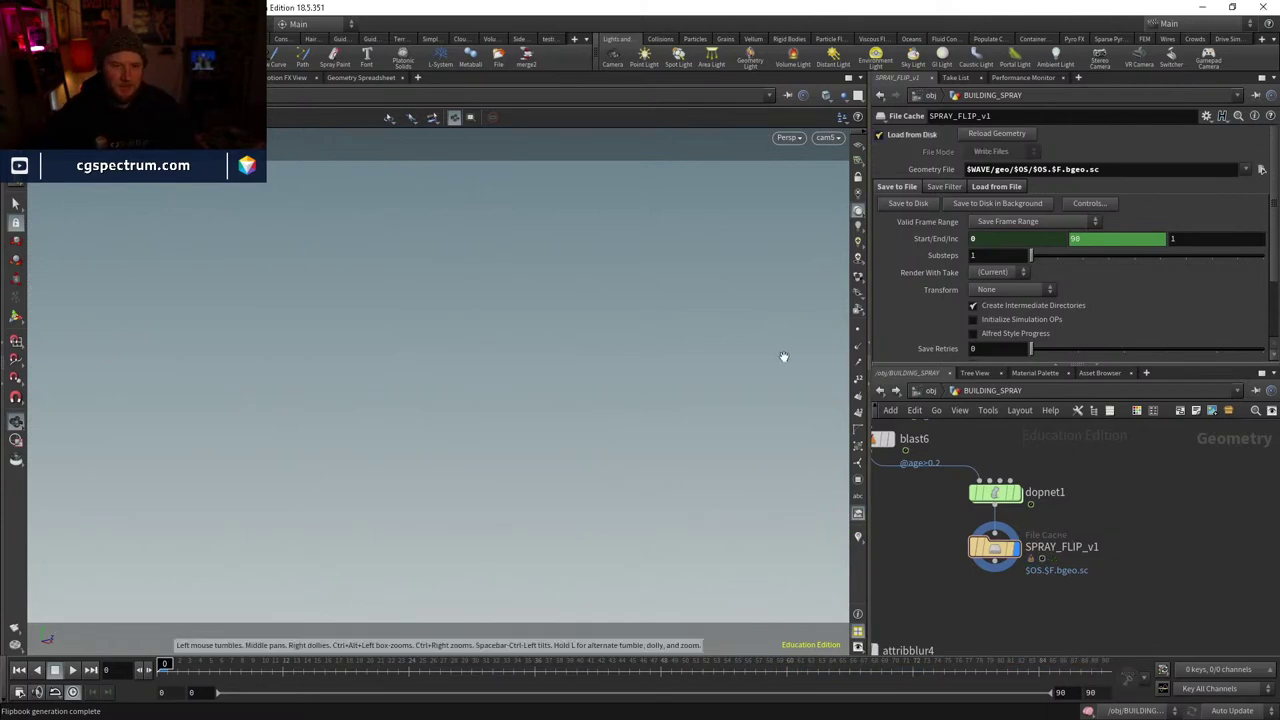
# - Play the cached spray forward and tumble in close to watch it hit the buildings
pyautogui.moveTo(356, 664); pyautogui.dragTo(1100, 664)
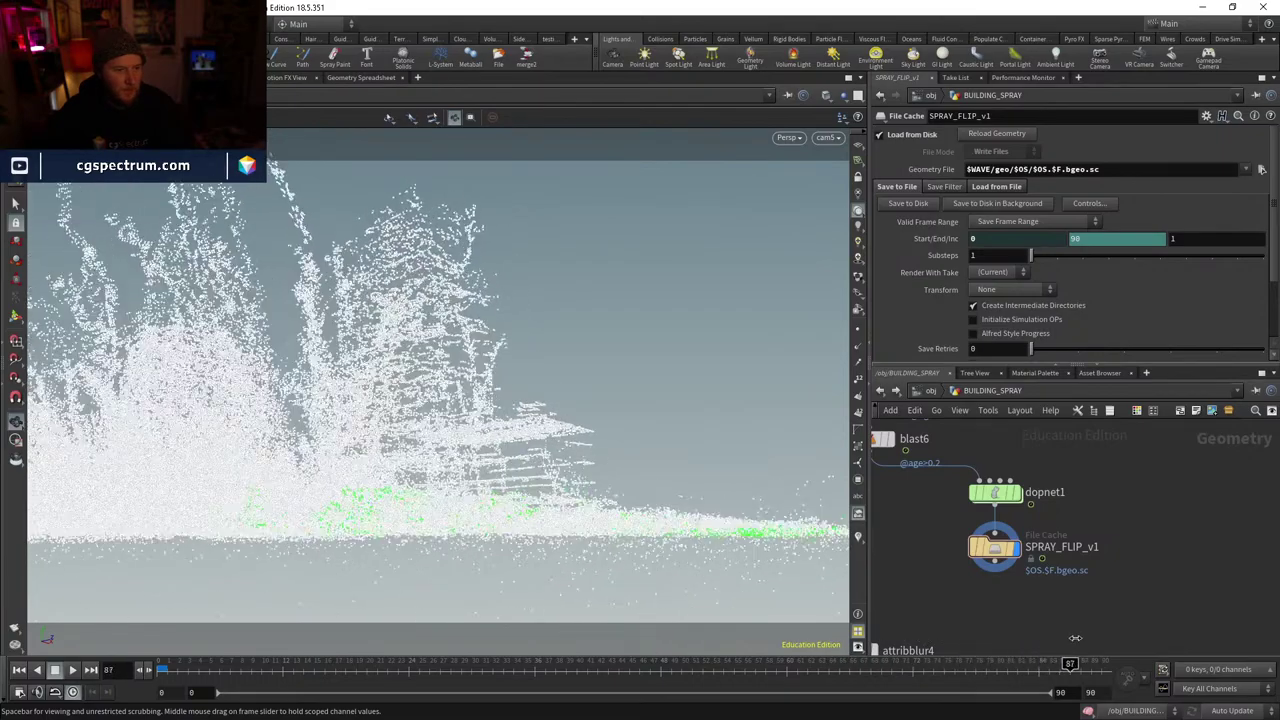
pyautogui.press('g')
pyautogui.moveTo(429, 407); pyautogui.dragTo(457, 337)
pyautogui.moveTo(457, 337); pyautogui.dragTo(549, 291, button='right')
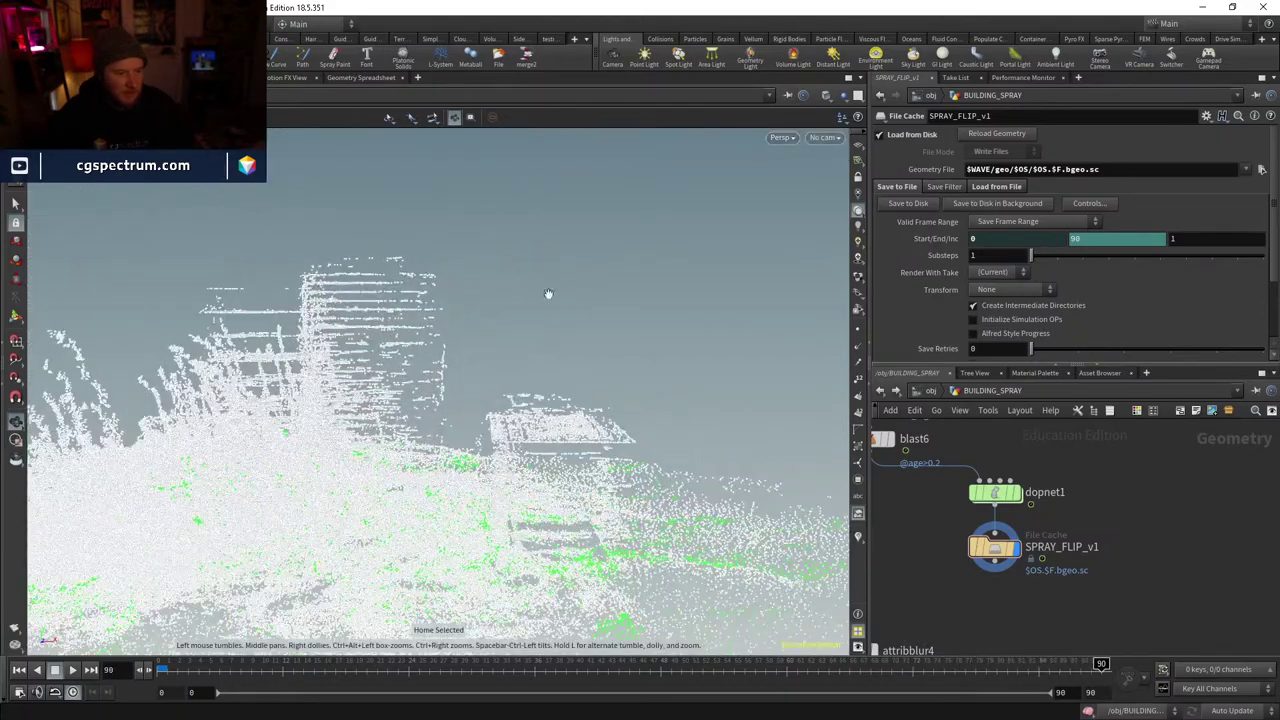
pyautogui.moveTo(549, 291)
pyautogui.mouseDown()
pyautogui.moveTo(328, 406)
pyautogui.moveTo(355, 398)
pyautogui.mouseUp()
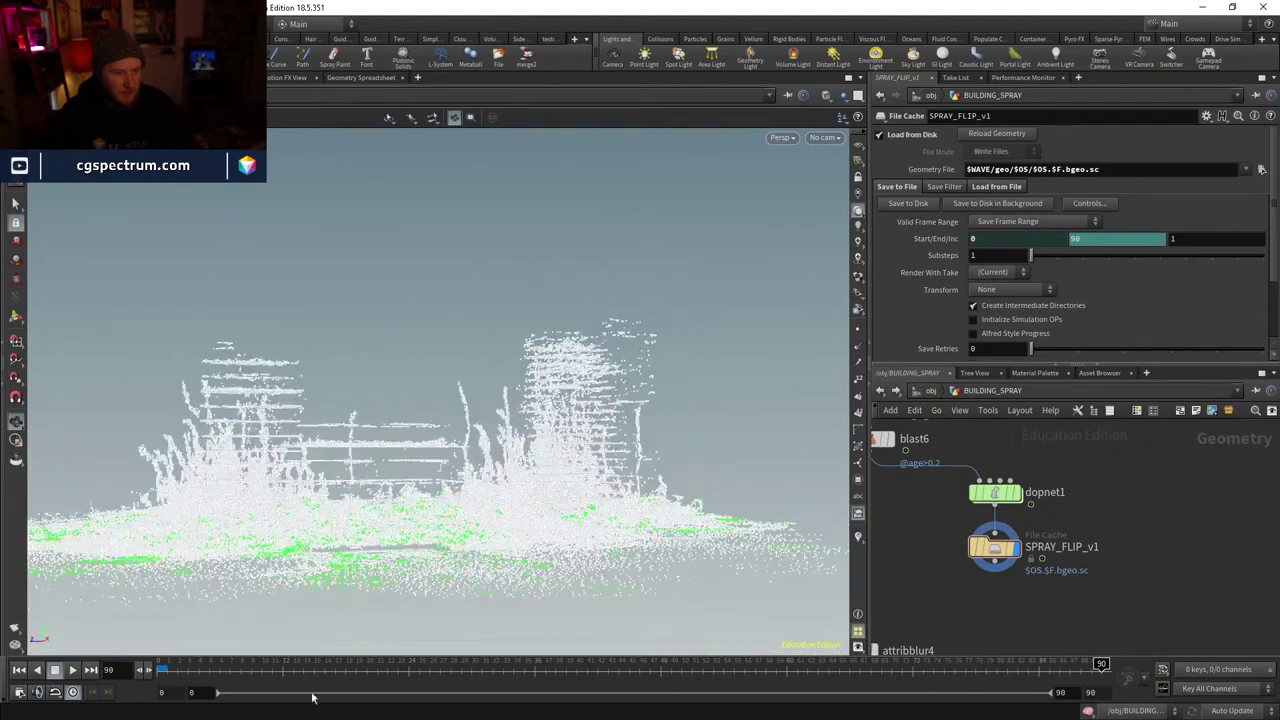
pyautogui.click(503, 663)
pyautogui.moveTo(503, 663)
pyautogui.mouseDown()
pyautogui.moveTo(1019, 617)
pyautogui.moveTo(491, 611)
pyautogui.moveTo(757, 611)
pyautogui.moveTo(808, 583)
pyautogui.mouseUp()
# - Look through cam5 and zoom to frame the splash
pyautogui.click(825, 137)
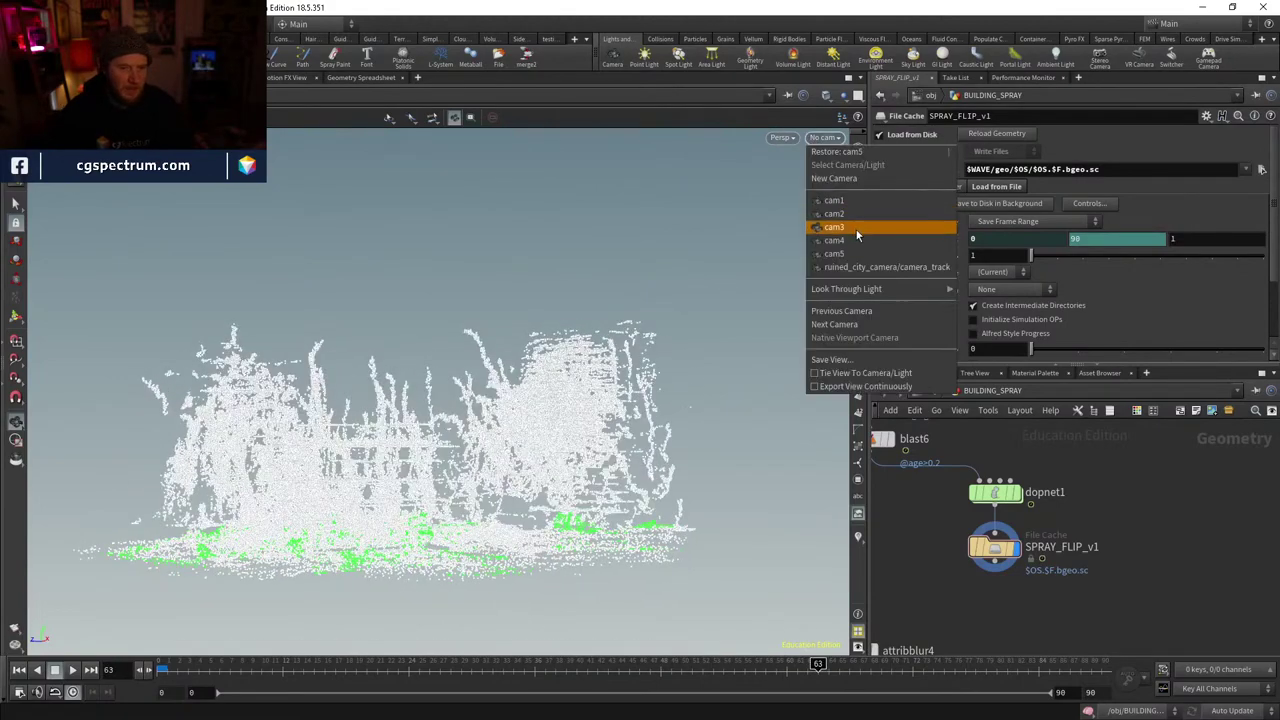
pyautogui.click(860, 256)
pyautogui.scroll(-5, 1085, 548)
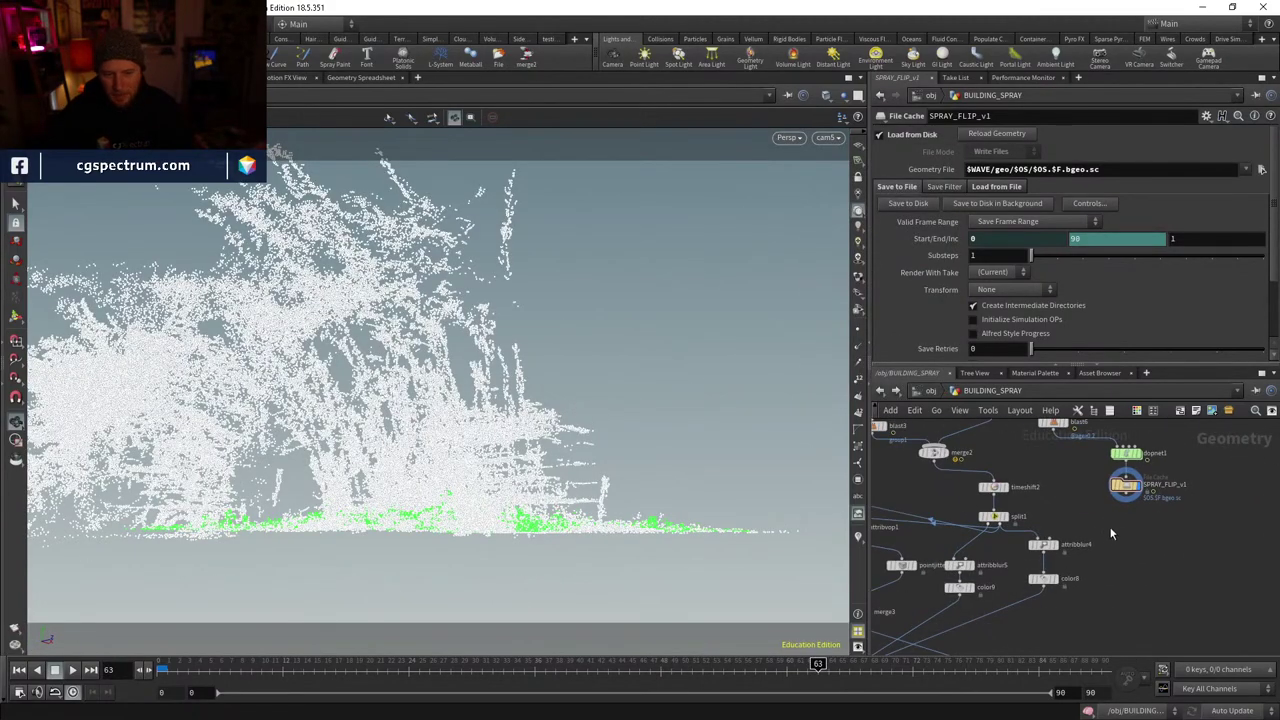
pyautogui.scroll(-1, 1089, 527)
pyautogui.scroll(2, 1130, 543)
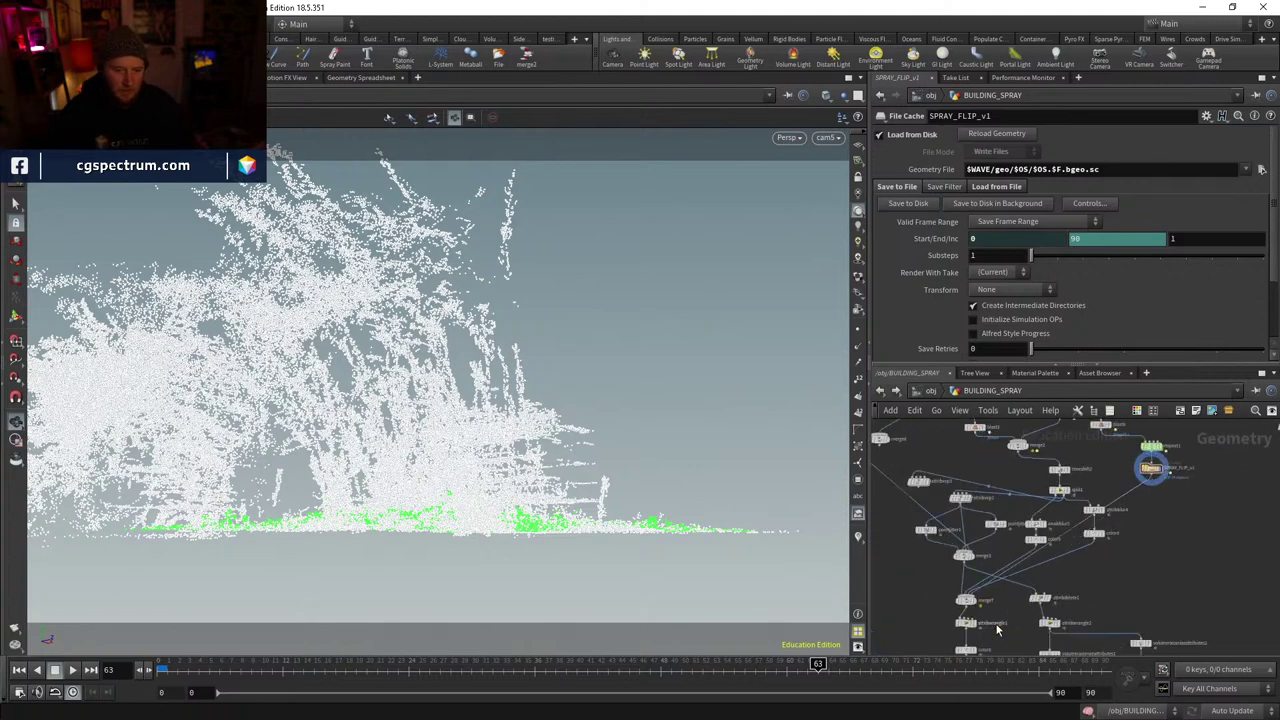
pyautogui.scroll(3, 975, 600)
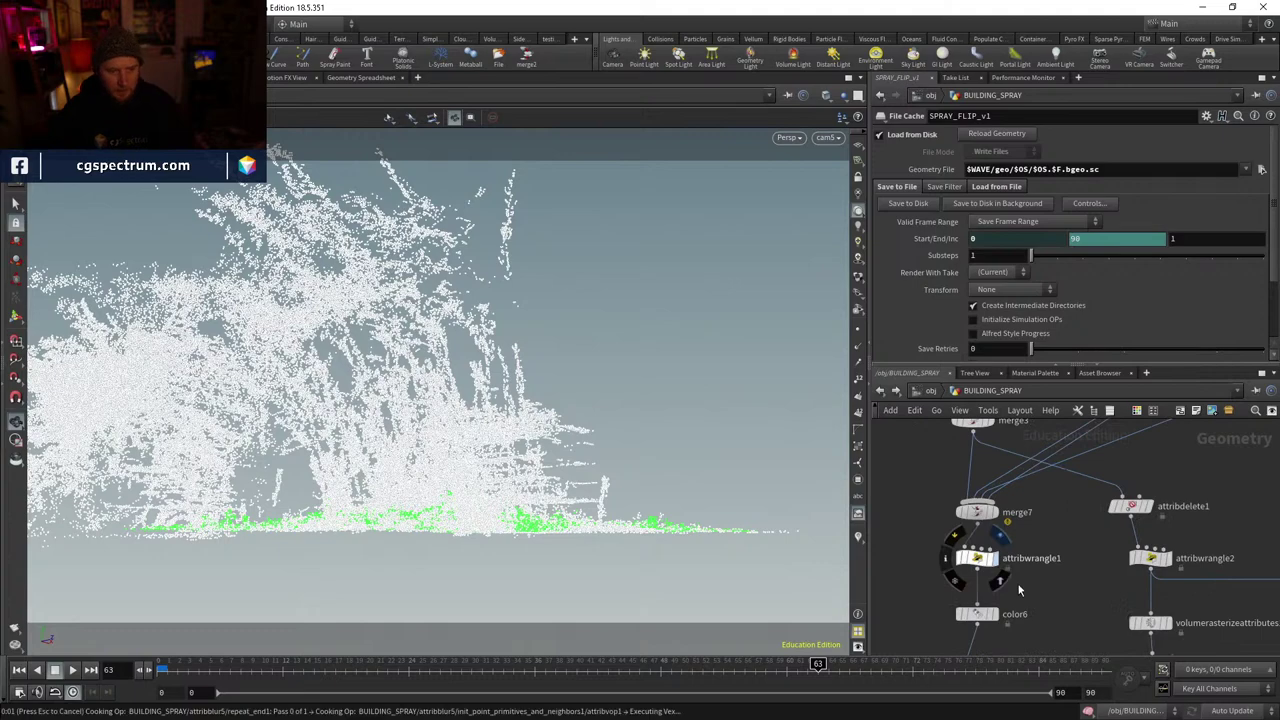
# - Display attribwrangle1's sized spray points and orbit the point cloud at an earlier frame
pyautogui.click(998, 578)
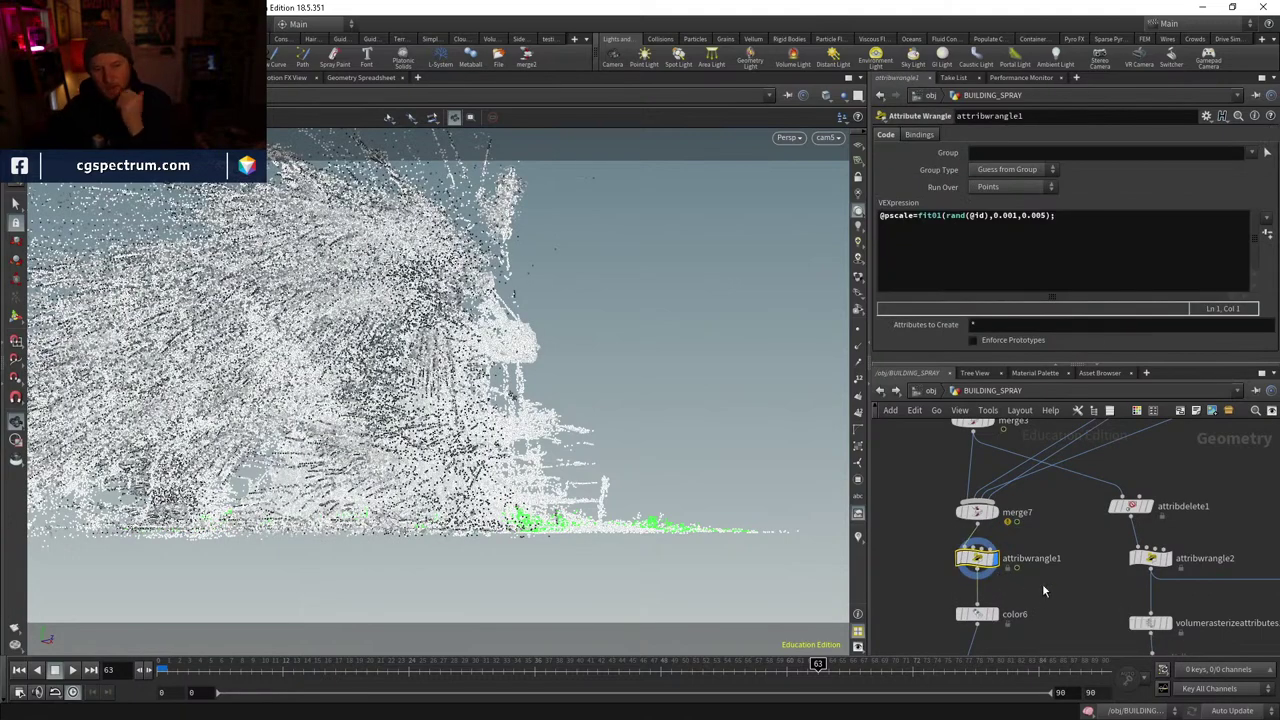
pyautogui.moveTo(610, 422); pyautogui.dragTo(365, 428)
pyautogui.moveTo(325, 677); pyautogui.dragTo(712, 683)
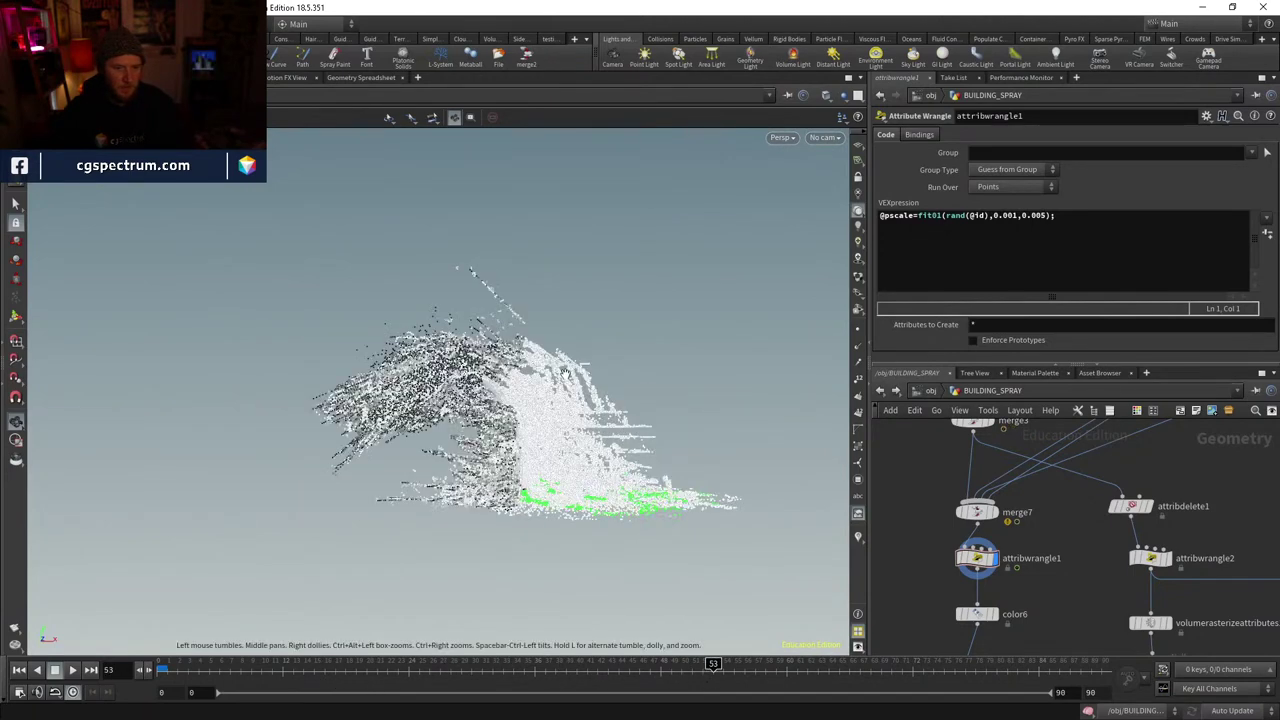
pyautogui.scroll(3, 565, 464)
pyautogui.scroll(5, 597, 357)
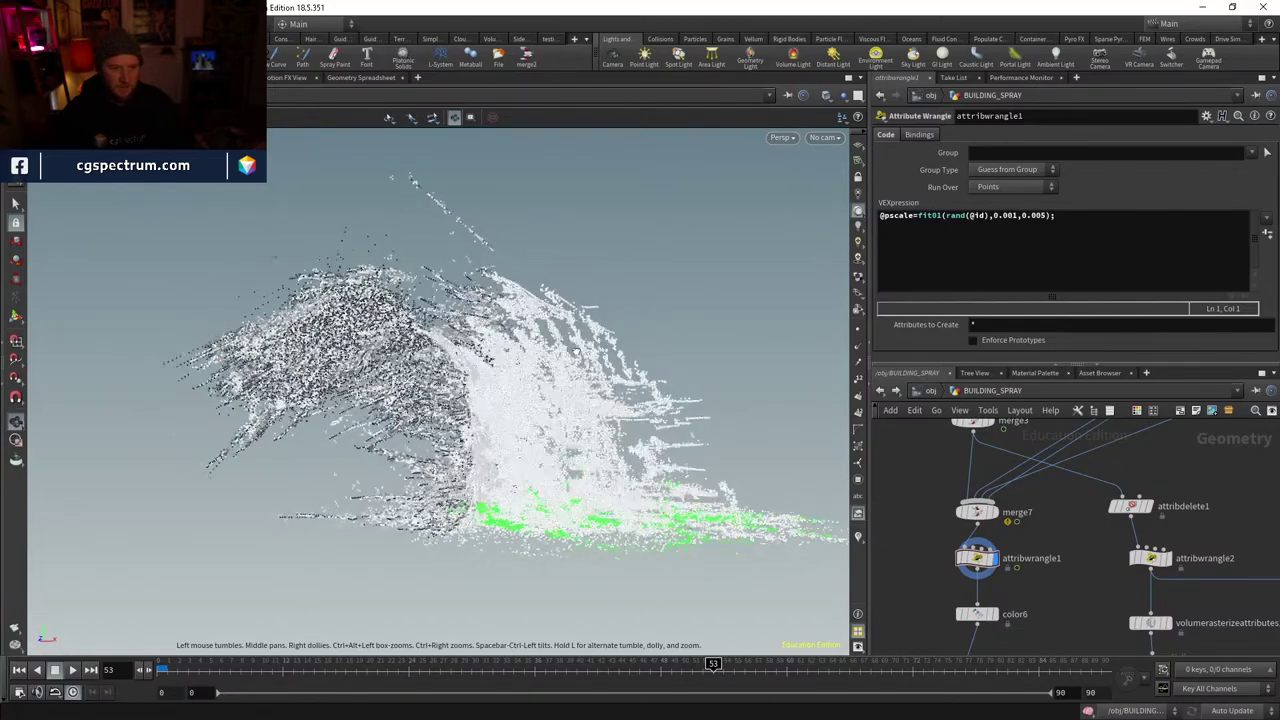
pyautogui.moveTo(651, 420)
pyautogui.mouseDown()
pyautogui.moveTo(690, 424)
pyautogui.moveTo(675, 424)
pyautogui.mouseUp()
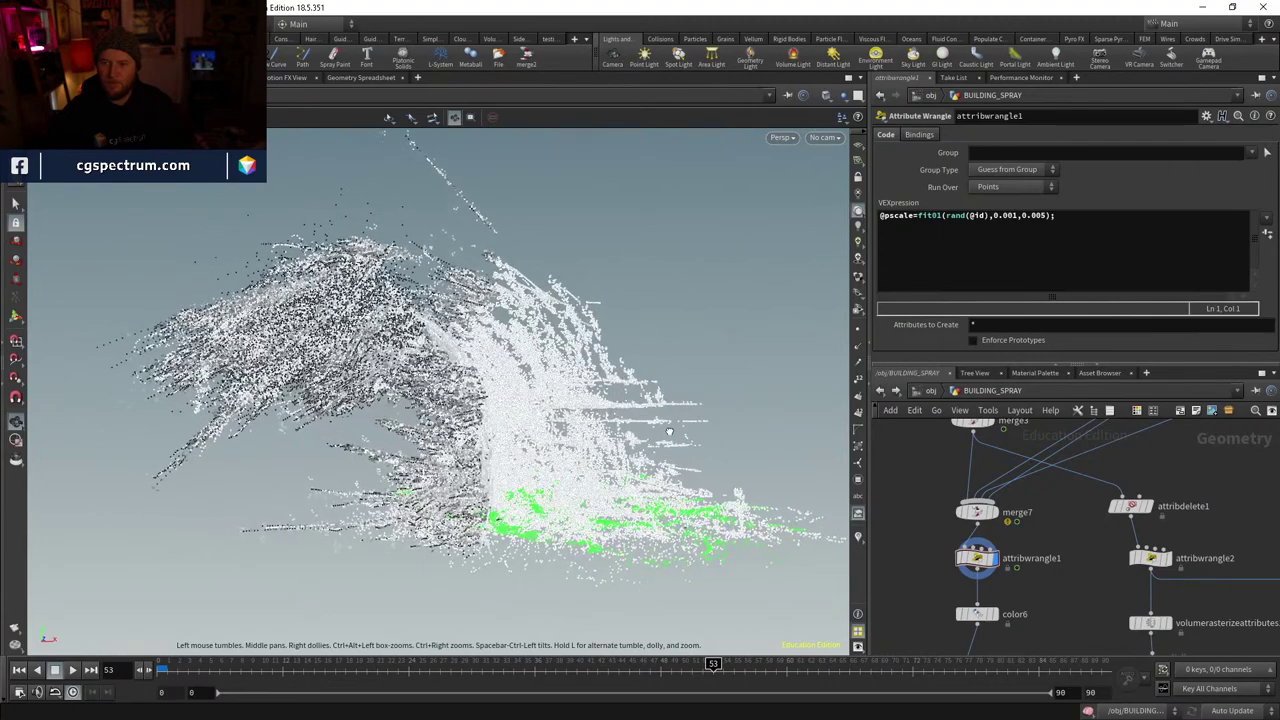
pyautogui.moveTo(669, 432); pyautogui.dragTo(860, 703)
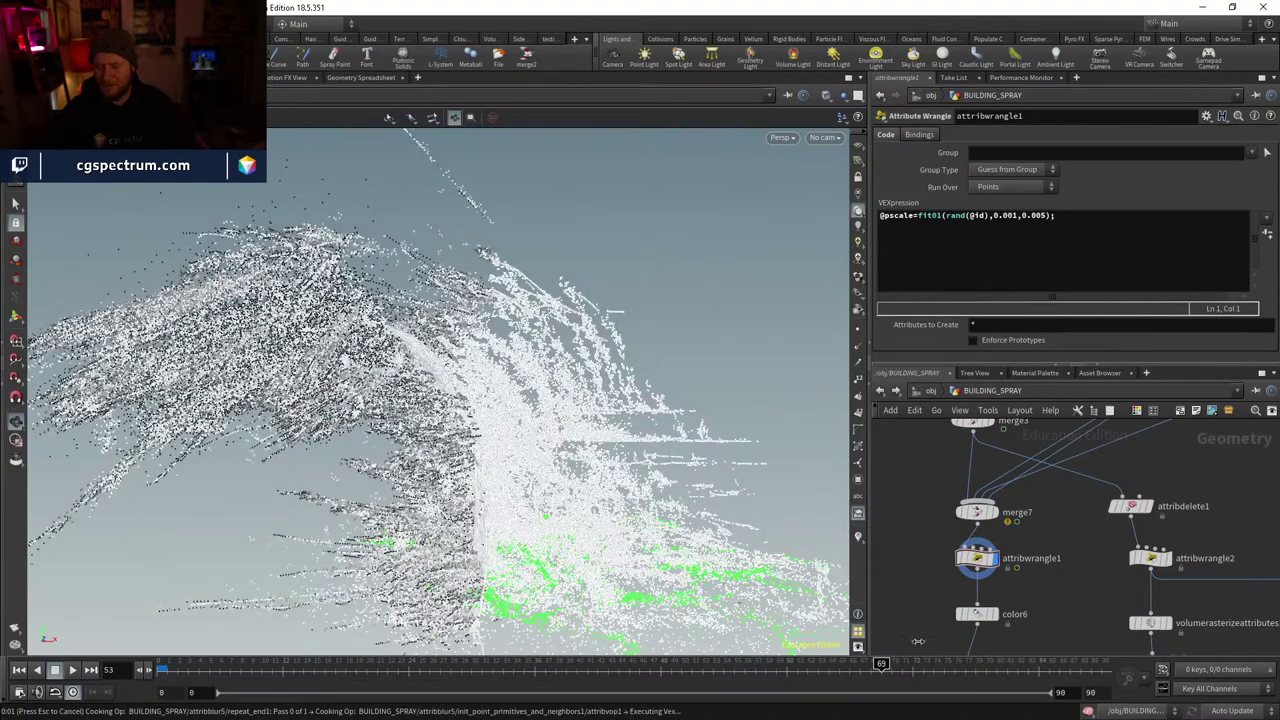
# - Step back one frame and inspect the spray points up close
pyautogui.press('Left')
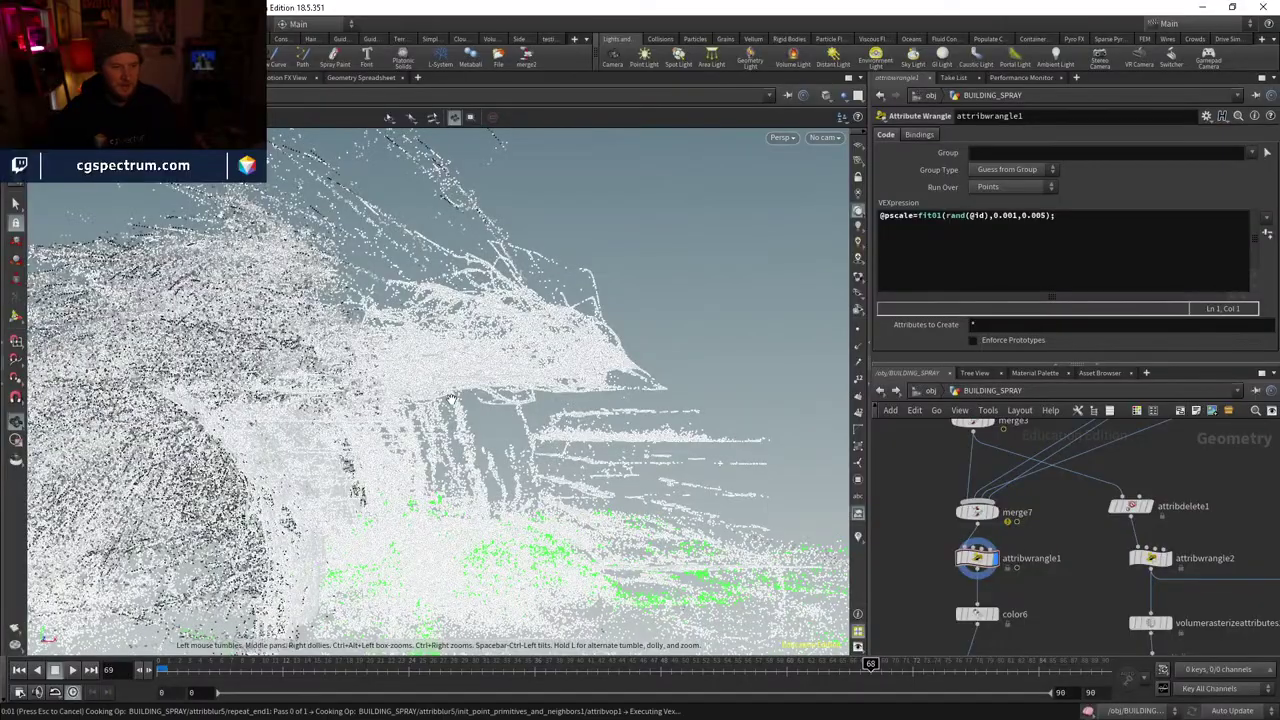
pyautogui.moveTo(527, 350)
pyautogui.mouseDown()
pyautogui.moveTo(386, 357)
pyautogui.moveTo(640, 400)
pyautogui.mouseUp()
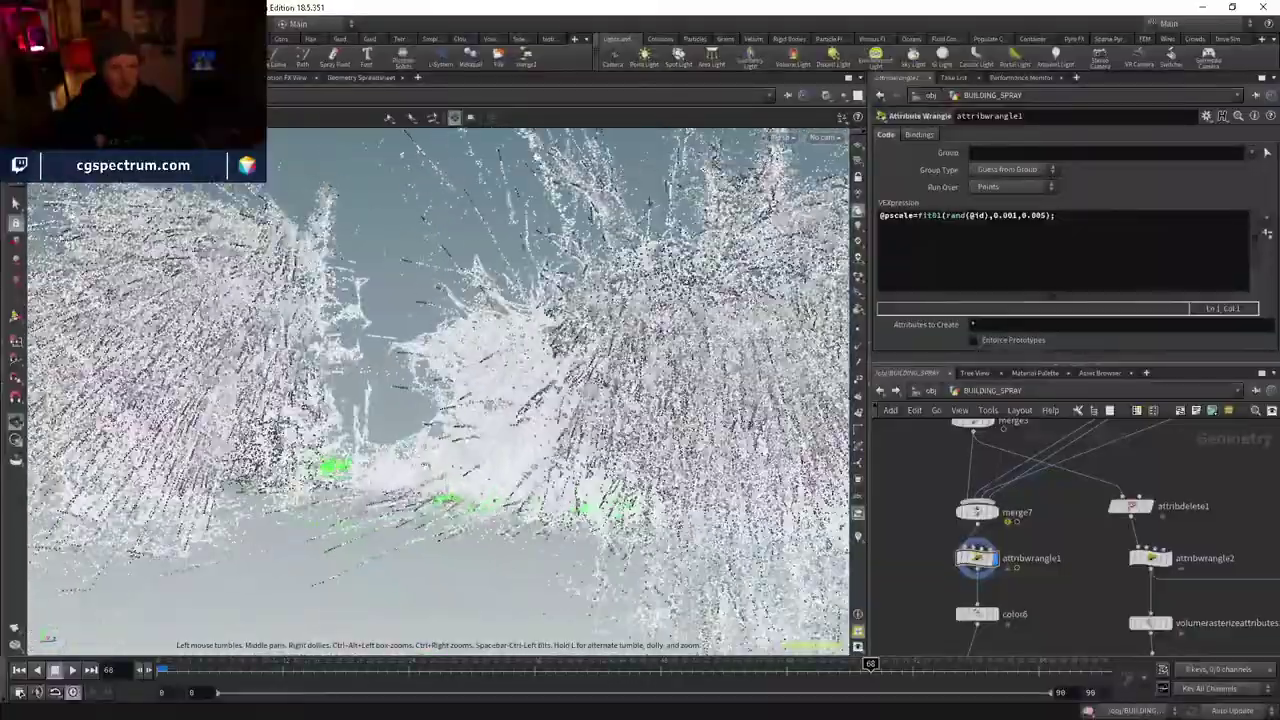
pyautogui.scroll(-3, 980, 573)
pyautogui.scroll(3, 980, 573)
# - Bring dopnet1 and SPRAY_FLIP_v1 into view and cut a node connection
pyautogui.moveTo(980, 573)
pyautogui.mouseDown(button='middle')
pyautogui.moveTo(1051, 523)
pyautogui.moveTo(1011, 553)
pyautogui.mouseUp(button='middle')
pyautogui.press('y')
pyautogui.moveTo(968, 518); pyautogui.dragTo(994, 535)
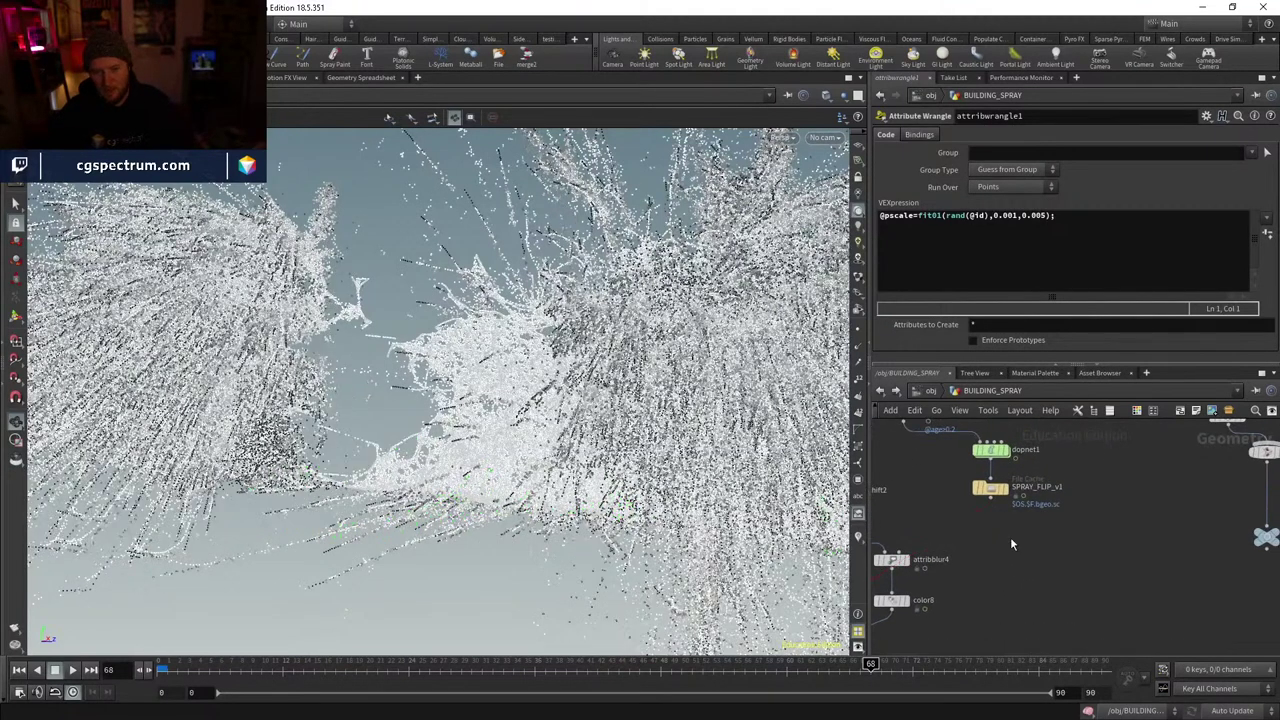
pyautogui.press('Tab')
# - Add a displayed Particle Fluid Surface below SPRAY_FLIP_v1 with particle separation .05
pyautogui.write('point')
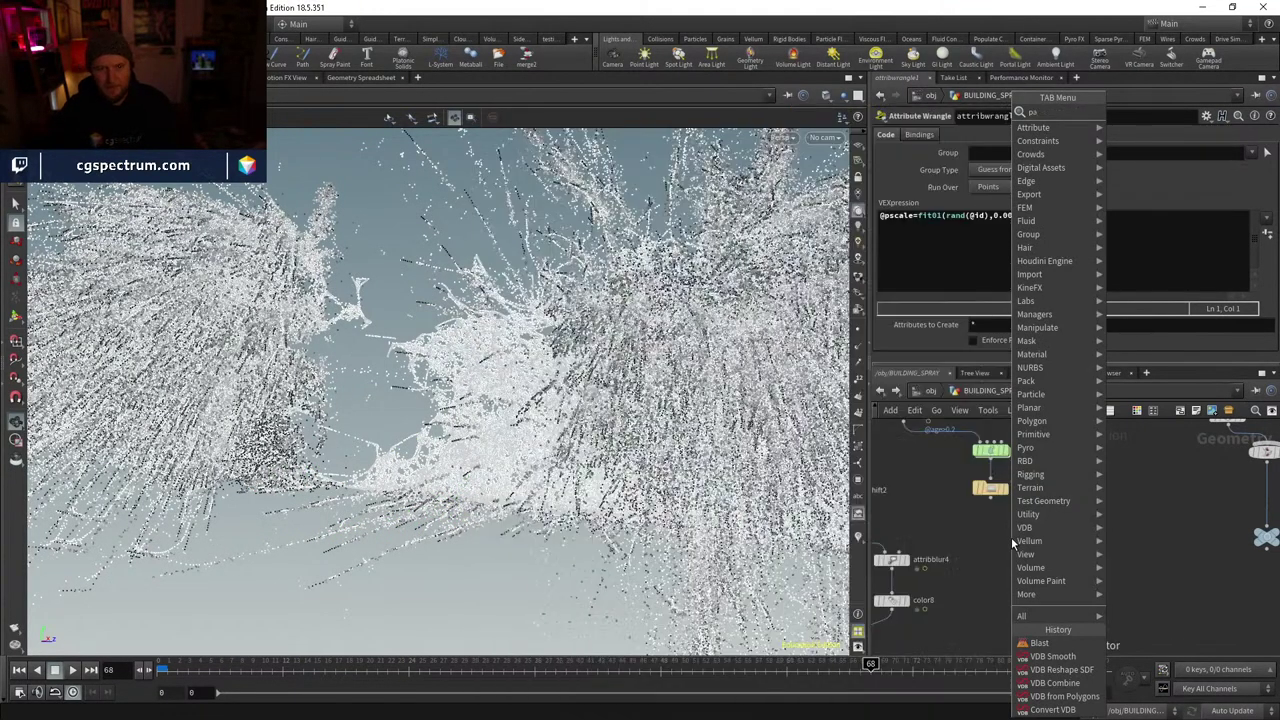
pyautogui.press('Down')
pyautogui.press('Return')
pyautogui.click(1011, 537)
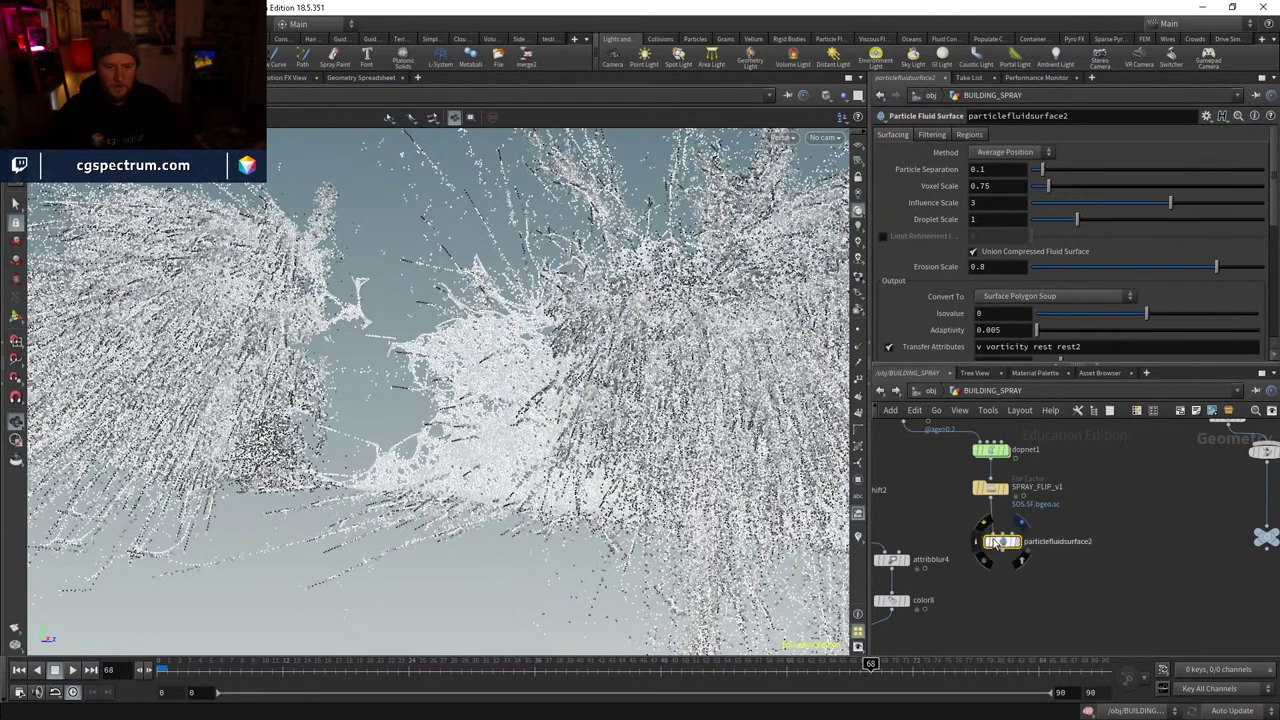
pyautogui.click(997, 541)
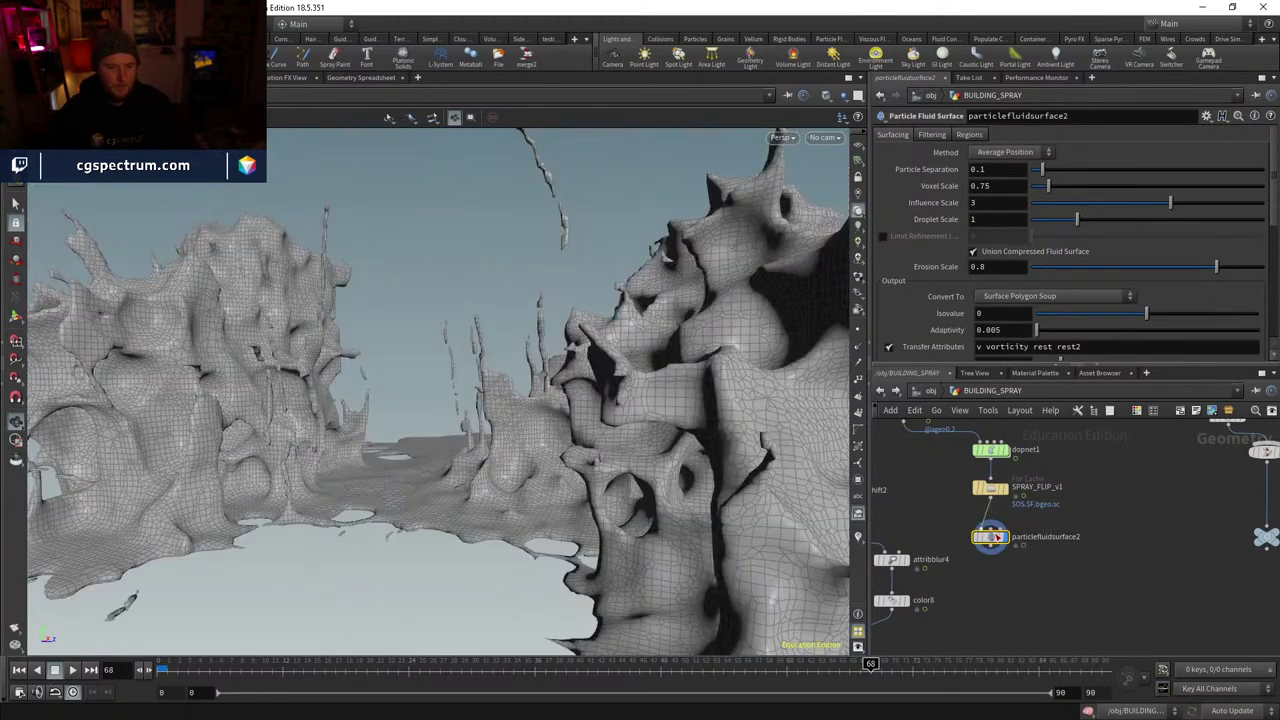
pyautogui.doubleClick(978, 169)
pyautogui.write('.05')
pyautogui.press('Return')
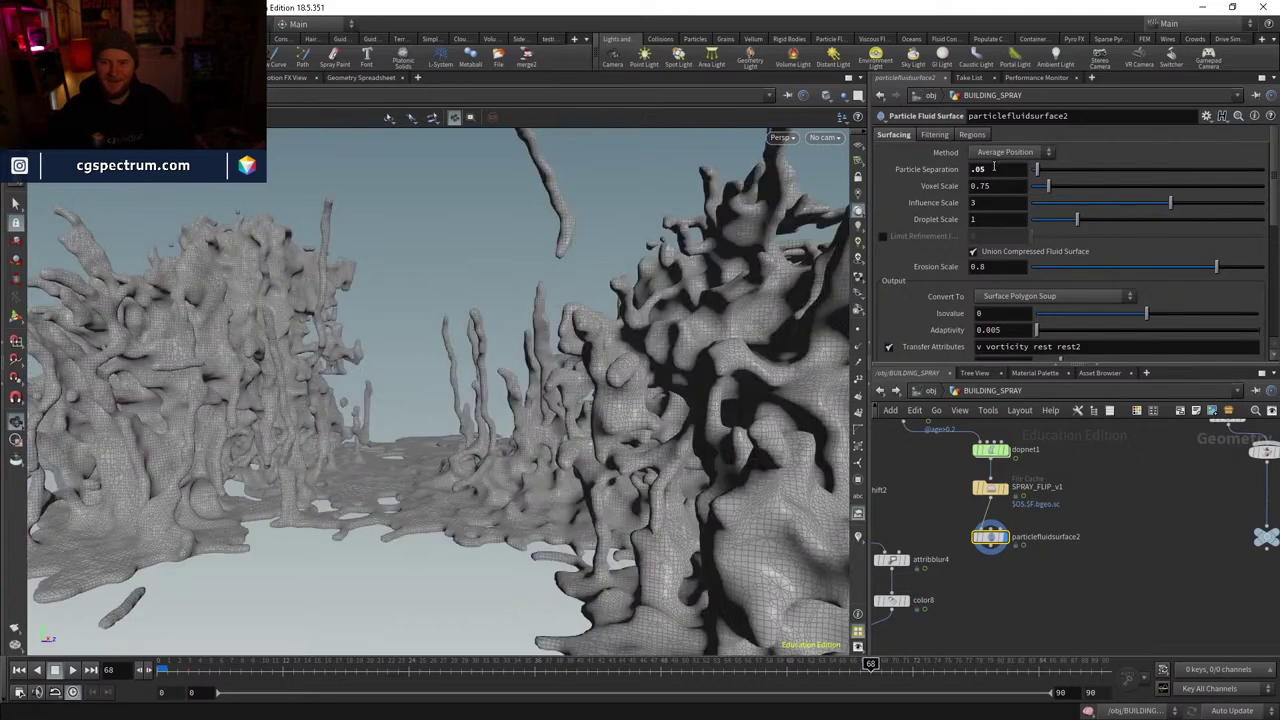
# - Set particlefluidsurface2's Droplet Scale to 0.8 and Influence Scale to 1.2
pyautogui.moveTo(555, 330); pyautogui.dragTo(640, 400)
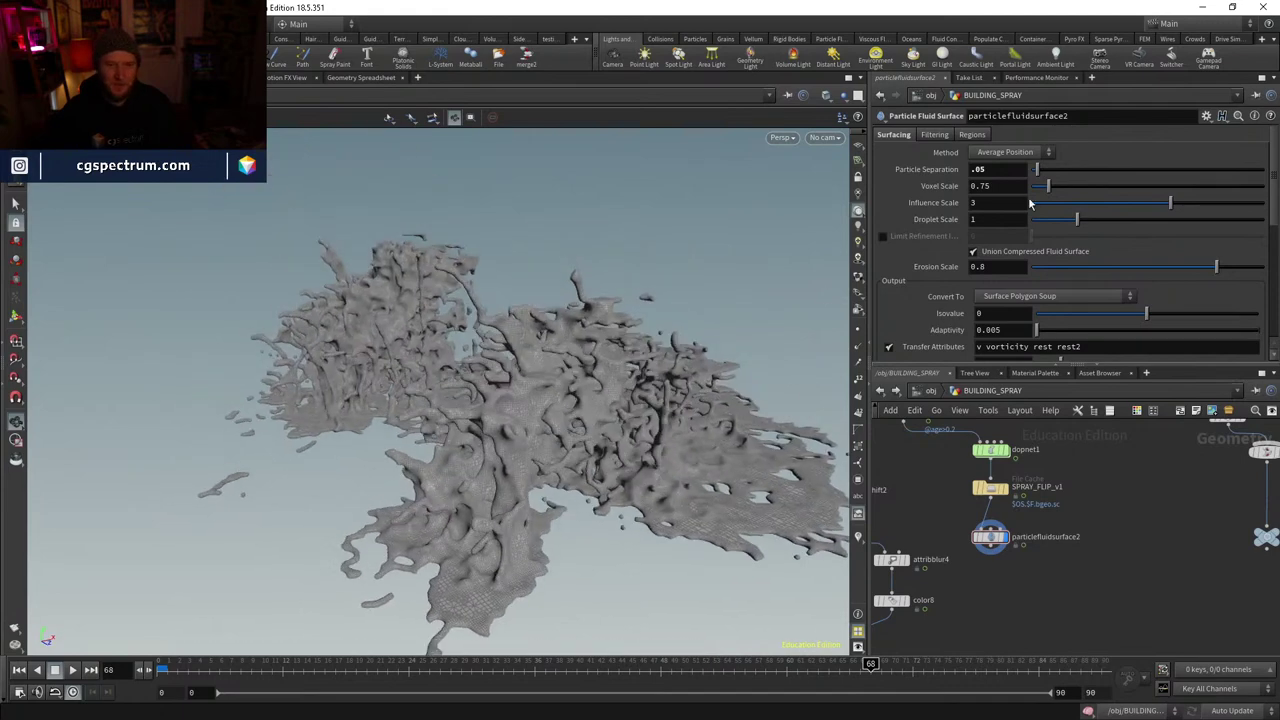
pyautogui.click(993, 219)
pyautogui.write('0.')
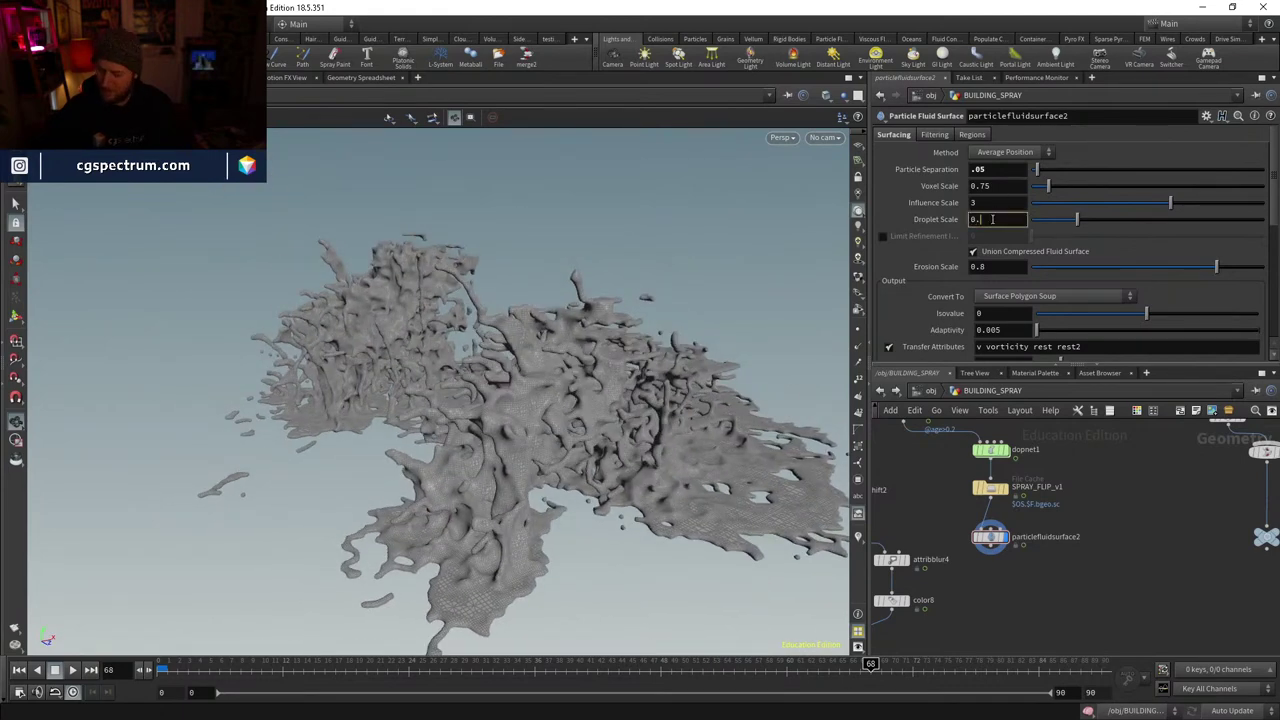
pyautogui.write('8')
pyautogui.press('Return')
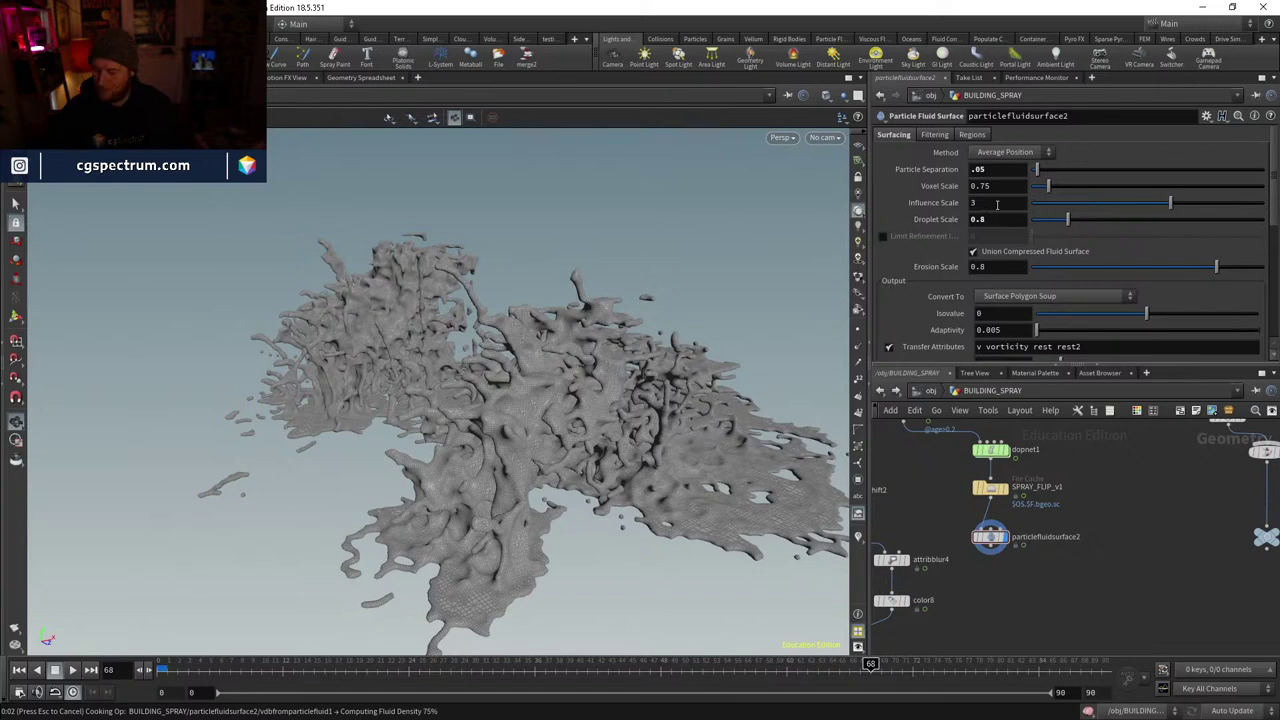
pyautogui.click(997, 204)
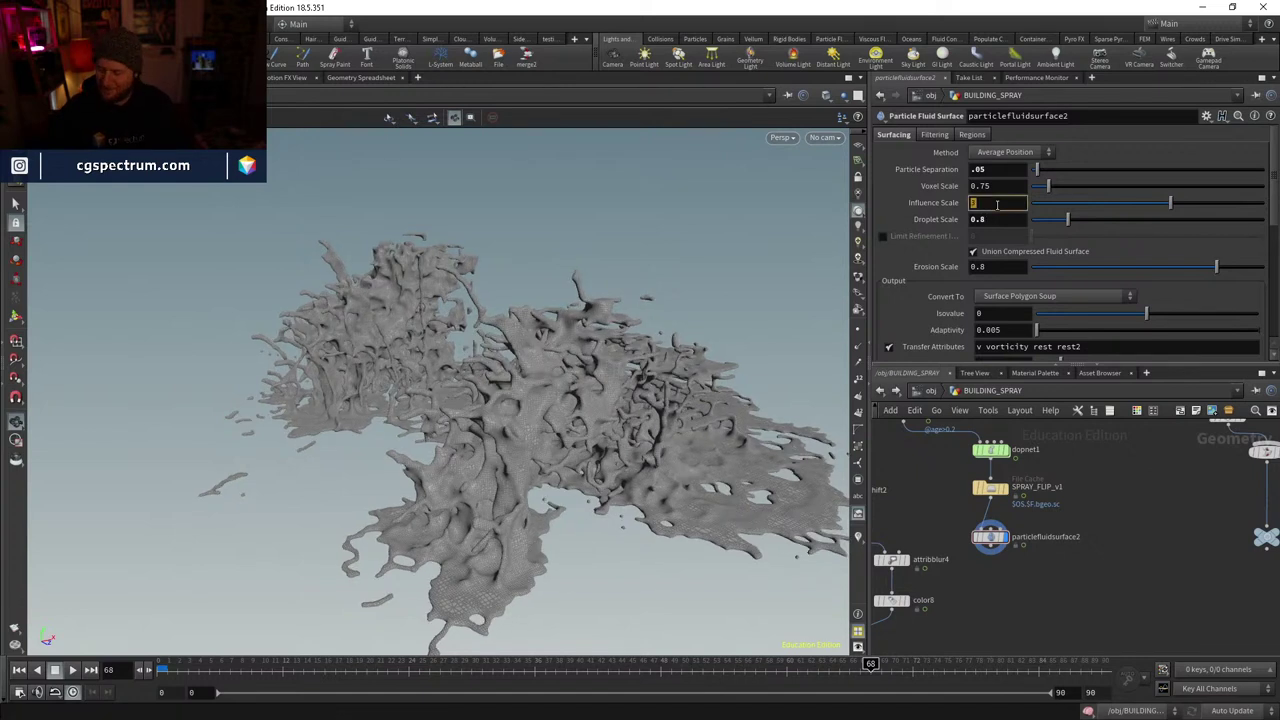
pyautogui.write('1.2')
pyautogui.press('Return')
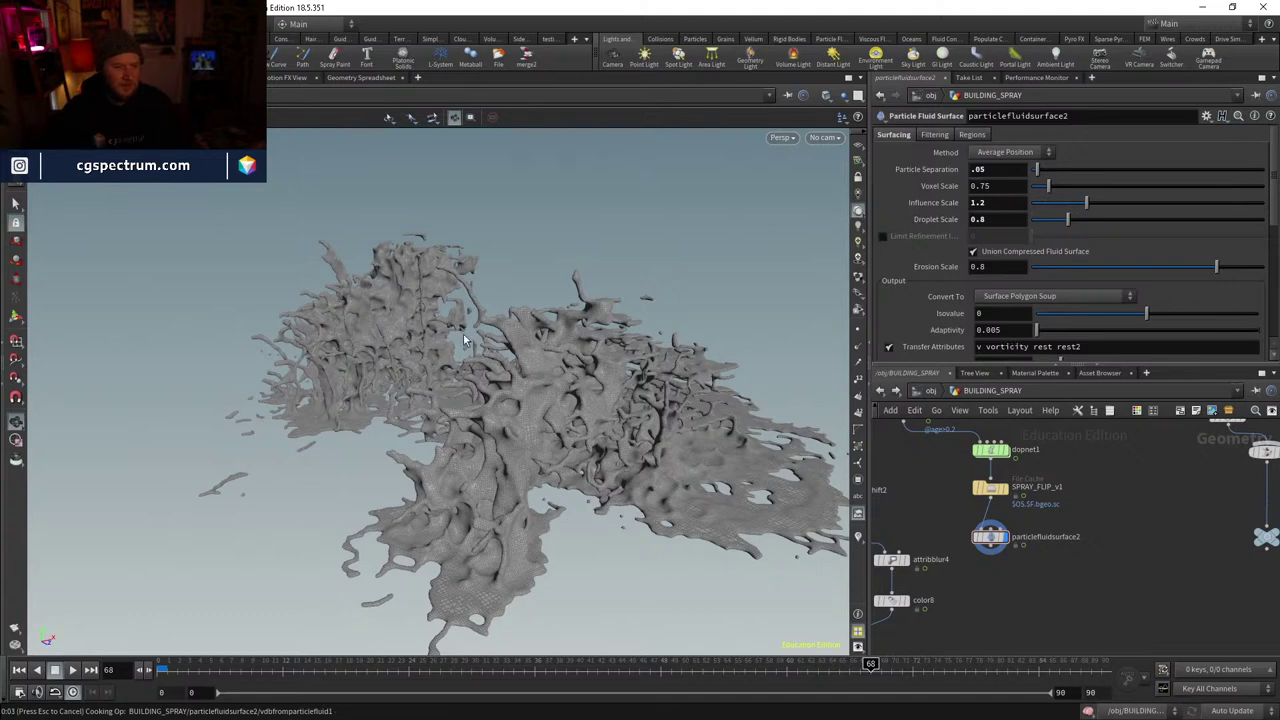
# - Change particlefluidsurface2 to Droplet Scale .75 and Influence Scale 1, orbiting to check the mesh
pyautogui.moveTo(413, 381); pyautogui.dragTo(520, 468)
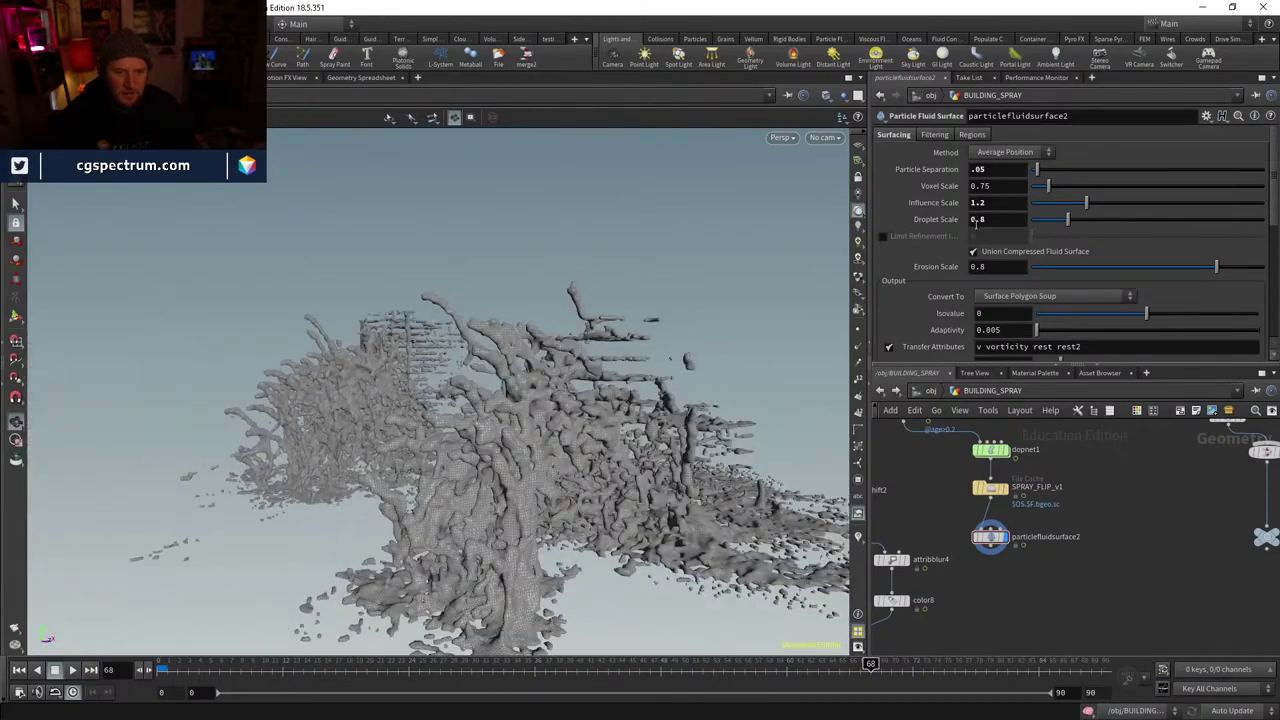
pyautogui.click(990, 219)
pyautogui.write('.75')
pyautogui.press('Return')
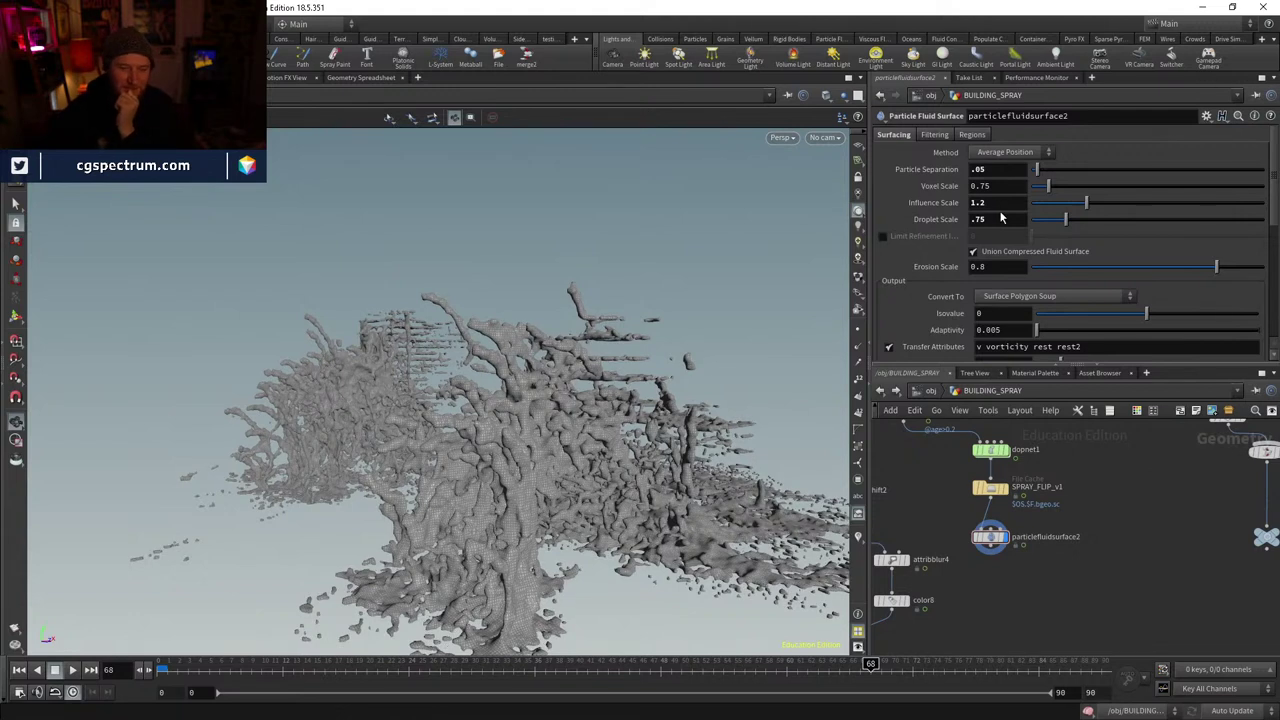
pyautogui.click(1018, 204)
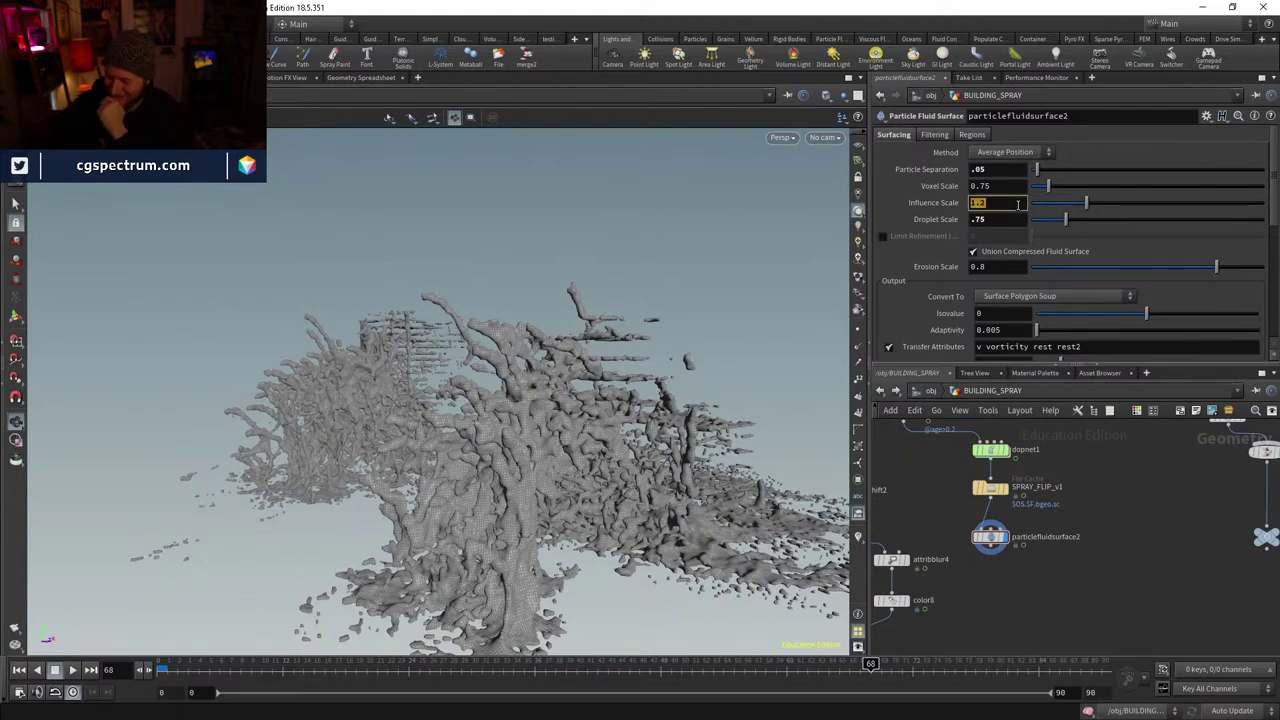
pyautogui.write('1')
pyautogui.press('Return')
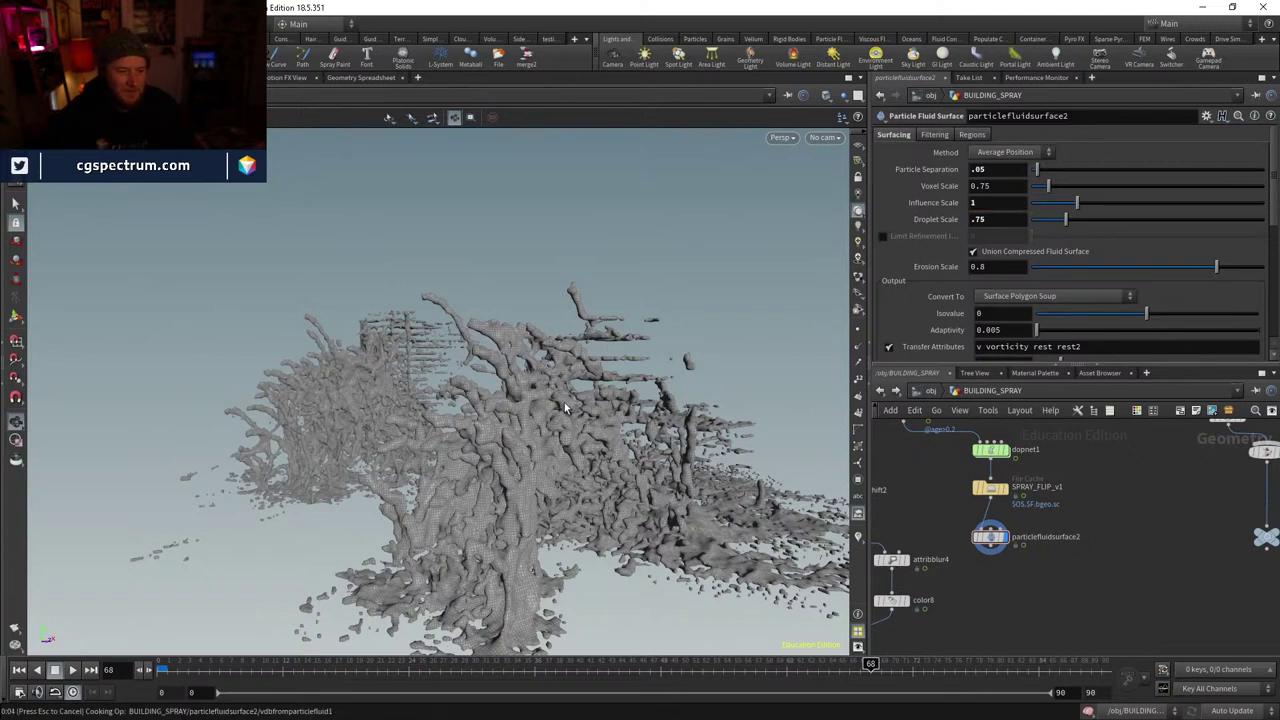
pyautogui.moveTo(529, 425)
pyautogui.mouseDown()
pyautogui.moveTo(690, 362)
pyautogui.moveTo(757, 437)
pyautogui.moveTo(412, 439)
pyautogui.moveTo(403, 369)
pyautogui.moveTo(617, 309)
pyautogui.moveTo(771, 317)
pyautogui.moveTo(806, 226)
pyautogui.mouseUp()
# - Look through cam5 and nudge particlefluidsurface2 slightly lower in the network
pyautogui.click(826, 138)
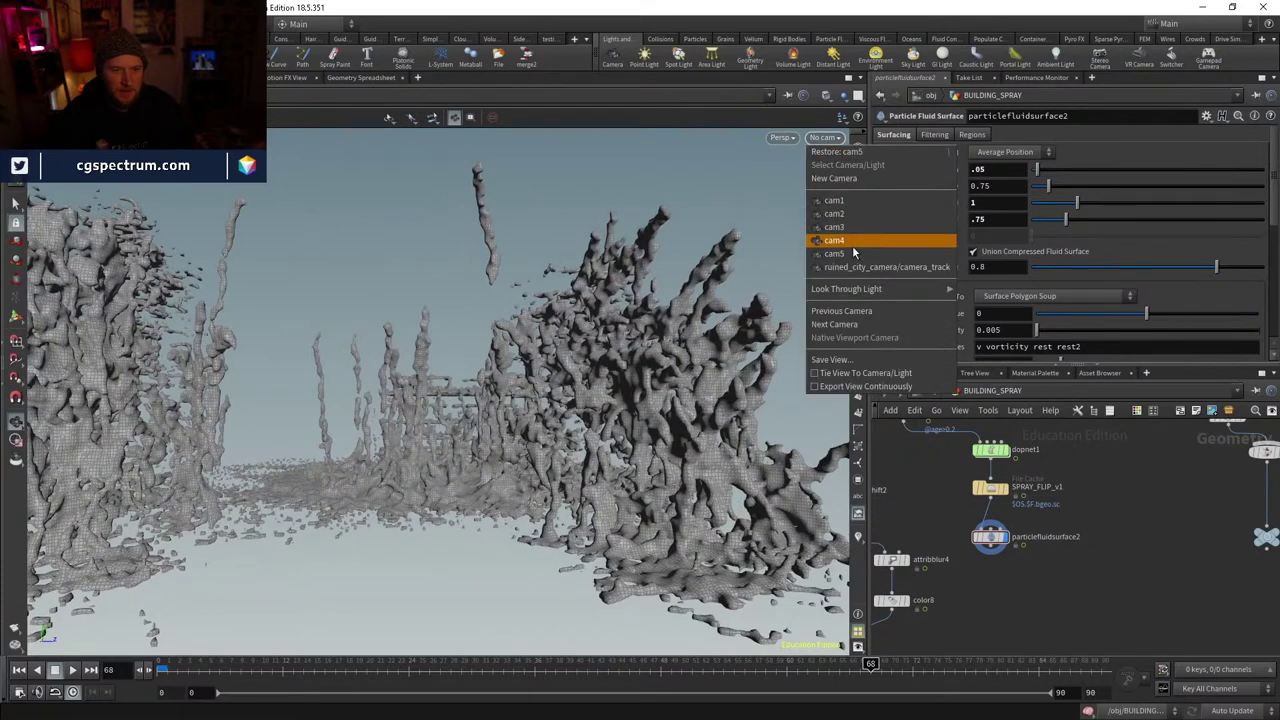
pyautogui.click(852, 245)
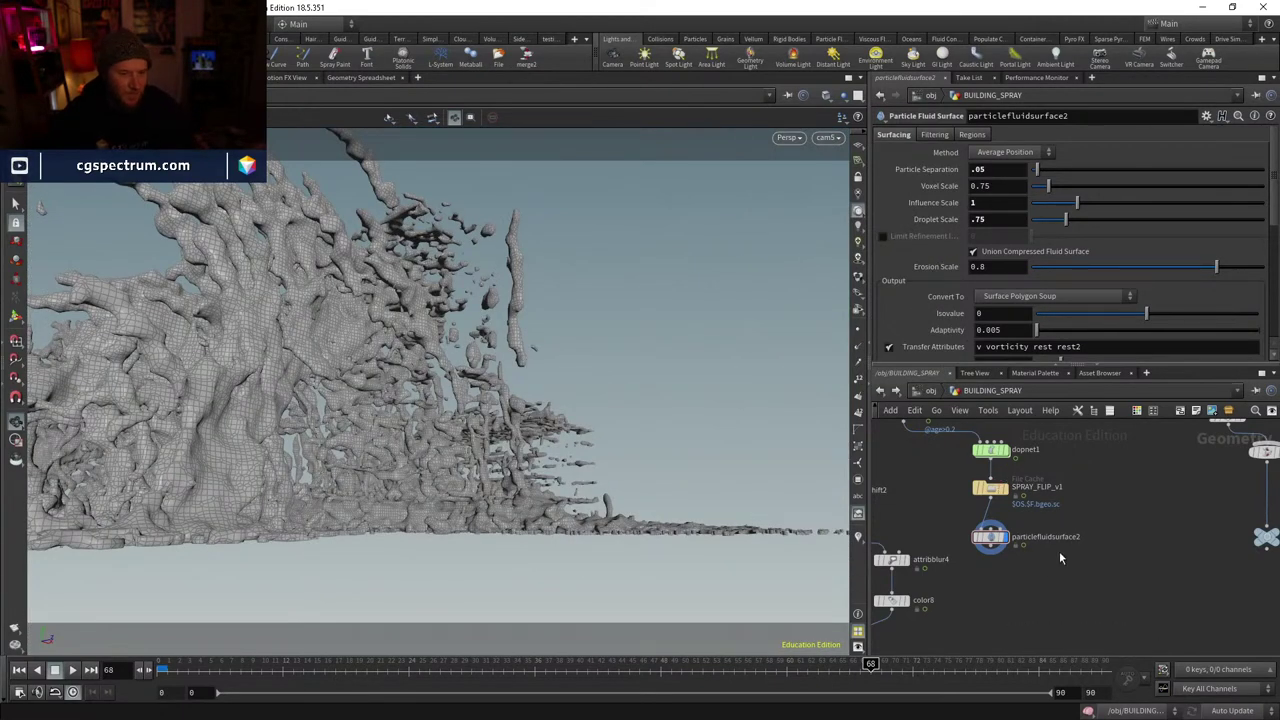
pyautogui.moveTo(990, 537); pyautogui.dragTo(990, 546)
# - Set particlefluidsurface2's Influence Scale to .8 and Droplet Scale to .5
pyautogui.click(990, 218)
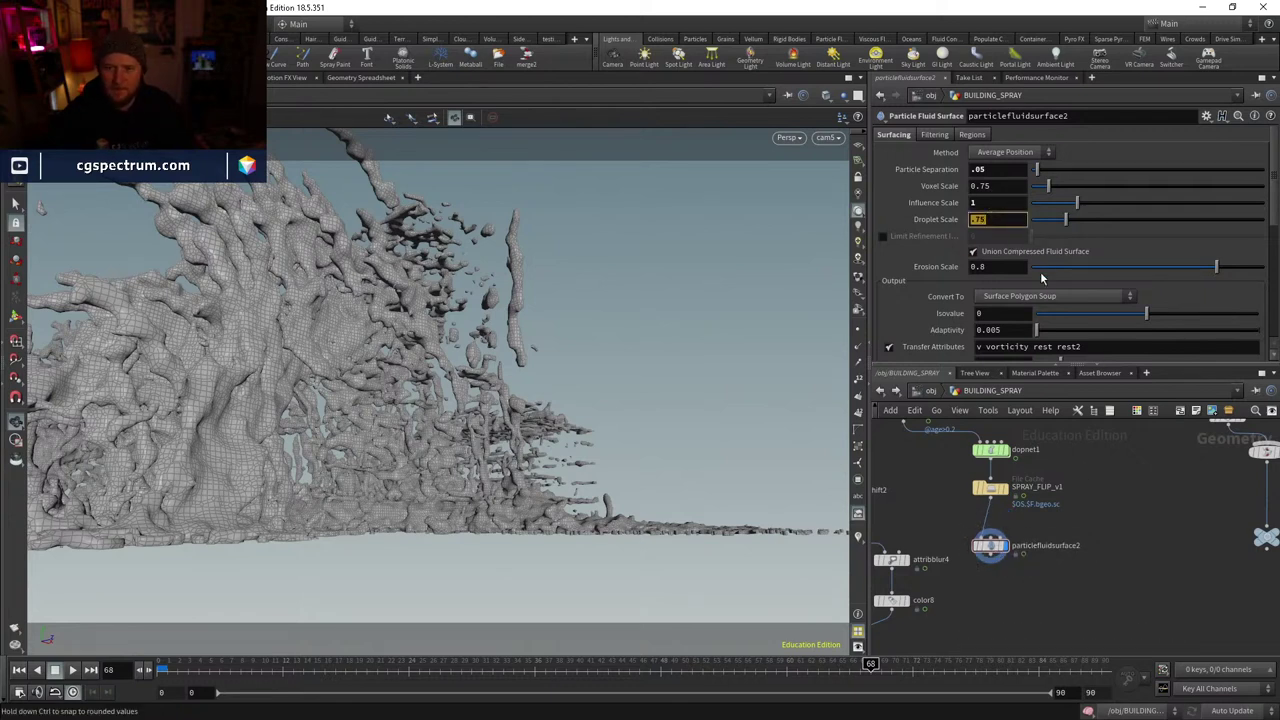
pyautogui.click(989, 203)
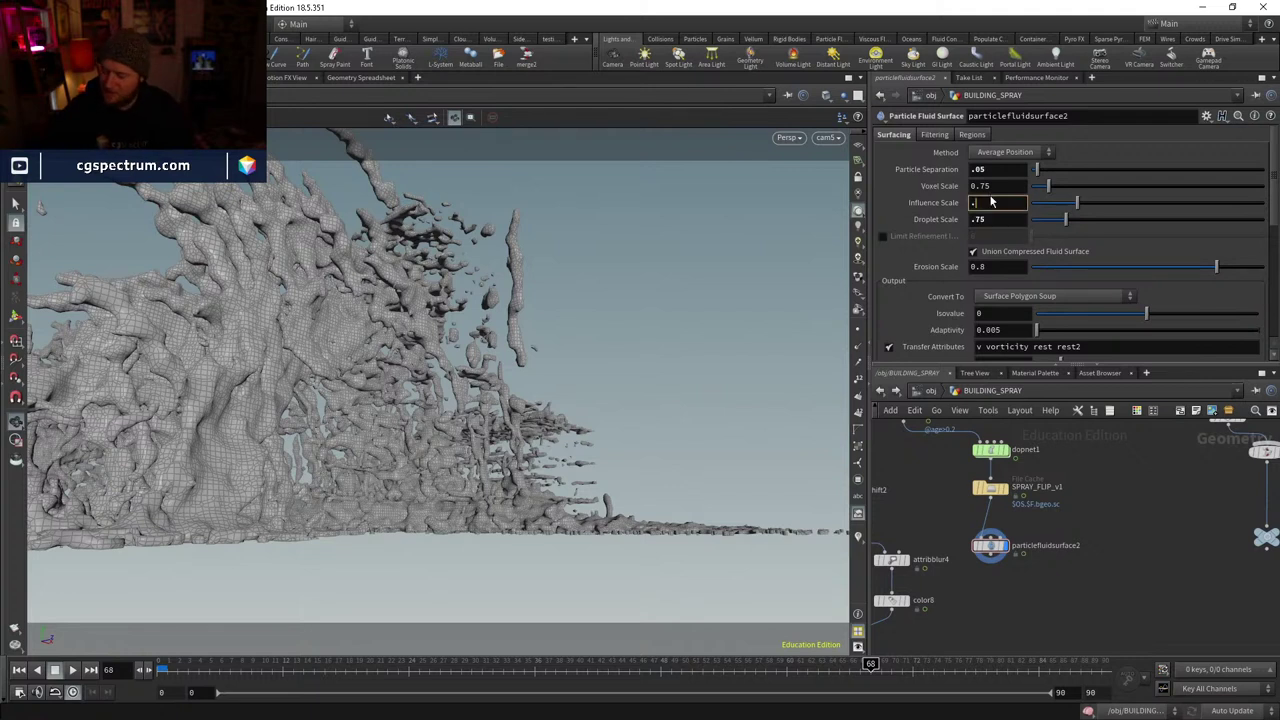
pyautogui.press('Return')
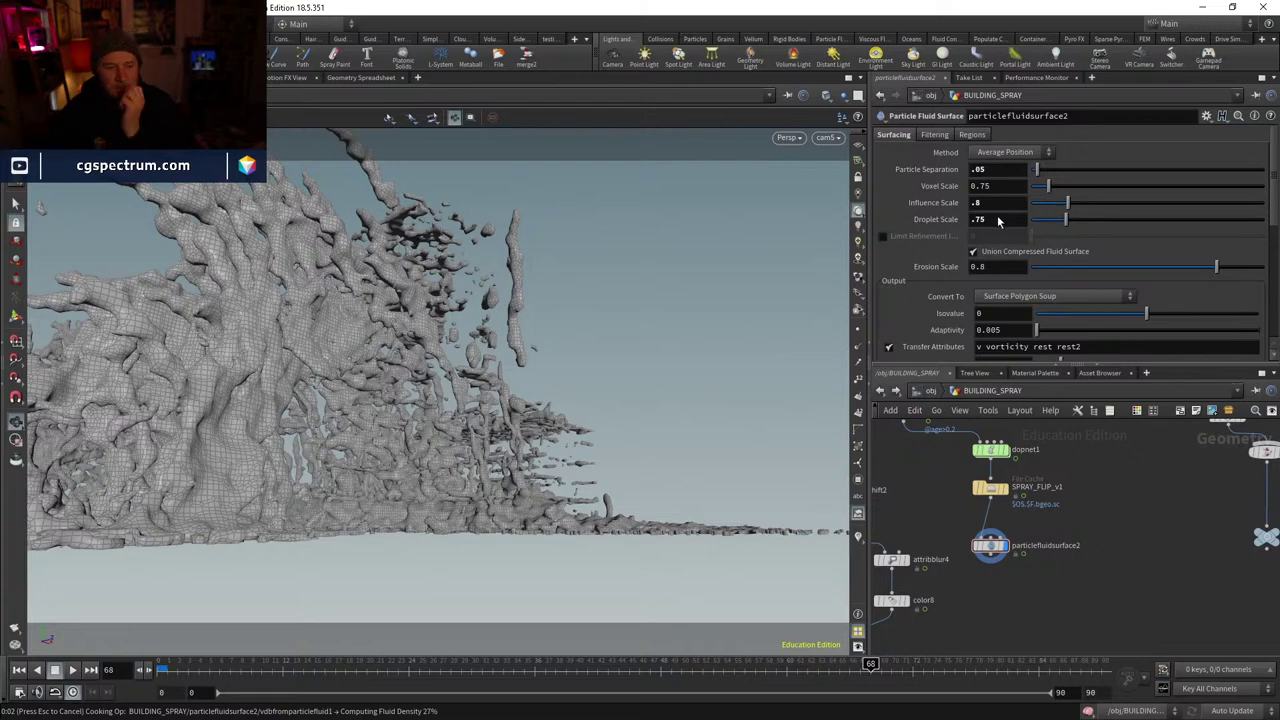
pyautogui.click(997, 219)
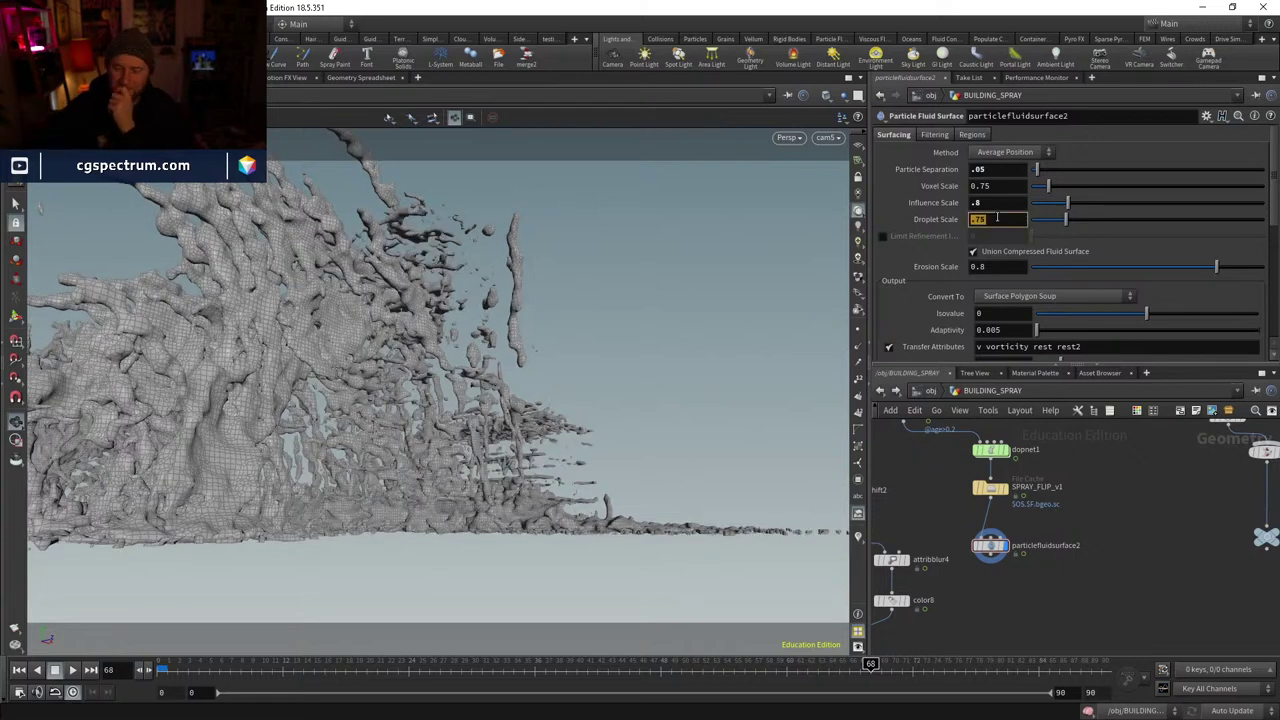
pyautogui.write('.5')
pyautogui.press('Return')
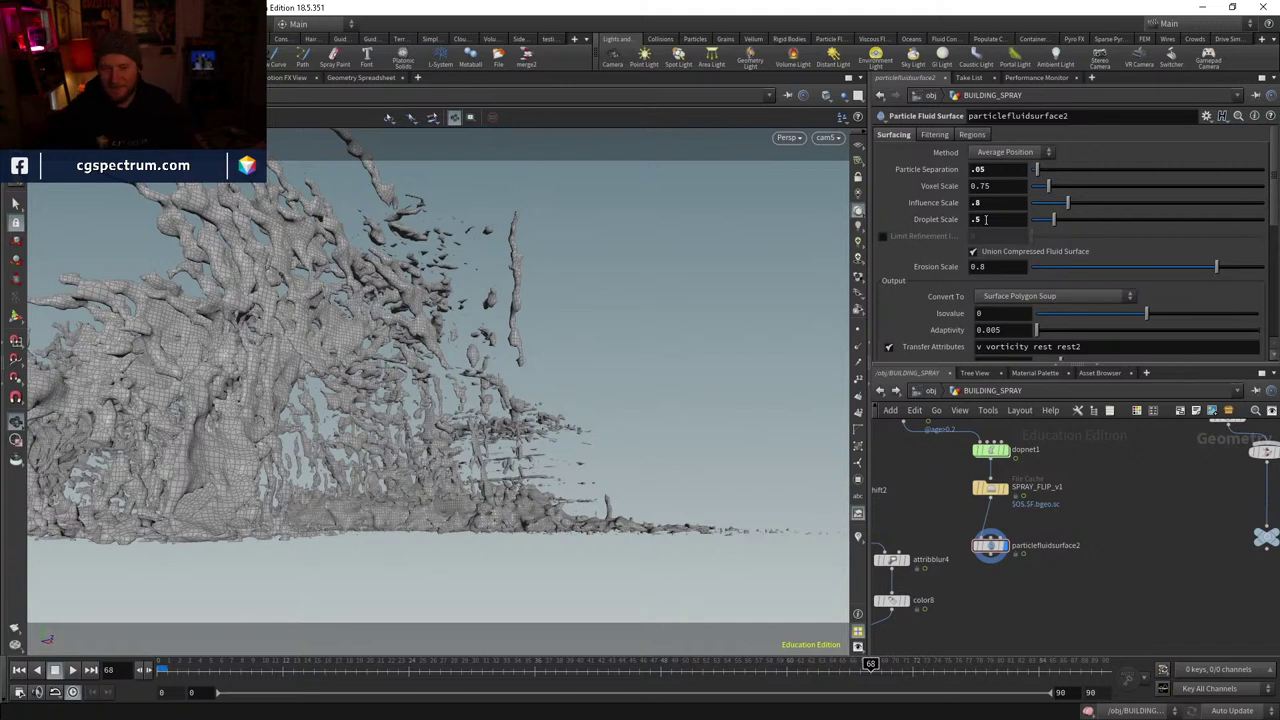
pyautogui.moveTo(988, 547); pyautogui.dragTo(992, 497)
pyautogui.moveTo(992, 497)
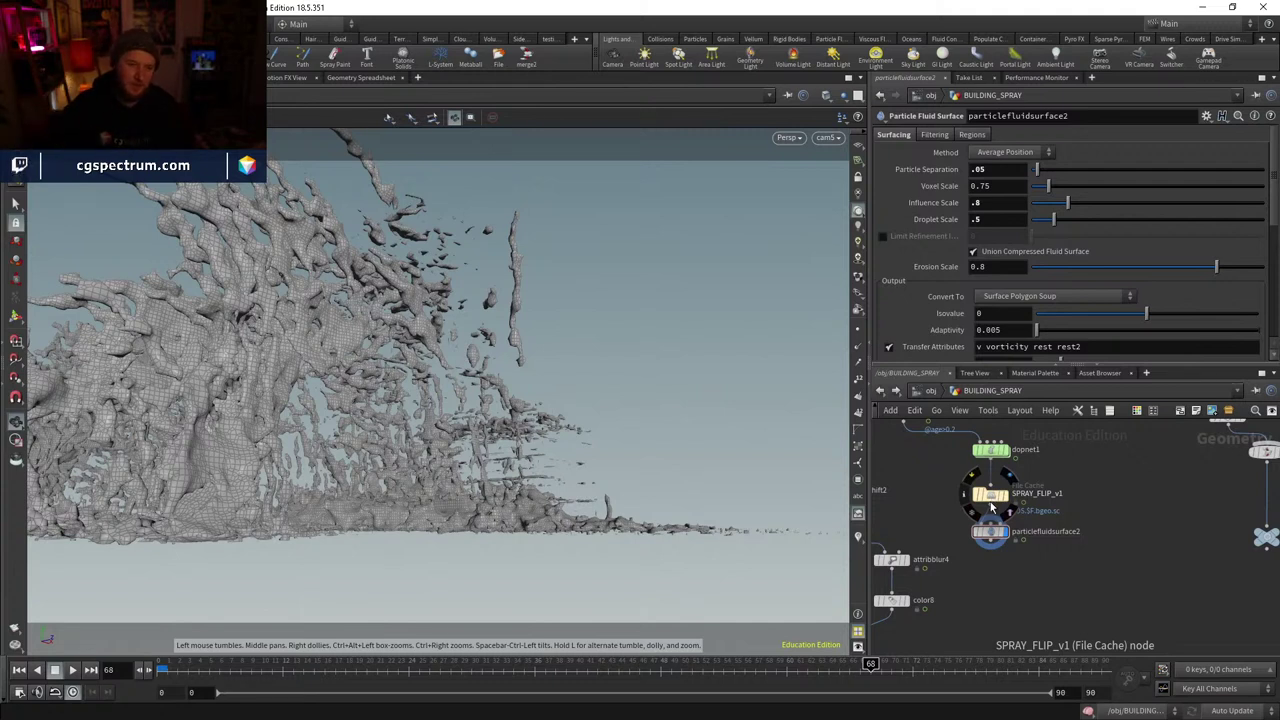
pyautogui.moveTo(993, 535)
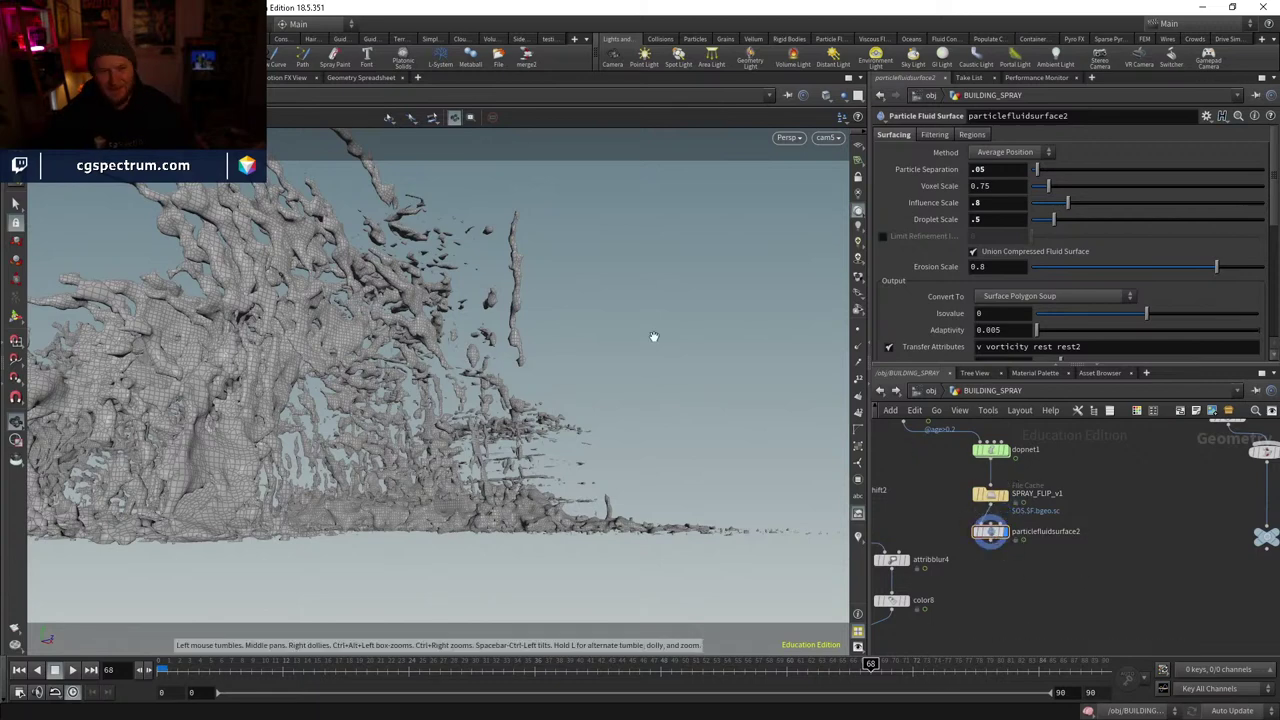
pyautogui.press('g')
pyautogui.moveTo(551, 389)
pyautogui.mouseDown()
pyautogui.moveTo(349, 420)
pyautogui.moveTo(529, 371)
pyautogui.moveTo(413, 485)
pyautogui.mouseUp()
pyautogui.scroll(10, 413, 485)
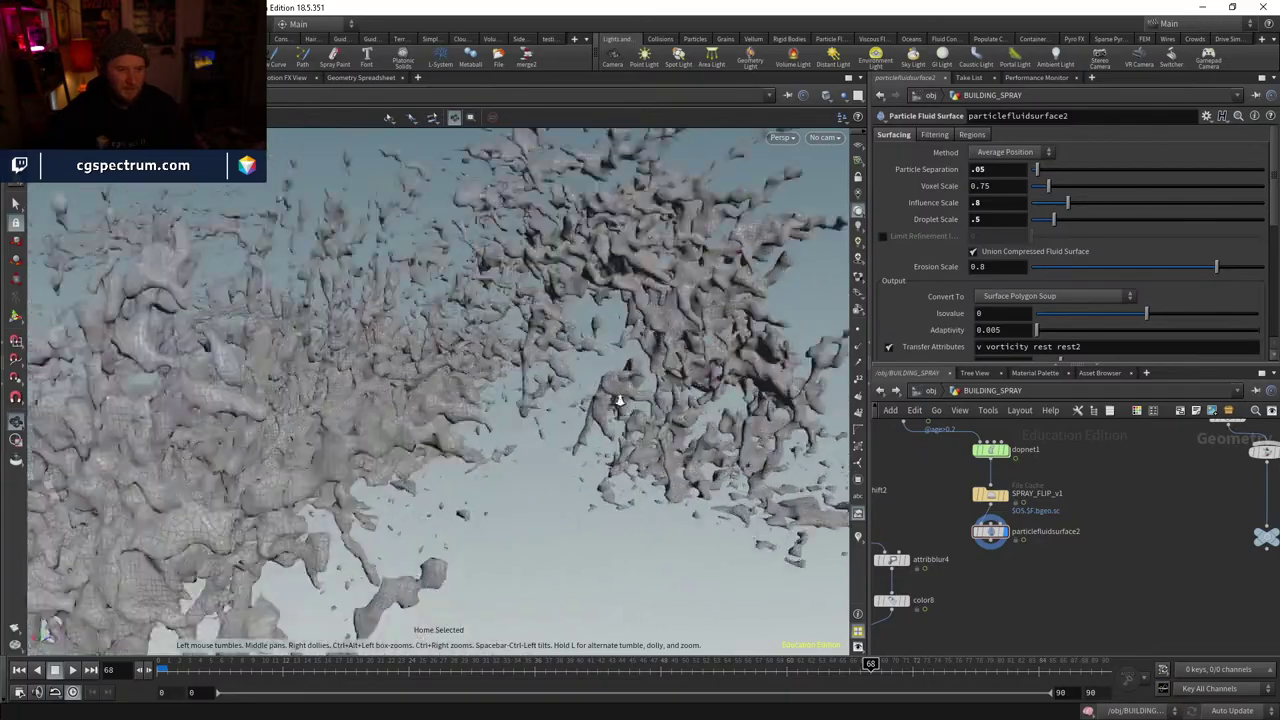
pyautogui.moveTo(529, 508)
pyautogui.mouseDown()
pyautogui.moveTo(574, 548)
pyautogui.moveTo(680, 446)
pyautogui.mouseUp()
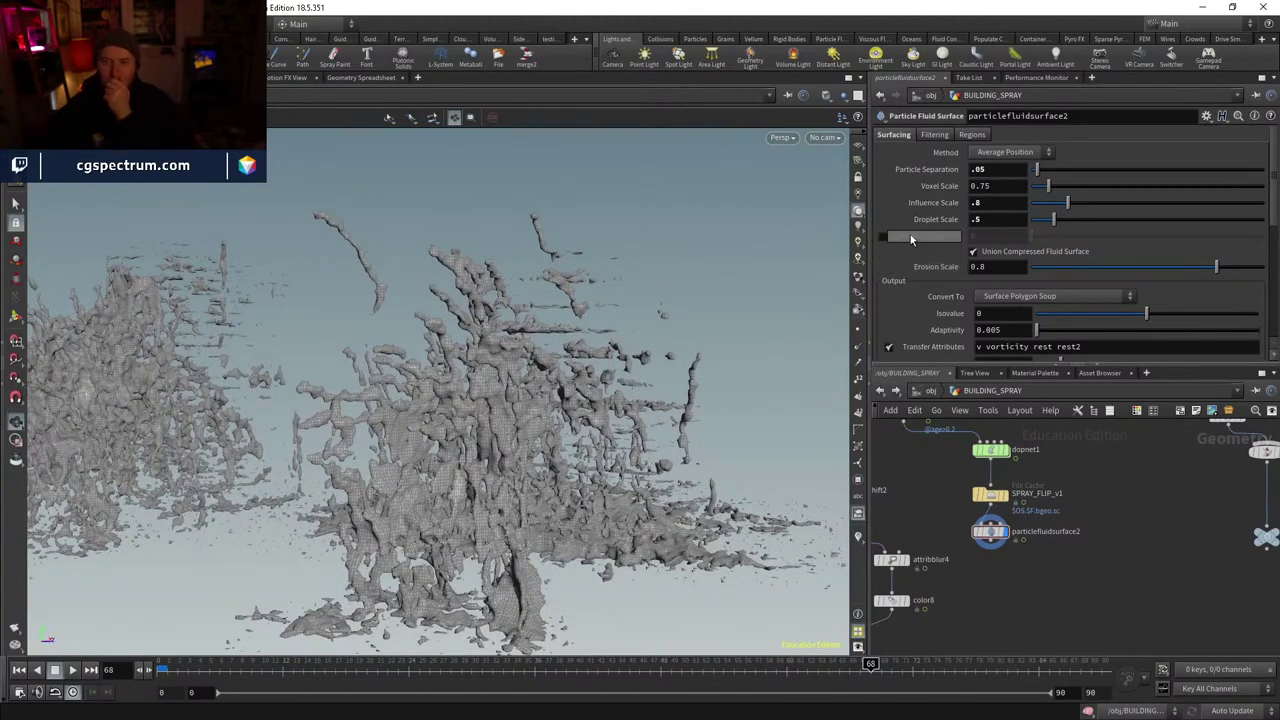
pyautogui.click(825, 137)
pyautogui.click(834, 247)
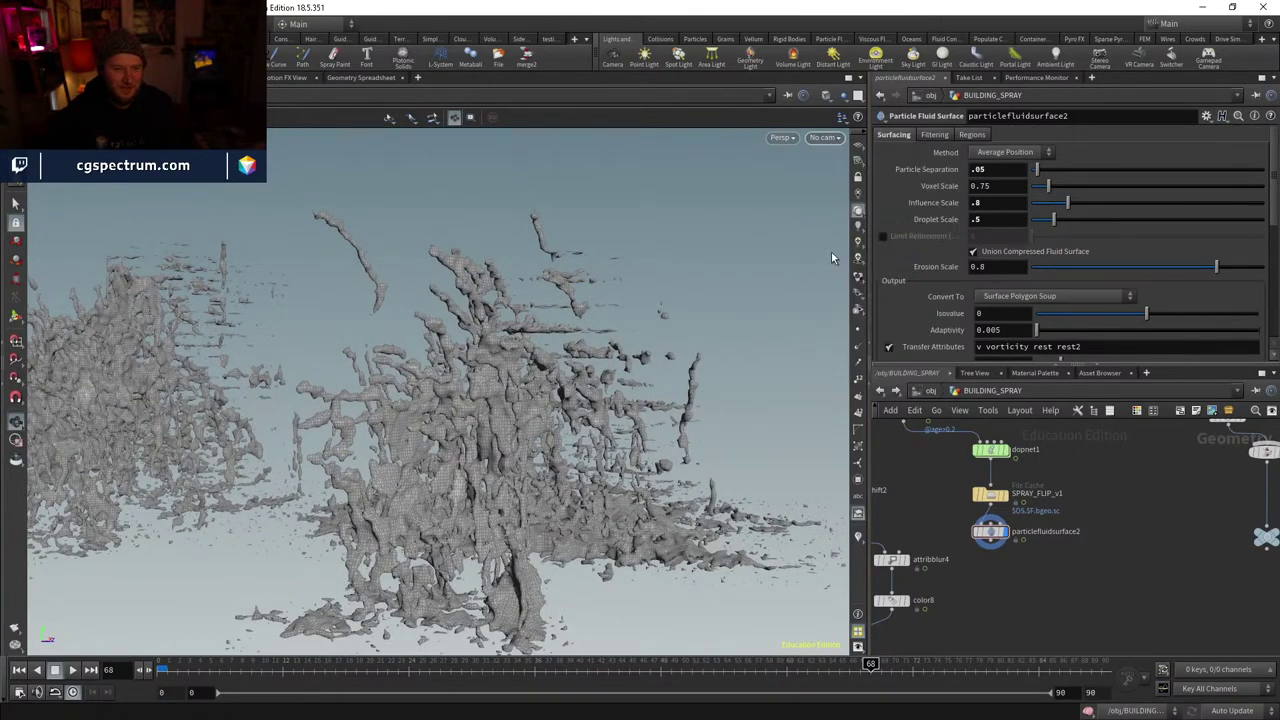
pyautogui.scroll(-4, 1079, 551)
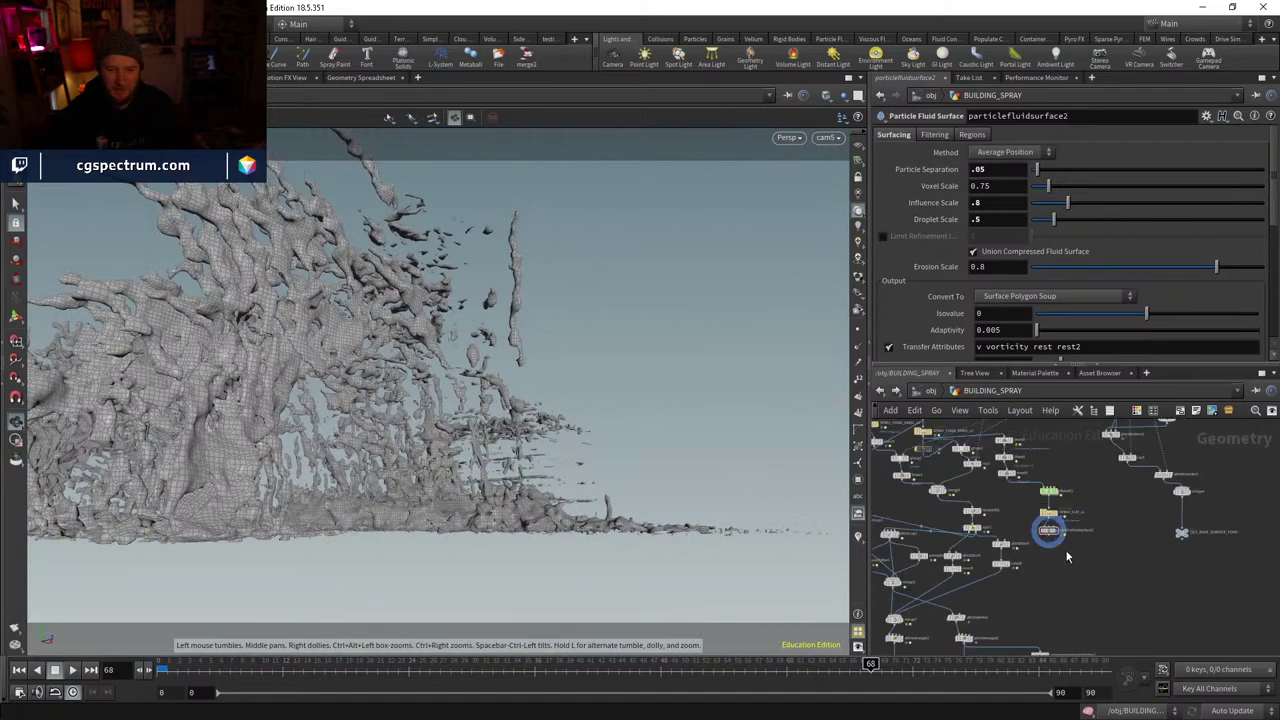
pyautogui.scroll(2, 1065, 549)
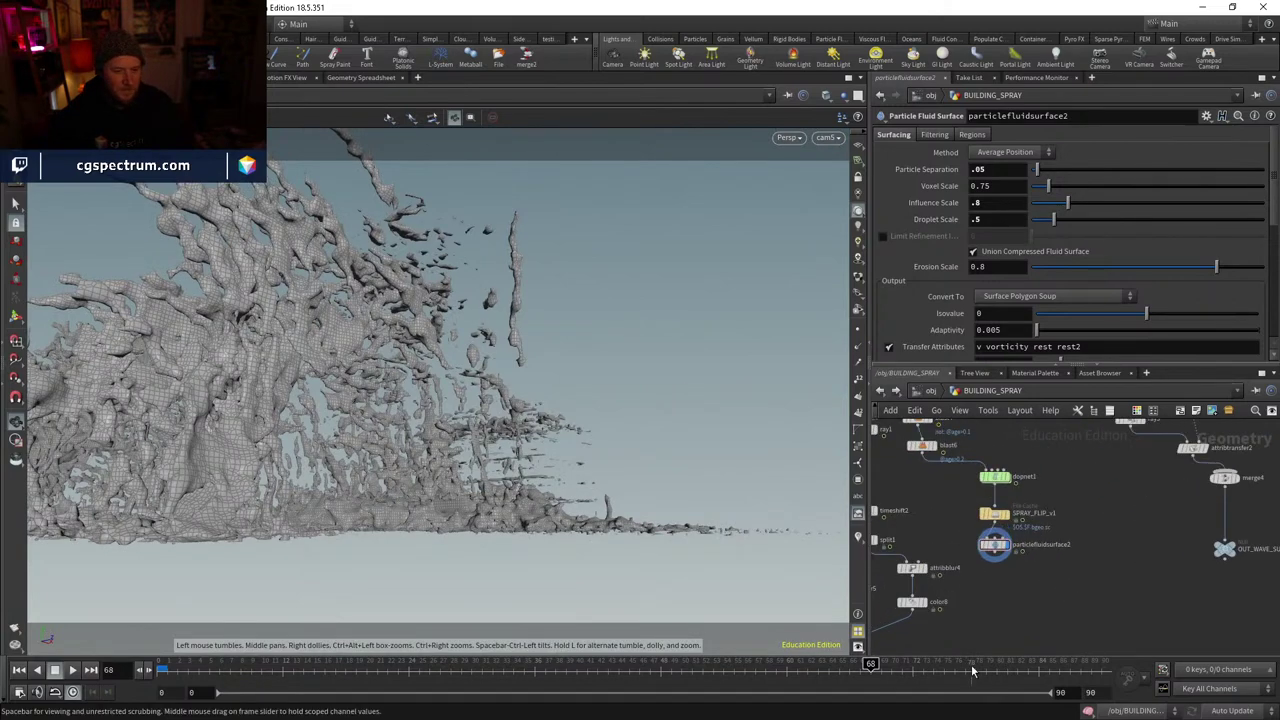
pyautogui.moveTo(1017, 596); pyautogui.dragTo(1161, 548, button='middle')
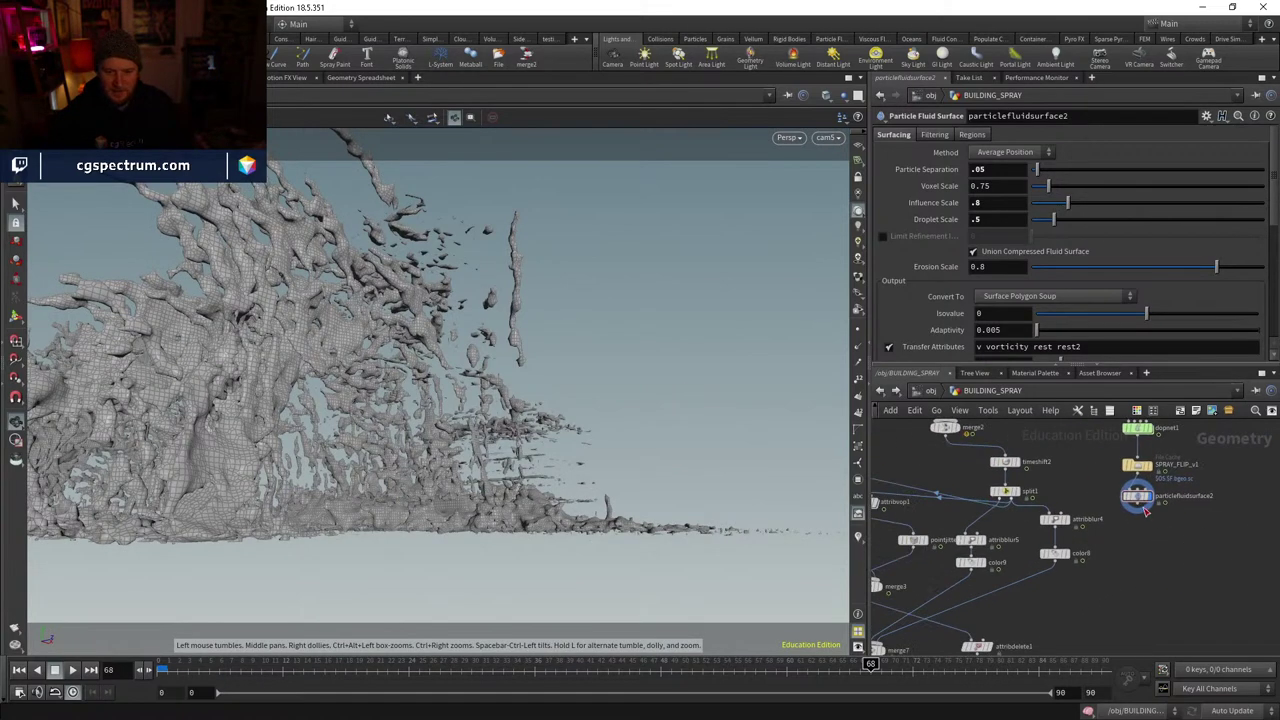
pyautogui.moveTo(1146, 511); pyautogui.dragTo(995, 629)
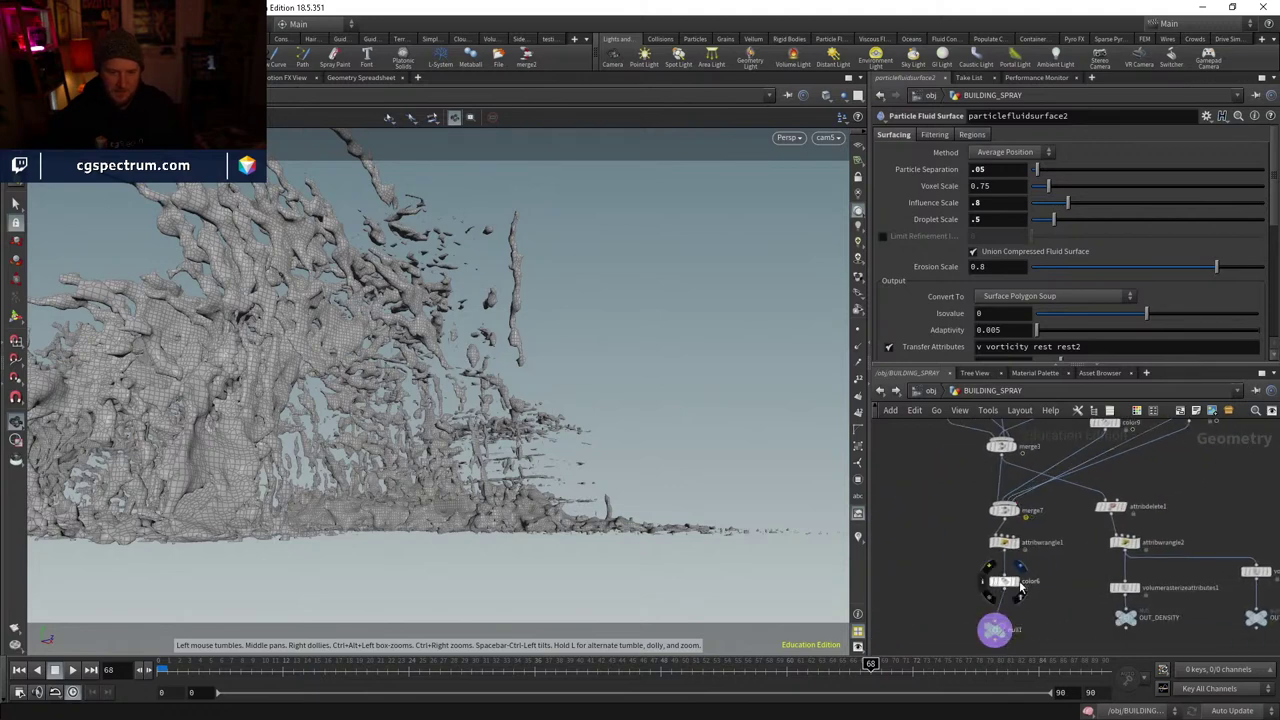
# - Show color6's white spray points at frame 78, orbit to compare, then redisplay particlefluidsurface2
pyautogui.click(1015, 582)
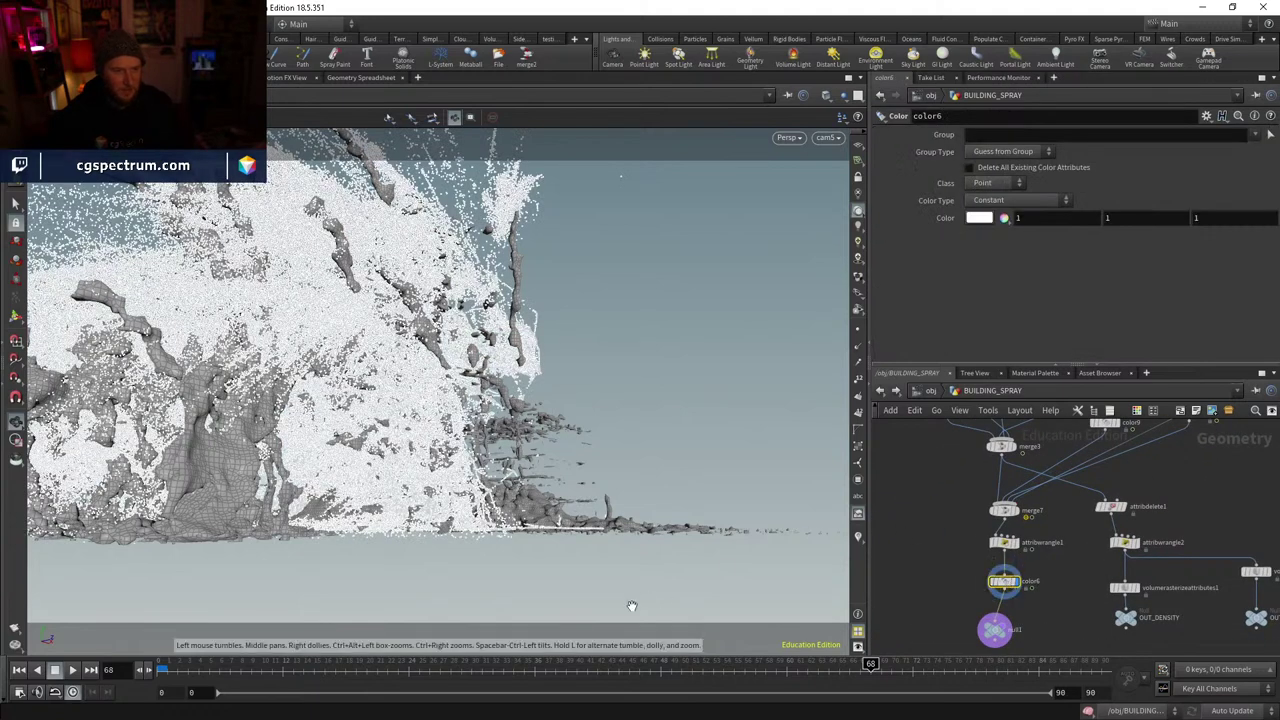
pyautogui.click(977, 664)
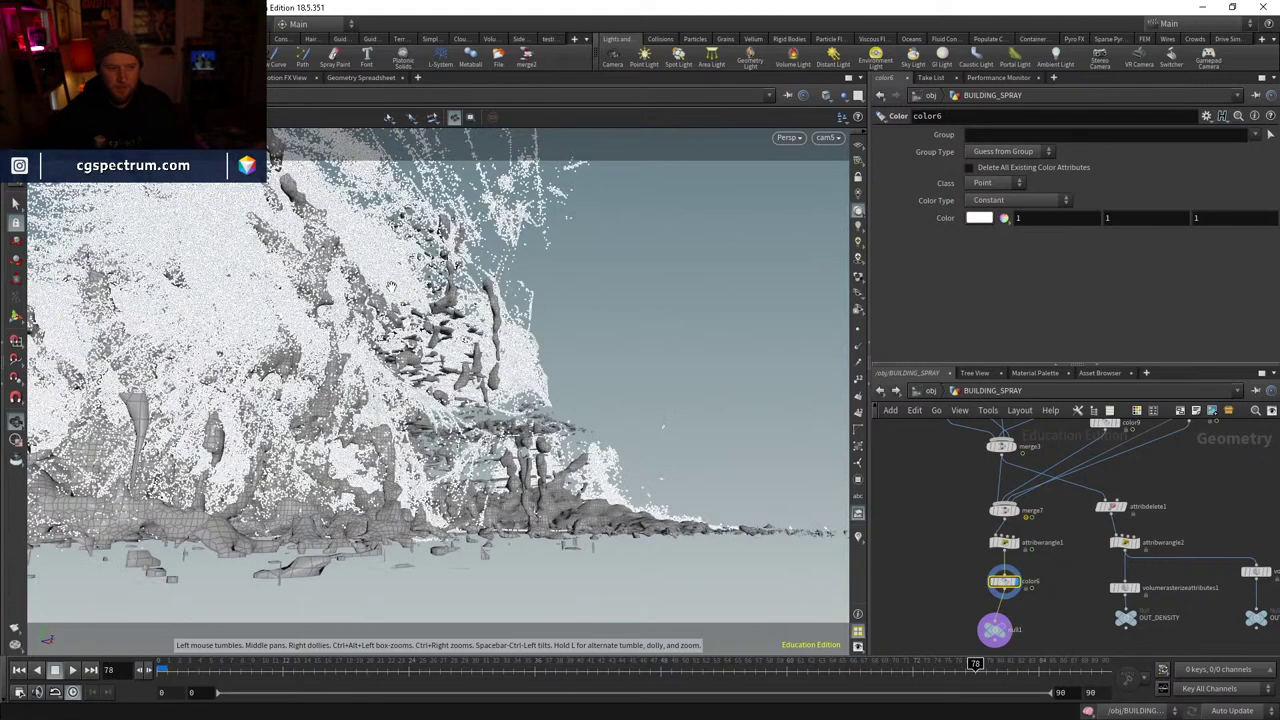
pyautogui.click(1083, 585)
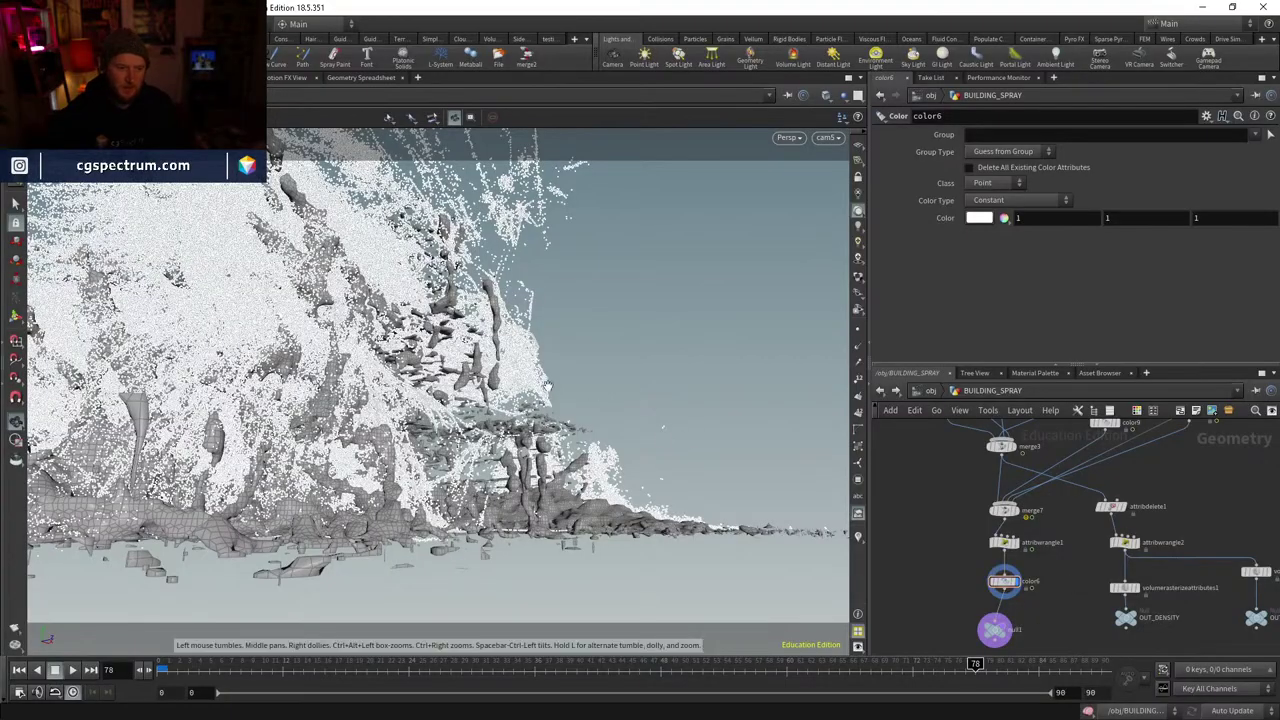
pyautogui.moveTo(486, 389)
pyautogui.mouseDown()
pyautogui.moveTo(590, 460)
pyautogui.moveTo(706, 578)
pyautogui.moveTo(503, 430)
pyautogui.moveTo(470, 450)
pyautogui.moveTo(470, 480)
pyautogui.moveTo(505, 452)
pyautogui.moveTo(495, 440)
pyautogui.moveTo(480, 455)
pyautogui.mouseUp()
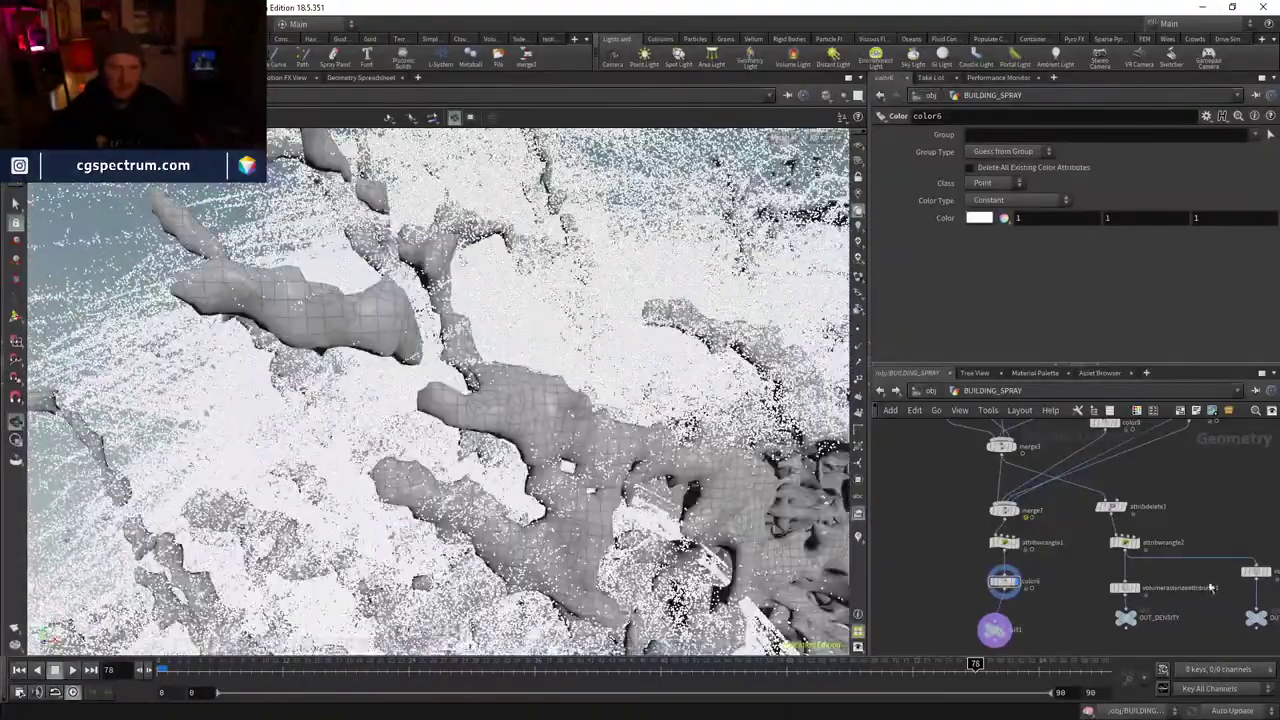
pyautogui.moveTo(1211, 588); pyautogui.dragTo(1143, 522, button='middle')
pyautogui.click(1112, 520)
# - Add a displayed VDB from Particles node after the SPRAY_FLIP_v1 cache
pyautogui.moveTo(1108, 520); pyautogui.dragTo(1106, 553)
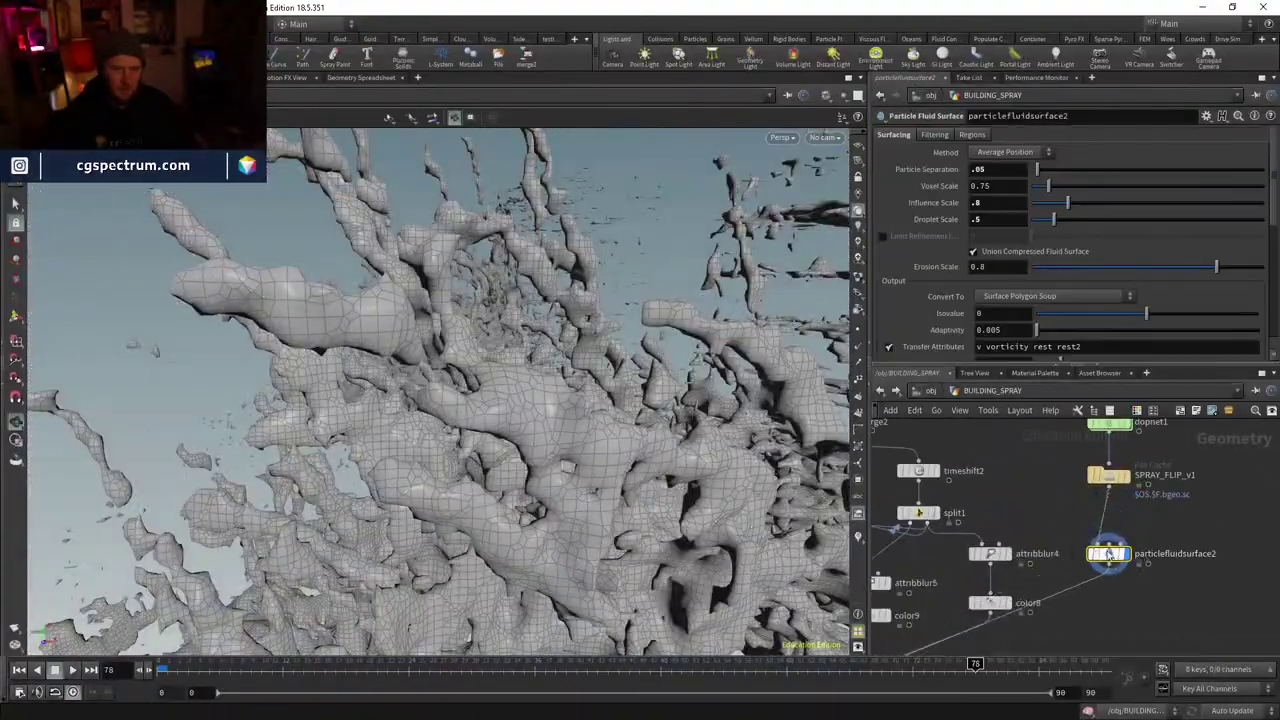
pyautogui.moveTo(465, 371); pyautogui.dragTo(520, 385)
pyautogui.press('Tab')
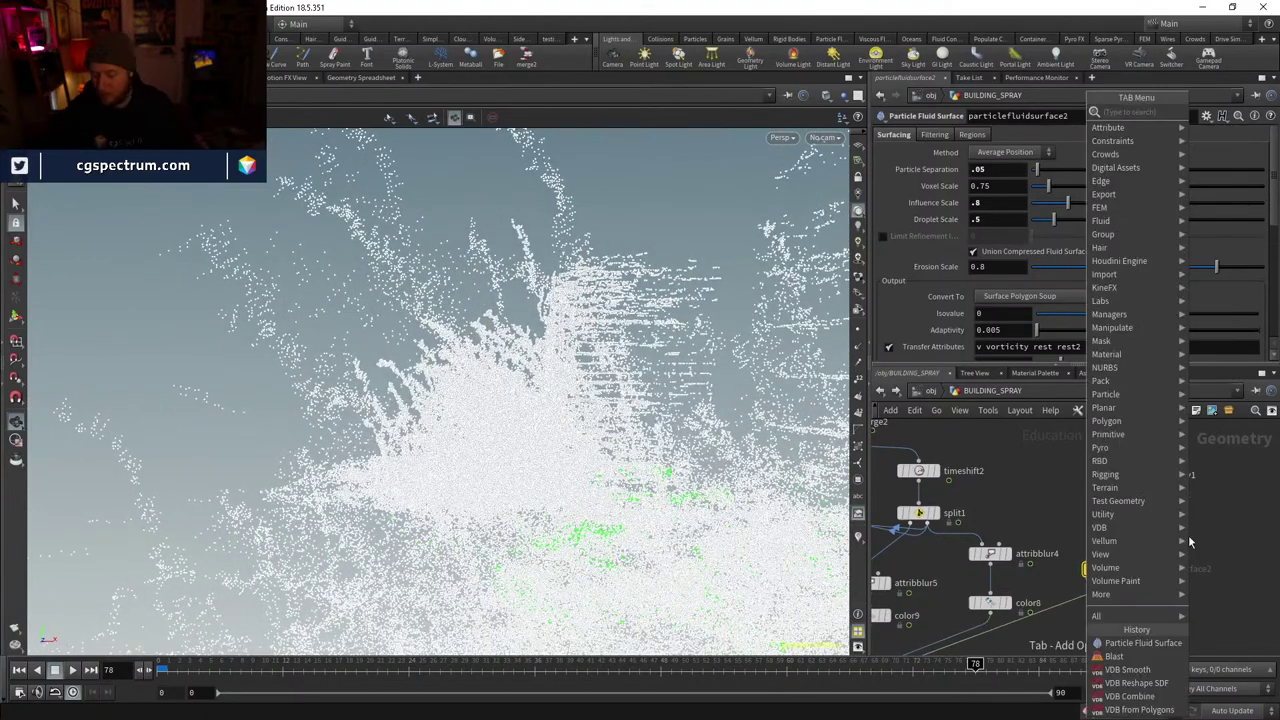
pyautogui.write('vdbfrom')
pyautogui.press('Down')
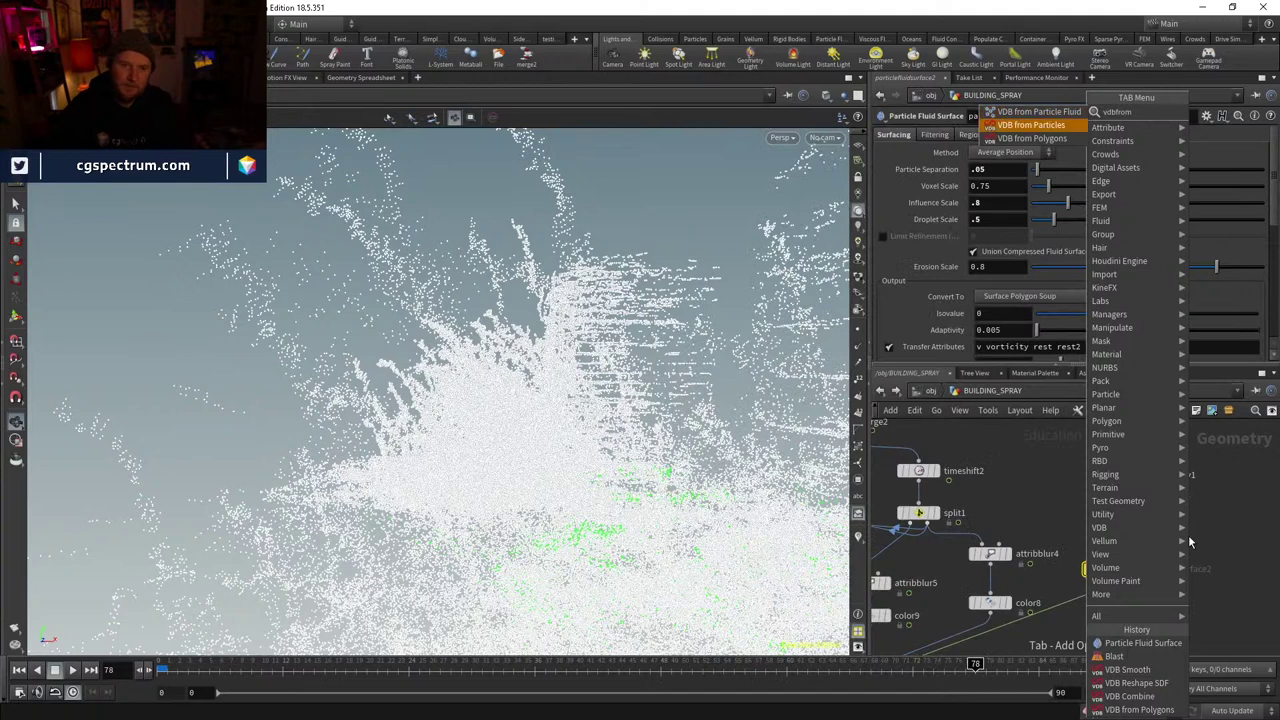
pyautogui.press('Return')
pyautogui.click(1188, 545)
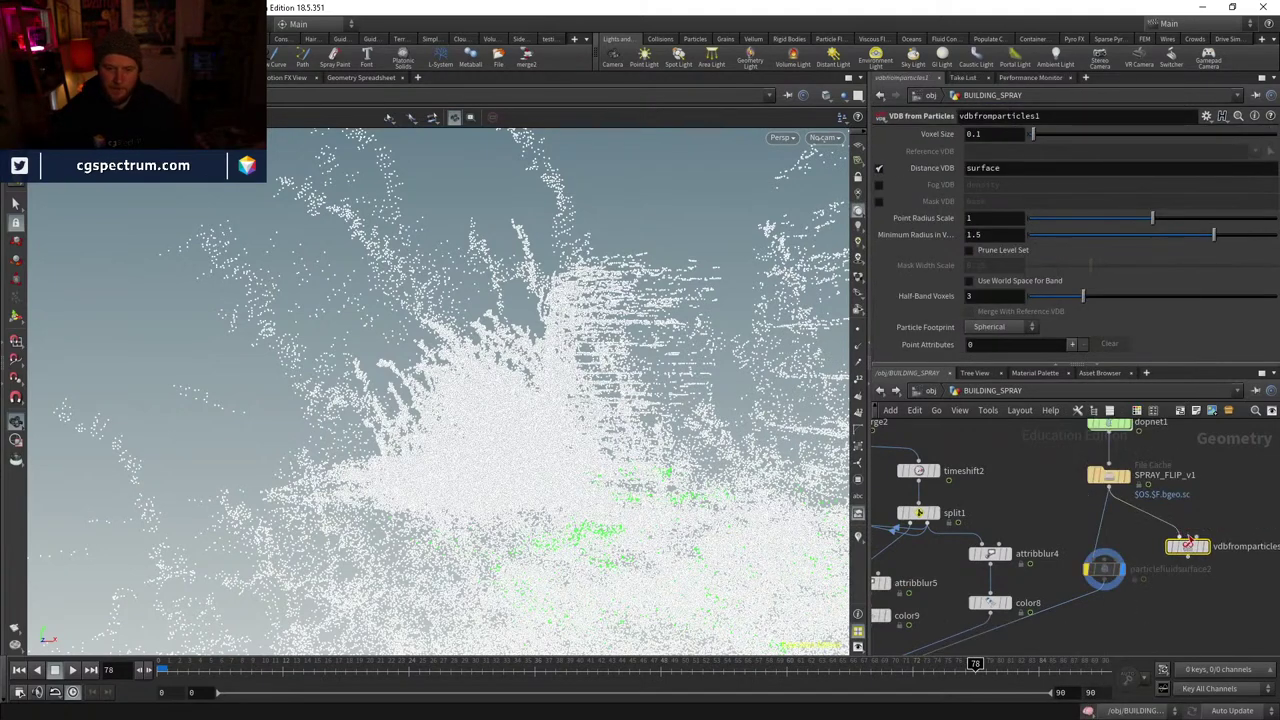
pyautogui.click(1203, 546)
pyautogui.moveTo(1200, 560); pyautogui.dragTo(1144, 520, button='middle')
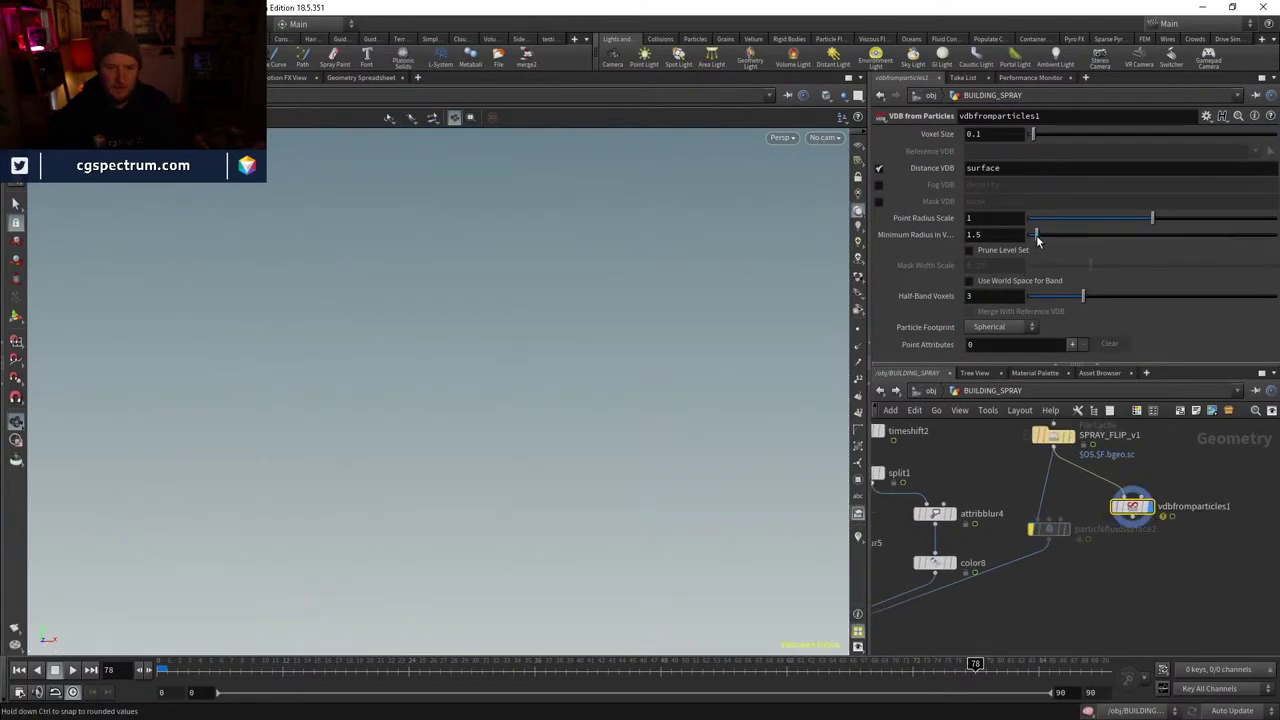
# - Set Minimum Radius 0, Point Radius Scale 0.5 and Voxel Size .05 on vdbfromparticles1
pyautogui.moveTo(1037, 240); pyautogui.dragTo(1018, 234)
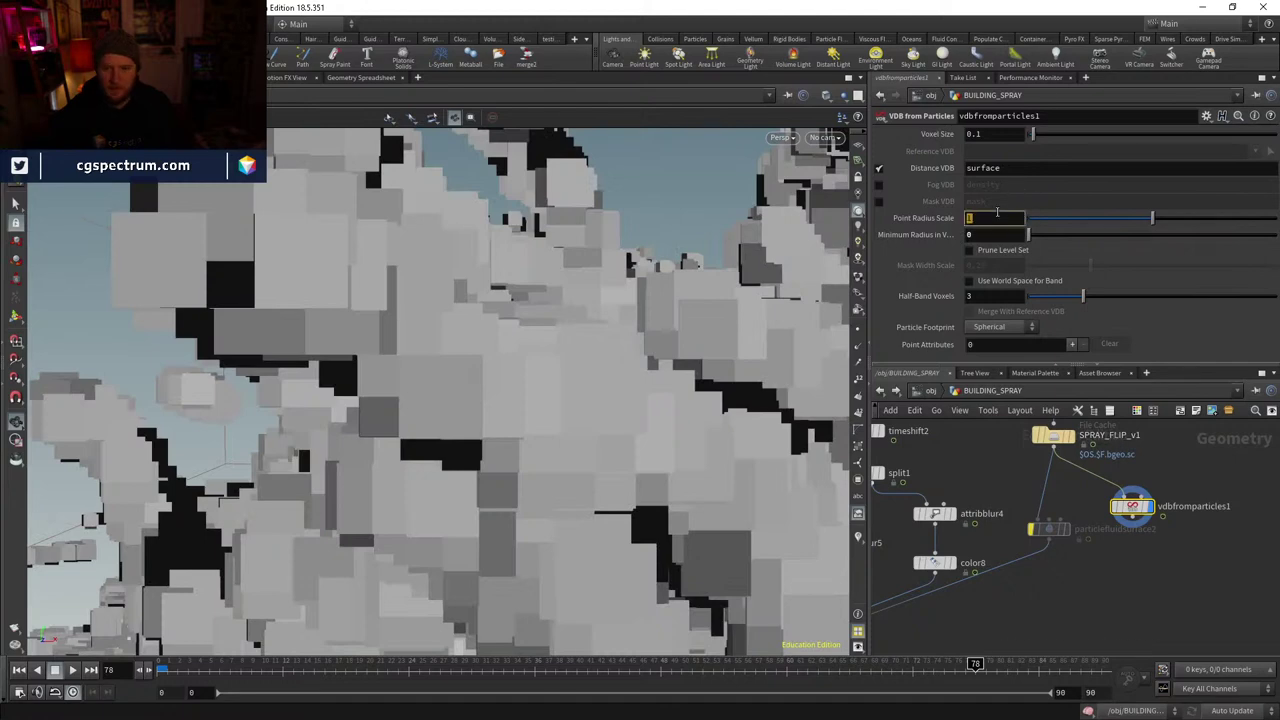
pyautogui.click(997, 217)
pyautogui.write('0.5')
pyautogui.press('Return')
pyautogui.doubleClick(976, 136)
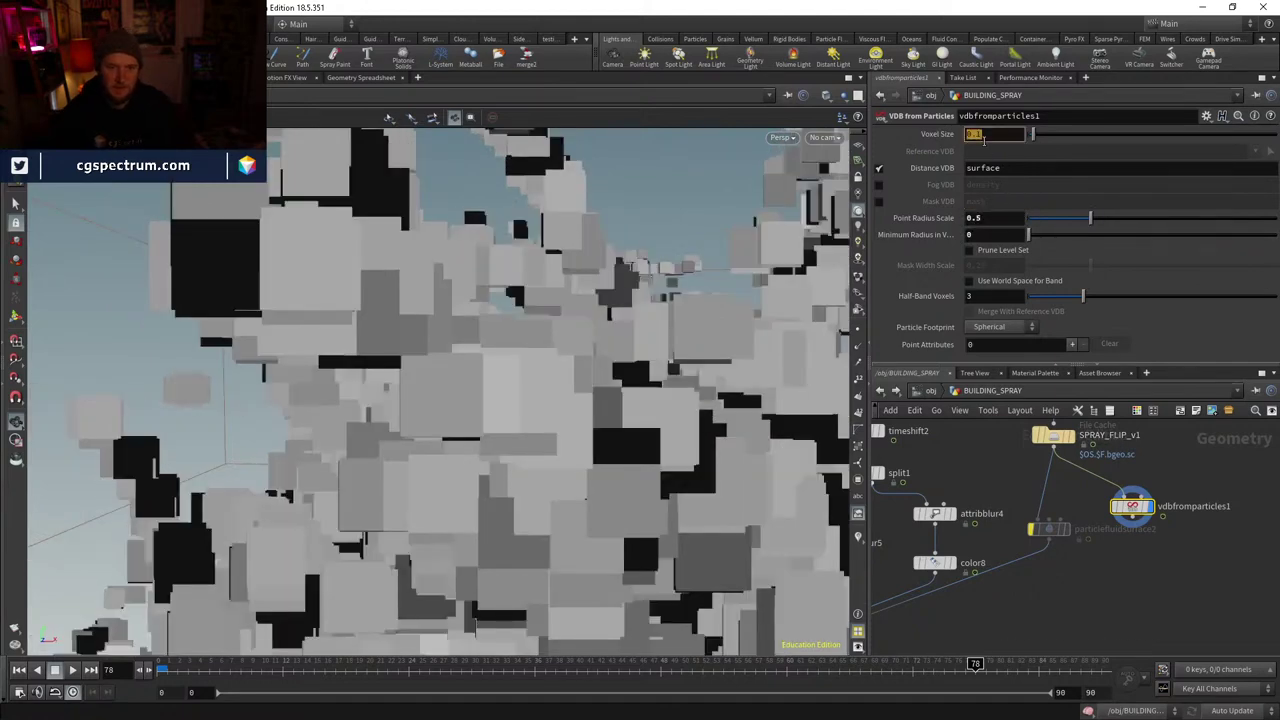
pyautogui.write('.05')
pyautogui.press('Return')
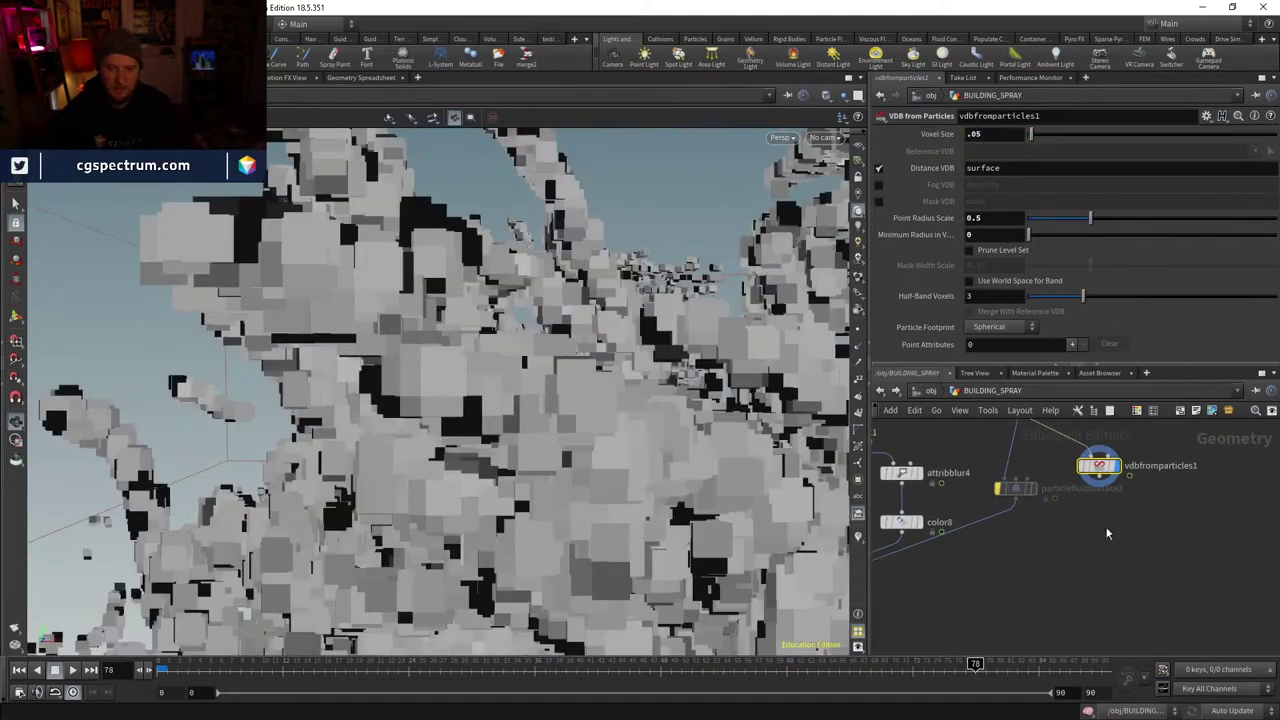
pyautogui.press('Tab')
# - Add a displayed Convert VDB under vdbfromparticles1 set to convert to Polygons
pyautogui.write('convert')
pyautogui.press('Down')
pyautogui.press('Down')
pyautogui.press('Down')
pyautogui.press('Down')
pyautogui.press('Down')
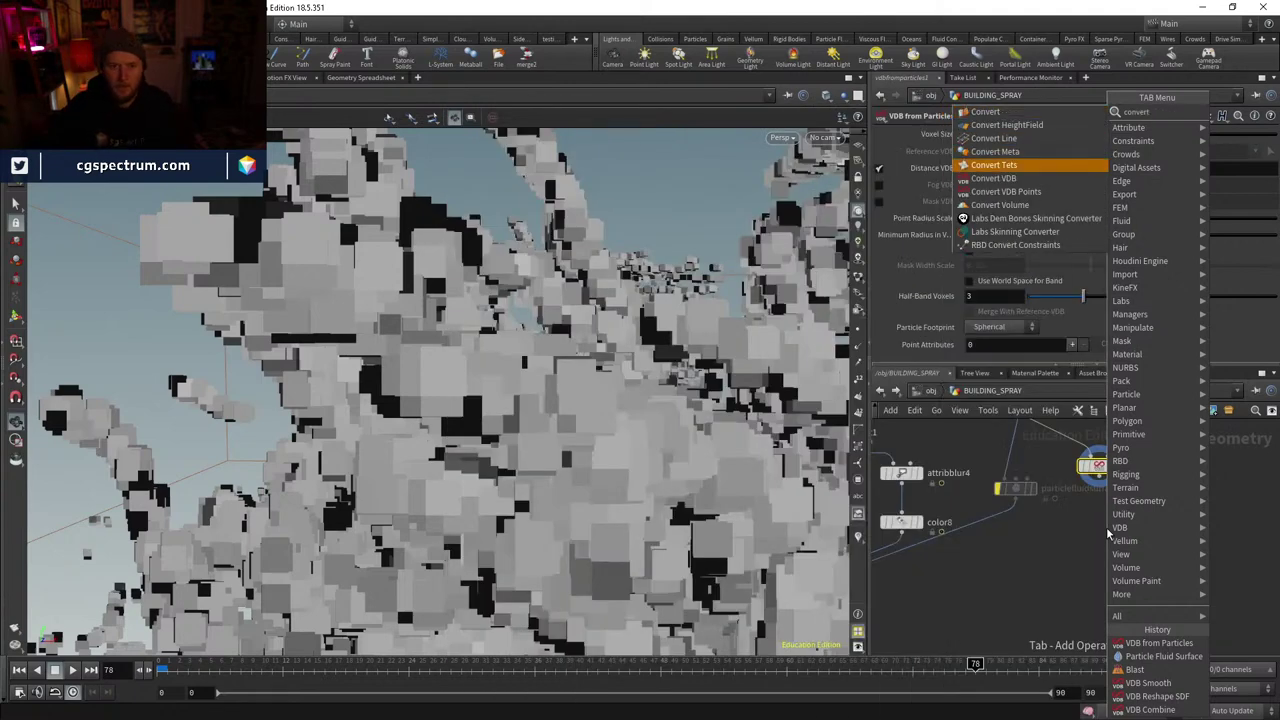
pyautogui.press('Return')
pyautogui.click(1105, 534)
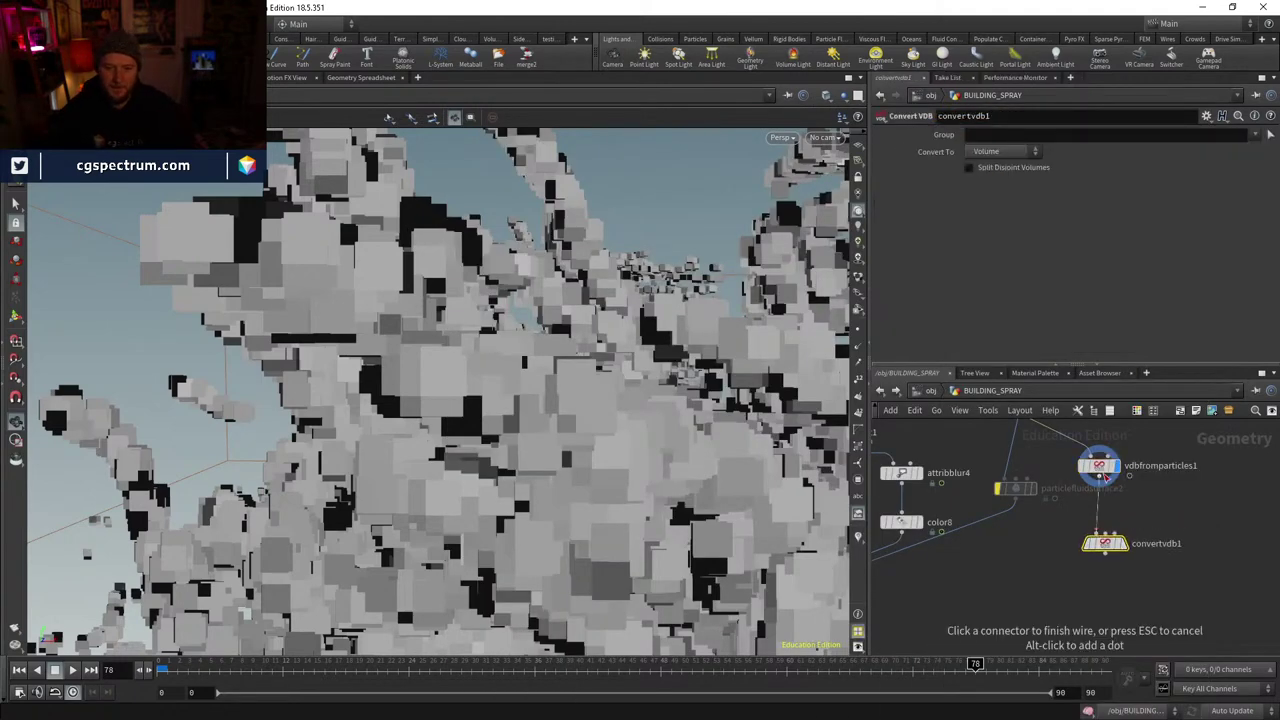
pyautogui.click(1100, 480)
pyautogui.click(1125, 544)
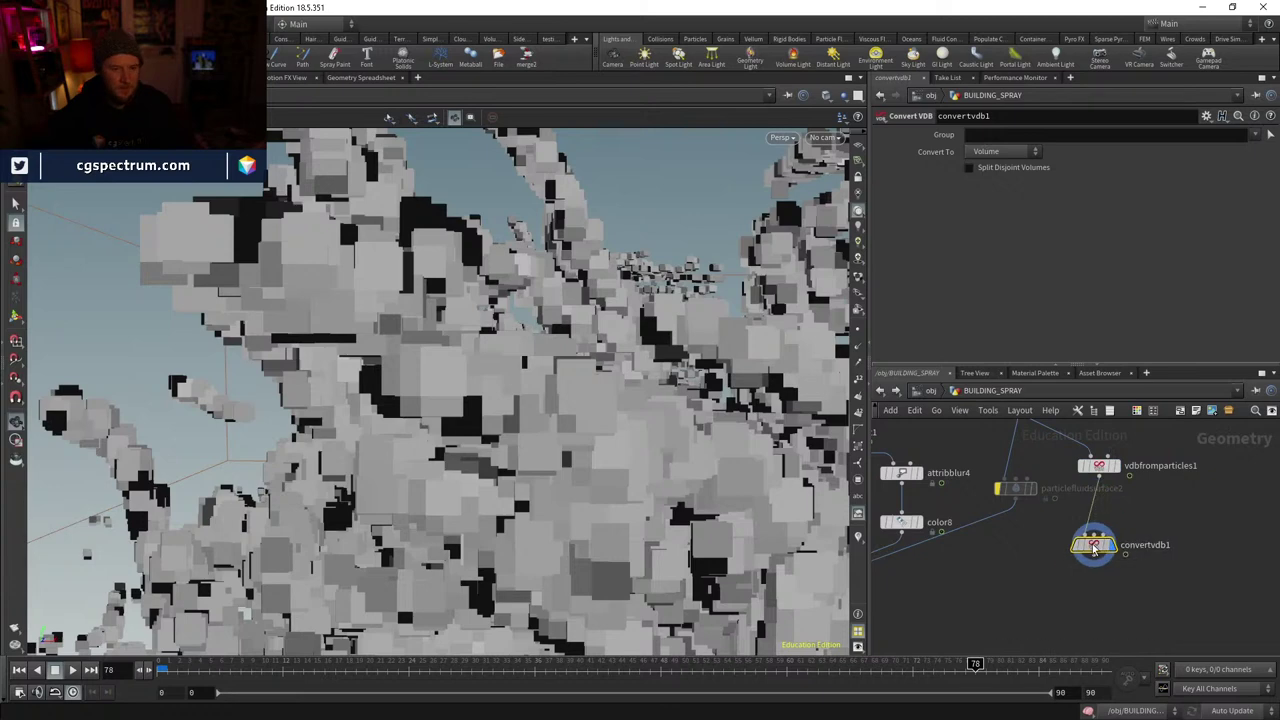
pyautogui.click(1000, 151)
pyautogui.click(986, 192)
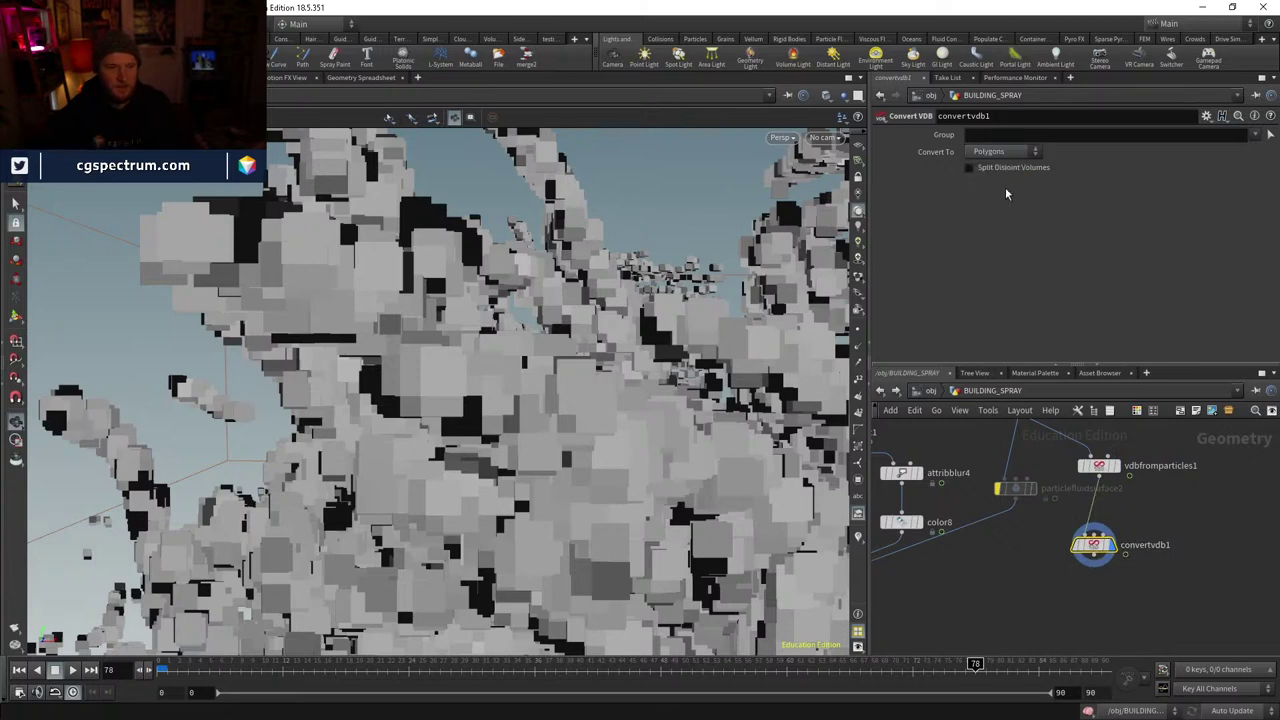
# - Refine vdbfromparticles1's Voxel Size to .025, then .015
pyautogui.click(1102, 470)
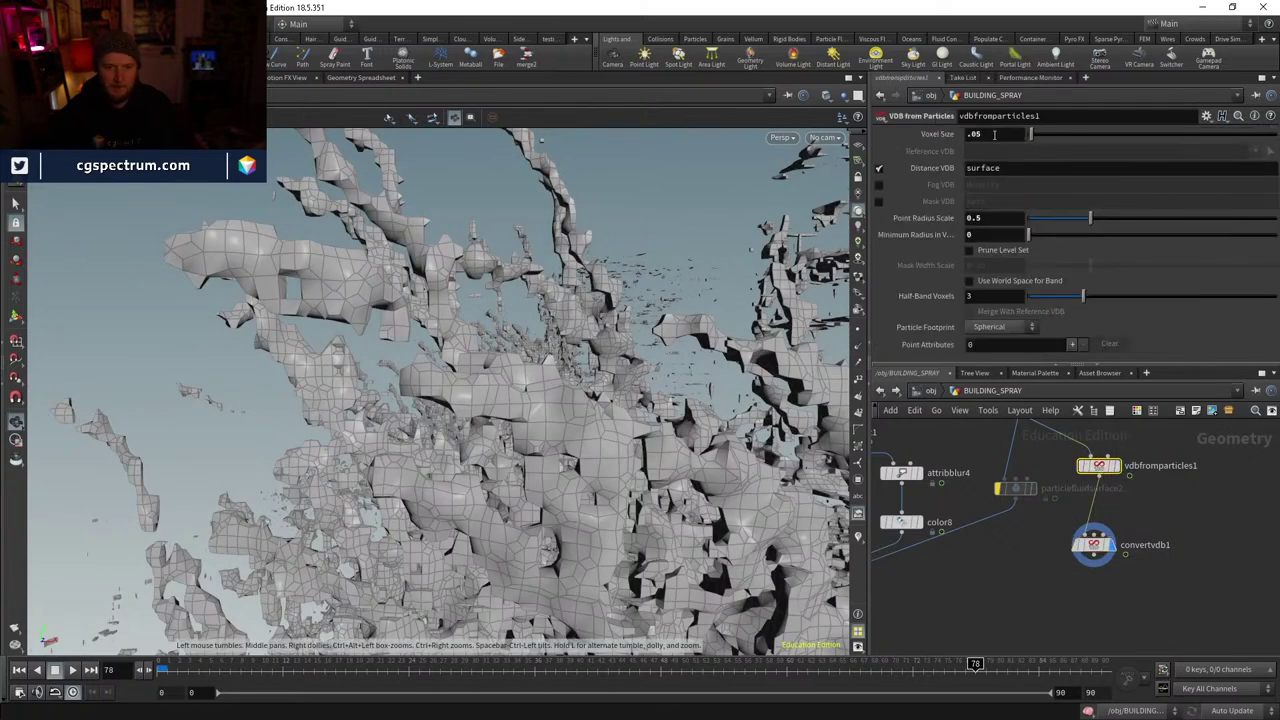
pyautogui.press('Return')
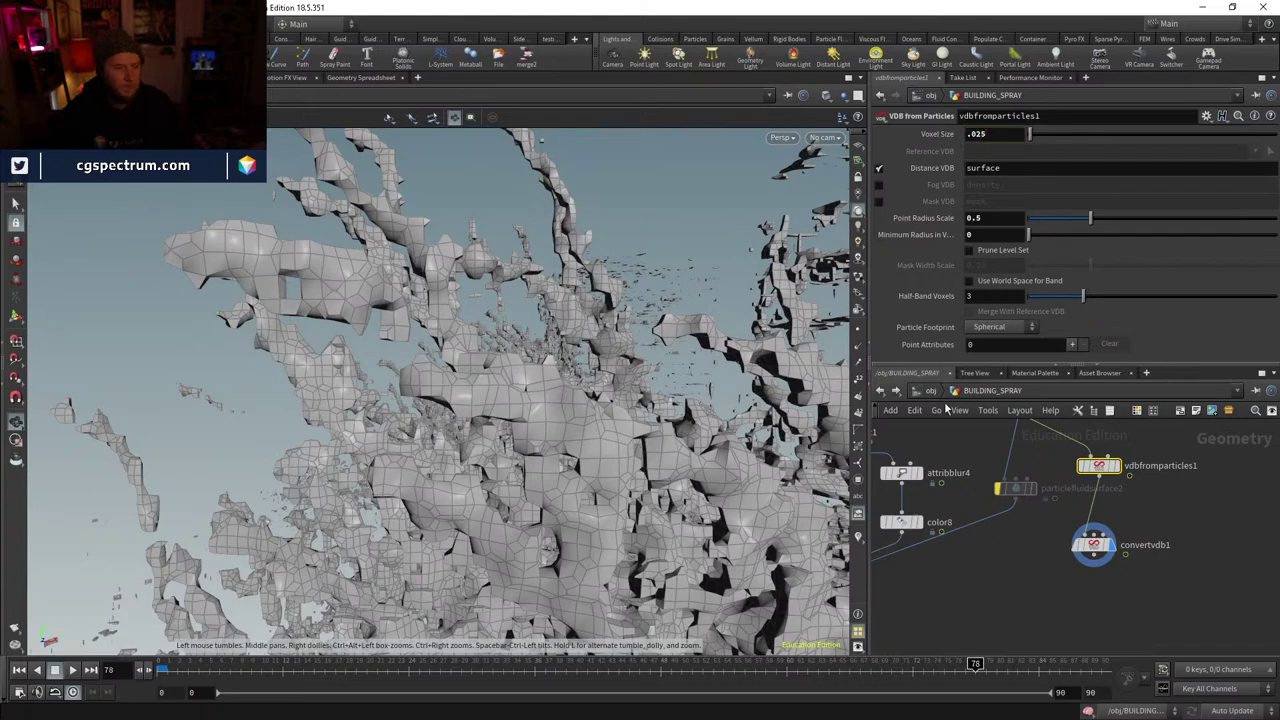
pyautogui.moveTo(531, 403)
pyautogui.mouseDown()
pyautogui.moveTo(560, 400)
pyautogui.moveTo(520, 408)
pyautogui.moveTo(545, 405)
pyautogui.mouseUp()
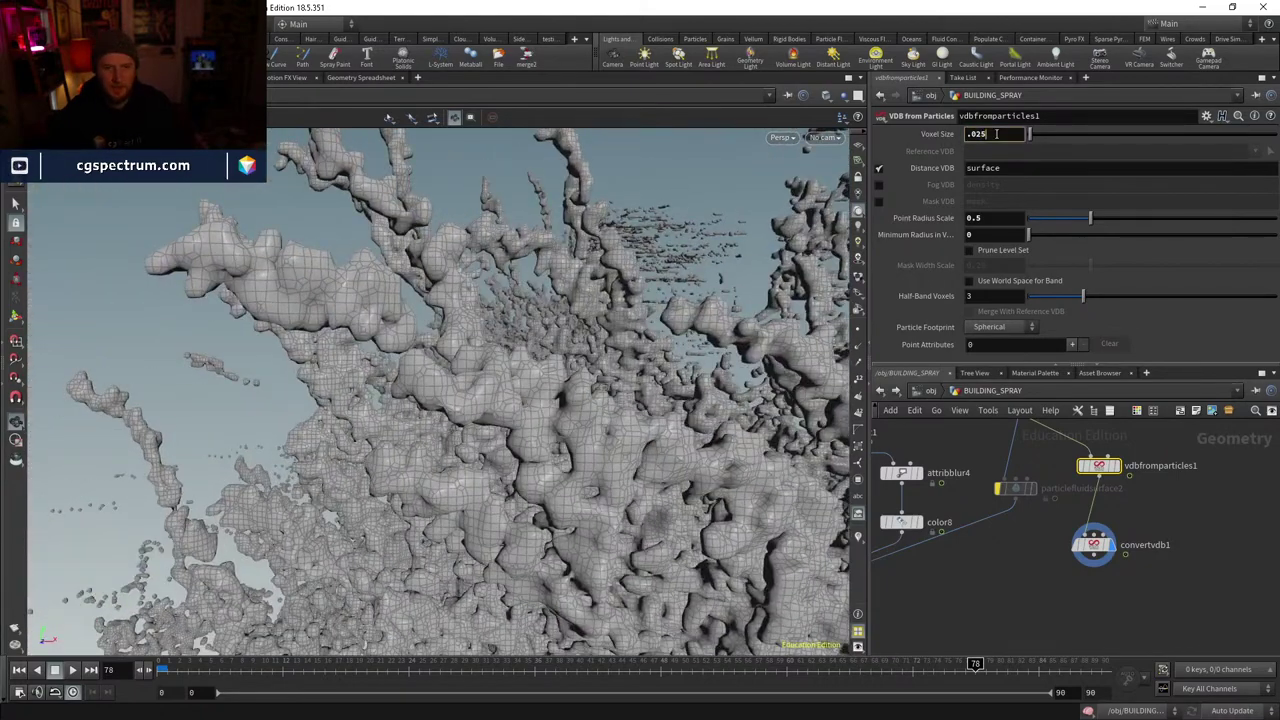
pyautogui.press('BackSpace')
pyautogui.press('BackSpace')
pyautogui.write('15')
pyautogui.press('Return')
# - Lower vdbfromparticles1's Point Radius Scale to .35, then .25
pyautogui.moveTo(371, 291); pyautogui.dragTo(448, 388)
pyautogui.click(988, 218)
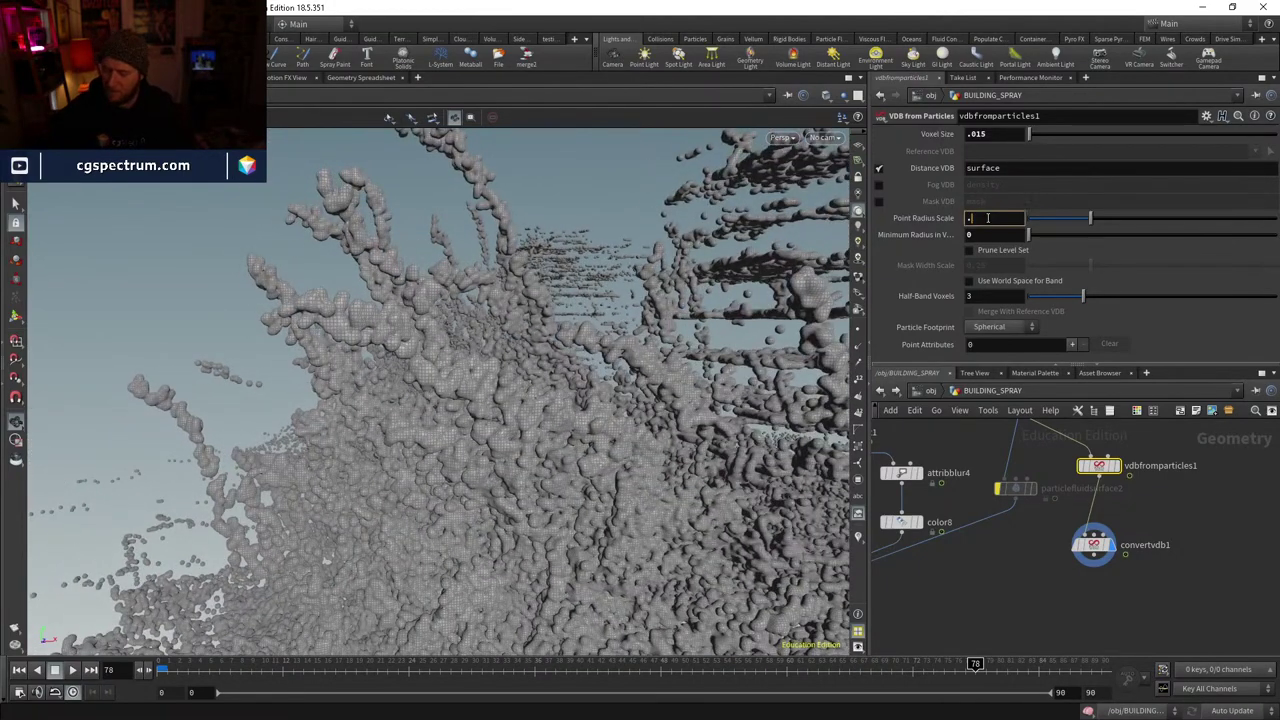
pyautogui.write('.35')
pyautogui.press('Return')
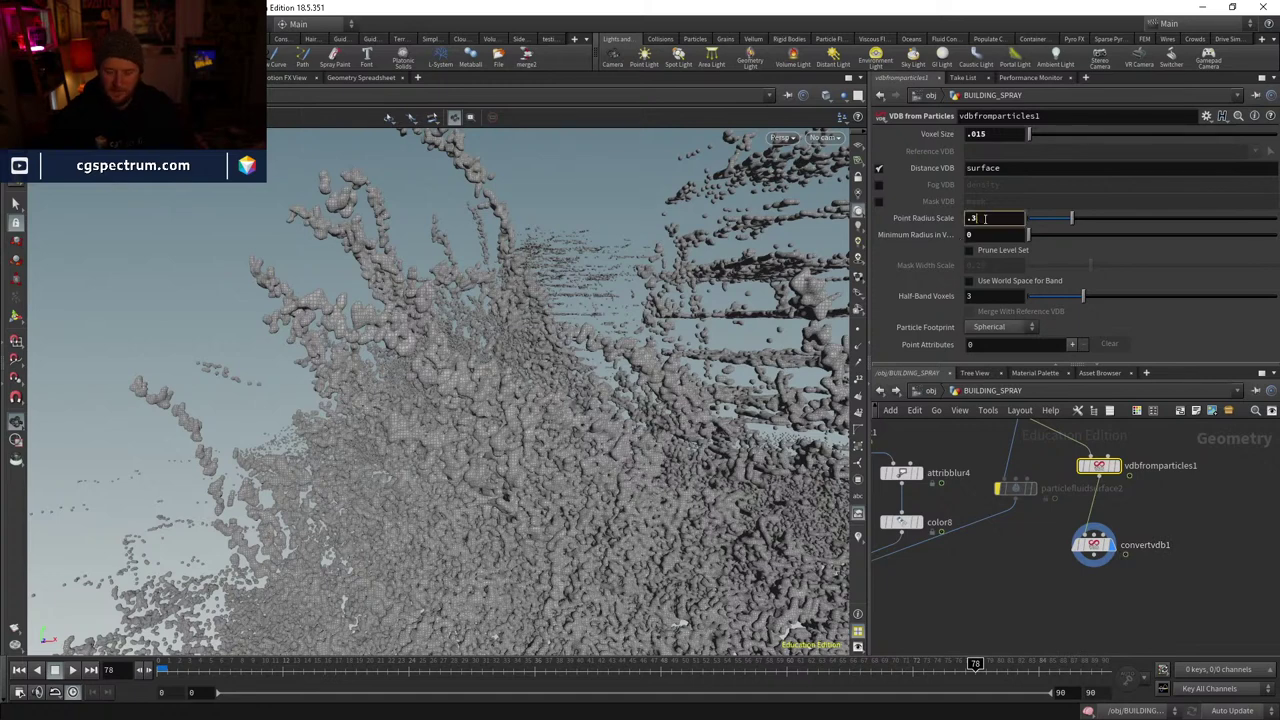
pyautogui.press('Return')
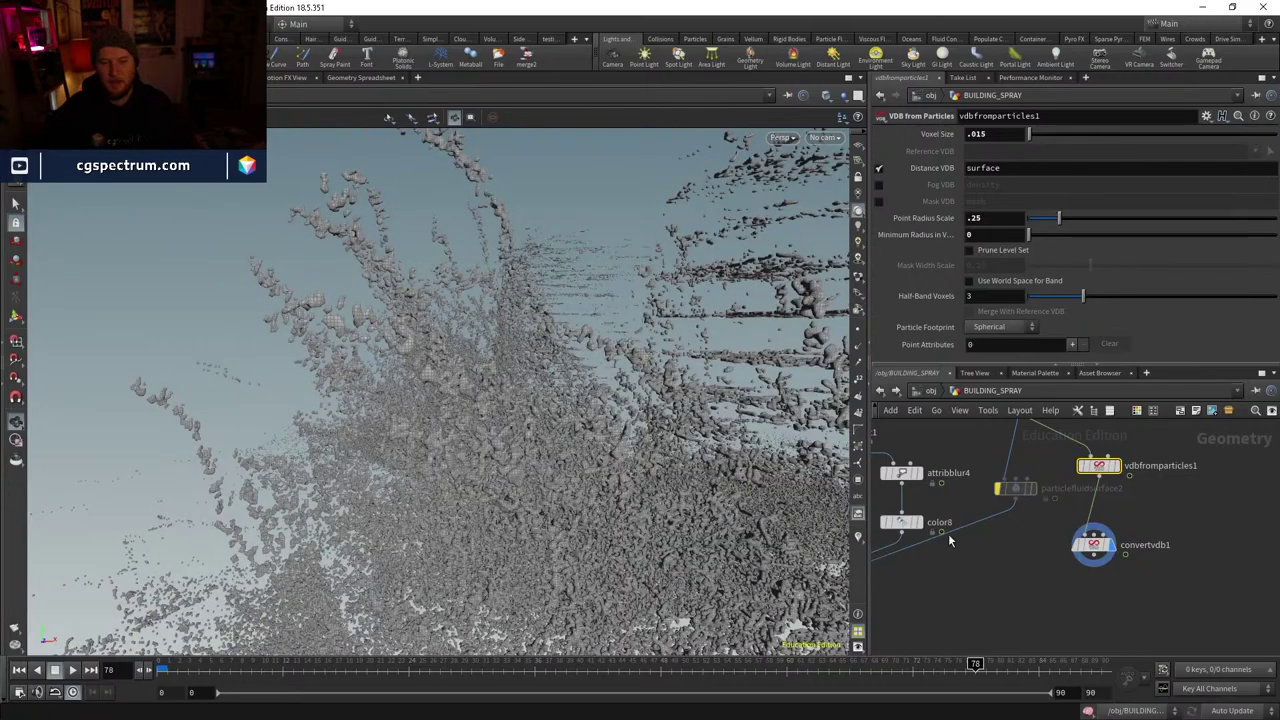
pyautogui.moveTo(582, 310)
pyautogui.mouseDown()
pyautogui.moveTo(612, 289)
pyautogui.moveTo(594, 277)
pyautogui.moveTo(551, 323)
pyautogui.moveTo(546, 387)
pyautogui.moveTo(560, 395)
pyautogui.mouseUp()
pyautogui.moveTo(971, 547)
pyautogui.mouseDown(button='middle')
pyautogui.moveTo(1135, 547)
pyautogui.moveTo(992, 604)
pyautogui.moveTo(1045, 615)
pyautogui.moveTo(1060, 498)
pyautogui.mouseUp(button='middle')
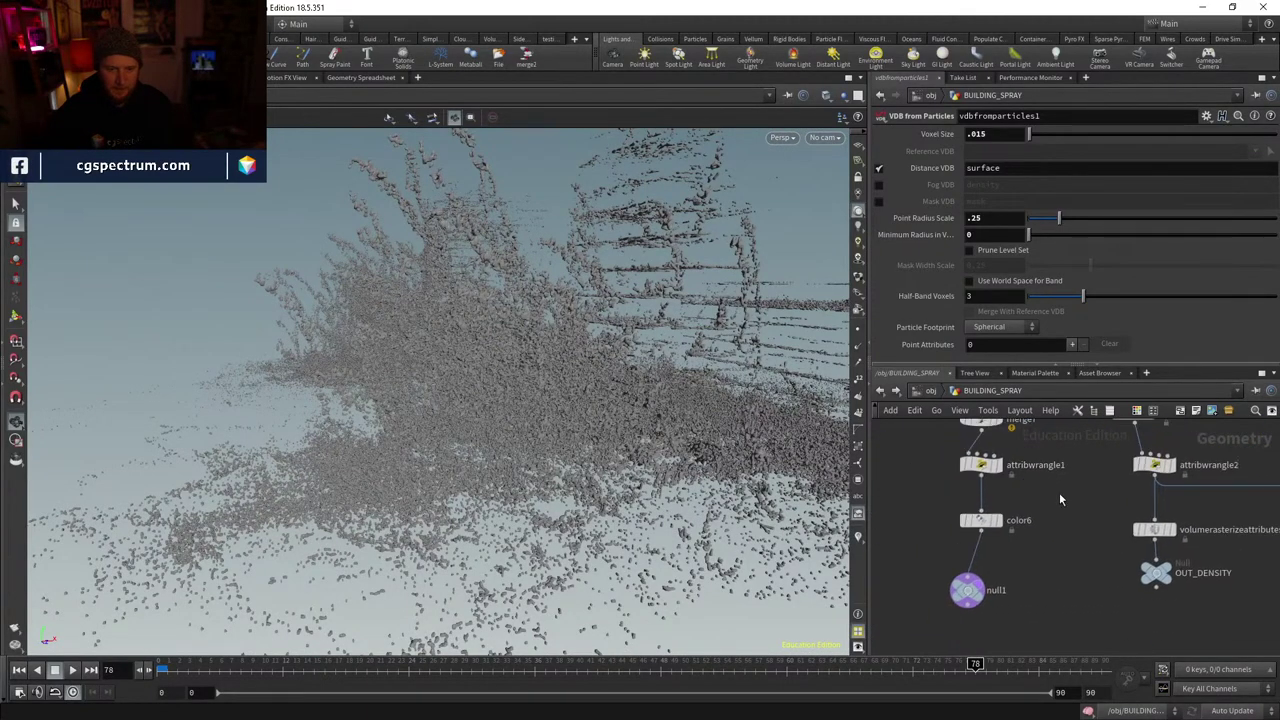
# - Display color6's white spray through cam5, toggling wireframe and back to shaded
pyautogui.click(981, 516)
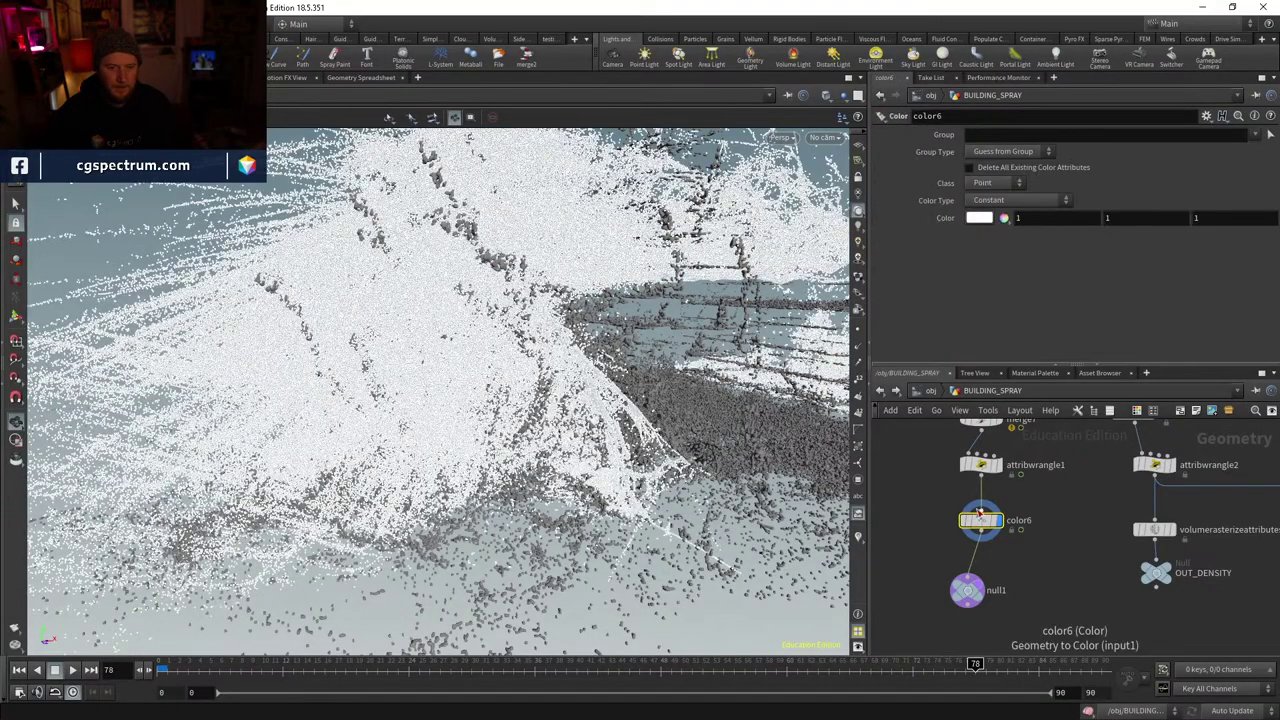
pyautogui.moveTo(700, 450)
pyautogui.mouseDown()
pyautogui.moveTo(775, 478)
pyautogui.moveTo(815, 290)
pyautogui.mouseUp()
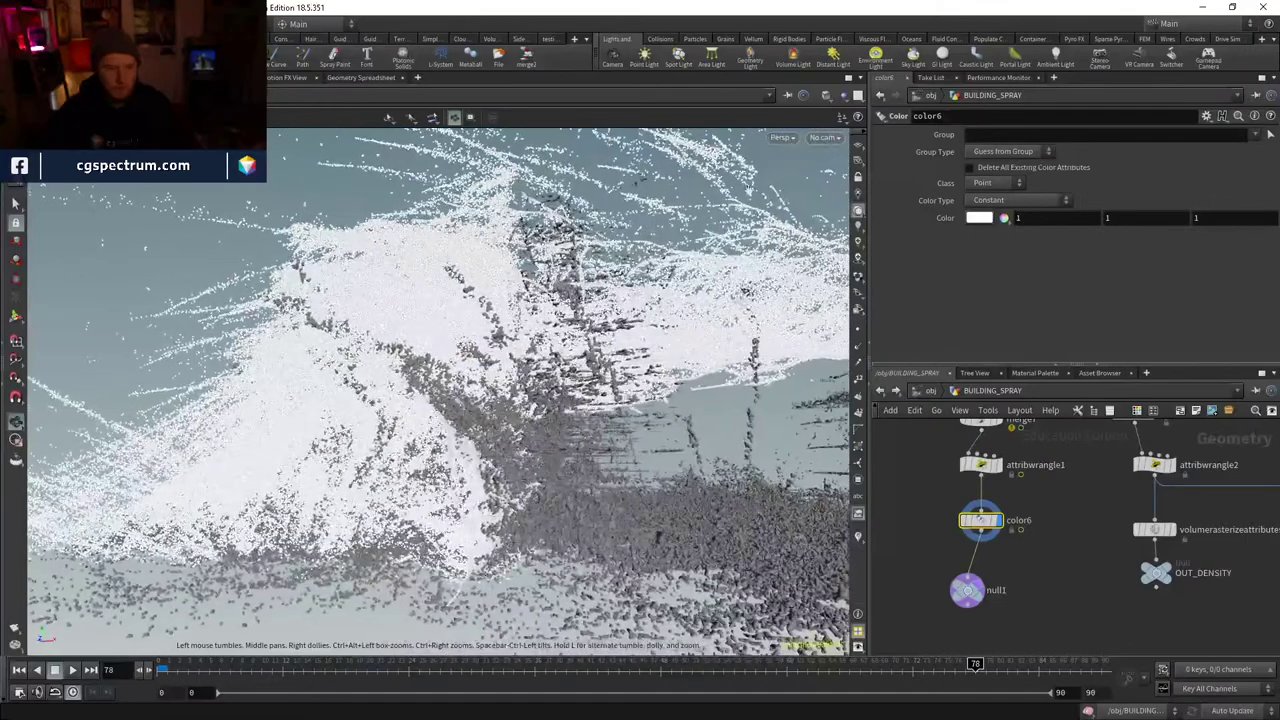
pyautogui.click(824, 138)
pyautogui.click(840, 256)
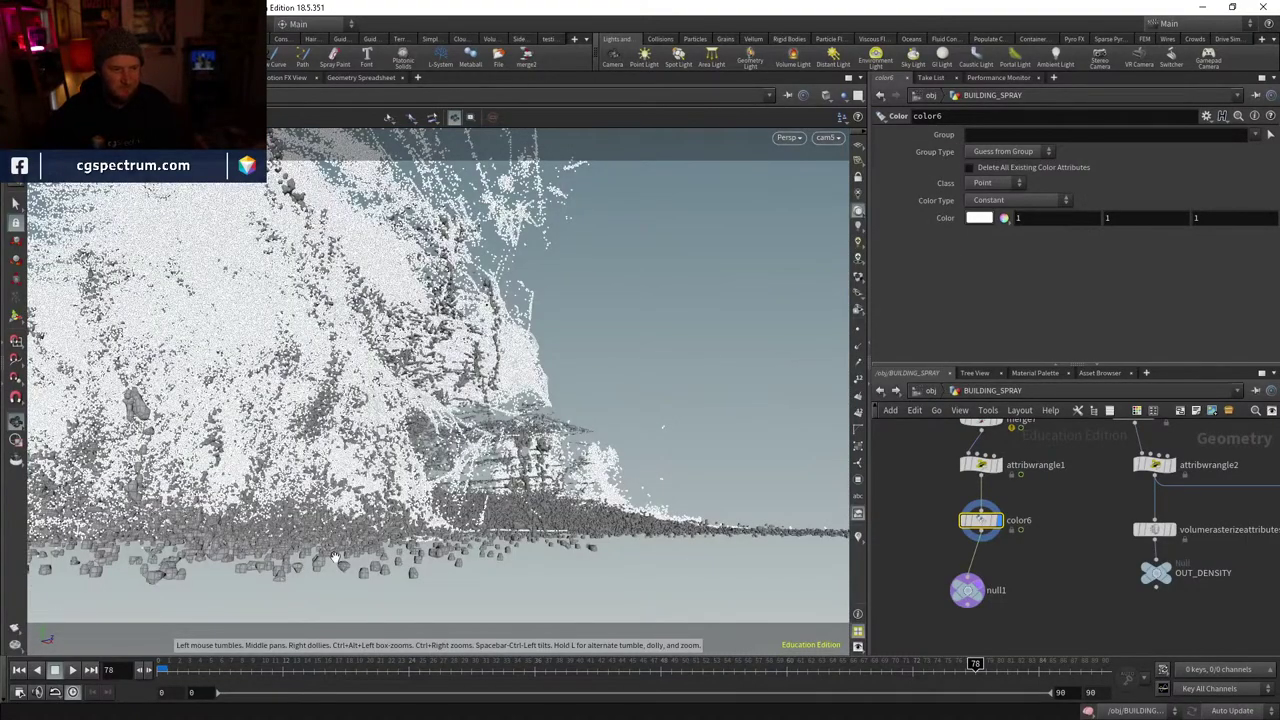
pyautogui.press('w')
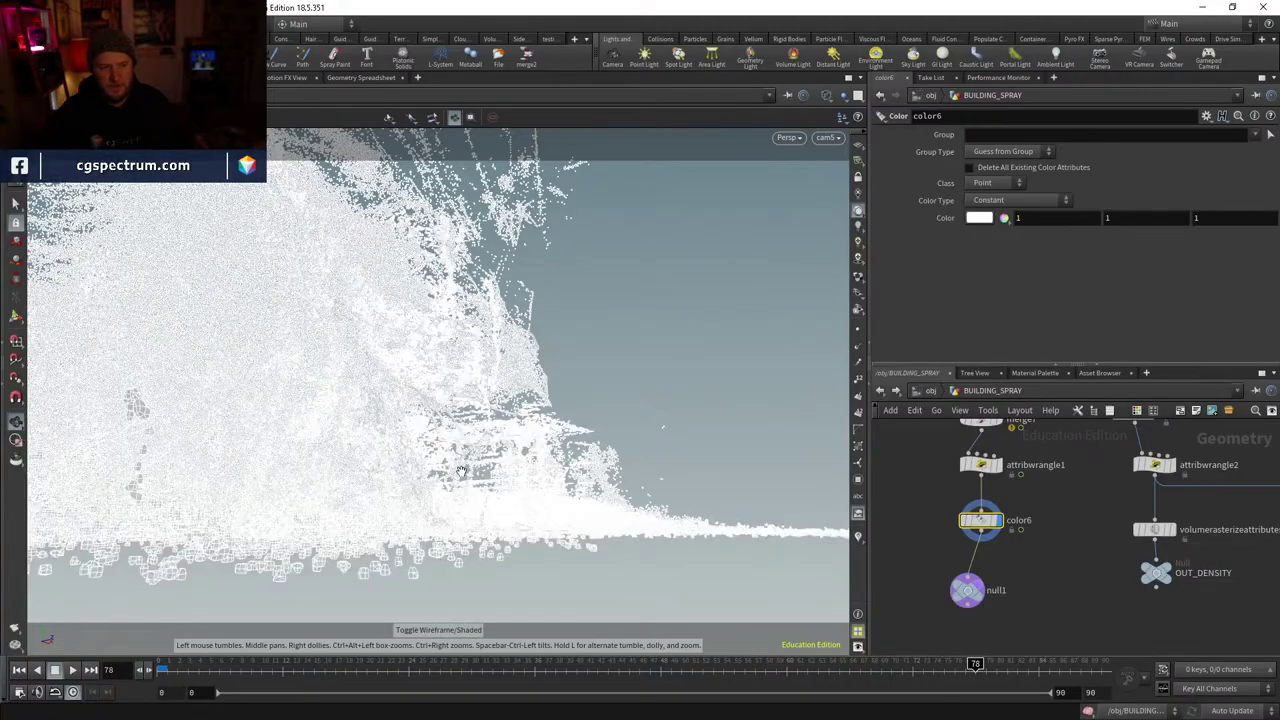
pyautogui.press('w')
pyautogui.press('w')
pyautogui.press('w')
# - Return to the cam5 view and bring dopnet1 and the spray cache into view
pyautogui.moveTo(460, 468)
pyautogui.mouseDown()
pyautogui.moveTo(240, 488)
pyautogui.moveTo(540, 470)
pyautogui.moveTo(478, 443)
pyautogui.moveTo(440, 460)
pyautogui.moveTo(386, 457)
pyautogui.mouseUp()
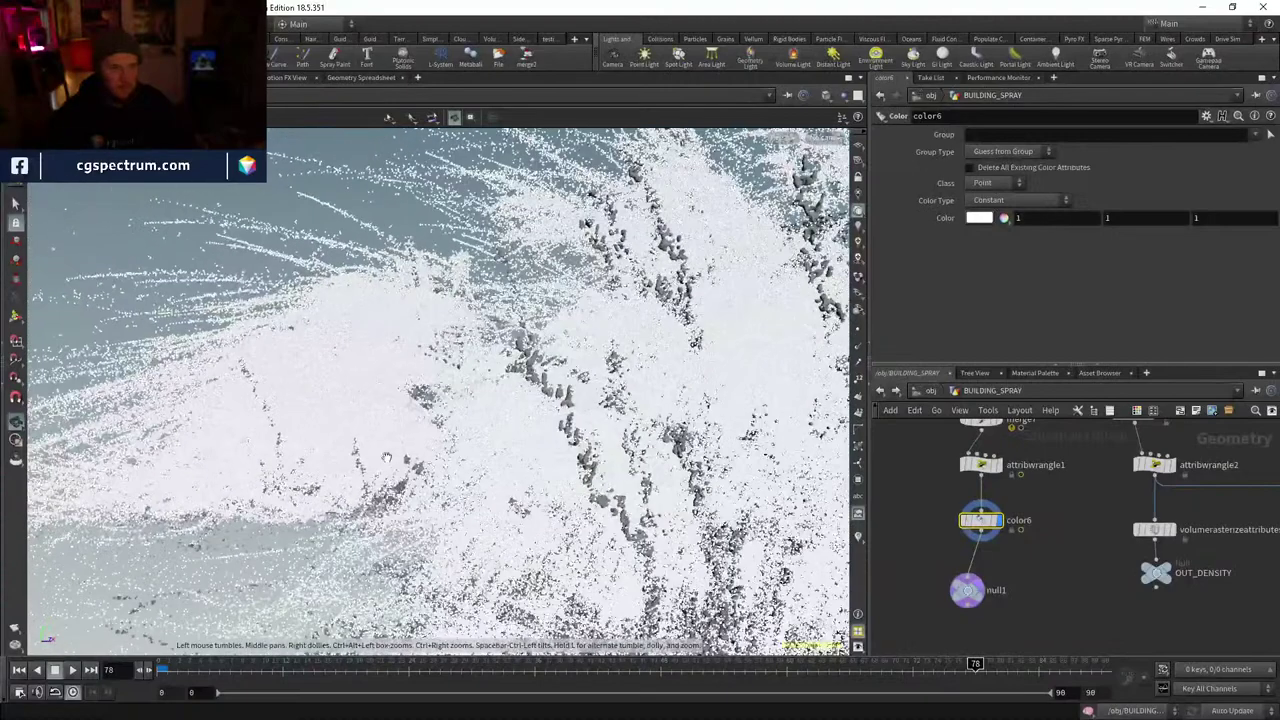
pyautogui.click(828, 137)
pyautogui.click(830, 243)
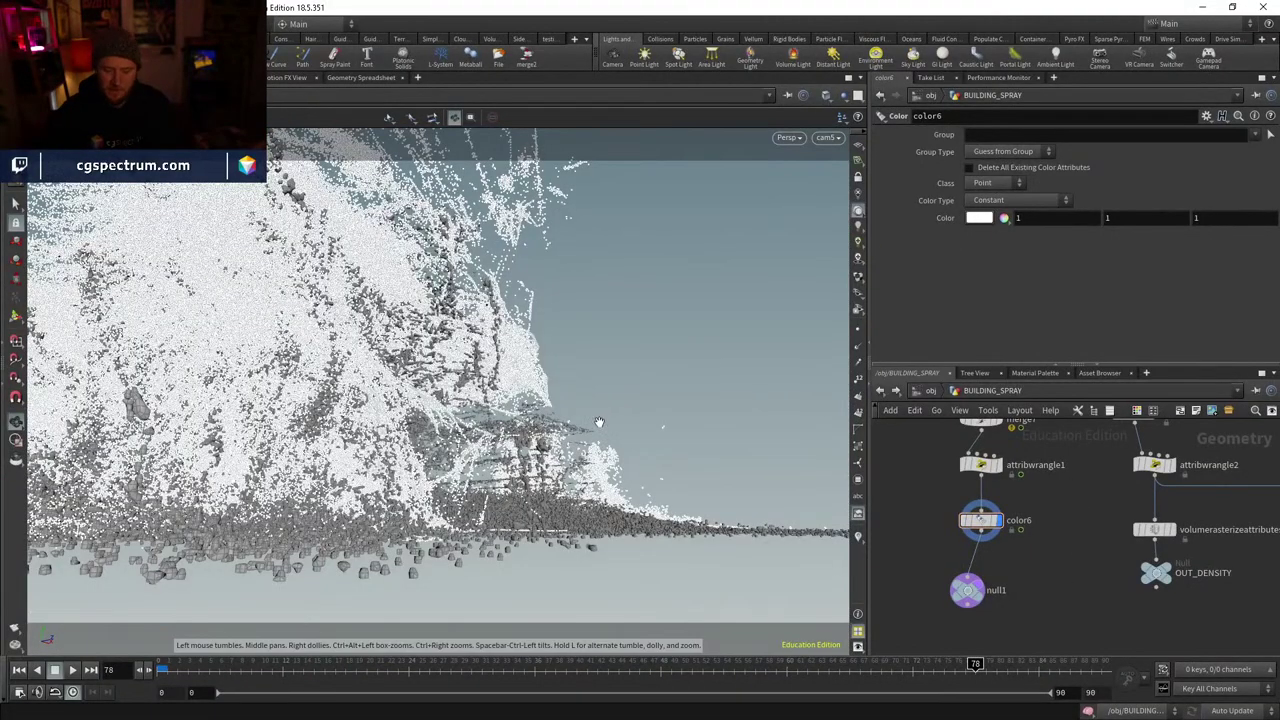
pyautogui.scroll(-3, 1000, 560)
pyautogui.moveTo(963, 604); pyautogui.dragTo(925, 650, button='middle')
pyautogui.scroll(3, 963, 560)
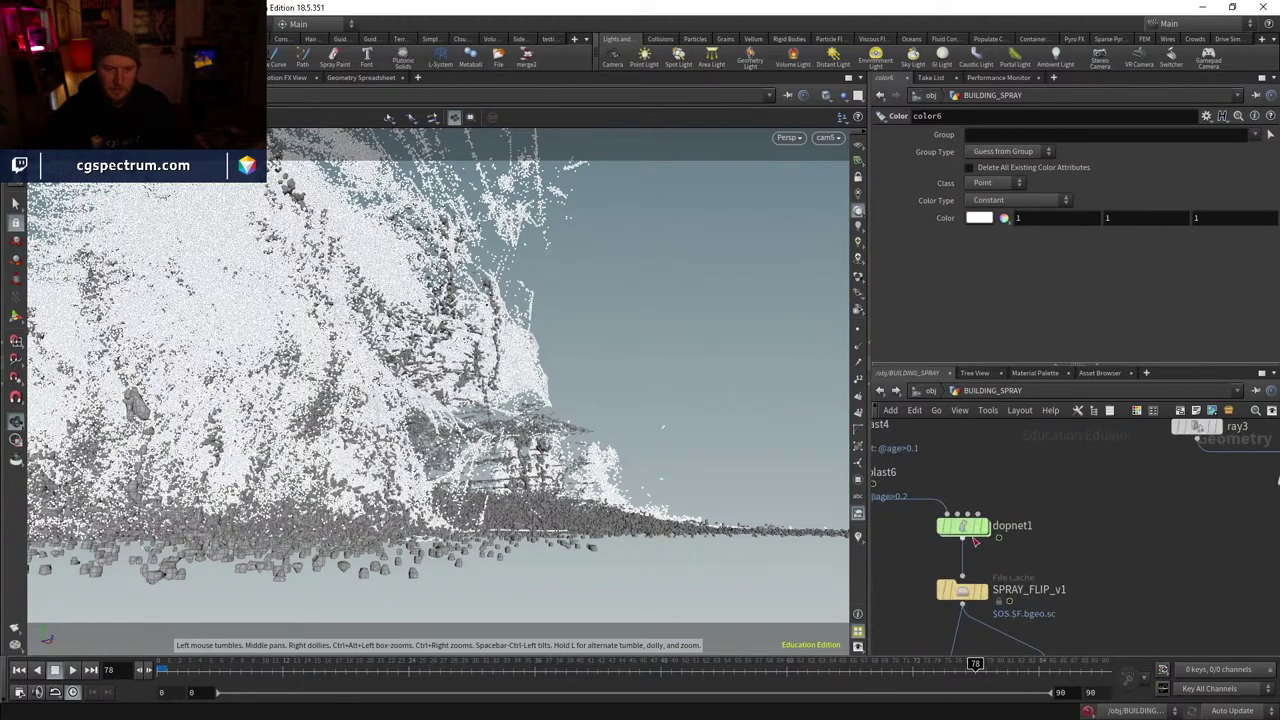
# - Copy staticobject1 from dopnet1, then go back to /obj at frame 0
pyautogui.doubleClick(963, 525)
pyautogui.moveTo(1078, 545); pyautogui.dragTo(1225, 530, button='middle')
pyautogui.click(1035, 488)
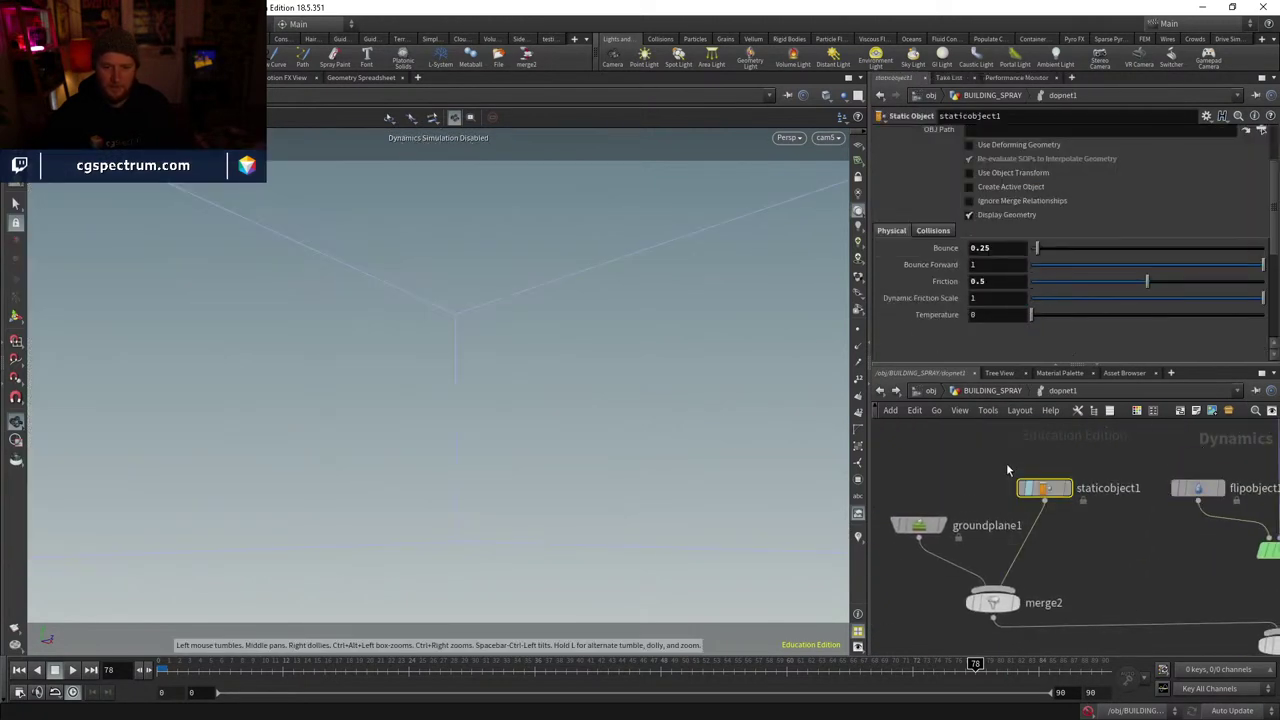
pyautogui.click(993, 390)
pyautogui.hotkey('ctrl', 'c')
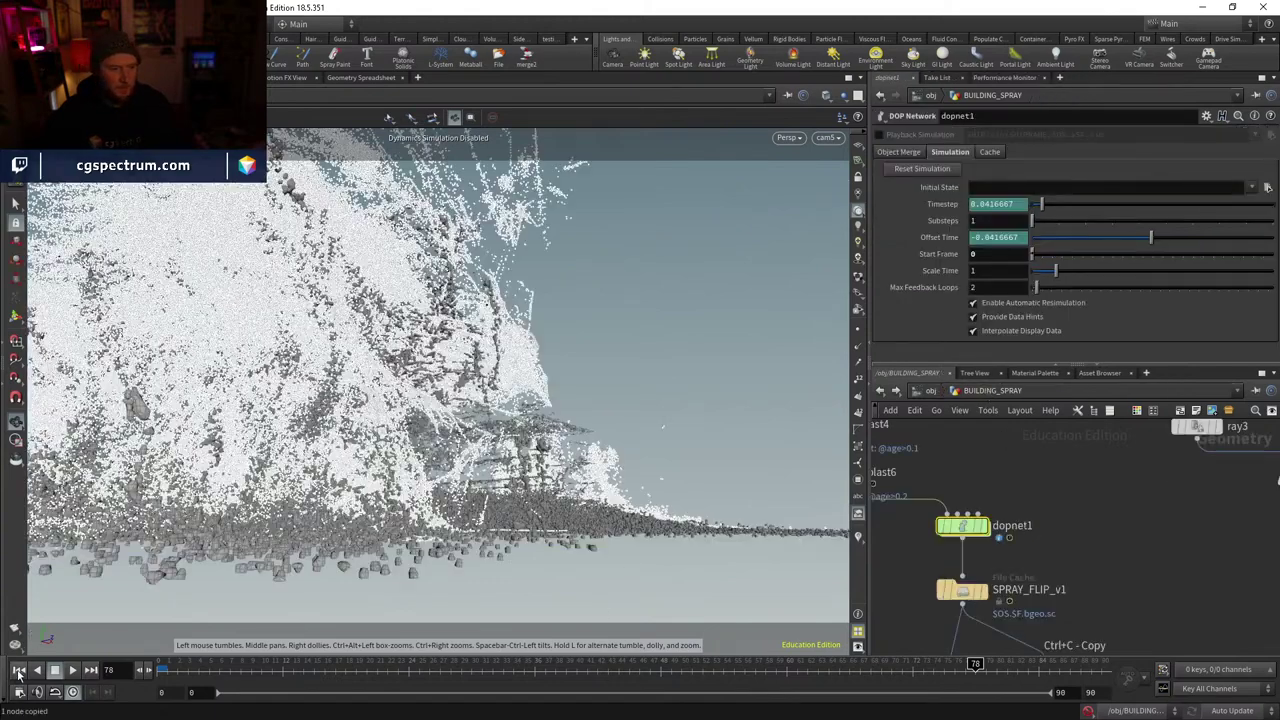
pyautogui.hotkey('ctrl', 'Up')
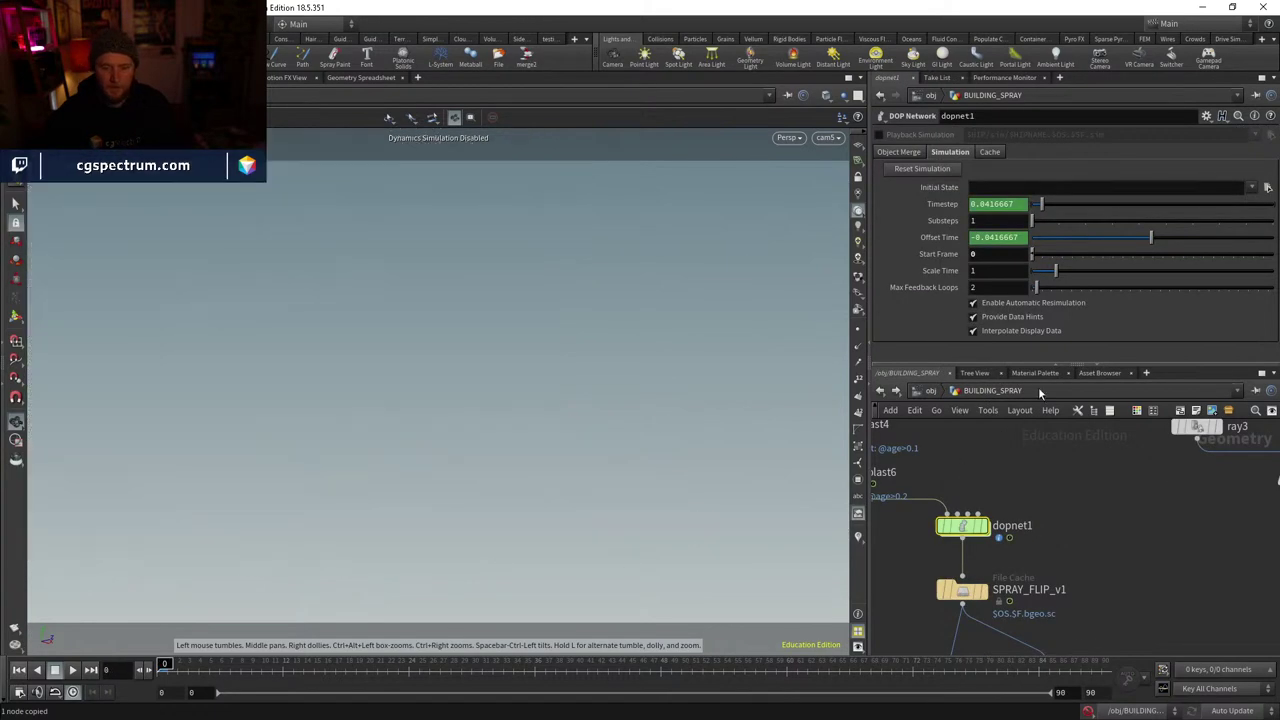
pyautogui.click(931, 391)
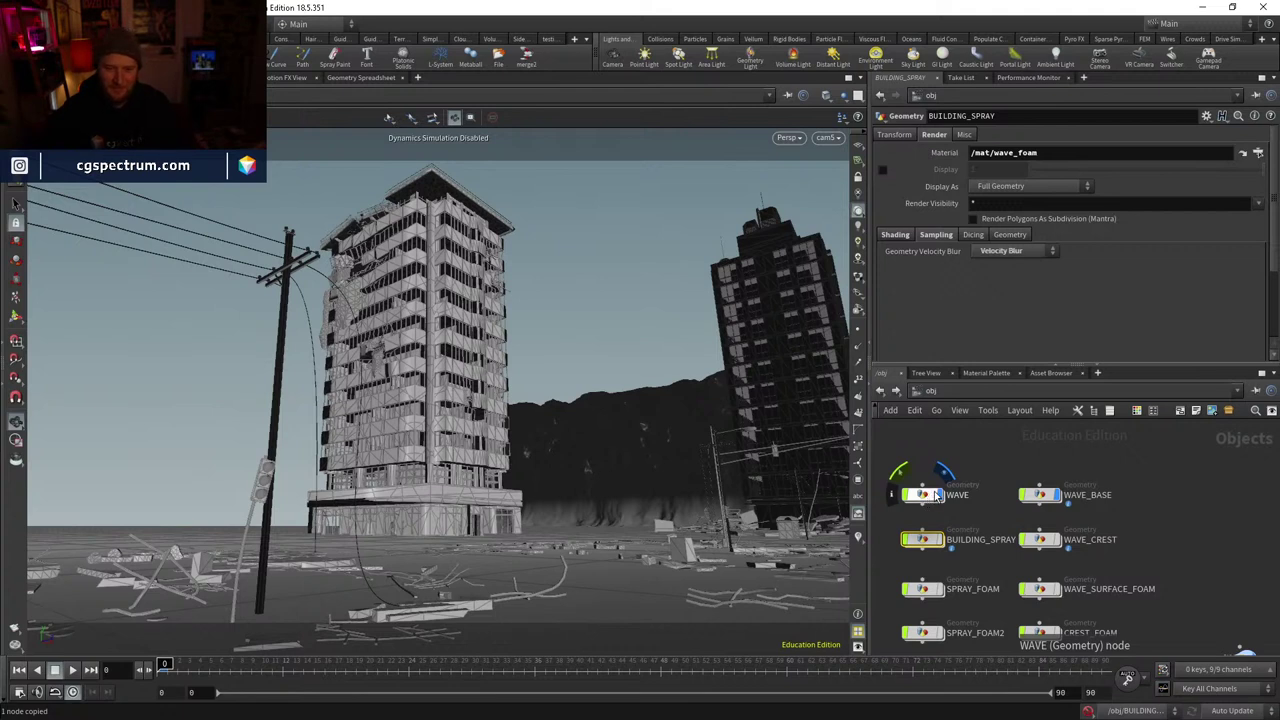
# - Paste the copied staticobject1 into WAVE_BASE's dopnet1 beside groundplane1
pyautogui.click(928, 497)
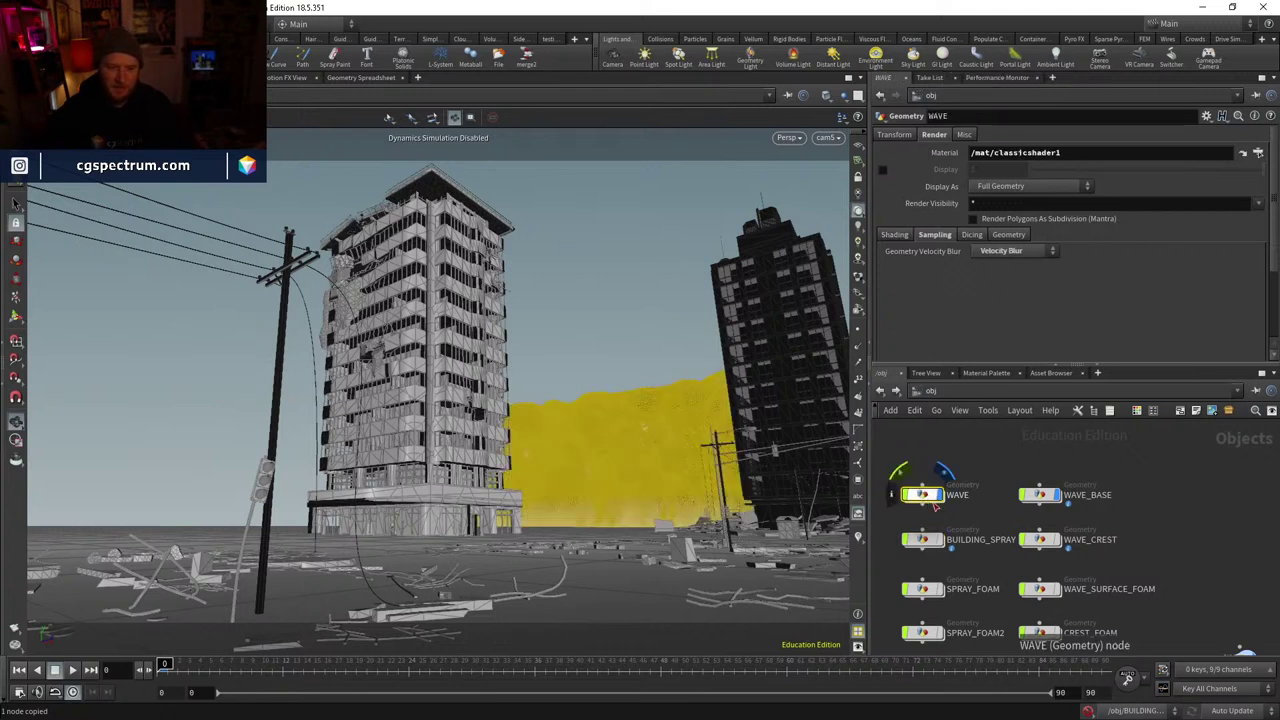
pyautogui.scroll(-1, 986, 542)
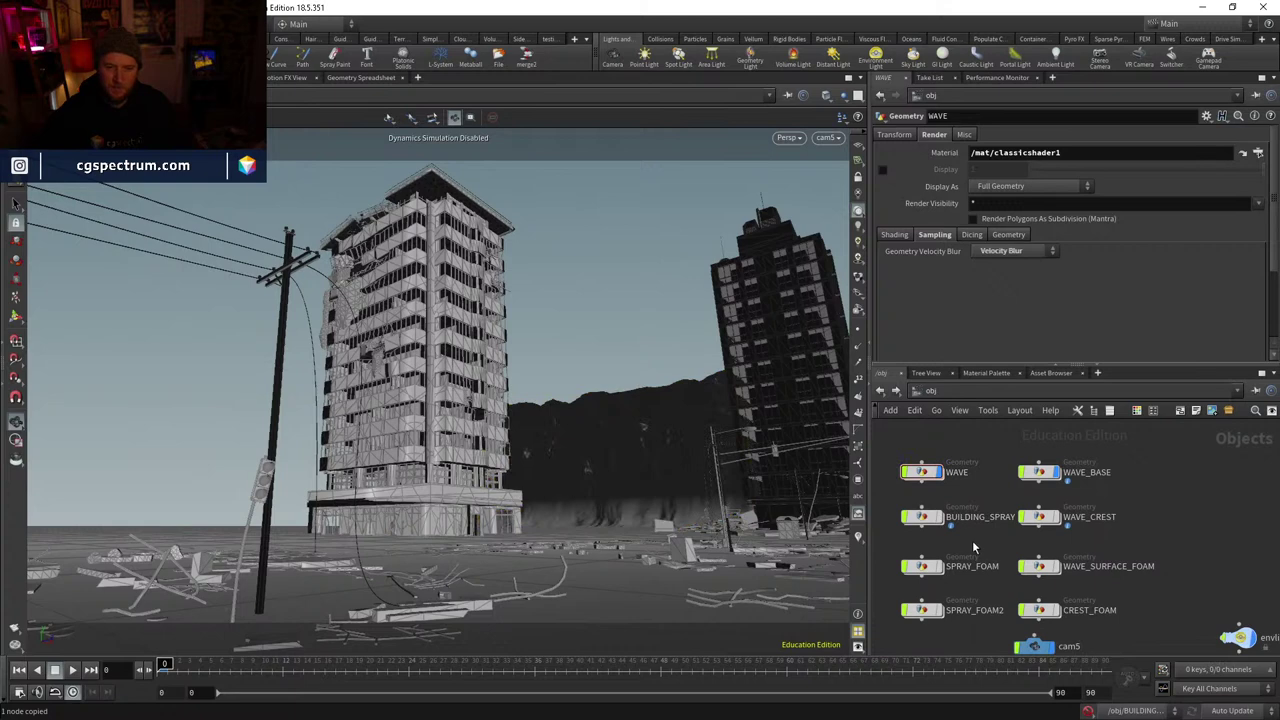
pyautogui.doubleClick(1040, 477)
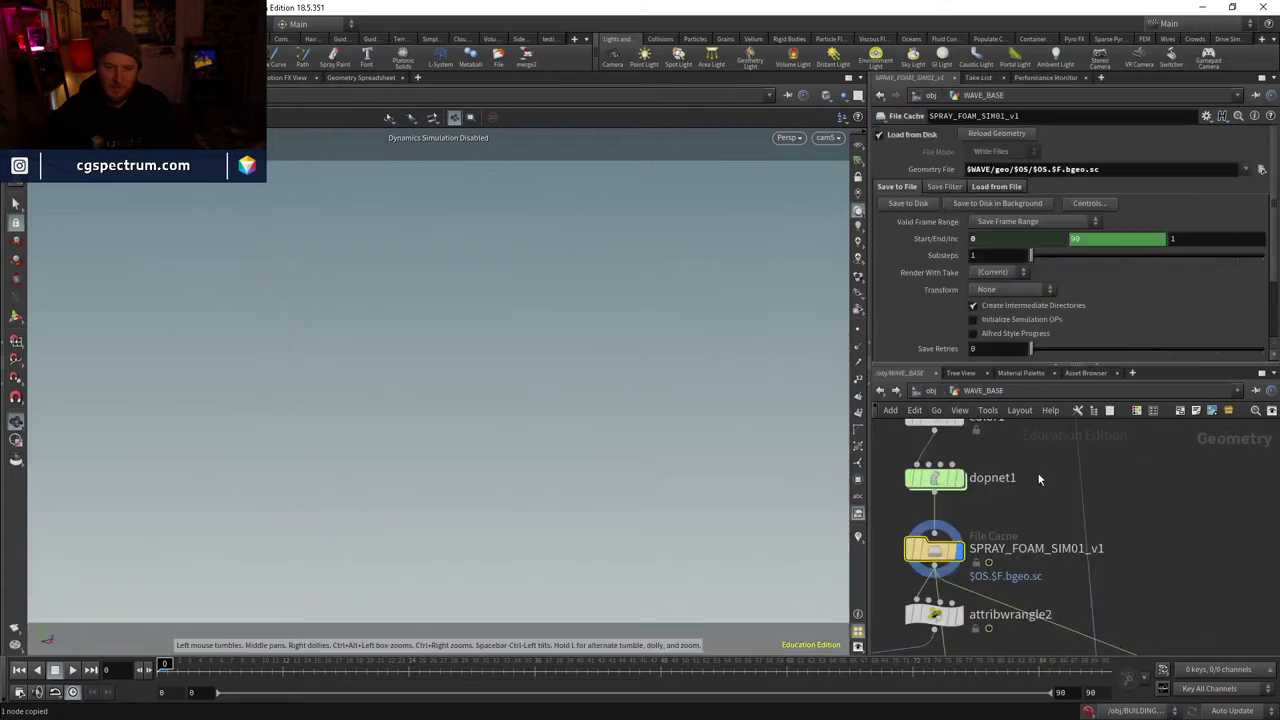
pyautogui.doubleClick(935, 480)
pyautogui.moveTo(955, 495); pyautogui.dragTo(1060, 531, button='middle')
pyautogui.hotkey('ctrl', 'v')
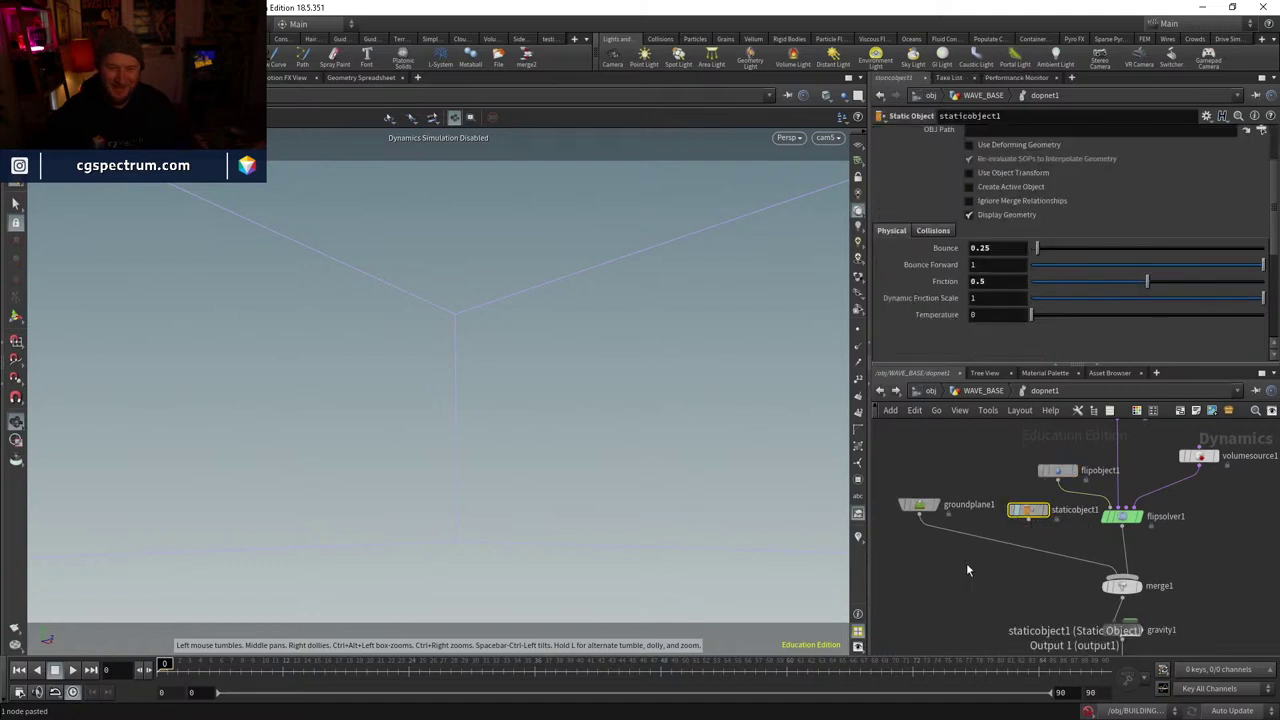
# - Create merge2 combining staticobject1 and groundplane1, then select staticobject1
pyautogui.press('Tab')
pyautogui.write('m')
pyautogui.press('Return')
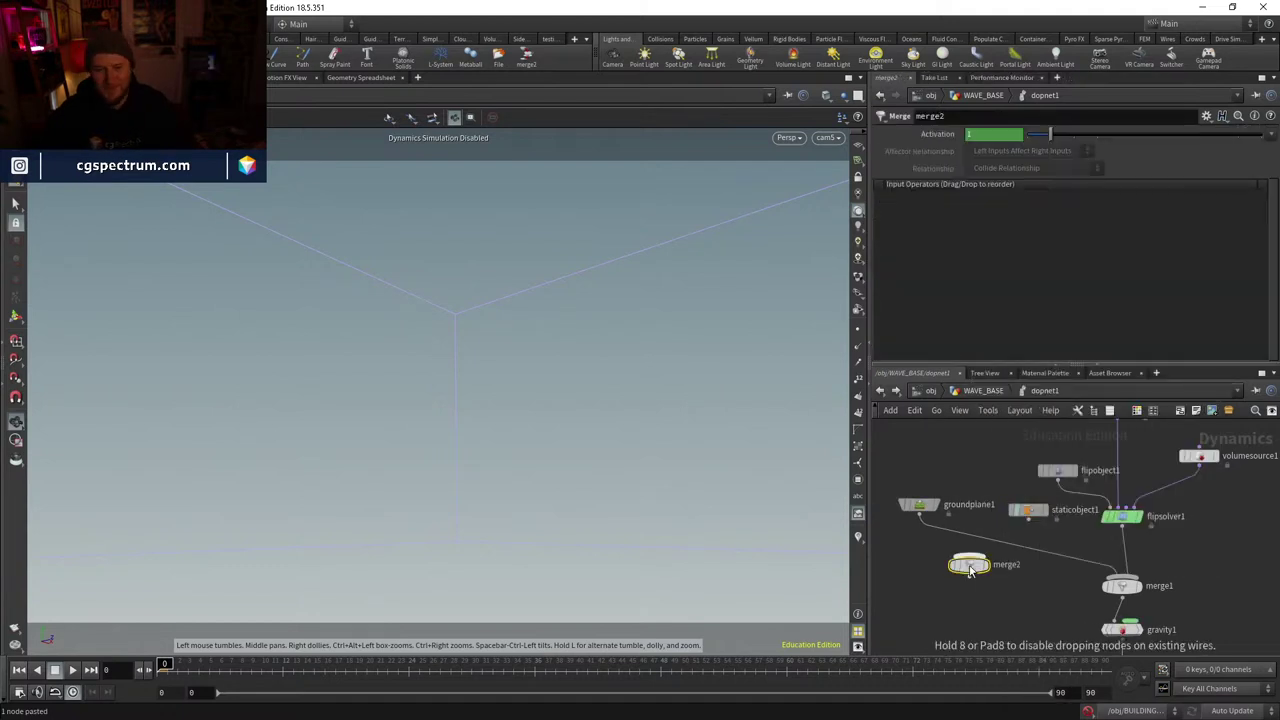
pyautogui.click(982, 542)
pyautogui.moveTo(1028, 519); pyautogui.dragTo(984, 540)
pyautogui.moveTo(920, 505); pyautogui.dragTo(886, 488)
pyautogui.moveTo(1021, 519); pyautogui.dragTo(993, 507)
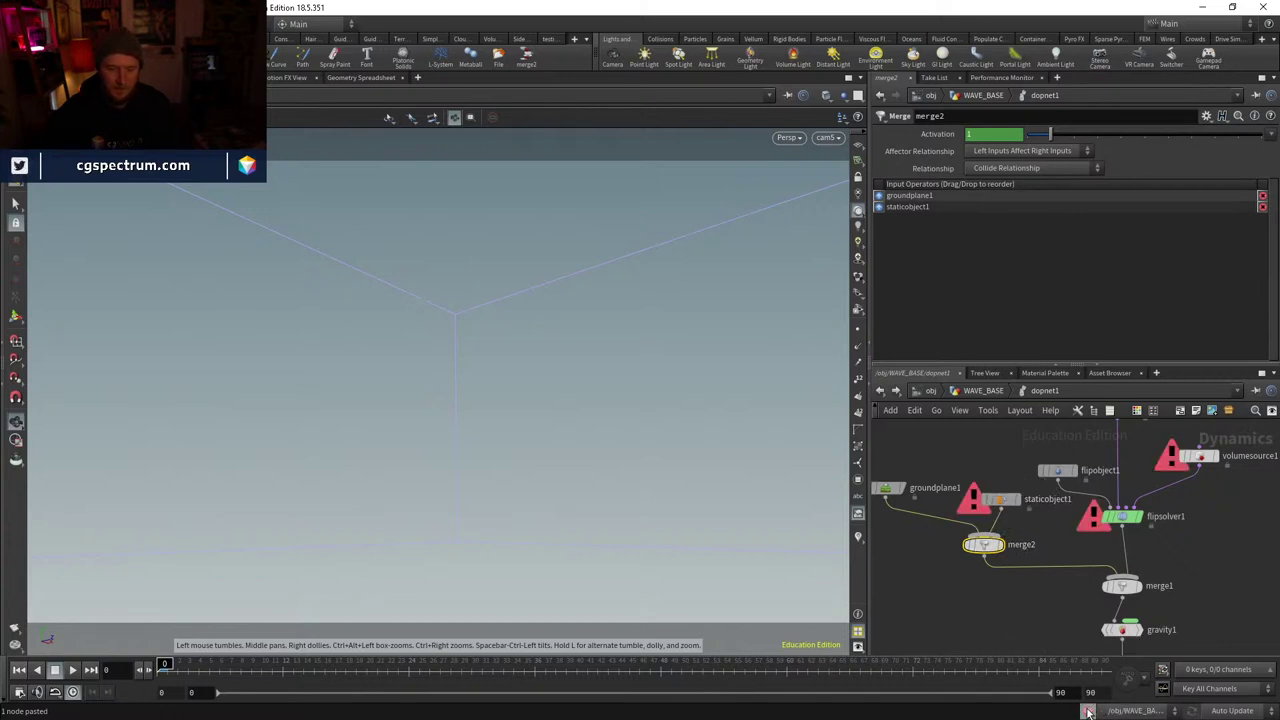
pyautogui.moveTo(1067, 589); pyautogui.dragTo(1018, 568, button='middle')
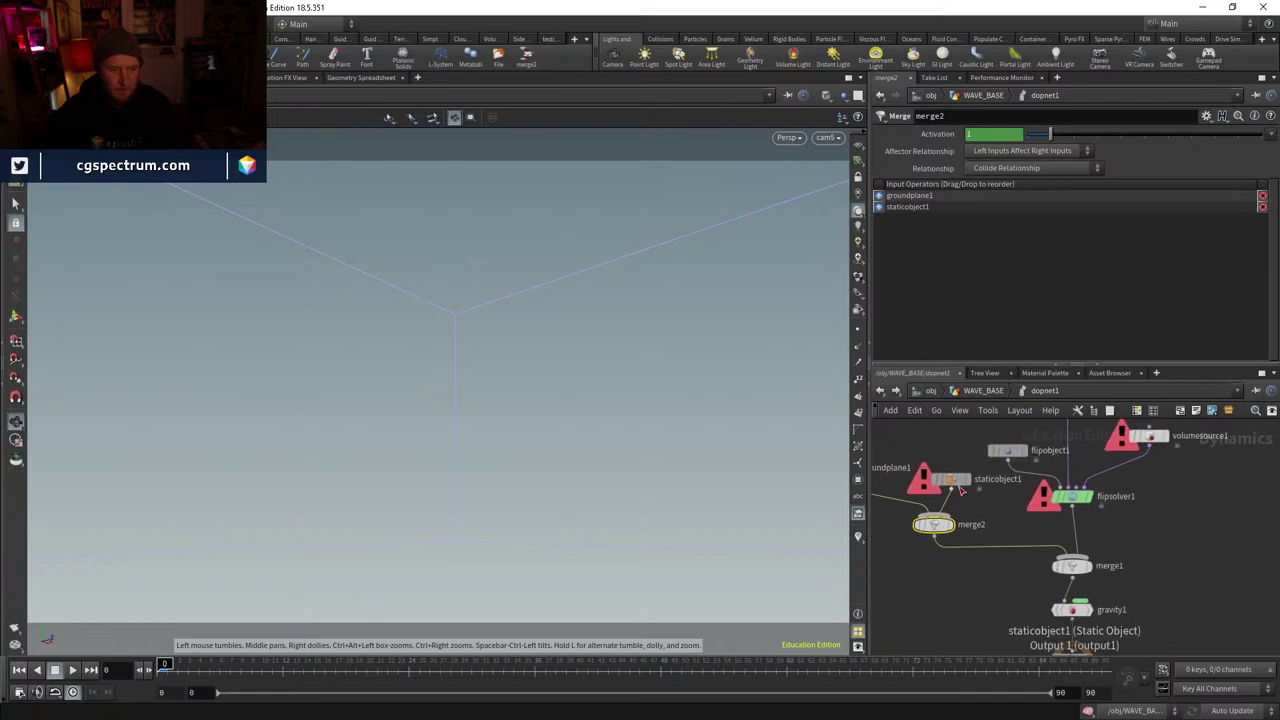
pyautogui.click(951, 479)
pyautogui.scroll(2, 1072, 260)
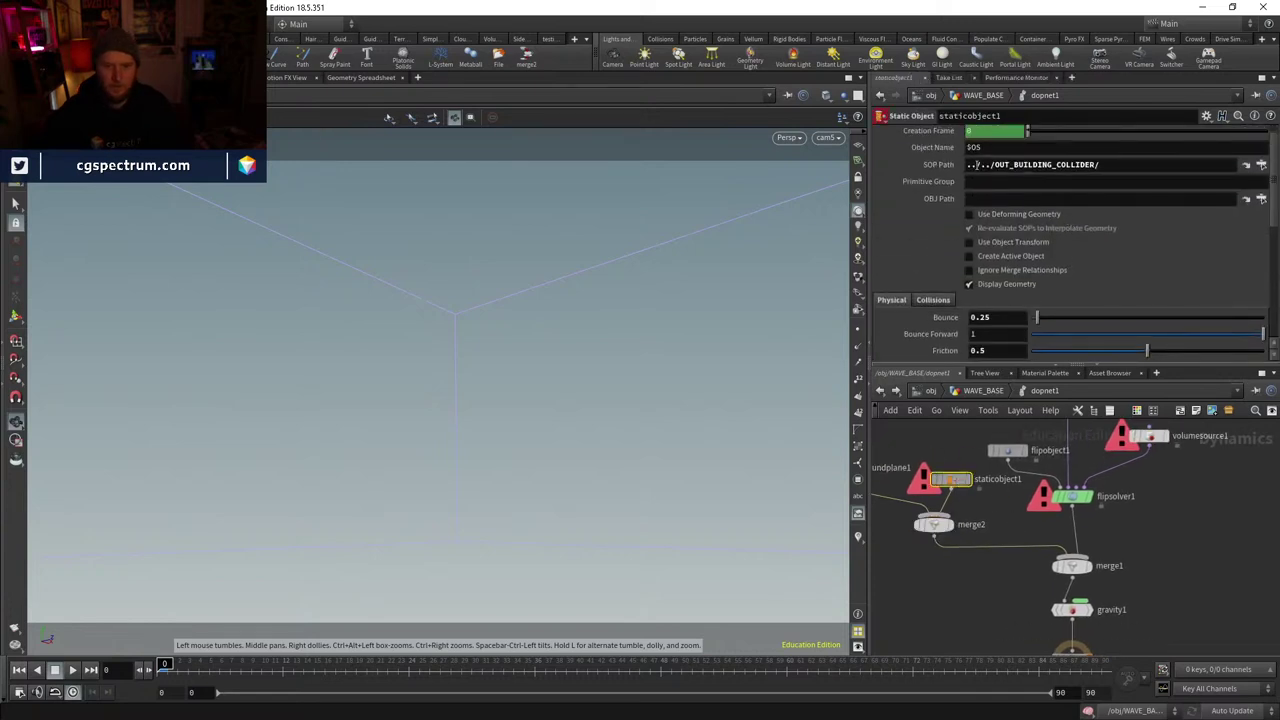
# - Set staticobject1's SOP Path to BUILDING_SPRAY/OUT_BUILDING_COLLIDER
pyautogui.click(1149, 166)
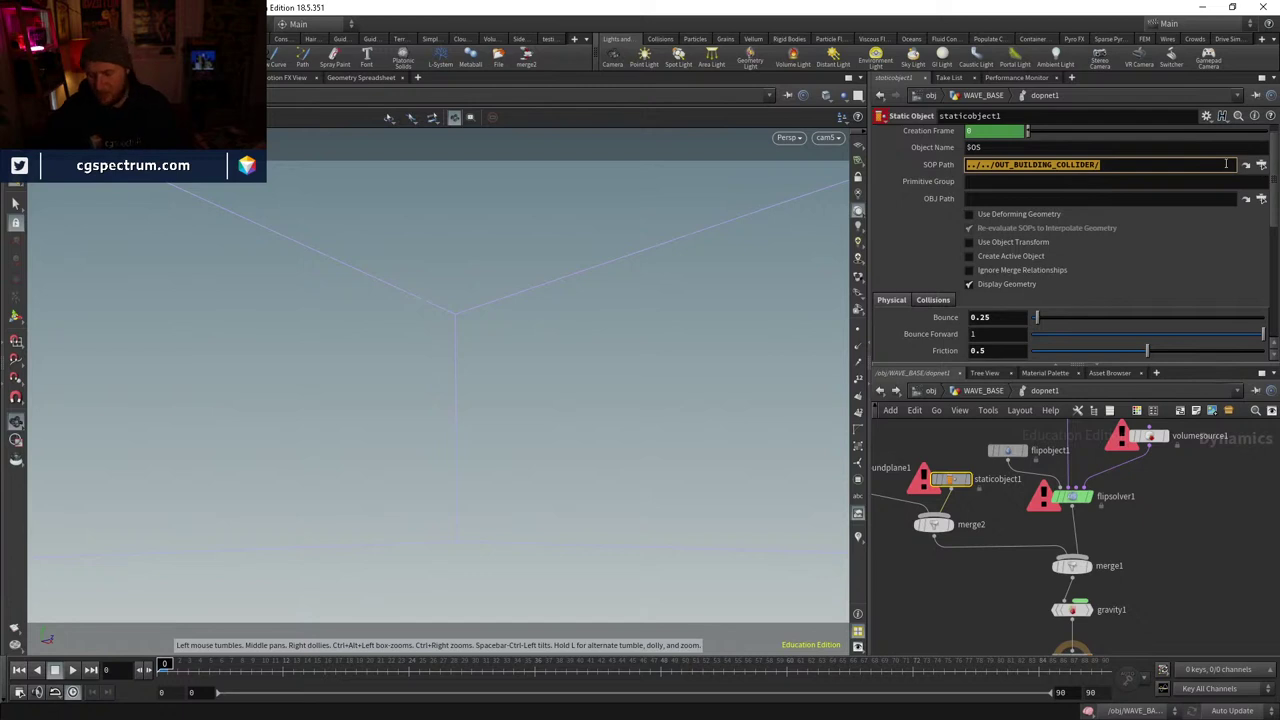
pyautogui.click(995, 390)
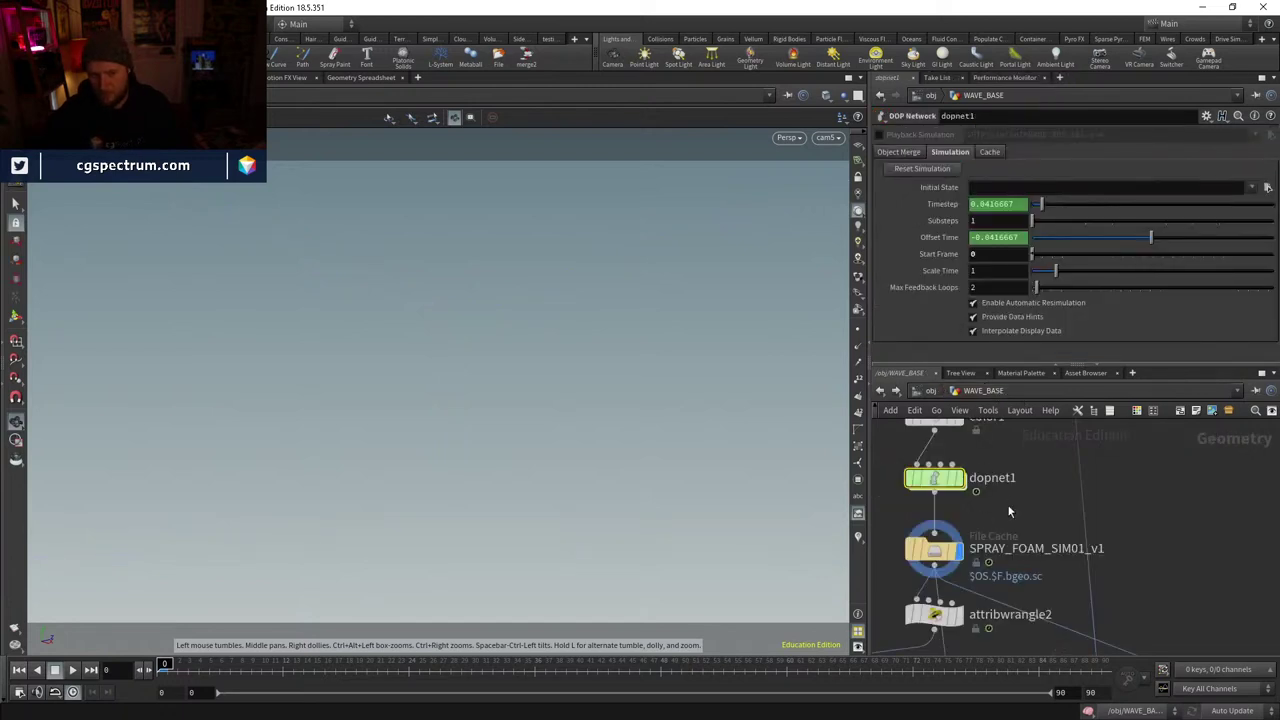
pyautogui.press('u')
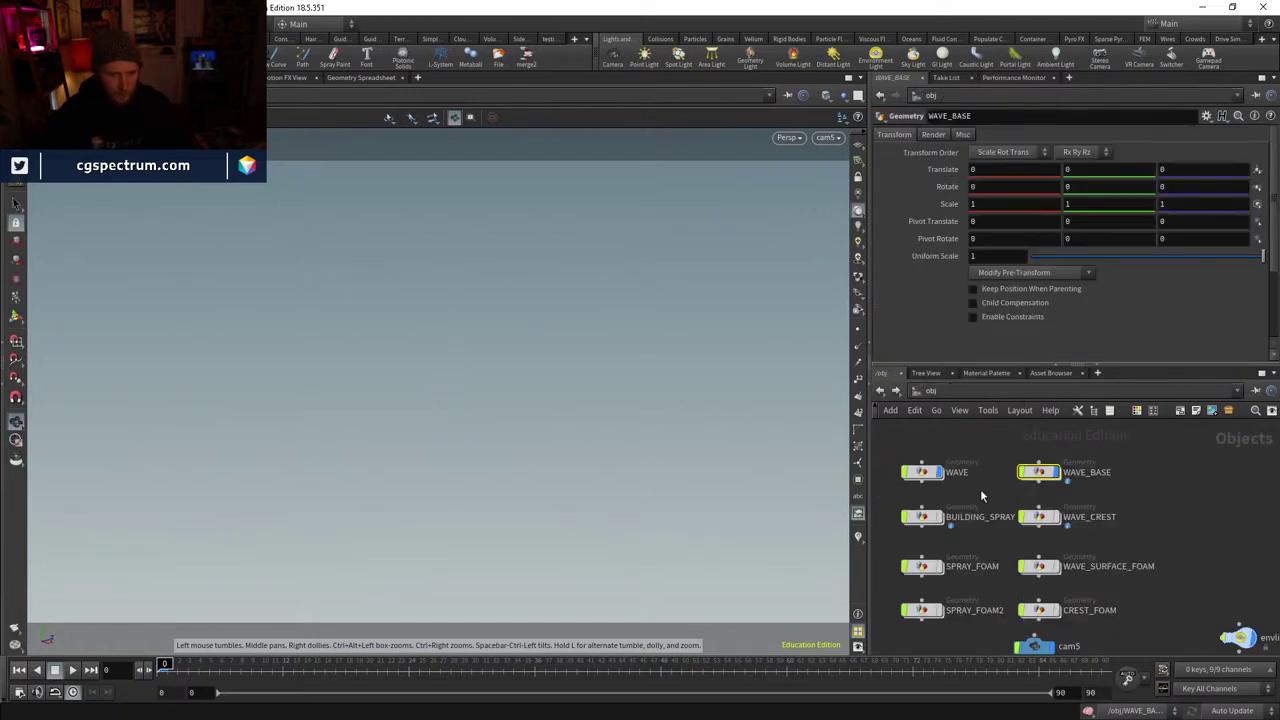
pyautogui.click(930, 391)
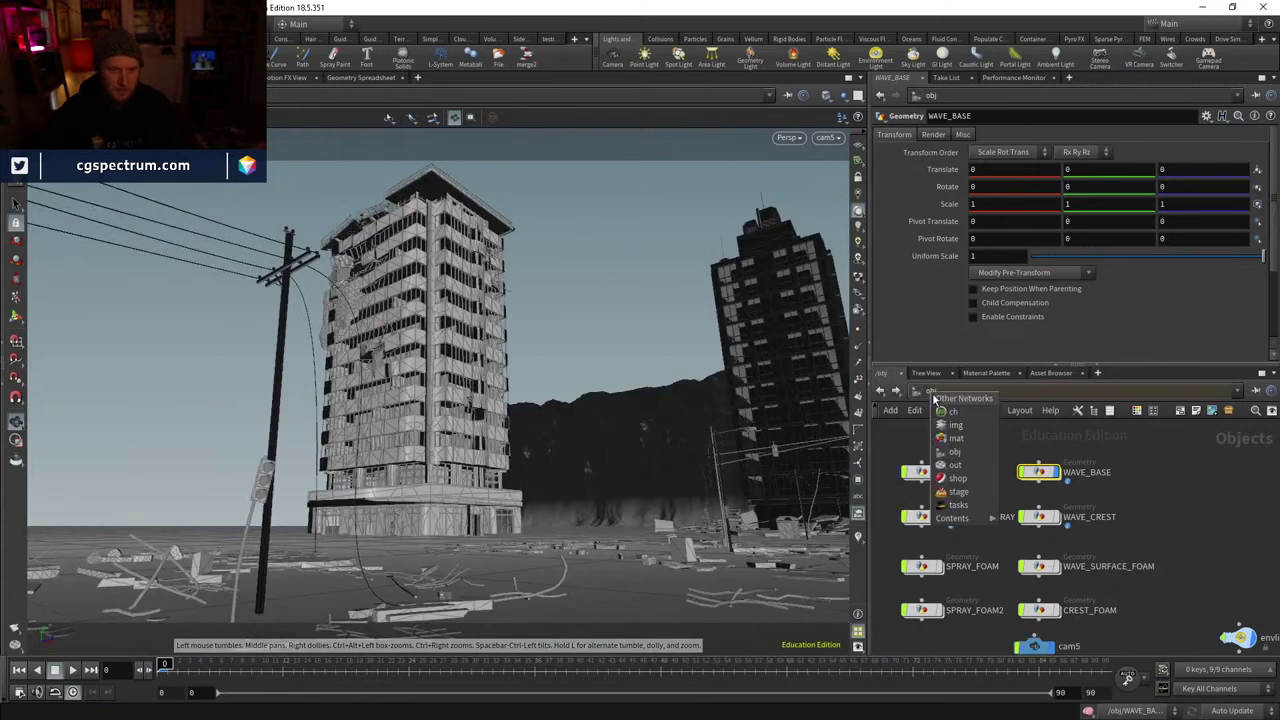
pyautogui.click(955, 452)
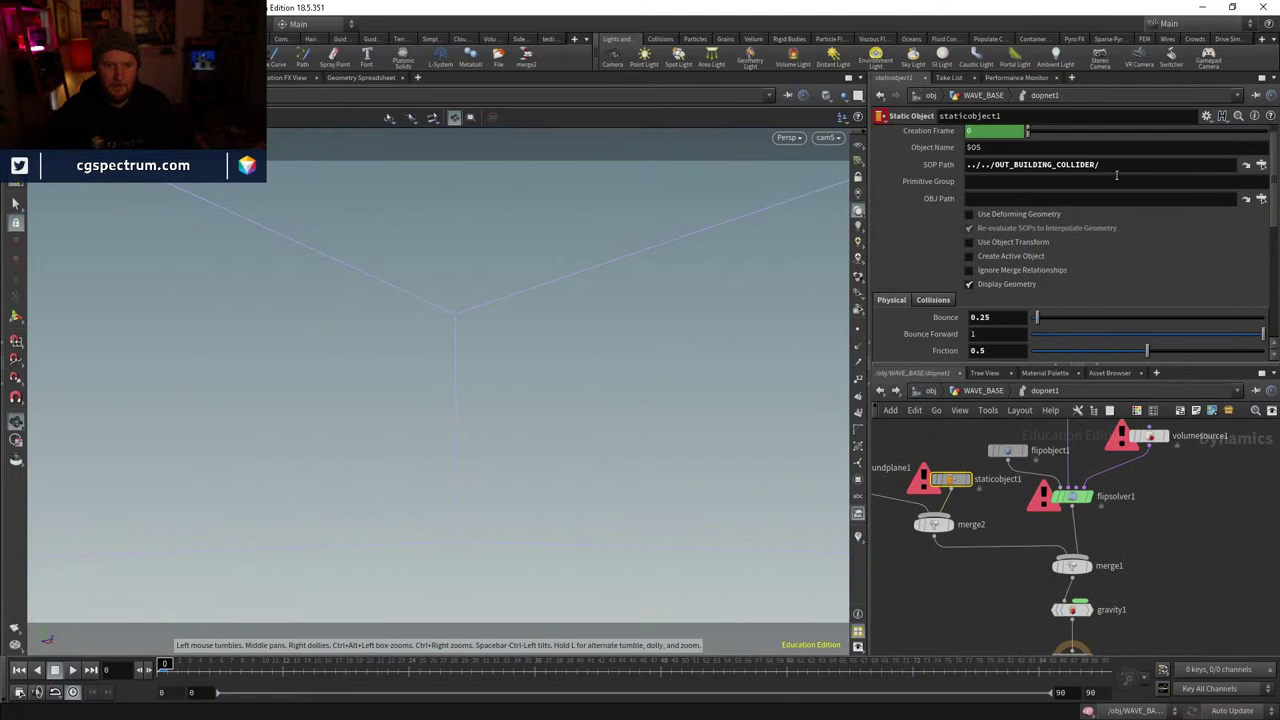
pyautogui.click(1263, 165)
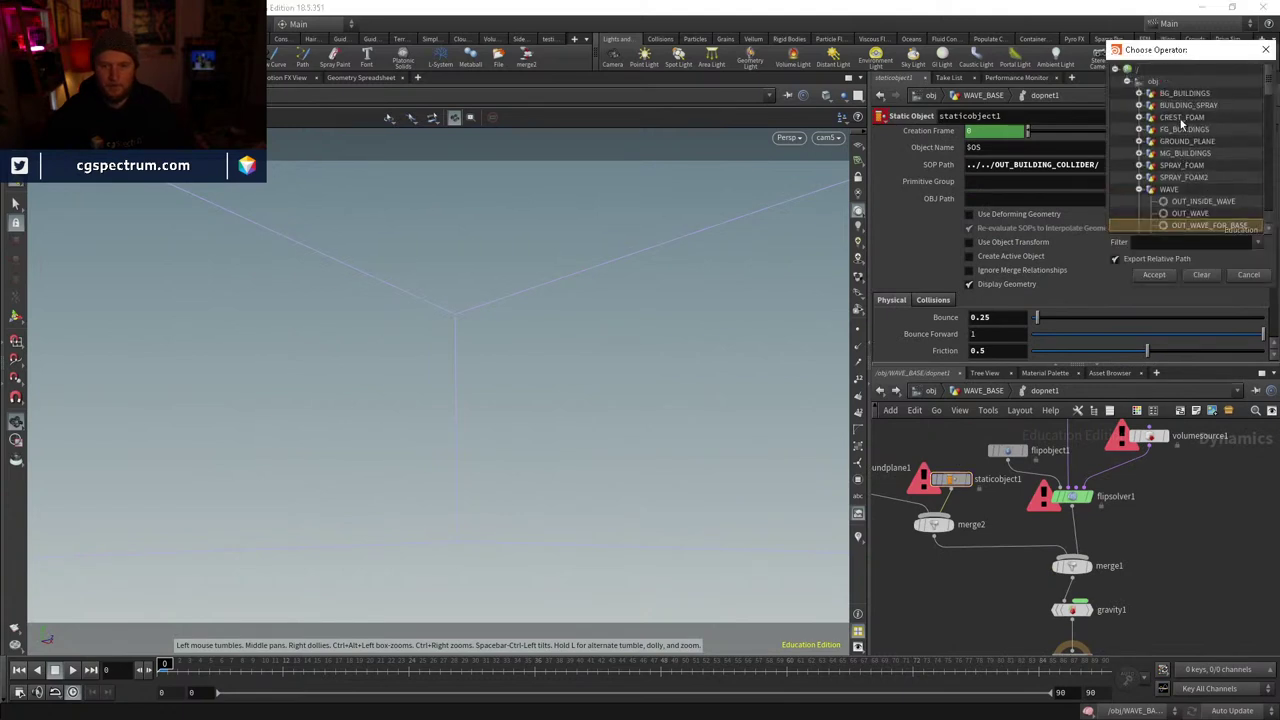
pyautogui.click(1138, 105)
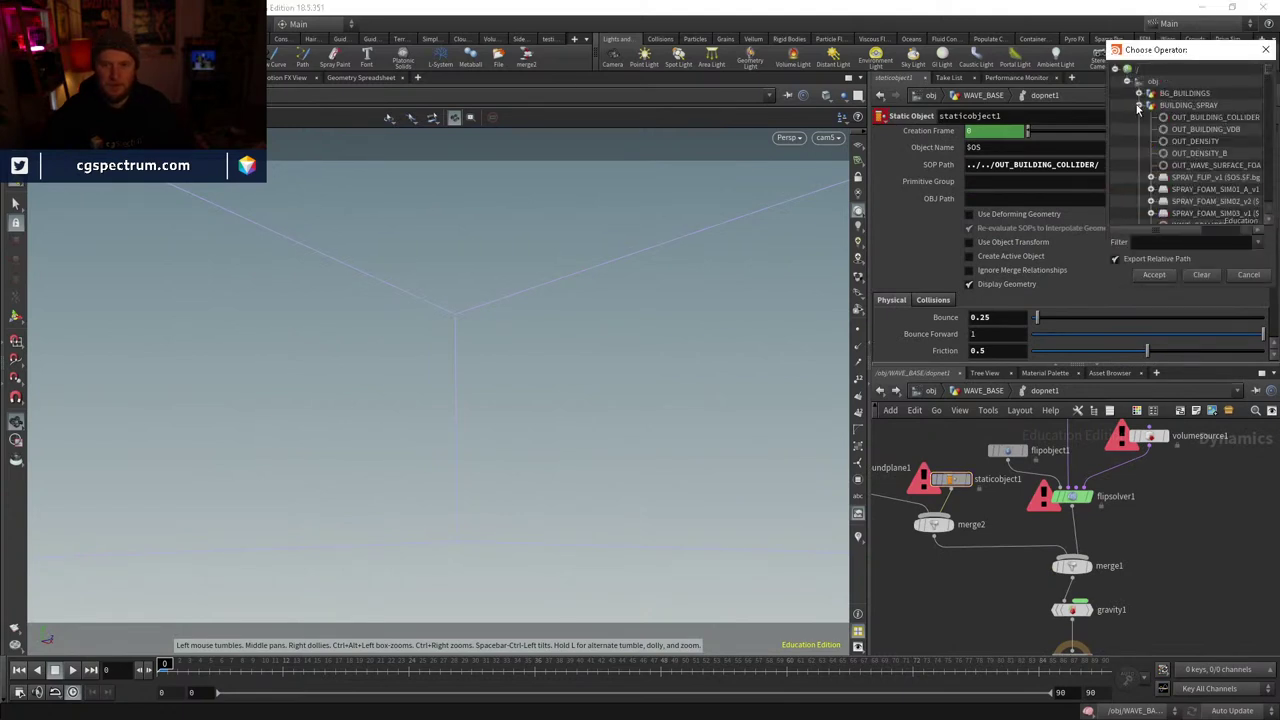
pyautogui.doubleClick(1218, 117)
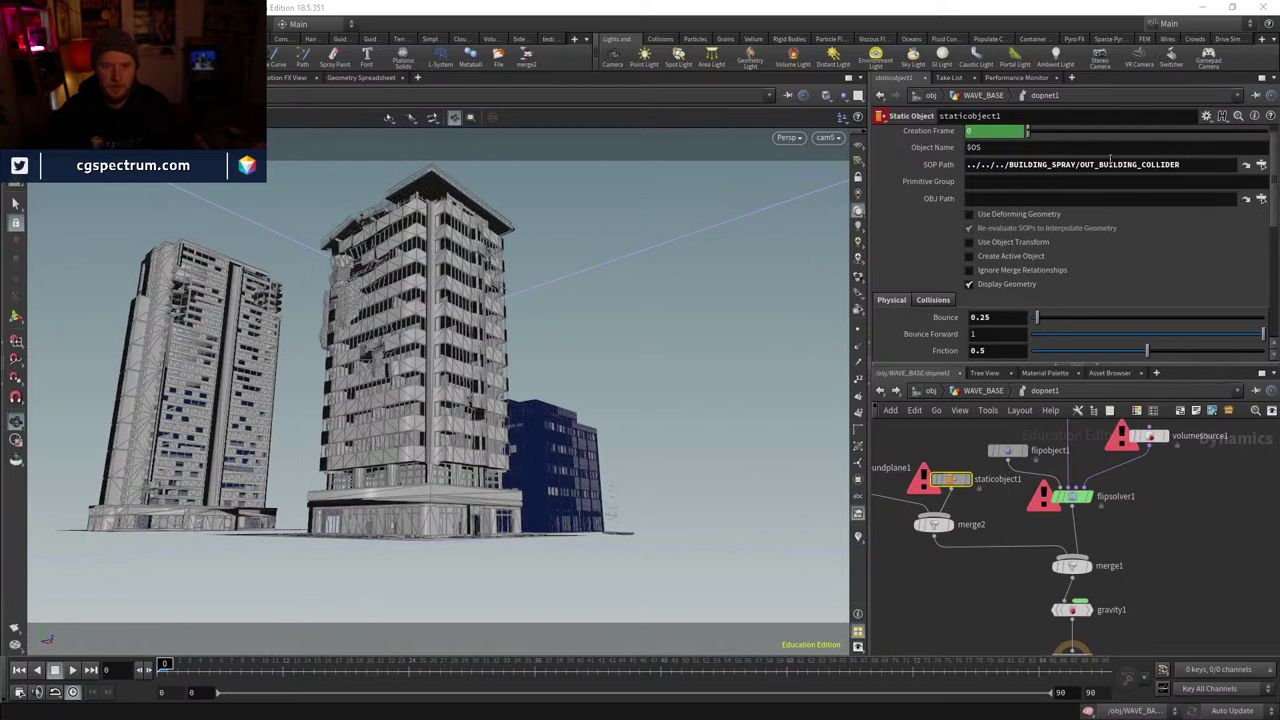
# - Correct the Proxy Volume path to ../../../BUILDING_SPRAY/OUT_BUILDING_VDB/ on the Collisions tab
pyautogui.scroll(-2, 990, 260)
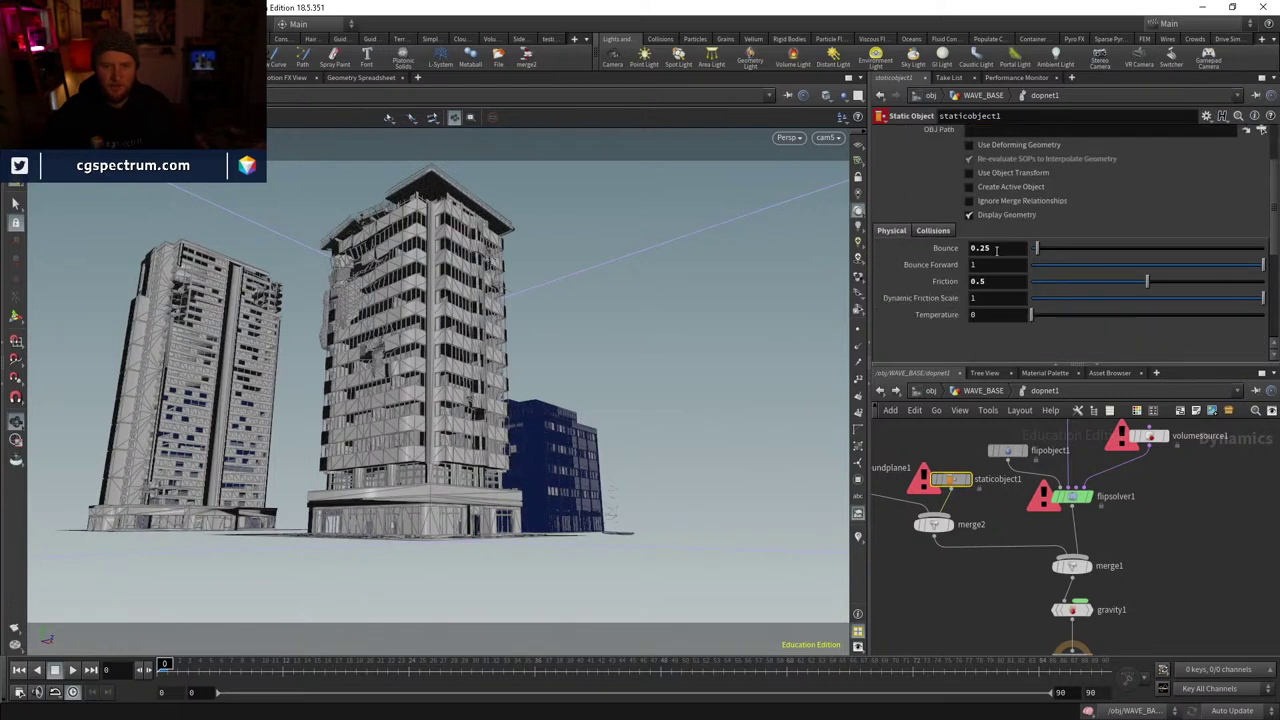
pyautogui.click(930, 232)
pyautogui.scroll(-5, 1000, 280)
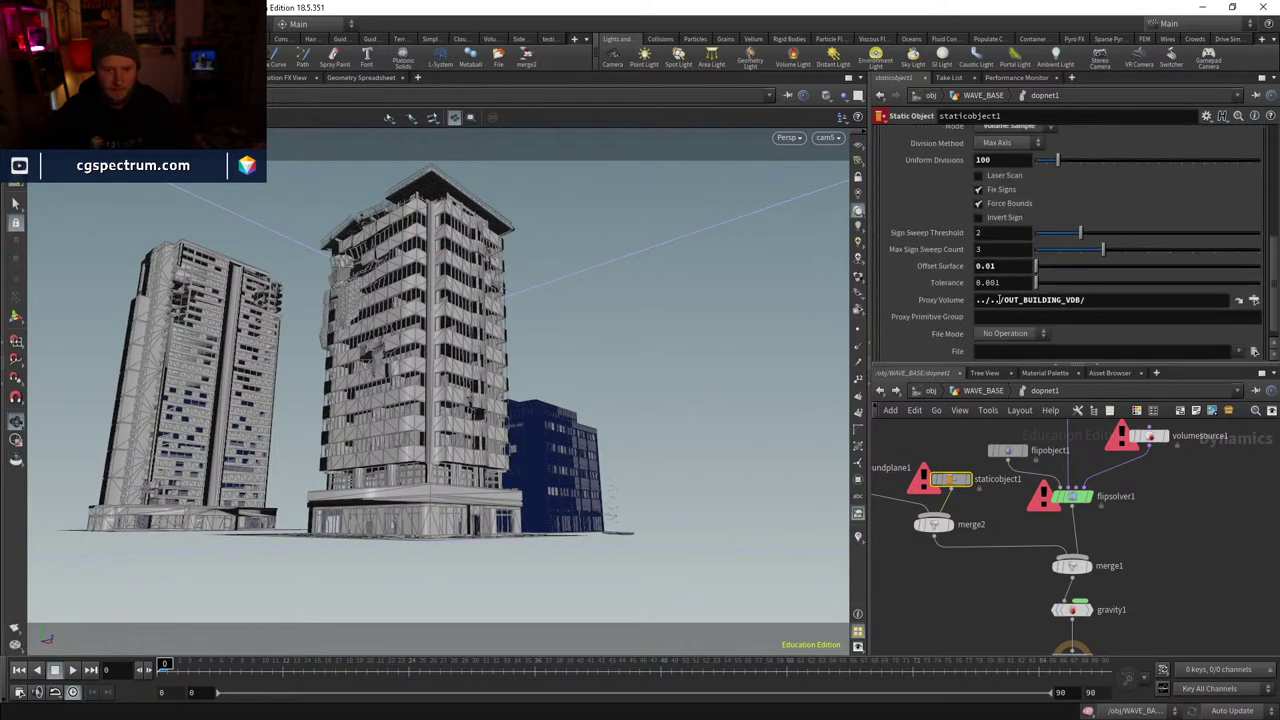
pyautogui.click(1000, 300)
pyautogui.write('../BUILDING_SPRAY/')
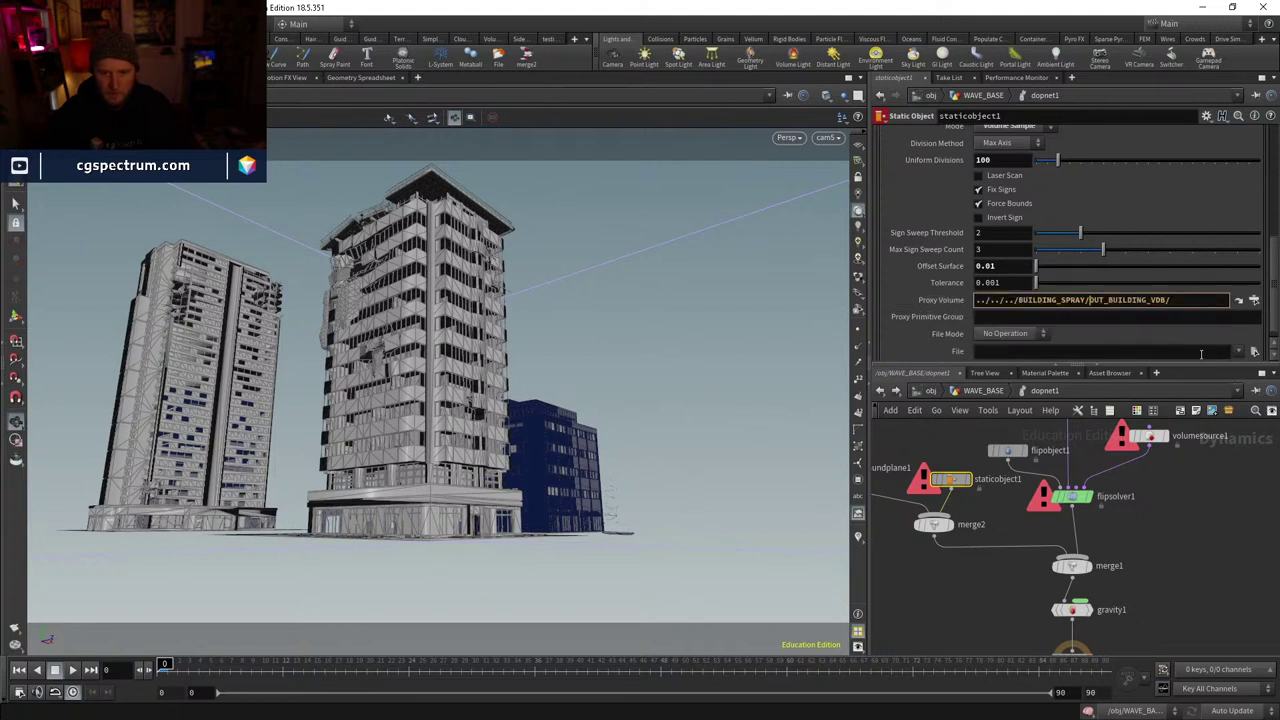
pyautogui.press('Return')
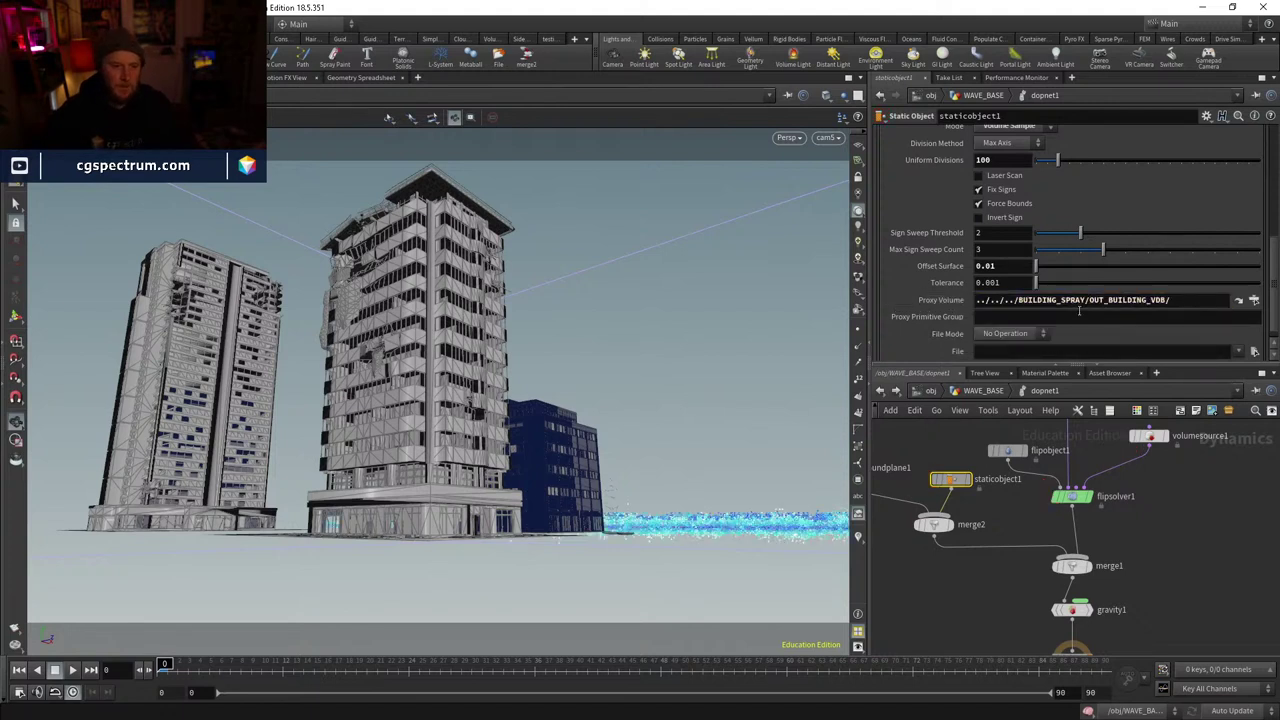
pyautogui.scroll(6, 1079, 311)
pyautogui.moveTo(1019, 519); pyautogui.dragTo(1035, 606, button='middle')
# - Enable flipobject1's Collision Separation at .08 and orbit to view the wave around the buildings
pyautogui.click(1024, 537)
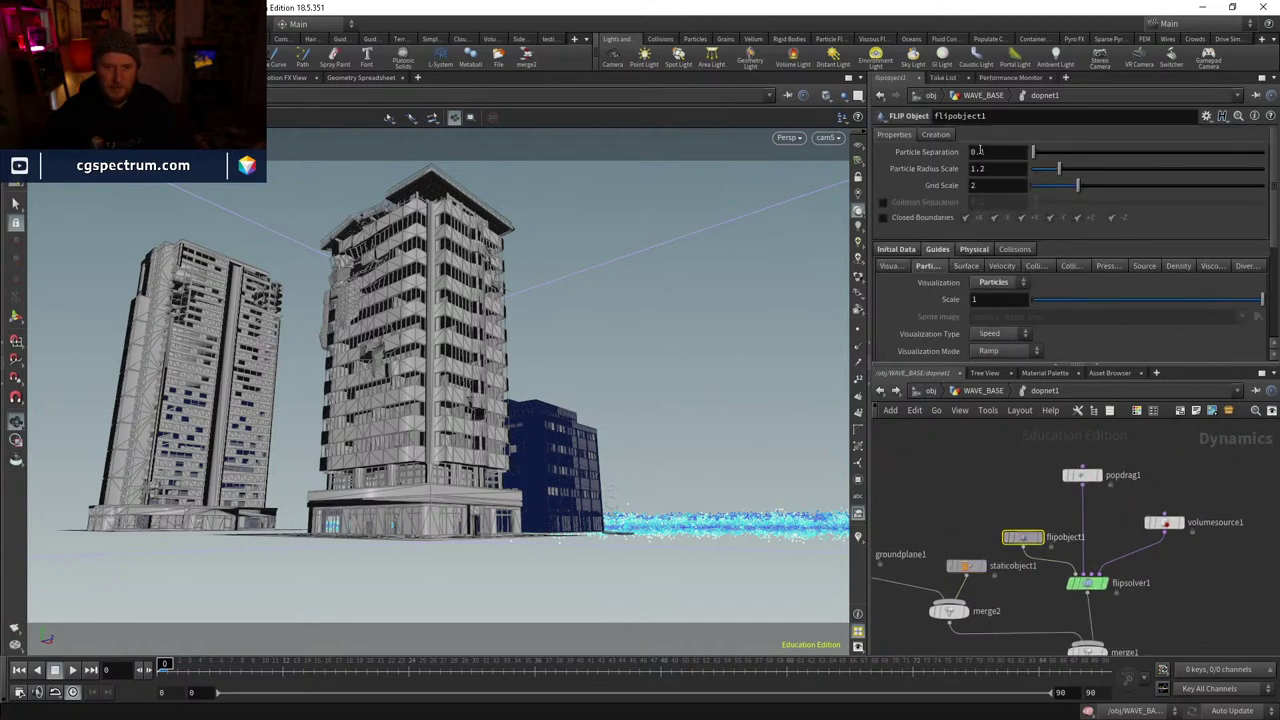
pyautogui.click(882, 202)
pyautogui.click(991, 202)
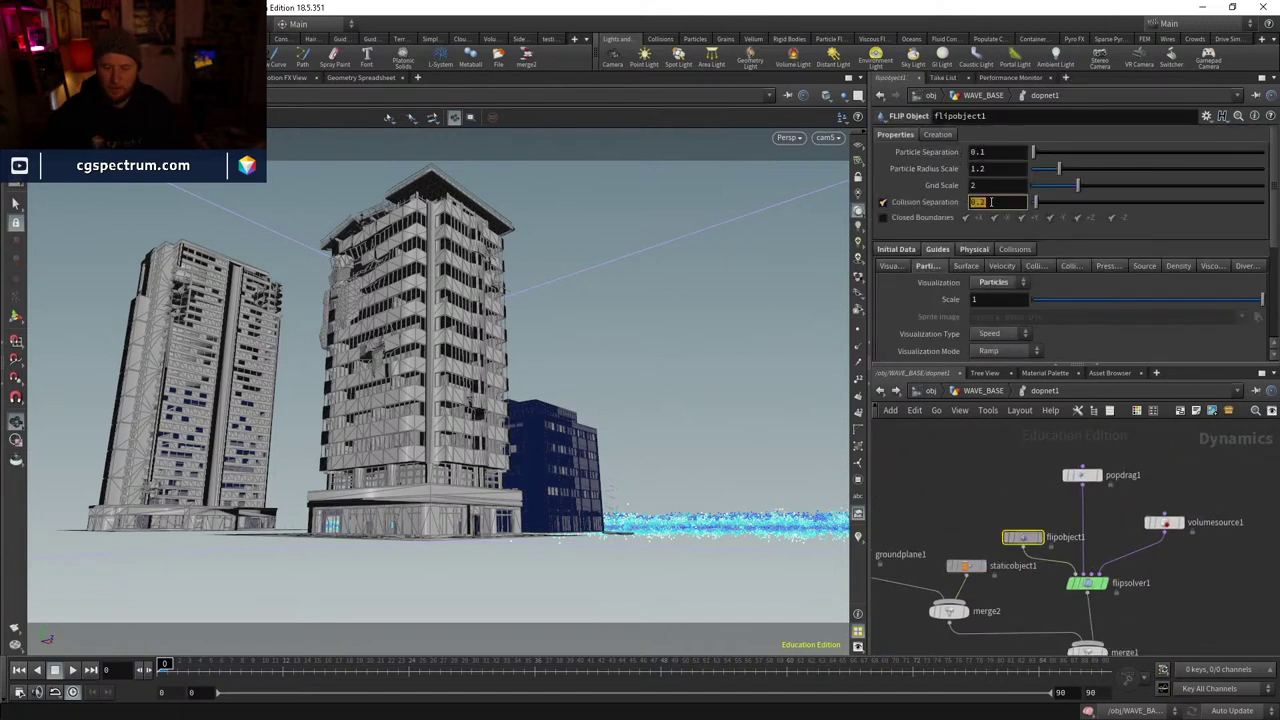
pyautogui.write('.05')
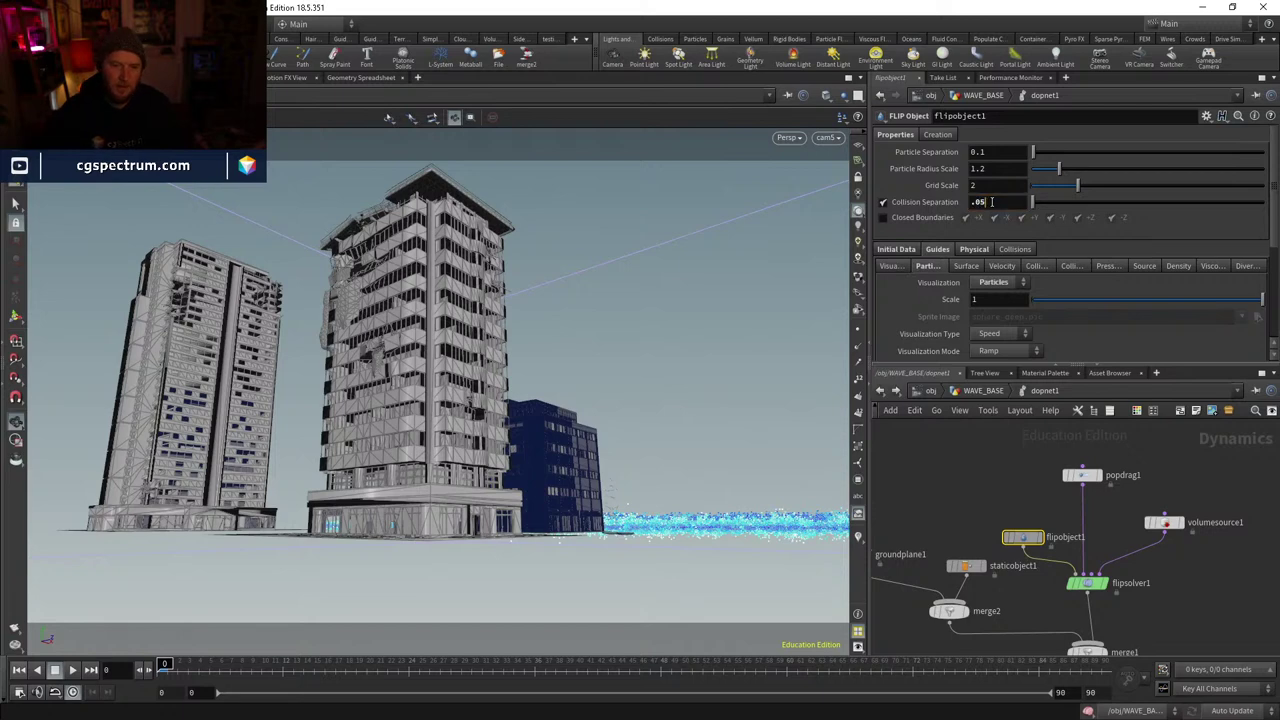
pyautogui.click(991, 202)
pyautogui.write('8')
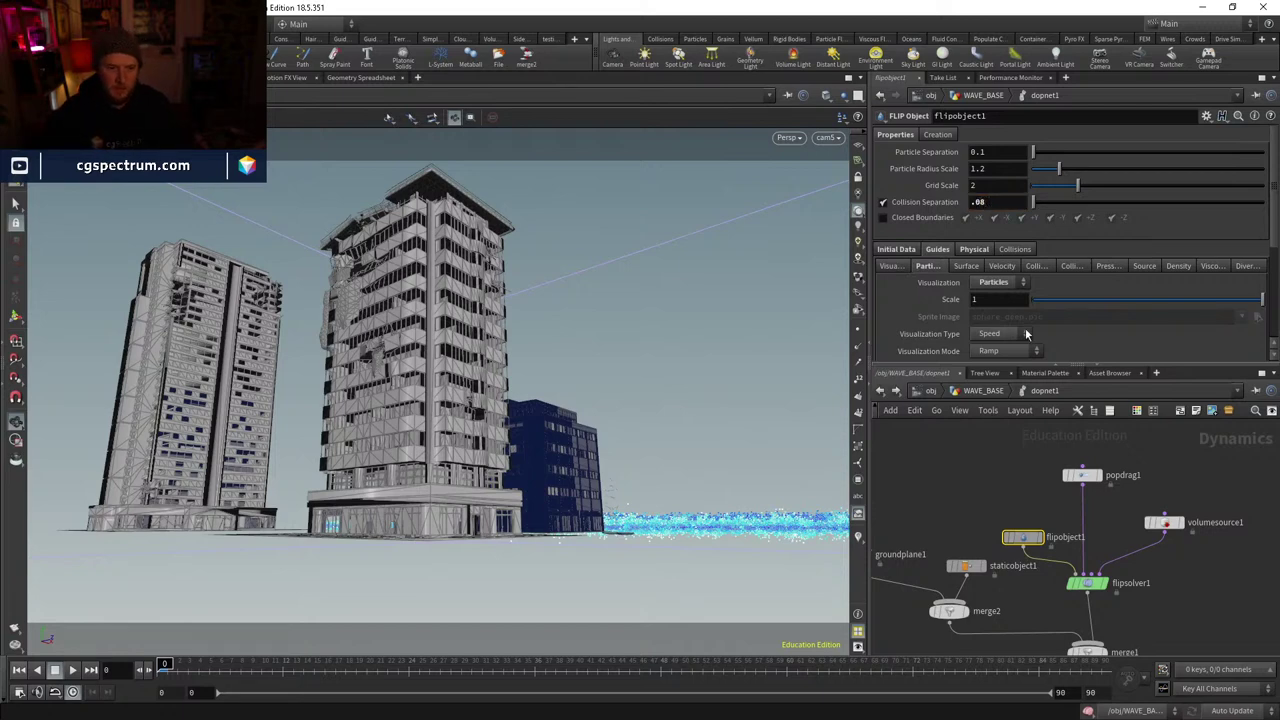
pyautogui.moveTo(771, 583); pyautogui.dragTo(534, 486)
pyautogui.moveTo(1192, 566); pyautogui.dragTo(1162, 518, button='middle')
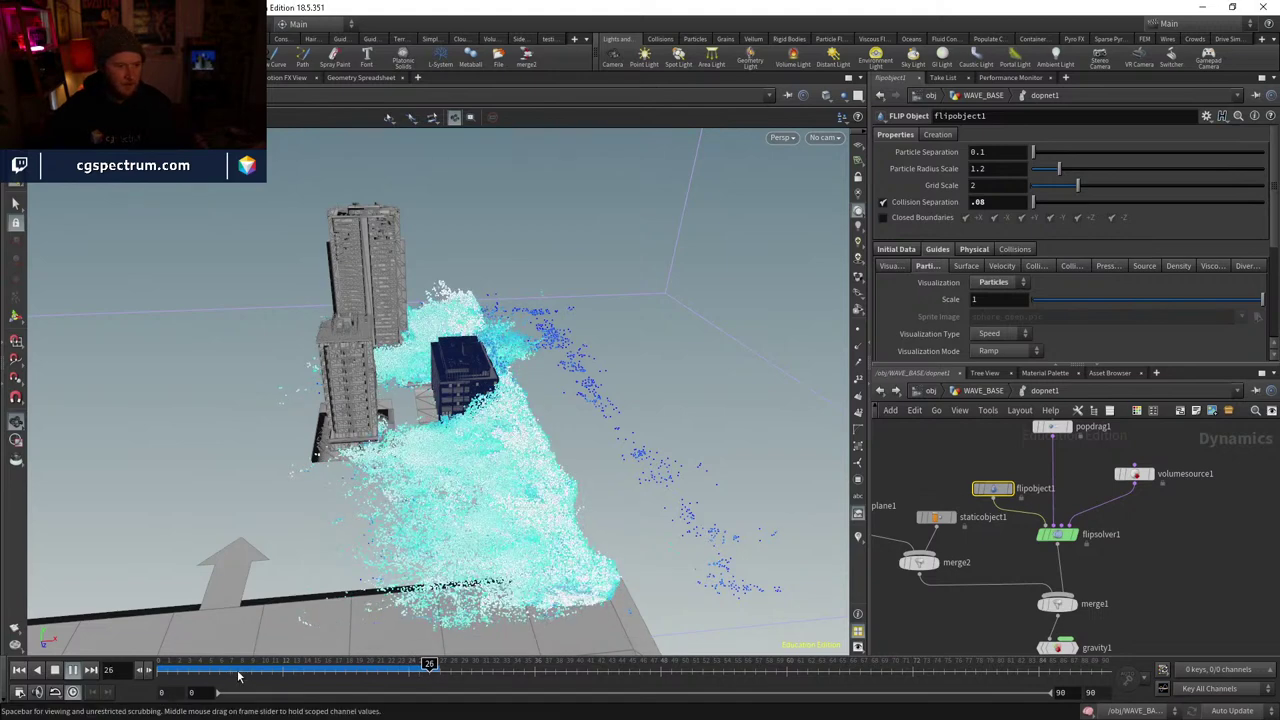
pyautogui.moveTo(213, 670); pyautogui.dragTo(377, 670)
pyautogui.moveTo(470, 380); pyautogui.dragTo(414, 571)
pyautogui.click(399, 665)
pyautogui.click(409, 665)
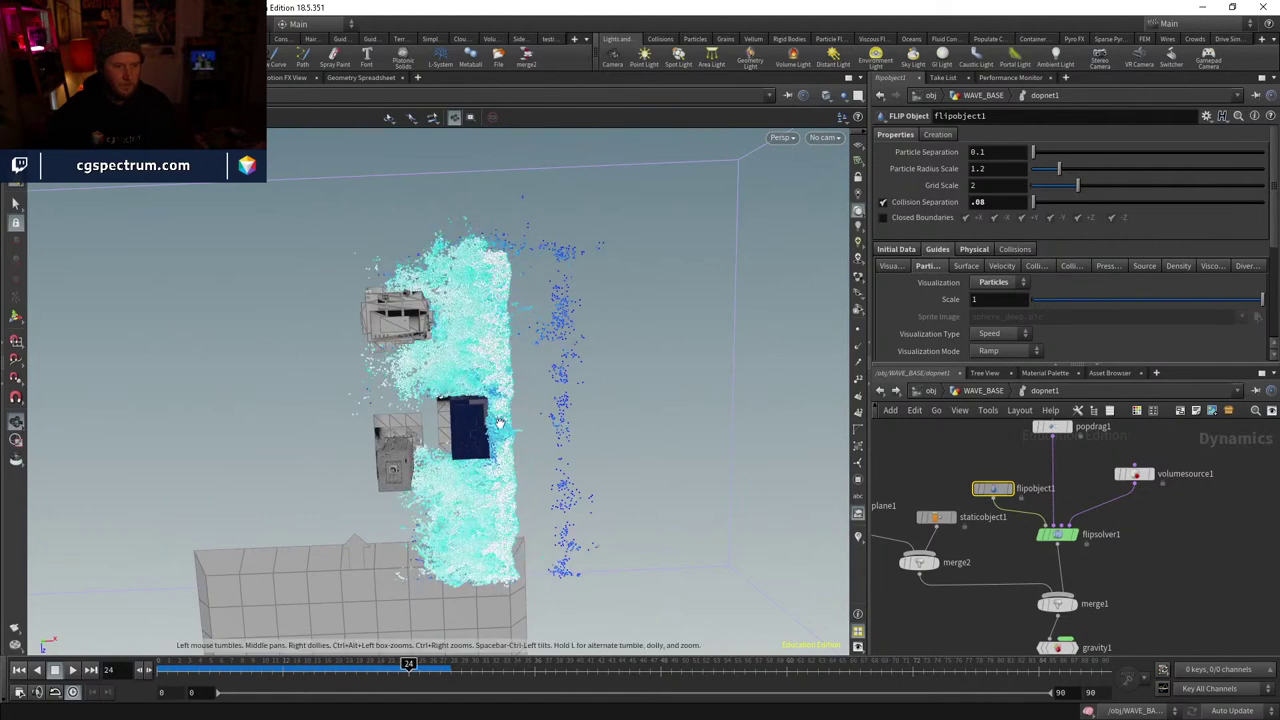
pyautogui.moveTo(505, 430); pyautogui.dragTo(549, 417)
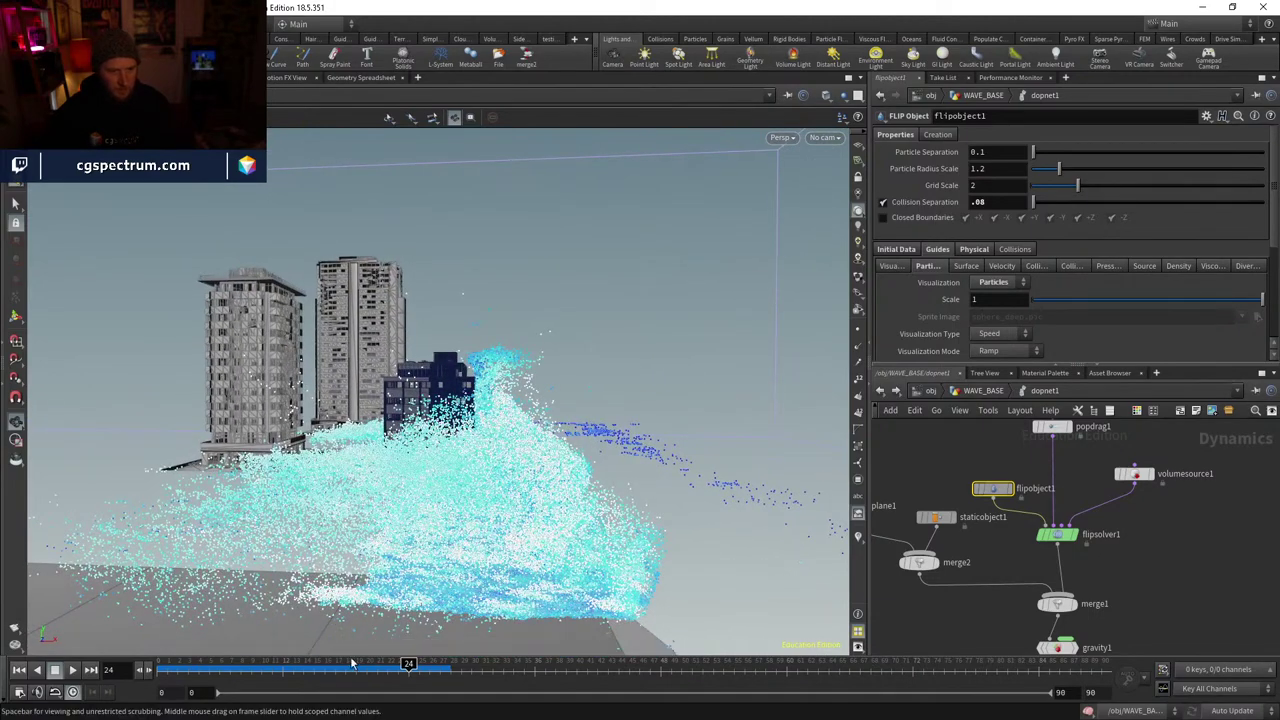
pyautogui.moveTo(298, 662)
pyautogui.mouseDown()
pyautogui.moveTo(560, 662)
pyautogui.moveTo(307, 655)
pyautogui.mouseUp()
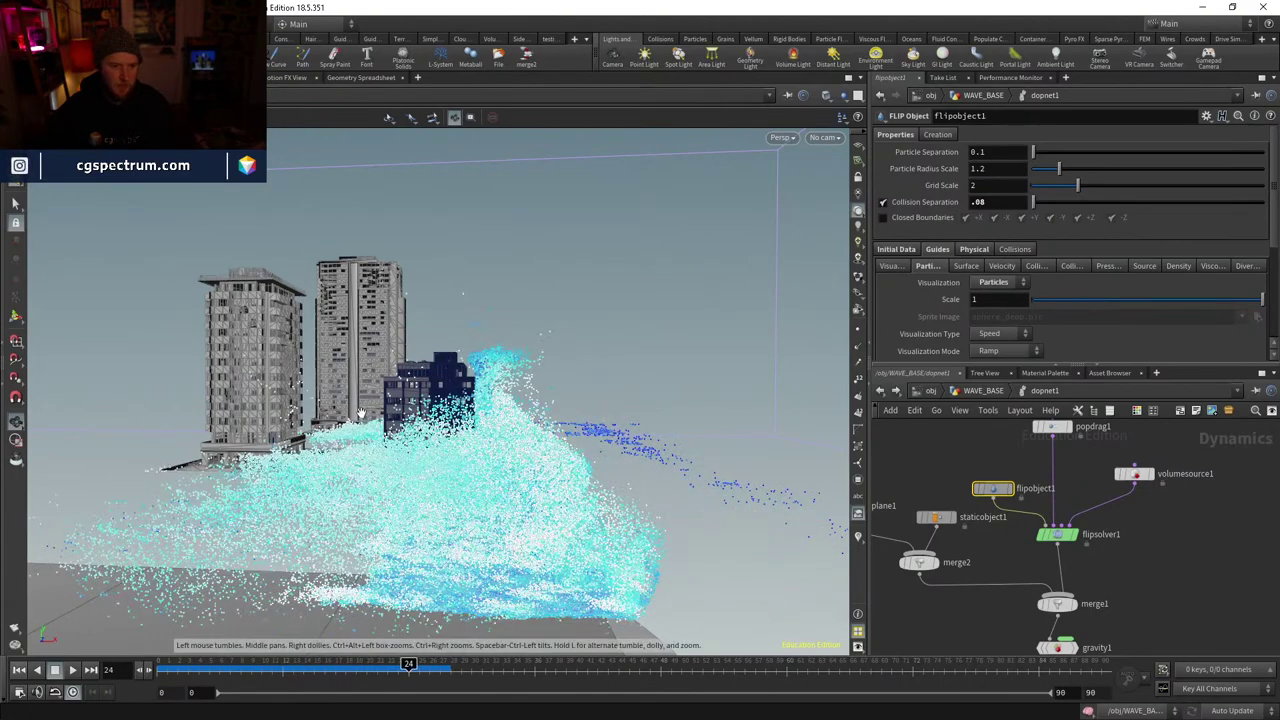
pyautogui.moveTo(586, 526); pyautogui.dragTo(380, 560)
pyautogui.click(293, 663)
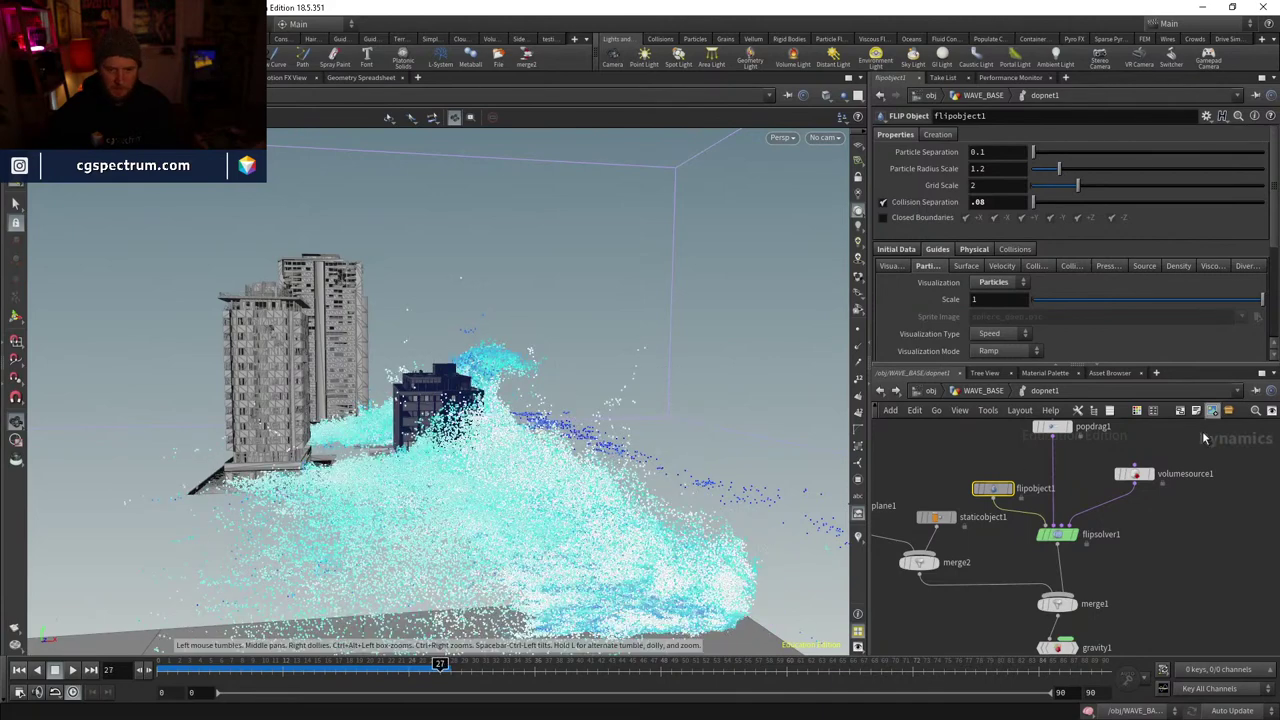
# - Connect the SPRAY_FOAM_SIM01_v1 foam chain into merge1 in WAVE_BASE
pyautogui.click(983, 390)
pyautogui.click(968, 514)
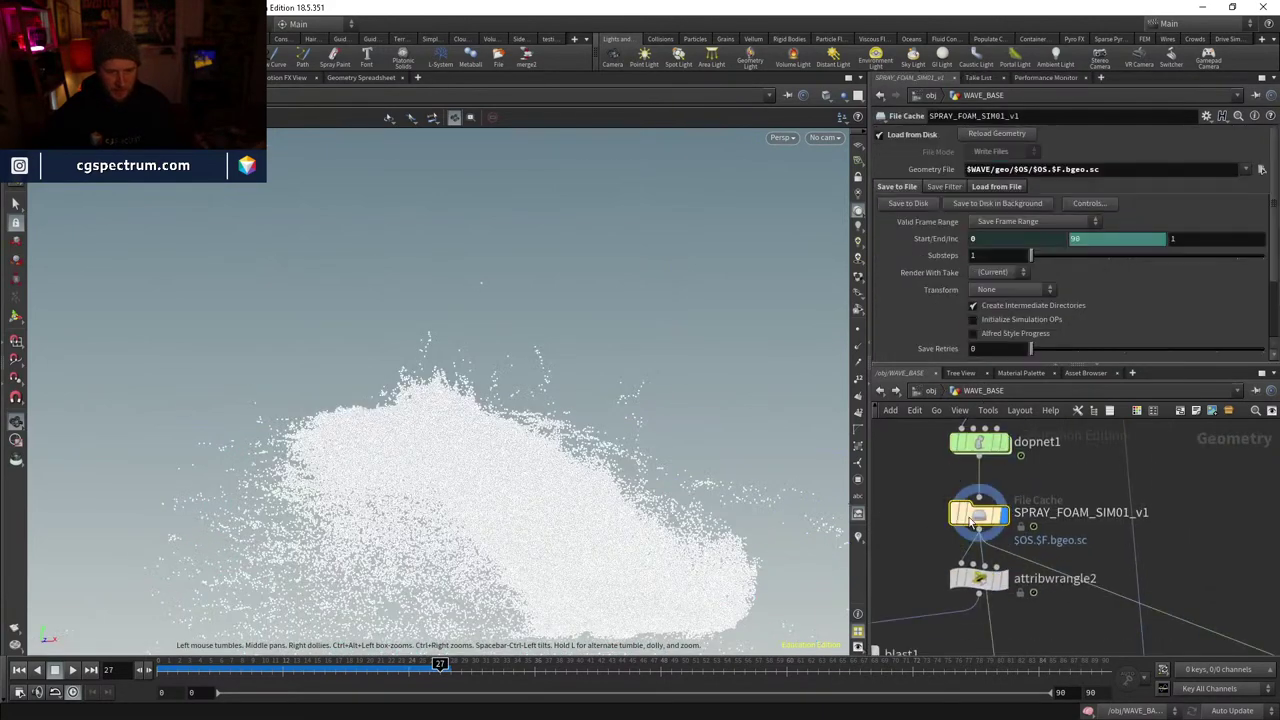
pyautogui.moveTo(955, 518); pyautogui.dragTo(1030, 360, button='middle')
pyautogui.scroll(-4, 1101, 542)
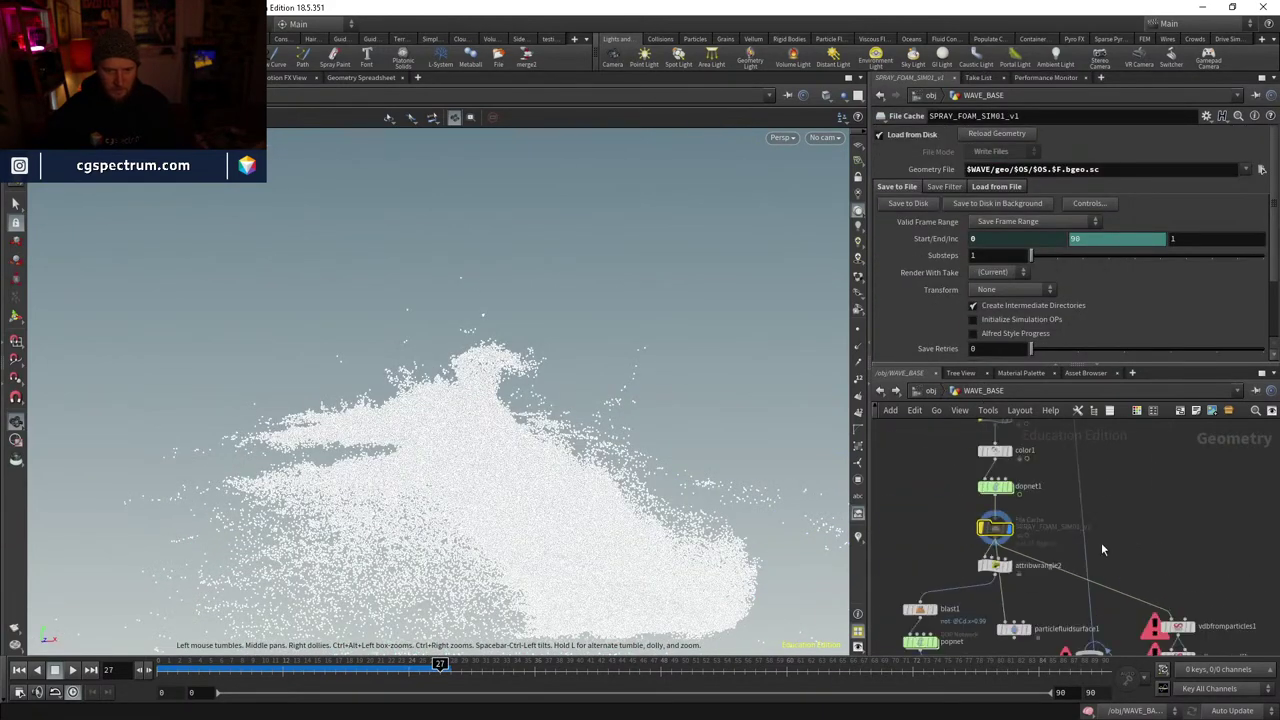
pyautogui.moveTo(1092, 573); pyautogui.dragTo(1095, 490, button='middle')
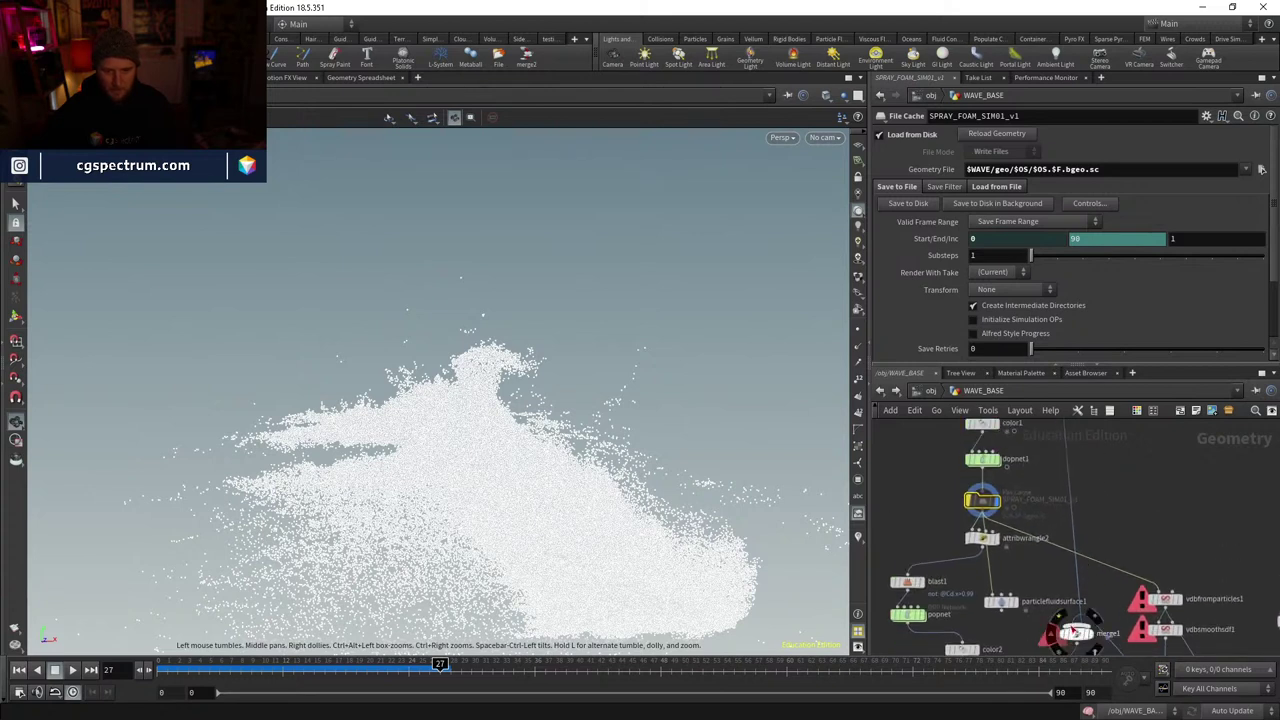
pyautogui.moveTo(1073, 630); pyautogui.dragTo(985, 540)
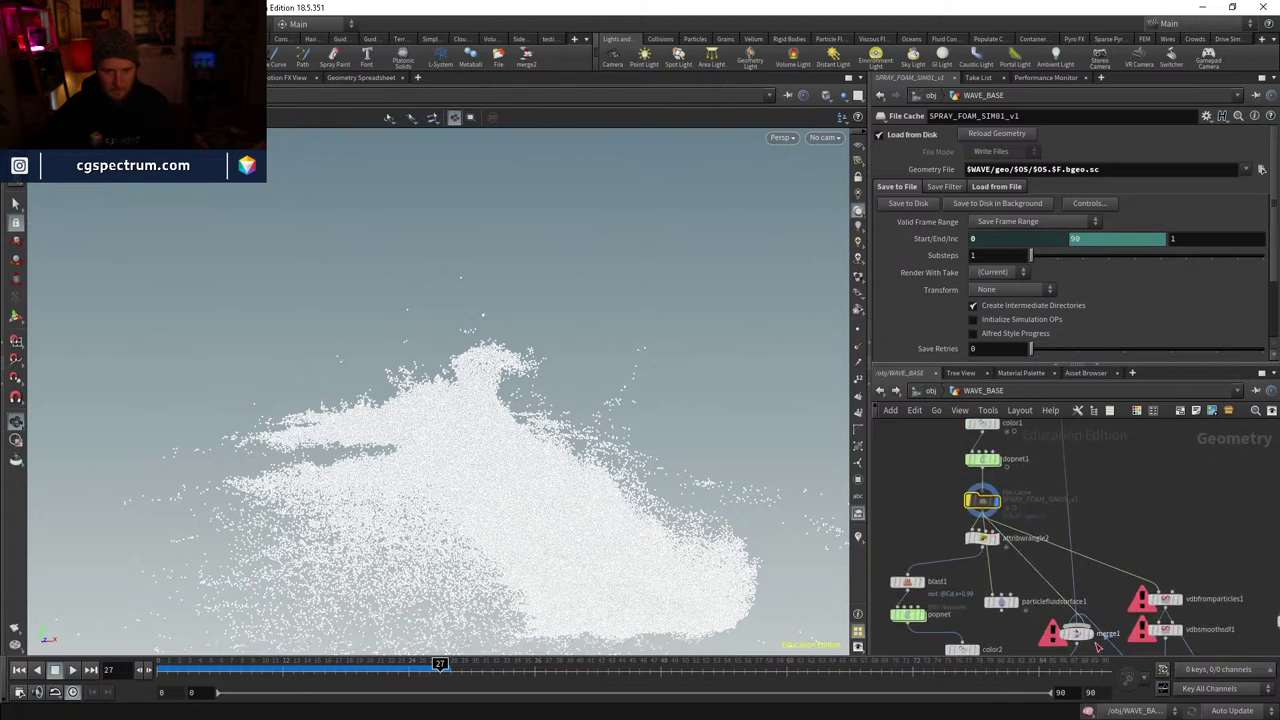
pyautogui.moveTo(1116, 624); pyautogui.dragTo(1101, 565, button='middle')
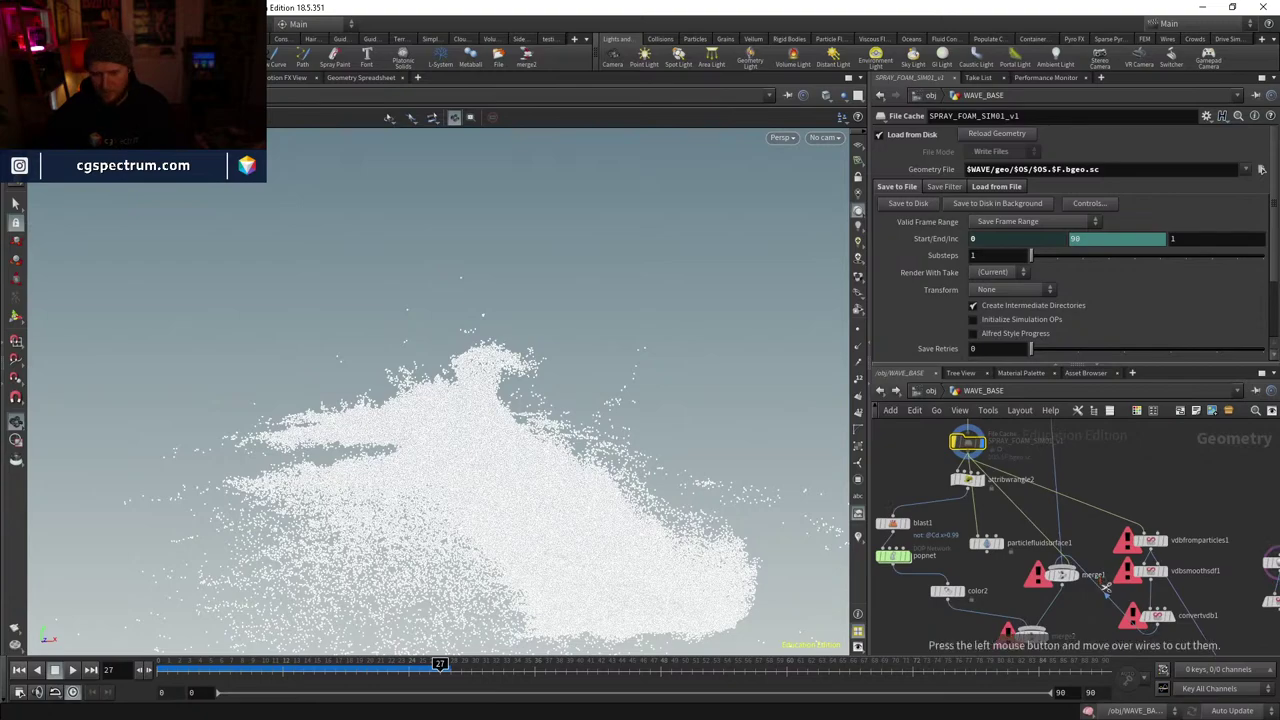
# - Display merge1's combined wave surface and white foam points, inspecting it in the viewport
pyautogui.click(1076, 575)
pyautogui.moveTo(677, 405); pyautogui.dragTo(570, 388)
pyautogui.scroll(-2, 1040, 503)
pyautogui.scroll(3, 1040, 503)
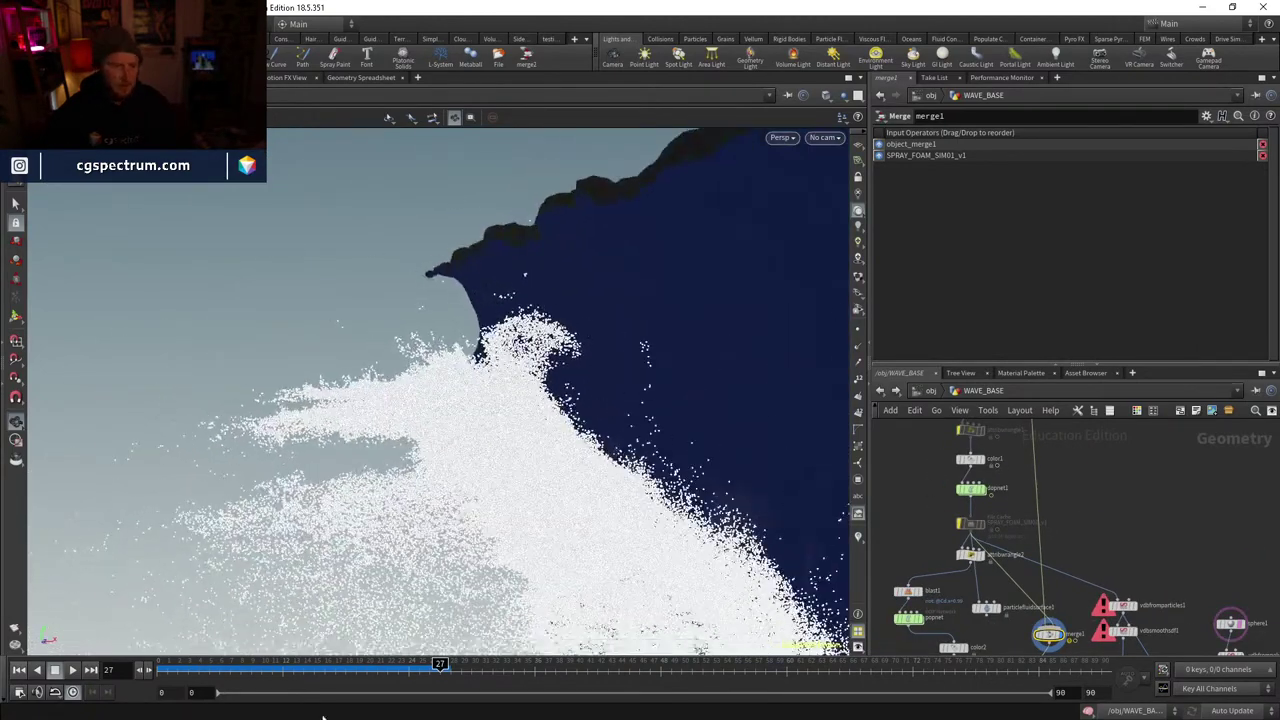
pyautogui.click(313, 664)
# - Rewind to frame 0 and check object_merge1's source path and merged wave geometry
pyautogui.moveTo(313, 664); pyautogui.dragTo(165, 664)
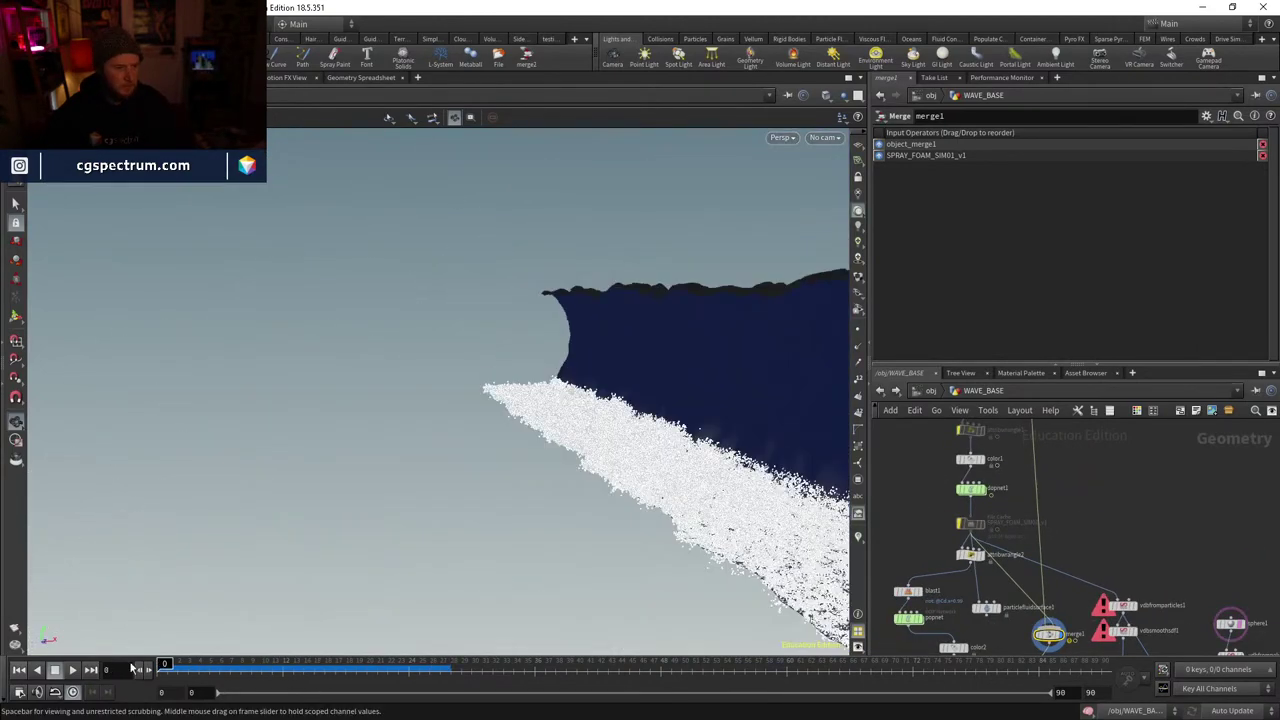
pyautogui.press('l')
pyautogui.scroll(3, 1008, 503)
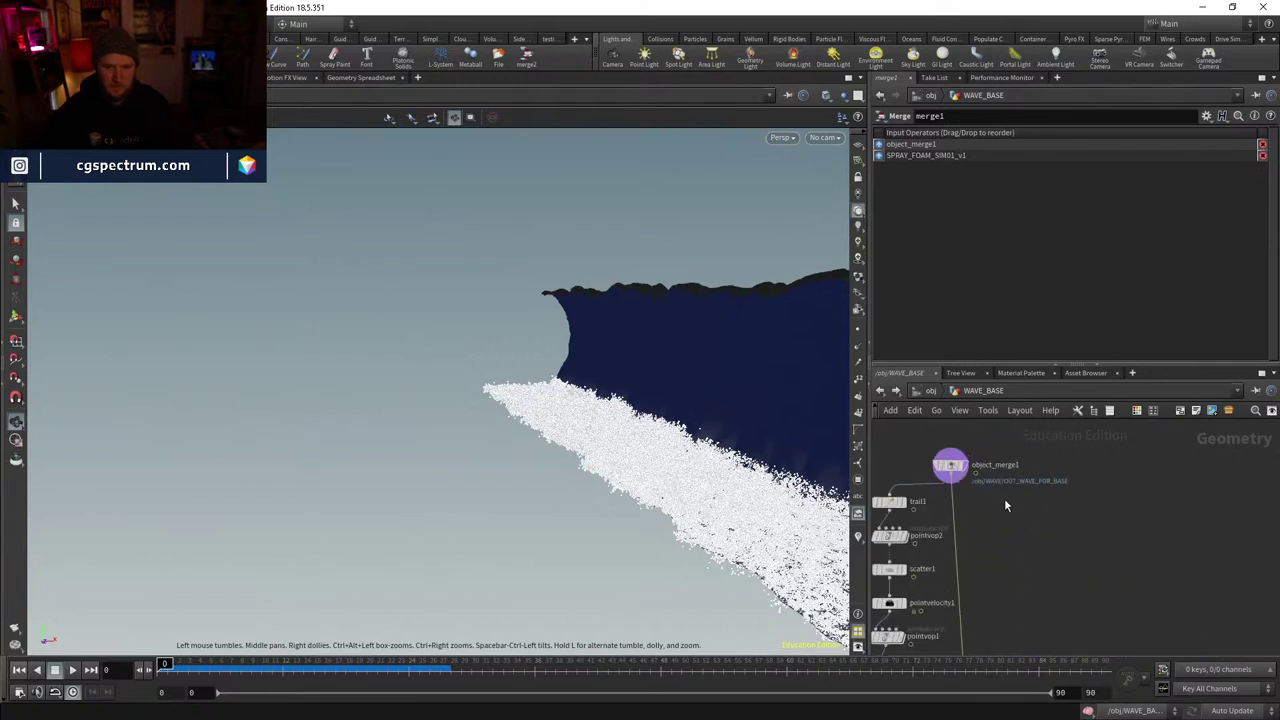
pyautogui.scroll(-1, 1014, 567)
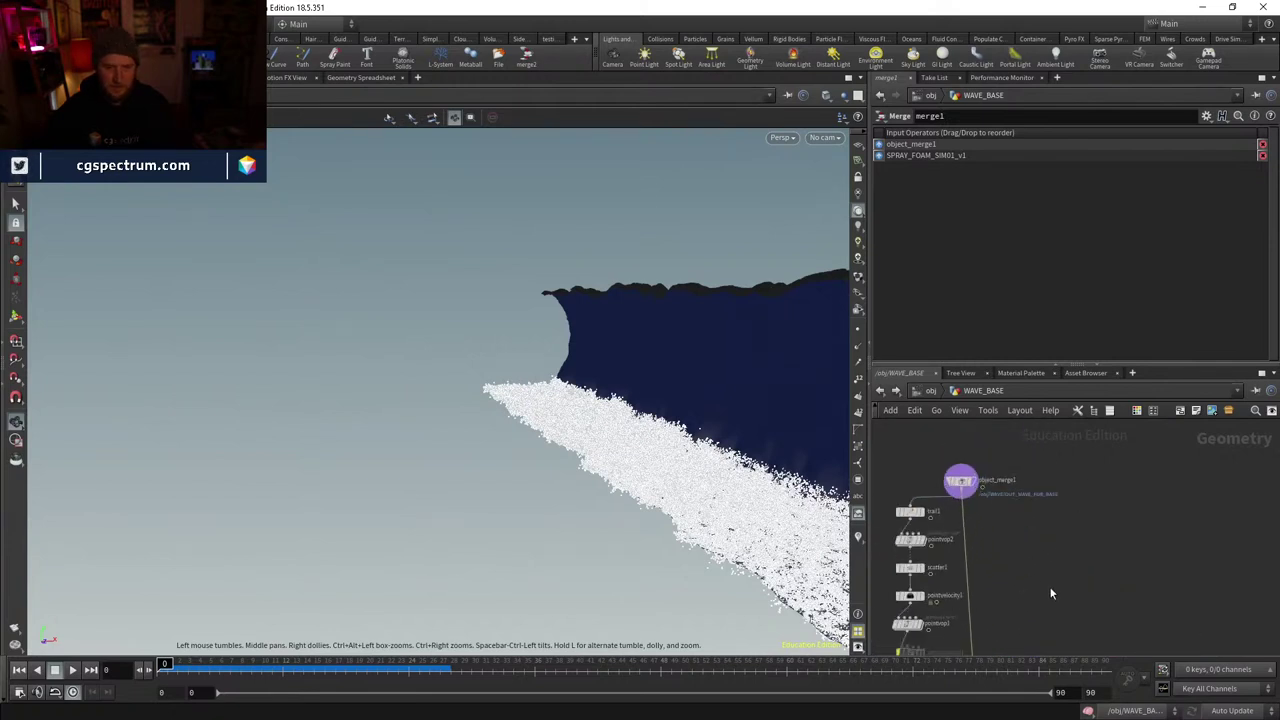
pyautogui.moveTo(1053, 602); pyautogui.dragTo(931, 521, button='middle')
pyautogui.click(926, 456)
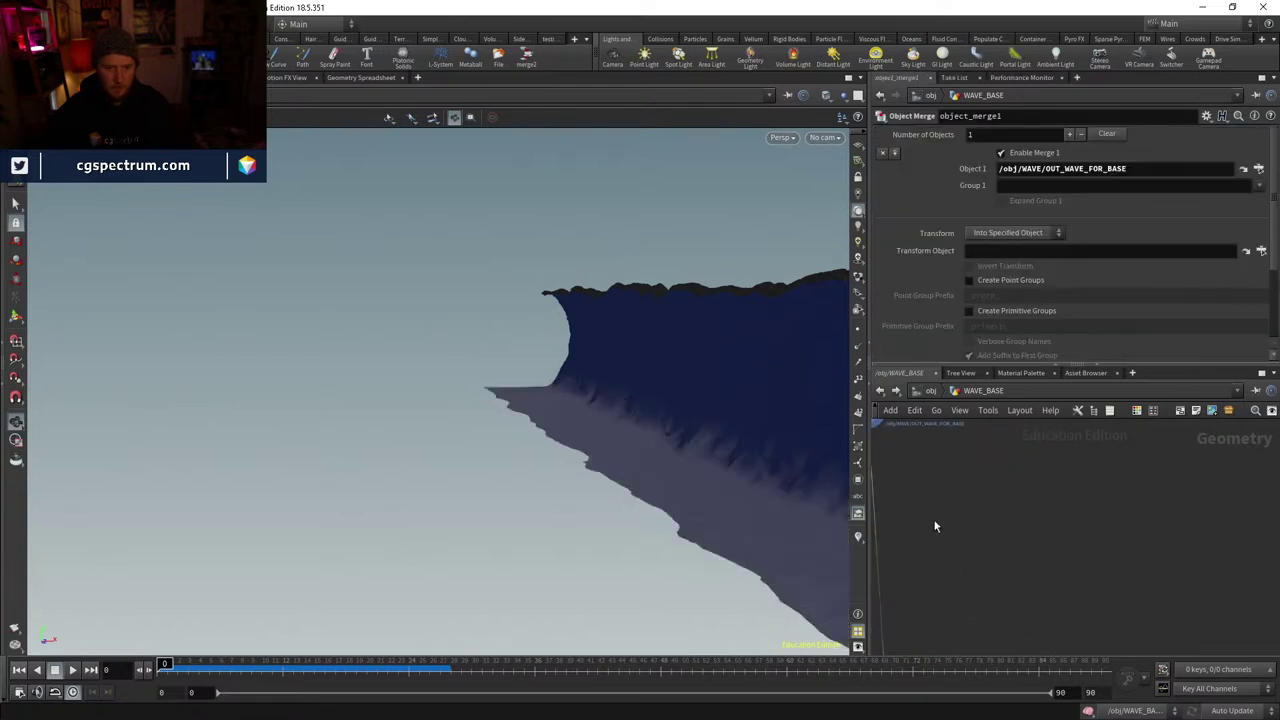
pyautogui.moveTo(576, 400); pyautogui.dragTo(634, 400, button='middle')
pyautogui.moveTo(634, 401); pyautogui.dragTo(737, 491)
pyautogui.moveTo(1131, 435); pyautogui.dragTo(1069, 497, button='middle')
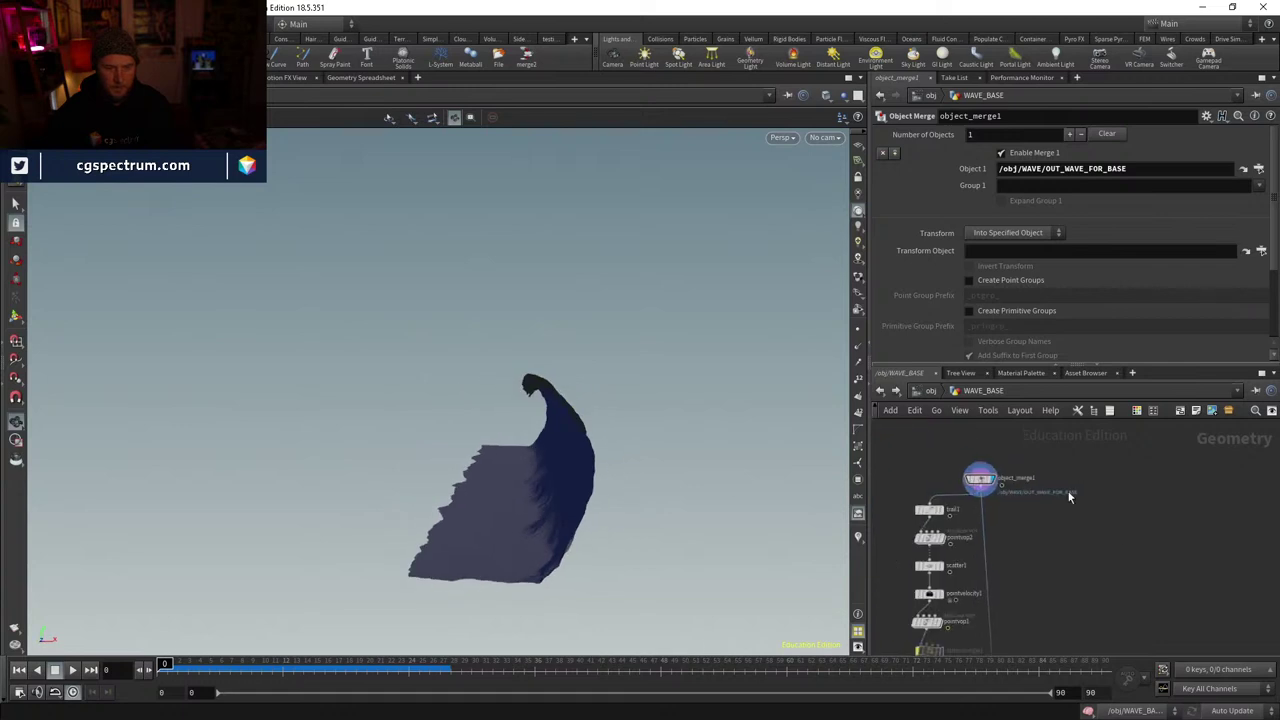
# - Inside /obj/WAVE, display OUT_INSIDE_WAVE and view the inner wave shell in wireframe
pyautogui.click(940, 392)
pyautogui.doubleClick(945, 438)
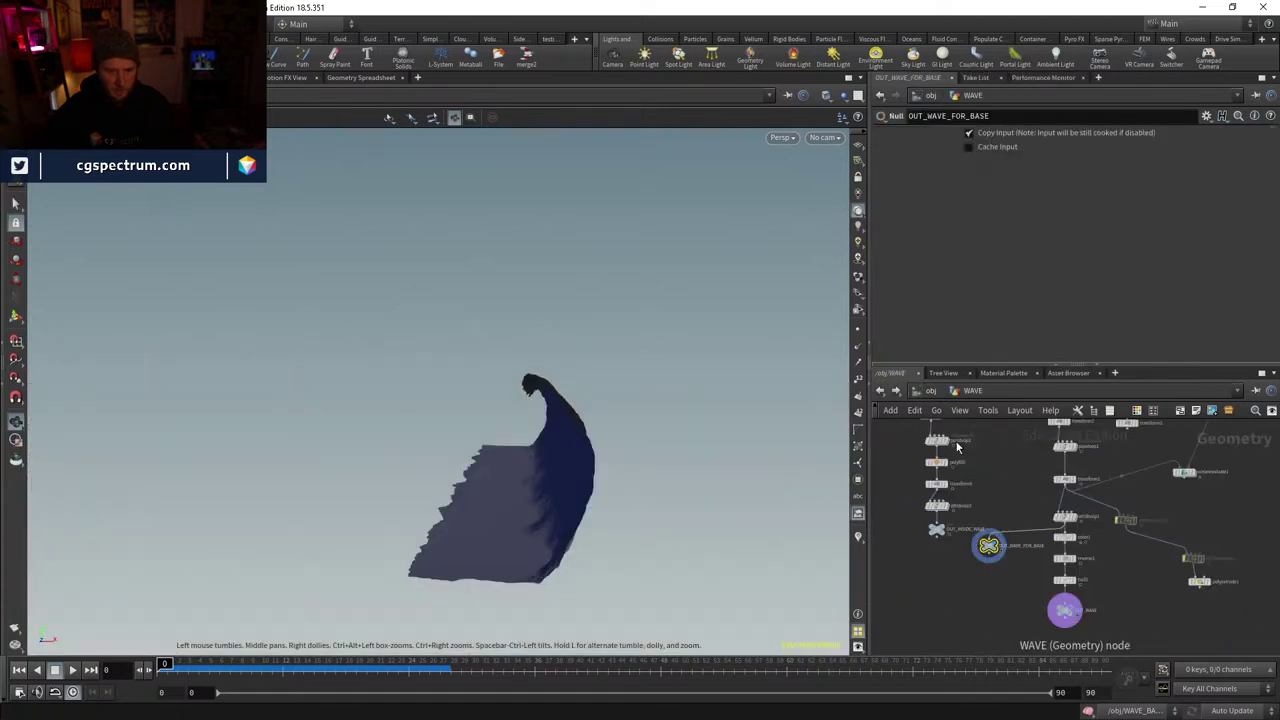
pyautogui.scroll(3, 992, 545)
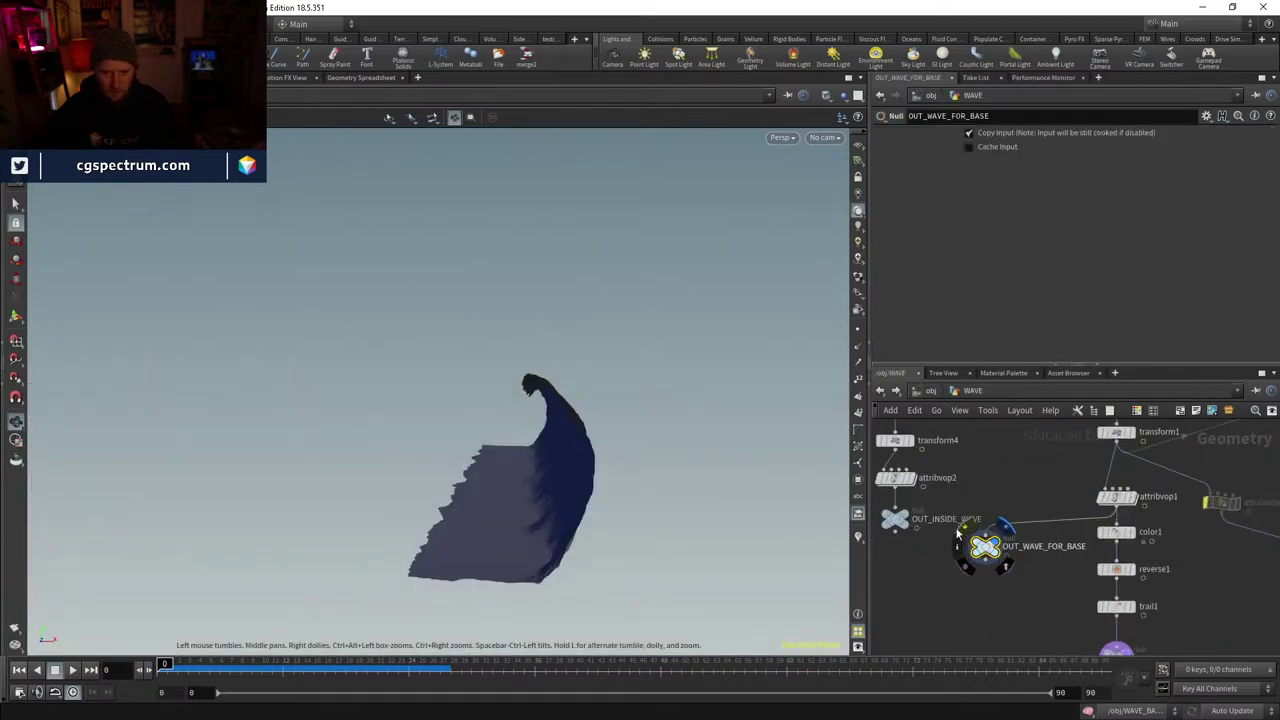
pyautogui.click(897, 520)
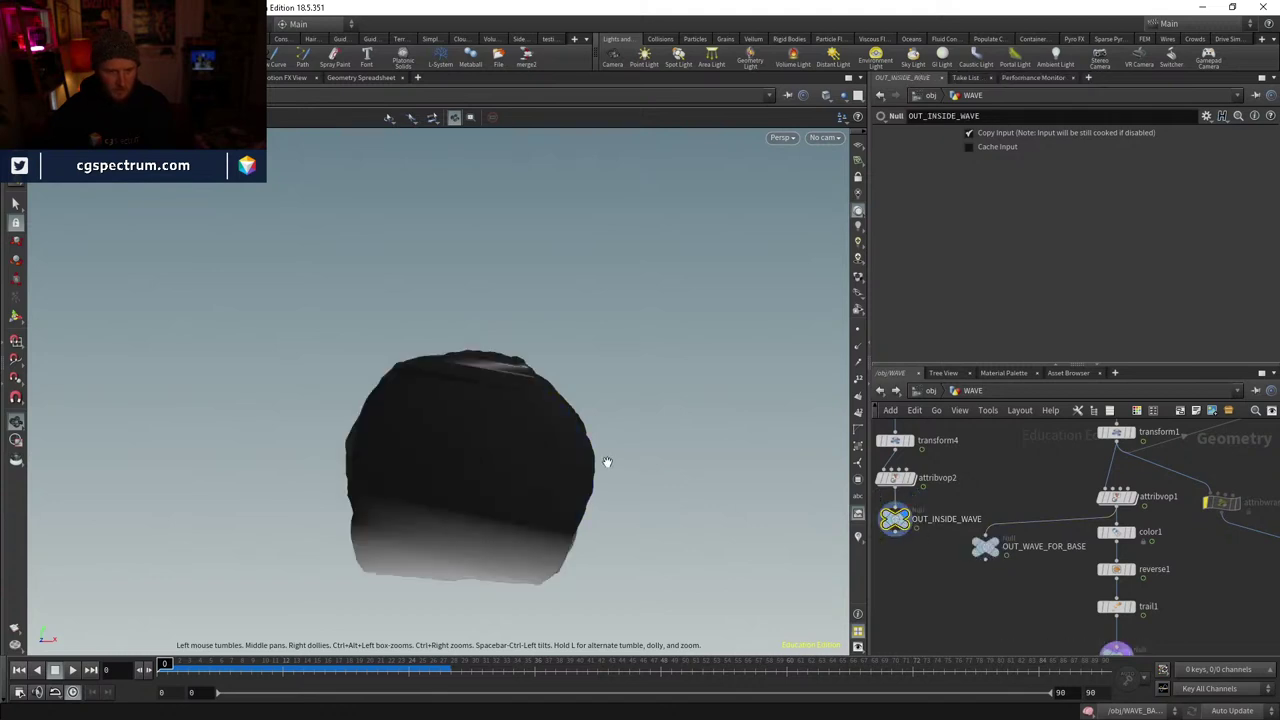
pyautogui.moveTo(607, 462); pyautogui.dragTo(639, 445)
pyautogui.scroll(-3, 1017, 460)
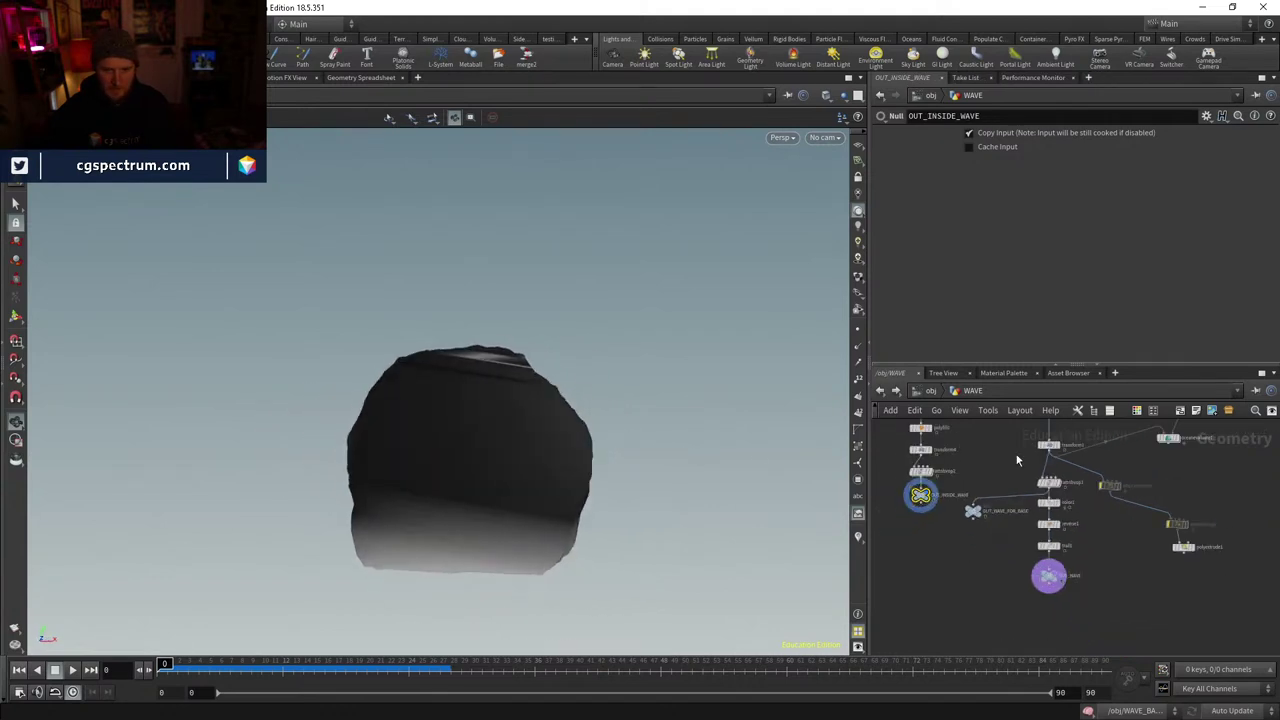
pyautogui.moveTo(1017, 460); pyautogui.dragTo(1000, 545, button='middle')
pyautogui.moveTo(480, 425)
pyautogui.mouseDown()
pyautogui.moveTo(549, 354)
pyautogui.moveTo(717, 426)
pyautogui.moveTo(462, 441)
pyautogui.moveTo(586, 429)
pyautogui.moveTo(534, 423)
pyautogui.moveTo(545, 414)
pyautogui.mouseUp()
pyautogui.press('w')
pyautogui.press('w')
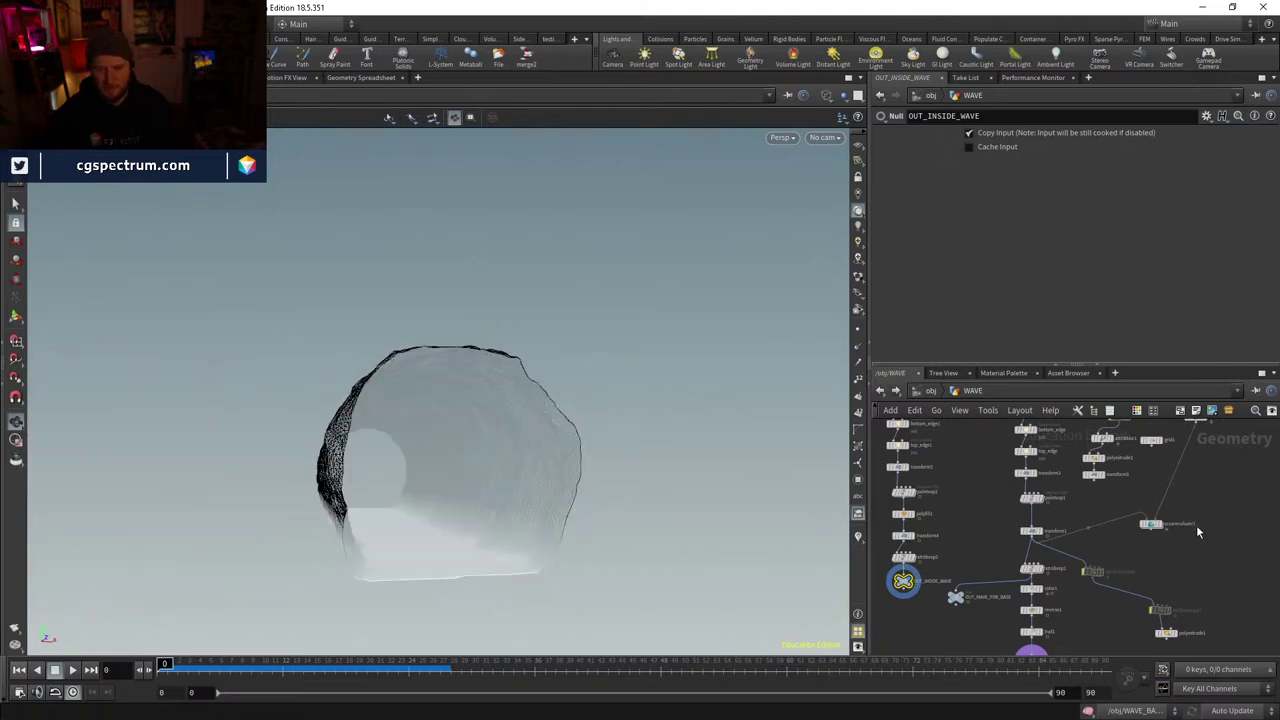
pyautogui.scroll(3, 967, 424)
# - Inside BUILDING_SPRAY, view extrudevolume1's extruded wall in shaded display
pyautogui.click(928, 391)
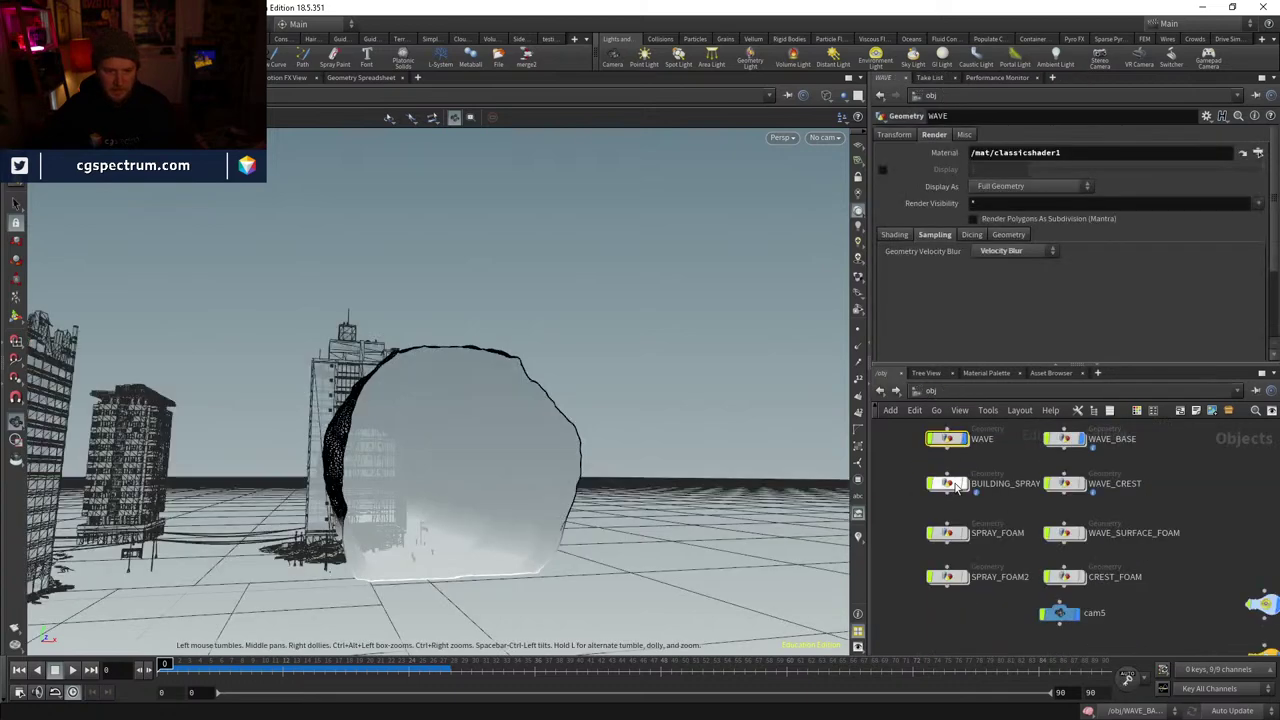
pyautogui.doubleClick(948, 482)
pyautogui.scroll(-4, 1055, 505)
pyautogui.scroll(8, 1060, 580)
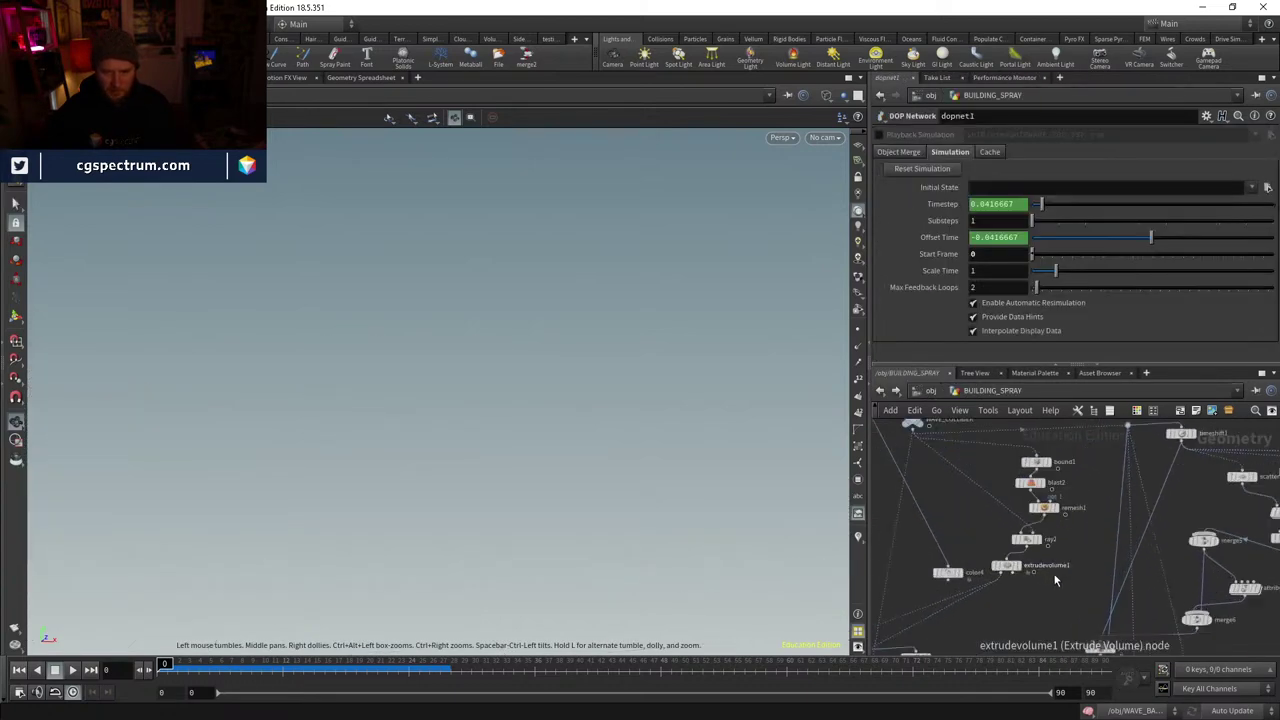
pyautogui.click(1013, 548)
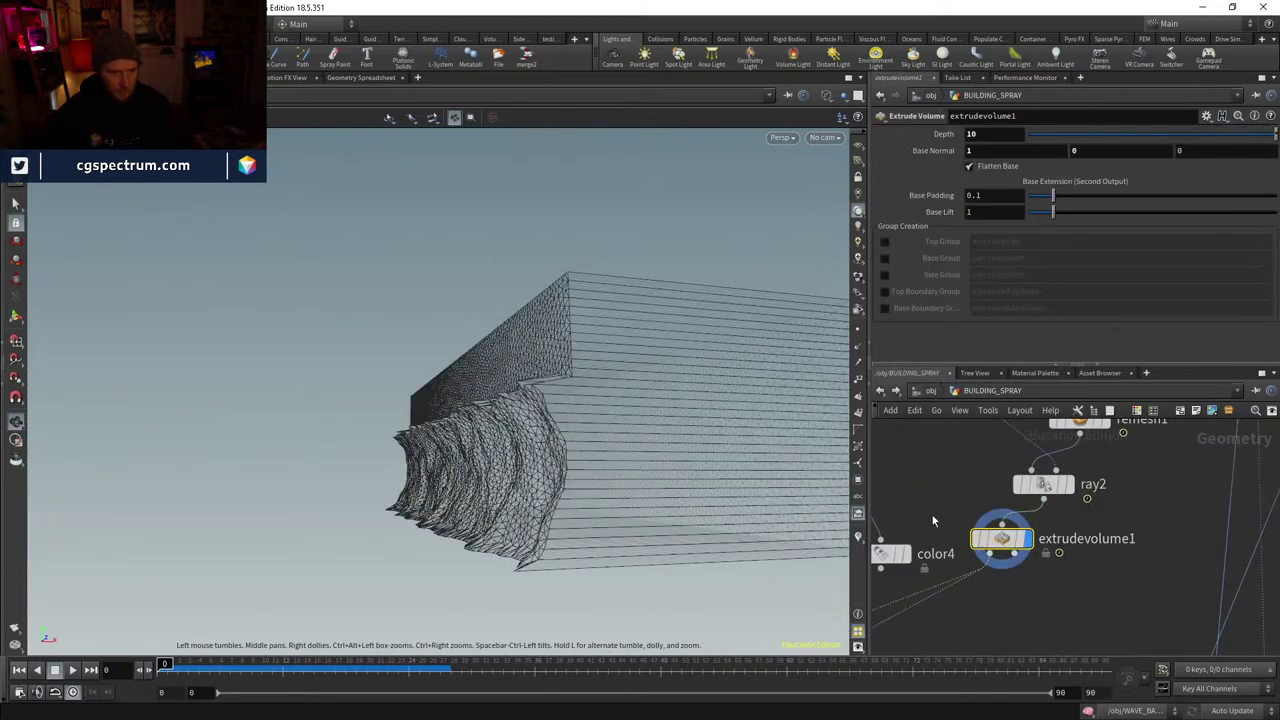
pyautogui.press('w')
pyautogui.moveTo(591, 434)
pyautogui.mouseDown()
pyautogui.moveTo(543, 433)
pyautogui.moveTo(575, 440)
pyautogui.mouseUp()
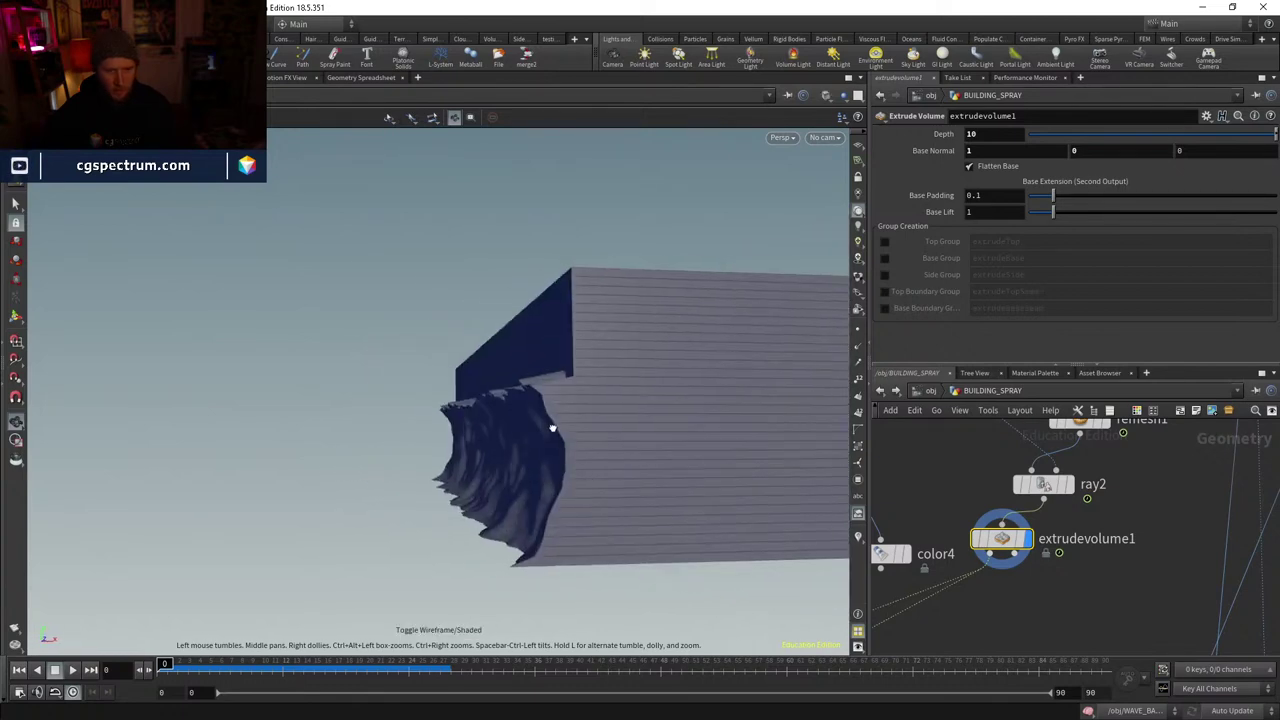
pyautogui.moveTo(1127, 618); pyautogui.dragTo(1113, 548, button='middle')
pyautogui.scroll(-2, 1105, 560)
# - Add a null fed by extrudevolume1 and name it OUT_WAVE_COLLISION
pyautogui.press('Tab')
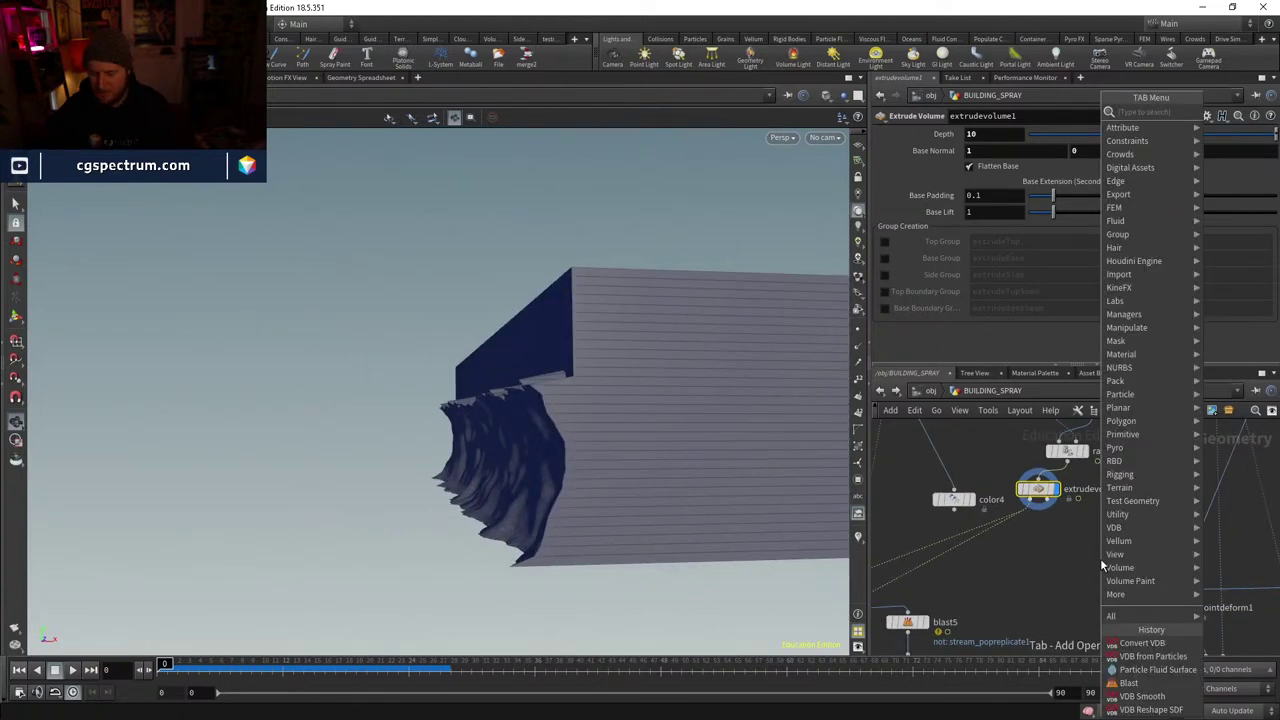
pyautogui.write('null')
pyautogui.press('Return')
pyautogui.click(1072, 561)
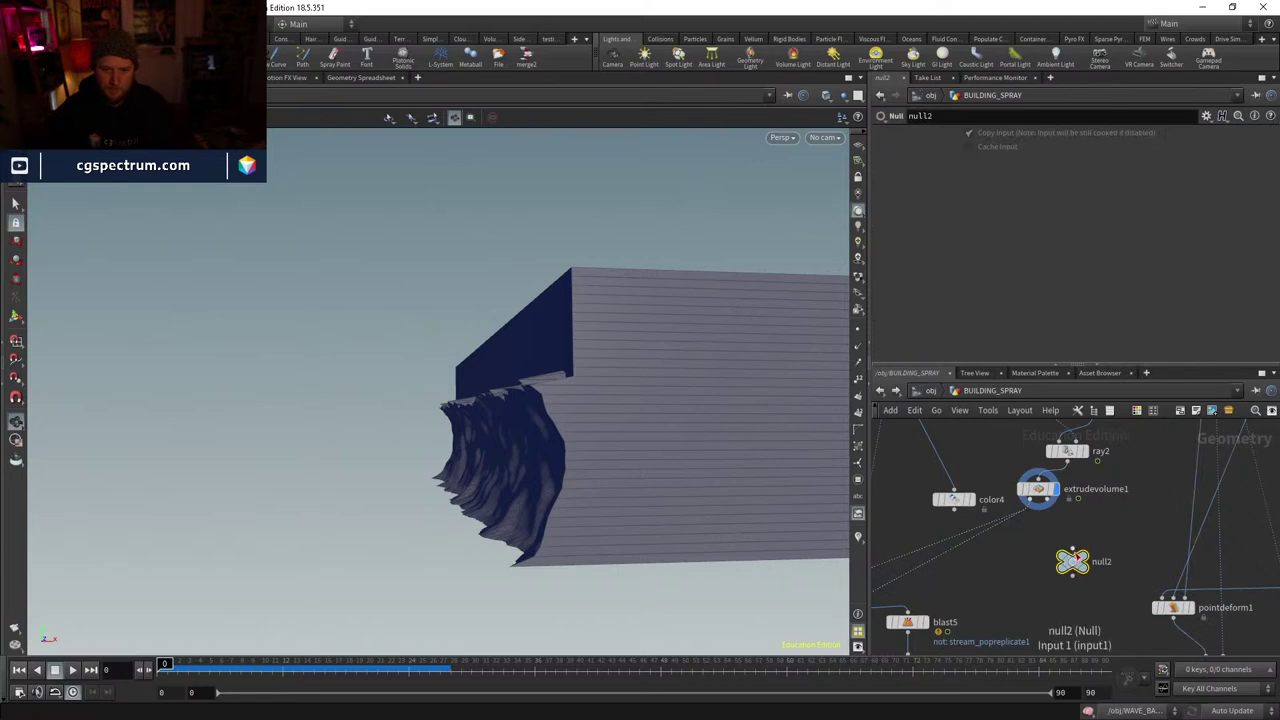
pyautogui.click(1038, 504)
pyautogui.click(1074, 550)
pyautogui.doubleClick(1066, 552)
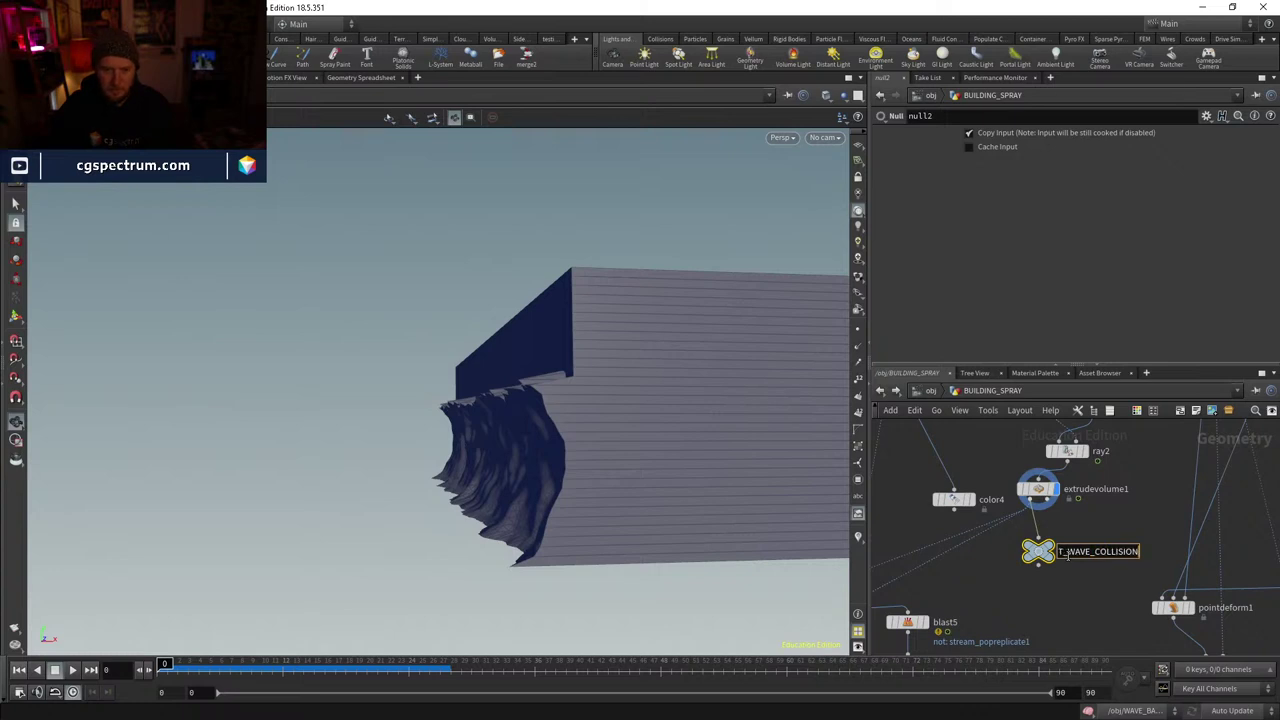
pyautogui.write('OUT_WAVE_COLLISION')
pyautogui.press('Return')
# - In WAVE_BASE, duplicate object_merge1 as object_merge2 fetching /obj/BUILDING_SPRAY/OUT_WAVE_COLLISION
pyautogui.click(929, 391)
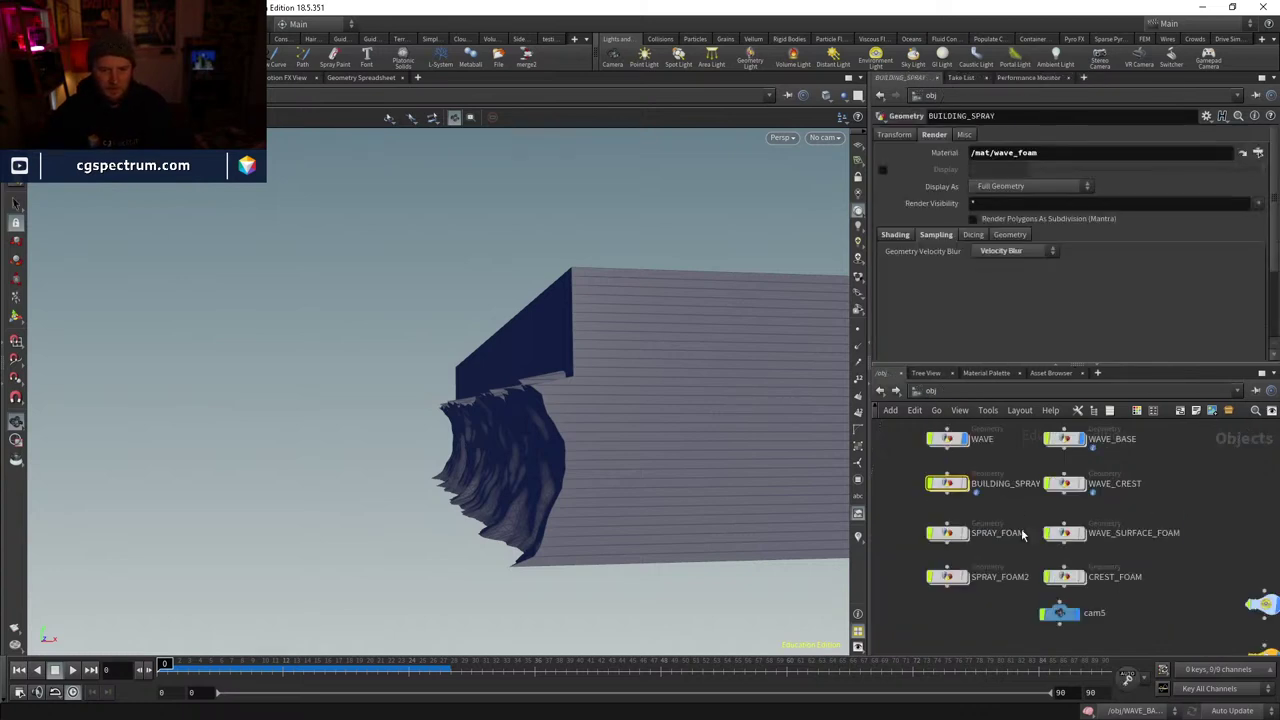
pyautogui.doubleClick(1062, 439)
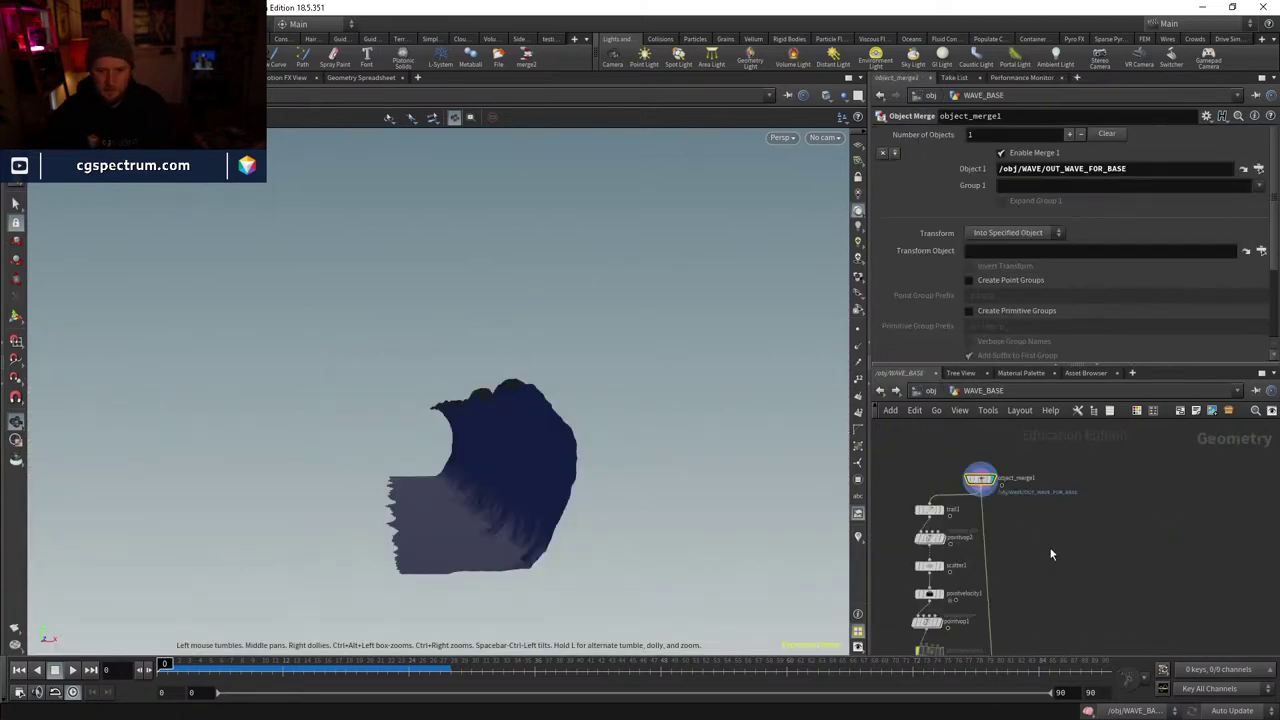
pyautogui.scroll(5, 1018, 485)
pyautogui.hotkey('ctrl', 'c')
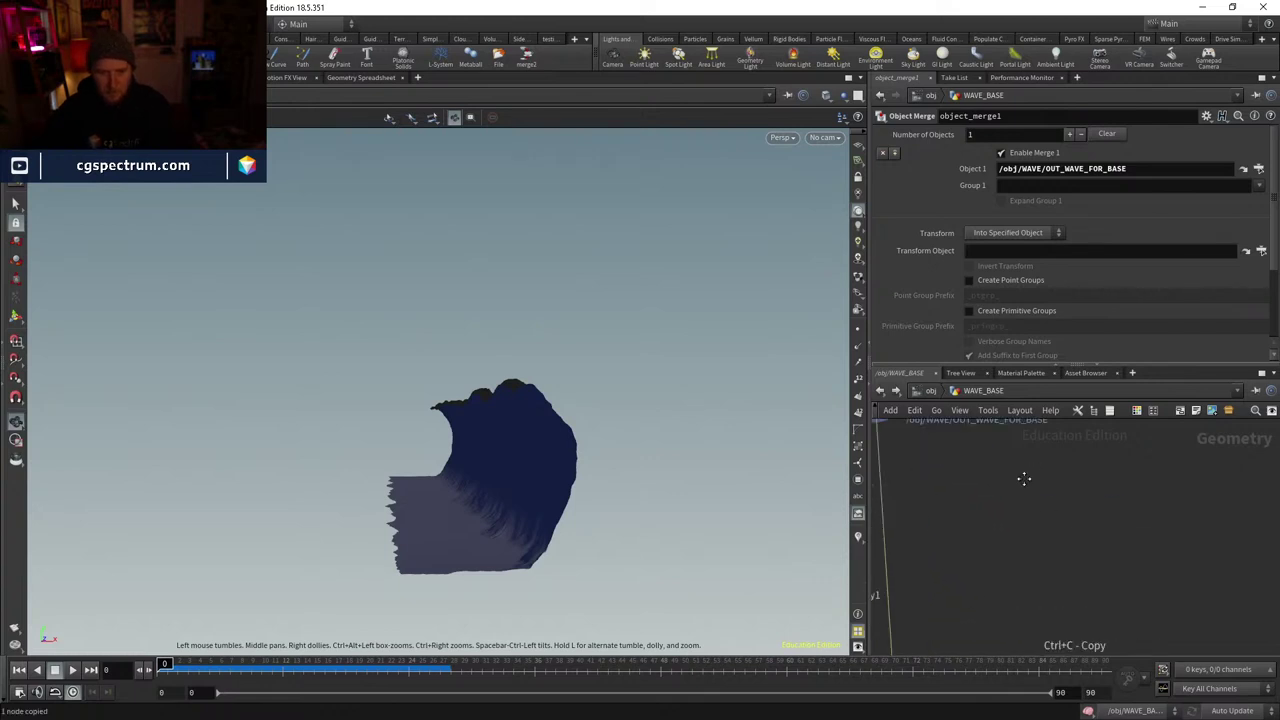
pyautogui.hotkey('ctrl', 'v')
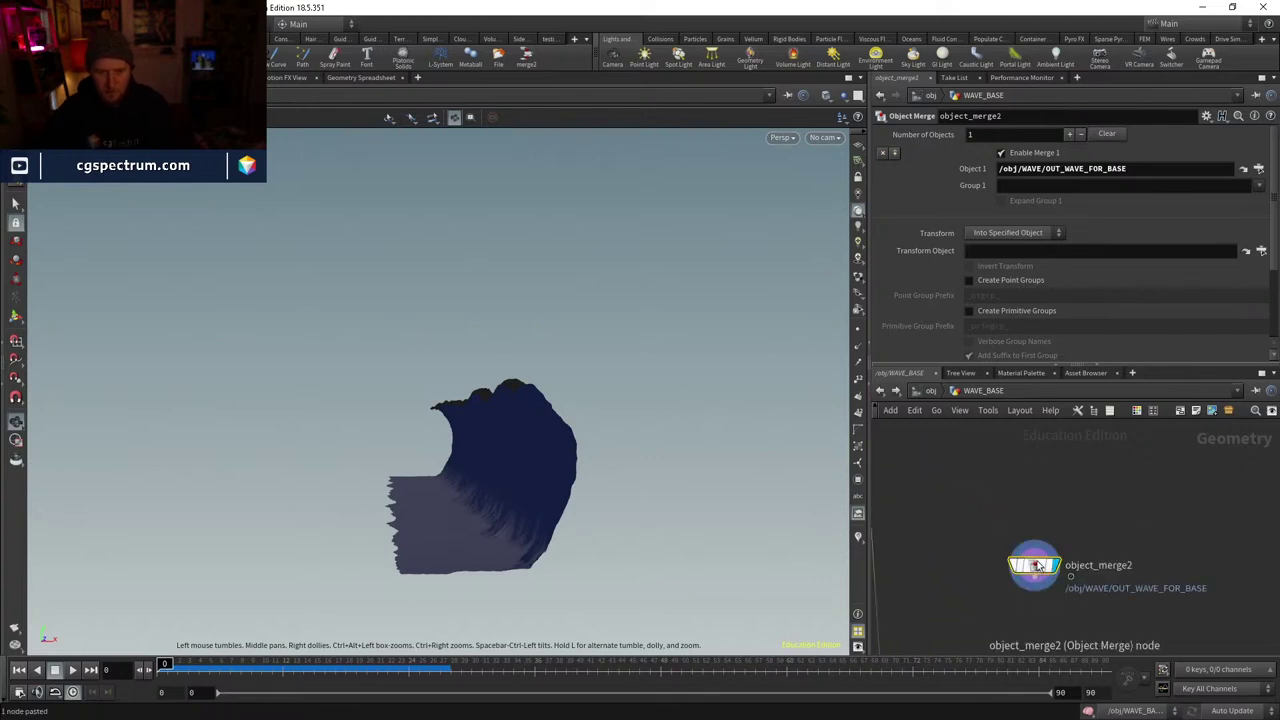
pyautogui.click(1258, 169)
pyautogui.scroll(-3, 1203, 169)
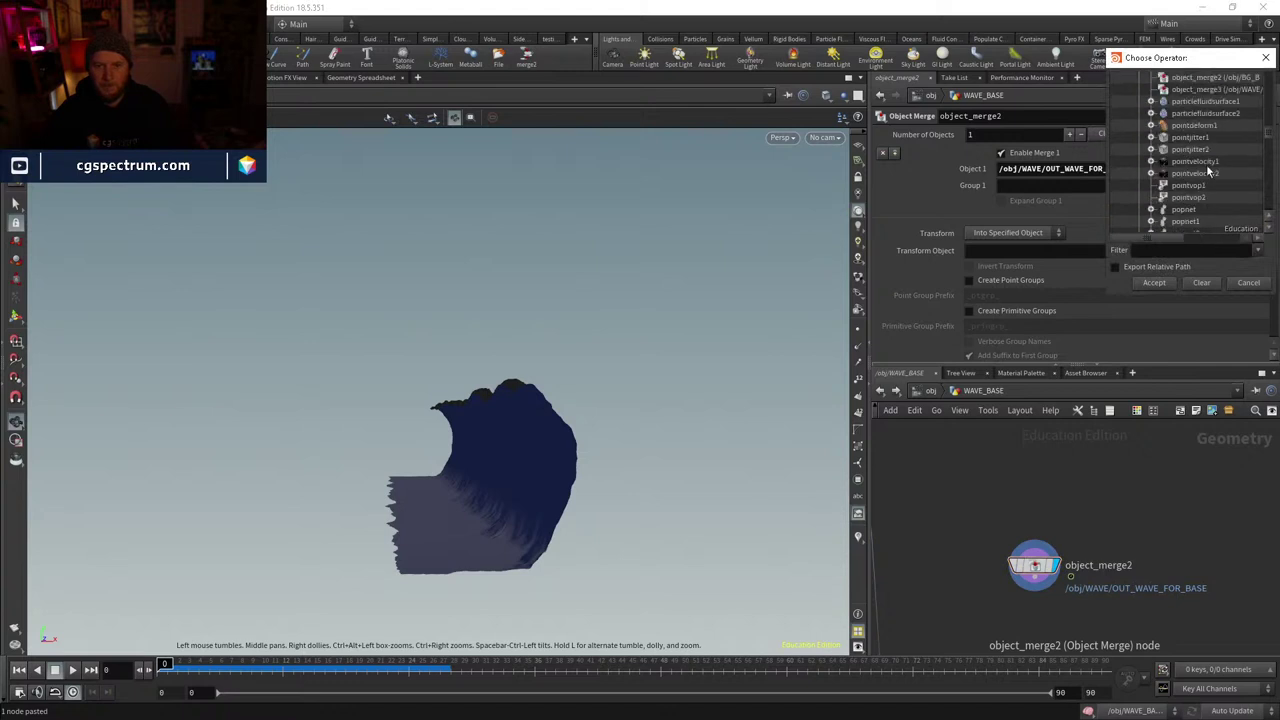
pyautogui.scroll(5, 1203, 169)
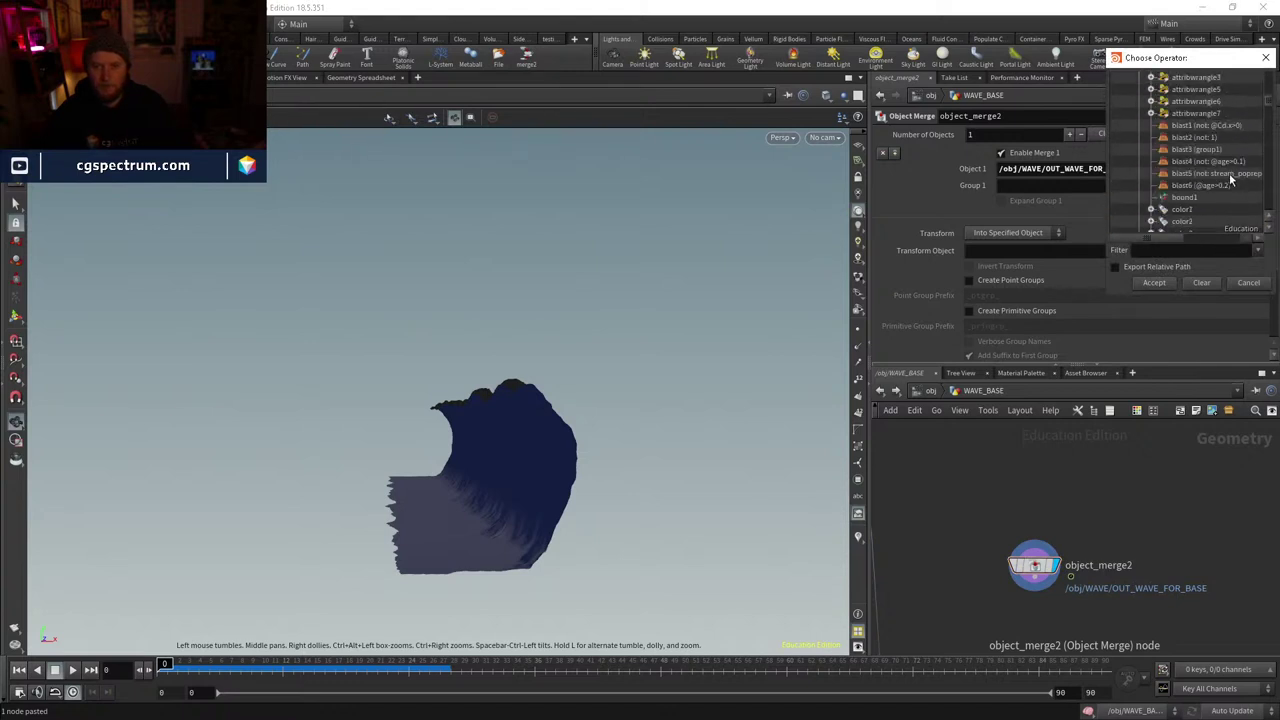
pyautogui.scroll(2, 1230, 177)
pyautogui.click(1218, 175)
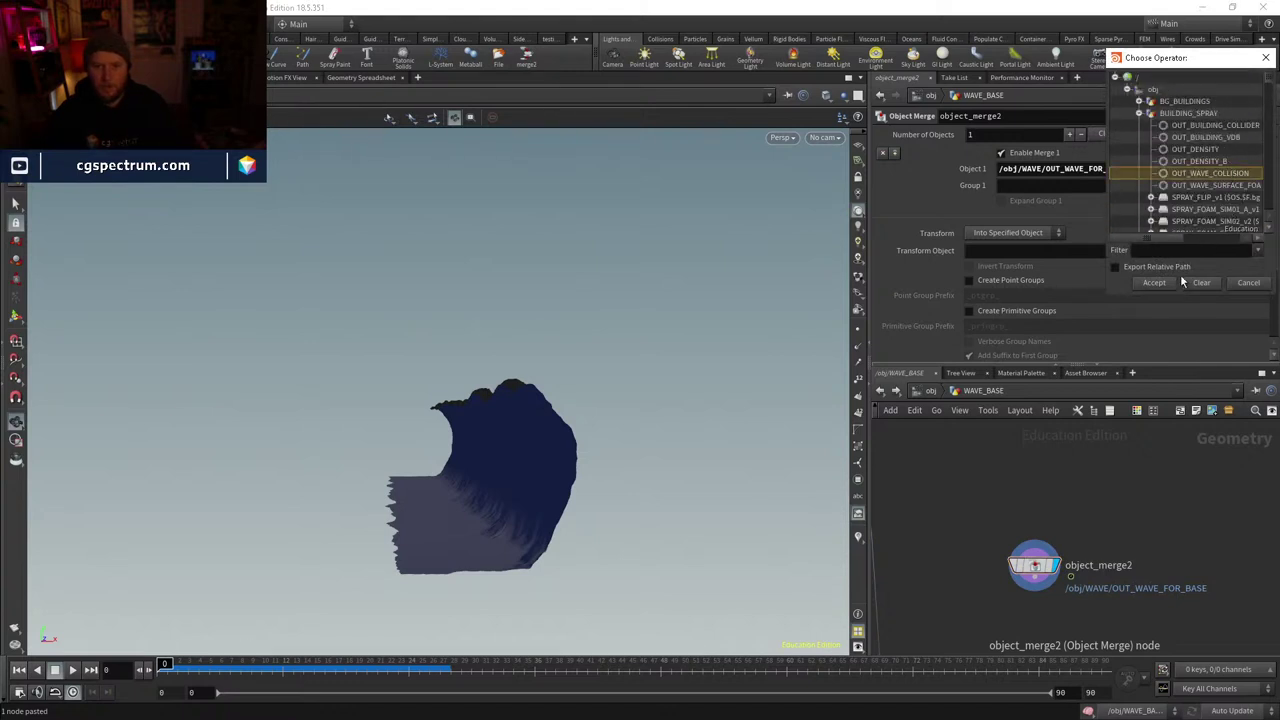
pyautogui.click(1153, 283)
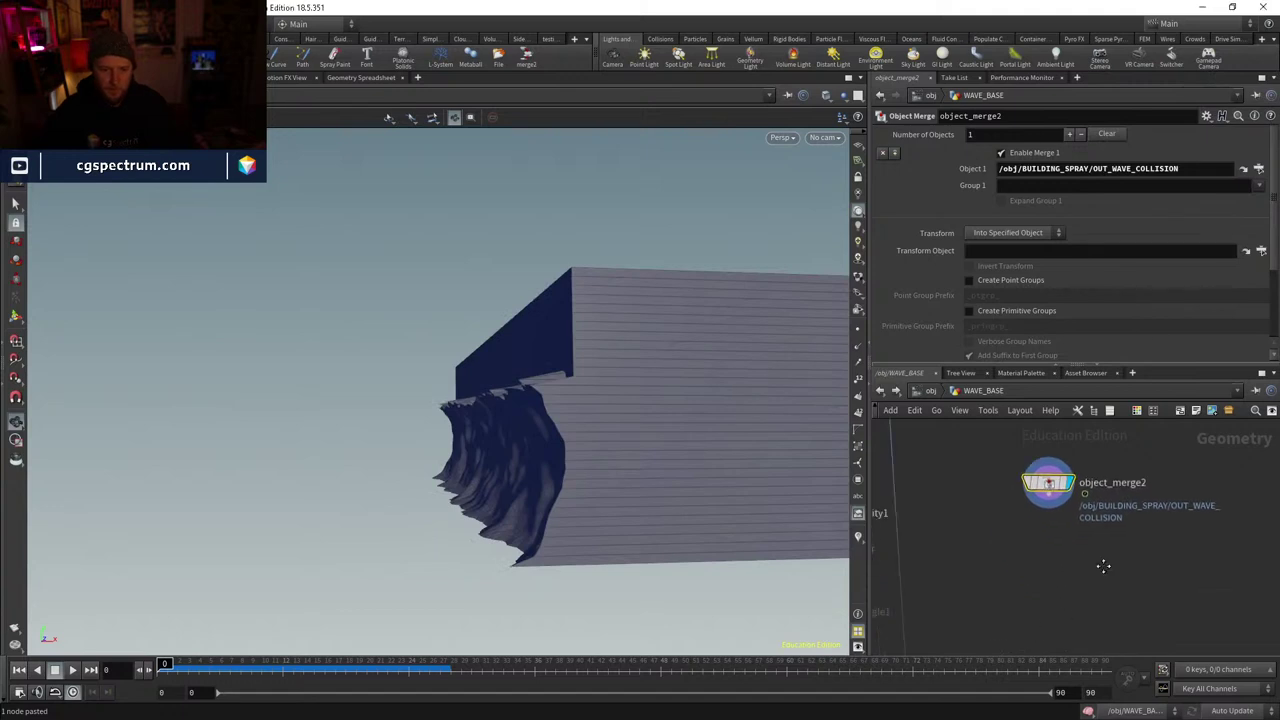
pyautogui.press('Tab')
pyautogui.press('Escape')
pyautogui.moveTo(530, 390); pyautogui.dragTo(1147, 197)
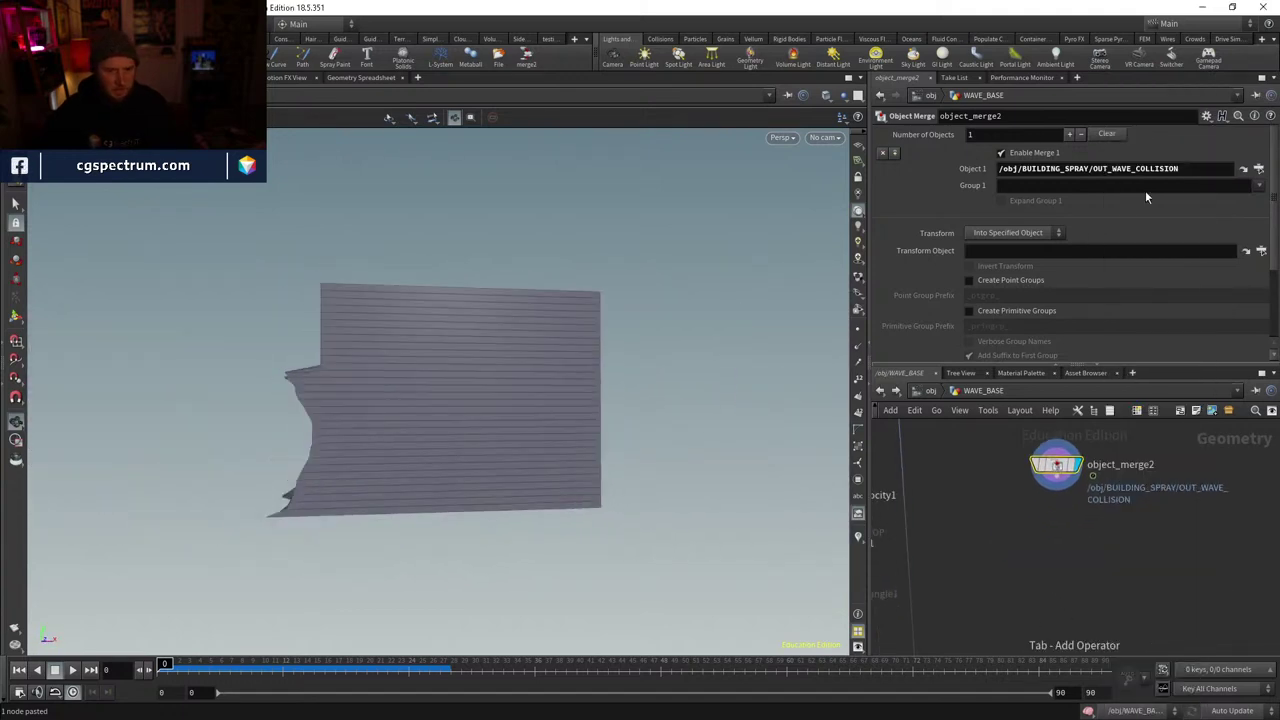
# - Copy extrudevolume1 from BUILDING_SPRAY into WAVE_BASE, feed object_merge2 into it, and lower Depth from 10
pyautogui.click(1243, 168)
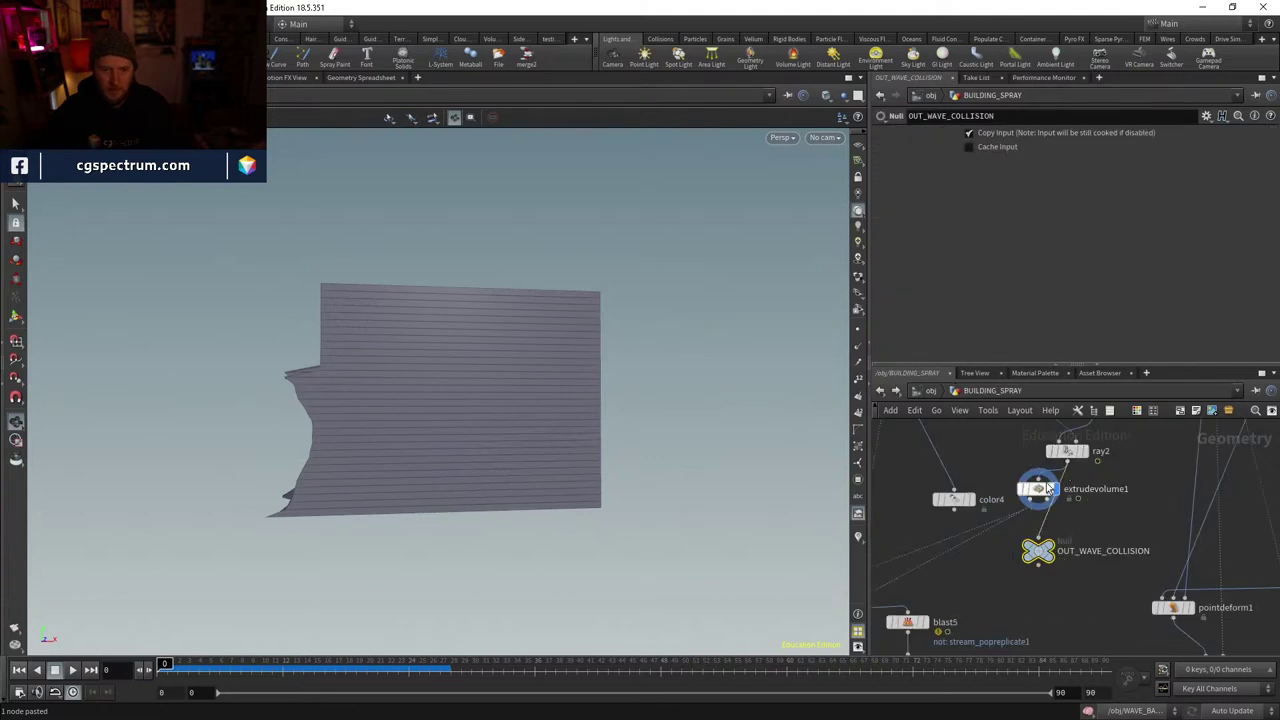
pyautogui.click(1045, 488)
pyautogui.hotkey('ctrl', 'c')
pyautogui.press('u')
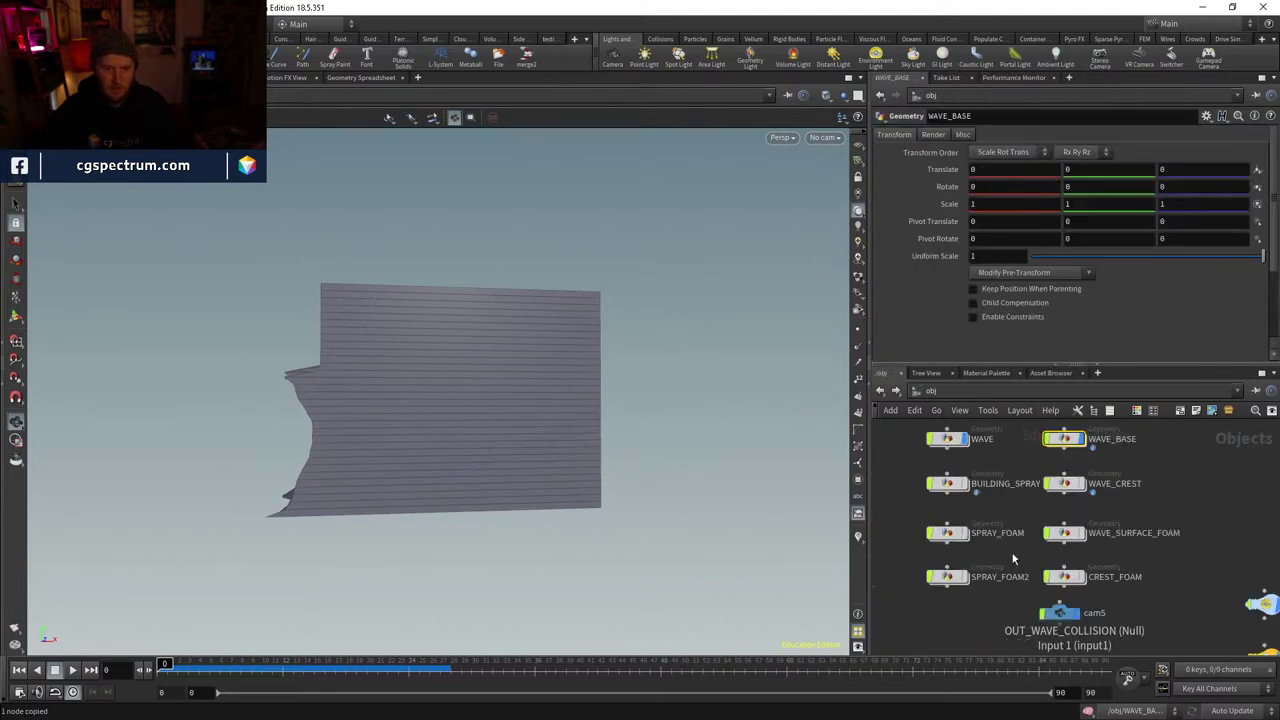
pyautogui.press('i')
pyautogui.hotkey('ctrl', 'v')
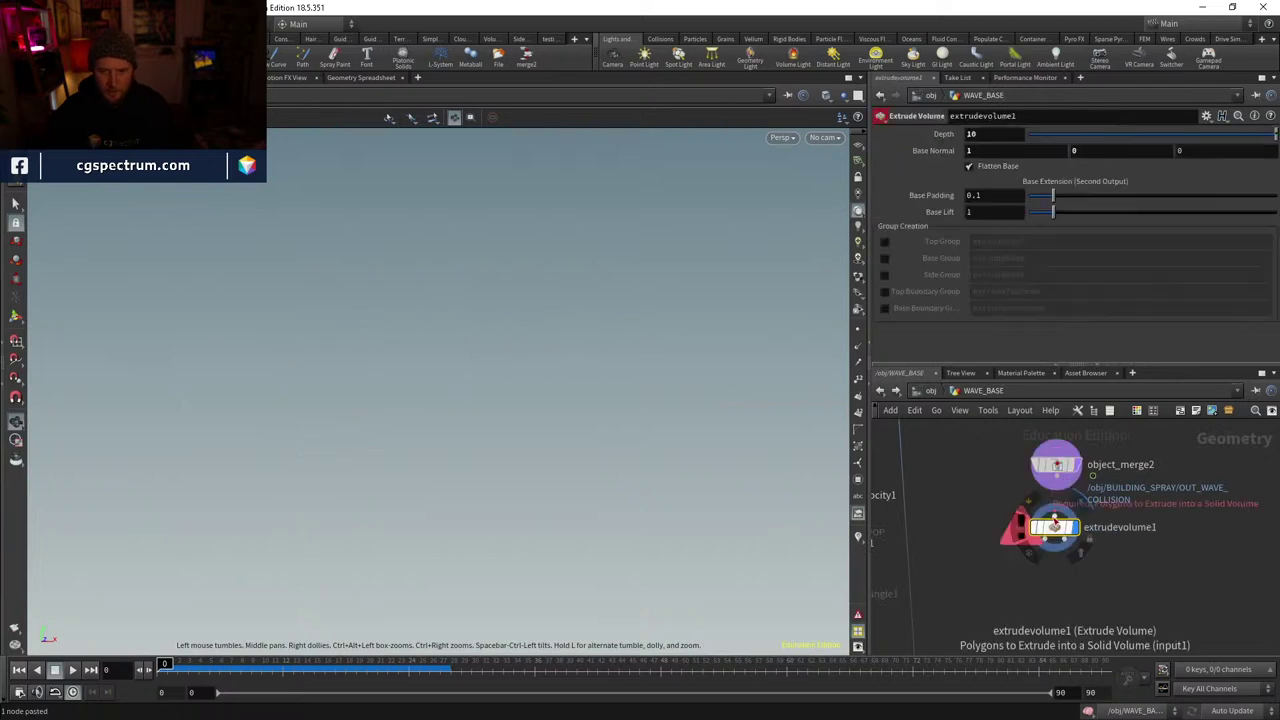
pyautogui.moveTo(1055, 517); pyautogui.dragTo(1057, 488)
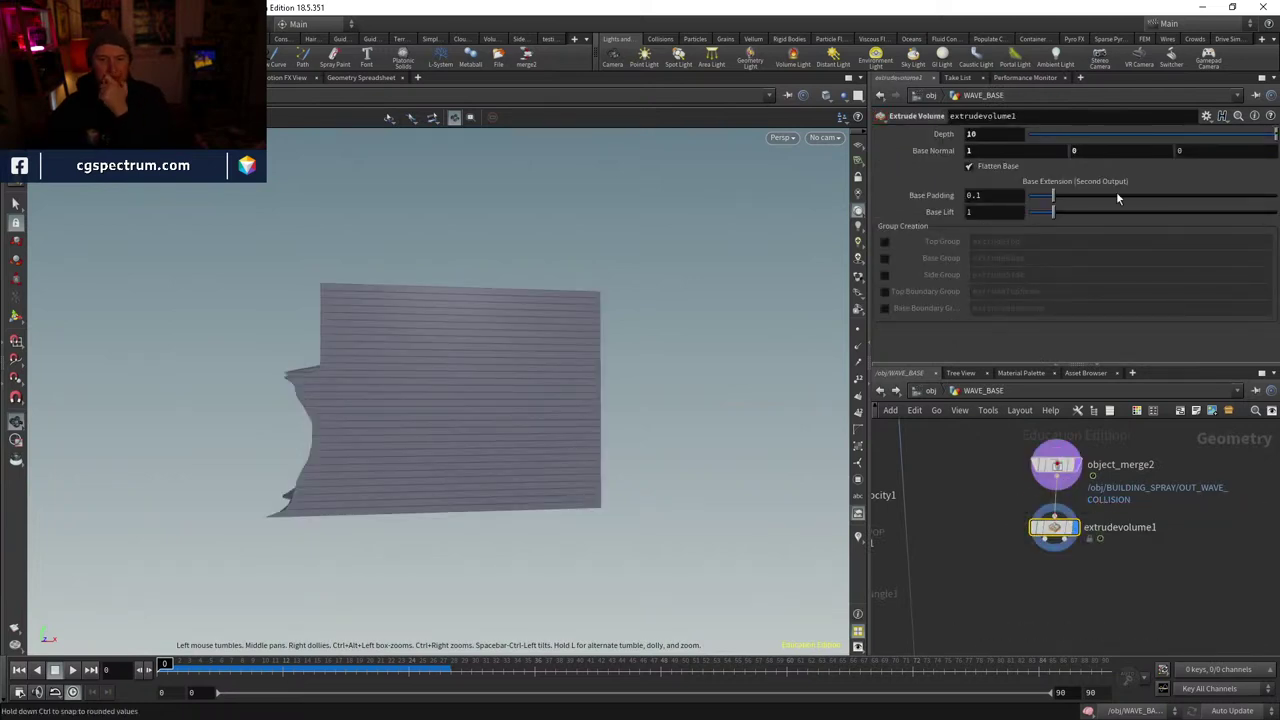
pyautogui.moveTo(1138, 133); pyautogui.dragTo(1068, 157)
pyautogui.moveTo(989, 135); pyautogui.dragTo(1048, 228, button='middle')
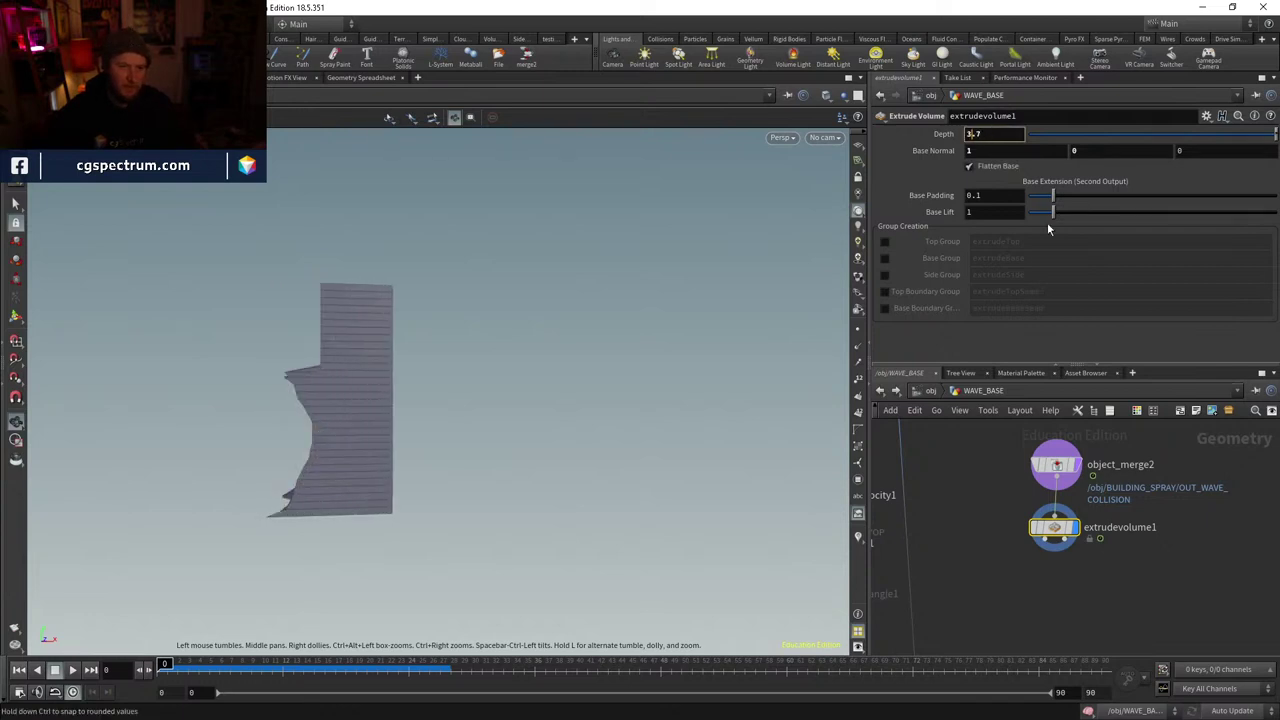
pyautogui.press('Tab')
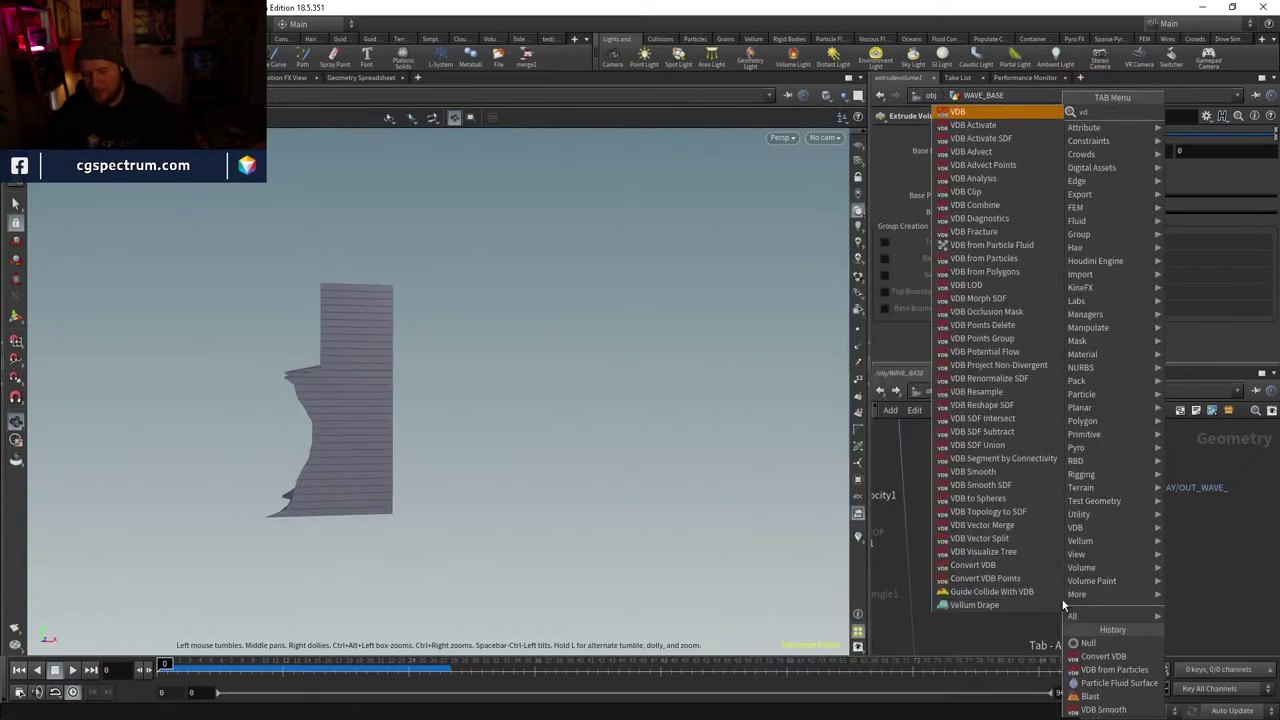
# - Add a VDB from Polygons node below extrudevolume1 with Voxel Size .05
pyautogui.write('vdb from')
pyautogui.press('Down')
pyautogui.press('Return')
pyautogui.click(1061, 598)
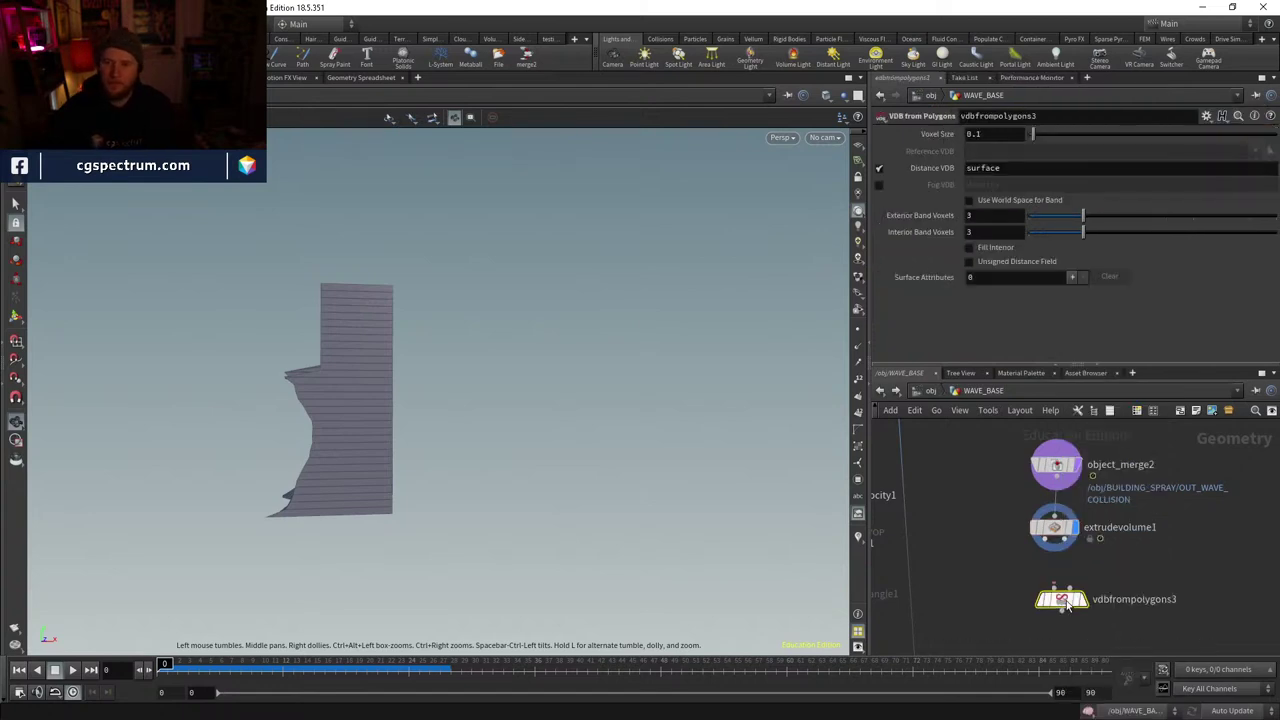
pyautogui.moveTo(1083, 603); pyautogui.dragTo(1071, 596)
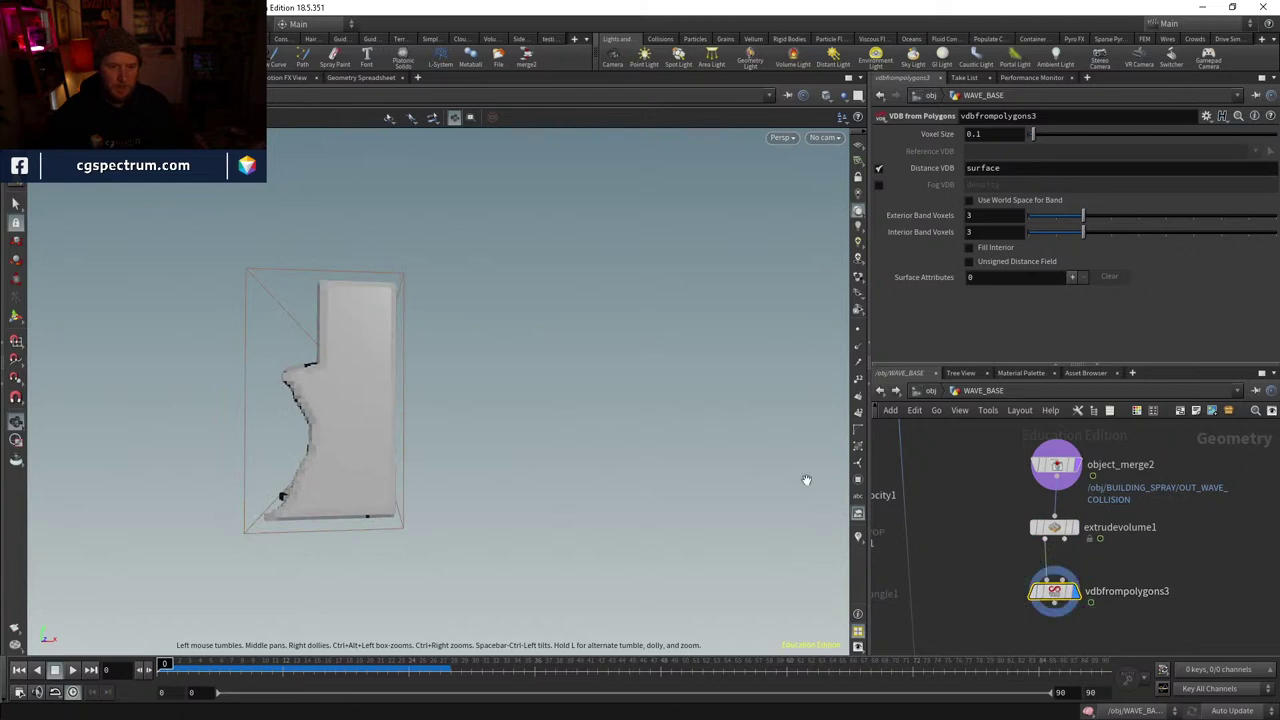
pyautogui.moveTo(806, 480); pyautogui.dragTo(977, 319)
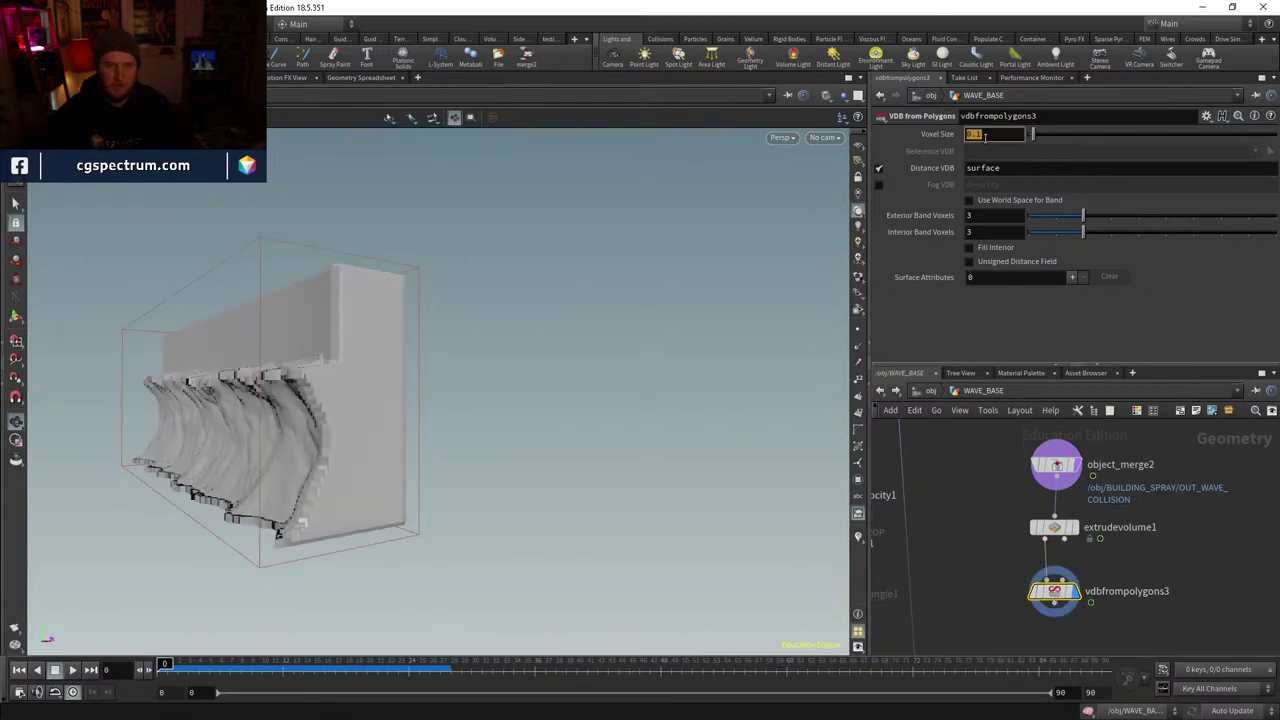
pyautogui.write('.05')
pyautogui.press('Return')
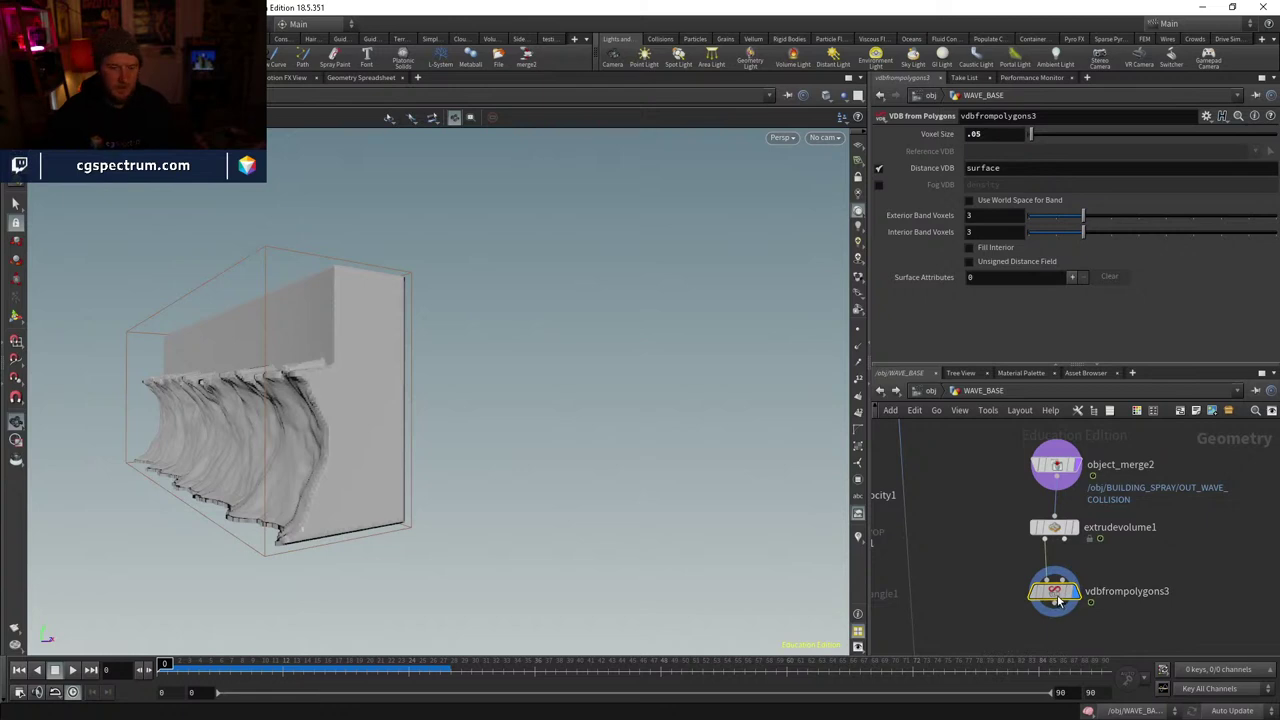
pyautogui.moveTo(1106, 561); pyautogui.dragTo(1270, 495, button='middle')
pyautogui.moveTo(919, 584); pyautogui.dragTo(1256, 515)
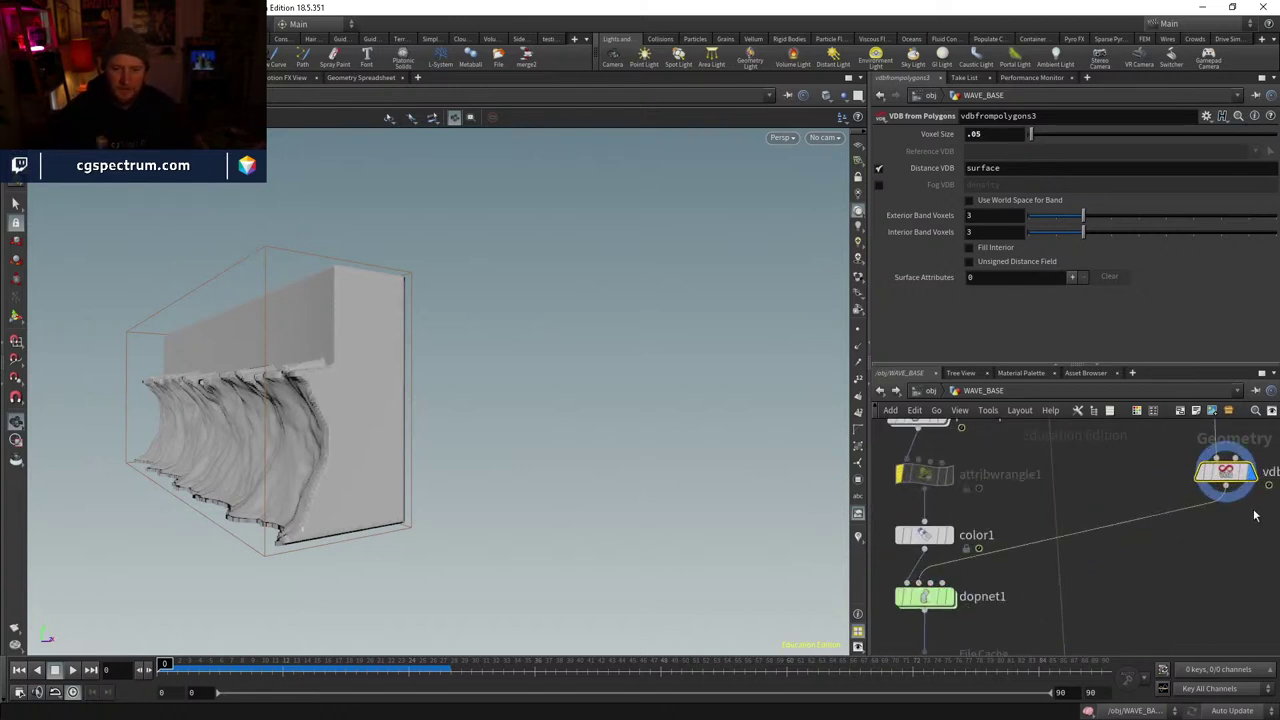
pyautogui.moveTo(1256, 520); pyautogui.dragTo(1121, 591, button='middle')
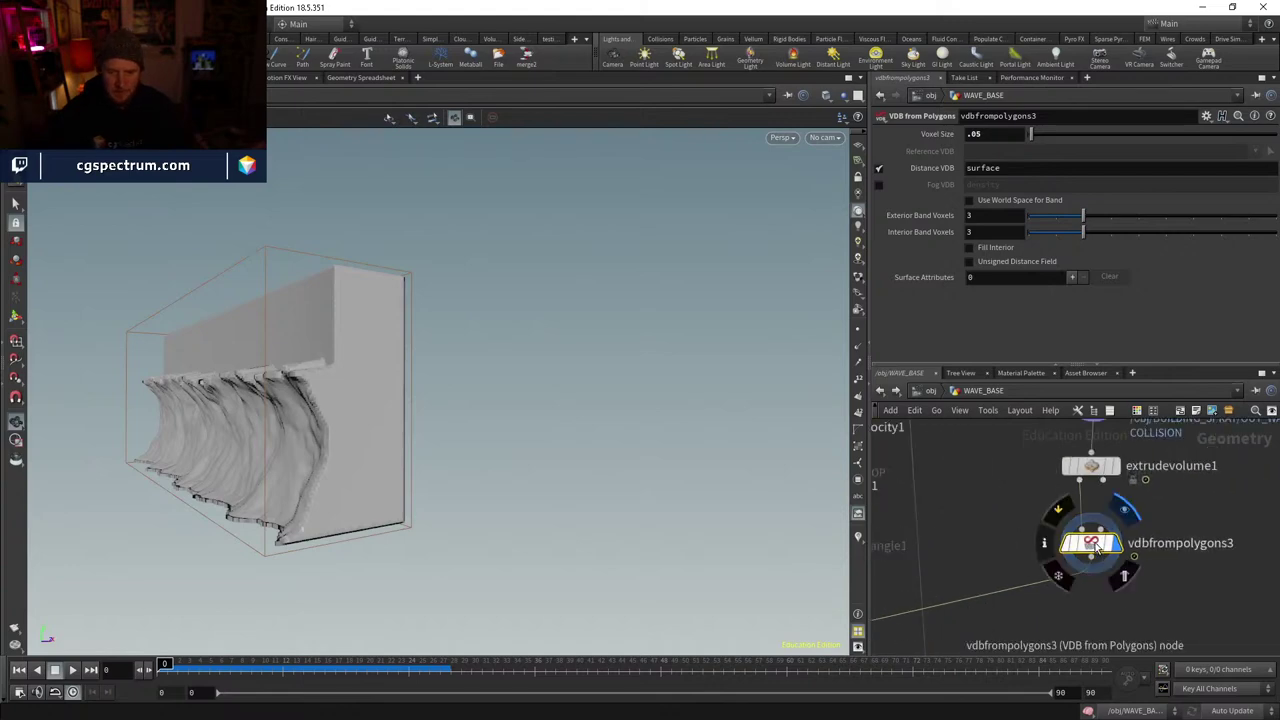
# - Insert a null named OUT_WAVE_GEO between extrudevolume1 and vdbfrompolygons3
pyautogui.press('Tab')
pyautogui.moveTo(1140, 515)
pyautogui.click(965, 233)
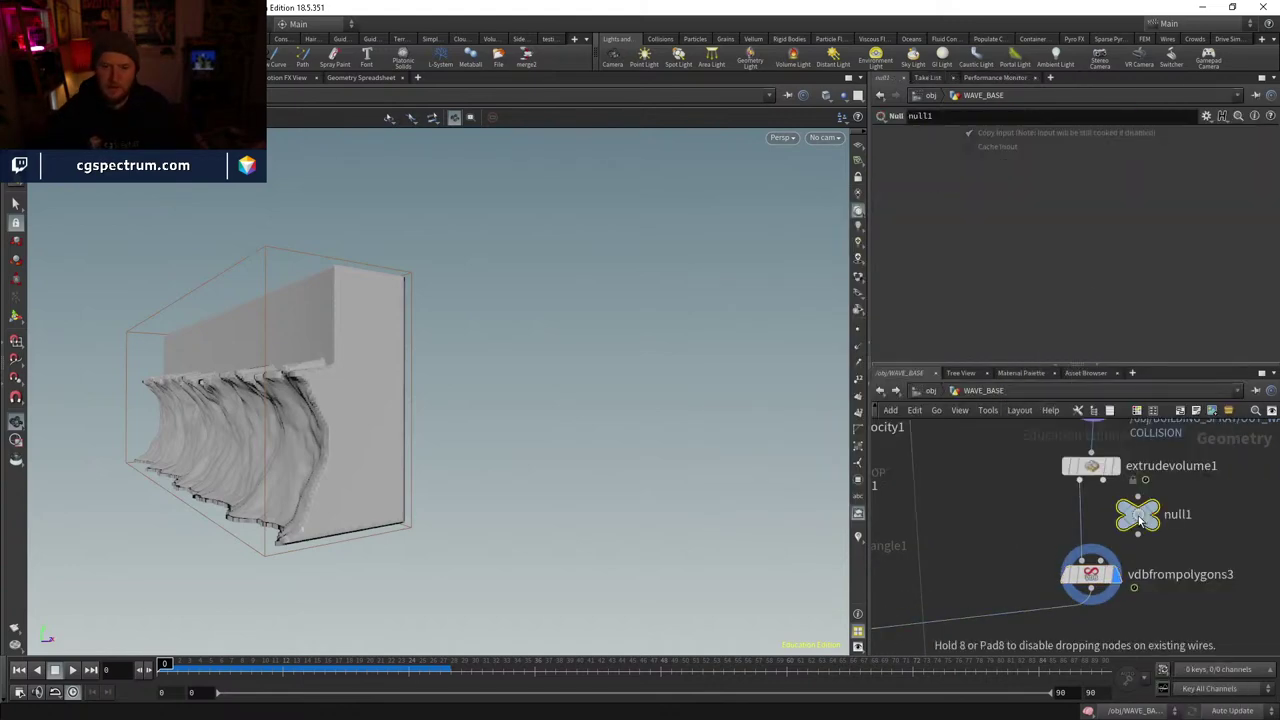
pyautogui.doubleClick(1122, 530)
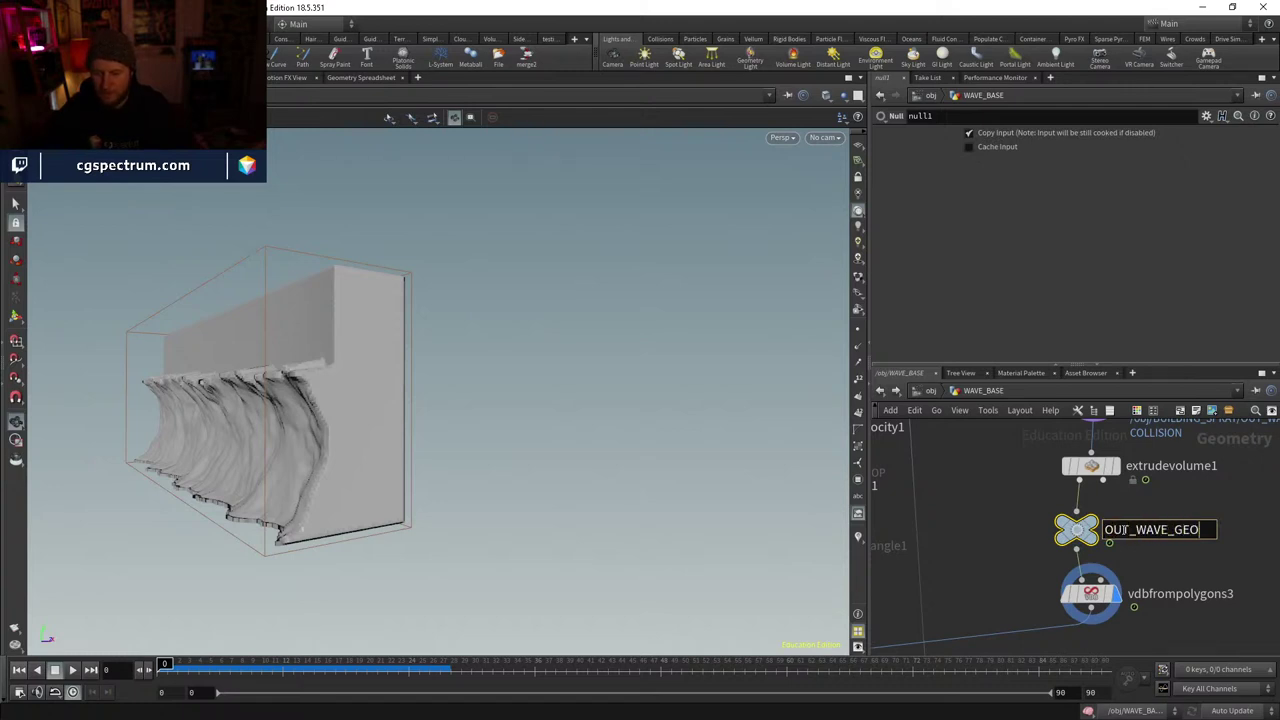
pyautogui.write('OUT_WAVE_GEO')
pyautogui.press('Return')
# - Paste a copy of the null under vdbfrompolygons3 and rename it to OUT_WAVE_VDB
pyautogui.hotkey('ctrl', 'c')
pyautogui.hotkey('ctrl', 'v')
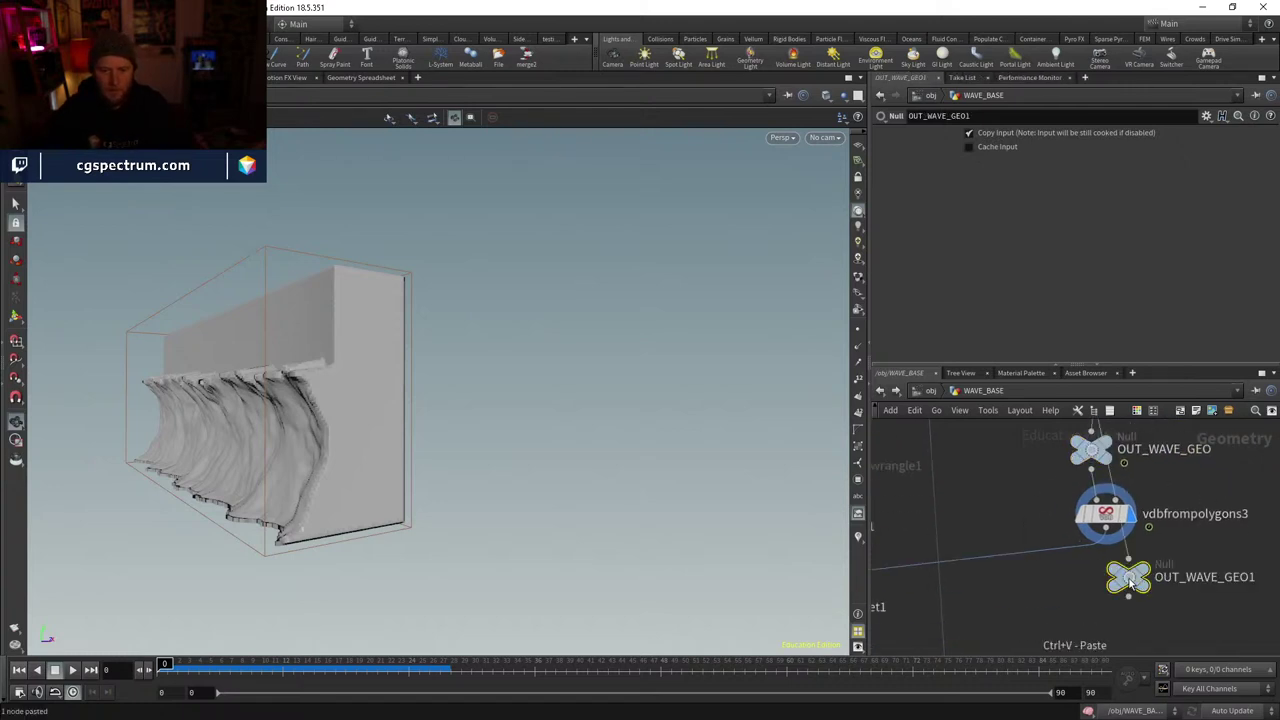
pyautogui.moveTo(1130, 580); pyautogui.dragTo(1104, 575)
pyautogui.doubleClick(1190, 575)
pyautogui.moveTo(1205, 575); pyautogui.dragTo(1268, 583)
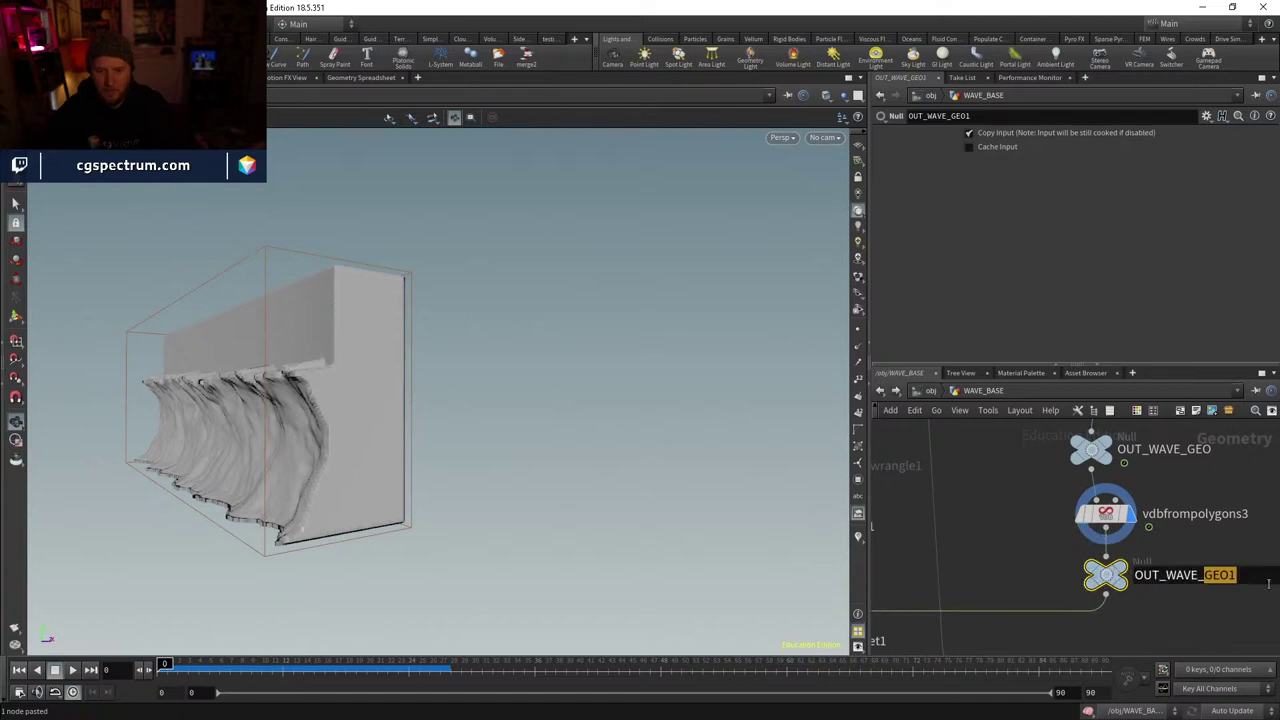
pyautogui.scroll(-3, 1098, 559)
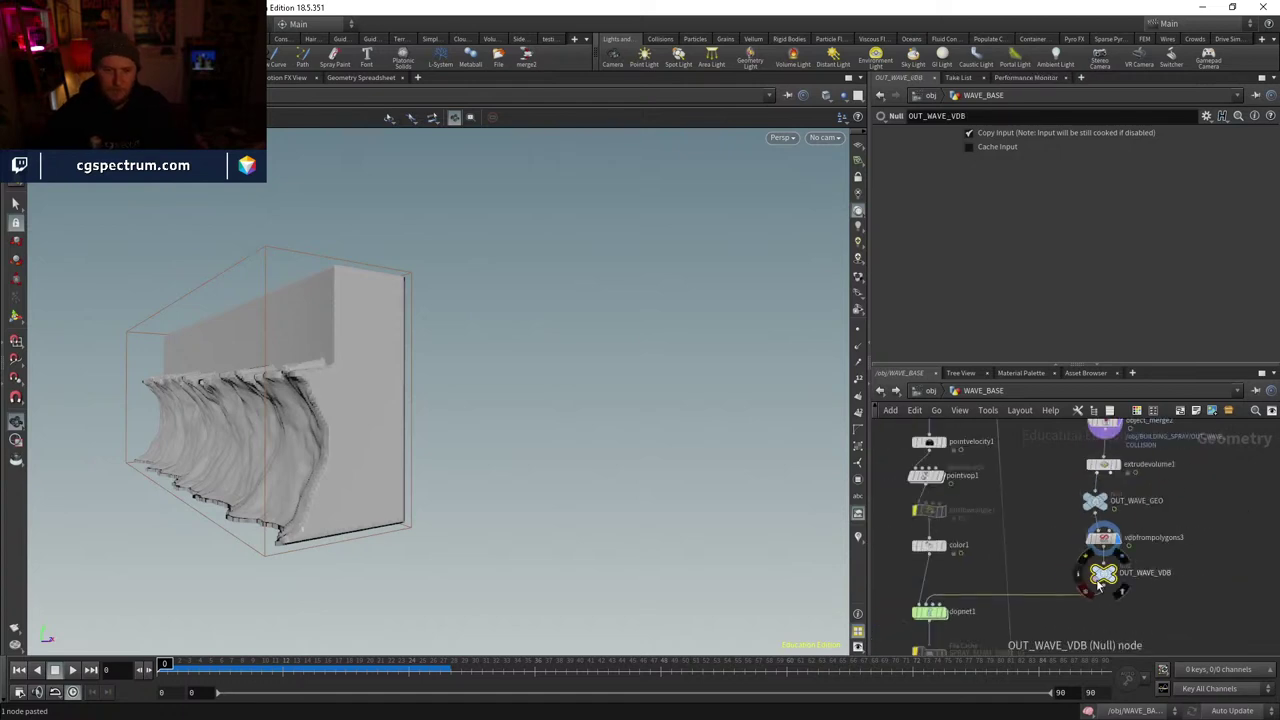
pyautogui.scroll(4, 1098, 559)
# - Inside dopnet1, place the pasted staticobject2 beside flipobject1 and wire it into merge2
pyautogui.press('y')
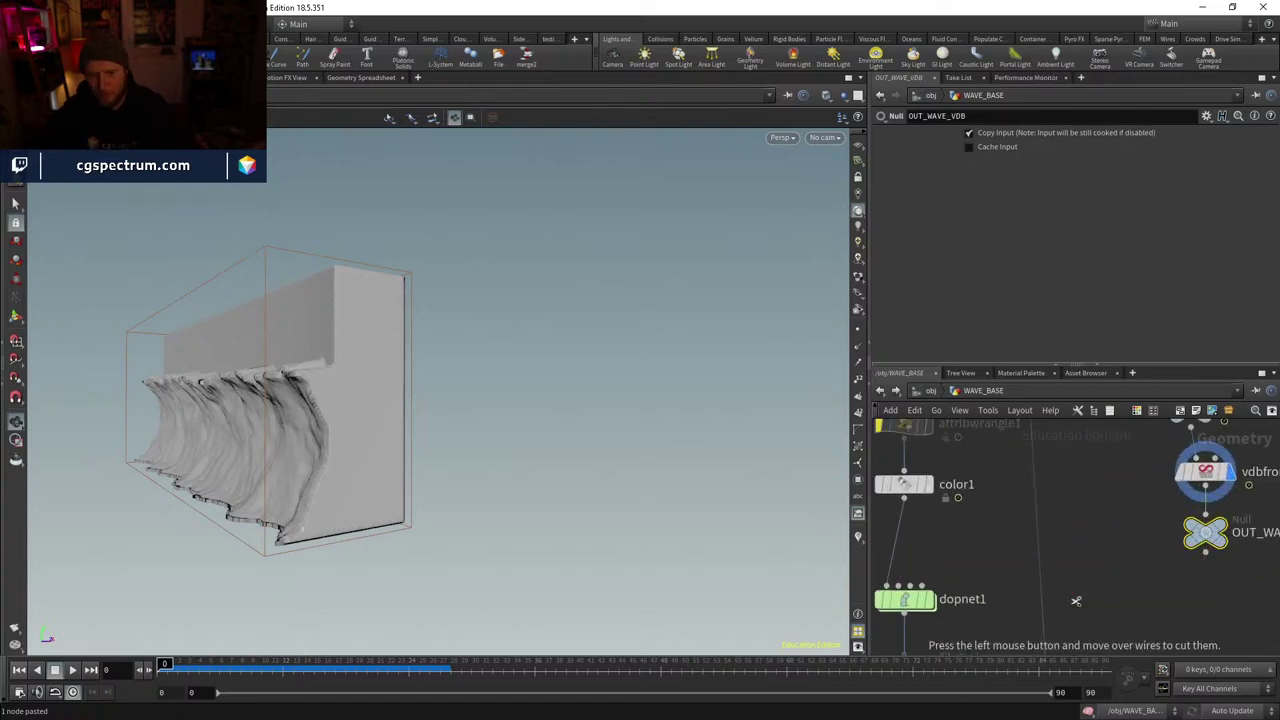
pyautogui.doubleClick(905, 599)
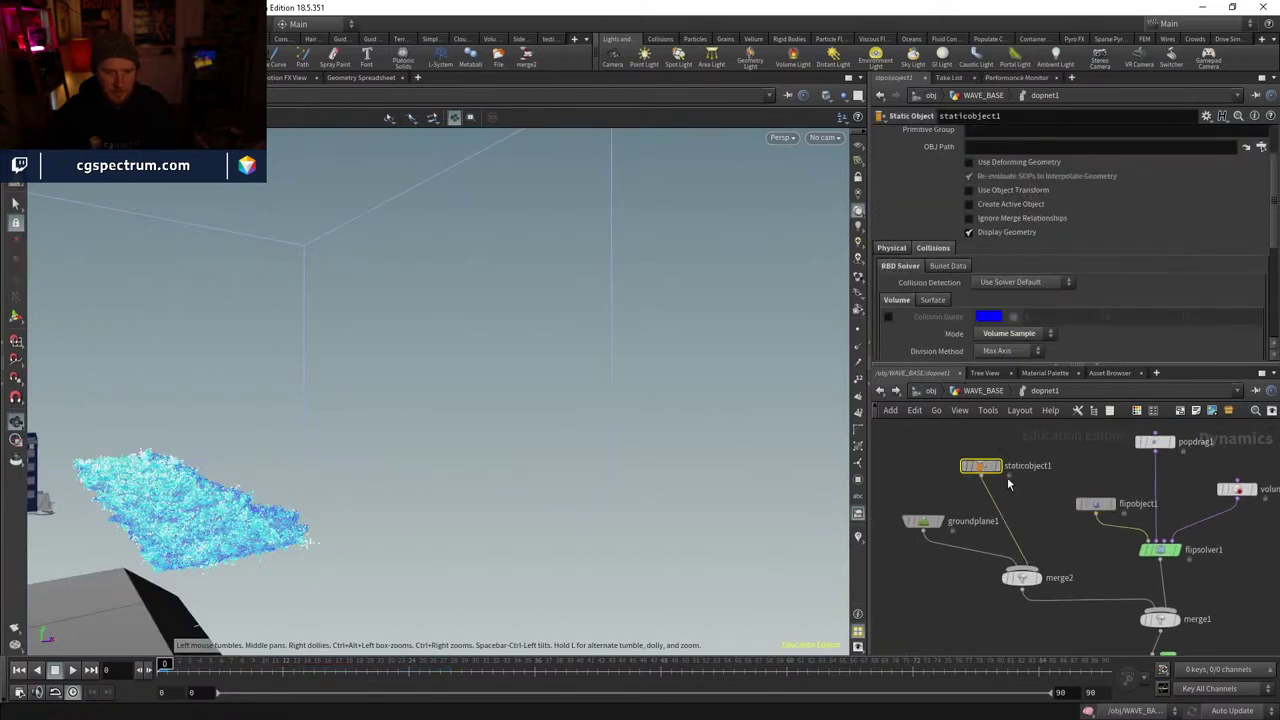
pyautogui.click(1032, 494)
pyautogui.click(1033, 503)
pyautogui.click(1022, 569)
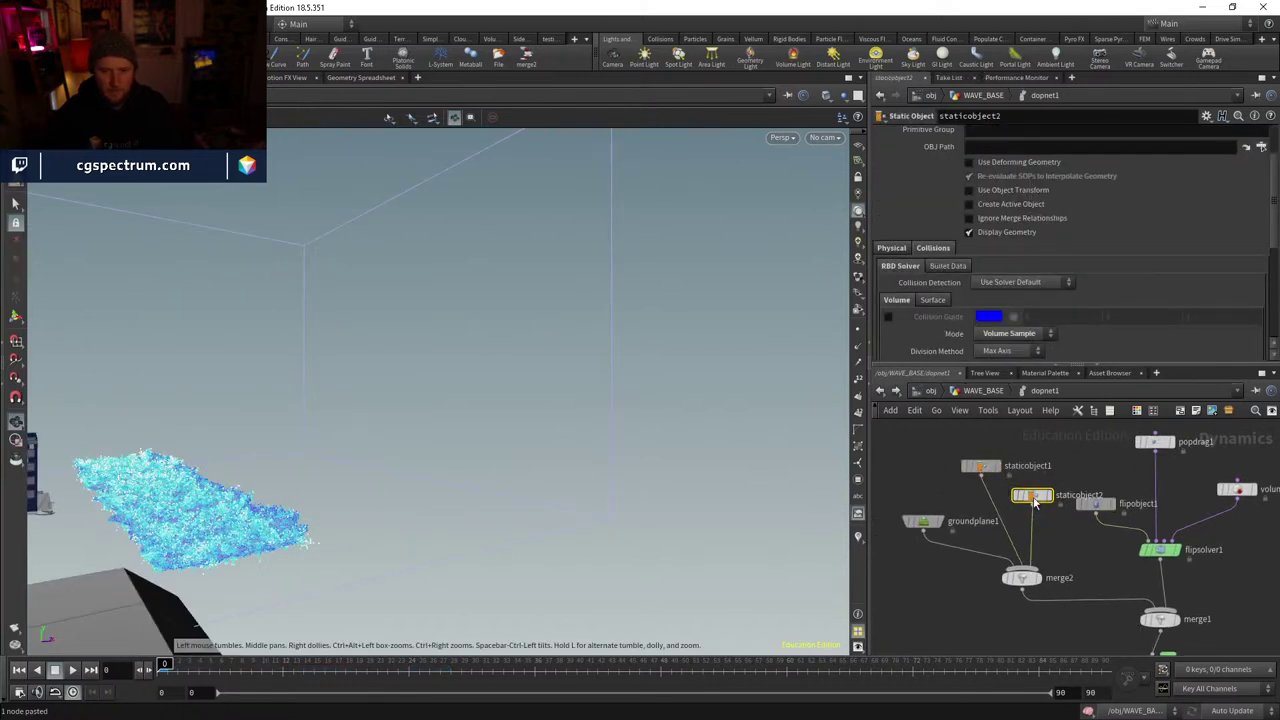
# - Set staticobject2's SOP Path to ../../OUT_WAVE_GEO/, enable deforming geometry, and disable SOP re-evaluation and object transform
pyautogui.scroll(3, 1104, 287)
pyautogui.moveTo(1190, 181); pyautogui.dragTo(808, 197)
pyautogui.press('BackSpace')
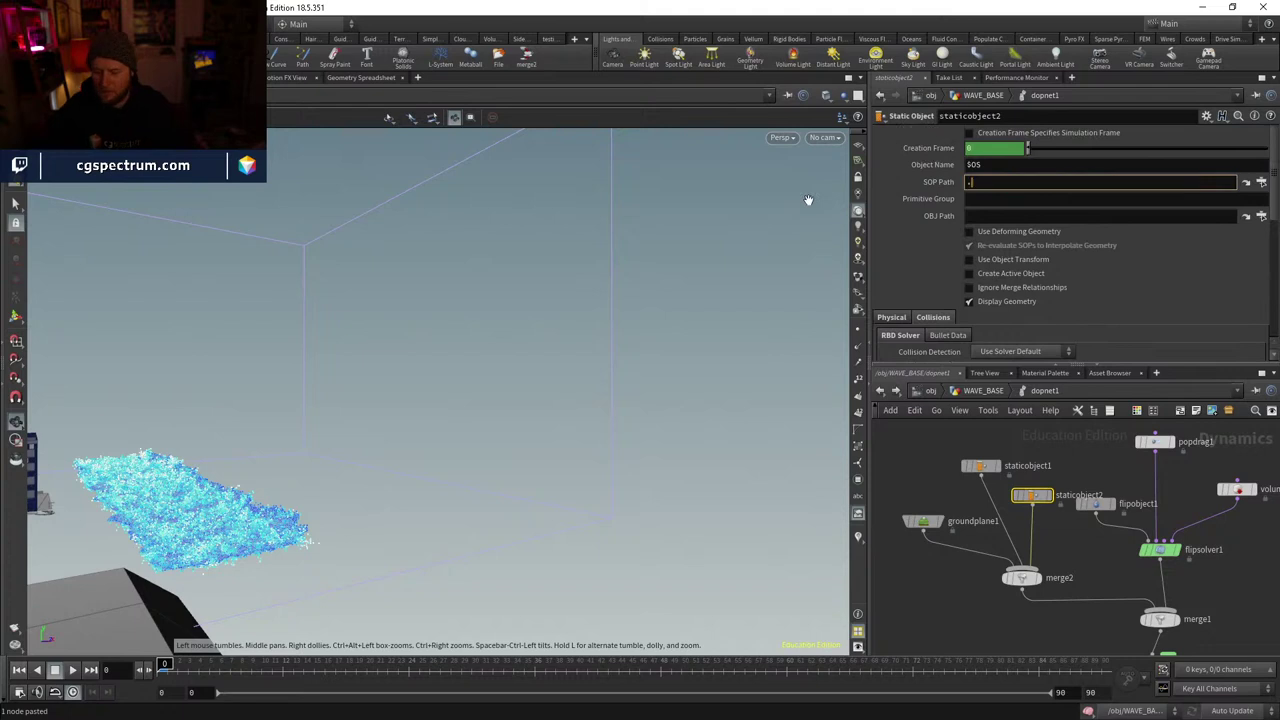
pyautogui.write('../../OUT_WAVE_GEO/')
pyautogui.press('Return')
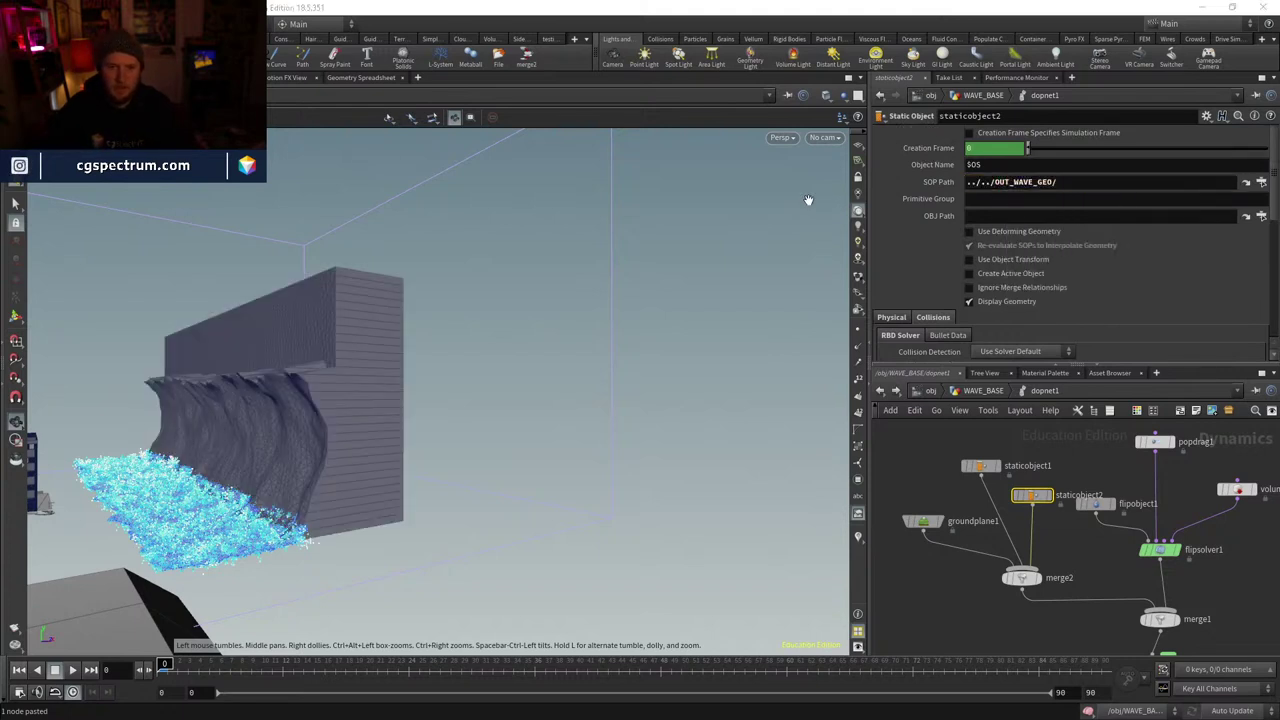
pyautogui.click(1008, 233)
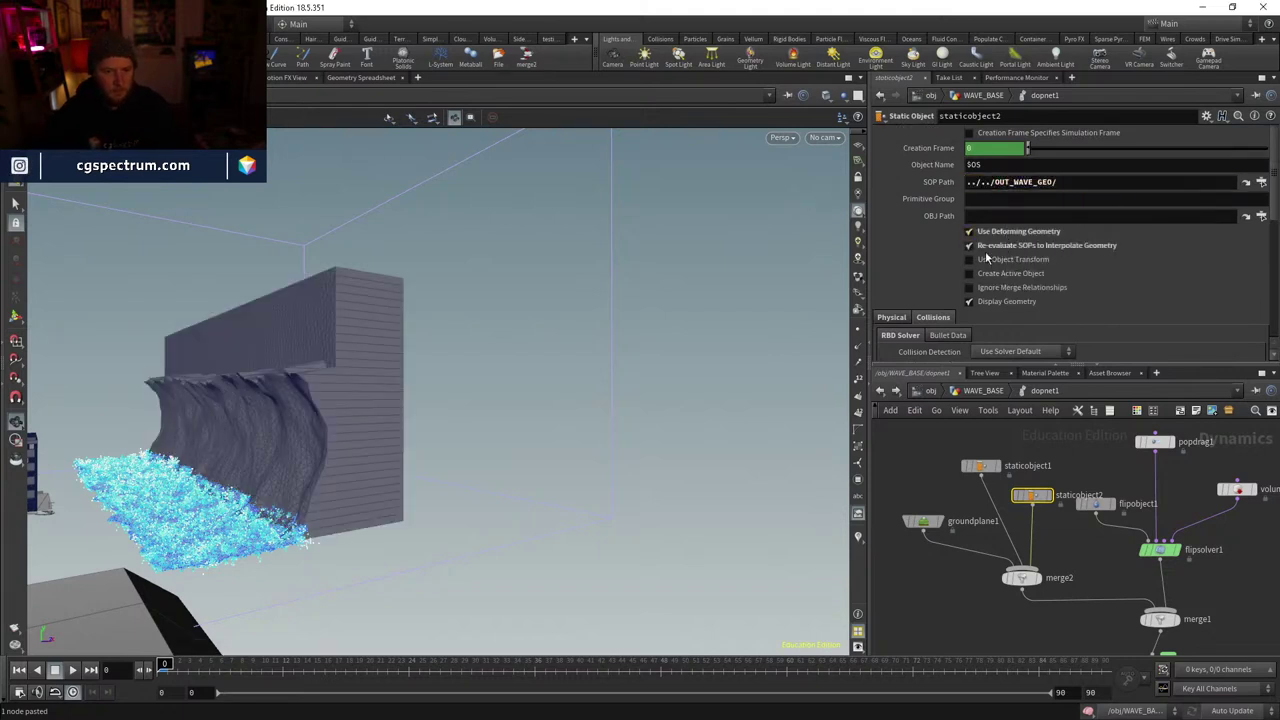
pyautogui.click(968, 245)
pyautogui.scroll(-1, 979, 271)
pyautogui.click(988, 224)
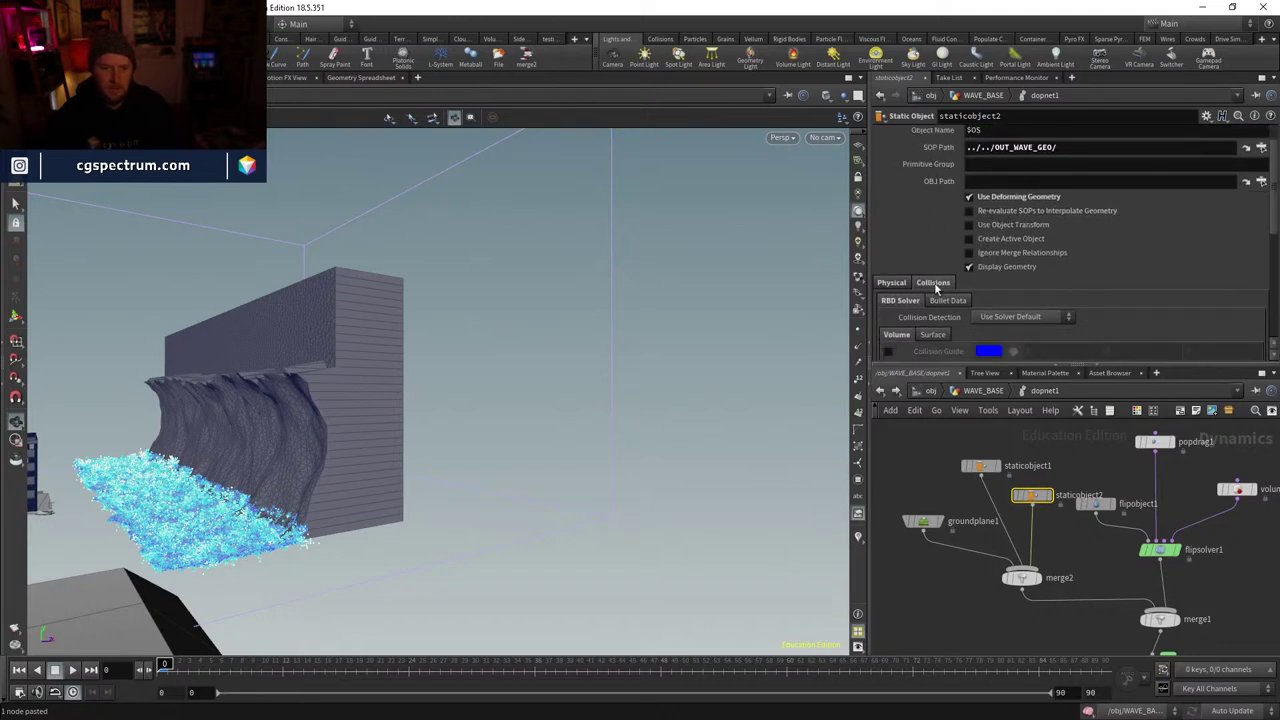
# - Set staticobject2's Proxy Volume to ../../OUT_WAVE_VDB/
pyautogui.scroll(-10, 893, 287)
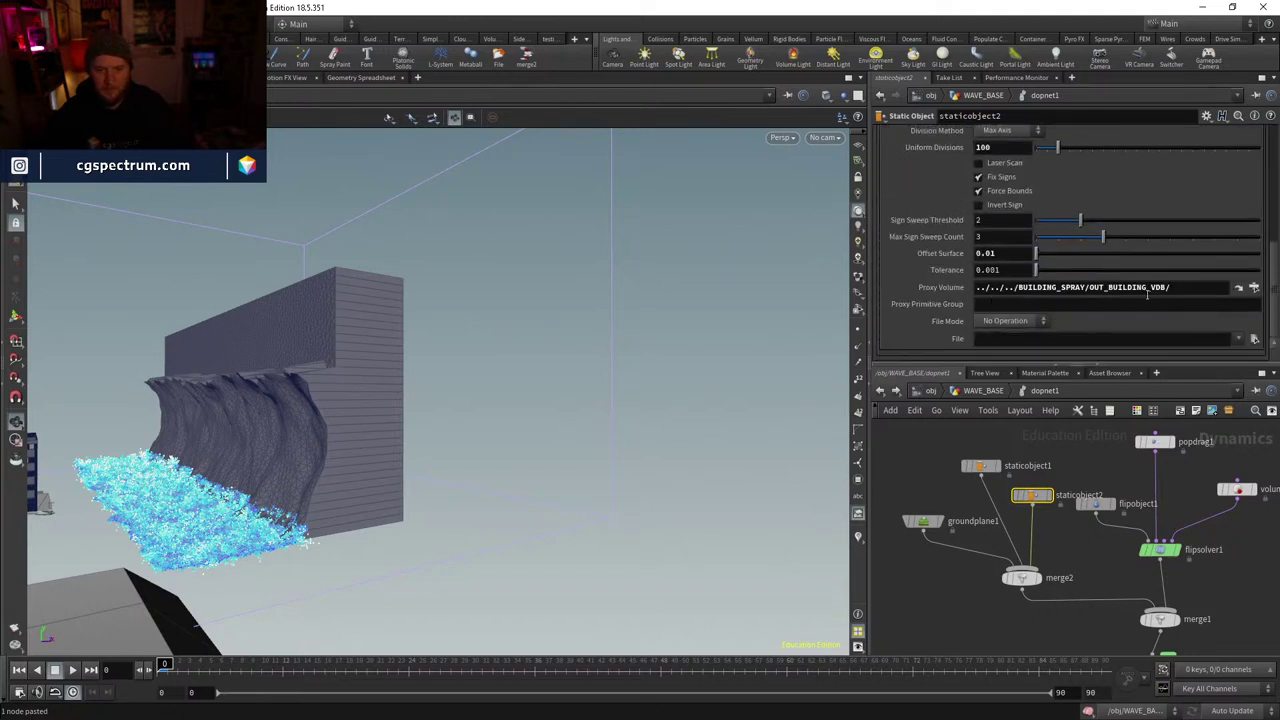
pyautogui.write('../../')
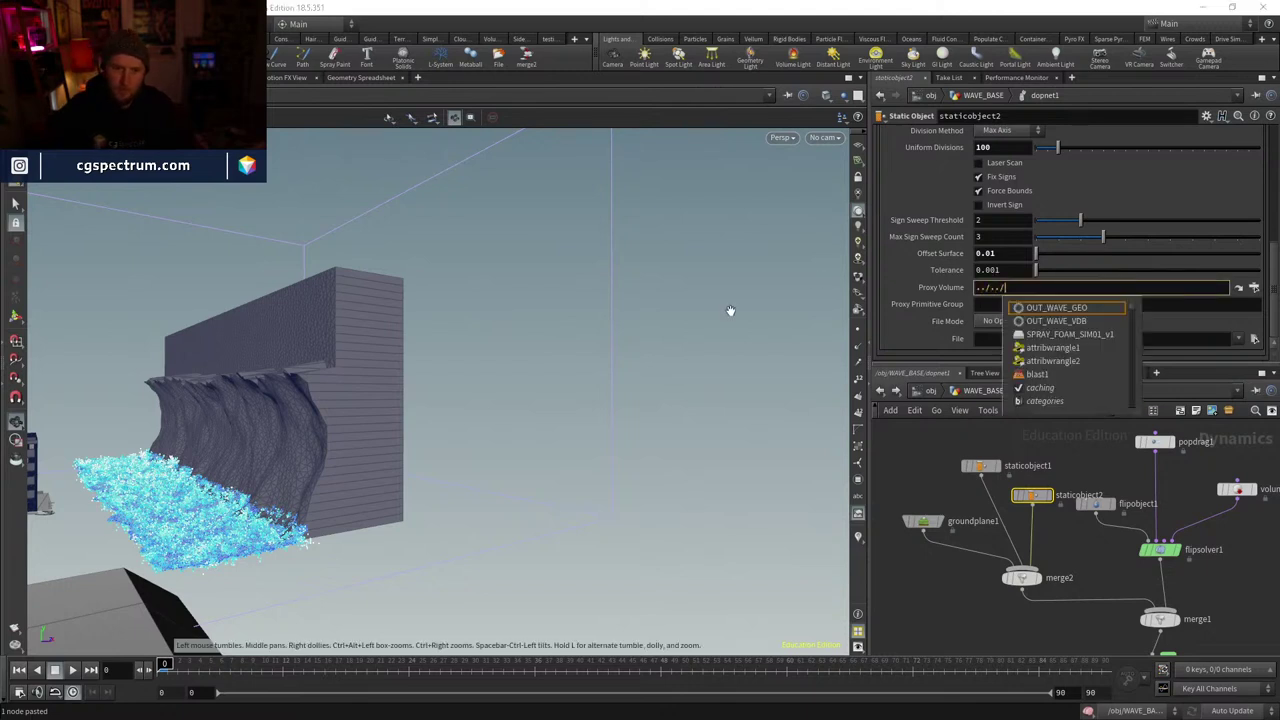
pyautogui.press('Down')
pyautogui.press('Return')
# - Hide the wall's blue collision guide while keeping the wave wall geometry displayed
pyautogui.scroll(5, 903, 265)
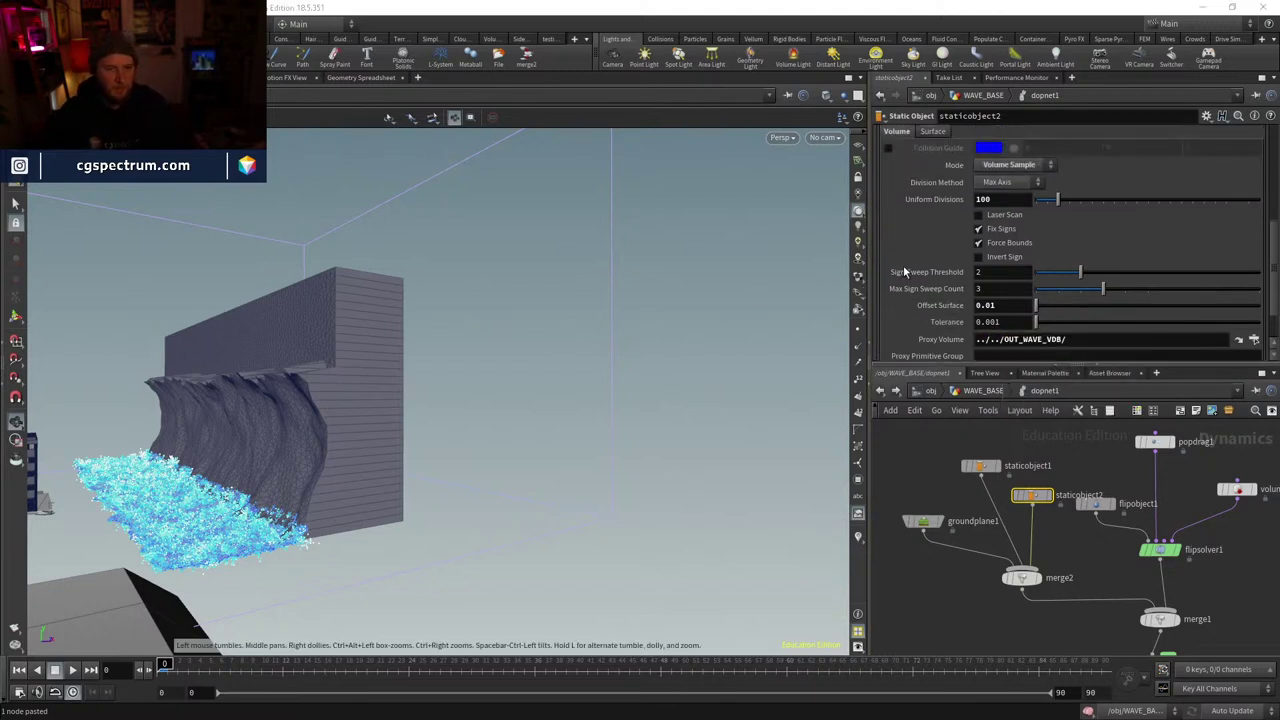
pyautogui.scroll(2, 994, 180)
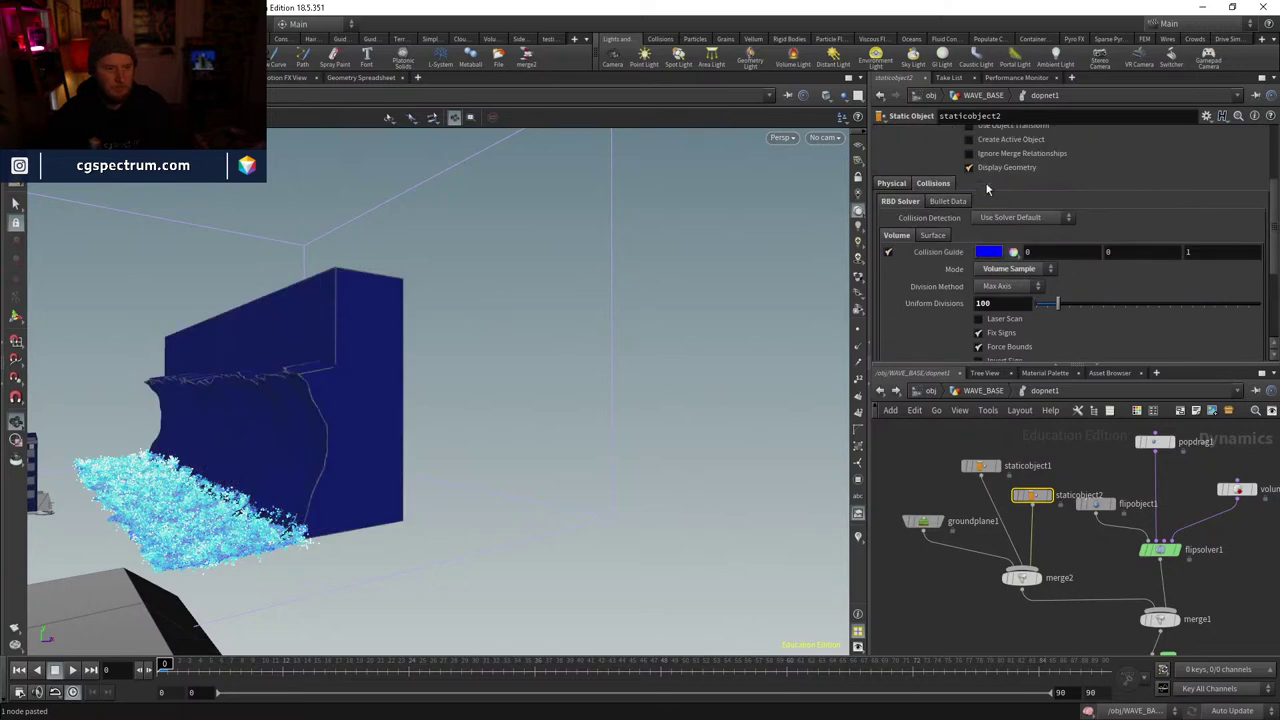
pyautogui.click(888, 251)
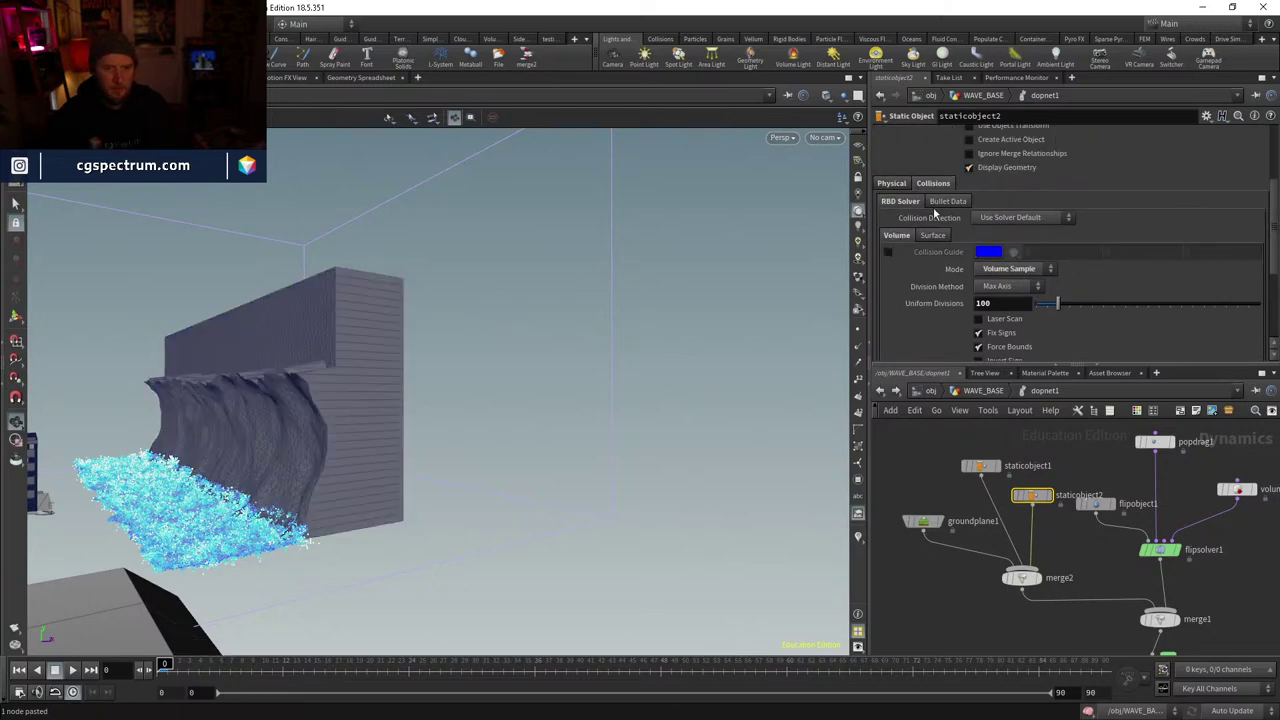
pyautogui.click(969, 167)
pyautogui.moveTo(471, 323); pyautogui.dragTo(506, 420)
pyautogui.scroll(3, 506, 420)
pyautogui.scroll(-3, 1013, 289)
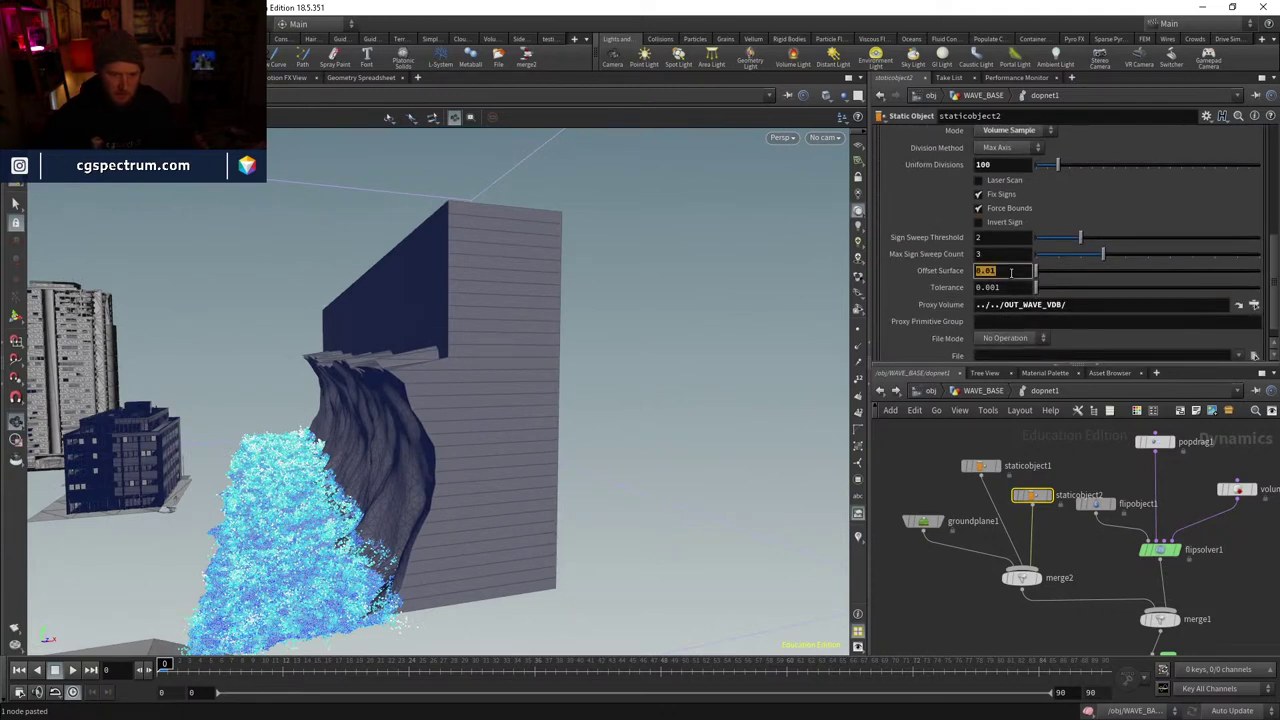
pyautogui.moveTo(1103, 486); pyautogui.dragTo(1067, 509, button='middle')
pyautogui.click(1012, 518)
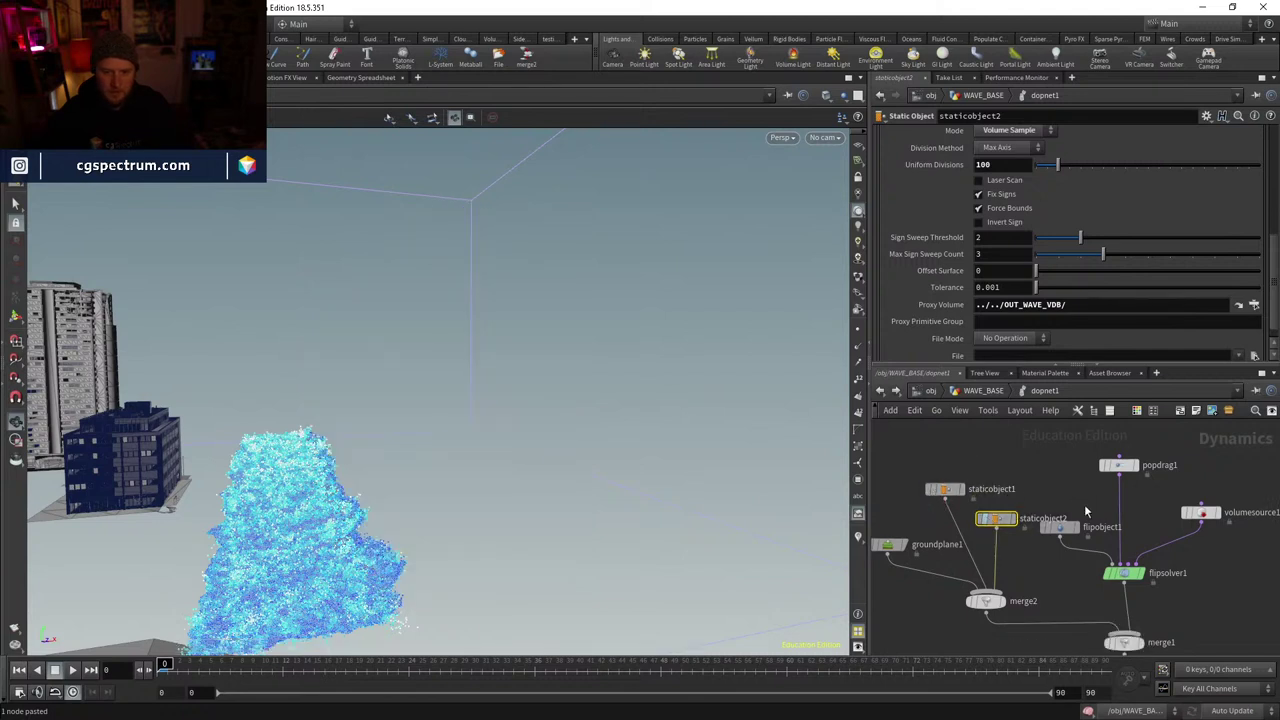
# - Uncheck Collision in flipobject1's Visualization guides and play the FLIP simulation
pyautogui.click(1062, 527)
pyautogui.click(891, 266)
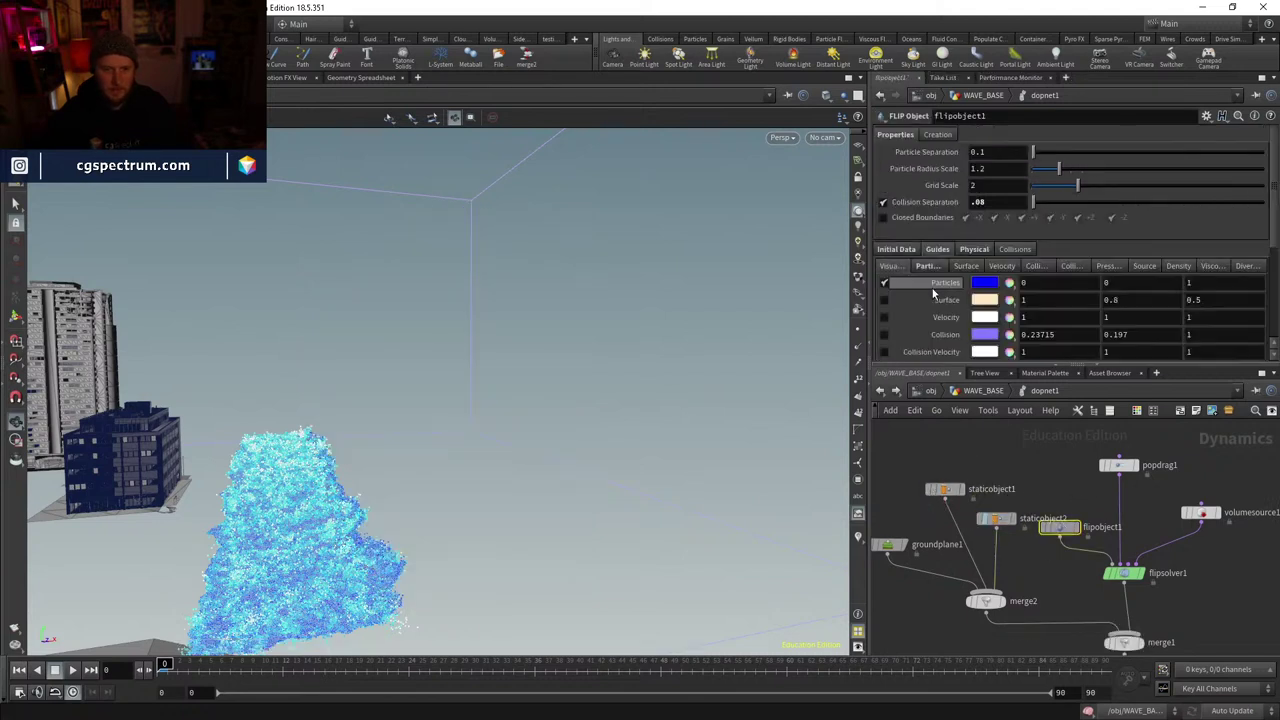
pyautogui.scroll(-1, 905, 290)
pyautogui.moveTo(396, 391); pyautogui.dragTo(476, 438)
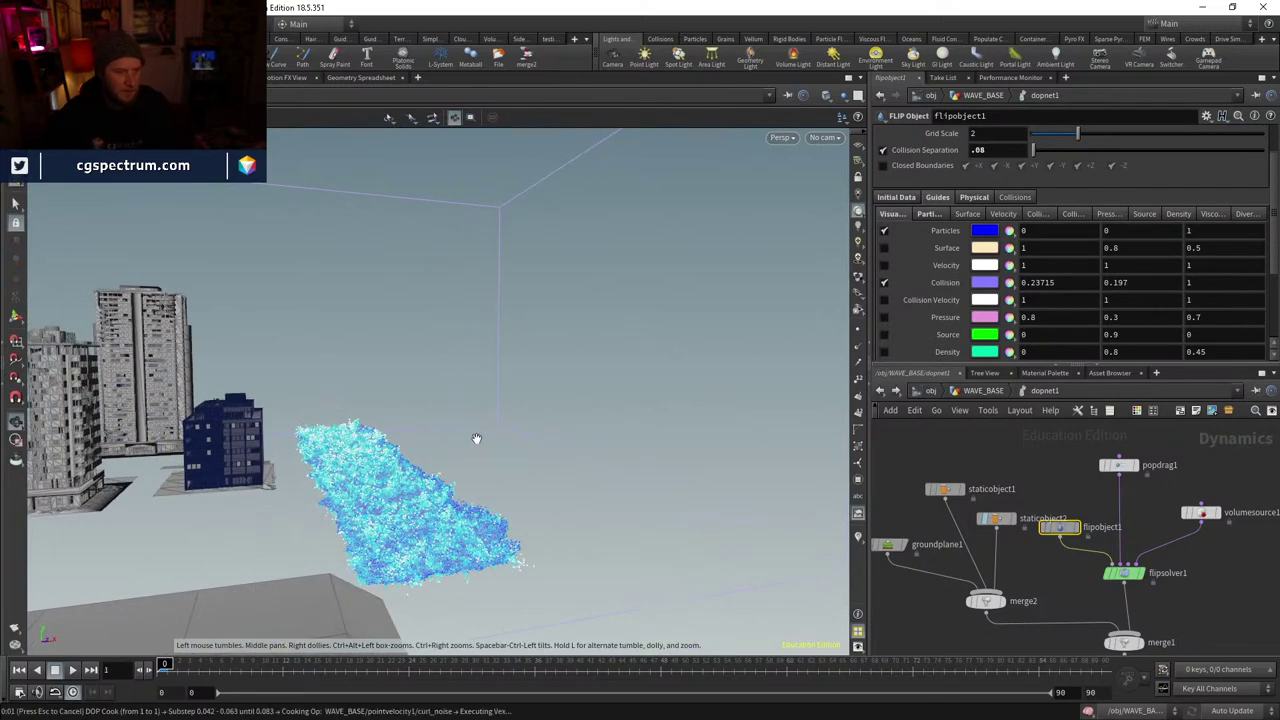
pyautogui.moveTo(517, 453); pyautogui.dragTo(532, 551)
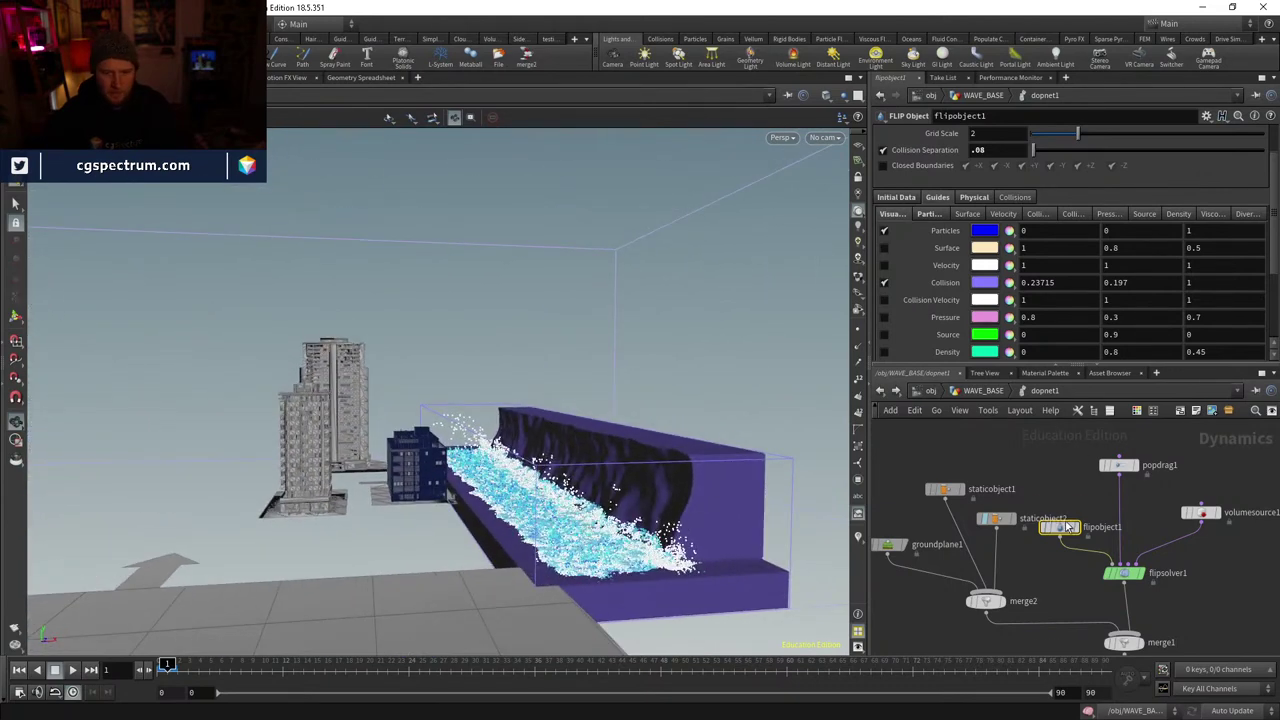
pyautogui.click(883, 282)
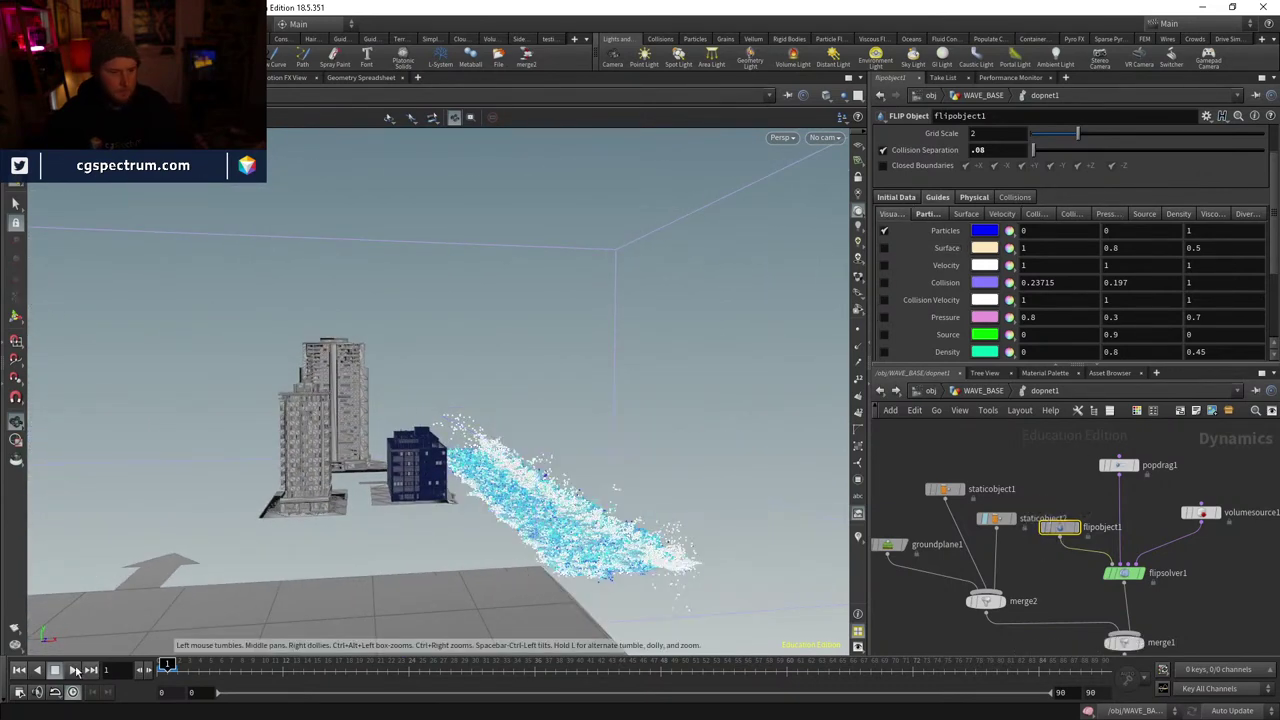
pyautogui.click(73, 670)
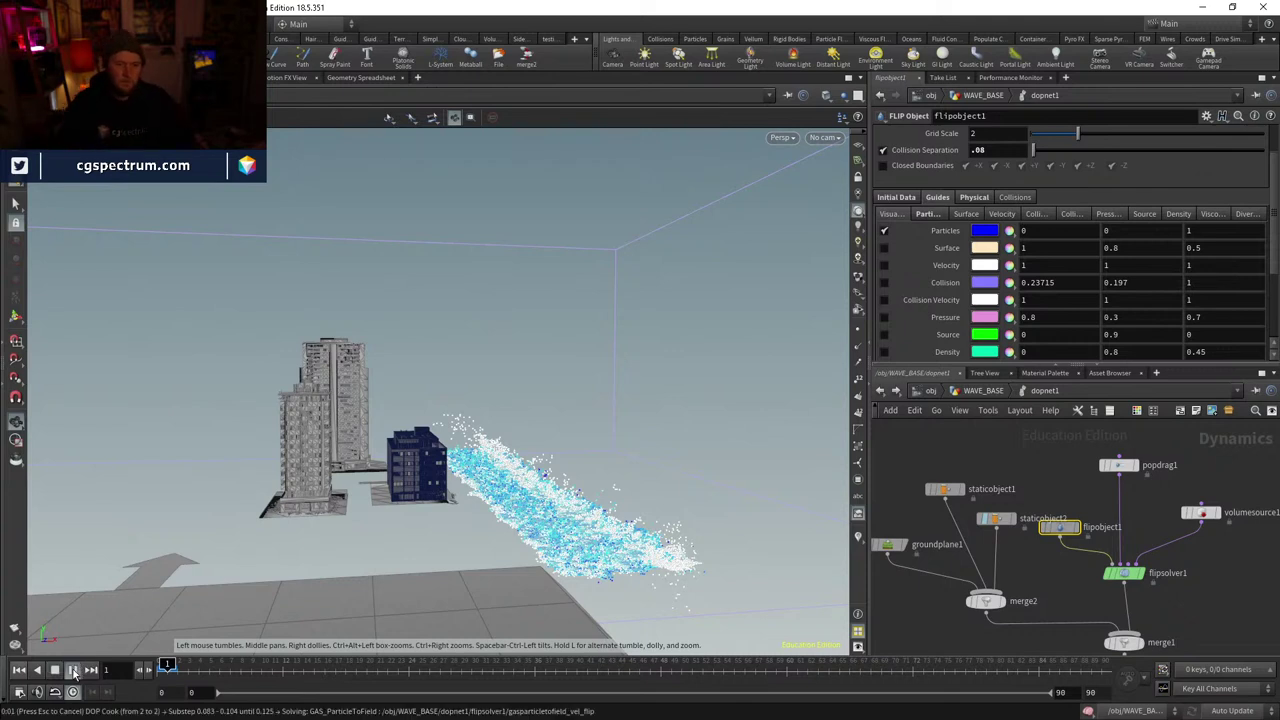
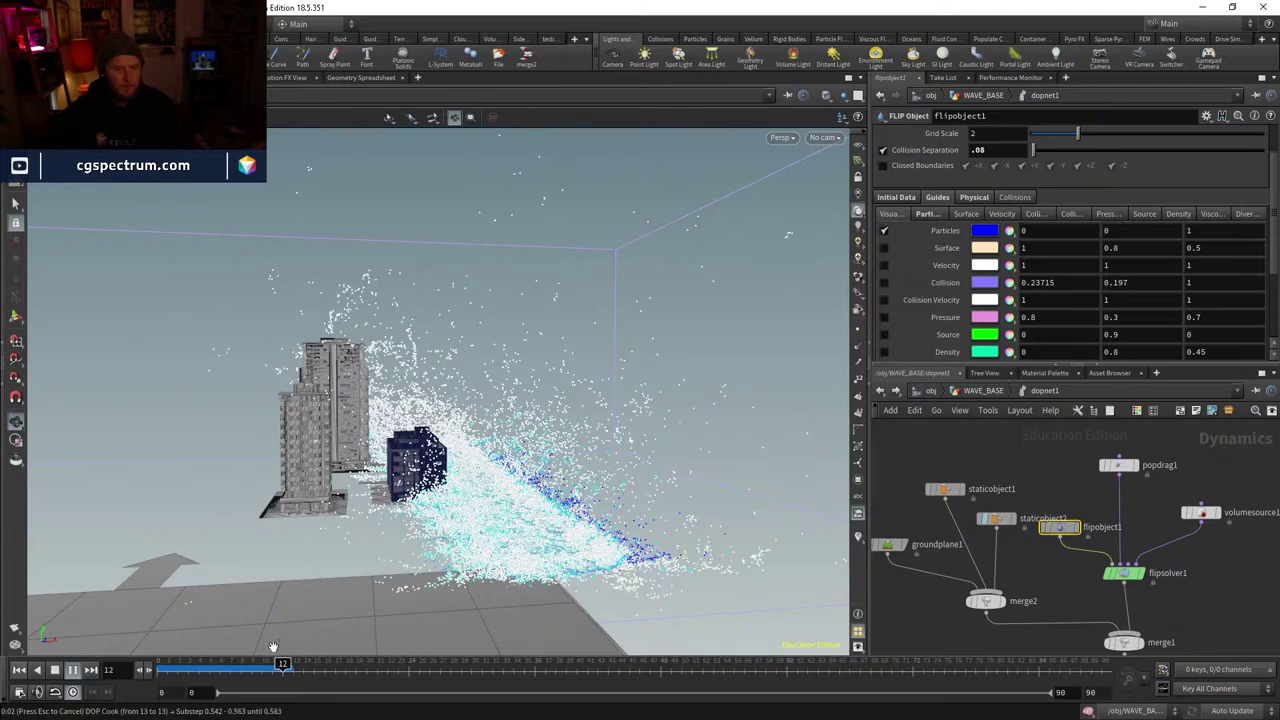
# - Scrub the simulation to frame 11 and orbit to see the splash sideways
pyautogui.click(207, 671)
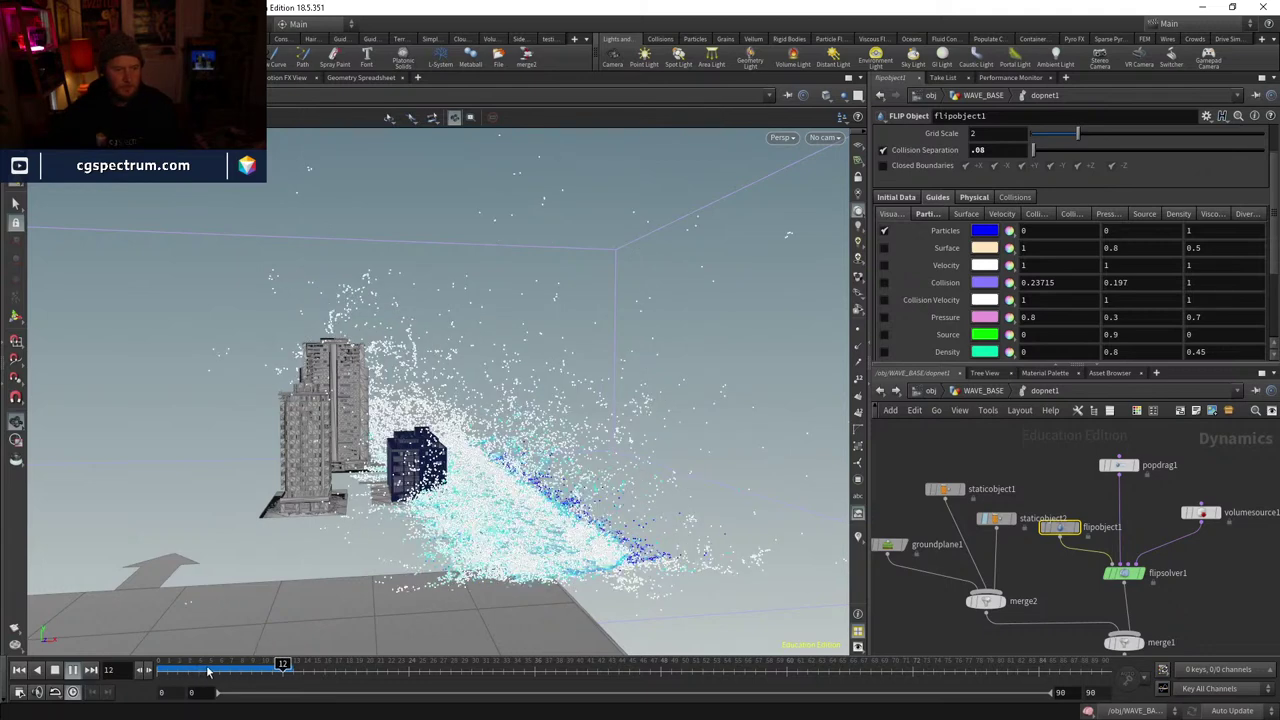
pyautogui.moveTo(400, 440); pyautogui.dragTo(338, 606)
pyautogui.moveTo(186, 675); pyautogui.dragTo(271, 670)
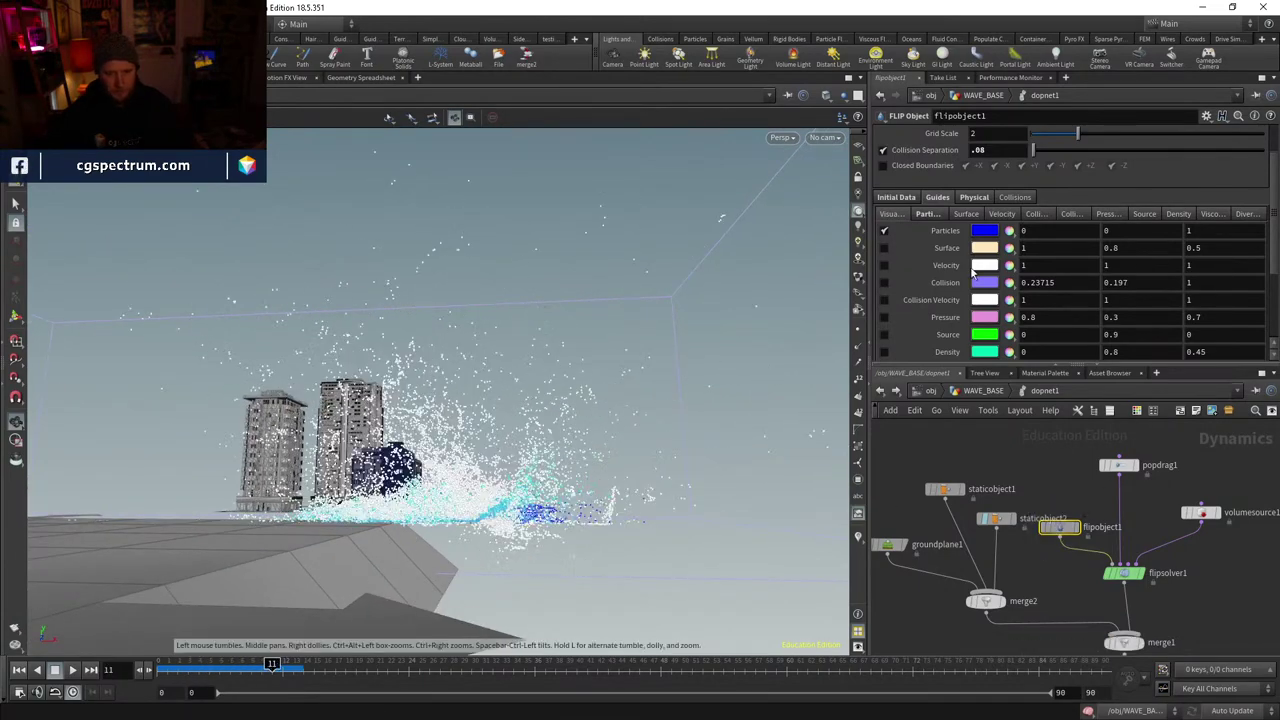
# - Enable flipobject1's Collision visualization, inspect the wave wall in wireframe, then rewind to frame 0
pyautogui.click(883, 284)
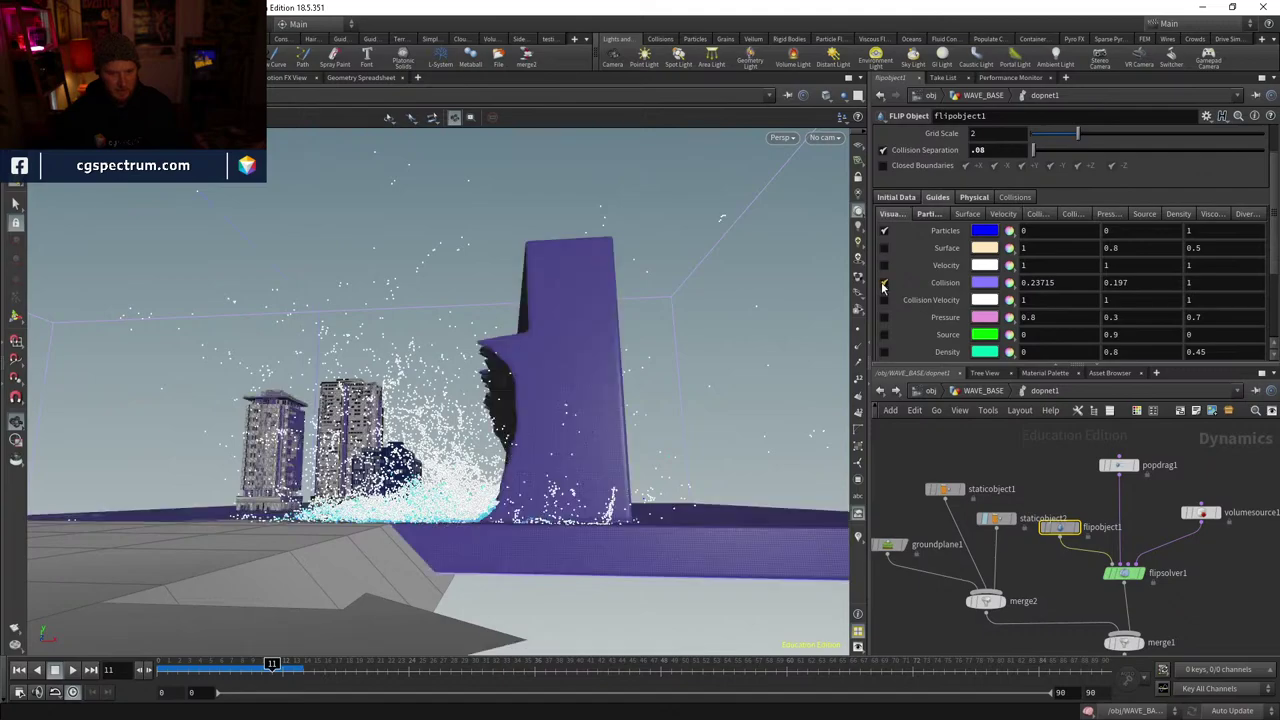
pyautogui.moveTo(660, 380); pyautogui.dragTo(620, 360)
pyautogui.press('w')
pyautogui.moveTo(620, 360); pyautogui.dragTo(680, 197, button='right')
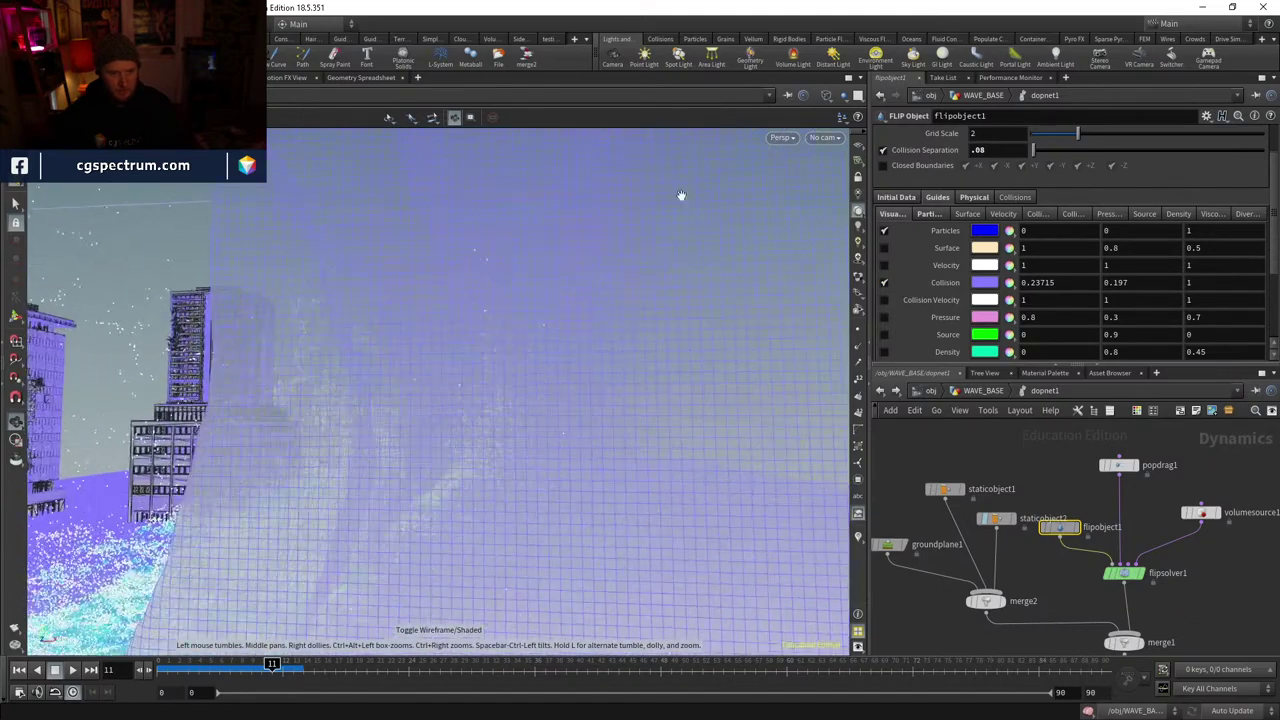
pyautogui.moveTo(680, 197); pyautogui.dragTo(489, 494)
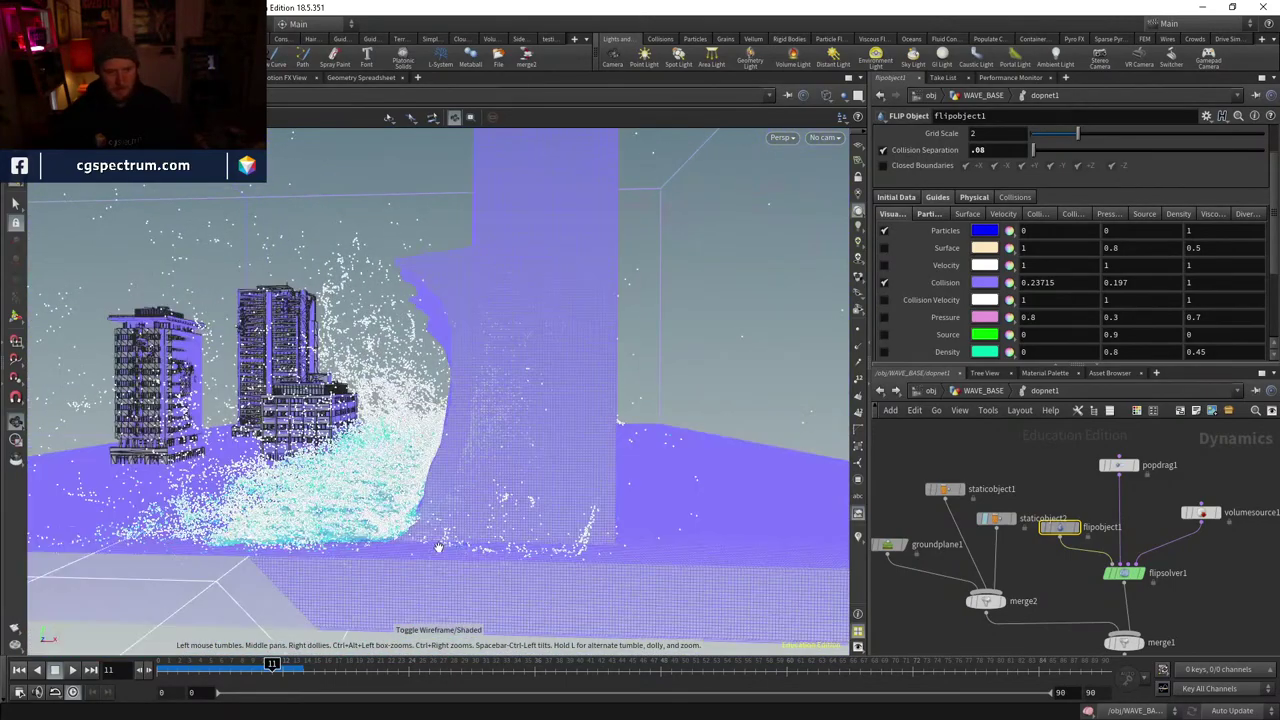
pyautogui.click(199, 665)
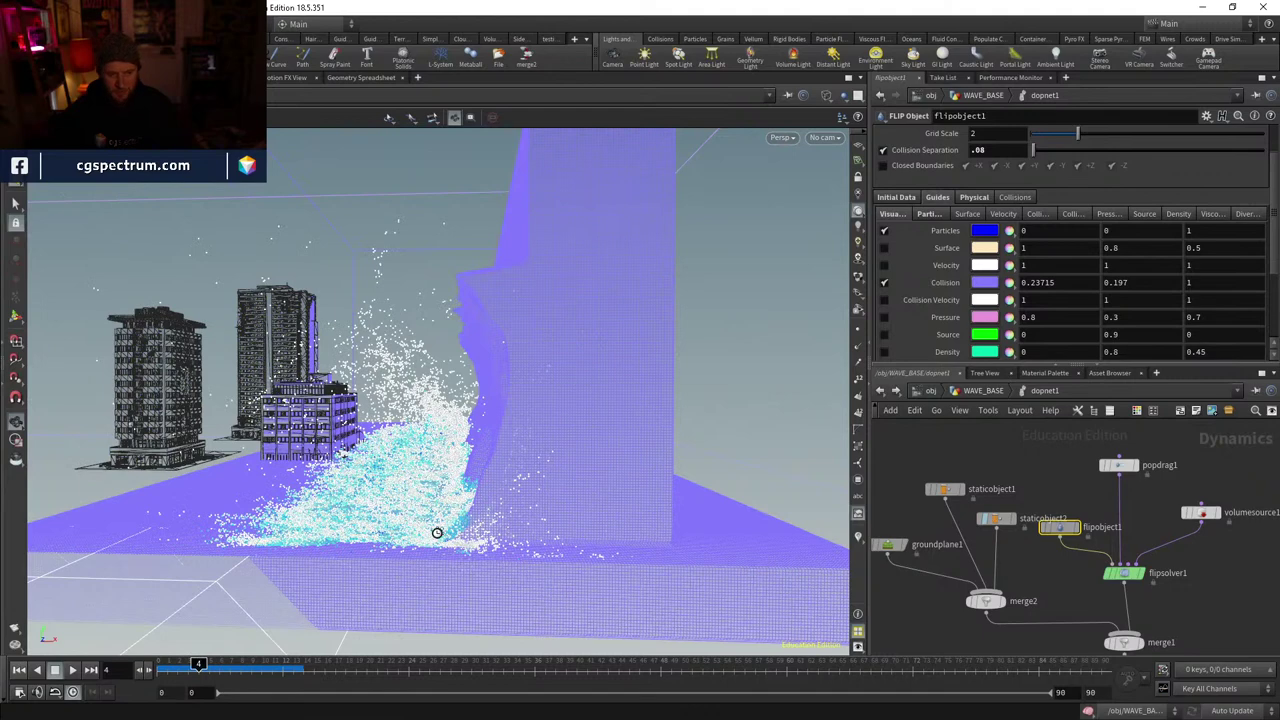
pyautogui.click(19, 673)
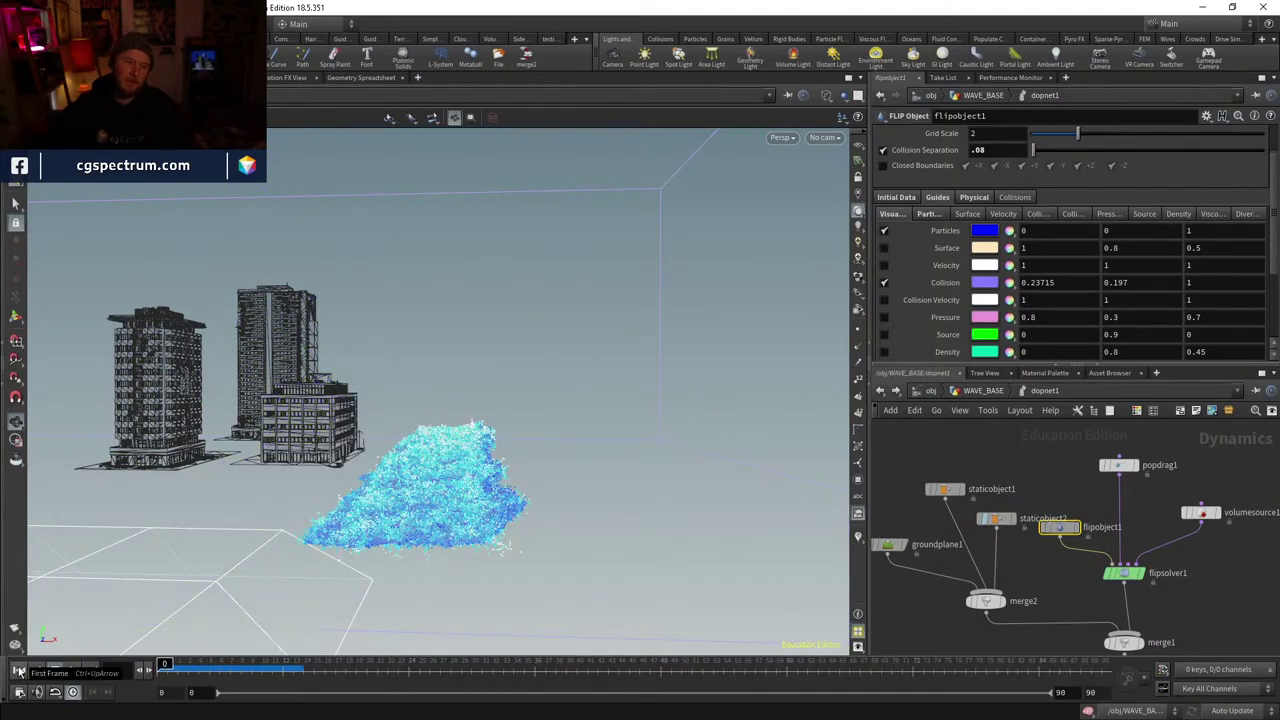
# - Open staticobject2's settings, then insert peak1 between object_merge2 and extrudevolume1 in WAVE_BASE
pyautogui.click(996, 519)
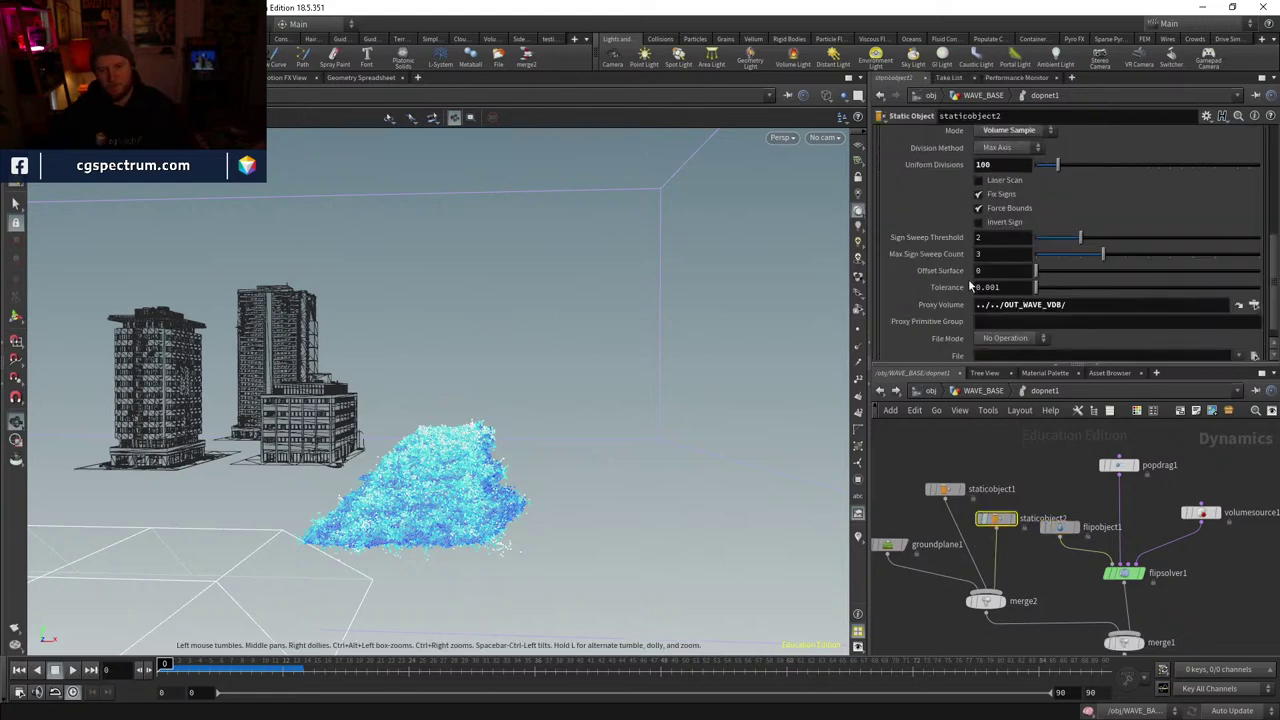
pyautogui.scroll(-2, 966, 275)
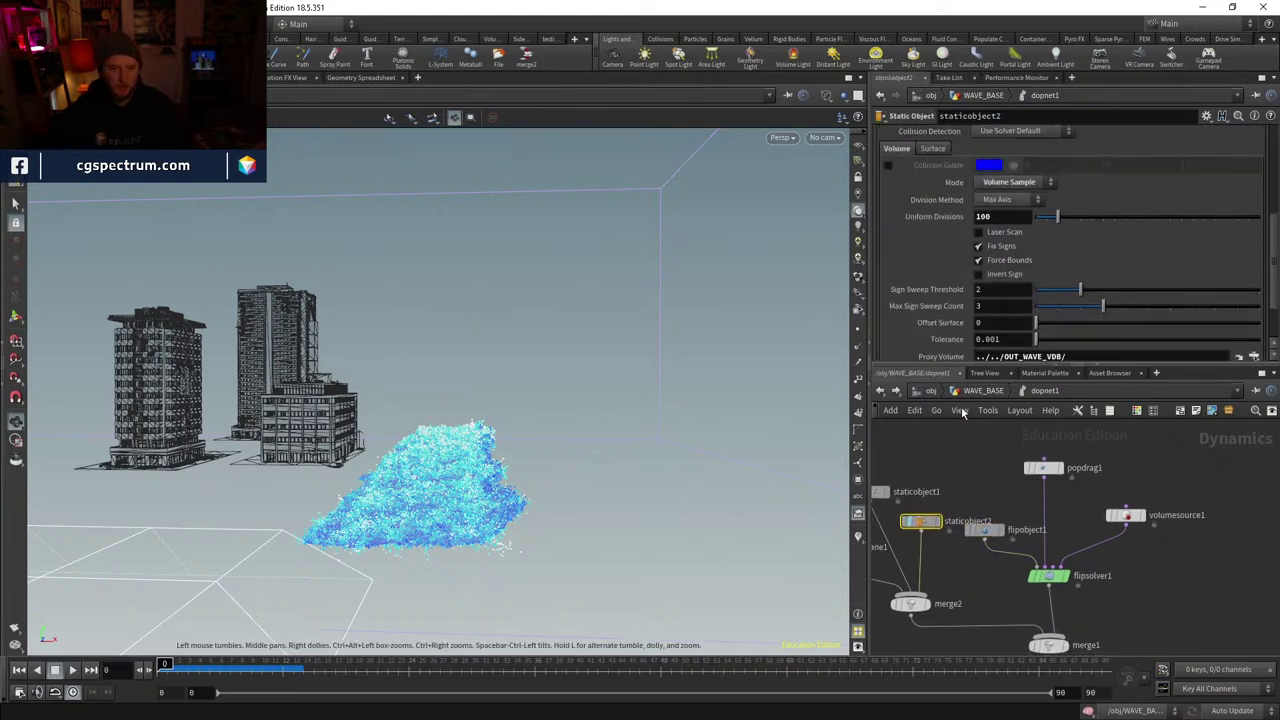
pyautogui.press('u')
pyautogui.moveTo(1062, 503); pyautogui.dragTo(1048, 577, button='middle')
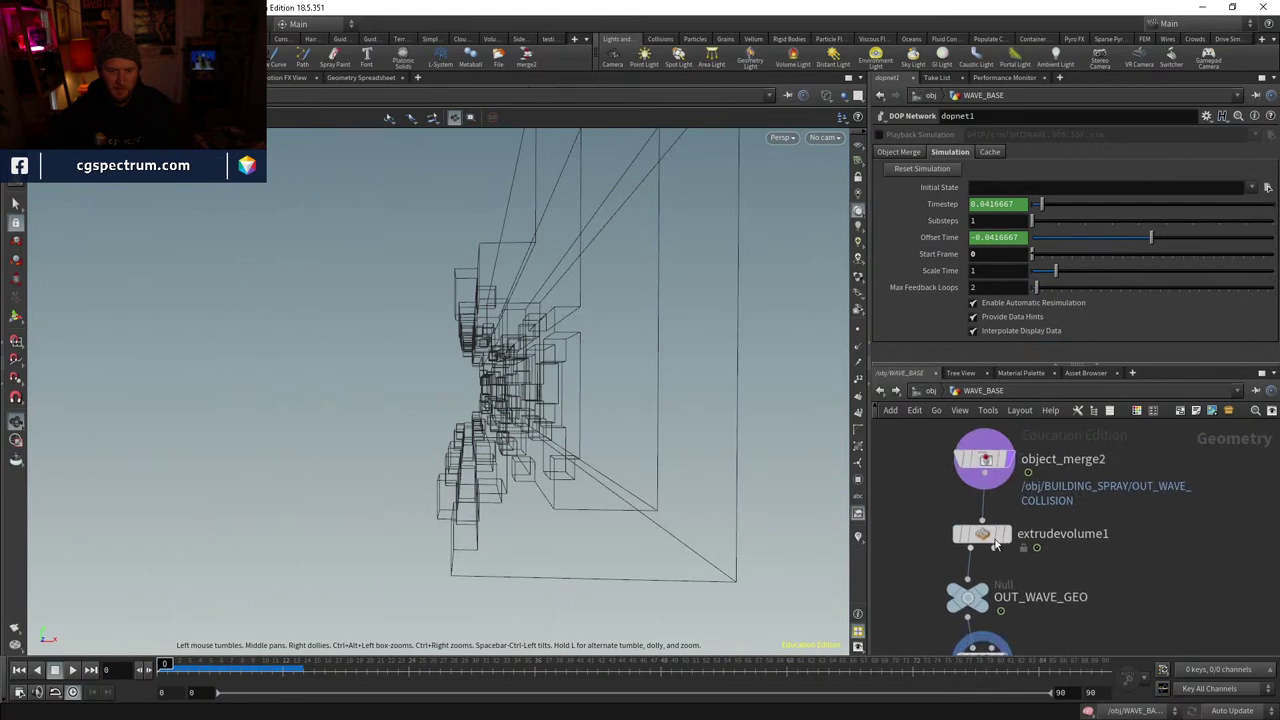
pyautogui.click(1010, 428)
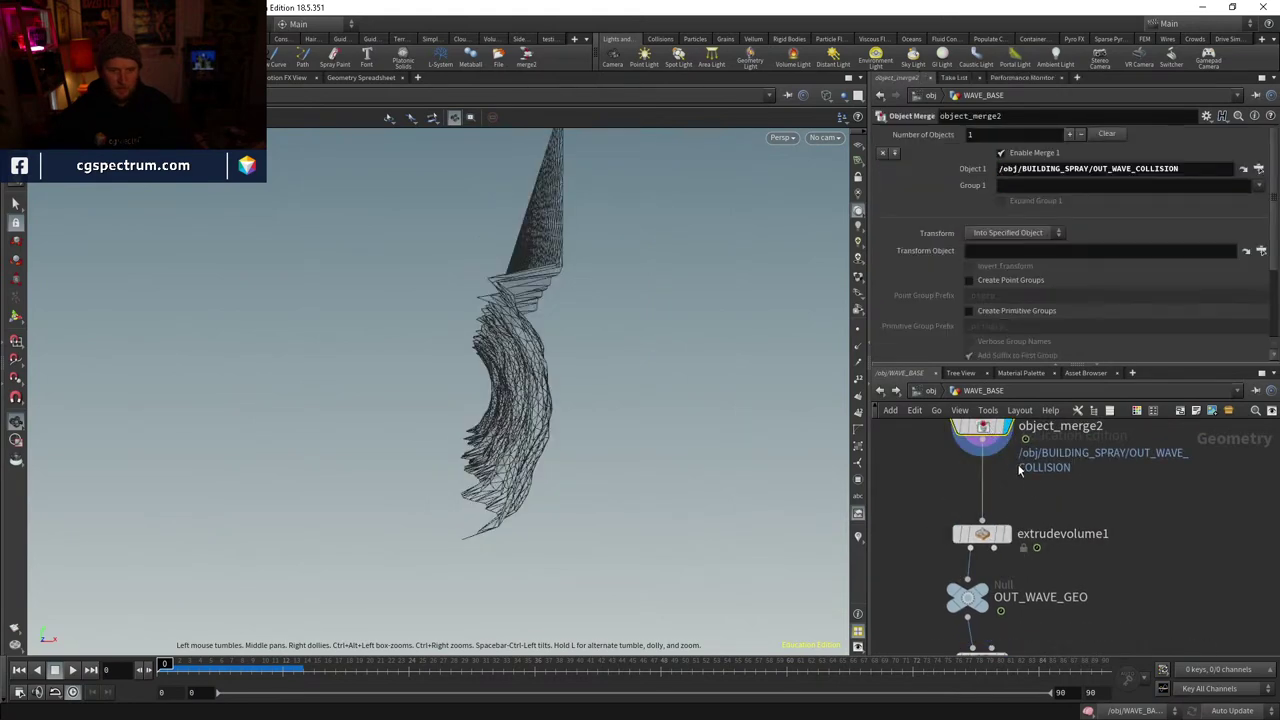
pyautogui.press('Tab')
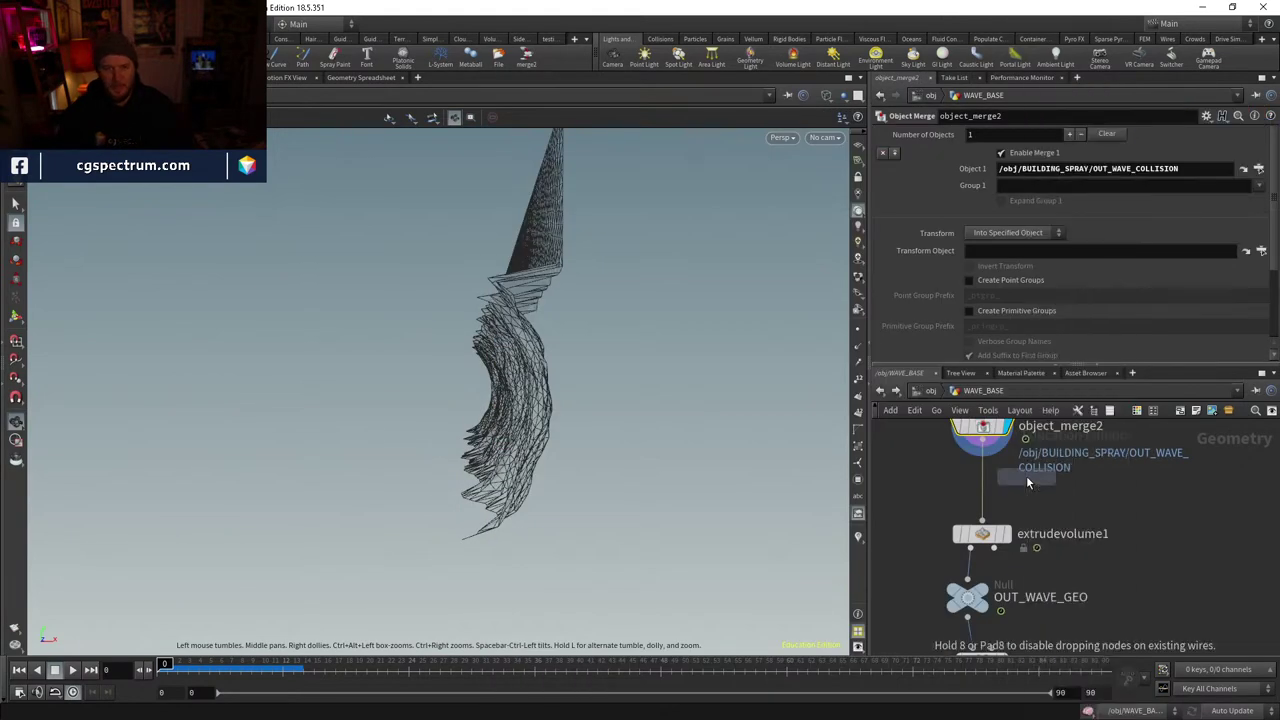
pyautogui.click(982, 478)
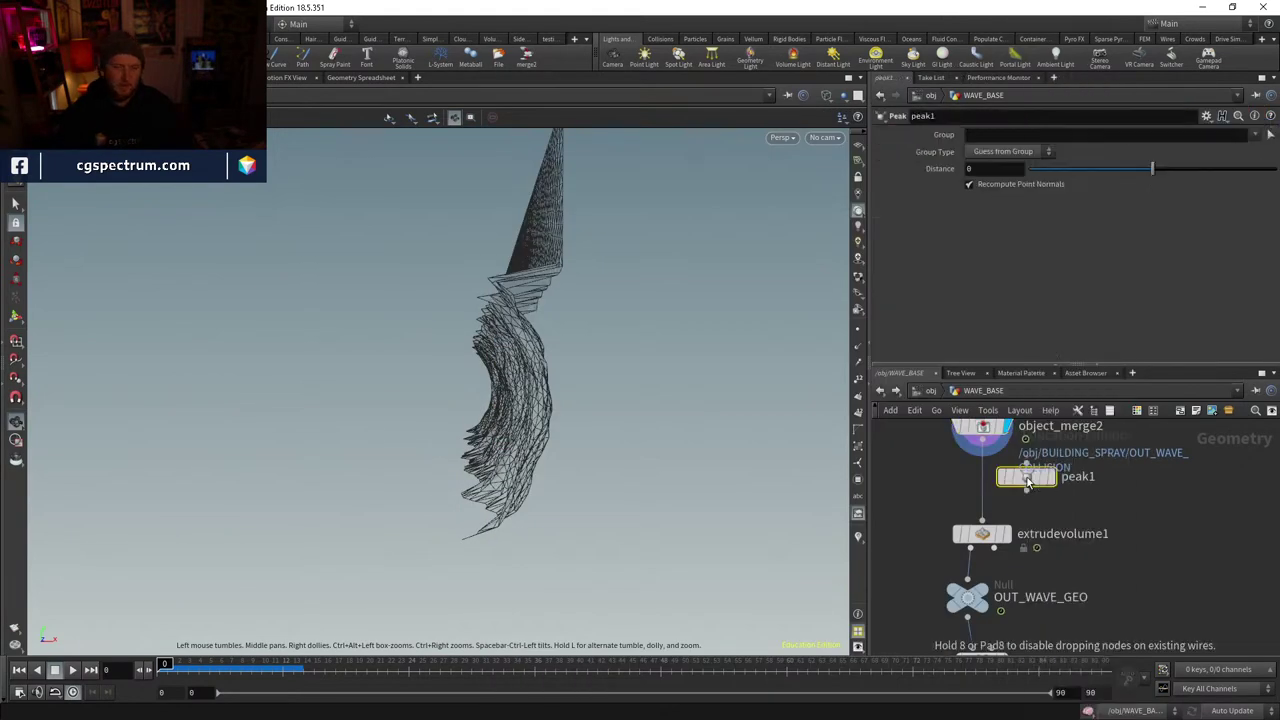
# - Set peak1's Distance to 0.03 and inspect the thin wave shell from the Front view
pyautogui.moveTo(996, 500)
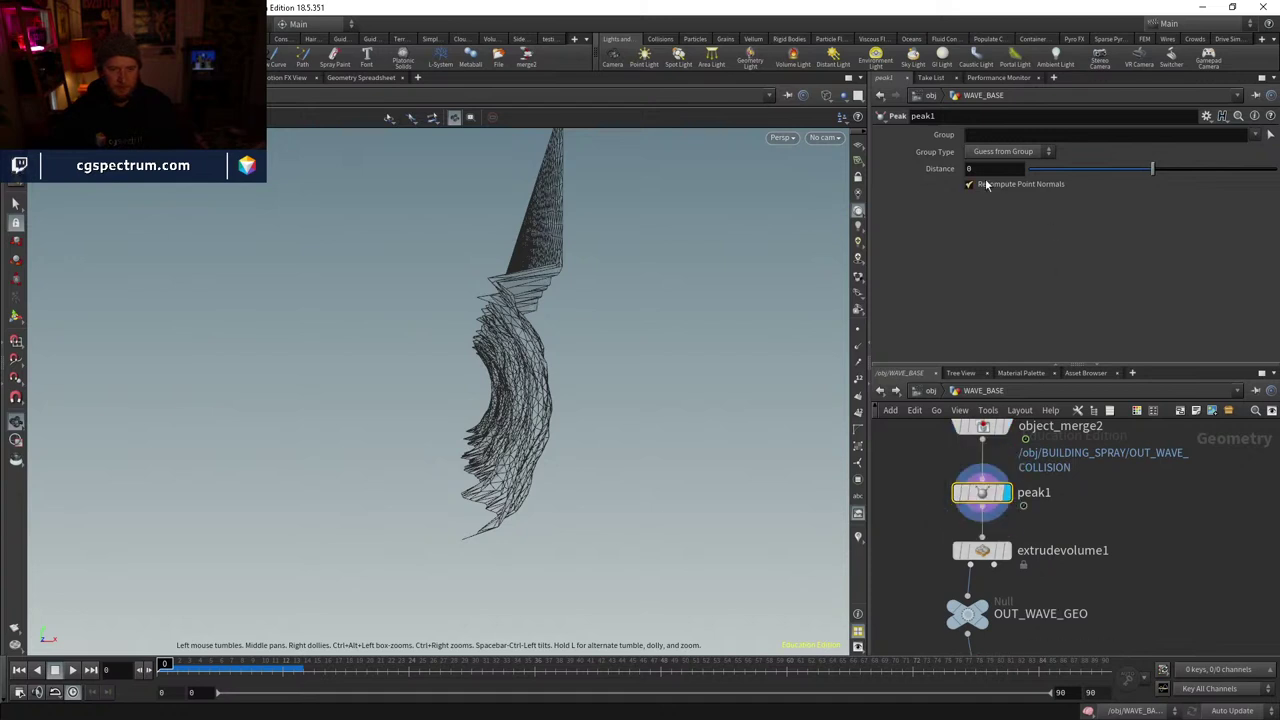
pyautogui.moveTo(1152, 169); pyautogui.dragTo(1158, 171)
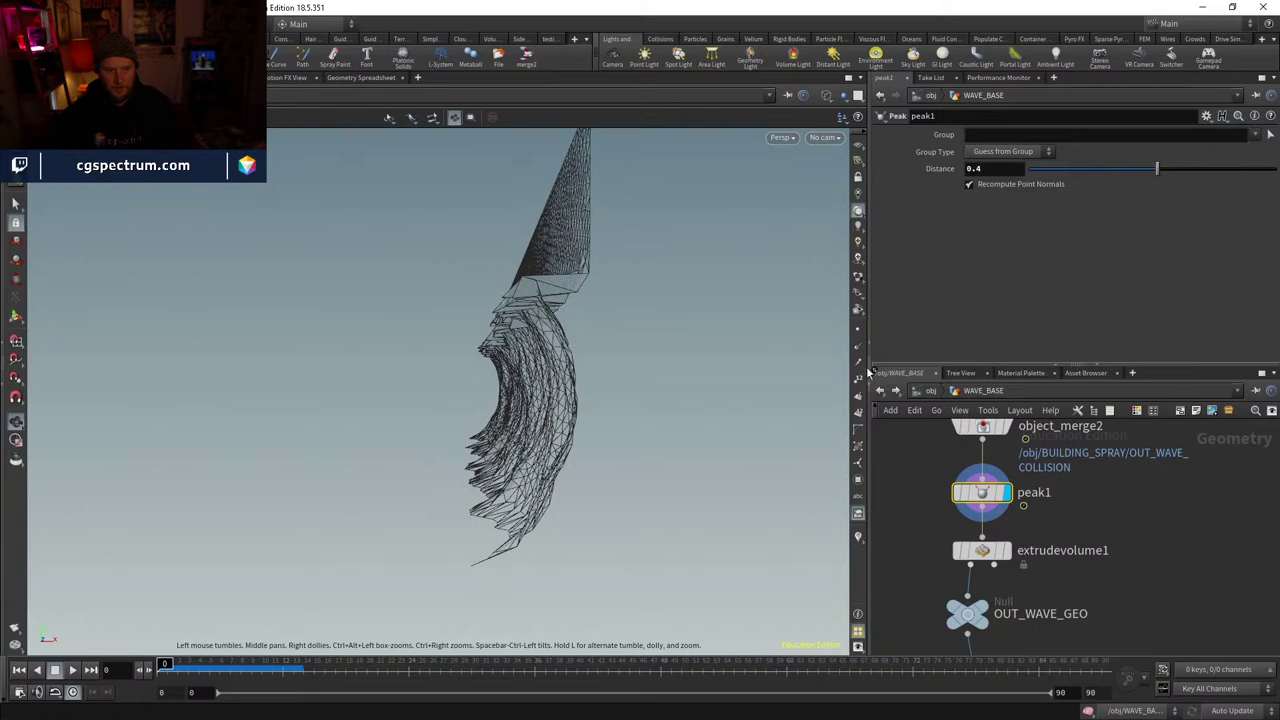
pyautogui.hotkey('space', '3')
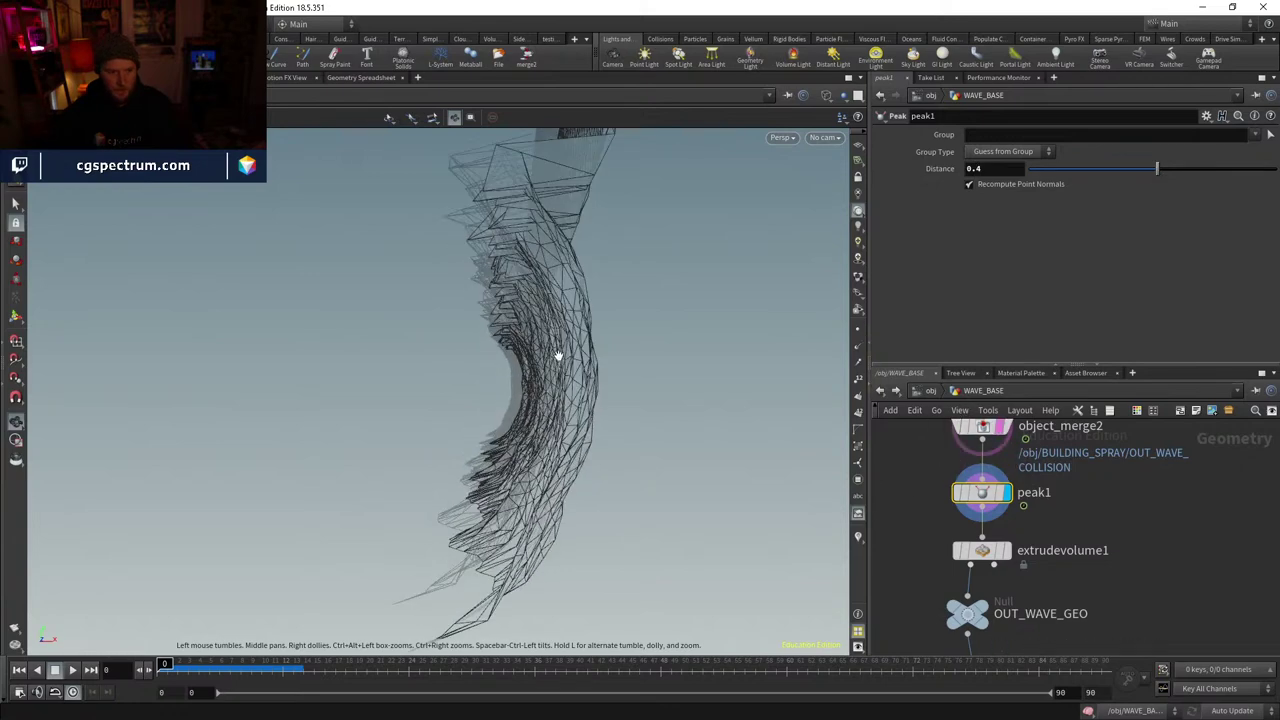
pyautogui.scroll(5, 585, 375)
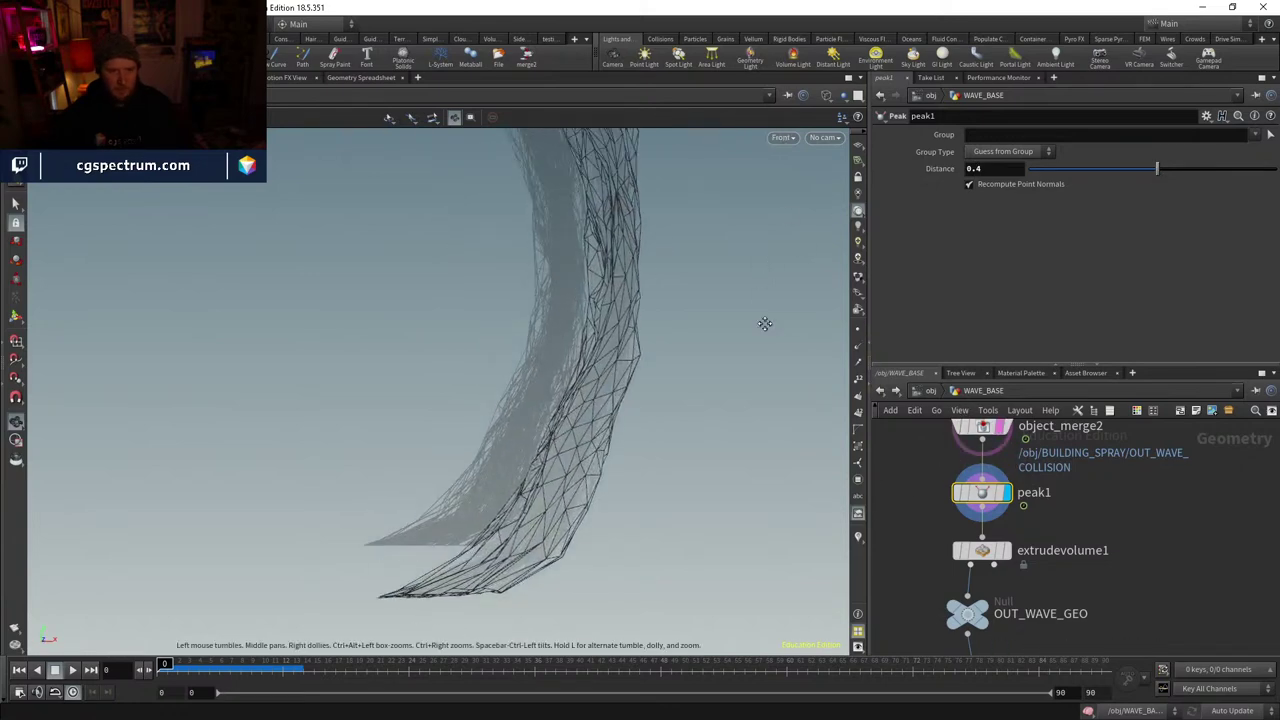
pyautogui.moveTo(1157, 169); pyautogui.dragTo(1153, 172)
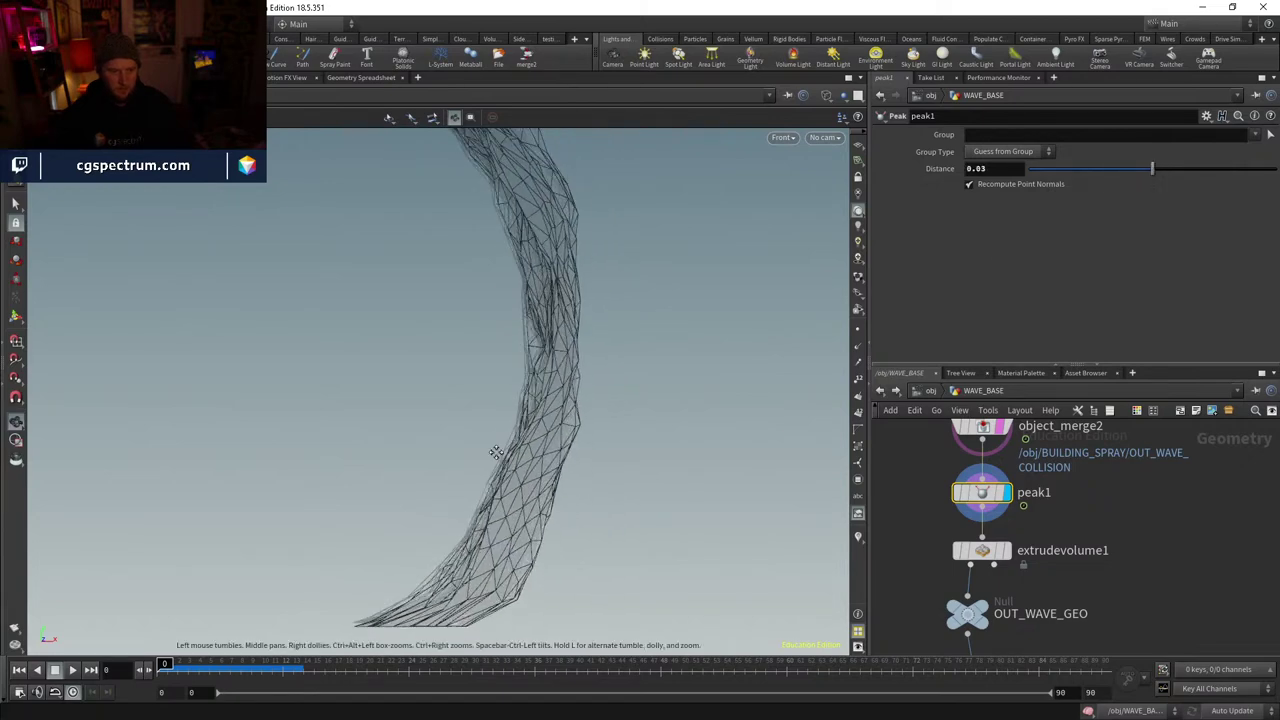
pyautogui.moveTo(496, 452); pyautogui.dragTo(600, 306, button='middle')
pyautogui.moveTo(616, 475); pyautogui.dragTo(490, 492, button='middle')
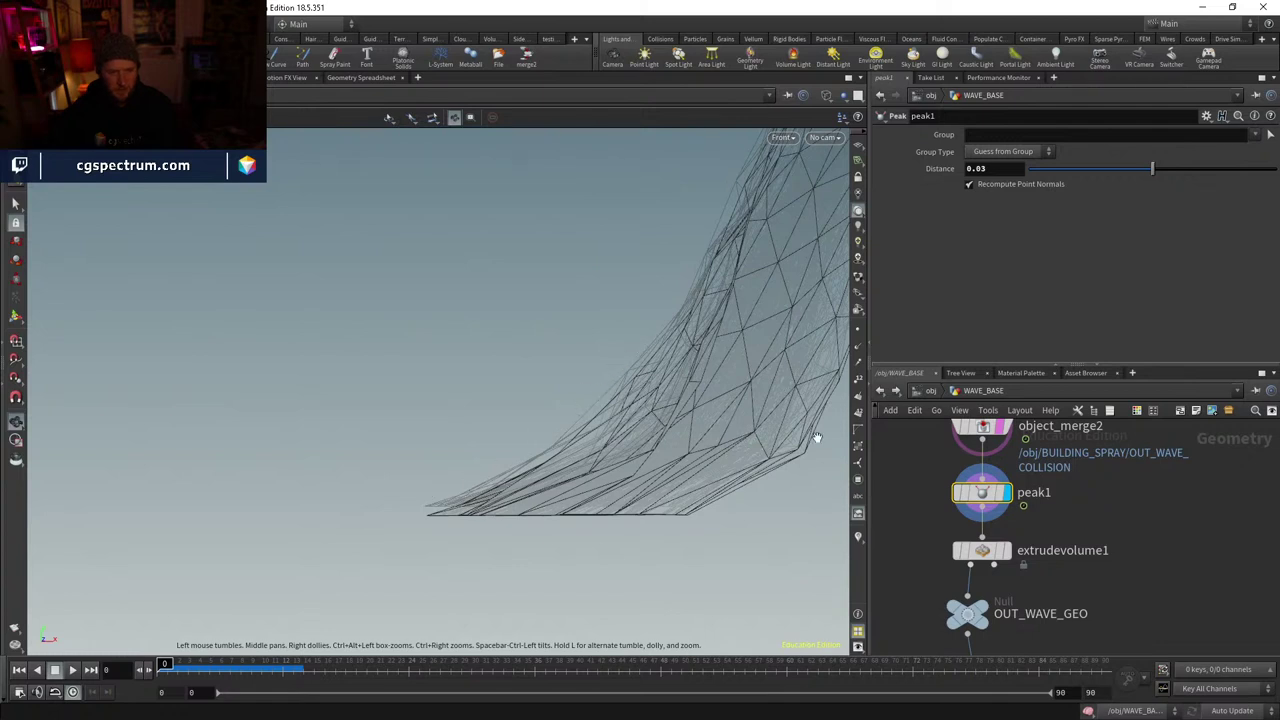
pyautogui.scroll(-3, 971, 541)
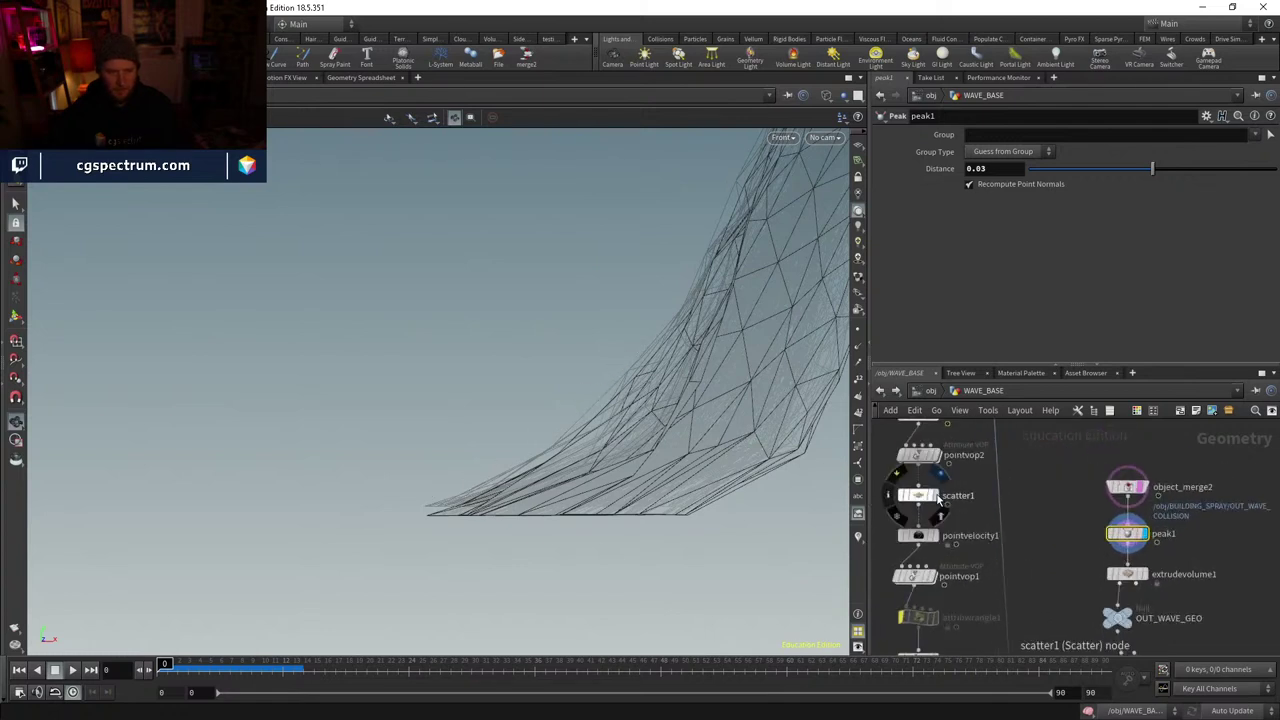
# - Display peak1 and toggle its bypass and point-normal recompute to compare the wave shape
pyautogui.click(940, 500)
pyautogui.moveTo(680, 470); pyautogui.dragTo(406, 498)
pyautogui.moveTo(1071, 541); pyautogui.dragTo(1034, 531, button='middle')
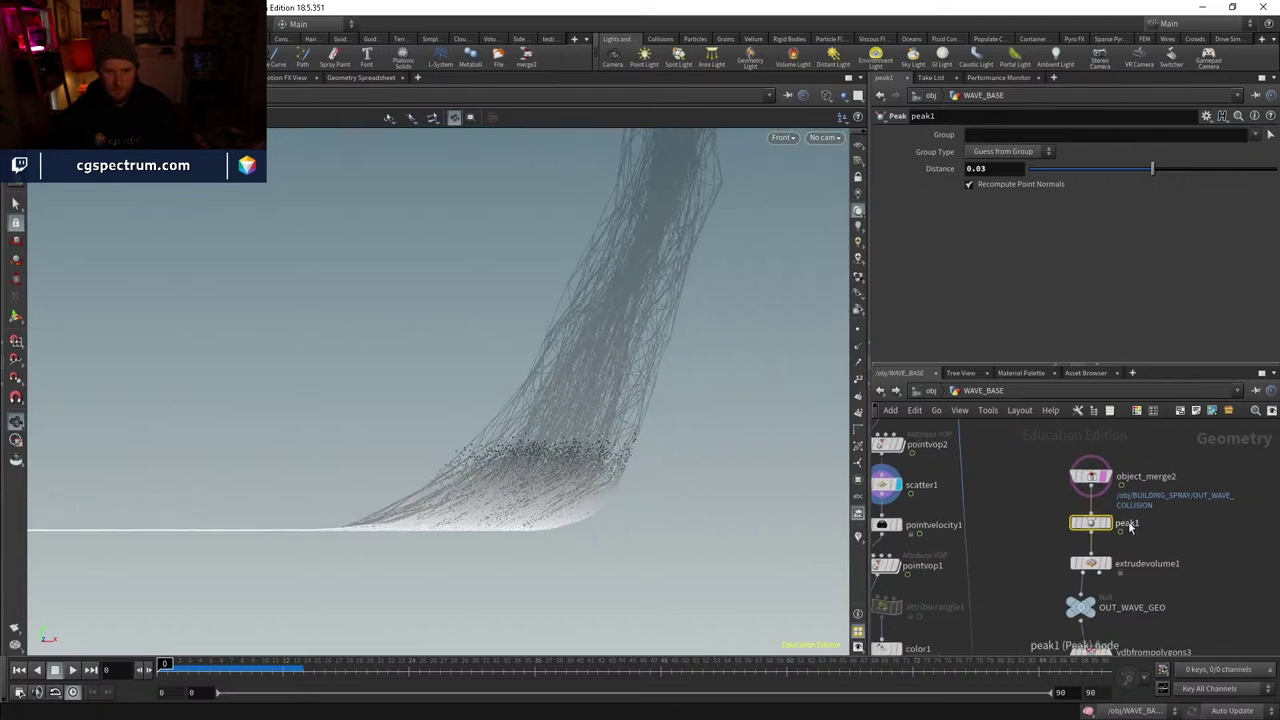
pyautogui.click(1108, 524)
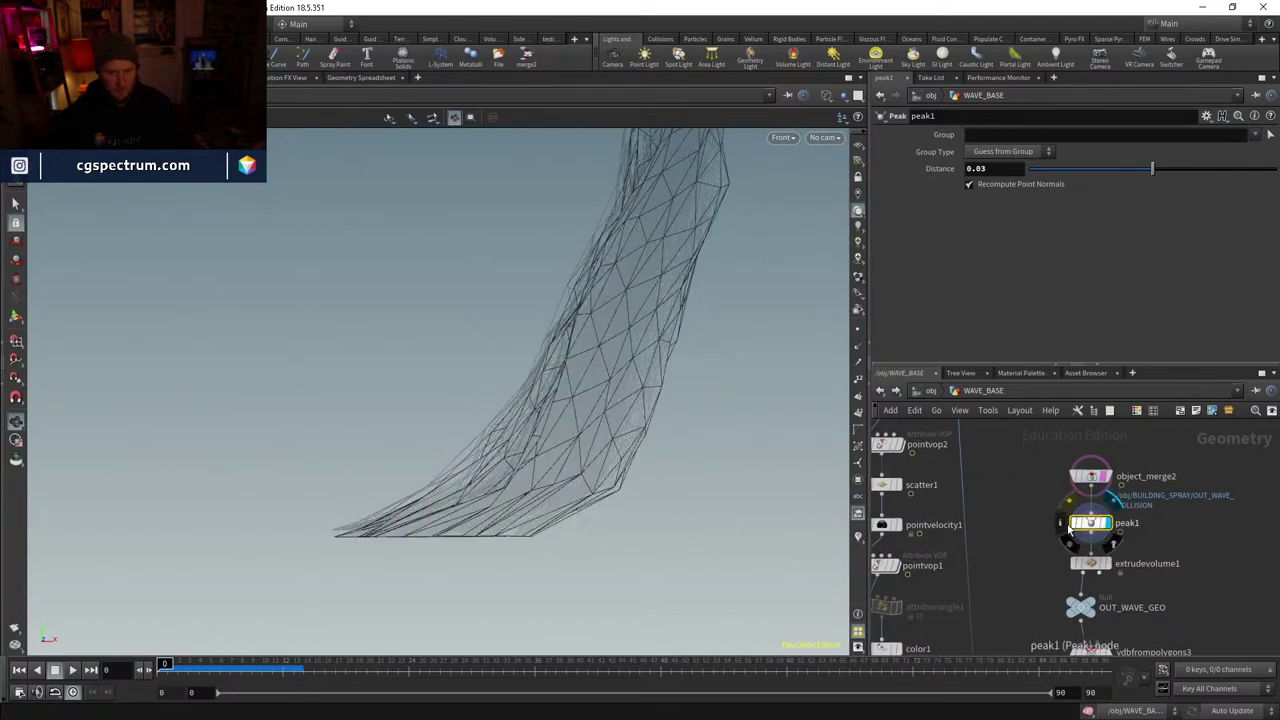
pyautogui.click(1073, 524)
pyautogui.click(1073, 524)
pyautogui.click(1073, 524)
pyautogui.click(1073, 524)
pyautogui.click(1073, 524)
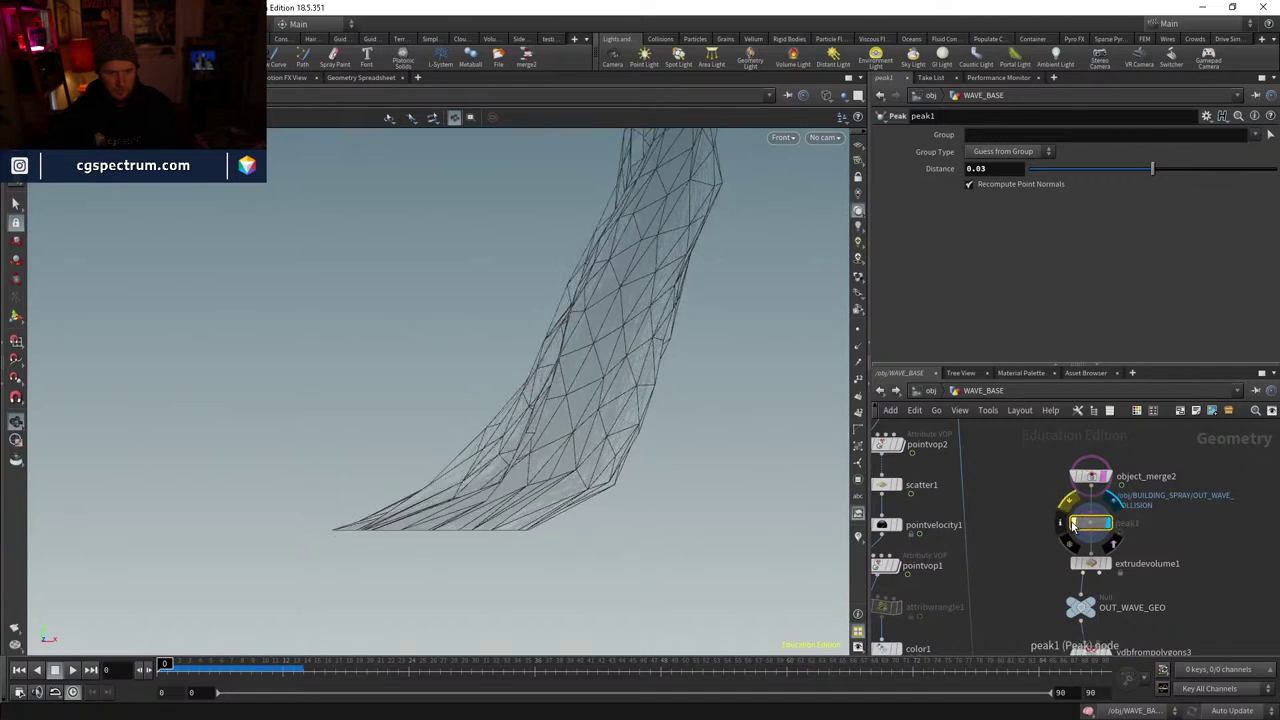
pyautogui.click(1073, 524)
pyautogui.moveTo(1073, 524); pyautogui.dragTo(1026, 570, button='middle')
pyautogui.click(1042, 183)
pyautogui.click(1042, 183)
# - Insert transform1 between object_merge2 and peak1 with a Translate X of 0.05
pyautogui.moveTo(1022, 545); pyautogui.dragTo(1018, 502)
pyautogui.press('Tab')
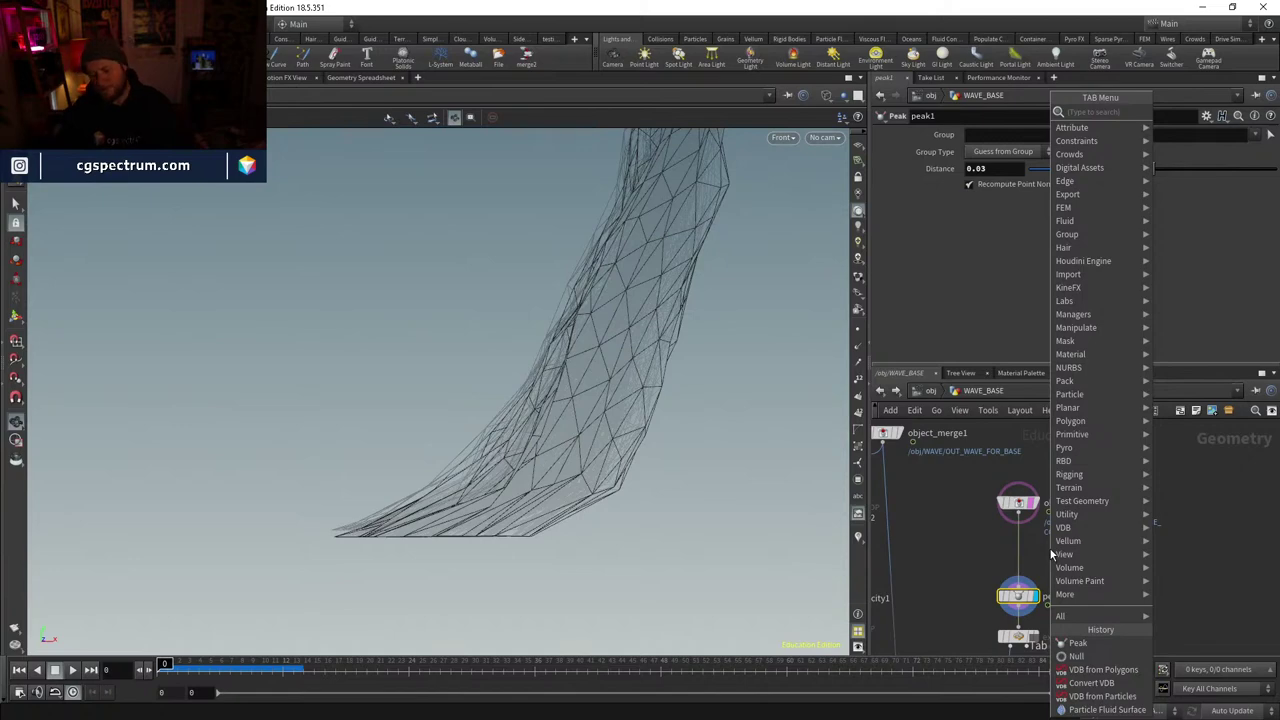
pyautogui.write('edge')
pyautogui.press('Return')
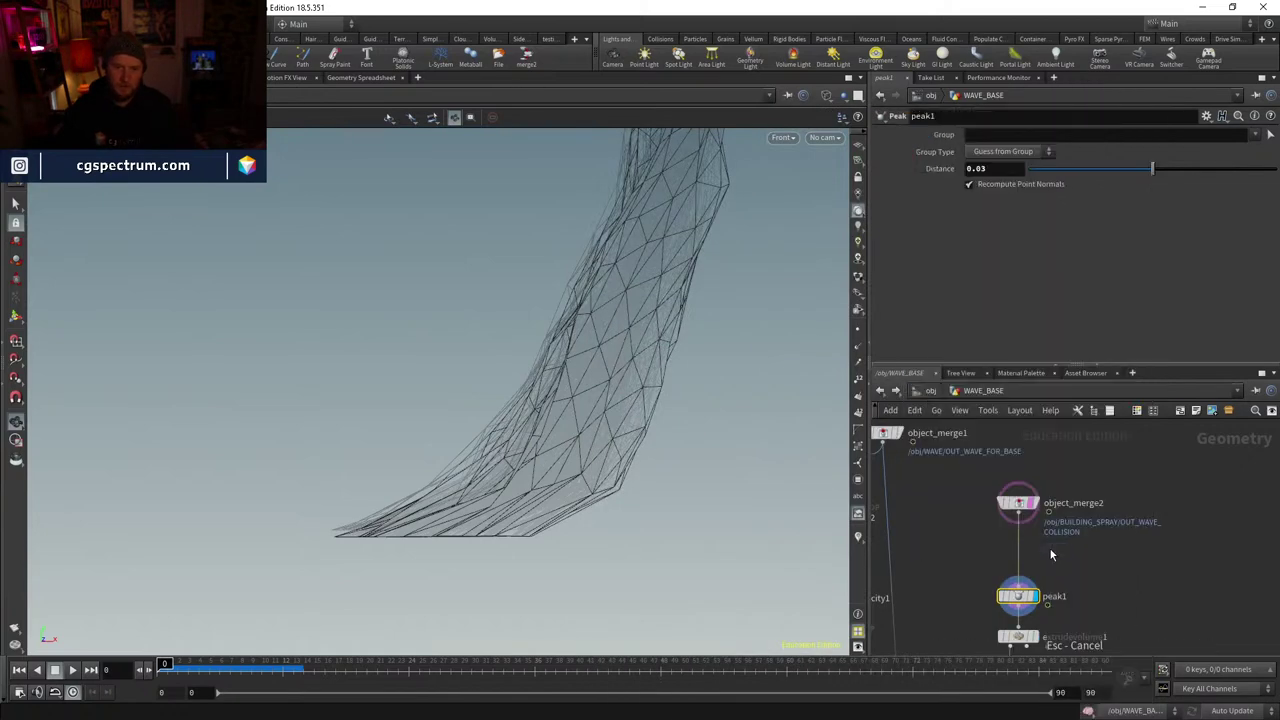
pyautogui.press('Tab')
pyautogui.write('transform')
pyautogui.press('Return')
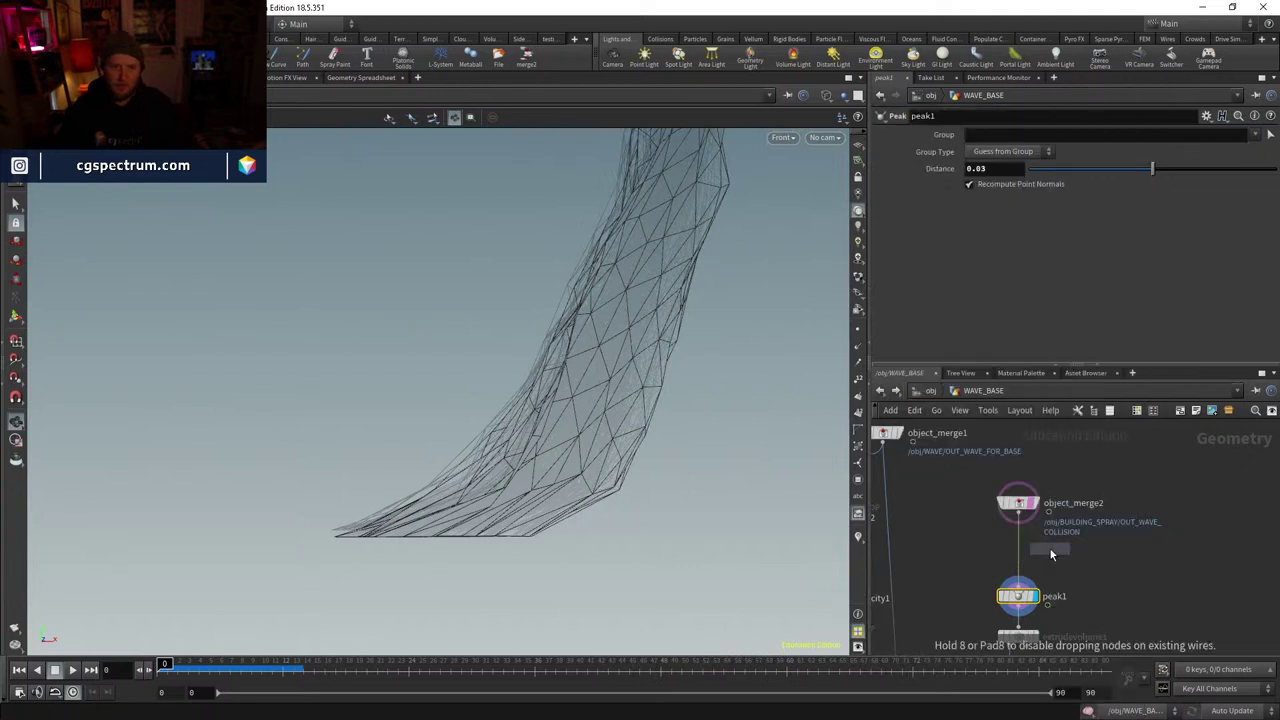
pyautogui.click(1030, 553)
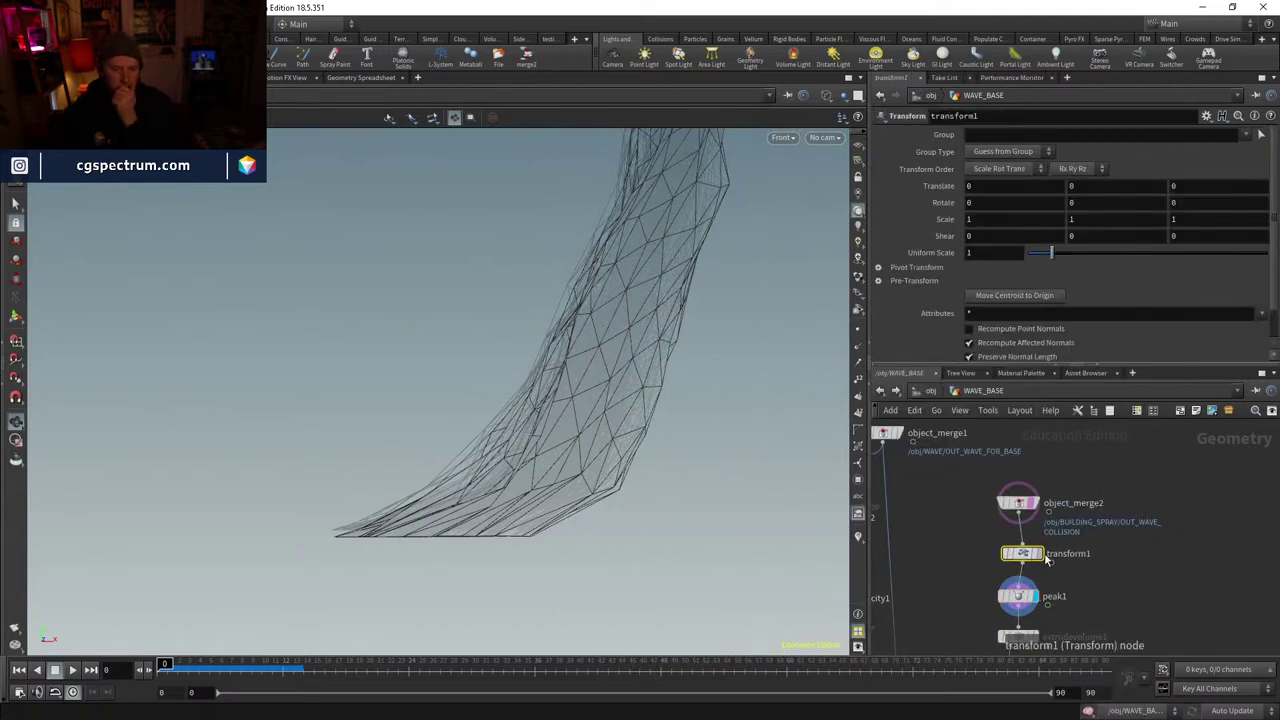
pyautogui.press('r')
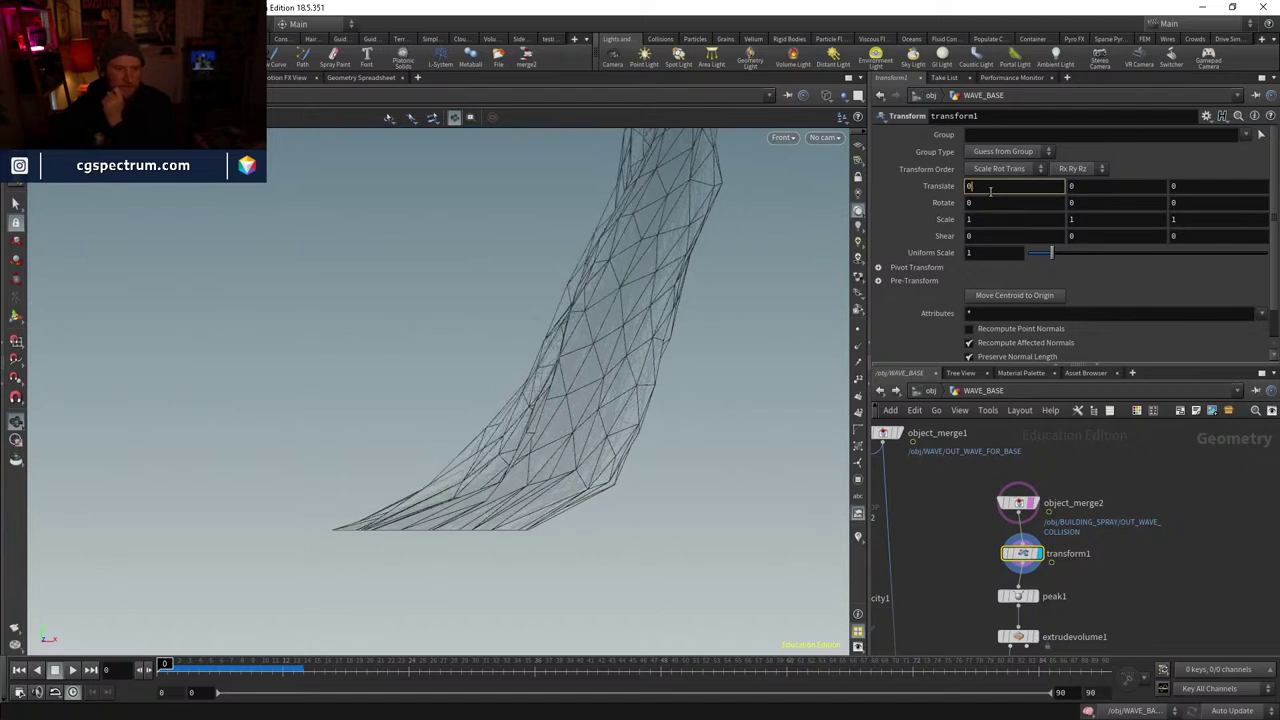
pyautogui.press('Return')
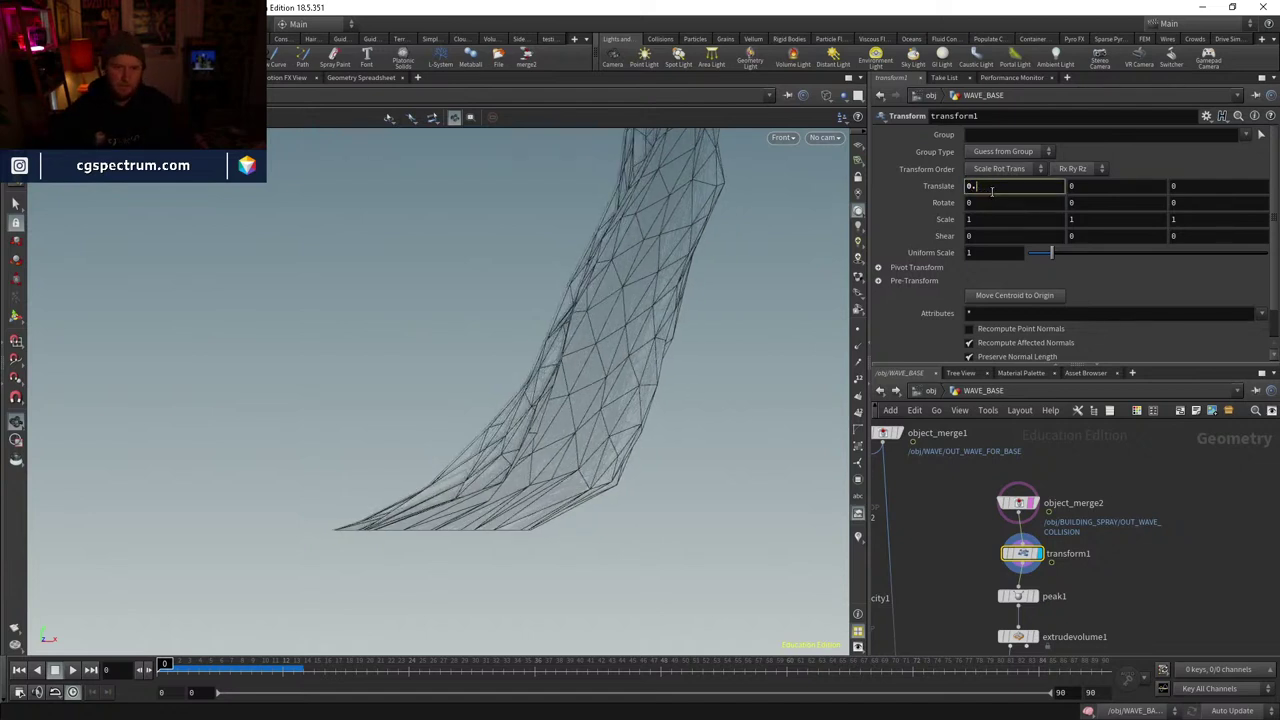
pyautogui.write('05')
pyautogui.press('Return')
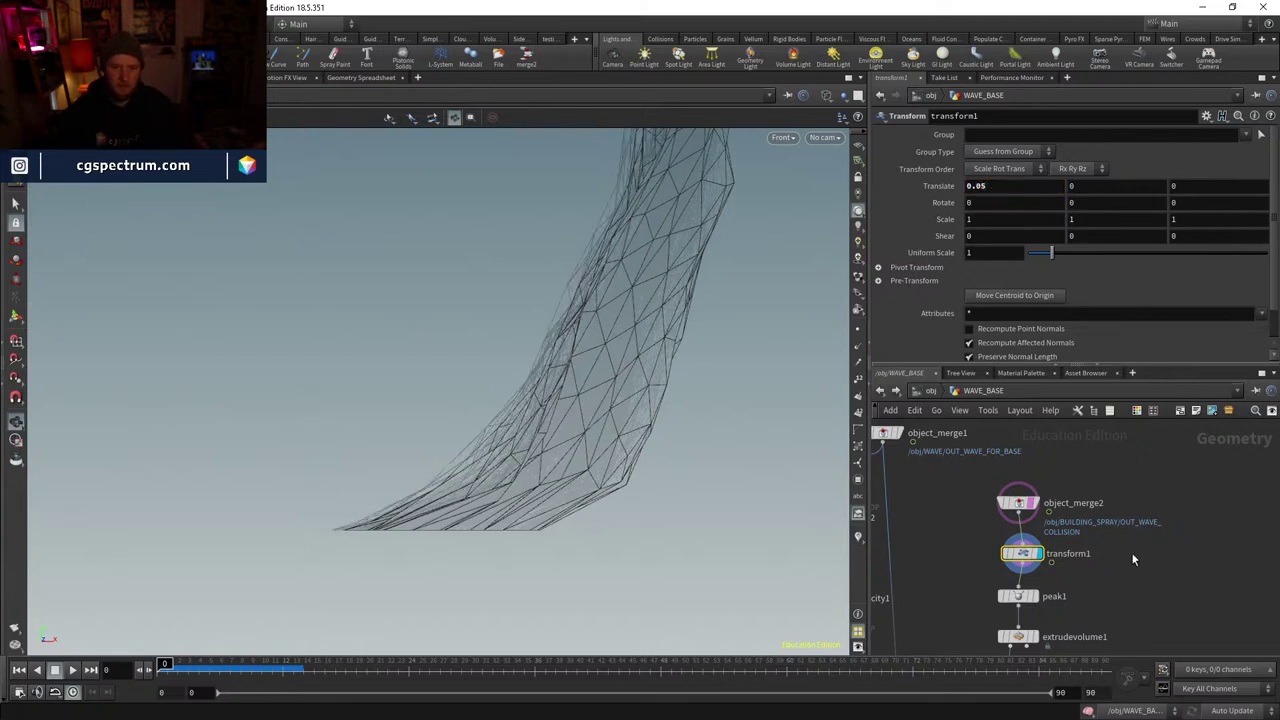
# - Bypass peak1 and display the extruded wave volume from extrudevolume1
pyautogui.moveTo(1016, 596)
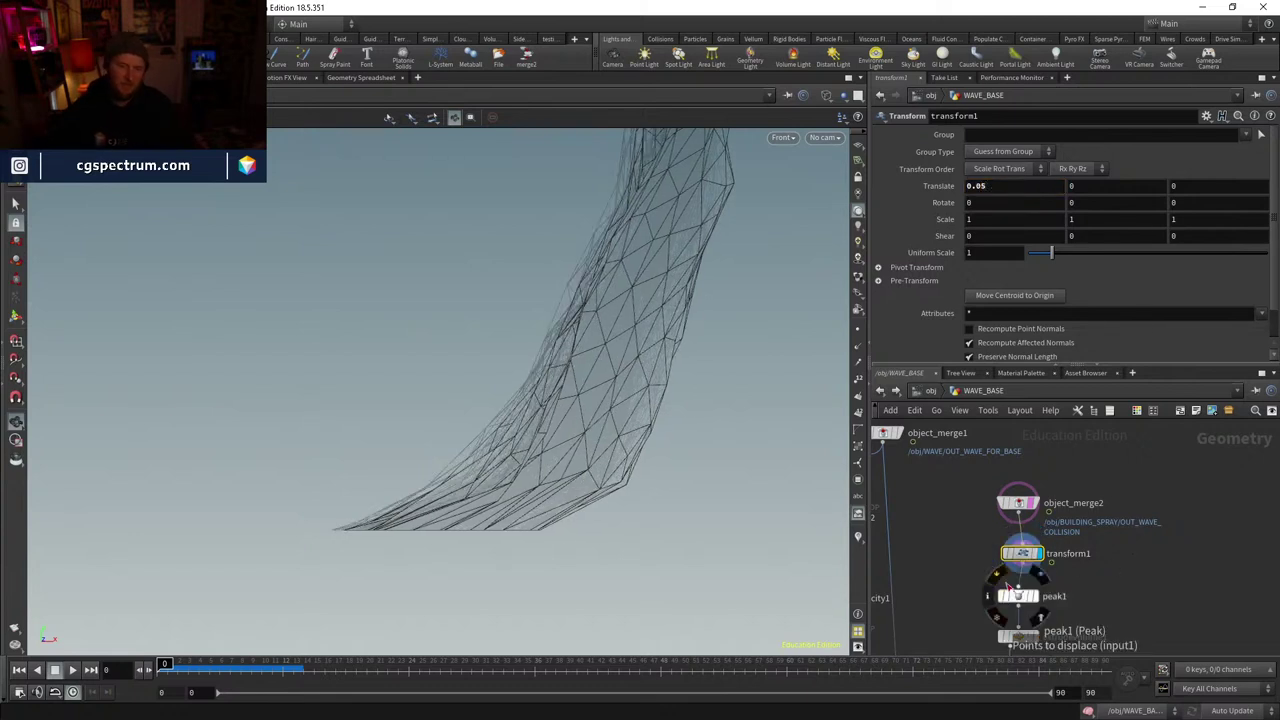
pyautogui.click(1000, 598)
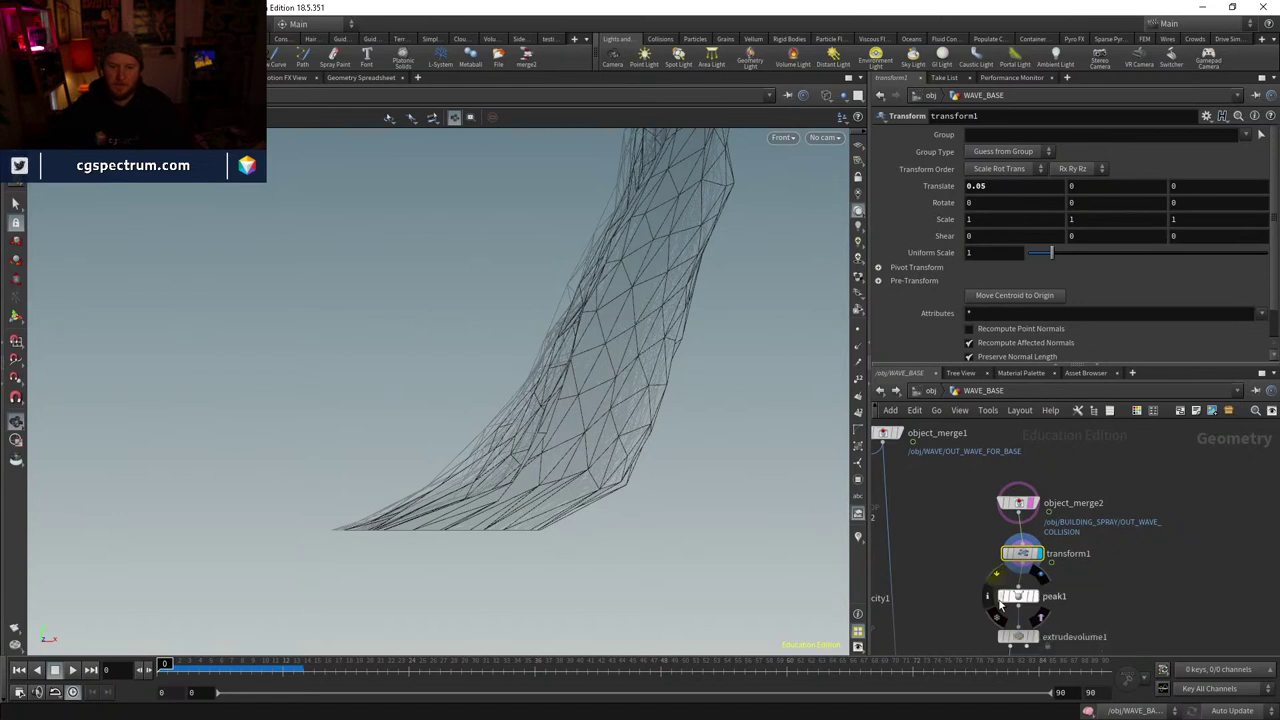
pyautogui.moveTo(590, 562); pyautogui.dragTo(633, 341)
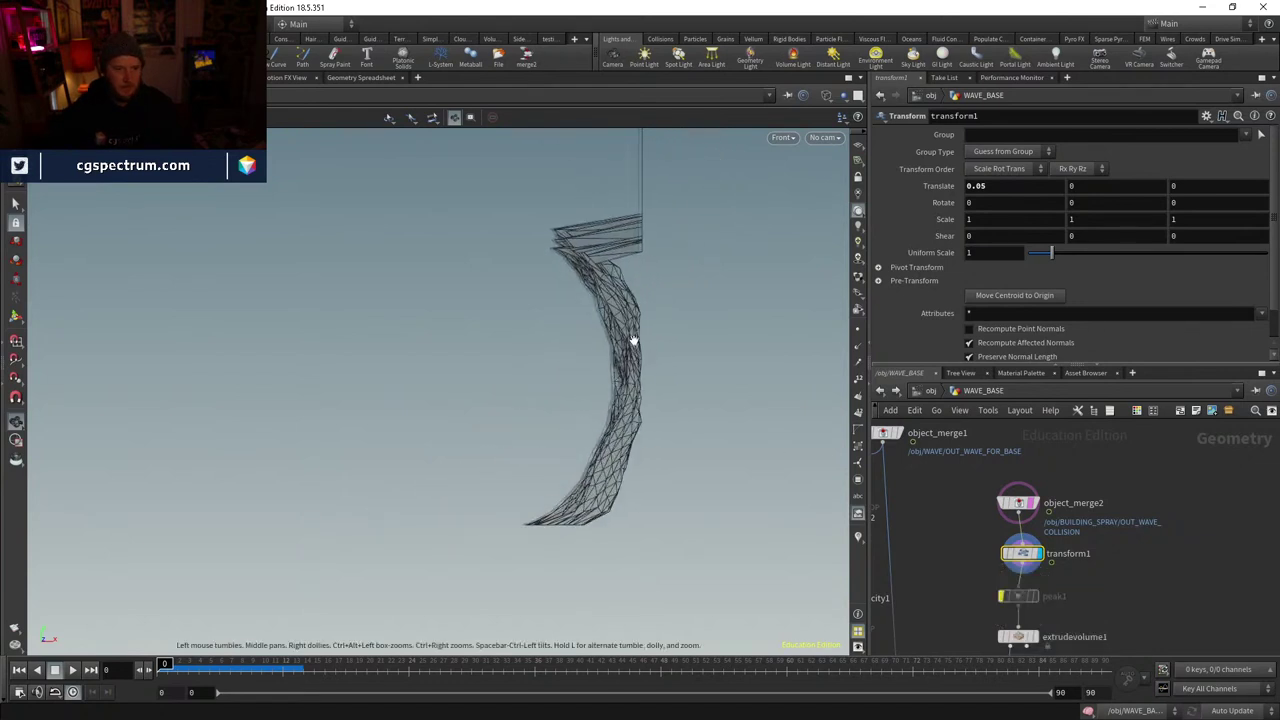
pyautogui.moveTo(1040, 644); pyautogui.dragTo(1052, 458, button='middle')
pyautogui.click(1052, 510)
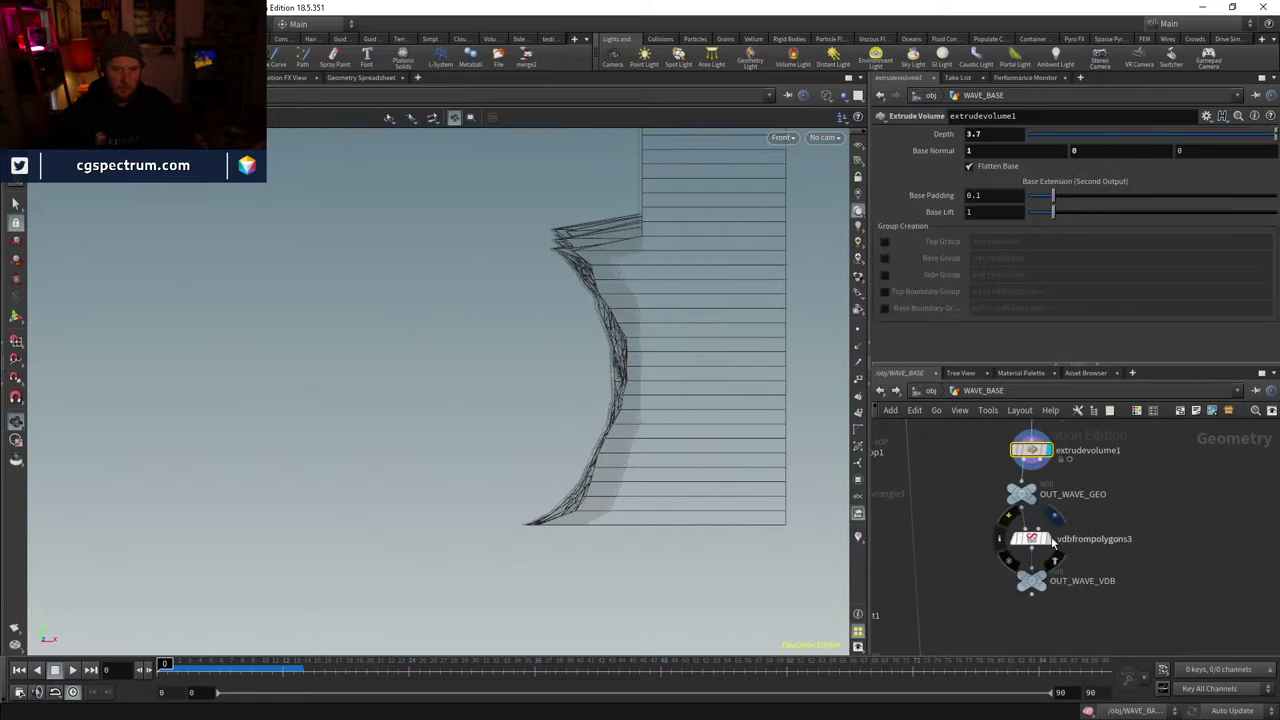
# - Display the VDB built from the wave in shaded mode
pyautogui.click(1031, 539)
pyautogui.press('w')
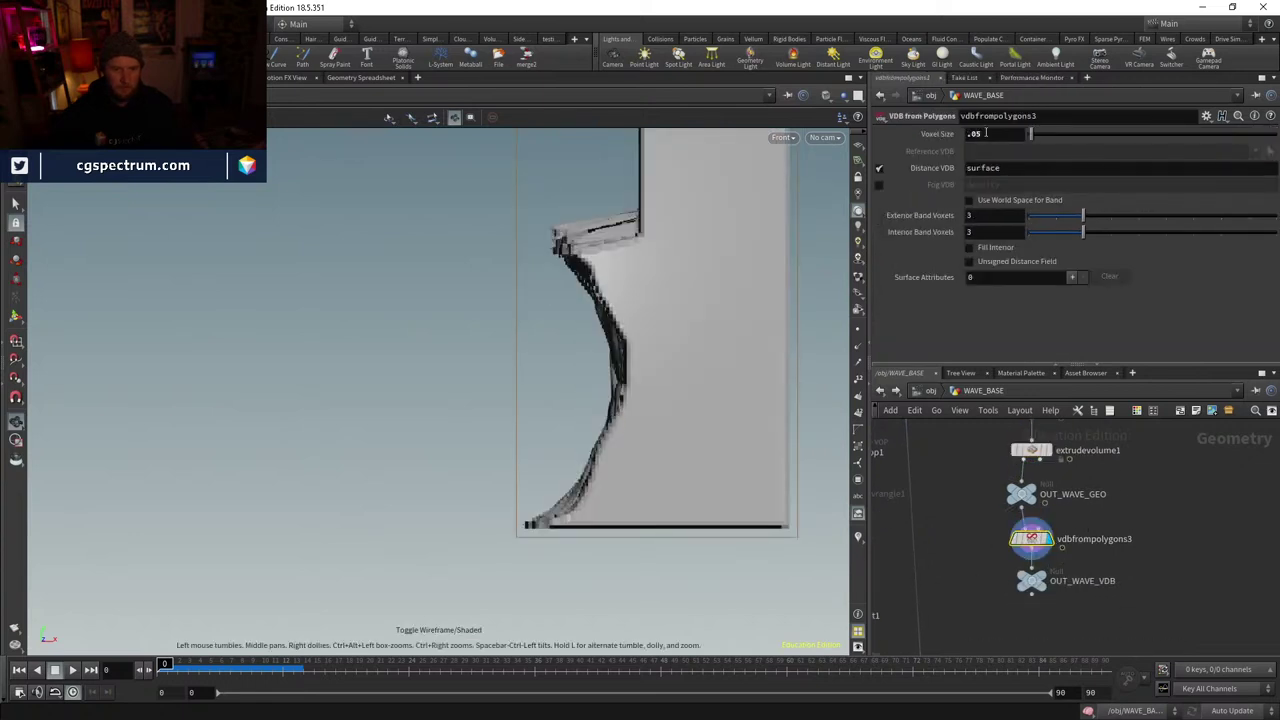
pyautogui.moveTo(935, 628)
pyautogui.mouseDown(button='middle')
pyautogui.moveTo(1137, 626)
pyautogui.moveTo(1018, 523)
pyautogui.mouseUp(button='middle')
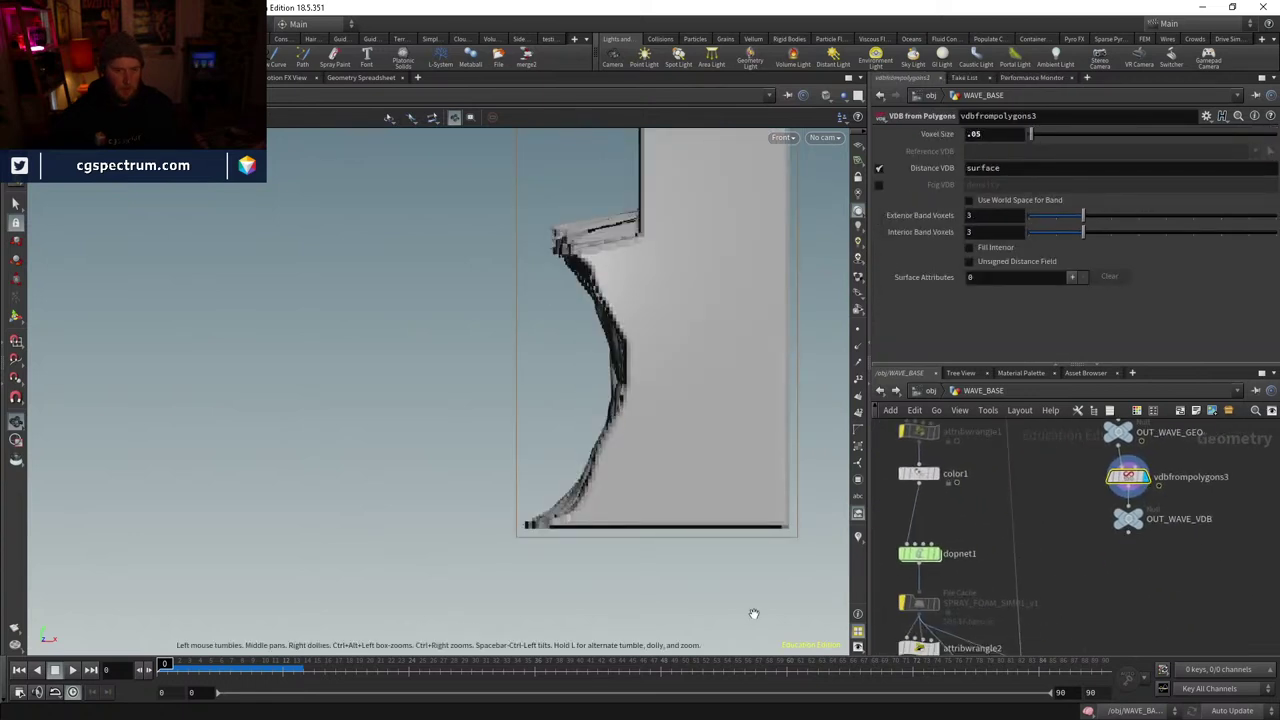
# - Play the dopnet1 FLIP simulation, rewind to frame 0, and return to WAVE_BASE
pyautogui.doubleClick(920, 556)
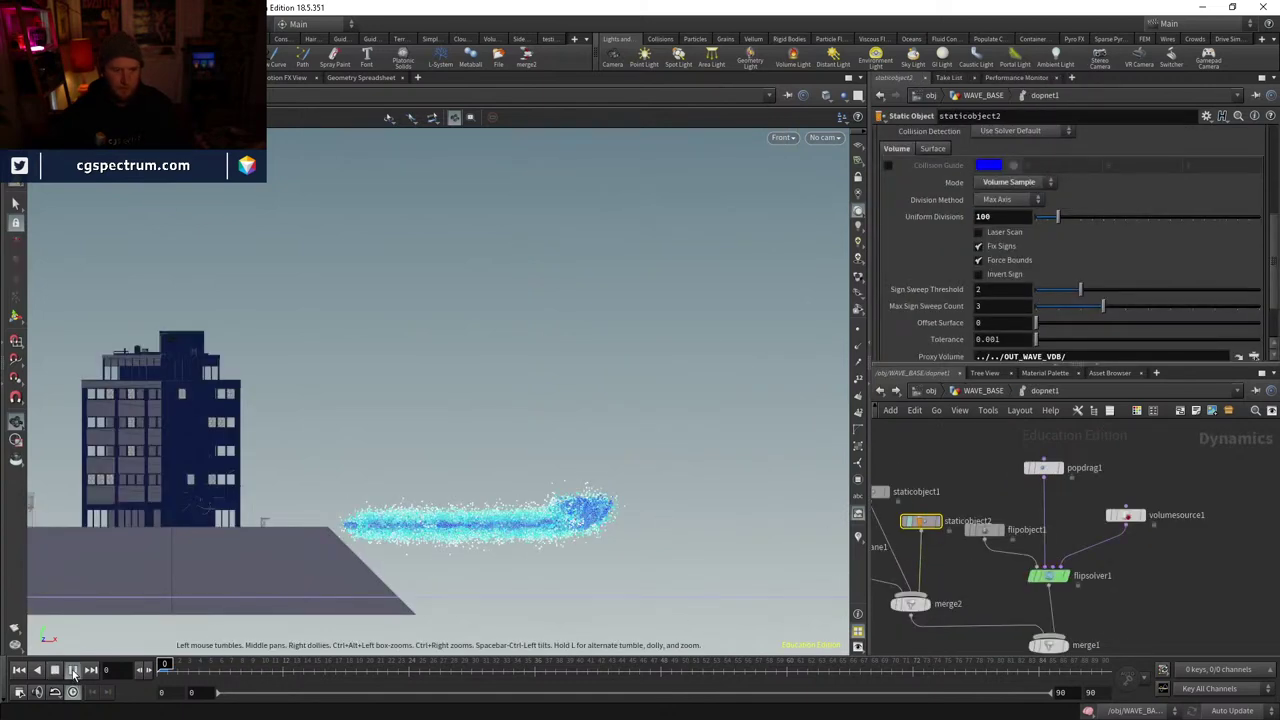
pyautogui.click(73, 671)
pyautogui.click(72, 670)
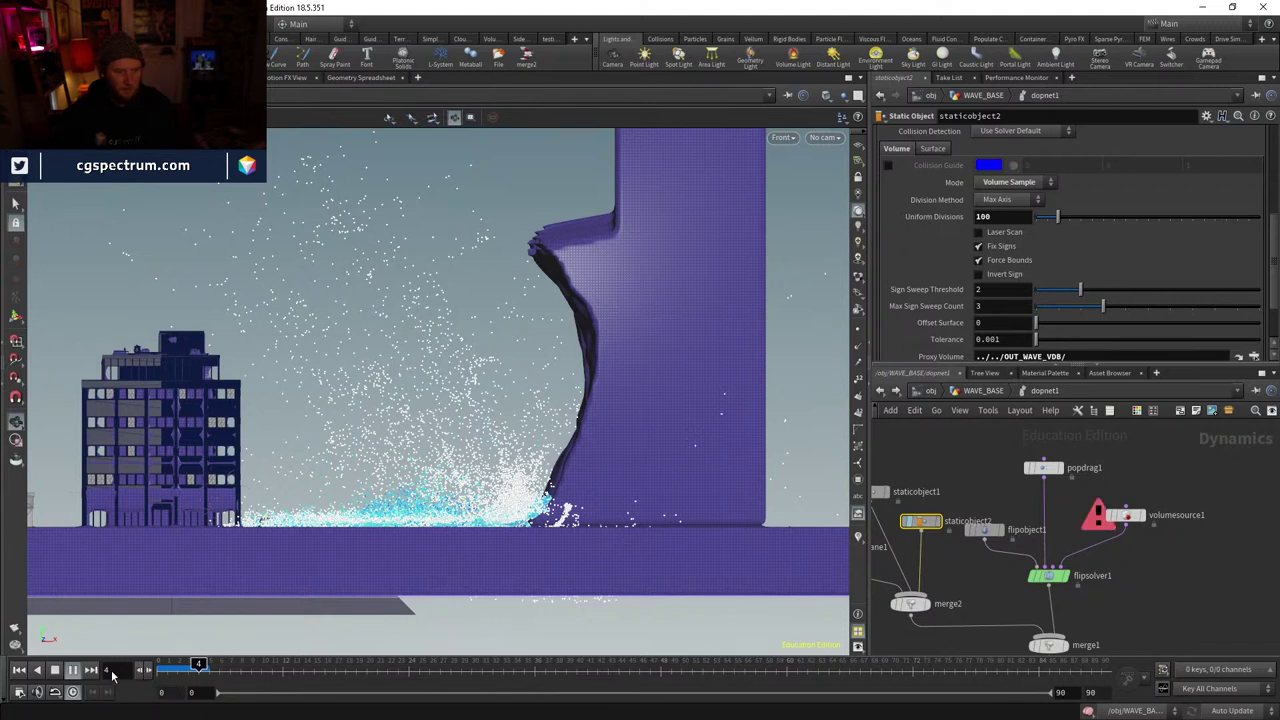
pyautogui.click(19, 670)
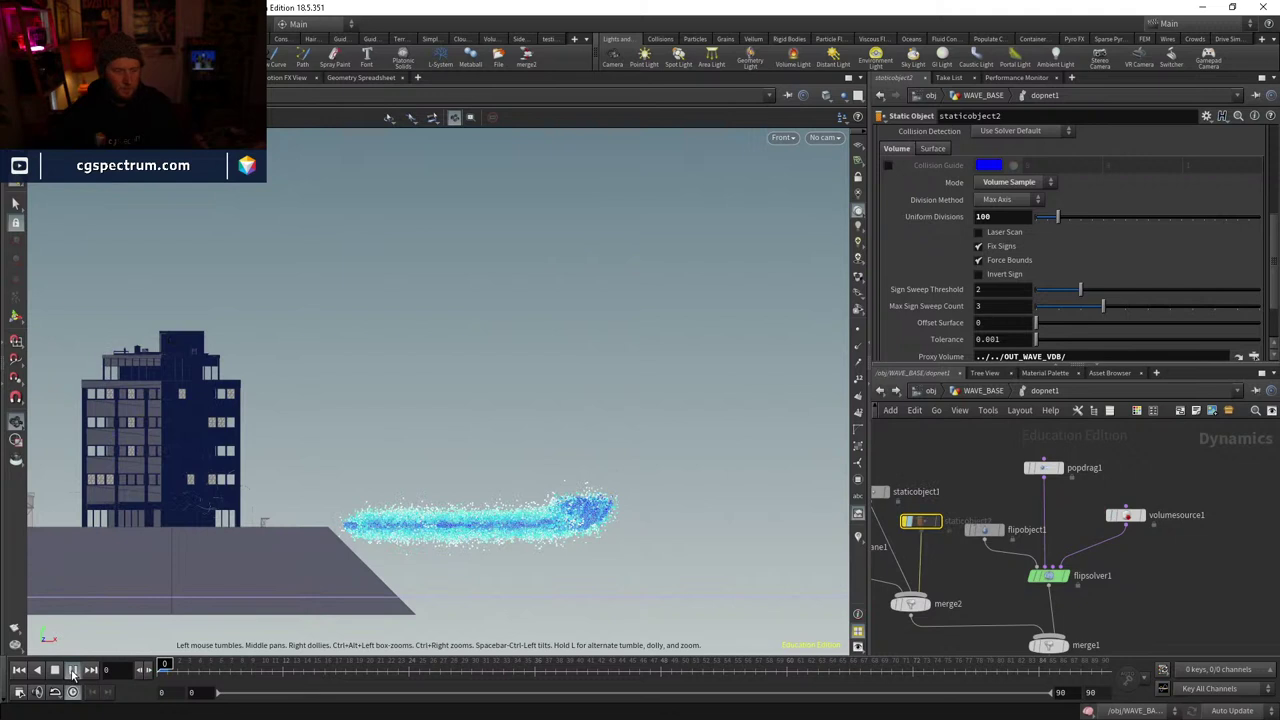
pyautogui.click(72, 670)
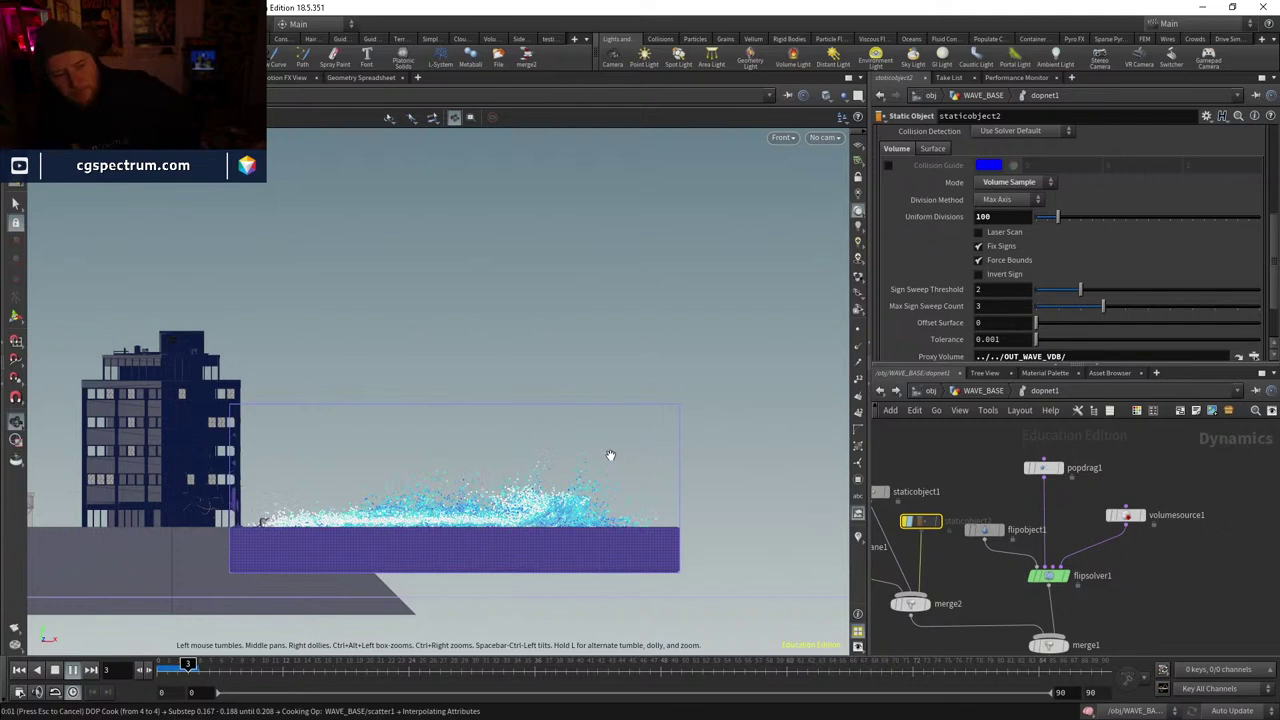
pyautogui.press('Escape')
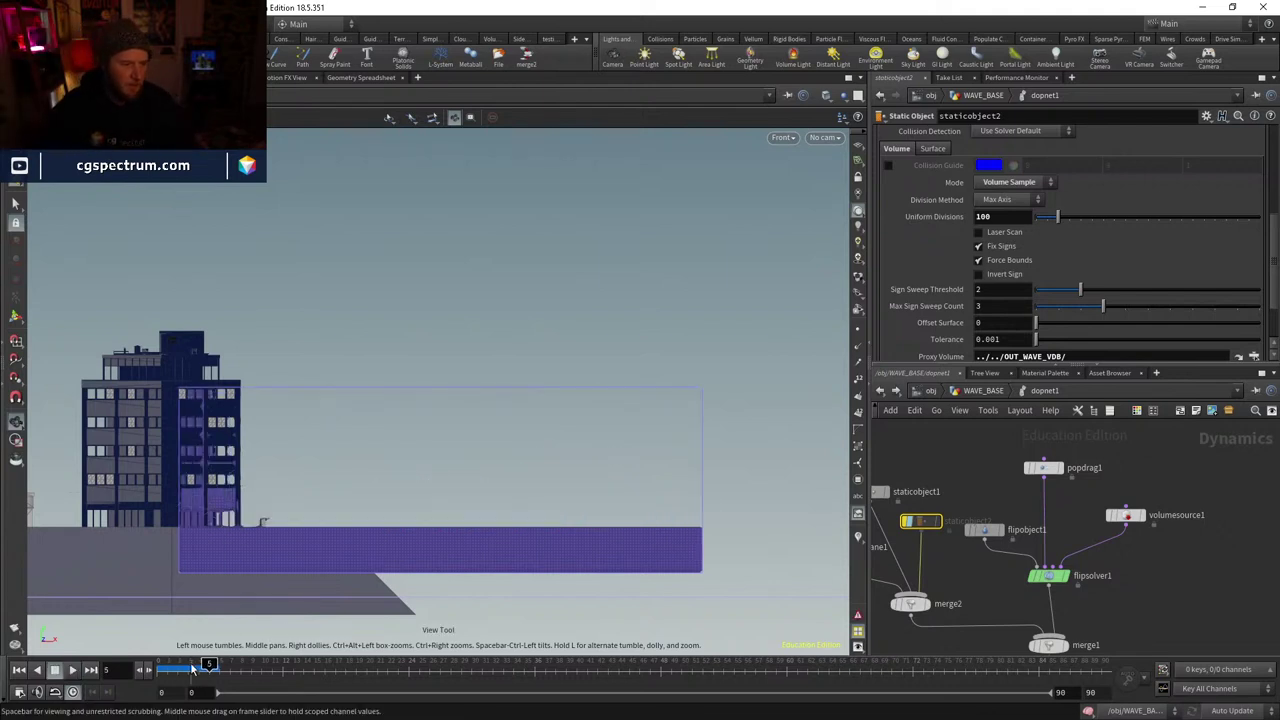
pyautogui.hotkey('ctrl', 'Up')
pyautogui.moveTo(904, 520)
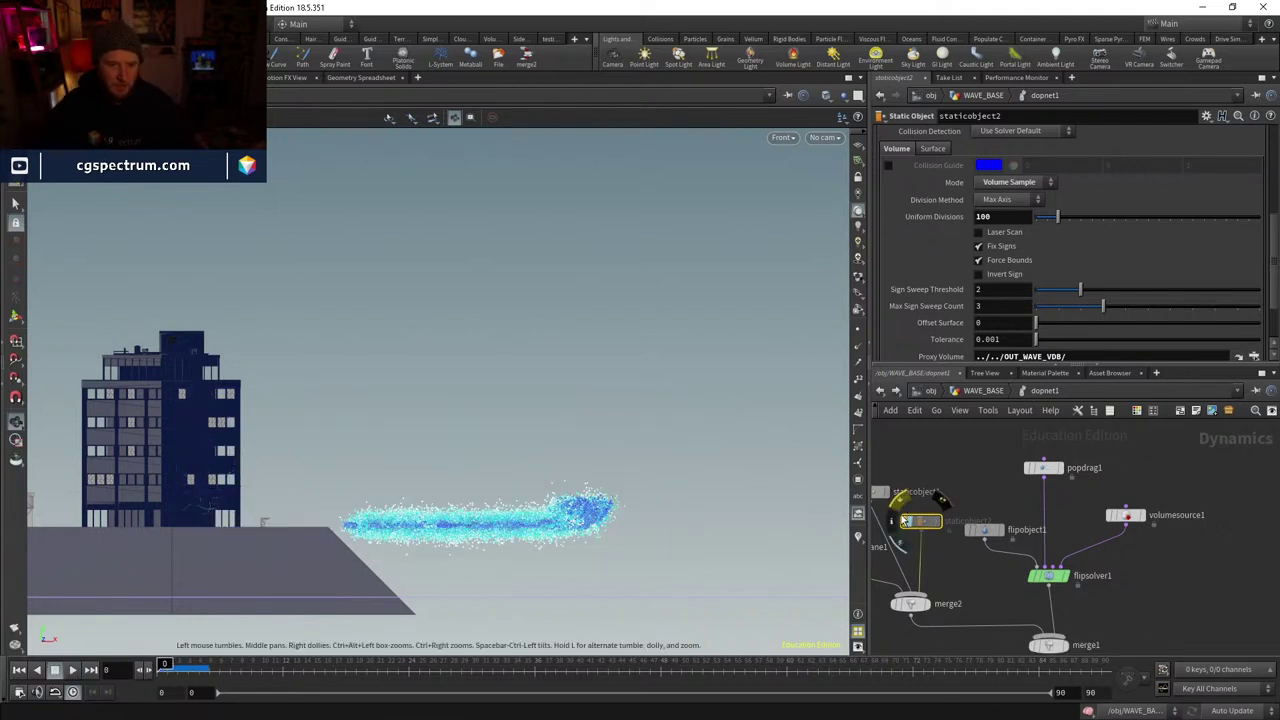
pyautogui.click(982, 390)
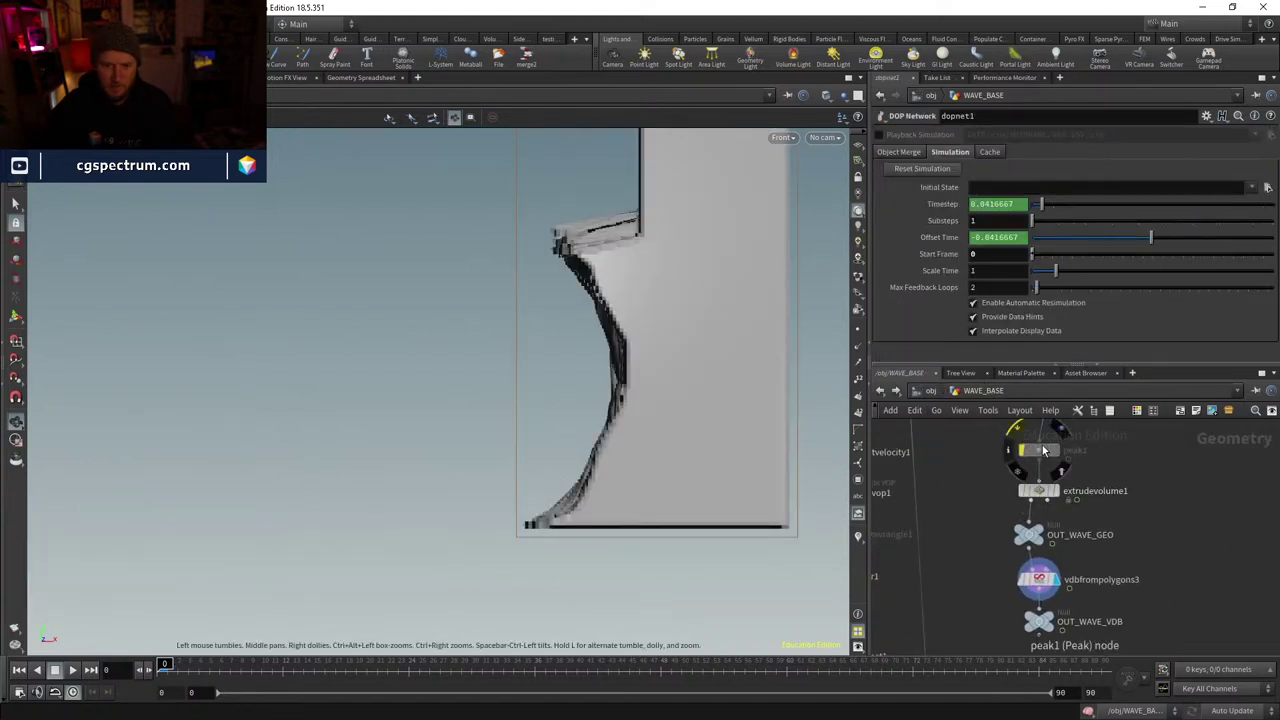
# - Place a new Attribute Wrangle on the wire above OUT_WAVE_GEO
pyautogui.click(1031, 533)
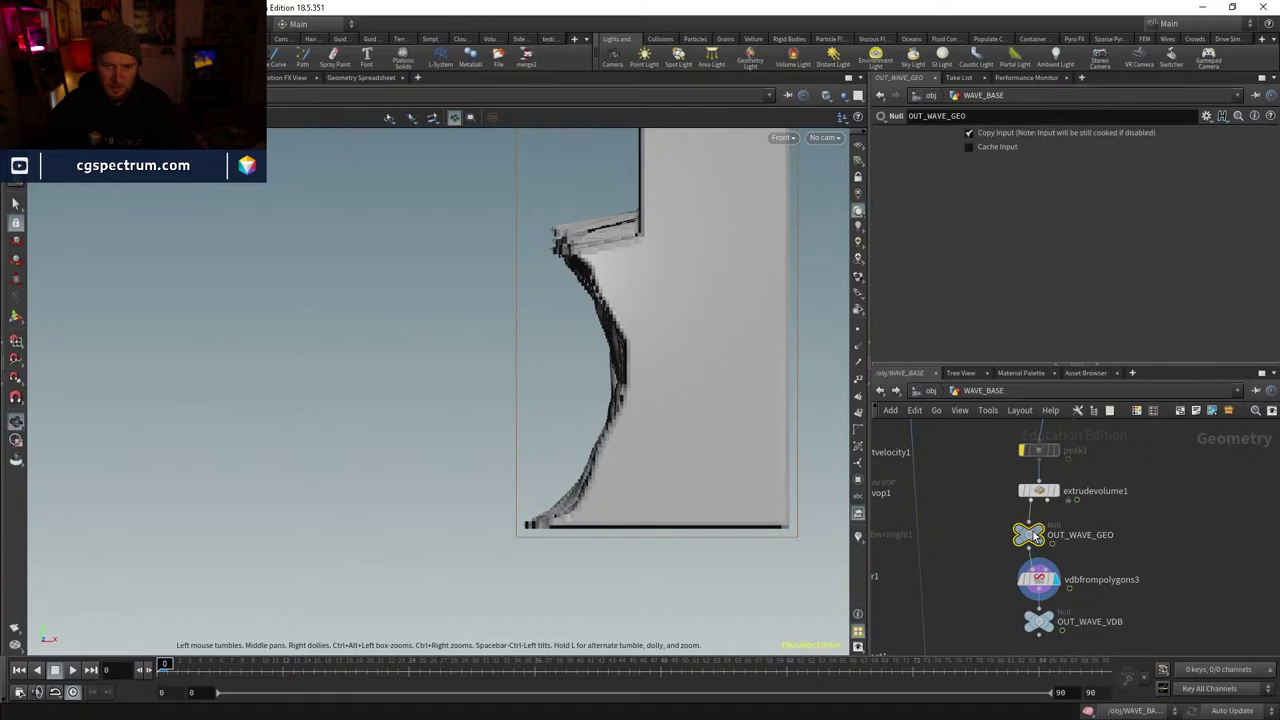
pyautogui.press('l')
pyautogui.press('Tab')
pyautogui.write('attrib wrangle')
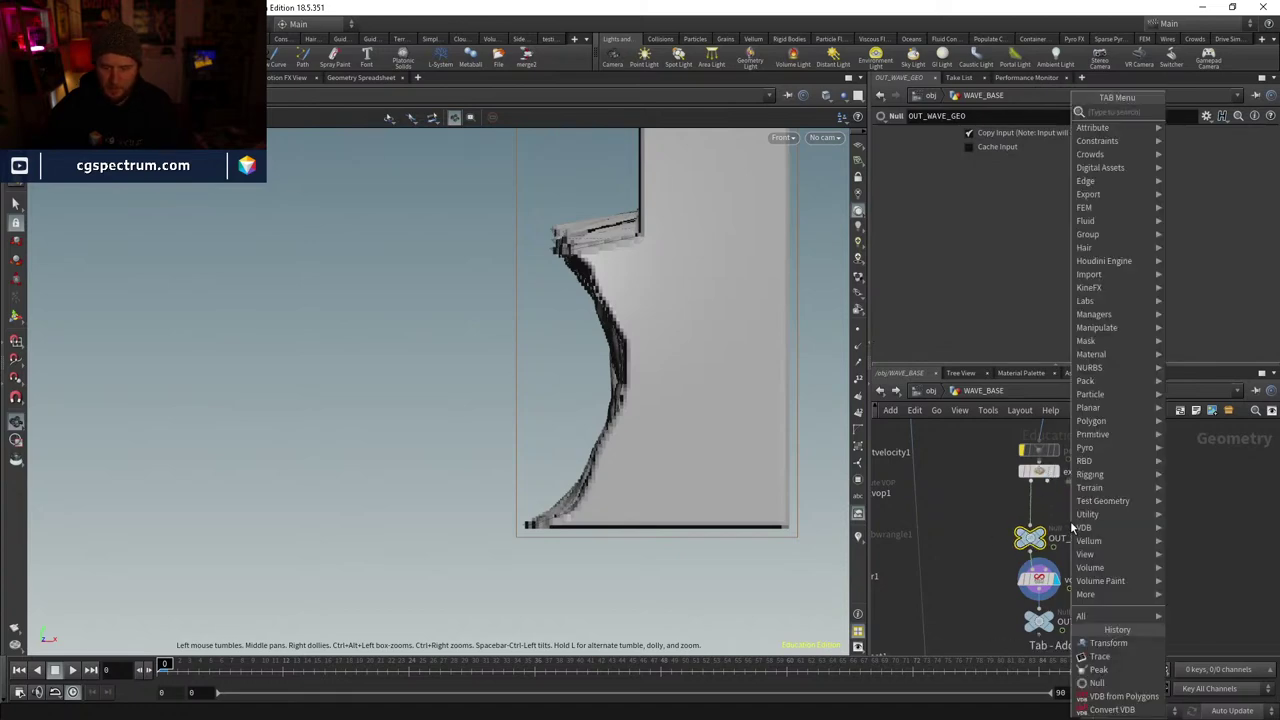
pyautogui.press('Return')
pyautogui.click(1025, 510)
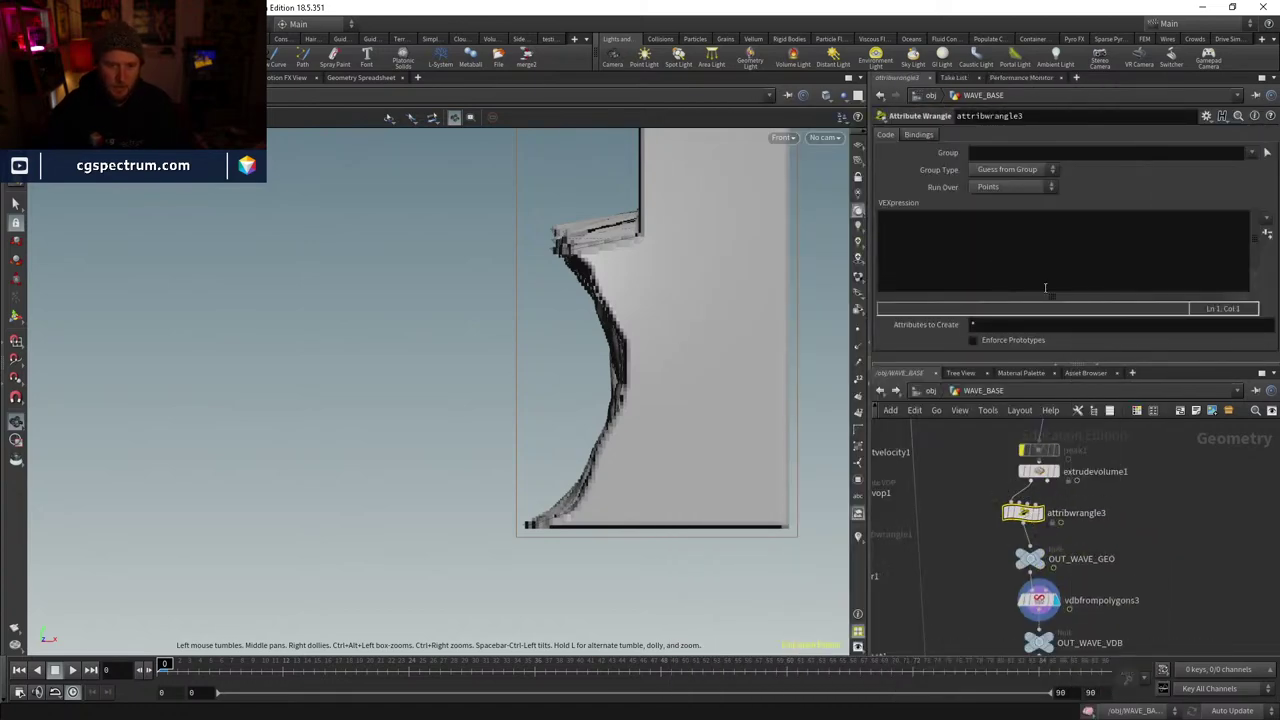
# - Enter v@v=0; as the wrangle's VEXpression, then go inside dopnet1
pyautogui.click(995, 266)
pyautogui.write('v@v=0;')
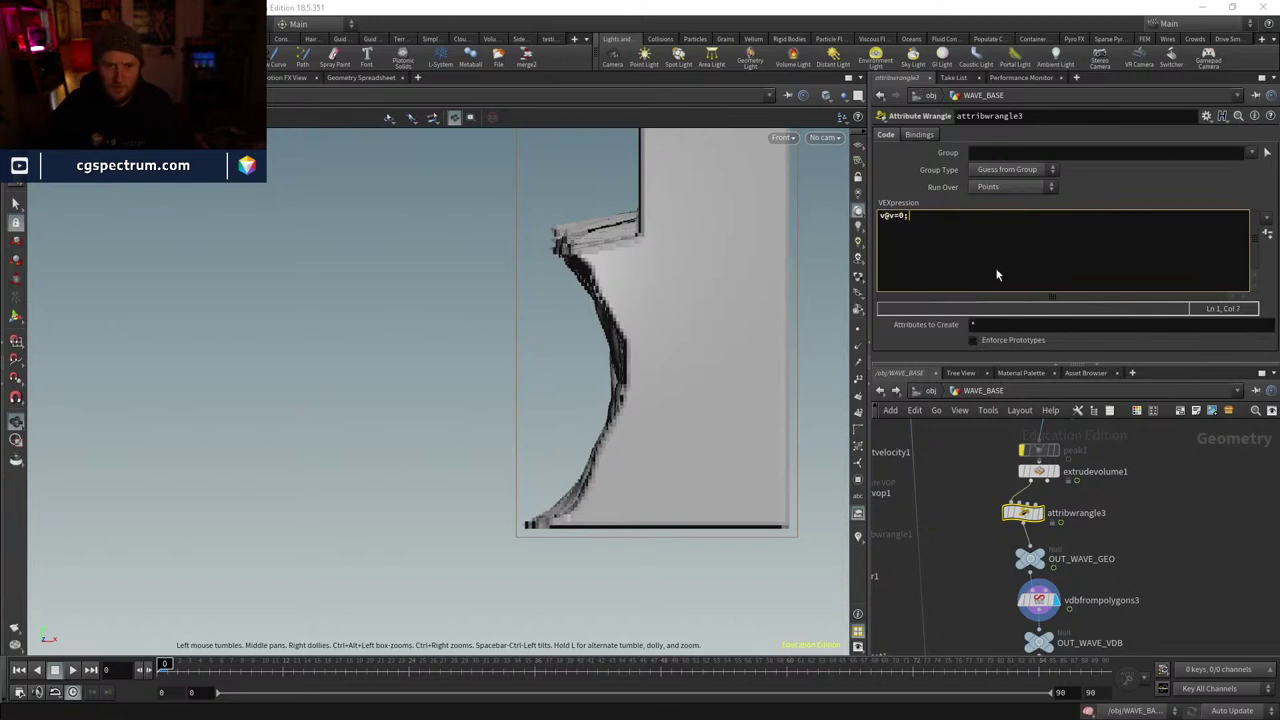
pyautogui.moveTo(1154, 523); pyautogui.dragTo(1275, 418, button='middle')
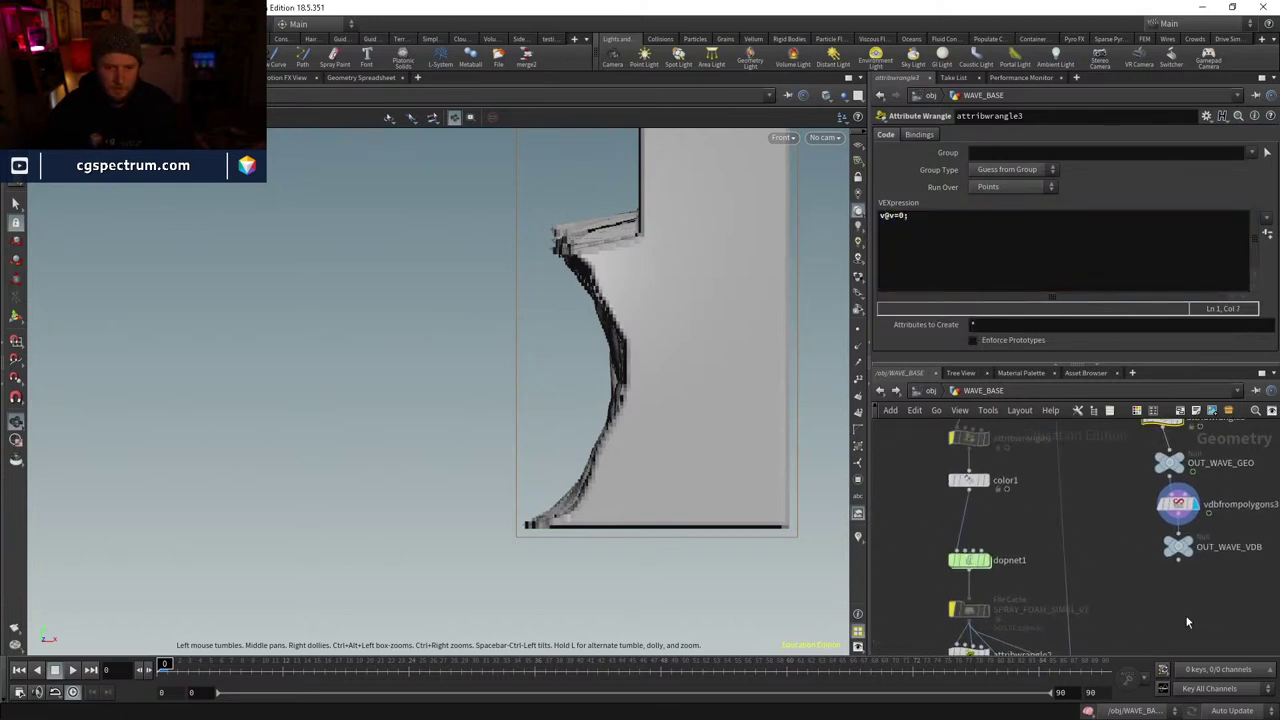
pyautogui.doubleClick(969, 562)
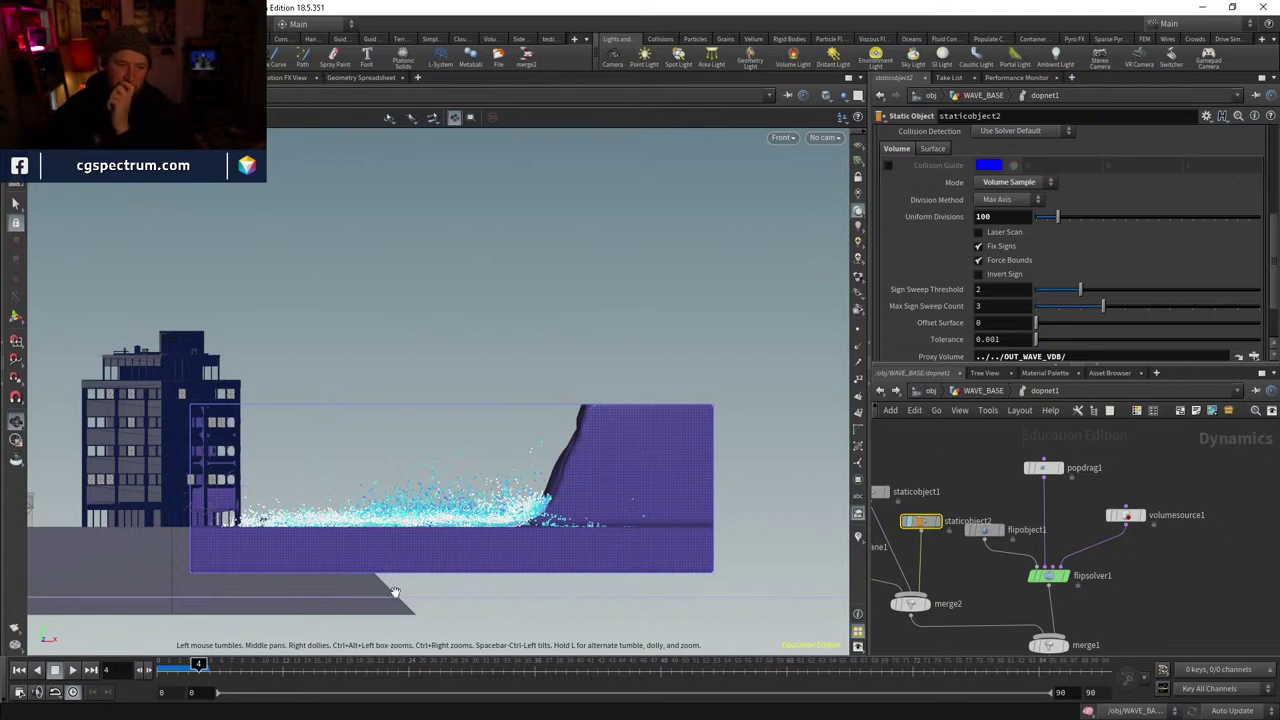
# - Replay the dopnet1 simulation with zeroed wave velocity and jump back to about frame 15
pyautogui.click(72, 670)
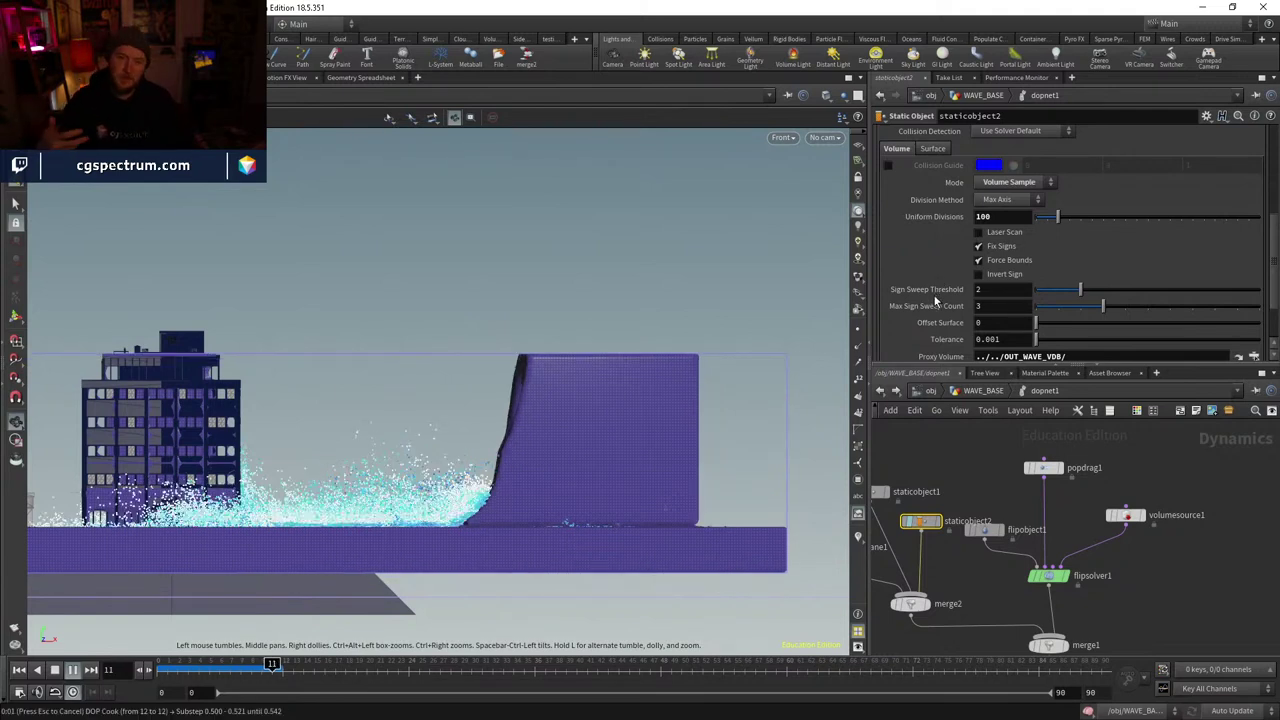
pyautogui.scroll(5, 1106, 138)
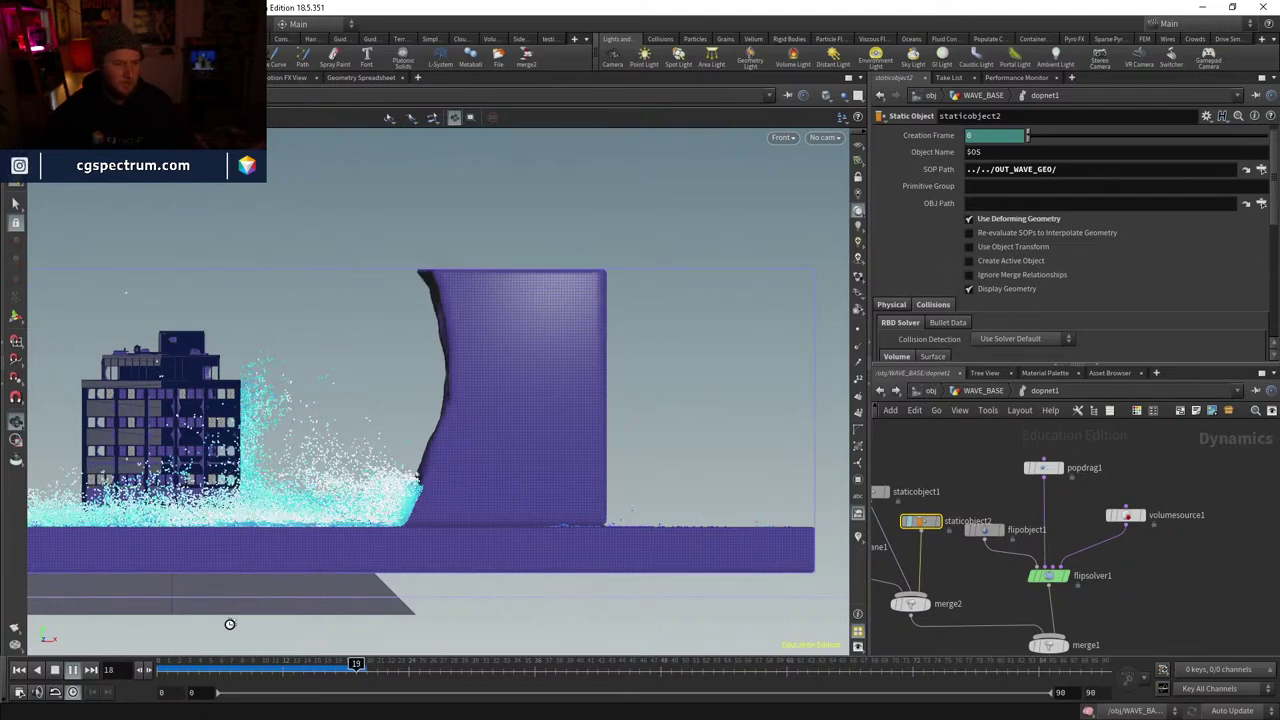
pyautogui.click(335, 668)
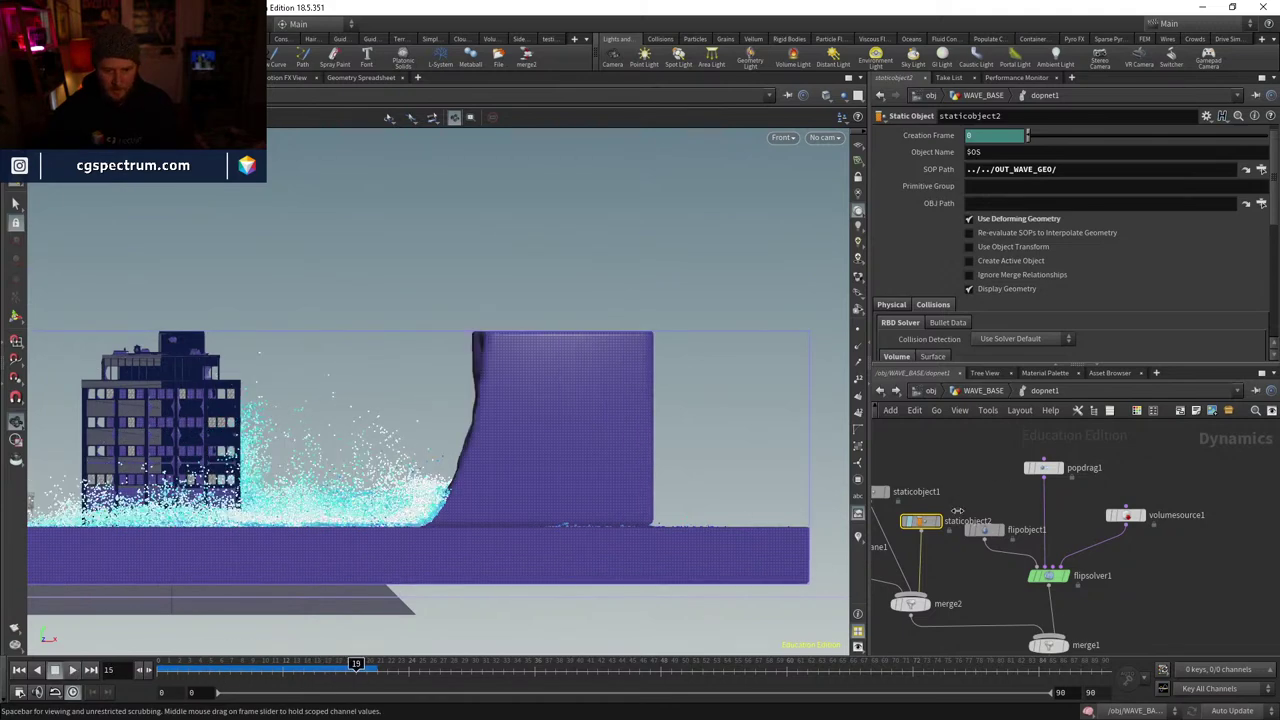
# - Uncheck flipobject1's Collision visualization, play the simulation, and scrub back through the splash frames
pyautogui.click(984, 529)
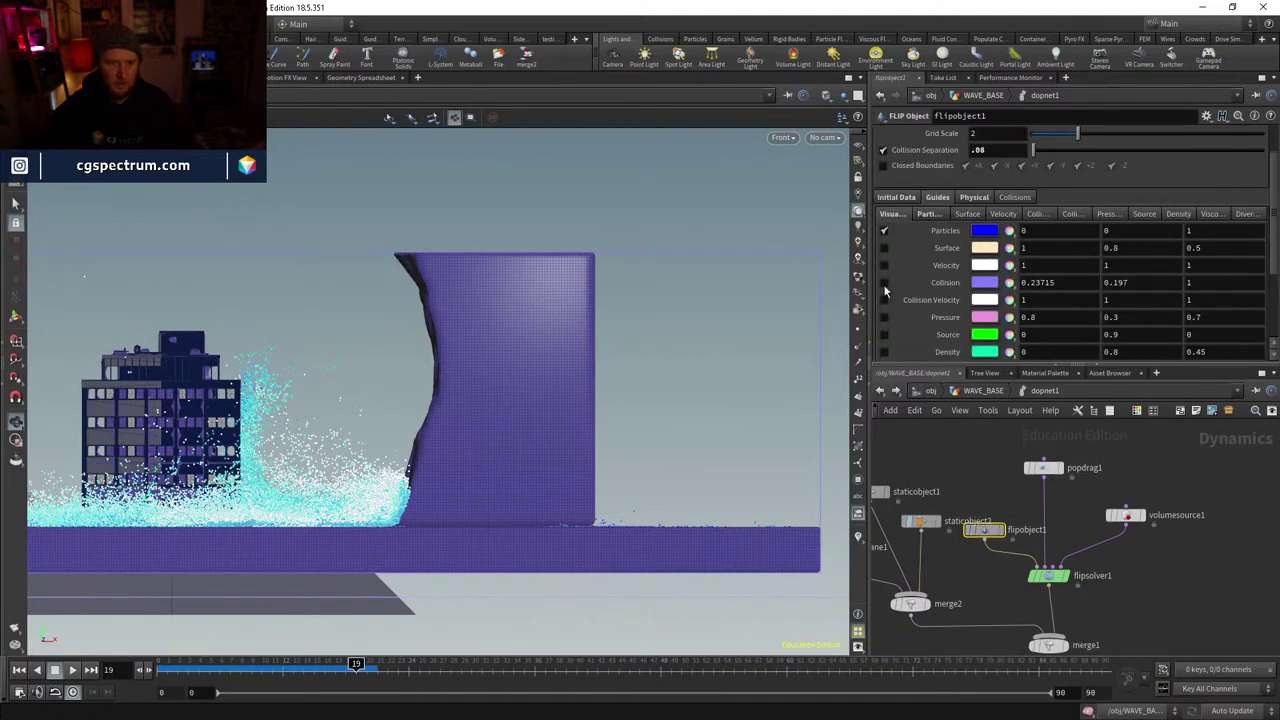
pyautogui.click(884, 286)
pyautogui.moveTo(517, 437); pyautogui.dragTo(610, 462)
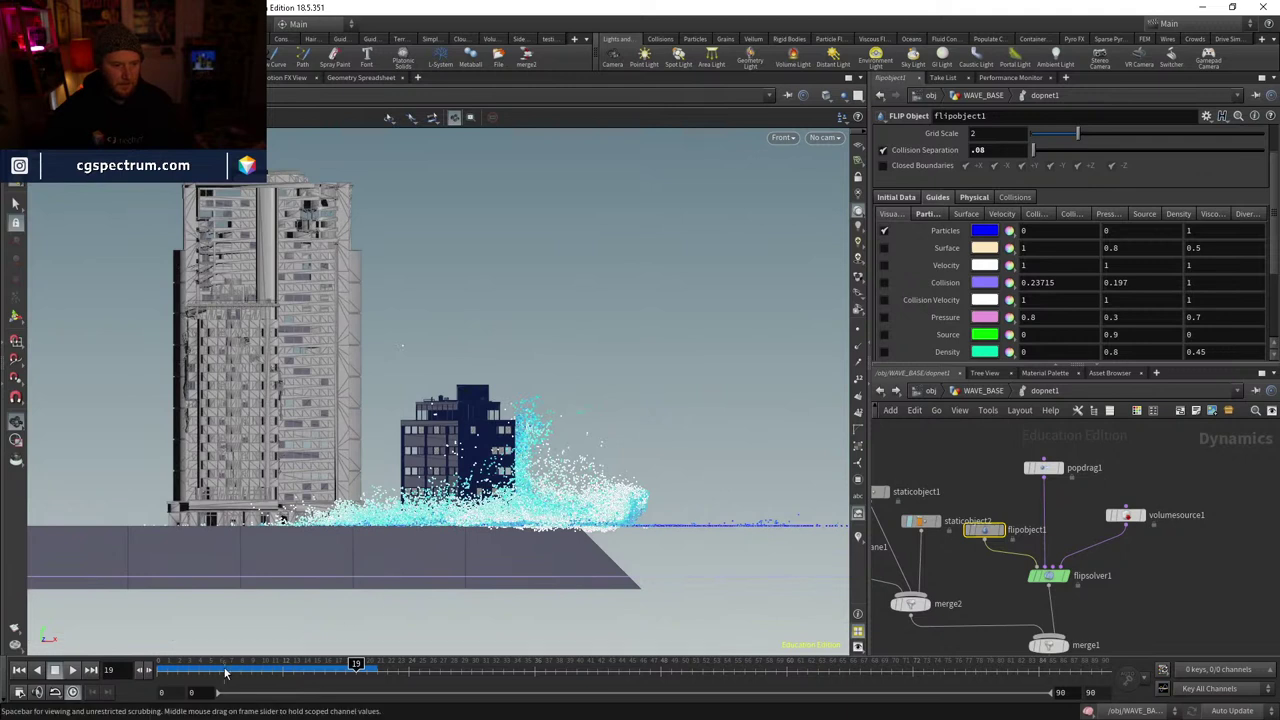
pyautogui.click(72, 671)
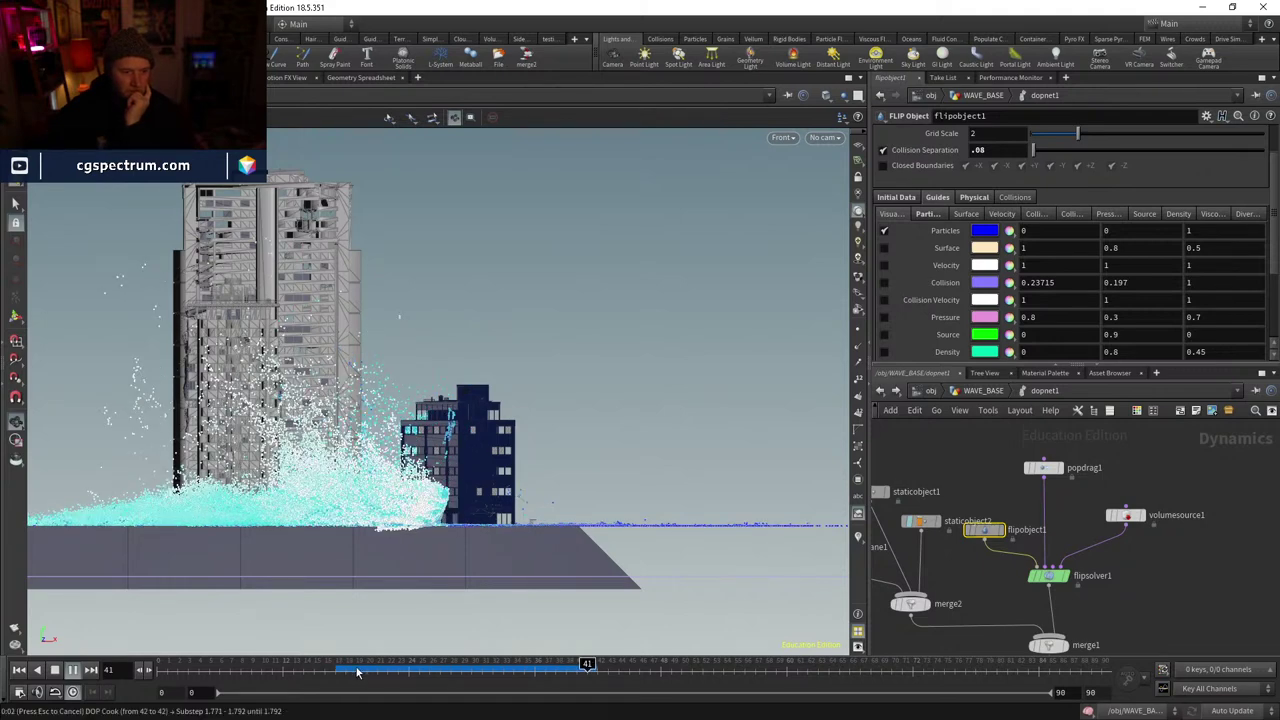
pyautogui.moveTo(357, 670); pyautogui.dragTo(481, 663)
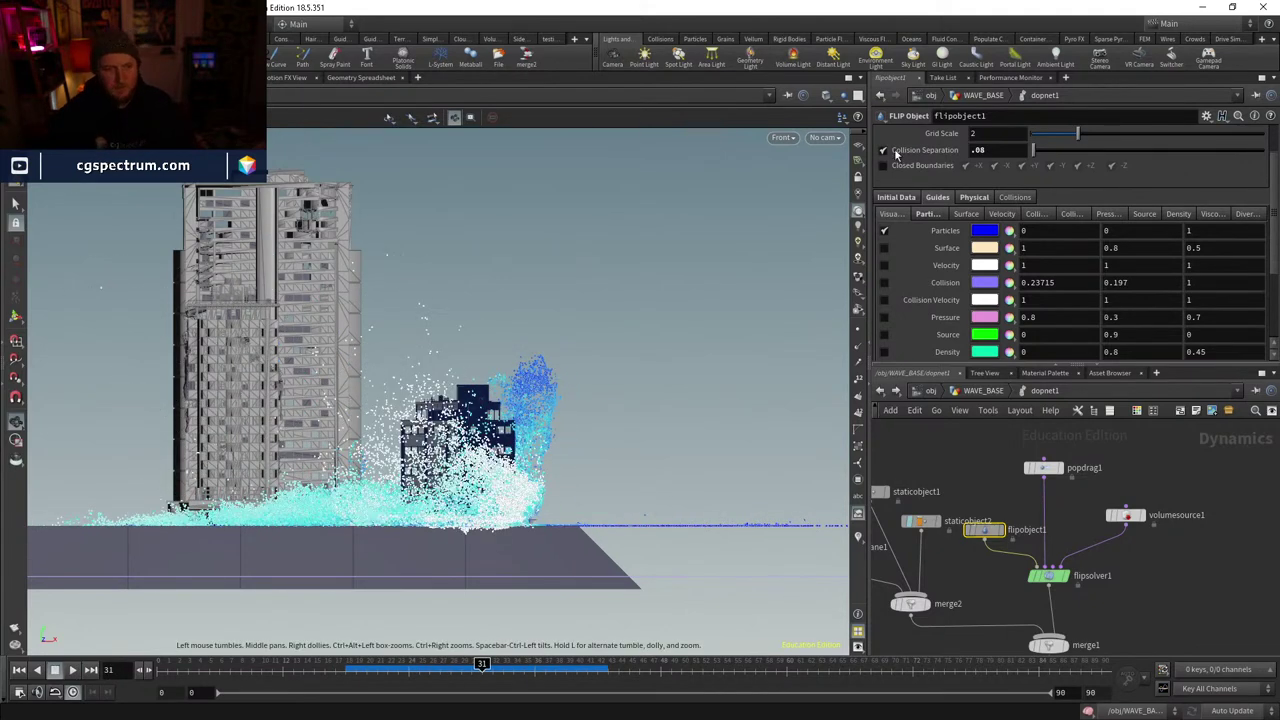
pyautogui.click(826, 137)
# - Look through cam5, replay the splash, and frame it in the view
pyautogui.click(858, 251)
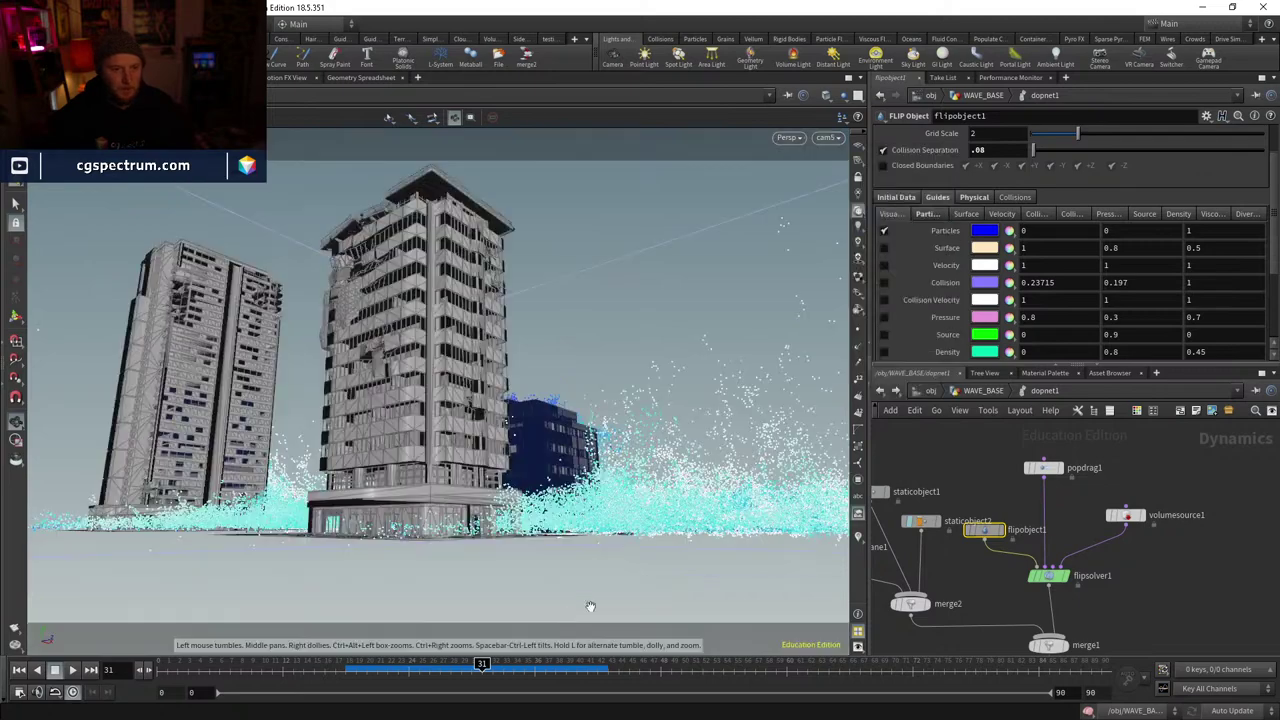
pyautogui.moveTo(481, 664); pyautogui.dragTo(587, 636)
pyautogui.hotkey('space', 'g')
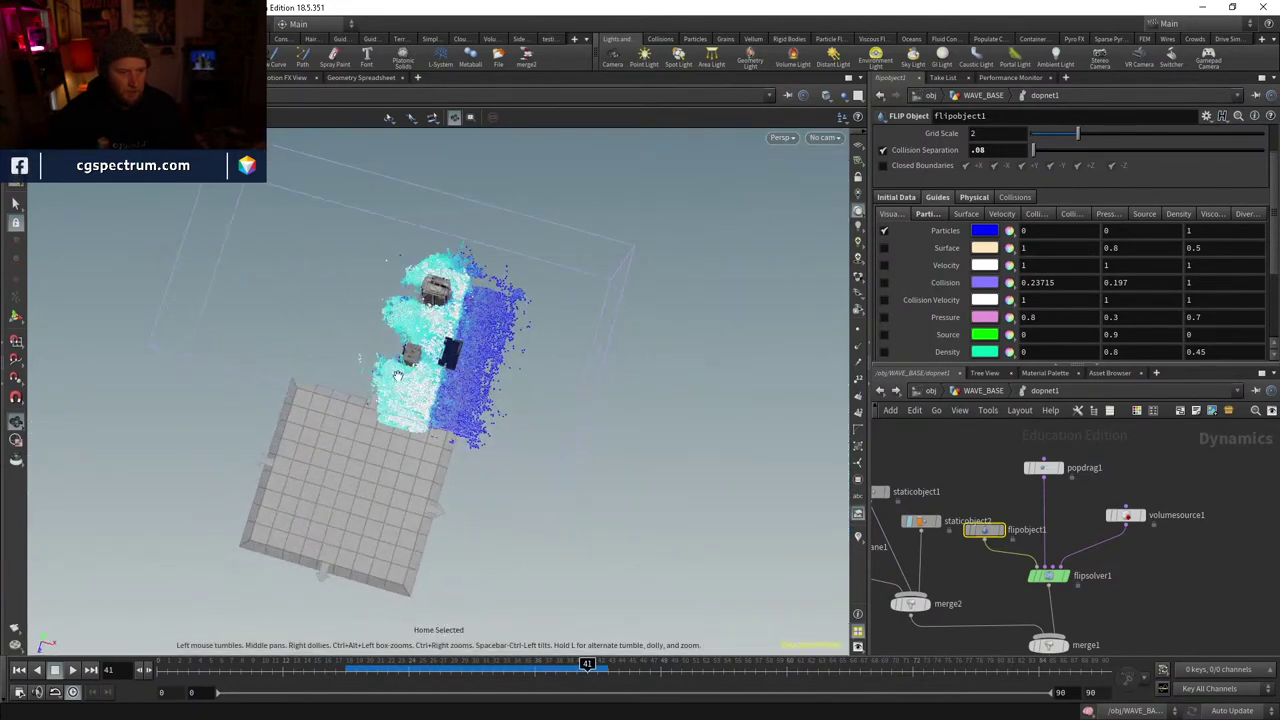
pyautogui.scroll(5, 397, 375)
pyautogui.moveTo(397, 375); pyautogui.dragTo(496, 565)
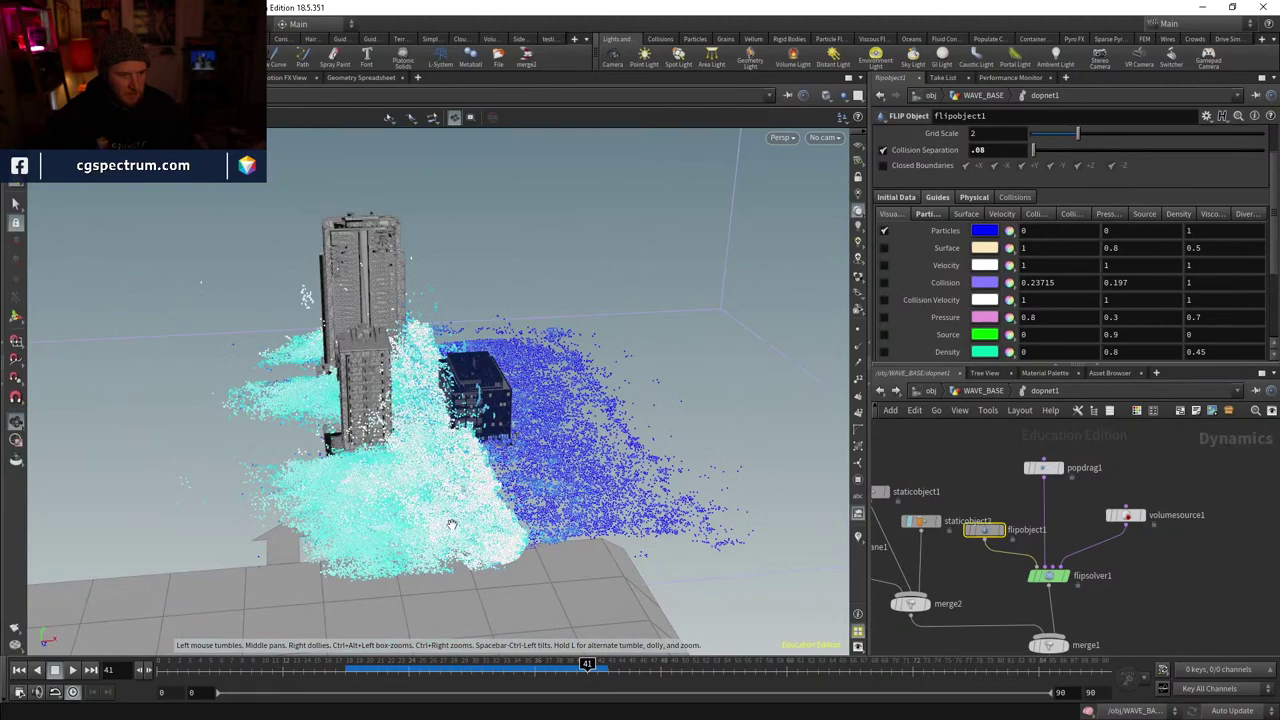
# - Orbit around the towers while stepping the splash between frames 33 and 41
pyautogui.click(500, 672)
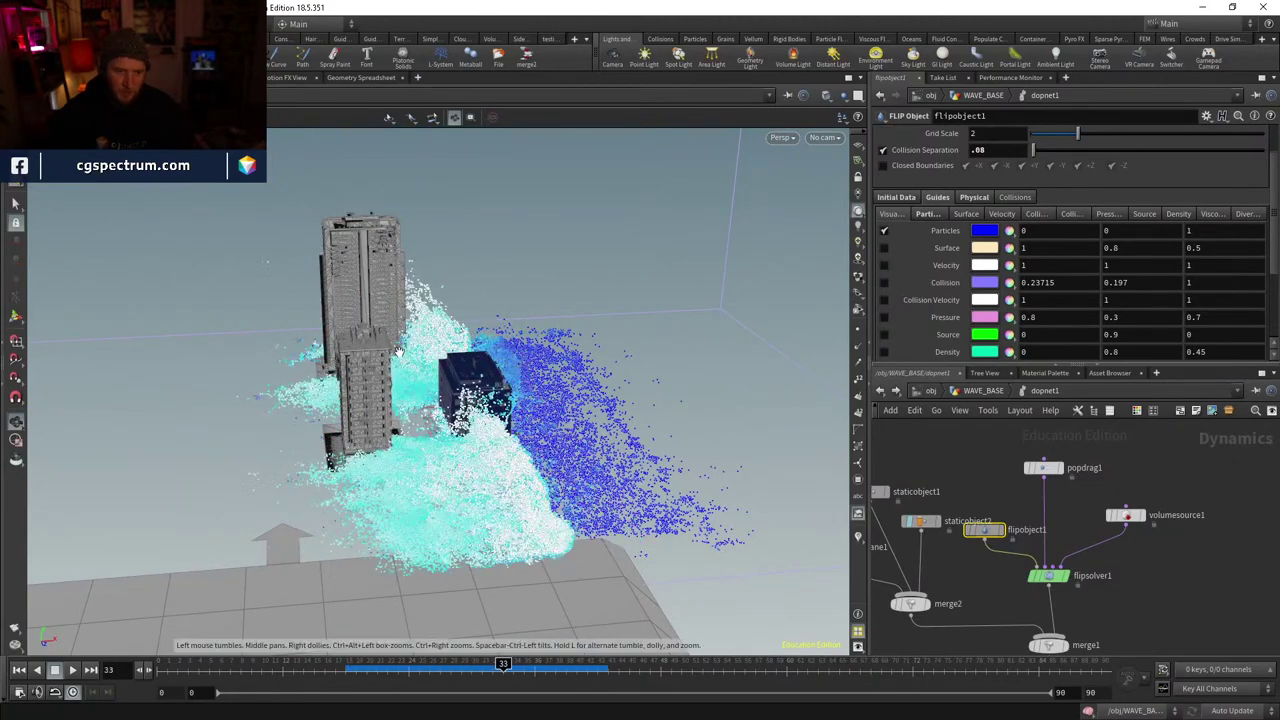
pyautogui.click(505, 663)
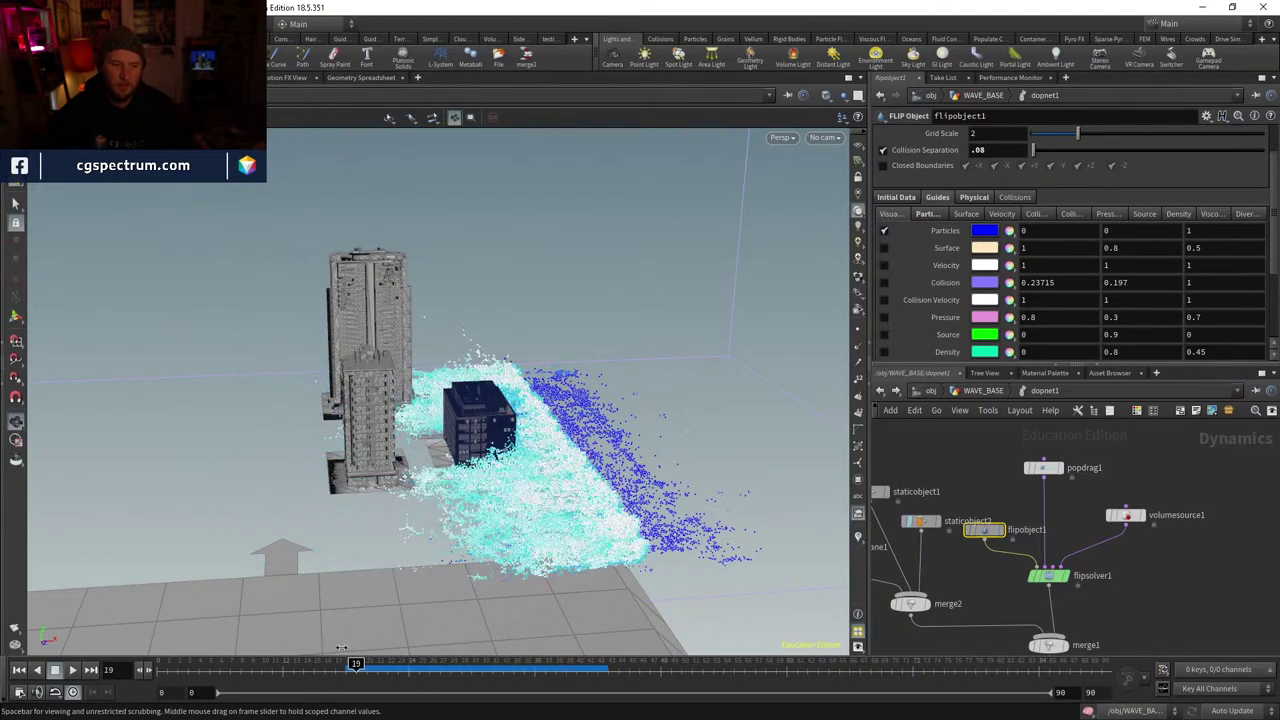
pyautogui.moveTo(585, 640)
pyautogui.mouseDown()
pyautogui.moveTo(550, 560)
pyautogui.moveTo(451, 706)
pyautogui.mouseUp()
pyautogui.click(377, 664)
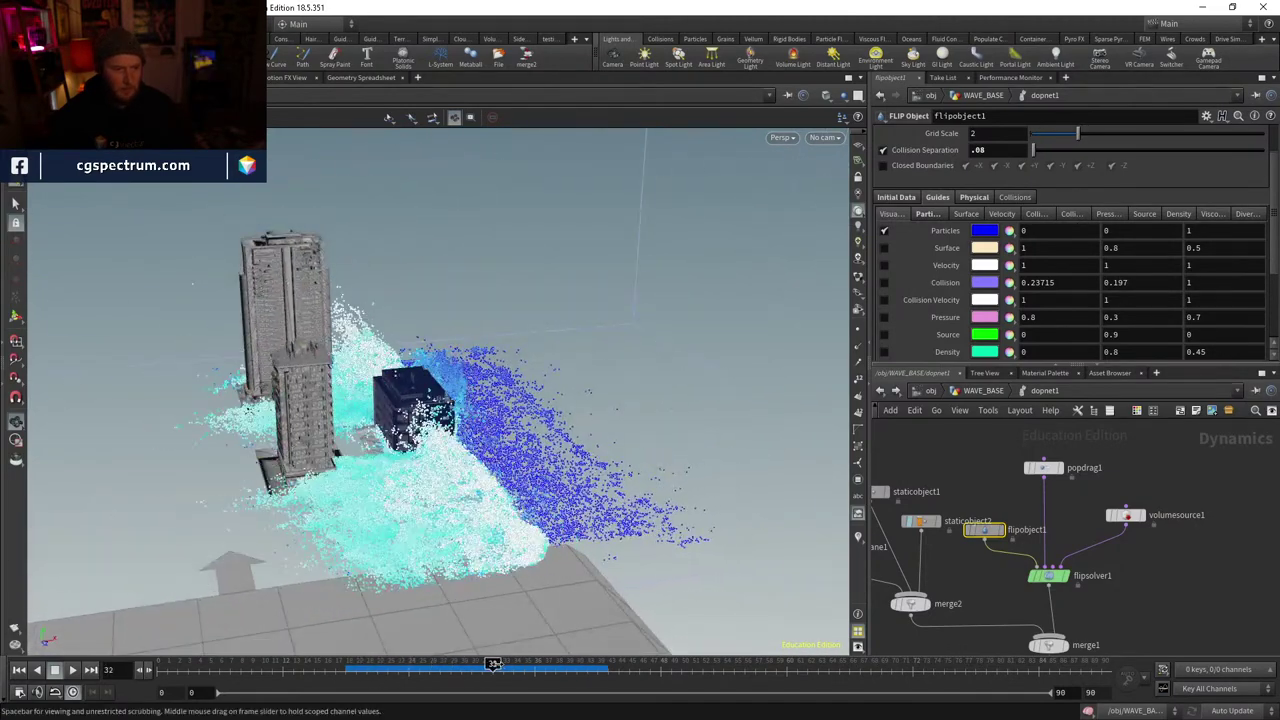
pyautogui.moveTo(493, 664); pyautogui.dragTo(587, 664)
pyautogui.moveTo(520, 590); pyautogui.dragTo(352, 180)
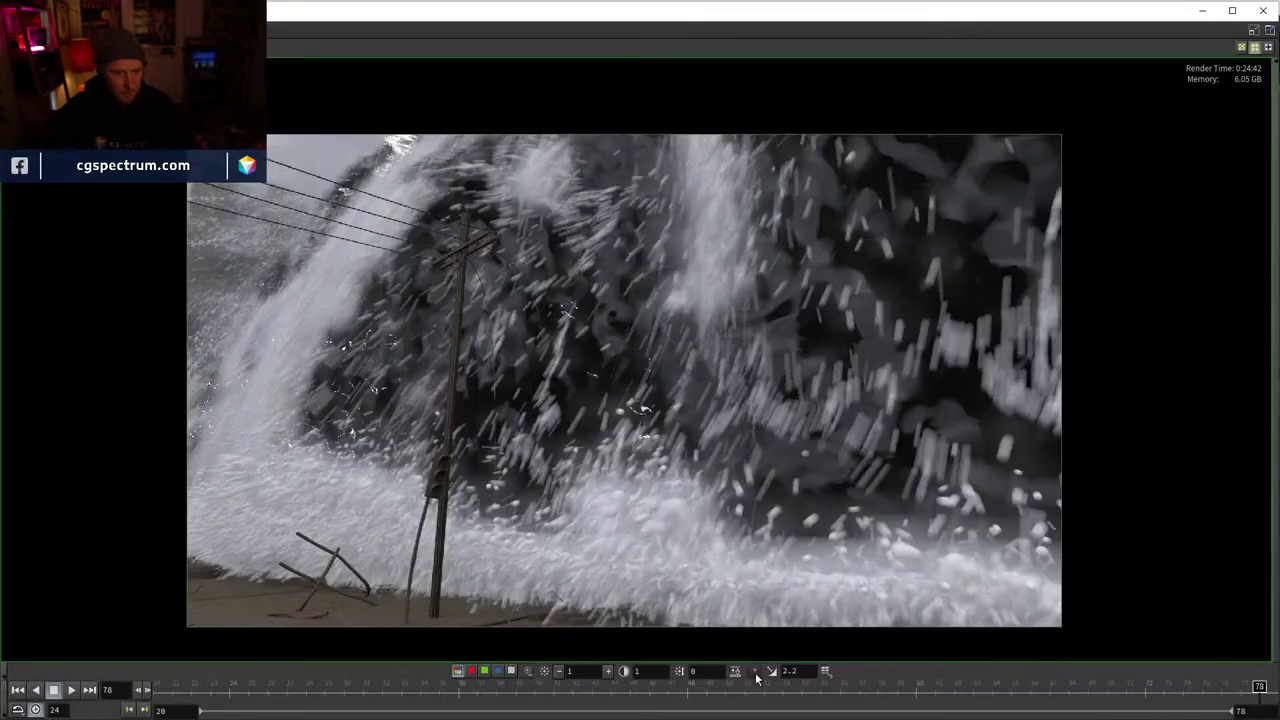
# - Scrub the MPlay render between frames 28 and 43, jump to the first frame, then step to 24
pyautogui.click(686, 688)
pyautogui.click(299, 688)
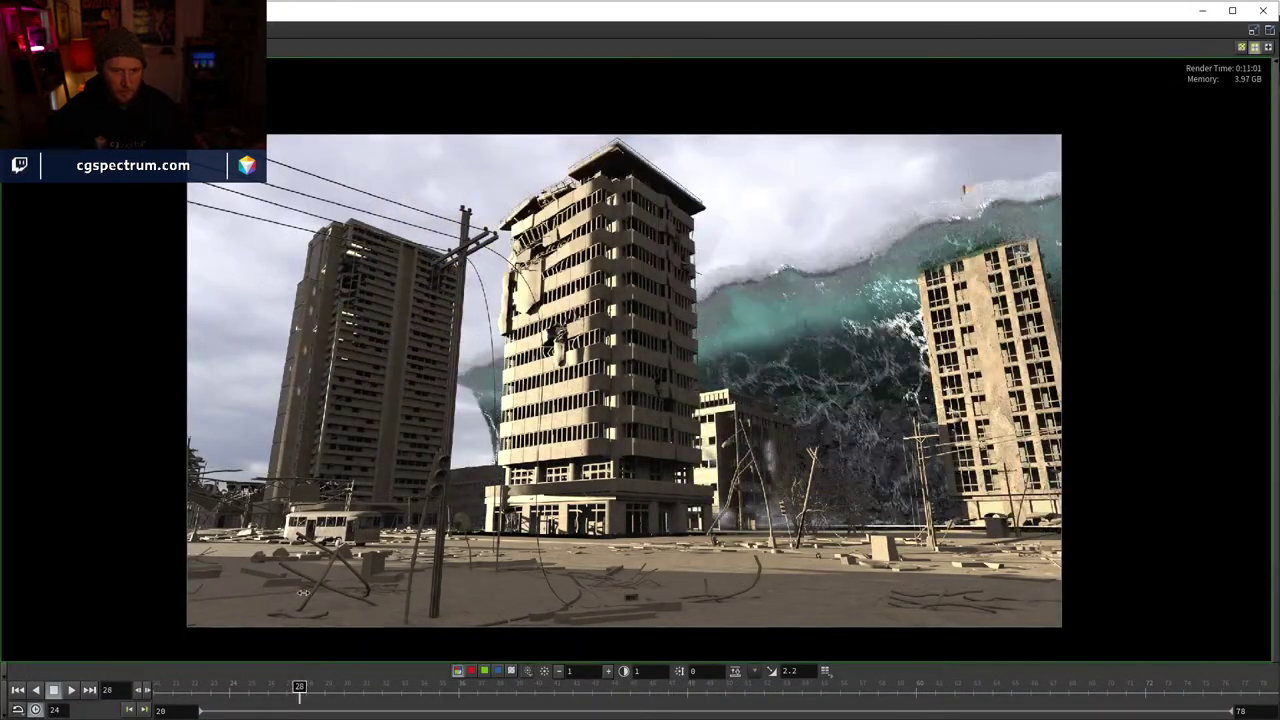
pyautogui.moveTo(301, 593); pyautogui.dragTo(822, 454)
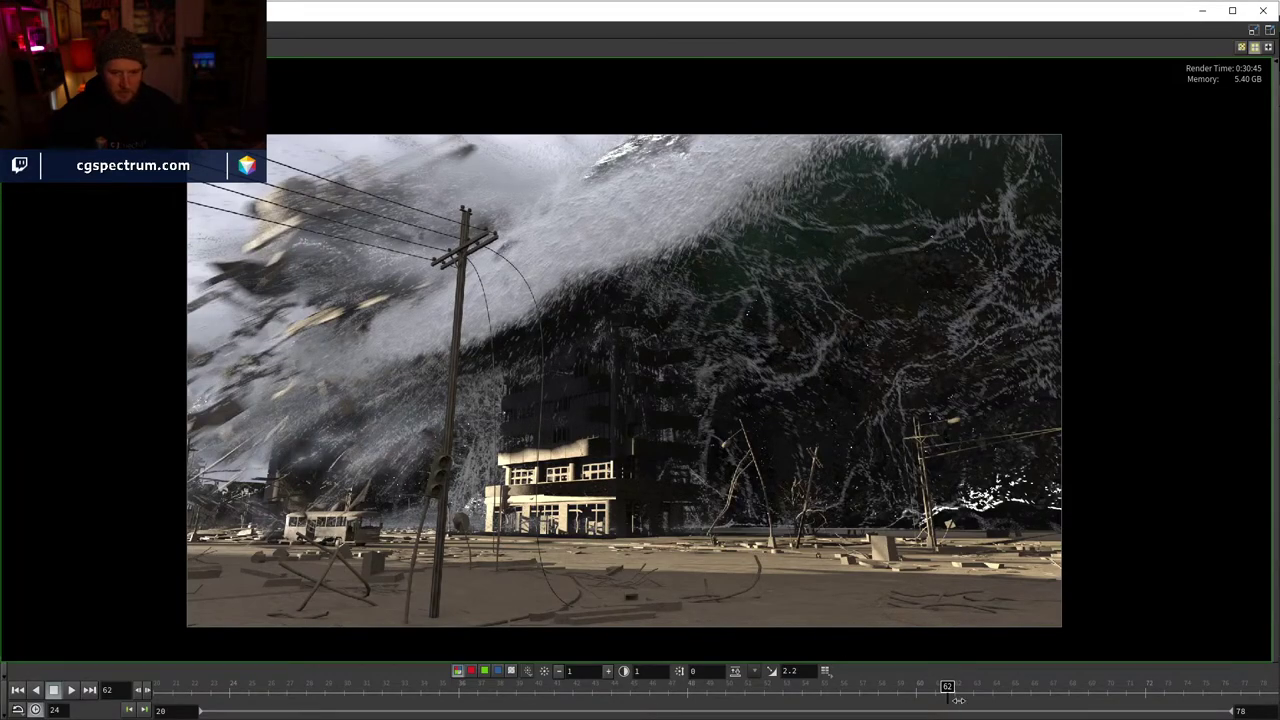
pyautogui.moveTo(958, 700); pyautogui.dragTo(508, 600)
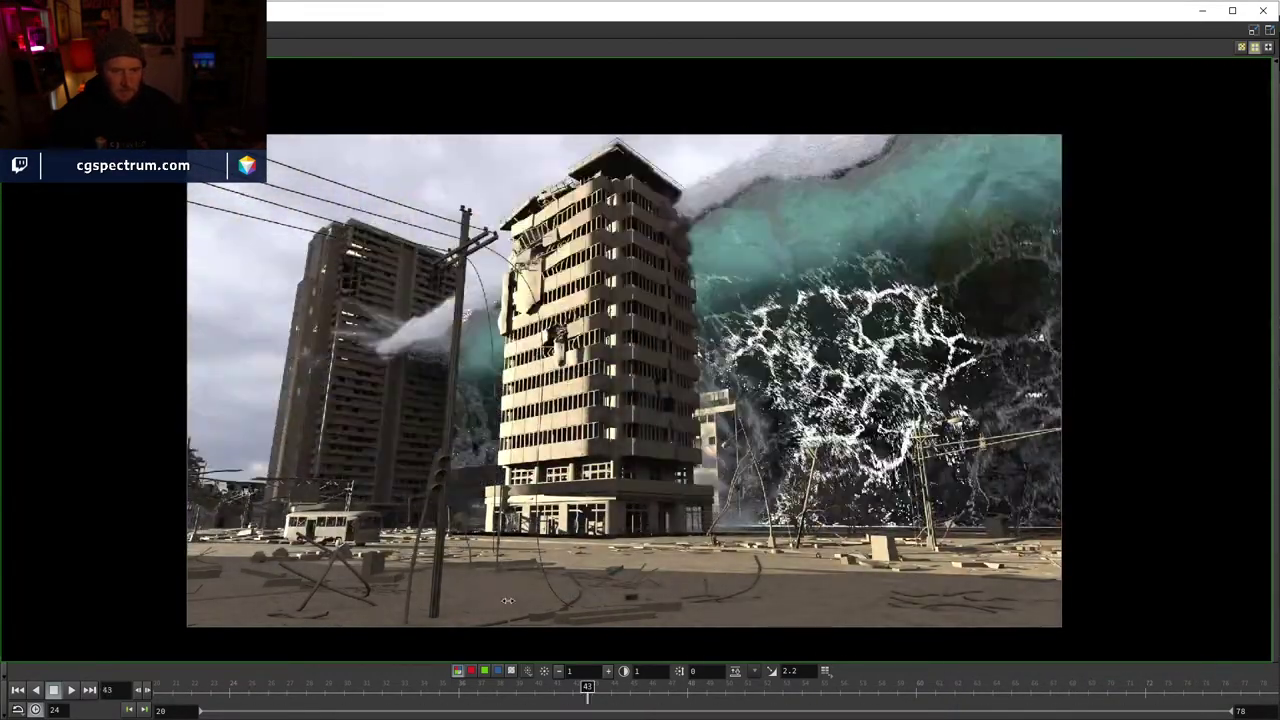
pyautogui.press('Home')
pyautogui.moveTo(868, 683); pyautogui.dragTo(690, 340)
# - Put MPlay away, scrub the simulation back to frame 16, and orbit around it
pyautogui.click(1206, 10)
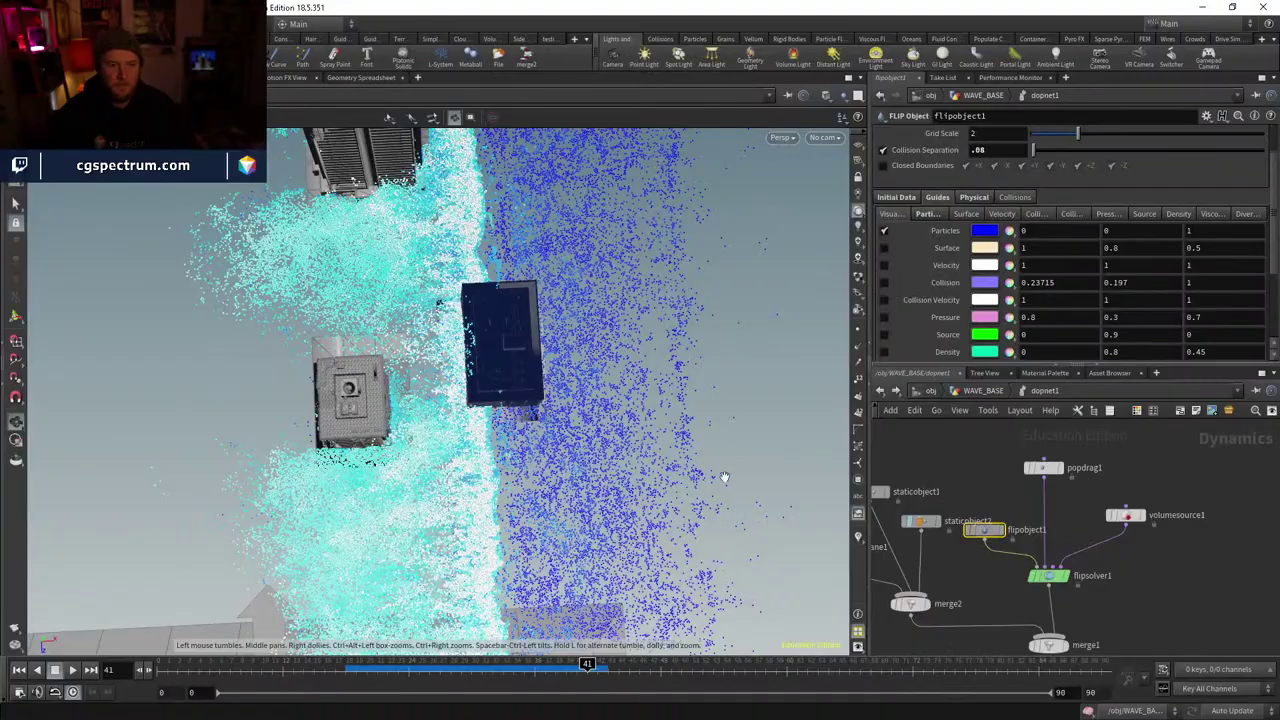
pyautogui.moveTo(420, 664); pyautogui.dragTo(587, 664)
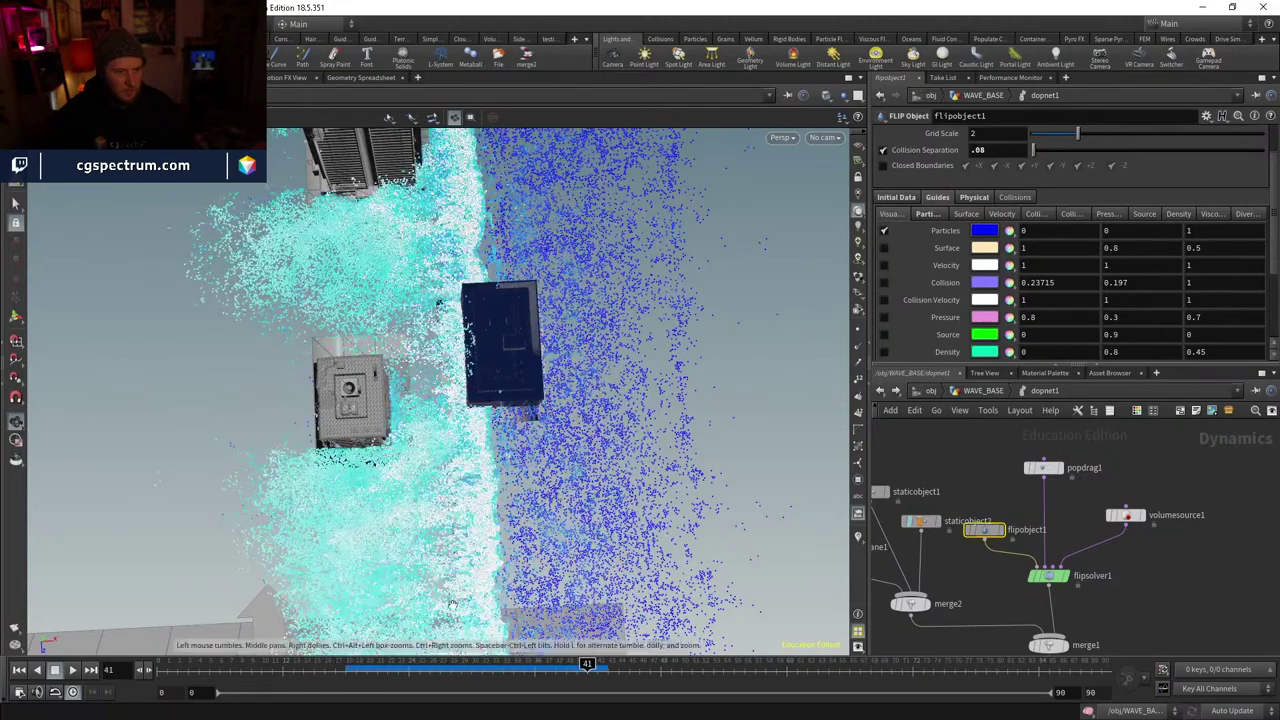
pyautogui.moveTo(690, 530); pyautogui.dragTo(557, 262)
# - Look through cam5 and play the simulation from frame 21, then jump to frame 47
pyautogui.click(824, 137)
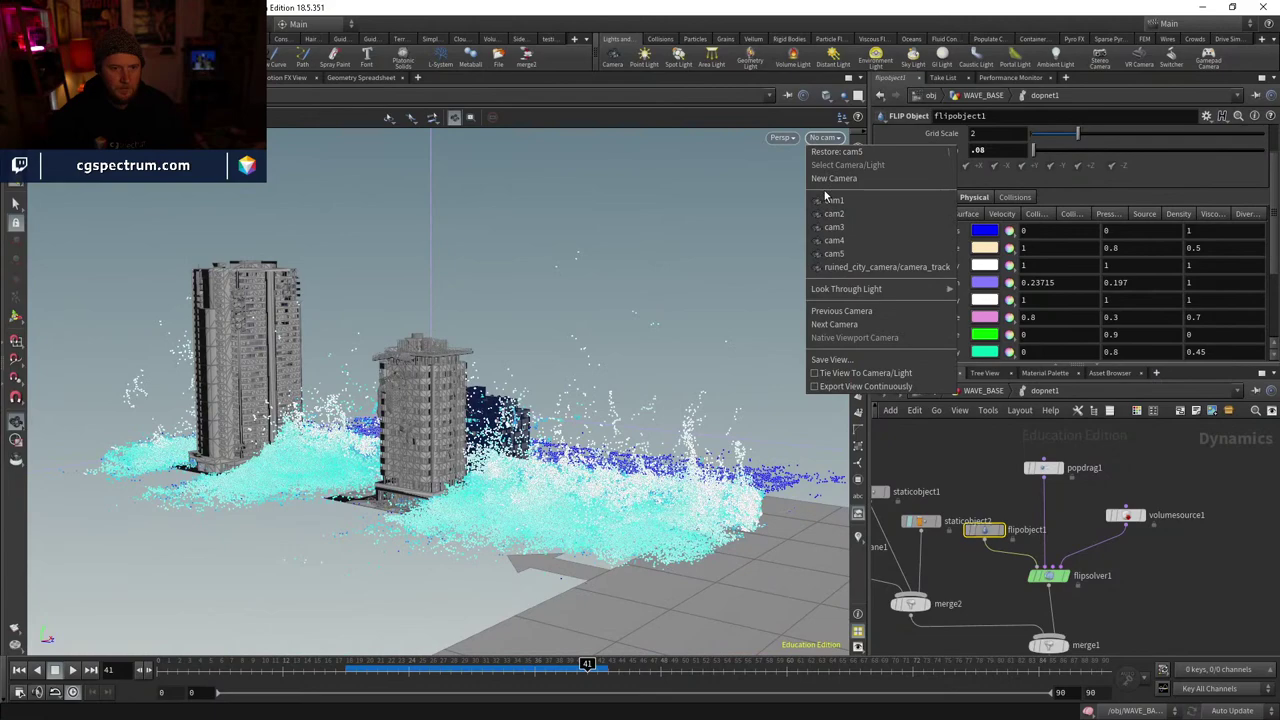
pyautogui.click(830, 251)
pyautogui.moveTo(520, 664); pyautogui.dragTo(482, 664)
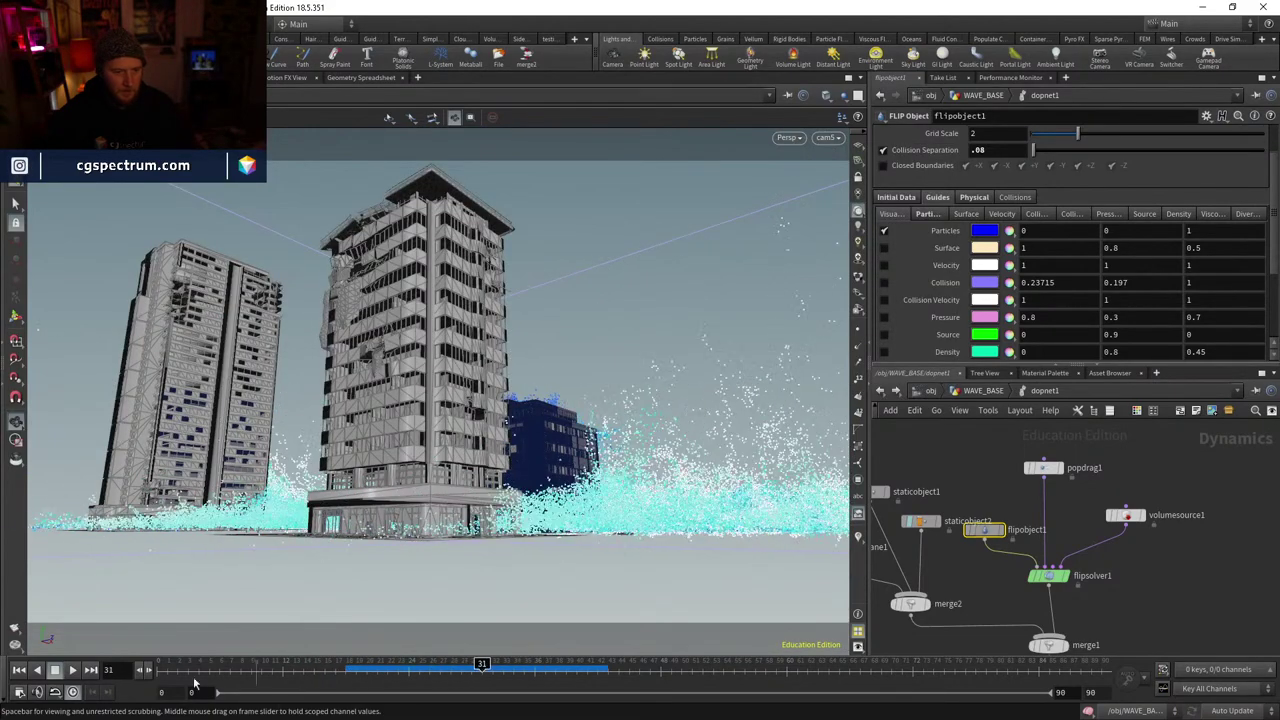
pyautogui.click(72, 669)
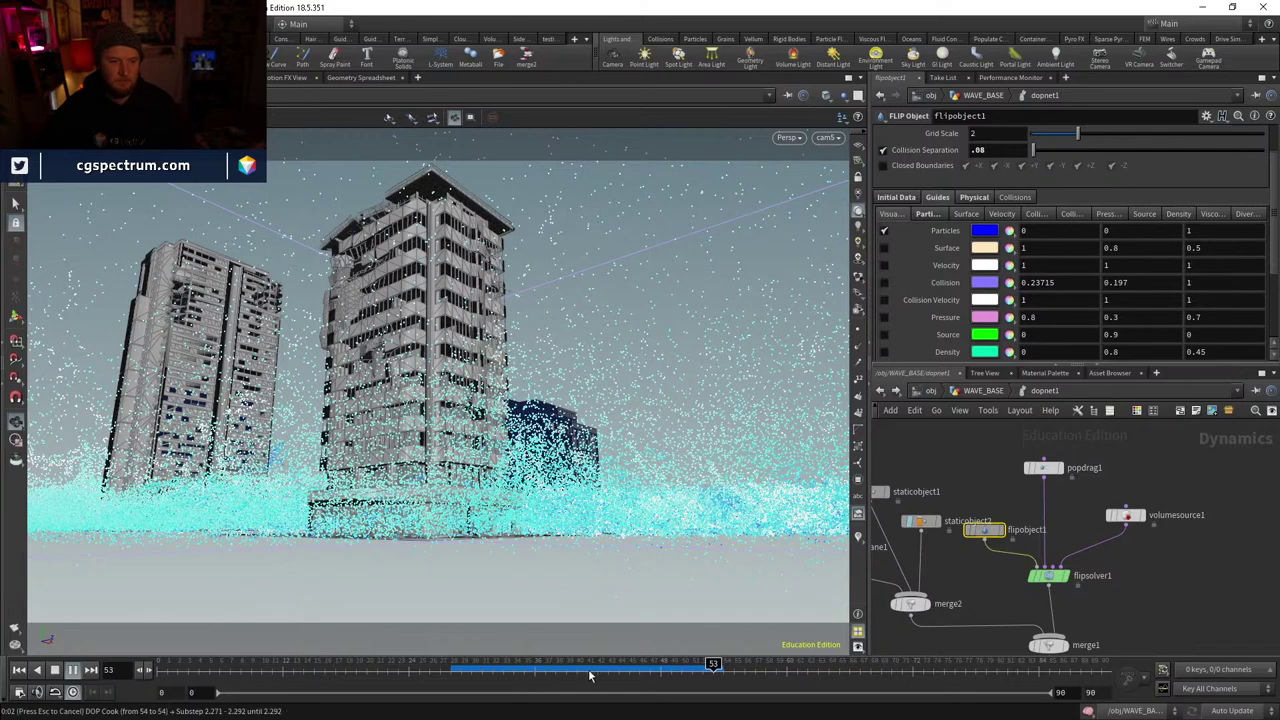
pyautogui.click(648, 668)
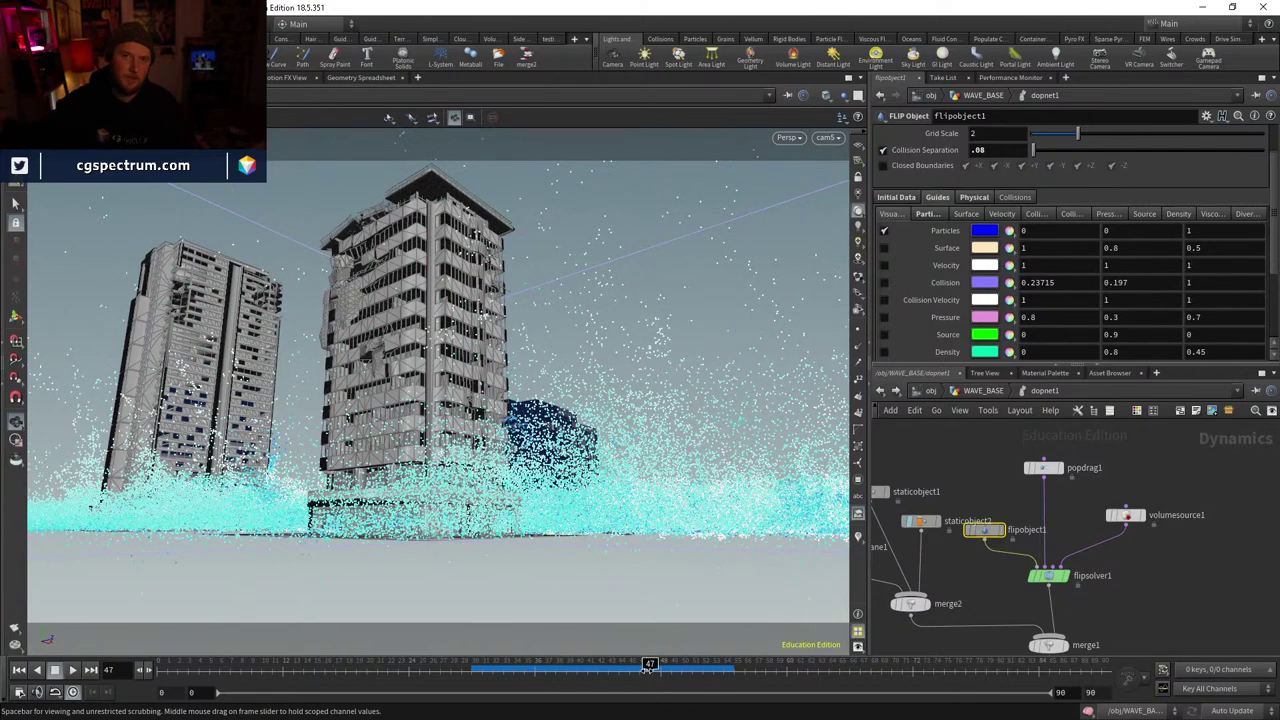
# - Jump to frame 39 and orbit off cam5 to a top-down view of the spray around the buildings
pyautogui.click(566, 666)
pyautogui.moveTo(540, 560); pyautogui.dragTo(547, 471)
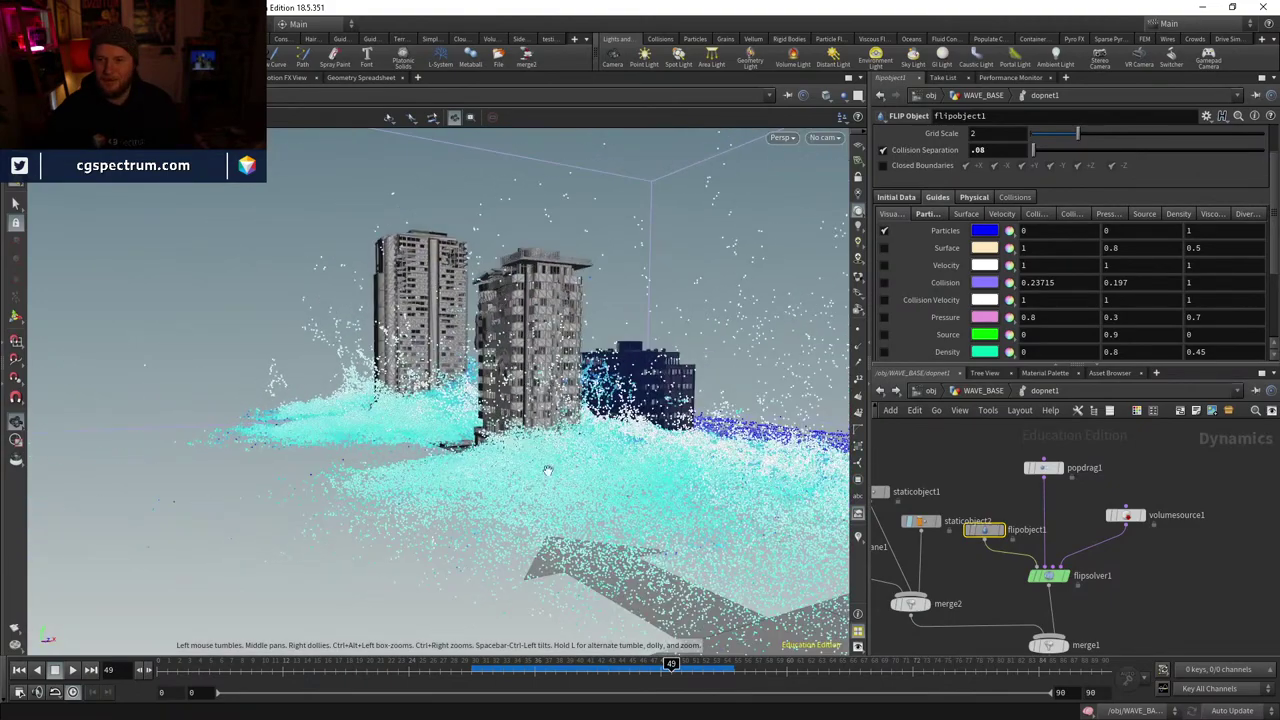
pyautogui.moveTo(586, 384); pyautogui.dragTo(446, 521)
pyautogui.moveTo(505, 318); pyautogui.dragTo(470, 400)
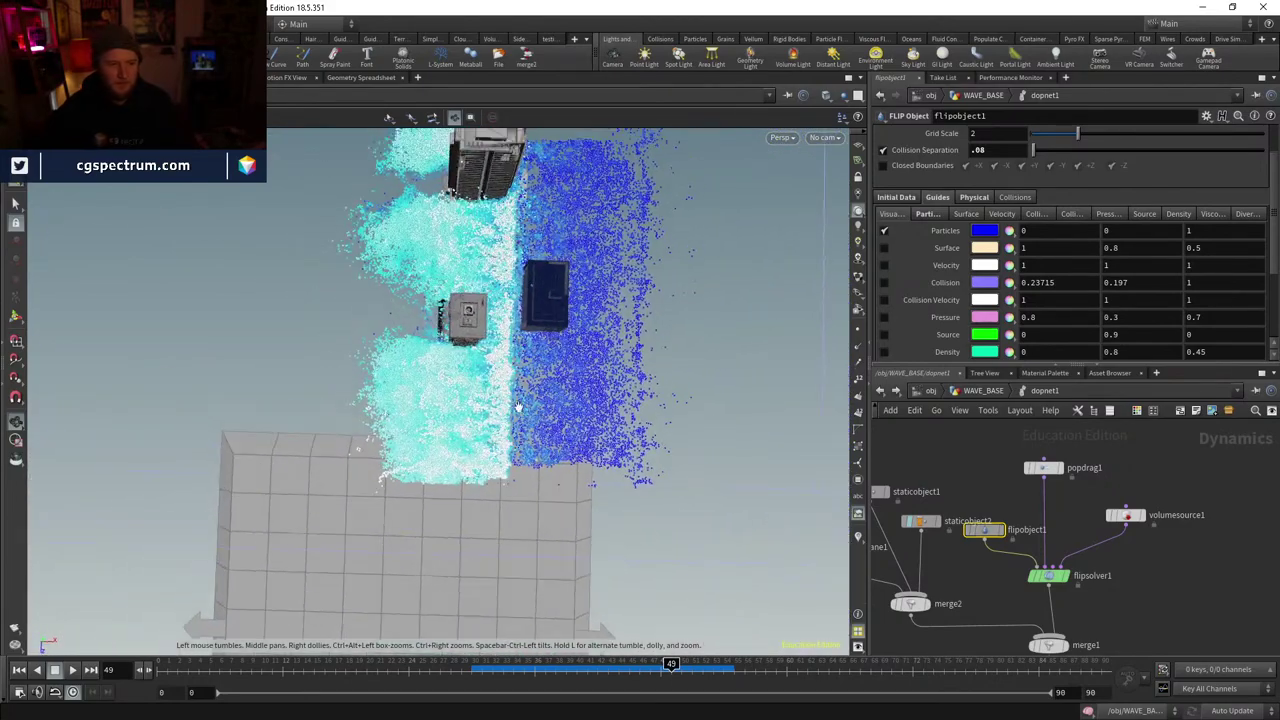
# - Scrub the sim around frame 50 and orbit to an oblique view of the wave
pyautogui.moveTo(493, 664); pyautogui.dragTo(566, 664)
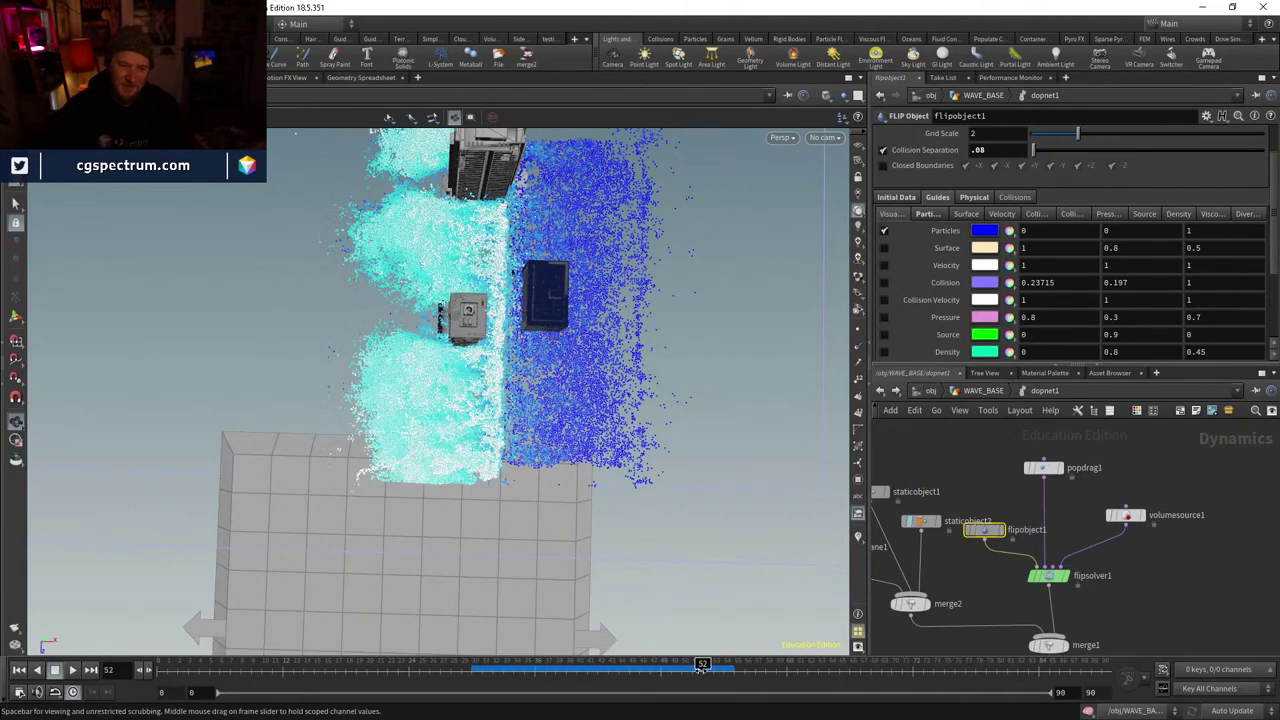
pyautogui.moveTo(1031, 616); pyautogui.dragTo(1054, 560, button='middle')
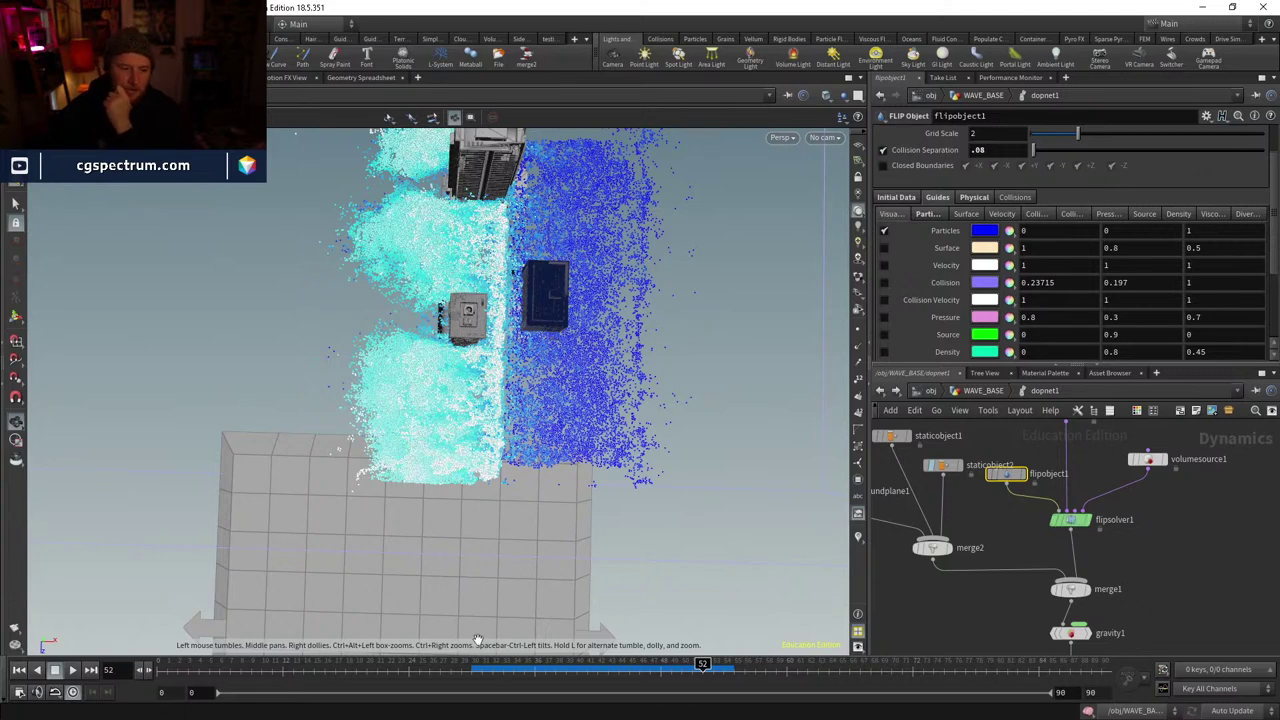
pyautogui.moveTo(478, 663); pyautogui.dragTo(681, 663)
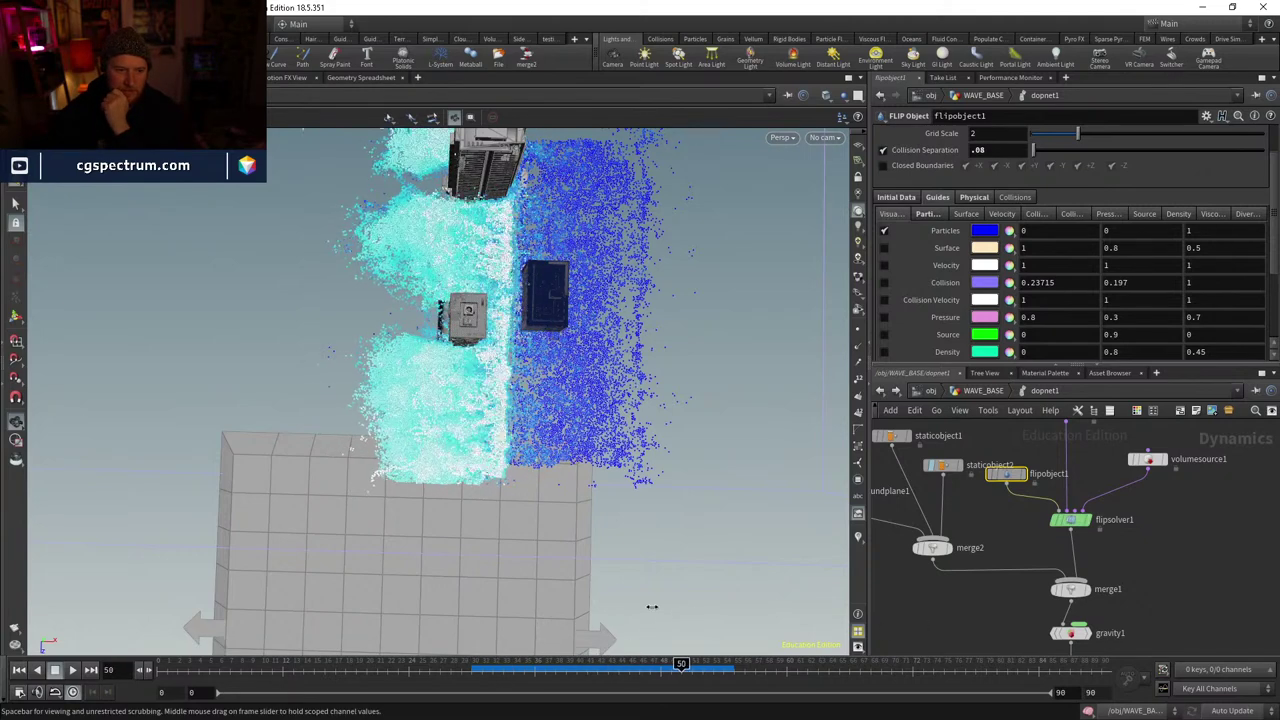
pyautogui.moveTo(526, 366); pyautogui.dragTo(648, 368)
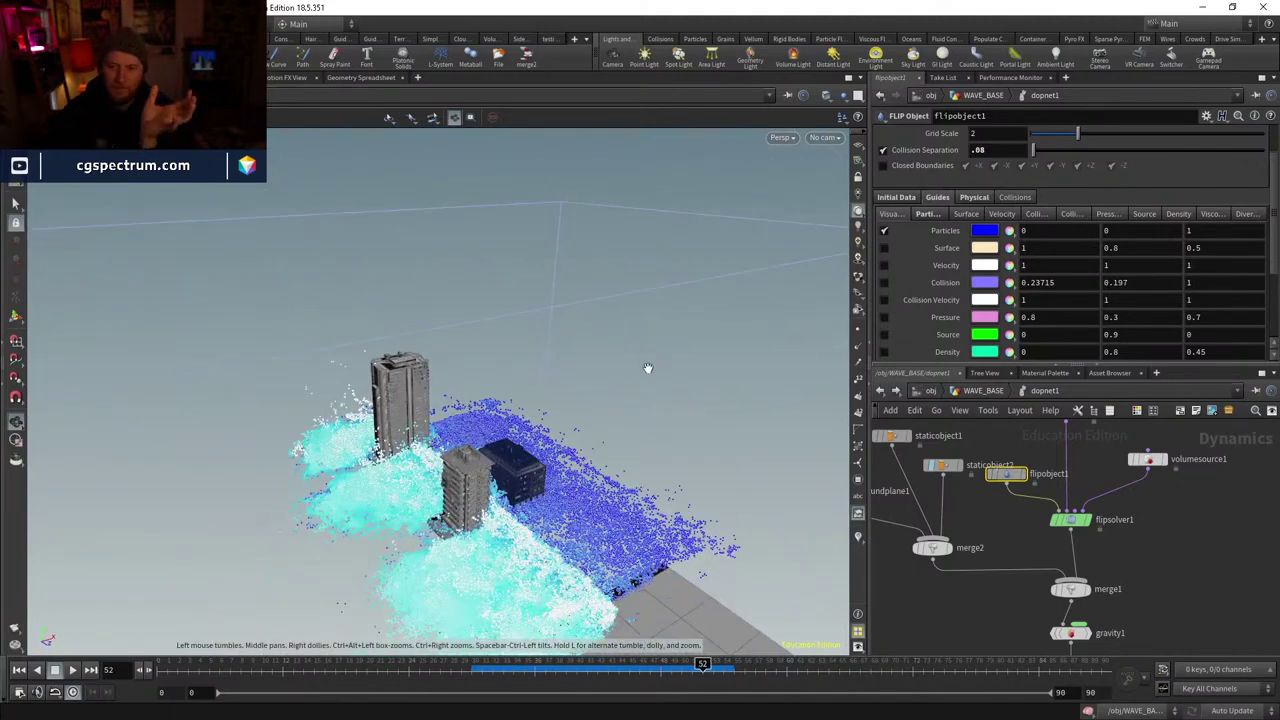
pyautogui.click(824, 137)
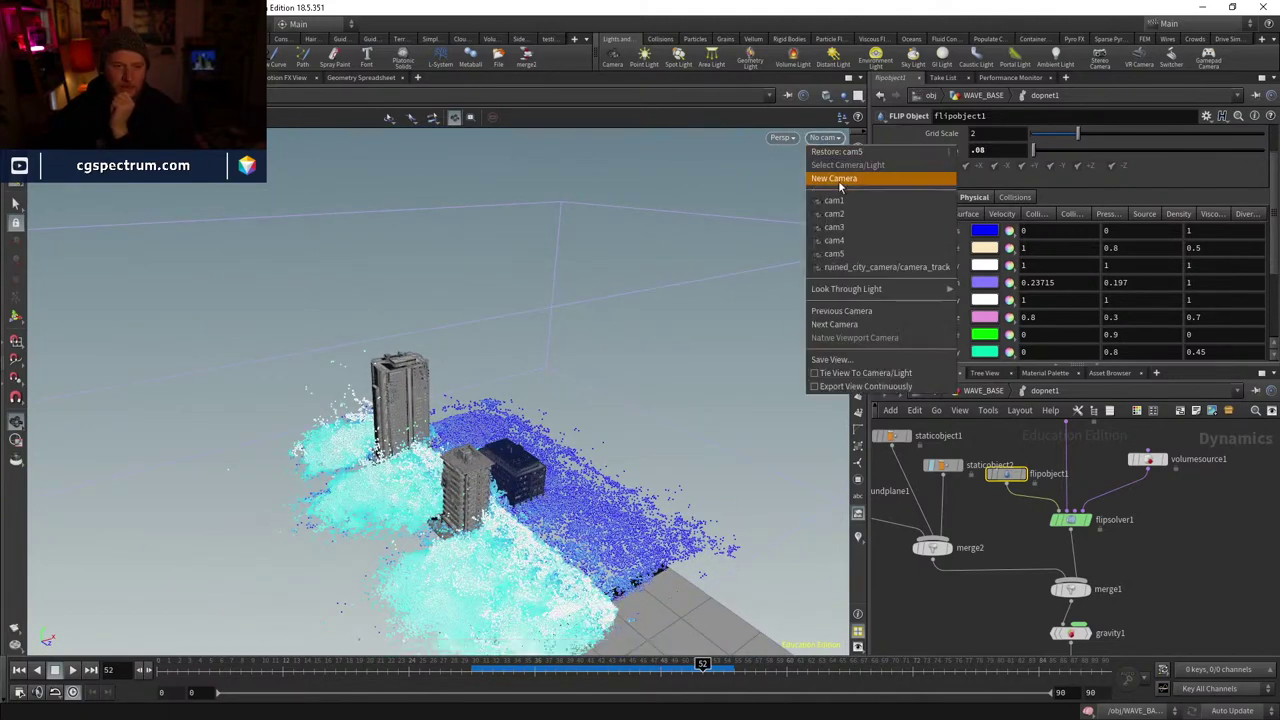
# - Look through cam5 again at frame 41 and frame the buildings and particles
pyautogui.click(850, 251)
pyautogui.moveTo(476, 652); pyautogui.dragTo(703, 651)
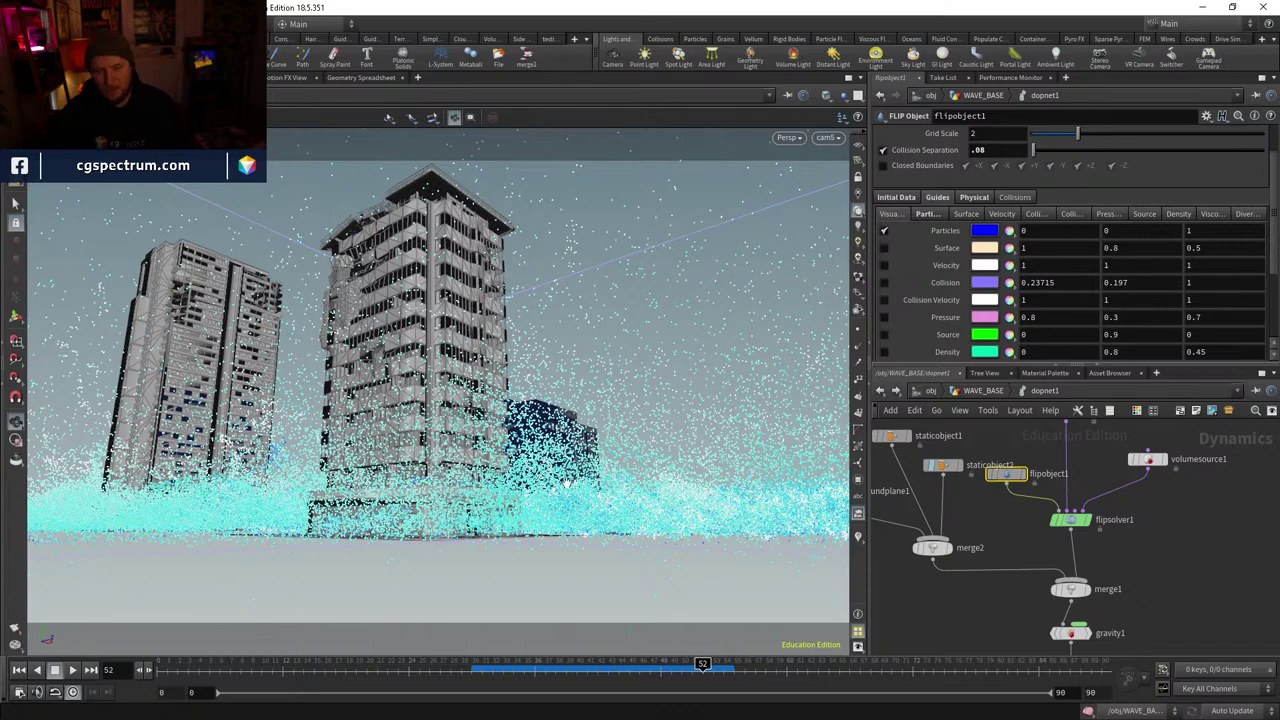
pyautogui.press('g')
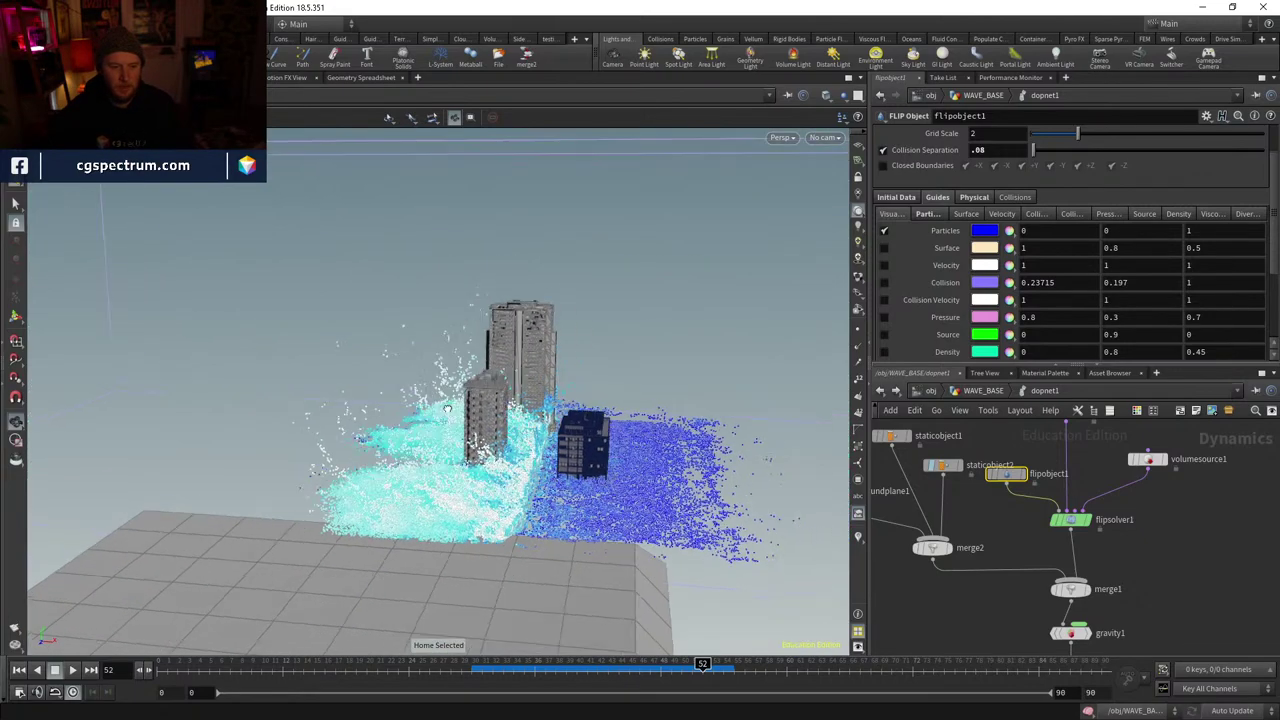
# - Orbit near top-down through frames 49, 52 and 38, then rewind to frame 0
pyautogui.keyDown('alt'); pyautogui.moveTo(447, 409); pyautogui.dragTo(483, 580); pyautogui.keyUp('alt')
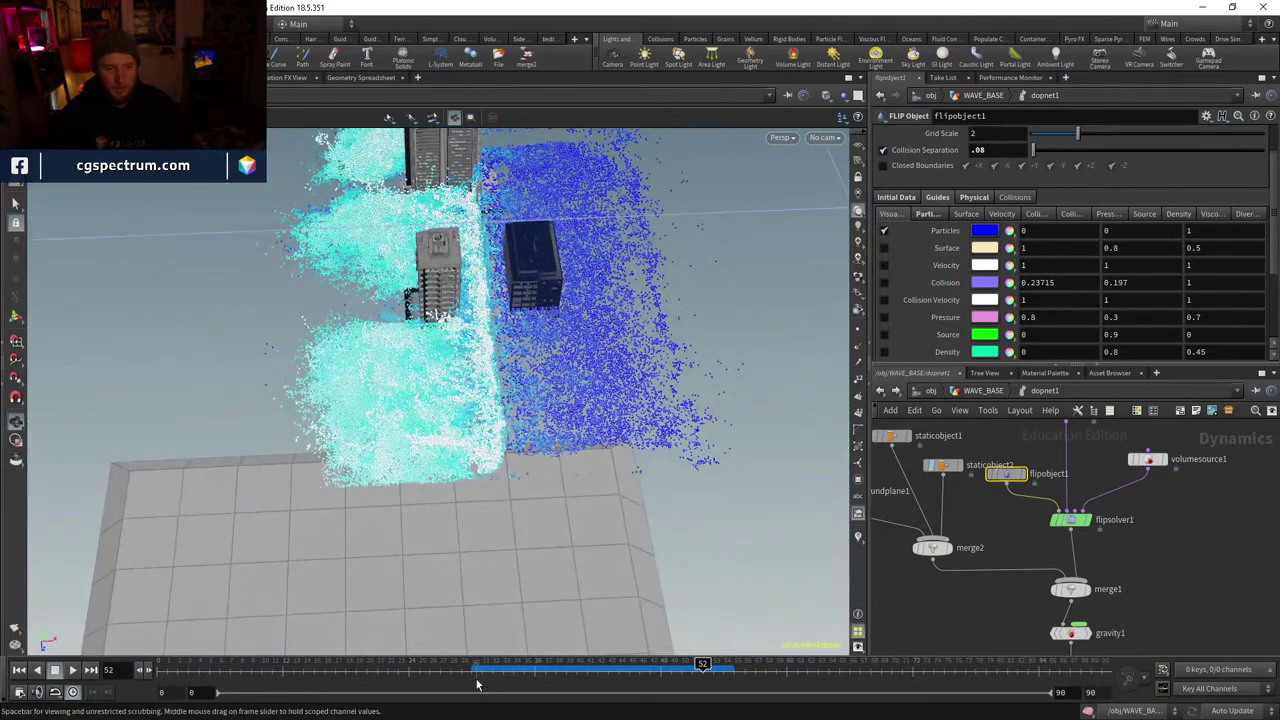
pyautogui.moveTo(477, 684); pyautogui.dragTo(703, 632)
pyautogui.keyDown('alt'); pyautogui.moveTo(480, 570); pyautogui.dragTo(498, 450); pyautogui.keyUp('alt')
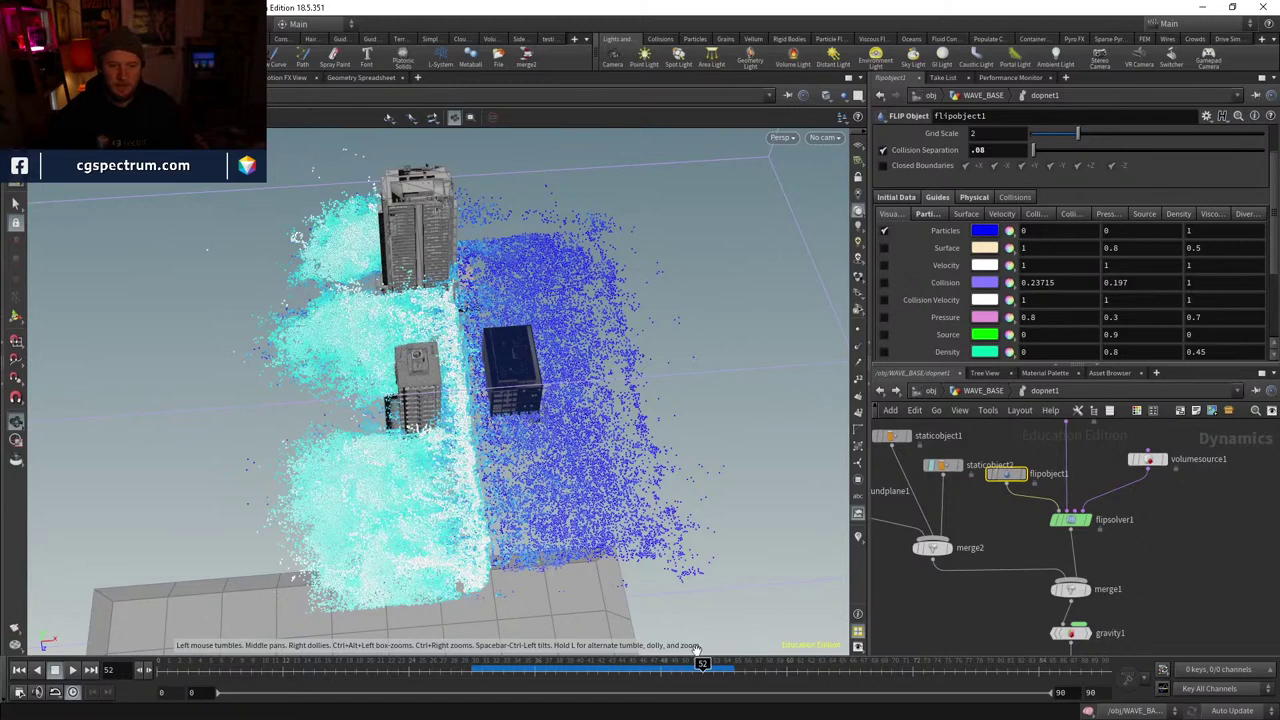
pyautogui.moveTo(702, 663); pyautogui.dragTo(555, 663)
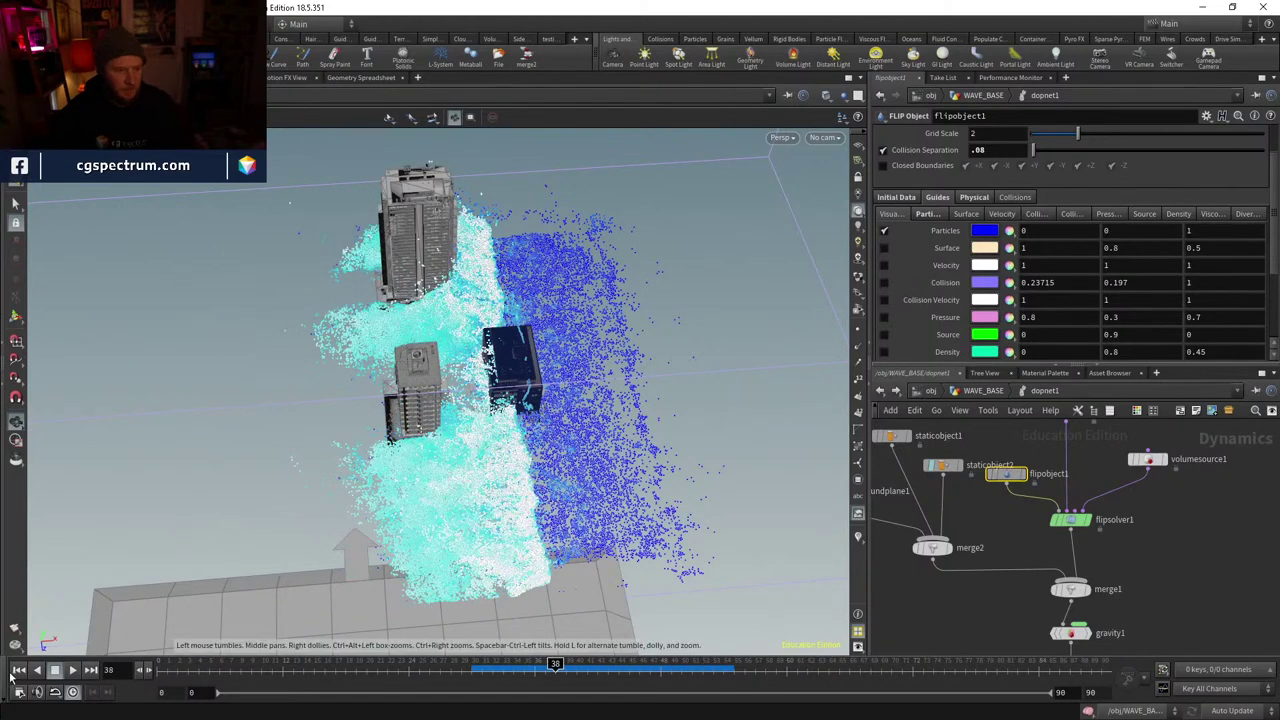
pyautogui.hotkey('ctrl', 'Left')
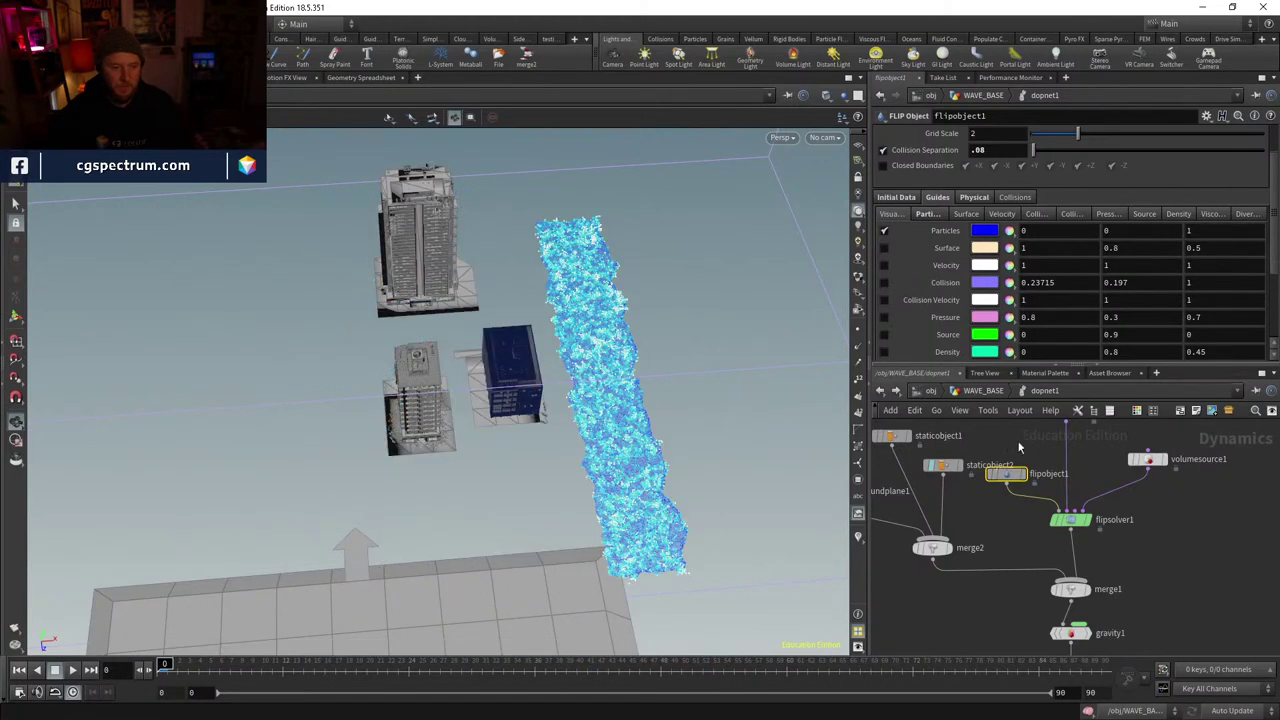
# - Go up to WAVE_BASE and select the SPRAY_FOAM_SIM01_v1 file cache below dopnet1
pyautogui.click(992, 391)
pyautogui.moveTo(1058, 536); pyautogui.dragTo(1072, 482, button='middle')
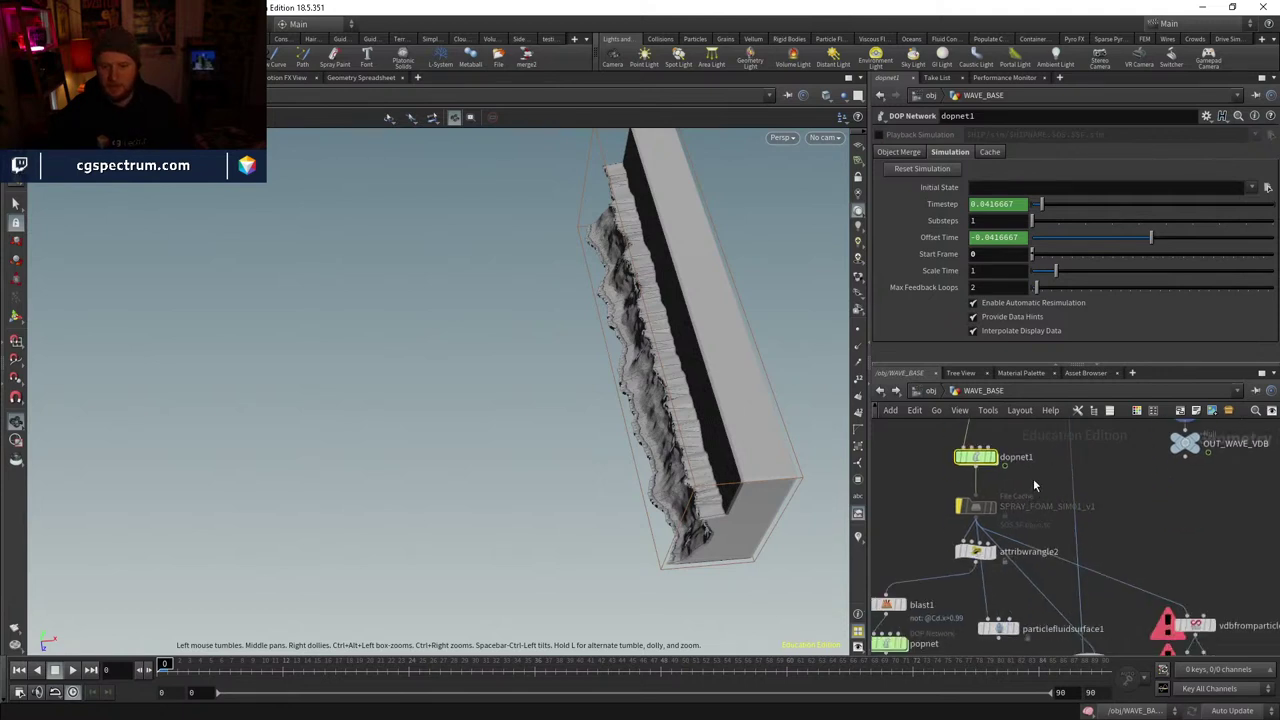
pyautogui.scroll(-3, 1033, 478)
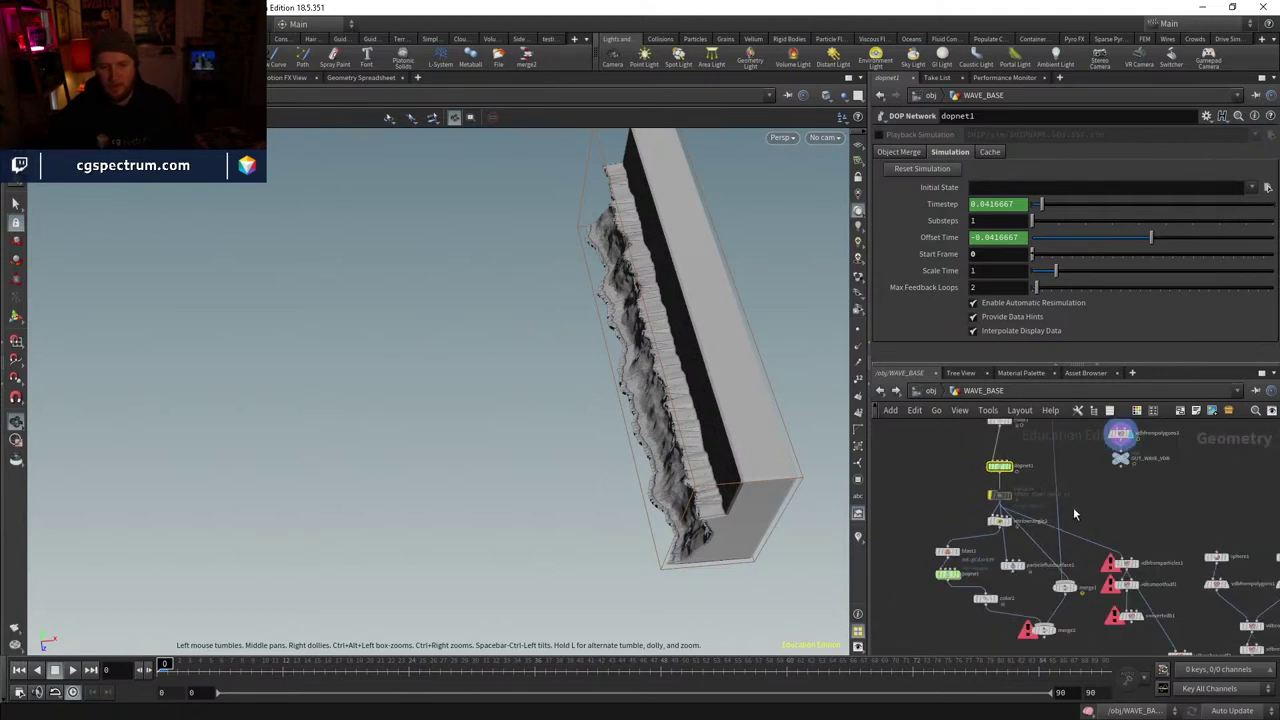
pyautogui.scroll(5, 1075, 514)
pyautogui.click(967, 548)
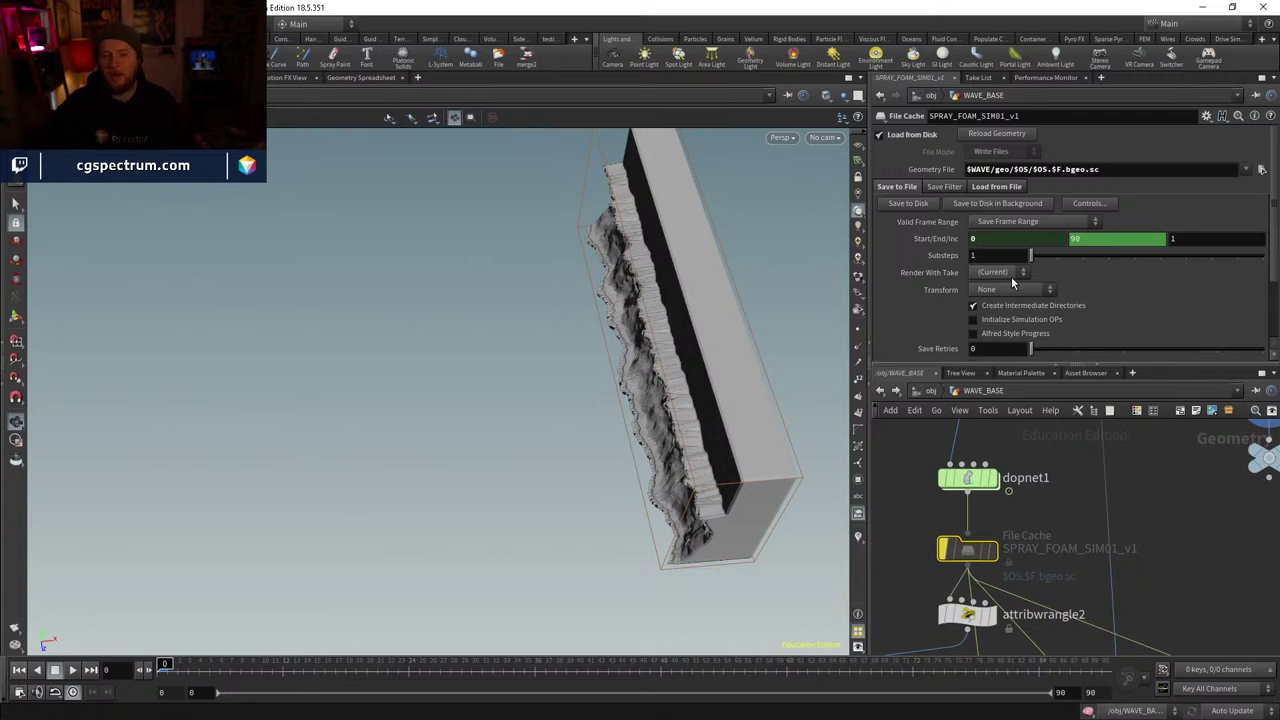
# - Set dopnet1's display flag and enable Cache Simulation on its Cache tab
pyautogui.click(968, 478)
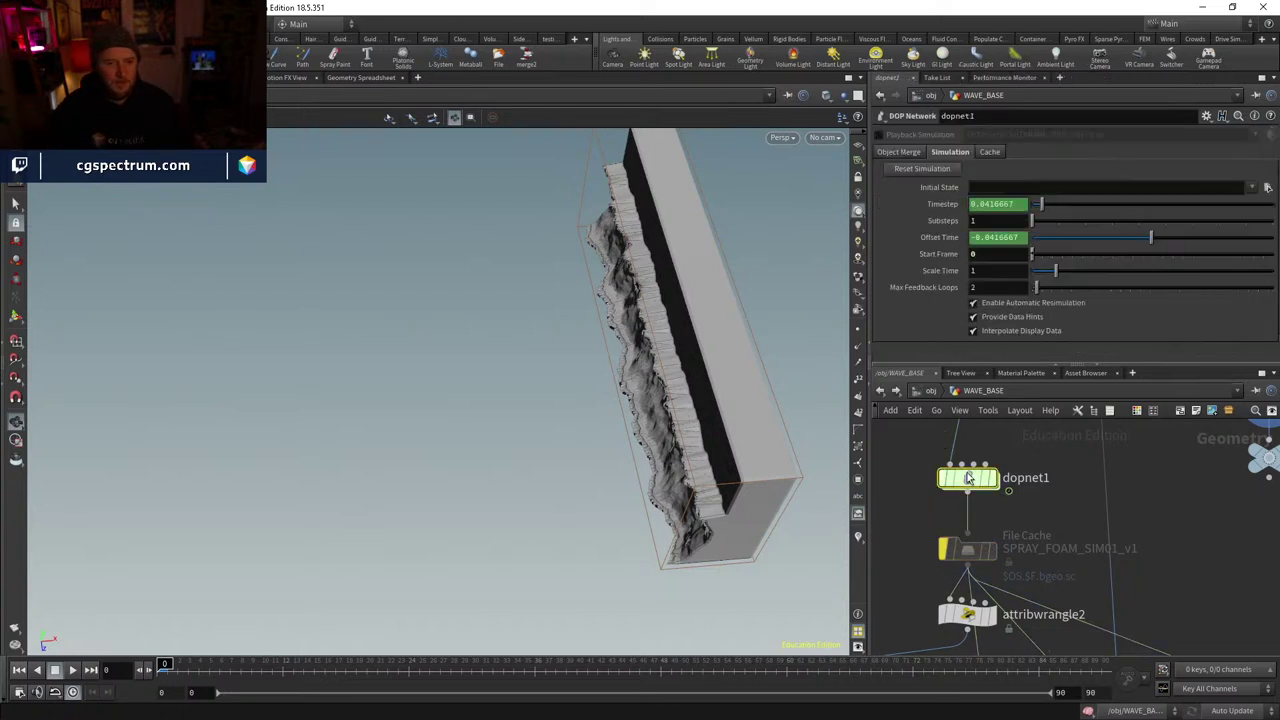
pyautogui.click(988, 153)
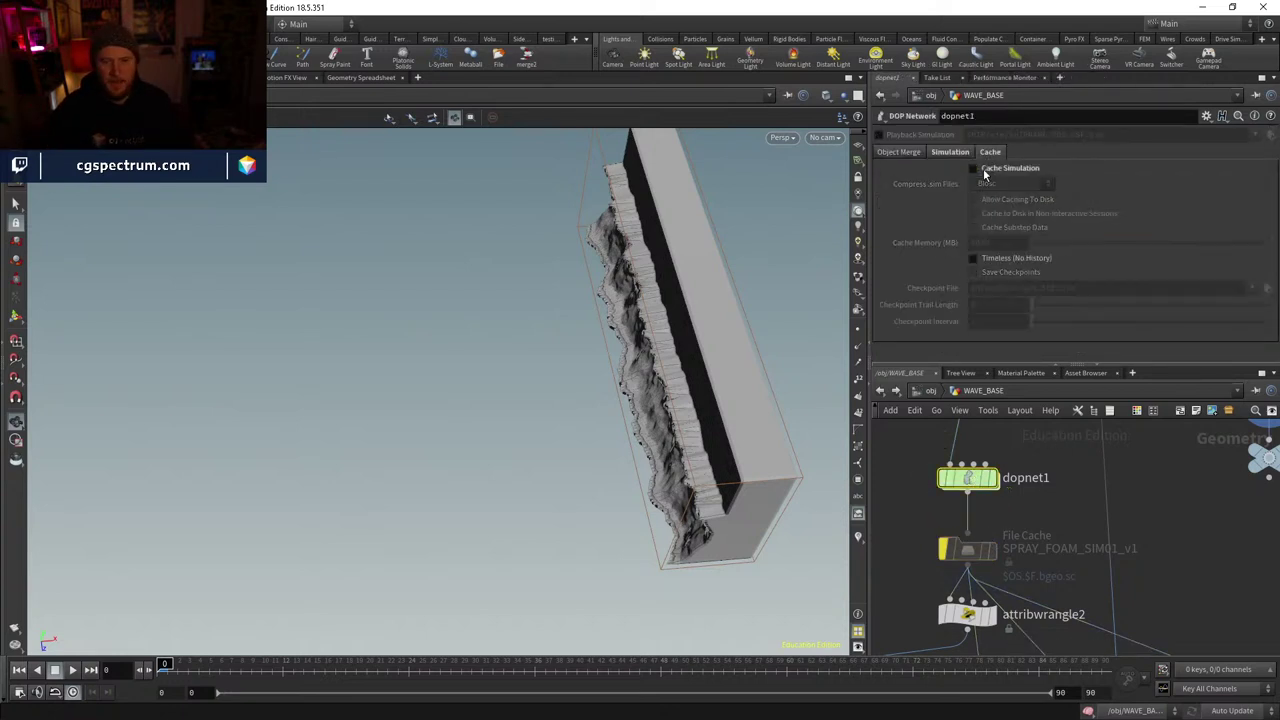
pyautogui.click(970, 552)
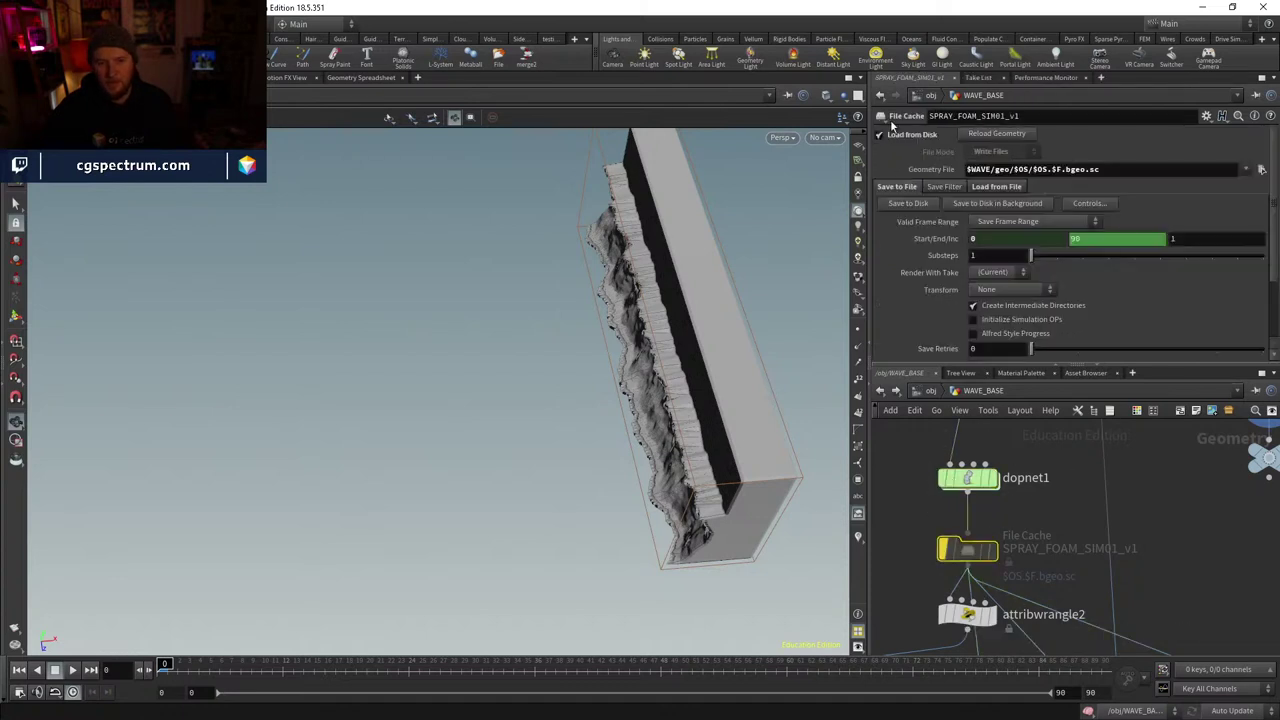
pyautogui.click(990, 478)
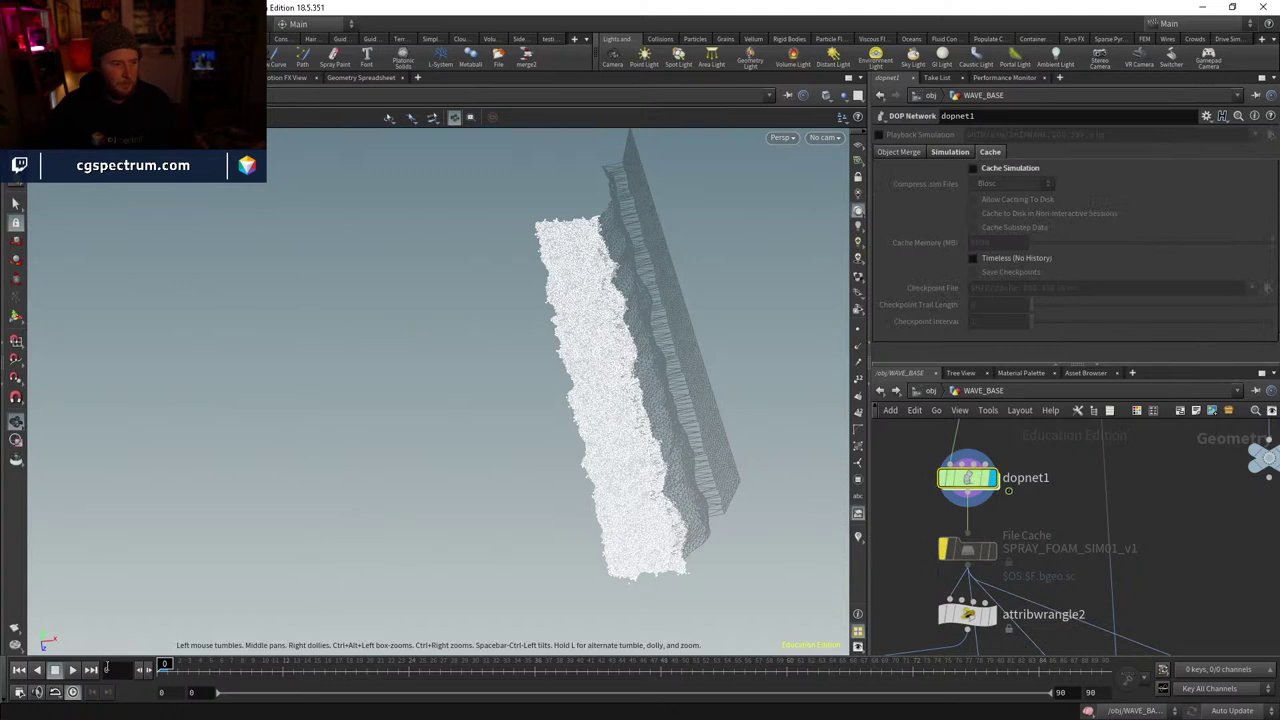
pyautogui.click(973, 168)
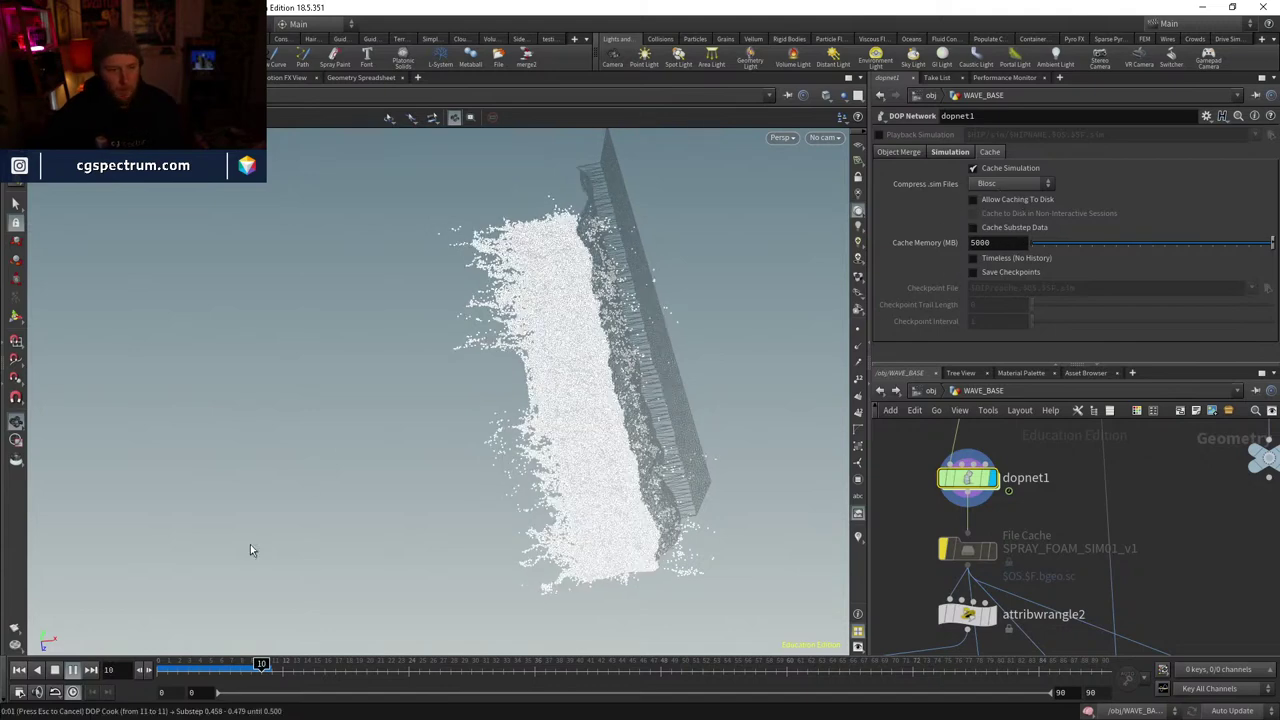
# - Return to frame 0, turn off dopnet1's simulation caching, and play the simulation
pyautogui.moveTo(235, 679); pyautogui.dragTo(163, 668)
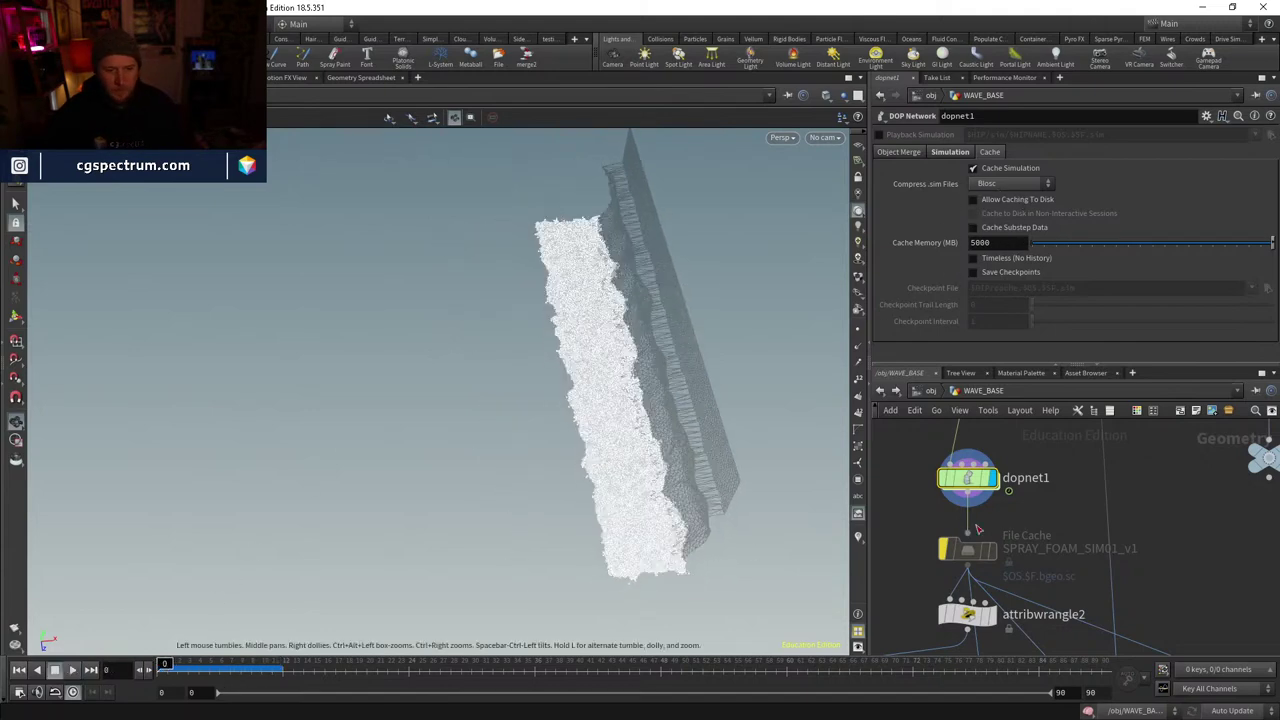
pyautogui.click(967, 550)
pyautogui.click(968, 478)
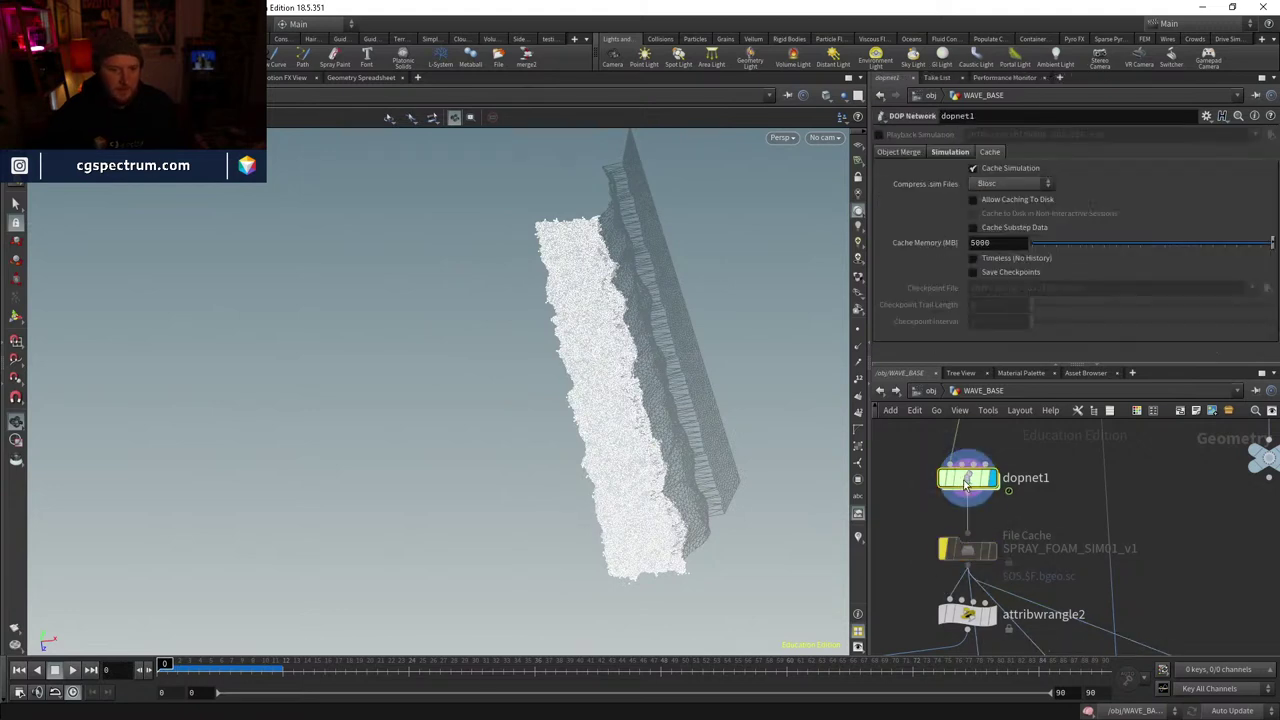
pyautogui.click(1006, 170)
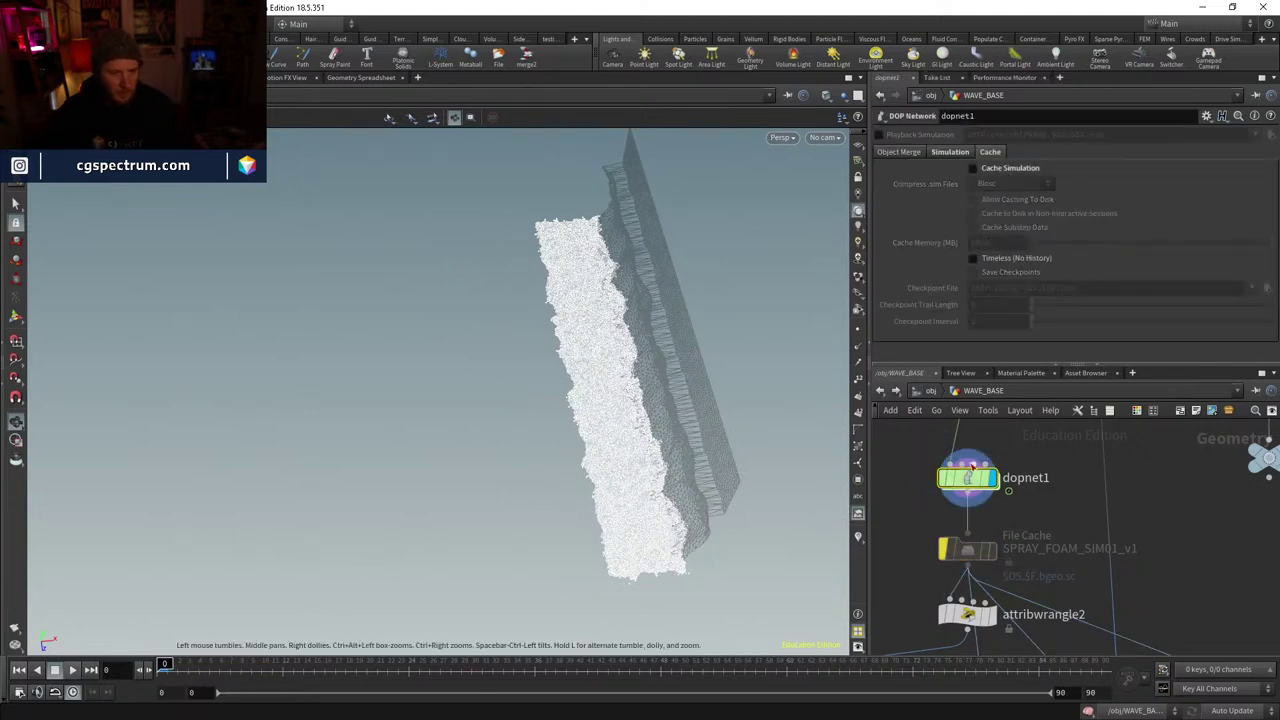
pyautogui.click(72, 670)
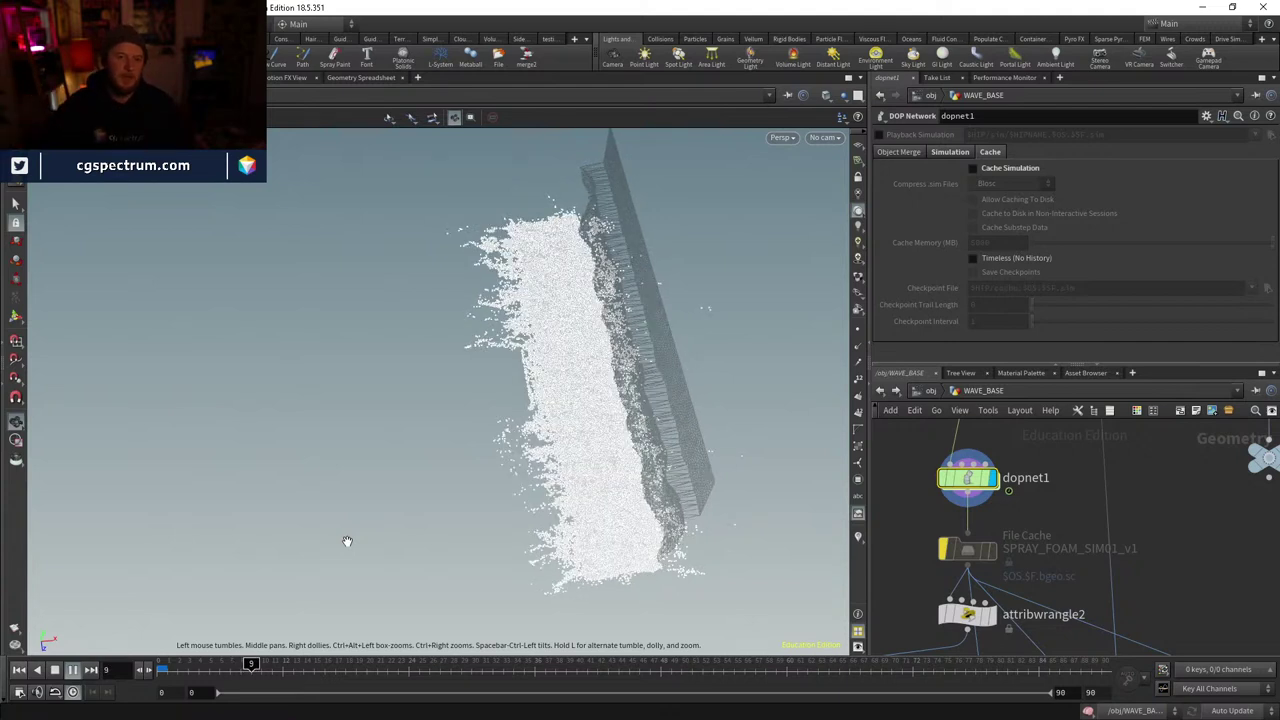
# - Stop the sim at frame 0, re-enable Cache Simulation, and reselect the file cache node
pyautogui.press('Escape')
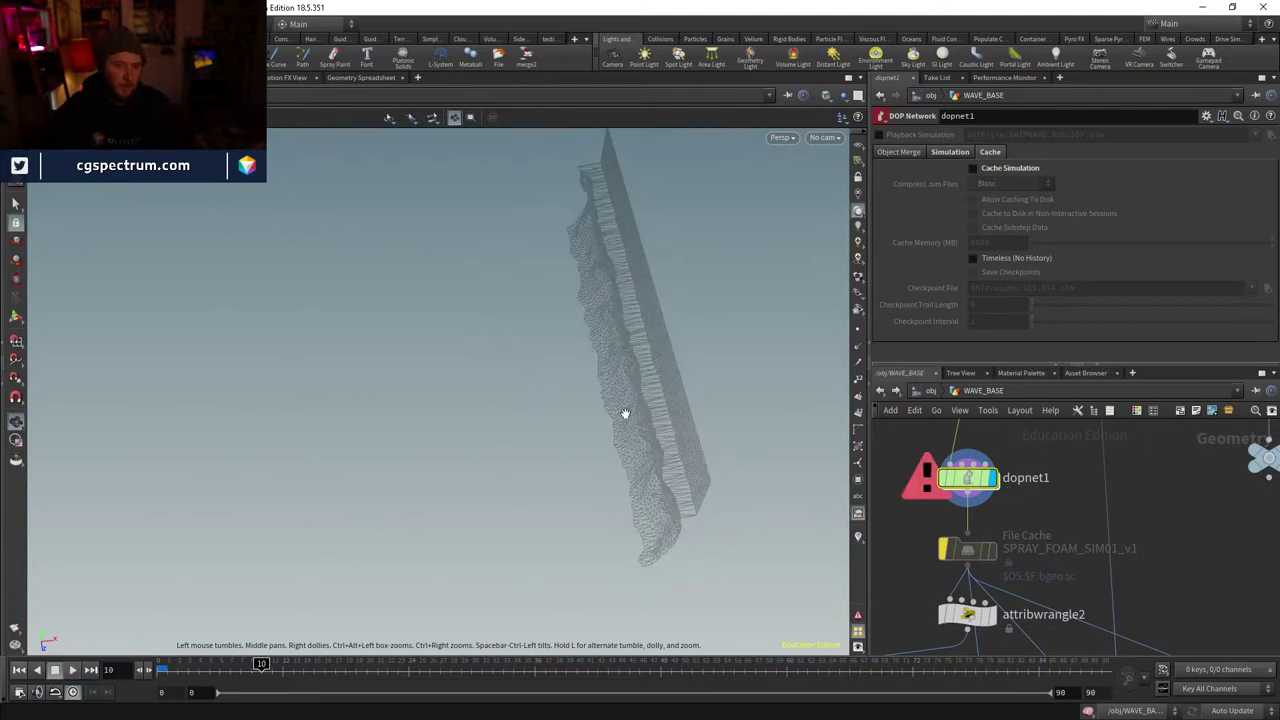
pyautogui.hotkey('ctrl', 'Up')
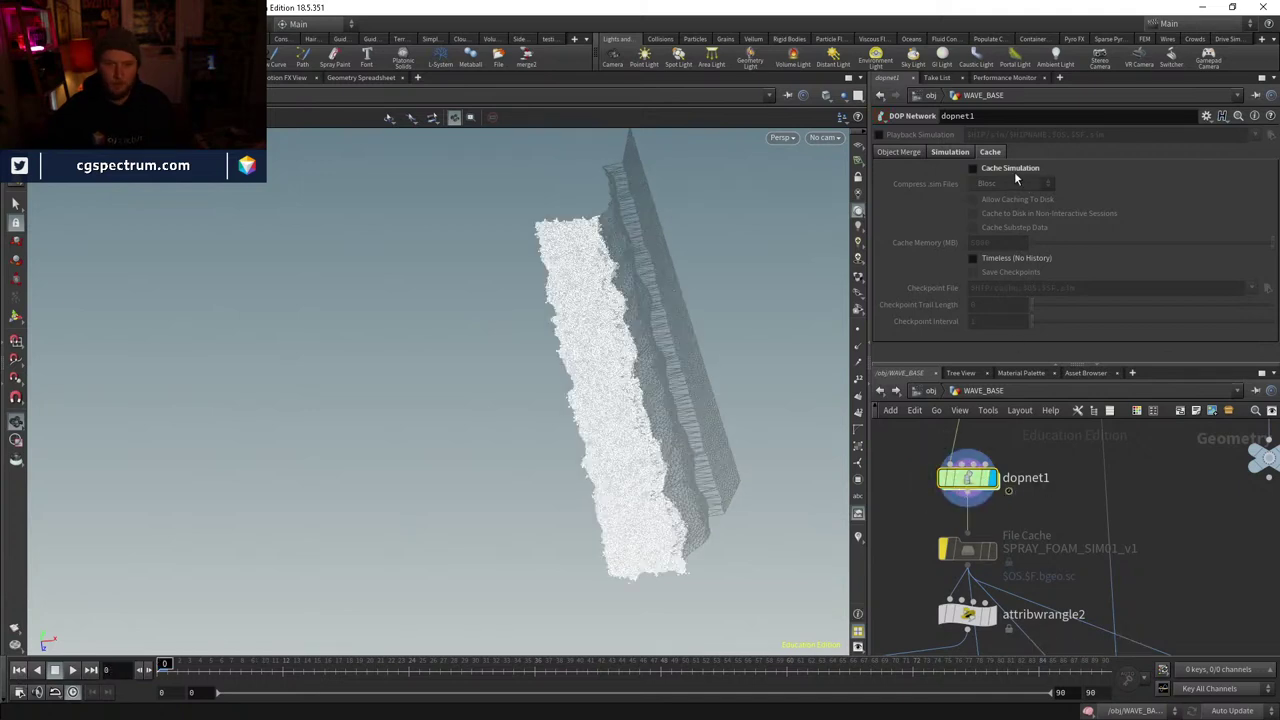
pyautogui.click(973, 168)
pyautogui.click(972, 551)
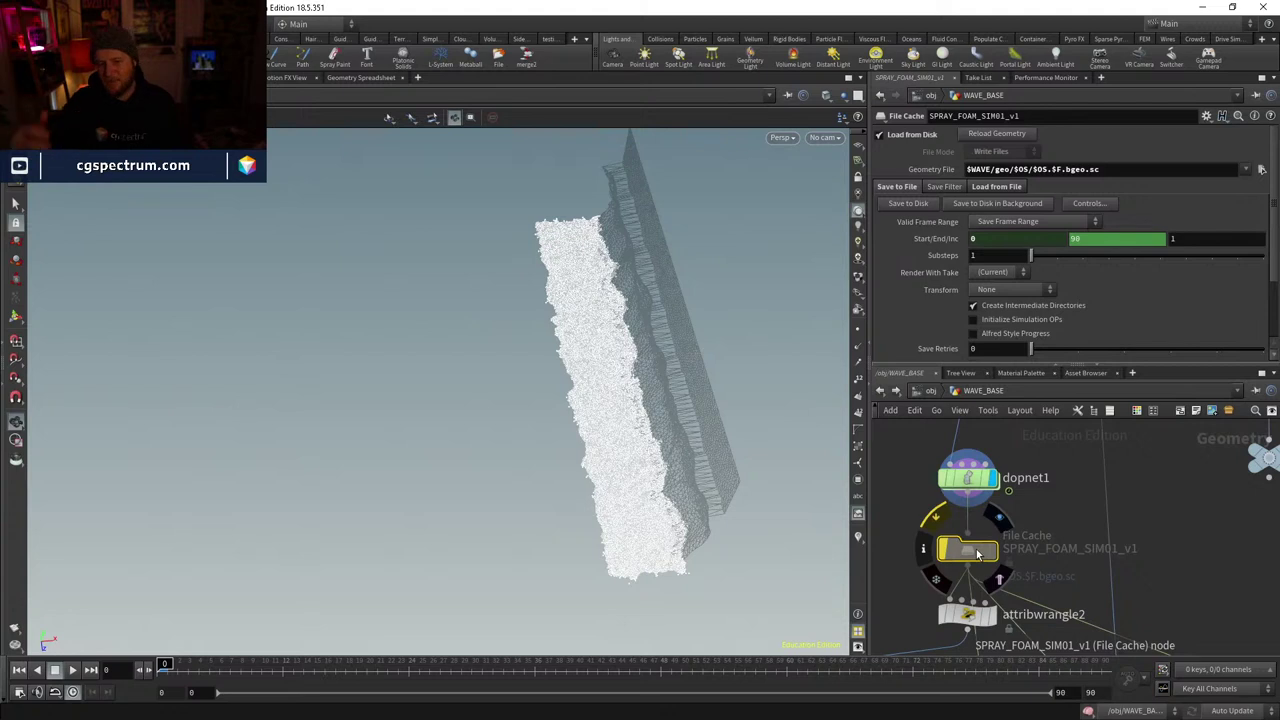
# - Review dopnet1 and file cache settings and reposition the file cache node in the graph
pyautogui.click(975, 491)
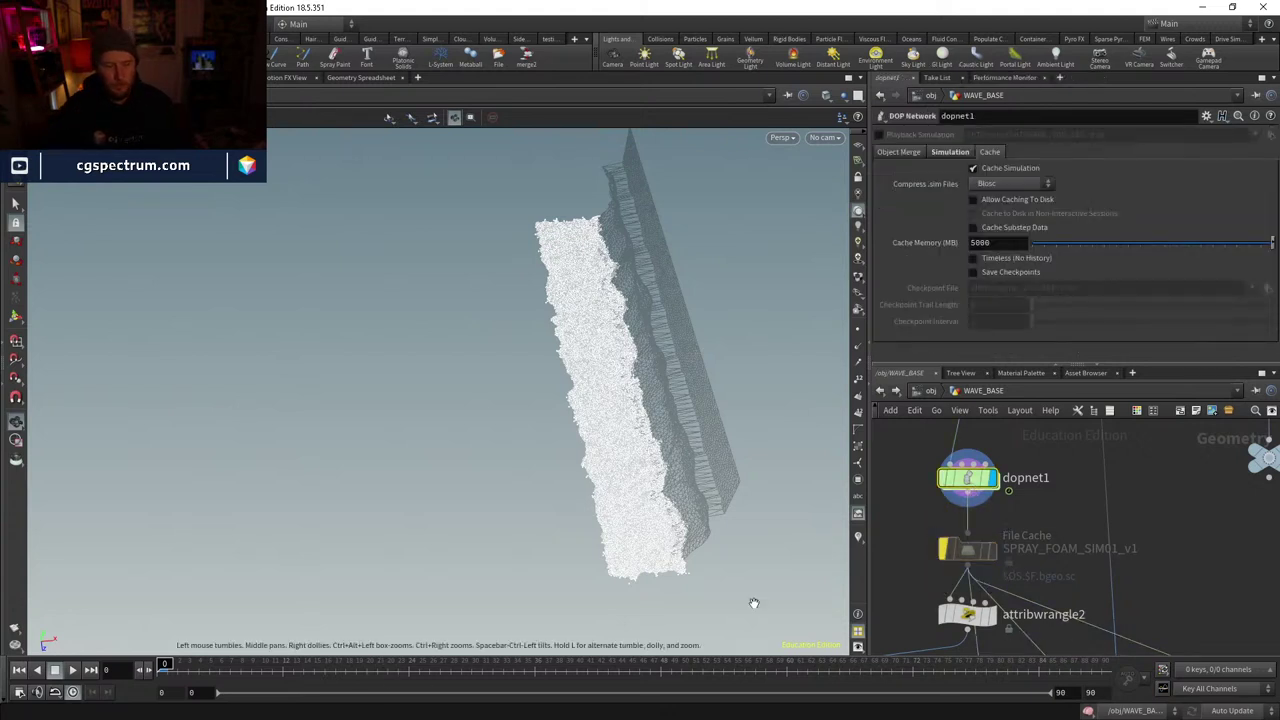
pyautogui.click(960, 550)
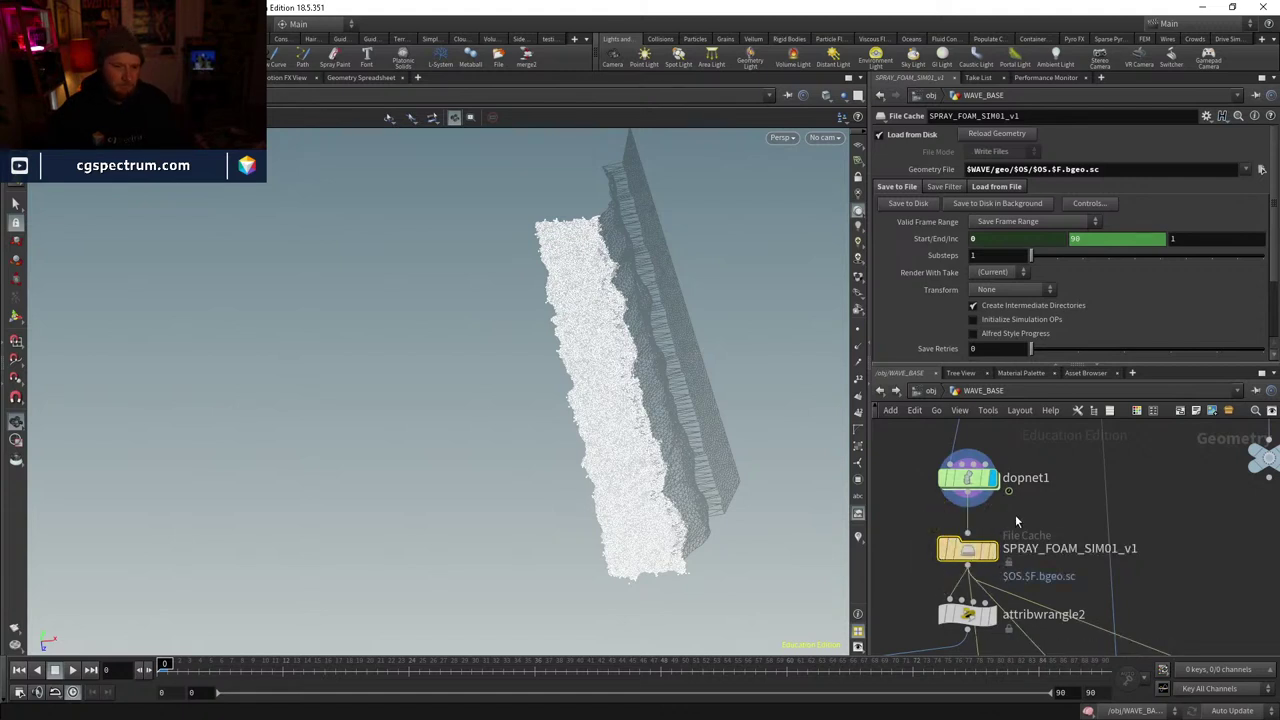
pyautogui.scroll(-5, 1040, 488)
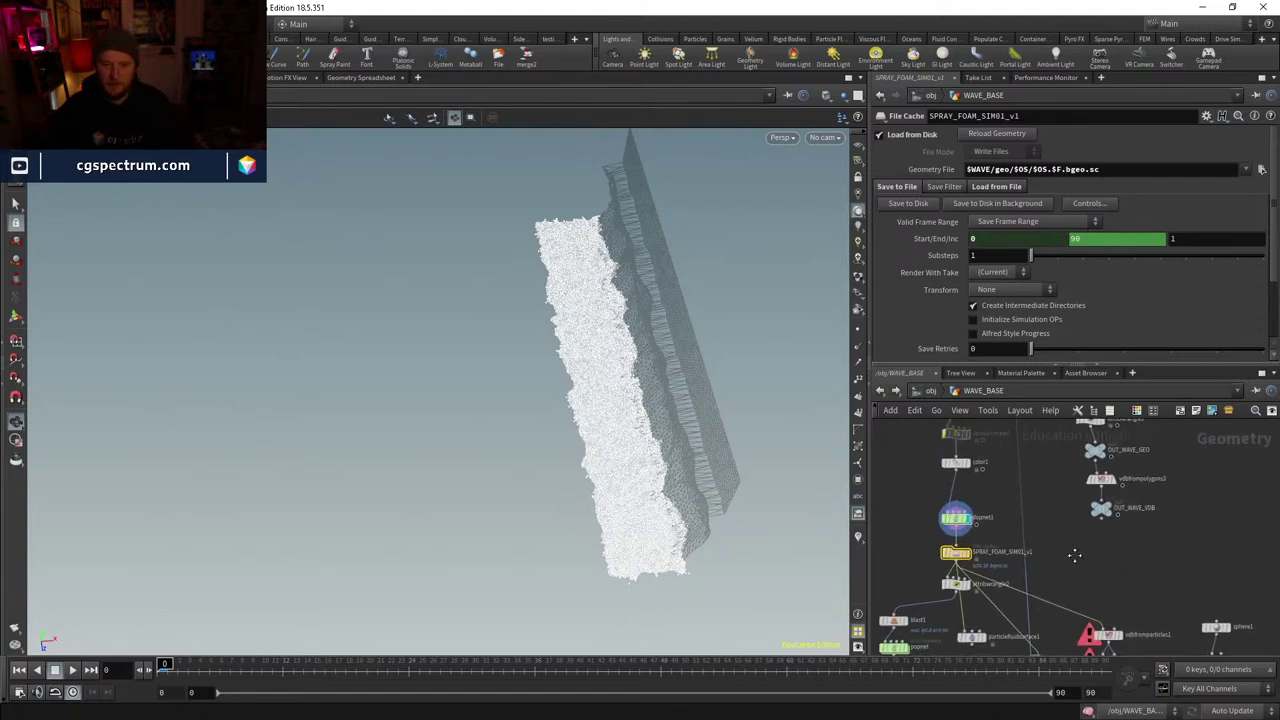
pyautogui.scroll(8, 1050, 460)
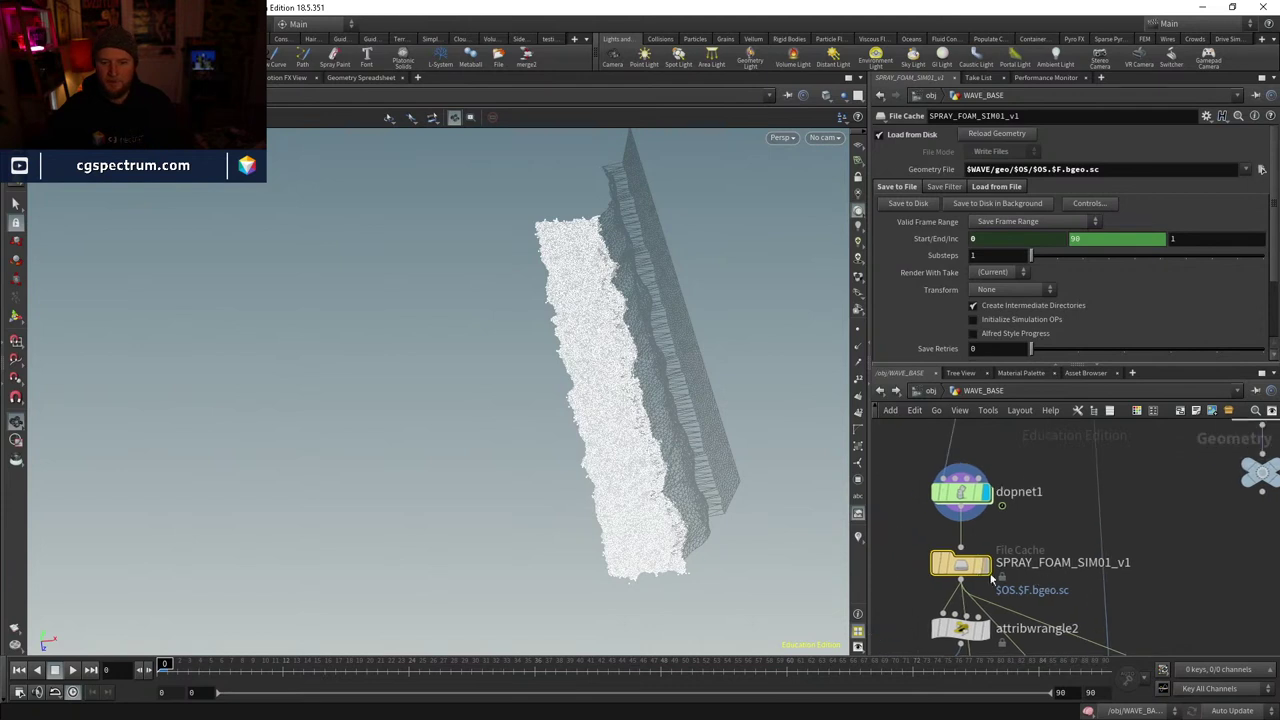
pyautogui.moveTo(964, 573); pyautogui.dragTo(968, 556)
pyautogui.moveTo(1033, 555); pyautogui.dragTo(979, 563, button='middle')
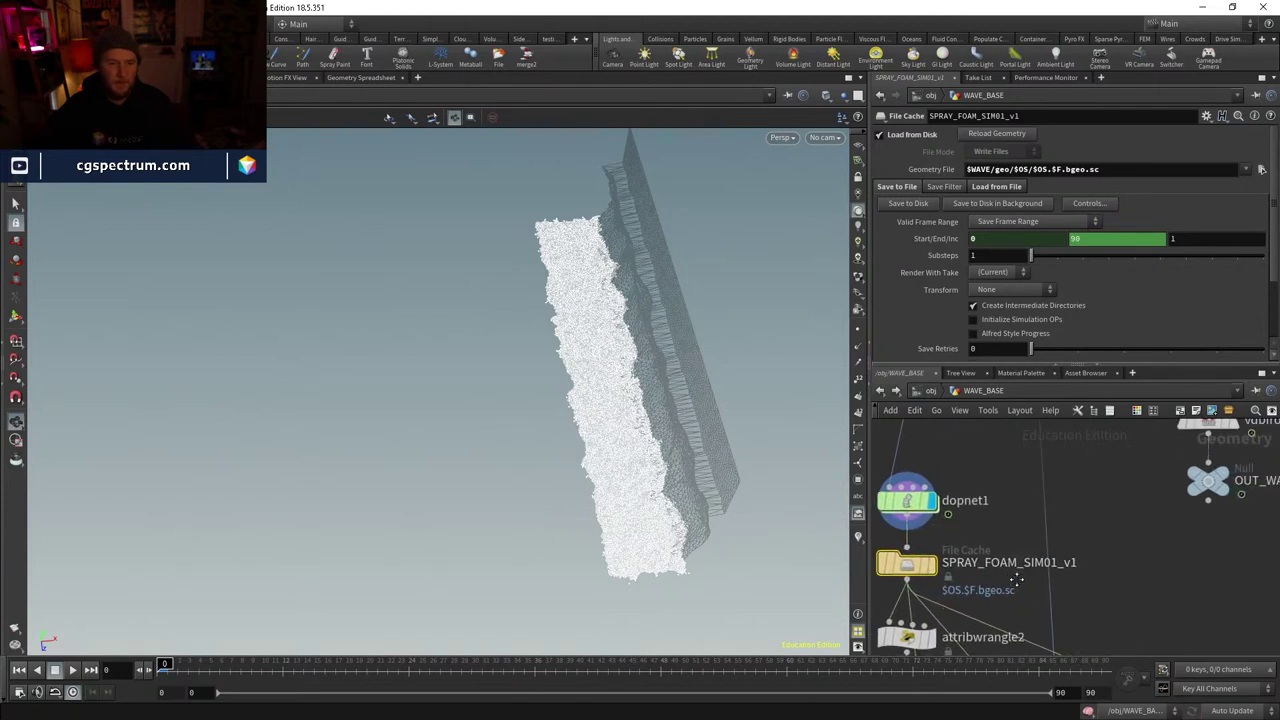
# - Rename the file cache node from SPRAY_FOAM_SIM01_v1 to WAVE_BASE_FLIP_SIM
pyautogui.doubleClick(979, 563)
pyautogui.doubleClick(980, 563)
pyautogui.click(982, 563)
pyautogui.moveTo(982, 563); pyautogui.dragTo(1114, 543)
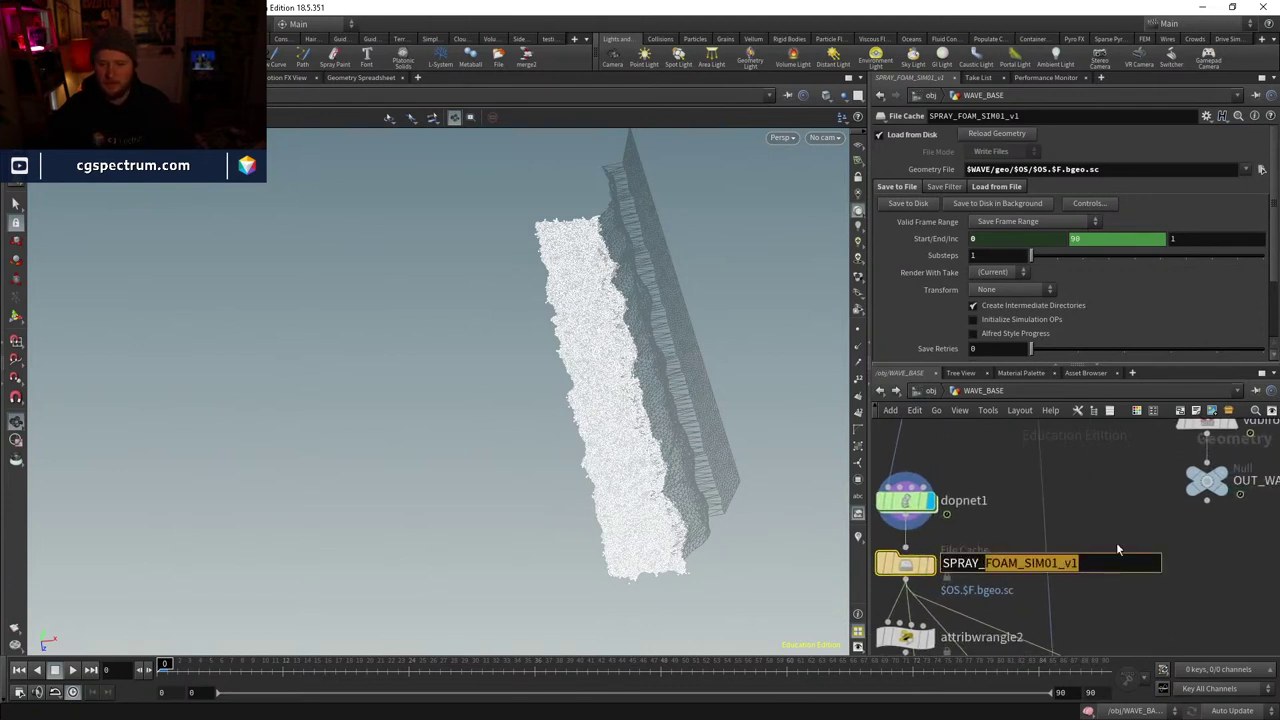
pyautogui.press('BackSpace')
pyautogui.press('BackSpace')
pyautogui.press('BackSpace')
pyautogui.press('BackSpace')
pyautogui.press('BackSpace')
pyautogui.press('BackSpace')
pyautogui.press('BackSpace')
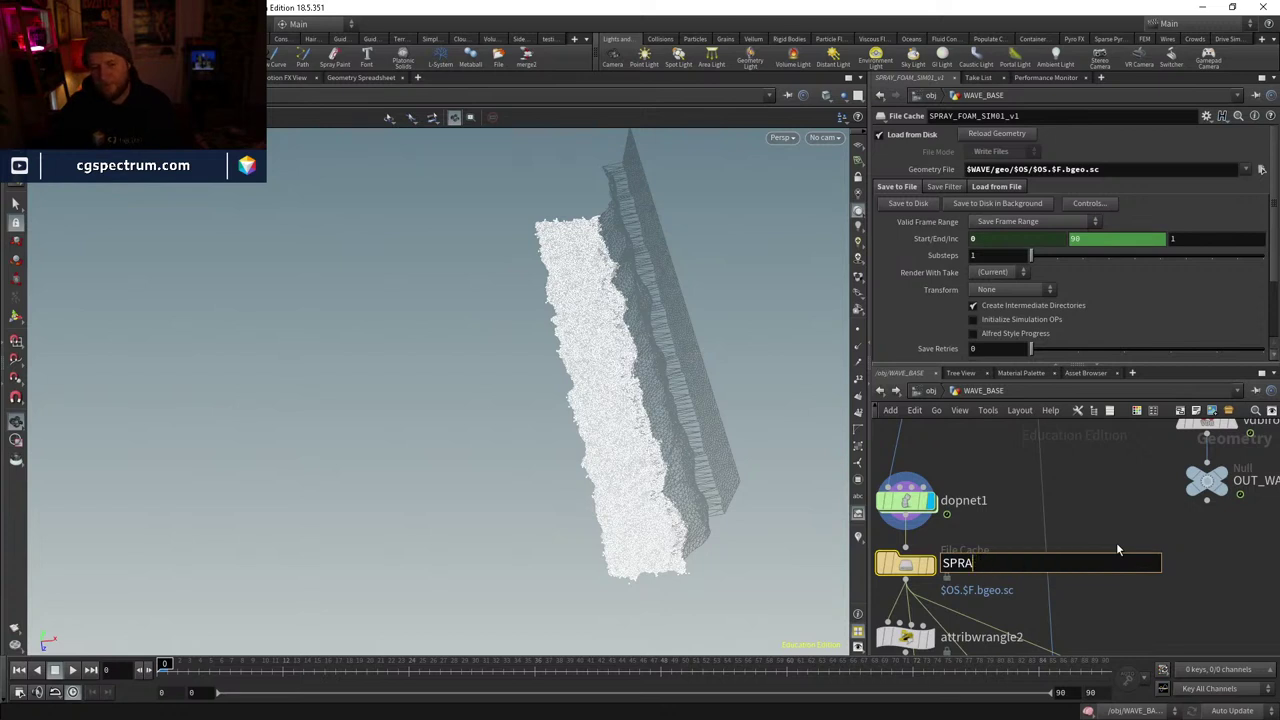
pyautogui.write('WAVE')
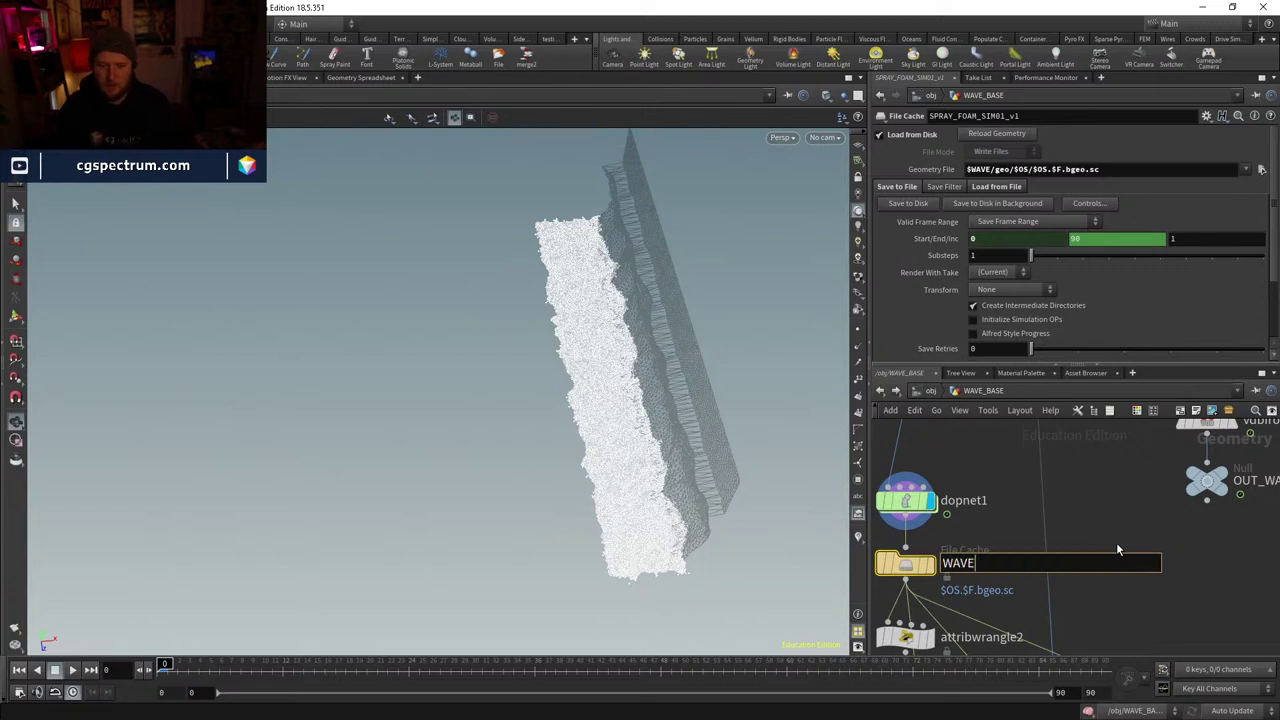
pyautogui.write('_')
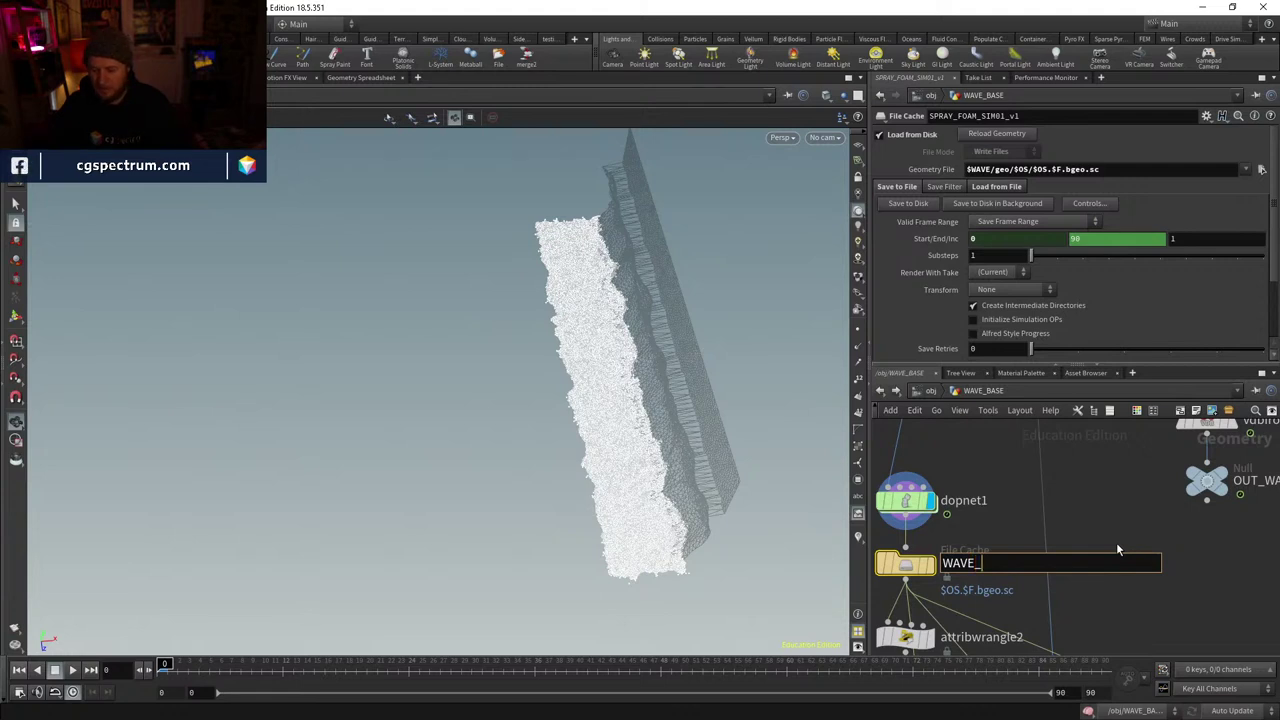
pyautogui.write('BASE_FL')
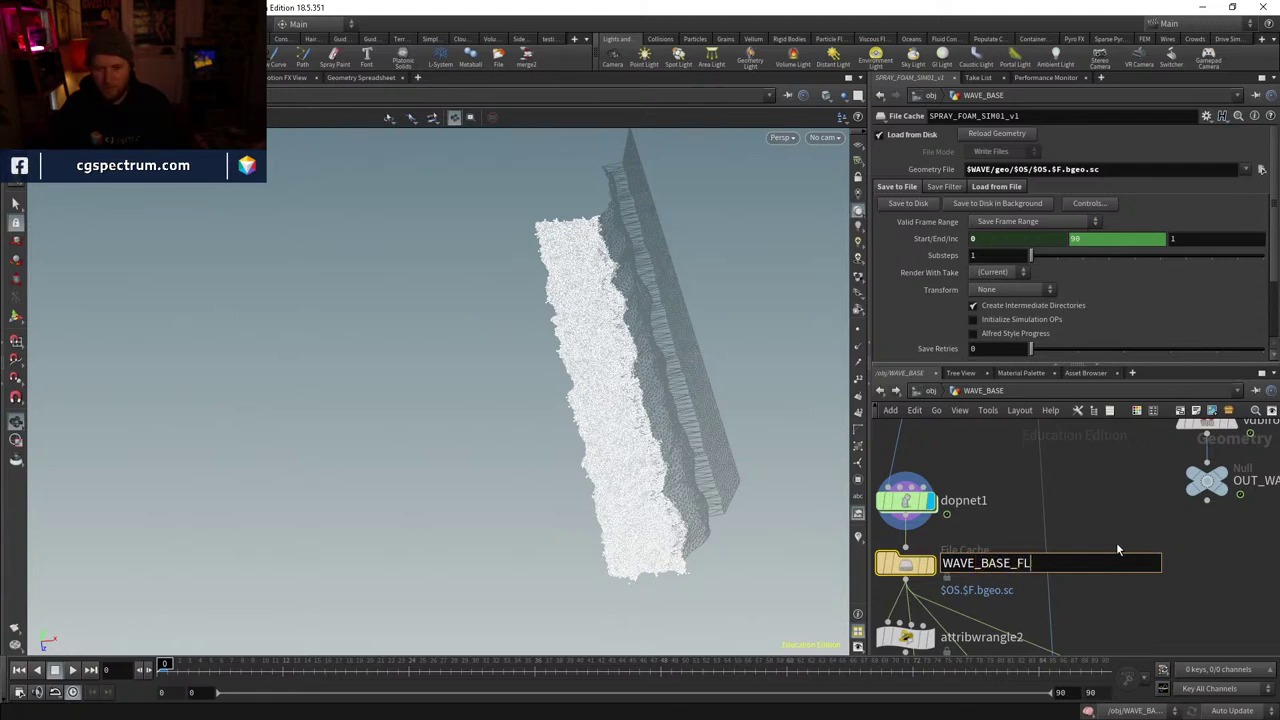
pyautogui.write('IP_SIM')
pyautogui.press('Return')
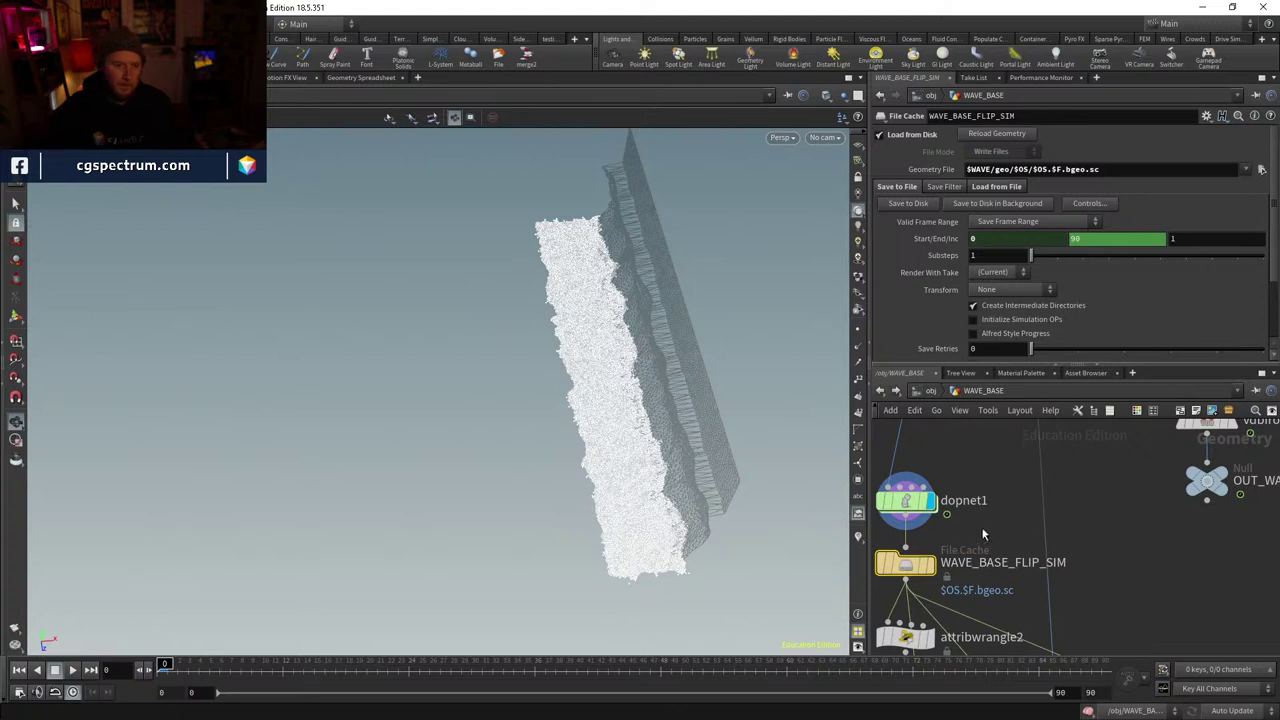
pyautogui.moveTo(1002, 552); pyautogui.dragTo(1064, 581, button='middle')
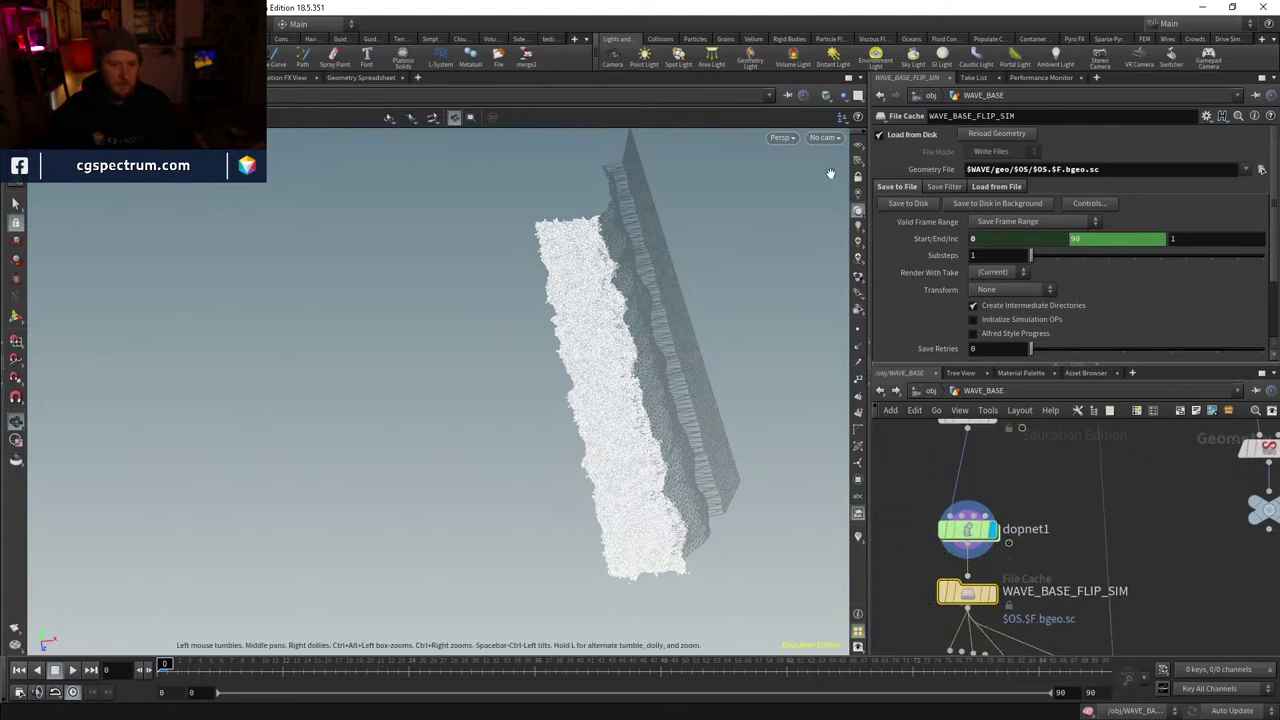
# - View the wave through cam5 and select dopnet1
pyautogui.click(822, 137)
pyautogui.click(834, 255)
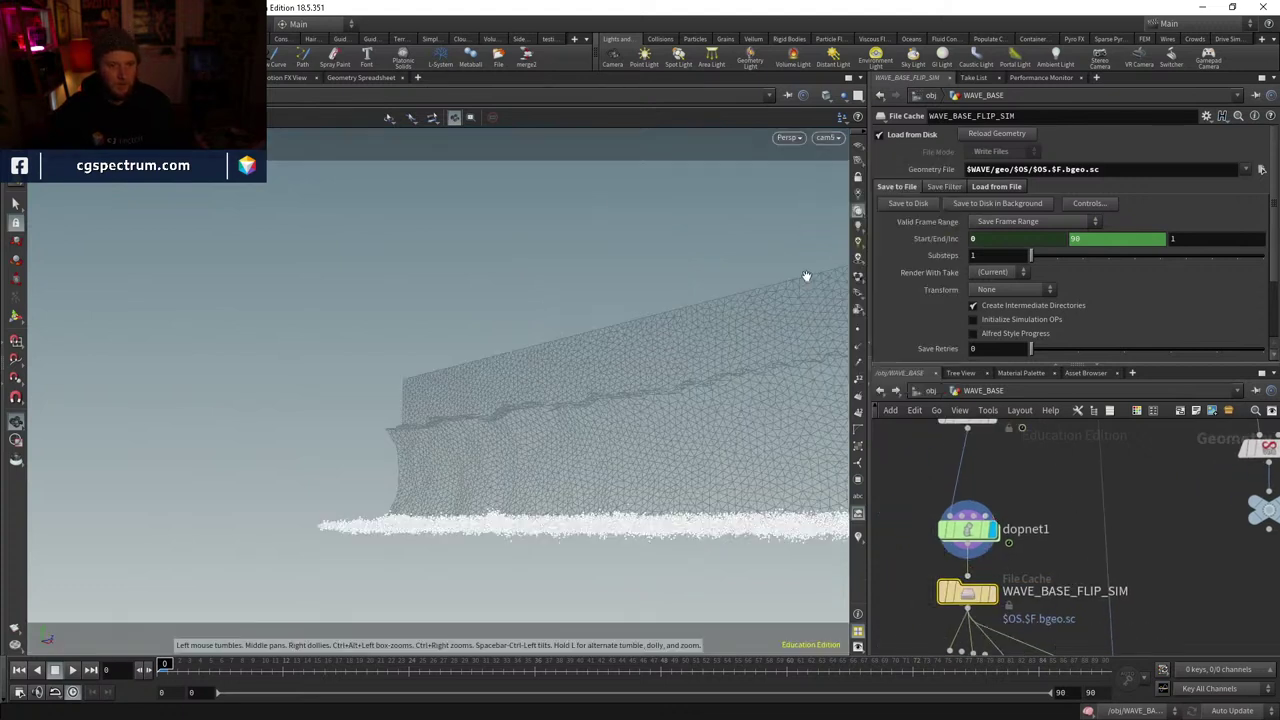
pyautogui.click(966, 529)
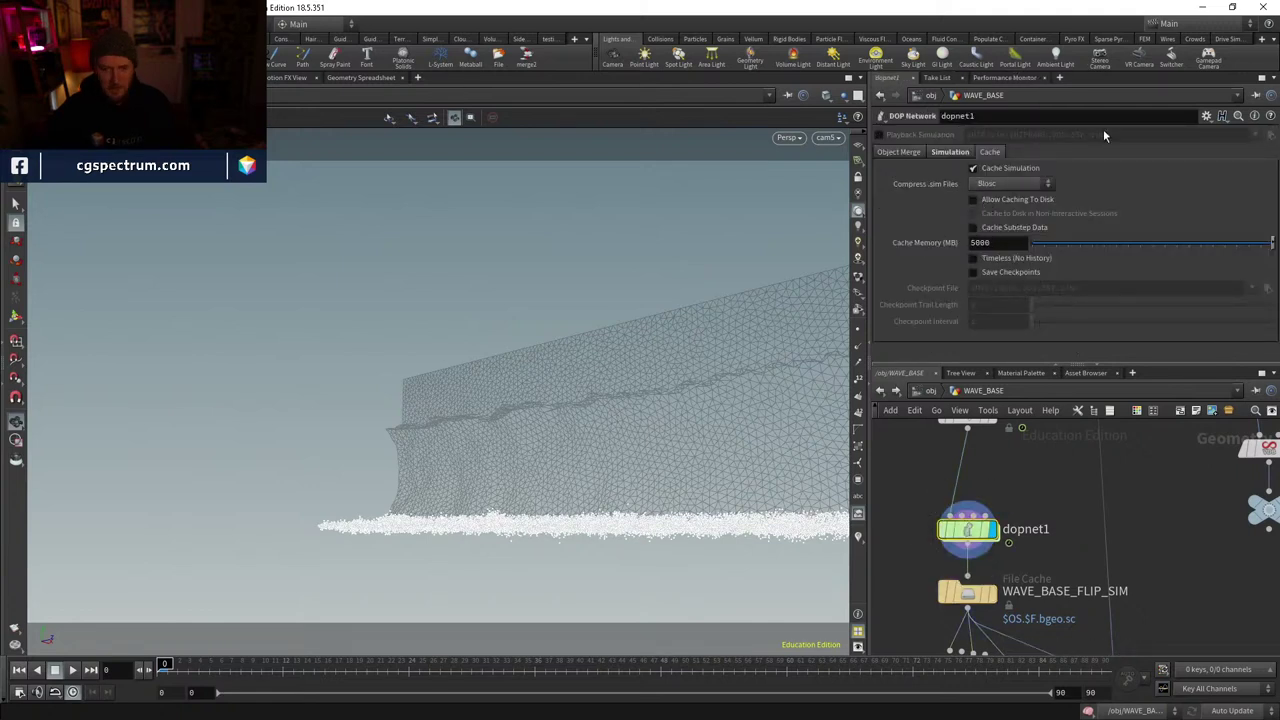
# - Set dopnet1's Cache Memory to 20000 MB
pyautogui.click(975, 242)
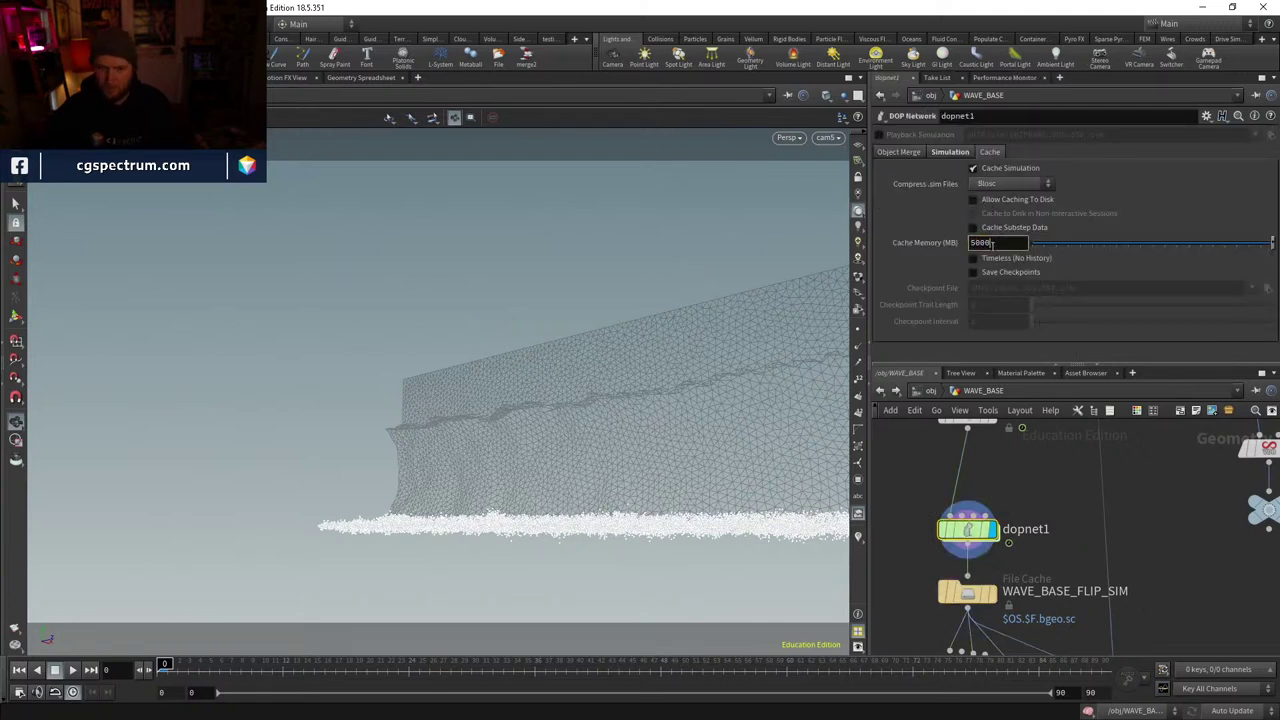
pyautogui.write('3000')
pyautogui.press('Return')
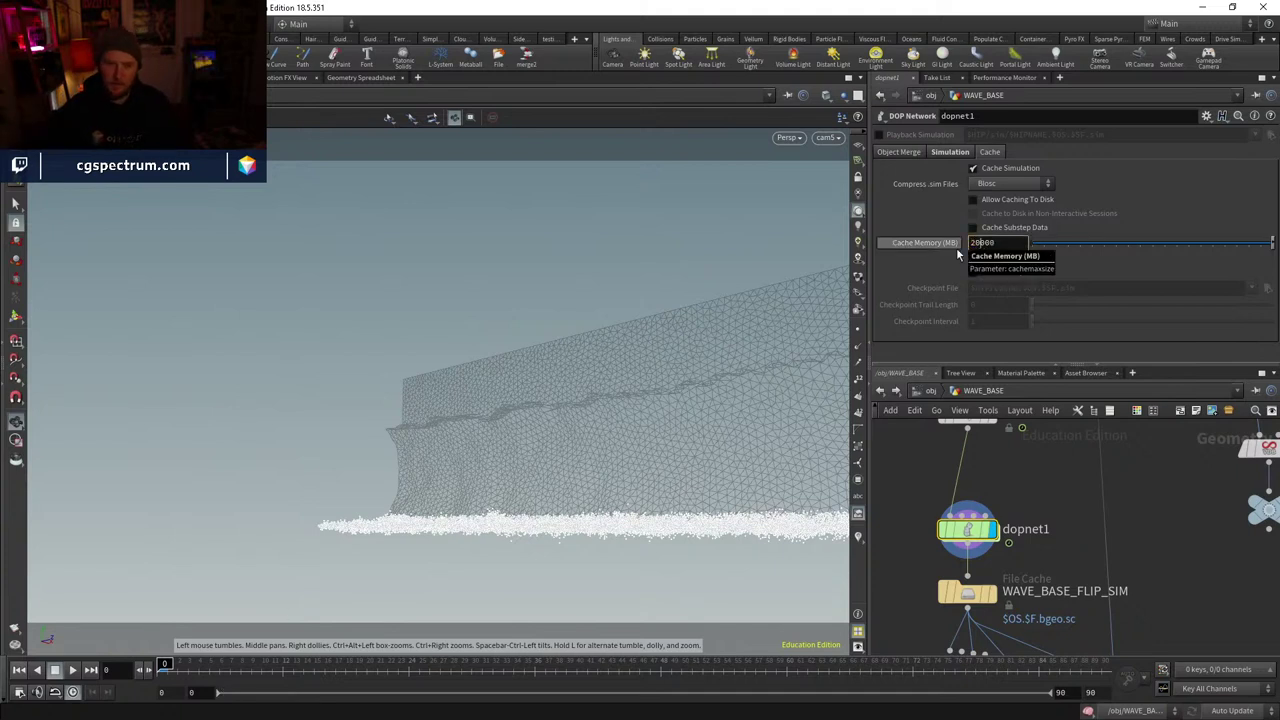
pyautogui.press('Return')
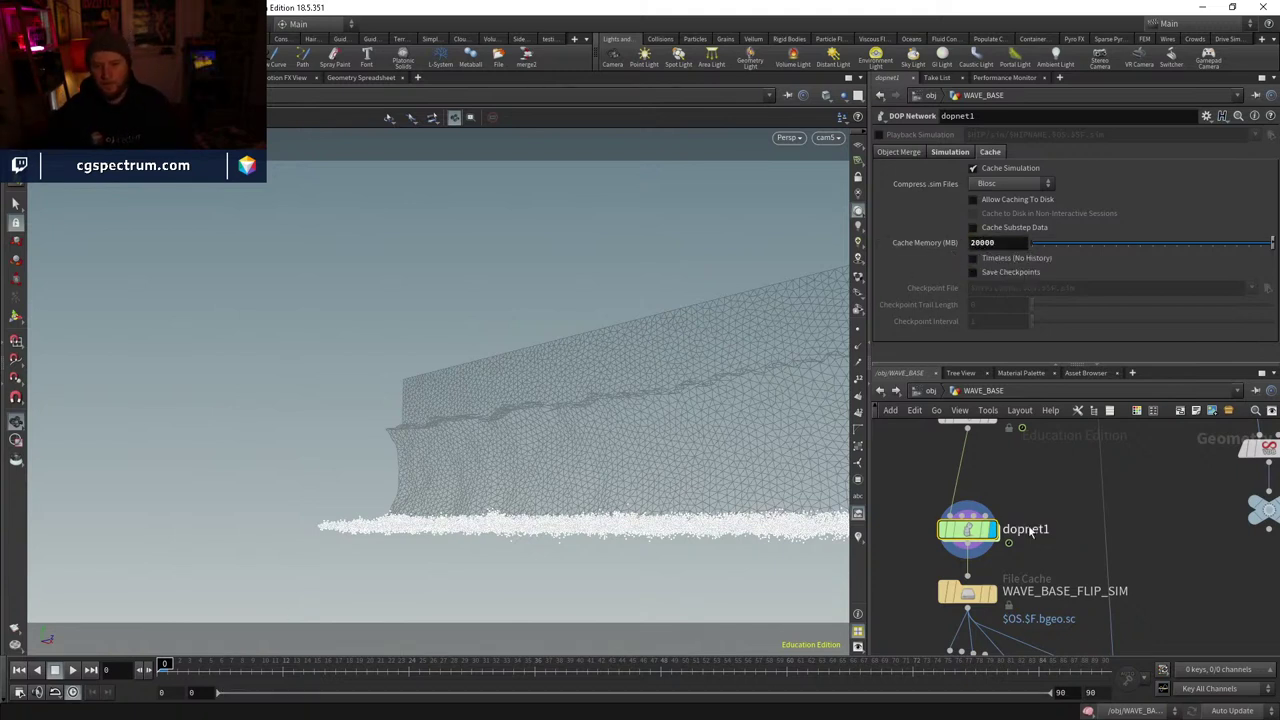
# - Inside dopnet1, set flipobject1's Particle Separation to 0.05 and play the FLIP sim
pyautogui.doubleClick(967, 530)
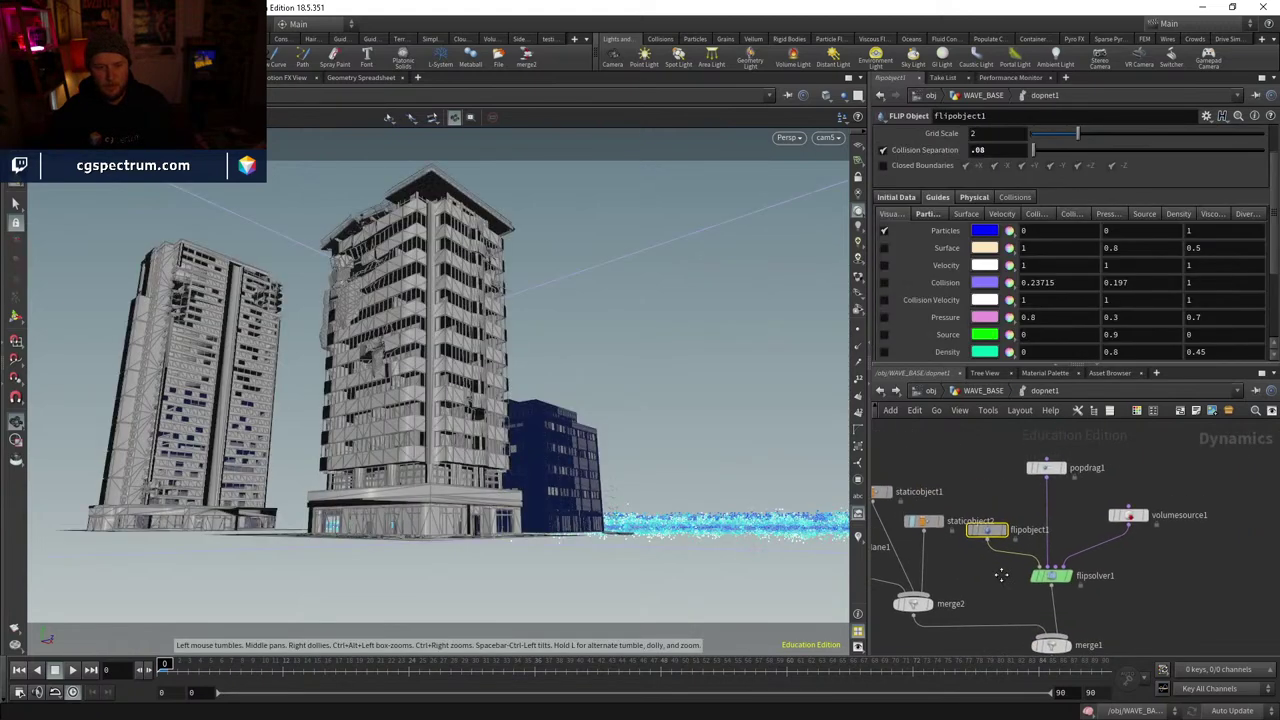
pyautogui.scroll(2, 975, 222)
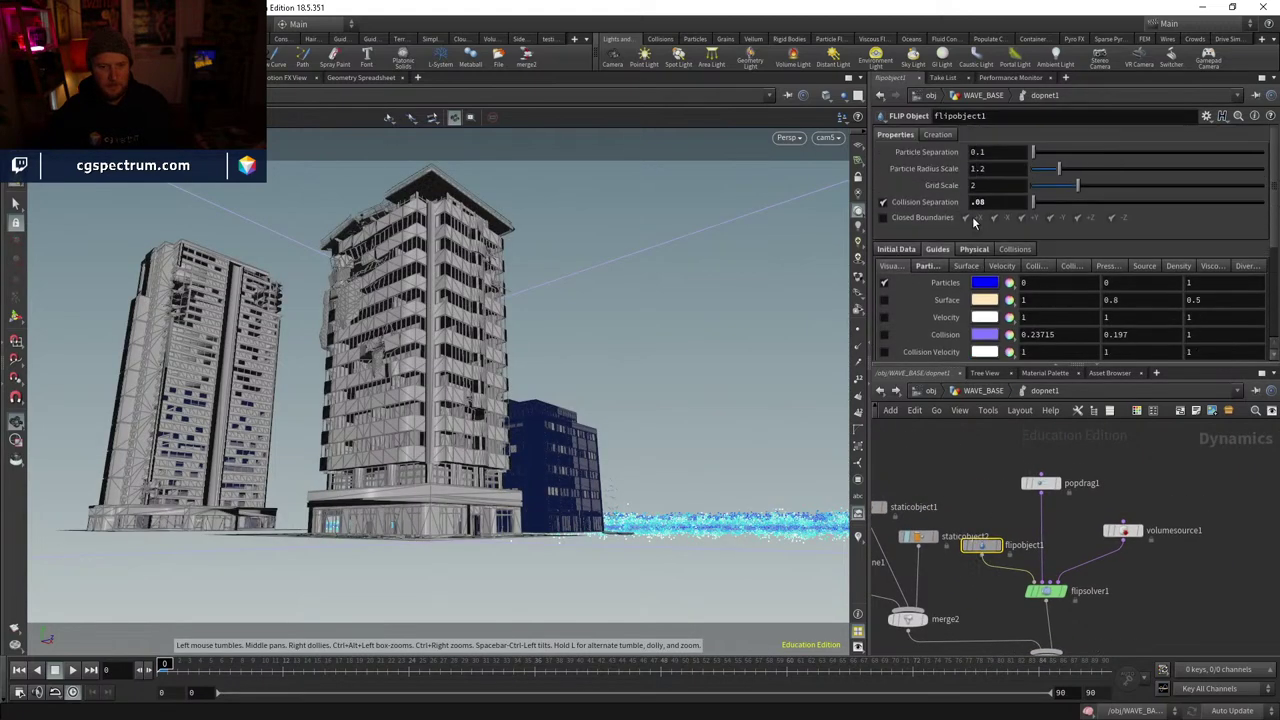
pyautogui.click(989, 151)
pyautogui.write('0.05')
pyautogui.press('Return')
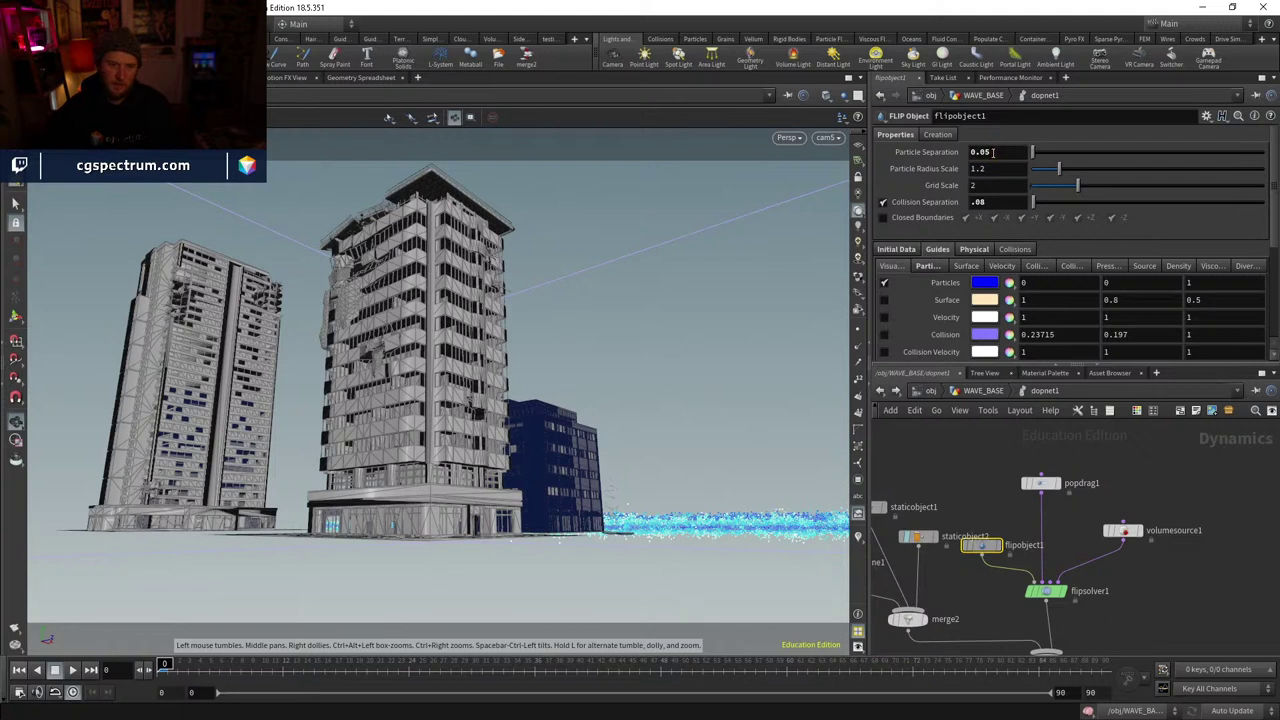
pyautogui.click(73, 670)
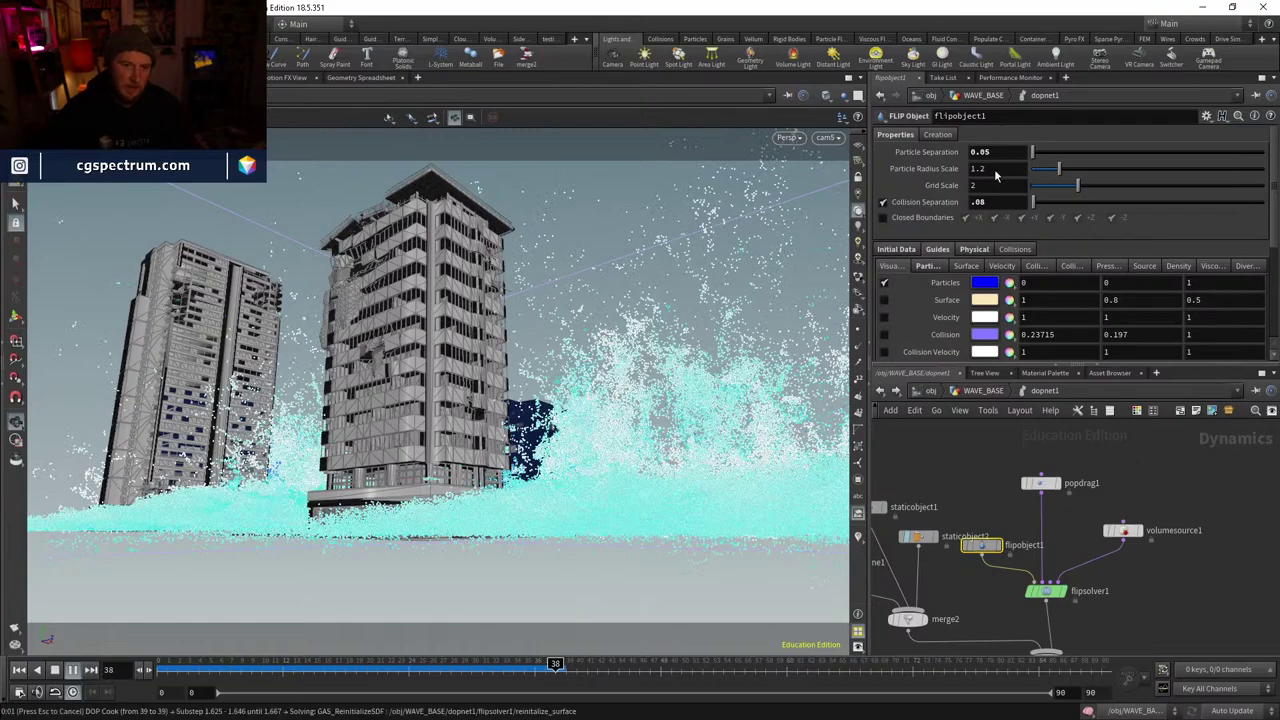
# - Stop the sim and orbit to a frontal view, replaying the splash to frame 37
pyautogui.press('Escape')
pyautogui.click(545, 665)
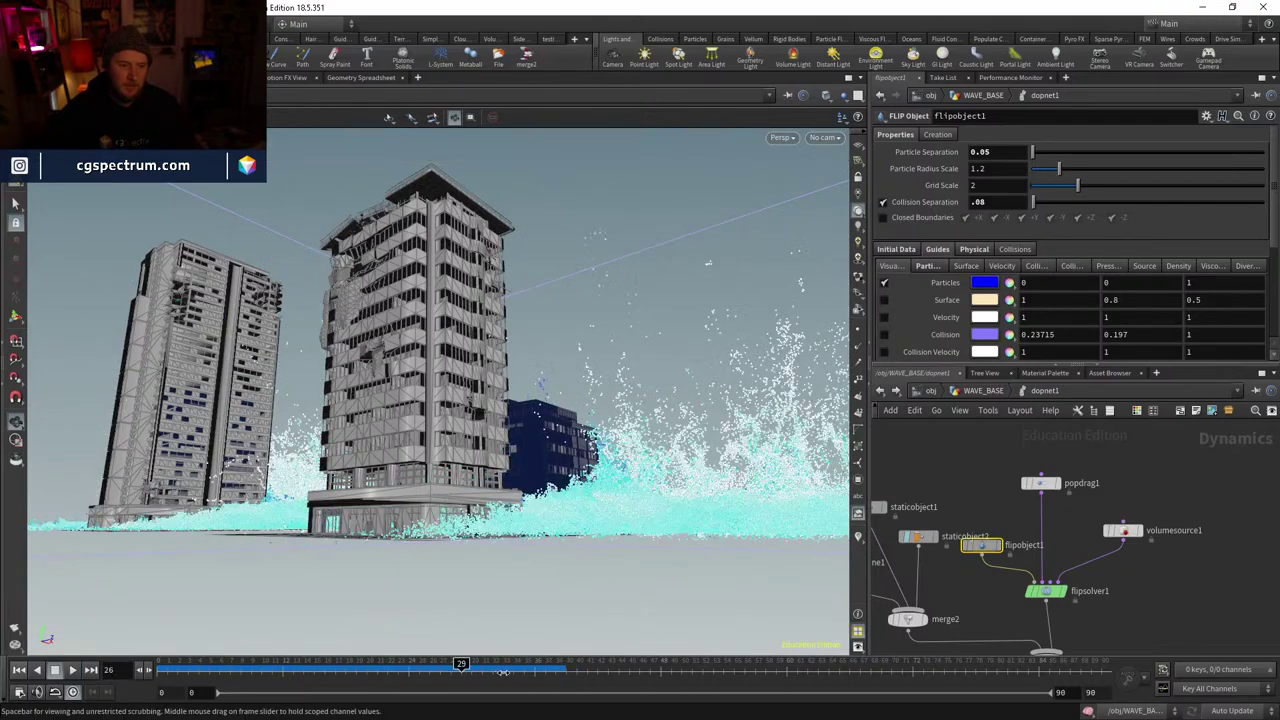
pyautogui.moveTo(600, 480); pyautogui.dragTo(580, 400)
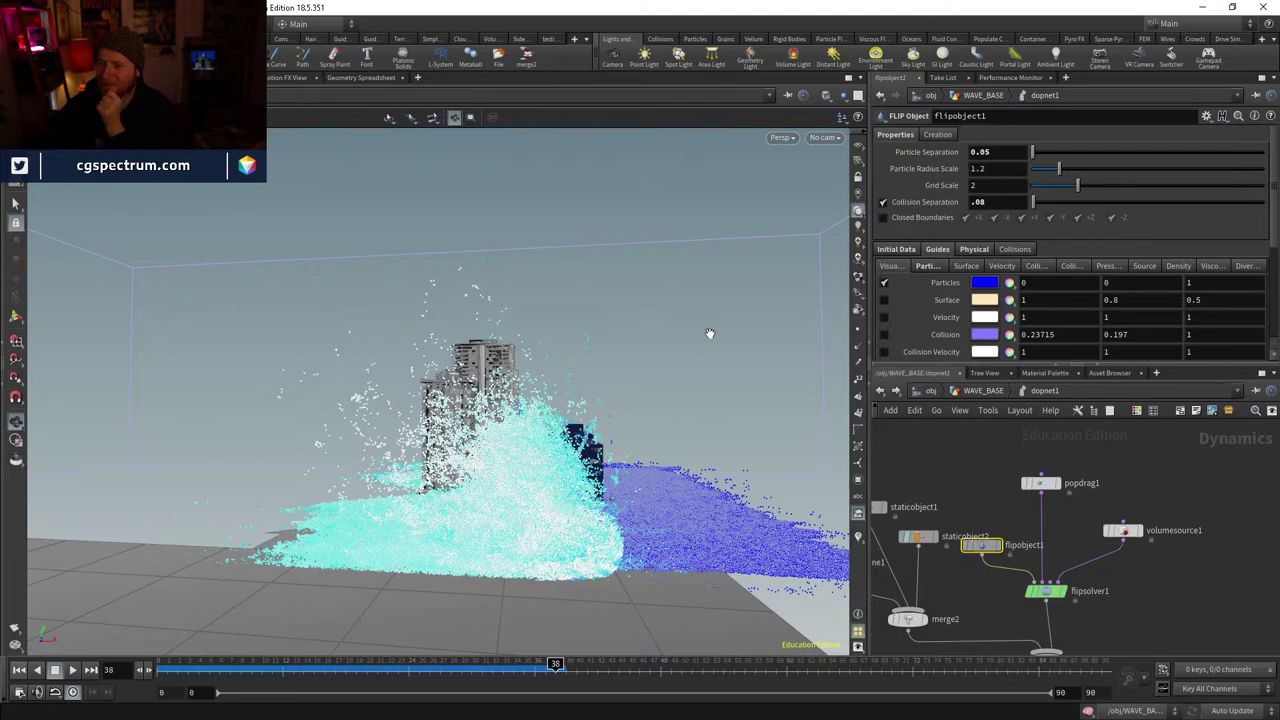
pyautogui.moveTo(591, 403); pyautogui.dragTo(312, 440)
pyautogui.moveTo(385, 667); pyautogui.dragTo(545, 667)
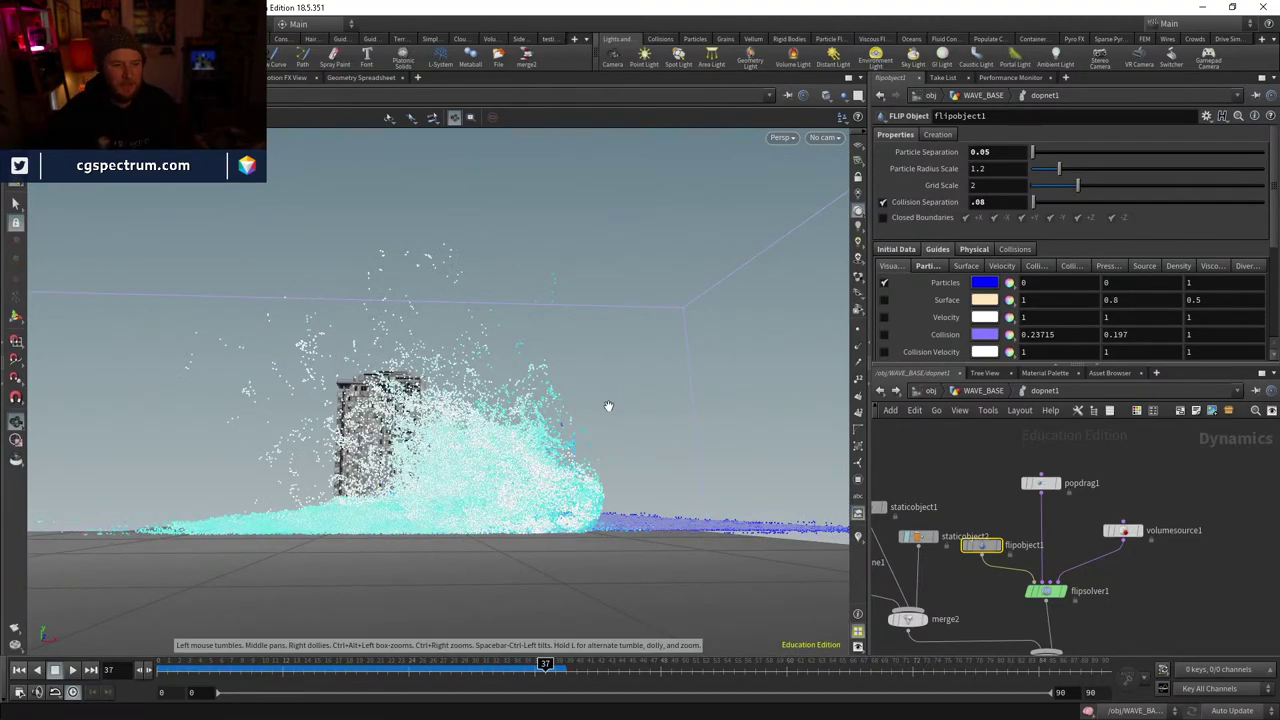
# - Inspect the splash close to the right-hand building, select flipsolver1, and go to frame 29
pyautogui.moveTo(603, 437); pyautogui.dragTo(635, 468)
pyautogui.moveTo(375, 662); pyautogui.dragTo(545, 662)
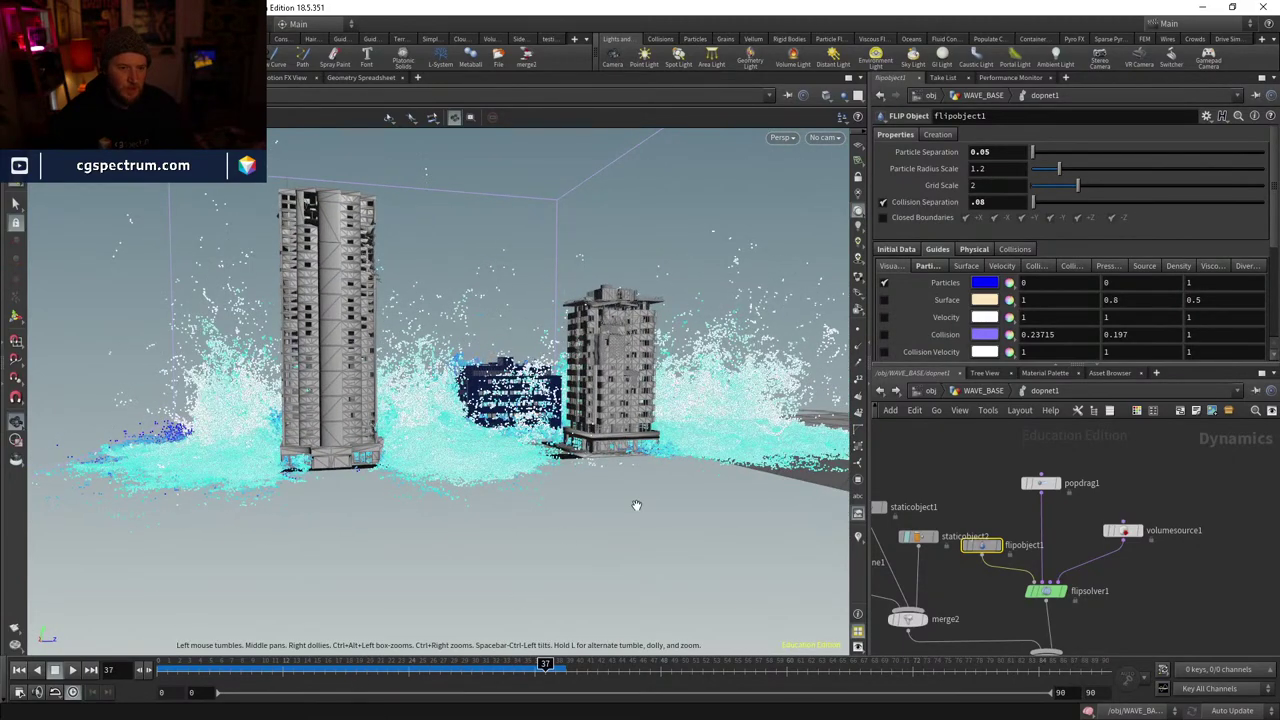
pyautogui.moveTo(636, 505); pyautogui.dragTo(470, 470)
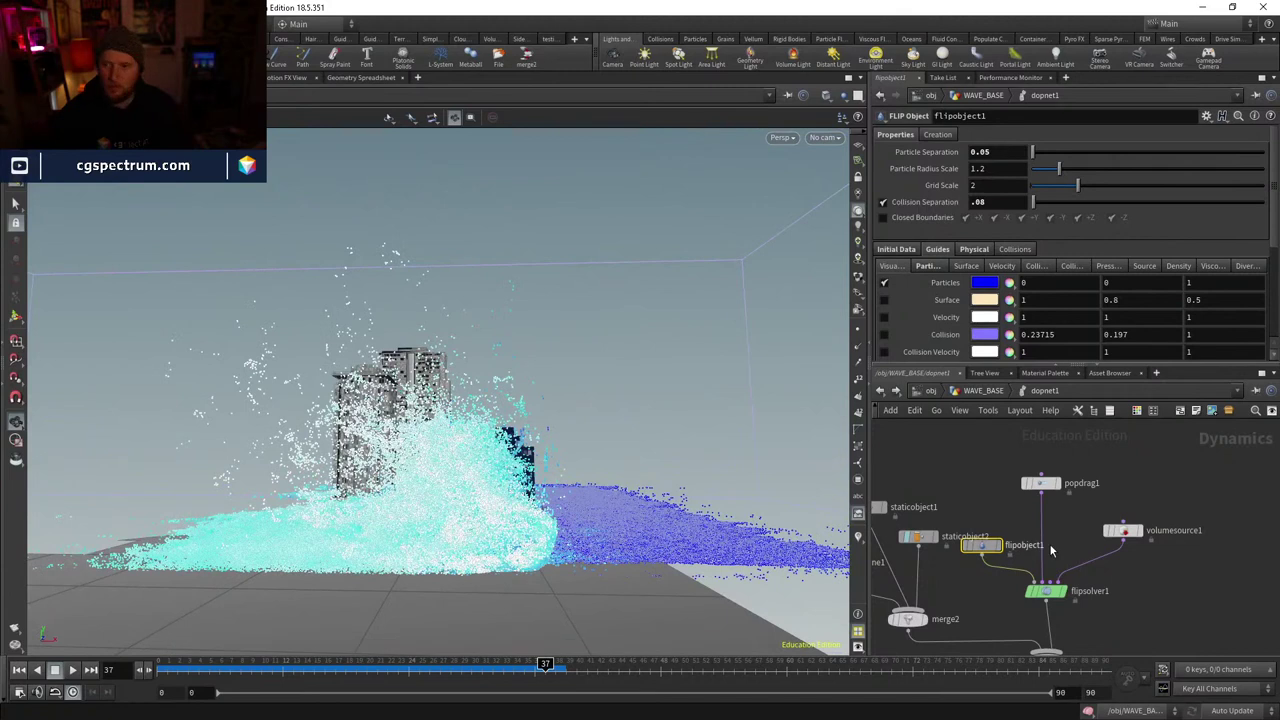
pyautogui.scroll(1, 1174, 593)
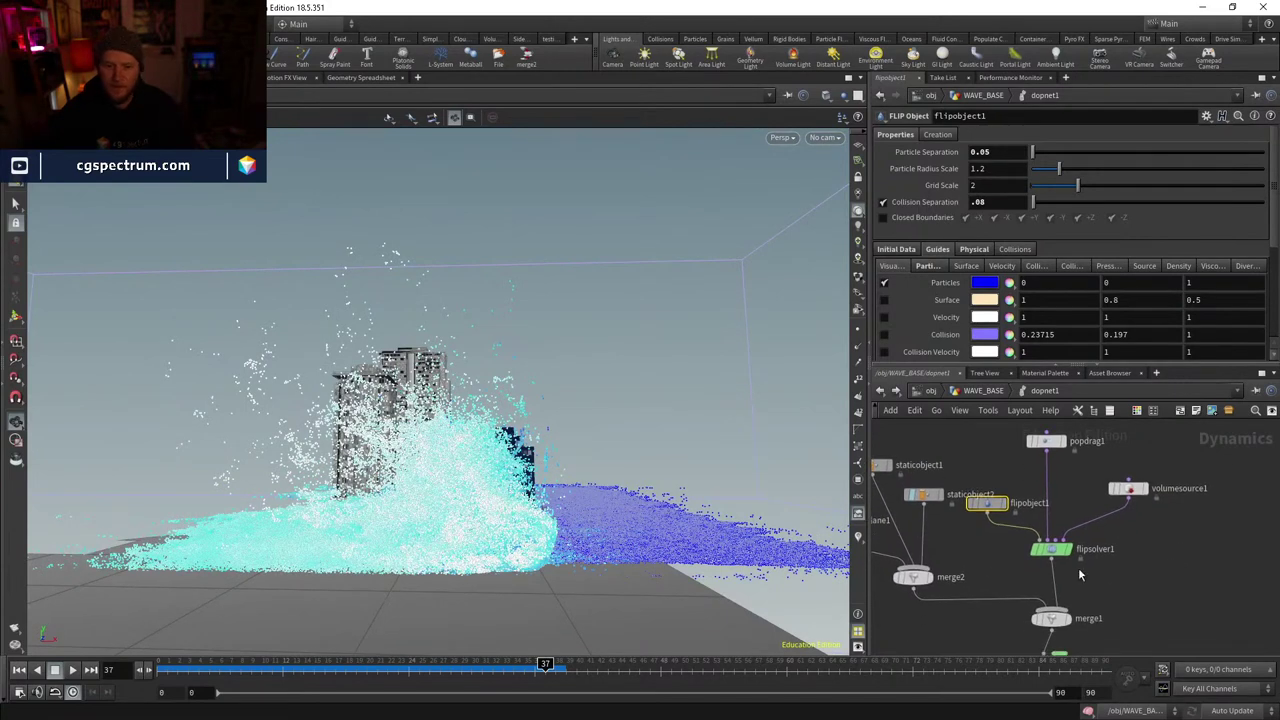
pyautogui.scroll(2, 1078, 567)
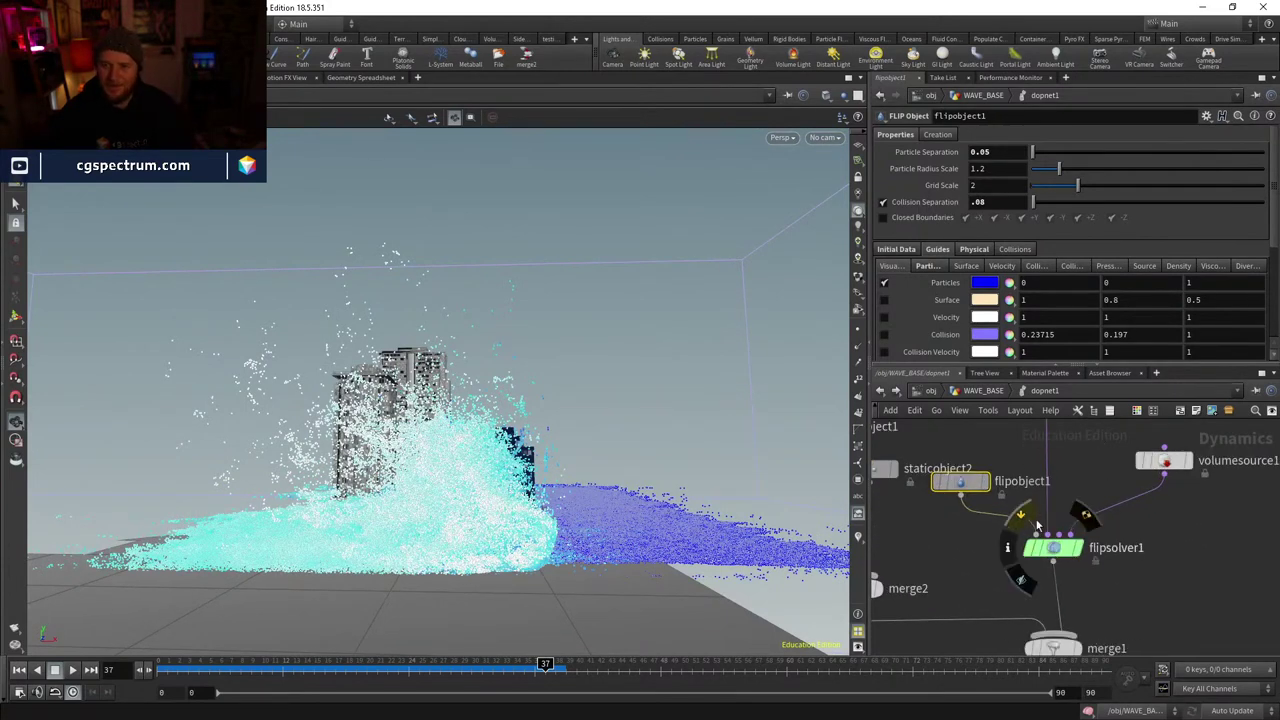
pyautogui.click(1050, 547)
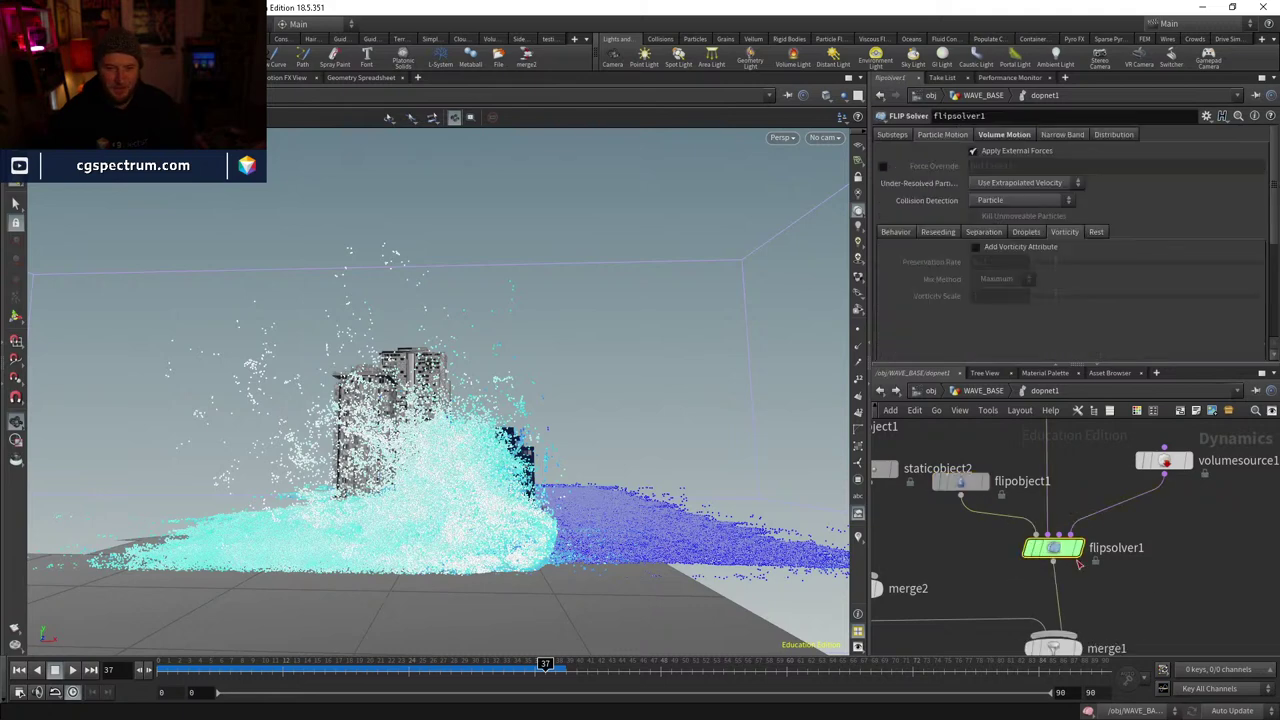
pyautogui.click(461, 663)
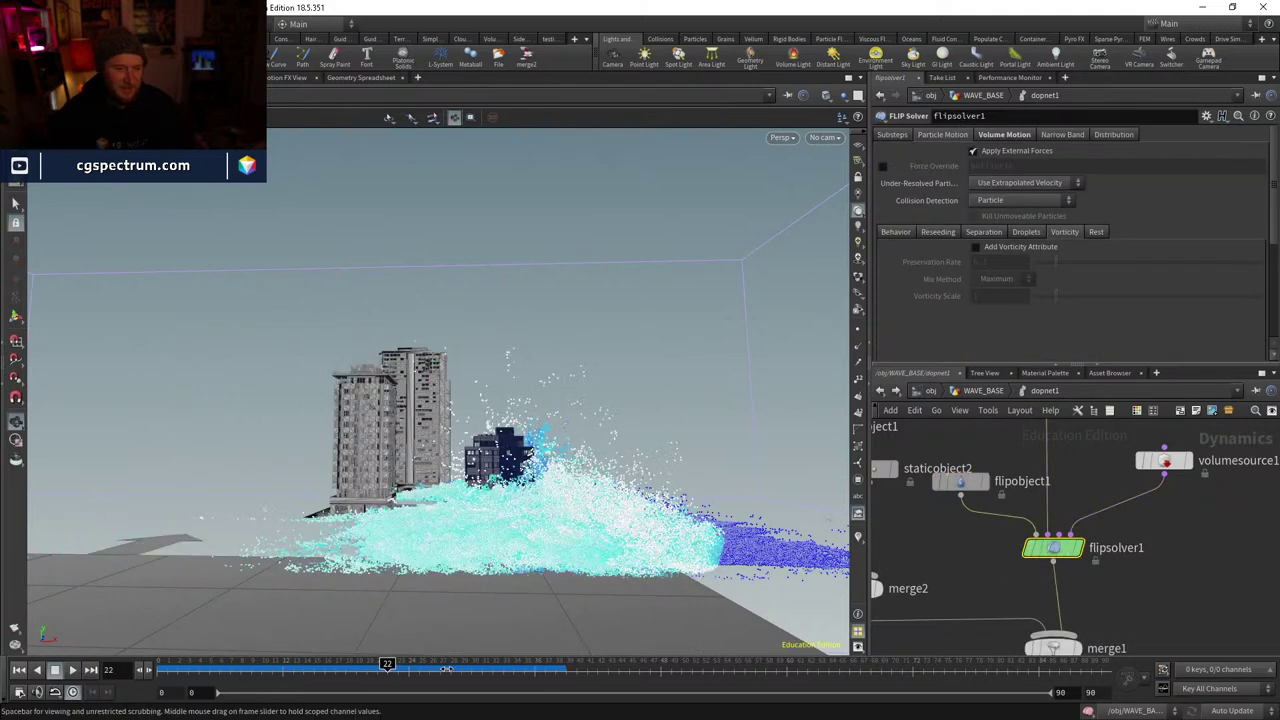
# - Go up to WAVE_BASE, select dopnet1, and step the sim from frame 29 to 38
pyautogui.press('u')
pyautogui.click(985, 597)
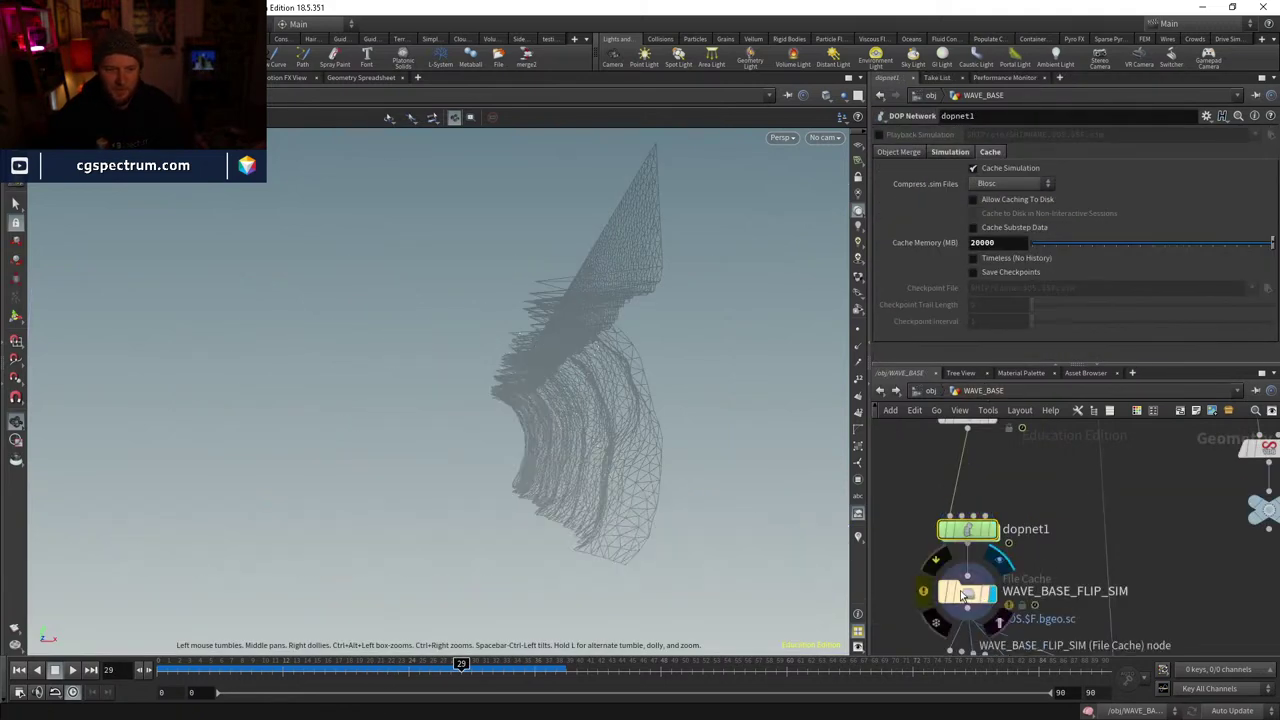
pyautogui.click(969, 531)
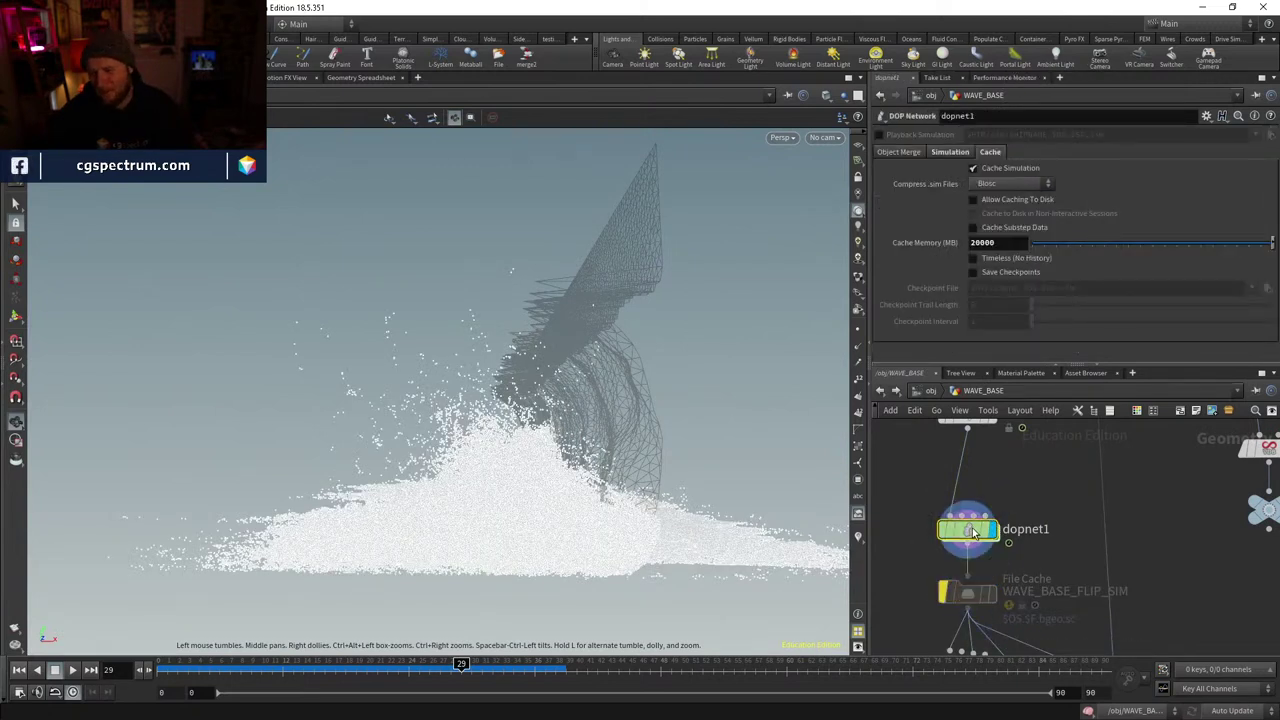
pyautogui.moveTo(461, 664); pyautogui.dragTo(555, 664)
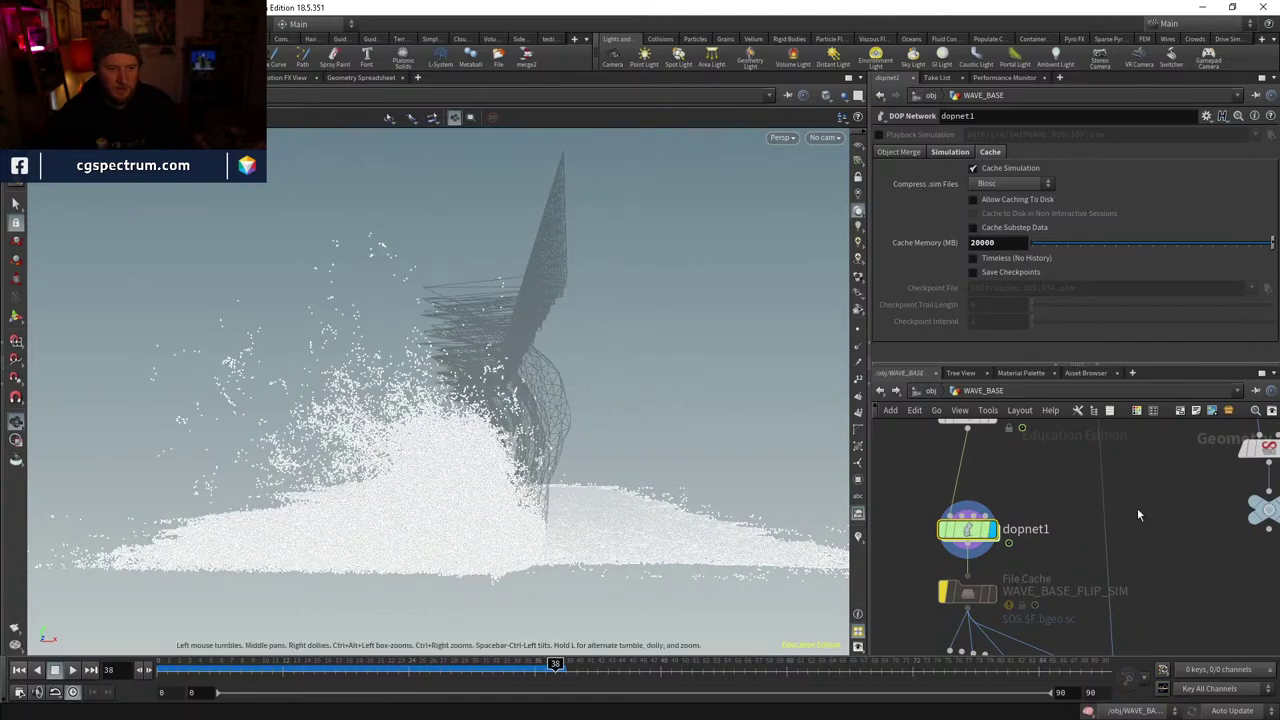
pyautogui.moveTo(1065, 618); pyautogui.dragTo(1020, 382, button='middle')
pyautogui.scroll(-3, 1089, 557)
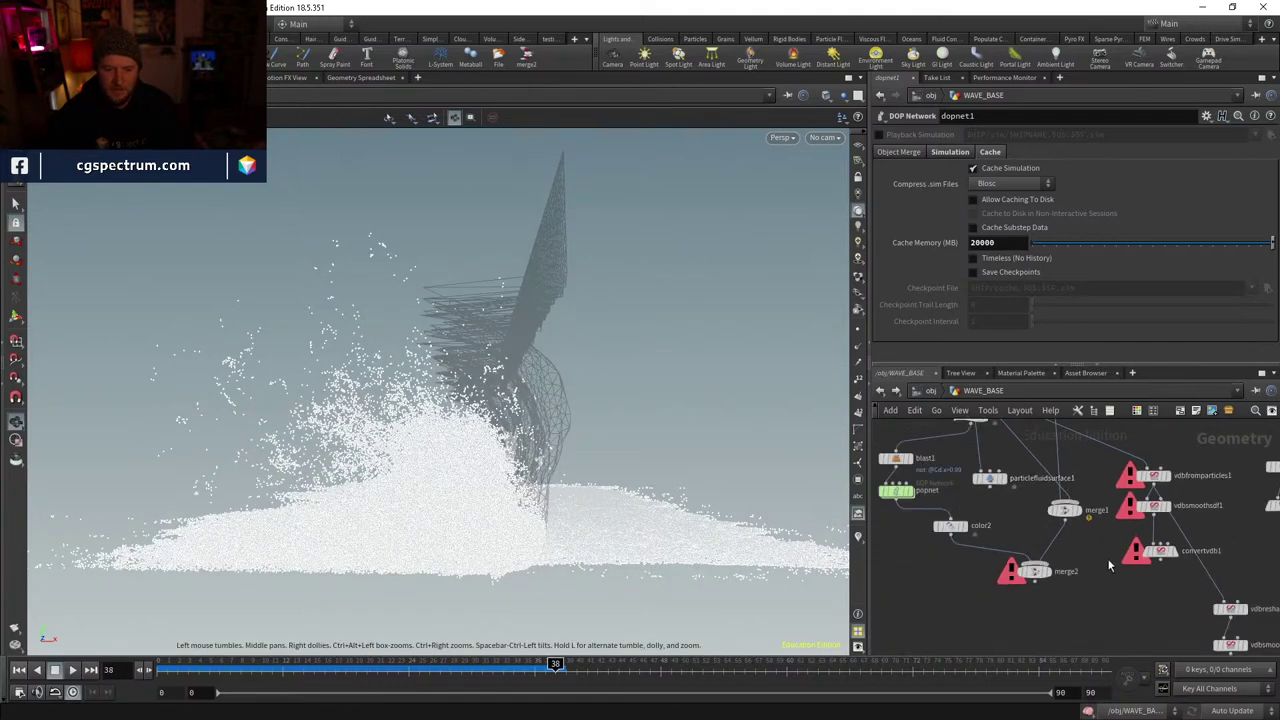
pyautogui.scroll(-4, 1090, 552)
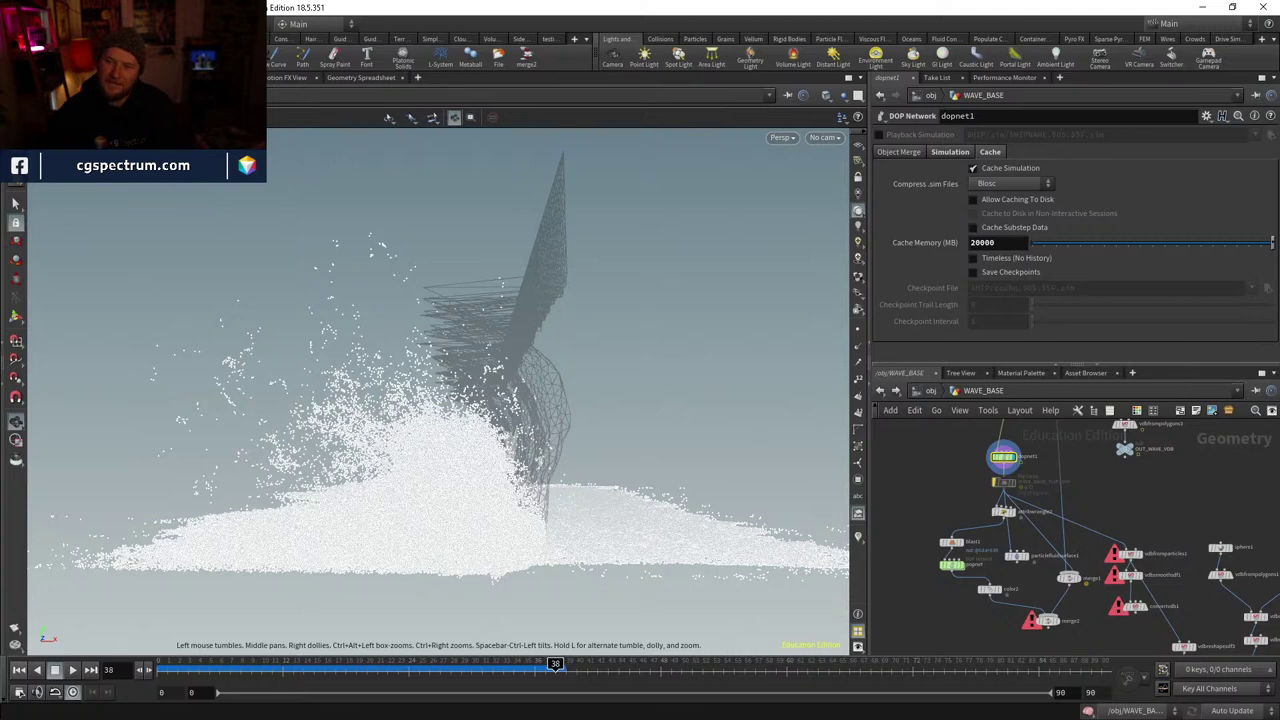
pyautogui.scroll(5, 1025, 550)
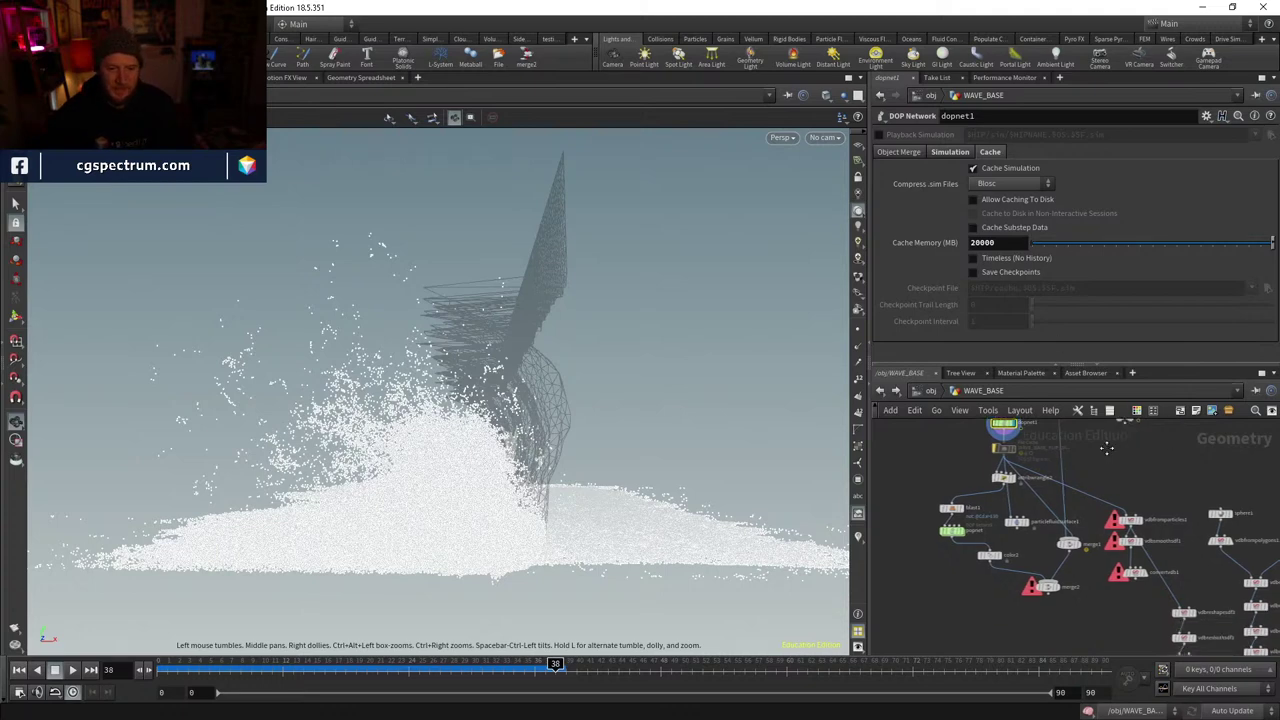
pyautogui.moveTo(1065, 545); pyautogui.dragTo(1020, 533, button='middle')
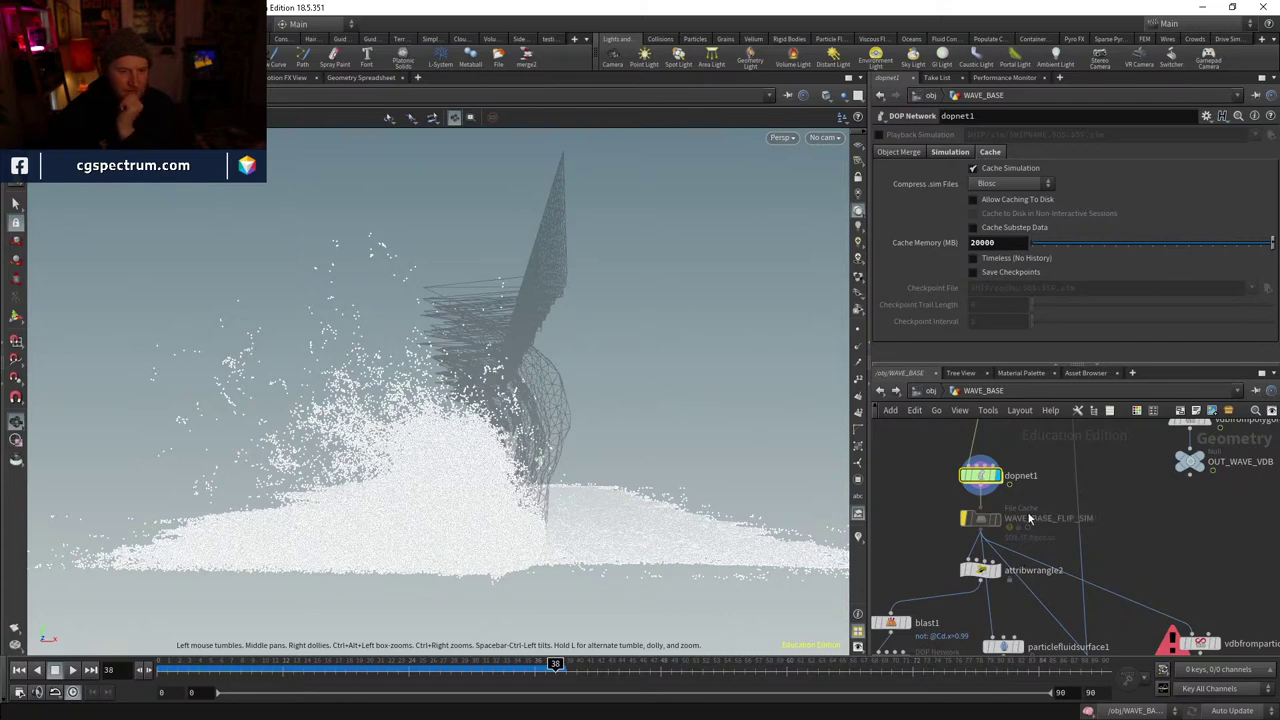
# - Display dopnet1's spray particles with the wave mesh, scrubbing frames 23–35
pyautogui.click(968, 480)
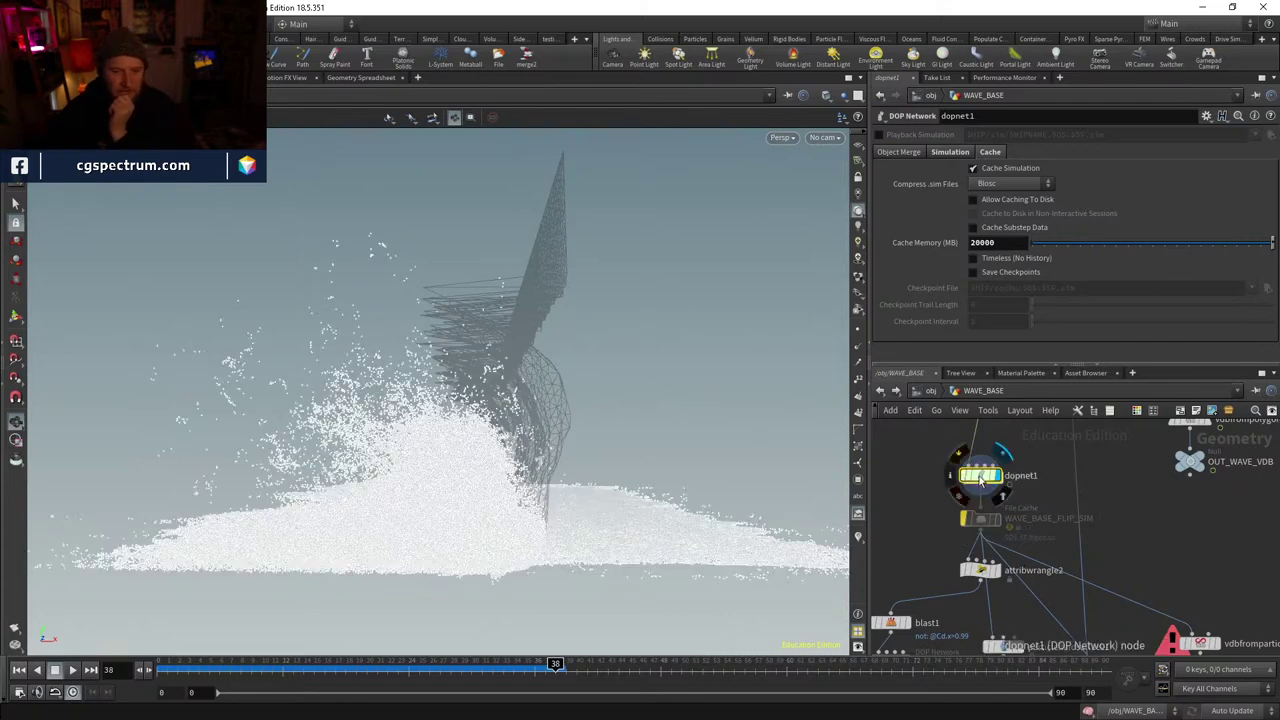
pyautogui.moveTo(322, 668); pyautogui.dragTo(503, 668)
pyautogui.moveTo(357, 392); pyautogui.dragTo(380, 480)
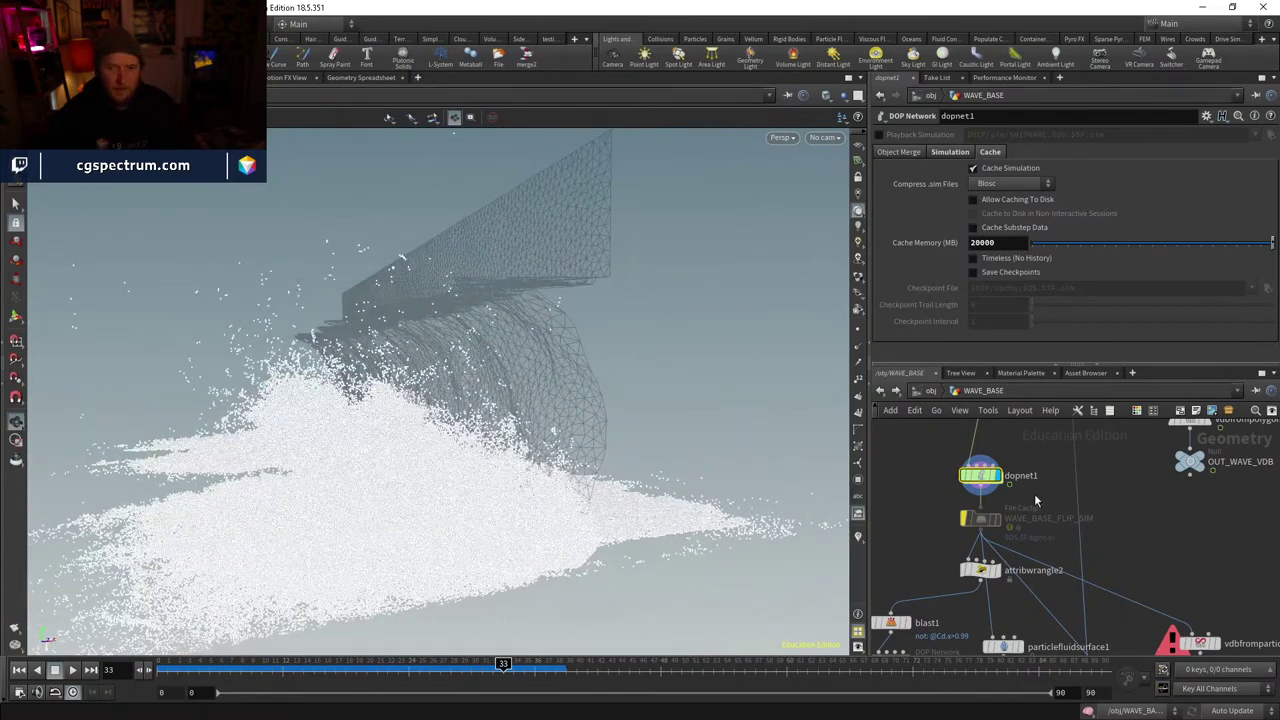
pyautogui.scroll(-3, 1182, 497)
pyautogui.moveTo(1182, 497); pyautogui.dragTo(1171, 412, button='middle')
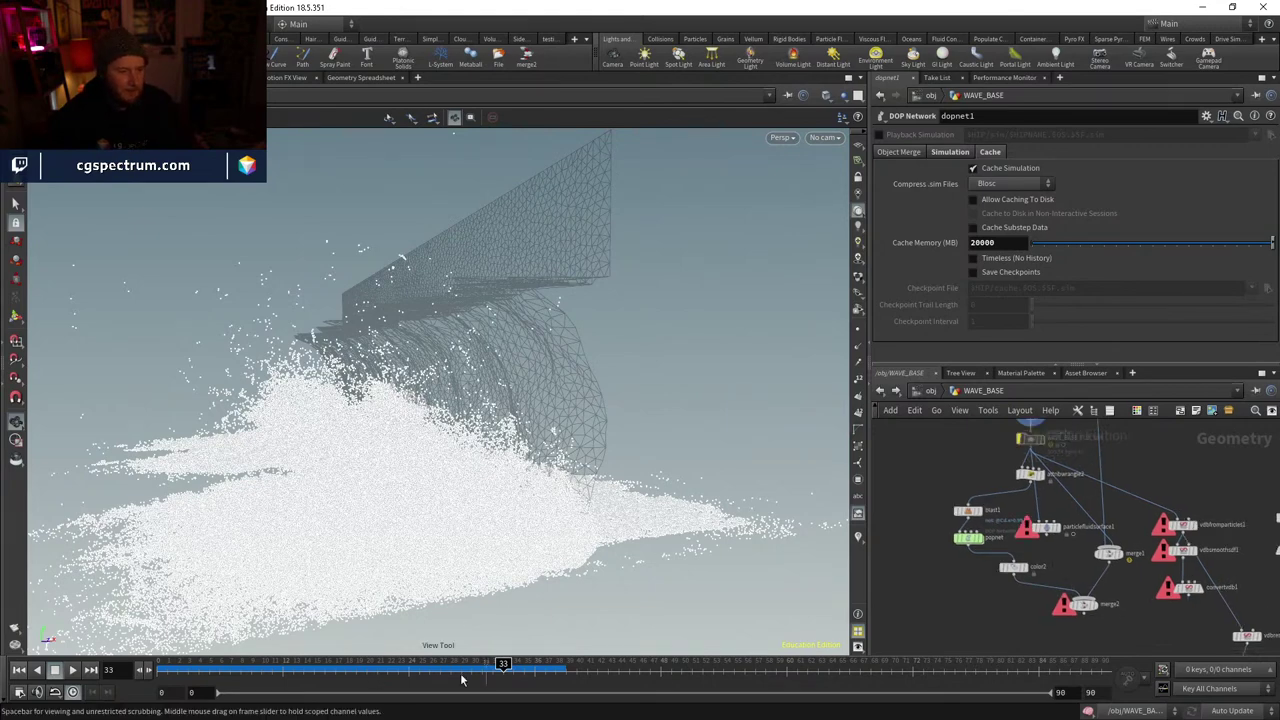
pyautogui.moveTo(399, 664); pyautogui.dragTo(523, 664)
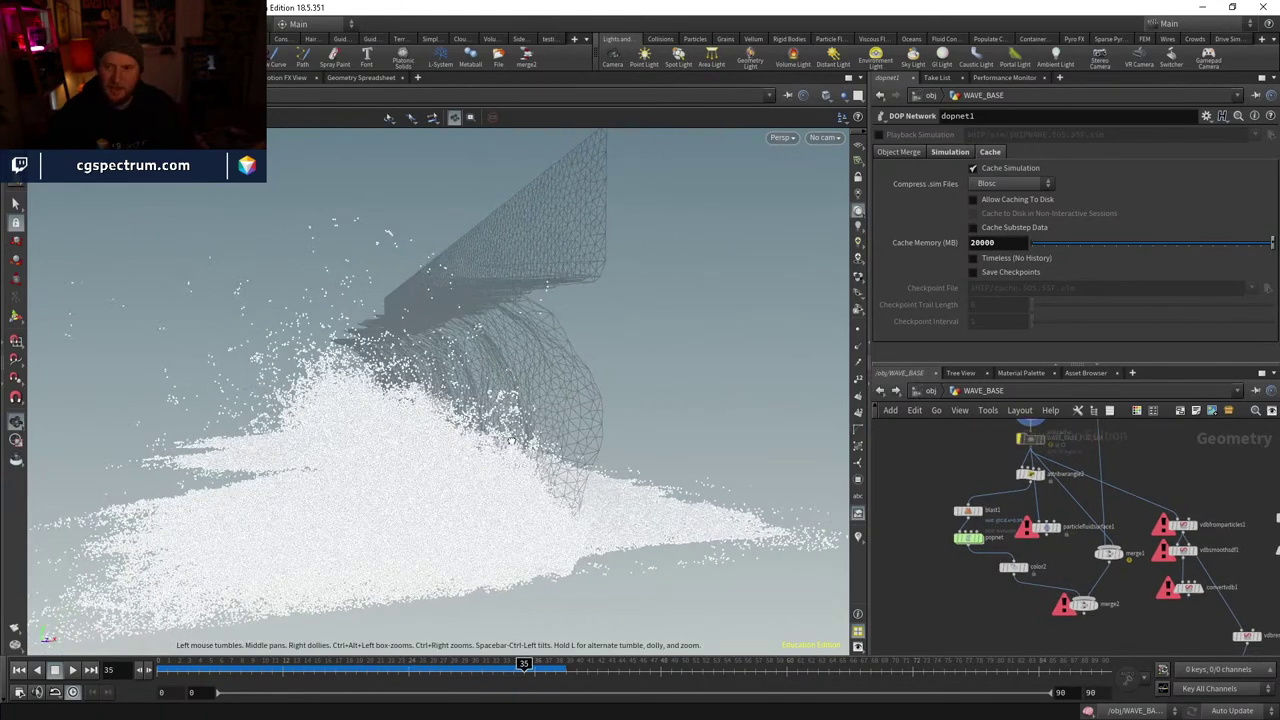
# - Orbit in close around the particle splash and collider wall
pyautogui.moveTo(568, 425); pyautogui.dragTo(523, 460)
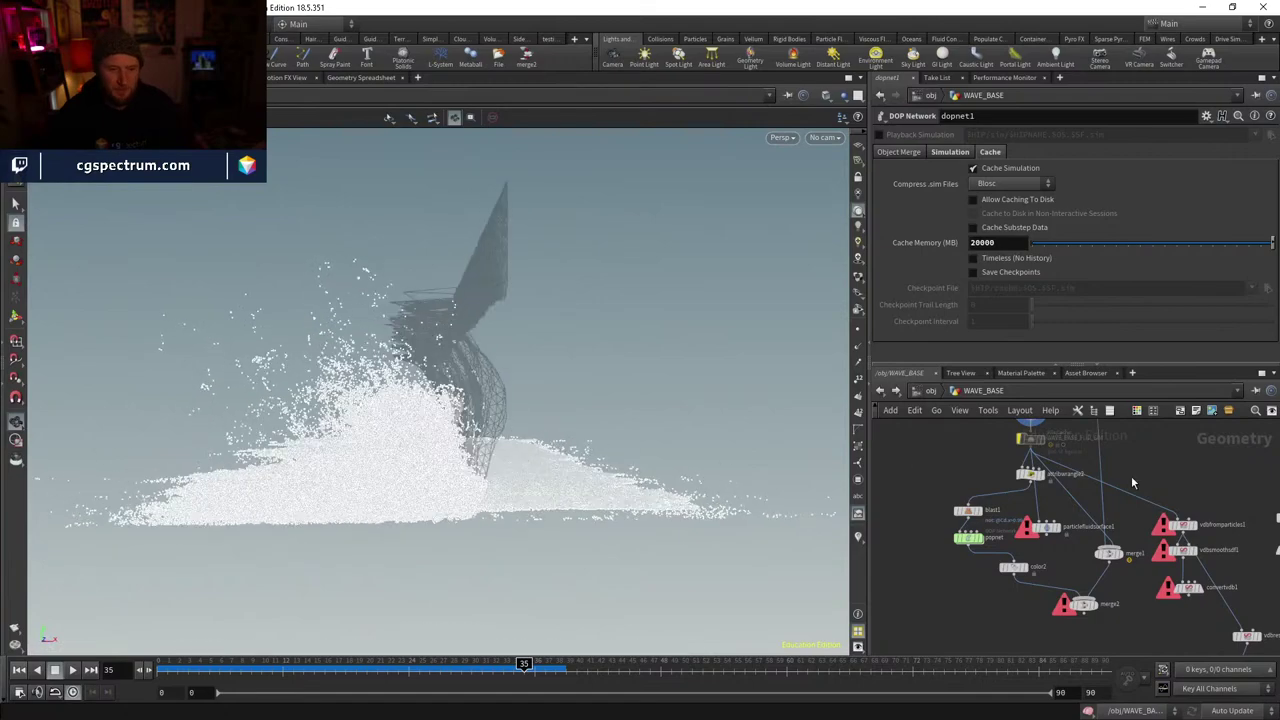
pyautogui.moveTo(1050, 439); pyautogui.dragTo(1017, 507, button='middle')
pyautogui.scroll(3, 1017, 507)
pyautogui.moveTo(414, 423); pyautogui.dragTo(597, 465)
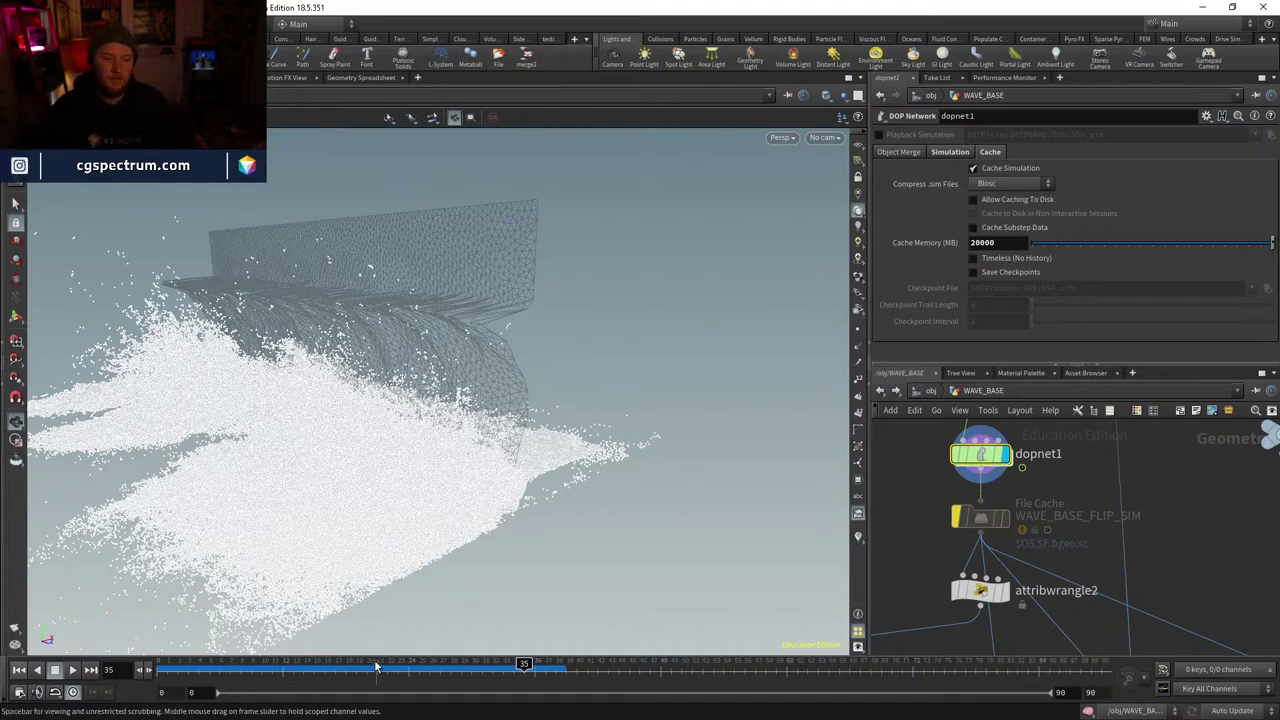
pyautogui.moveTo(571, 490); pyautogui.dragTo(474, 458)
pyautogui.moveTo(330, 668)
pyautogui.mouseDown()
pyautogui.moveTo(543, 670)
pyautogui.moveTo(314, 668)
pyautogui.mouseUp()
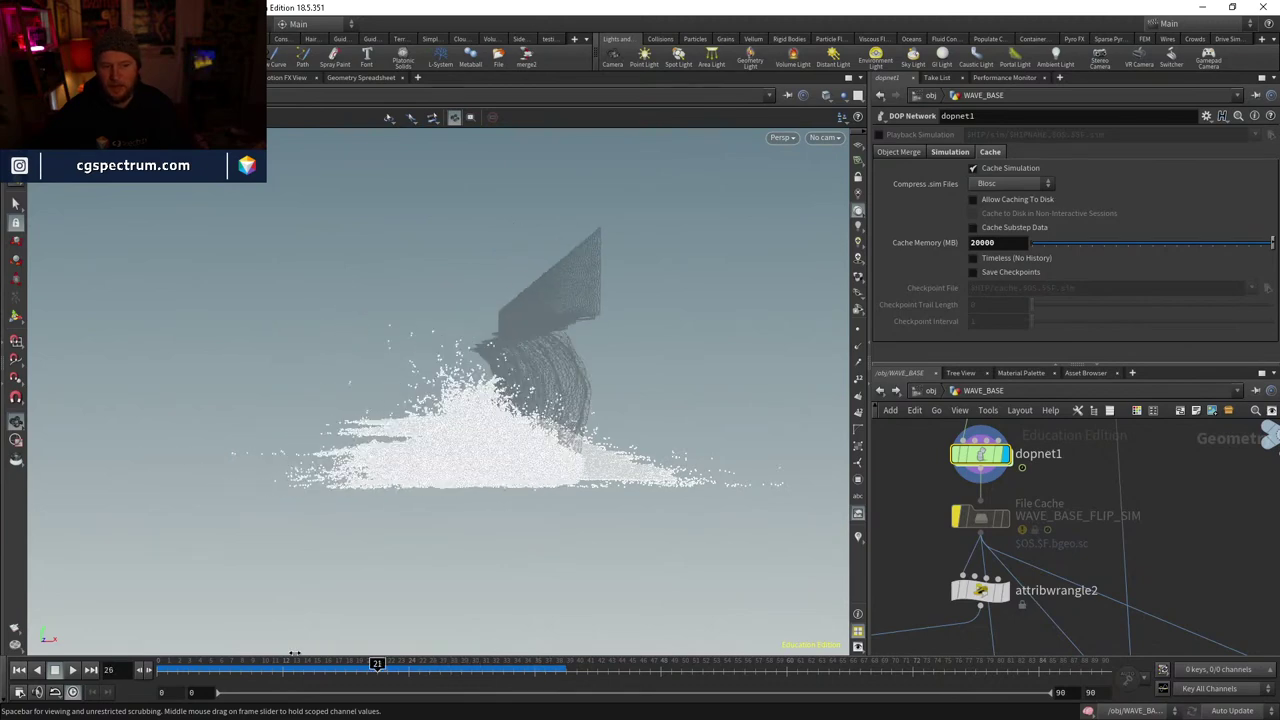
# - Switch the viewport to cam5 for a closer look at the splash
pyautogui.click(822, 138)
pyautogui.click(845, 248)
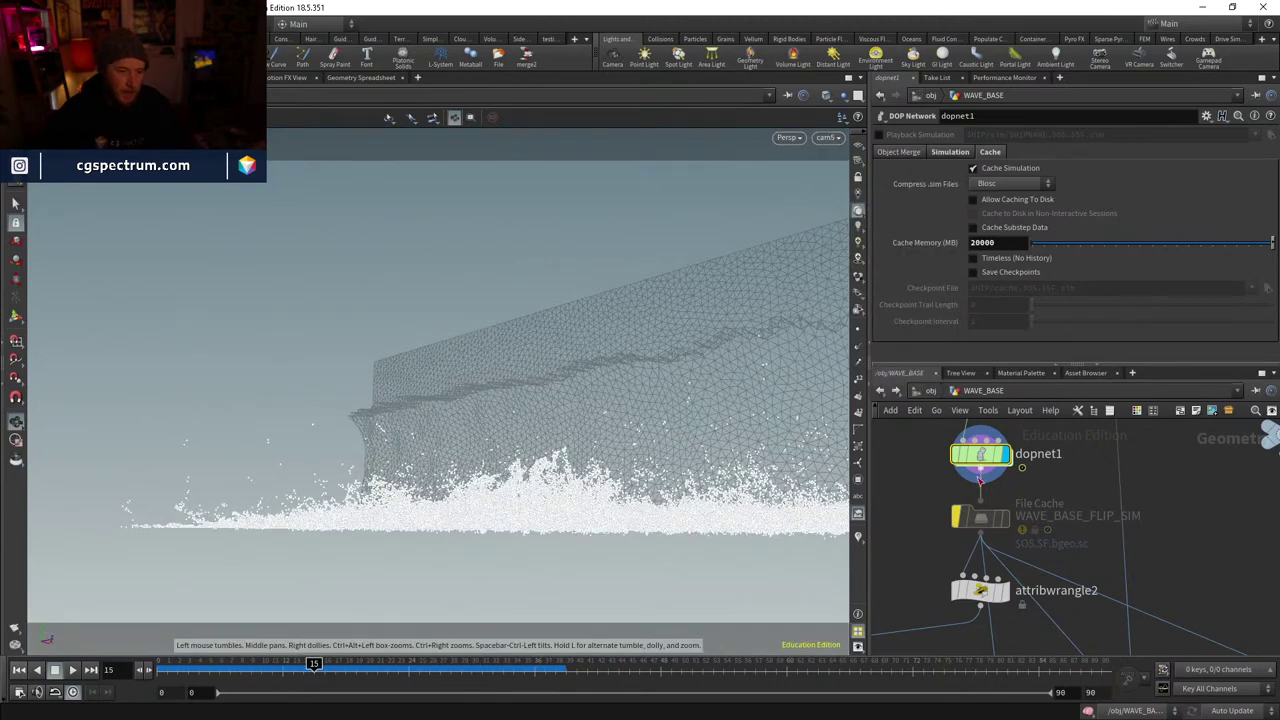
pyautogui.scroll(-5, 1083, 480)
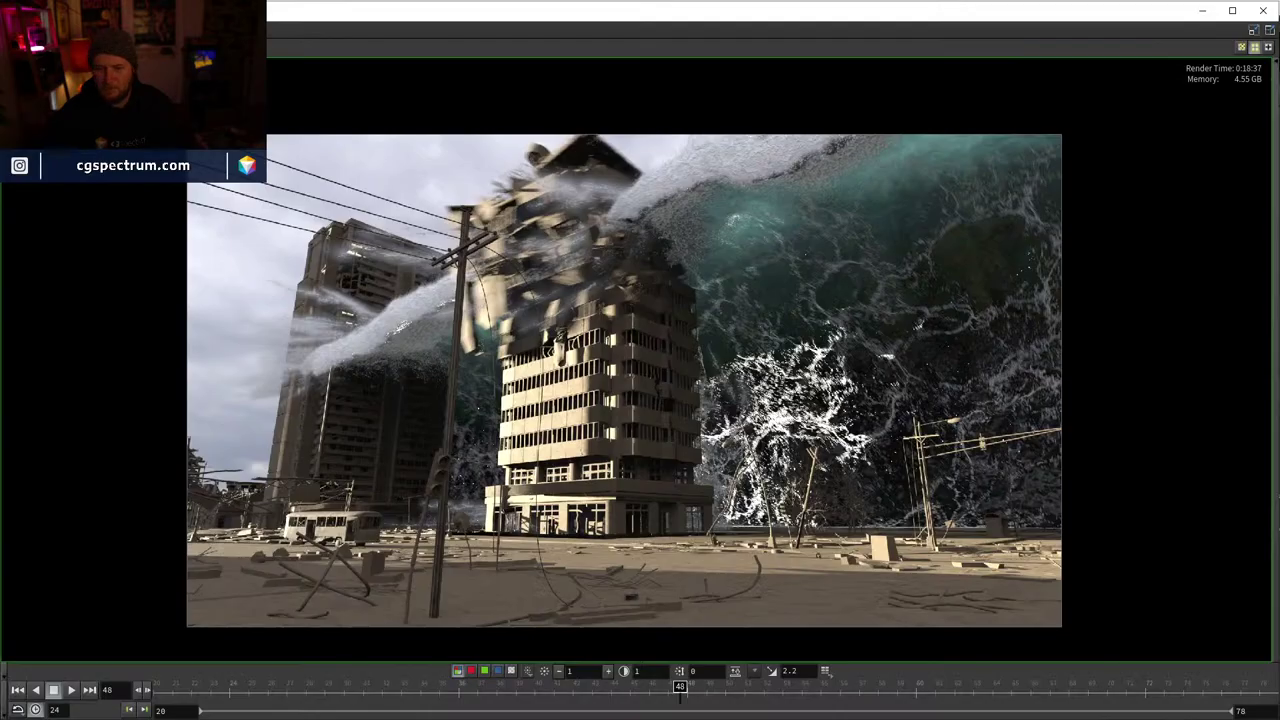
# - Scrub the tsunami render back and forth between frames 18 and 78, then minimize MPlay
pyautogui.moveTo(510, 690); pyautogui.dragTo(751, 688)
pyautogui.moveTo(768, 632); pyautogui.dragTo(910, 460)
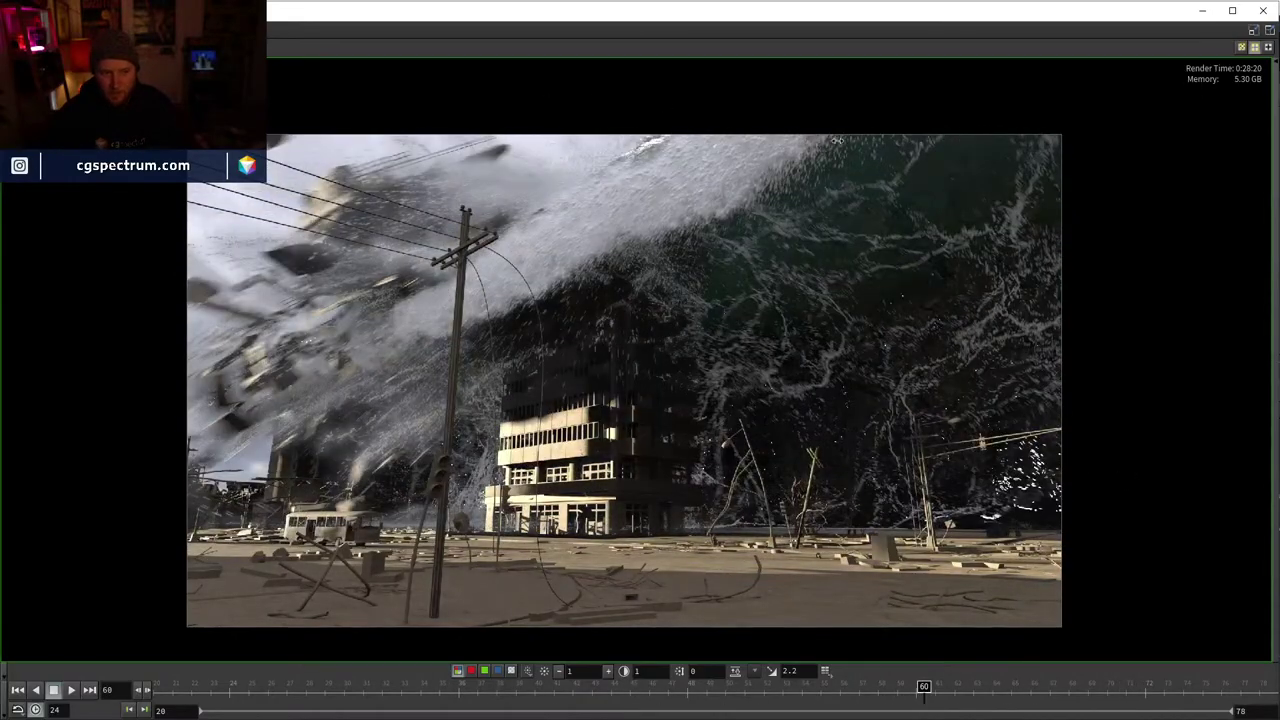
pyautogui.moveTo(862, 690); pyautogui.dragTo(460, 644)
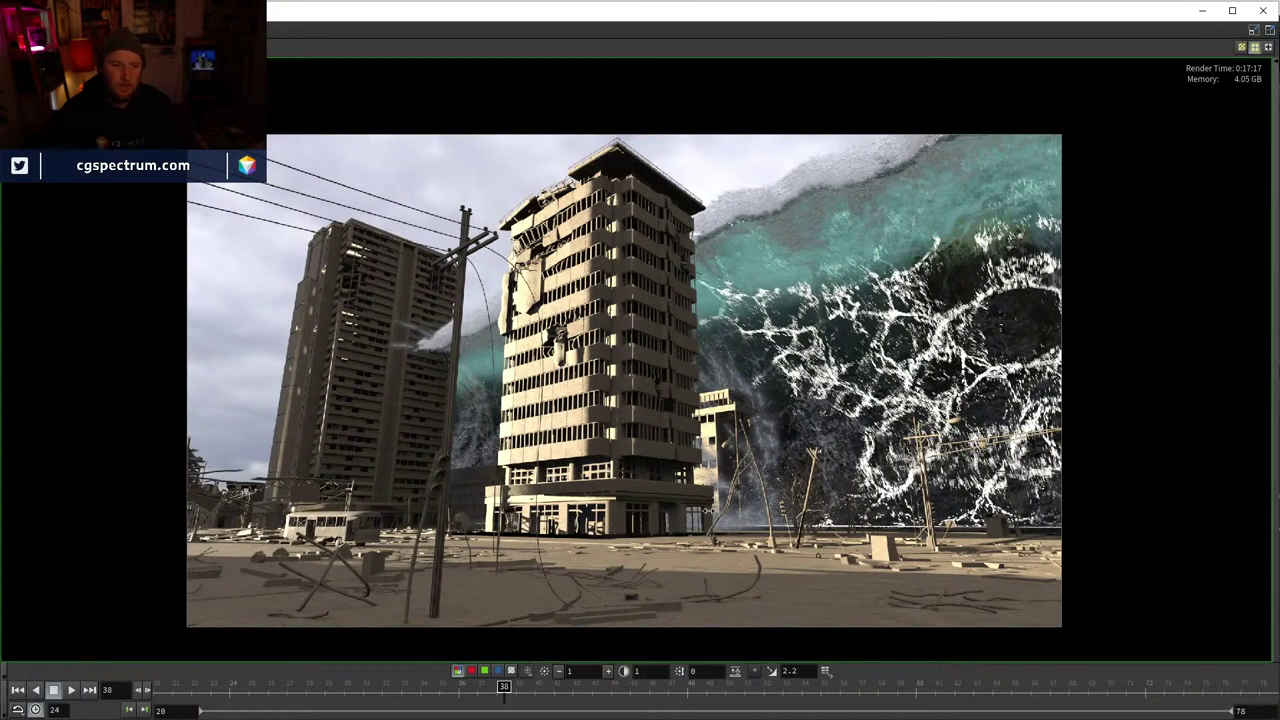
pyautogui.click(1200, 11)
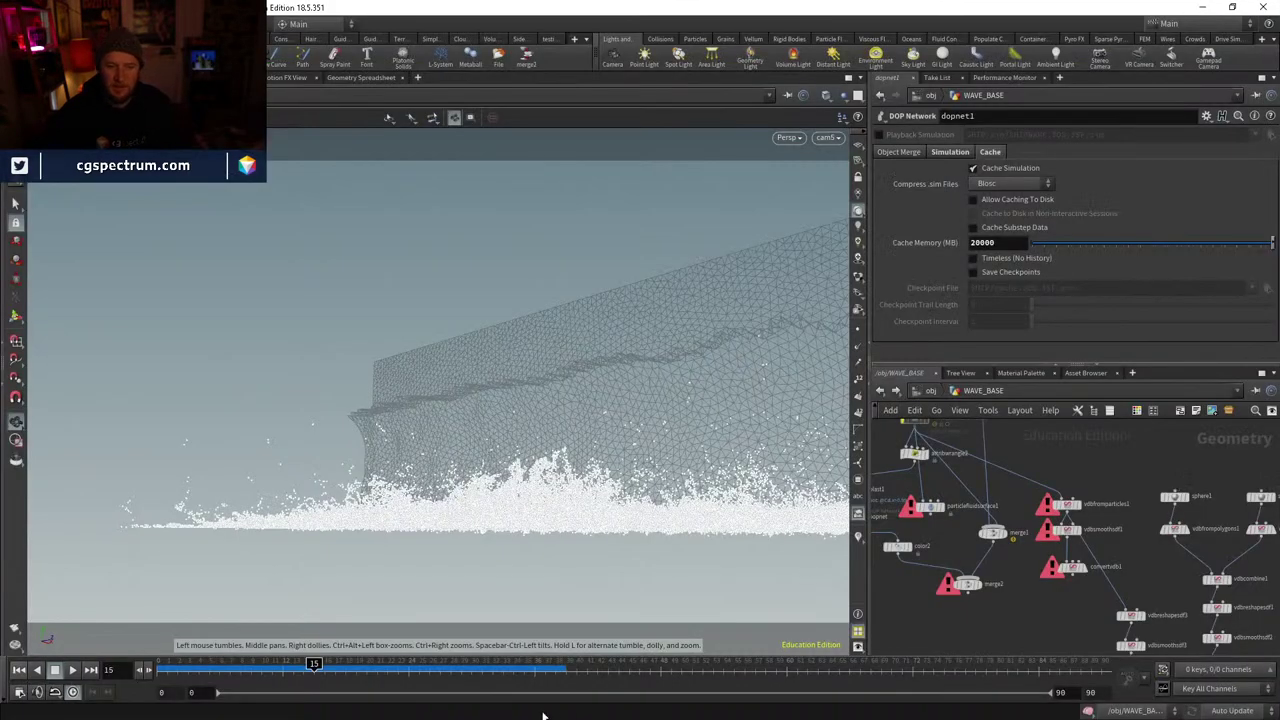
# - Jump to frame 37, orbit freely off cam5 around the splash, and toggle wireframe display
pyautogui.click(470, 680)
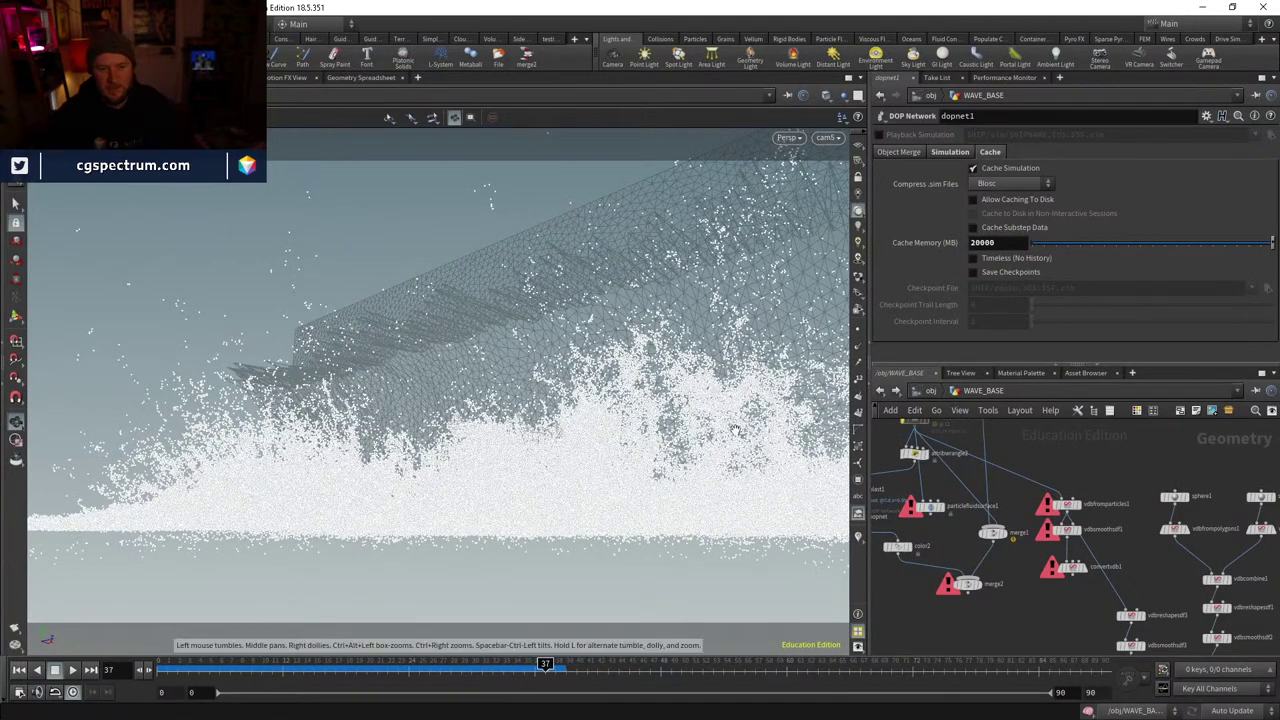
pyautogui.moveTo(676, 409)
pyautogui.mouseDown()
pyautogui.moveTo(503, 557)
pyautogui.moveTo(634, 531)
pyautogui.moveTo(437, 580)
pyautogui.moveTo(523, 526)
pyautogui.moveTo(540, 560)
pyautogui.moveTo(651, 531)
pyautogui.moveTo(716, 531)
pyautogui.moveTo(600, 515)
pyautogui.moveTo(650, 510)
pyautogui.moveTo(631, 504)
pyautogui.mouseUp()
pyautogui.press('w')
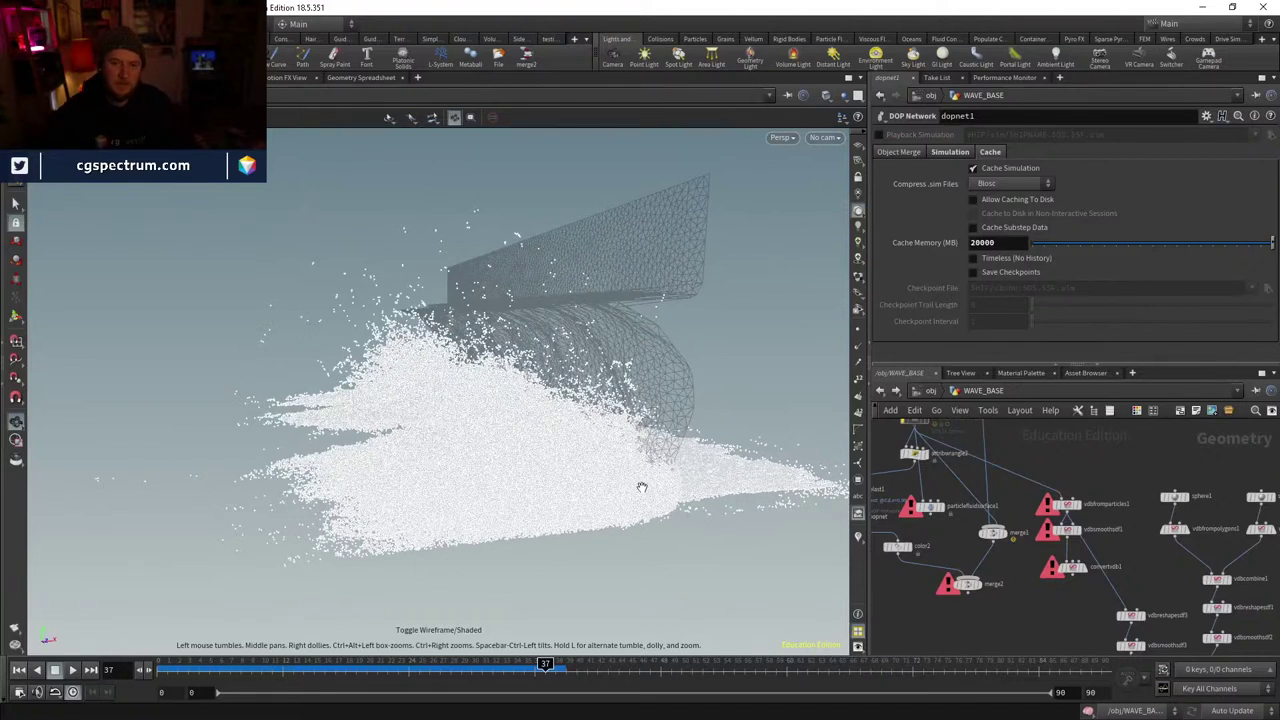
# - Play the tsunami render from frame 25 to about 63, scrub around the impact, then minimize MPlay
pyautogui.hotkey('alt', 'Tab')
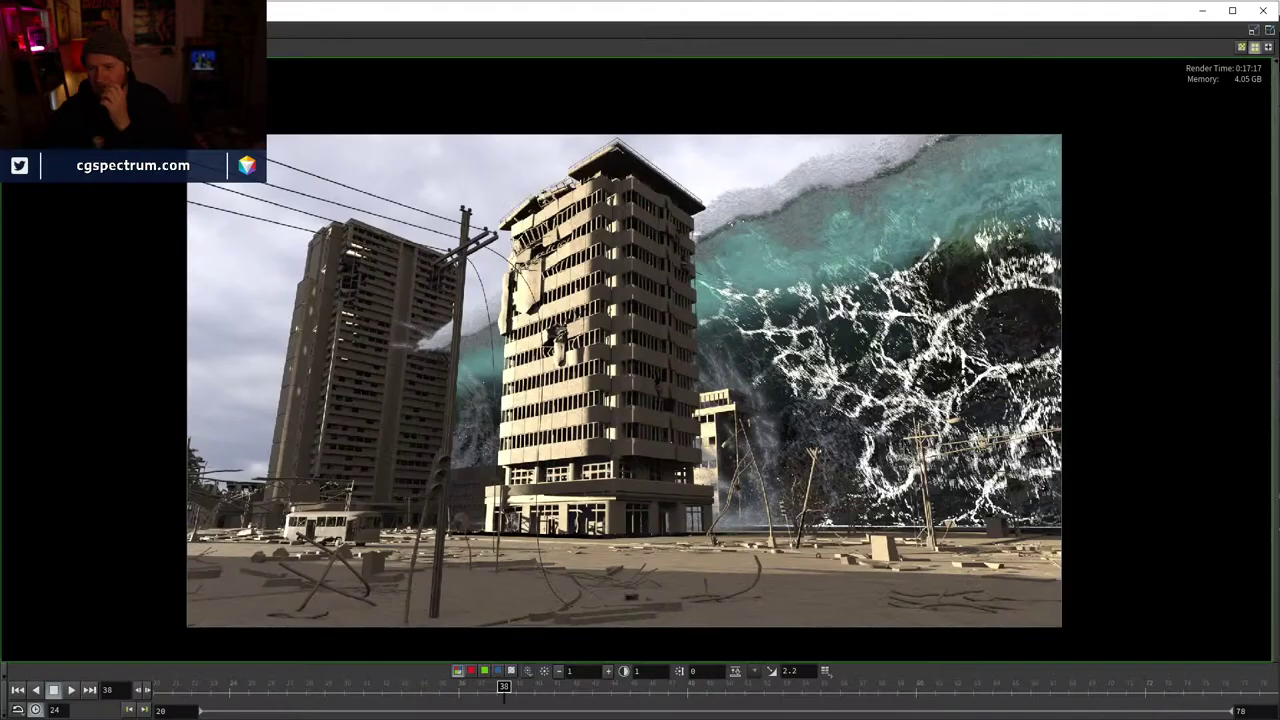
pyautogui.moveTo(700, 643); pyautogui.dragTo(323, 643)
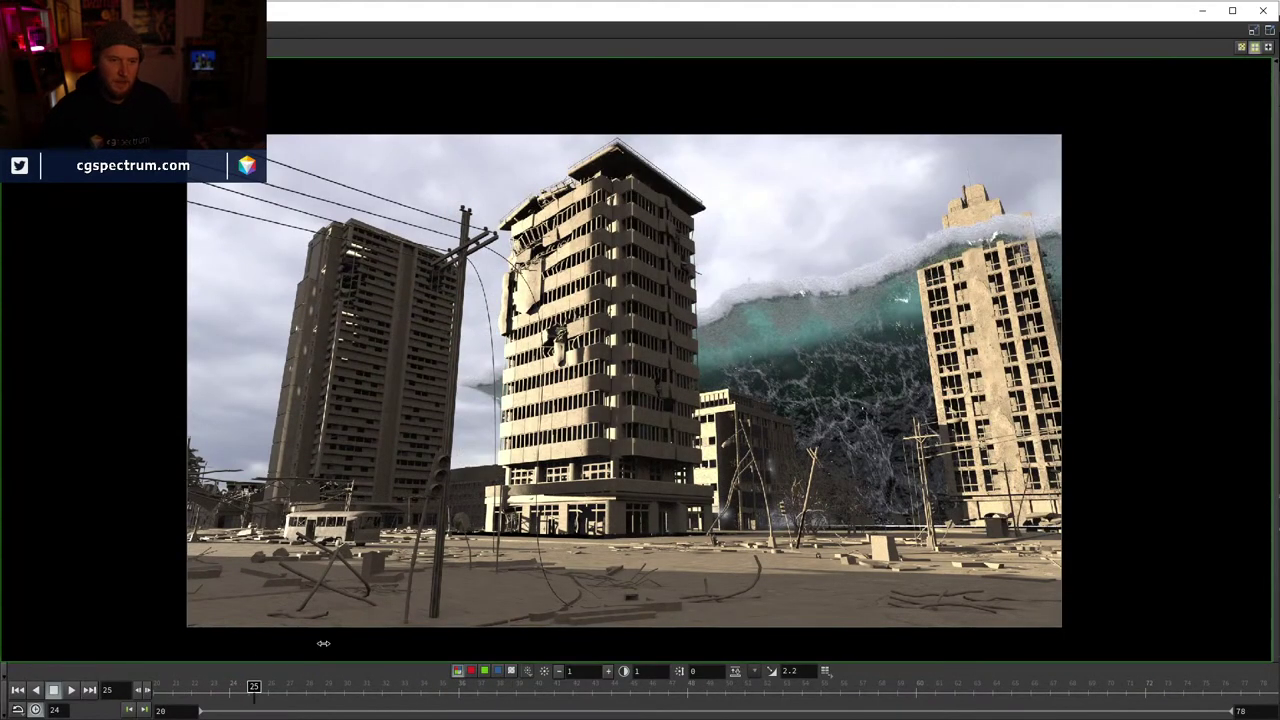
pyautogui.click(70, 691)
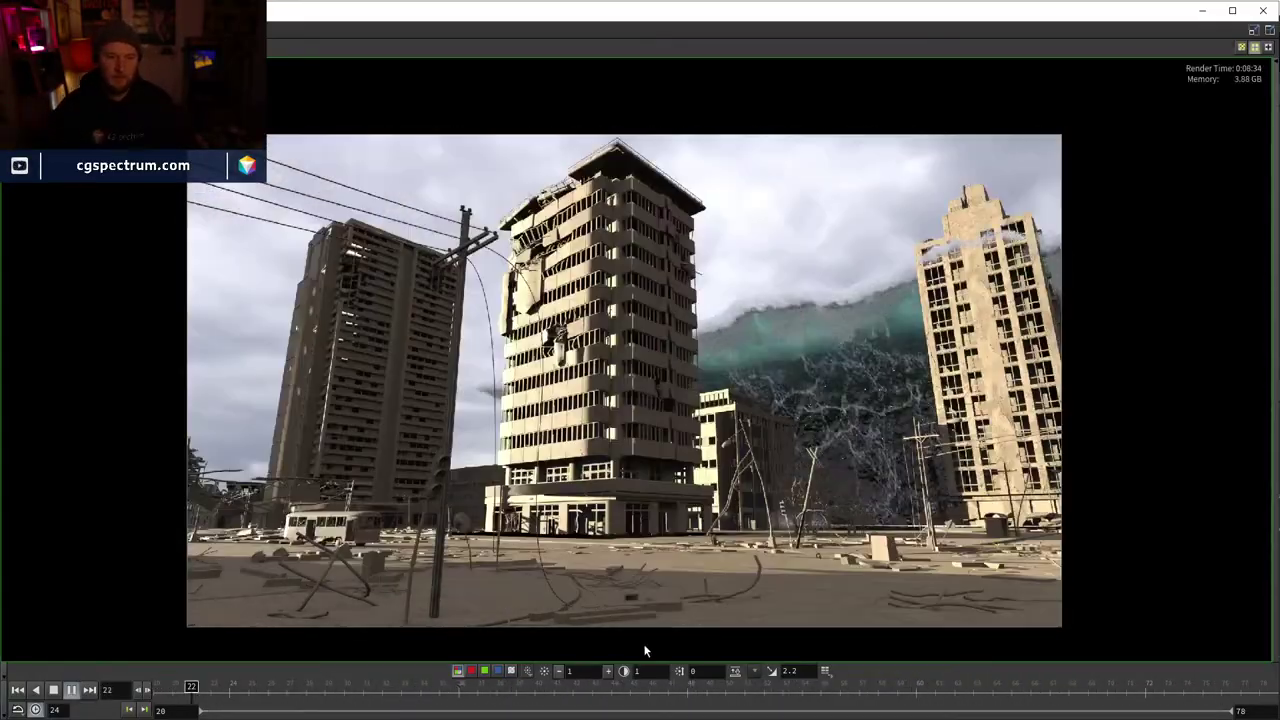
pyautogui.click(963, 686)
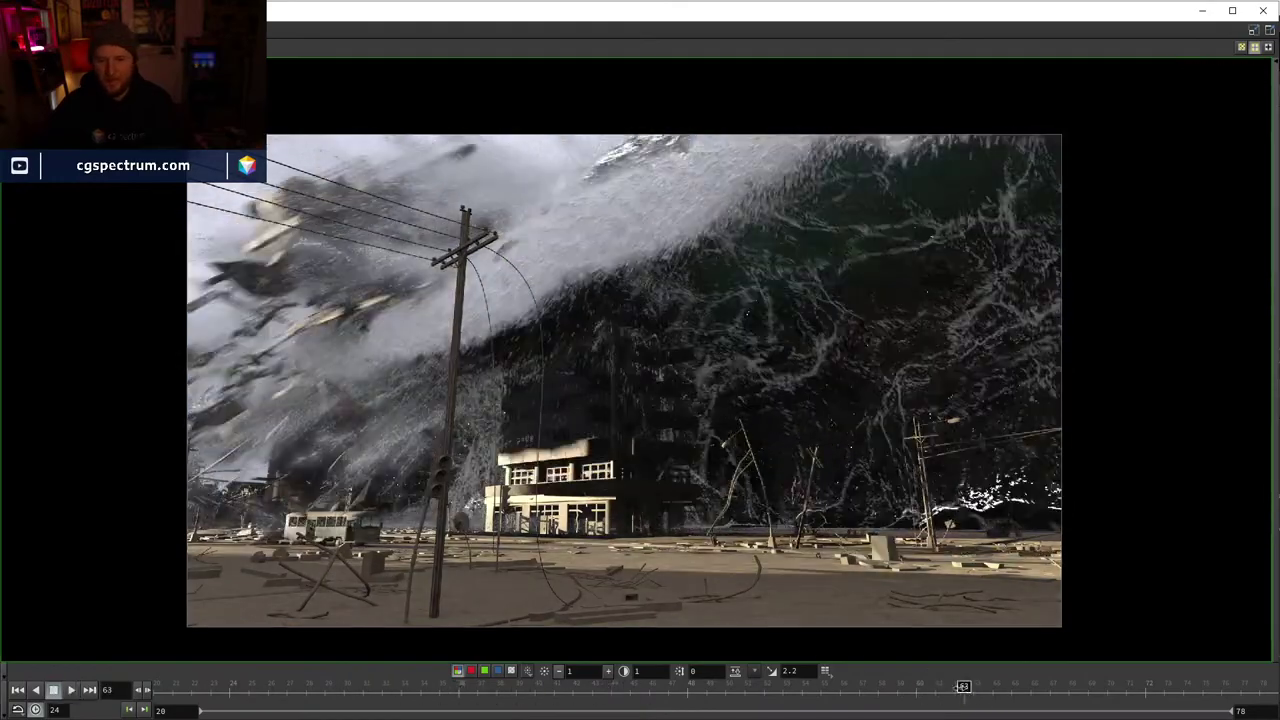
pyautogui.moveTo(1095, 686)
pyautogui.mouseDown()
pyautogui.moveTo(651, 686)
pyautogui.moveTo(834, 686)
pyautogui.moveTo(1063, 643)
pyautogui.moveTo(666, 686)
pyautogui.mouseUp()
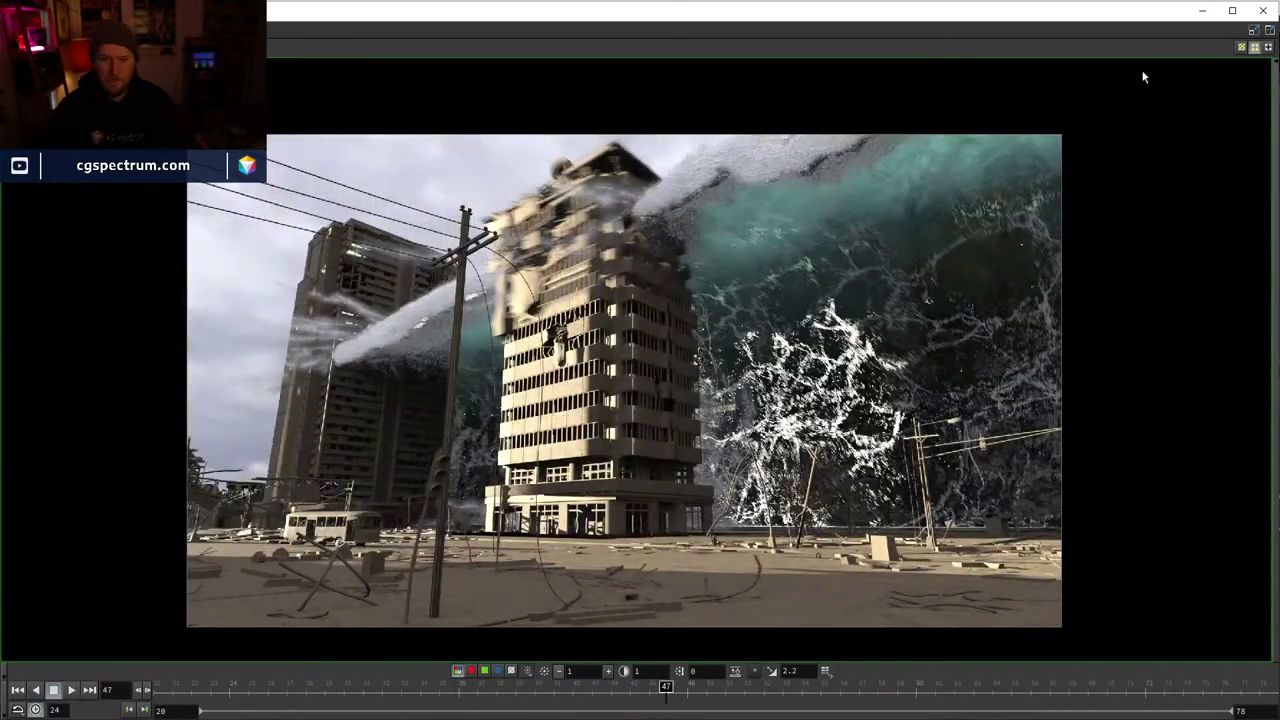
pyautogui.click(1204, 11)
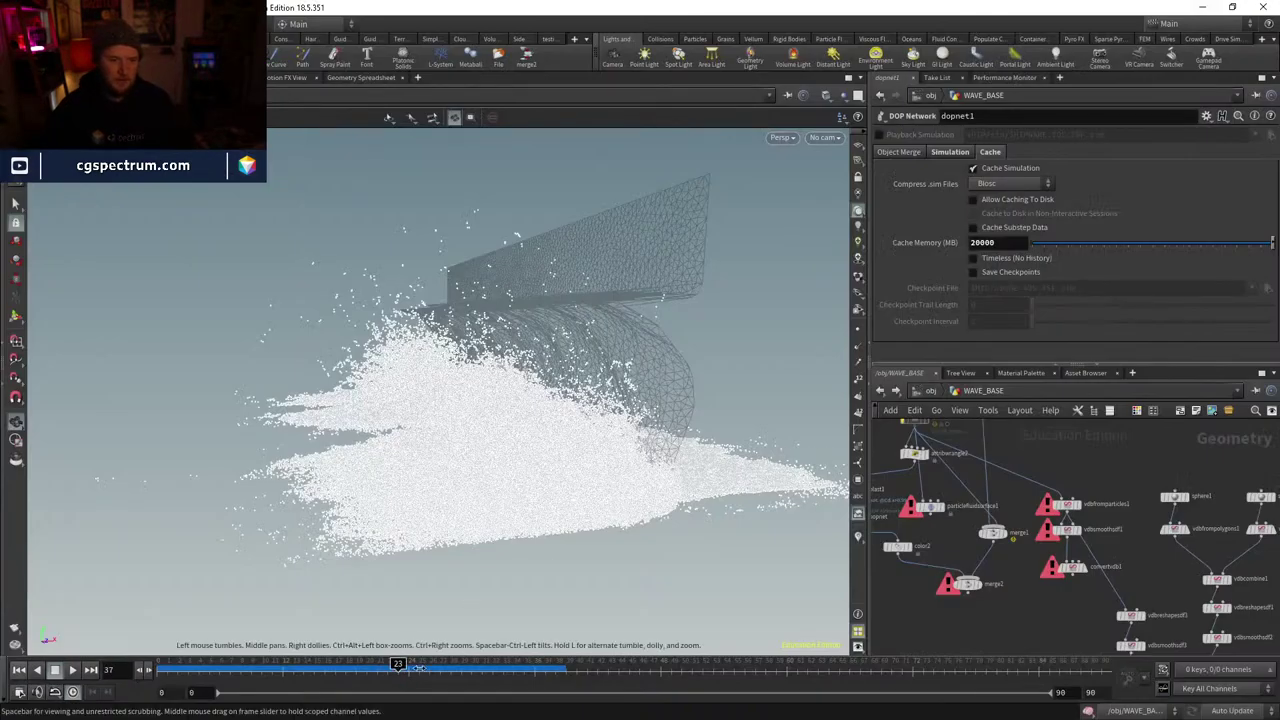
# - Set the simulation to frame 31 and orbit to a side-on view of the wall and splash
pyautogui.moveTo(418, 670); pyautogui.dragTo(503, 672)
pyautogui.moveTo(440, 340); pyautogui.dragTo(423, 606)
pyautogui.click(271, 666)
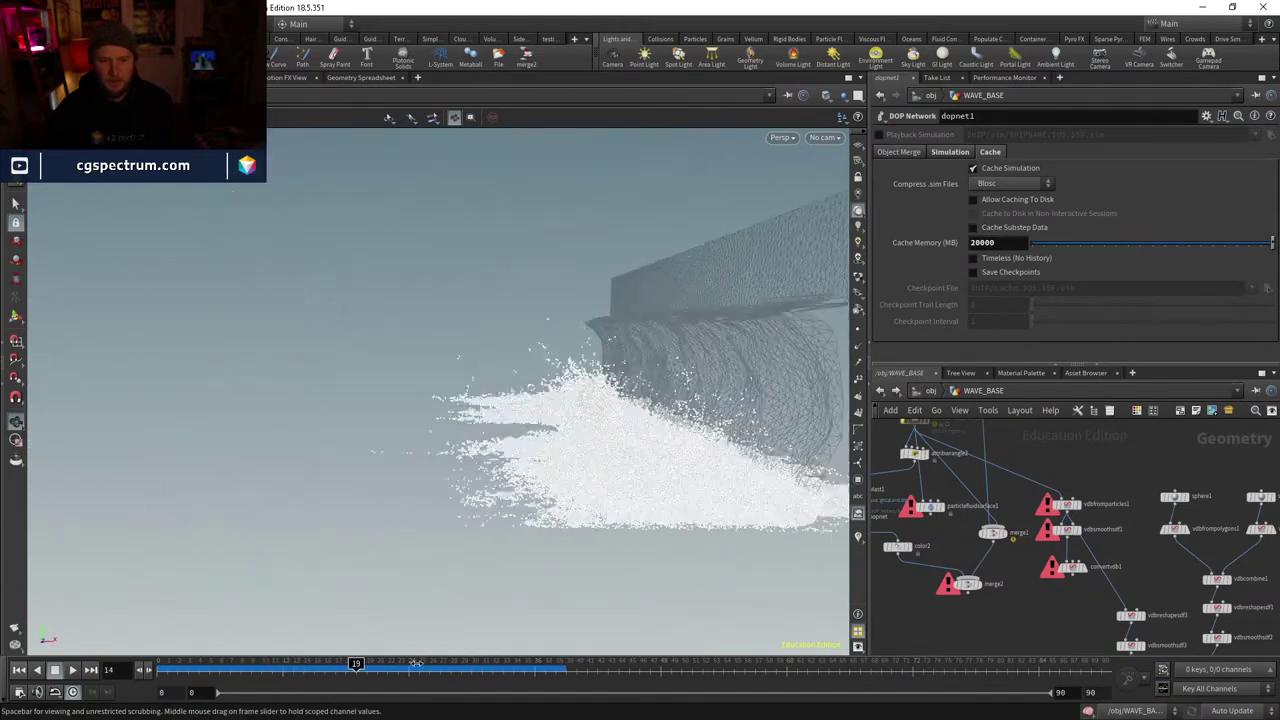
pyautogui.moveTo(460, 560); pyautogui.dragTo(535, 638)
# - Pan and zoom the network editor to bring the convertvdb3 VDB smoothing chain into view
pyautogui.scroll(4, 994, 596)
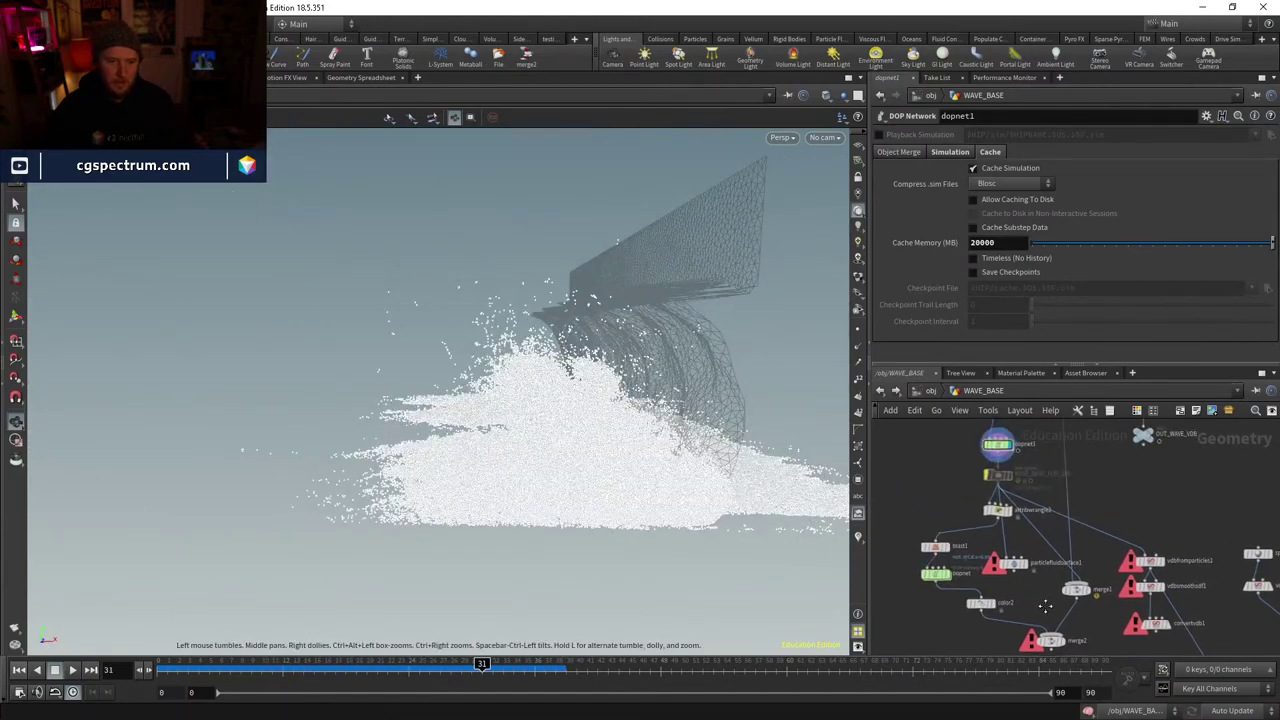
pyautogui.moveTo(994, 596); pyautogui.dragTo(1075, 558, button='middle')
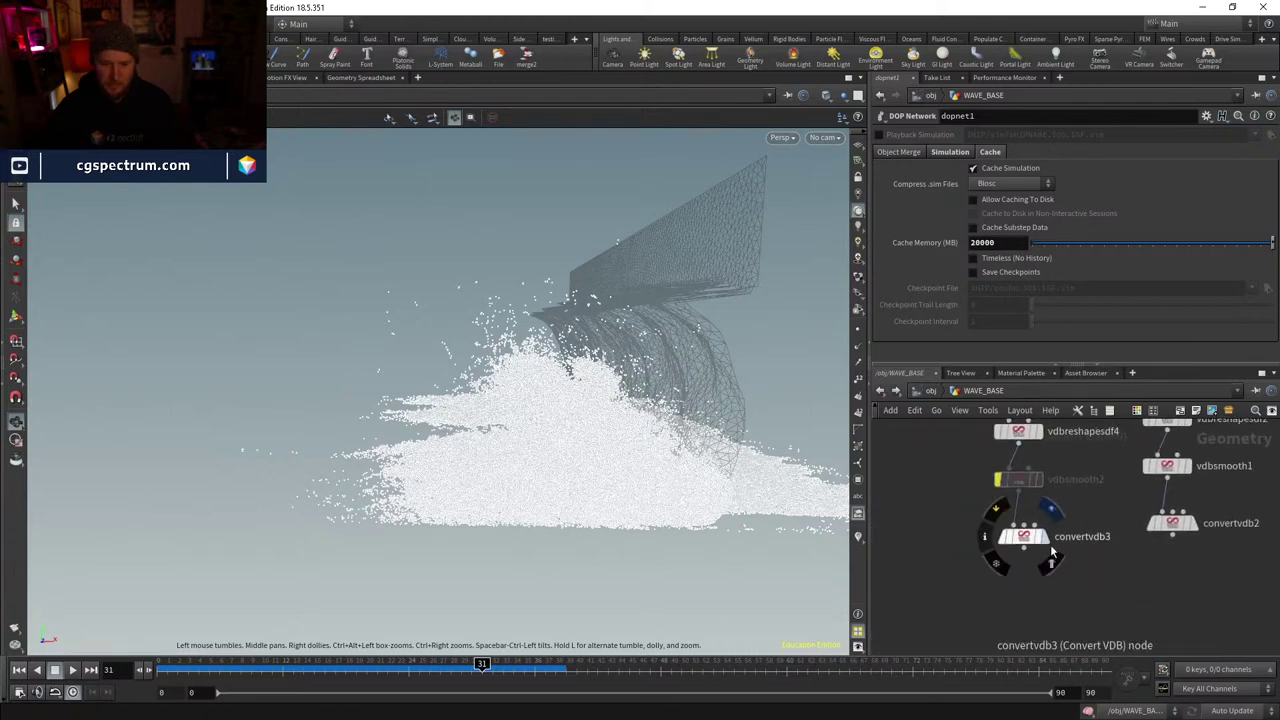
pyautogui.scroll(-2, 1045, 540)
pyautogui.scroll(2, 1075, 584)
pyautogui.moveTo(1038, 597)
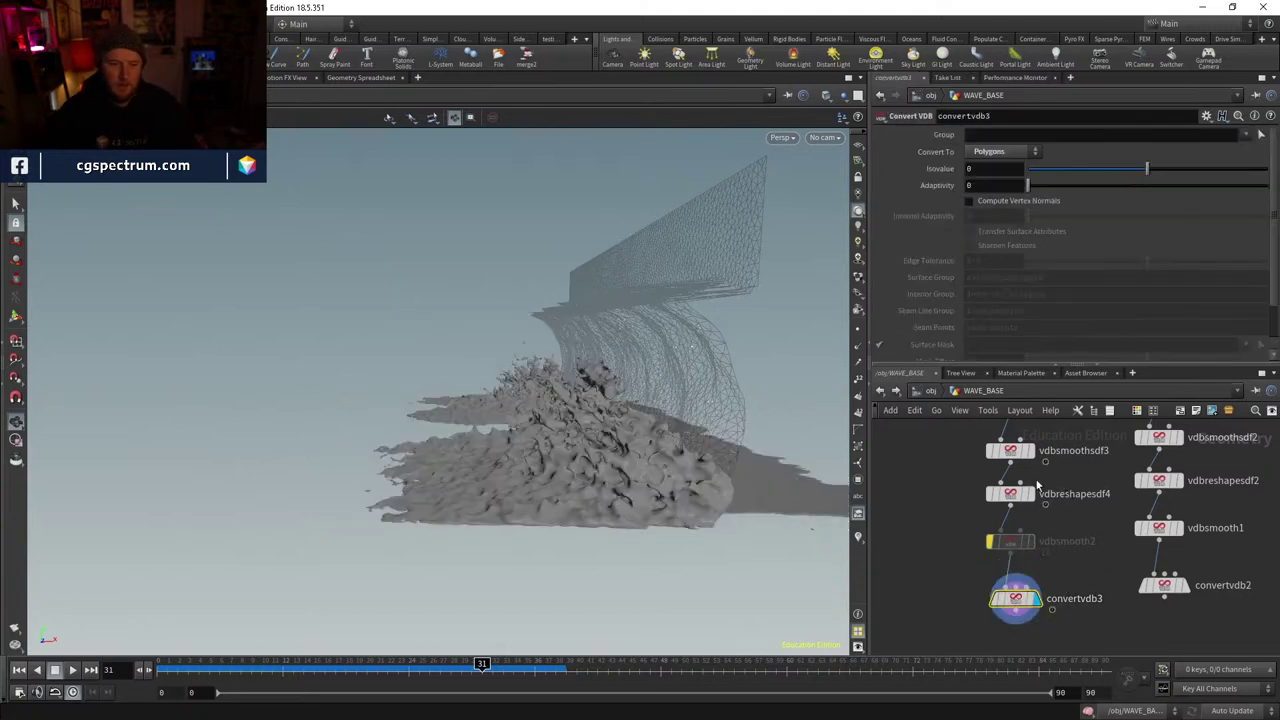
# - Bring vdbfromparticles1 into view and display its particle VDB in the viewport
pyautogui.scroll(10, 643, 414)
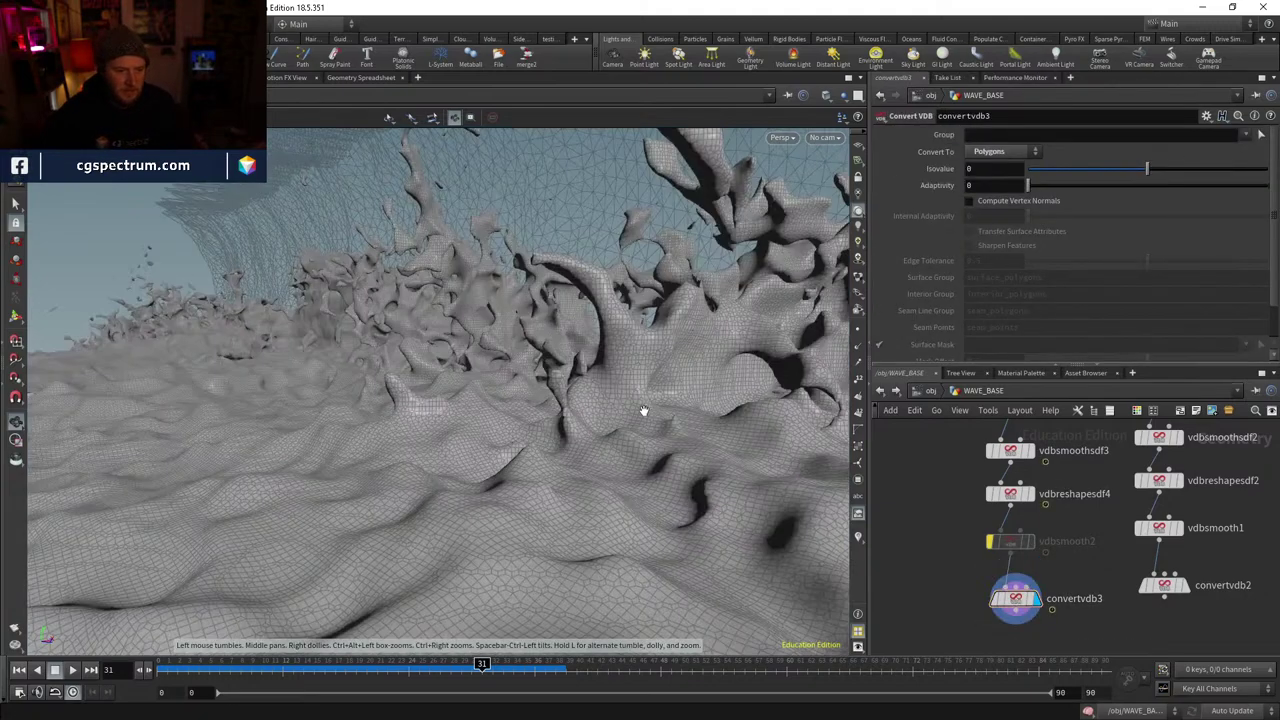
pyautogui.moveTo(643, 414); pyautogui.dragTo(587, 480)
pyautogui.scroll(3, 587, 480)
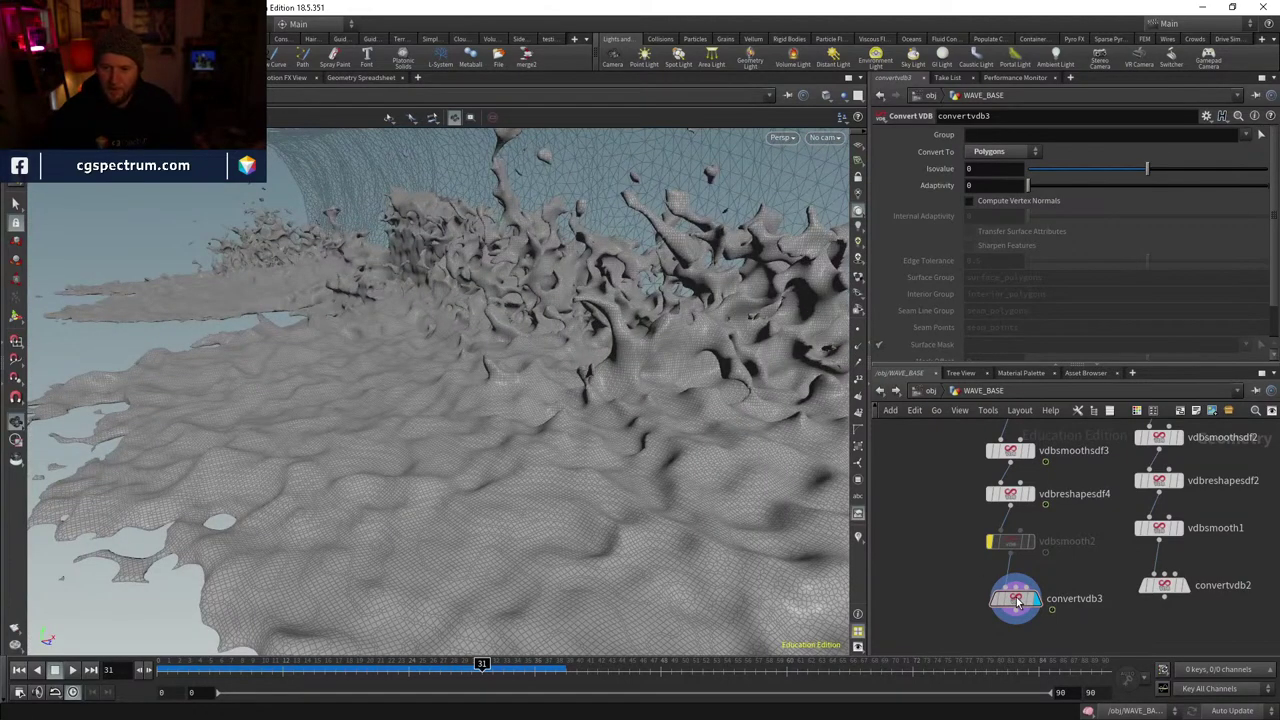
pyautogui.scroll(-5, 523, 420)
pyautogui.moveTo(523, 420); pyautogui.dragTo(457, 469)
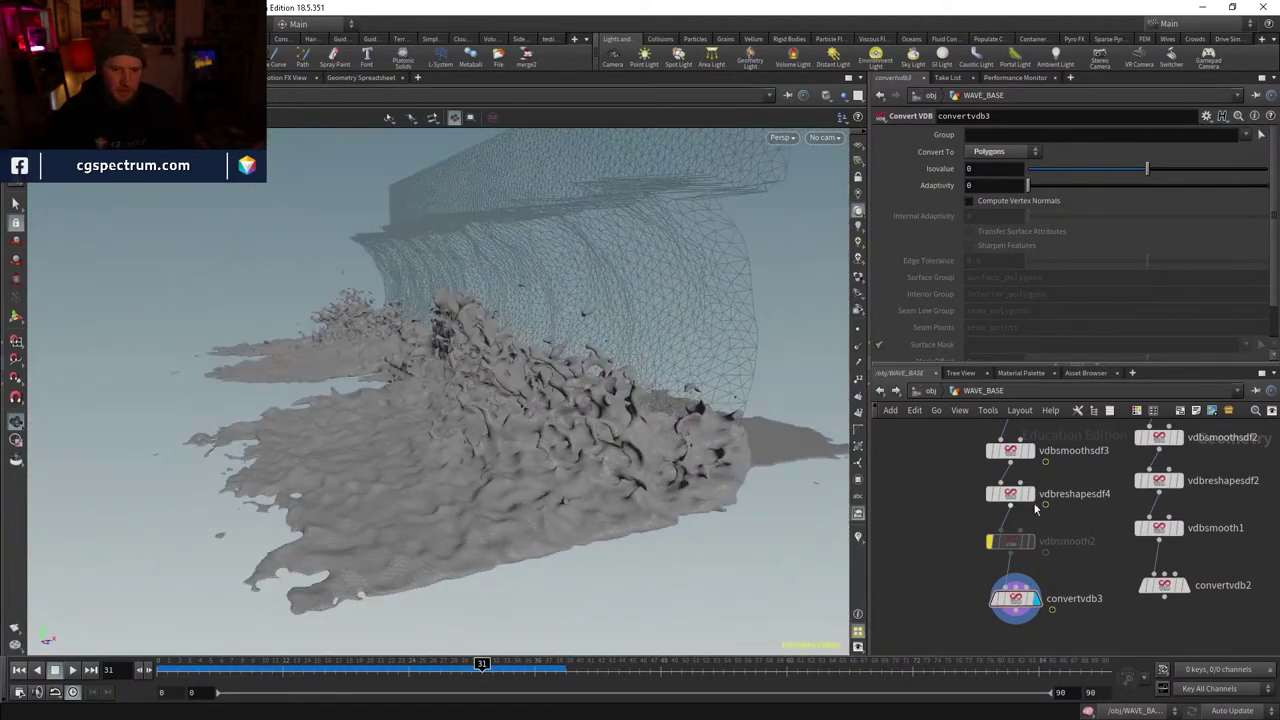
pyautogui.moveTo(1037, 510); pyautogui.dragTo(1077, 593, button='middle')
pyautogui.scroll(8, 1040, 516)
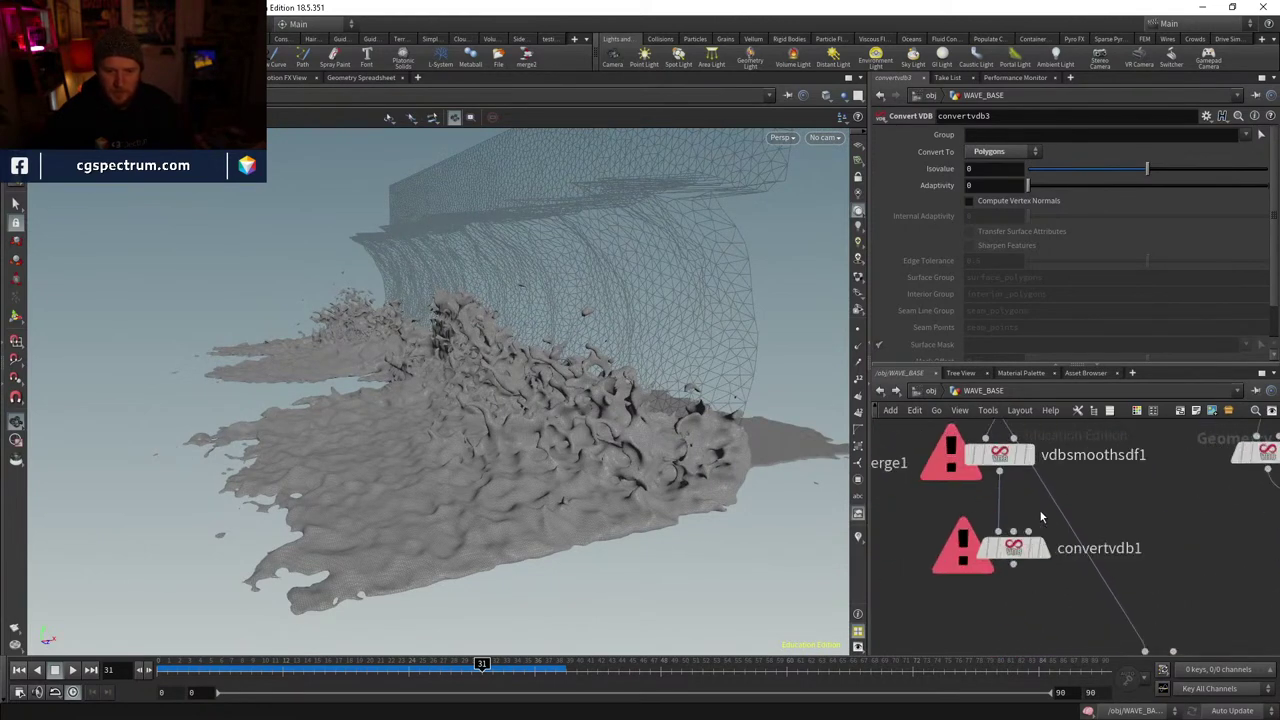
pyautogui.moveTo(1064, 428); pyautogui.dragTo(1064, 503, button='middle')
pyautogui.moveTo(1008, 398); pyautogui.dragTo(1010, 466)
pyautogui.click(1010, 476)
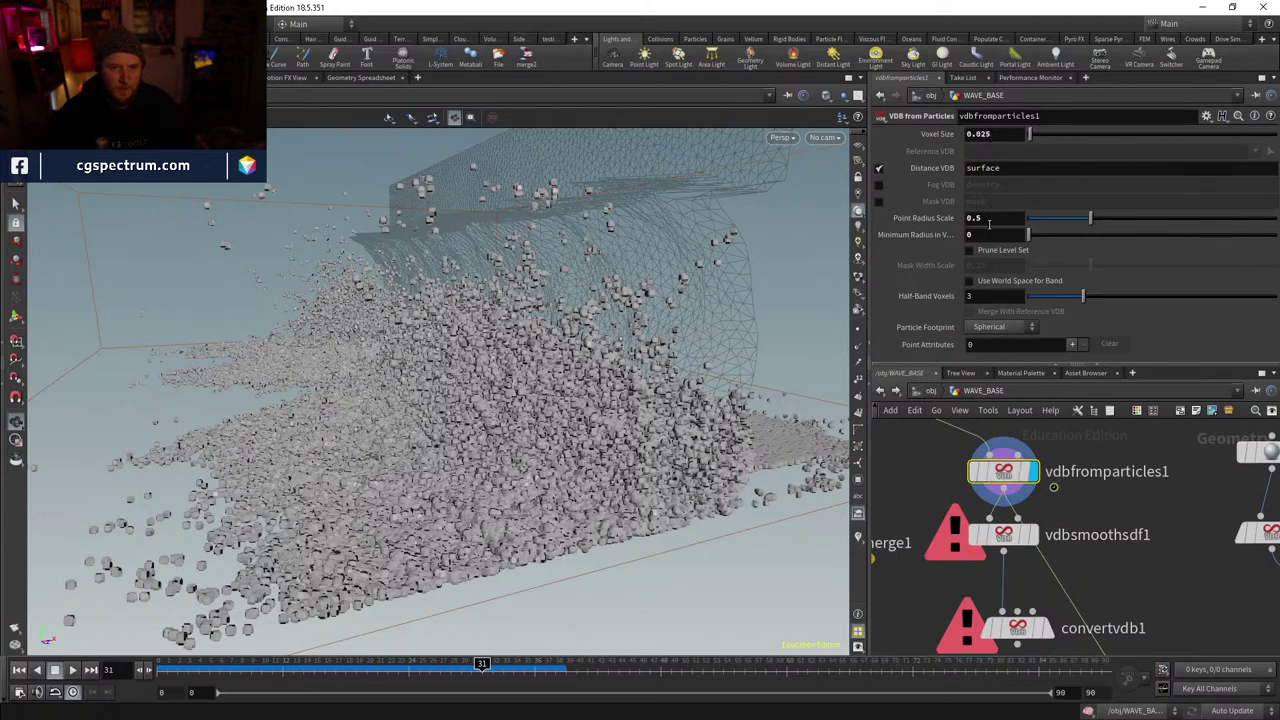
# - Display vdbsmoothsdf1's smoothed surface, then convertvdb1 with its conversion settings
pyautogui.moveTo(1010, 540)
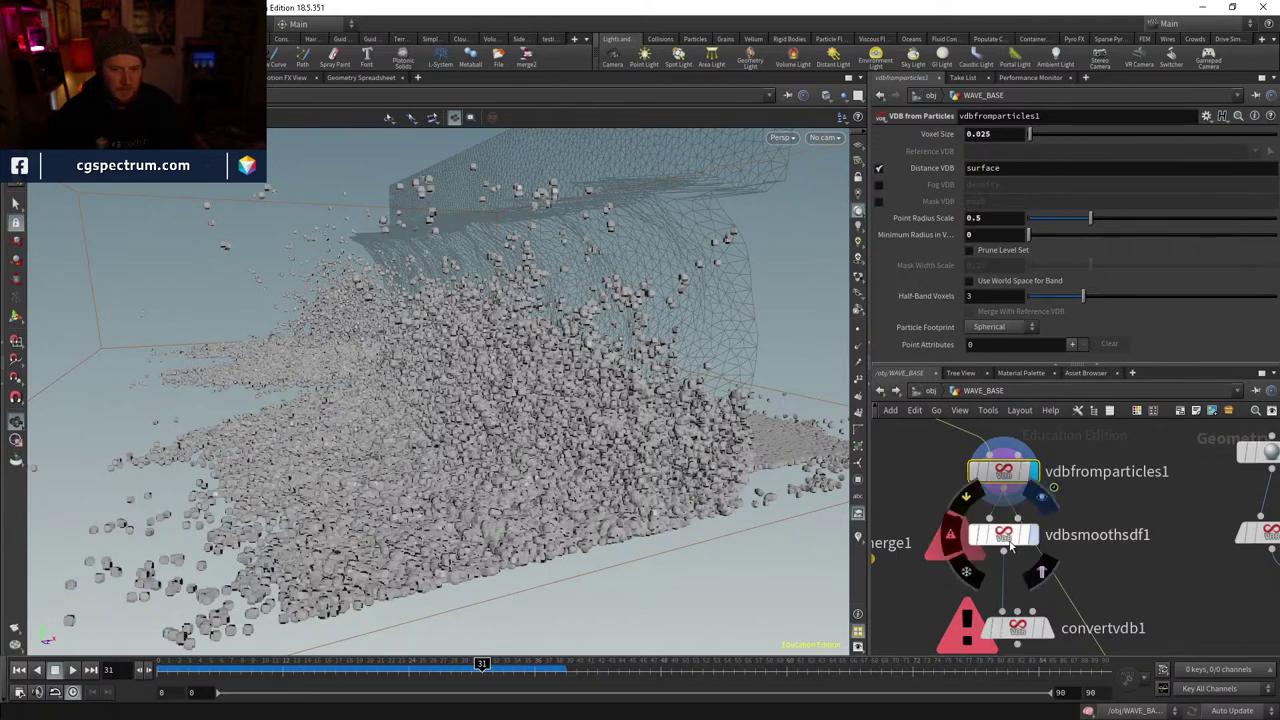
pyautogui.click(1043, 571)
pyautogui.moveTo(1019, 632); pyautogui.dragTo(1045, 562, button='middle')
pyautogui.click(1045, 563)
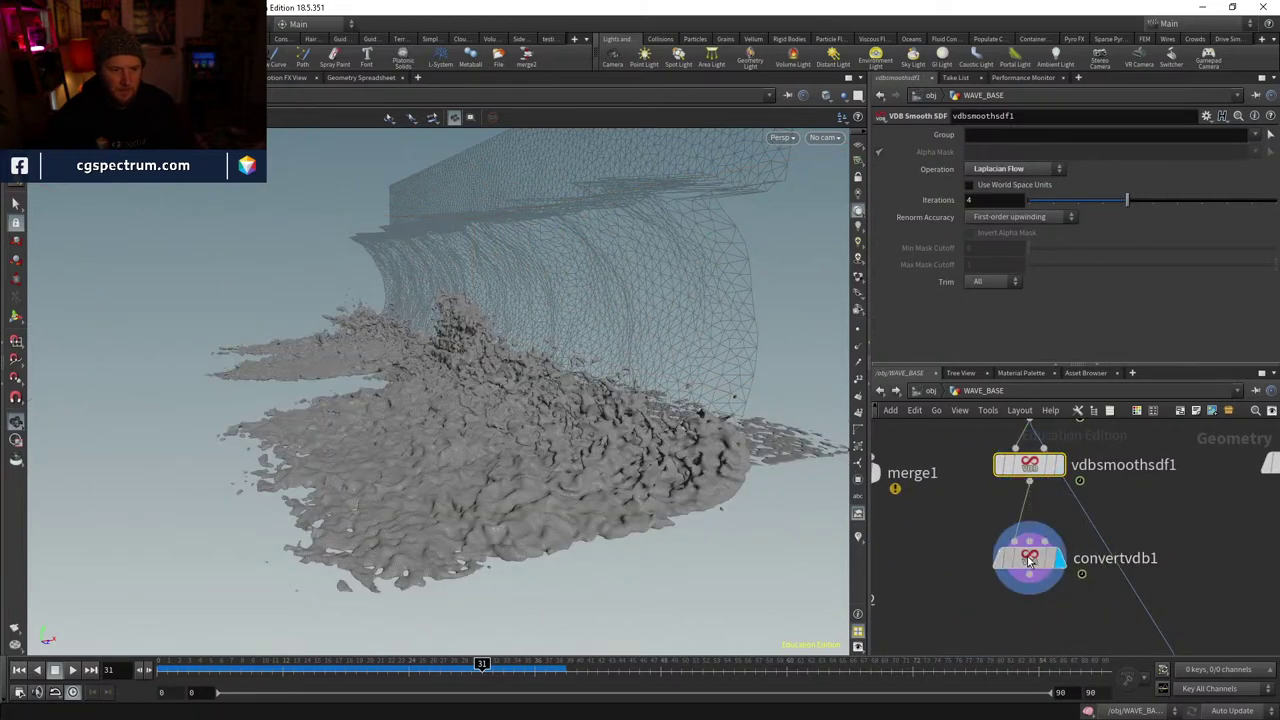
pyautogui.scroll(5, 549, 289)
pyautogui.scroll(5, 549, 289)
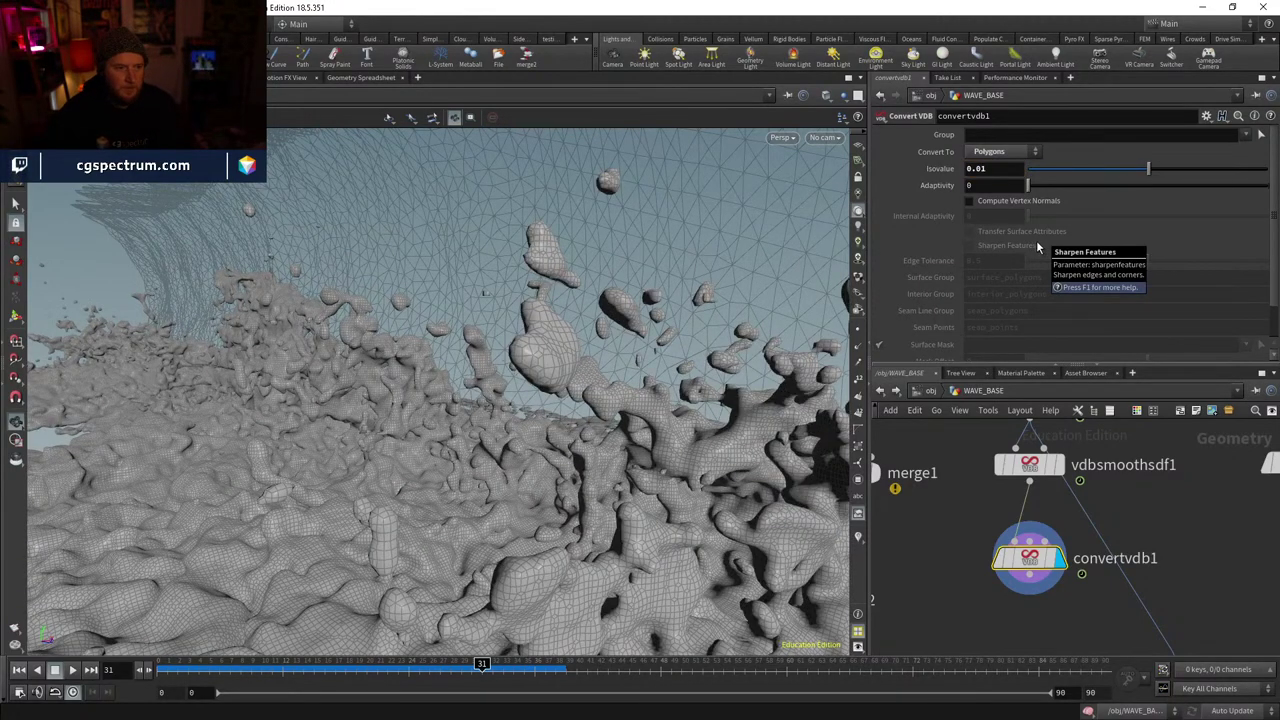
# - Bypass vdbsmoothsdf1 so convertvdb1 meshes the unsmoothed particle VDB
pyautogui.moveTo(580, 390)
pyautogui.mouseDown()
pyautogui.moveTo(551, 371)
pyautogui.moveTo(517, 466)
pyautogui.moveTo(610, 455)
pyautogui.moveTo(710, 478)
pyautogui.moveTo(540, 486)
pyautogui.moveTo(543, 457)
pyautogui.moveTo(684, 477)
pyautogui.moveTo(660, 460)
pyautogui.moveTo(600, 490)
pyautogui.mouseUp()
pyautogui.moveTo(1060, 424); pyautogui.dragTo(1036, 530, button='middle')
pyautogui.moveTo(980, 575); pyautogui.dragTo(980, 592)
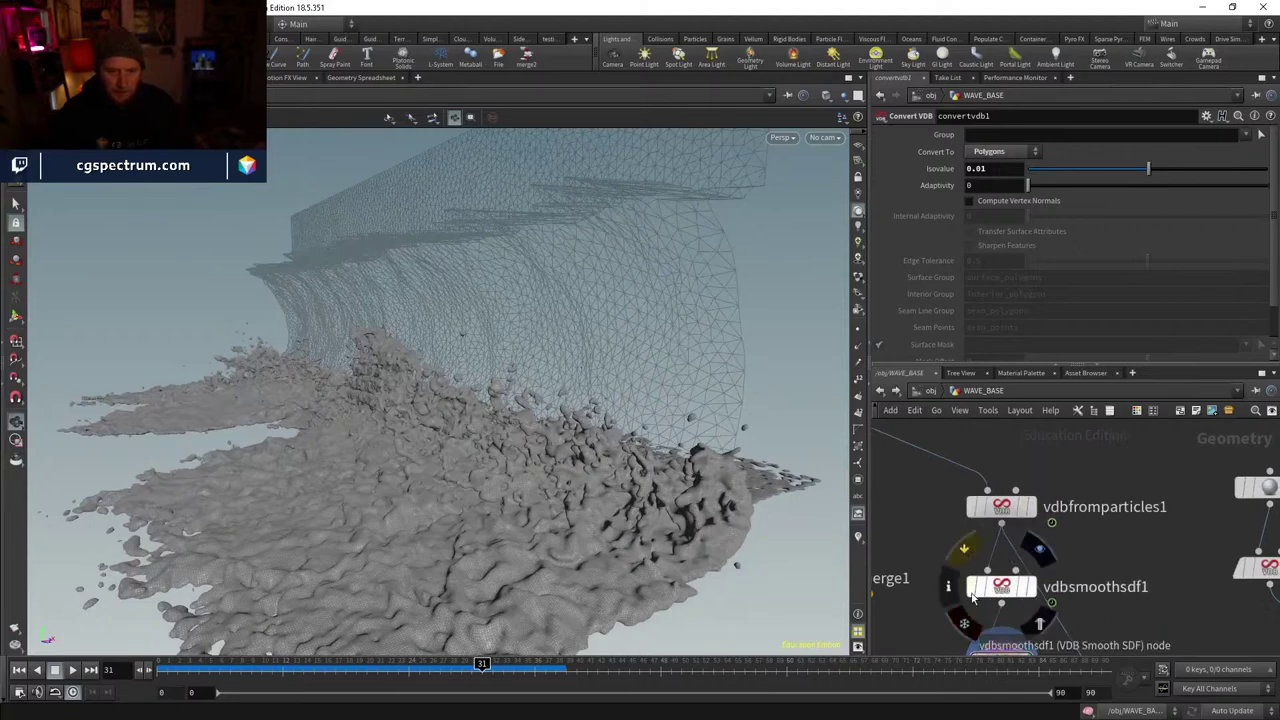
pyautogui.click(985, 594)
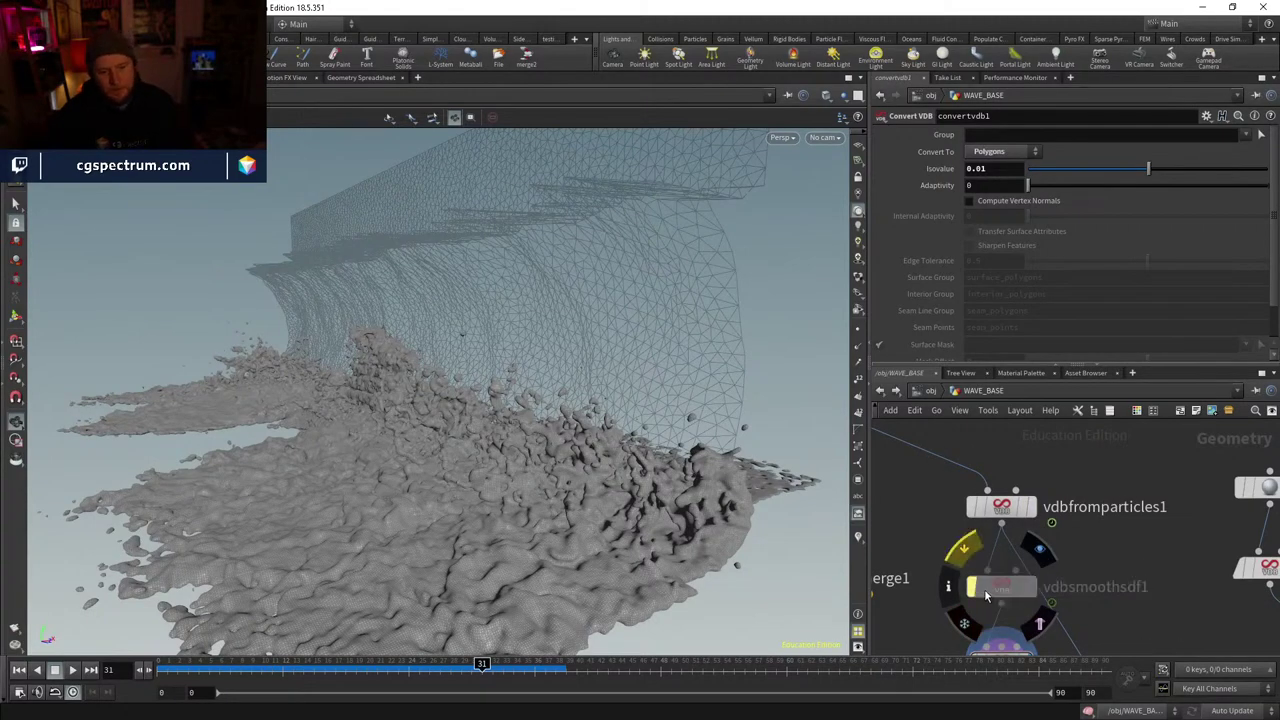
# - View the lumpier spray mesh through cam5
pyautogui.moveTo(1051, 523); pyautogui.dragTo(1064, 498, button='middle')
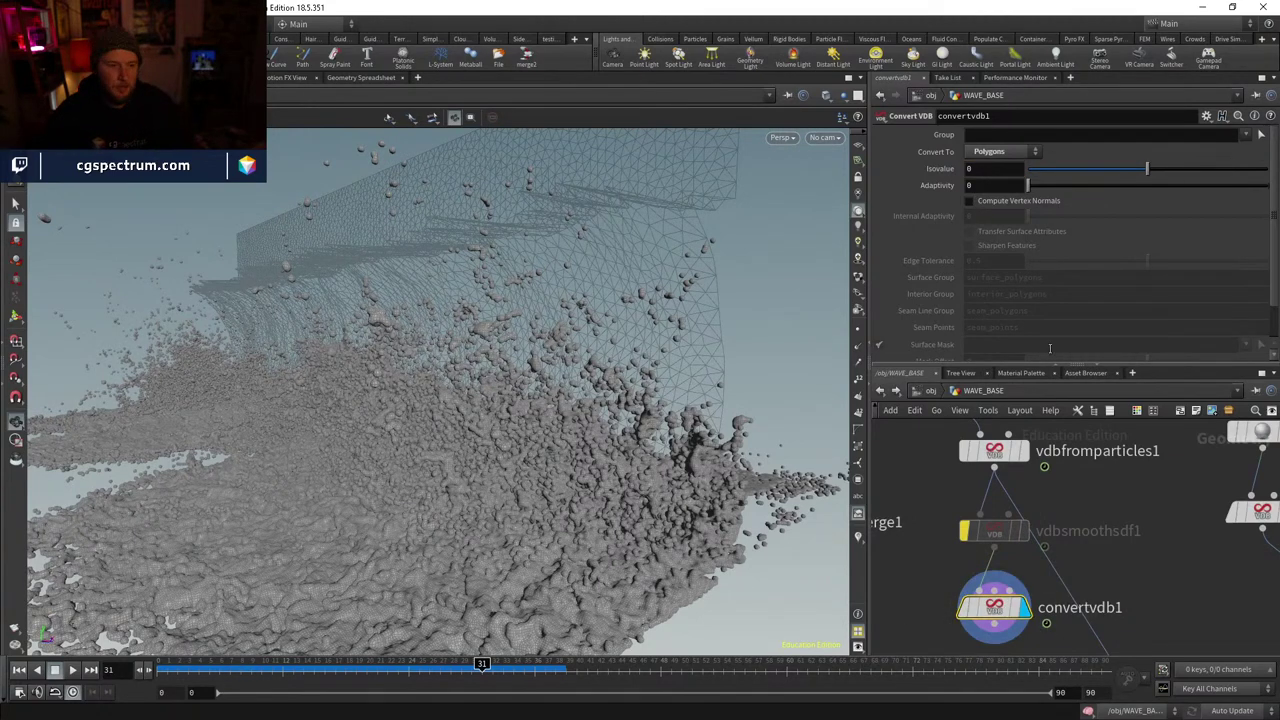
pyautogui.scroll(5, 587, 453)
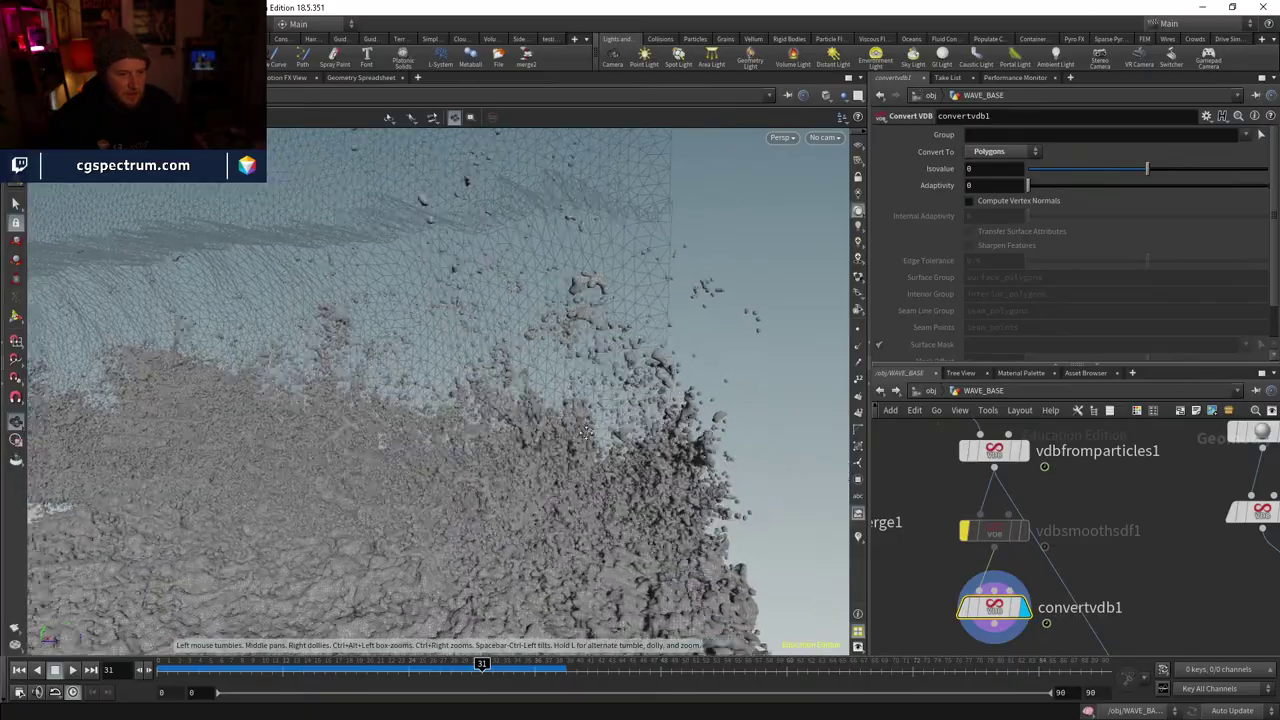
pyautogui.scroll(10, 651, 449)
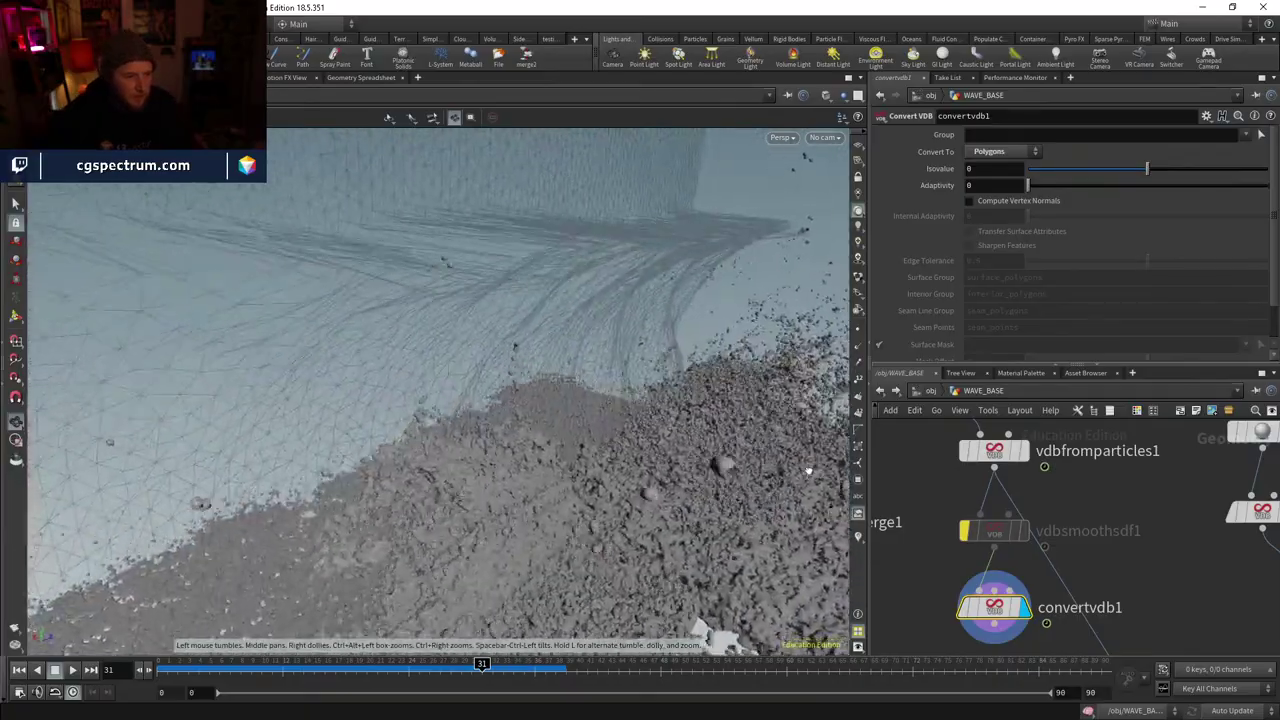
pyautogui.scroll(-10, 802, 430)
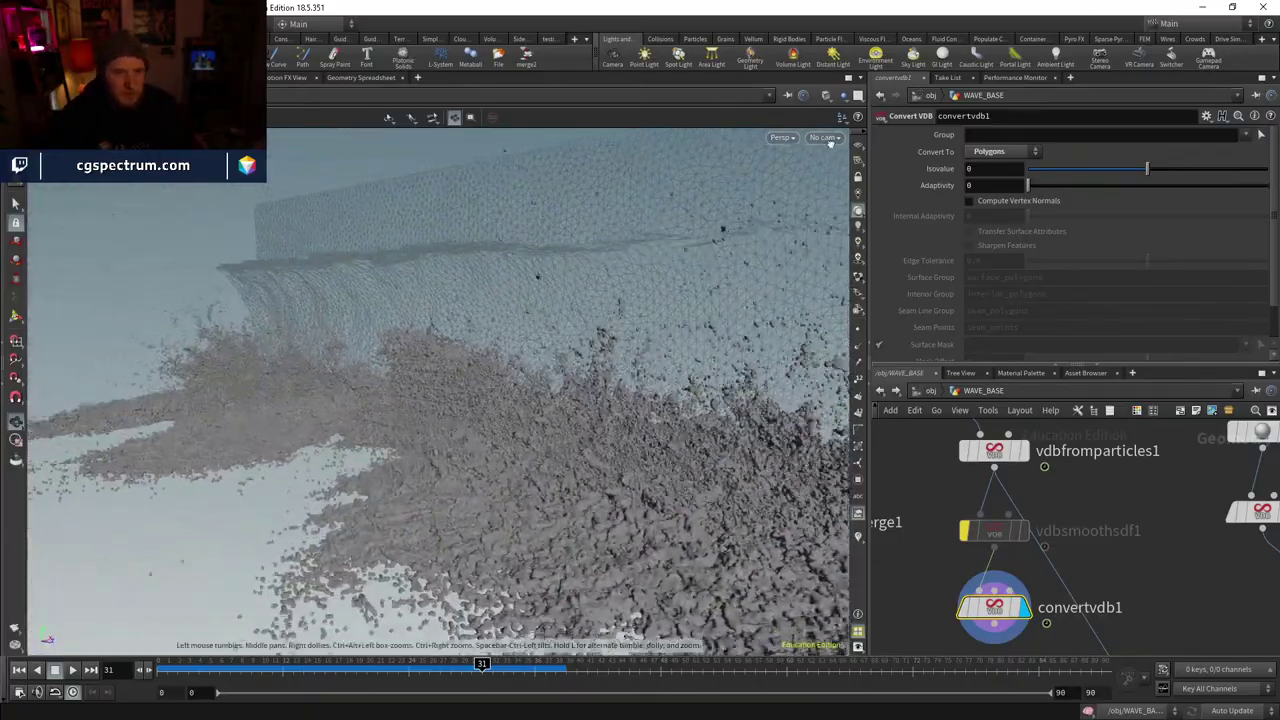
pyautogui.click(825, 137)
pyautogui.click(836, 253)
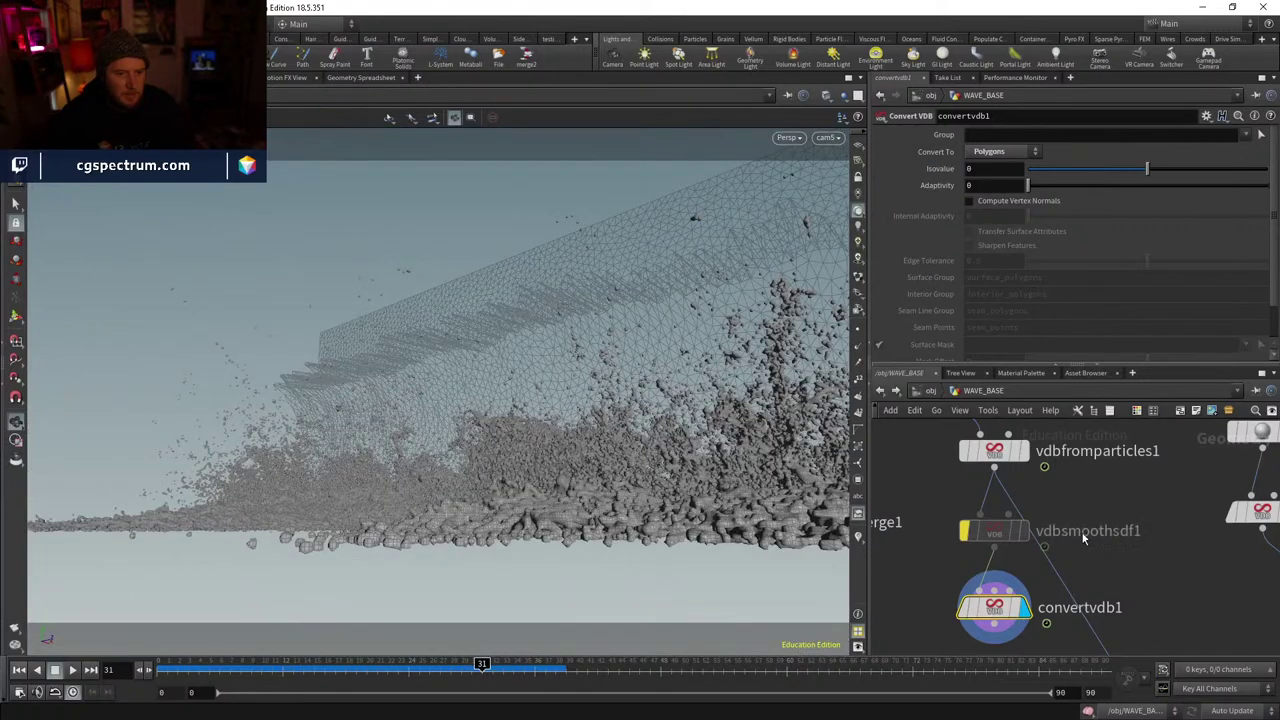
# - Select and display merge1, framing the nodes around merge1 and merge2
pyautogui.scroll(-6, 1083, 538)
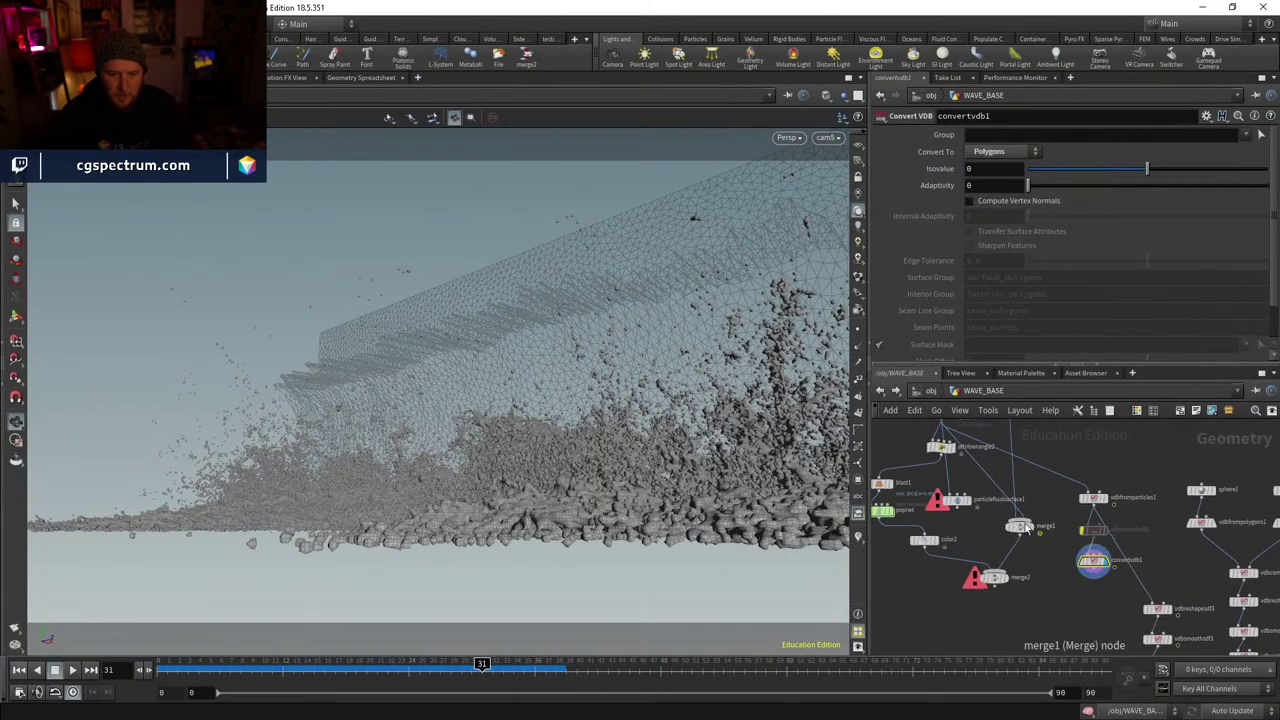
pyautogui.click(1024, 532)
pyautogui.scroll(4, 1033, 530)
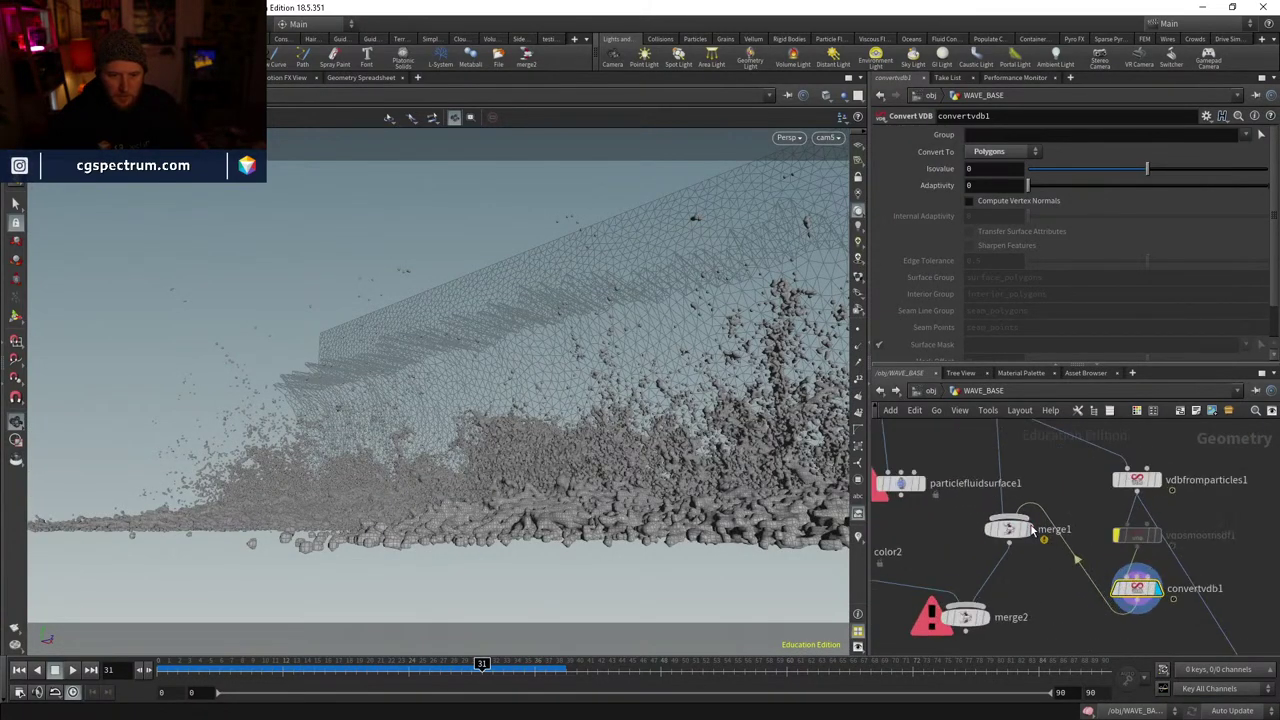
pyautogui.click(1015, 530)
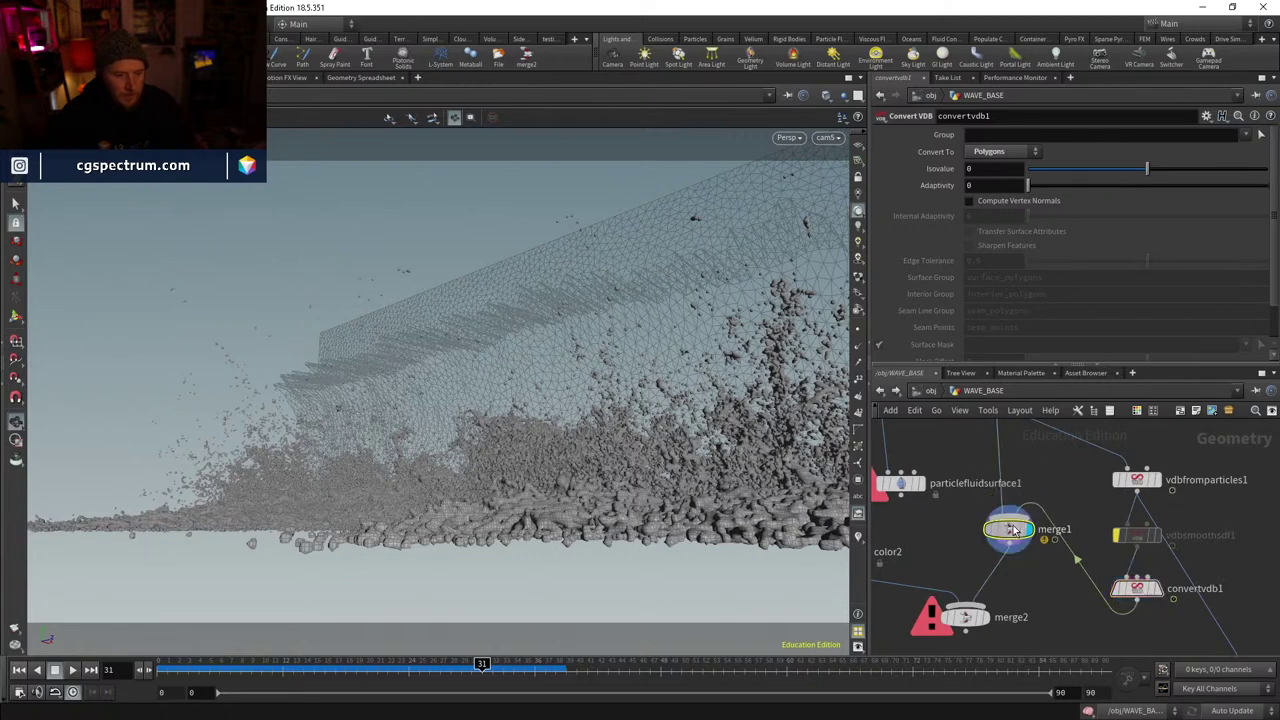
pyautogui.moveTo(1013, 530); pyautogui.dragTo(1006, 537)
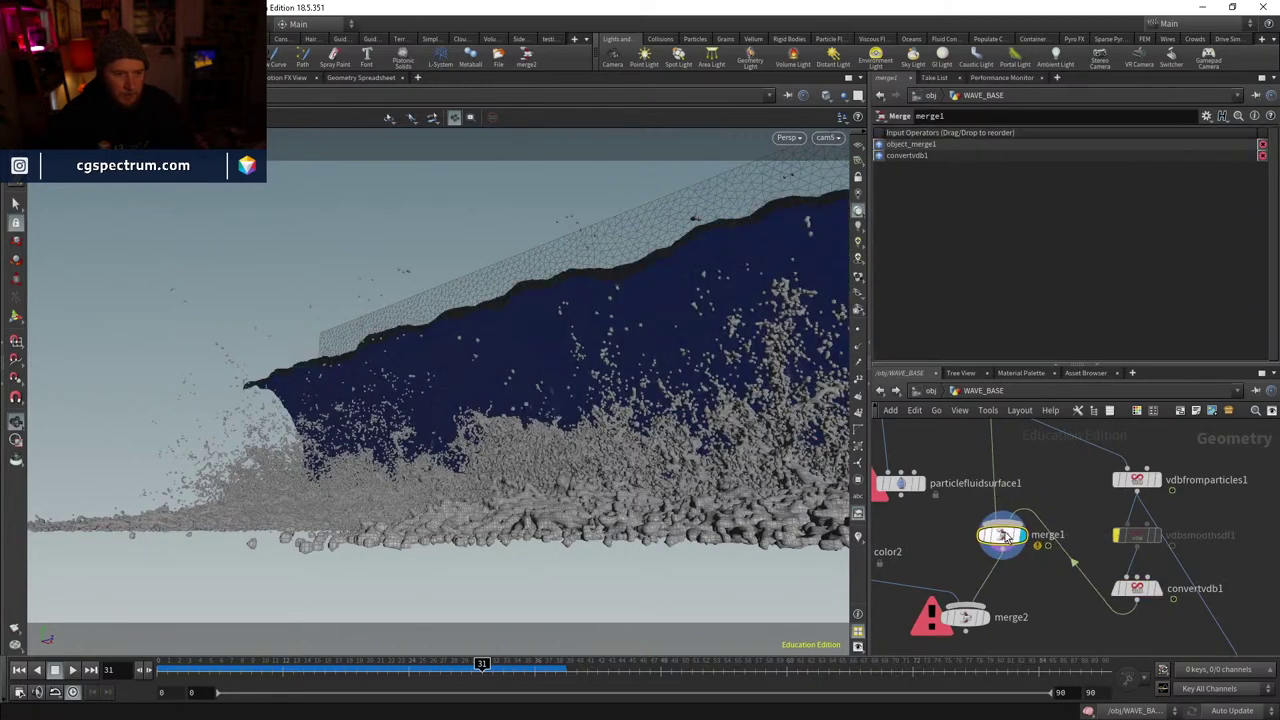
pyautogui.moveTo(1070, 610); pyautogui.dragTo(1046, 566, button='middle')
pyautogui.scroll(-3, 1011, 583)
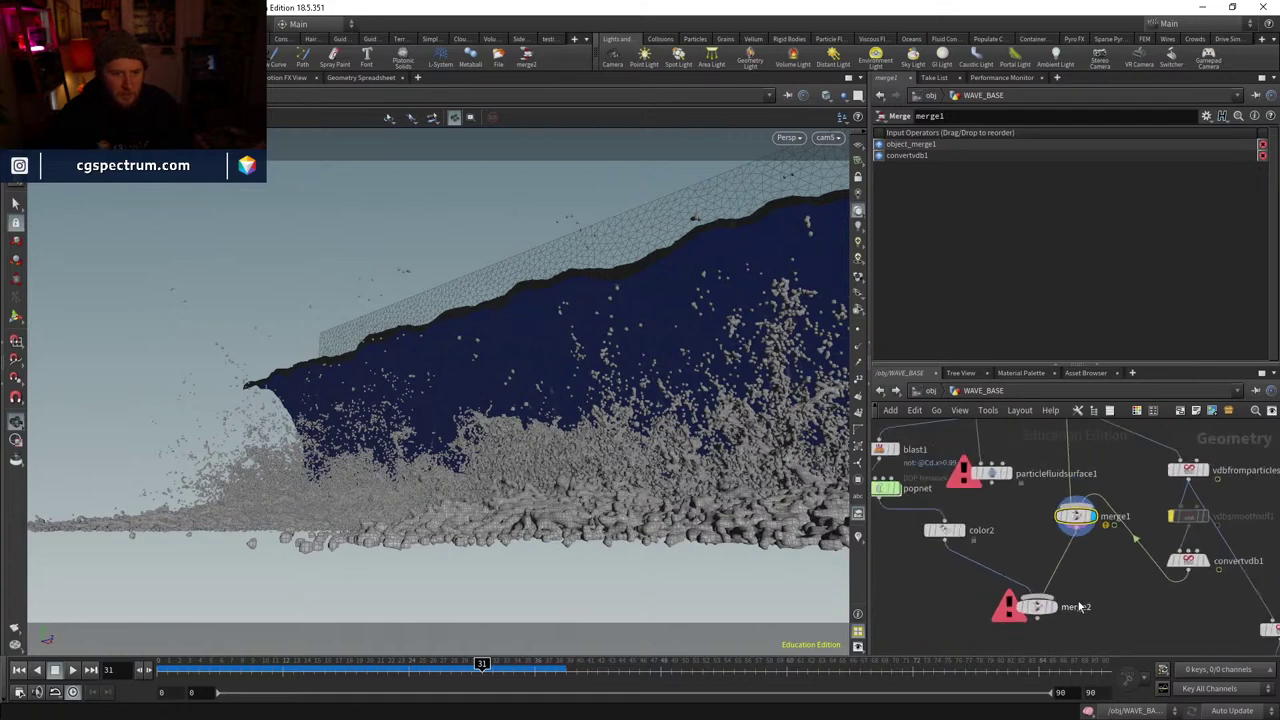
pyautogui.scroll(3, 1011, 578)
# - Insert a Color node (color3) between convertvdb1 and merge1 and display it
pyautogui.press('Tab')
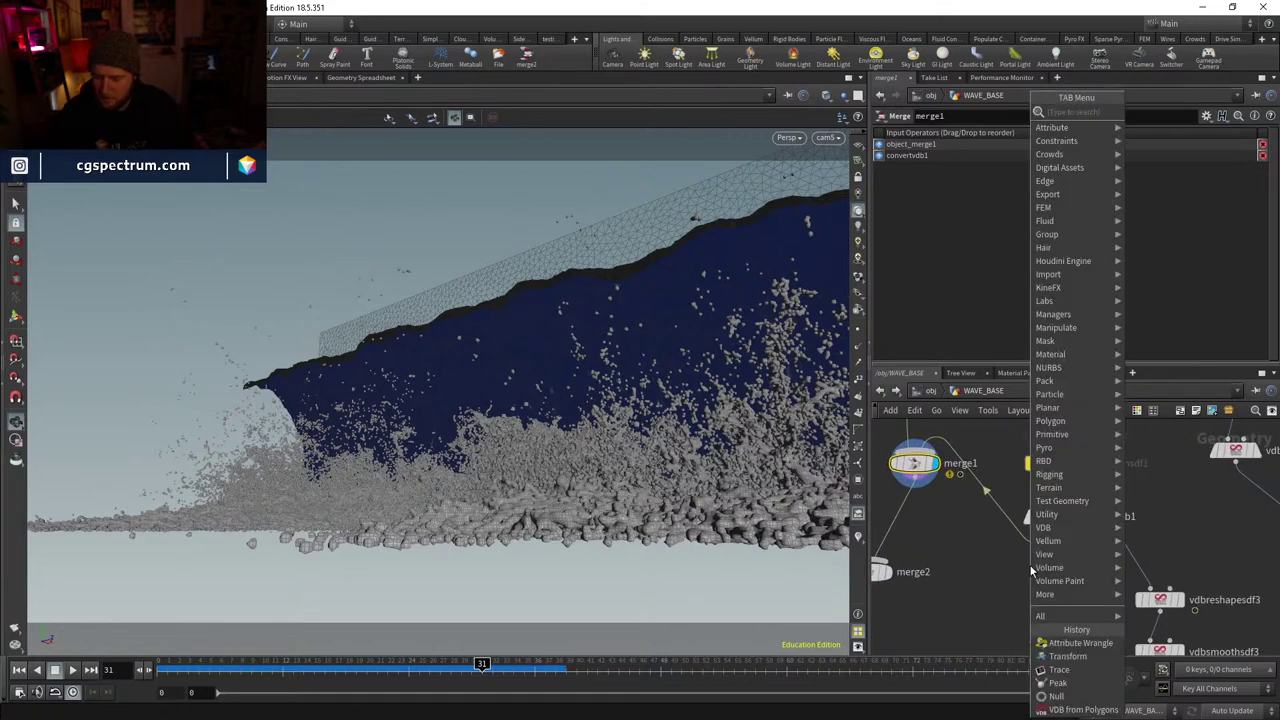
pyautogui.write('color')
pyautogui.press('Return')
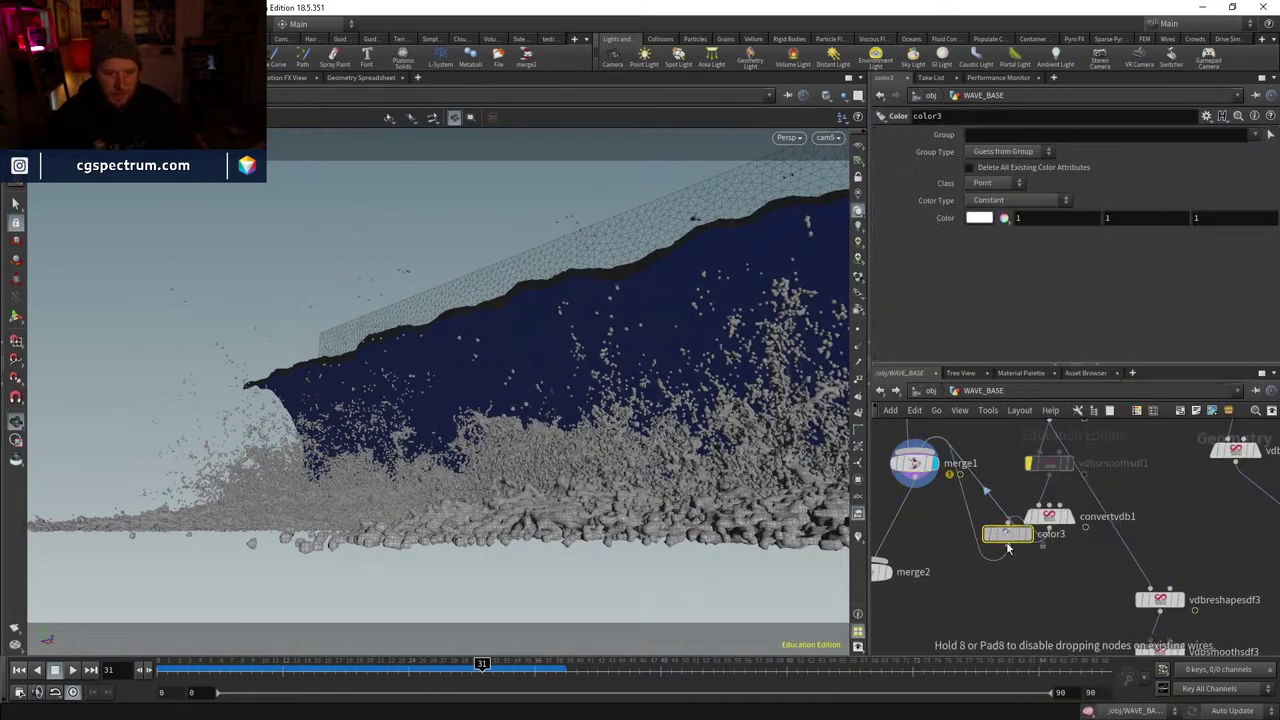
pyautogui.click(1010, 578)
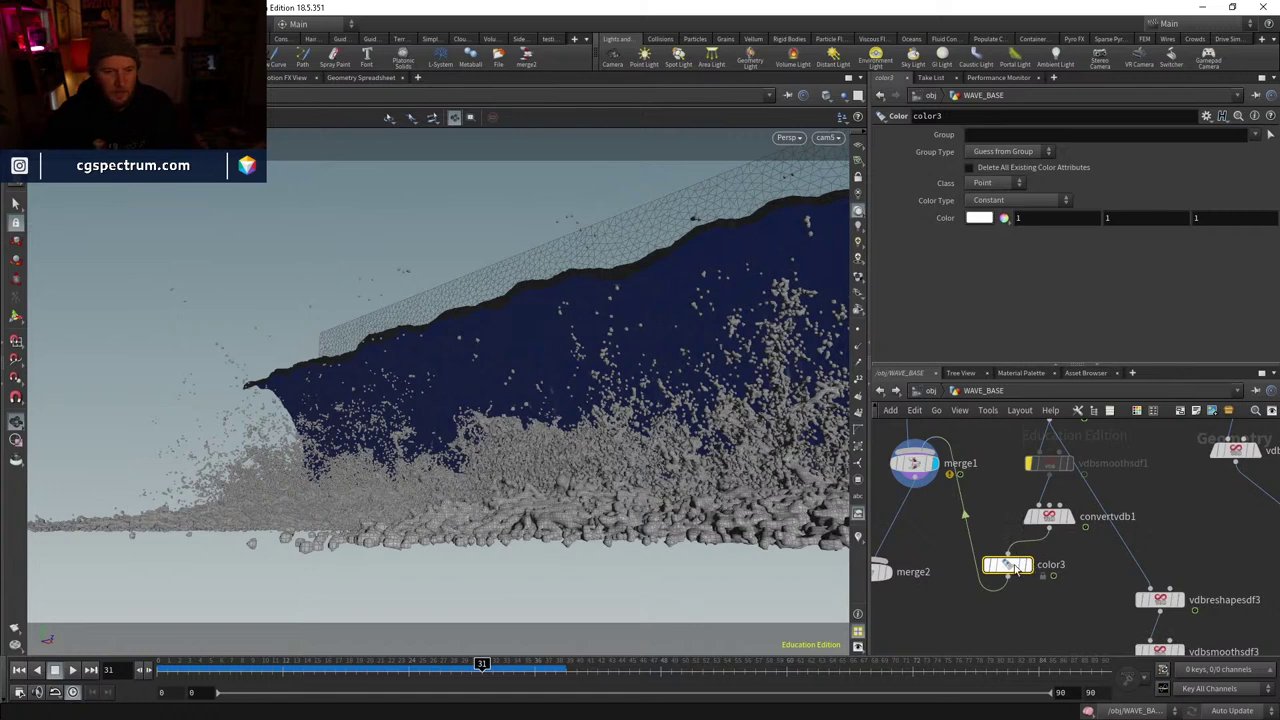
pyautogui.press('r')
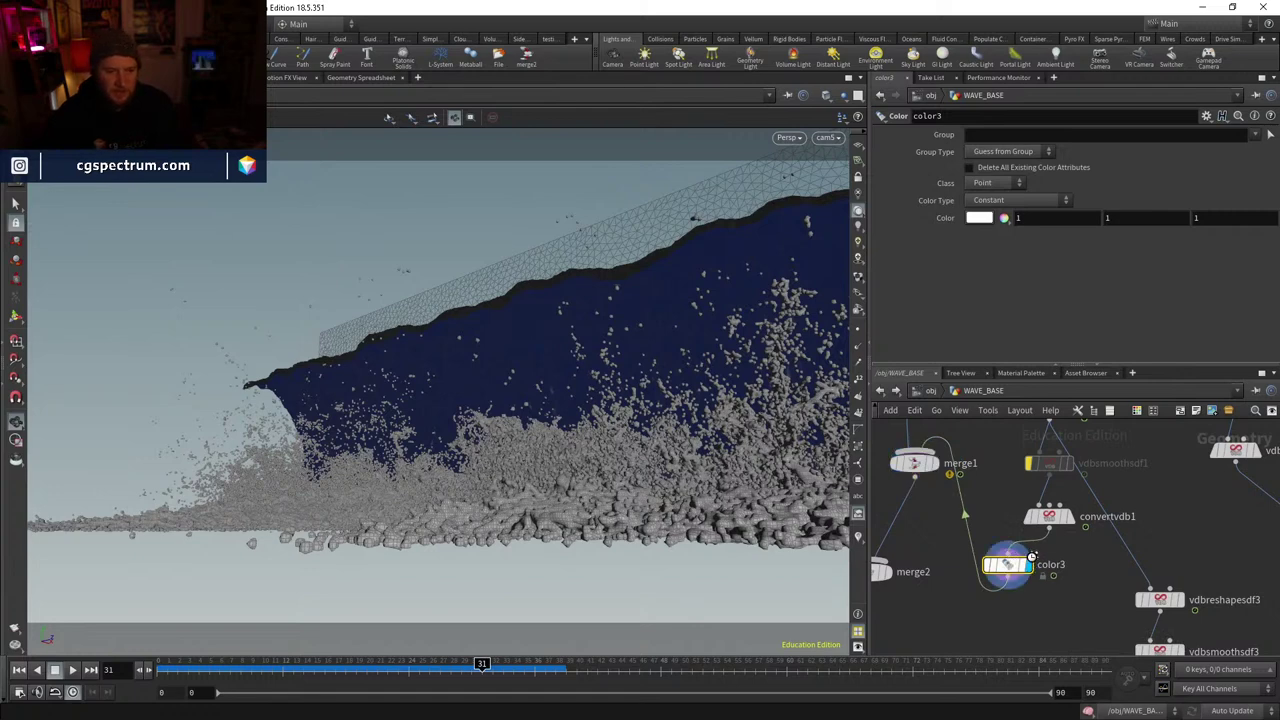
pyautogui.moveTo(1008, 566); pyautogui.dragTo(1037, 566)
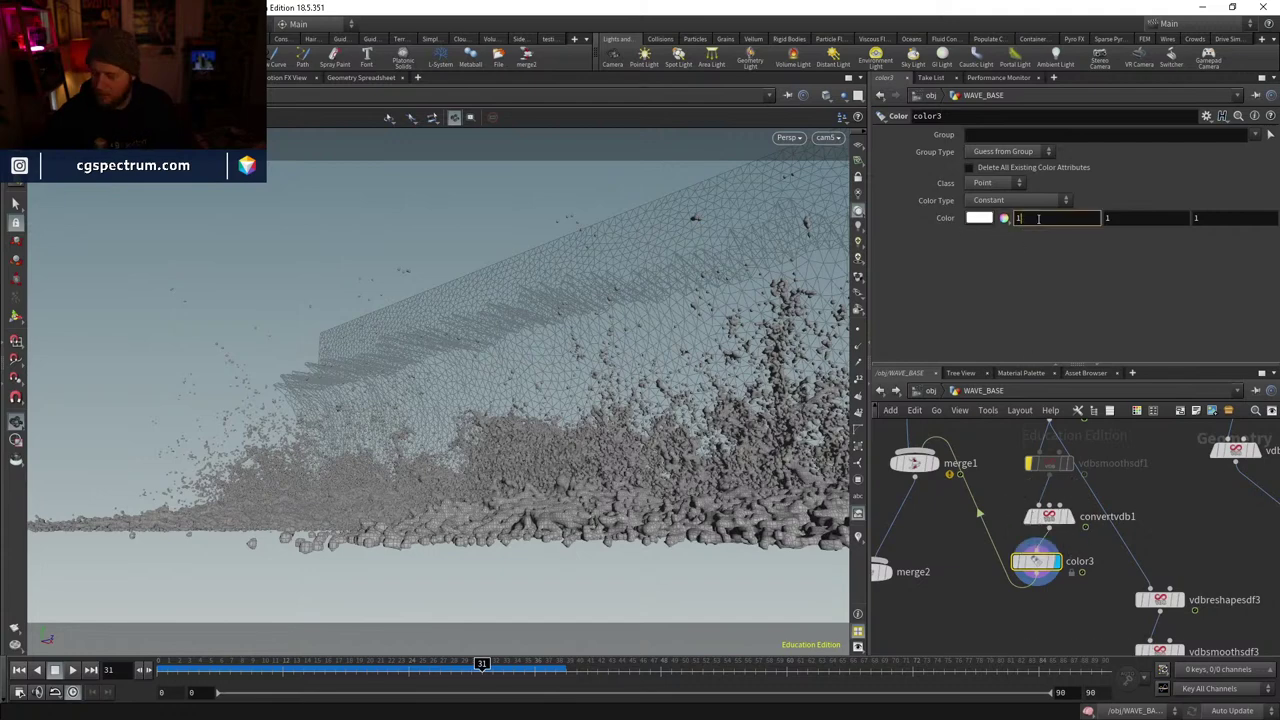
# - Set color3's Color to 10, 10, 10 for bright white spray
pyautogui.write('10')
pyautogui.press('Tab')
pyautogui.write('10')
pyautogui.press('Return')
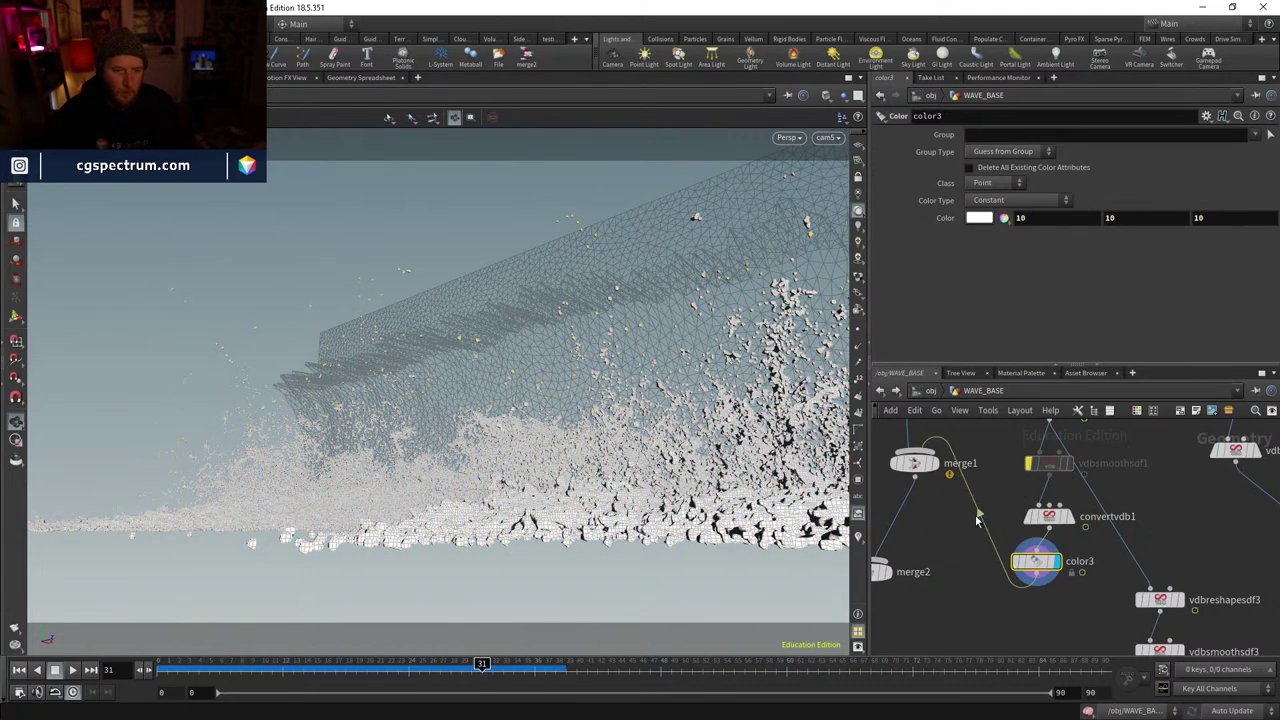
# - Display merge1 and view the merged wave and spray flat shaded through cam5
pyautogui.click(911, 464)
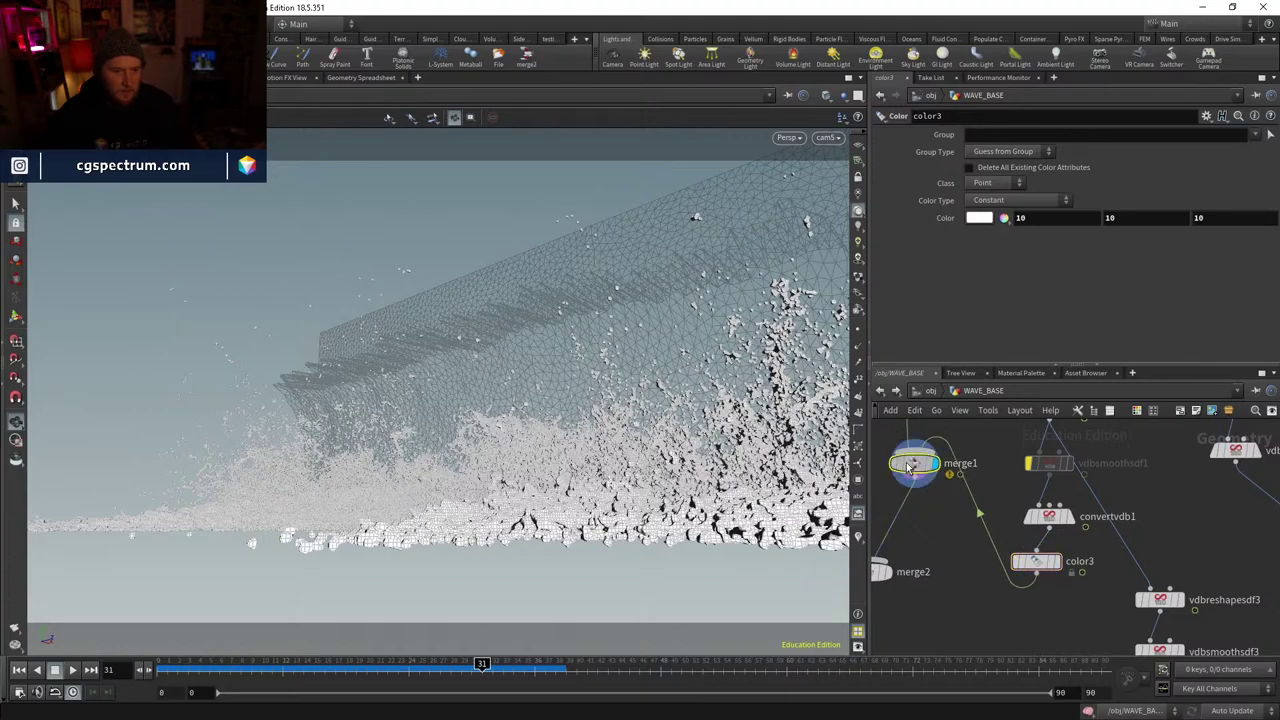
pyautogui.click(921, 466)
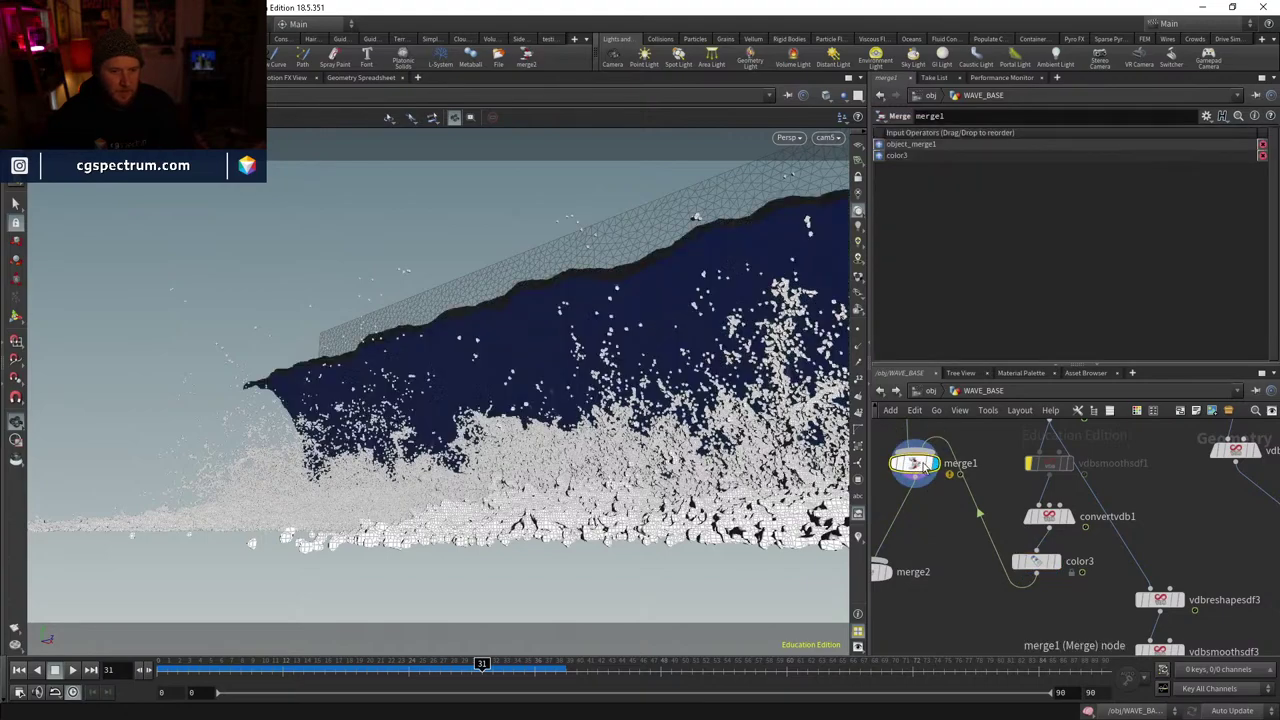
pyautogui.moveTo(627, 385); pyautogui.dragTo(575, 412)
pyautogui.click(825, 137)
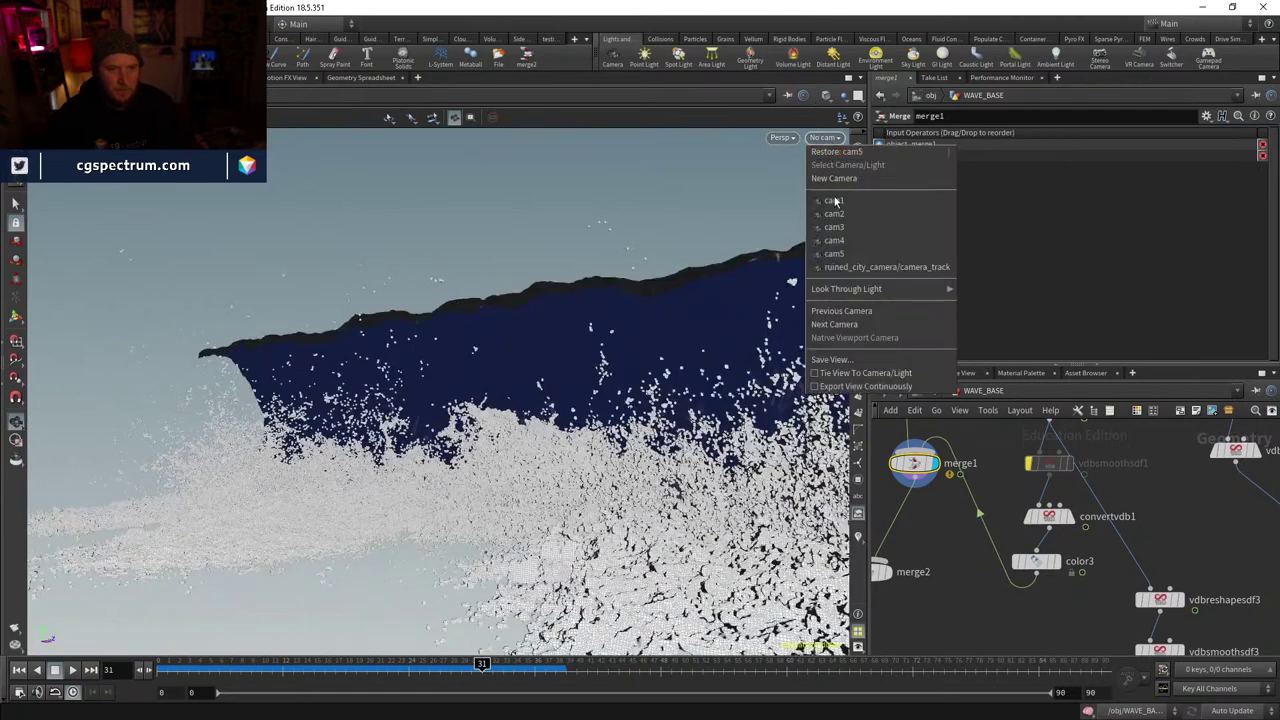
pyautogui.click(840, 251)
pyautogui.click(858, 190)
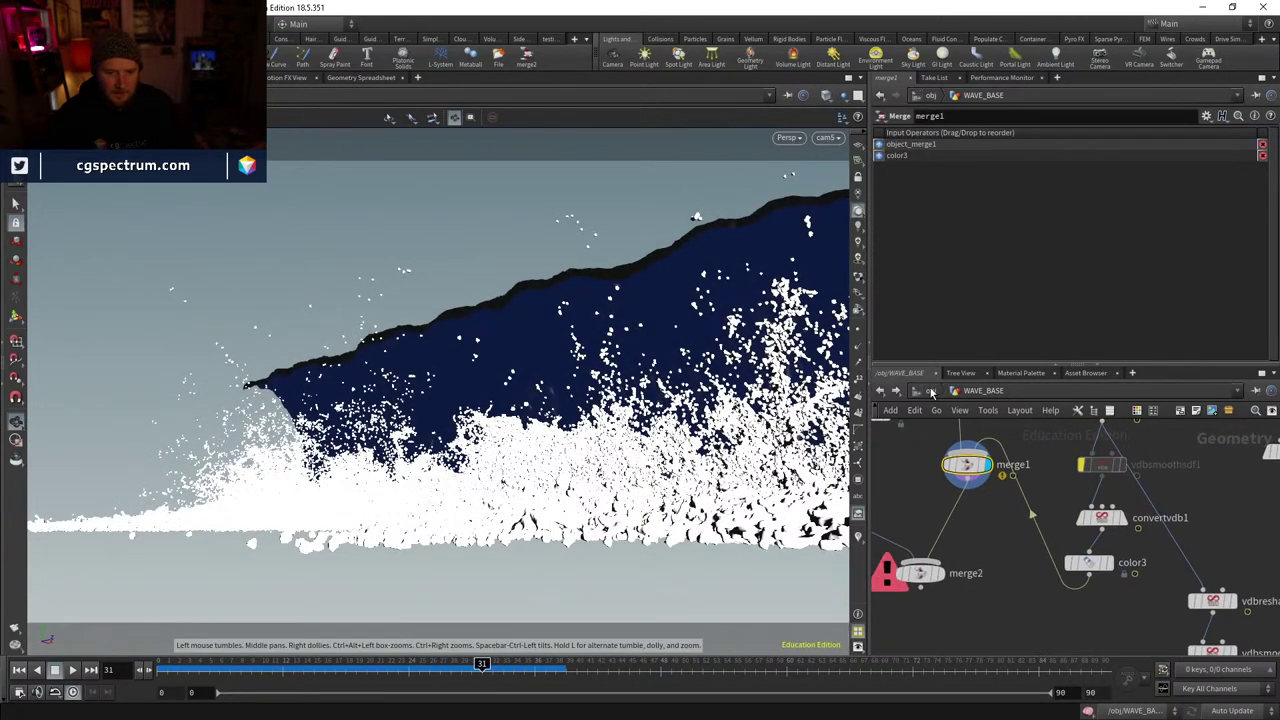
pyautogui.moveTo(1090, 565)
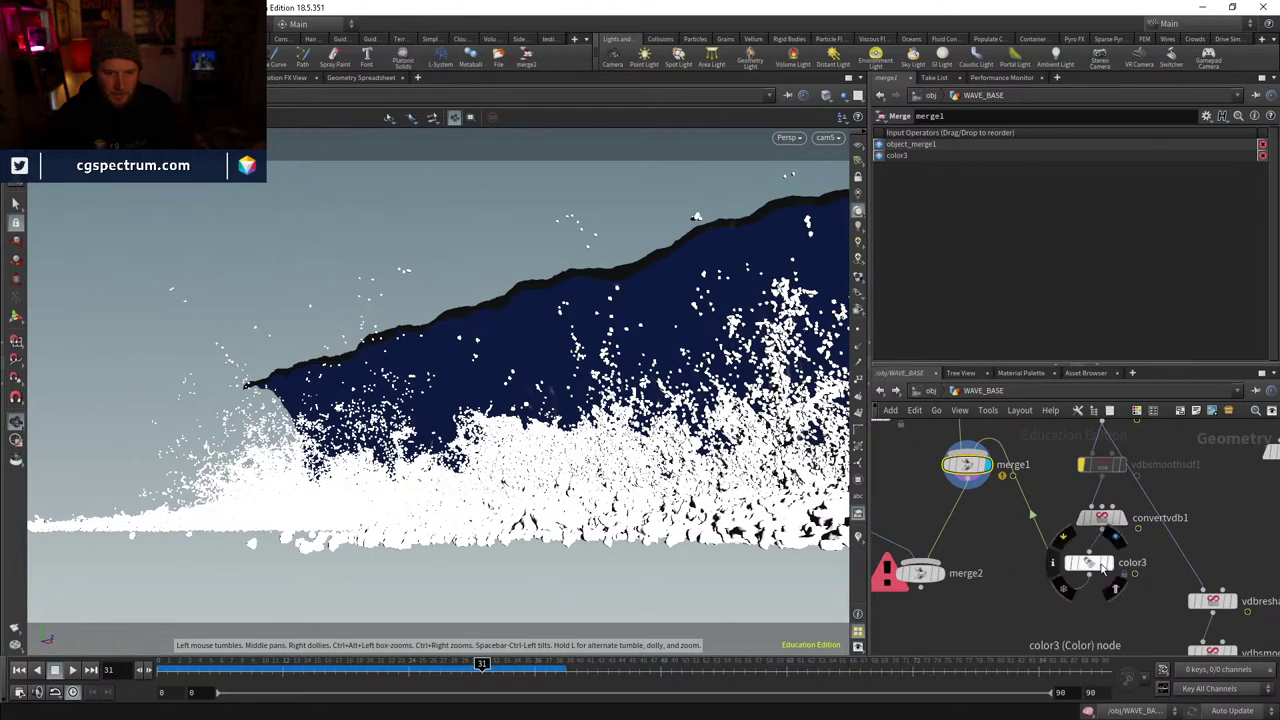
# - Display the detailed surface inside the WAVE object, then return to /obj
pyautogui.click(929, 391)
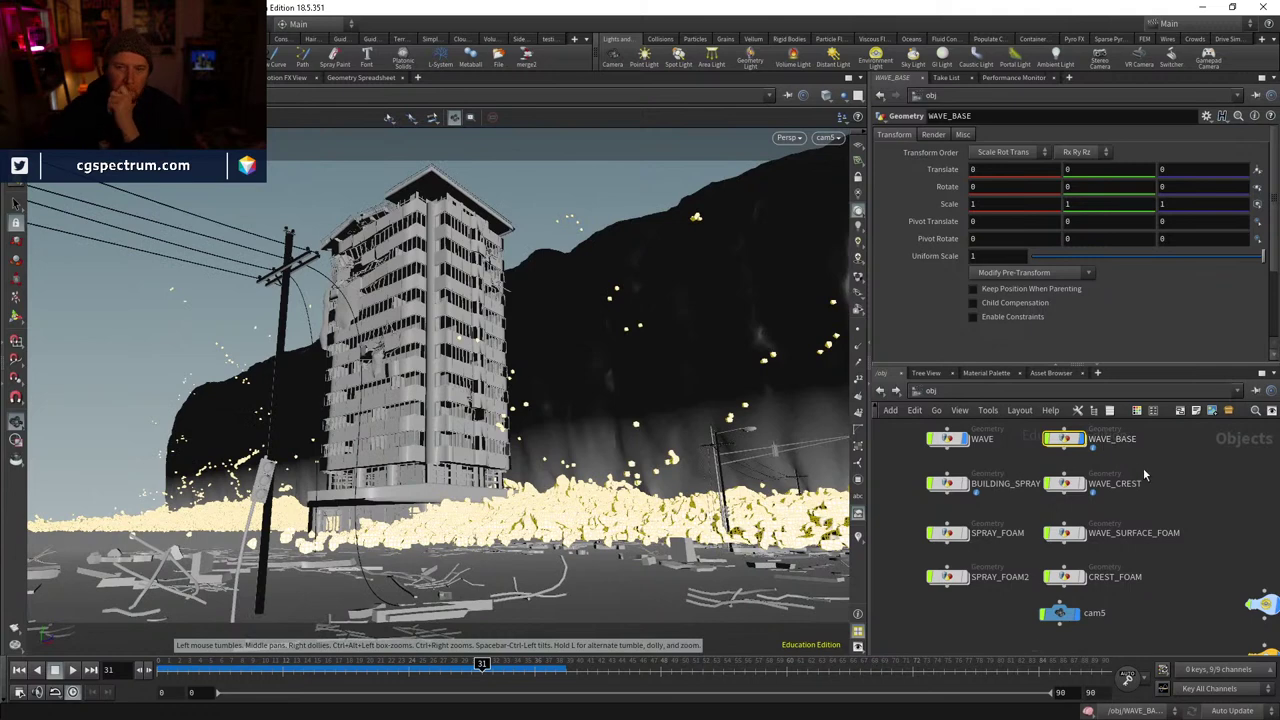
pyautogui.moveTo(1083, 443)
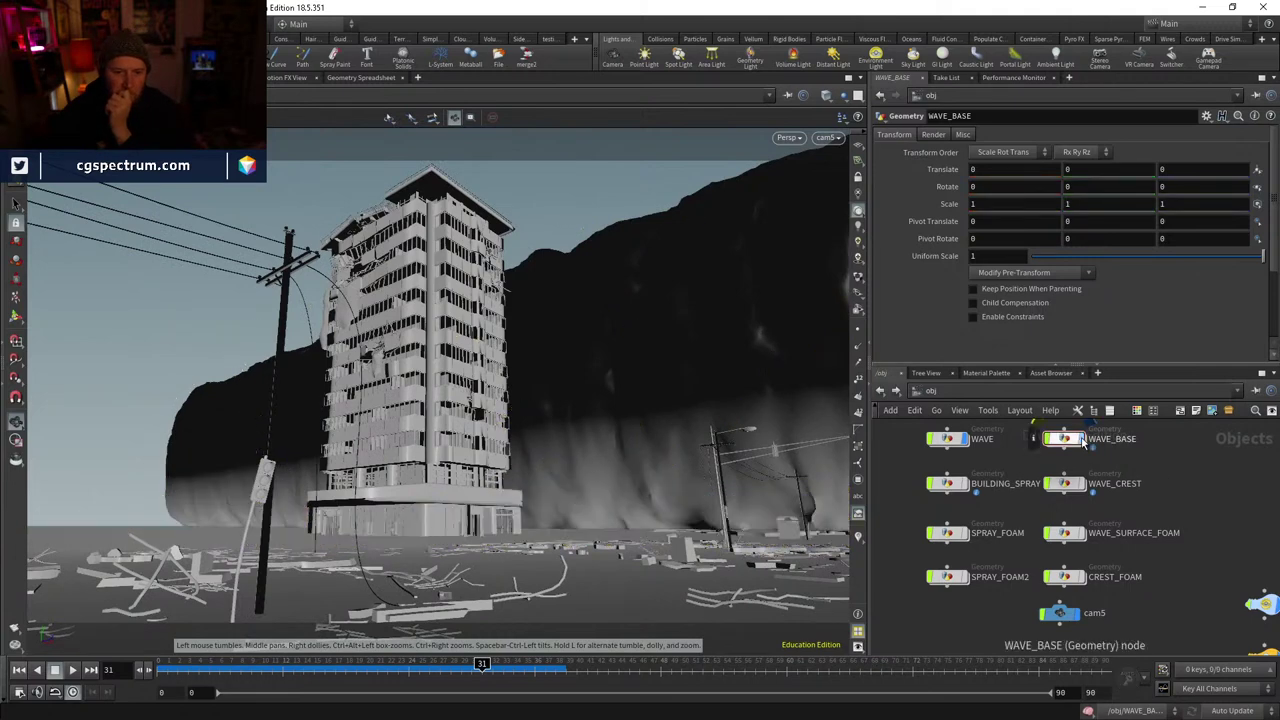
pyautogui.doubleClick(962, 445)
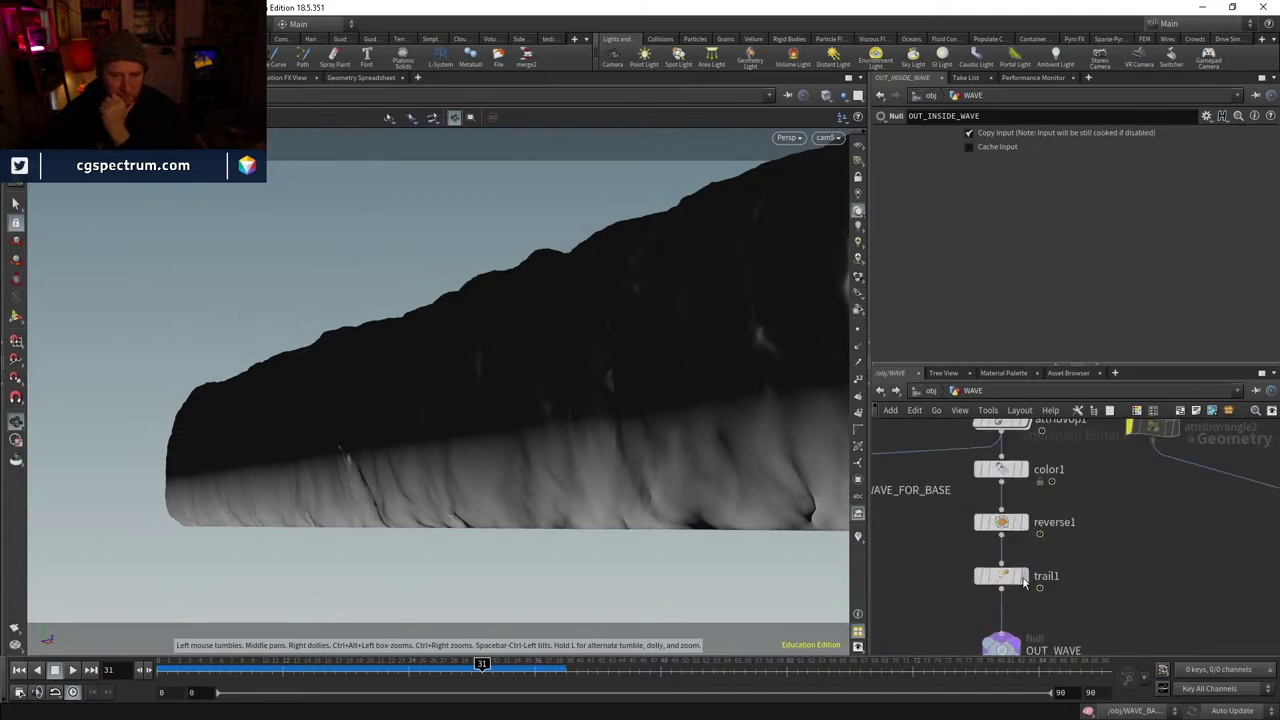
pyautogui.click(1022, 580)
pyautogui.click(931, 391)
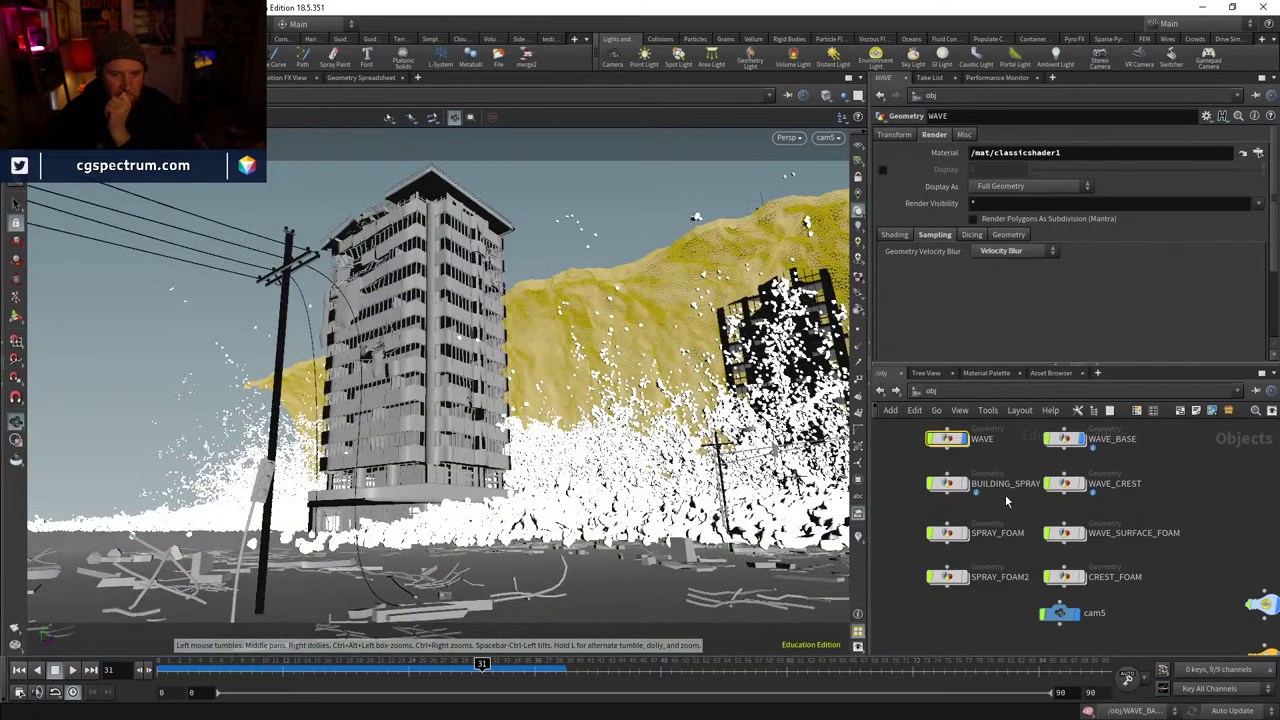
# - Hide and re-show WAVE_BASE to compare the bare wave with the spray
pyautogui.click(1008, 455)
pyautogui.moveTo(1008, 455); pyautogui.dragTo(984, 493, button='middle')
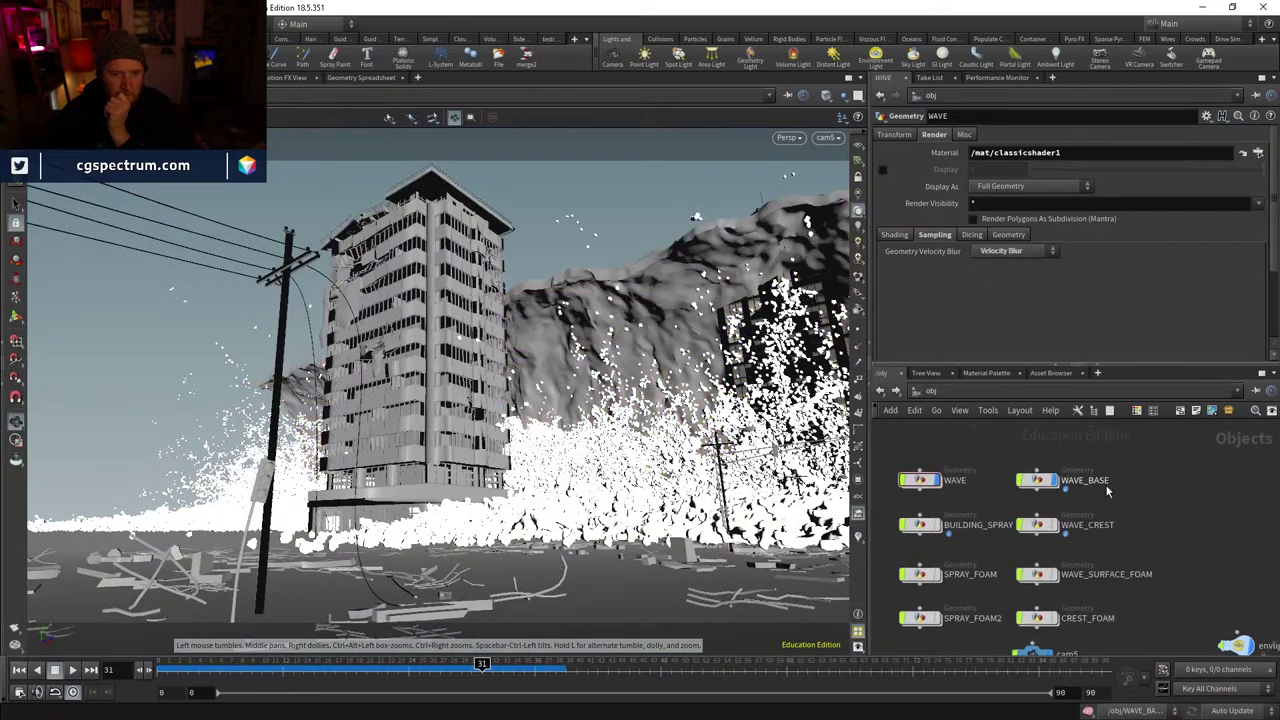
pyautogui.click(1053, 486)
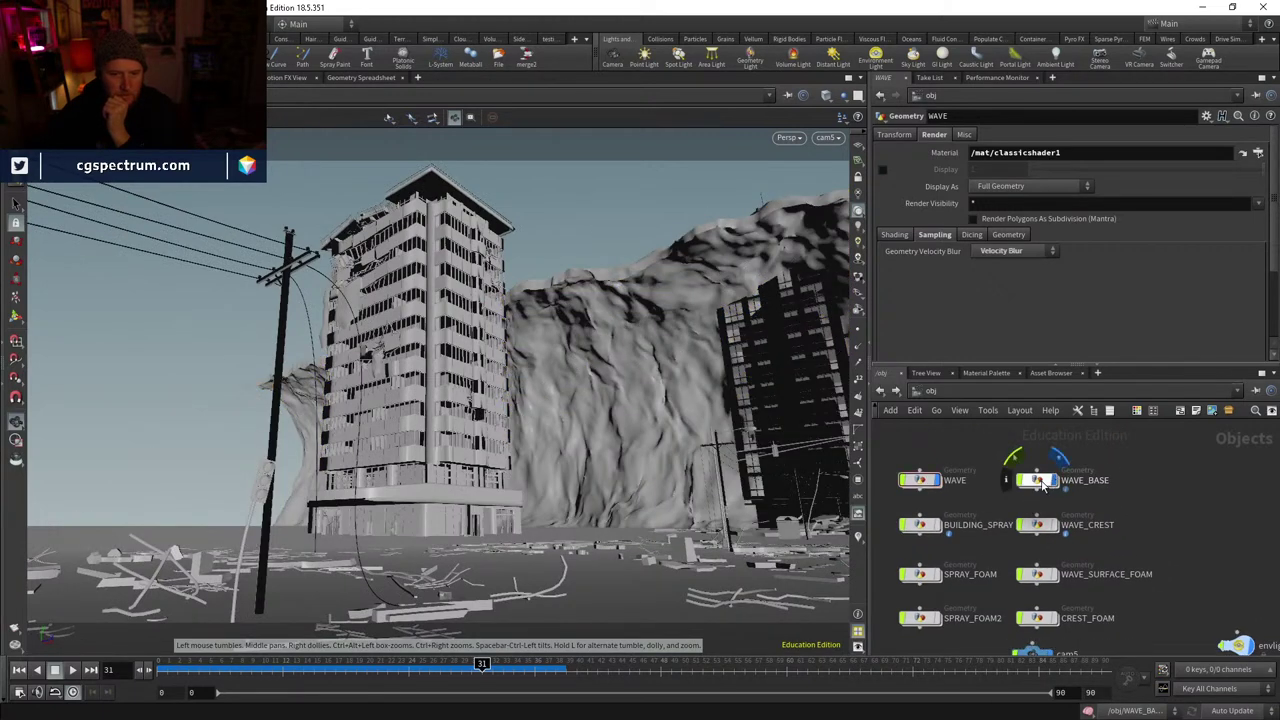
pyautogui.click(1043, 485)
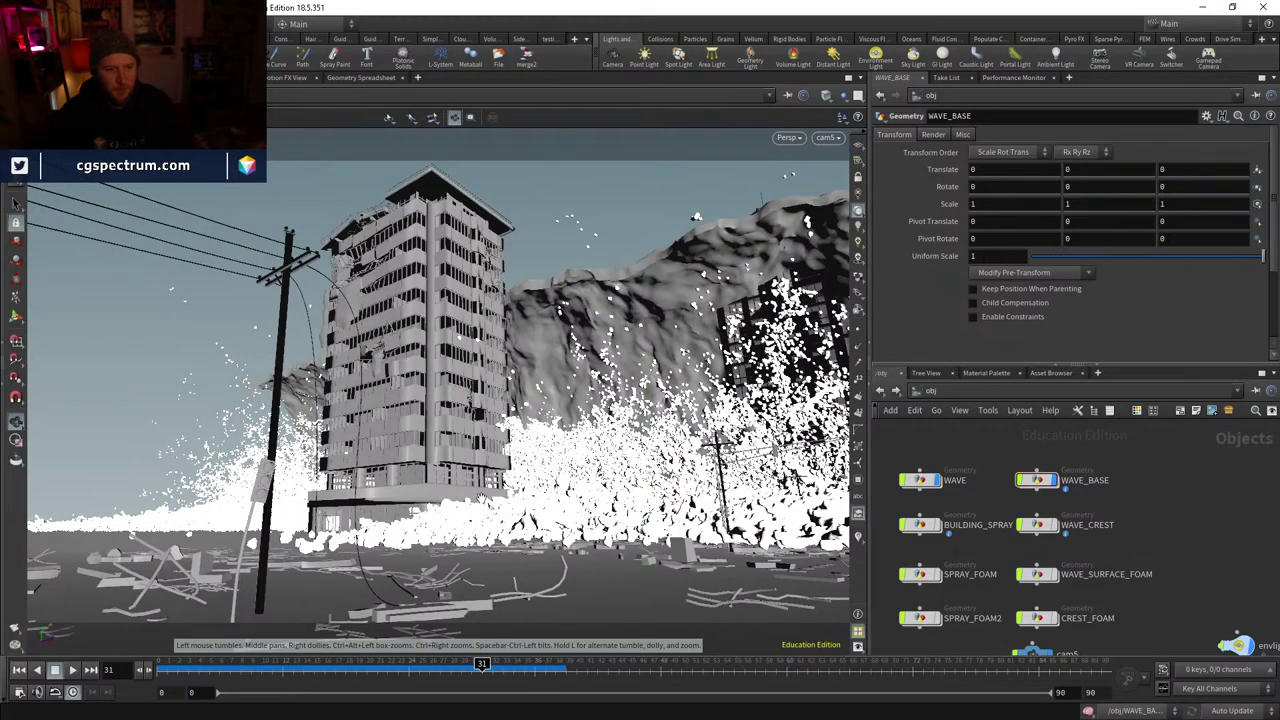
# - Orbit around the building and wave, view through cam5, and compare with WAVE_BASE hidden
pyautogui.moveTo(696, 216)
pyautogui.mouseDown()
pyautogui.moveTo(792, 158)
pyautogui.moveTo(571, 509)
pyautogui.moveTo(497, 480)
pyautogui.moveTo(532, 540)
pyautogui.moveTo(463, 233)
pyautogui.moveTo(514, 563)
pyautogui.moveTo(535, 566)
pyautogui.mouseUp()
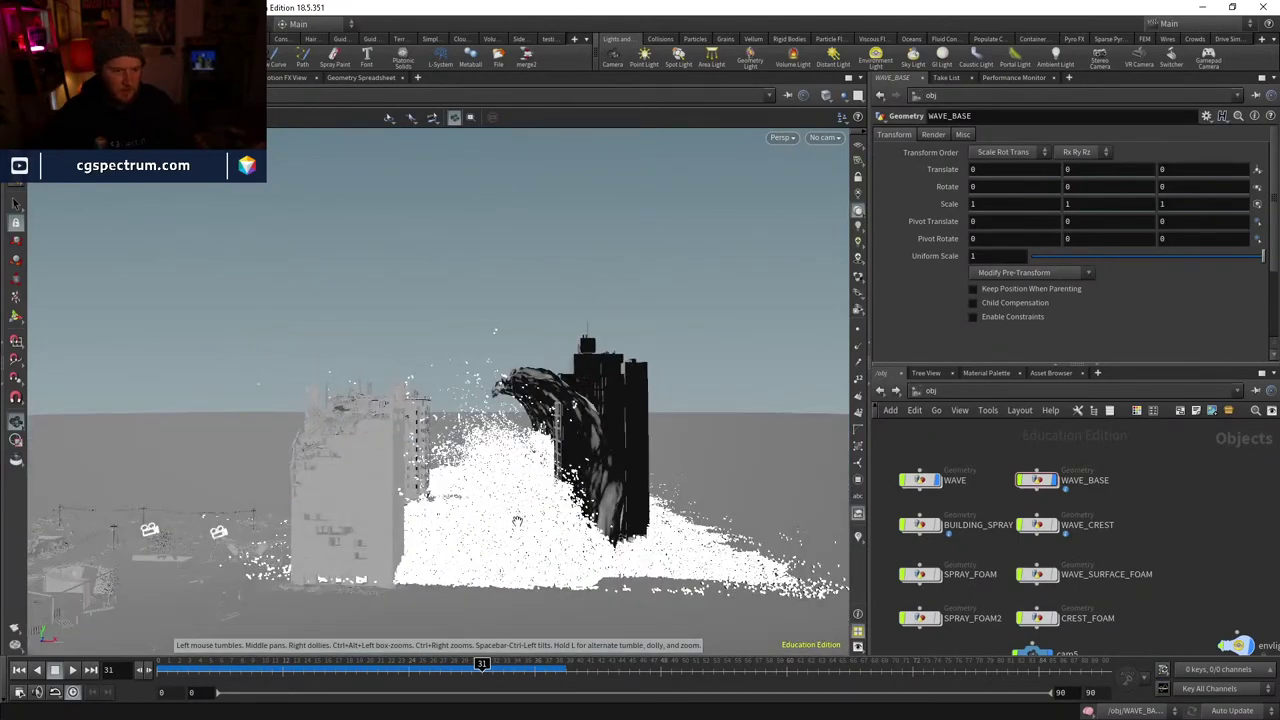
pyautogui.moveTo(517, 521); pyautogui.dragTo(750, 552)
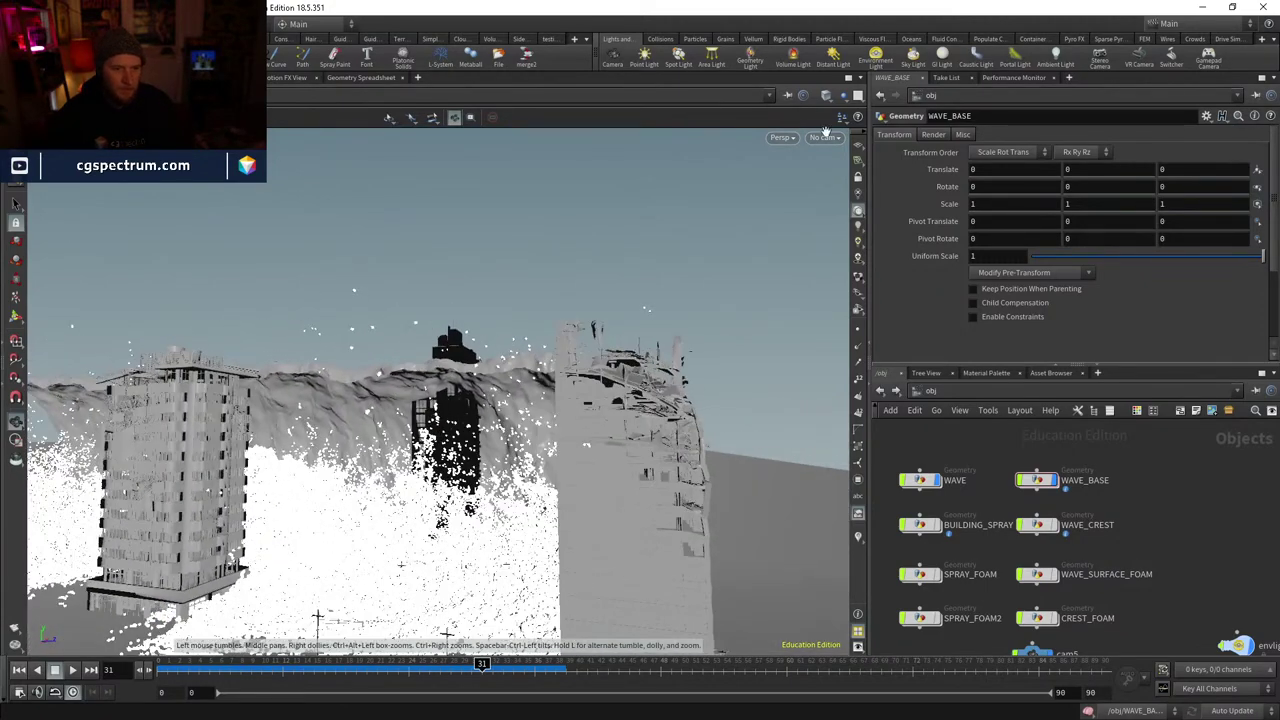
pyautogui.click(829, 137)
pyautogui.click(849, 254)
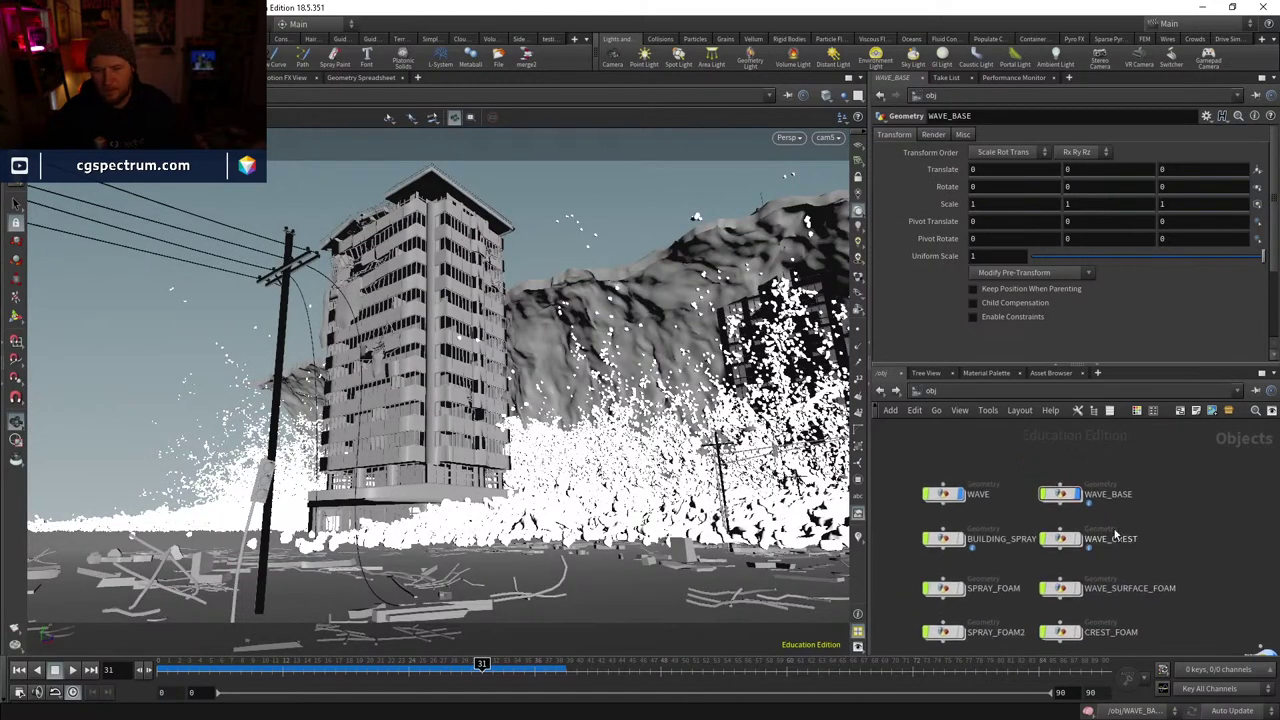
pyautogui.click(1075, 497)
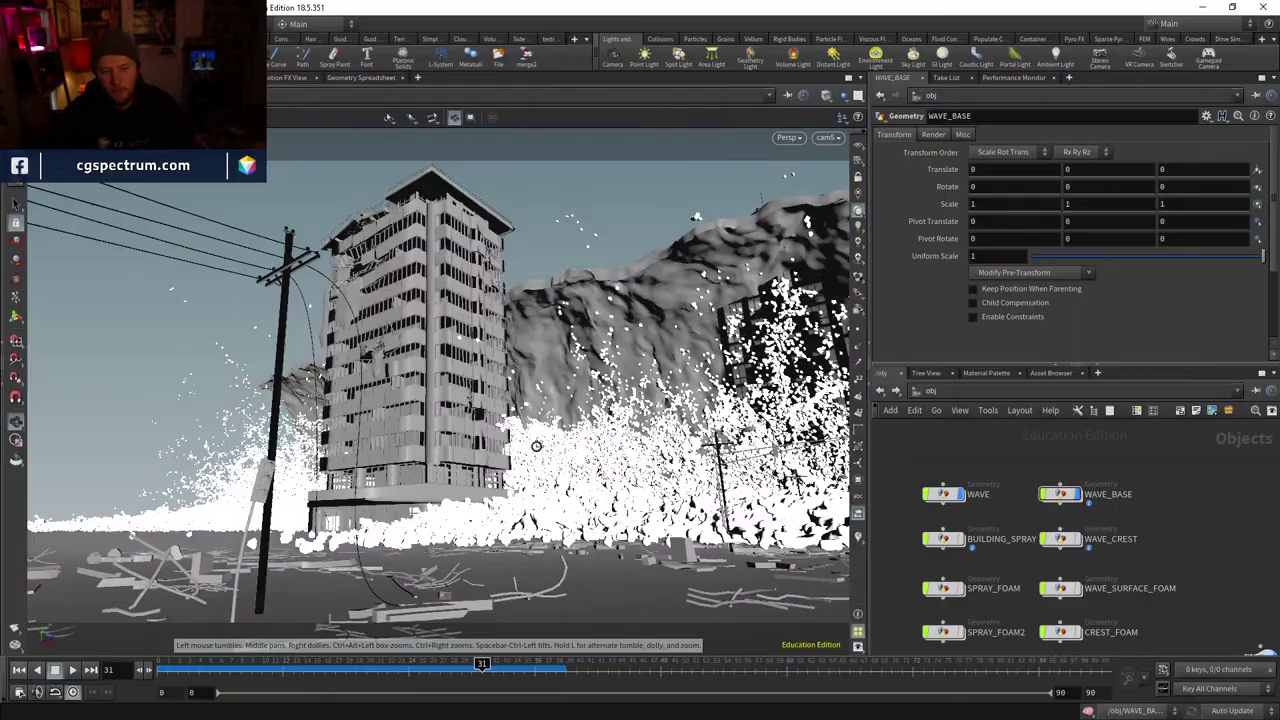
pyautogui.moveTo(536, 446); pyautogui.dragTo(575, 395)
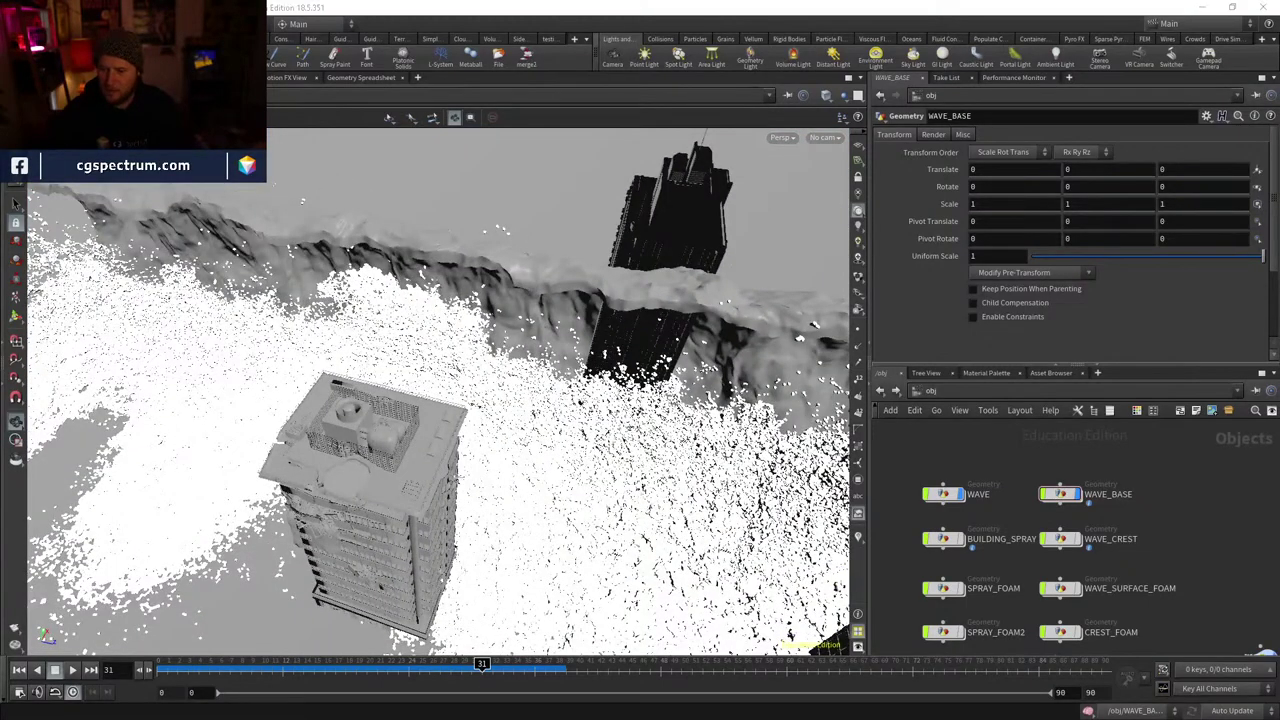
pyautogui.hotkey('alt', 'Tab')
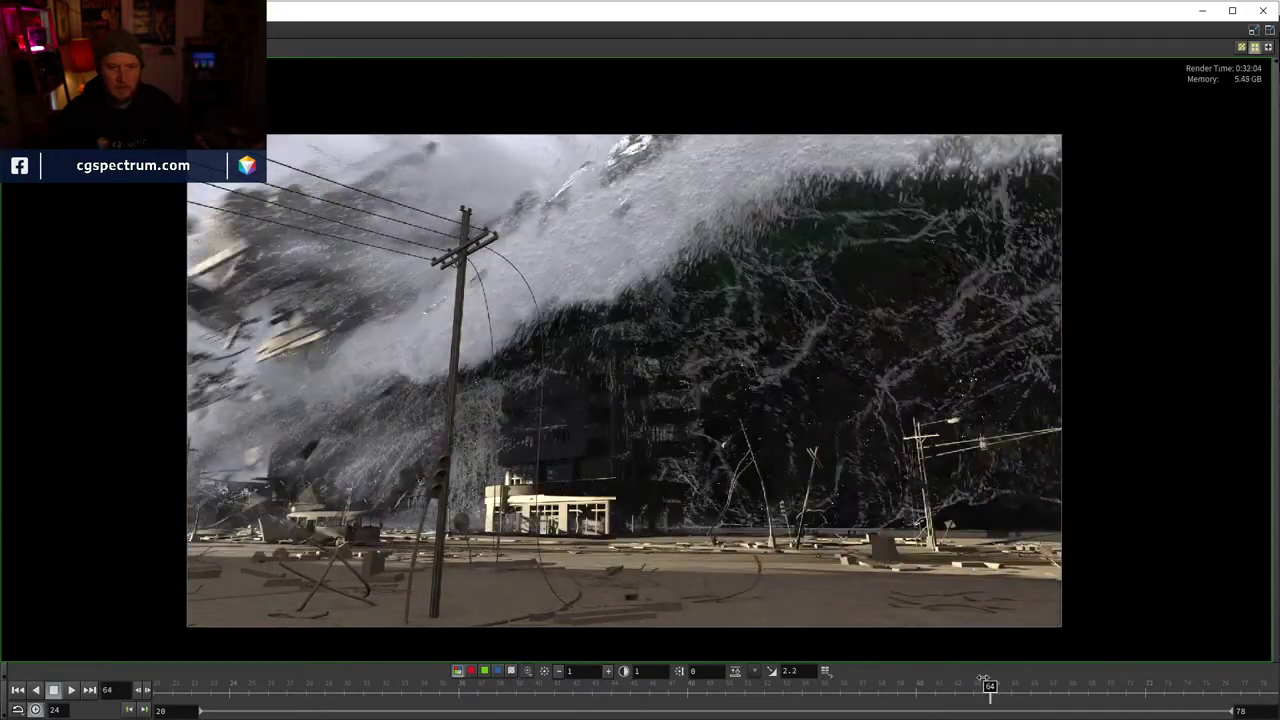
pyautogui.click(460, 686)
pyautogui.moveTo(460, 686); pyautogui.dragTo(636, 688)
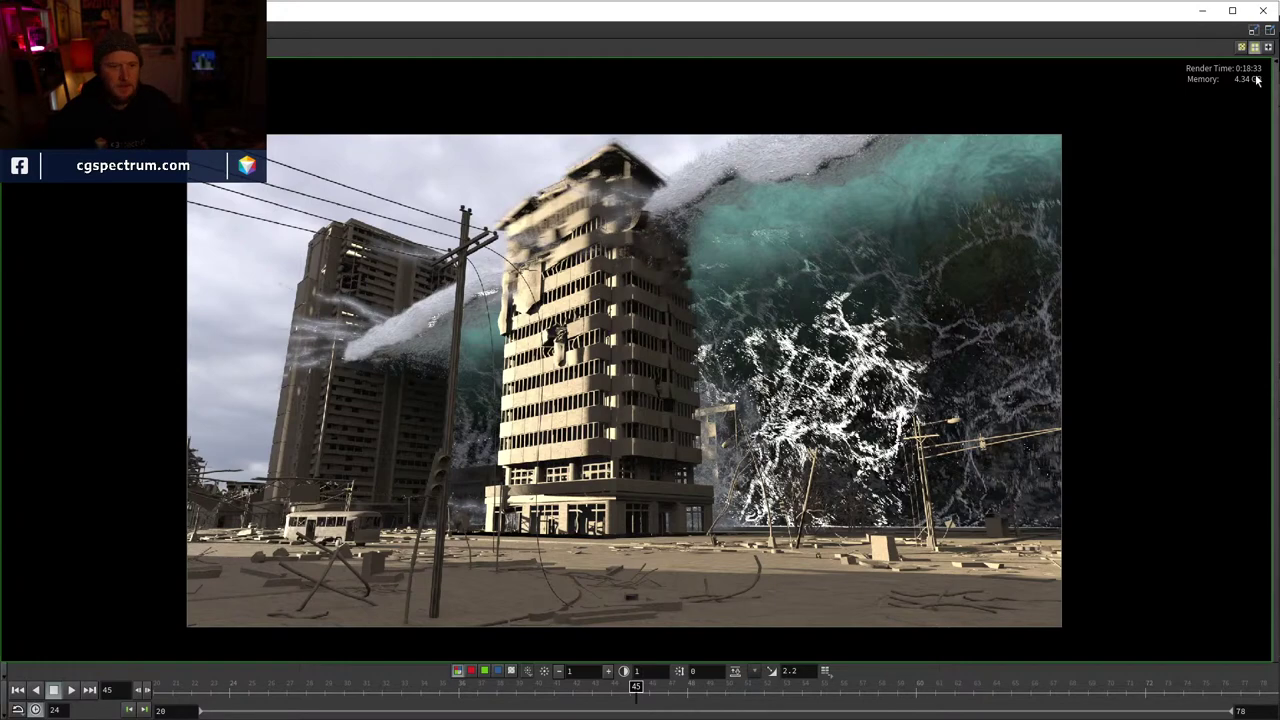
pyautogui.moveTo(860, 690); pyautogui.dragTo(1041, 688)
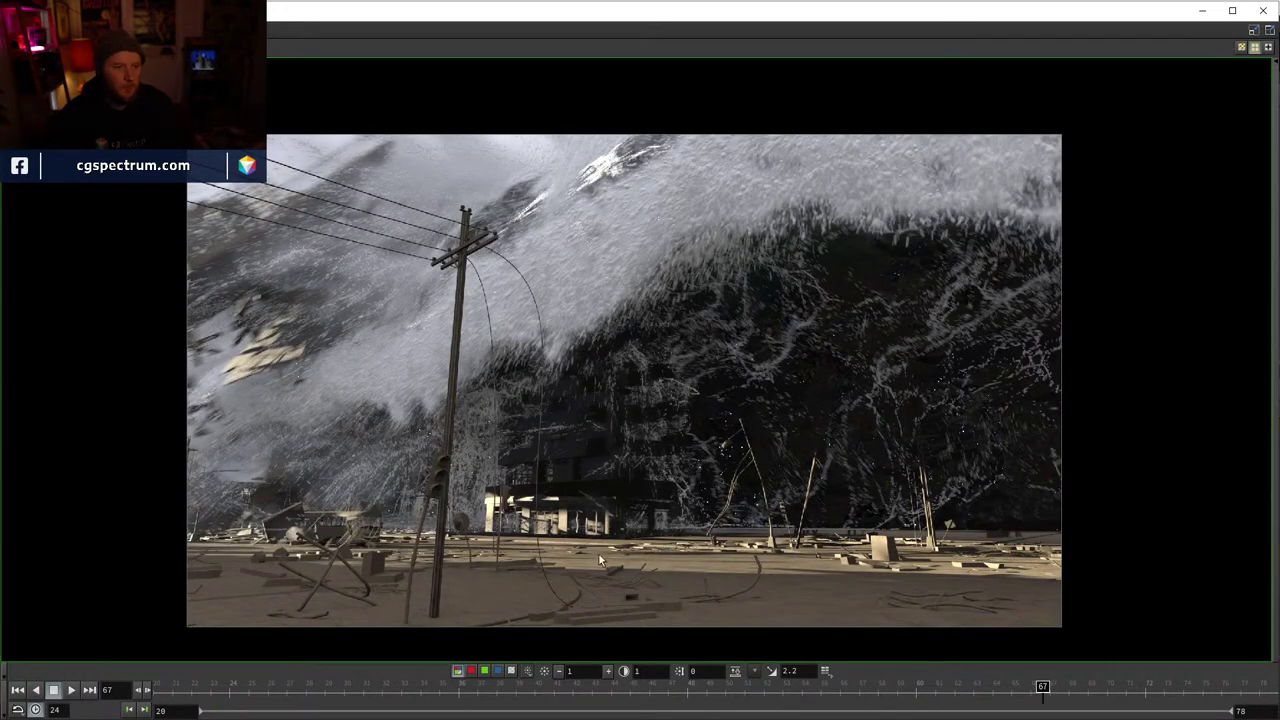
pyautogui.moveTo(930, 688); pyautogui.dragTo(446, 688)
pyautogui.moveTo(451, 593)
pyautogui.mouseDown()
pyautogui.moveTo(606, 585)
pyautogui.moveTo(421, 575)
pyautogui.moveTo(755, 603)
pyautogui.moveTo(614, 610)
pyautogui.moveTo(832, 618)
pyautogui.moveTo(1143, 597)
pyautogui.moveTo(737, 631)
pyautogui.moveTo(814, 637)
pyautogui.mouseUp()
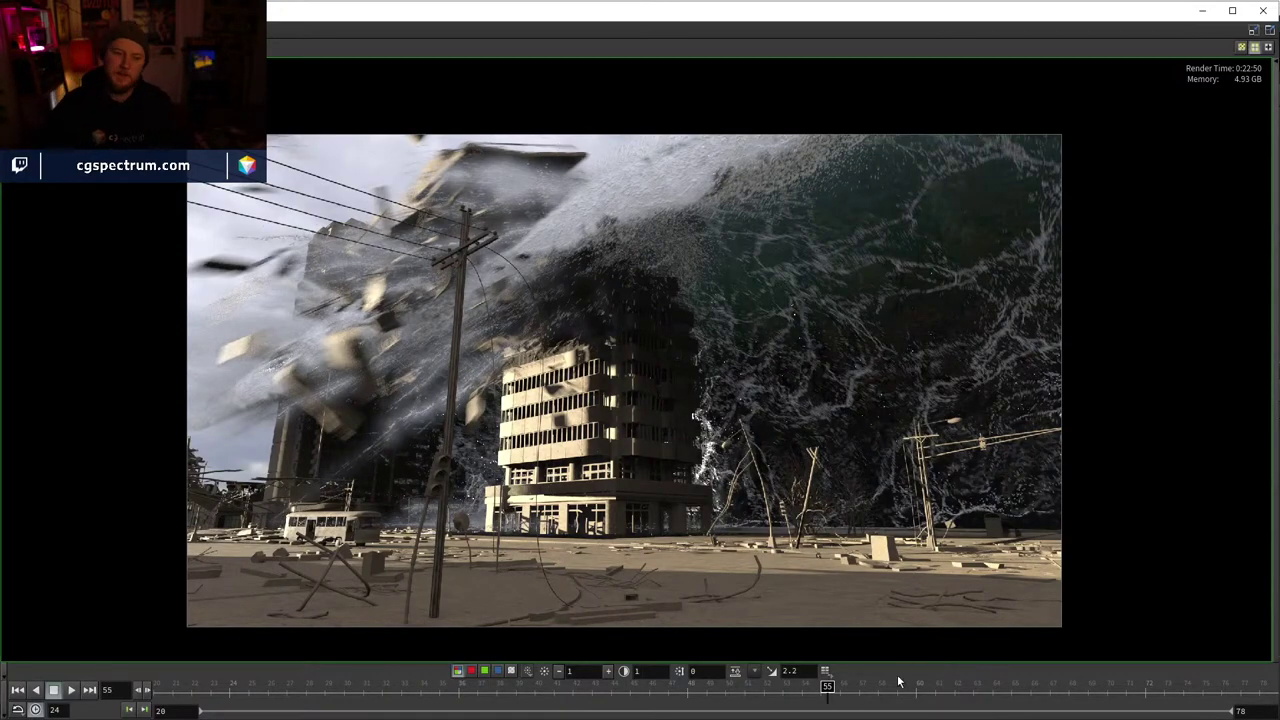
pyautogui.moveTo(898, 682); pyautogui.dragTo(674, 617)
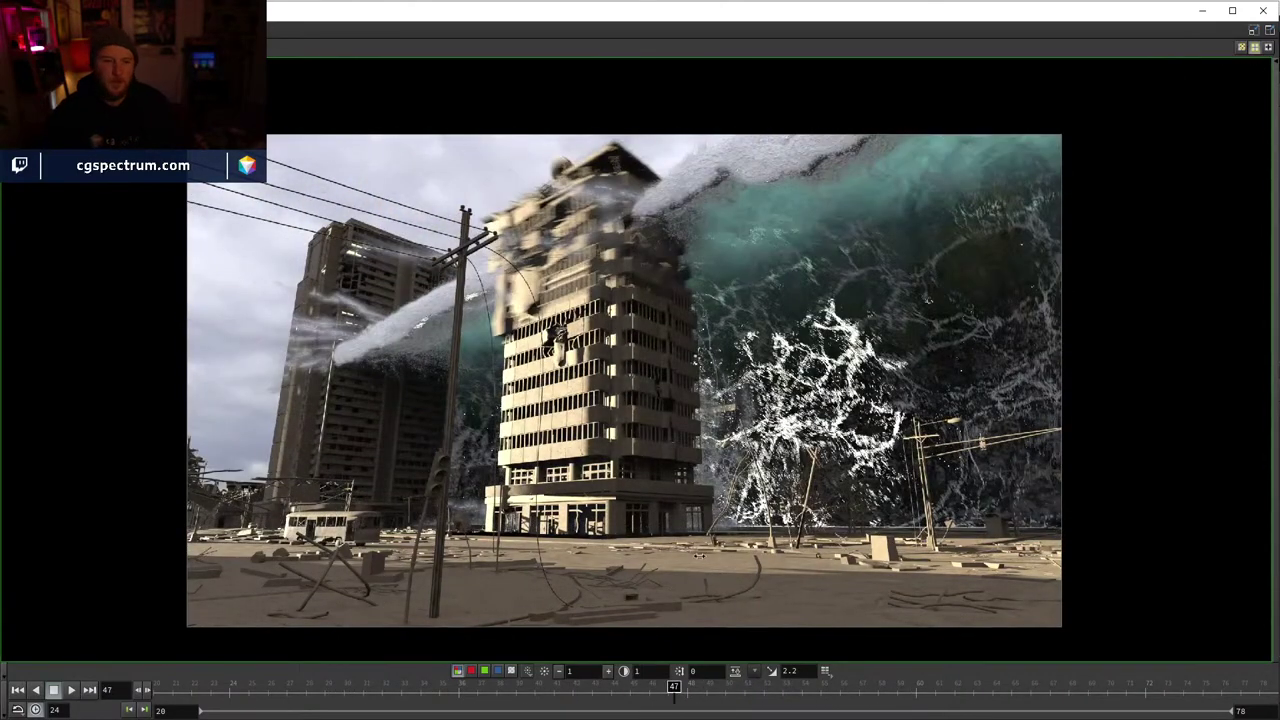
pyautogui.moveTo(782, 652); pyautogui.dragTo(614, 610)
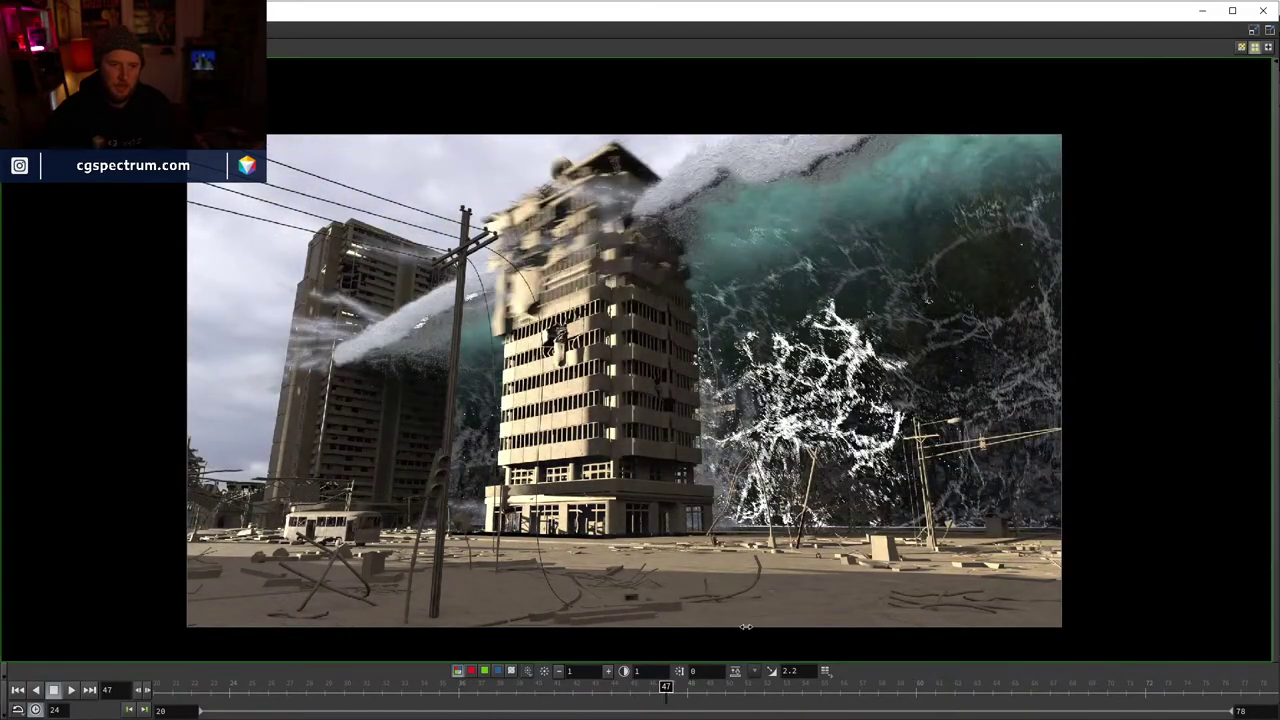
pyautogui.moveTo(692, 695); pyautogui.dragTo(703, 608)
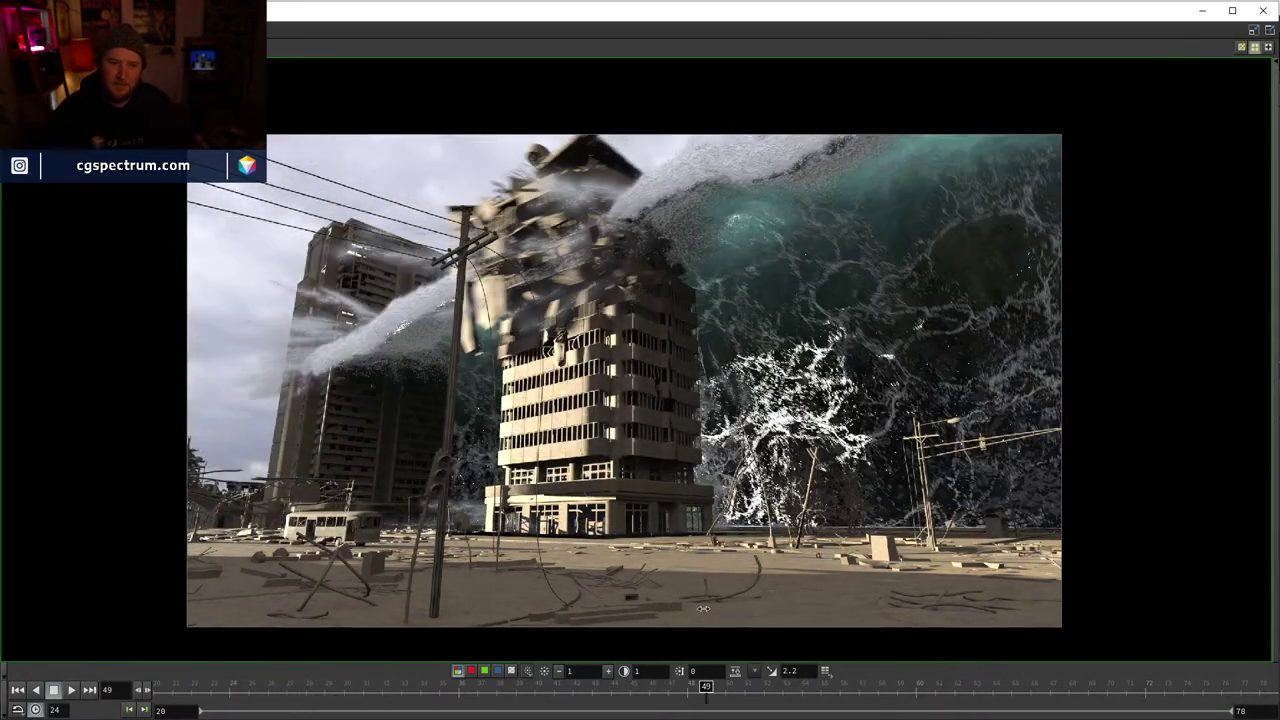
pyautogui.moveTo(677, 686); pyautogui.dragTo(307, 652)
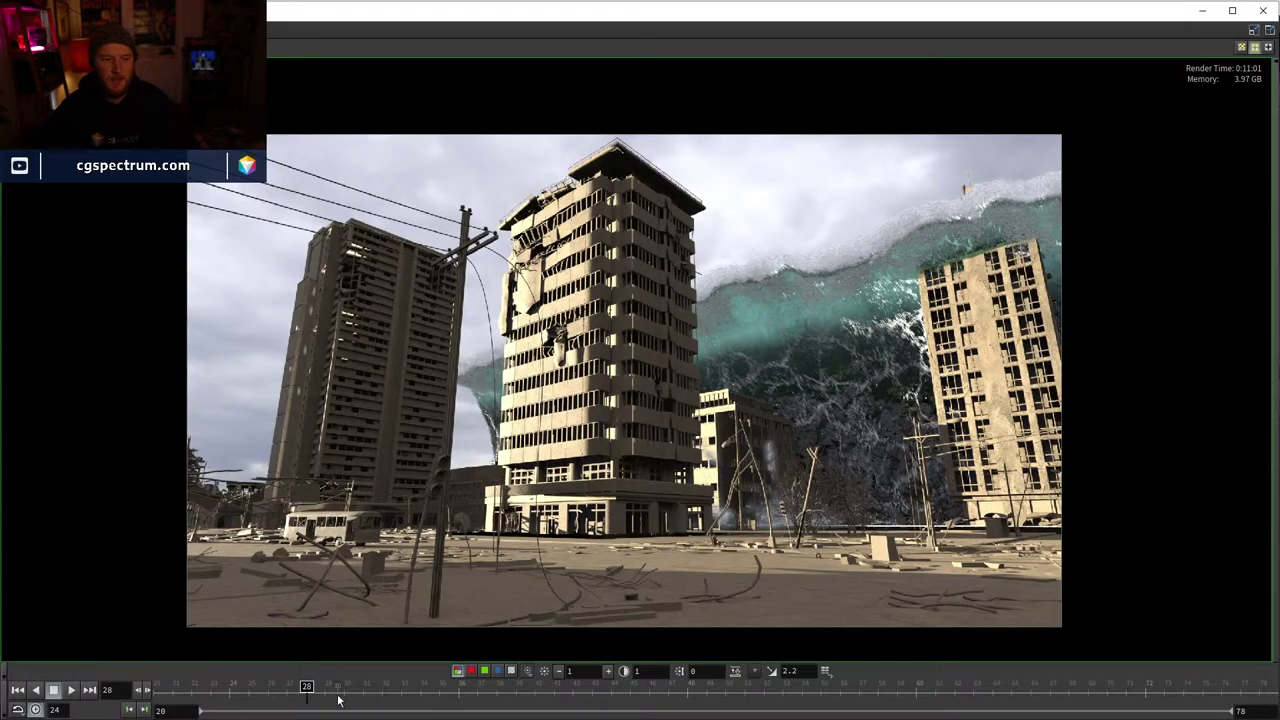
pyautogui.moveTo(338, 700); pyautogui.dragTo(549, 637)
pyautogui.moveTo(365, 628); pyautogui.dragTo(557, 657)
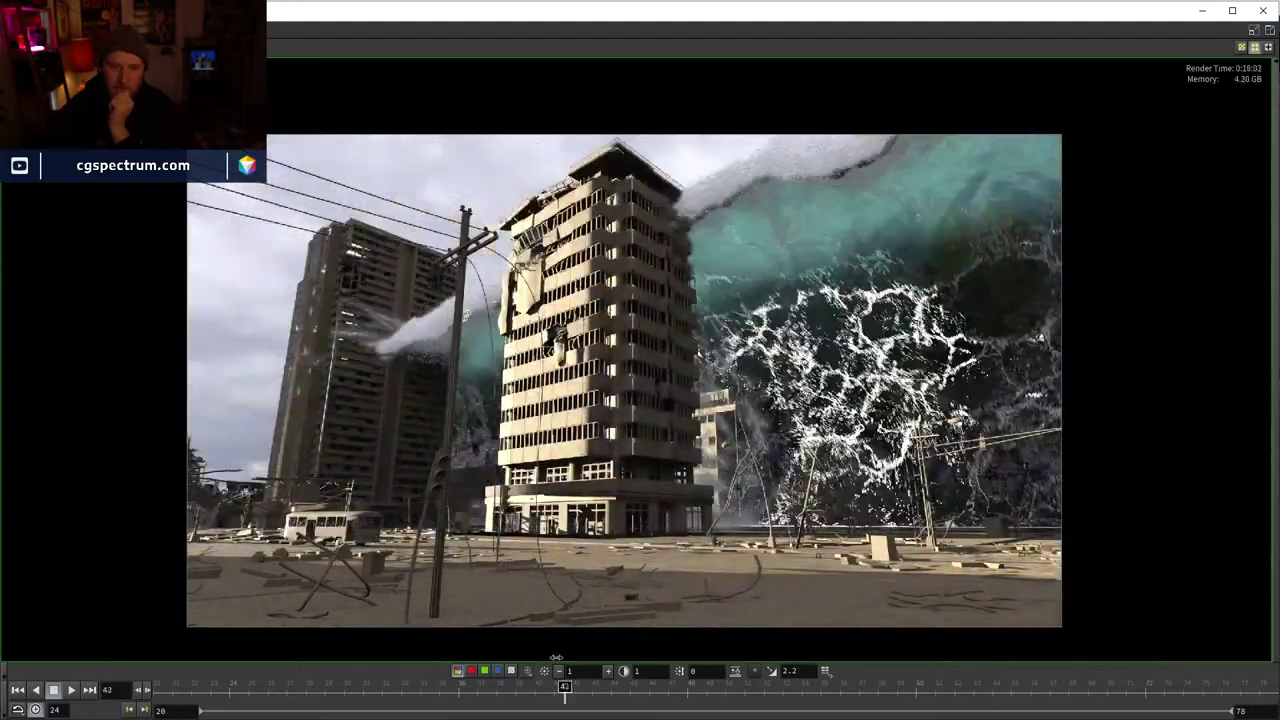
pyautogui.moveTo(392, 626); pyautogui.dragTo(565, 632)
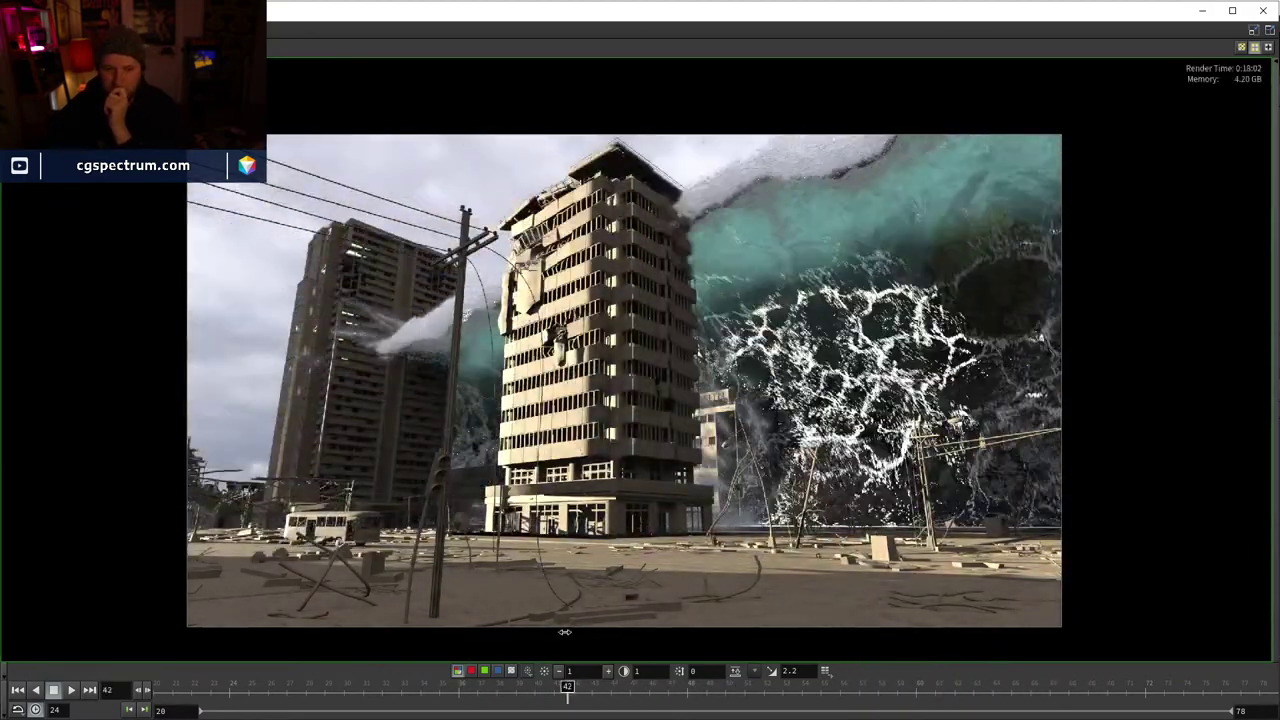
# - Inside WAVE_BASE, inspect the white foam close up from a low side view
pyautogui.click(1202, 10)
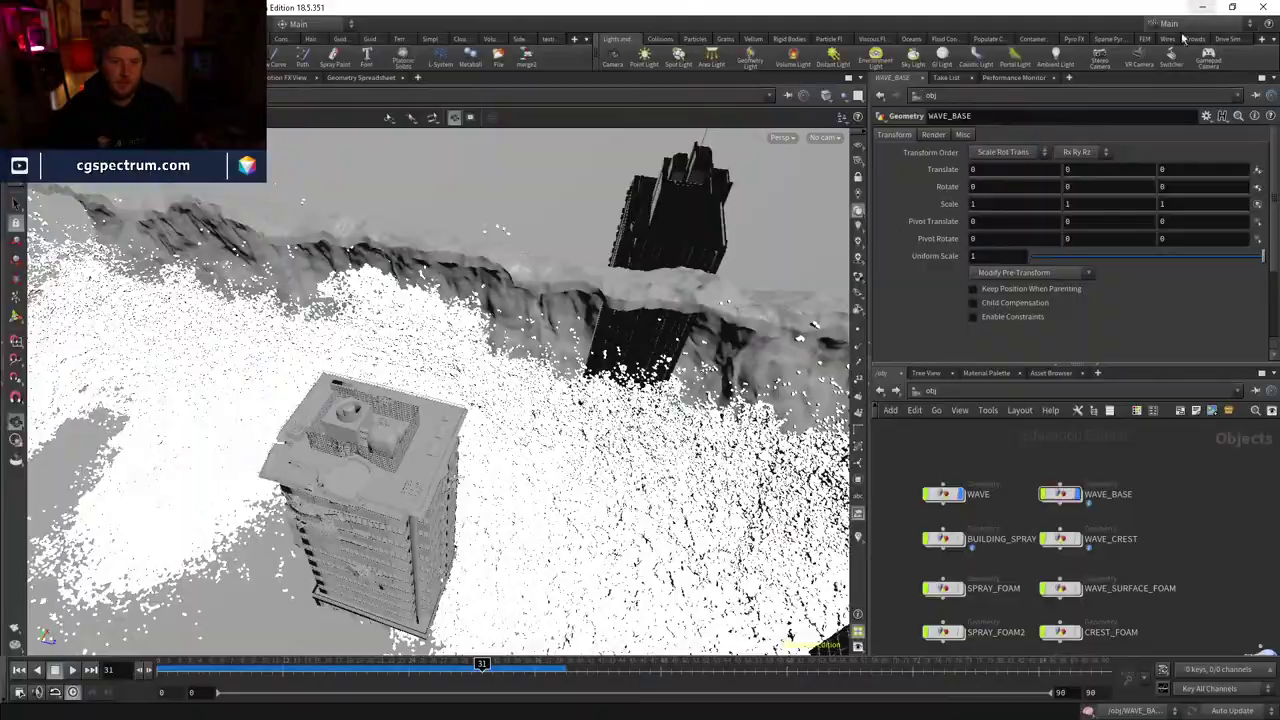
pyautogui.moveTo(484, 498)
pyautogui.mouseDown()
pyautogui.moveTo(123, 514)
pyautogui.moveTo(200, 580)
pyautogui.moveTo(331, 627)
pyautogui.moveTo(430, 617)
pyautogui.moveTo(588, 488)
pyautogui.moveTo(334, 603)
pyautogui.moveTo(487, 597)
pyautogui.moveTo(490, 555)
pyautogui.mouseUp()
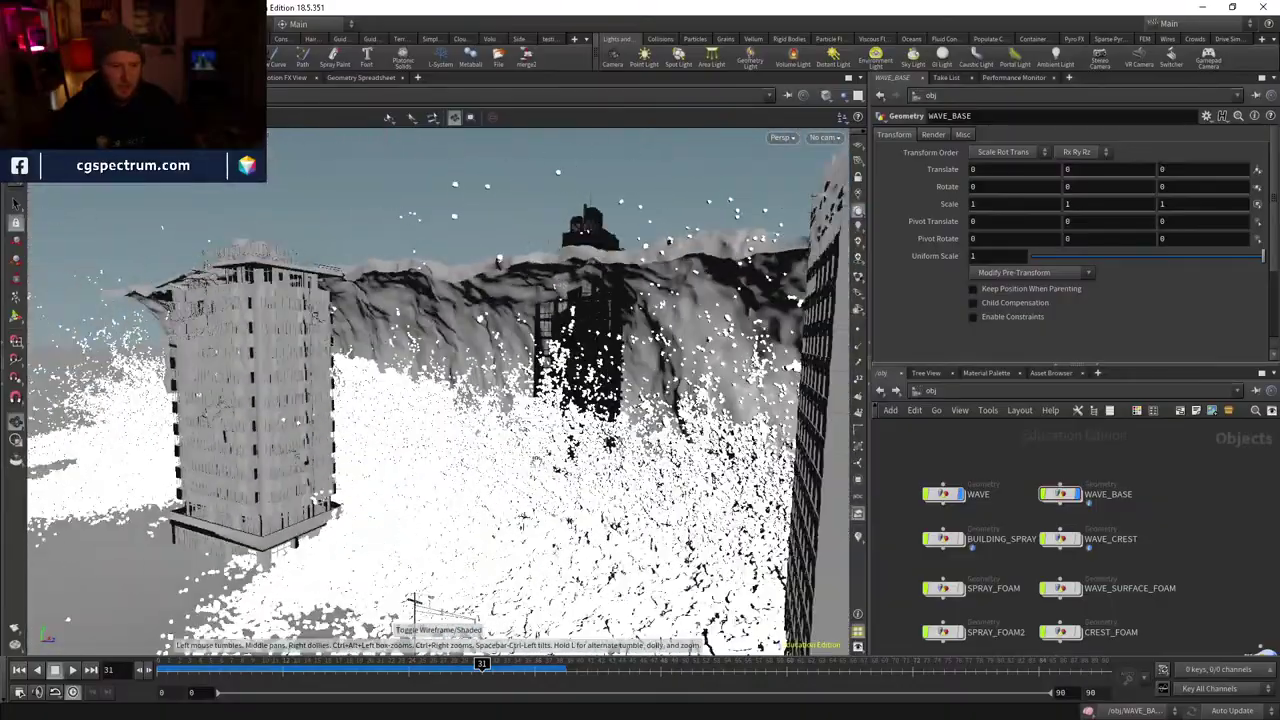
pyautogui.doubleClick(1060, 494)
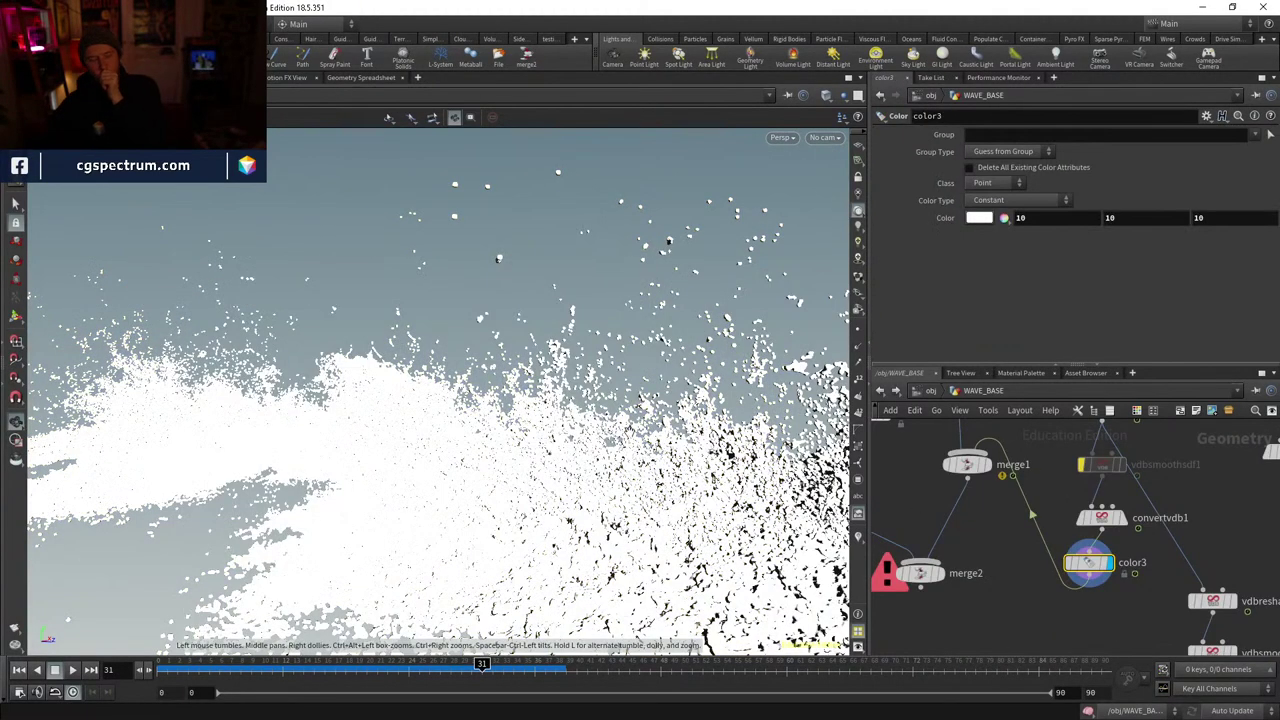
pyautogui.moveTo(498, 258); pyautogui.dragTo(473, 438)
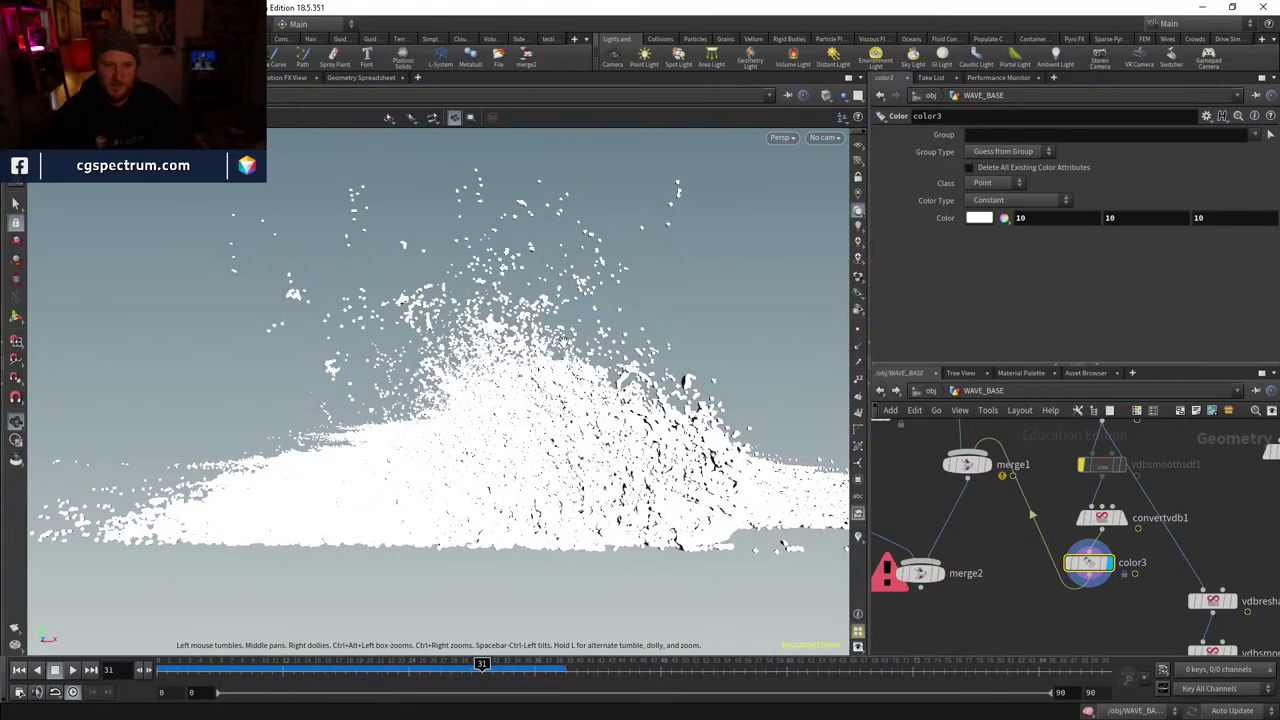
pyautogui.moveTo(506, 370); pyautogui.dragTo(640, 385, button='right')
pyautogui.click(930, 390)
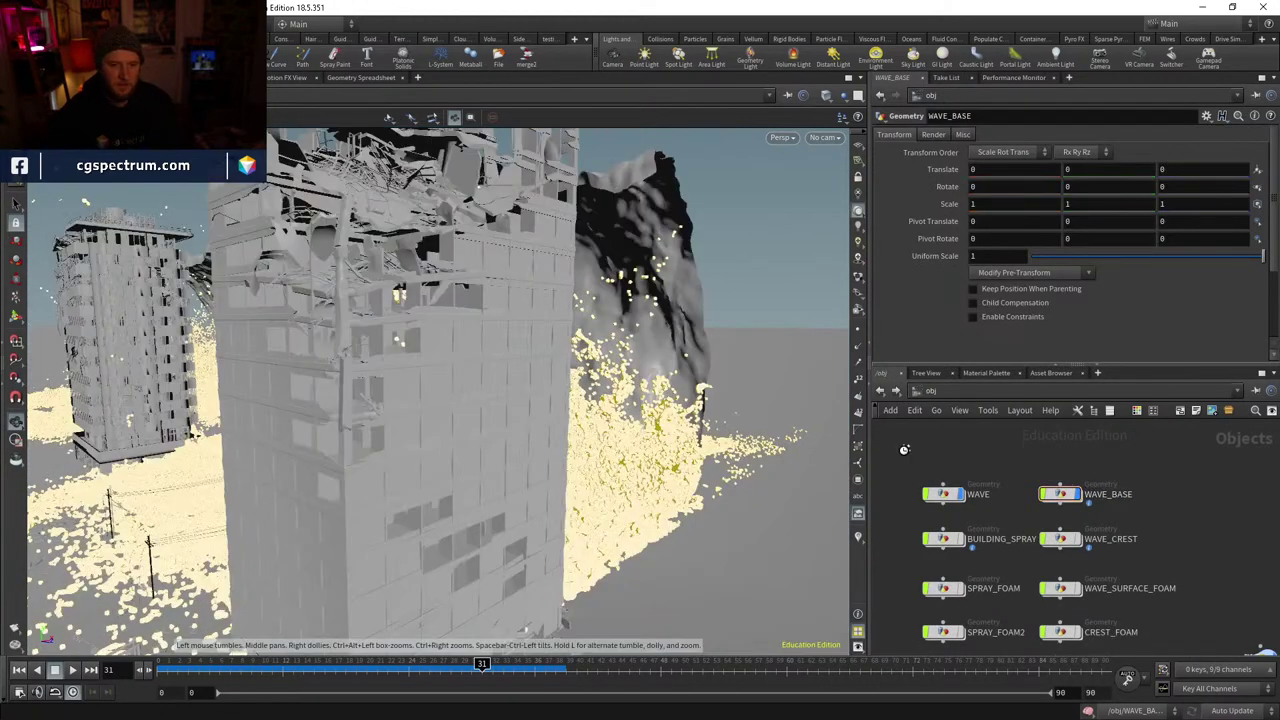
# - Back at /obj, view through cam5, toggle wireframe, and re-enter WAVE_BASE
pyautogui.moveTo(500, 400); pyautogui.dragTo(143, 222)
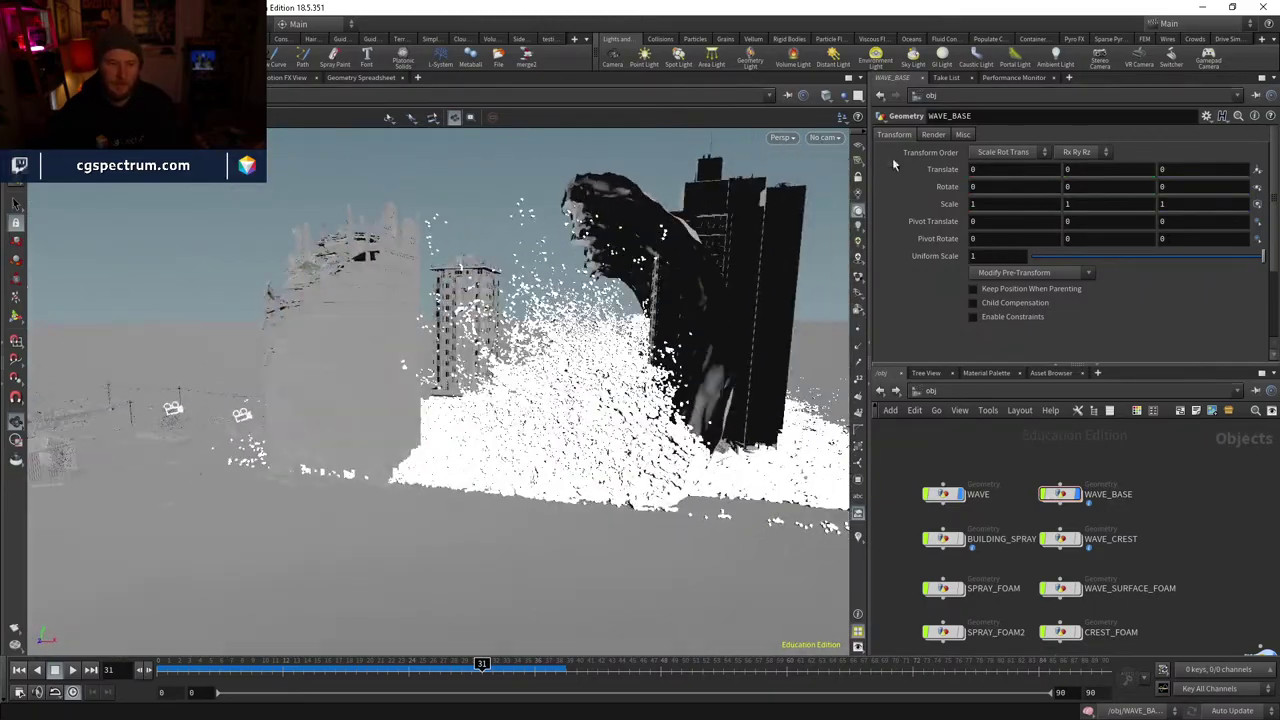
pyautogui.click(825, 137)
pyautogui.click(834, 253)
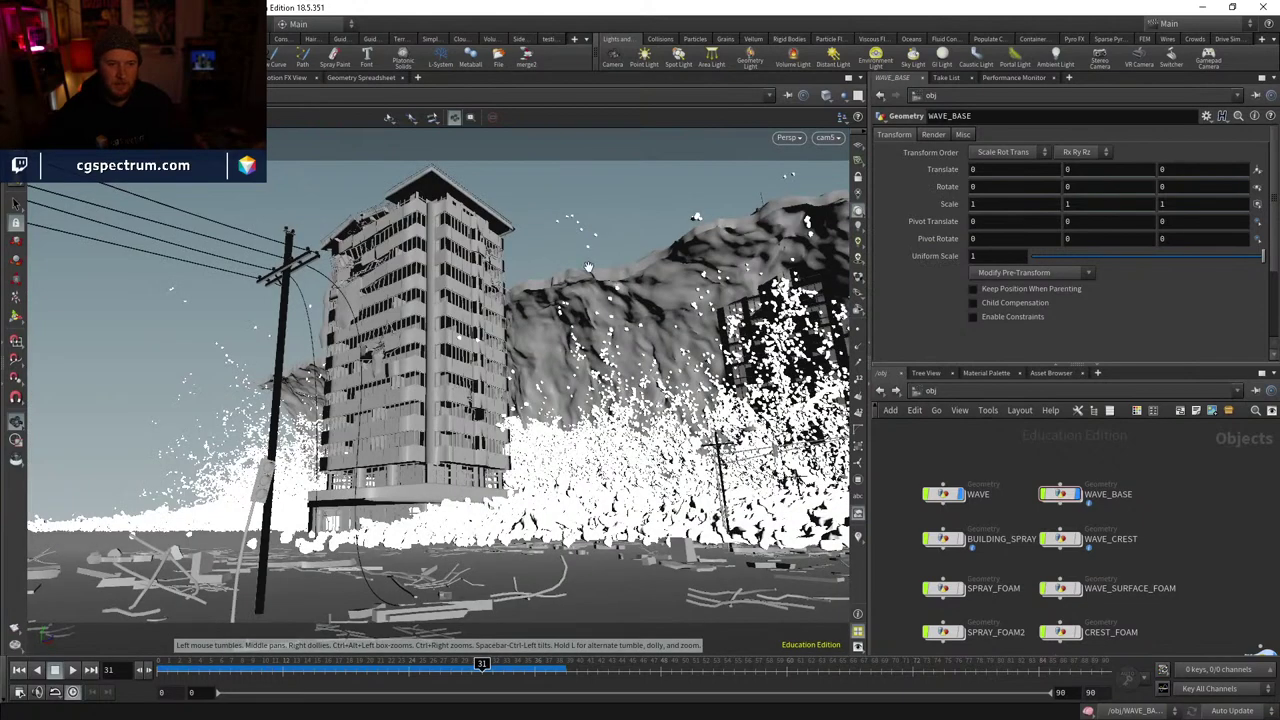
pyautogui.press('w')
pyautogui.press('w')
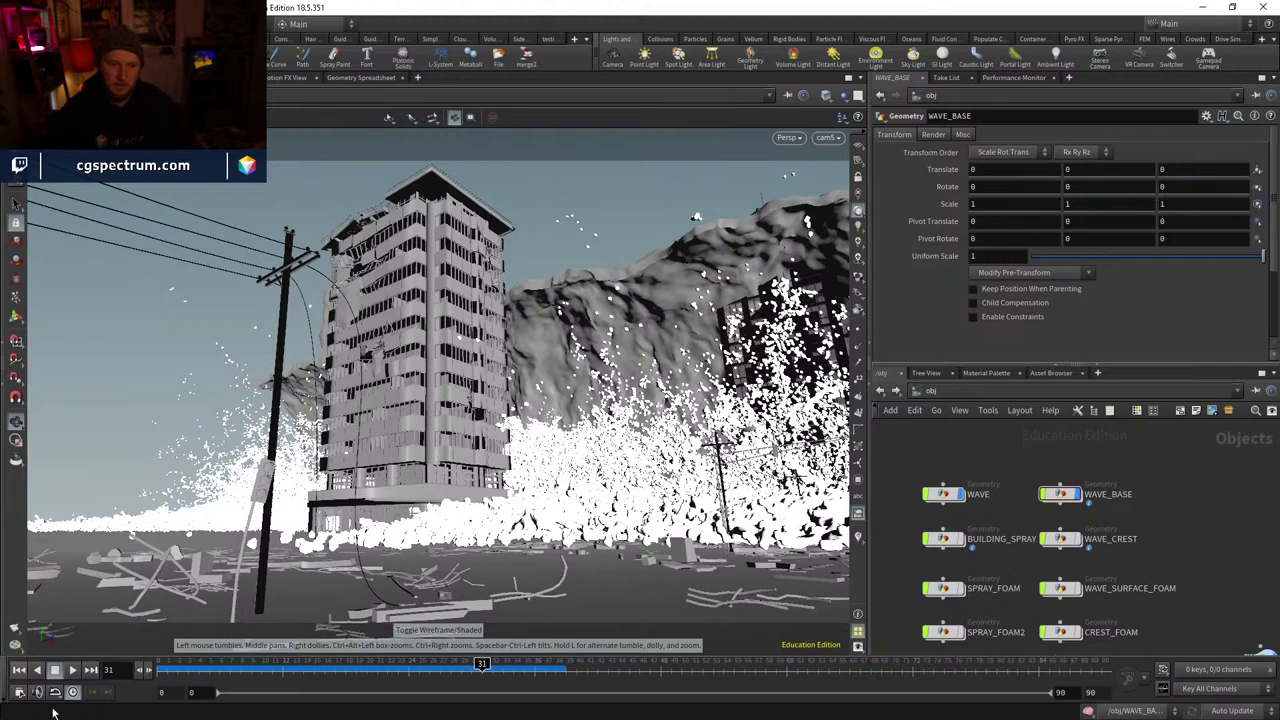
pyautogui.press('i')
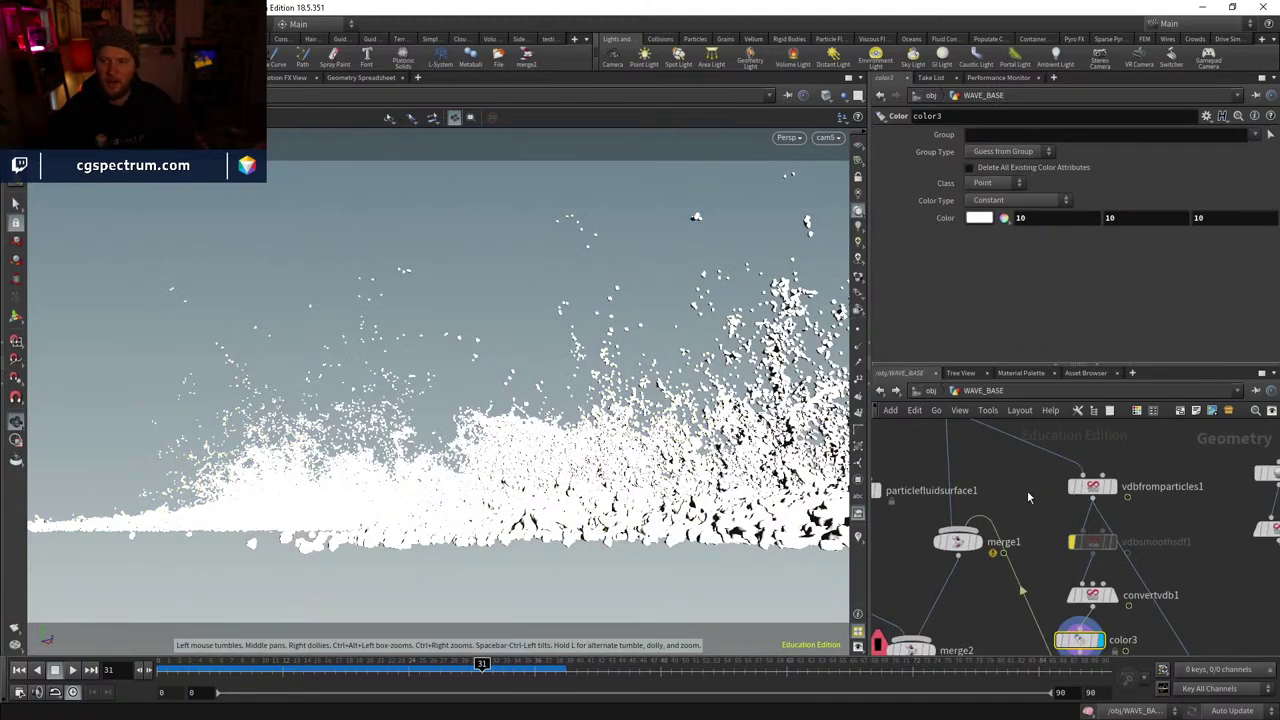
# - Frame the upper WAVE_BASE network and move merge1 down level with color3
pyautogui.moveTo(995, 490); pyautogui.dragTo(978, 581, button='middle')
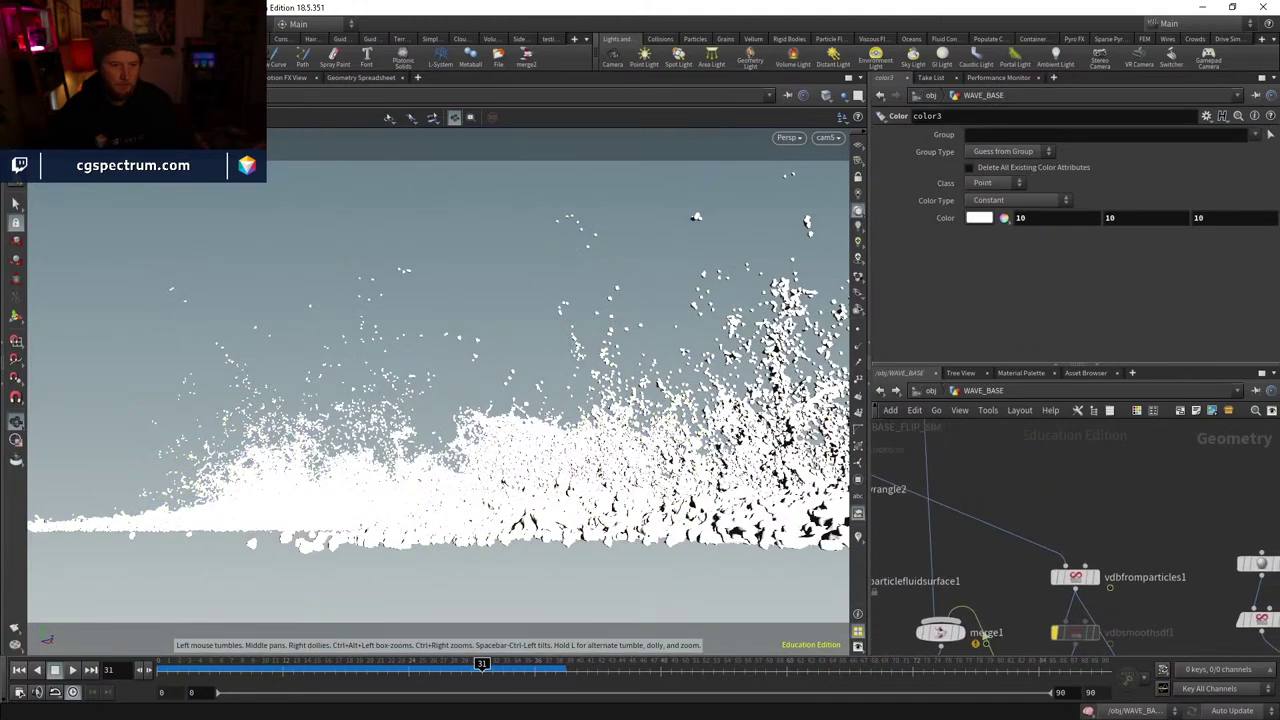
pyautogui.moveTo(696, 216); pyautogui.dragTo(800, 303)
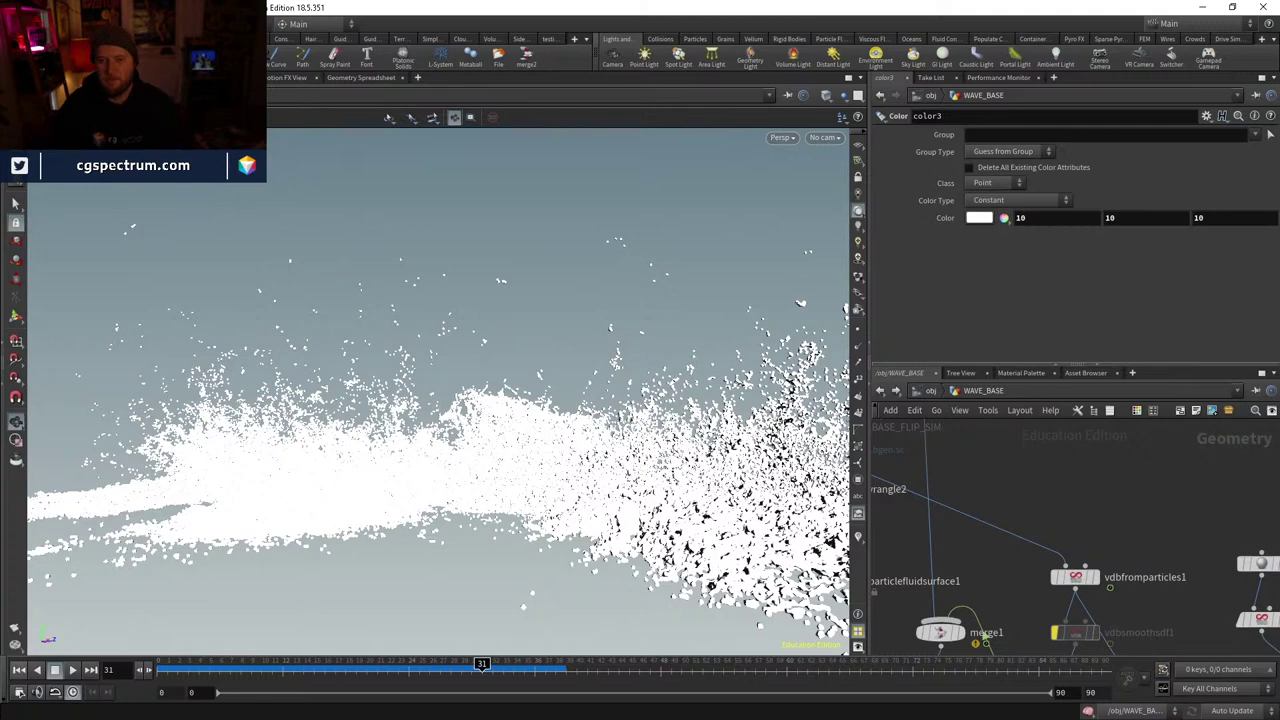
pyautogui.scroll(-5, 1156, 515)
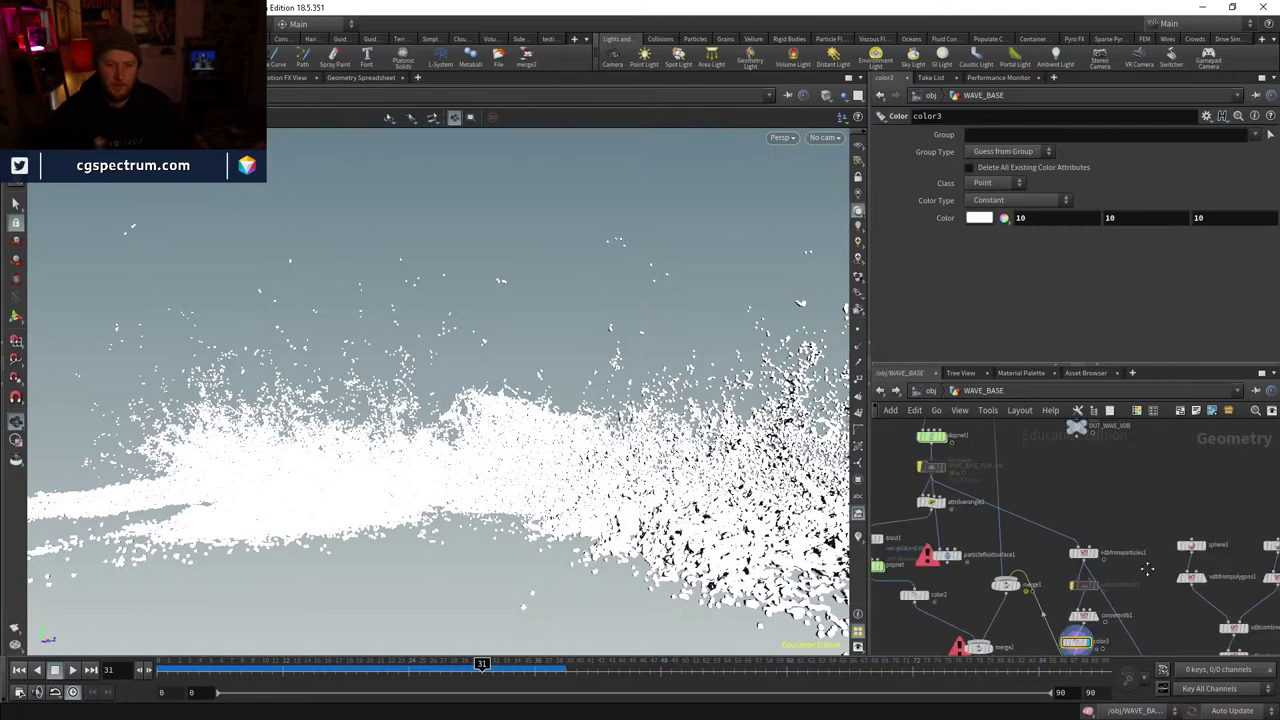
pyautogui.scroll(3, 985, 500)
pyautogui.moveTo(1006, 606); pyautogui.dragTo(1029, 571, button='middle')
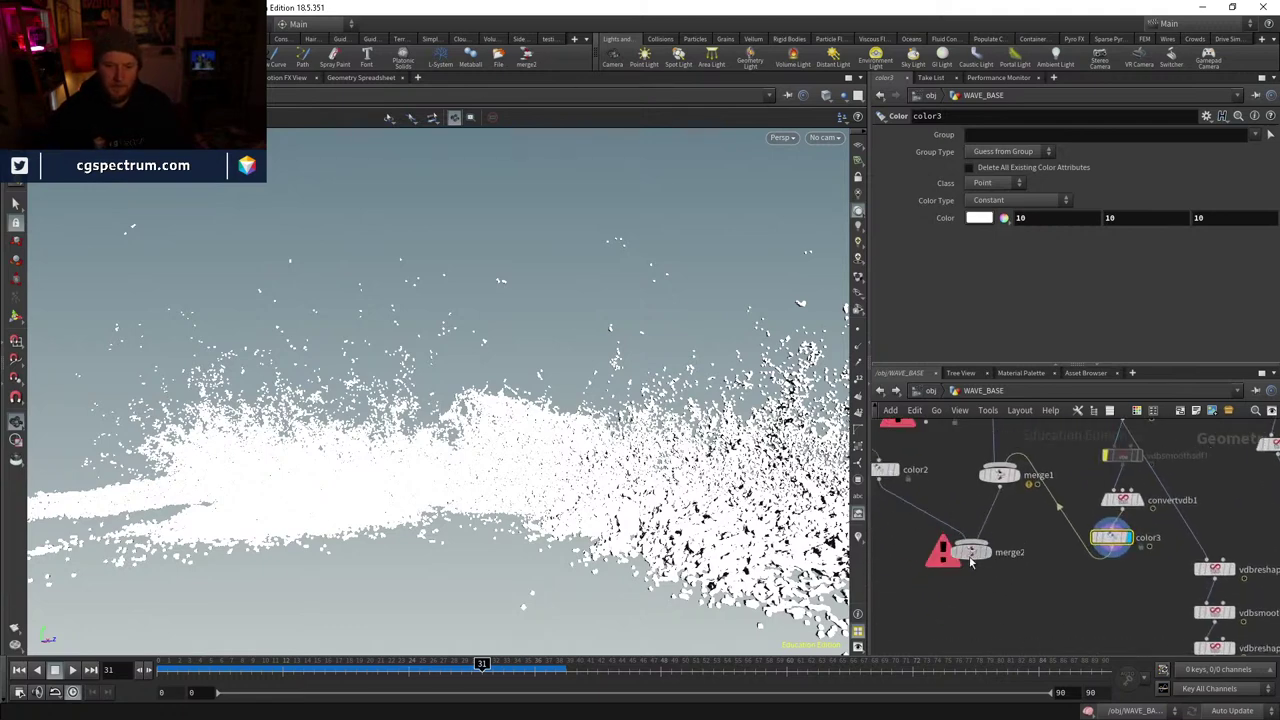
pyautogui.moveTo(999, 479); pyautogui.dragTo(1002, 545)
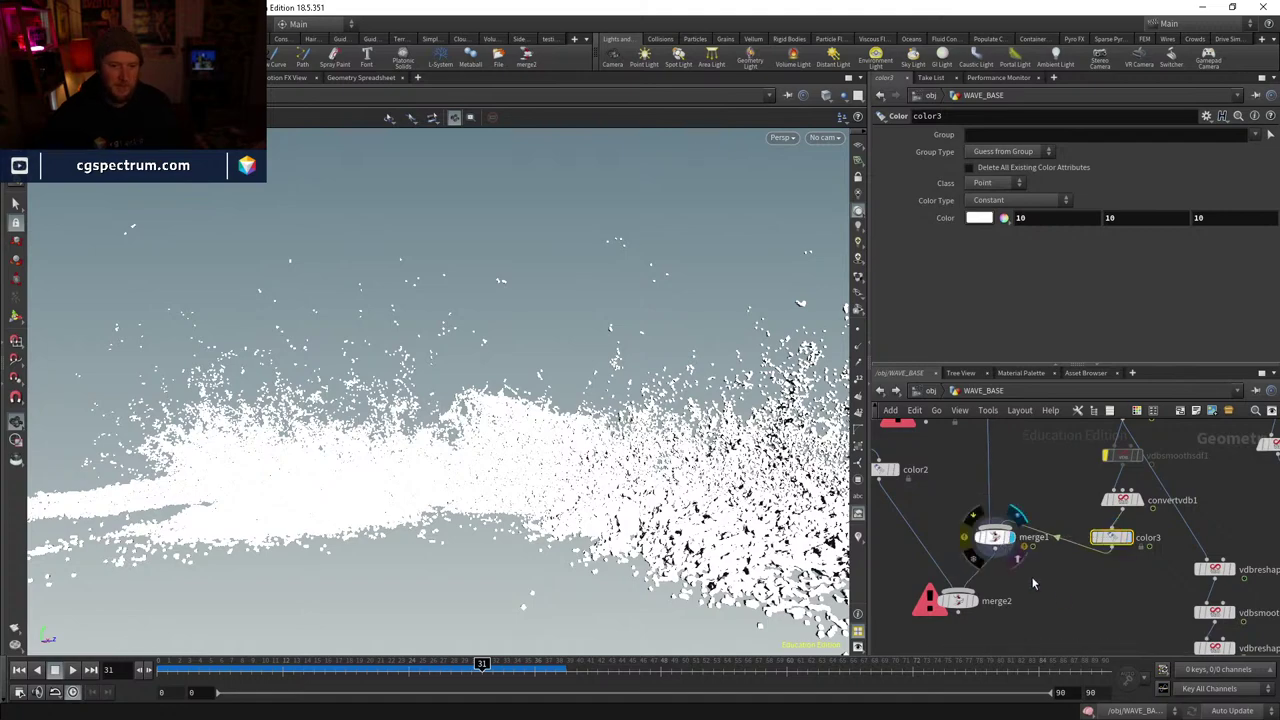
# - Display merge1 and view the merged wave and spray in wireframe through cam5
pyautogui.click(1003, 537)
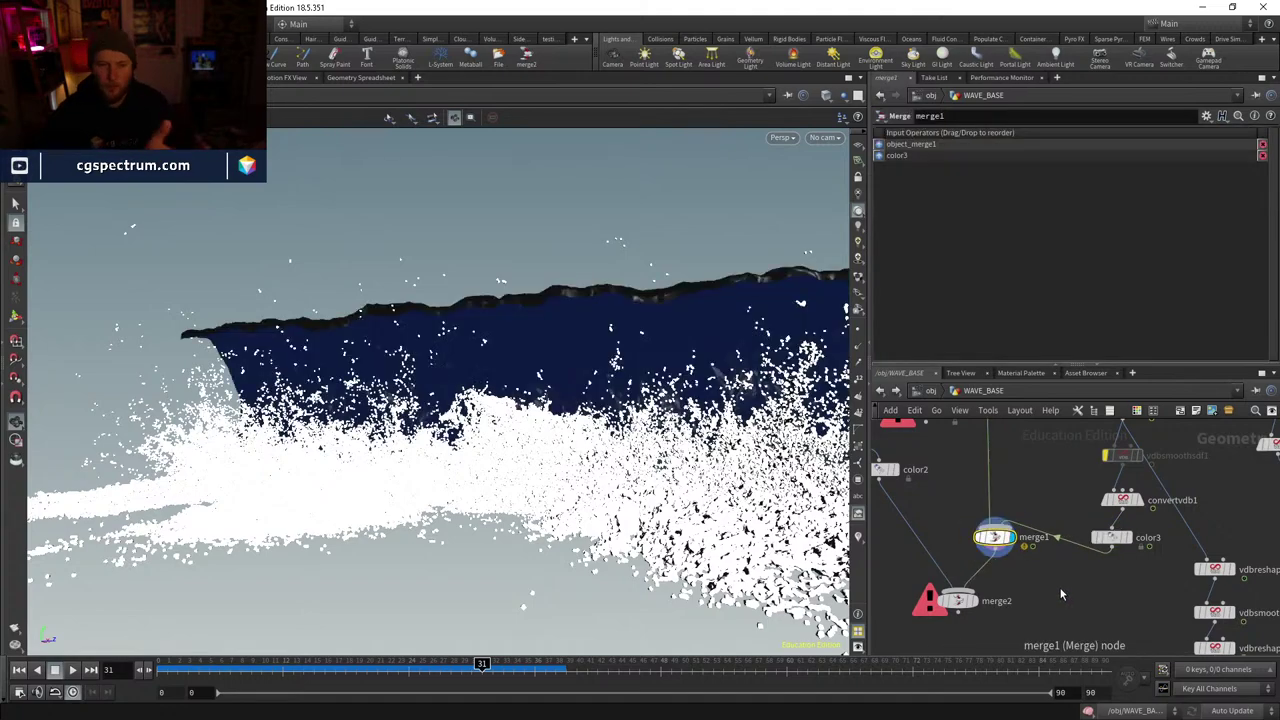
pyautogui.moveTo(800, 302)
pyautogui.mouseDown()
pyautogui.moveTo(210, 455)
pyautogui.moveTo(650, 410)
pyautogui.moveTo(541, 622)
pyautogui.moveTo(500, 590)
pyautogui.moveTo(430, 600)
pyautogui.moveTo(397, 534)
pyautogui.moveTo(438, 522)
pyautogui.moveTo(596, 563)
pyautogui.moveTo(698, 570)
pyautogui.moveTo(750, 558)
pyautogui.mouseUp()
pyautogui.press('w')
pyautogui.press('w')
pyautogui.click(823, 138)
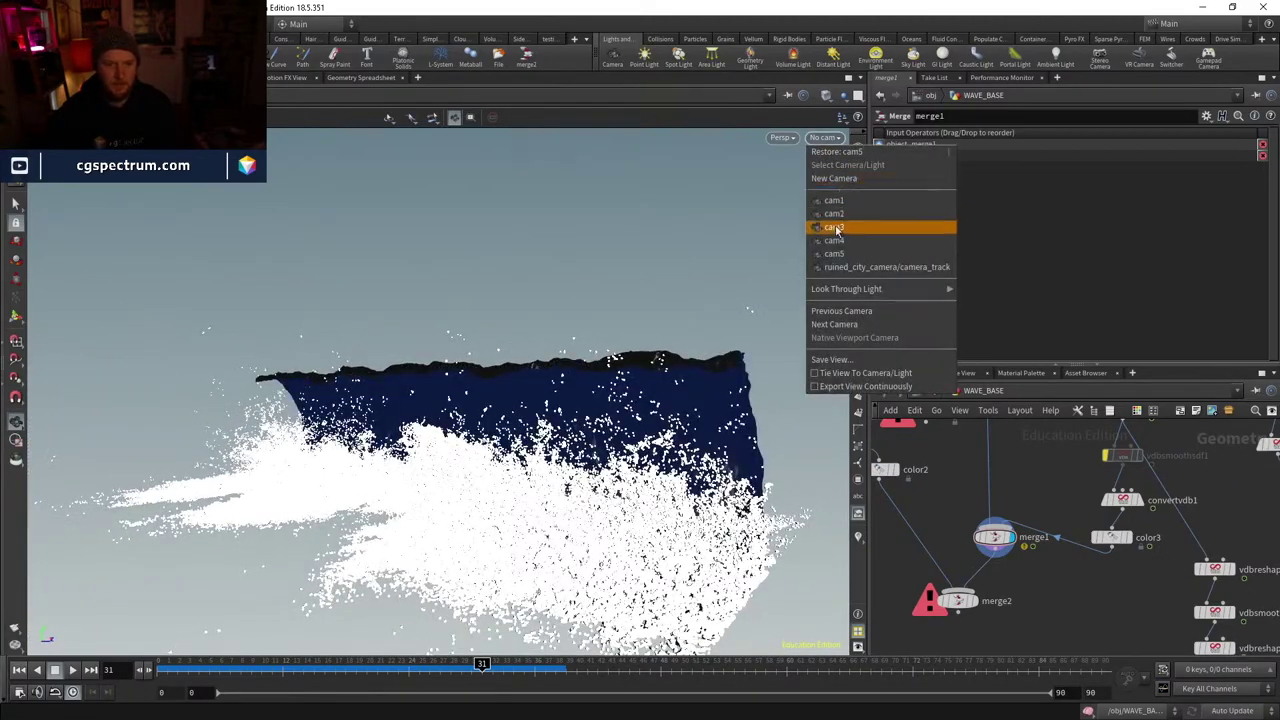
pyautogui.click(835, 255)
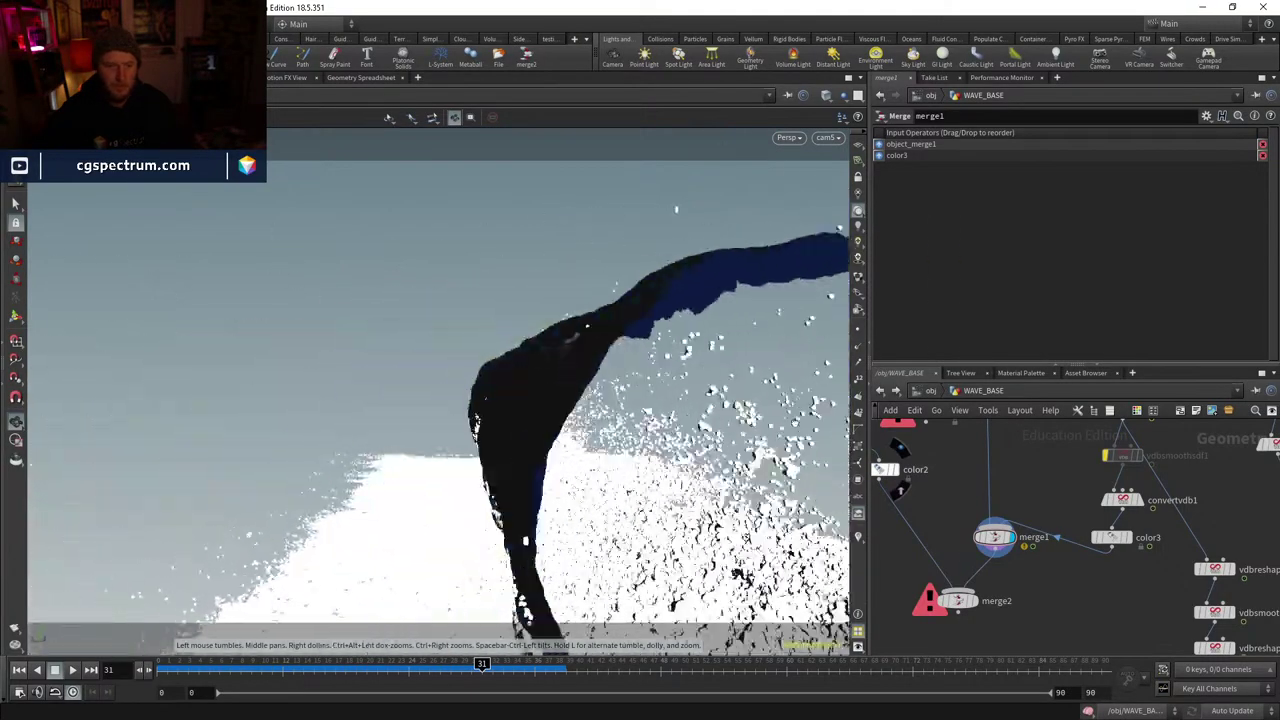
# - Orbit to oblique, edge-on, front-on and side-on views, showing the wave as wireframe
pyautogui.moveTo(390, 455); pyautogui.dragTo(454, 455)
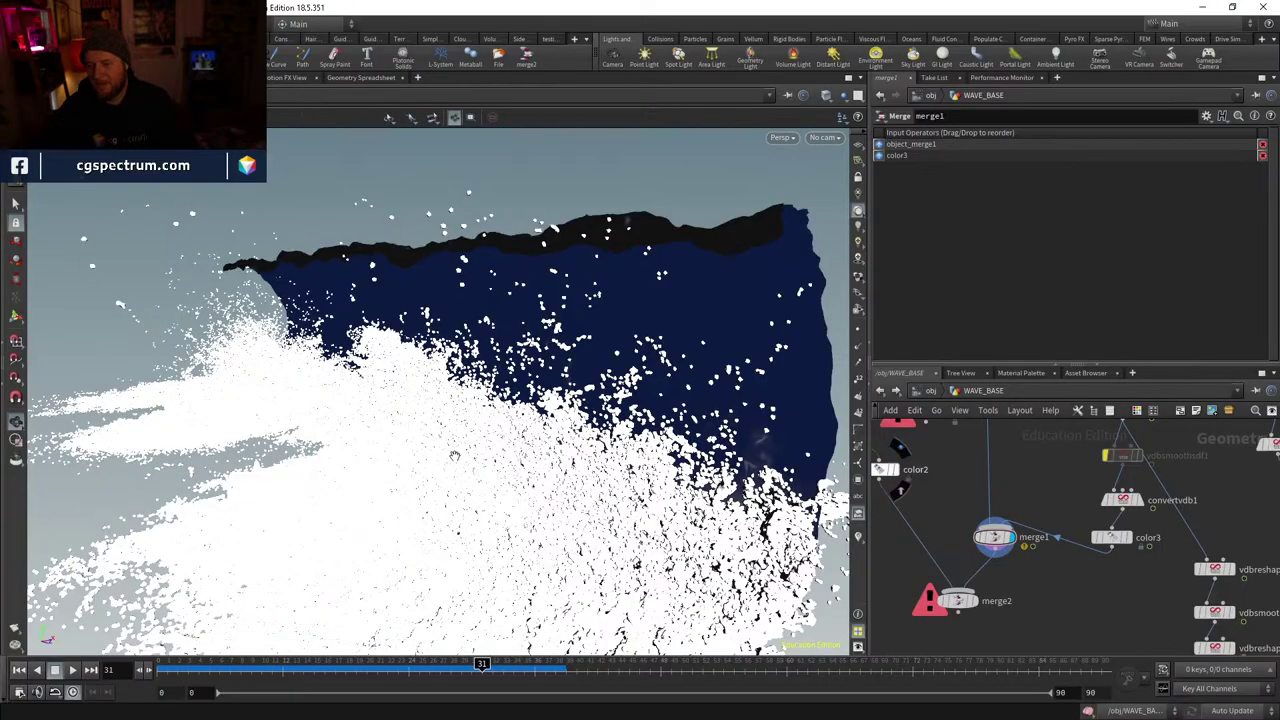
pyautogui.keyDown('alt'); pyautogui.moveTo(430, 400); pyautogui.dragTo(599, 478); pyautogui.keyUp('alt')
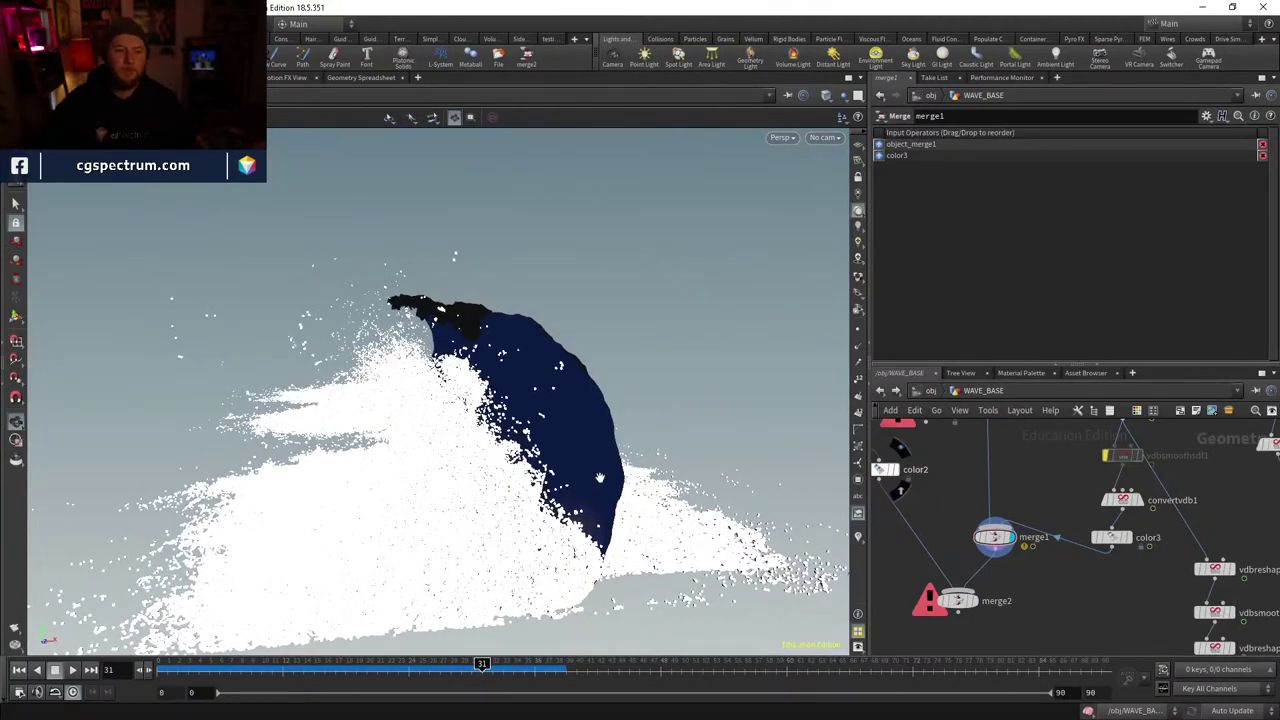
pyautogui.keyDown('alt'); pyautogui.moveTo(565, 456); pyautogui.dragTo(634, 488); pyautogui.keyUp('alt')
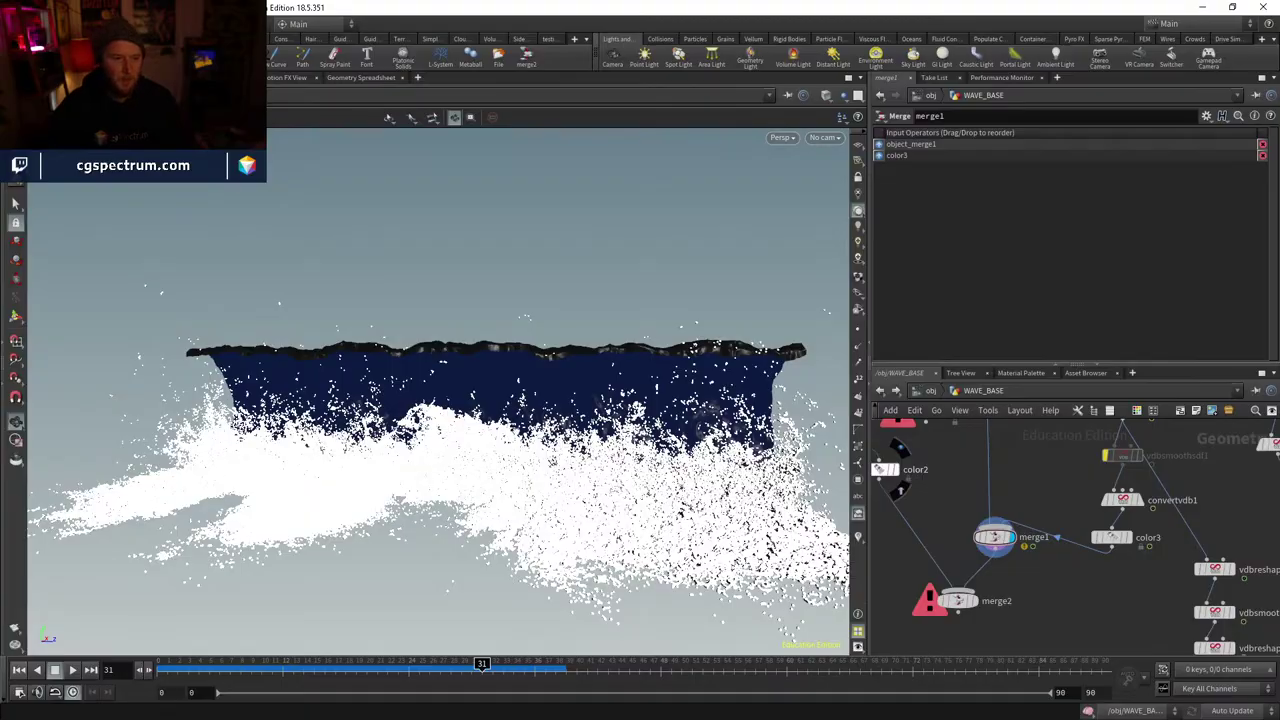
pyautogui.moveTo(516, 431)
pyautogui.keyDown('alt'); pyautogui.mouseDown()
pyautogui.moveTo(290, 440)
pyautogui.moveTo(462, 437)
pyautogui.mouseUp(); pyautogui.keyUp('alt')
pyautogui.press('w')
pyautogui.press('w')
pyautogui.press('w')
pyautogui.keyDown('alt'); pyautogui.moveTo(500, 478); pyautogui.dragTo(528, 470); pyautogui.keyUp('alt')
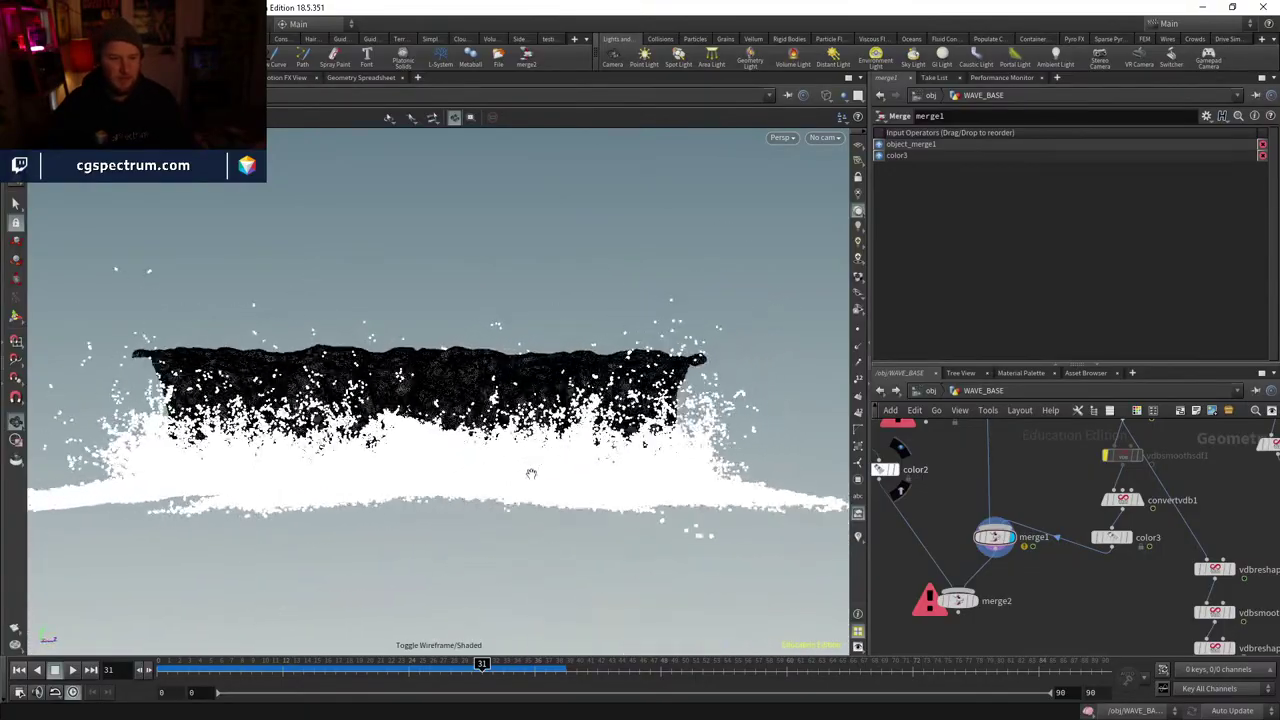
pyautogui.scroll(3, 535, 430)
pyautogui.keyDown('alt'); pyautogui.moveTo(470, 430); pyautogui.dragTo(520, 462); pyautogui.keyUp('alt')
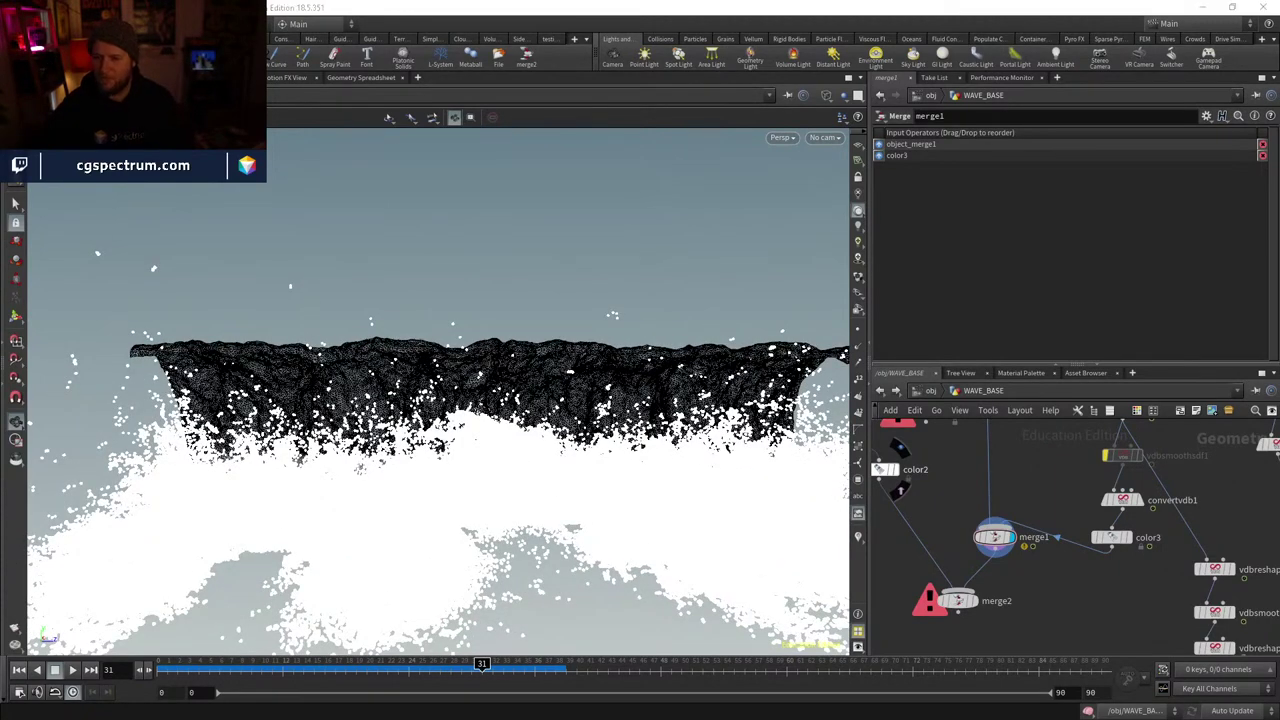
pyautogui.hotkey('alt', 'Tab')
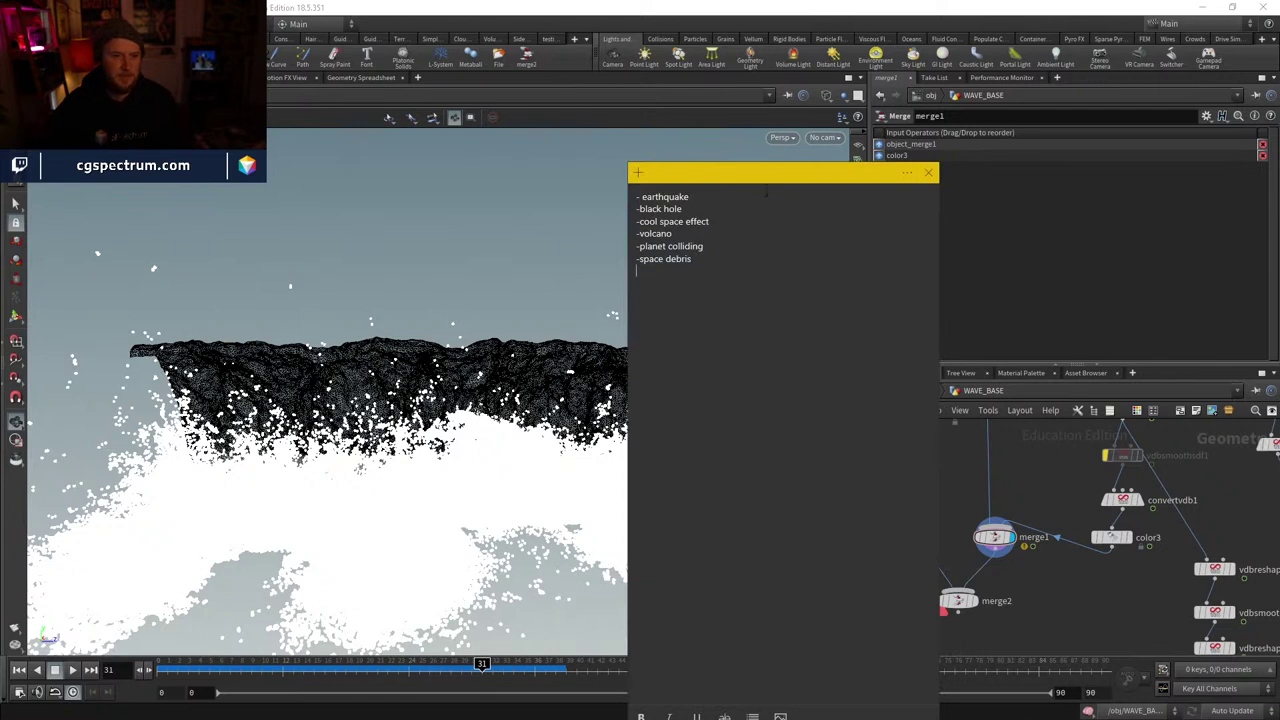
pyautogui.moveTo(769, 179); pyautogui.dragTo(754, 171)
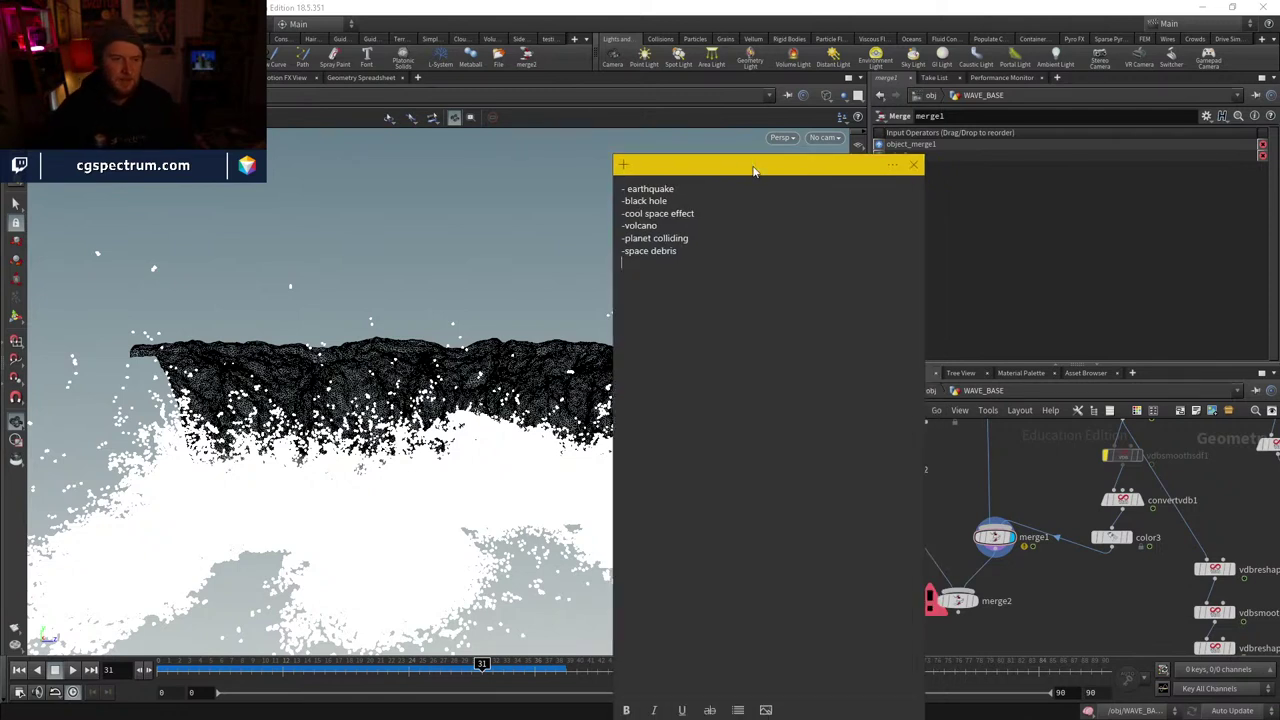
pyautogui.moveTo(752, 172); pyautogui.dragTo(1200, 182)
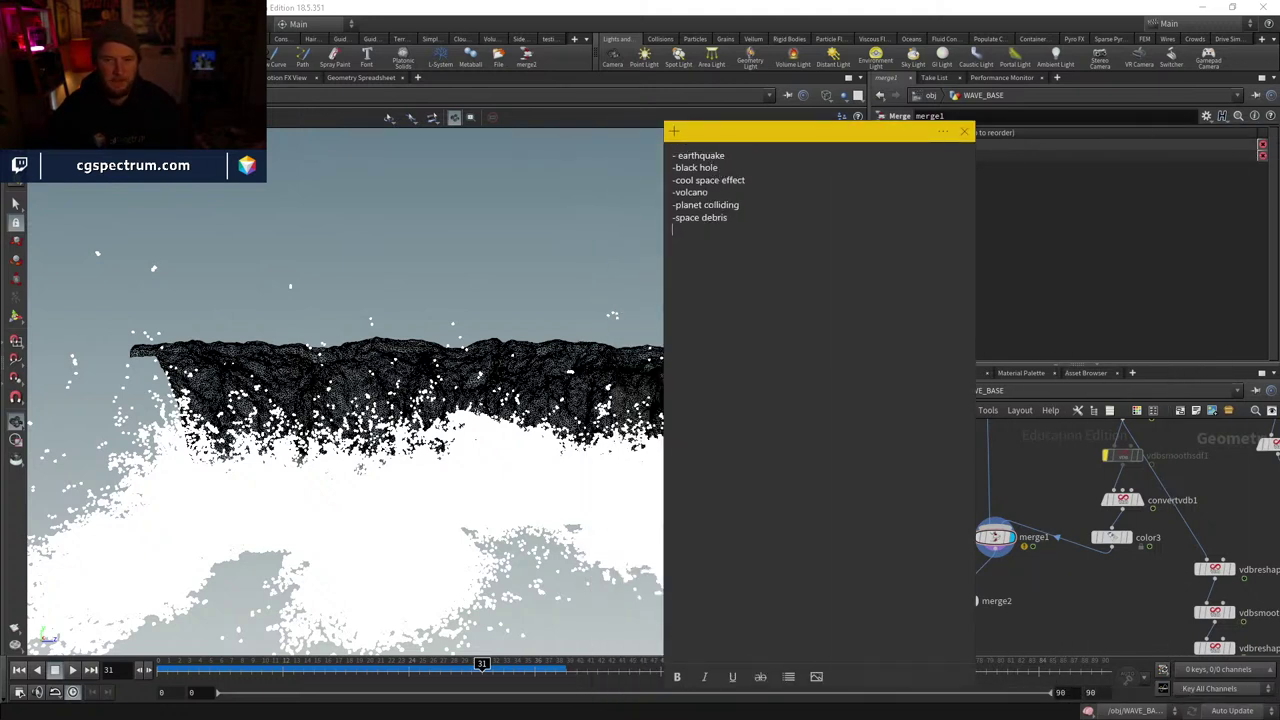
pyautogui.hotkey('alt', 'Tab')
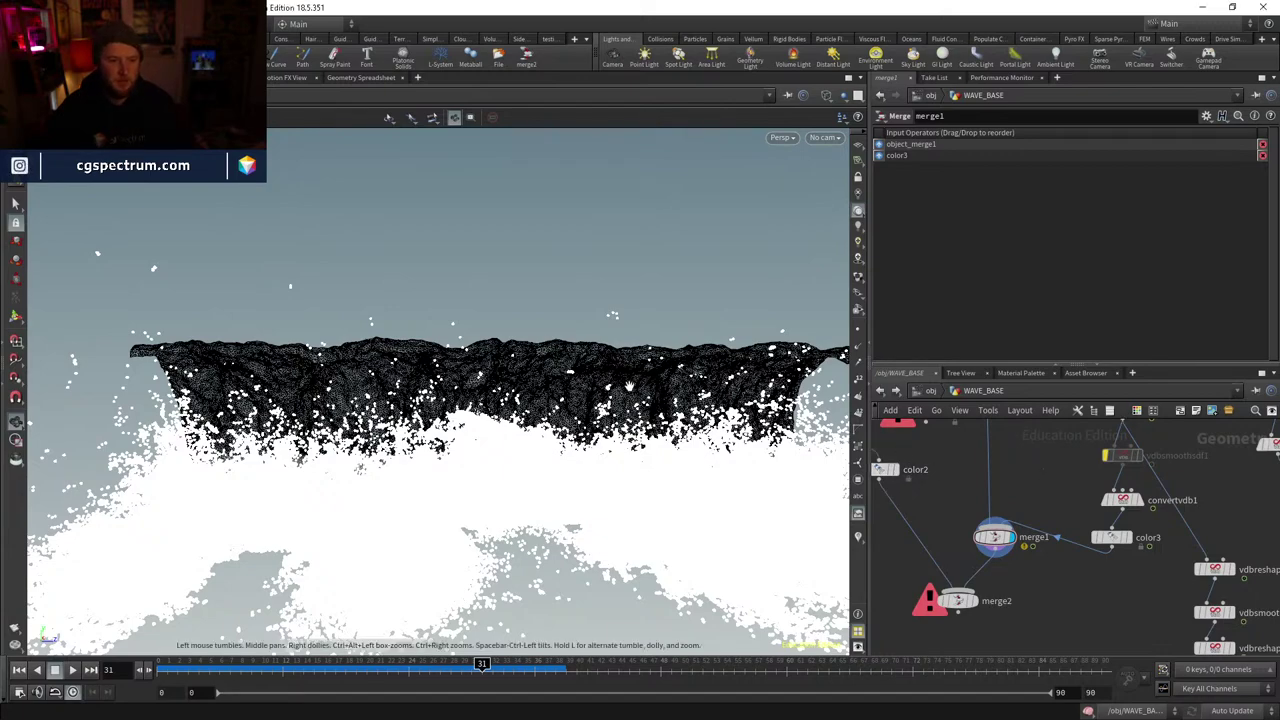
# - Orbit to angled and frontal views of the wave and spray wall, toggling wireframe and shaded display
pyautogui.moveTo(628, 386)
pyautogui.mouseDown()
pyautogui.moveTo(480, 390)
pyautogui.moveTo(520, 400)
pyautogui.moveTo(272, 426)
pyautogui.moveTo(80, 505)
pyautogui.moveTo(290, 588)
pyautogui.moveTo(345, 530)
pyautogui.moveTo(270, 518)
pyautogui.mouseUp()
pyautogui.press('w')
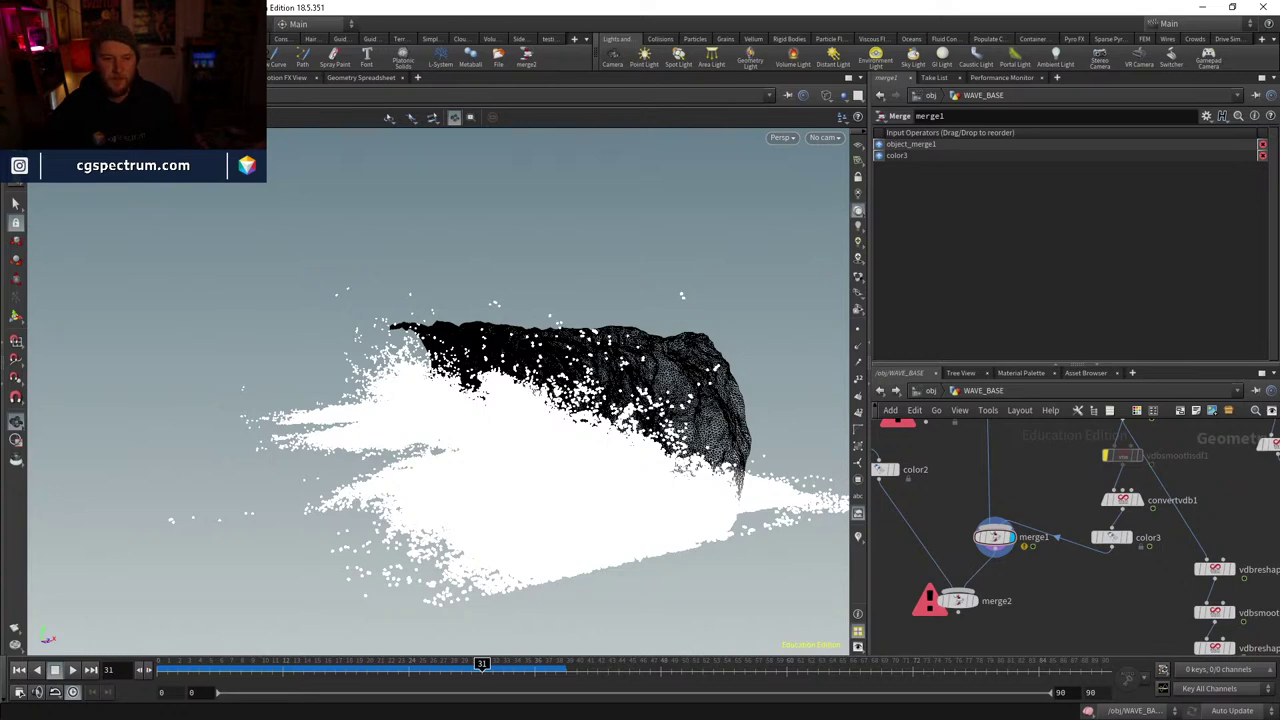
pyautogui.moveTo(500, 400); pyautogui.dragTo(440, 400)
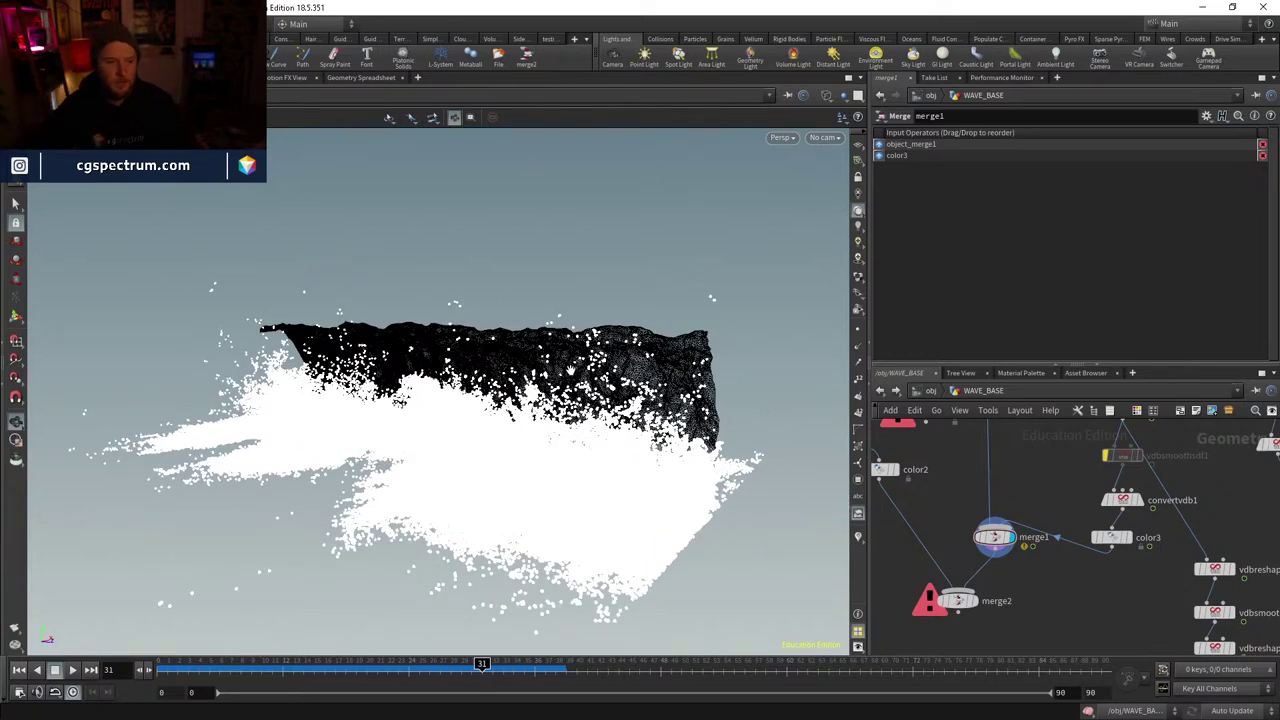
pyautogui.moveTo(550, 366); pyautogui.dragTo(523, 356)
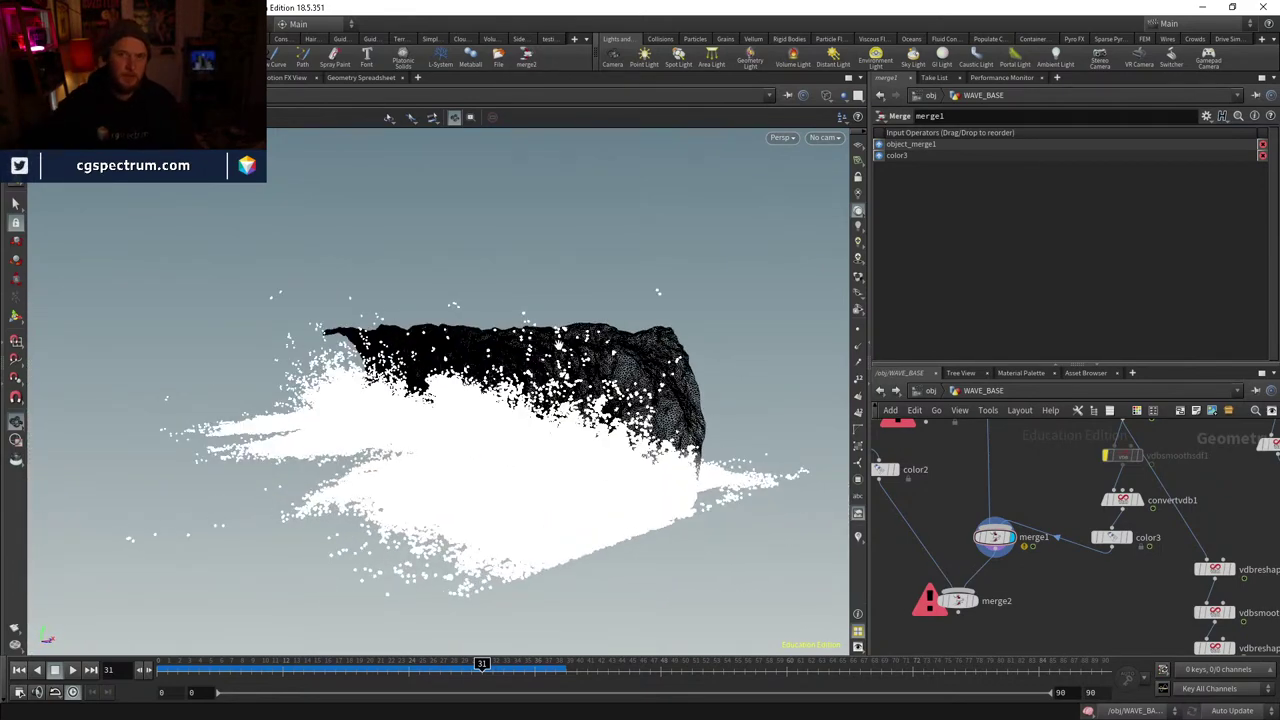
pyautogui.moveTo(495, 341); pyautogui.dragTo(480, 340)
pyautogui.press('w')
pyautogui.press('w')
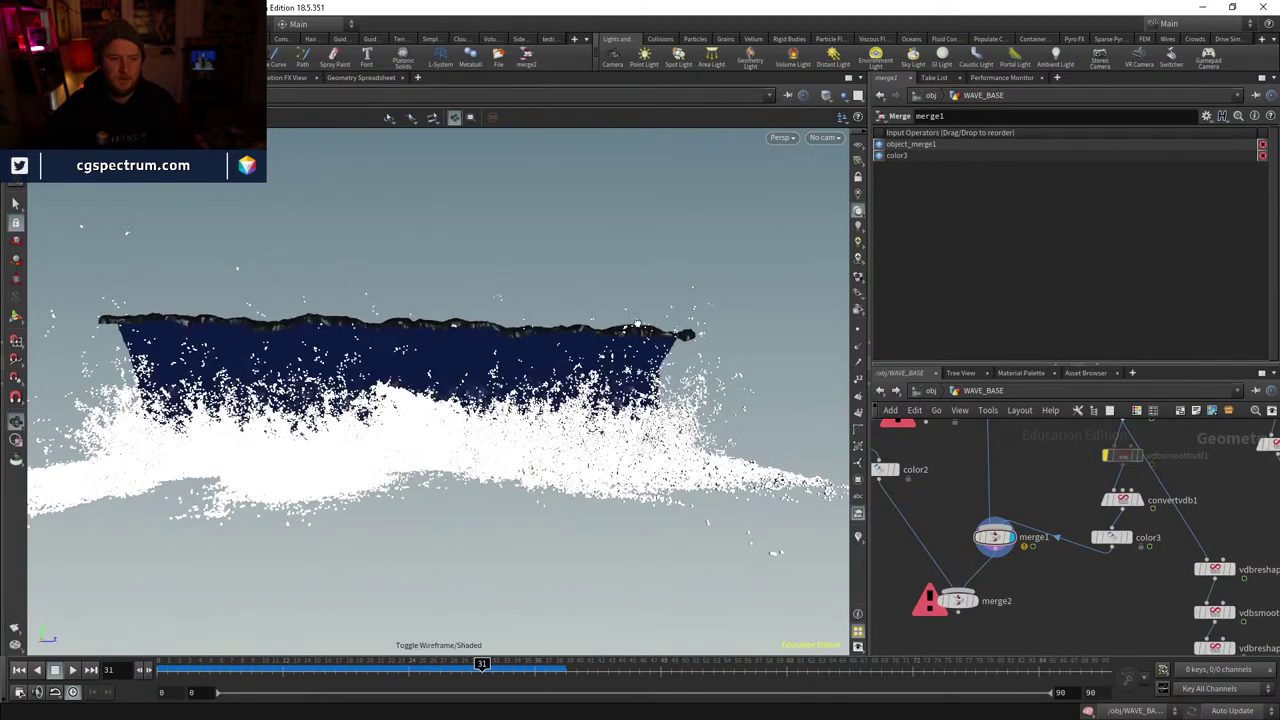
pyautogui.moveTo(591, 335)
pyautogui.mouseDown()
pyautogui.moveTo(369, 349)
pyautogui.moveTo(560, 360)
pyautogui.moveTo(440, 355)
pyautogui.moveTo(520, 355)
pyautogui.moveTo(470, 352)
pyautogui.mouseUp()
pyautogui.press('w')
pyautogui.press('w')
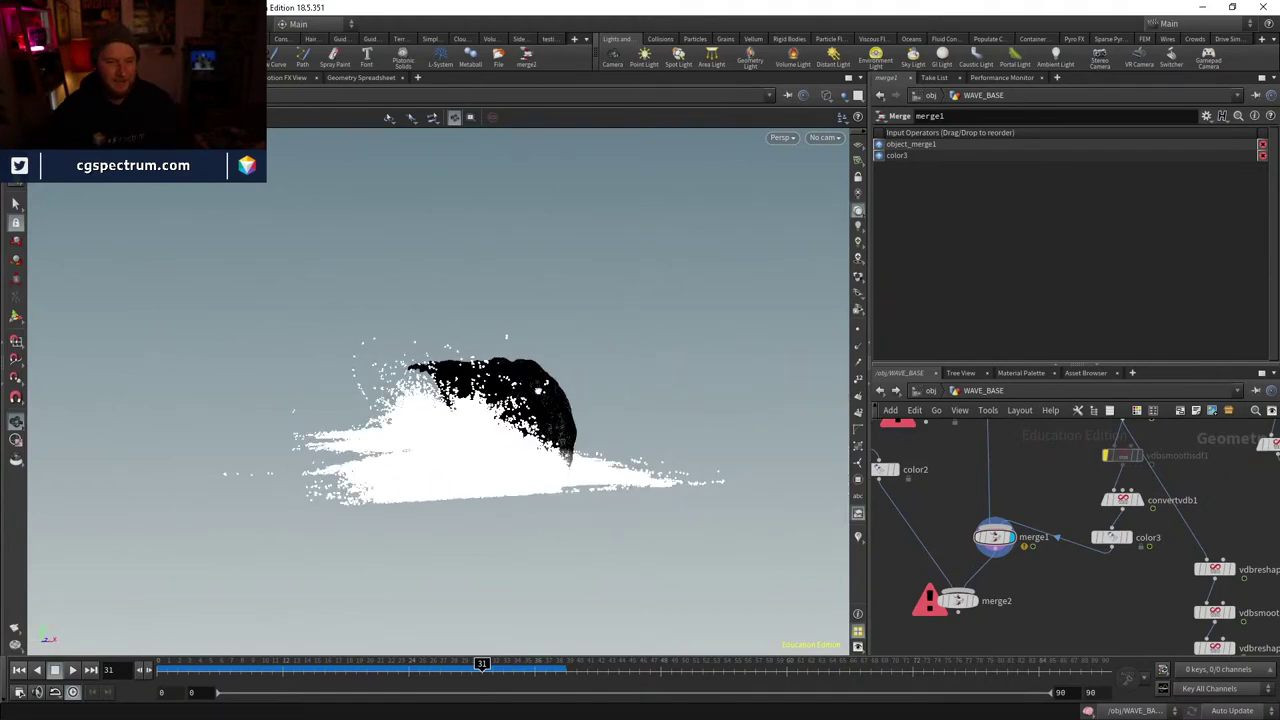
# - Zoom in and orbit to a side-on wave view in wireframe, then nudge merge1 slightly down
pyautogui.scroll(5, 512, 396)
pyautogui.moveTo(512, 396); pyautogui.dragTo(410, 398)
pyautogui.press('w')
pyautogui.press('w')
pyautogui.moveTo(518, 170)
pyautogui.mouseDown()
pyautogui.moveTo(600, 250)
pyautogui.moveTo(700, 300)
pyautogui.moveTo(995, 365)
pyautogui.mouseUp()
pyautogui.press('w')
pyautogui.press('w')
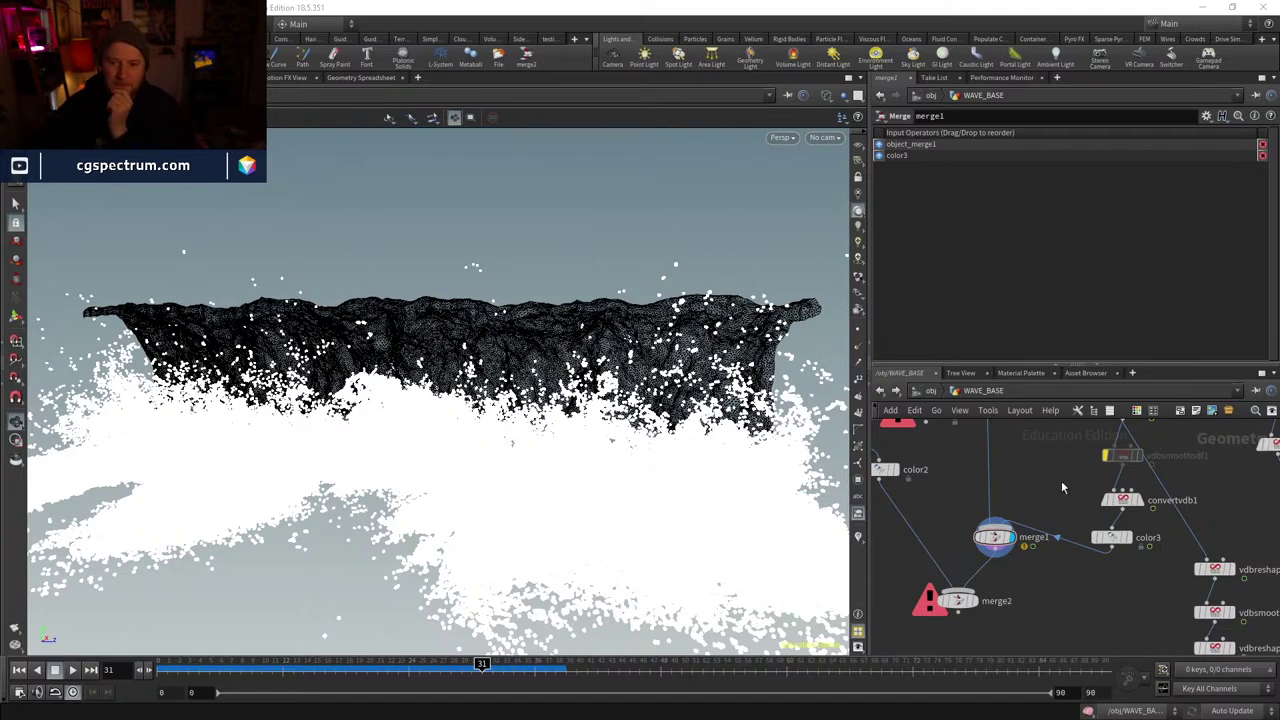
pyautogui.moveTo(995, 539); pyautogui.dragTo(995, 551)
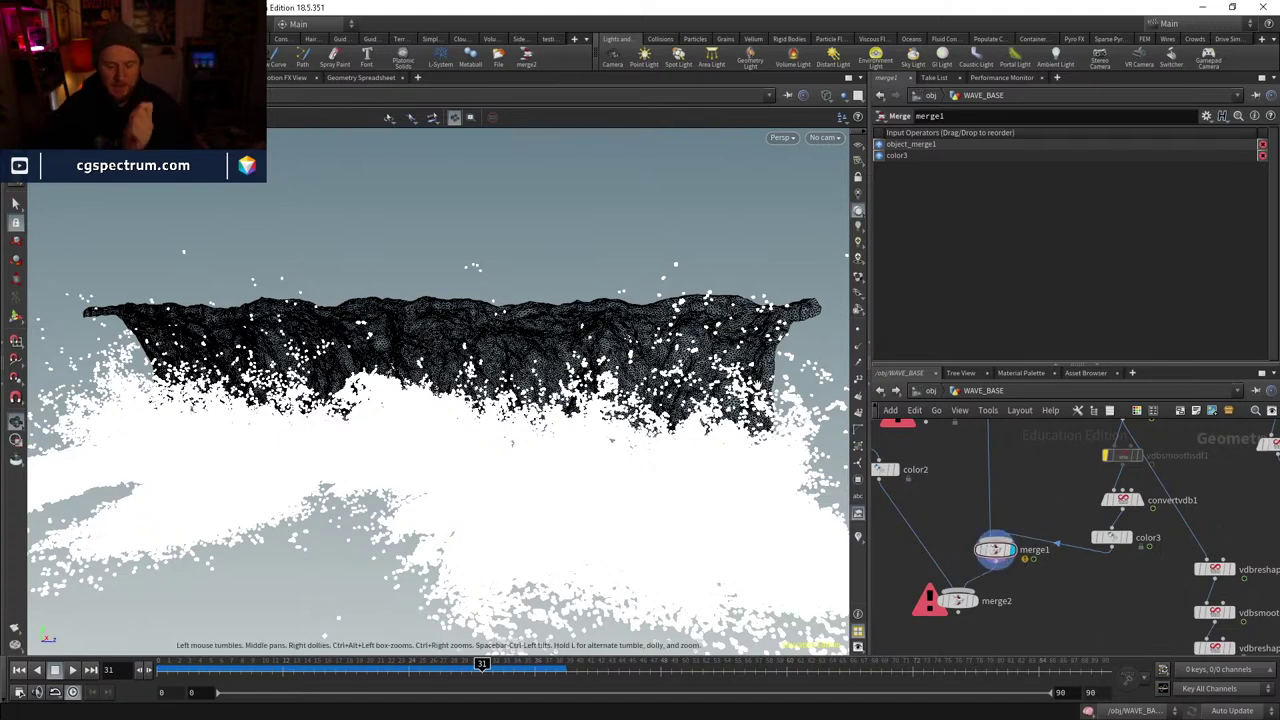
# - With the wave mesh shaded, orbit around the wave and spray from side angles
pyautogui.moveTo(728, 409)
pyautogui.mouseDown()
pyautogui.moveTo(451, 404)
pyautogui.moveTo(624, 451)
pyautogui.moveTo(690, 440)
pyautogui.moveTo(720, 471)
pyautogui.moveTo(633, 463)
pyautogui.mouseUp()
pyautogui.press('w')
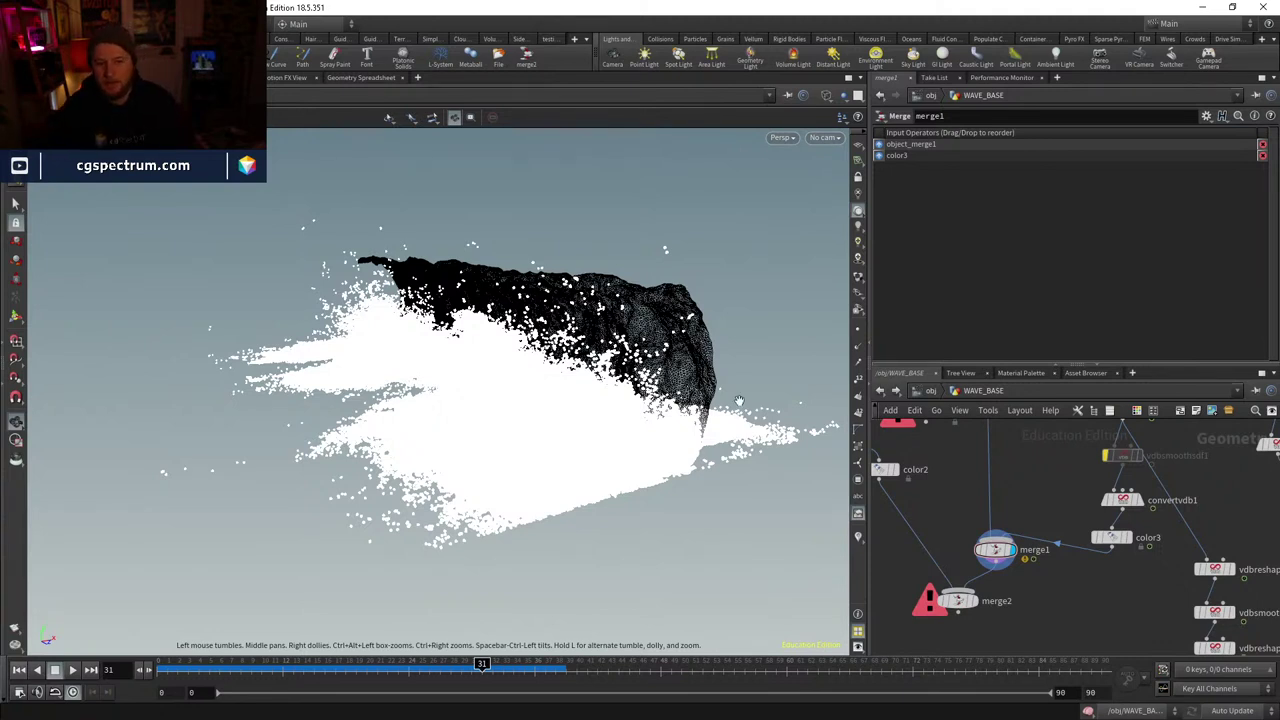
pyautogui.moveTo(740, 400); pyautogui.dragTo(790, 410)
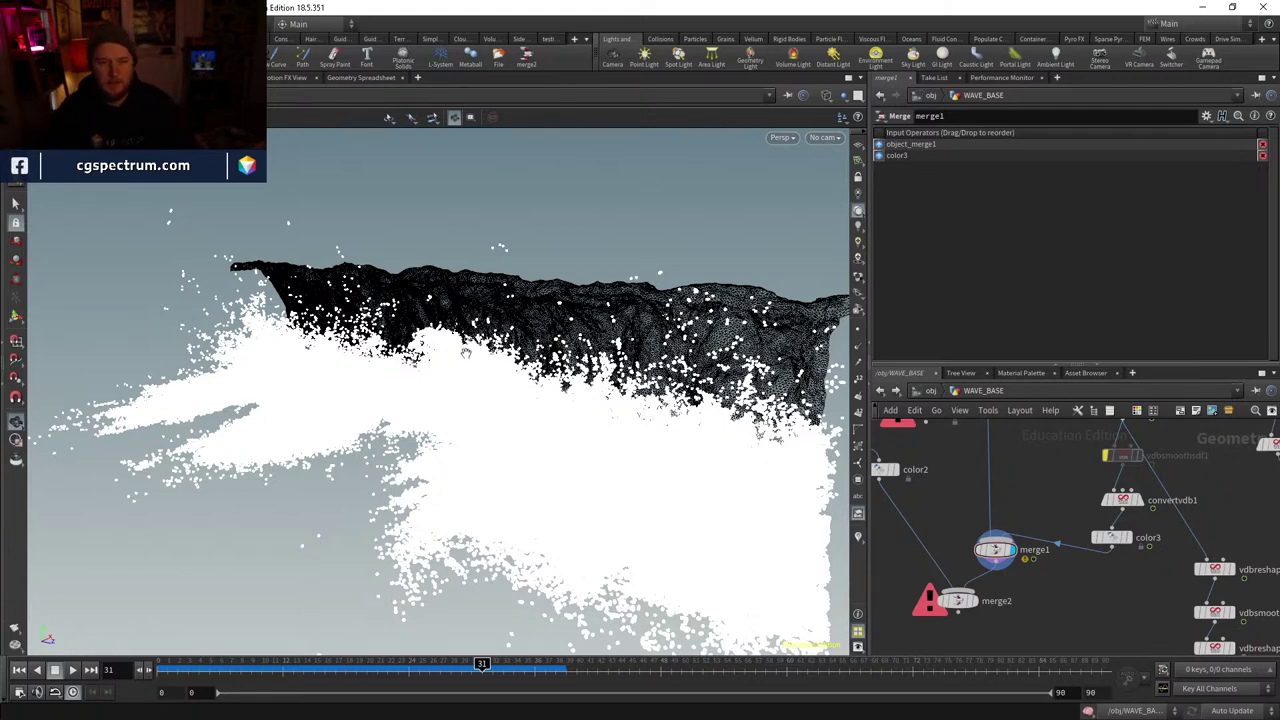
pyautogui.moveTo(465, 353); pyautogui.dragTo(600, 402)
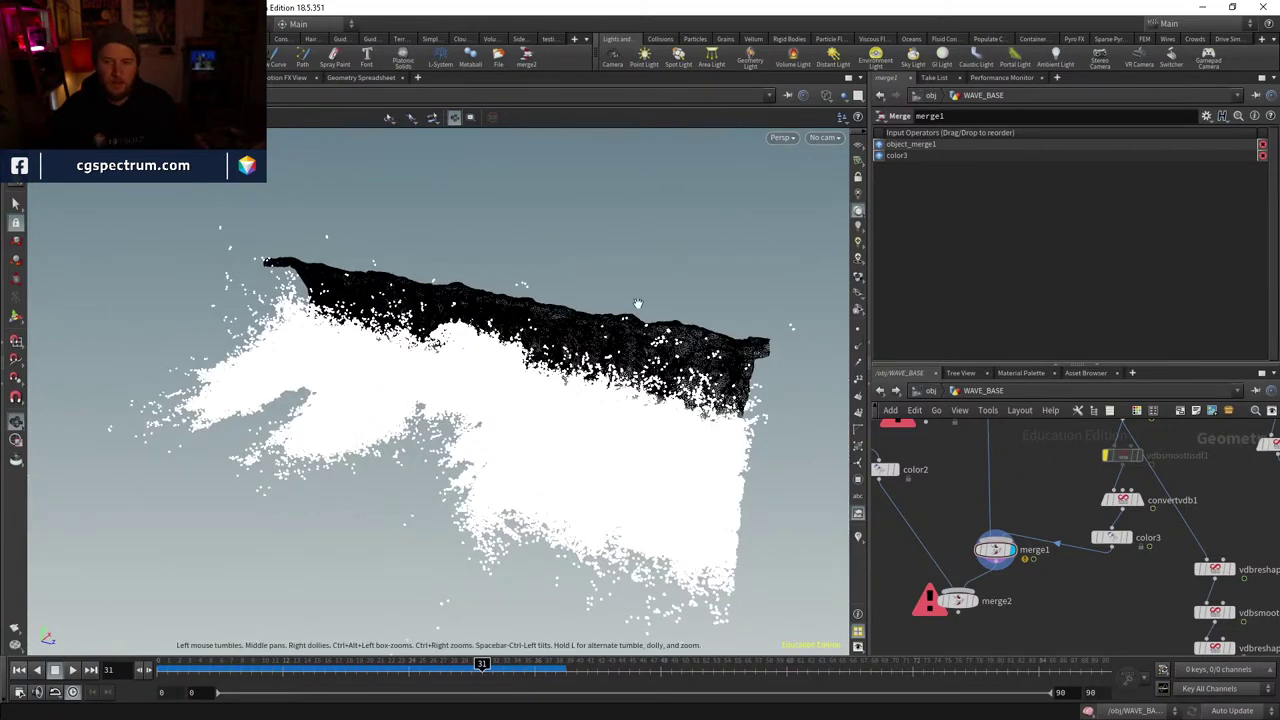
pyautogui.moveTo(638, 304); pyautogui.dragTo(789, 309)
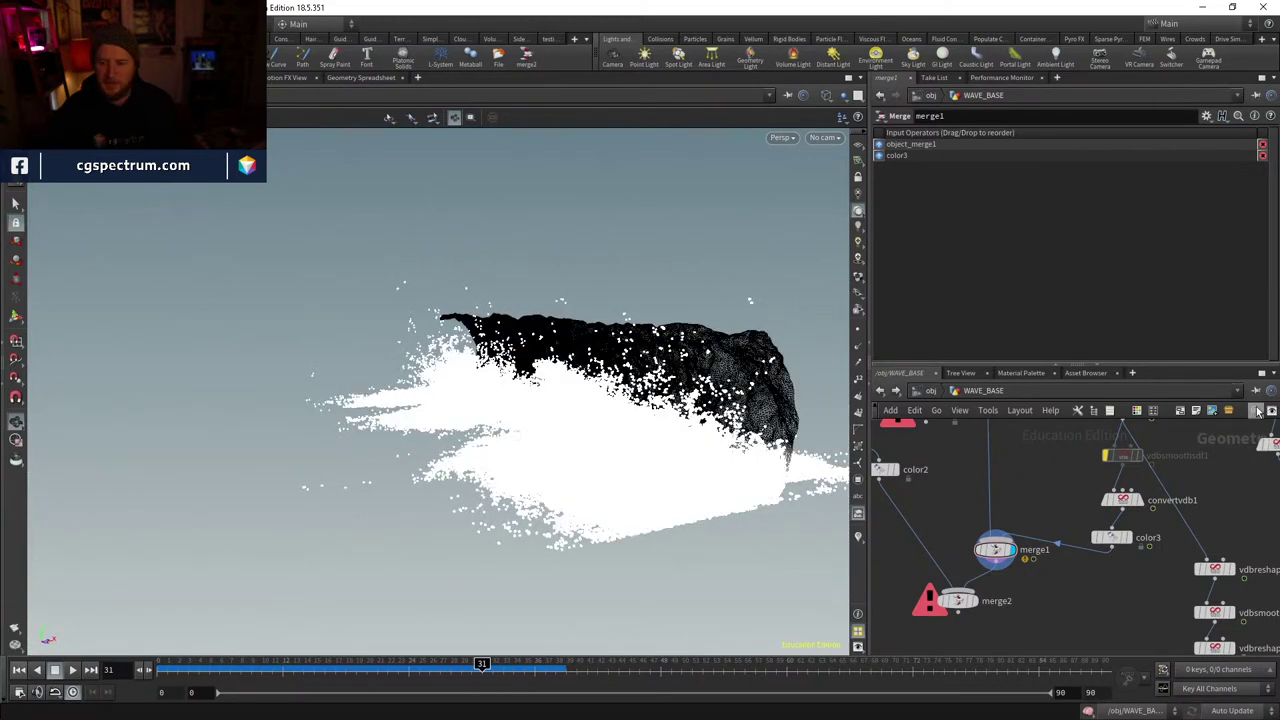